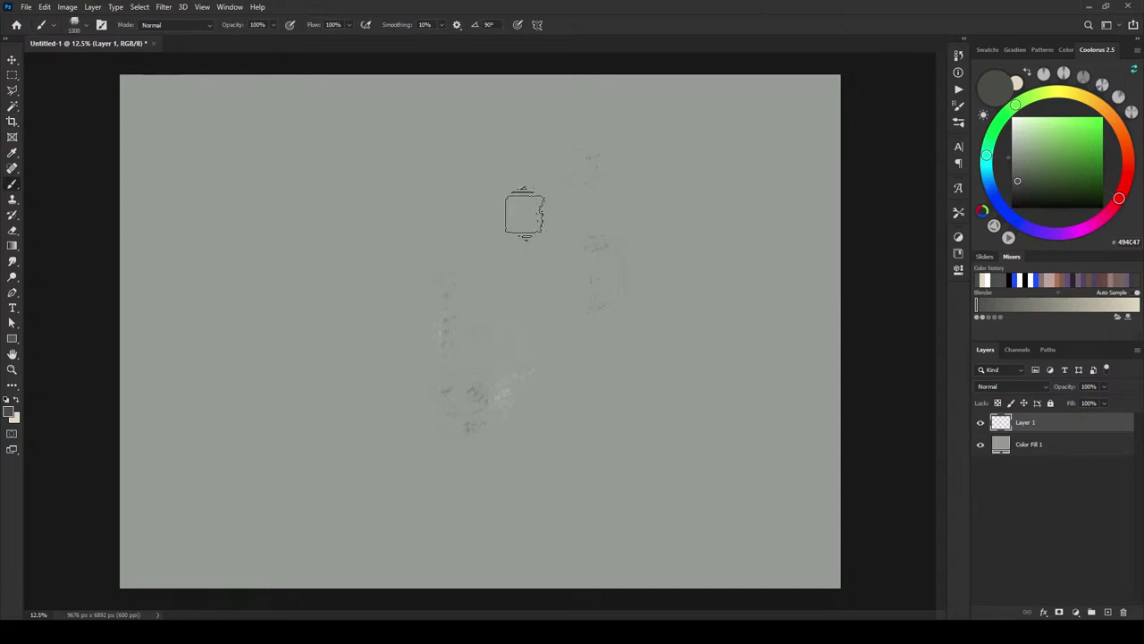
Step: Block in the castle's main dark mass with large grey strokes: upper block, right wall, horizontal band and long left wall
{"action": "mouse_move", "coordinate": [531, 197]}
{"action": "left_mouse_down"}
{"action": "mouse_move", "coordinate": [537, 246]}
{"action": "mouse_move", "coordinate": [546, 222]}
{"action": "mouse_move", "coordinate": [585, 249]}
{"action": "left_mouse_up"}
{"action": "key", "text": "bracketright"}
{"action": "key", "text": "bracketright"}
{"action": "key", "text": "bracketright"}
{"action": "key", "text": "bracketright"}
{"action": "key", "text": "bracketright"}
{"action": "key", "text": "bracketright"}
{"action": "key", "text": "bracketright"}
{"action": "mouse_move", "coordinate": [605, 300]}
{"action": "left_mouse_down"}
{"action": "mouse_move", "coordinate": [615, 332]}
{"action": "mouse_move", "coordinate": [617, 306]}
{"action": "mouse_move", "coordinate": [493, 269]}
{"action": "mouse_move", "coordinate": [447, 277]}
{"action": "mouse_move", "coordinate": [418, 427]}
{"action": "left_mouse_up"}
Step: Build up the left wall, darken the lower part of the right wall and add a small dark patch beside the central opening
{"action": "key", "text": "bracketleft"}
{"action": "key", "text": "bracketleft"}
{"action": "key", "text": "bracketleft"}
{"action": "key", "text": "bracketleft"}
{"action": "key", "text": "bracketleft"}
{"action": "key", "text": "bracketleft"}
{"action": "key", "text": "bracketright"}
{"action": "mouse_move", "coordinate": [466, 300]}
{"action": "left_mouse_down"}
{"action": "mouse_move", "coordinate": [440, 466]}
{"action": "mouse_move", "coordinate": [427, 365]}
{"action": "left_mouse_up"}
{"action": "left_click_drag", "start_coordinate": [606, 382], "coordinate": [561, 333]}
Step: Close off the central opening by painting dark grey along its right side and in a horizontal band beneath it
{"action": "key", "text": "bracketleft"}
{"action": "key", "text": "bracketleft"}
{"action": "key", "text": "bracketleft"}
{"action": "key", "text": "bracketleft"}
{"action": "key", "text": "bracketleft"}
{"action": "key", "text": "bracketleft"}
{"action": "key", "text": "bracketleft"}
{"action": "key", "text": "bracketleft"}
{"action": "key", "text": "bracketleft"}
{"action": "key", "text": "bracketleft"}
{"action": "key", "text": "bracketleft"}
{"action": "key", "text": "bracketleft"}
{"action": "key", "text": "bracketleft"}
{"action": "key", "text": "bracketleft"}
{"action": "key", "text": "bracketright"}
{"action": "key", "text": "bracketright"}
{"action": "key", "text": "bracketright"}
{"action": "key", "text": "bracketright"}
{"action": "key", "text": "bracketright"}
{"action": "key", "text": "bracketright"}
{"action": "key", "text": "bracketright"}
{"action": "key", "text": "bracketright"}
{"action": "key", "text": "bracketright"}
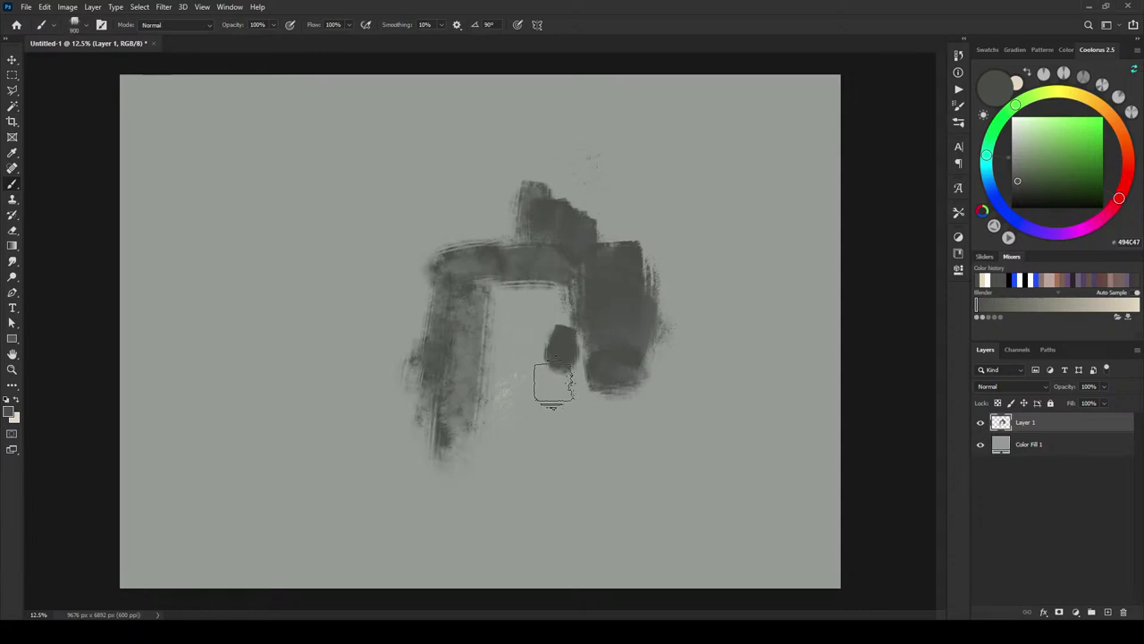
{"action": "mouse_move", "coordinate": [553, 383]}
{"action": "left_mouse_down"}
{"action": "mouse_move", "coordinate": [603, 389]}
{"action": "mouse_move", "coordinate": [559, 303]}
{"action": "mouse_move", "coordinate": [552, 367]}
{"action": "mouse_move", "coordinate": [561, 237]}
{"action": "mouse_move", "coordinate": [554, 387]}
{"action": "left_mouse_up"}
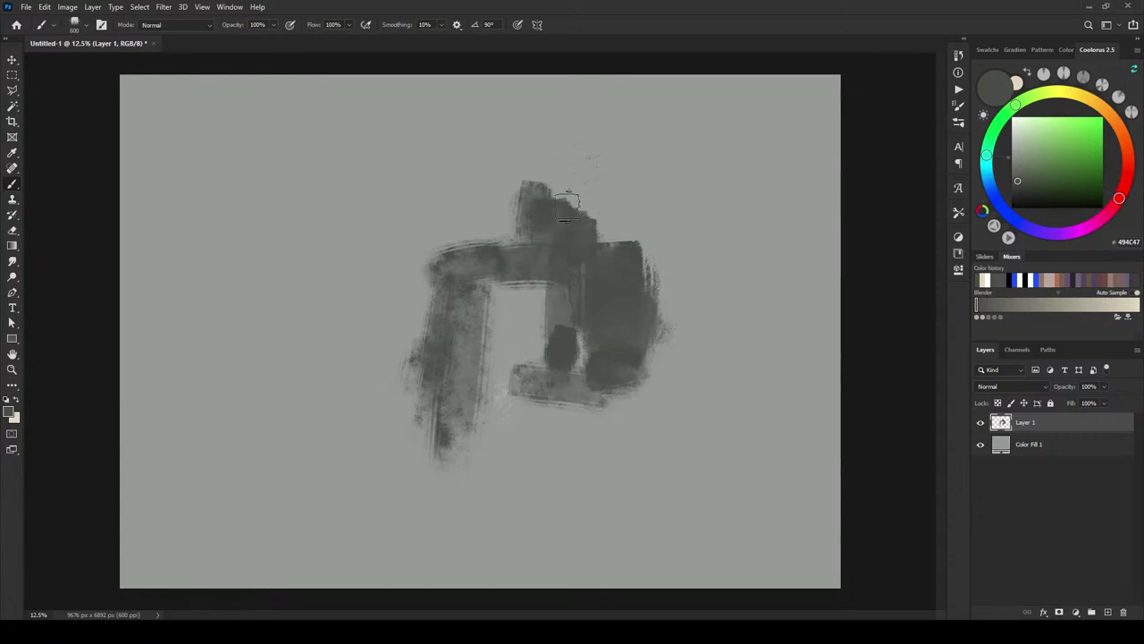
Step: Shape a sloping roof edge on the right side of the upper block with a 200 px brush
{"action": "key", "text": "bracketleft"}
{"action": "key", "text": "bracketleft"}
{"action": "key", "text": "bracketleft"}
{"action": "key", "text": "bracketleft"}
{"action": "key", "text": "bracketleft"}
{"action": "key", "text": "bracketleft"}
{"action": "left_click_drag", "start_coordinate": [568, 205], "coordinate": [592, 221]}
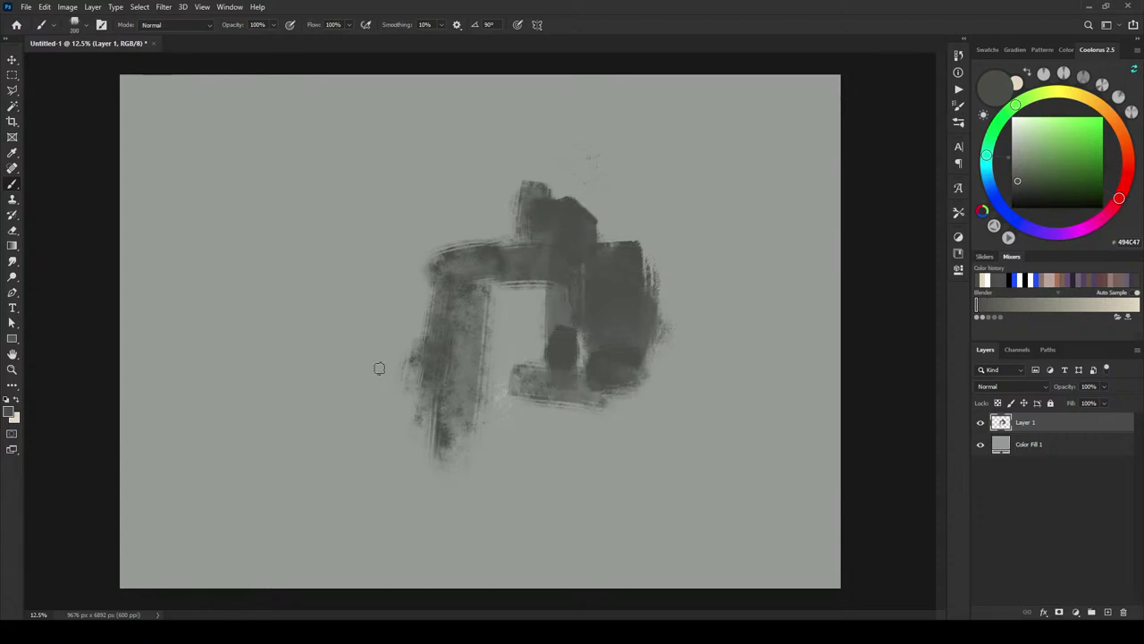
Step: Add a dark side block against the outer edge of the building's left wall with a larger brush
{"action": "key", "text": "bracketright"}
{"action": "key", "text": "bracketright"}
{"action": "key", "text": "bracketright"}
{"action": "key", "text": "bracketright"}
{"action": "mouse_move", "coordinate": [379, 368]}
{"action": "left_mouse_down"}
{"action": "mouse_move", "coordinate": [406, 343]}
{"action": "mouse_move", "coordinate": [394, 385]}
{"action": "left_mouse_up"}
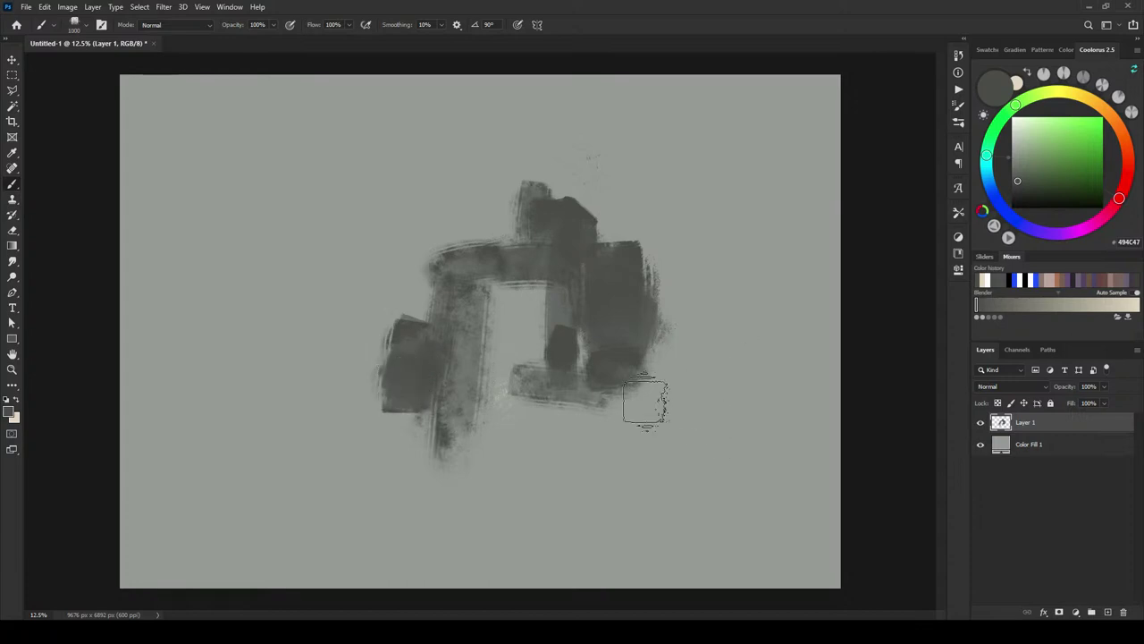
Step: Paint dark diagonal strokes rising to the right of the building and falling toward the canvas edge
{"action": "key", "text": "bracketleft"}
{"action": "key", "text": "bracketleft"}
{"action": "key", "text": "bracketleft"}
{"action": "key", "text": "bracketleft"}
{"action": "key", "text": "bracketleft"}
{"action": "key", "text": "bracketleft"}
{"action": "mouse_move", "coordinate": [631, 412]}
{"action": "left_mouse_down"}
{"action": "mouse_move", "coordinate": [647, 409]}
{"action": "mouse_move", "coordinate": [626, 424]}
{"action": "mouse_move", "coordinate": [766, 329]}
{"action": "mouse_move", "coordinate": [802, 328]}
{"action": "mouse_move", "coordinate": [893, 415]}
{"action": "left_mouse_up"}
Step: Paint a small upright dark patch below the building's base with a smaller brush, undoing the unwanted last stroke
{"action": "key", "text": "bracketleft"}
{"action": "key", "text": "bracketleft"}
{"action": "key", "text": "bracketleft"}
{"action": "key", "text": "bracketleft"}
{"action": "key", "text": "bracketleft"}
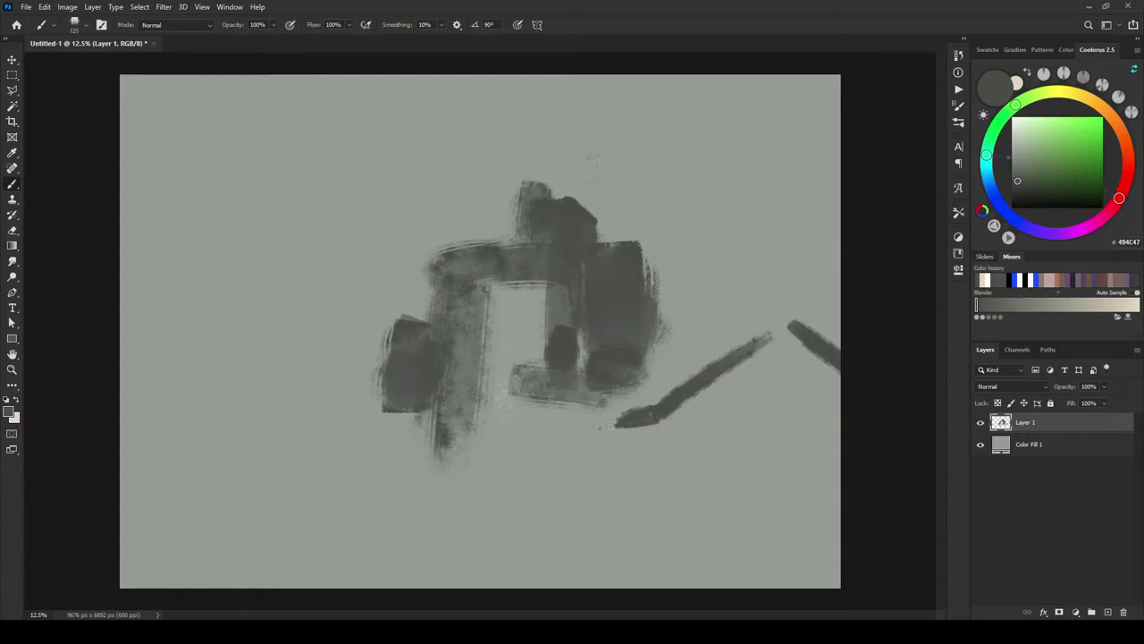
{"action": "mouse_move", "coordinate": [579, 435]}
{"action": "left_mouse_down"}
{"action": "mouse_move", "coordinate": [579, 457]}
{"action": "mouse_move", "coordinate": [573, 439]}
{"action": "mouse_move", "coordinate": [569, 464]}
{"action": "mouse_move", "coordinate": [568, 451]}
{"action": "mouse_move", "coordinate": [557, 455]}
{"action": "left_mouse_up"}
{"action": "key", "text": "ctrl+z"}
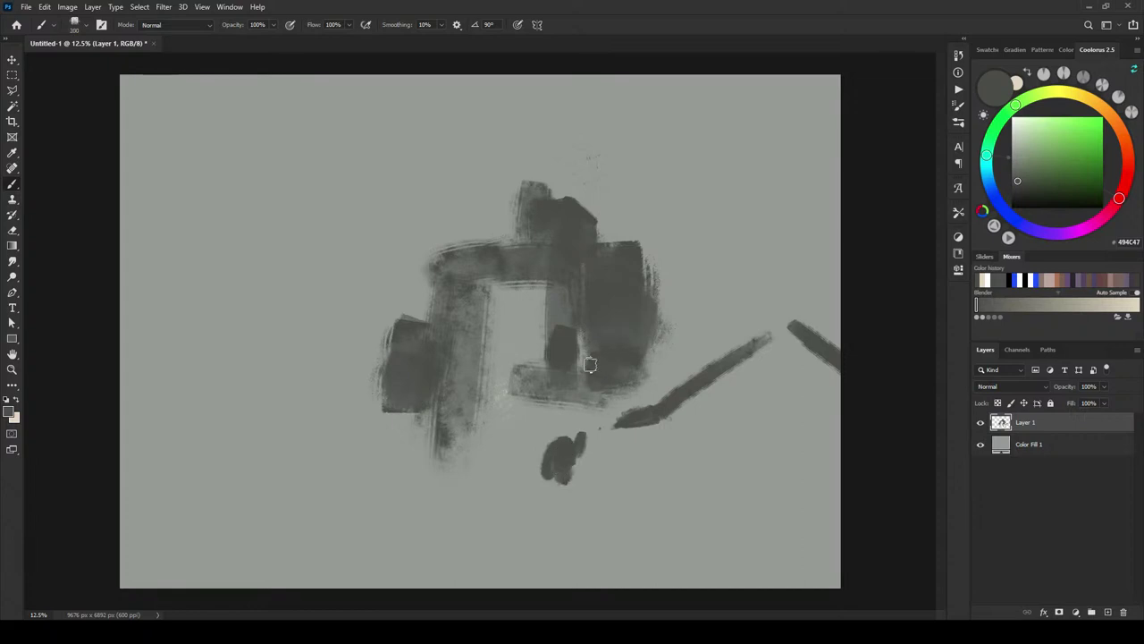
Step: Paint over the small patch below the base and flank it with short cream strokes
{"action": "key", "text": "c"}
{"action": "key", "text": "b"}
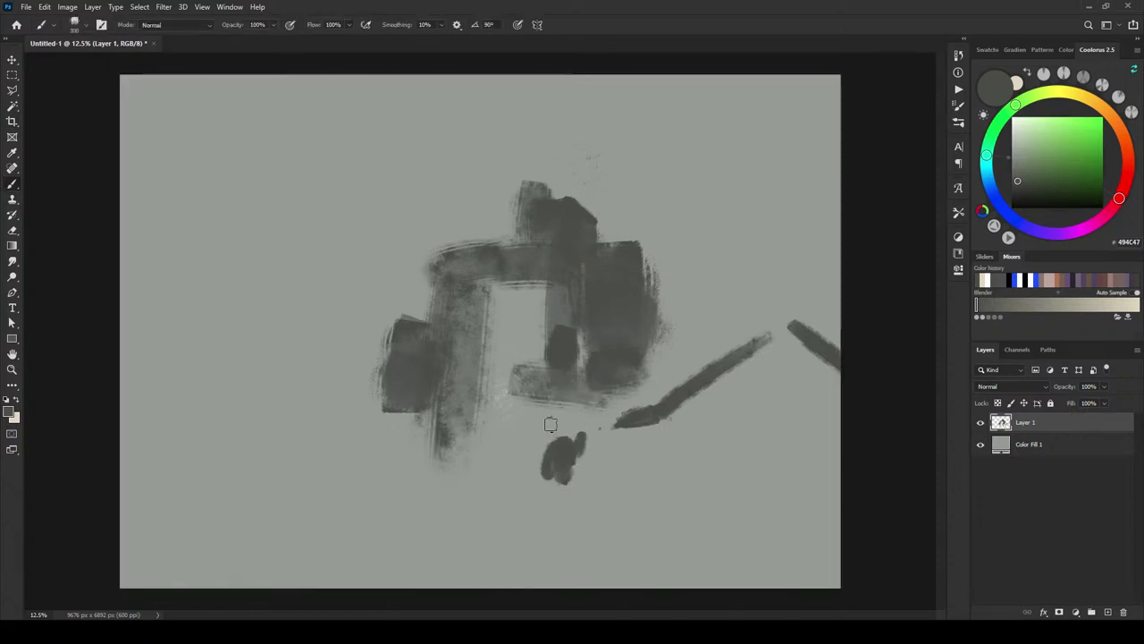
{"action": "mouse_move", "coordinate": [547, 452]}
{"action": "left_mouse_down"}
{"action": "mouse_move", "coordinate": [546, 439]}
{"action": "mouse_move", "coordinate": [544, 465]}
{"action": "left_mouse_up"}
{"action": "key", "text": "x"}
{"action": "left_click_drag", "start_coordinate": [582, 431], "coordinate": [579, 460]}
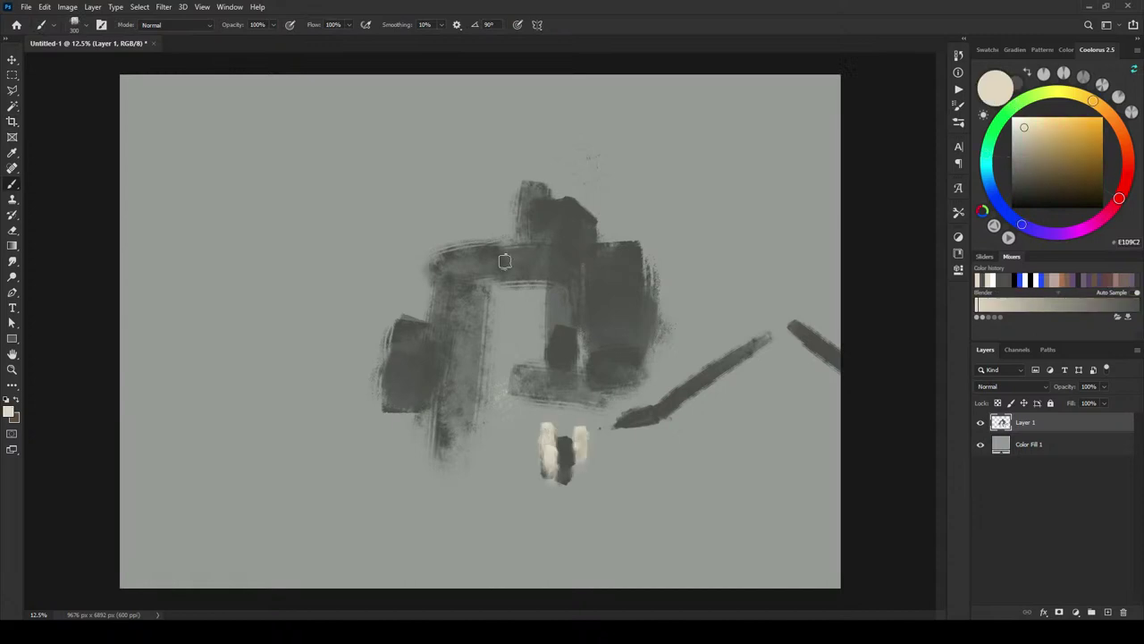
Step: Paint a wide cream column of light up the building's centre into the tower, plus a small highlight under the right roof
{"action": "mouse_move", "coordinate": [515, 288]}
{"action": "left_mouse_down"}
{"action": "mouse_move", "coordinate": [515, 450]}
{"action": "mouse_move", "coordinate": [520, 288]}
{"action": "mouse_move", "coordinate": [504, 451]}
{"action": "left_mouse_up"}
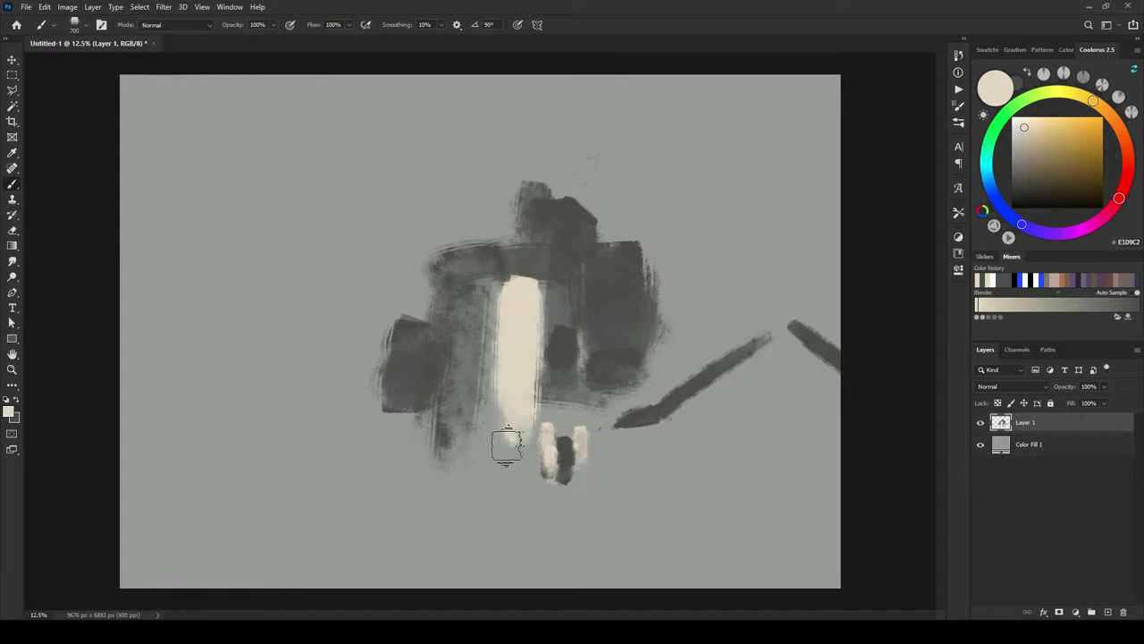
{"action": "mouse_move", "coordinate": [511, 256]}
{"action": "left_mouse_down"}
{"action": "mouse_move", "coordinate": [520, 317]}
{"action": "mouse_move", "coordinate": [517, 248]}
{"action": "mouse_move", "coordinate": [523, 311]}
{"action": "mouse_move", "coordinate": [528, 241]}
{"action": "mouse_move", "coordinate": [514, 240]}
{"action": "mouse_move", "coordinate": [574, 218]}
{"action": "left_mouse_up"}
{"action": "key", "text": "["}
{"action": "key", "text": "["}
{"action": "key", "text": "["}
{"action": "key", "text": "["}
{"action": "key", "text": "["}
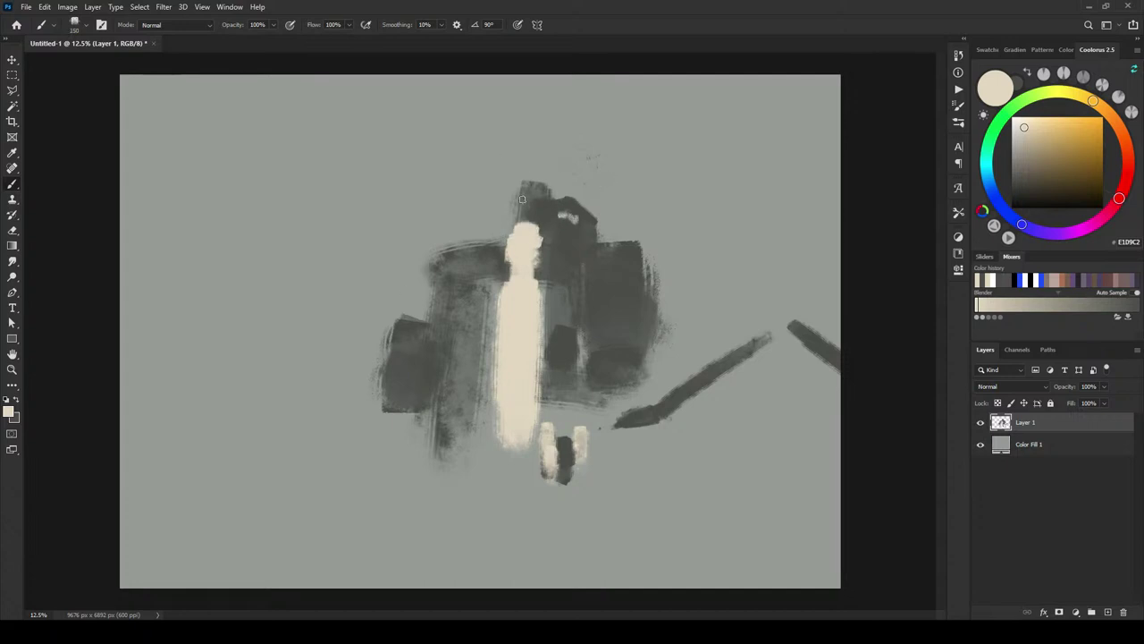
Step: Paint the tower's left edge, eaves and pointed spire in dark grey with a small brush
{"action": "key", "text": "x"}
{"action": "left_click_drag", "start_coordinate": [508, 202], "coordinate": [502, 244]}
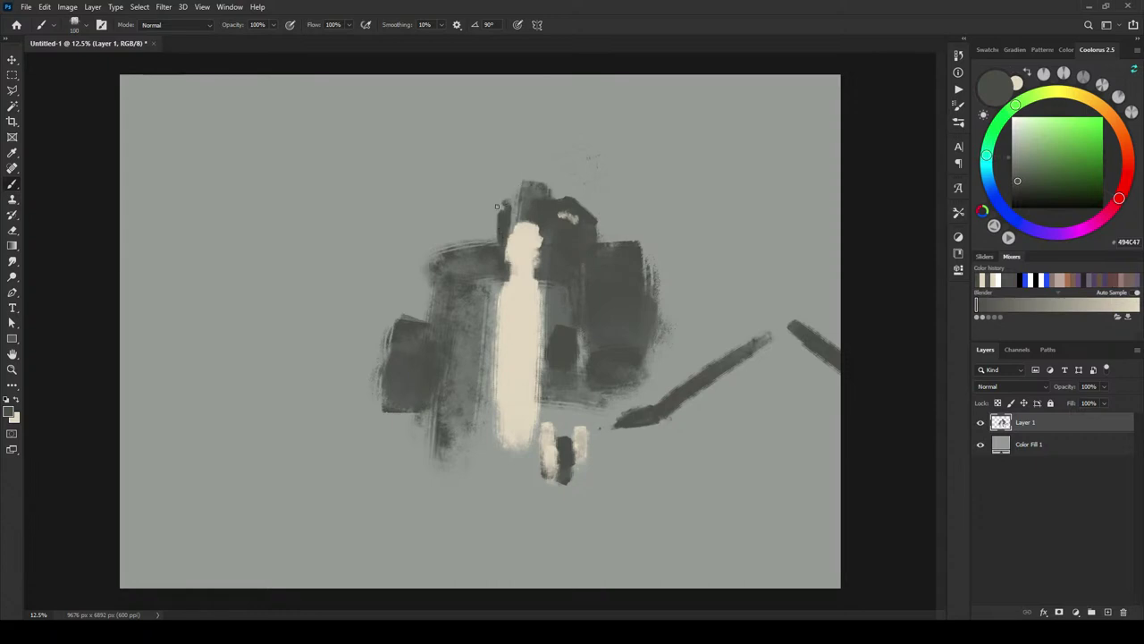
{"action": "left_click_drag", "start_coordinate": [514, 186], "coordinate": [509, 207]}
{"action": "mouse_move", "coordinate": [524, 175]}
{"action": "left_mouse_down"}
{"action": "mouse_move", "coordinate": [541, 179]}
{"action": "mouse_move", "coordinate": [535, 159]}
{"action": "left_mouse_up"}
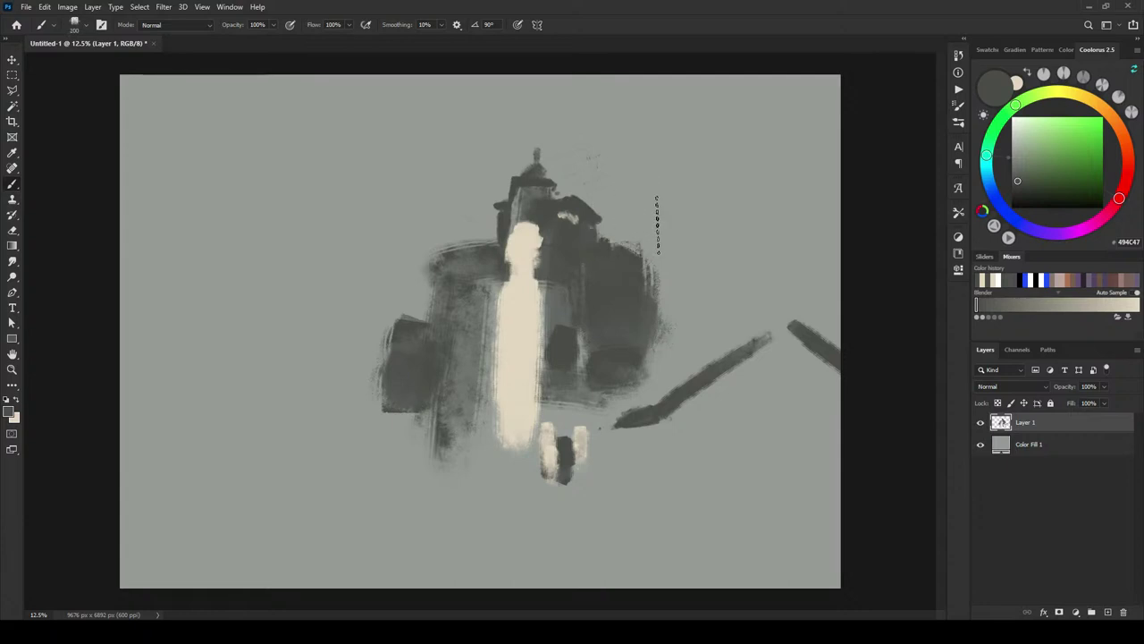
Step: Paint a small cream arch inside the dark patch right of the light column with a 100 px brush
{"action": "key", "text": "bracketleft"}
{"action": "key", "text": "x"}
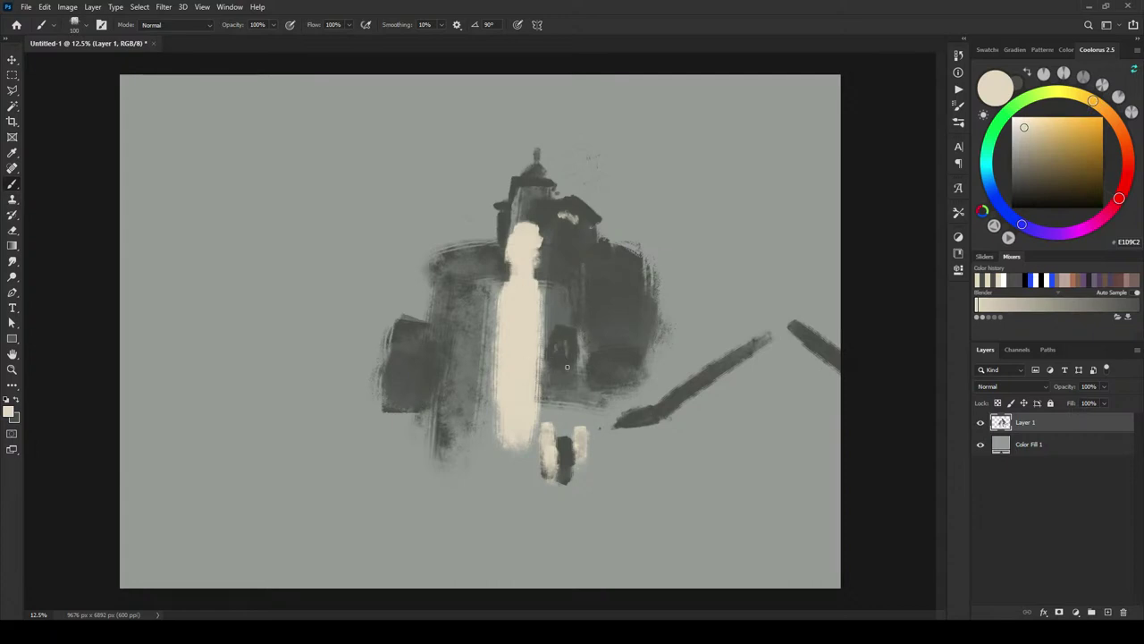
{"action": "mouse_move", "coordinate": [561, 339]}
{"action": "left_mouse_down"}
{"action": "mouse_move", "coordinate": [567, 354]}
{"action": "mouse_move", "coordinate": [553, 361]}
{"action": "left_mouse_up"}
{"action": "left_click_drag", "start_coordinate": [561, 330], "coordinate": [560, 339]}
Step: Paint a vertical cream patch of light on the wall just right of the arch with a larger brush
{"action": "key", "text": "bracketright"}
{"action": "key", "text": "bracketright"}
{"action": "key", "text": "bracketright"}
{"action": "key", "text": "bracketright"}
{"action": "key", "text": "bracketright"}
{"action": "key", "text": "bracketright"}
{"action": "key", "text": "bracketright"}
{"action": "key", "text": "bracketright"}
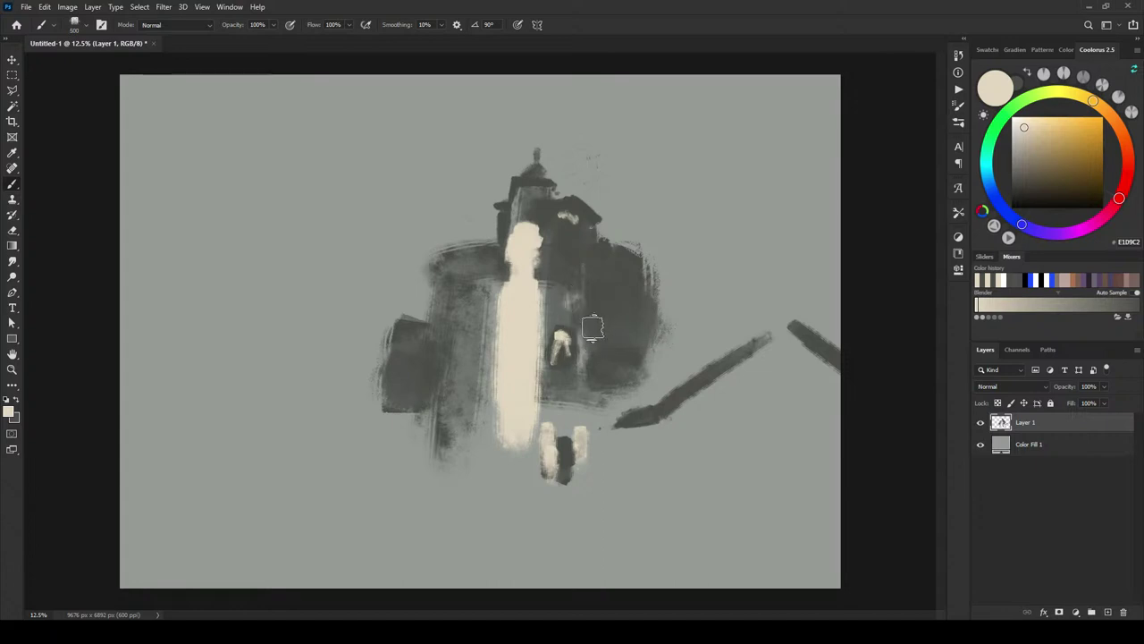
{"action": "left_click_drag", "start_coordinate": [586, 304], "coordinate": [586, 387]}
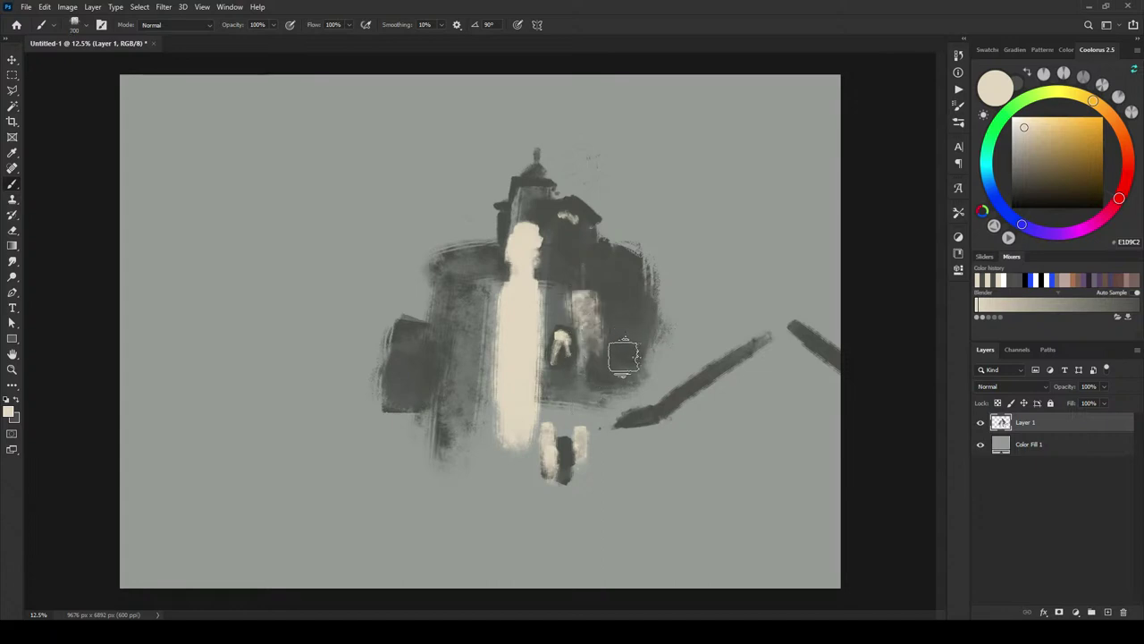
Step: Lighten the lower right wall with cream and add a small cream turret at its outer end
{"action": "key", "text": "bracketleft"}
{"action": "mouse_move", "coordinate": [611, 344]}
{"action": "left_mouse_down"}
{"action": "mouse_move", "coordinate": [651, 356]}
{"action": "mouse_move", "coordinate": [668, 345]}
{"action": "mouse_move", "coordinate": [673, 368]}
{"action": "left_mouse_up"}
{"action": "key", "text": "bracketleft"}
{"action": "key", "text": "bracketleft"}
{"action": "key", "text": "bracketleft"}
{"action": "key", "text": "bracketleft"}
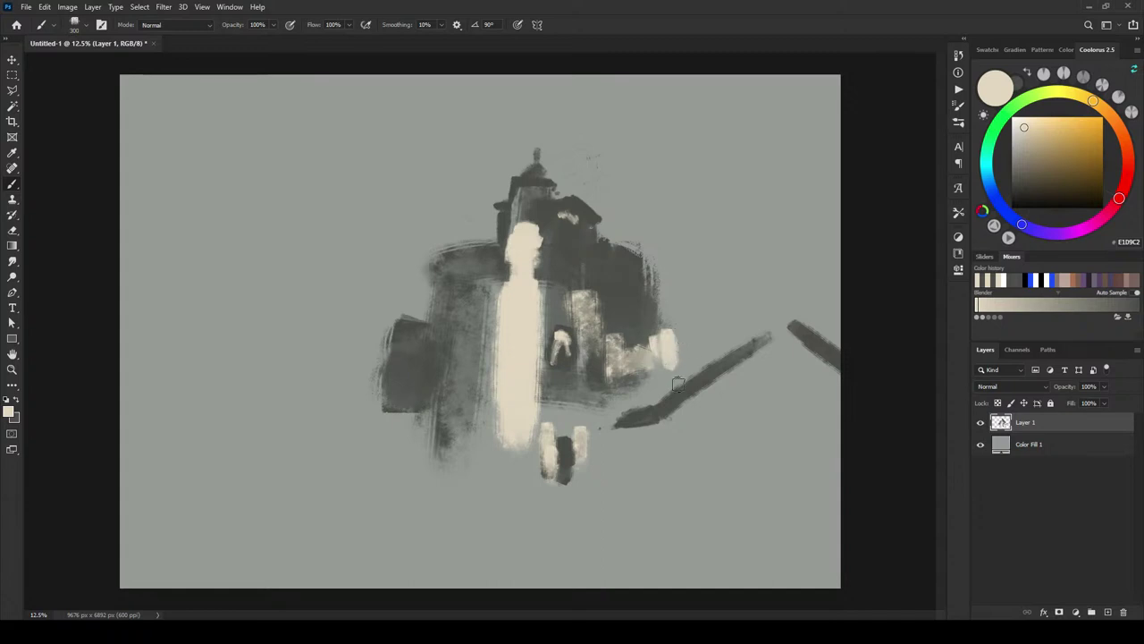
Step: Paint a thin dark cap on top of the small cream turret, using the sampled dark grey and a small brush
{"action": "left_click", "coordinate": [679, 384], "text": "alt"}
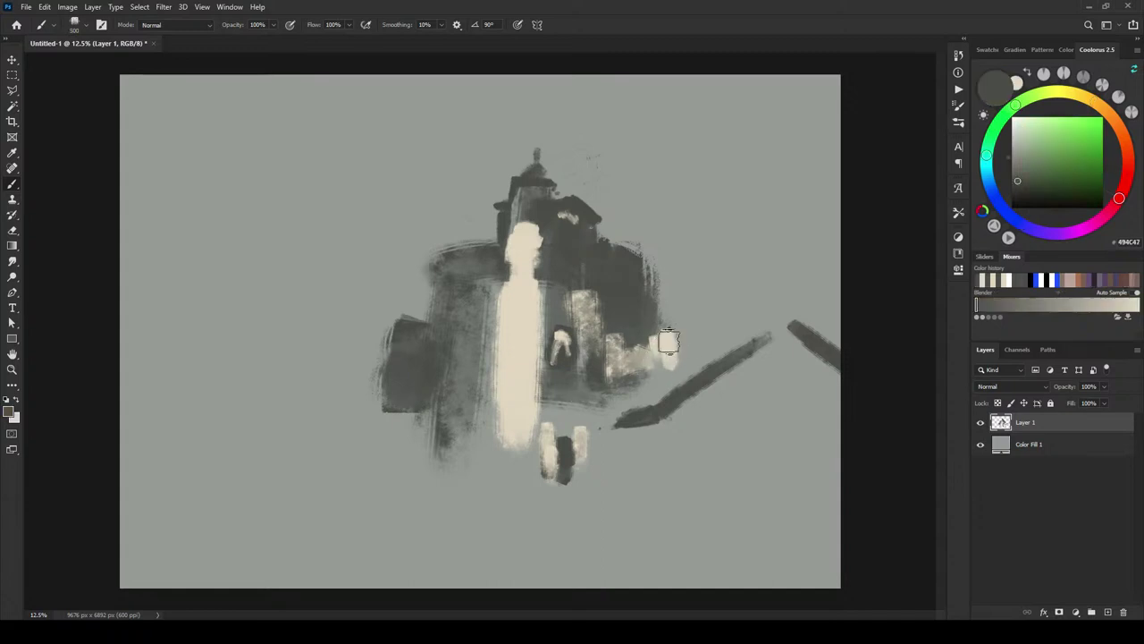
{"action": "key", "text": "bracketleft"}
{"action": "key", "text": "bracketleft"}
{"action": "key", "text": "bracketleft"}
{"action": "key", "text": "bracketleft"}
{"action": "key", "text": "bracketleft"}
{"action": "key", "text": "bracketleft"}
{"action": "key", "text": "bracketleft"}
{"action": "key", "text": "bracketleft"}
{"action": "key", "text": "bracketleft"}
{"action": "left_click_drag", "start_coordinate": [659, 336], "coordinate": [681, 340]}
Step: Tone down the cream arch and the pale strokes at the base with dark grey, using a brush up to 1100 px
{"action": "key", "text": "bracketright"}
{"action": "key", "text": "bracketright"}
{"action": "key", "text": "bracketright"}
{"action": "key", "text": "bracketright"}
{"action": "key", "text": "bracketright"}
{"action": "key", "text": "bracketright"}
{"action": "key", "text": "bracketright"}
{"action": "key", "text": "bracketright"}
{"action": "key", "text": "bracketright"}
{"action": "left_click_drag", "start_coordinate": [559, 318], "coordinate": [565, 364]}
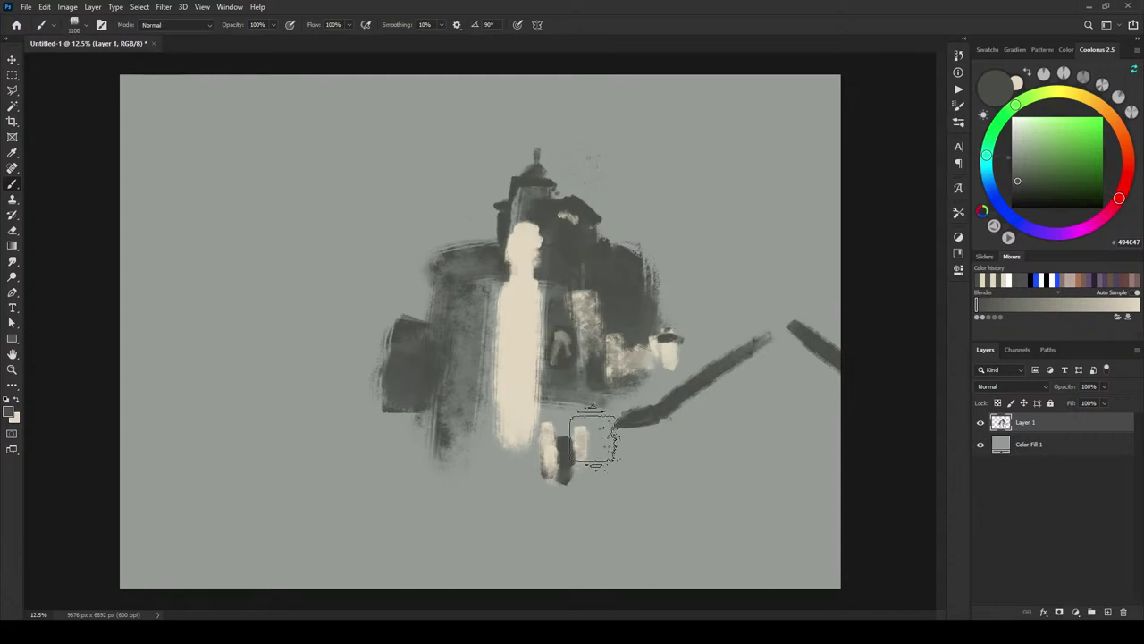
{"action": "mouse_move", "coordinate": [595, 438]}
{"action": "left_mouse_down"}
{"action": "mouse_move", "coordinate": [565, 411]}
{"action": "mouse_move", "coordinate": [549, 429]}
{"action": "mouse_move", "coordinate": [573, 453]}
{"action": "mouse_move", "coordinate": [568, 412]}
{"action": "mouse_move", "coordinate": [600, 370]}
{"action": "left_mouse_up"}
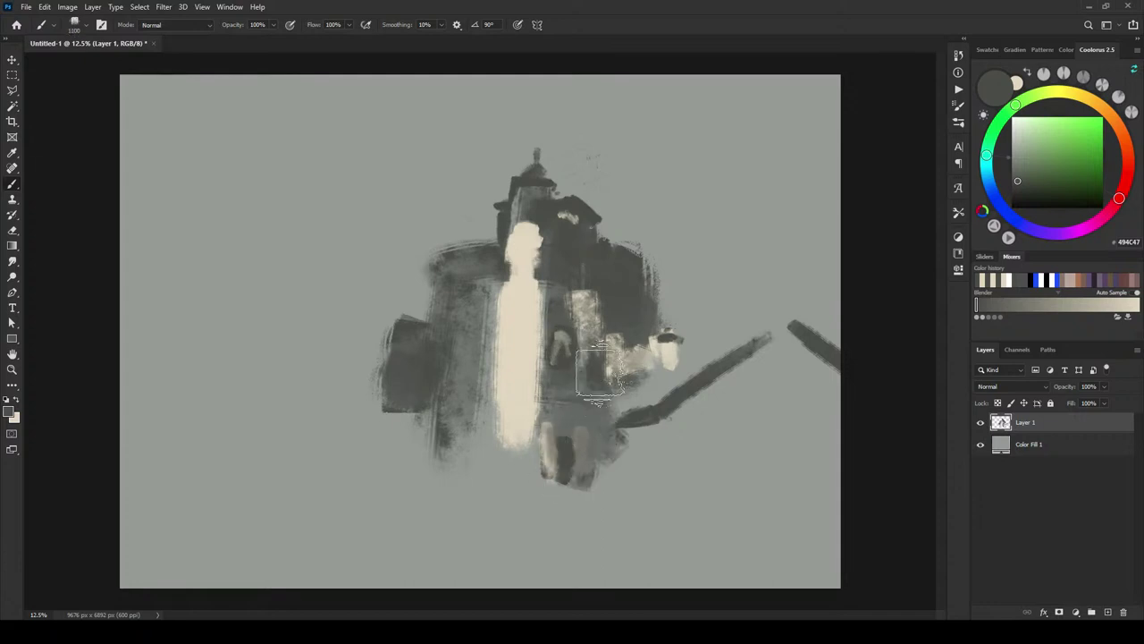
Step: Paint a dark horizontal ledge below the arch and thicken the lower diagonal stroke so that the two connect
{"action": "key", "text": "bracketleft"}
{"action": "key", "text": "bracketleft"}
{"action": "key", "text": "bracketleft"}
{"action": "key", "text": "bracketleft"}
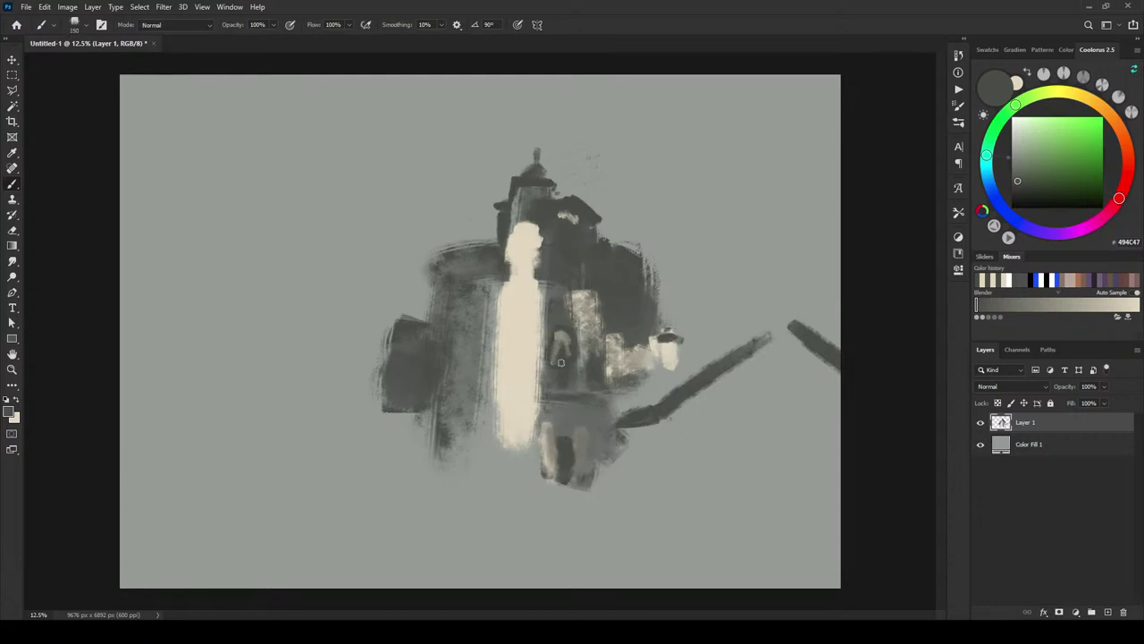
{"action": "left_click_drag", "start_coordinate": [542, 409], "coordinate": [579, 412]}
{"action": "mouse_move", "coordinate": [664, 406]}
{"action": "left_mouse_down"}
{"action": "mouse_move", "coordinate": [633, 460]}
{"action": "mouse_move", "coordinate": [627, 382]}
{"action": "mouse_move", "coordinate": [618, 405]}
{"action": "mouse_move", "coordinate": [630, 406]}
{"action": "mouse_move", "coordinate": [741, 367]}
{"action": "mouse_move", "coordinate": [675, 436]}
{"action": "mouse_move", "coordinate": [631, 435]}
{"action": "mouse_move", "coordinate": [670, 429]}
{"action": "mouse_move", "coordinate": [769, 319]}
{"action": "mouse_move", "coordinate": [685, 418]}
{"action": "left_mouse_up"}
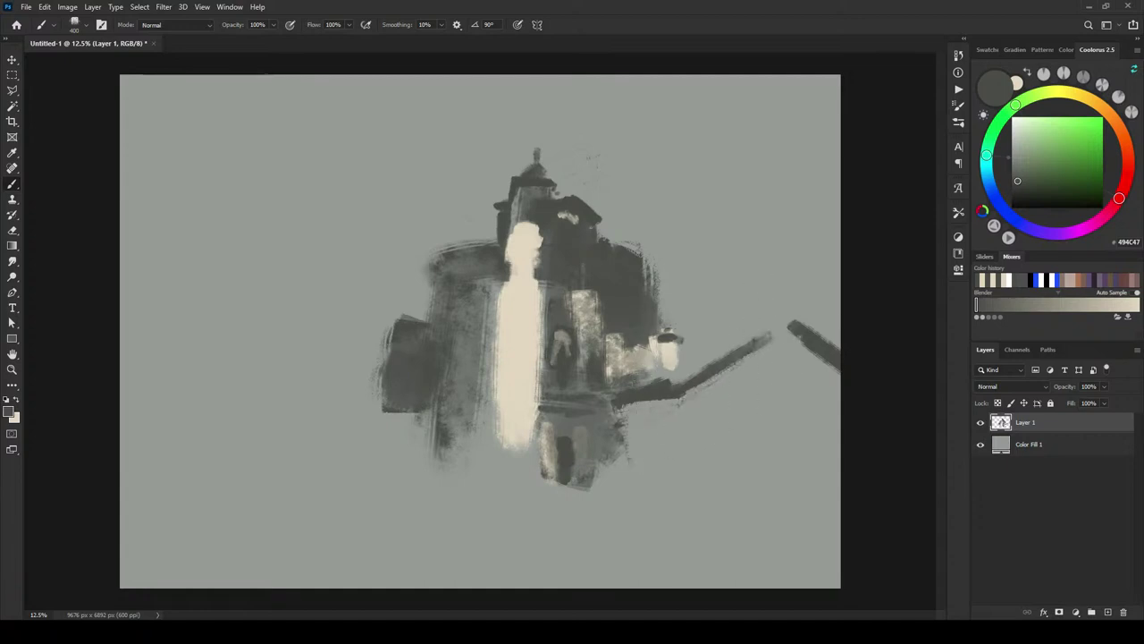
{"action": "mouse_move", "coordinate": [620, 389]}
{"action": "left_mouse_down"}
{"action": "mouse_move", "coordinate": [666, 377]}
{"action": "mouse_move", "coordinate": [624, 392]}
{"action": "left_mouse_up"}
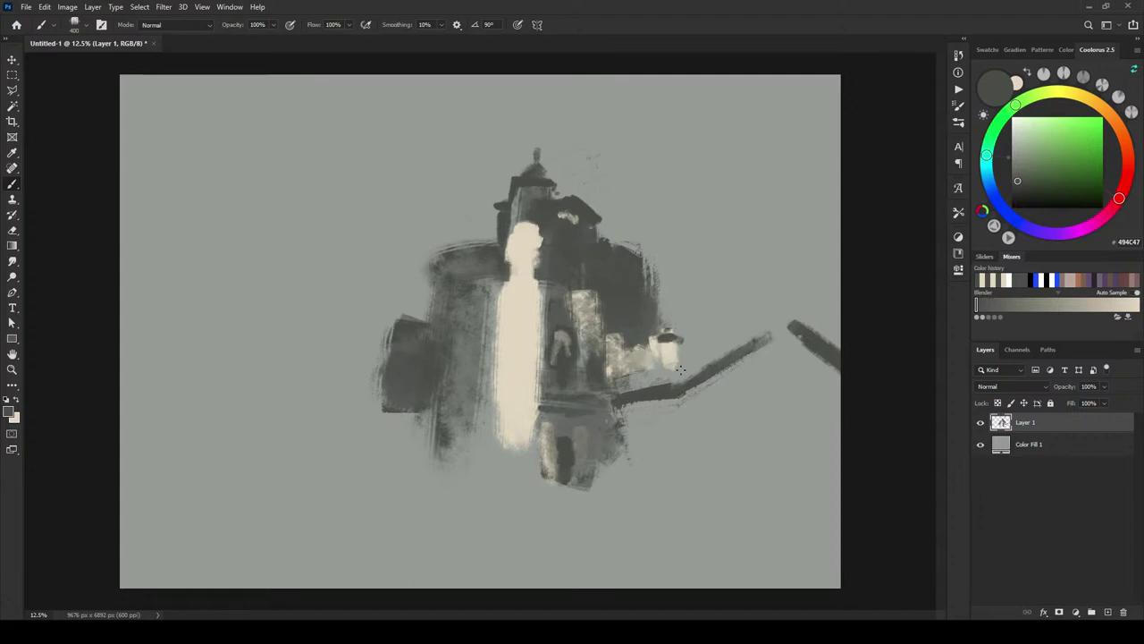
Step: Paint a thin dark sloping stroke across the pale wall below the small turret with a reduced brush
{"action": "key", "text": "bracketleft"}
{"action": "key", "text": "bracketleft"}
{"action": "key", "text": "bracketleft"}
{"action": "left_click_drag", "start_coordinate": [619, 386], "coordinate": [664, 358]}
Step: Block in a dark grey shape beneath the lower end of the diagonal stroke with a larger brush
{"action": "key", "text": "bracketright"}
{"action": "key", "text": "bracketright"}
{"action": "key", "text": "bracketright"}
{"action": "key", "text": "bracketright"}
{"action": "key", "text": "bracketright"}
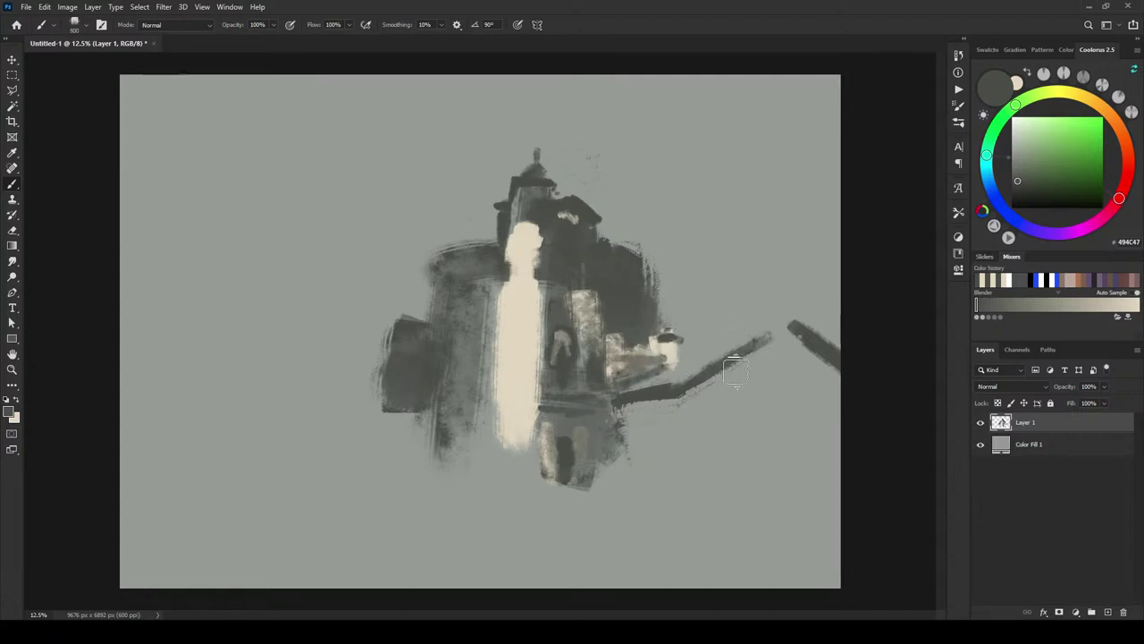
{"action": "mouse_move", "coordinate": [701, 421]}
{"action": "left_mouse_down"}
{"action": "mouse_move", "coordinate": [679, 415]}
{"action": "mouse_move", "coordinate": [644, 441]}
{"action": "mouse_move", "coordinate": [684, 433]}
{"action": "left_mouse_up"}
Step: Outline the top and left sides of the dark block beneath the diagonal in sampled cream, using a small brush
{"action": "key", "text": "bracketright"}
{"action": "key", "text": "bracketright"}
{"action": "key", "text": "bracketright"}
{"action": "left_click", "coordinate": [672, 350], "text": "alt"}
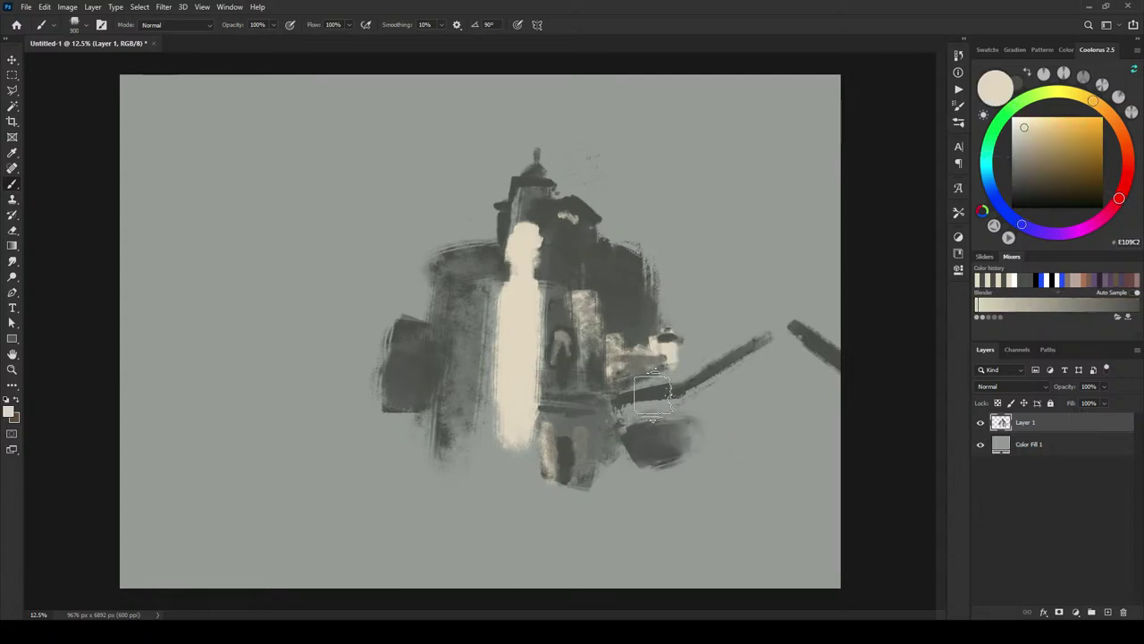
{"action": "key", "text": "bracketleft"}
{"action": "key", "text": "bracketleft"}
{"action": "key", "text": "bracketleft"}
{"action": "key", "text": "bracketleft"}
{"action": "key", "text": "bracketleft"}
{"action": "key", "text": "bracketleft"}
{"action": "key", "text": "bracketleft"}
{"action": "key", "text": "bracketleft"}
{"action": "key", "text": "bracketleft"}
{"action": "mouse_move", "coordinate": [618, 414]}
{"action": "left_mouse_down"}
{"action": "mouse_move", "coordinate": [685, 404]}
{"action": "mouse_move", "coordinate": [615, 472]}
{"action": "left_mouse_up"}
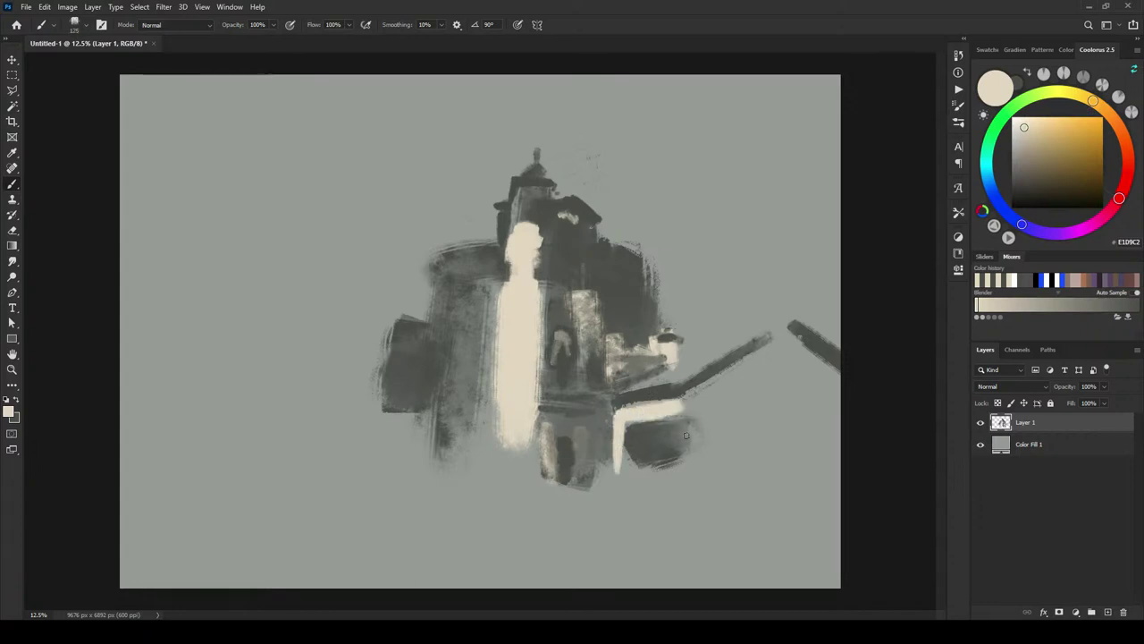
Step: Complete the cream frame around the dark block with its right side, bottom edge and a thin inner border
{"action": "left_click_drag", "start_coordinate": [680, 407], "coordinate": [677, 476]}
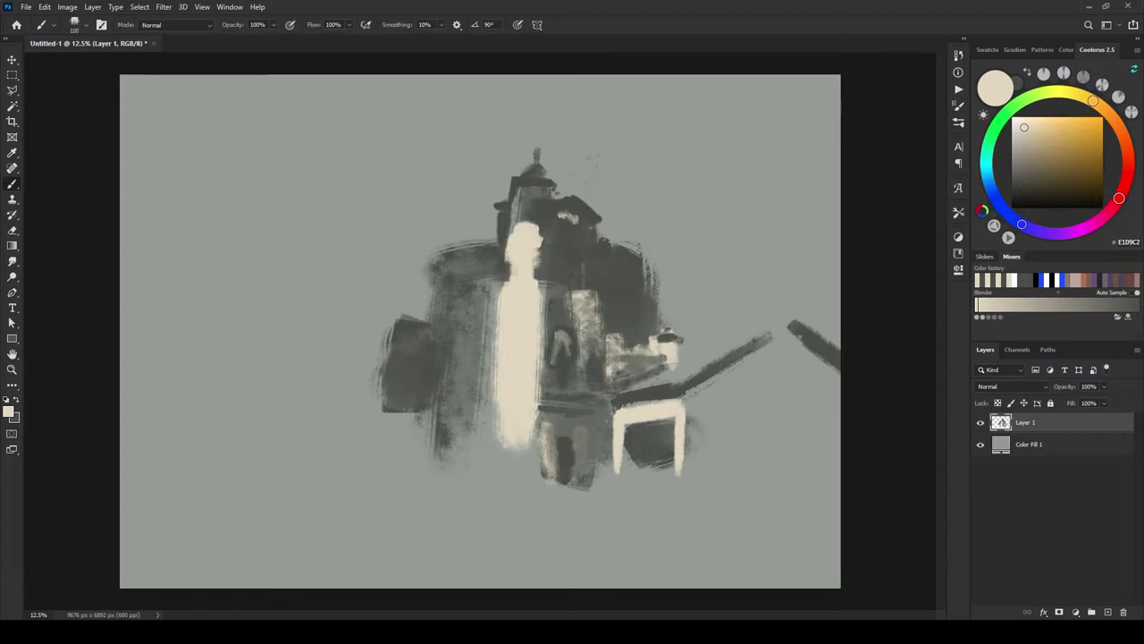
{"action": "left_click_drag", "start_coordinate": [623, 457], "coordinate": [677, 445]}
{"action": "mouse_move", "coordinate": [626, 453]}
{"action": "left_mouse_down"}
{"action": "mouse_move", "coordinate": [676, 451]}
{"action": "mouse_move", "coordinate": [667, 470]}
{"action": "left_mouse_up"}
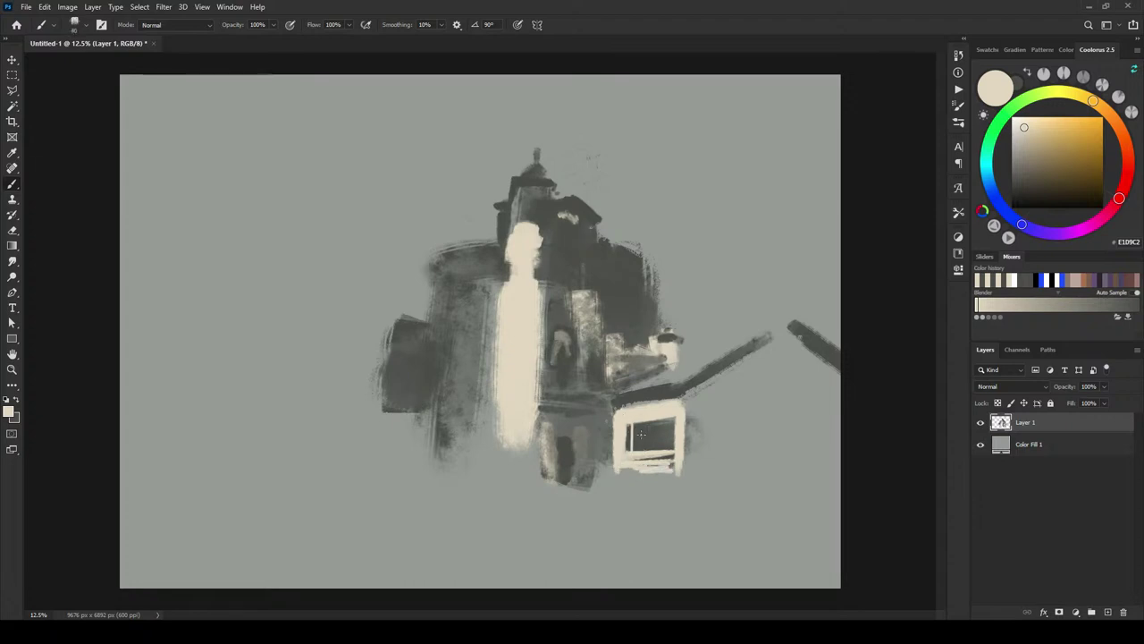
Step: Add thin cream bars inside the framed window and fill the wall beneath the gabled roof with cream using a larger brush
{"action": "mouse_move", "coordinate": [651, 420]}
{"action": "left_mouse_down"}
{"action": "mouse_move", "coordinate": [652, 450]}
{"action": "mouse_move", "coordinate": [666, 450]}
{"action": "left_mouse_up"}
{"action": "mouse_move", "coordinate": [697, 403]}
{"action": "left_mouse_down"}
{"action": "mouse_move", "coordinate": [781, 362]}
{"action": "mouse_move", "coordinate": [715, 436]}
{"action": "mouse_move", "coordinate": [695, 478]}
{"action": "mouse_move", "coordinate": [718, 439]}
{"action": "mouse_move", "coordinate": [793, 410]}
{"action": "mouse_move", "coordinate": [778, 370]}
{"action": "mouse_move", "coordinate": [790, 369]}
{"action": "mouse_move", "coordinate": [751, 426]}
{"action": "mouse_move", "coordinate": [762, 466]}
{"action": "mouse_move", "coordinate": [793, 431]}
{"action": "mouse_move", "coordinate": [789, 485]}
{"action": "left_mouse_up"}
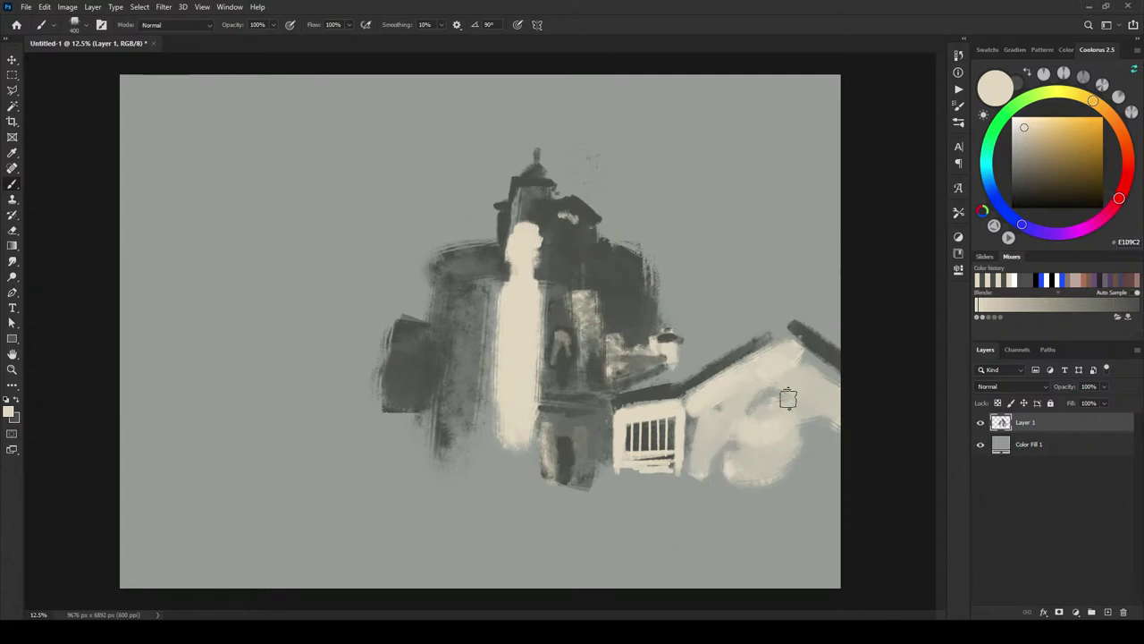
{"action": "key", "text": "bracketright"}
{"action": "key", "text": "bracketright"}
{"action": "key", "text": "bracketright"}
{"action": "key", "text": "bracketright"}
{"action": "key", "text": "bracketright"}
{"action": "key", "text": "bracketright"}
{"action": "key", "text": "bracketright"}
{"action": "left_click_drag", "start_coordinate": [775, 409], "coordinate": [776, 416]}
Step: Dab cream onto the dark side block beside the round tower and brush a soft cream haze beneath it
{"action": "key", "text": "bracketleft"}
{"action": "key", "text": "bracketleft"}
{"action": "key", "text": "bracketleft"}
{"action": "mouse_move", "coordinate": [415, 370]}
{"action": "left_mouse_down"}
{"action": "mouse_move", "coordinate": [399, 432]}
{"action": "mouse_move", "coordinate": [422, 443]}
{"action": "mouse_move", "coordinate": [478, 363]}
{"action": "left_mouse_up"}
{"action": "key", "text": "bracketright"}
{"action": "key", "text": "bracketright"}
{"action": "key", "text": "bracketright"}
{"action": "key", "text": "bracketright"}
{"action": "key", "text": "bracketright"}
{"action": "key", "text": "bracketright"}
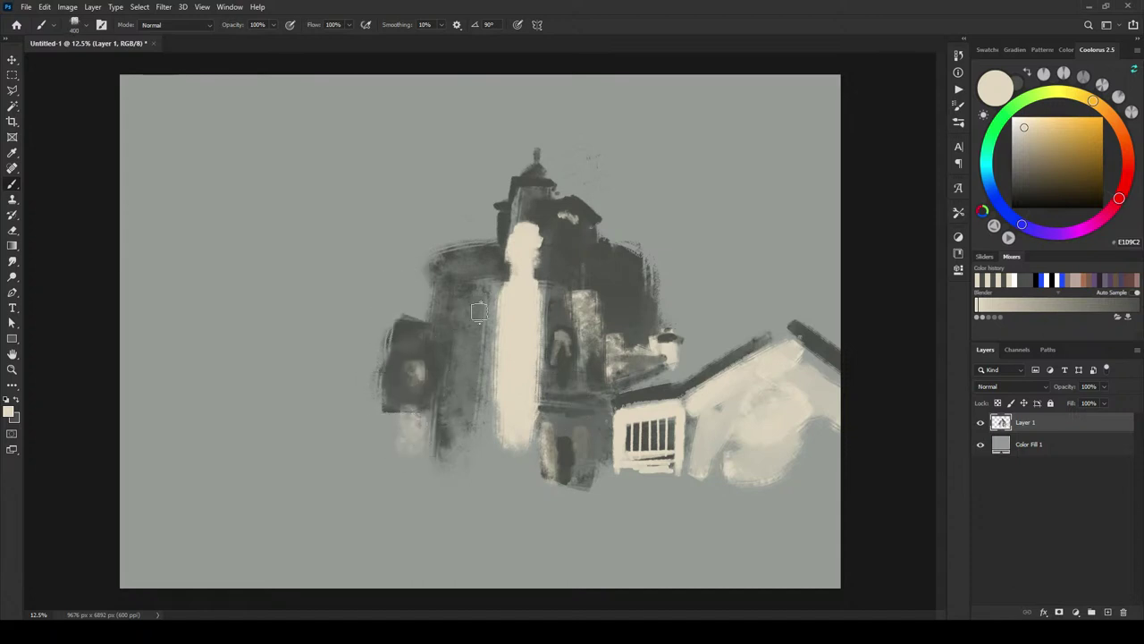
Step: Paint a broad vertical cream strip down the round tower, parallel to the bright central column
{"action": "key", "text": "bracketleft"}
{"action": "key", "text": "bracketleft"}
{"action": "left_click_drag", "start_coordinate": [479, 290], "coordinate": [473, 451]}
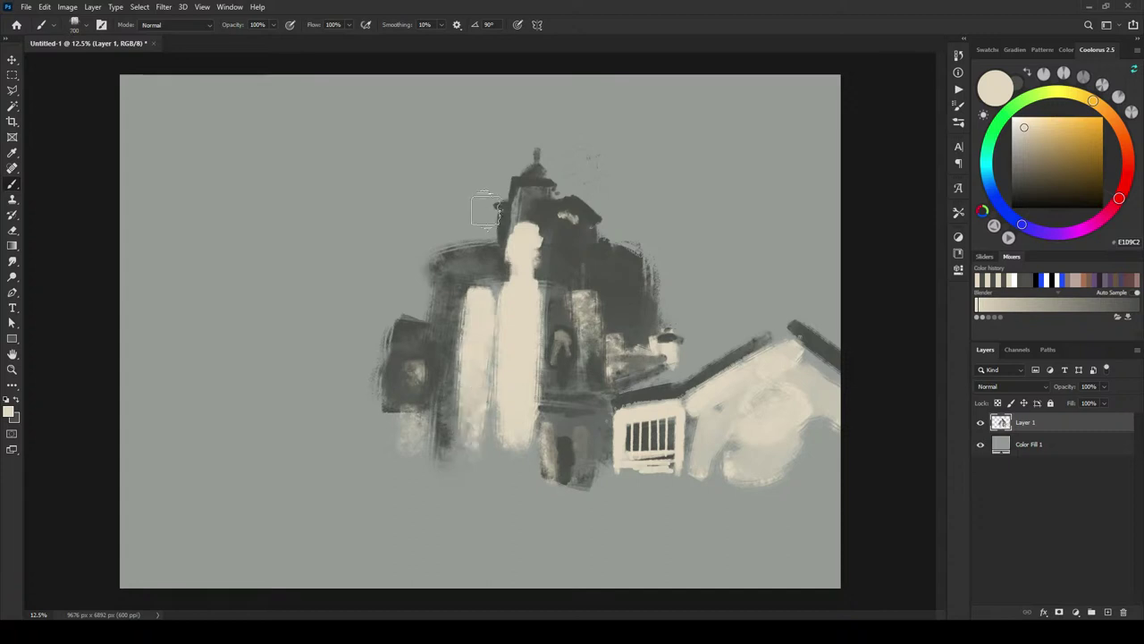
Step: Paint a narrow vertical cream strip on the round tower's shaded side, starting below its rim
{"action": "left_click", "coordinate": [455, 284]}
{"action": "left_click_drag", "start_coordinate": [447, 284], "coordinate": [436, 395]}
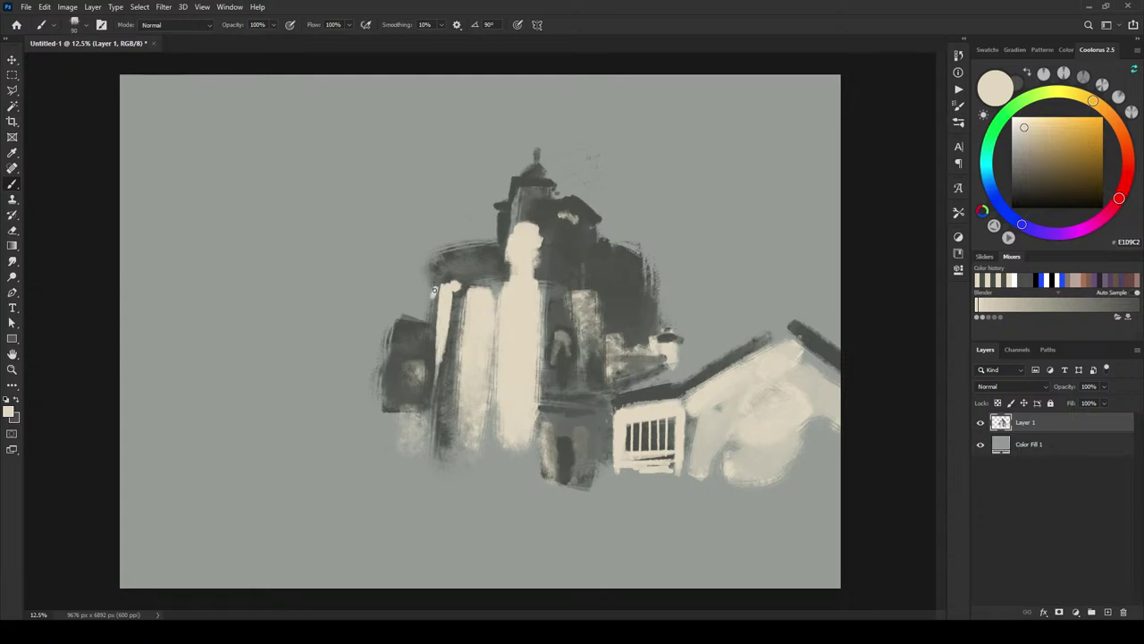
{"action": "key", "text": "bracketright"}
{"action": "key", "text": "bracketright"}
{"action": "key", "text": "bracketright"}
{"action": "left_click_drag", "start_coordinate": [456, 299], "coordinate": [439, 443]}
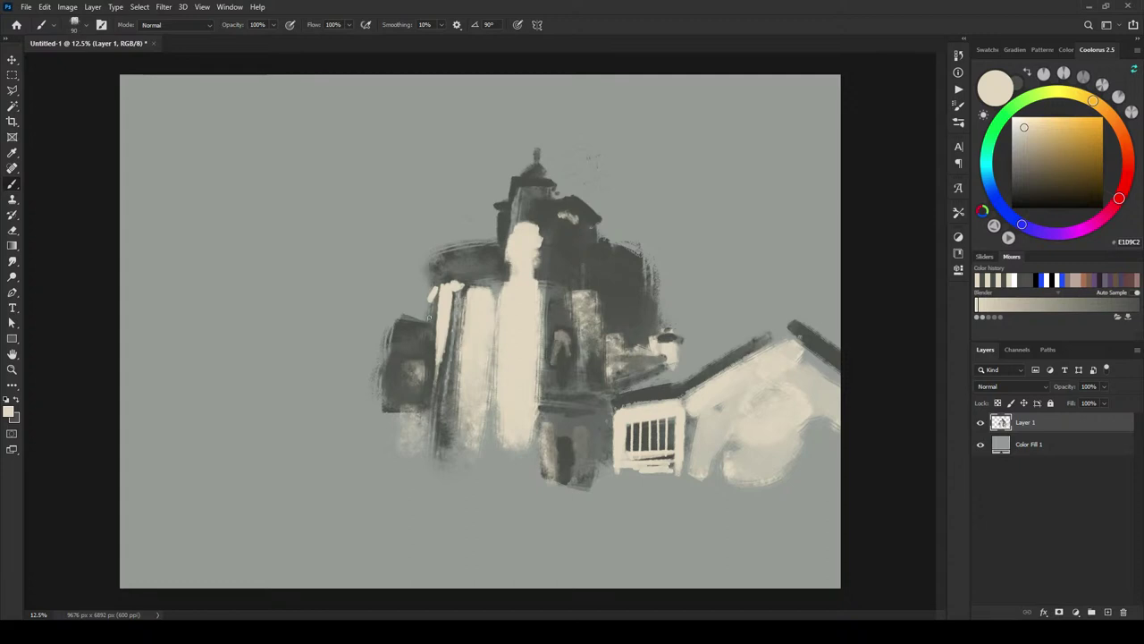
Step: Streak thin slanting cream strokes down the round tower's outer edge with a small brush
{"action": "left_click_drag", "start_coordinate": [432, 300], "coordinate": [411, 446]}
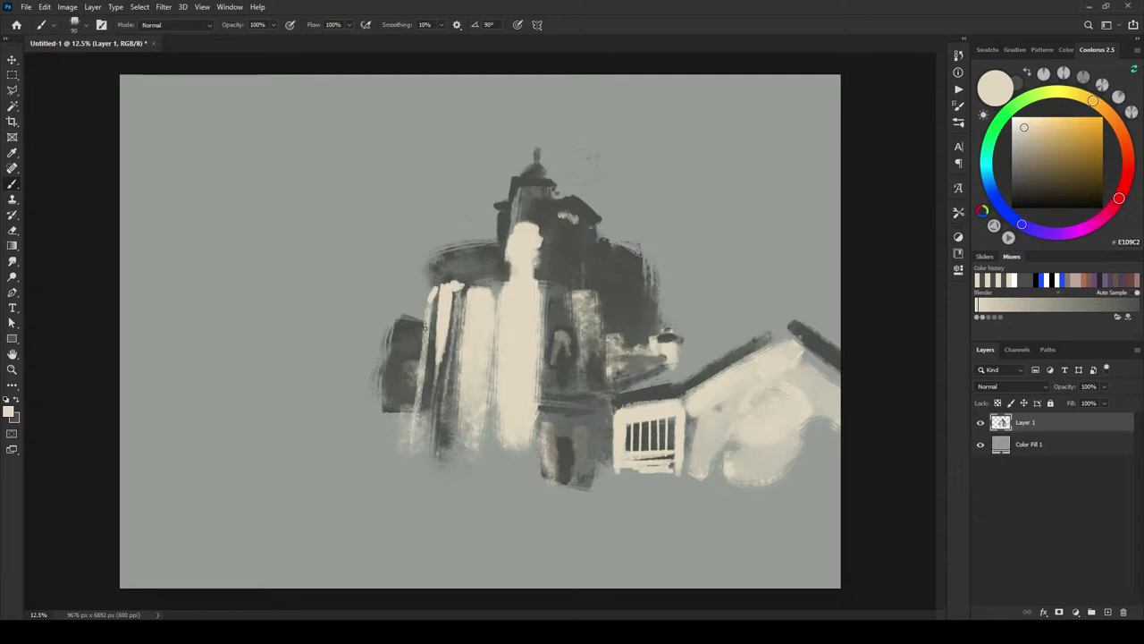
{"action": "left_click_drag", "start_coordinate": [431, 305], "coordinate": [402, 445]}
{"action": "left_click_drag", "start_coordinate": [454, 298], "coordinate": [432, 411]}
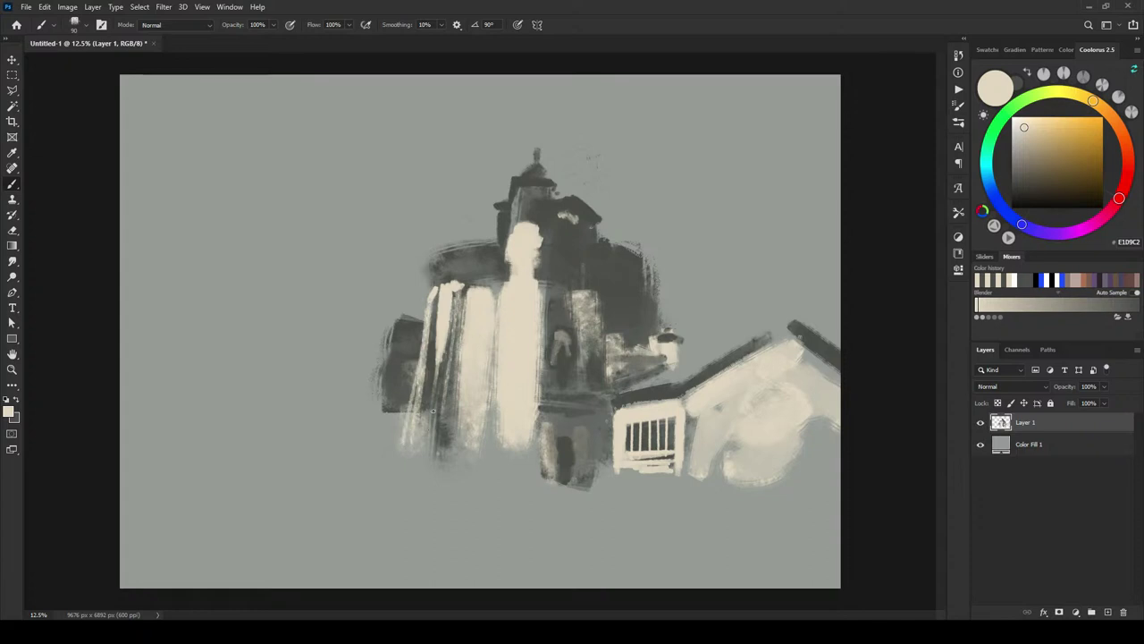
{"action": "left_click_drag", "start_coordinate": [444, 333], "coordinate": [438, 432]}
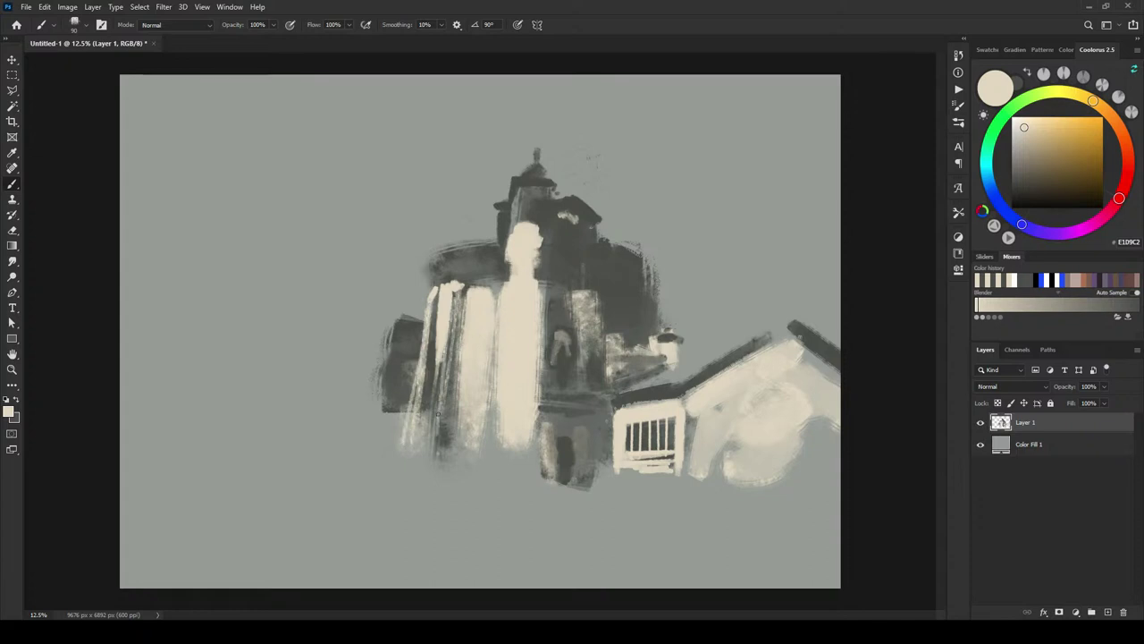
Step: Sample the dark grey and paint thin dark strokes between the cream streaks on the round tower
{"action": "left_click", "coordinate": [557, 275], "text": "alt"}
{"action": "key", "text": "bracketright"}
{"action": "key", "text": "bracketright"}
{"action": "key", "text": "bracketright"}
{"action": "key", "text": "bracketright"}
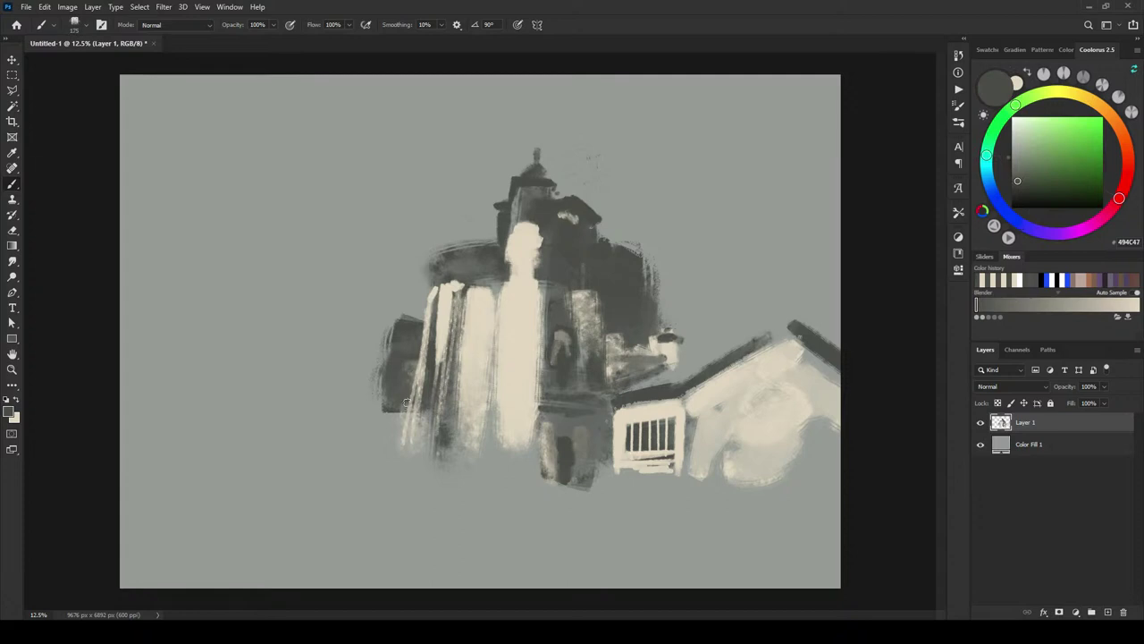
{"action": "mouse_move", "coordinate": [407, 403]}
{"action": "left_mouse_down"}
{"action": "mouse_move", "coordinate": [437, 295]}
{"action": "mouse_move", "coordinate": [449, 344]}
{"action": "mouse_move", "coordinate": [443, 387]}
{"action": "left_mouse_up"}
{"action": "left_click_drag", "start_coordinate": [455, 299], "coordinate": [440, 413]}
{"action": "key", "text": "bracketleft"}
{"action": "key", "text": "bracketleft"}
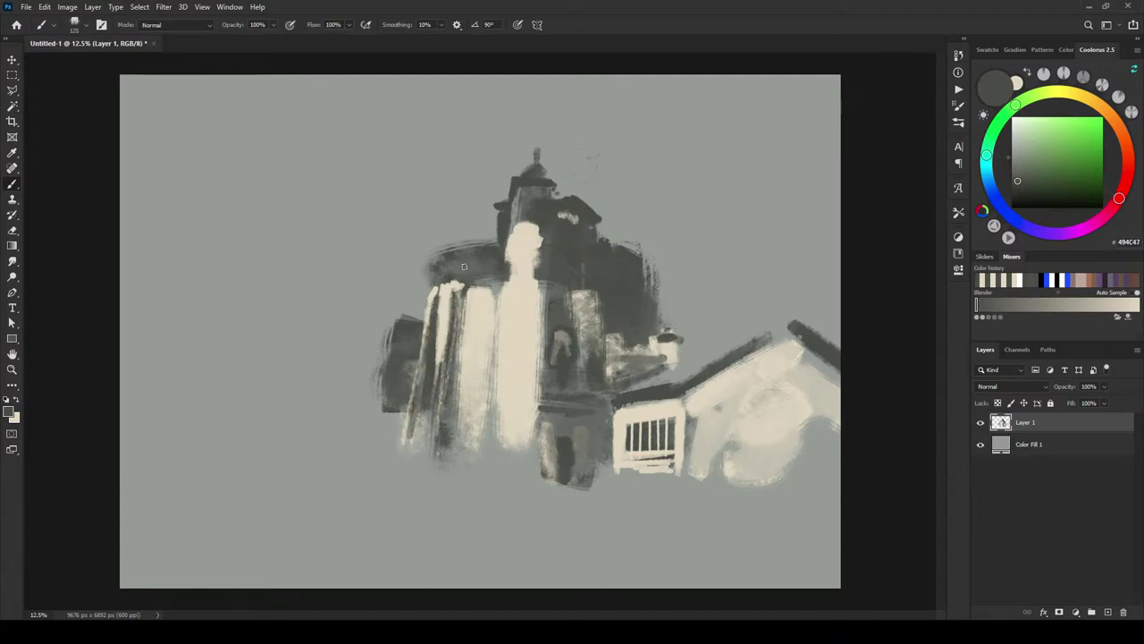
{"action": "left_click_drag", "start_coordinate": [442, 315], "coordinate": [438, 374]}
Step: Tone down the broad cream strip on the round tower with dark grey, using a much larger brush
{"action": "key", "text": "bracketright"}
{"action": "key", "text": "bracketright"}
{"action": "key", "text": "bracketright"}
{"action": "key", "text": "bracketright"}
{"action": "key", "text": "bracketright"}
{"action": "key", "text": "bracketright"}
{"action": "key", "text": "bracketright"}
{"action": "key", "text": "bracketright"}
{"action": "left_click_drag", "start_coordinate": [479, 304], "coordinate": [474, 438]}
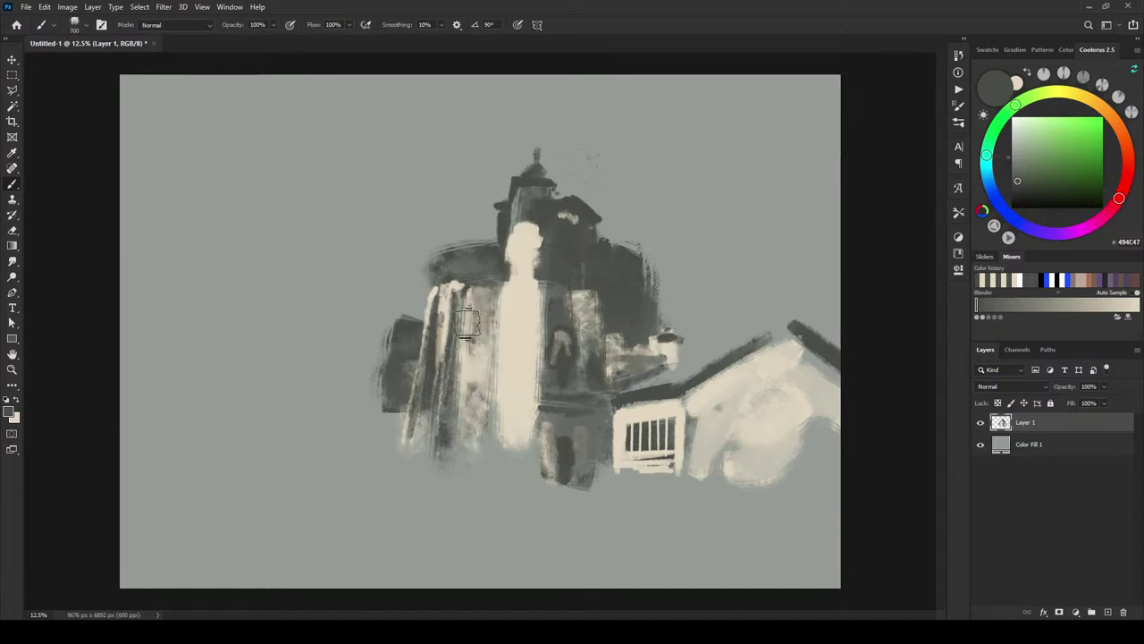
Step: Paint a narrow dark slit window in the upper part of the round tower with a reduced brush
{"action": "key", "text": "bracketleft"}
{"action": "key", "text": "bracketleft"}
{"action": "key", "text": "bracketleft"}
{"action": "key", "text": "bracketleft"}
{"action": "left_click_drag", "start_coordinate": [478, 329], "coordinate": [479, 347]}
Step: Sample the cream and paint a light horizontal band around the round tower's dark top section
{"action": "left_click", "coordinate": [510, 234], "text": "alt"}
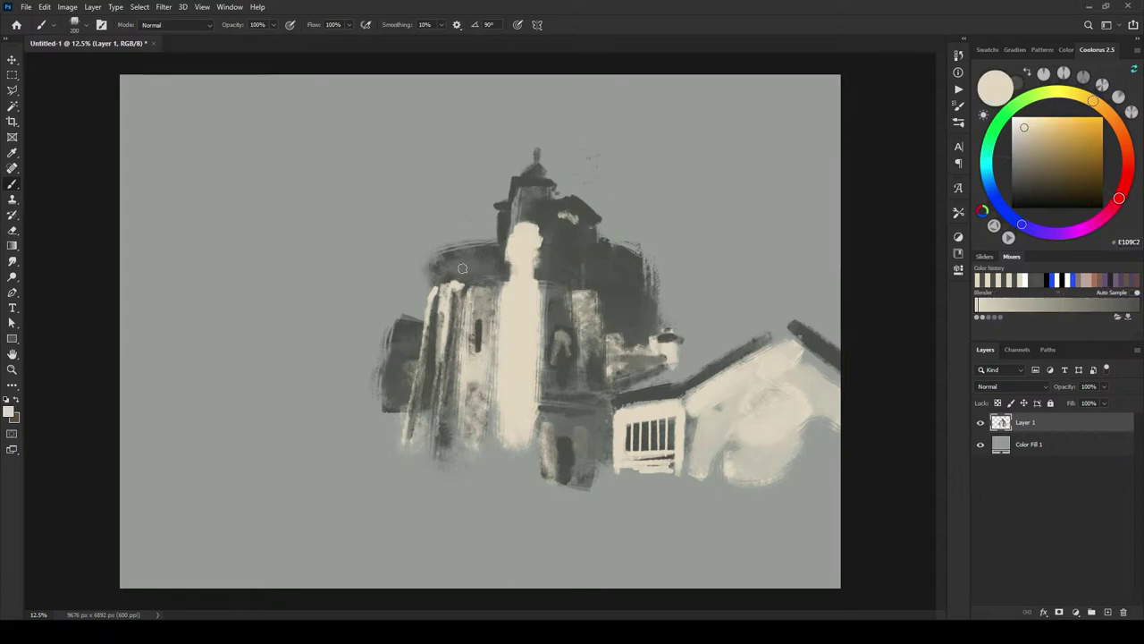
{"action": "key", "text": "bracketright"}
{"action": "key", "text": "bracketright"}
{"action": "key", "text": "bracketright"}
{"action": "left_click_drag", "start_coordinate": [437, 272], "coordinate": [494, 261]}
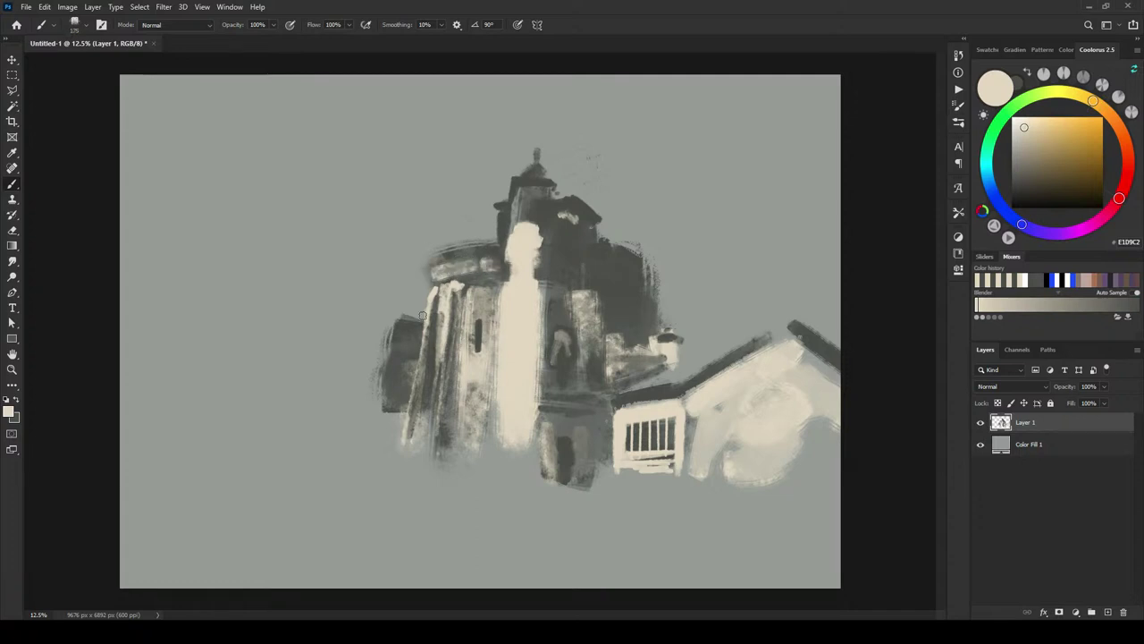
Step: Brush a soft cream tone over the lower part of the dark side block with an enlarged brush
{"action": "key", "text": "bracketright"}
{"action": "key", "text": "bracketright"}
{"action": "key", "text": "bracketright"}
{"action": "key", "text": "bracketright"}
{"action": "key", "text": "bracketright"}
{"action": "key", "text": "bracketright"}
{"action": "mouse_move", "coordinate": [404, 367]}
{"action": "left_mouse_down"}
{"action": "mouse_move", "coordinate": [402, 400]}
{"action": "mouse_move", "coordinate": [404, 365]}
{"action": "left_mouse_up"}
Step: Add small cream arch and edge details to the side block beside the tower with a fine brush
{"action": "key", "text": "bracketleft"}
{"action": "key", "text": "bracketleft"}
{"action": "key", "text": "bracketleft"}
{"action": "key", "text": "bracketleft"}
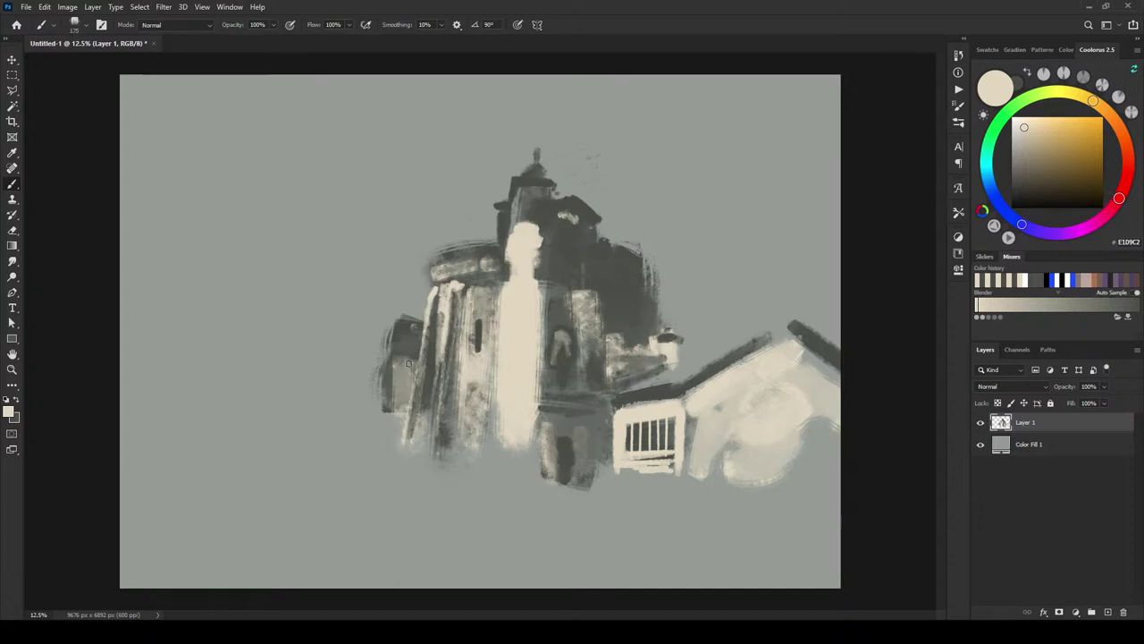
{"action": "key", "text": "bracketleft"}
{"action": "key", "text": "bracketleft"}
{"action": "key", "text": "bracketleft"}
{"action": "key", "text": "bracketleft"}
{"action": "left_click_drag", "start_coordinate": [403, 357], "coordinate": [411, 350]}
{"action": "left_click", "coordinate": [375, 370]}
Step: Paint a horizontal cream stroke extending outward from the base of the side block, redoing it until it is short and level
{"action": "key", "text": "bracketright"}
{"action": "key", "text": "bracketright"}
{"action": "key", "text": "bracketright"}
{"action": "key", "text": "bracketright"}
{"action": "key", "text": "bracketright"}
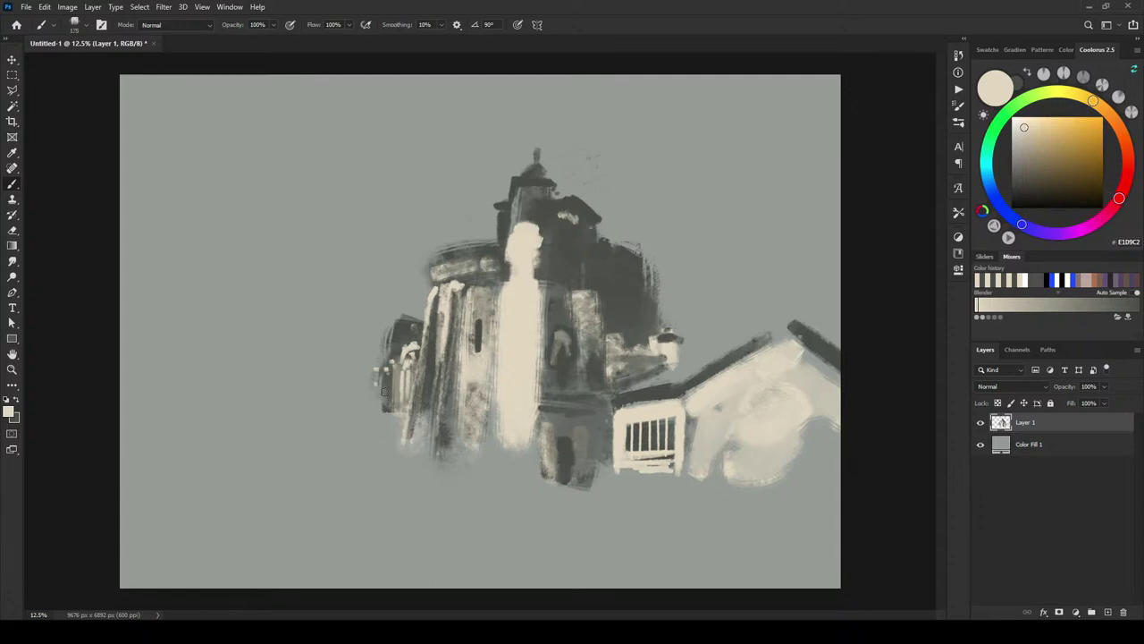
{"action": "key", "text": "bracketright"}
{"action": "key", "text": "bracketright"}
{"action": "key", "text": "bracketright"}
{"action": "key", "text": "bracketright"}
{"action": "left_click_drag", "start_coordinate": [398, 403], "coordinate": [258, 392]}
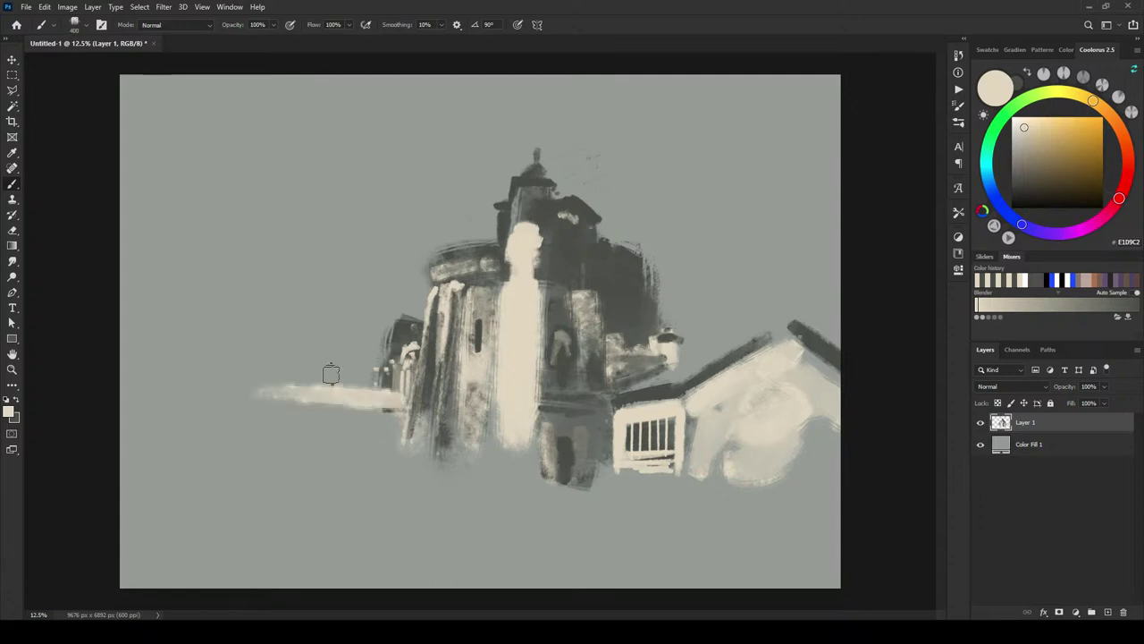
{"action": "key", "text": "ctrl+z"}
{"action": "left_click_drag", "start_coordinate": [393, 407], "coordinate": [273, 403]}
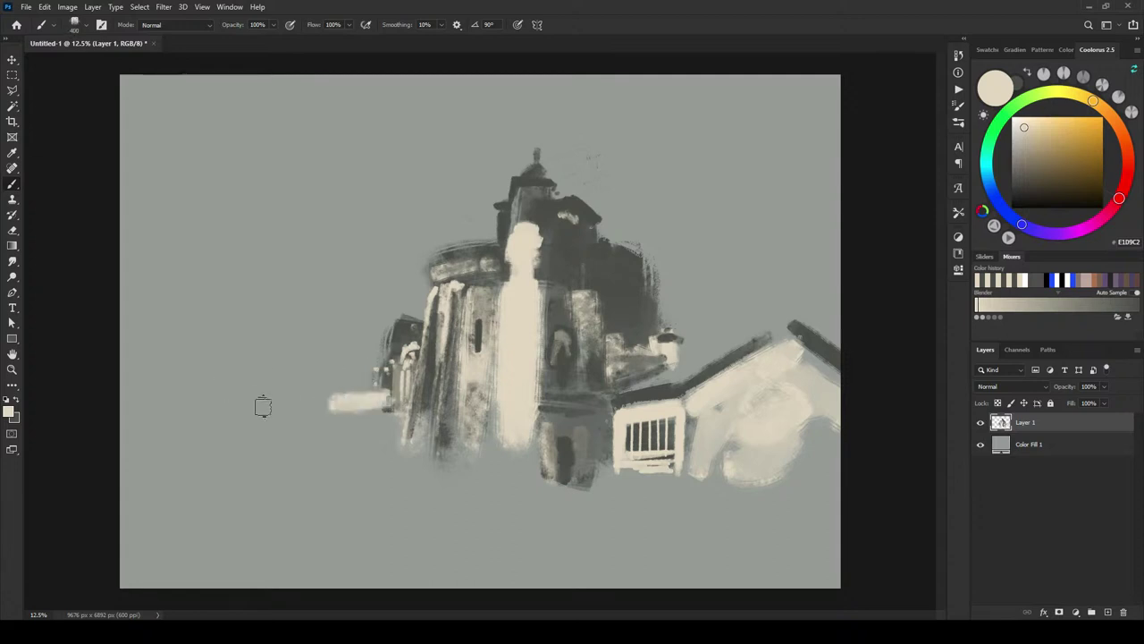
{"action": "key", "text": "ctrl+z"}
{"action": "left_click_drag", "start_coordinate": [394, 396], "coordinate": [295, 396]}
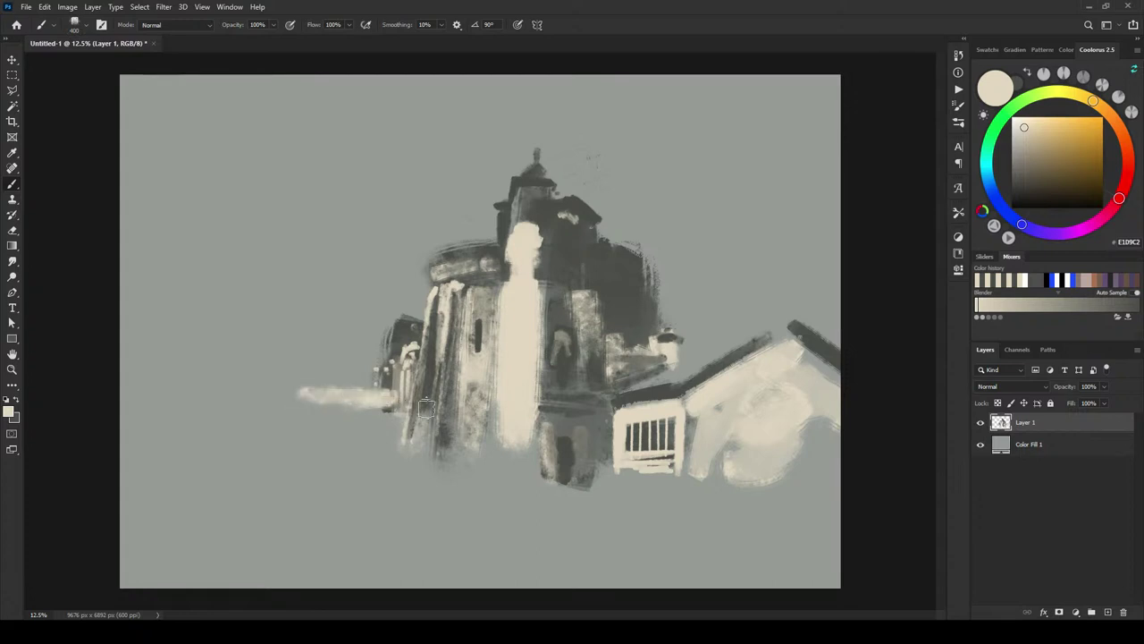
Step: Sample the dark grey and paint a wide horizontal band beneath the cream stroke with a larger brush
{"action": "left_click", "coordinate": [481, 402], "text": "alt"}
{"action": "key", "text": "]"}
{"action": "key", "text": "]"}
{"action": "key", "text": "]"}
{"action": "key", "text": "]"}
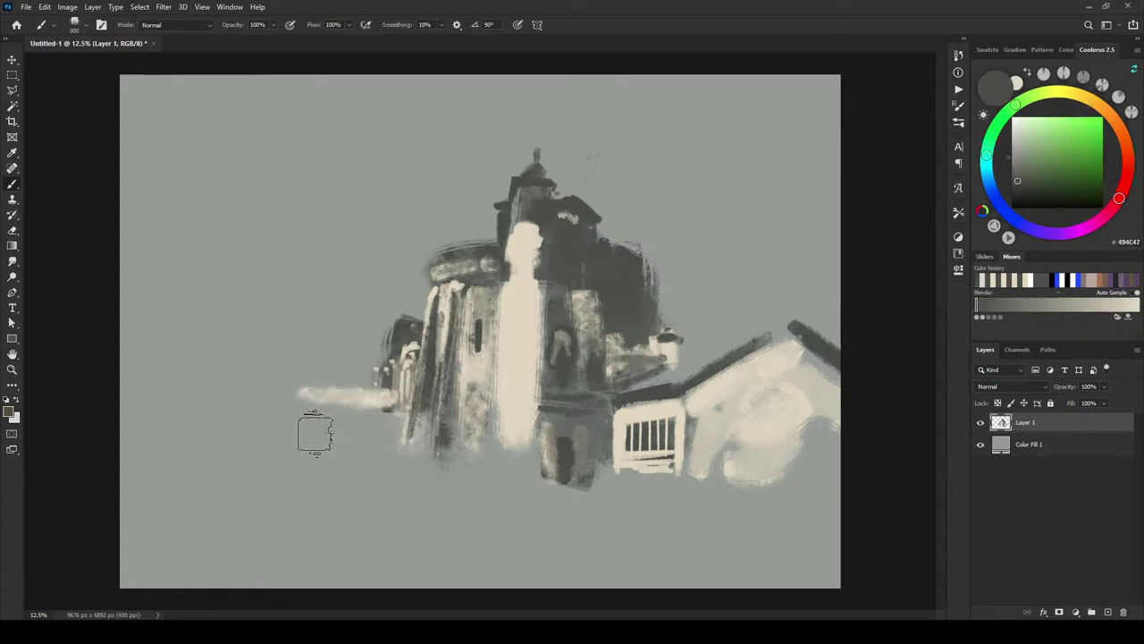
{"action": "left_click_drag", "start_coordinate": [389, 429], "coordinate": [266, 424]}
Step: Stamp a row of darker window patches along the grey band and darken the band's lower edge
{"action": "key", "text": "["}
{"action": "key", "text": "["}
{"action": "key", "text": "["}
{"action": "key", "text": "["}
{"action": "left_click", "coordinate": [377, 414]}
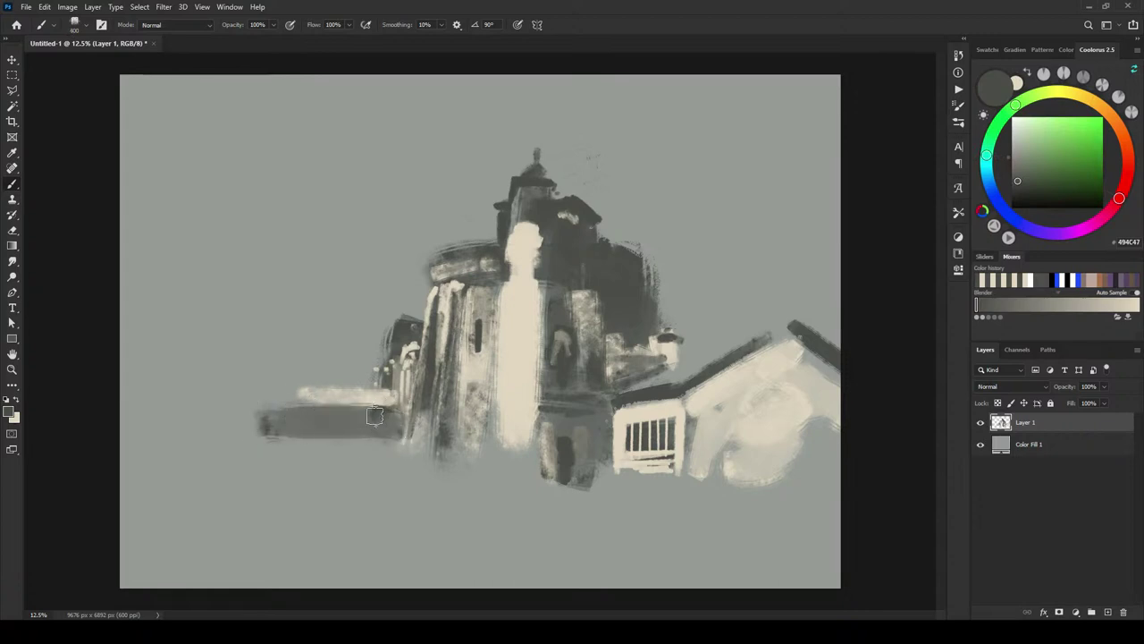
{"action": "left_click", "coordinate": [343, 411]}
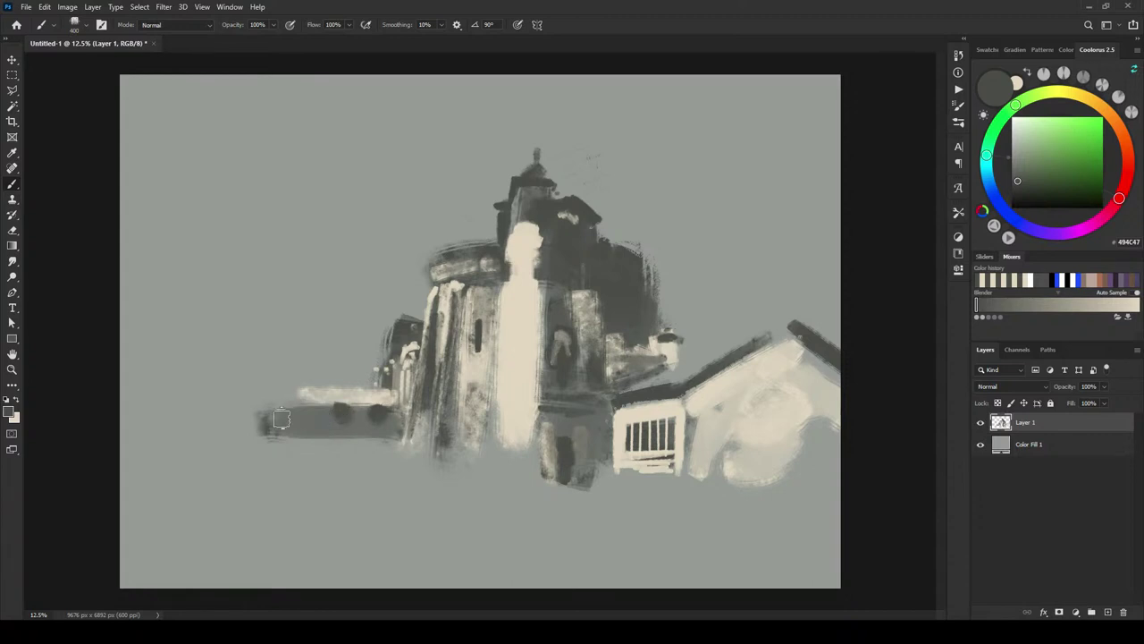
{"action": "mouse_move", "coordinate": [299, 415]}
{"action": "left_mouse_down"}
{"action": "mouse_move", "coordinate": [377, 424]}
{"action": "mouse_move", "coordinate": [347, 414]}
{"action": "left_mouse_up"}
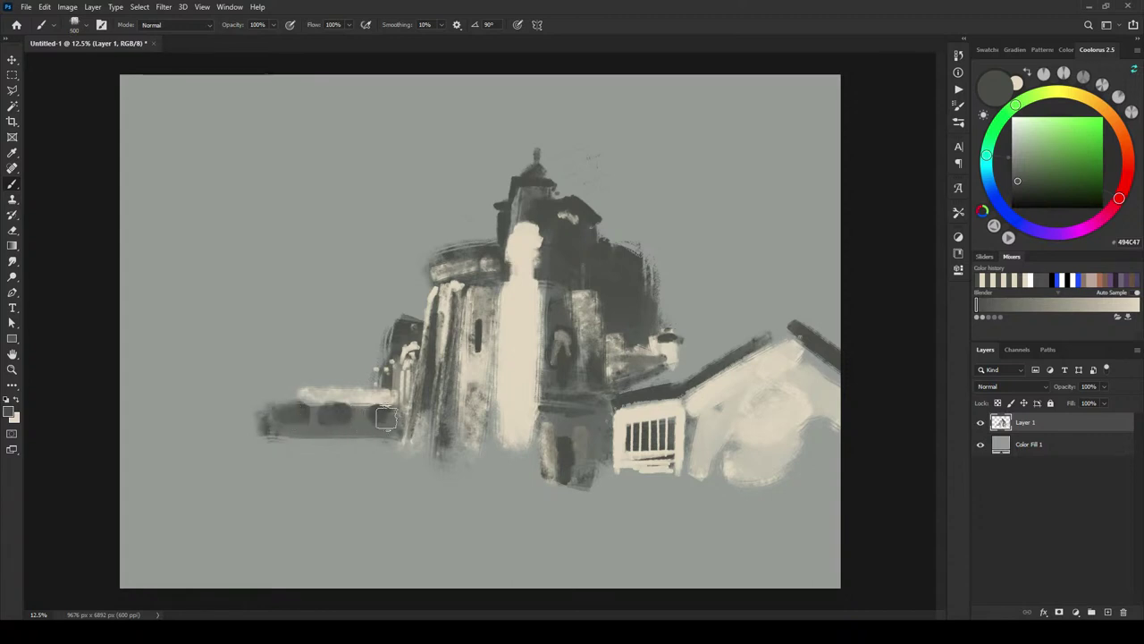
{"action": "left_click", "coordinate": [379, 413]}
{"action": "key", "text": "]"}
{"action": "mouse_move", "coordinate": [392, 439]}
{"action": "left_mouse_down"}
{"action": "mouse_move", "coordinate": [258, 442]}
{"action": "mouse_move", "coordinate": [374, 433]}
{"action": "left_mouse_up"}
Step: Draw a thin dark roofline along the top of the low wing's cream stroke with a reduced brush
{"action": "key", "text": "bracketleft"}
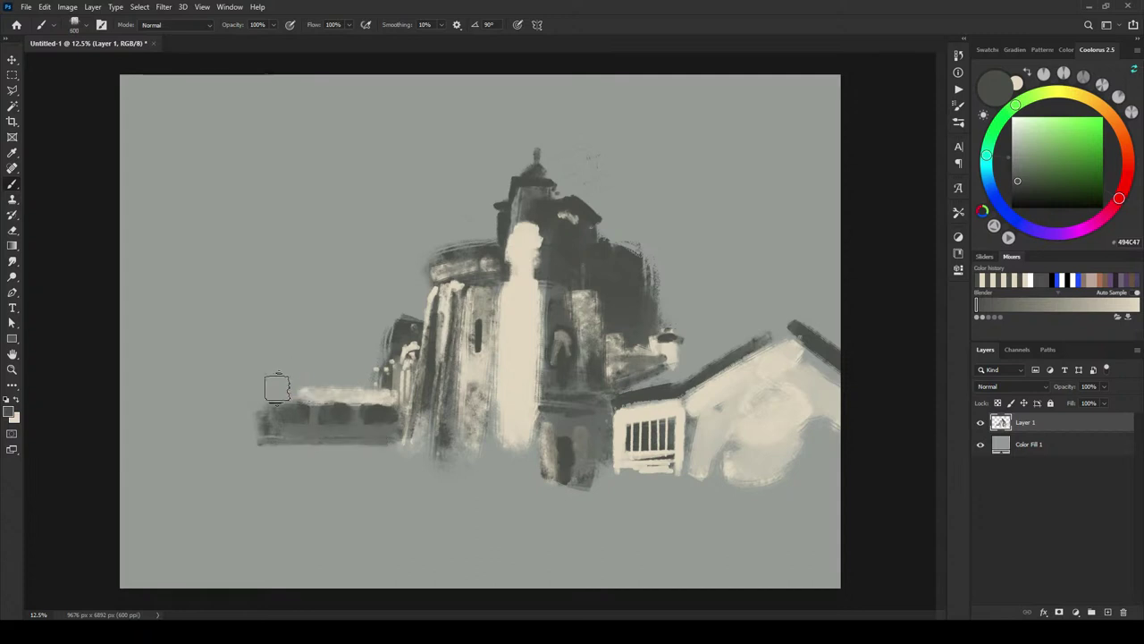
{"action": "key", "text": "bracketleft"}
{"action": "mouse_move", "coordinate": [298, 392]}
{"action": "left_mouse_down"}
{"action": "mouse_move", "coordinate": [264, 391]}
{"action": "mouse_move", "coordinate": [399, 392]}
{"action": "left_mouse_up"}
{"action": "key", "text": "bracketleft"}
{"action": "key", "text": "bracketleft"}
{"action": "key", "text": "bracketleft"}
{"action": "key", "text": "bracketleft"}
Step: Paint a long dark base stroke under the low wing, reaching to the foot of the round tower
{"action": "key", "text": "bracketright"}
{"action": "key", "text": "bracketright"}
{"action": "key", "text": "bracketright"}
{"action": "key", "text": "bracketright"}
{"action": "mouse_move", "coordinate": [253, 454]}
{"action": "left_mouse_down"}
{"action": "mouse_move", "coordinate": [435, 455]}
{"action": "mouse_move", "coordinate": [257, 452]}
{"action": "mouse_move", "coordinate": [367, 446]}
{"action": "mouse_move", "coordinate": [238, 461]}
{"action": "mouse_move", "coordinate": [384, 451]}
{"action": "left_mouse_up"}
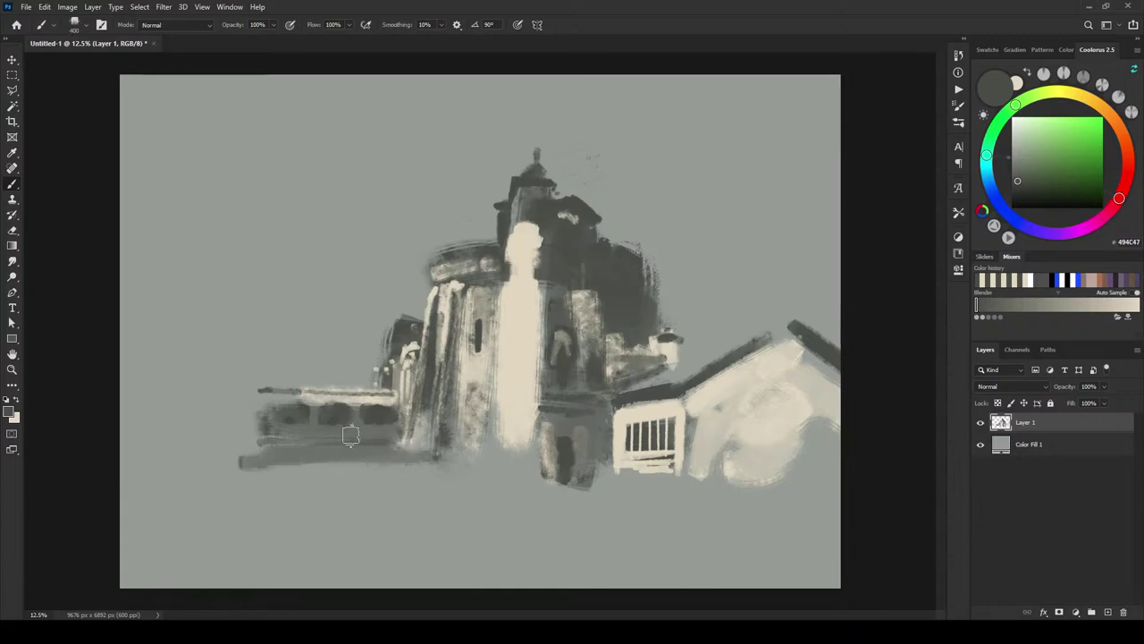
Step: Switch to cream, brush a light tone over the low wing's wall and add small bright highlights with a smaller brush
{"action": "key", "text": "x"}
{"action": "key", "text": "bracketright"}
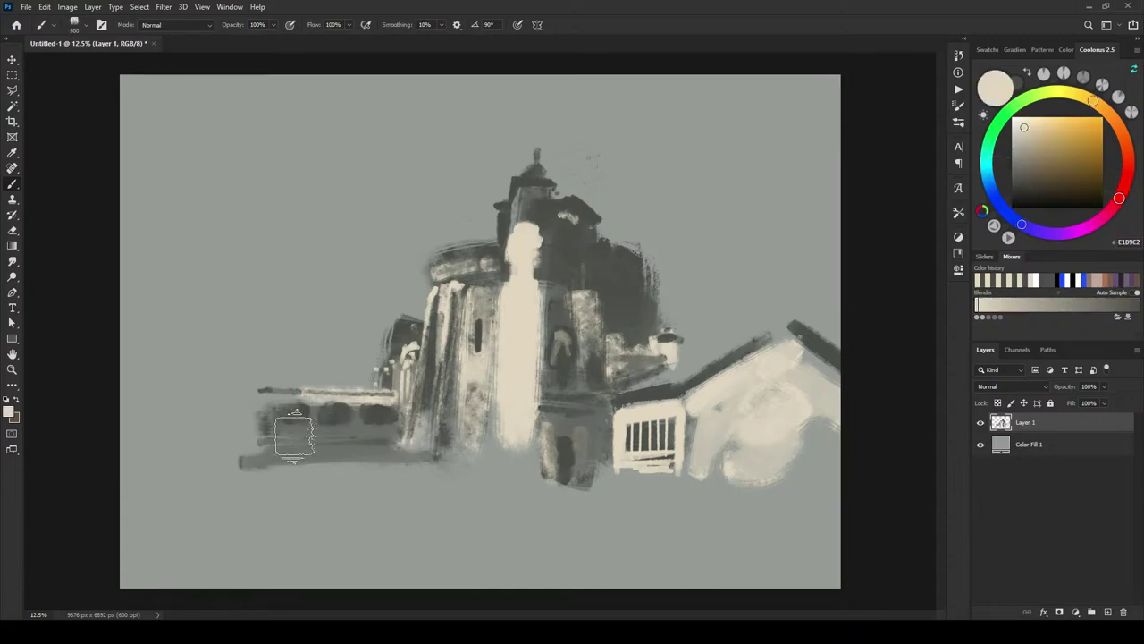
{"action": "mouse_move", "coordinate": [295, 435]}
{"action": "left_mouse_down"}
{"action": "mouse_move", "coordinate": [294, 424]}
{"action": "mouse_move", "coordinate": [342, 431]}
{"action": "left_mouse_up"}
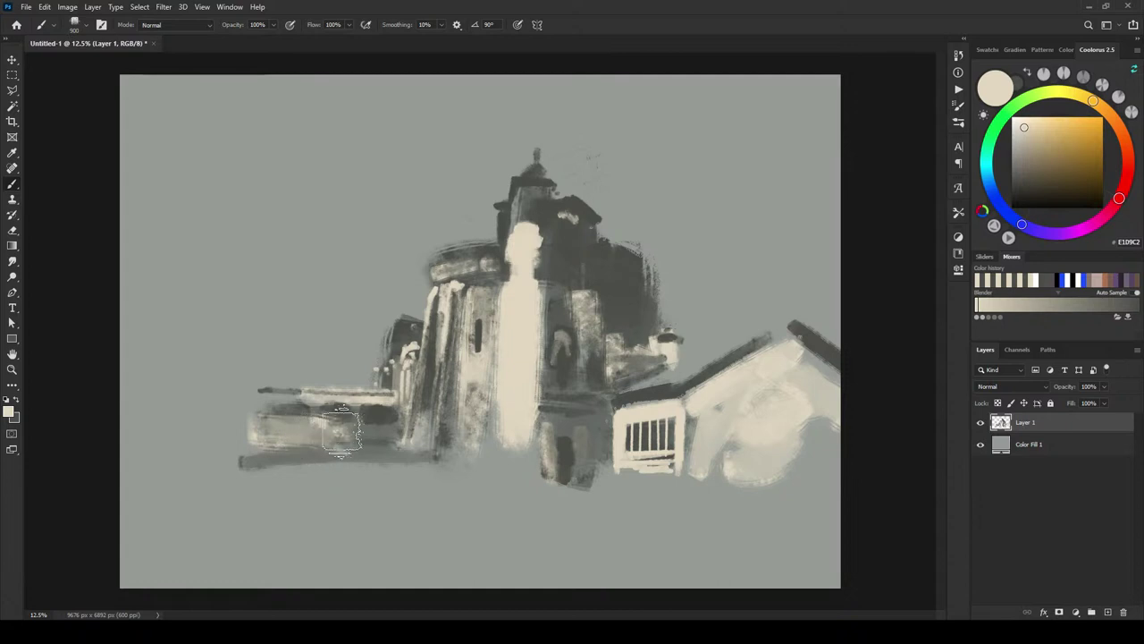
{"action": "key", "text": "bracketleft"}
{"action": "key", "text": "bracketleft"}
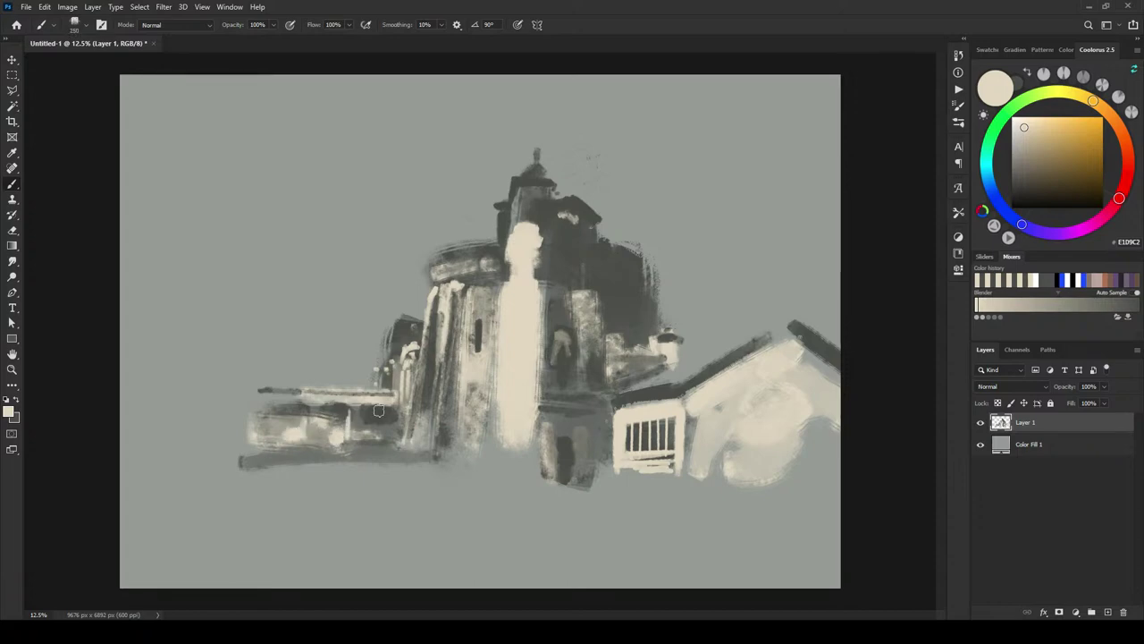
Step: Block in large cream ground patches beneath the round tower and the low wing with an enlarged brush
{"action": "key", "text": "bracketright"}
{"action": "key", "text": "bracketright"}
{"action": "key", "text": "bracketright"}
{"action": "key", "text": "bracketright"}
{"action": "key", "text": "bracketright"}
{"action": "key", "text": "bracketright"}
{"action": "mouse_move", "coordinate": [382, 480]}
{"action": "left_mouse_down"}
{"action": "mouse_move", "coordinate": [418, 513]}
{"action": "mouse_move", "coordinate": [376, 468]}
{"action": "mouse_move", "coordinate": [400, 502]}
{"action": "mouse_move", "coordinate": [393, 487]}
{"action": "mouse_move", "coordinate": [420, 496]}
{"action": "mouse_move", "coordinate": [405, 478]}
{"action": "mouse_move", "coordinate": [437, 507]}
{"action": "mouse_move", "coordinate": [409, 485]}
{"action": "mouse_move", "coordinate": [380, 488]}
{"action": "mouse_move", "coordinate": [376, 502]}
{"action": "mouse_move", "coordinate": [410, 505]}
{"action": "mouse_move", "coordinate": [470, 474]}
{"action": "left_mouse_up"}
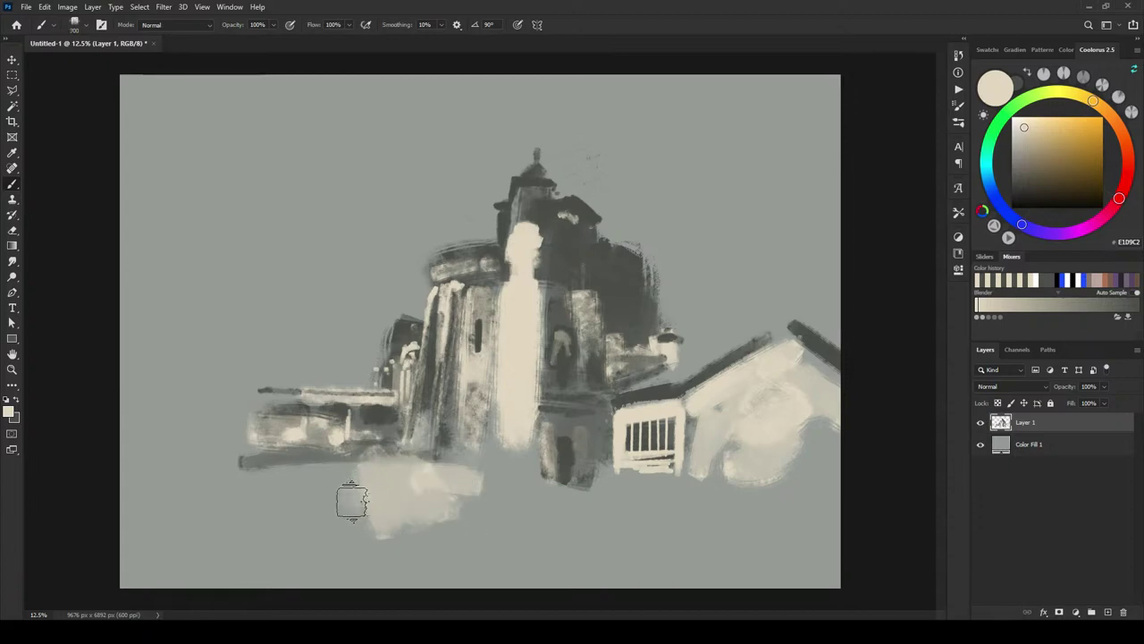
{"action": "mouse_move", "coordinate": [325, 501]}
{"action": "left_mouse_down"}
{"action": "mouse_move", "coordinate": [362, 494]}
{"action": "mouse_move", "coordinate": [319, 496]}
{"action": "mouse_move", "coordinate": [338, 492]}
{"action": "mouse_move", "coordinate": [325, 503]}
{"action": "mouse_move", "coordinate": [346, 517]}
{"action": "mouse_move", "coordinate": [302, 481]}
{"action": "mouse_move", "coordinate": [339, 478]}
{"action": "mouse_move", "coordinate": [253, 470]}
{"action": "mouse_move", "coordinate": [322, 475]}
{"action": "mouse_move", "coordinate": [274, 477]}
{"action": "left_mouse_up"}
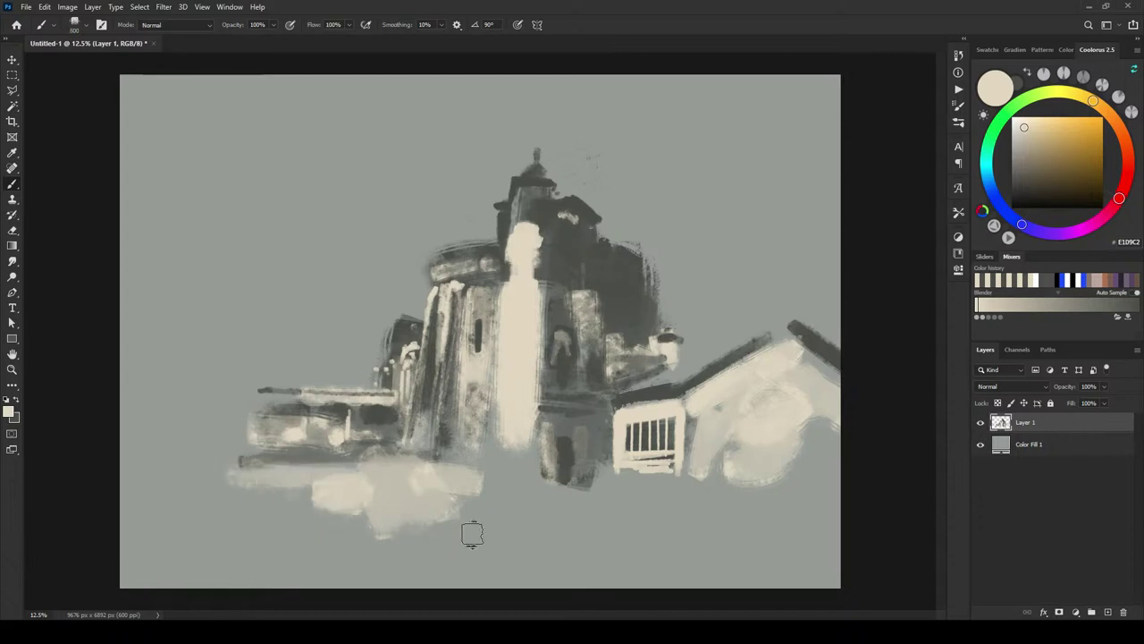
Step: Switch to dark grey and paint a wide horizontal base band below the arched entrance section with a large brush
{"action": "key", "text": "x"}
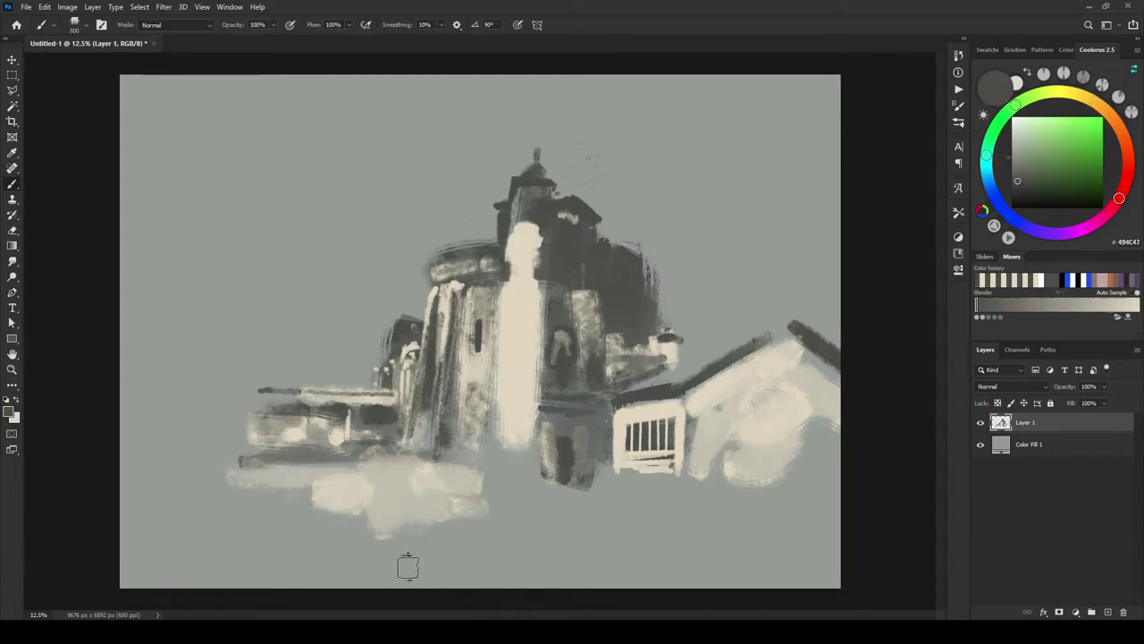
{"action": "key", "text": "["}
{"action": "key", "text": "["}
{"action": "key", "text": "["}
{"action": "key", "text": "["}
{"action": "key", "text": "["}
{"action": "key", "text": "["}
{"action": "key", "text": "["}
{"action": "key", "text": "["}
{"action": "key", "text": "]"}
{"action": "key", "text": "]"}
{"action": "key", "text": "]"}
{"action": "key", "text": "]"}
{"action": "key", "text": "]"}
{"action": "key", "text": "]"}
{"action": "key", "text": "]"}
{"action": "key", "text": "]"}
{"action": "key", "text": "]"}
{"action": "key", "text": "]"}
{"action": "key", "text": "]"}
{"action": "key", "text": "]"}
{"action": "mouse_move", "coordinate": [506, 478]}
{"action": "left_mouse_down"}
{"action": "mouse_move", "coordinate": [622, 483]}
{"action": "mouse_move", "coordinate": [536, 487]}
{"action": "left_mouse_up"}
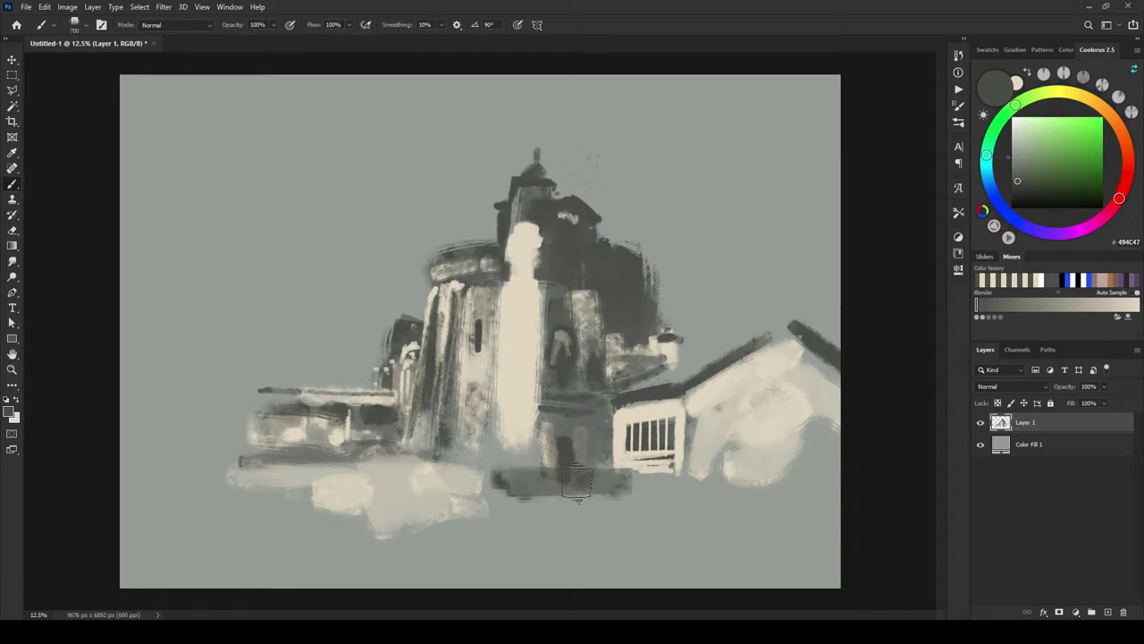
Step: Darken the arched doorway with a smaller brush, then brush cream over the wide base band below it
{"action": "key", "text": "bracketleft"}
{"action": "key", "text": "bracketleft"}
{"action": "key", "text": "bracketleft"}
{"action": "key", "text": "bracketleft"}
{"action": "mouse_move", "coordinate": [564, 427]}
{"action": "left_mouse_down"}
{"action": "mouse_move", "coordinate": [561, 454]}
{"action": "mouse_move", "coordinate": [564, 422]}
{"action": "left_mouse_up"}
{"action": "key", "text": "x"}
{"action": "mouse_move", "coordinate": [608, 473]}
{"action": "left_mouse_down"}
{"action": "mouse_move", "coordinate": [499, 476]}
{"action": "mouse_move", "coordinate": [590, 481]}
{"action": "mouse_move", "coordinate": [510, 489]}
{"action": "mouse_move", "coordinate": [608, 497]}
{"action": "mouse_move", "coordinate": [568, 502]}
{"action": "mouse_move", "coordinate": [617, 480]}
{"action": "left_mouse_up"}
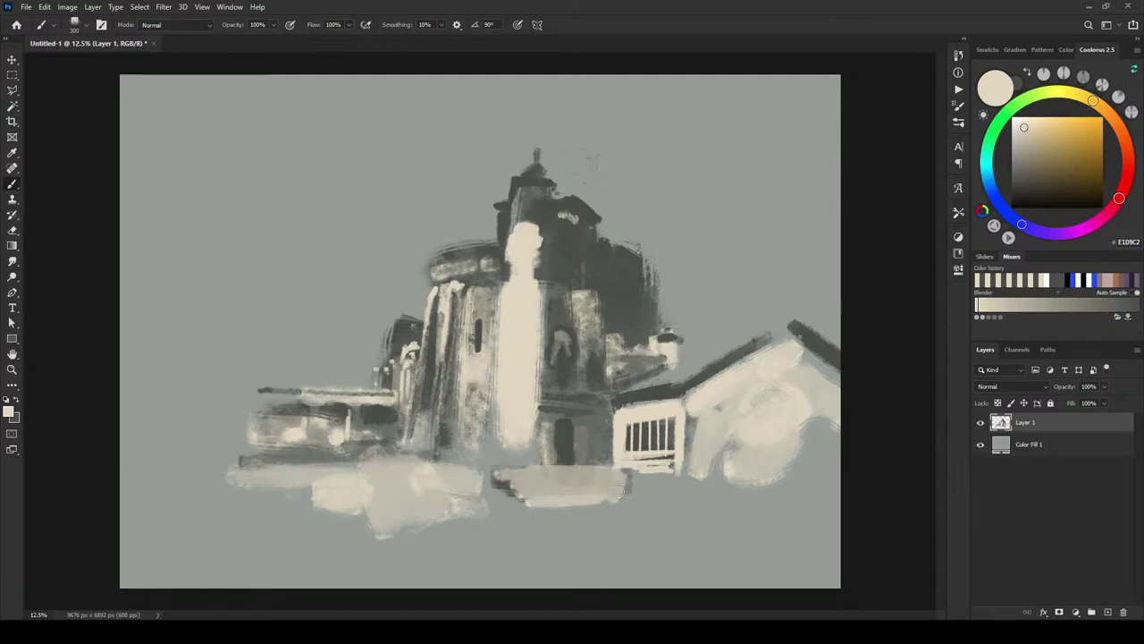
{"action": "left_click_drag", "start_coordinate": [557, 501], "coordinate": [596, 513]}
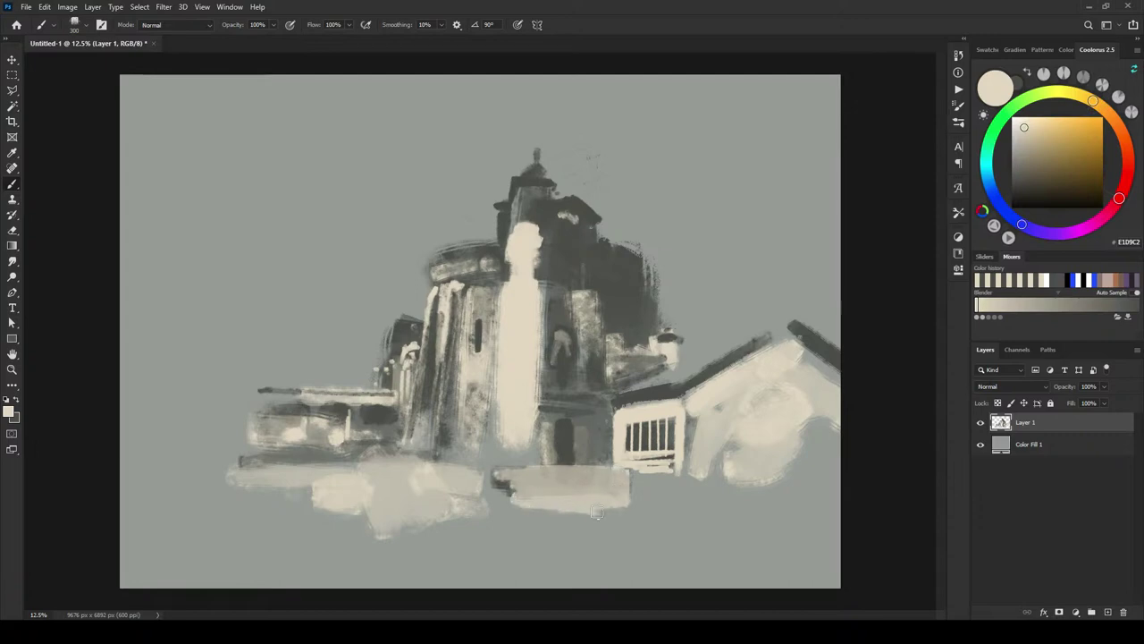
Step: Outline the terrace wall below the doorway with thin dark grey strokes along its upper edge, far end and base
{"action": "key", "text": "bracketleft"}
{"action": "key", "text": "bracketleft"}
{"action": "key", "text": "bracketleft"}
{"action": "key", "text": "bracketleft"}
{"action": "key", "text": "bracketleft"}
{"action": "key", "text": "bracketleft"}
{"action": "key", "text": "x"}
{"action": "key", "text": "bracketleft"}
{"action": "key", "text": "bracketleft"}
{"action": "key", "text": "bracketleft"}
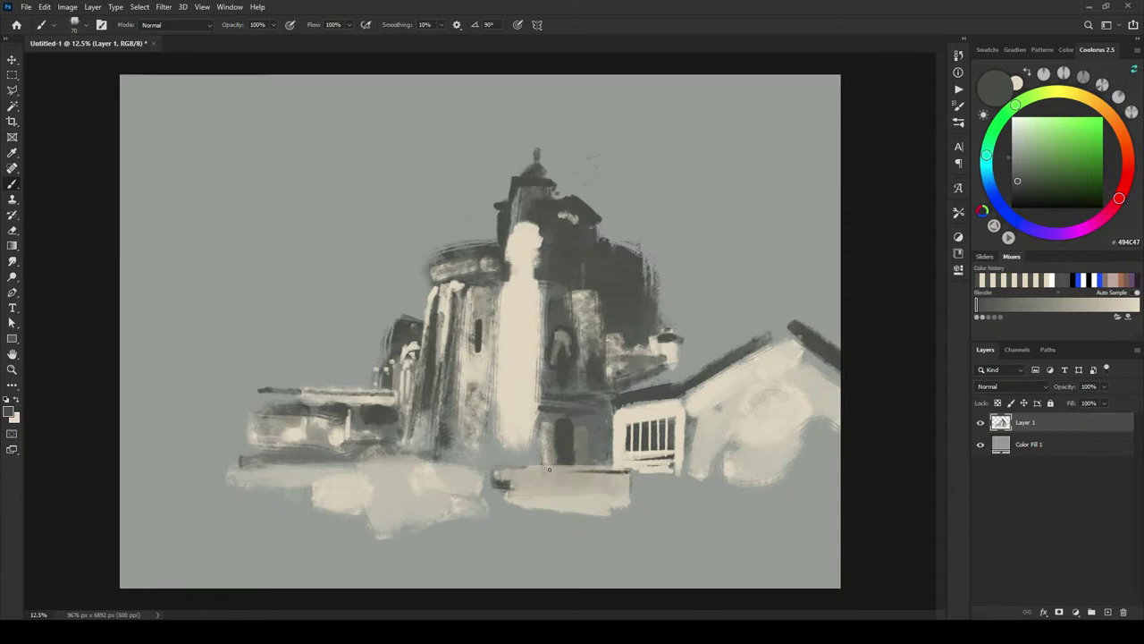
{"action": "left_click_drag", "start_coordinate": [508, 471], "coordinate": [609, 468]}
{"action": "mouse_move", "coordinate": [636, 502]}
{"action": "left_mouse_down"}
{"action": "mouse_move", "coordinate": [522, 516]}
{"action": "mouse_move", "coordinate": [609, 516]}
{"action": "mouse_move", "coordinate": [519, 512]}
{"action": "mouse_move", "coordinate": [609, 515]}
{"action": "mouse_move", "coordinate": [581, 500]}
{"action": "mouse_move", "coordinate": [468, 503]}
{"action": "mouse_move", "coordinate": [511, 508]}
{"action": "left_mouse_up"}
Step: Extend the terrace's dark base toward the round tower and dab a dark patch on the cream ground with a large brush
{"action": "key", "text": "bracketright"}
{"action": "key", "text": "bracketright"}
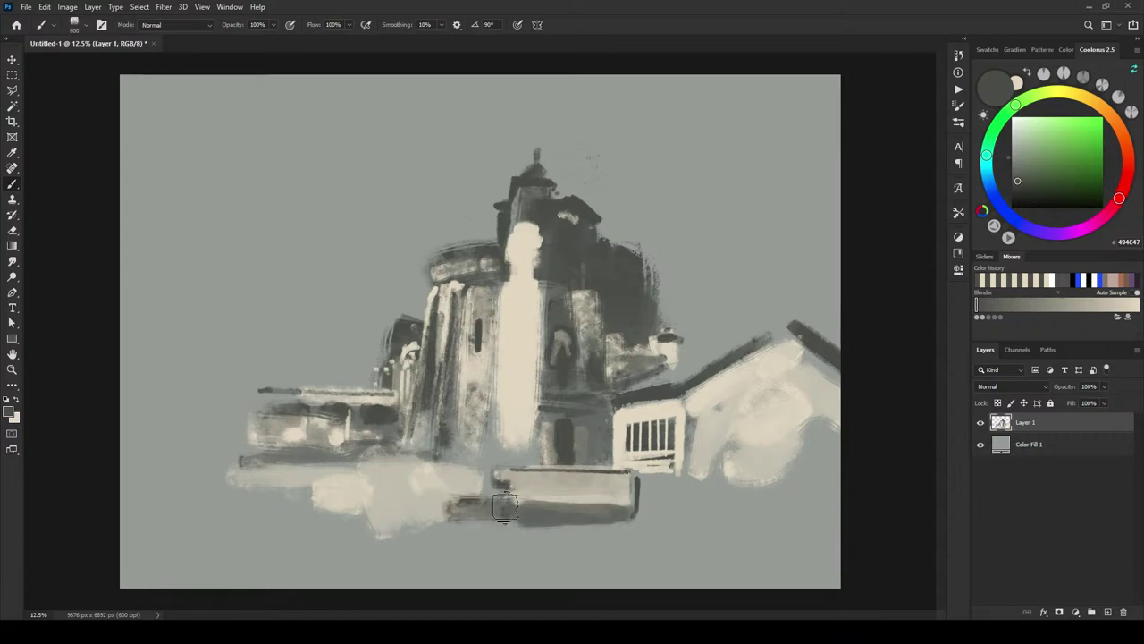
{"action": "key", "text": "bracketright"}
{"action": "key", "text": "bracketright"}
{"action": "left_click_drag", "start_coordinate": [338, 513], "coordinate": [328, 515]}
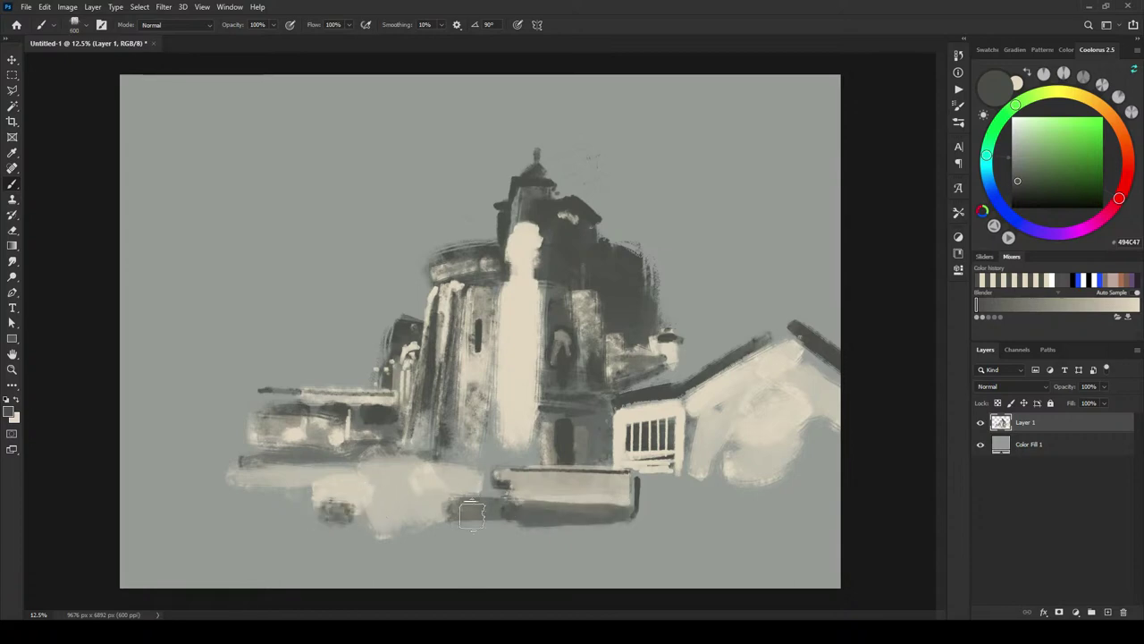
Step: Paint a thick diagonal dark stair wall below the round tower and a thin railing with small dark shapes beside it
{"action": "key", "text": "bracketleft"}
{"action": "key", "text": "bracketleft"}
{"action": "key", "text": "bracketleft"}
{"action": "left_click_drag", "start_coordinate": [447, 513], "coordinate": [437, 510]}
{"action": "left_click_drag", "start_coordinate": [395, 461], "coordinate": [440, 526]}
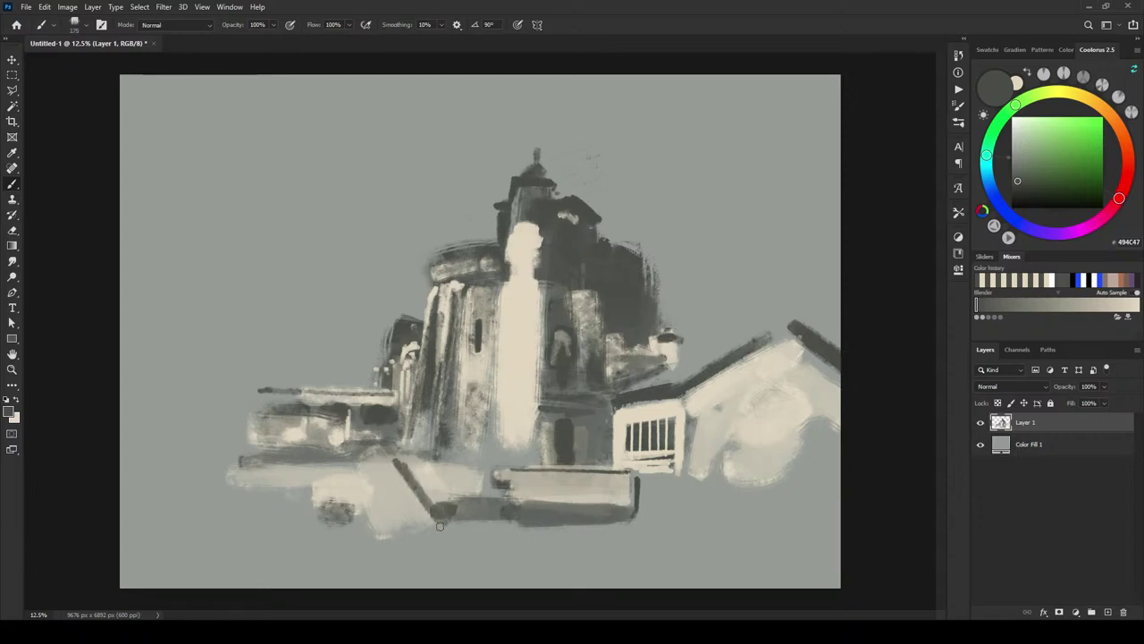
{"action": "left_click_drag", "start_coordinate": [396, 458], "coordinate": [438, 519]}
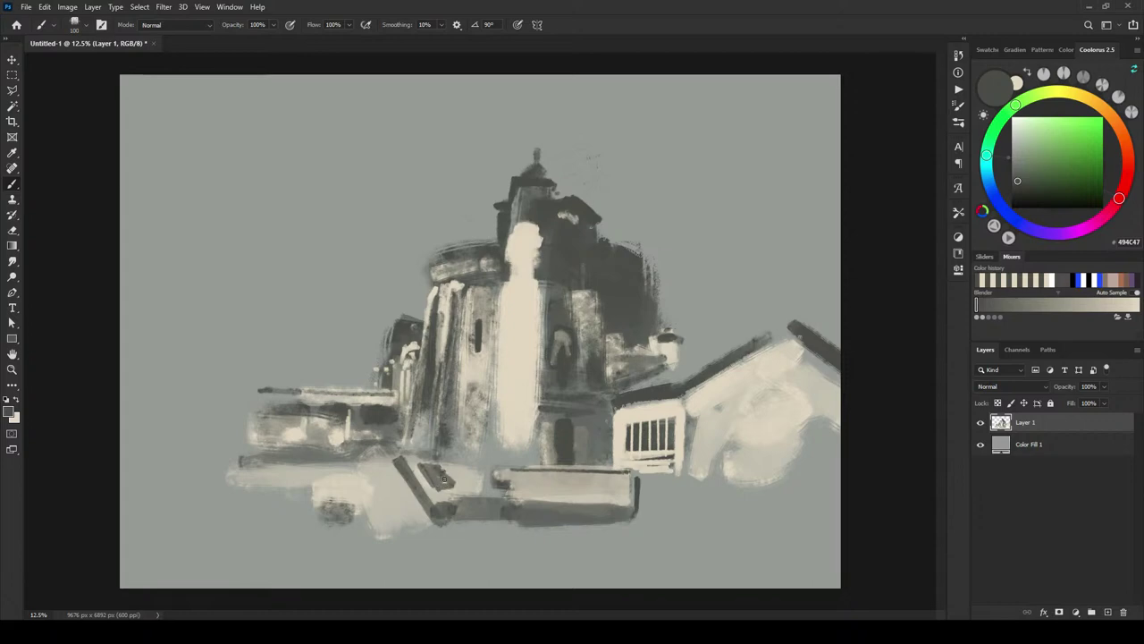
{"action": "left_click_drag", "start_coordinate": [458, 479], "coordinate": [471, 484]}
{"action": "left_click_drag", "start_coordinate": [429, 458], "coordinate": [498, 461]}
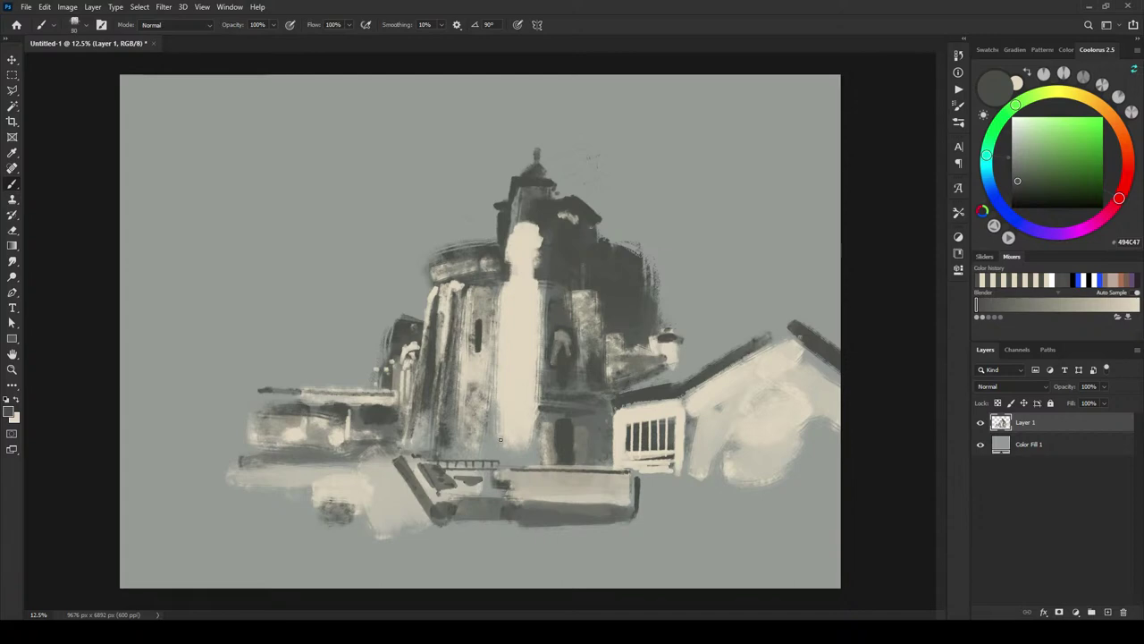
Step: Paint a second diagonal dark edge on the other side of the stairs and darken the area at their top
{"action": "key", "text": "bracketright"}
{"action": "key", "text": "bracketright"}
{"action": "left_click_drag", "start_coordinate": [362, 464], "coordinate": [377, 514]}
{"action": "key", "text": "bracketright"}
{"action": "key", "text": "bracketright"}
{"action": "key", "text": "bracketright"}
{"action": "key", "text": "bracketright"}
{"action": "key", "text": "bracketright"}
{"action": "left_click_drag", "start_coordinate": [374, 511], "coordinate": [384, 529]}
{"action": "key", "text": "bracketleft"}
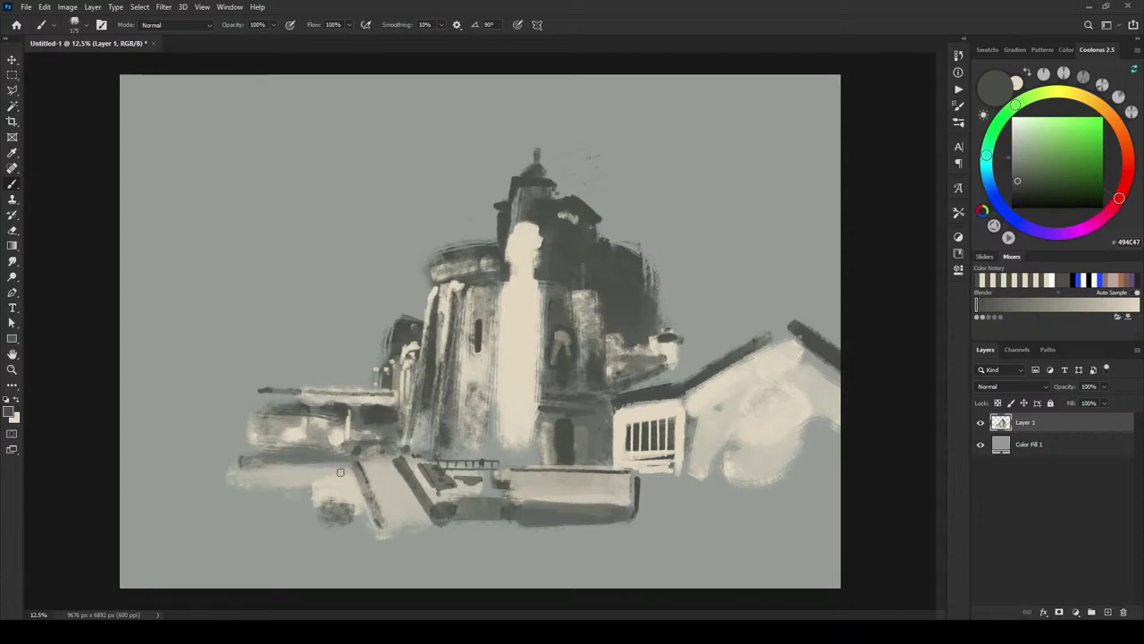
{"action": "key", "text": "bracketright"}
{"action": "mouse_move", "coordinate": [342, 466]}
{"action": "left_mouse_down"}
{"action": "mouse_move", "coordinate": [322, 469]}
{"action": "mouse_move", "coordinate": [348, 472]}
{"action": "mouse_move", "coordinate": [360, 456]}
{"action": "left_mouse_up"}
Step: Brush dark grey shadow masses onto the cream ground under the low wing, varying the brush size
{"action": "key", "text": "bracketleft"}
{"action": "key", "text": "bracketleft"}
{"action": "key", "text": "bracketleft"}
{"action": "key", "text": "bracketleft"}
{"action": "key", "text": "bracketleft"}
{"action": "key", "text": "bracketleft"}
{"action": "key", "text": "bracketright"}
{"action": "key", "text": "bracketright"}
{"action": "key", "text": "bracketright"}
{"action": "key", "text": "bracketright"}
{"action": "mouse_move", "coordinate": [348, 472]}
{"action": "left_mouse_down"}
{"action": "mouse_move", "coordinate": [317, 473]}
{"action": "mouse_move", "coordinate": [341, 480]}
{"action": "mouse_move", "coordinate": [321, 507]}
{"action": "mouse_move", "coordinate": [328, 497]}
{"action": "mouse_move", "coordinate": [274, 486]}
{"action": "mouse_move", "coordinate": [288, 504]}
{"action": "left_mouse_up"}
{"action": "key", "text": "bracketright"}
{"action": "key", "text": "bracketright"}
{"action": "key", "text": "bracketright"}
{"action": "key", "text": "bracketright"}
{"action": "key", "text": "bracketleft"}
{"action": "key", "text": "bracketleft"}
{"action": "key", "text": "bracketleft"}
{"action": "key", "text": "bracketleft"}
{"action": "key", "text": "bracketright"}
{"action": "key", "text": "bracketright"}
{"action": "key", "text": "bracketright"}
{"action": "key", "text": "bracketright"}
{"action": "key", "text": "bracketright"}
Step: Draw a thin dark balustrade along the base of the low wing with a small brush
{"action": "key", "text": "bracketleft"}
{"action": "key", "text": "bracketleft"}
{"action": "key", "text": "bracketleft"}
{"action": "key", "text": "bracketleft"}
{"action": "key", "text": "bracketleft"}
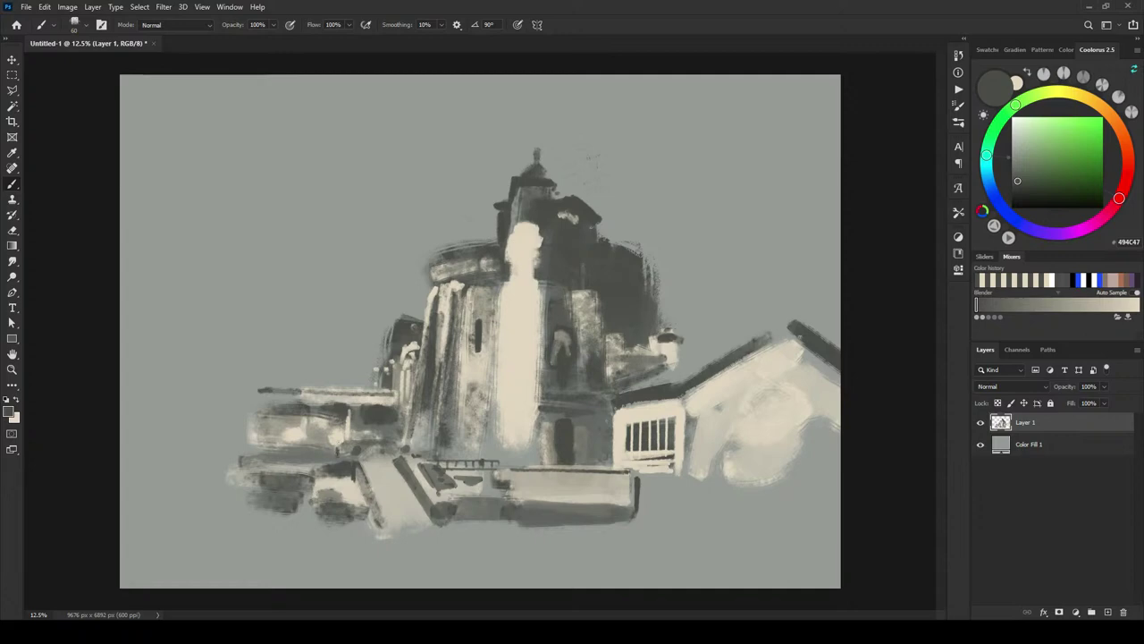
{"action": "mouse_move", "coordinate": [338, 448]}
{"action": "left_mouse_down"}
{"action": "mouse_move", "coordinate": [254, 451]}
{"action": "mouse_move", "coordinate": [335, 447]}
{"action": "mouse_move", "coordinate": [252, 446]}
{"action": "mouse_move", "coordinate": [338, 452]}
{"action": "mouse_move", "coordinate": [240, 454]}
{"action": "left_mouse_up"}
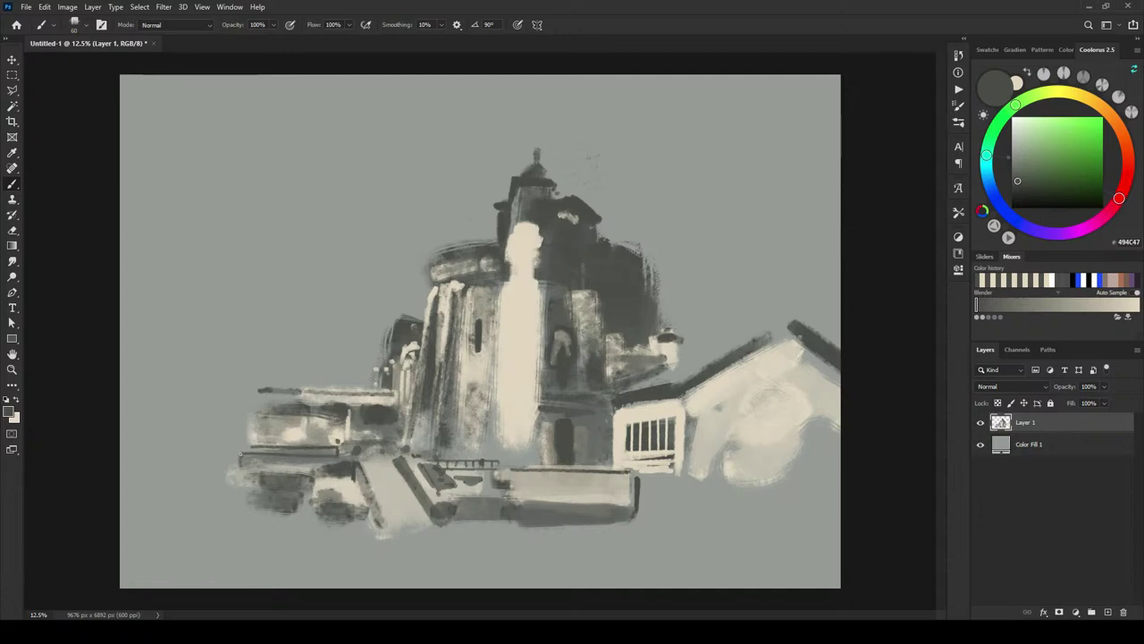
{"action": "left_click_drag", "start_coordinate": [318, 458], "coordinate": [243, 457]}
Step: Thicken both dark slopes of the gabled wing's roof and join them at the peak
{"action": "key", "text": "bracketright"}
{"action": "key", "text": "bracketright"}
{"action": "key", "text": "bracketright"}
{"action": "key", "text": "bracketright"}
{"action": "key", "text": "bracketright"}
{"action": "key", "text": "bracketleft"}
{"action": "key", "text": "bracketright"}
{"action": "mouse_move", "coordinate": [620, 409]}
{"action": "left_mouse_down"}
{"action": "mouse_move", "coordinate": [686, 378]}
{"action": "mouse_move", "coordinate": [618, 401]}
{"action": "mouse_move", "coordinate": [697, 366]}
{"action": "mouse_move", "coordinate": [672, 386]}
{"action": "mouse_move", "coordinate": [759, 292]}
{"action": "mouse_move", "coordinate": [712, 353]}
{"action": "mouse_move", "coordinate": [690, 360]}
{"action": "mouse_move", "coordinate": [786, 321]}
{"action": "left_mouse_up"}
{"action": "left_click_drag", "start_coordinate": [683, 373], "coordinate": [792, 312]}
{"action": "left_click_drag", "start_coordinate": [689, 367], "coordinate": [791, 313]}
{"action": "mouse_move", "coordinate": [675, 371]}
{"action": "left_mouse_down"}
{"action": "mouse_move", "coordinate": [800, 314]}
{"action": "mouse_move", "coordinate": [780, 313]}
{"action": "mouse_move", "coordinate": [839, 350]}
{"action": "left_mouse_up"}
{"action": "key", "text": "]"}
{"action": "left_click_drag", "start_coordinate": [797, 313], "coordinate": [849, 367]}
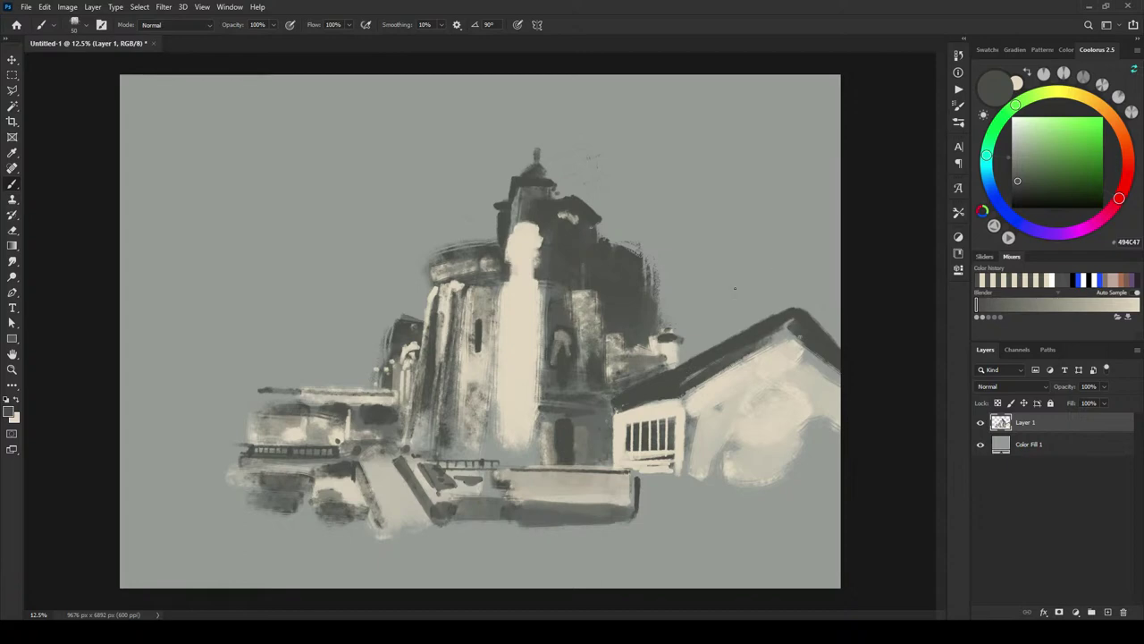
Step: Tone down the small chimney turret beside the gabled wing with a larger dark grey brush, then switch to cream
{"action": "key", "text": "]"}
{"action": "key", "text": "]"}
{"action": "key", "text": "]"}
{"action": "key", "text": "]"}
{"action": "key", "text": "]"}
{"action": "key", "text": "]"}
{"action": "key", "text": "]"}
{"action": "key", "text": "]"}
{"action": "key", "text": "]"}
{"action": "key", "text": "]"}
{"action": "key", "text": "]"}
{"action": "key", "text": "]"}
{"action": "key", "text": "]"}
{"action": "key", "text": "]"}
{"action": "key", "text": "]"}
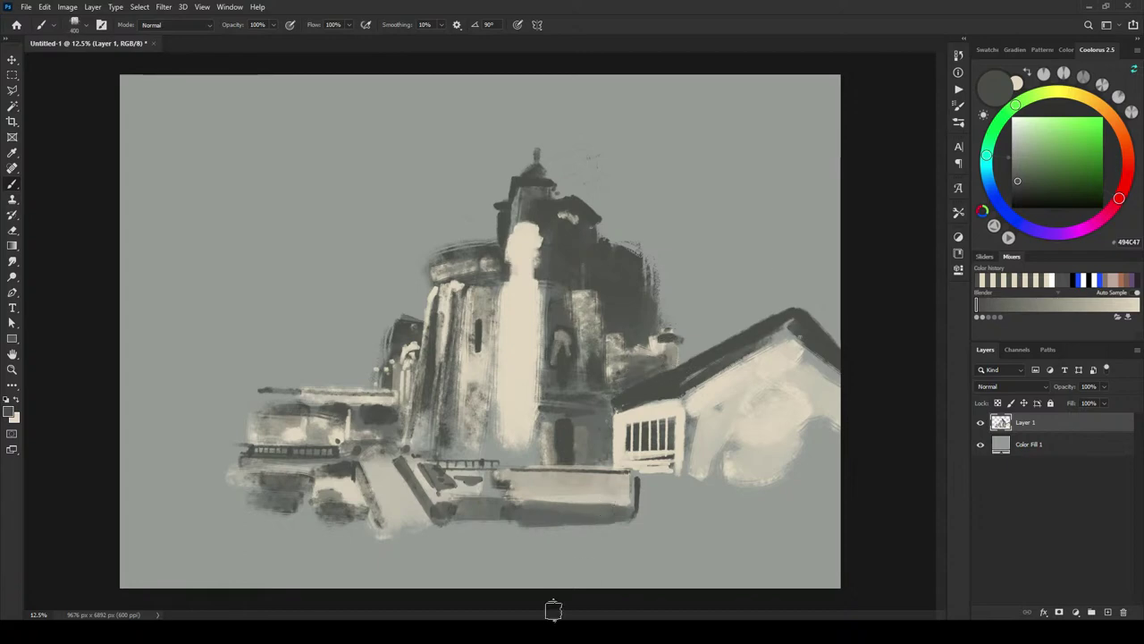
{"action": "key", "text": "bracketleft"}
{"action": "key", "text": "bracketleft"}
{"action": "key", "text": "bracketleft"}
{"action": "left_click", "coordinate": [669, 346], "text": "alt"}
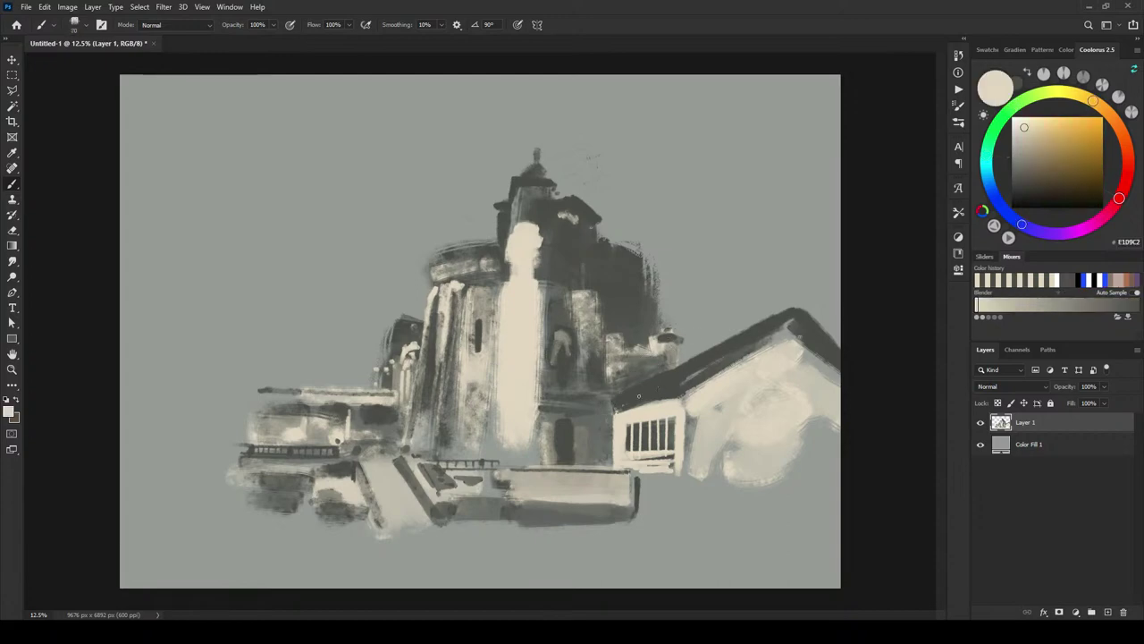
{"action": "left_click_drag", "start_coordinate": [617, 401], "coordinate": [683, 371]}
{"action": "key", "text": "ctrl+z"}
{"action": "key", "text": "ctrl+z"}
{"action": "key", "text": "ctrl+z"}
Step: Paint thin cream highlights along both slopes of the gabled roof and touch up the light wall beneath its peak
{"action": "left_click_drag", "start_coordinate": [796, 308], "coordinate": [622, 397]}
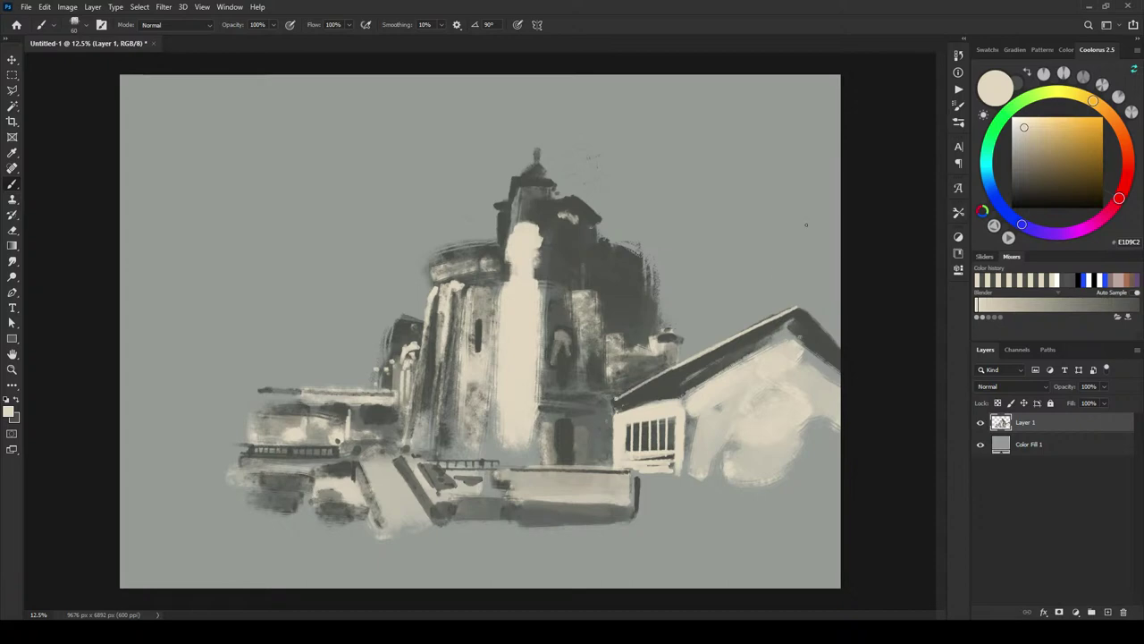
{"action": "mouse_move", "coordinate": [801, 311]}
{"action": "left_mouse_down"}
{"action": "mouse_move", "coordinate": [877, 375]}
{"action": "mouse_move", "coordinate": [819, 370]}
{"action": "mouse_move", "coordinate": [794, 341]}
{"action": "mouse_move", "coordinate": [841, 379]}
{"action": "left_mouse_up"}
{"action": "key", "text": "]"}
{"action": "key", "text": "]"}
{"action": "key", "text": "]"}
{"action": "key", "text": "]"}
{"action": "key", "text": "]"}
{"action": "key", "text": "]"}
{"action": "key", "text": "]"}
{"action": "key", "text": "]"}
{"action": "left_click_drag", "start_coordinate": [799, 343], "coordinate": [822, 362]}
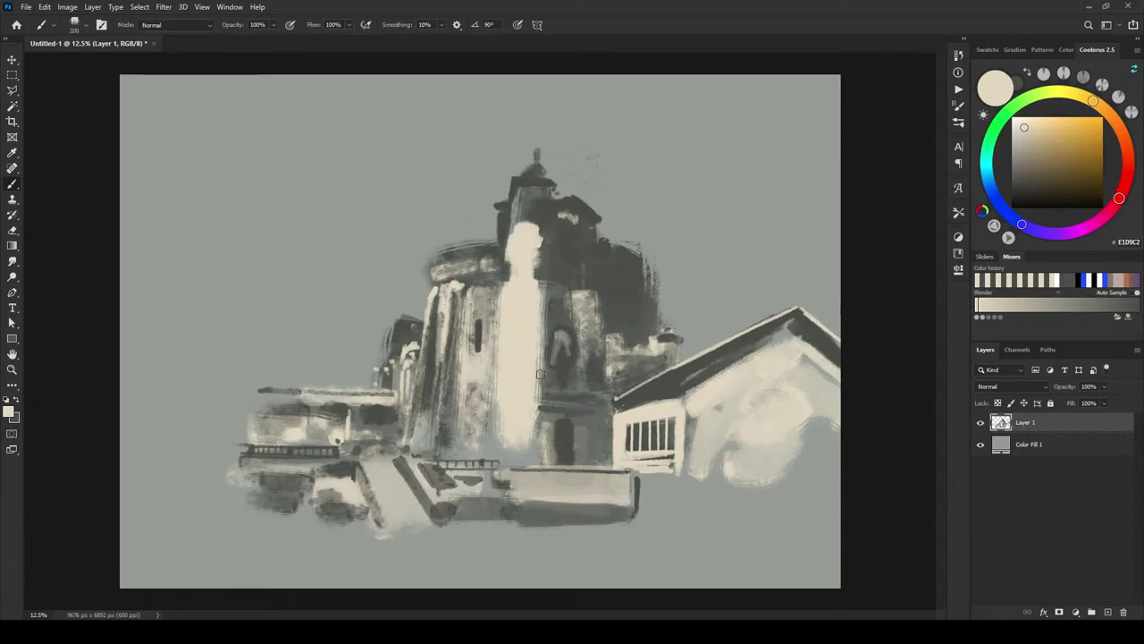
Step: Add curved cream lines around the top rim of the round tower with a smaller brush
{"action": "key", "text": "bracketleft"}
{"action": "key", "text": "bracketleft"}
{"action": "key", "text": "bracketleft"}
{"action": "left_click_drag", "start_coordinate": [434, 254], "coordinate": [497, 241]}
{"action": "key", "text": "bracketleft"}
{"action": "left_click_drag", "start_coordinate": [436, 261], "coordinate": [499, 251]}
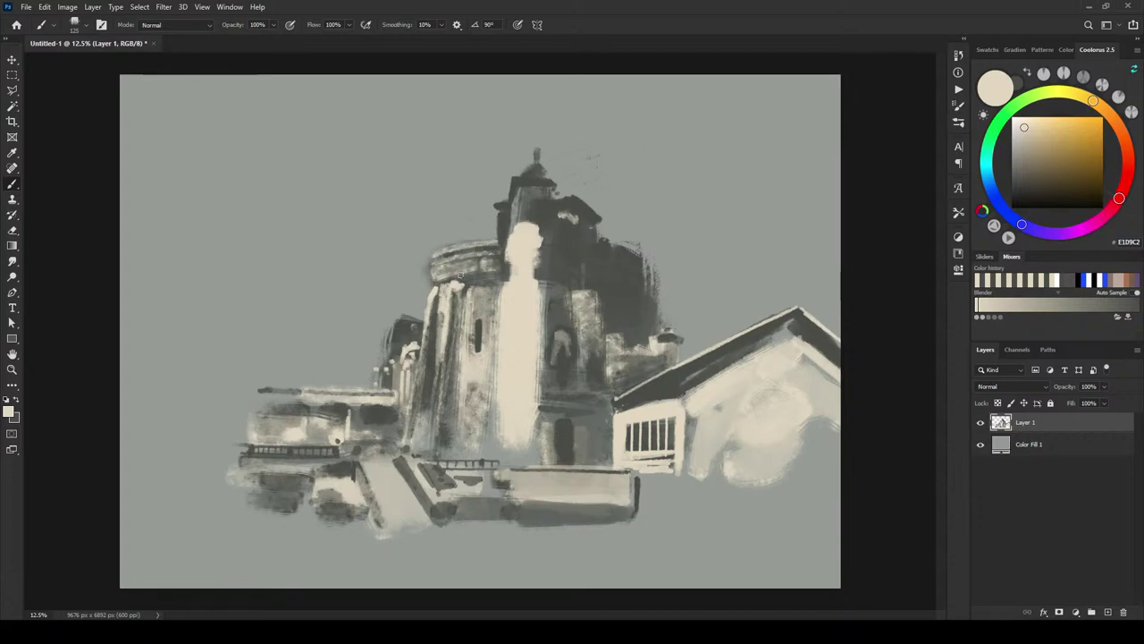
Step: Sample dark grey and draw small battlement marks around the round tower's rim with a fine brush
{"action": "left_click", "coordinate": [547, 266], "text": "alt"}
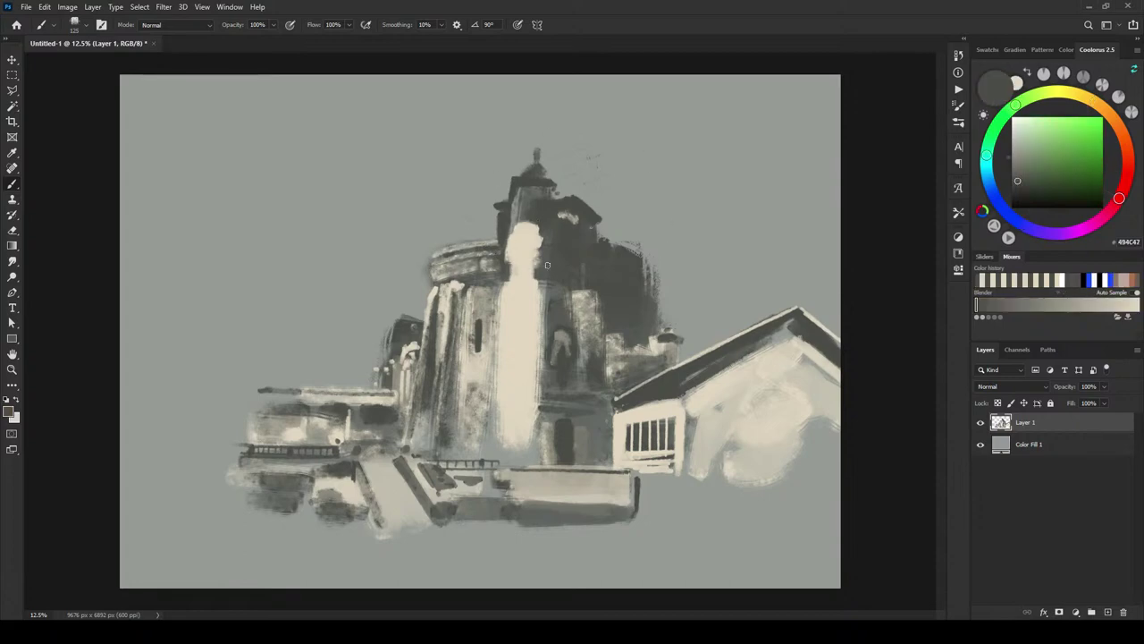
{"action": "key", "text": "bracketleft"}
{"action": "key", "text": "bracketleft"}
{"action": "key", "text": "bracketleft"}
{"action": "key", "text": "bracketleft"}
{"action": "key", "text": "bracketleft"}
{"action": "key", "text": "bracketleft"}
{"action": "key", "text": "bracketleft"}
{"action": "key", "text": "bracketleft"}
{"action": "key", "text": "bracketleft"}
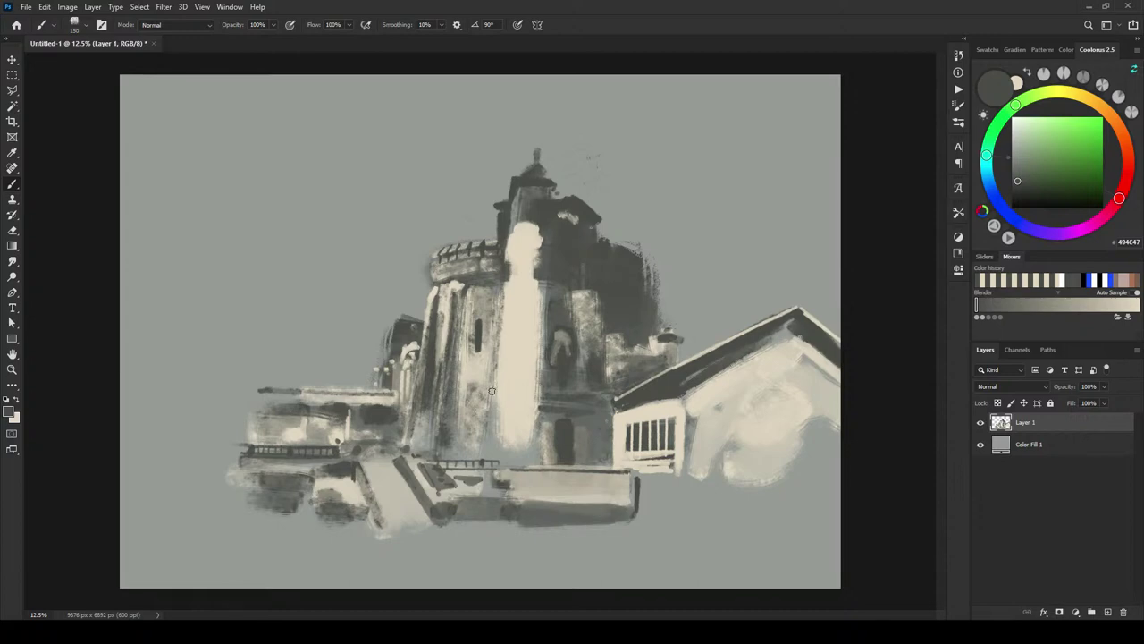
Step: Roughen both edges of the bright central column with vertical dark grey strokes
{"action": "mouse_move", "coordinate": [496, 458]}
{"action": "left_mouse_down"}
{"action": "mouse_move", "coordinate": [507, 248]}
{"action": "mouse_move", "coordinate": [493, 455]}
{"action": "left_mouse_up"}
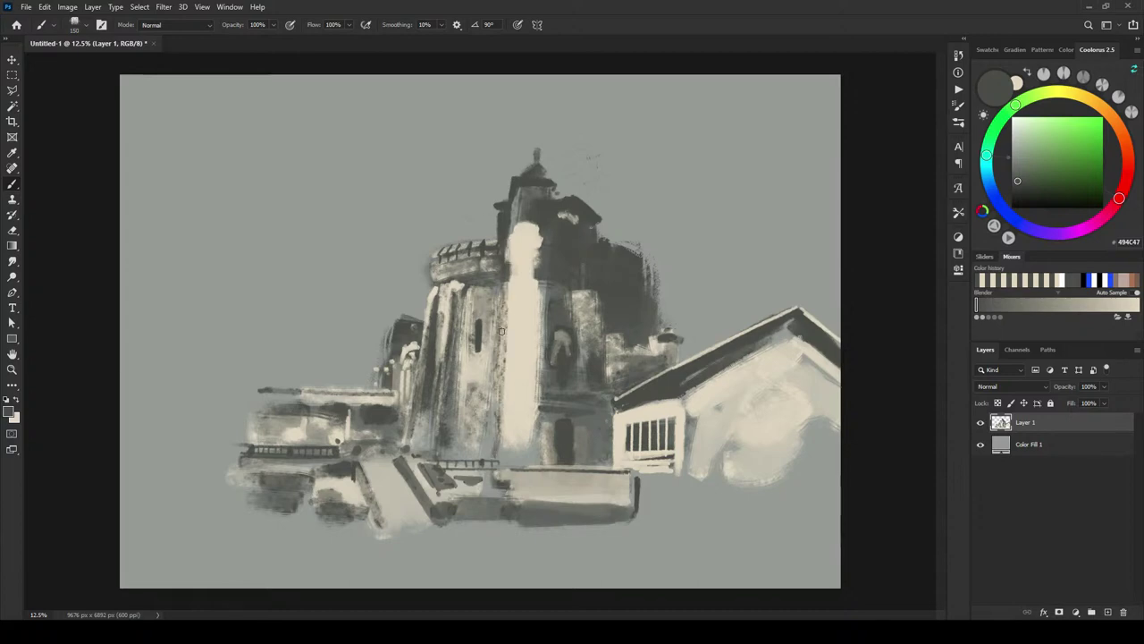
{"action": "left_click_drag", "start_coordinate": [547, 280], "coordinate": [543, 390]}
{"action": "left_click_drag", "start_coordinate": [547, 304], "coordinate": [542, 422]}
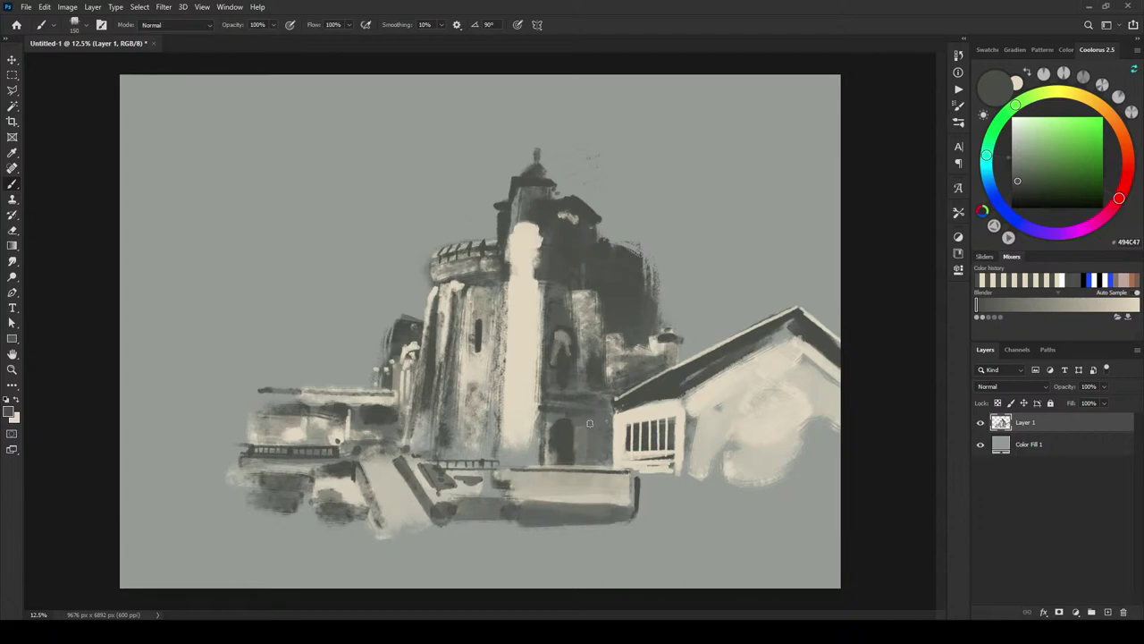
Step: Switch to cream, paint a light arch around the doorway and add small highlights with a finer brush
{"action": "key", "text": "x"}
{"action": "mouse_move", "coordinate": [549, 422]}
{"action": "left_mouse_down"}
{"action": "mouse_move", "coordinate": [572, 416]}
{"action": "mouse_move", "coordinate": [577, 436]}
{"action": "left_mouse_up"}
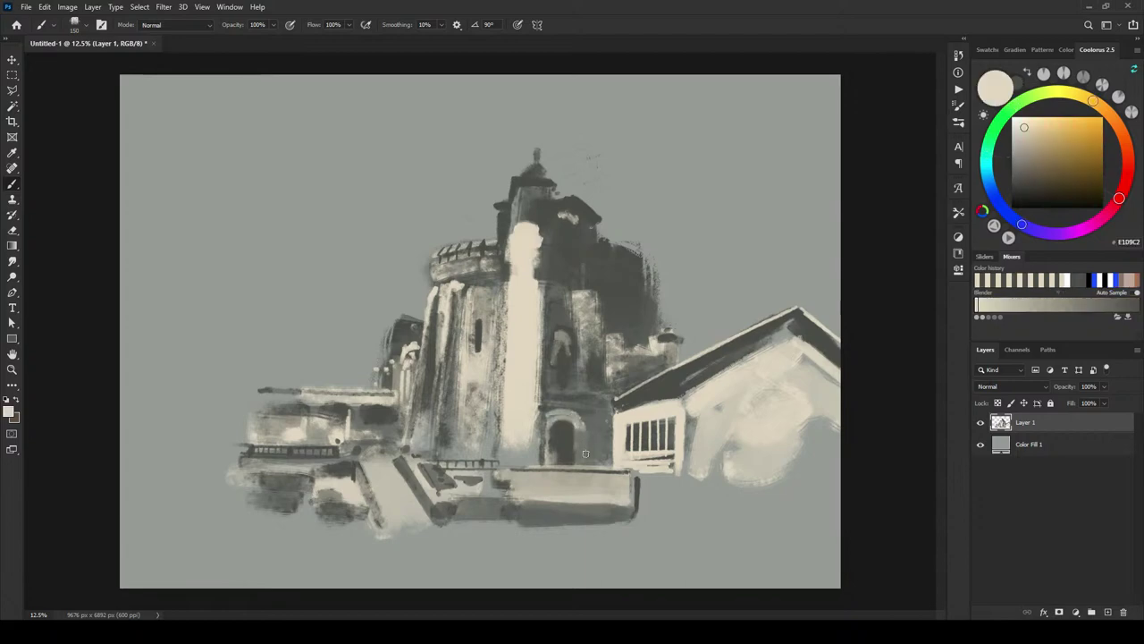
{"action": "key", "text": "bracketleft"}
{"action": "key", "text": "bracketleft"}
{"action": "key", "text": "bracketleft"}
{"action": "key", "text": "bracketright"}
{"action": "key", "text": "bracketright"}
{"action": "key", "text": "bracketright"}
{"action": "key", "text": "bracketleft"}
{"action": "key", "text": "bracketleft"}
{"action": "key", "text": "bracketleft"}
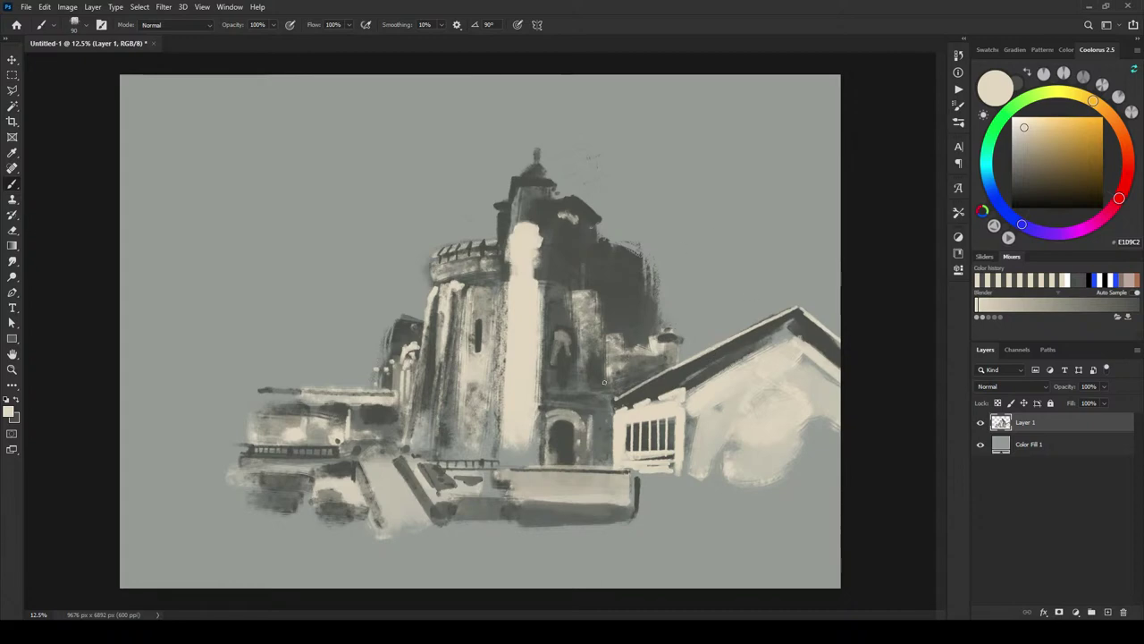
Step: Enlarge the brush and paint cream highlights on the wall edge and small block between the main tower and the gabled wing
{"action": "key", "text": "bracketright"}
{"action": "key", "text": "bracketleft"}
{"action": "key", "text": "bracketright"}
{"action": "key", "text": "bracketright"}
{"action": "key", "text": "bracketright"}
{"action": "key", "text": "bracketright"}
{"action": "key", "text": "bracketright"}
{"action": "key", "text": "bracketright"}
{"action": "key", "text": "bracketright"}
{"action": "mouse_move", "coordinate": [605, 418]}
{"action": "left_mouse_down"}
{"action": "mouse_move", "coordinate": [603, 461]}
{"action": "mouse_move", "coordinate": [607, 417]}
{"action": "left_mouse_up"}
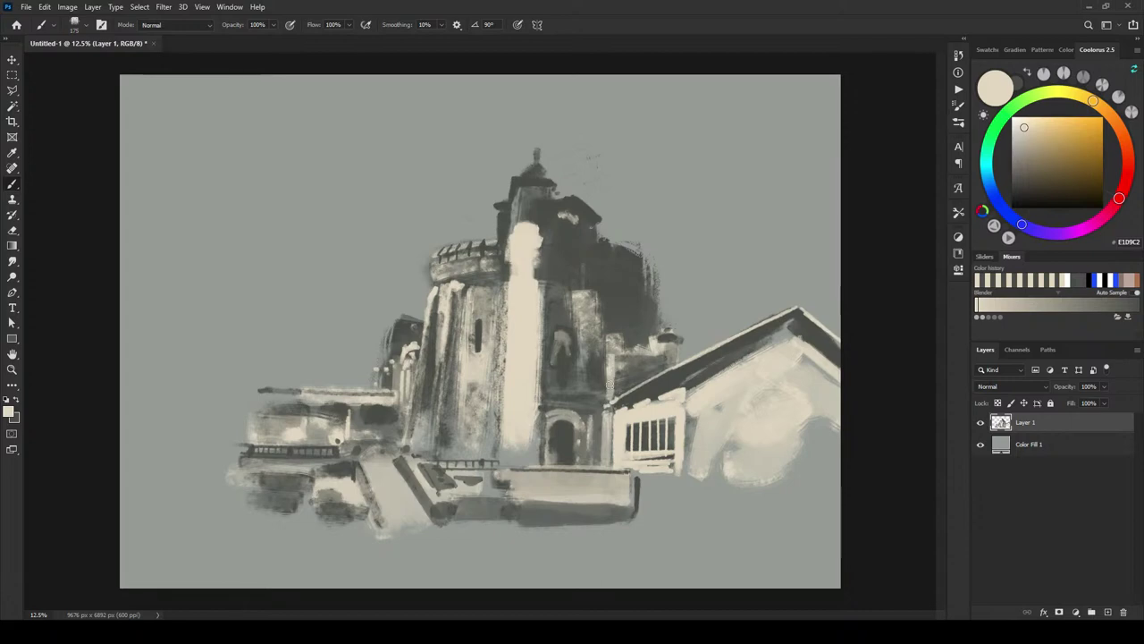
{"action": "mouse_move", "coordinate": [611, 359]}
{"action": "left_mouse_down"}
{"action": "mouse_move", "coordinate": [597, 368]}
{"action": "mouse_move", "coordinate": [607, 374]}
{"action": "left_mouse_up"}
Step: Paint a thin horizontal cream ledge above the arched doorway with a smaller brush
{"action": "key", "text": "bracketleft"}
{"action": "key", "text": "bracketleft"}
{"action": "key", "text": "bracketleft"}
{"action": "left_click_drag", "start_coordinate": [547, 379], "coordinate": [597, 381]}
{"action": "key", "text": "ctrl+z"}
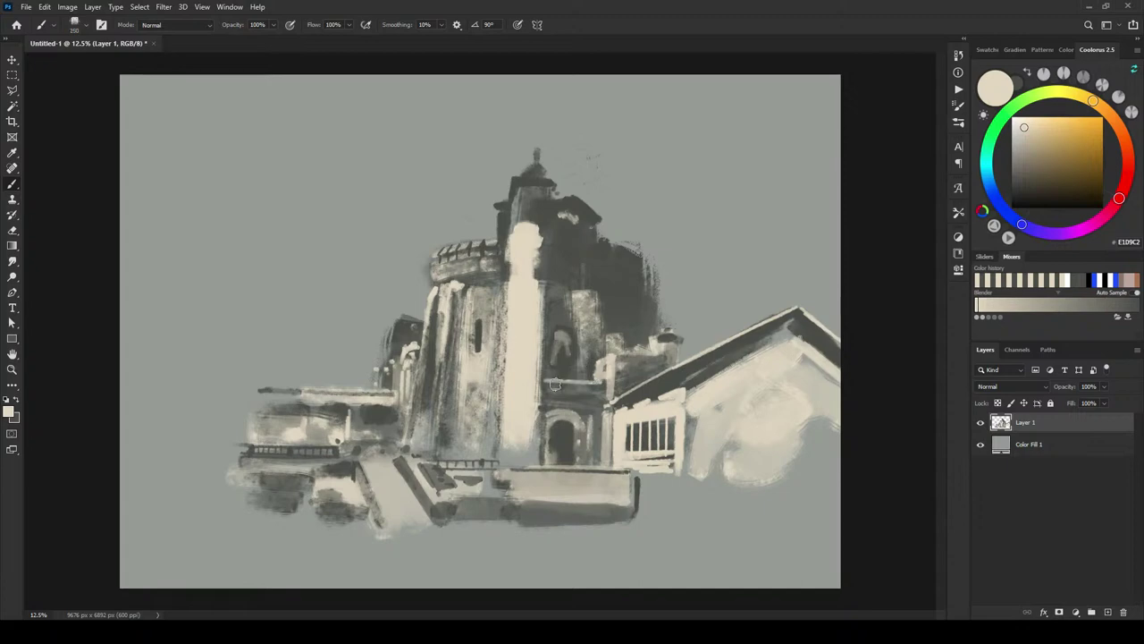
Step: Add a fine cream arch line between the doorway and the ledge above it using a much finer brush
{"action": "key", "text": "bracketleft"}
{"action": "key", "text": "bracketleft"}
{"action": "key", "text": "bracketleft"}
{"action": "key", "text": "bracketleft"}
{"action": "key", "text": "bracketleft"}
{"action": "key", "text": "bracketleft"}
{"action": "key", "text": "bracketleft"}
{"action": "key", "text": "x"}
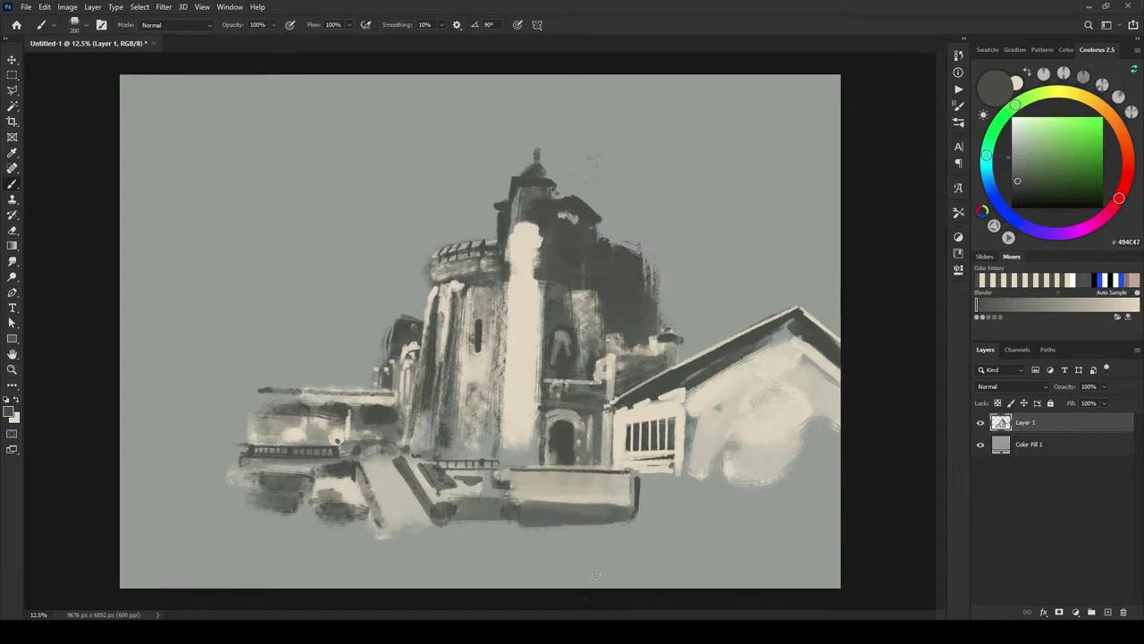
{"action": "key", "text": "x"}
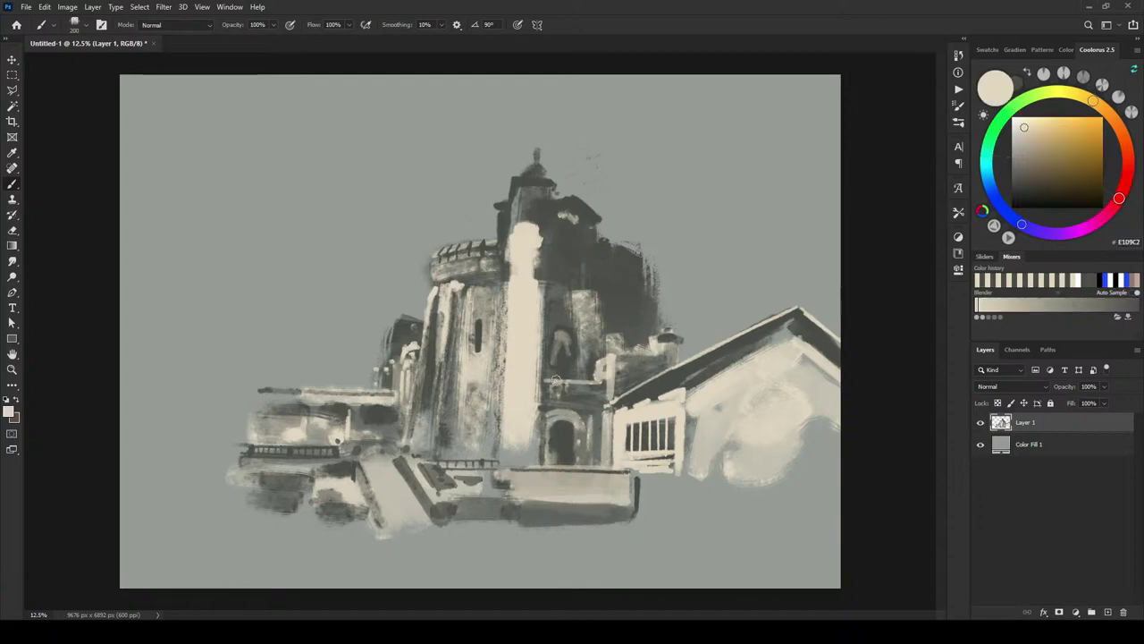
{"action": "key", "text": "bracketleft"}
{"action": "key", "text": "bracketleft"}
{"action": "key", "text": "bracketleft"}
{"action": "key", "text": "bracketleft"}
{"action": "key", "text": "bracketleft"}
{"action": "key", "text": "bracketleft"}
{"action": "key", "text": "bracketleft"}
{"action": "key", "text": "bracketleft"}
{"action": "left_click_drag", "start_coordinate": [557, 396], "coordinate": [605, 402]}
Step: Sample dark grey and outline the arch over the doorway down its right side
{"action": "key", "text": "bracketright"}
{"action": "key", "text": "bracketright"}
{"action": "key", "text": "bracketright"}
{"action": "key", "text": "bracketright"}
{"action": "key", "text": "bracketright"}
{"action": "left_click", "coordinate": [548, 406], "text": "alt"}
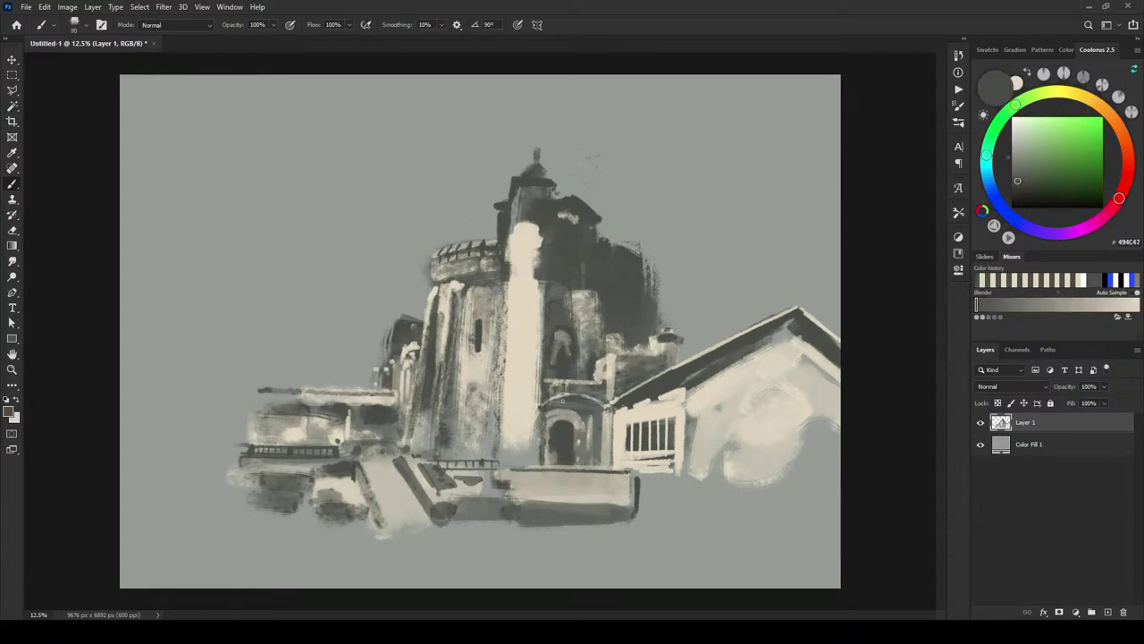
{"action": "mouse_move", "coordinate": [574, 399]}
{"action": "left_mouse_down"}
{"action": "mouse_move", "coordinate": [597, 405]}
{"action": "mouse_move", "coordinate": [598, 420]}
{"action": "left_mouse_up"}
Step: Sample cream and paint a small highlight inside the arched window above the doorway with a fine brush
{"action": "key", "text": "bracketleft"}
{"action": "key", "text": "bracketleft"}
{"action": "key", "text": "bracketleft"}
{"action": "key", "text": "bracketleft"}
{"action": "key", "text": "bracketleft"}
{"action": "left_click", "coordinate": [595, 348], "text": "alt"}
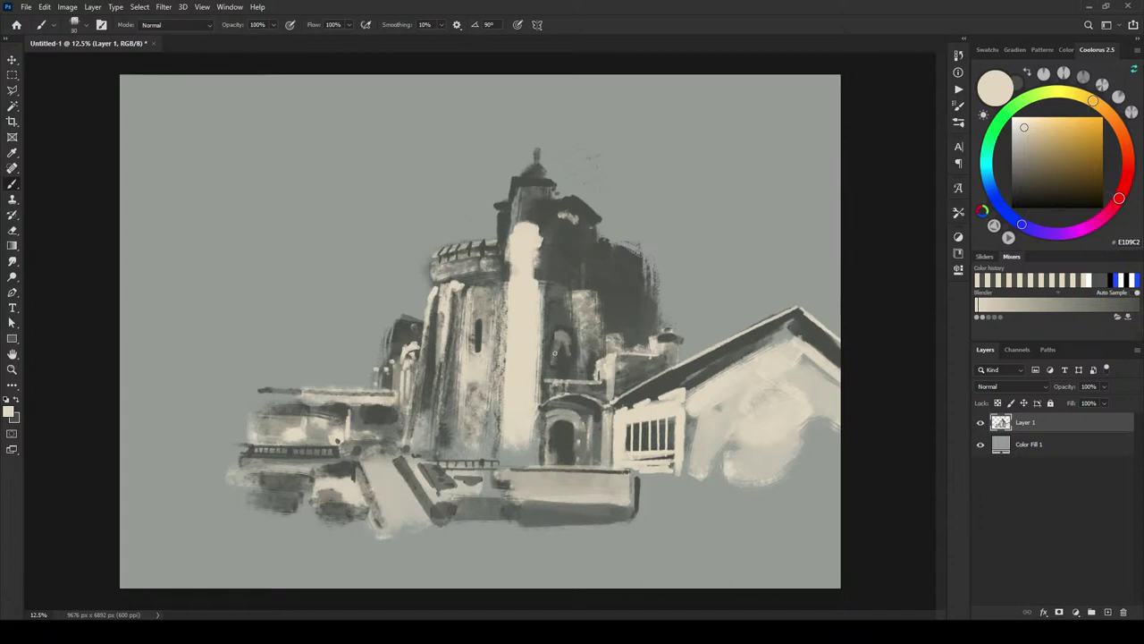
{"action": "left_click_drag", "start_coordinate": [564, 345], "coordinate": [554, 338]}
Step: Sample dark grey and darken the arched window and the pale wall patch to its right
{"action": "left_click", "coordinate": [563, 357], "text": "alt"}
{"action": "key", "text": "bracketleft"}
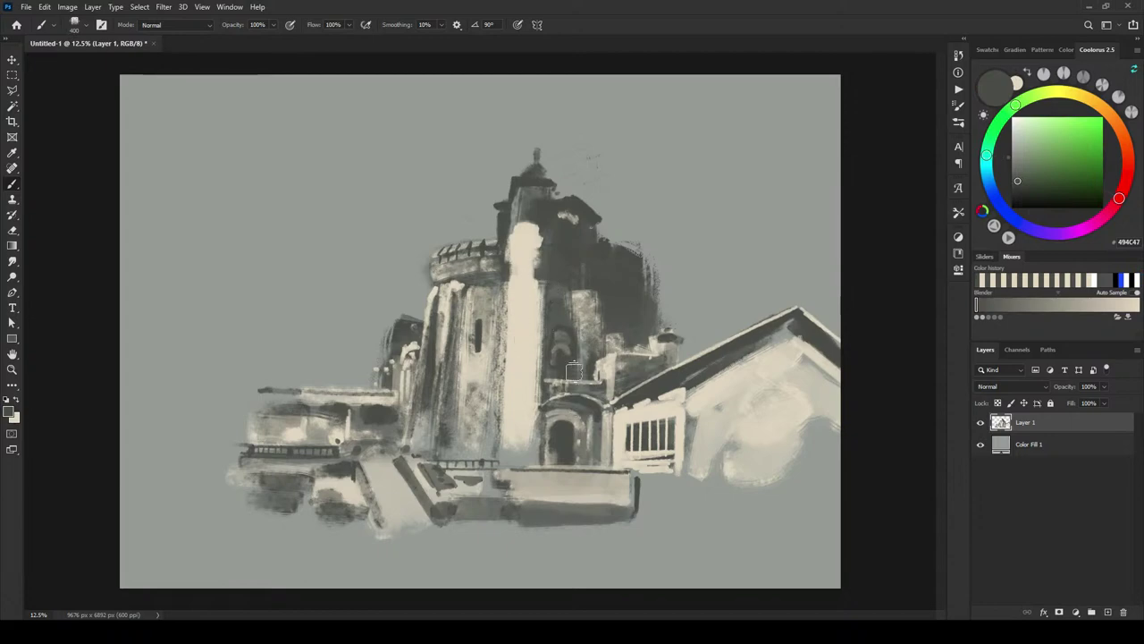
{"action": "key", "text": "bracketleft"}
{"action": "key", "text": "bracketleft"}
{"action": "key", "text": "bracketleft"}
{"action": "key", "text": "bracketleft"}
{"action": "key", "text": "bracketleft"}
{"action": "key", "text": "bracketleft"}
{"action": "key", "text": "bracketleft"}
{"action": "key", "text": "bracketleft"}
{"action": "key", "text": "bracketleft"}
{"action": "key", "text": "bracketleft"}
{"action": "key", "text": "bracketleft"}
{"action": "key", "text": "bracketleft"}
{"action": "key", "text": "bracketleft"}
{"action": "key", "text": "bracketright"}
{"action": "key", "text": "bracketright"}
{"action": "key", "text": "bracketright"}
{"action": "key", "text": "bracketright"}
{"action": "key", "text": "bracketright"}
{"action": "key", "text": "bracketright"}
{"action": "mouse_move", "coordinate": [591, 336]}
{"action": "left_mouse_down"}
{"action": "mouse_move", "coordinate": [569, 304]}
{"action": "mouse_move", "coordinate": [585, 348]}
{"action": "mouse_move", "coordinate": [568, 295]}
{"action": "left_mouse_up"}
Step: Draw thin vertical dark grey strokes on the pale wall beside the arched window with a finer brush
{"action": "key", "text": "bracketleft"}
{"action": "key", "text": "bracketleft"}
{"action": "key", "text": "bracketleft"}
{"action": "key", "text": "bracketleft"}
{"action": "key", "text": "bracketleft"}
{"action": "key", "text": "bracketleft"}
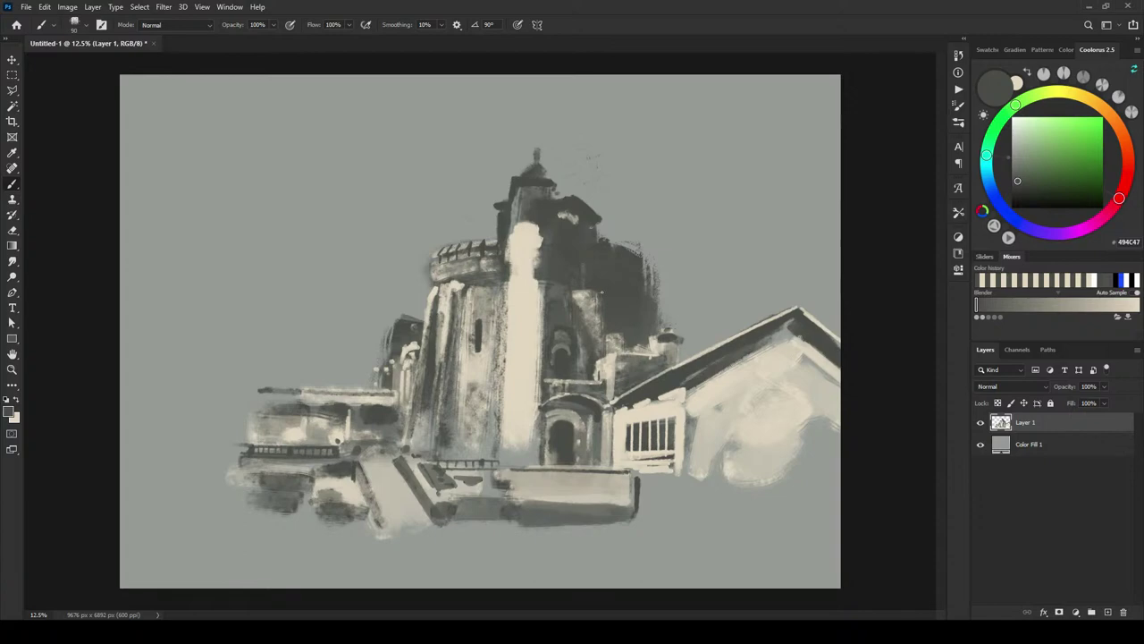
{"action": "key", "text": "bracketleft"}
{"action": "key", "text": "bracketleft"}
{"action": "key", "text": "bracketleft"}
{"action": "key", "text": "bracketleft"}
{"action": "left_click_drag", "start_coordinate": [597, 331], "coordinate": [596, 304]}
Step: Shade the lower part of the pale wall beside the arched window with broader dark grey strokes
{"action": "key", "text": "bracketright"}
{"action": "key", "text": "bracketright"}
{"action": "key", "text": "bracketright"}
{"action": "key", "text": "bracketright"}
{"action": "key", "text": "bracketright"}
{"action": "key", "text": "bracketright"}
{"action": "mouse_move", "coordinate": [589, 313]}
{"action": "left_mouse_down"}
{"action": "mouse_move", "coordinate": [591, 328]}
{"action": "mouse_move", "coordinate": [597, 300]}
{"action": "mouse_move", "coordinate": [597, 340]}
{"action": "left_mouse_up"}
{"action": "key", "text": "bracketleft"}
{"action": "key", "text": "bracketleft"}
{"action": "key", "text": "bracketleft"}
{"action": "key", "text": "bracketleft"}
{"action": "key", "text": "bracketleft"}
{"action": "key", "text": "bracketleft"}
{"action": "key", "text": "bracketleft"}
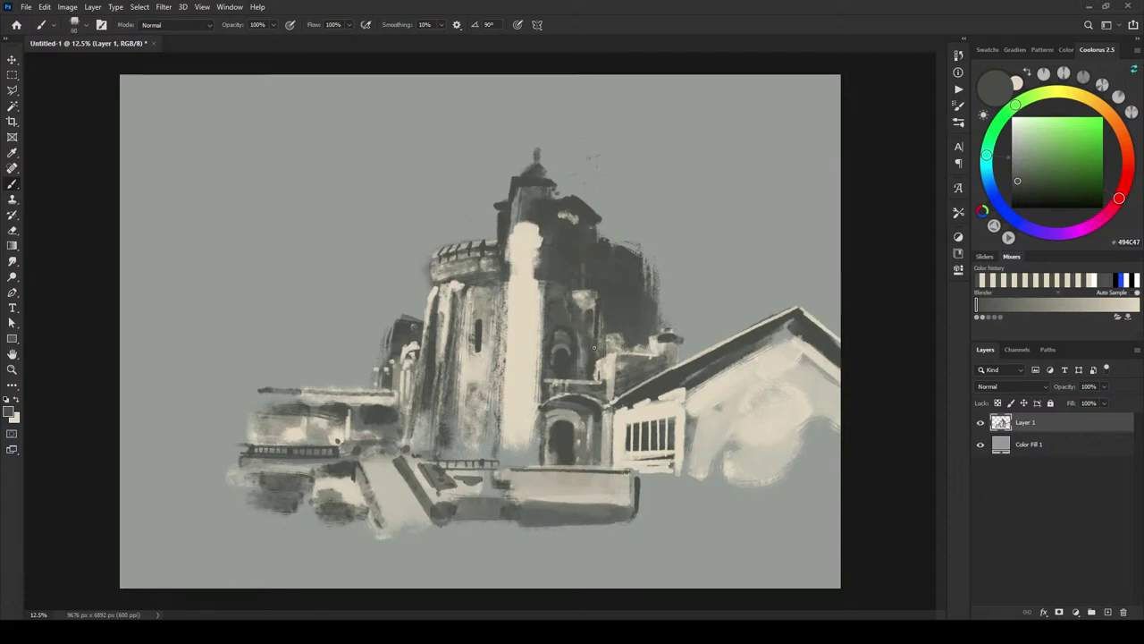
{"action": "key", "text": "bracketleft"}
{"action": "key", "text": "bracketleft"}
{"action": "key", "text": "bracketleft"}
Step: Switch to cream and paint a fine dotted cornice line across the tower below its upper storey
{"action": "key", "text": "x"}
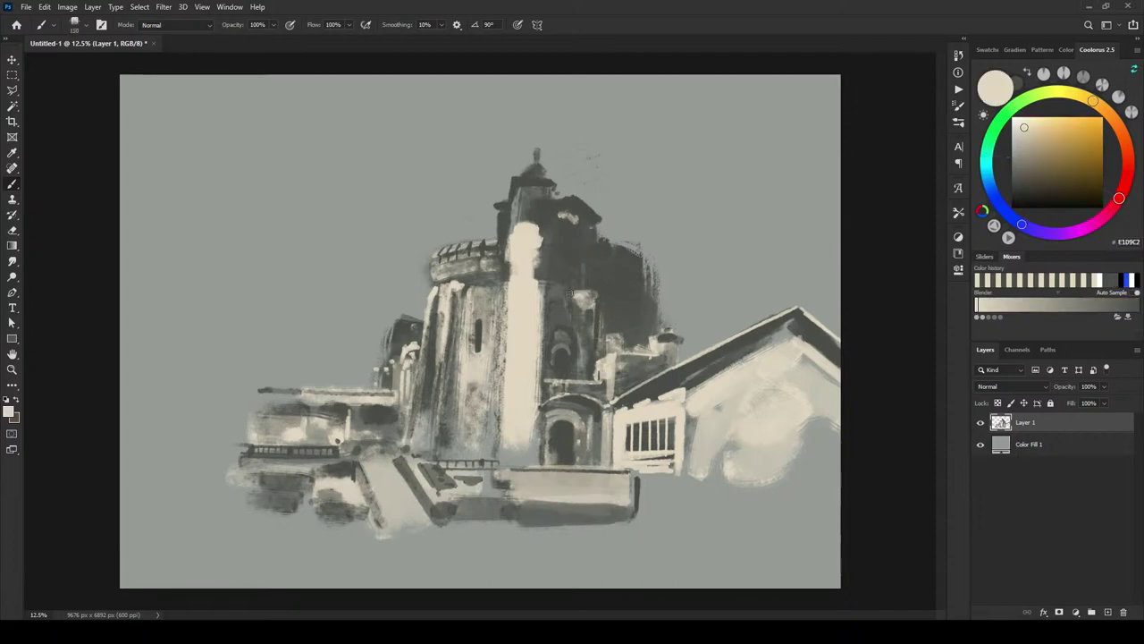
{"action": "key", "text": "bracketright"}
{"action": "key", "text": "bracketright"}
{"action": "key", "text": "bracketright"}
{"action": "key", "text": "bracketright"}
{"action": "key", "text": "bracketright"}
{"action": "key", "text": "bracketright"}
{"action": "key", "text": "bracketleft"}
{"action": "key", "text": "bracketleft"}
{"action": "key", "text": "bracketleft"}
{"action": "key", "text": "bracketleft"}
{"action": "key", "text": "bracketleft"}
{"action": "key", "text": "bracketleft"}
{"action": "key", "text": "bracketleft"}
{"action": "key", "text": "bracketleft"}
{"action": "key", "text": "bracketleft"}
{"action": "key", "text": "bracketleft"}
{"action": "left_click_drag", "start_coordinate": [553, 276], "coordinate": [580, 277]}
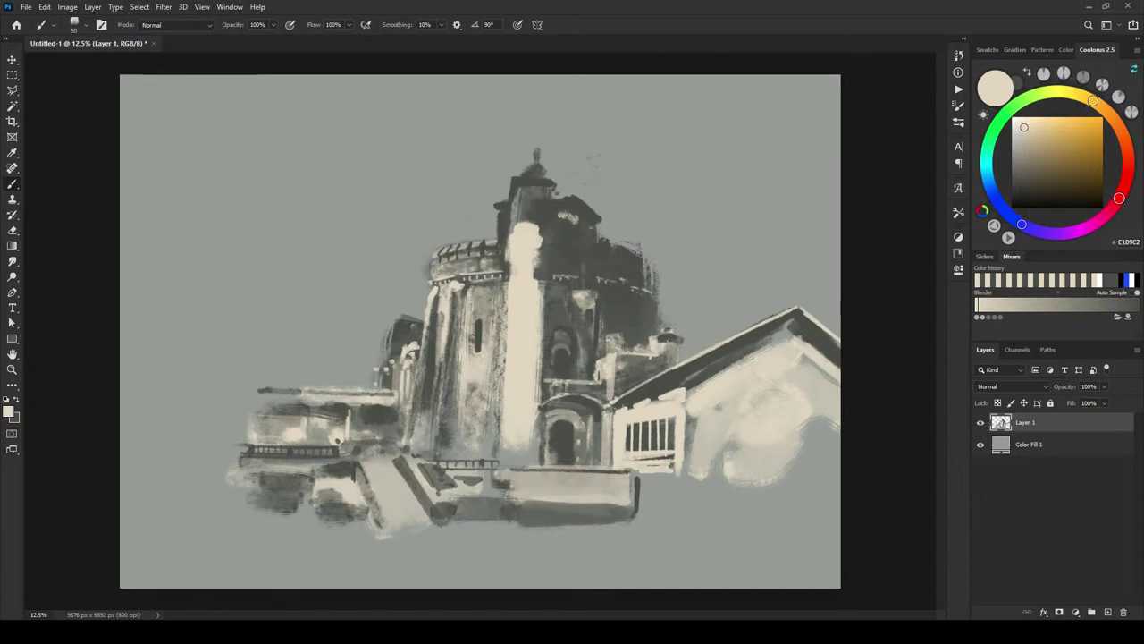
Step: Paint vertical cream columns on the dark curved wall below the cornice, out to its right edge
{"action": "key", "text": "bracketright"}
{"action": "key", "text": "bracketright"}
{"action": "left_click_drag", "start_coordinate": [605, 286], "coordinate": [601, 328]}
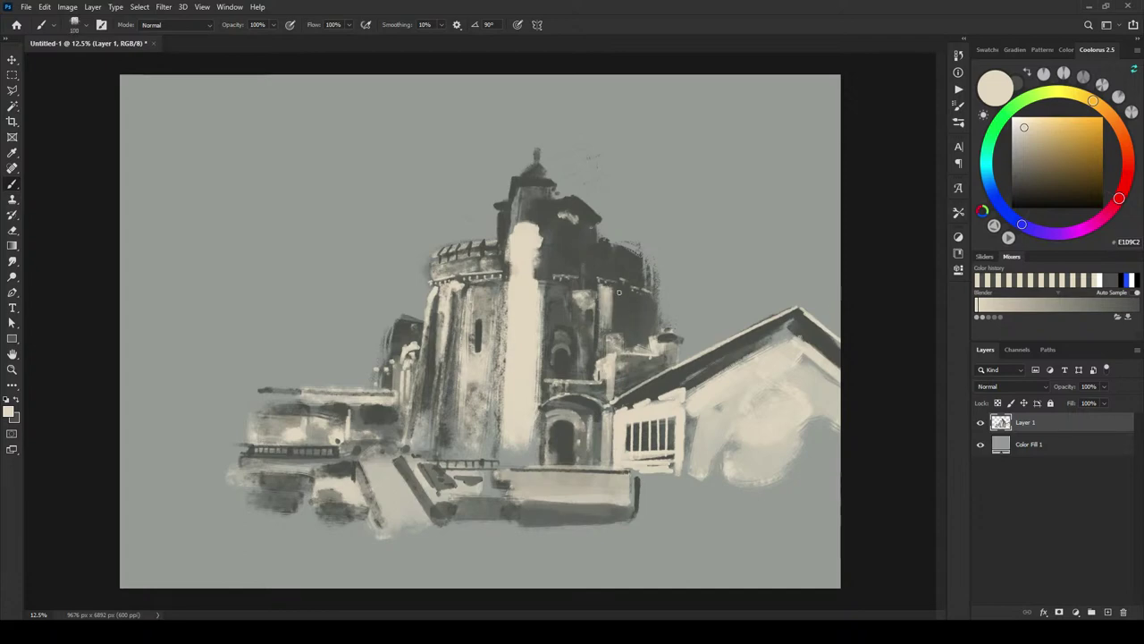
{"action": "key", "text": "bracketleft"}
{"action": "key", "text": "bracketleft"}
{"action": "key", "text": "bracketleft"}
{"action": "key", "text": "bracketleft"}
{"action": "left_click_drag", "start_coordinate": [620, 287], "coordinate": [617, 332]}
{"action": "key", "text": "bracketright"}
{"action": "key", "text": "bracketright"}
{"action": "mouse_move", "coordinate": [626, 290]}
{"action": "left_mouse_down"}
{"action": "mouse_move", "coordinate": [622, 338]}
{"action": "mouse_move", "coordinate": [633, 340]}
{"action": "mouse_move", "coordinate": [638, 293]}
{"action": "mouse_move", "coordinate": [636, 338]}
{"action": "left_mouse_up"}
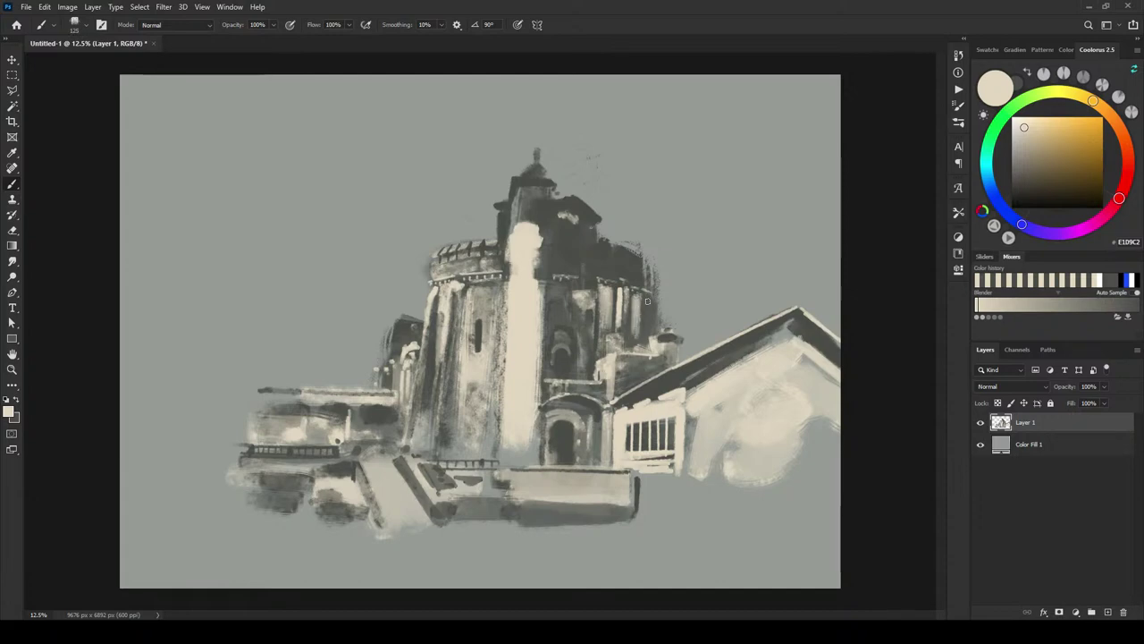
{"action": "key", "text": "ctrl+z"}
{"action": "left_click_drag", "start_coordinate": [646, 296], "coordinate": [644, 340]}
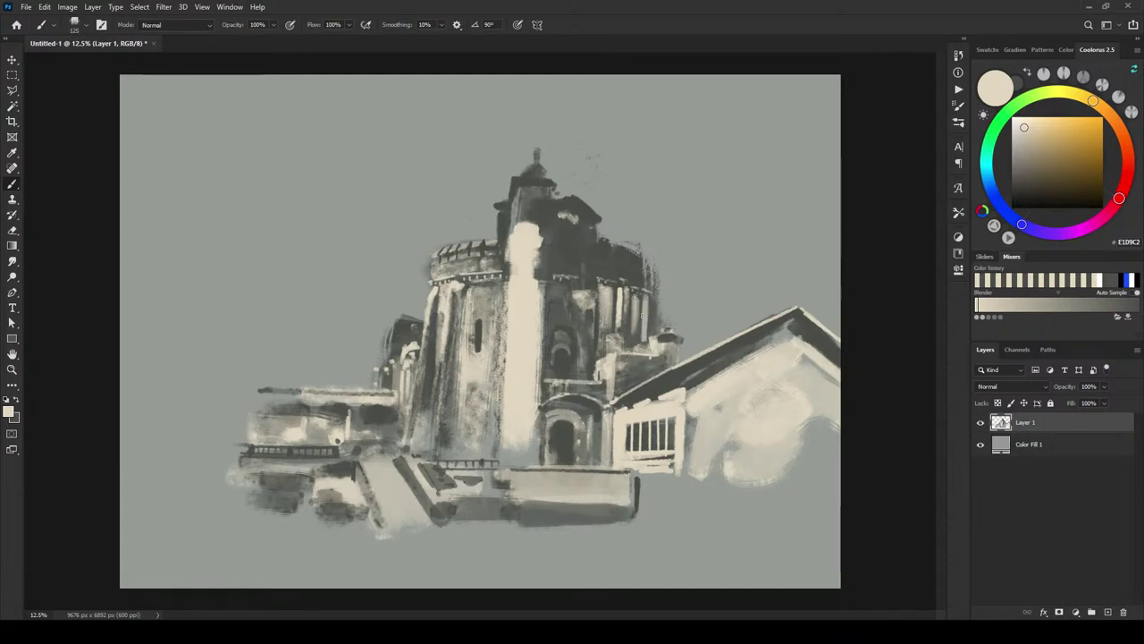
Step: Sample dark grey and tone down the cream columns on the curved right wall with vertical strokes
{"action": "left_click", "coordinate": [632, 255], "text": "alt"}
{"action": "mouse_move", "coordinate": [635, 295]}
{"action": "left_mouse_down"}
{"action": "mouse_move", "coordinate": [634, 332]}
{"action": "mouse_move", "coordinate": [635, 296]}
{"action": "mouse_move", "coordinate": [634, 344]}
{"action": "mouse_move", "coordinate": [634, 291]}
{"action": "mouse_move", "coordinate": [634, 329]}
{"action": "mouse_move", "coordinate": [609, 311]}
{"action": "mouse_move", "coordinate": [610, 296]}
{"action": "mouse_move", "coordinate": [605, 319]}
{"action": "mouse_move", "coordinate": [602, 284]}
{"action": "mouse_move", "coordinate": [603, 335]}
{"action": "mouse_move", "coordinate": [609, 284]}
{"action": "mouse_move", "coordinate": [613, 334]}
{"action": "left_mouse_up"}
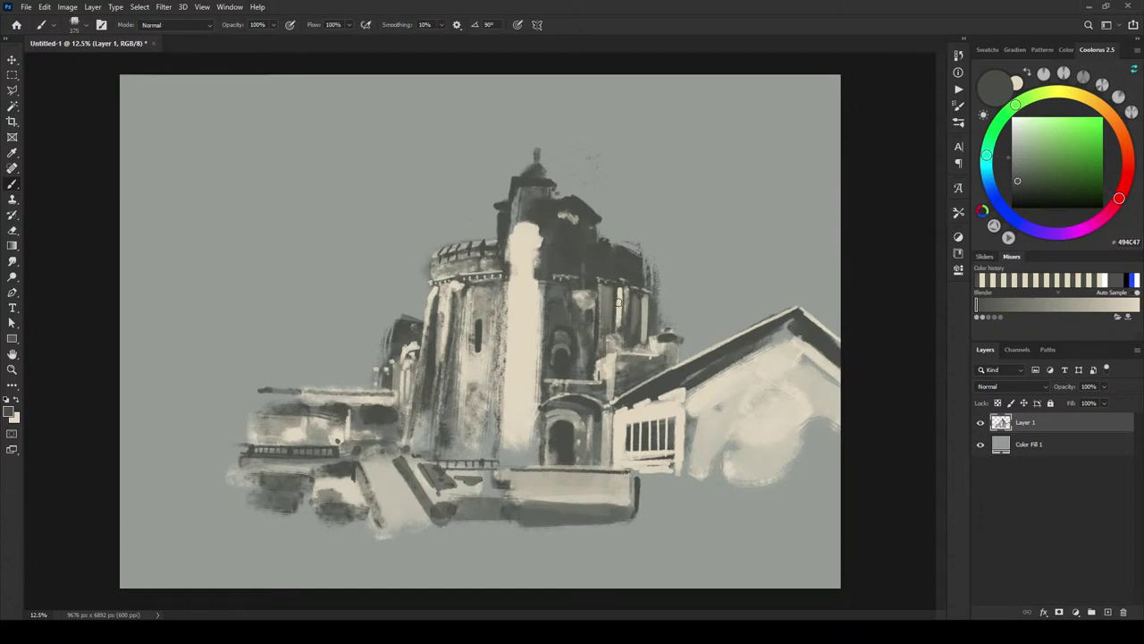
{"action": "left_click_drag", "start_coordinate": [617, 291], "coordinate": [616, 326]}
{"action": "key", "text": "ctrl+z"}
{"action": "key", "text": "bracketleft"}
{"action": "key", "text": "bracketleft"}
{"action": "left_click_drag", "start_coordinate": [615, 286], "coordinate": [620, 330]}
{"action": "left_click_drag", "start_coordinate": [627, 292], "coordinate": [628, 306]}
{"action": "key", "text": "bracketleft"}
{"action": "mouse_move", "coordinate": [641, 297]}
{"action": "left_mouse_down"}
{"action": "mouse_move", "coordinate": [639, 347]}
{"action": "mouse_move", "coordinate": [651, 312]}
{"action": "left_mouse_up"}
Step: Sharpen the outermost columns of the curved right wall with finer dark grey strokes
{"action": "key", "text": "bracketleft"}
{"action": "key", "text": "bracketleft"}
{"action": "key", "text": "bracketleft"}
{"action": "key", "text": "bracketleft"}
{"action": "key", "text": "bracketleft"}
{"action": "key", "text": "bracketleft"}
{"action": "left_click_drag", "start_coordinate": [644, 341], "coordinate": [644, 311]}
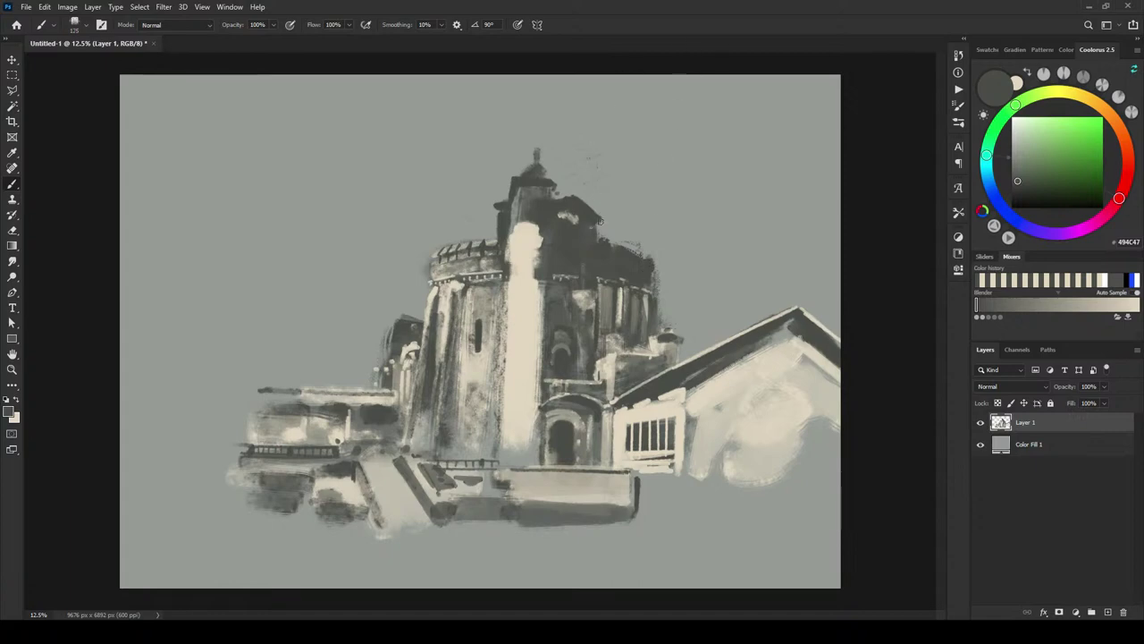
Step: Define arched openings in the turret and the gabled dormer with a finer 50 px brush
{"action": "key", "text": "bracketleft"}
{"action": "key", "text": "bracketleft"}
{"action": "key", "text": "bracketleft"}
{"action": "key", "text": "bracketleft"}
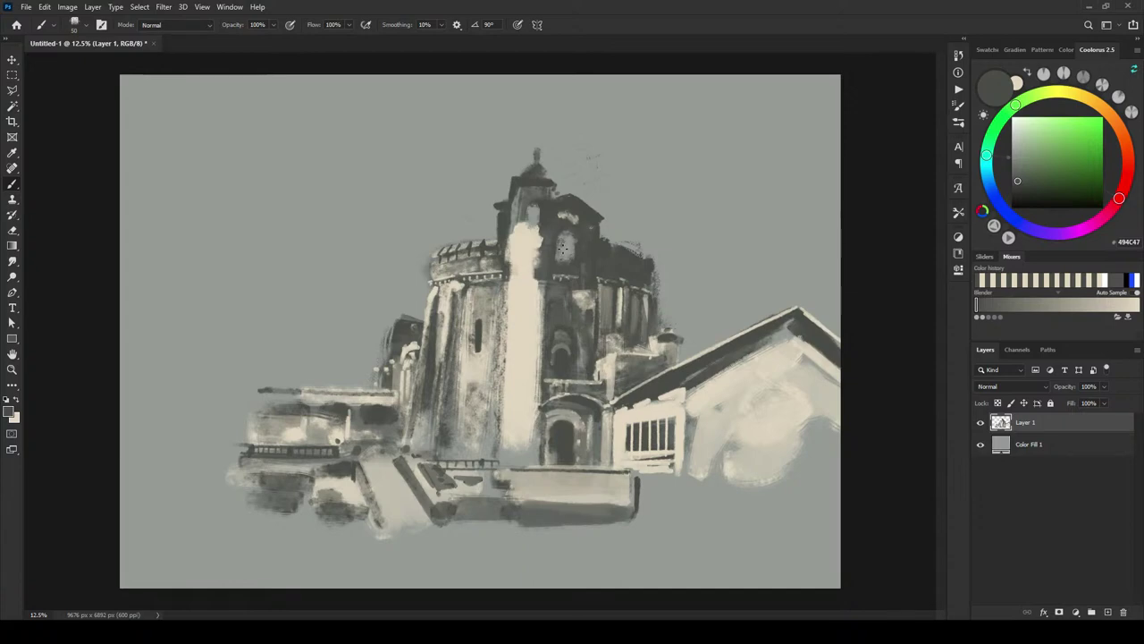
Step: Switch to cream and paint the arch head over the dormer's window, varying the brush size for the adjoining wall
{"action": "key", "text": "x"}
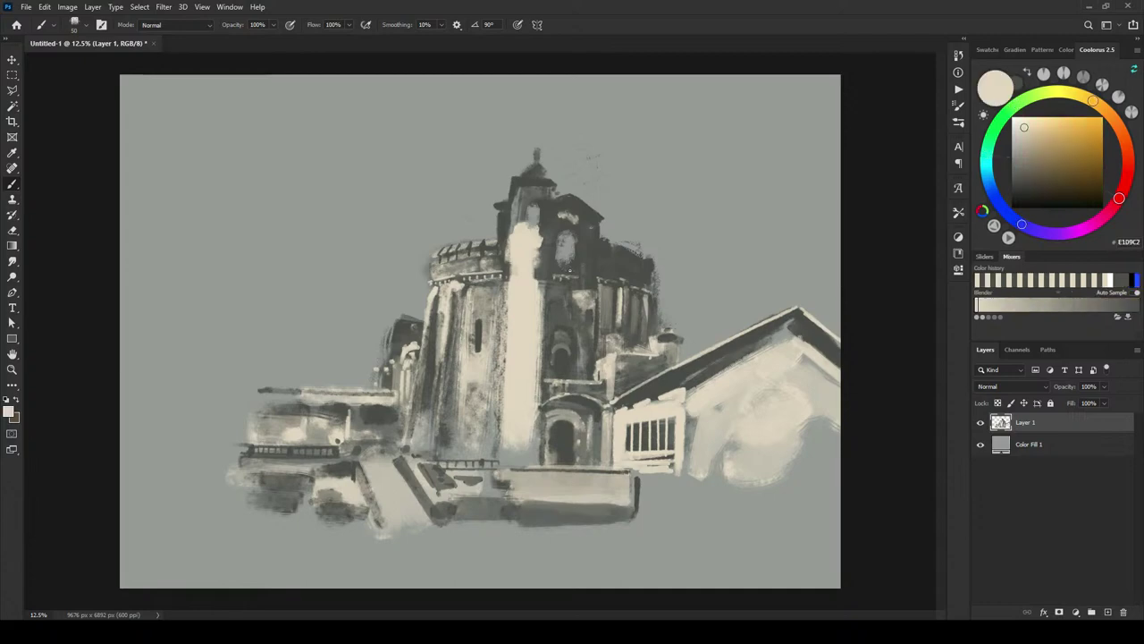
{"action": "key", "text": "bracketleft"}
{"action": "key", "text": "bracketleft"}
{"action": "key", "text": "bracketleft"}
{"action": "left_click_drag", "start_coordinate": [567, 222], "coordinate": [573, 229]}
{"action": "key", "text": "bracketright"}
{"action": "key", "text": "bracketright"}
{"action": "key", "text": "bracketright"}
{"action": "key", "text": "bracketright"}
{"action": "key", "text": "bracketright"}
{"action": "key", "text": "bracketright"}
{"action": "key", "text": "bracketright"}
{"action": "key", "text": "bracketright"}
{"action": "key", "text": "bracketright"}
{"action": "left_click_drag", "start_coordinate": [592, 230], "coordinate": [592, 232]}
{"action": "key", "text": "bracketright"}
{"action": "key", "text": "bracketright"}
{"action": "key", "text": "bracketright"}
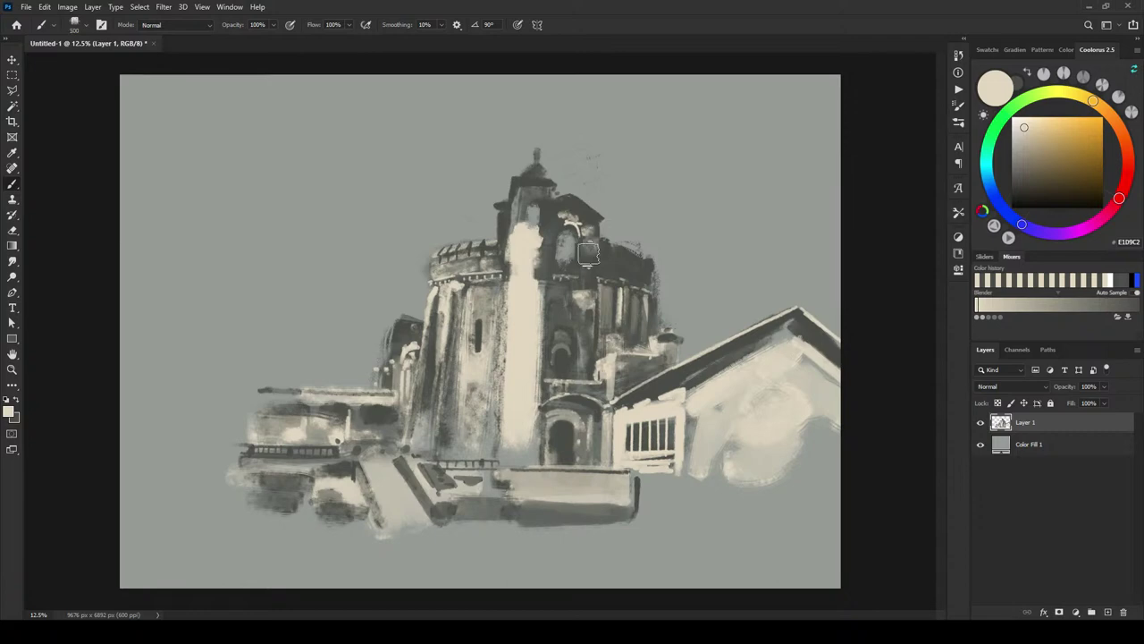
Step: Paint a thin cream jamb down the right side of the dormer's arched window
{"action": "key", "text": "bracketleft"}
{"action": "key", "text": "bracketleft"}
{"action": "key", "text": "bracketleft"}
{"action": "key", "text": "bracketleft"}
{"action": "key", "text": "bracketleft"}
{"action": "key", "text": "bracketleft"}
{"action": "key", "text": "bracketleft"}
{"action": "key", "text": "bracketleft"}
{"action": "key", "text": "bracketleft"}
{"action": "key", "text": "bracketleft"}
{"action": "key", "text": "bracketleft"}
{"action": "left_click_drag", "start_coordinate": [573, 220], "coordinate": [579, 264]}
{"action": "left_click_drag", "start_coordinate": [579, 268], "coordinate": [579, 242]}
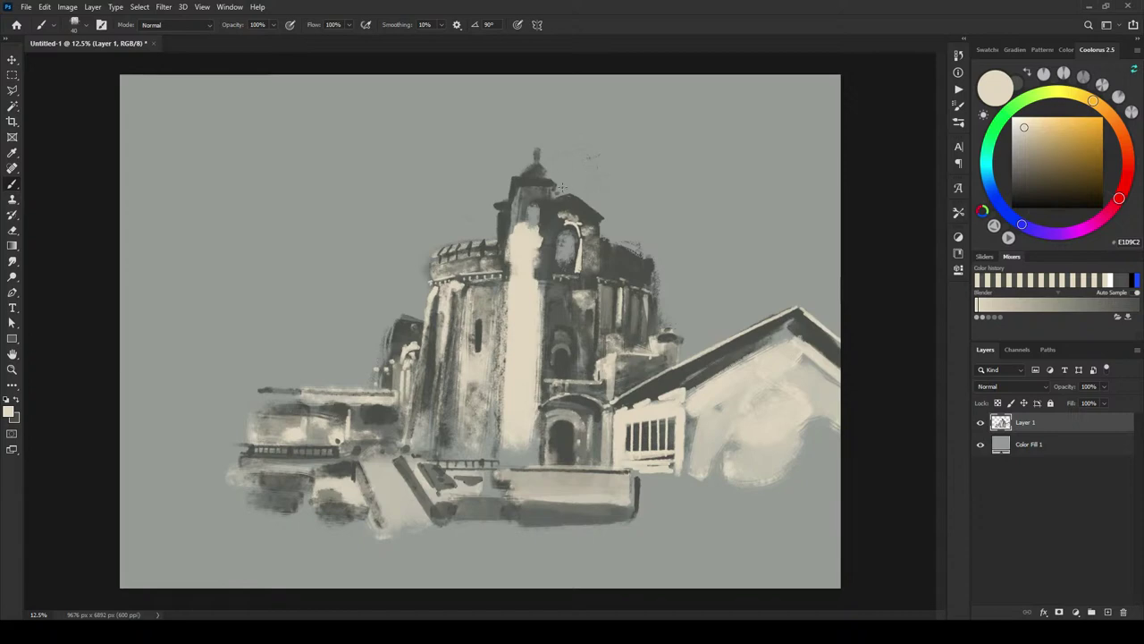
Step: Highlight the right slope of the dormer's gable with a thin cream line
{"action": "mouse_move", "coordinate": [556, 214]}
{"action": "left_mouse_down"}
{"action": "mouse_move", "coordinate": [581, 213]}
{"action": "mouse_move", "coordinate": [571, 206]}
{"action": "mouse_move", "coordinate": [595, 222]}
{"action": "left_mouse_up"}
{"action": "key", "text": "ctrl+z"}
{"action": "key", "text": "bracketleft"}
{"action": "key", "text": "bracketleft"}
{"action": "key", "text": "bracketleft"}
{"action": "left_click_drag", "start_coordinate": [580, 194], "coordinate": [603, 214]}
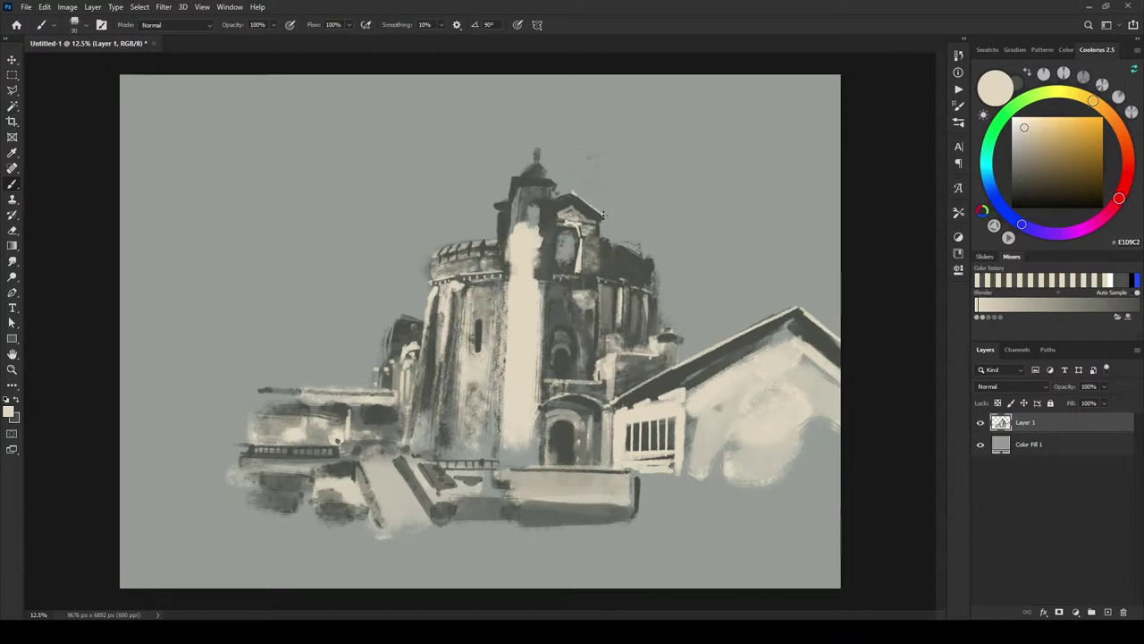
{"action": "left_click", "coordinate": [563, 195], "text": "alt"}
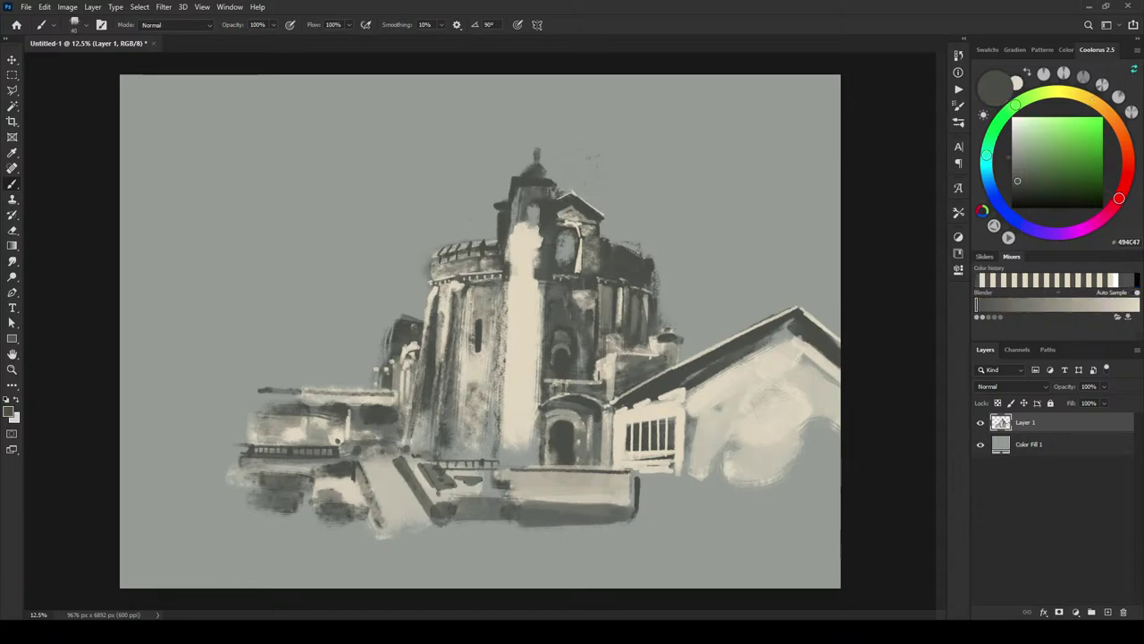
{"action": "left_click", "coordinate": [563, 189]}
{"action": "key", "text": "ctrl+z"}
{"action": "key", "text": "ctrl+z"}
Step: Sample cream and brush a soft vertical highlight down the turret's right edge with a larger brush
{"action": "left_click", "coordinate": [559, 232], "text": "alt"}
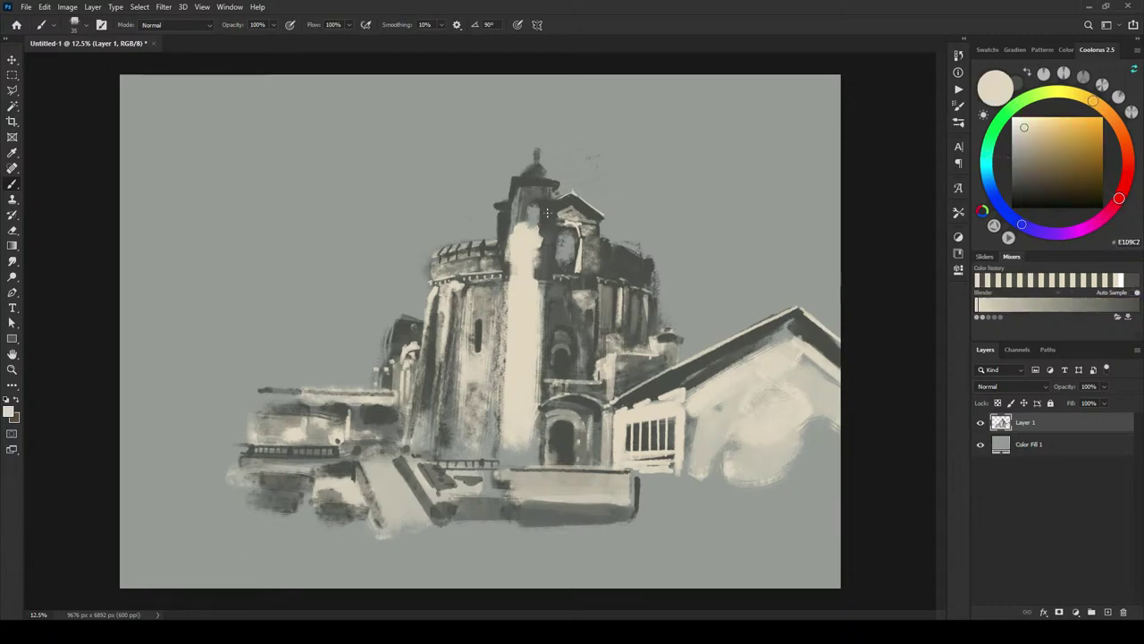
{"action": "key", "text": "]"}
{"action": "key", "text": "]"}
{"action": "key", "text": "]"}
{"action": "key", "text": "]"}
{"action": "key", "text": "]"}
{"action": "left_click_drag", "start_coordinate": [548, 200], "coordinate": [540, 293]}
Step: Switch to dark grey and tone down the bright central pillar with broad, textured vertical strokes
{"action": "key", "text": "x"}
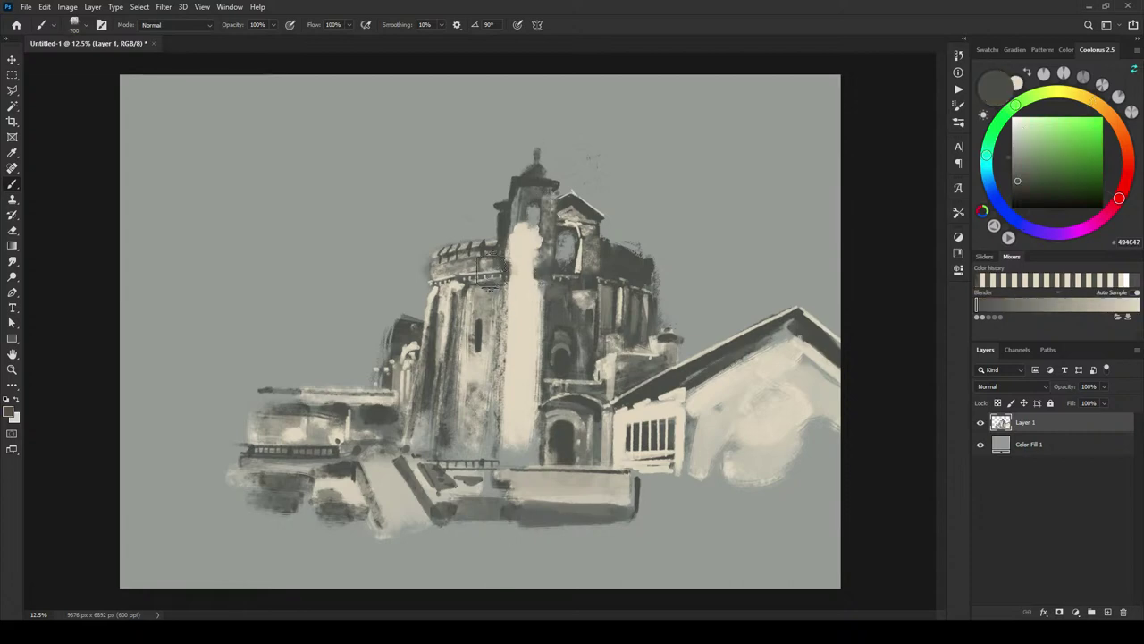
{"action": "key", "text": "]"}
{"action": "key", "text": "]"}
{"action": "key", "text": "]"}
{"action": "key", "text": "]"}
{"action": "key", "text": "]"}
{"action": "mouse_move", "coordinate": [539, 261]}
{"action": "left_mouse_down"}
{"action": "mouse_move", "coordinate": [529, 246]}
{"action": "mouse_move", "coordinate": [521, 427]}
{"action": "mouse_move", "coordinate": [526, 237]}
{"action": "left_mouse_up"}
{"action": "mouse_move", "coordinate": [516, 187]}
{"action": "left_mouse_down"}
{"action": "mouse_move", "coordinate": [520, 264]}
{"action": "mouse_move", "coordinate": [529, 227]}
{"action": "left_mouse_up"}
{"action": "left_click_drag", "start_coordinate": [522, 223], "coordinate": [519, 291]}
{"action": "key", "text": "ctrl+z"}
{"action": "key", "text": "bracketright"}
{"action": "key", "text": "bracketright"}
{"action": "key", "text": "bracketright"}
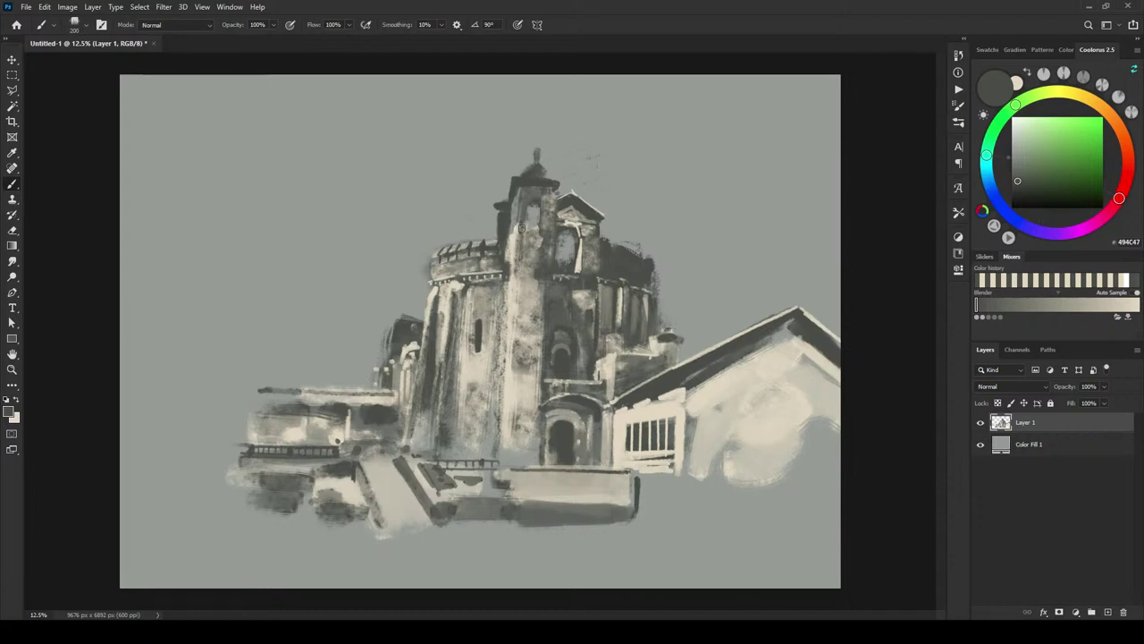
Step: Darken both edges of the upper turret with a smaller brush and draw a thin ground line below the stairs
{"action": "key", "text": "bracketleft"}
{"action": "key", "text": "bracketleft"}
{"action": "key", "text": "bracketleft"}
{"action": "key", "text": "bracketleft"}
{"action": "key", "text": "bracketleft"}
{"action": "left_click_drag", "start_coordinate": [518, 190], "coordinate": [512, 242]}
{"action": "left_click_drag", "start_coordinate": [553, 191], "coordinate": [553, 208]}
{"action": "mouse_move", "coordinate": [497, 524]}
{"action": "left_mouse_down"}
{"action": "mouse_move", "coordinate": [340, 526]}
{"action": "mouse_move", "coordinate": [430, 518]}
{"action": "left_mouse_up"}
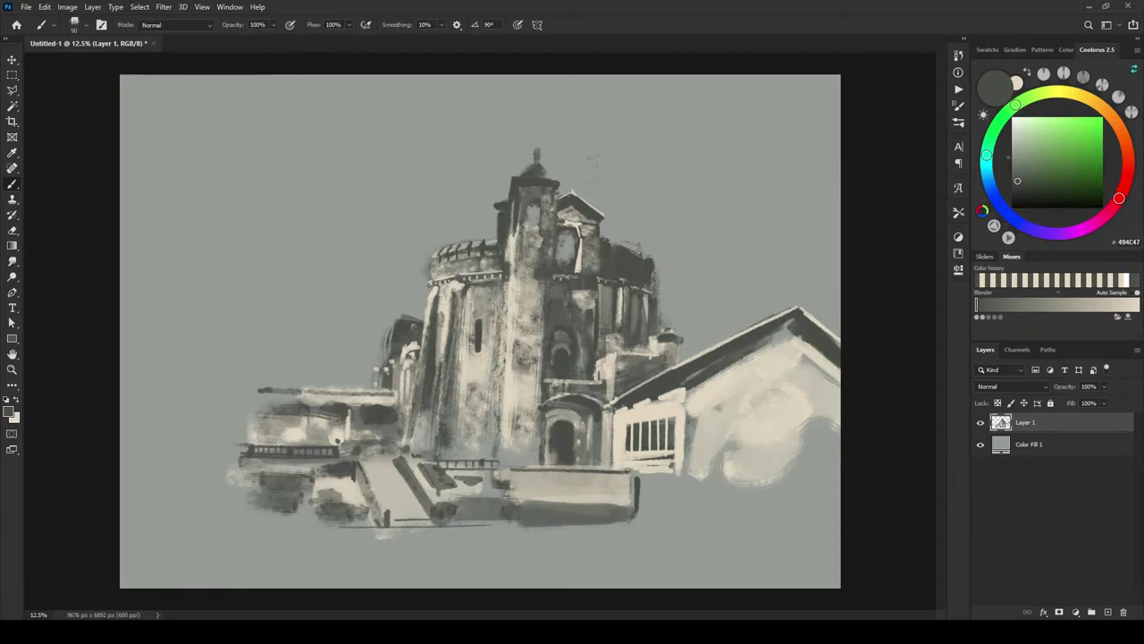
{"action": "left_click_drag", "start_coordinate": [421, 311], "coordinate": [445, 119]}
{"action": "left_click_drag", "start_coordinate": [677, 323], "coordinate": [663, 148]}
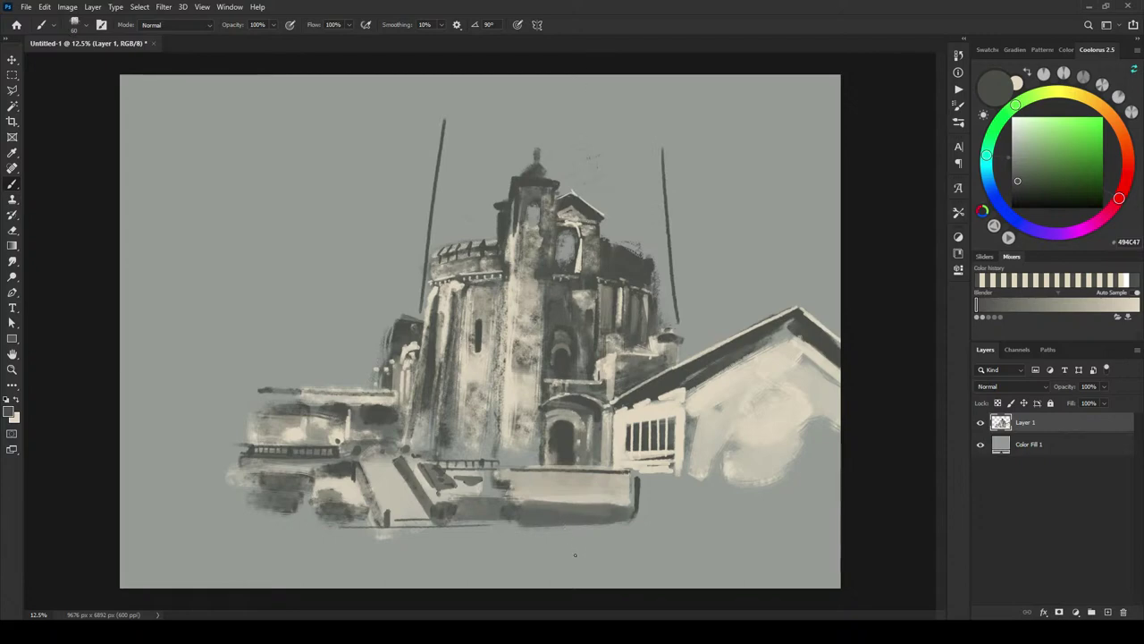
{"action": "key", "text": "ctrl+z"}
{"action": "key", "text": "ctrl+z"}
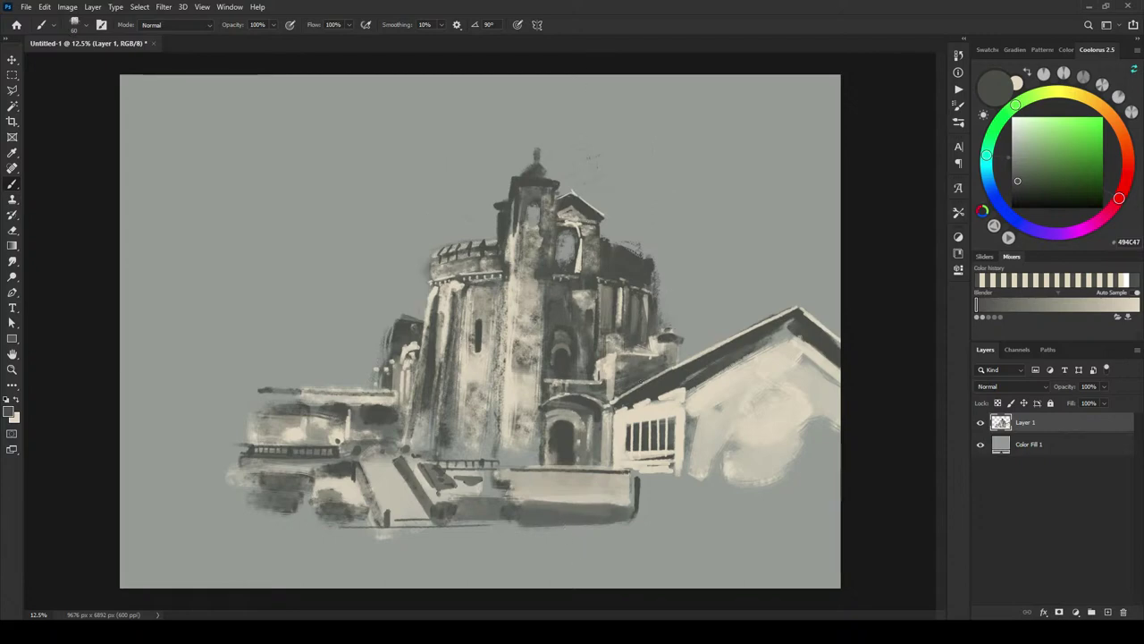
Step: Rotate the painted building layer to about -1.77° with Free Transform and shift it left on the canvas
{"action": "key", "text": "ctrl+t"}
{"action": "left_click_drag", "start_coordinate": [884, 221], "coordinate": [884, 197]}
{"action": "left_click_drag", "start_coordinate": [636, 321], "coordinate": [575, 321]}
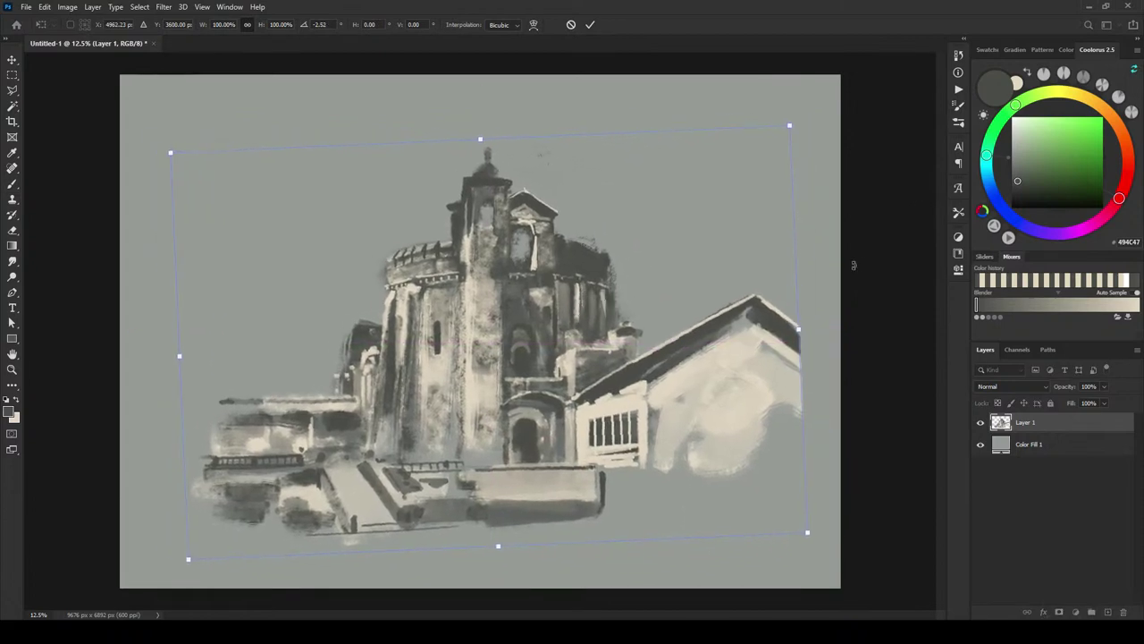
{"action": "mouse_move", "coordinate": [872, 263]}
{"action": "left_mouse_down"}
{"action": "mouse_move", "coordinate": [872, 248]}
{"action": "mouse_move", "coordinate": [873, 270]}
{"action": "left_mouse_up"}
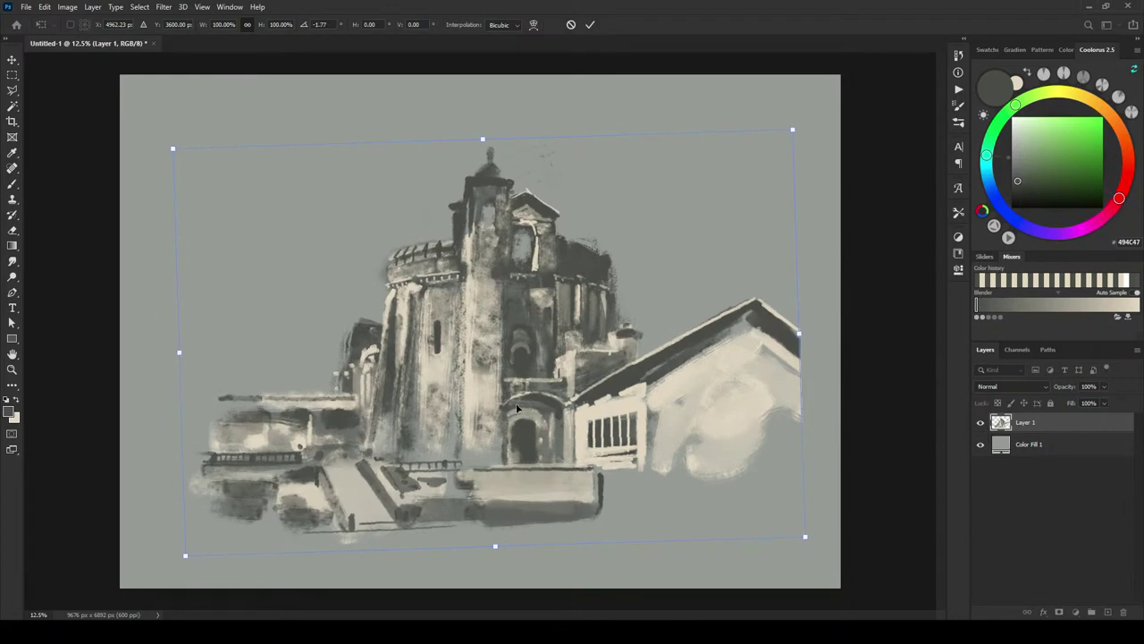
Step: Distort the building's lower-left, upper-left and upper-right corners slightly to correct its perspective, and apply the transform
{"action": "left_click_drag", "start_coordinate": [186, 555], "coordinate": [190, 548]}
{"action": "left_click_drag", "start_coordinate": [173, 147], "coordinate": [176, 146]}
{"action": "left_click_drag", "start_coordinate": [793, 132], "coordinate": [785, 125]}
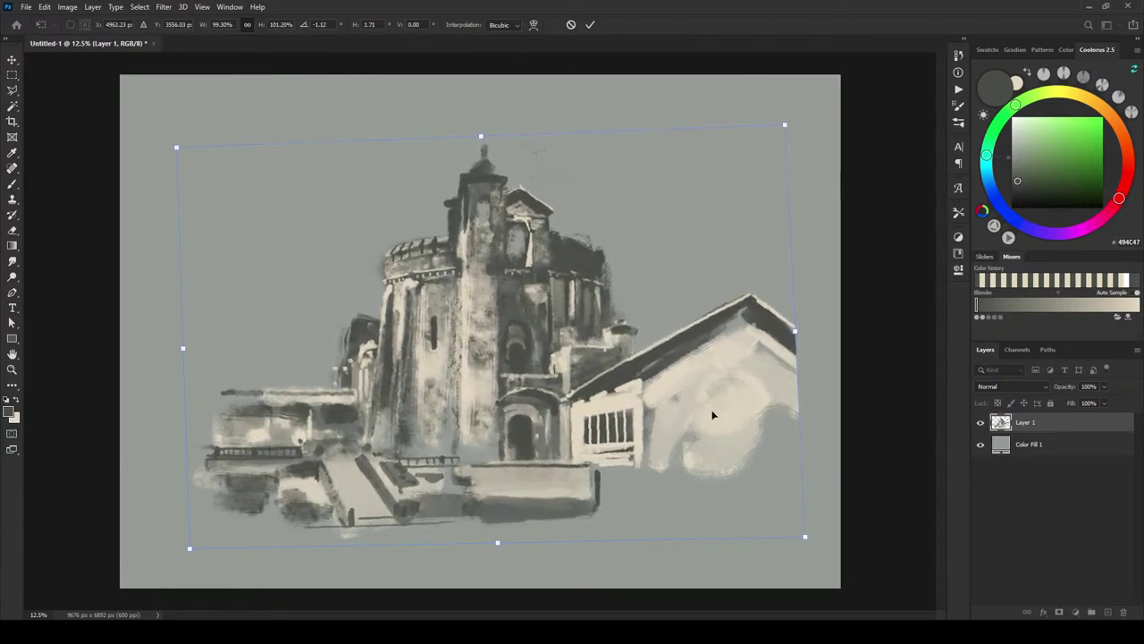
{"action": "key", "text": "Return"}
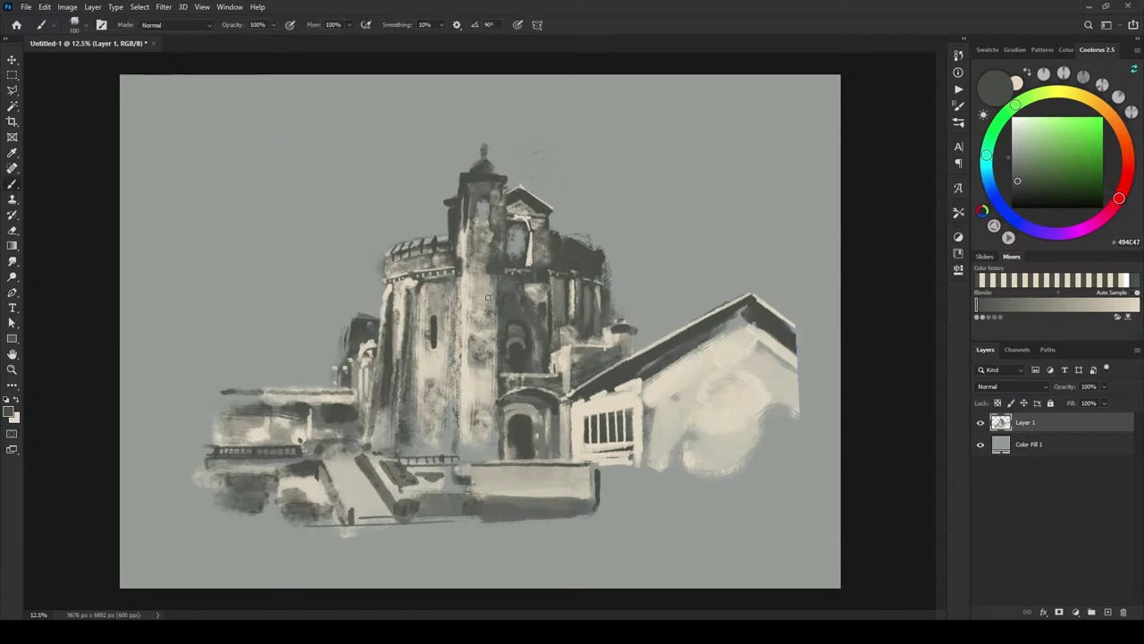
Step: Shade the left edge of the central pillar from turret to base with long dark grey vertical strokes
{"action": "mouse_move", "coordinate": [470, 223]}
{"action": "left_mouse_down"}
{"action": "mouse_move", "coordinate": [471, 207]}
{"action": "mouse_move", "coordinate": [471, 275]}
{"action": "left_mouse_up"}
{"action": "left_click_drag", "start_coordinate": [470, 204], "coordinate": [466, 288]}
{"action": "left_click_drag", "start_coordinate": [465, 225], "coordinate": [465, 350]}
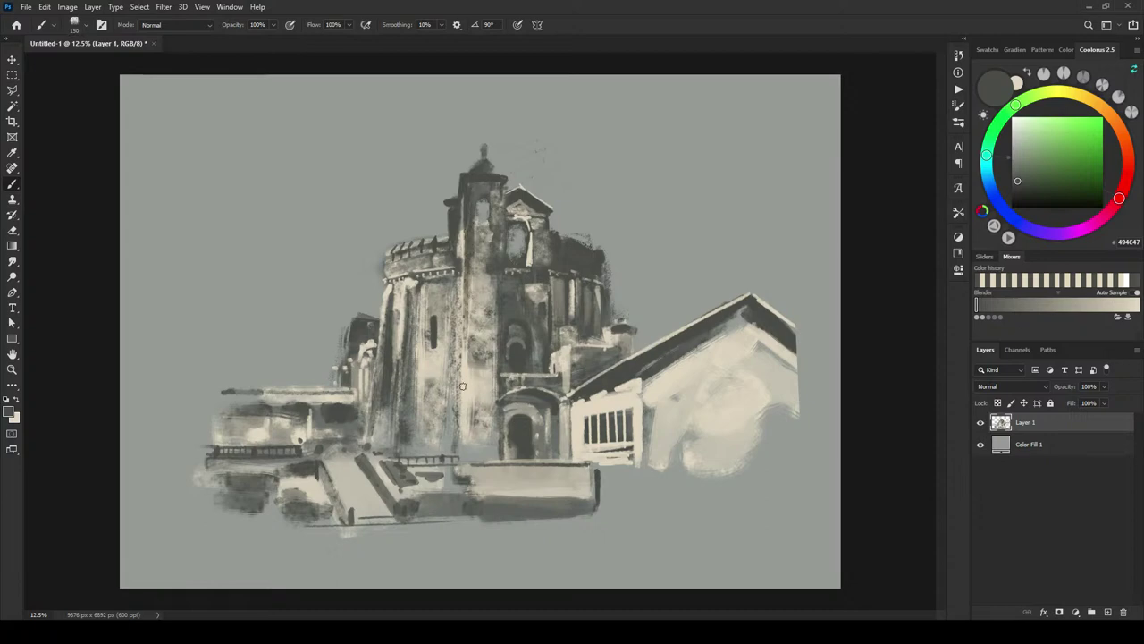
{"action": "left_click_drag", "start_coordinate": [466, 427], "coordinate": [466, 272]}
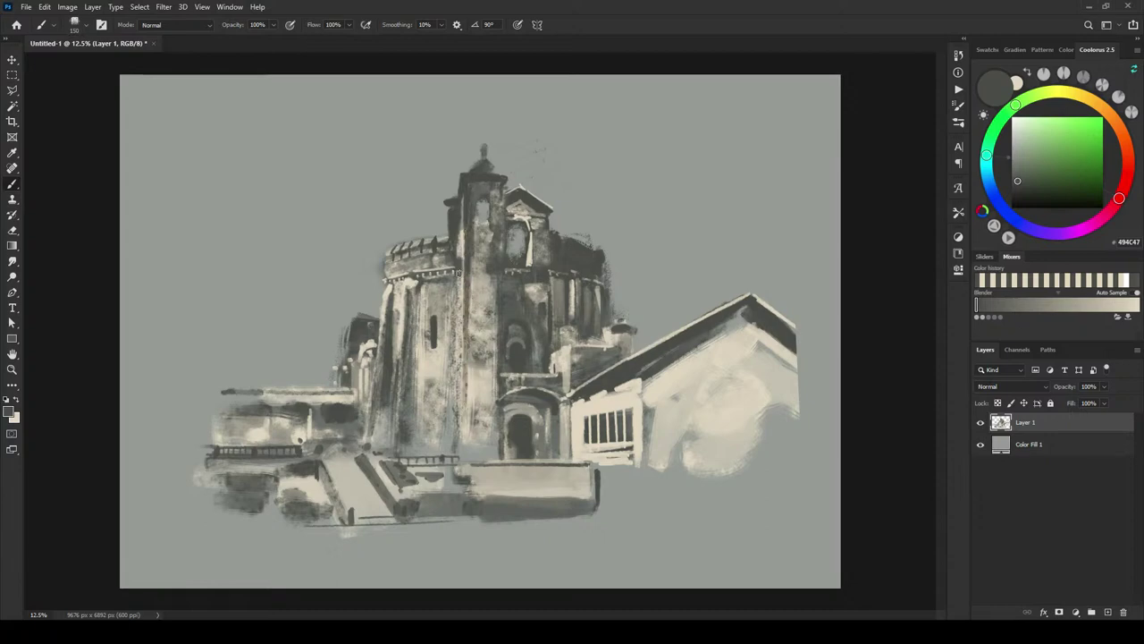
{"action": "key", "text": "bracketright"}
{"action": "left_click_drag", "start_coordinate": [465, 322], "coordinate": [459, 451]}
{"action": "key", "text": "bracketleft"}
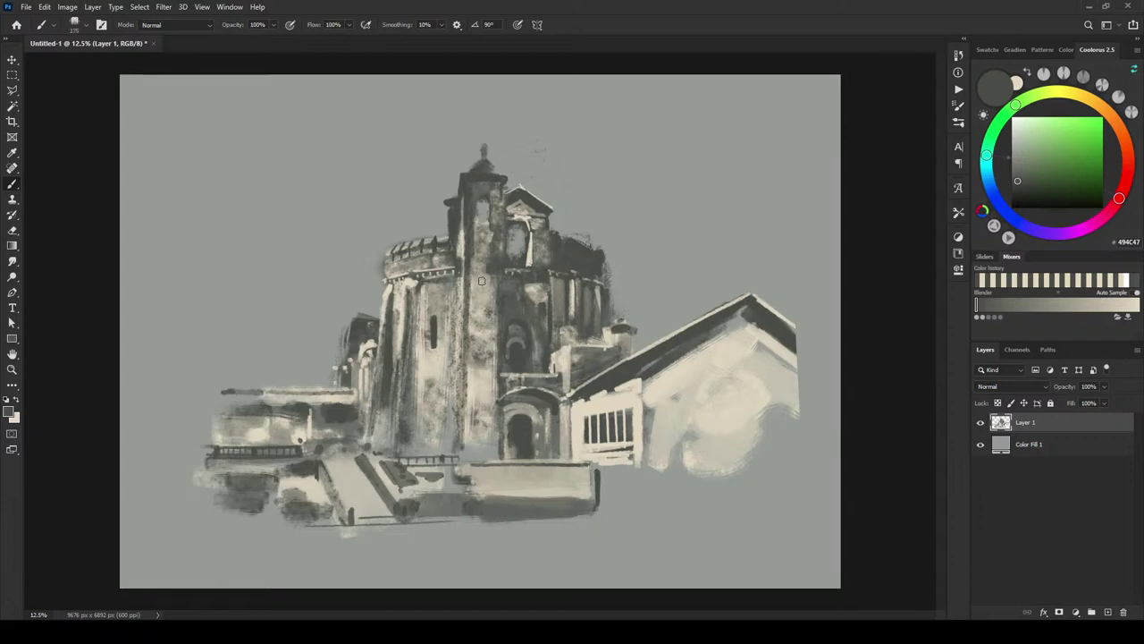
Step: Switch to cream with a 20 px brush and paint fine highlights around the turret's window and left corner
{"action": "key", "text": "bracketleft"}
{"action": "key", "text": "bracketleft"}
{"action": "key", "text": "bracketleft"}
{"action": "key", "text": "bracketleft"}
{"action": "key", "text": "bracketleft"}
{"action": "key", "text": "bracketleft"}
{"action": "key", "text": "bracketleft"}
{"action": "key", "text": "bracketleft"}
{"action": "key", "text": "bracketleft"}
{"action": "key", "text": "x"}
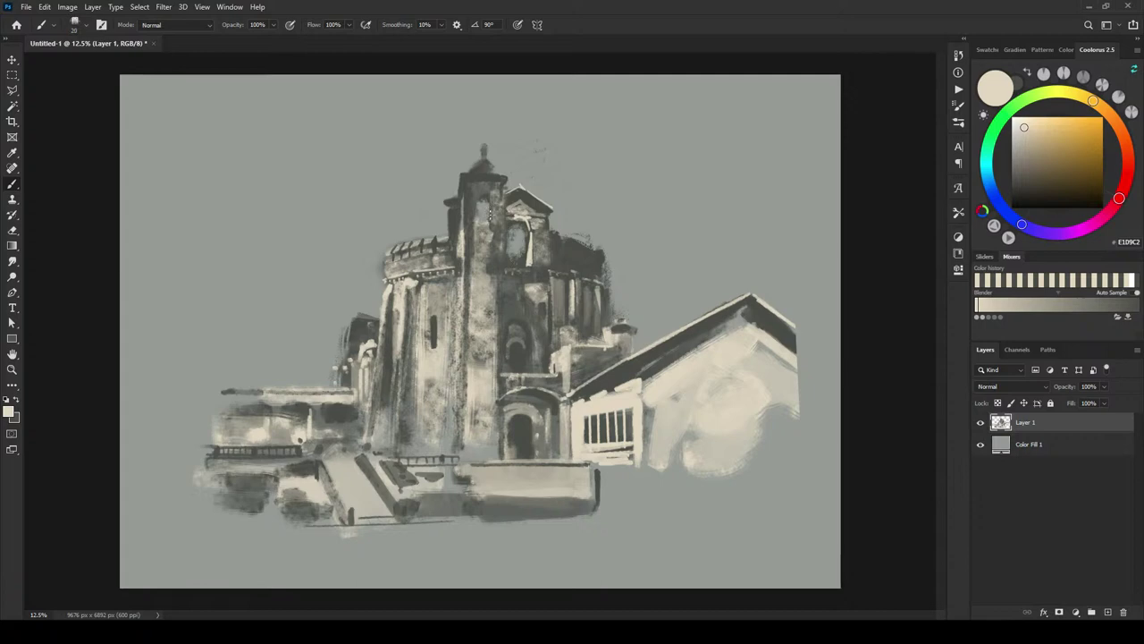
{"action": "left_click_drag", "start_coordinate": [491, 201], "coordinate": [490, 207]}
{"action": "mouse_move", "coordinate": [466, 197]}
{"action": "left_mouse_down"}
{"action": "mouse_move", "coordinate": [465, 186]}
{"action": "mouse_move", "coordinate": [463, 205]}
{"action": "left_mouse_up"}
Step: Darken the inside of the dormer's arched window, and add cream highlights to its arch and the turret's right corner
{"action": "left_click", "coordinate": [472, 214], "text": "alt"}
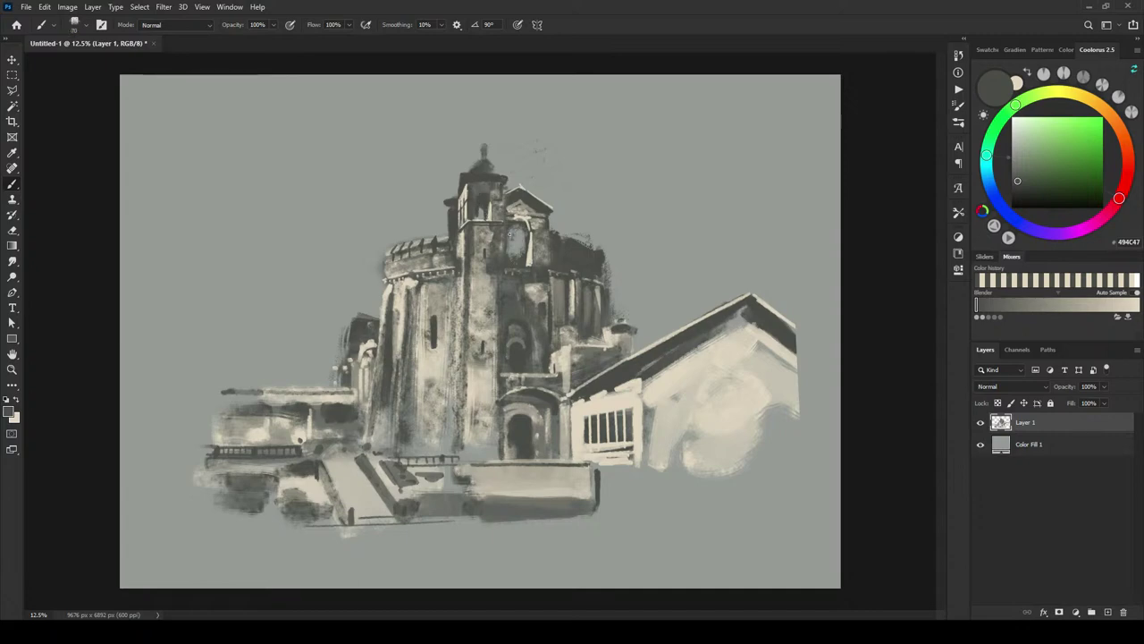
{"action": "left_click_drag", "start_coordinate": [510, 234], "coordinate": [524, 236]}
{"action": "key", "text": "x"}
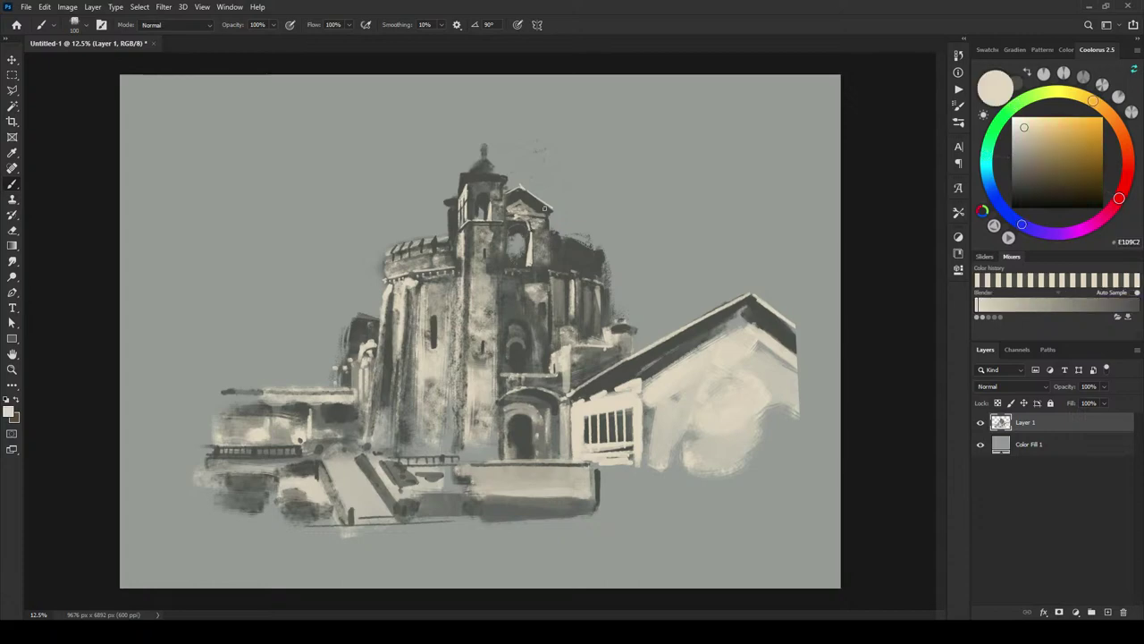
{"action": "left_click_drag", "start_coordinate": [515, 223], "coordinate": [534, 230]}
{"action": "left_click_drag", "start_coordinate": [501, 197], "coordinate": [493, 193]}
{"action": "key", "text": "bracketright"}
Step: Switch to dark grey and paint a jagged cluster of distant spires behind the tower's left side
{"action": "key", "text": "x"}
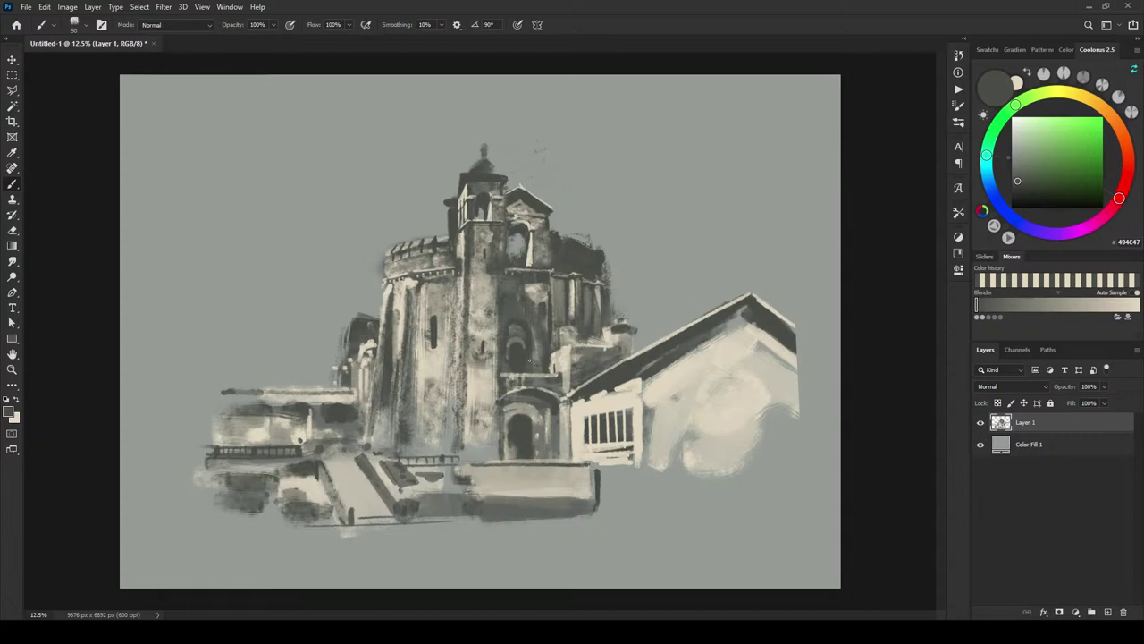
{"action": "key", "text": "bracketright"}
{"action": "key", "text": "bracketright"}
{"action": "key", "text": "bracketright"}
{"action": "key", "text": "bracketright"}
{"action": "key", "text": "bracketright"}
{"action": "key", "text": "bracketright"}
{"action": "mouse_move", "coordinate": [370, 323]}
{"action": "left_mouse_down"}
{"action": "mouse_move", "coordinate": [326, 374]}
{"action": "mouse_move", "coordinate": [345, 343]}
{"action": "mouse_move", "coordinate": [324, 359]}
{"action": "mouse_move", "coordinate": [324, 380]}
{"action": "mouse_move", "coordinate": [332, 321]}
{"action": "mouse_move", "coordinate": [331, 338]}
{"action": "mouse_move", "coordinate": [341, 337]}
{"action": "mouse_move", "coordinate": [357, 295]}
{"action": "left_mouse_up"}
{"action": "key", "text": "bracketright"}
{"action": "key", "text": "bracketright"}
{"action": "key", "text": "bracketleft"}
{"action": "key", "text": "bracketleft"}
{"action": "key", "text": "bracketleft"}
{"action": "key", "text": "bracketleft"}
{"action": "key", "text": "bracketleft"}
{"action": "key", "text": "bracketleft"}
{"action": "key", "text": "bracketright"}
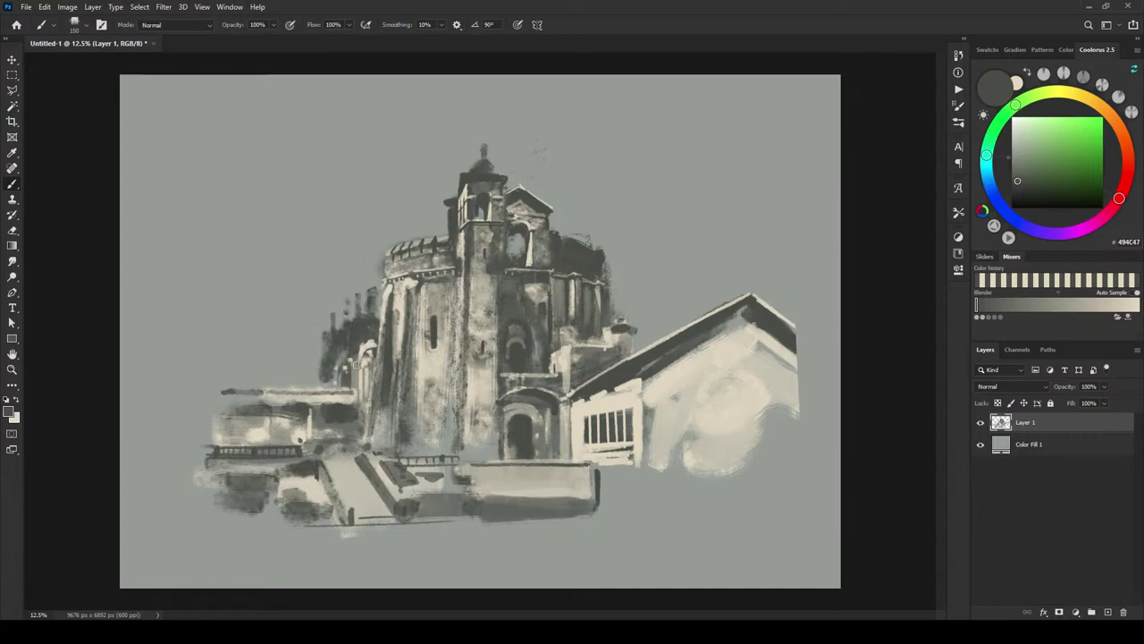
Step: Extend the dark spire cluster's lower left edge down towards the flat-roofed wing, adjusting the brush size
{"action": "key", "text": "bracketleft"}
{"action": "key", "text": "bracketleft"}
{"action": "key", "text": "bracketleft"}
{"action": "key", "text": "bracketright"}
{"action": "key", "text": "bracketright"}
{"action": "key", "text": "bracketright"}
{"action": "key", "text": "bracketright"}
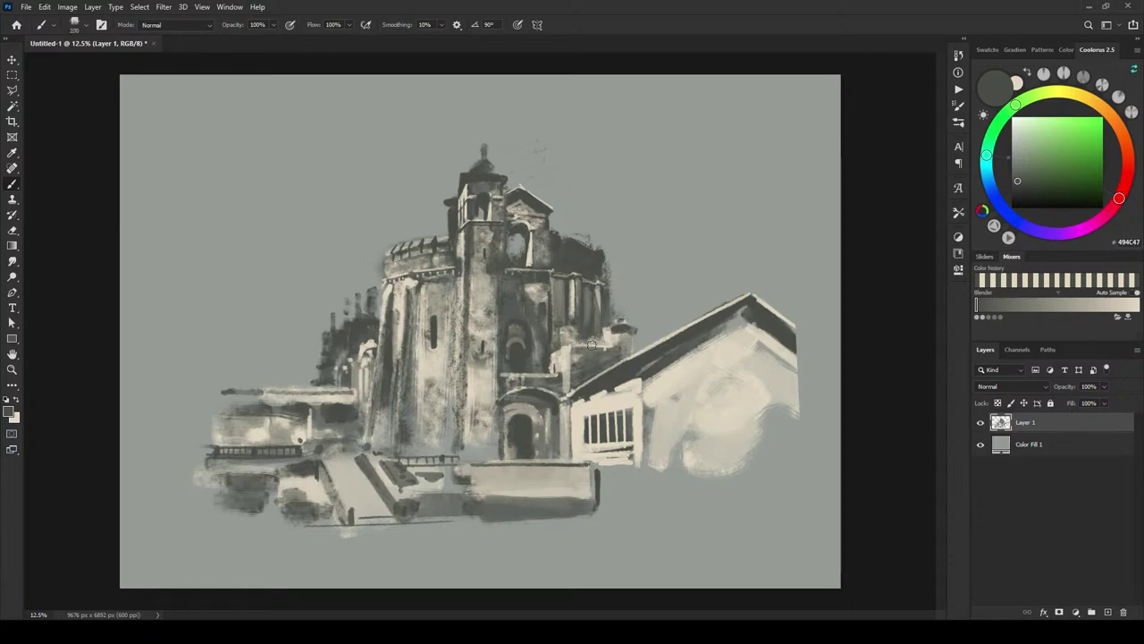
Step: Paint a small dark dome with a finial on the little turret behind the right gabled wing
{"action": "key", "text": "bracketright"}
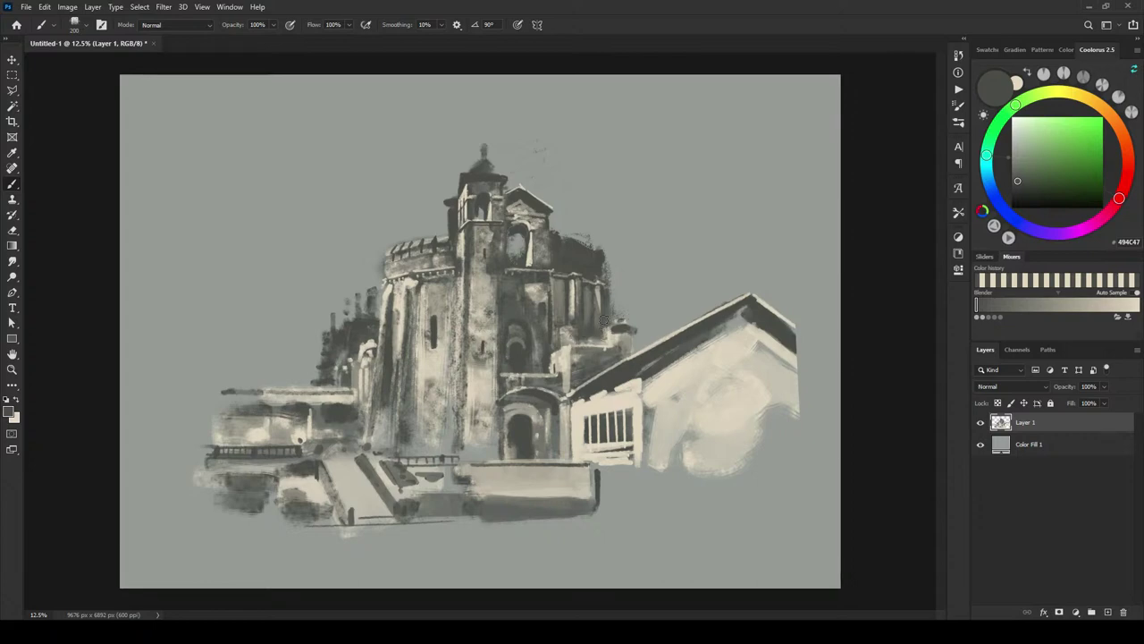
{"action": "key", "text": "bracketright"}
{"action": "key", "text": "bracketright"}
{"action": "key", "text": "bracketleft"}
{"action": "key", "text": "bracketleft"}
{"action": "key", "text": "bracketleft"}
{"action": "key", "text": "bracketleft"}
{"action": "key", "text": "bracketleft"}
{"action": "key", "text": "bracketleft"}
{"action": "key", "text": "bracketleft"}
{"action": "key", "text": "bracketleft"}
Step: Switch to cream and brush a vertical stroke down the gabled wing's front wall beside the barred window
{"action": "key", "text": "x"}
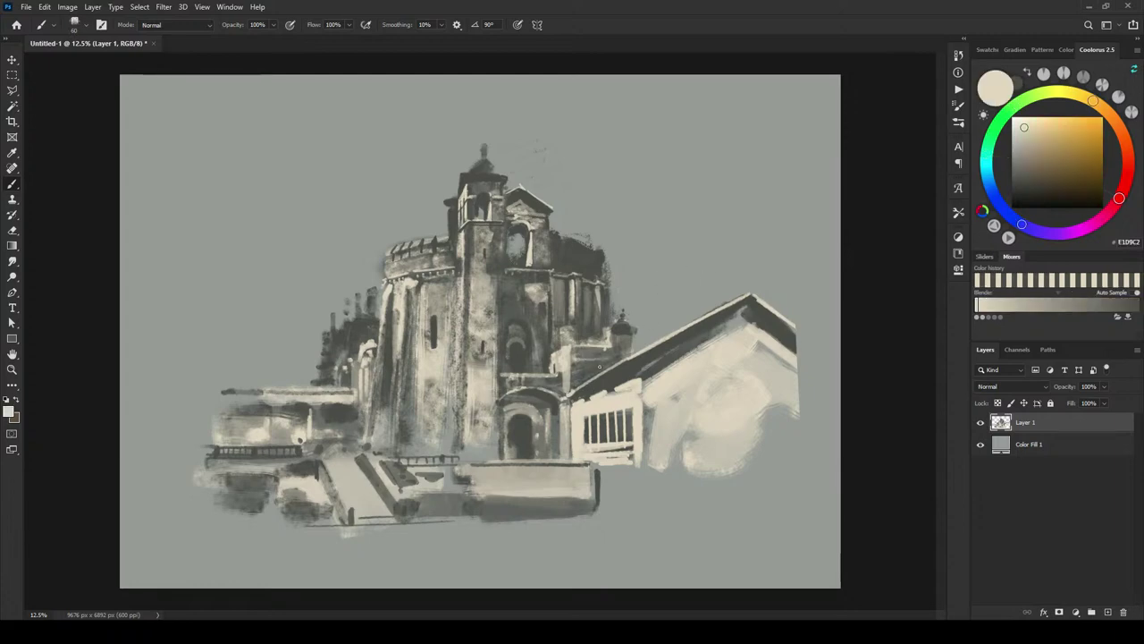
{"action": "left_click_drag", "start_coordinate": [581, 362], "coordinate": [616, 361]}
{"action": "key", "text": "ctrl+z"}
{"action": "left_click_drag", "start_coordinate": [667, 386], "coordinate": [660, 452]}
Step: Sample dark grey and paint thin parallel step lines down the full staircase
{"action": "left_click", "coordinate": [537, 414], "text": "alt"}
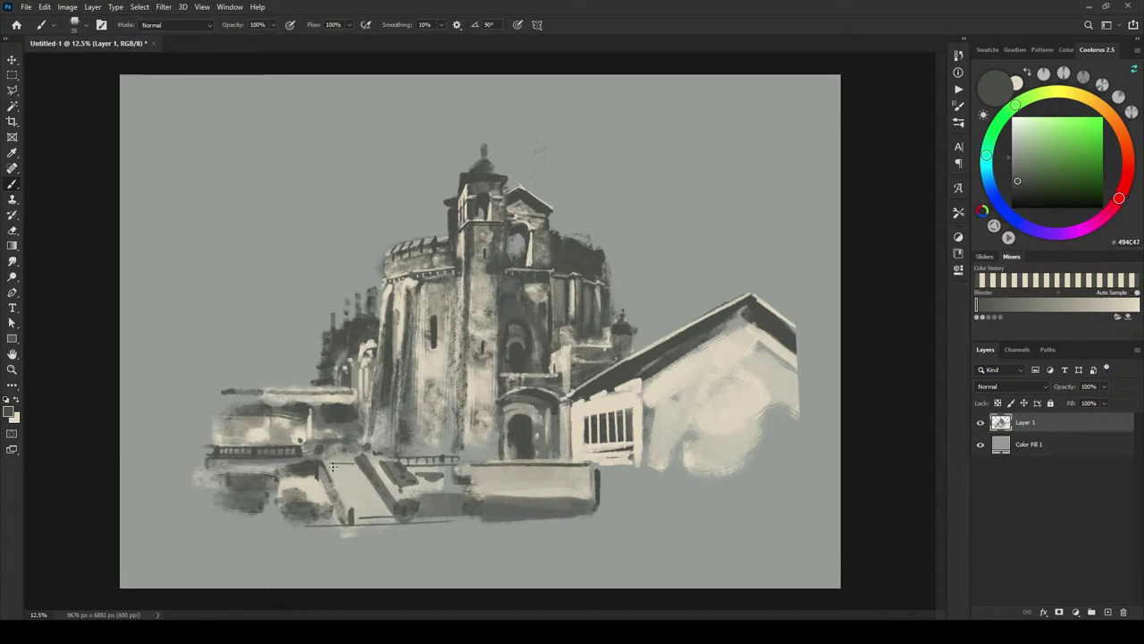
{"action": "left_click_drag", "start_coordinate": [334, 467], "coordinate": [358, 472]}
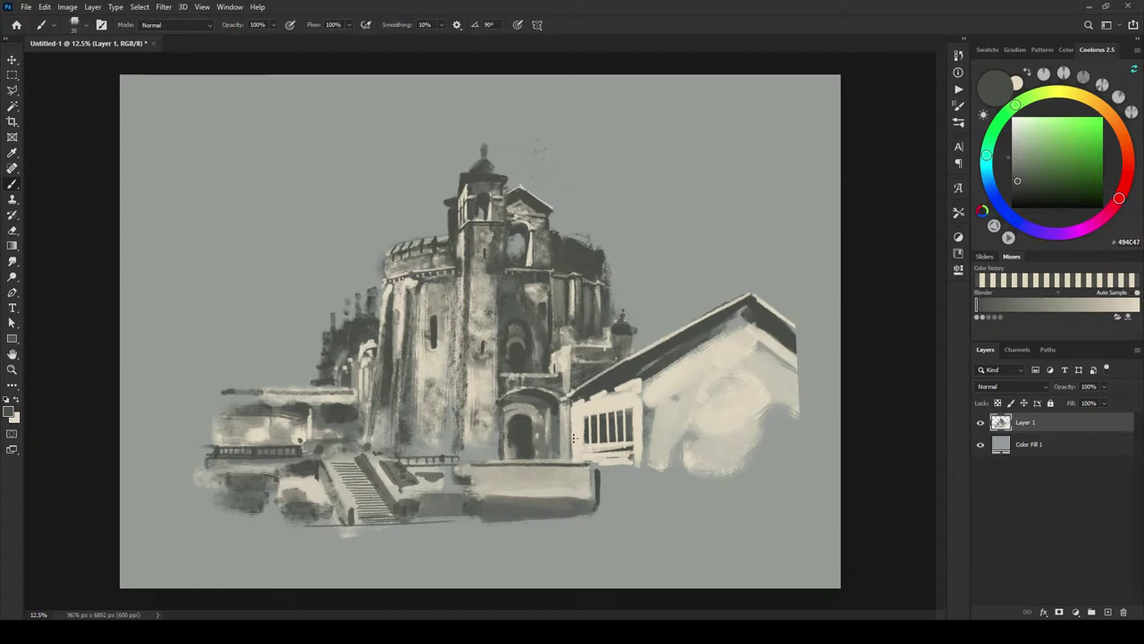
Step: Switch to cream, enlarge the brush and paint a thin horizontal ground strip along the foot of the staircase
{"action": "key", "text": "bracketright"}
{"action": "key", "text": "bracketright"}
{"action": "key", "text": "bracketright"}
{"action": "key", "text": "bracketright"}
{"action": "key", "text": "bracketright"}
{"action": "key", "text": "x"}
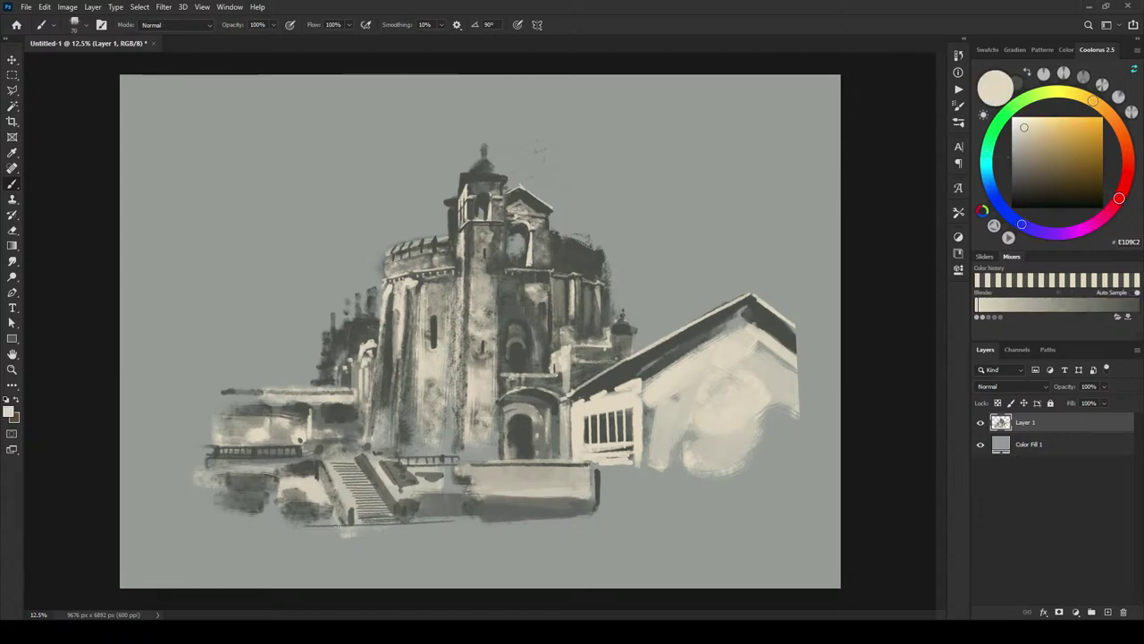
{"action": "left_click_drag", "start_coordinate": [343, 521], "coordinate": [481, 516]}
Step: Paint a second, longer cream ground strip below the first and touch up the foot of the staircase with a resized brush
{"action": "key", "text": "bracketleft"}
{"action": "key", "text": "bracketleft"}
{"action": "key", "text": "bracketleft"}
{"action": "key", "text": "bracketleft"}
{"action": "key", "text": "bracketleft"}
{"action": "key", "text": "bracketleft"}
{"action": "key", "text": "bracketright"}
{"action": "key", "text": "bracketright"}
{"action": "key", "text": "bracketright"}
{"action": "key", "text": "bracketright"}
{"action": "key", "text": "bracketright"}
{"action": "key", "text": "bracketright"}
{"action": "key", "text": "bracketright"}
{"action": "key", "text": "bracketright"}
{"action": "key", "text": "bracketright"}
{"action": "key", "text": "bracketright"}
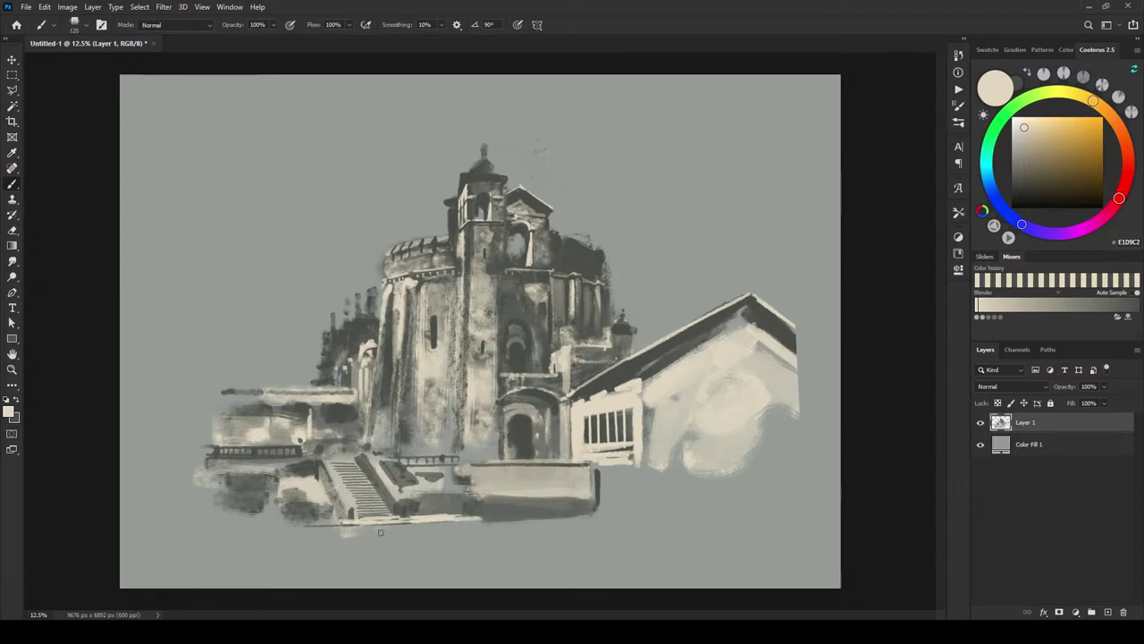
{"action": "left_click_drag", "start_coordinate": [326, 532], "coordinate": [447, 528]}
{"action": "mouse_move", "coordinate": [311, 531]}
{"action": "left_mouse_down"}
{"action": "mouse_move", "coordinate": [281, 531]}
{"action": "mouse_move", "coordinate": [343, 522]}
{"action": "mouse_move", "coordinate": [301, 526]}
{"action": "left_mouse_up"}
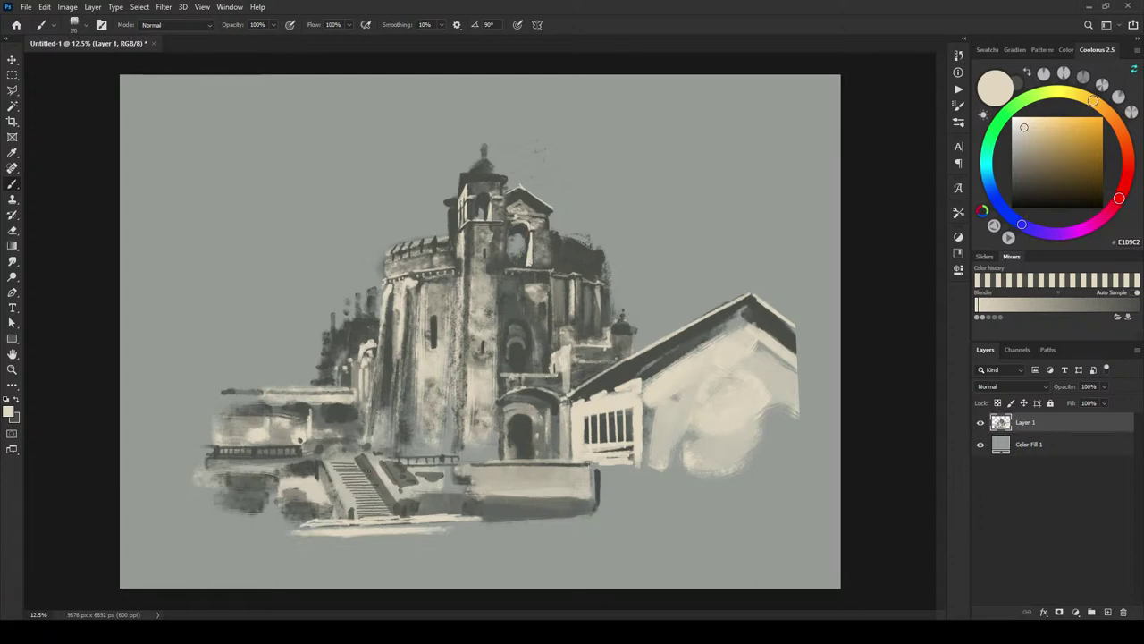
{"action": "key", "text": "]"}
{"action": "left_click_drag", "start_coordinate": [403, 516], "coordinate": [388, 520]}
Step: Alternate dark grey and cream to detail the posts around the staircase and darken the balustrade beside its upper end
{"action": "key", "text": "bracketright"}
{"action": "key", "text": "bracketright"}
{"action": "left_click", "coordinate": [341, 527], "text": "alt"}
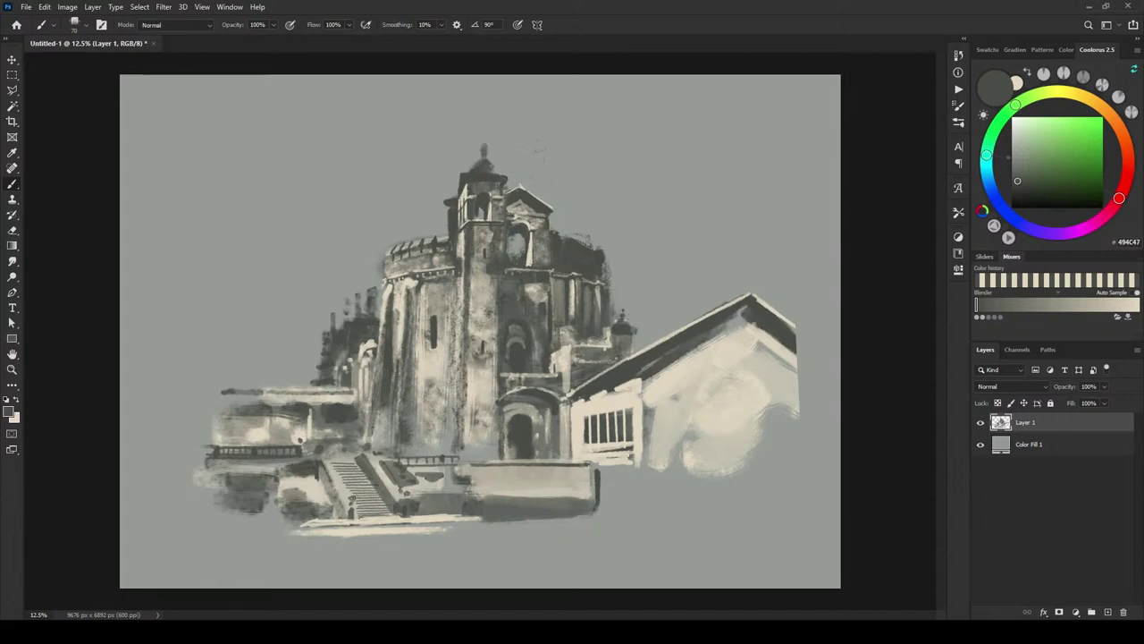
{"action": "key", "text": "x"}
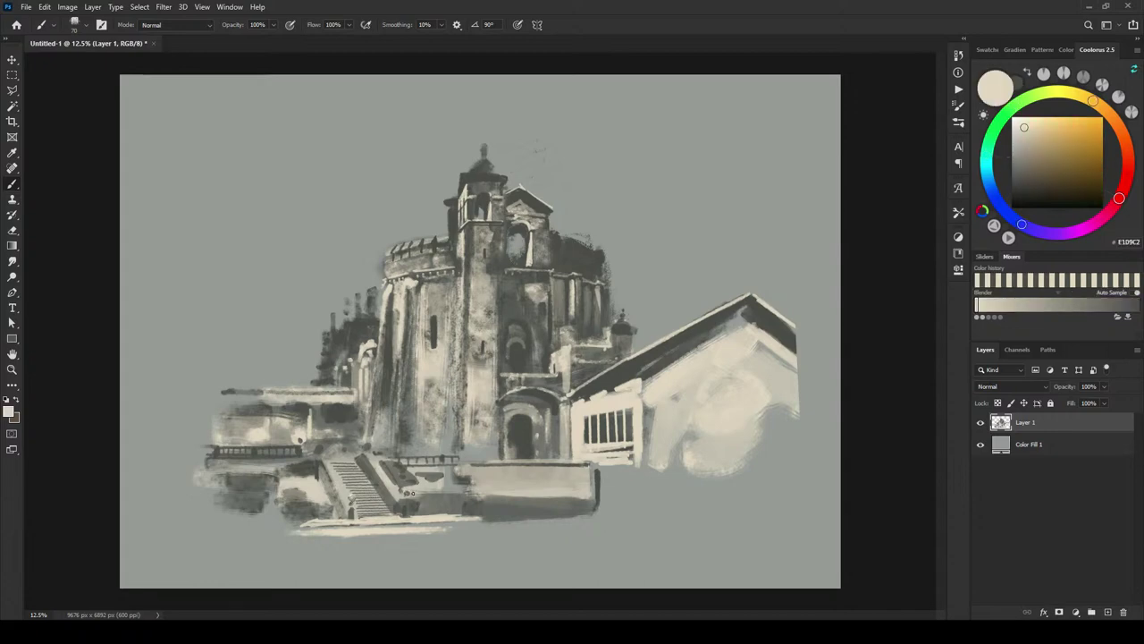
{"action": "left_click_drag", "start_coordinate": [369, 442], "coordinate": [366, 450]}
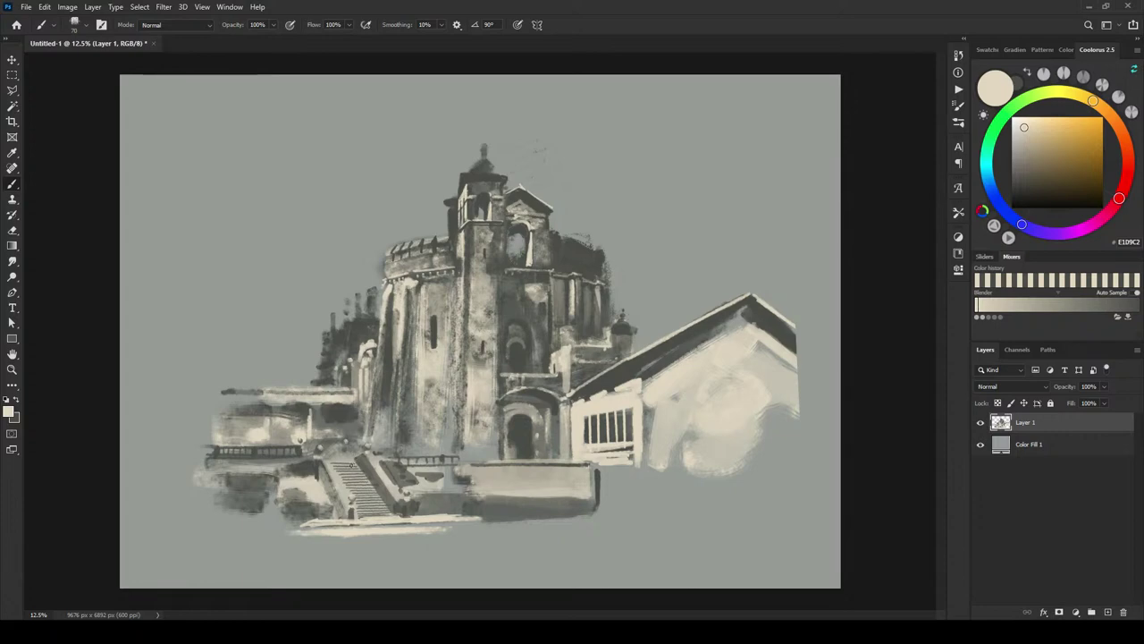
{"action": "key", "text": "x"}
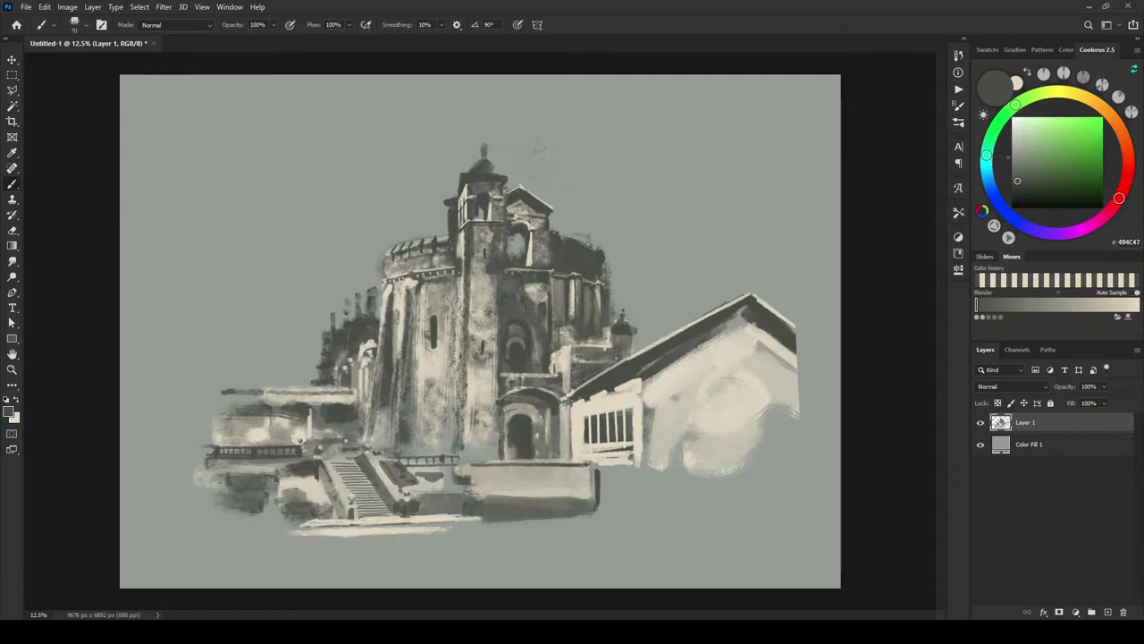
{"action": "left_click_drag", "start_coordinate": [427, 449], "coordinate": [396, 451]}
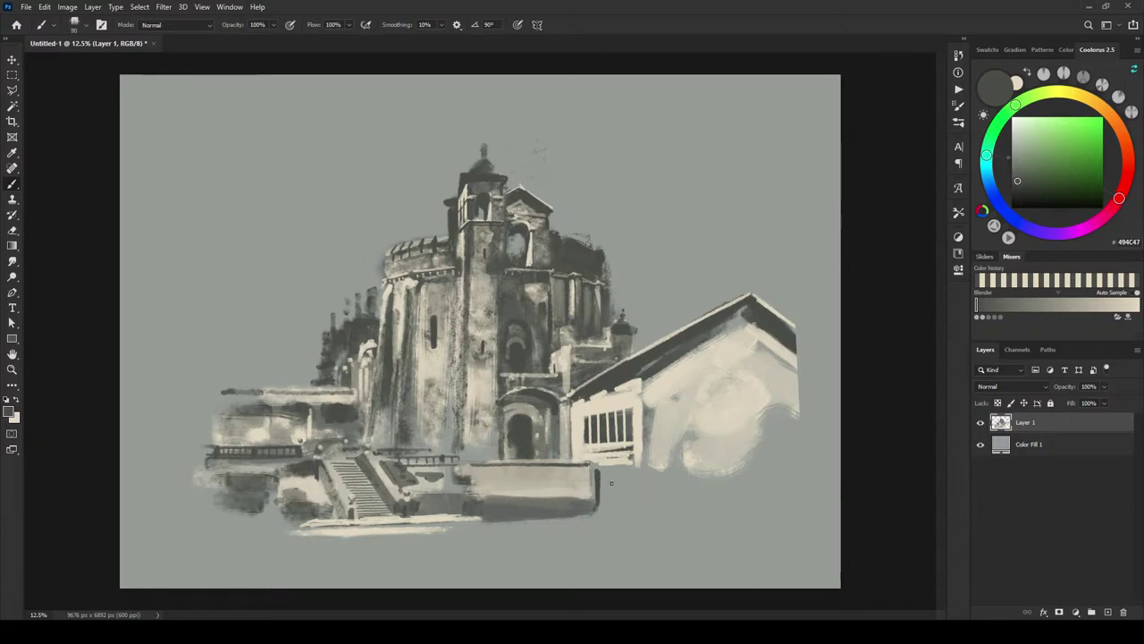
Step: Brush dark grey weathering strokes along the upper part of the long terrace wall with an enlarged brush
{"action": "key", "text": "bracketright"}
{"action": "key", "text": "bracketright"}
{"action": "key", "text": "bracketright"}
{"action": "key", "text": "bracketright"}
{"action": "key", "text": "bracketright"}
{"action": "key", "text": "bracketright"}
{"action": "key", "text": "bracketright"}
{"action": "key", "text": "bracketleft"}
{"action": "left_click_drag", "start_coordinate": [498, 471], "coordinate": [541, 468]}
Step: Use a small brush with sampled cream and dark grey to paint a narrow stepped flight between the main staircase and the terrace wall
{"action": "key", "text": "bracketleft"}
{"action": "key", "text": "bracketleft"}
{"action": "key", "text": "bracketleft"}
{"action": "key", "text": "bracketleft"}
{"action": "key", "text": "bracketleft"}
{"action": "key", "text": "bracketleft"}
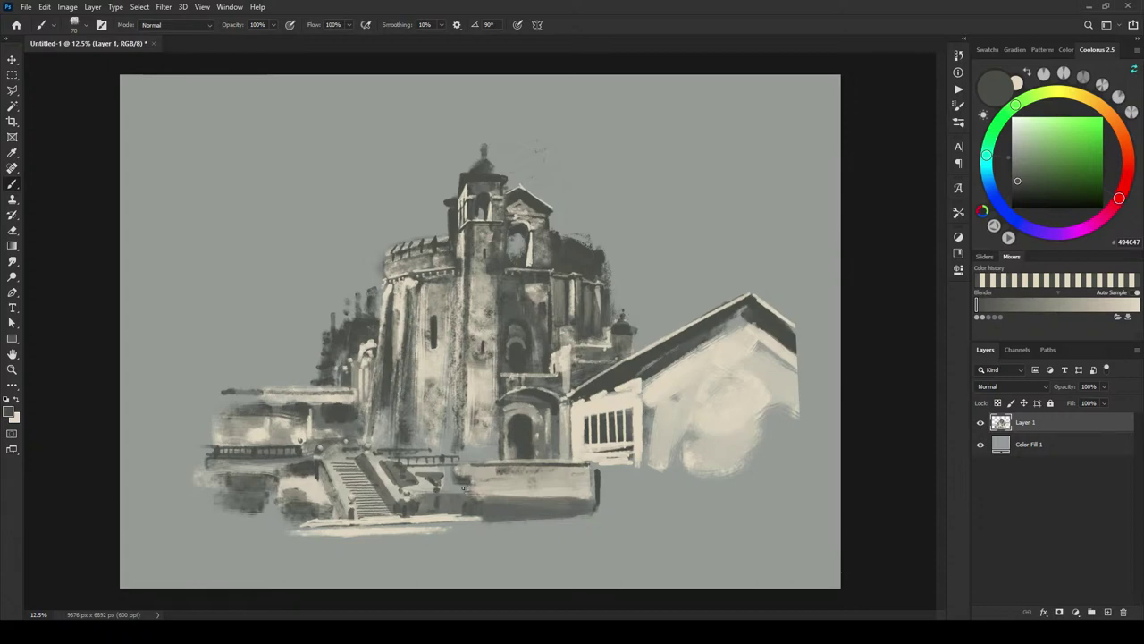
{"action": "left_click", "coordinate": [426, 491], "text": "alt"}
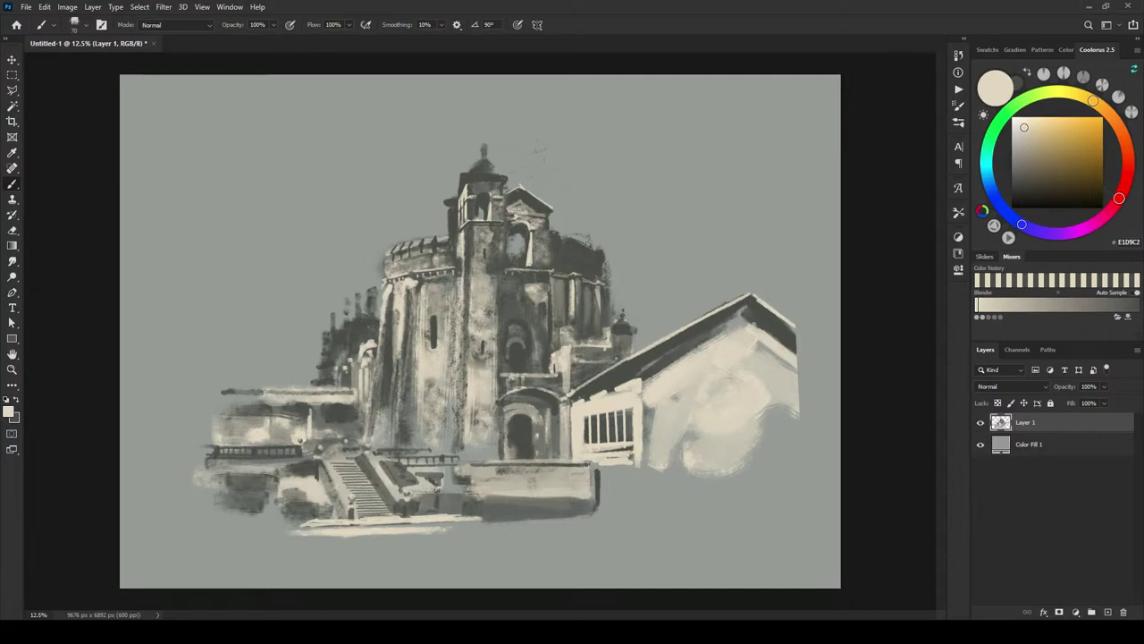
{"action": "left_click", "coordinate": [436, 506], "text": "alt"}
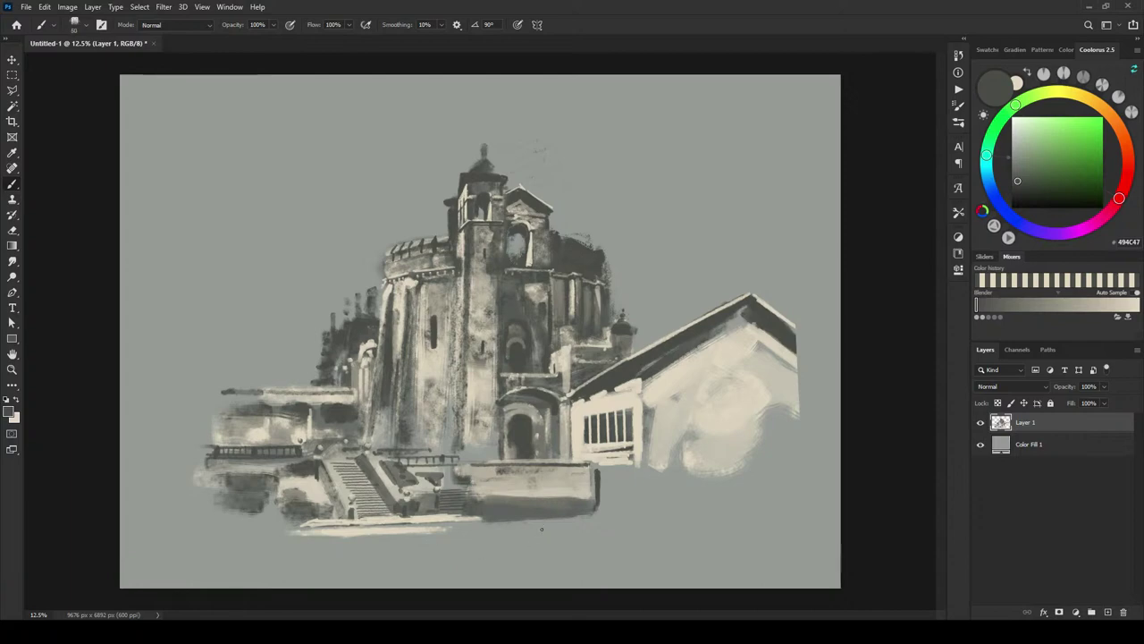
Step: Enlarge the brush and sweep a dark grey mass from below the terrace wall up to the gabled wing's base
{"action": "key", "text": "bracketright"}
{"action": "key", "text": "bracketright"}
{"action": "key", "text": "bracketright"}
{"action": "key", "text": "bracketright"}
{"action": "key", "text": "bracketright"}
{"action": "key", "text": "bracketright"}
{"action": "key", "text": "bracketright"}
{"action": "key", "text": "bracketright"}
{"action": "key", "text": "bracketright"}
{"action": "key", "text": "bracketright"}
{"action": "mouse_move", "coordinate": [474, 515]}
{"action": "left_mouse_down"}
{"action": "mouse_move", "coordinate": [487, 480]}
{"action": "mouse_move", "coordinate": [489, 509]}
{"action": "mouse_move", "coordinate": [611, 540]}
{"action": "mouse_move", "coordinate": [520, 528]}
{"action": "mouse_move", "coordinate": [594, 543]}
{"action": "mouse_move", "coordinate": [606, 509]}
{"action": "mouse_move", "coordinate": [595, 512]}
{"action": "mouse_move", "coordinate": [615, 511]}
{"action": "mouse_move", "coordinate": [611, 519]}
{"action": "mouse_move", "coordinate": [658, 503]}
{"action": "mouse_move", "coordinate": [646, 513]}
{"action": "mouse_move", "coordinate": [703, 455]}
{"action": "left_mouse_up"}
Step: Block in broad dark foreground shapes below the gabled wing and a smaller one beneath the terrace wall, adjusting the brush size
{"action": "key", "text": "bracketright"}
{"action": "key", "text": "bracketleft"}
{"action": "key", "text": "bracketright"}
{"action": "key", "text": "bracketright"}
{"action": "key", "text": "bracketright"}
{"action": "key", "text": "bracketright"}
{"action": "key", "text": "bracketright"}
{"action": "key", "text": "bracketright"}
{"action": "key", "text": "bracketright"}
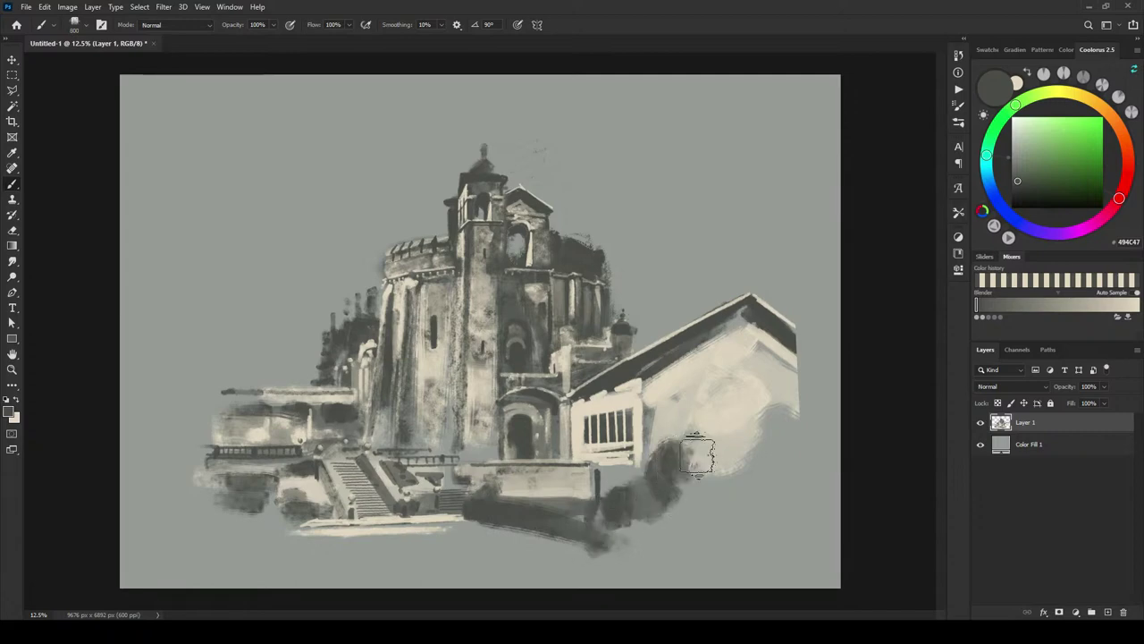
{"action": "left_click_drag", "start_coordinate": [684, 517], "coordinate": [756, 525]}
{"action": "key", "text": "bracketleft"}
{"action": "key", "text": "bracketleft"}
{"action": "key", "text": "bracketleft"}
{"action": "key", "text": "bracketleft"}
{"action": "key", "text": "bracketleft"}
{"action": "key", "text": "bracketleft"}
{"action": "key", "text": "bracketleft"}
{"action": "mouse_move", "coordinate": [574, 546]}
{"action": "left_mouse_down"}
{"action": "mouse_move", "coordinate": [516, 544]}
{"action": "mouse_move", "coordinate": [523, 530]}
{"action": "mouse_move", "coordinate": [536, 534]}
{"action": "left_mouse_up"}
Step: Reduce the brush and add a dark grey stroke along the lower edge of the terrace wall
{"action": "key", "text": "bracketleft"}
{"action": "key", "text": "bracketleft"}
{"action": "key", "text": "bracketleft"}
{"action": "key", "text": "bracketleft"}
{"action": "key", "text": "bracketleft"}
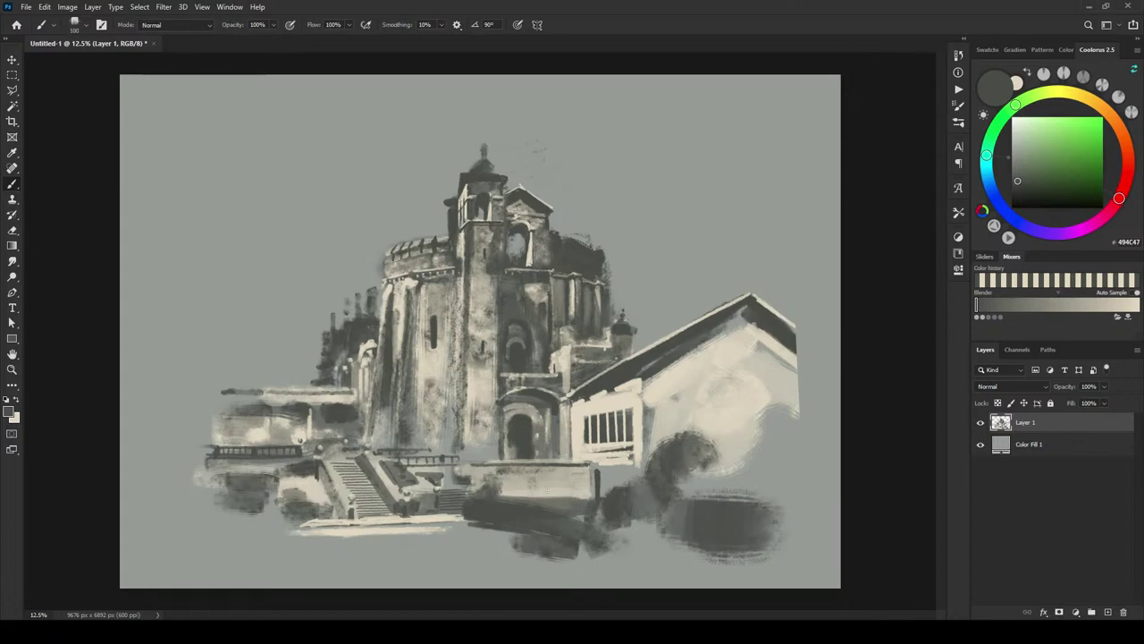
{"action": "key", "text": "bracketleft"}
{"action": "left_click_drag", "start_coordinate": [515, 497], "coordinate": [593, 496]}
Step: Block in a dark mass in the lower-left foreground and loose grey foliage strokes up the canvas's left edge with a larger brush
{"action": "mouse_move", "coordinate": [172, 518]}
{"action": "left_mouse_down"}
{"action": "mouse_move", "coordinate": [185, 545]}
{"action": "mouse_move", "coordinate": [197, 529]}
{"action": "mouse_move", "coordinate": [210, 536]}
{"action": "mouse_move", "coordinate": [198, 549]}
{"action": "mouse_move", "coordinate": [168, 546]}
{"action": "mouse_move", "coordinate": [177, 534]}
{"action": "mouse_move", "coordinate": [150, 552]}
{"action": "mouse_move", "coordinate": [155, 530]}
{"action": "mouse_move", "coordinate": [83, 527]}
{"action": "mouse_move", "coordinate": [132, 504]}
{"action": "mouse_move", "coordinate": [192, 501]}
{"action": "left_mouse_up"}
{"action": "key", "text": "]"}
{"action": "key", "text": "]"}
{"action": "key", "text": "]"}
{"action": "key", "text": "]"}
{"action": "key", "text": "]"}
{"action": "key", "text": "]"}
{"action": "mouse_move", "coordinate": [143, 432]}
{"action": "left_mouse_down"}
{"action": "mouse_move", "coordinate": [191, 456]}
{"action": "mouse_move", "coordinate": [123, 381]}
{"action": "mouse_move", "coordinate": [139, 323]}
{"action": "mouse_move", "coordinate": [183, 345]}
{"action": "left_mouse_up"}
Step: Paint large dark grey foliage masses down the canvas's right edge beside the gabled wing with a bigger brush
{"action": "key", "text": "]"}
{"action": "key", "text": "]"}
{"action": "left_click_drag", "start_coordinate": [795, 355], "coordinate": [796, 403]}
{"action": "mouse_move", "coordinate": [783, 490]}
{"action": "left_mouse_down"}
{"action": "mouse_move", "coordinate": [812, 487]}
{"action": "mouse_move", "coordinate": [836, 471]}
{"action": "left_mouse_up"}
{"action": "left_click_drag", "start_coordinate": [835, 331], "coordinate": [827, 300]}
Step: Dab loose grey strokes into the sky near both canvas edges, reducing the brush size
{"action": "key", "text": "["}
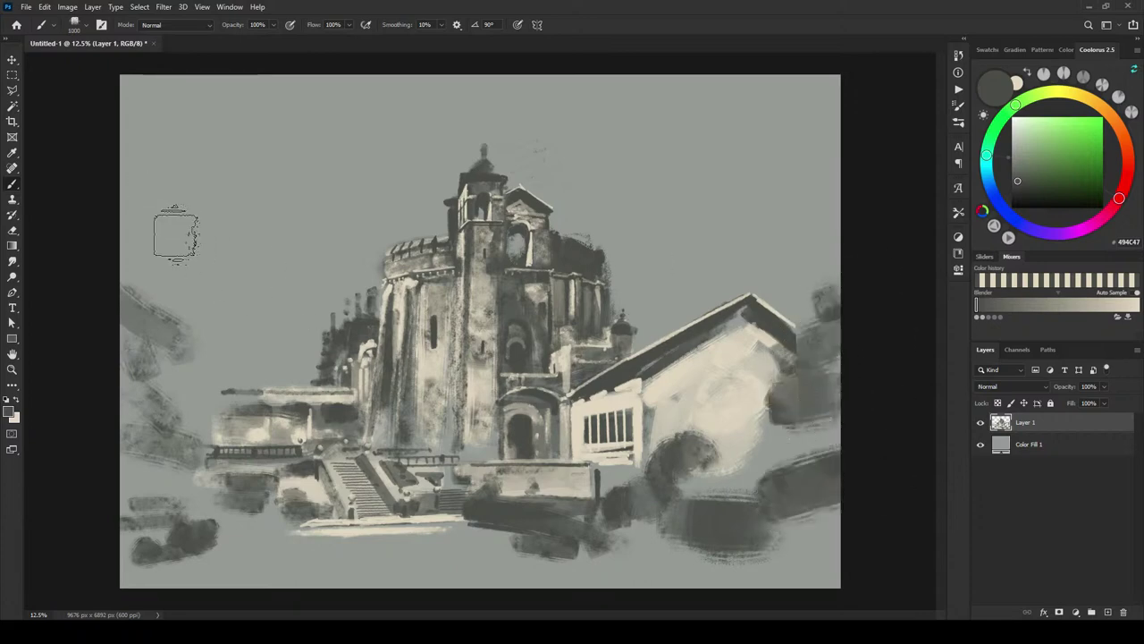
{"action": "left_click_drag", "start_coordinate": [176, 225], "coordinate": [207, 257]}
{"action": "key", "text": "["}
{"action": "key", "text": "["}
{"action": "key", "text": "["}
{"action": "key", "text": "["}
{"action": "mouse_move", "coordinate": [821, 216]}
{"action": "left_mouse_down"}
{"action": "mouse_move", "coordinate": [791, 246]}
{"action": "mouse_move", "coordinate": [824, 225]}
{"action": "left_mouse_up"}
{"action": "left_click_drag", "start_coordinate": [124, 184], "coordinate": [132, 200]}
Step: Shrink the brush and darken the base and left edge of the cream block left of the main staircase
{"action": "key", "text": "bracketleft"}
{"action": "key", "text": "bracketleft"}
{"action": "key", "text": "bracketleft"}
{"action": "key", "text": "bracketleft"}
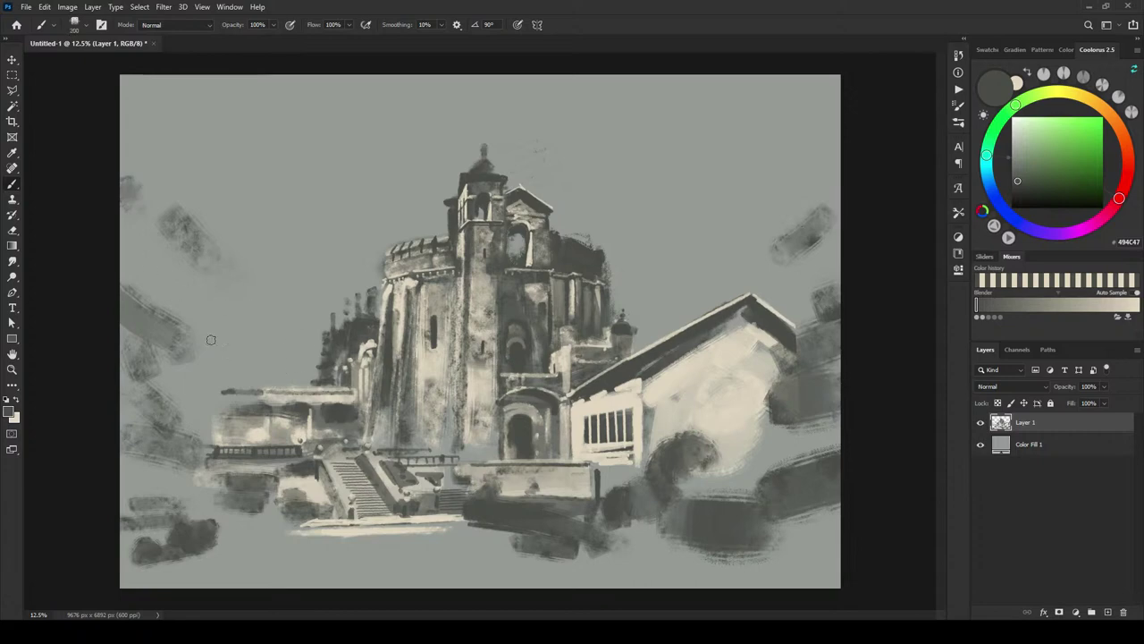
{"action": "key", "text": "bracketleft"}
{"action": "key", "text": "bracketleft"}
{"action": "key", "text": "bracketleft"}
{"action": "key", "text": "bracketleft"}
{"action": "key", "text": "bracketleft"}
{"action": "key", "text": "bracketleft"}
{"action": "key", "text": "bracketleft"}
{"action": "key", "text": "bracketleft"}
{"action": "key", "text": "bracketleft"}
{"action": "key", "text": "bracketleft"}
{"action": "key", "text": "bracketleft"}
{"action": "key", "text": "bracketleft"}
{"action": "key", "text": "bracketleft"}
{"action": "key", "text": "bracketleft"}
{"action": "left_click_drag", "start_coordinate": [313, 513], "coordinate": [273, 515]}
{"action": "mouse_move", "coordinate": [274, 503]}
{"action": "left_mouse_down"}
{"action": "mouse_move", "coordinate": [274, 515]}
{"action": "mouse_move", "coordinate": [298, 520]}
{"action": "mouse_move", "coordinate": [288, 511]}
{"action": "left_mouse_up"}
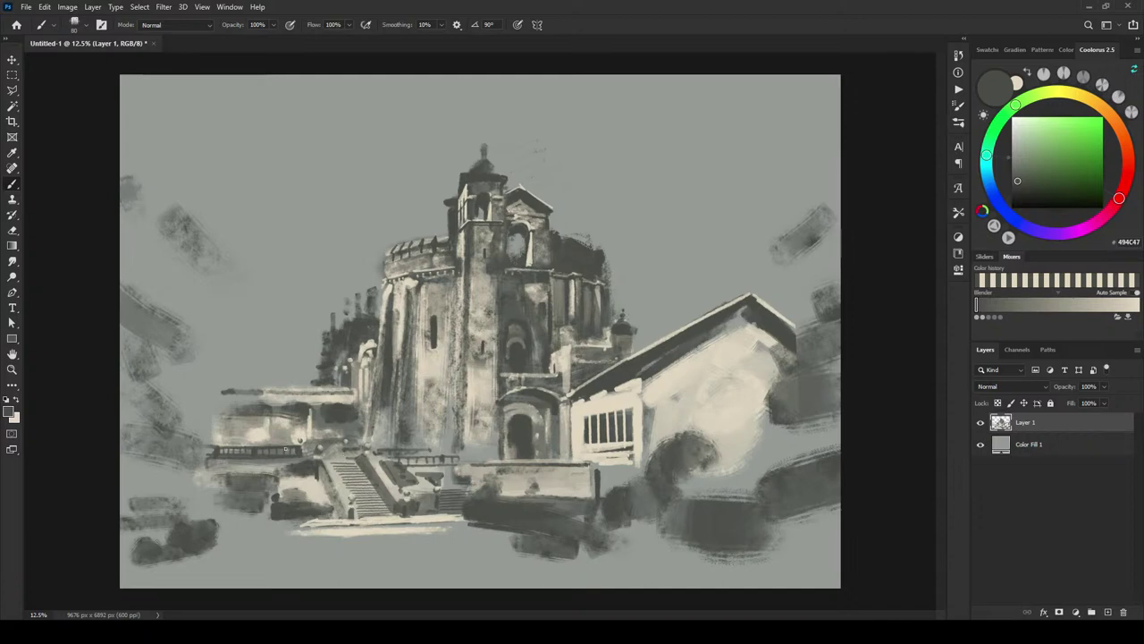
{"action": "left_click_drag", "start_coordinate": [269, 492], "coordinate": [269, 506]}
Step: Switch to cream and brush a thin sloping highlight along the upper edge of the block left of the main staircase
{"action": "key", "text": "x"}
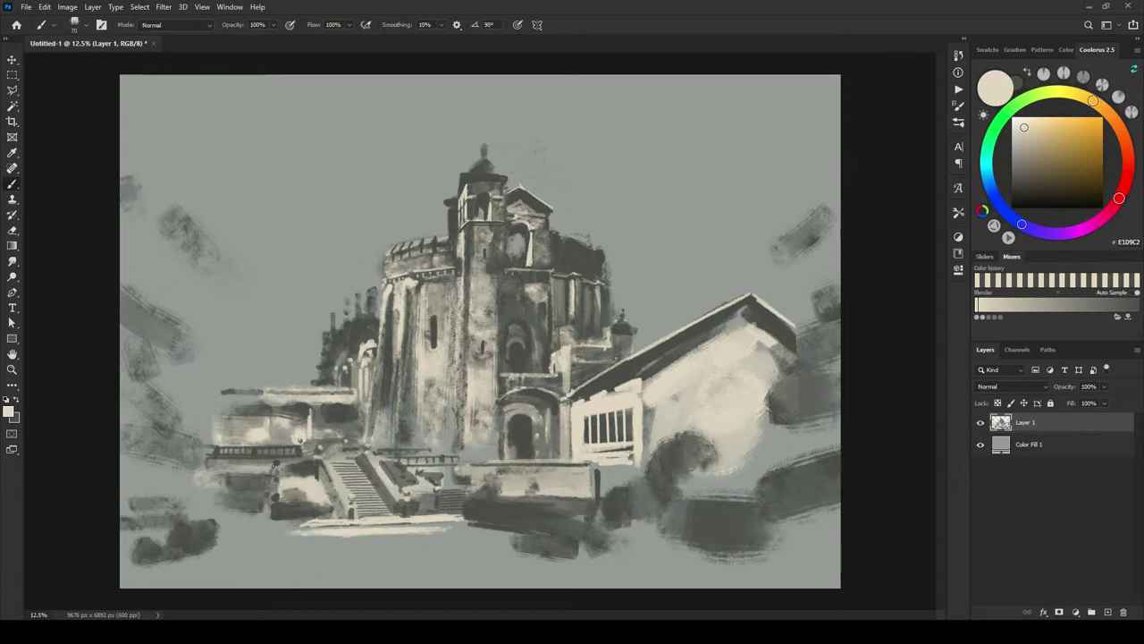
{"action": "key", "text": "bracketleft"}
{"action": "key", "text": "bracketleft"}
{"action": "key", "text": "bracketleft"}
{"action": "key", "text": "bracketleft"}
{"action": "key", "text": "bracketleft"}
{"action": "left_click_drag", "start_coordinate": [285, 467], "coordinate": [314, 456]}
Step: Sample dark grey and paint thin horizontal step lines across the dark patch on the far left of the stairs with a finer brush
{"action": "key", "text": "bracketleft"}
{"action": "key", "text": "bracketleft"}
{"action": "key", "text": "bracketleft"}
{"action": "key", "text": "bracketleft"}
{"action": "key", "text": "bracketleft"}
{"action": "left_click", "coordinate": [273, 474], "text": "alt"}
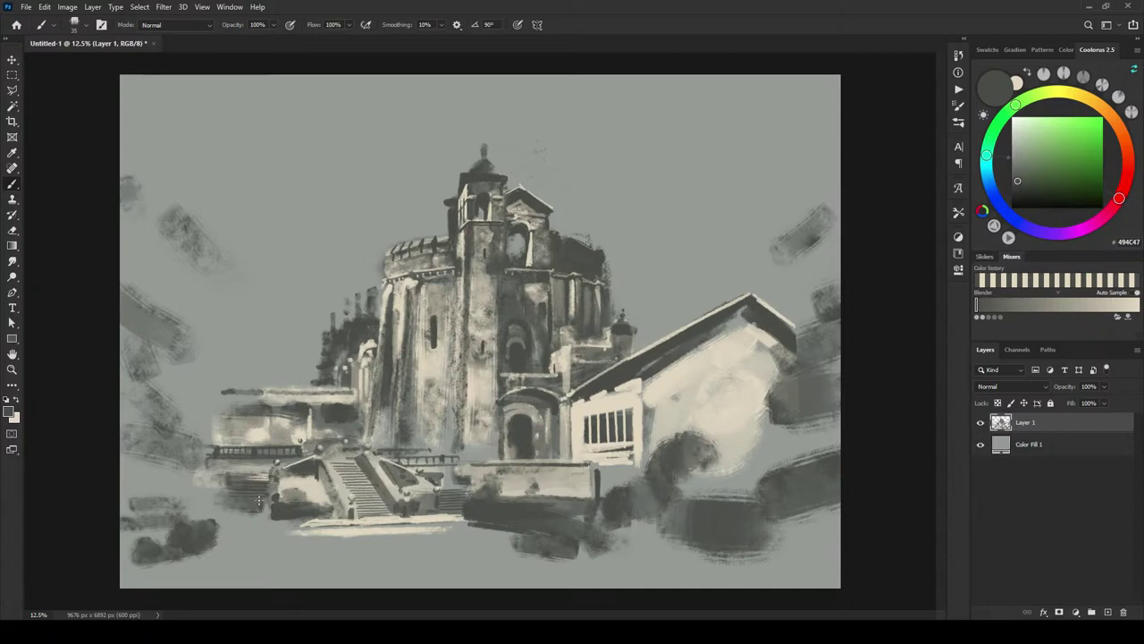
{"action": "left_click_drag", "start_coordinate": [259, 505], "coordinate": [206, 513]}
Step: Widen the tall dark slit window on the round tower's front and switch back to cream
{"action": "left_click_drag", "start_coordinate": [438, 326], "coordinate": [432, 357]}
{"action": "left_click_drag", "start_coordinate": [434, 340], "coordinate": [433, 355]}
{"action": "mouse_move", "coordinate": [434, 330]}
{"action": "left_mouse_down"}
{"action": "mouse_move", "coordinate": [433, 357]}
{"action": "mouse_move", "coordinate": [431, 336]}
{"action": "left_mouse_up"}
{"action": "key", "text": "x"}
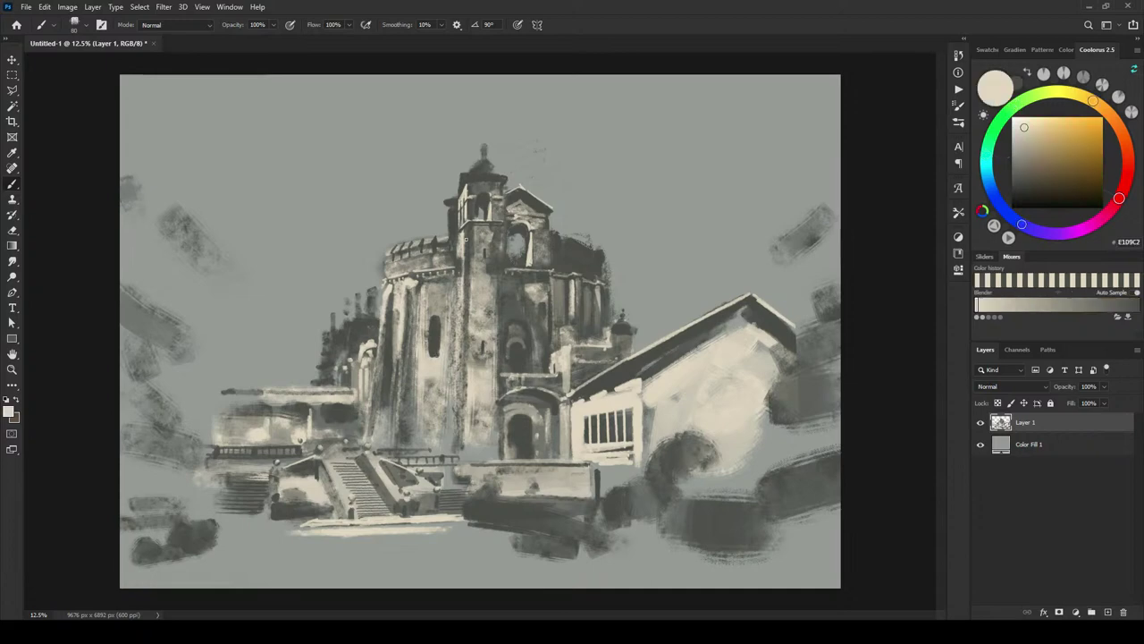
Step: Paint cream along both sides of the dark slit window on the round tower to narrow and frame it
{"action": "key", "text": "]"}
{"action": "key", "text": "]"}
{"action": "key", "text": "]"}
{"action": "key", "text": "]"}
{"action": "key", "text": "]"}
{"action": "key", "text": "]"}
{"action": "key", "text": "]"}
{"action": "left_click_drag", "start_coordinate": [437, 350], "coordinate": [430, 334]}
{"action": "key", "text": "bracketleft"}
{"action": "key", "text": "bracketleft"}
{"action": "key", "text": "bracketleft"}
{"action": "key", "text": "bracketleft"}
{"action": "key", "text": "bracketleft"}
{"action": "left_click_drag", "start_coordinate": [428, 351], "coordinate": [430, 324]}
{"action": "key", "text": "bracketleft"}
{"action": "key", "text": "bracketleft"}
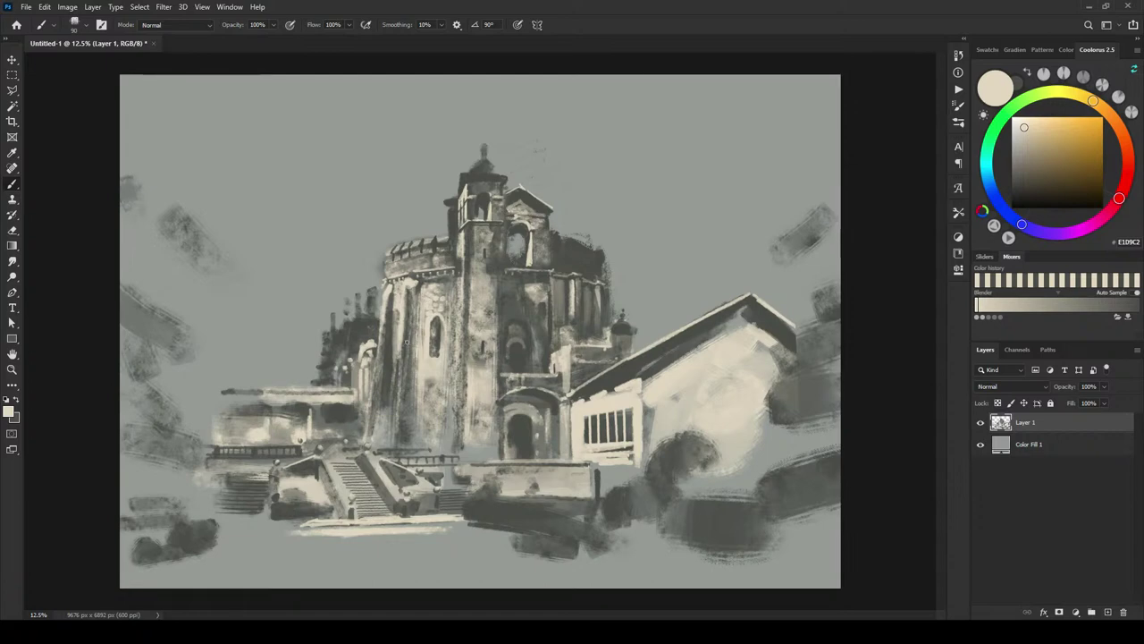
Step: Brush fine cream vertical highlights down the left side of the square bell tower, undoing the last stroke
{"action": "key", "text": "bracketright"}
{"action": "key", "text": "bracketright"}
{"action": "key", "text": "bracketleft"}
{"action": "key", "text": "bracketright"}
{"action": "key", "text": "bracketright"}
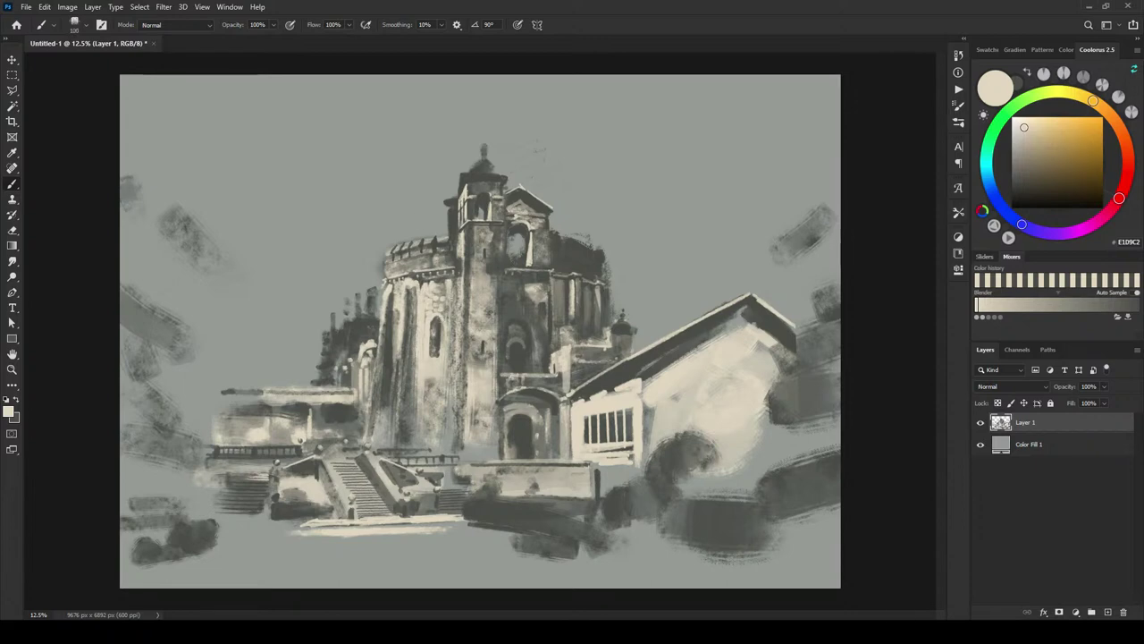
{"action": "key", "text": "bracketleft"}
{"action": "left_click_drag", "start_coordinate": [454, 278], "coordinate": [453, 377]}
{"action": "left_click_drag", "start_coordinate": [465, 253], "coordinate": [463, 399]}
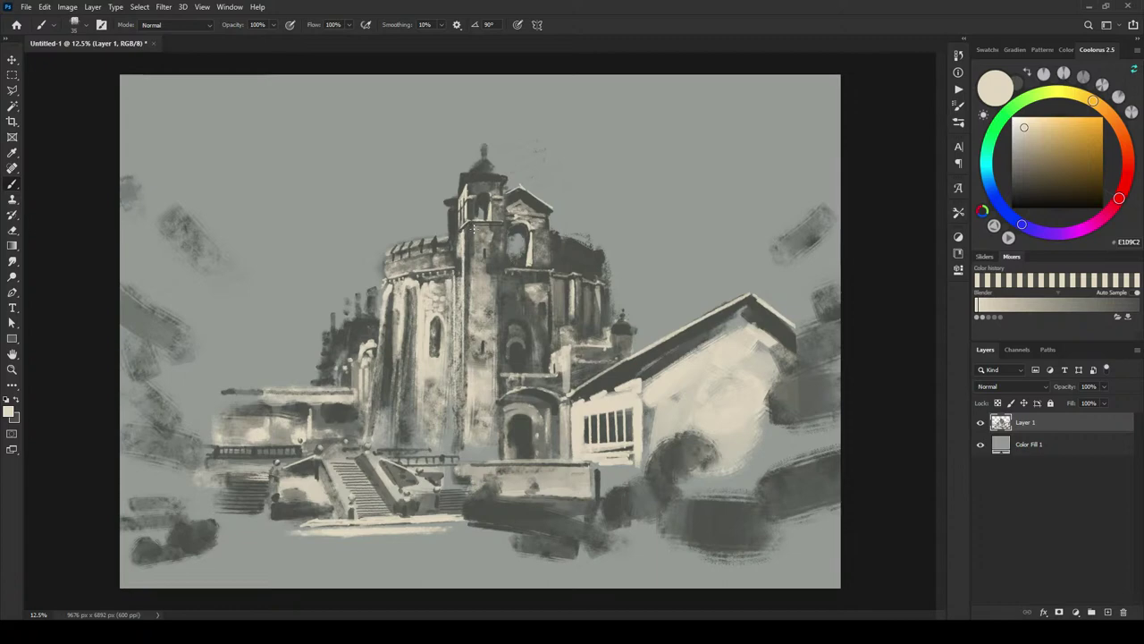
{"action": "left_click_drag", "start_coordinate": [463, 243], "coordinate": [463, 390]}
{"action": "left_click_drag", "start_coordinate": [467, 225], "coordinate": [468, 327]}
{"action": "key", "text": "ctrl+z"}
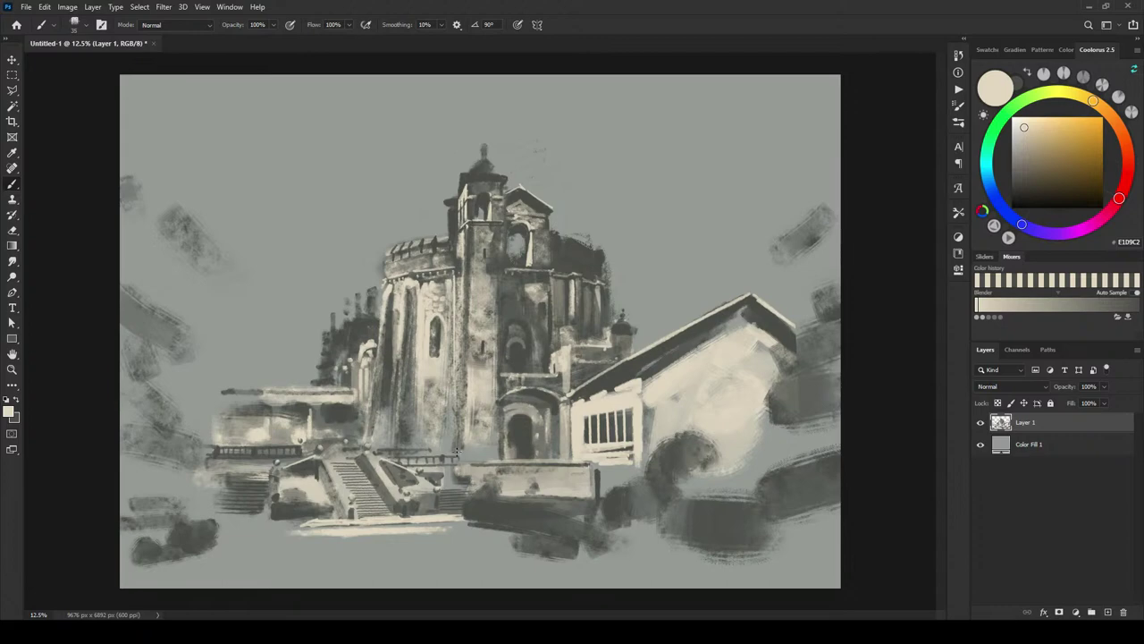
Step: Draw long thin cream lines along the bell tower's left corner, from below the belfry down to the terrace
{"action": "left_click_drag", "start_coordinate": [456, 451], "coordinate": [463, 229]}
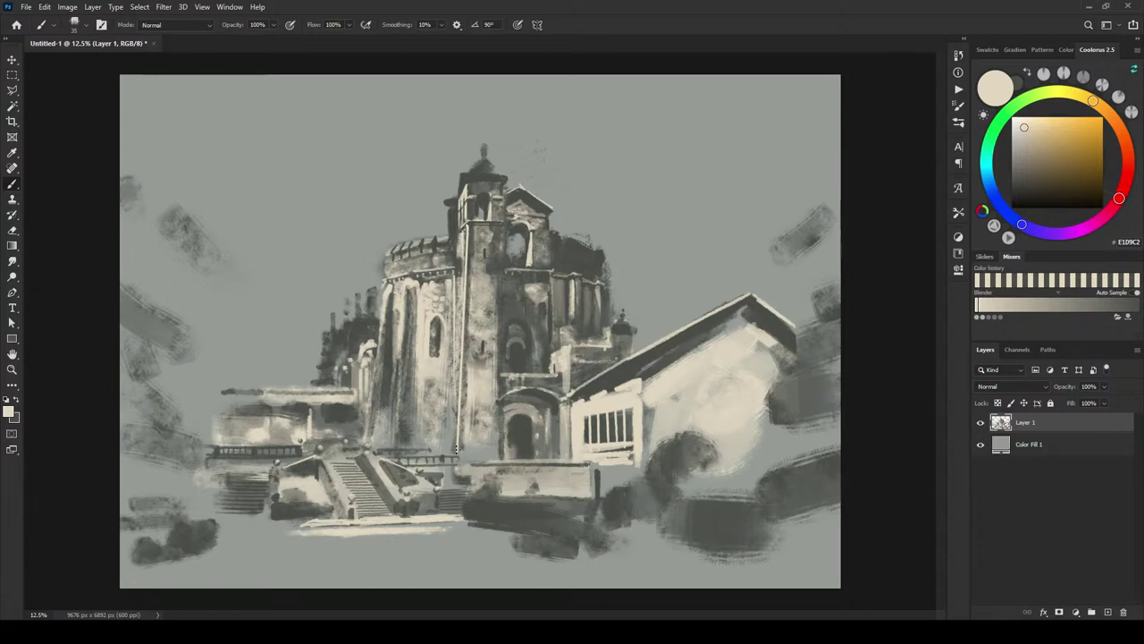
{"action": "key", "text": "ctrl+z"}
{"action": "left_click_drag", "start_coordinate": [461, 295], "coordinate": [462, 451]}
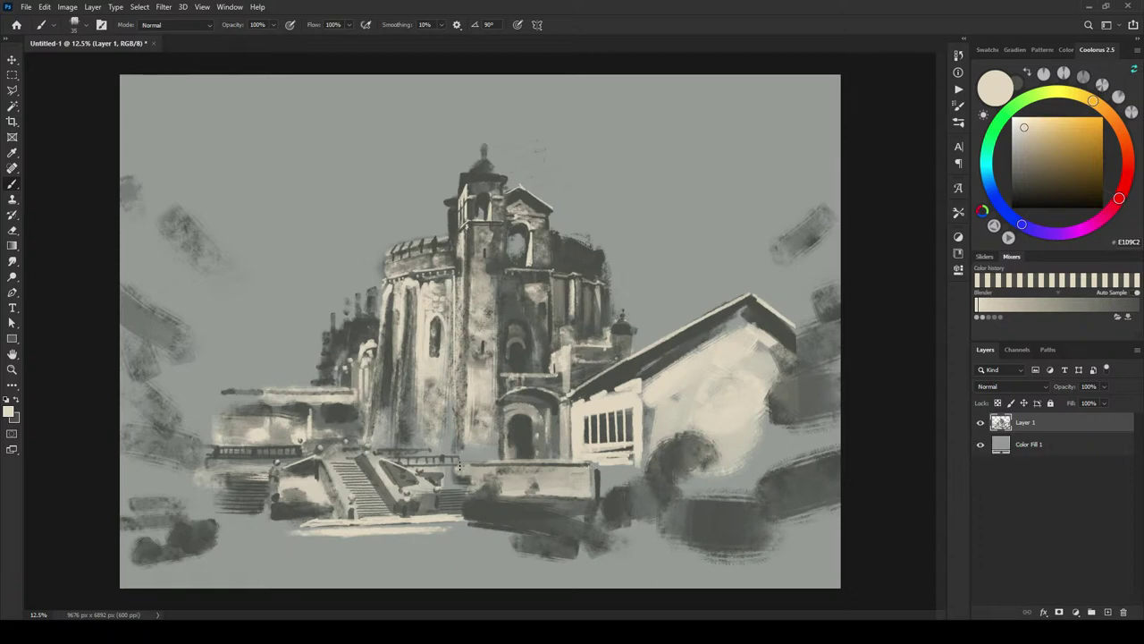
{"action": "left_click_drag", "start_coordinate": [459, 453], "coordinate": [458, 231]}
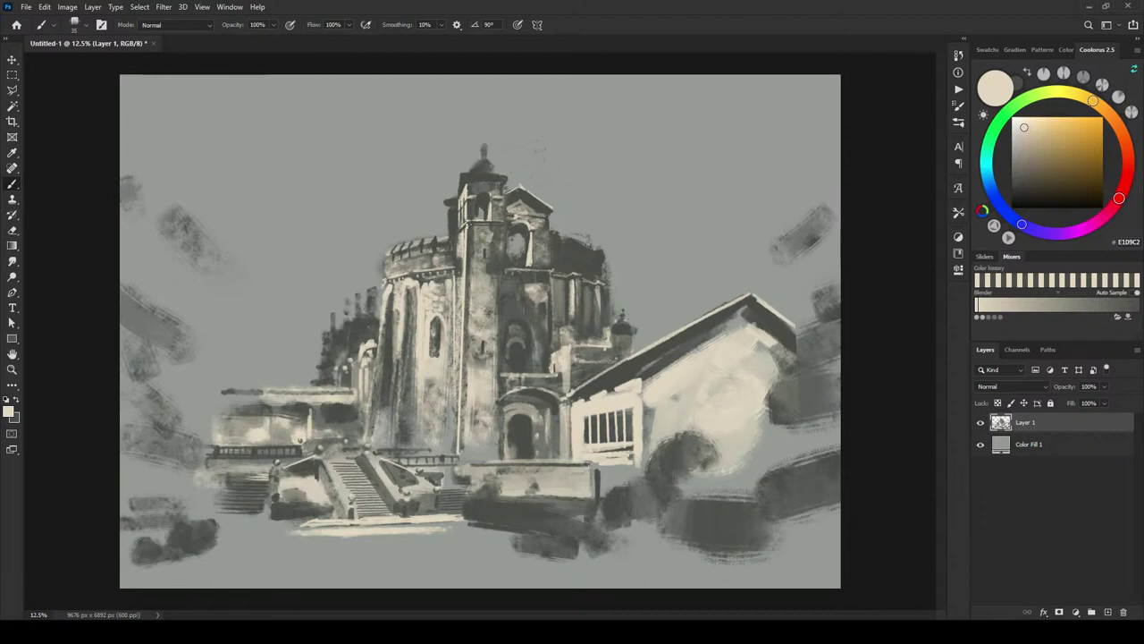
{"action": "left_click_drag", "start_coordinate": [465, 225], "coordinate": [459, 452]}
{"action": "left_click_drag", "start_coordinate": [462, 411], "coordinate": [460, 454]}
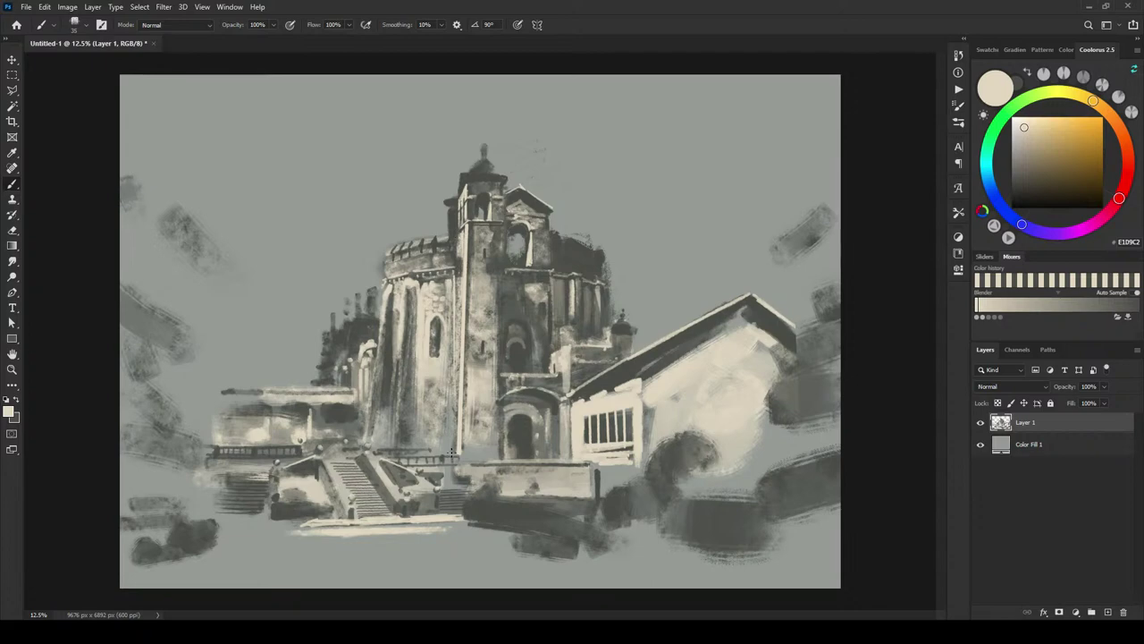
{"action": "left_click", "coordinate": [456, 237], "text": "shift"}
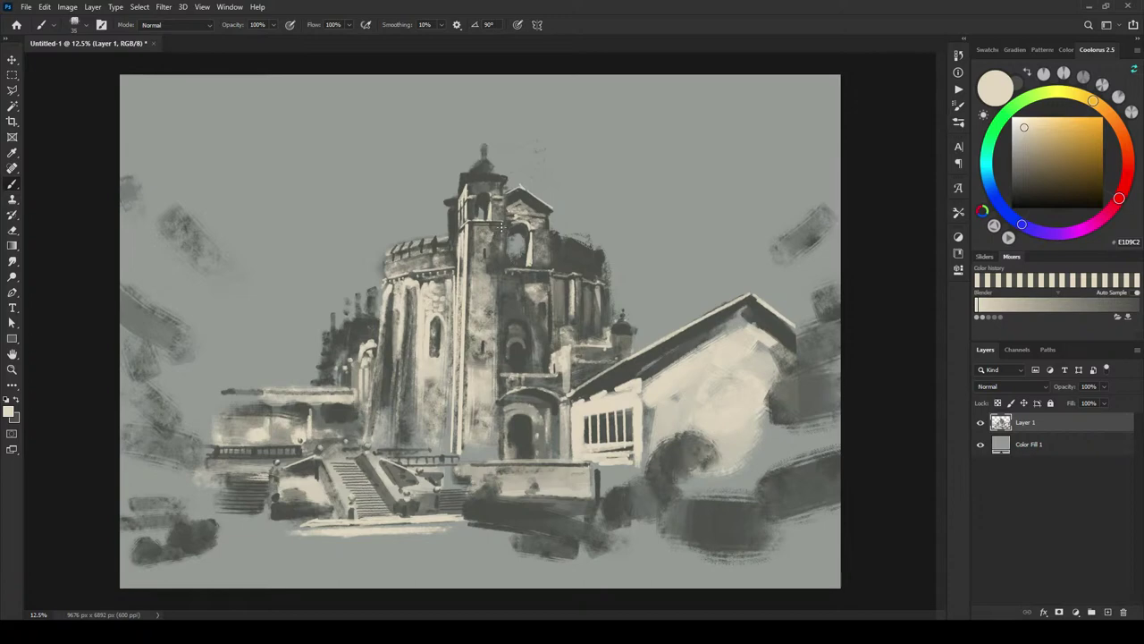
Step: Draw a straight cream edge line down the bell tower's right corner, from below the belfry to the terrace
{"action": "left_click", "coordinate": [498, 457], "text": "shift"}
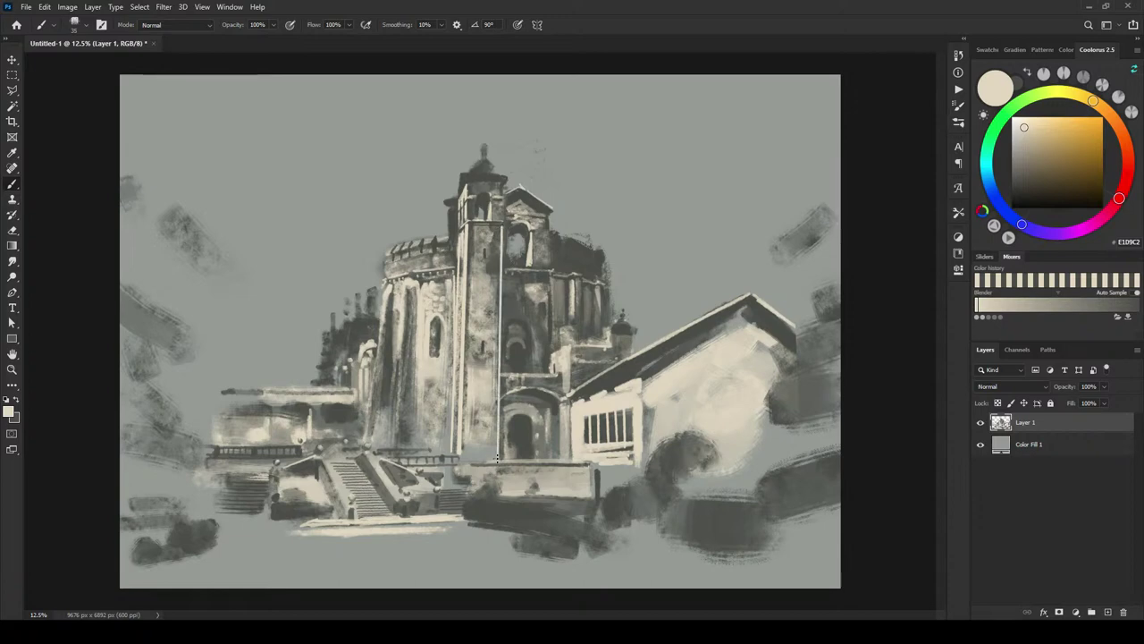
{"action": "key", "text": "ctrl+z"}
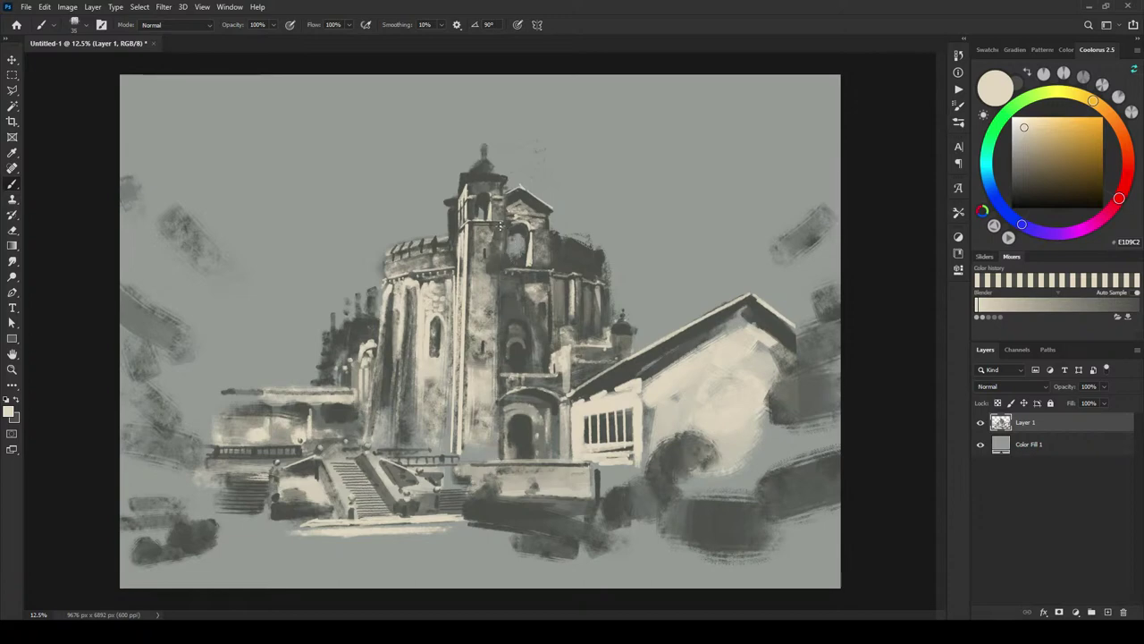
{"action": "left_click", "coordinate": [500, 455], "text": "shift"}
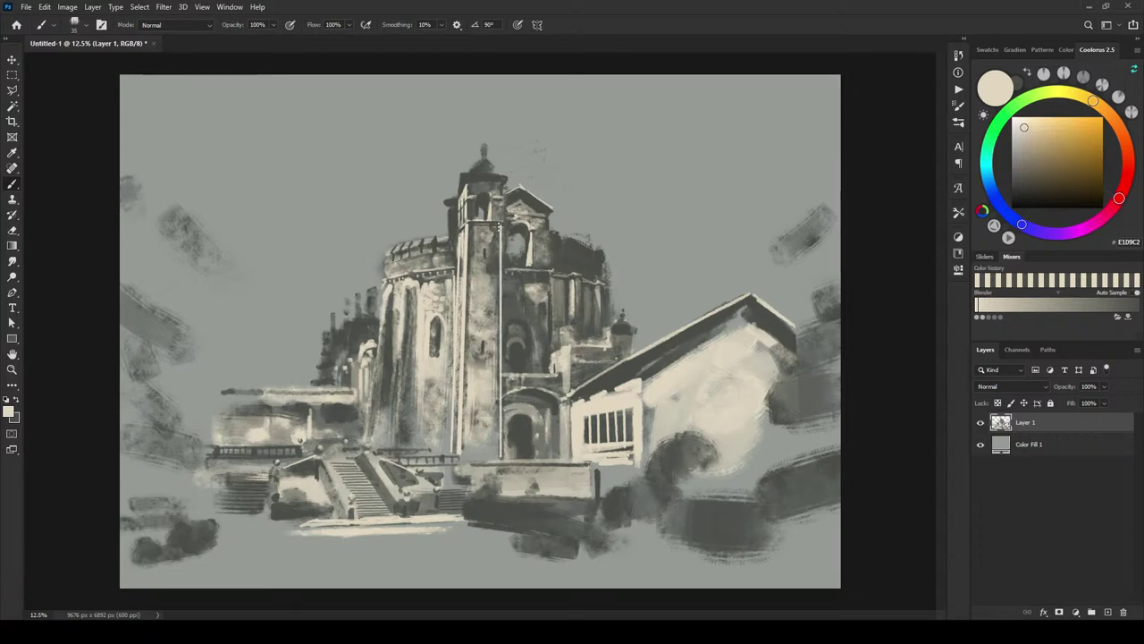
{"action": "left_click", "coordinate": [499, 456], "text": "shift"}
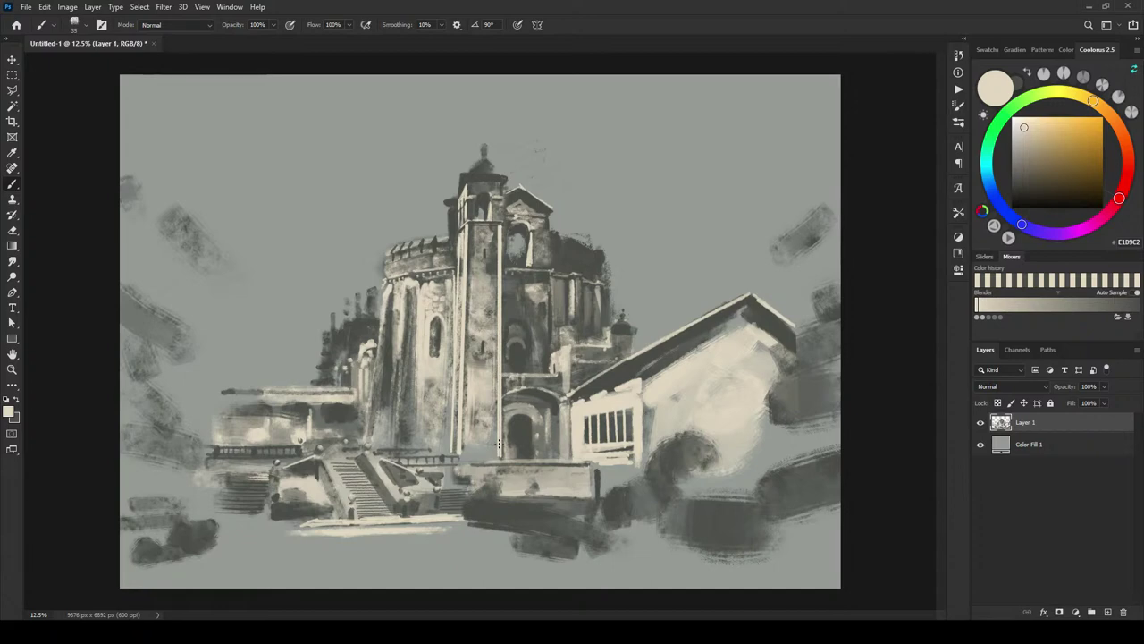
Step: Sample dark grey and, with a larger brush, knock back the lower part of the bell tower's right edge line
{"action": "left_click", "coordinate": [483, 347], "text": "alt"}
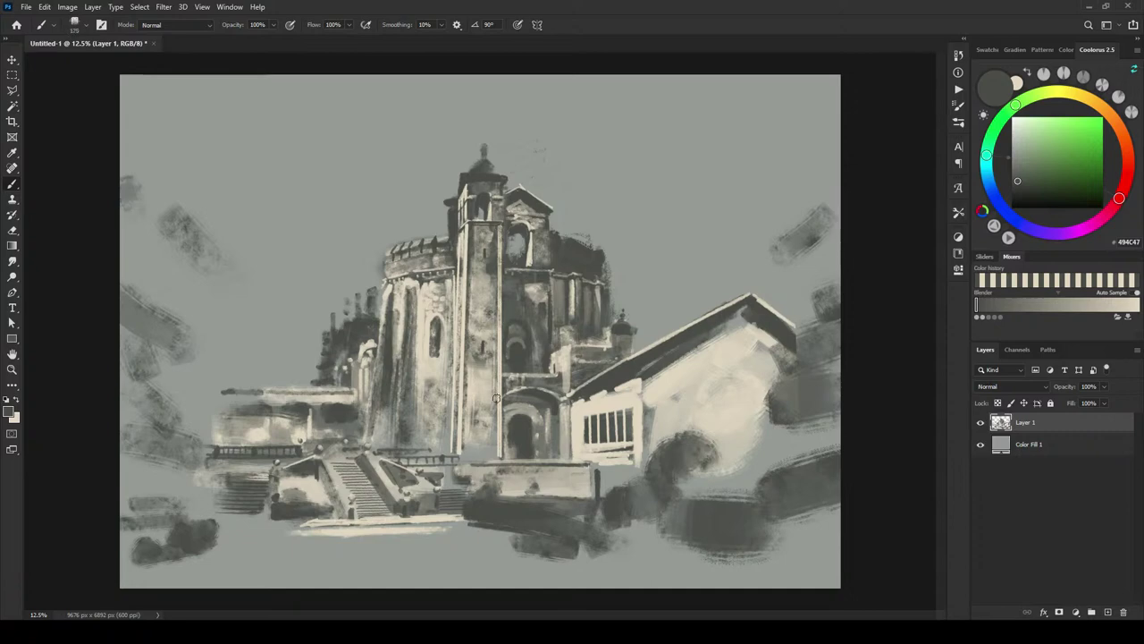
{"action": "key", "text": "bracketright"}
{"action": "left_click_drag", "start_coordinate": [498, 327], "coordinate": [499, 438]}
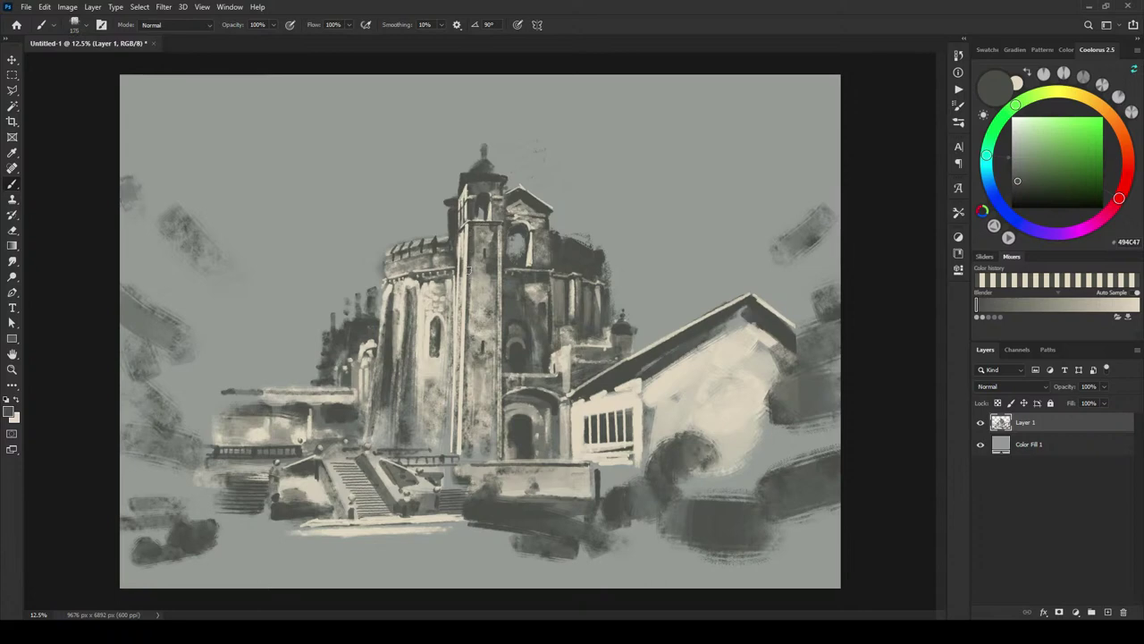
Step: Sample cream and paint a tall vertical pilaster on the round tower left of the slit window, gradually widening the brush
{"action": "key", "text": "bracketright"}
{"action": "key", "text": "bracketright"}
{"action": "key", "text": "bracketleft"}
{"action": "key", "text": "bracketleft"}
{"action": "key", "text": "bracketleft"}
{"action": "key", "text": "bracketleft"}
{"action": "left_click", "coordinate": [411, 305], "text": "alt"}
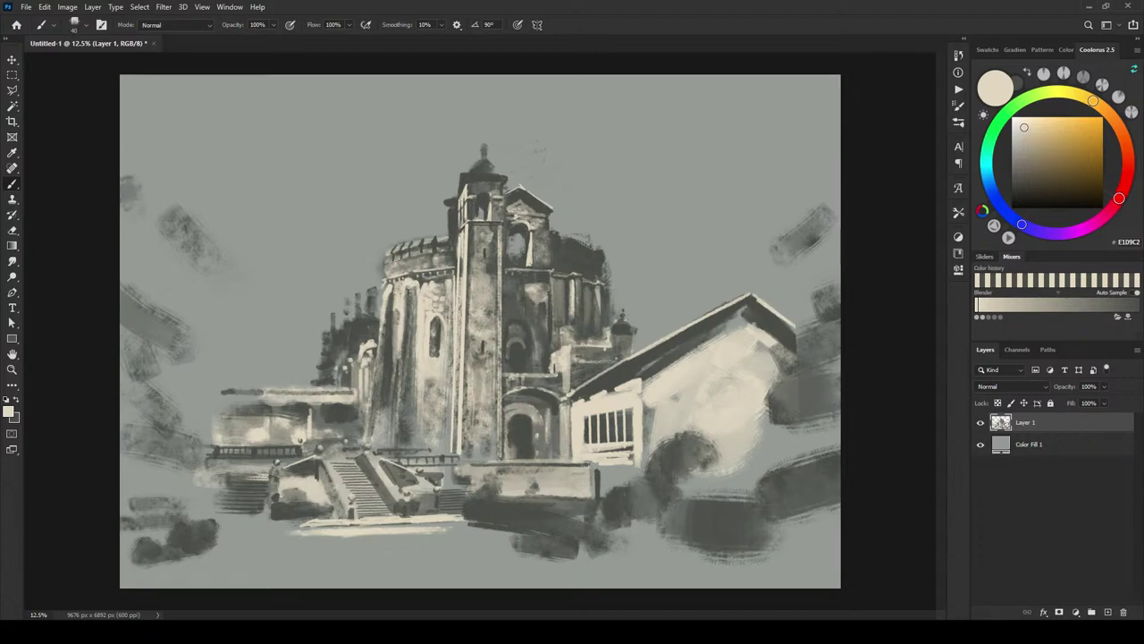
{"action": "left_click_drag", "start_coordinate": [409, 295], "coordinate": [404, 375]}
{"action": "left_click_drag", "start_coordinate": [410, 289], "coordinate": [401, 381]}
{"action": "key", "text": "bracketright"}
{"action": "left_click_drag", "start_coordinate": [408, 286], "coordinate": [402, 402]}
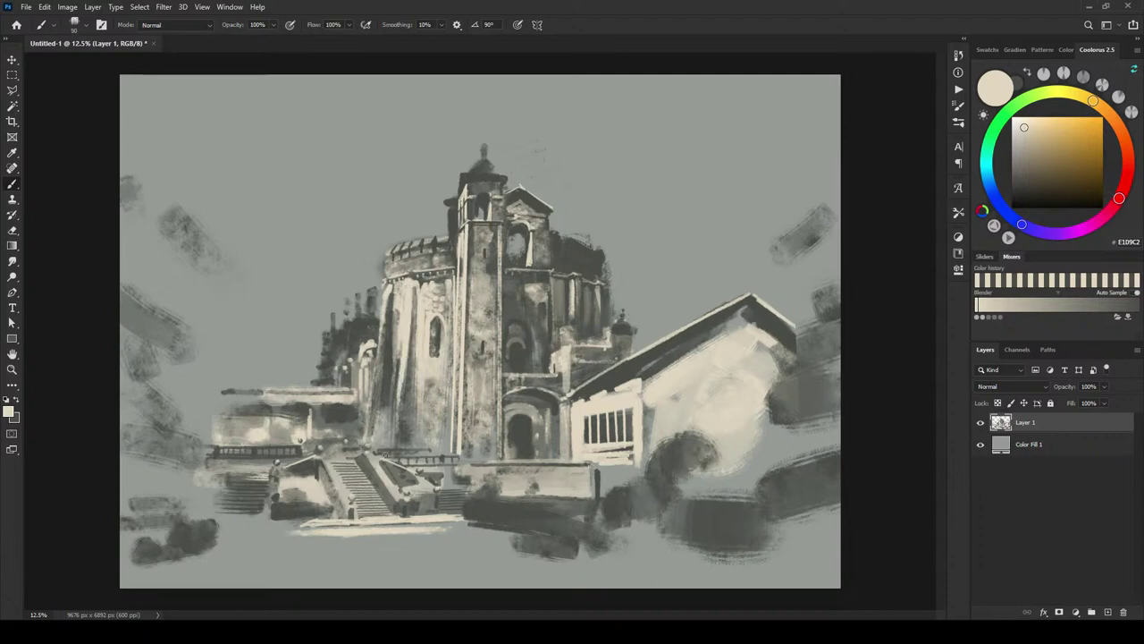
{"action": "key", "text": "bracketright"}
{"action": "key", "text": "bracketright"}
{"action": "key", "text": "bracketright"}
{"action": "key", "text": "bracketright"}
{"action": "left_click_drag", "start_coordinate": [410, 288], "coordinate": [403, 442]}
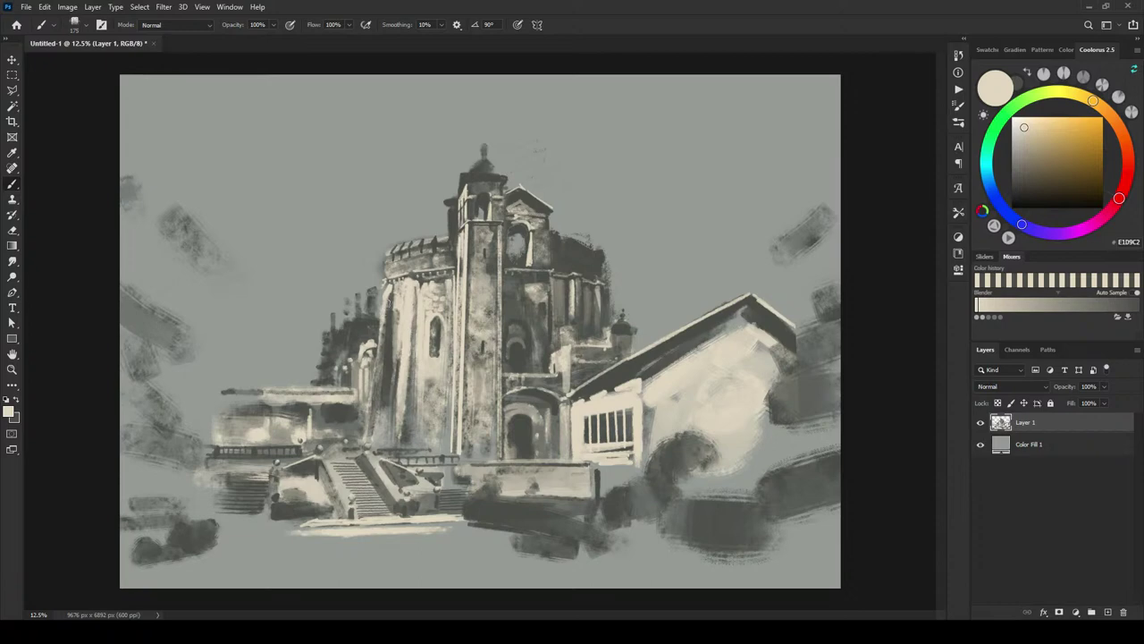
Step: Brush cream vertical strokes down the round tower's far left edge with a smaller brush, redoing the first stroke
{"action": "left_click_drag", "start_coordinate": [387, 293], "coordinate": [376, 380]}
{"action": "key", "text": "ctrl+z"}
{"action": "key", "text": "bracketleft"}
{"action": "left_click_drag", "start_coordinate": [385, 310], "coordinate": [375, 419]}
{"action": "left_click_drag", "start_coordinate": [382, 319], "coordinate": [374, 440]}
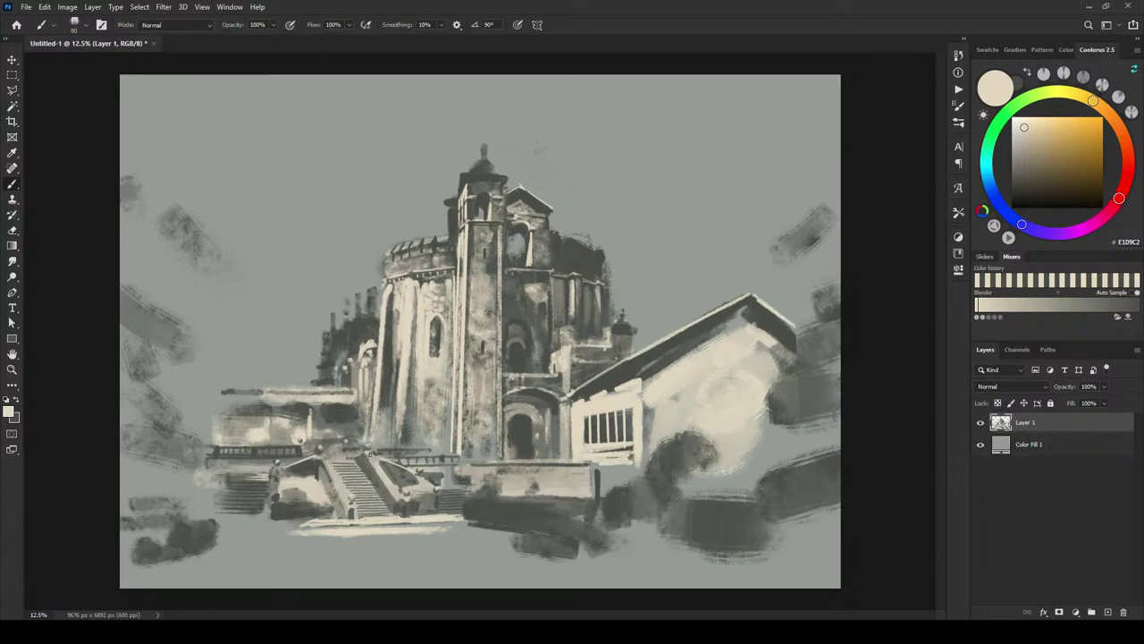
Step: Enlarge the brush to about 400 px and dab cream texture over the dark strips on the round tower's left part
{"action": "key", "text": "bracketright"}
{"action": "key", "text": "bracketright"}
{"action": "key", "text": "bracketright"}
{"action": "key", "text": "bracketright"}
{"action": "key", "text": "bracketright"}
{"action": "key", "text": "bracketright"}
{"action": "key", "text": "bracketright"}
{"action": "key", "text": "bracketright"}
{"action": "key", "text": "bracketright"}
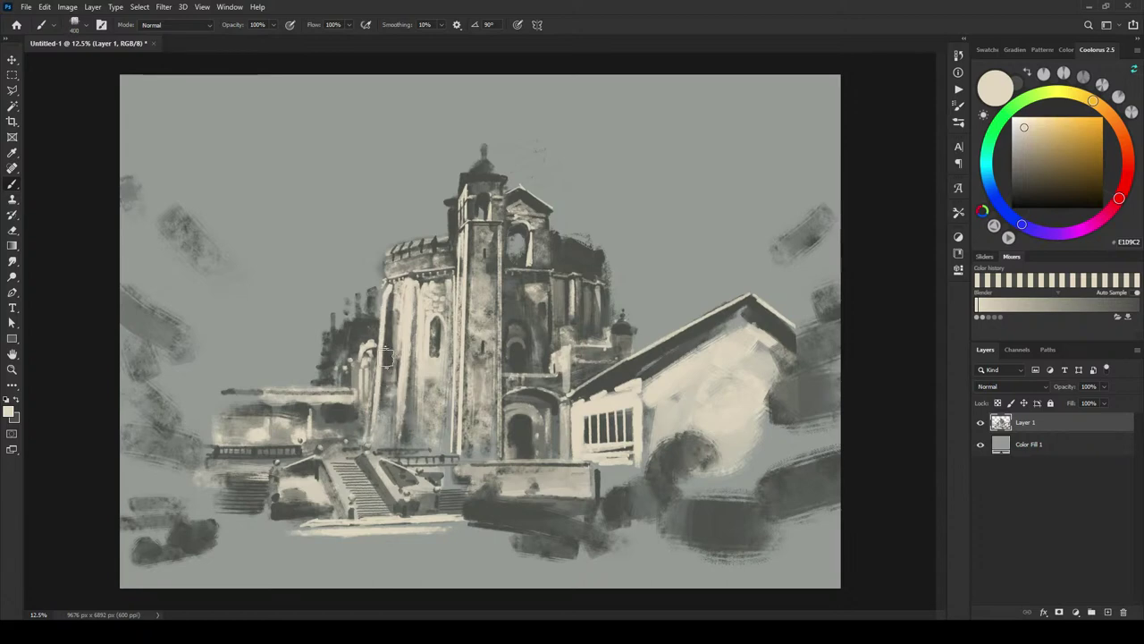
{"action": "key", "text": "bracketleft"}
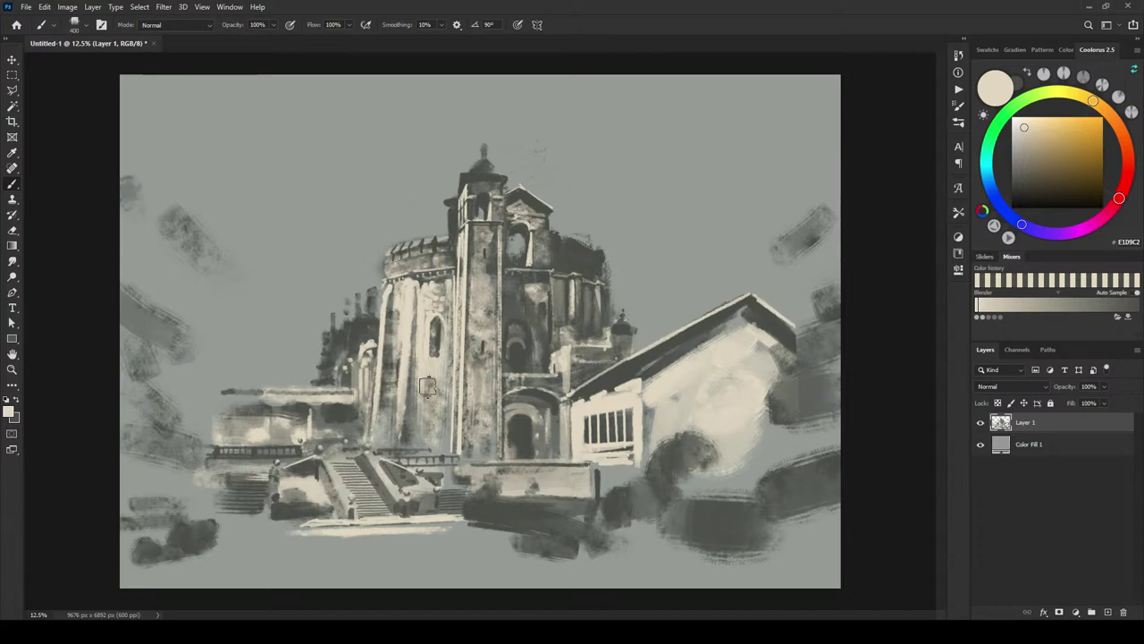
{"action": "key", "text": "bracketleft"}
Step: Switch to dark grey and shade the left side of the round tower with vertical strokes
{"action": "key", "text": "x"}
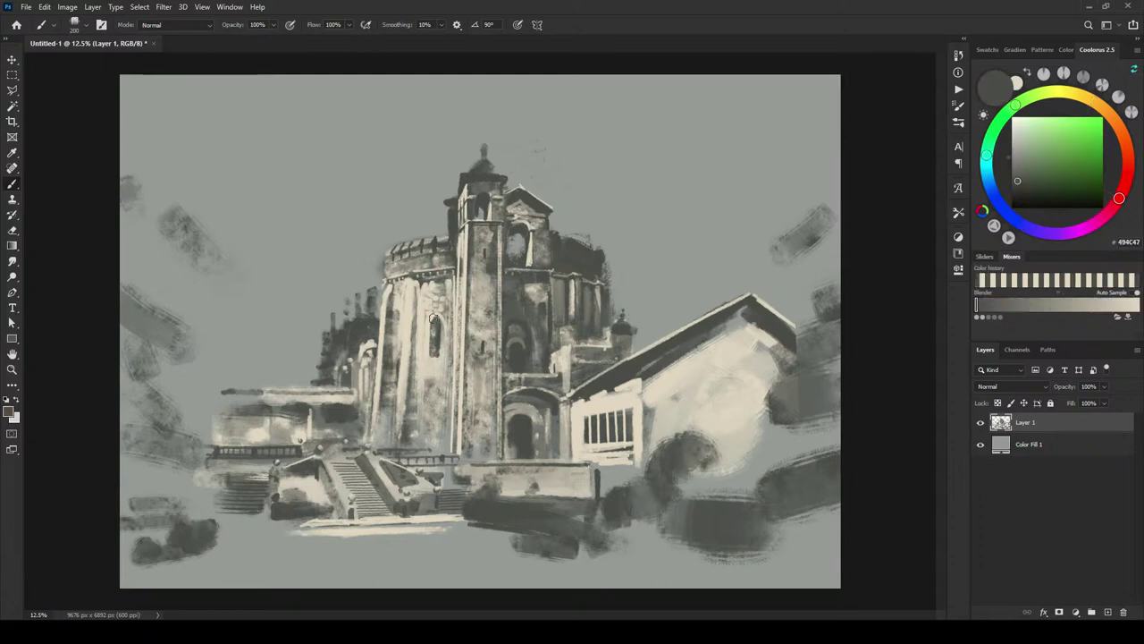
{"action": "left_click_drag", "start_coordinate": [380, 432], "coordinate": [380, 301]}
{"action": "mouse_move", "coordinate": [399, 435]}
{"action": "left_mouse_down"}
{"action": "mouse_move", "coordinate": [407, 304]}
{"action": "mouse_move", "coordinate": [397, 442]}
{"action": "mouse_move", "coordinate": [406, 297]}
{"action": "mouse_move", "coordinate": [390, 430]}
{"action": "mouse_move", "coordinate": [366, 306]}
{"action": "mouse_move", "coordinate": [383, 303]}
{"action": "mouse_move", "coordinate": [372, 439]}
{"action": "mouse_move", "coordinate": [383, 327]}
{"action": "left_mouse_up"}
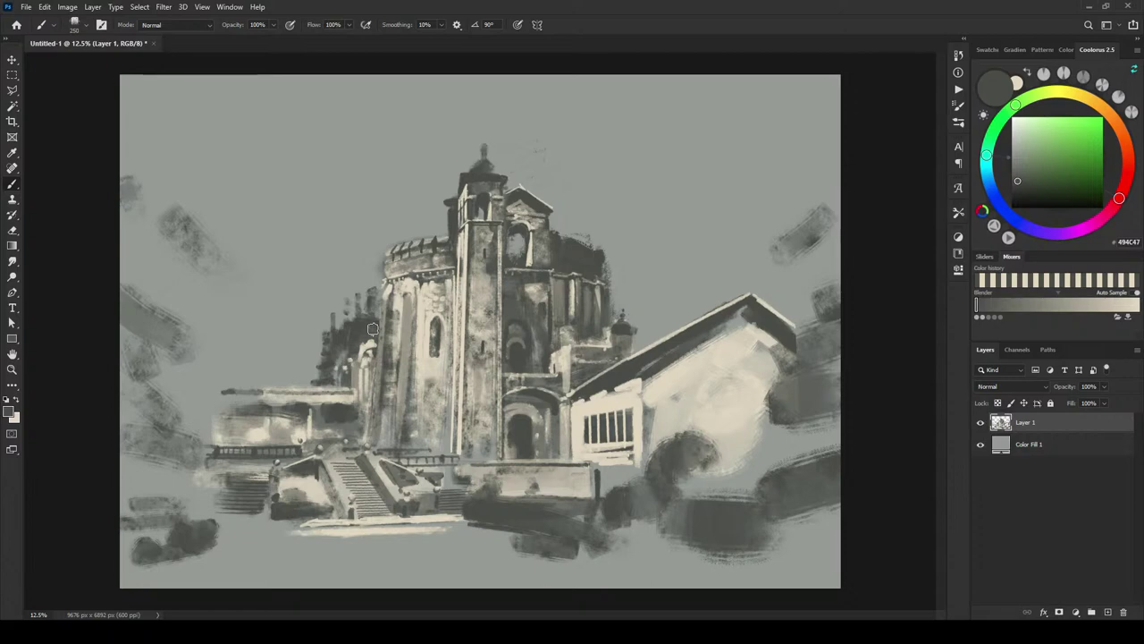
Step: Shrink the brush and paint dark grey detail inside the arched opening right of the belfry
{"action": "left_click", "coordinate": [454, 350], "text": "alt"}
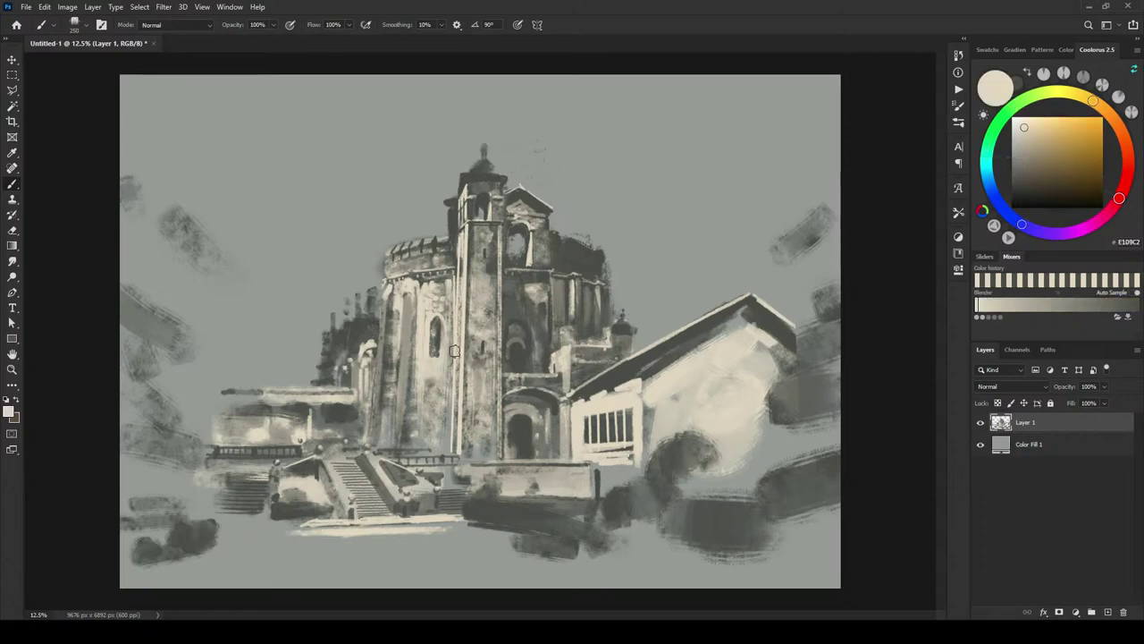
{"action": "key", "text": "bracketleft"}
{"action": "key", "text": "bracketleft"}
{"action": "key", "text": "bracketleft"}
{"action": "key", "text": "bracketleft"}
{"action": "key", "text": "bracketleft"}
{"action": "key", "text": "bracketleft"}
{"action": "key", "text": "bracketleft"}
{"action": "key", "text": "bracketleft"}
{"action": "key", "text": "x"}
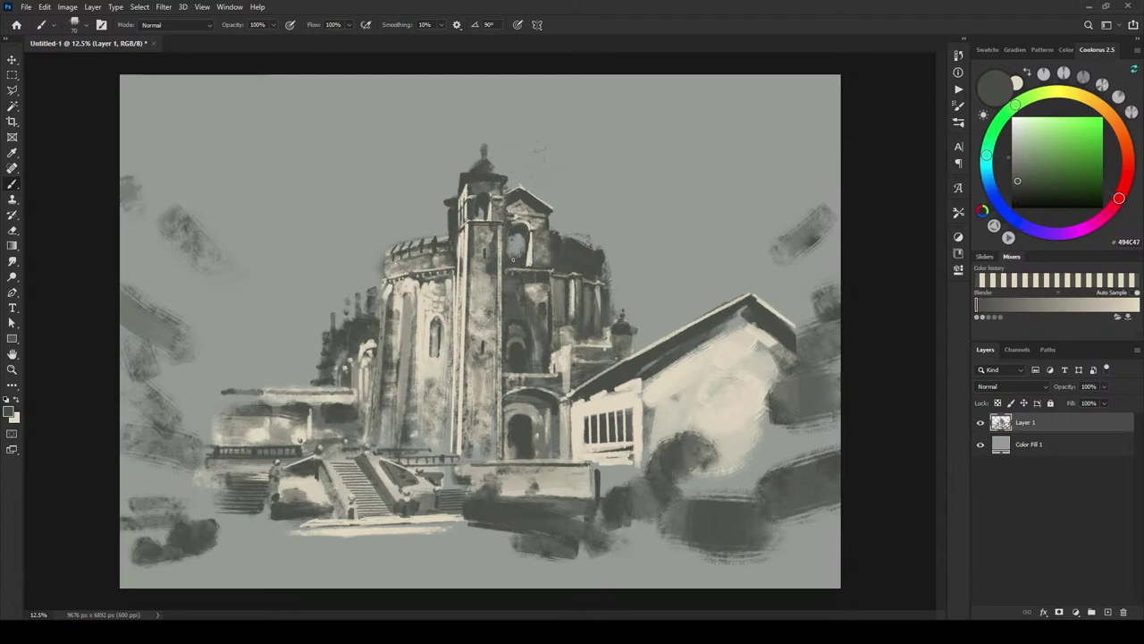
{"action": "key", "text": "bracketright"}
Step: Touch up the belfry's upper left corner in cream and dark grey and build up the dark mass beside it
{"action": "left_click", "coordinate": [466, 180], "text": "alt"}
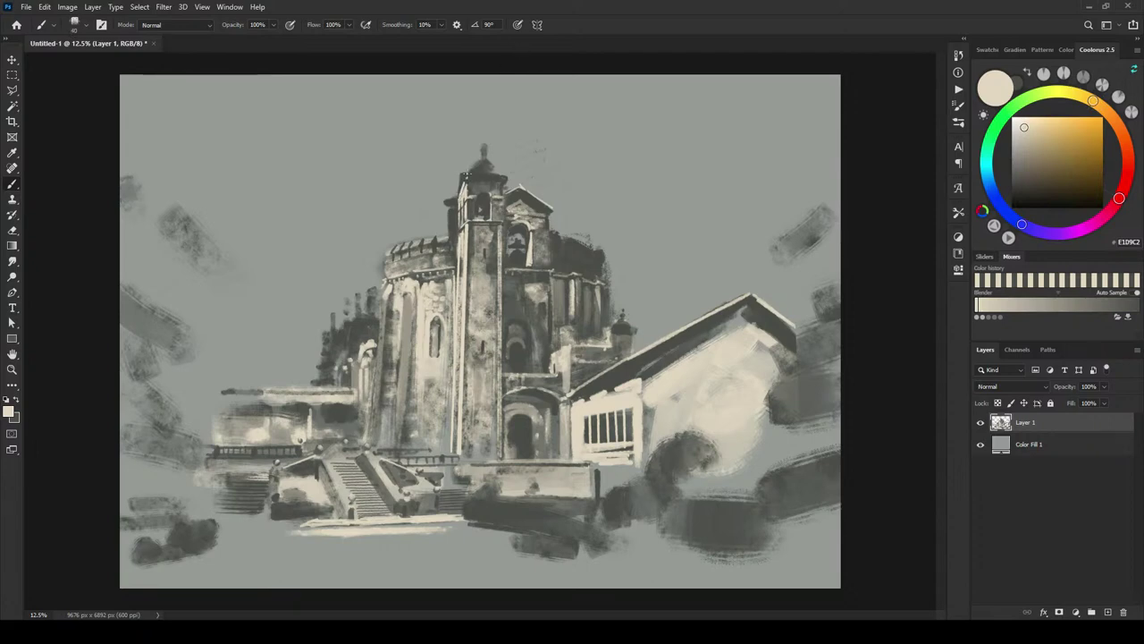
{"action": "left_click", "coordinate": [447, 196], "text": "alt"}
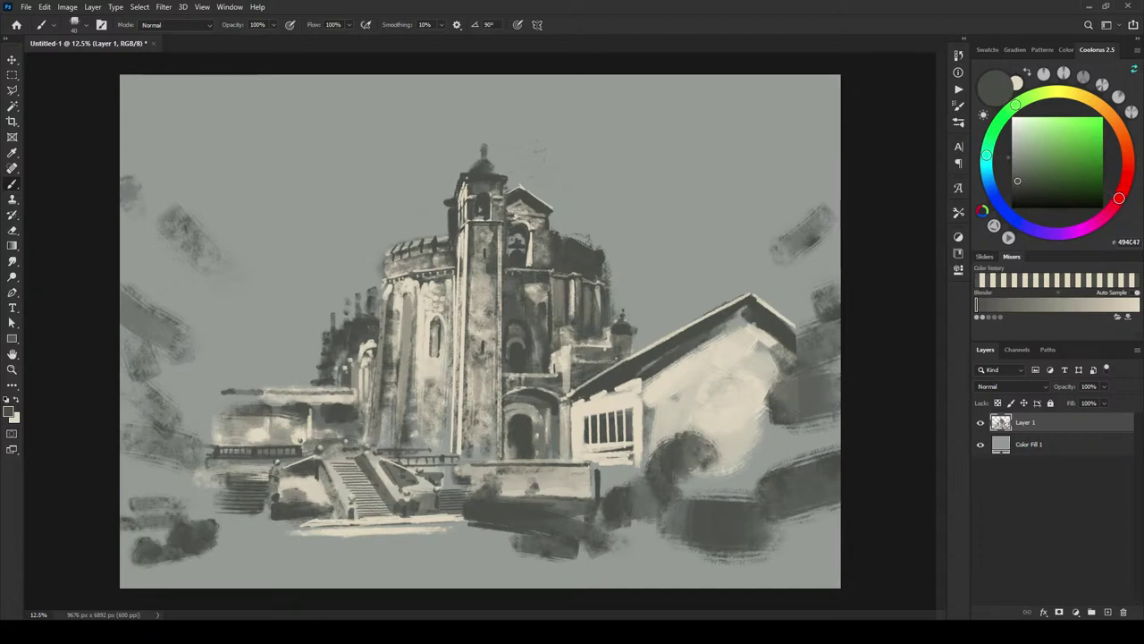
{"action": "left_click_drag", "start_coordinate": [464, 183], "coordinate": [461, 193]}
Step: Sample cream and, with a fine brush, paint a highlight along the belfry cornice and lighten its small dome
{"action": "left_click", "coordinate": [450, 245], "text": "alt"}
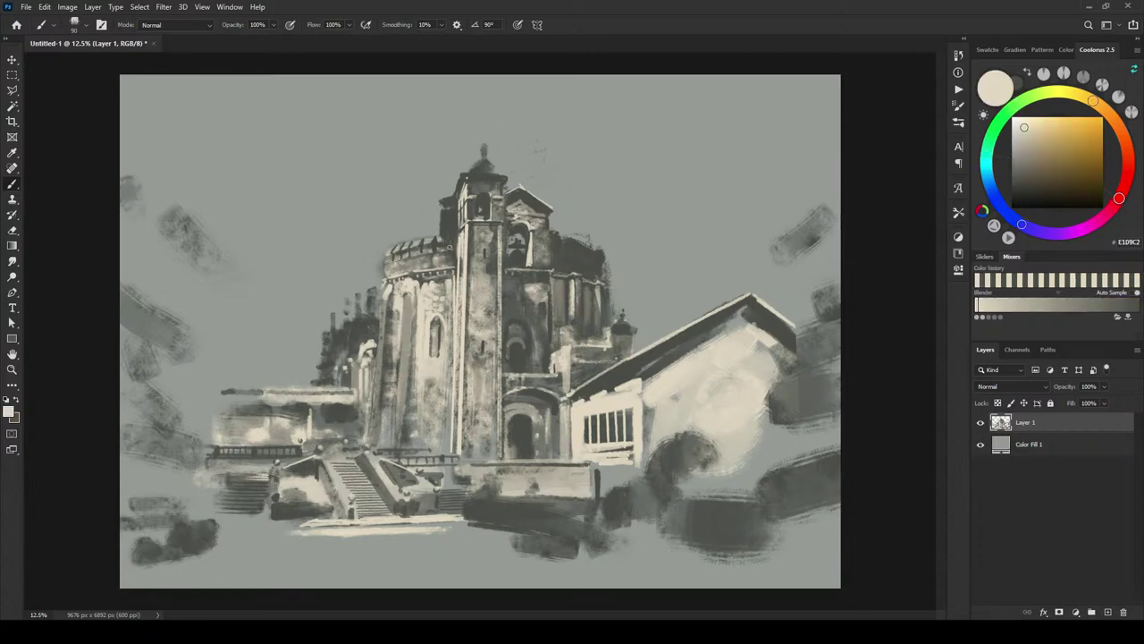
{"action": "key", "text": "bracketright"}
{"action": "key", "text": "bracketright"}
{"action": "key", "text": "bracketright"}
{"action": "key", "text": "bracketright"}
{"action": "key", "text": "bracketright"}
{"action": "key", "text": "bracketright"}
{"action": "key", "text": "bracketright"}
{"action": "key", "text": "bracketright"}
{"action": "key", "text": "bracketleft"}
{"action": "key", "text": "bracketleft"}
{"action": "key", "text": "bracketleft"}
{"action": "key", "text": "bracketleft"}
{"action": "key", "text": "bracketleft"}
{"action": "key", "text": "bracketleft"}
{"action": "key", "text": "bracketleft"}
{"action": "key", "text": "bracketleft"}
{"action": "key", "text": "bracketleft"}
{"action": "key", "text": "bracketleft"}
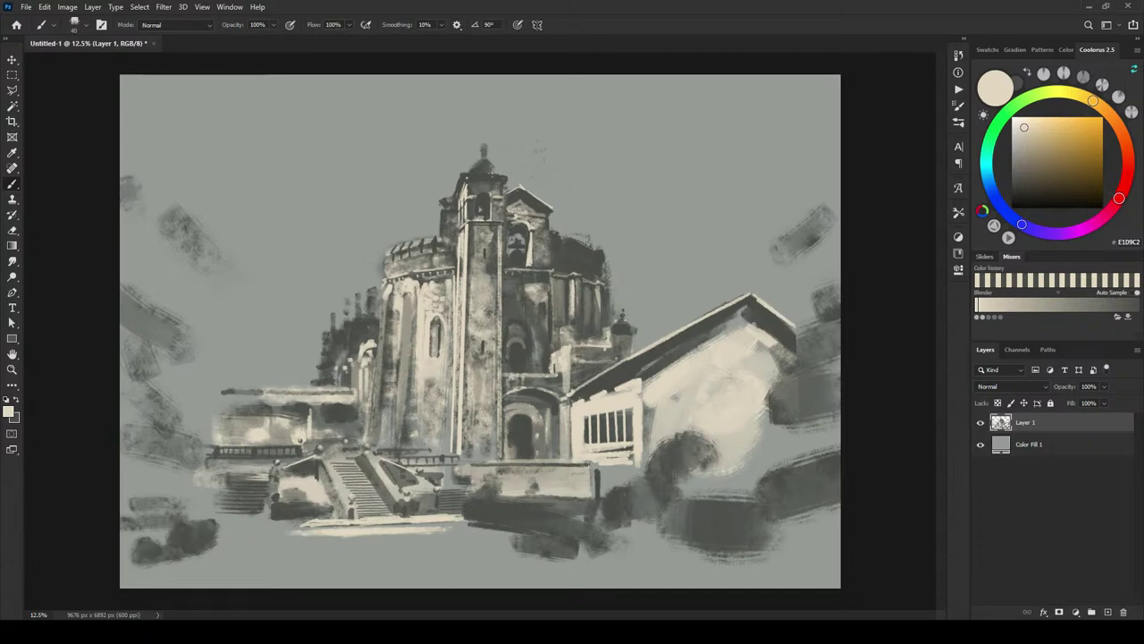
{"action": "left_click_drag", "start_coordinate": [465, 175], "coordinate": [505, 176]}
{"action": "left_click_drag", "start_coordinate": [479, 159], "coordinate": [471, 170]}
{"action": "key", "text": "bracketright"}
{"action": "key", "text": "bracketright"}
{"action": "mouse_move", "coordinate": [233, 217]}
{"action": "left_mouse_down"}
{"action": "mouse_move", "coordinate": [273, 152]}
{"action": "mouse_move", "coordinate": [212, 216]}
{"action": "mouse_move", "coordinate": [288, 135]}
{"action": "mouse_move", "coordinate": [329, 211]}
{"action": "left_mouse_up"}
{"action": "key", "text": "ctrl+z"}
{"action": "key", "text": "ctrl+z"}
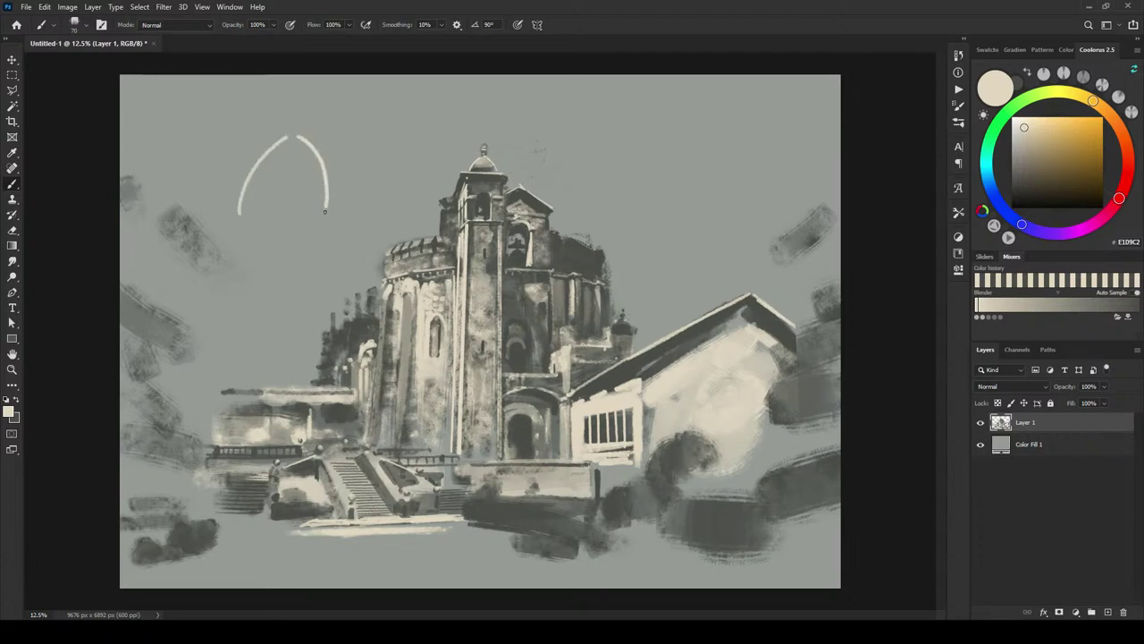
{"action": "key", "text": "ctrl+z"}
{"action": "mouse_move", "coordinate": [299, 136]}
{"action": "left_mouse_down"}
{"action": "mouse_move", "coordinate": [338, 210]}
{"action": "mouse_move", "coordinate": [284, 192]}
{"action": "mouse_move", "coordinate": [300, 157]}
{"action": "mouse_move", "coordinate": [287, 139]}
{"action": "mouse_move", "coordinate": [295, 100]}
{"action": "mouse_move", "coordinate": [310, 98]}
{"action": "left_mouse_up"}
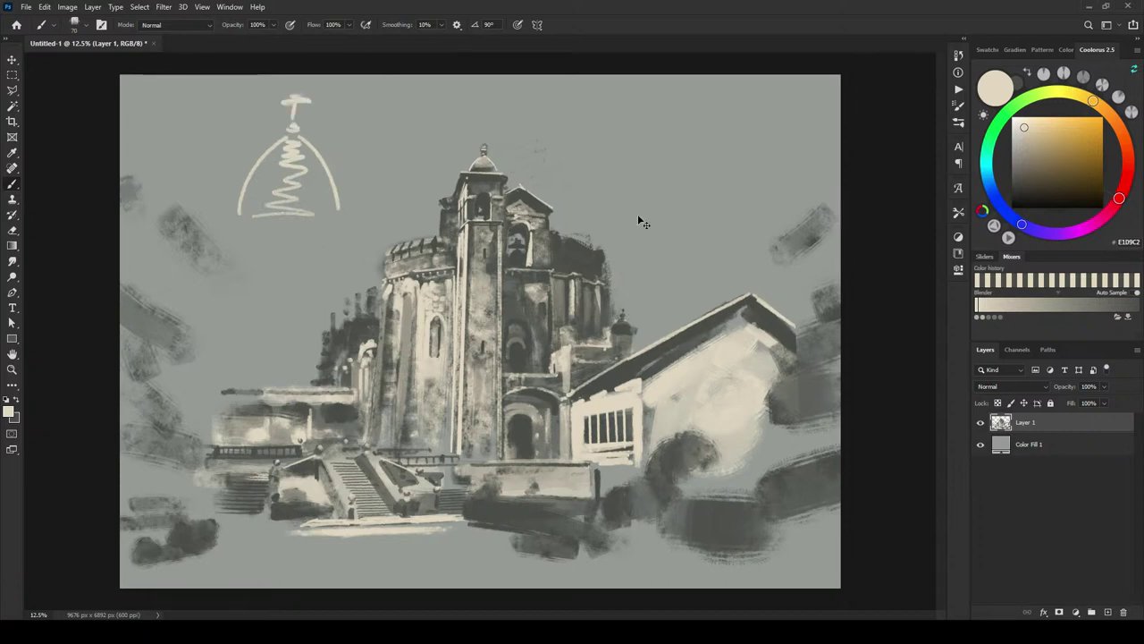
{"action": "key", "text": "ctrl+z"}
{"action": "key", "text": "ctrl+z"}
{"action": "key", "text": "ctrl+z"}
{"action": "key", "text": "ctrl+z"}
{"action": "key", "text": "ctrl+z"}
{"action": "key", "text": "ctrl+z"}
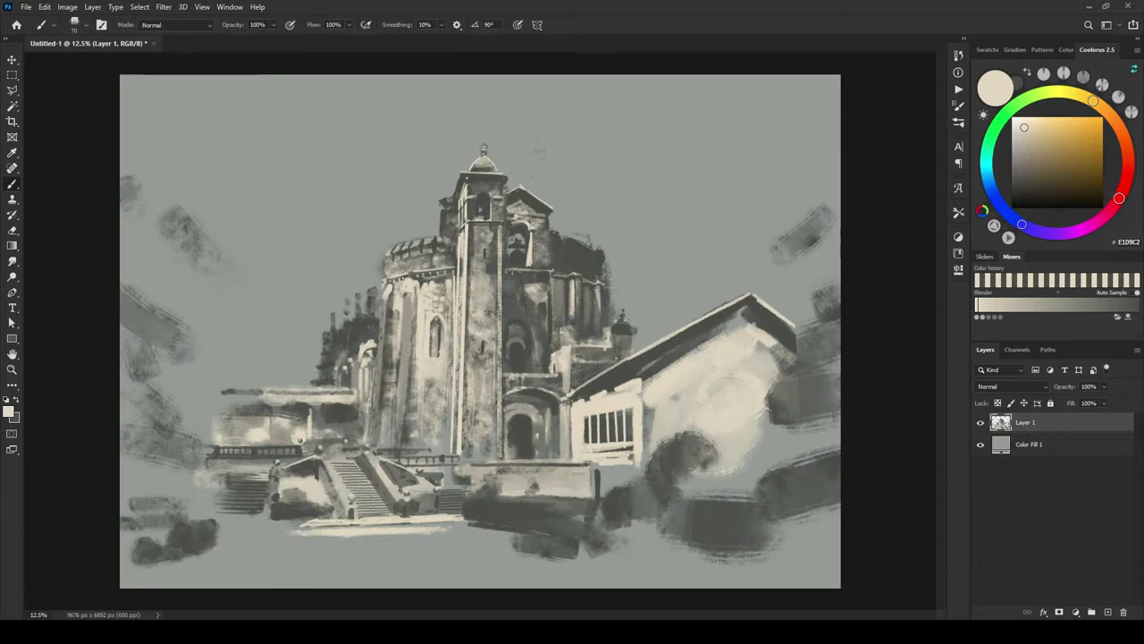
Step: Shade the belfry dome in dark grey and restore cream highlights along its base, alternating the two colours
{"action": "key", "text": "x"}
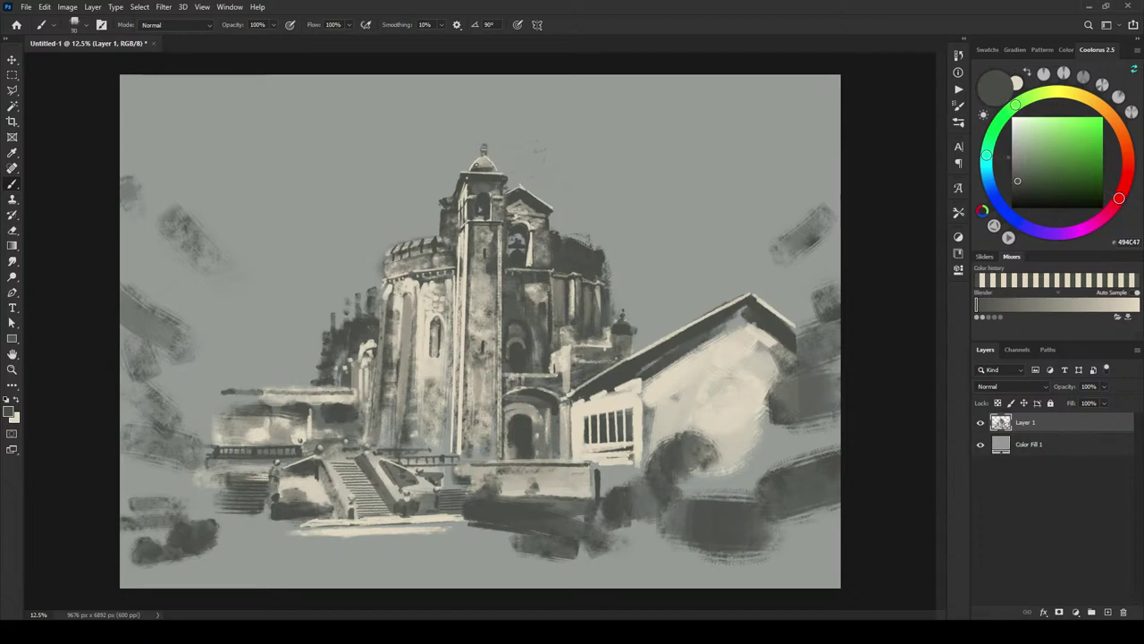
{"action": "left_click_drag", "start_coordinate": [494, 169], "coordinate": [481, 165]}
{"action": "key", "text": "x"}
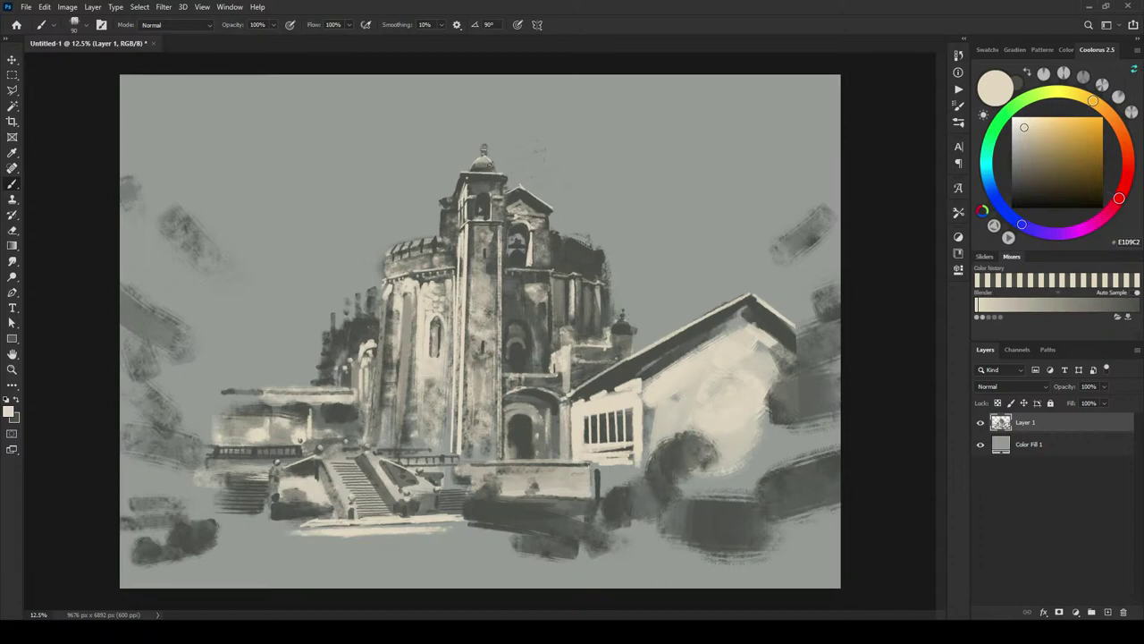
{"action": "left_click_drag", "start_coordinate": [478, 168], "coordinate": [494, 170]}
{"action": "key", "text": "x"}
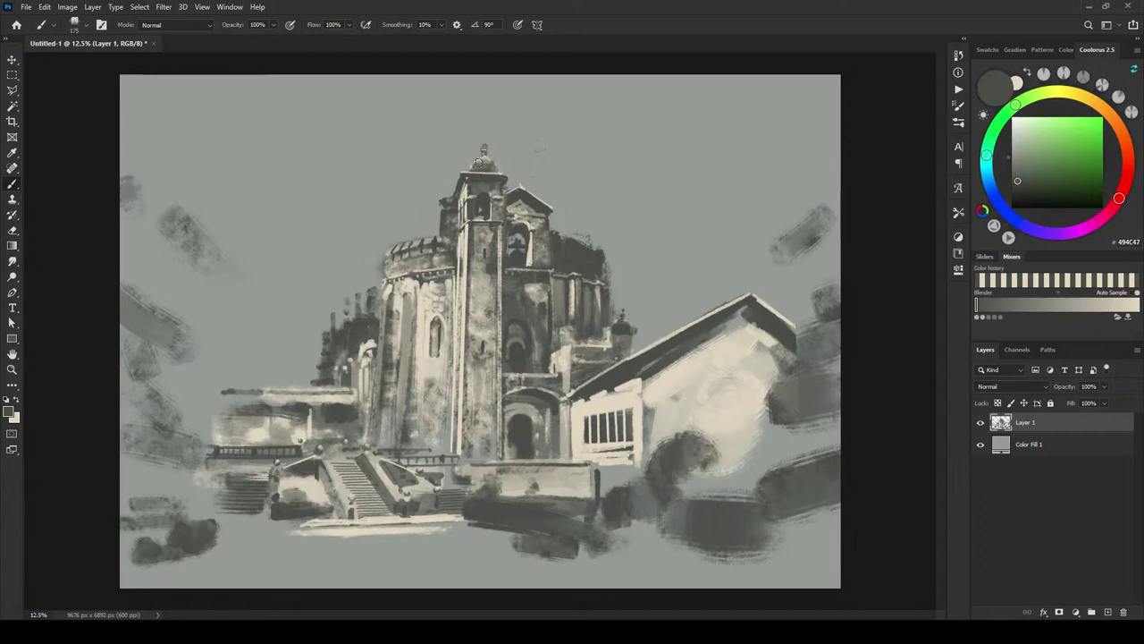
Step: Switch to cream and repaint the highlight on the belfry dome, shrinking the brush for the fine touches
{"action": "key", "text": "x"}
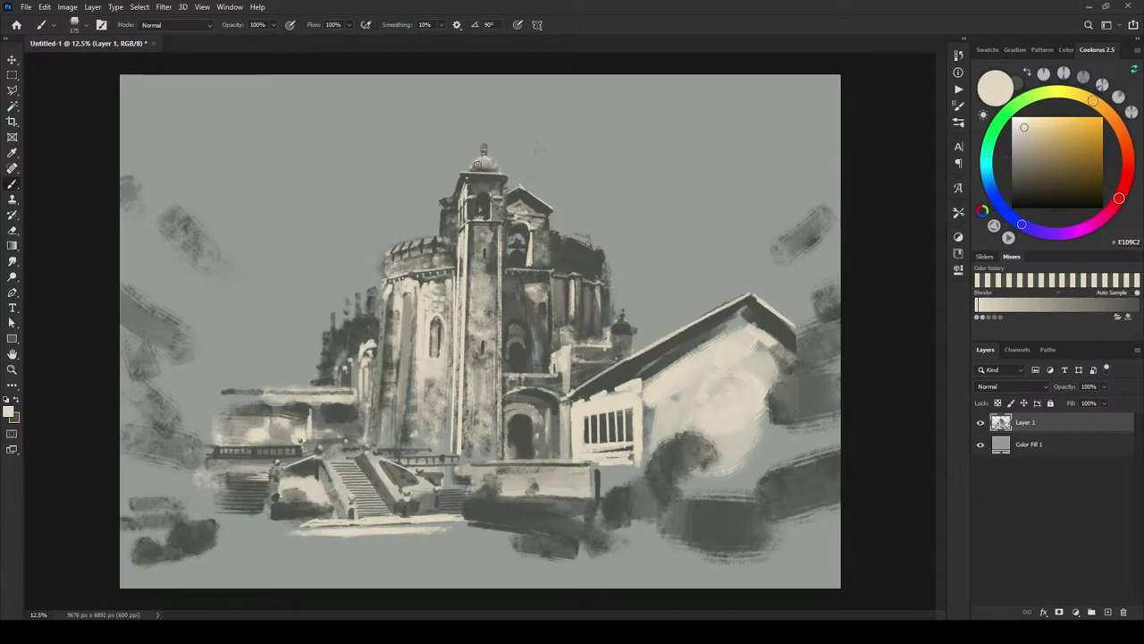
{"action": "left_click", "coordinate": [483, 161]}
{"action": "key", "text": "bracketleft"}
{"action": "key", "text": "bracketleft"}
{"action": "key", "text": "bracketleft"}
{"action": "key", "text": "bracketleft"}
Step: Paint fine dark grey accents along the round tower's left edge and the small gabled structure beside it
{"action": "key", "text": "x"}
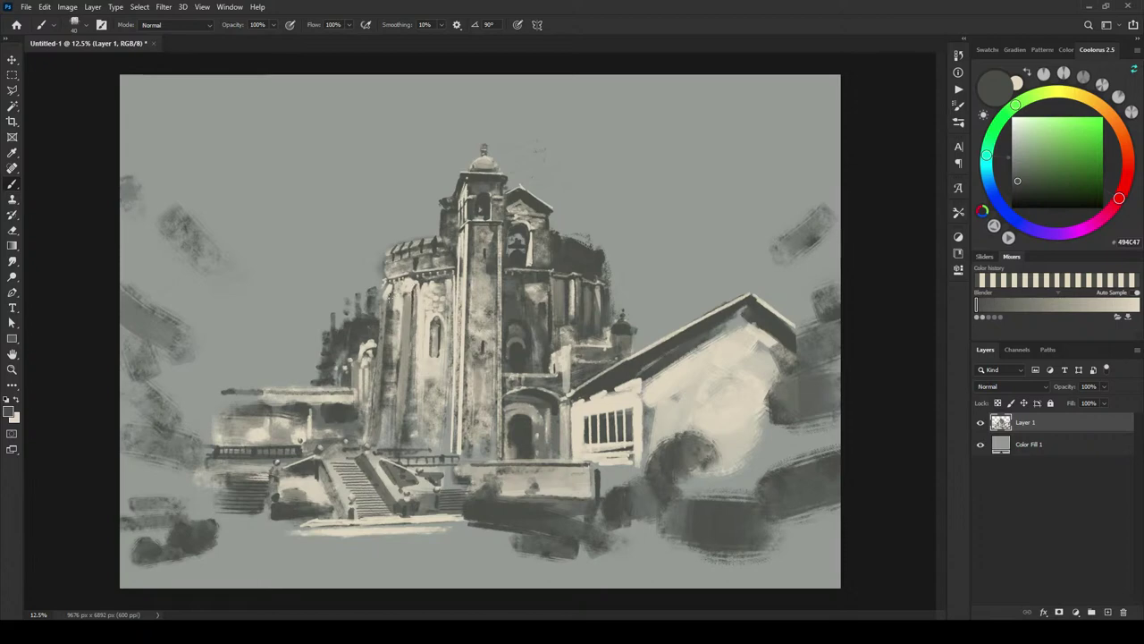
{"action": "left_click_drag", "start_coordinate": [385, 323], "coordinate": [383, 345]}
{"action": "key", "text": "["}
{"action": "left_click_drag", "start_coordinate": [372, 345], "coordinate": [362, 403]}
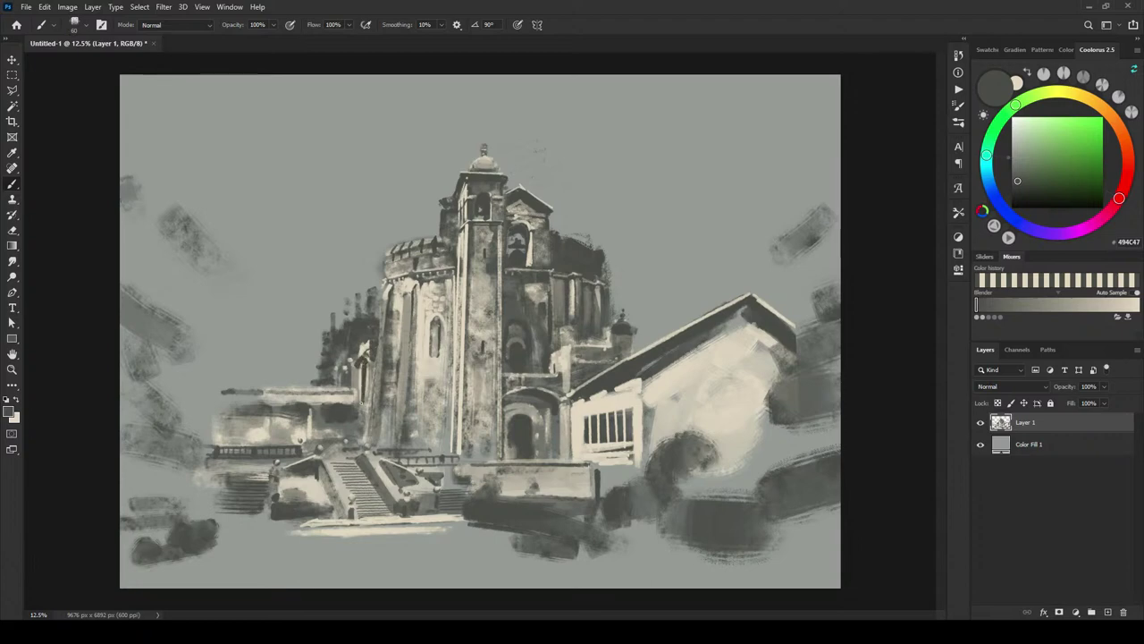
{"action": "key", "text": "bracketleft"}
{"action": "key", "text": "bracketright"}
{"action": "key", "text": "bracketright"}
{"action": "key", "text": "bracketright"}
{"action": "key", "text": "bracketright"}
{"action": "key", "text": "bracketright"}
{"action": "key", "text": "bracketright"}
{"action": "key", "text": "bracketright"}
{"action": "key", "text": "bracketright"}
Step: Dab cream highlights onto the small structure and pinnacles left of the round tower
{"action": "key", "text": "x"}
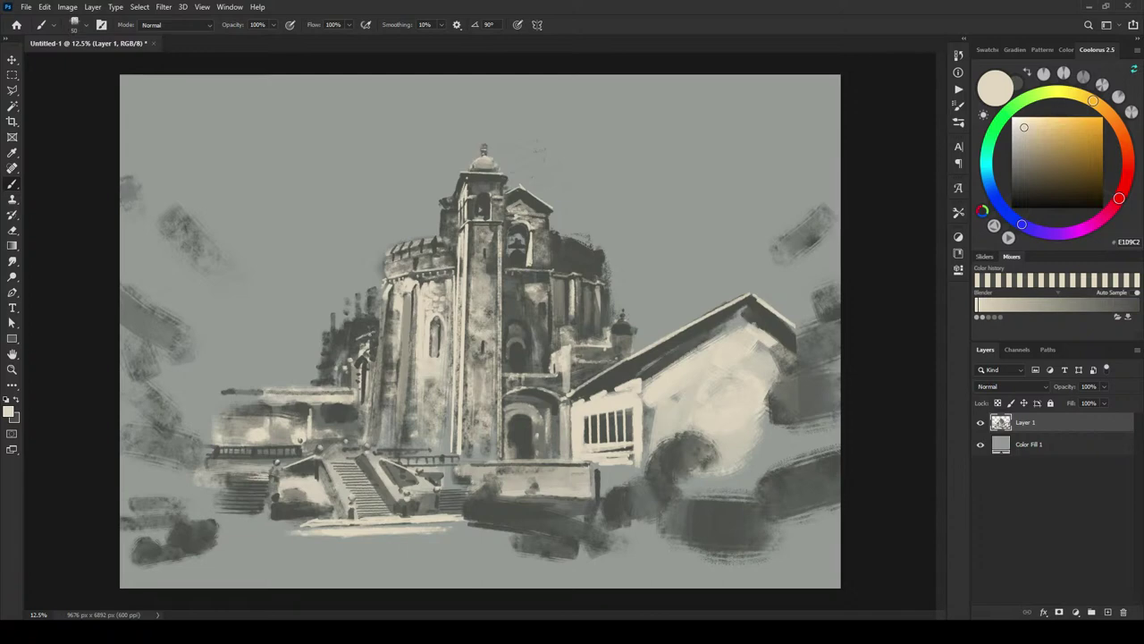
{"action": "key", "text": "bracketright"}
{"action": "key", "text": "bracketright"}
{"action": "left_click_drag", "start_coordinate": [349, 369], "coordinate": [350, 383]}
{"action": "key", "text": "bracketright"}
{"action": "key", "text": "bracketright"}
{"action": "key", "text": "bracketright"}
{"action": "key", "text": "bracketright"}
{"action": "key", "text": "bracketright"}
{"action": "key", "text": "bracketright"}
{"action": "left_click_drag", "start_coordinate": [349, 357], "coordinate": [351, 328]}
Step: Sample the mid grey and paint mid-tone patches into the dark pinnacle mass left of the round tower
{"action": "left_click", "coordinate": [353, 344], "text": "alt"}
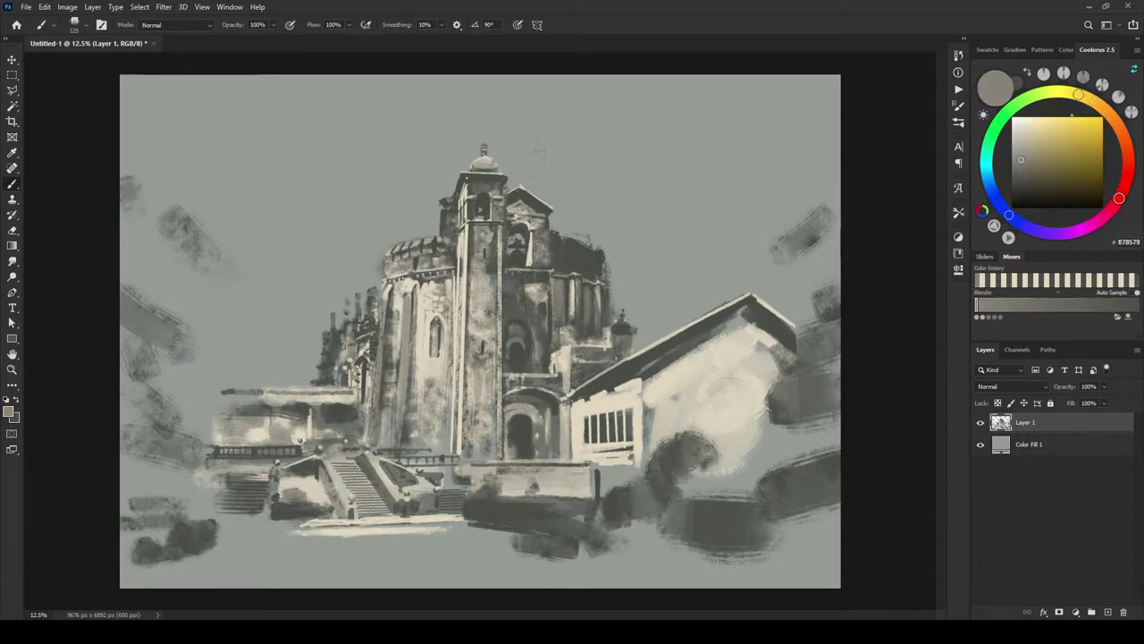
{"action": "key", "text": "bracketleft"}
{"action": "key", "text": "bracketright"}
{"action": "key", "text": "bracketright"}
{"action": "key", "text": "bracketright"}
{"action": "key", "text": "bracketright"}
{"action": "key", "text": "bracketright"}
{"action": "key", "text": "bracketleft"}
{"action": "key", "text": "bracketleft"}
{"action": "key", "text": "bracketleft"}
{"action": "key", "text": "bracketleft"}
Step: Sample dark grey and paint shadow strokes between the mid-tone patches of the left pinnacle mass
{"action": "left_click", "coordinate": [356, 336], "text": "alt"}
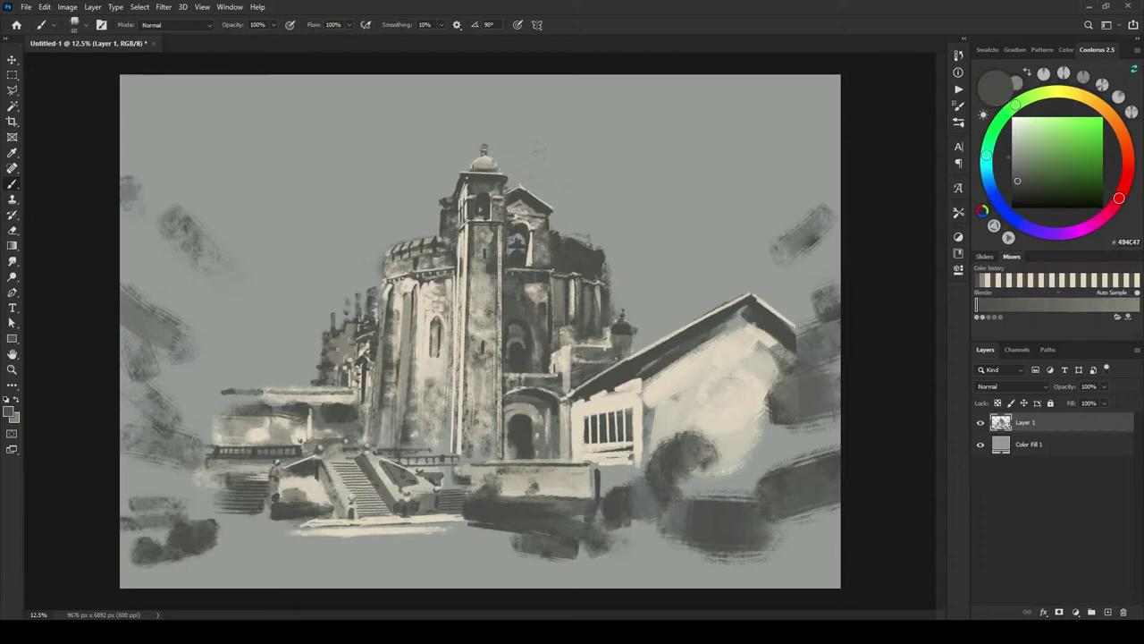
{"action": "left_click_drag", "start_coordinate": [339, 338], "coordinate": [337, 364]}
{"action": "left_click", "coordinate": [350, 345]}
{"action": "left_click_drag", "start_coordinate": [352, 337], "coordinate": [350, 327]}
{"action": "key", "text": "bracketleft"}
{"action": "key", "text": "bracketleft"}
{"action": "key", "text": "bracketleft"}
{"action": "key", "text": "bracketright"}
{"action": "key", "text": "bracketright"}
{"action": "key", "text": "bracketright"}
{"action": "key", "text": "bracketright"}
{"action": "key", "text": "bracketleft"}
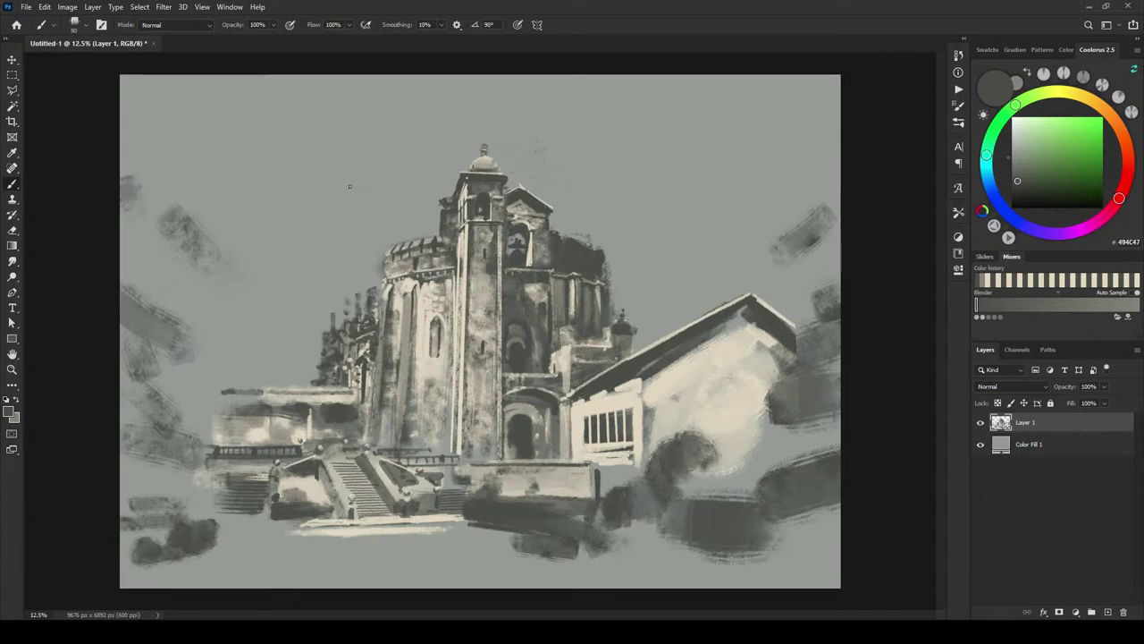
Step: Touch the left pinnacle mass with mid grey, then extend its spires upward in dark grey with pointed tips
{"action": "left_click", "coordinate": [321, 380], "text": "alt"}
{"action": "key", "text": "bracketleft"}
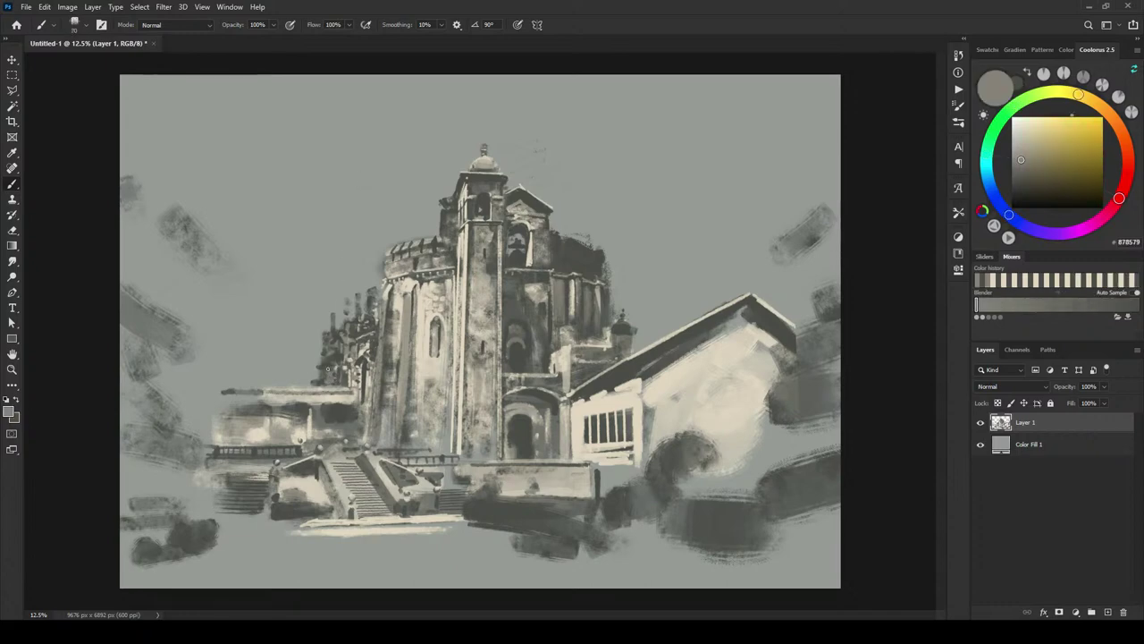
{"action": "left_click", "coordinate": [335, 366], "text": "alt"}
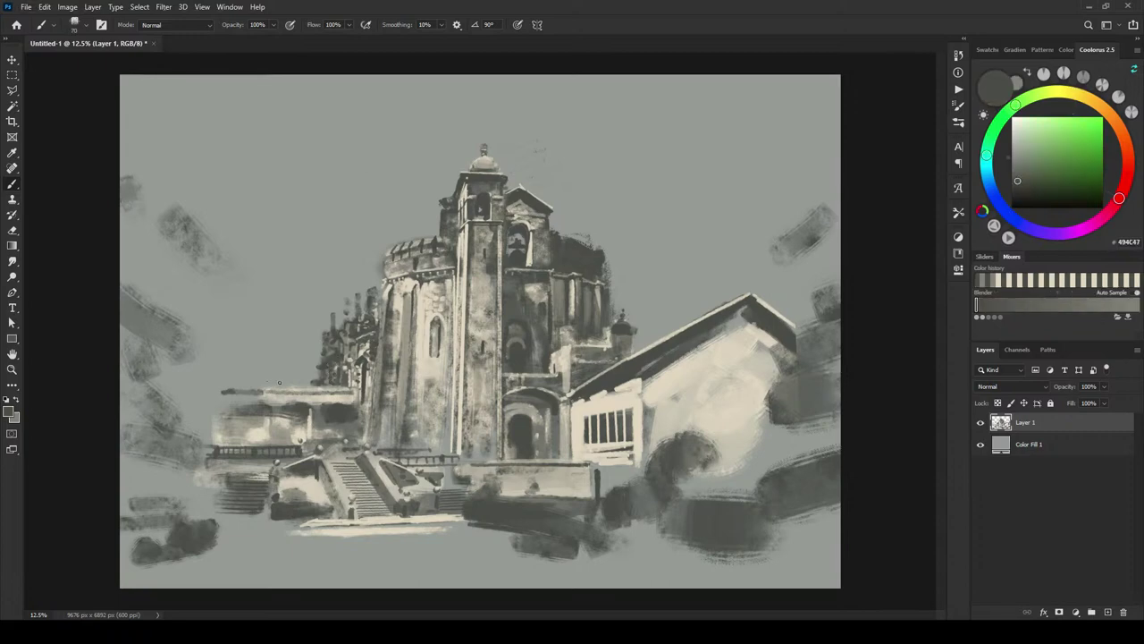
{"action": "key", "text": "bracketright"}
{"action": "key", "text": "bracketright"}
{"action": "key", "text": "bracketright"}
{"action": "key", "text": "bracketleft"}
{"action": "left_click_drag", "start_coordinate": [346, 323], "coordinate": [346, 307]}
{"action": "key", "text": "bracketleft"}
{"action": "key", "text": "bracketleft"}
{"action": "key", "text": "bracketleft"}
{"action": "left_click_drag", "start_coordinate": [332, 297], "coordinate": [334, 306]}
{"action": "key", "text": "bracketright"}
{"action": "key", "text": "bracketright"}
Step: Paint slim dark grey pinnacles against the round tower's left edge and small finials above the low left wing
{"action": "left_click", "coordinate": [370, 302], "text": "alt"}
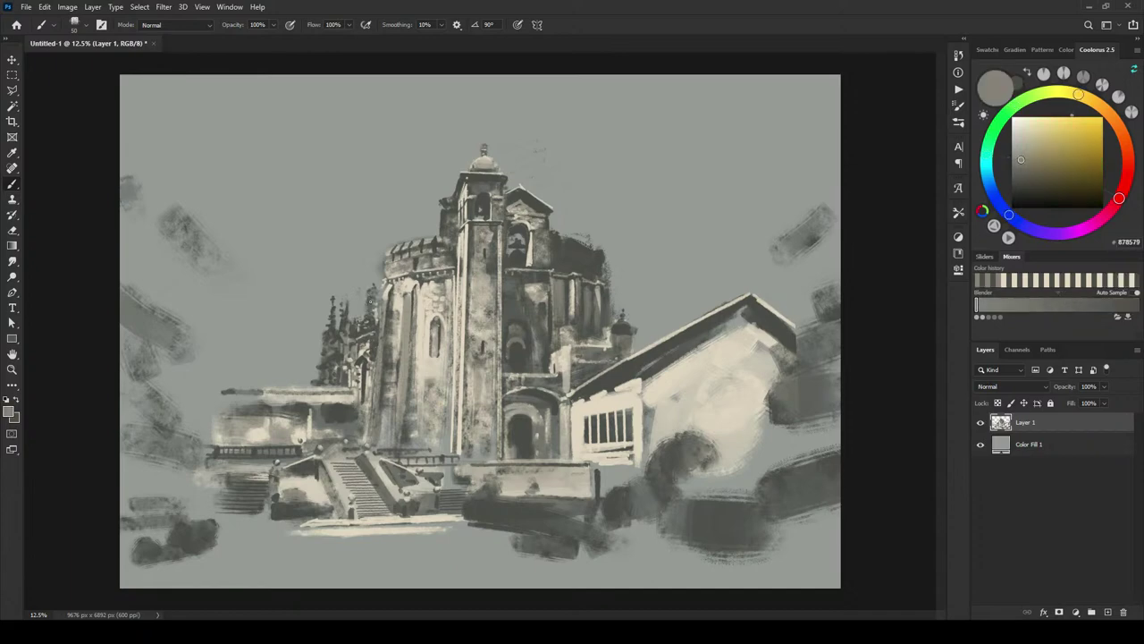
{"action": "key", "text": "x"}
{"action": "key", "text": "["}
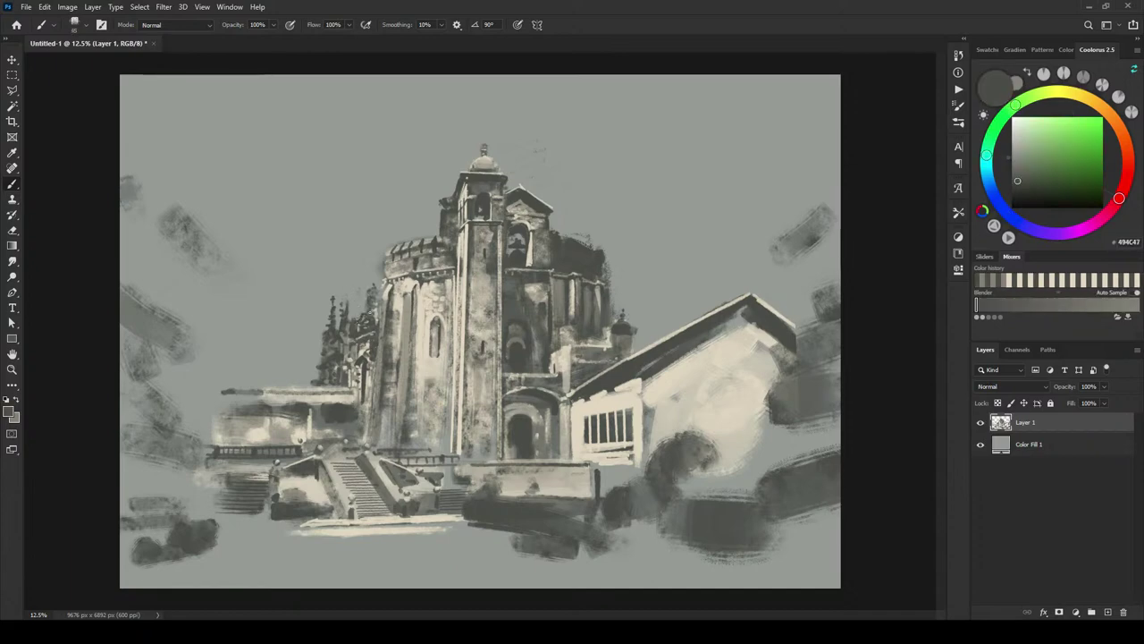
{"action": "key", "text": "]"}
{"action": "left_click_drag", "start_coordinate": [362, 298], "coordinate": [361, 316]}
{"action": "key", "text": "bracketright"}
{"action": "key", "text": "bracketleft"}
{"action": "key", "text": "bracketleft"}
{"action": "key", "text": "bracketleft"}
{"action": "key", "text": "bracketleft"}
{"action": "key", "text": "bracketleft"}
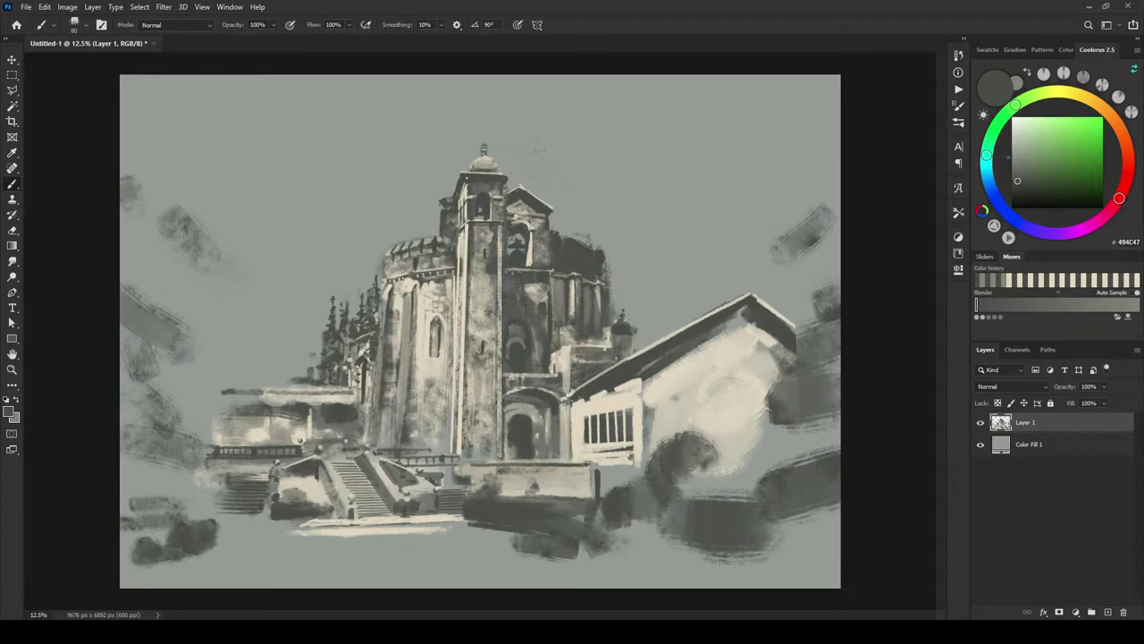
Step: Enlarge the brush and scumble a soft dark grey foliage mass above the low left wing's roof
{"action": "key", "text": "bracketright"}
{"action": "key", "text": "bracketright"}
{"action": "key", "text": "bracketright"}
{"action": "key", "text": "bracketright"}
{"action": "key", "text": "bracketright"}
{"action": "key", "text": "bracketright"}
{"action": "key", "text": "bracketright"}
{"action": "key", "text": "bracketright"}
{"action": "left_click_drag", "start_coordinate": [257, 367], "coordinate": [266, 342]}
{"action": "key", "text": "bracketleft"}
{"action": "key", "text": "bracketleft"}
{"action": "key", "text": "bracketleft"}
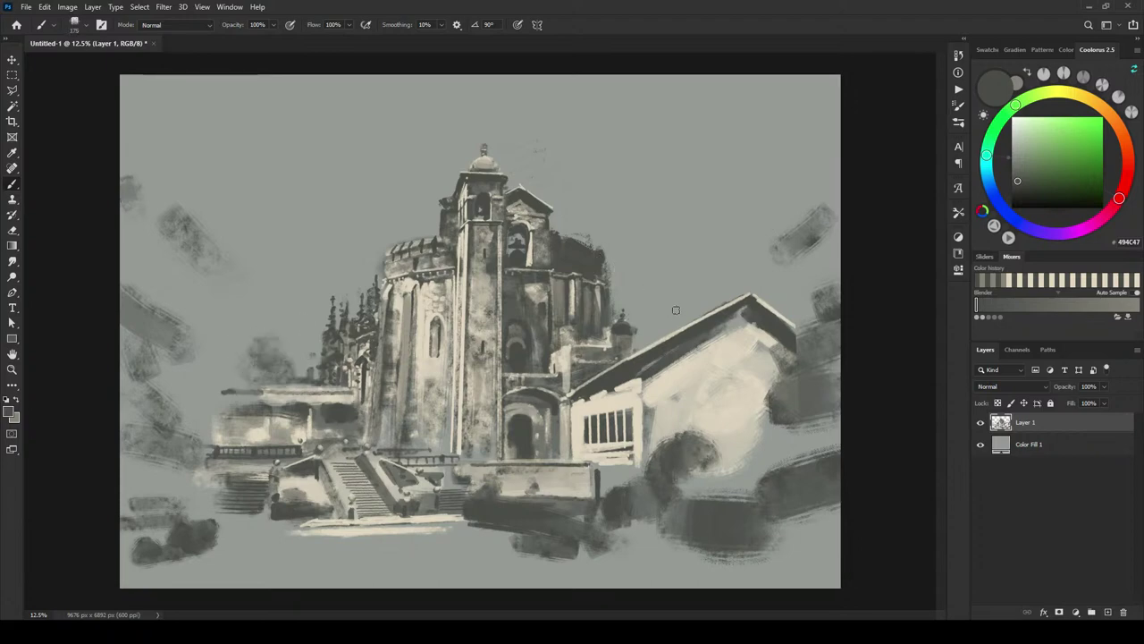
Step: Paint a short vertical dark grey patch behind the sloping roof of the right-hand building
{"action": "left_click_drag", "start_coordinate": [675, 310], "coordinate": [677, 331]}
{"action": "key", "text": "bracketright"}
{"action": "key", "text": "bracketright"}
{"action": "key", "text": "bracketright"}
{"action": "key", "text": "bracketright"}
{"action": "key", "text": "bracketright"}
{"action": "key", "text": "bracketleft"}
{"action": "key", "text": "bracketleft"}
{"action": "key", "text": "bracketleft"}
{"action": "key", "text": "bracketleft"}
{"action": "key", "text": "bracketleft"}
{"action": "key", "text": "bracketleft"}
{"action": "key", "text": "bracketleft"}
{"action": "key", "text": "bracketleft"}
Step: Sample mid grey and paint vertical strokes that break up the dark upper wall right of the gabled bell opening
{"action": "left_click", "coordinate": [625, 460], "text": "alt"}
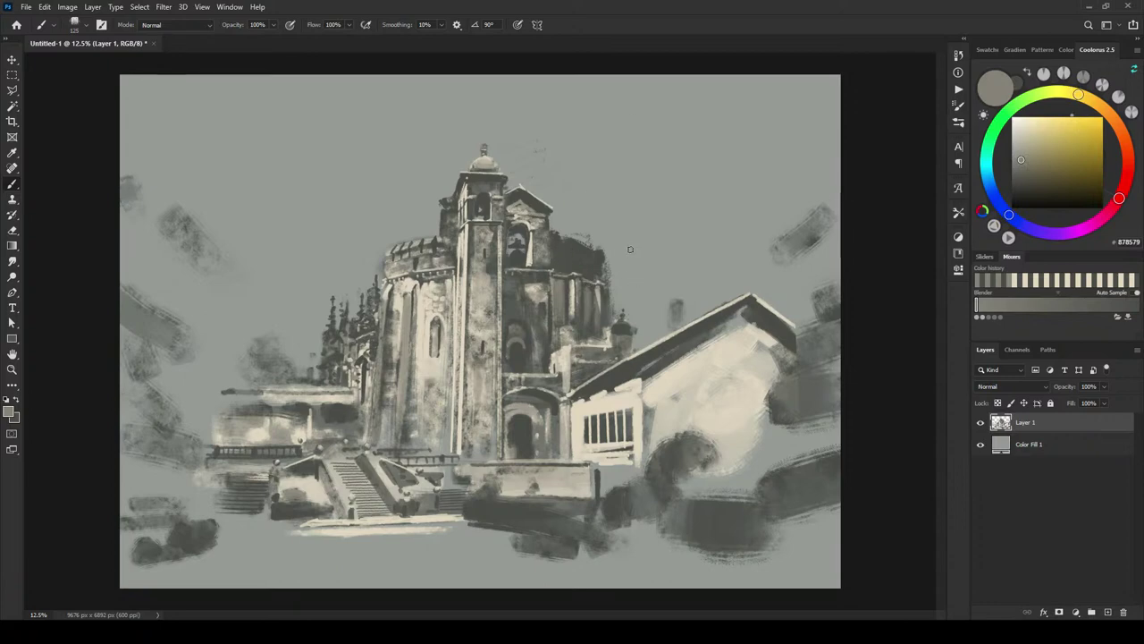
{"action": "key", "text": "bracketright"}
{"action": "key", "text": "bracketleft"}
{"action": "key", "text": "bracketleft"}
{"action": "key", "text": "bracketleft"}
{"action": "key", "text": "bracketleft"}
{"action": "key", "text": "bracketleft"}
{"action": "key", "text": "bracketleft"}
{"action": "key", "text": "bracketleft"}
{"action": "key", "text": "bracketleft"}
{"action": "key", "text": "bracketleft"}
{"action": "key", "text": "bracketleft"}
{"action": "key", "text": "bracketleft"}
{"action": "key", "text": "bracketright"}
{"action": "key", "text": "bracketright"}
{"action": "key", "text": "bracketright"}
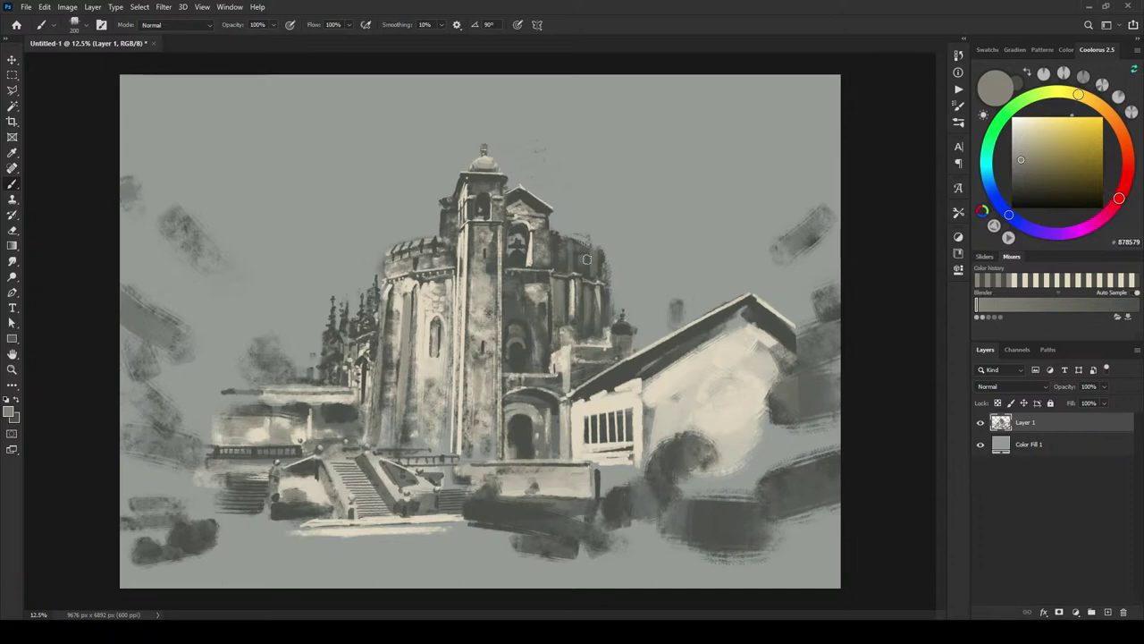
Step: With a small brush, paint mid grey strokes on the dark block left of the belfry and undo the last stray stroke
{"action": "key", "text": "["}
{"action": "key", "text": "["}
{"action": "key", "text": "["}
{"action": "key", "text": "bracketleft"}
{"action": "key", "text": "bracketleft"}
{"action": "key", "text": "ctrl+plus"}
{"action": "left_click_drag", "start_coordinate": [620, 266], "coordinate": [440, 310]}
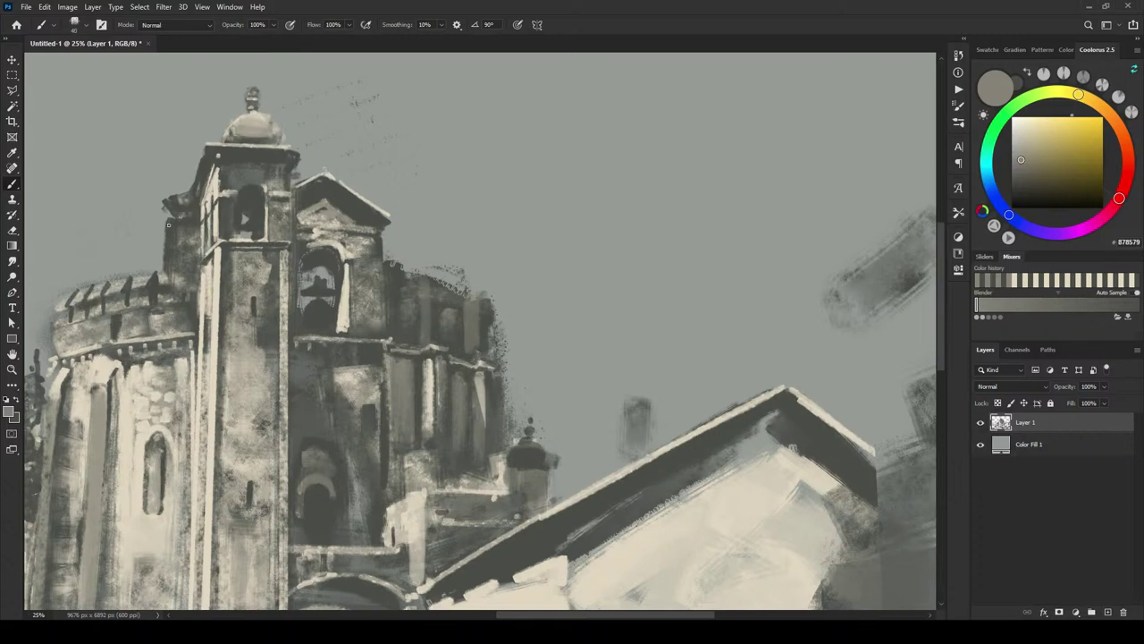
{"action": "left_click_drag", "start_coordinate": [168, 224], "coordinate": [195, 222]}
{"action": "key", "text": "ctrl+z"}
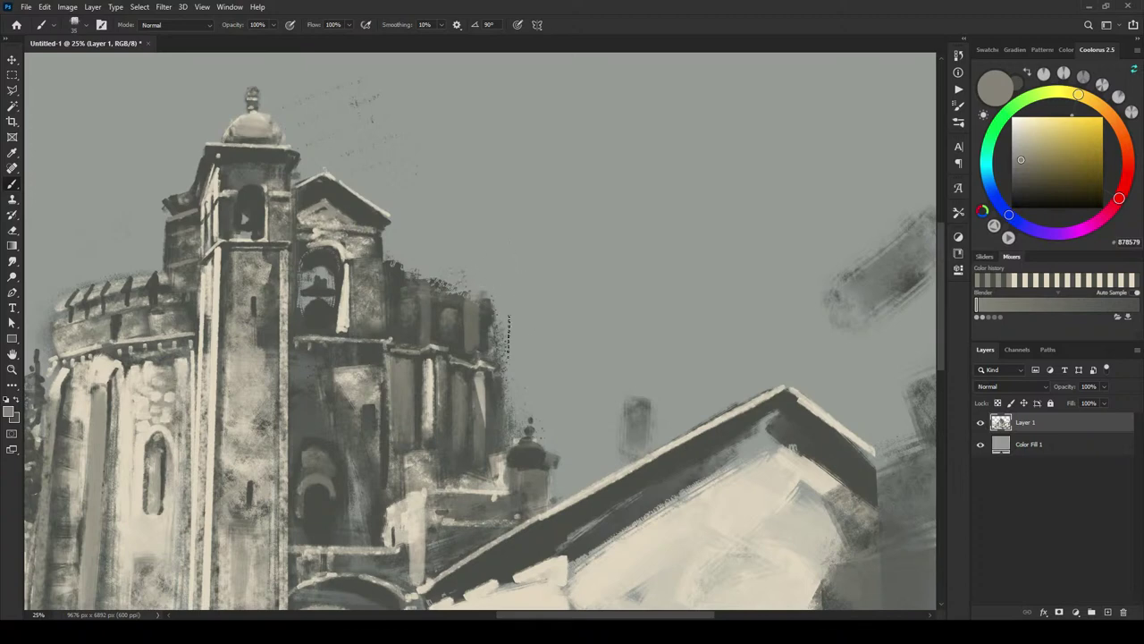
Step: Use the freehand Lasso to delete pieces of ragged paint along the top edge of the upper wall right of the gable
{"action": "key", "text": "l"}
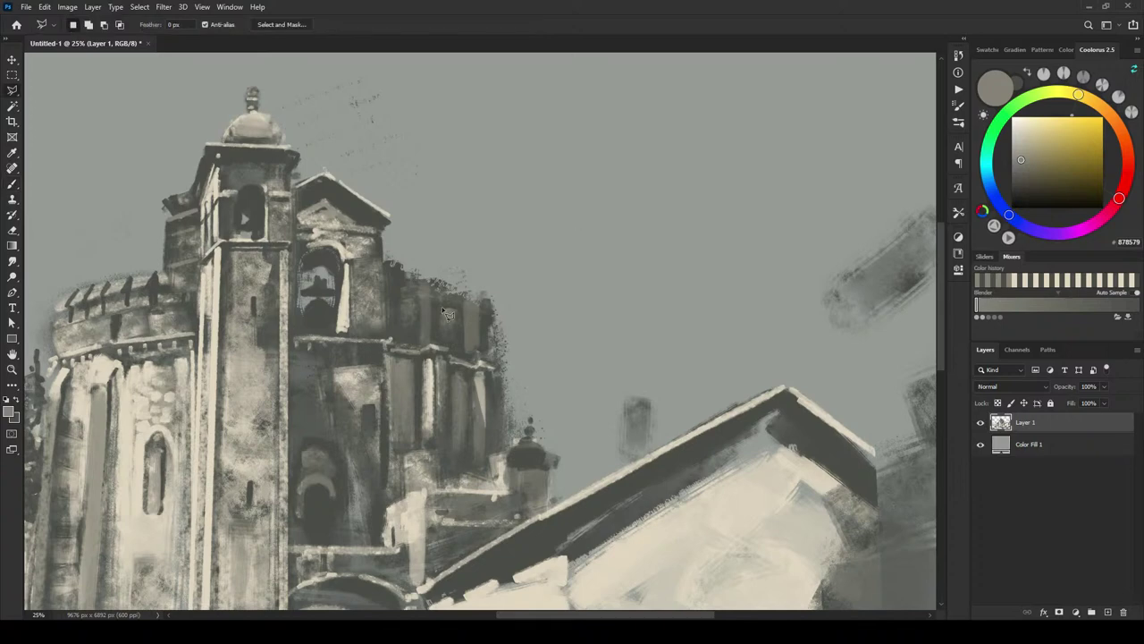
{"action": "right_click", "coordinate": [10, 91]}
{"action": "left_click", "coordinate": [46, 92]}
{"action": "mouse_move", "coordinate": [402, 275]}
{"action": "left_mouse_down"}
{"action": "mouse_move", "coordinate": [487, 145]}
{"action": "mouse_move", "coordinate": [626, 242]}
{"action": "mouse_move", "coordinate": [483, 295]}
{"action": "mouse_move", "coordinate": [442, 244]}
{"action": "mouse_move", "coordinate": [396, 269]}
{"action": "mouse_move", "coordinate": [409, 278]}
{"action": "mouse_move", "coordinate": [410, 247]}
{"action": "mouse_move", "coordinate": [449, 250]}
{"action": "mouse_move", "coordinate": [436, 292]}
{"action": "mouse_move", "coordinate": [404, 266]}
{"action": "mouse_move", "coordinate": [410, 299]}
{"action": "mouse_move", "coordinate": [409, 277]}
{"action": "mouse_move", "coordinate": [413, 289]}
{"action": "mouse_move", "coordinate": [438, 265]}
{"action": "mouse_move", "coordinate": [422, 295]}
{"action": "mouse_move", "coordinate": [406, 268]}
{"action": "left_mouse_up"}
{"action": "key", "text": "Delete"}
{"action": "key", "text": "ctrl+d"}
{"action": "key", "text": "Delete"}
{"action": "key", "text": "ctrl+d"}
{"action": "key", "text": "Delete"}
{"action": "key", "text": "ctrl+d"}
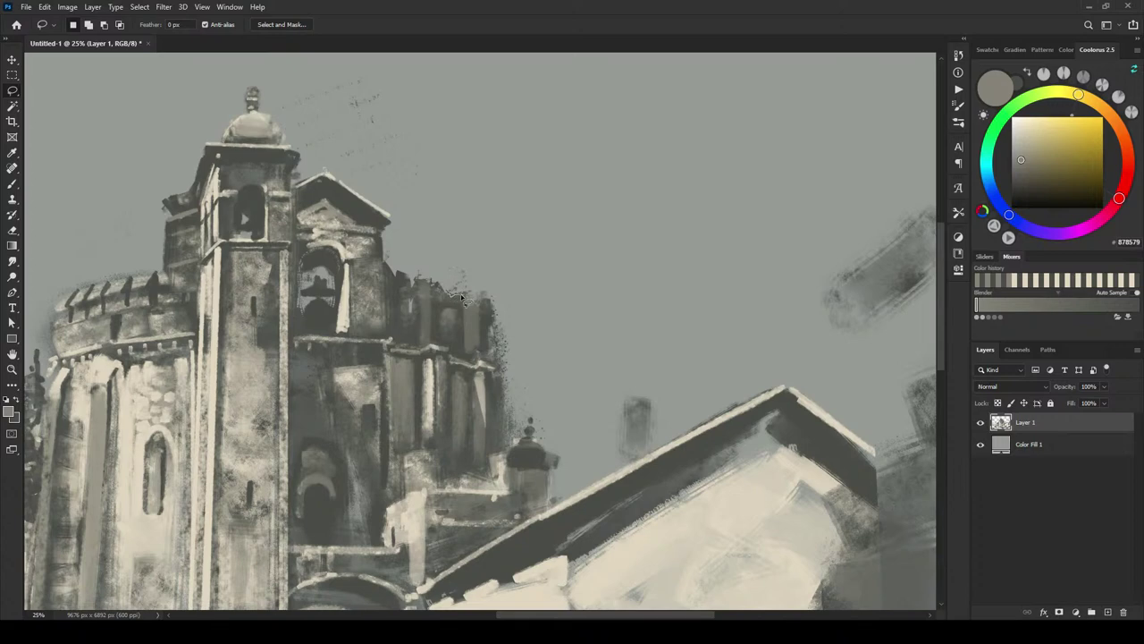
Step: Cut away the remaining stray specks at the upper right corner and outer edge of the same wall with lasso selections
{"action": "mouse_move", "coordinate": [465, 303]}
{"action": "left_mouse_down"}
{"action": "mouse_move", "coordinate": [492, 298]}
{"action": "mouse_move", "coordinate": [448, 293]}
{"action": "left_mouse_up"}
{"action": "key", "text": "ctrl+d"}
{"action": "mouse_move", "coordinate": [507, 376]}
{"action": "left_mouse_down"}
{"action": "mouse_move", "coordinate": [506, 427]}
{"action": "mouse_move", "coordinate": [507, 377]}
{"action": "mouse_move", "coordinate": [522, 367]}
{"action": "mouse_move", "coordinate": [517, 386]}
{"action": "mouse_move", "coordinate": [686, 372]}
{"action": "mouse_move", "coordinate": [573, 433]}
{"action": "mouse_move", "coordinate": [551, 466]}
{"action": "mouse_move", "coordinate": [560, 417]}
{"action": "mouse_move", "coordinate": [674, 323]}
{"action": "mouse_move", "coordinate": [754, 342]}
{"action": "mouse_move", "coordinate": [765, 361]}
{"action": "left_mouse_up"}
{"action": "key", "text": "v"}
{"action": "key", "text": "ctrl+d"}
{"action": "left_click_drag", "start_coordinate": [567, 501], "coordinate": [659, 485]}
{"action": "left_click_drag", "start_coordinate": [436, 363], "coordinate": [461, 408]}
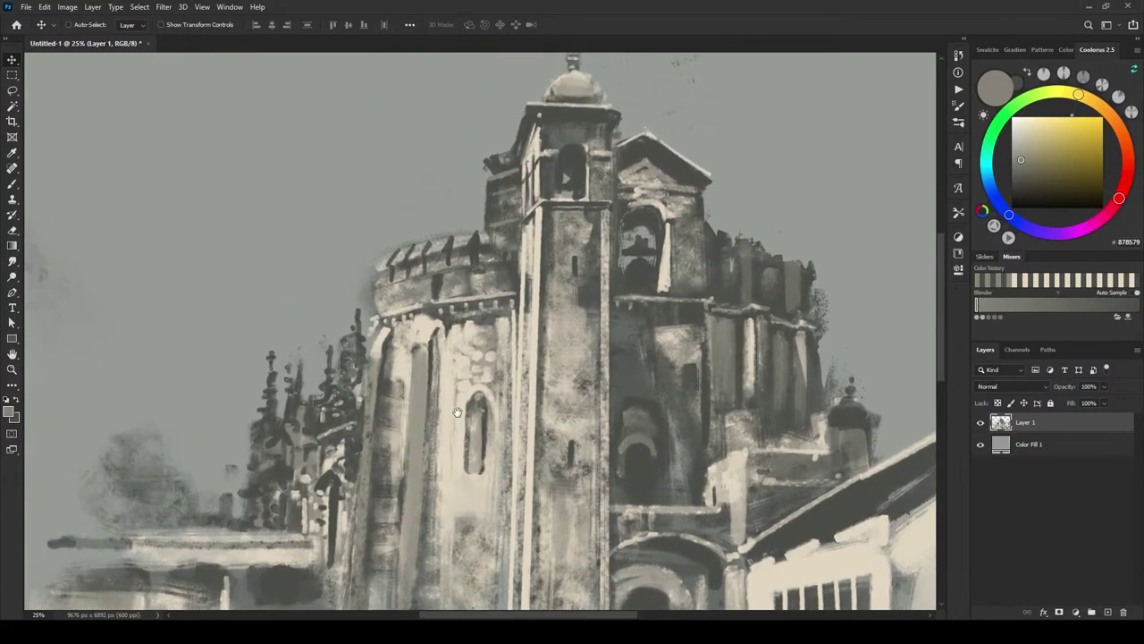
Step: Sample dark grey and sharpen the round tower's battlement with small strokes at its outer left end and beside the belfry
{"action": "key", "text": "l"}
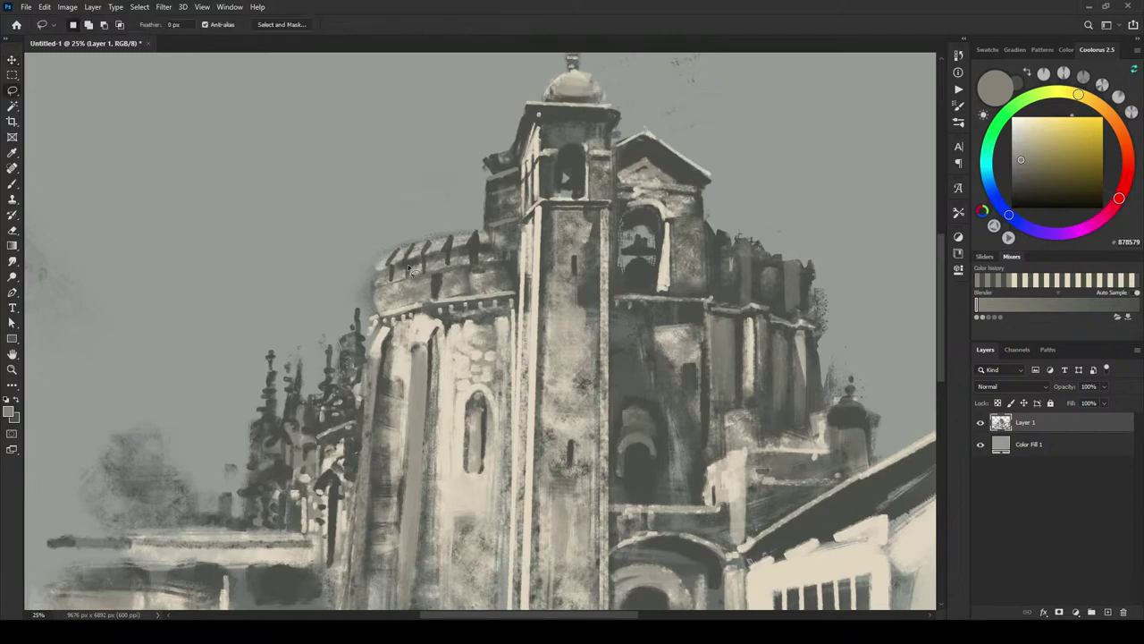
{"action": "key", "text": "b"}
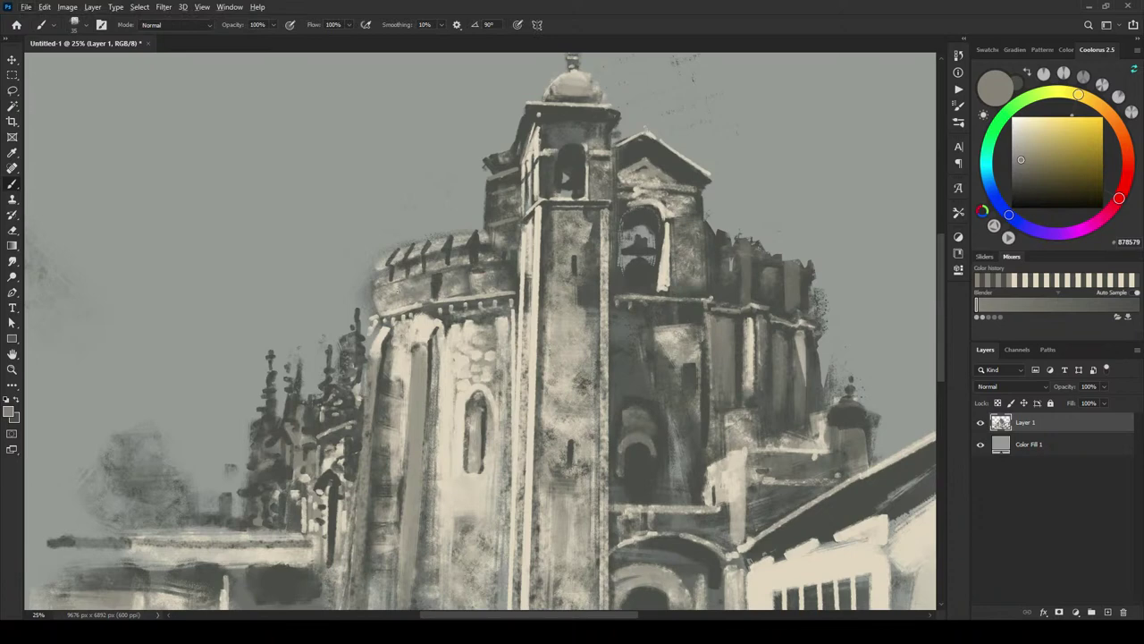
{"action": "left_click", "coordinate": [398, 292], "text": "alt"}
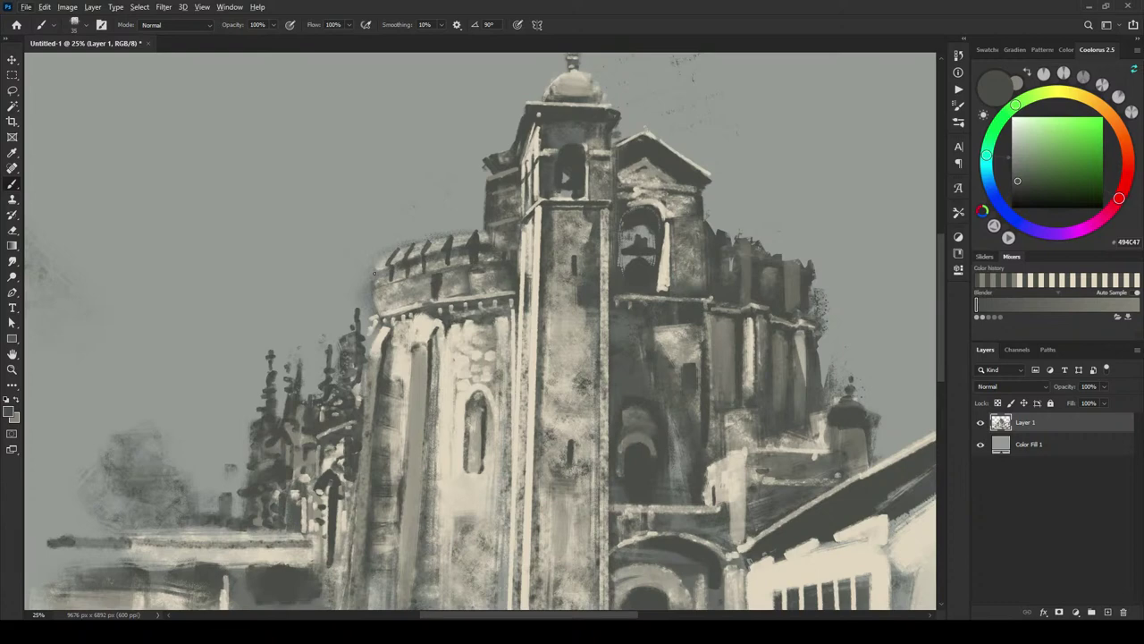
{"action": "mouse_move", "coordinate": [382, 258]}
{"action": "left_mouse_down"}
{"action": "mouse_move", "coordinate": [372, 269]}
{"action": "mouse_move", "coordinate": [381, 284]}
{"action": "left_mouse_up"}
{"action": "key", "text": "ctrl+z"}
{"action": "mouse_move", "coordinate": [370, 268]}
{"action": "left_mouse_down"}
{"action": "mouse_move", "coordinate": [382, 256]}
{"action": "mouse_move", "coordinate": [373, 266]}
{"action": "left_mouse_up"}
{"action": "left_click_drag", "start_coordinate": [486, 231], "coordinate": [486, 242]}
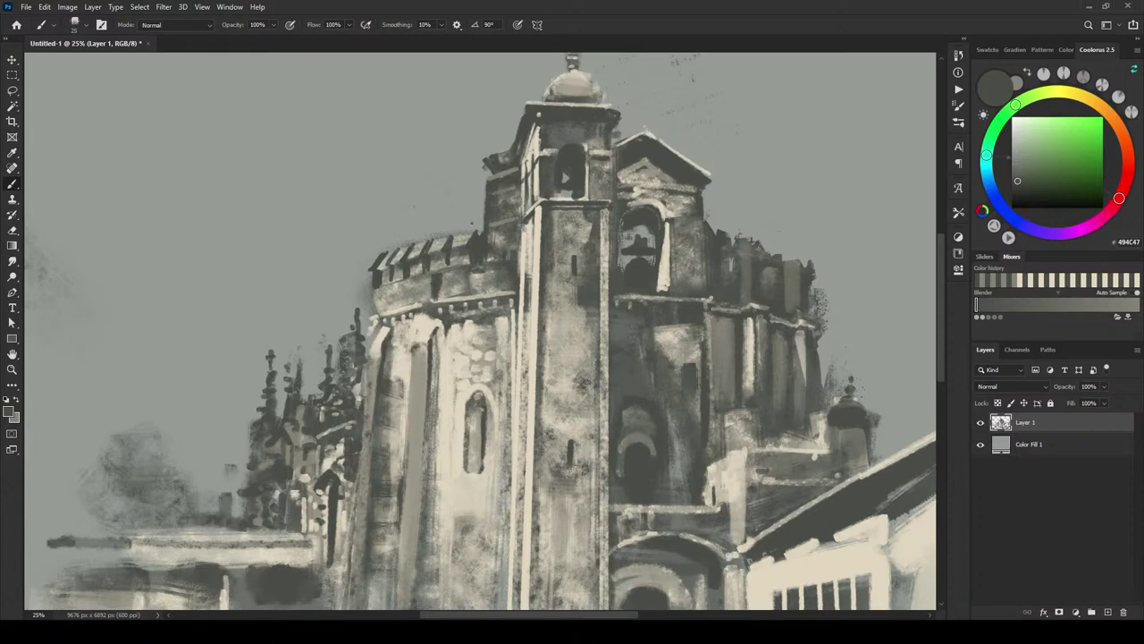
Step: Clear a small rectangular selection at the battlement beside the belfry, deselect, and return to the Brush with a narrow upright tip
{"action": "key", "text": "."}
{"action": "key", "text": "m"}
{"action": "mouse_move", "coordinate": [456, 197]}
{"action": "left_mouse_down"}
{"action": "mouse_move", "coordinate": [483, 262]}
{"action": "mouse_move", "coordinate": [474, 240]}
{"action": "mouse_move", "coordinate": [472, 249]}
{"action": "left_mouse_up"}
{"action": "key", "text": "v"}
{"action": "key", "text": "ctrl+d"}
{"action": "key", "text": "b"}
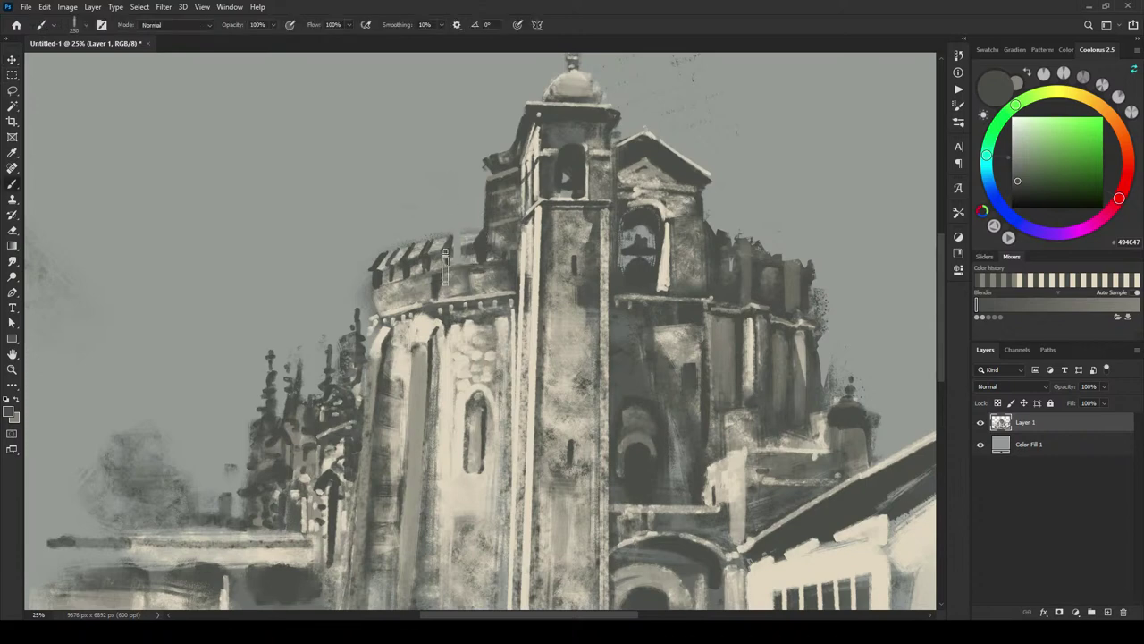
{"action": "key", "text": "bracketleft"}
{"action": "key", "text": "bracketleft"}
{"action": "key", "text": "bracketleft"}
{"action": "mouse_move", "coordinate": [396, 190]}
{"action": "left_mouse_down"}
{"action": "mouse_move", "coordinate": [453, 198]}
{"action": "mouse_move", "coordinate": [427, 201]}
{"action": "mouse_move", "coordinate": [436, 183]}
{"action": "mouse_move", "coordinate": [235, 203]}
{"action": "mouse_move", "coordinate": [432, 186]}
{"action": "left_mouse_up"}
{"action": "key", "text": "bracketright"}
{"action": "key", "text": "bracketright"}
{"action": "key", "text": "bracketright"}
{"action": "key", "text": "bracketright"}
{"action": "key", "text": "bracketright"}
{"action": "key", "text": "ctrl+z"}
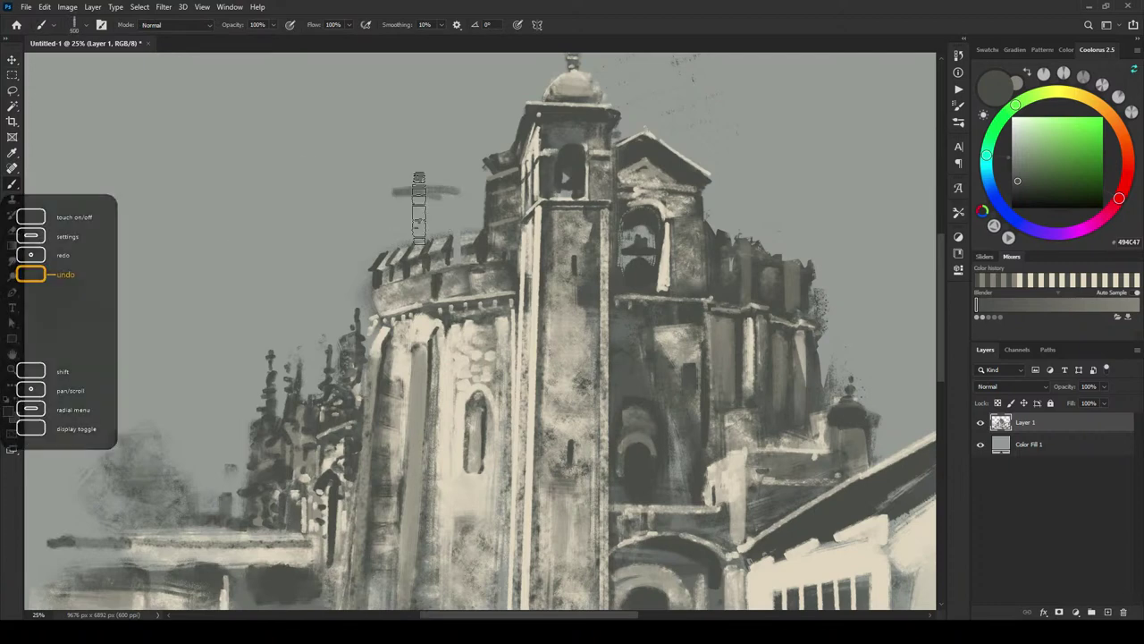
{"action": "key", "text": "ctrl+z"}
Step: Choose the EE Nasty Square Standard brush at a small size and paint a dark merlon on the round tower's battlement near the belfry
{"action": "right_click", "coordinate": [401, 183]}
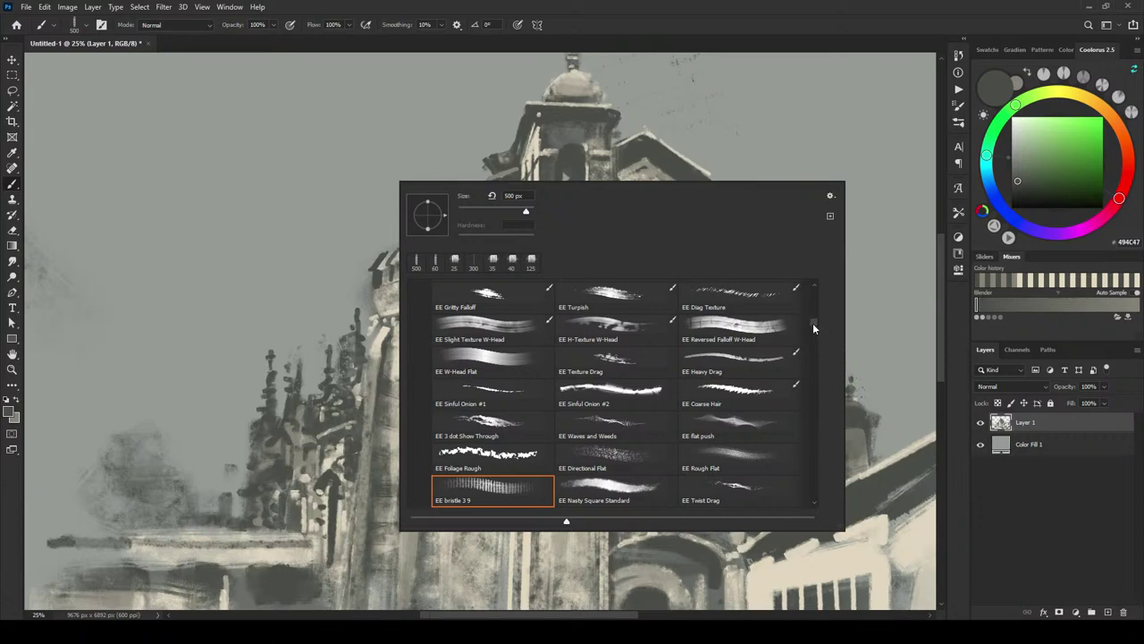
{"action": "left_click", "coordinate": [647, 486]}
{"action": "left_click", "coordinate": [706, 121]}
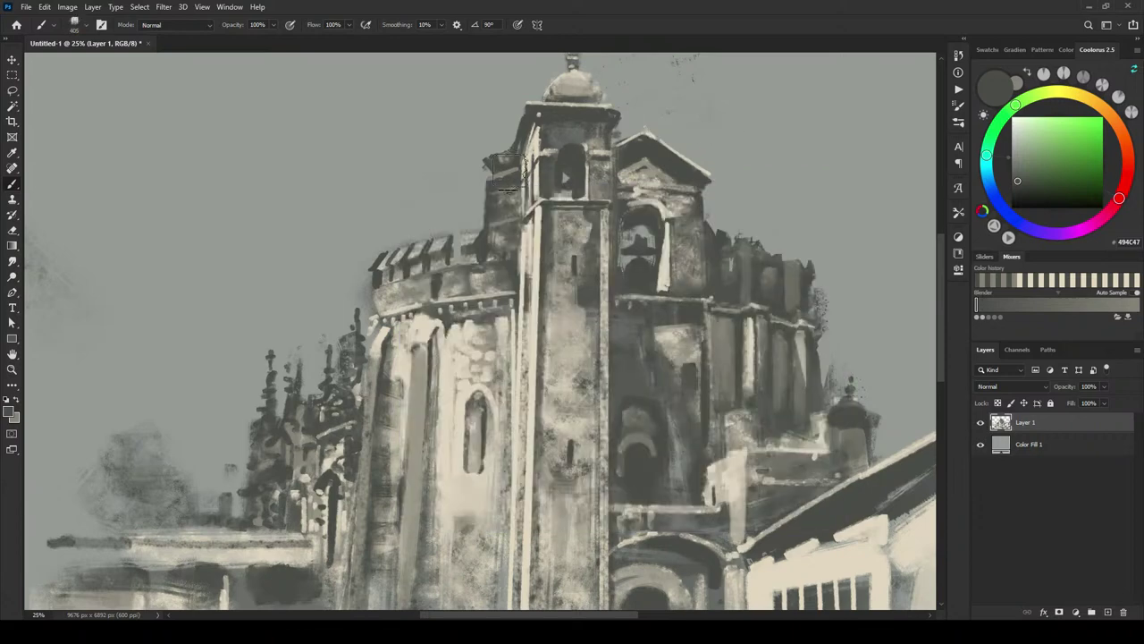
{"action": "key", "text": "["}
{"action": "key", "text": "["}
{"action": "key", "text": "["}
{"action": "key", "text": "["}
{"action": "key", "text": "["}
{"action": "key", "text": "["}
{"action": "key", "text": "["}
{"action": "key", "text": "["}
{"action": "key", "text": "["}
{"action": "key", "text": "["}
{"action": "key", "text": "["}
{"action": "key", "text": "["}
{"action": "left_click_drag", "start_coordinate": [452, 235], "coordinate": [454, 240]}
{"action": "key", "text": "bracketleft"}
{"action": "left_click_drag", "start_coordinate": [451, 234], "coordinate": [452, 259]}
Step: Add a light cream-grey edge to the battlement's outermost merlon and trim its outline with sampled sky grey
{"action": "left_click", "coordinate": [391, 260], "text": "alt"}
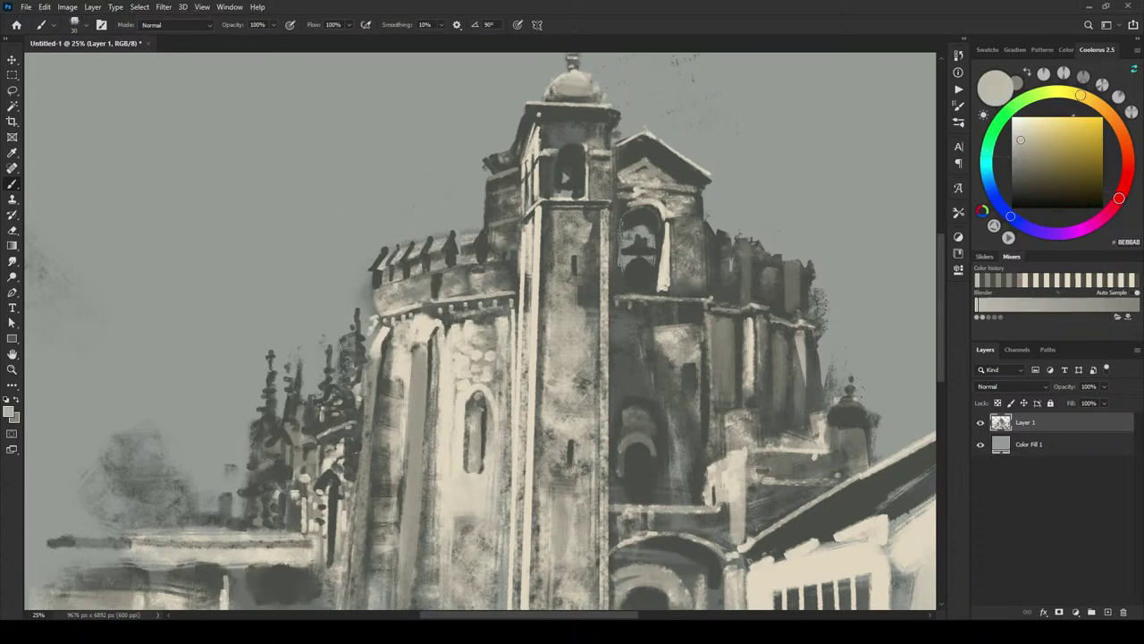
{"action": "key", "text": "bracketleft"}
{"action": "key", "text": "bracketleft"}
{"action": "left_click_drag", "start_coordinate": [379, 255], "coordinate": [371, 268]}
{"action": "key", "text": "bracketright"}
{"action": "key", "text": "bracketright"}
{"action": "key", "text": "bracketright"}
{"action": "left_click", "coordinate": [381, 238], "text": "alt"}
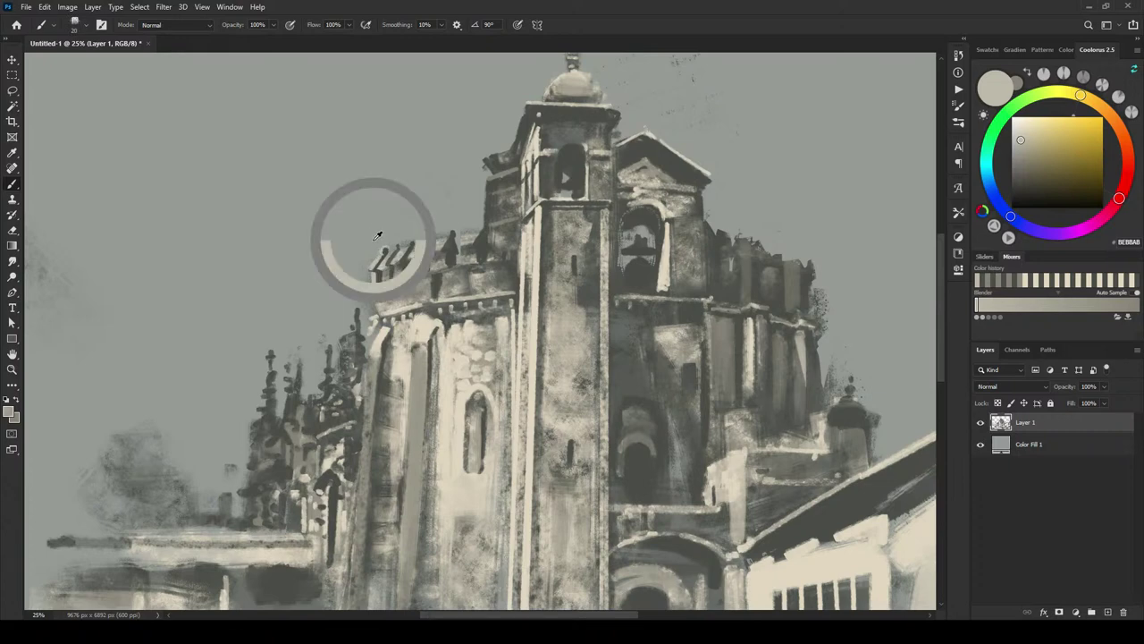
{"action": "key", "text": "e"}
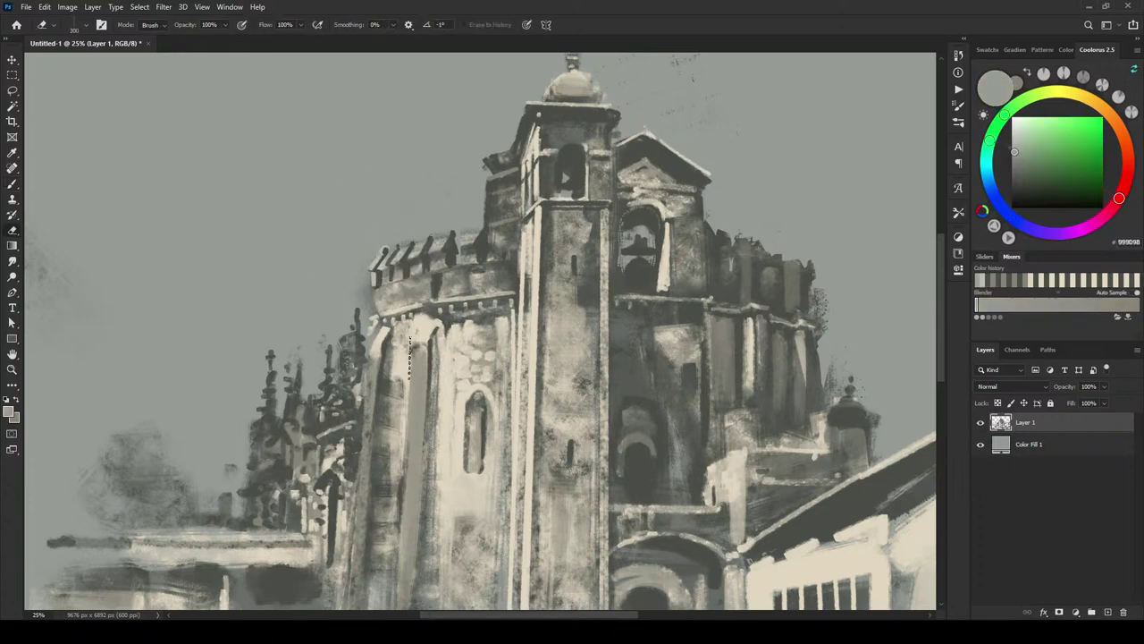
{"action": "key", "text": "bracketleft"}
{"action": "key", "text": "b"}
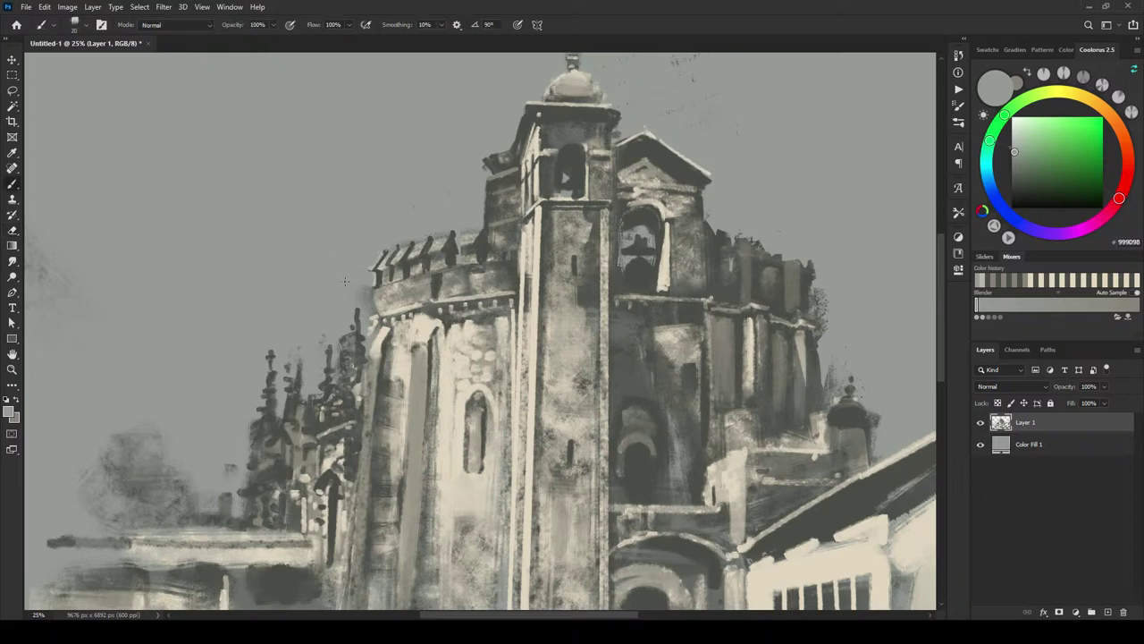
Step: Extend the pinnacle tip beside the round tower in dark grey and move a rectangular selection of the outer pinnacles slightly left
{"action": "left_click", "coordinate": [366, 337], "text": "alt"}
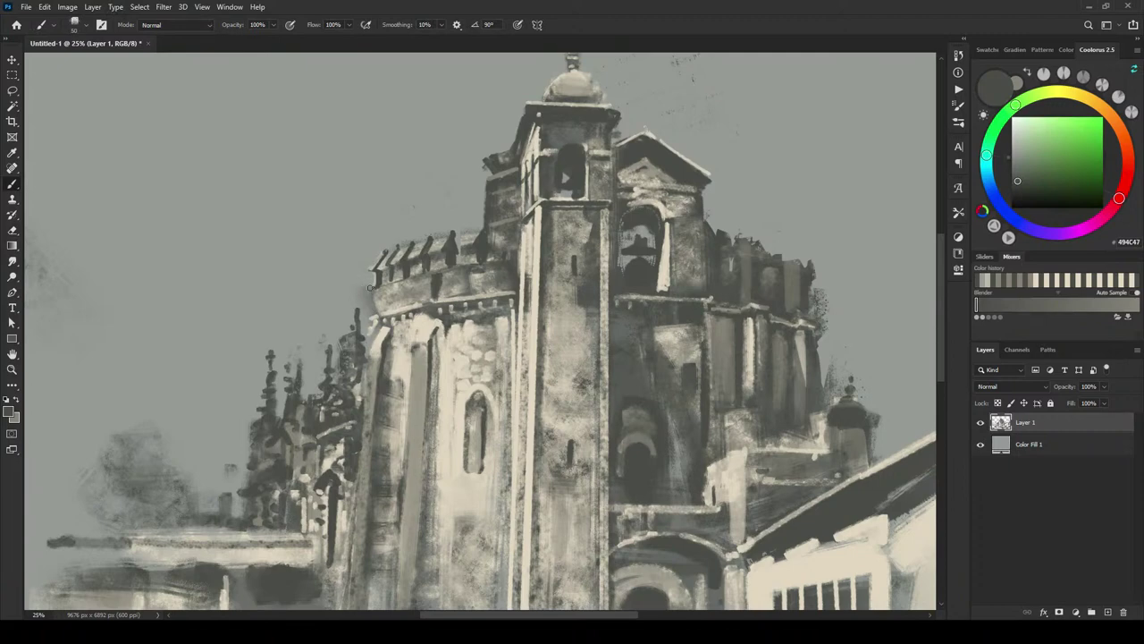
{"action": "left_click_drag", "start_coordinate": [357, 307], "coordinate": [362, 302]}
{"action": "key", "text": "m"}
{"action": "left_click_drag", "start_coordinate": [226, 263], "coordinate": [300, 530]}
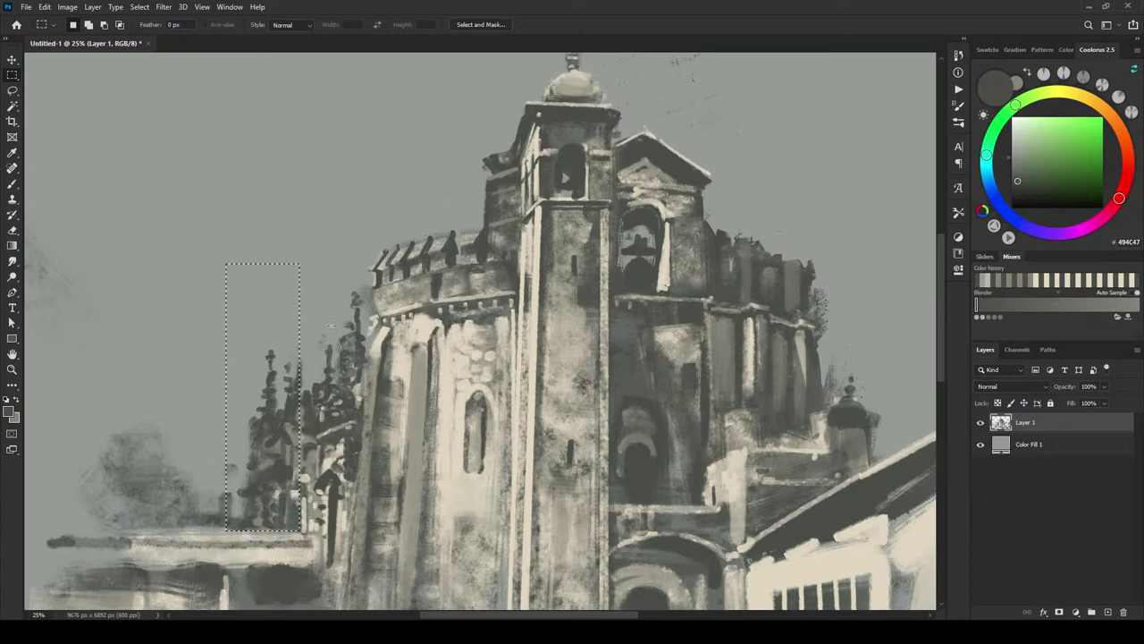
{"action": "key", "text": "v"}
{"action": "mouse_move", "coordinate": [260, 422]}
{"action": "left_mouse_down"}
{"action": "mouse_move", "coordinate": [246, 421]}
{"action": "mouse_move", "coordinate": [255, 436]}
{"action": "left_mouse_up"}
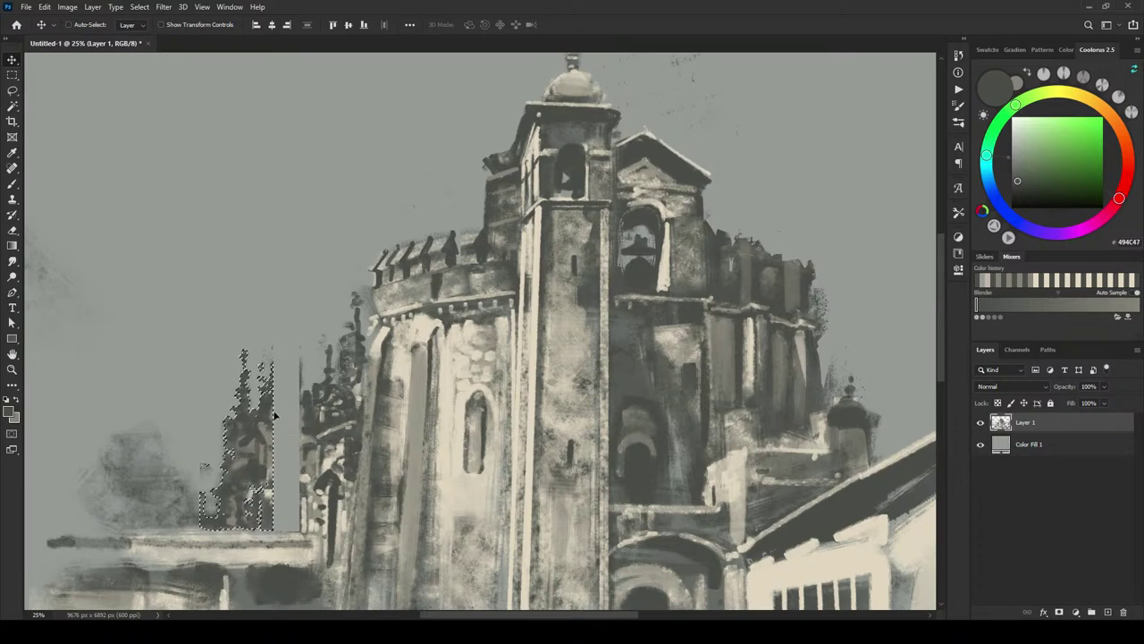
{"action": "key", "text": "ctrl+d"}
{"action": "key", "text": "b"}
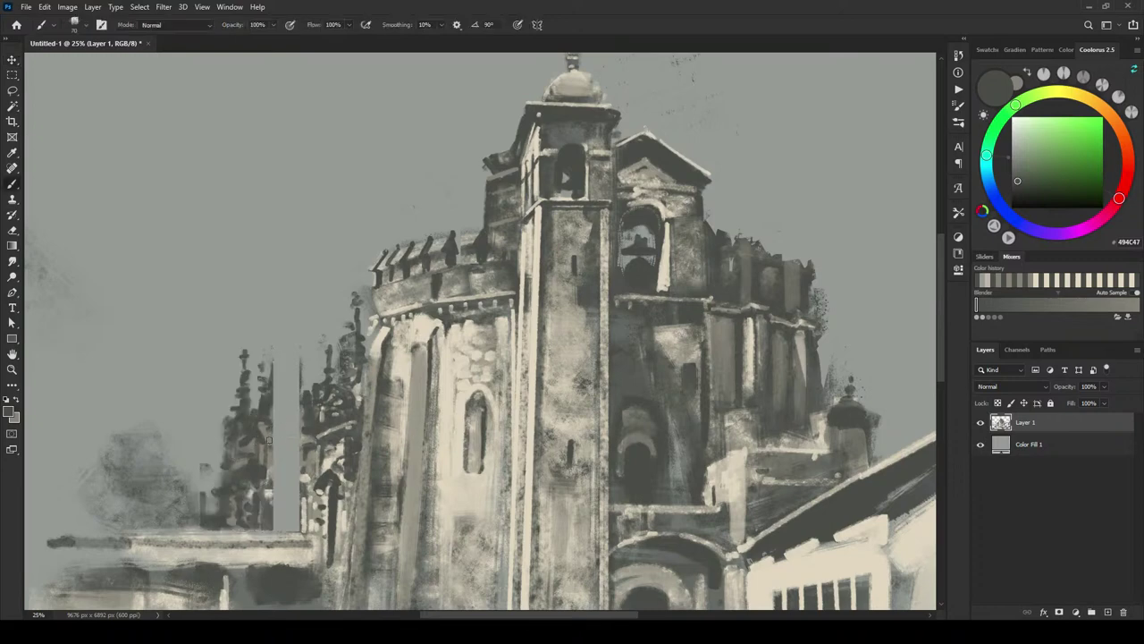
Step: Sample a grey-beige tone and fill the lower part of the gap left between the pinnacle groups
{"action": "left_click", "coordinate": [315, 450], "text": "alt"}
{"action": "key", "text": "bracketright"}
{"action": "key", "text": "bracketright"}
{"action": "key", "text": "bracketright"}
{"action": "key", "text": "bracketright"}
{"action": "key", "text": "bracketright"}
{"action": "key", "text": "bracketright"}
{"action": "key", "text": "bracketright"}
{"action": "key", "text": "bracketright"}
{"action": "key", "text": "bracketright"}
{"action": "left_click_drag", "start_coordinate": [285, 452], "coordinate": [286, 505]}
Step: Sample dark grey and paint horizontal ledges across the filled gap, joining them to the outer pinnacles
{"action": "left_click", "coordinate": [259, 469], "text": "alt"}
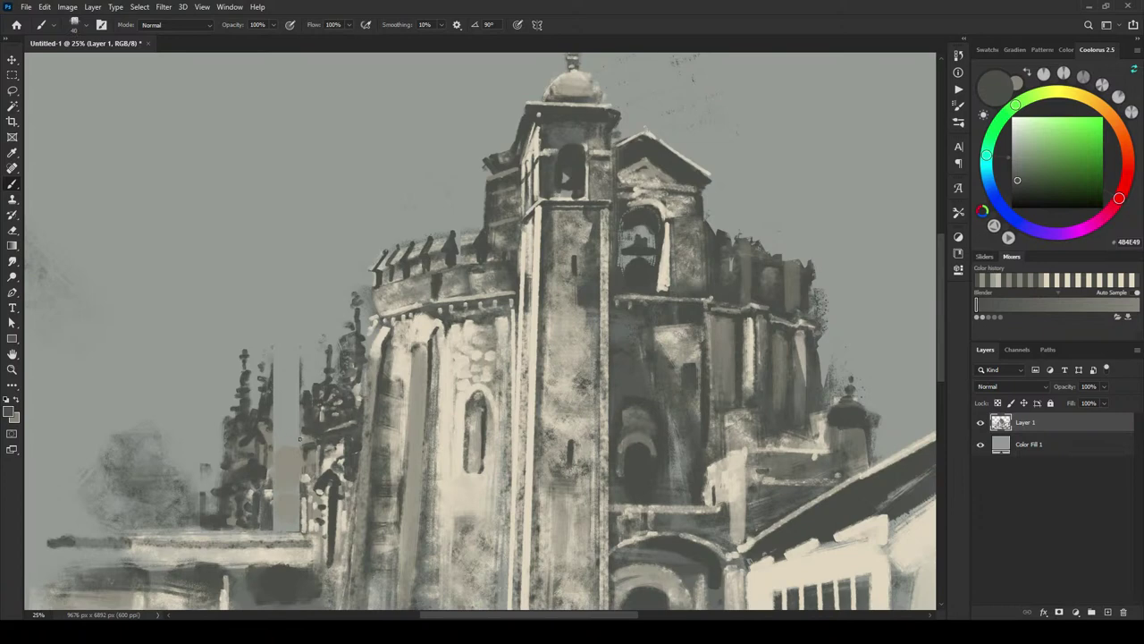
{"action": "mouse_move", "coordinate": [307, 435]}
{"action": "left_mouse_down"}
{"action": "mouse_move", "coordinate": [267, 436]}
{"action": "mouse_move", "coordinate": [307, 446]}
{"action": "mouse_move", "coordinate": [283, 448]}
{"action": "mouse_move", "coordinate": [302, 448]}
{"action": "mouse_move", "coordinate": [286, 487]}
{"action": "left_mouse_up"}
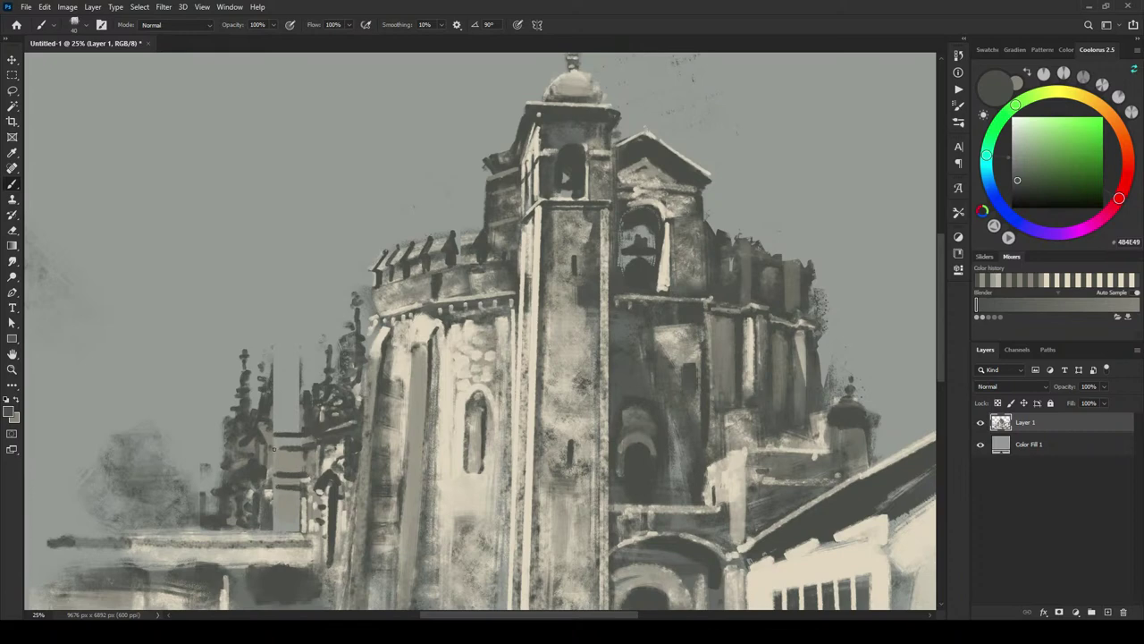
{"action": "mouse_move", "coordinate": [273, 449]}
{"action": "left_mouse_down"}
{"action": "mouse_move", "coordinate": [262, 450]}
{"action": "mouse_move", "coordinate": [264, 436]}
{"action": "left_mouse_up"}
{"action": "left_click_drag", "start_coordinate": [271, 493], "coordinate": [251, 492]}
Step: Enlarge the brush and shade the bottom of the gap between the pinnacles with dark grey
{"action": "key", "text": "bracketright"}
{"action": "key", "text": "bracketright"}
{"action": "key", "text": "bracketright"}
{"action": "key", "text": "bracketright"}
{"action": "key", "text": "bracketright"}
{"action": "key", "text": "bracketright"}
{"action": "key", "text": "bracketright"}
{"action": "key", "text": "bracketright"}
{"action": "key", "text": "bracketright"}
{"action": "key", "text": "bracketright"}
{"action": "key", "text": "bracketright"}
{"action": "key", "text": "bracketright"}
{"action": "key", "text": "bracketright"}
{"action": "key", "text": "bracketright"}
{"action": "key", "text": "bracketright"}
{"action": "key", "text": "bracketright"}
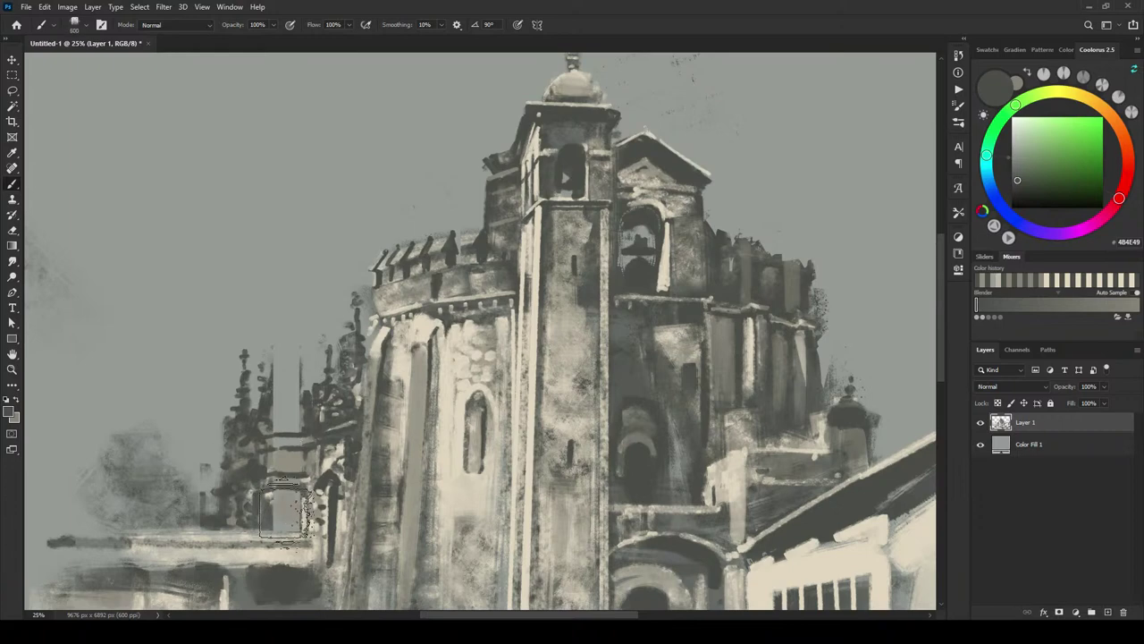
{"action": "key", "text": "bracketleft"}
{"action": "key", "text": "bracketleft"}
{"action": "left_click_drag", "start_coordinate": [287, 503], "coordinate": [288, 526]}
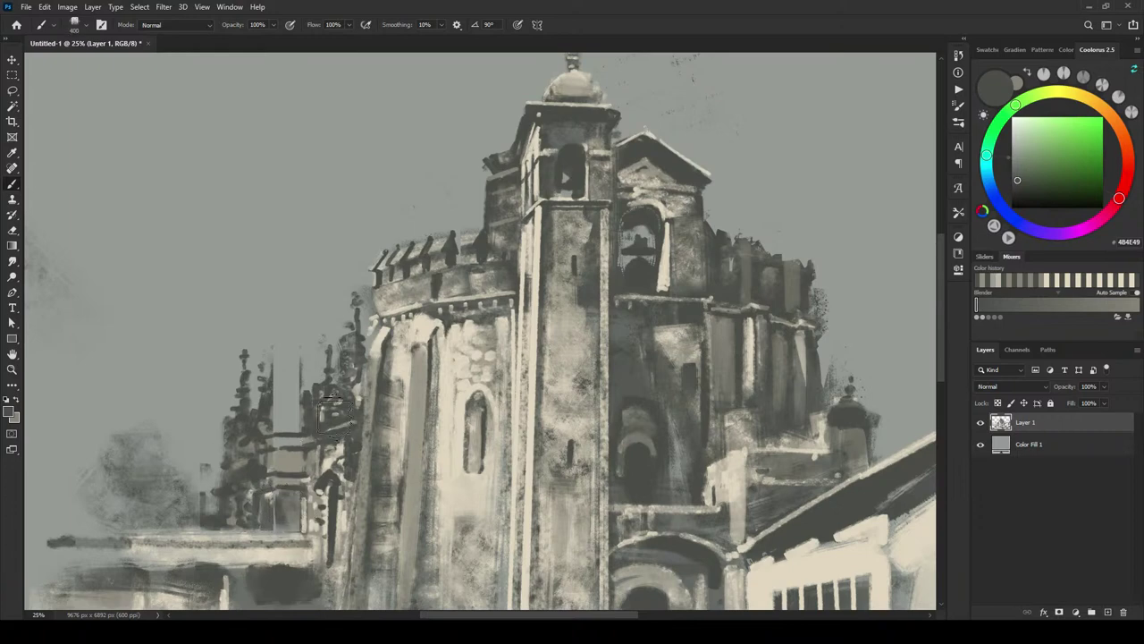
Step: Block in a dark mass in the upper gap between the pinnacles and darken their base along the low wall
{"action": "left_click_drag", "start_coordinate": [363, 556], "coordinate": [438, 305]}
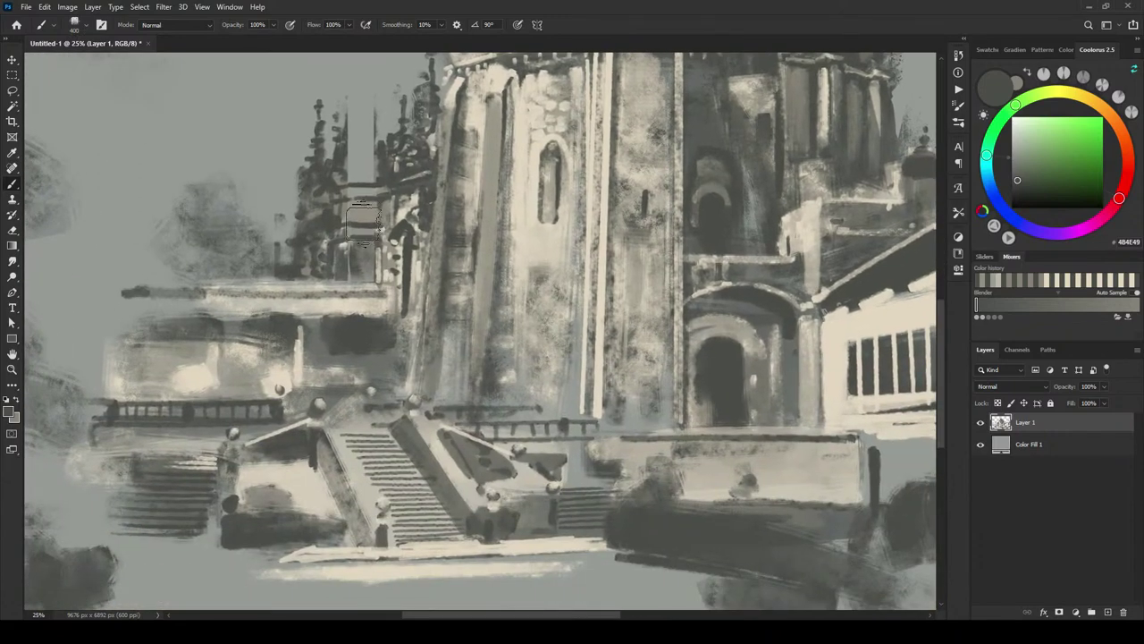
{"action": "mouse_move", "coordinate": [353, 187]}
{"action": "left_mouse_down"}
{"action": "mouse_move", "coordinate": [380, 295]}
{"action": "mouse_move", "coordinate": [402, 236]}
{"action": "left_mouse_up"}
{"action": "key", "text": "bracketleft"}
{"action": "key", "text": "bracketleft"}
{"action": "key", "text": "bracketleft"}
{"action": "key", "text": "bracketleft"}
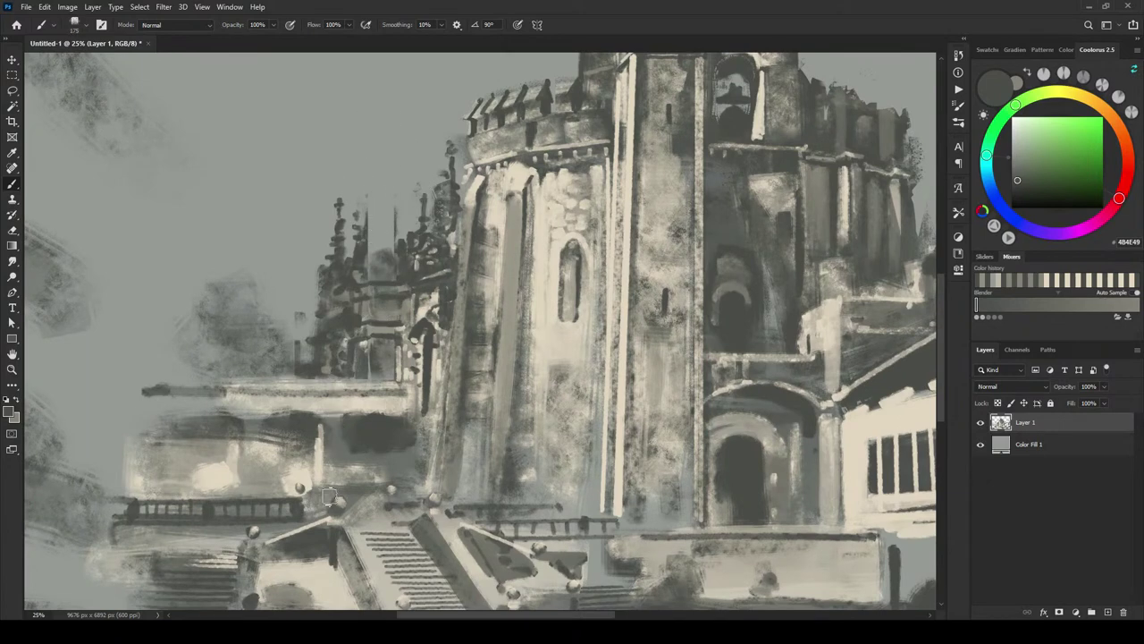
{"action": "key", "text": "bracketleft"}
{"action": "key", "text": "bracketleft"}
{"action": "key", "text": "bracketleft"}
{"action": "key", "text": "bracketleft"}
{"action": "left_click_drag", "start_coordinate": [373, 394], "coordinate": [484, 395]}
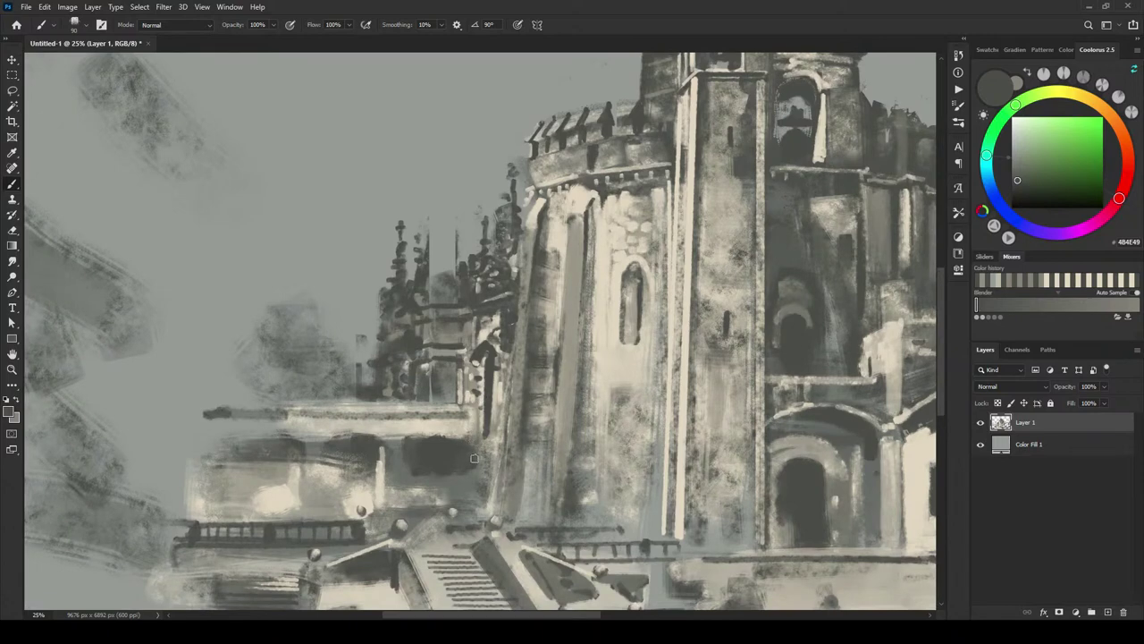
Step: Sample cream and highlight the narrow arched bay beside the round tower down to the low wall's corner, undoing the last stroke
{"action": "left_click", "coordinate": [469, 391], "text": "alt"}
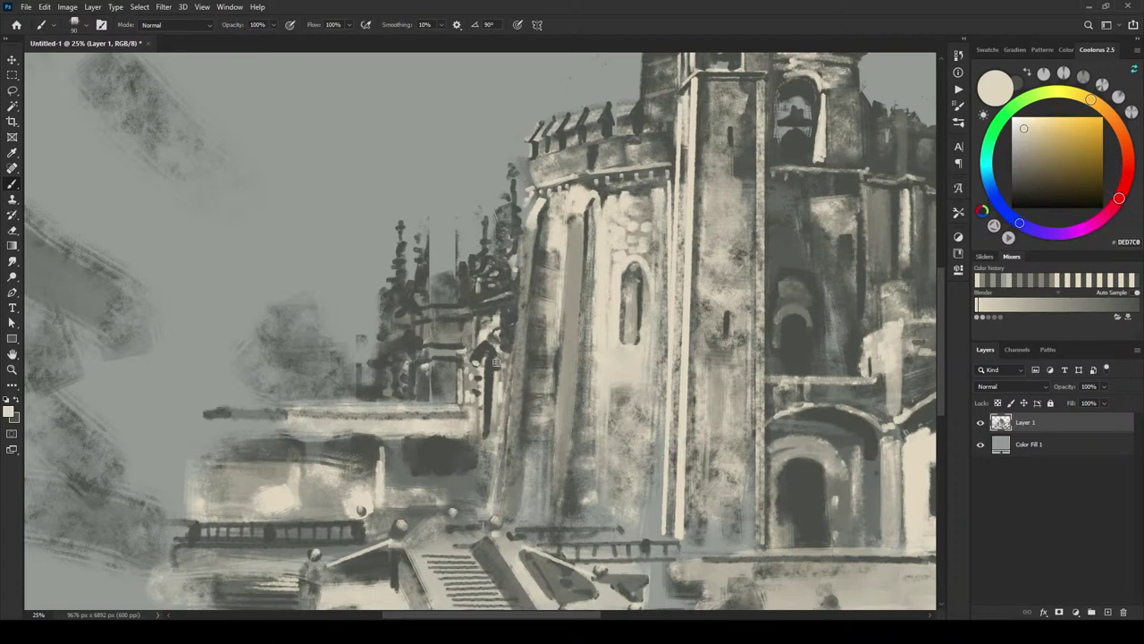
{"action": "left_click_drag", "start_coordinate": [487, 368], "coordinate": [483, 440]}
{"action": "key", "text": "["}
{"action": "left_click_drag", "start_coordinate": [474, 417], "coordinate": [474, 440]}
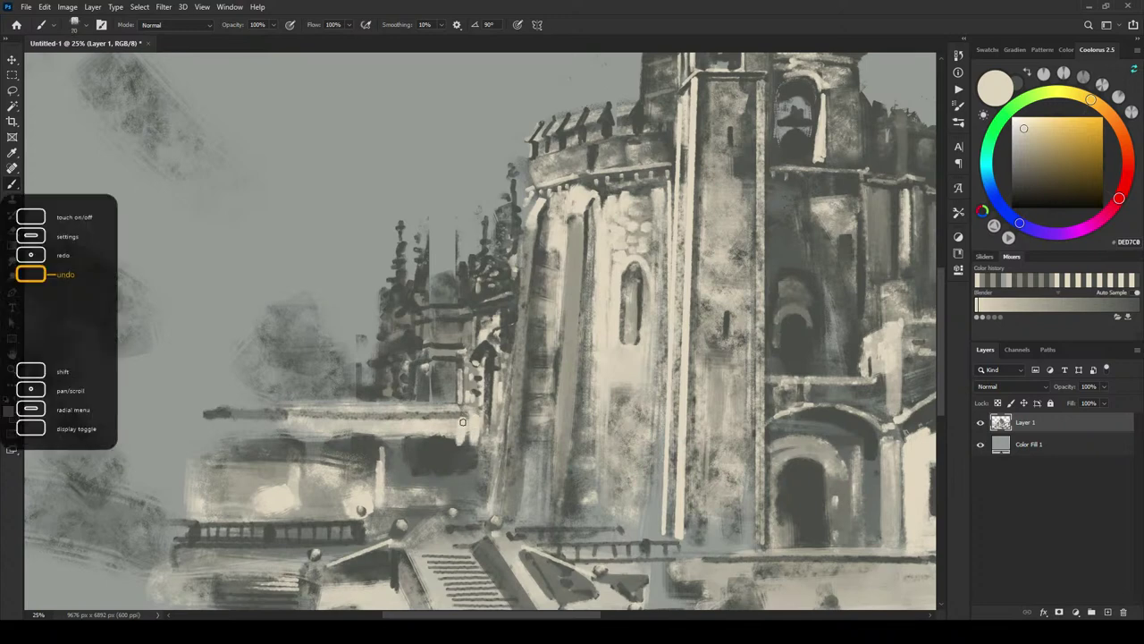
{"action": "key", "text": "ctrl+z"}
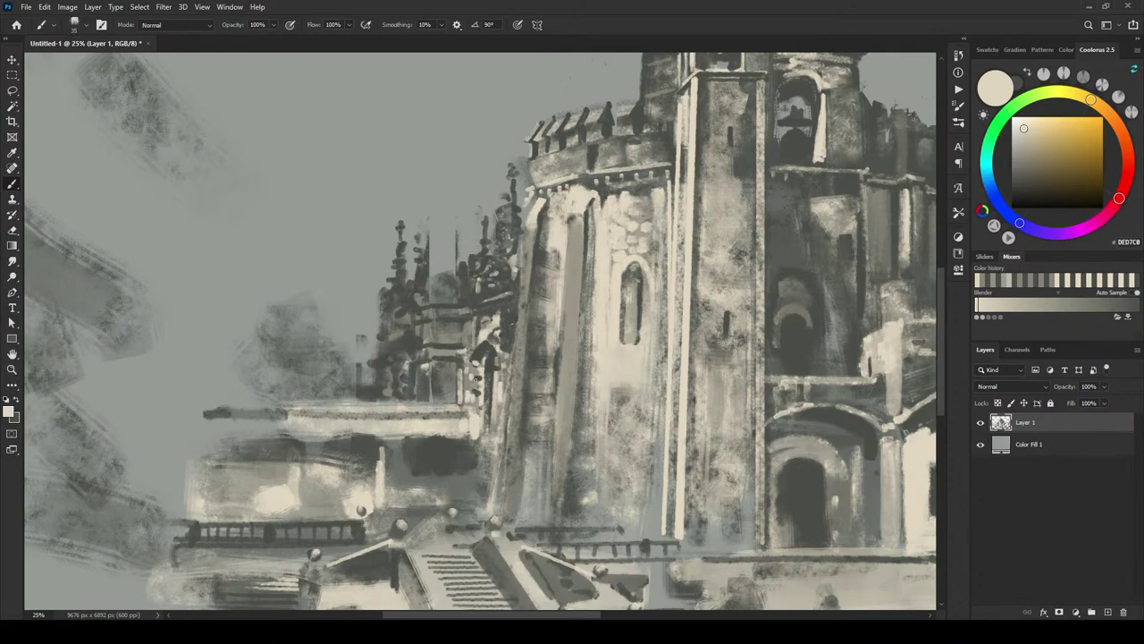
Step: Paint thin cream vertical piers on the outer side of the narrow arched bay
{"action": "key", "text": "bracketleft"}
{"action": "key", "text": "bracketleft"}
{"action": "key", "text": "bracketright"}
{"action": "key", "text": "bracketright"}
{"action": "left_click_drag", "start_coordinate": [473, 366], "coordinate": [465, 403]}
{"action": "left_click_drag", "start_coordinate": [464, 358], "coordinate": [456, 404]}
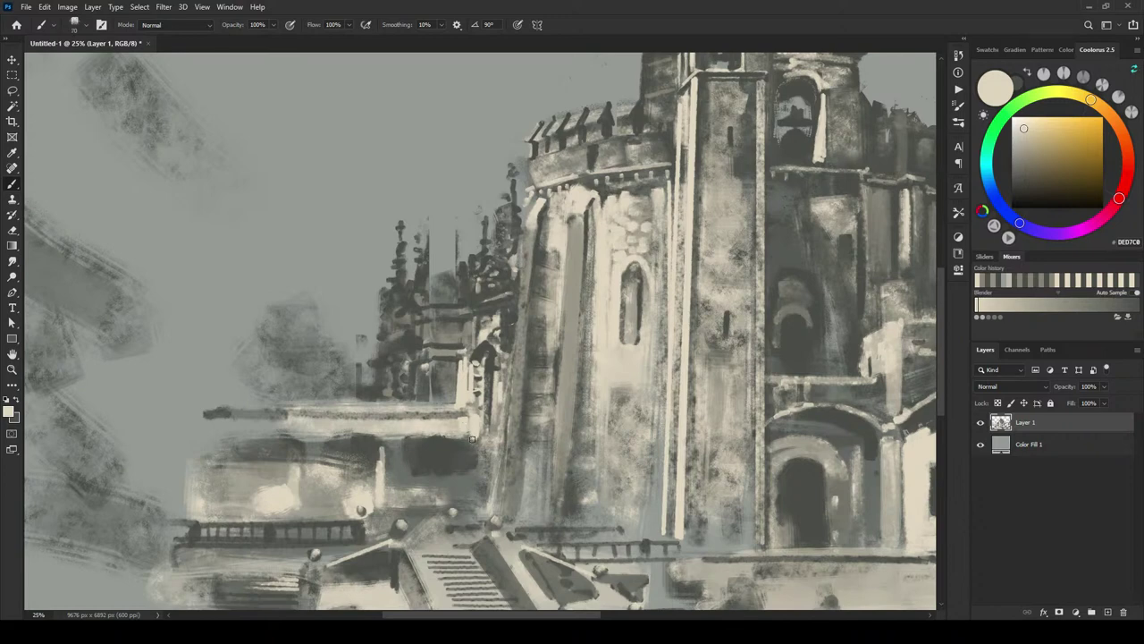
Step: Paint a long cream cornice line along the low building and work short strokes into the shadow band beneath it
{"action": "left_click_drag", "start_coordinate": [475, 437], "coordinate": [157, 438]}
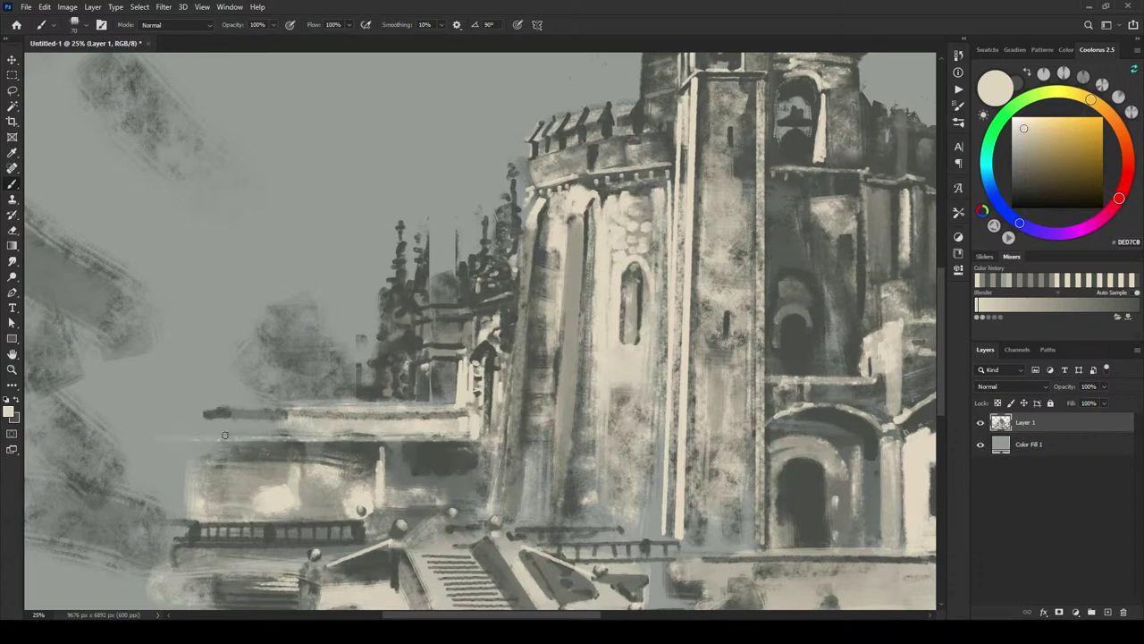
{"action": "key", "text": "bracketright"}
{"action": "key", "text": "bracketright"}
{"action": "key", "text": "bracketright"}
{"action": "key", "text": "bracketright"}
{"action": "left_click_drag", "start_coordinate": [327, 448], "coordinate": [309, 448]}
{"action": "left_click_drag", "start_coordinate": [374, 447], "coordinate": [352, 447]}
{"action": "left_click", "coordinate": [279, 448]}
{"action": "left_click_drag", "start_coordinate": [248, 448], "coordinate": [211, 451]}
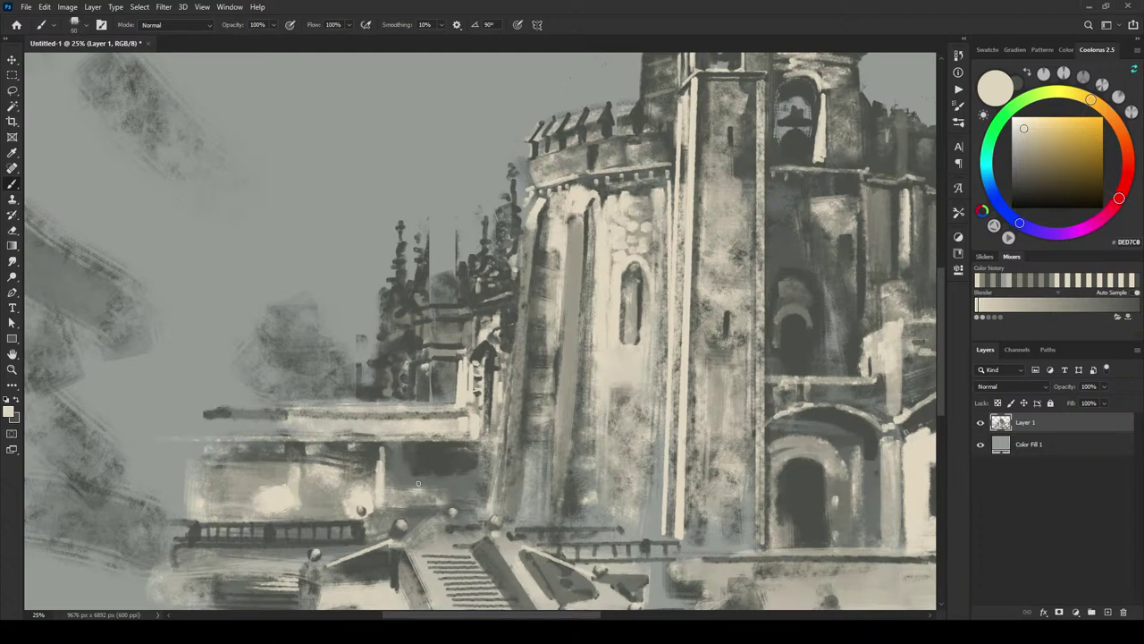
Step: Add cream dashes and vertical pillar highlights across the low building's facade above the balustrade
{"action": "left_click_drag", "start_coordinate": [420, 483], "coordinate": [442, 480]}
{"action": "mouse_move", "coordinate": [330, 491]}
{"action": "left_mouse_down"}
{"action": "mouse_move", "coordinate": [345, 487]}
{"action": "mouse_move", "coordinate": [304, 478]}
{"action": "mouse_move", "coordinate": [238, 488]}
{"action": "mouse_move", "coordinate": [257, 489]}
{"action": "left_mouse_up"}
{"action": "mouse_move", "coordinate": [290, 467]}
{"action": "left_mouse_down"}
{"action": "mouse_move", "coordinate": [286, 514]}
{"action": "mouse_move", "coordinate": [288, 484]}
{"action": "left_mouse_up"}
{"action": "left_click_drag", "start_coordinate": [194, 474], "coordinate": [190, 500]}
{"action": "left_click_drag", "start_coordinate": [190, 454], "coordinate": [189, 503]}
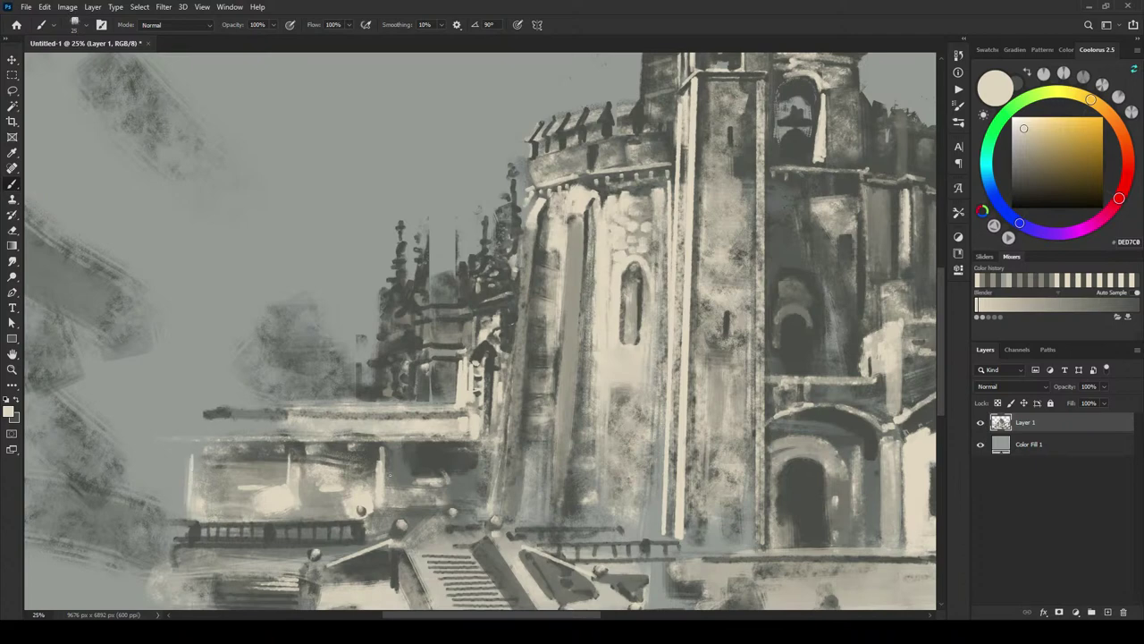
{"action": "left_click_drag", "start_coordinate": [376, 453], "coordinate": [374, 503]}
Step: Sample dark grey and shade the low building's parapet band with broad horizontal strokes past its outer end
{"action": "left_click", "coordinate": [385, 446], "text": "alt"}
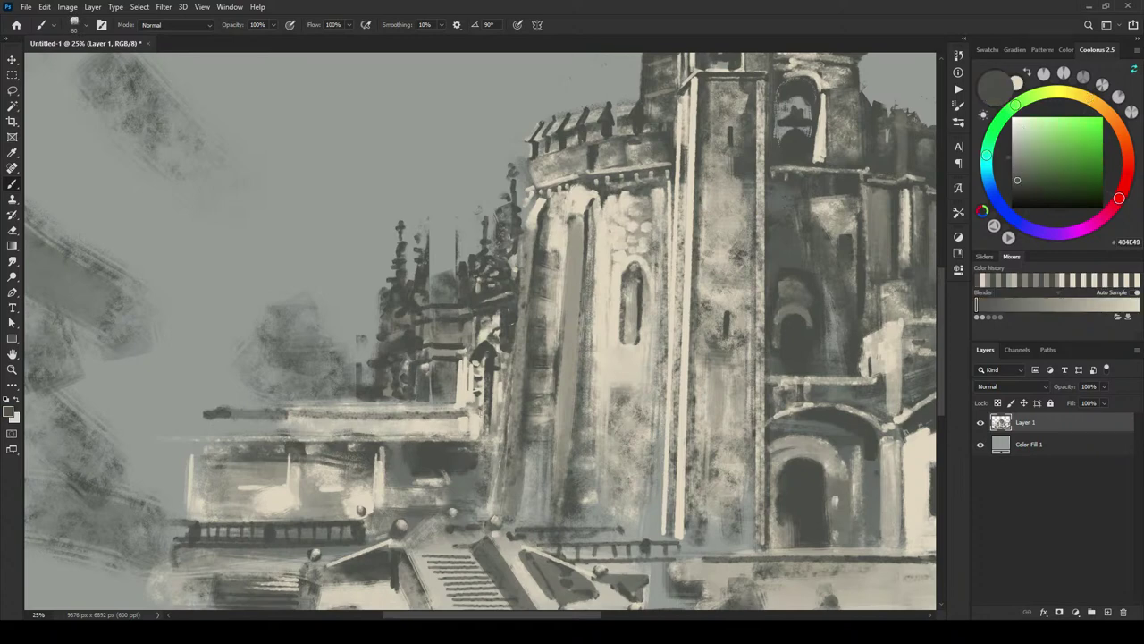
{"action": "left_click_drag", "start_coordinate": [467, 433], "coordinate": [301, 436]}
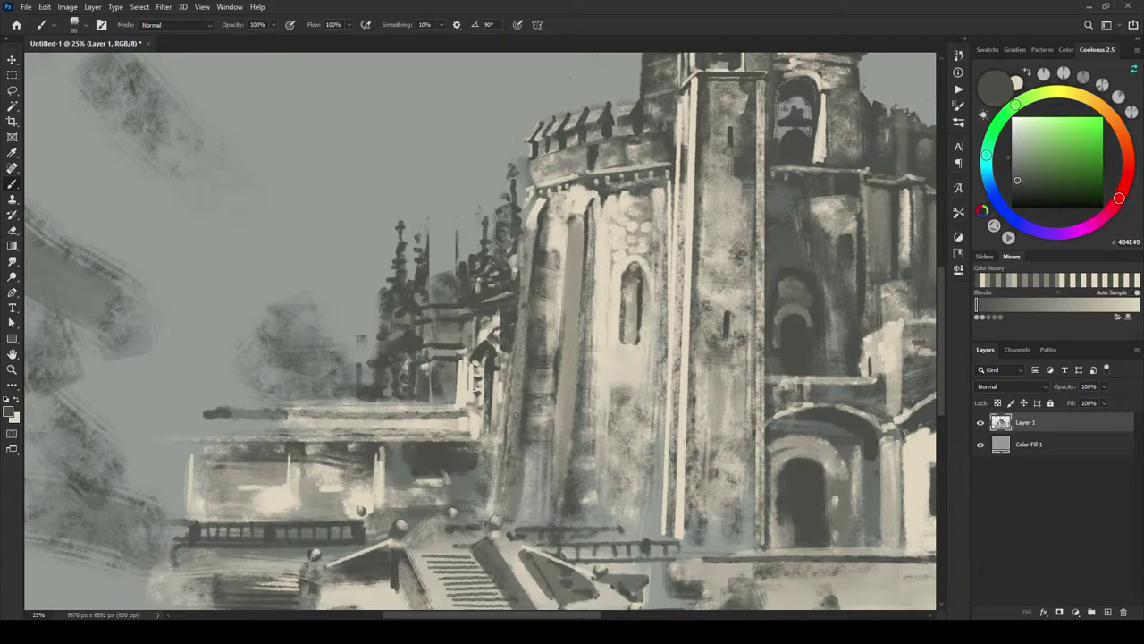
{"action": "key", "text": "]"}
{"action": "key", "text": "]"}
{"action": "key", "text": "]"}
{"action": "key", "text": "]"}
{"action": "key", "text": "]"}
{"action": "key", "text": "]"}
{"action": "key", "text": "]"}
{"action": "mouse_move", "coordinate": [452, 423]}
{"action": "left_mouse_down"}
{"action": "mouse_move", "coordinate": [279, 424]}
{"action": "mouse_move", "coordinate": [453, 417]}
{"action": "mouse_move", "coordinate": [159, 428]}
{"action": "left_mouse_up"}
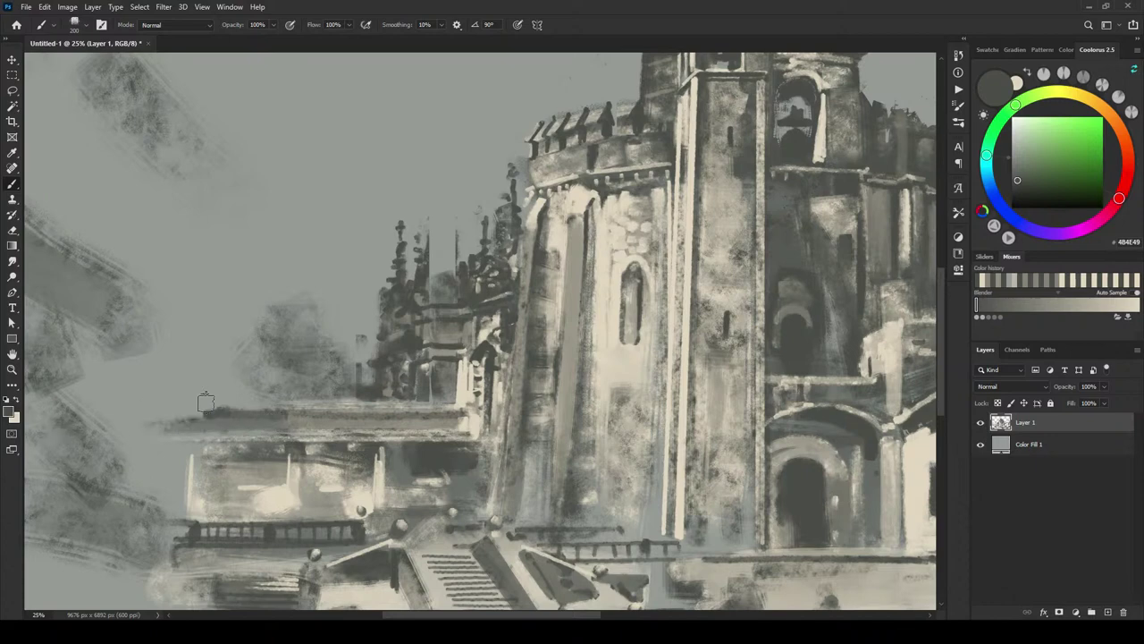
Step: Switch to cream with a small brush and paint vertical highlights down the corner where the low building meets the round tower
{"action": "key", "text": "bracketleft"}
{"action": "key", "text": "bracketleft"}
{"action": "key", "text": "bracketleft"}
{"action": "key", "text": "x"}
{"action": "key", "text": "bracketleft"}
{"action": "key", "text": "bracketleft"}
{"action": "key", "text": "bracketleft"}
{"action": "key", "text": "bracketleft"}
{"action": "key", "text": "bracketleft"}
{"action": "key", "text": "bracketleft"}
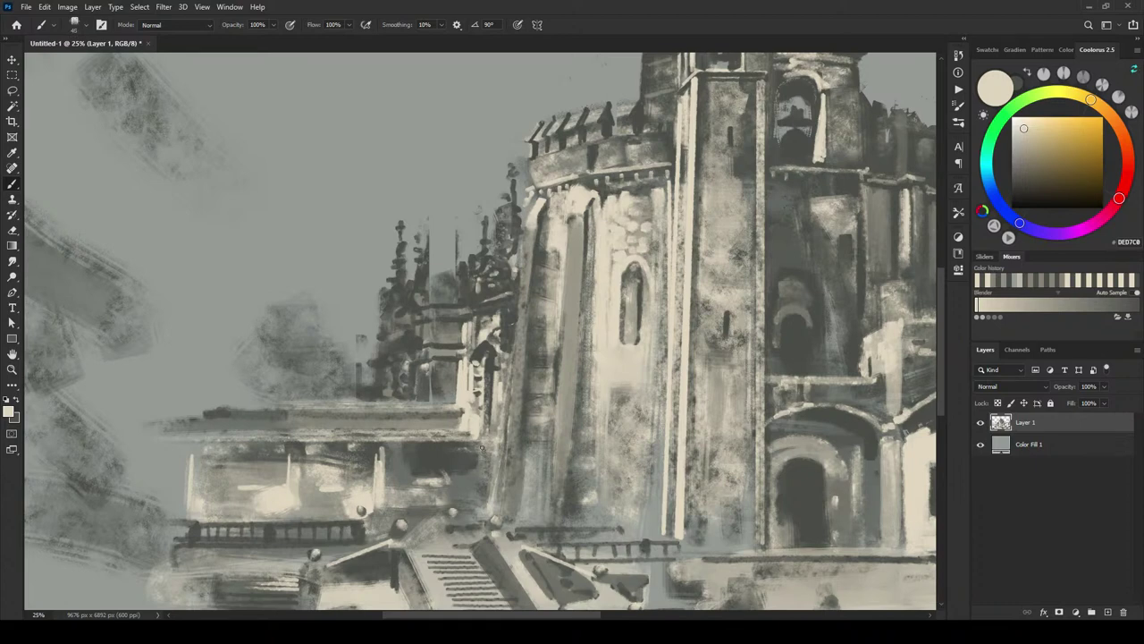
{"action": "left_click_drag", "start_coordinate": [482, 447], "coordinate": [488, 473]}
{"action": "left_click_drag", "start_coordinate": [500, 397], "coordinate": [498, 438]}
{"action": "left_click_drag", "start_coordinate": [506, 375], "coordinate": [496, 475]}
{"action": "mouse_move", "coordinate": [501, 431]}
{"action": "left_mouse_down"}
{"action": "mouse_move", "coordinate": [493, 489]}
{"action": "mouse_move", "coordinate": [493, 465]}
{"action": "mouse_move", "coordinate": [492, 476]}
{"action": "left_mouse_up"}
Step: Add further cream touches up the narrow bay beside the round tower to its arch
{"action": "key", "text": "bracketright"}
{"action": "key", "text": "bracketright"}
{"action": "key", "text": "bracketright"}
{"action": "key", "text": "bracketright"}
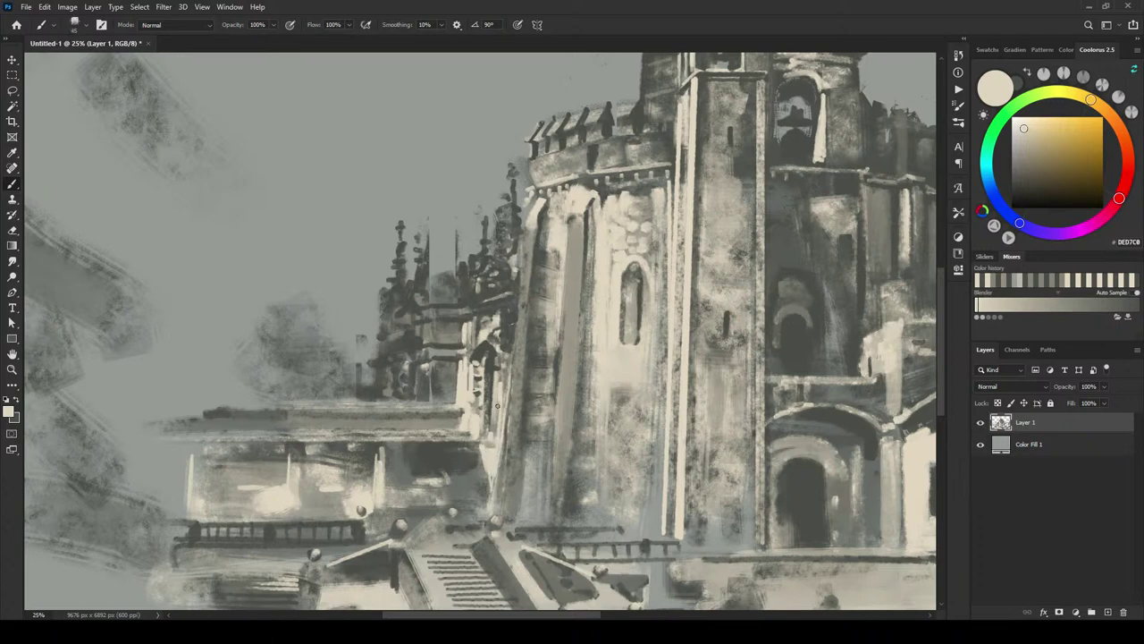
{"action": "left_click_drag", "start_coordinate": [496, 436], "coordinate": [497, 411]}
{"action": "left_click_drag", "start_coordinate": [504, 367], "coordinate": [501, 359]}
Step: Sample dark grey and add thin dark accents across the lower part of the narrow arched bay beside the round tower
{"action": "left_click", "coordinate": [502, 377], "text": "alt"}
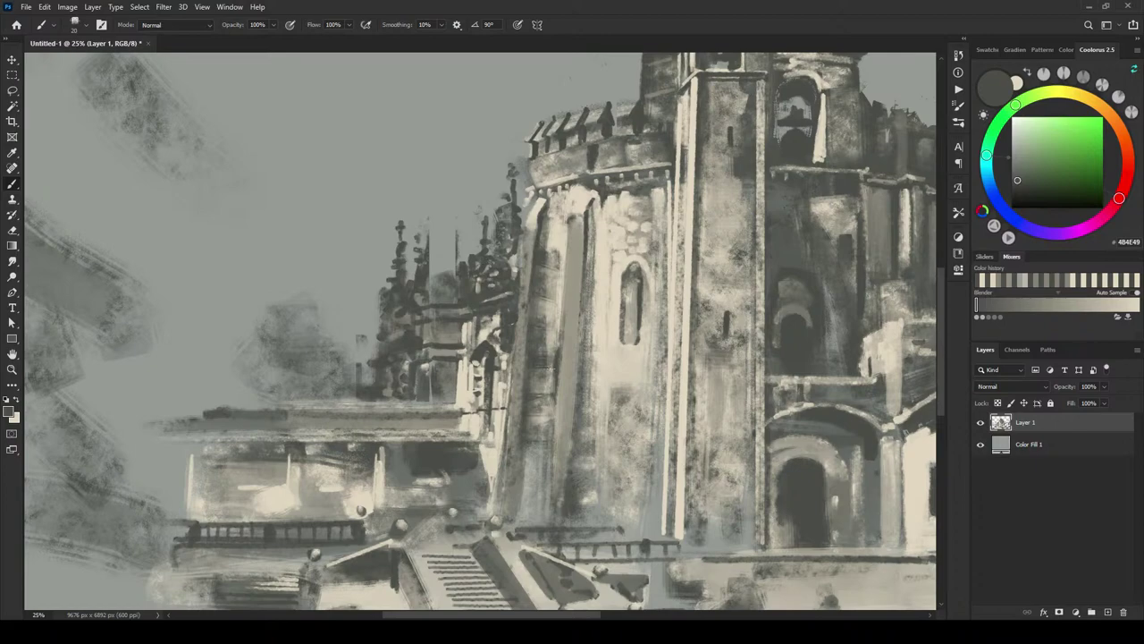
{"action": "scroll", "coordinate": [540, 377], "scroll_direction": "down", "scroll_amount": 5}
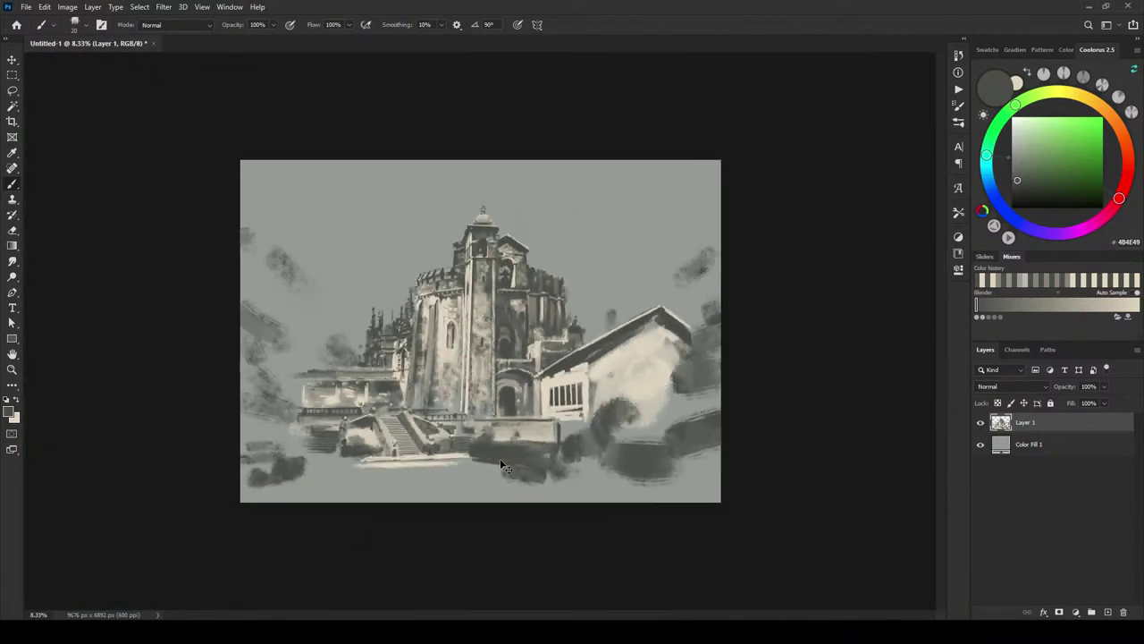
{"action": "scroll", "coordinate": [497, 460], "scroll_direction": "up", "scroll_amount": 5}
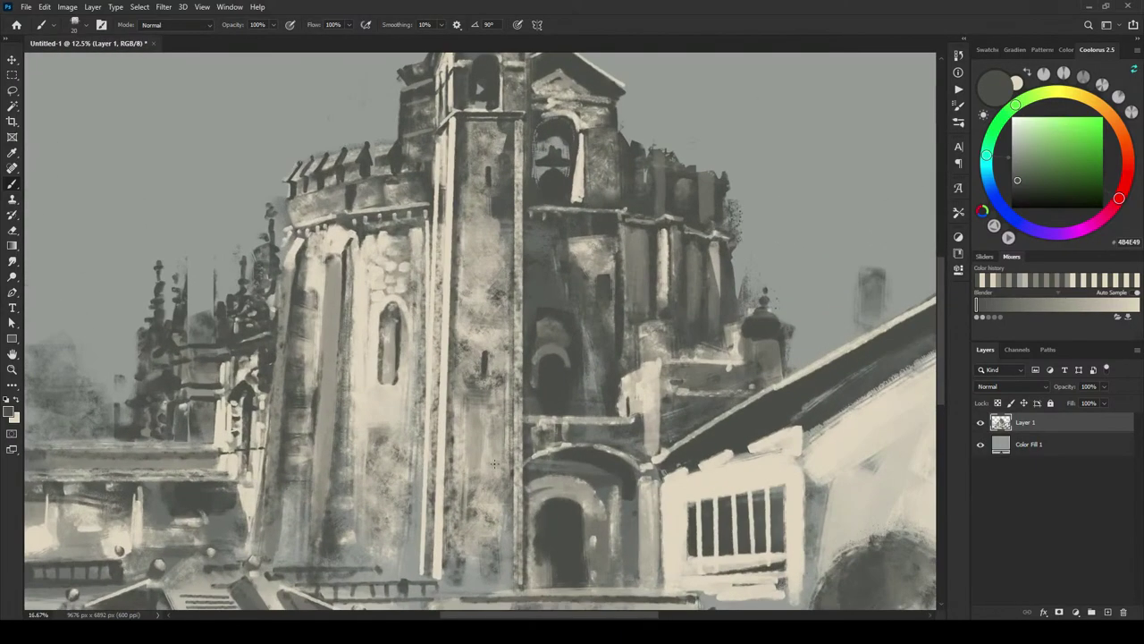
{"action": "left_click_drag", "start_coordinate": [335, 457], "coordinate": [526, 300]}
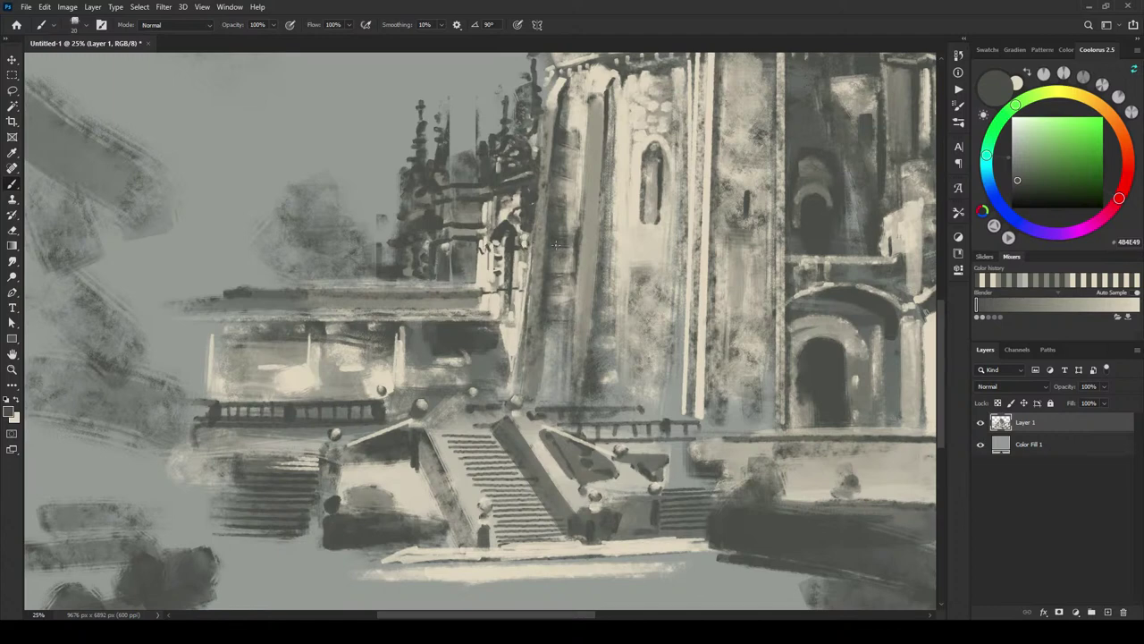
{"action": "left_click_drag", "start_coordinate": [520, 260], "coordinate": [537, 329]}
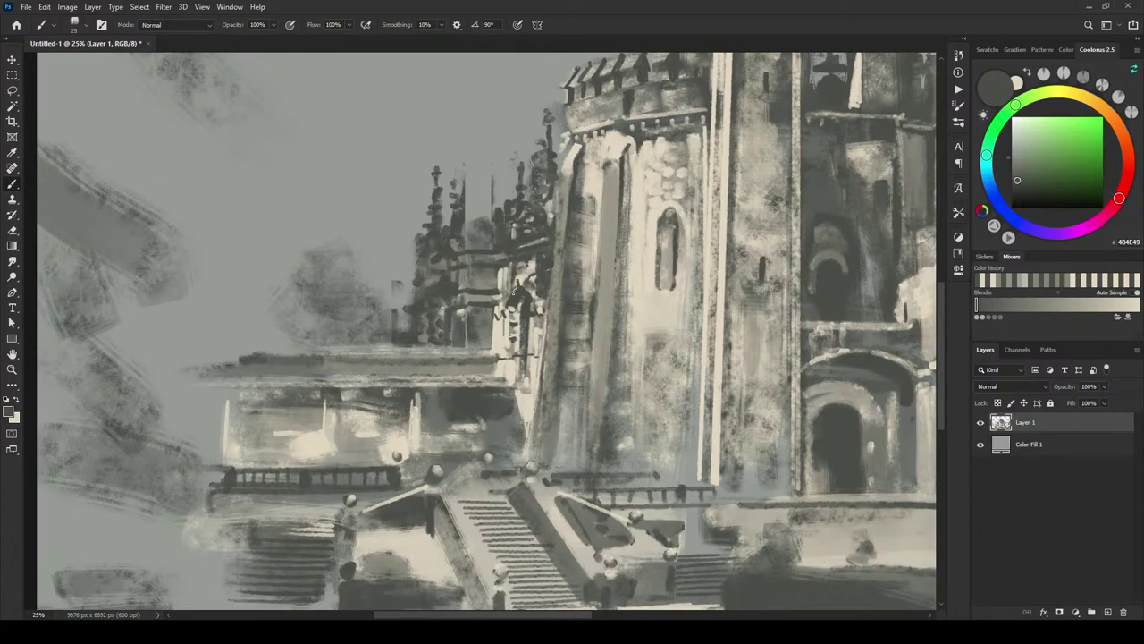
Step: Finish the dark accent in the narrow bay beside the round tower, then sample cream and dab small highlights near its edge
{"action": "left_click_drag", "start_coordinate": [514, 287], "coordinate": [531, 298]}
{"action": "left_click", "coordinate": [552, 215], "text": "alt"}
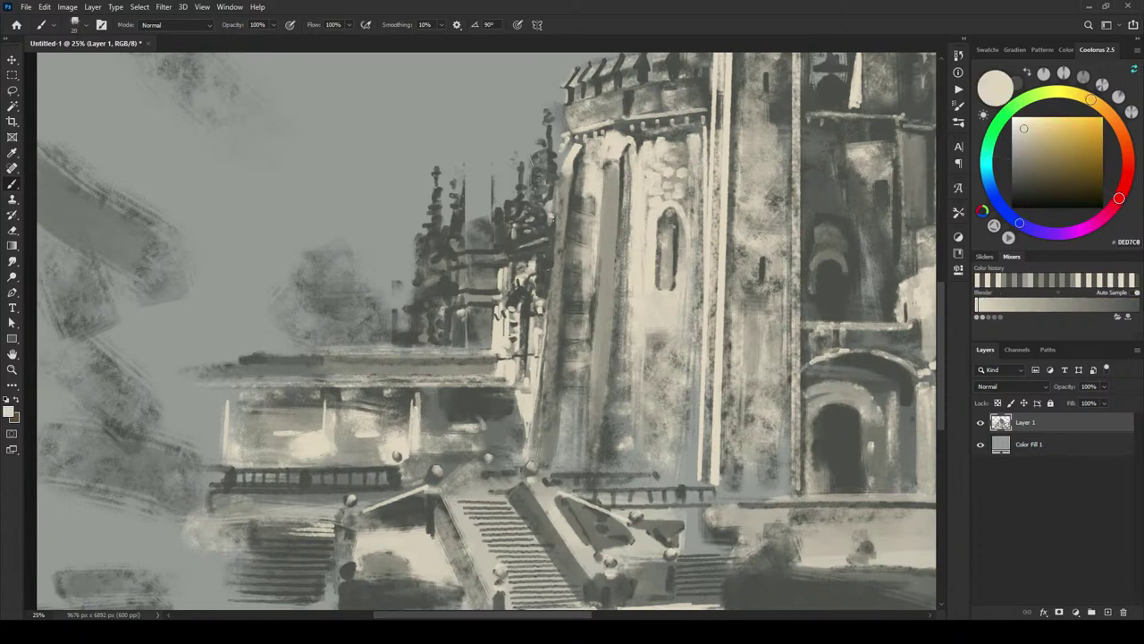
{"action": "key", "text": "bracketleft"}
{"action": "key", "text": "bracketright"}
{"action": "left_click", "coordinate": [544, 281]}
{"action": "left_click", "coordinate": [542, 282]}
Step: Enlarge the brush and paint a cream highlight onto the middle wall of the pinnacled wing behind the low building
{"action": "key", "text": "bracketright"}
{"action": "key", "text": "bracketleft"}
{"action": "key", "text": "bracketright"}
{"action": "key", "text": "bracketright"}
{"action": "key", "text": "bracketright"}
{"action": "key", "text": "bracketright"}
{"action": "key", "text": "bracketright"}
{"action": "key", "text": "bracketright"}
{"action": "key", "text": "bracketright"}
{"action": "key", "text": "bracketright"}
{"action": "key", "text": "bracketright"}
{"action": "left_click_drag", "start_coordinate": [456, 280], "coordinate": [462, 299]}
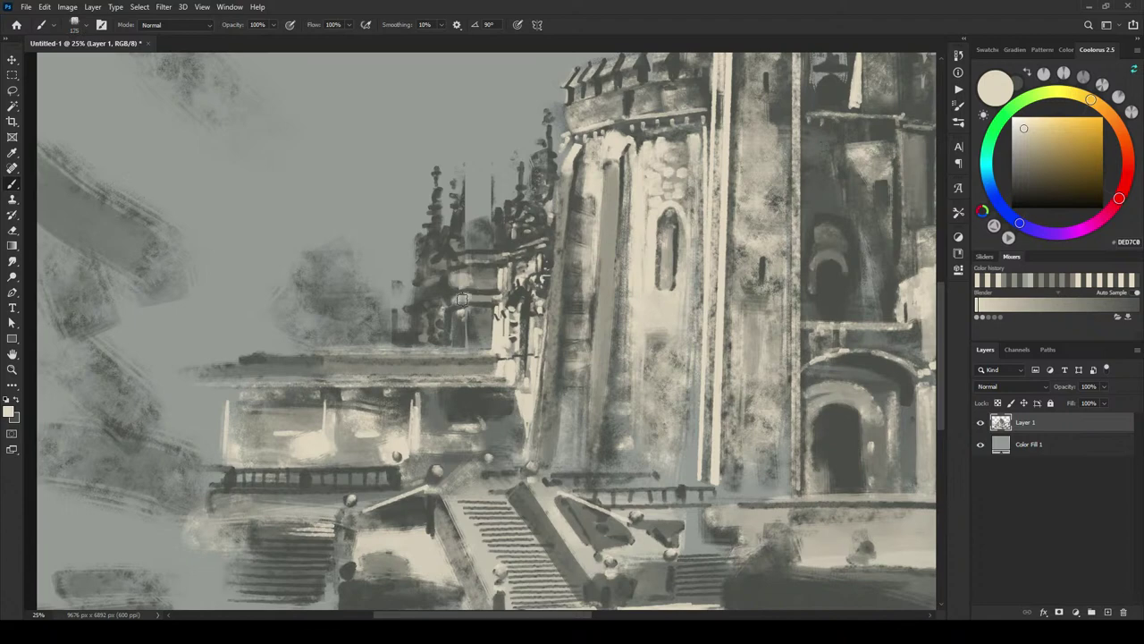
Step: Reduce the brush and add short cream highlights across the upper ledges and pinnacle bases of the rear wing
{"action": "key", "text": "bracketleft"}
{"action": "key", "text": "bracketleft"}
{"action": "left_click_drag", "start_coordinate": [504, 233], "coordinate": [505, 247]}
{"action": "left_click_drag", "start_coordinate": [522, 224], "coordinate": [533, 222]}
{"action": "mouse_move", "coordinate": [441, 229]}
{"action": "left_mouse_down"}
{"action": "mouse_move", "coordinate": [430, 230]}
{"action": "mouse_move", "coordinate": [438, 245]}
{"action": "left_mouse_up"}
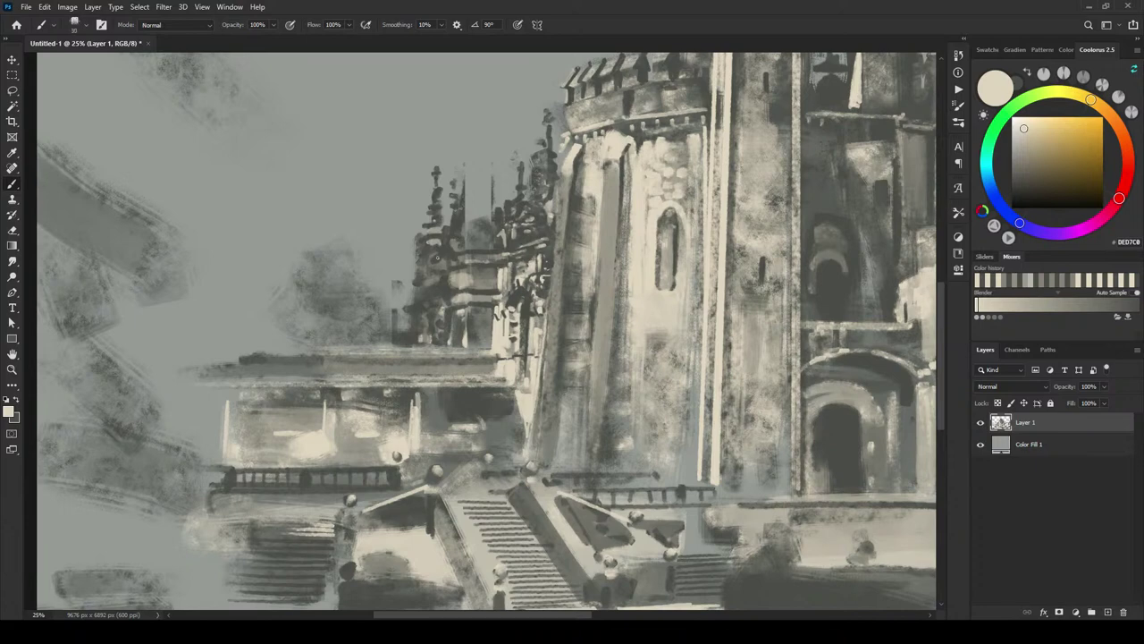
{"action": "left_click_drag", "start_coordinate": [431, 258], "coordinate": [444, 248]}
{"action": "key", "text": "ctrl+z"}
{"action": "key", "text": "ctrl+z"}
Step: Paint fine cream touches along the rear wing's ledge and at its outer corner with a smaller brush
{"action": "key", "text": "bracketleft"}
{"action": "key", "text": "bracketleft"}
{"action": "key", "text": "bracketright"}
{"action": "left_click_drag", "start_coordinate": [450, 264], "coordinate": [467, 263]}
{"action": "left_click", "coordinate": [420, 271]}
Step: Paint cream vertical highlights down the rear wing's lower columns and pick out its upper cornice with short strokes
{"action": "key", "text": "]"}
{"action": "key", "text": "]"}
{"action": "key", "text": "]"}
{"action": "key", "text": "]"}
{"action": "key", "text": "]"}
{"action": "key", "text": "]"}
{"action": "key", "text": "bracketleft"}
{"action": "key", "text": "bracketleft"}
{"action": "key", "text": "bracketleft"}
{"action": "key", "text": "bracketleft"}
{"action": "left_click_drag", "start_coordinate": [438, 295], "coordinate": [446, 338]}
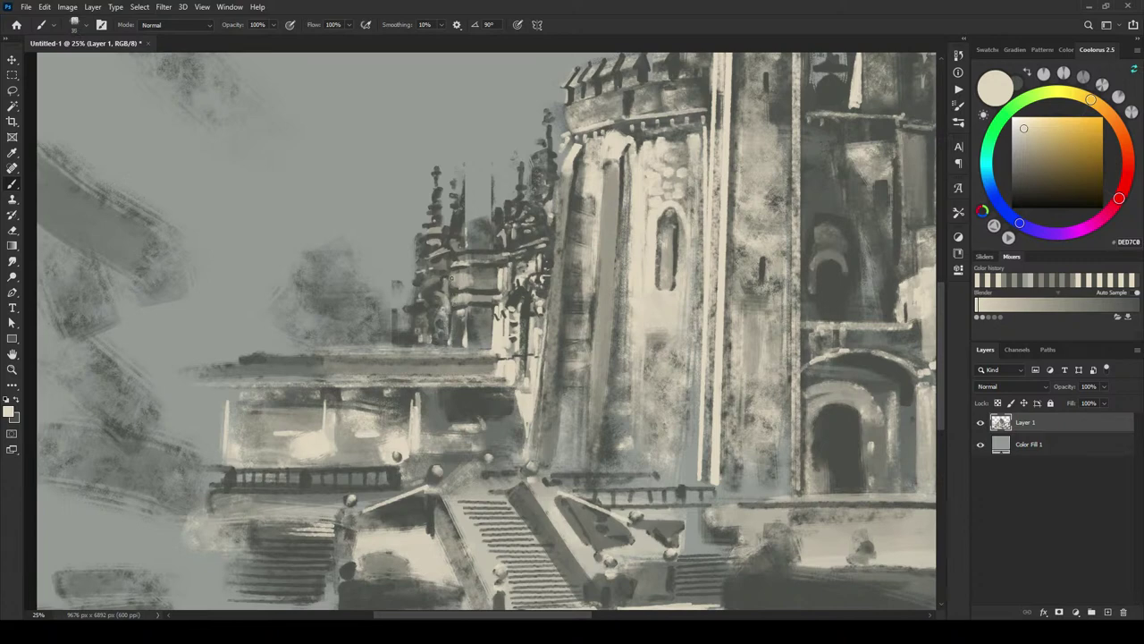
{"action": "key", "text": "["}
{"action": "left_click_drag", "start_coordinate": [453, 289], "coordinate": [453, 276]}
{"action": "left_click_drag", "start_coordinate": [435, 253], "coordinate": [454, 251]}
Step: Sample alternating mid grey, cream and dark grey tones and define the rear wing's cornice and horizontal bands
{"action": "left_click", "coordinate": [467, 255], "text": "alt"}
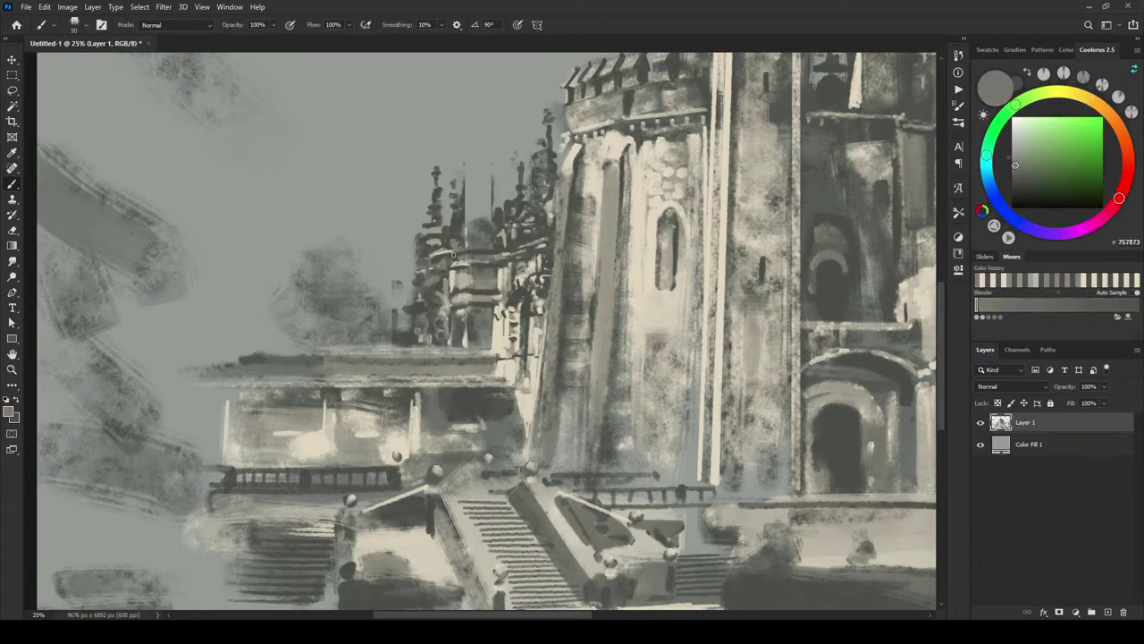
{"action": "left_click_drag", "start_coordinate": [448, 253], "coordinate": [438, 253]}
{"action": "left_click", "coordinate": [452, 275], "text": "alt"}
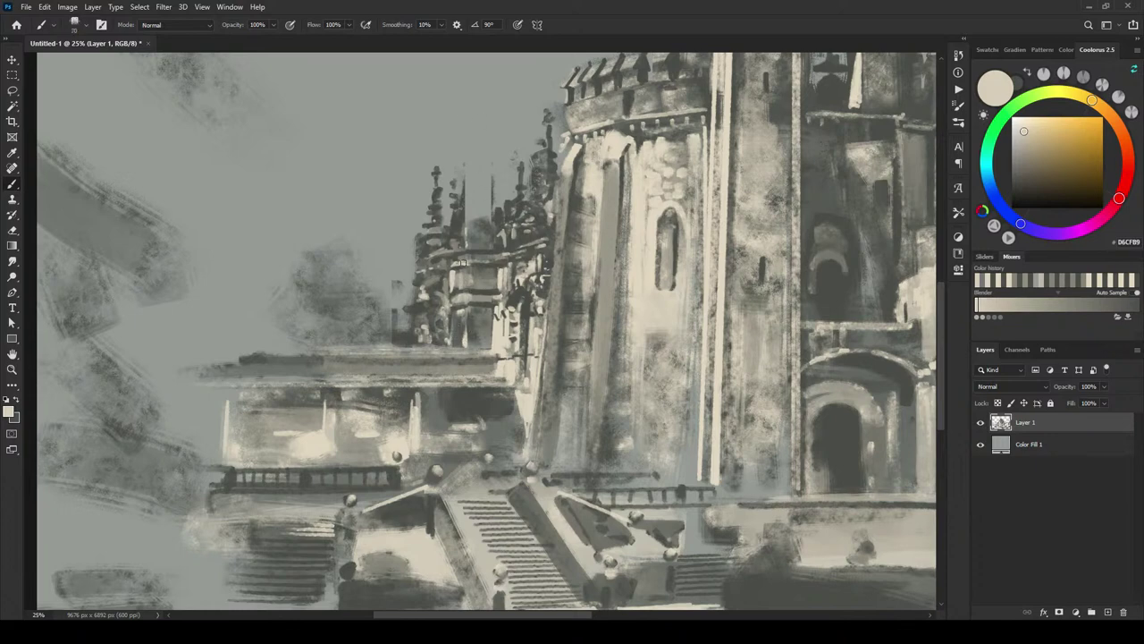
{"action": "left_click", "coordinate": [462, 266], "text": "alt"}
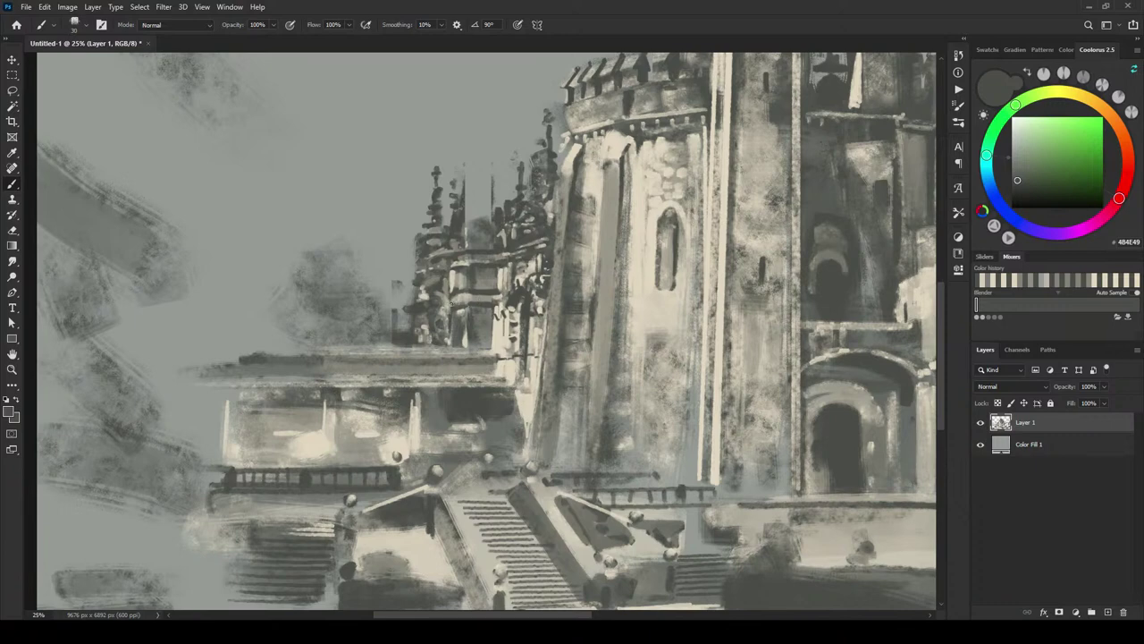
{"action": "left_click_drag", "start_coordinate": [455, 299], "coordinate": [491, 300]}
{"action": "left_click", "coordinate": [488, 276], "text": "alt"}
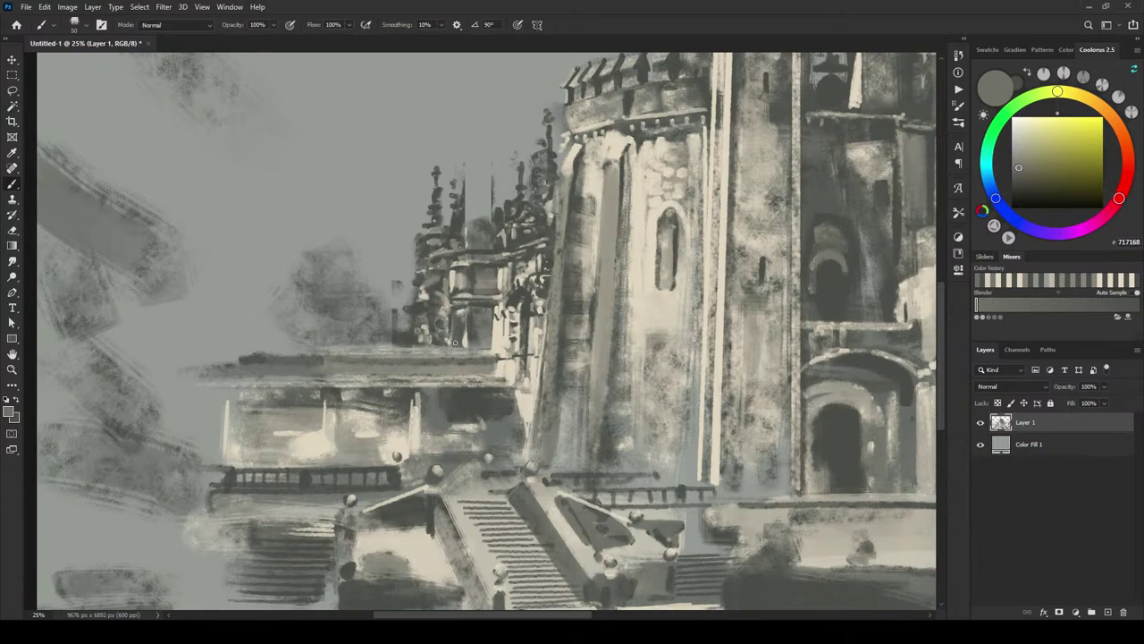
Step: Examine the whole painting from a distance to judge the overall composition and values
{"action": "key", "text": "ctrl+minus"}
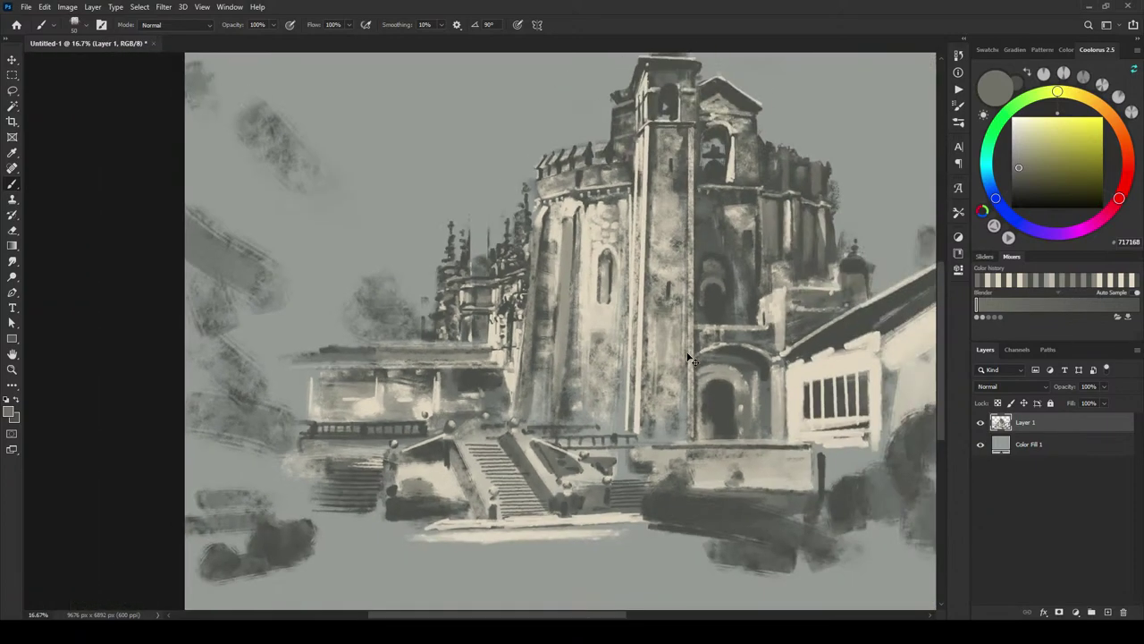
{"action": "key", "text": "ctrl+minus"}
{"action": "key", "text": "ctrl+minus"}
{"action": "key", "text": "ctrl+minus"}
{"action": "key", "text": "ctrl+plus"}
{"action": "key", "text": "ctrl+plus"}
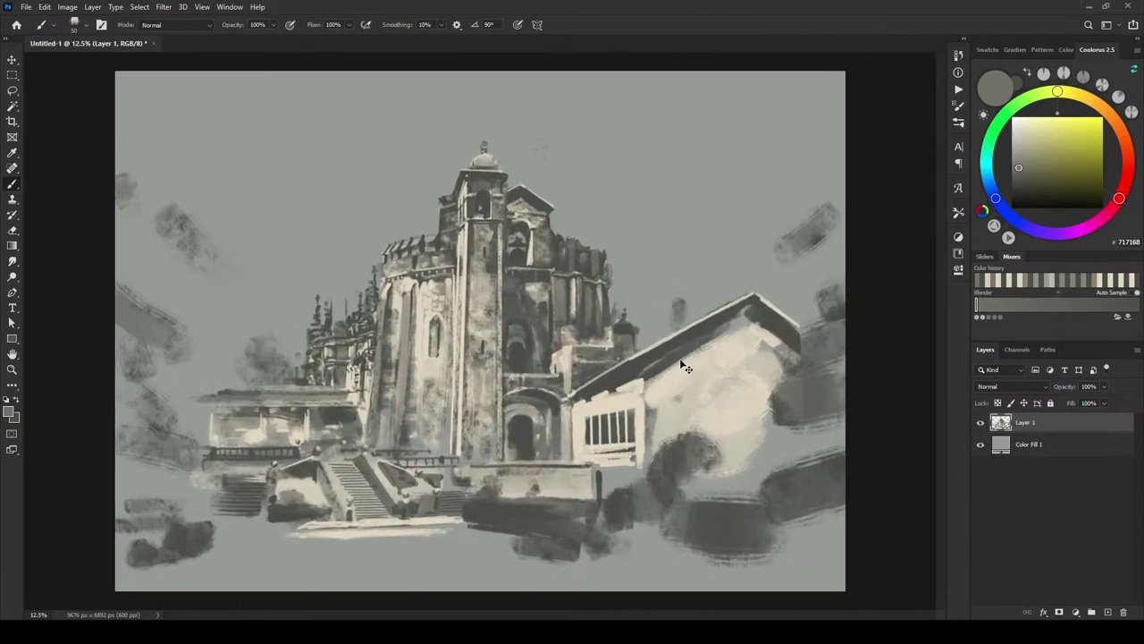
{"action": "key", "text": "ctrl+plus"}
{"action": "key", "text": "ctrl+minus"}
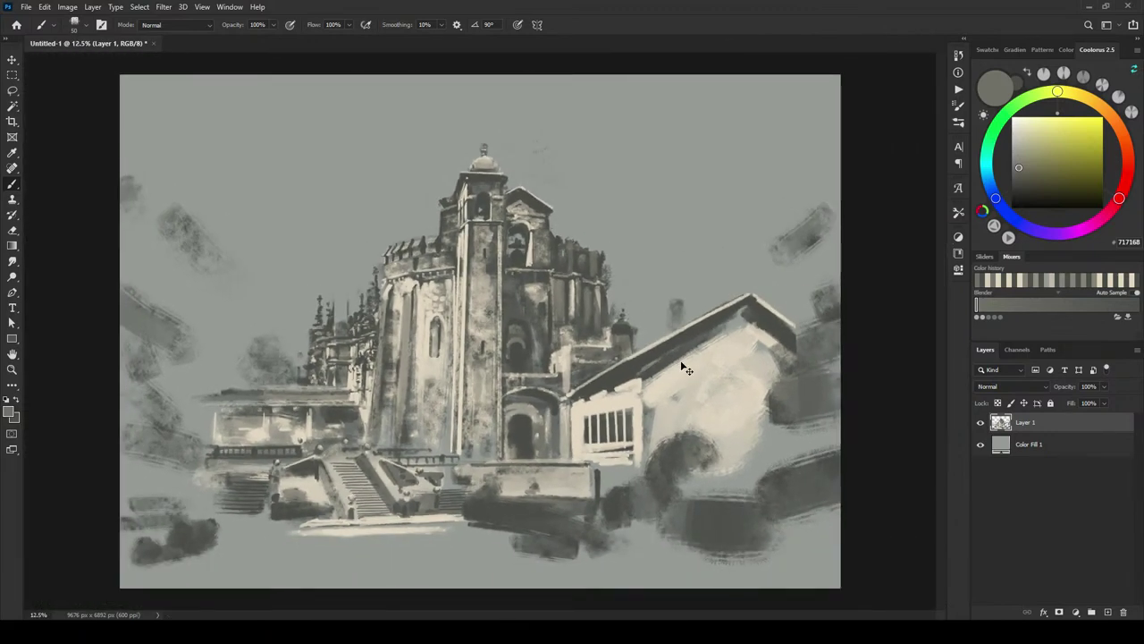
{"action": "key", "text": "ctrl+plus"}
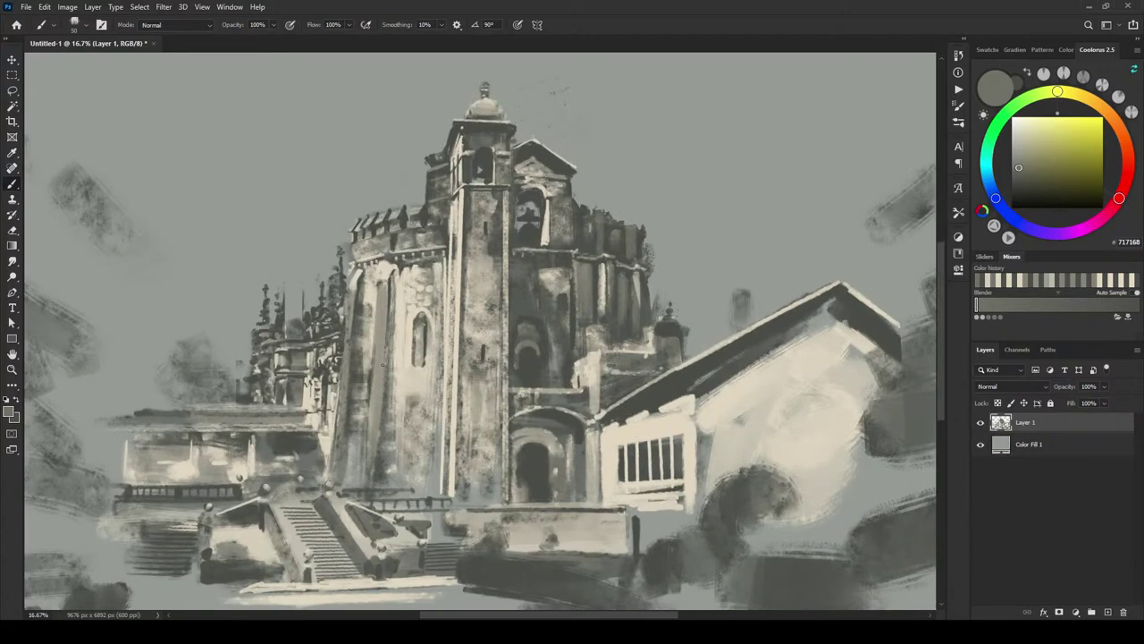
Step: Sample dark grey and paint long vertical shadow strokes down the recesses between the round tower's buttresses
{"action": "left_click", "coordinate": [529, 461], "text": "alt"}
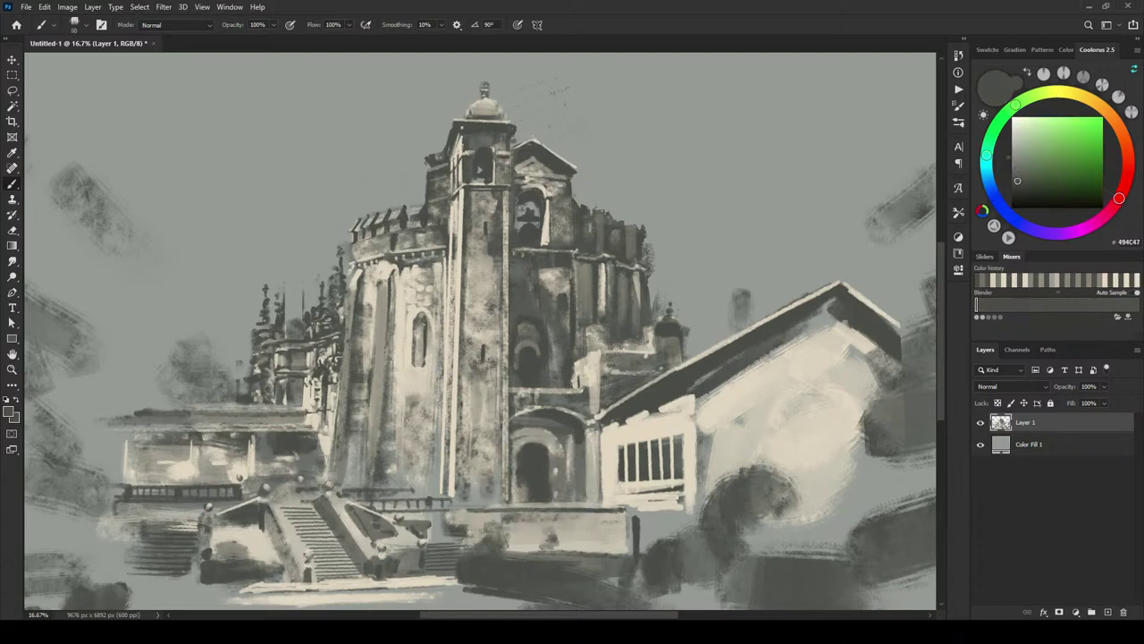
{"action": "left_click_drag", "start_coordinate": [388, 329], "coordinate": [384, 388]}
{"action": "left_click_drag", "start_coordinate": [386, 331], "coordinate": [385, 434]}
{"action": "left_click_drag", "start_coordinate": [393, 273], "coordinate": [393, 374]}
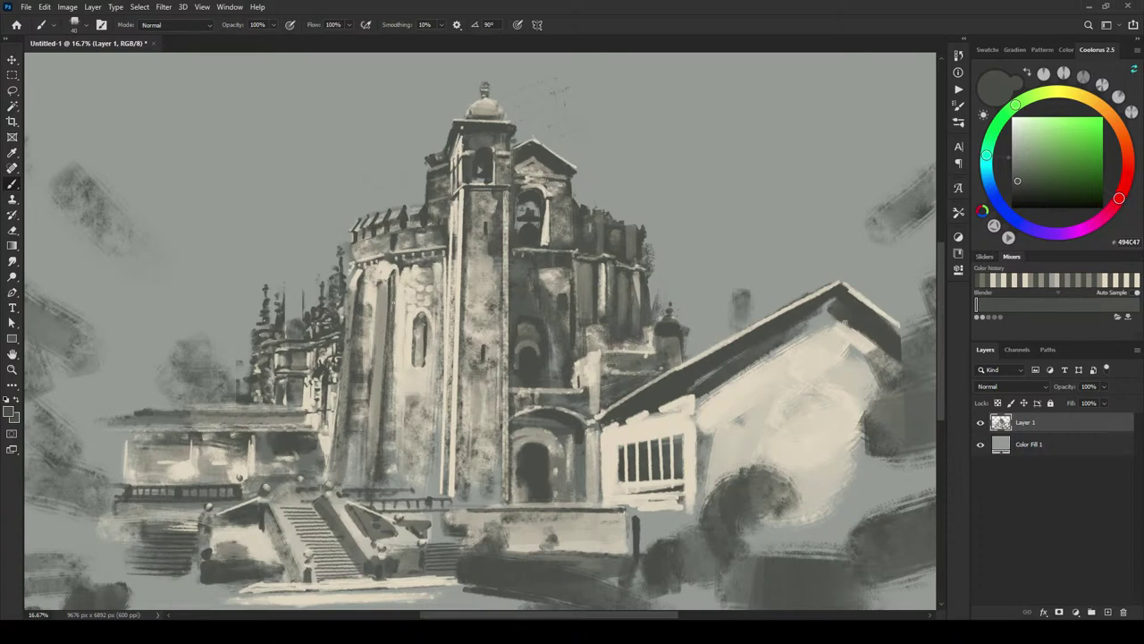
{"action": "left_click_drag", "start_coordinate": [392, 334], "coordinate": [391, 403]}
{"action": "left_click_drag", "start_coordinate": [393, 363], "coordinate": [393, 400]}
{"action": "left_click_drag", "start_coordinate": [363, 276], "coordinate": [361, 350]}
{"action": "left_click_drag", "start_coordinate": [357, 386], "coordinate": [342, 476]}
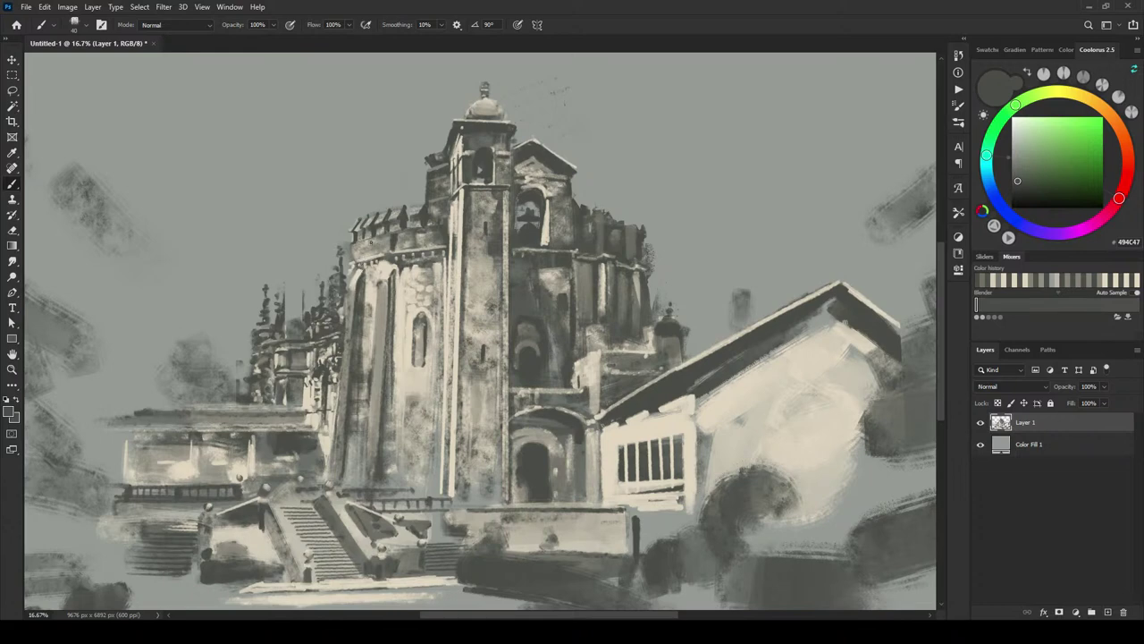
Step: Sample mid grey and cream from the round tower and refine the arched tops and edges of its tall recesses
{"action": "left_click", "coordinate": [358, 290], "text": "alt"}
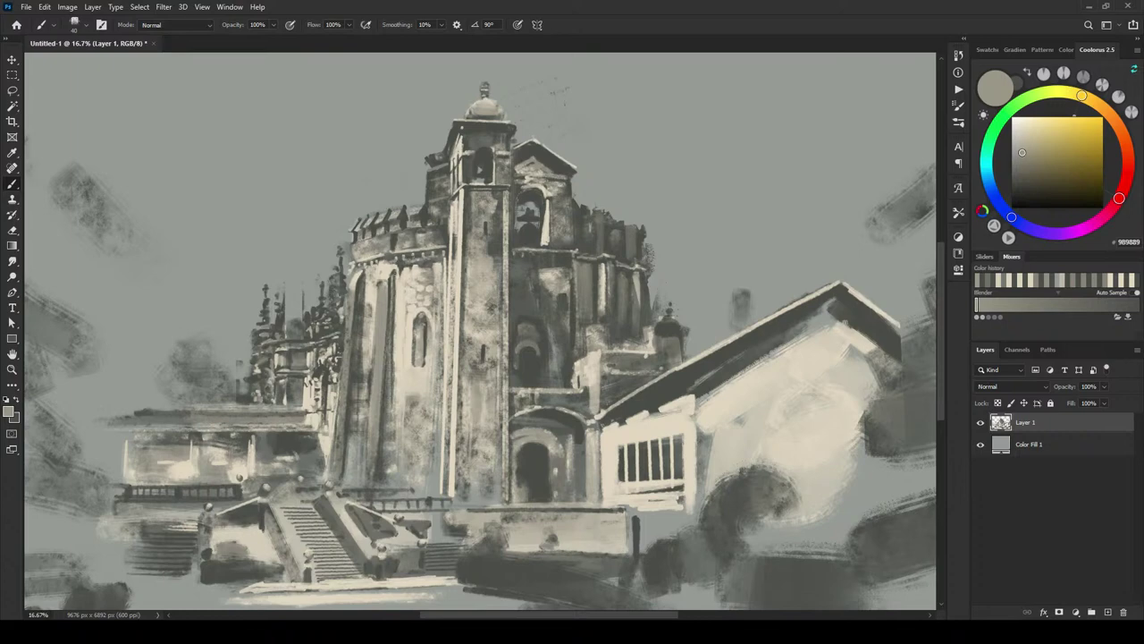
{"action": "left_click", "coordinate": [390, 281], "text": "alt"}
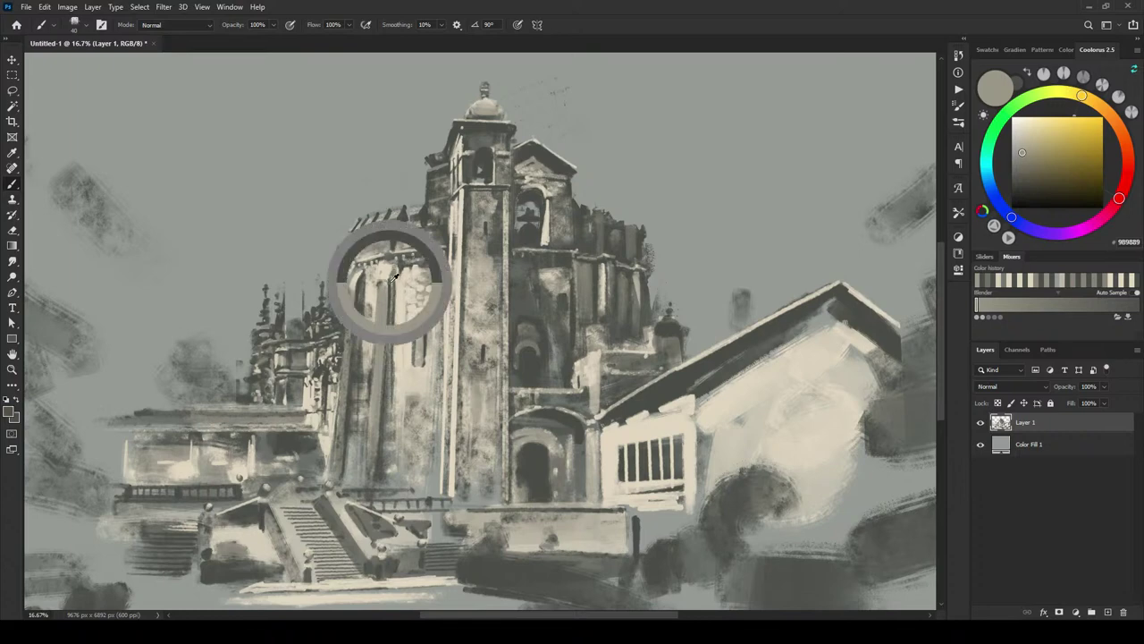
{"action": "left_click", "coordinate": [391, 264], "text": "alt"}
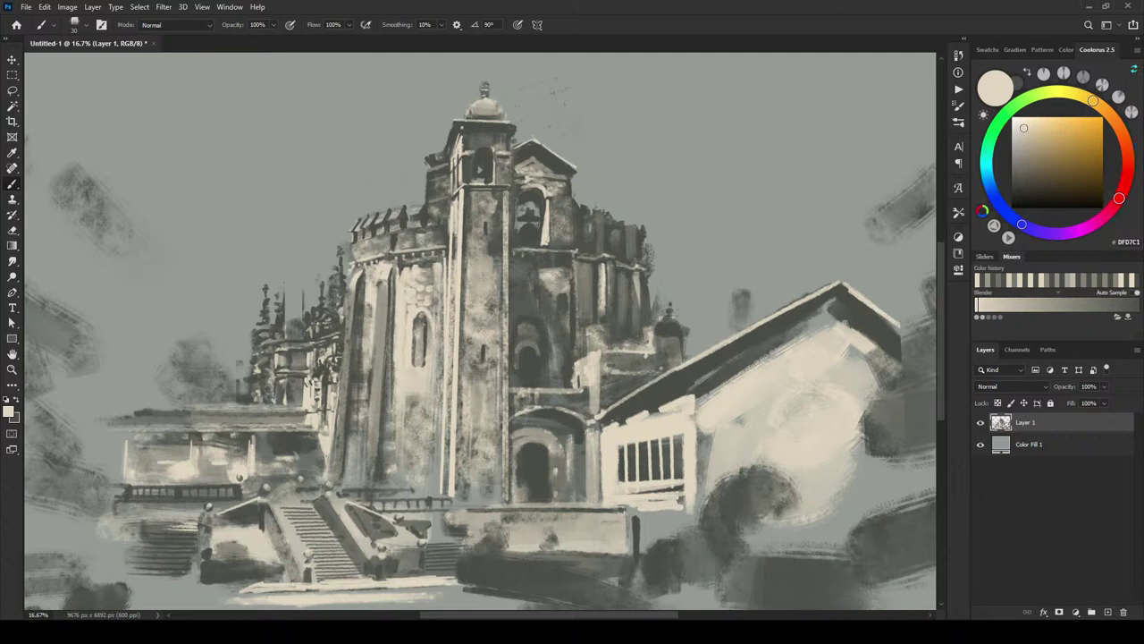
{"action": "left_click", "coordinate": [368, 313], "text": "alt"}
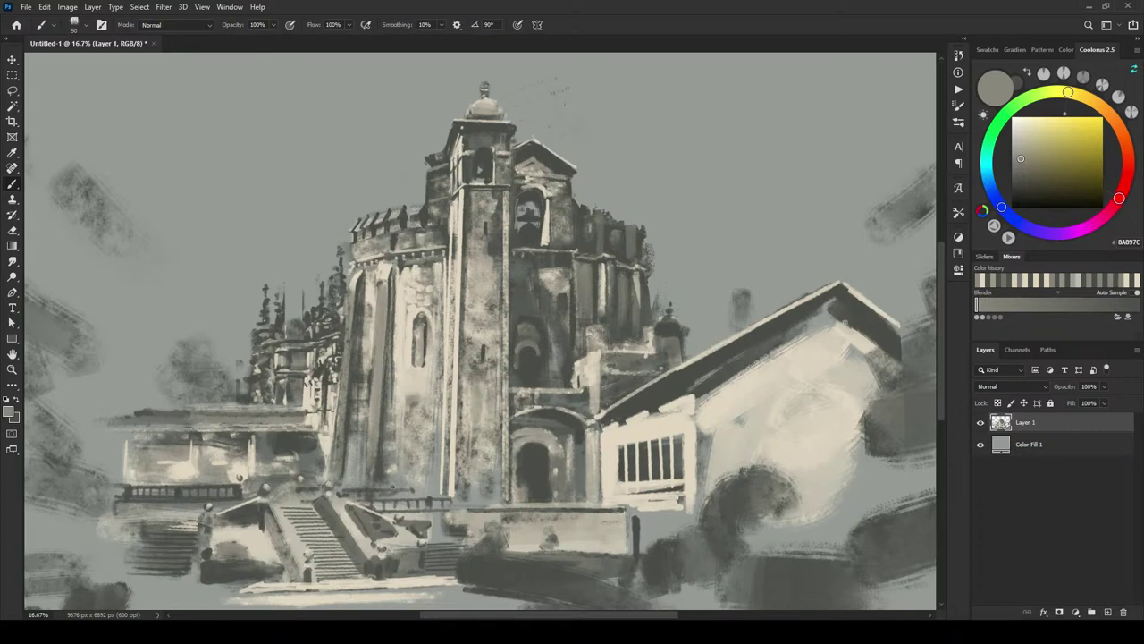
Step: Sample grey and light tones and refine the dark recessed panel in the parapet beside the staircase
{"action": "left_click", "coordinate": [373, 532], "text": "alt"}
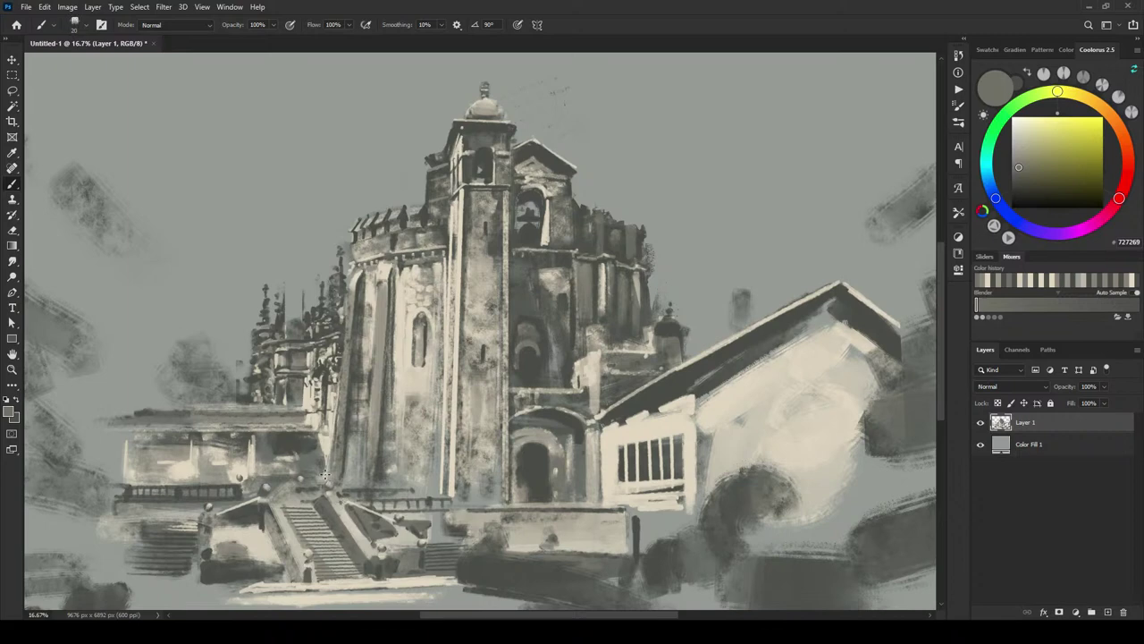
{"action": "left_click", "coordinate": [409, 535], "text": "alt"}
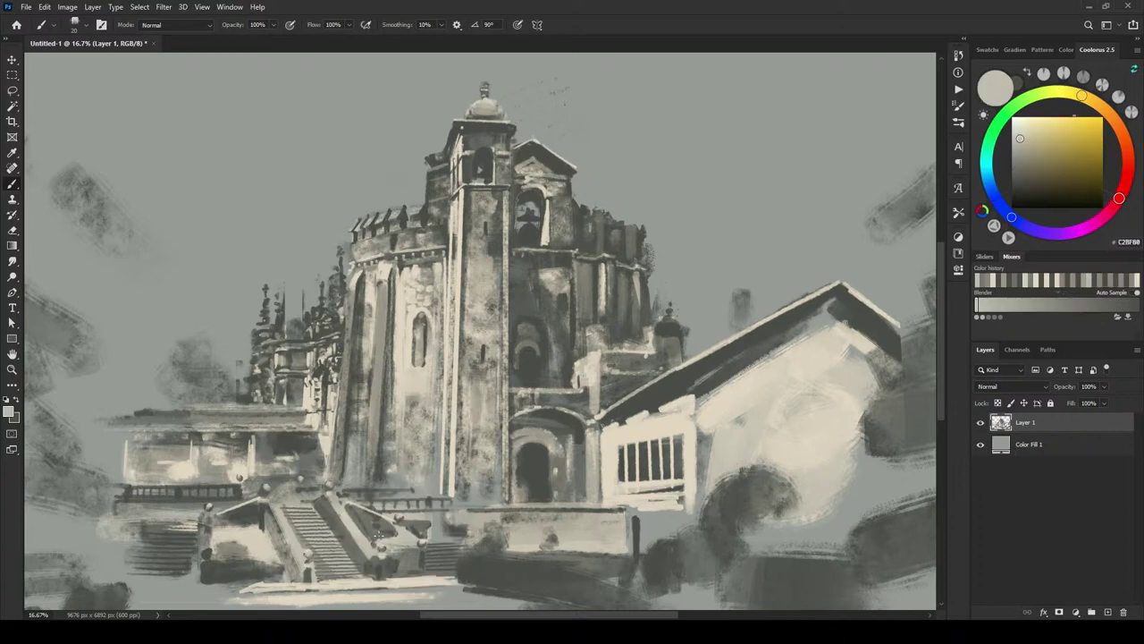
{"action": "left_click_drag", "start_coordinate": [365, 532], "coordinate": [393, 532]}
{"action": "left_click", "coordinate": [389, 525], "text": "alt"}
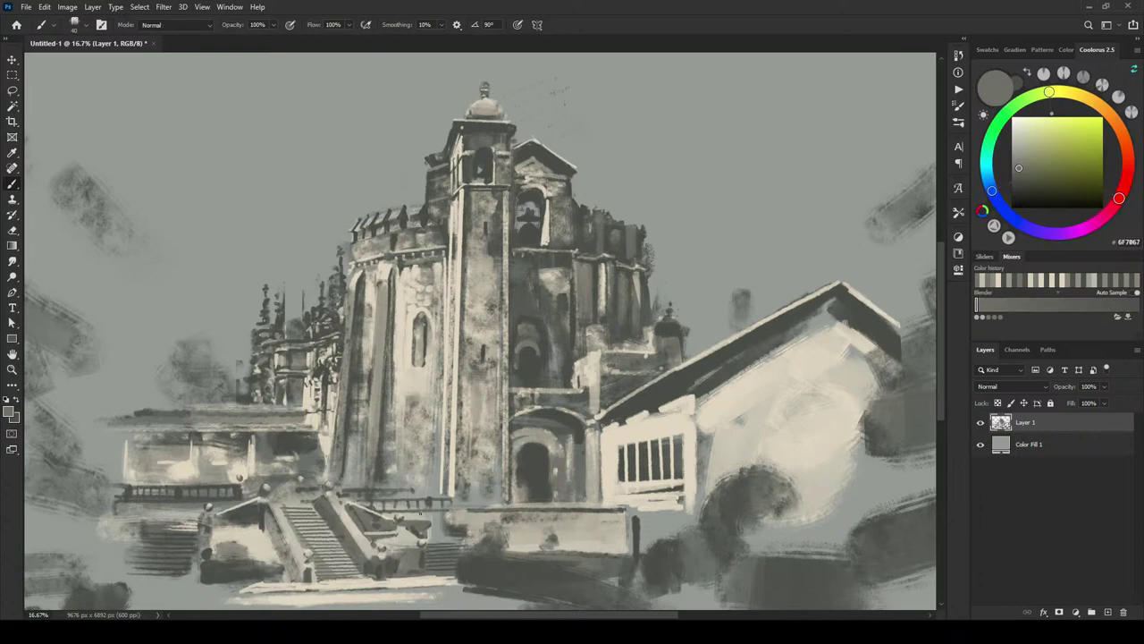
{"action": "mouse_move", "coordinate": [399, 527]}
{"action": "left_mouse_down"}
{"action": "mouse_move", "coordinate": [407, 529]}
{"action": "mouse_move", "coordinate": [368, 538]}
{"action": "mouse_move", "coordinate": [390, 534]}
{"action": "mouse_move", "coordinate": [381, 539]}
{"action": "left_mouse_up"}
{"action": "left_click", "coordinate": [400, 534], "text": "alt"}
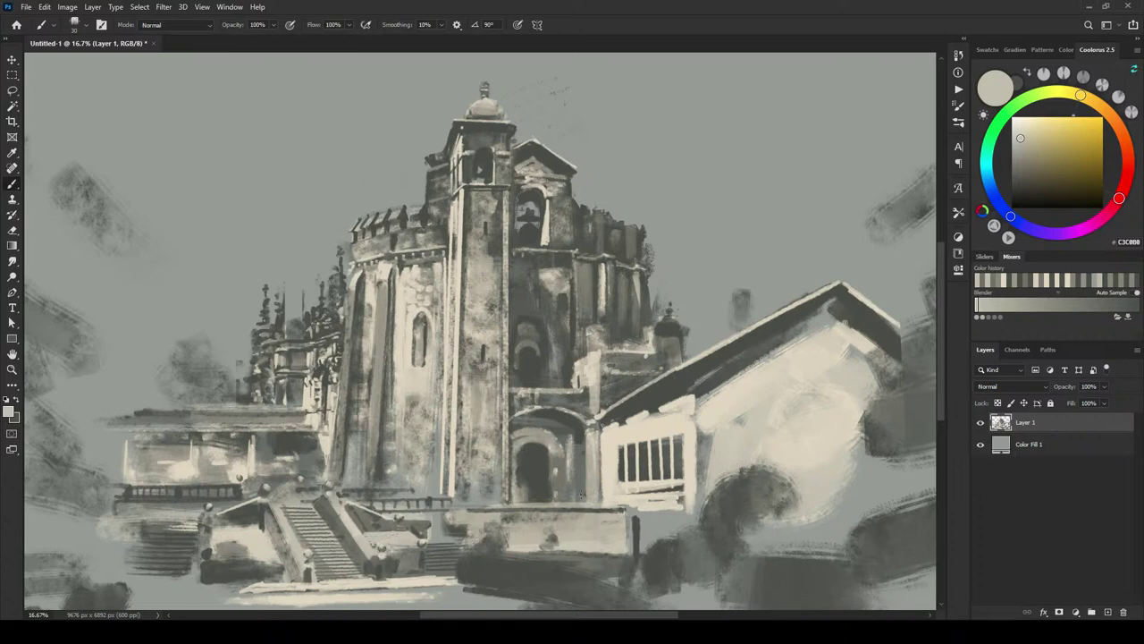
Step: Sample dark grey and stamp mottled weathering onto the low front wall and beneath the side building's barred window, adjusting brush size
{"action": "left_click", "coordinate": [566, 491], "text": "alt"}
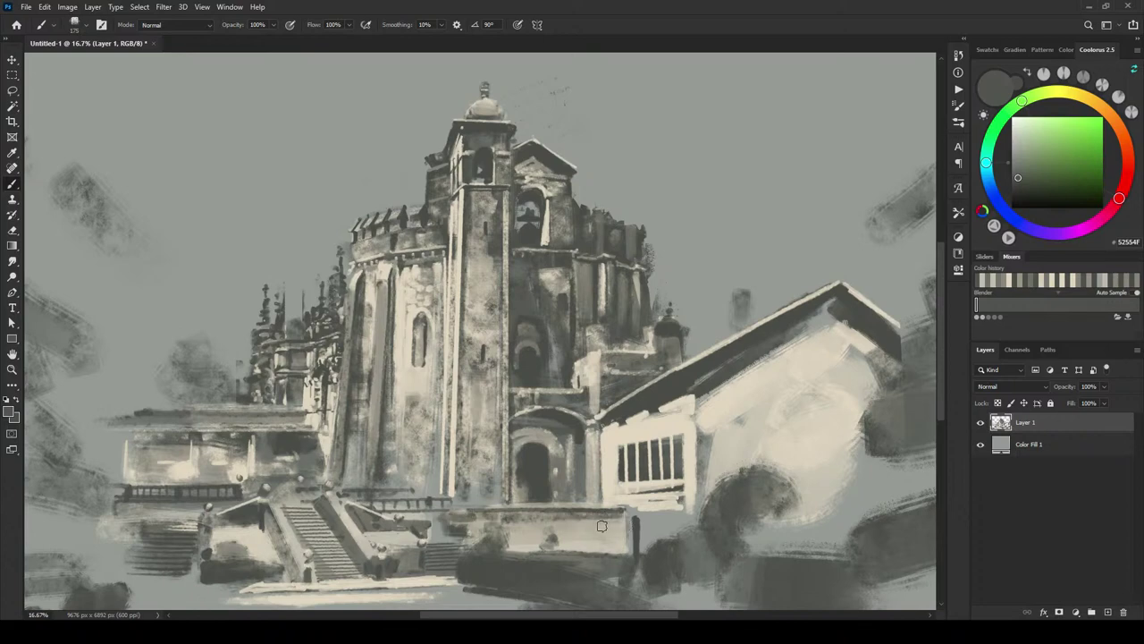
{"action": "key", "text": "bracketright"}
{"action": "key", "text": "bracketright"}
{"action": "key", "text": "bracketright"}
{"action": "key", "text": "bracketright"}
{"action": "key", "text": "bracketright"}
{"action": "left_click", "coordinate": [615, 538]}
{"action": "left_click", "coordinate": [595, 542]}
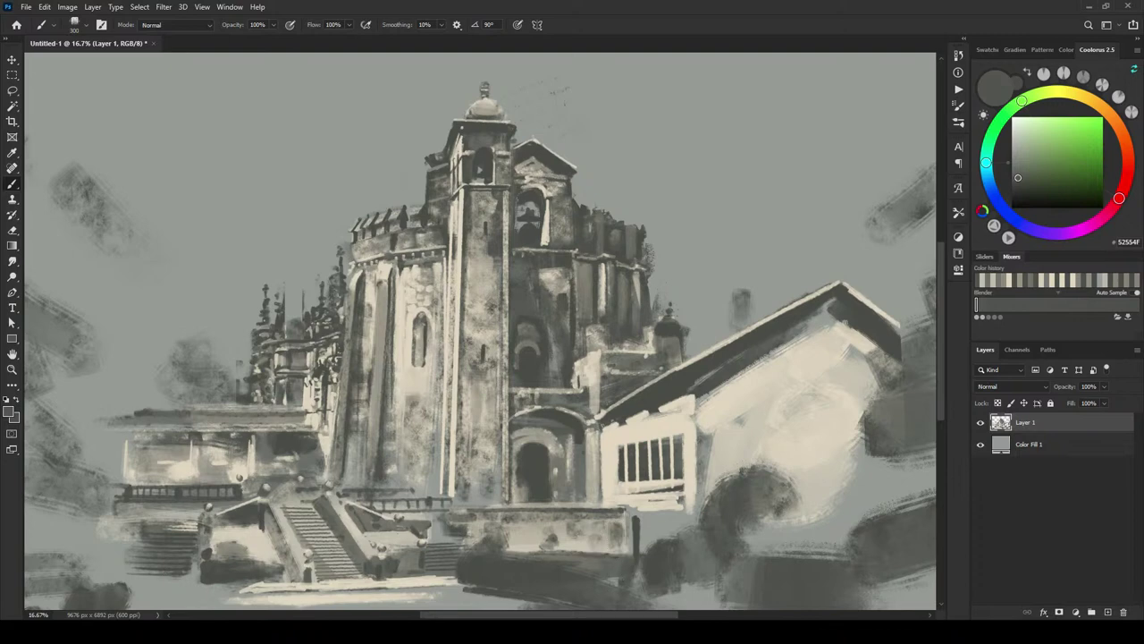
{"action": "key", "text": "bracketleft"}
{"action": "key", "text": "bracketleft"}
{"action": "key", "text": "bracketleft"}
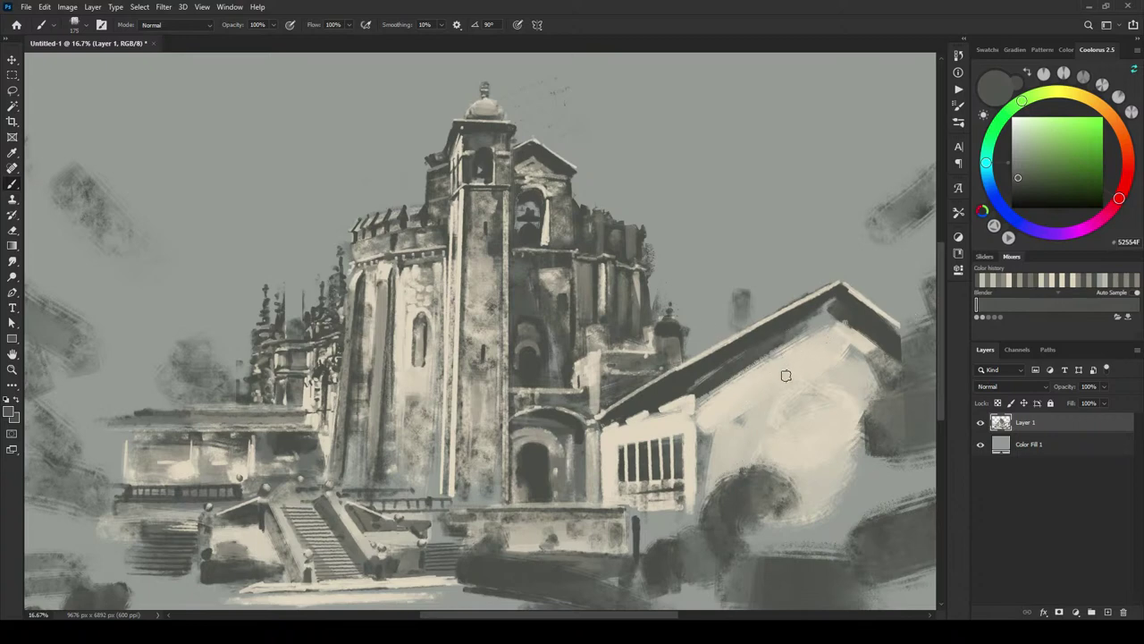
Step: Sample mid grey from beneath the gable, enlarge the brush to 500 and cover the side building's bright wall in grey
{"action": "left_click", "coordinate": [795, 332], "text": "alt"}
{"action": "key", "text": "]"}
{"action": "key", "text": "]"}
{"action": "key", "text": "]"}
{"action": "key", "text": "]"}
{"action": "key", "text": "]"}
{"action": "key", "text": "]"}
{"action": "key", "text": "]"}
{"action": "key", "text": "]"}
{"action": "key", "text": "]"}
{"action": "key", "text": "]"}
{"action": "key", "text": "]"}
{"action": "key", "text": "]"}
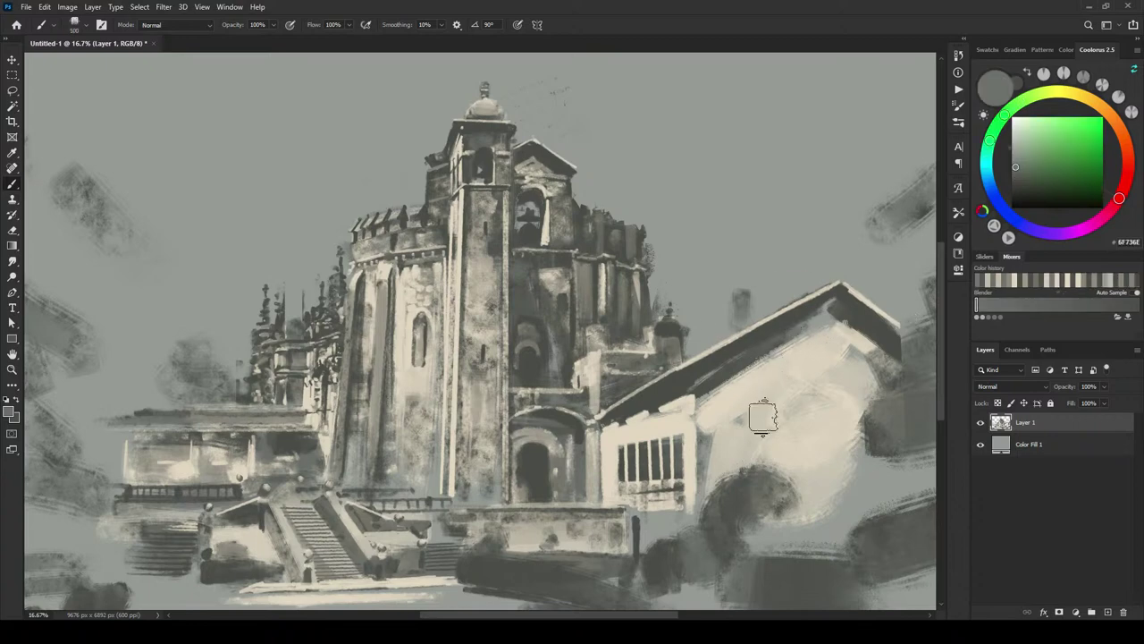
{"action": "mouse_move", "coordinate": [722, 397]}
{"action": "left_mouse_down"}
{"action": "mouse_move", "coordinate": [729, 430]}
{"action": "mouse_move", "coordinate": [778, 393]}
{"action": "mouse_move", "coordinate": [819, 470]}
{"action": "mouse_move", "coordinate": [858, 420]}
{"action": "mouse_move", "coordinate": [826, 380]}
{"action": "left_mouse_up"}
Step: Reduce the brush to 175 and paint three short vertical grey strokes across the lower part of the gabled wall
{"action": "key", "text": "bracketleft"}
{"action": "key", "text": "bracketleft"}
{"action": "key", "text": "bracketleft"}
{"action": "key", "text": "bracketleft"}
{"action": "key", "text": "bracketleft"}
{"action": "key", "text": "bracketleft"}
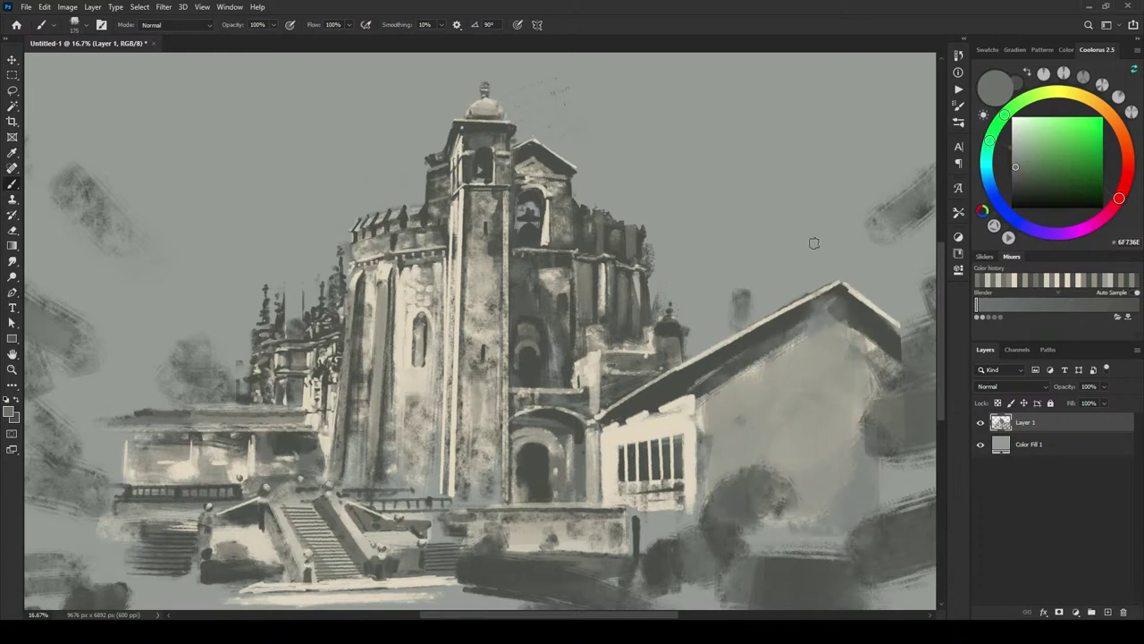
{"action": "left_click_drag", "start_coordinate": [815, 214], "coordinate": [809, 605]}
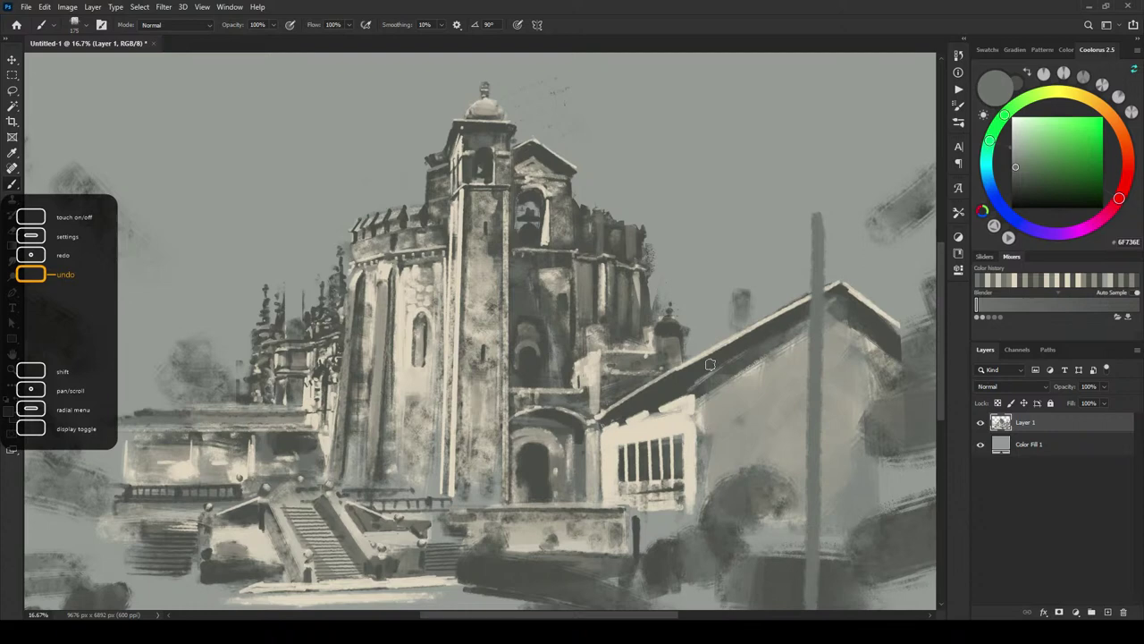
{"action": "key", "text": "ctrl+z"}
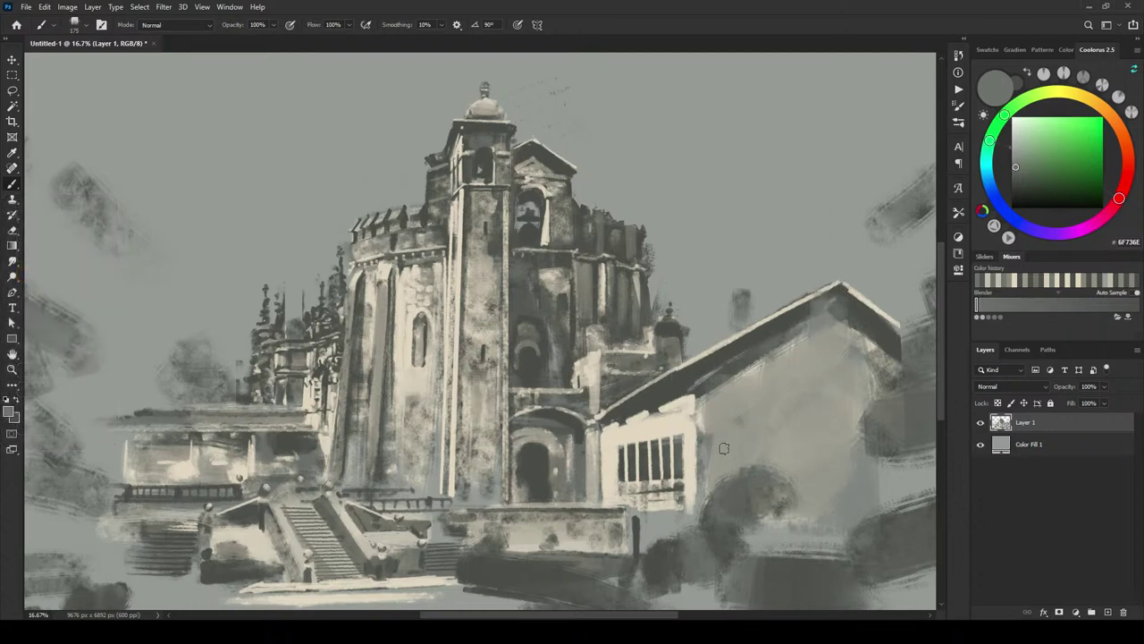
{"action": "left_click_drag", "start_coordinate": [724, 442], "coordinate": [726, 480]}
{"action": "left_click_drag", "start_coordinate": [756, 436], "coordinate": [758, 473]}
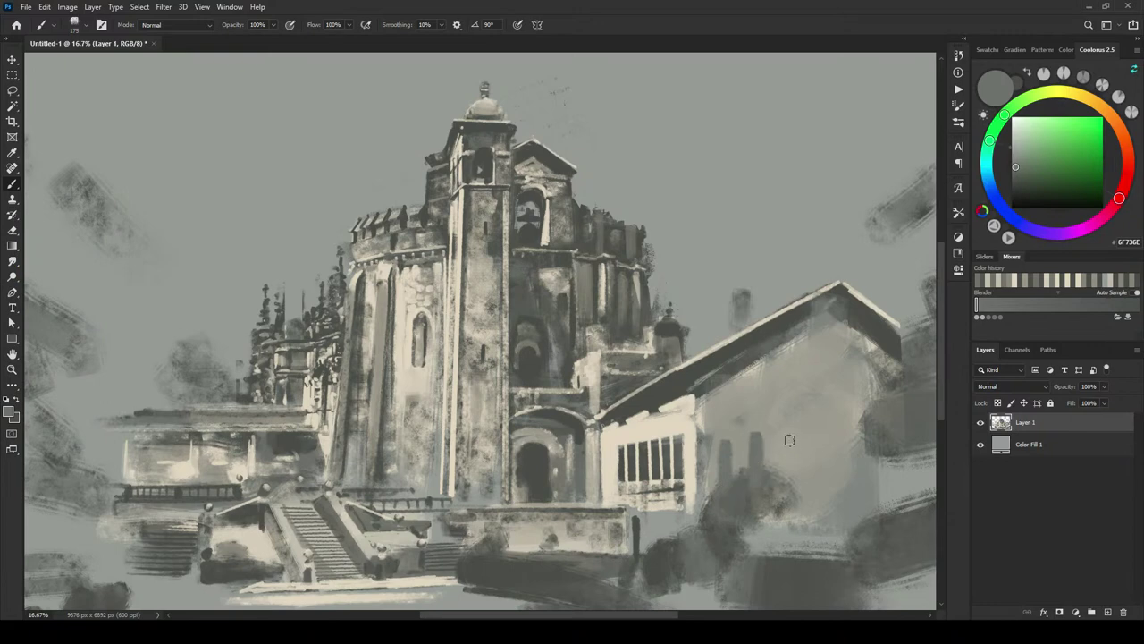
{"action": "left_click_drag", "start_coordinate": [793, 436], "coordinate": [793, 492]}
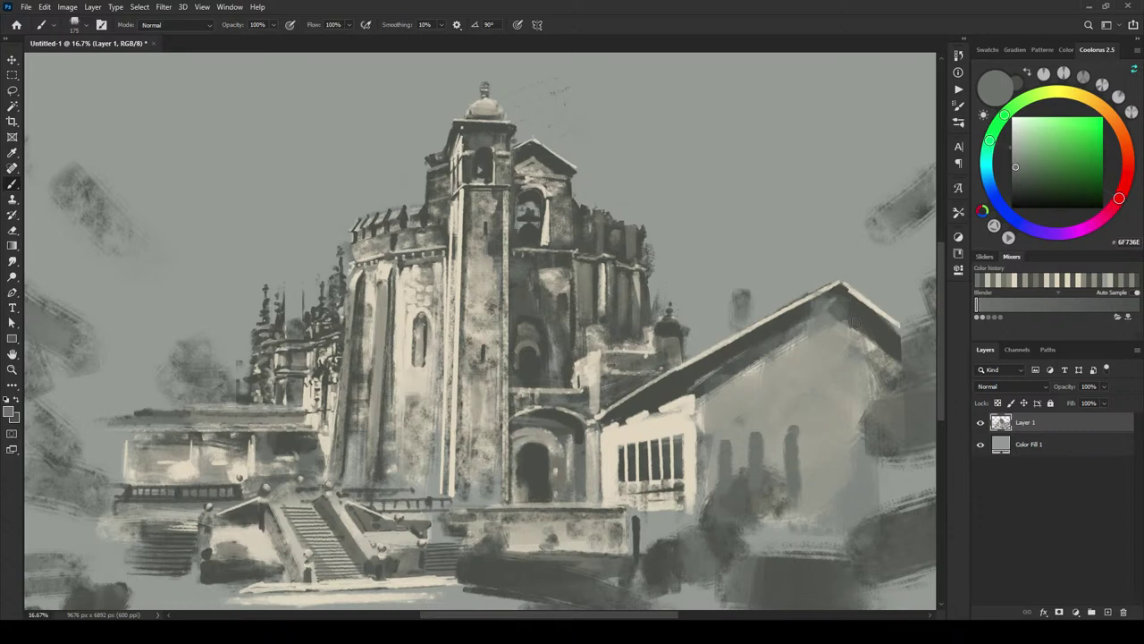
Step: Sample light grey from the gable, enlarge the brush to 400 and paint over the outer slope of the side building's roof
{"action": "left_click", "coordinate": [832, 343], "text": "alt"}
{"action": "key", "text": "]"}
{"action": "key", "text": "]"}
{"action": "key", "text": "]"}
{"action": "key", "text": "]"}
{"action": "key", "text": "]"}
{"action": "key", "text": "]"}
{"action": "key", "text": "]"}
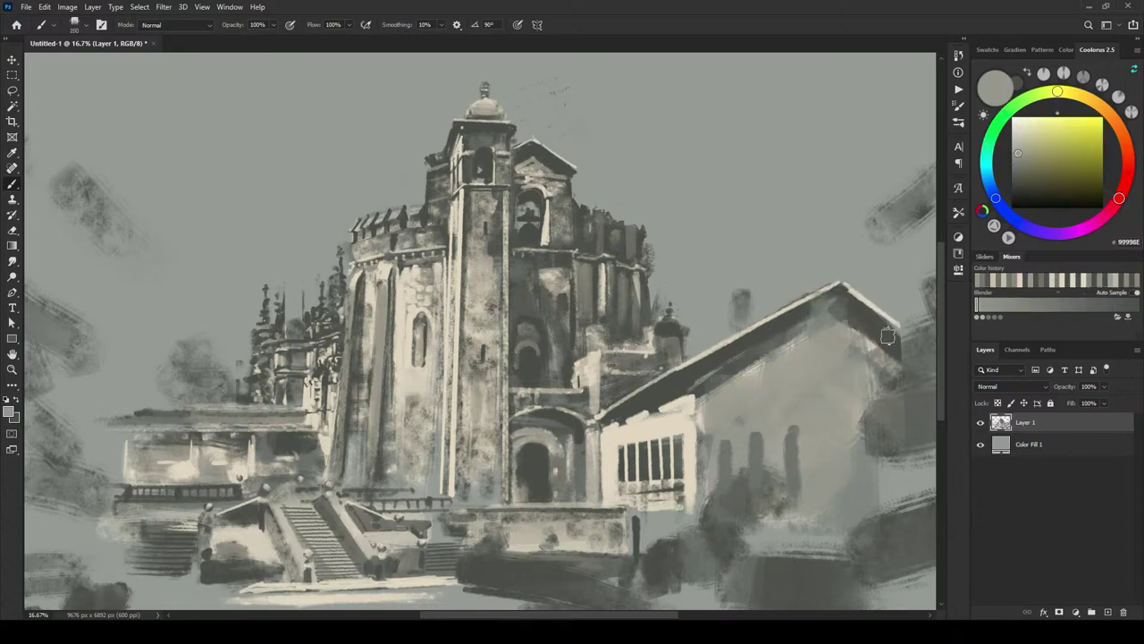
{"action": "mouse_move", "coordinate": [869, 315]}
{"action": "left_mouse_down"}
{"action": "mouse_move", "coordinate": [914, 356]}
{"action": "mouse_move", "coordinate": [928, 331]}
{"action": "left_mouse_up"}
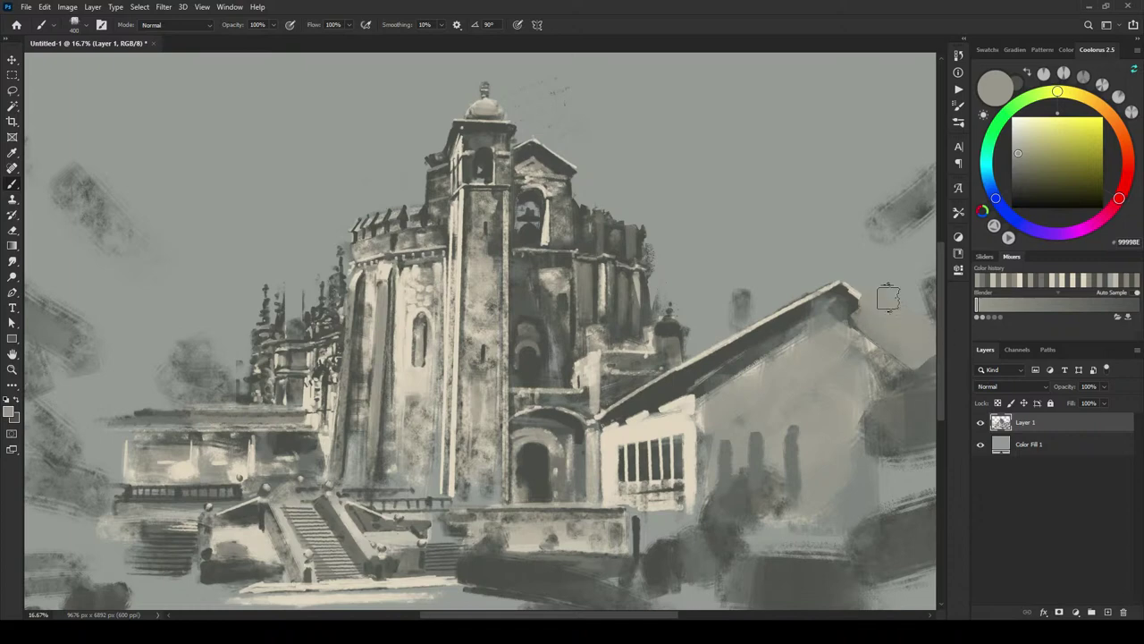
{"action": "left_click", "coordinate": [805, 316], "text": "alt"}
{"action": "left_click_drag", "start_coordinate": [795, 325], "coordinate": [898, 280]}
{"action": "key", "text": "ctrl+z"}
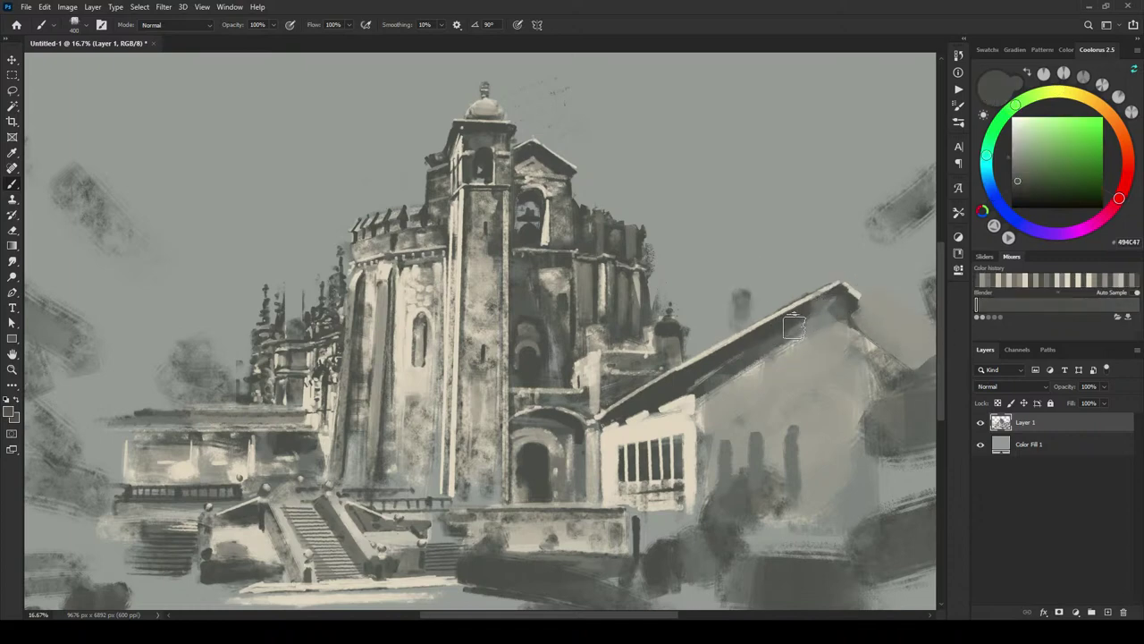
Step: Extend the side building's dark roof band outward past the gable peak, reducing the brush to 300
{"action": "left_click_drag", "start_coordinate": [804, 319], "coordinate": [890, 274]}
{"action": "key", "text": "["}
{"action": "left_click_drag", "start_coordinate": [822, 309], "coordinate": [889, 272]}
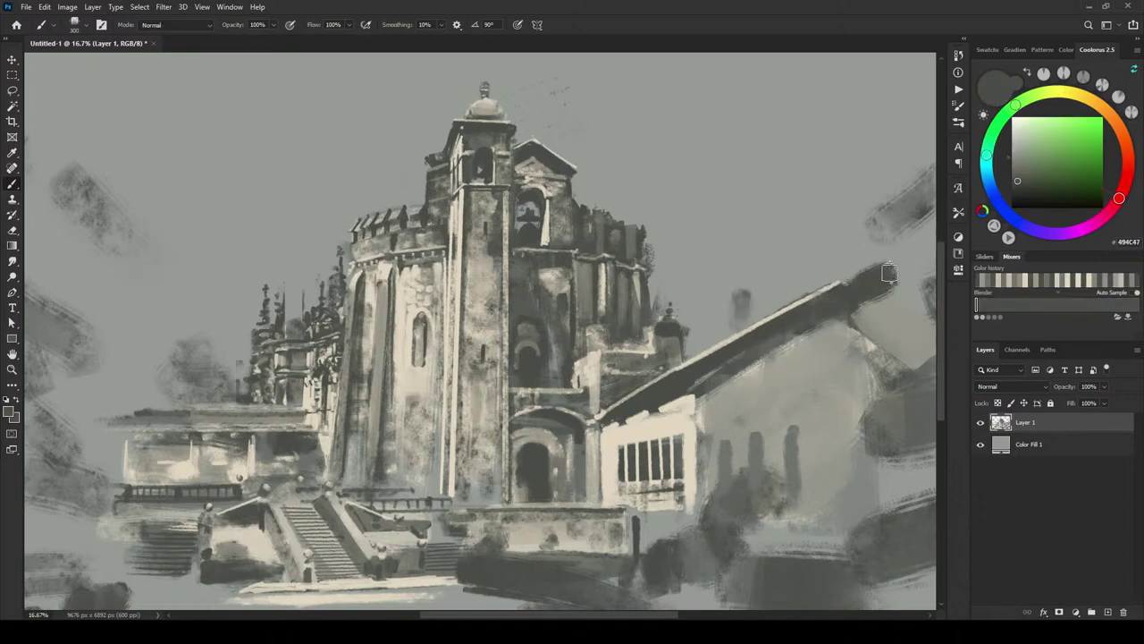
Step: Sample light grey from the gabled wall, set the brush to 200 and paint over the wall area beneath the roof extension
{"action": "left_click", "coordinate": [810, 295], "text": "alt"}
{"action": "key", "text": "["}
{"action": "key", "text": "["}
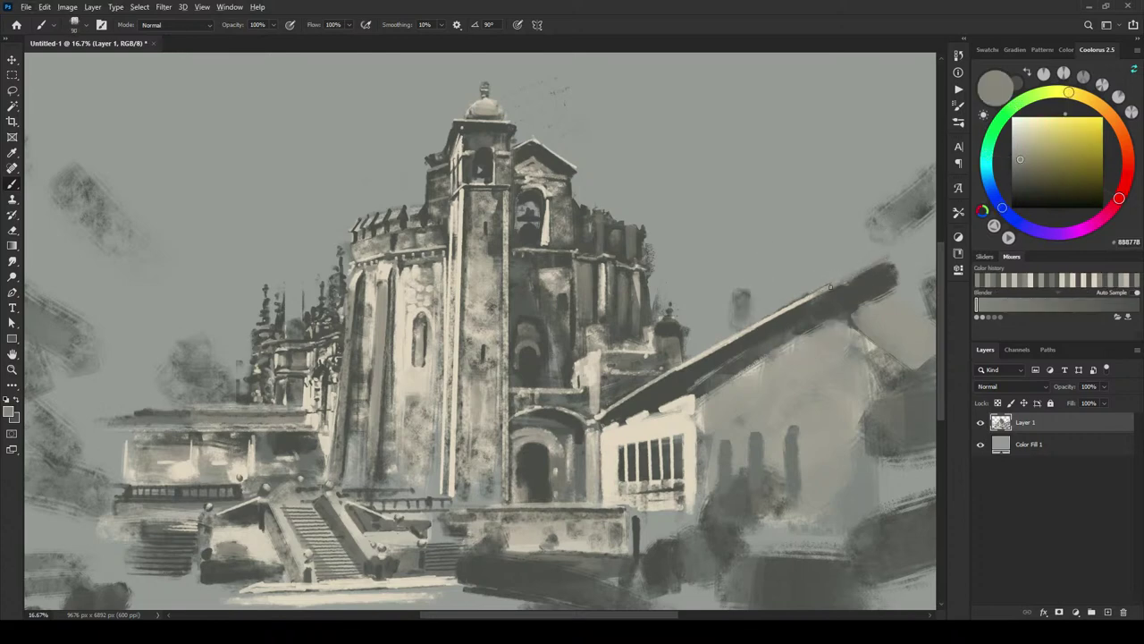
{"action": "key", "text": "bracketright"}
{"action": "key", "text": "bracketright"}
{"action": "left_click", "coordinate": [836, 344], "text": "alt"}
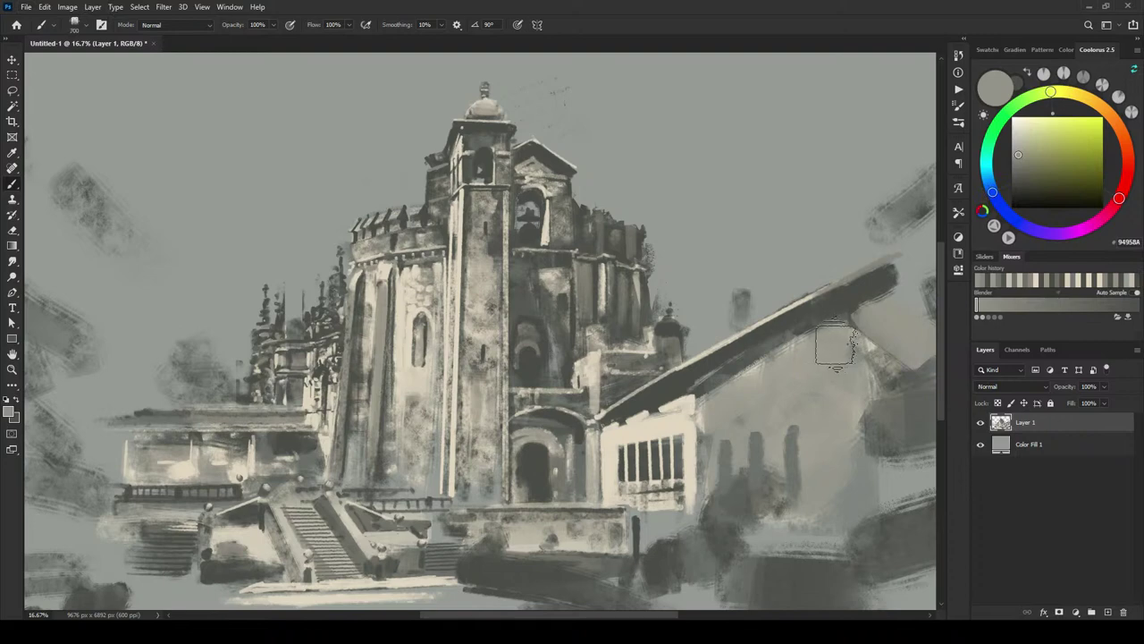
{"action": "mouse_move", "coordinate": [836, 349]}
{"action": "left_mouse_down"}
{"action": "mouse_move", "coordinate": [914, 310]}
{"action": "mouse_move", "coordinate": [860, 291]}
{"action": "left_mouse_up"}
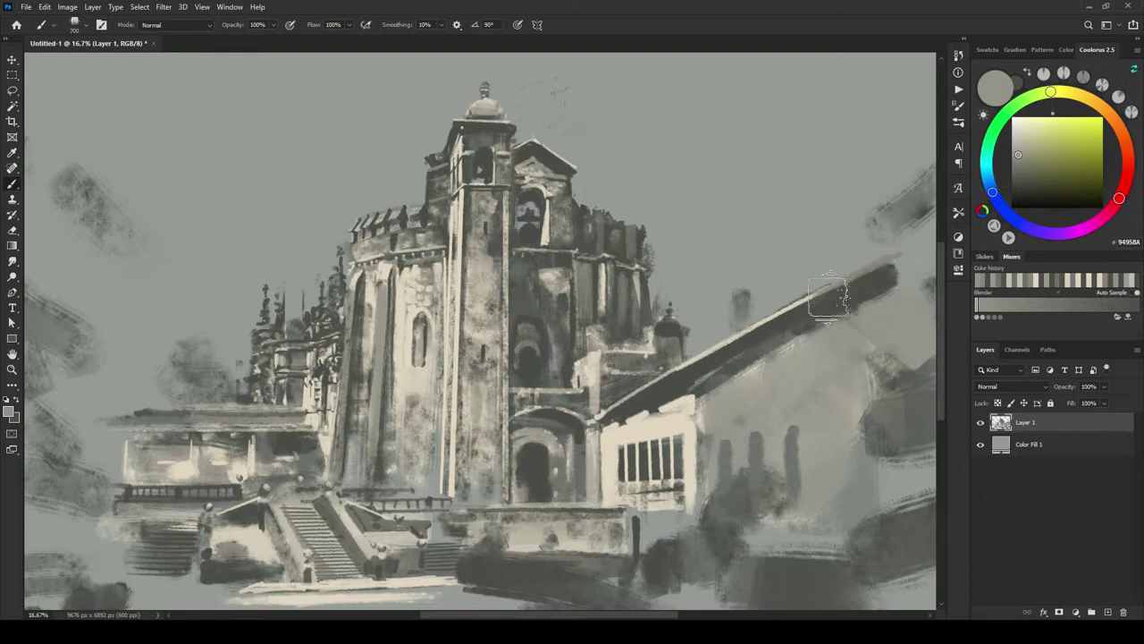
Step: Sample dark grey from the roof, reduce the brush and paint a second parallel eave band up to the roof's outer end
{"action": "left_click", "coordinate": [859, 301], "text": "alt"}
{"action": "key", "text": "bracketleft"}
{"action": "key", "text": "bracketleft"}
{"action": "mouse_move", "coordinate": [747, 356]}
{"action": "left_mouse_down"}
{"action": "mouse_move", "coordinate": [726, 367]}
{"action": "mouse_move", "coordinate": [895, 288]}
{"action": "left_mouse_up"}
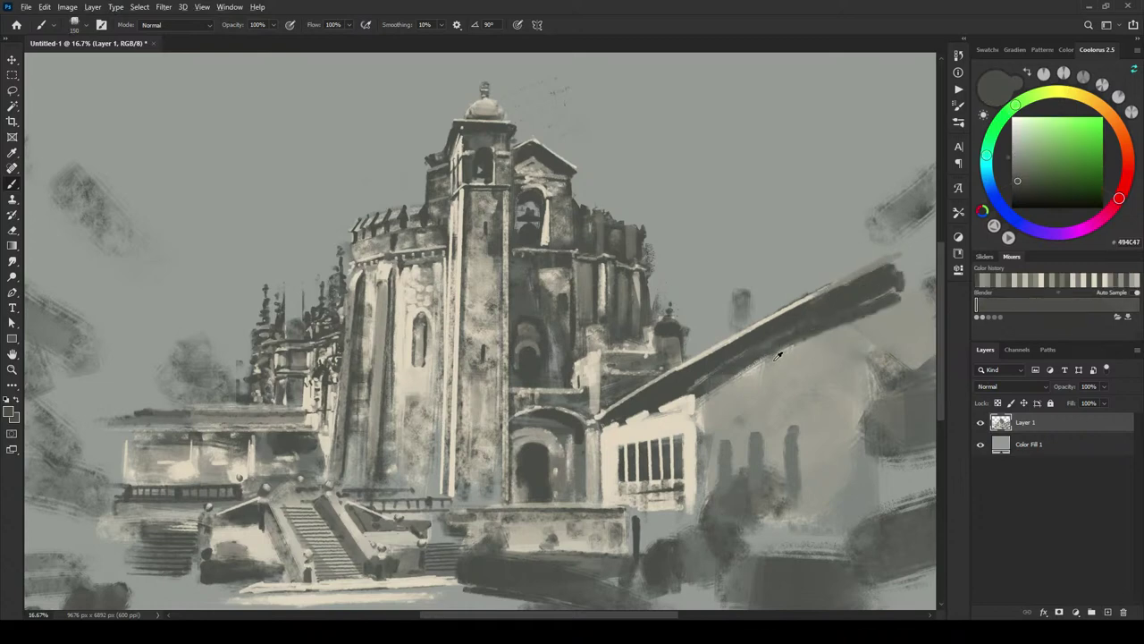
Step: Sample light grey from the side wall, reduce the brush to 90 and trim the inner part of the roof's lower edge
{"action": "left_click", "coordinate": [724, 392], "text": "alt"}
{"action": "key", "text": "bracketleft"}
{"action": "key", "text": "bracketleft"}
{"action": "key", "text": "bracketleft"}
{"action": "mouse_move", "coordinate": [722, 383]}
{"action": "left_mouse_down"}
{"action": "mouse_move", "coordinate": [705, 391]}
{"action": "mouse_move", "coordinate": [771, 358]}
{"action": "left_mouse_up"}
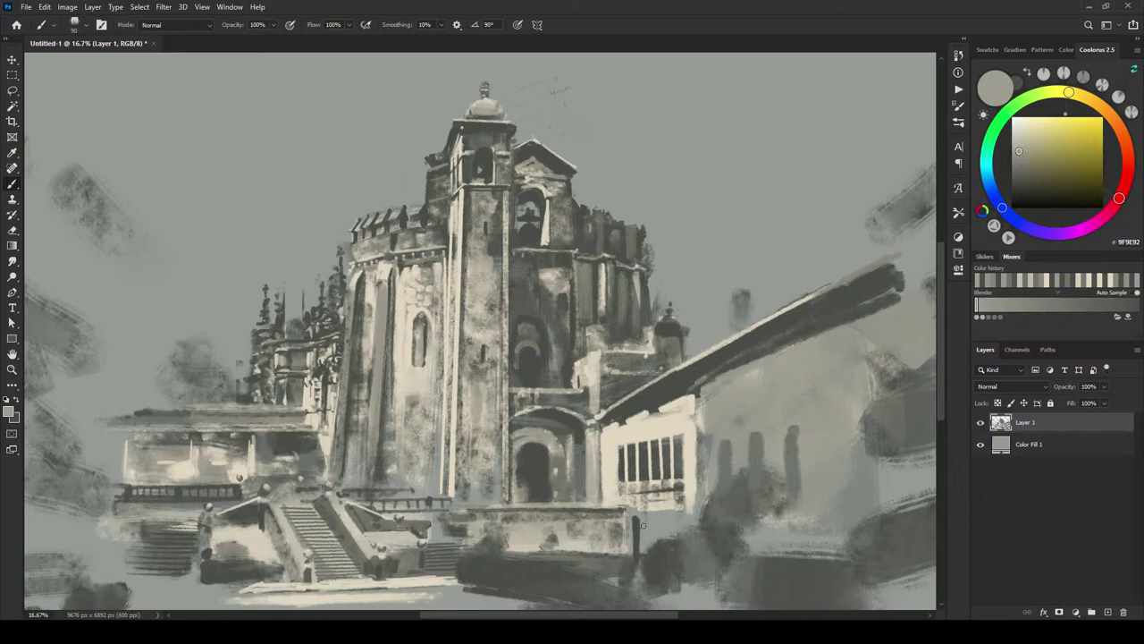
Step: Sample cream from the wall corner and paint sloping lintel and sill bands above and below the side wall's window strokes
{"action": "left_click", "coordinate": [700, 426], "text": "alt"}
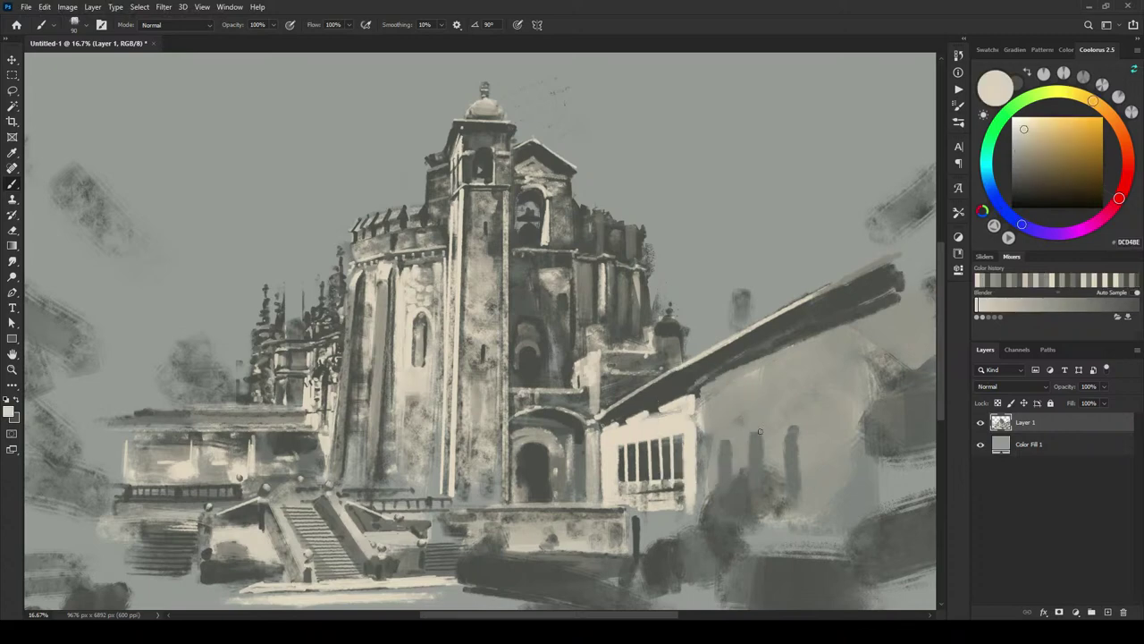
{"action": "key", "text": "bracketright"}
{"action": "left_click_drag", "start_coordinate": [718, 437], "coordinate": [842, 414]}
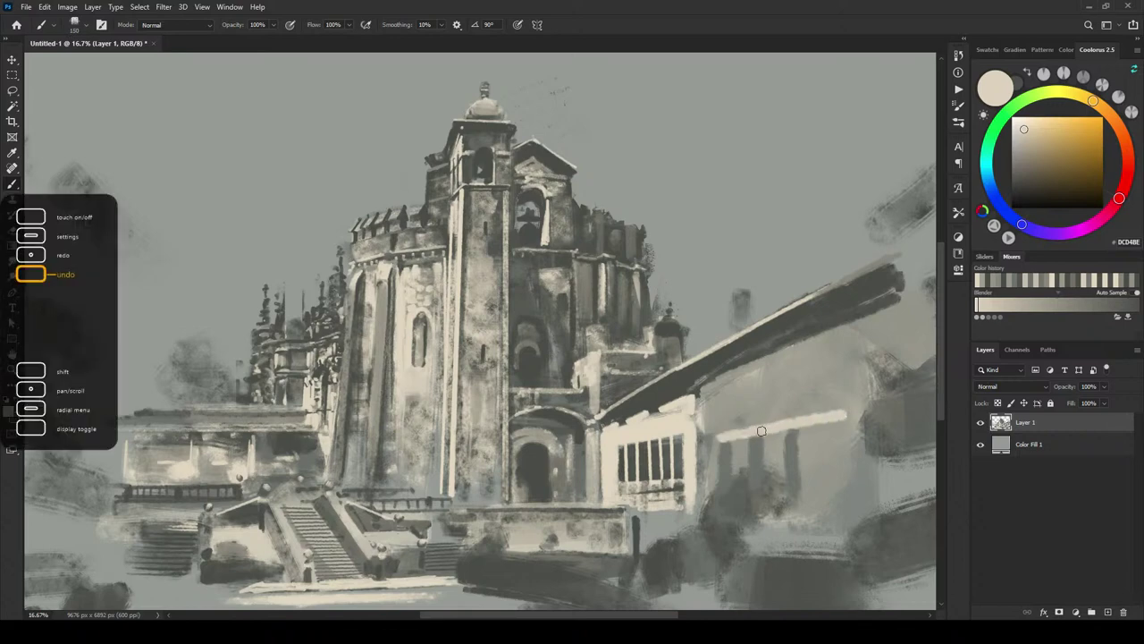
{"action": "key", "text": "ctrl+z"}
{"action": "left_click_drag", "start_coordinate": [724, 438], "coordinate": [837, 413]}
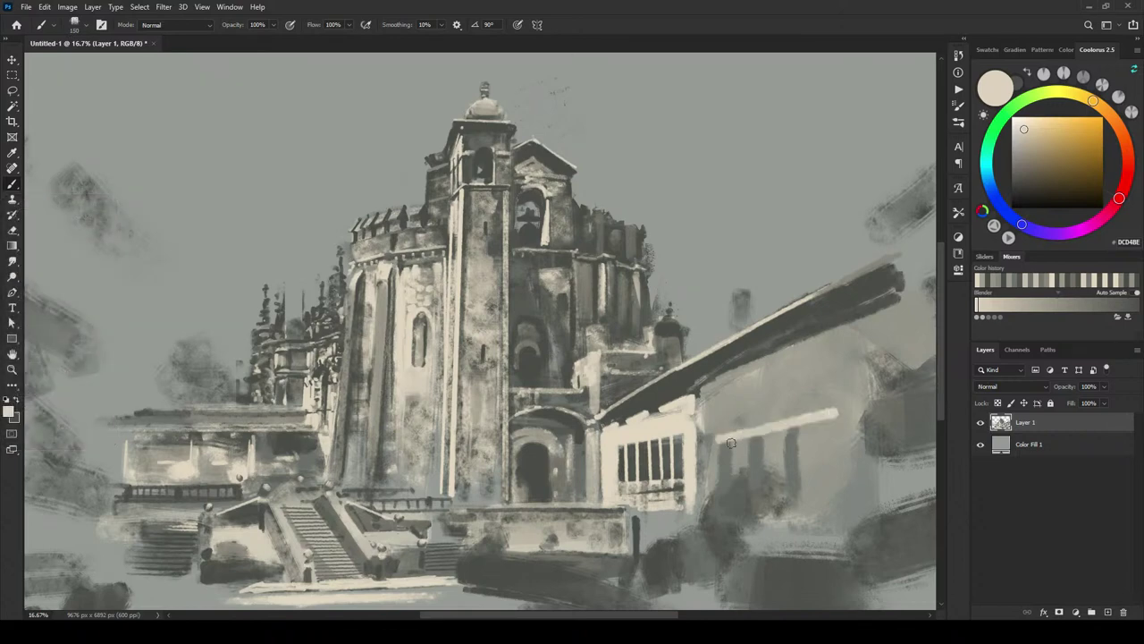
{"action": "left_click_drag", "start_coordinate": [715, 440], "coordinate": [835, 413]}
{"action": "left_click_drag", "start_coordinate": [718, 507], "coordinate": [851, 497]}
Step: Sample mid grey from a window stroke, enlarge the brush to 200 and add a fourth vertical window at the row's outer end
{"action": "left_click", "coordinate": [790, 464], "text": "alt"}
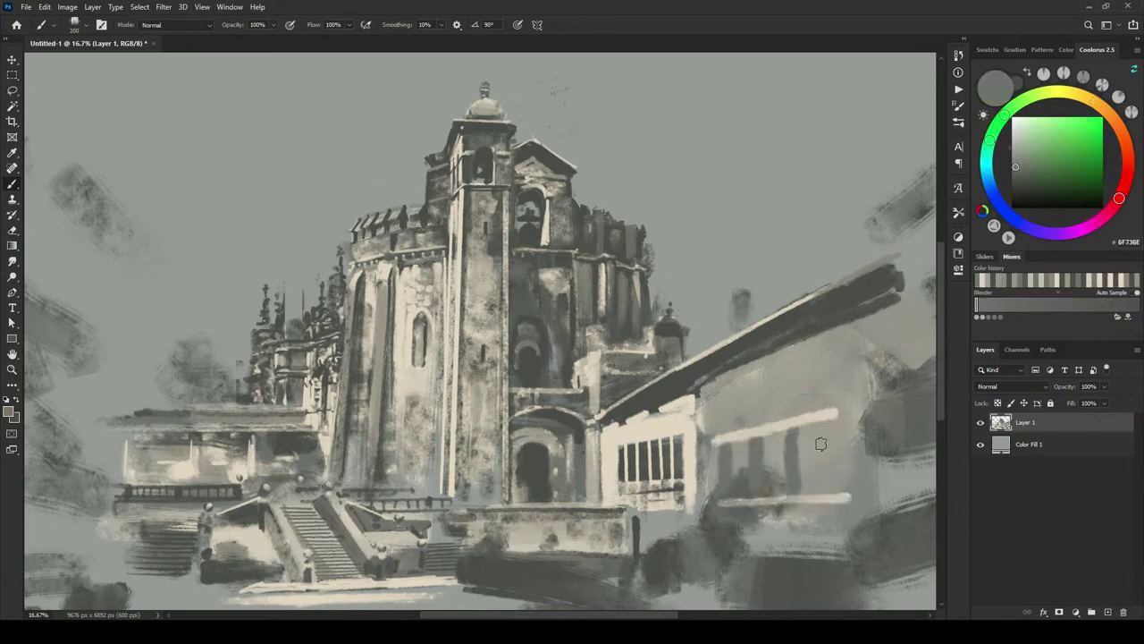
{"action": "key", "text": "]"}
{"action": "key", "text": "]"}
{"action": "left_click_drag", "start_coordinate": [828, 424], "coordinate": [828, 486]}
Step: Sample dark grey from the roof, reduce the brush to 60 and paint dark vertical recesses in all four side-wall windows
{"action": "key", "text": "bracketleft"}
{"action": "key", "text": "bracketleft"}
{"action": "key", "text": "bracketleft"}
{"action": "left_click", "coordinate": [760, 340], "text": "alt"}
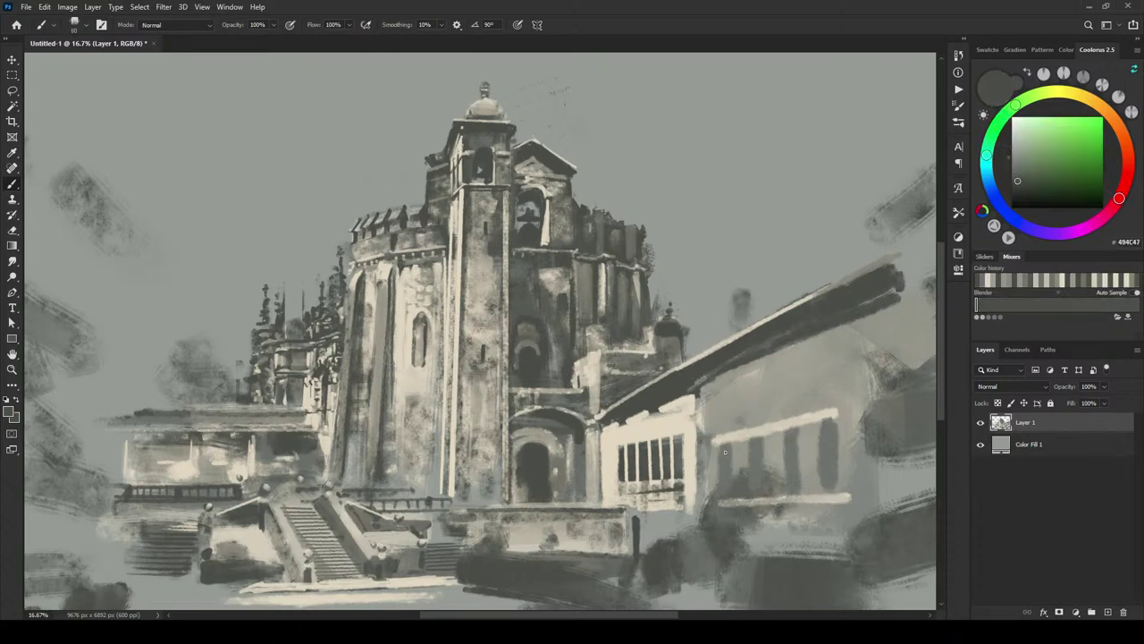
{"action": "left_click_drag", "start_coordinate": [726, 488], "coordinate": [726, 447]}
{"action": "left_click_drag", "start_coordinate": [757, 446], "coordinate": [761, 479]}
{"action": "left_click_drag", "start_coordinate": [792, 434], "coordinate": [793, 458]}
{"action": "left_click_drag", "start_coordinate": [831, 426], "coordinate": [836, 495]}
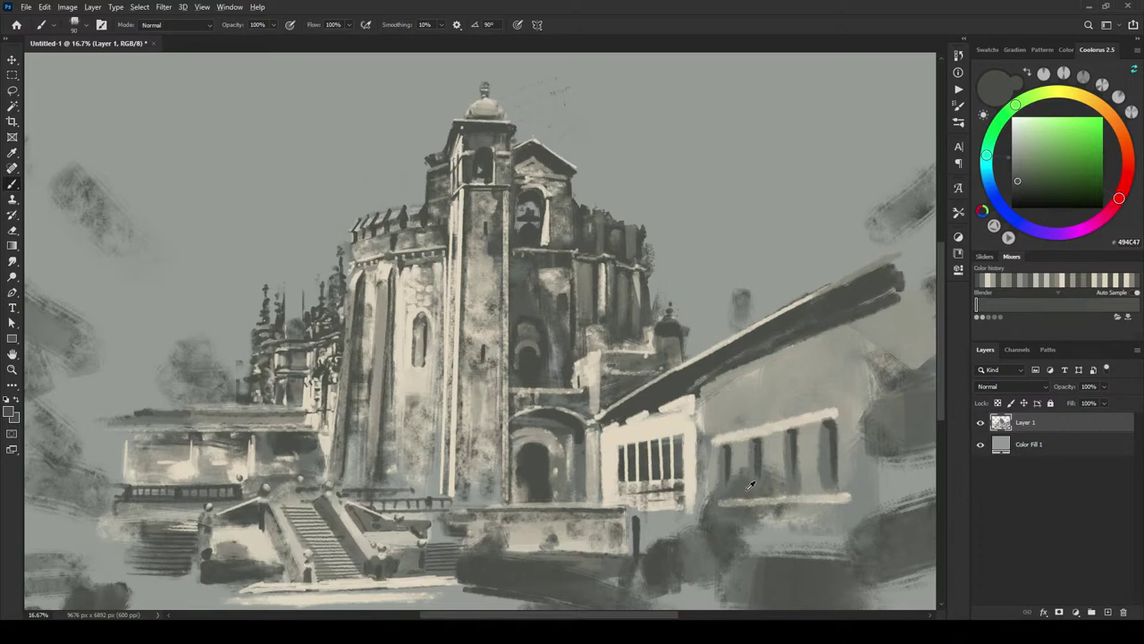
Step: Sample cream from the lintel band and paint thin vertical frames beside the four windows with a size 40 brush
{"action": "left_click", "coordinate": [815, 415], "text": "alt"}
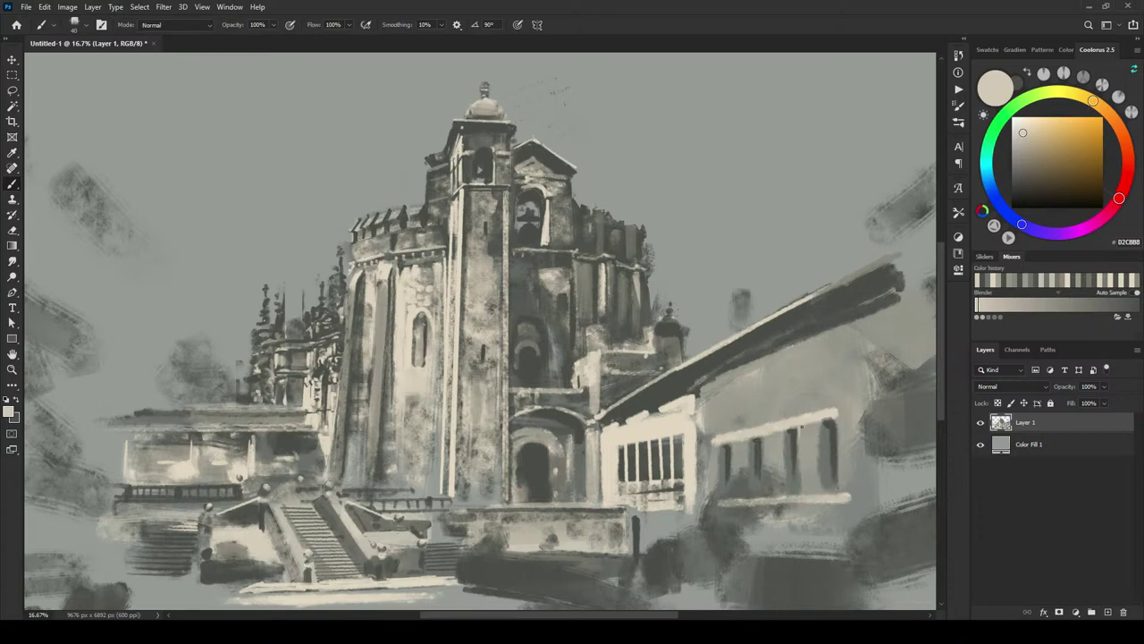
{"action": "left_click_drag", "start_coordinate": [799, 429], "coordinate": [799, 493]}
{"action": "mouse_move", "coordinate": [784, 430]}
{"action": "left_mouse_down"}
{"action": "mouse_move", "coordinate": [784, 471]}
{"action": "mouse_move", "coordinate": [763, 492]}
{"action": "left_mouse_up"}
{"action": "left_click_drag", "start_coordinate": [749, 440], "coordinate": [749, 487]}
{"action": "mouse_move", "coordinate": [731, 444]}
{"action": "left_mouse_down"}
{"action": "mouse_move", "coordinate": [729, 549]}
{"action": "mouse_move", "coordinate": [720, 447]}
{"action": "mouse_move", "coordinate": [720, 494]}
{"action": "left_mouse_up"}
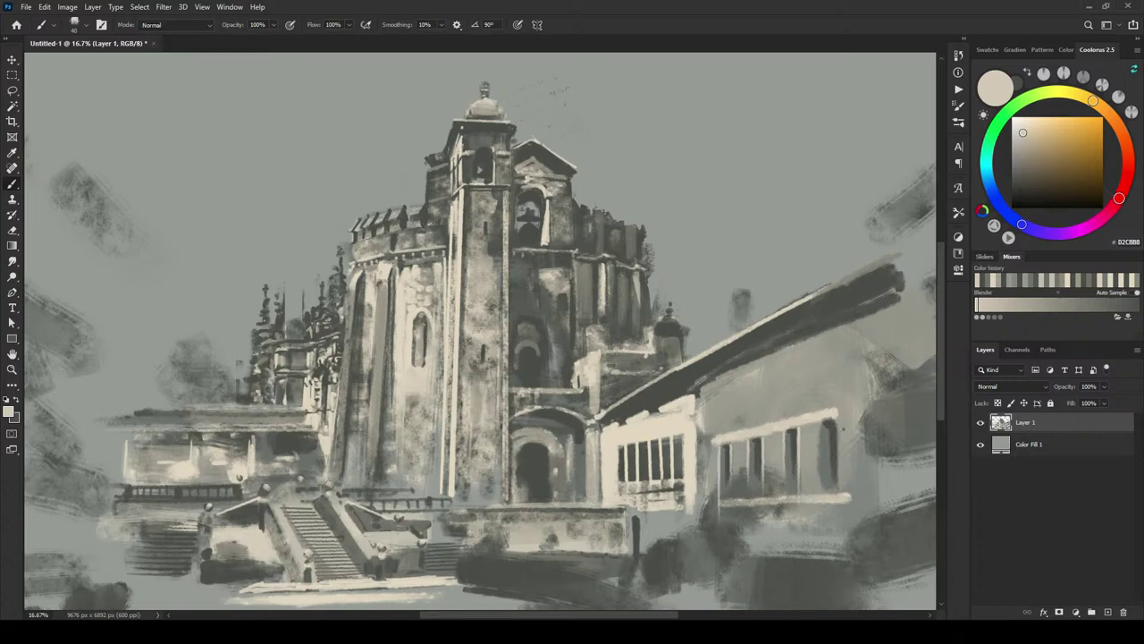
{"action": "left_click_drag", "start_coordinate": [818, 423], "coordinate": [818, 487]}
{"action": "left_click_drag", "start_coordinate": [838, 420], "coordinate": [841, 494]}
Step: Sample light, mid and dark greys and break up the lintel and sill bands with weathering patches around the windows, varying brush size
{"action": "left_click", "coordinate": [751, 400], "text": "alt"}
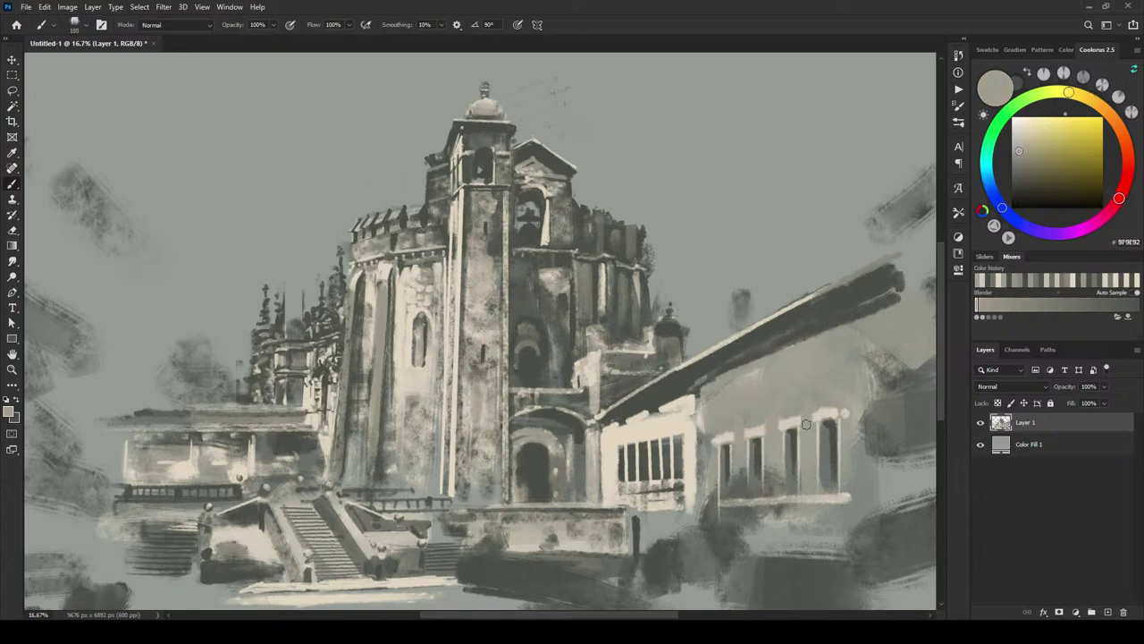
{"action": "left_click", "coordinate": [817, 483], "text": "alt"}
{"action": "left_click", "coordinate": [773, 487], "text": "alt"}
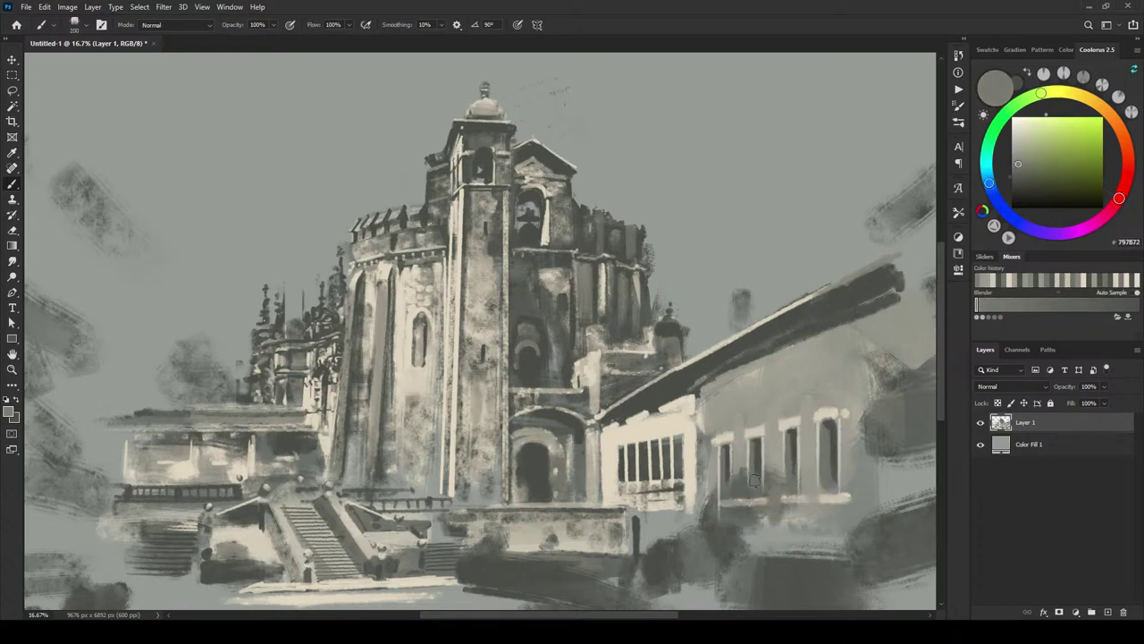
{"action": "left_click", "coordinate": [740, 486], "text": "alt"}
{"action": "left_click", "coordinate": [777, 564], "text": "alt"}
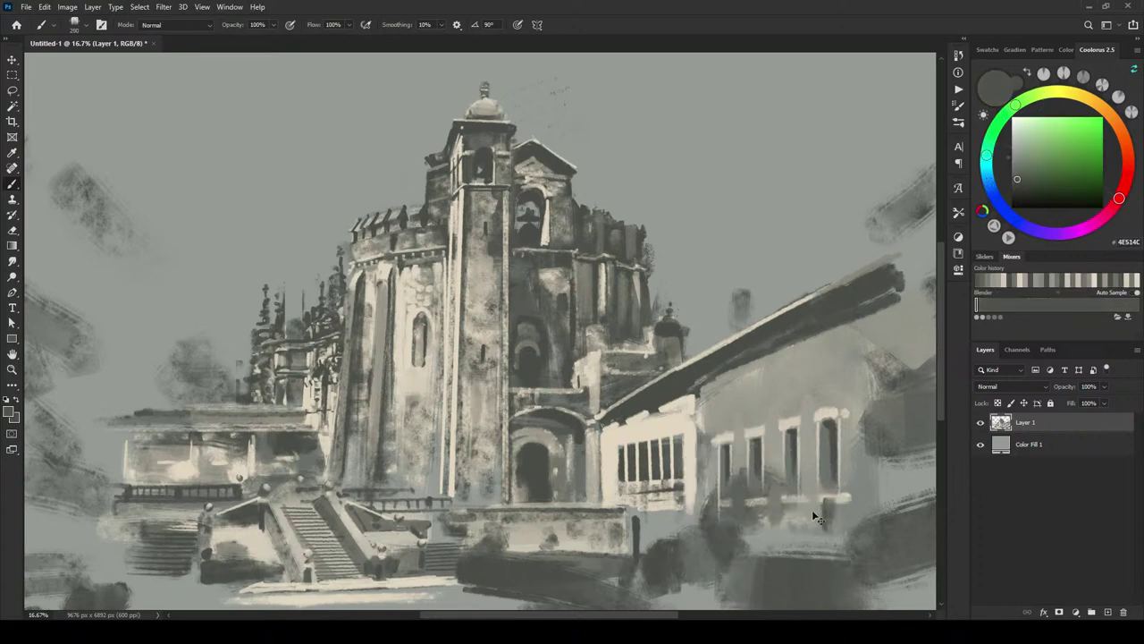
{"action": "key", "text": "bracketright"}
{"action": "key", "text": "bracketright"}
{"action": "key", "text": "bracketright"}
{"action": "key", "text": "bracketleft"}
{"action": "key", "text": "bracketleft"}
{"action": "key", "text": "bracketleft"}
{"action": "key", "text": "bracketleft"}
{"action": "key", "text": "bracketleft"}
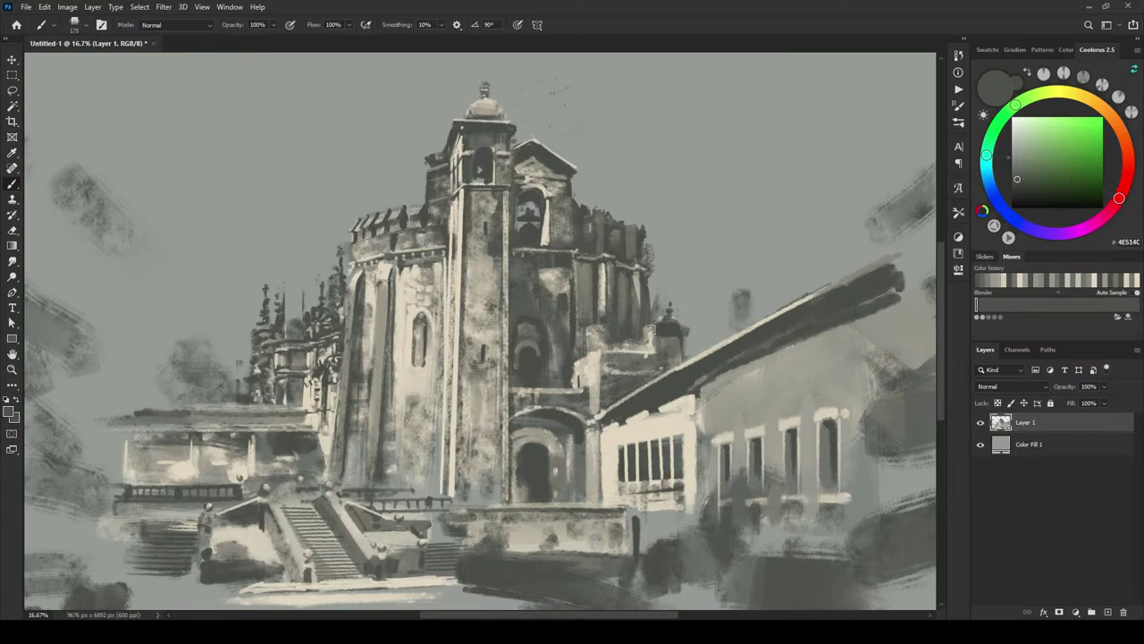
Step: Sample light grey from the side wall and paint strokes along the roof's lower edge above the barred window
{"action": "left_click", "coordinate": [725, 408], "text": "alt"}
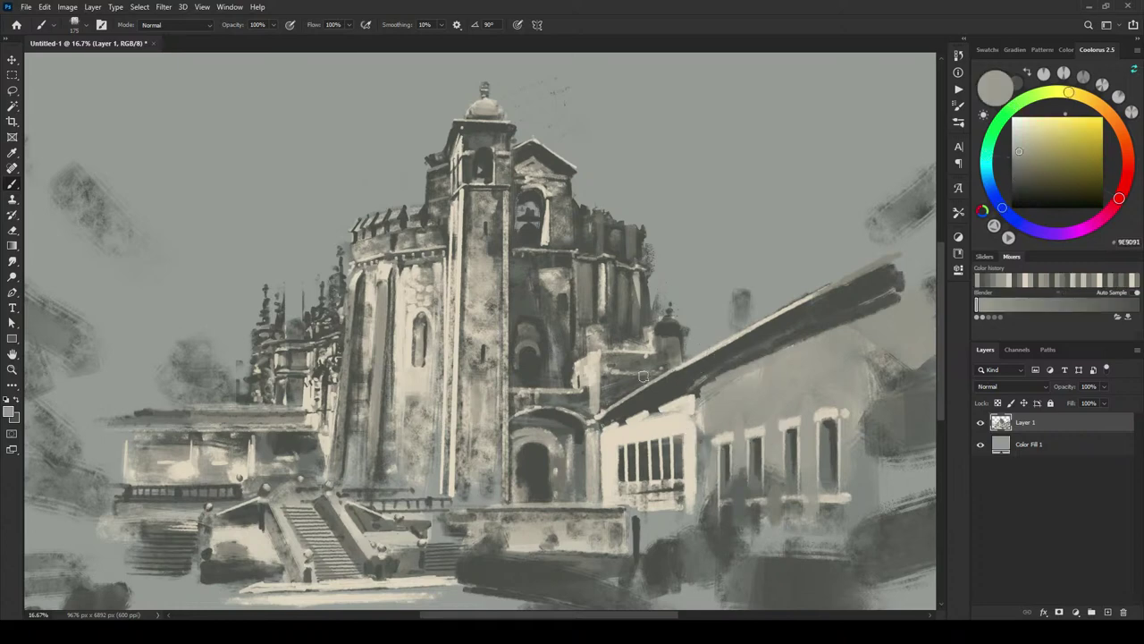
{"action": "key", "text": "bracketleft"}
{"action": "key", "text": "bracketleft"}
{"action": "key", "text": "bracketleft"}
{"action": "left_click_drag", "start_coordinate": [610, 419], "coordinate": [683, 379]}
{"action": "key", "text": "bracketright"}
{"action": "key", "text": "bracketright"}
{"action": "key", "text": "bracketright"}
{"action": "left_click_drag", "start_coordinate": [607, 419], "coordinate": [681, 385]}
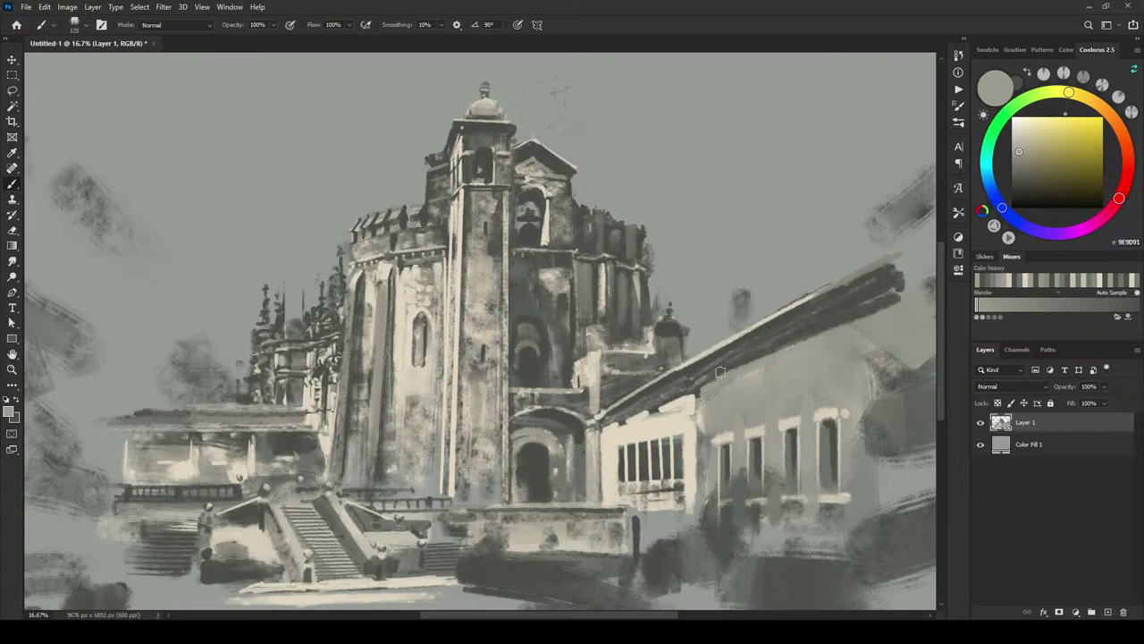
Step: Reduce the brush to 90 and streak light grey along the inner part of the side building's dark roof band
{"action": "key", "text": "bracketright"}
{"action": "key", "text": "bracketright"}
{"action": "key", "text": "bracketleft"}
{"action": "key", "text": "bracketleft"}
{"action": "key", "text": "bracketleft"}
{"action": "key", "text": "bracketleft"}
{"action": "key", "text": "bracketleft"}
{"action": "key", "text": "bracketleft"}
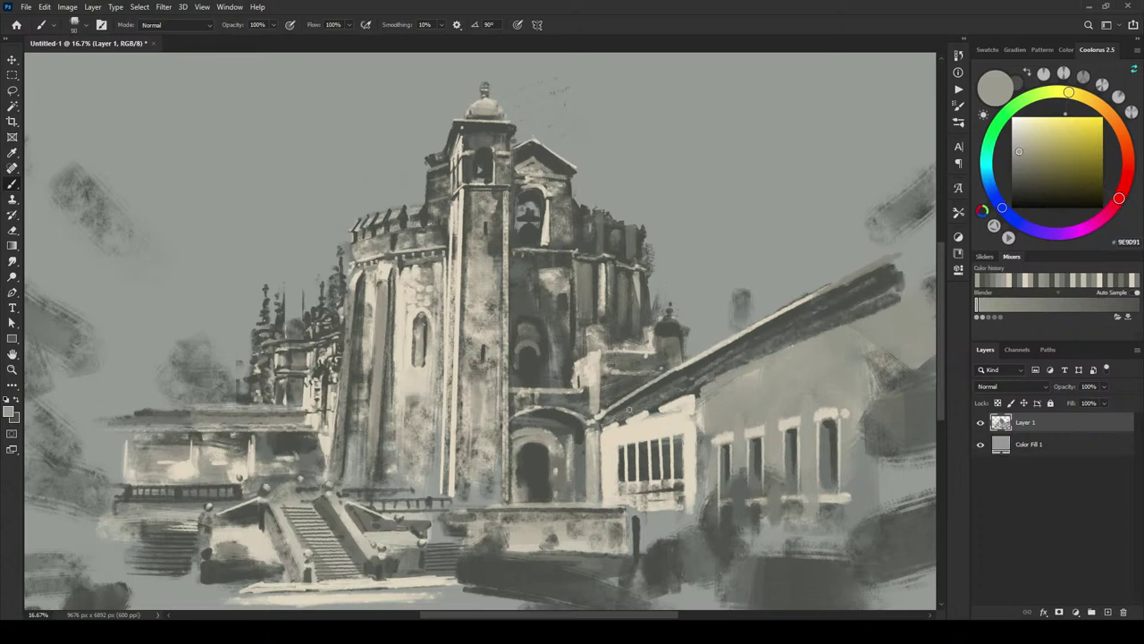
{"action": "left_click_drag", "start_coordinate": [620, 410], "coordinate": [696, 366]}
Step: Sample mid grey near the eave and lighten the underside of the roof out to its far end with a size 125 brush
{"action": "left_click", "coordinate": [684, 390], "text": "alt"}
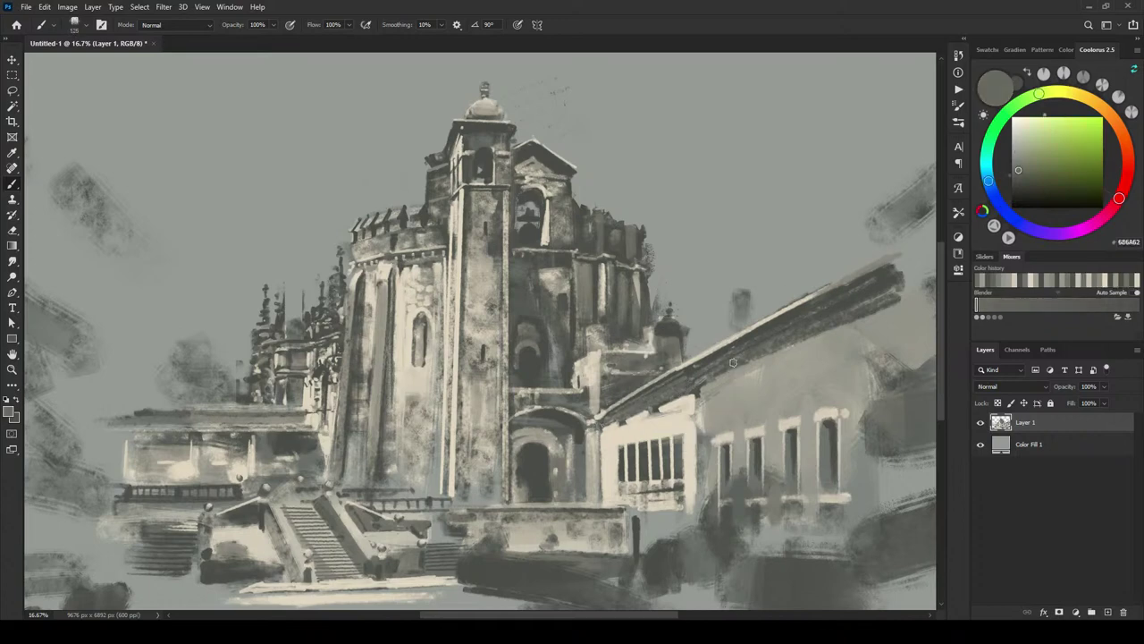
{"action": "mouse_move", "coordinate": [818, 311]}
{"action": "left_mouse_down"}
{"action": "mouse_move", "coordinate": [764, 345]}
{"action": "mouse_move", "coordinate": [881, 295]}
{"action": "left_mouse_up"}
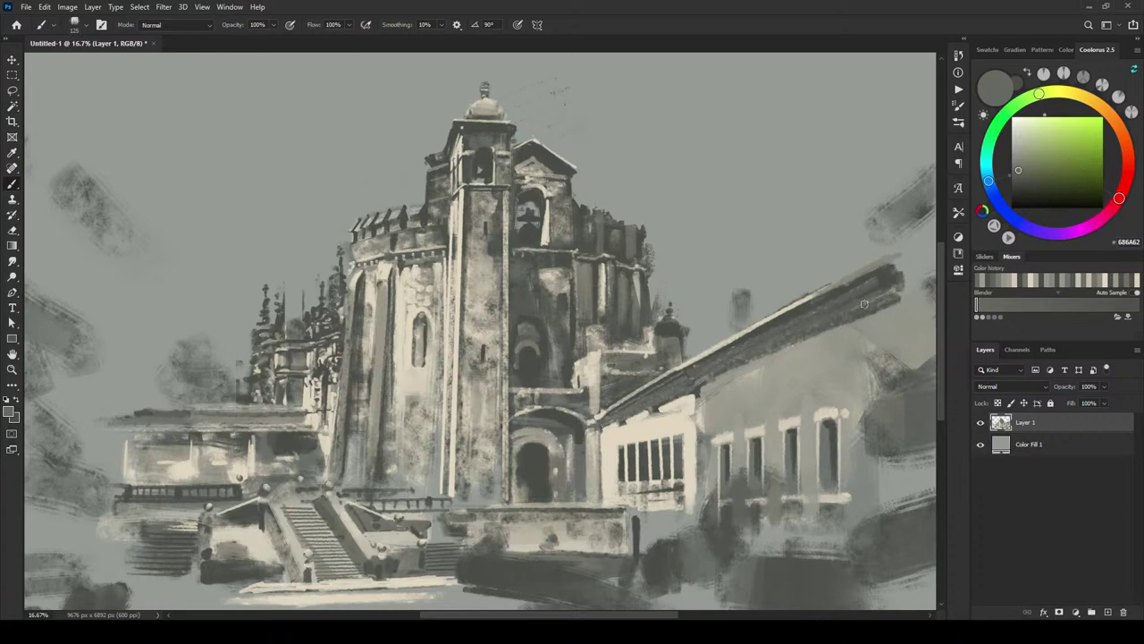
{"action": "left_click", "coordinate": [890, 295], "text": "alt"}
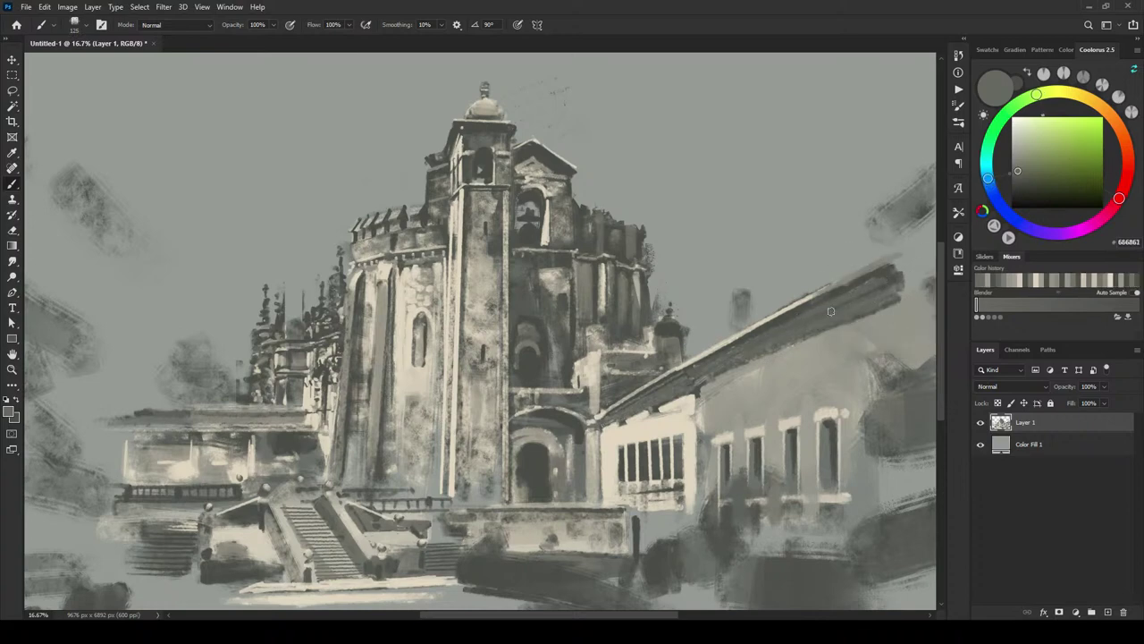
Step: Sample dark grey from the roof tip, reduce the brush and define thin dark lines at the roof end and eave
{"action": "left_click", "coordinate": [888, 270], "text": "alt"}
{"action": "key", "text": "bracketleft"}
{"action": "key", "text": "bracketleft"}
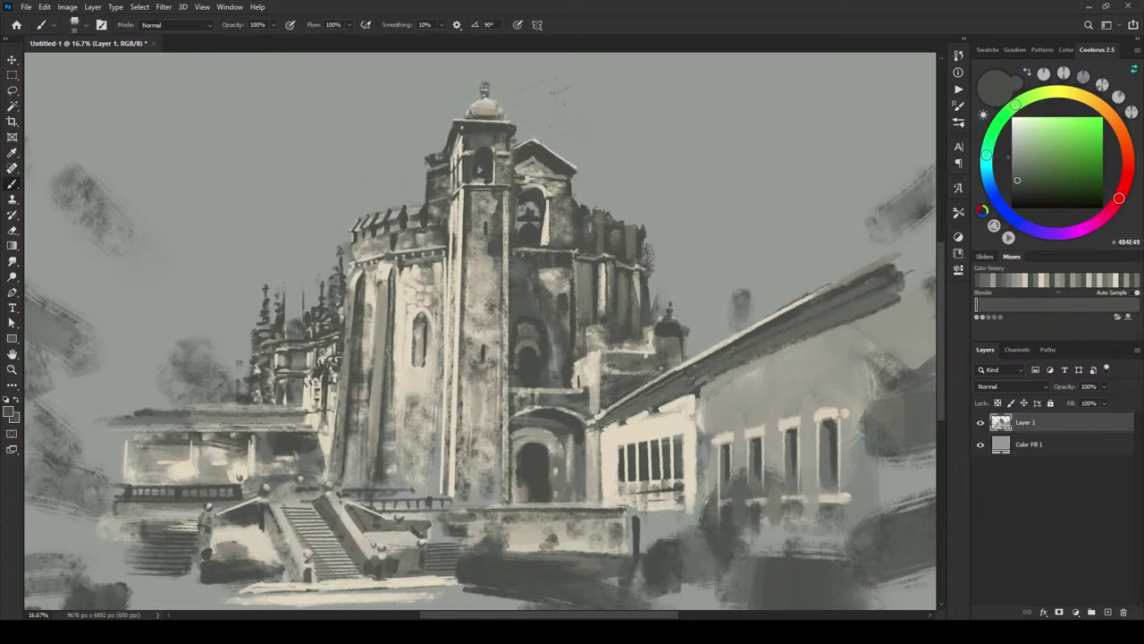
{"action": "left_click_drag", "start_coordinate": [603, 426], "coordinate": [706, 379]}
Step: Create a new layer and sample greys from the central tower to paint soft tones along its front face
{"action": "left_click", "coordinate": [501, 265], "text": "alt"}
{"action": "left_click", "coordinate": [1108, 611]}
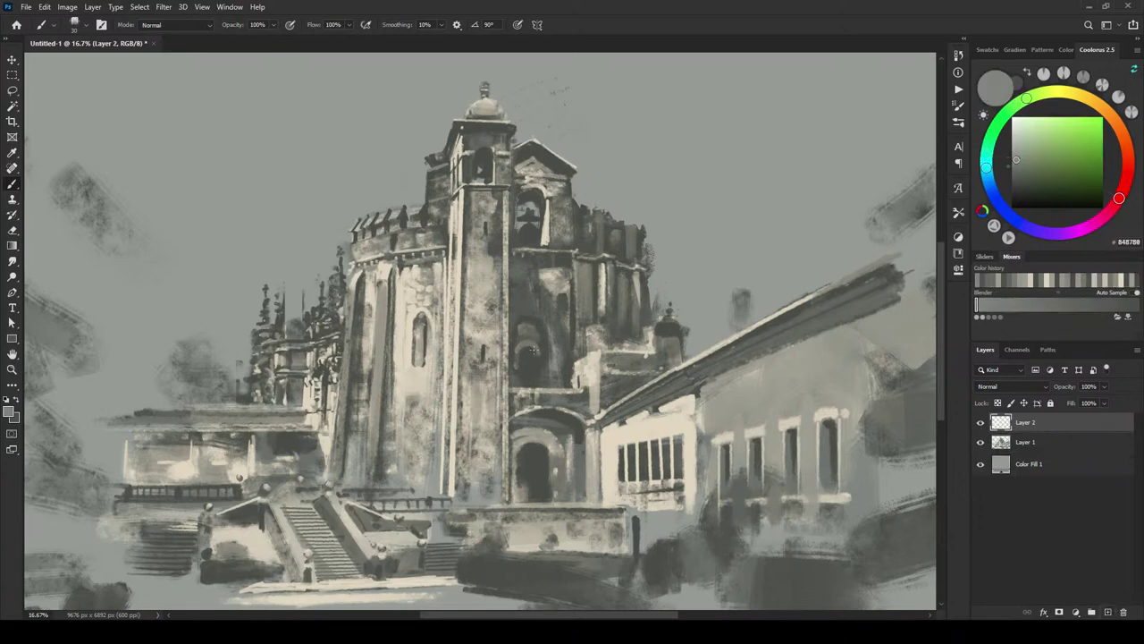
{"action": "left_click", "coordinate": [466, 312], "text": "alt"}
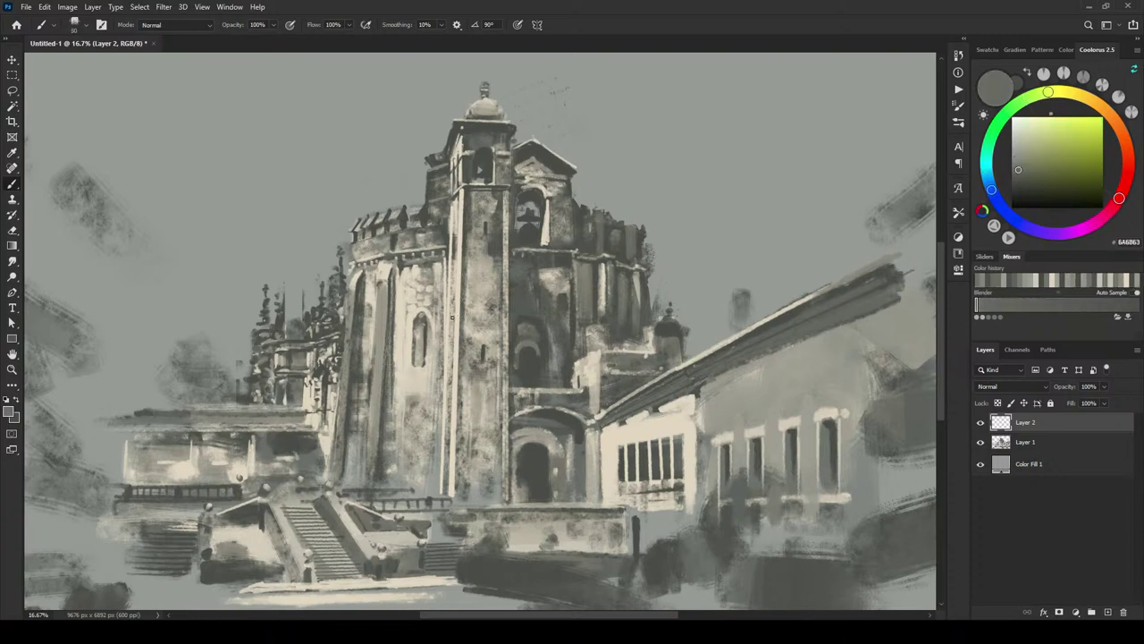
{"action": "left_click", "coordinate": [479, 480], "text": "alt"}
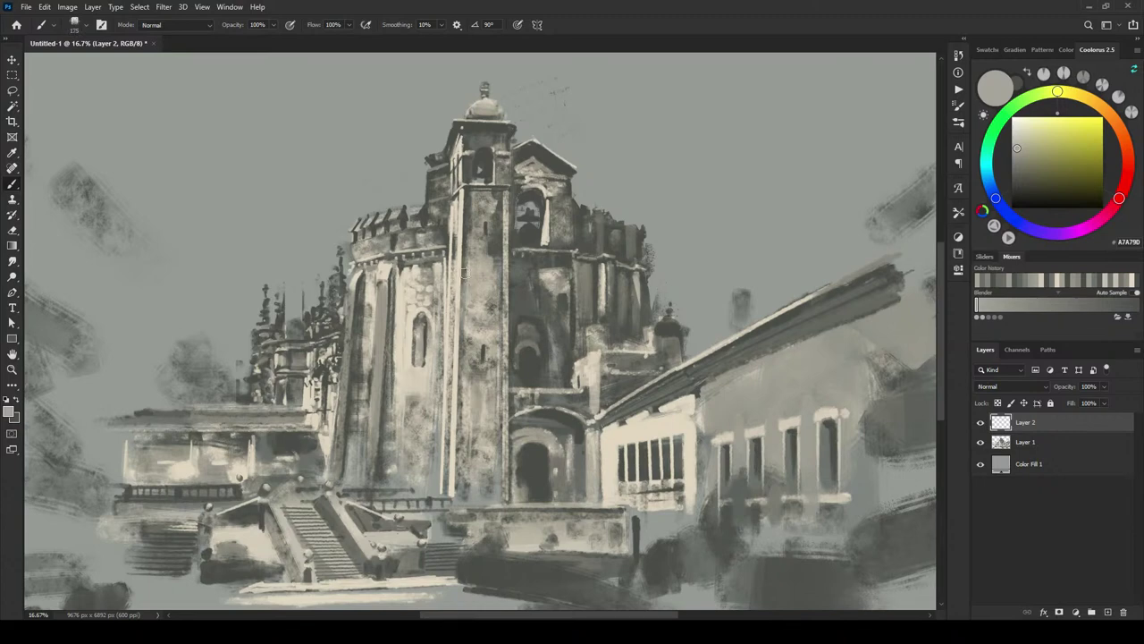
{"action": "left_click", "coordinate": [465, 286], "text": "alt"}
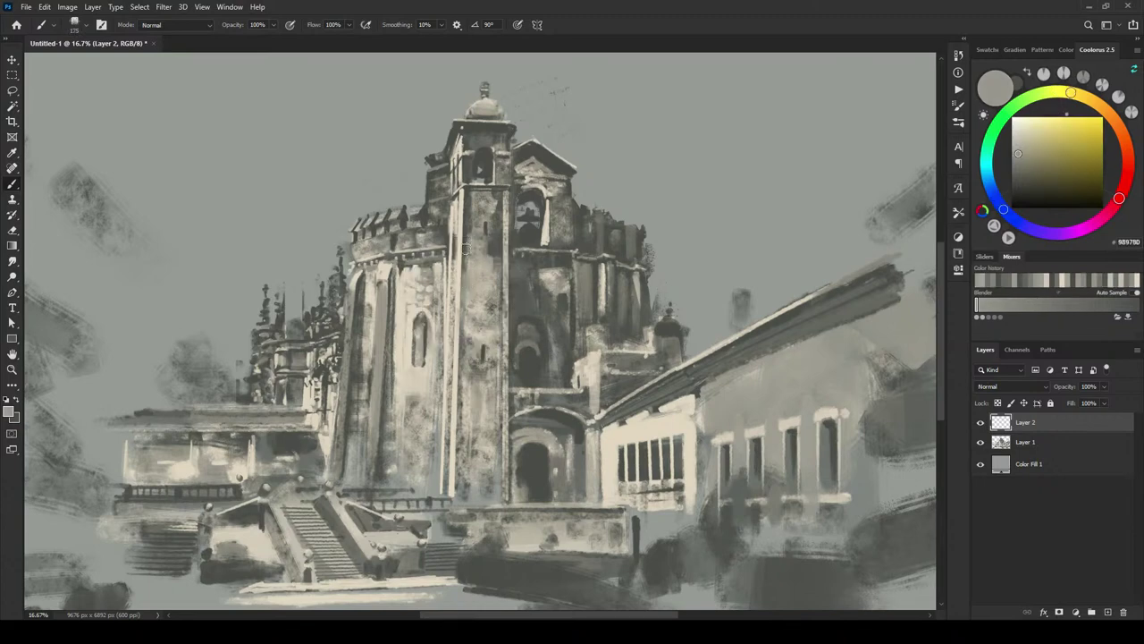
Step: Reduce the brush to 150, sample lighter tones from the tower and paint vertical strokes along its bright corner strip
{"action": "key", "text": "bracketleft"}
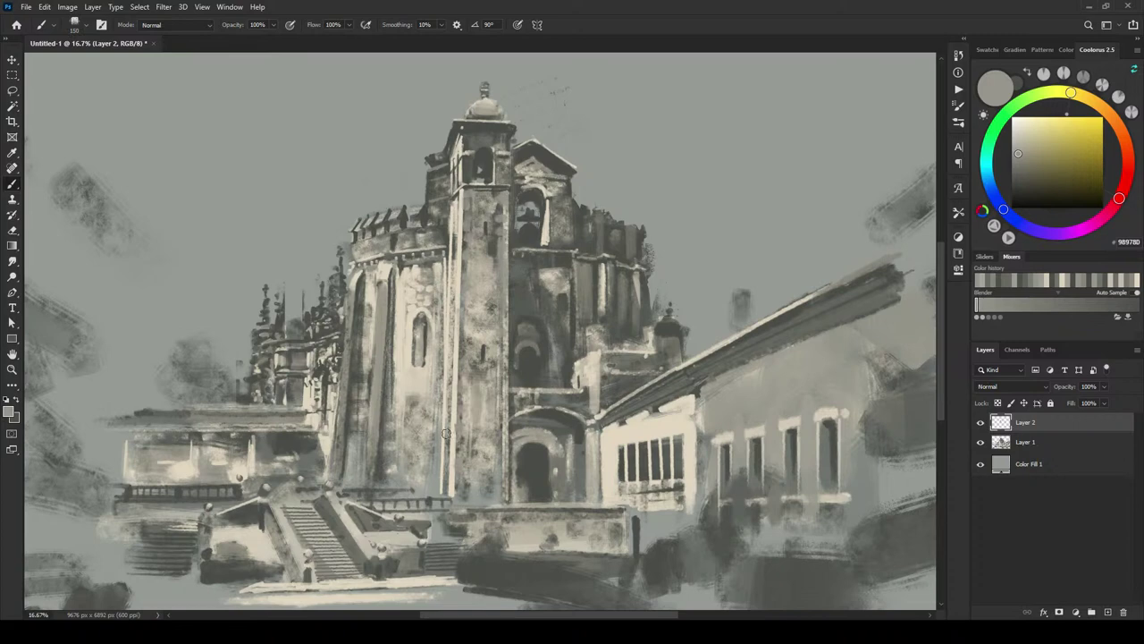
{"action": "left_click", "coordinate": [457, 304], "text": "alt"}
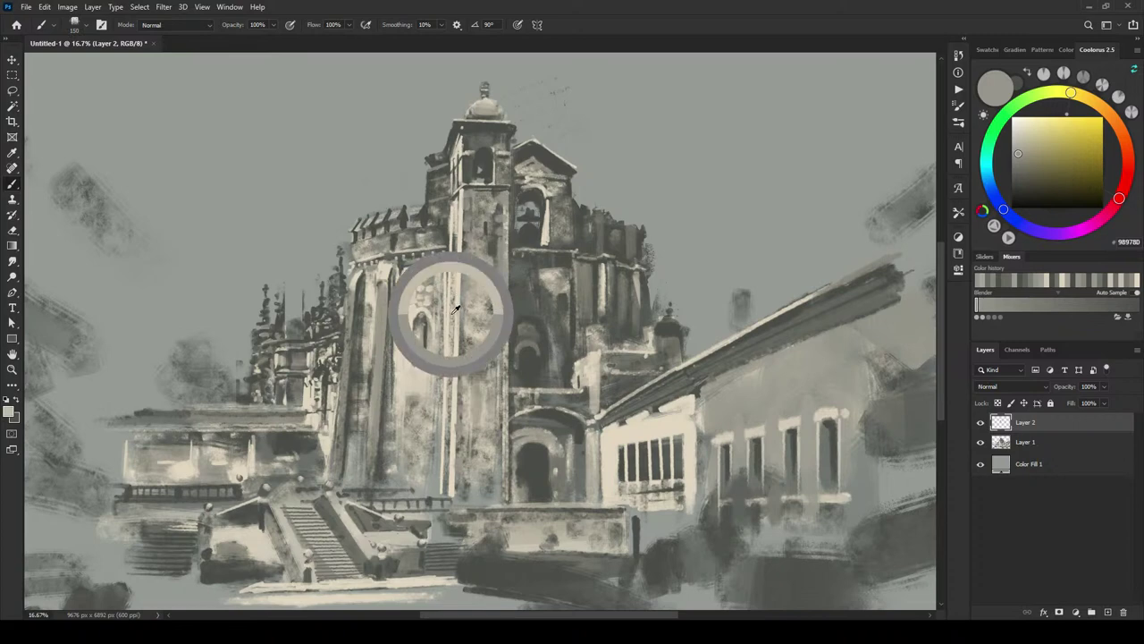
{"action": "left_click", "coordinate": [446, 469], "text": "alt"}
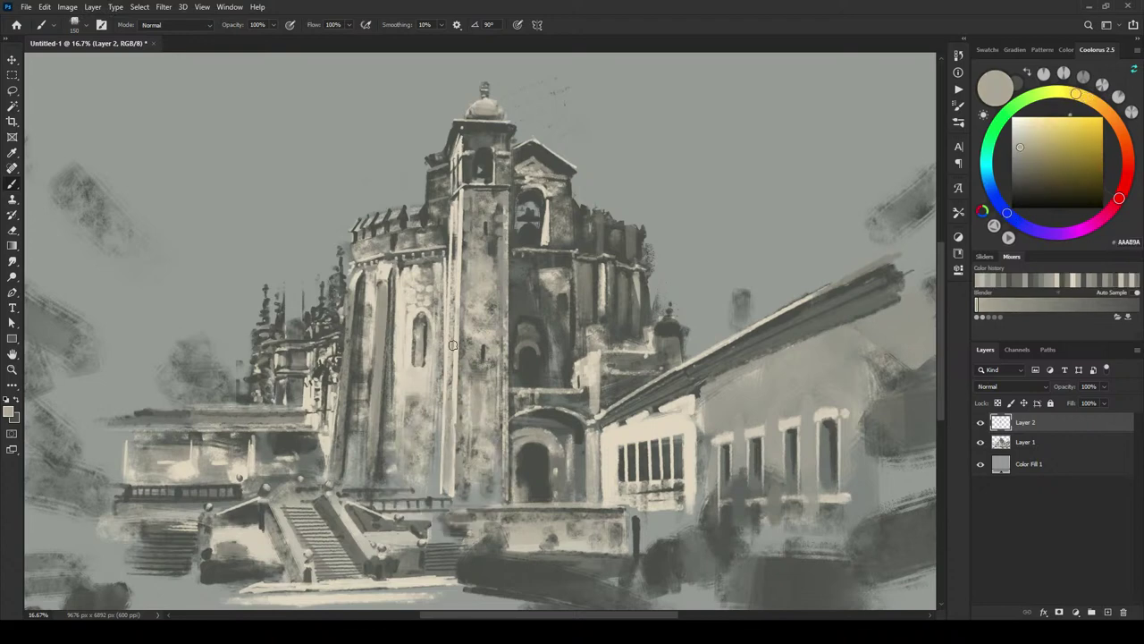
{"action": "left_click_drag", "start_coordinate": [452, 413], "coordinate": [450, 445]}
Step: Reduce the brush to about 35 and paint short grey marks across the bright corner strip beside the tower's small slit window
{"action": "key", "text": "["}
{"action": "key", "text": "["}
{"action": "key", "text": "["}
{"action": "key", "text": "["}
{"action": "key", "text": "["}
{"action": "key", "text": "["}
{"action": "scroll", "coordinate": [481, 335], "scroll_direction": "up", "scroll_amount": 4}
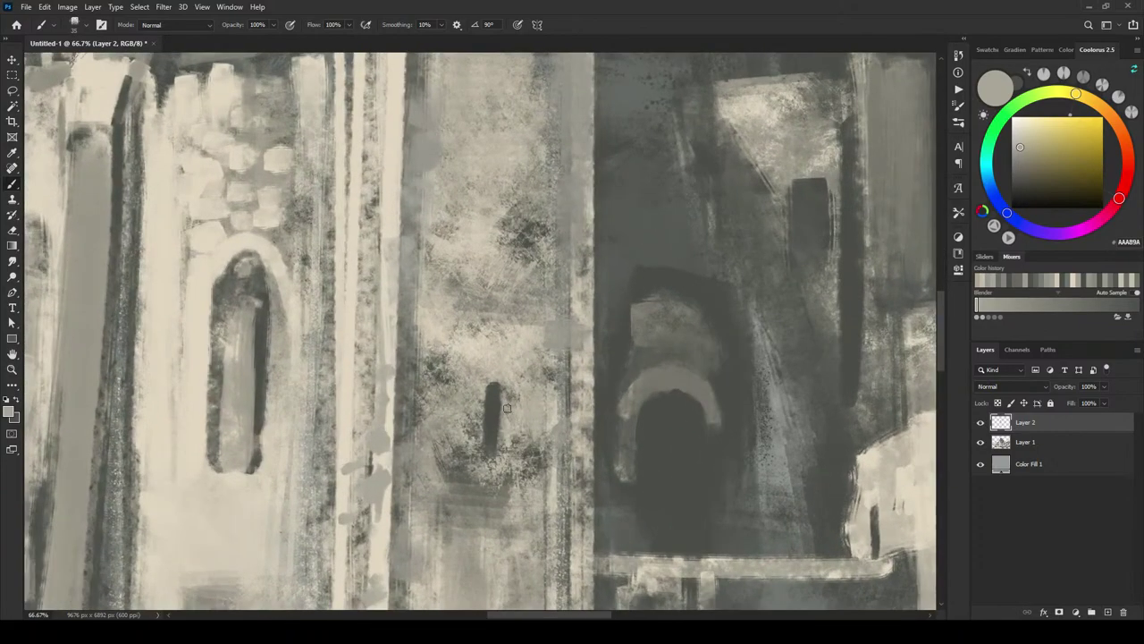
{"action": "mouse_move", "coordinate": [404, 342]}
{"action": "left_mouse_down"}
{"action": "mouse_move", "coordinate": [479, 364]}
{"action": "mouse_move", "coordinate": [509, 352]}
{"action": "left_mouse_up"}
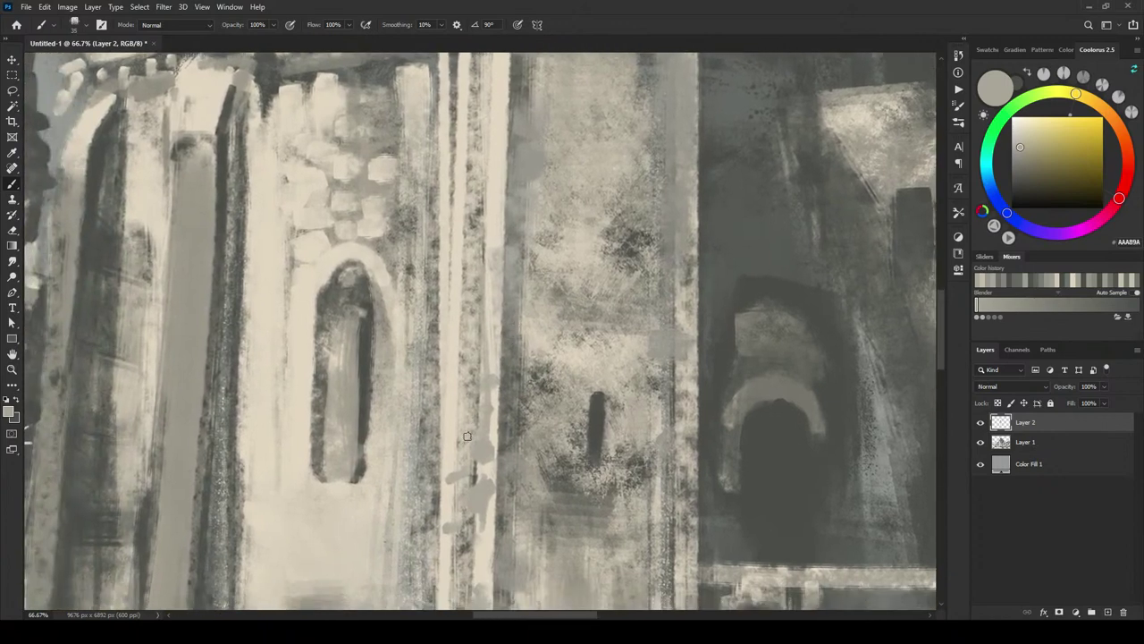
{"action": "scroll", "coordinate": [467, 438], "scroll_direction": "down", "scroll_amount": 5}
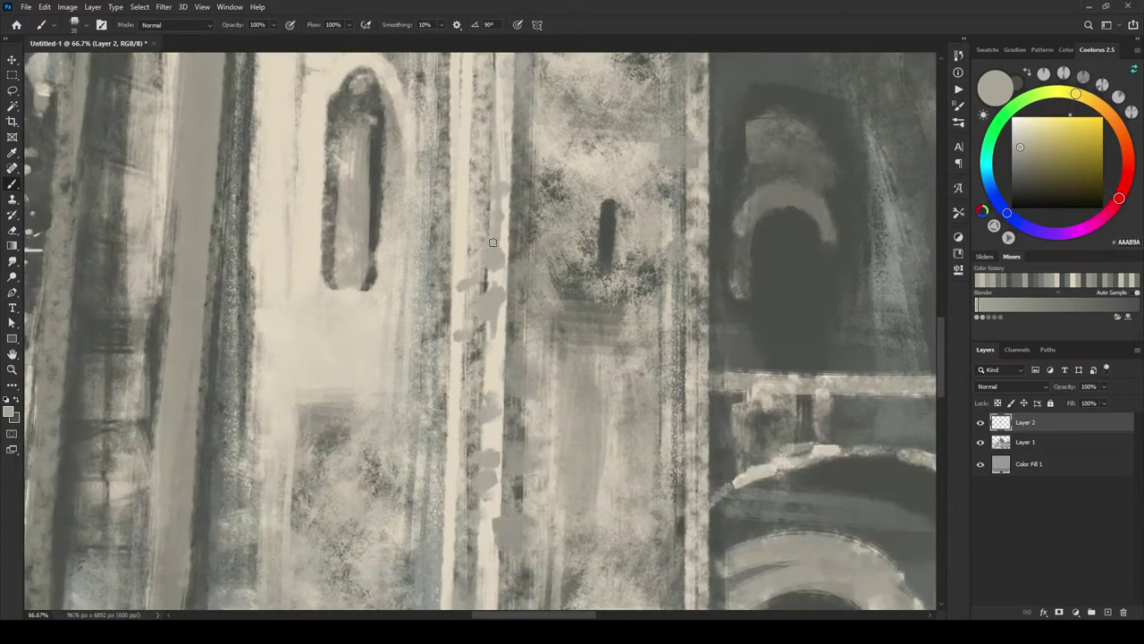
{"action": "key", "text": "bracketleft"}
{"action": "mouse_move", "coordinate": [468, 247]}
{"action": "left_mouse_down"}
{"action": "mouse_move", "coordinate": [494, 224]}
{"action": "mouse_move", "coordinate": [465, 224]}
{"action": "mouse_move", "coordinate": [504, 200]}
{"action": "mouse_move", "coordinate": [473, 189]}
{"action": "mouse_move", "coordinate": [519, 151]}
{"action": "mouse_move", "coordinate": [469, 170]}
{"action": "mouse_move", "coordinate": [502, 121]}
{"action": "left_mouse_up"}
Step: Enlarge the brush to 40 and add more uneven grey marks farther down and up the tower's bright corner strip
{"action": "key", "text": "bracketright"}
{"action": "key", "text": "bracketright"}
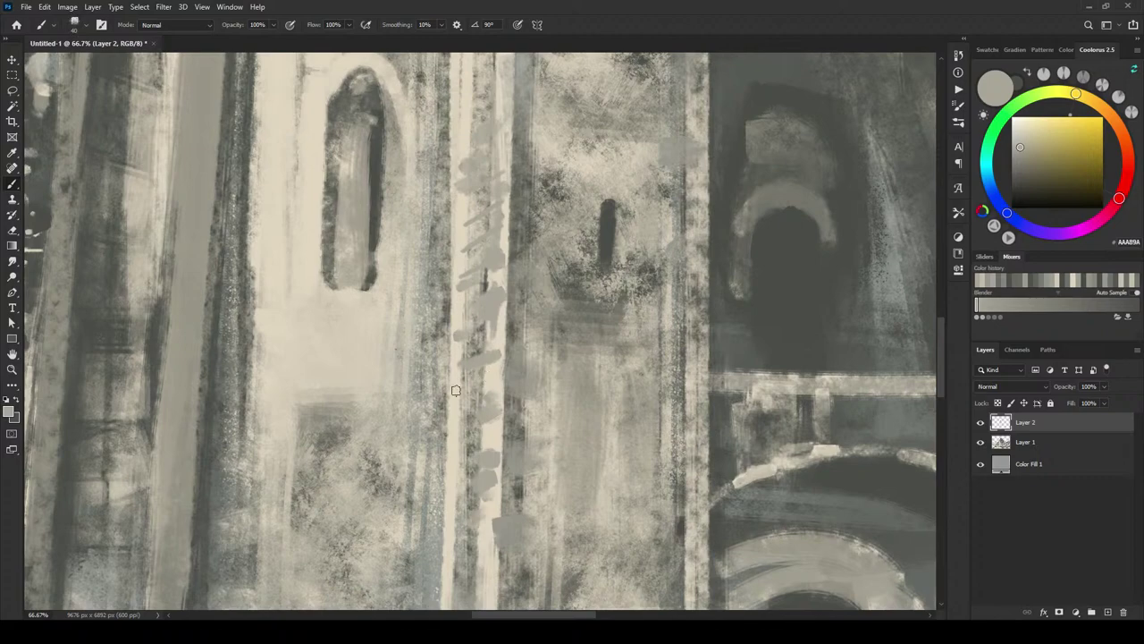
{"action": "left_click_drag", "start_coordinate": [455, 391], "coordinate": [490, 380]}
{"action": "left_click_drag", "start_coordinate": [563, 252], "coordinate": [560, 493]}
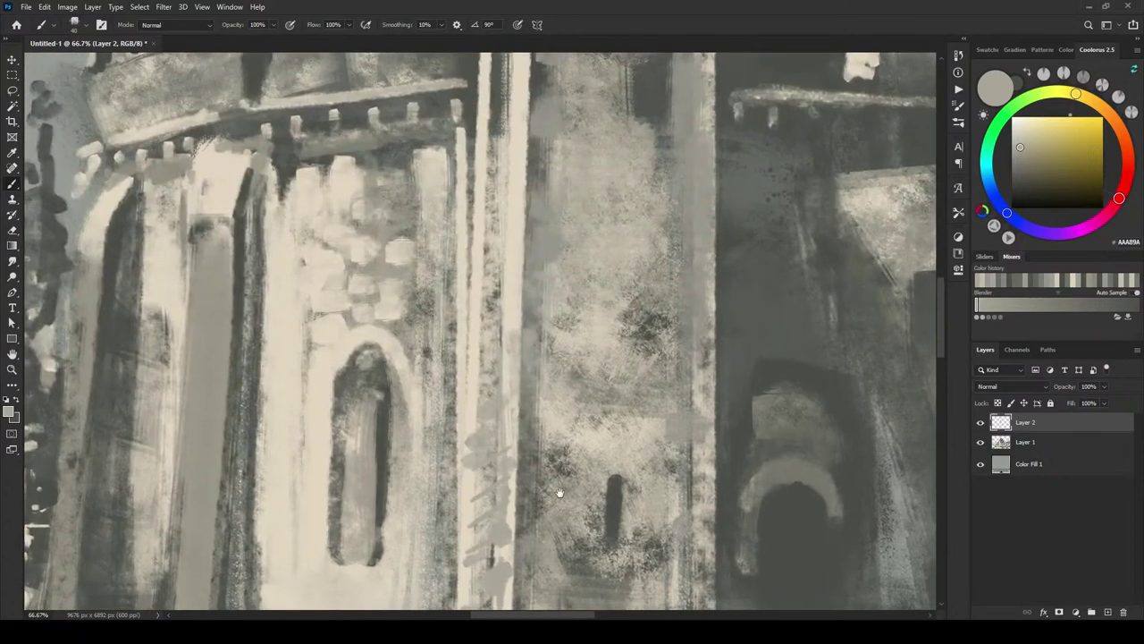
{"action": "mouse_move", "coordinate": [472, 390]}
{"action": "left_mouse_down"}
{"action": "mouse_move", "coordinate": [524, 335]}
{"action": "mouse_move", "coordinate": [491, 304]}
{"action": "mouse_move", "coordinate": [481, 334]}
{"action": "mouse_move", "coordinate": [508, 331]}
{"action": "left_mouse_up"}
{"action": "mouse_move", "coordinate": [475, 297]}
{"action": "left_mouse_down"}
{"action": "mouse_move", "coordinate": [502, 238]}
{"action": "mouse_move", "coordinate": [493, 217]}
{"action": "mouse_move", "coordinate": [511, 210]}
{"action": "mouse_move", "coordinate": [502, 338]}
{"action": "left_mouse_up"}
Step: Sample a light beige-grey from the corner strip and, with a size 70 brush, tone down its cream edges towards the upper slit
{"action": "left_click", "coordinate": [508, 241], "text": "alt"}
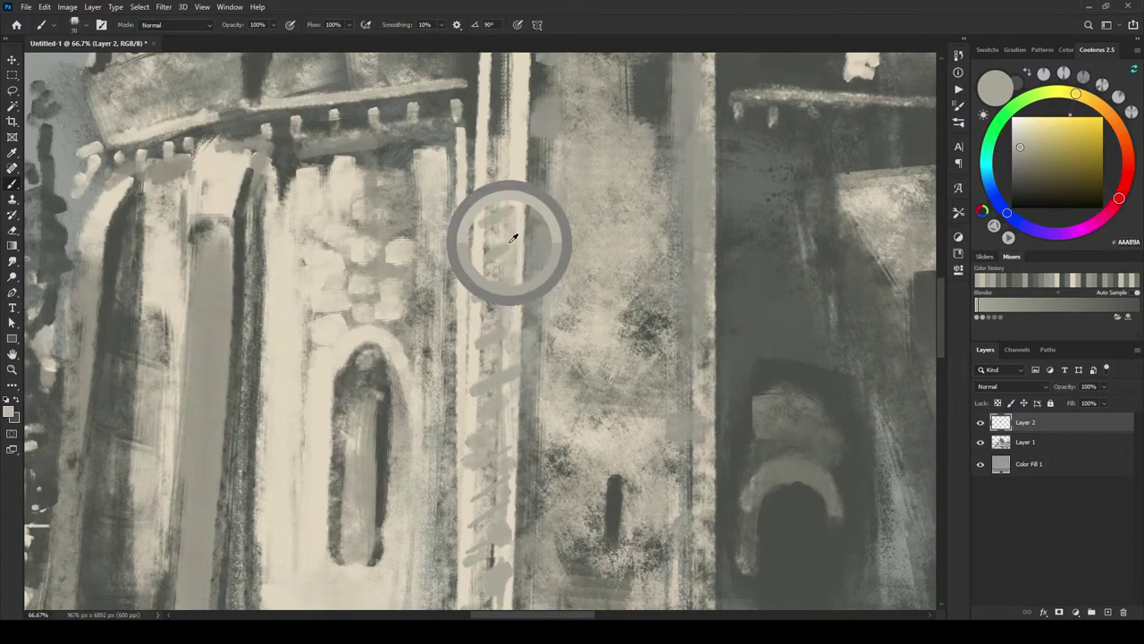
{"action": "key", "text": "]"}
{"action": "mouse_move", "coordinate": [509, 217]}
{"action": "left_mouse_down"}
{"action": "mouse_move", "coordinate": [504, 314]}
{"action": "mouse_move", "coordinate": [484, 301]}
{"action": "mouse_move", "coordinate": [496, 230]}
{"action": "left_mouse_up"}
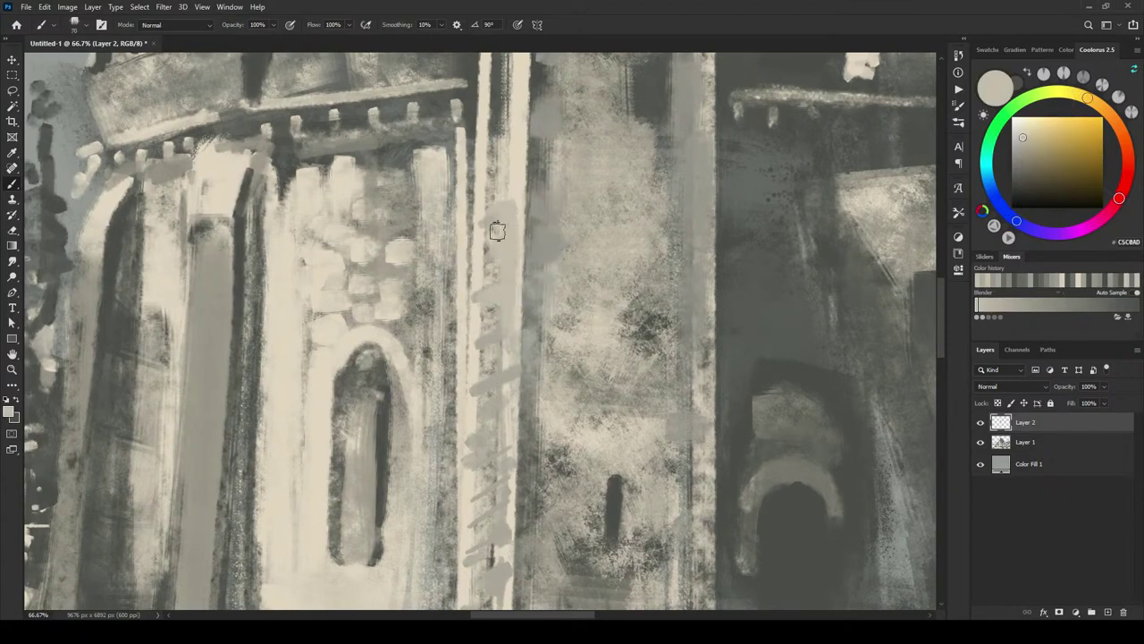
{"action": "mouse_move", "coordinate": [497, 341]}
{"action": "left_mouse_down"}
{"action": "mouse_move", "coordinate": [509, 368]}
{"action": "mouse_move", "coordinate": [490, 388]}
{"action": "left_mouse_up"}
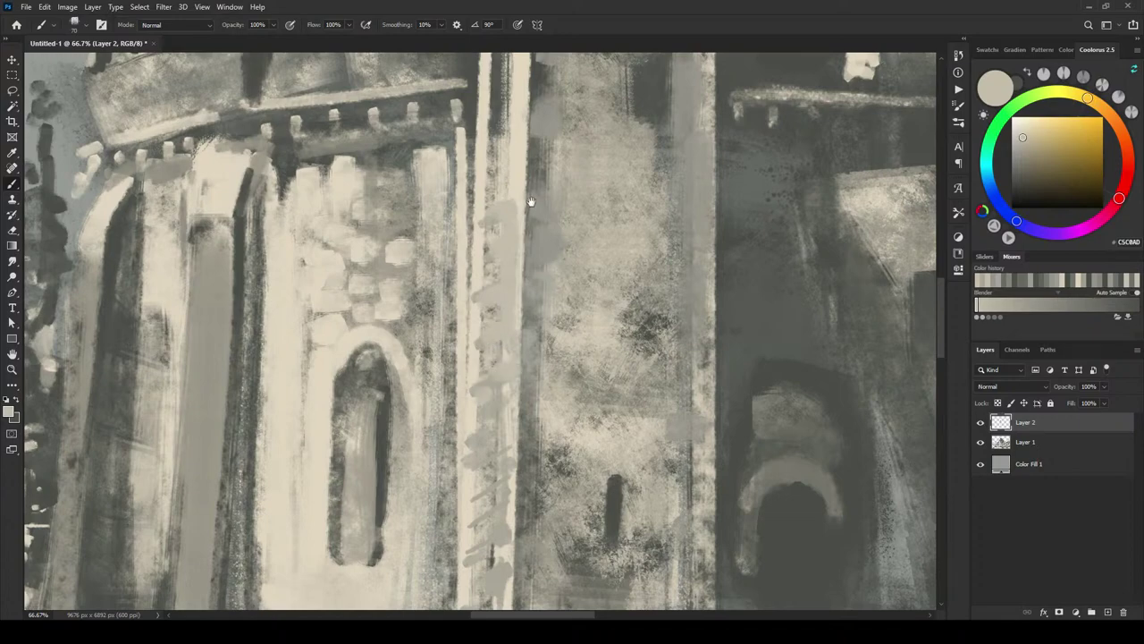
{"action": "left_click_drag", "start_coordinate": [531, 198], "coordinate": [553, 413]}
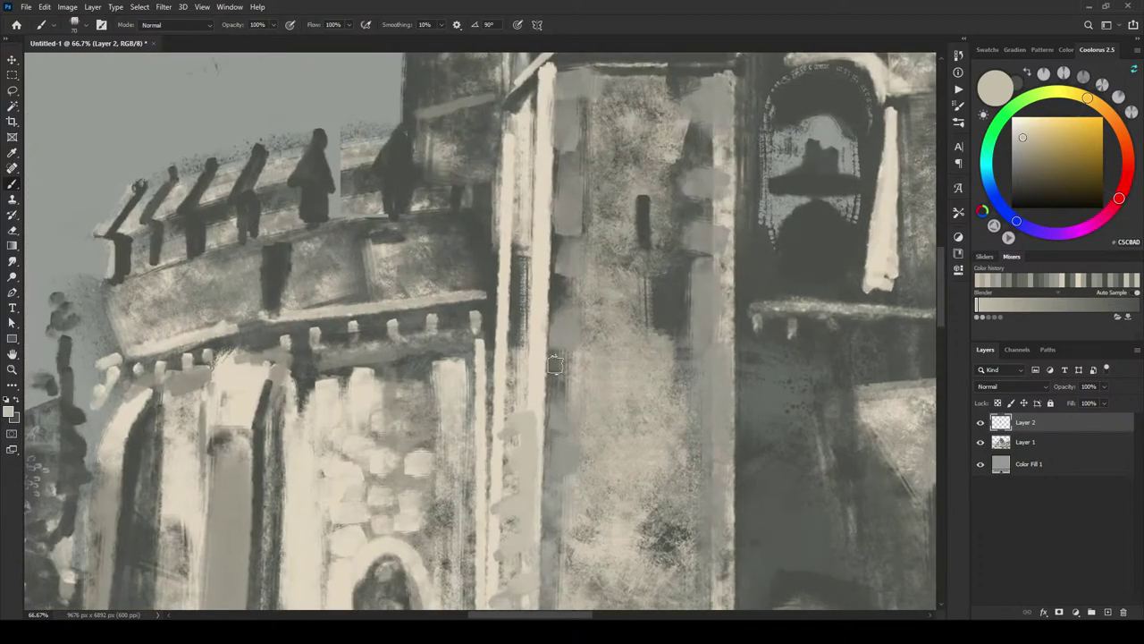
{"action": "mouse_move", "coordinate": [529, 336]}
{"action": "left_mouse_down"}
{"action": "mouse_move", "coordinate": [527, 425]}
{"action": "mouse_move", "coordinate": [537, 294]}
{"action": "left_mouse_up"}
{"action": "left_click_drag", "start_coordinate": [505, 353], "coordinate": [504, 392]}
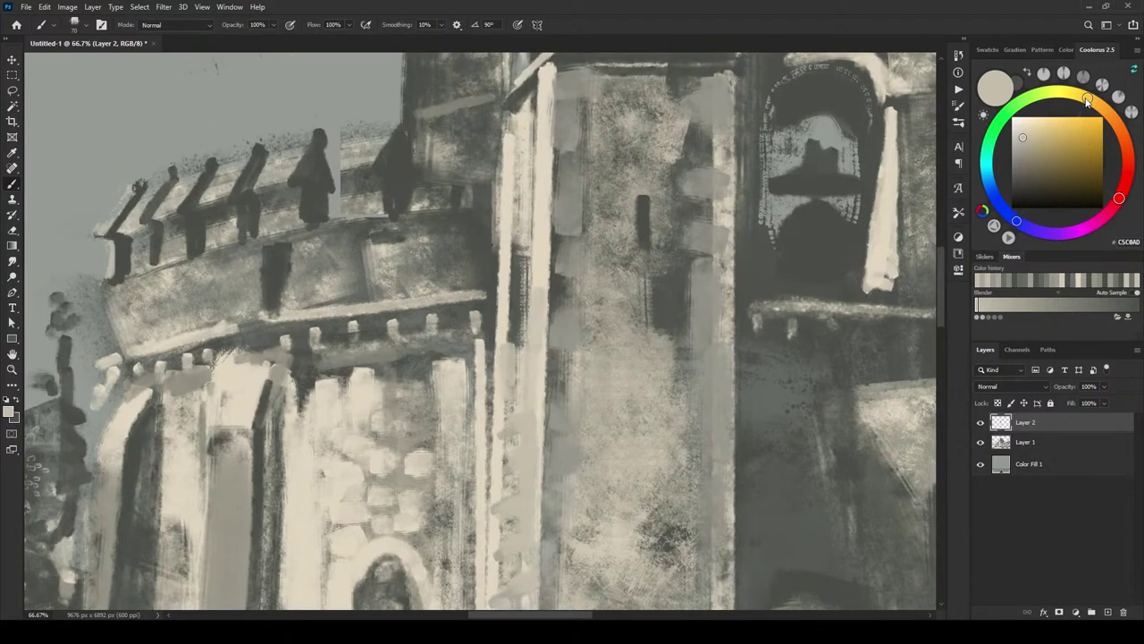
Step: Shift the colour to a pale grey-green and paint vertical strokes over the upper part of the tower's corner strip
{"action": "left_click_drag", "start_coordinate": [1088, 99], "coordinate": [1029, 98]}
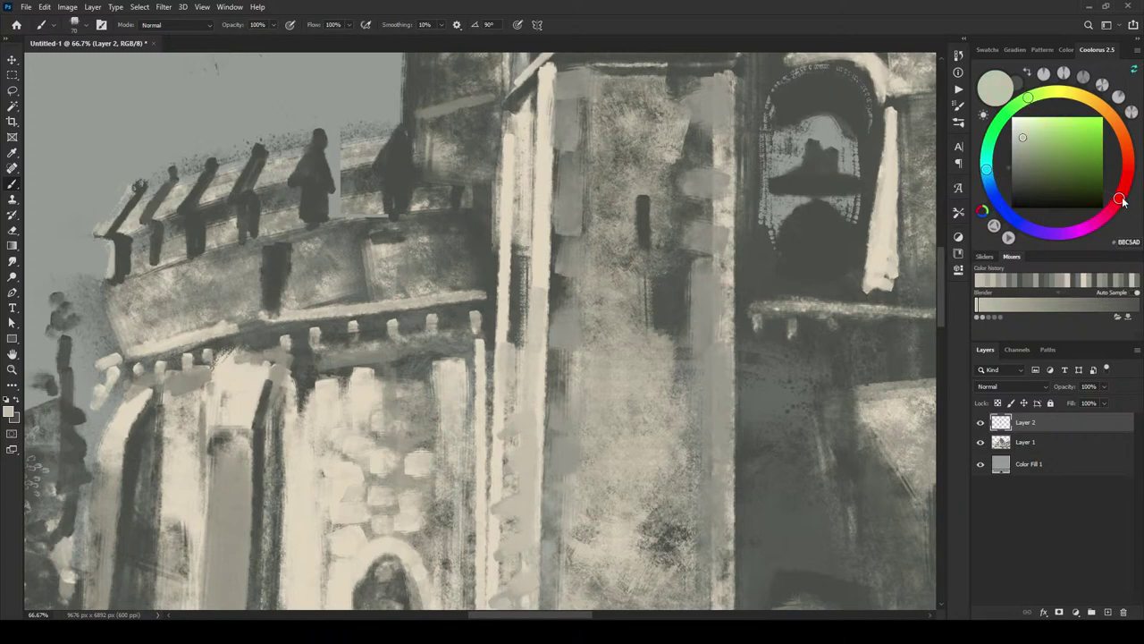
{"action": "mouse_move", "coordinate": [1123, 202]}
{"action": "left_mouse_down"}
{"action": "mouse_move", "coordinate": [1030, 96]}
{"action": "mouse_move", "coordinate": [995, 127]}
{"action": "mouse_move", "coordinate": [985, 159]}
{"action": "mouse_move", "coordinate": [1014, 109]}
{"action": "mouse_move", "coordinate": [982, 143]}
{"action": "mouse_move", "coordinate": [1019, 136]}
{"action": "mouse_move", "coordinate": [992, 135]}
{"action": "left_mouse_up"}
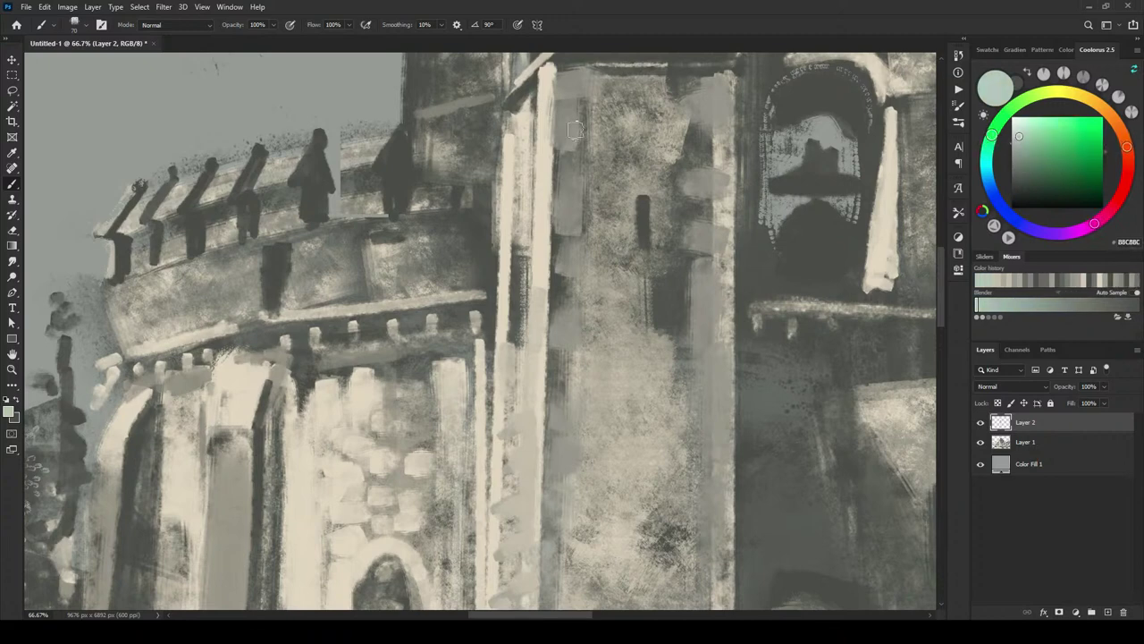
{"action": "mouse_move", "coordinate": [532, 160]}
{"action": "left_mouse_down"}
{"action": "mouse_move", "coordinate": [537, 107]}
{"action": "mouse_move", "coordinate": [534, 204]}
{"action": "mouse_move", "coordinate": [547, 253]}
{"action": "left_mouse_up"}
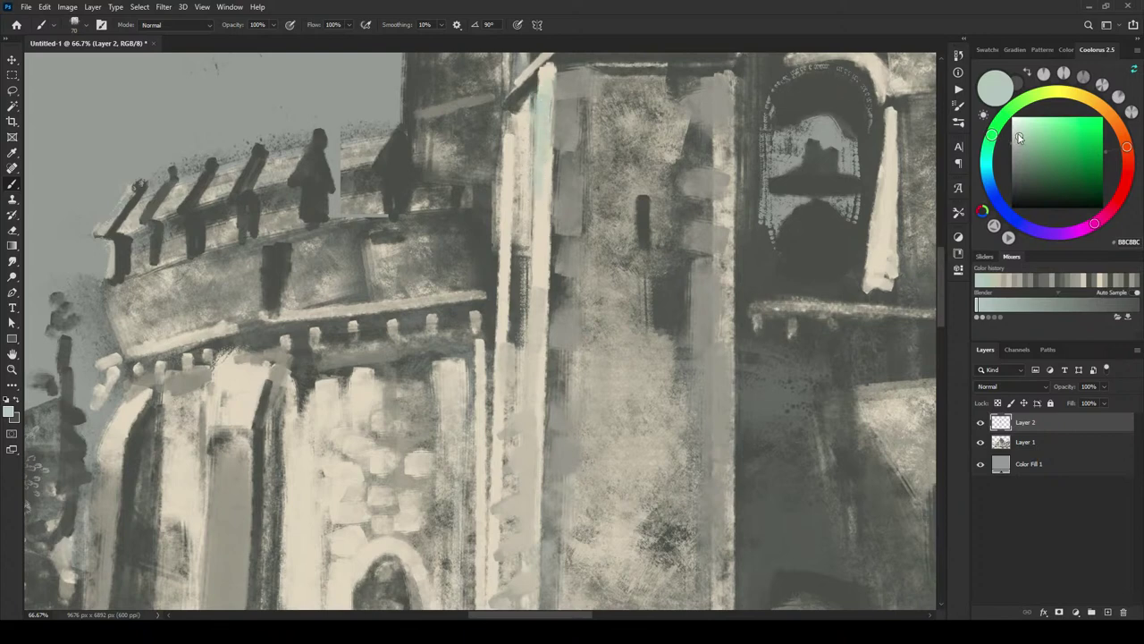
{"action": "left_click_drag", "start_coordinate": [547, 84], "coordinate": [542, 192]}
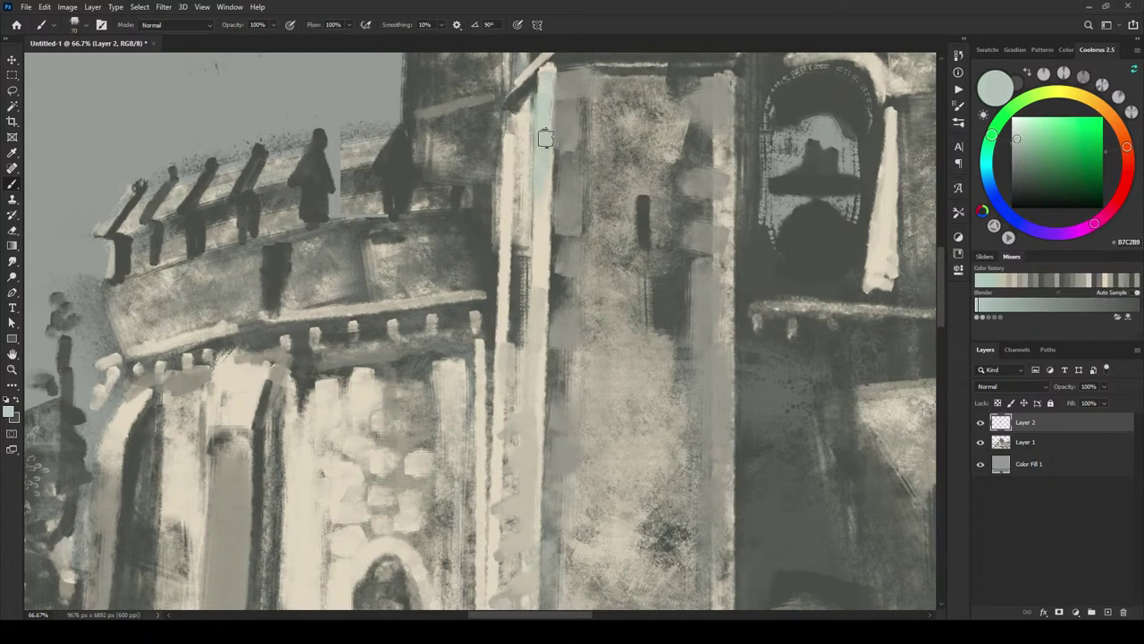
{"action": "mouse_move", "coordinate": [519, 125]}
{"action": "left_mouse_down"}
{"action": "mouse_move", "coordinate": [517, 256]}
{"action": "mouse_move", "coordinate": [516, 190]}
{"action": "mouse_move", "coordinate": [539, 211]}
{"action": "mouse_move", "coordinate": [538, 276]}
{"action": "left_mouse_up"}
{"action": "mouse_move", "coordinate": [517, 218]}
{"action": "left_mouse_down"}
{"action": "mouse_move", "coordinate": [507, 344]}
{"action": "mouse_move", "coordinate": [524, 393]}
{"action": "mouse_move", "coordinate": [505, 474]}
{"action": "left_mouse_up"}
{"action": "key", "text": "]"}
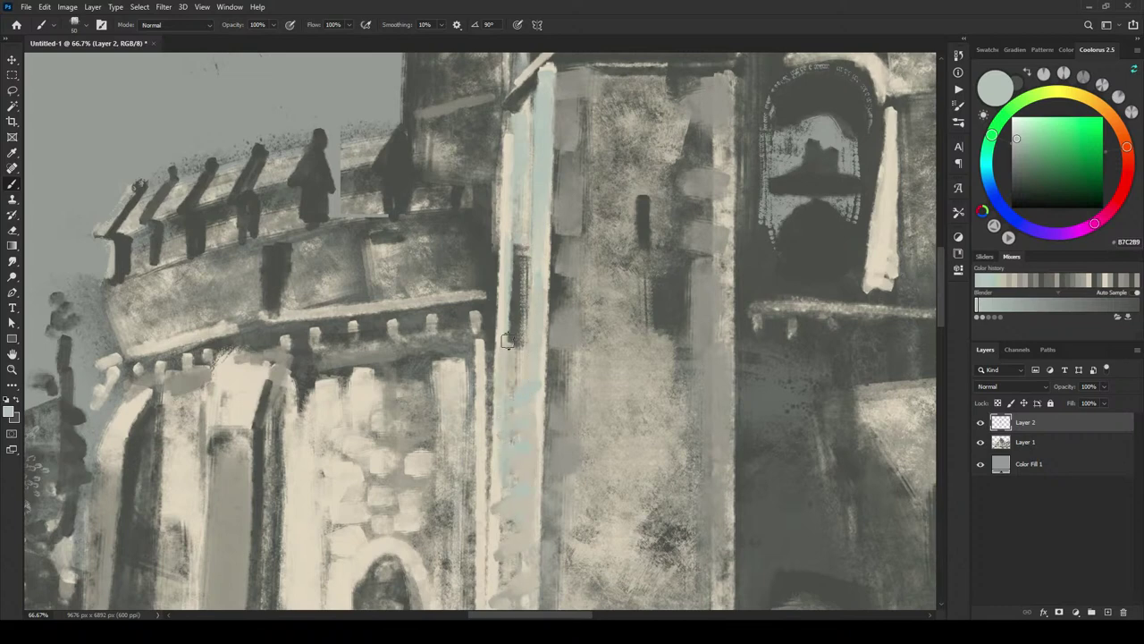
{"action": "left_click_drag", "start_coordinate": [508, 126], "coordinate": [514, 245]}
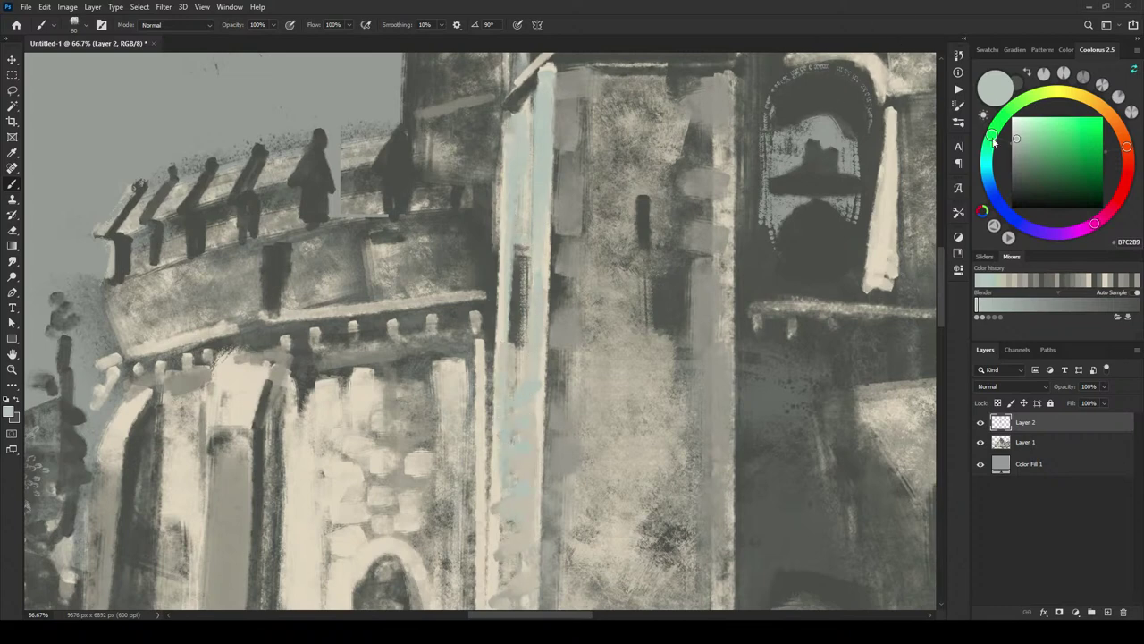
Step: Shift the hue slightly towards yellow-green and extend the pale tone down the corner strip over the grey marks
{"action": "left_click_drag", "start_coordinate": [993, 139], "coordinate": [1009, 110]}
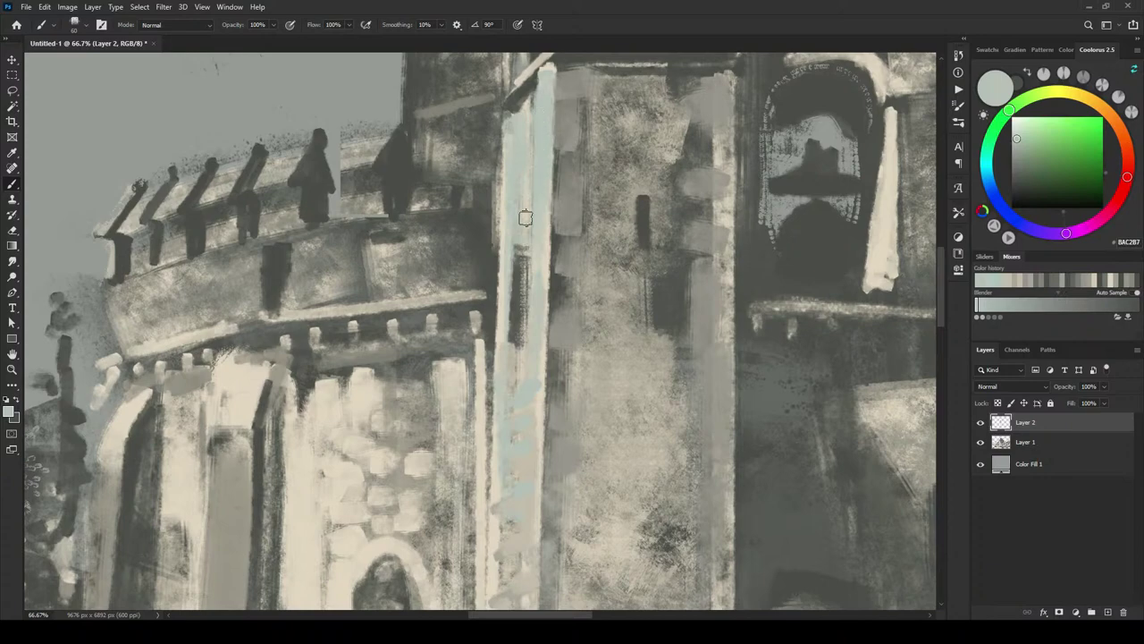
{"action": "left_click_drag", "start_coordinate": [539, 414], "coordinate": [590, 222]}
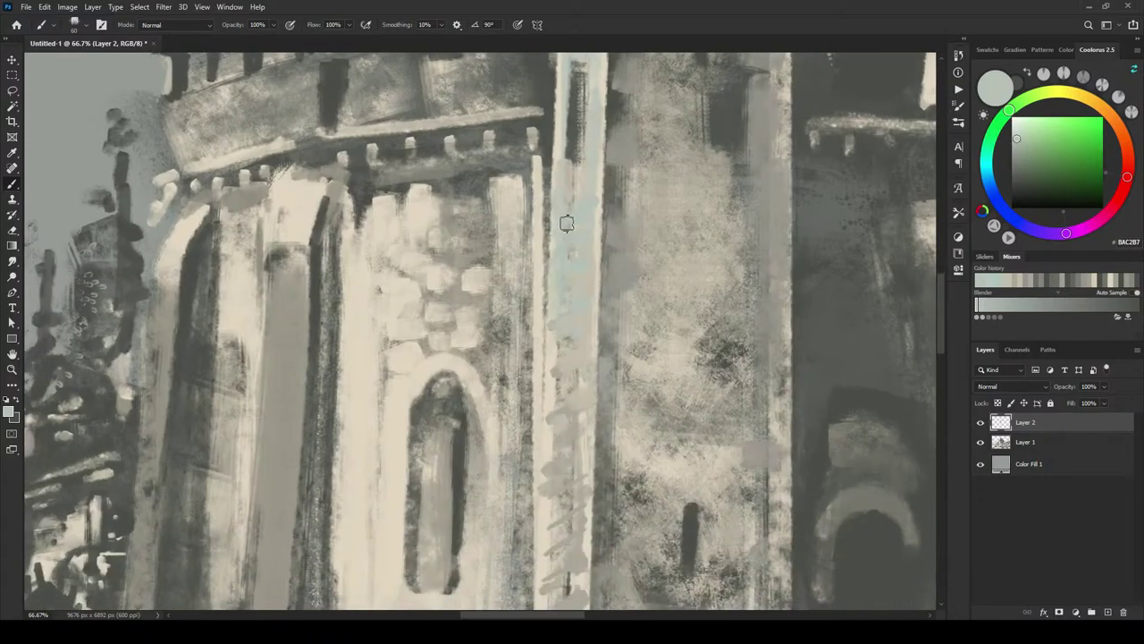
{"action": "left_click_drag", "start_coordinate": [595, 407], "coordinate": [583, 326]}
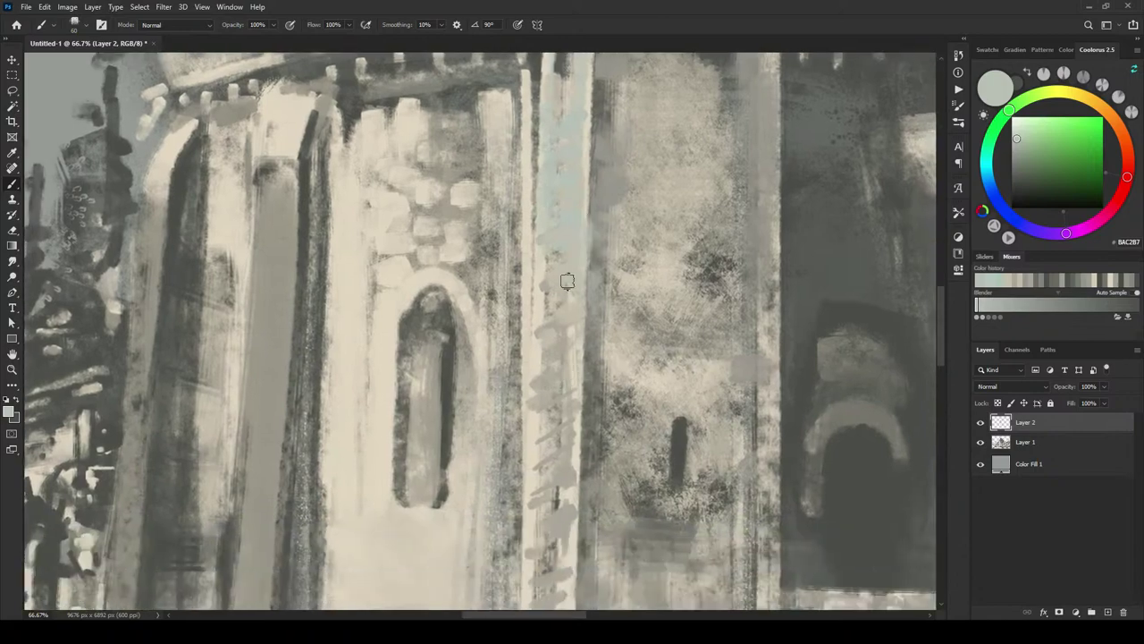
{"action": "left_click_drag", "start_coordinate": [561, 288], "coordinate": [583, 115]}
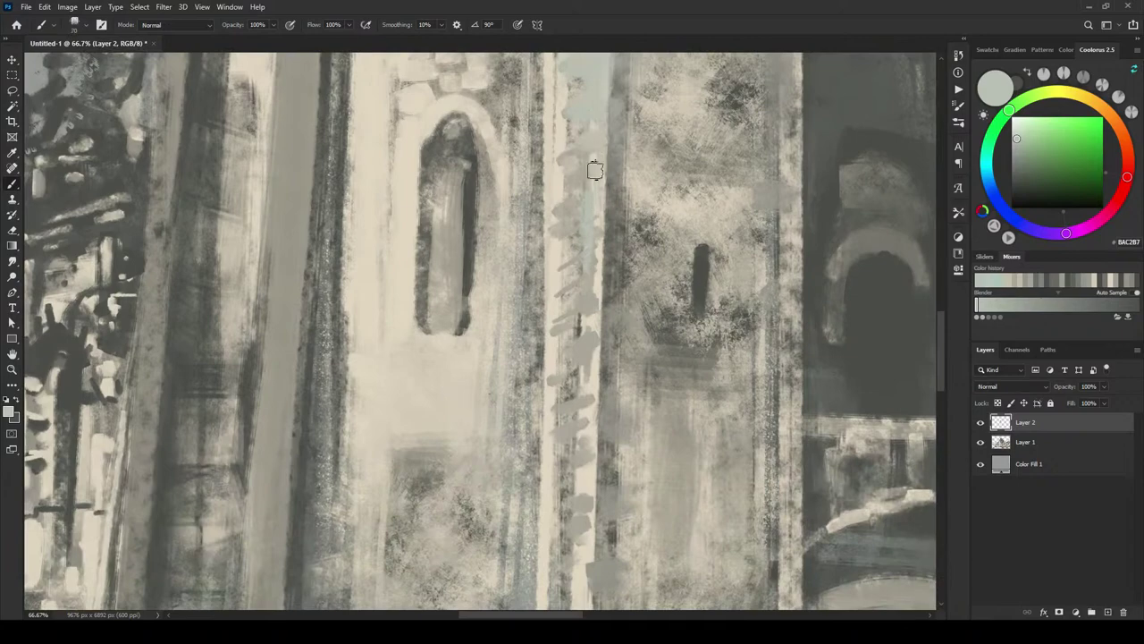
{"action": "left_click_drag", "start_coordinate": [572, 171], "coordinate": [583, 171]}
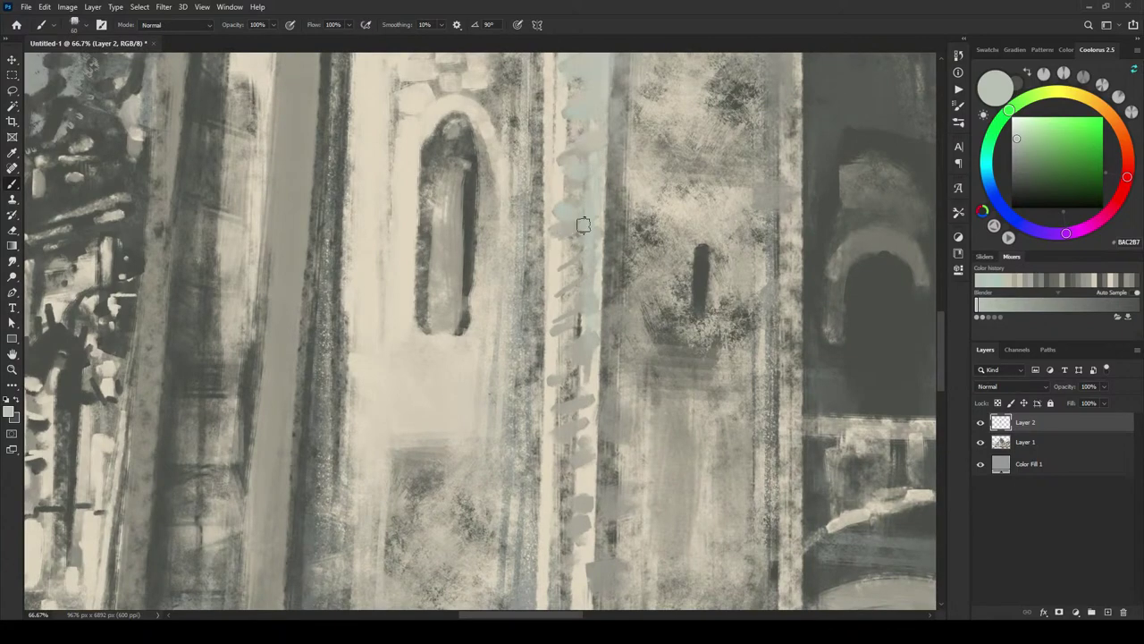
{"action": "left_click_drag", "start_coordinate": [582, 227], "coordinate": [566, 227]}
{"action": "left_click_drag", "start_coordinate": [611, 295], "coordinate": [614, 388]}
{"action": "left_click_drag", "start_coordinate": [628, 266], "coordinate": [620, 420]}
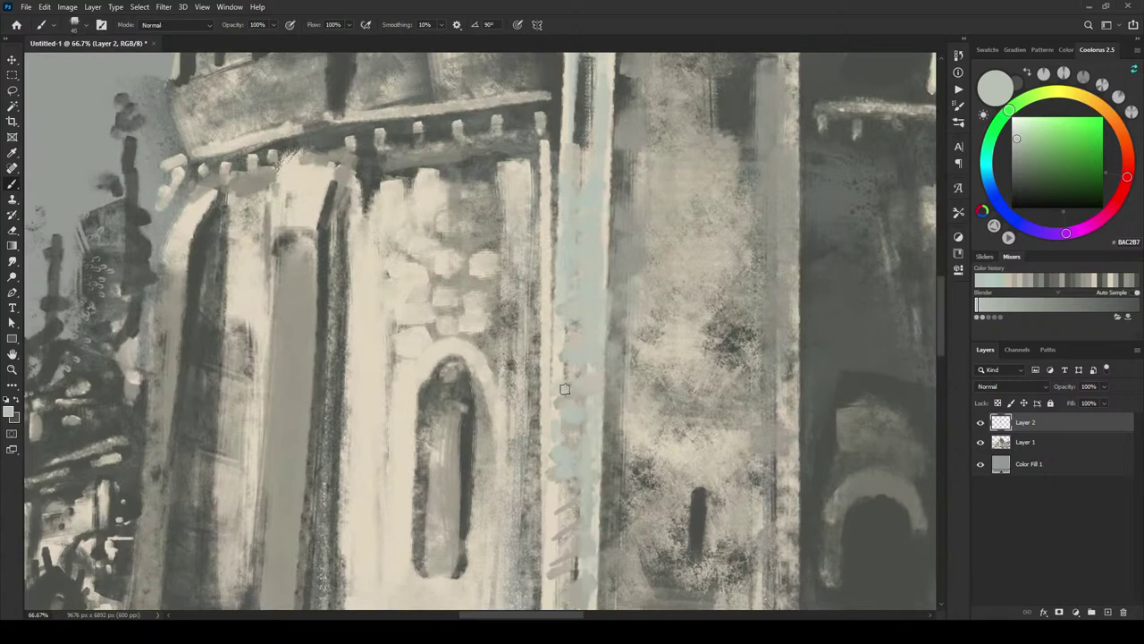
Step: Sample light greys from the corner strip and try to narrow the dark upper slit by painting along its sides
{"action": "left_click", "coordinate": [596, 380], "text": "alt"}
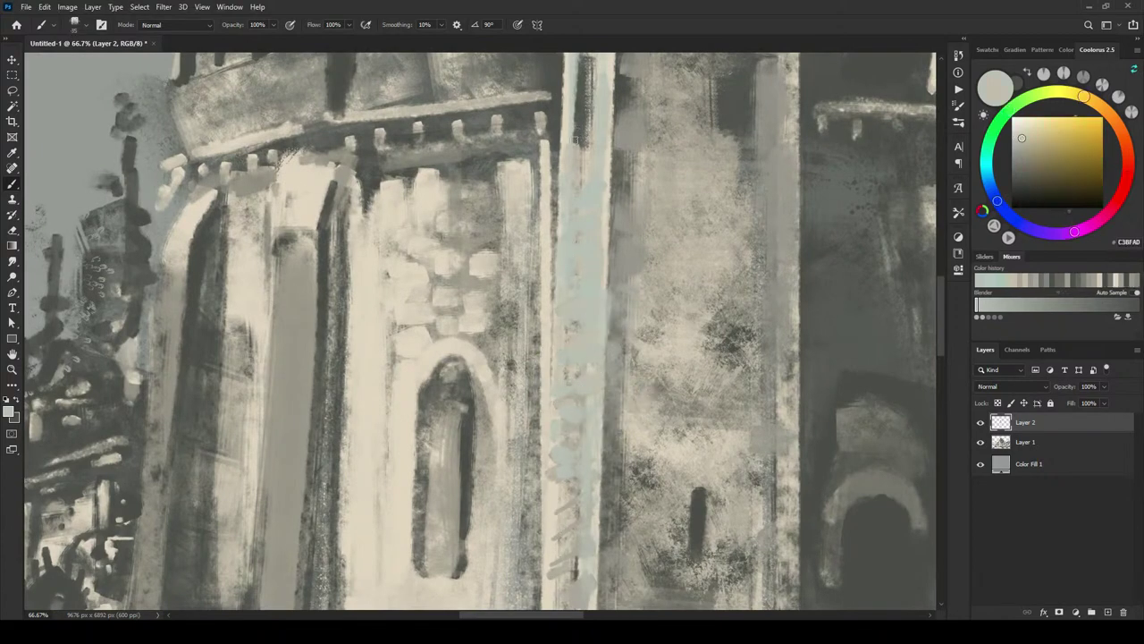
{"action": "left_click_drag", "start_coordinate": [575, 137], "coordinate": [583, 346]}
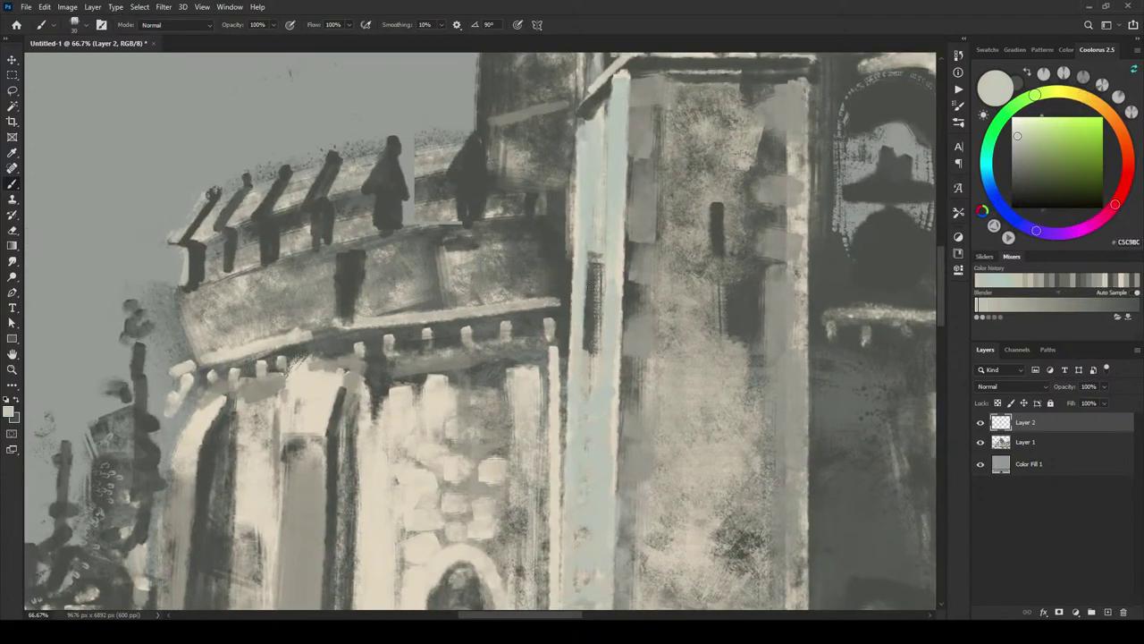
{"action": "left_click_drag", "start_coordinate": [580, 268], "coordinate": [588, 347]}
{"action": "left_click_drag", "start_coordinate": [601, 263], "coordinate": [598, 343]}
{"action": "key", "text": "]"}
{"action": "key", "text": "]"}
{"action": "key", "text": "]"}
{"action": "mouse_move", "coordinate": [597, 267]}
{"action": "left_mouse_down"}
{"action": "mouse_move", "coordinate": [596, 338]}
{"action": "mouse_move", "coordinate": [601, 279]}
{"action": "left_mouse_up"}
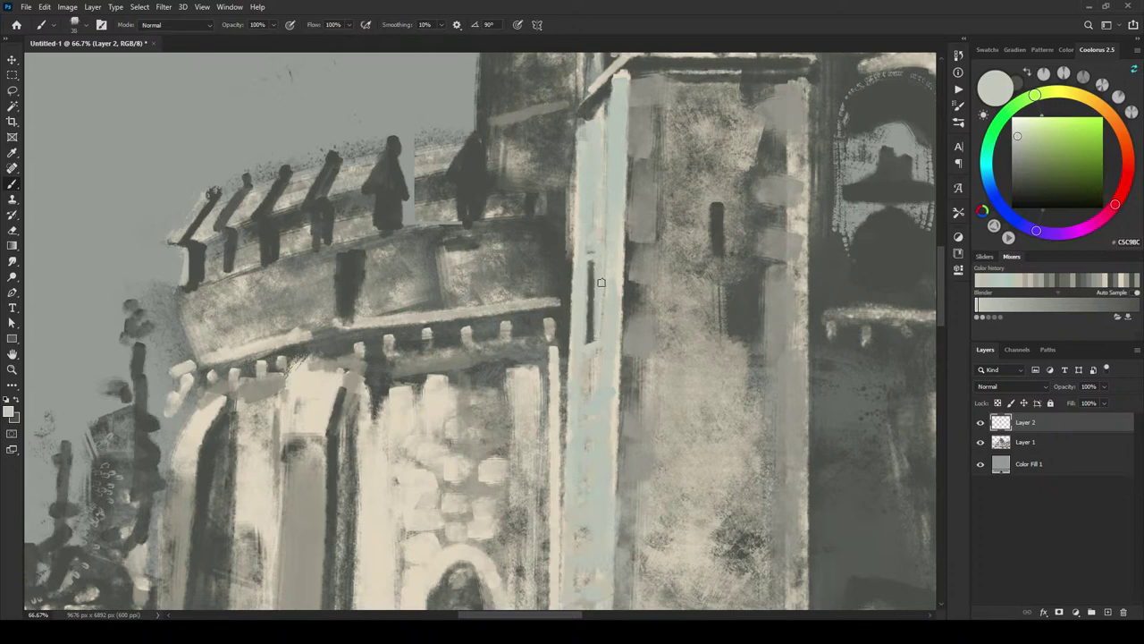
Step: Undo the strokes painted around the upper slit of the corner strip
{"action": "key", "text": "ctrl+z"}
{"action": "key", "text": "ctrl+z"}
{"action": "key", "text": "ctrl+z"}
{"action": "key", "text": "ctrl+z"}
{"action": "key", "text": "ctrl+z"}
{"action": "key", "text": "ctrl+z"}
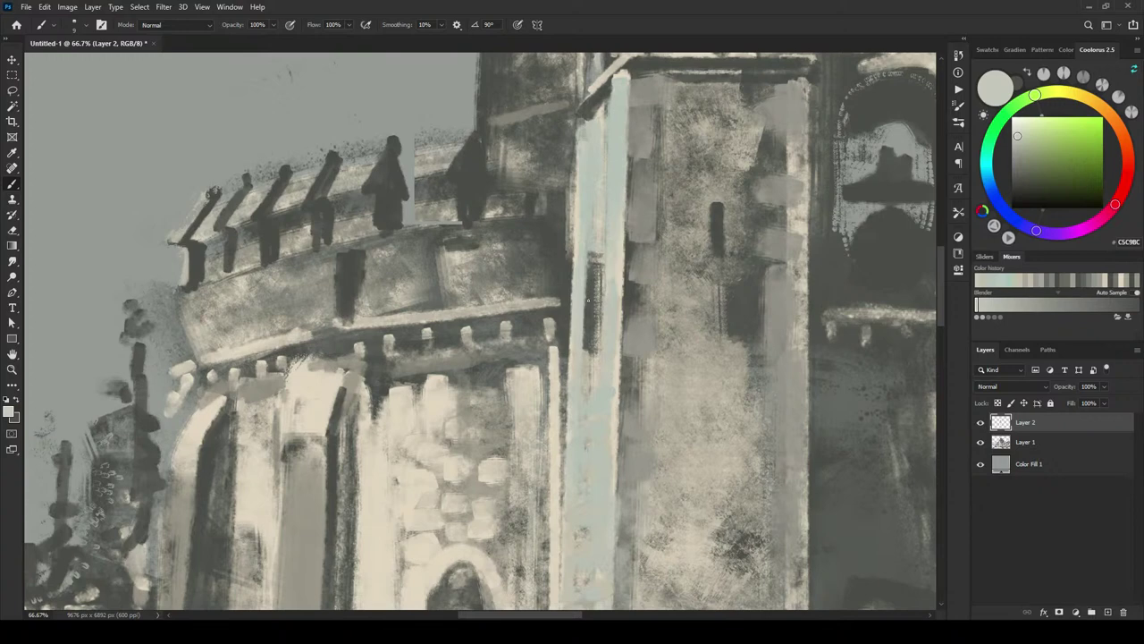
Step: Copy the upper slit to a new layer, scale it to 40.53% width and 70.10% height, and move it higher on the strip
{"action": "key", "text": "m"}
{"action": "left_click_drag", "start_coordinate": [582, 239], "coordinate": [607, 364]}
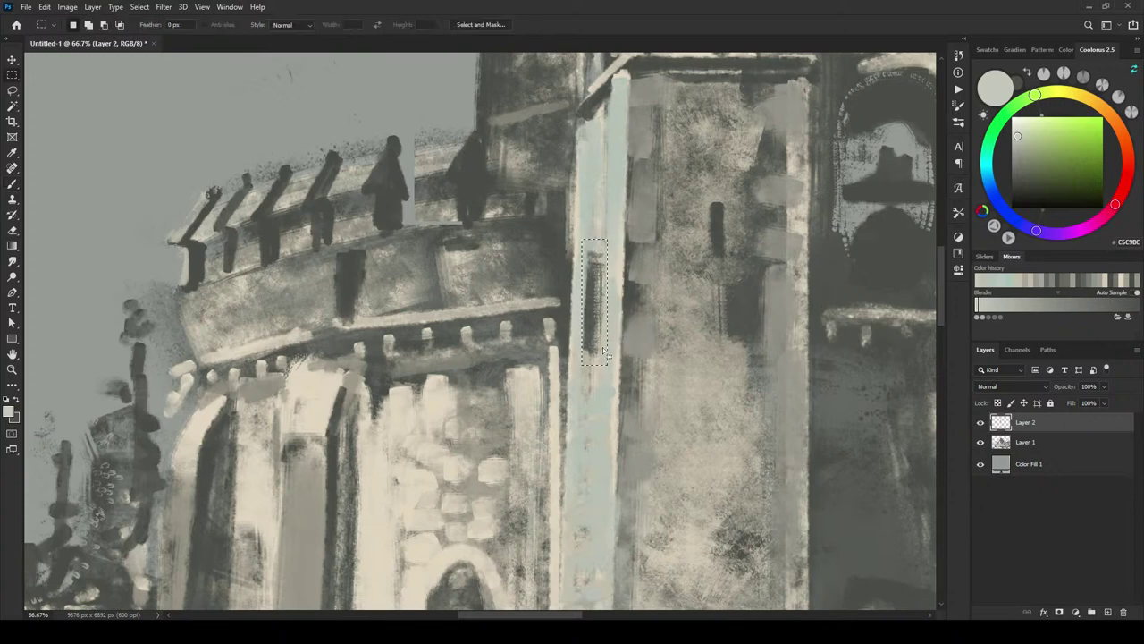
{"action": "key", "text": "ctrl+j"}
{"action": "key", "text": "v"}
{"action": "left_click_drag", "start_coordinate": [591, 308], "coordinate": [590, 304]}
{"action": "key", "text": "ctrl+t"}
{"action": "left_click_drag", "start_coordinate": [583, 367], "coordinate": [583, 327]}
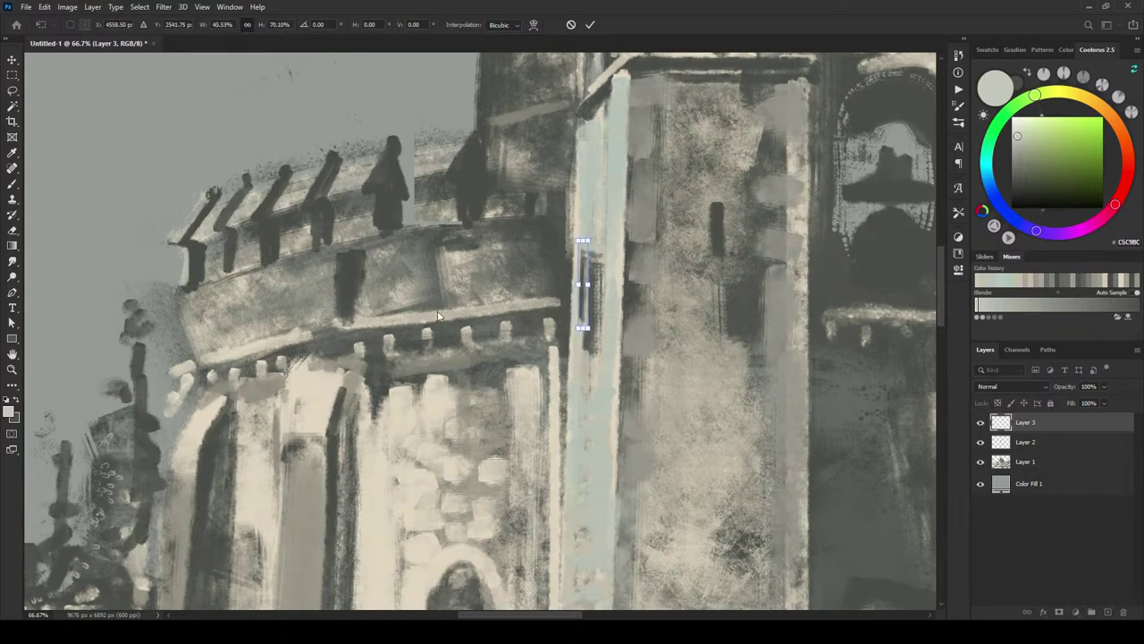
{"action": "left_click_drag", "start_coordinate": [583, 270], "coordinate": [589, 228]}
{"action": "key", "text": "Return"}
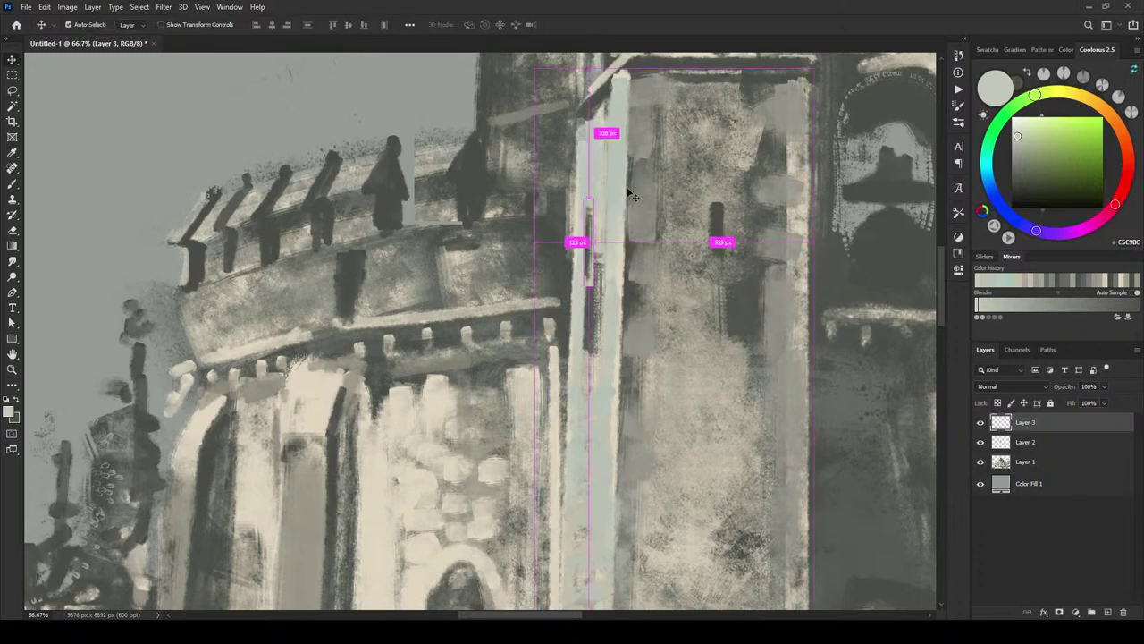
Step: Sample light tones from the corner strip and paint over the original slit below the scaled copy with a small brush
{"action": "key", "text": "b"}
{"action": "left_click", "coordinate": [608, 319], "text": "alt"}
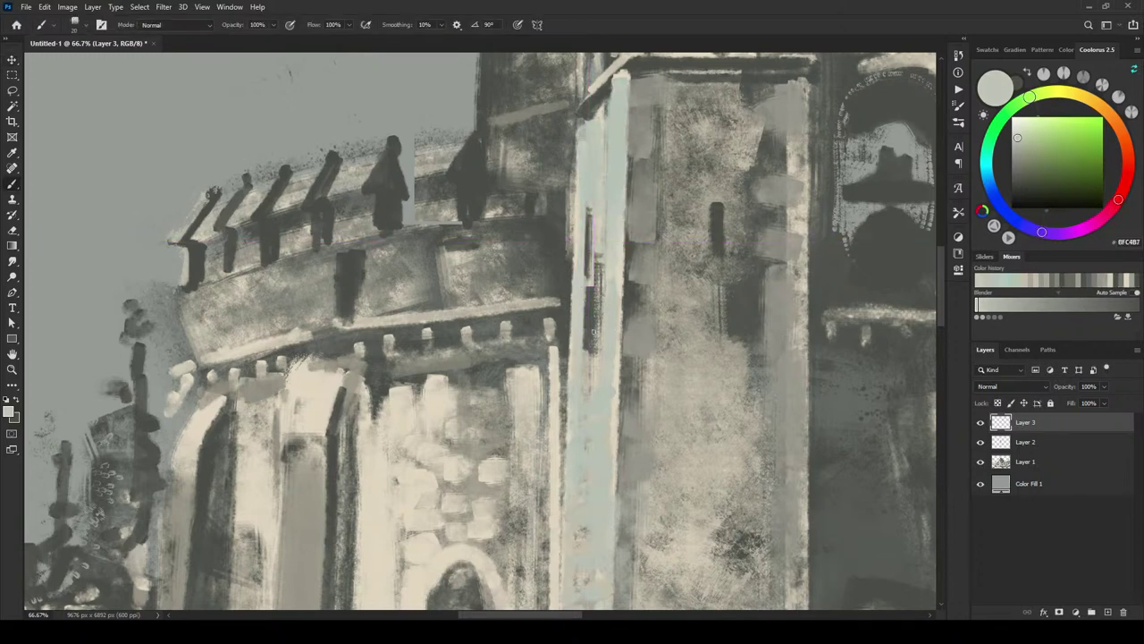
{"action": "left_click", "coordinate": [587, 358], "text": "alt"}
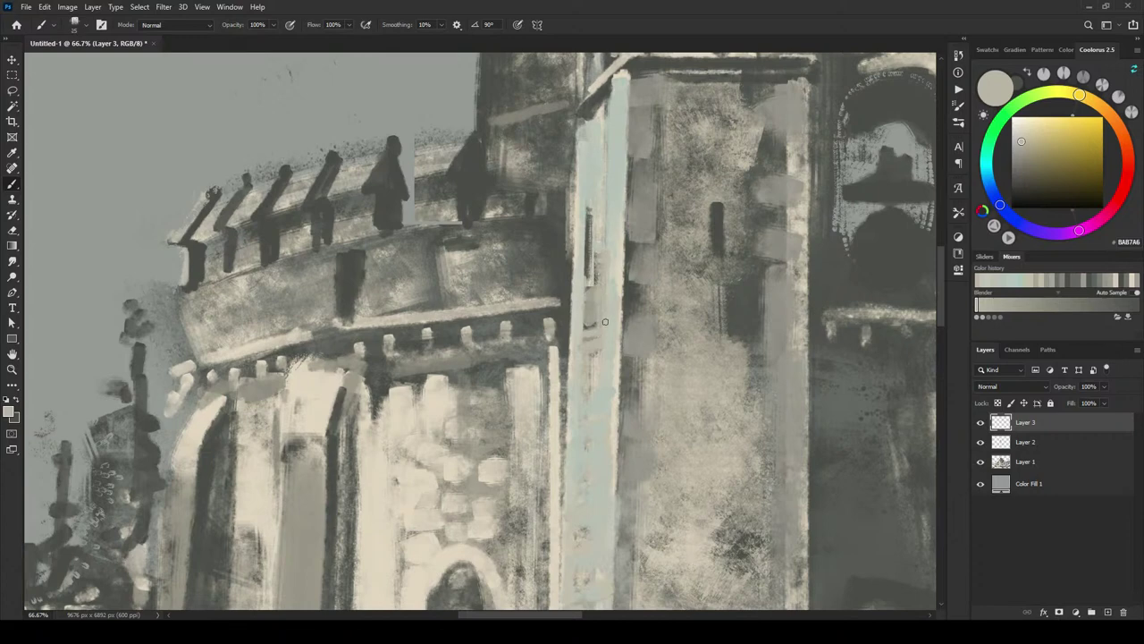
{"action": "left_click", "coordinate": [601, 235], "text": "alt"}
{"action": "key", "text": "bracketleft"}
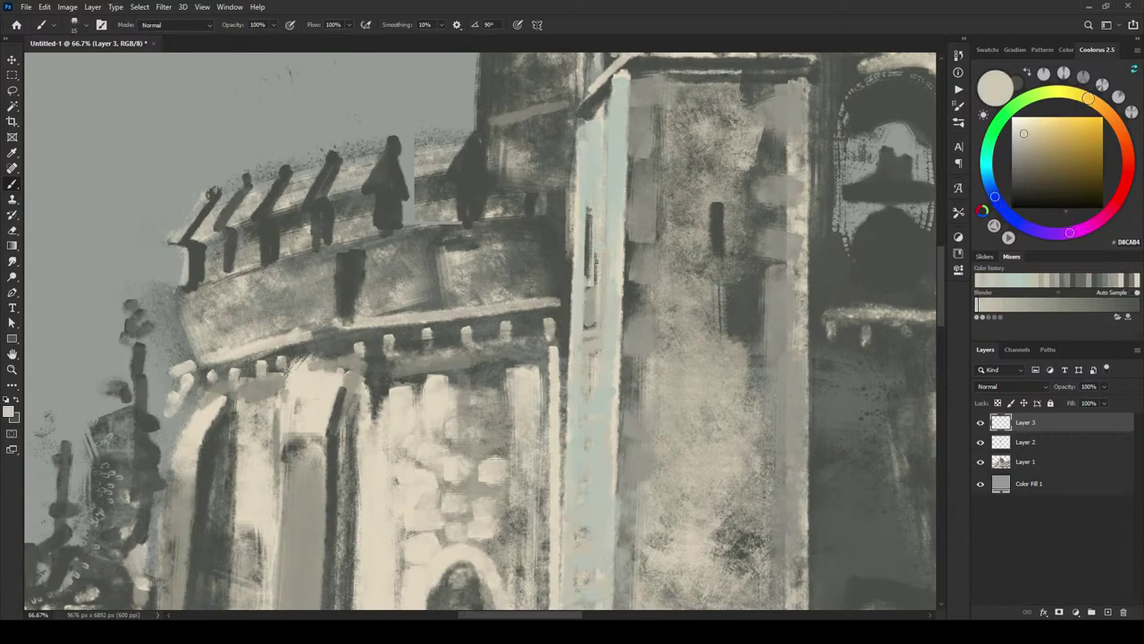
{"action": "left_click_drag", "start_coordinate": [591, 290], "coordinate": [586, 402]}
Step: Mix a pale neutral grey and dab highlights on the curved parapet, the column top and the stones above the arched window
{"action": "left_click", "coordinate": [456, 249], "text": "alt"}
{"action": "left_click", "coordinate": [1016, 135]}
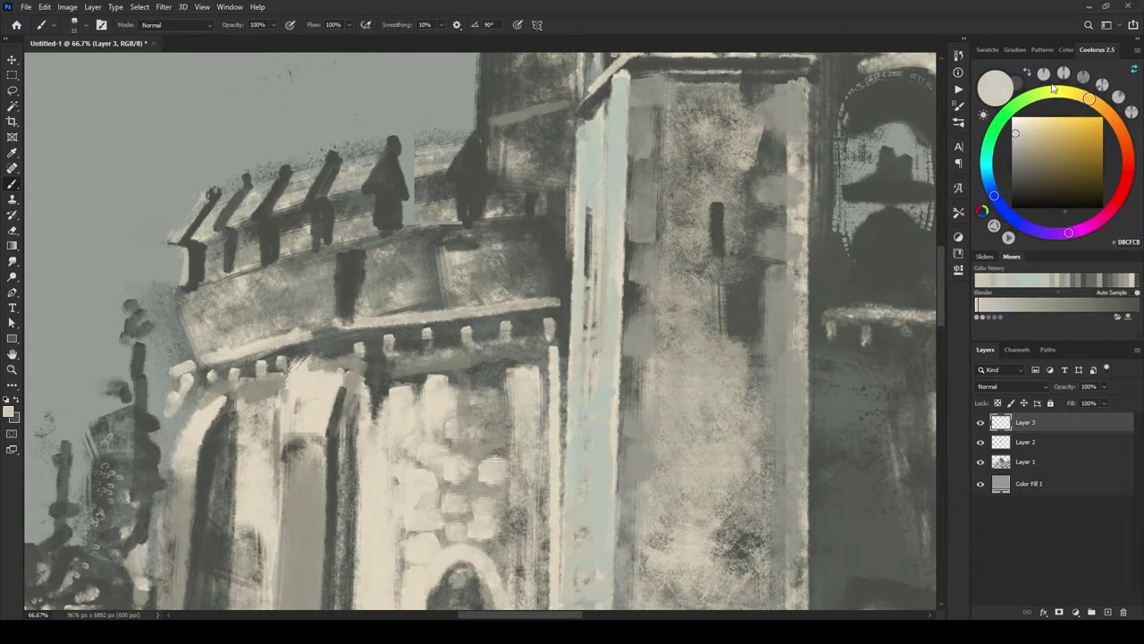
{"action": "left_click_drag", "start_coordinate": [1090, 98], "coordinate": [1064, 91]}
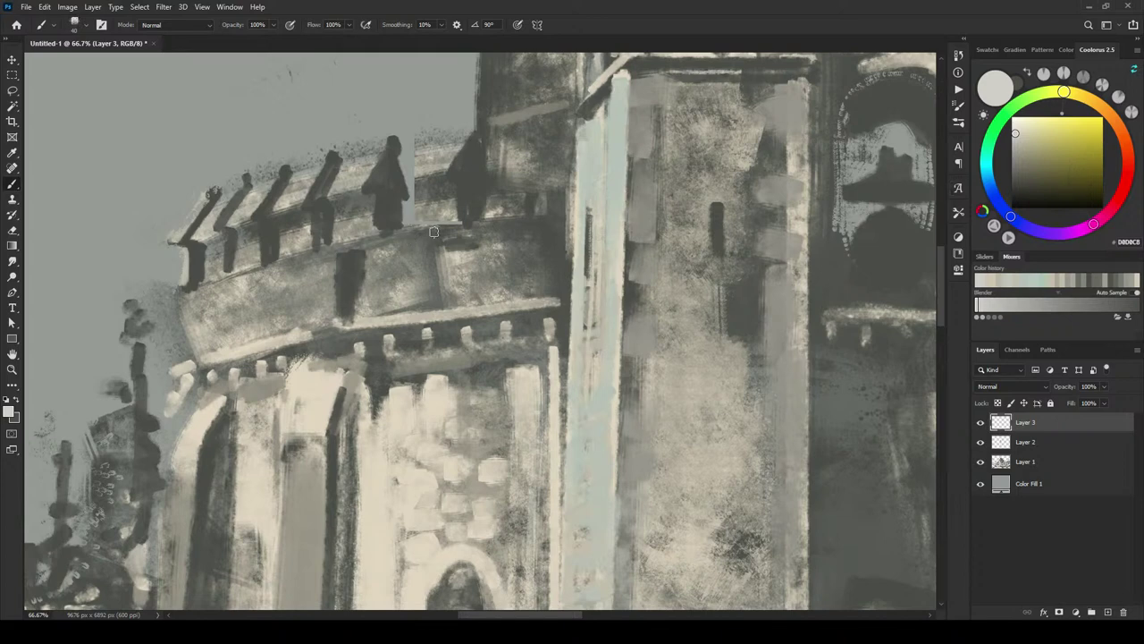
{"action": "left_click_drag", "start_coordinate": [438, 232], "coordinate": [447, 232]}
{"action": "left_click", "coordinate": [424, 249]}
{"action": "mouse_move", "coordinate": [313, 367]}
{"action": "left_mouse_down"}
{"action": "mouse_move", "coordinate": [337, 367]}
{"action": "mouse_move", "coordinate": [302, 425]}
{"action": "left_mouse_up"}
{"action": "left_click_drag", "start_coordinate": [443, 386], "coordinate": [447, 420]}
{"action": "left_click_drag", "start_coordinate": [524, 373], "coordinate": [517, 415]}
{"action": "left_click", "coordinate": [472, 440]}
Step: Pick a mid neutral grey and, with a size 90 brush, paint patches over the wall above the arched window
{"action": "left_click", "coordinate": [1014, 150]}
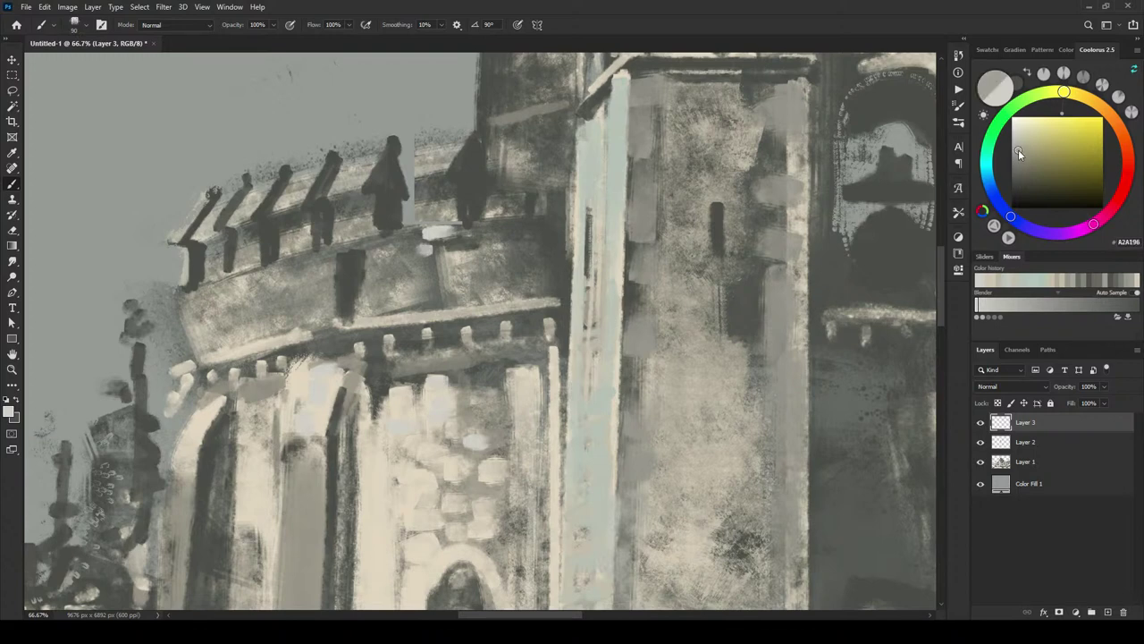
{"action": "mouse_move", "coordinate": [487, 515]}
{"action": "left_mouse_down"}
{"action": "mouse_move", "coordinate": [511, 565]}
{"action": "mouse_move", "coordinate": [487, 550]}
{"action": "mouse_move", "coordinate": [496, 555]}
{"action": "mouse_move", "coordinate": [507, 427]}
{"action": "mouse_move", "coordinate": [517, 423]}
{"action": "mouse_move", "coordinate": [485, 495]}
{"action": "mouse_move", "coordinate": [507, 431]}
{"action": "mouse_move", "coordinate": [537, 427]}
{"action": "left_mouse_up"}
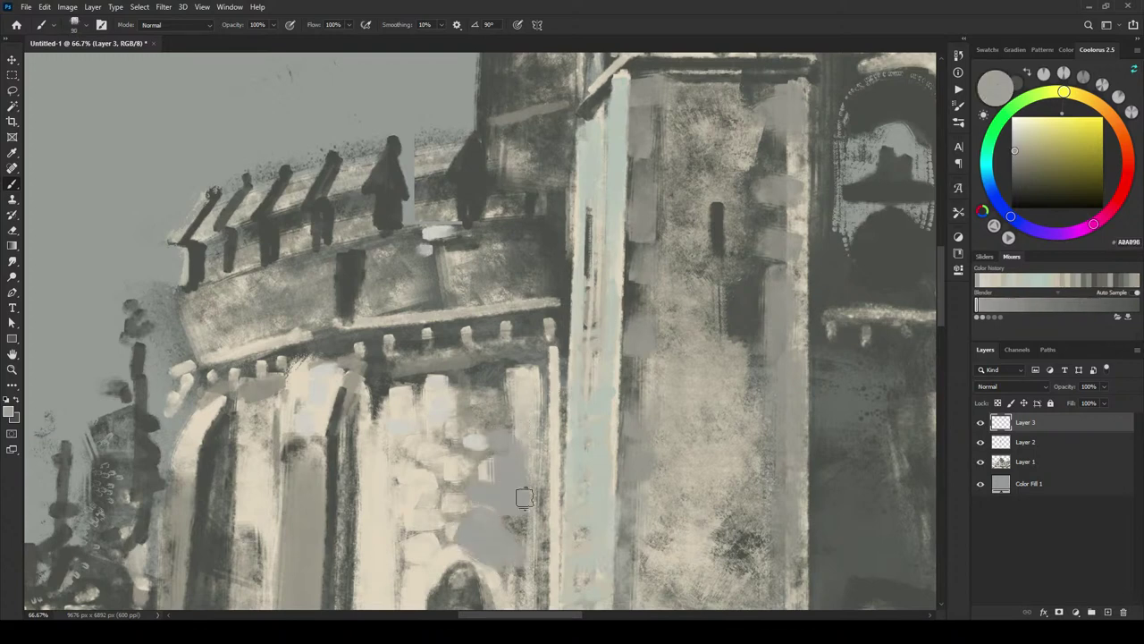
{"action": "scroll", "coordinate": [514, 385], "scroll_direction": "down", "scroll_amount": 5}
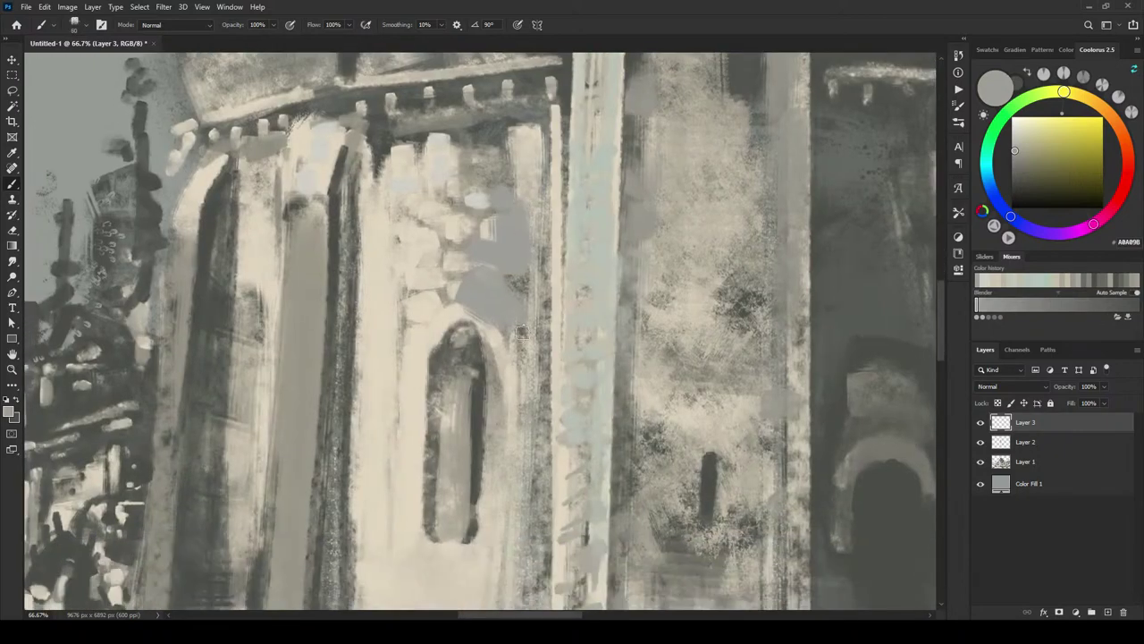
Step: Brush grey strokes over the wall around the arched window, then larger ones down the left side of the central tower's front
{"action": "mouse_move", "coordinate": [492, 317]}
{"action": "left_mouse_down"}
{"action": "mouse_move", "coordinate": [512, 565]}
{"action": "mouse_move", "coordinate": [501, 534]}
{"action": "left_mouse_up"}
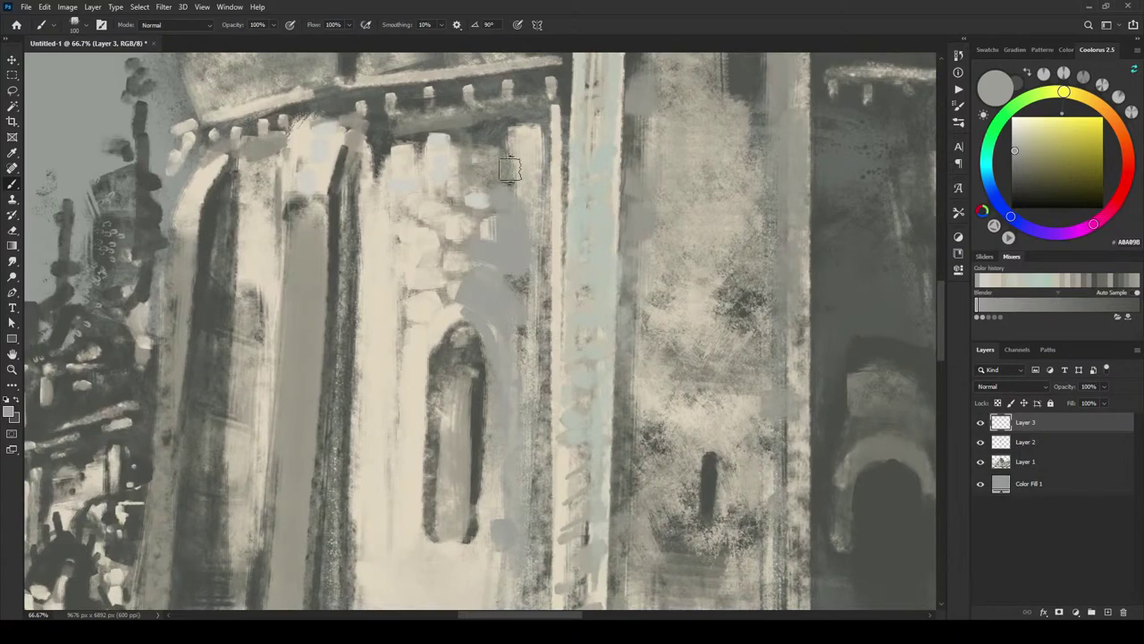
{"action": "left_click_drag", "start_coordinate": [476, 130], "coordinate": [478, 207]}
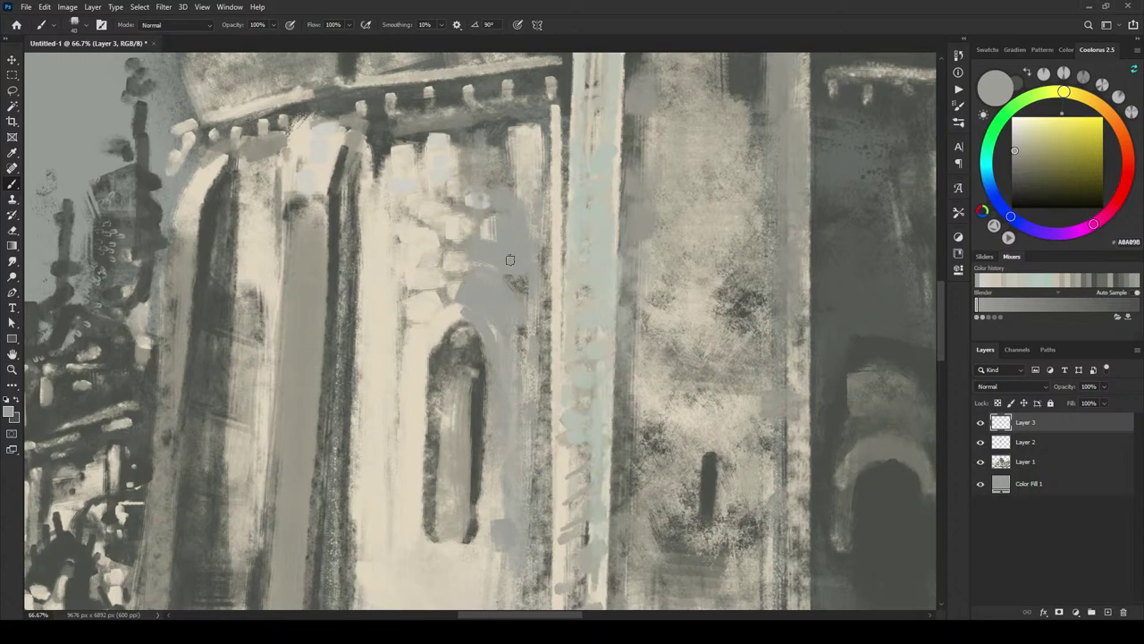
{"action": "key", "text": "bracketright"}
{"action": "key", "text": "bracketright"}
{"action": "key", "text": "bracketright"}
{"action": "key", "text": "bracketright"}
{"action": "key", "text": "bracketright"}
{"action": "key", "text": "bracketright"}
{"action": "left_click_drag", "start_coordinate": [590, 211], "coordinate": [583, 332]}
{"action": "left_click_drag", "start_coordinate": [636, 221], "coordinate": [632, 437]}
{"action": "left_click_drag", "start_coordinate": [653, 255], "coordinate": [645, 424]}
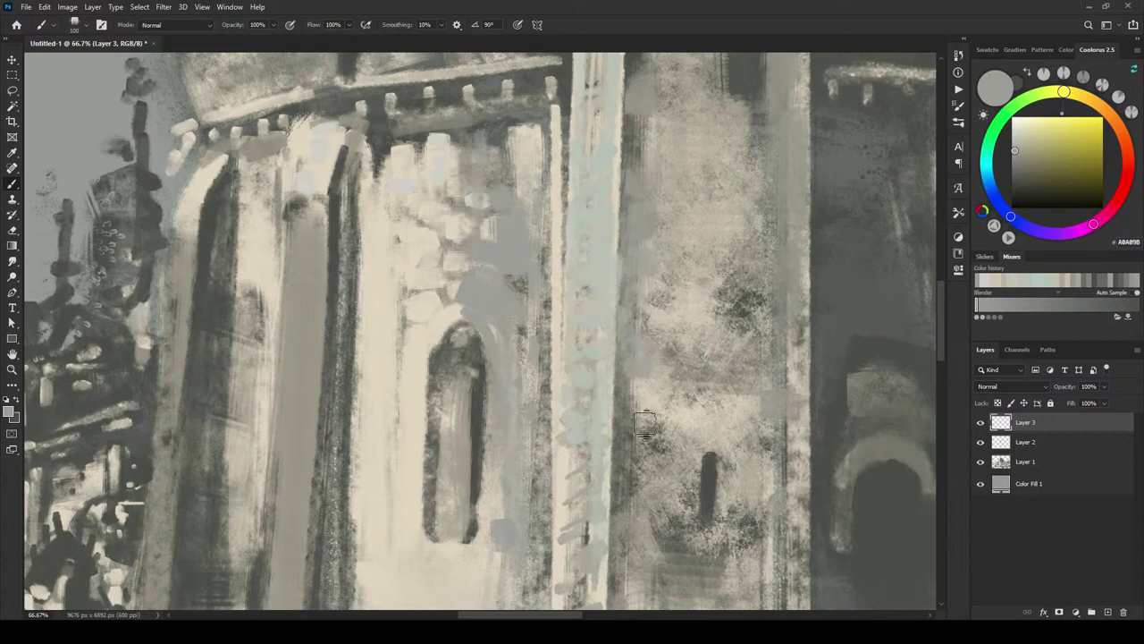
{"action": "left_click_drag", "start_coordinate": [641, 475], "coordinate": [644, 537]}
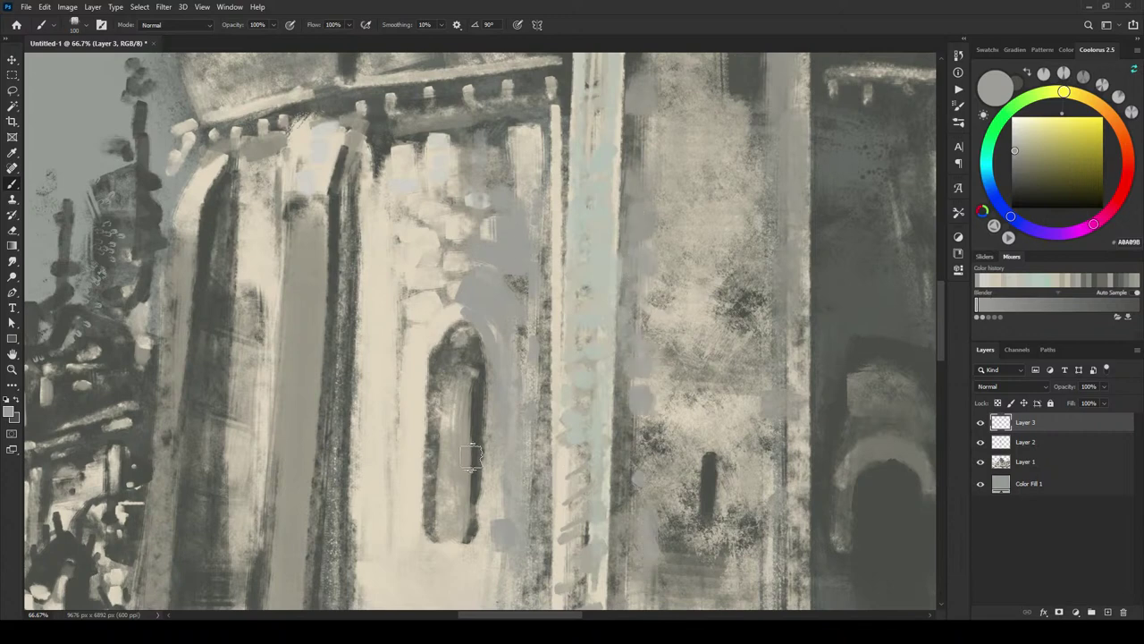
Step: Add grey touches to the wall beside the lower right side of the arched window
{"action": "left_click_drag", "start_coordinate": [483, 431], "coordinate": [523, 303]}
{"action": "left_click_drag", "start_coordinate": [525, 414], "coordinate": [537, 407]}
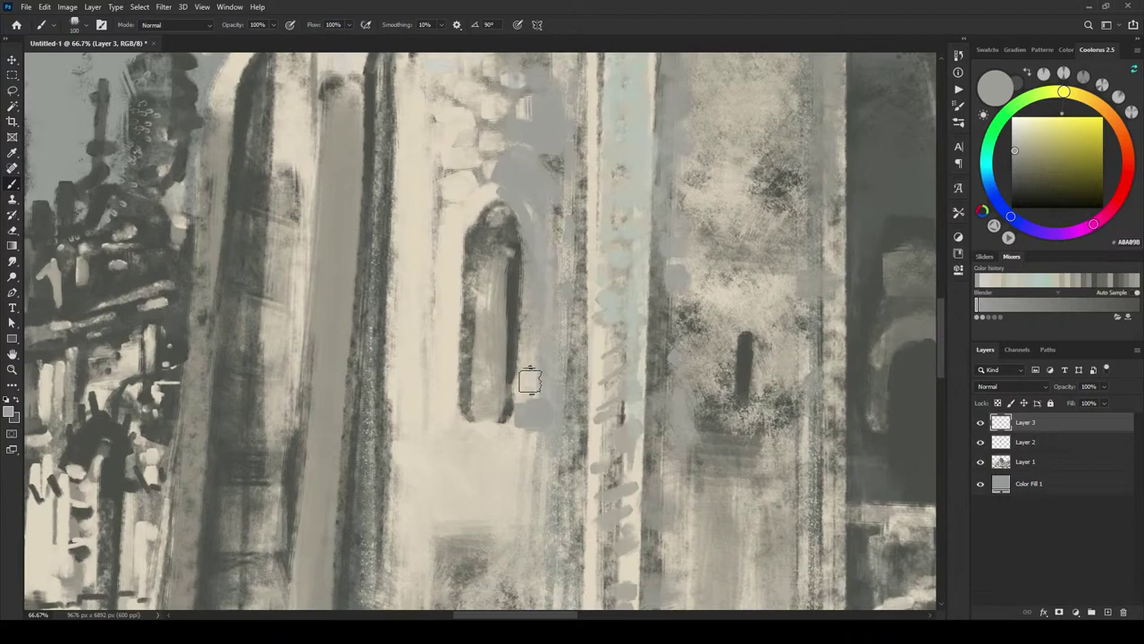
{"action": "left_click", "coordinate": [532, 377]}
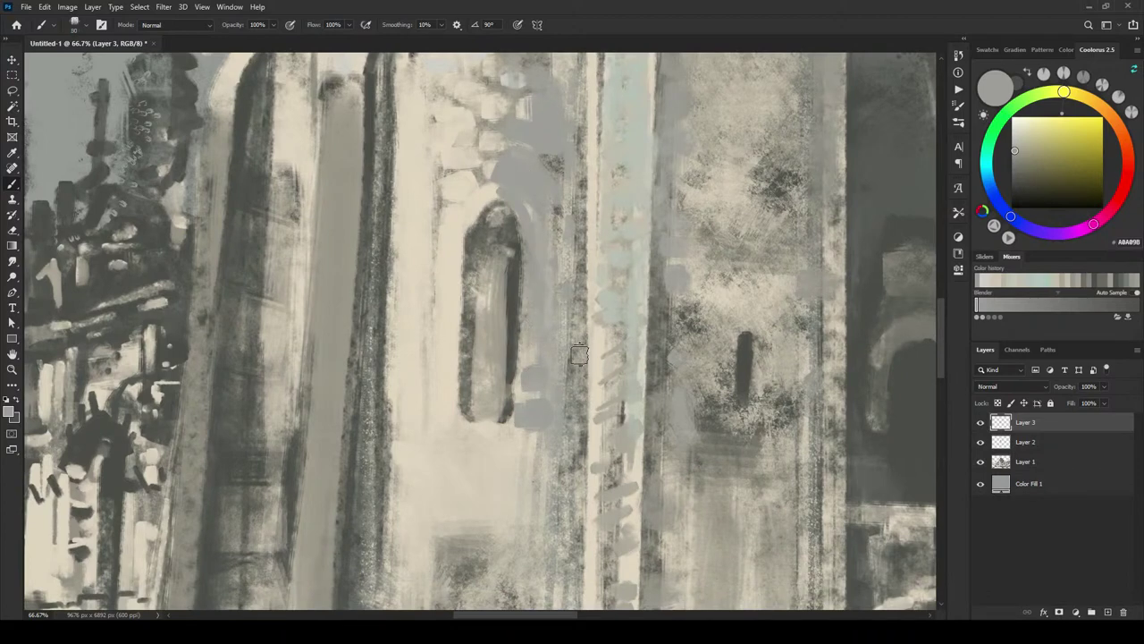
Step: Tone down the pale wall strip between the two left buttresses with broad, then smaller grey brush strokes
{"action": "key", "text": "bracketright"}
{"action": "key", "text": "bracketright"}
{"action": "key", "text": "bracketright"}
{"action": "key", "text": "bracketright"}
{"action": "key", "text": "bracketright"}
{"action": "key", "text": "bracketright"}
{"action": "key", "text": "bracketright"}
{"action": "key", "text": "bracketright"}
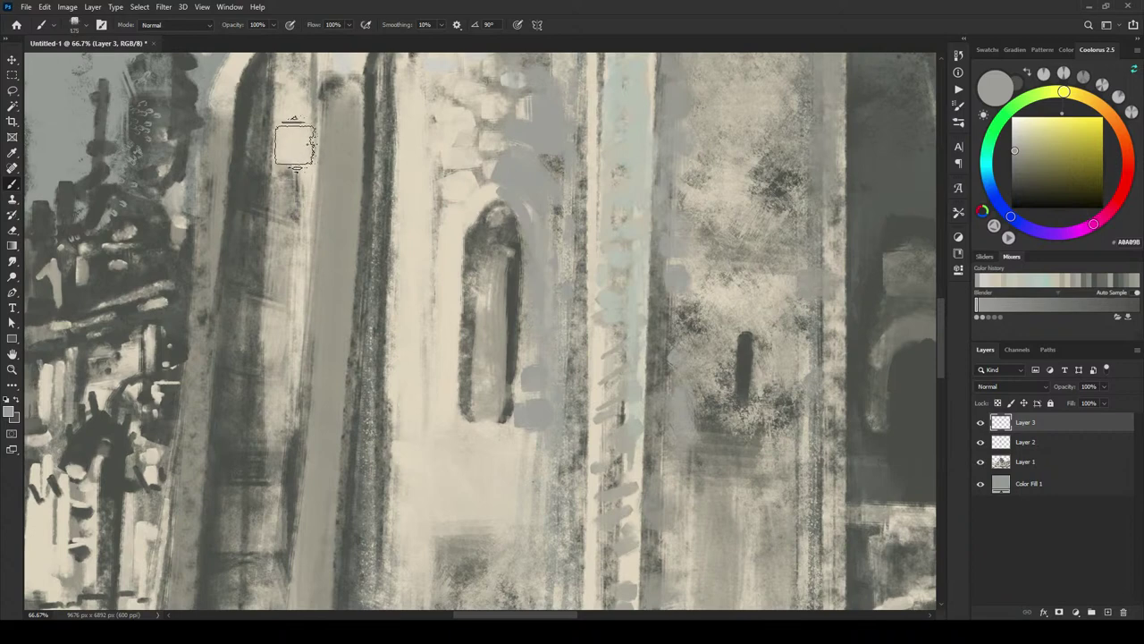
{"action": "left_click_drag", "start_coordinate": [338, 216], "coordinate": [378, 295]}
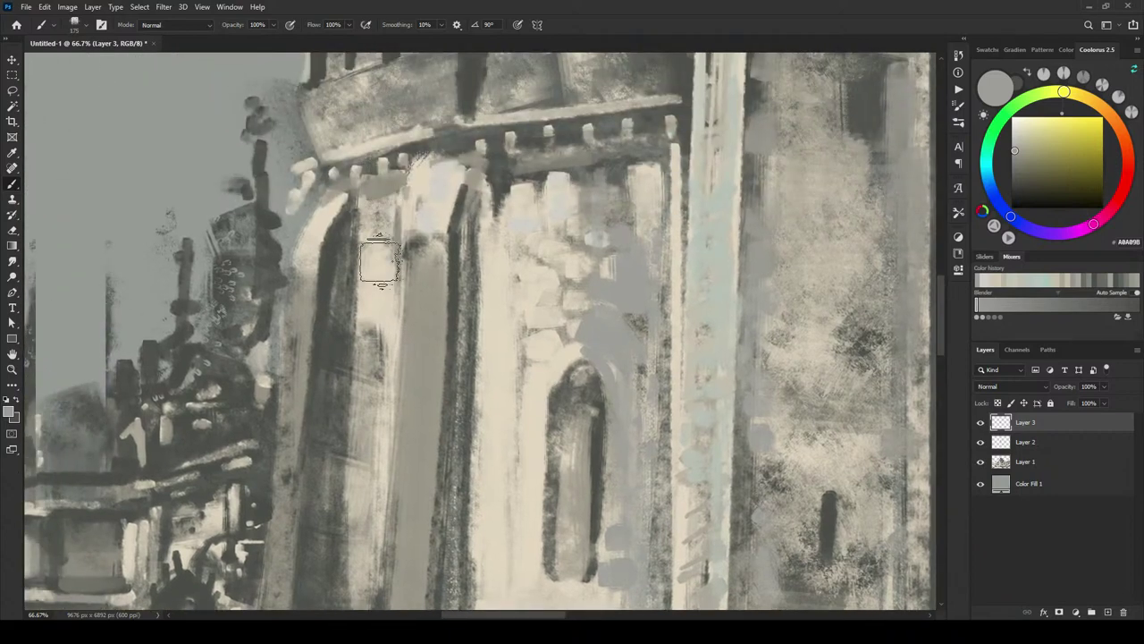
{"action": "key", "text": "bracketleft"}
{"action": "key", "text": "bracketleft"}
{"action": "left_click_drag", "start_coordinate": [379, 299], "coordinate": [383, 274]}
{"action": "key", "text": "bracketleft"}
{"action": "key", "text": "bracketleft"}
{"action": "key", "text": "bracketleft"}
{"action": "key", "text": "bracketleft"}
{"action": "key", "text": "bracketleft"}
{"action": "left_click_drag", "start_coordinate": [390, 342], "coordinate": [393, 333]}
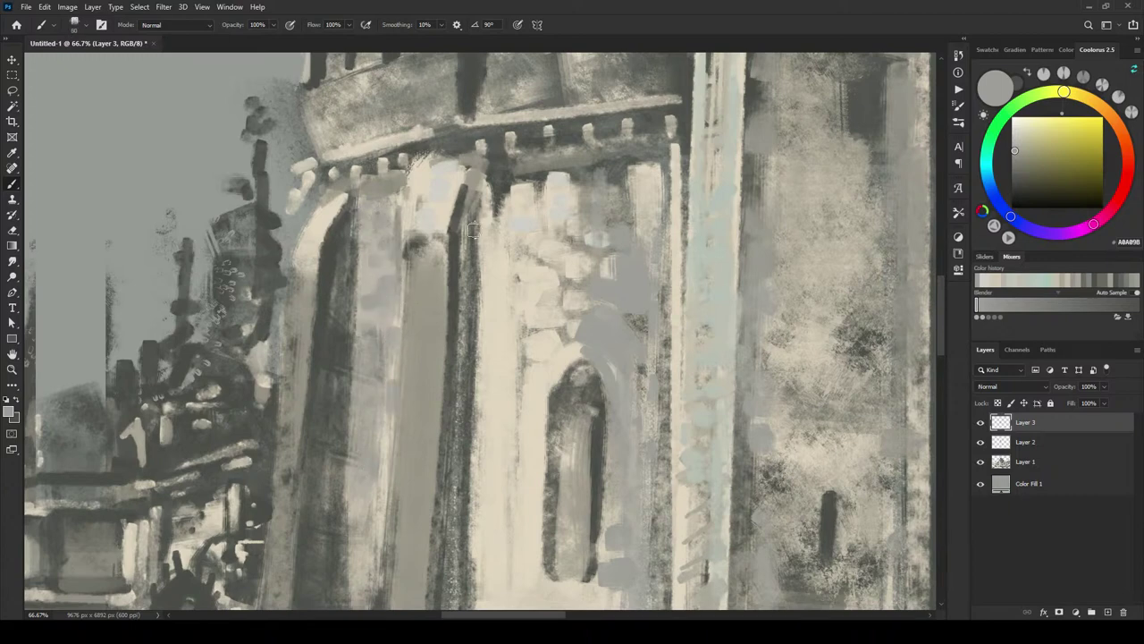
Step: Mix a slightly green light grey and stroke it onto the upper shaft of the leftmost buttress
{"action": "key", "text": "bracketleft"}
{"action": "key", "text": "bracketleft"}
{"action": "key", "text": "bracketleft"}
{"action": "key", "text": "bracketright"}
{"action": "key", "text": "bracketright"}
{"action": "key", "text": "bracketright"}
{"action": "key", "text": "bracketright"}
{"action": "key", "text": "bracketright"}
{"action": "key", "text": "bracketright"}
{"action": "key", "text": "bracketright"}
{"action": "key", "text": "bracketright"}
{"action": "left_click", "coordinate": [1016, 103]}
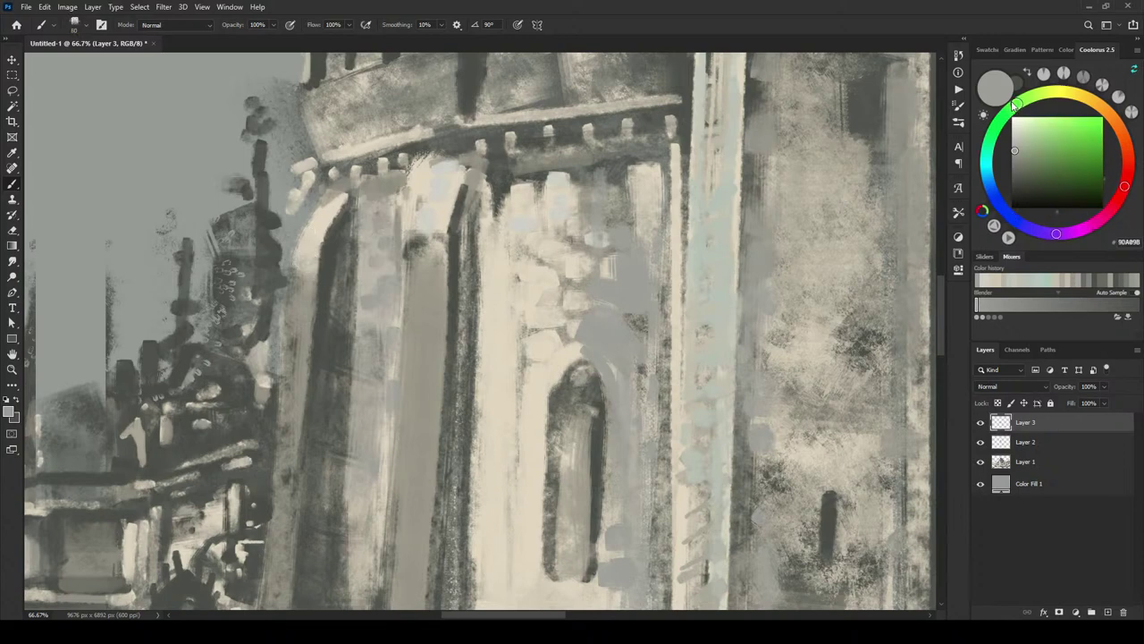
{"action": "left_click", "coordinate": [1020, 148]}
{"action": "left_click", "coordinate": [1014, 146]}
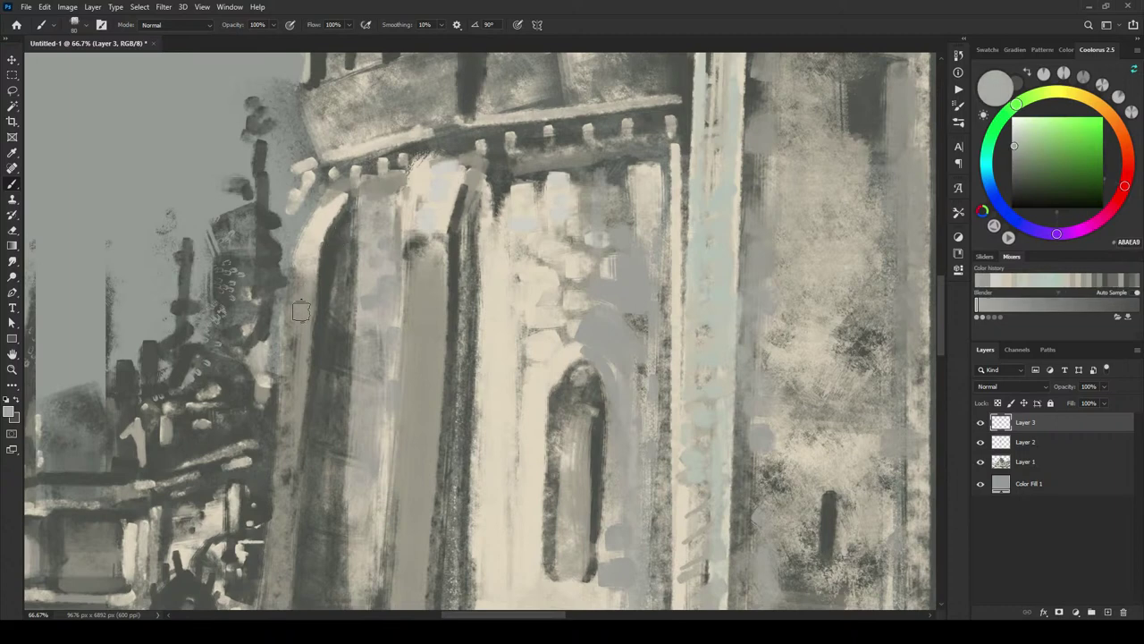
{"action": "mouse_move", "coordinate": [299, 362]}
{"action": "left_mouse_down"}
{"action": "mouse_move", "coordinate": [305, 266]}
{"action": "mouse_move", "coordinate": [291, 398]}
{"action": "left_mouse_up"}
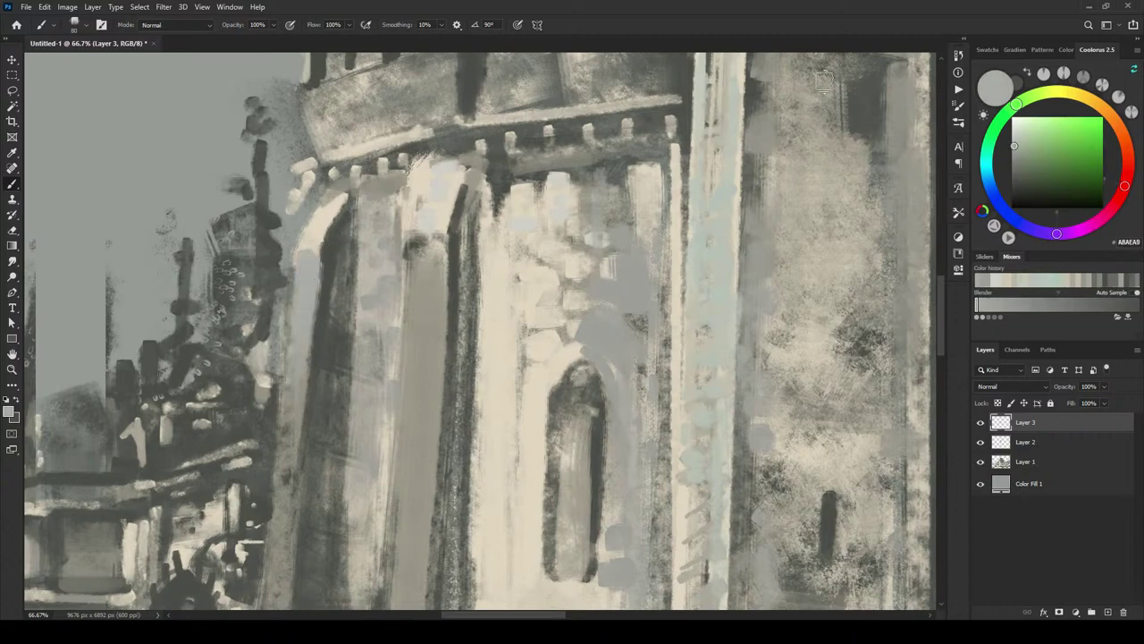
Step: Lighten the green-grey brush colour and paint highlights down the leftmost buttress shaft
{"action": "left_click", "coordinate": [1019, 143]}
{"action": "left_click", "coordinate": [1017, 140]}
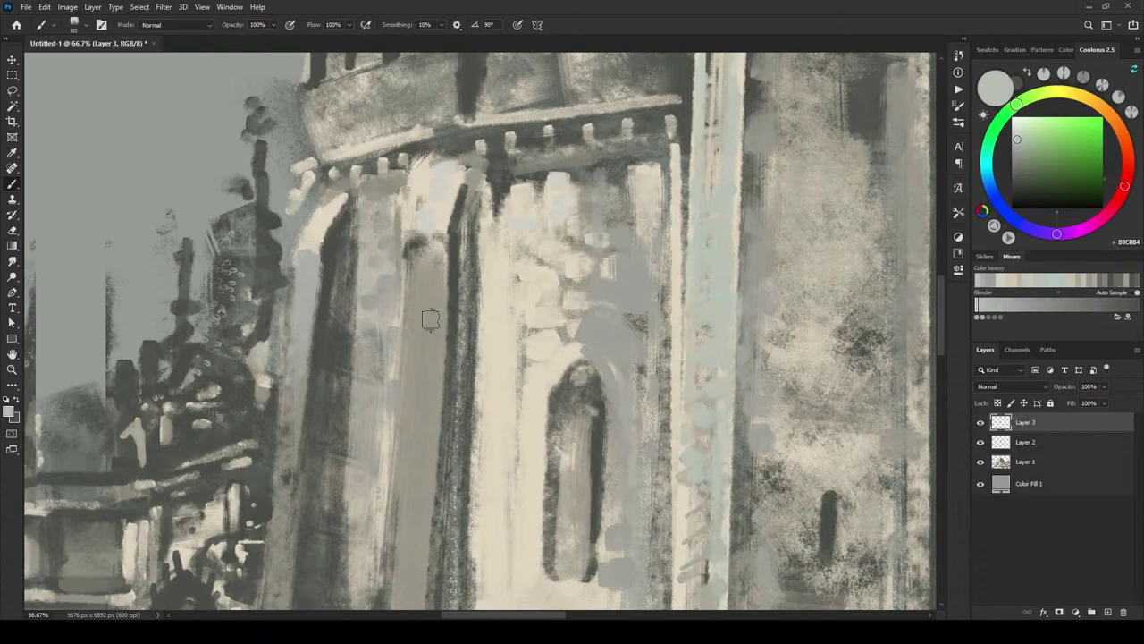
{"action": "left_click_drag", "start_coordinate": [311, 263], "coordinate": [286, 397]}
{"action": "left_click_drag", "start_coordinate": [295, 302], "coordinate": [284, 438]}
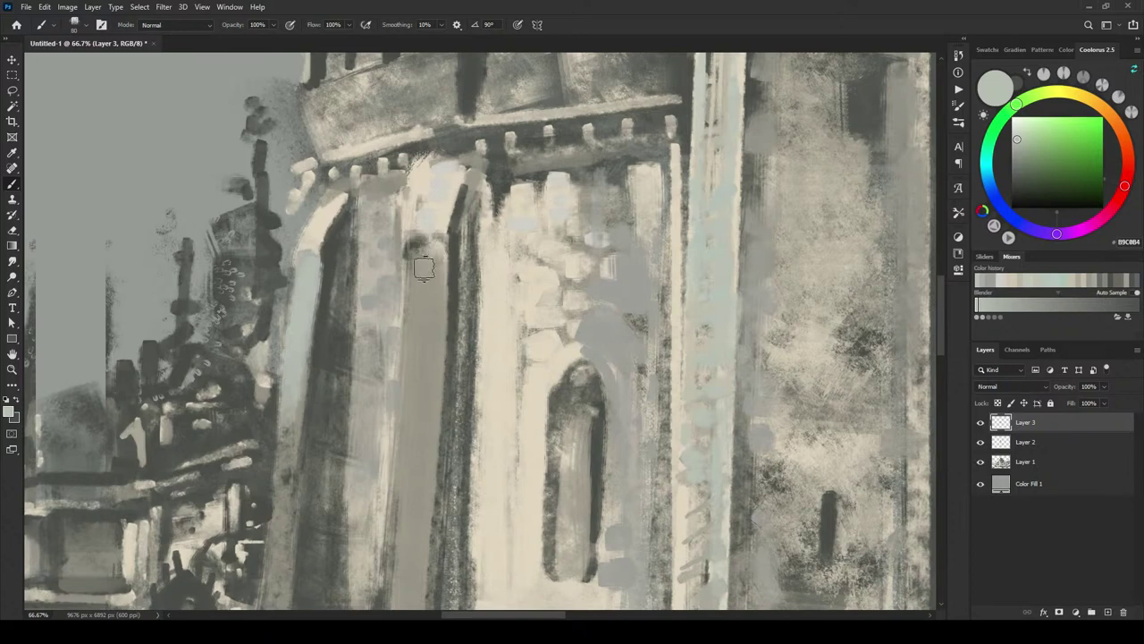
Step: Enlarge the brush and paint the same pale green-grey down the full shaft of the second buttress
{"action": "key", "text": "bracketright"}
{"action": "key", "text": "bracketright"}
{"action": "left_click_drag", "start_coordinate": [423, 251], "coordinate": [407, 408]}
{"action": "key", "text": "bracketright"}
{"action": "key", "text": "bracketright"}
{"action": "left_click_drag", "start_coordinate": [419, 356], "coordinate": [417, 485]}
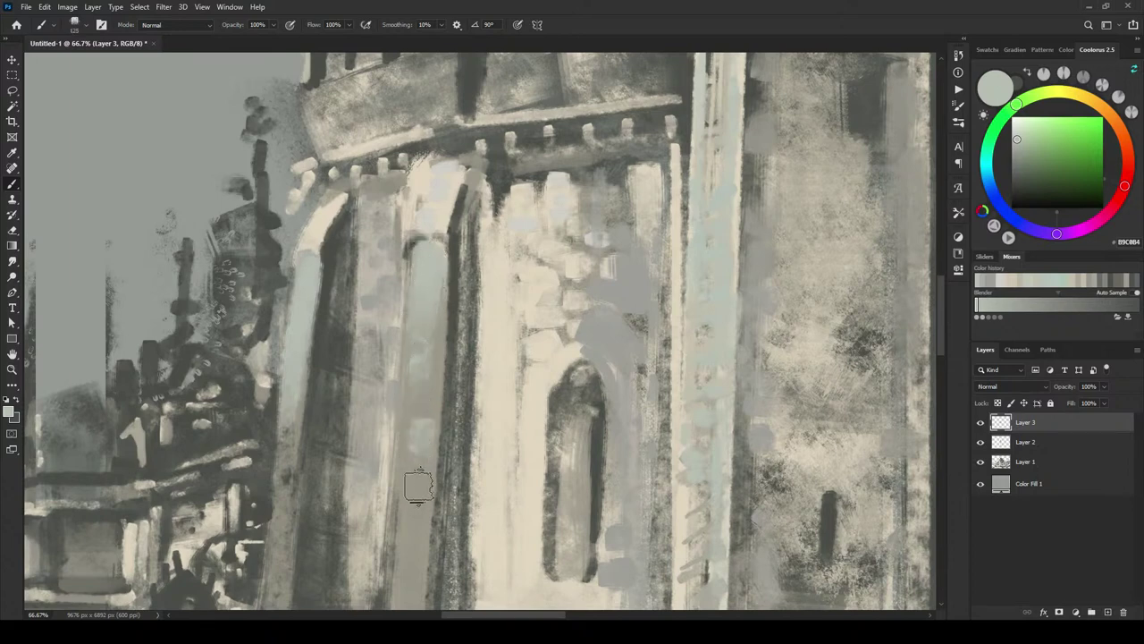
{"action": "left_click_drag", "start_coordinate": [417, 370], "coordinate": [409, 587]}
Step: Dab small pale green-grey stone highlights onto the middle section of the leftmost buttress
{"action": "key", "text": "bracketleft"}
{"action": "key", "text": "bracketleft"}
{"action": "key", "text": "bracketleft"}
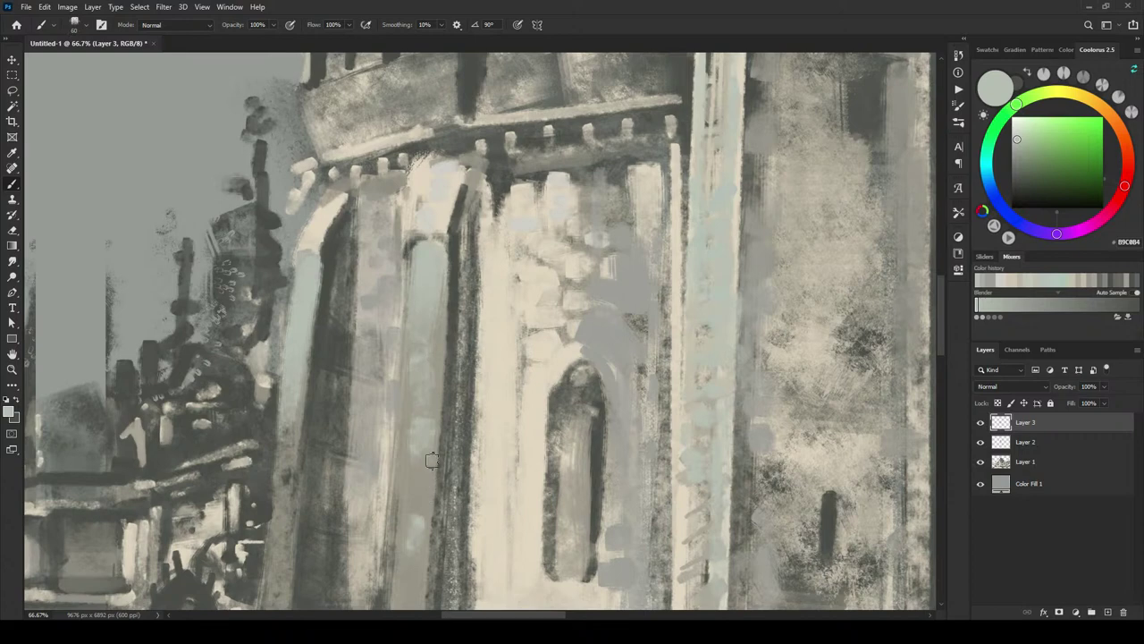
{"action": "left_click_drag", "start_coordinate": [374, 466], "coordinate": [567, 364]}
{"action": "left_click", "coordinate": [493, 354]}
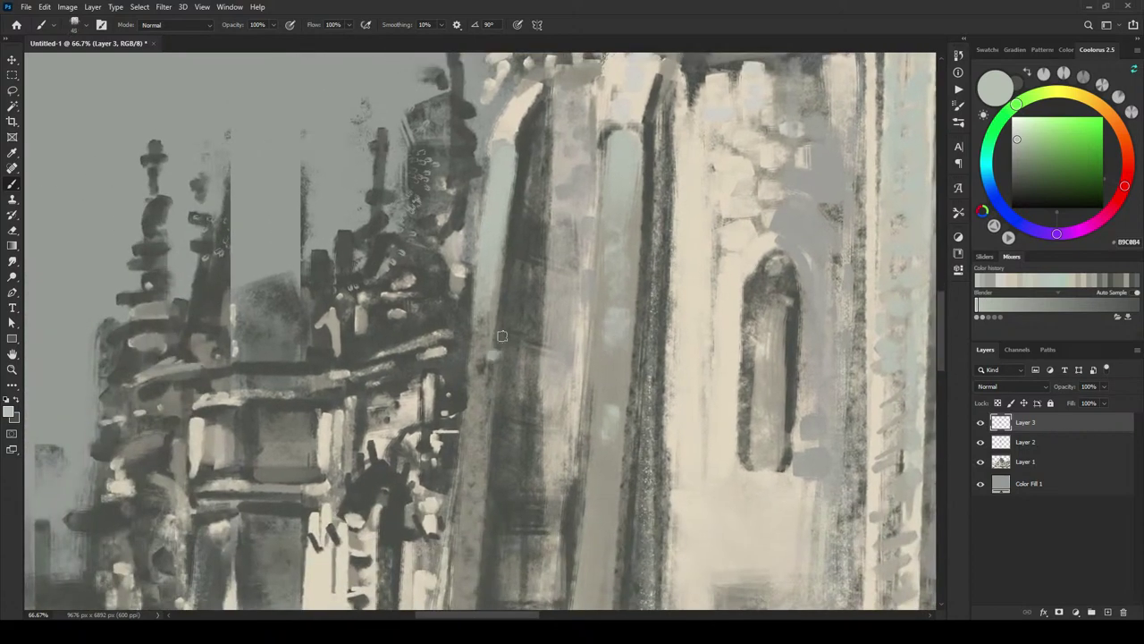
{"action": "key", "text": "bracketright"}
{"action": "left_click", "coordinate": [486, 334]}
{"action": "left_click_drag", "start_coordinate": [478, 380], "coordinate": [480, 391]}
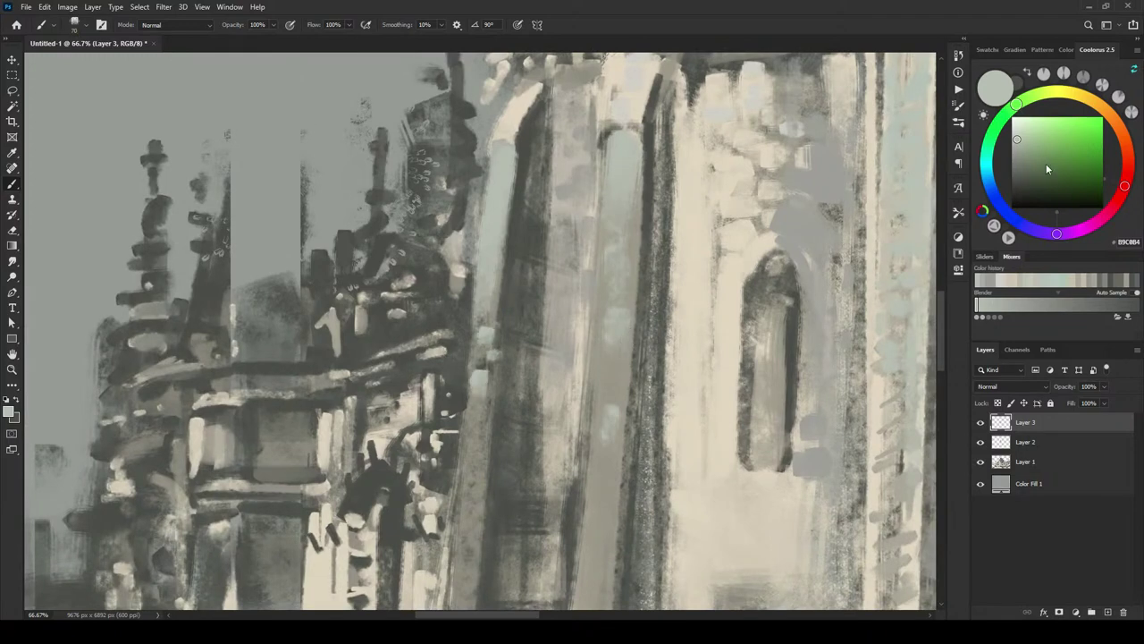
Step: Darken the brush colour to #9EA29A and extend it down the lower shaft of the leftmost buttress
{"action": "left_click", "coordinate": [1015, 150]}
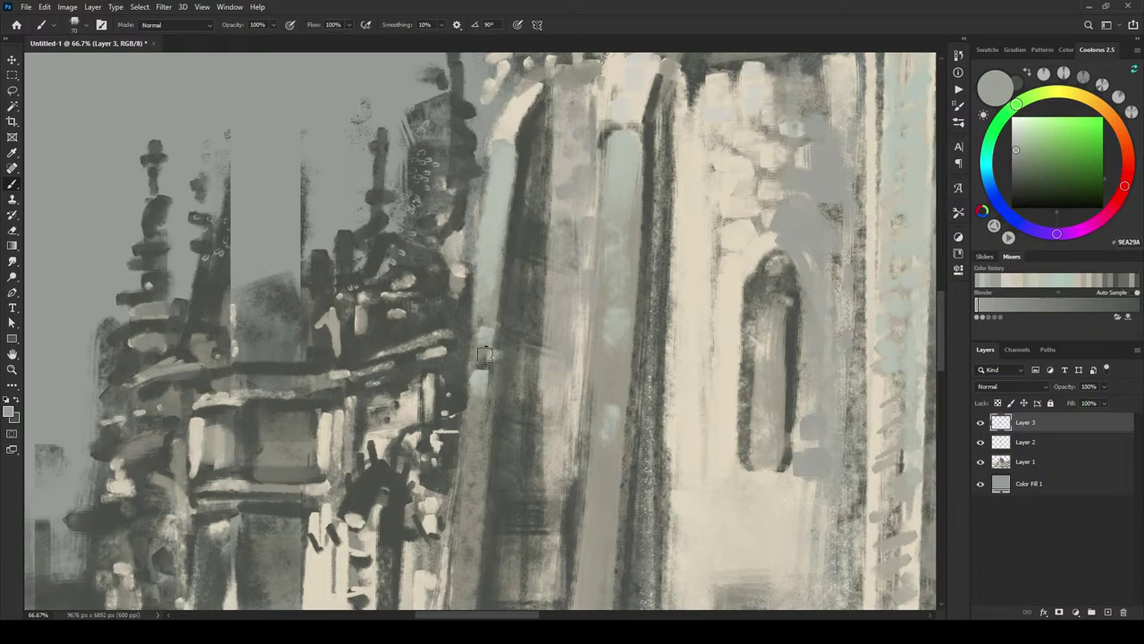
{"action": "left_click_drag", "start_coordinate": [486, 354], "coordinate": [484, 345]}
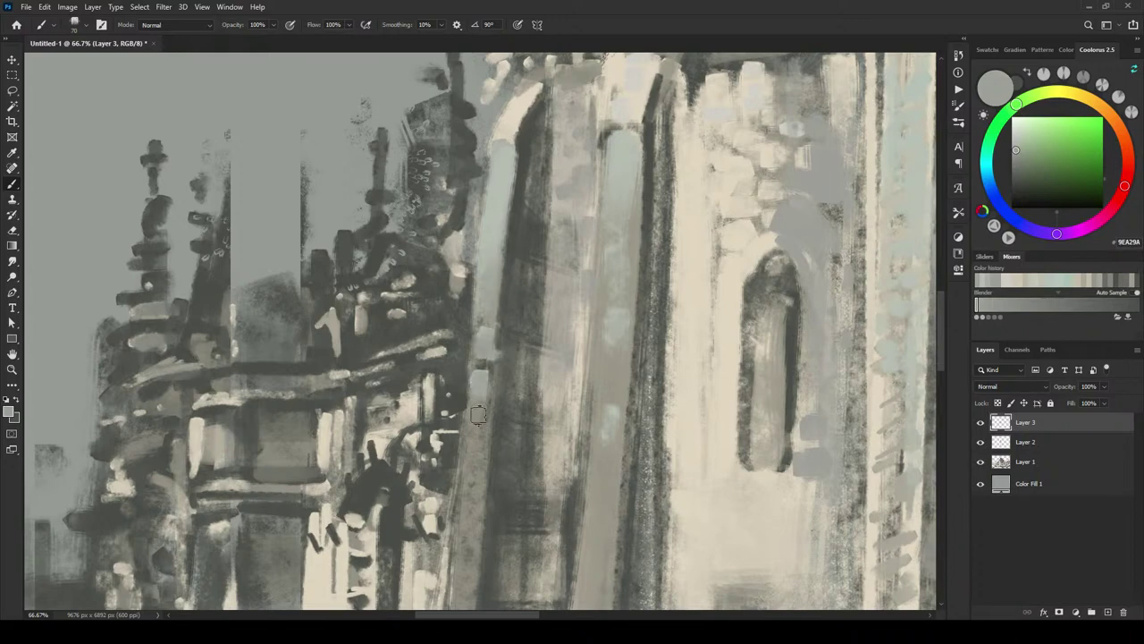
{"action": "left_click_drag", "start_coordinate": [477, 407], "coordinate": [466, 567]}
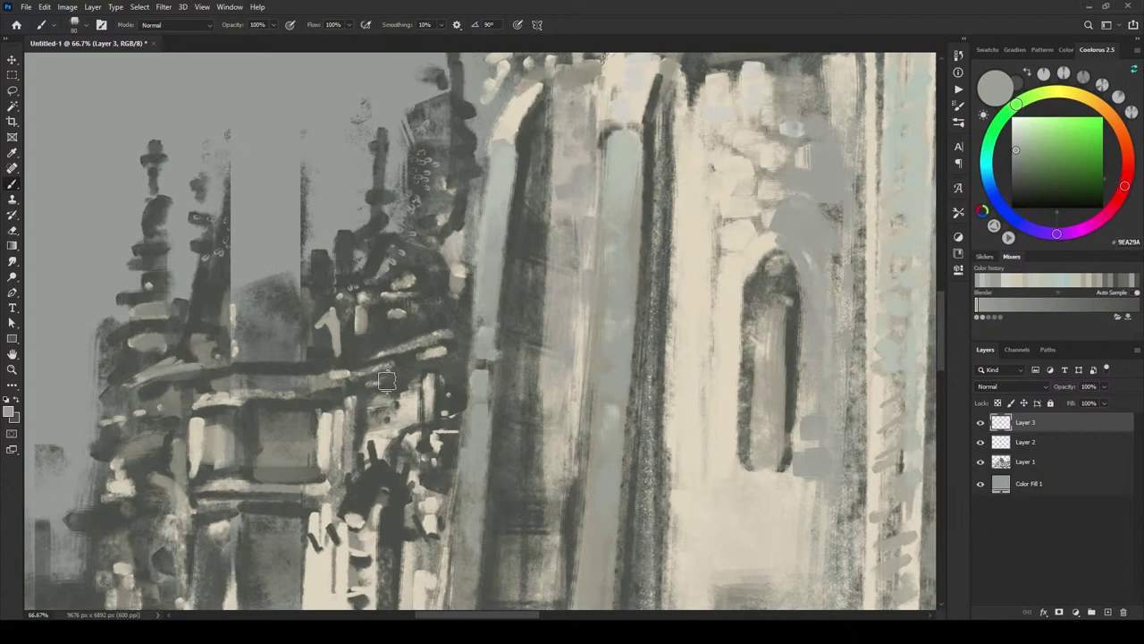
Step: Paint grey patches over the pale stones above the arched window, reducing the brush size for the smaller areas
{"action": "left_click_drag", "start_coordinate": [568, 274], "coordinate": [472, 304]}
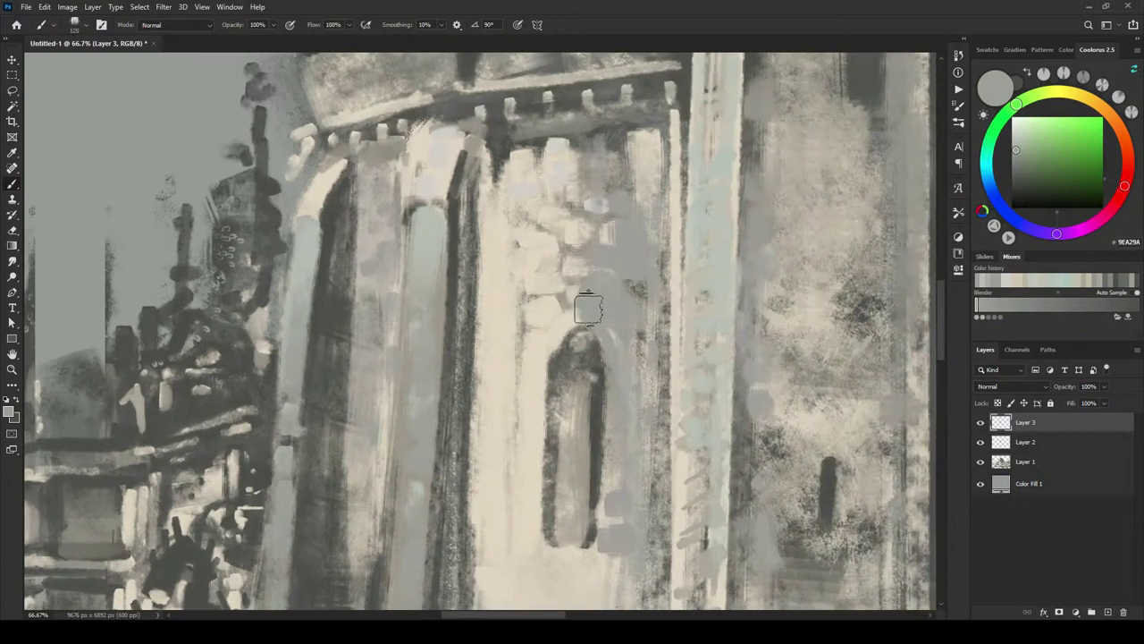
{"action": "mouse_move", "coordinate": [579, 266]}
{"action": "left_mouse_down"}
{"action": "mouse_move", "coordinate": [607, 249]}
{"action": "mouse_move", "coordinate": [592, 204]}
{"action": "left_mouse_up"}
{"action": "key", "text": "bracketleft"}
{"action": "key", "text": "bracketleft"}
{"action": "key", "text": "bracketleft"}
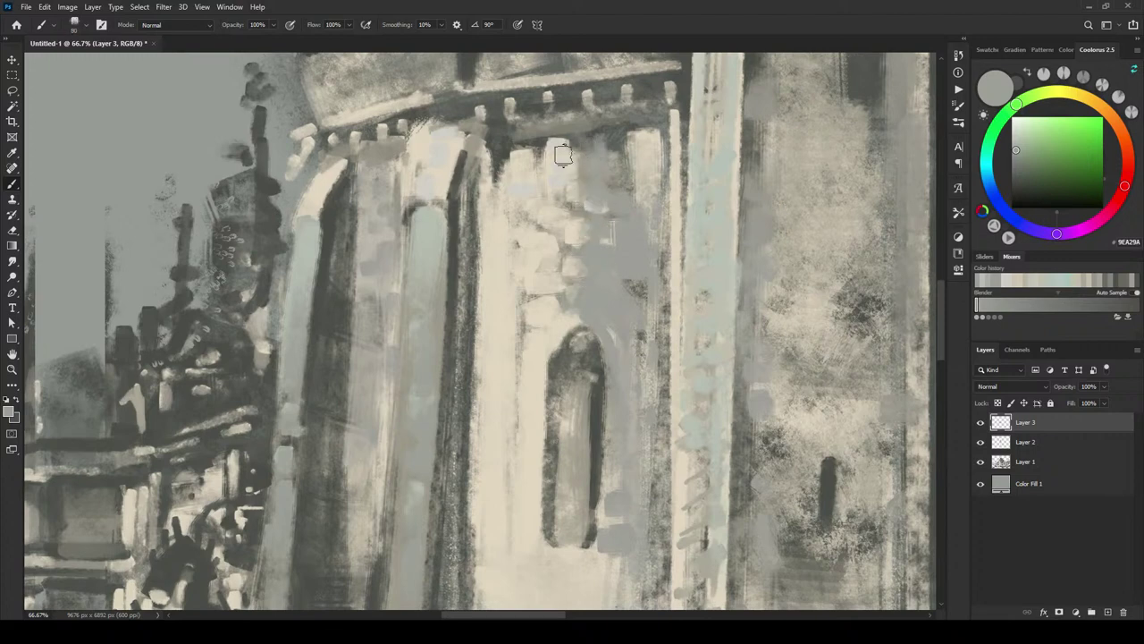
Step: Add a larger grey dab to the lit wall just left of the arched window
{"action": "left_click_drag", "start_coordinate": [688, 393], "coordinate": [533, 346]}
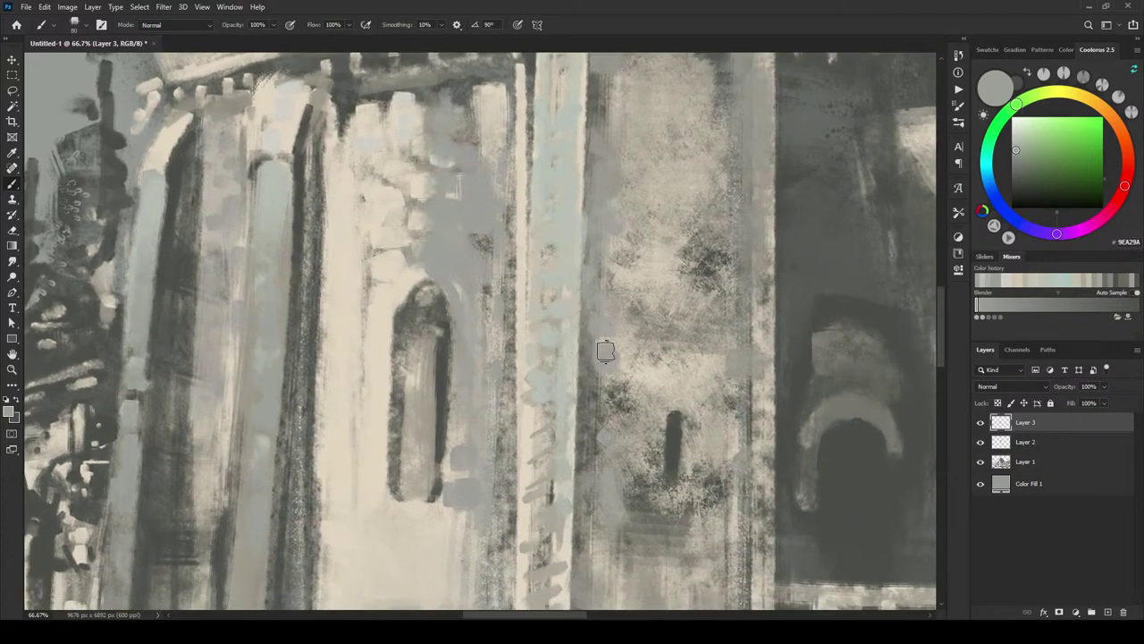
{"action": "scroll", "coordinate": [607, 350], "scroll_direction": "down", "scroll_amount": 6}
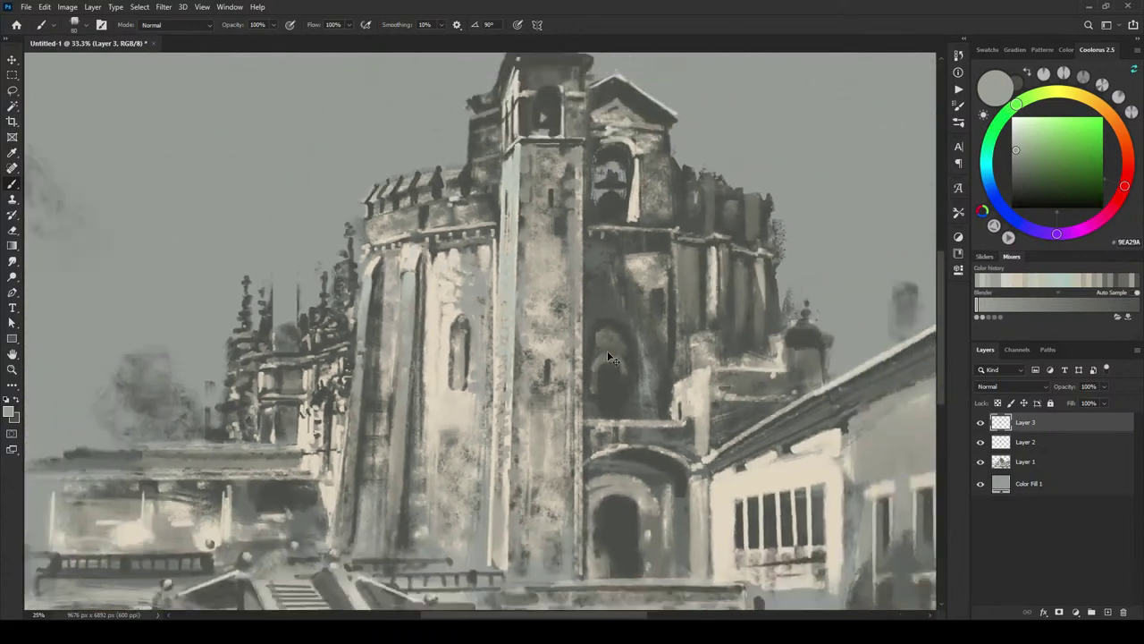
{"action": "scroll", "coordinate": [607, 350], "scroll_direction": "up", "scroll_amount": 2}
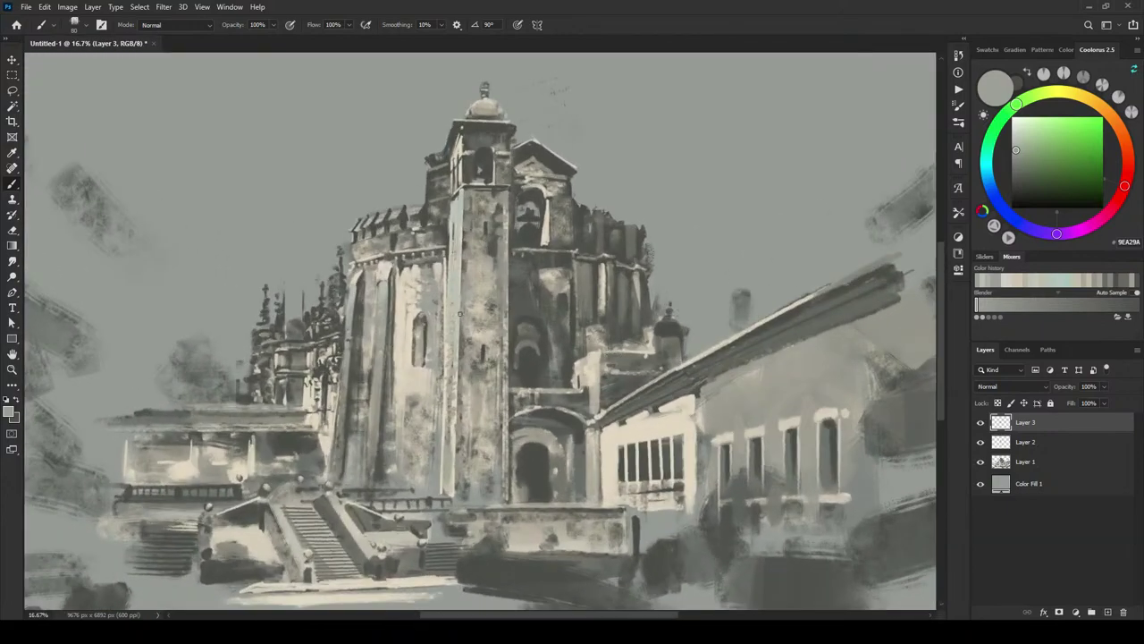
{"action": "key", "text": "bracketright"}
{"action": "key", "text": "bracketright"}
{"action": "key", "text": "bracketright"}
{"action": "key", "text": "bracketright"}
{"action": "key", "text": "bracketright"}
{"action": "key", "text": "bracketright"}
{"action": "key", "text": "bracketright"}
{"action": "left_click", "coordinate": [399, 309]}
Step: Sample darker greys from the painting and stroke shadow down the wall edge beside the second buttress with a smaller brush
{"action": "key", "text": "bracketleft"}
{"action": "key", "text": "bracketleft"}
{"action": "key", "text": "bracketleft"}
{"action": "key", "text": "bracketleft"}
{"action": "left_click", "coordinate": [506, 273], "text": "alt"}
{"action": "key", "text": "bracketleft"}
{"action": "key", "text": "bracketleft"}
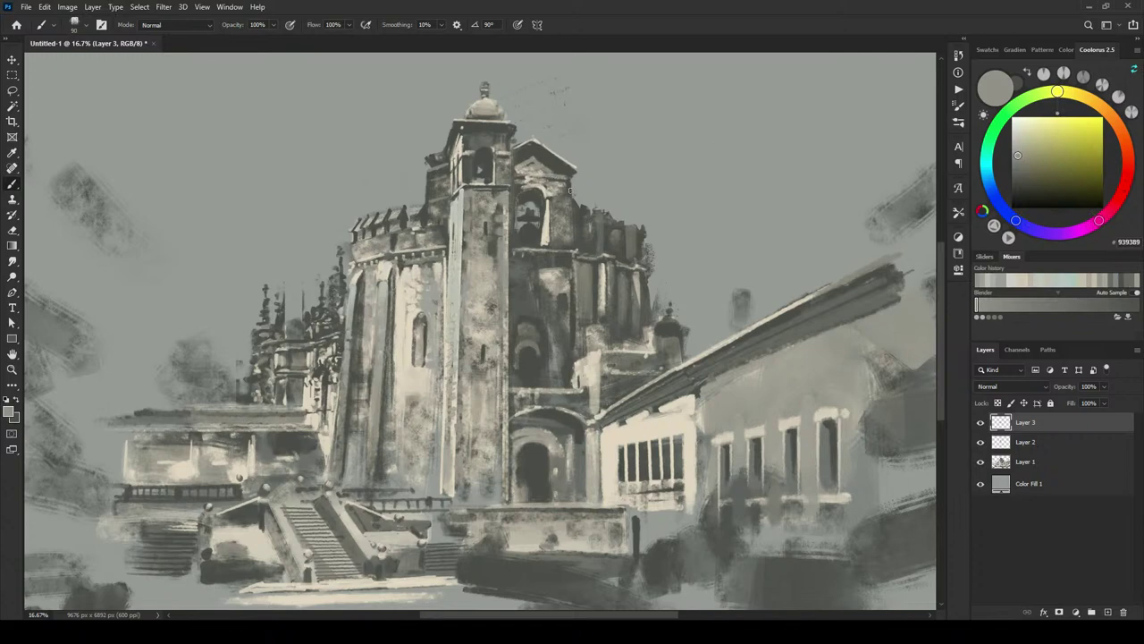
{"action": "left_click", "coordinate": [899, 207], "text": "alt"}
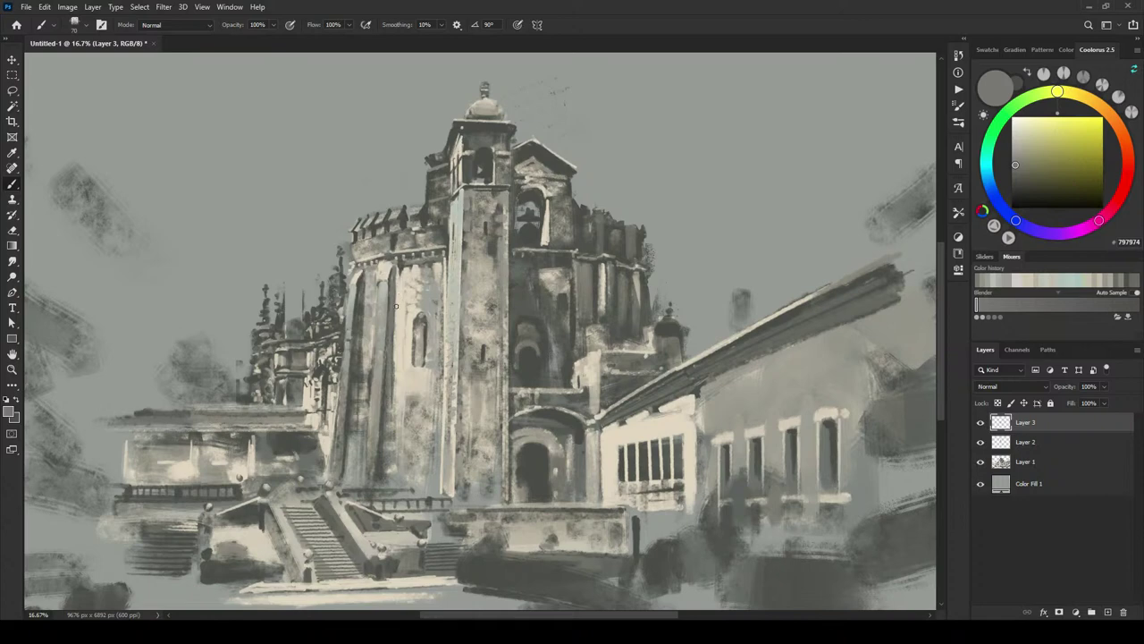
{"action": "left_click_drag", "start_coordinate": [397, 272], "coordinate": [399, 327]}
Step: Sample the dark grey #6F6F66 and draw fine brick lines across the wall below the arched window
{"action": "left_click", "coordinate": [426, 383], "text": "alt"}
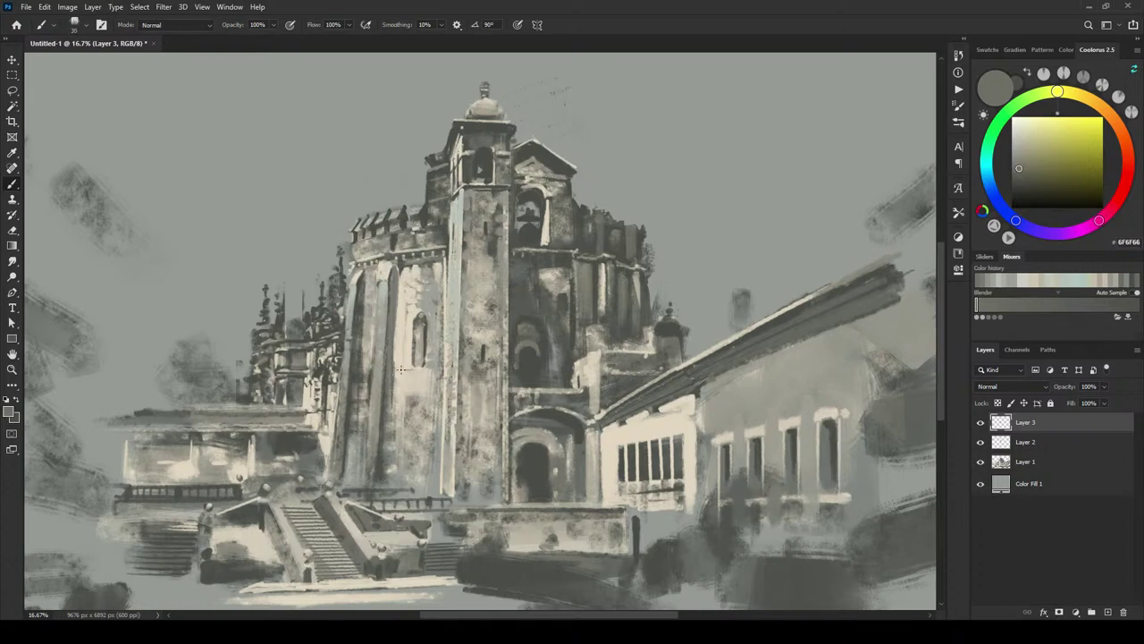
{"action": "key", "text": "bracketleft"}
{"action": "left_click_drag", "start_coordinate": [398, 406], "coordinate": [433, 405]}
{"action": "key", "text": "bracketright"}
{"action": "key", "text": "["}
{"action": "key", "text": "["}
{"action": "key", "text": "["}
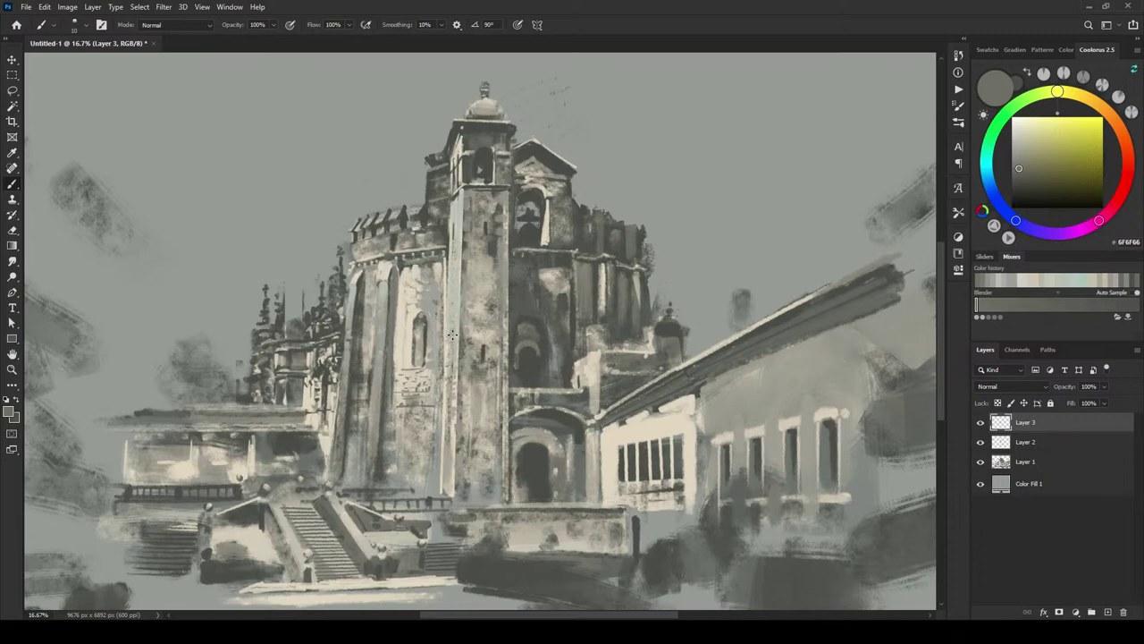
Step: Adjust the brush size and add small dark stone marks along the lower left edge of the central tower
{"action": "key", "text": "bracketright"}
{"action": "key", "text": "bracketright"}
{"action": "key", "text": "["}
{"action": "left_click_drag", "start_coordinate": [460, 449], "coordinate": [459, 464]}
Step: Sample a dark tone from the lower part of the second buttress and darken it to a near-black grey
{"action": "left_click", "coordinate": [385, 455], "text": "alt"}
{"action": "left_click", "coordinate": [1015, 187]}
{"action": "left_click", "coordinate": [1013, 187]}
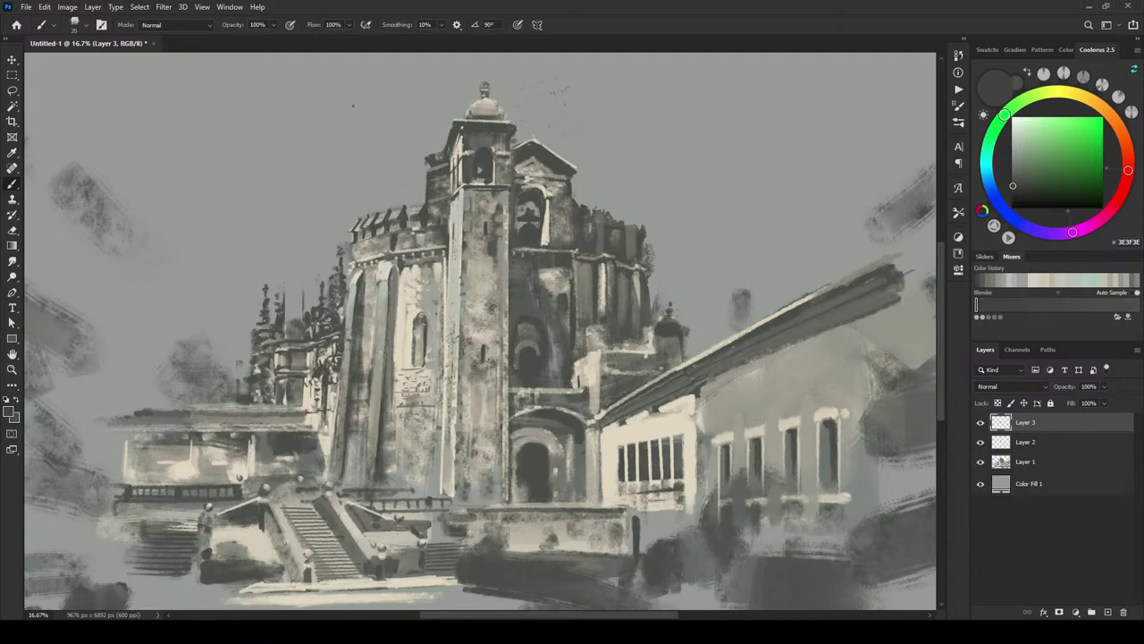
Step: Sample a series of tones from the left buttress, its upper wall and the wall above the arched window as brush colours
{"action": "left_click", "coordinate": [346, 428], "text": "alt"}
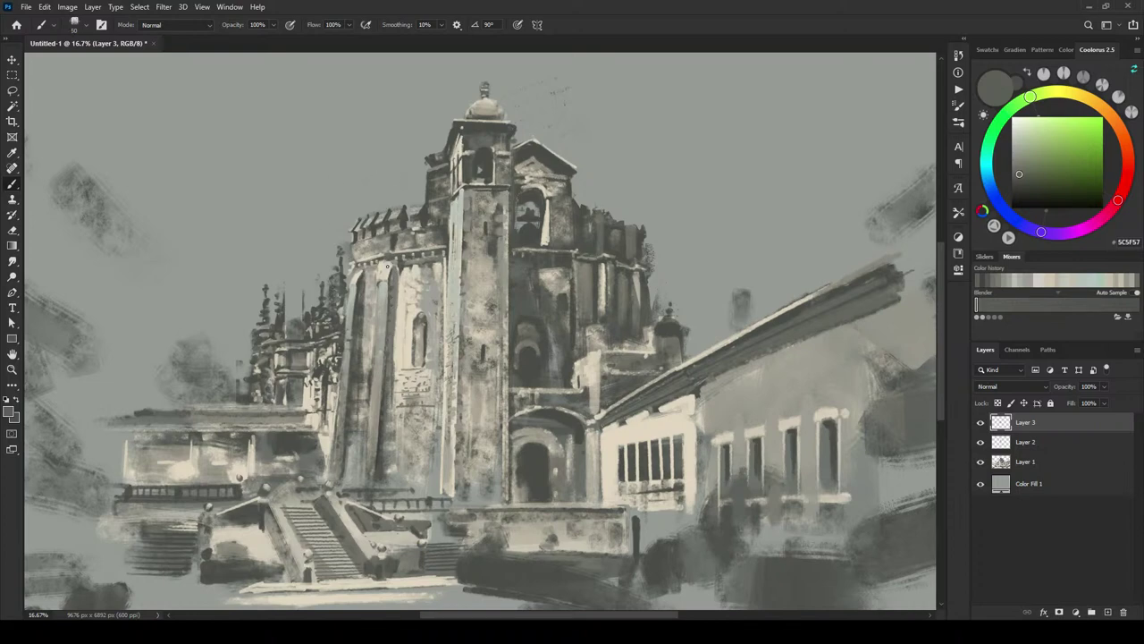
{"action": "left_click", "coordinate": [378, 276], "text": "alt"}
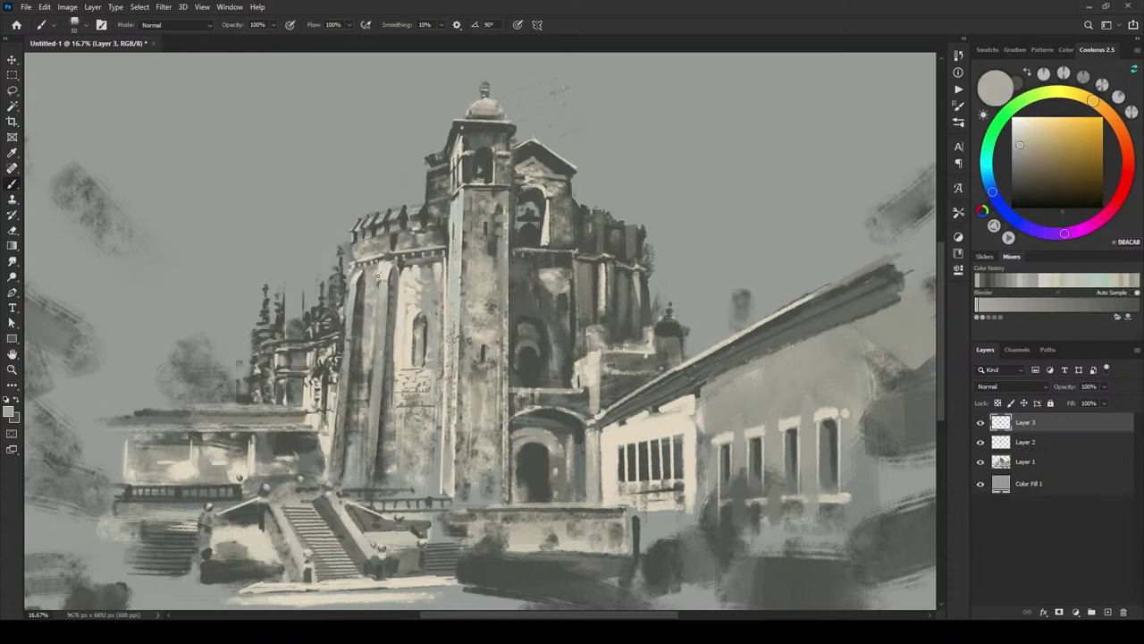
{"action": "left_click", "coordinate": [414, 267], "text": "alt"}
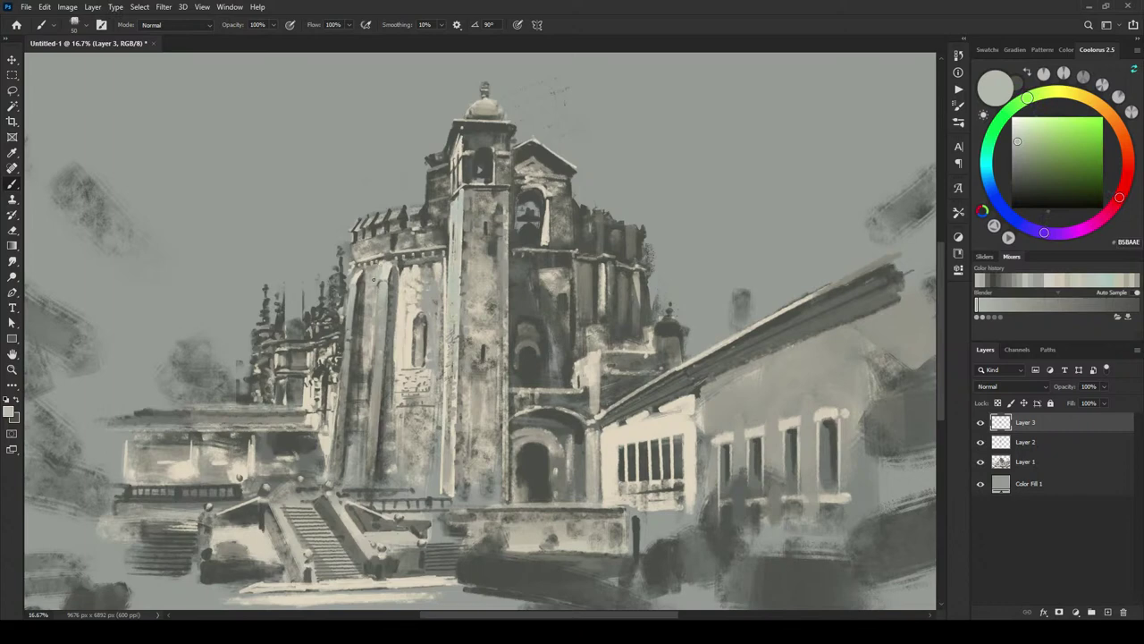
{"action": "left_click", "coordinate": [373, 268], "text": "alt"}
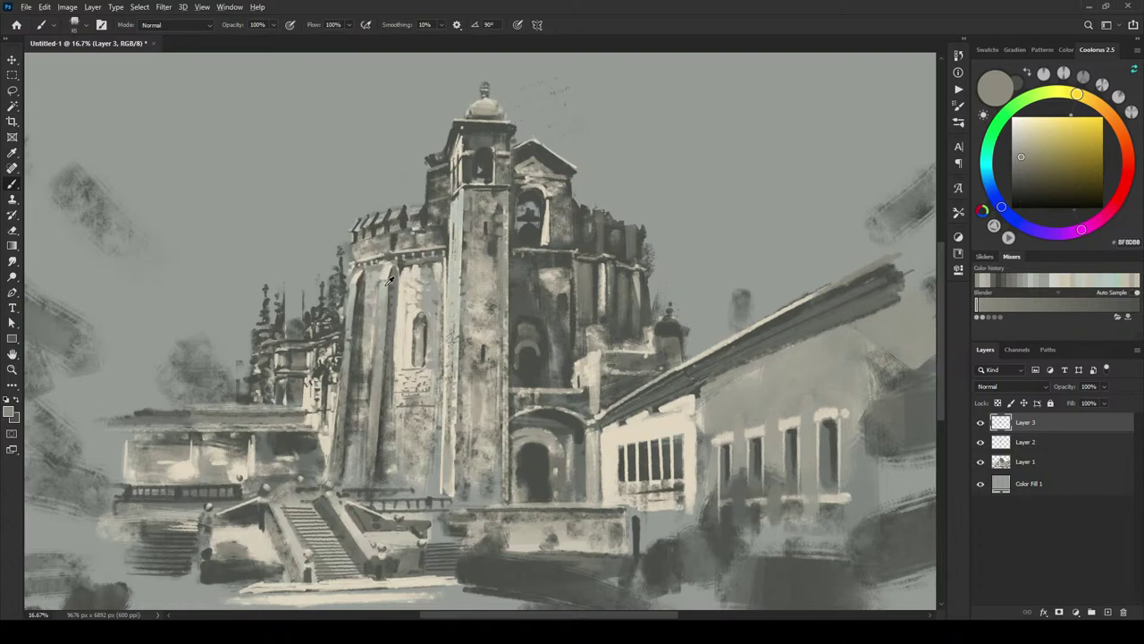
Step: Sample greys and creams around the top of the left buttress and the adjoining wall, touching in small tonal variations there
{"action": "left_click", "coordinate": [383, 279], "text": "alt"}
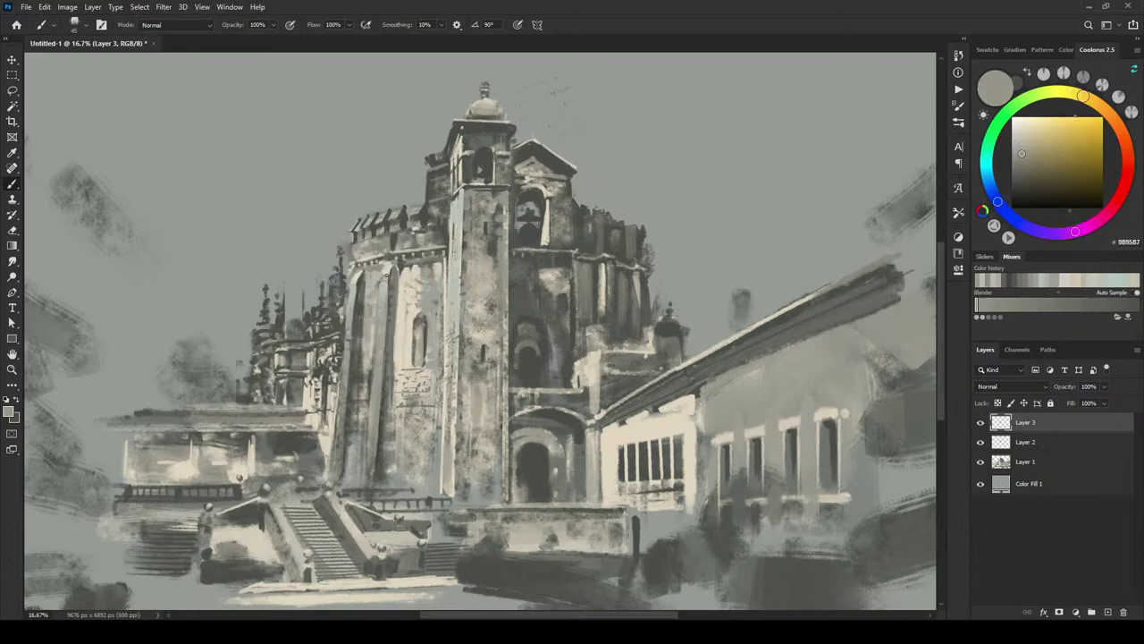
{"action": "left_click", "coordinate": [376, 286], "text": "alt"}
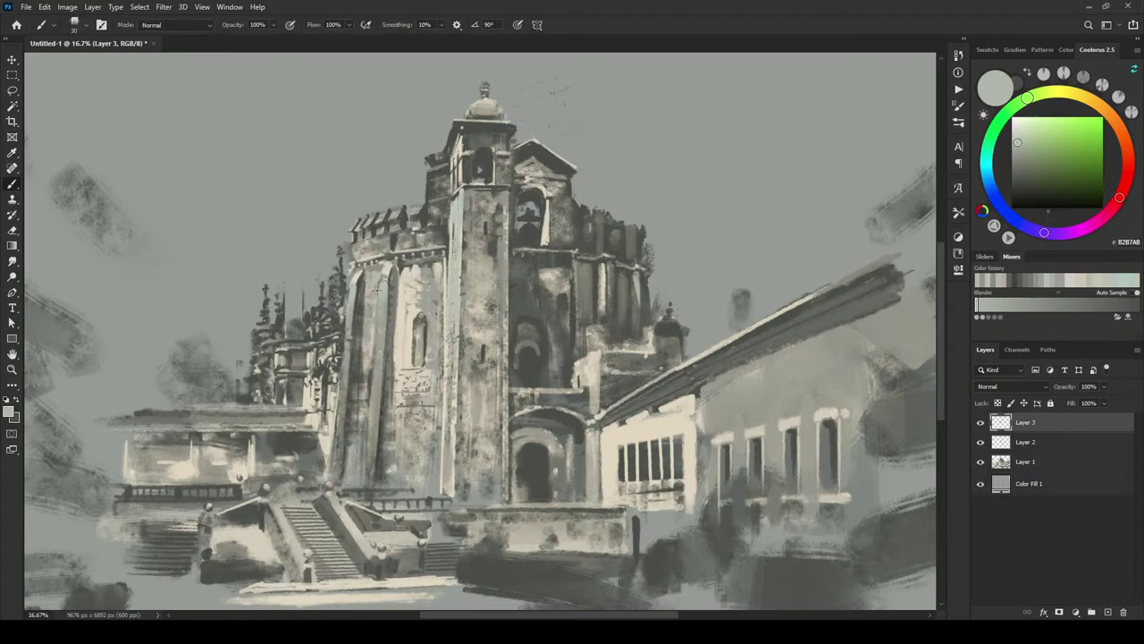
{"action": "left_click", "coordinate": [377, 270], "text": "alt"}
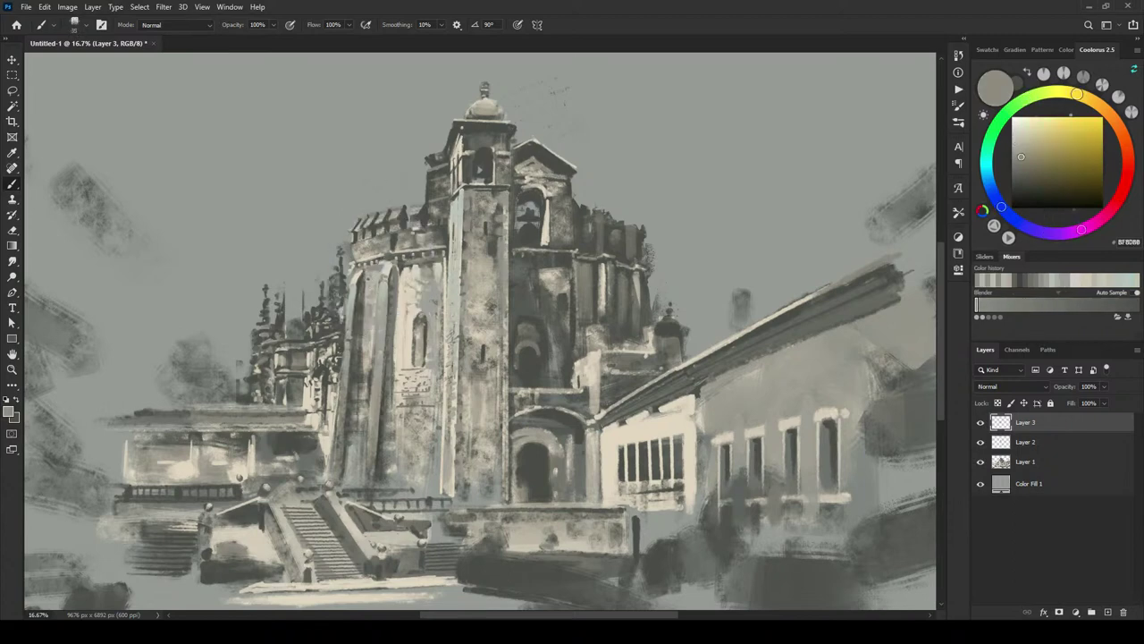
{"action": "left_click", "coordinate": [369, 277], "text": "alt"}
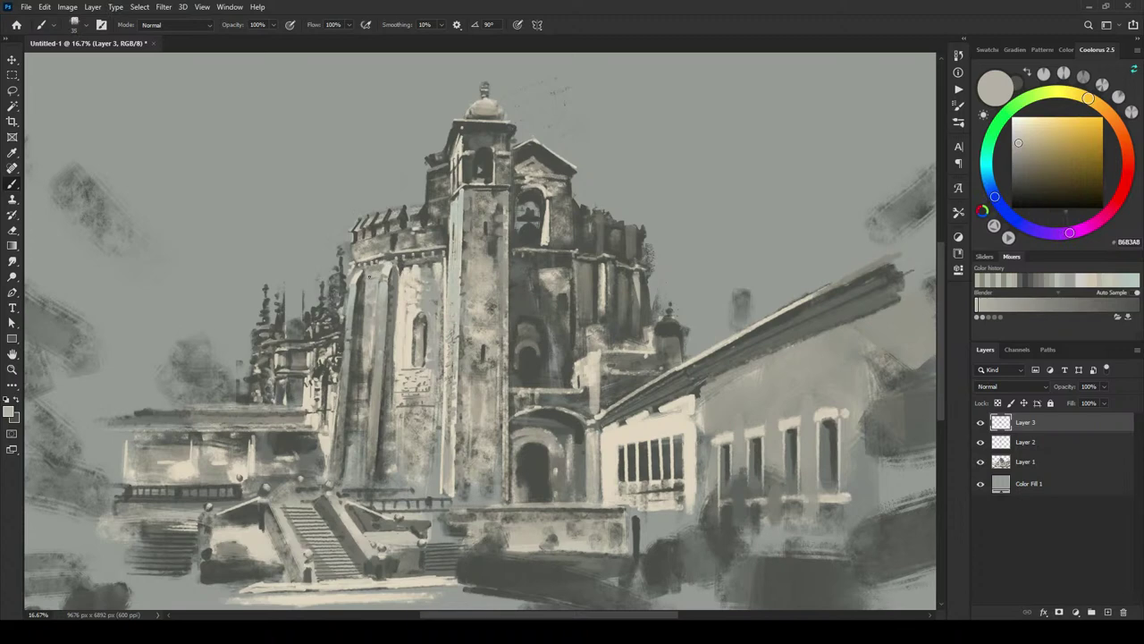
{"action": "left_click", "coordinate": [404, 277], "text": "alt"}
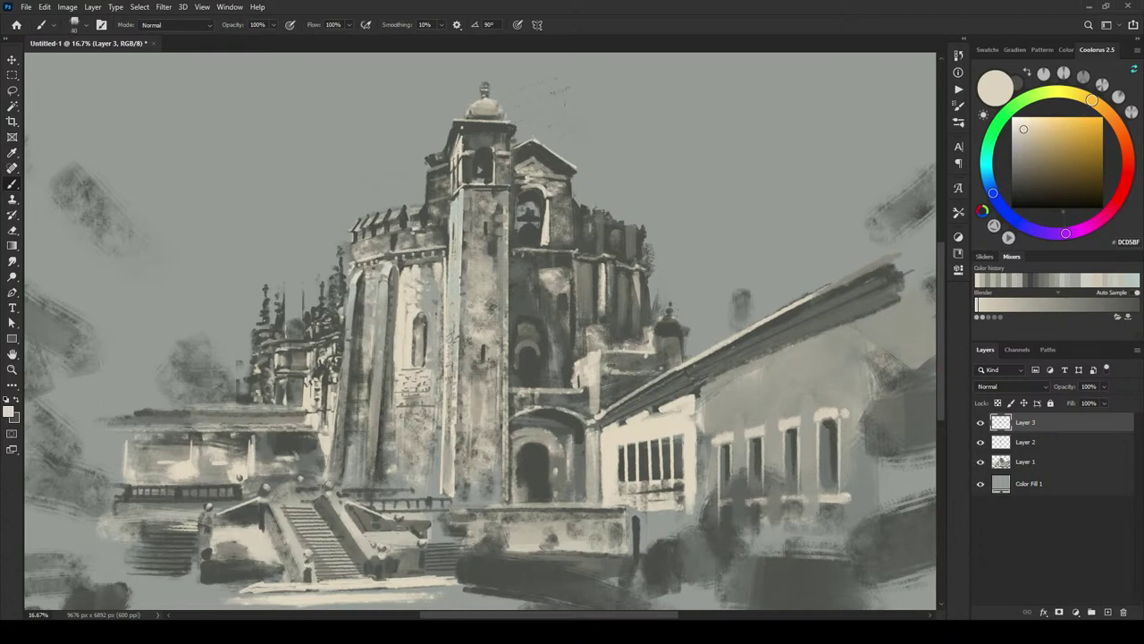
{"action": "left_click", "coordinate": [378, 266], "text": "alt"}
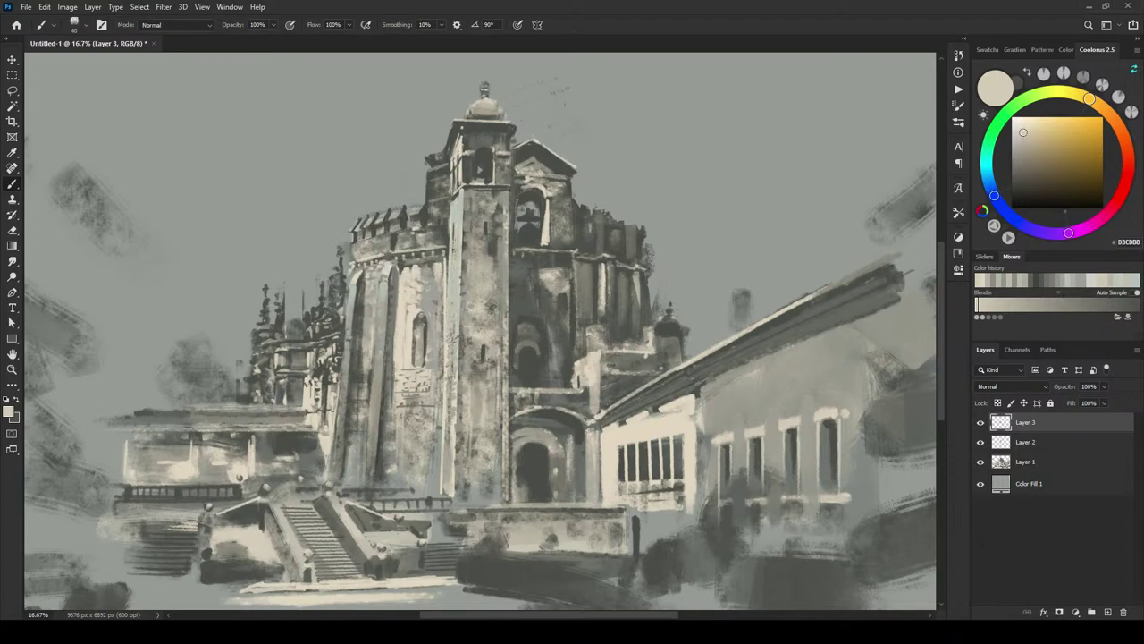
Step: Sample a pale grey-green from the central tower's left edge and brush a vertical streak down the left buttress's upper face
{"action": "left_click", "coordinate": [451, 273], "text": "alt"}
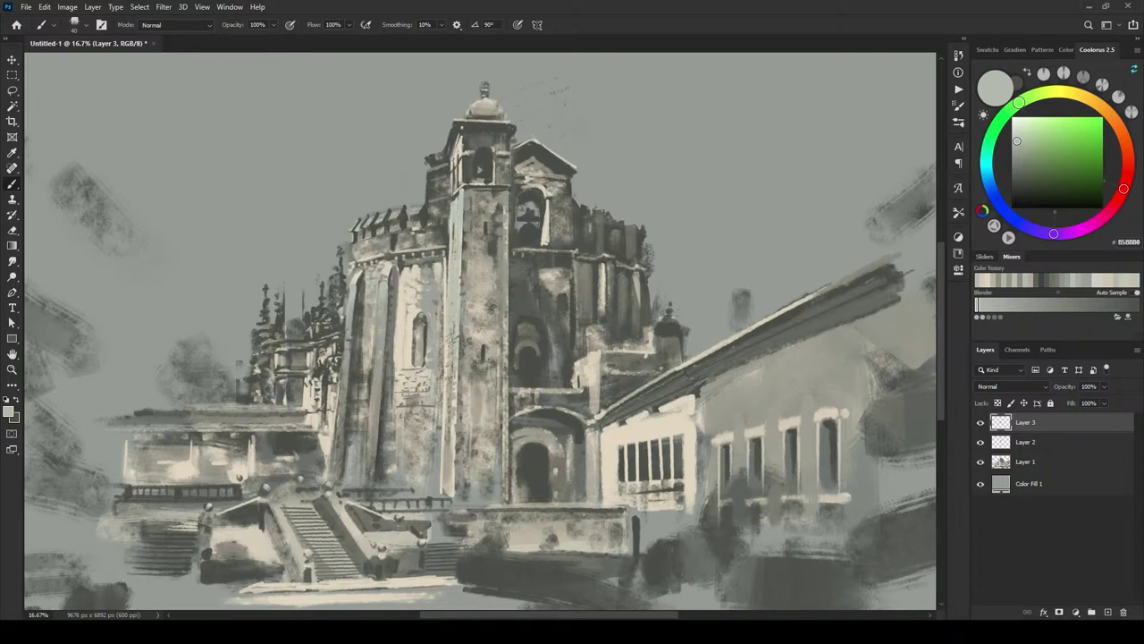
{"action": "left_click_drag", "start_coordinate": [367, 274], "coordinate": [363, 329]}
{"action": "left_click", "coordinate": [365, 278], "text": "alt"}
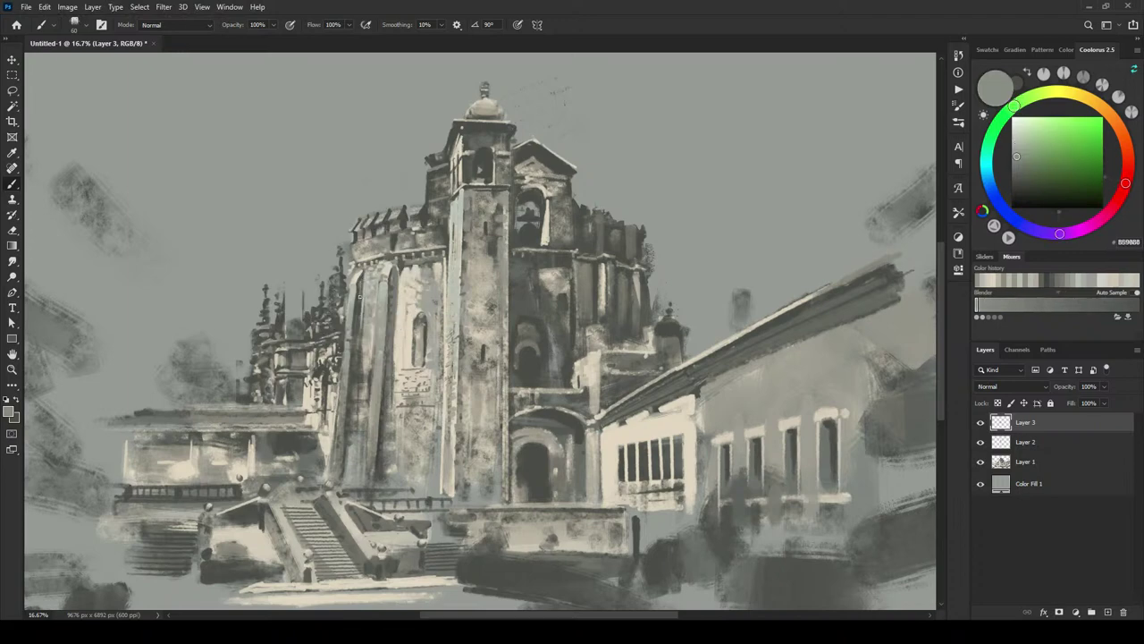
{"action": "left_click", "coordinate": [365, 277], "text": "alt"}
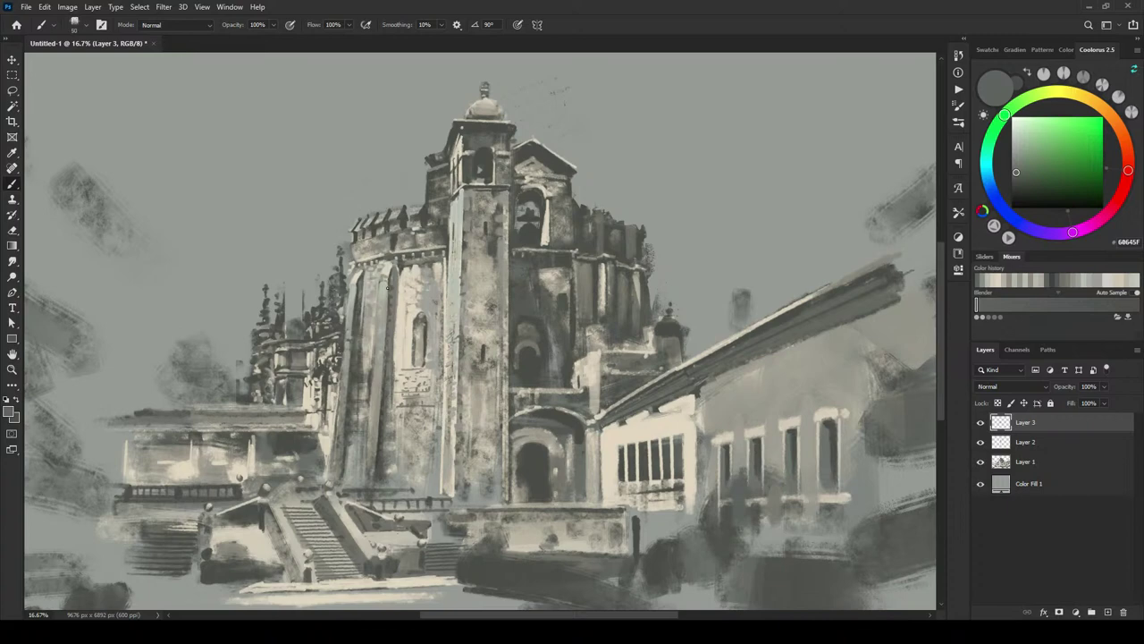
Step: Sample light cream tones from the wall above the arched window and brush a light edge where the wall meets the buttress
{"action": "left_click", "coordinate": [399, 279], "text": "alt"}
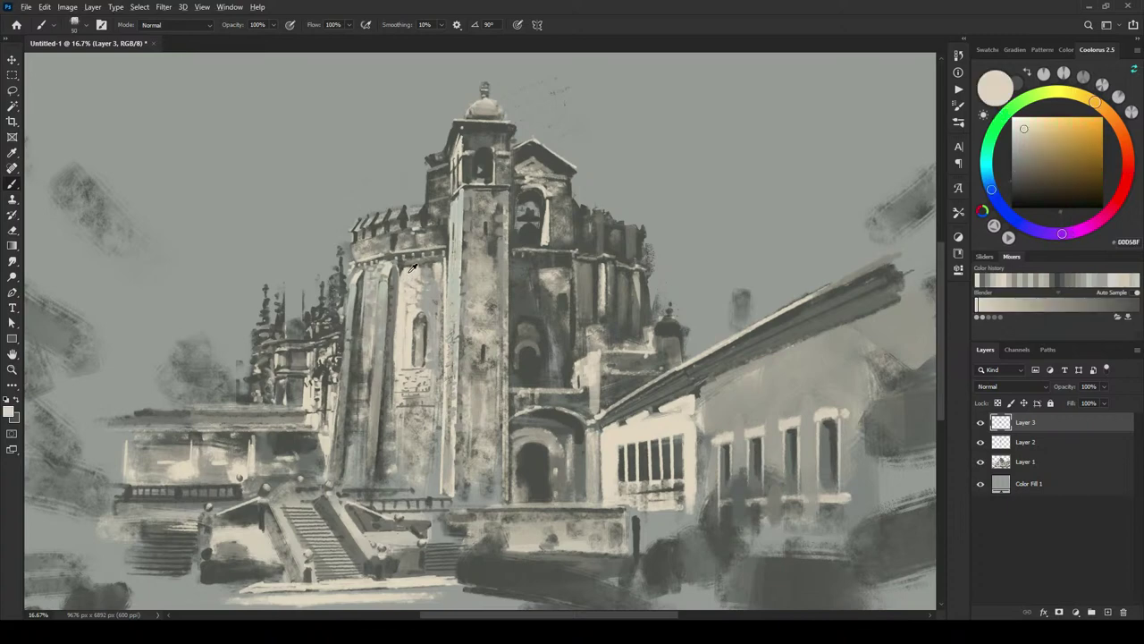
{"action": "left_click", "coordinate": [398, 272], "text": "alt"}
{"action": "left_click", "coordinate": [412, 272], "text": "alt"}
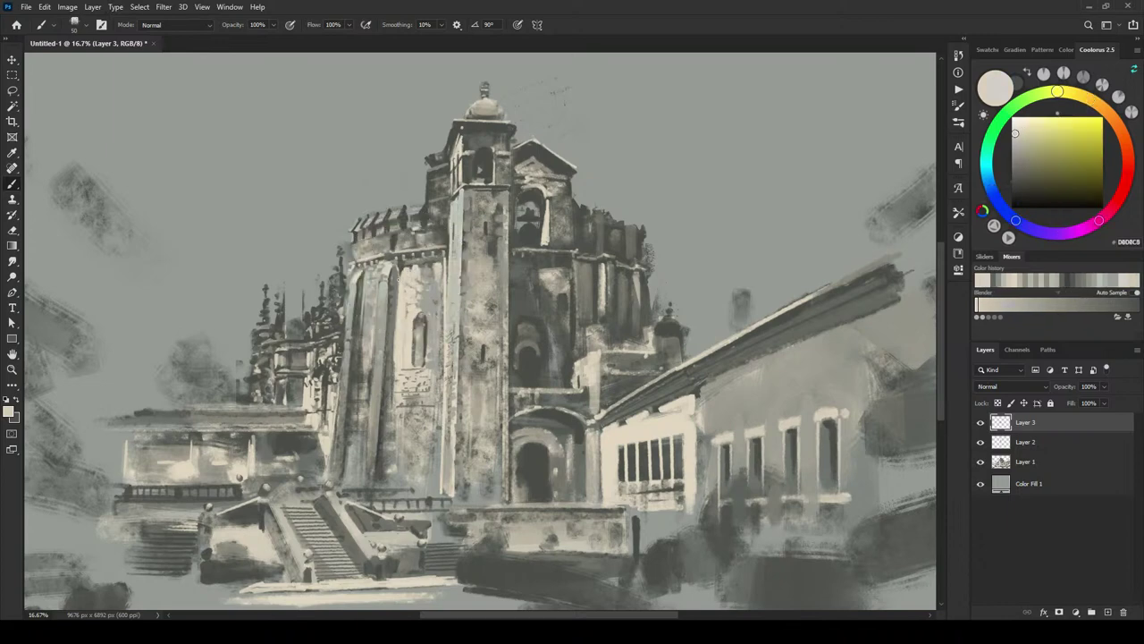
{"action": "left_click_drag", "start_coordinate": [396, 286], "coordinate": [394, 340]}
Step: Sample pale and mid greys from the left buttress and add a short warm grey stroke to the middle of its face
{"action": "left_click", "coordinate": [388, 290], "text": "alt"}
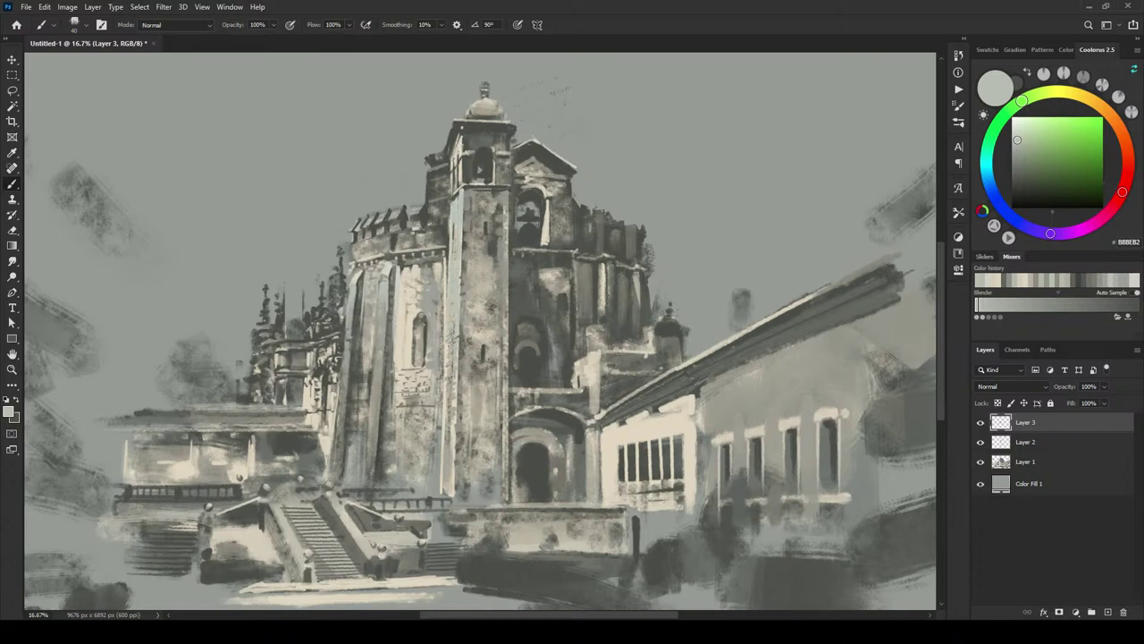
{"action": "left_click", "coordinate": [378, 346], "text": "alt"}
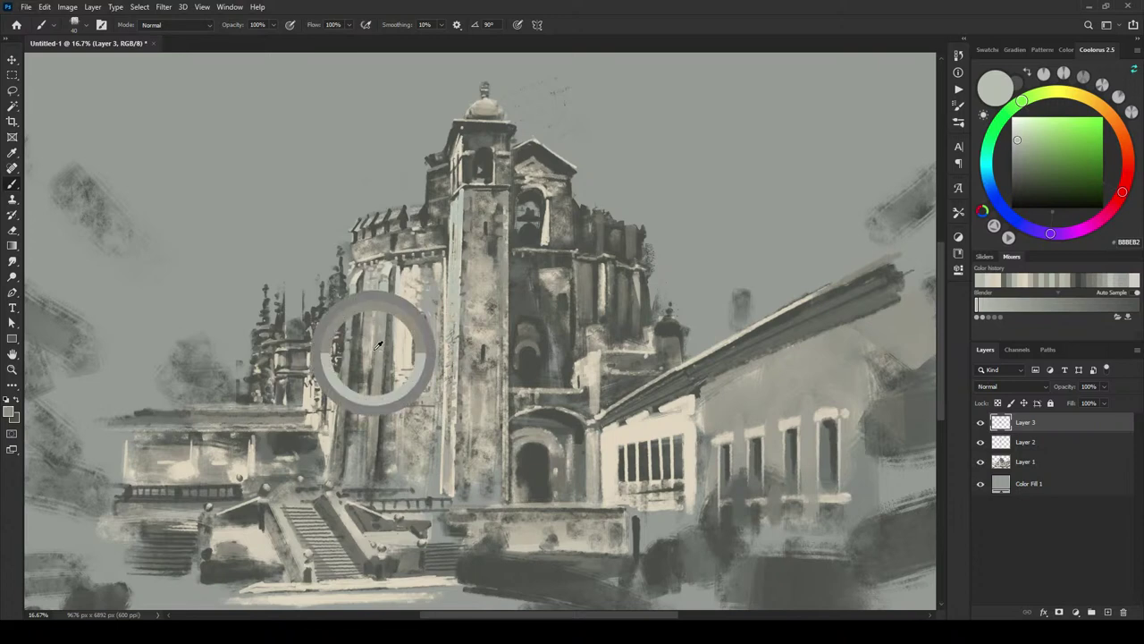
{"action": "left_click", "coordinate": [380, 313], "text": "alt"}
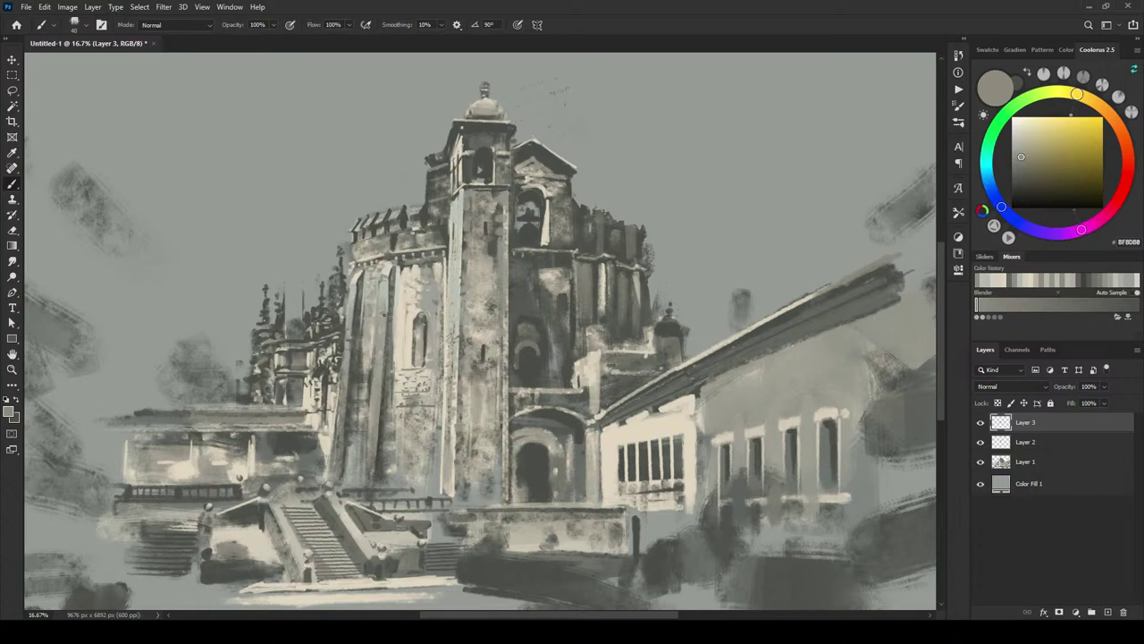
{"action": "left_click_drag", "start_coordinate": [381, 318], "coordinate": [379, 332]}
Step: Sample greys and cream around the left buttress and darken a short strip along its outer edge with a dark grey
{"action": "left_click", "coordinate": [354, 295], "text": "alt"}
{"action": "left_click", "coordinate": [353, 301], "text": "alt"}
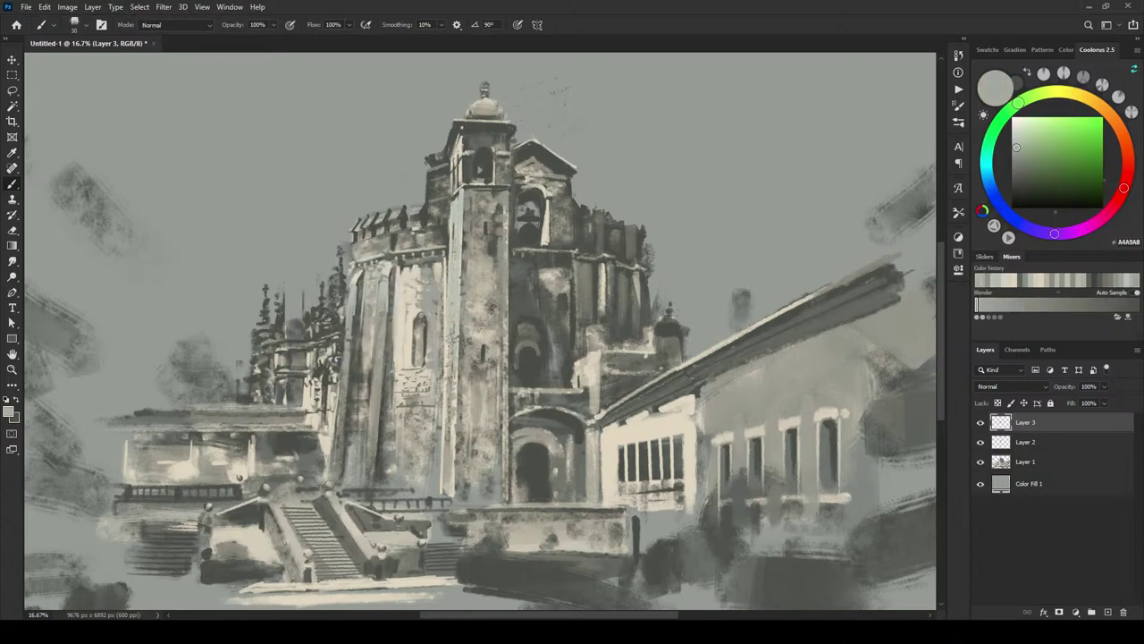
{"action": "left_click", "coordinate": [348, 288], "text": "alt"}
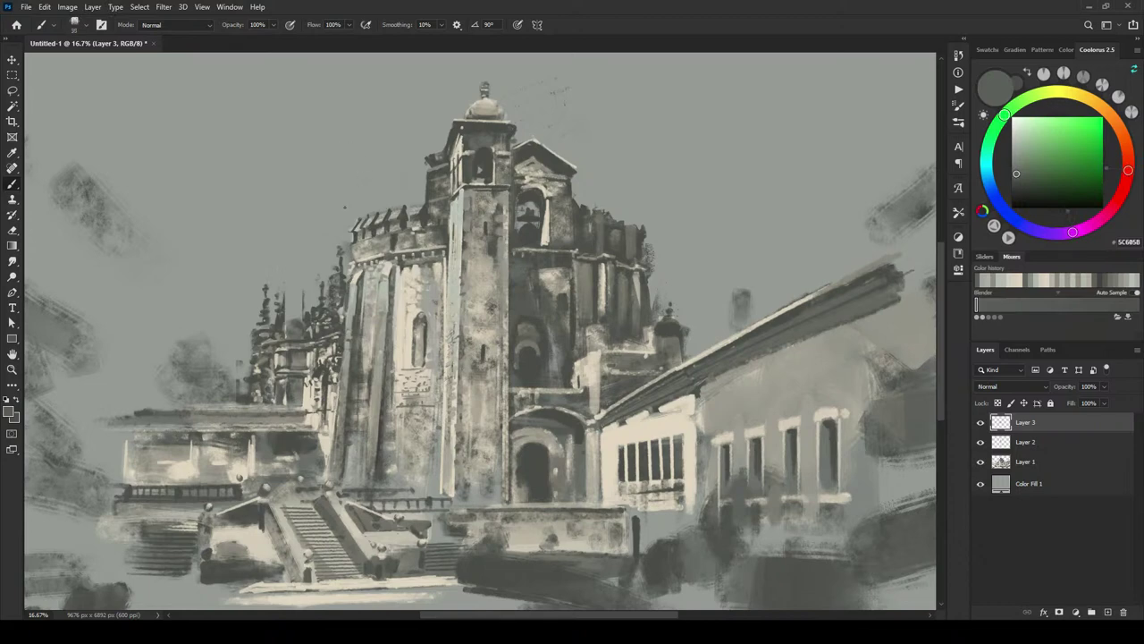
{"action": "left_click", "coordinate": [362, 270], "text": "alt"}
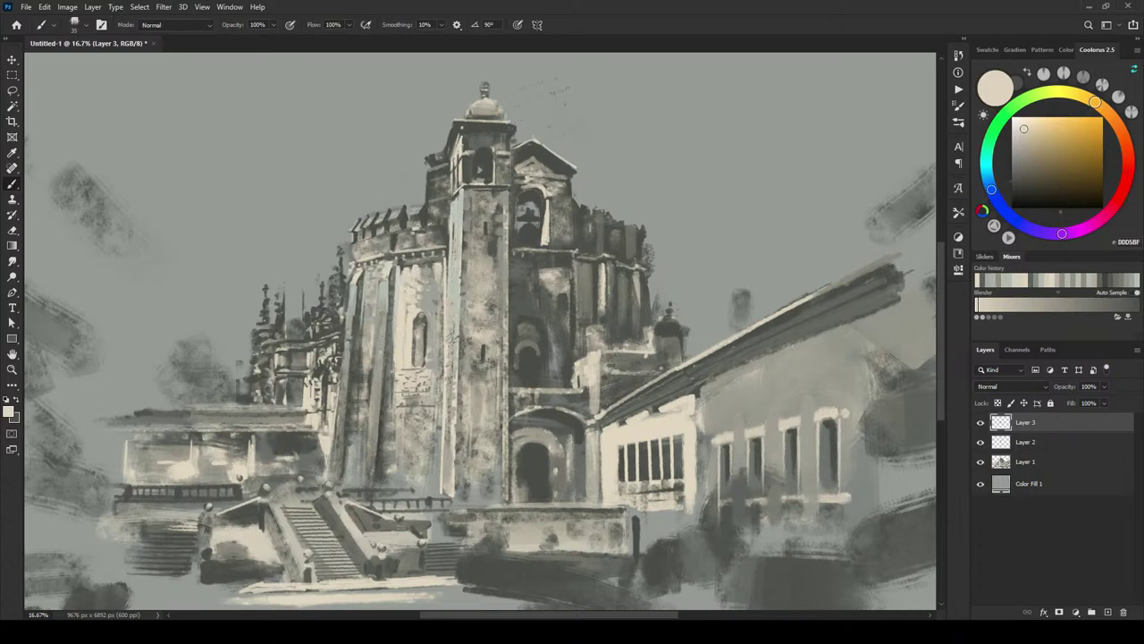
{"action": "left_click", "coordinate": [380, 321], "text": "alt"}
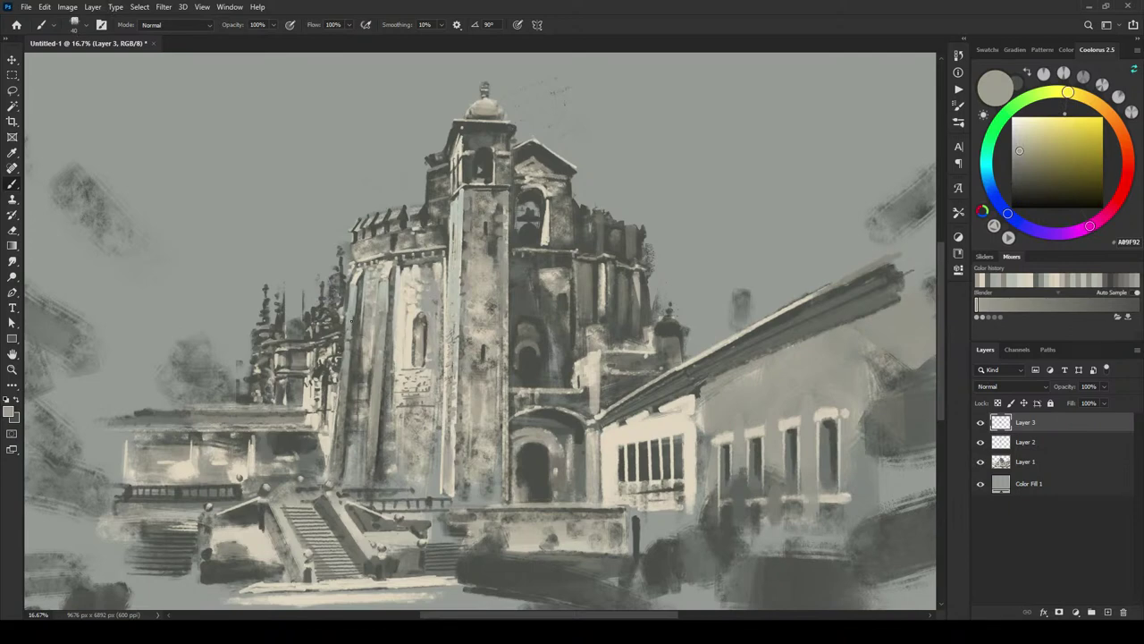
{"action": "left_click", "coordinate": [352, 320], "text": "alt"}
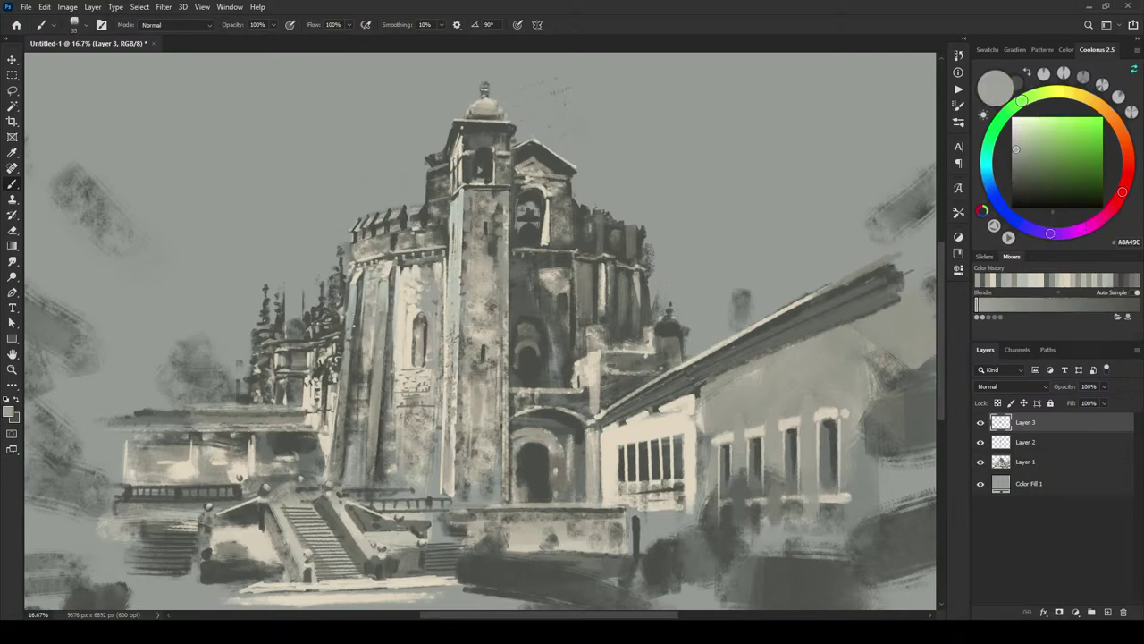
{"action": "left_click", "coordinate": [351, 318], "text": "alt"}
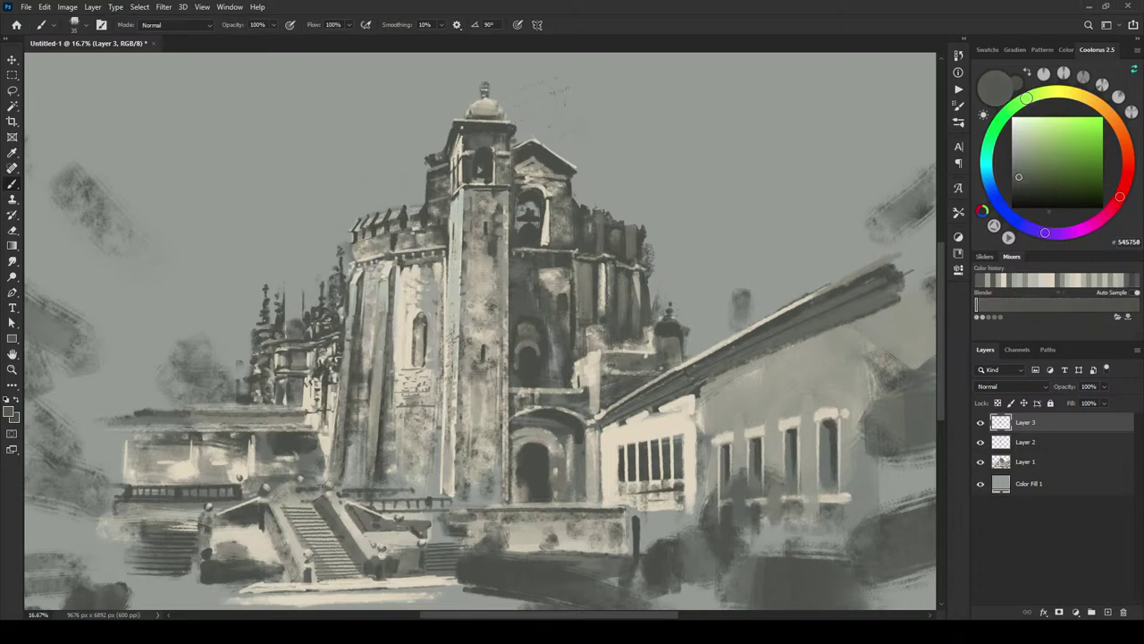
{"action": "left_click_drag", "start_coordinate": [348, 317], "coordinate": [346, 332]}
Step: Sample dark greys from the buttress's shaded side, enlarge the brush and deepen the shadow from its base up to mid-height
{"action": "left_click", "coordinate": [387, 349], "text": "alt"}
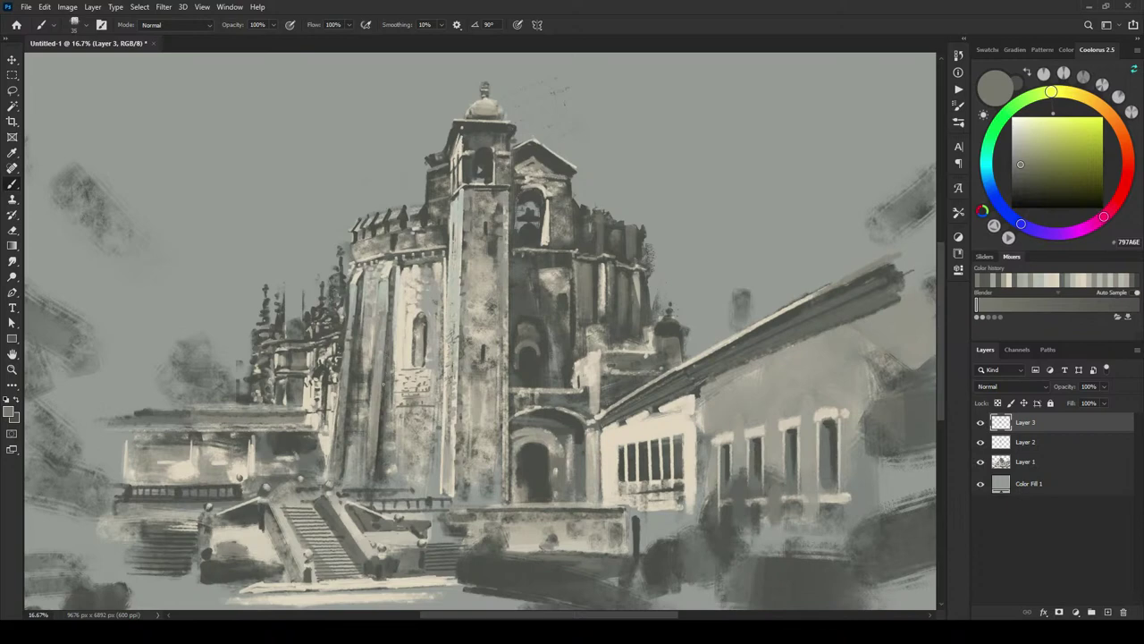
{"action": "left_click", "coordinate": [384, 391], "text": "alt"}
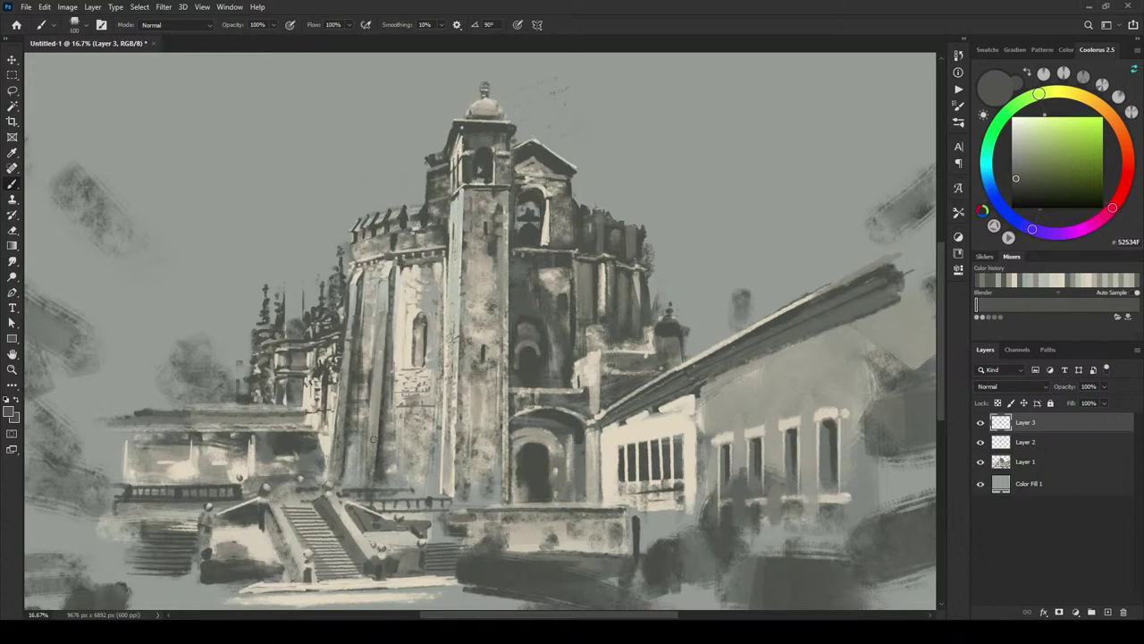
{"action": "left_click", "coordinate": [371, 453], "text": "alt"}
{"action": "key", "text": "]"}
{"action": "left_click_drag", "start_coordinate": [369, 454], "coordinate": [381, 343]}
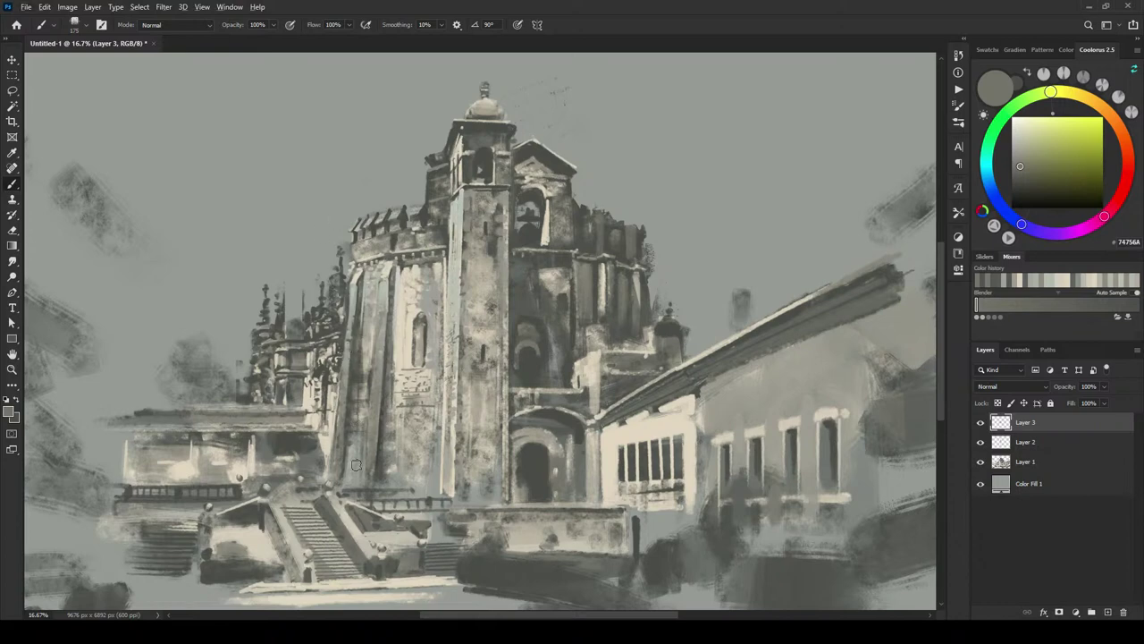
{"action": "left_click", "coordinate": [461, 285], "text": "alt"}
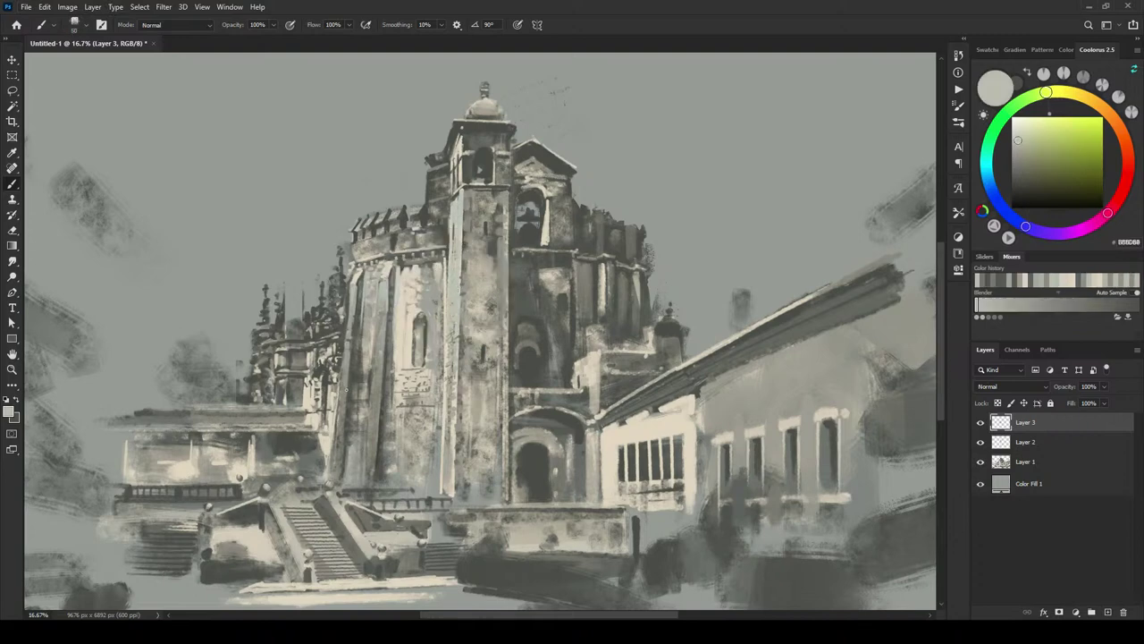
{"action": "key", "text": "bracketright"}
{"action": "key", "text": "bracketright"}
{"action": "key", "text": "bracketright"}
{"action": "key", "text": "bracketright"}
{"action": "key", "text": "bracketright"}
{"action": "key", "text": "bracketright"}
{"action": "key", "text": "bracketright"}
{"action": "left_click_drag", "start_coordinate": [335, 474], "coordinate": [342, 420]}
{"action": "key", "text": "ctrl+z"}
Step: Reduce the brush size to 150 and sample greys from the base of the left buttress to rework its lower face
{"action": "key", "text": "bracketleft"}
{"action": "key", "text": "bracketleft"}
{"action": "key", "text": "bracketleft"}
{"action": "key", "text": "bracketleft"}
{"action": "key", "text": "bracketleft"}
{"action": "key", "text": "bracketleft"}
{"action": "key", "text": "bracketleft"}
{"action": "key", "text": "bracketleft"}
{"action": "key", "text": "bracketright"}
{"action": "key", "text": "bracketright"}
{"action": "left_click", "coordinate": [347, 457], "text": "alt"}
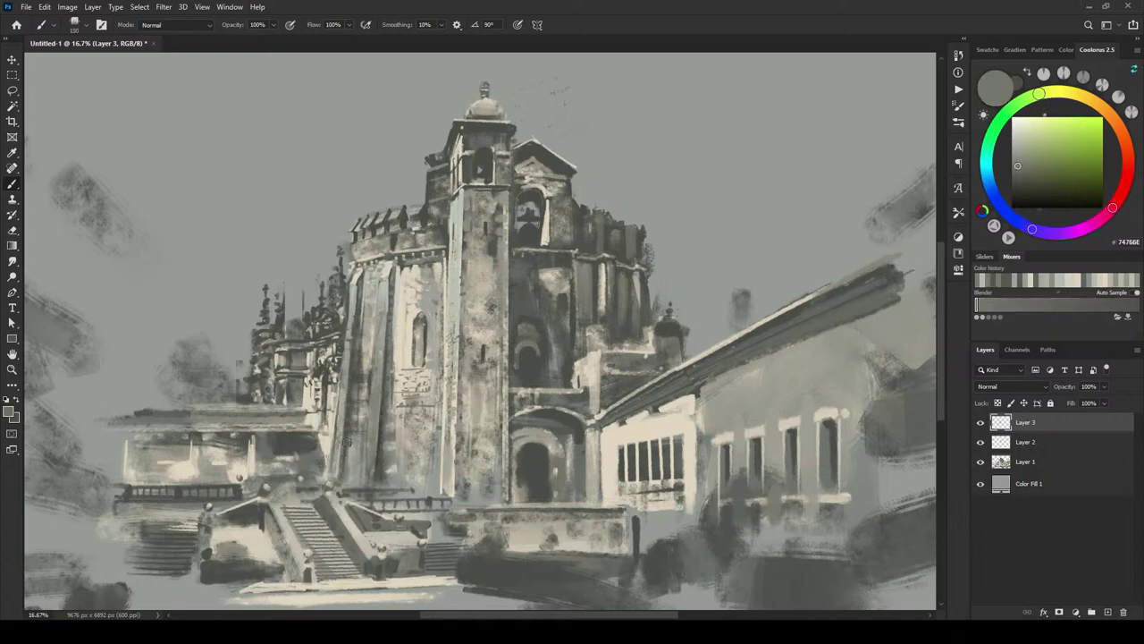
{"action": "left_click", "coordinate": [344, 486], "text": "alt"}
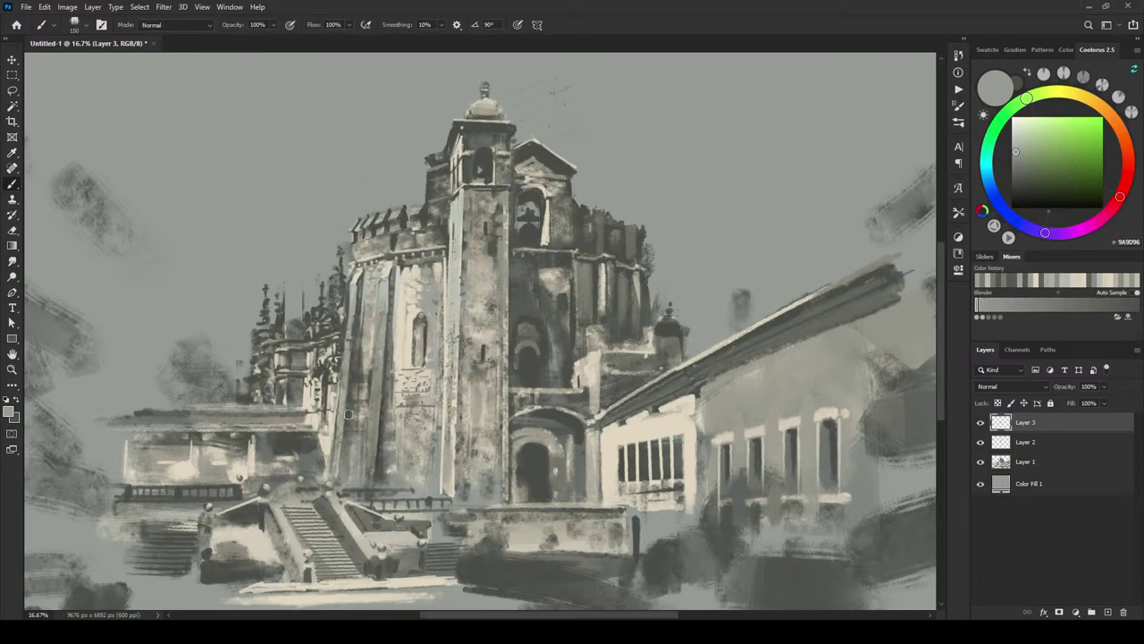
Step: Sample lighter greys from the left buttress and brush a thin vertical streak down the upper part of its face
{"action": "left_click", "coordinate": [356, 390], "text": "alt"}
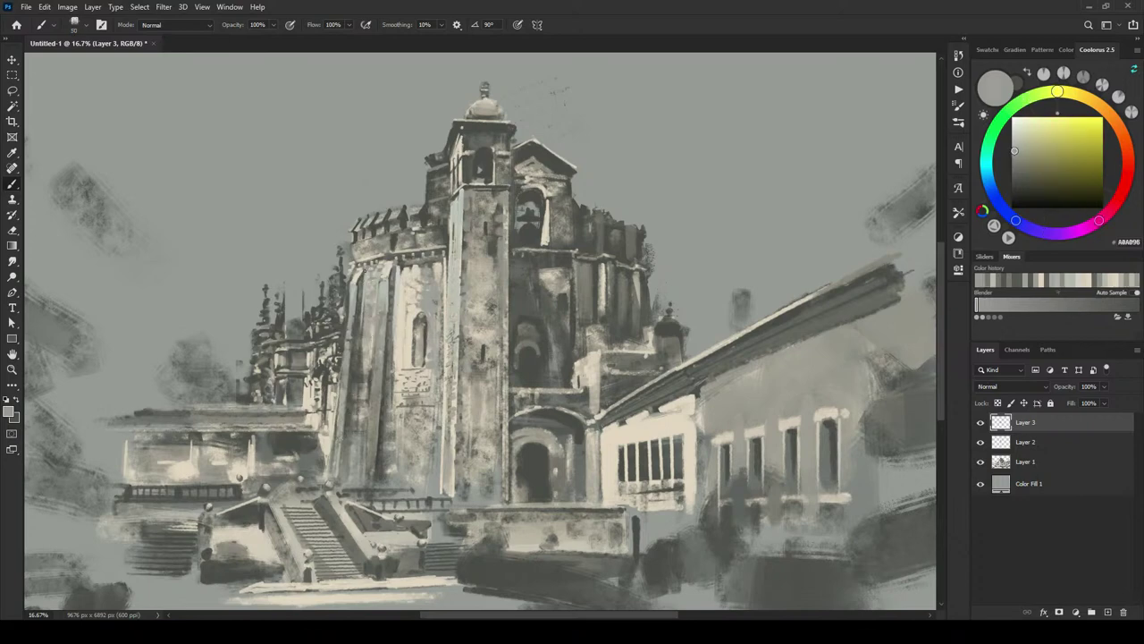
{"action": "left_click", "coordinate": [366, 284], "text": "alt"}
{"action": "left_click_drag", "start_coordinate": [364, 304], "coordinate": [363, 336]}
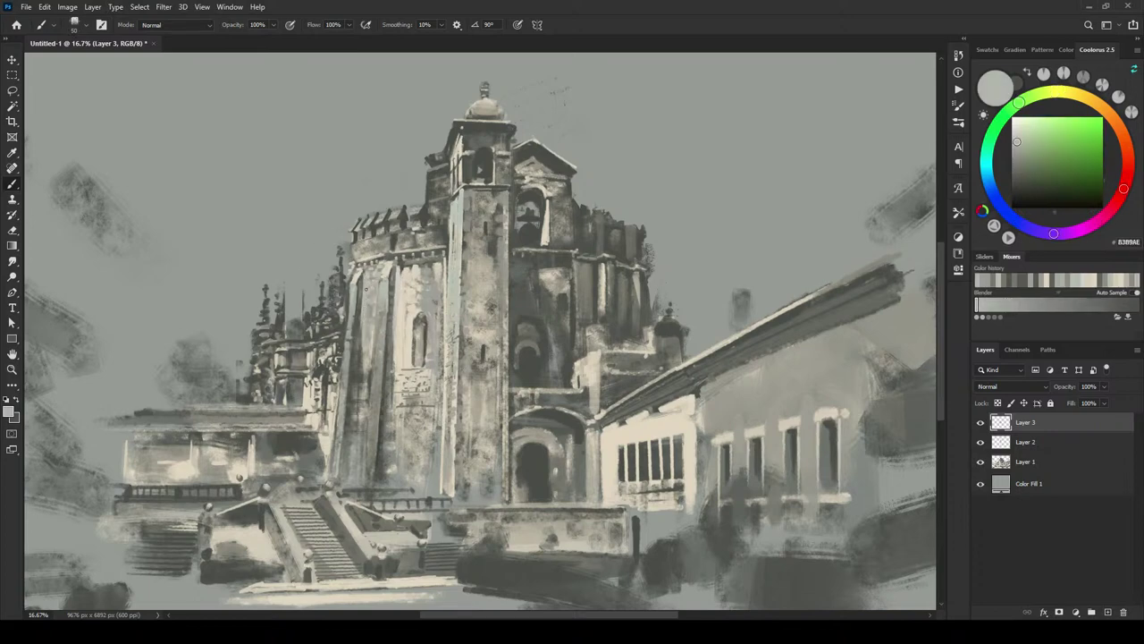
Step: Add a new layer and brush long vertical strokes of #A6A59F and #AEB3A7 up the left buttress at brush size 100
{"action": "left_click", "coordinate": [1107, 612]}
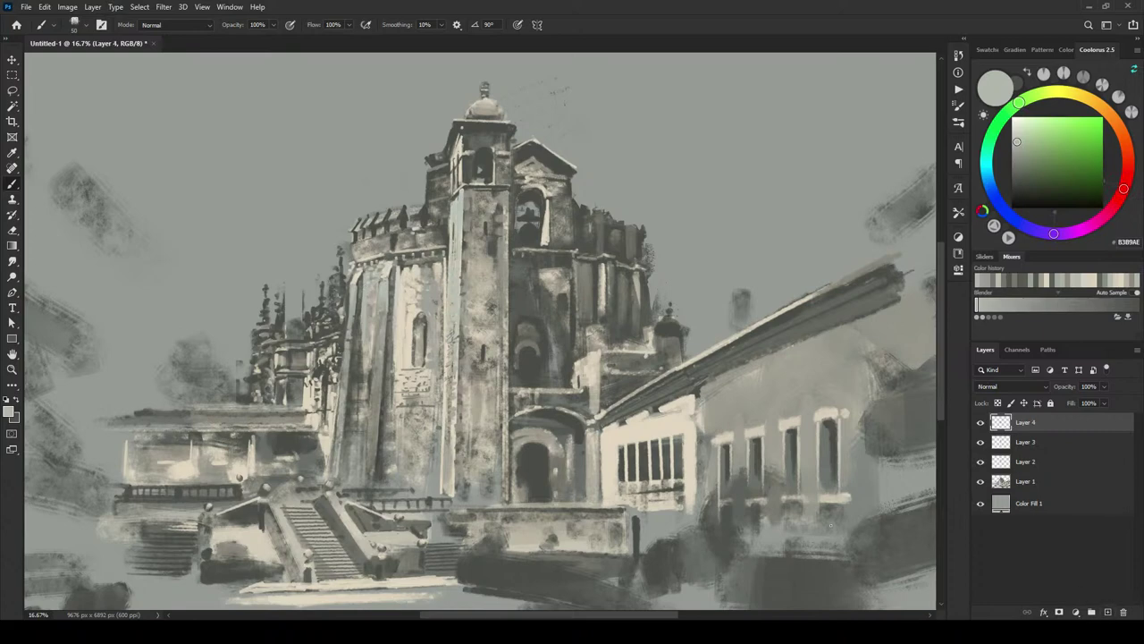
{"action": "left_click", "coordinate": [373, 295], "text": "alt"}
{"action": "key", "text": "bracketright"}
{"action": "key", "text": "bracketright"}
{"action": "key", "text": "bracketright"}
{"action": "key", "text": "bracketright"}
{"action": "key", "text": "bracketright"}
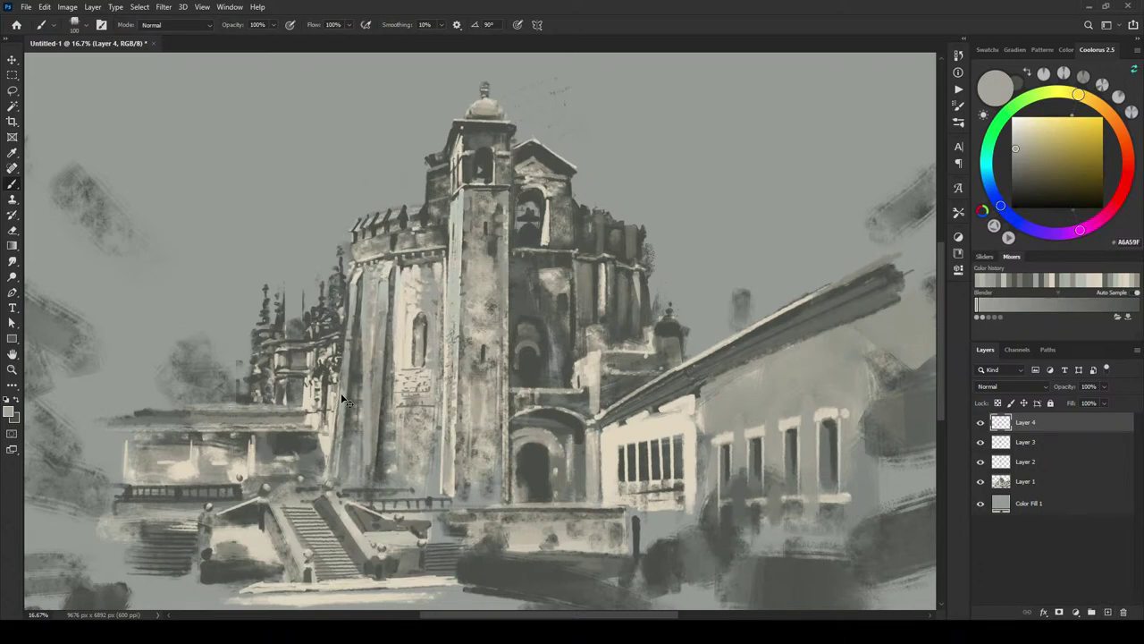
{"action": "key", "text": "ctrl+z"}
{"action": "left_click_drag", "start_coordinate": [355, 483], "coordinate": [363, 274]}
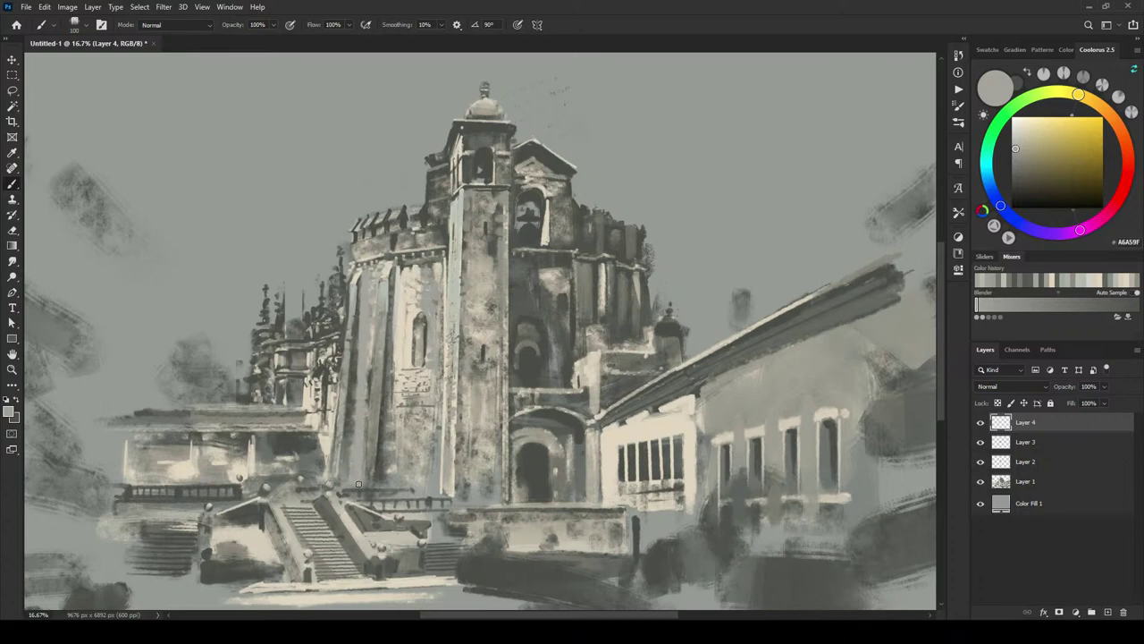
{"action": "left_click", "coordinate": [377, 278], "text": "alt"}
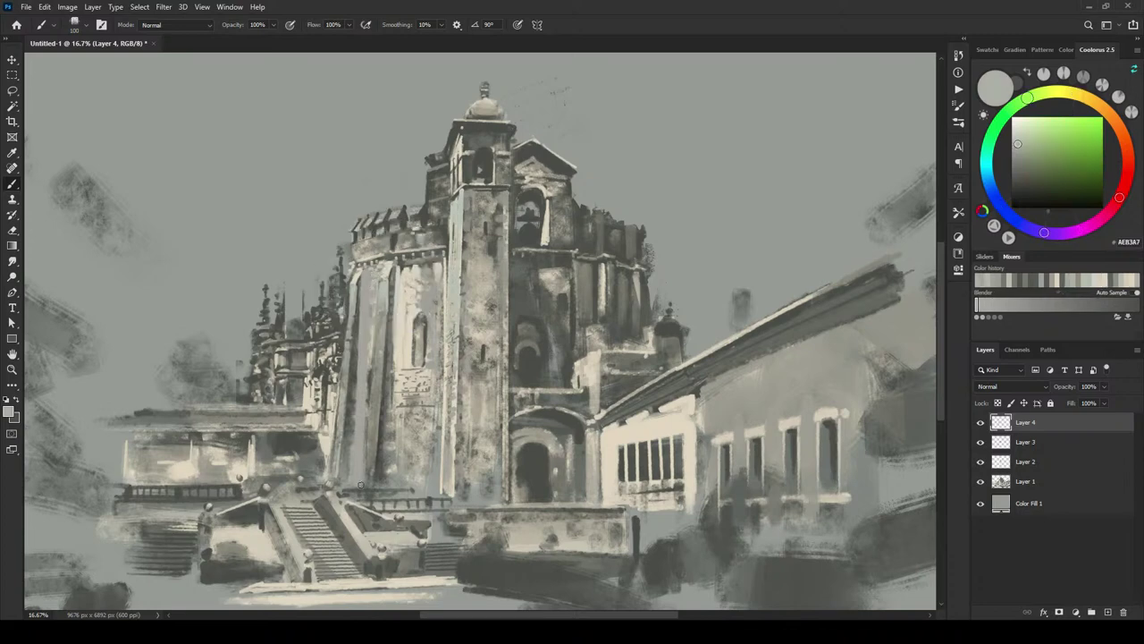
{"action": "left_click_drag", "start_coordinate": [365, 483], "coordinate": [371, 306]}
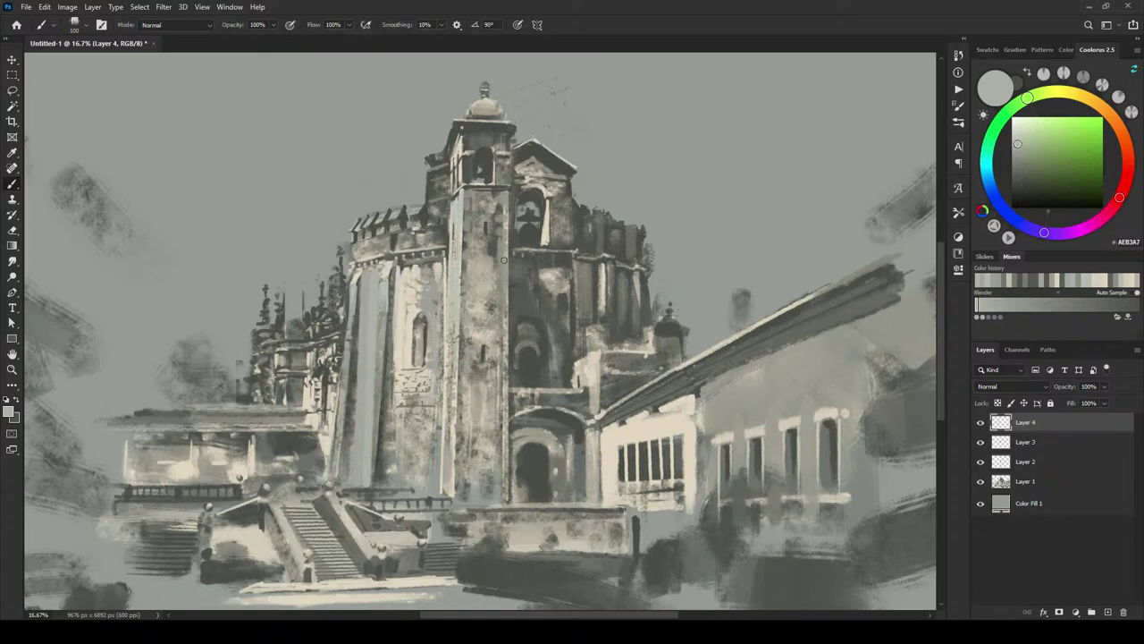
Step: Trim the right edge of the long pale stroke on the left buttress using a lasso selection, and clear the selection
{"action": "key", "text": "l"}
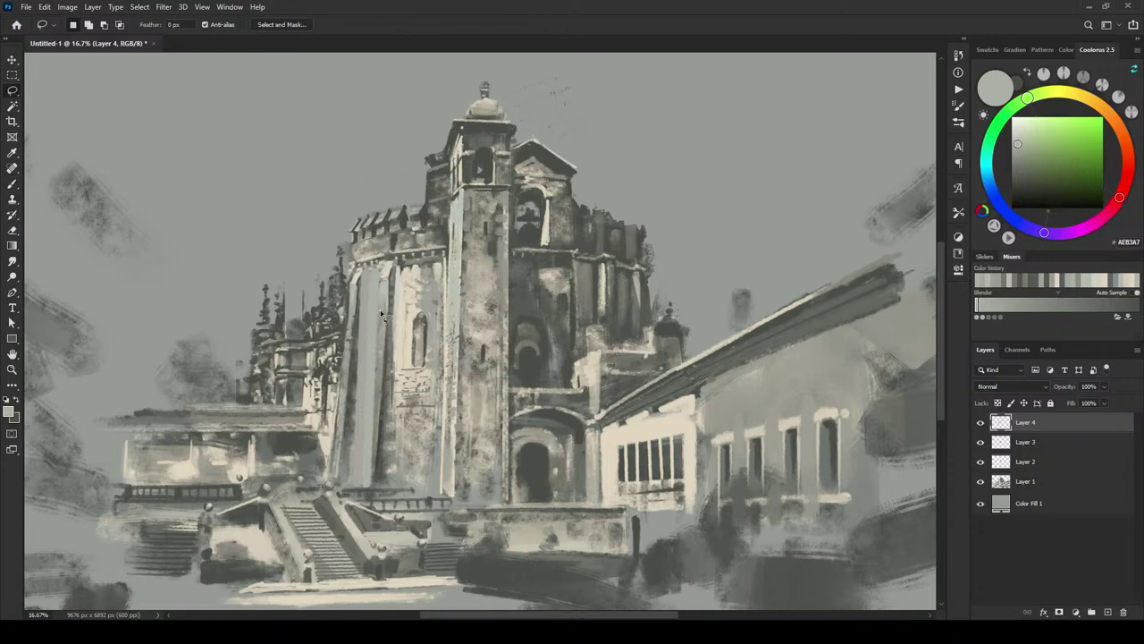
{"action": "mouse_move", "coordinate": [380, 314]}
{"action": "left_mouse_down"}
{"action": "mouse_move", "coordinate": [393, 324]}
{"action": "mouse_move", "coordinate": [390, 488]}
{"action": "mouse_move", "coordinate": [363, 489]}
{"action": "left_mouse_up"}
{"action": "key", "text": "ctrl+d"}
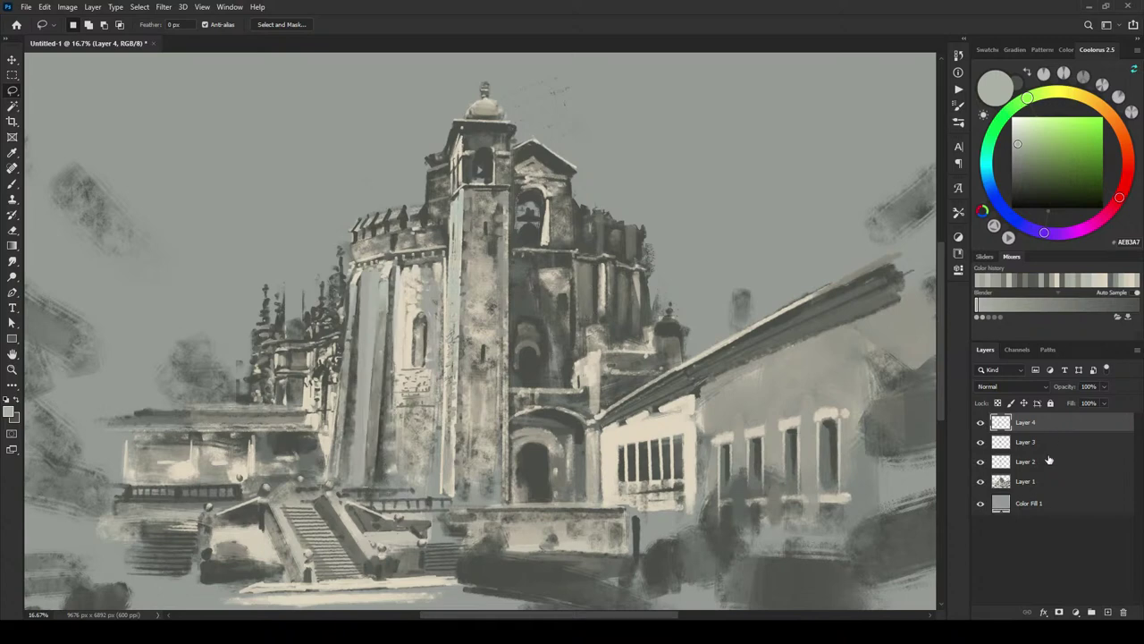
Step: Add a layer mask to Layer 4, mask a lassoed area of the left buttress, and clear the selection
{"action": "left_click", "coordinate": [1060, 612]}
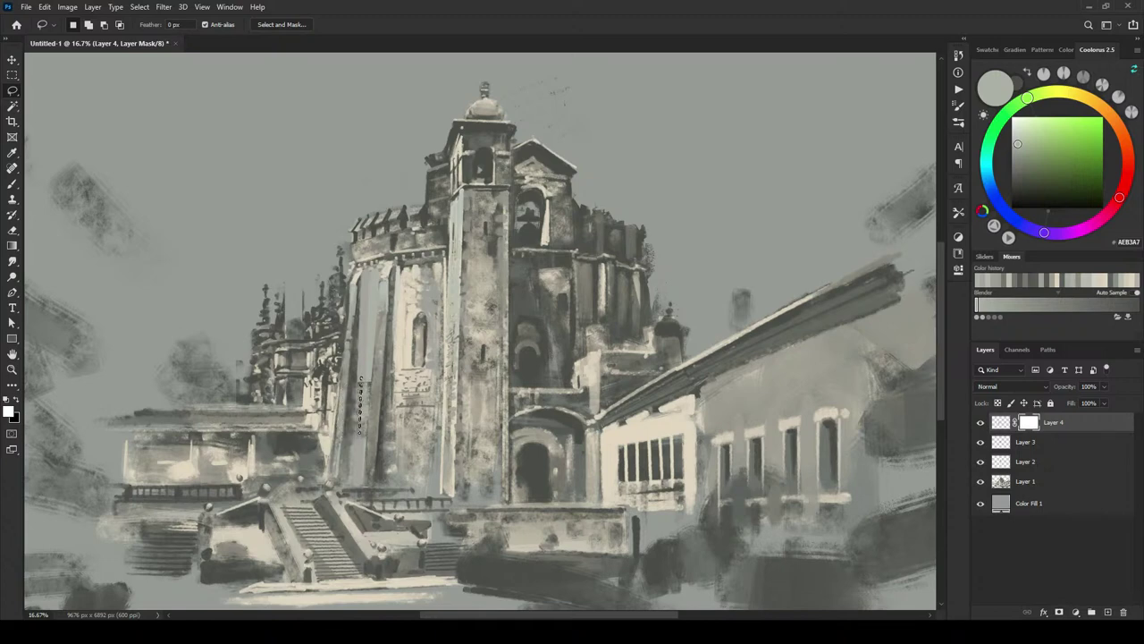
{"action": "key", "text": "ctrl+d"}
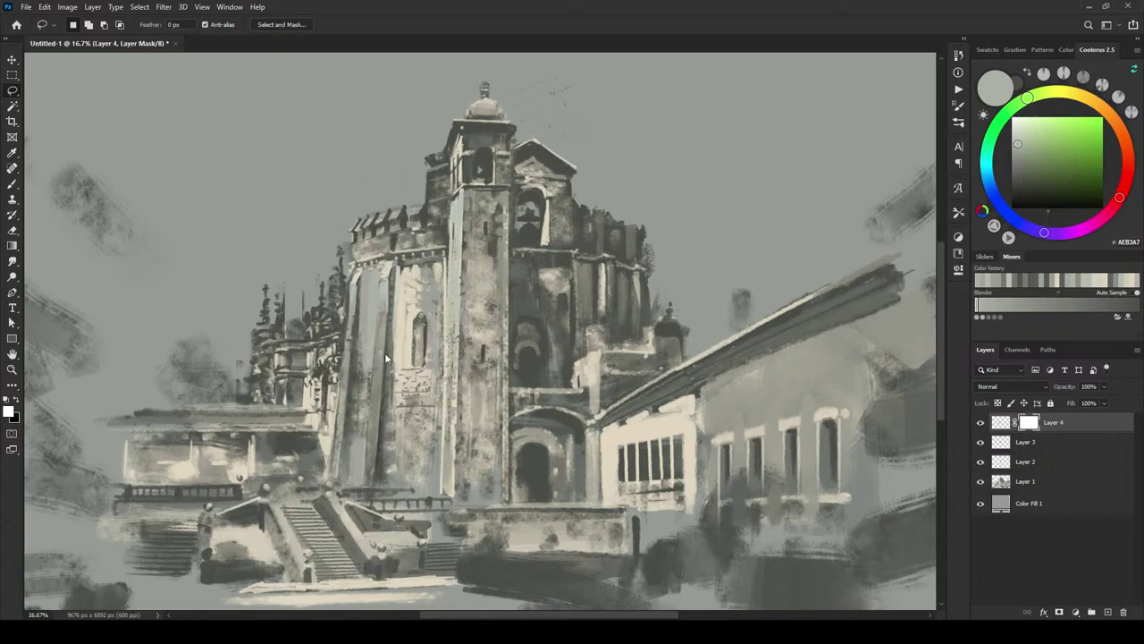
{"action": "mouse_move", "coordinate": [407, 340]}
{"action": "left_mouse_down"}
{"action": "mouse_move", "coordinate": [351, 415]}
{"action": "mouse_move", "coordinate": [362, 425]}
{"action": "left_mouse_up"}
{"action": "mouse_move", "coordinate": [407, 340]}
{"action": "left_mouse_down"}
{"action": "mouse_move", "coordinate": [376, 387]}
{"action": "mouse_move", "coordinate": [376, 331]}
{"action": "mouse_move", "coordinate": [396, 326]}
{"action": "left_mouse_up"}
{"action": "key", "text": "ctrl+d"}
{"action": "scroll", "coordinate": [423, 288], "scroll_direction": "up", "scroll_amount": 3}
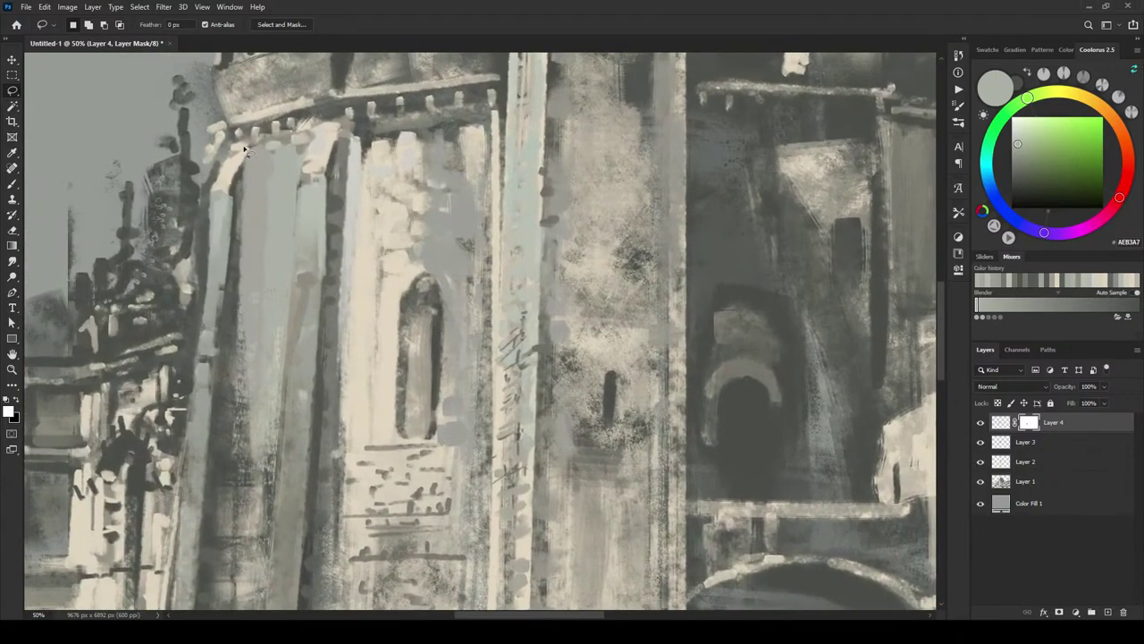
Step: Lasso the upper outer edge of the left buttress, fill that area on the Layer 4 mask, and clear the selection
{"action": "mouse_move", "coordinate": [247, 144]}
{"action": "left_mouse_down"}
{"action": "mouse_move", "coordinate": [207, 315]}
{"action": "mouse_move", "coordinate": [237, 339]}
{"action": "left_mouse_up"}
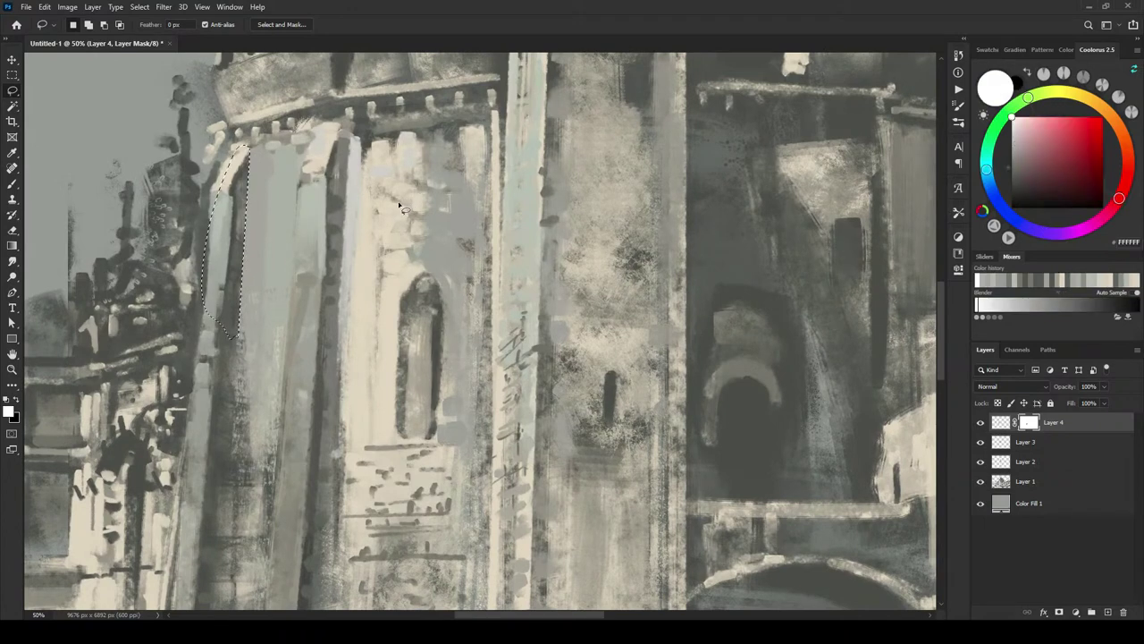
{"action": "key", "text": "alt+BackSpace"}
{"action": "key", "text": "ctrl+d"}
Step: Lasso a small sliver at the top of the left buttress and paint it with a sampled dark grey on Layer 4, clearing the selection
{"action": "mouse_move", "coordinate": [250, 150]}
{"action": "left_mouse_down"}
{"action": "mouse_move", "coordinate": [229, 189]}
{"action": "mouse_move", "coordinate": [247, 184]}
{"action": "mouse_move", "coordinate": [251, 150]}
{"action": "left_mouse_up"}
{"action": "key", "text": "b"}
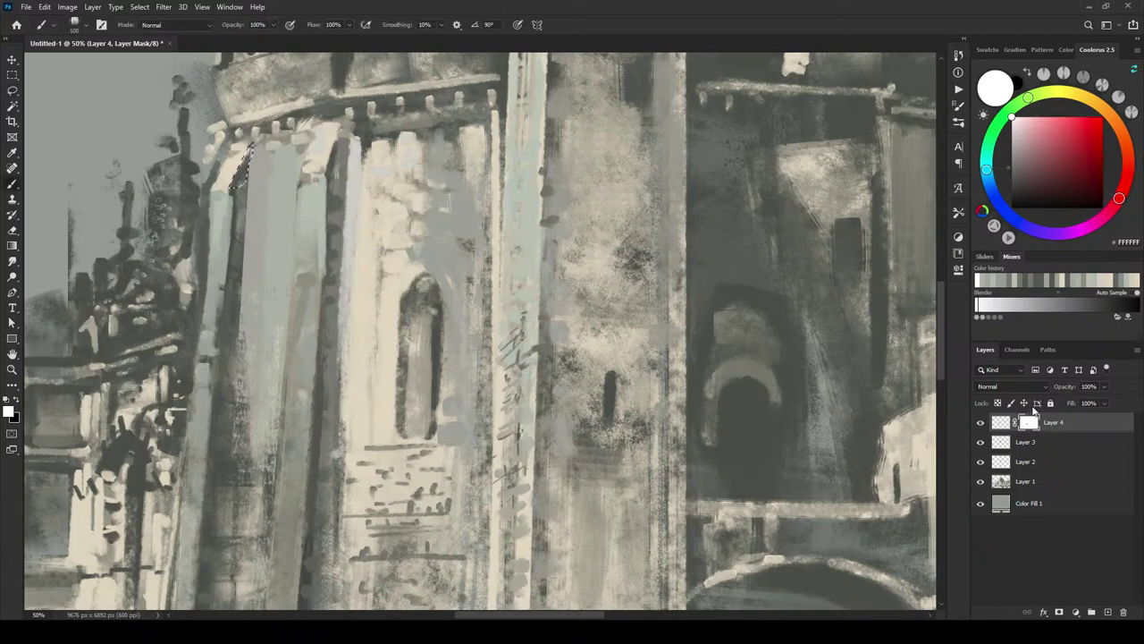
{"action": "left_click", "coordinate": [1000, 422]}
{"action": "left_click", "coordinate": [241, 84], "text": "alt"}
{"action": "left_click", "coordinate": [239, 178], "text": "alt"}
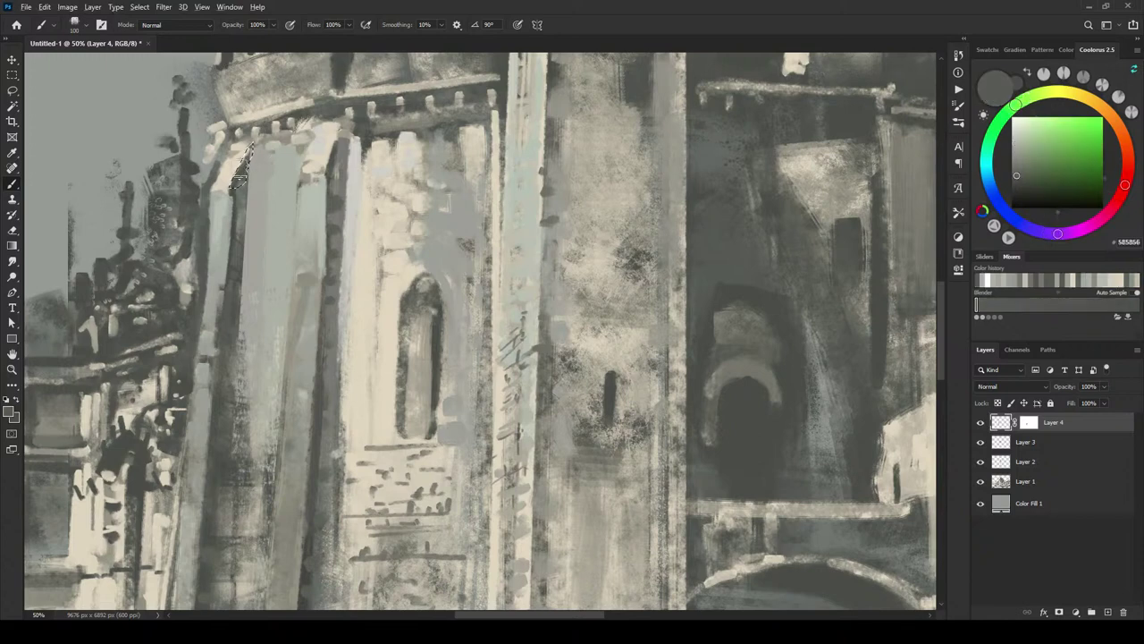
{"action": "left_click_drag", "start_coordinate": [238, 179], "coordinate": [234, 175]}
{"action": "key", "text": "ctrl+d"}
Step: Brush a thin dark grey shadow line under the cornice across the top of the left buttress
{"action": "key", "text": "bracketright"}
{"action": "key", "text": "bracketright"}
{"action": "mouse_move", "coordinate": [256, 150]}
{"action": "left_mouse_down"}
{"action": "mouse_move", "coordinate": [316, 144]}
{"action": "mouse_move", "coordinate": [327, 126]}
{"action": "left_mouse_up"}
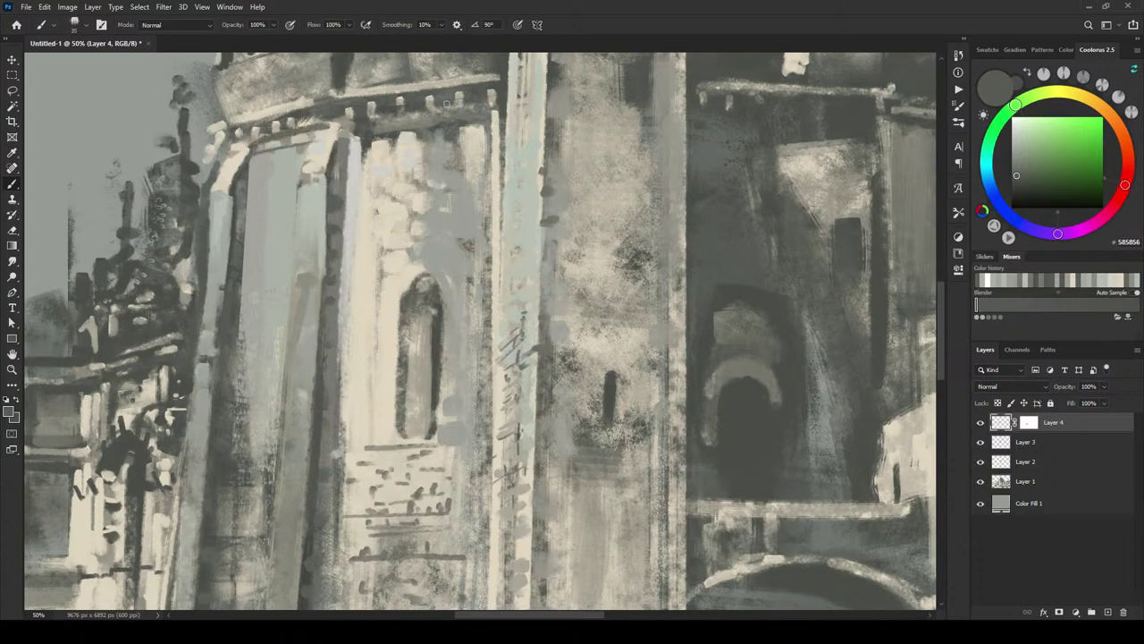
Step: Sample #686960 from the buttress base, add a new layer beneath Layer 4, and brush the grey onto the lower buttress face
{"action": "key", "text": "ctrl+minus"}
{"action": "key", "text": "ctrl+minus"}
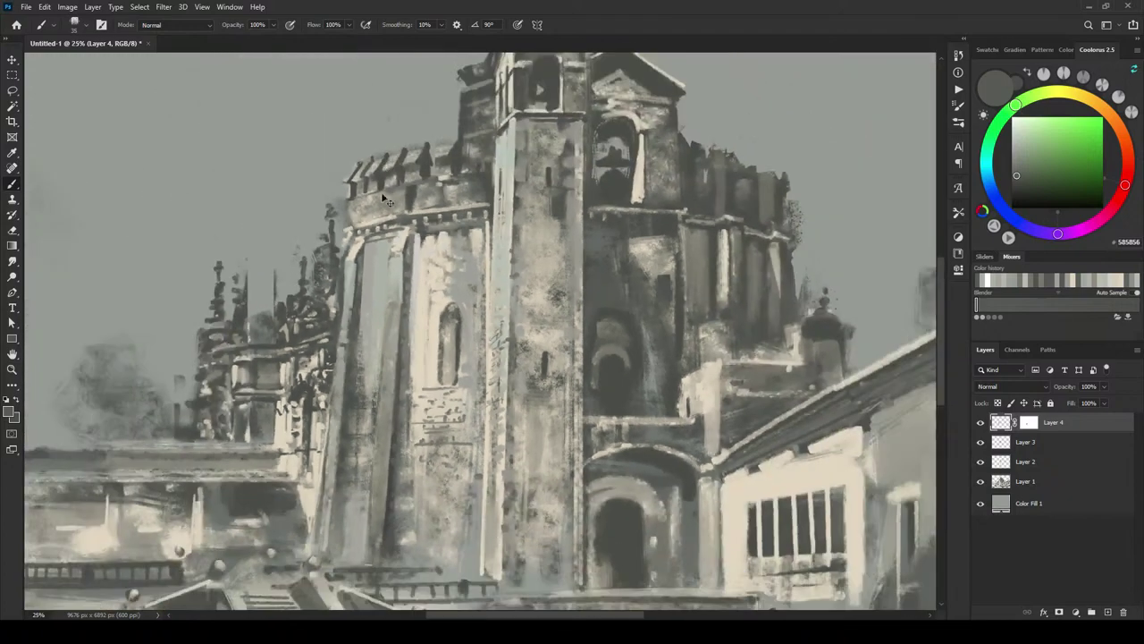
{"action": "key", "text": "ctrl+plus"}
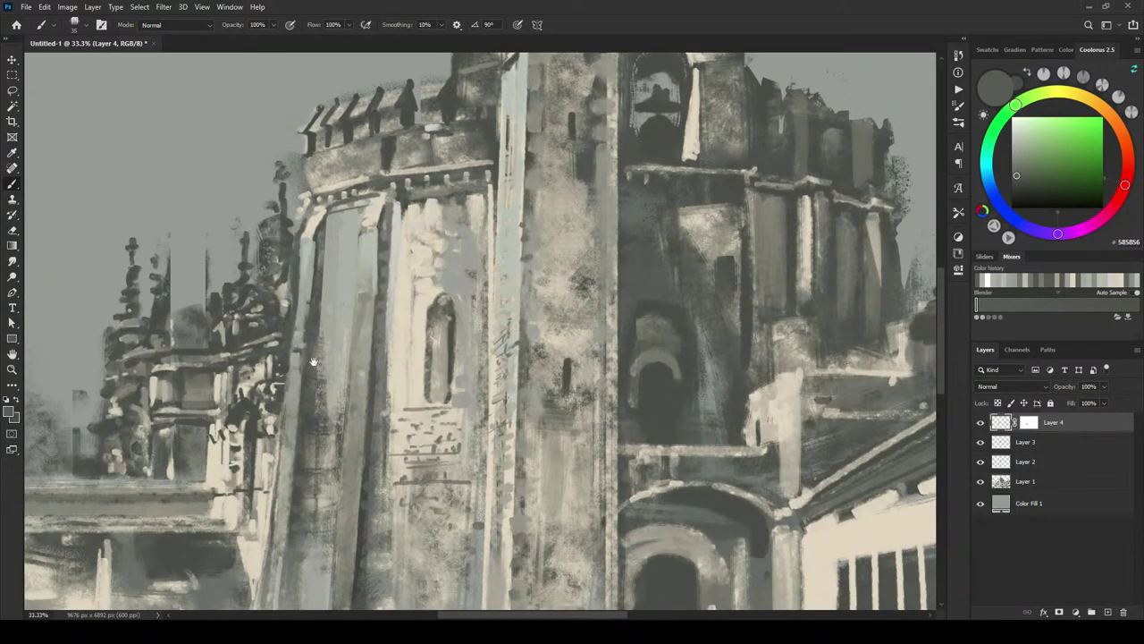
{"action": "left_click_drag", "start_coordinate": [313, 361], "coordinate": [322, 254]}
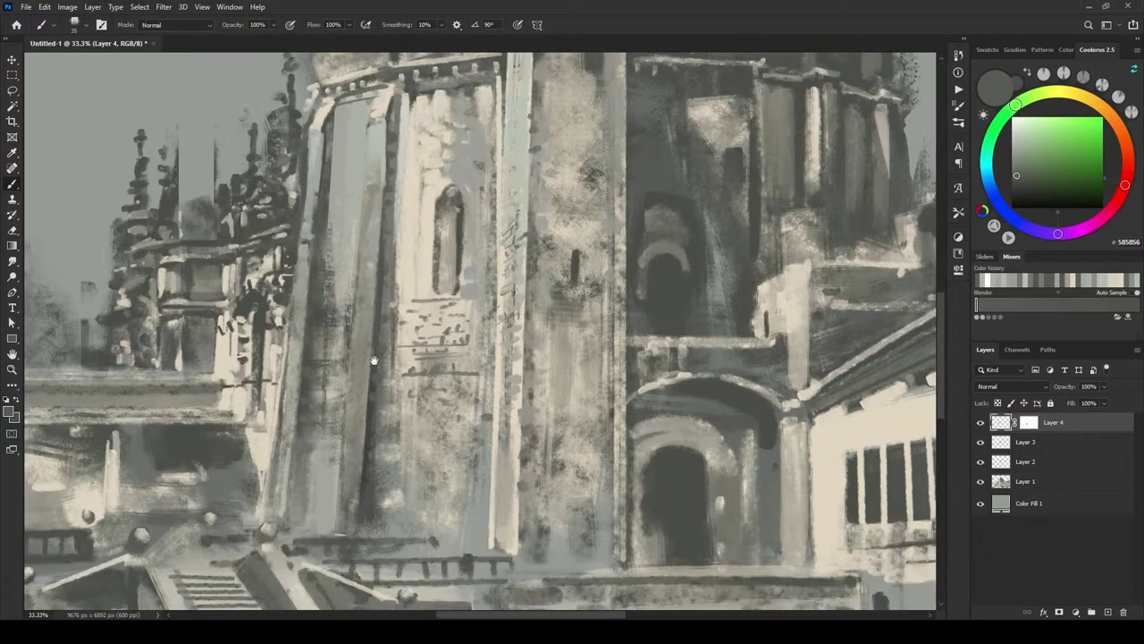
{"action": "left_click_drag", "start_coordinate": [373, 360], "coordinate": [331, 455]}
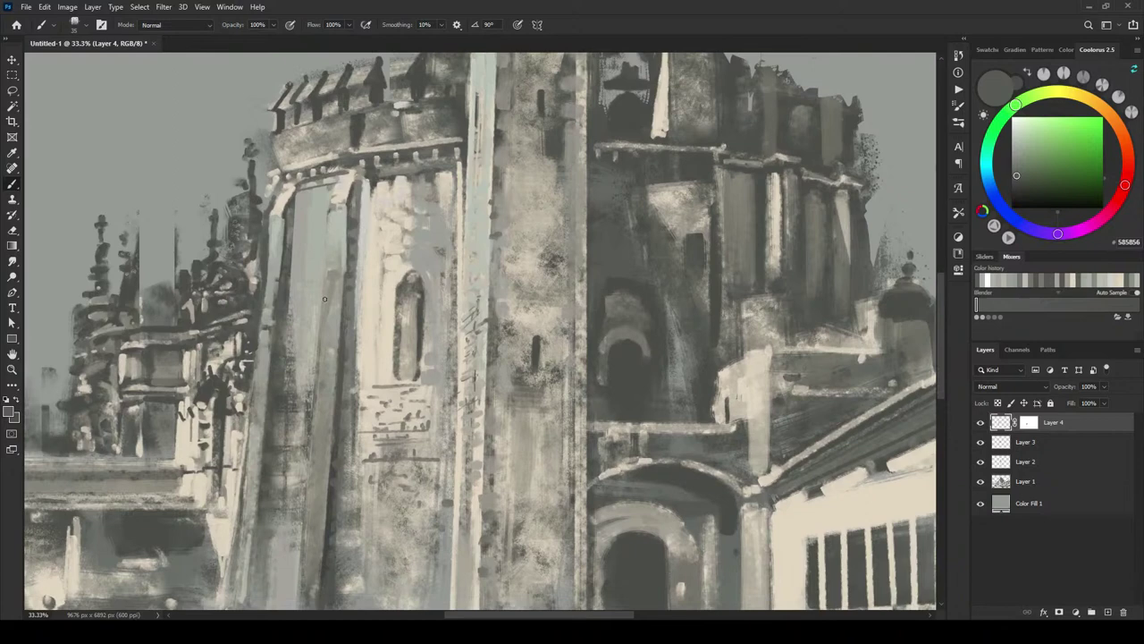
{"action": "left_click_drag", "start_coordinate": [305, 421], "coordinate": [328, 312]}
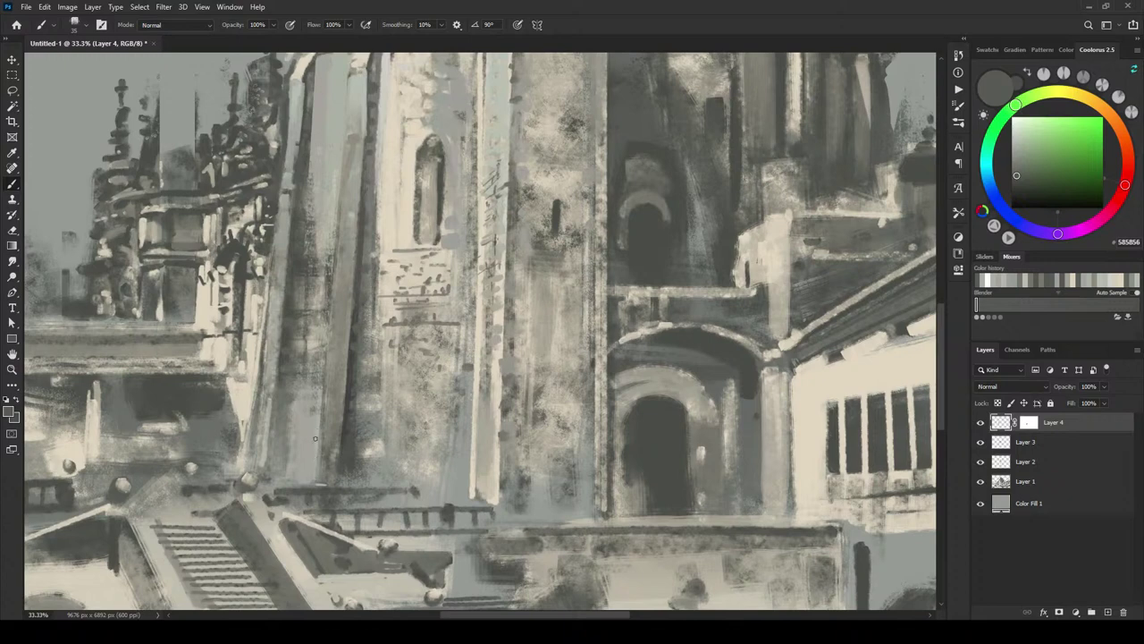
{"action": "mouse_move", "coordinate": [314, 438]}
{"action": "left_mouse_down"}
{"action": "mouse_move", "coordinate": [348, 479]}
{"action": "mouse_move", "coordinate": [385, 476]}
{"action": "left_mouse_up"}
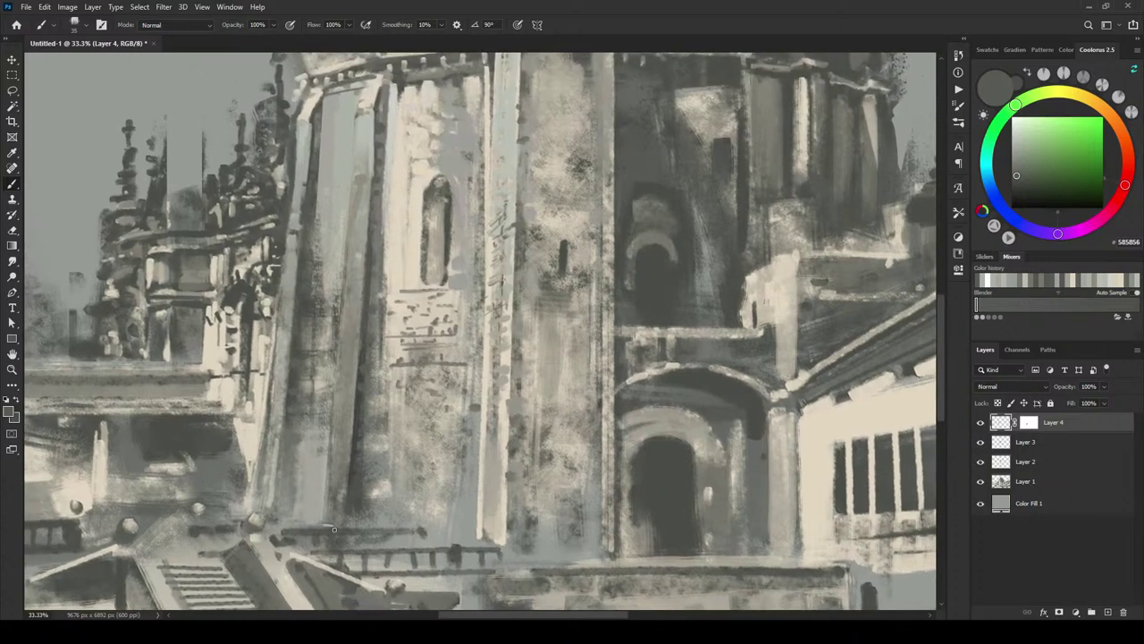
{"action": "left_click", "coordinate": [338, 494], "text": "alt"}
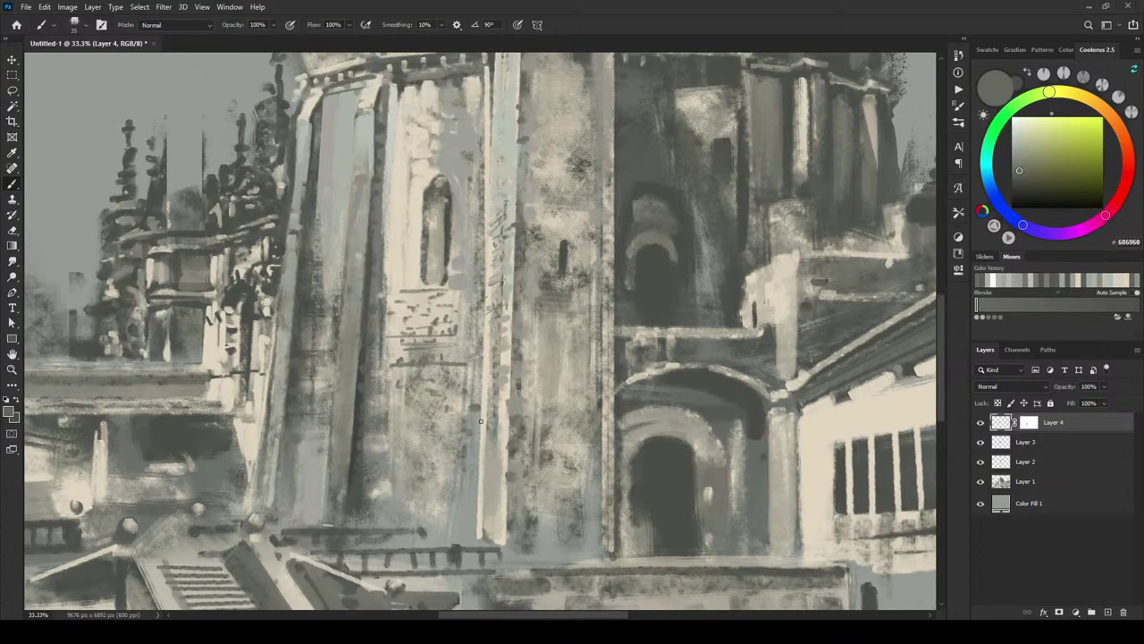
{"action": "left_click", "coordinate": [1109, 612]}
{"action": "key", "text": "ctrl+bracketleft"}
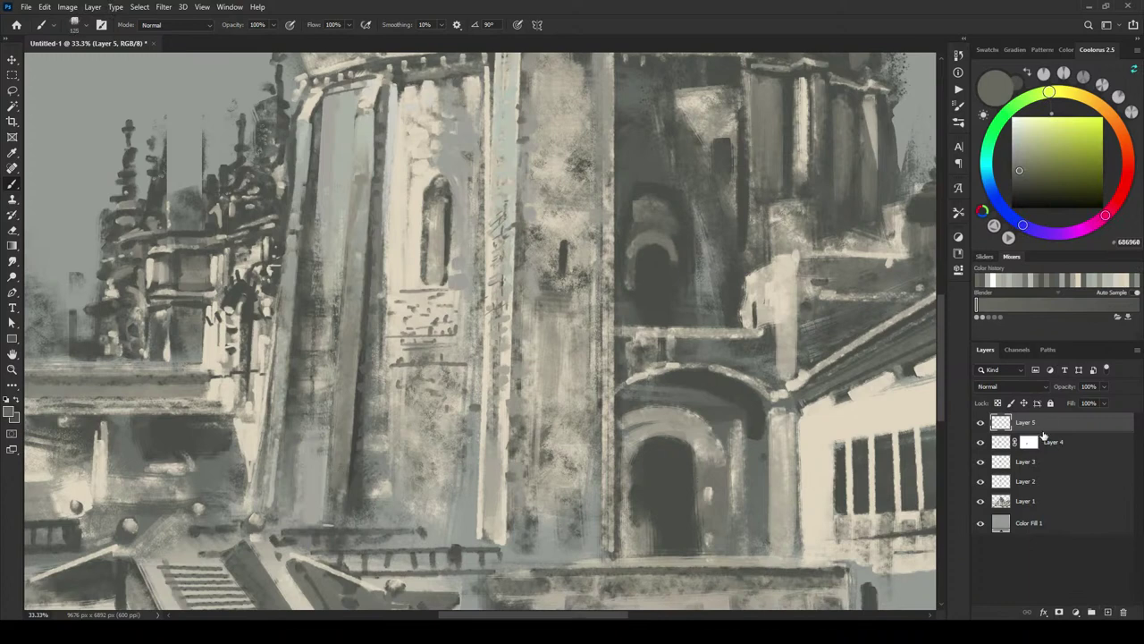
{"action": "left_click_drag", "start_coordinate": [335, 476], "coordinate": [341, 394]}
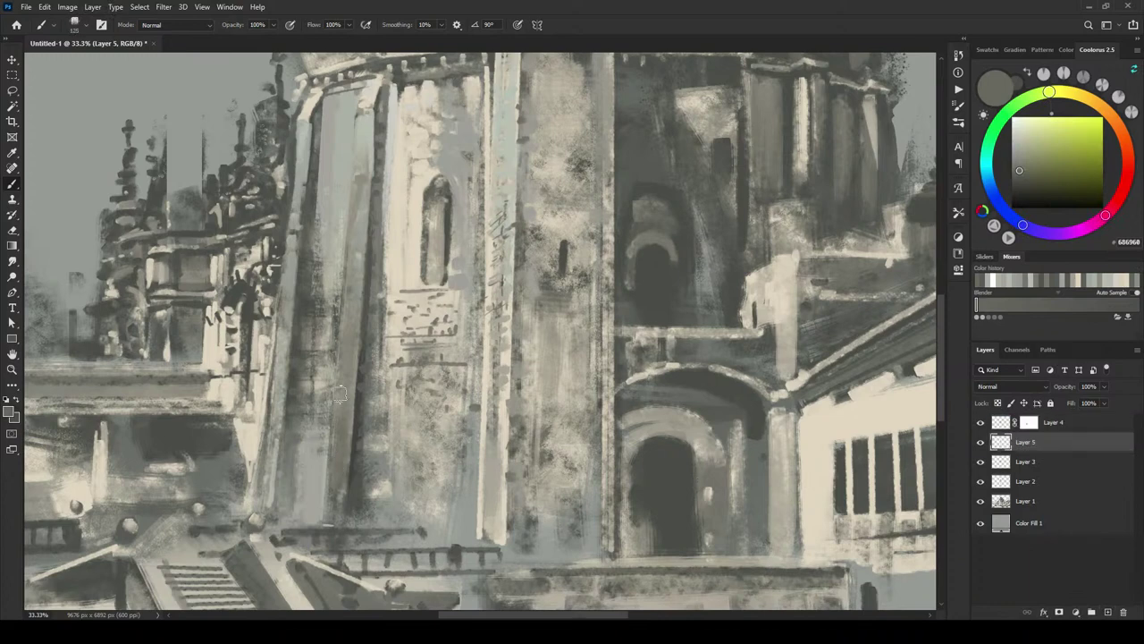
{"action": "mouse_move", "coordinate": [334, 483]}
{"action": "left_mouse_down"}
{"action": "mouse_move", "coordinate": [344, 378]}
{"action": "mouse_move", "coordinate": [331, 447]}
{"action": "left_mouse_up"}
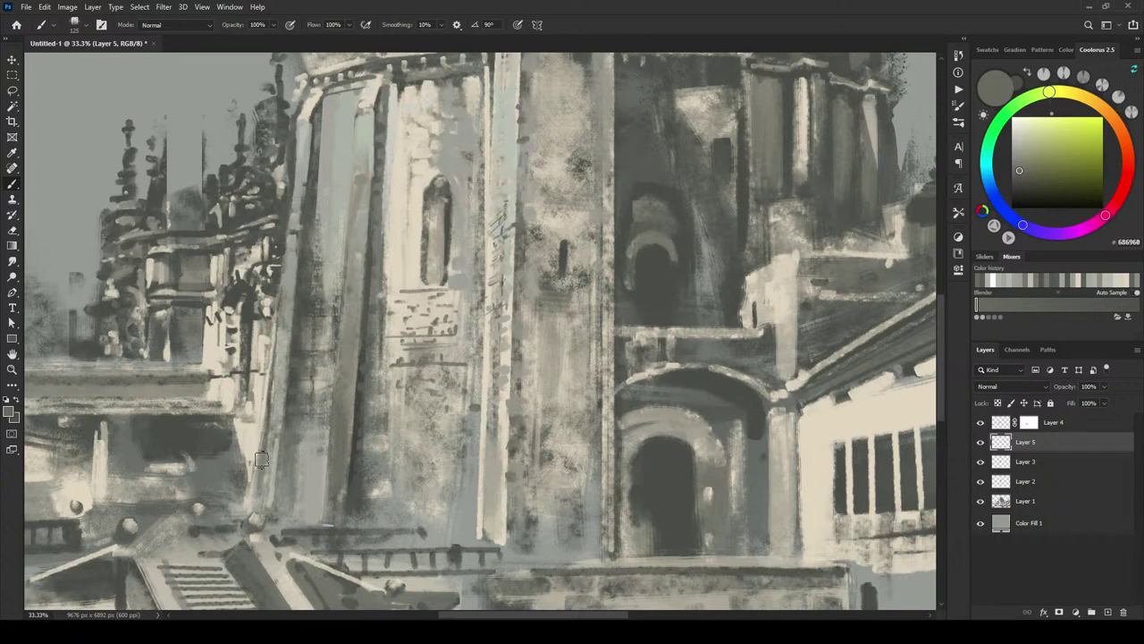
Step: Sample light and dark greys along the left buttress and rework the tones and shadow line of its outer edge strip
{"action": "left_click", "coordinate": [276, 401], "text": "alt"}
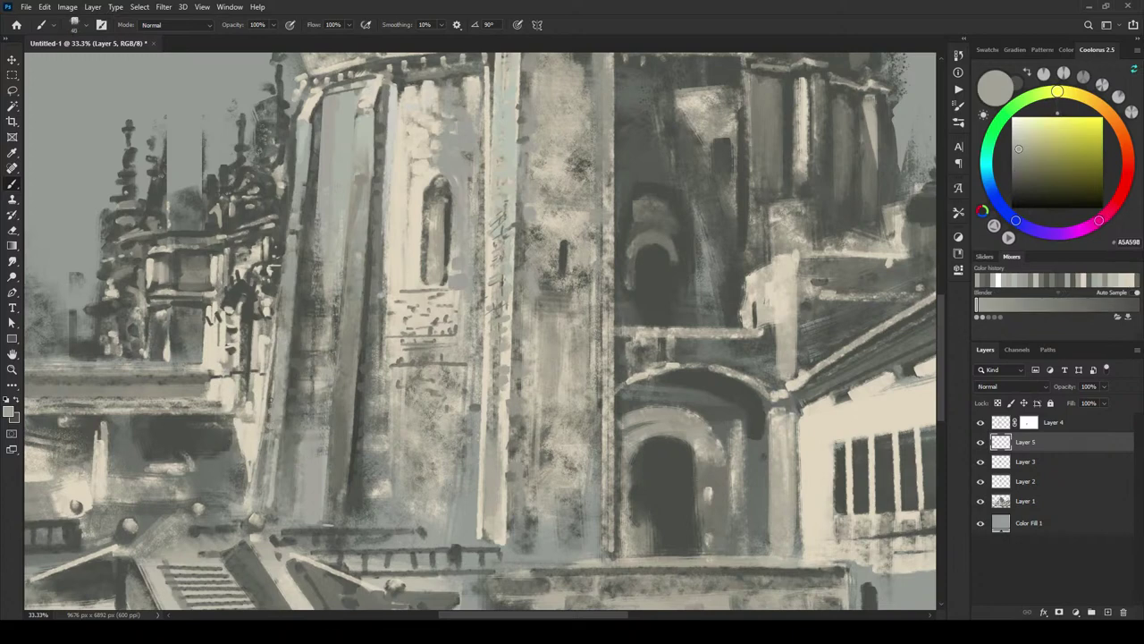
{"action": "left_click", "coordinate": [280, 361], "text": "alt"}
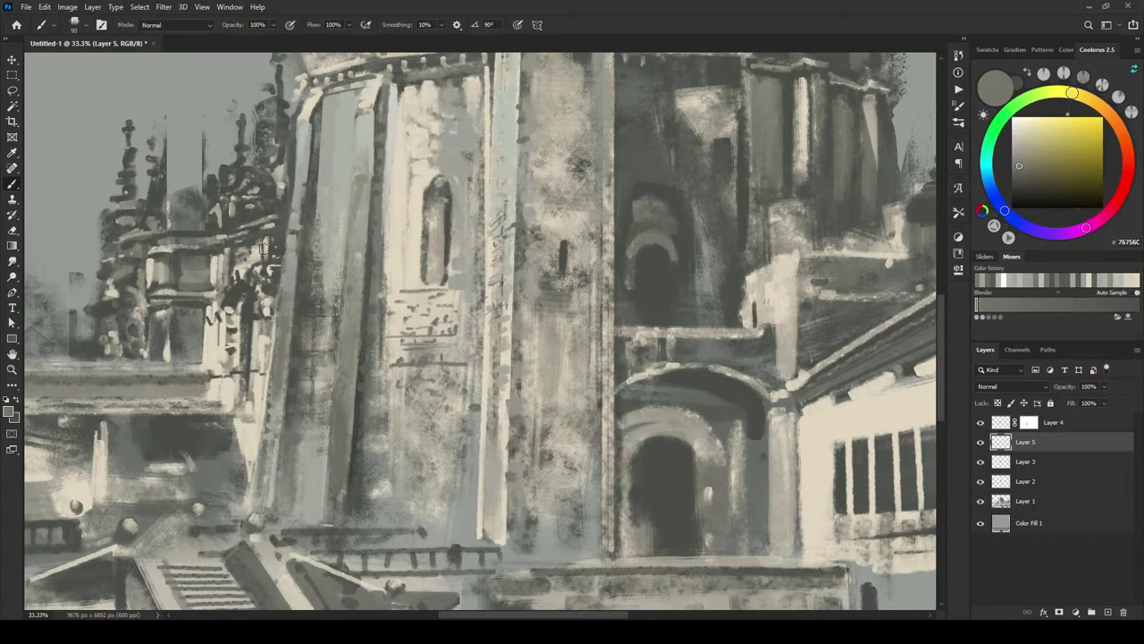
{"action": "left_click", "coordinate": [284, 279], "text": "alt"}
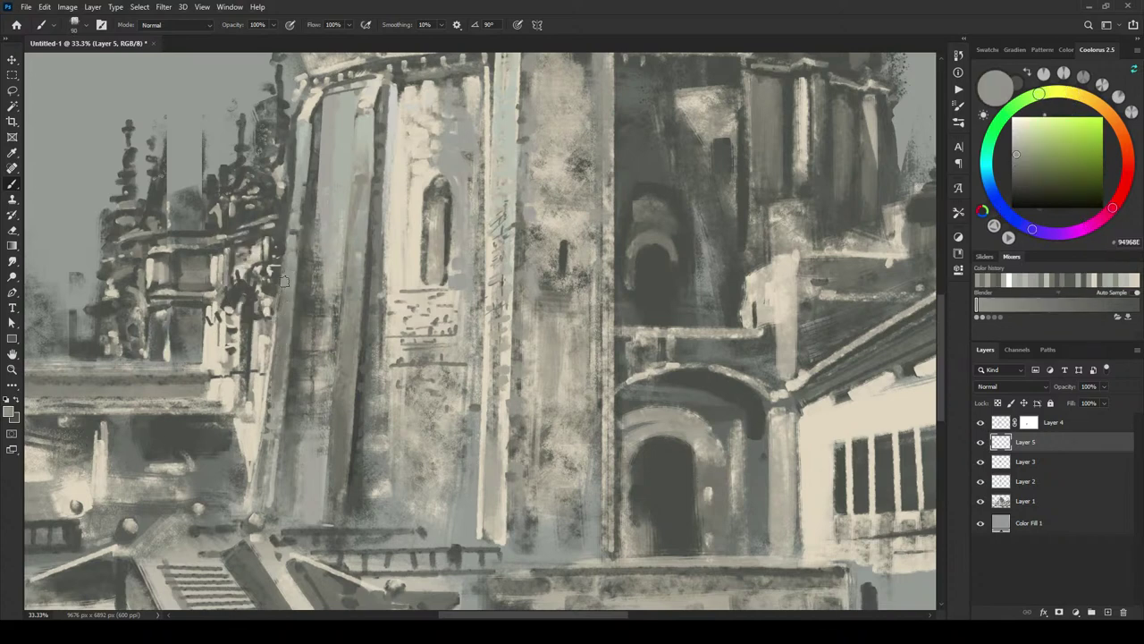
{"action": "left_click", "coordinate": [268, 451], "text": "alt"}
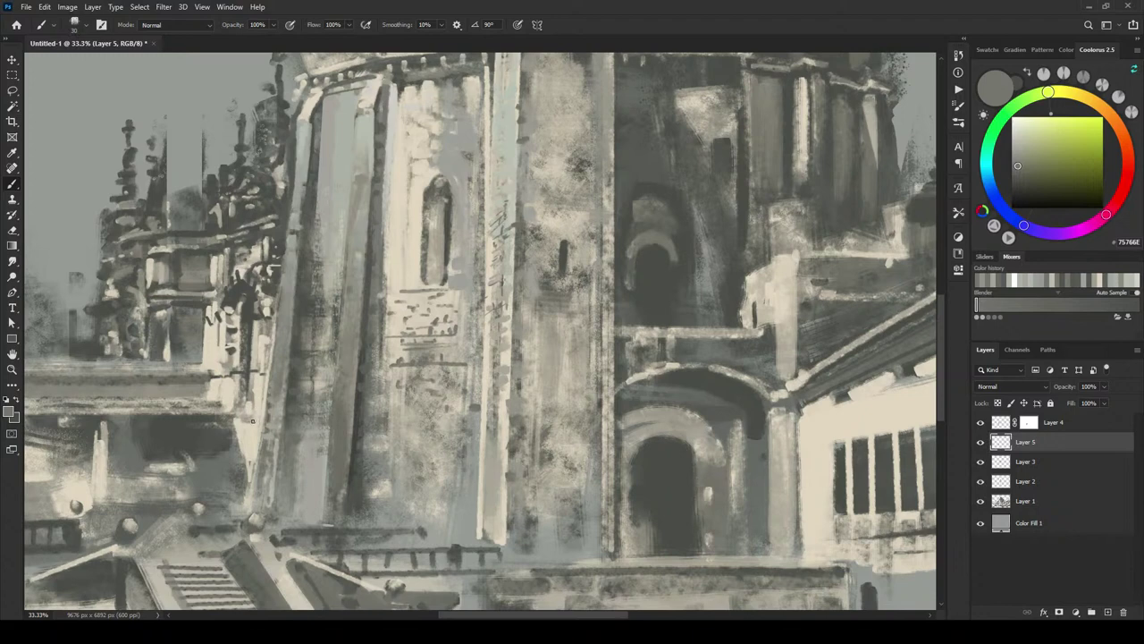
{"action": "left_click", "coordinate": [293, 309], "text": "alt"}
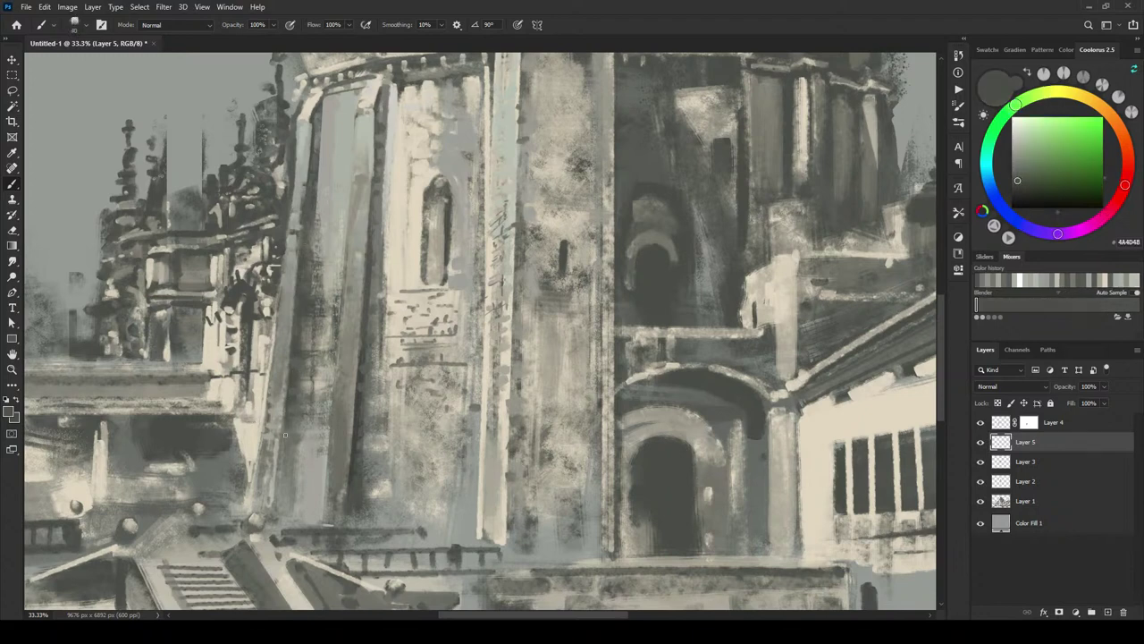
{"action": "left_click_drag", "start_coordinate": [284, 409], "coordinate": [285, 427]}
Step: Sample the pale grey #B5B8AA from the upper left buttress and brush it onto the face at brush size 70
{"action": "left_click", "coordinate": [347, 218], "text": "alt"}
{"action": "key", "text": "bracketright"}
{"action": "key", "text": "bracketright"}
{"action": "key", "text": "bracketright"}
{"action": "key", "text": "bracketright"}
{"action": "key", "text": "bracketright"}
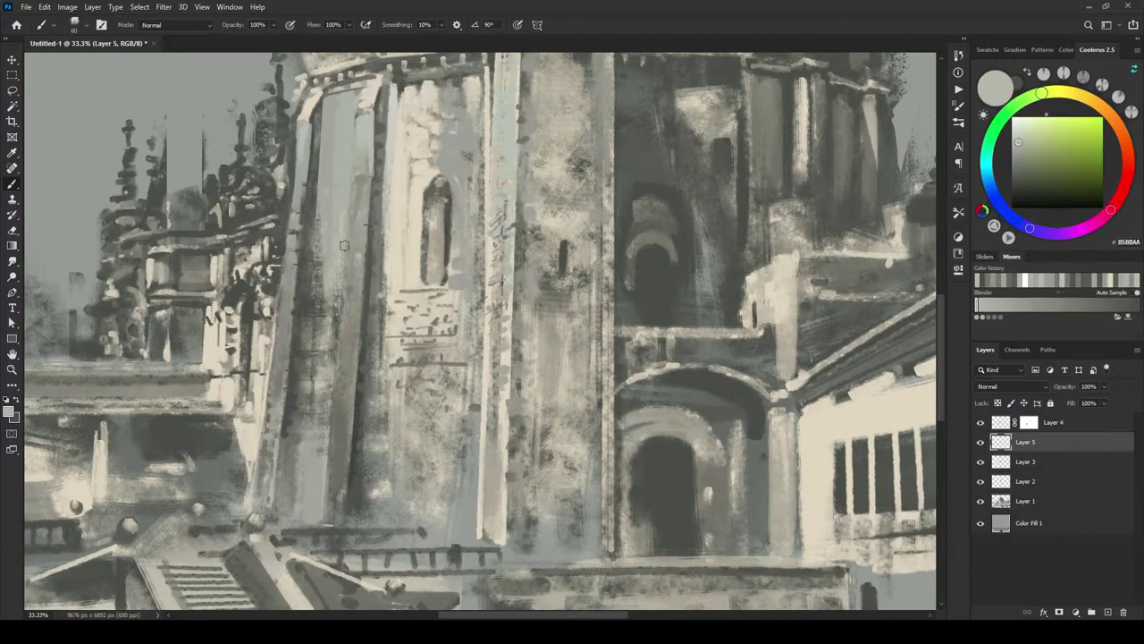
{"action": "key", "text": "bracketright"}
{"action": "mouse_move", "coordinate": [278, 631]}
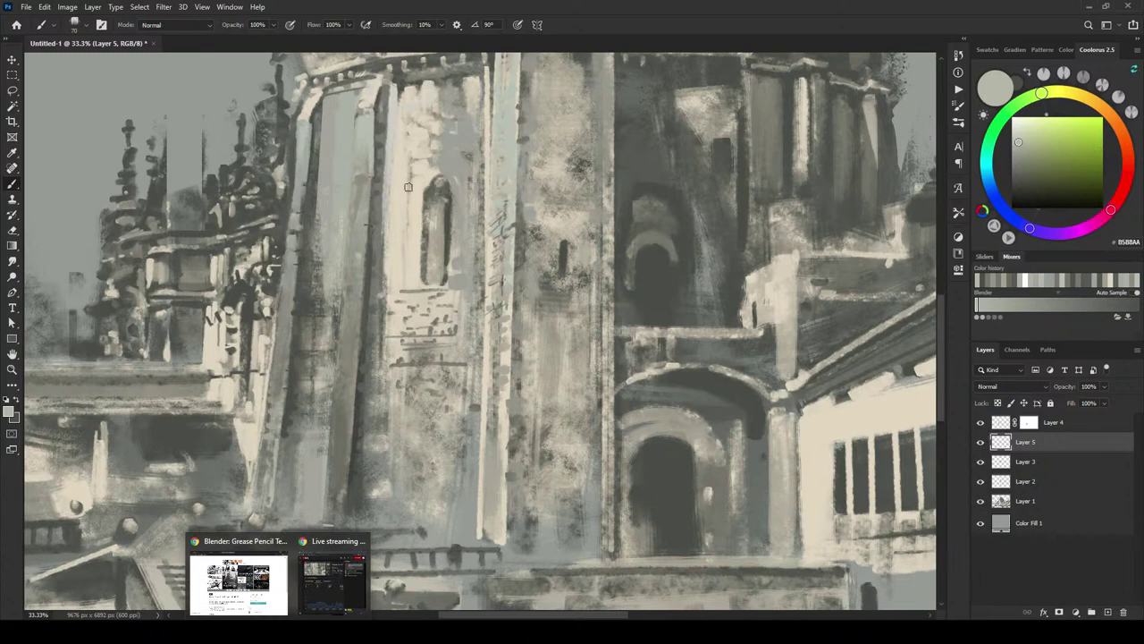
Step: Sample mid greys including #8C8F84 and brush them over the upper right plane of the left buttress, varying the brush size up to 125
{"action": "left_click", "coordinate": [359, 164], "text": "alt"}
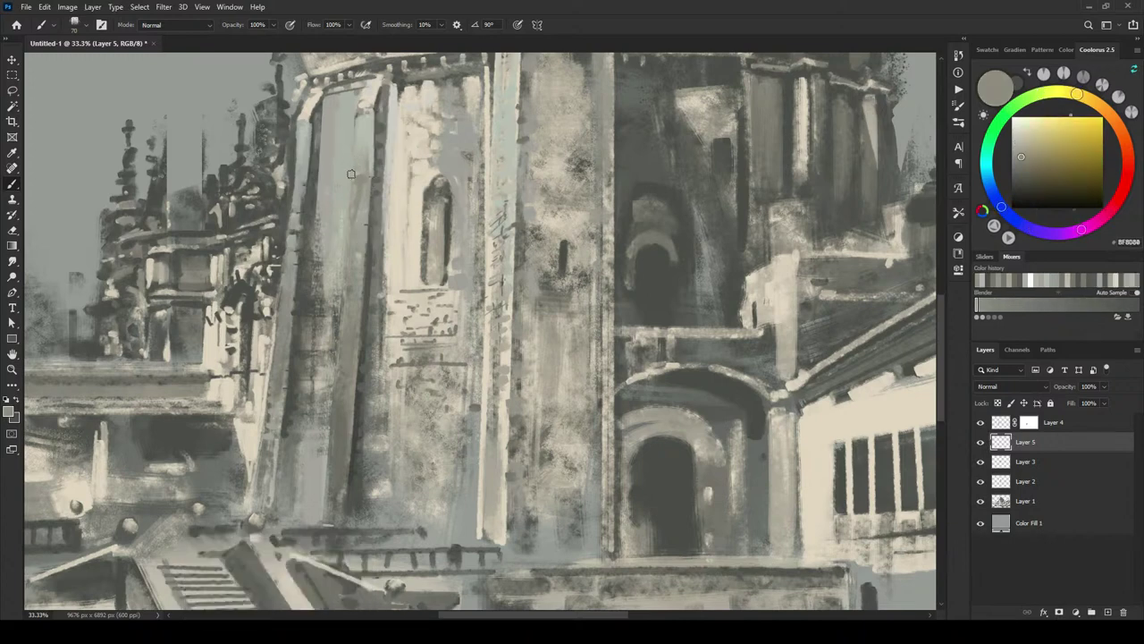
{"action": "left_click", "coordinate": [359, 111], "text": "alt"}
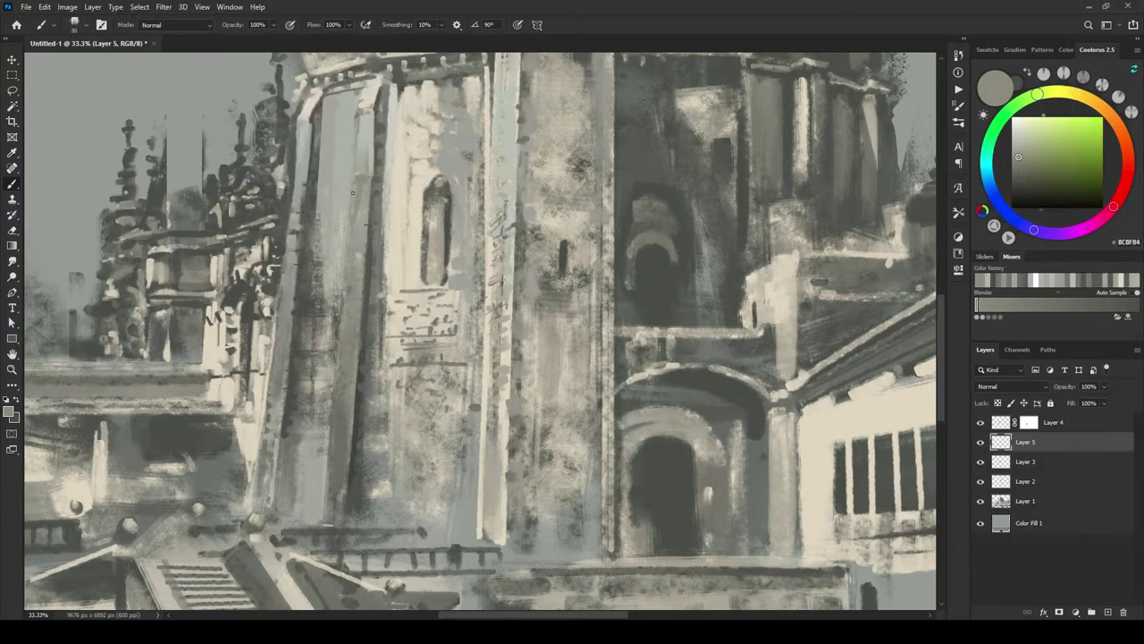
{"action": "key", "text": "bracketright"}
{"action": "key", "text": "bracketright"}
{"action": "key", "text": "bracketright"}
{"action": "key", "text": "bracketright"}
{"action": "left_click", "coordinate": [361, 129], "text": "alt"}
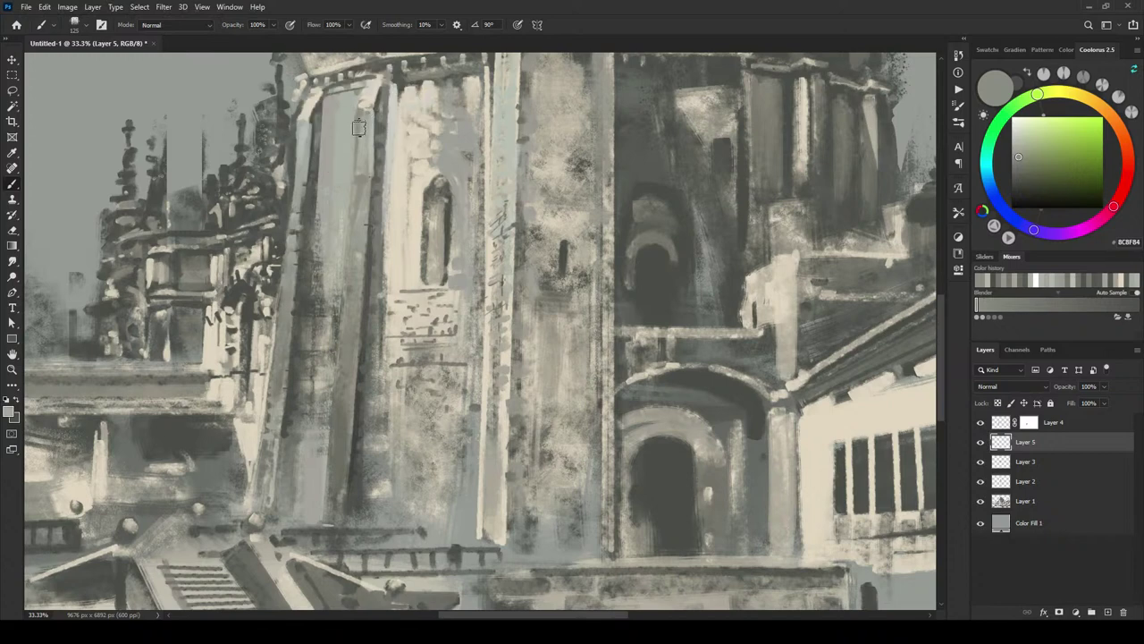
{"action": "left_click", "coordinate": [355, 184], "text": "alt"}
{"action": "key", "text": "bracketleft"}
{"action": "key", "text": "bracketleft"}
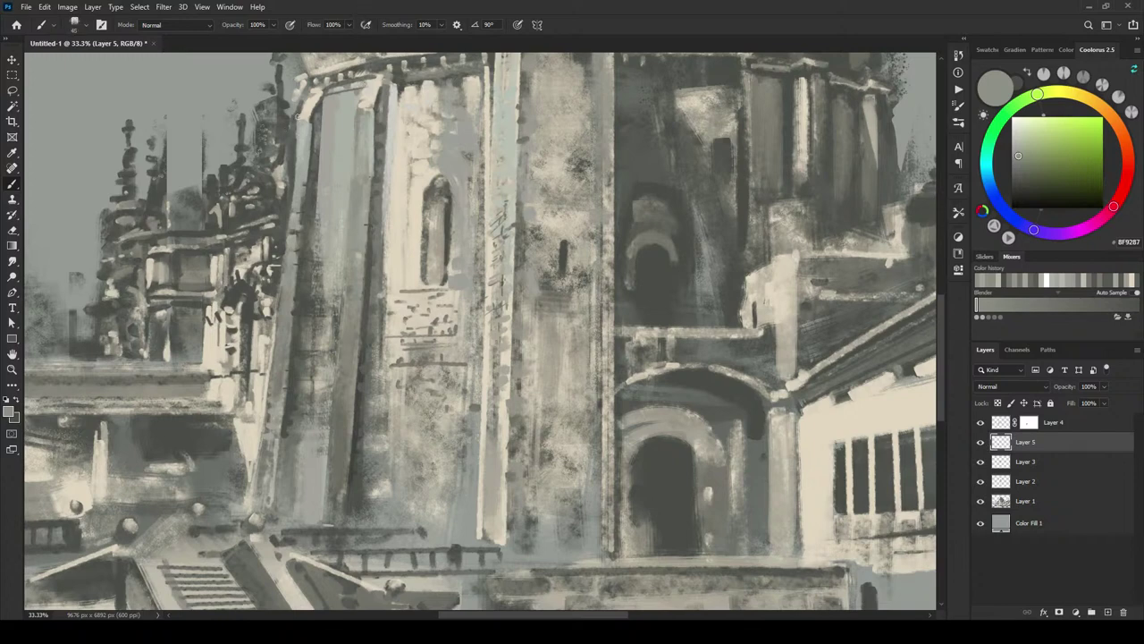
Step: Sample dark greys #6E726C and #4E514B and deepen the shadow beside the left buttress's upper edge strip
{"action": "left_click", "coordinate": [312, 128], "text": "alt"}
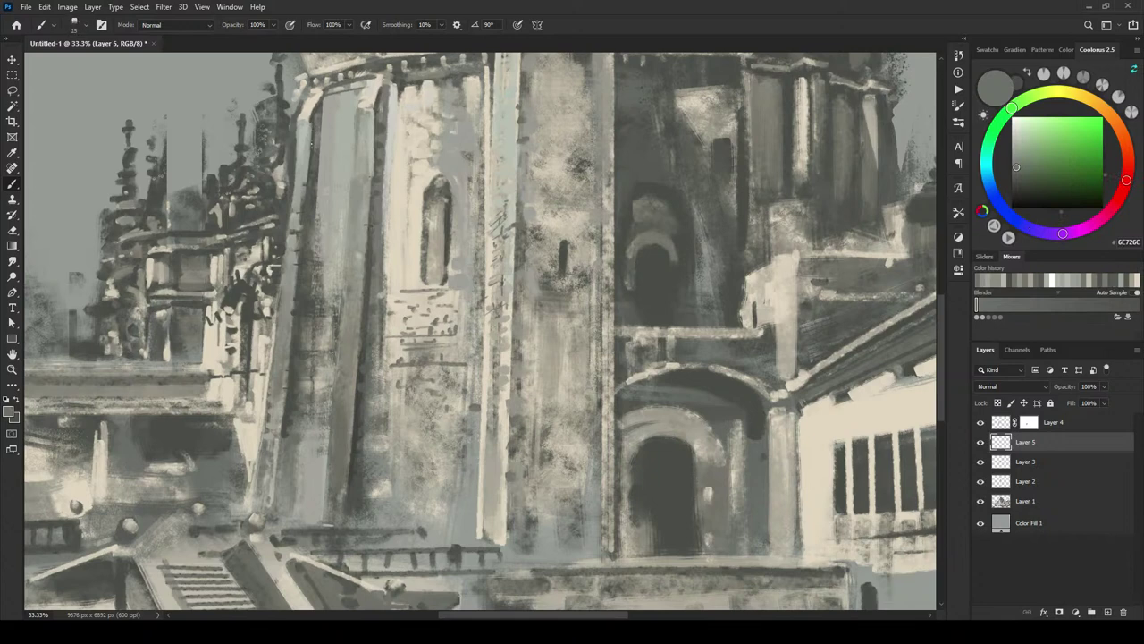
{"action": "left_click", "coordinate": [314, 115], "text": "alt"}
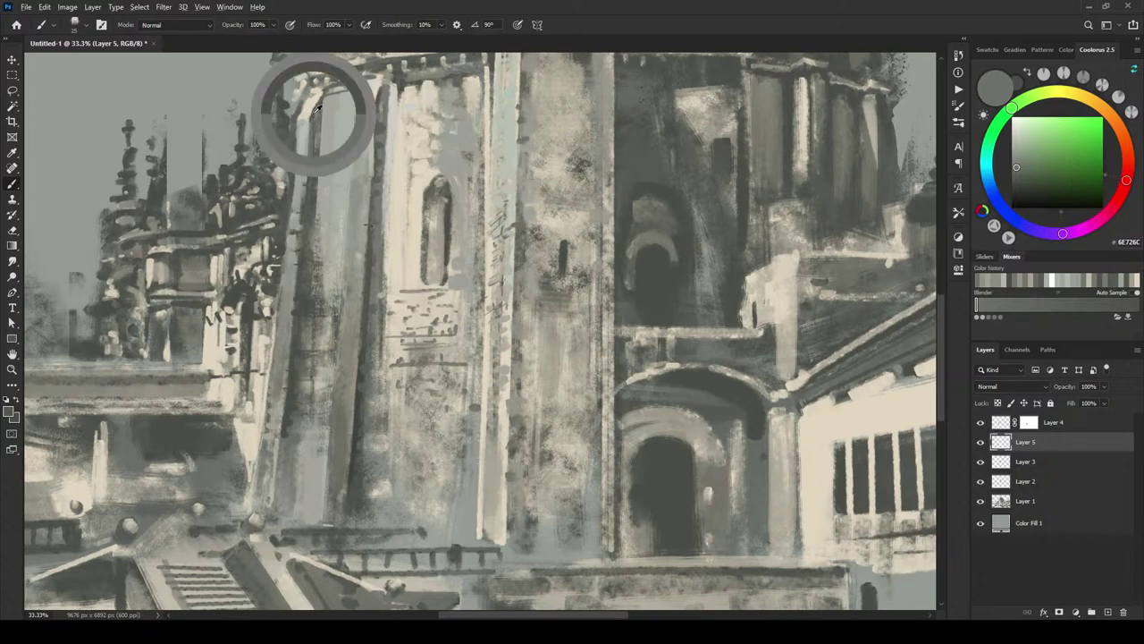
{"action": "left_click_drag", "start_coordinate": [309, 118], "coordinate": [305, 209]}
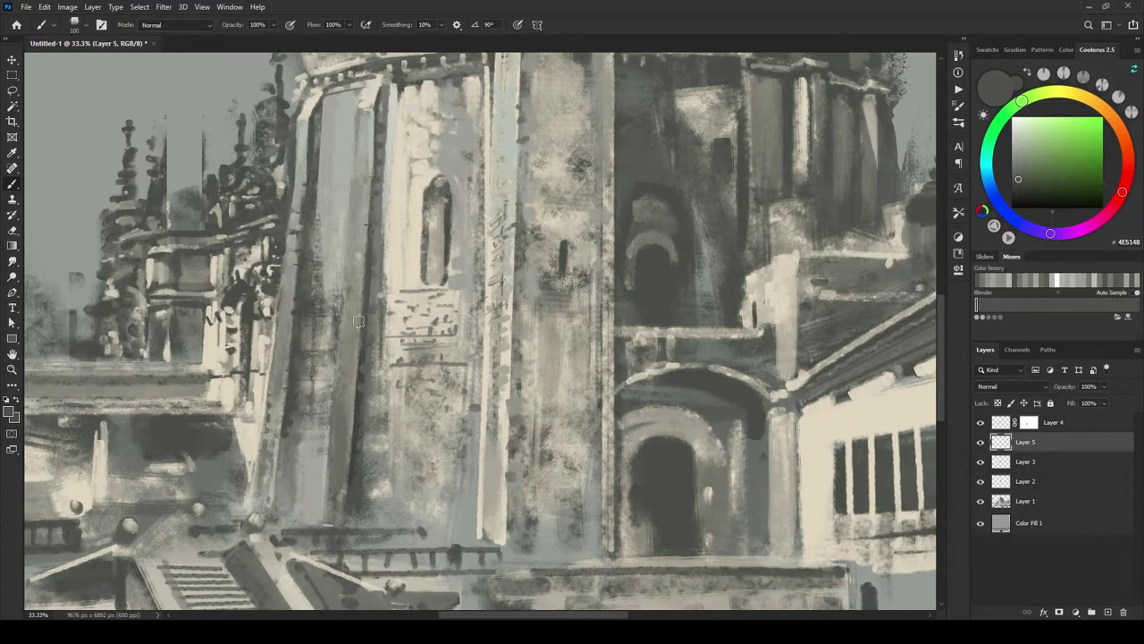
Step: Sample cream #DBD2BB from the wall and brush textured light over the left buttress face with a brush enlarged to about 400
{"action": "left_click", "coordinate": [402, 319], "text": "alt"}
{"action": "key", "text": "bracketright"}
{"action": "key", "text": "bracketright"}
{"action": "key", "text": "bracketright"}
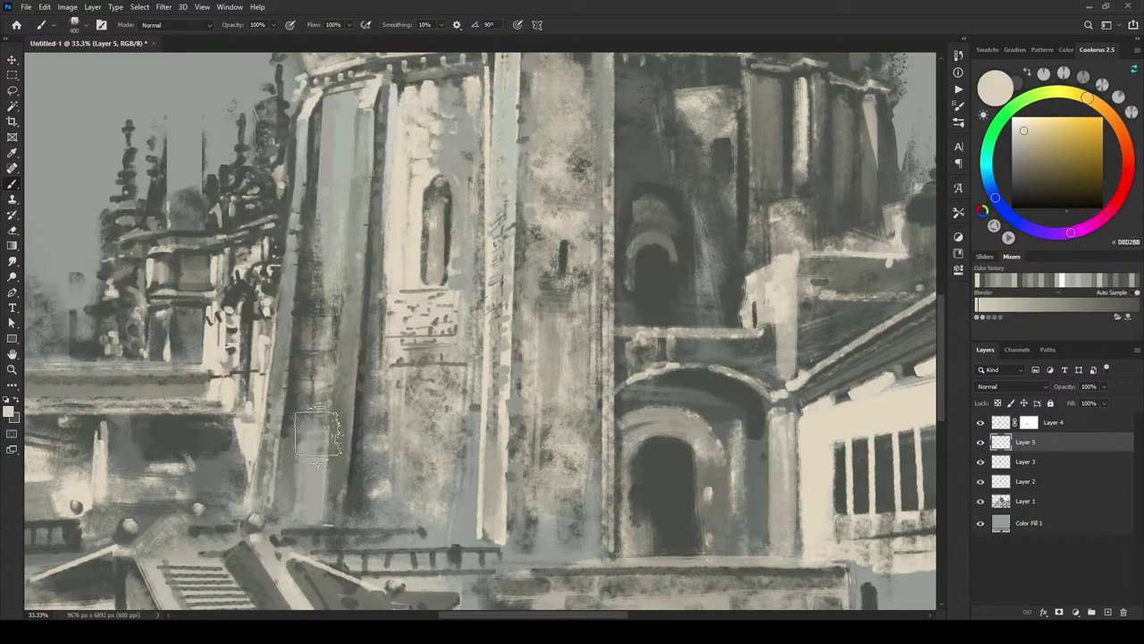
{"action": "key", "text": "bracketright"}
{"action": "key", "text": "bracketright"}
{"action": "key", "text": "bracketright"}
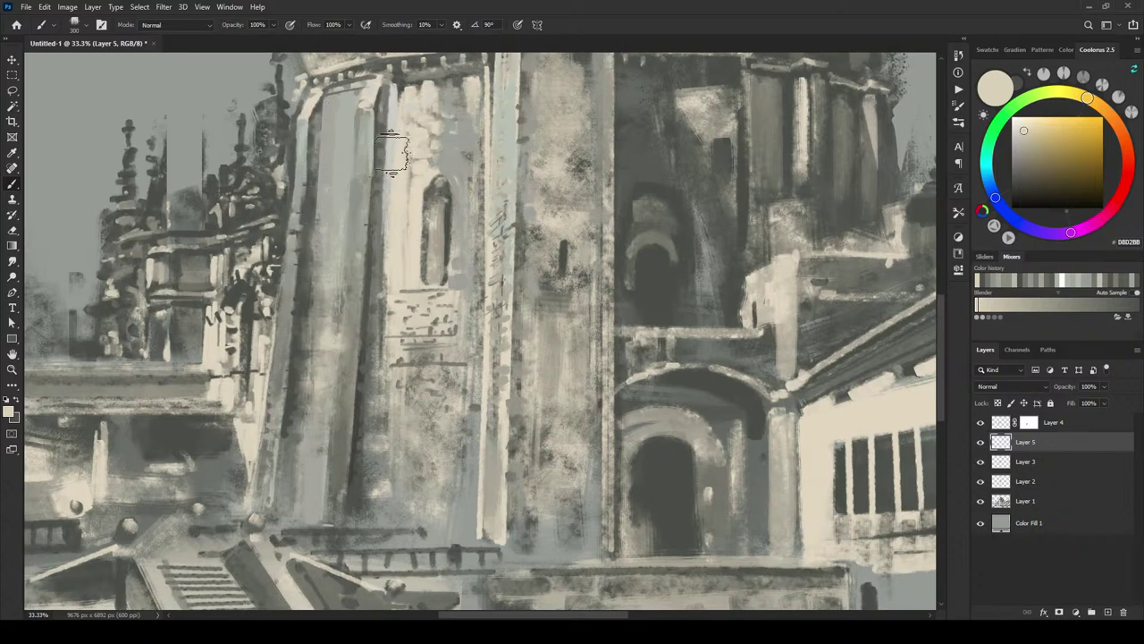
Step: Reduce the brush size to 150 and brush cream #DBD2BB along the wall between the left buttress and the arched window
{"action": "key", "text": "bracketleft"}
{"action": "key", "text": "bracketleft"}
{"action": "key", "text": "bracketleft"}
{"action": "key", "text": "bracketleft"}
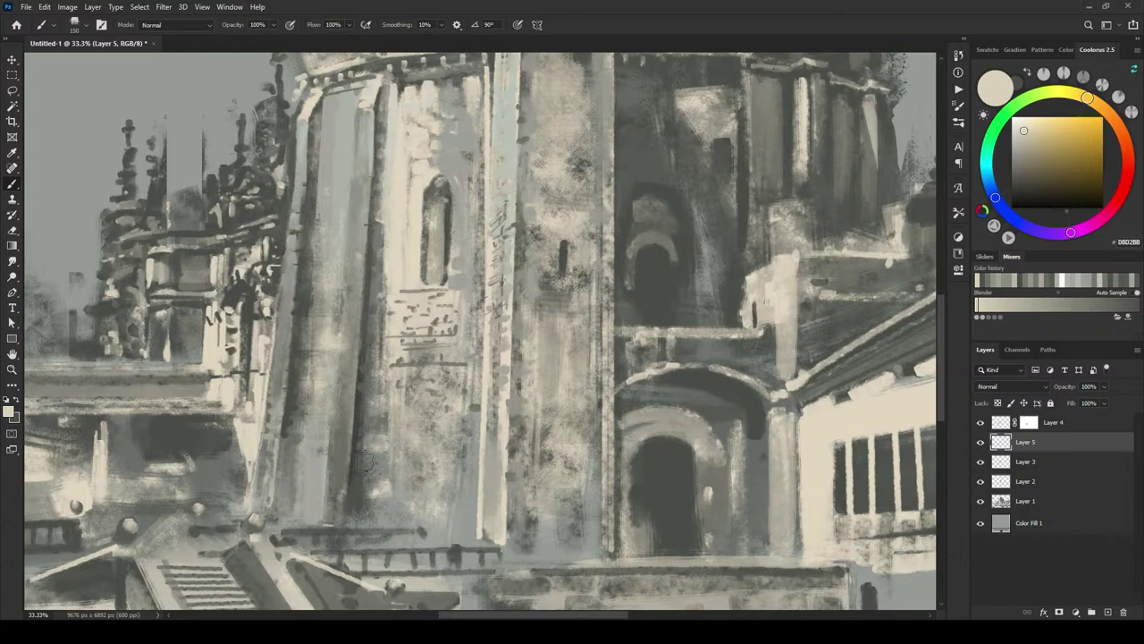
Step: Dab cream brick highlights down the lower wall edge right of the left buttress, finishing with the brush size at 40
{"action": "key", "text": "["}
{"action": "key", "text": "["}
{"action": "key", "text": "["}
{"action": "key", "text": "["}
{"action": "key", "text": "["}
{"action": "key", "text": "bracketright"}
{"action": "left_click_drag", "start_coordinate": [393, 457], "coordinate": [393, 439]}
{"action": "key", "text": "bracketleft"}
{"action": "key", "text": "bracketleft"}
{"action": "key", "text": "bracketleft"}
{"action": "key", "text": "bracketleft"}
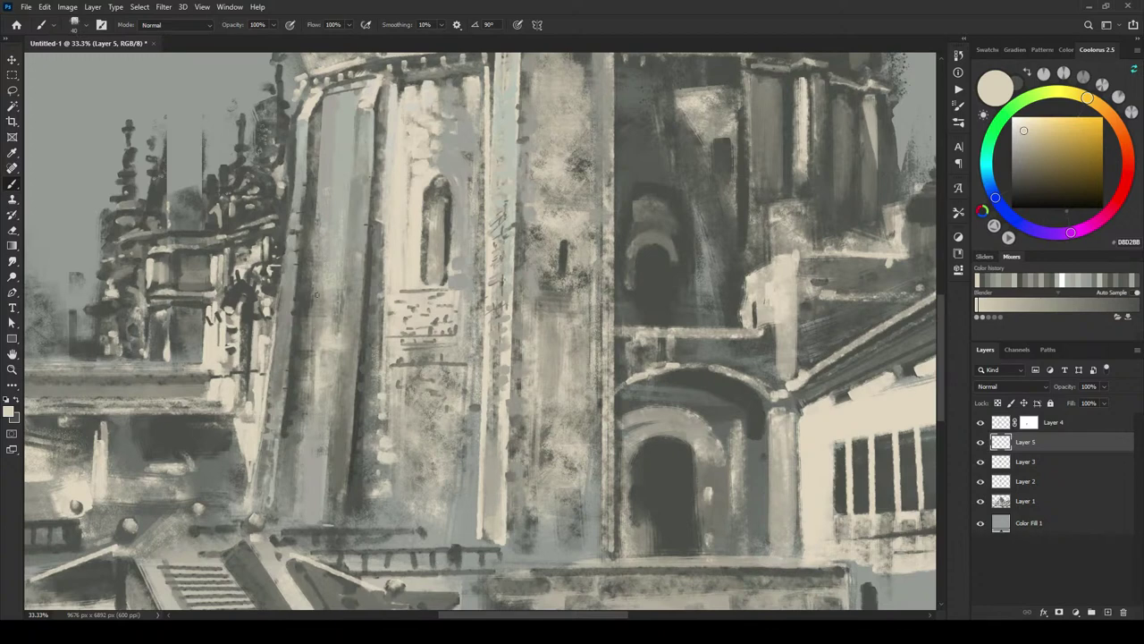
Step: Brush cream #DBD2BB strokes down the lower left buttress face and enlarge the brush to about 70
{"action": "left_click_drag", "start_coordinate": [315, 300], "coordinate": [311, 401]}
{"action": "left_click_drag", "start_coordinate": [313, 343], "coordinate": [311, 410]}
{"action": "key", "text": "bracketright"}
{"action": "key", "text": "bracketright"}
{"action": "key", "text": "bracketright"}
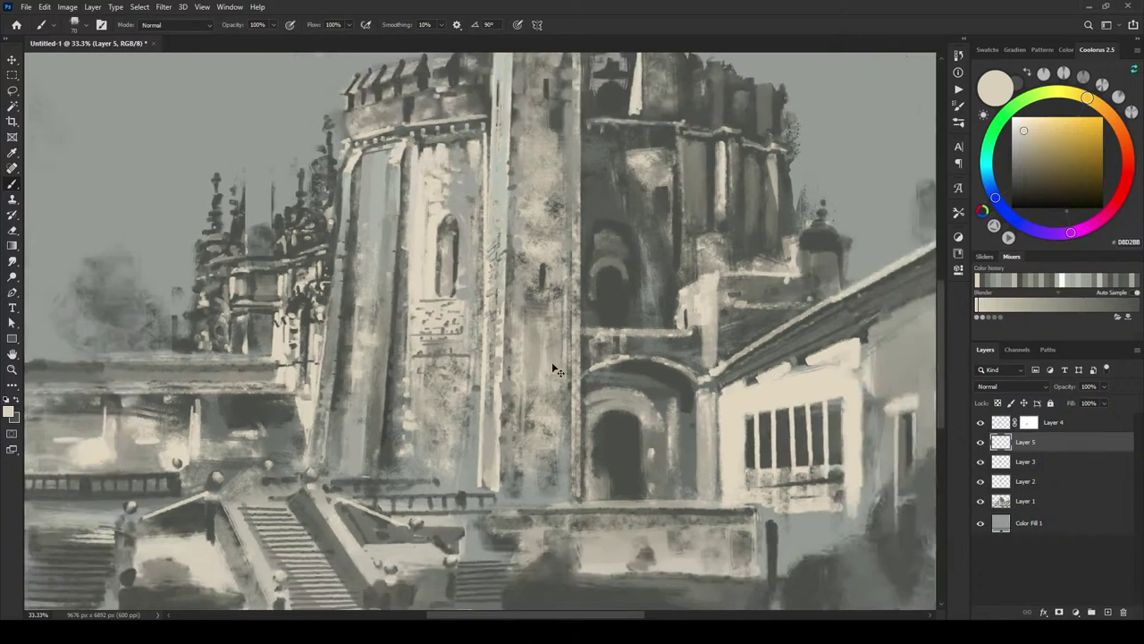
{"action": "key", "text": "ctrl+minus"}
{"action": "key", "text": "ctrl+minus"}
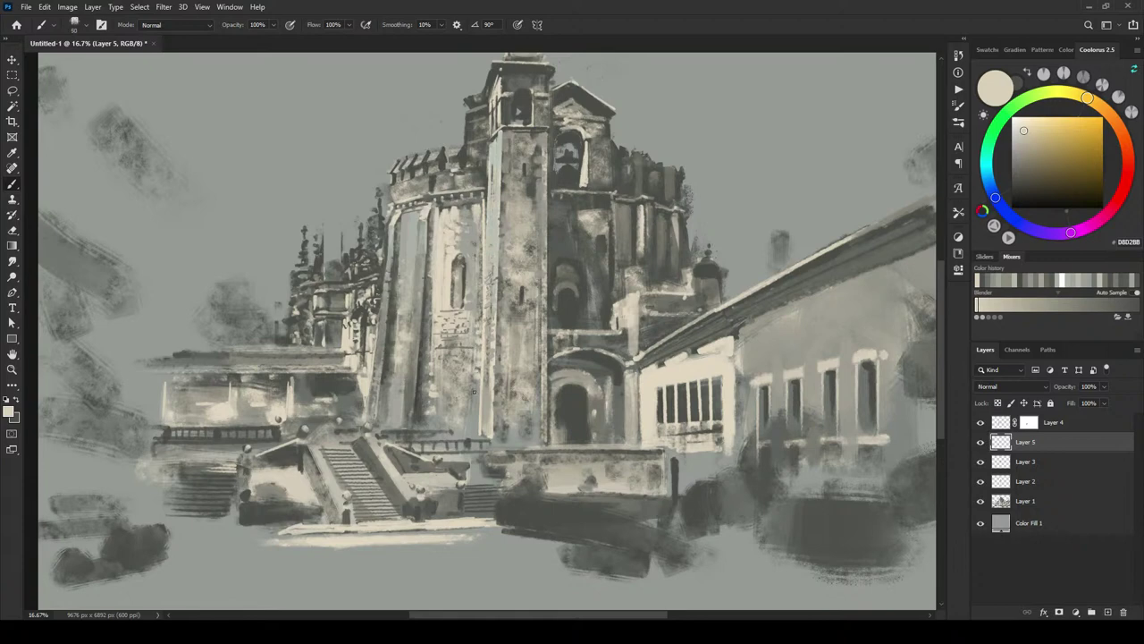
Step: Enlarge the brush to 200 and add a cream dab to the lower wall right of the left buttress
{"action": "key", "text": "]"}
{"action": "key", "text": "]"}
{"action": "key", "text": "]"}
{"action": "key", "text": "]"}
{"action": "key", "text": "]"}
{"action": "key", "text": "]"}
{"action": "left_click_drag", "start_coordinate": [469, 410], "coordinate": [461, 410]}
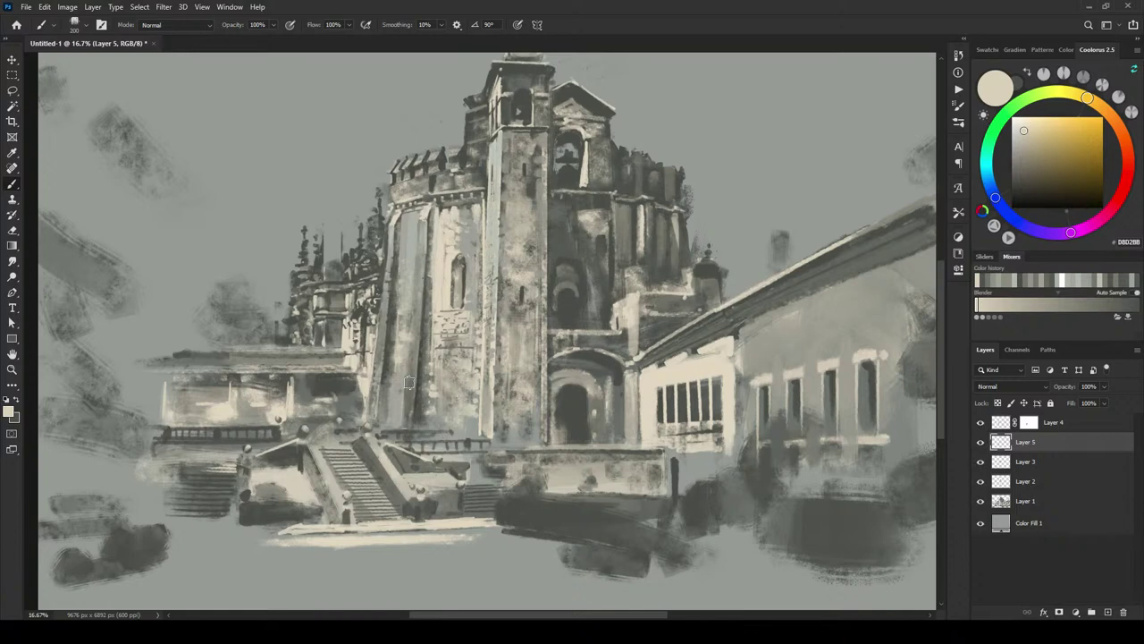
Step: Sample grey #A0A09B from the tower's left edge and soften its upper section, bringing the brush size to 400
{"action": "left_click", "coordinate": [486, 225], "text": "alt"}
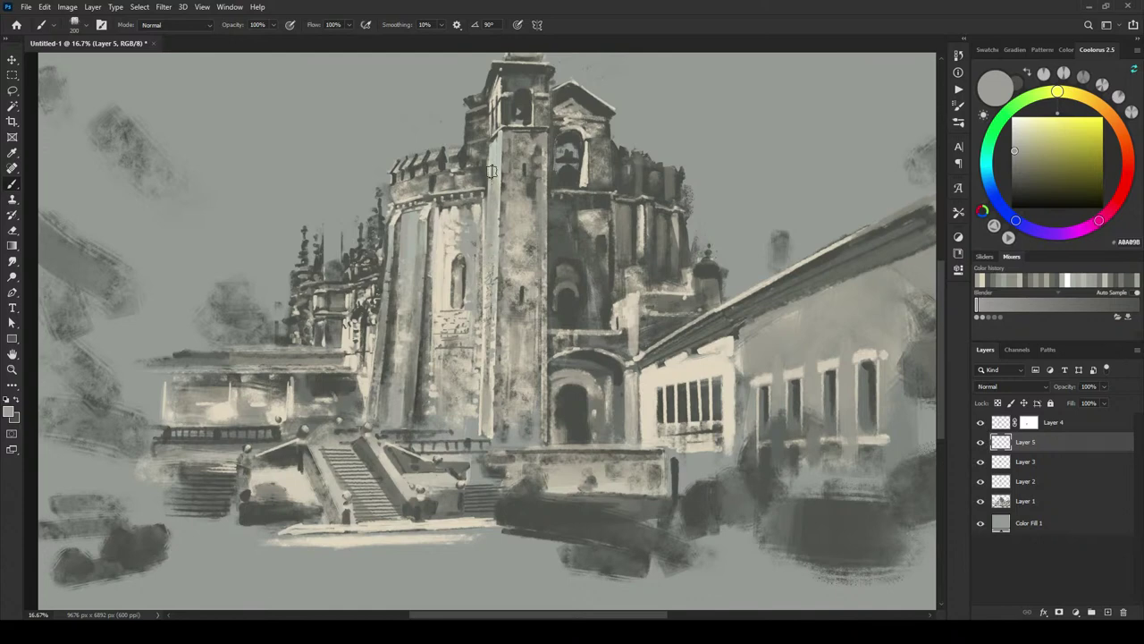
{"action": "key", "text": "bracketright"}
{"action": "key", "text": "bracketright"}
{"action": "key", "text": "bracketright"}
{"action": "key", "text": "bracketleft"}
{"action": "key", "text": "bracketleft"}
{"action": "key", "text": "bracketleft"}
{"action": "key", "text": "bracketleft"}
{"action": "key", "text": "bracketleft"}
{"action": "key", "text": "bracketleft"}
{"action": "key", "text": "bracketleft"}
{"action": "key", "text": "bracketleft"}
{"action": "key", "text": "bracketleft"}
{"action": "key", "text": "bracketleft"}
{"action": "key", "text": "bracketright"}
{"action": "key", "text": "bracketright"}
{"action": "key", "text": "bracketright"}
{"action": "key", "text": "bracketright"}
{"action": "key", "text": "bracketright"}
{"action": "key", "text": "bracketright"}
{"action": "key", "text": "bracketright"}
{"action": "key", "text": "bracketright"}
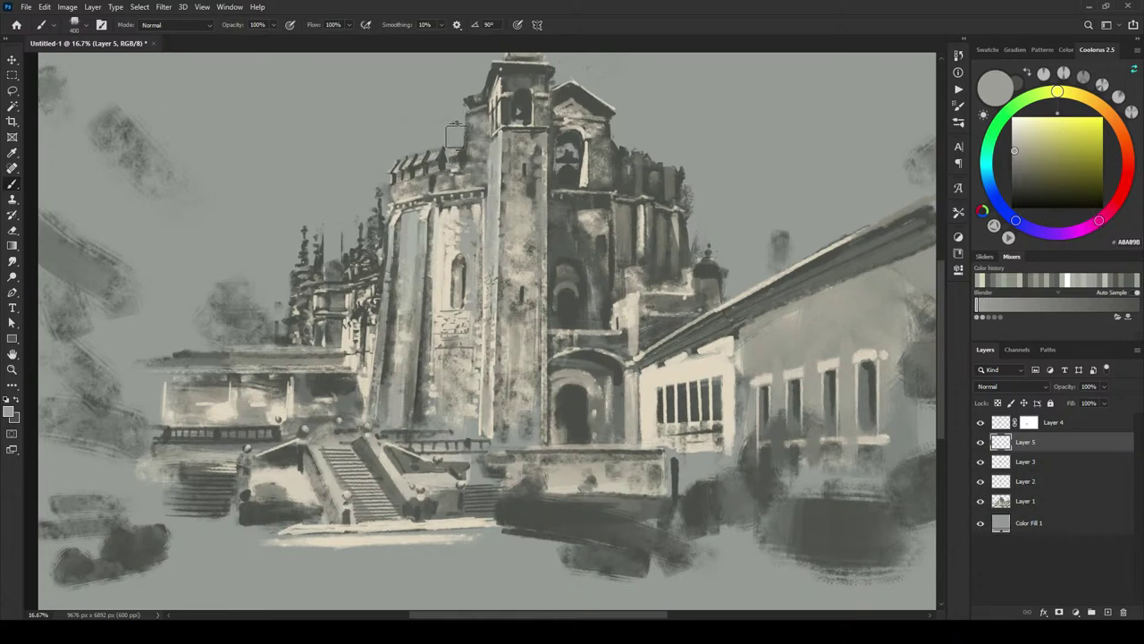
Step: Darken the brush colour to #777774 and brush tone over the upper tower face with a brush of about 200
{"action": "key", "text": "["}
{"action": "key", "text": "["}
{"action": "key", "text": "["}
{"action": "key", "text": "["}
{"action": "key", "text": "["}
{"action": "left_click", "coordinate": [1015, 164]}
{"action": "key", "text": "bracketright"}
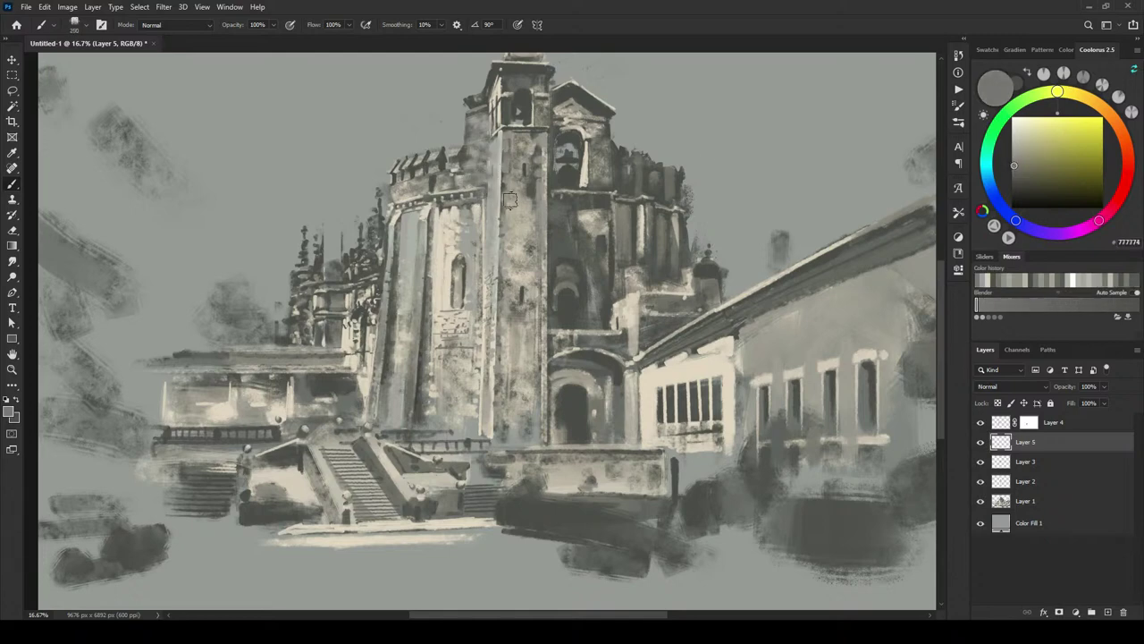
{"action": "key", "text": "bracketright"}
Step: Sample light grey below the parapet and touch up the wall above the arched window with a smaller brush
{"action": "key", "text": "bracketleft"}
{"action": "key", "text": "bracketleft"}
{"action": "key", "text": "bracketleft"}
{"action": "key", "text": "bracketleft"}
{"action": "left_click", "coordinate": [458, 207], "text": "alt"}
{"action": "key", "text": "bracketleft"}
{"action": "key", "text": "bracketleft"}
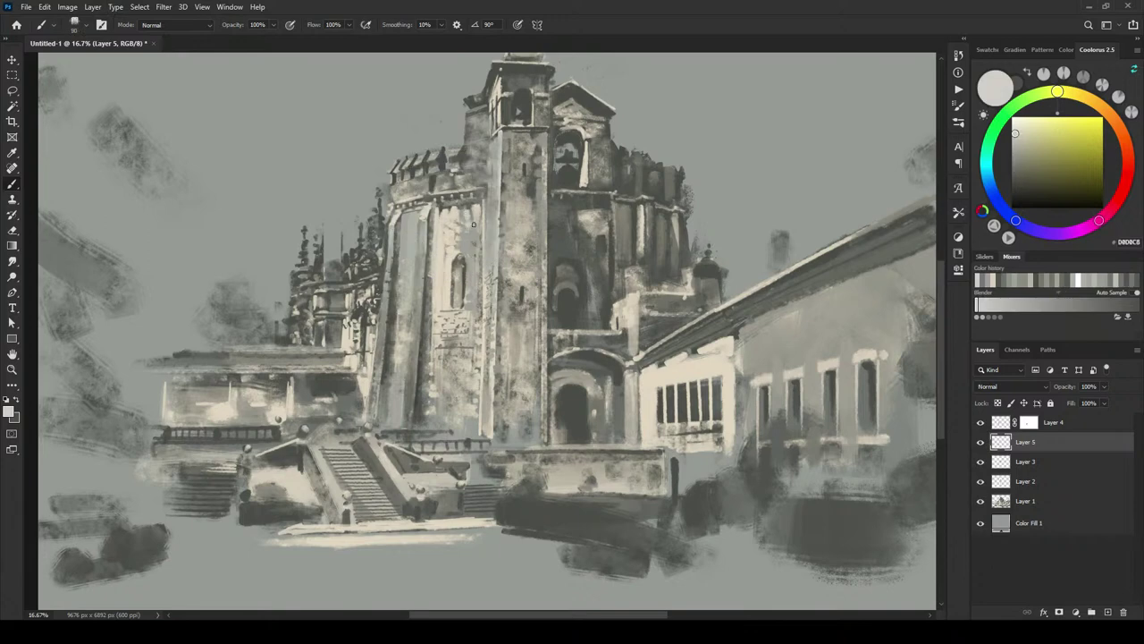
Step: Touch up the top of the left buttress using dark grey #535651 and light and mid greys sampled around it
{"action": "left_click", "coordinate": [579, 150], "text": "alt"}
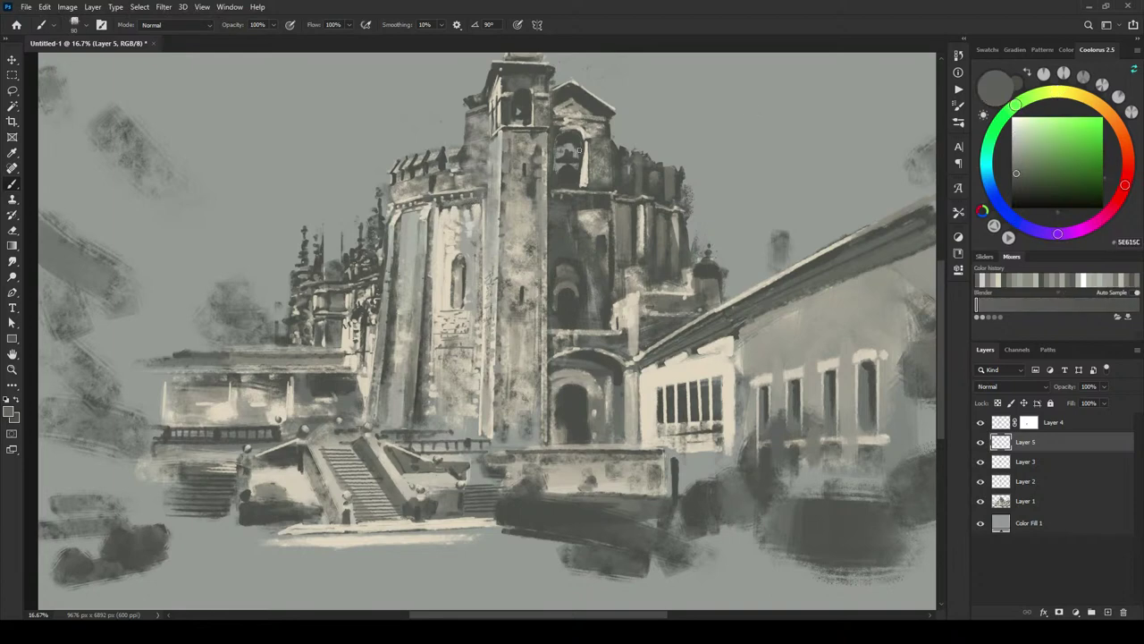
{"action": "left_click", "coordinate": [1017, 177]}
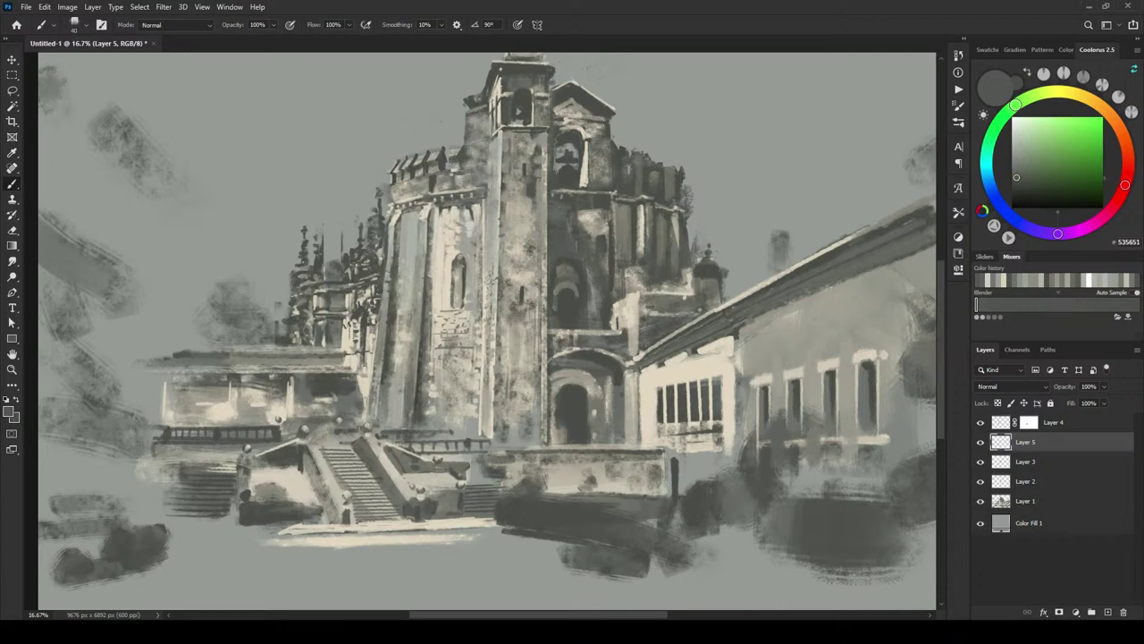
{"action": "left_click", "coordinate": [427, 208], "text": "alt"}
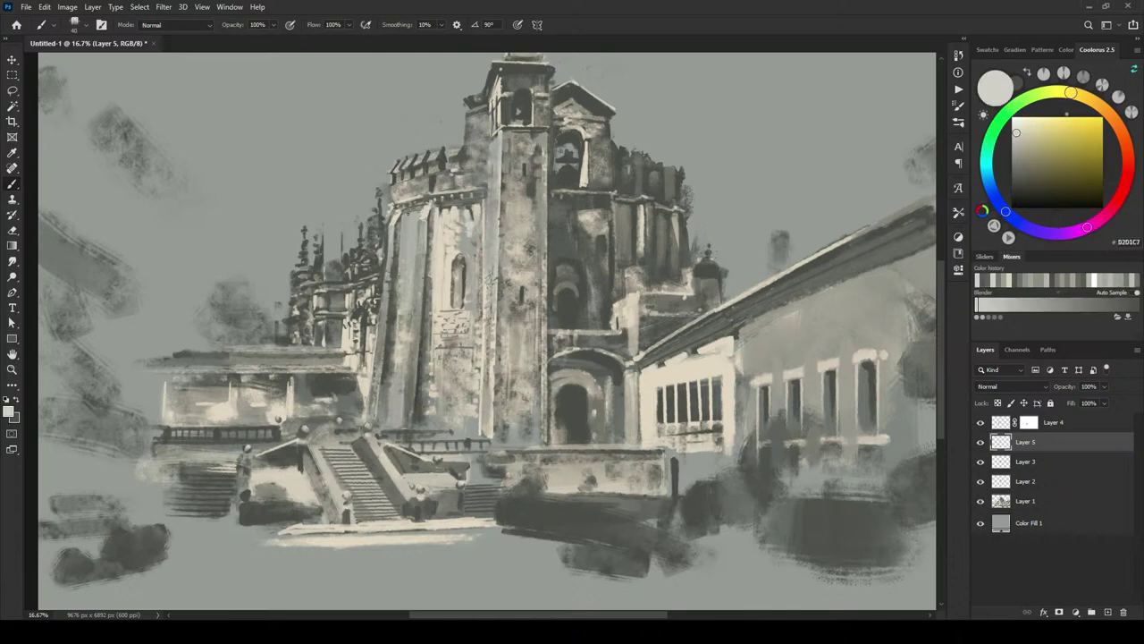
{"action": "left_click", "coordinate": [409, 207], "text": "alt"}
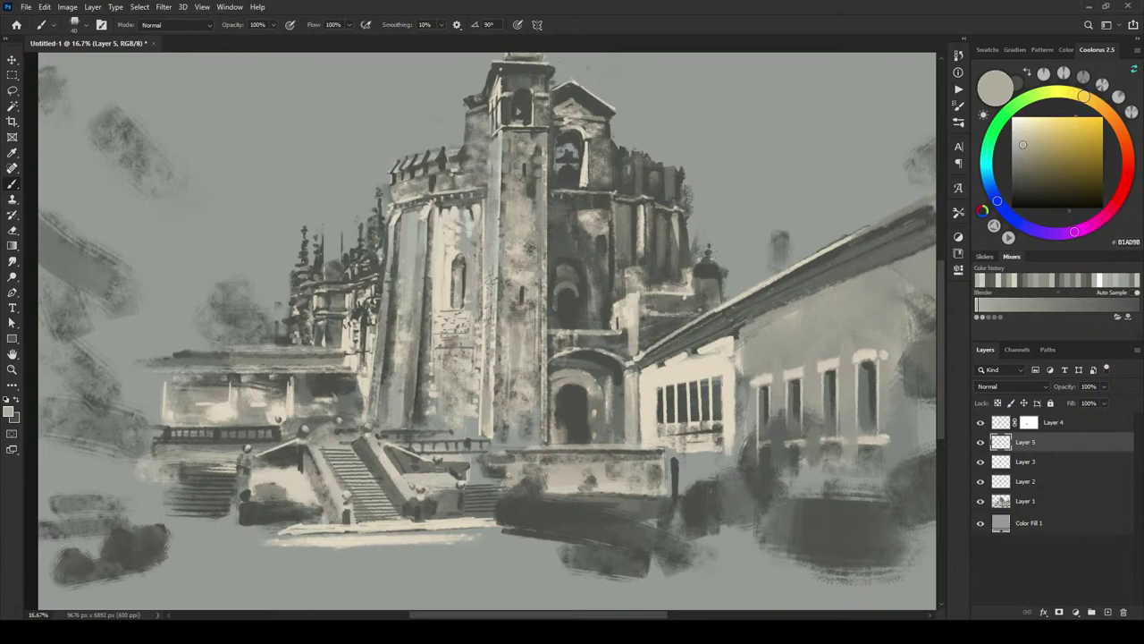
{"action": "left_click", "coordinate": [434, 228], "text": "alt"}
Step: Select Layer 4 and compare the painting with that layer hidden and shown
{"action": "left_click", "coordinate": [1076, 429]}
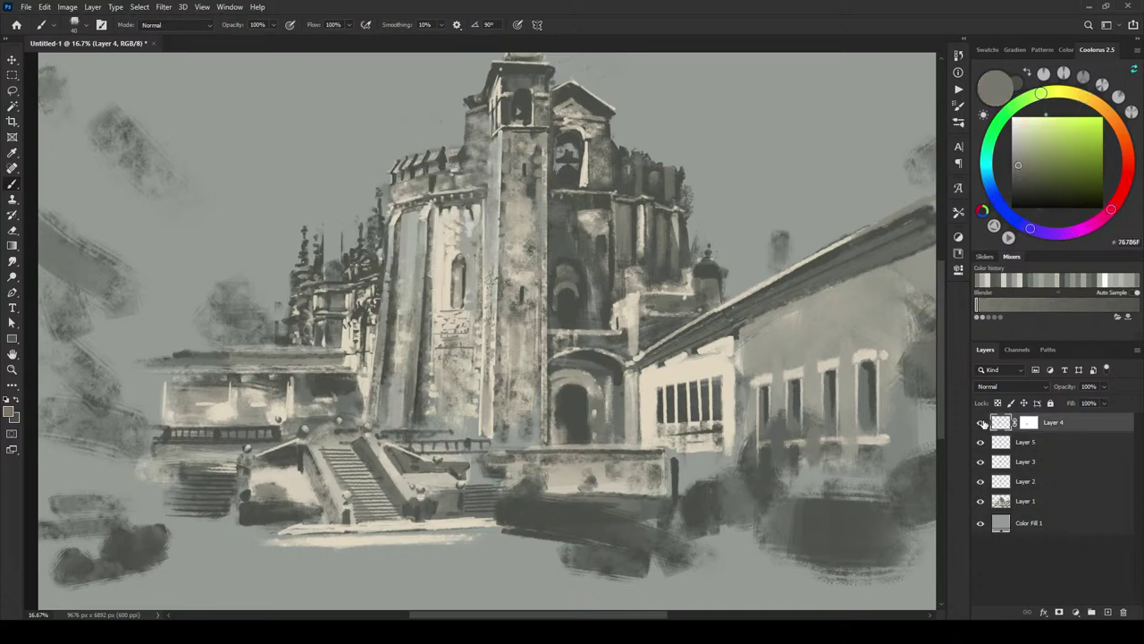
{"action": "left_click", "coordinate": [983, 424]}
{"action": "left_click", "coordinate": [983, 424]}
{"action": "left_click", "coordinate": [980, 423]}
{"action": "left_click", "coordinate": [980, 424]}
{"action": "left_click", "coordinate": [981, 423]}
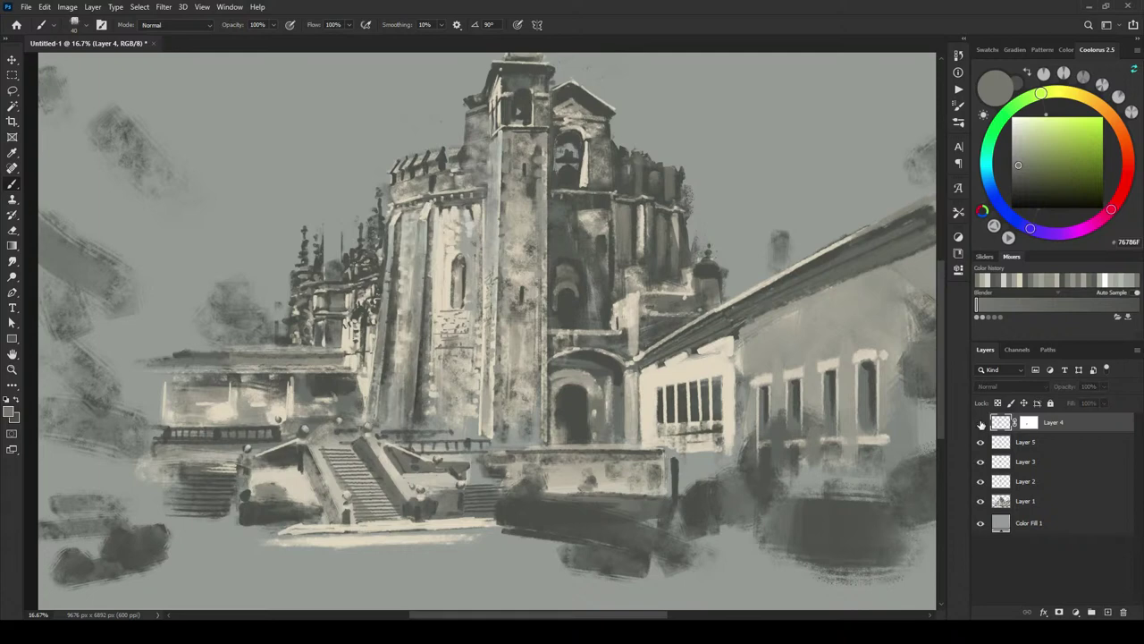
{"action": "left_click", "coordinate": [983, 424]}
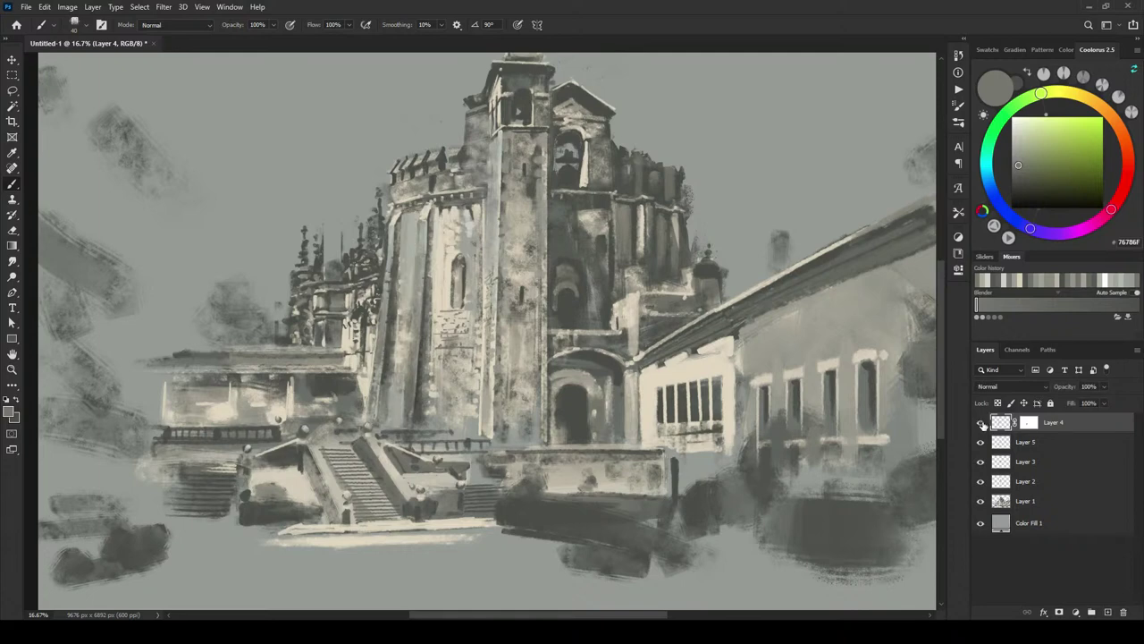
Step: Mask out parts of Layer 4 over the left buttress with a black textured brush at about 200 to 300
{"action": "left_click", "coordinate": [1025, 426]}
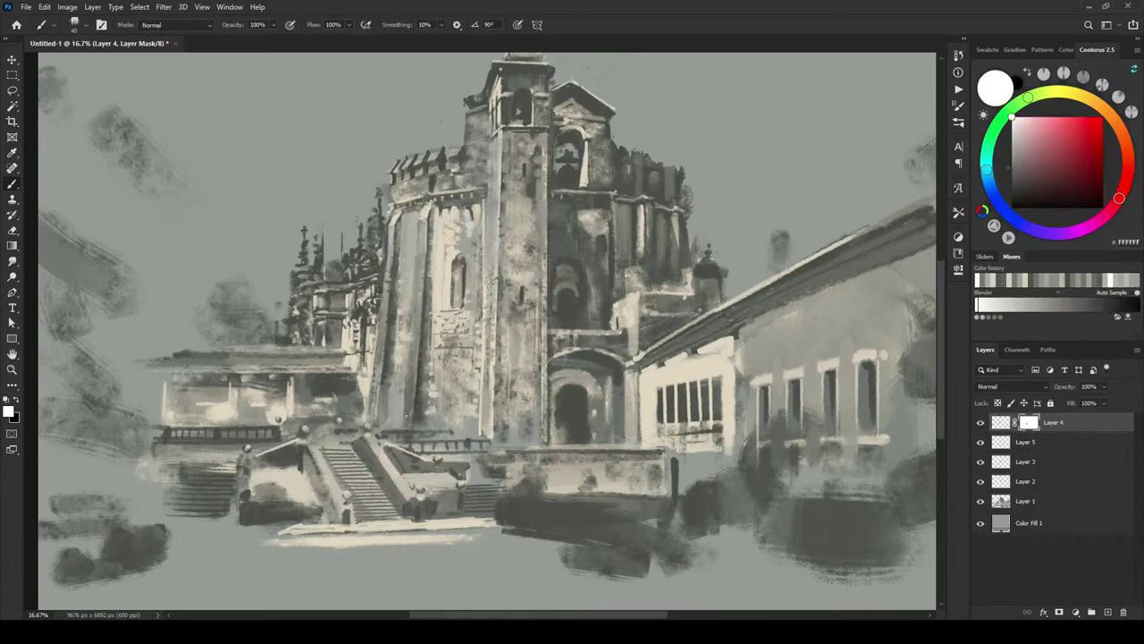
{"action": "key", "text": "bracketright"}
{"action": "key", "text": "bracketright"}
{"action": "key", "text": "bracketright"}
{"action": "key", "text": "bracketright"}
{"action": "key", "text": "bracketright"}
{"action": "key", "text": "bracketright"}
{"action": "key", "text": "bracketright"}
{"action": "key", "text": "bracketright"}
{"action": "key", "text": "bracketright"}
{"action": "key", "text": "bracketright"}
{"action": "key", "text": "bracketright"}
{"action": "key", "text": "bracketright"}
{"action": "key", "text": "bracketright"}
{"action": "key", "text": "x"}
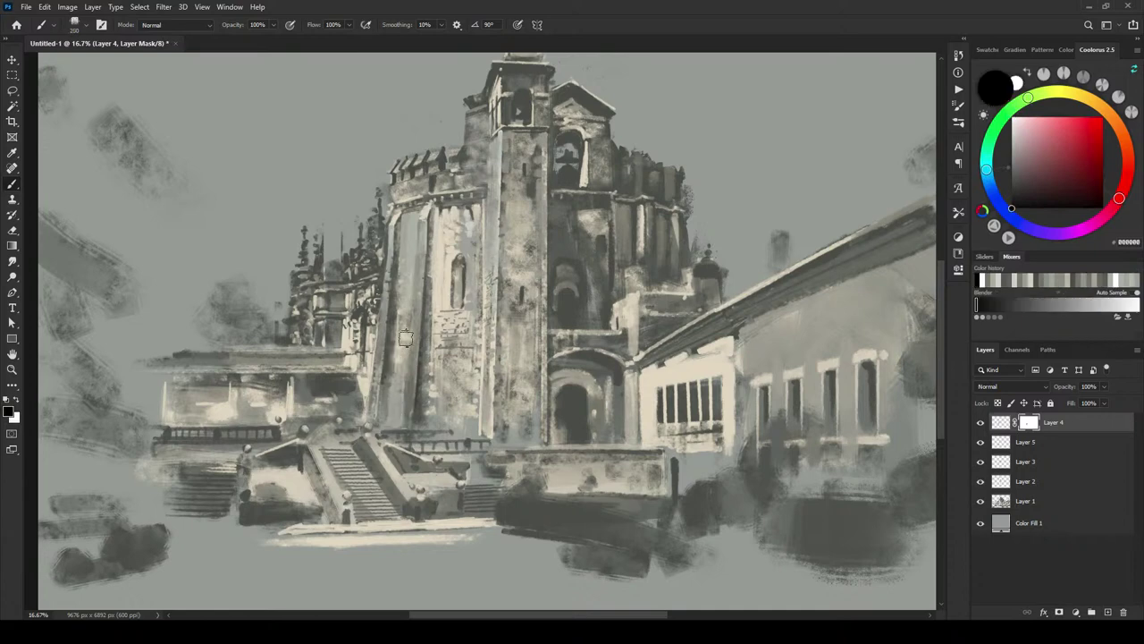
{"action": "key", "text": "bracketleft"}
{"action": "key", "text": "bracketleft"}
{"action": "key", "text": "period"}
{"action": "key", "text": "bracketleft"}
{"action": "key", "text": "bracketleft"}
{"action": "key", "text": "bracketleft"}
Step: Compare the painting with Layer 4 and Layer 5 each hidden and shown, leaving both visible
{"action": "left_click", "coordinate": [980, 423]}
{"action": "left_click", "coordinate": [980, 424]}
{"action": "left_click", "coordinate": [981, 441]}
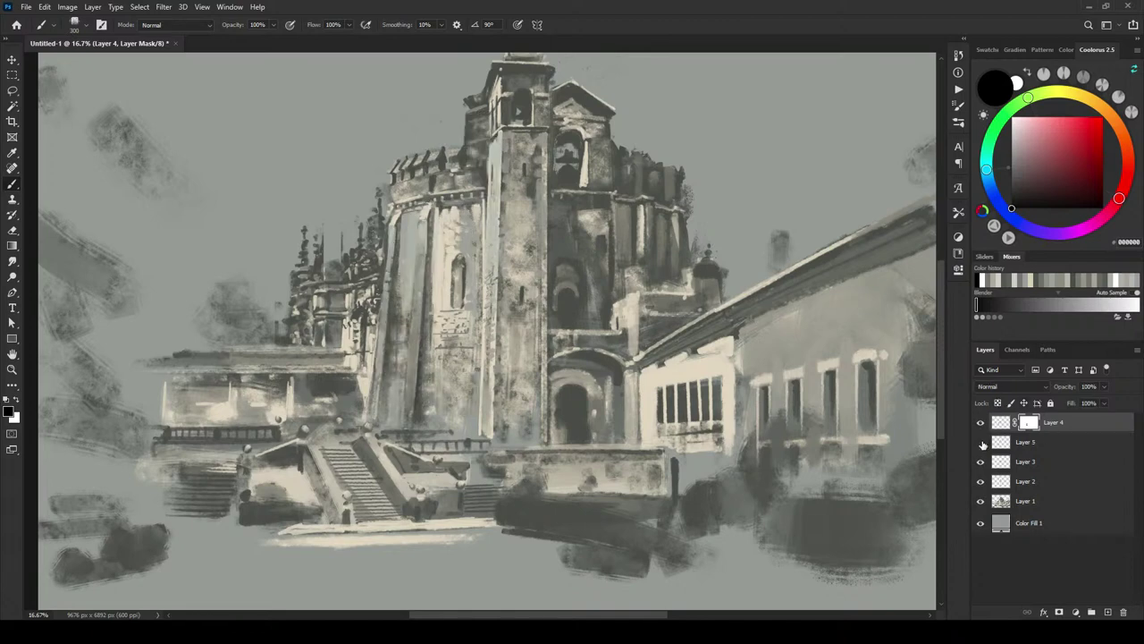
{"action": "left_click", "coordinate": [981, 441]}
{"action": "left_click", "coordinate": [981, 444]}
{"action": "left_click", "coordinate": [980, 442]}
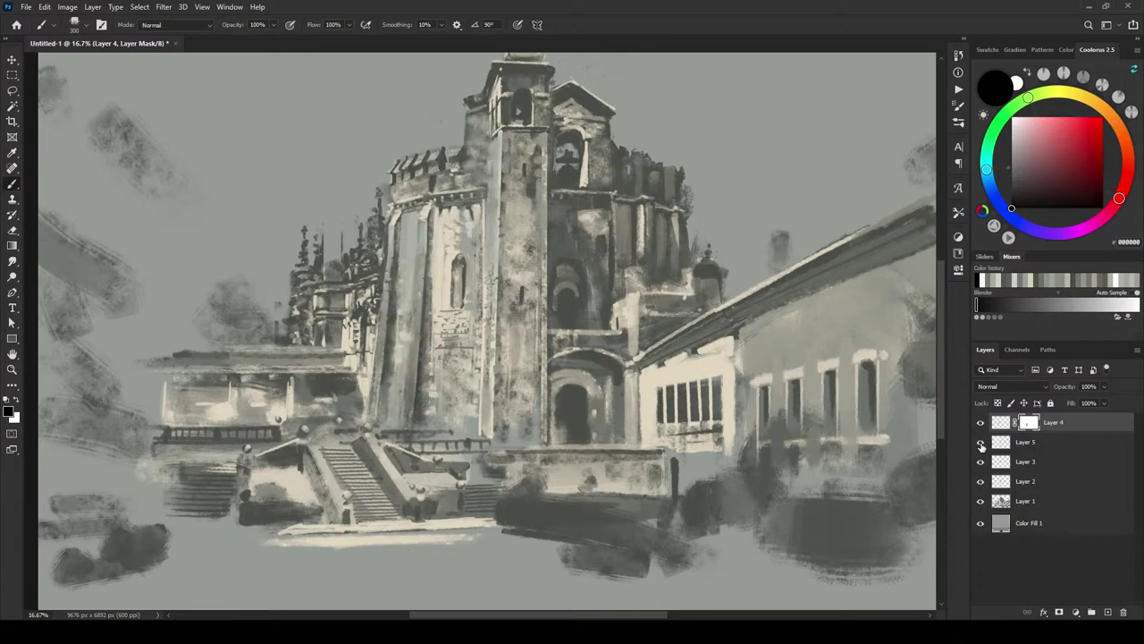
{"action": "left_click", "coordinate": [981, 442]}
{"action": "left_click", "coordinate": [980, 442]}
{"action": "left_click", "coordinate": [981, 423]}
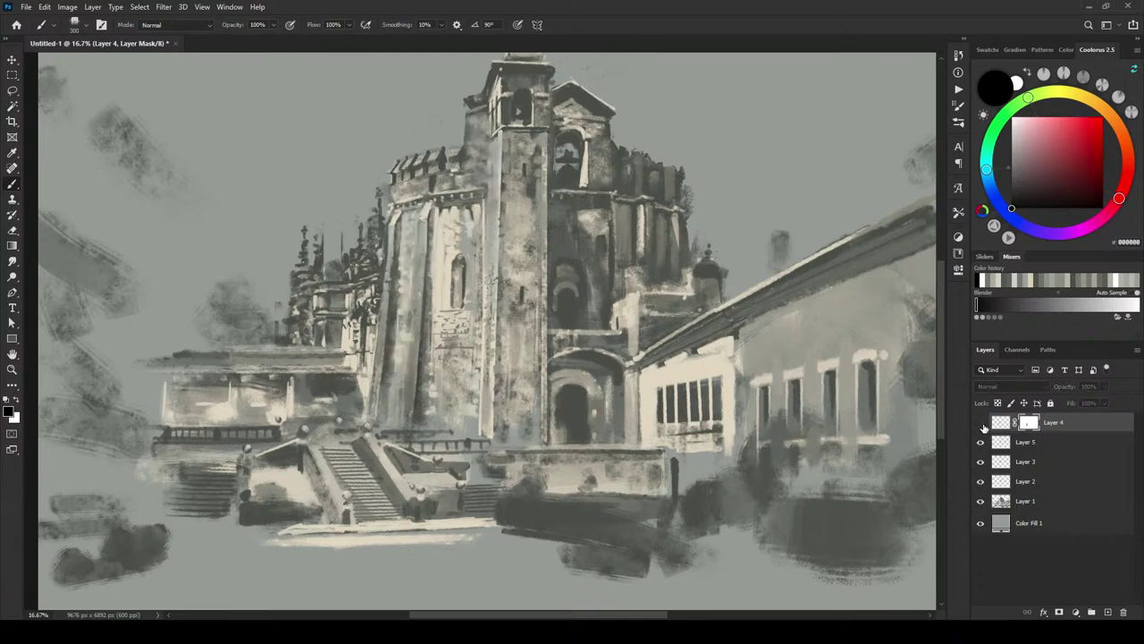
{"action": "left_click", "coordinate": [981, 424]}
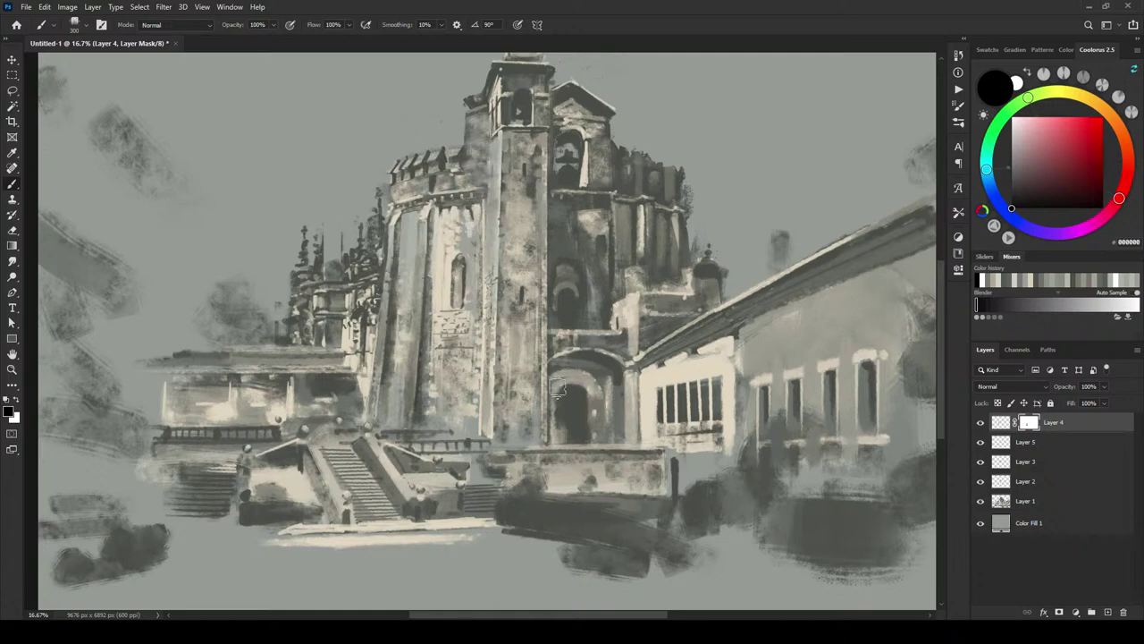
Step: Refine Layer 4's mask with white and black, and check the result with the mask disabled and re-enabled
{"action": "key", "text": "x"}
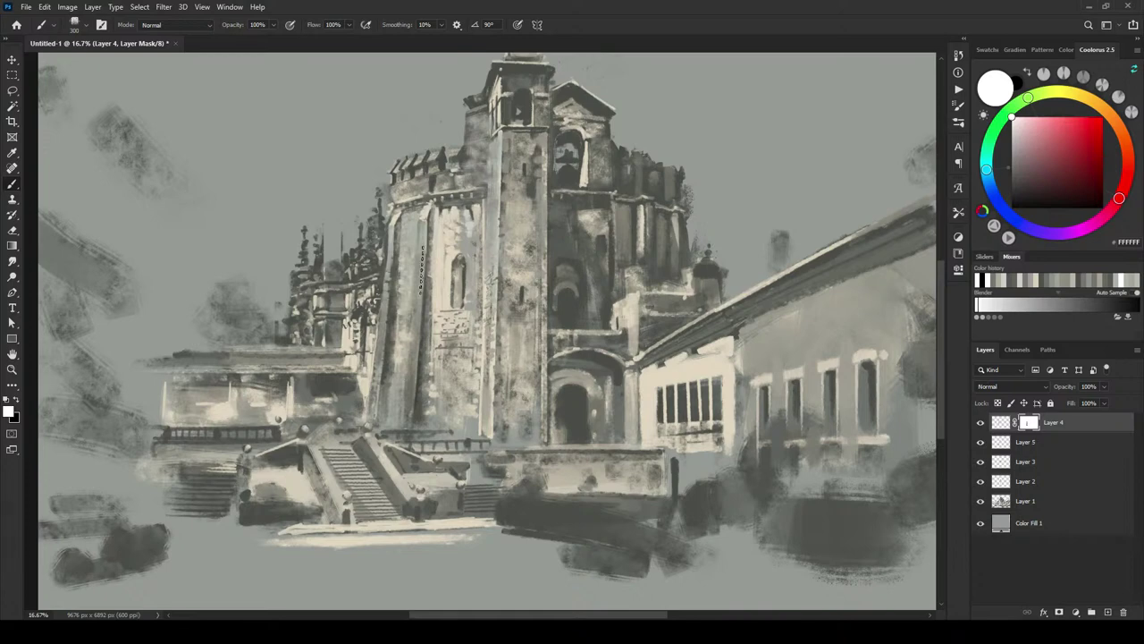
{"action": "left_click", "coordinate": [1030, 424], "text": "shift"}
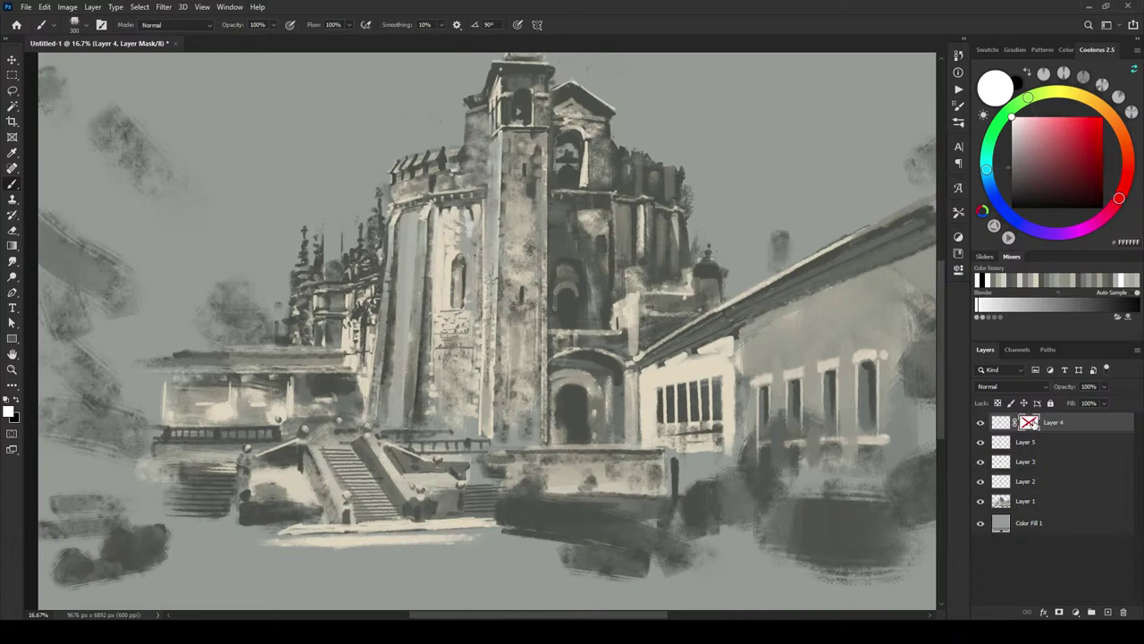
{"action": "left_click", "coordinate": [1030, 425], "text": "shift"}
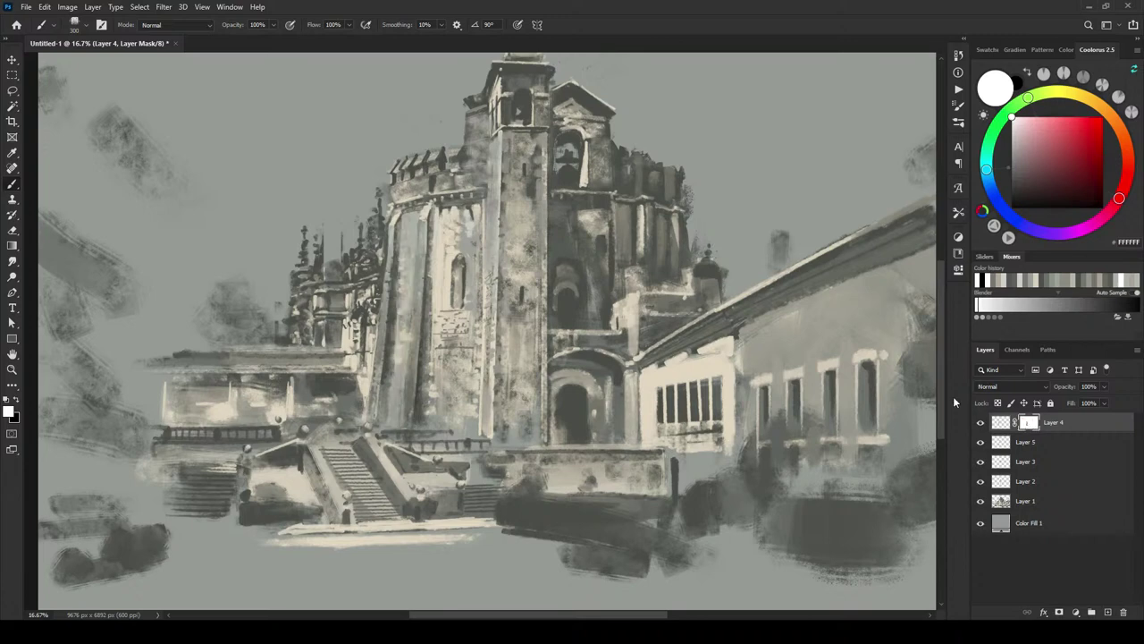
{"action": "key", "text": "x"}
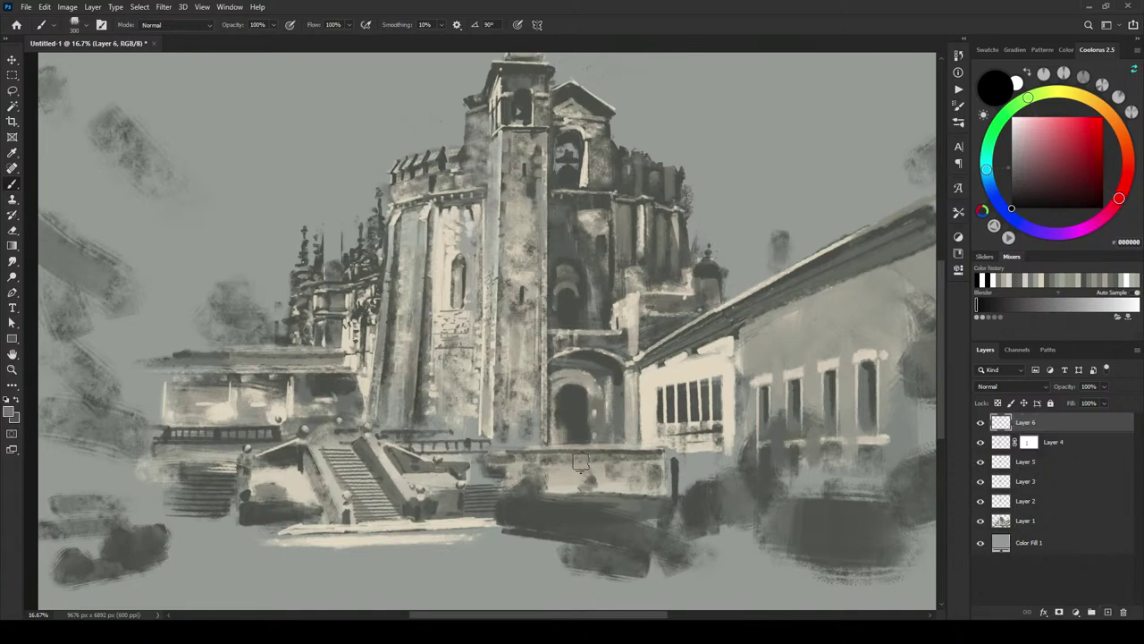
Step: On a new layer above Layer 4, reduce the brush to 40 and sample grey #92968A from the left buttress's inner edge
{"action": "key", "text": "bracketleft"}
{"action": "key", "text": "bracketleft"}
{"action": "key", "text": "bracketleft"}
{"action": "key", "text": "bracketleft"}
{"action": "key", "text": "bracketleft"}
{"action": "key", "text": "bracketleft"}
{"action": "key", "text": "bracketleft"}
{"action": "key", "text": "bracketleft"}
{"action": "key", "text": "bracketleft"}
{"action": "key", "text": "bracketleft"}
{"action": "key", "text": "bracketleft"}
{"action": "key", "text": "bracketleft"}
{"action": "key", "text": "bracketleft"}
{"action": "key", "text": "bracketleft"}
{"action": "key", "text": "bracketleft"}
{"action": "left_click", "coordinate": [422, 268], "text": "alt"}
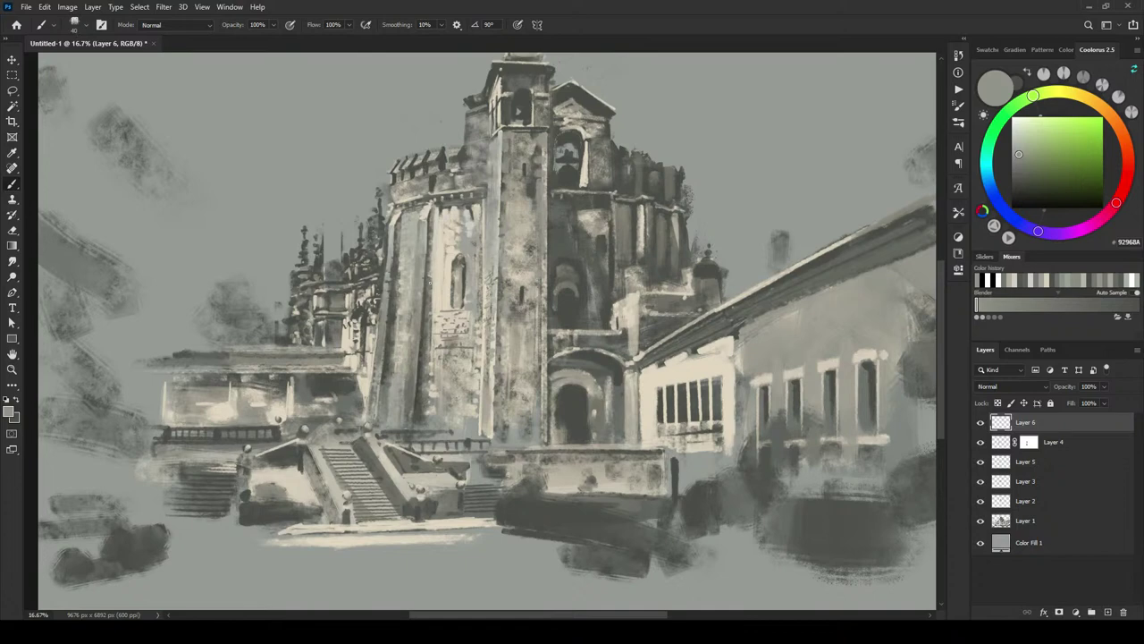
Step: Sample greys #6A6D65, #70736B and #83867E and paint shading down the left buttress's outer side
{"action": "left_click", "coordinate": [394, 383], "text": "alt"}
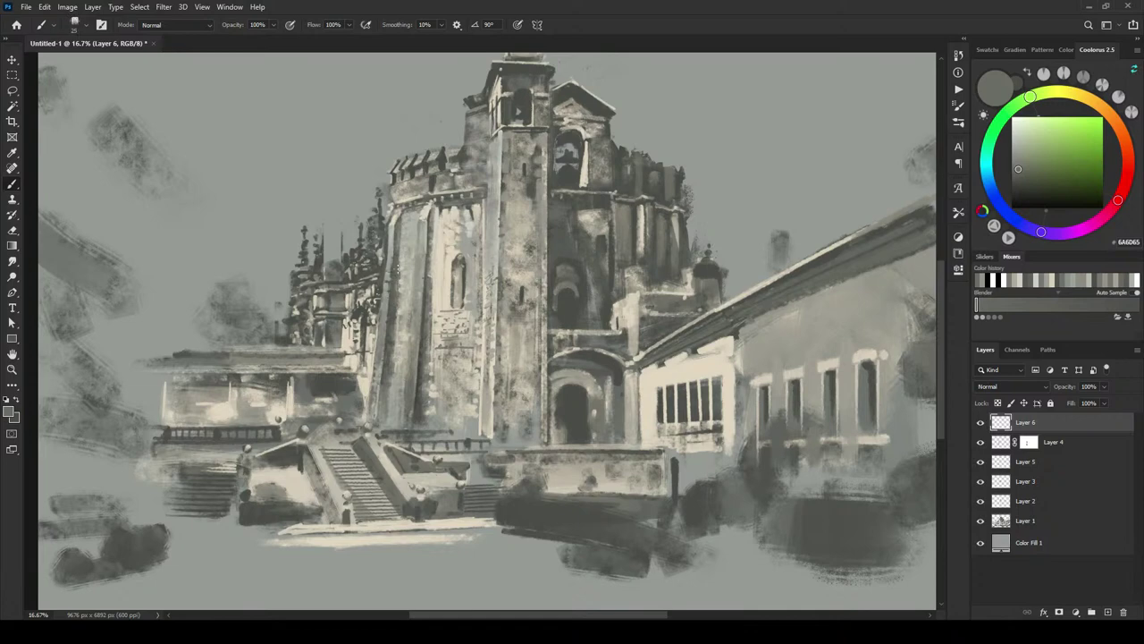
{"action": "left_click_drag", "start_coordinate": [395, 324], "coordinate": [392, 390]}
{"action": "left_click", "coordinate": [390, 285], "text": "alt"}
{"action": "left_click_drag", "start_coordinate": [390, 255], "coordinate": [387, 277]}
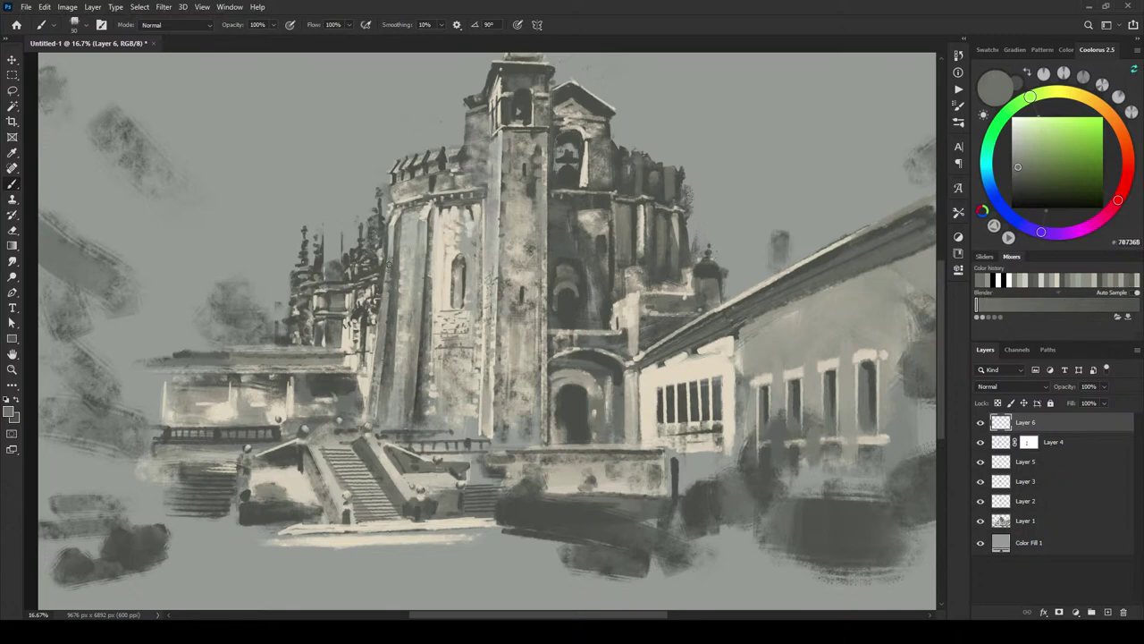
{"action": "left_click", "coordinate": [391, 258], "text": "alt"}
{"action": "left_click_drag", "start_coordinate": [389, 261], "coordinate": [382, 309]}
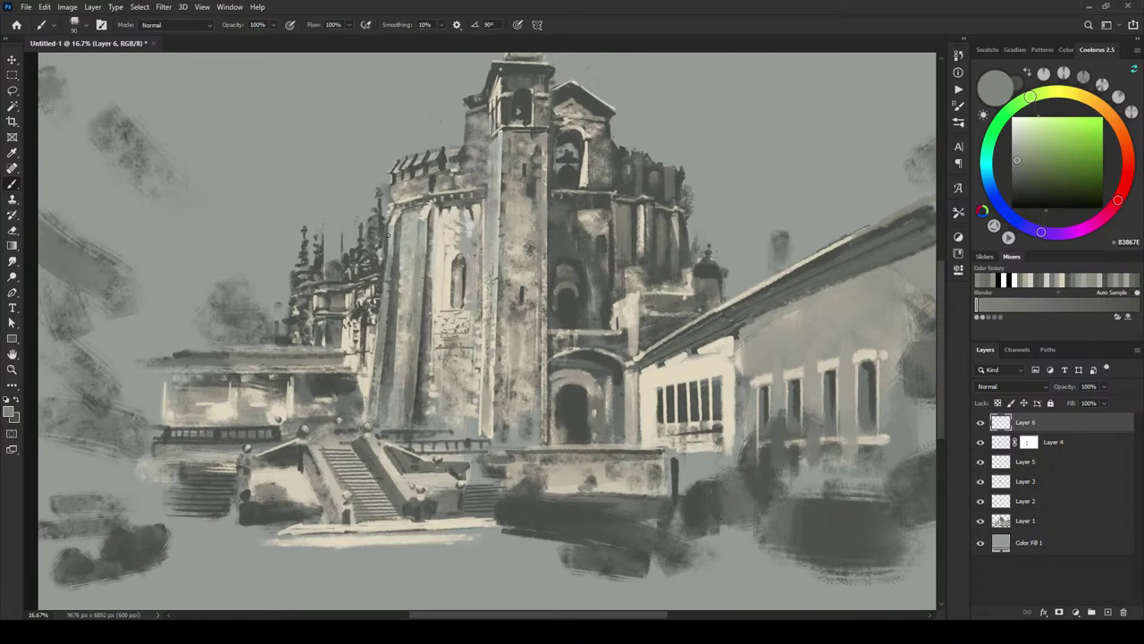
{"action": "left_click", "coordinate": [393, 234], "text": "alt"}
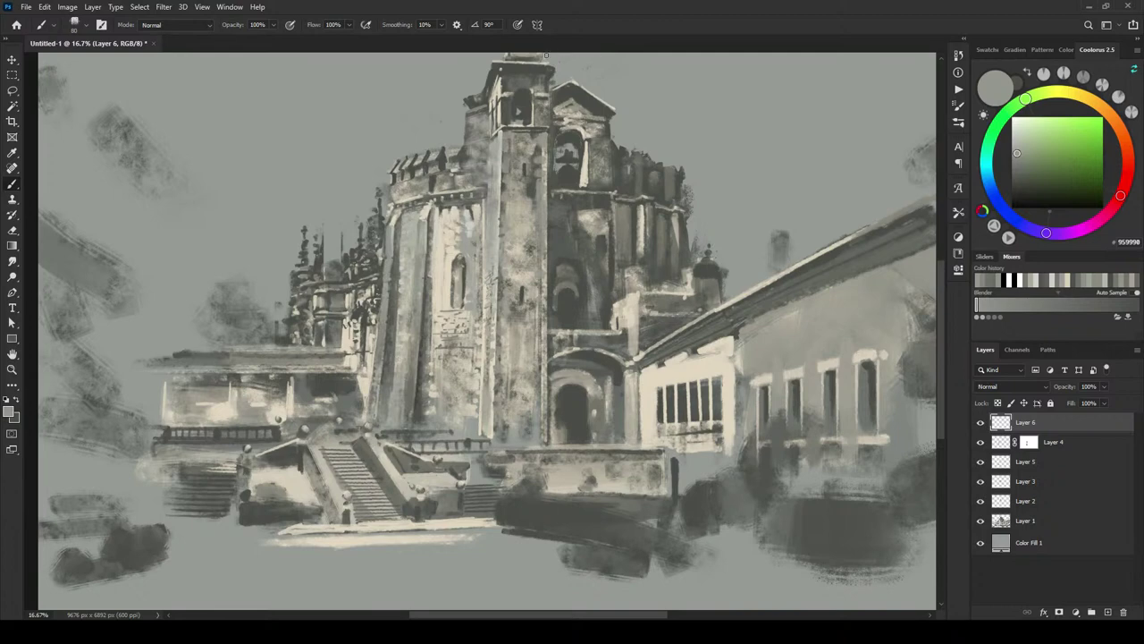
Step: Sample dark grey #51544E from the left parapet and dab it onto the battlement beside the tower
{"action": "left_click_drag", "start_coordinate": [523, 195], "coordinate": [564, 276]}
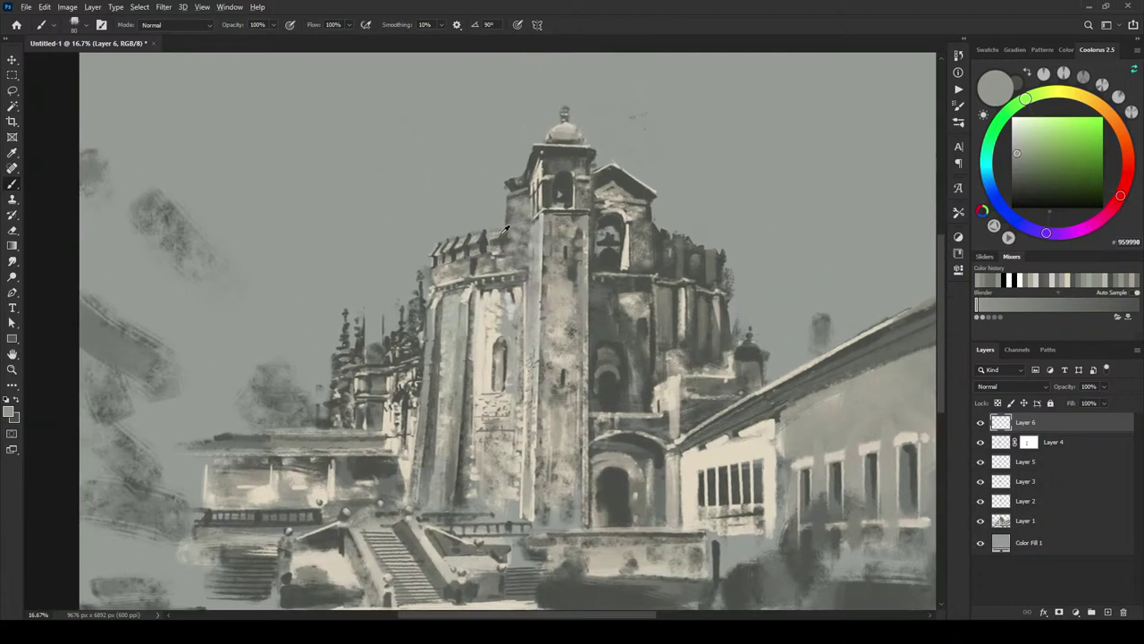
{"action": "left_click", "coordinate": [484, 240], "text": "alt"}
{"action": "left_click_drag", "start_coordinate": [487, 235], "coordinate": [488, 234]}
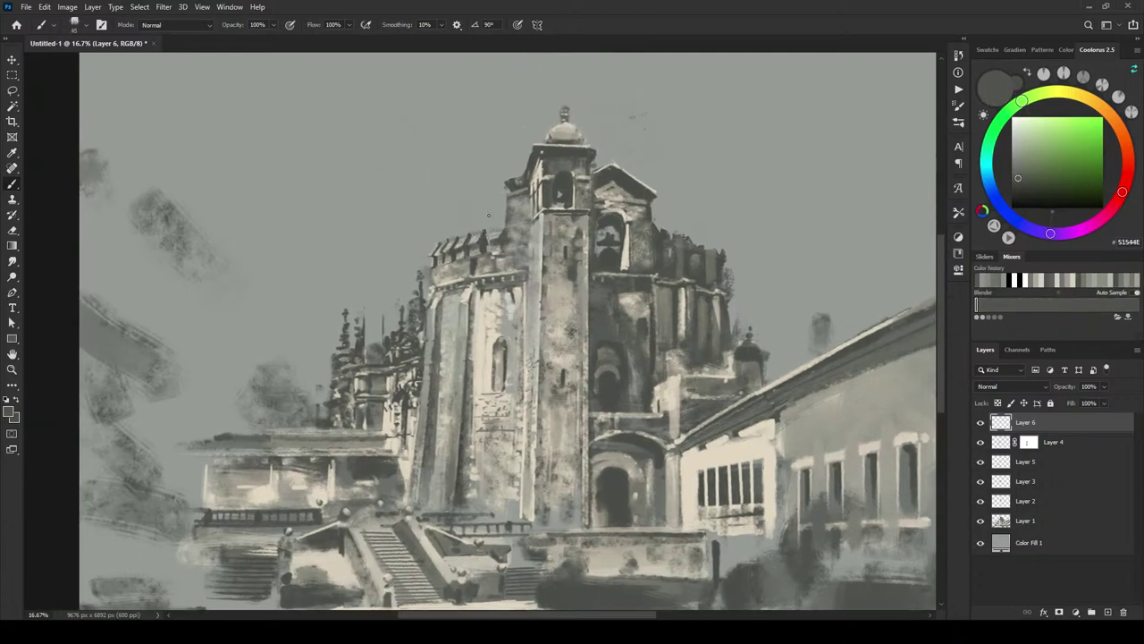
Step: Reduce the brush size and add a dark accent under the left corner of the tower's belfry ledge
{"action": "key", "text": "bracketleft"}
{"action": "key", "text": "bracketleft"}
{"action": "key", "text": "bracketleft"}
{"action": "key", "text": "bracketleft"}
{"action": "key", "text": "bracketright"}
{"action": "left_click_drag", "start_coordinate": [534, 218], "coordinate": [542, 211]}
Step: Lighten the brush colour to #919688 and refine small details around the tower's belfry with a fine brush
{"action": "left_click", "coordinate": [1018, 154]}
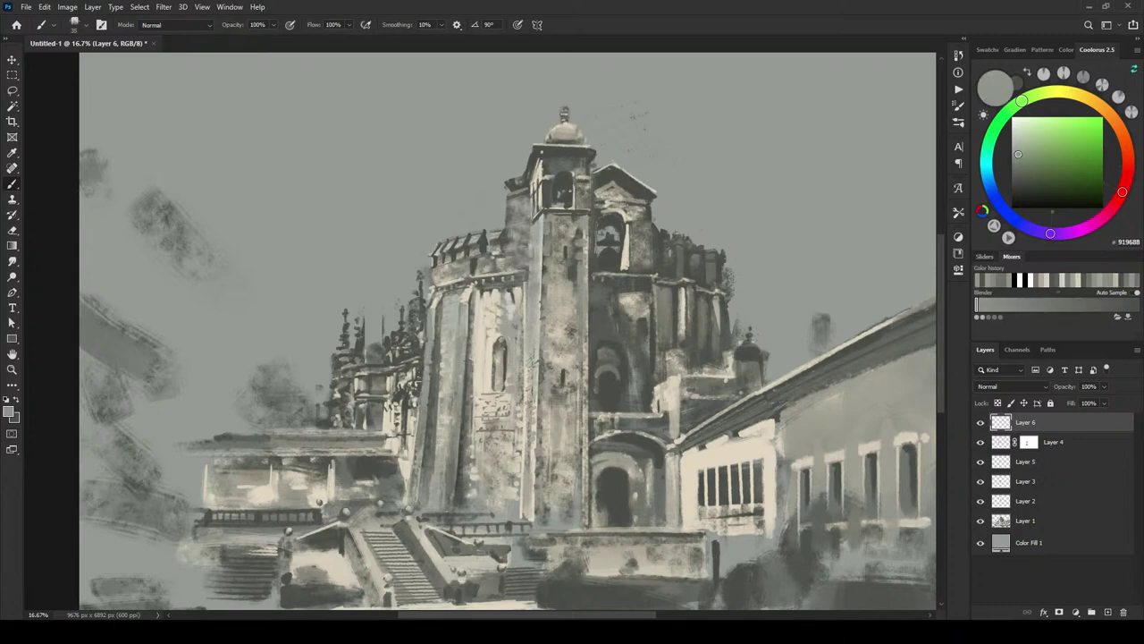
{"action": "key", "text": "bracketleft"}
{"action": "key", "text": "bracketleft"}
{"action": "key", "text": "bracketleft"}
{"action": "key", "text": "bracketright"}
{"action": "key", "text": "bracketright"}
{"action": "key", "text": "bracketright"}
Step: Sample greys around the gable and darken the edge of the light column beside its arched opening, finishing on #4C4F4A
{"action": "left_click", "coordinate": [617, 259], "text": "alt"}
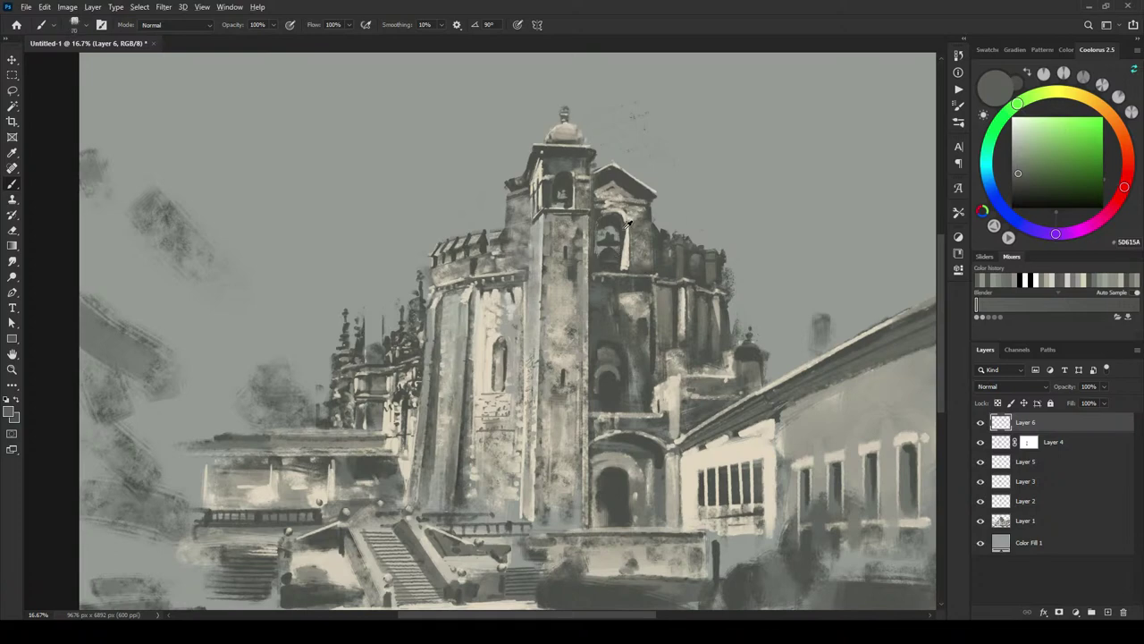
{"action": "left_click", "coordinate": [618, 181], "text": "alt"}
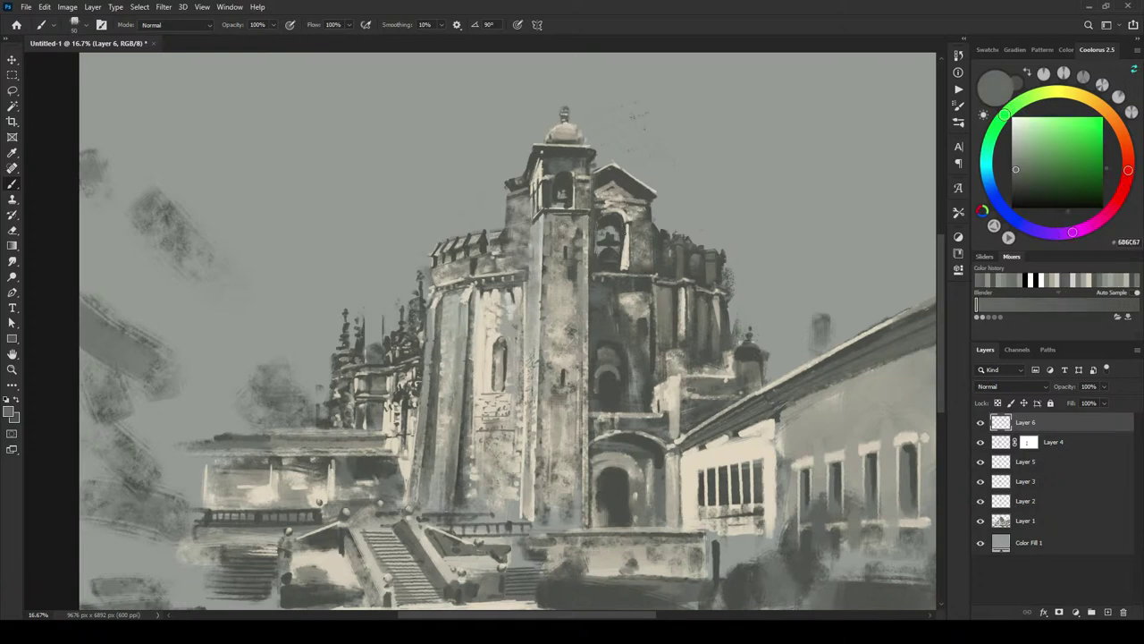
{"action": "key", "text": "["}
{"action": "left_click_drag", "start_coordinate": [624, 233], "coordinate": [621, 265]}
{"action": "left_click", "coordinate": [624, 231], "text": "alt"}
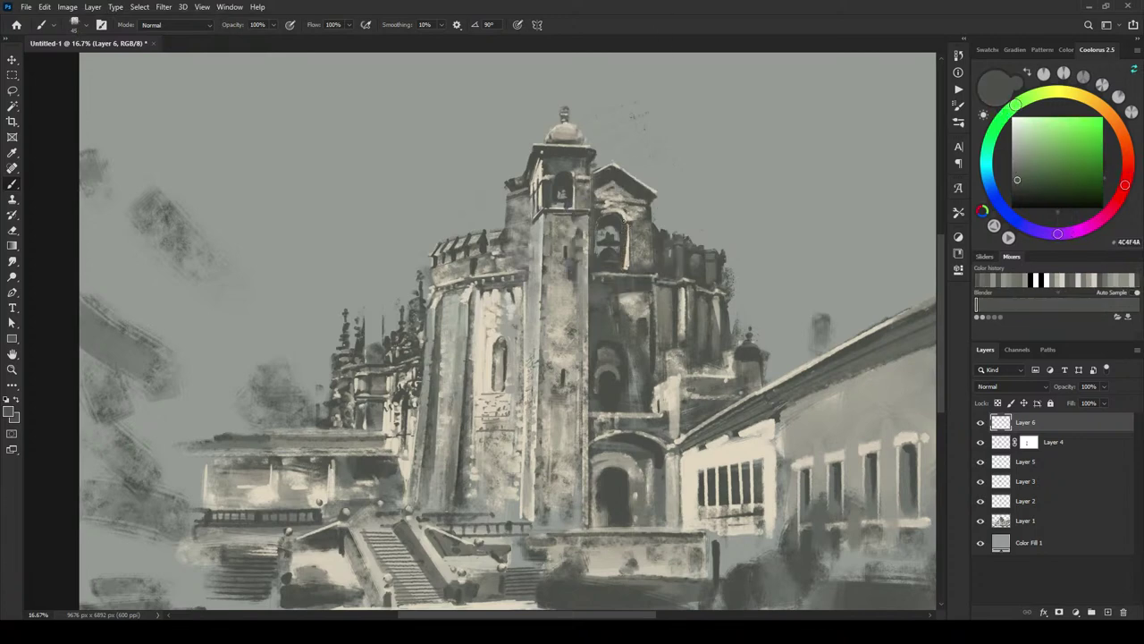
Step: Add a new empty layer directly above the Color Fill 1 background layer
{"action": "left_click", "coordinate": [1043, 541]}
{"action": "left_click", "coordinate": [980, 543]}
{"action": "left_click", "coordinate": [981, 542]}
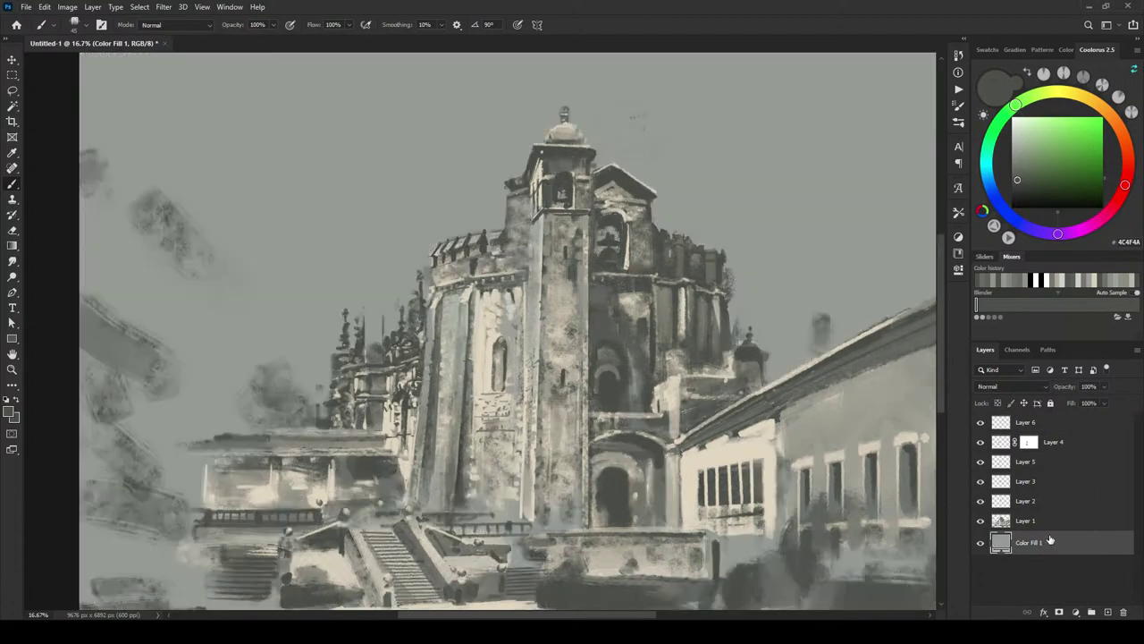
{"action": "left_click", "coordinate": [1108, 611]}
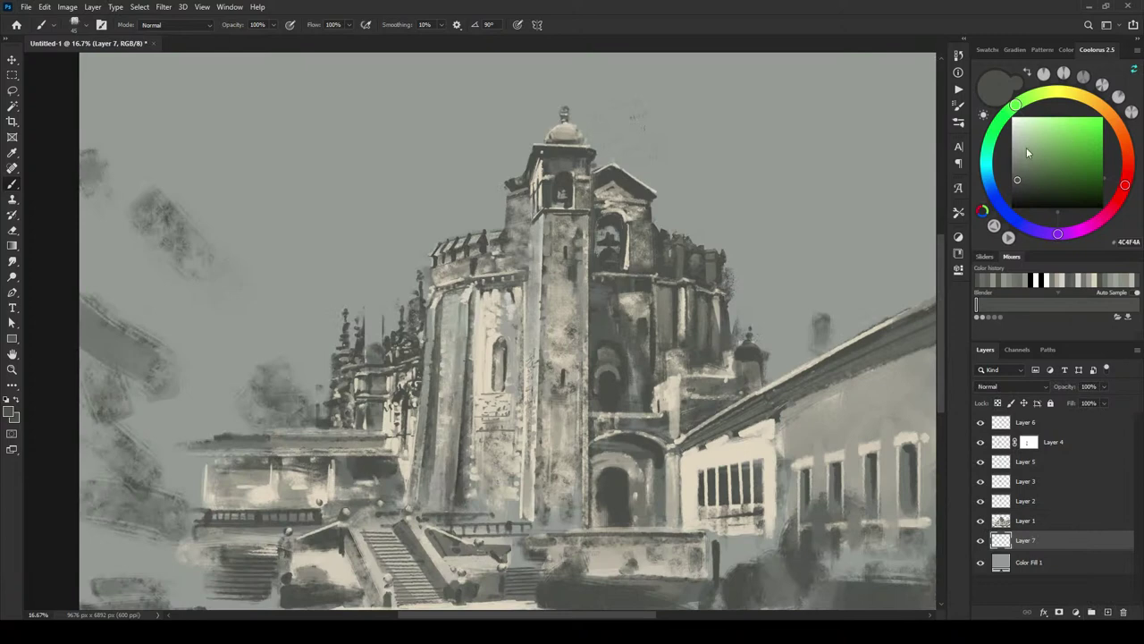
Step: Choose muted blue #768C98, enlarge the brush to 1200 and block in the first sky strokes behind the tower and gable
{"action": "left_click", "coordinate": [988, 177]}
{"action": "left_click", "coordinate": [1032, 150]}
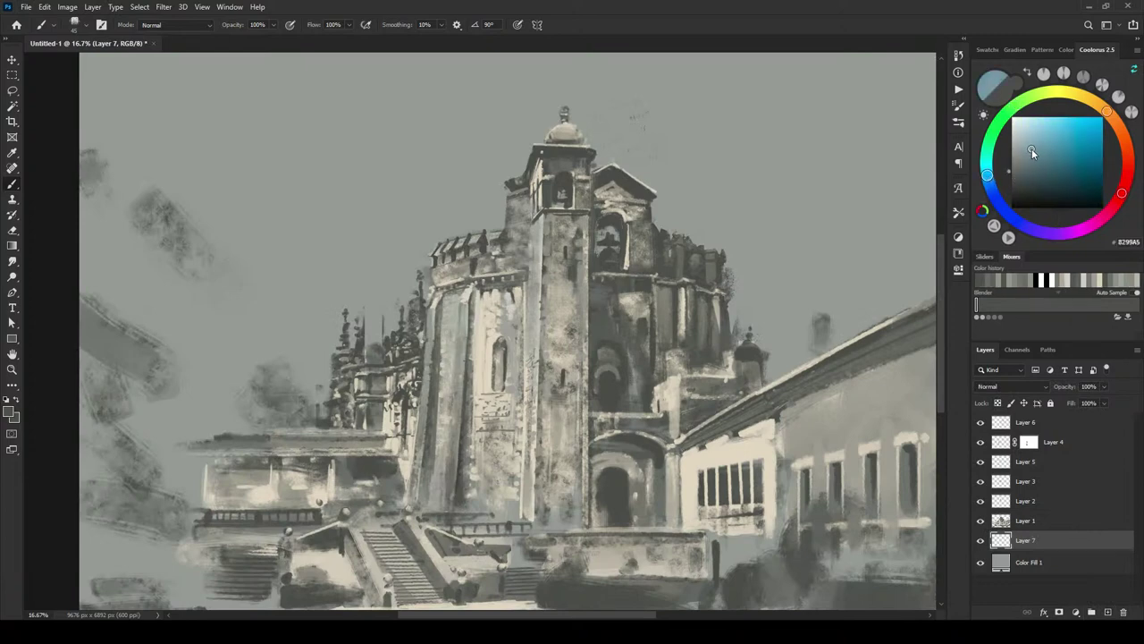
{"action": "left_click_drag", "start_coordinate": [1031, 150], "coordinate": [1031, 154]}
{"action": "key", "text": "bracketright"}
{"action": "key", "text": "bracketright"}
{"action": "key", "text": "bracketright"}
{"action": "key", "text": "bracketright"}
{"action": "key", "text": "bracketright"}
{"action": "key", "text": "bracketright"}
{"action": "key", "text": "bracketright"}
{"action": "key", "text": "bracketright"}
{"action": "key", "text": "bracketright"}
{"action": "key", "text": "bracketright"}
{"action": "key", "text": "bracketright"}
{"action": "key", "text": "bracketright"}
{"action": "key", "text": "bracketright"}
{"action": "key", "text": "bracketright"}
{"action": "key", "text": "bracketright"}
{"action": "key", "text": "bracketright"}
{"action": "key", "text": "bracketright"}
{"action": "key", "text": "bracketright"}
{"action": "key", "text": "bracketright"}
{"action": "key", "text": "bracketright"}
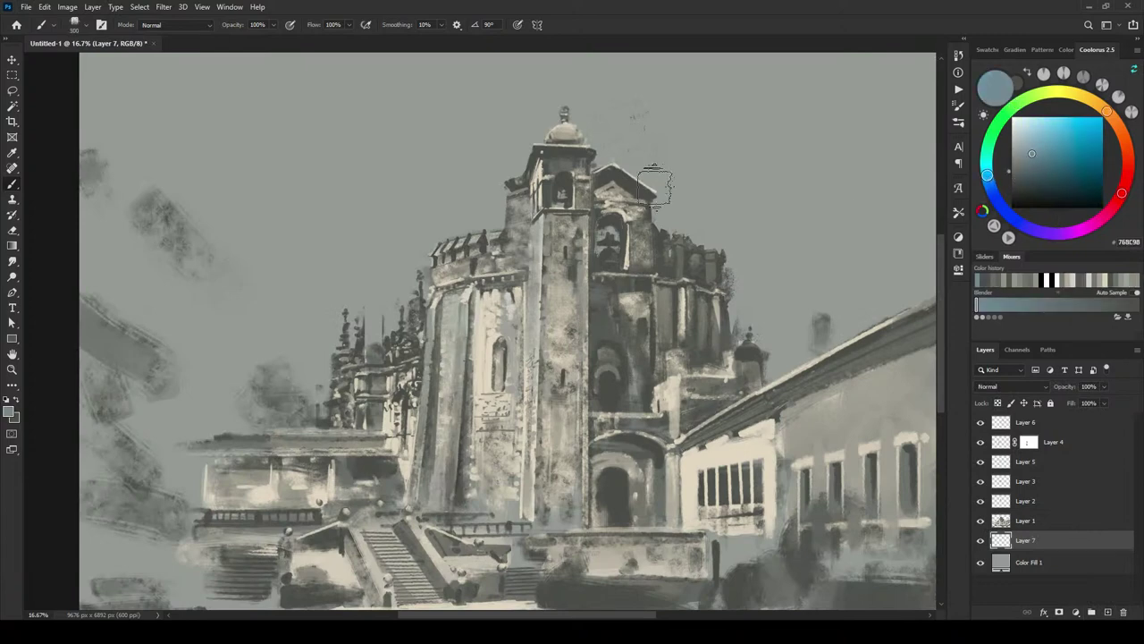
{"action": "left_click", "coordinate": [623, 224]}
{"action": "left_click_drag", "start_coordinate": [774, 184], "coordinate": [478, 175]}
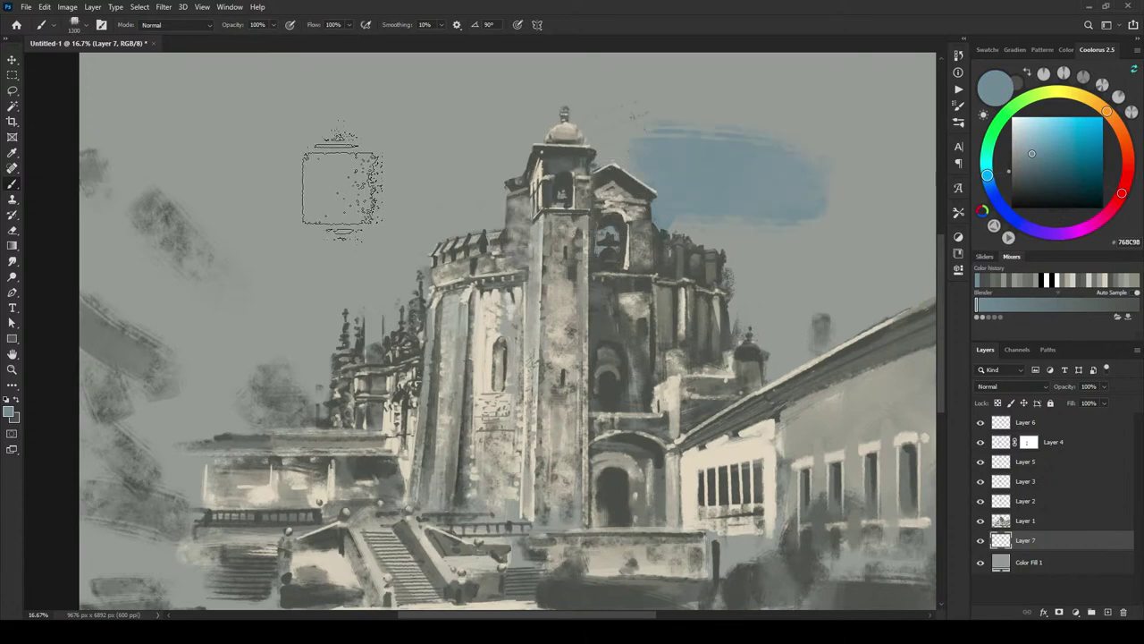
Step: Lighten the blue, settling on #92A6B1, and paint broad sky areas on both sides of the church
{"action": "left_click", "coordinate": [1031, 134]}
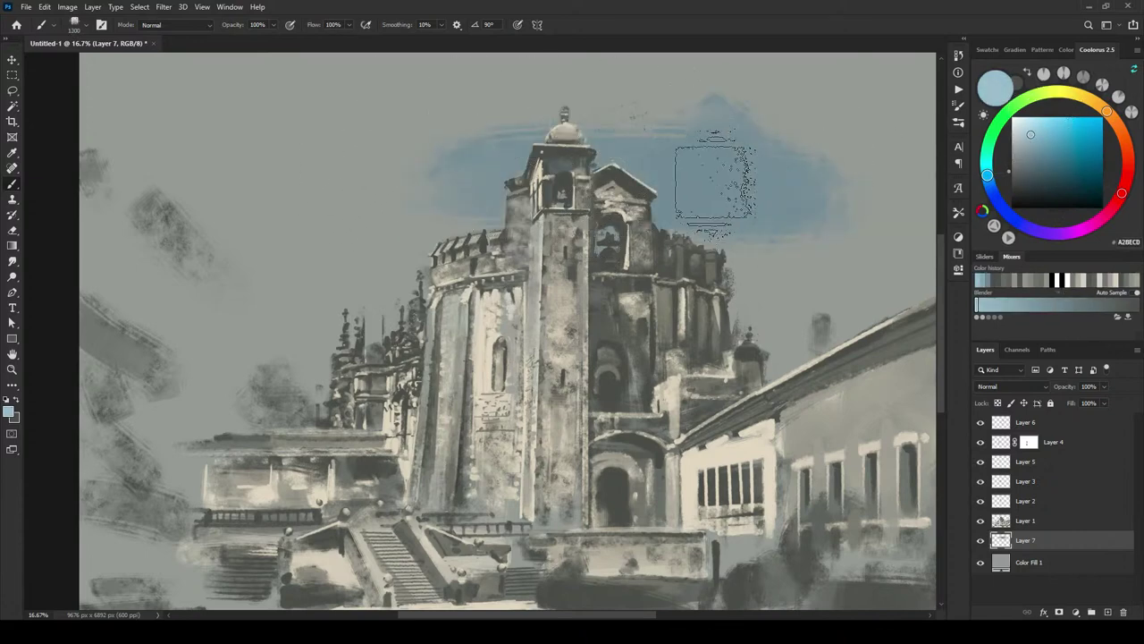
{"action": "left_click_drag", "start_coordinate": [711, 179], "coordinate": [744, 197]}
{"action": "left_click", "coordinate": [1028, 145]}
{"action": "mouse_move", "coordinate": [858, 152]}
{"action": "left_mouse_down"}
{"action": "mouse_move", "coordinate": [716, 172]}
{"action": "mouse_move", "coordinate": [726, 201]}
{"action": "mouse_move", "coordinate": [715, 217]}
{"action": "mouse_move", "coordinate": [843, 270]}
{"action": "mouse_move", "coordinate": [737, 298]}
{"action": "mouse_move", "coordinate": [898, 318]}
{"action": "mouse_move", "coordinate": [792, 206]}
{"action": "left_mouse_up"}
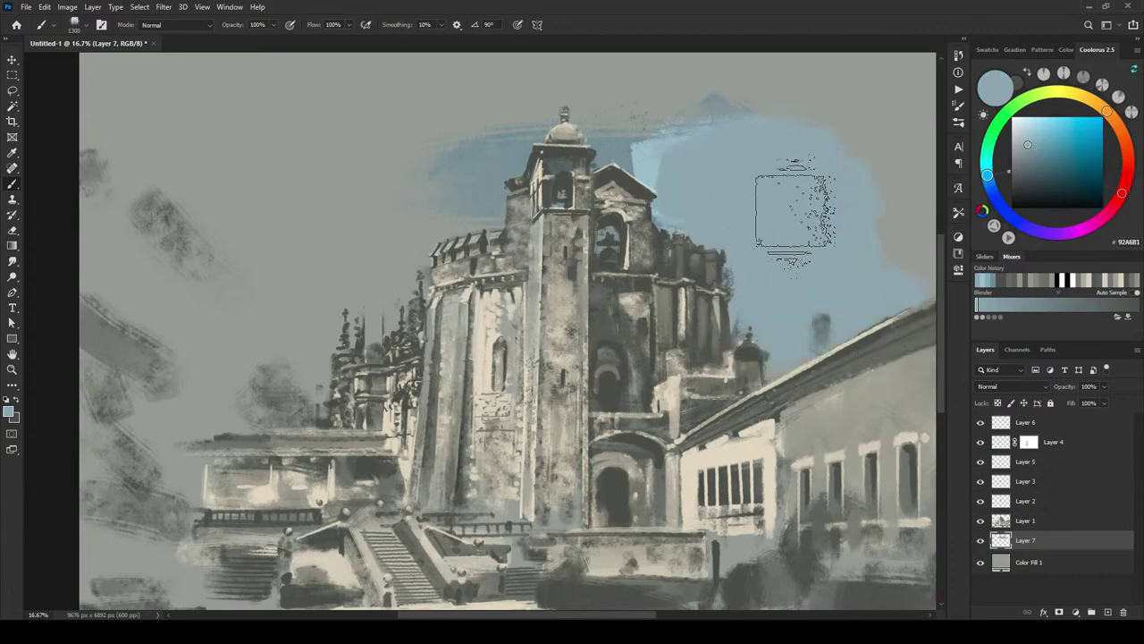
{"action": "mouse_move", "coordinate": [576, 152]}
{"action": "left_mouse_down"}
{"action": "mouse_move", "coordinate": [483, 161]}
{"action": "mouse_move", "coordinate": [343, 201]}
{"action": "mouse_move", "coordinate": [375, 224]}
{"action": "mouse_move", "coordinate": [379, 286]}
{"action": "mouse_move", "coordinate": [399, 313]}
{"action": "mouse_move", "coordinate": [311, 261]}
{"action": "mouse_move", "coordinate": [298, 322]}
{"action": "mouse_move", "coordinate": [308, 371]}
{"action": "mouse_move", "coordinate": [237, 249]}
{"action": "left_mouse_up"}
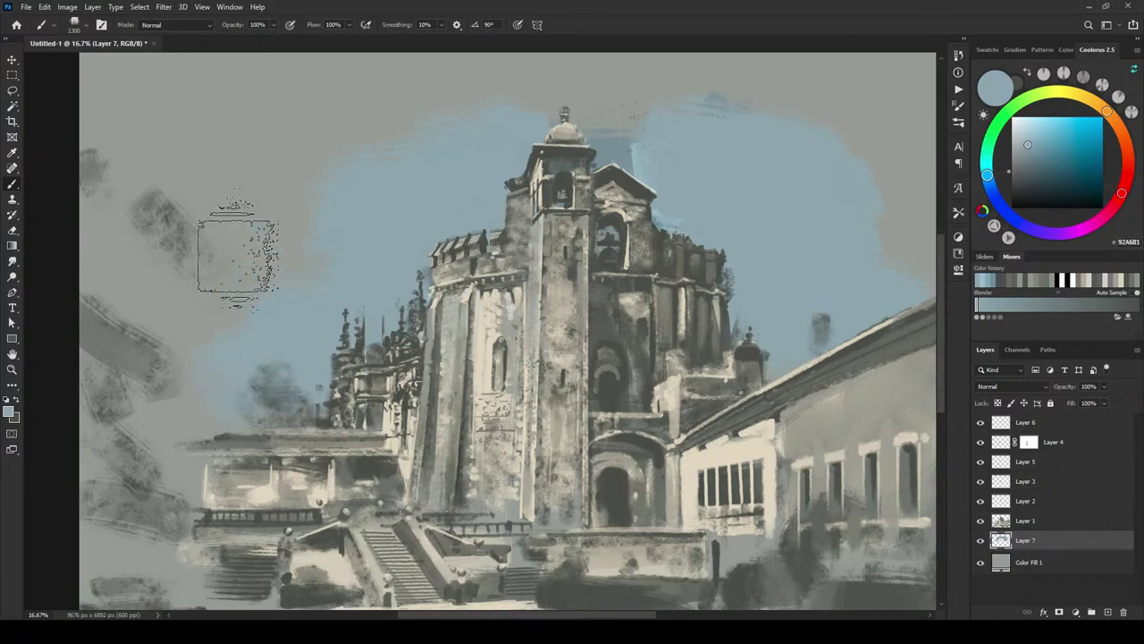
Step: Extend the sky with light blue #9BB2C0 across the canvas and down to the rooflines on both sides
{"action": "mouse_move", "coordinate": [240, 159]}
{"action": "left_mouse_down"}
{"action": "mouse_move", "coordinate": [268, 114]}
{"action": "mouse_move", "coordinate": [639, 107]}
{"action": "mouse_move", "coordinate": [862, 153]}
{"action": "mouse_move", "coordinate": [856, 183]}
{"action": "left_mouse_up"}
{"action": "mouse_move", "coordinate": [652, 143]}
{"action": "left_mouse_down"}
{"action": "mouse_move", "coordinate": [436, 161]}
{"action": "mouse_move", "coordinate": [369, 175]}
{"action": "mouse_move", "coordinate": [429, 237]}
{"action": "mouse_move", "coordinate": [414, 241]}
{"action": "mouse_move", "coordinate": [461, 210]}
{"action": "mouse_move", "coordinate": [387, 219]}
{"action": "mouse_move", "coordinate": [357, 269]}
{"action": "mouse_move", "coordinate": [289, 278]}
{"action": "left_mouse_up"}
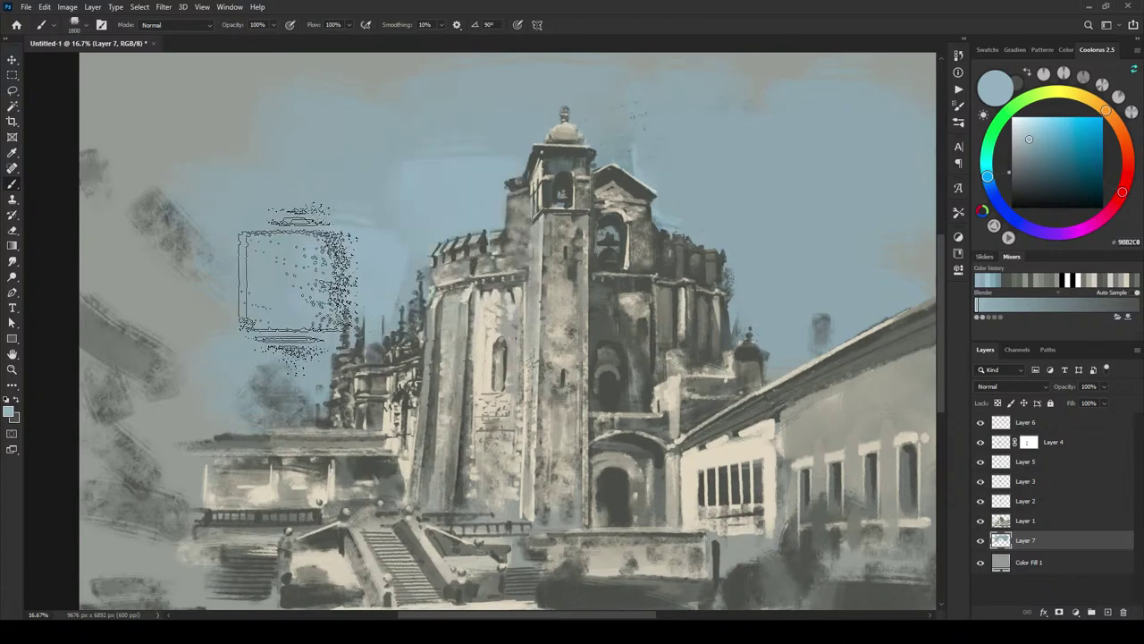
{"action": "left_click_drag", "start_coordinate": [830, 294], "coordinate": [843, 314]}
{"action": "left_click_drag", "start_coordinate": [548, 90], "coordinate": [479, 116]}
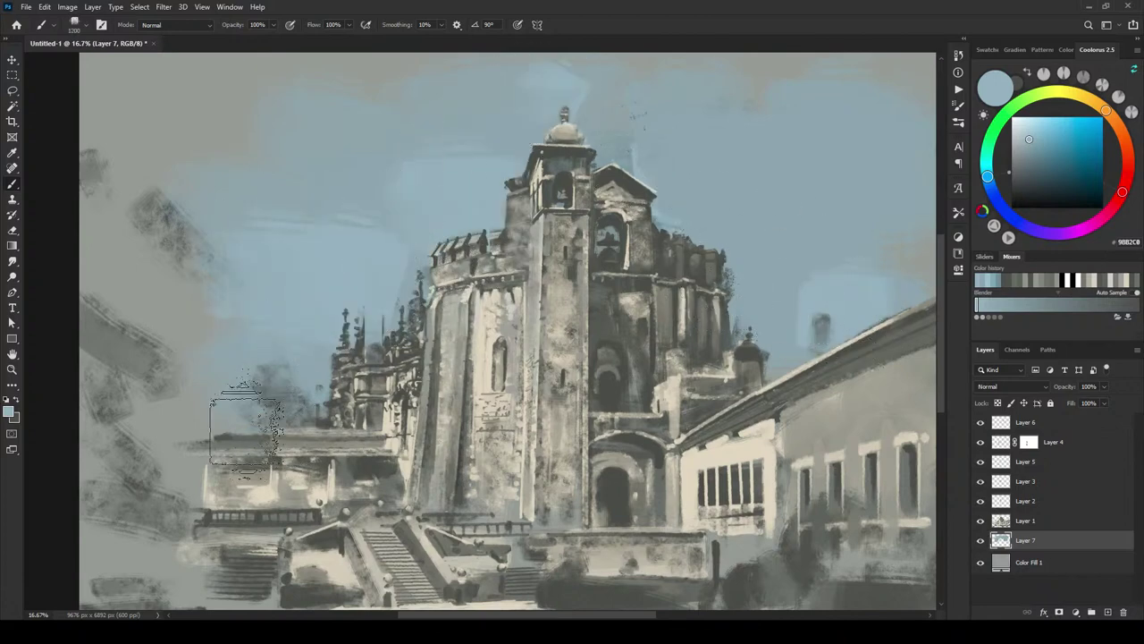
{"action": "left_click_drag", "start_coordinate": [265, 419], "coordinate": [204, 397]}
{"action": "key", "text": "bracketright"}
{"action": "key", "text": "bracketright"}
{"action": "left_click_drag", "start_coordinate": [808, 306], "coordinate": [864, 286]}
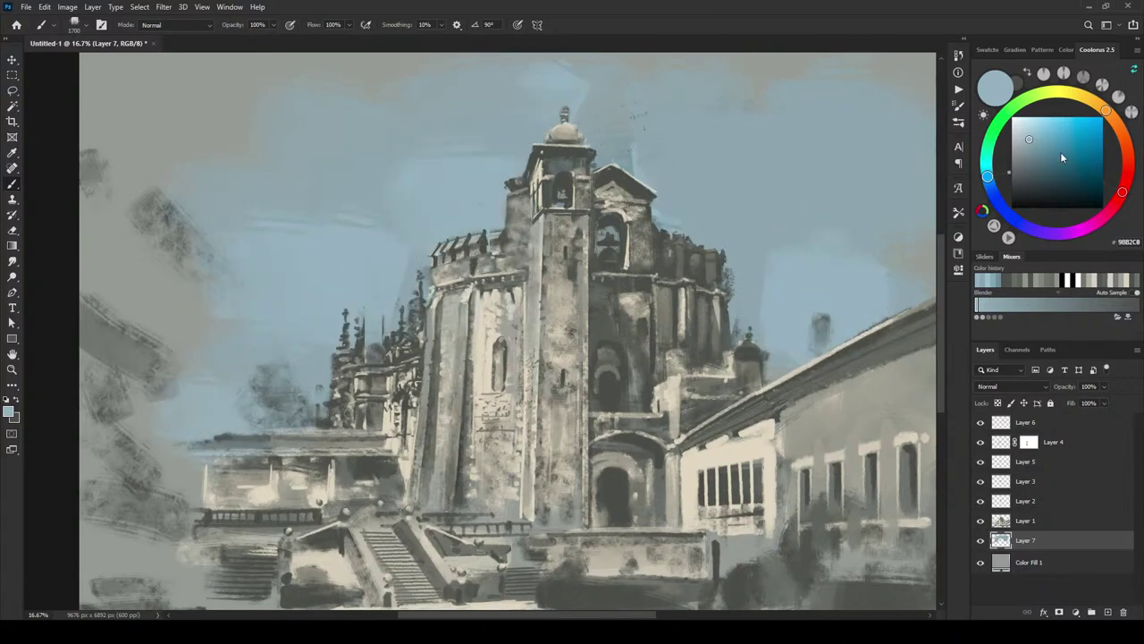
Step: Test darker blues in the upper sky to the right of the tower, adjusting the shade between strokes
{"action": "left_click", "coordinate": [1032, 155]}
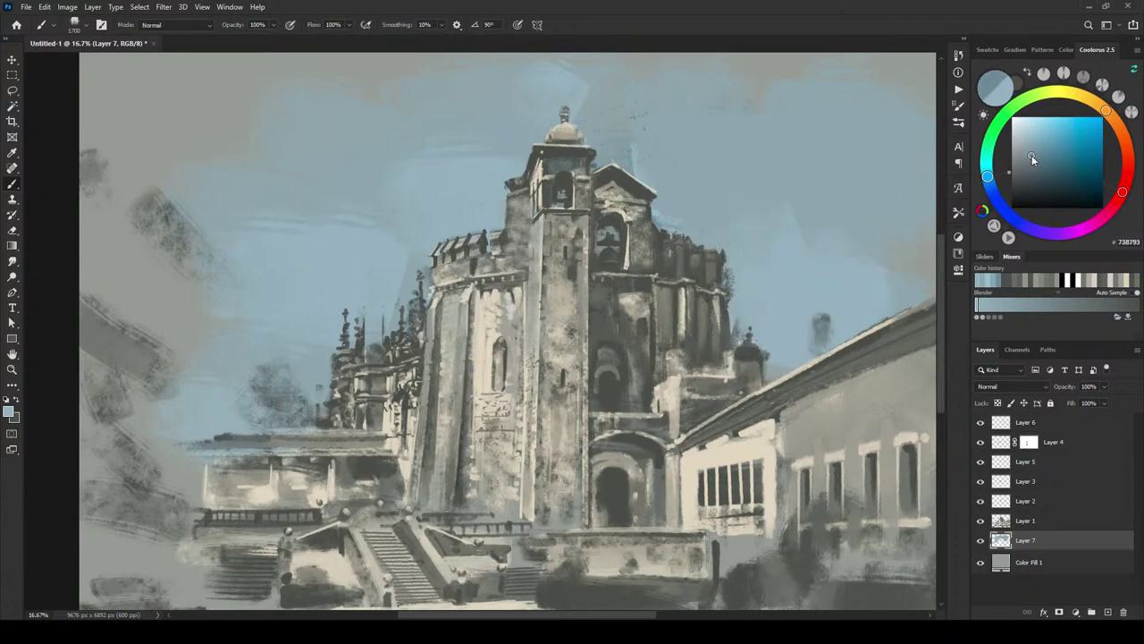
{"action": "left_click_drag", "start_coordinate": [836, 125], "coordinate": [809, 102]}
{"action": "mouse_move", "coordinate": [688, 100]}
{"action": "left_mouse_down"}
{"action": "mouse_move", "coordinate": [836, 102]}
{"action": "mouse_move", "coordinate": [709, 108]}
{"action": "left_mouse_up"}
{"action": "left_click", "coordinate": [1041, 153]}
{"action": "key", "text": "bracketright"}
{"action": "left_click", "coordinate": [1031, 142]}
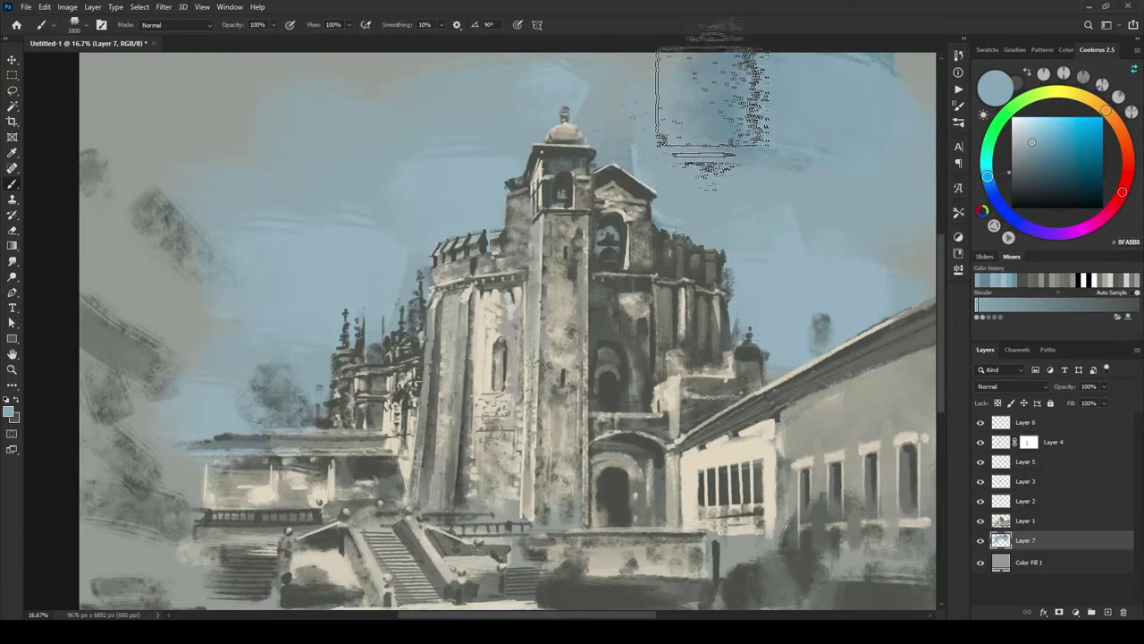
{"action": "left_click", "coordinate": [1034, 147]}
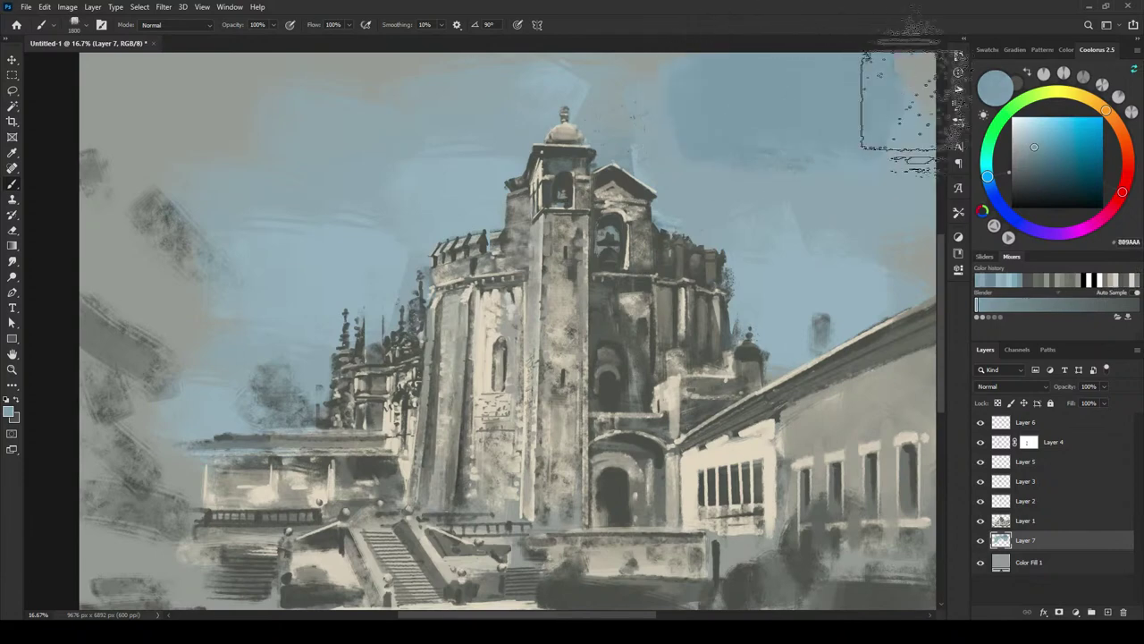
Step: Enlarge the brush to 2000 and above and sweep the darker blue across the whole upper sky to the left edge
{"action": "mouse_move", "coordinate": [725, 82]}
{"action": "left_mouse_down"}
{"action": "mouse_move", "coordinate": [535, 50]}
{"action": "mouse_move", "coordinate": [624, 78]}
{"action": "mouse_move", "coordinate": [358, 68]}
{"action": "mouse_move", "coordinate": [223, 97]}
{"action": "left_mouse_up"}
{"action": "key", "text": "bracketright"}
{"action": "key", "text": "bracketright"}
{"action": "key", "text": "bracketright"}
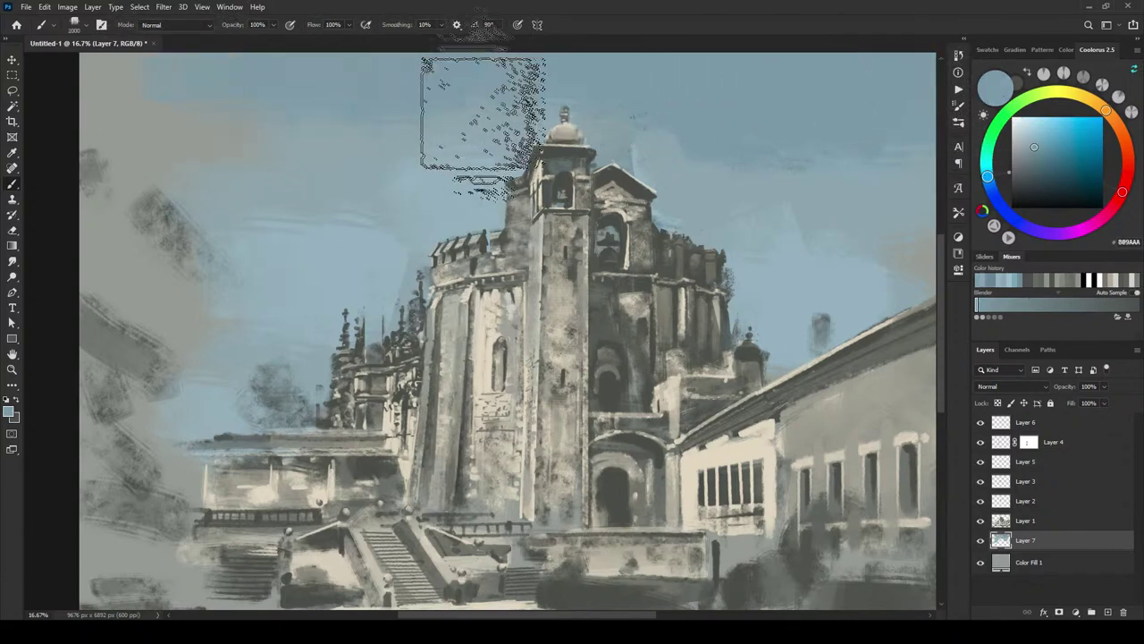
{"action": "mouse_move", "coordinate": [484, 123]}
{"action": "left_mouse_down"}
{"action": "mouse_move", "coordinate": [165, 103]}
{"action": "mouse_move", "coordinate": [76, 98]}
{"action": "left_mouse_up"}
{"action": "key", "text": "bracketright"}
{"action": "mouse_move", "coordinate": [745, 102]}
{"action": "left_mouse_down"}
{"action": "mouse_move", "coordinate": [884, 157]}
{"action": "mouse_move", "coordinate": [150, 148]}
{"action": "left_mouse_up"}
Step: Reduce the brush size and fill part of the remaining grey at the canvas's left edge with sky blue
{"action": "key", "text": "bracketleft"}
{"action": "key", "text": "bracketleft"}
{"action": "key", "text": "bracketleft"}
{"action": "key", "text": "bracketleft"}
{"action": "key", "text": "bracketleft"}
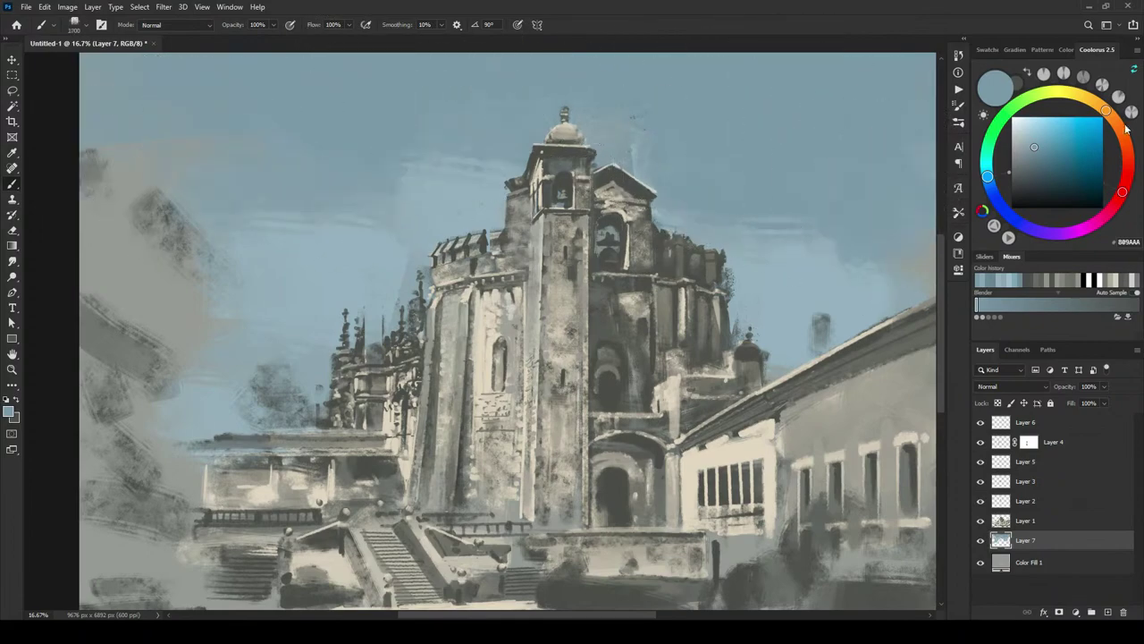
{"action": "key", "text": "bracketright"}
{"action": "key", "text": "bracketright"}
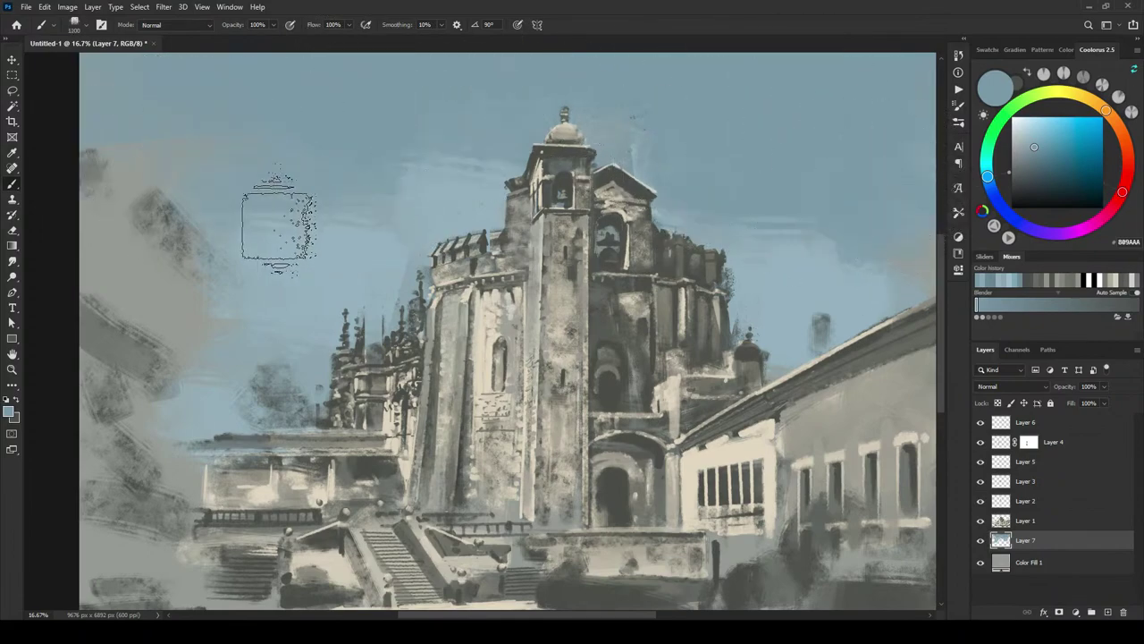
{"action": "key", "text": "bracketright"}
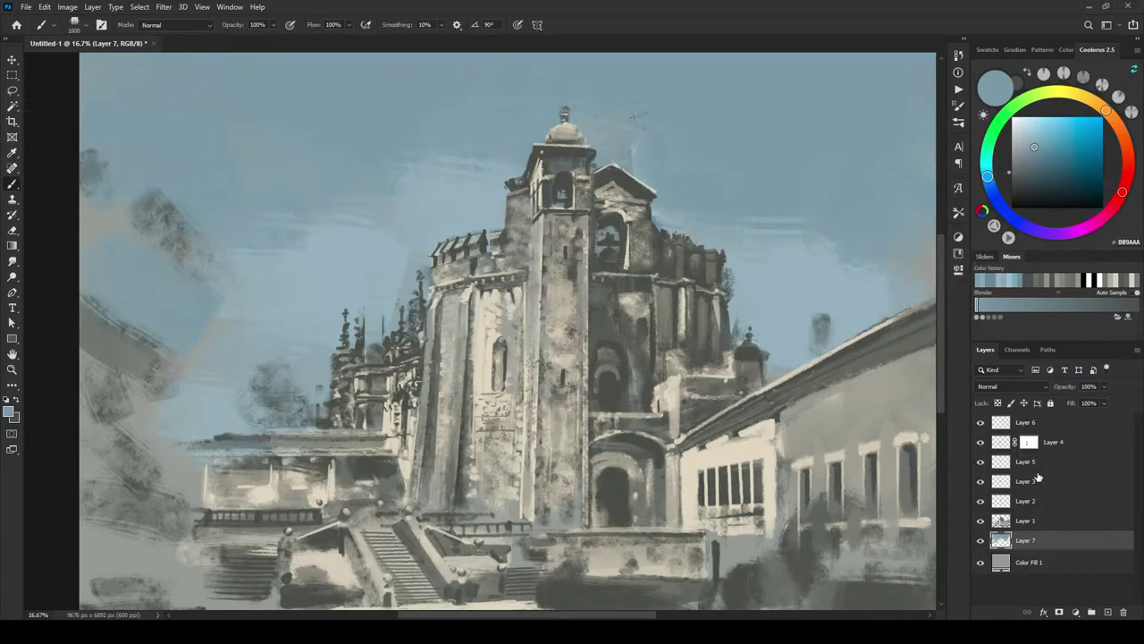
Step: Add a new layer at the top of the layer stack and reduce the brush size to 125
{"action": "left_click", "coordinate": [1108, 613]}
{"action": "left_click_drag", "start_coordinate": [1044, 540], "coordinate": [1037, 417]}
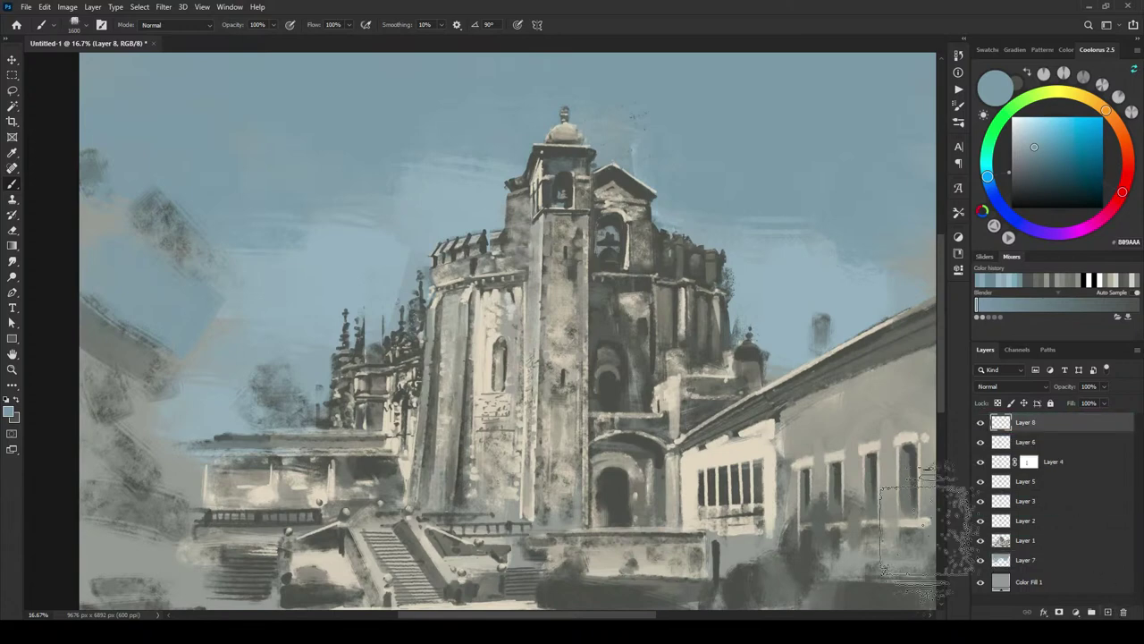
{"action": "key", "text": "["}
{"action": "key", "text": "["}
{"action": "key", "text": "["}
{"action": "key", "text": "["}
{"action": "key", "text": "["}
{"action": "key", "text": "["}
{"action": "key", "text": "["}
{"action": "key", "text": "["}
{"action": "key", "text": "["}
{"action": "key", "text": "["}
{"action": "key", "text": "["}
{"action": "key", "text": "["}
{"action": "key", "text": "["}
{"action": "key", "text": "["}
{"action": "key", "text": "["}
{"action": "key", "text": "["}
{"action": "key", "text": "["}
{"action": "key", "text": "["}
{"action": "key", "text": "["}
{"action": "key", "text": "["}
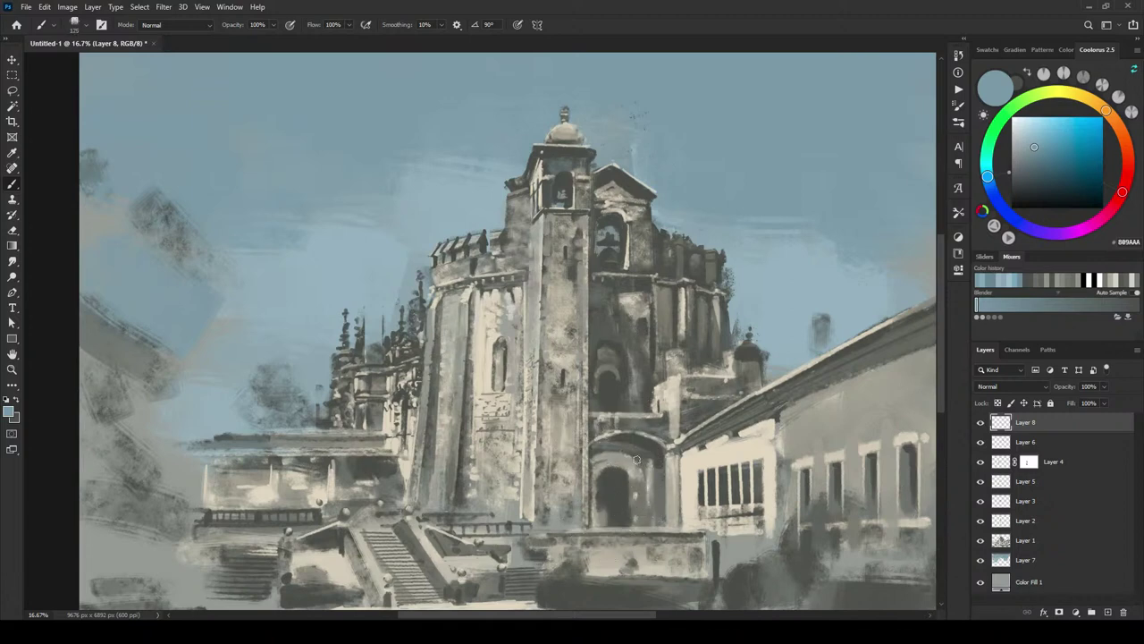
Step: Sample dark grey #565954 and brush it inside the arched entrance beside the tower with a size 400 brush
{"action": "left_click", "coordinate": [649, 450], "text": "alt"}
{"action": "key", "text": "bracketright"}
{"action": "key", "text": "bracketright"}
{"action": "key", "text": "bracketright"}
{"action": "key", "text": "bracketright"}
{"action": "key", "text": "bracketright"}
{"action": "key", "text": "bracketright"}
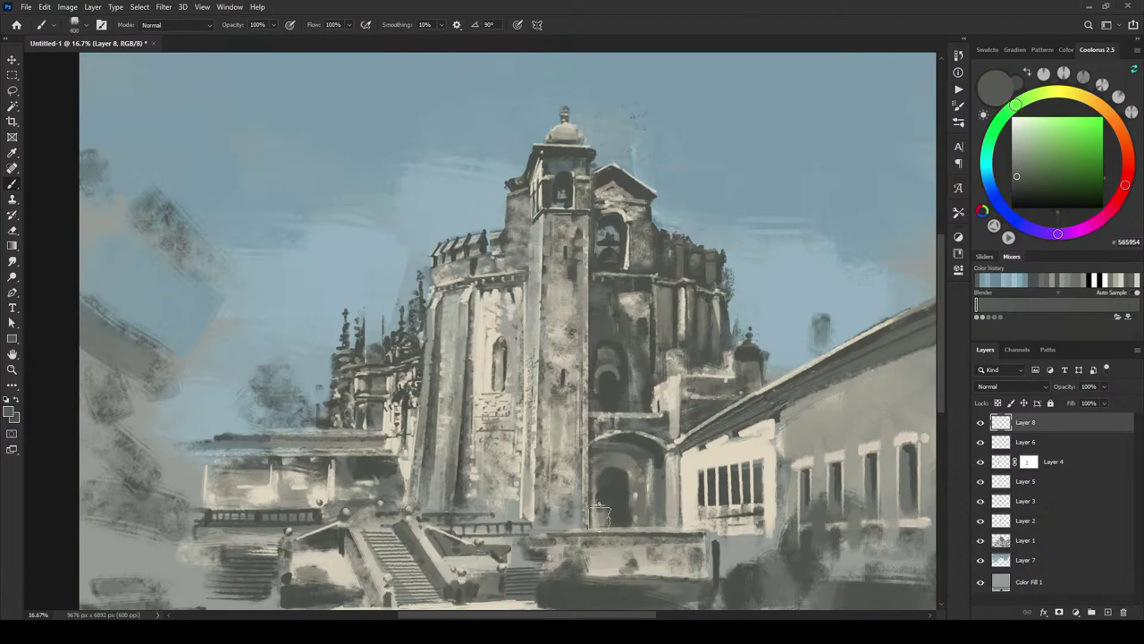
{"action": "key", "text": "bracketleft"}
{"action": "key", "text": "bracketleft"}
{"action": "key", "text": "bracketleft"}
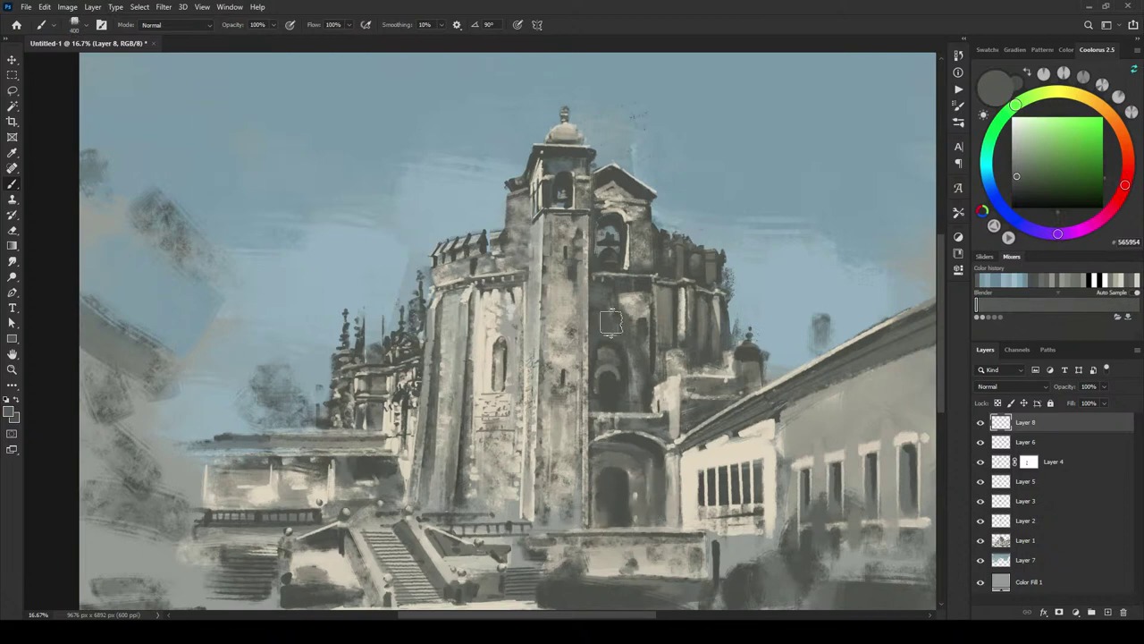
Step: Sample greys #757568 and #545752 and rework the shaded wall above the niche right of the tower with a small brush
{"action": "key", "text": "bracketleft"}
{"action": "key", "text": "bracketleft"}
{"action": "key", "text": "bracketleft"}
{"action": "left_click", "coordinate": [614, 330], "text": "alt"}
{"action": "key", "text": "bracketleft"}
{"action": "key", "text": "bracketleft"}
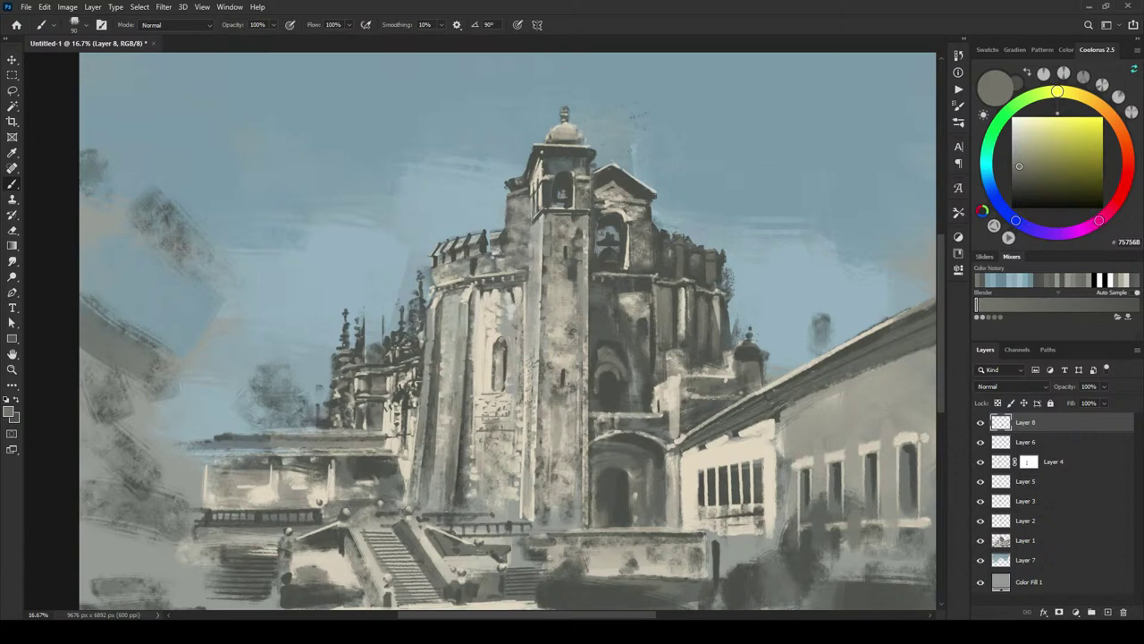
{"action": "key", "text": "bracketleft"}
{"action": "key", "text": "bracketleft"}
{"action": "left_click", "coordinate": [620, 339], "text": "alt"}
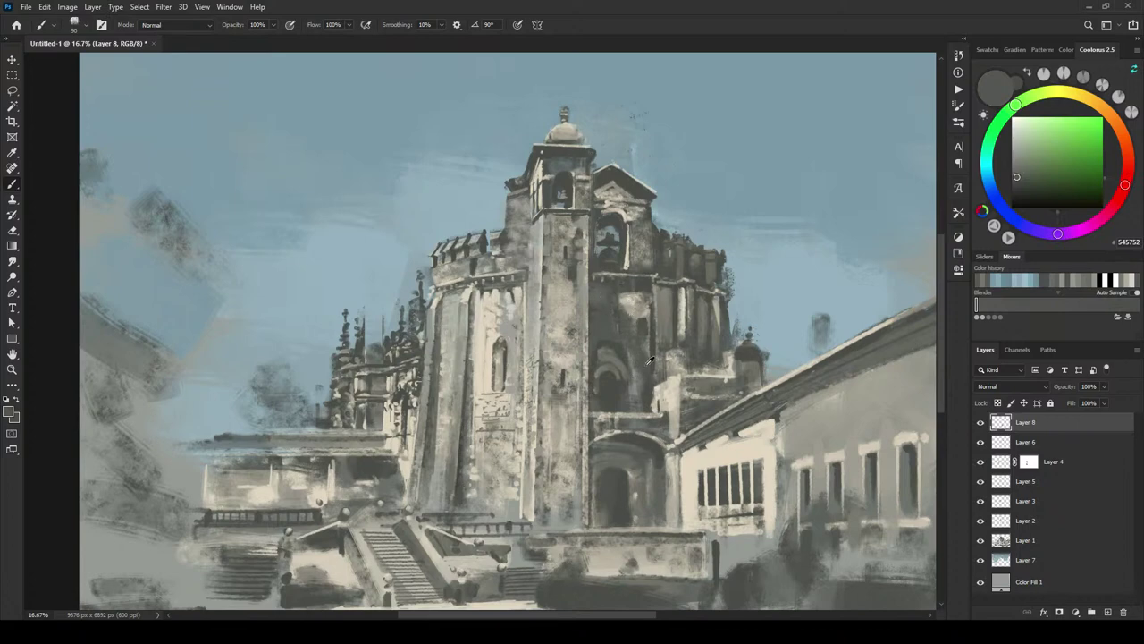
Step: Sample mid-grey #7A7D78 and paint it over the light patch on the wall panel below the gable
{"action": "left_click", "coordinate": [633, 391], "text": "alt"}
{"action": "key", "text": "bracketright"}
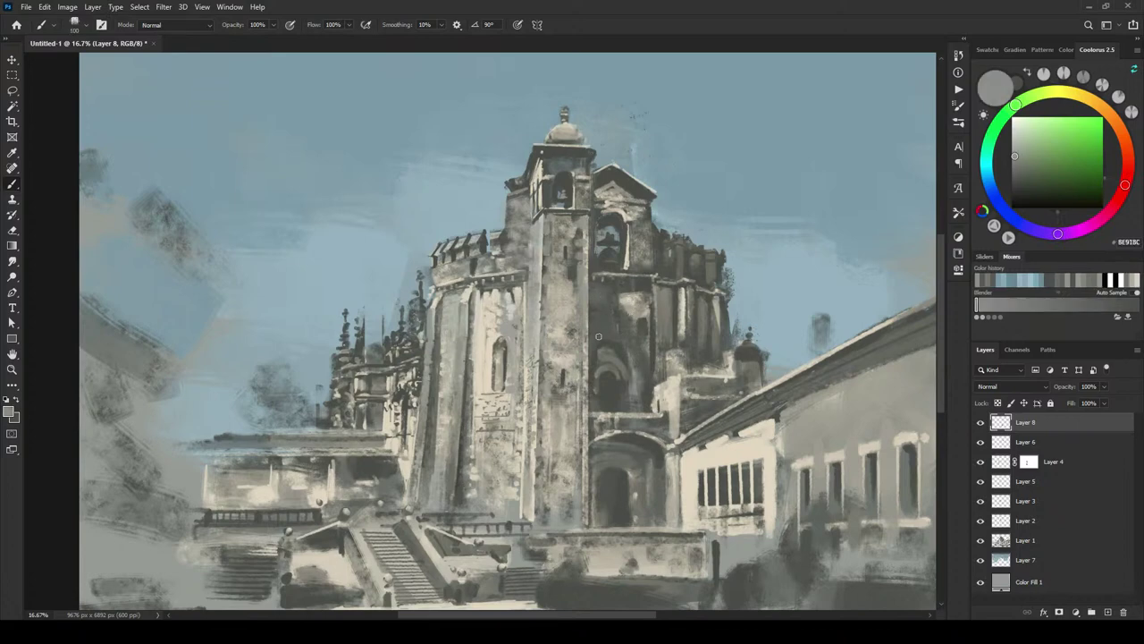
{"action": "left_click", "coordinate": [600, 339], "text": "alt"}
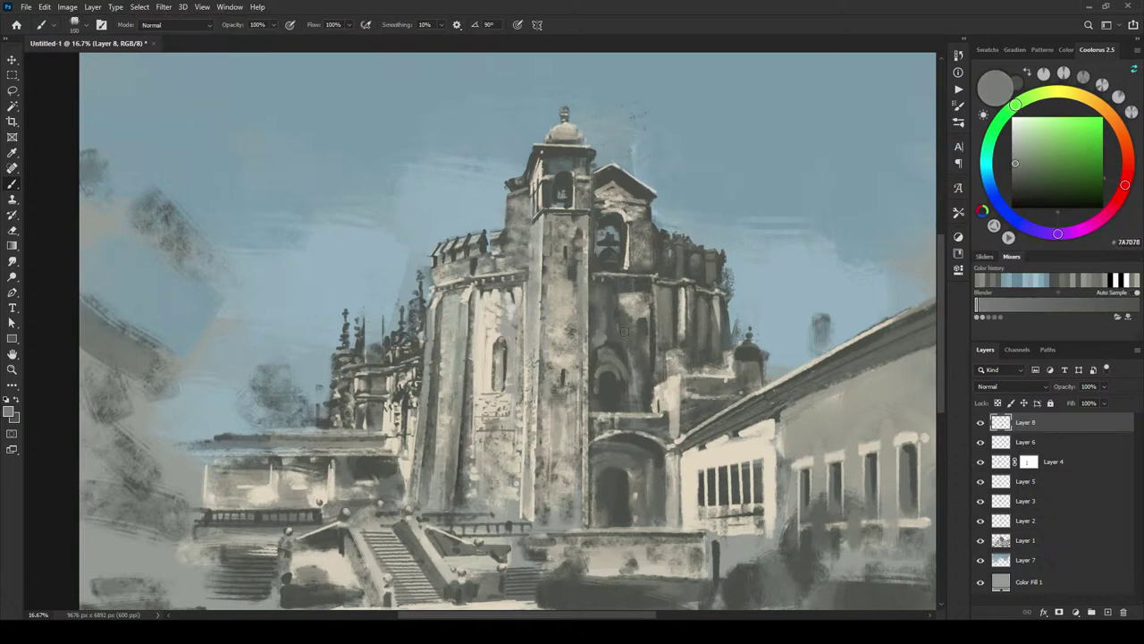
{"action": "left_click_drag", "start_coordinate": [630, 295], "coordinate": [628, 326]}
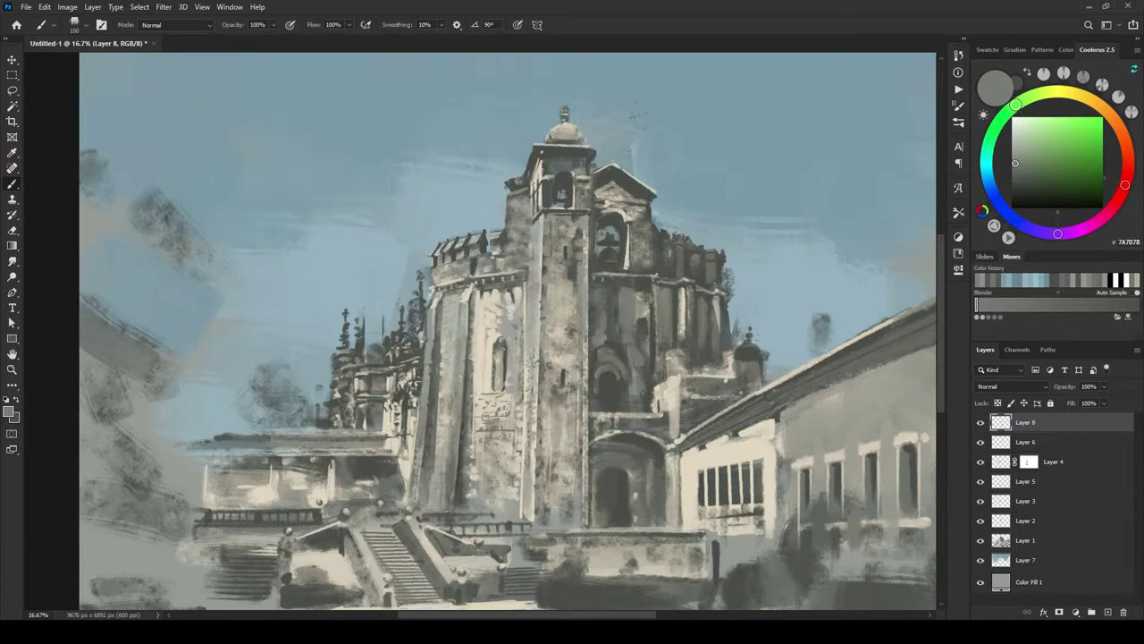
Step: Sample cream #D7D0BA and paint a highlight on the cornice and the top of the buttress below the gable
{"action": "left_click", "coordinate": [627, 261], "text": "alt"}
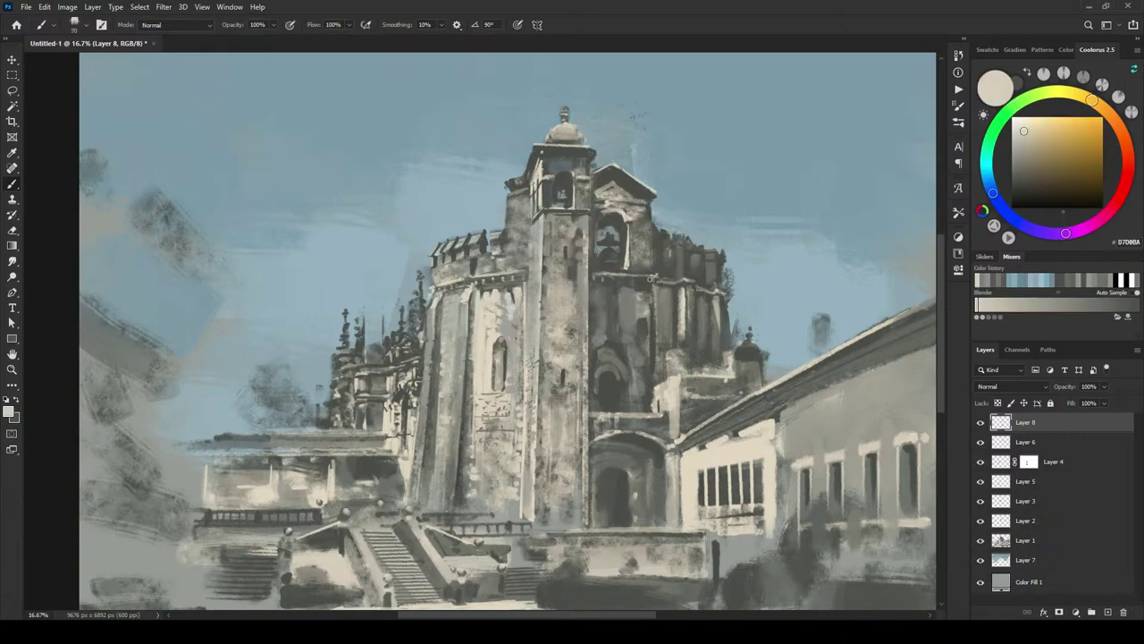
{"action": "left_click_drag", "start_coordinate": [639, 275], "coordinate": [656, 274]}
{"action": "key", "text": "bracketright"}
{"action": "key", "text": "bracketright"}
{"action": "mouse_move", "coordinate": [642, 282]}
{"action": "left_mouse_down"}
{"action": "mouse_move", "coordinate": [651, 304]}
{"action": "mouse_move", "coordinate": [652, 281]}
{"action": "left_mouse_up"}
Step: Sample nearby greys, finishing on #494C47, and darken the edges and shadow running down beside the highlighted buttress
{"action": "left_click", "coordinate": [648, 283], "text": "alt"}
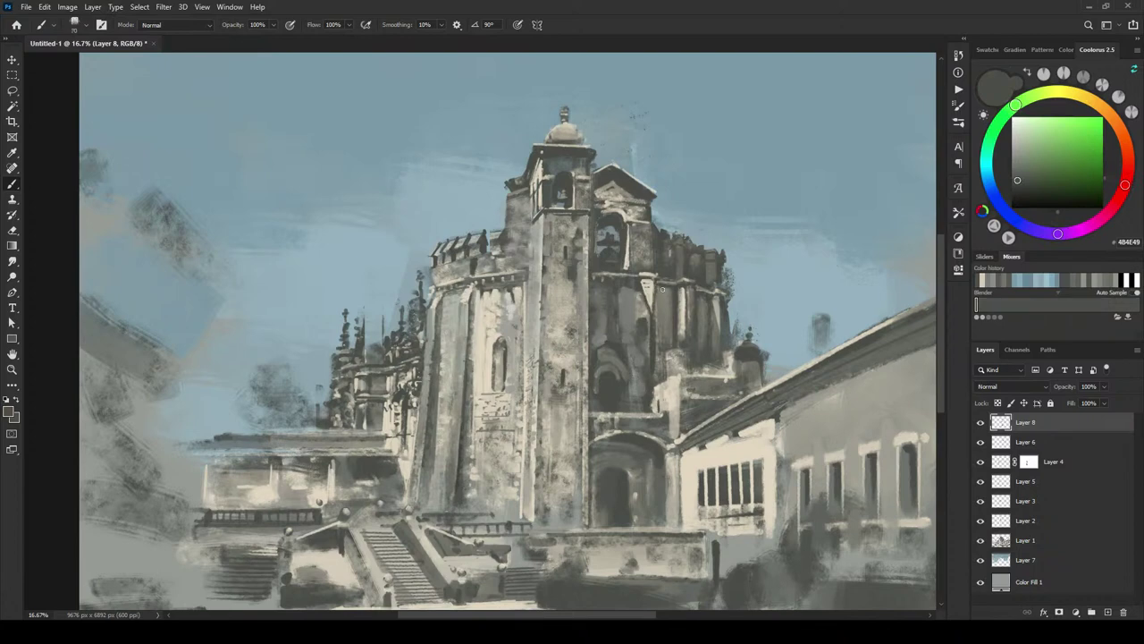
{"action": "left_click", "coordinate": [657, 304], "text": "alt"}
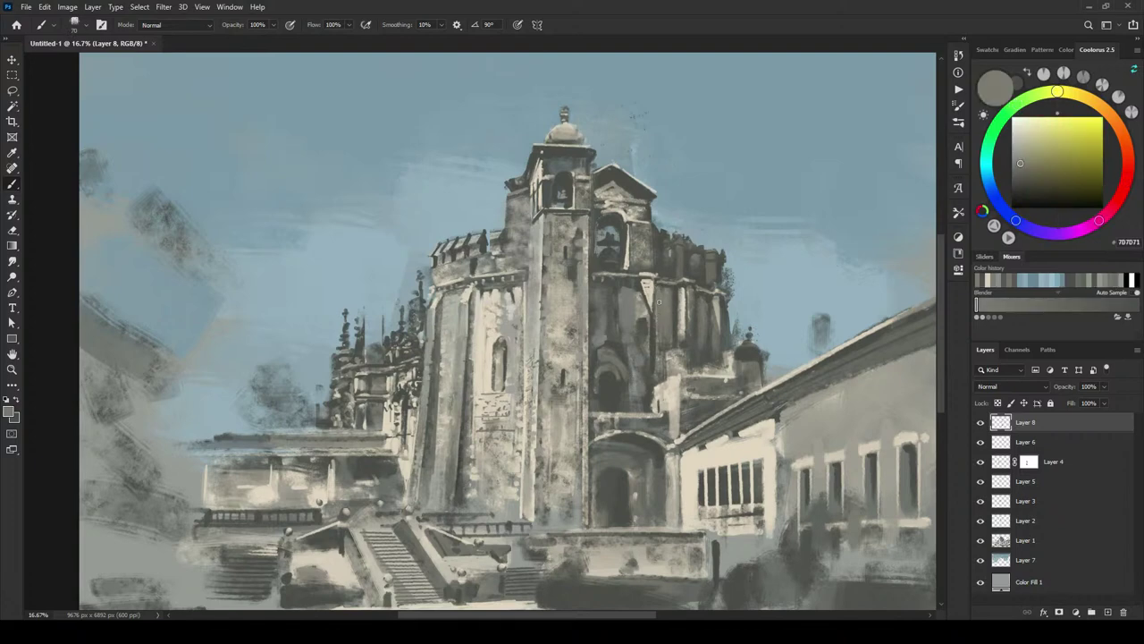
{"action": "left_click", "coordinate": [655, 343], "text": "alt"}
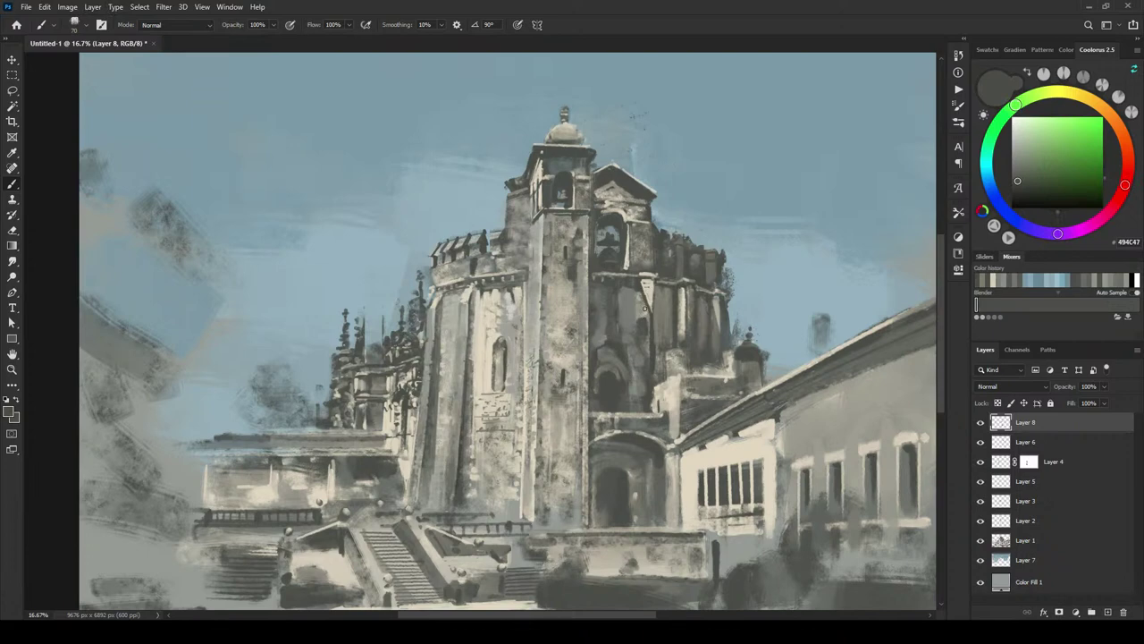
{"action": "key", "text": "]"}
{"action": "left_click_drag", "start_coordinate": [647, 319], "coordinate": [648, 345]}
{"action": "key", "text": "]"}
{"action": "left_click_drag", "start_coordinate": [641, 302], "coordinate": [644, 363]}
Step: Darken the contours around the wall niche with a smaller brush and touch its arch with sampled grey #7A7D78
{"action": "key", "text": "bracketleft"}
{"action": "left_click_drag", "start_coordinate": [639, 353], "coordinate": [639, 397]}
{"action": "left_click_drag", "start_coordinate": [600, 362], "coordinate": [622, 360]}
{"action": "left_click", "coordinate": [625, 287], "text": "alt"}
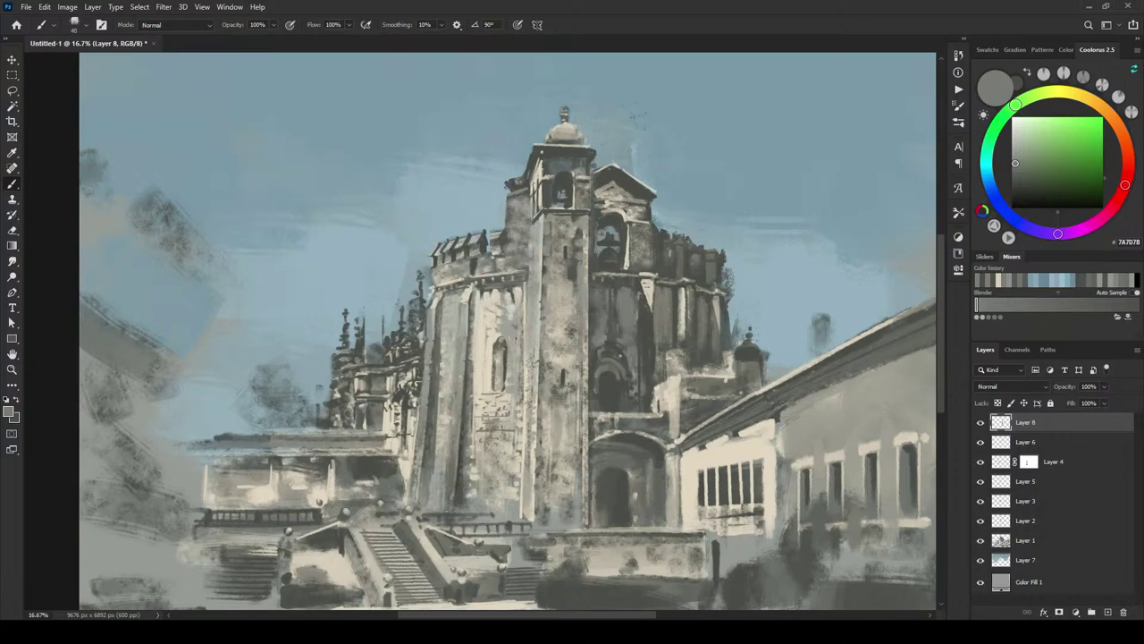
{"action": "left_click", "coordinate": [617, 358]}
Step: Sample dark grey #494C47, refine the niche with a fine brush and darken the narrow arched window left of the tower
{"action": "left_click", "coordinate": [601, 357], "text": "alt"}
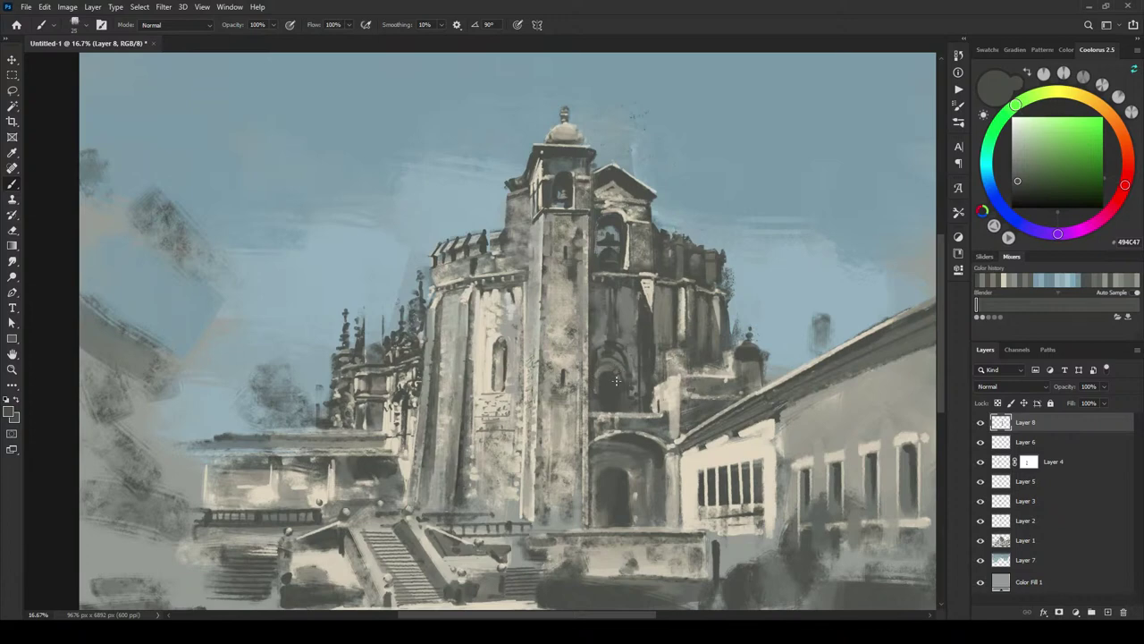
{"action": "key", "text": "bracketleft"}
{"action": "key", "text": "bracketleft"}
{"action": "key", "text": "bracketright"}
{"action": "key", "text": "bracketright"}
{"action": "key", "text": "bracketright"}
{"action": "key", "text": "bracketright"}
{"action": "key", "text": "bracketright"}
{"action": "key", "text": "bracketright"}
{"action": "key", "text": "bracketright"}
{"action": "key", "text": "bracketright"}
{"action": "key", "text": "bracketright"}
{"action": "left_click_drag", "start_coordinate": [501, 344], "coordinate": [500, 356]}
Step: Sample greys #AAA798, #6B6E69 and #494C47 plus a cream tone, and paint the archway's rim and the parapet detail above it
{"action": "left_click", "coordinate": [634, 464], "text": "alt"}
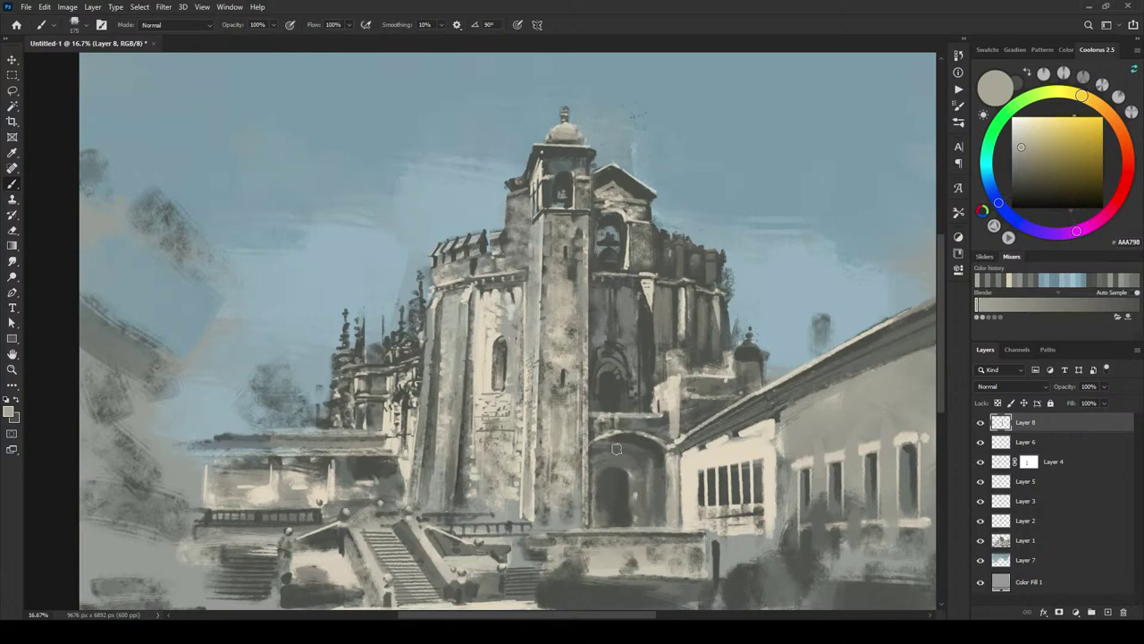
{"action": "left_click", "coordinate": [604, 446], "text": "alt"}
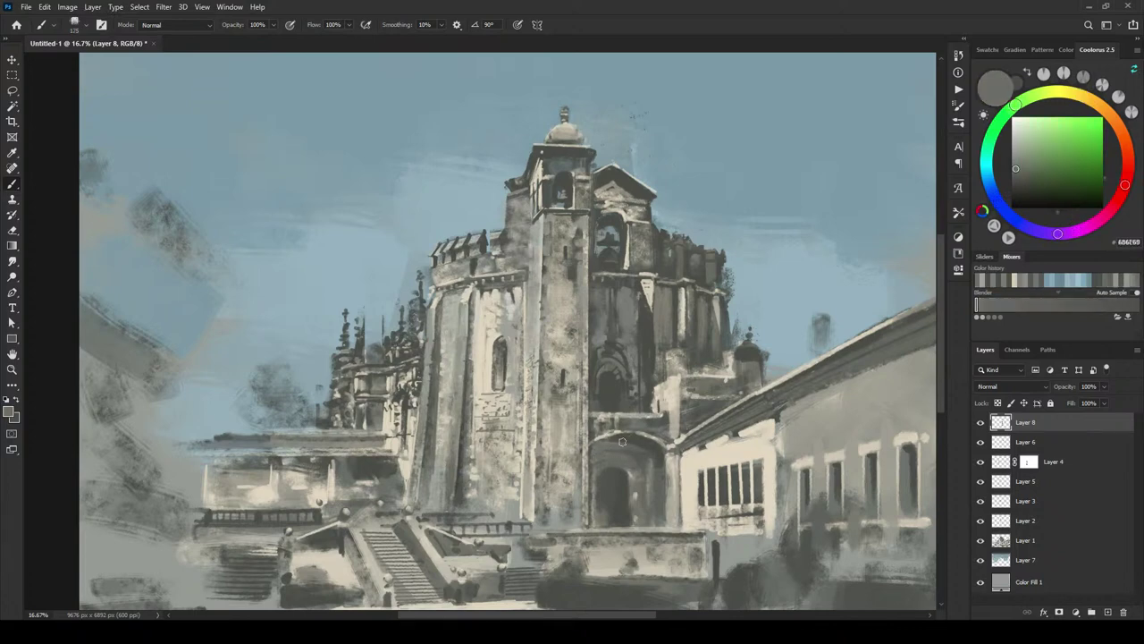
{"action": "left_click", "coordinate": [644, 438], "text": "alt"}
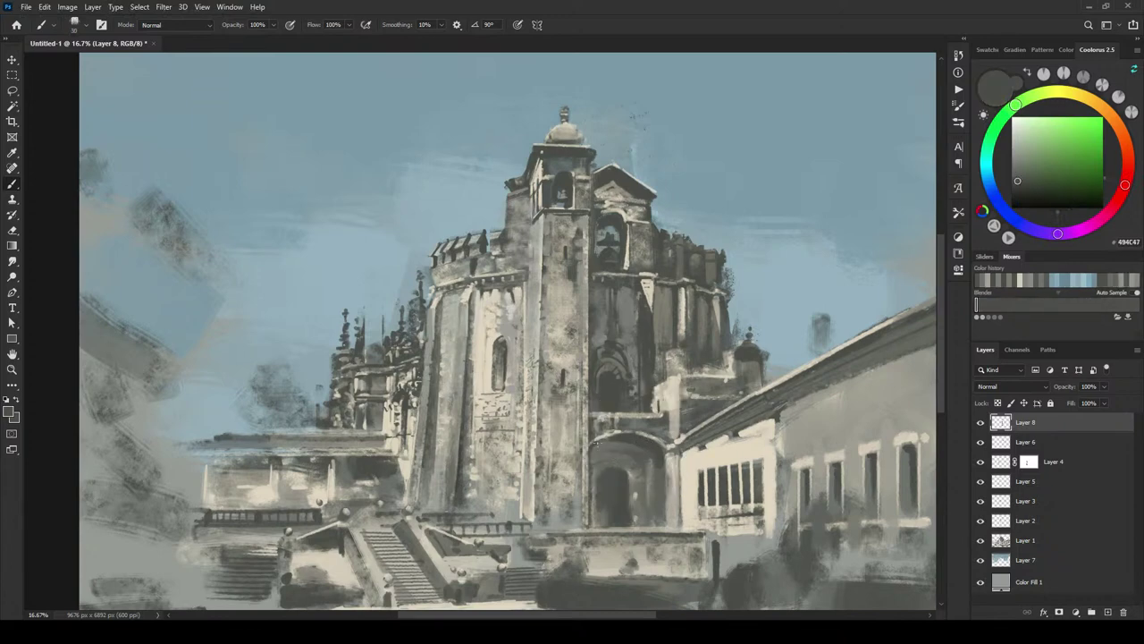
{"action": "left_click", "coordinate": [613, 426], "text": "alt"}
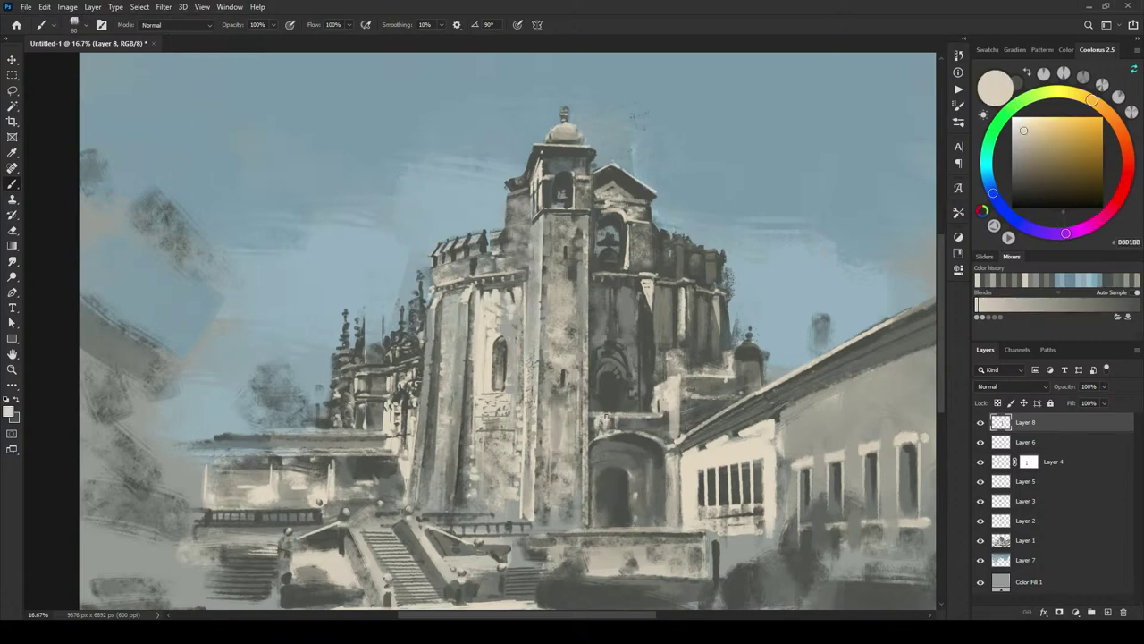
Step: Sample greys around the archway and paint the concentric bands and side columns inside it, reducing the brush size for the finer strokes
{"action": "left_click", "coordinate": [610, 461], "text": "alt"}
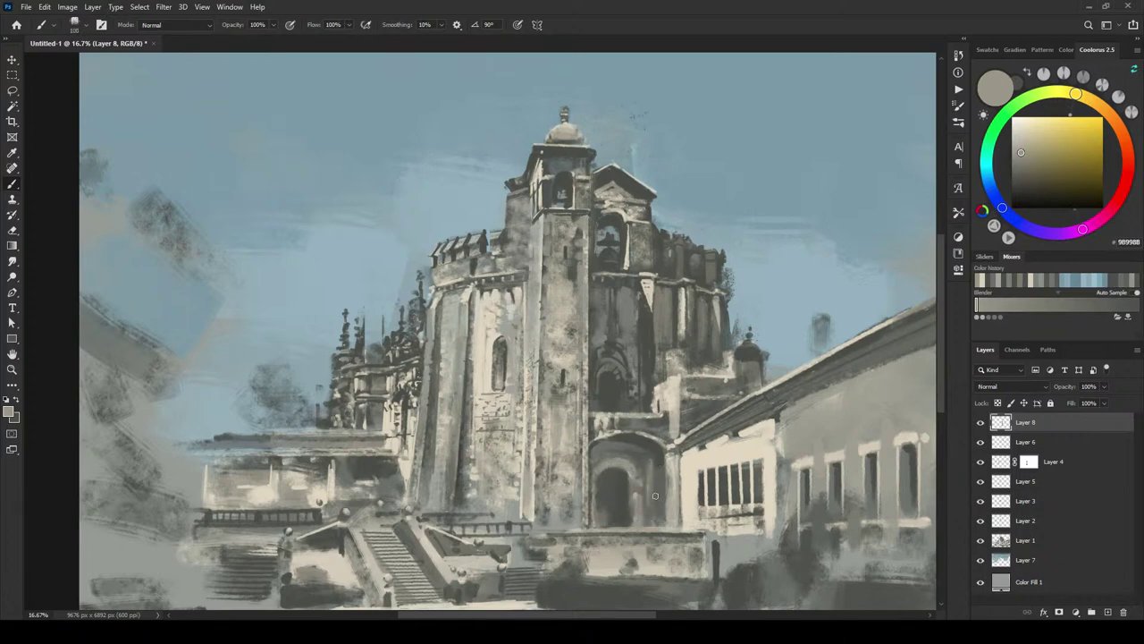
{"action": "left_click", "coordinate": [628, 438], "text": "alt"}
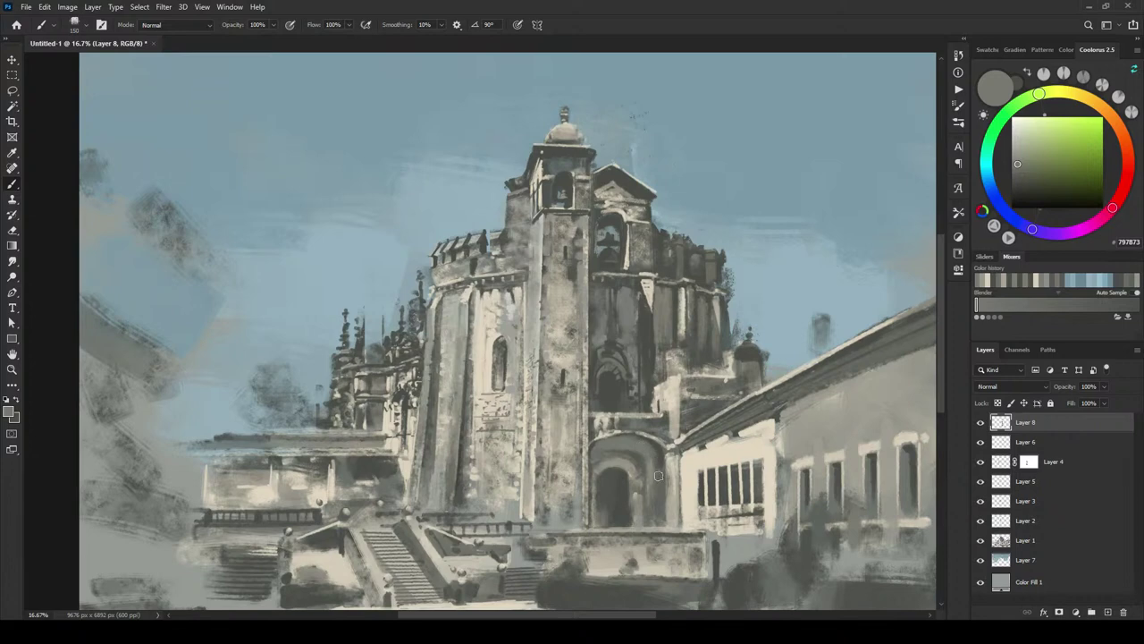
{"action": "key", "text": "bracketleft"}
{"action": "key", "text": "bracketleft"}
{"action": "key", "text": "bracketleft"}
{"action": "left_click", "coordinate": [665, 452], "text": "alt"}
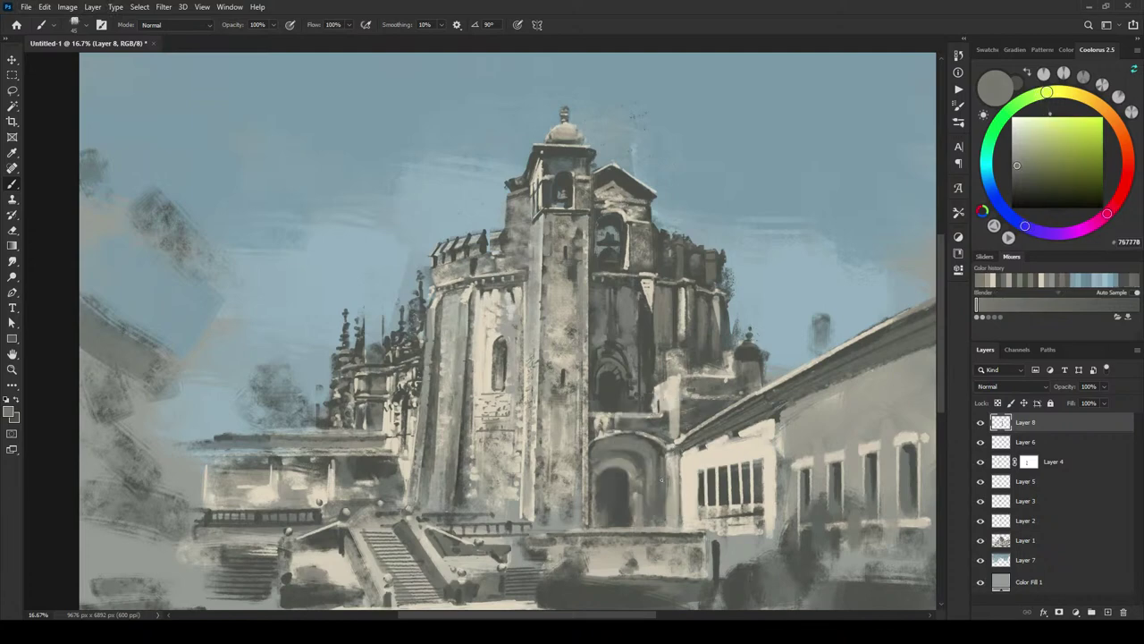
{"action": "key", "text": "alt"}
Step: Sample cream #E1D9C2 and brush a thin highlight down the edge of the pillar beside the archway
{"action": "left_click", "coordinate": [671, 463], "text": "alt"}
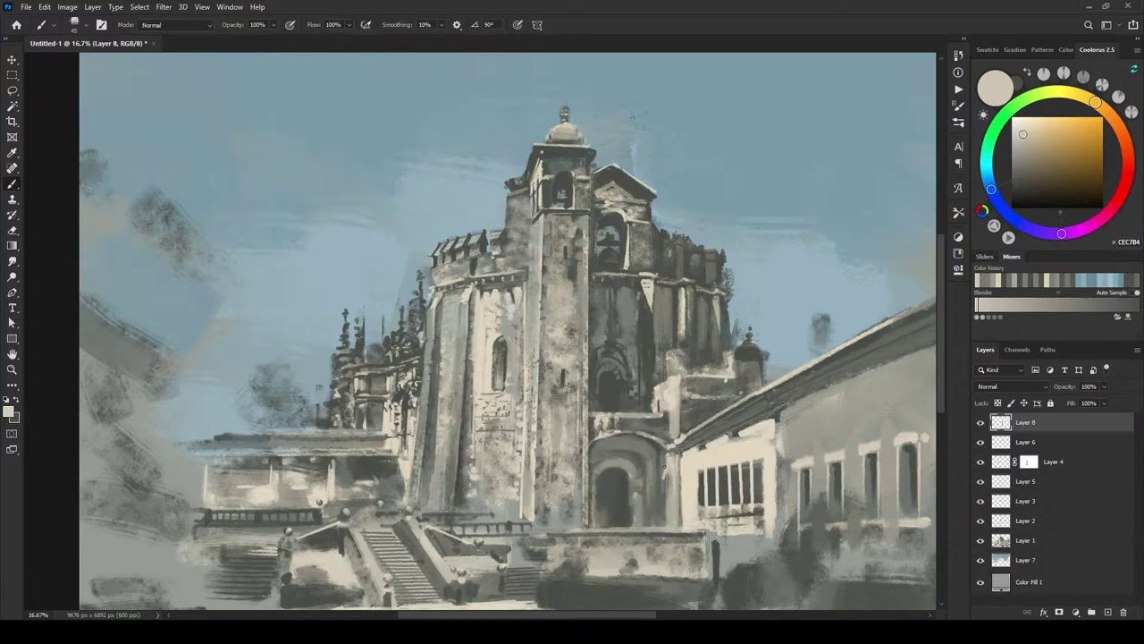
{"action": "left_click", "coordinate": [668, 489], "text": "alt"}
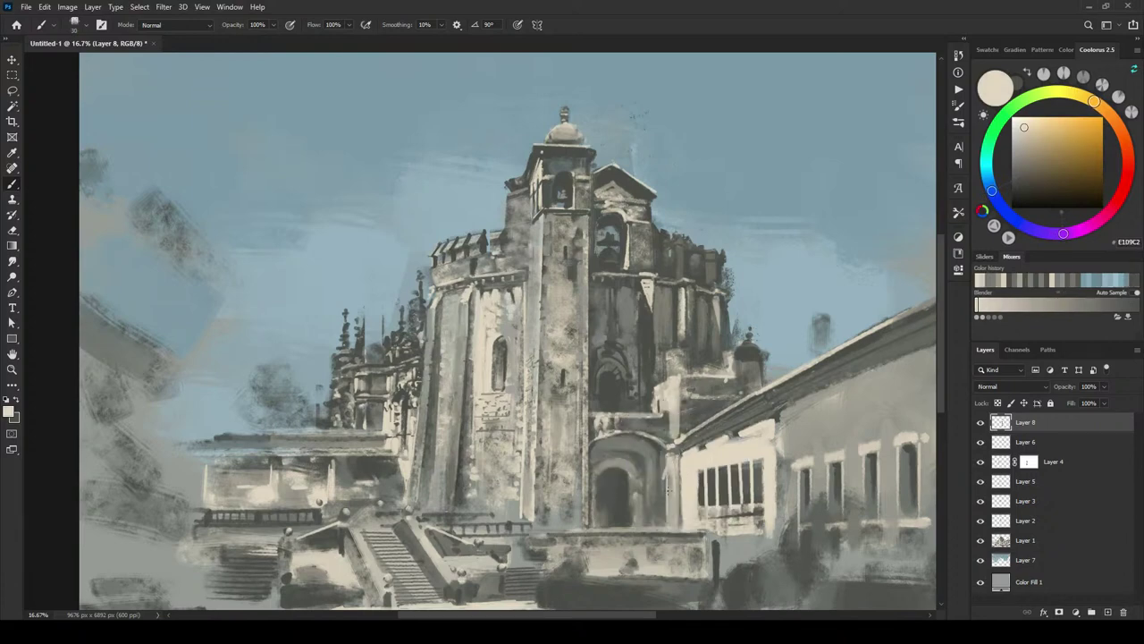
{"action": "left_click_drag", "start_coordinate": [666, 483], "coordinate": [665, 518]}
{"action": "left_click_drag", "start_coordinate": [666, 506], "coordinate": [662, 526]}
Step: Tone the pillar with sampled greys, paint a narrow slot in #494C47 and line its far edge with sampled cream strokes
{"action": "left_click", "coordinate": [661, 509], "text": "alt"}
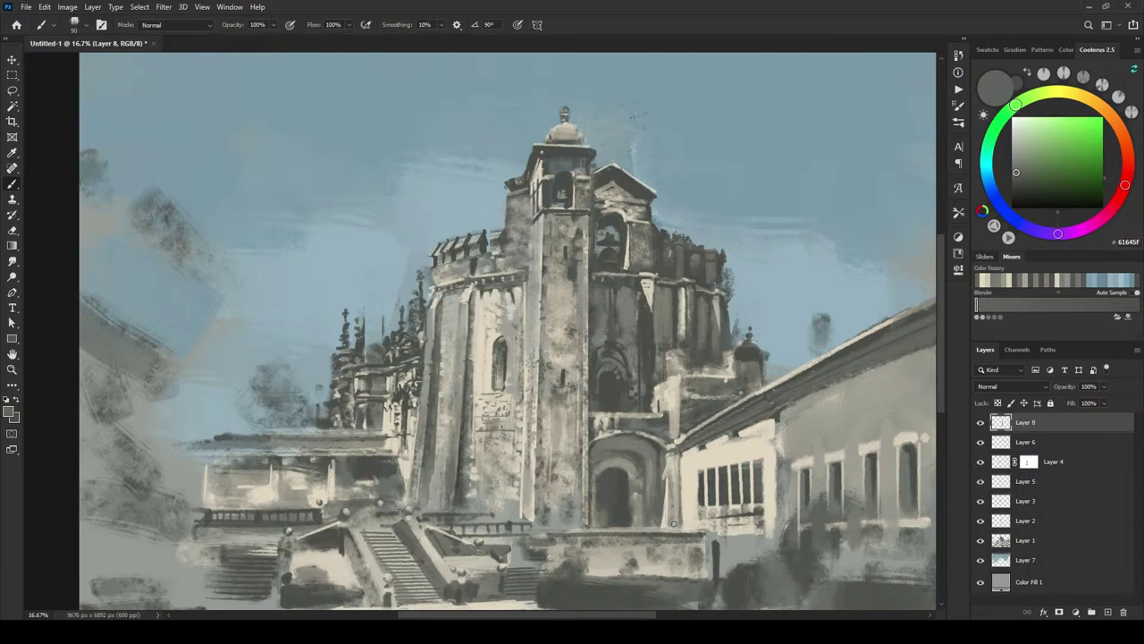
{"action": "left_click", "coordinate": [671, 494], "text": "alt"}
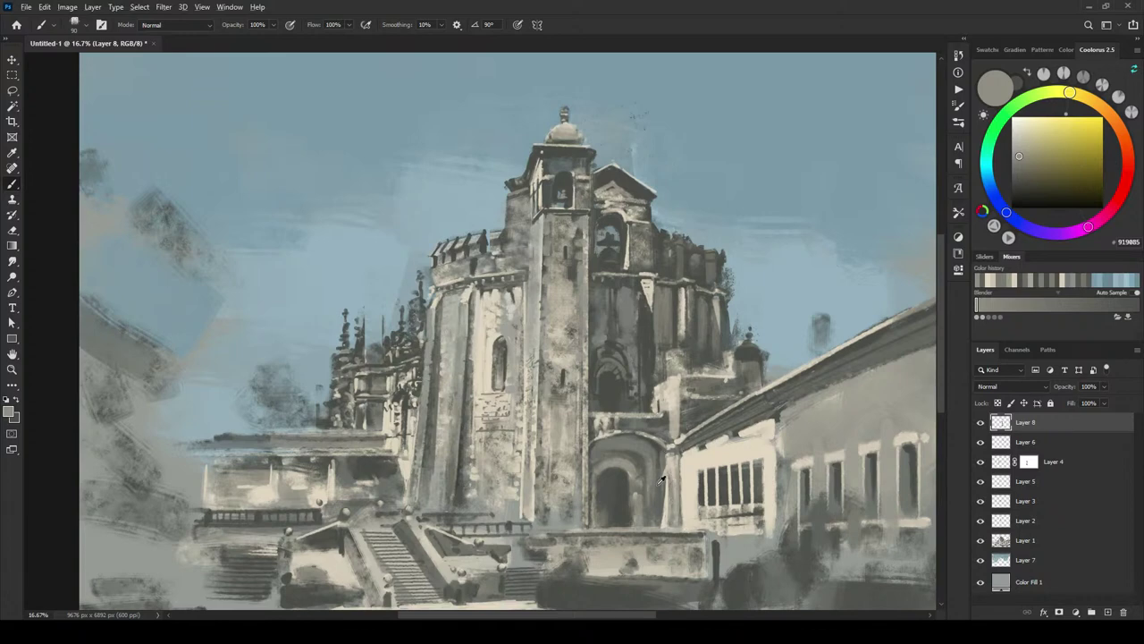
{"action": "left_click", "coordinate": [673, 483], "text": "alt"}
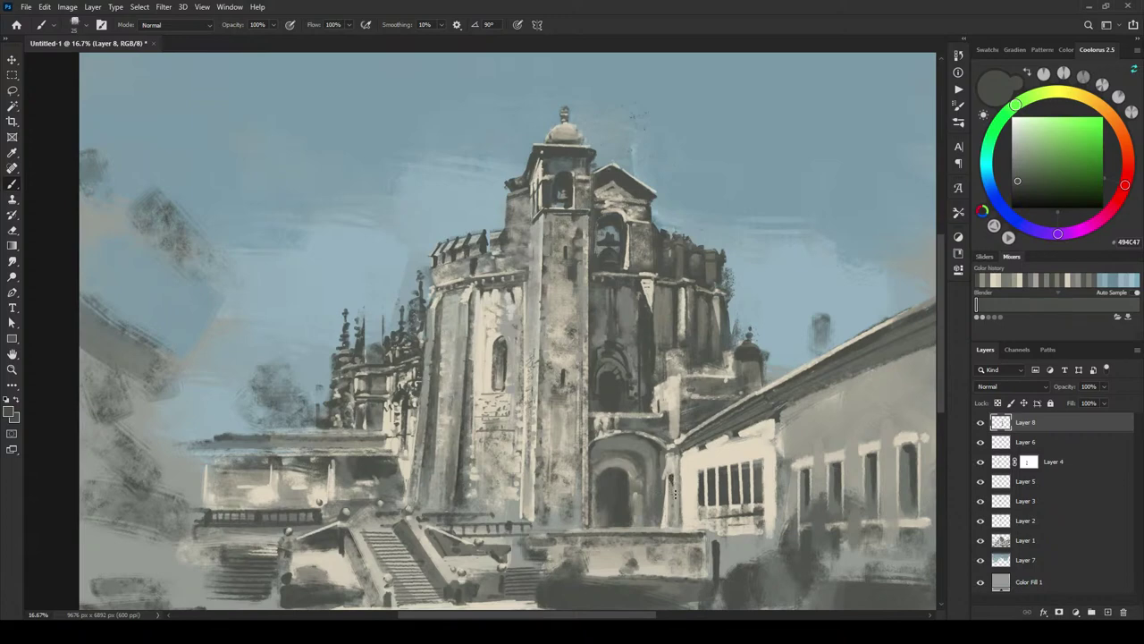
{"action": "left_click", "coordinate": [672, 476], "text": "alt"}
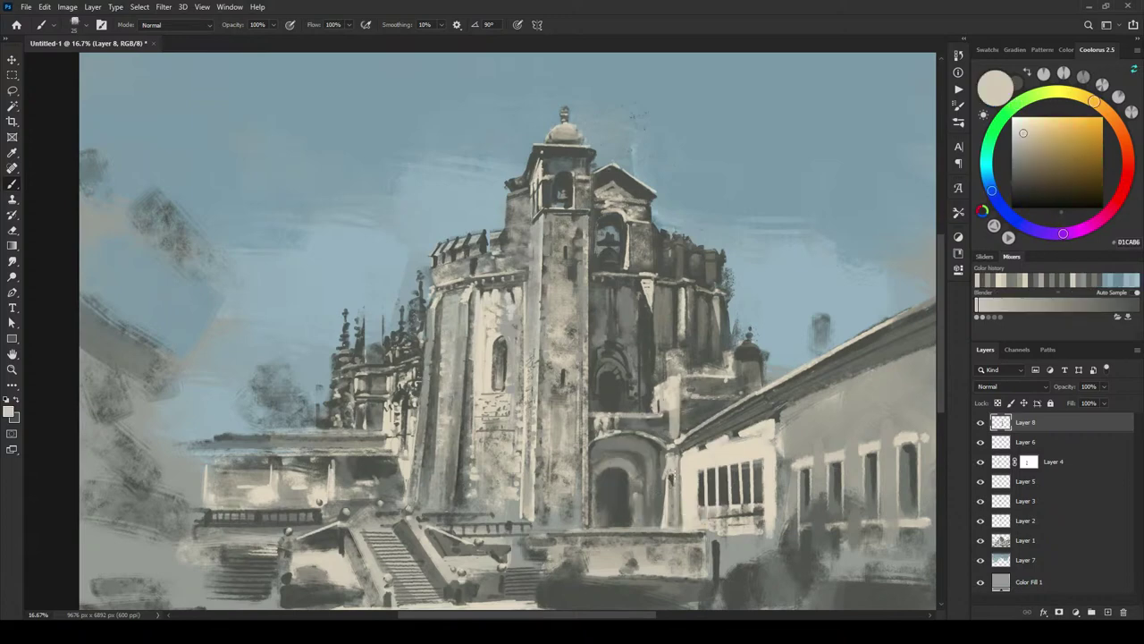
{"action": "left_click_drag", "start_coordinate": [677, 483], "coordinate": [676, 527]}
{"action": "left_click", "coordinate": [691, 499], "text": "alt"}
{"action": "left_click_drag", "start_coordinate": [677, 486], "coordinate": [682, 531]}
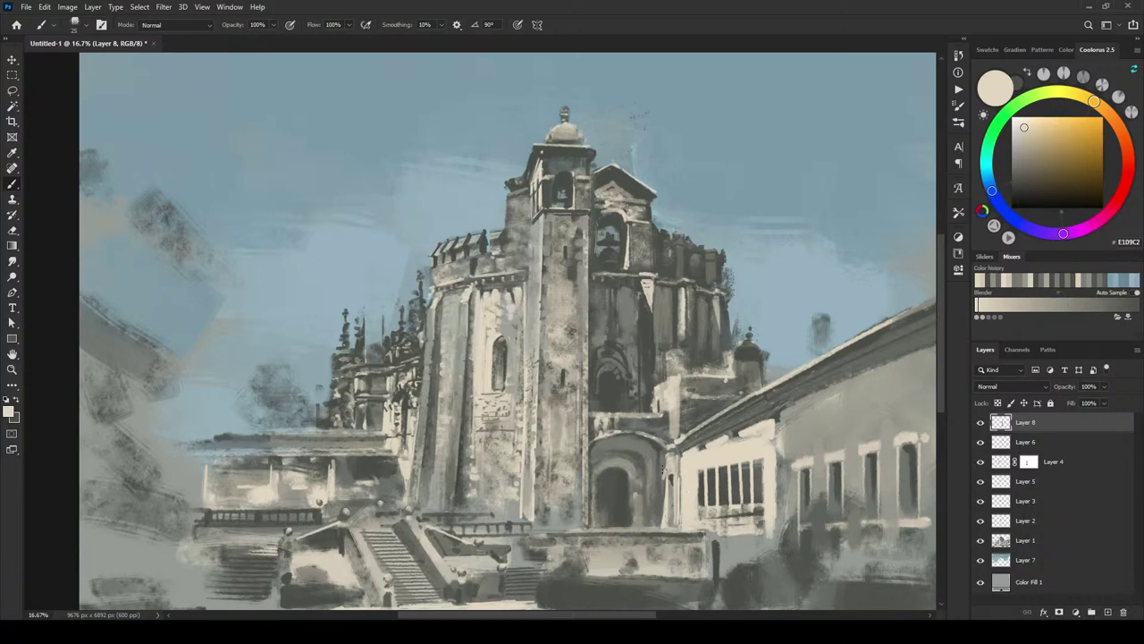
Step: Touch up the pillar's base with sampled grey #686865 and paint the ledge below the archway in a sampled light grey
{"action": "left_click", "coordinate": [667, 489], "text": "alt"}
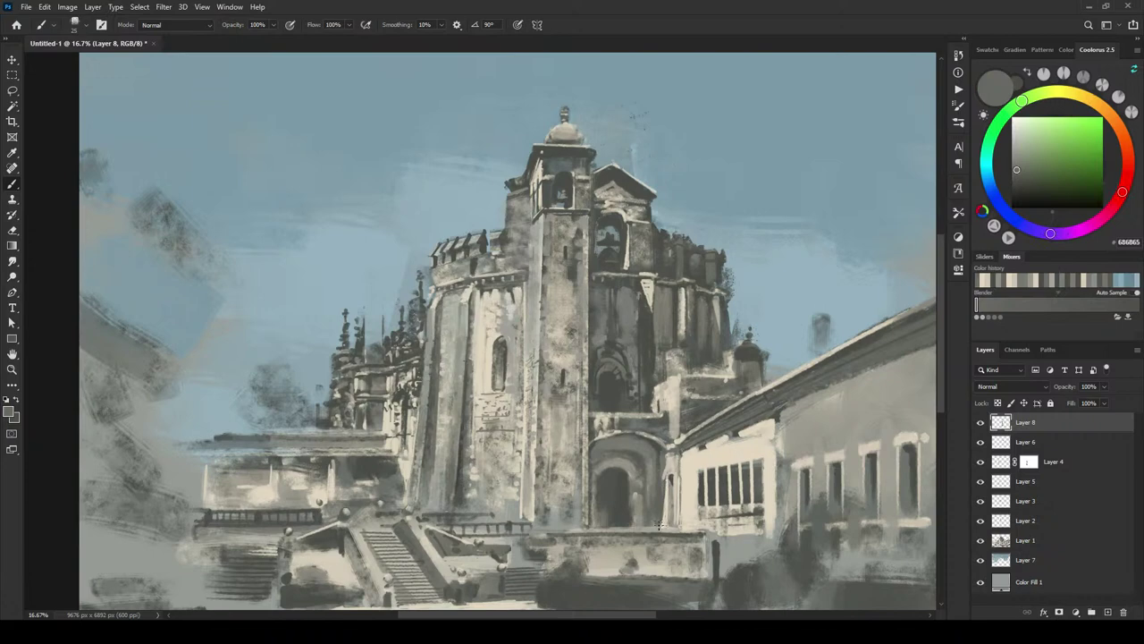
{"action": "left_click_drag", "start_coordinate": [661, 527], "coordinate": [661, 515]}
{"action": "left_click", "coordinate": [674, 525], "text": "alt"}
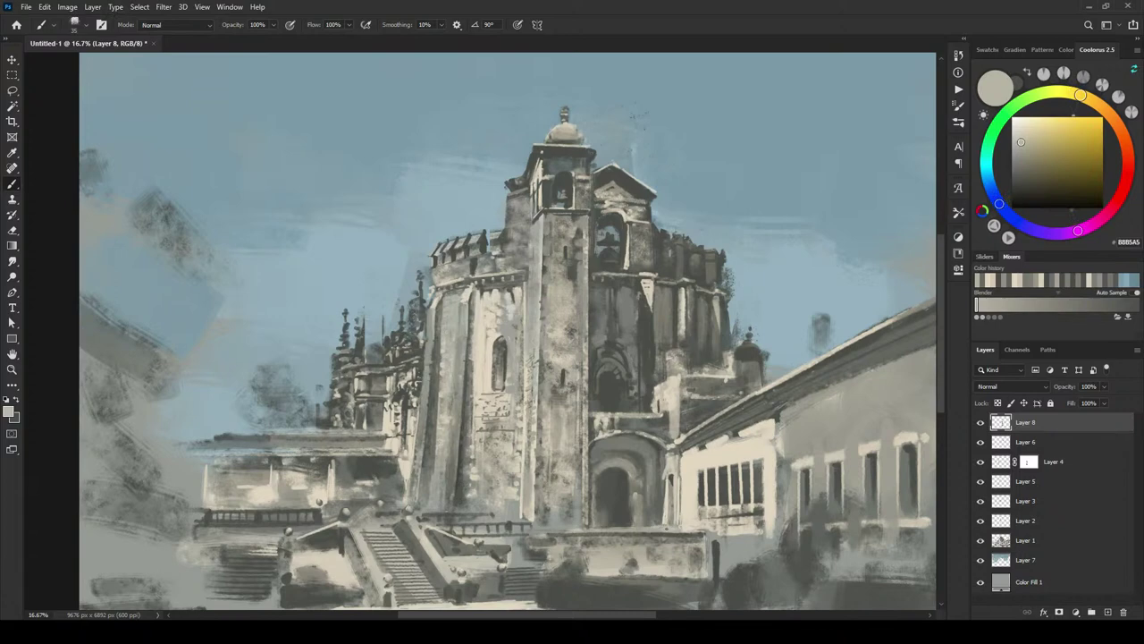
{"action": "left_click_drag", "start_coordinate": [633, 527], "coordinate": [506, 527]}
{"action": "mouse_move", "coordinate": [602, 527]}
{"action": "left_mouse_down"}
{"action": "mouse_move", "coordinate": [625, 525]}
{"action": "mouse_move", "coordinate": [604, 524]}
{"action": "mouse_move", "coordinate": [617, 522]}
{"action": "left_mouse_up"}
Step: Refine the inner doorway with sampled grey #6E716A and outline its concentric arches with thin strokes of #4F524D
{"action": "left_click", "coordinate": [595, 452], "text": "alt"}
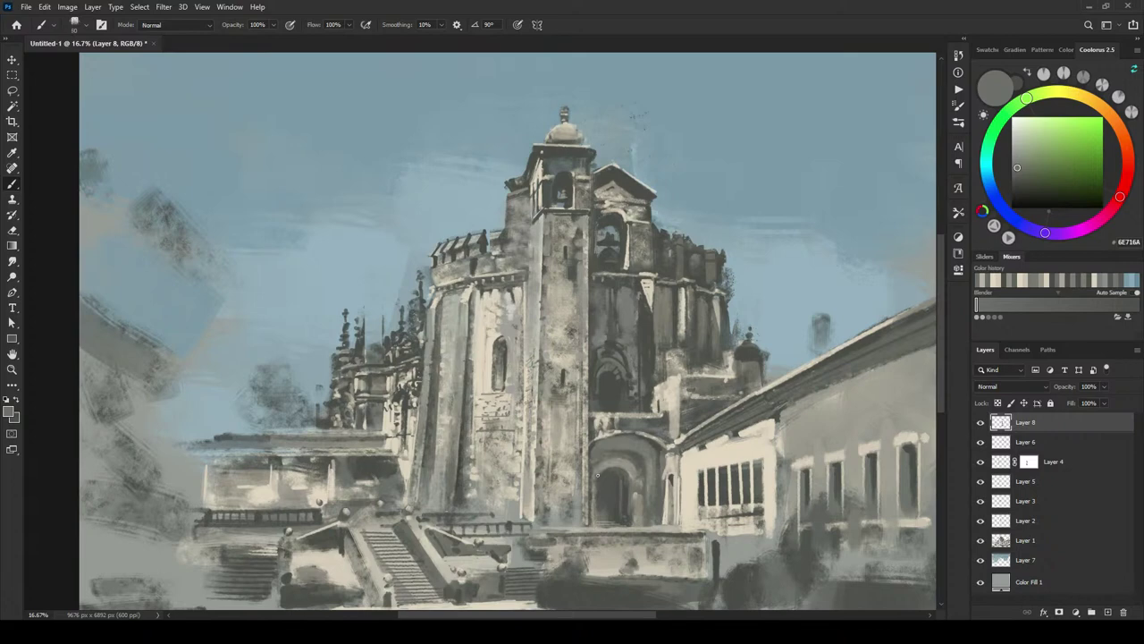
{"action": "left_click", "coordinate": [614, 470], "text": "alt"}
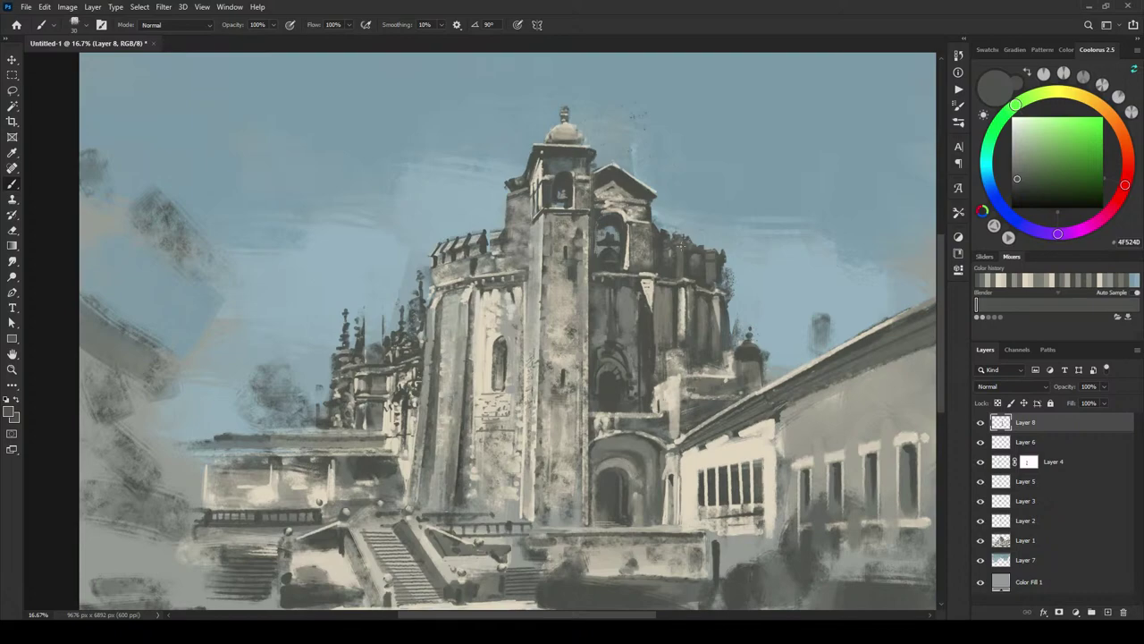
{"action": "key", "text": "ctrl+plus"}
{"action": "key", "text": "ctrl+plus"}
{"action": "key", "text": "ctrl+plus"}
{"action": "key", "text": "ctrl+plus"}
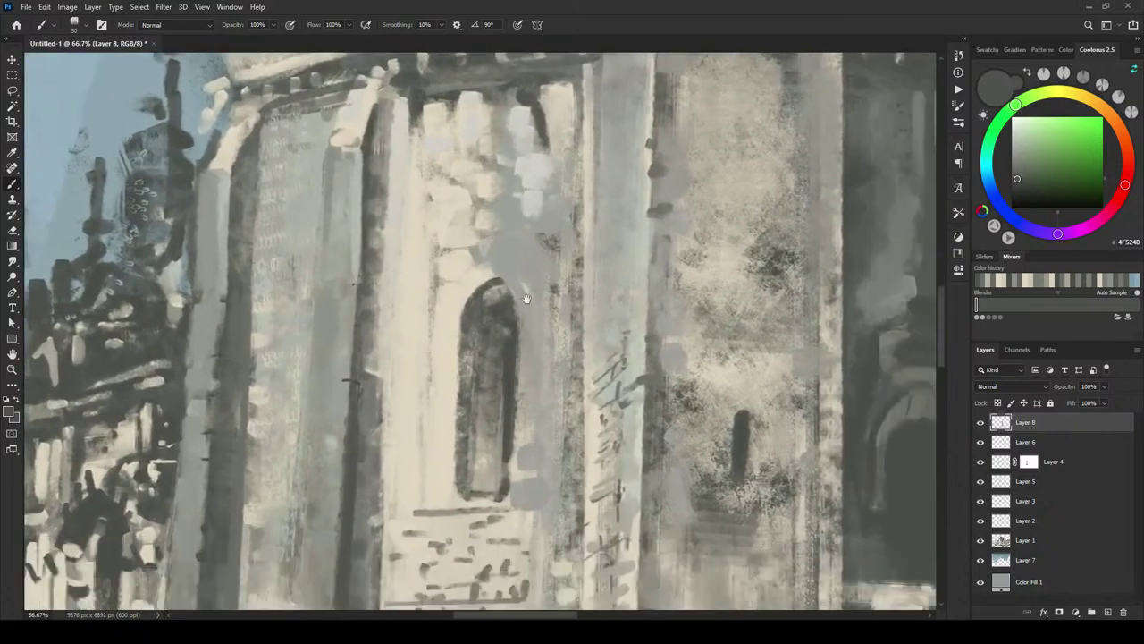
{"action": "left_click_drag", "start_coordinate": [526, 298], "coordinate": [54, 62]}
{"action": "left_click_drag", "start_coordinate": [621, 518], "coordinate": [724, 569]}
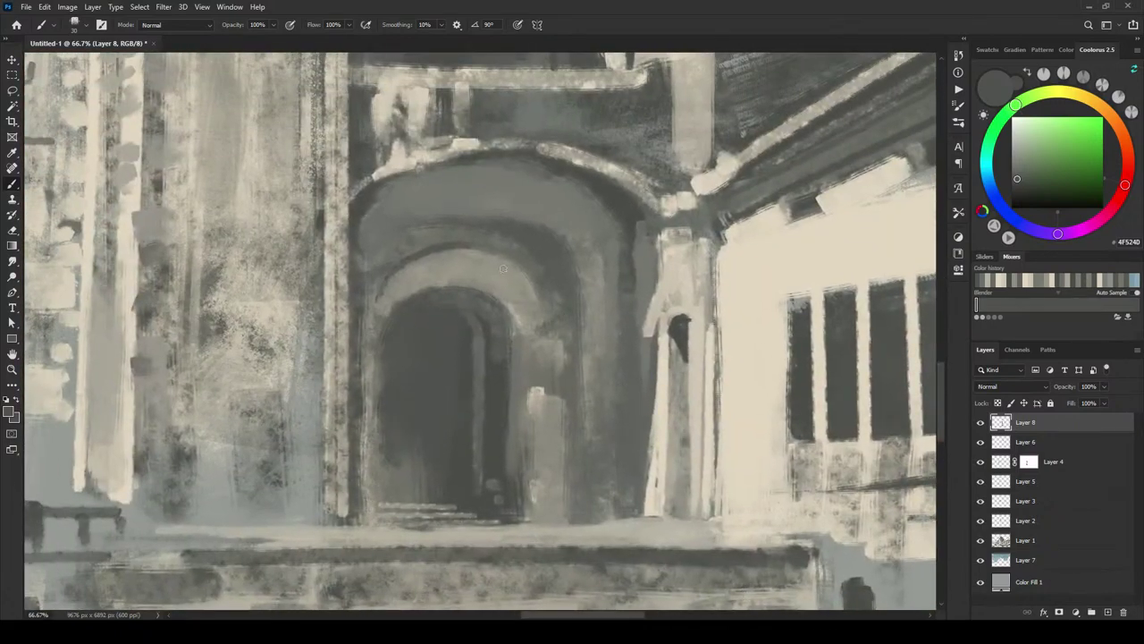
{"action": "mouse_move", "coordinate": [489, 241]}
{"action": "left_mouse_down"}
{"action": "mouse_move", "coordinate": [538, 343]}
{"action": "mouse_move", "coordinate": [554, 309]}
{"action": "mouse_move", "coordinate": [538, 358]}
{"action": "mouse_move", "coordinate": [541, 313]}
{"action": "mouse_move", "coordinate": [541, 323]}
{"action": "mouse_move", "coordinate": [494, 255]}
{"action": "left_mouse_up"}
{"action": "key", "text": "ctrl+z"}
{"action": "left_click_drag", "start_coordinate": [540, 326], "coordinate": [541, 352]}
{"action": "left_click_drag", "start_coordinate": [382, 238], "coordinate": [560, 343]}
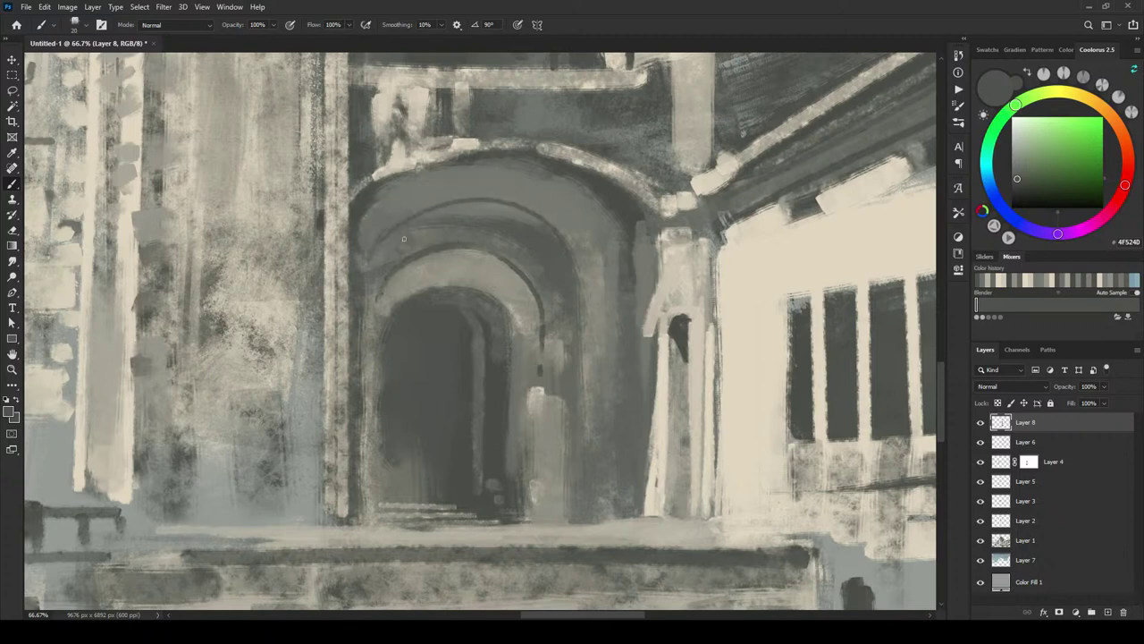
{"action": "left_click_drag", "start_coordinate": [370, 264], "coordinate": [384, 239]}
Step: Touch up the outer arch band with sampled grey #797B73 and darken the top of the door opening with #494C47
{"action": "left_click", "coordinate": [423, 184], "text": "alt"}
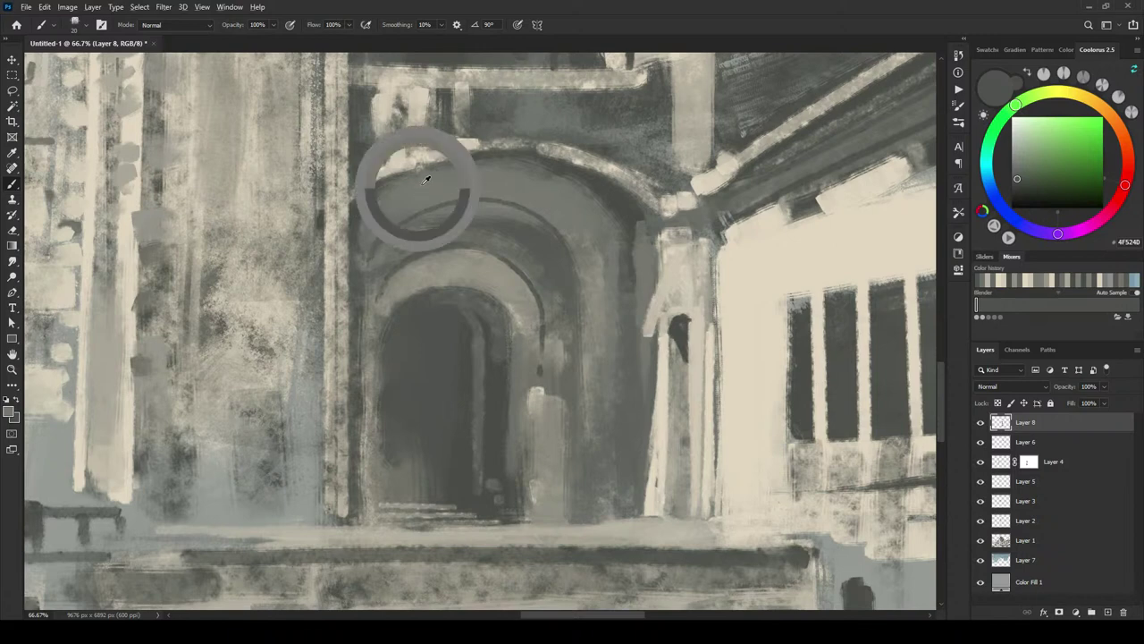
{"action": "left_click_drag", "start_coordinate": [401, 176], "coordinate": [412, 170]}
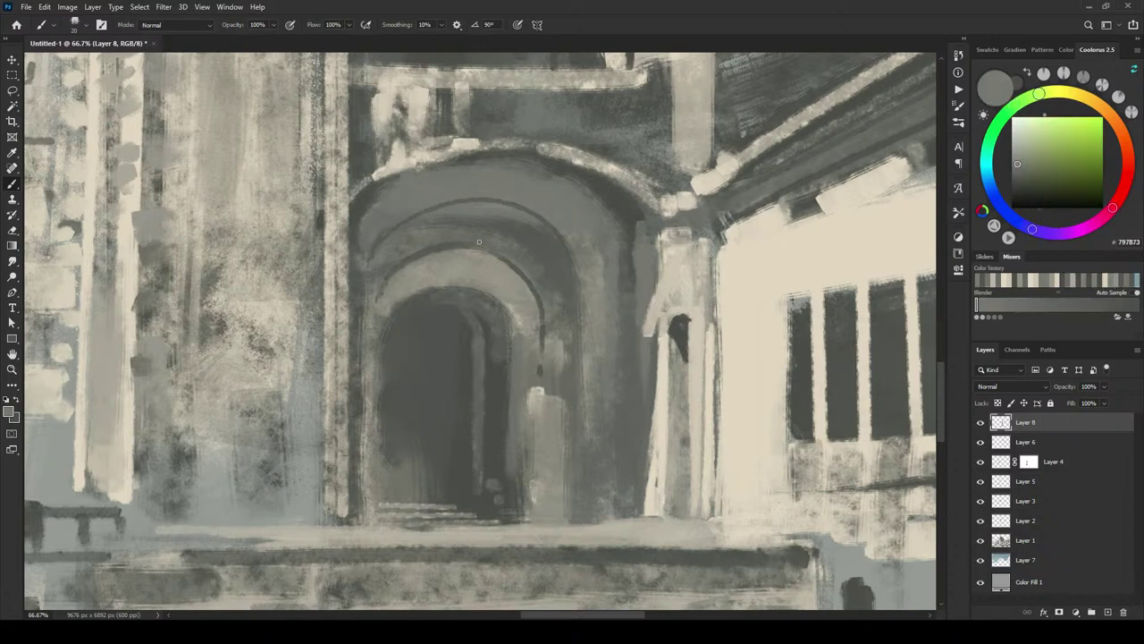
{"action": "left_click", "coordinate": [468, 310], "text": "alt"}
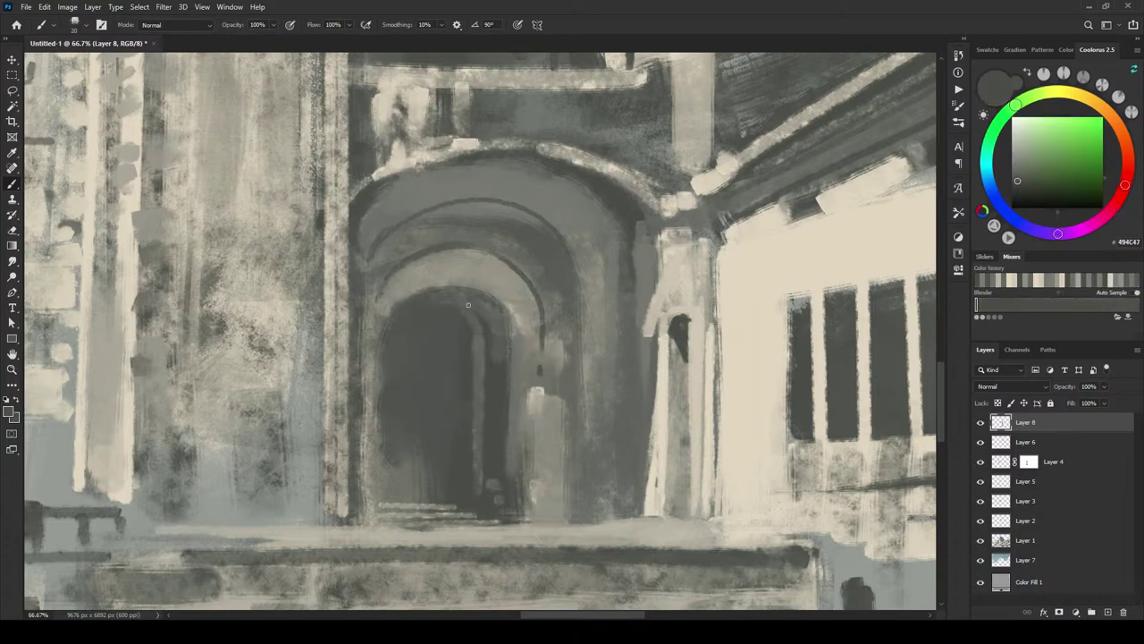
{"action": "left_click_drag", "start_coordinate": [438, 297], "coordinate": [463, 301]}
Step: Sample grey #6E6F66, block in a rounded shape in the door's lower half and dab small marks along its arched top
{"action": "left_click", "coordinate": [409, 474], "text": "alt"}
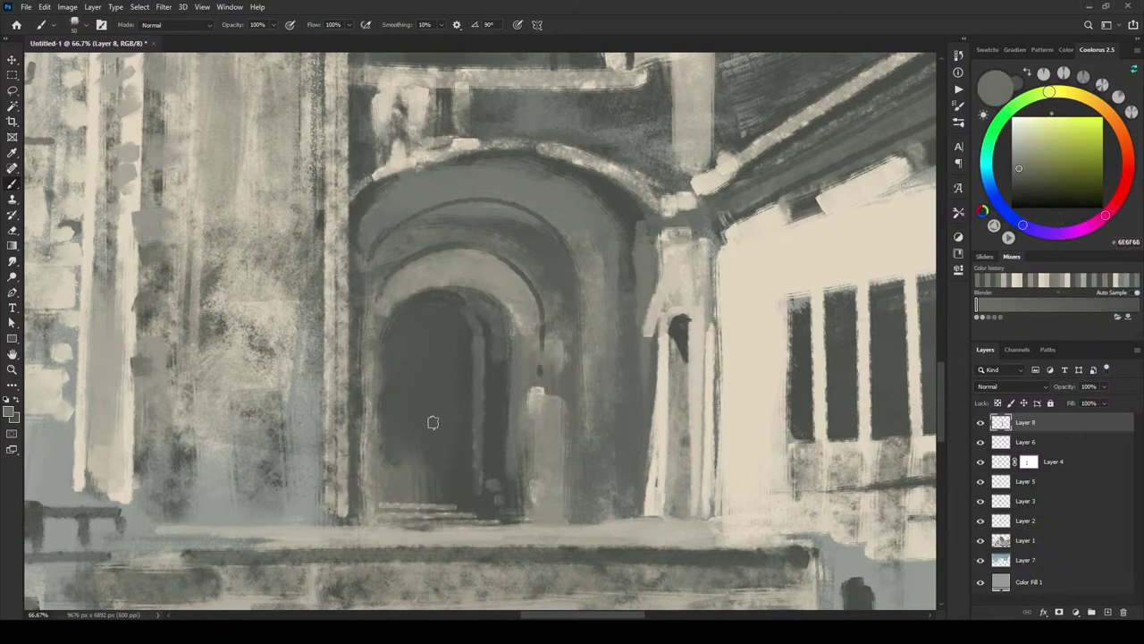
{"action": "mouse_move", "coordinate": [433, 422]}
{"action": "left_mouse_down"}
{"action": "mouse_move", "coordinate": [389, 438]}
{"action": "mouse_move", "coordinate": [404, 426]}
{"action": "mouse_move", "coordinate": [448, 430]}
{"action": "mouse_move", "coordinate": [455, 444]}
{"action": "mouse_move", "coordinate": [415, 436]}
{"action": "mouse_move", "coordinate": [401, 448]}
{"action": "mouse_move", "coordinate": [441, 437]}
{"action": "mouse_move", "coordinate": [398, 457]}
{"action": "mouse_move", "coordinate": [402, 438]}
{"action": "mouse_move", "coordinate": [438, 424]}
{"action": "mouse_move", "coordinate": [421, 418]}
{"action": "mouse_move", "coordinate": [421, 456]}
{"action": "mouse_move", "coordinate": [457, 441]}
{"action": "mouse_move", "coordinate": [462, 454]}
{"action": "mouse_move", "coordinate": [427, 436]}
{"action": "mouse_move", "coordinate": [456, 466]}
{"action": "left_mouse_up"}
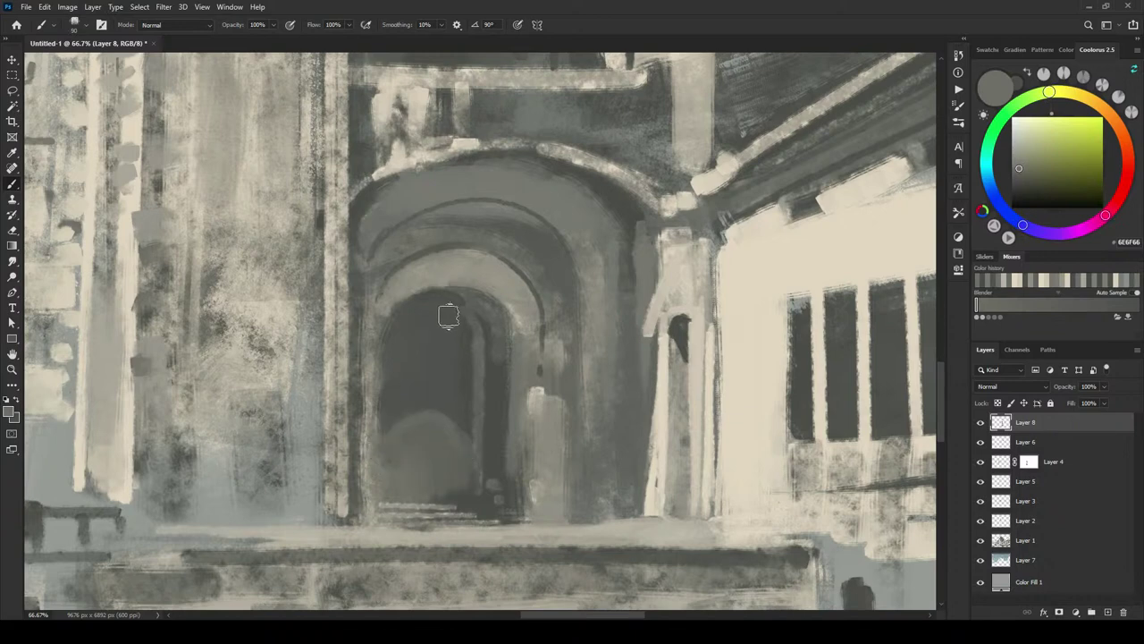
{"action": "key", "text": "["}
{"action": "key", "text": "["}
{"action": "key", "text": "["}
{"action": "key", "text": "["}
{"action": "left_click", "coordinate": [403, 314]}
{"action": "key", "text": "["}
{"action": "mouse_move", "coordinate": [416, 304]}
{"action": "left_mouse_down"}
{"action": "mouse_move", "coordinate": [415, 315]}
{"action": "mouse_move", "coordinate": [451, 317]}
{"action": "mouse_move", "coordinate": [466, 333]}
{"action": "left_mouse_up"}
Step: Draw a fine lattice over the door's upper part in #61635C, and dark panel lines and jamb marks in #494C47
{"action": "left_click", "coordinate": [429, 421], "text": "alt"}
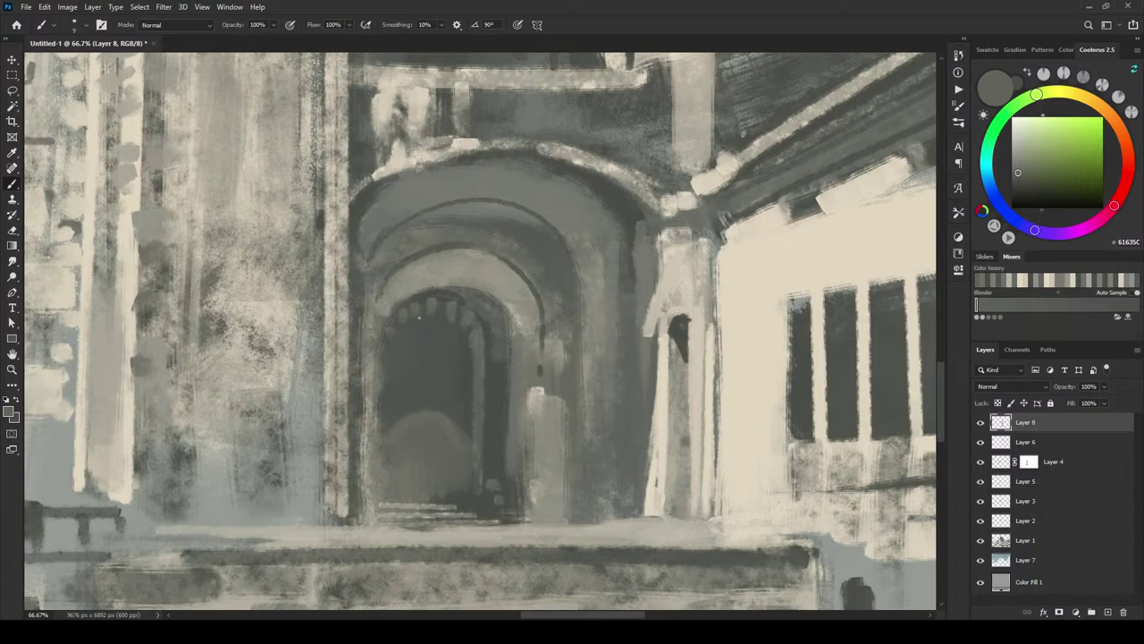
{"action": "mouse_move", "coordinate": [441, 315]}
{"action": "left_mouse_down"}
{"action": "mouse_move", "coordinate": [433, 440]}
{"action": "mouse_move", "coordinate": [456, 320]}
{"action": "mouse_move", "coordinate": [457, 407]}
{"action": "left_mouse_up"}
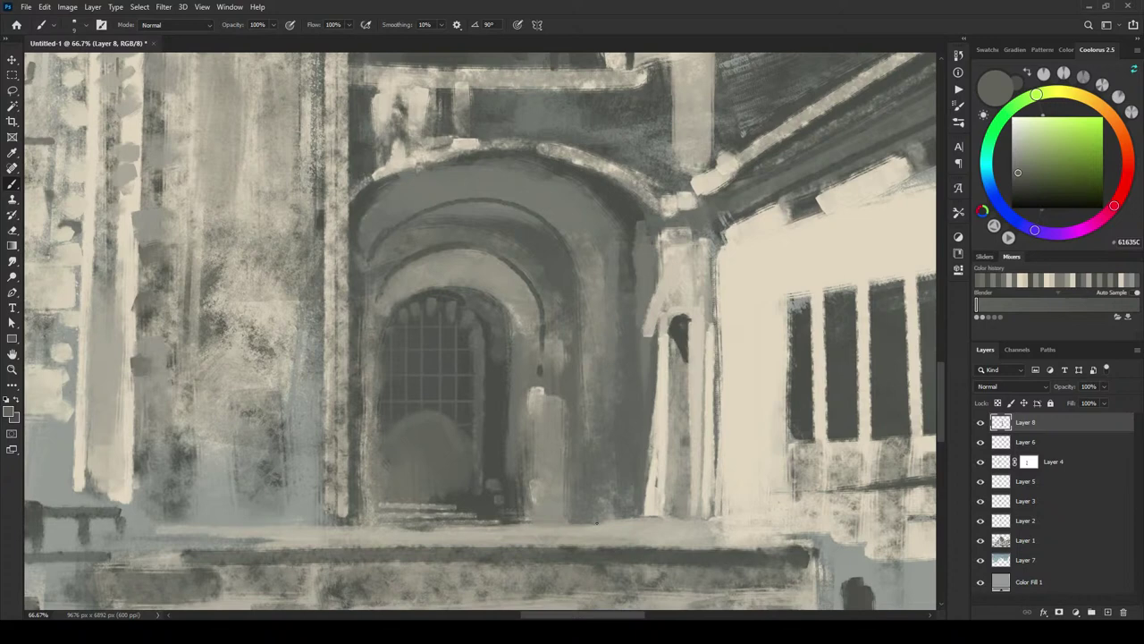
{"action": "left_click", "coordinate": [515, 401], "text": "alt"}
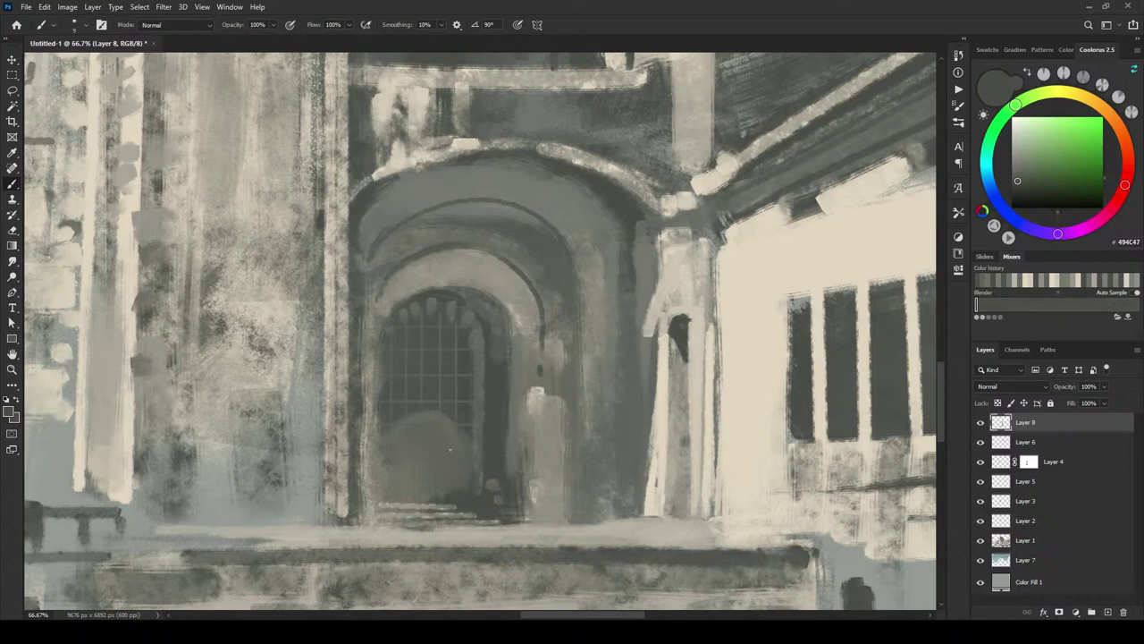
{"action": "key", "text": "bracketright"}
{"action": "key", "text": "bracketright"}
{"action": "left_click", "coordinate": [478, 380]}
{"action": "key", "text": "bracketleft"}
{"action": "key", "text": "bracketleft"}
{"action": "left_click_drag", "start_coordinate": [399, 469], "coordinate": [399, 493]}
Step: Enlarge the brush and paint dark horizontal bands across the columns on both sides of the lattice door
{"action": "key", "text": "bracketright"}
{"action": "key", "text": "bracketright"}
{"action": "key", "text": "bracketright"}
{"action": "left_click_drag", "start_coordinate": [507, 452], "coordinate": [564, 452]}
{"action": "mouse_move", "coordinate": [364, 454]}
{"action": "left_mouse_down"}
{"action": "mouse_move", "coordinate": [380, 452]}
{"action": "mouse_move", "coordinate": [353, 455]}
{"action": "left_mouse_up"}
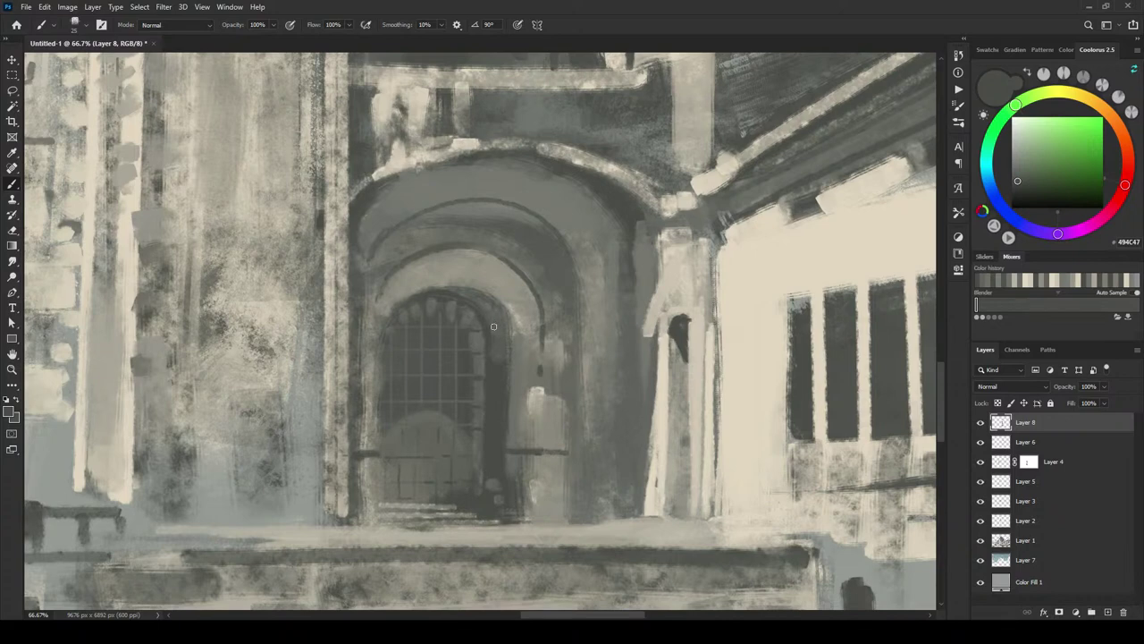
Step: Draw a thin dark line along the parapet wall above the archway and dab a dark mark on the cream buttress beside it
{"action": "scroll", "coordinate": [532, 170], "scroll_direction": "up", "scroll_amount": 5}
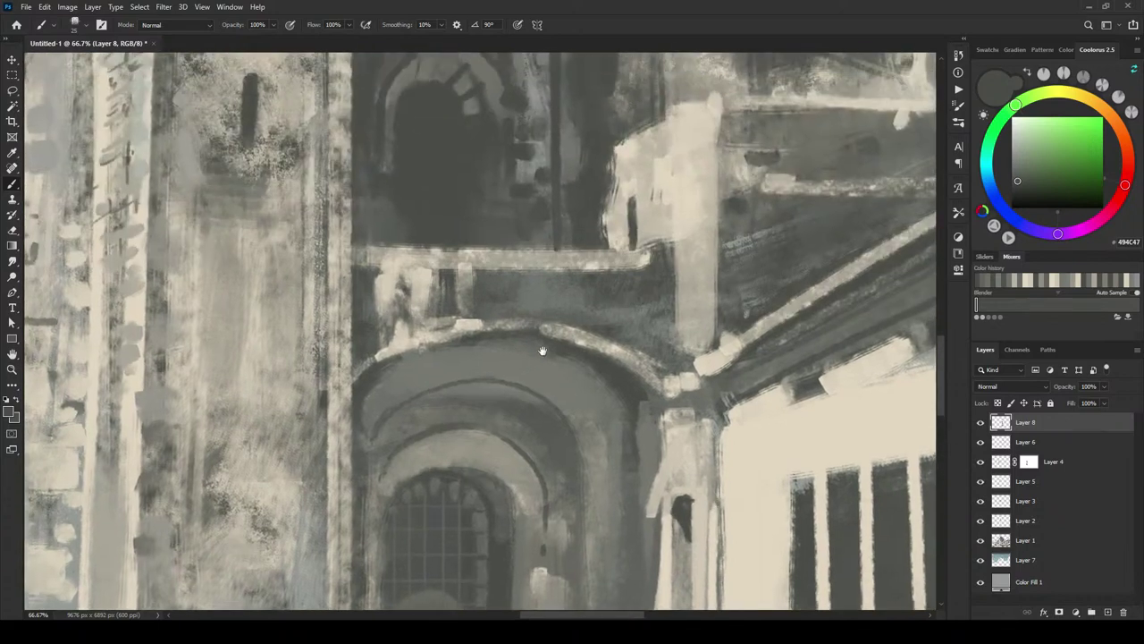
{"action": "left_click_drag", "start_coordinate": [374, 286], "coordinate": [668, 282]}
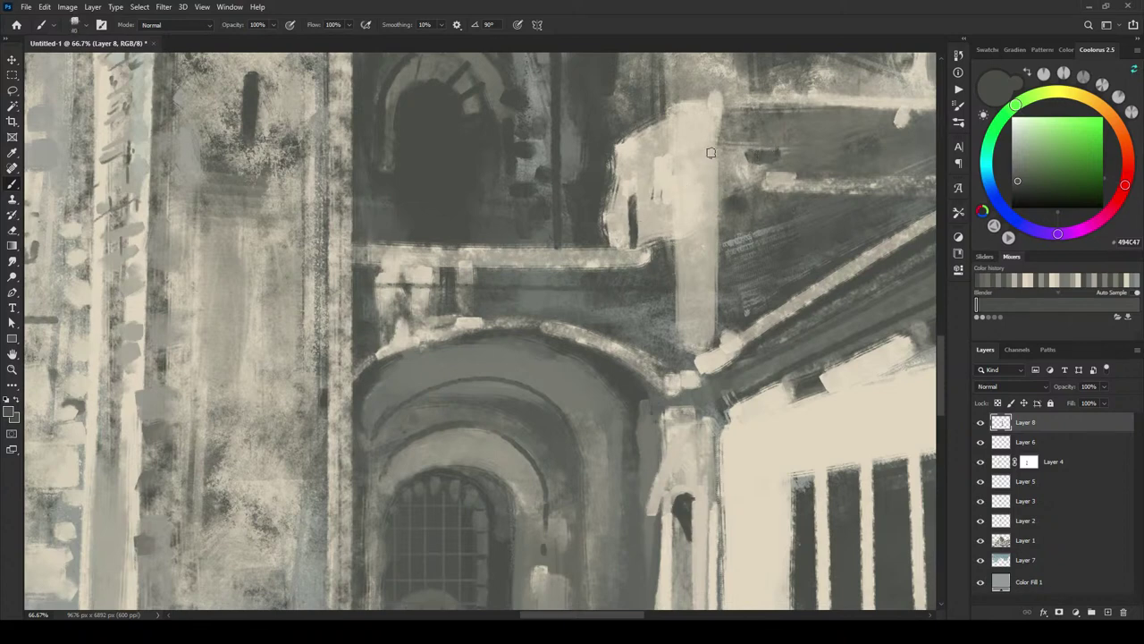
{"action": "key", "text": "["}
{"action": "key", "text": "["}
{"action": "key", "text": "["}
{"action": "key", "text": "]"}
{"action": "key", "text": "]"}
{"action": "key", "text": "]"}
{"action": "key", "text": "]"}
{"action": "key", "text": "]"}
{"action": "key", "text": "]"}
{"action": "key", "text": "]"}
{"action": "key", "text": "]"}
{"action": "key", "text": "]"}
{"action": "key", "text": "]"}
{"action": "left_click", "coordinate": [697, 155]}
Step: Sample dark grey #4A4D47, brush dark strokes on the wall beside the upper niche and define the contours of its arch
{"action": "mouse_move", "coordinate": [637, 268]}
{"action": "left_mouse_down"}
{"action": "mouse_move", "coordinate": [690, 378]}
{"action": "mouse_move", "coordinate": [727, 390]}
{"action": "mouse_move", "coordinate": [720, 483]}
{"action": "left_mouse_up"}
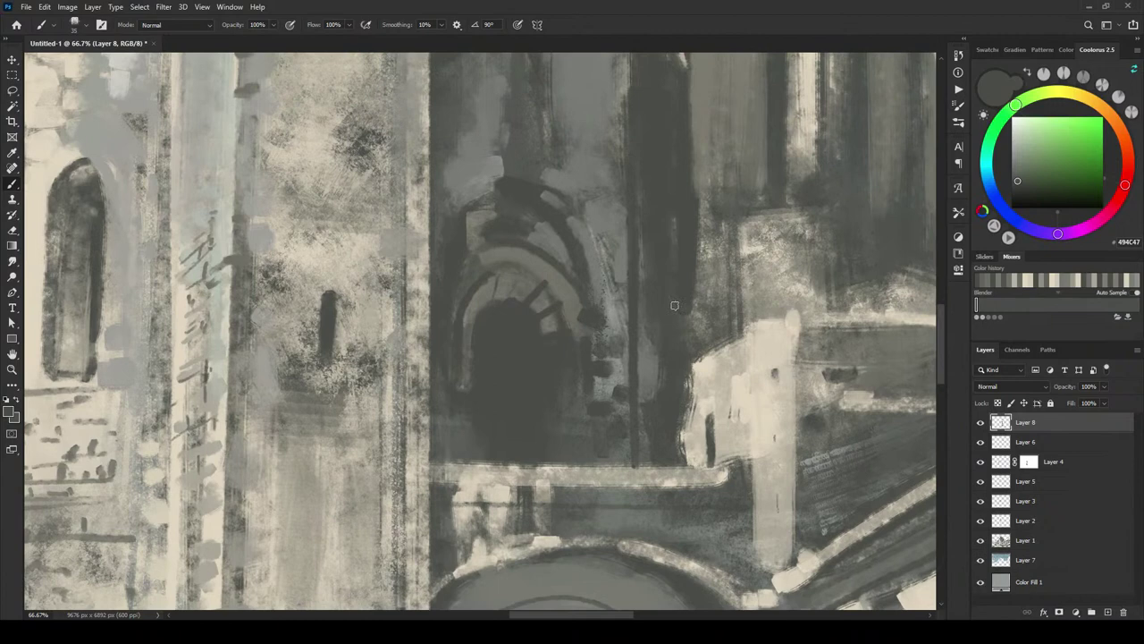
{"action": "left_click", "coordinate": [663, 379], "text": "alt"}
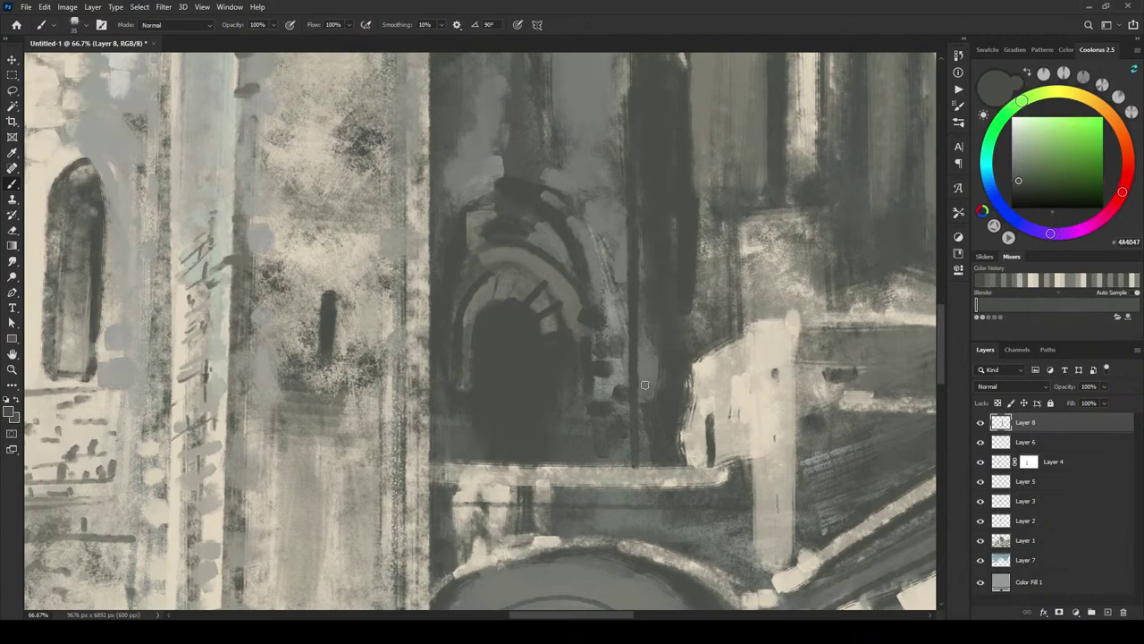
{"action": "mouse_move", "coordinate": [644, 383]}
{"action": "left_mouse_down"}
{"action": "mouse_move", "coordinate": [658, 383]}
{"action": "mouse_move", "coordinate": [656, 345]}
{"action": "left_mouse_up"}
{"action": "key", "text": "["}
{"action": "key", "text": "["}
{"action": "key", "text": "["}
{"action": "mouse_move", "coordinate": [567, 319]}
{"action": "left_mouse_down"}
{"action": "mouse_move", "coordinate": [553, 287]}
{"action": "mouse_move", "coordinate": [521, 267]}
{"action": "left_mouse_up"}
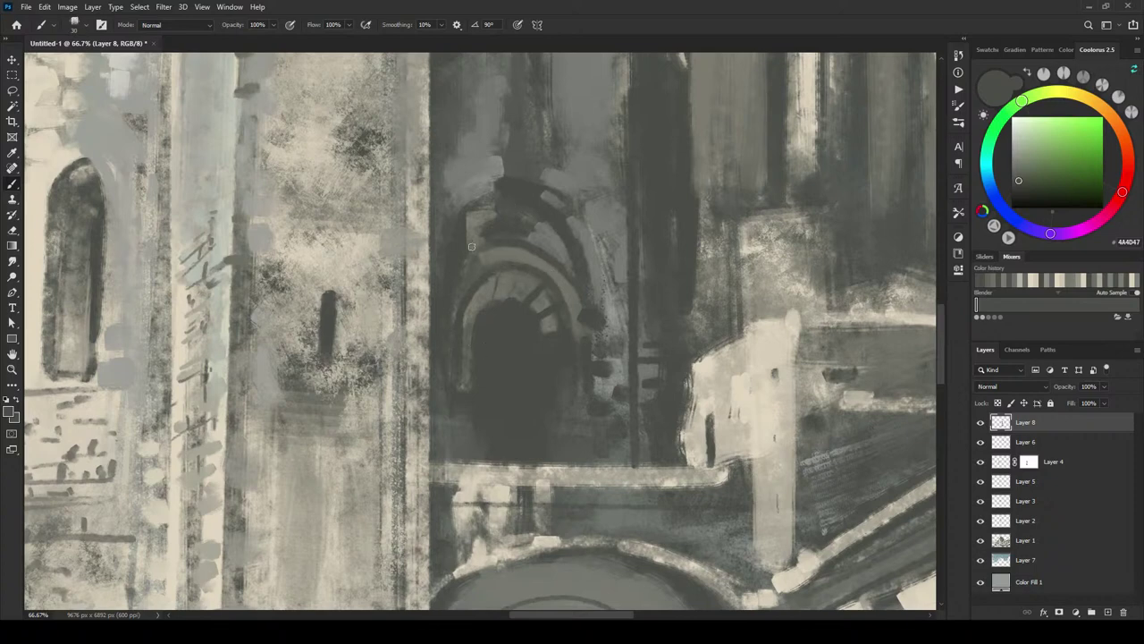
Step: Define the stones of the upper niche's arch with fine dark lines, then paint its right jamb in sampled grey #74746A
{"action": "key", "text": "bracketleft"}
{"action": "key", "text": "bracketleft"}
{"action": "left_click_drag", "start_coordinate": [529, 241], "coordinate": [565, 267]}
{"action": "left_click", "coordinate": [522, 255], "text": "alt"}
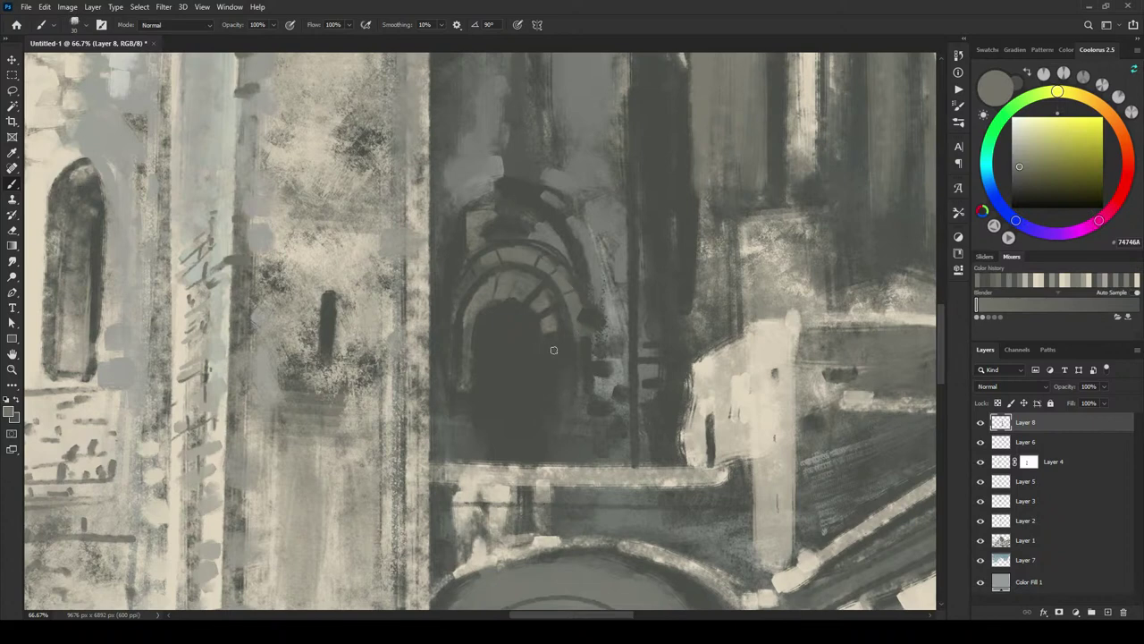
{"action": "left_click_drag", "start_coordinate": [549, 362], "coordinate": [554, 434]}
Step: Sample grey #555853 with an enlarged brush and lay a soft tone over the dark opening of the niche
{"action": "key", "text": "bracketright"}
{"action": "key", "text": "bracketright"}
{"action": "key", "text": "bracketright"}
{"action": "key", "text": "bracketright"}
{"action": "key", "text": "bracketright"}
{"action": "key", "text": "bracketright"}
{"action": "key", "text": "bracketright"}
{"action": "key", "text": "bracketright"}
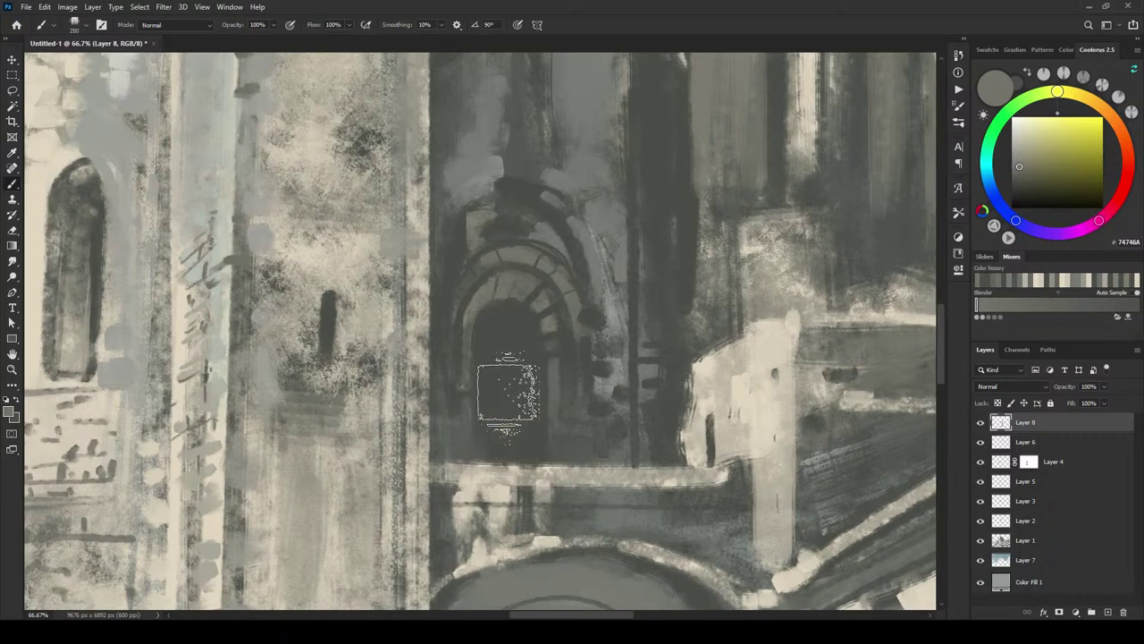
{"action": "left_click", "coordinate": [571, 462], "text": "alt"}
{"action": "key", "text": "bracketleft"}
{"action": "key", "text": "bracketleft"}
{"action": "key", "text": "bracketleft"}
{"action": "key", "text": "bracketleft"}
{"action": "key", "text": "bracketleft"}
{"action": "key", "text": "bracketleft"}
{"action": "key", "text": "bracketleft"}
{"action": "key", "text": "bracketleft"}
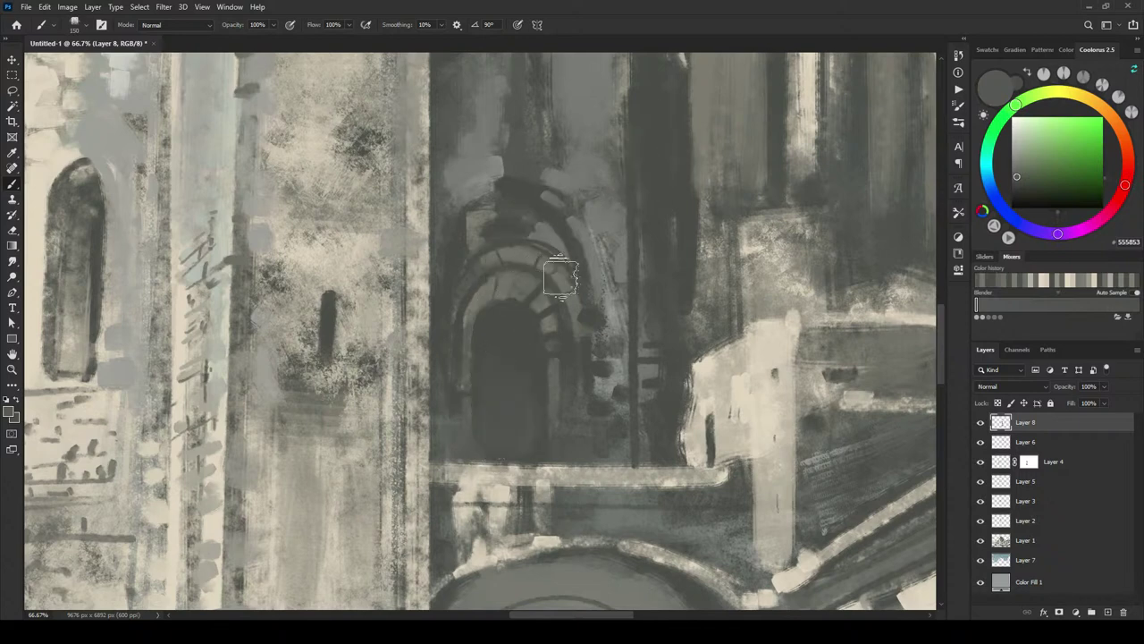
{"action": "mouse_move", "coordinate": [503, 321]}
{"action": "left_mouse_down"}
{"action": "mouse_move", "coordinate": [498, 340]}
{"action": "mouse_move", "coordinate": [516, 340]}
{"action": "left_mouse_up"}
Step: Sample dark grey #494C47 and draw a narrow vertical stroke down the right jamb of the niche to the ledge
{"action": "left_click", "coordinate": [566, 355], "text": "alt"}
{"action": "key", "text": "bracketleft"}
{"action": "key", "text": "bracketleft"}
{"action": "key", "text": "bracketleft"}
{"action": "key", "text": "bracketleft"}
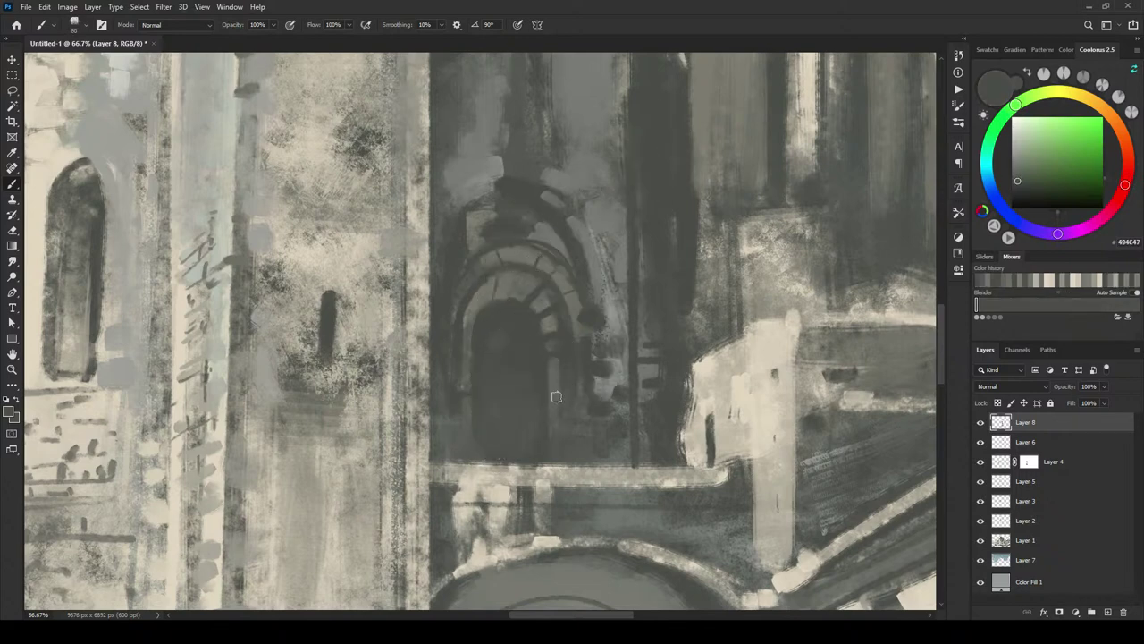
{"action": "left_click_drag", "start_coordinate": [556, 394], "coordinate": [555, 469]}
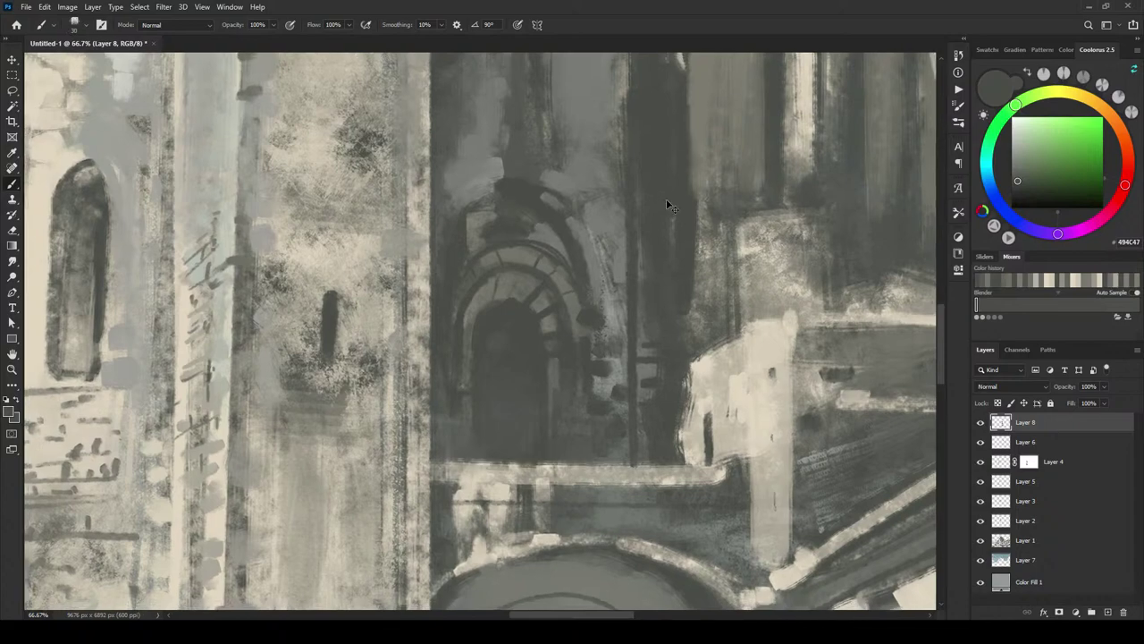
Step: Sample greys #A6A49A, #7C7D78 and #5F625D and touch up the round tower's wall and cornice beside the central buttress
{"action": "key", "text": "ctrl+minus"}
{"action": "key", "text": "ctrl+minus"}
{"action": "key", "text": "ctrl+minus"}
{"action": "key", "text": "ctrl+minus"}
{"action": "key", "text": "ctrl+minus"}
{"action": "key", "text": "ctrl+minus"}
{"action": "key", "text": "ctrl+minus"}
{"action": "key", "text": "ctrl+minus"}
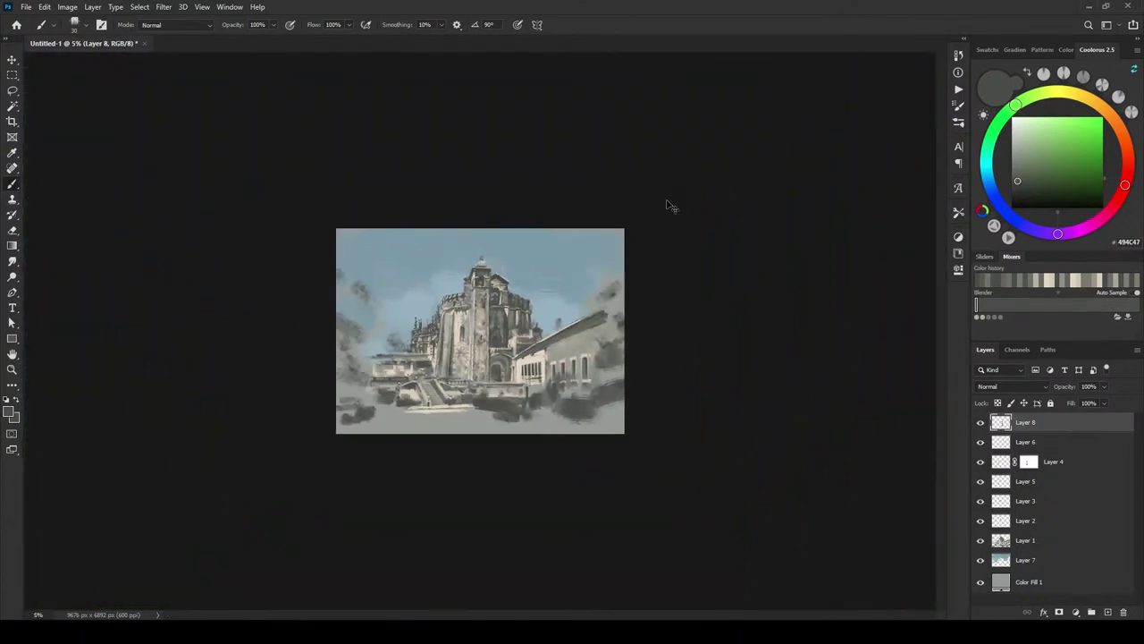
{"action": "key", "text": "ctrl+plus"}
{"action": "key", "text": "ctrl+plus"}
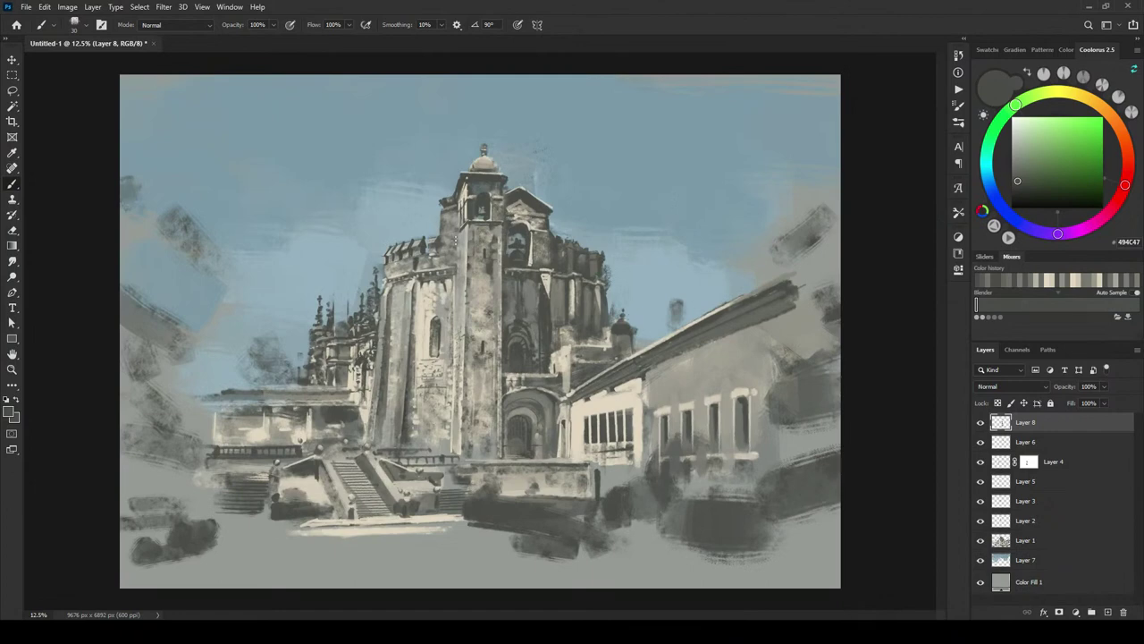
{"action": "left_click", "coordinate": [451, 324], "text": "alt"}
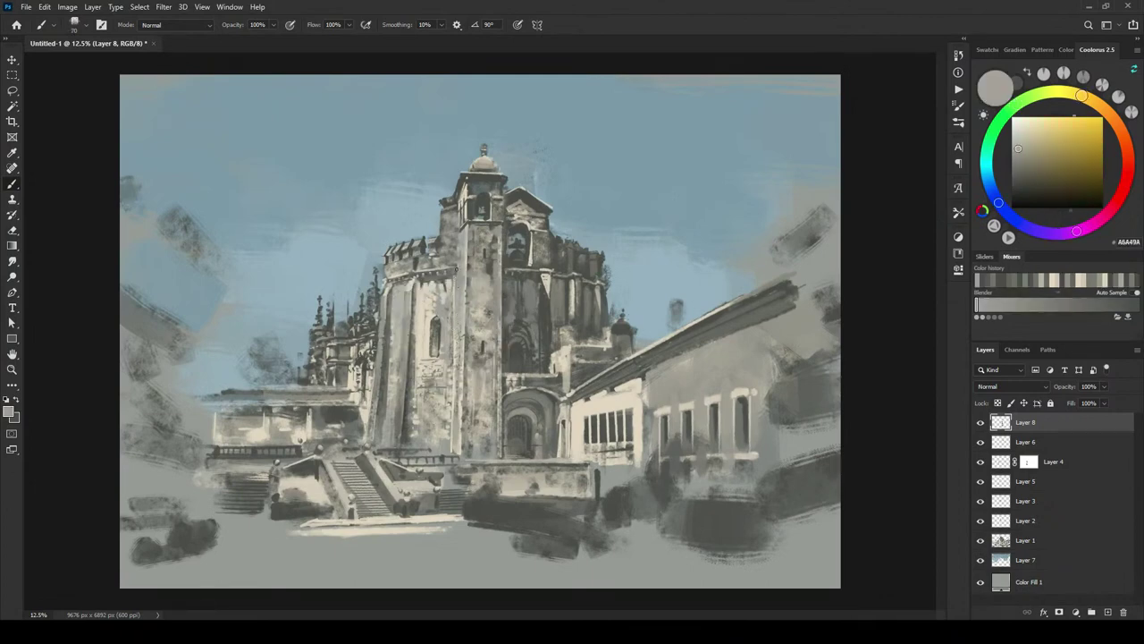
{"action": "left_click", "coordinate": [454, 269], "text": "alt"}
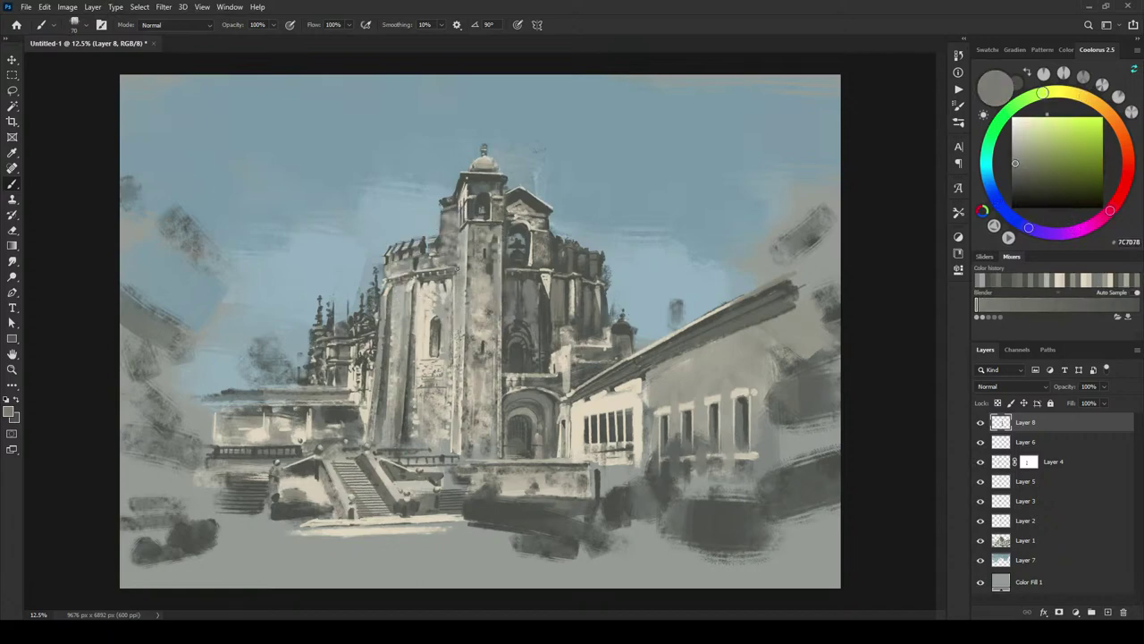
{"action": "left_click", "coordinate": [434, 270], "text": "alt"}
{"action": "left_click", "coordinate": [454, 269], "text": "alt"}
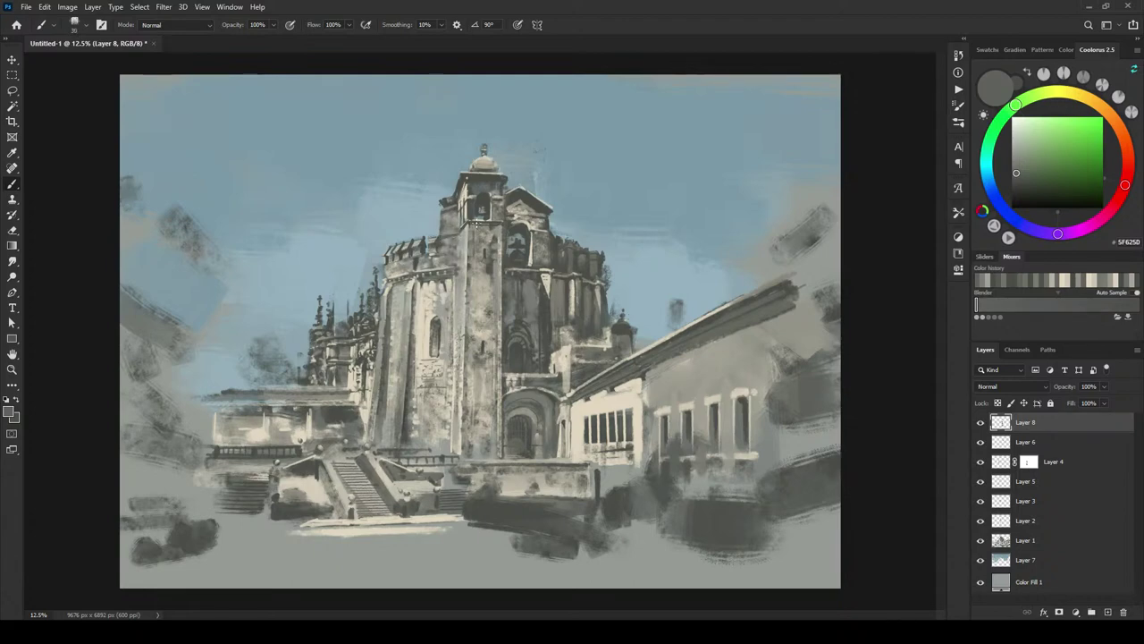
Step: Sample dark greys #51544E and #363834, enlarge the brush and deepen the shadows in the cornice and the niche opening
{"action": "left_click", "coordinate": [480, 220], "text": "alt"}
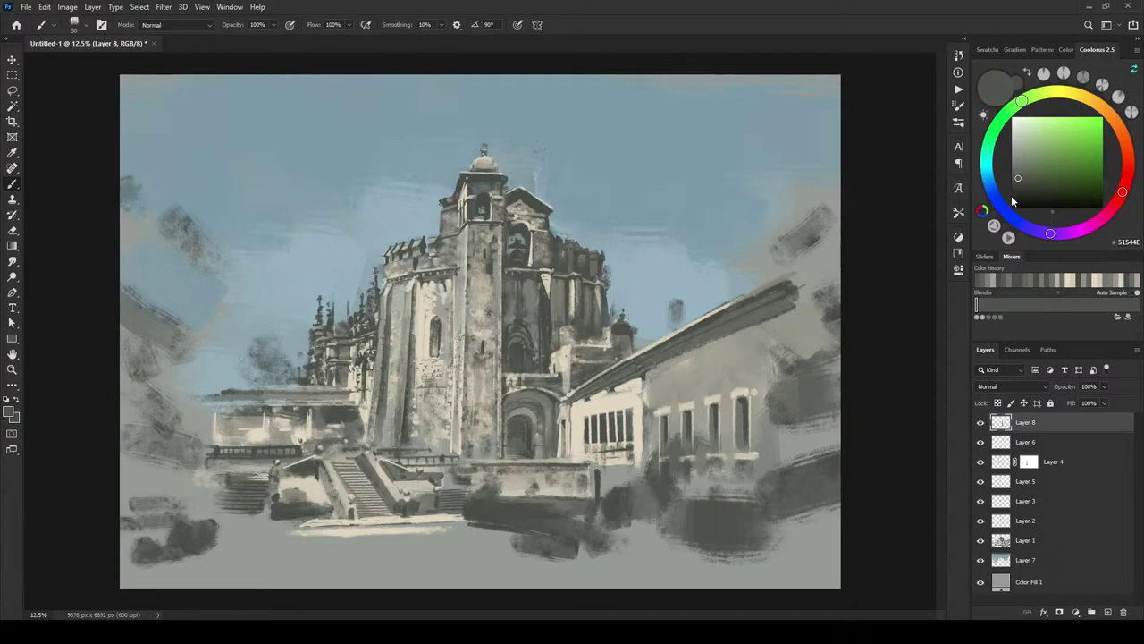
{"action": "left_click", "coordinate": [432, 237], "text": "alt"}
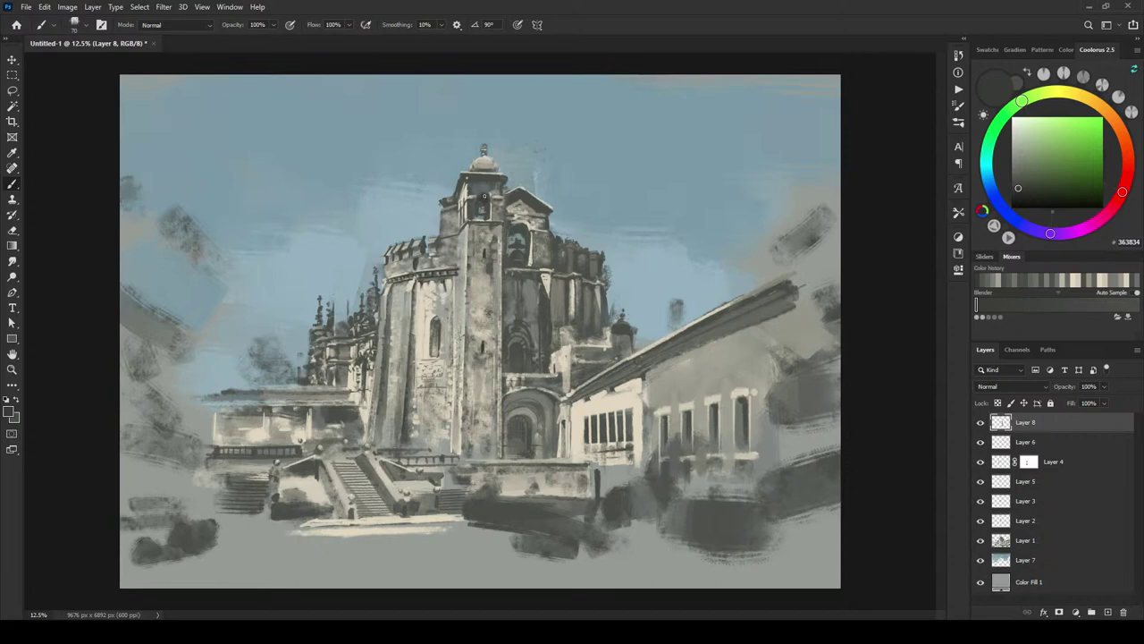
{"action": "key", "text": "]"}
{"action": "key", "text": "]"}
{"action": "key", "text": "bracketright"}
{"action": "key", "text": "bracketright"}
{"action": "key", "text": "bracketright"}
{"action": "key", "text": "bracketright"}
{"action": "key", "text": "bracketright"}
{"action": "key", "text": "bracketright"}
{"action": "key", "text": "bracketright"}
{"action": "key", "text": "bracketright"}
{"action": "key", "text": "bracketleft"}
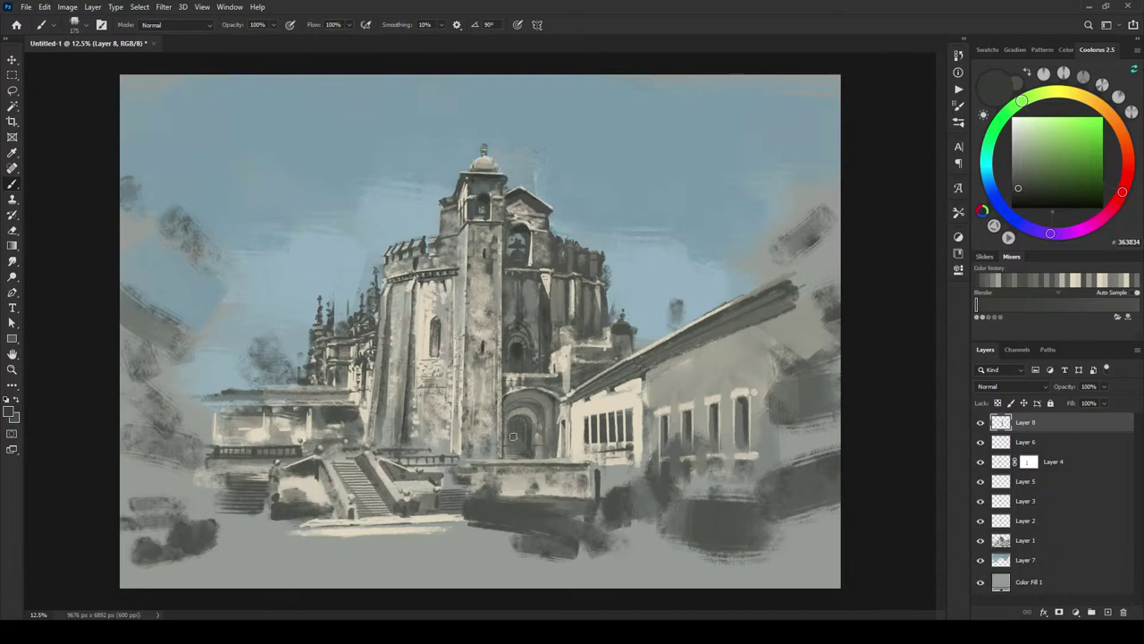
Step: Shrink the brush, sample stone tones including #666860 and #D0CAB6, and brush a vertical stroke up the round tower's lower edge beside the buttress
{"action": "key", "text": "bracketleft"}
{"action": "key", "text": "bracketleft"}
{"action": "key", "text": "bracketleft"}
{"action": "key", "text": "bracketleft"}
{"action": "left_click", "coordinate": [457, 363], "text": "alt"}
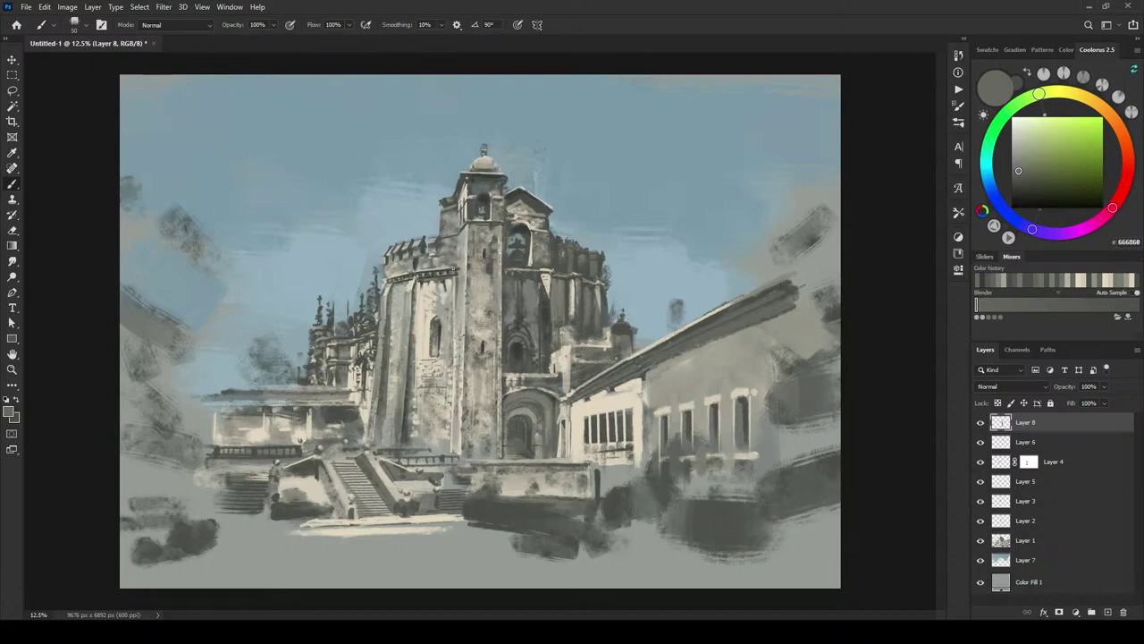
{"action": "left_click", "coordinate": [456, 288], "text": "alt"}
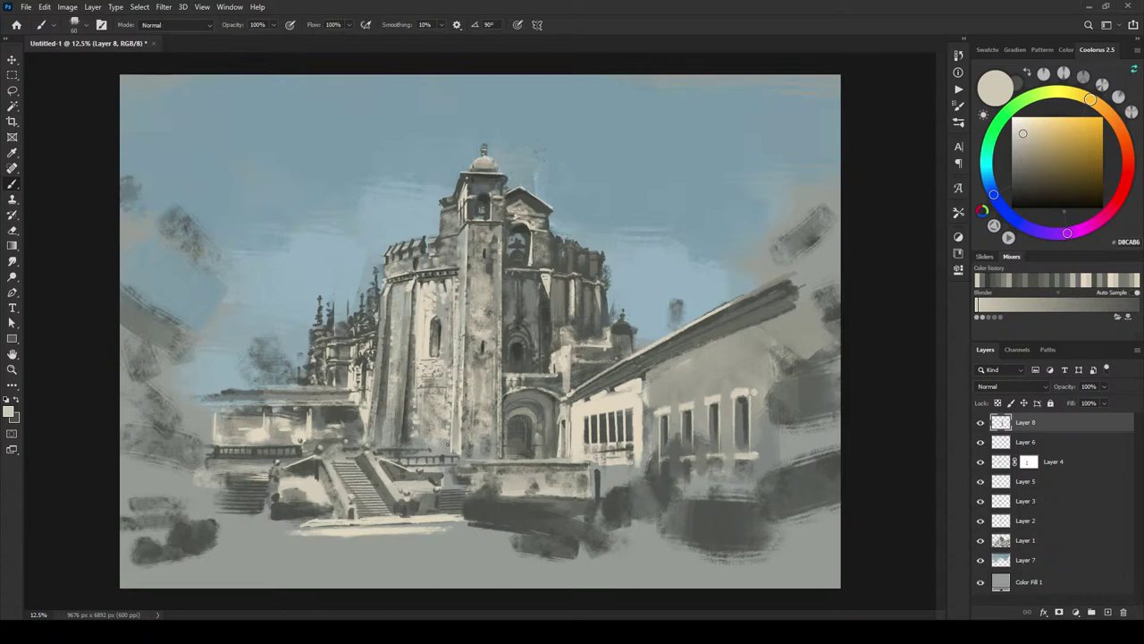
{"action": "left_click", "coordinate": [448, 445], "text": "alt"}
{"action": "left_click_drag", "start_coordinate": [452, 450], "coordinate": [454, 369]}
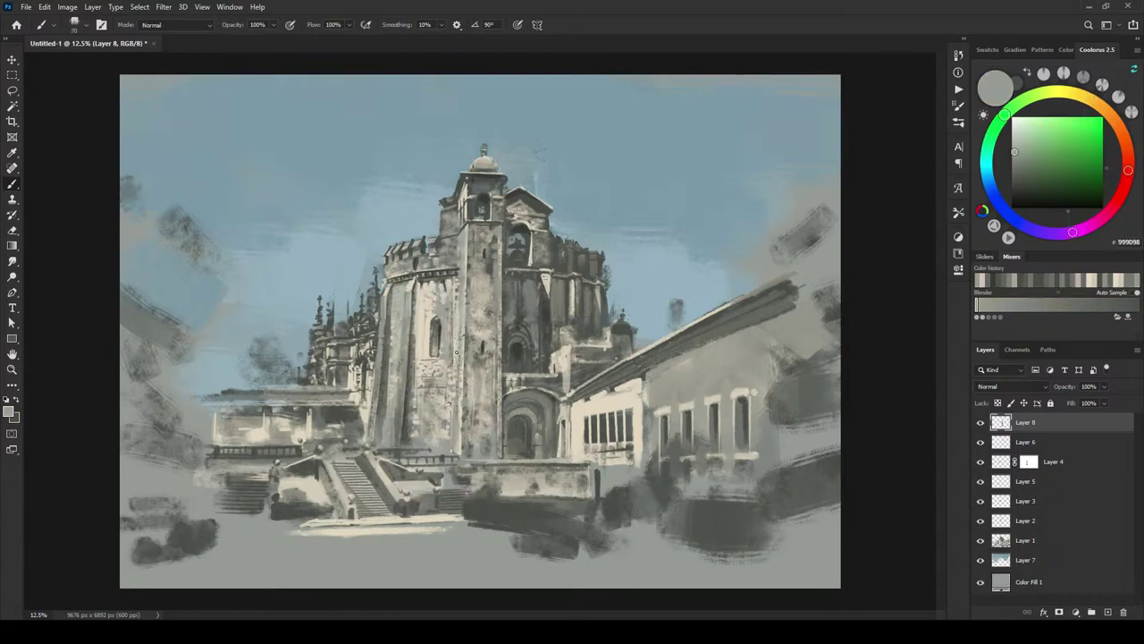
Step: Sample light stone tones #ADABA2 and #CAC4B2 and paint a short vertical highlight beside the buttress below the cornice
{"action": "left_click", "coordinate": [453, 338], "text": "alt"}
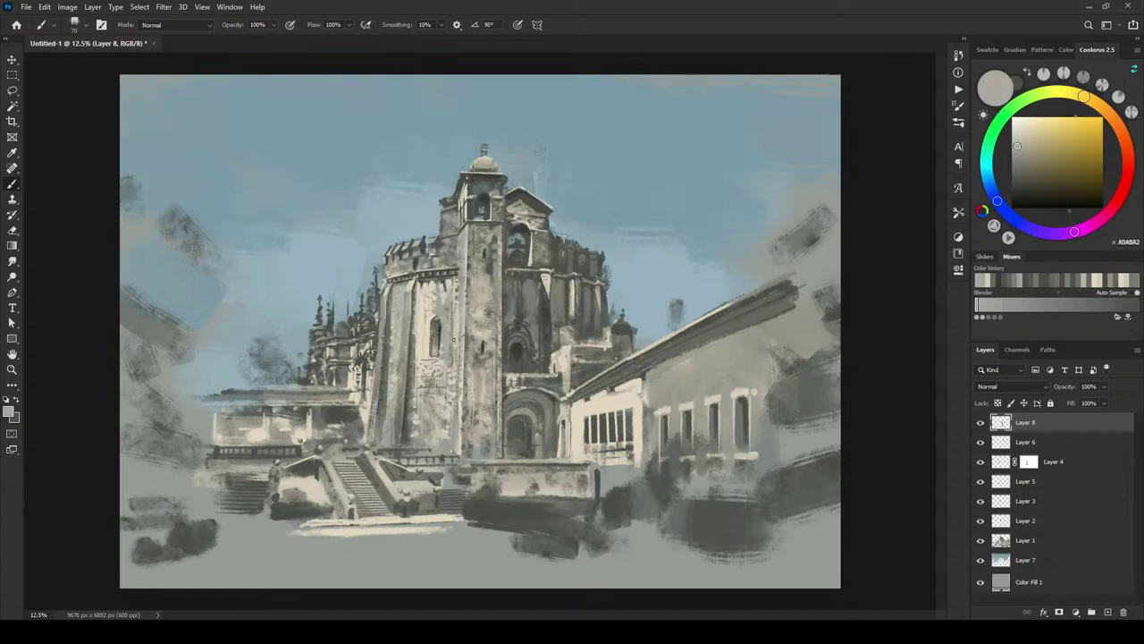
{"action": "left_click", "coordinate": [457, 313], "text": "alt"}
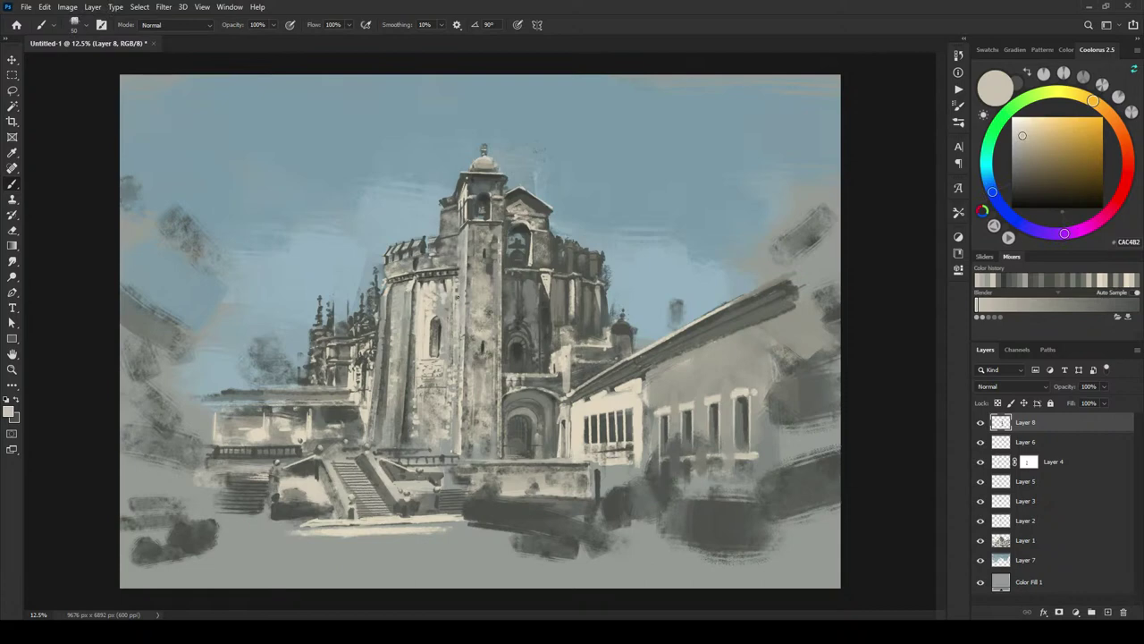
{"action": "left_click_drag", "start_coordinate": [460, 297], "coordinate": [460, 314]}
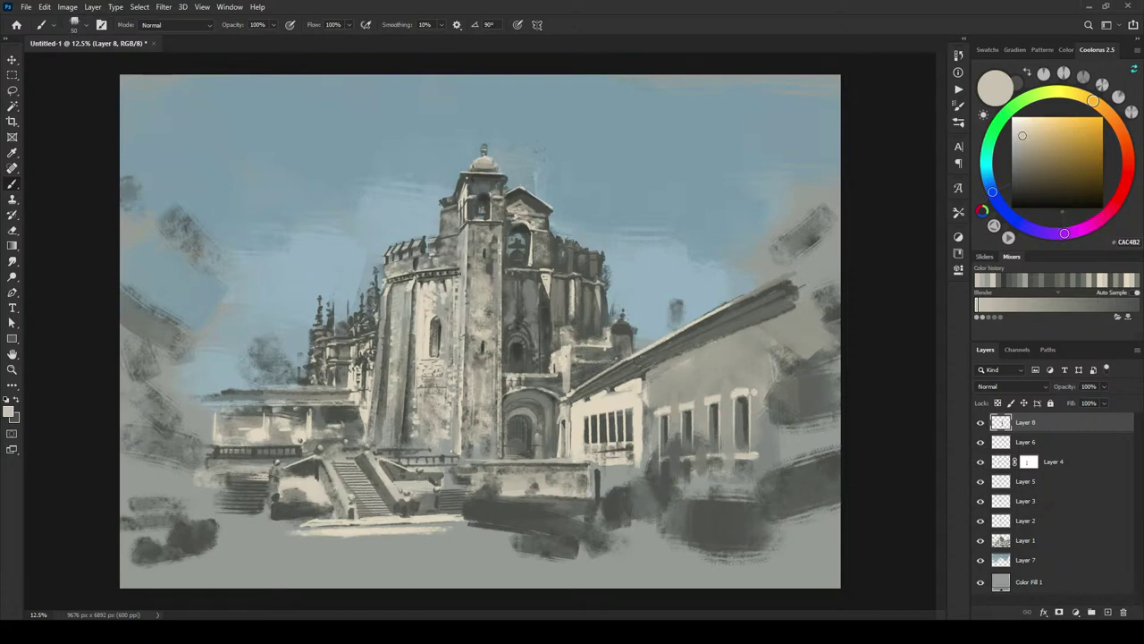
Step: Refine the cornice end and belfry edge with sampled #363834, #E1D9C2 and #A2A490, undo the last stroke and sample the cream again
{"action": "left_click", "coordinate": [453, 274], "text": "alt"}
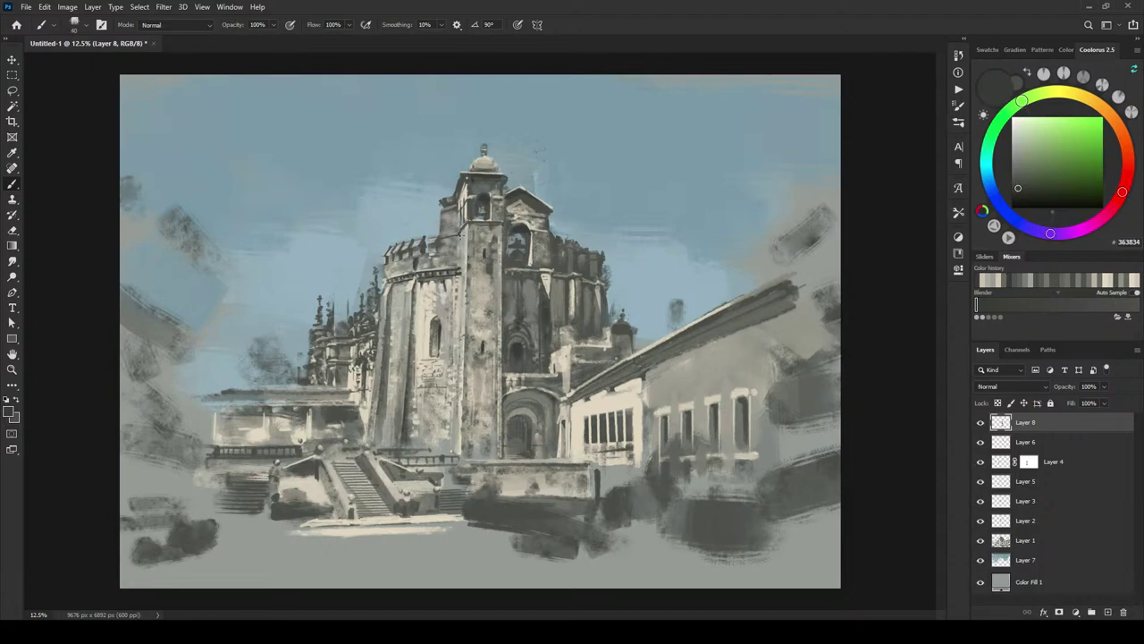
{"action": "left_click", "coordinate": [470, 206], "text": "alt"}
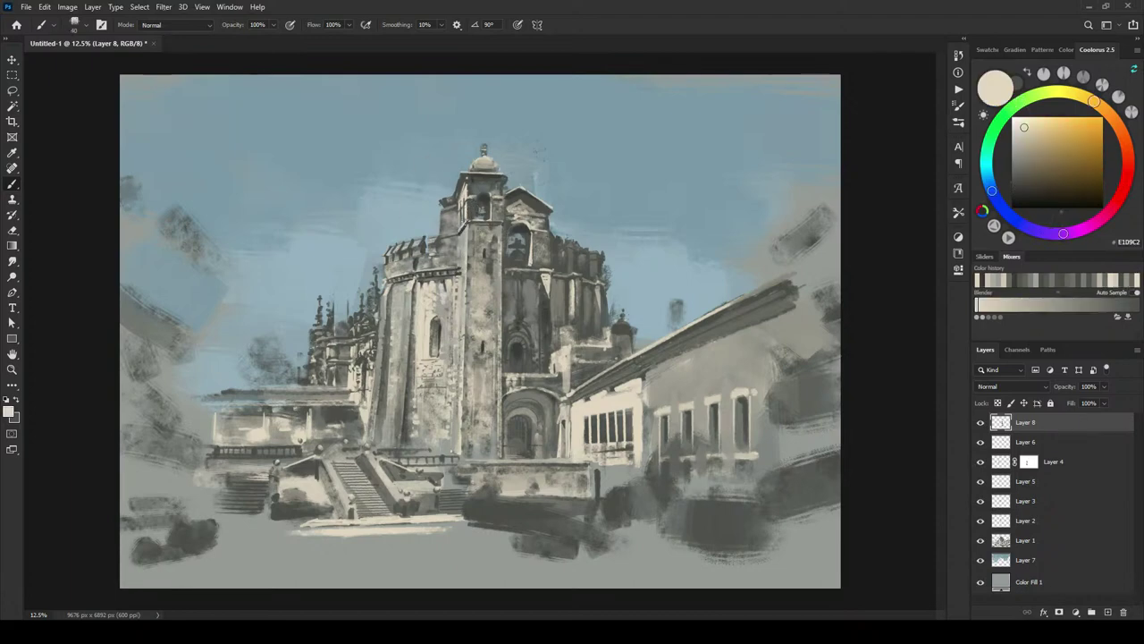
{"action": "left_click", "coordinate": [464, 227], "text": "alt"}
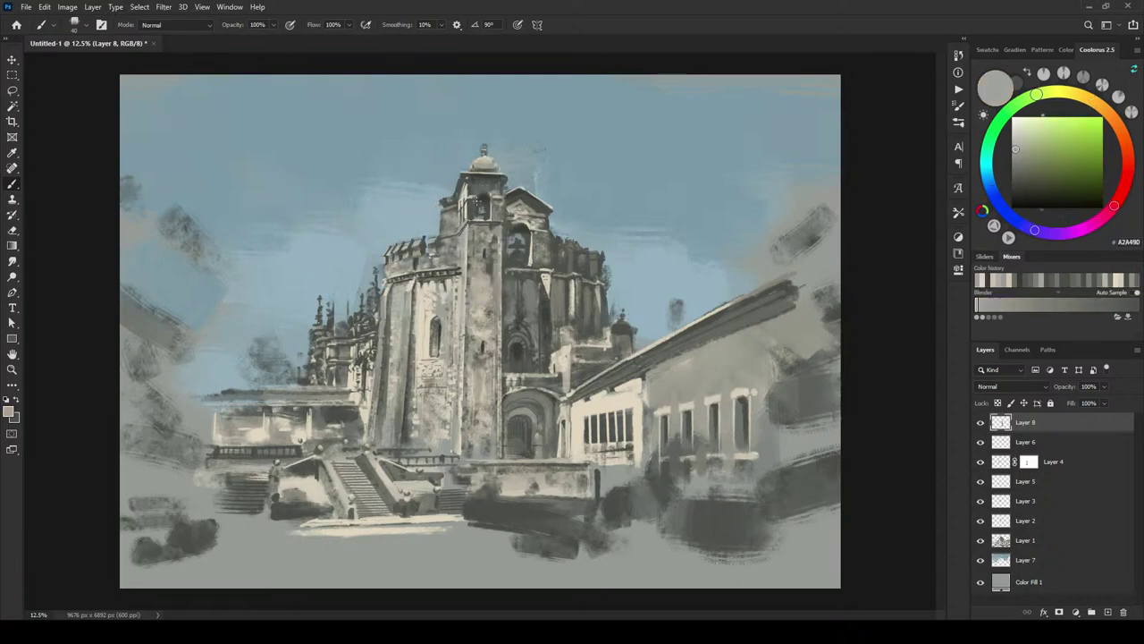
{"action": "key", "text": "ctrl+z"}
{"action": "left_click", "coordinate": [425, 311], "text": "alt"}
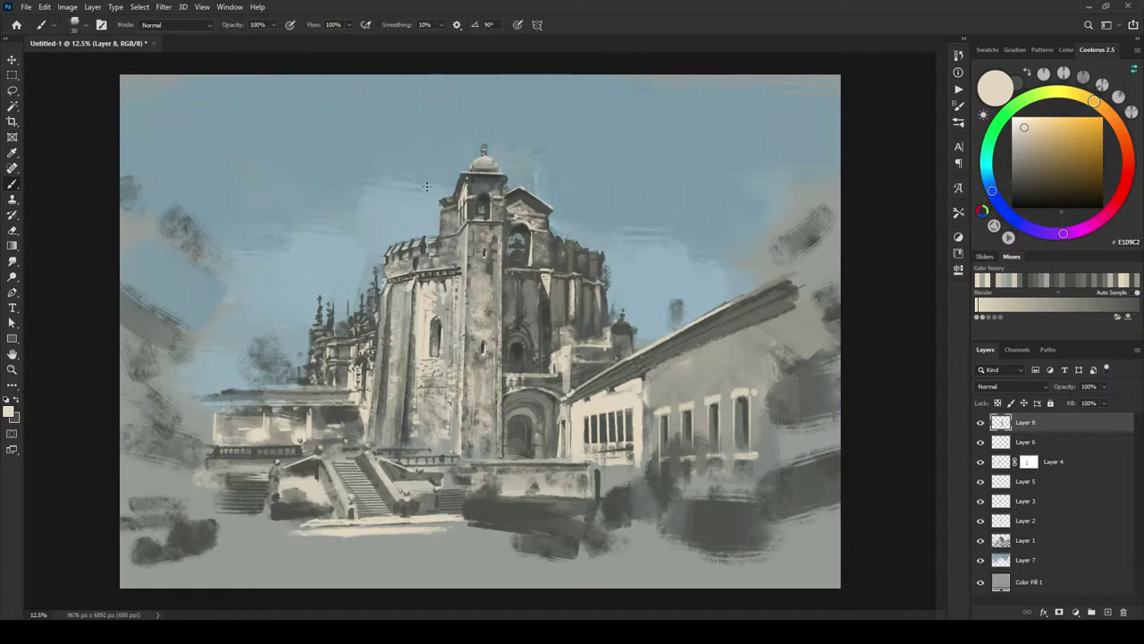
Step: Sample greys #A3A299, #A4A49C and #868782 and touch up the stonework around the belfry opening
{"action": "left_click", "coordinate": [447, 238], "text": "alt"}
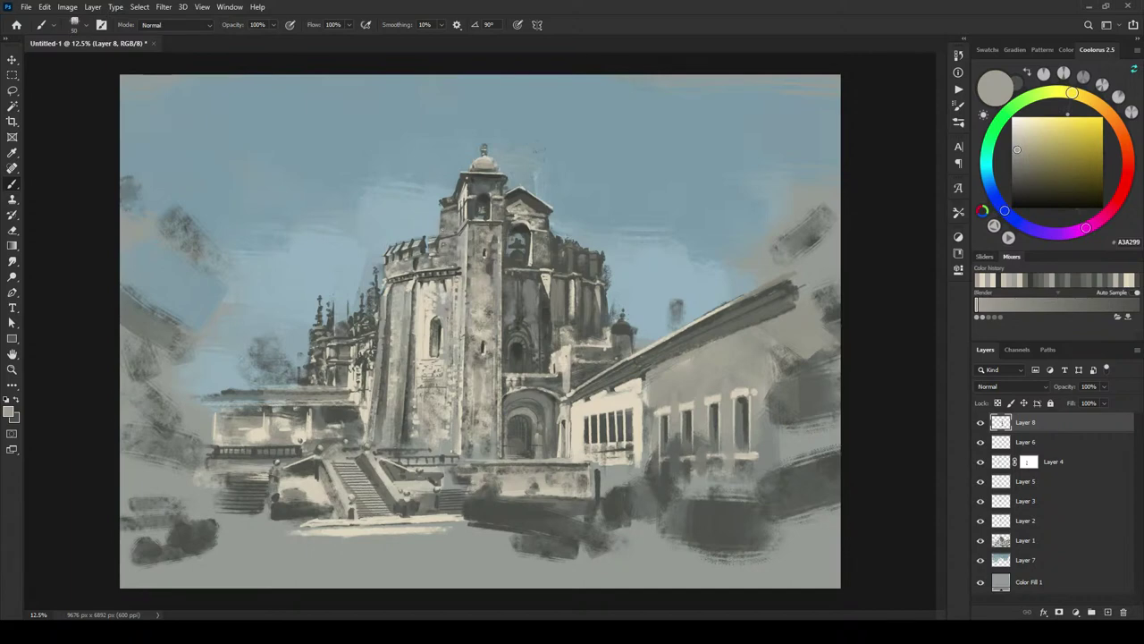
{"action": "left_click", "coordinate": [471, 230], "text": "alt"}
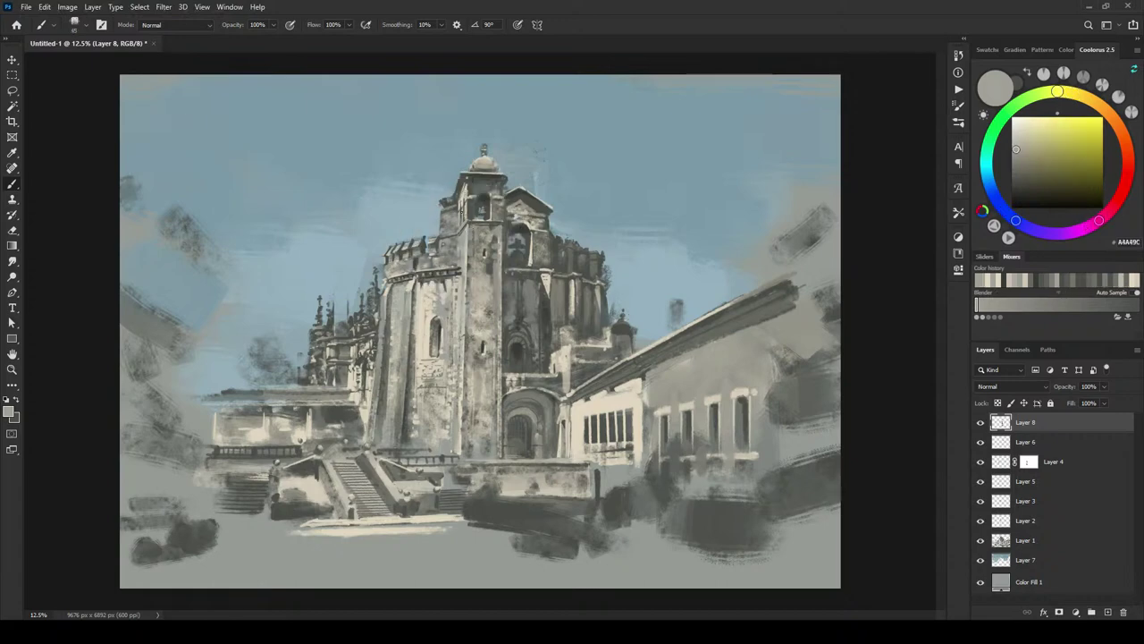
{"action": "left_click", "coordinate": [462, 200], "text": "alt"}
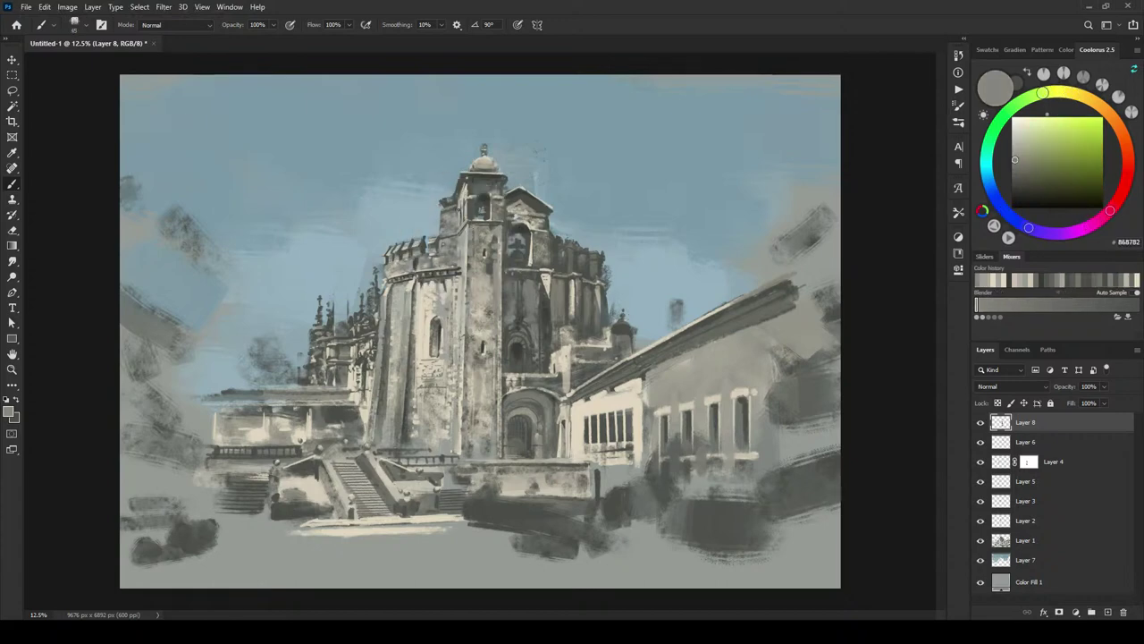
{"action": "left_click", "coordinate": [462, 191], "text": "alt"}
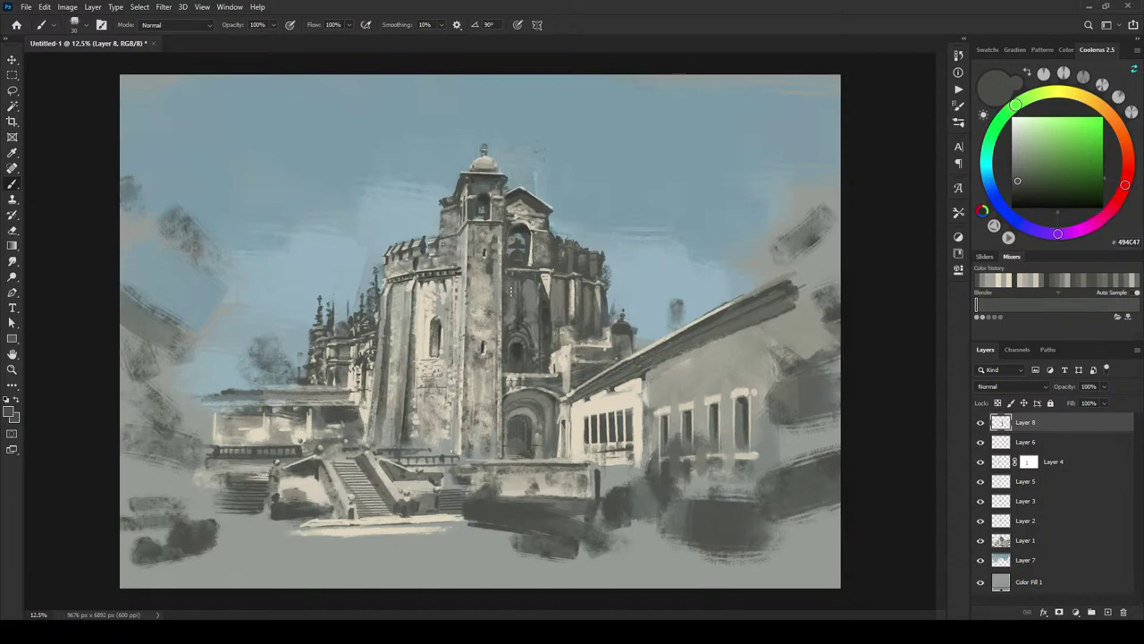
Step: Darken sampled #363834 to #282C29, enlarge the brush and paint a dark horizontal line beneath the arched opening under the gable
{"action": "left_click", "coordinate": [527, 223], "text": "alt"}
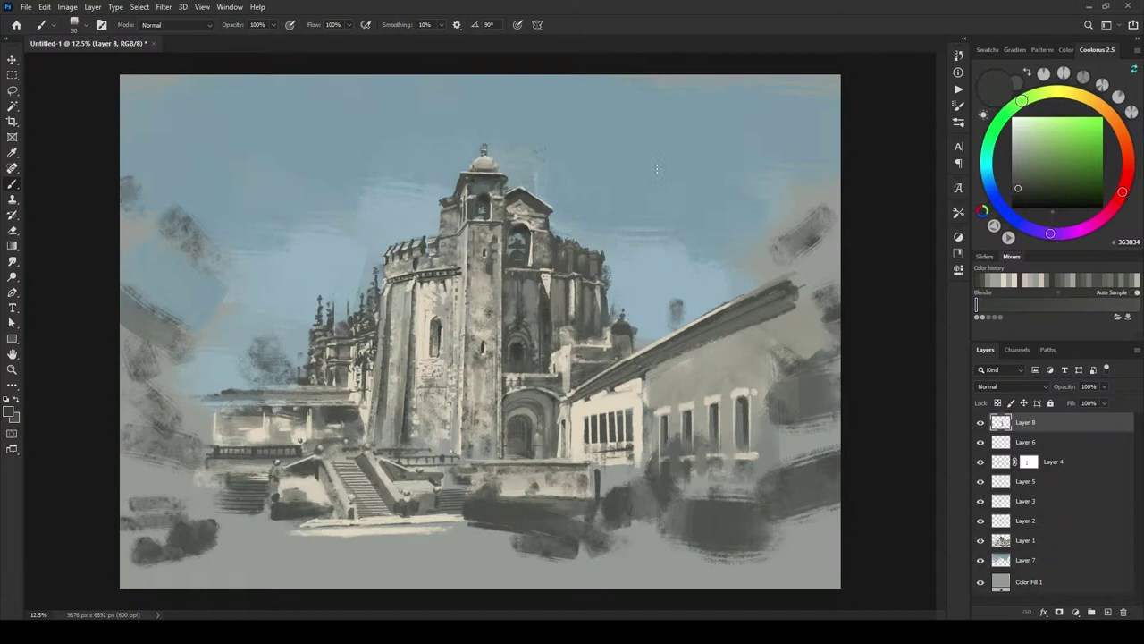
{"action": "left_click", "coordinate": [1018, 192]}
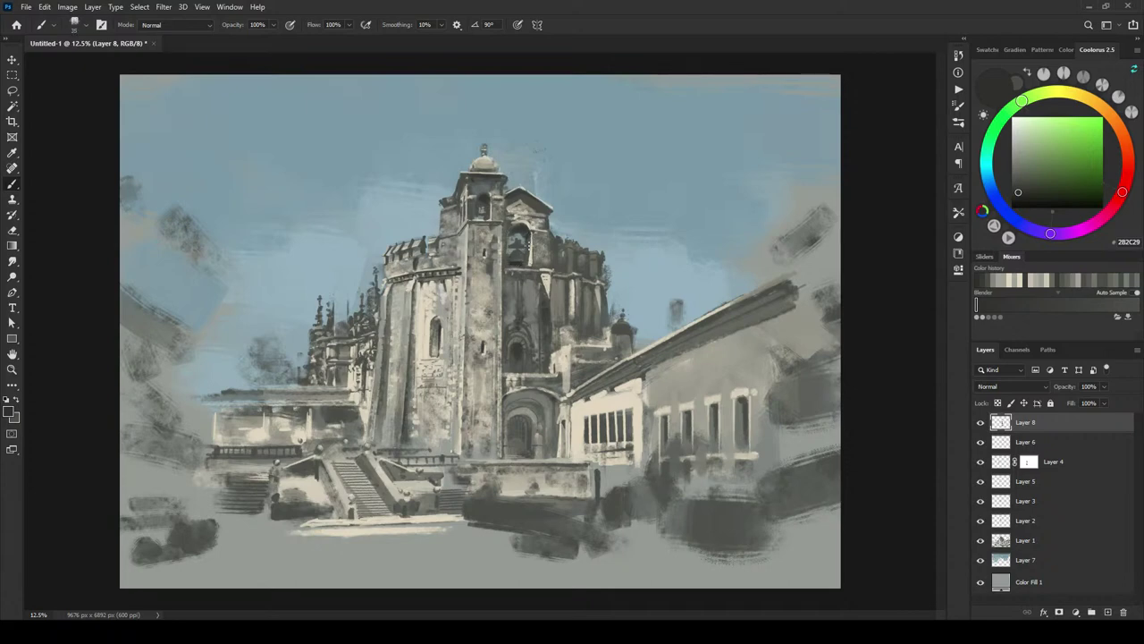
{"action": "key", "text": "bracketright"}
{"action": "key", "text": "bracketright"}
{"action": "key", "text": "bracketright"}
{"action": "key", "text": "bracketright"}
{"action": "key", "text": "bracketright"}
{"action": "key", "text": "bracketright"}
{"action": "key", "text": "bracketright"}
{"action": "key", "text": "bracketleft"}
{"action": "key", "text": "bracketright"}
{"action": "key", "text": "bracketright"}
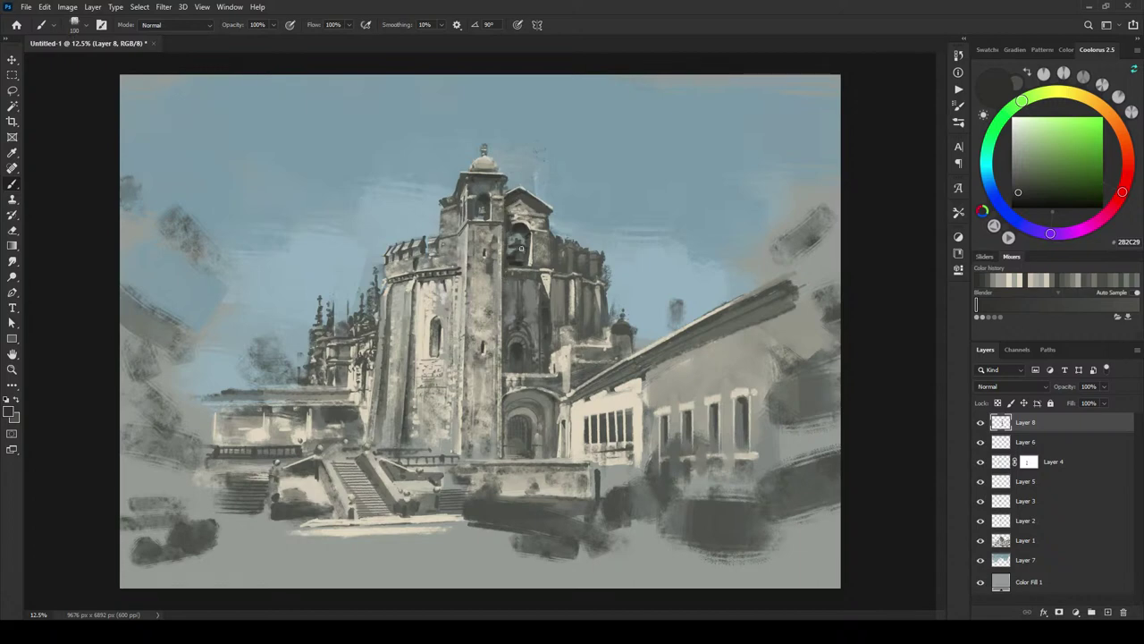
{"action": "key", "text": "bracketleft"}
{"action": "key", "text": "bracketright"}
{"action": "left_click_drag", "start_coordinate": [507, 275], "coordinate": [551, 272]}
Step: Reduce the brush slightly and paint dark strokes down the recessed wall above and beside the niche
{"action": "key", "text": "bracketleft"}
{"action": "mouse_move", "coordinate": [521, 301]}
{"action": "left_mouse_down"}
{"action": "mouse_move", "coordinate": [520, 324]}
{"action": "mouse_move", "coordinate": [545, 298]}
{"action": "mouse_move", "coordinate": [541, 342]}
{"action": "left_mouse_up"}
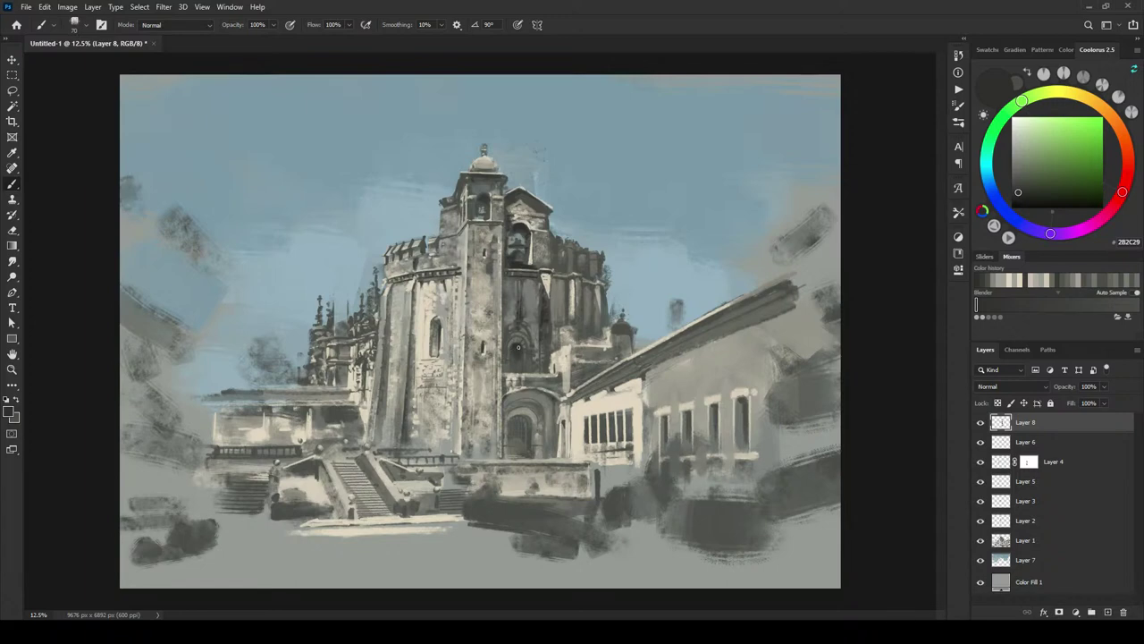
Step: Deepen the niche opening in #282C29 with an enlarged brush, then adjust the brush size to 100 for thinner strokes
{"action": "key", "text": "bracketright"}
{"action": "key", "text": "bracketright"}
{"action": "key", "text": "bracketright"}
{"action": "key", "text": "bracketright"}
{"action": "key", "text": "bracketright"}
{"action": "left_click_drag", "start_coordinate": [516, 350], "coordinate": [517, 360]}
{"action": "key", "text": "bracketleft"}
{"action": "key", "text": "bracketleft"}
{"action": "key", "text": "bracketleft"}
{"action": "key", "text": "bracketleft"}
{"action": "key", "text": "bracketleft"}
{"action": "key", "text": "bracketleft"}
{"action": "key", "text": "bracketleft"}
{"action": "key", "text": "bracketleft"}
{"action": "key", "text": "bracketright"}
{"action": "key", "text": "bracketright"}
{"action": "key", "text": "bracketright"}
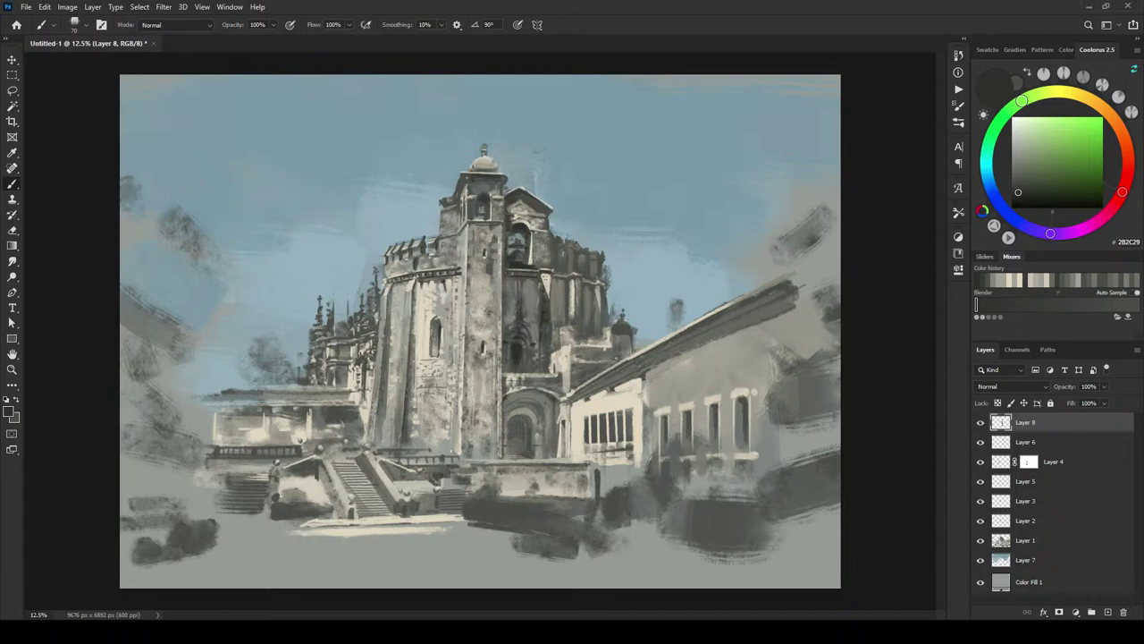
{"action": "key", "text": "]"}
{"action": "left_click_drag", "start_coordinate": [463, 464], "coordinate": [592, 459]}
{"action": "key", "text": "ctrl+z"}
{"action": "key", "text": "ctrl+z"}
{"action": "left_click_drag", "start_coordinate": [445, 461], "coordinate": [590, 461]}
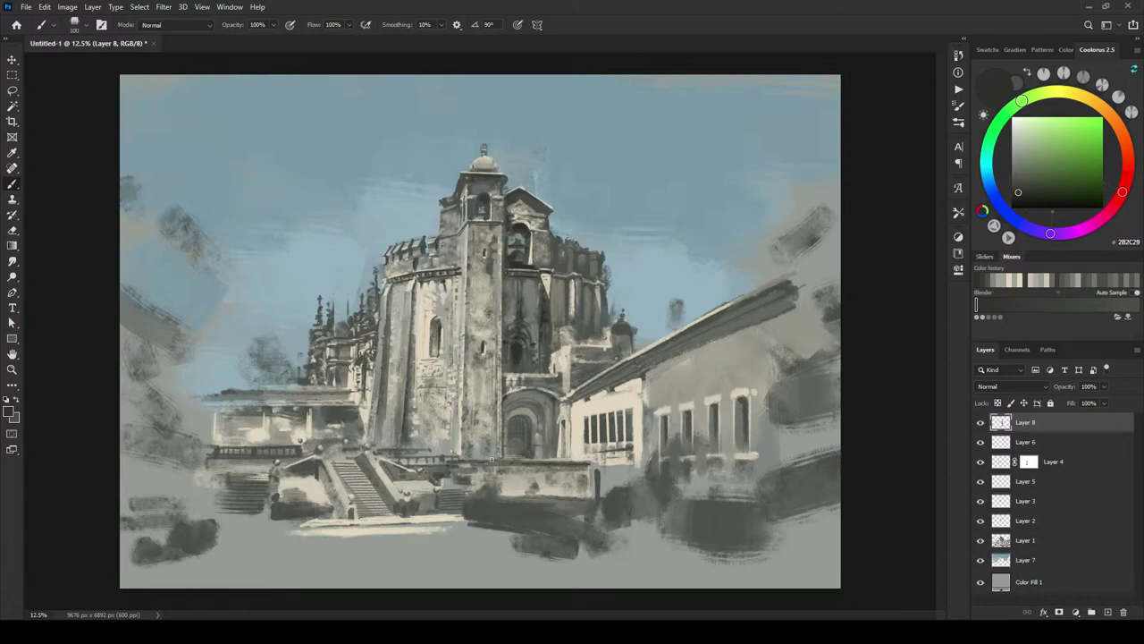
{"action": "key", "text": "ctrl+z"}
{"action": "mouse_move", "coordinate": [461, 464]}
{"action": "left_mouse_down"}
{"action": "mouse_move", "coordinate": [592, 463]}
{"action": "mouse_move", "coordinate": [465, 462]}
{"action": "left_mouse_up"}
{"action": "key", "text": "ctrl+z"}
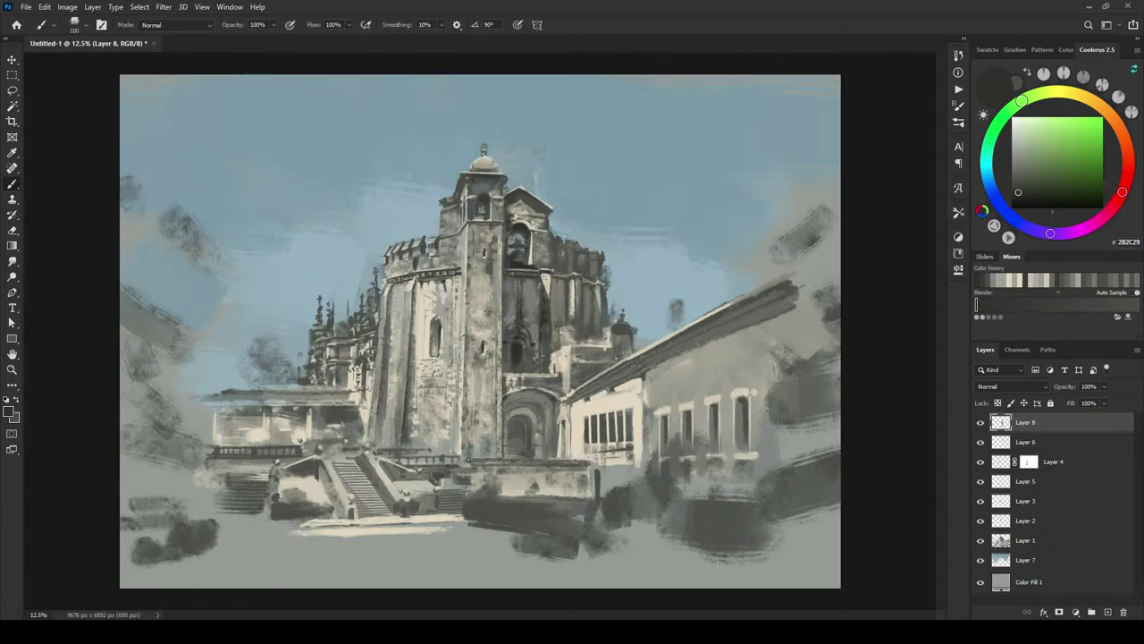
{"action": "key", "text": "ctrl+z"}
Step: Paint a dark line in #282C29 along the top of the terrace wall from its far end back to the tower
{"action": "left_click_drag", "start_coordinate": [589, 462], "coordinate": [463, 464]}
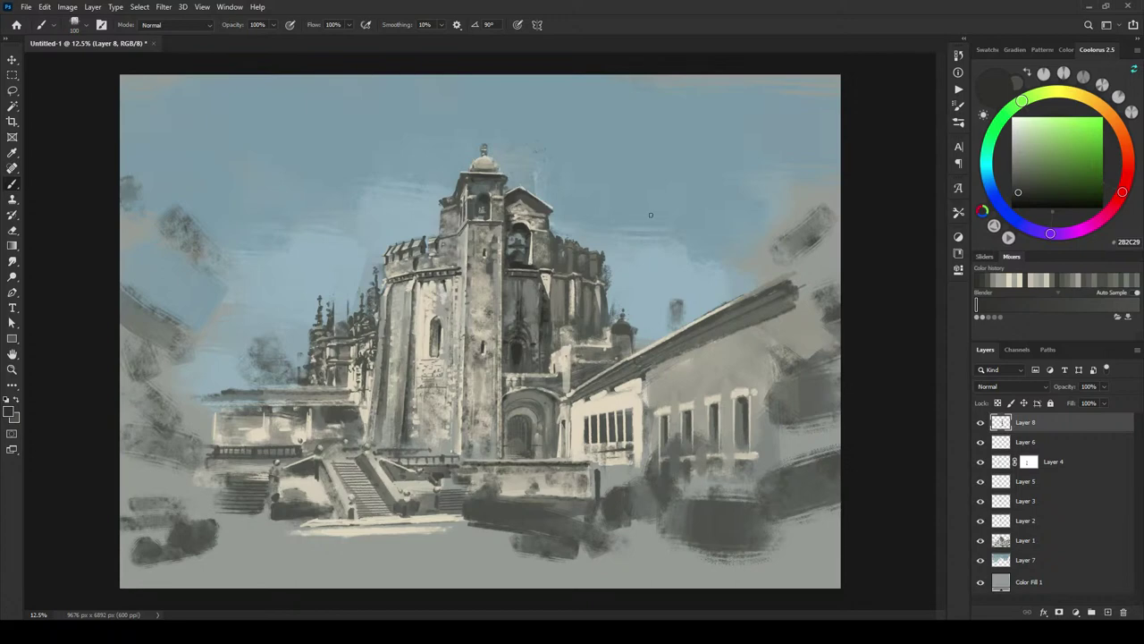
Step: Undo the last two strokes, then shade the terrace wall's upper face in sampled grey #6E7168 with a large brush
{"action": "key", "text": "ctrl+z"}
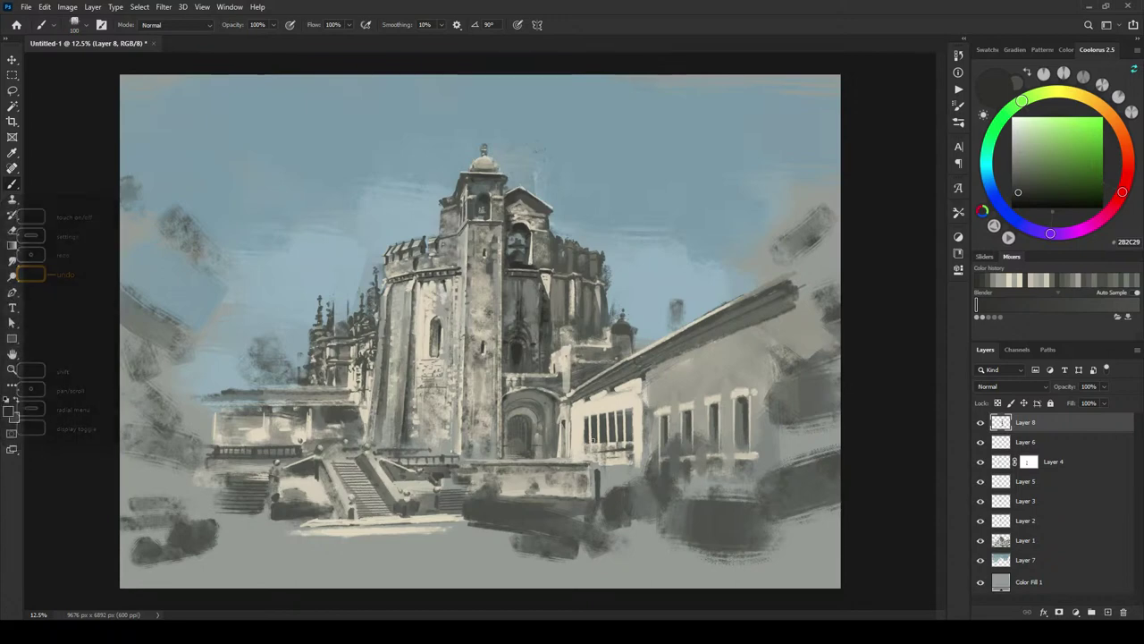
{"action": "key", "text": "ctrl+z"}
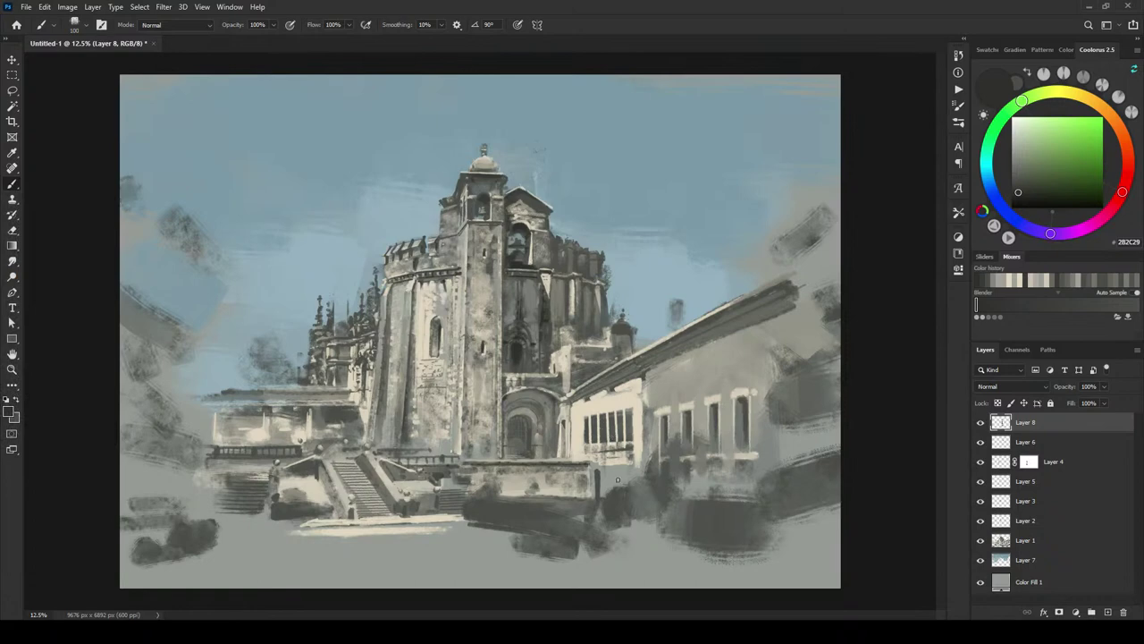
{"action": "key", "text": "]"}
{"action": "key", "text": "]"}
{"action": "key", "text": "]"}
{"action": "key", "text": "]"}
{"action": "key", "text": "]"}
{"action": "key", "text": "]"}
{"action": "key", "text": "]"}
{"action": "key", "text": "]"}
{"action": "key", "text": "]"}
{"action": "key", "text": "]"}
{"action": "left_click", "coordinate": [447, 468], "text": "alt"}
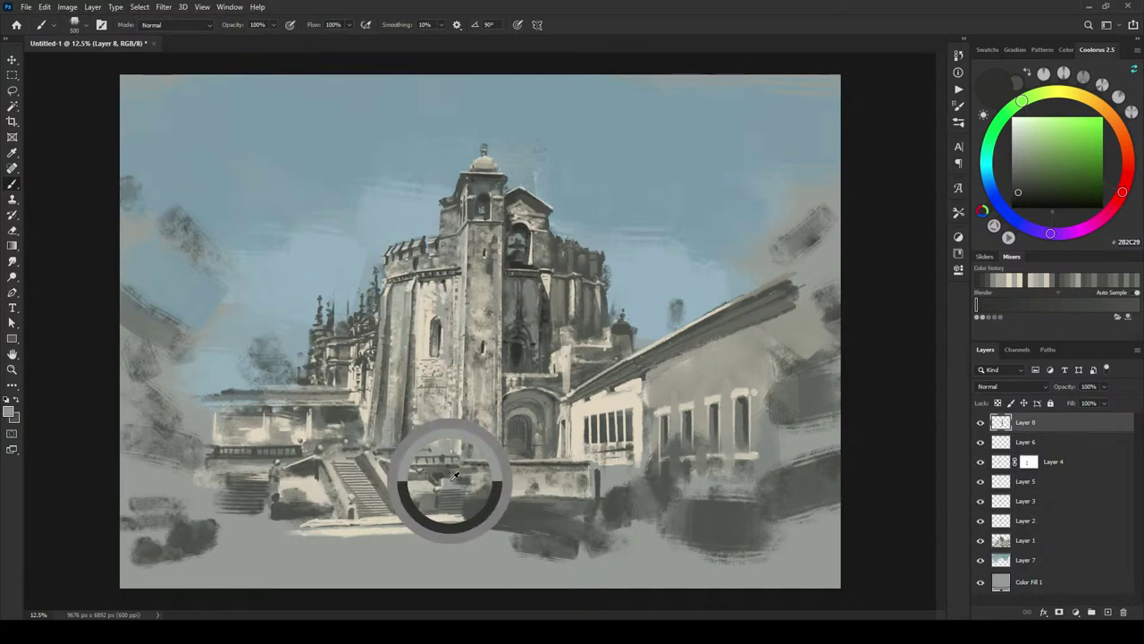
{"action": "key", "text": "bracketleft"}
{"action": "key", "text": "bracketleft"}
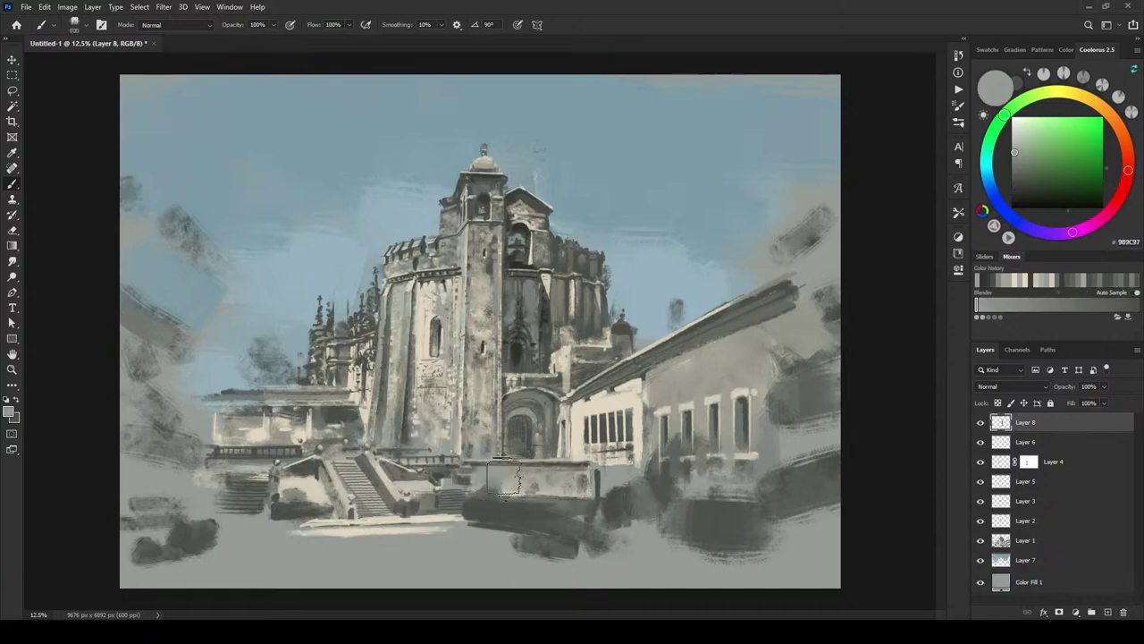
{"action": "left_click", "coordinate": [472, 475], "text": "alt"}
{"action": "left_click_drag", "start_coordinate": [476, 476], "coordinate": [578, 490]}
{"action": "key", "text": "bracketleft"}
{"action": "key", "text": "bracketleft"}
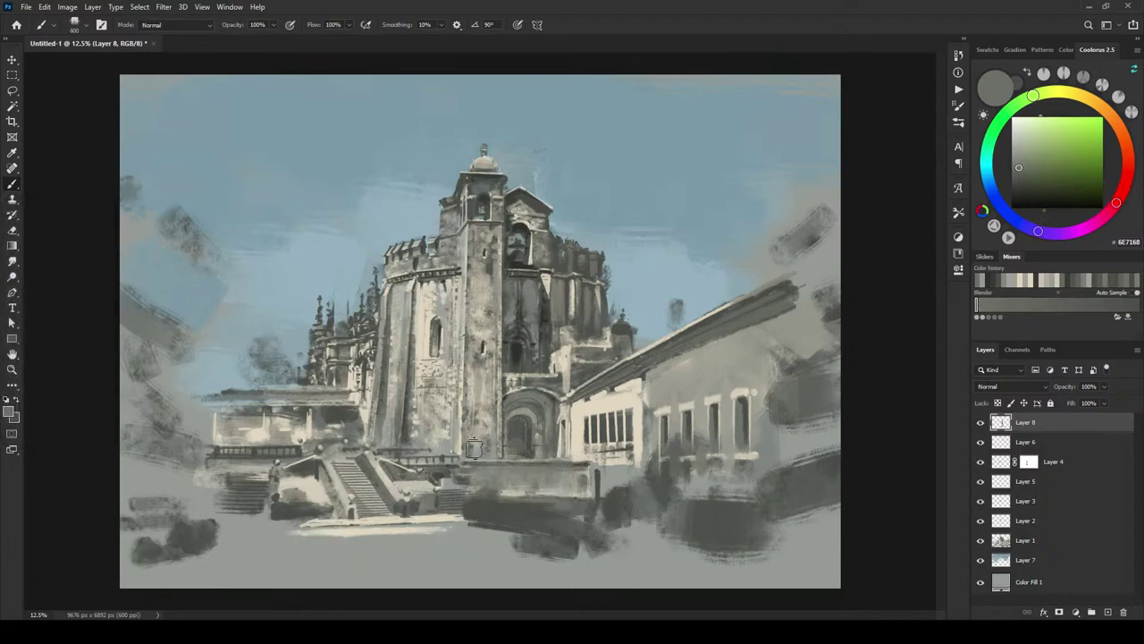
Step: Sample dark #2B2C29 and, with a much smaller brush, paint small dark window openings along the low side building's wall
{"action": "left_click", "coordinate": [355, 416], "text": "alt"}
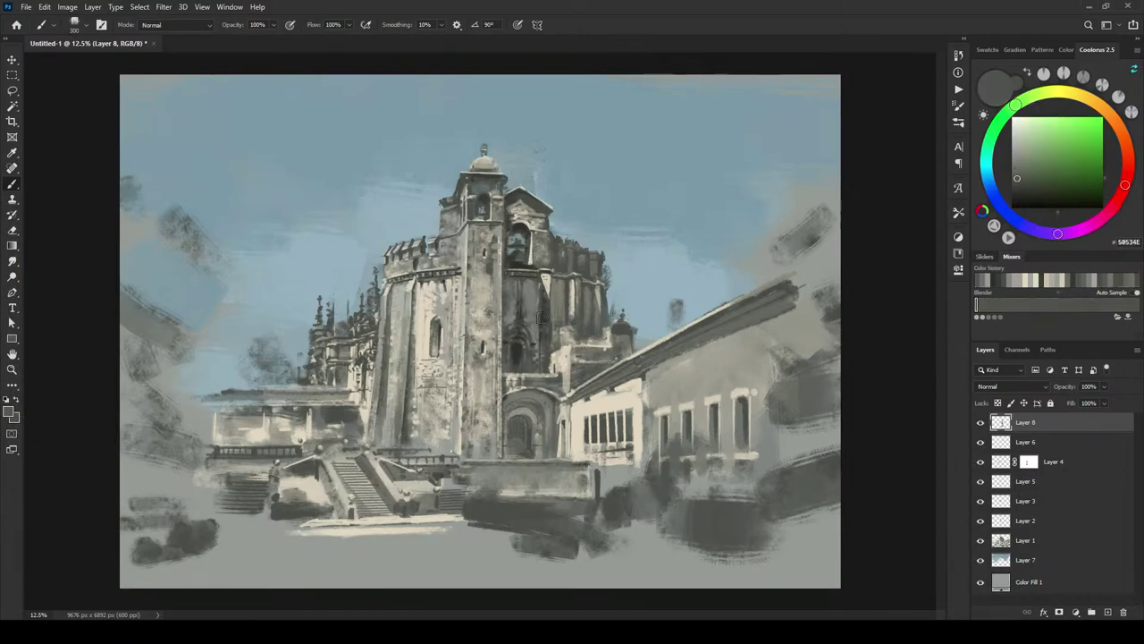
{"action": "left_click", "coordinate": [516, 346], "text": "alt"}
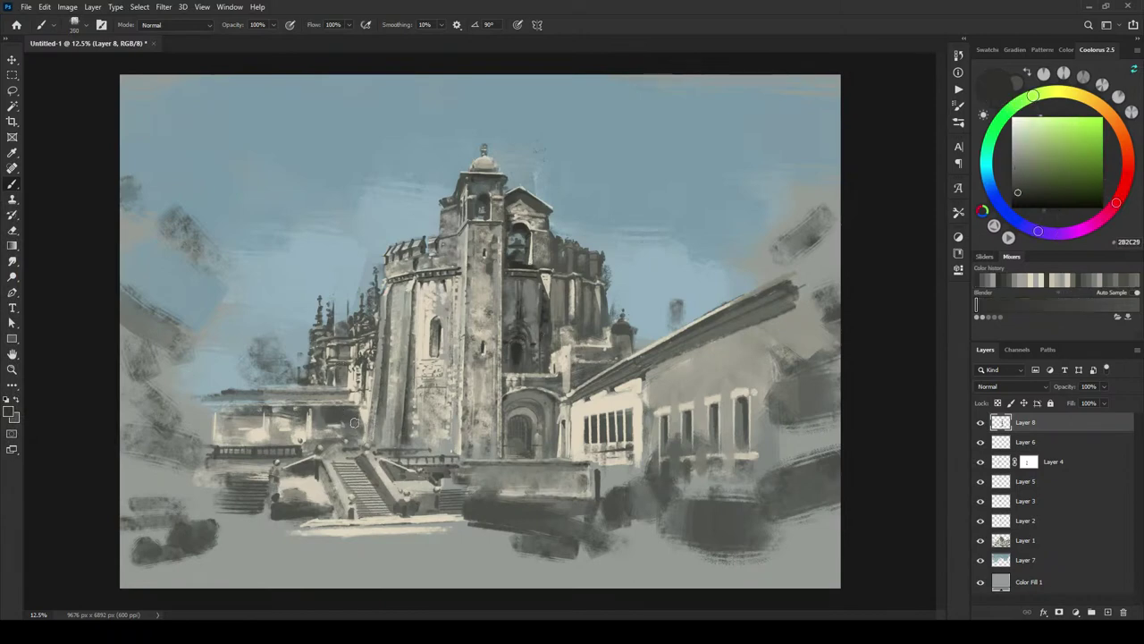
{"action": "key", "text": "bracketleft"}
{"action": "key", "text": "bracketleft"}
{"action": "key", "text": "bracketleft"}
{"action": "key", "text": "bracketleft"}
{"action": "key", "text": "bracketleft"}
{"action": "key", "text": "bracketleft"}
{"action": "key", "text": "bracketleft"}
{"action": "key", "text": "bracketleft"}
{"action": "key", "text": "bracketleft"}
{"action": "key", "text": "bracketleft"}
{"action": "key", "text": "bracketleft"}
{"action": "key", "text": "bracketleft"}
{"action": "key", "text": "bracketleft"}
{"action": "key", "text": "bracketleft"}
{"action": "left_click_drag", "start_coordinate": [332, 423], "coordinate": [288, 424]}
{"action": "key", "text": "bracketright"}
{"action": "key", "text": "bracketright"}
{"action": "key", "text": "bracketright"}
{"action": "key", "text": "bracketright"}
{"action": "key", "text": "bracketright"}
{"action": "key", "text": "bracketright"}
{"action": "left_click", "coordinate": [244, 424]}
Step: Paint thin dark horizontal lines beneath the eaves of the low side building, adjusting the brush size between strokes
{"action": "key", "text": "bracketright"}
{"action": "key", "text": "bracketleft"}
{"action": "key", "text": "bracketleft"}
{"action": "left_click_drag", "start_coordinate": [213, 408], "coordinate": [348, 406]}
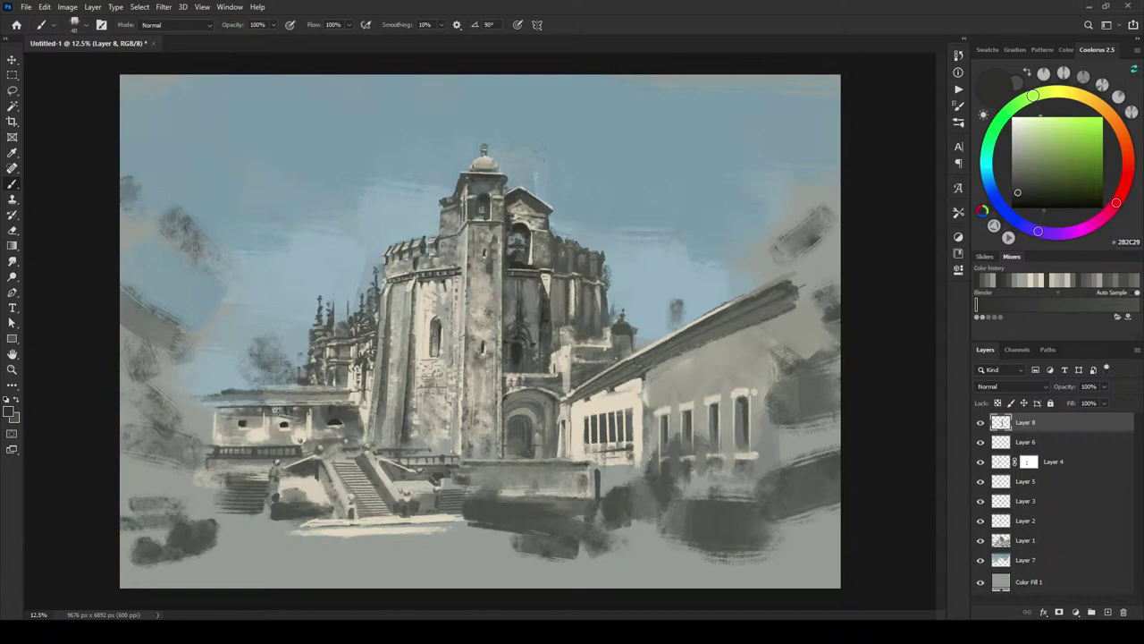
{"action": "key", "text": "bracketright"}
{"action": "key", "text": "bracketright"}
{"action": "key", "text": "bracketright"}
{"action": "key", "text": "bracketright"}
{"action": "key", "text": "bracketleft"}
{"action": "key", "text": "bracketleft"}
{"action": "key", "text": "bracketleft"}
{"action": "left_click_drag", "start_coordinate": [220, 401], "coordinate": [325, 401]}
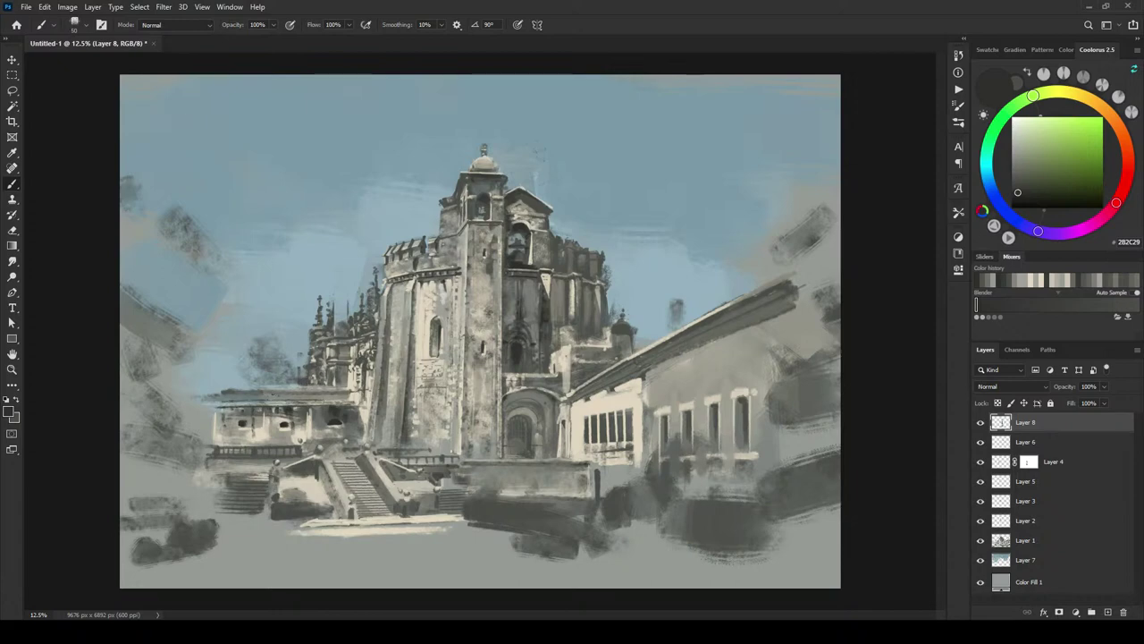
Step: Paint thin dark railing lines along the roof of the low side building
{"action": "left_click_drag", "start_coordinate": [234, 392], "coordinate": [345, 392]}
{"action": "left_click_drag", "start_coordinate": [241, 386], "coordinate": [349, 387]}
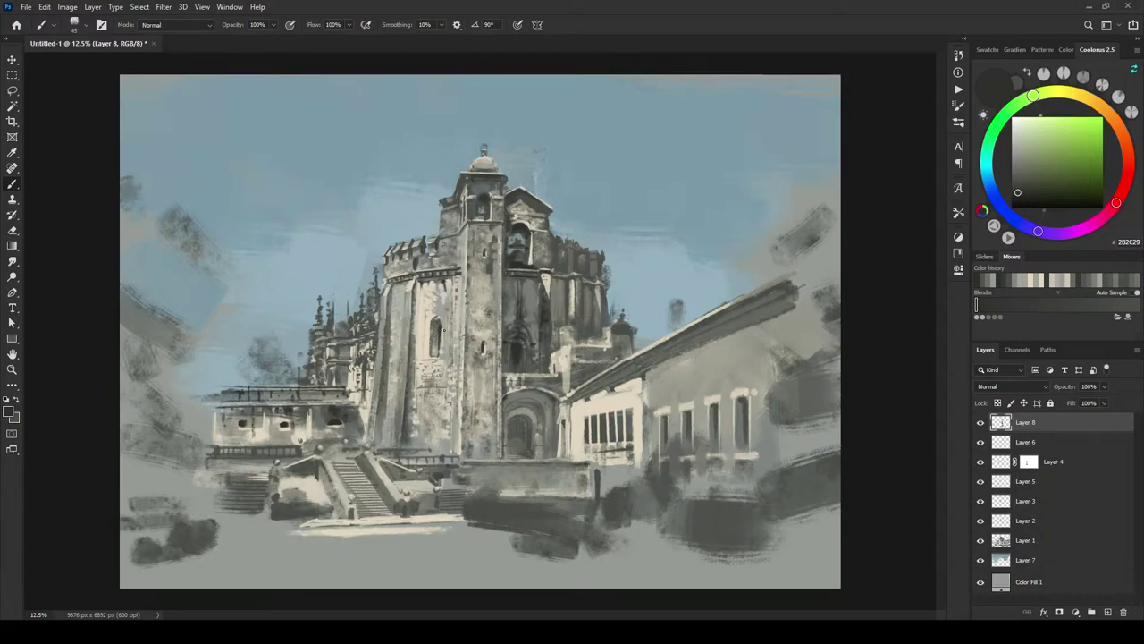
{"action": "key", "text": "bracketleft"}
Step: Sample dark grey #383A37 and paint shadows beneath the gable and down the recessed wall beside the pale buttress
{"action": "left_click", "coordinate": [506, 235], "text": "alt"}
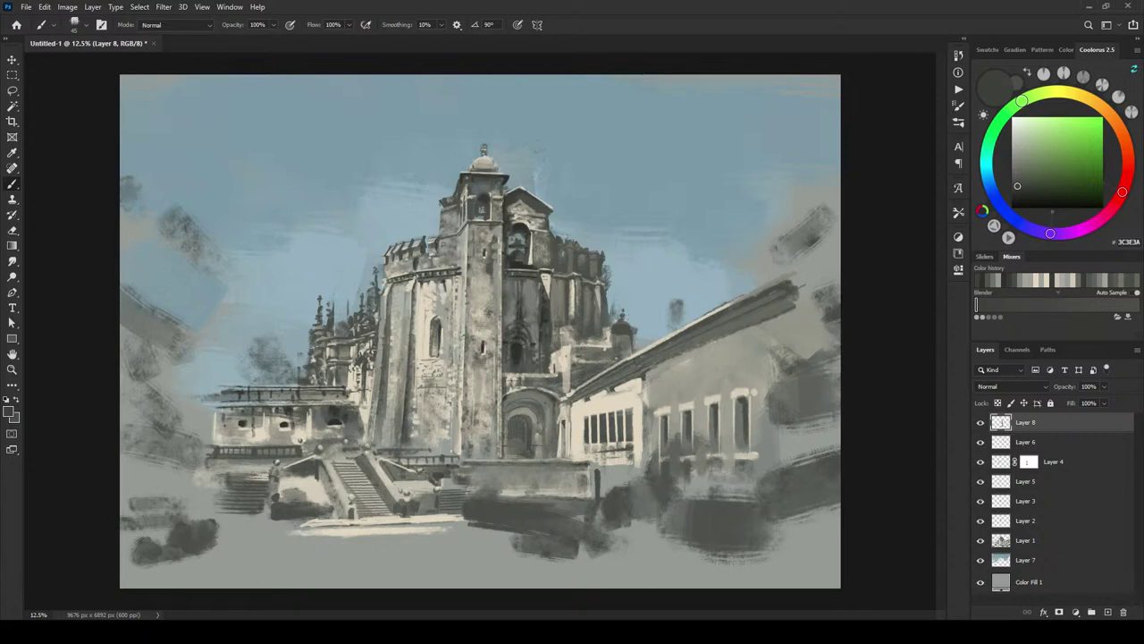
{"action": "left_click", "coordinate": [514, 214], "text": "alt"}
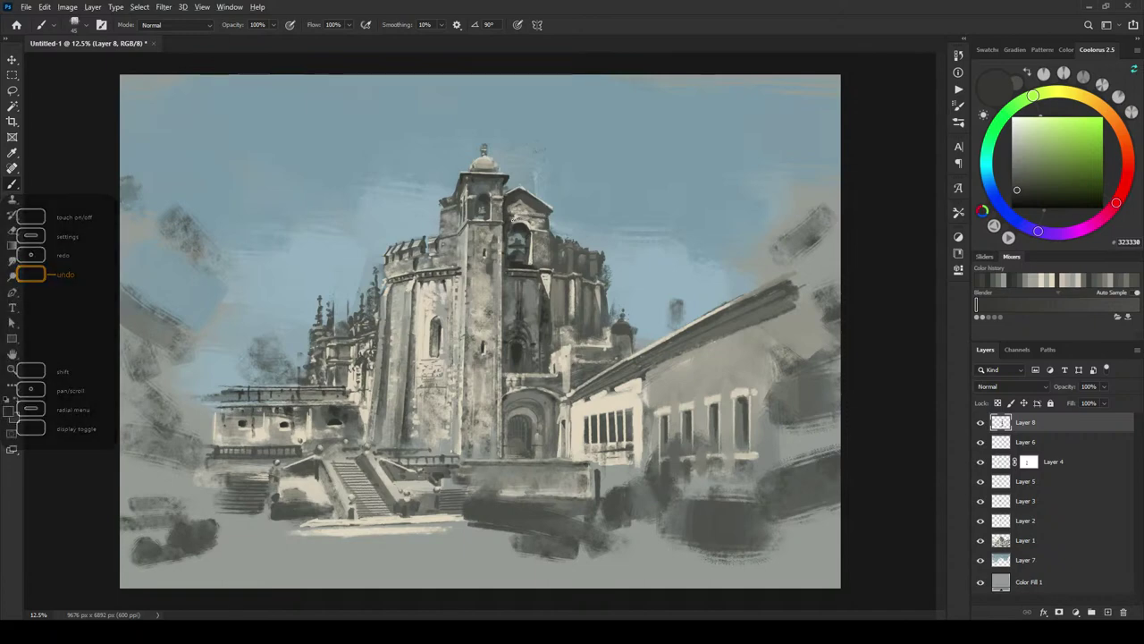
{"action": "left_click", "coordinate": [510, 220], "text": "alt"}
{"action": "left_click_drag", "start_coordinate": [510, 214], "coordinate": [545, 217]}
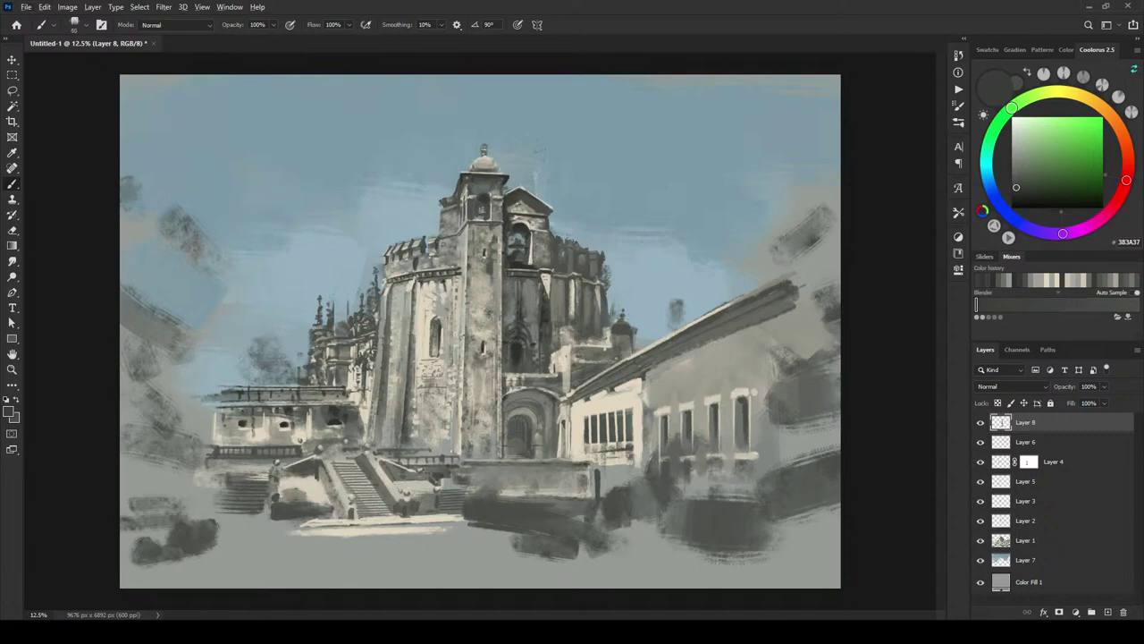
{"action": "left_click_drag", "start_coordinate": [509, 208], "coordinate": [523, 202]}
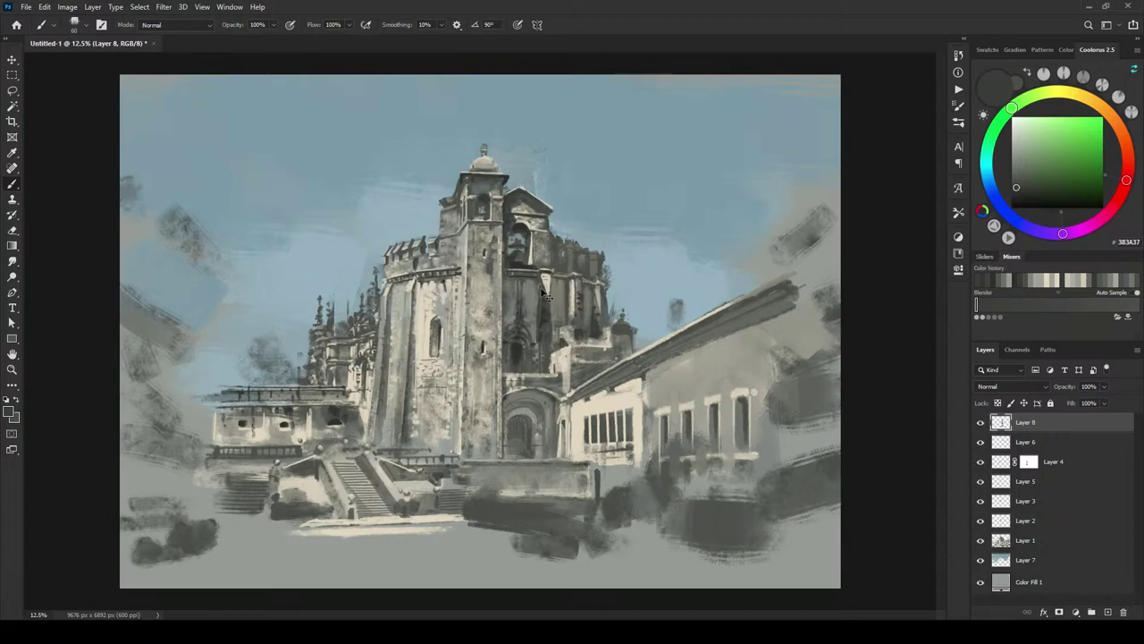
{"action": "left_click_drag", "start_coordinate": [540, 292], "coordinate": [537, 355]}
{"action": "left_click_drag", "start_coordinate": [538, 287], "coordinate": [538, 351]}
Step: Deepen the belfry opening with a darker colour and smaller brush, and paint a pale sampled highlight down its inner edge
{"action": "left_click", "coordinate": [1018, 192]}
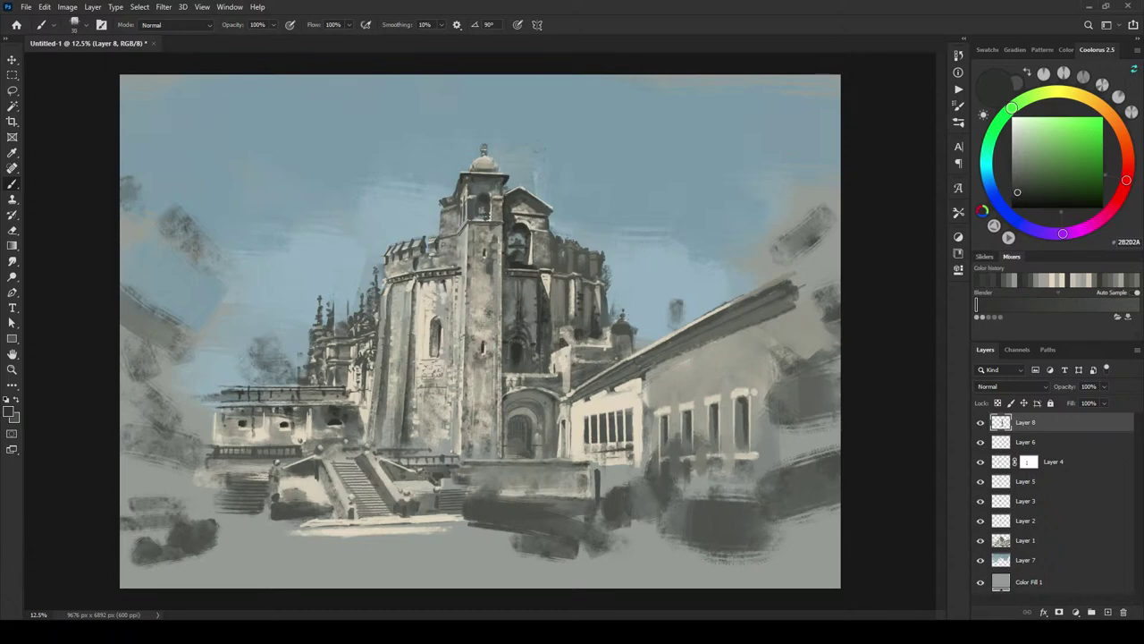
{"action": "key", "text": "bracketleft"}
{"action": "key", "text": "bracketleft"}
{"action": "key", "text": "bracketleft"}
{"action": "left_click", "coordinate": [503, 192], "text": "alt"}
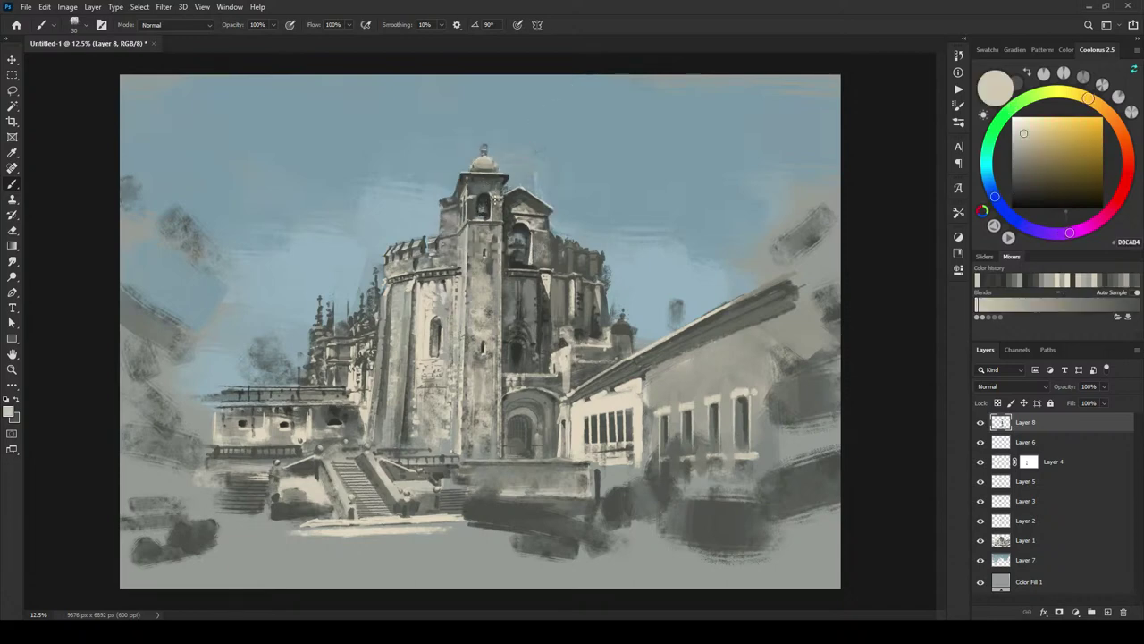
{"action": "left_click_drag", "start_coordinate": [489, 200], "coordinate": [490, 211]}
{"action": "left_click", "coordinate": [488, 194], "text": "alt"}
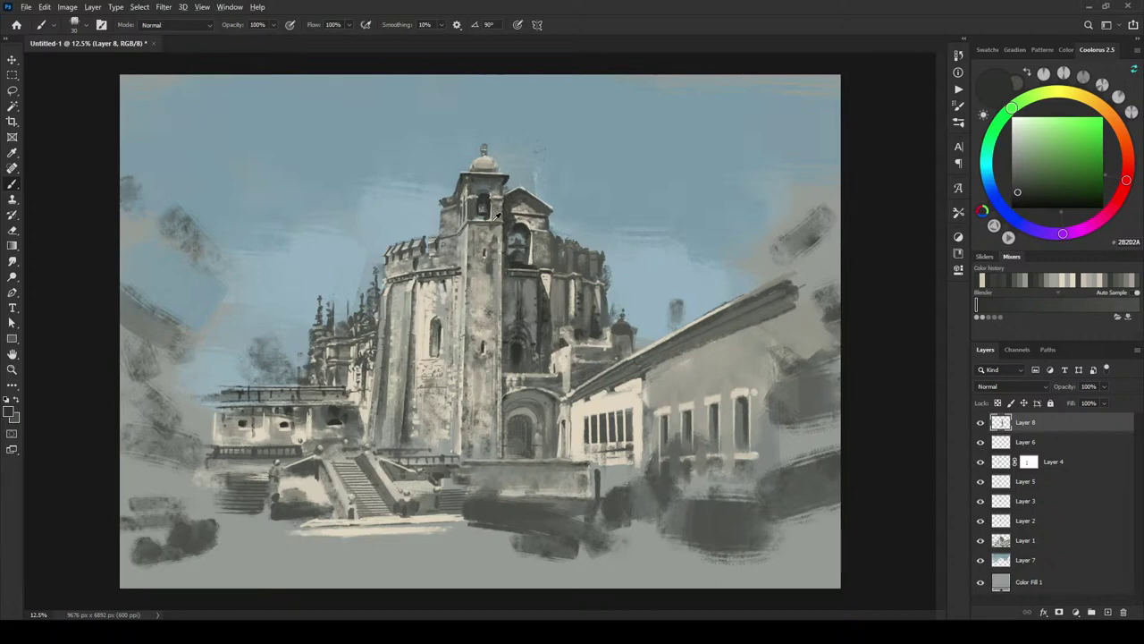
Step: Brush sampled greys onto the belfry masonry on both sides of the bell opening, using a smaller brush for the far side
{"action": "left_click", "coordinate": [470, 237], "text": "alt"}
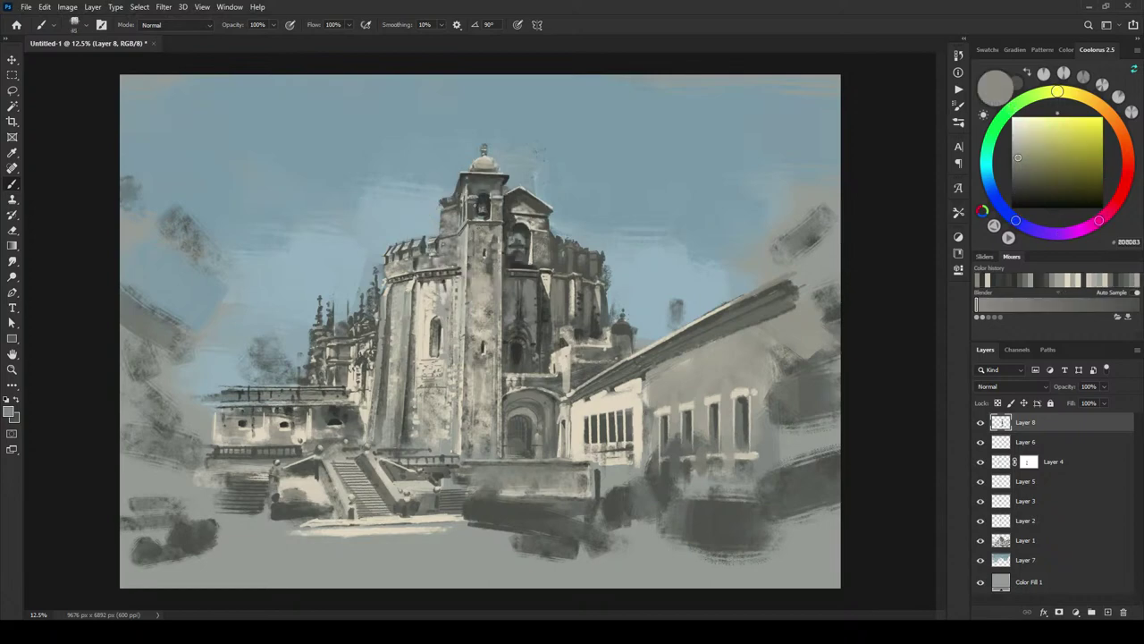
{"action": "left_click_drag", "start_coordinate": [471, 217], "coordinate": [476, 202]}
{"action": "key", "text": "bracketleft"}
{"action": "key", "text": "bracketleft"}
{"action": "key", "text": "bracketleft"}
{"action": "left_click_drag", "start_coordinate": [498, 196], "coordinate": [490, 196]}
{"action": "left_click", "coordinate": [463, 179], "text": "alt"}
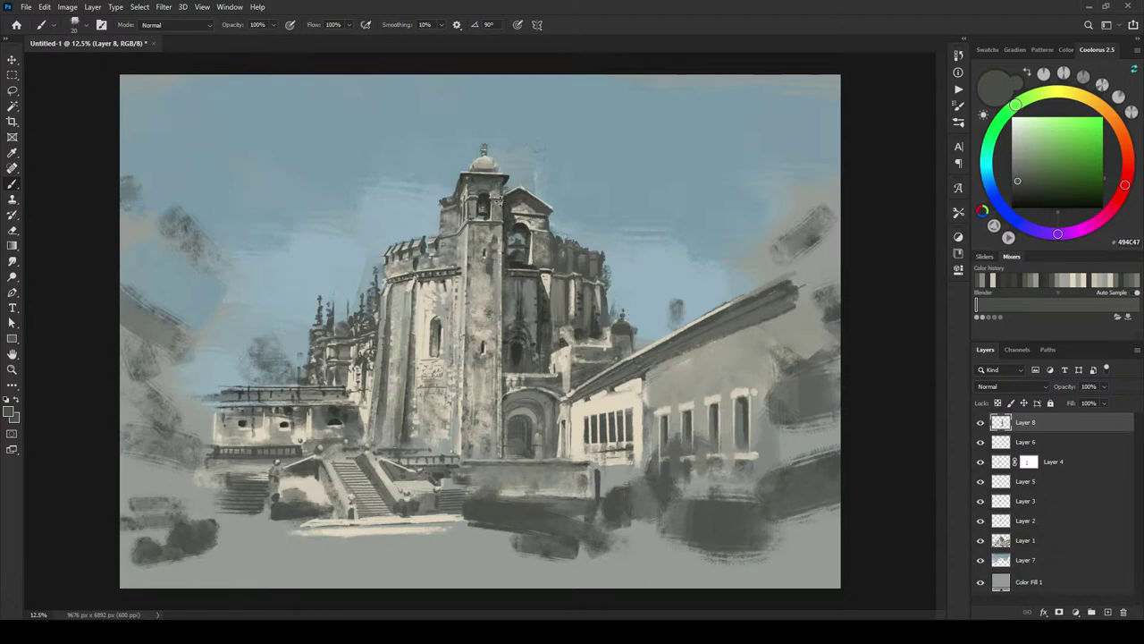
{"action": "left_click", "coordinate": [476, 200], "text": "alt"}
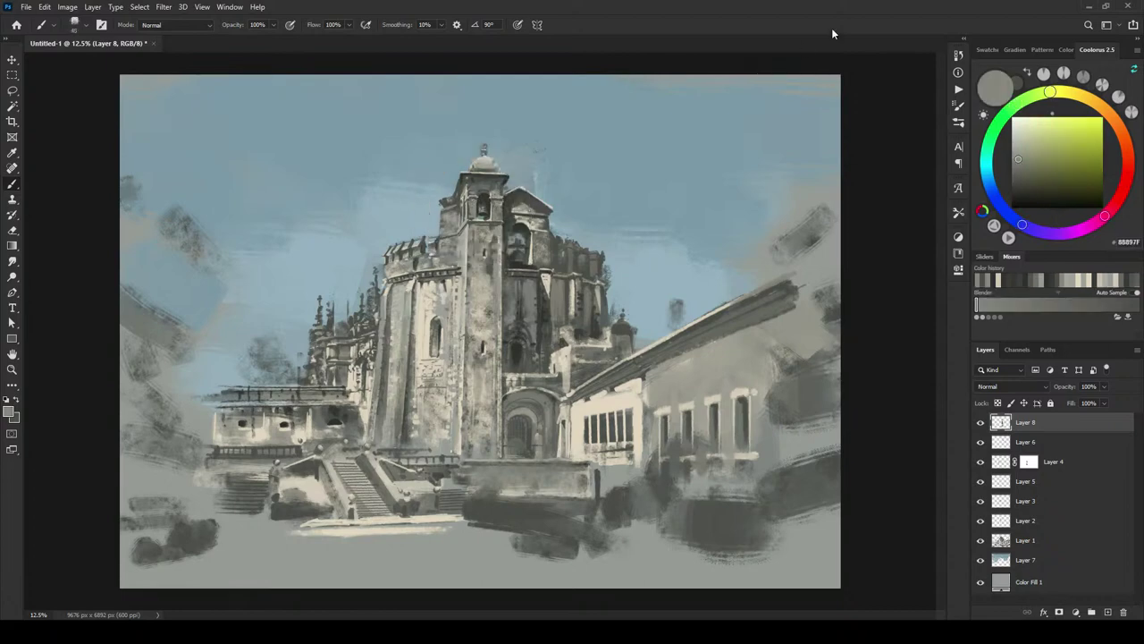
Step: Zoom in on the belfry and paint the dark shadow beneath its moulding around the corner in sampled grey #494C47
{"action": "key", "text": "ctrl+plus"}
{"action": "key", "text": "ctrl+plus"}
{"action": "key", "text": "ctrl+plus"}
{"action": "key", "text": "ctrl+plus"}
{"action": "key", "text": "ctrl+plus"}
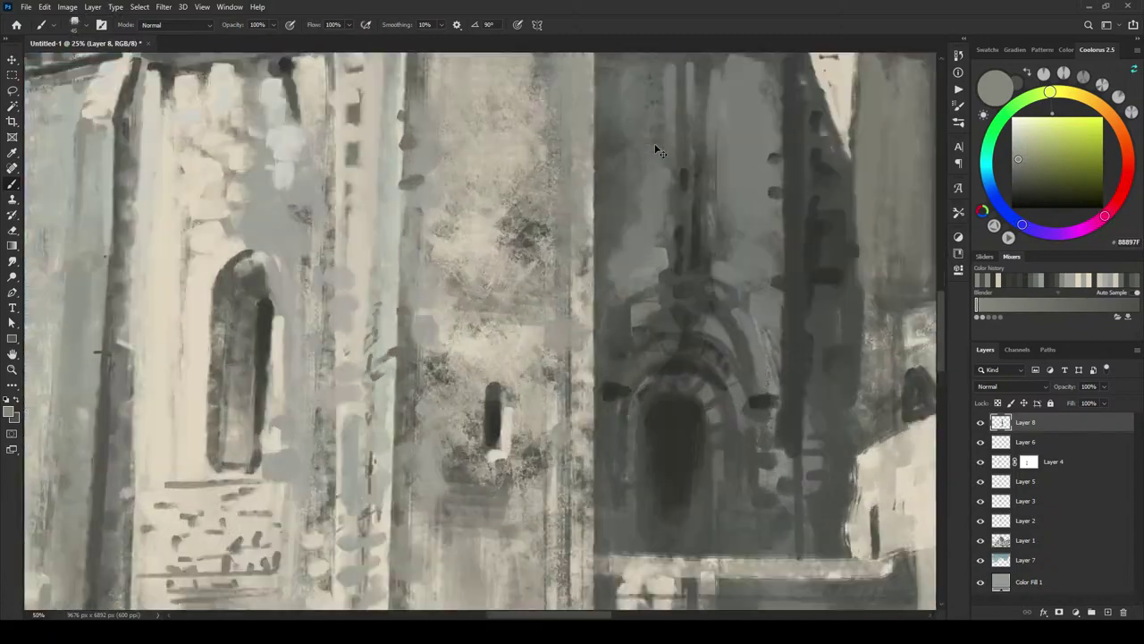
{"action": "left_click_drag", "start_coordinate": [624, 139], "coordinate": [442, 500]}
{"action": "left_click_drag", "start_coordinate": [631, 59], "coordinate": [680, 293]}
{"action": "left_click_drag", "start_coordinate": [462, 264], "coordinate": [707, 447]}
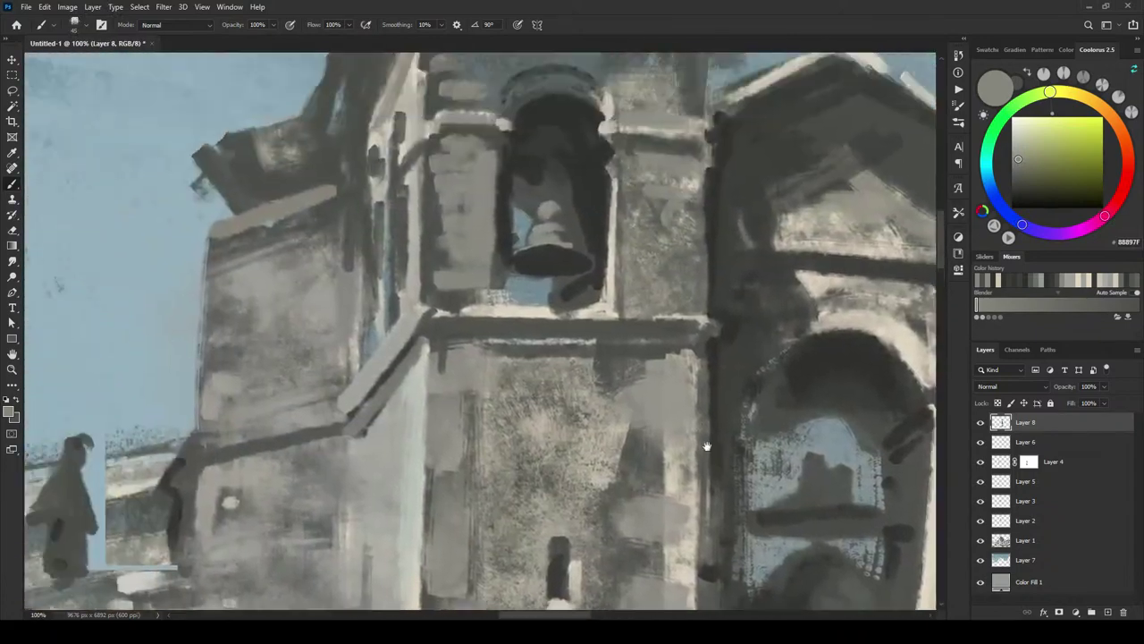
{"action": "left_click_drag", "start_coordinate": [588, 228], "coordinate": [642, 373]}
{"action": "left_click", "coordinate": [504, 276], "text": "alt"}
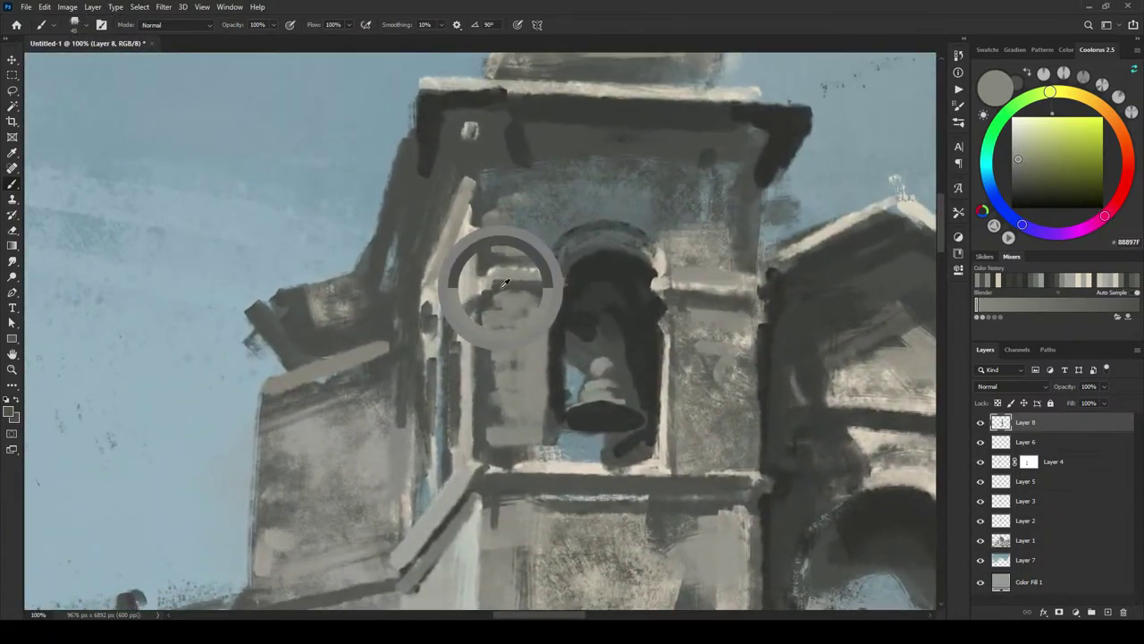
{"action": "mouse_move", "coordinate": [463, 309]}
{"action": "left_mouse_down"}
{"action": "mouse_move", "coordinate": [495, 283]}
{"action": "mouse_move", "coordinate": [482, 300]}
{"action": "left_mouse_up"}
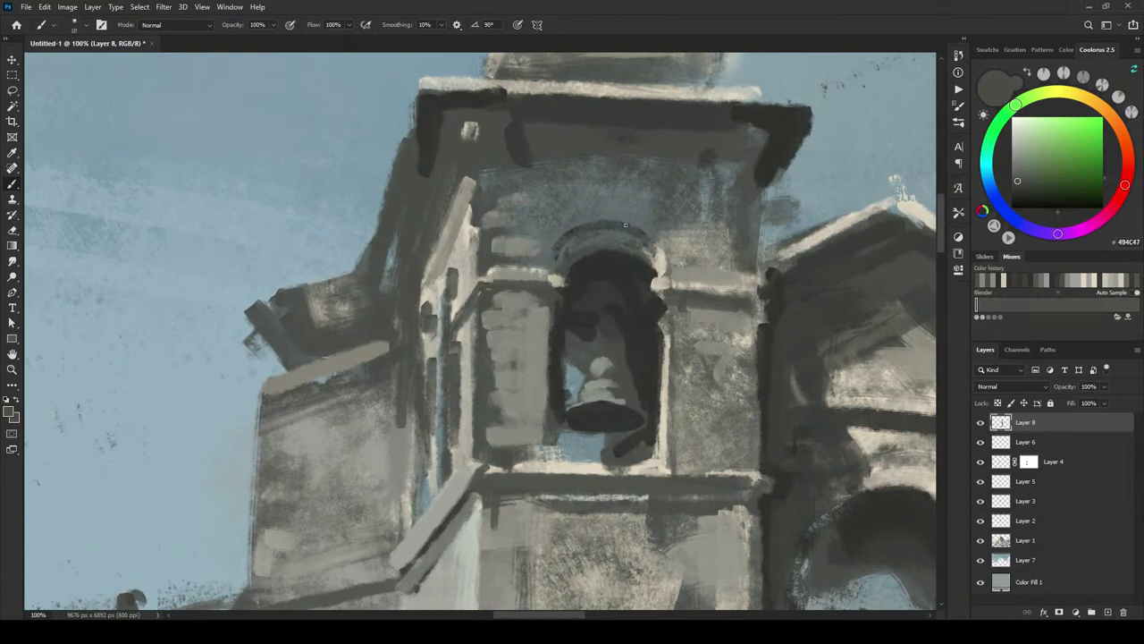
Step: Sample mid greys from the masonry and retouch the belfry moulding where it meets the bell arch
{"action": "left_click", "coordinate": [542, 256], "text": "alt"}
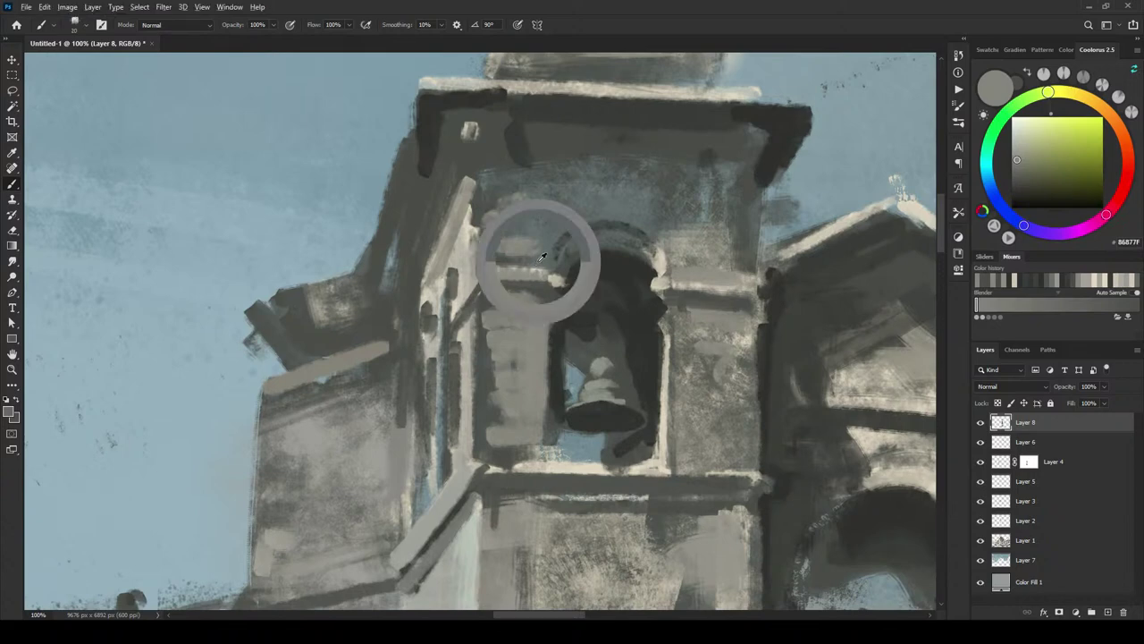
{"action": "mouse_move", "coordinate": [534, 266]}
{"action": "left_mouse_down"}
{"action": "mouse_move", "coordinate": [506, 264]}
{"action": "mouse_move", "coordinate": [542, 272]}
{"action": "left_mouse_up"}
{"action": "left_click", "coordinate": [520, 278], "text": "alt"}
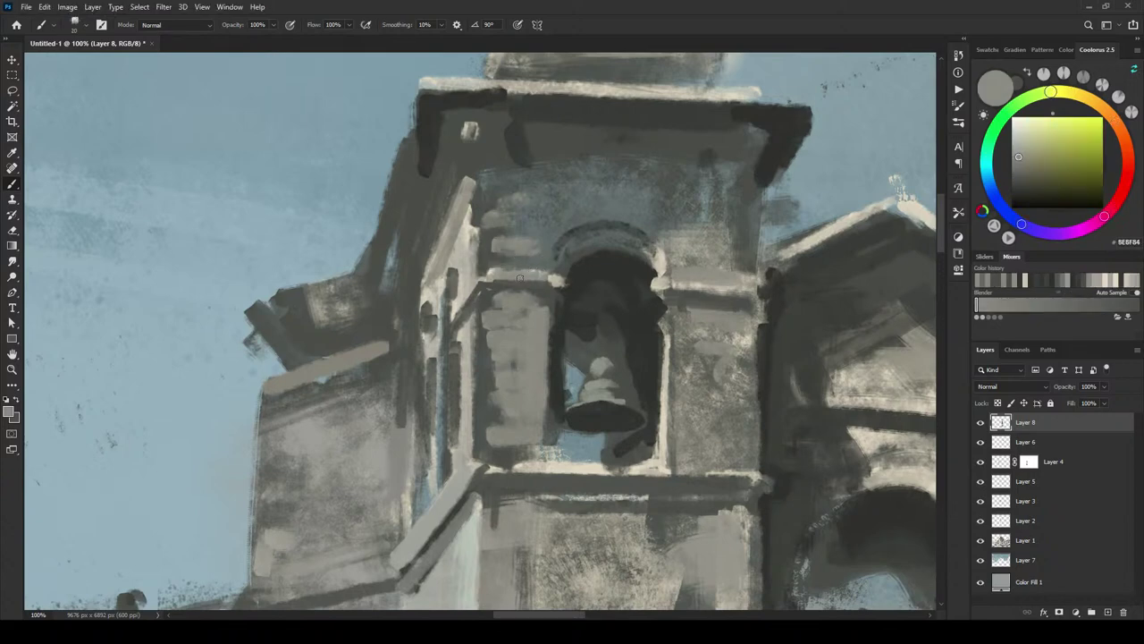
{"action": "left_click", "coordinate": [560, 281], "text": "alt"}
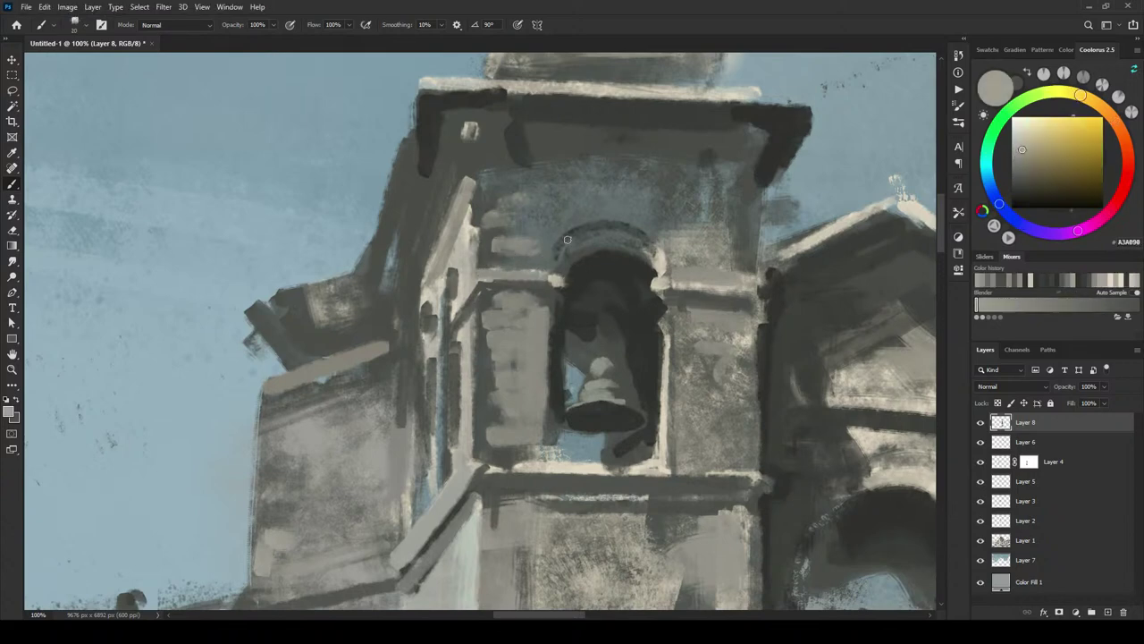
Step: Reduce the brush, sample cream #DCD4BE and paint fine highlights along the moulding on both sides of the bell arch
{"action": "key", "text": "bracketleft"}
{"action": "left_click", "coordinate": [467, 281], "text": "alt"}
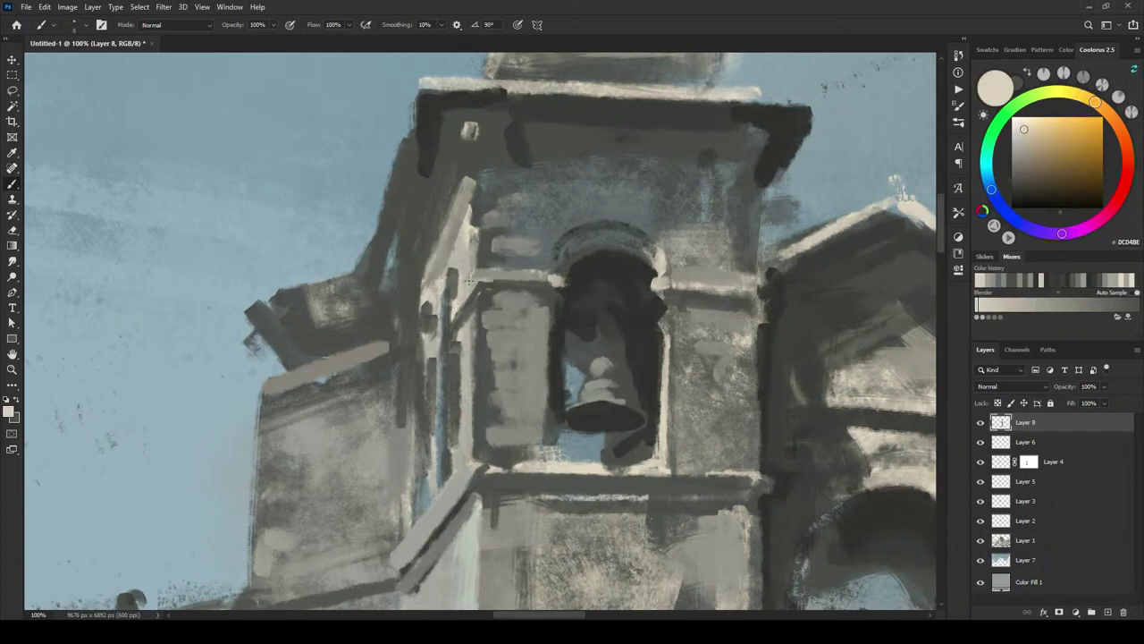
{"action": "left_click_drag", "start_coordinate": [472, 269], "coordinate": [517, 269]}
{"action": "mouse_move", "coordinate": [666, 275]}
{"action": "left_mouse_down"}
{"action": "mouse_move", "coordinate": [730, 273]}
{"action": "mouse_move", "coordinate": [703, 272]}
{"action": "left_mouse_up"}
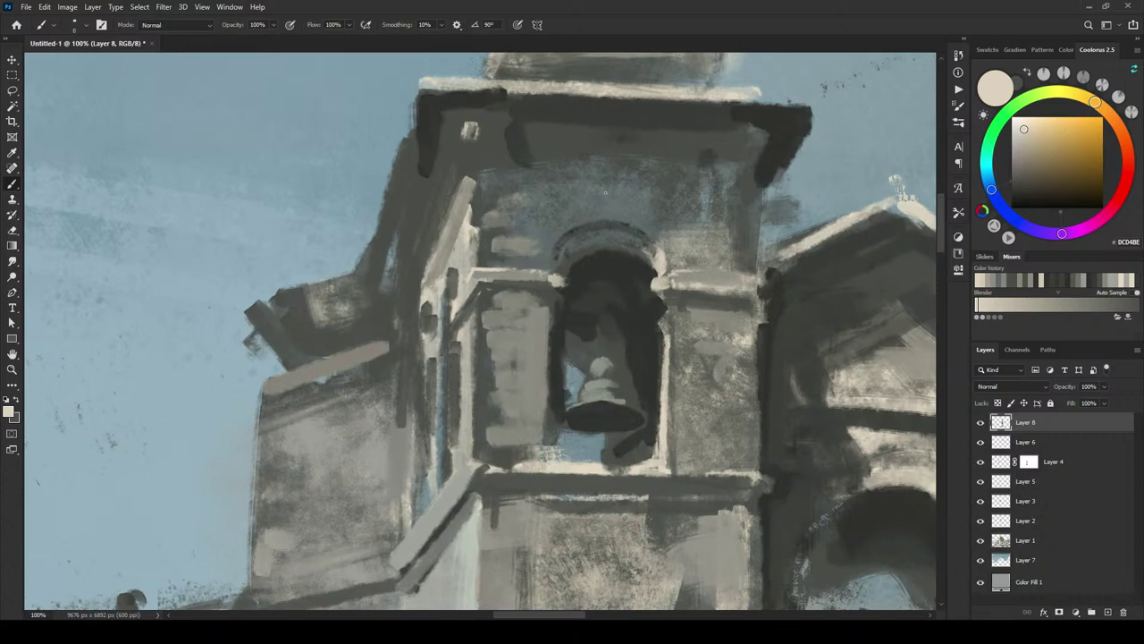
Step: Sample dark grey #4A4D48, undo the diagonal stroke across the belfry and paint a thin shadow line beneath the moulding's far side
{"action": "left_click", "coordinate": [658, 152], "text": "alt"}
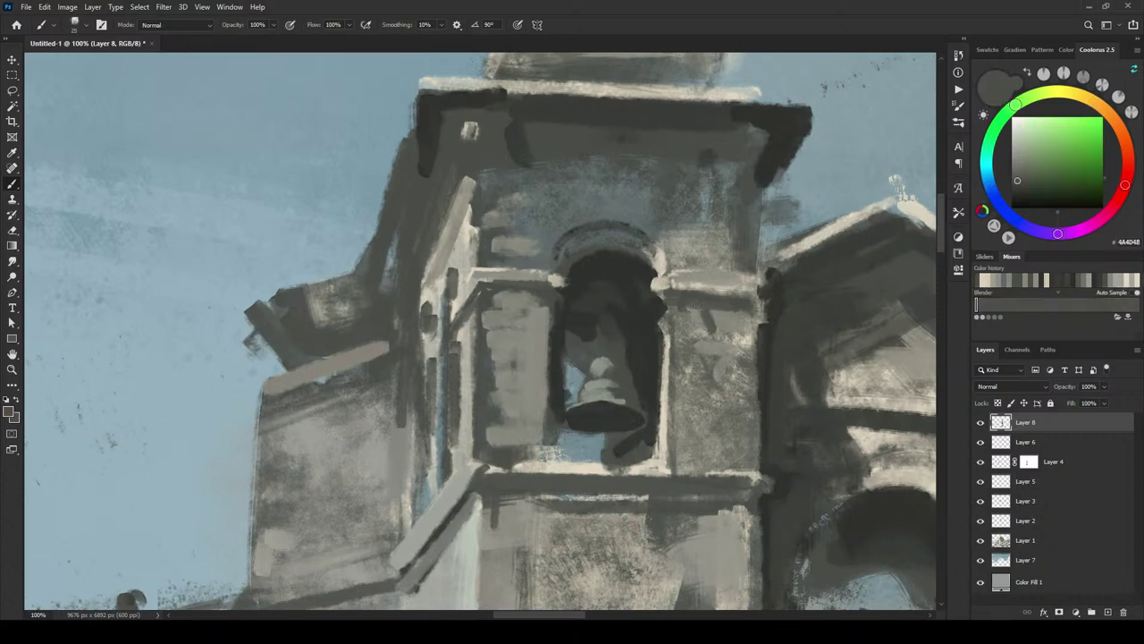
{"action": "left_click_drag", "start_coordinate": [696, 304], "coordinate": [637, 180]}
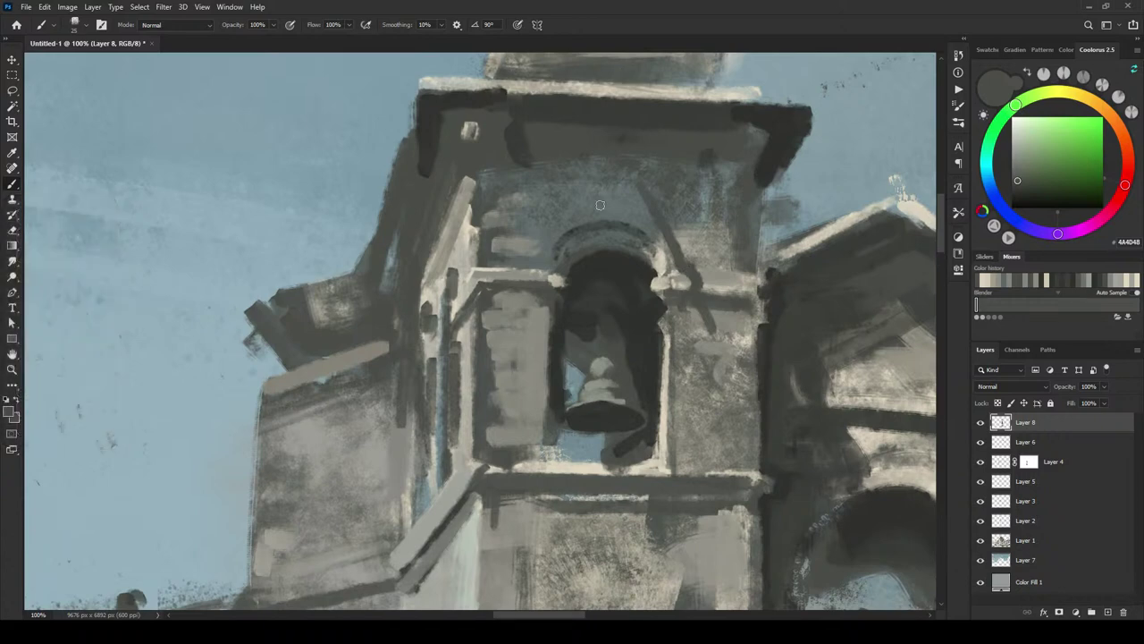
{"action": "key", "text": "ctrl+z"}
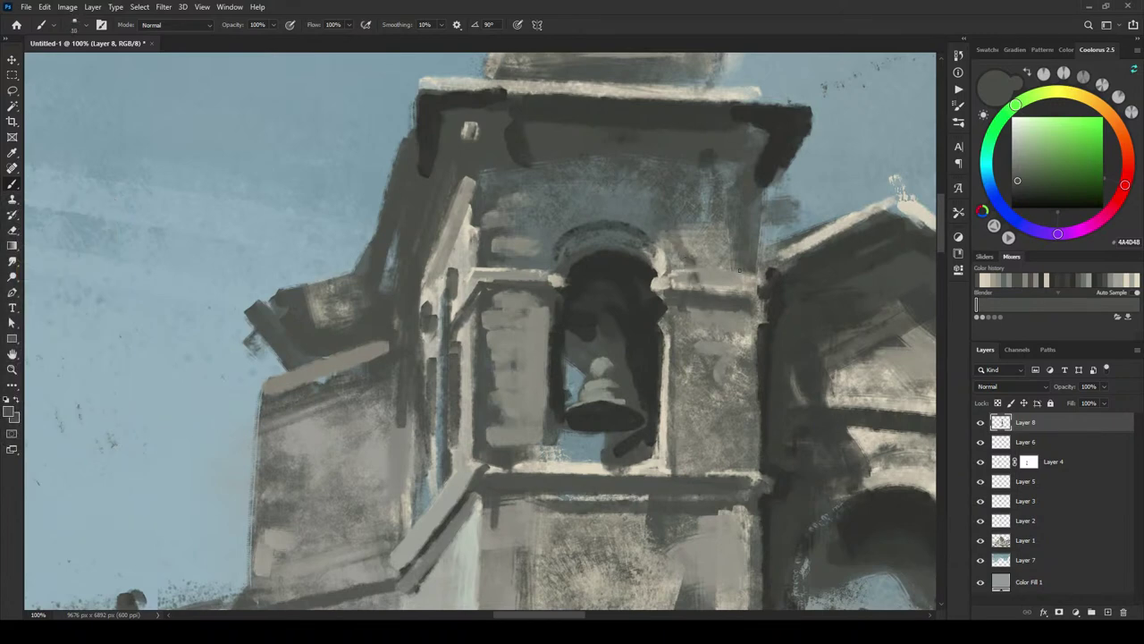
{"action": "left_click_drag", "start_coordinate": [678, 289], "coordinate": [745, 295]}
{"action": "left_click", "coordinate": [721, 290]}
Step: Retouch the moulding's far end in sampled #939387 and #30312D, and paint light #B3B1A4 strokes up the belfry's near corner and sloping side edge
{"action": "left_click", "coordinate": [732, 285], "text": "alt"}
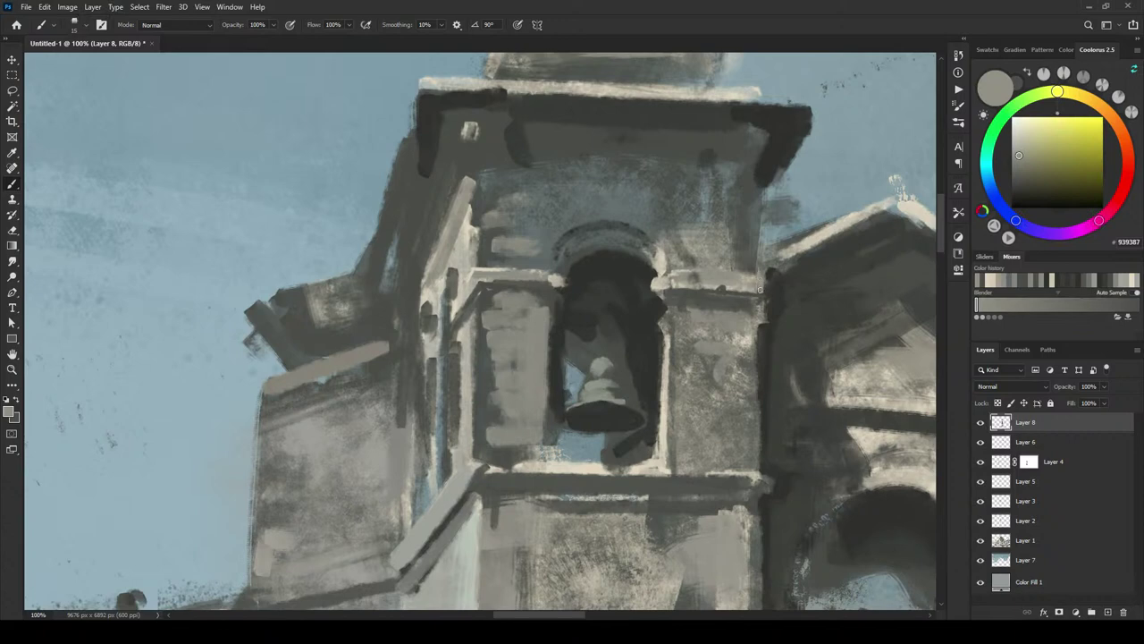
{"action": "left_click", "coordinate": [762, 304], "text": "alt"}
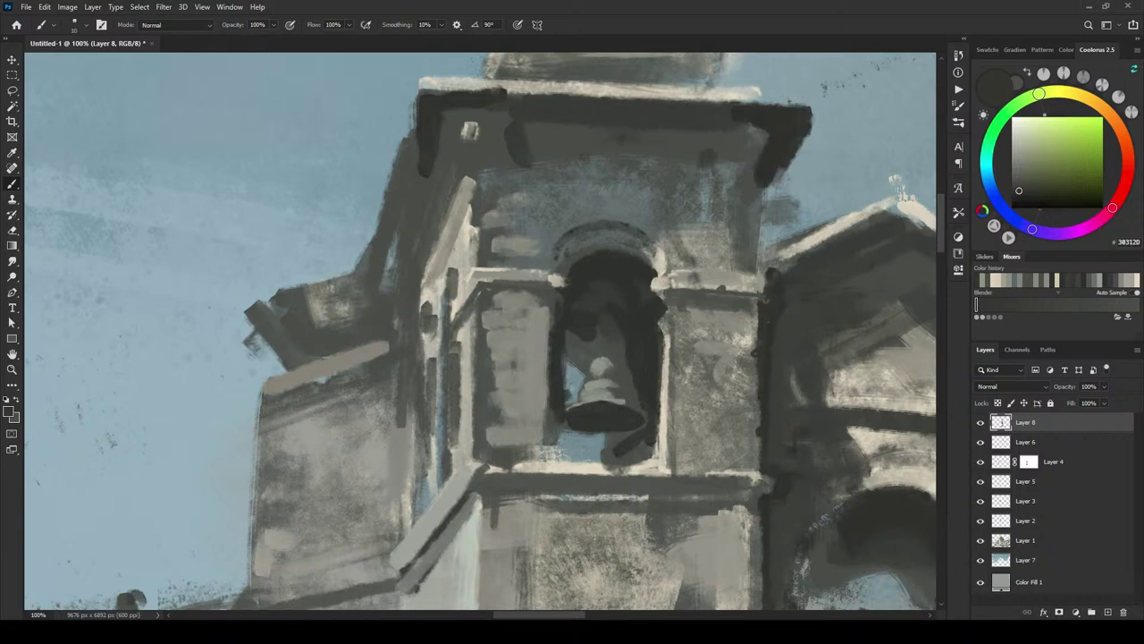
{"action": "left_click", "coordinate": [465, 358], "text": "alt"}
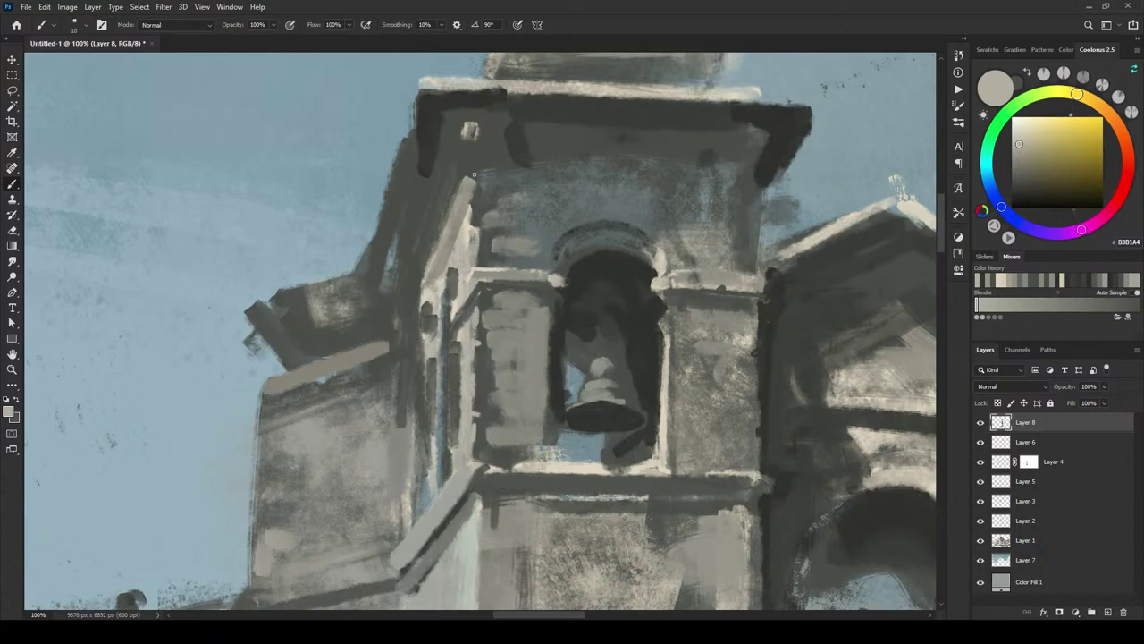
{"action": "left_click_drag", "start_coordinate": [473, 182], "coordinate": [472, 164]}
{"action": "left_click", "coordinate": [472, 193], "text": "alt"}
{"action": "left_click_drag", "start_coordinate": [472, 194], "coordinate": [436, 259]}
{"action": "left_click_drag", "start_coordinate": [472, 192], "coordinate": [422, 299]}
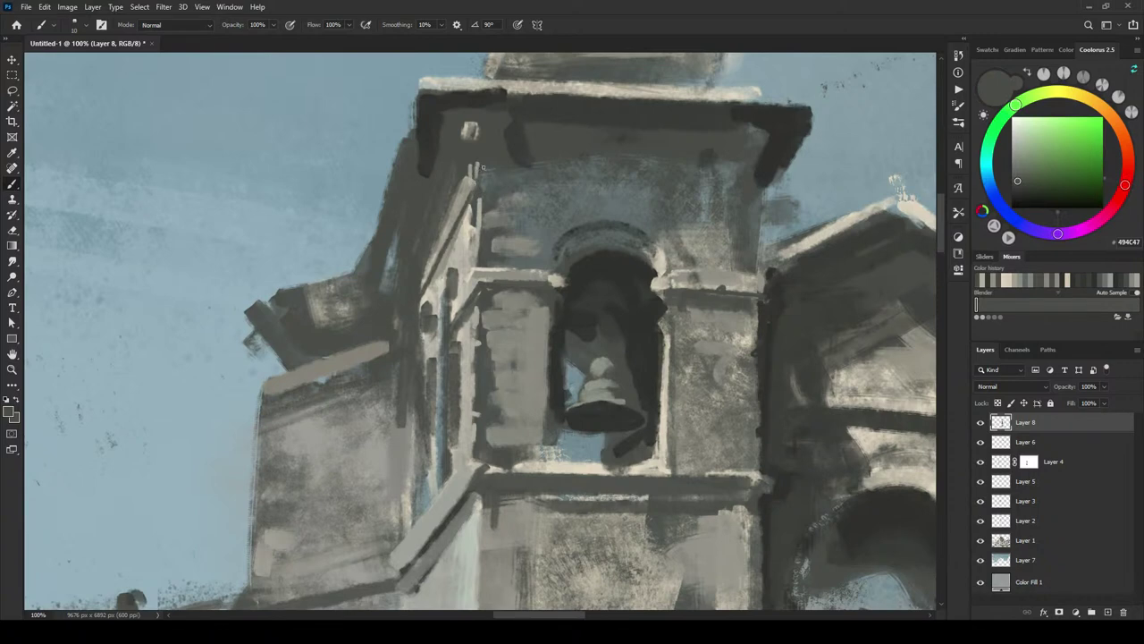
Step: Paint thin dark #494C47 lines beneath the belfry cornice and mark the keystone above the bell arch
{"action": "left_click_drag", "start_coordinate": [463, 175], "coordinate": [453, 203]}
{"action": "mouse_move", "coordinate": [598, 188]}
{"action": "left_mouse_down"}
{"action": "mouse_move", "coordinate": [596, 207]}
{"action": "mouse_move", "coordinate": [625, 209]}
{"action": "left_mouse_up"}
{"action": "left_click_drag", "start_coordinate": [696, 192], "coordinate": [726, 191]}
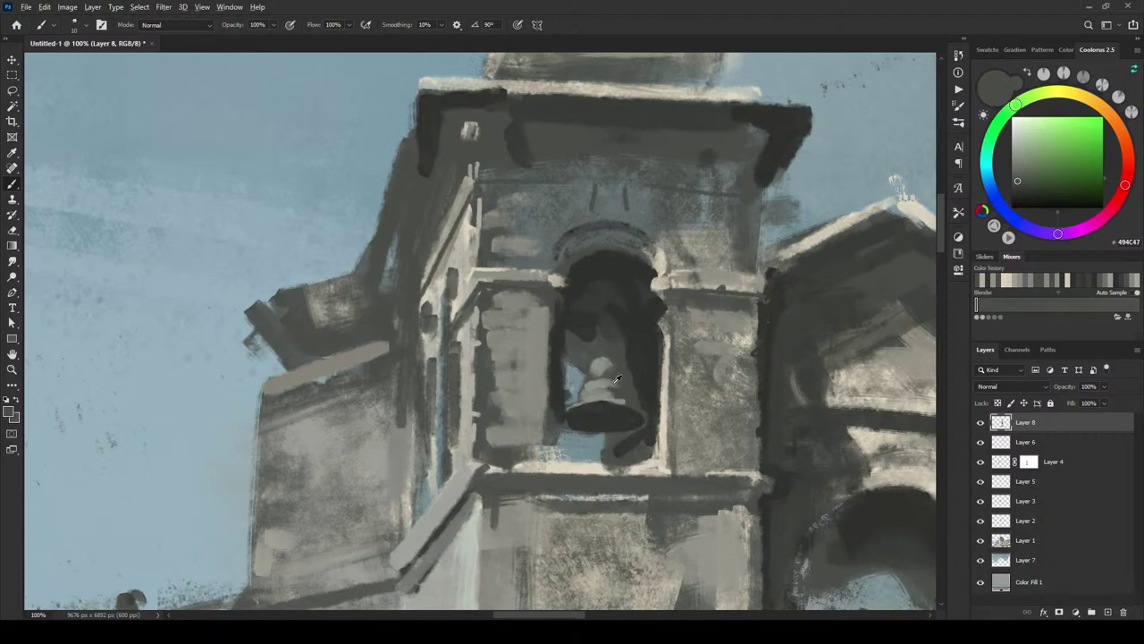
Step: Reshape the bell's flared side and rim using sampled greys #696D66 and #62655F and dark #2C2E2B
{"action": "left_click", "coordinate": [617, 380], "text": "alt"}
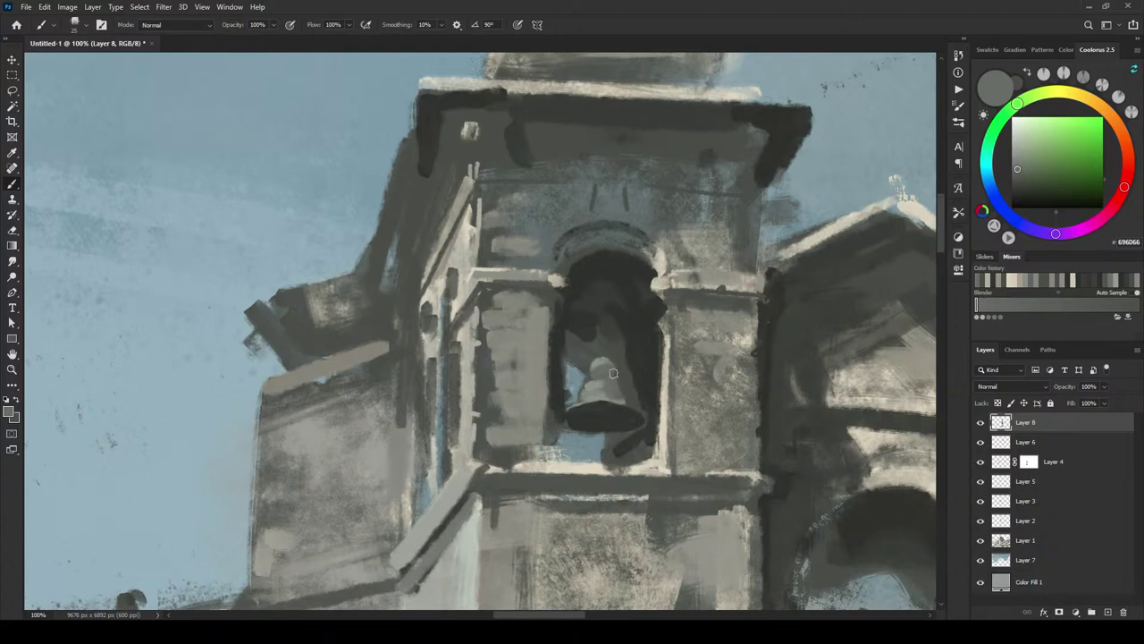
{"action": "left_click", "coordinate": [648, 372], "text": "alt"}
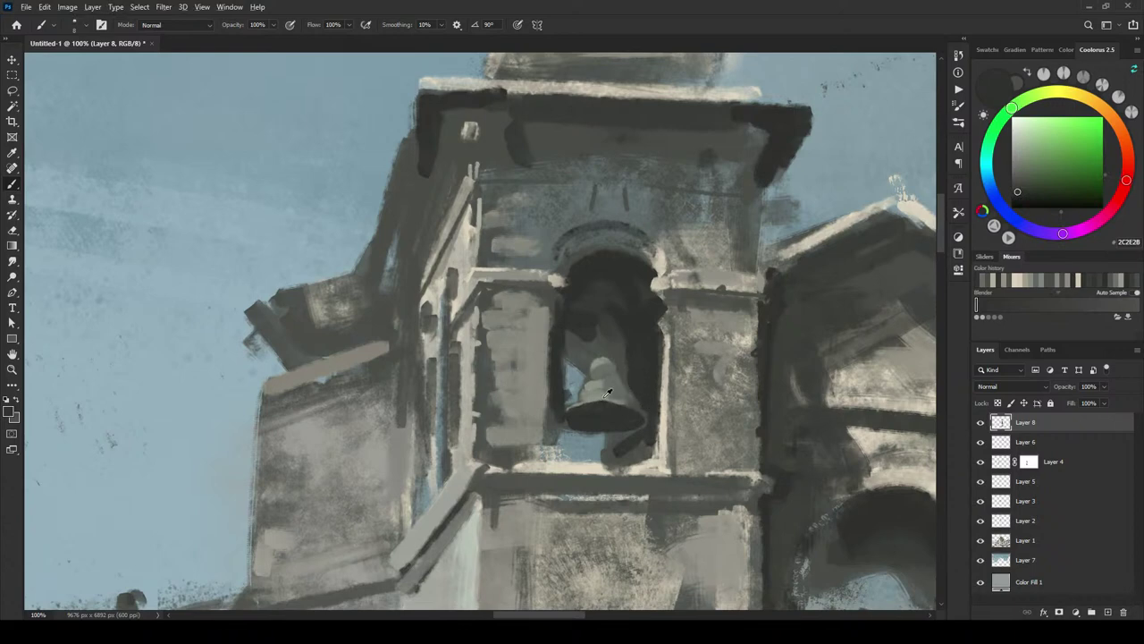
{"action": "left_click", "coordinate": [576, 414], "text": "alt"}
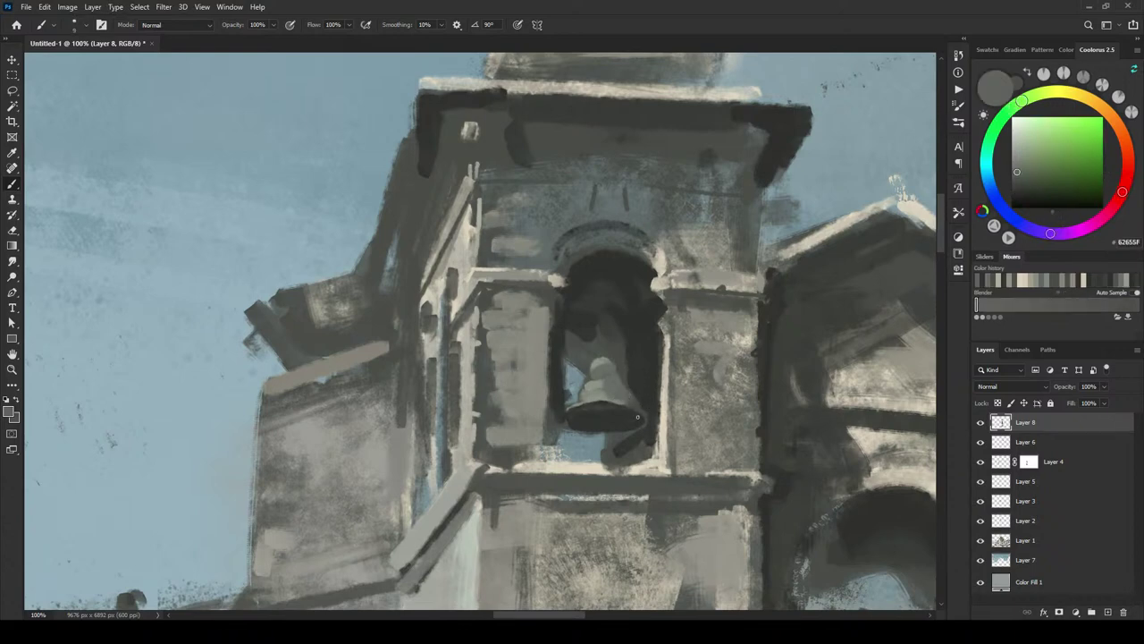
{"action": "mouse_move", "coordinate": [637, 416]}
{"action": "left_mouse_down"}
{"action": "mouse_move", "coordinate": [572, 409]}
{"action": "mouse_move", "coordinate": [641, 412]}
{"action": "mouse_move", "coordinate": [625, 389]}
{"action": "mouse_move", "coordinate": [632, 404]}
{"action": "left_mouse_up"}
{"action": "left_click", "coordinate": [608, 390], "text": "alt"}
Step: Smooth the bell's stepped body into a clean curve with a sampled dark grey and mid greys #696D66 and #81857C
{"action": "left_click", "coordinate": [650, 377], "text": "alt"}
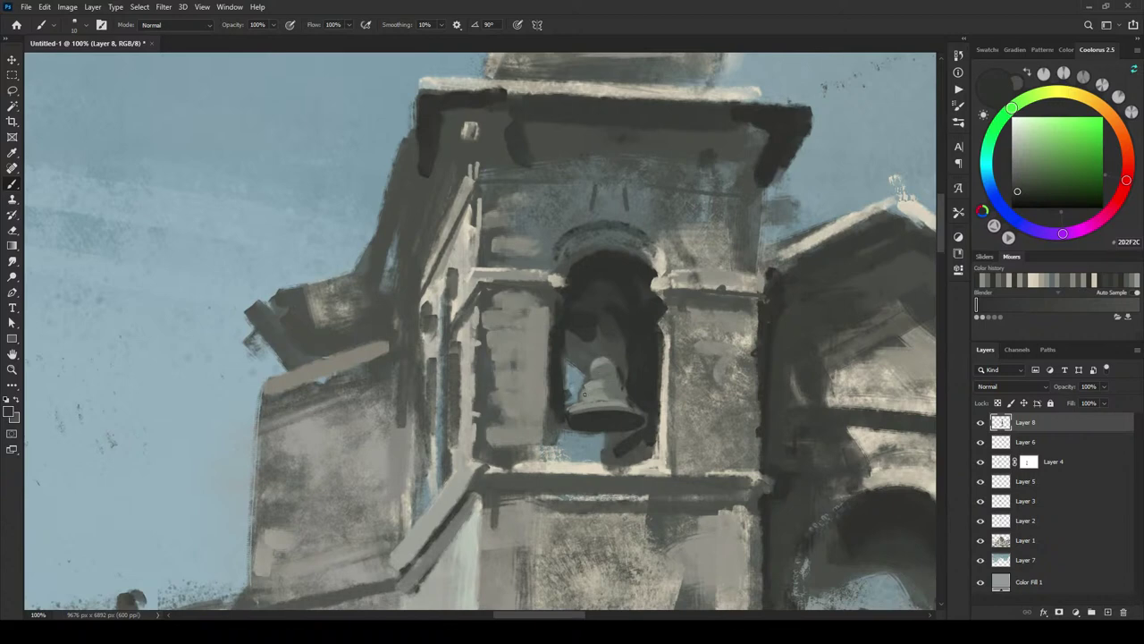
{"action": "left_click", "coordinate": [583, 392], "text": "alt"}
{"action": "left_click", "coordinate": [582, 394], "text": "alt"}
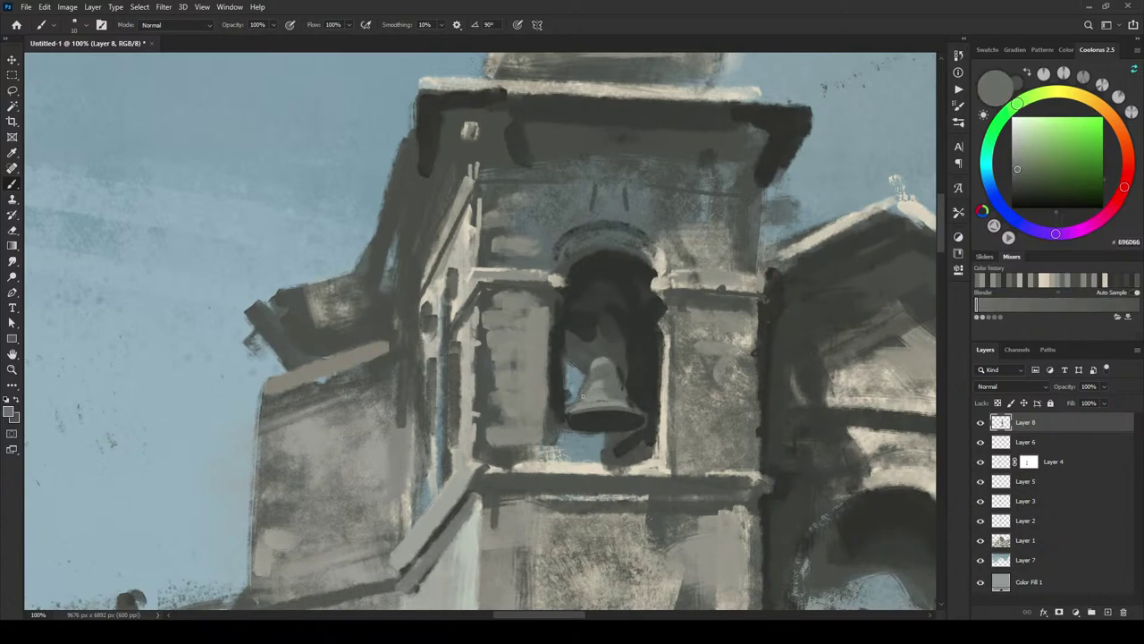
{"action": "left_click", "coordinate": [592, 384], "text": "alt"}
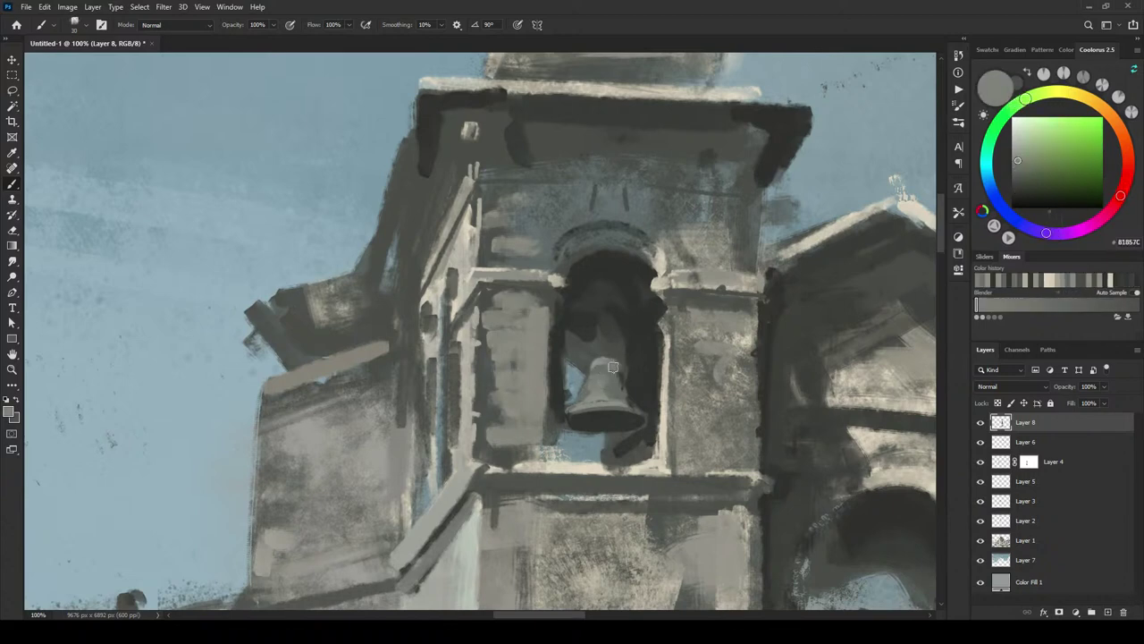
Step: Paint fine cream #C7C1AC highlights on the bell's lit side and trim its rim edge with sampled dark #2B2D2A
{"action": "left_click", "coordinate": [661, 279], "text": "alt"}
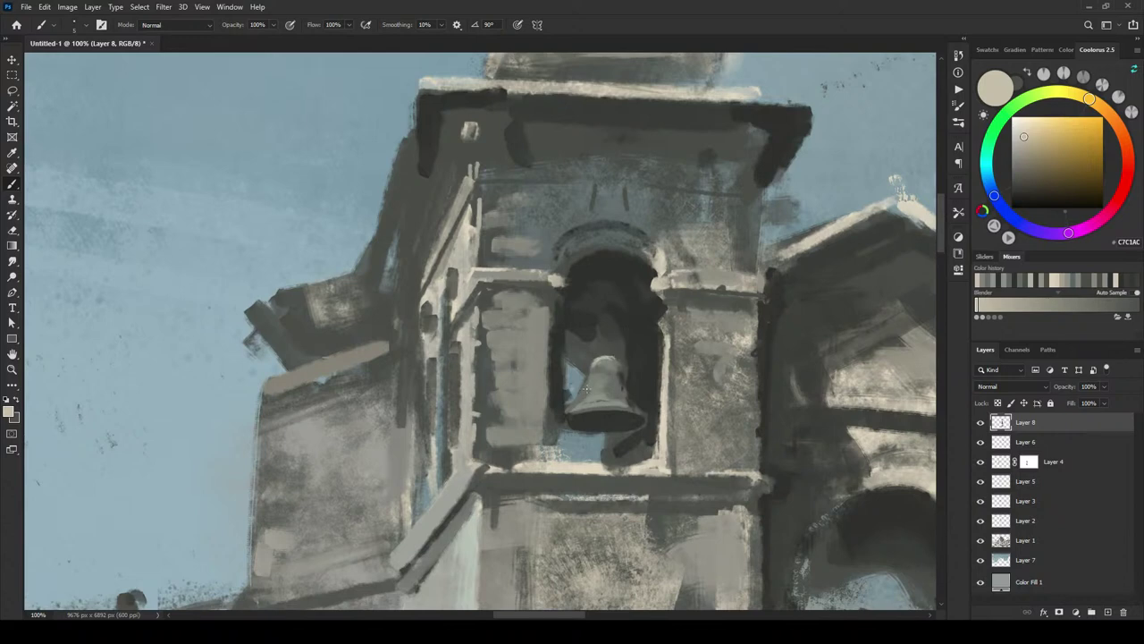
{"action": "mouse_move", "coordinate": [586, 389]}
{"action": "left_mouse_down"}
{"action": "mouse_move", "coordinate": [575, 410]}
{"action": "mouse_move", "coordinate": [604, 402]}
{"action": "mouse_move", "coordinate": [583, 406]}
{"action": "left_mouse_up"}
{"action": "left_click", "coordinate": [563, 391], "text": "alt"}
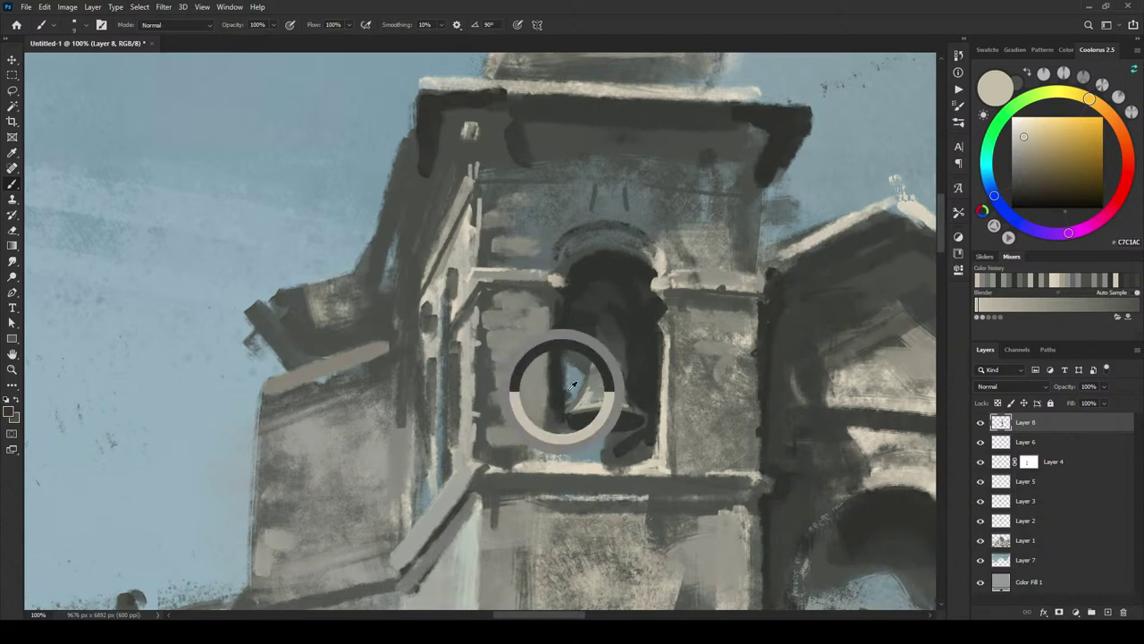
{"action": "left_click_drag", "start_coordinate": [582, 388], "coordinate": [567, 410]}
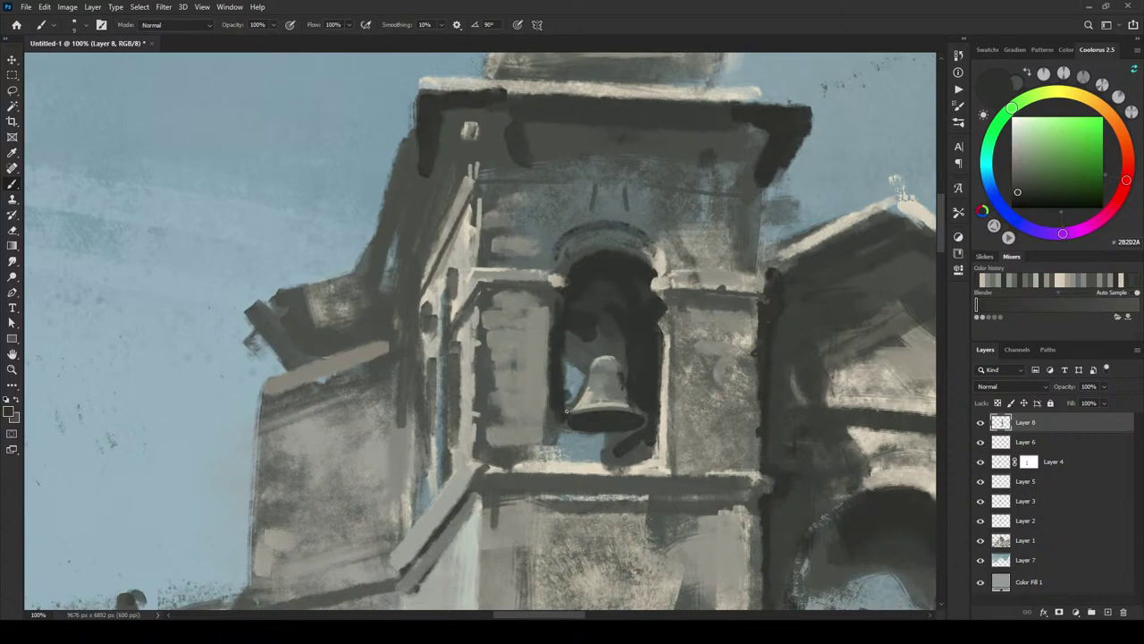
{"action": "left_click", "coordinate": [571, 404], "text": "alt"}
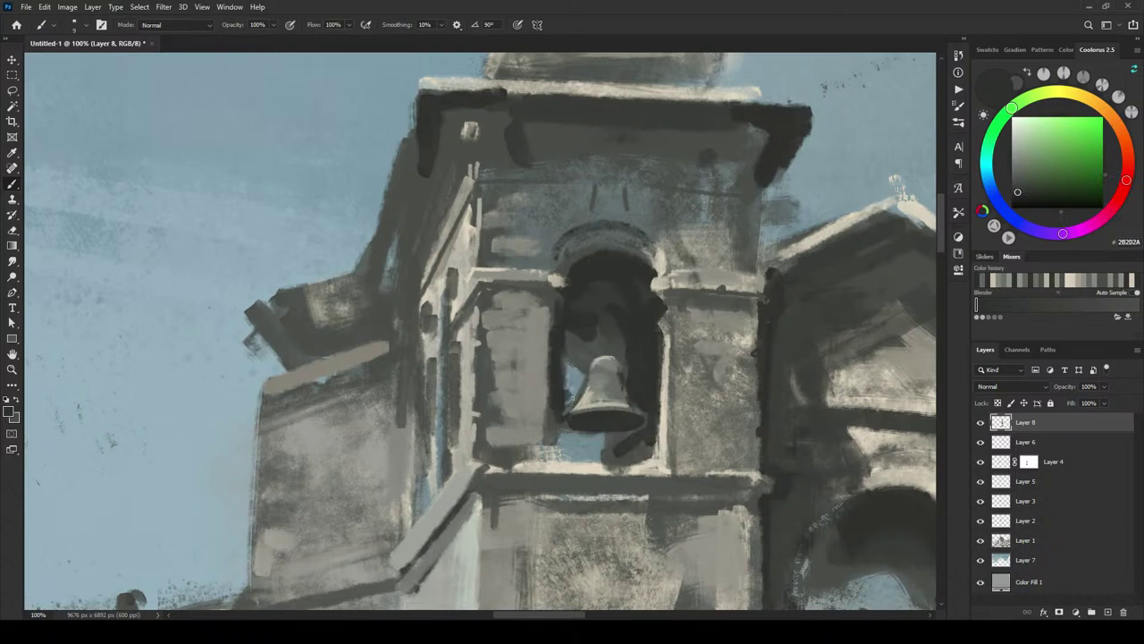
Step: Add masonry variation to the pier beside the bell opening with sampled greys #888881, #494C48 and #656761, reducing the brush for its inner edge
{"action": "left_click", "coordinate": [540, 357], "text": "alt"}
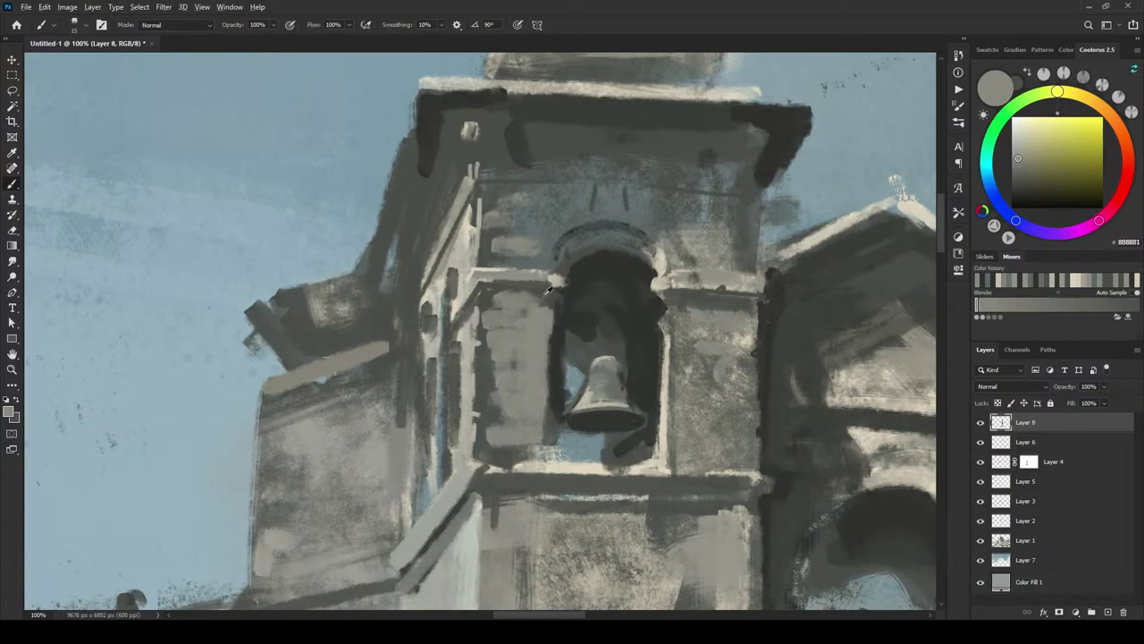
{"action": "left_click", "coordinate": [548, 291], "text": "alt"}
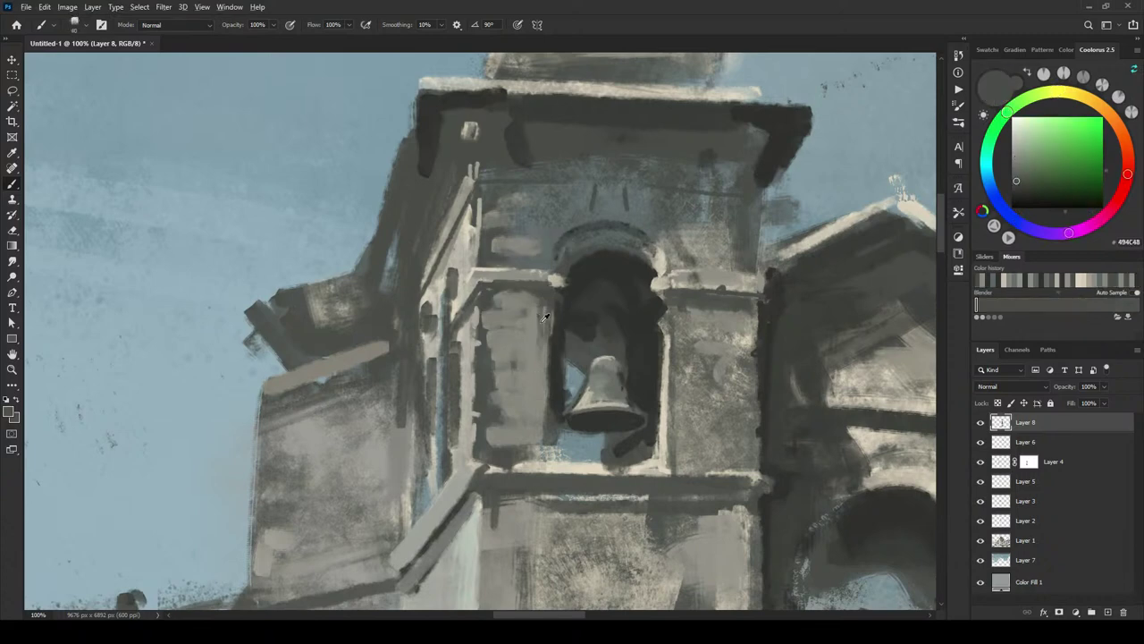
{"action": "left_click", "coordinate": [541, 325], "text": "alt"}
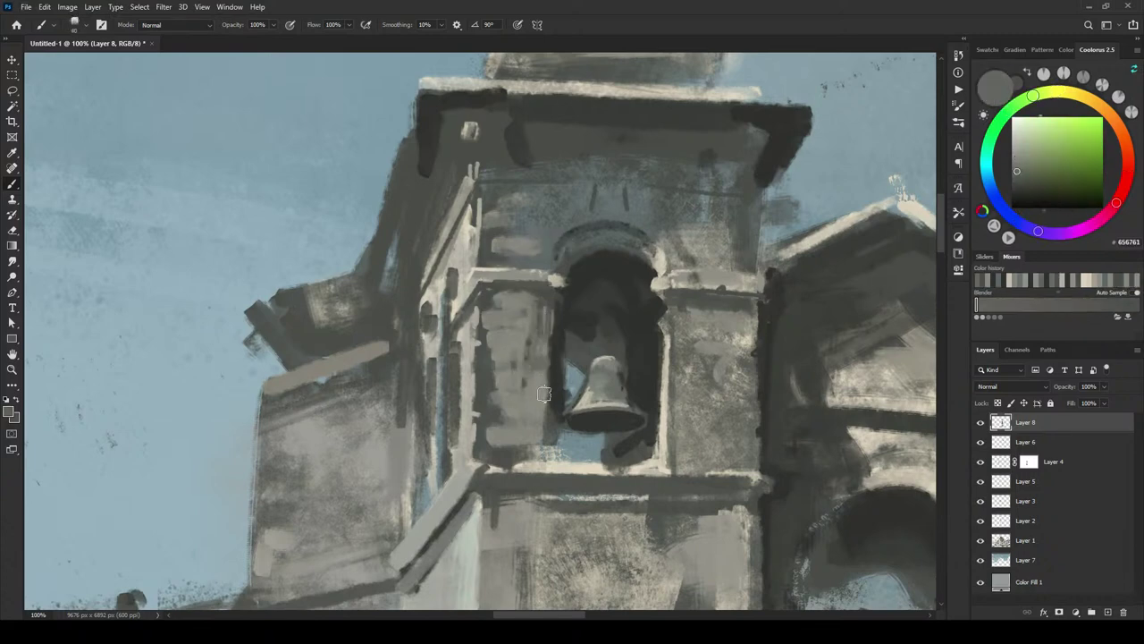
{"action": "left_click", "coordinate": [543, 395]}
{"action": "left_click", "coordinate": [544, 422]}
{"action": "key", "text": "bracketleft"}
{"action": "key", "text": "bracketleft"}
{"action": "left_click_drag", "start_coordinate": [552, 315], "coordinate": [548, 432]}
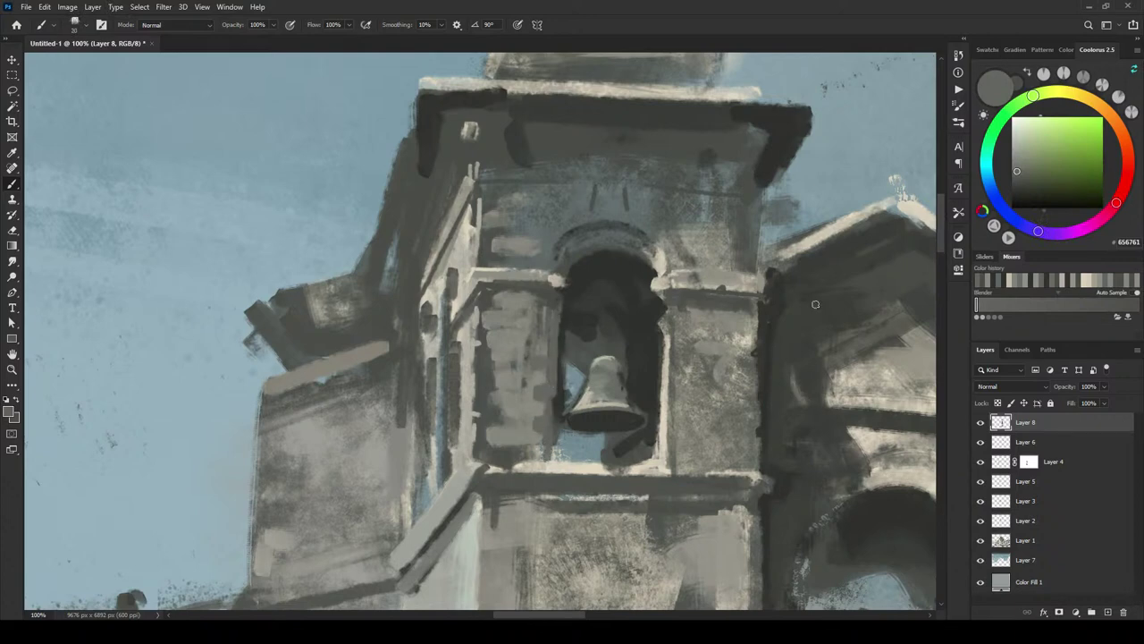
Step: Merge all the painting layers from Layer 8 down to Layer 1 into one layer
{"action": "left_click", "coordinate": [1034, 542], "text": "shift"}
{"action": "right_click", "coordinate": [1037, 511]}
{"action": "left_click", "coordinate": [1010, 350]}
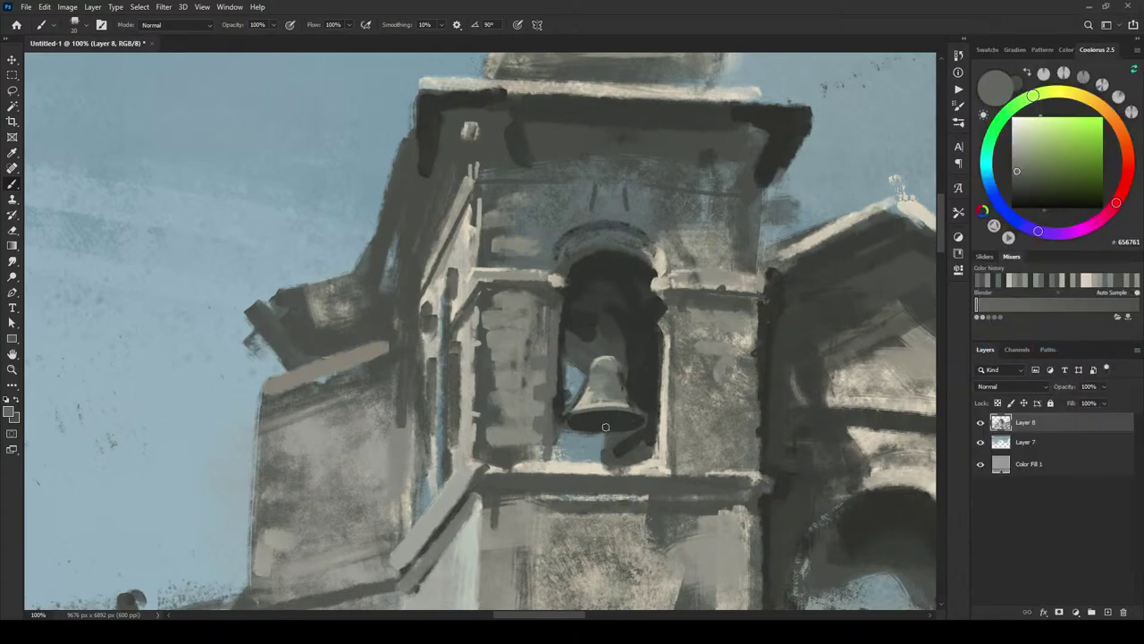
Step: Select the gaps beside and beneath the bell freehand, delete the paint there to reveal the sky, and clear the selection
{"action": "key", "text": "l"}
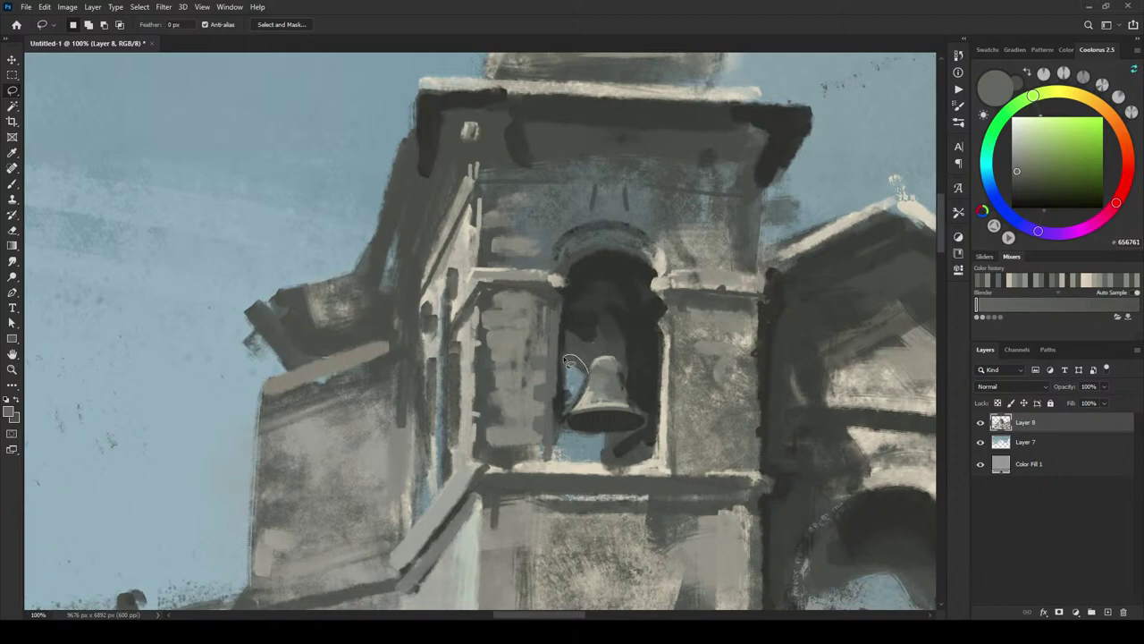
{"action": "mouse_move", "coordinate": [563, 359]}
{"action": "left_mouse_down"}
{"action": "mouse_move", "coordinate": [592, 380]}
{"action": "mouse_move", "coordinate": [563, 370]}
{"action": "mouse_move", "coordinate": [555, 452]}
{"action": "mouse_move", "coordinate": [571, 450]}
{"action": "mouse_move", "coordinate": [565, 356]}
{"action": "left_mouse_up"}
{"action": "key", "text": "Delete"}
{"action": "key", "text": "ctrl+d"}
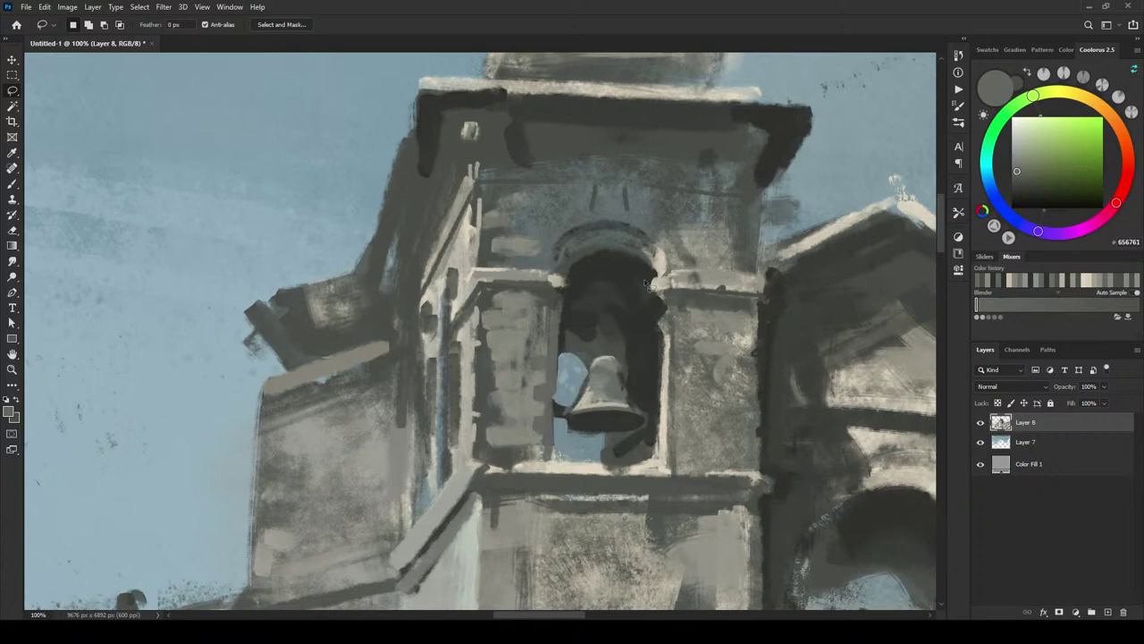
Step: Paint the bell's small top knob in sampled grey #7D8179, and add a light patch inside the upper arch with a larger brush
{"action": "key", "text": "b"}
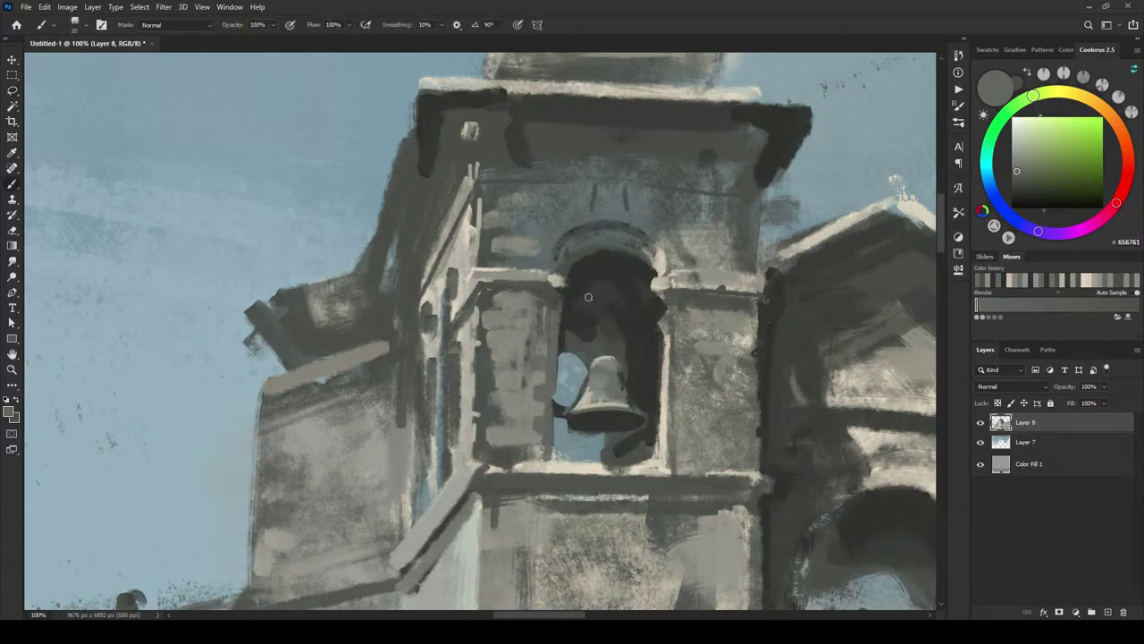
{"action": "left_click", "coordinate": [610, 357], "text": "alt"}
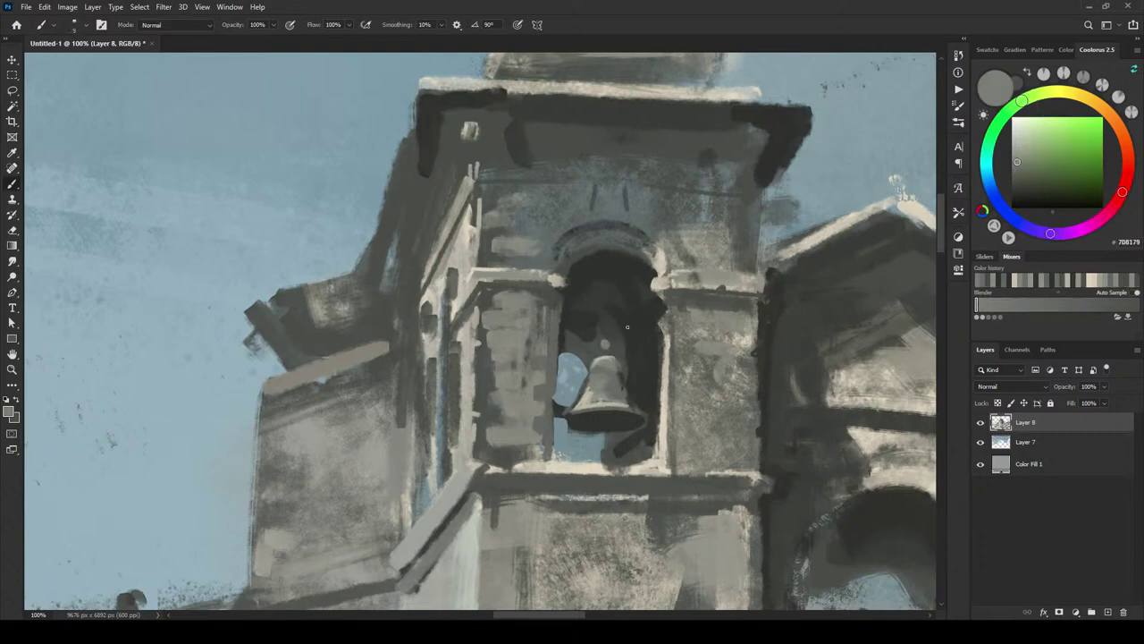
{"action": "key", "text": "bracketright"}
{"action": "key", "text": "bracketright"}
{"action": "key", "text": "bracketright"}
{"action": "key", "text": "bracketright"}
{"action": "left_click_drag", "start_coordinate": [623, 295], "coordinate": [624, 313]}
Step: Break up the arch's dark interior above the bell with patches of sampled greys #4C4F49, #5B5E57 and #494D48 and dark #2C2E2B
{"action": "left_click", "coordinate": [628, 314], "text": "alt"}
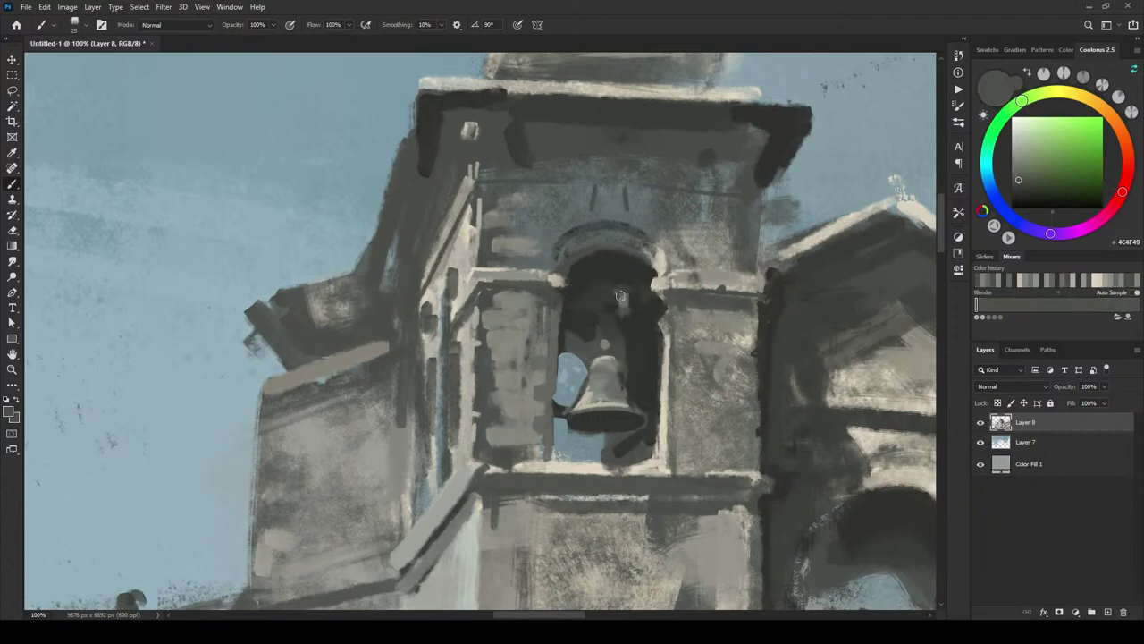
{"action": "left_click", "coordinate": [623, 318], "text": "alt"}
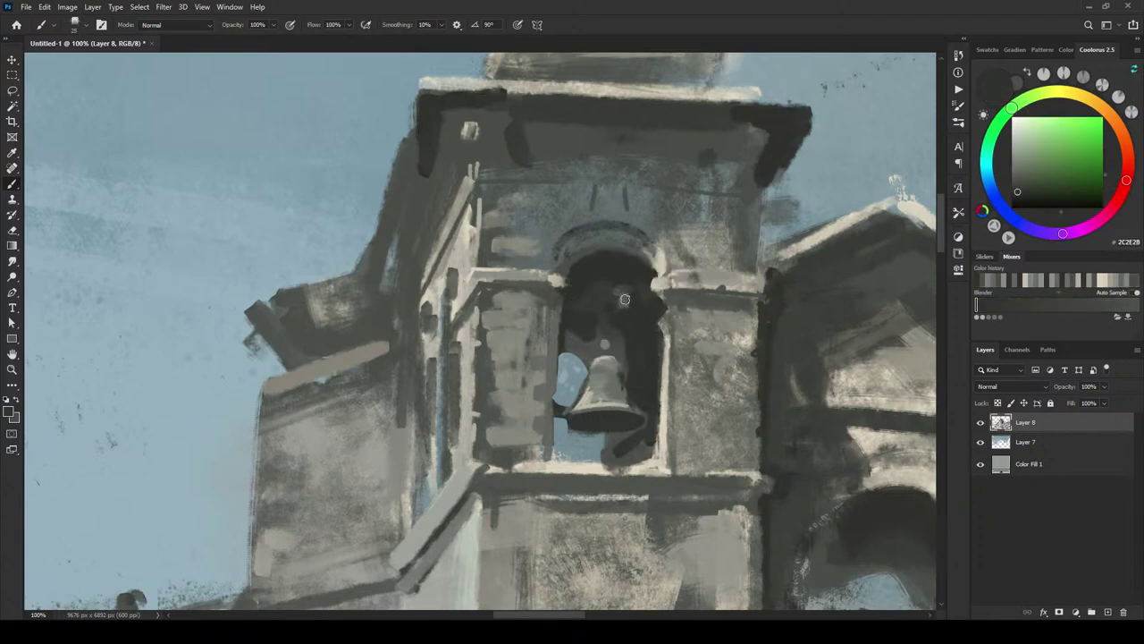
{"action": "left_click", "coordinate": [623, 301], "text": "alt"}
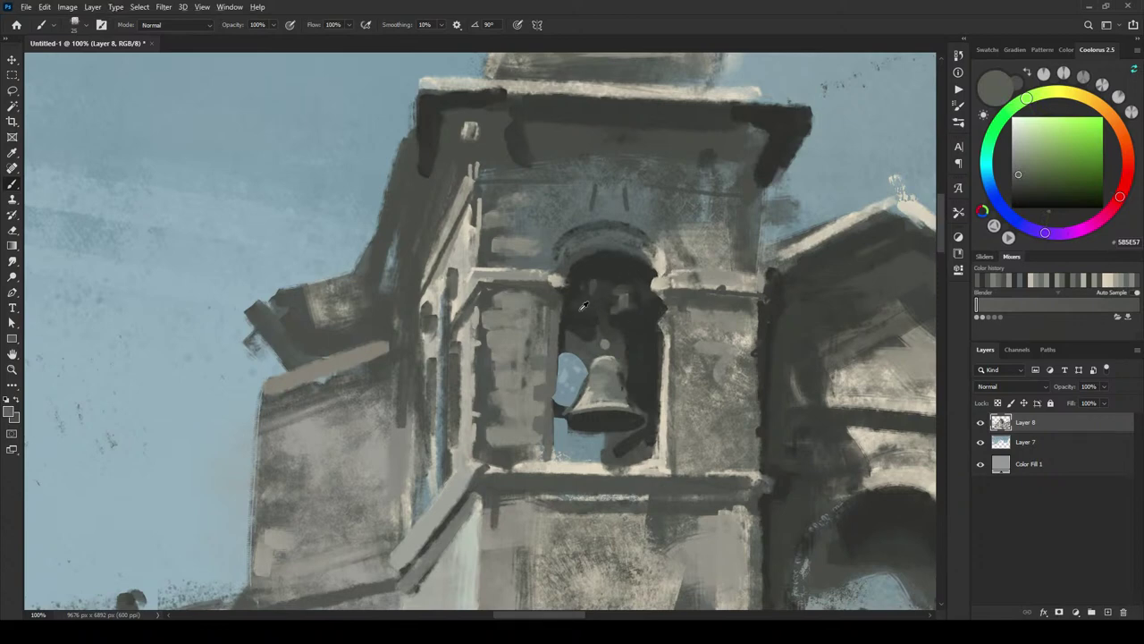
{"action": "left_click", "coordinate": [576, 338], "text": "alt"}
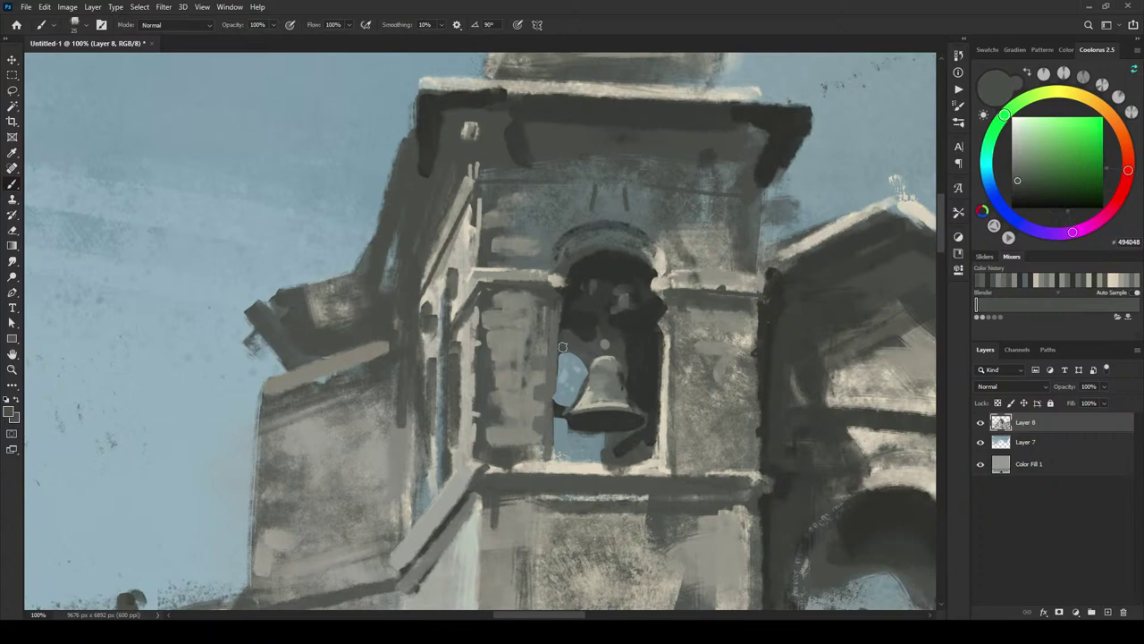
{"action": "left_click_drag", "start_coordinate": [648, 338], "coordinate": [648, 291]}
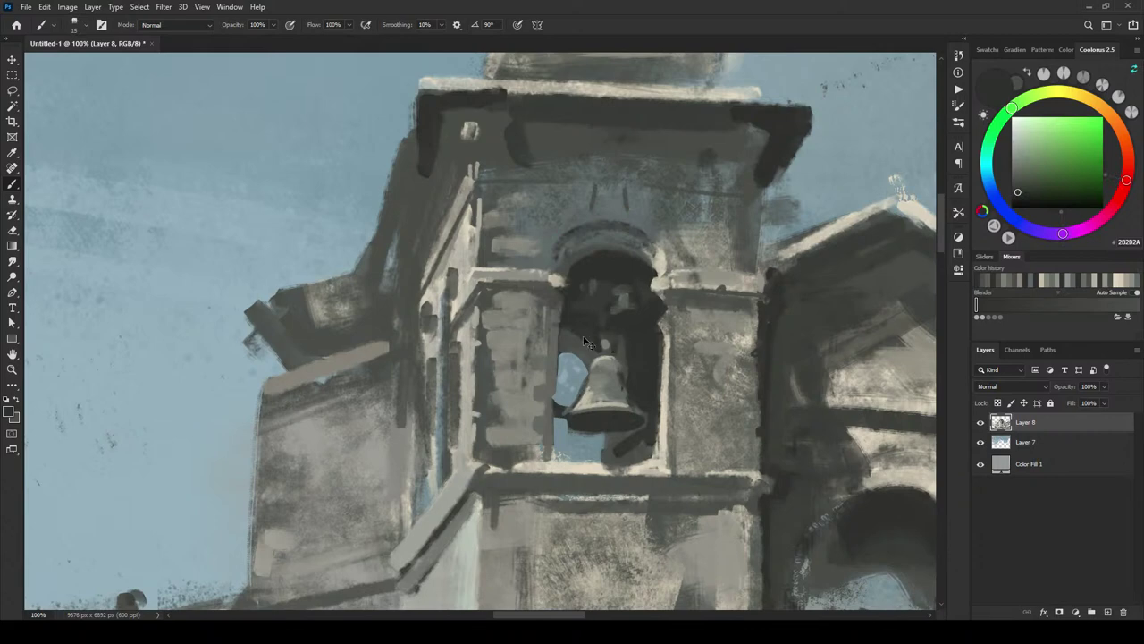
Step: Enlarge the brush, darken the arch's lower corner beneath the bell in #2B2D2A, and soften the inner wall with sampled grey #525754
{"action": "key", "text": "bracketright"}
{"action": "key", "text": "bracketright"}
{"action": "key", "text": "bracketright"}
{"action": "key", "text": "bracketright"}
{"action": "key", "text": "bracketright"}
{"action": "left_click_drag", "start_coordinate": [611, 458], "coordinate": [639, 454]}
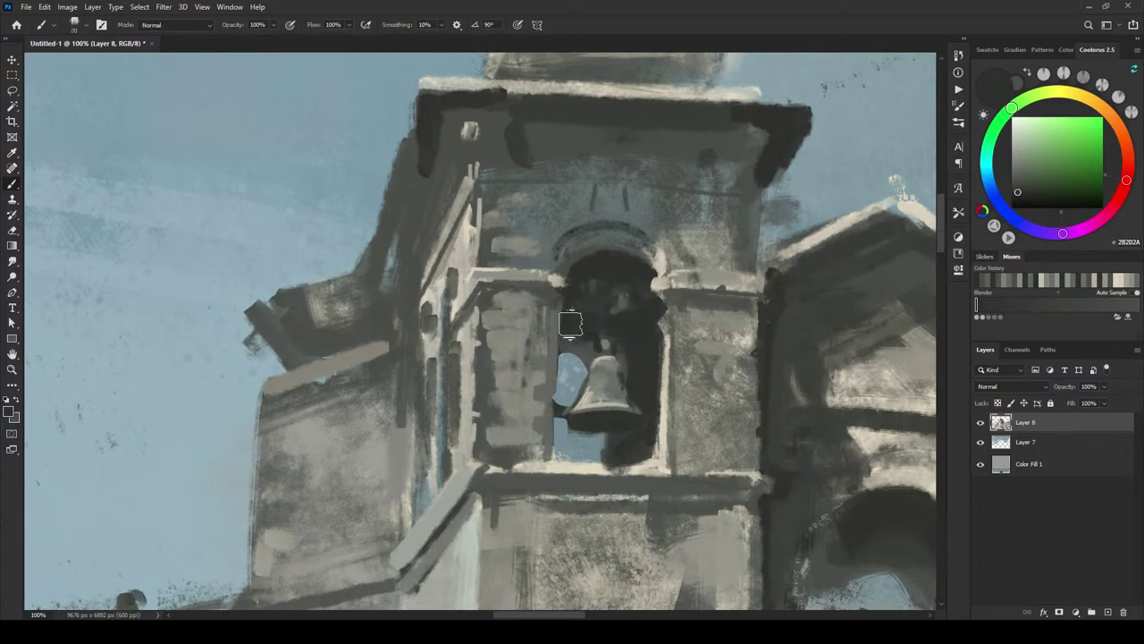
{"action": "left_click", "coordinate": [569, 342], "text": "alt"}
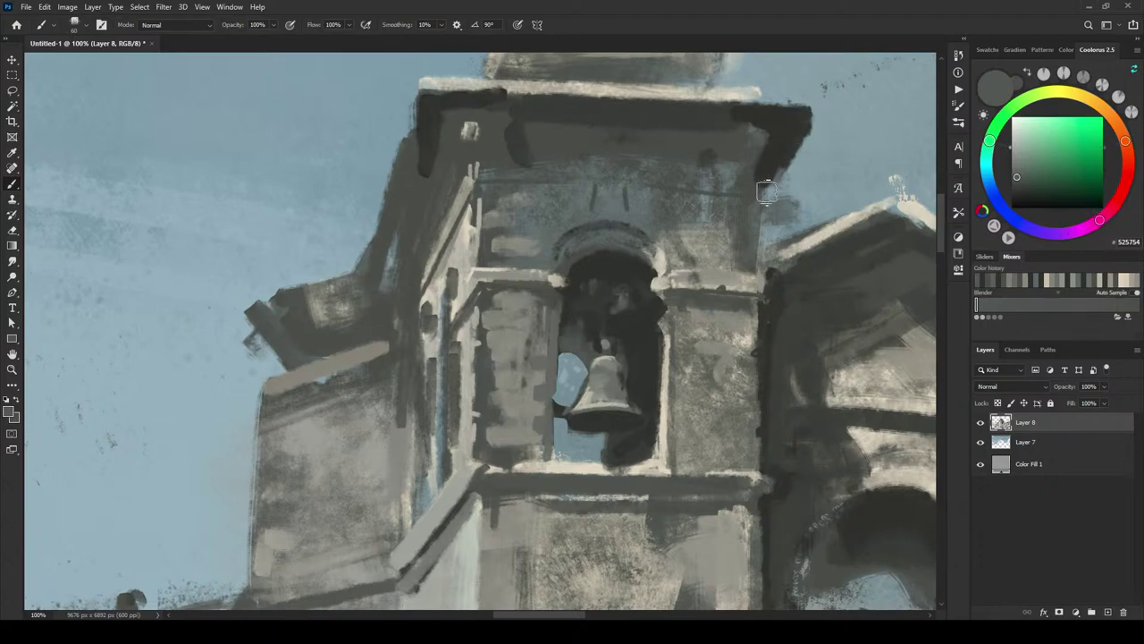
Step: Review the whole painting at 12.5% zoom and sample dark grey #2C2E2B from the belfry's bell opening
{"action": "key", "text": "ctrl+minus"}
{"action": "key", "text": "ctrl+minus"}
{"action": "key", "text": "ctrl+minus"}
{"action": "key", "text": "ctrl+minus"}
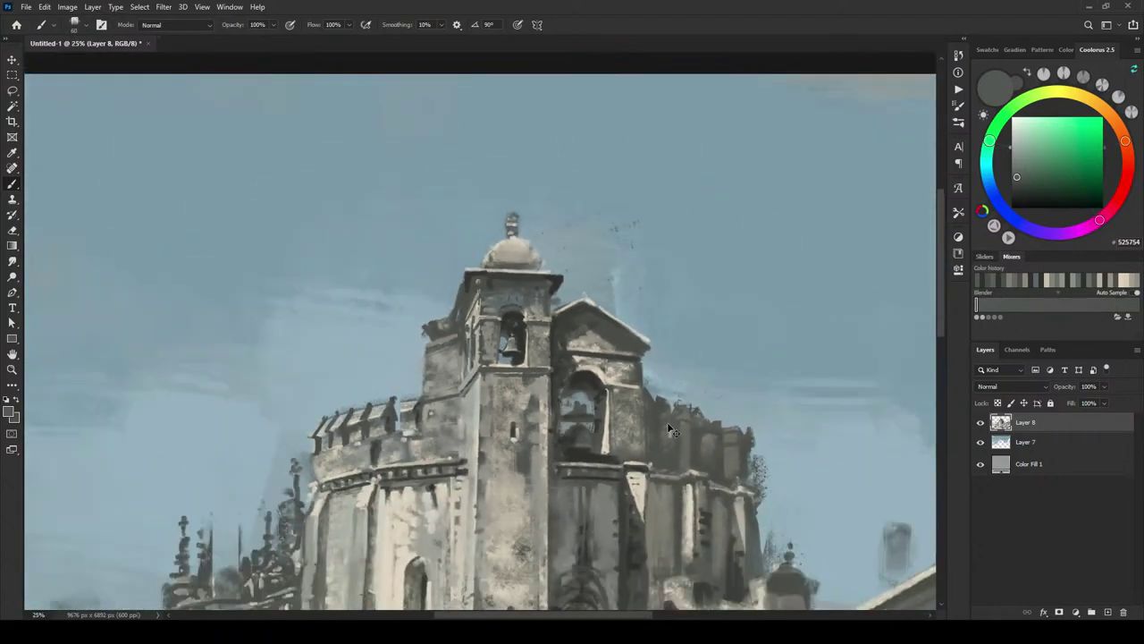
{"action": "key", "text": "ctrl+minus"}
{"action": "key", "text": "ctrl+minus"}
{"action": "key", "text": "ctrl+minus"}
{"action": "key", "text": "ctrl+minus"}
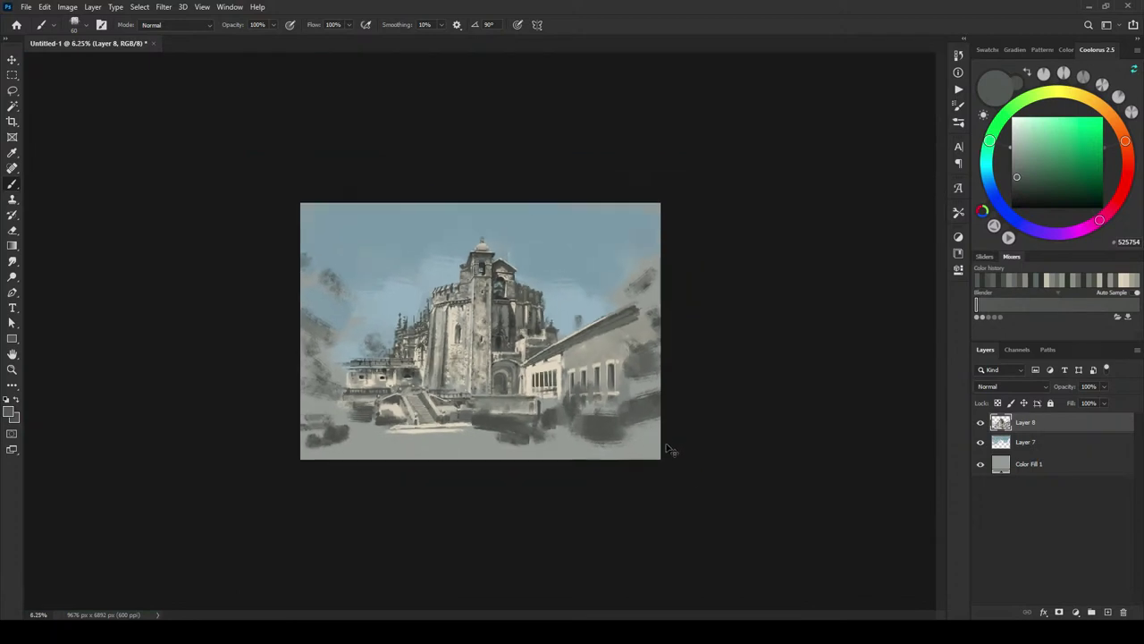
{"action": "key", "text": "ctrl+plus"}
{"action": "key", "text": "ctrl+plus"}
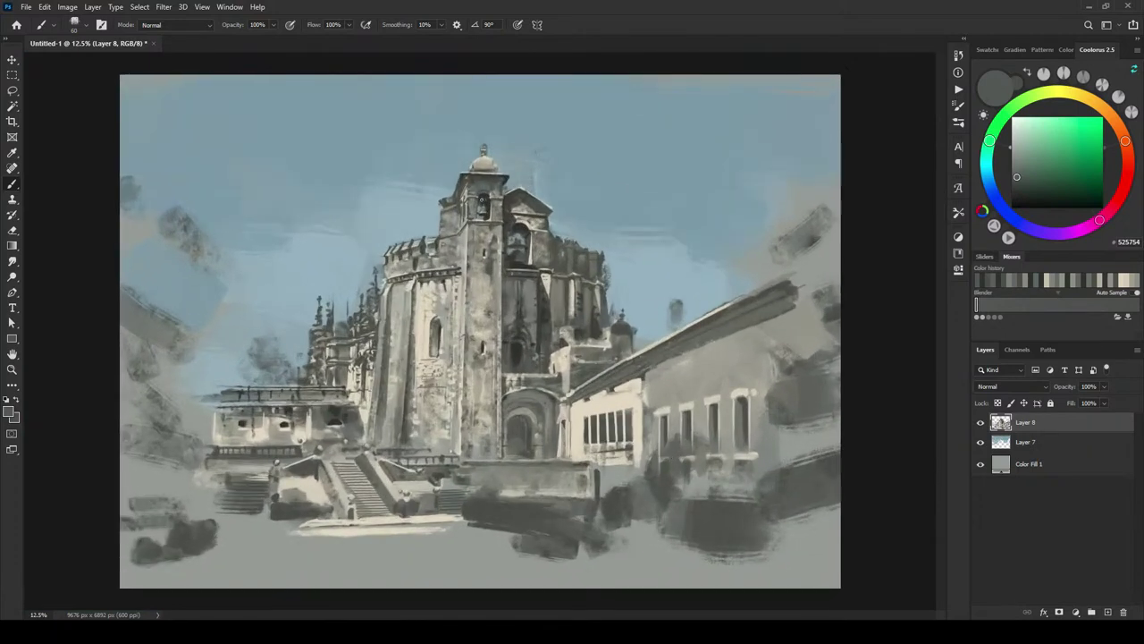
{"action": "left_click", "coordinate": [481, 208], "text": "alt"}
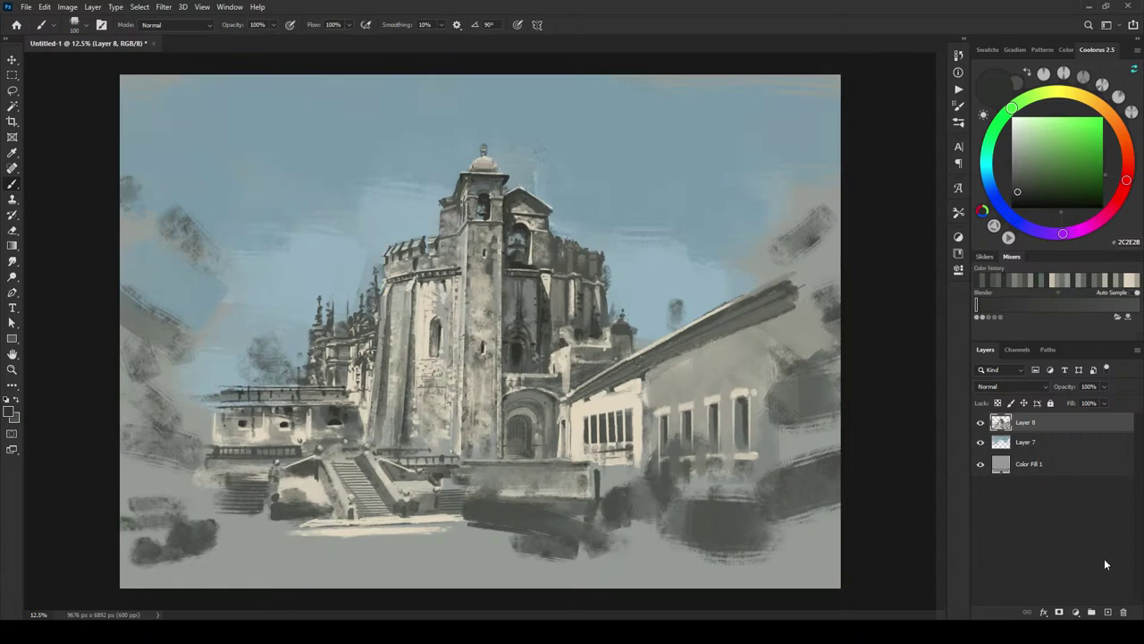
Step: Add a new layer above the church painting and set its blend mode to Overlay
{"action": "left_click", "coordinate": [1108, 612]}
{"action": "left_click", "coordinate": [1010, 386]}
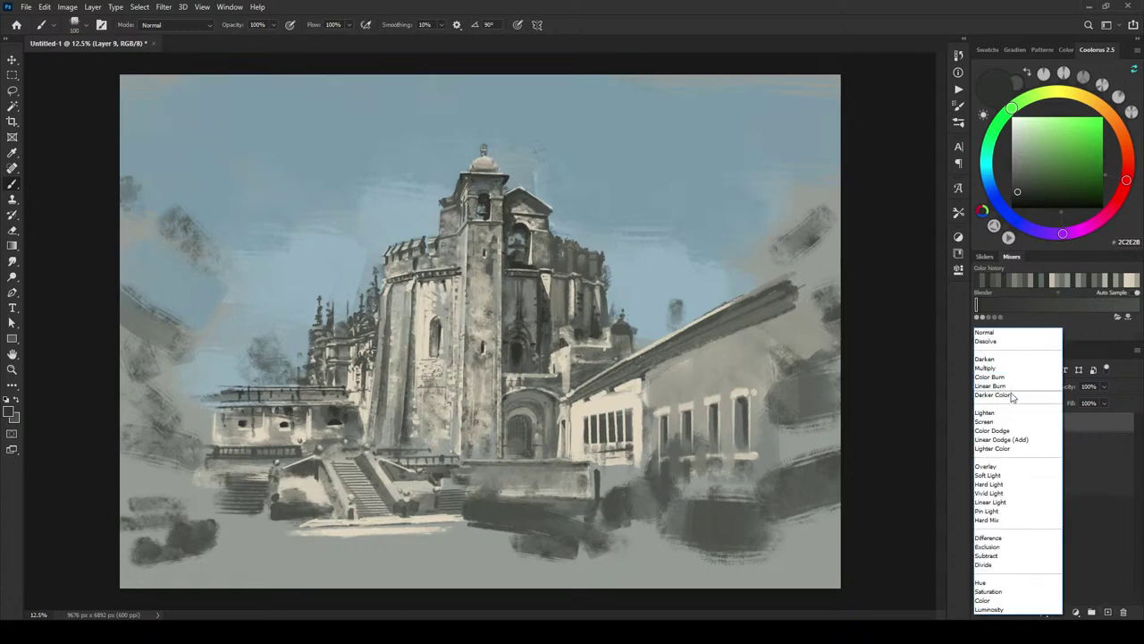
{"action": "left_click", "coordinate": [1008, 467]}
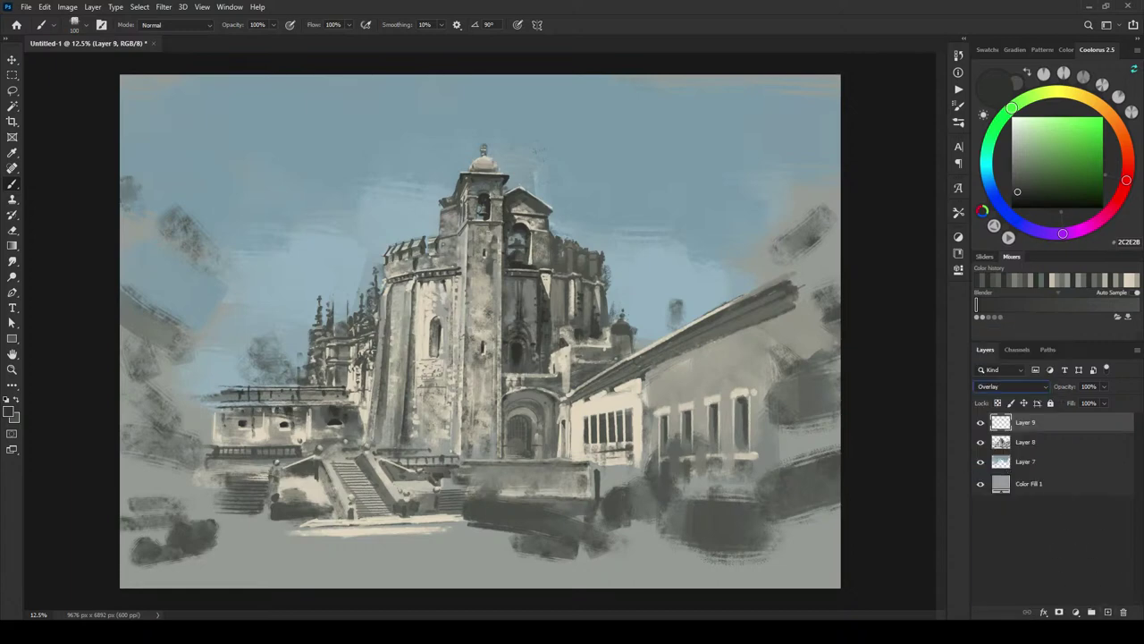
Step: Shade the battlements and upper wall right of the gable with mid grey #60655E and a size 200 brush
{"action": "left_click_drag", "start_coordinate": [1018, 163], "coordinate": [1017, 172]}
{"action": "key", "text": "bracketright"}
{"action": "key", "text": "bracketright"}
{"action": "key", "text": "bracketright"}
{"action": "key", "text": "bracketright"}
{"action": "key", "text": "bracketright"}
{"action": "key", "text": "bracketright"}
{"action": "key", "text": "bracketright"}
{"action": "key", "text": "bracketright"}
{"action": "key", "text": "bracketright"}
{"action": "key", "text": "bracketright"}
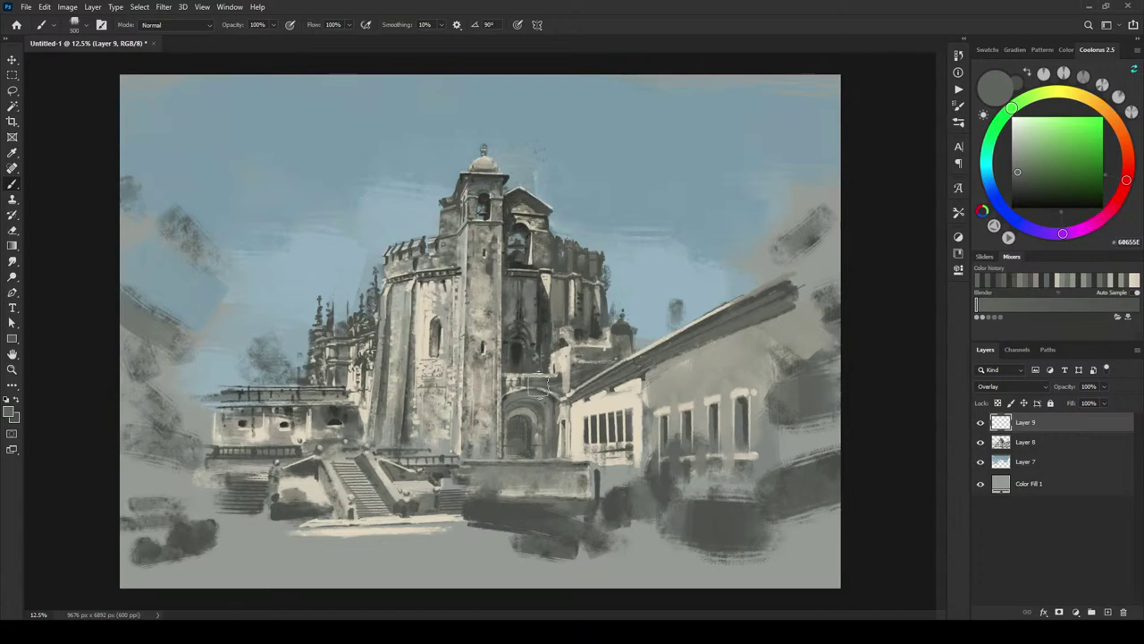
{"action": "key", "text": "bracketleft"}
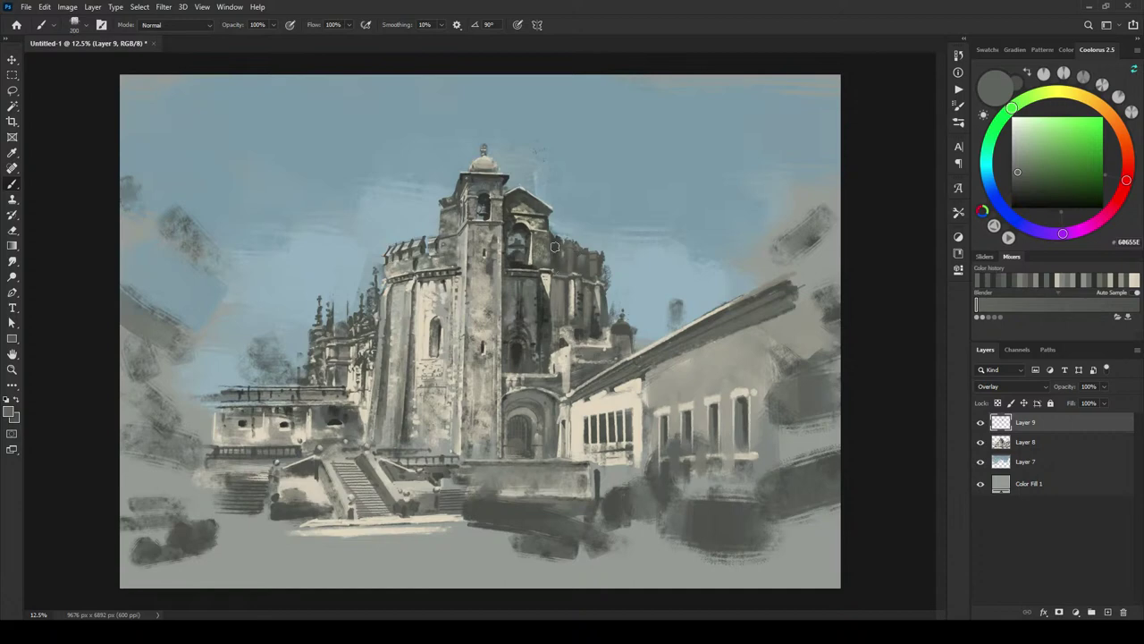
{"action": "left_click_drag", "start_coordinate": [569, 267], "coordinate": [571, 245]}
Step: Glaze blue-grey #555A5C over the shadowed wall and buttresses right of the gable with a brush of about size 700
{"action": "left_click", "coordinate": [1019, 174]}
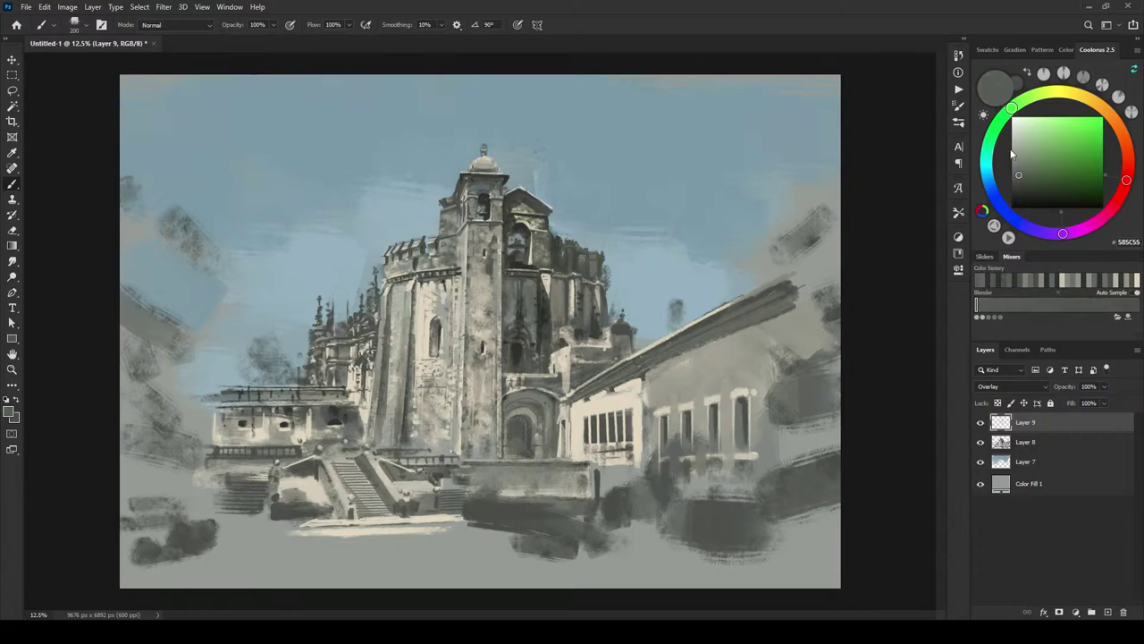
{"action": "left_click_drag", "start_coordinate": [1011, 108], "coordinate": [987, 175]}
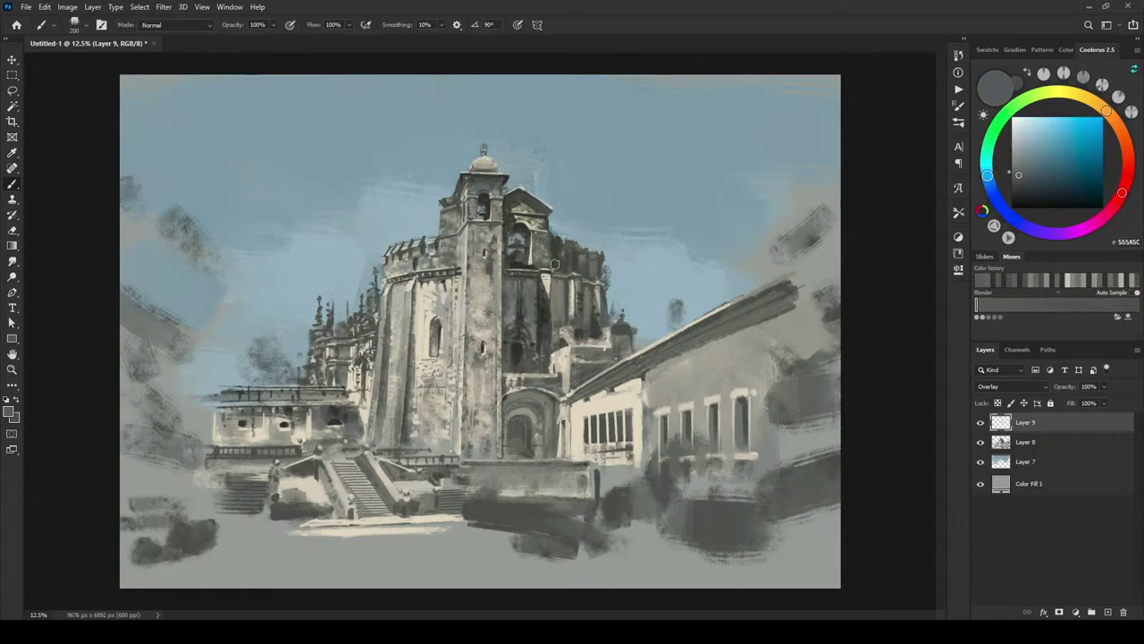
{"action": "key", "text": "bracketright"}
{"action": "key", "text": "bracketright"}
{"action": "key", "text": "bracketright"}
{"action": "key", "text": "bracketright"}
{"action": "key", "text": "bracketright"}
{"action": "key", "text": "bracketright"}
{"action": "left_click_drag", "start_coordinate": [572, 280], "coordinate": [568, 331]}
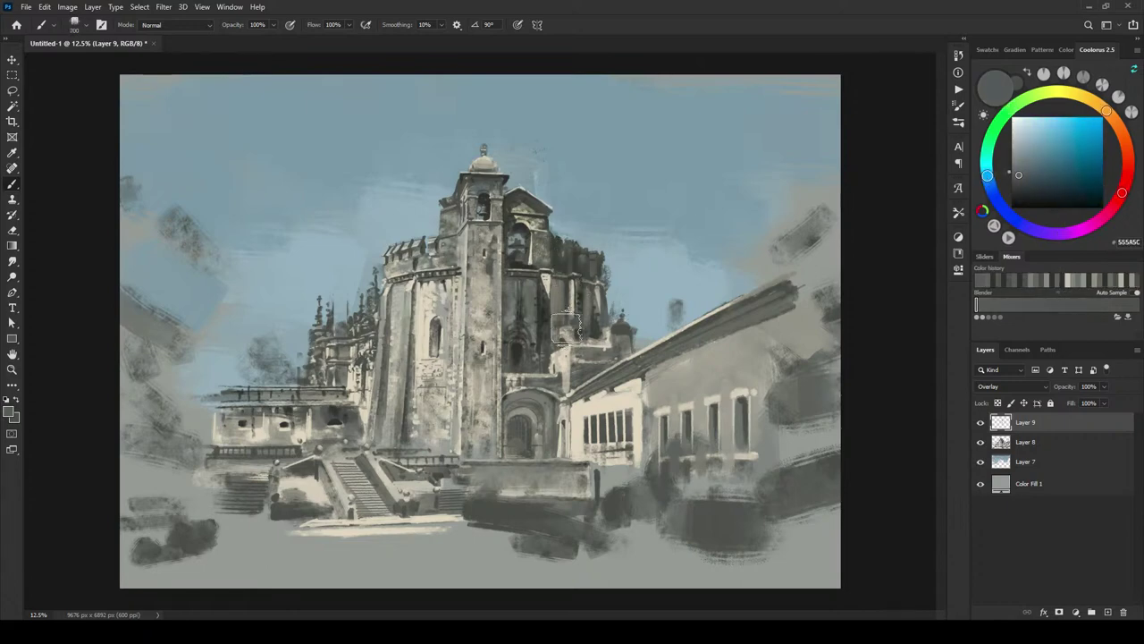
{"action": "key", "text": "bracketleft"}
{"action": "key", "text": "bracketleft"}
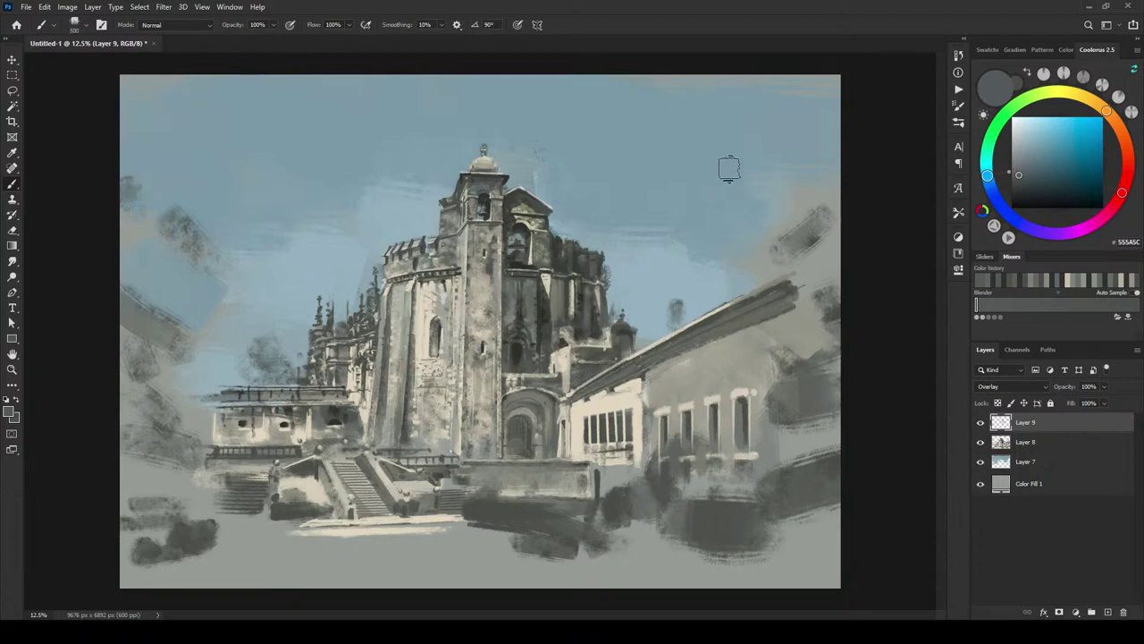
{"action": "key", "text": "bracketright"}
{"action": "key", "text": "bracketright"}
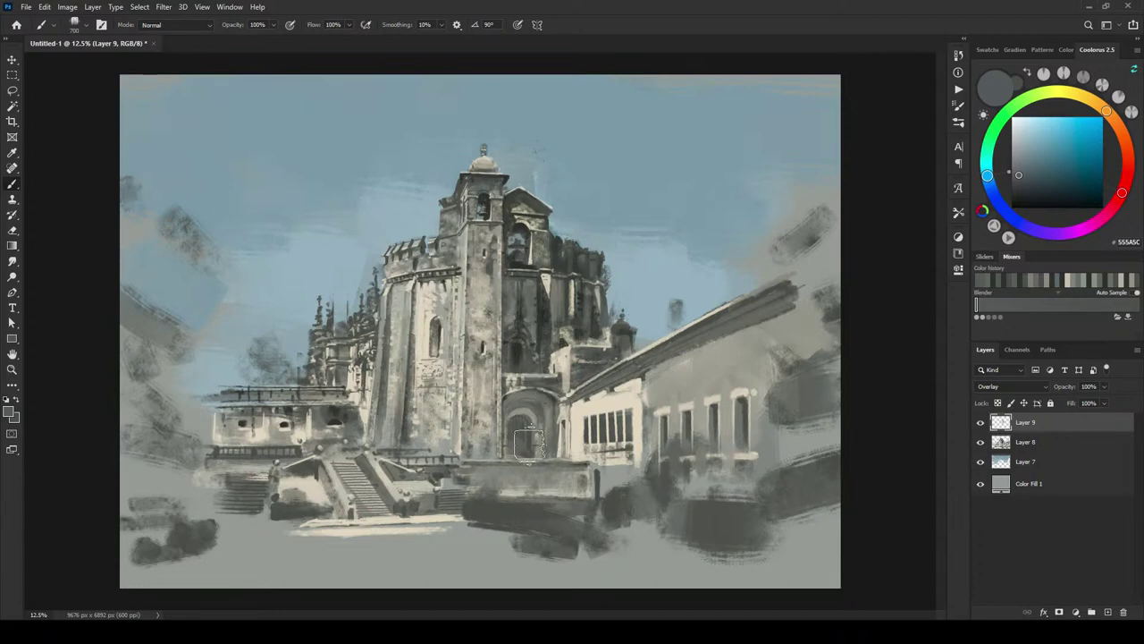
Step: Shift the colour to warm grey #5C5A55, darken the arched doorway's interior, and reduce the brush to size 400
{"action": "left_click", "coordinate": [1106, 114]}
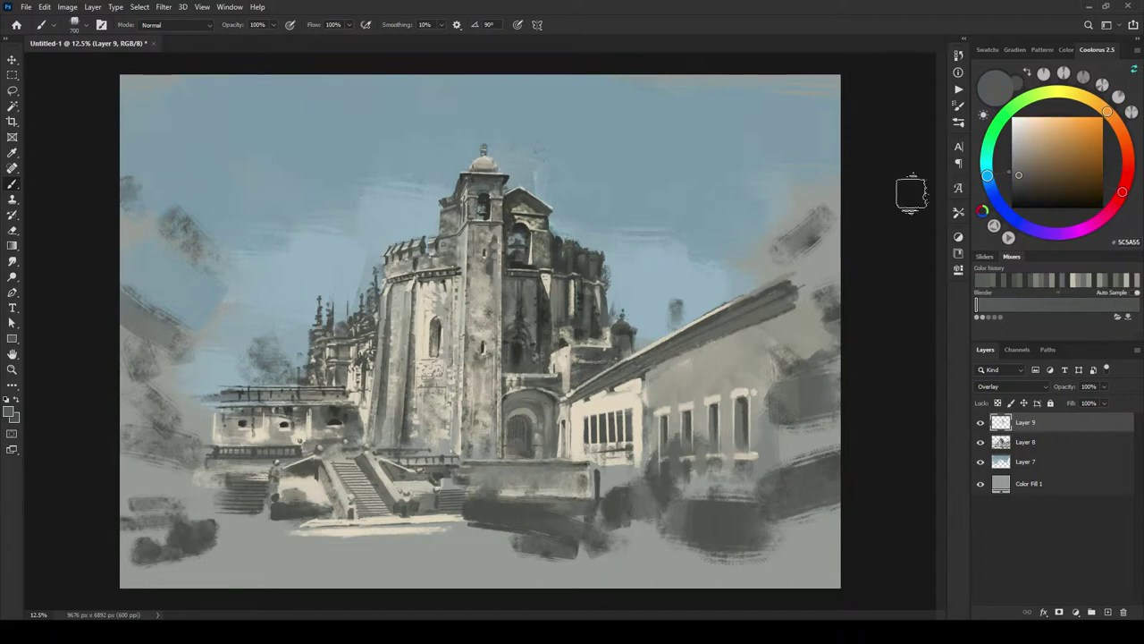
{"action": "mouse_move", "coordinate": [523, 427]}
{"action": "left_mouse_down"}
{"action": "mouse_move", "coordinate": [529, 404]}
{"action": "mouse_move", "coordinate": [544, 455]}
{"action": "left_mouse_up"}
{"action": "key", "text": "bracketleft"}
{"action": "key", "text": "bracketleft"}
{"action": "key", "text": "bracketleft"}
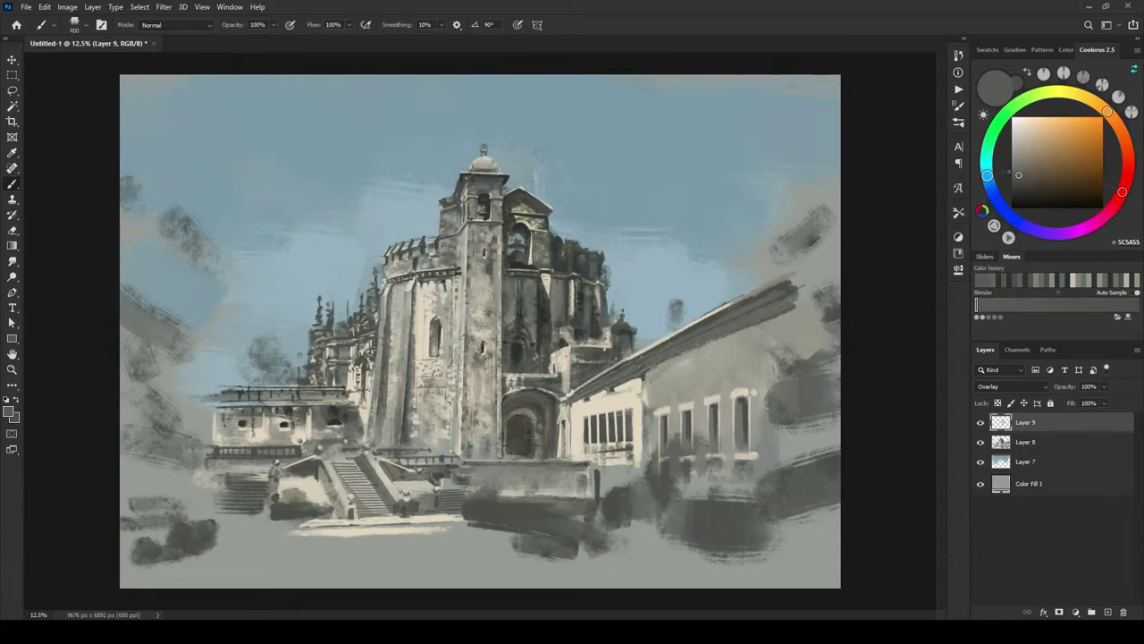
Step: Build up brown glazes #615849, #5B4E35 and #5B5135 in the arched doorway and, with a smaller brush, the window above it
{"action": "left_click", "coordinate": [1034, 173]}
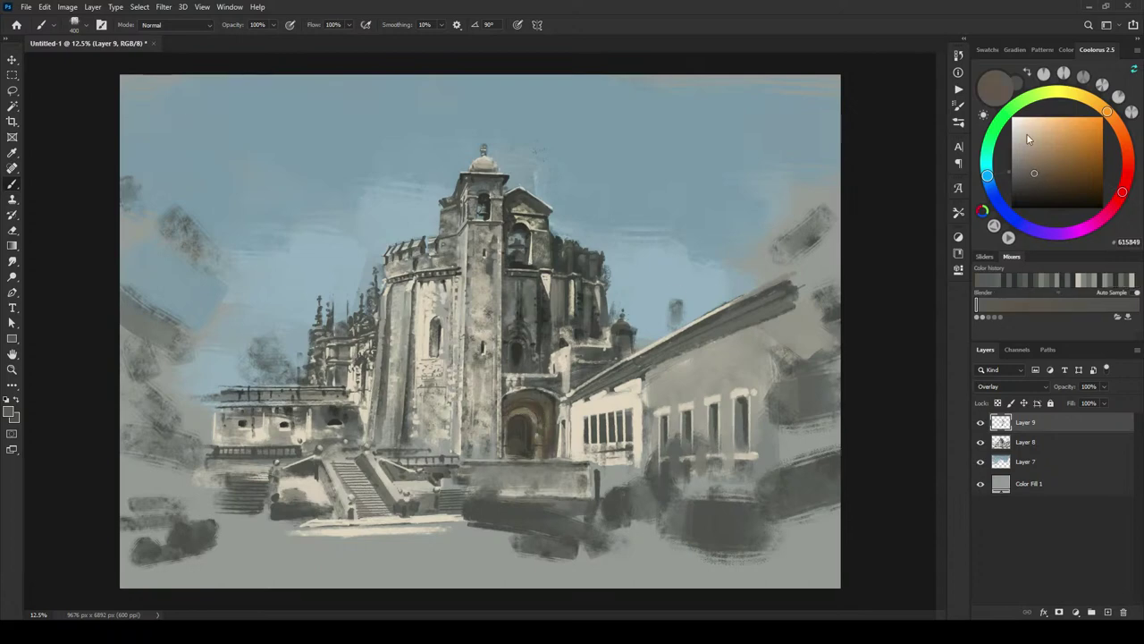
{"action": "left_click", "coordinate": [1032, 170]}
{"action": "left_click_drag", "start_coordinate": [1110, 114], "coordinate": [1104, 109]}
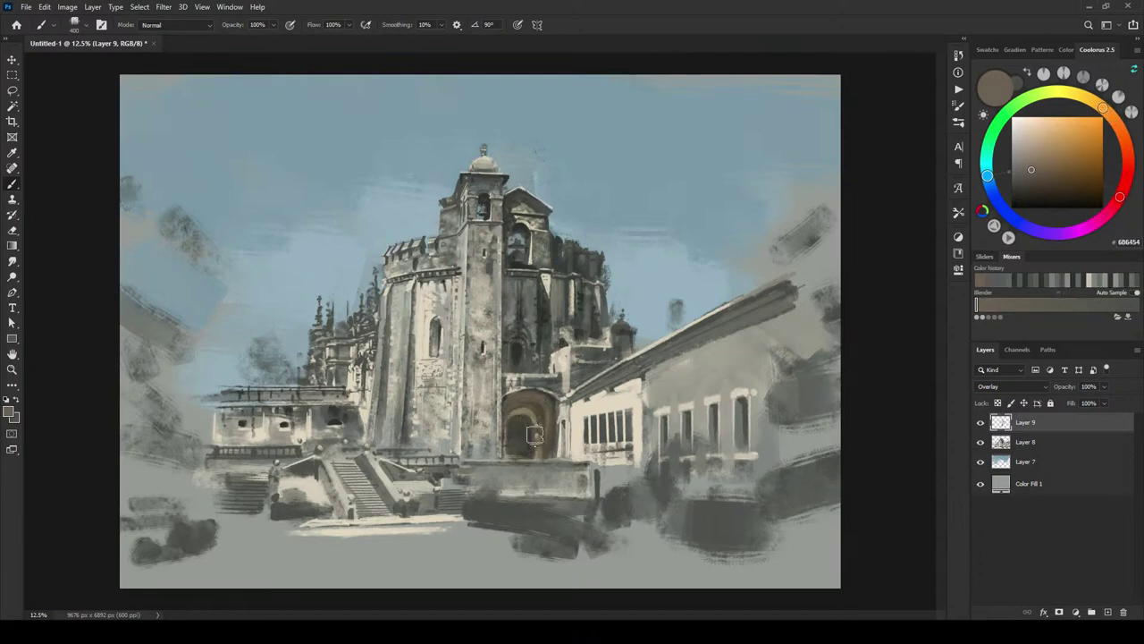
{"action": "left_click", "coordinate": [1050, 175]}
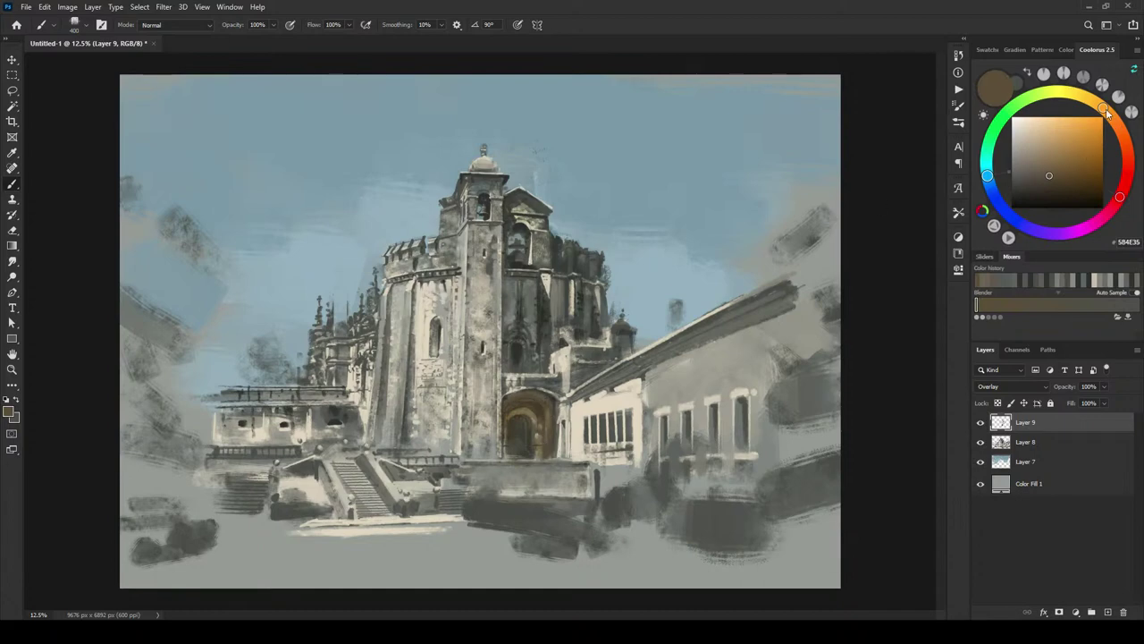
{"action": "left_click_drag", "start_coordinate": [1110, 115], "coordinate": [1094, 101]}
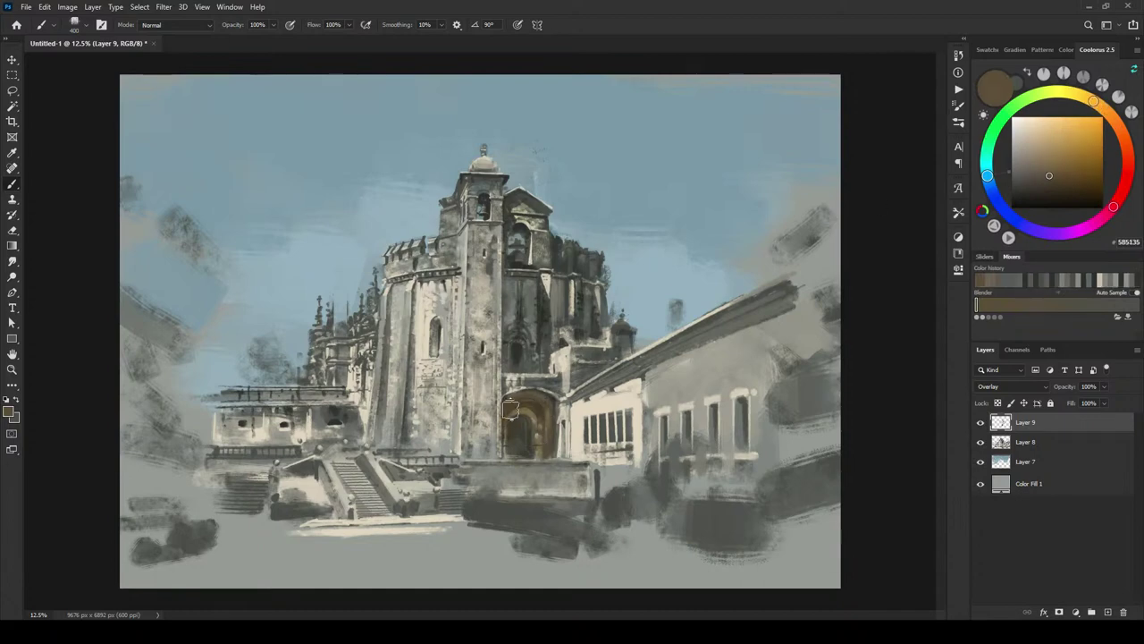
{"action": "mouse_move", "coordinate": [508, 434]}
{"action": "left_mouse_down"}
{"action": "mouse_move", "coordinate": [527, 447]}
{"action": "mouse_move", "coordinate": [514, 451]}
{"action": "mouse_move", "coordinate": [545, 433]}
{"action": "left_mouse_up"}
{"action": "key", "text": "bracketleft"}
{"action": "key", "text": "bracketleft"}
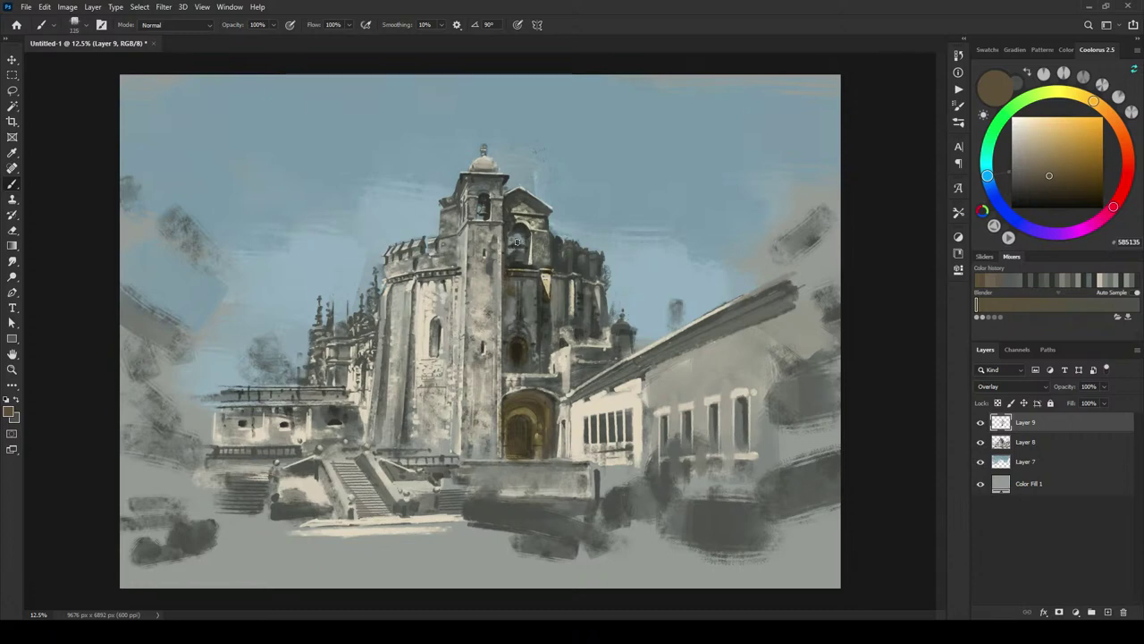
{"action": "left_click_drag", "start_coordinate": [1035, 428], "coordinate": [1037, 426]}
{"action": "left_click", "coordinate": [1051, 431], "text": "alt"}
{"action": "left_click", "coordinate": [1052, 432], "text": "alt"}
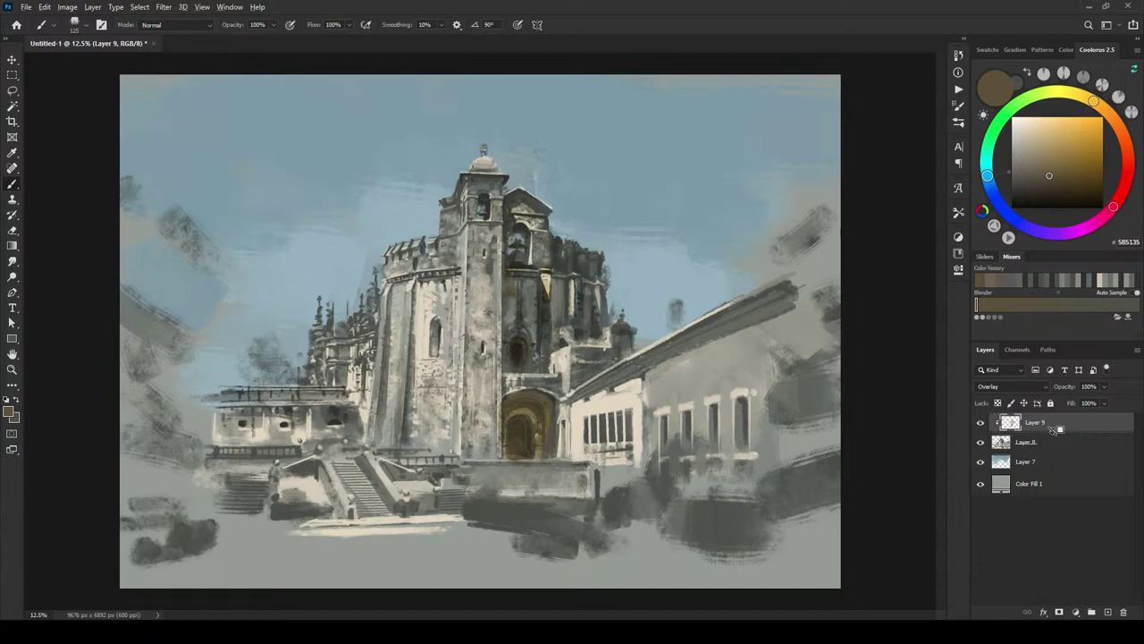
{"action": "left_click", "coordinate": [1054, 432], "text": "alt"}
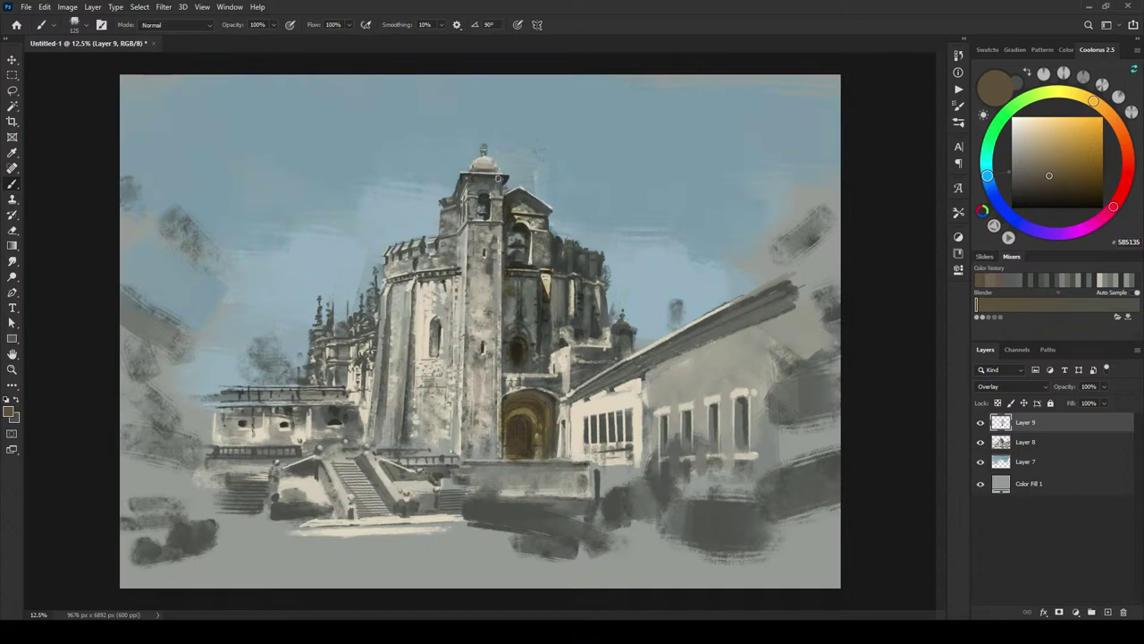
Step: Add small muted red accents, #5B3635 and #72453C, around the belfry and gable
{"action": "mouse_move", "coordinate": [1125, 191]}
{"action": "left_mouse_down"}
{"action": "mouse_move", "coordinate": [1130, 174]}
{"action": "mouse_move", "coordinate": [1120, 198]}
{"action": "left_mouse_up"}
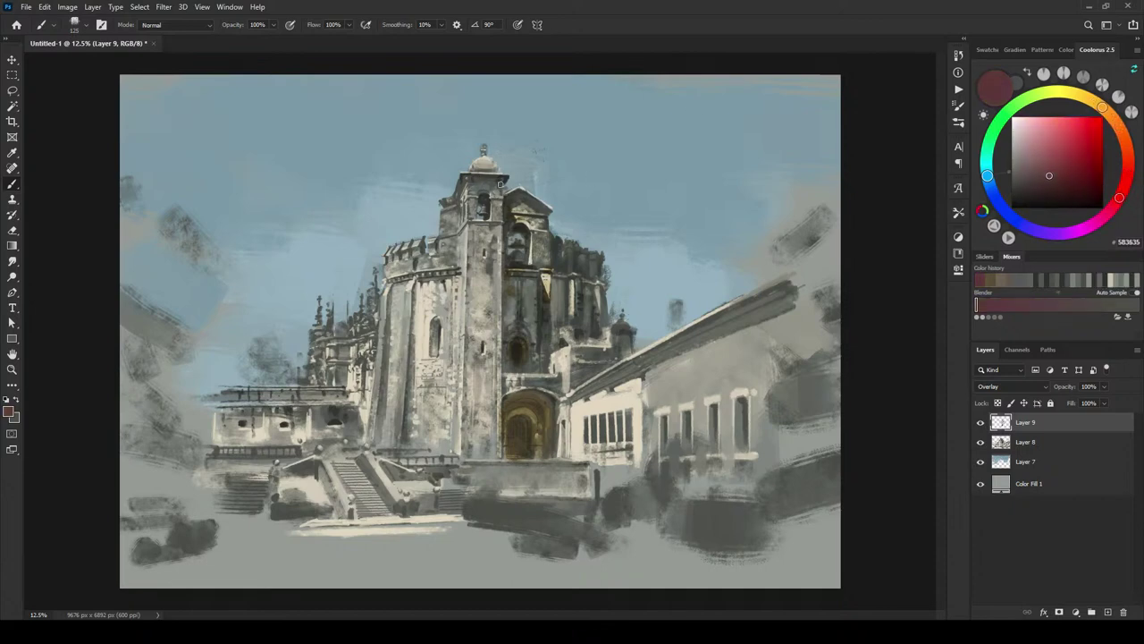
{"action": "left_click_drag", "start_coordinate": [1048, 174], "coordinate": [1055, 167]}
{"action": "left_click_drag", "start_coordinate": [1121, 196], "coordinate": [1126, 175]}
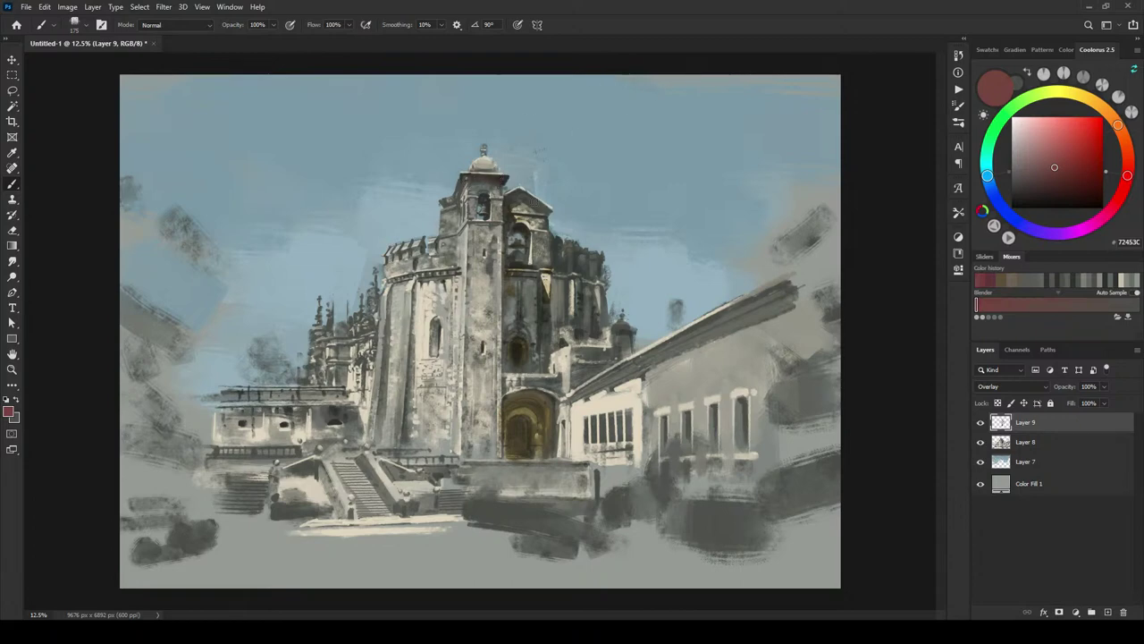
Step: Glaze orange-brown #72583C over the recessed wall beside the central tower with an enlarged brush
{"action": "left_click", "coordinate": [1118, 124]}
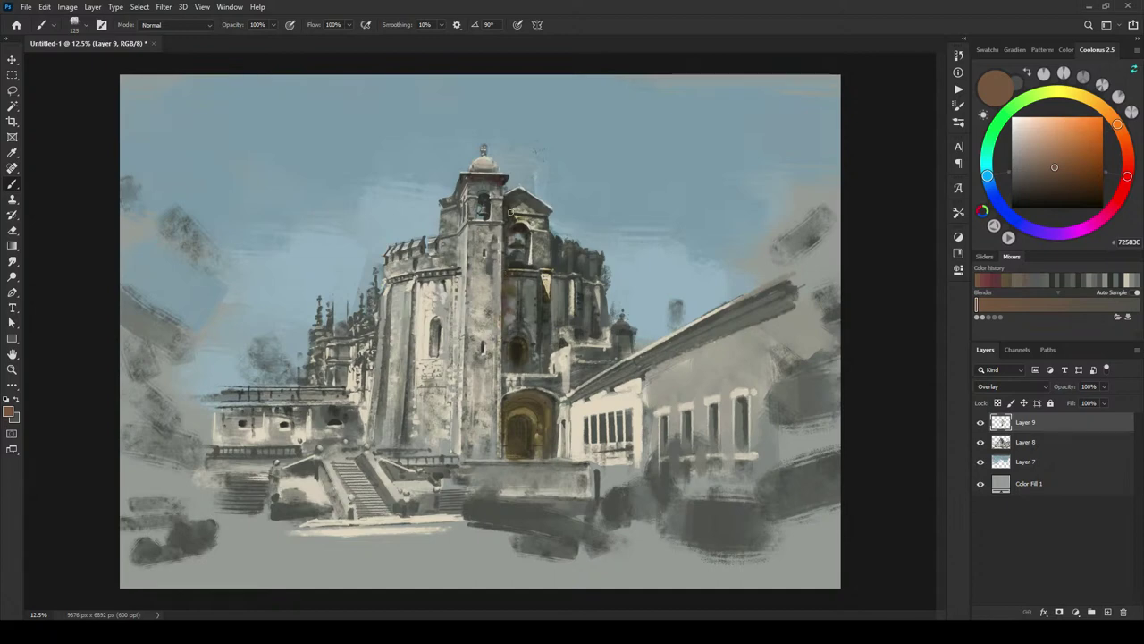
{"action": "key", "text": "]"}
{"action": "key", "text": "]"}
{"action": "key", "text": "]"}
{"action": "key", "text": "]"}
{"action": "key", "text": "]"}
{"action": "left_click_drag", "start_coordinate": [516, 299], "coordinate": [510, 327]}
Step: Reduce the brush and tint the side building's long sloping roof edge orange-brown
{"action": "key", "text": "bracketleft"}
{"action": "key", "text": "bracketleft"}
{"action": "key", "text": "bracketleft"}
{"action": "key", "text": "bracketleft"}
{"action": "key", "text": "bracketleft"}
{"action": "key", "text": "bracketleft"}
{"action": "left_click_drag", "start_coordinate": [646, 365], "coordinate": [779, 301]}
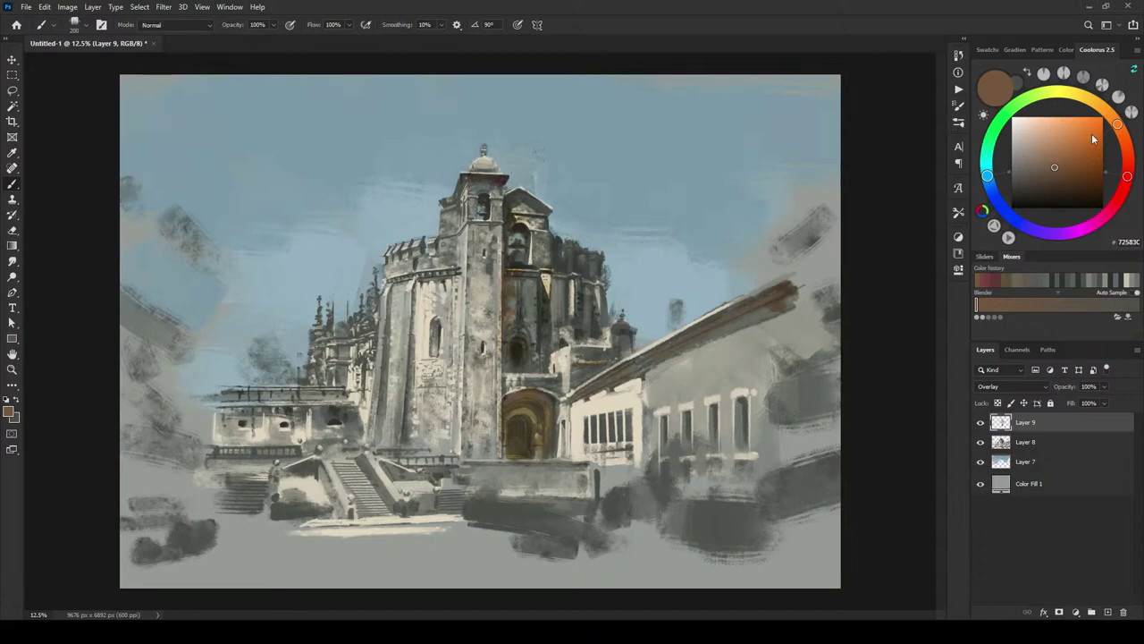
Step: Tint the tall arched window, the lower facade stonework and the neighbouring buttress with warm brown
{"action": "left_click_drag", "start_coordinate": [1118, 125], "coordinate": [1117, 123]}
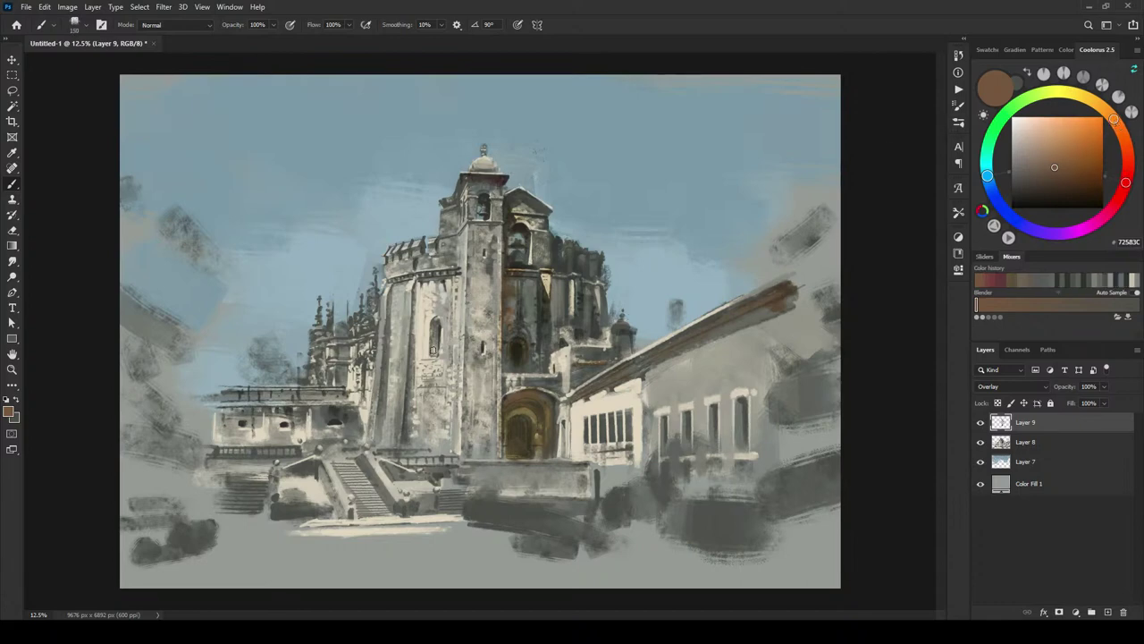
{"action": "left_click_drag", "start_coordinate": [435, 321], "coordinate": [436, 341]}
{"action": "key", "text": "bracketright"}
{"action": "key", "text": "bracketright"}
{"action": "key", "text": "bracketright"}
{"action": "left_click_drag", "start_coordinate": [407, 374], "coordinate": [410, 443]}
{"action": "left_click_drag", "start_coordinate": [411, 402], "coordinate": [407, 445]}
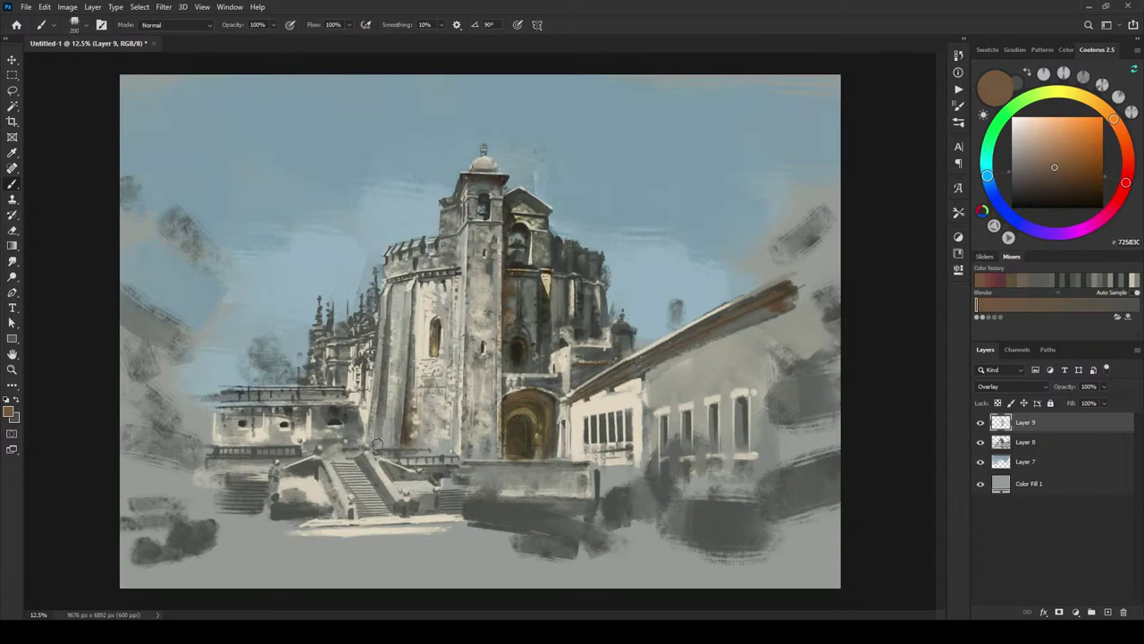
{"action": "left_click_drag", "start_coordinate": [385, 365], "coordinate": [385, 418]}
Step: Enlarge the brush to size 500 and glaze warm brown along the terrace wall below the doorway
{"action": "key", "text": "bracketright"}
{"action": "key", "text": "bracketright"}
{"action": "key", "text": "bracketright"}
{"action": "key", "text": "bracketright"}
{"action": "key", "text": "bracketright"}
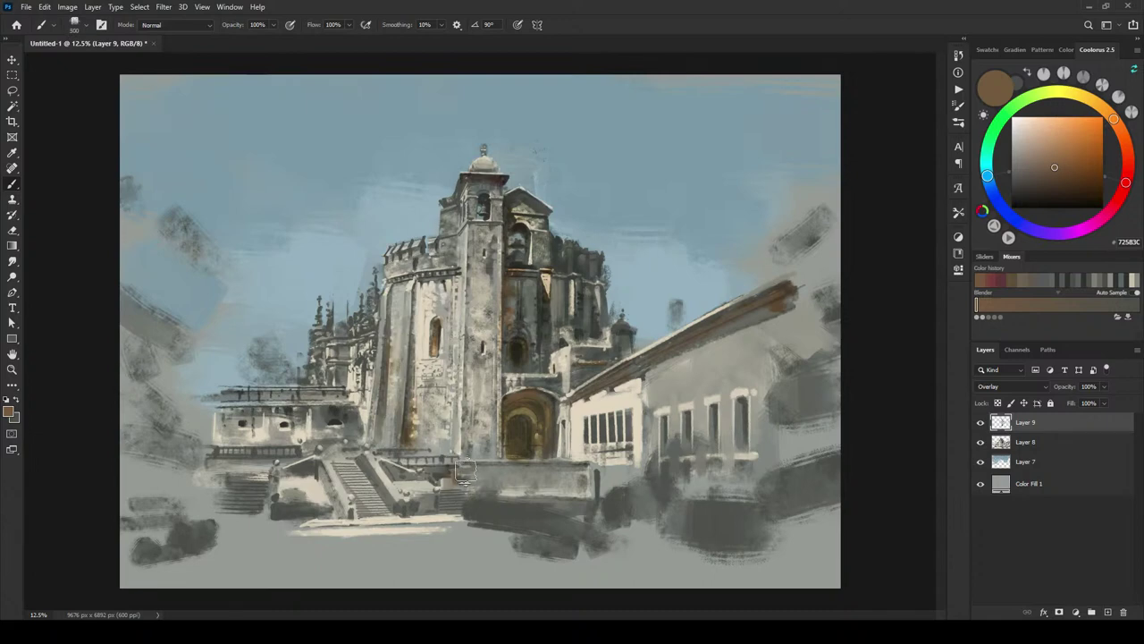
{"action": "left_click_drag", "start_coordinate": [561, 480], "coordinate": [475, 474]}
Step: Add brown staining to the central tower's lower shaft and the low wing's corner beside the church, varying the brush size
{"action": "key", "text": "bracketright"}
{"action": "key", "text": "bracketright"}
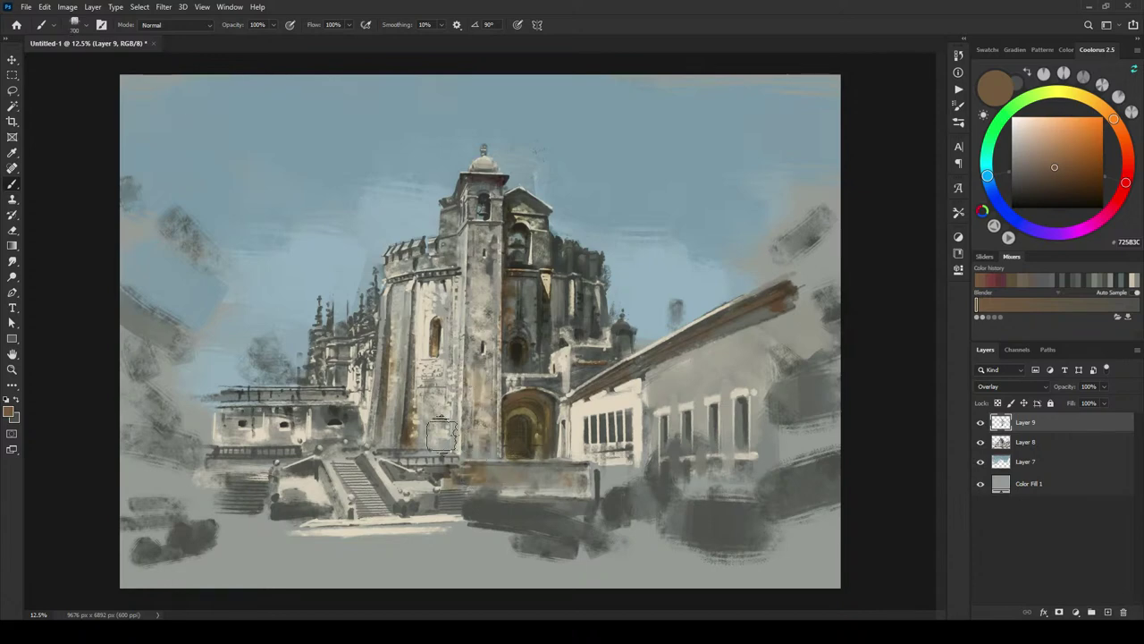
{"action": "key", "text": "bracketleft"}
{"action": "key", "text": "bracketleft"}
{"action": "key", "text": "bracketleft"}
{"action": "key", "text": "bracketleft"}
{"action": "key", "text": "bracketleft"}
{"action": "key", "text": "bracketleft"}
{"action": "key", "text": "bracketright"}
{"action": "key", "text": "bracketright"}
{"action": "key", "text": "bracketright"}
{"action": "key", "text": "bracketright"}
{"action": "key", "text": "bracketleft"}
{"action": "key", "text": "bracketleft"}
{"action": "key", "text": "bracketleft"}
{"action": "key", "text": "bracketleft"}
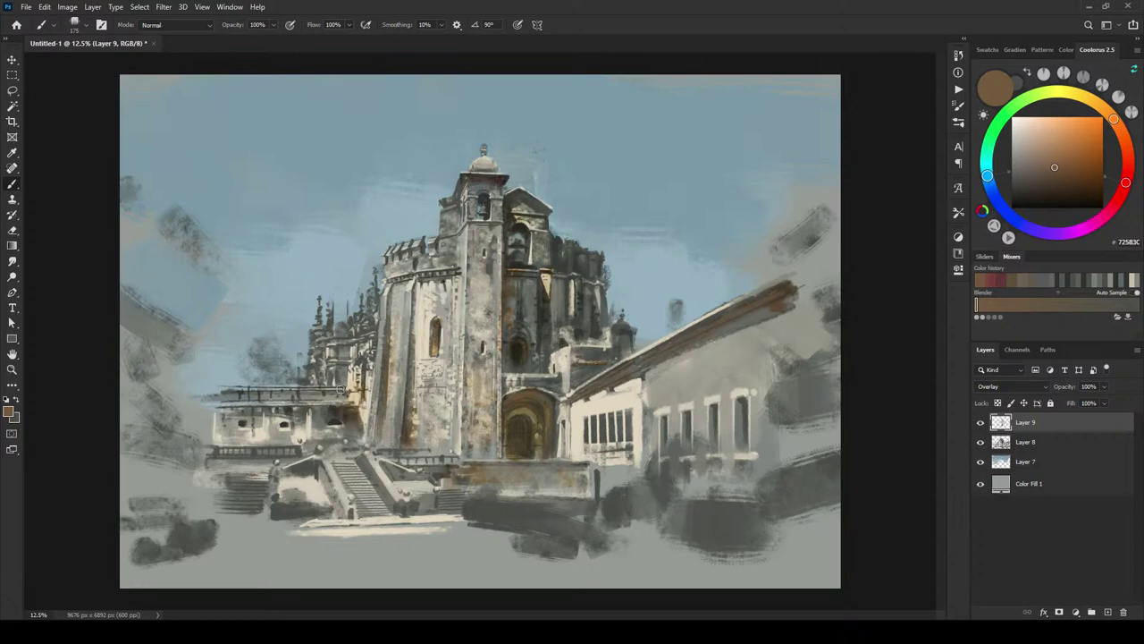
Step: Enlarge the brush to size 400 and tint the main staircase's steps warm brown
{"action": "key", "text": "bracketright"}
{"action": "key", "text": "bracketright"}
{"action": "key", "text": "bracketright"}
{"action": "key", "text": "bracketright"}
{"action": "left_click_drag", "start_coordinate": [356, 485], "coordinate": [370, 501]}
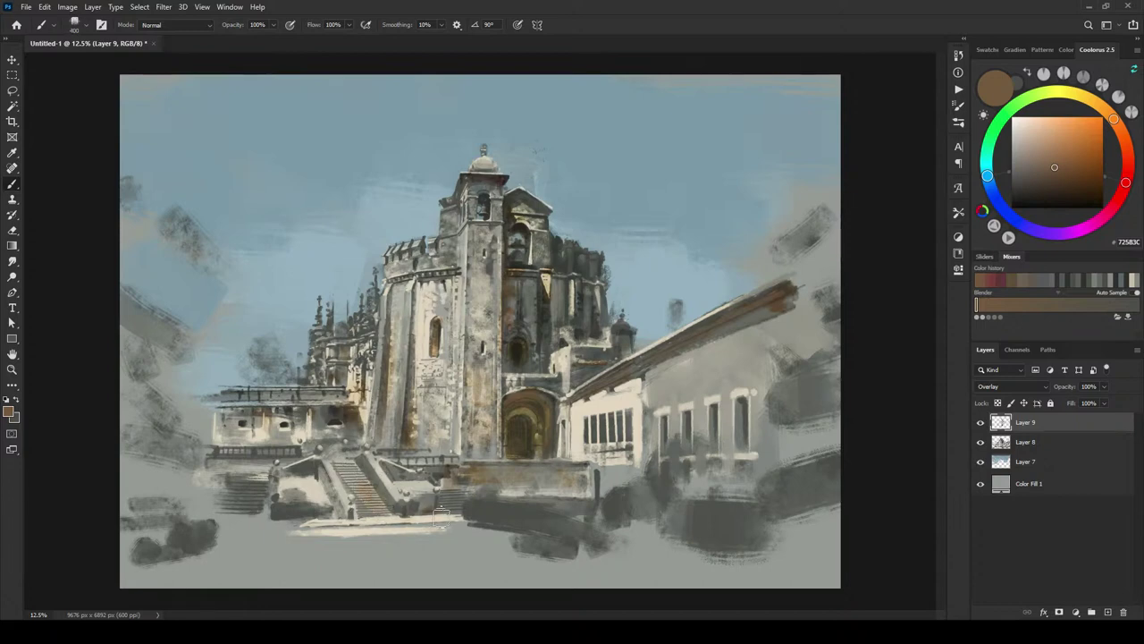
Step: Reduce the brush and add lighter brown touches around the staircase and the small steps beside the terrace wall
{"action": "key", "text": "bracketleft"}
{"action": "key", "text": "bracketleft"}
{"action": "key", "text": "bracketleft"}
{"action": "left_click", "coordinate": [1053, 158]}
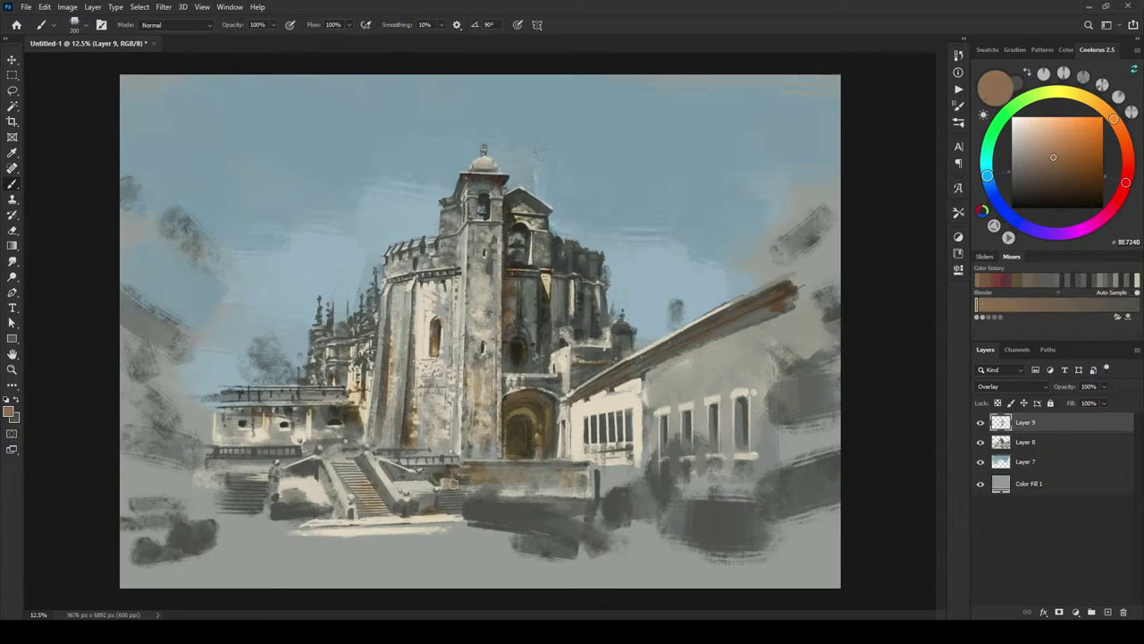
{"action": "key", "text": "bracketleft"}
Step: Scatter brown accents in #6D522E, #776145 and a more saturated orange-brown over the battlements, pinnacles and shadowed buttresses
{"action": "left_click", "coordinate": [1064, 169]}
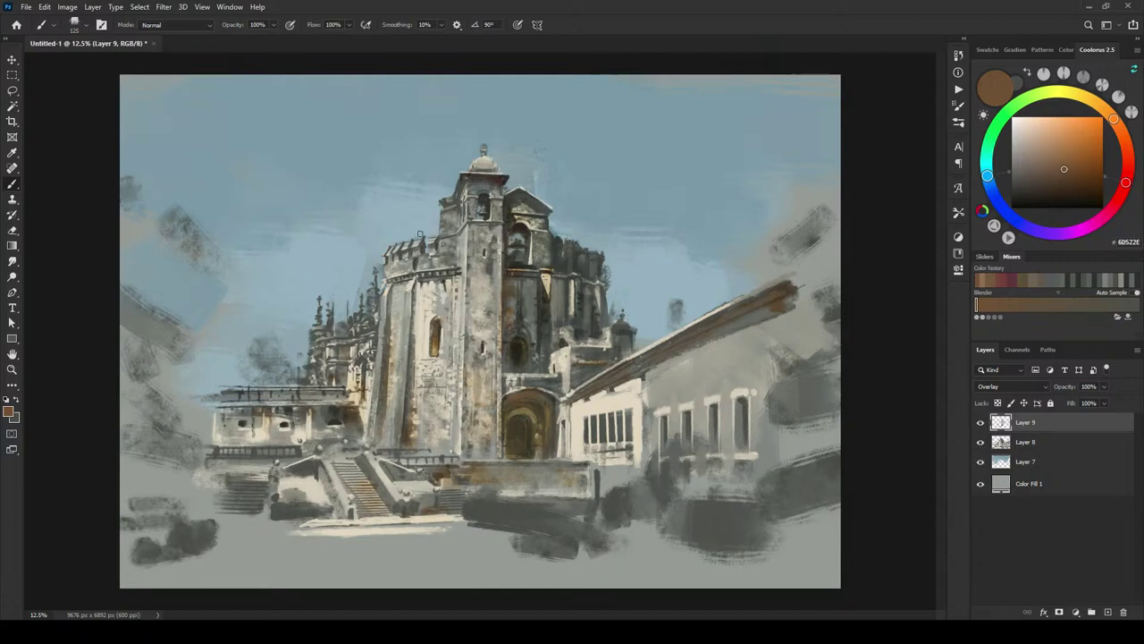
{"action": "key", "text": "["}
{"action": "key", "text": "]"}
{"action": "key", "text": "]"}
{"action": "key", "text": "]"}
{"action": "key", "text": "]"}
{"action": "key", "text": "bracketright"}
{"action": "key", "text": "bracketright"}
{"action": "left_click", "coordinate": [1049, 165]}
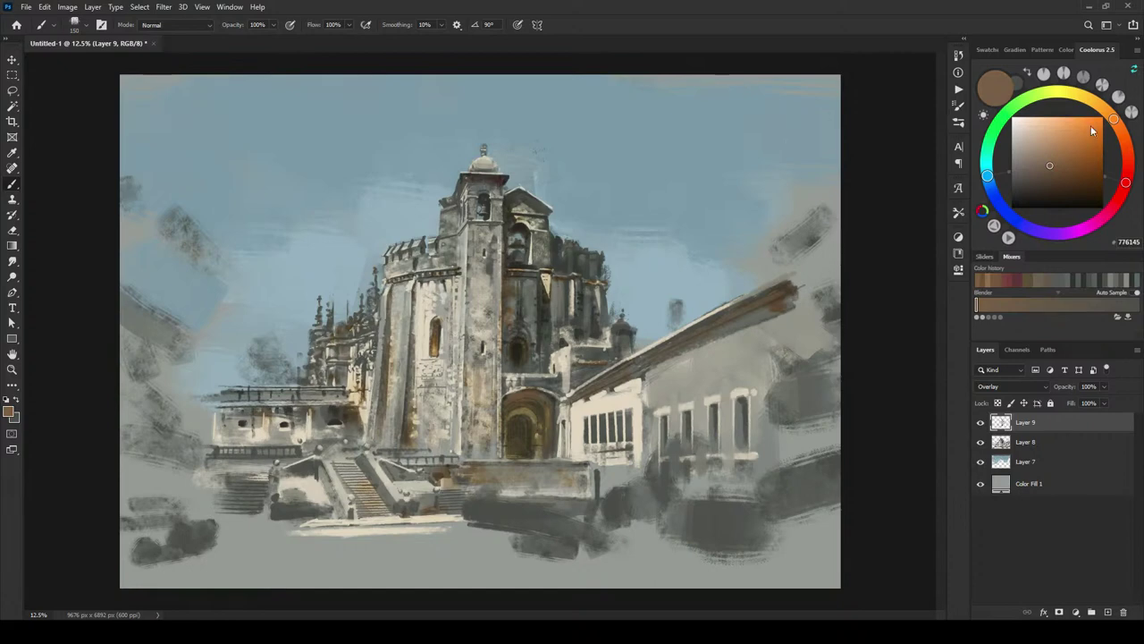
{"action": "left_click_drag", "start_coordinate": [1080, 154], "coordinate": [1081, 169]}
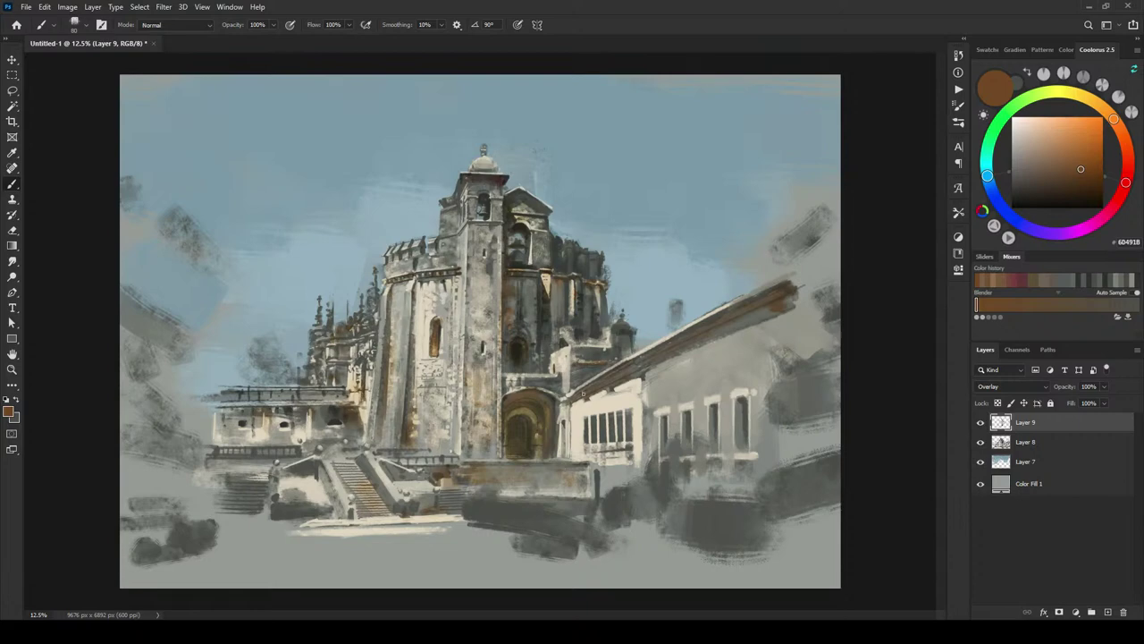
Step: Choose muted brown #65594A, enlarge the brush, and glaze the side building's wall above its first window
{"action": "left_click_drag", "start_coordinate": [1044, 165], "coordinate": [1037, 171]}
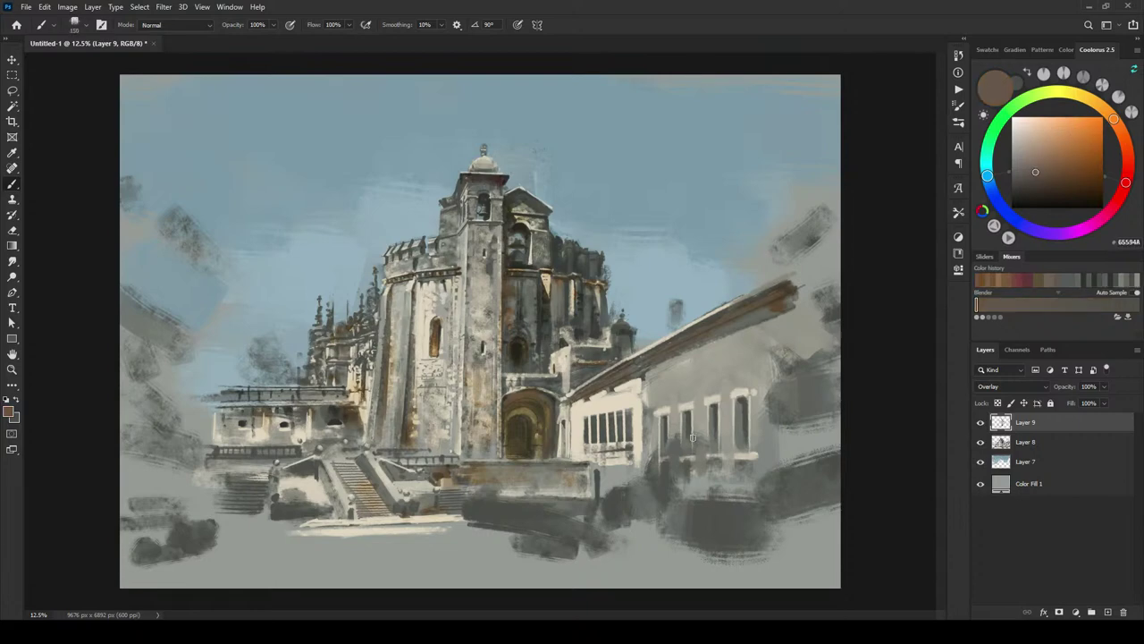
{"action": "key", "text": "bracketright"}
{"action": "key", "text": "bracketright"}
{"action": "key", "text": "bracketright"}
{"action": "key", "text": "bracketright"}
{"action": "key", "text": "bracketright"}
{"action": "key", "text": "bracketright"}
{"action": "key", "text": "bracketright"}
{"action": "key", "text": "bracketright"}
{"action": "key", "text": "bracketright"}
{"action": "key", "text": "bracketright"}
{"action": "key", "text": "bracketright"}
{"action": "key", "text": "bracketright"}
{"action": "left_click_drag", "start_coordinate": [660, 382], "coordinate": [661, 402]}
Step: Spread the muted brown across the side building's windowed wall with a size 1100 brush, and pick lighter #867A6C
{"action": "key", "text": "bracketright"}
{"action": "key", "text": "bracketright"}
{"action": "key", "text": "bracketright"}
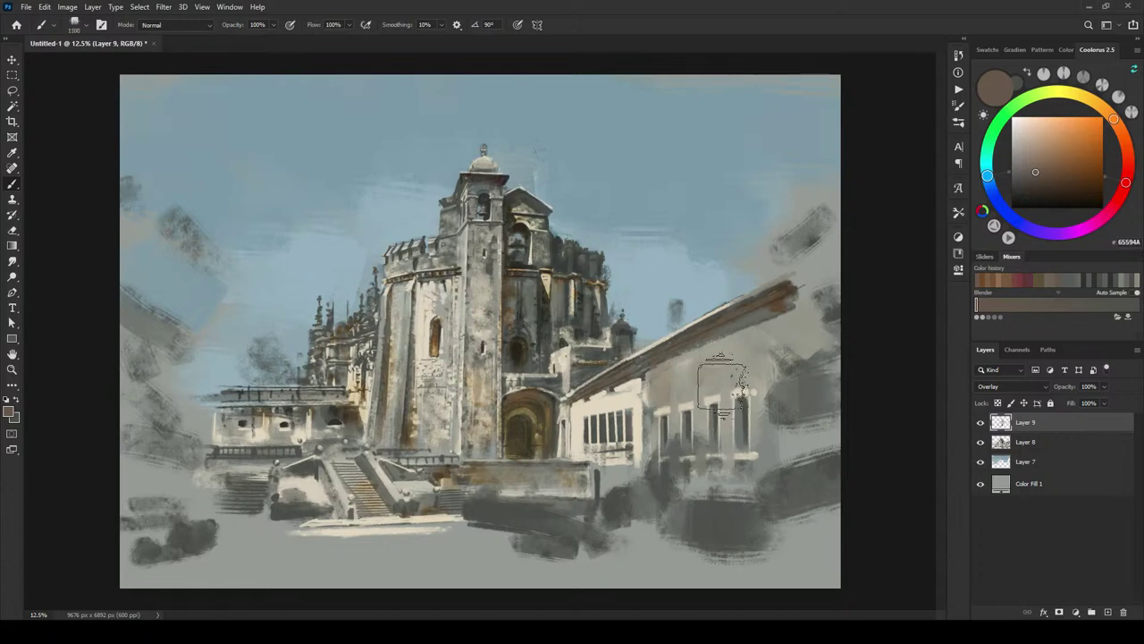
{"action": "left_click_drag", "start_coordinate": [692, 364], "coordinate": [700, 473]}
{"action": "left_click_drag", "start_coordinate": [752, 342], "coordinate": [764, 445]}
{"action": "mouse_move", "coordinate": [785, 368]}
{"action": "left_mouse_down"}
{"action": "mouse_move", "coordinate": [756, 359]}
{"action": "mouse_move", "coordinate": [733, 411]}
{"action": "mouse_move", "coordinate": [769, 429]}
{"action": "mouse_move", "coordinate": [662, 437]}
{"action": "left_mouse_up"}
{"action": "left_click", "coordinate": [1030, 160]}
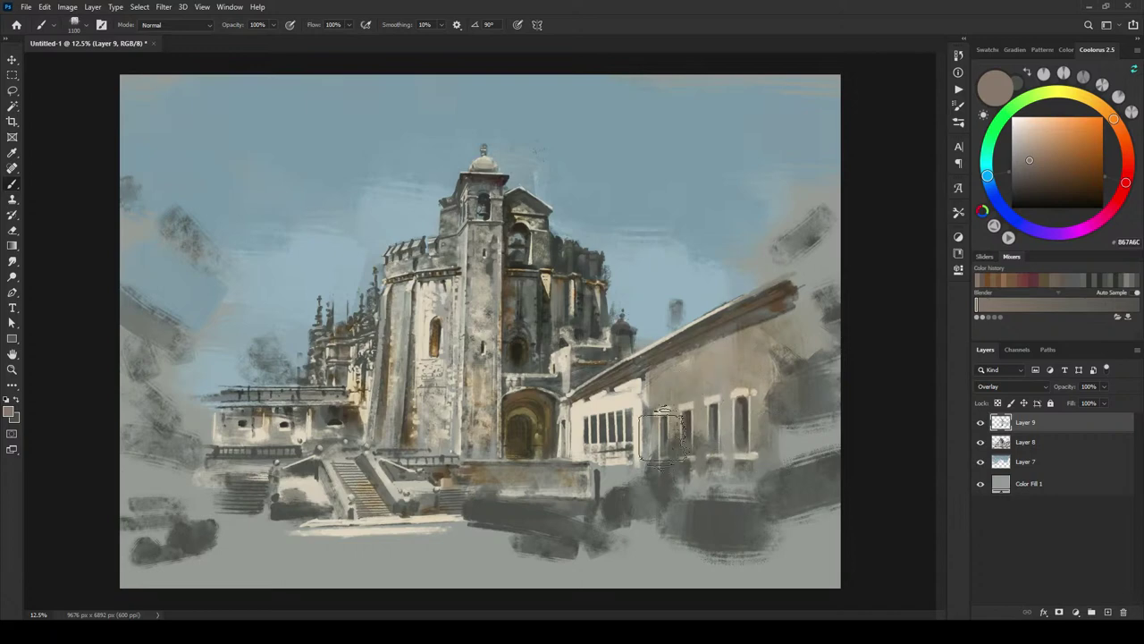
Step: Paint muted grey-browns #847E77 and #6B6358 over the large side building and tower wall on Layer 9, reducing the brush to about 700 px
{"action": "left_click", "coordinate": [1021, 161]}
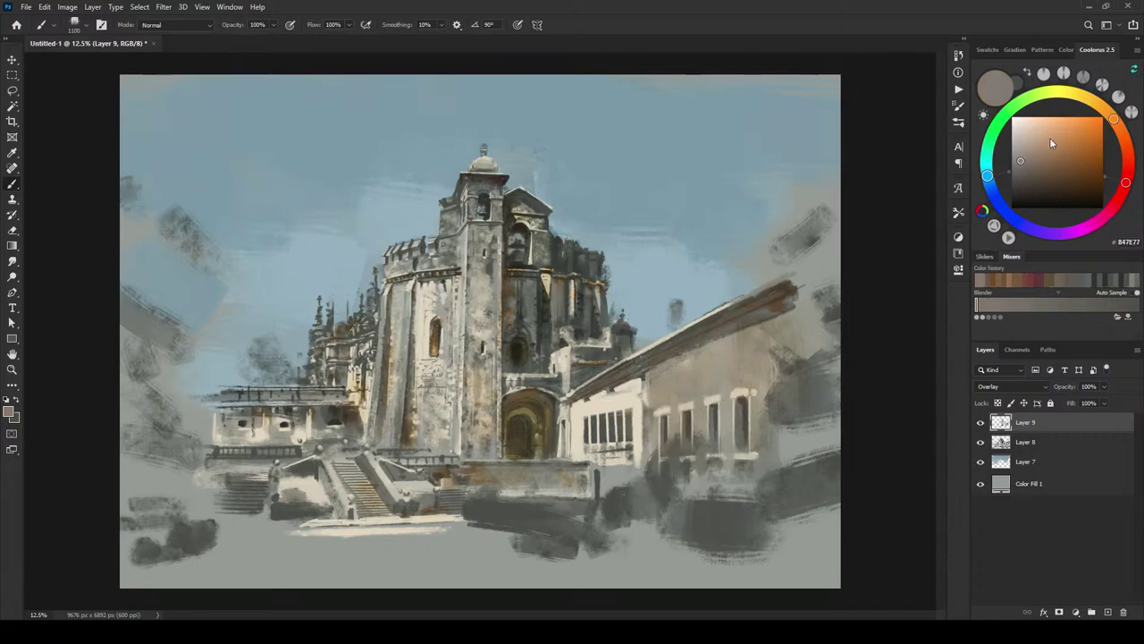
{"action": "left_click", "coordinate": [1028, 170]}
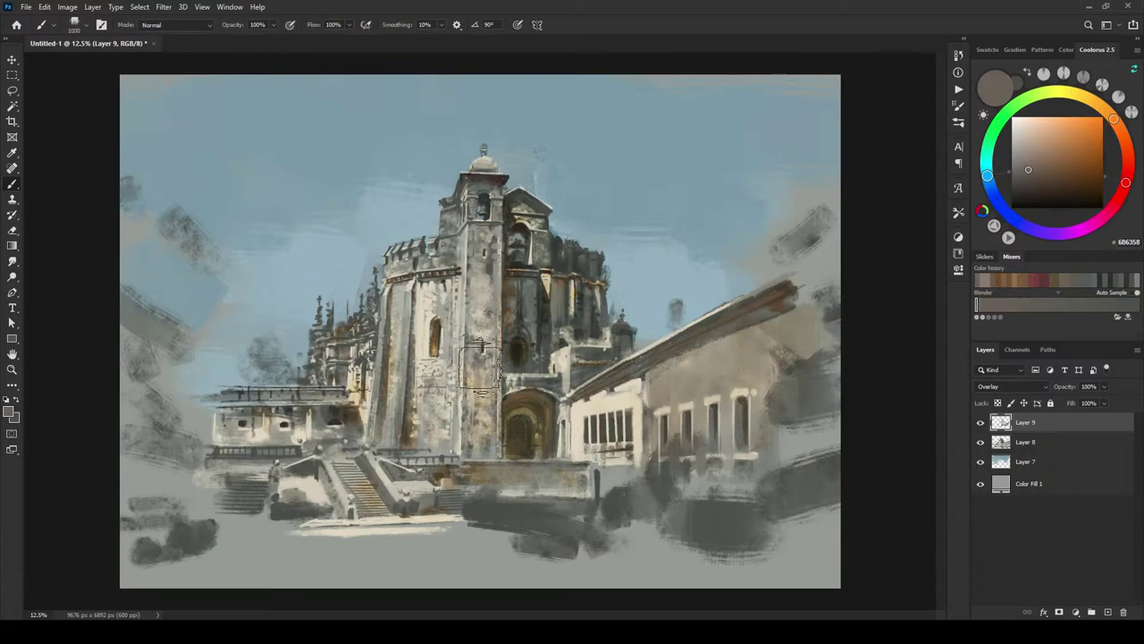
{"action": "key", "text": "["}
{"action": "key", "text": "["}
{"action": "left_click_drag", "start_coordinate": [437, 375], "coordinate": [433, 401]}
{"action": "key", "text": "["}
{"action": "key", "text": "["}
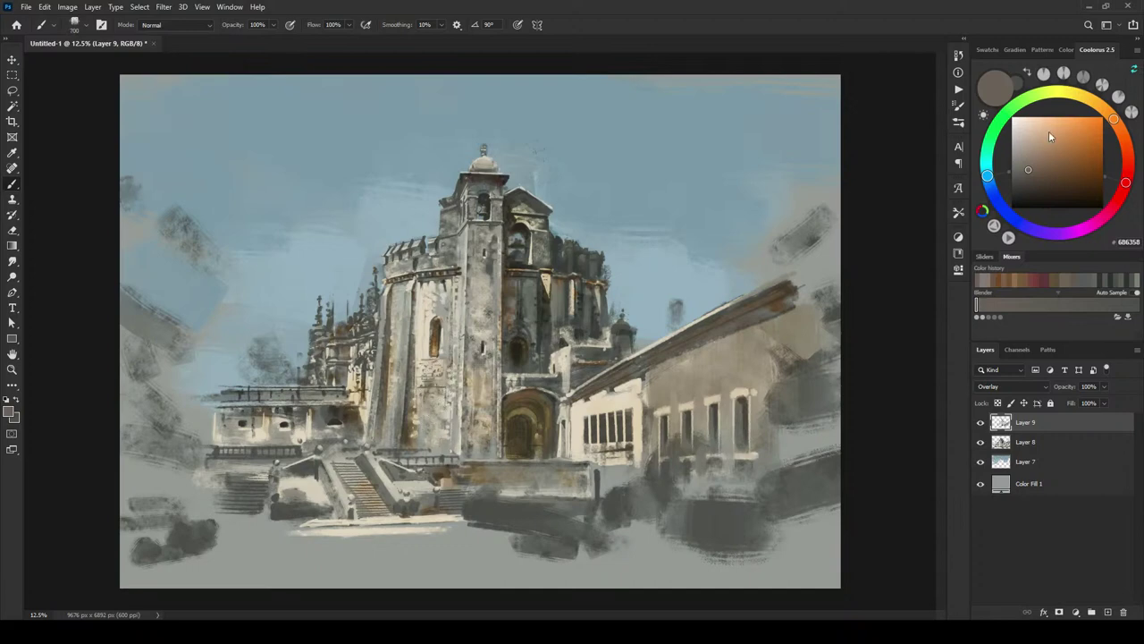
Step: Paint darker brown #5B4F41 masonry detail on the wall below the tall arched window, reducing the brush to 200 px
{"action": "left_click", "coordinate": [1038, 175]}
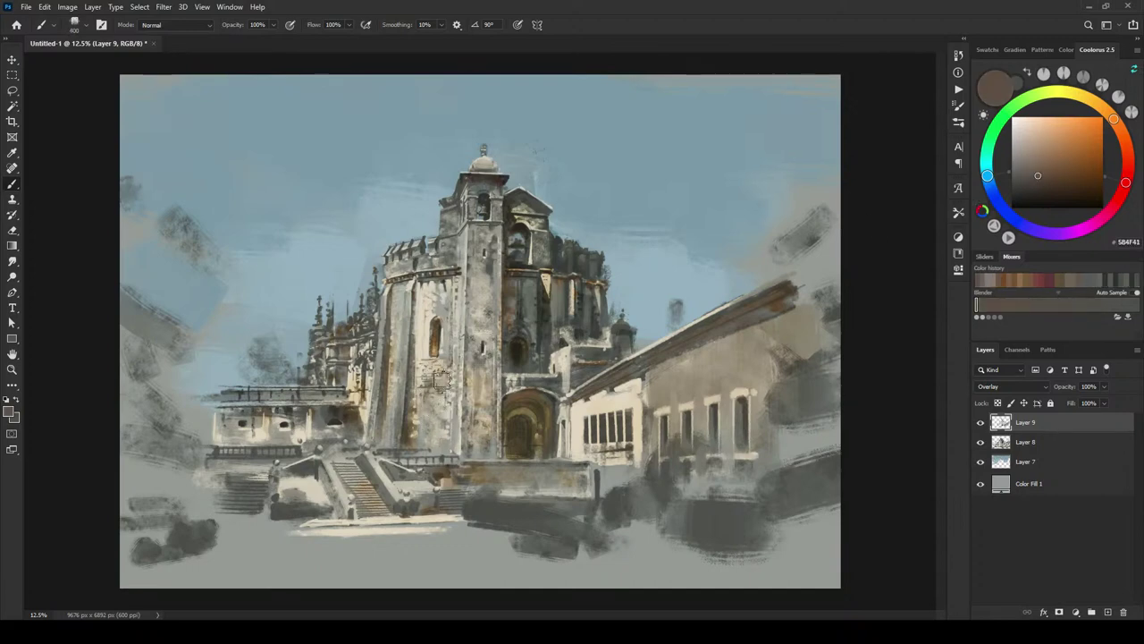
{"action": "key", "text": "bracketleft"}
{"action": "key", "text": "bracketleft"}
{"action": "key", "text": "bracketleft"}
{"action": "key", "text": "bracketleft"}
{"action": "key", "text": "bracketleft"}
Step: Add a new layer above Layer 9 and set its blend mode to Overlay
{"action": "left_click", "coordinate": [1108, 611]}
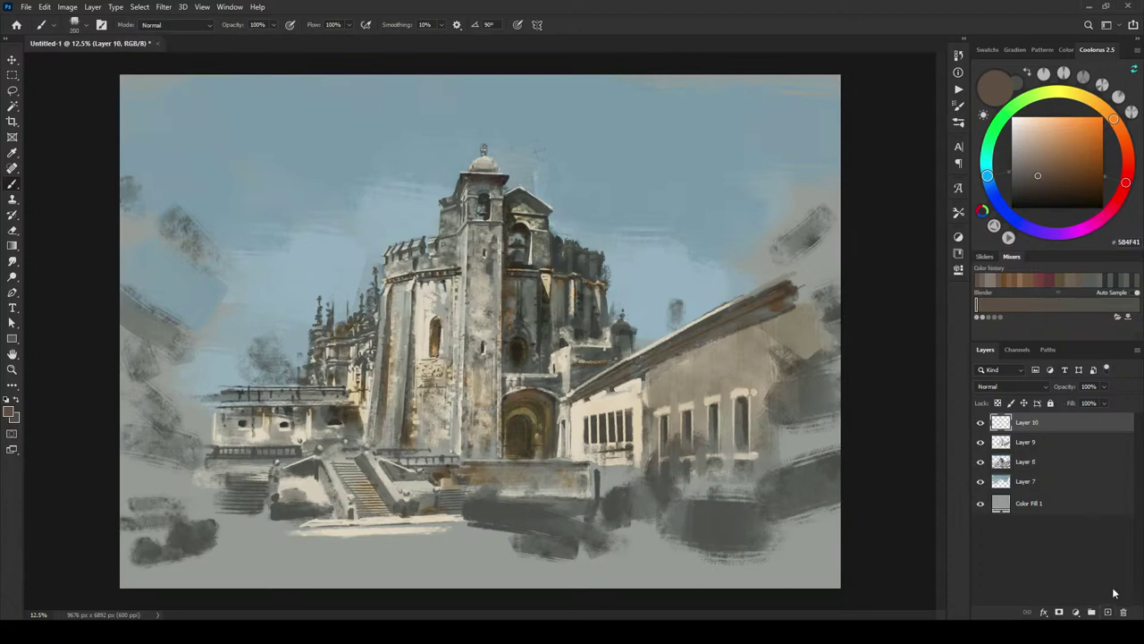
{"action": "left_click", "coordinate": [1008, 386]}
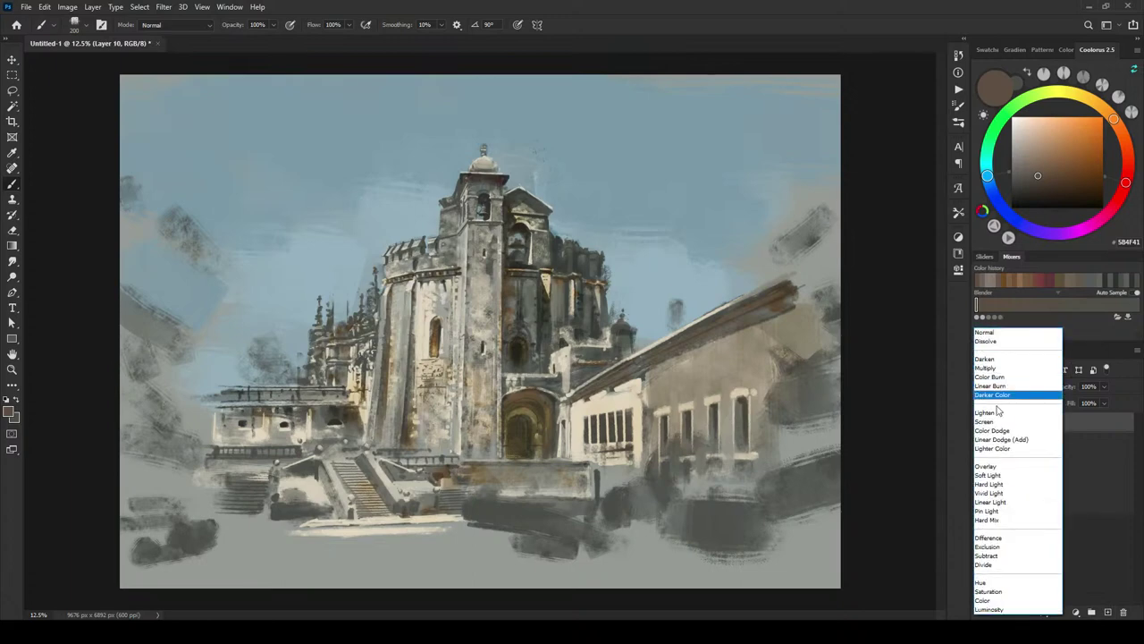
{"action": "left_click", "coordinate": [1015, 466]}
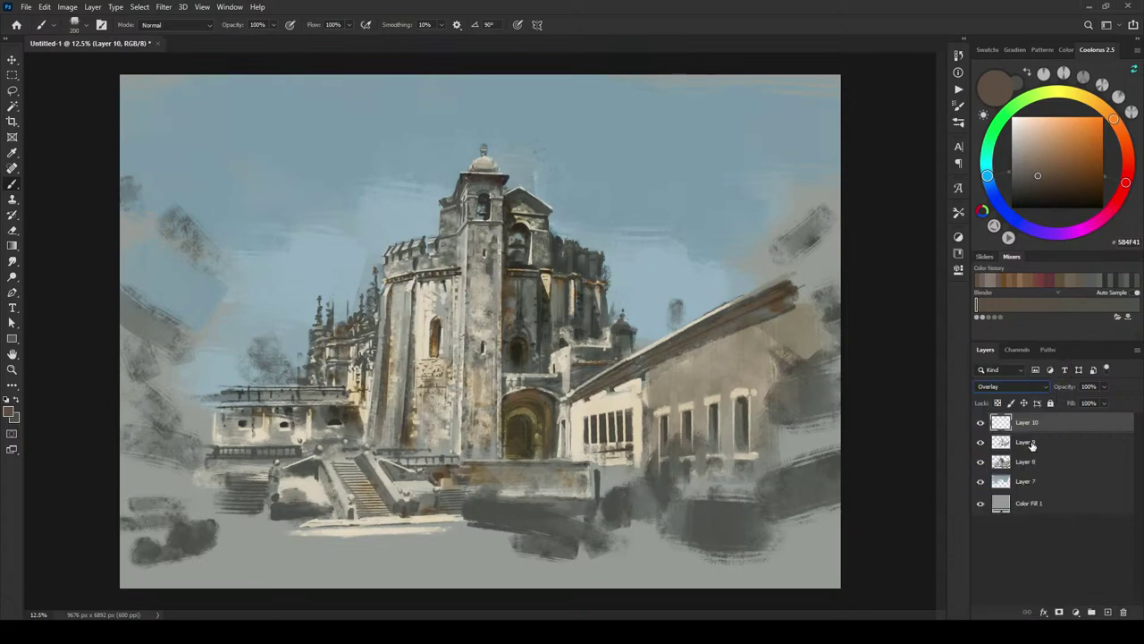
{"action": "left_click", "coordinate": [1027, 99]}
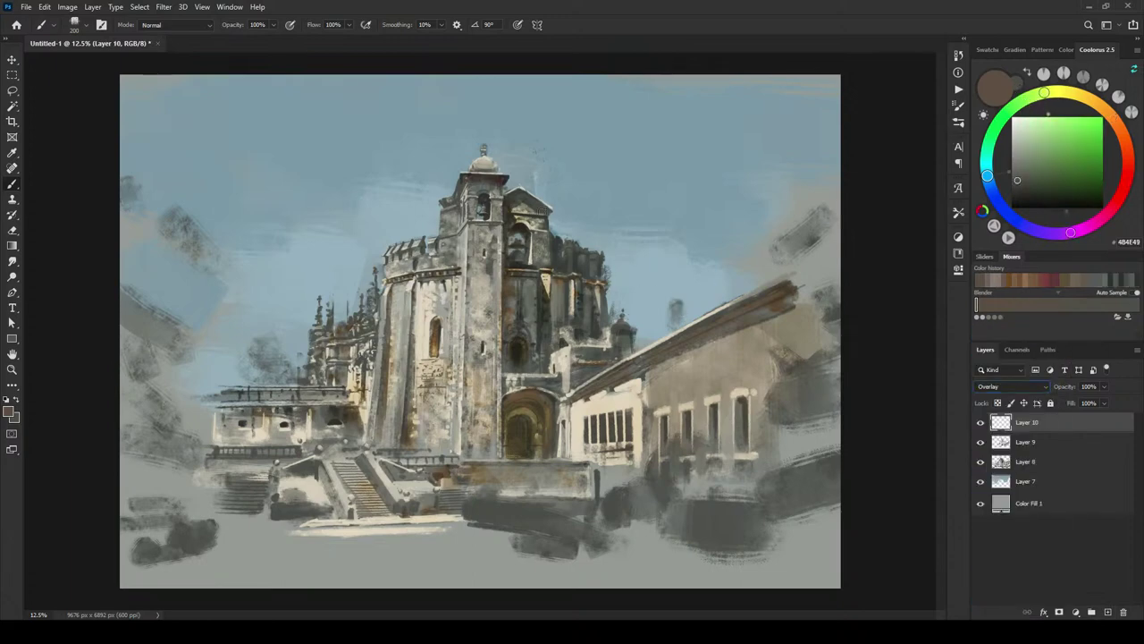
{"action": "key", "text": "bracketright"}
{"action": "key", "text": "bracketright"}
{"action": "key", "text": "bracketright"}
{"action": "key", "text": "bracketright"}
{"action": "key", "text": "ctrl+e"}
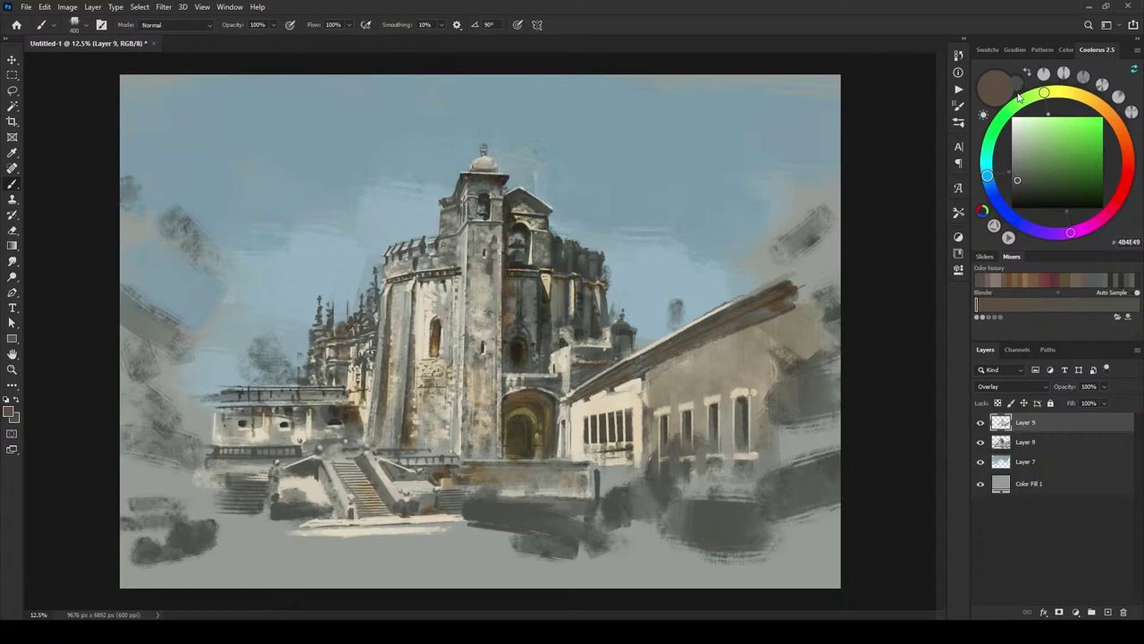
{"action": "key", "text": "ctrl+z"}
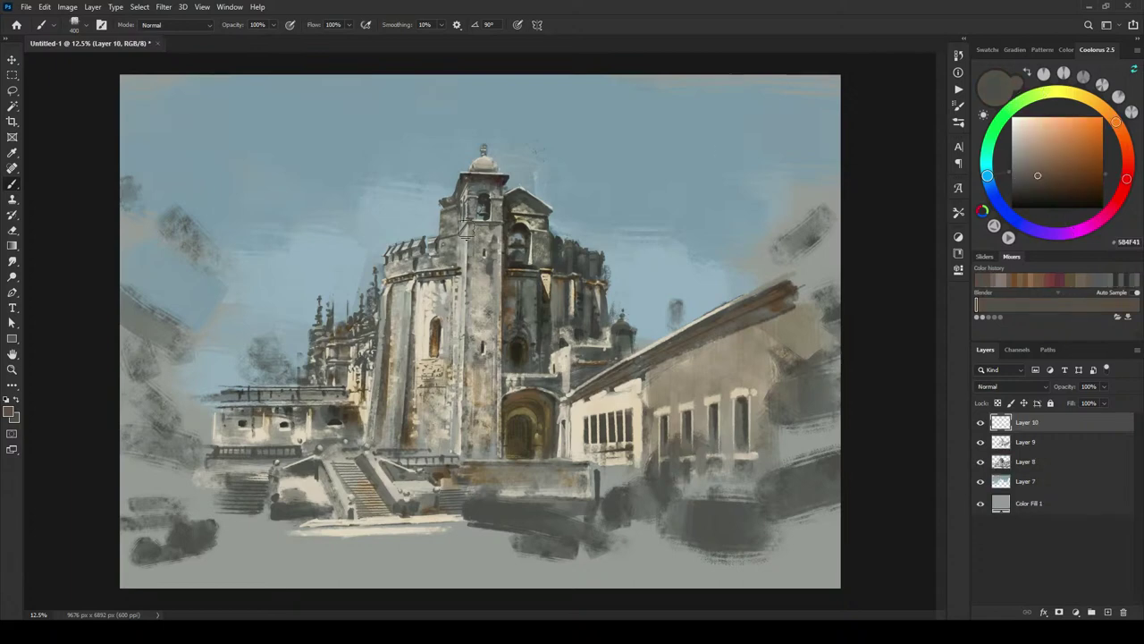
Step: Paint dark green-grey #4B4E49 strokes beside the upper tower and on the gable, reducing the brush to 300 px
{"action": "left_click", "coordinate": [1005, 97]}
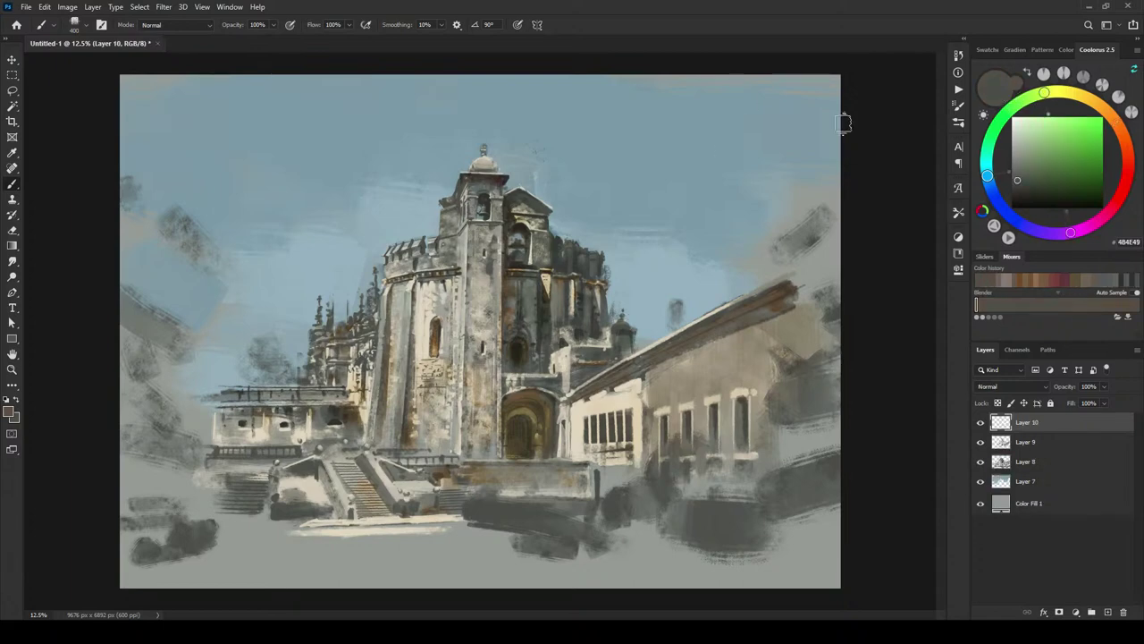
{"action": "left_click_drag", "start_coordinate": [453, 214], "coordinate": [451, 247]}
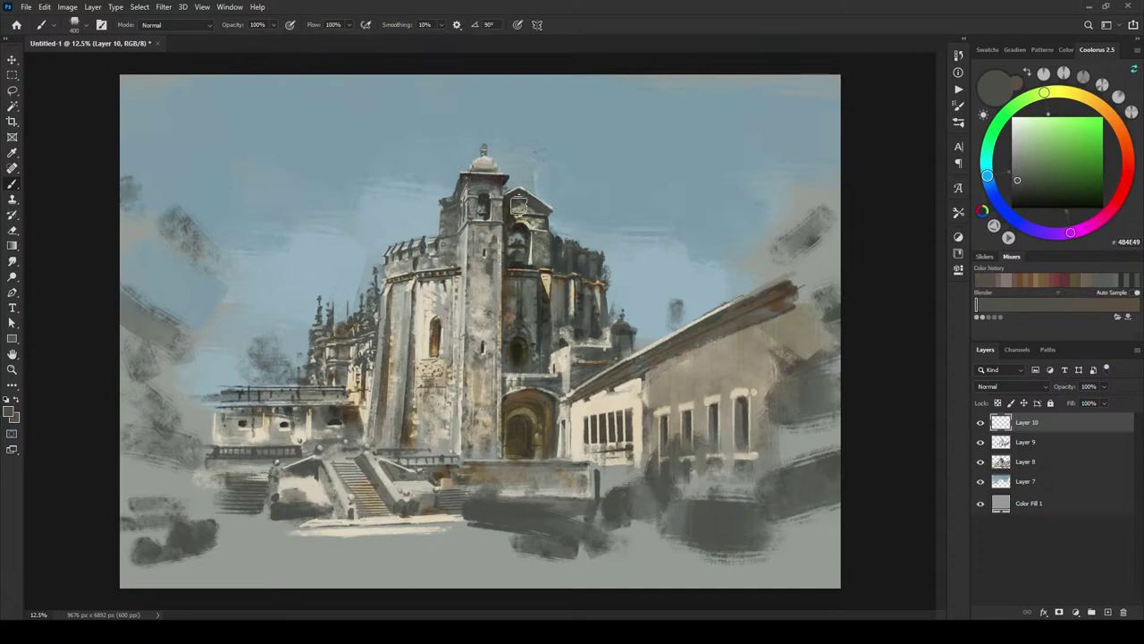
{"action": "left_click_drag", "start_coordinate": [518, 198], "coordinate": [523, 204]}
{"action": "key", "text": "bracketleft"}
Step: Choose the green-grey brush colour #474F42 and set Layer 10's blend mode to Overlay
{"action": "left_click", "coordinate": [1026, 180]}
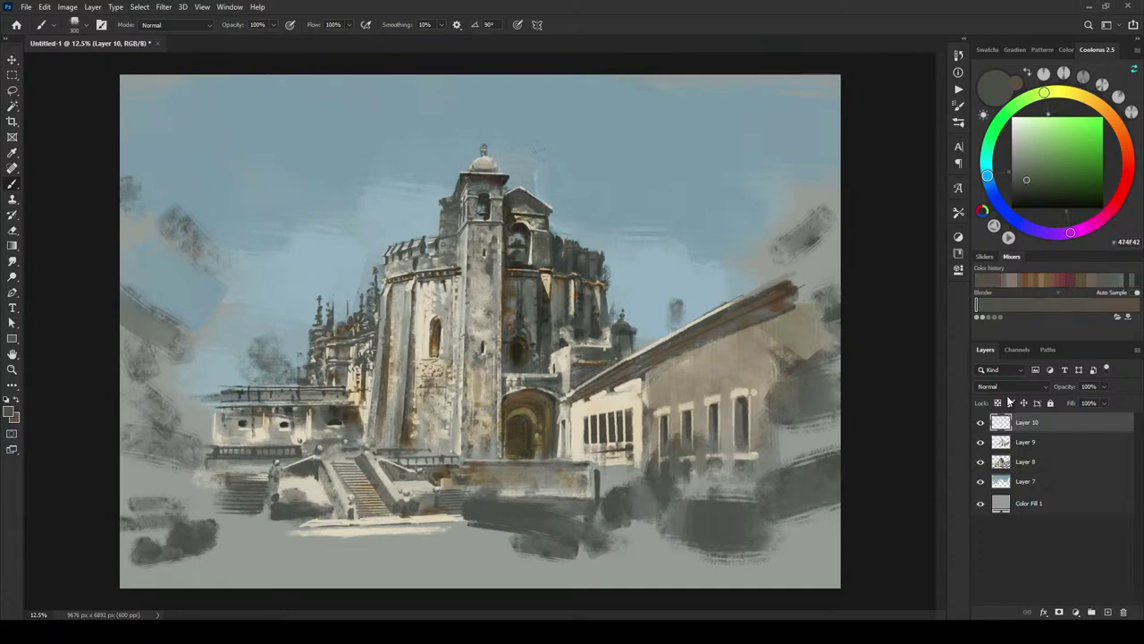
{"action": "left_click", "coordinate": [1010, 386]}
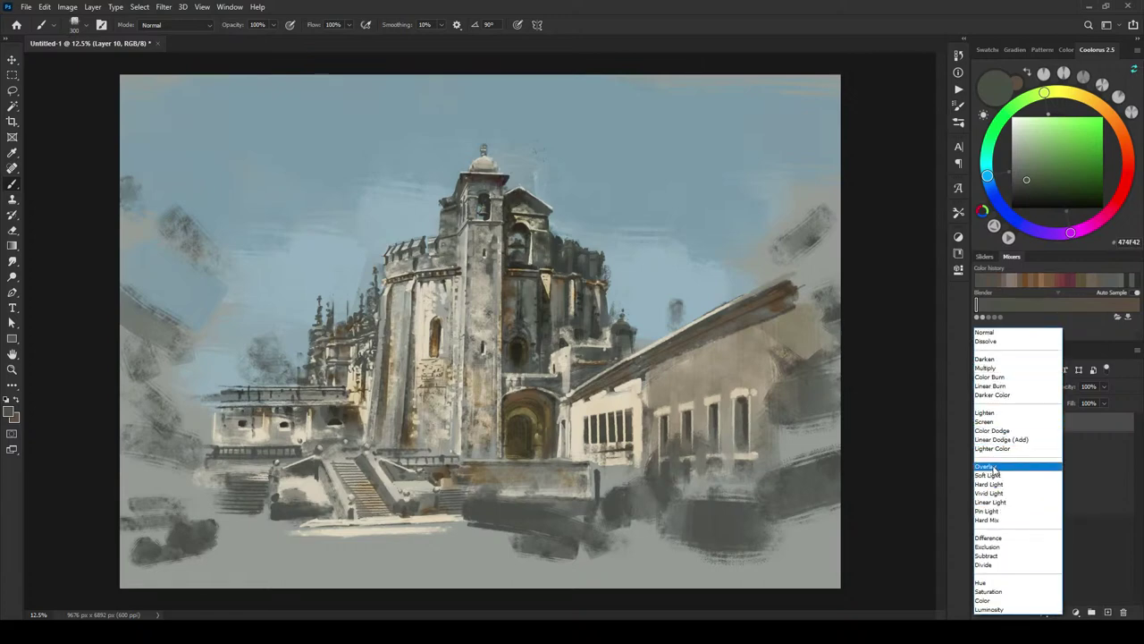
{"action": "left_click", "coordinate": [986, 466]}
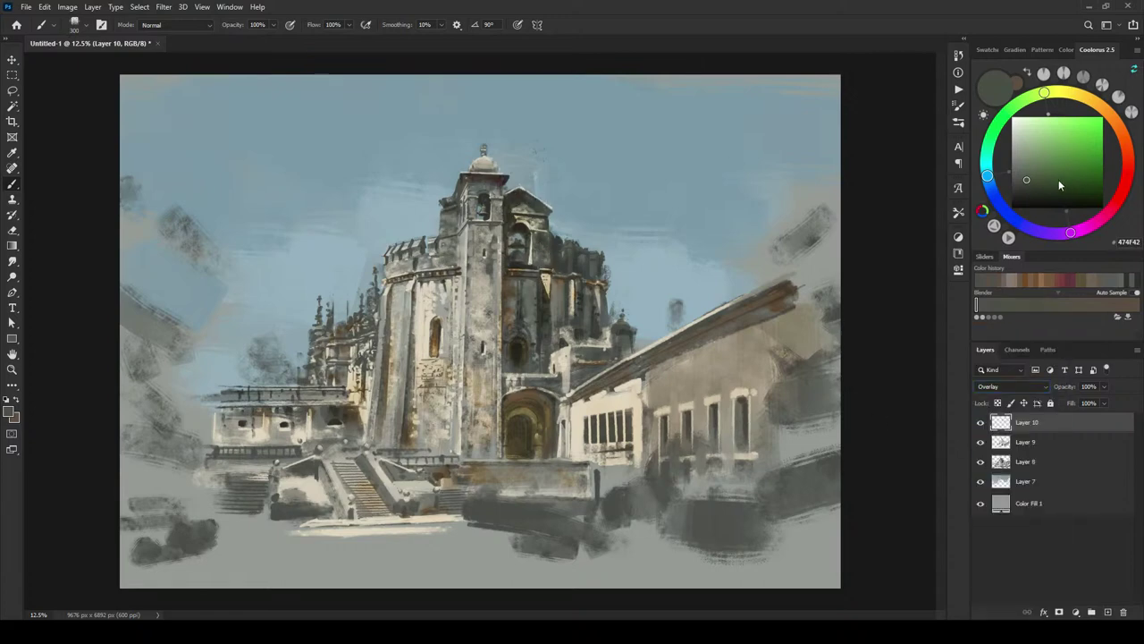
Step: Tint the church's shaded masonry with muted grey-greens #676B65, #5C6158 and #666F61 on Layer 10
{"action": "left_click", "coordinate": [1026, 168]}
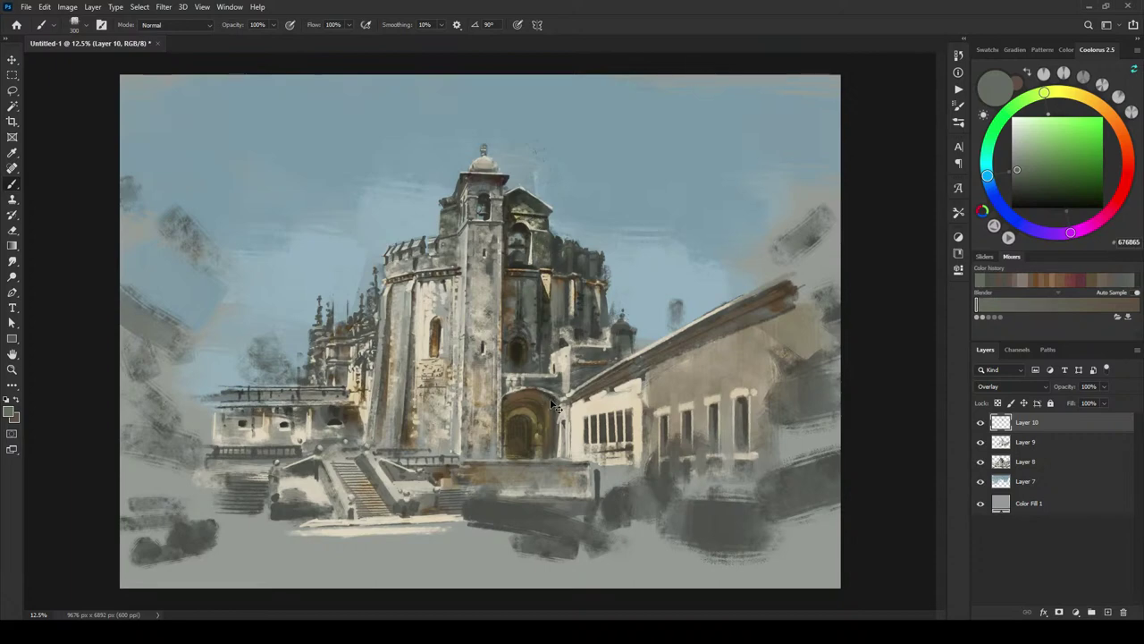
{"action": "key", "text": "ctrl+a"}
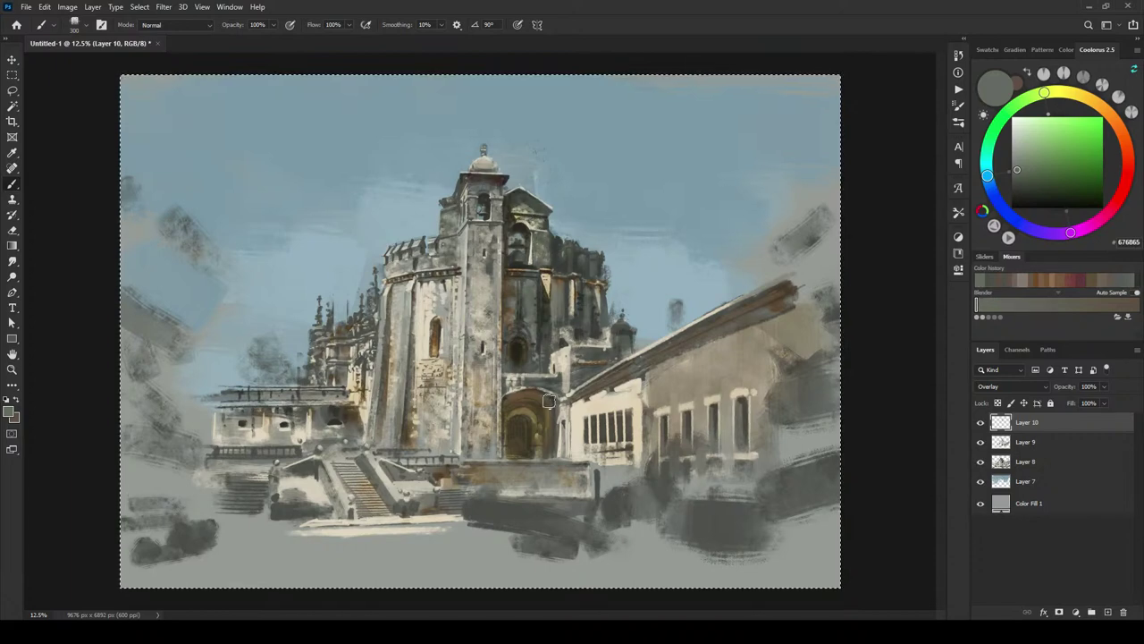
{"action": "key", "text": "ctrl+d"}
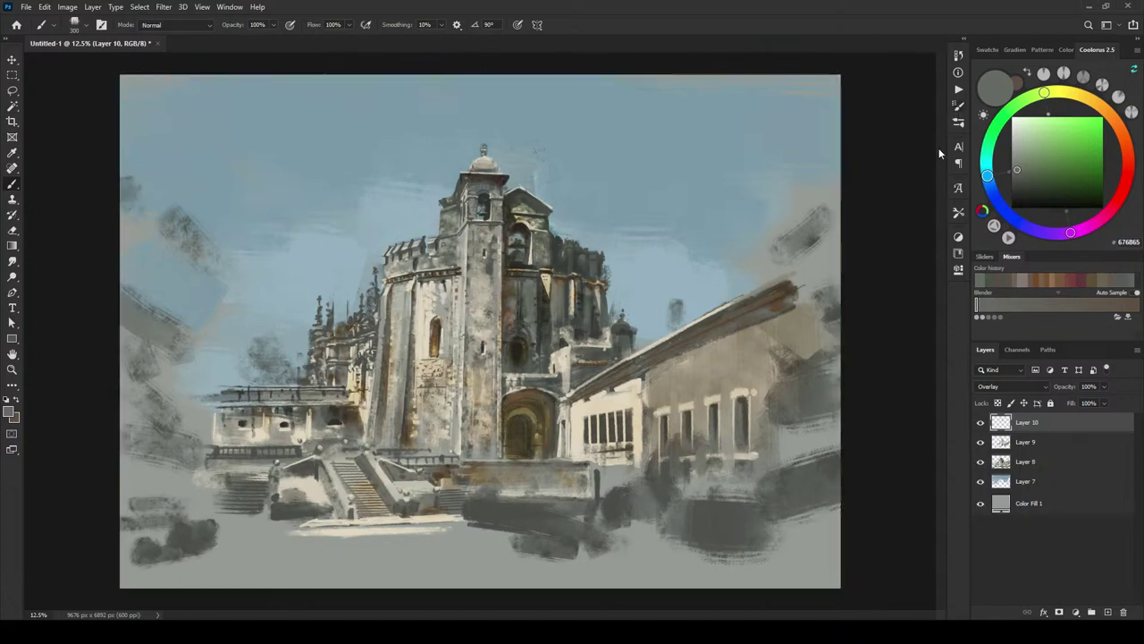
{"action": "left_click", "coordinate": [1021, 172]}
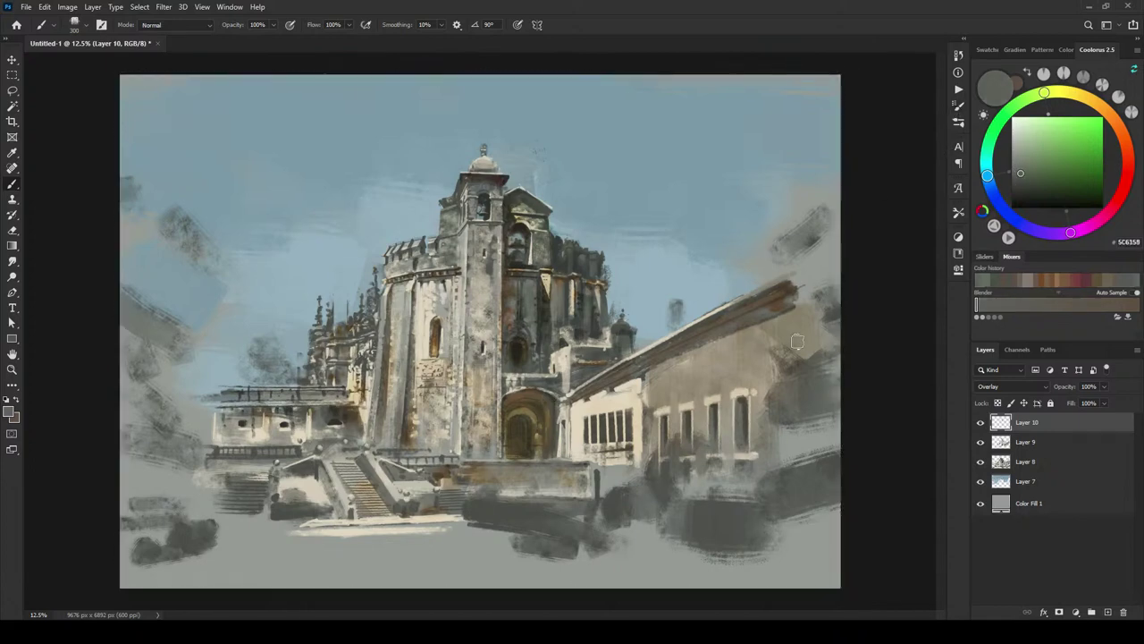
{"action": "left_click", "coordinate": [1023, 168]}
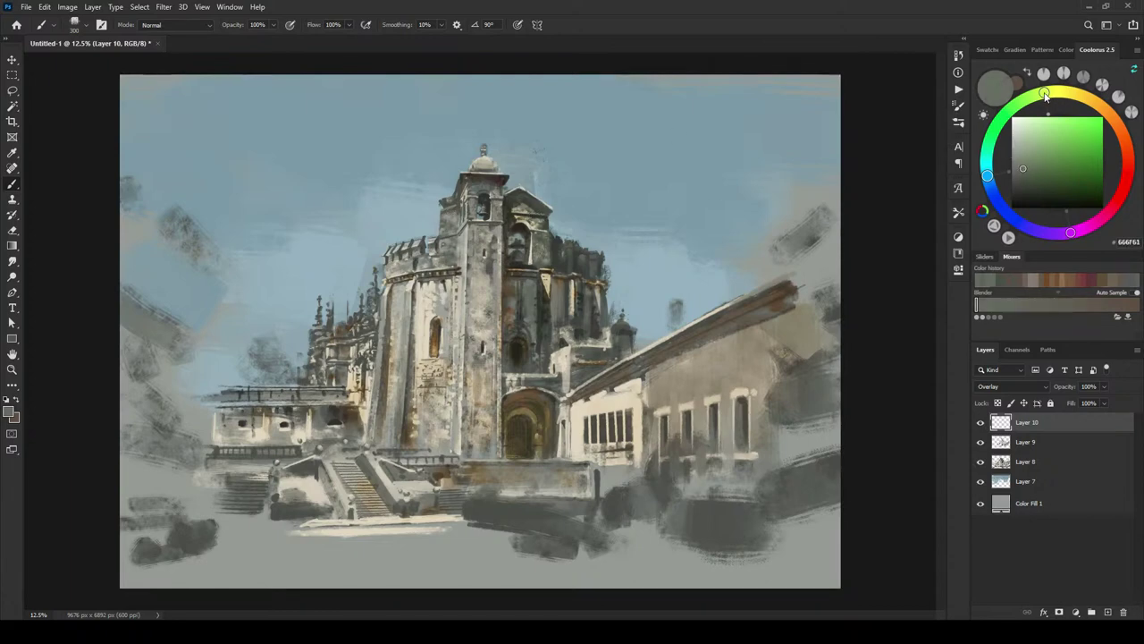
Step: Shift the brush hue to olive-grey #6B6F61 and tint the gable and façade walls, varying the brush size up to 500 px
{"action": "mouse_move", "coordinate": [1045, 96]}
{"action": "left_mouse_down"}
{"action": "mouse_move", "coordinate": [1098, 108]}
{"action": "mouse_move", "coordinate": [1035, 94]}
{"action": "mouse_move", "coordinate": [1017, 105]}
{"action": "left_mouse_up"}
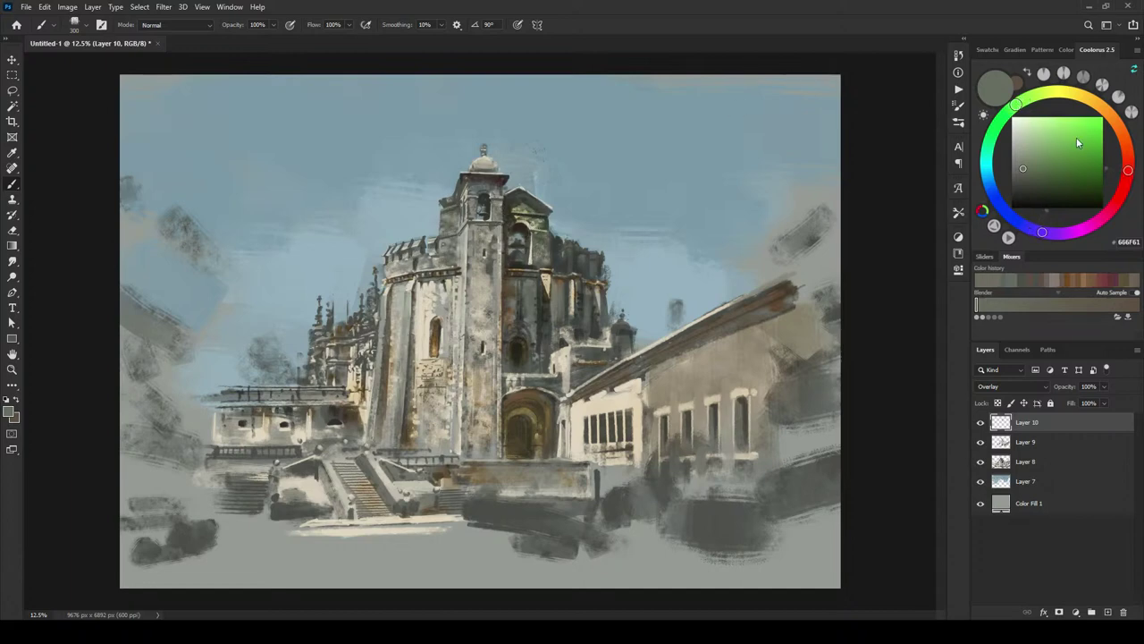
{"action": "left_click_drag", "start_coordinate": [1022, 107], "coordinate": [1038, 94]}
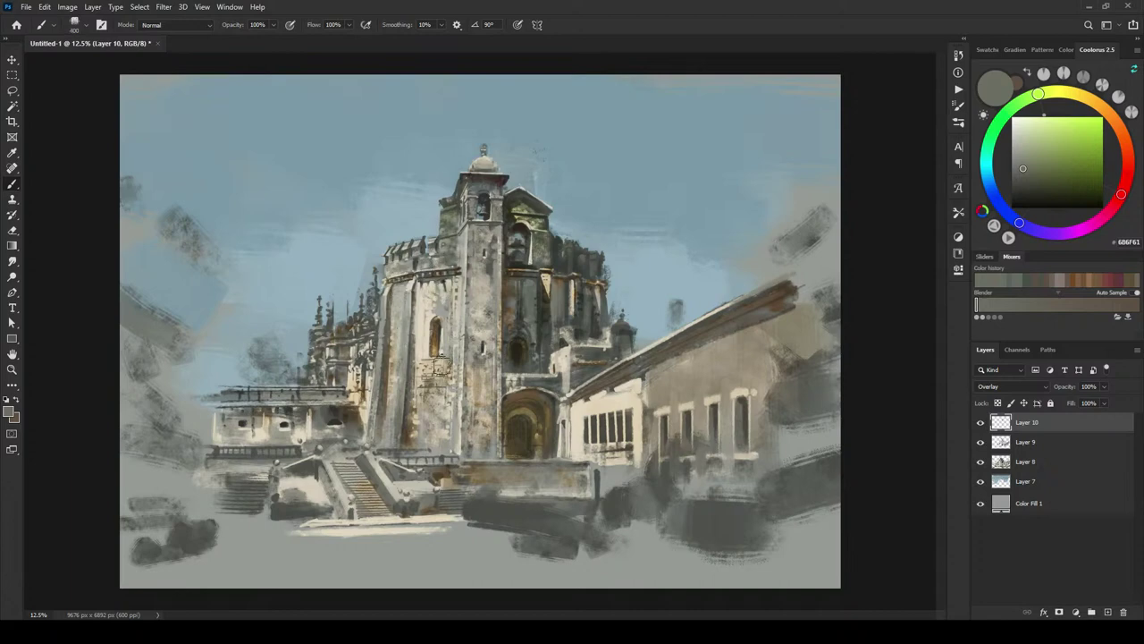
{"action": "key", "text": "bracketright"}
{"action": "key", "text": "bracketright"}
{"action": "key", "text": "bracketleft"}
{"action": "key", "text": "bracketleft"}
{"action": "key", "text": "bracketleft"}
{"action": "key", "text": "bracketleft"}
{"action": "key", "text": "bracketright"}
Step: Swap to the second brush colour and shift it to a muted violet-grey, #6F6D77
{"action": "key", "text": "x"}
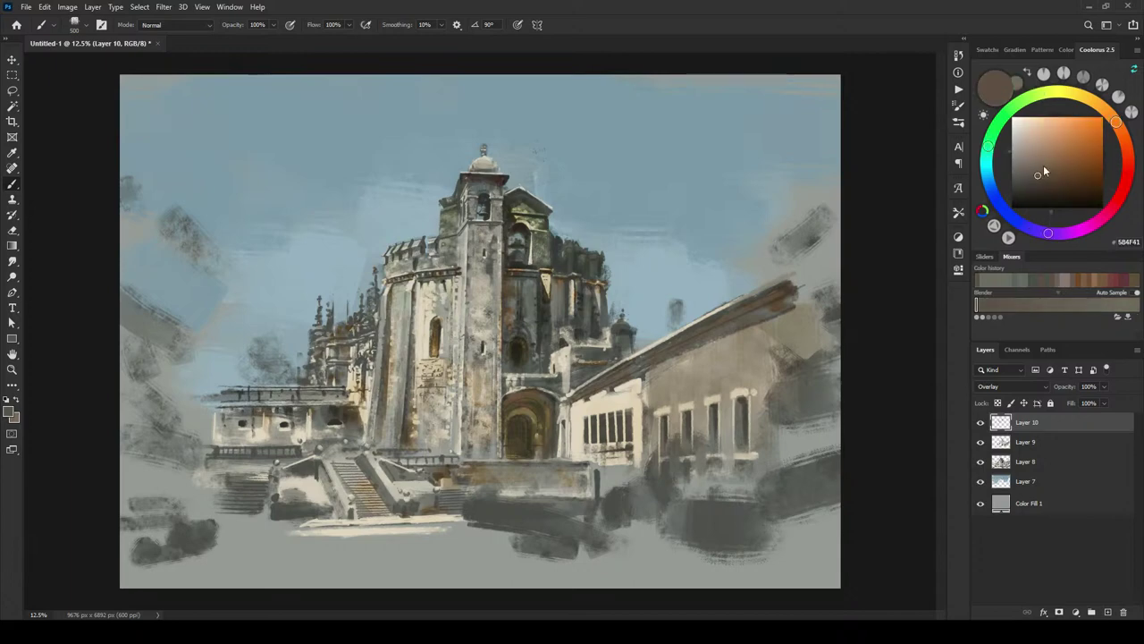
{"action": "left_click_drag", "start_coordinate": [1044, 167], "coordinate": [1034, 163]}
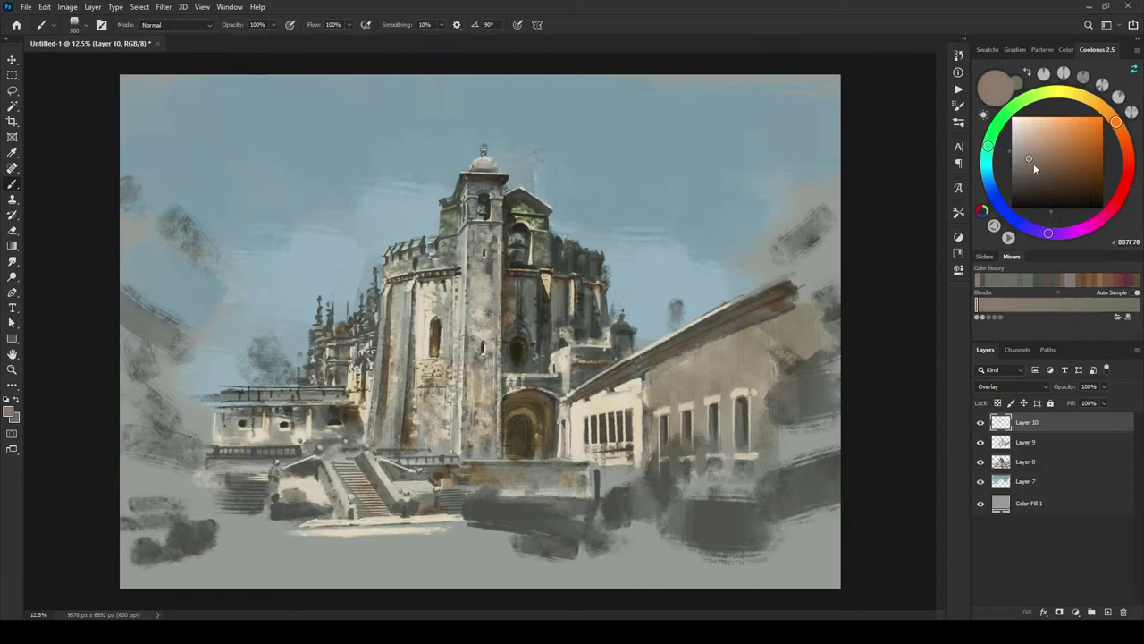
{"action": "left_click_drag", "start_coordinate": [1048, 234], "coordinate": [1010, 216]}
{"action": "left_click", "coordinate": [1017, 157]}
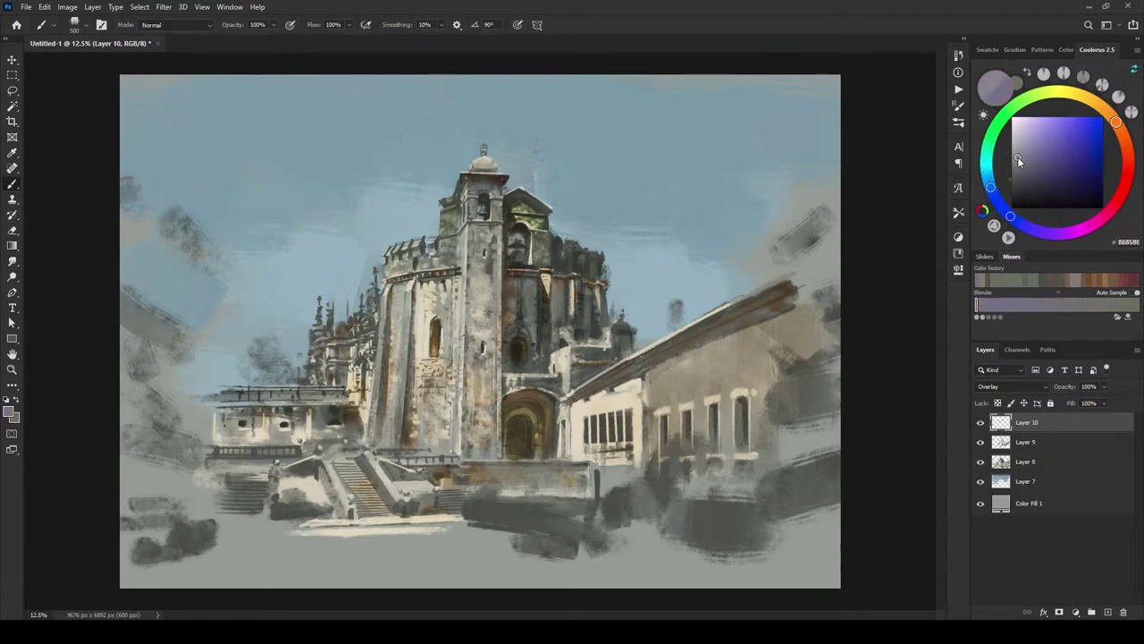
{"action": "left_click_drag", "start_coordinate": [1018, 157], "coordinate": [1019, 166]}
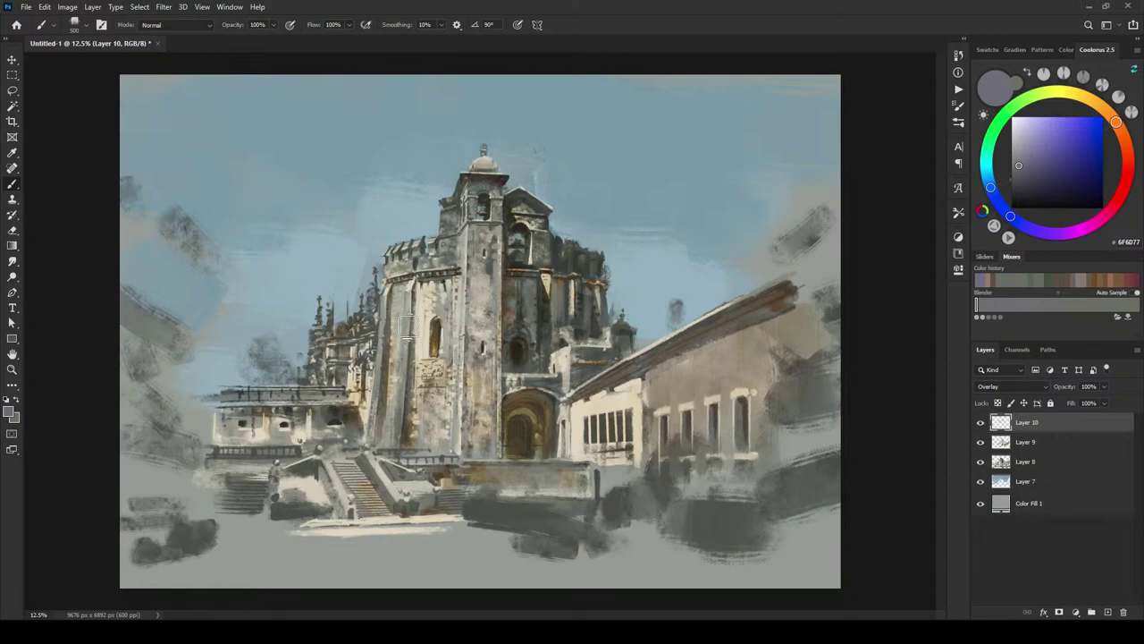
Step: Glaze the upper tower with a 500 px brush, alternating between olive-grey #6B6F61 and violet-grey #6F6D77
{"action": "left_click", "coordinate": [487, 210], "text": "alt"}
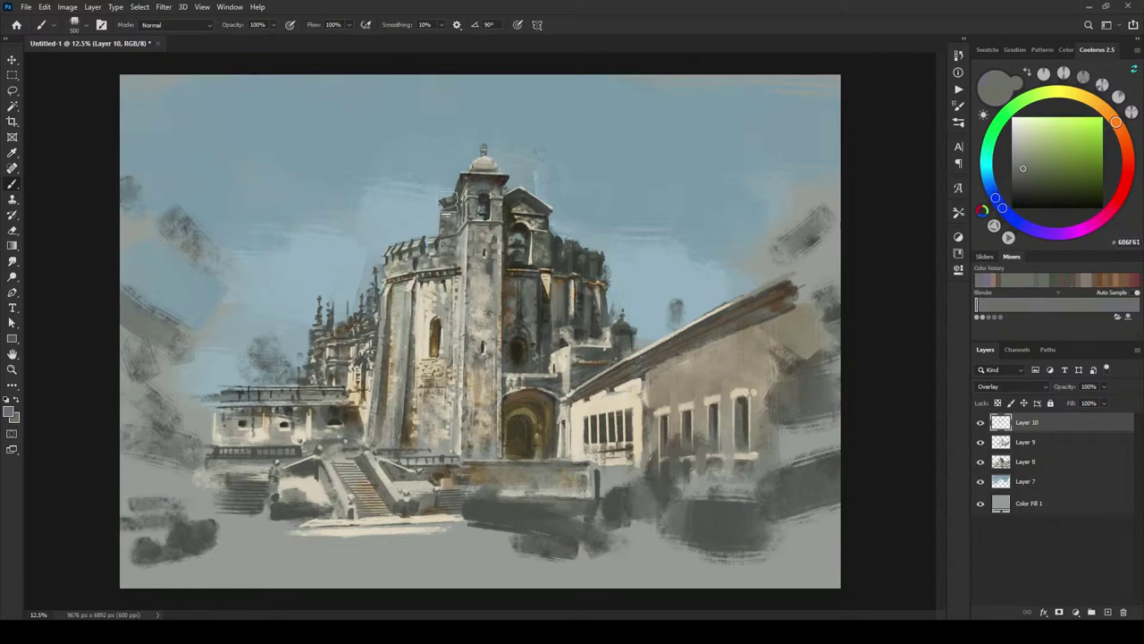
{"action": "key", "text": "x"}
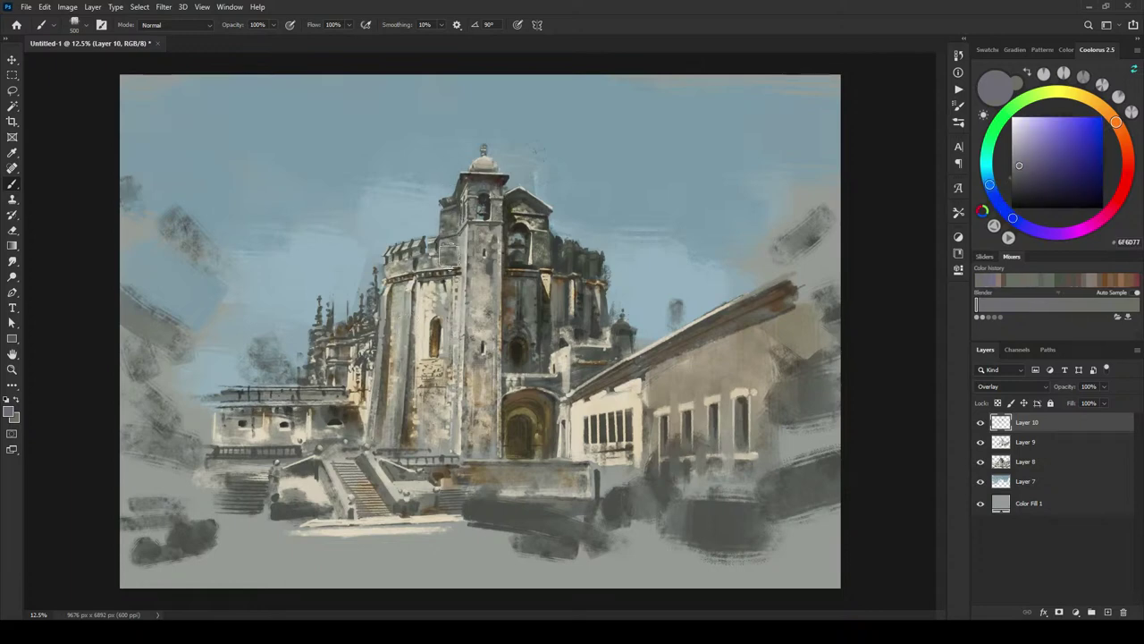
{"action": "left_click", "coordinate": [469, 204], "text": "alt"}
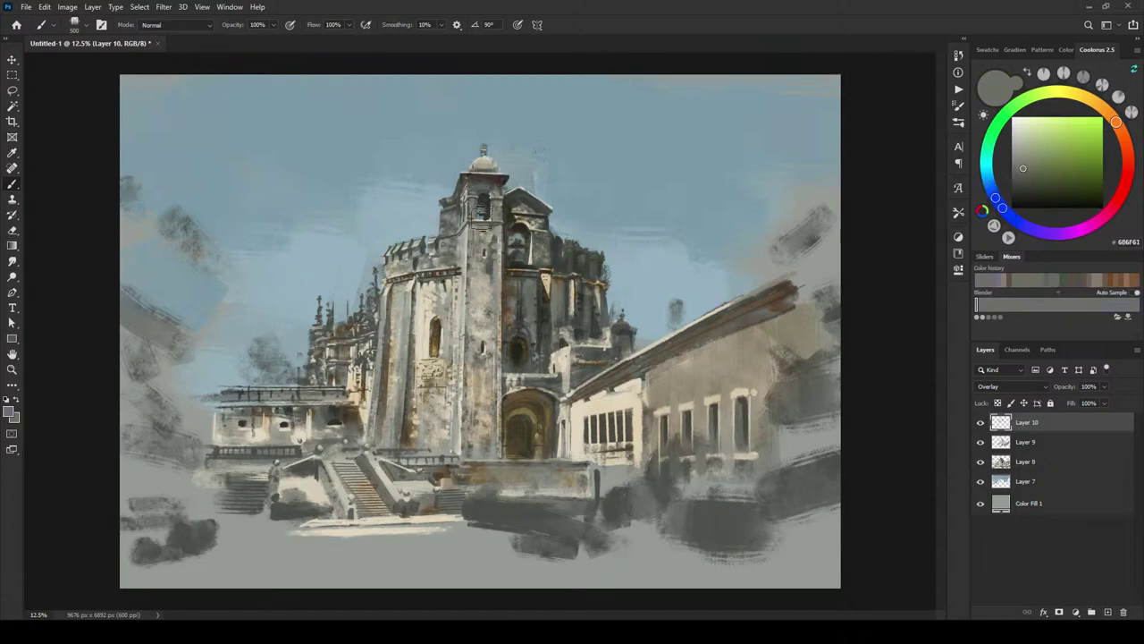
{"action": "left_click", "coordinate": [471, 250], "text": "alt"}
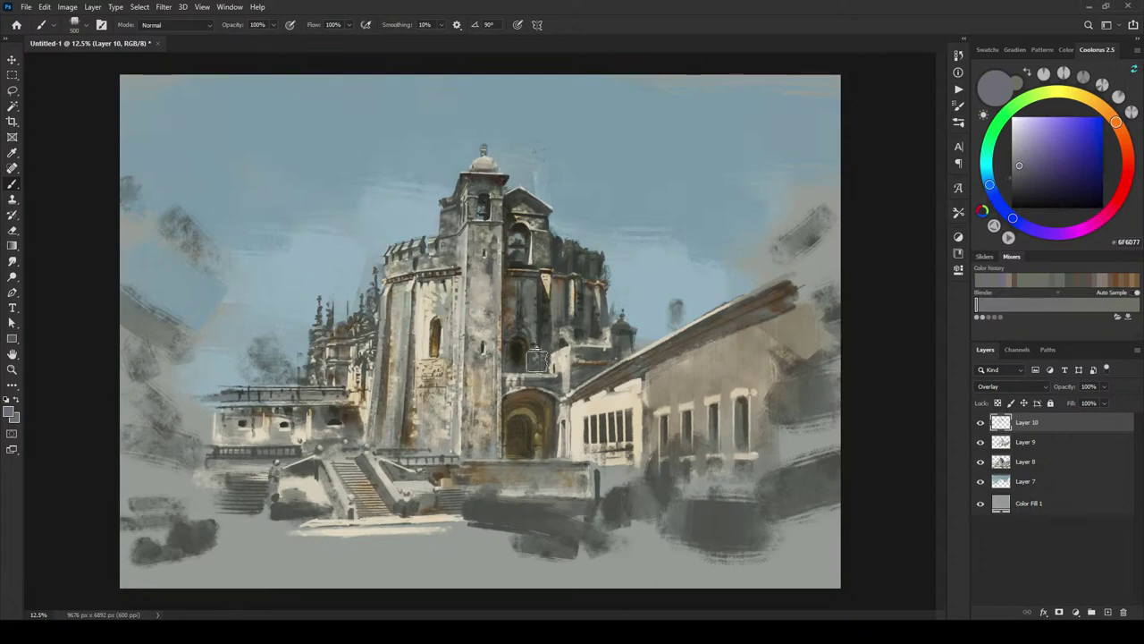
Step: Glaze the masonry around the central niche and above the arched doorway, alternating between olive-grey #6B6F61 and violet-grey #6F6D77
{"action": "left_click", "coordinate": [513, 359], "text": "alt"}
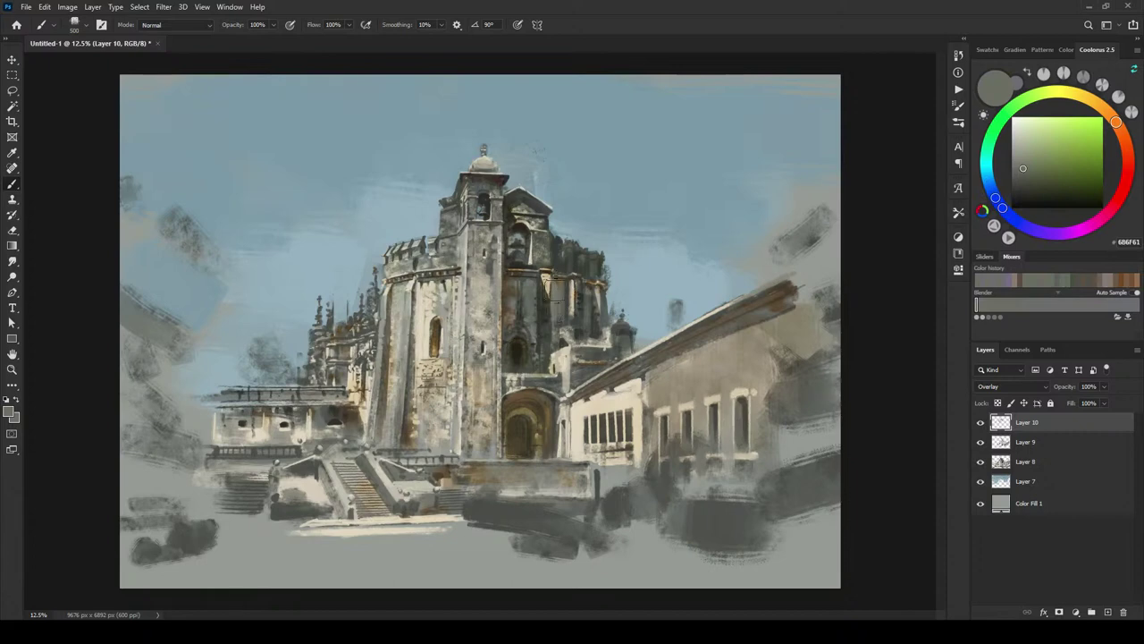
{"action": "left_click", "coordinate": [567, 324], "text": "alt"}
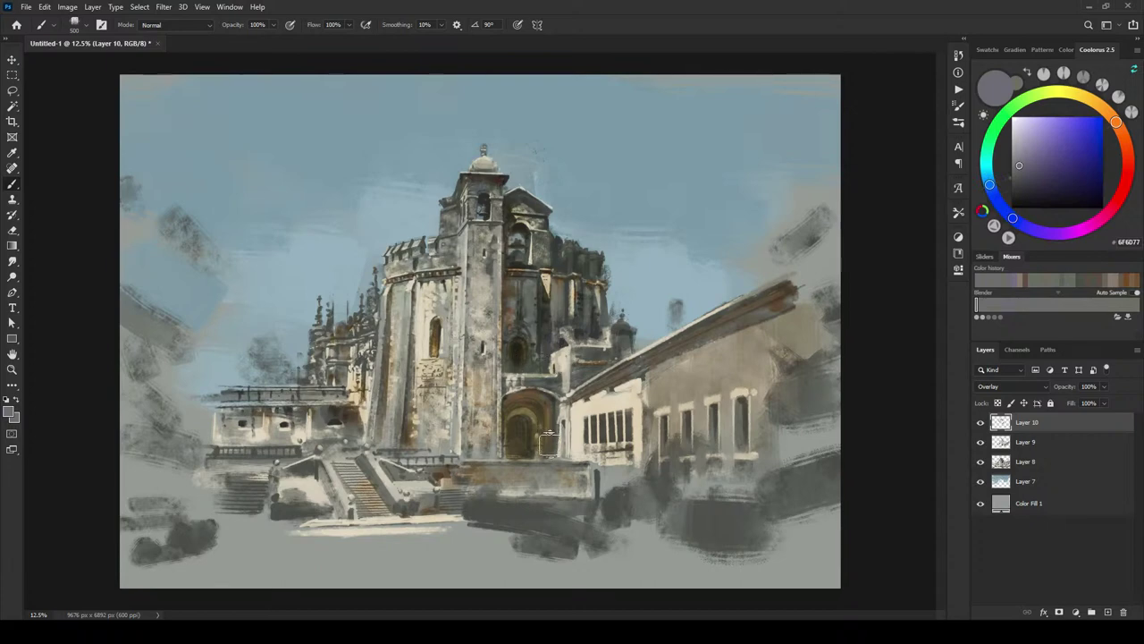
{"action": "left_click", "coordinate": [546, 383], "text": "alt"}
{"action": "left_click_drag", "start_coordinate": [502, 382], "coordinate": [542, 383]}
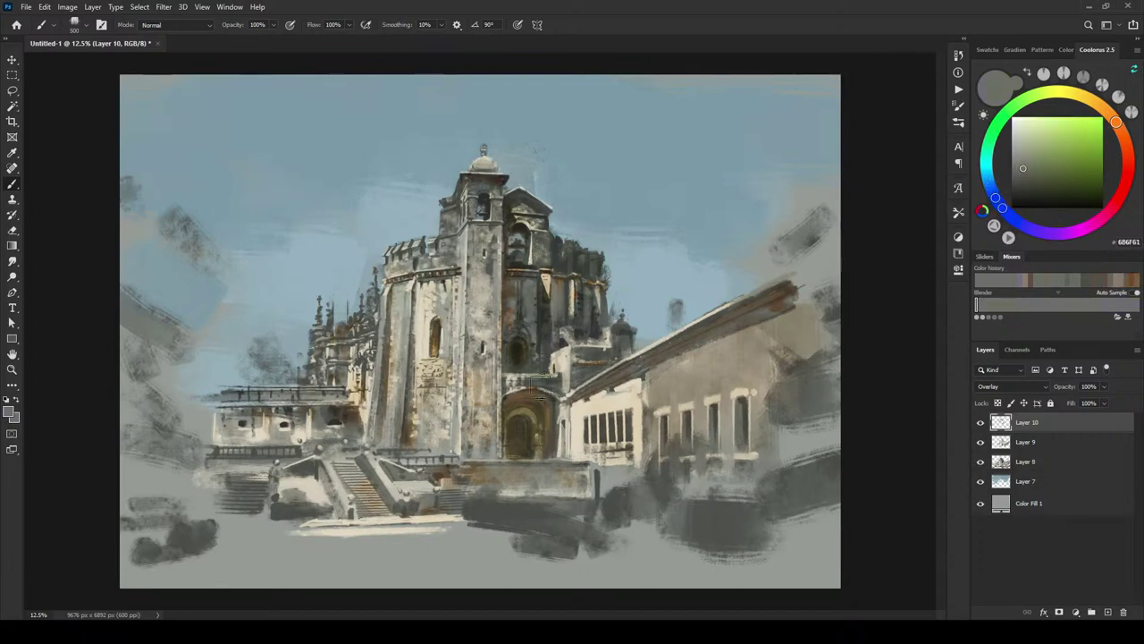
{"action": "left_click", "coordinate": [548, 381], "text": "alt"}
{"action": "left_click", "coordinate": [521, 388], "text": "alt"}
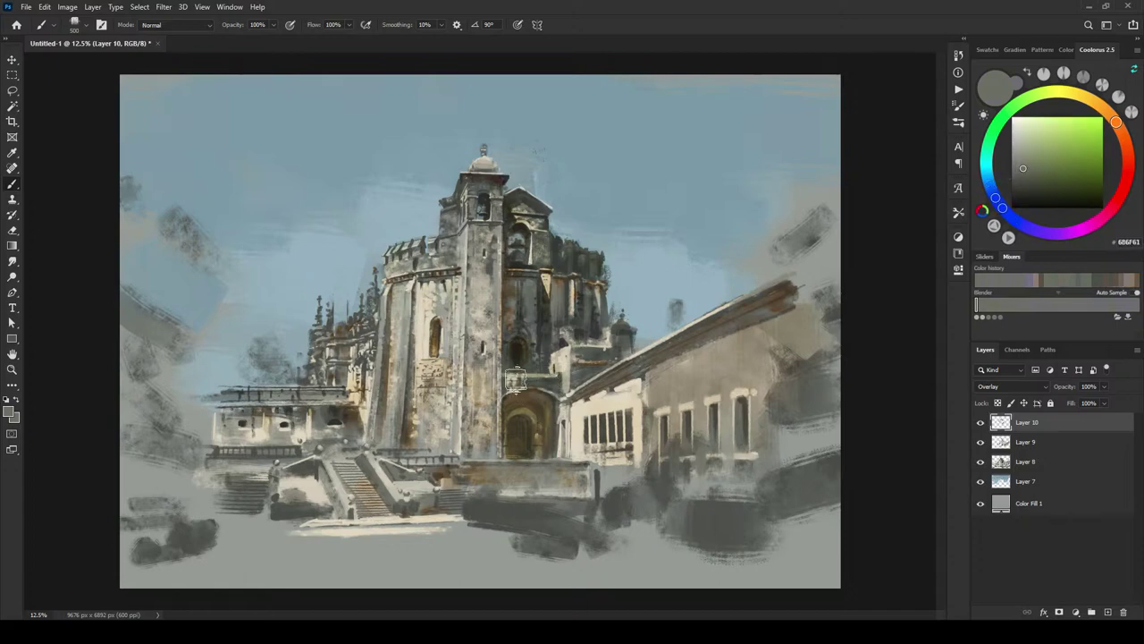
{"action": "left_click", "coordinate": [554, 396], "text": "alt"}
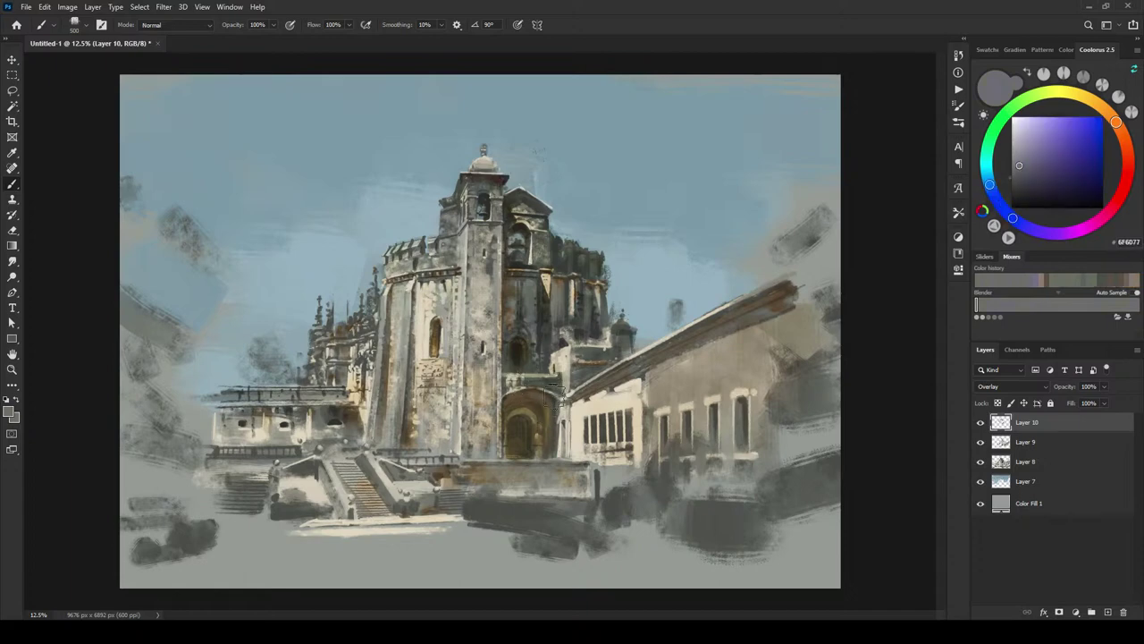
{"action": "left_click", "coordinate": [579, 360], "text": "alt"}
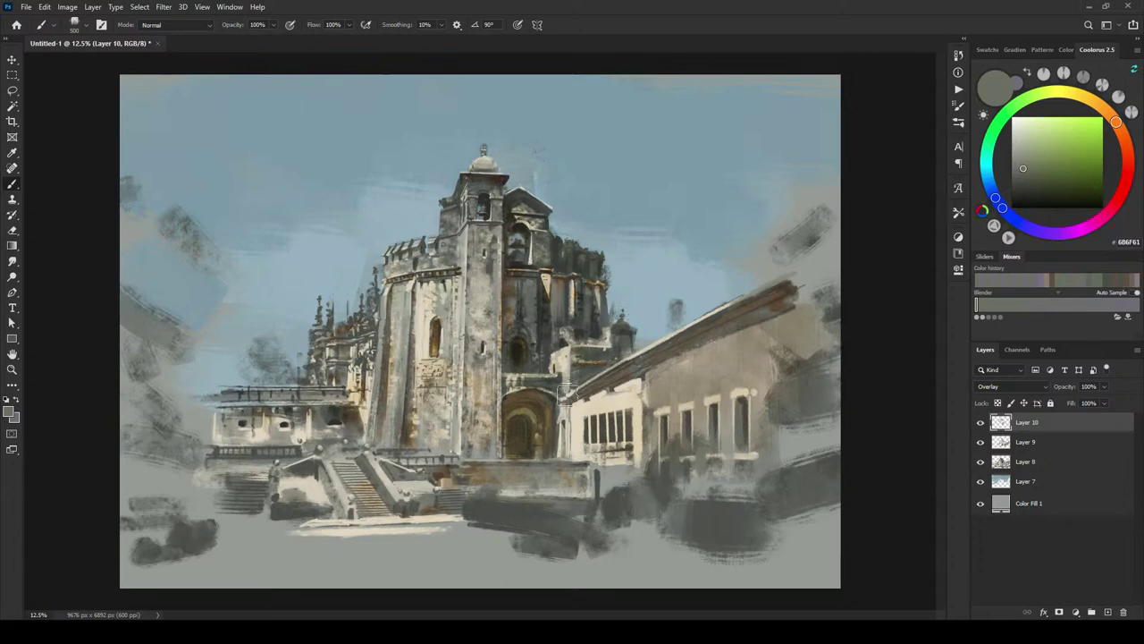
Step: Vary the small turret, its adjoining parapet and the low wall before the doorway with #6B6F61 and #6F6D77 glazes
{"action": "left_click", "coordinate": [583, 369], "text": "alt"}
{"action": "left_click", "coordinate": [593, 358], "text": "alt"}
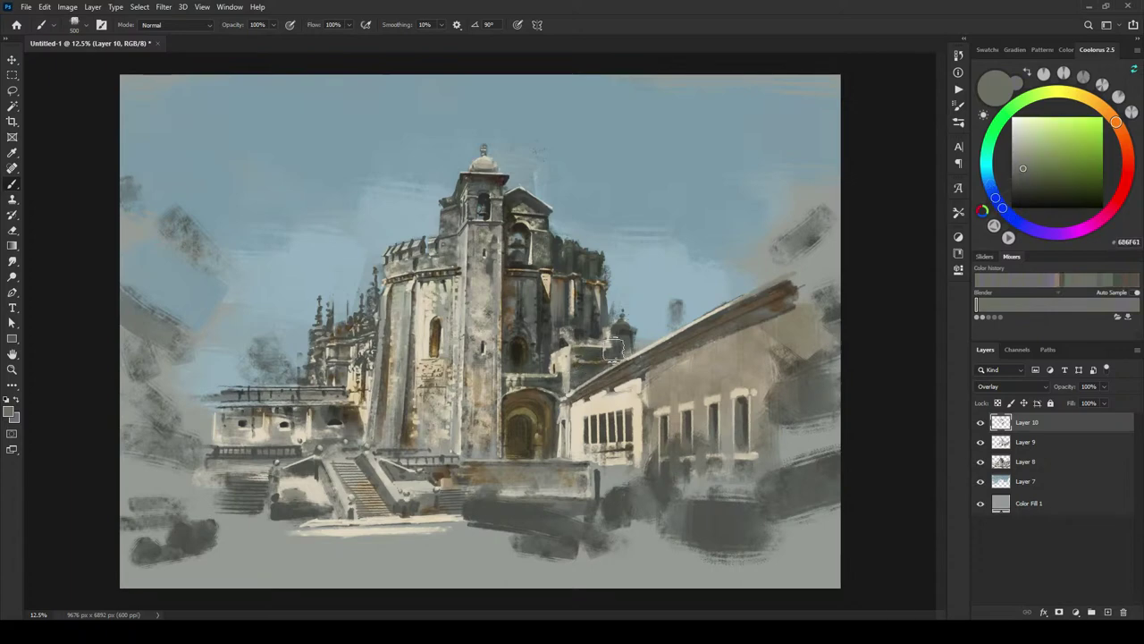
{"action": "left_click", "coordinate": [620, 336], "text": "alt"}
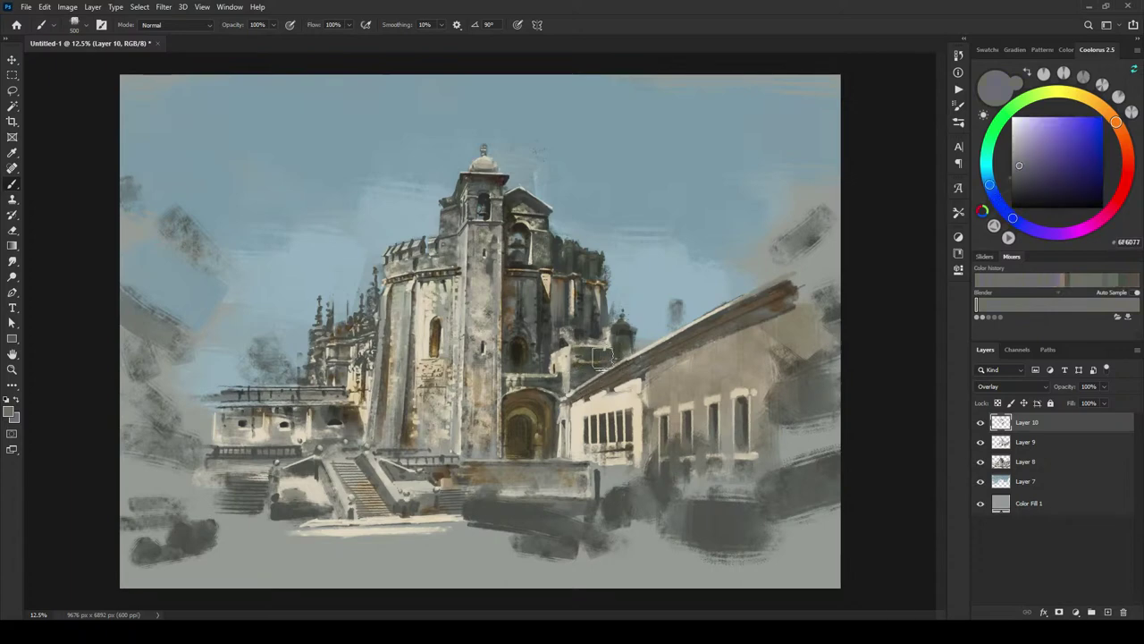
{"action": "left_click", "coordinate": [581, 471], "text": "alt"}
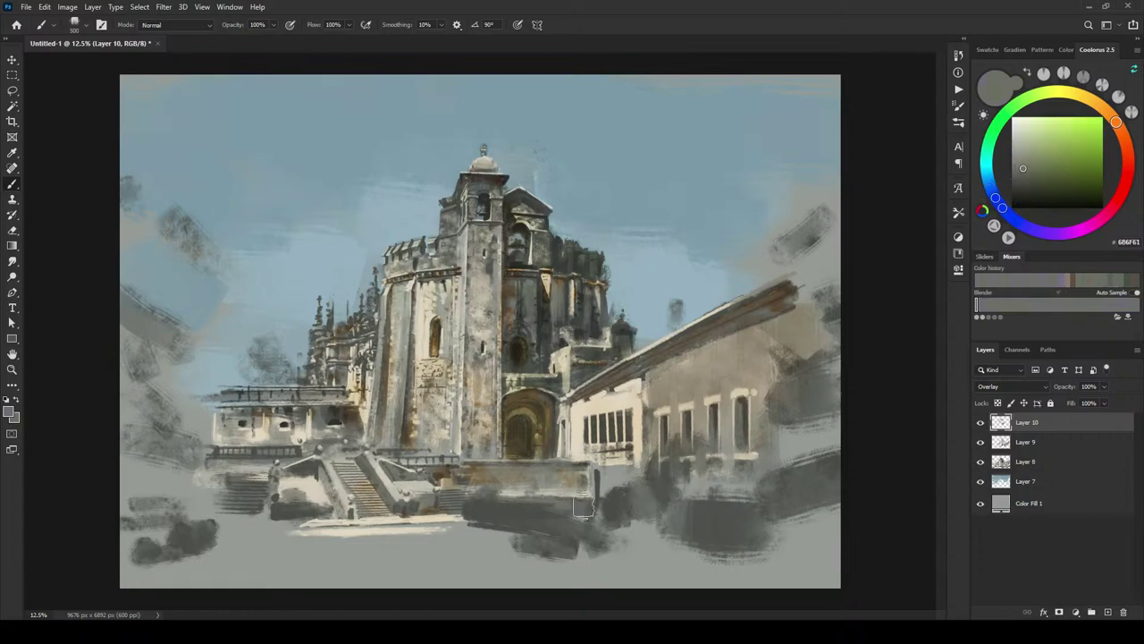
{"action": "left_click", "coordinate": [536, 476], "text": "alt"}
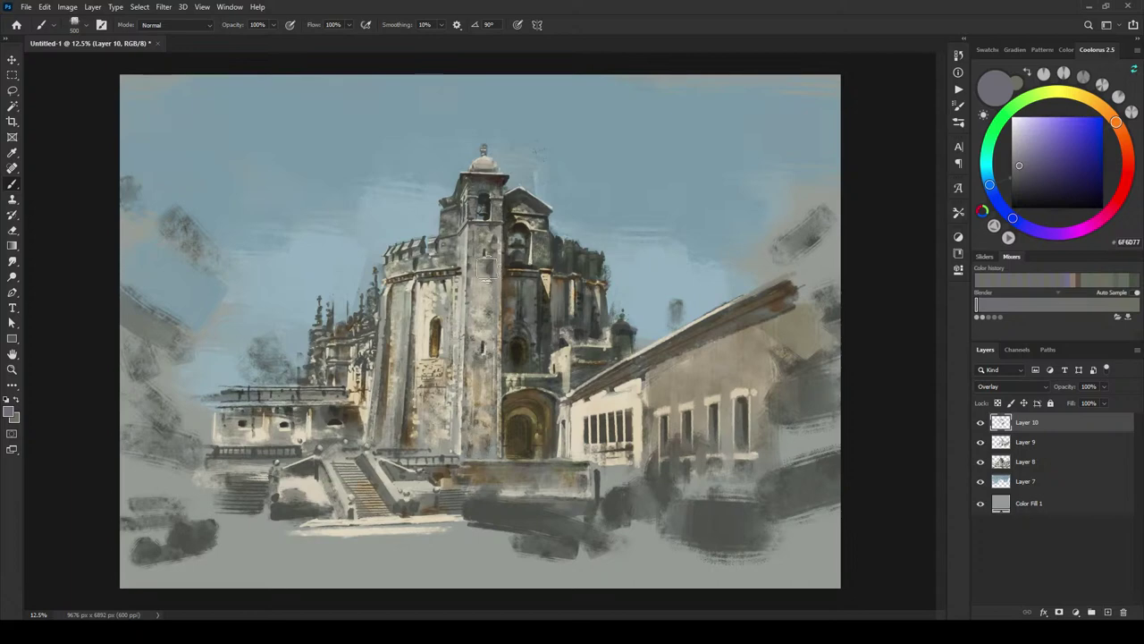
Step: Glaze the tower's sunlit rounded wall and its buttresses with alternating #6B6F61 and #6F6D77 strokes
{"action": "left_click", "coordinate": [458, 306], "text": "alt"}
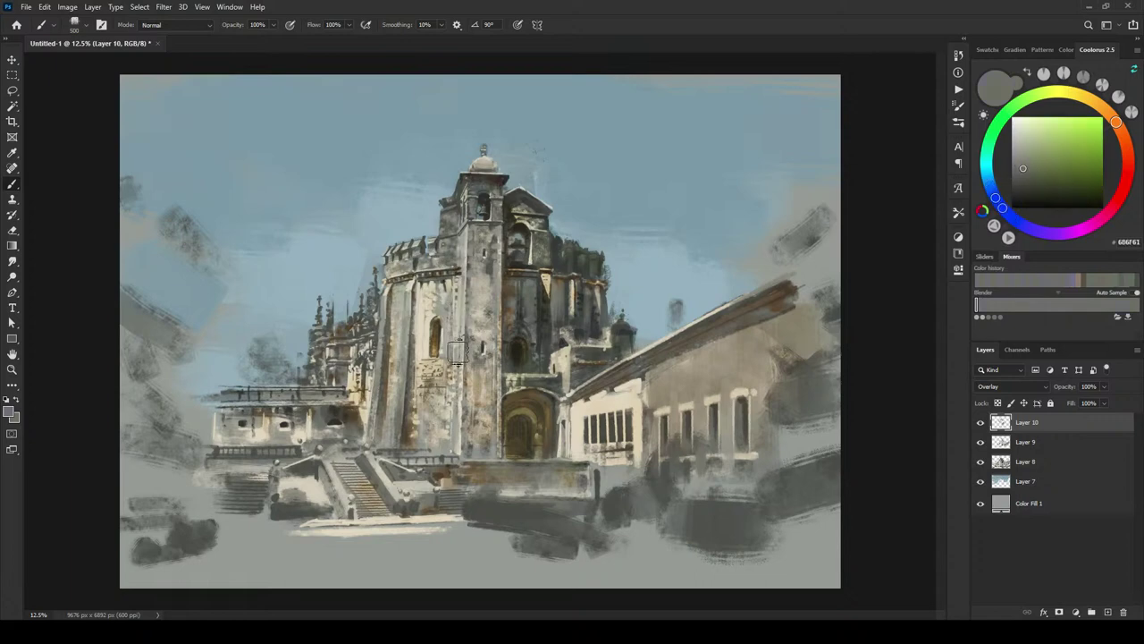
{"action": "left_click", "coordinate": [399, 317], "text": "alt"}
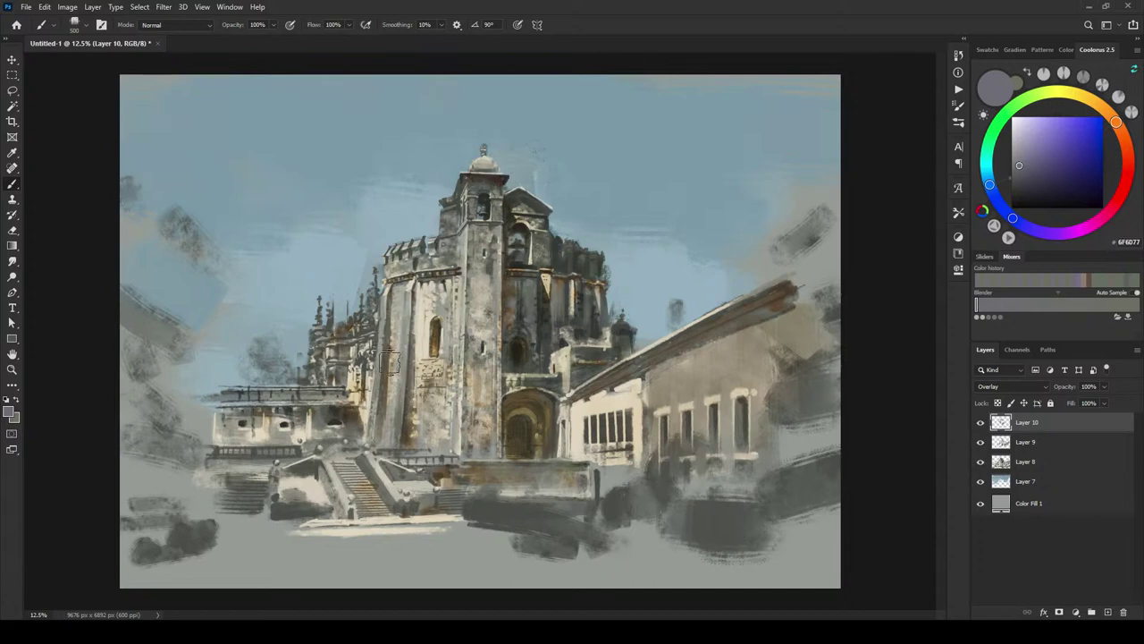
{"action": "left_click", "coordinate": [385, 367], "text": "alt"}
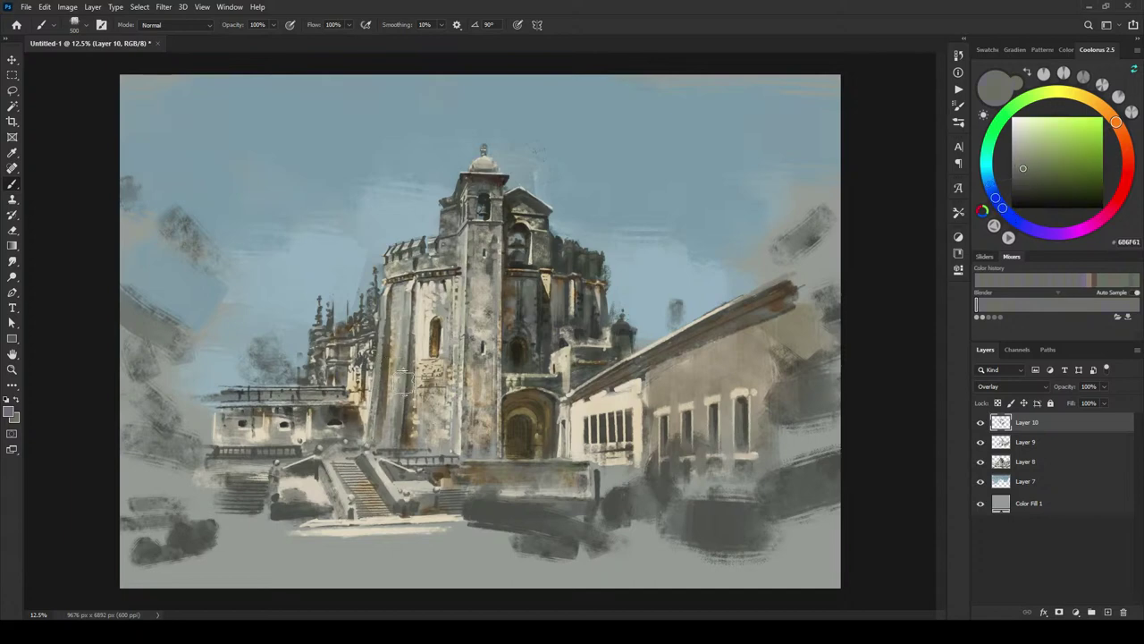
{"action": "left_click", "coordinate": [381, 356], "text": "alt"}
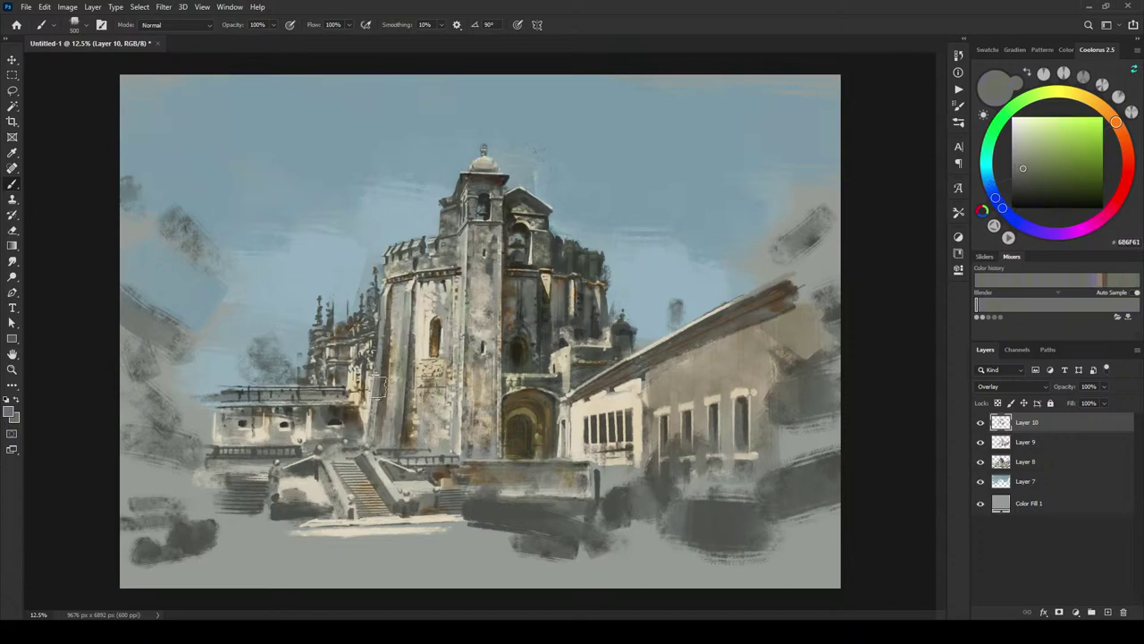
{"action": "left_click", "coordinate": [379, 371], "text": "alt"}
{"action": "left_click", "coordinate": [411, 429], "text": "alt"}
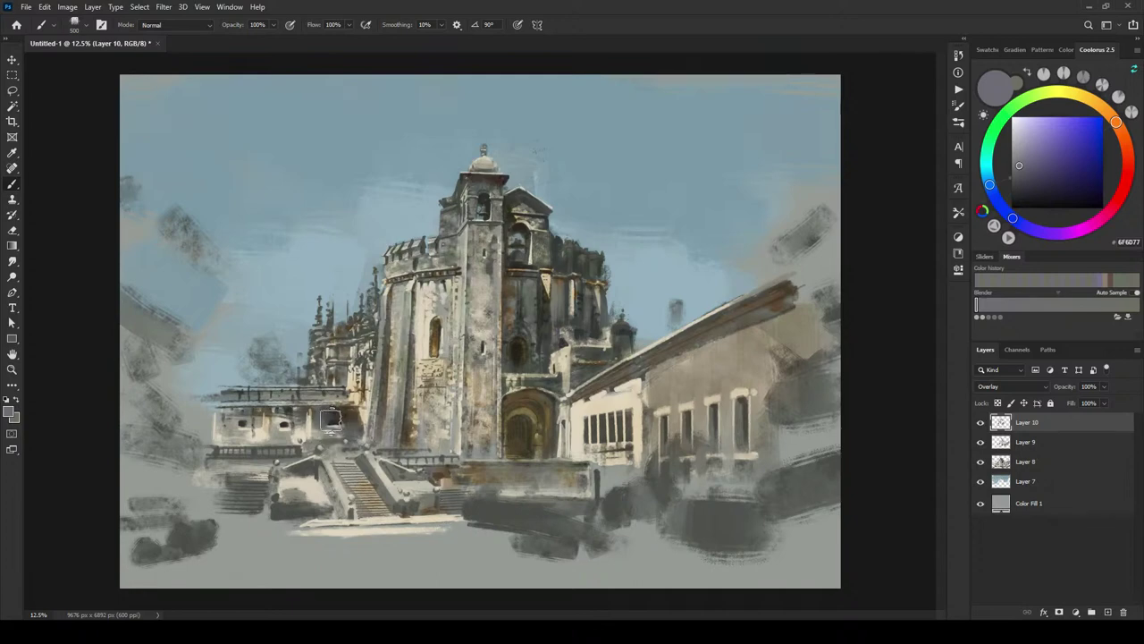
Step: Tint the low wing beside the staircase with alternating violet-grey #6F6D77 and olive-grey #6B6F61 strokes
{"action": "left_click", "coordinate": [333, 429], "text": "alt"}
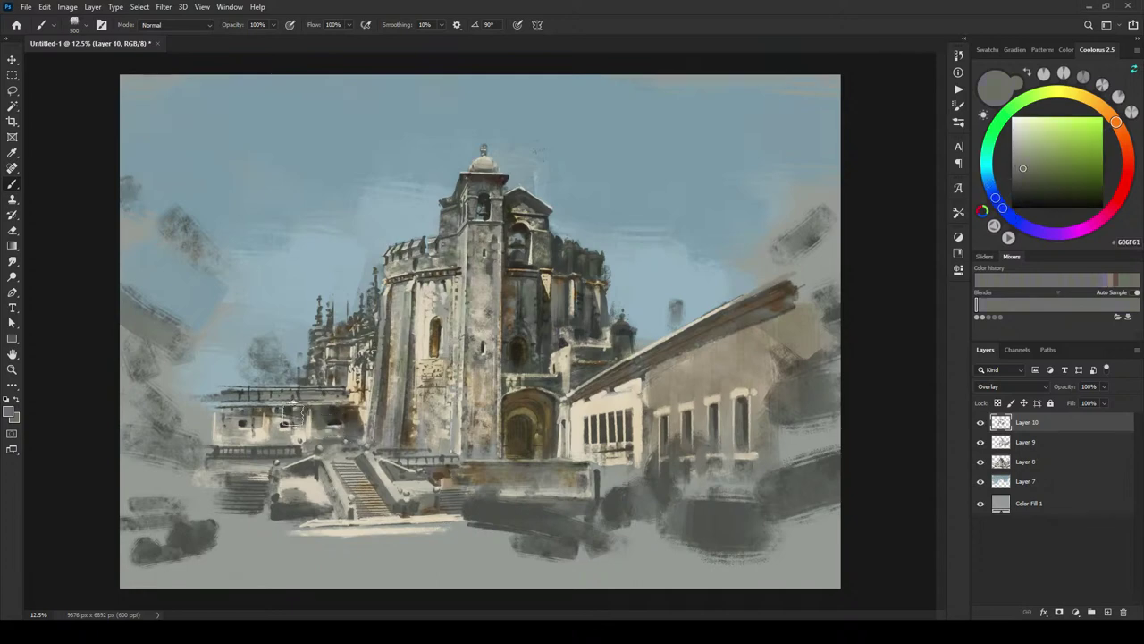
{"action": "left_click", "coordinate": [329, 422], "text": "alt"}
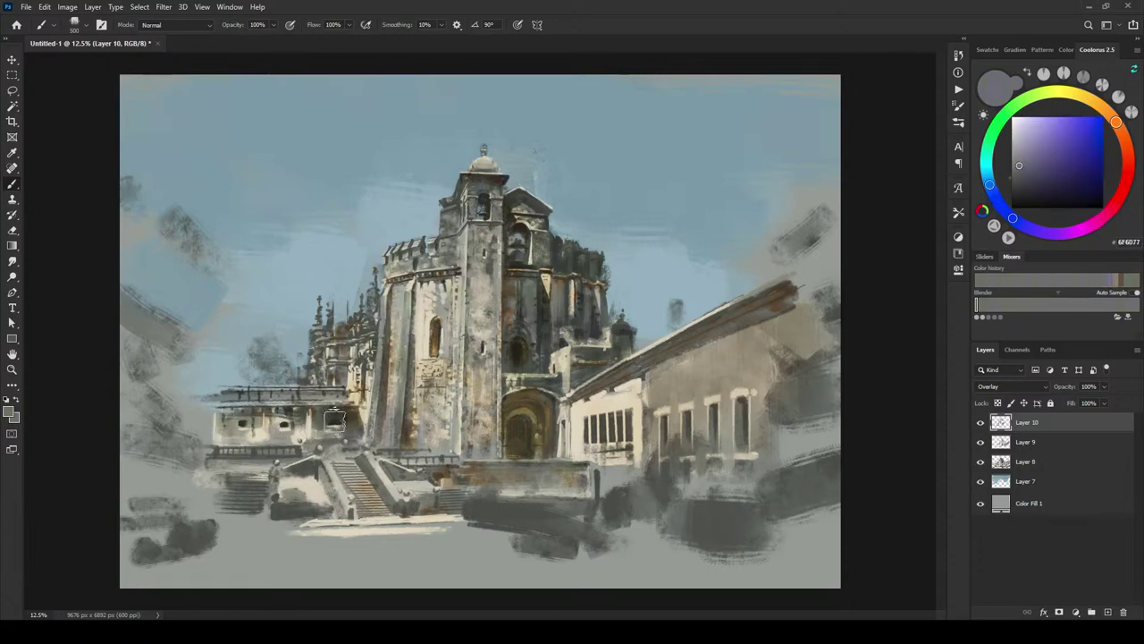
{"action": "left_click", "coordinate": [345, 430], "text": "alt"}
{"action": "left_click", "coordinate": [278, 421], "text": "alt"}
{"action": "left_click_drag", "start_coordinate": [202, 417], "coordinate": [202, 425]}
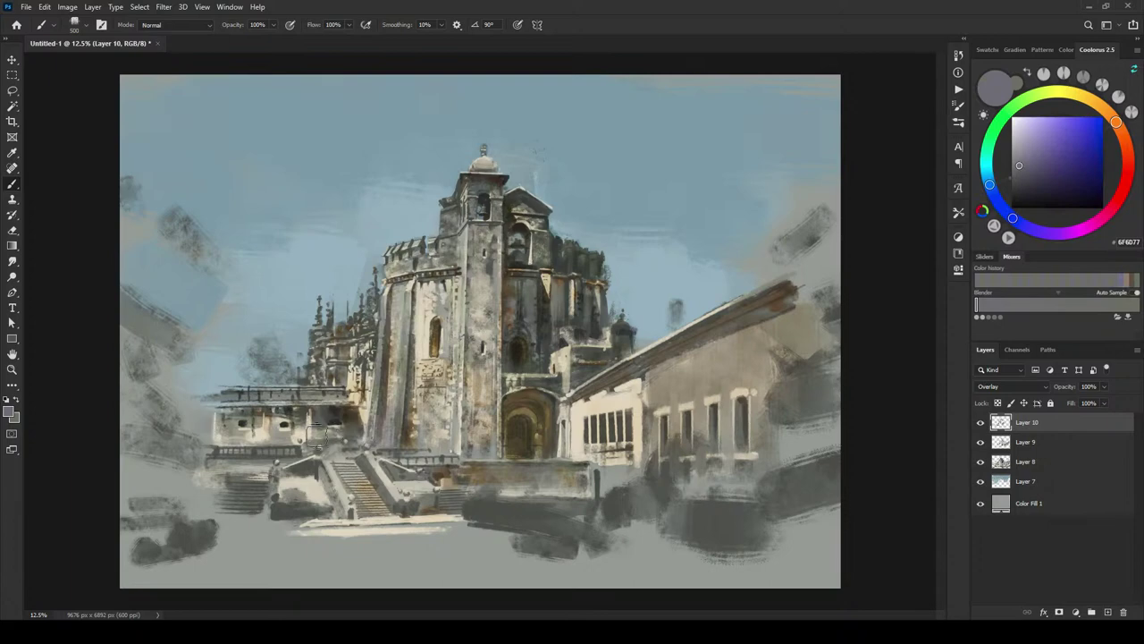
Step: Glaze the balustrade, side steps and shadowed base of the foreground wall, alternating between #6B6F61 and #6F6D77
{"action": "left_click", "coordinate": [258, 464], "text": "alt"}
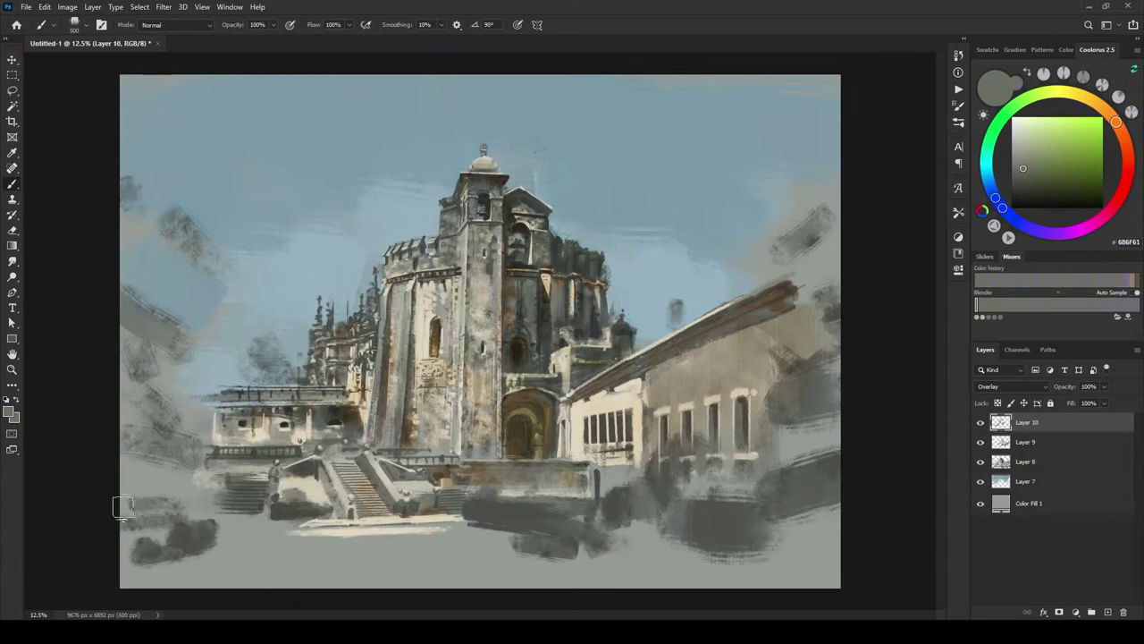
{"action": "left_click", "coordinate": [227, 501], "text": "alt"}
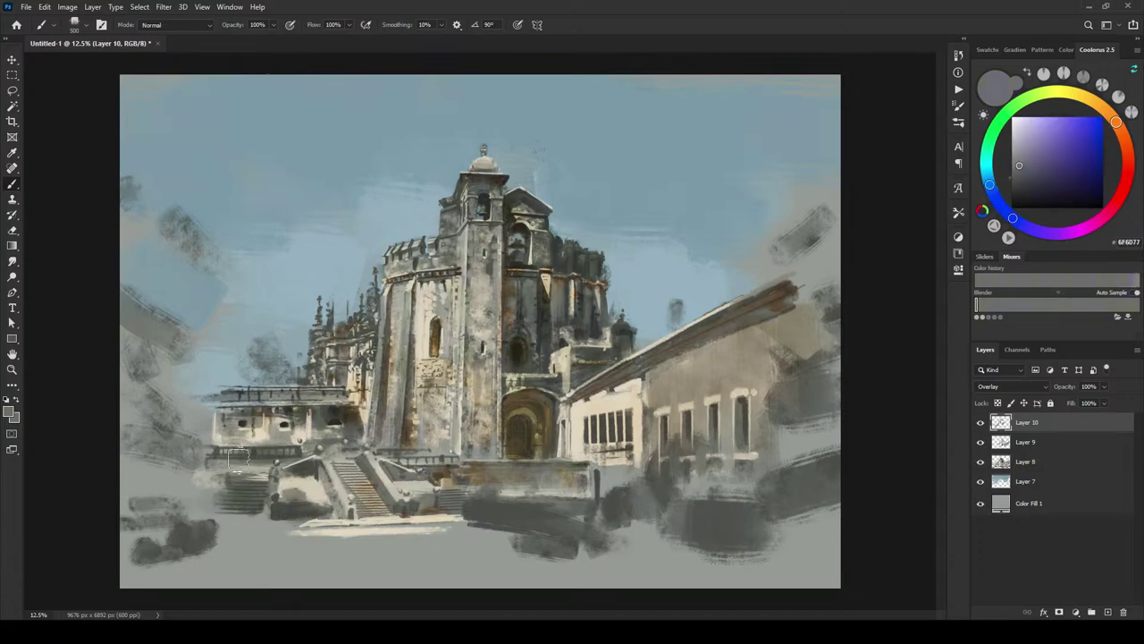
{"action": "mouse_move", "coordinate": [507, 480]}
{"action": "left_mouse_down"}
{"action": "mouse_move", "coordinate": [507, 461]}
{"action": "mouse_move", "coordinate": [524, 484]}
{"action": "left_mouse_up"}
{"action": "key", "text": "x"}
{"action": "key", "text": "x"}
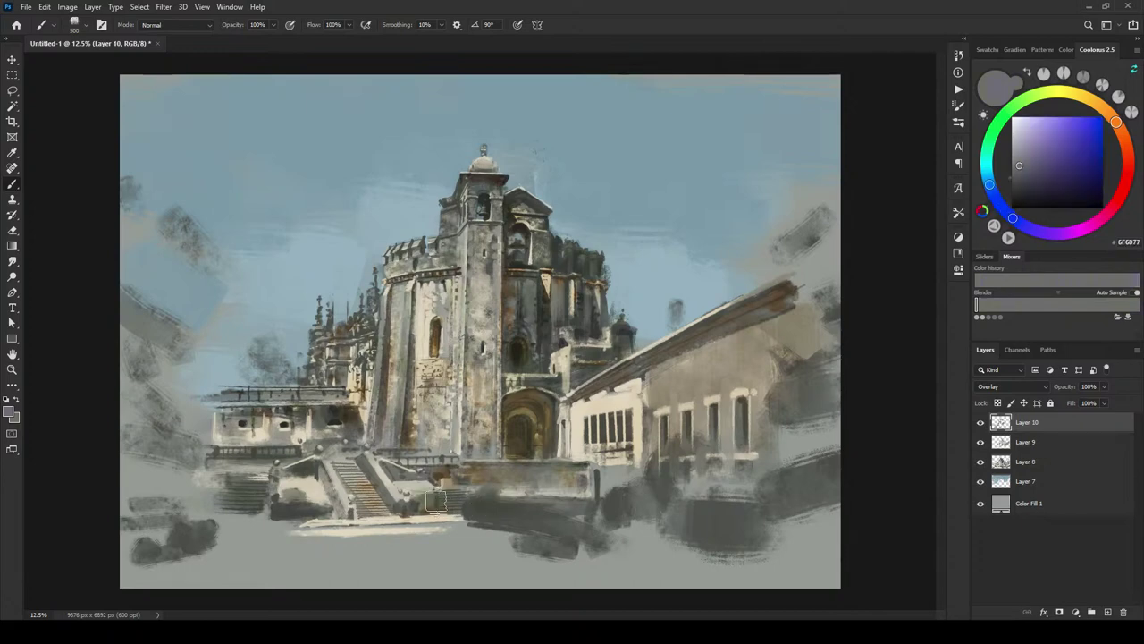
{"action": "left_click_drag", "start_coordinate": [435, 501], "coordinate": [456, 505]}
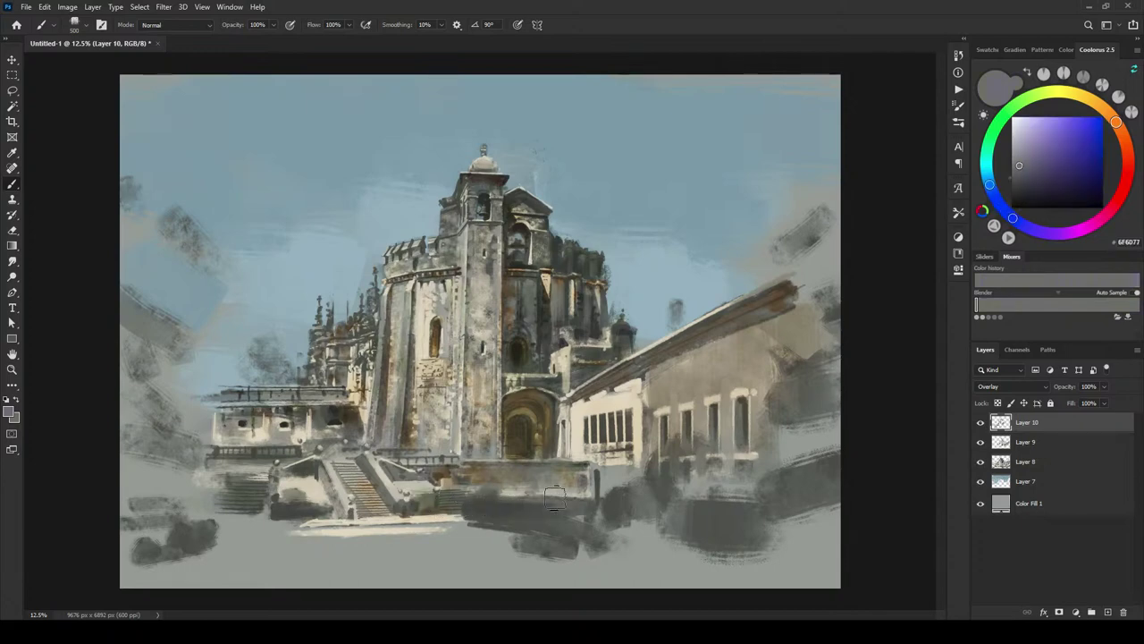
{"action": "key", "text": "x"}
{"action": "key", "text": "x"}
{"action": "left_click_drag", "start_coordinate": [504, 503], "coordinate": [589, 503]}
Step: Compare the painting with and without the colour glazes on Layer 10 and Layer 9
{"action": "left_click", "coordinate": [981, 423]}
{"action": "left_click", "coordinate": [981, 445]}
{"action": "left_click_drag", "start_coordinate": [982, 444], "coordinate": [981, 423]}
Step: Activate Layer 9 and mix a dark warm grey, #454342, with the brush size reduced to 125 px
{"action": "left_click", "coordinate": [1025, 441]}
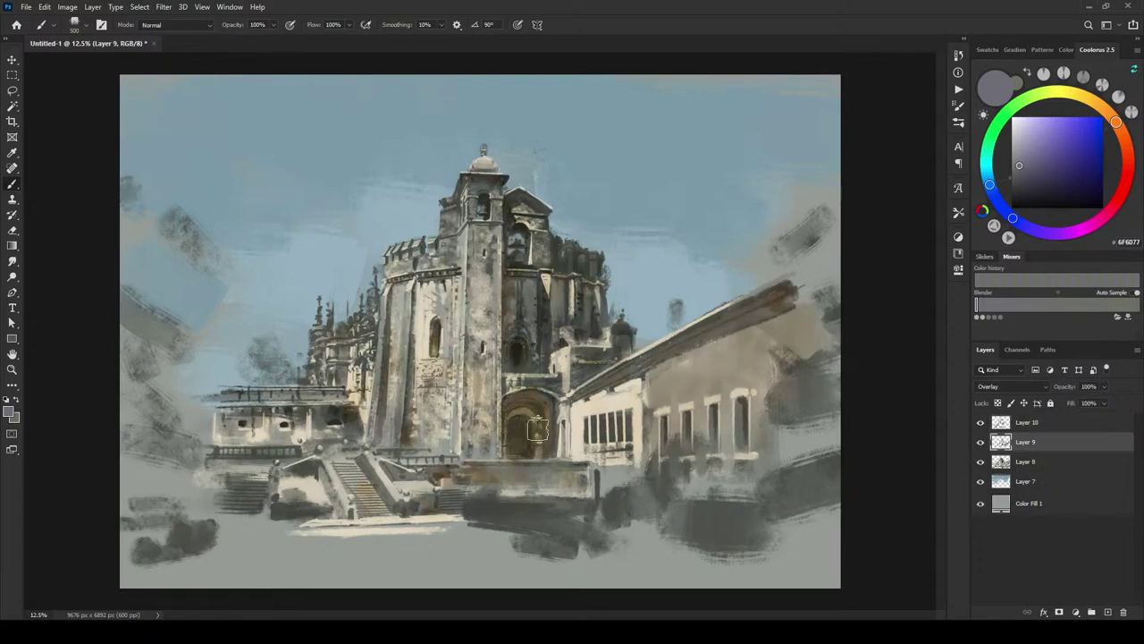
{"action": "left_click", "coordinate": [1018, 189]}
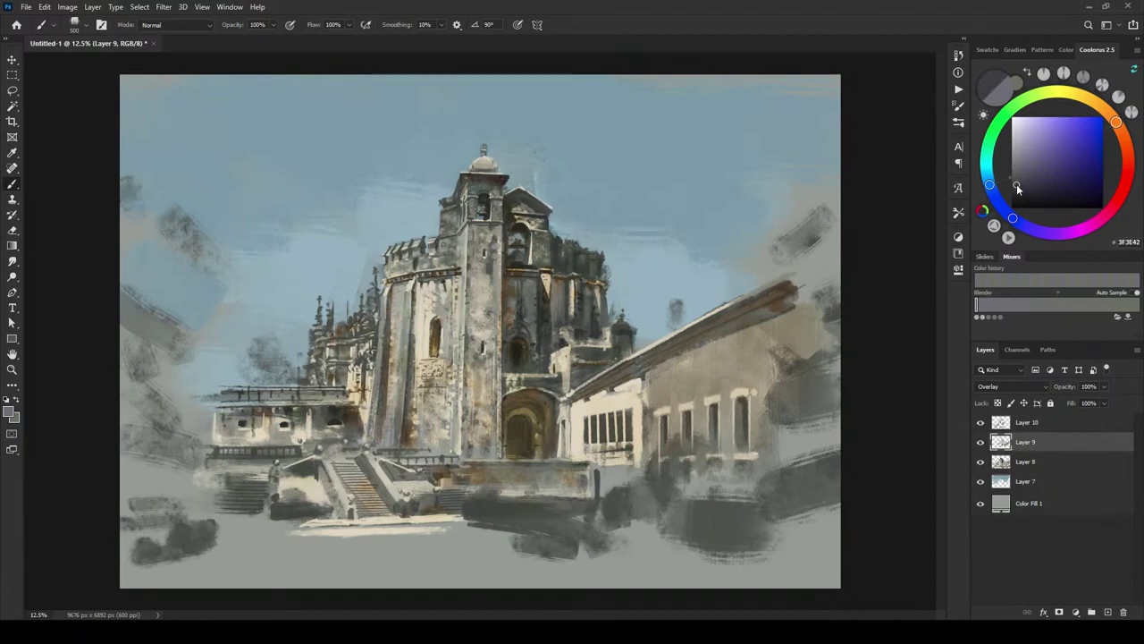
{"action": "left_click_drag", "start_coordinate": [1117, 123], "coordinate": [1128, 150]}
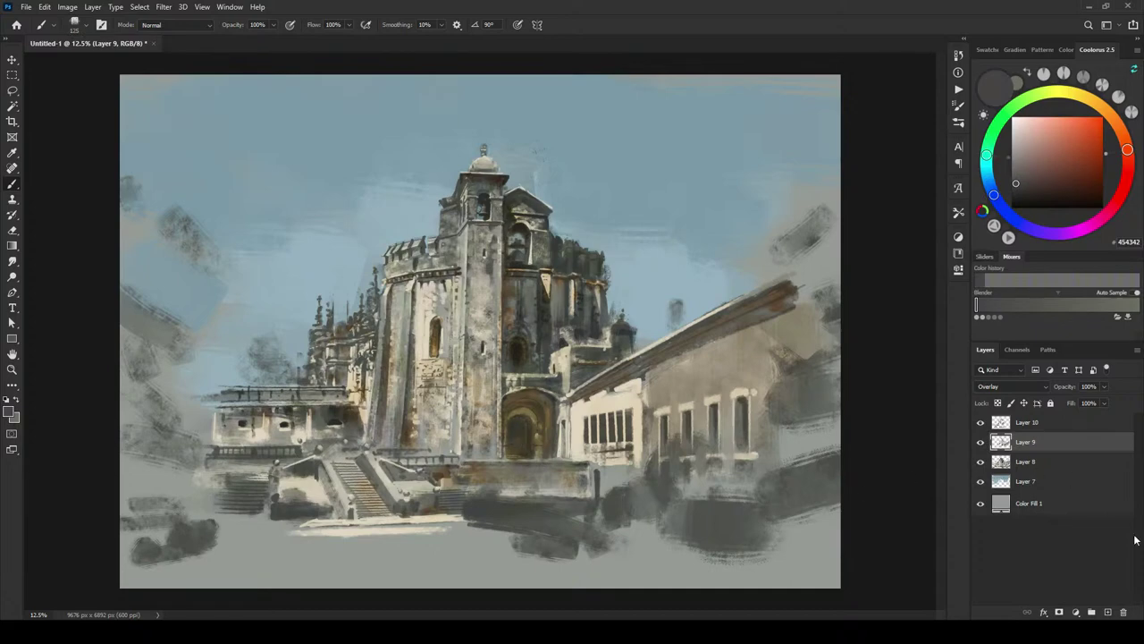
Step: Add a Curves adjustment above Layer 8 and shape a contrast-boosting S-curve, with a shadow point at input 42, output 15
{"action": "left_click", "coordinate": [1026, 462]}
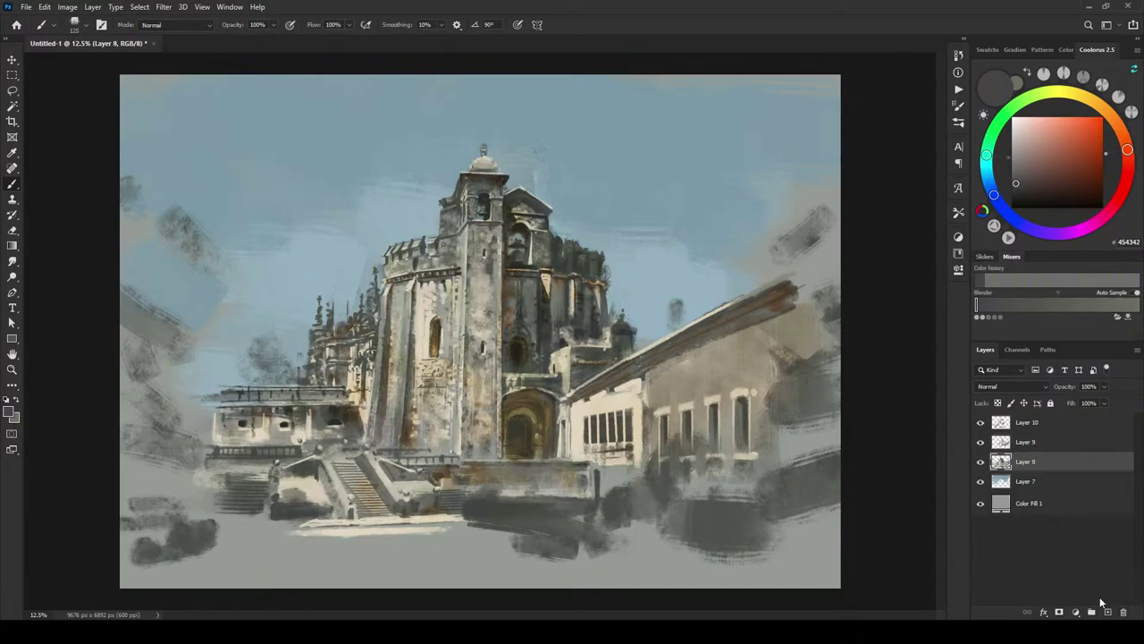
{"action": "left_click", "coordinate": [1075, 611]}
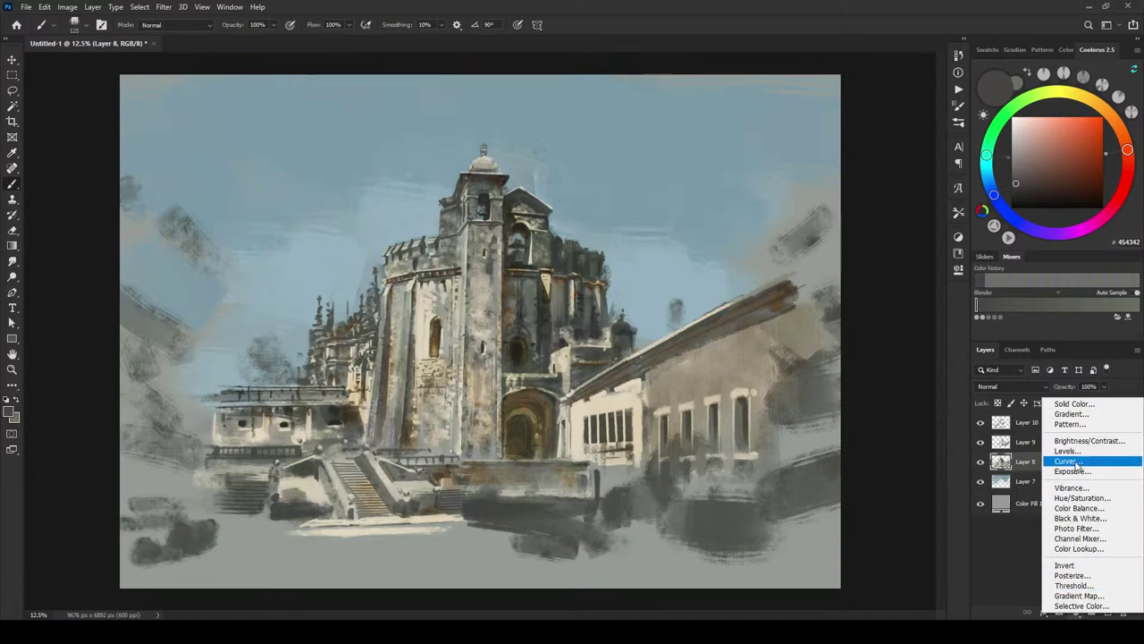
{"action": "left_click", "coordinate": [1068, 461]}
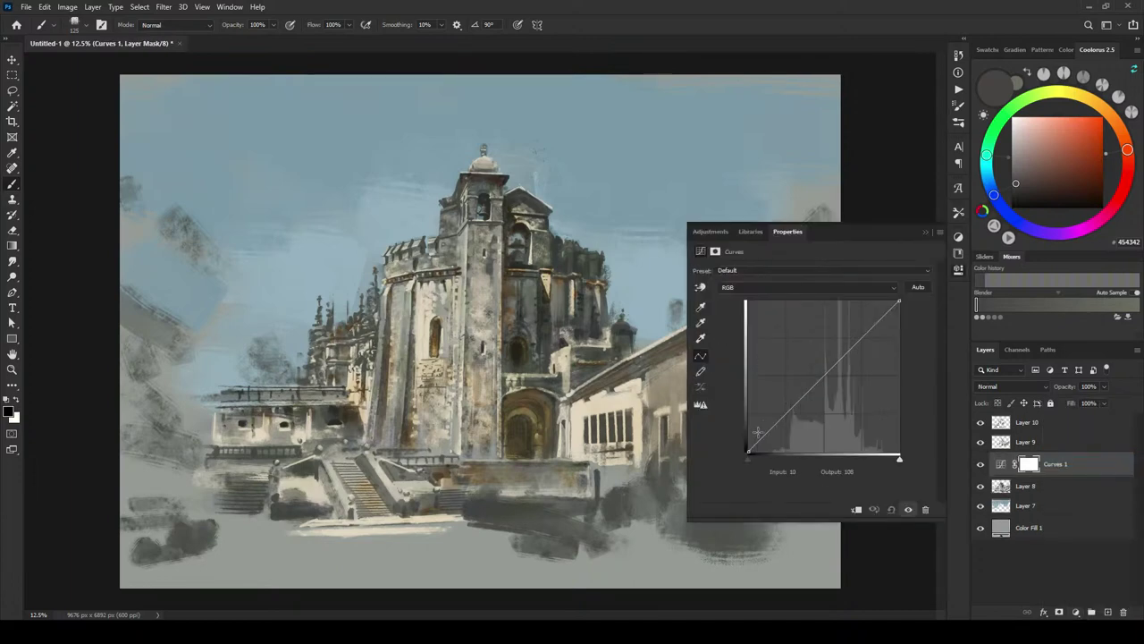
{"action": "left_click_drag", "start_coordinate": [773, 426], "coordinate": [856, 349]}
{"action": "left_click_drag", "start_coordinate": [777, 442], "coordinate": [777, 445]}
{"action": "left_click_drag", "start_coordinate": [777, 443], "coordinate": [774, 442]}
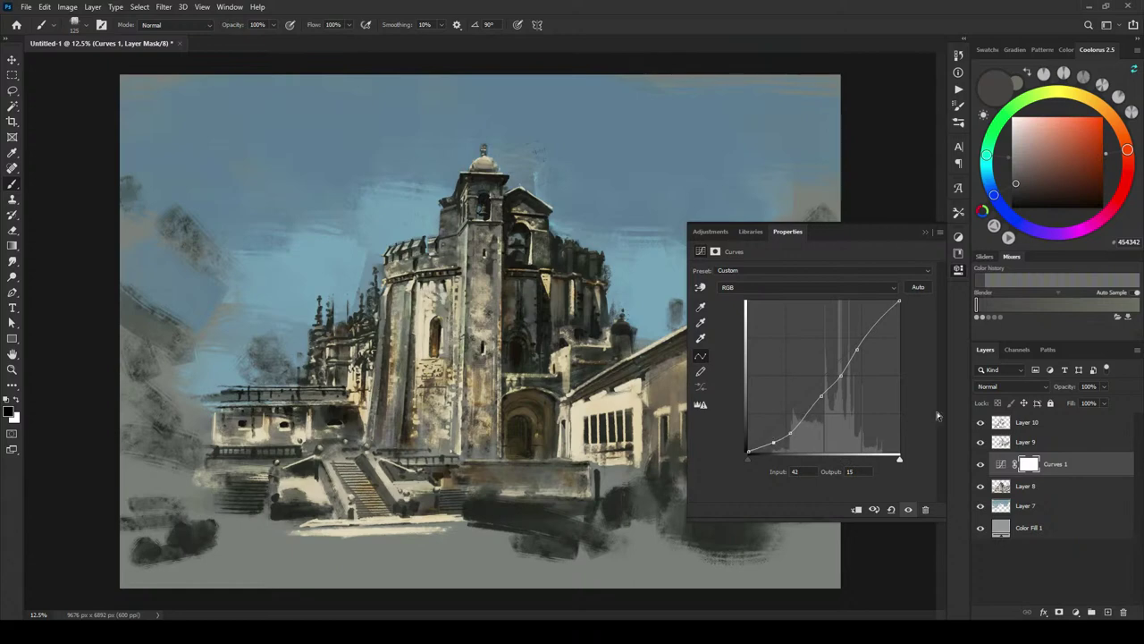
Step: Compare the image with and without the Curves adjustment, and lower that adjustment's opacity to 78%
{"action": "left_click", "coordinate": [981, 465]}
{"action": "left_click", "coordinate": [982, 465]}
{"action": "left_click", "coordinate": [1105, 386]}
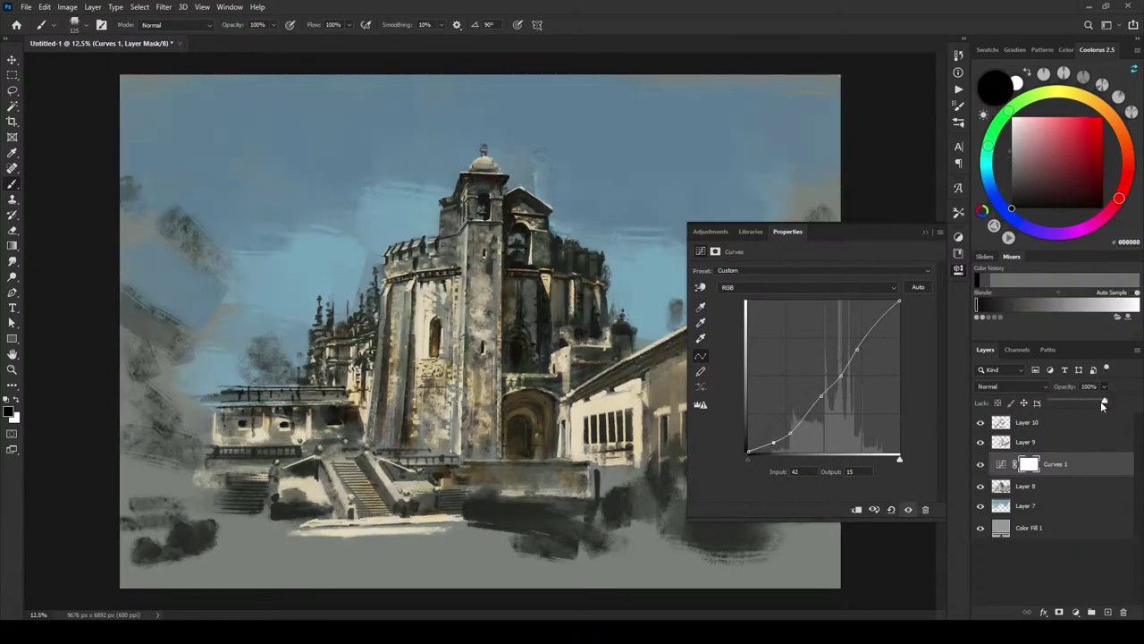
{"action": "left_click_drag", "start_coordinate": [1102, 404], "coordinate": [1093, 402]}
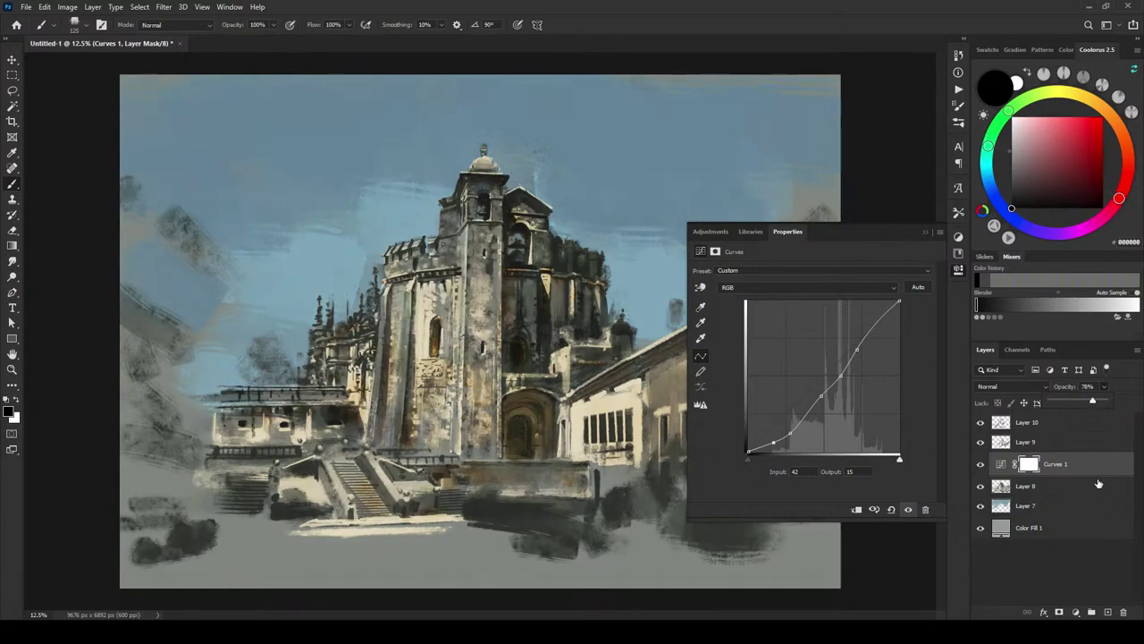
Step: Add a second Curves adjustment above Curves 1, deepening the shadows at input 63, output 36 and holding the midtones at 119
{"action": "left_click", "coordinate": [1001, 464]}
{"action": "left_click", "coordinate": [1076, 612]}
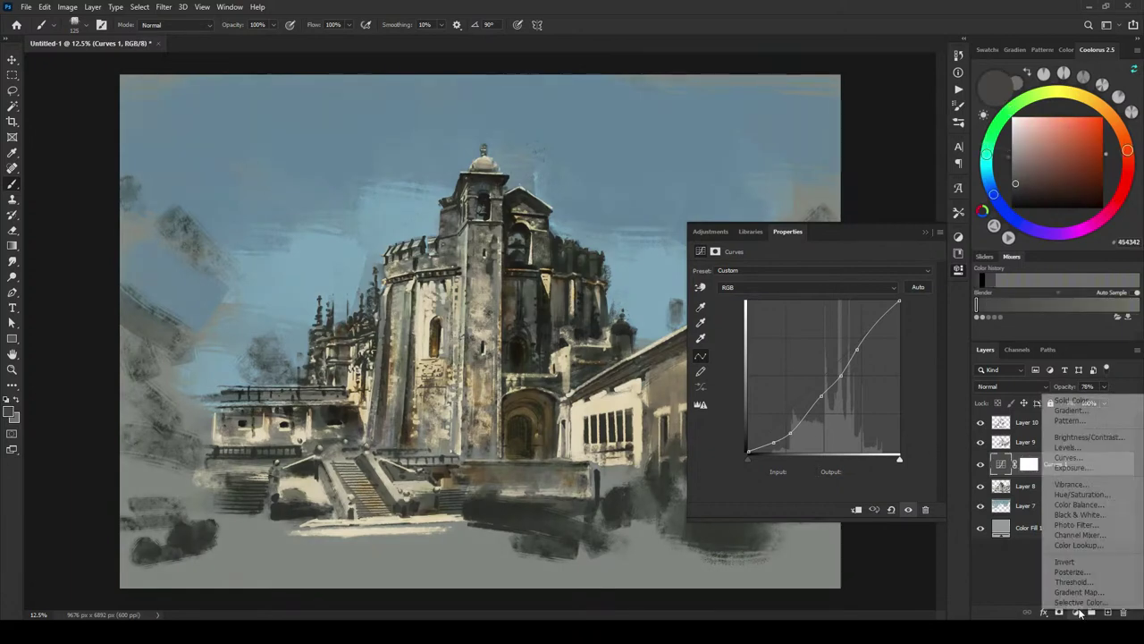
{"action": "left_click", "coordinate": [1076, 458]}
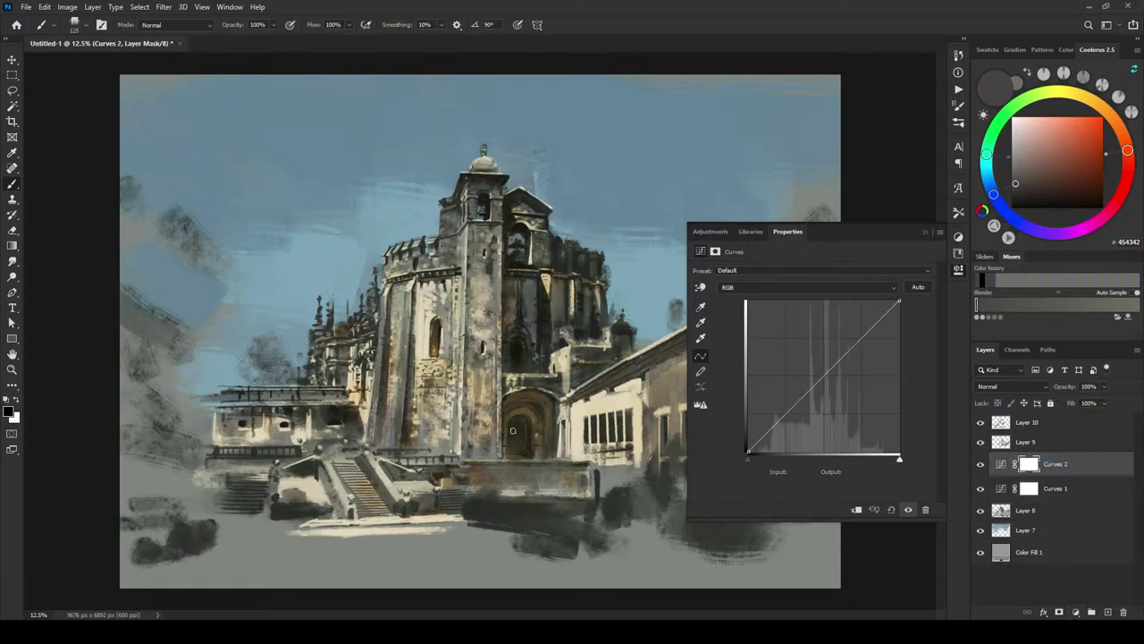
{"action": "mouse_move", "coordinate": [797, 416]}
{"action": "left_mouse_down"}
{"action": "mouse_move", "coordinate": [802, 427]}
{"action": "mouse_move", "coordinate": [820, 395]}
{"action": "mouse_move", "coordinate": [784, 434]}
{"action": "mouse_move", "coordinate": [818, 382]}
{"action": "left_mouse_up"}
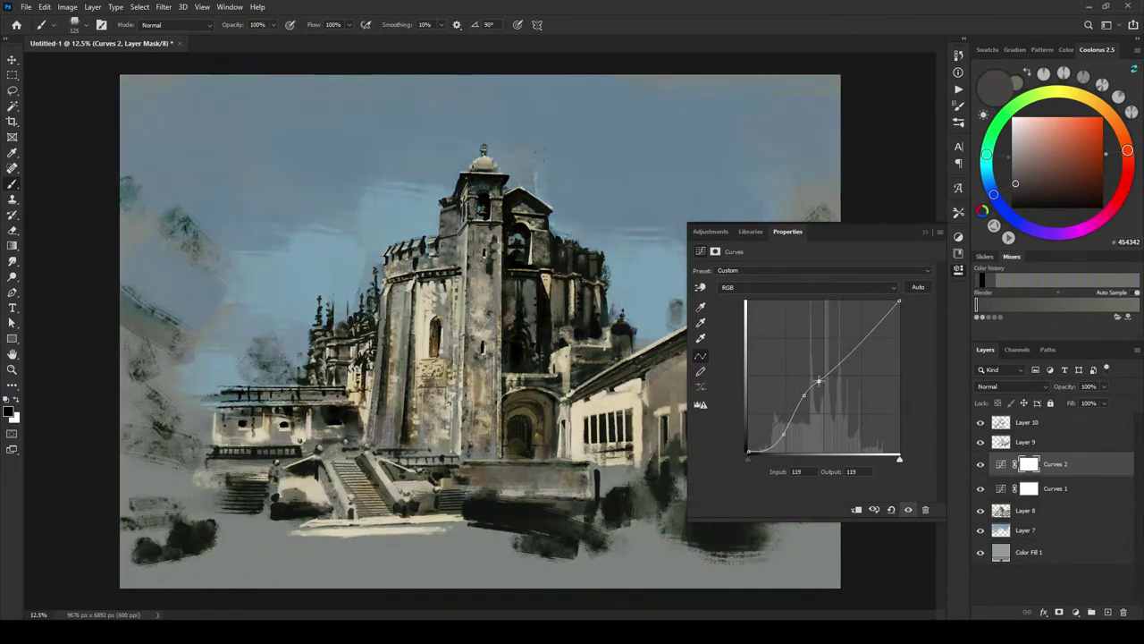
{"action": "mouse_move", "coordinate": [783, 434]}
{"action": "left_mouse_down"}
{"action": "mouse_move", "coordinate": [781, 422]}
{"action": "mouse_move", "coordinate": [780, 443]}
{"action": "mouse_move", "coordinate": [787, 432]}
{"action": "left_mouse_up"}
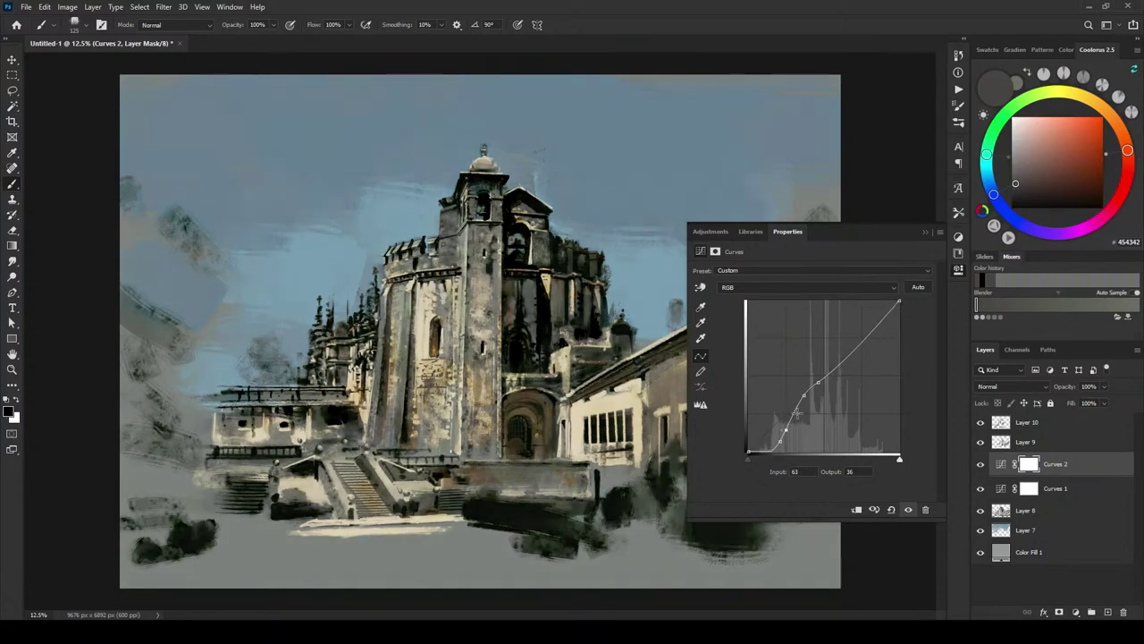
Step: Compare the painting with and without the second Curves adjustment
{"action": "left_click", "coordinate": [922, 232]}
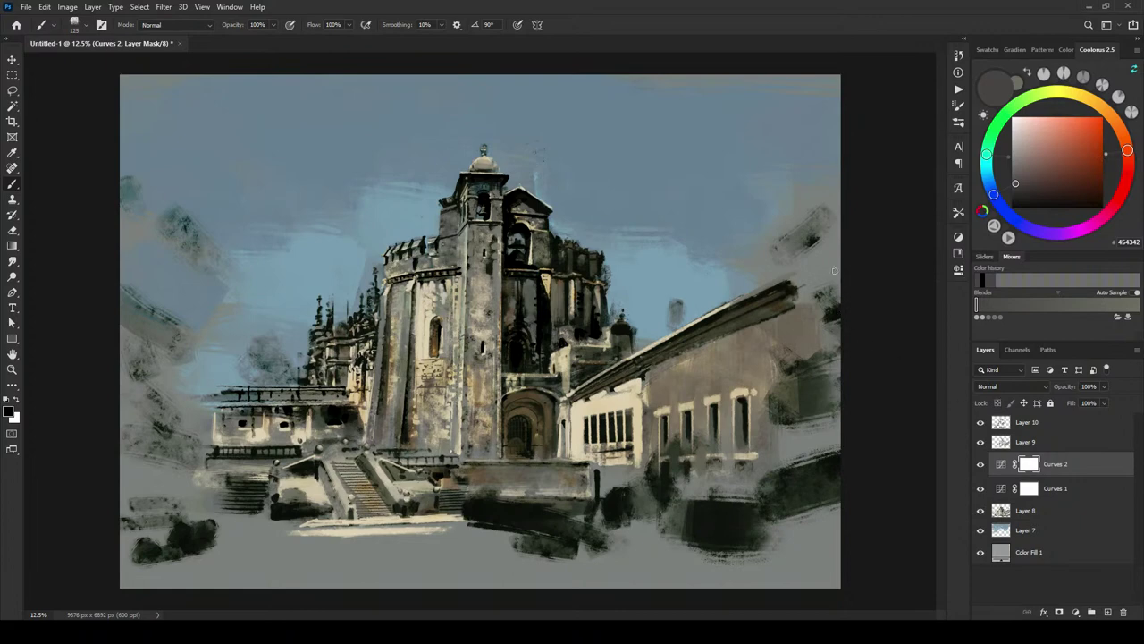
{"action": "left_click", "coordinate": [980, 465]}
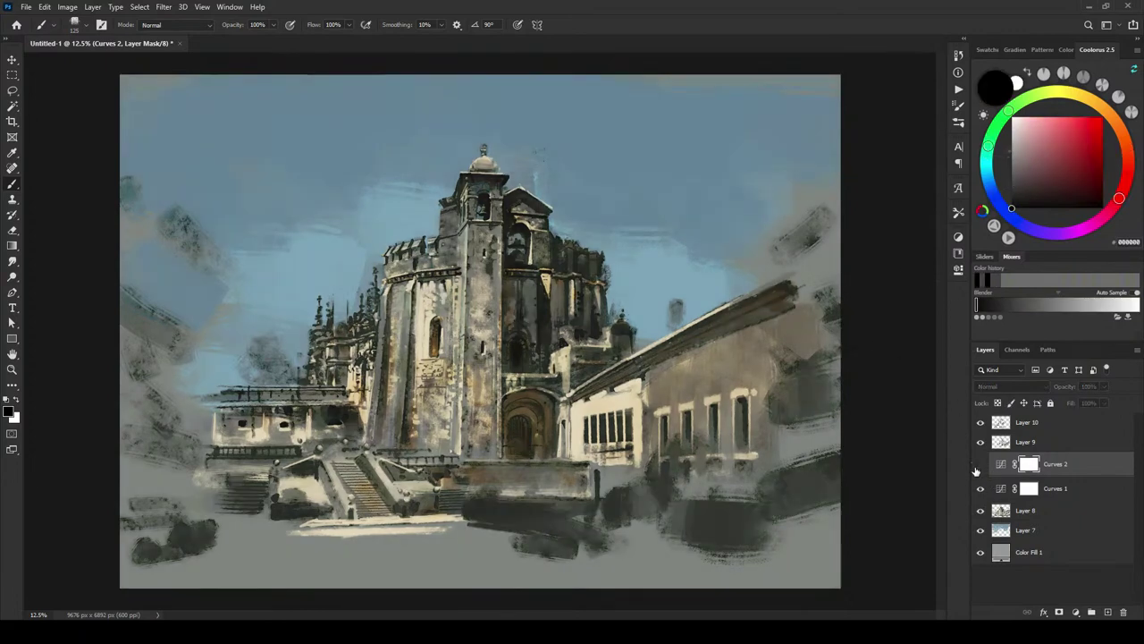
{"action": "left_click", "coordinate": [980, 464]}
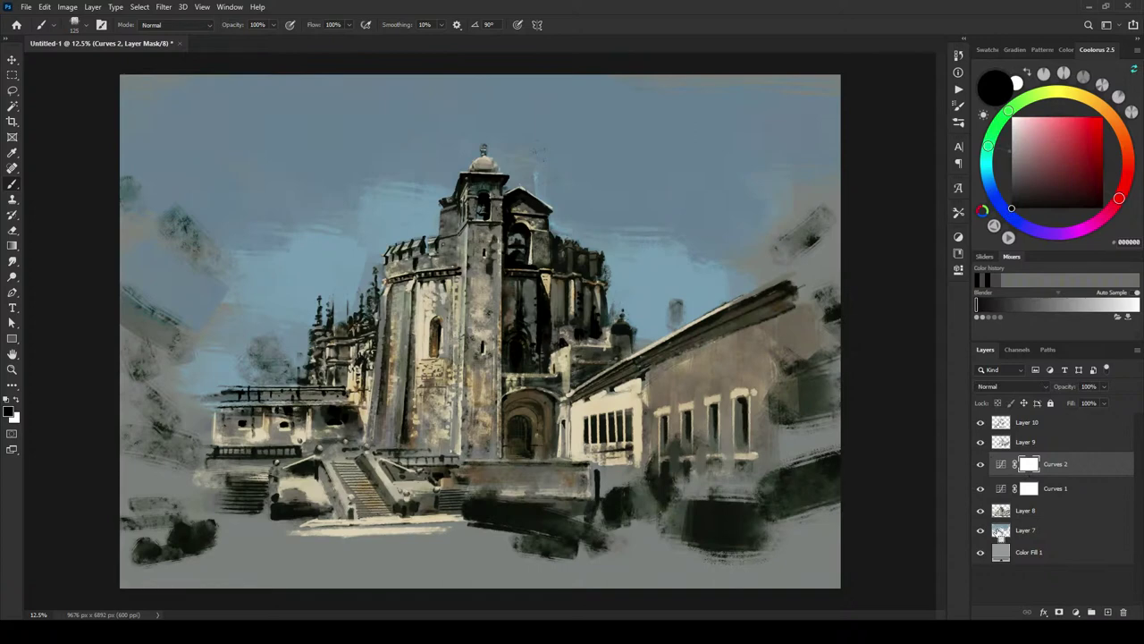
Step: Invert the Curves 2 mask to black and paint white into it around the church's shaded arches, enlarging the brush to 400 px
{"action": "key", "text": "ctrl+i"}
{"action": "key", "text": "x"}
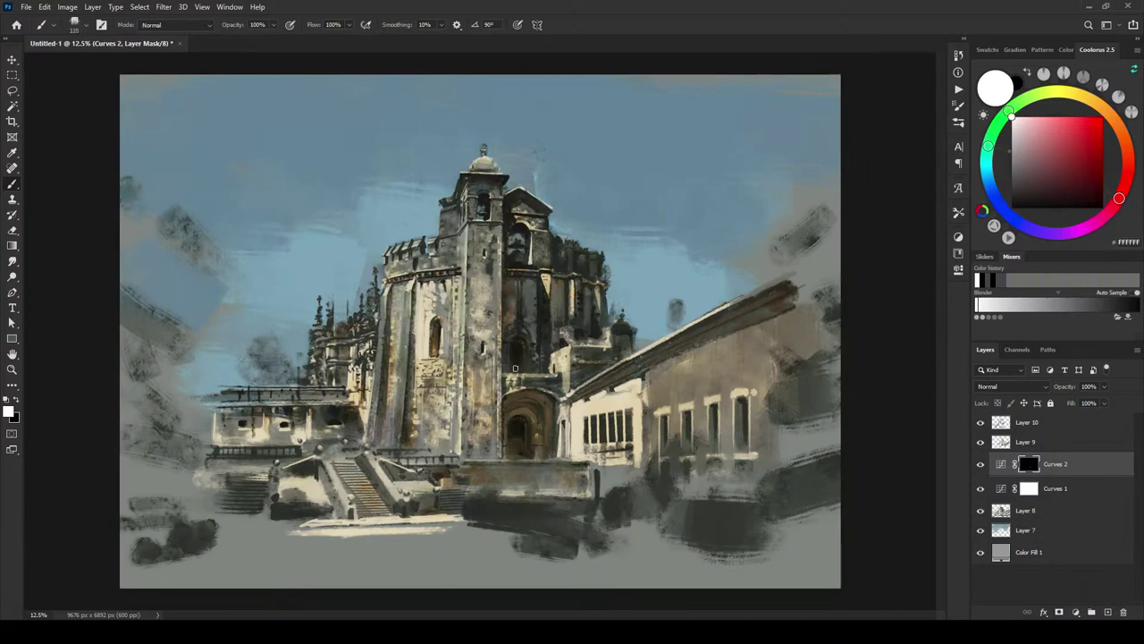
{"action": "key", "text": "bracketright"}
{"action": "key", "text": "bracketright"}
{"action": "key", "text": "bracketright"}
{"action": "key", "text": "bracketright"}
{"action": "key", "text": "bracketright"}
{"action": "key", "text": "bracketright"}
{"action": "key", "text": "bracketright"}
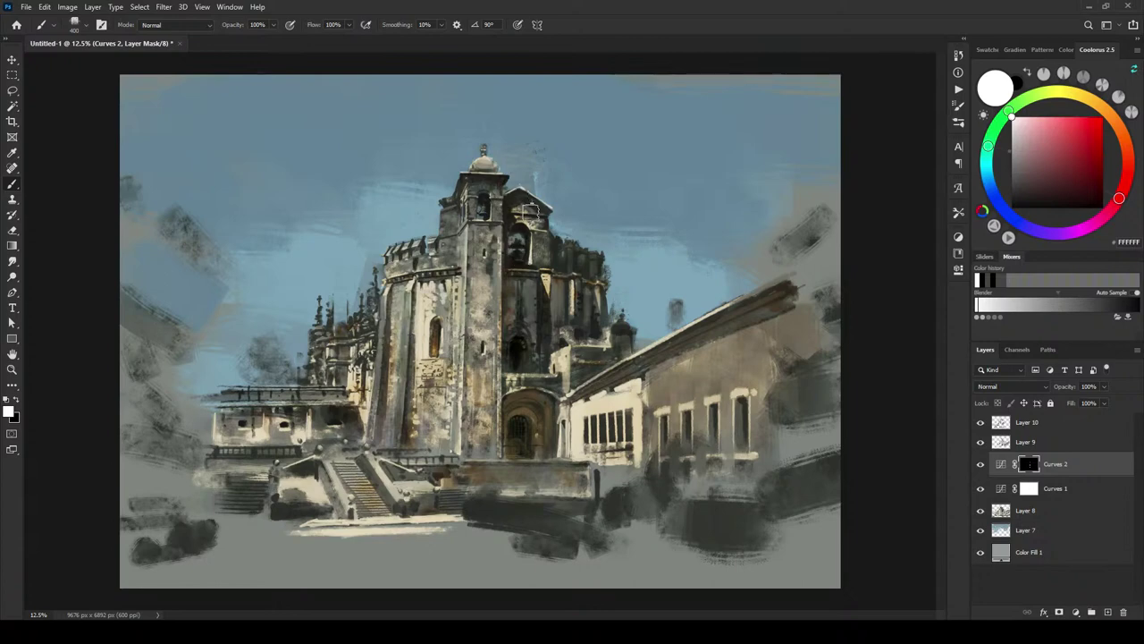
Step: Continue revealing Curves 2 in white over the church's shadows with varied brush sizes, undoing one stroke and ending at 500 px
{"action": "key", "text": "bracketleft"}
{"action": "key", "text": "bracketleft"}
{"action": "key", "text": "bracketleft"}
{"action": "key", "text": "bracketleft"}
{"action": "key", "text": "bracketleft"}
{"action": "key", "text": "ctrl+z"}
{"action": "left_click_drag", "start_coordinate": [625, 436], "coordinate": [587, 428]}
{"action": "key", "text": "]"}
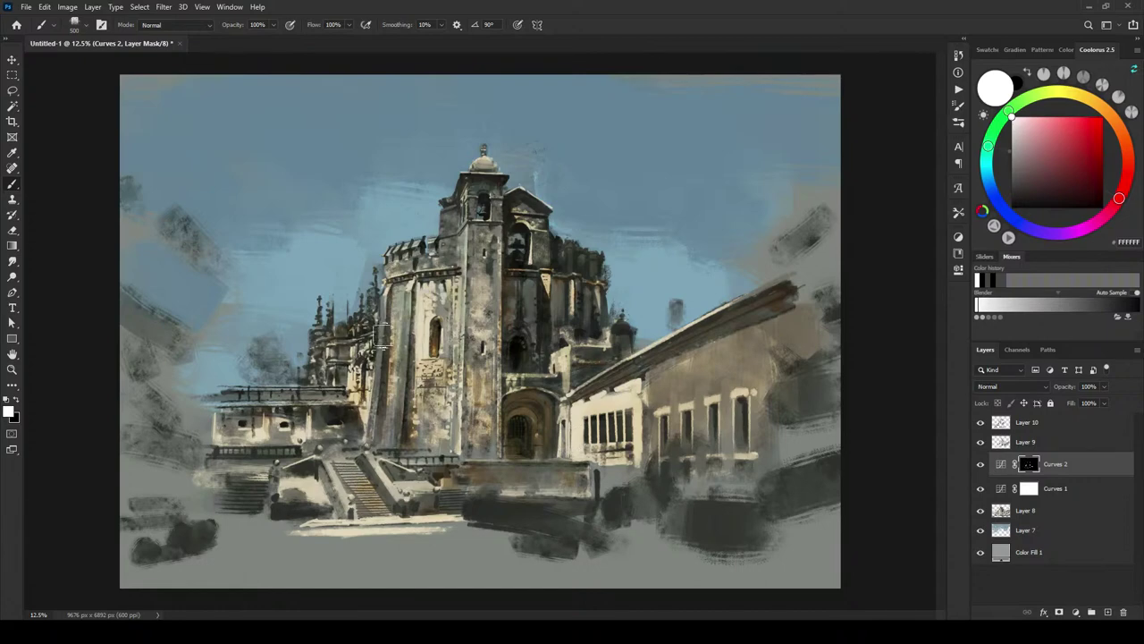
Step: Switch to black to soften the revealed areas of the Curves 2 mask, adjusting the brush size and undoing the last stroke
{"action": "key", "text": "x"}
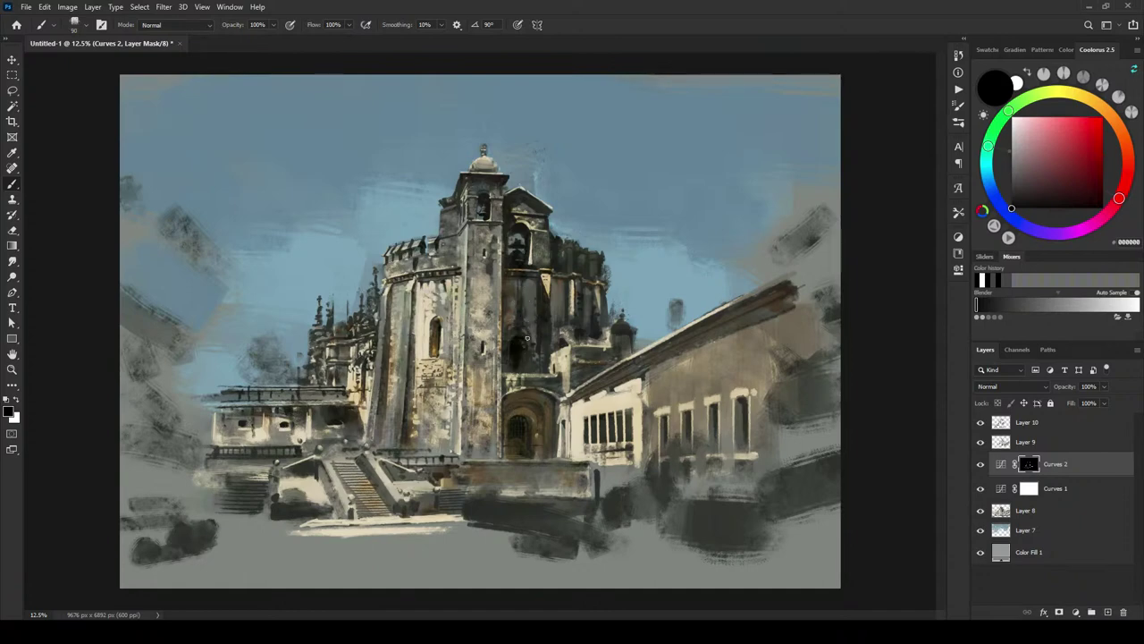
{"action": "key", "text": "bracketright"}
{"action": "key", "text": "bracketright"}
{"action": "key", "text": "bracketright"}
{"action": "key", "text": "bracketright"}
{"action": "key", "text": "bracketright"}
{"action": "key", "text": "ctrl+z"}
Step: Examine how the masked Curves 2 adjustment changes the church by repeatedly hiding and showing it
{"action": "left_click", "coordinate": [981, 464]}
{"action": "left_click", "coordinate": [981, 464]}
{"action": "left_click", "coordinate": [983, 465]}
{"action": "left_click", "coordinate": [982, 465]}
{"action": "left_click", "coordinate": [982, 464]}
{"action": "left_click", "coordinate": [982, 465]}
{"action": "left_click", "coordinate": [981, 464]}
{"action": "left_click", "coordinate": [980, 465]}
{"action": "left_click", "coordinate": [980, 465]}
{"action": "left_click", "coordinate": [980, 465]}
Step: Add fine white touches to the Curves 2 mask with a 70 px brush and check them against the hidden adjustment
{"action": "key", "text": "x"}
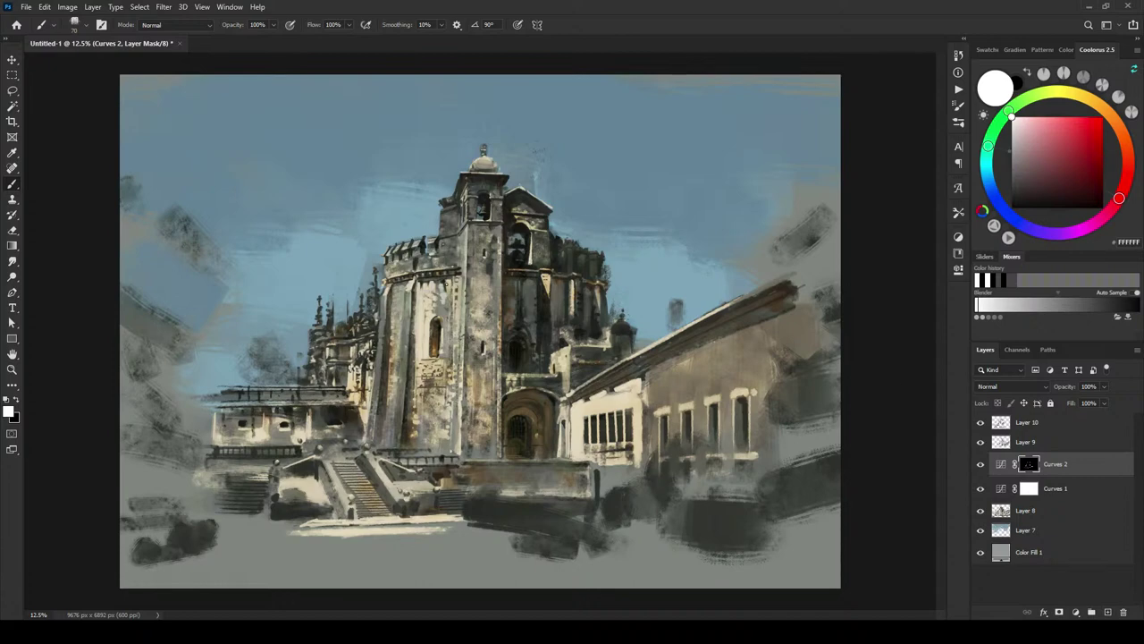
{"action": "left_click", "coordinate": [982, 465]}
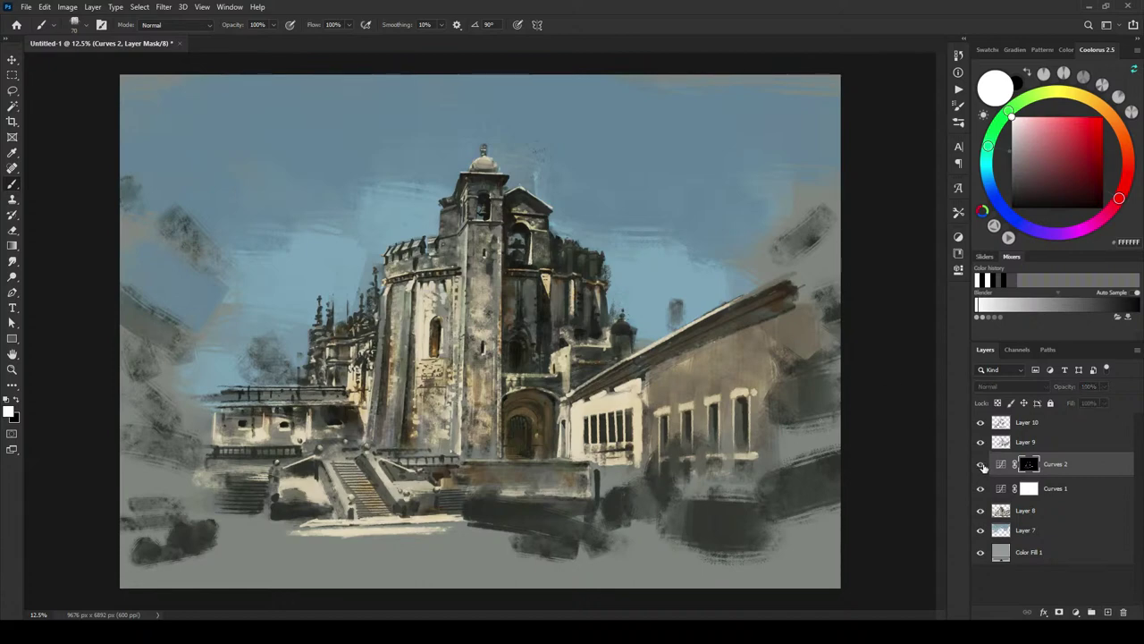
{"action": "left_click", "coordinate": [982, 465]}
{"action": "left_click", "coordinate": [981, 465]}
{"action": "left_click", "coordinate": [981, 464]}
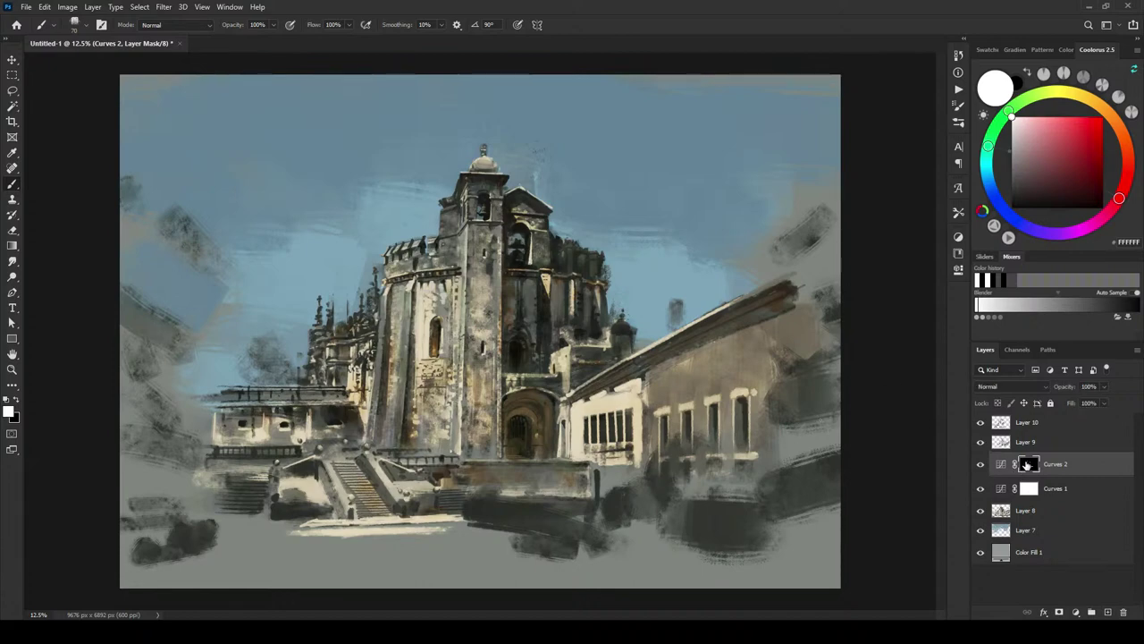
Step: Tone down the Curves 2 mask in black with a 600 px brush, comparing the image with and without the adjustment
{"action": "key", "text": "x"}
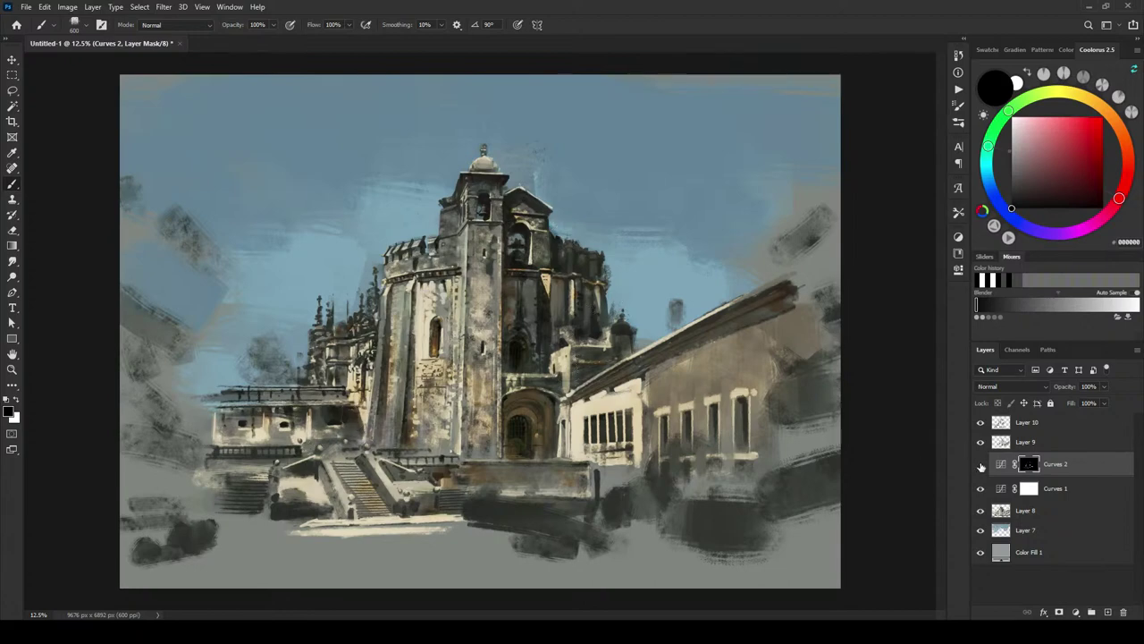
{"action": "left_click", "coordinate": [981, 463]}
{"action": "left_click", "coordinate": [981, 466]}
{"action": "left_click", "coordinate": [981, 468]}
{"action": "left_click", "coordinate": [981, 466]}
{"action": "left_click", "coordinate": [981, 464]}
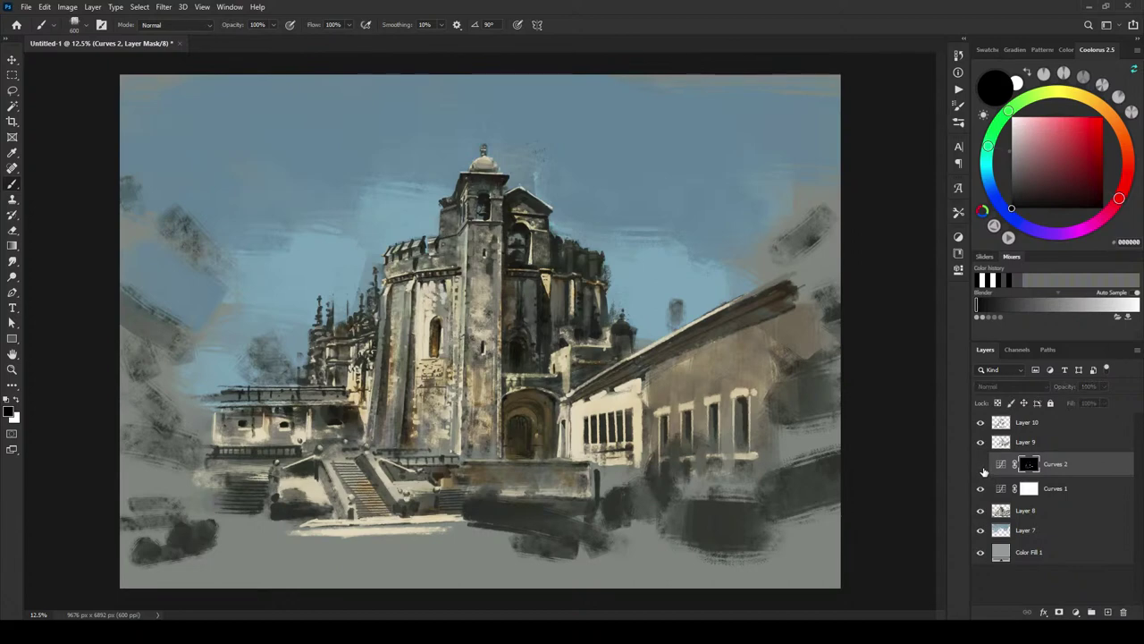
{"action": "left_click", "coordinate": [982, 464]}
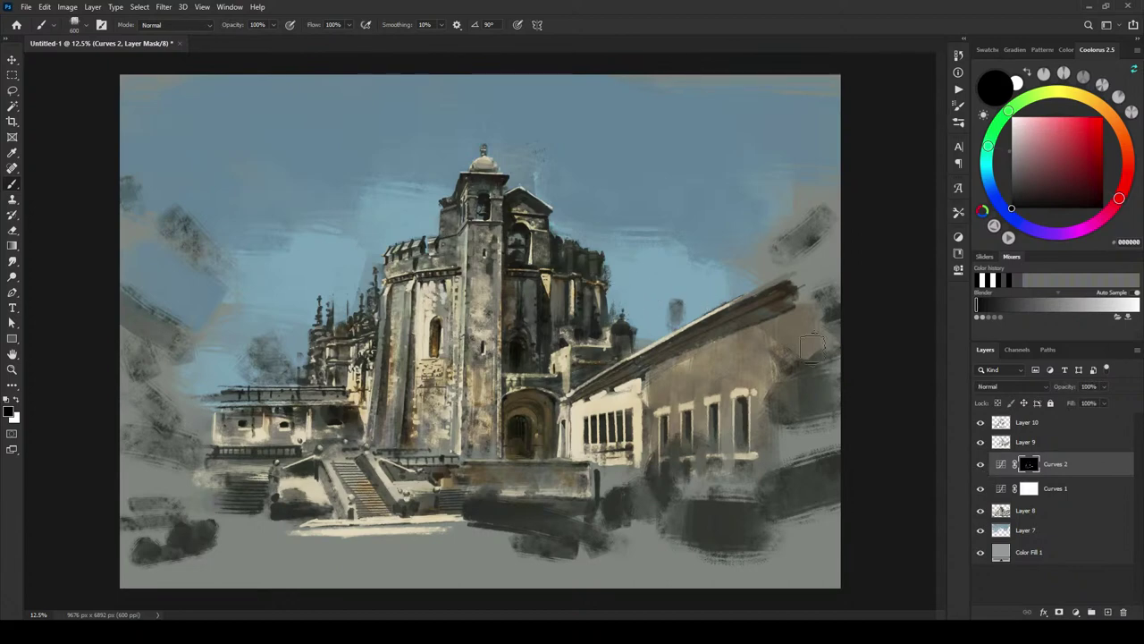
{"action": "left_click", "coordinate": [980, 467]}
{"action": "left_click", "coordinate": [980, 467]}
{"action": "left_click", "coordinate": [981, 464]}
{"action": "left_click", "coordinate": [981, 464]}
Step: Compare the colour contributions of Layer 9 and Layer 10 by hiding and showing each, leaving both visible
{"action": "left_click", "coordinate": [980, 422]}
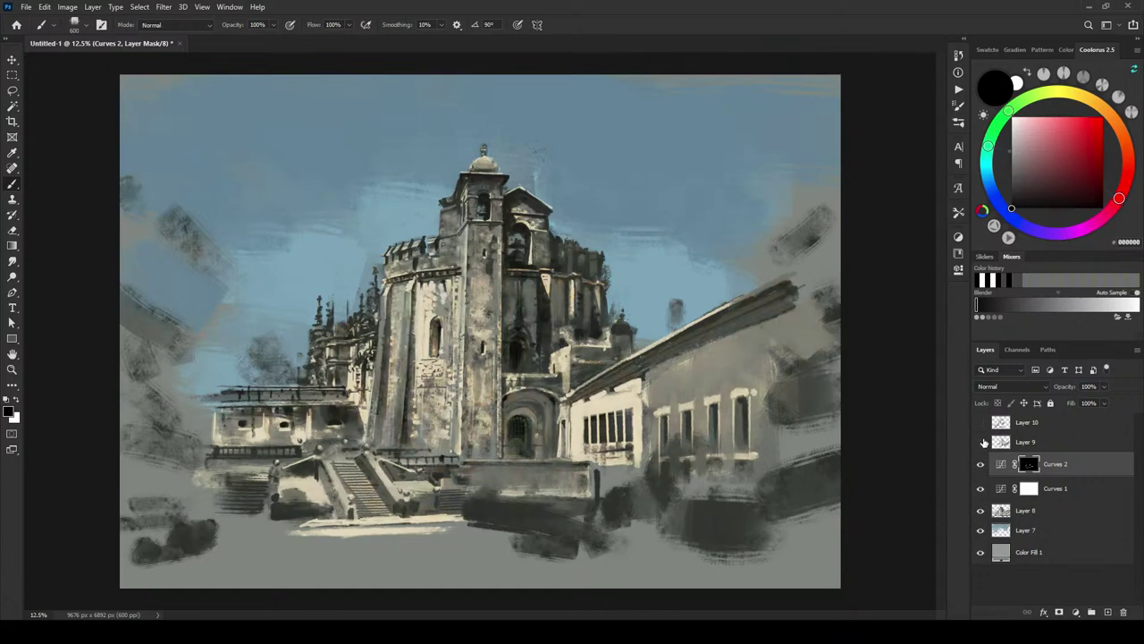
{"action": "left_click", "coordinate": [983, 441]}
{"action": "left_click", "coordinate": [981, 424]}
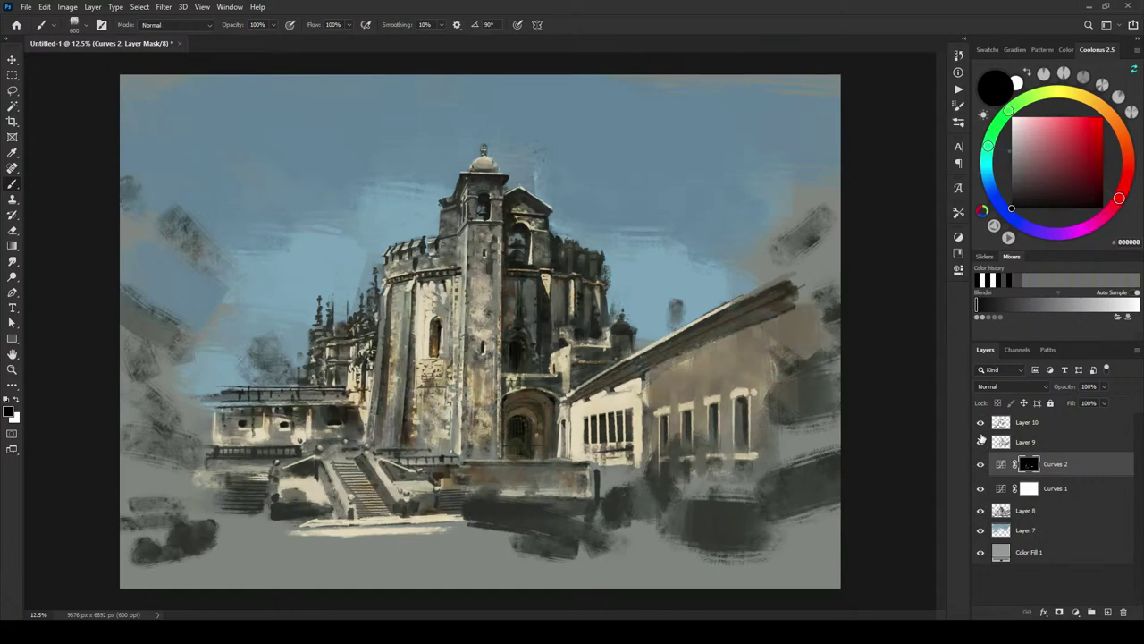
{"action": "left_click", "coordinate": [981, 442]}
{"action": "left_click", "coordinate": [979, 424]}
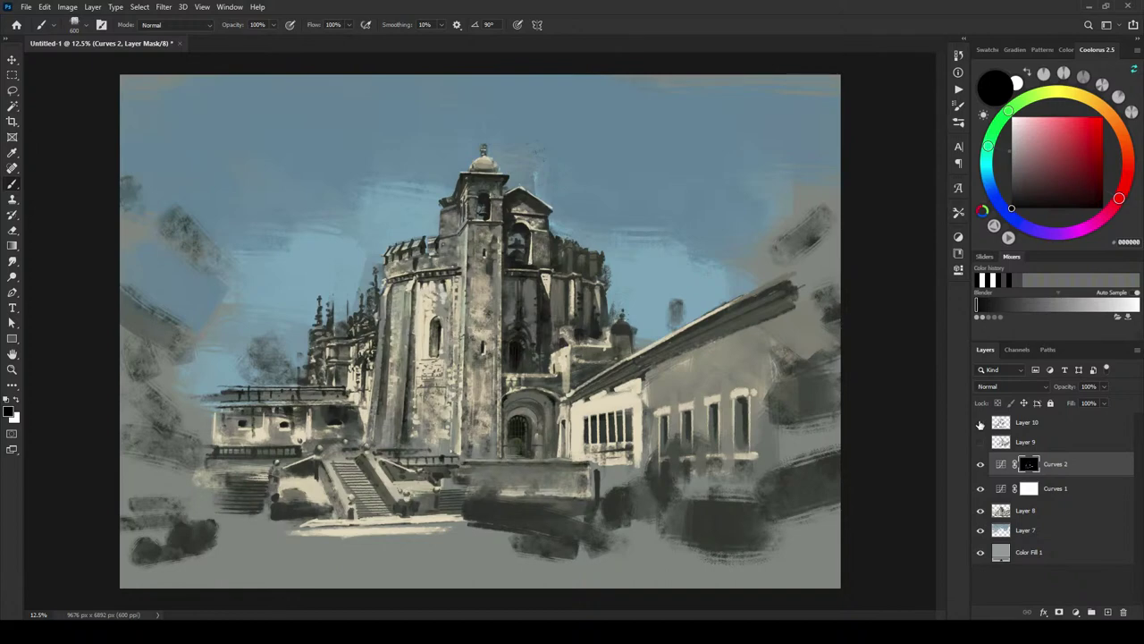
{"action": "left_click", "coordinate": [980, 425]}
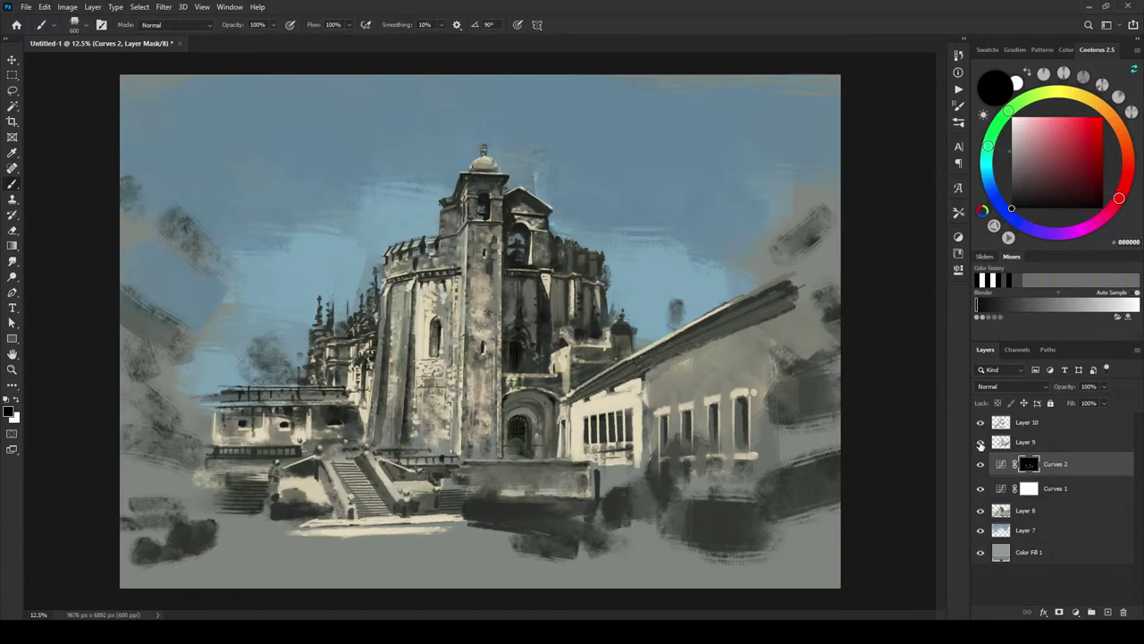
{"action": "left_click", "coordinate": [981, 442]}
Step: Activate Layer 9 and try a reduced opacity, returning it to 100%
{"action": "left_click", "coordinate": [1029, 444]}
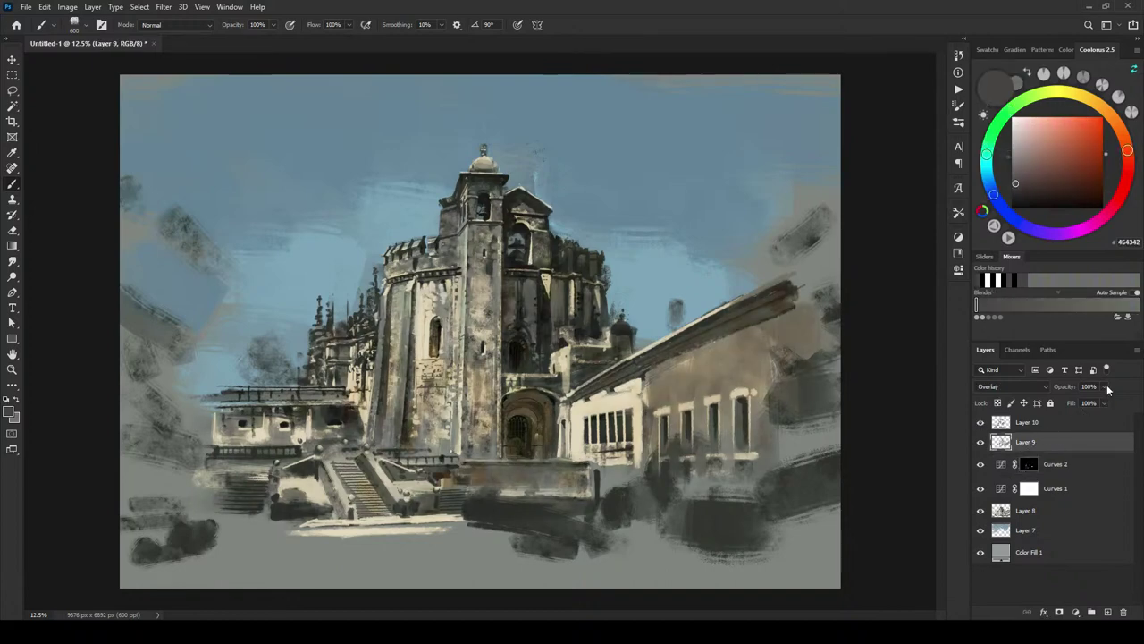
{"action": "left_click_drag", "start_coordinate": [1105, 386], "coordinate": [1088, 405]}
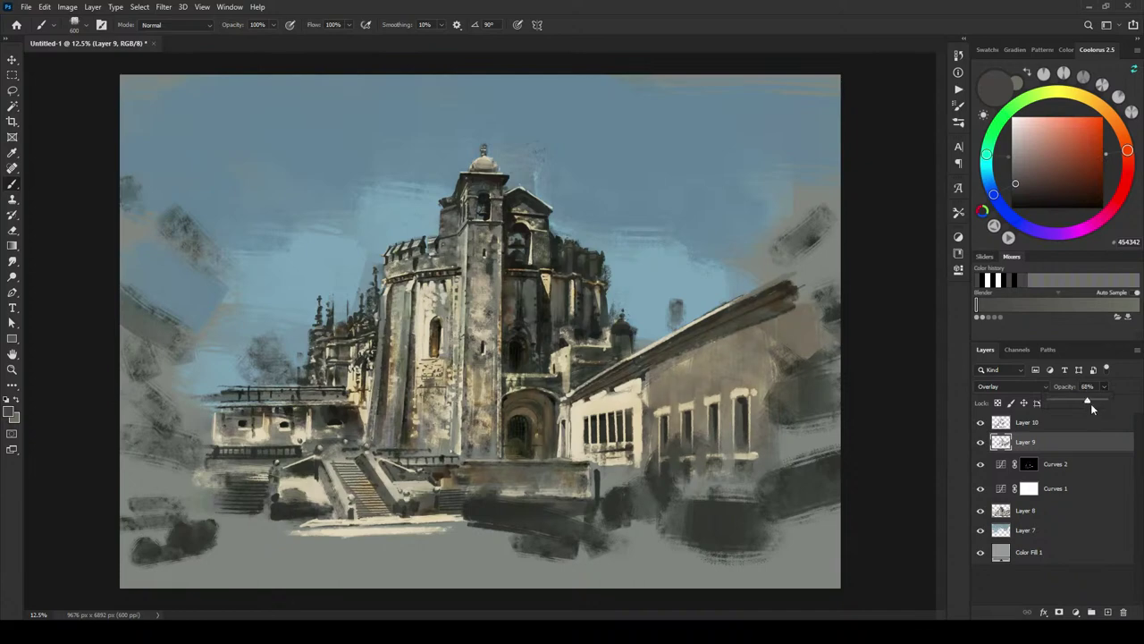
{"action": "left_click_drag", "start_coordinate": [1090, 406], "coordinate": [1122, 409]}
Step: Open a Hue/Saturation adjustment on Layer 9 and try a hue of +3 with saturation raised to +41
{"action": "left_click", "coordinate": [68, 6]}
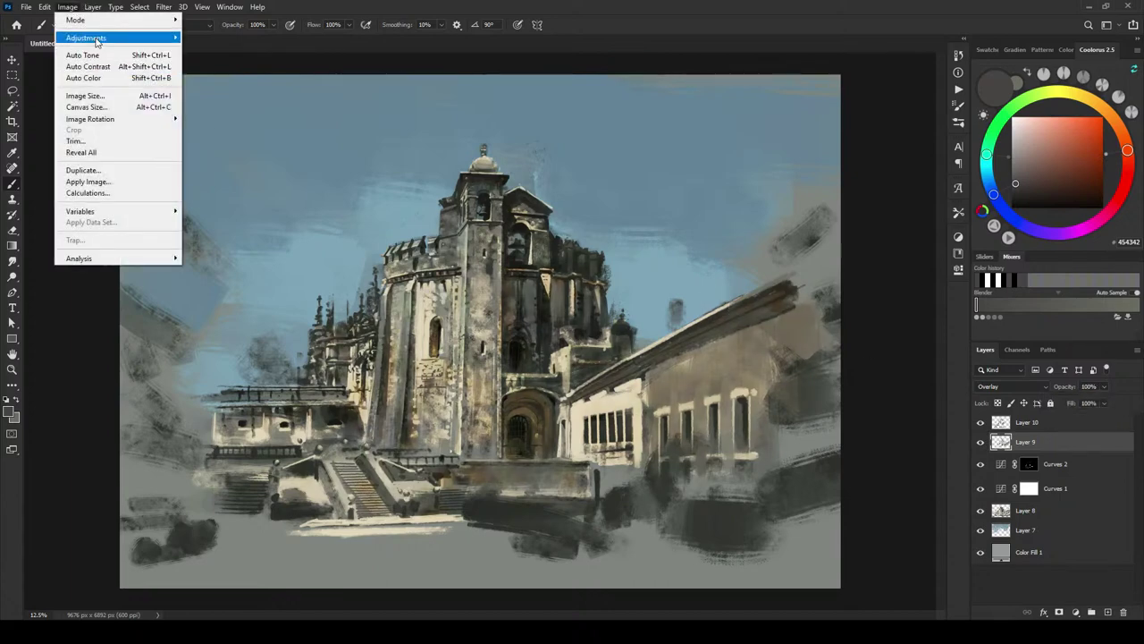
{"action": "mouse_move", "coordinate": [96, 40]}
{"action": "left_click", "coordinate": [254, 100]}
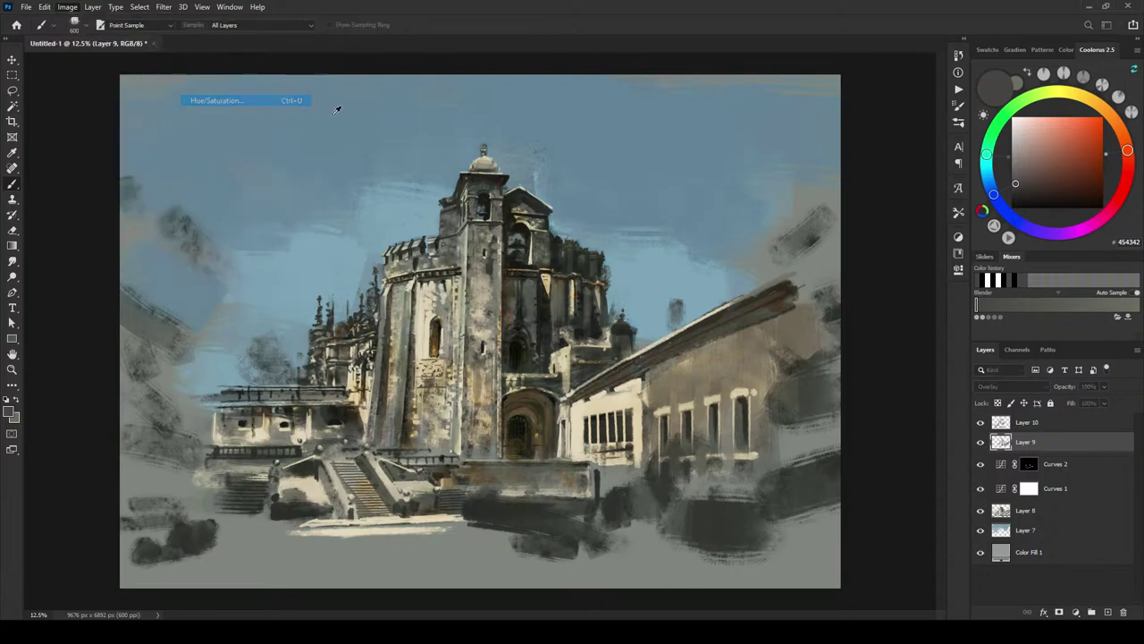
{"action": "mouse_move", "coordinate": [971, 336]}
{"action": "left_mouse_down"}
{"action": "mouse_move", "coordinate": [983, 337]}
{"action": "mouse_move", "coordinate": [955, 307]}
{"action": "mouse_move", "coordinate": [969, 315]}
{"action": "left_mouse_up"}
{"action": "mouse_move", "coordinate": [964, 371]}
{"action": "left_mouse_down"}
{"action": "mouse_move", "coordinate": [949, 373]}
{"action": "mouse_move", "coordinate": [963, 371]}
{"action": "mouse_move", "coordinate": [962, 338]}
{"action": "mouse_move", "coordinate": [903, 339]}
{"action": "mouse_move", "coordinate": [994, 340]}
{"action": "mouse_move", "coordinate": [961, 340]}
{"action": "mouse_move", "coordinate": [983, 343]}
{"action": "left_mouse_up"}
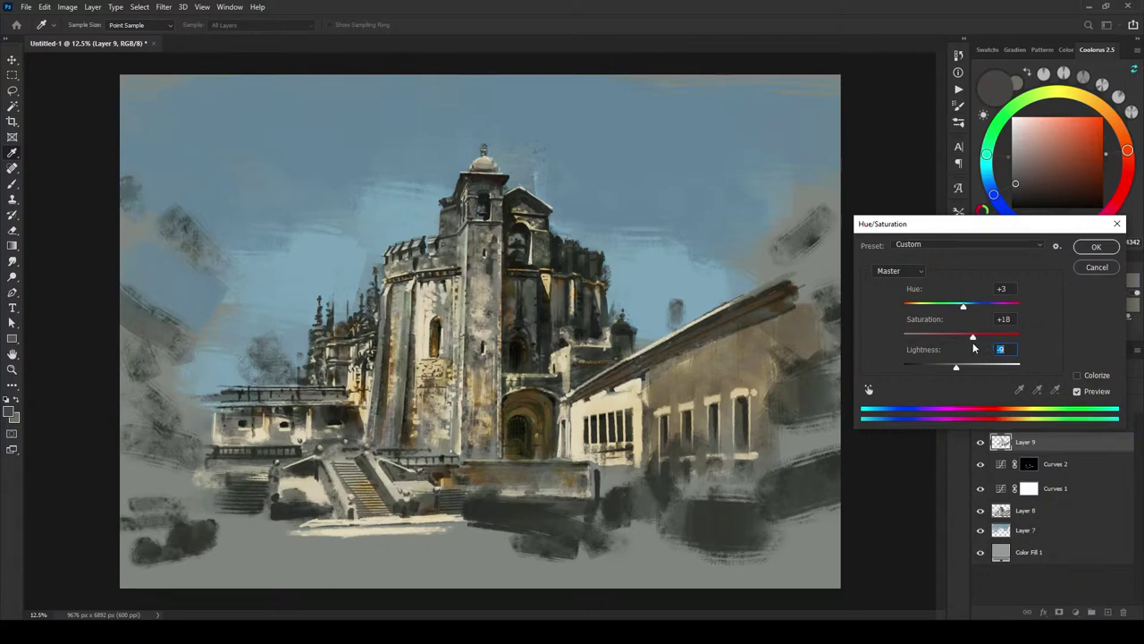
{"action": "left_click_drag", "start_coordinate": [973, 347], "coordinate": [967, 347]}
{"action": "left_click_drag", "start_coordinate": [963, 307], "coordinate": [960, 372]}
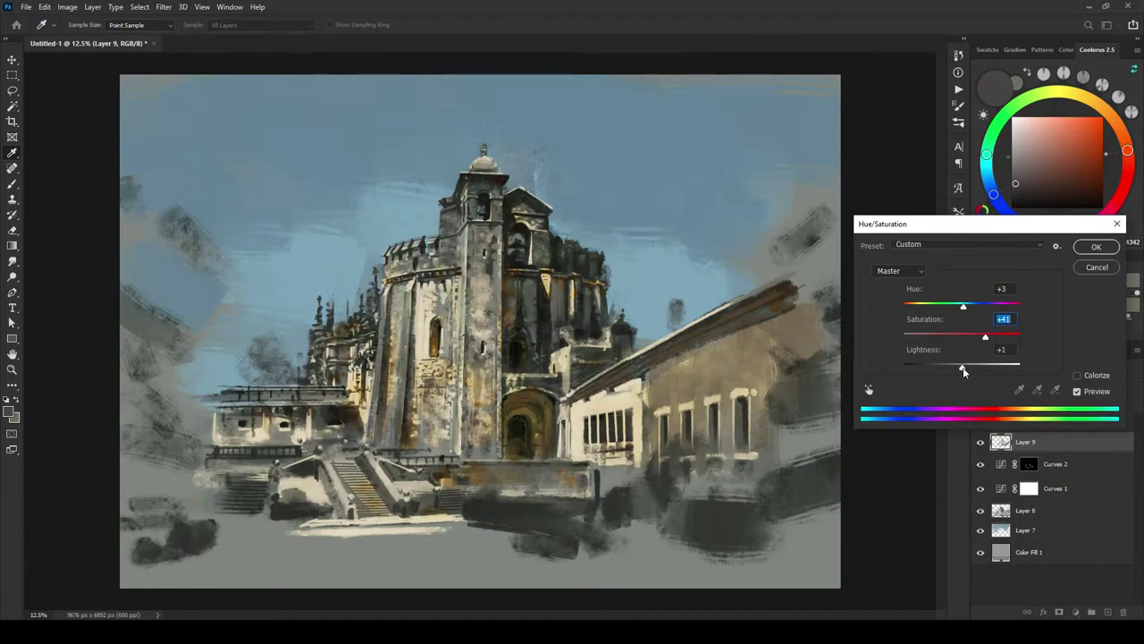
Step: Refine Layer 9's Hue/Saturation to hue +2, saturation +32 and lightness +9, and apply it
{"action": "mouse_move", "coordinate": [966, 372]}
{"action": "left_mouse_down"}
{"action": "mouse_move", "coordinate": [947, 370]}
{"action": "mouse_move", "coordinate": [966, 368]}
{"action": "mouse_move", "coordinate": [950, 371]}
{"action": "mouse_move", "coordinate": [961, 369]}
{"action": "mouse_move", "coordinate": [967, 337]}
{"action": "mouse_move", "coordinate": [999, 337]}
{"action": "mouse_move", "coordinate": [977, 342]}
{"action": "mouse_move", "coordinate": [988, 338]}
{"action": "mouse_move", "coordinate": [964, 368]}
{"action": "left_mouse_up"}
{"action": "left_click_drag", "start_coordinate": [963, 309], "coordinate": [967, 309]}
{"action": "left_click", "coordinate": [966, 309]}
{"action": "key", "text": "Down"}
{"action": "mouse_move", "coordinate": [988, 344]}
{"action": "left_mouse_down"}
{"action": "mouse_move", "coordinate": [951, 339]}
{"action": "mouse_move", "coordinate": [975, 341]}
{"action": "mouse_move", "coordinate": [948, 366]}
{"action": "mouse_move", "coordinate": [992, 335]}
{"action": "mouse_move", "coordinate": [977, 339]}
{"action": "mouse_move", "coordinate": [998, 338]}
{"action": "mouse_move", "coordinate": [953, 337]}
{"action": "mouse_move", "coordinate": [976, 339]}
{"action": "left_mouse_up"}
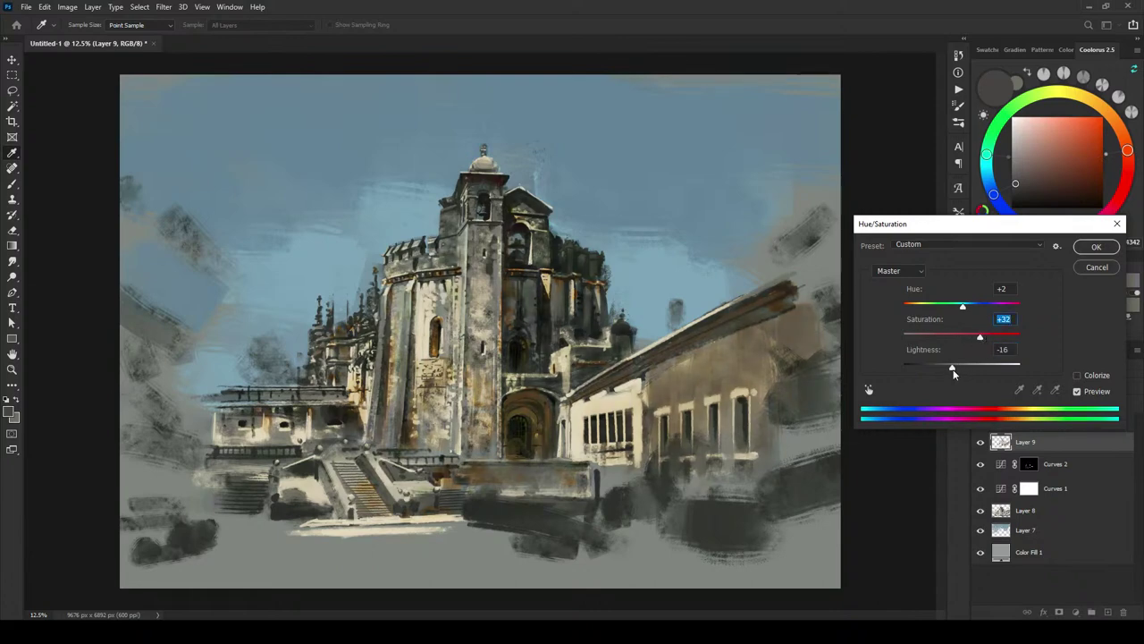
{"action": "left_click_drag", "start_coordinate": [963, 367], "coordinate": [965, 372]}
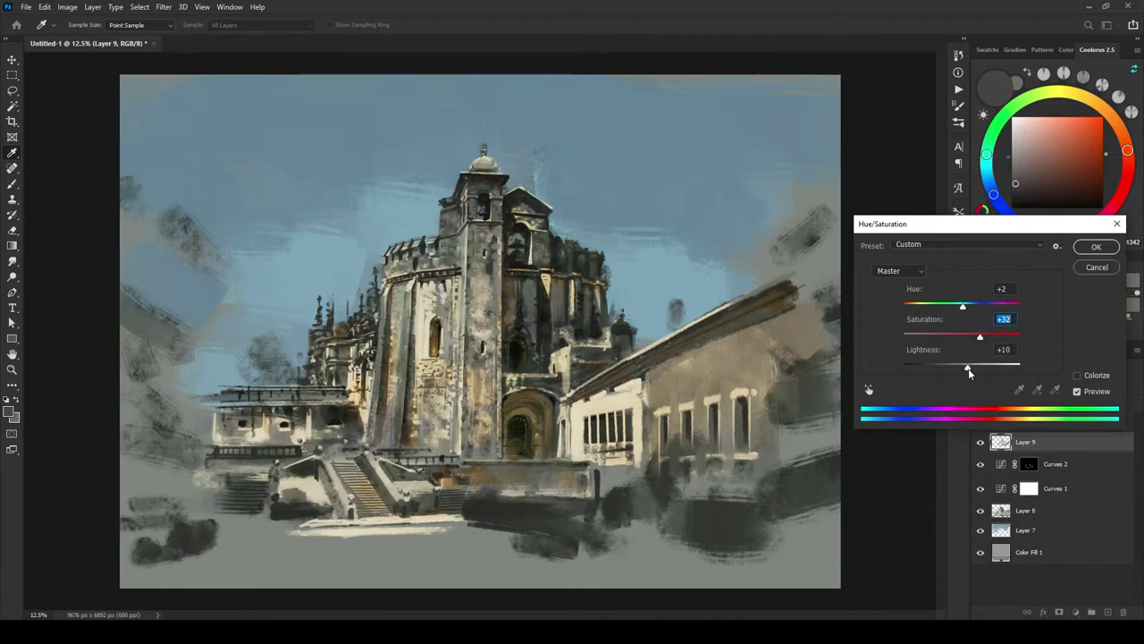
{"action": "left_click", "coordinate": [968, 368]}
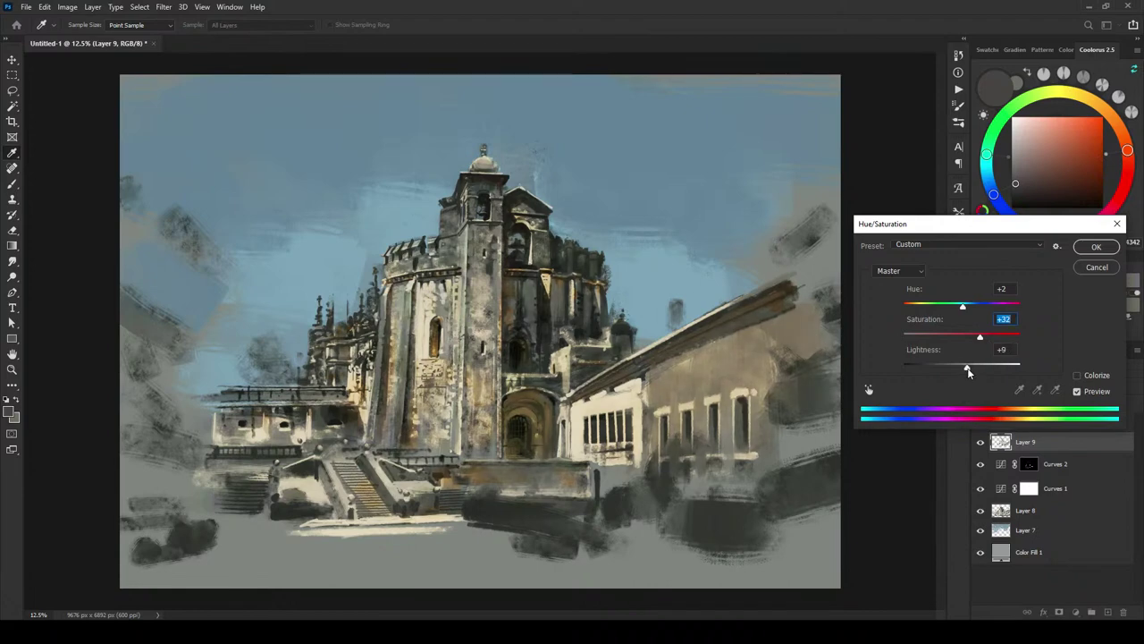
{"action": "left_click", "coordinate": [1096, 247]}
Step: Check Layer 9's effect, try it beneath Curves 2 in the stack, and compare with that adjustment hidden and shown
{"action": "left_click", "coordinate": [982, 442]}
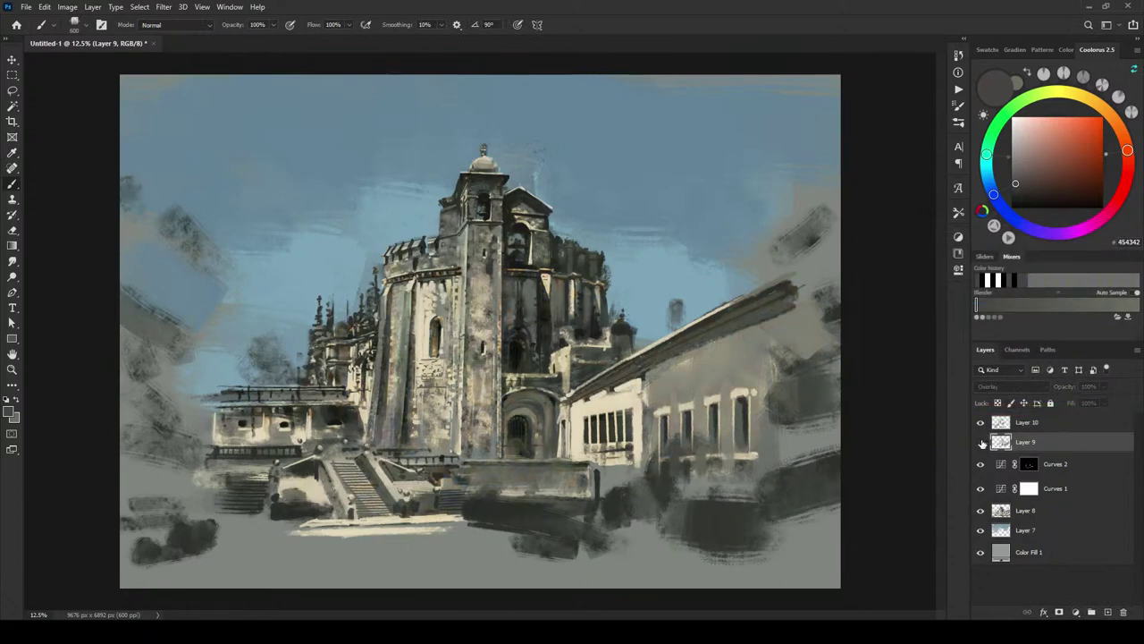
{"action": "left_click", "coordinate": [981, 443]}
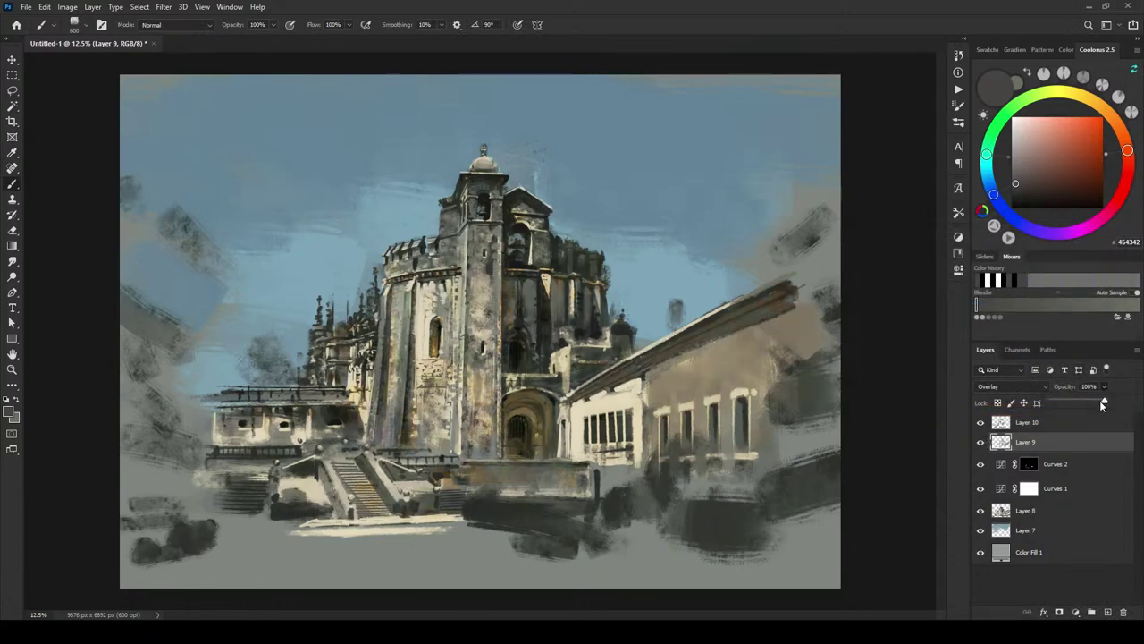
{"action": "left_click_drag", "start_coordinate": [1044, 445], "coordinate": [1059, 425]}
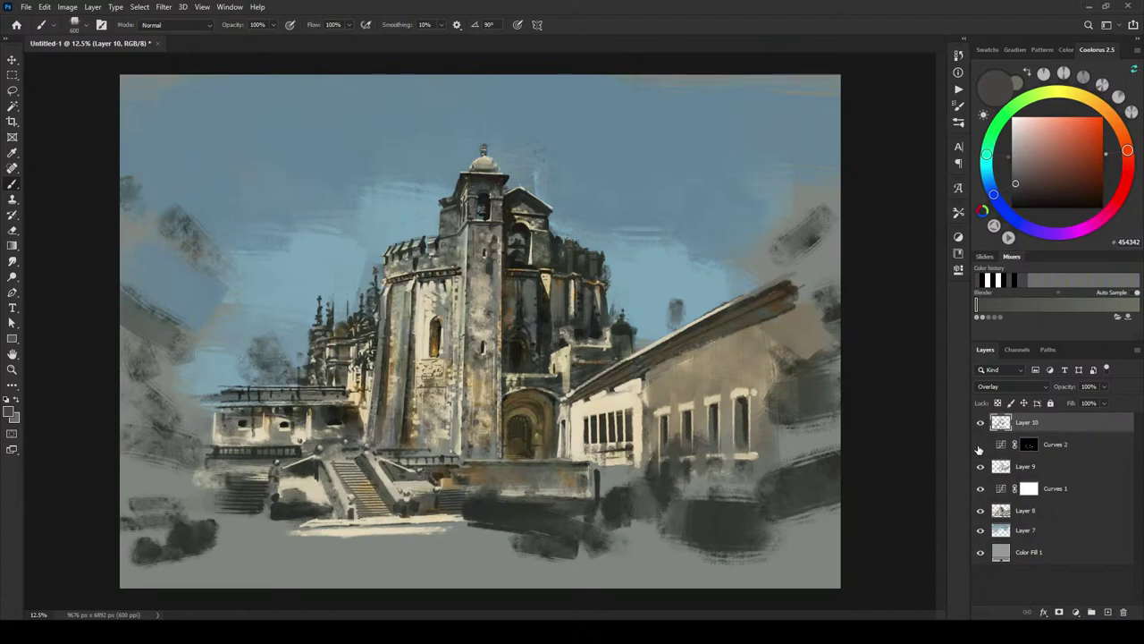
{"action": "mouse_move", "coordinate": [1025, 467]}
{"action": "left_mouse_down"}
{"action": "mouse_move", "coordinate": [1001, 441]}
{"action": "mouse_move", "coordinate": [1047, 468]}
{"action": "left_mouse_up"}
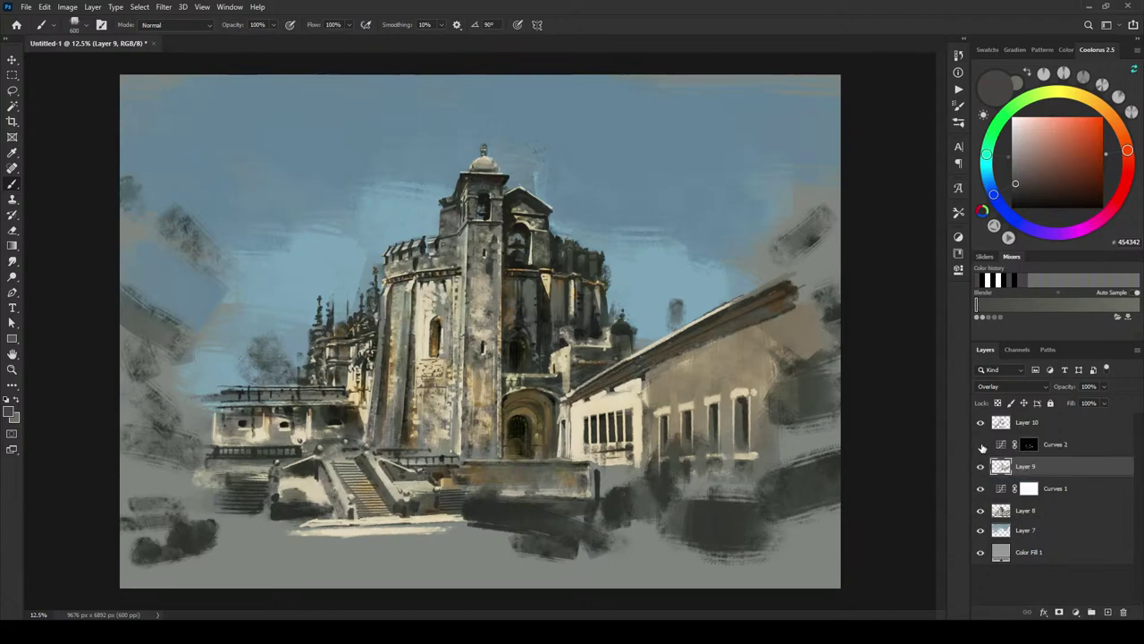
{"action": "left_click", "coordinate": [980, 446]}
{"action": "left_click", "coordinate": [981, 445]}
Step: Rework the Curves 2 mask in white around the arched doorway and move the adjustment back below Layer 9
{"action": "left_click", "coordinate": [1030, 444]}
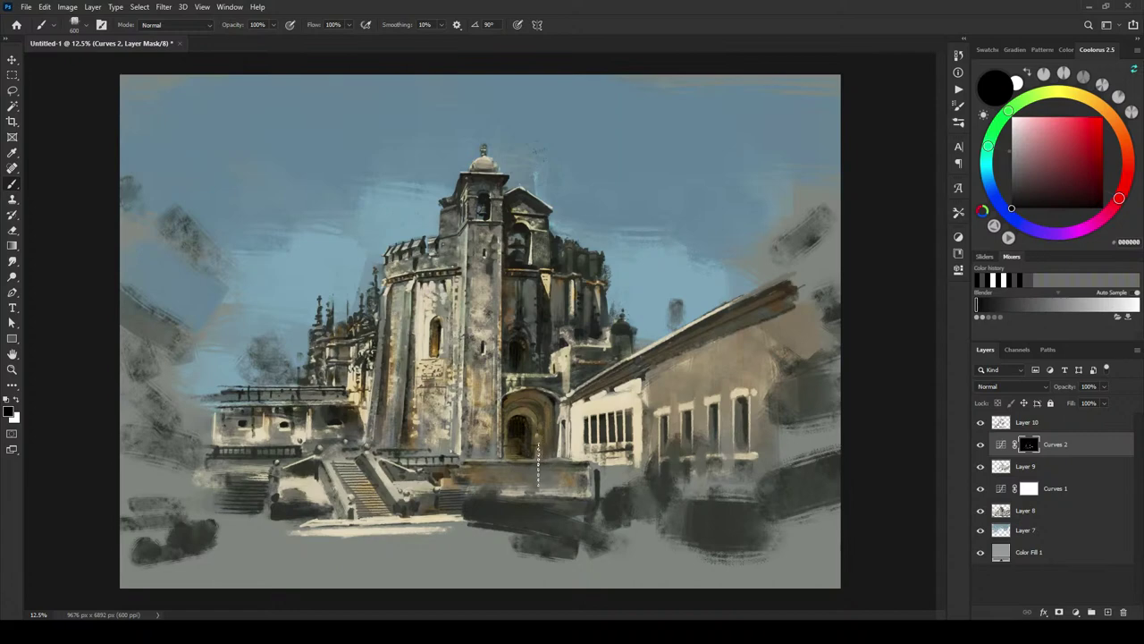
{"action": "key", "text": "x"}
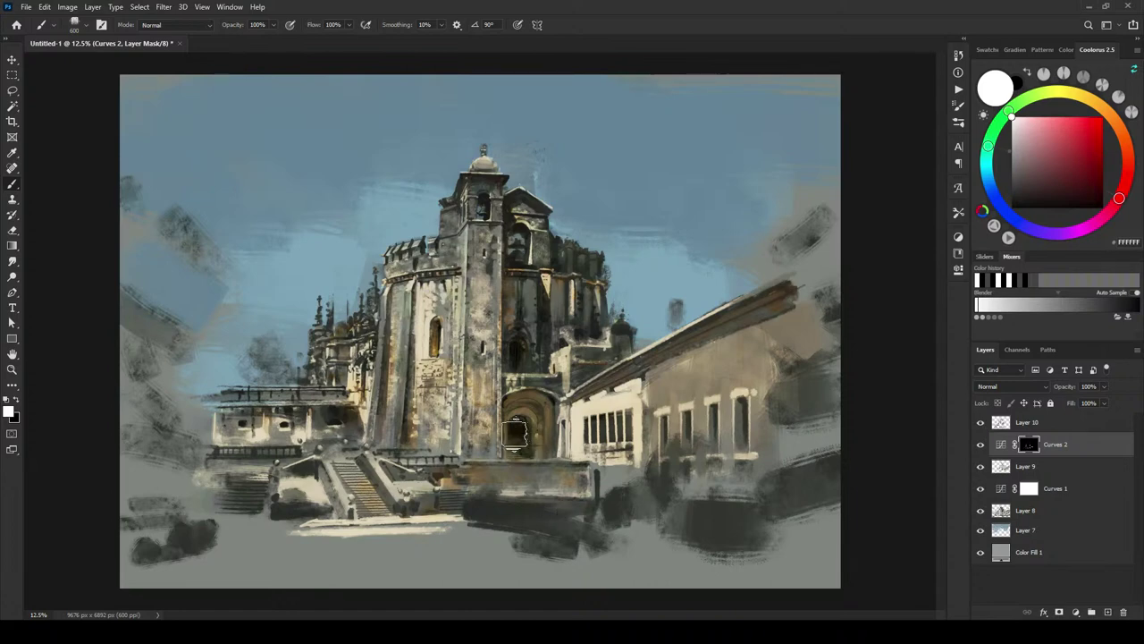
{"action": "left_click_drag", "start_coordinate": [1064, 447], "coordinate": [1055, 477]}
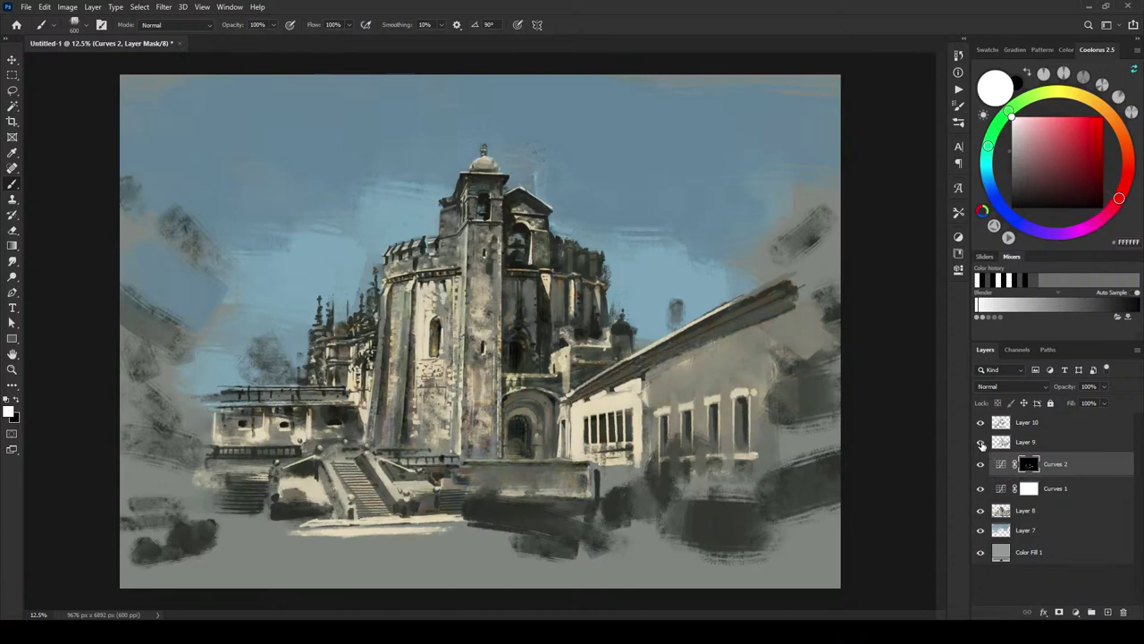
Step: Add a new layer directly above Layer 9 and pick a warm brown, #7F6029, starting from a colour sampled on the church wall
{"action": "left_click", "coordinate": [993, 445]}
{"action": "left_click", "coordinate": [1107, 611]}
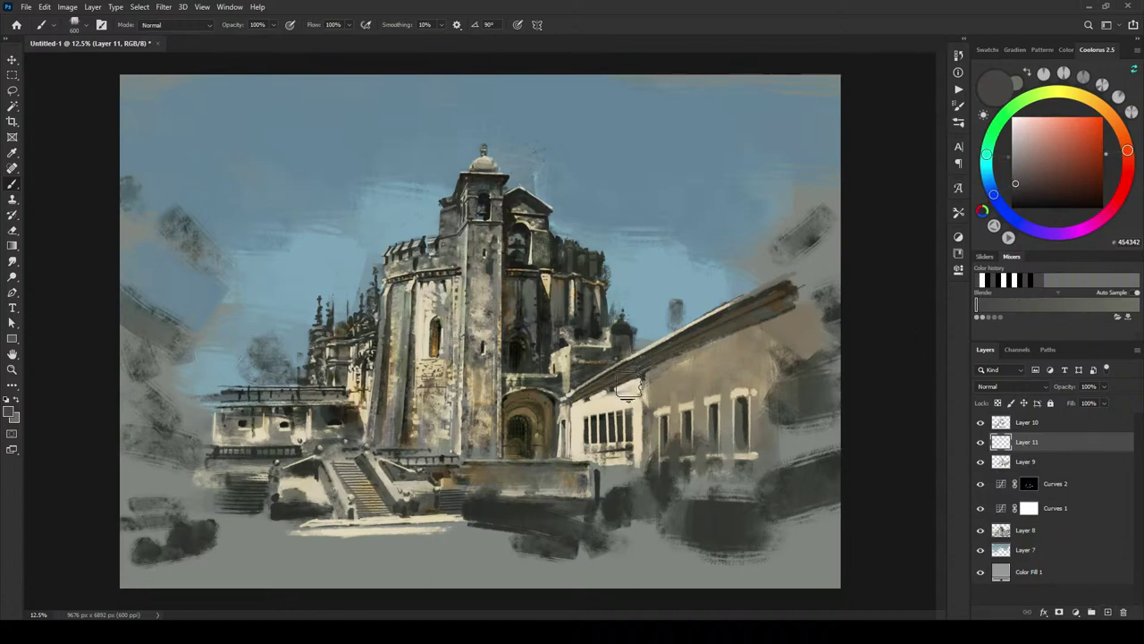
{"action": "left_click", "coordinate": [444, 336], "text": "alt"}
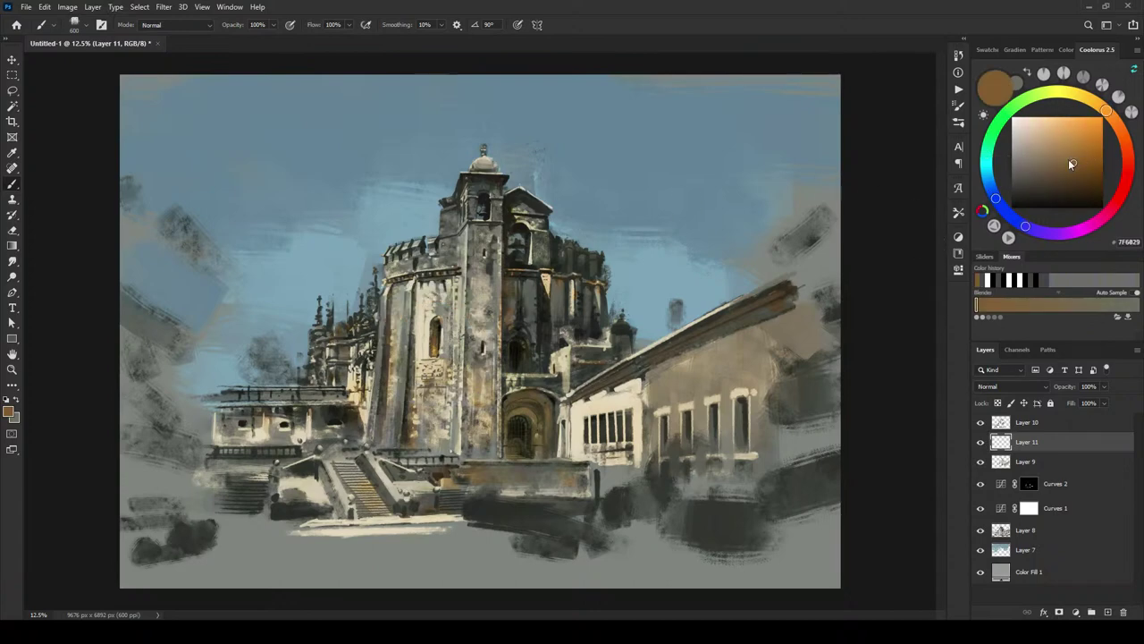
Step: Lighten the painting colour to golden brown #957536 and move Layer 11 above Layer 10 in the stack
{"action": "left_click", "coordinate": [1069, 155]}
{"action": "left_click_drag", "start_coordinate": [1067, 154], "coordinate": [1070, 154]}
{"action": "left_click_drag", "start_coordinate": [1105, 110], "coordinate": [1104, 108]}
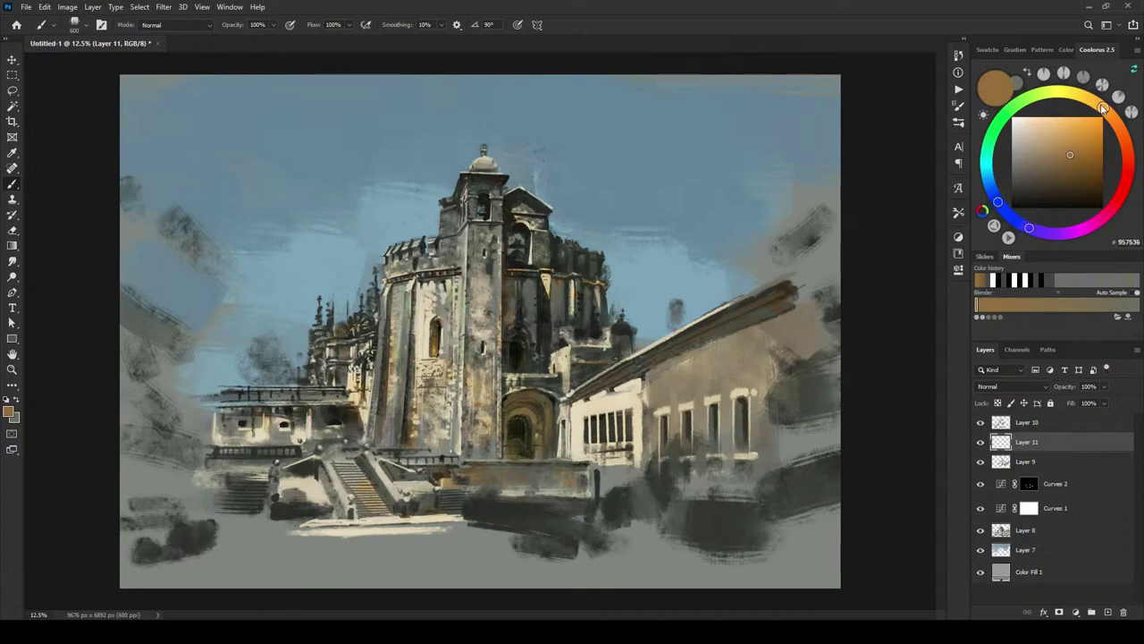
{"action": "left_click_drag", "start_coordinate": [1036, 442], "coordinate": [1033, 418]}
Step: Paint warm browns over the arched doorway on Layer 11, shifting the colour through #755C29 to the darker #5E461E
{"action": "key", "text": "]"}
{"action": "key", "text": "]"}
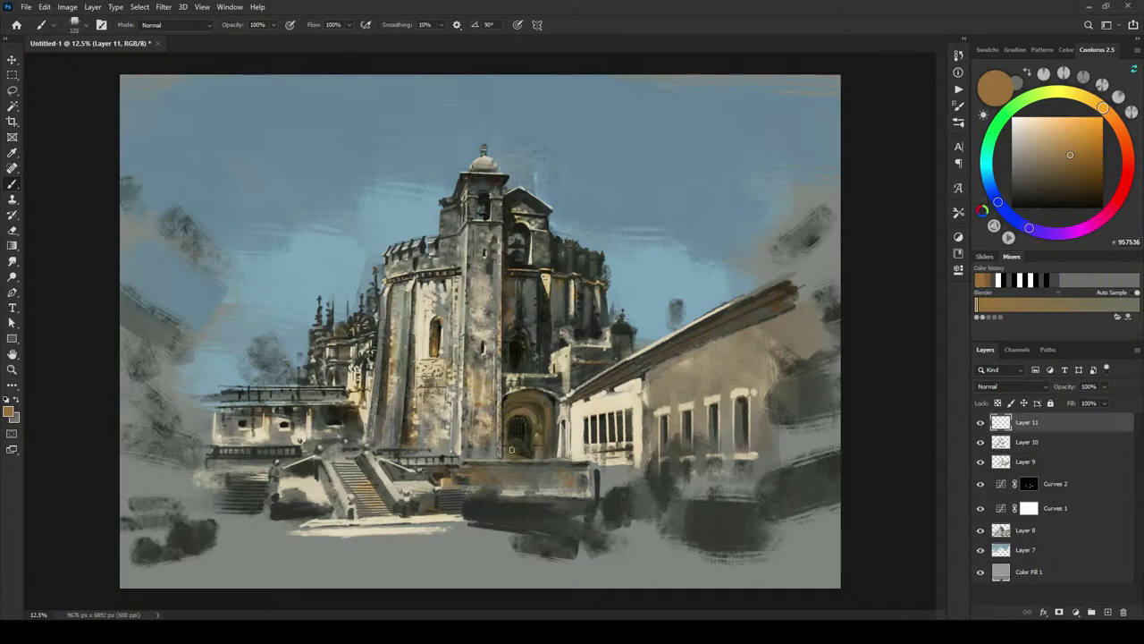
{"action": "left_click_drag", "start_coordinate": [513, 451], "coordinate": [511, 445]}
{"action": "left_click", "coordinate": [1071, 166]}
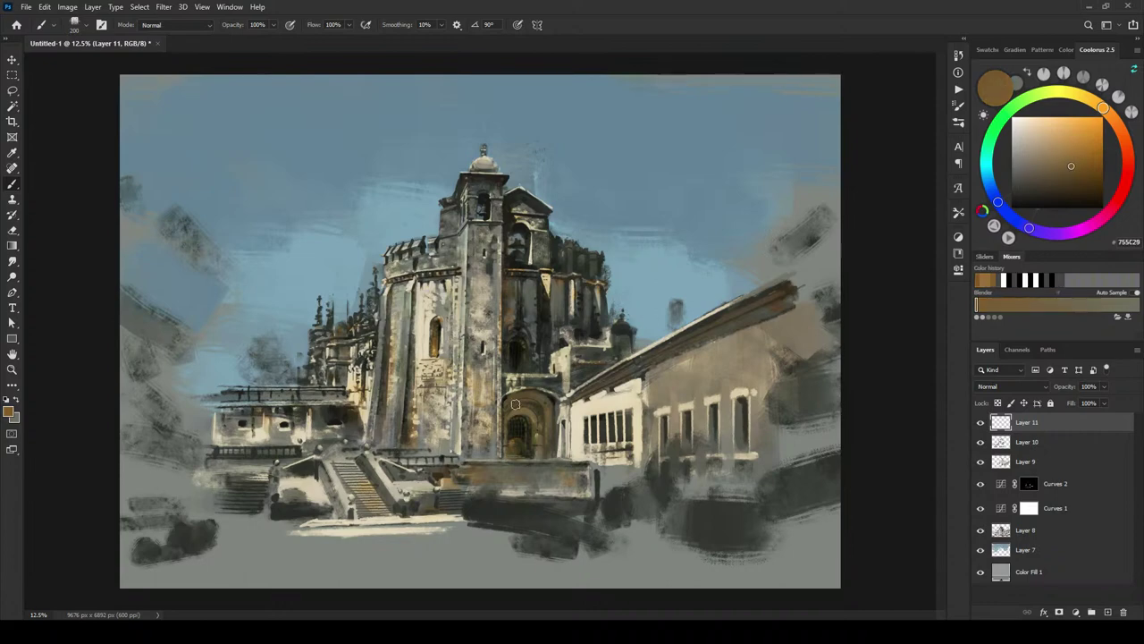
{"action": "key", "text": "["}
{"action": "key", "text": "["}
{"action": "key", "text": "["}
{"action": "key", "text": "bracketleft"}
{"action": "left_click_drag", "start_coordinate": [1106, 114], "coordinate": [1109, 113]}
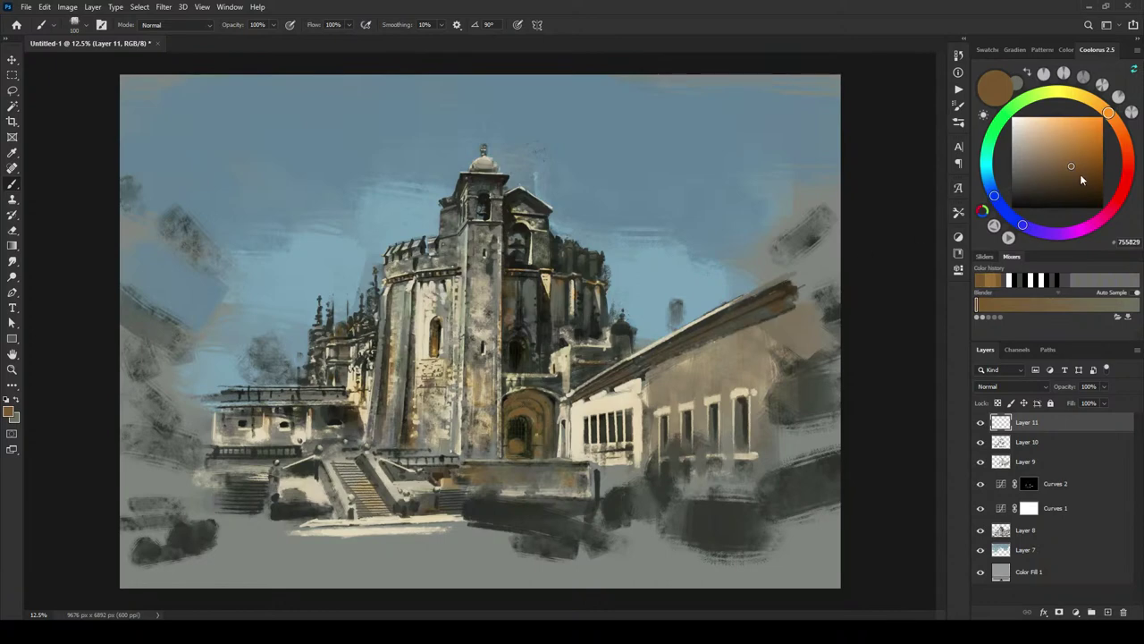
{"action": "left_click_drag", "start_coordinate": [1082, 180], "coordinate": [1074, 174]}
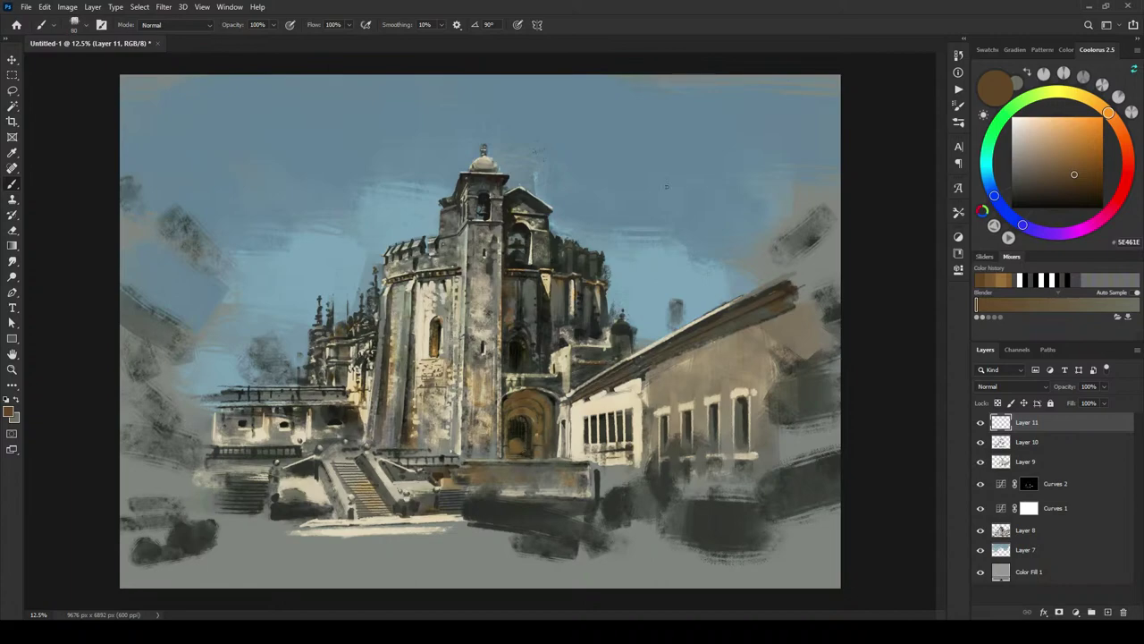
Step: Set Layer 11's blend mode to Darker Color and compare the doorway with the layer hidden and shown
{"action": "scroll", "coordinate": [641, 187], "scroll_direction": "up", "scroll_amount": 5}
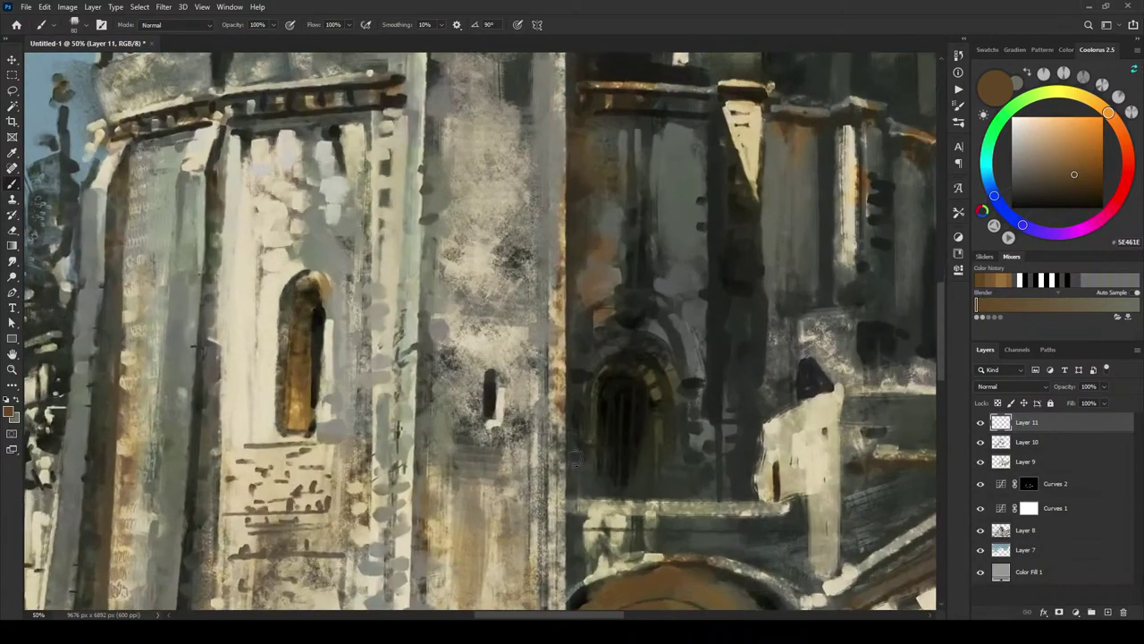
{"action": "left_click_drag", "start_coordinate": [581, 403], "coordinate": [476, 81]}
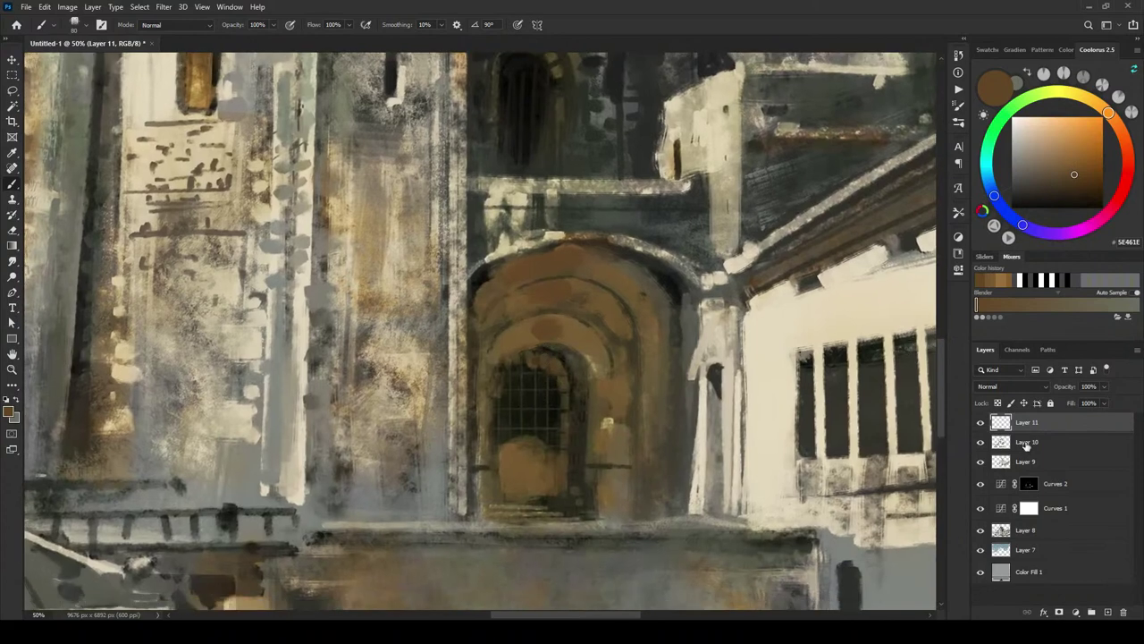
{"action": "left_click", "coordinate": [980, 422]}
{"action": "left_click", "coordinate": [980, 422]}
{"action": "left_click", "coordinate": [1011, 386]}
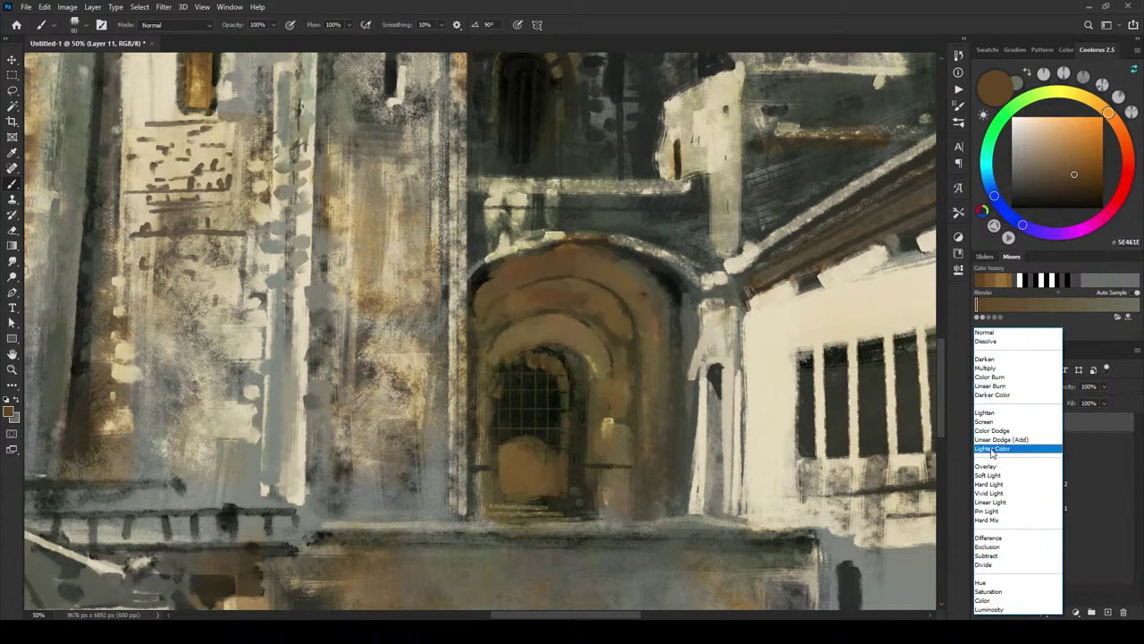
{"action": "left_click", "coordinate": [995, 397]}
{"action": "left_click", "coordinate": [981, 421]}
{"action": "left_click", "coordinate": [981, 422]}
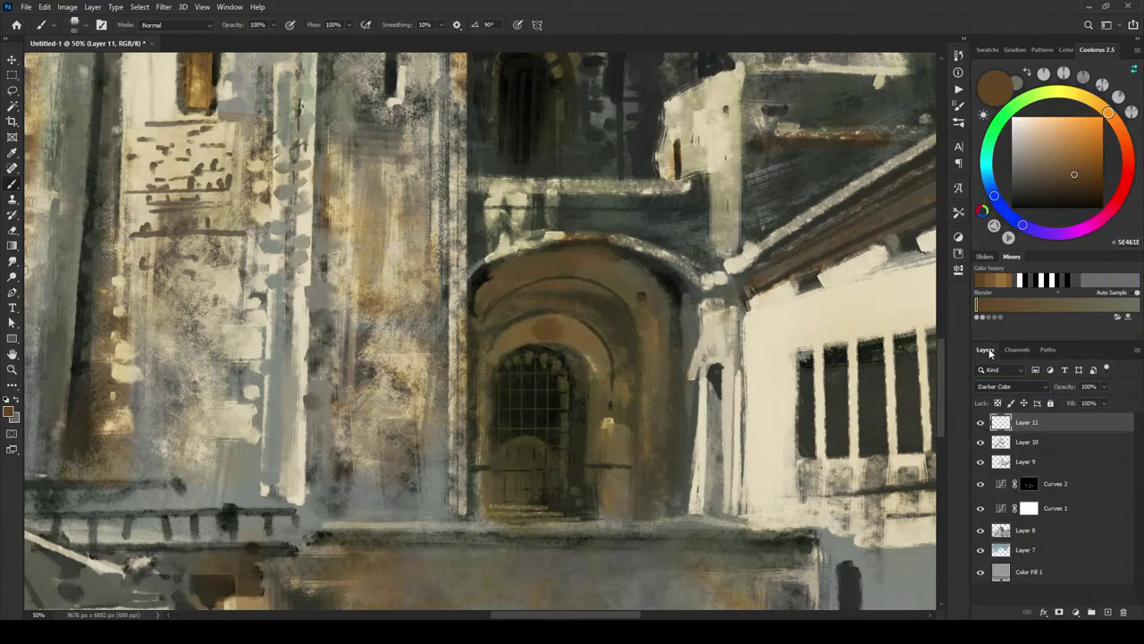
Step: Paint saturated reddish-brown accents on the inner arch band and down the doorway's right jamb with a small brush
{"action": "left_click", "coordinate": [1087, 173]}
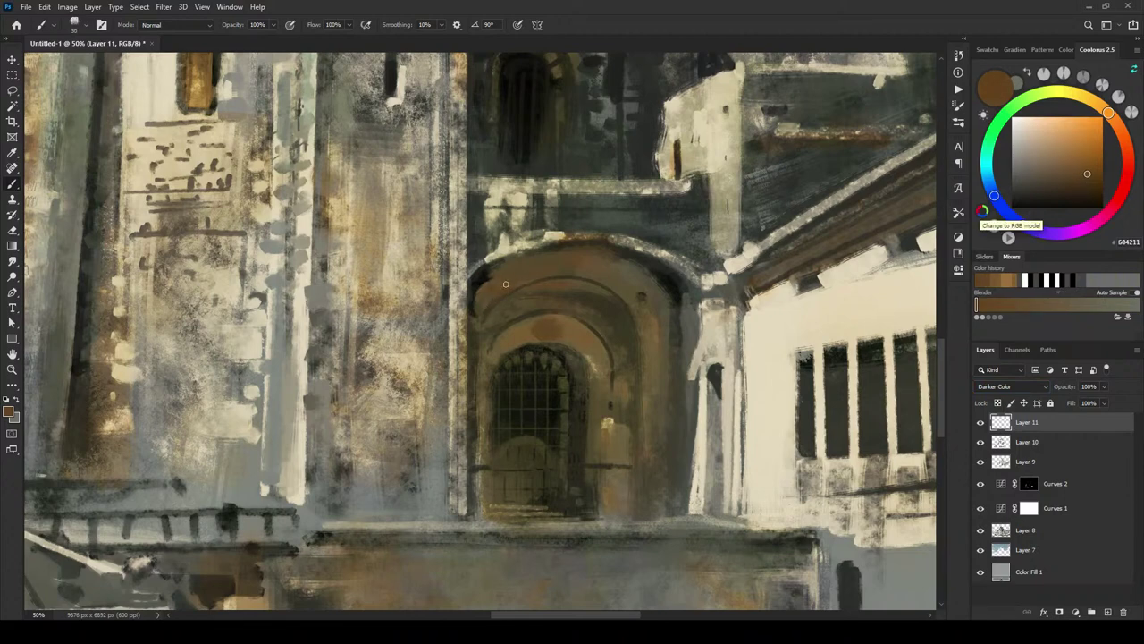
{"action": "key", "text": "bracketright"}
{"action": "key", "text": "bracketright"}
{"action": "key", "text": "bracketright"}
{"action": "mouse_move", "coordinate": [521, 324]}
{"action": "left_mouse_down"}
{"action": "mouse_move", "coordinate": [596, 295]}
{"action": "mouse_move", "coordinate": [585, 327]}
{"action": "left_mouse_up"}
{"action": "left_click_drag", "start_coordinate": [619, 379], "coordinate": [619, 494]}
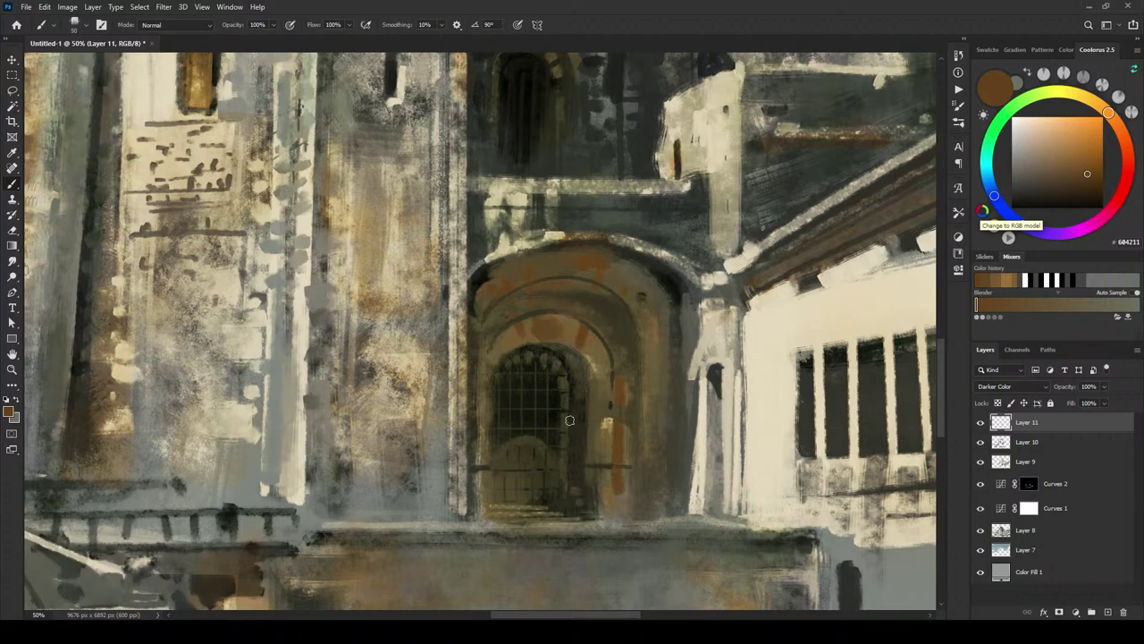
Step: Paint the lower part of the doorway in brown with a larger brush, darkening the colour to #473518 for further strokes
{"action": "key", "text": "bracketright"}
{"action": "key", "text": "bracketright"}
{"action": "key", "text": "bracketright"}
{"action": "key", "text": "bracketright"}
{"action": "key", "text": "bracketright"}
{"action": "left_click_drag", "start_coordinate": [503, 506], "coordinate": [497, 484]}
{"action": "left_click", "coordinate": [1073, 183]}
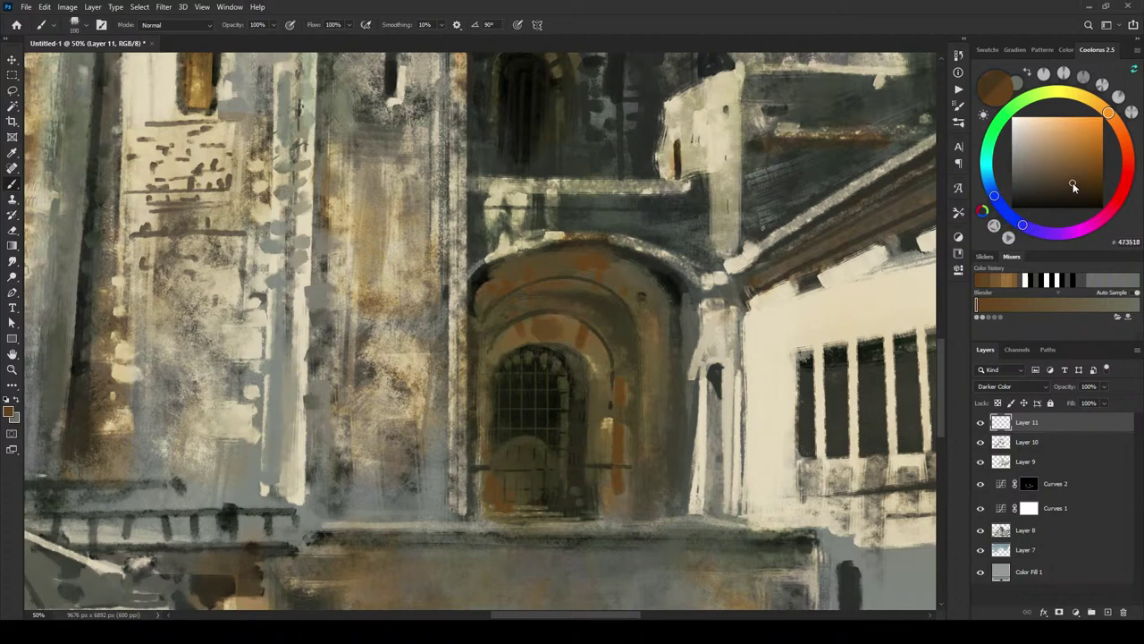
{"action": "mouse_move", "coordinate": [506, 465]}
{"action": "left_mouse_down"}
{"action": "mouse_move", "coordinate": [547, 485]}
{"action": "mouse_move", "coordinate": [499, 494]}
{"action": "mouse_move", "coordinate": [549, 492]}
{"action": "mouse_move", "coordinate": [548, 413]}
{"action": "mouse_move", "coordinate": [501, 454]}
{"action": "mouse_move", "coordinate": [497, 498]}
{"action": "mouse_move", "coordinate": [540, 498]}
{"action": "mouse_move", "coordinate": [551, 434]}
{"action": "left_mouse_up"}
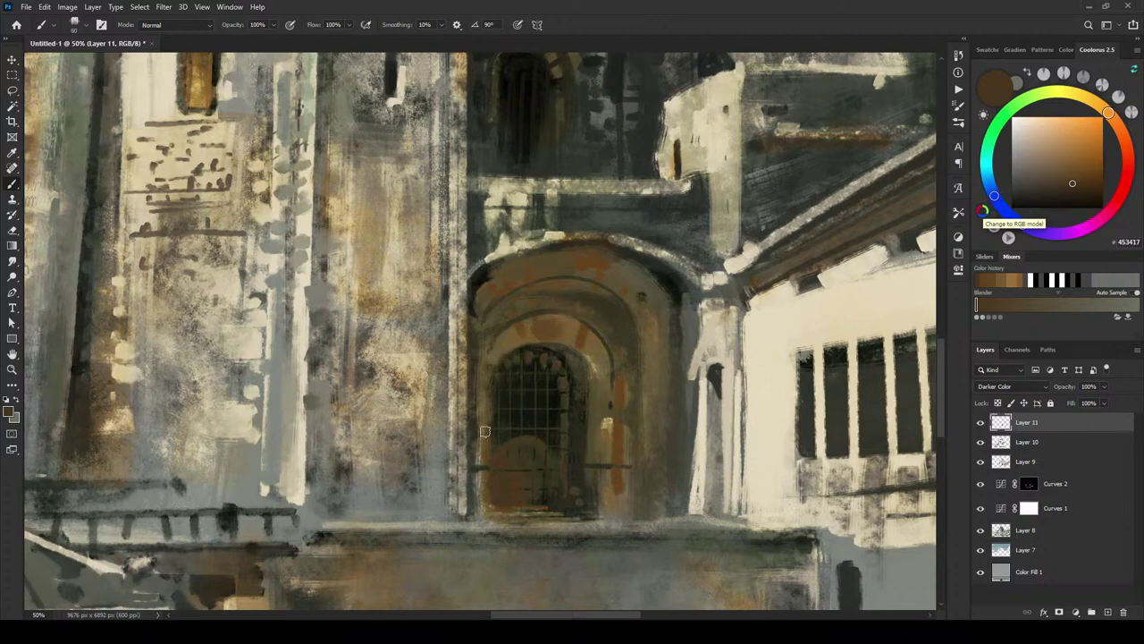
Step: Break up the reddish accents around the inner arch with fine strokes of an olive brown sampled from it
{"action": "left_click", "coordinate": [612, 365], "text": "alt"}
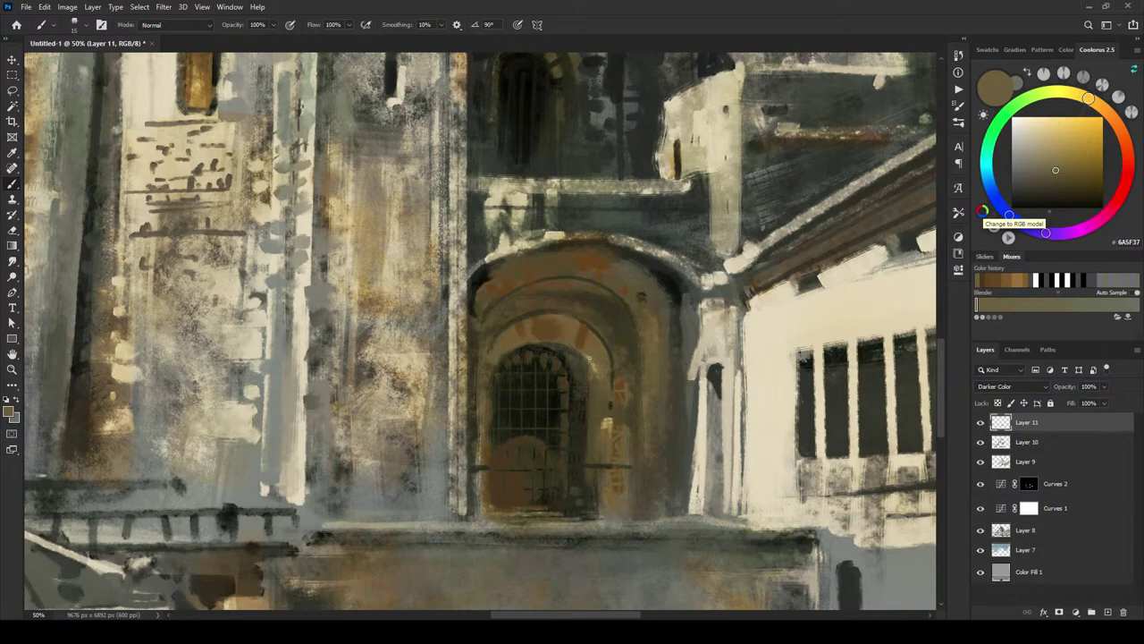
{"action": "left_click_drag", "start_coordinate": [590, 358], "coordinate": [489, 359]}
{"action": "key", "text": "ctrl+z"}
{"action": "key", "text": "ctrl+shift+z"}
{"action": "left_click", "coordinate": [604, 340]}
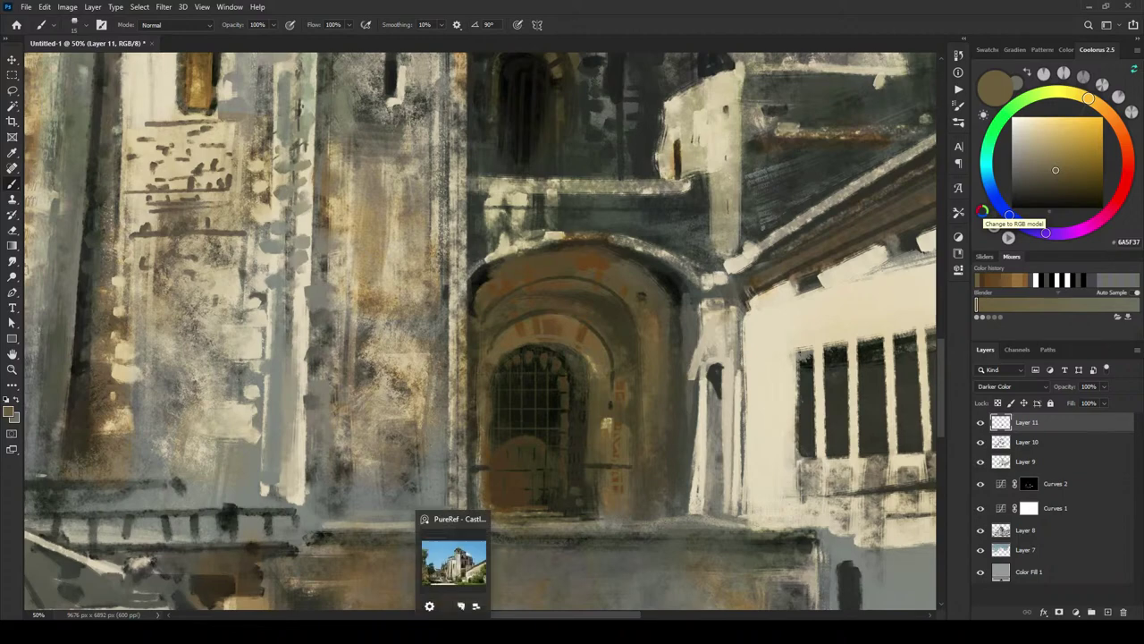
Step: Darken the doorway opening with near-black olive #242311, based on sampled shadow tones, and sample a warm brown from the arch
{"action": "scroll", "coordinate": [713, 313], "scroll_direction": "down", "scroll_amount": 5}
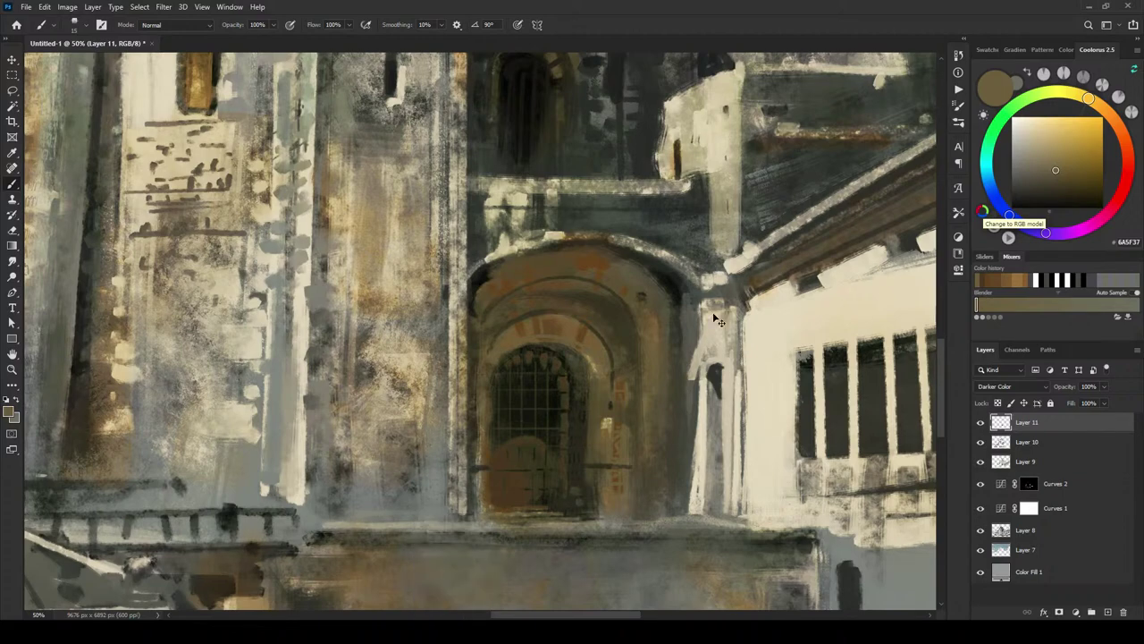
{"action": "scroll", "coordinate": [694, 375], "scroll_direction": "down", "scroll_amount": 1}
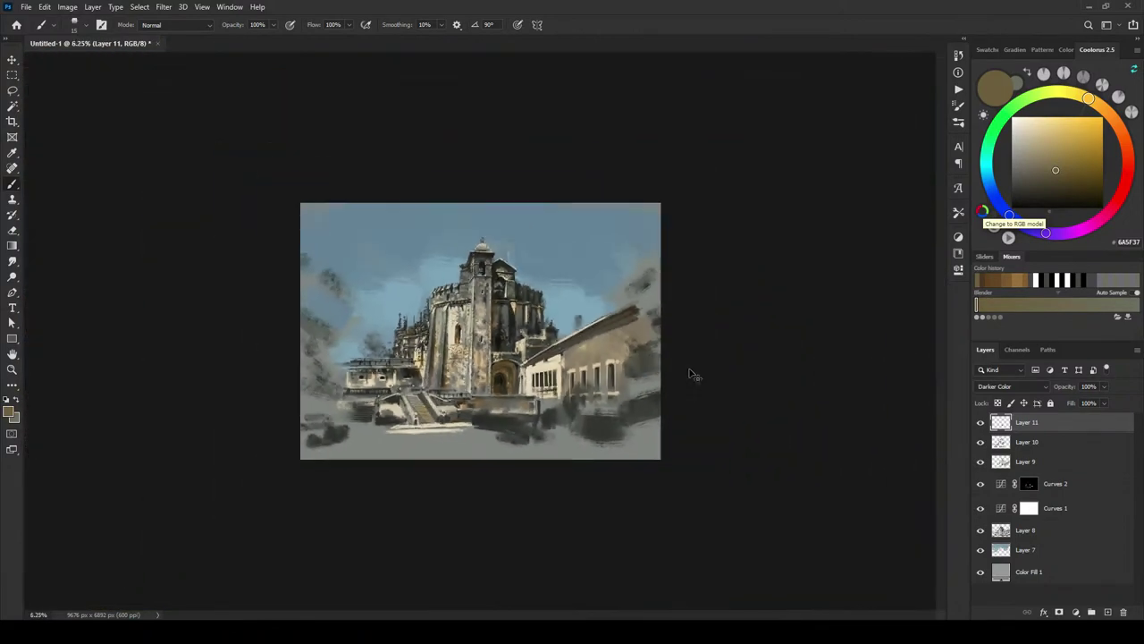
{"action": "scroll", "coordinate": [691, 368], "scroll_direction": "up", "scroll_amount": 1}
{"action": "scroll", "coordinate": [689, 365], "scroll_direction": "up", "scroll_amount": 1}
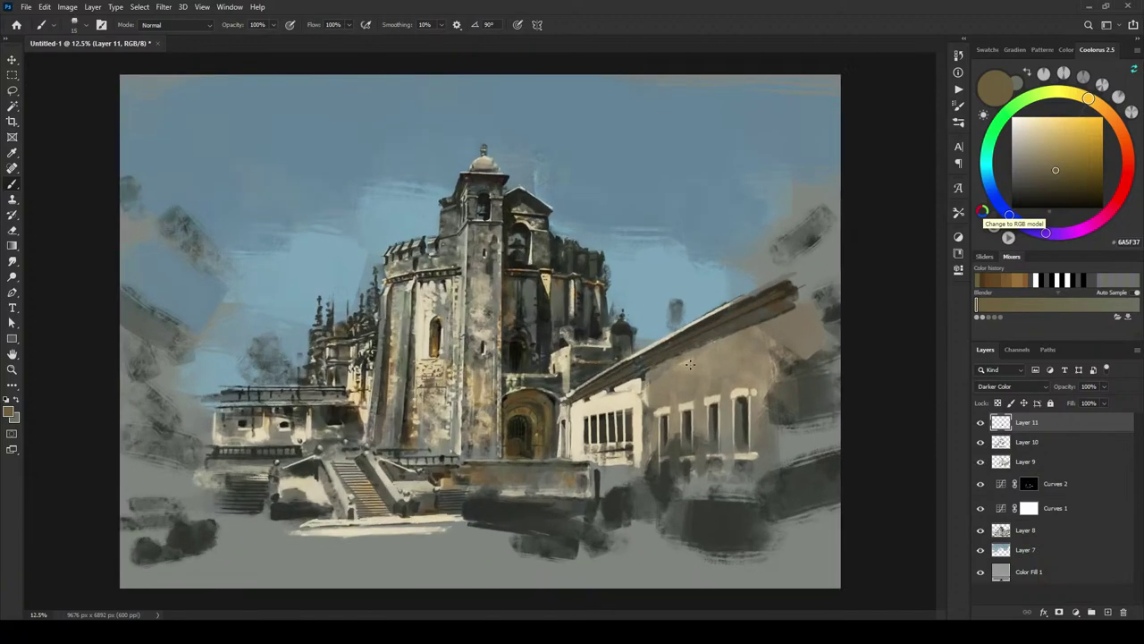
{"action": "left_click", "coordinate": [513, 440], "text": "alt"}
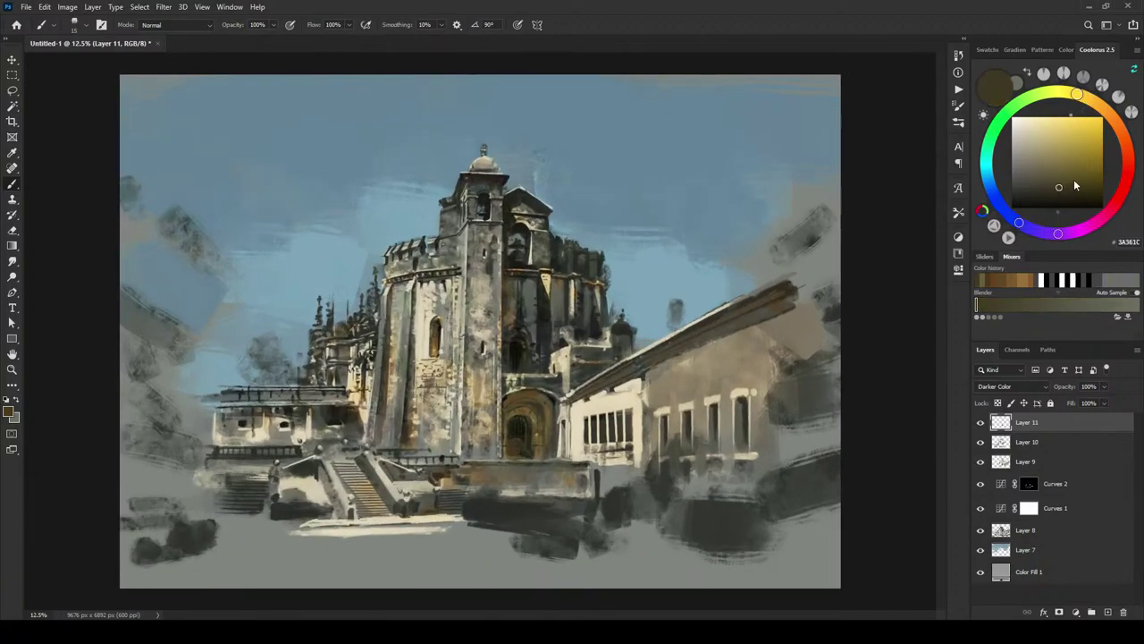
{"action": "left_click", "coordinate": [526, 438], "text": "alt"}
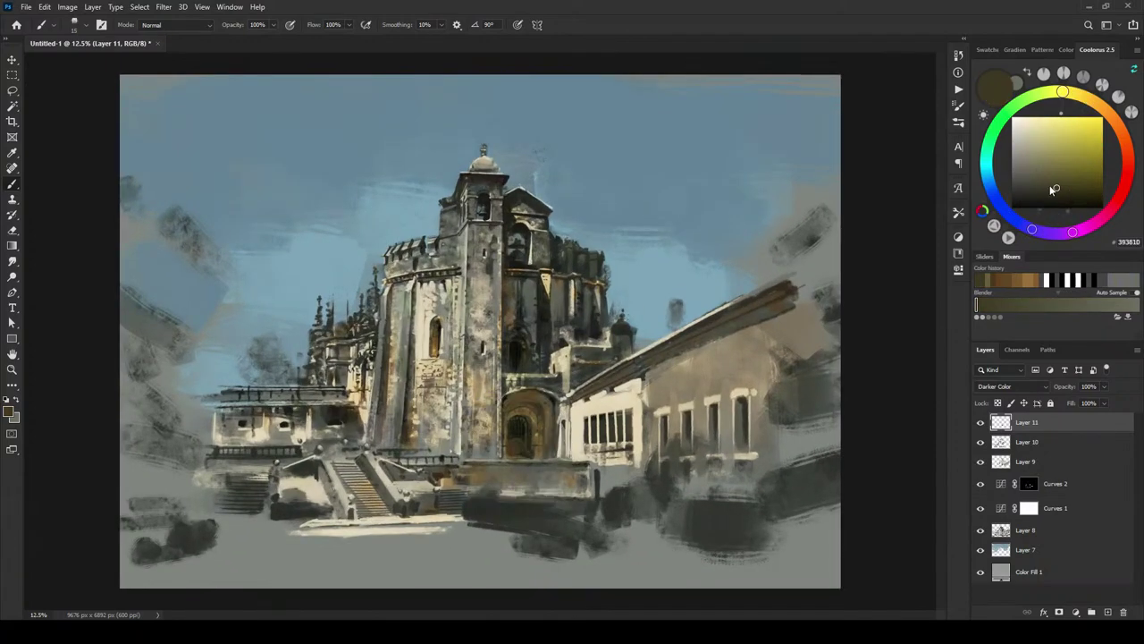
{"action": "left_click_drag", "start_coordinate": [1054, 189], "coordinate": [1059, 195]}
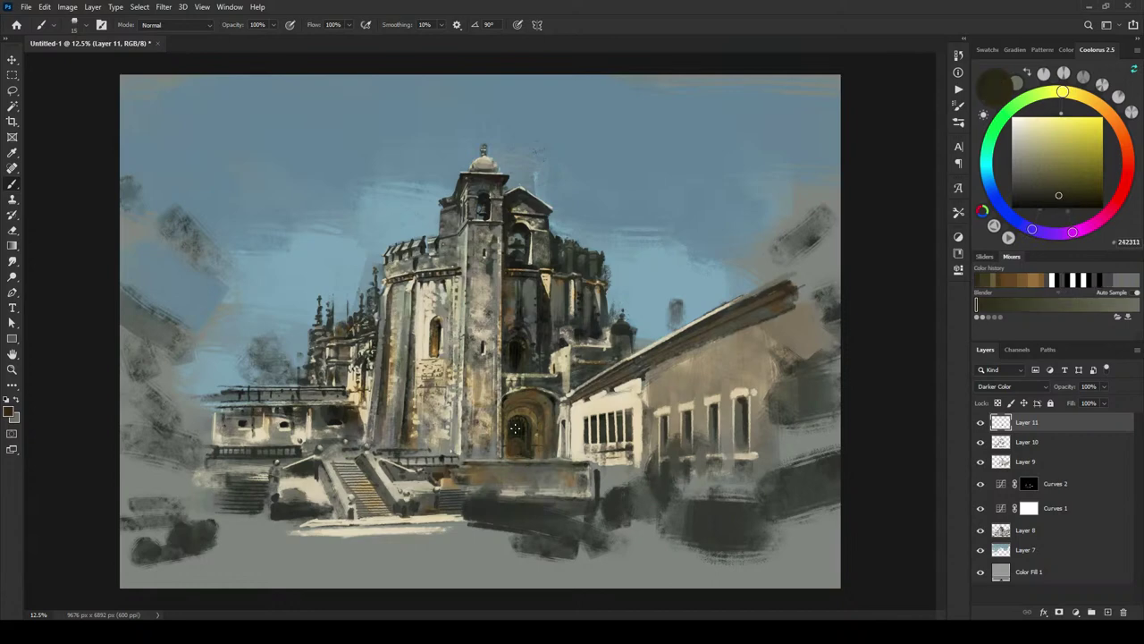
{"action": "key", "text": "bracketright"}
{"action": "left_click", "coordinate": [523, 409], "text": "alt"}
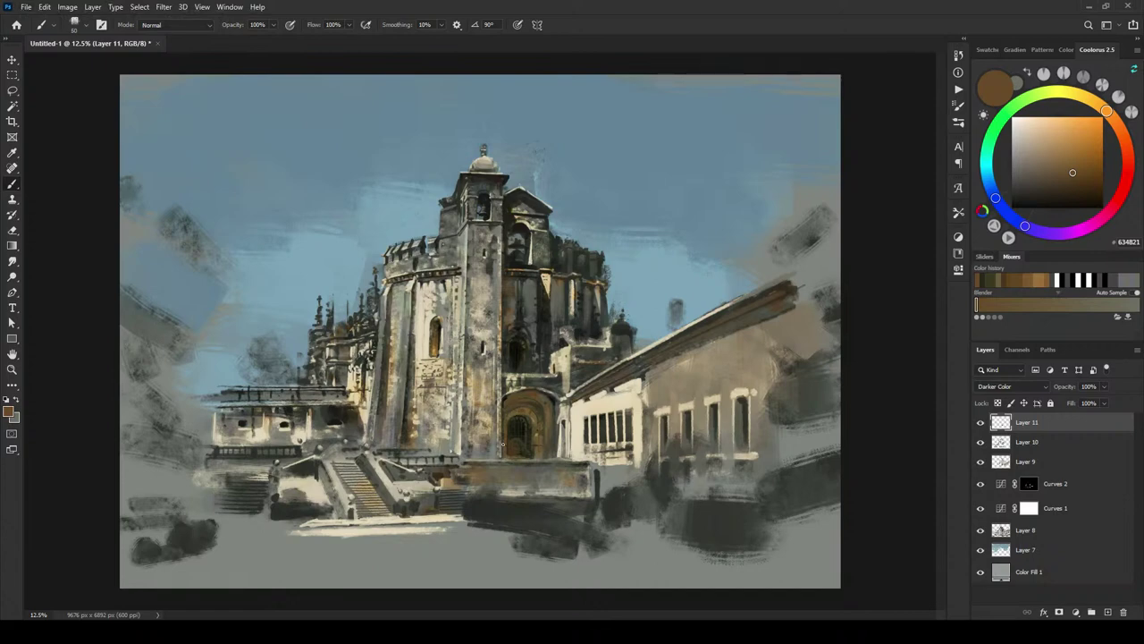
Step: Refine the arch's shadows and edges with dark olive tones sampled around the doorway, varying the brush size
{"action": "left_click", "coordinate": [506, 400], "text": "alt"}
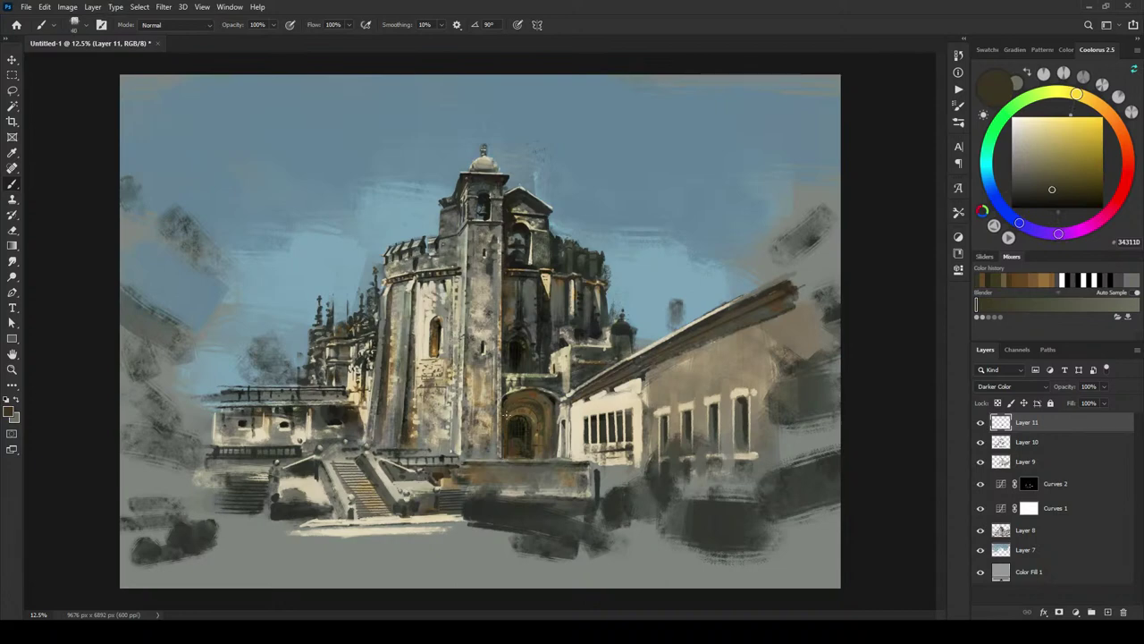
{"action": "key", "text": "bracketright"}
{"action": "key", "text": "bracketright"}
{"action": "key", "text": "bracketright"}
{"action": "key", "text": "bracketleft"}
{"action": "key", "text": "bracketleft"}
{"action": "left_click", "coordinate": [502, 452], "text": "alt"}
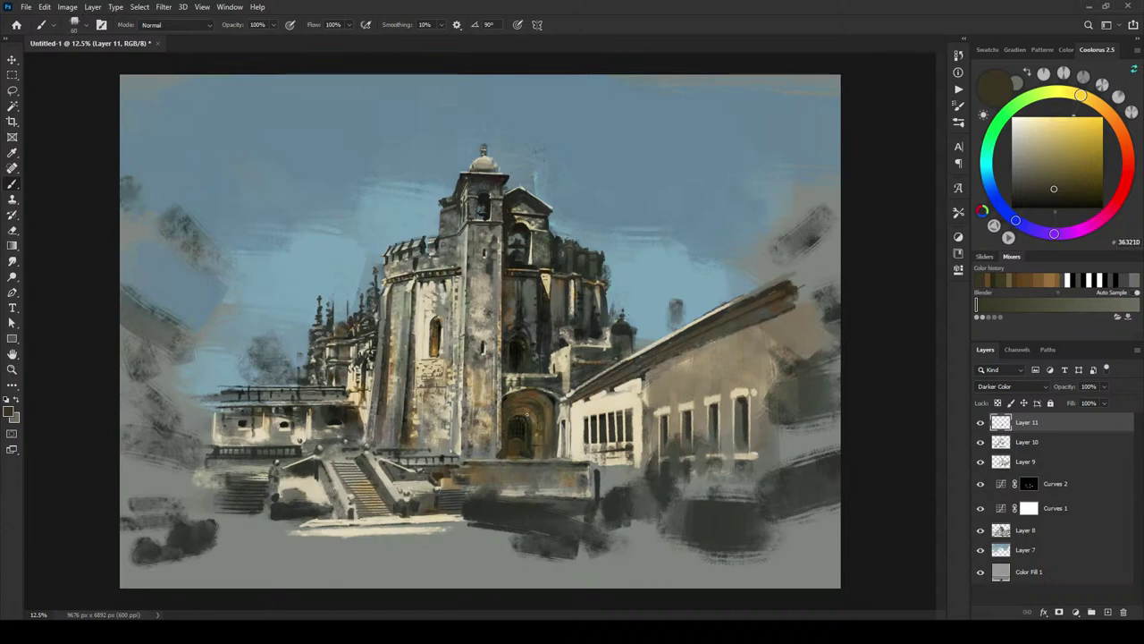
Step: Add a new layer above Layer 11, paint with a light beige sampled from the church wall, and undo the last stroke
{"action": "left_click", "coordinate": [1108, 611]}
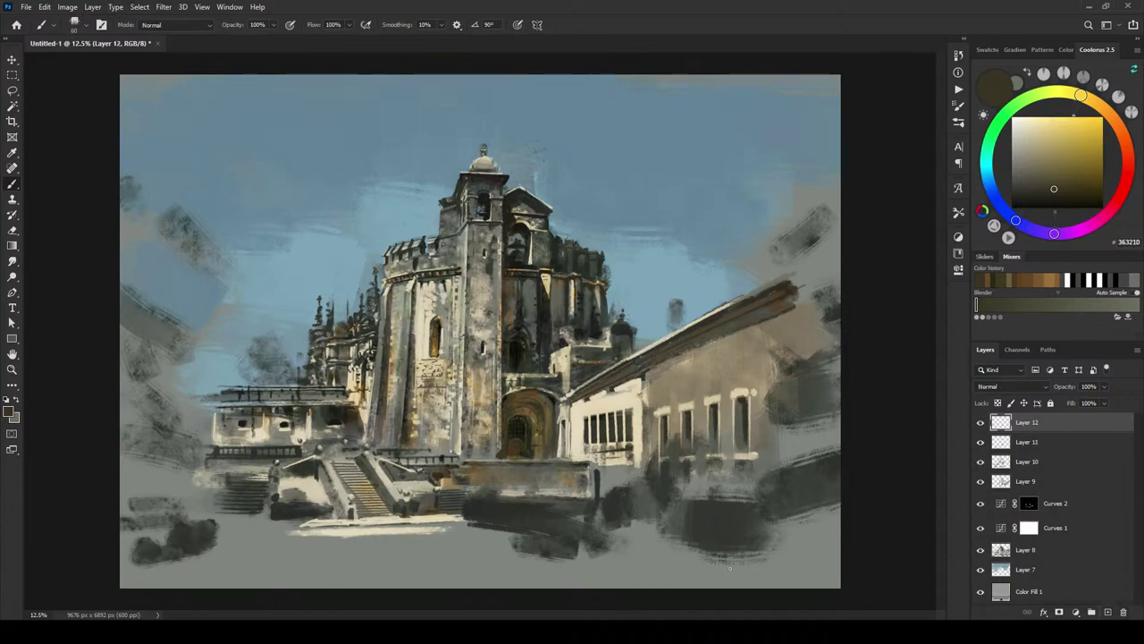
{"action": "left_click", "coordinate": [459, 416], "text": "alt"}
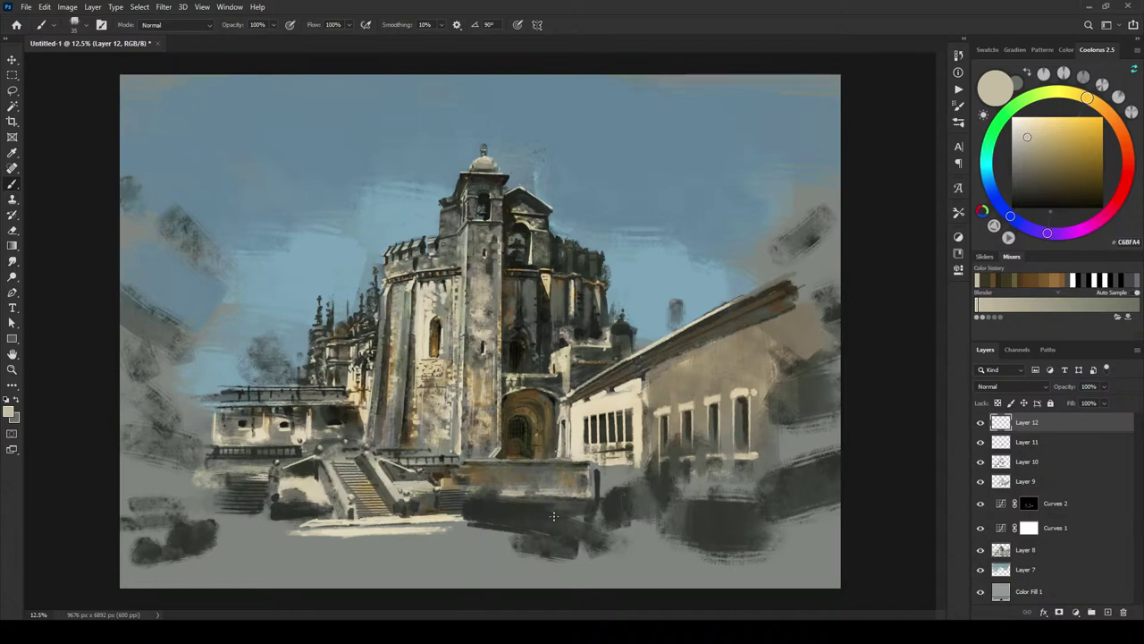
{"action": "key", "text": "ctrl+z"}
Step: Paint the arched doorway on Layer 12 with dark brown #382609 and a muted brown darkened from a tone sampled there
{"action": "left_click", "coordinate": [516, 396], "text": "alt"}
{"action": "left_click", "coordinate": [1090, 182]}
{"action": "left_click_drag", "start_coordinate": [1090, 183], "coordinate": [1090, 187]}
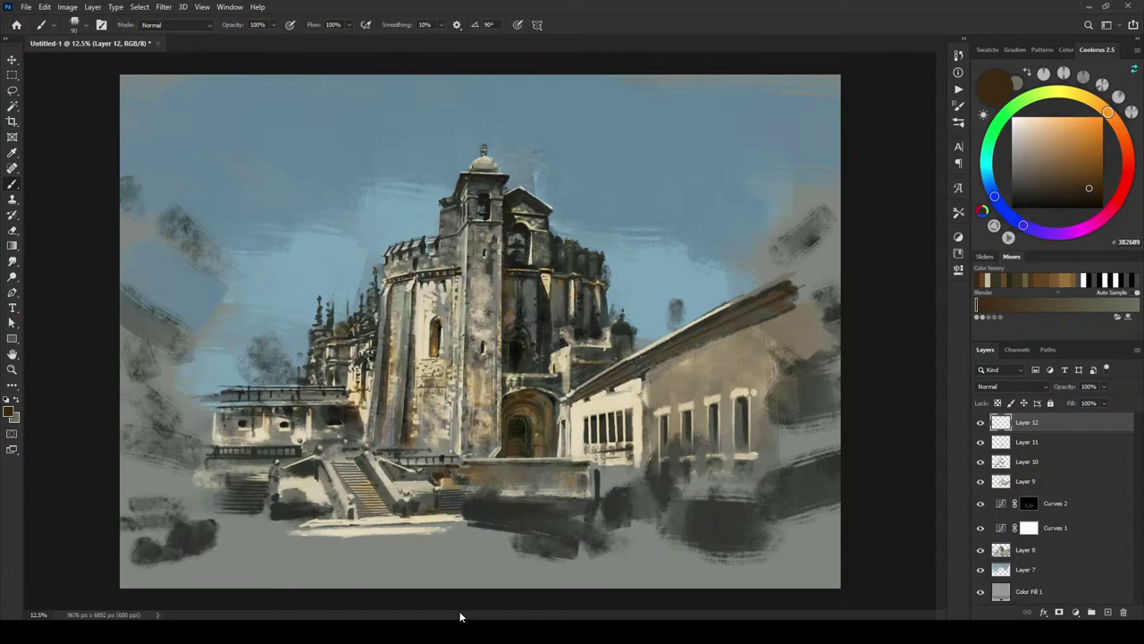
{"action": "left_click", "coordinate": [553, 408], "text": "alt"}
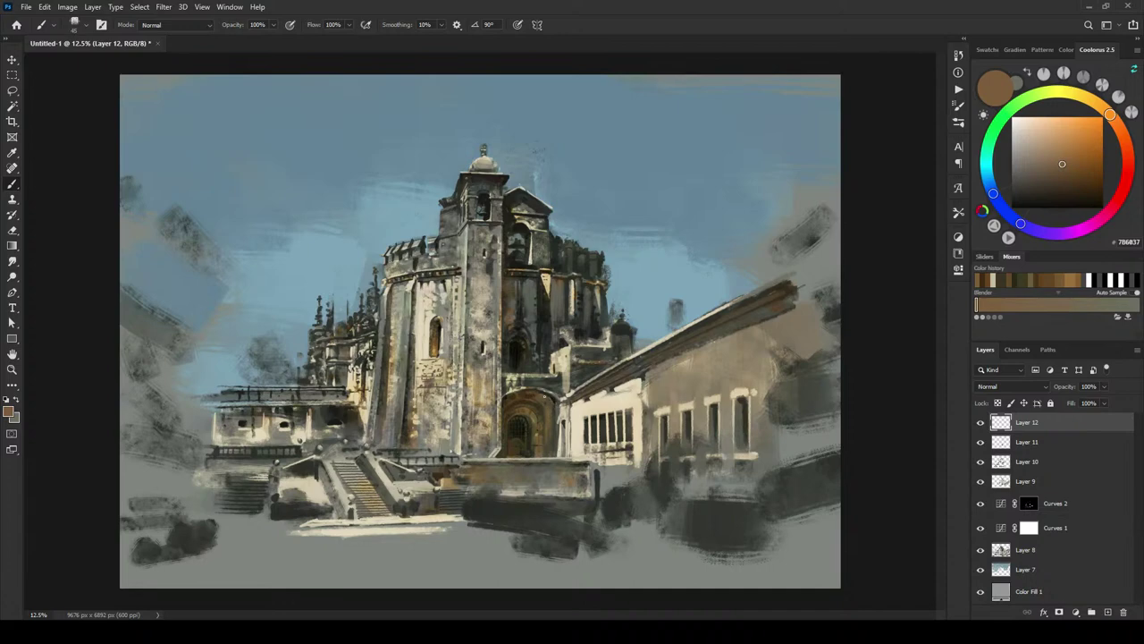
{"action": "left_click", "coordinate": [1057, 176]}
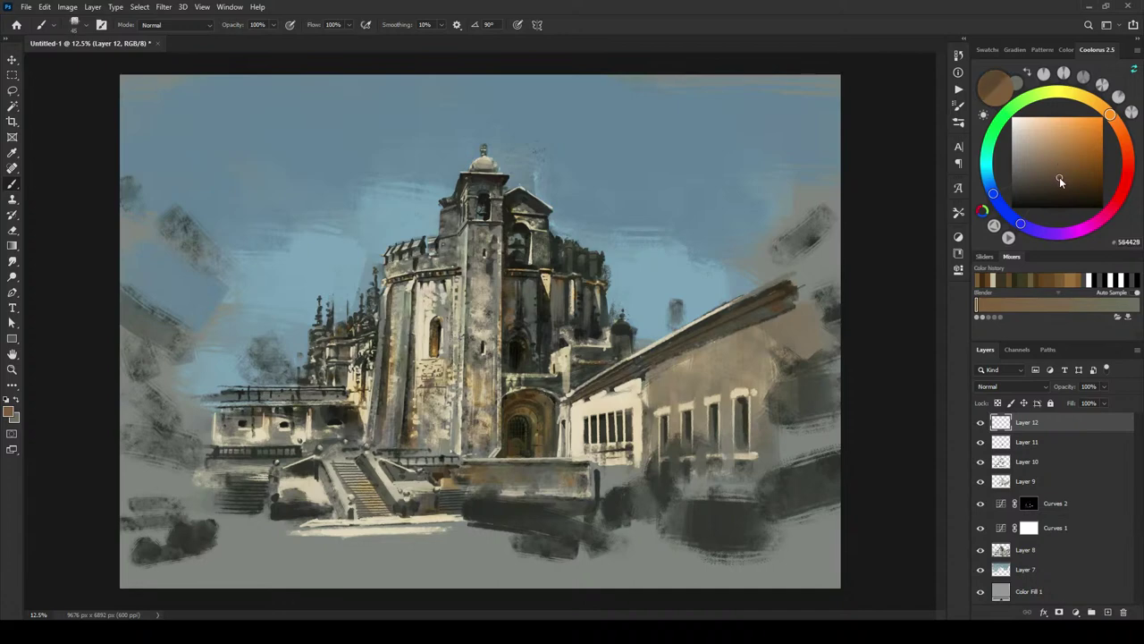
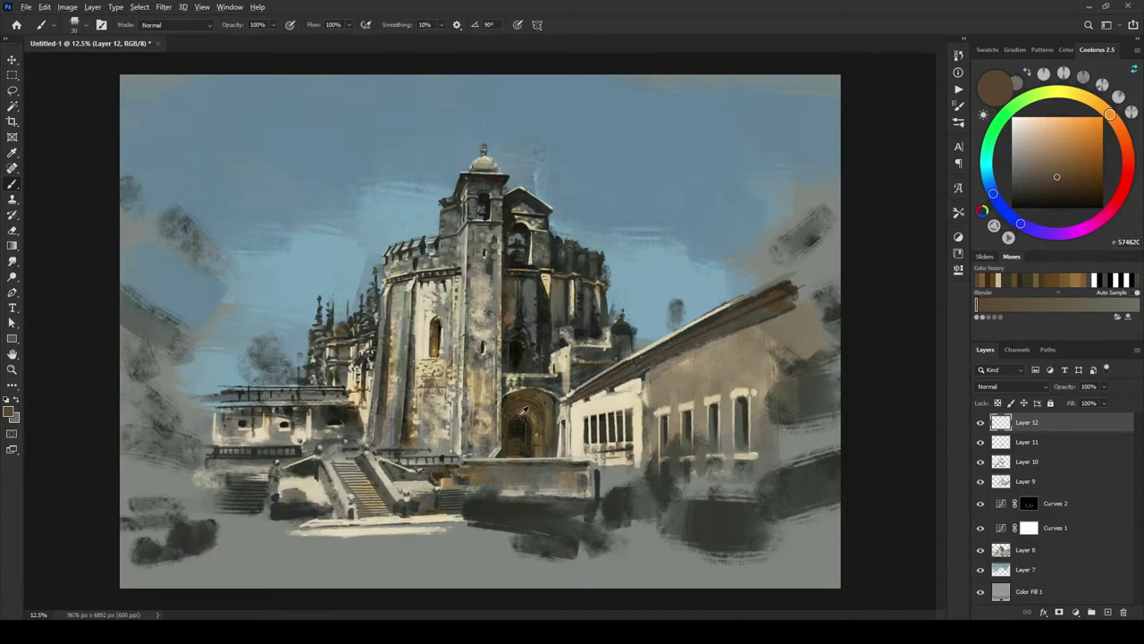
Step: Detail the doorway with sampled olive-brown and near-black tones, sample a grey-brown, and compare Layer 12 hidden and shown
{"action": "left_click", "coordinate": [524, 410], "text": "alt"}
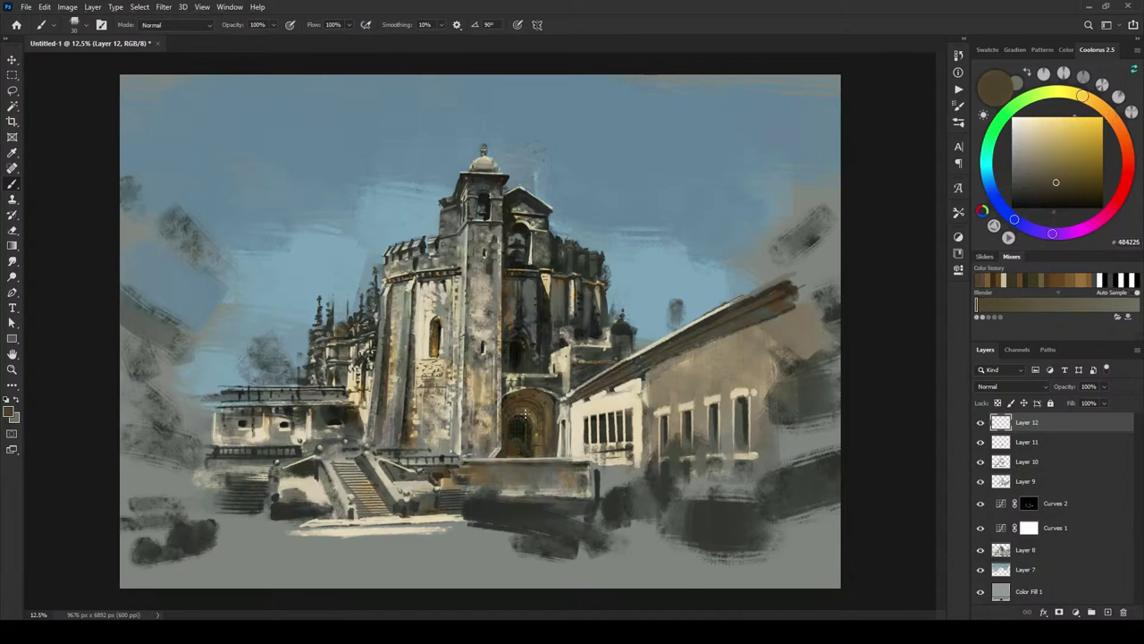
{"action": "left_click", "coordinate": [525, 425], "text": "alt"}
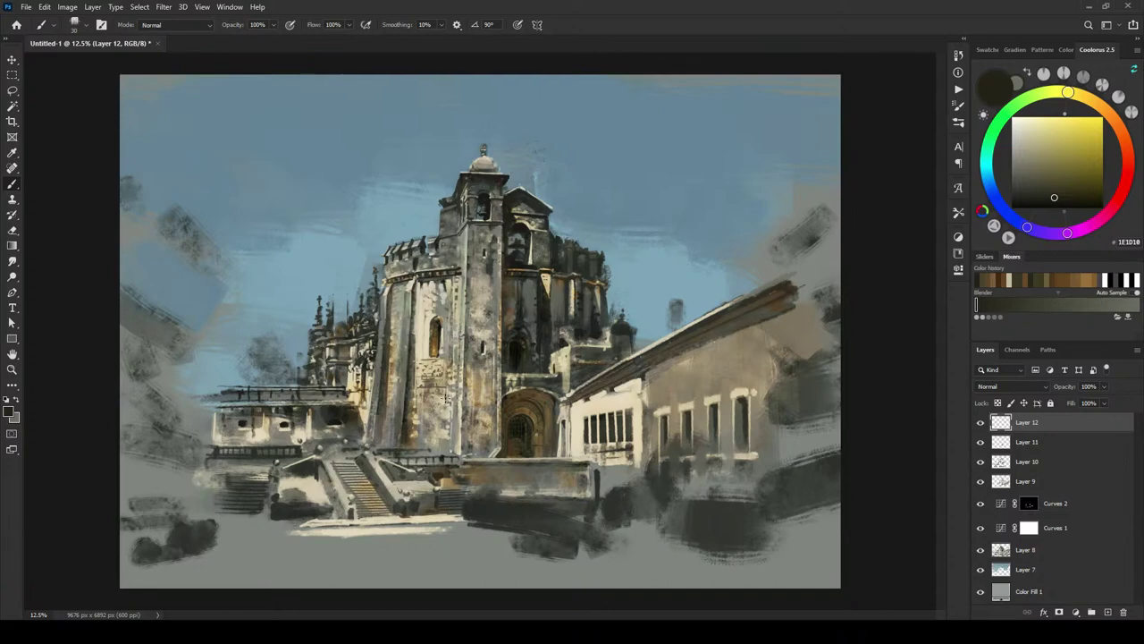
{"action": "left_click", "coordinate": [553, 449], "text": "alt"}
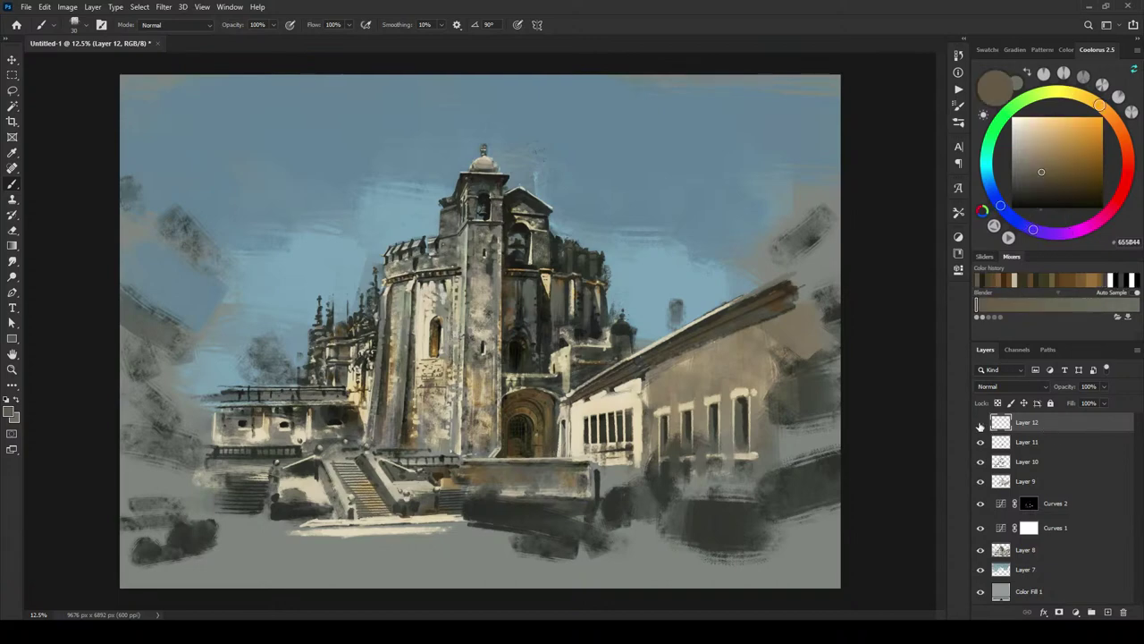
{"action": "left_click", "coordinate": [981, 423]}
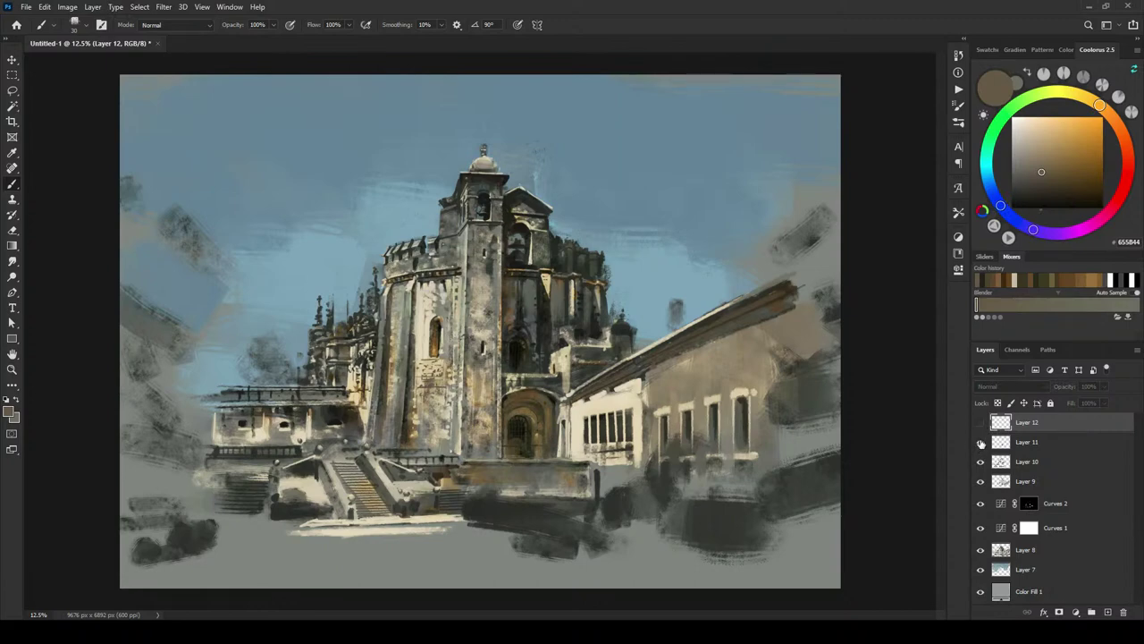
{"action": "left_click", "coordinate": [981, 422]}
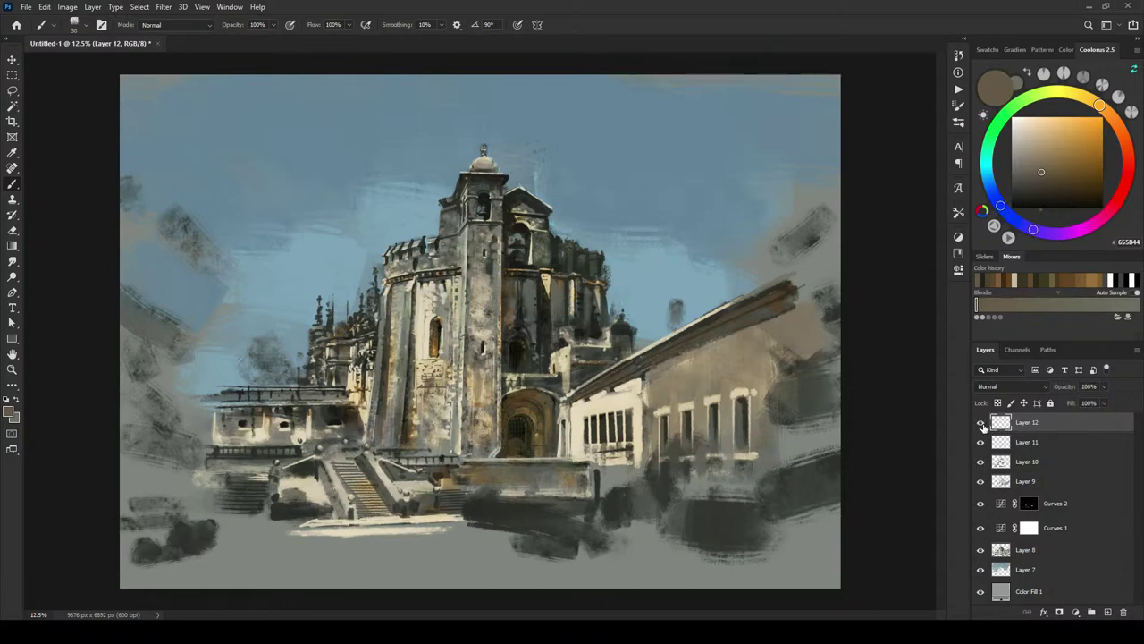
Step: Compare the painting with Layer 9, Layer 10 and Curves 2 toggled off, and move Curves 2 above Layer 9
{"action": "left_click", "coordinate": [980, 482]}
{"action": "left_click", "coordinate": [980, 481]}
{"action": "left_click", "coordinate": [981, 462]}
{"action": "left_click", "coordinate": [981, 463]}
{"action": "left_click", "coordinate": [981, 503]}
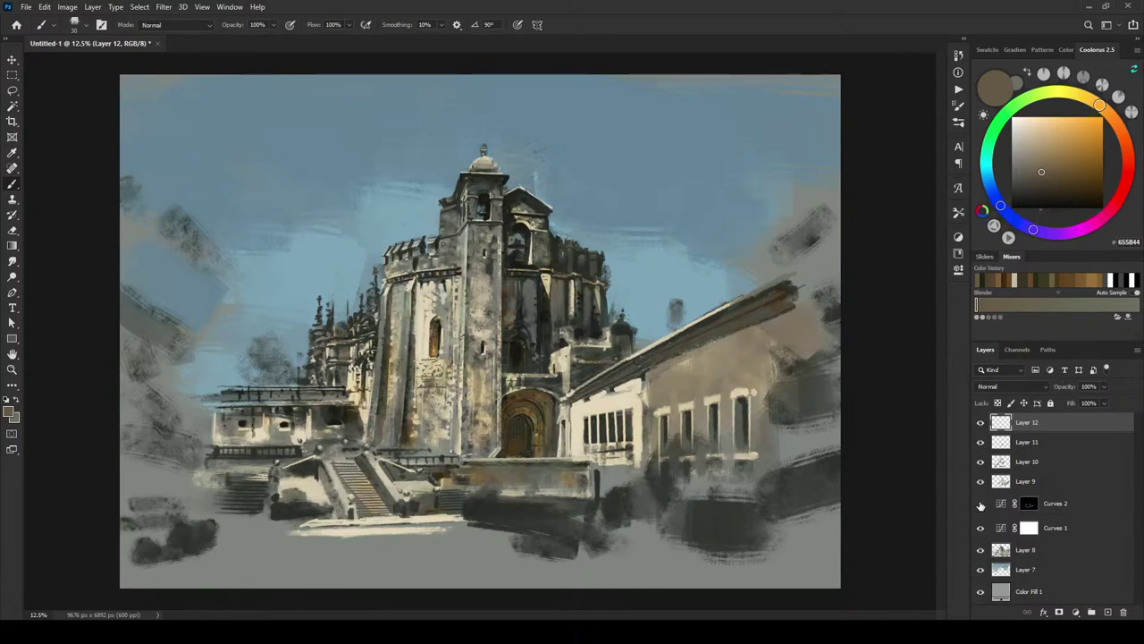
{"action": "left_click_drag", "start_coordinate": [1057, 503], "coordinate": [1066, 485]}
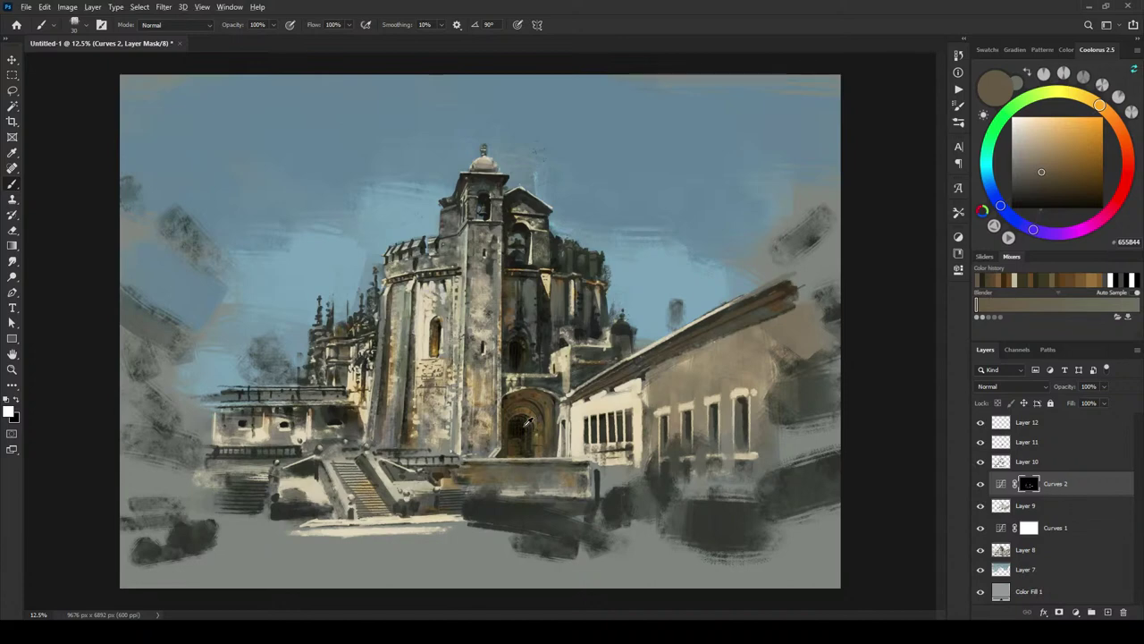
Step: Add a new layer directly above Curves 2 and enlarge the brush to 300 px
{"action": "left_click", "coordinate": [528, 442], "text": "alt"}
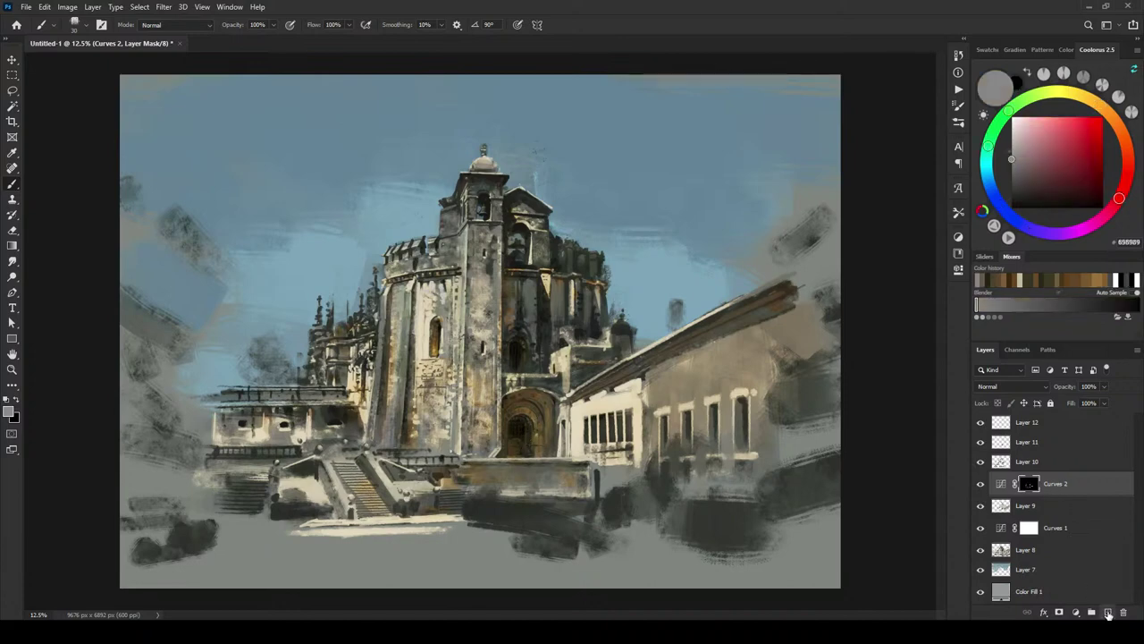
{"action": "left_click", "coordinate": [1108, 612]}
{"action": "key", "text": "bracketright"}
{"action": "key", "text": "bracketright"}
{"action": "key", "text": "bracketright"}
{"action": "key", "text": "bracketright"}
{"action": "key", "text": "bracketright"}
{"action": "key", "text": "bracketright"}
{"action": "key", "text": "bracketright"}
{"action": "key", "text": "bracketright"}
{"action": "key", "text": "bracketright"}
{"action": "key", "text": "bracketright"}
{"action": "key", "text": "bracketright"}
{"action": "key", "text": "bracketright"}
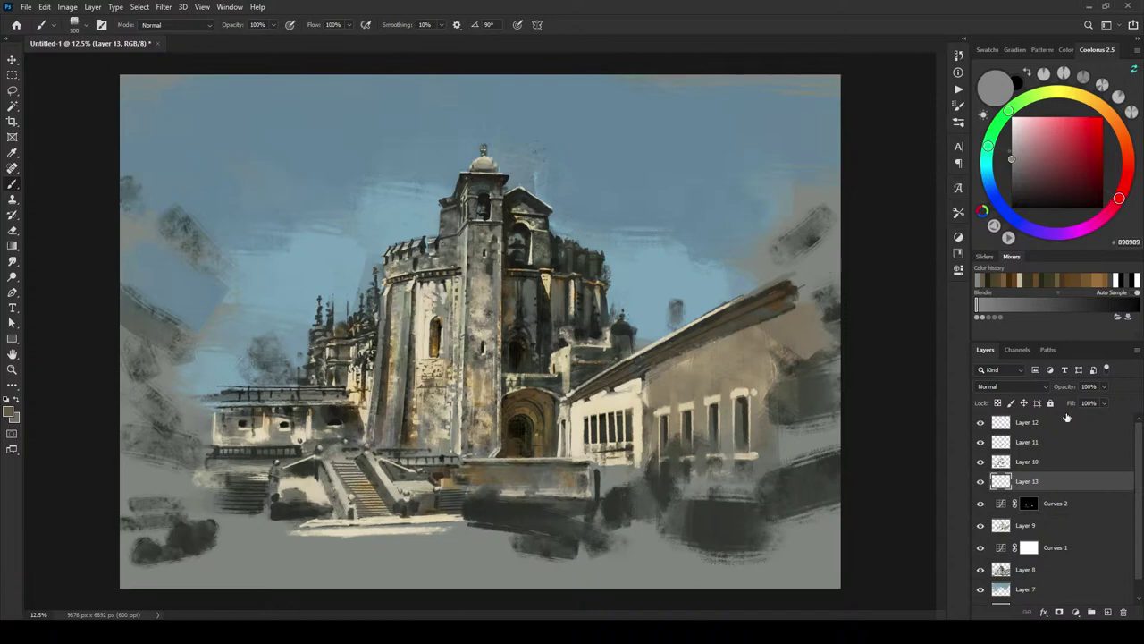
Step: Move Layer 13 above Layer 12 to the top of the layer stack
{"action": "key", "text": "ctrl+z"}
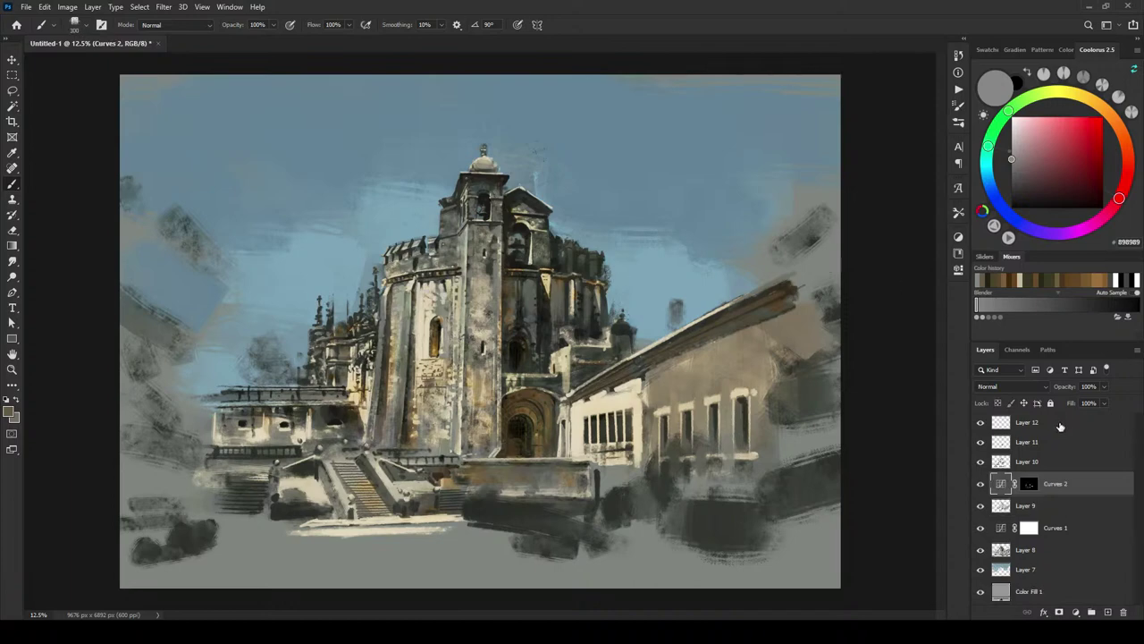
{"action": "key", "text": "ctrl+z"}
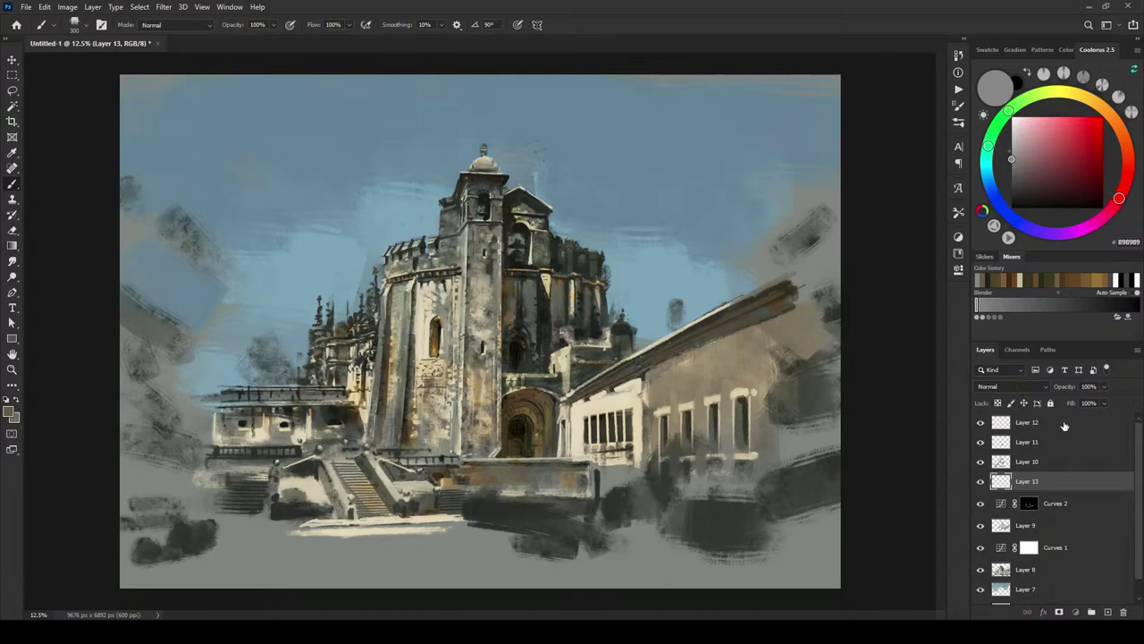
{"action": "left_click", "coordinate": [1065, 424]}
{"action": "left_click_drag", "start_coordinate": [1046, 484], "coordinate": [1062, 409]}
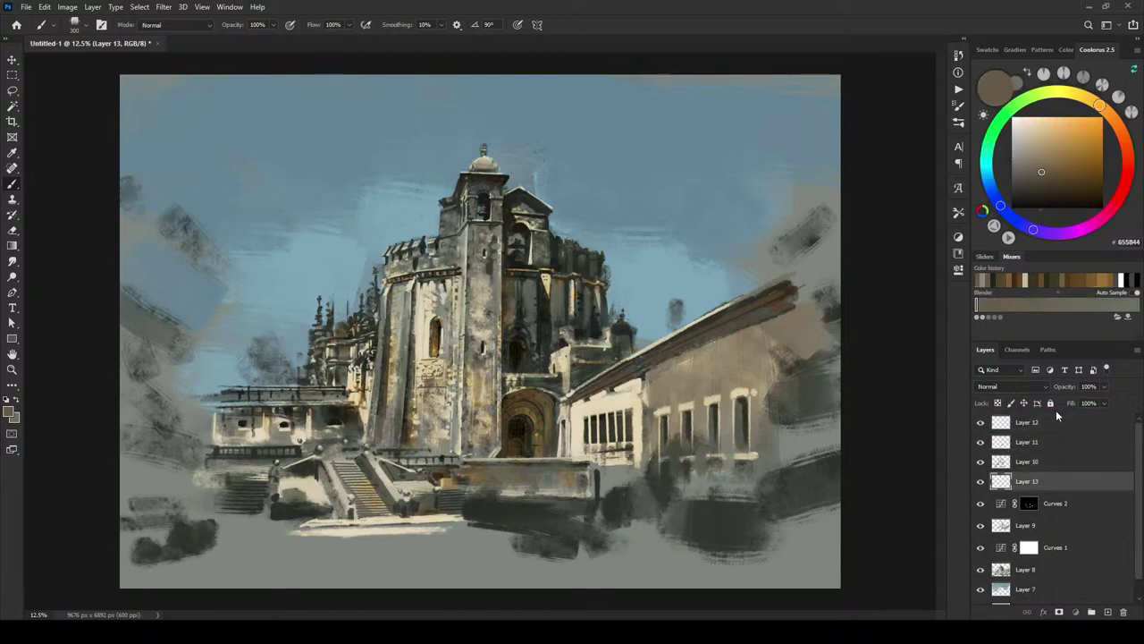
{"action": "left_click_drag", "start_coordinate": [1047, 481], "coordinate": [1058, 416]}
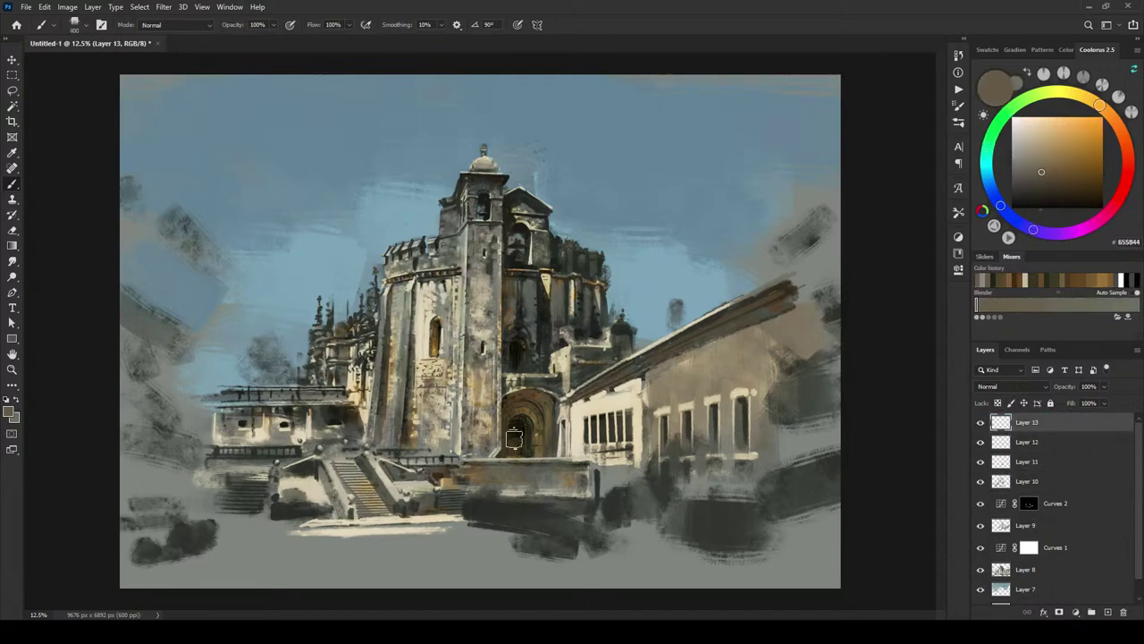
Step: Paint the arched doorway on Layer 13 with sampled near-black, brown #584224 and grey-brown #6C6551, using a 400 to 600 px brush
{"action": "key", "text": "bracketright"}
{"action": "left_click", "coordinate": [517, 420], "text": "alt"}
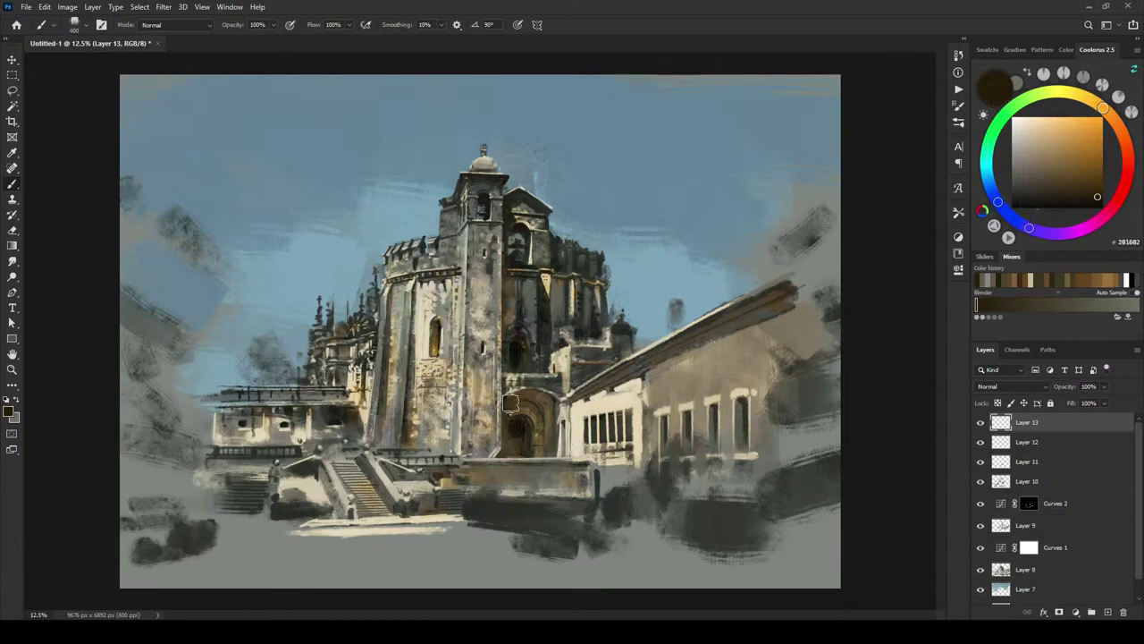
{"action": "left_click", "coordinate": [508, 393], "text": "alt"}
{"action": "left_click", "coordinate": [515, 407]}
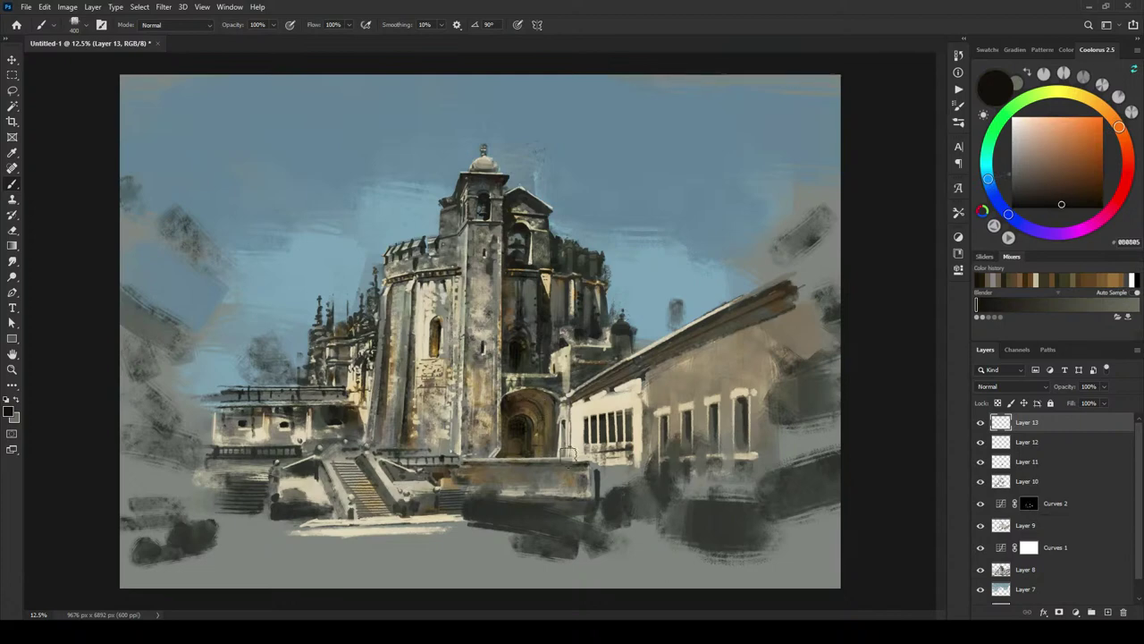
{"action": "left_click", "coordinate": [518, 403], "text": "alt"}
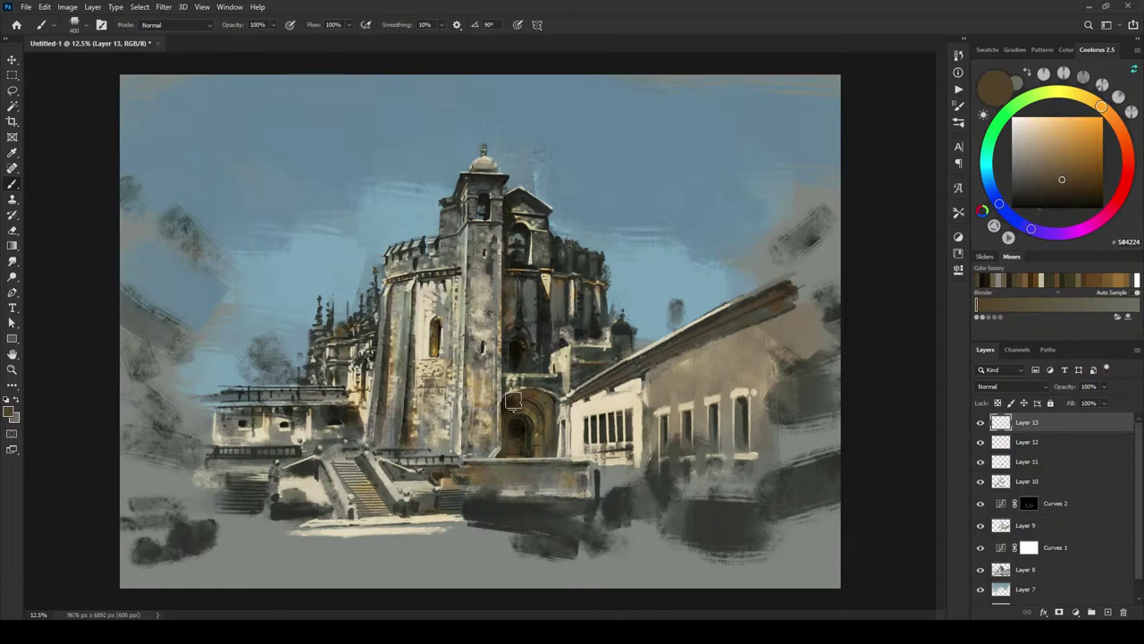
{"action": "left_click", "coordinate": [501, 416], "text": "alt"}
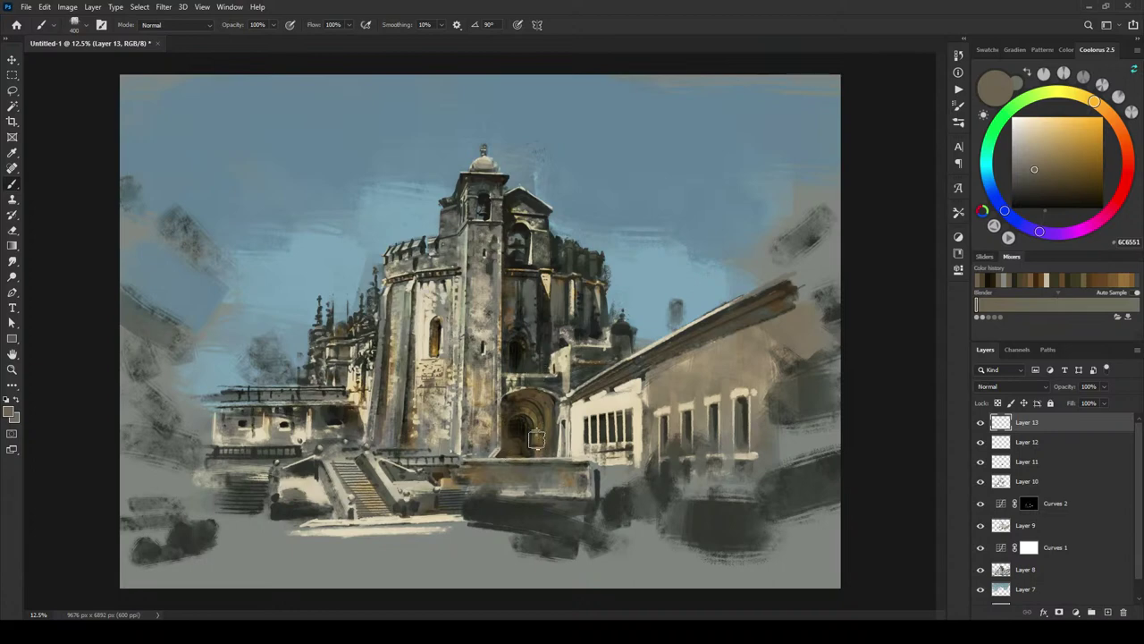
Step: Deepen the dark opening of the doorway with black sampled from it, varying the brush size
{"action": "key", "text": "bracketleft"}
{"action": "left_click", "coordinate": [524, 429], "text": "alt"}
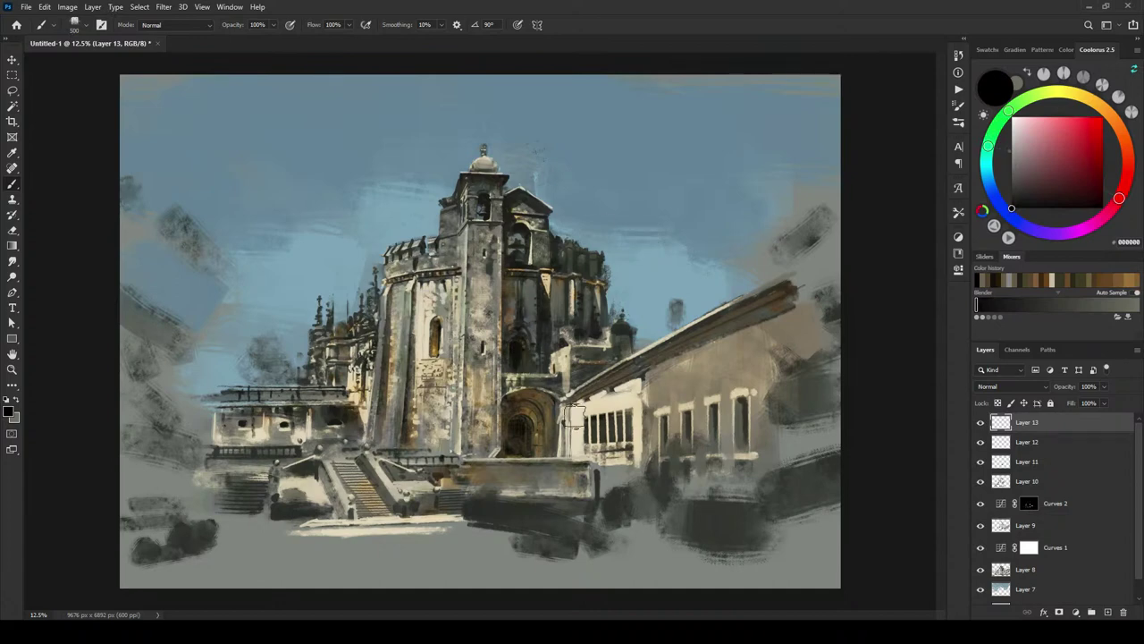
{"action": "key", "text": "["}
{"action": "key", "text": "["}
{"action": "key", "text": "["}
{"action": "key", "text": "["}
{"action": "key", "text": "["}
{"action": "key", "text": "["}
{"action": "key", "text": "bracketright"}
{"action": "key", "text": "bracketright"}
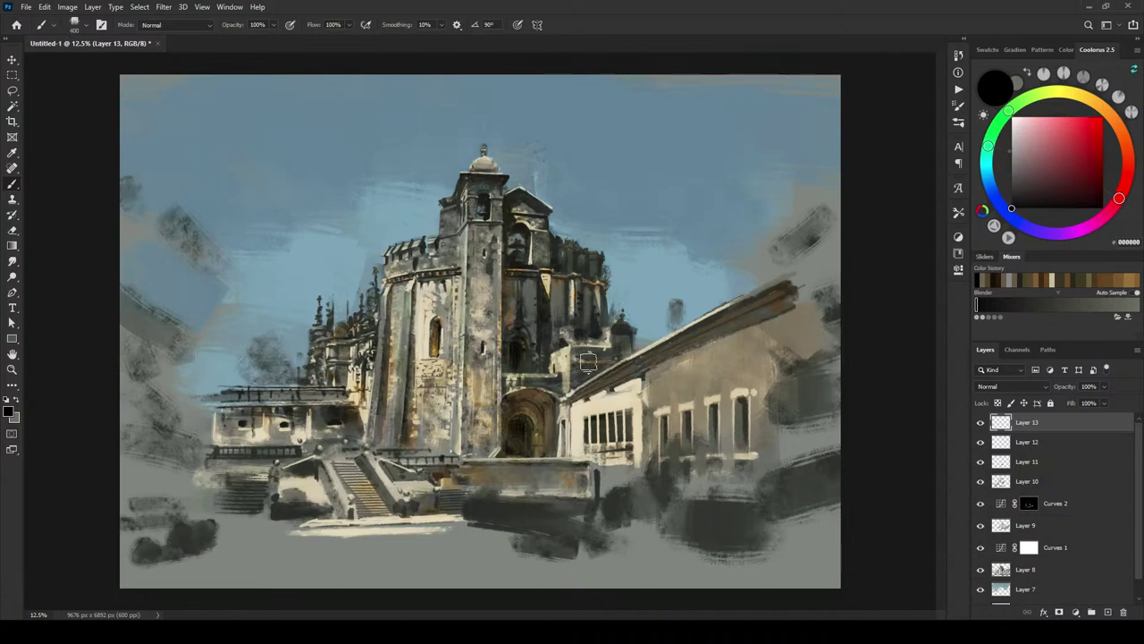
Step: Paint the ledge above the arch with dark grey-green tones sampled there and a smaller brush, and undo the last stroke
{"action": "key", "text": "bracketleft"}
{"action": "key", "text": "bracketleft"}
{"action": "key", "text": "bracketleft"}
{"action": "key", "text": "bracketleft"}
{"action": "key", "text": "bracketleft"}
{"action": "left_click", "coordinate": [539, 384], "text": "alt"}
{"action": "key", "text": "bracketleft"}
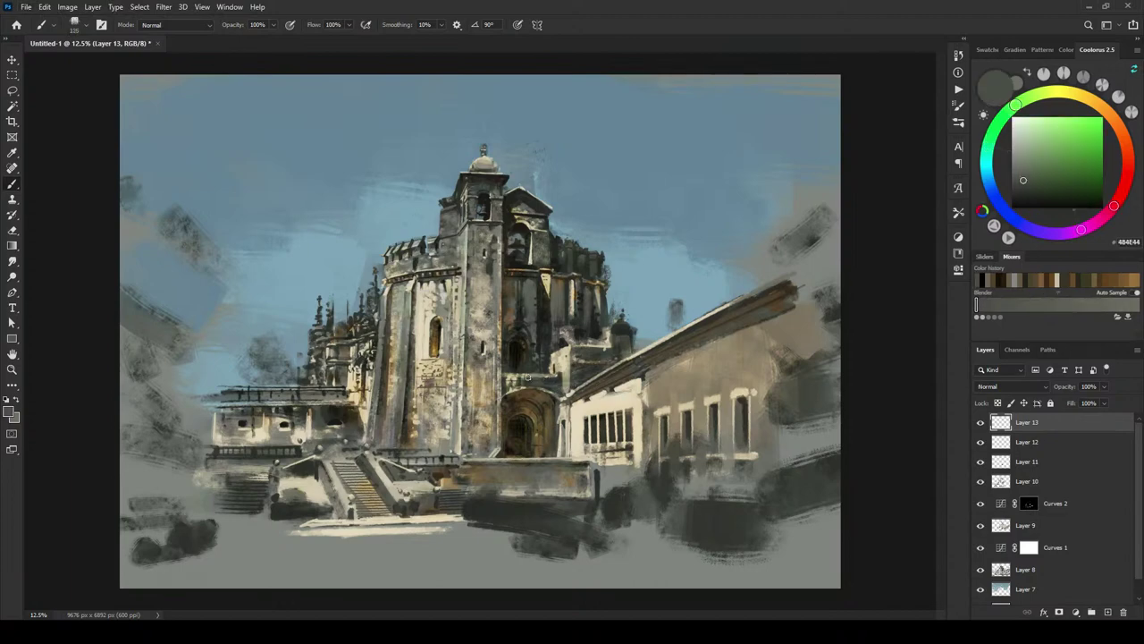
{"action": "left_click_drag", "start_coordinate": [530, 378], "coordinate": [558, 377]}
{"action": "left_click", "coordinate": [549, 379], "text": "alt"}
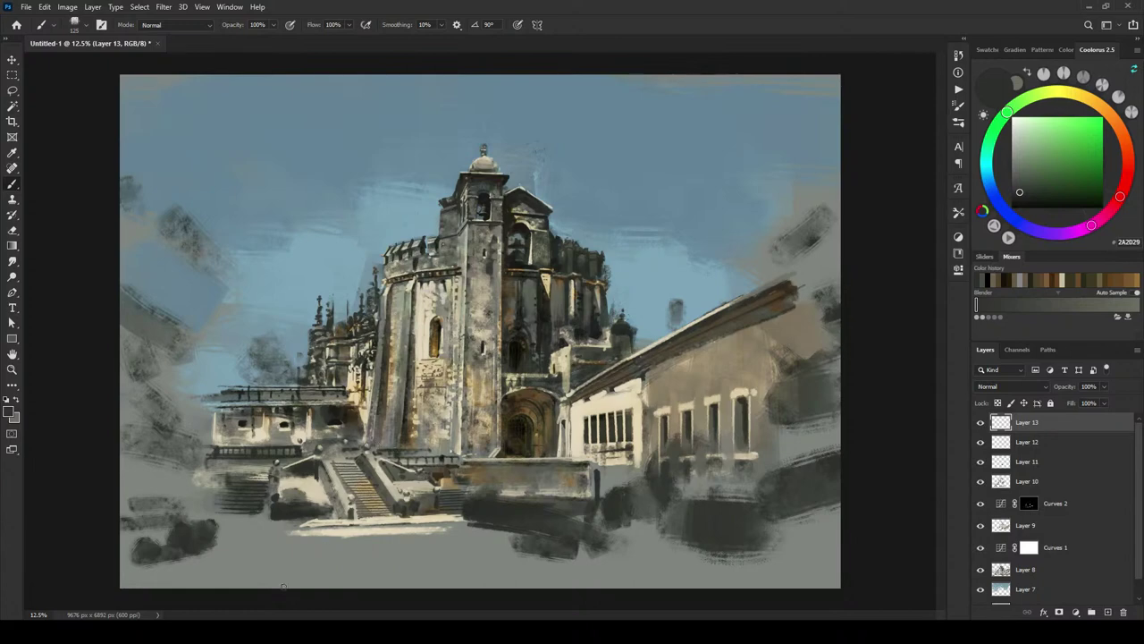
{"action": "key", "text": "ctrl+z"}
Step: Detail the ledge above the arch with sampled olive-beige and dark grey tones, varying the size of the small brush
{"action": "left_click", "coordinate": [573, 358], "text": "alt"}
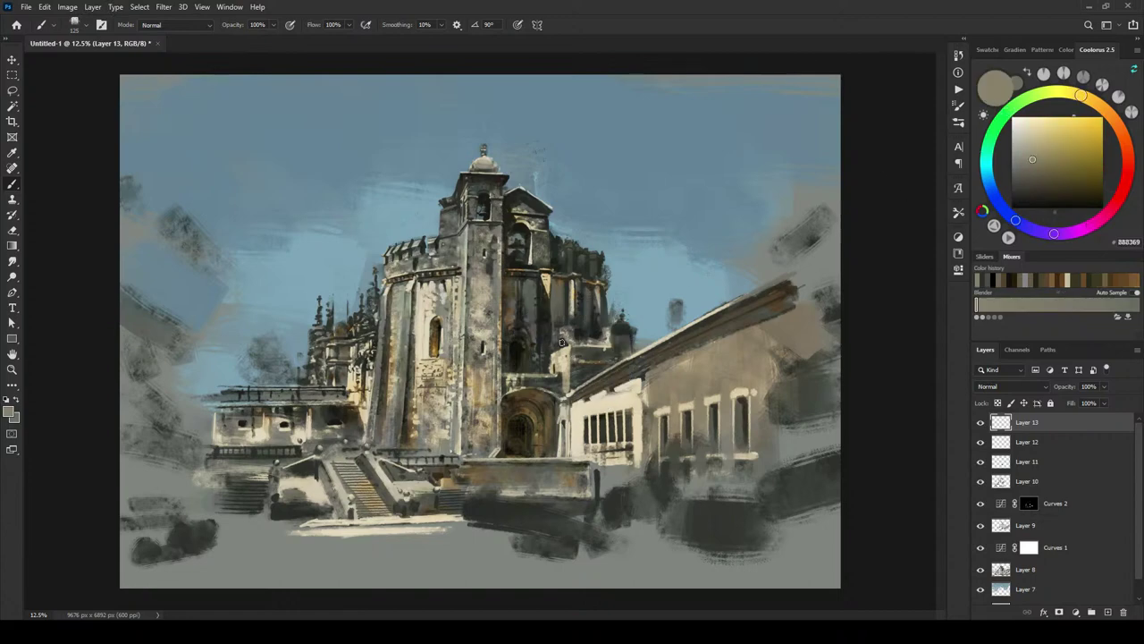
{"action": "left_click", "coordinate": [577, 354], "text": "alt"}
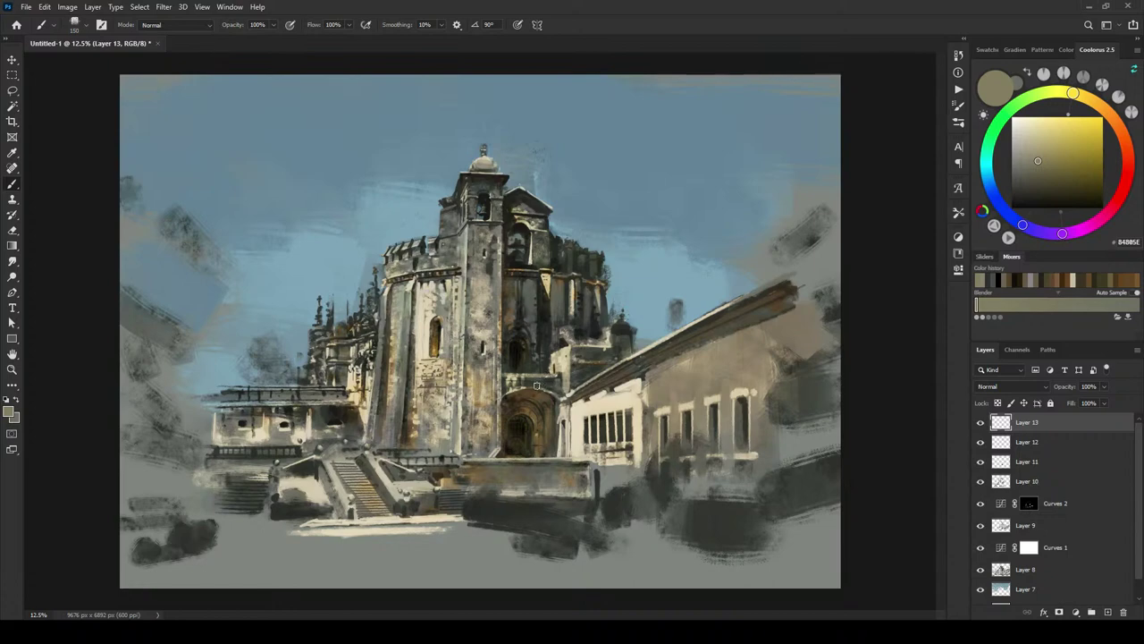
{"action": "key", "text": "bracketleft"}
{"action": "key", "text": "bracketleft"}
{"action": "key", "text": "bracketleft"}
{"action": "key", "text": "bracketright"}
{"action": "key", "text": "bracketright"}
{"action": "key", "text": "bracketright"}
{"action": "key", "text": "bracketright"}
{"action": "key", "text": "bracketright"}
{"action": "key", "text": "bracketleft"}
{"action": "key", "text": "bracketleft"}
{"action": "key", "text": "bracketleft"}
{"action": "left_click", "coordinate": [560, 378], "text": "alt"}
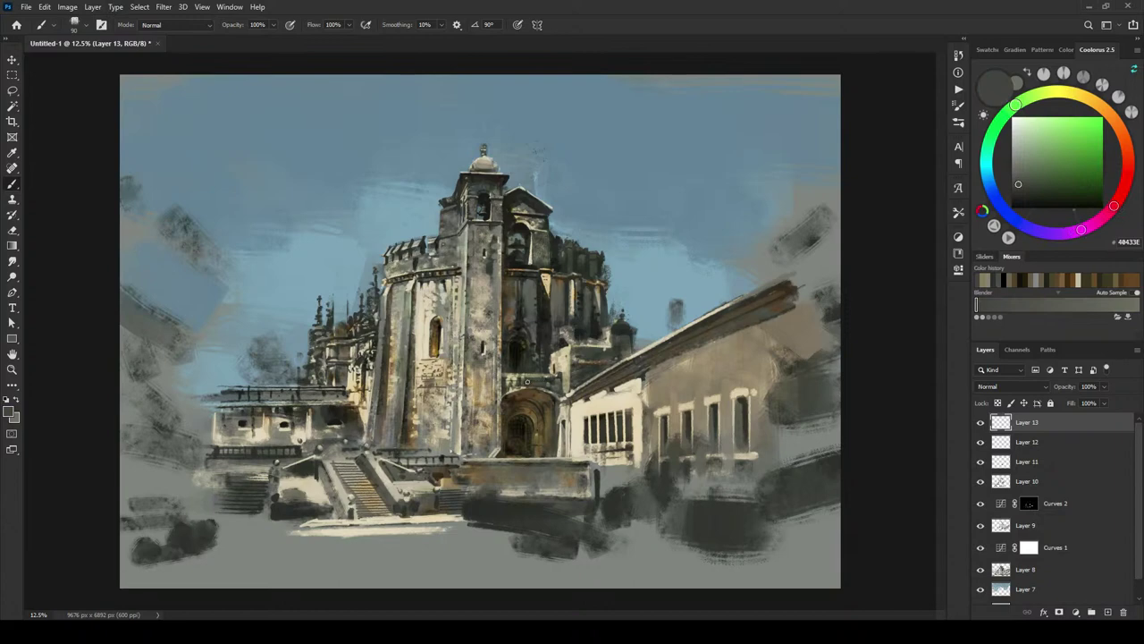
{"action": "left_click", "coordinate": [553, 493], "text": "alt"}
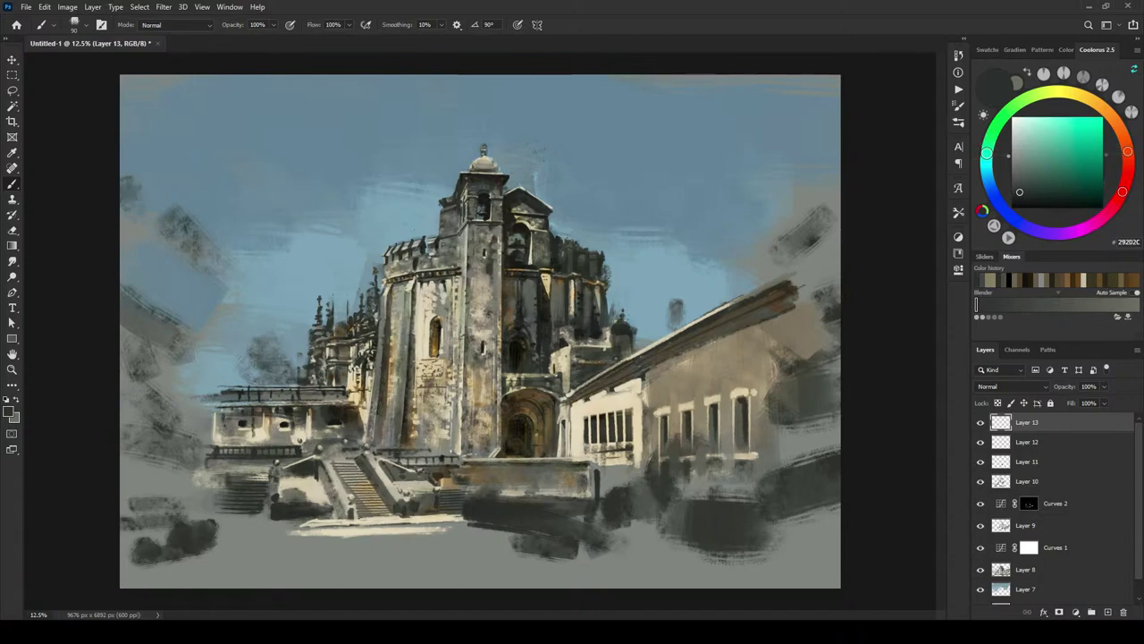
Step: Paint shadows below the round tower's cornice with sampled olive-grey and near-black #121312, varying the brush size
{"action": "left_click", "coordinate": [447, 284], "text": "alt"}
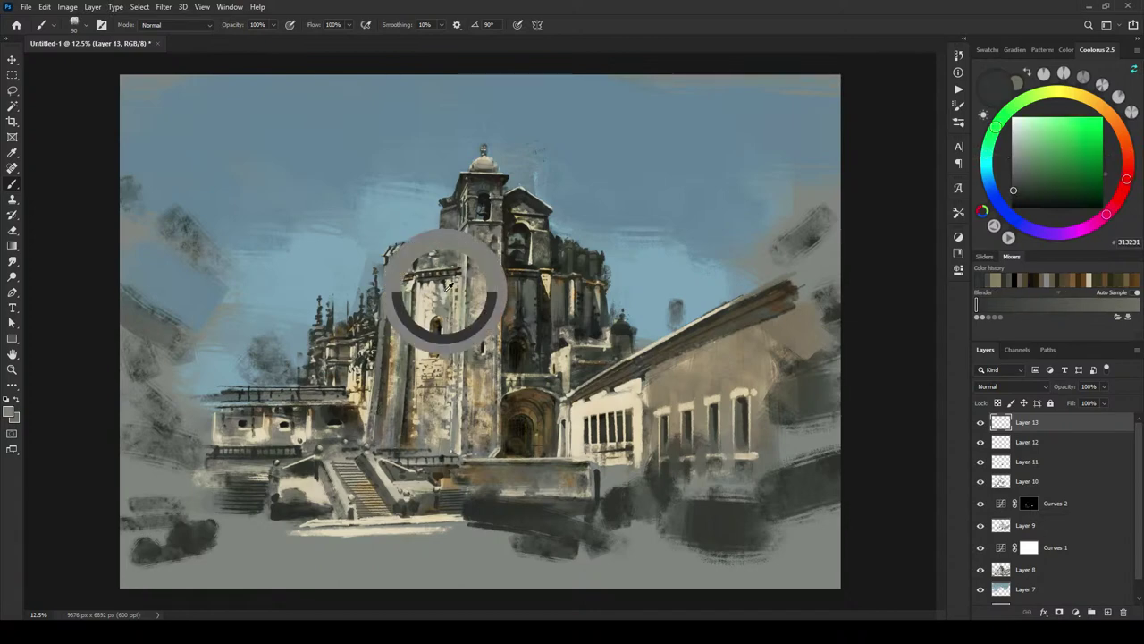
{"action": "left_click_drag", "start_coordinate": [447, 284], "coordinate": [436, 279]}
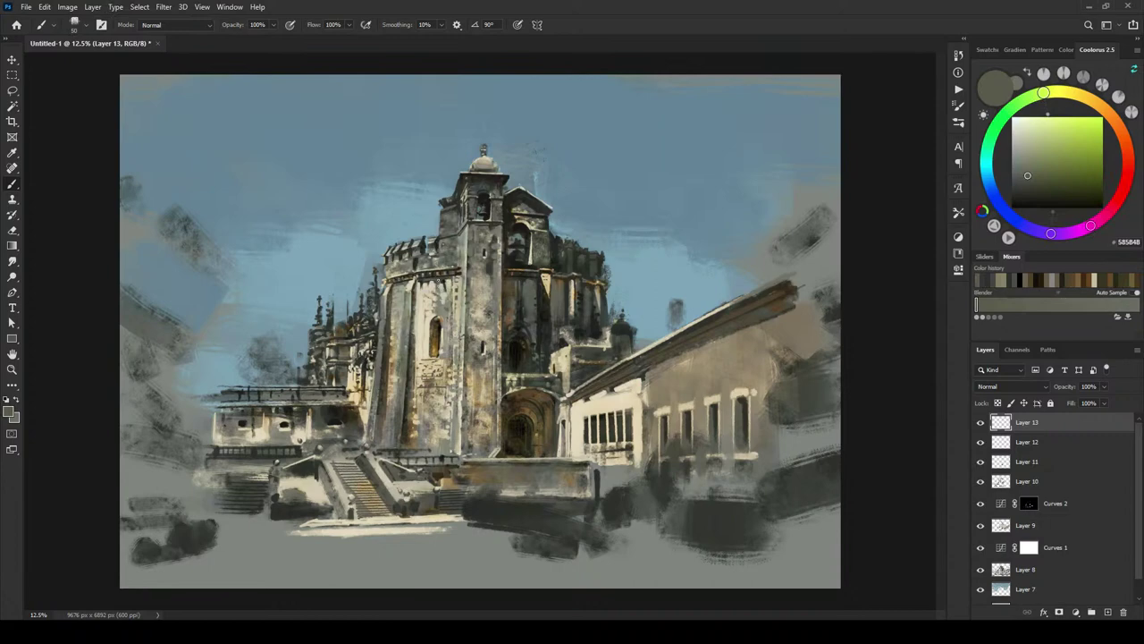
{"action": "left_click", "coordinate": [450, 277], "text": "alt"}
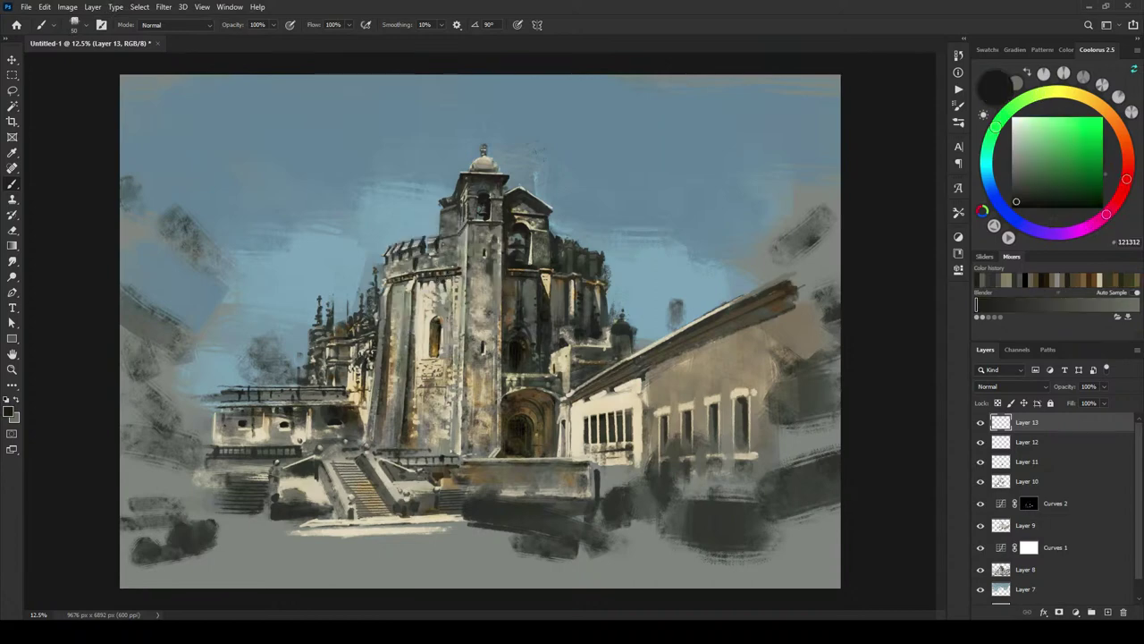
{"action": "key", "text": "]"}
{"action": "key", "text": "]"}
{"action": "key", "text": "]"}
{"action": "key", "text": "]"}
{"action": "key", "text": "]"}
{"action": "key", "text": "]"}
{"action": "key", "text": "]"}
{"action": "key", "text": "]"}
{"action": "key", "text": "bracketleft"}
{"action": "key", "text": "bracketleft"}
{"action": "key", "text": "bracketleft"}
{"action": "key", "text": "bracketleft"}
{"action": "key", "text": "bracketleft"}
{"action": "key", "text": "bracketleft"}
{"action": "key", "text": "bracketleft"}
{"action": "key", "text": "bracketleft"}
{"action": "key", "text": "bracketleft"}
{"action": "key", "text": "bracketleft"}
{"action": "key", "text": "bracketleft"}
{"action": "key", "text": "bracketleft"}
{"action": "key", "text": "bracketleft"}
{"action": "key", "text": "bracketleft"}
Step: Add fine details to the wall around the narrow arched window with grey tones sampled beside it
{"action": "left_click", "coordinate": [438, 297], "text": "alt"}
{"action": "left_click", "coordinate": [431, 293], "text": "alt"}
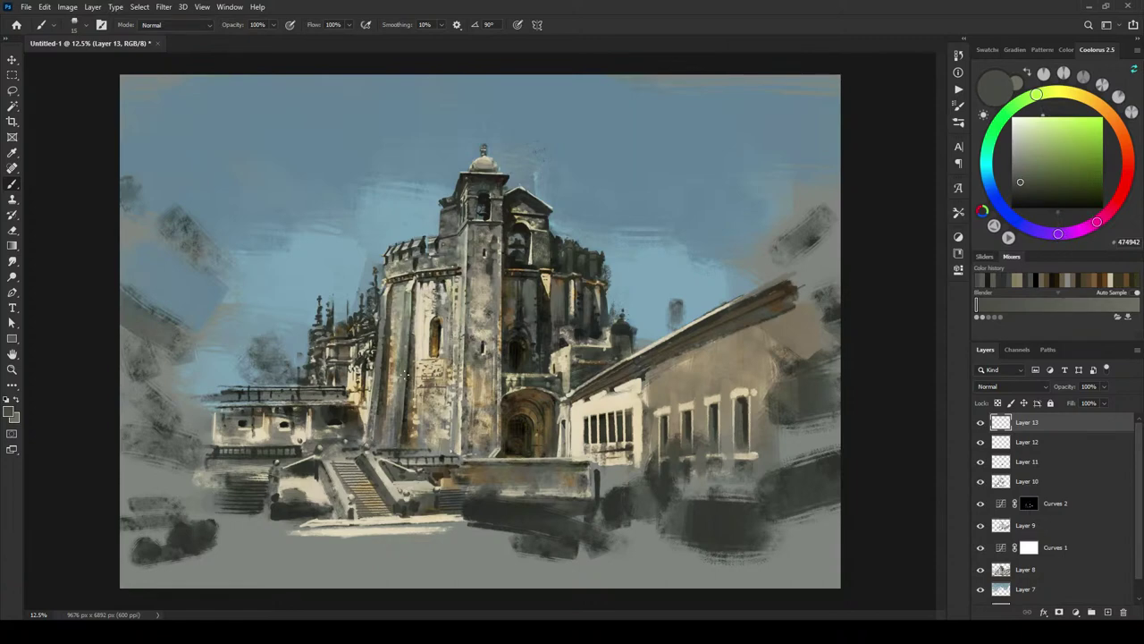
{"action": "left_click", "coordinate": [423, 320], "text": "alt"}
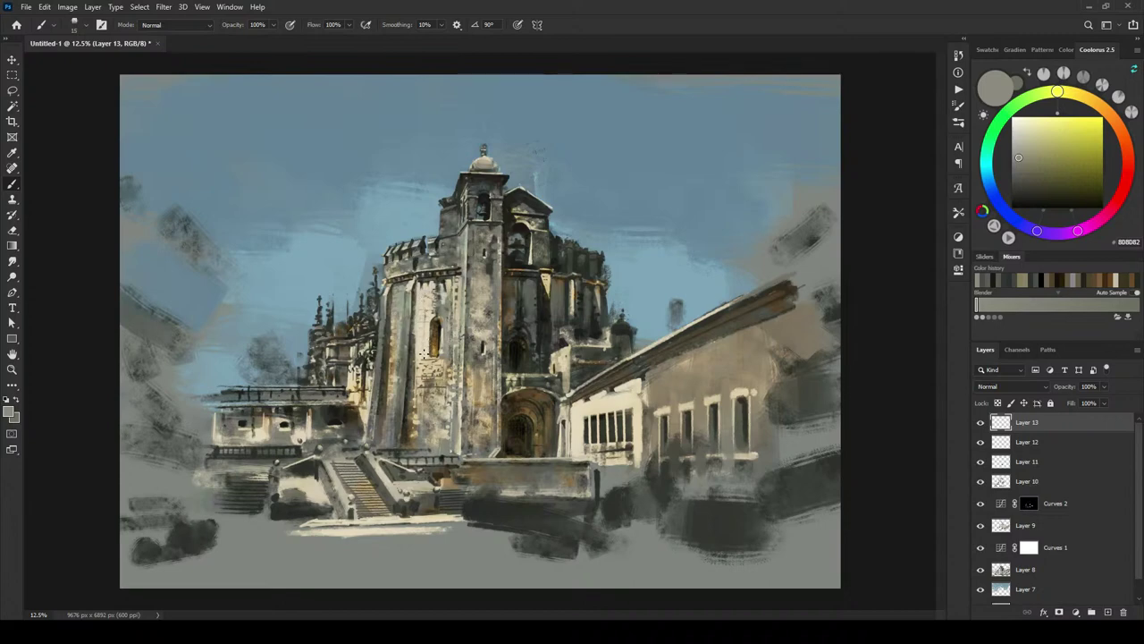
Step: Lighten the sampled grey to #9C9C98 and paint small masonry details beside and below the arched window, varying the brush size
{"action": "left_click", "coordinate": [1018, 150]}
{"action": "key", "text": "ctrl+plus"}
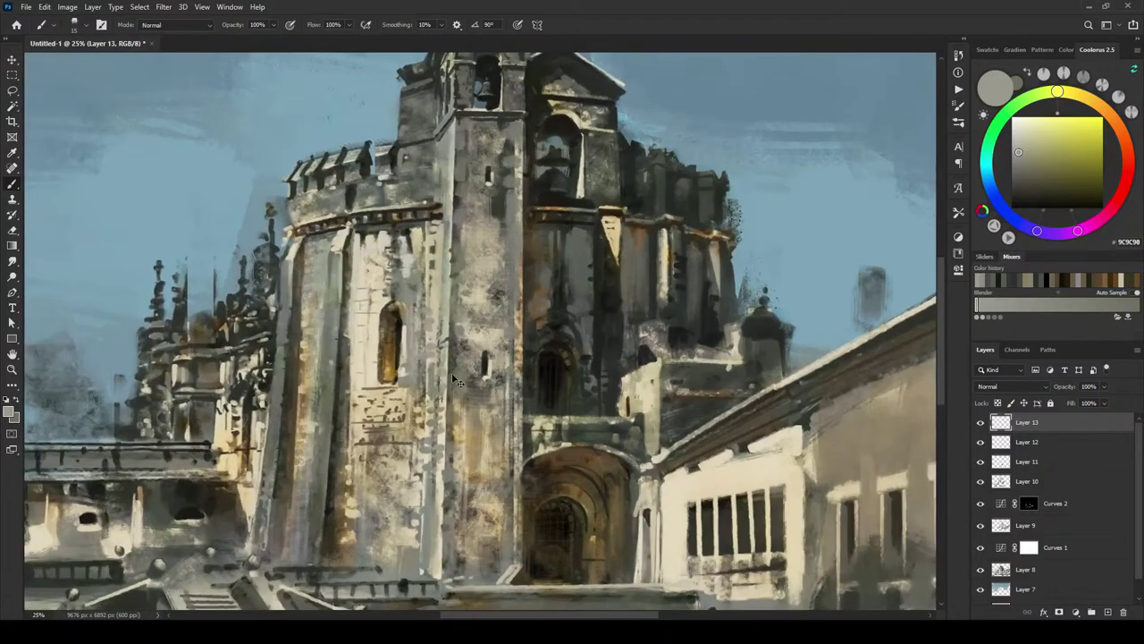
{"action": "key", "text": "ctrl+plus"}
{"action": "left_click_drag", "start_coordinate": [388, 333], "coordinate": [522, 279]}
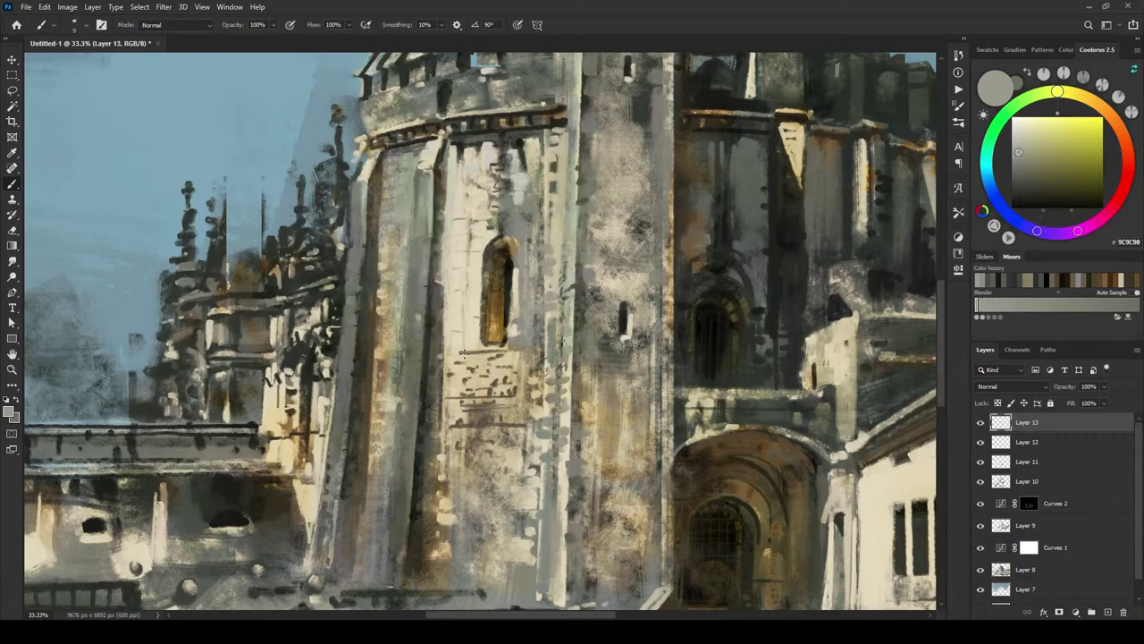
{"action": "key", "text": "]"}
{"action": "key", "text": "]"}
{"action": "key", "text": "]"}
{"action": "left_click_drag", "start_coordinate": [464, 325], "coordinate": [475, 323]}
{"action": "key", "text": "bracketleft"}
{"action": "key", "text": "bracketleft"}
{"action": "key", "text": "bracketright"}
{"action": "key", "text": "bracketright"}
Step: Paint the edge of the light wall beside the arched window with a sampled olive-grey #696658
{"action": "left_click", "coordinate": [448, 199], "text": "alt"}
{"action": "key", "text": "bracketright"}
{"action": "key", "text": "bracketright"}
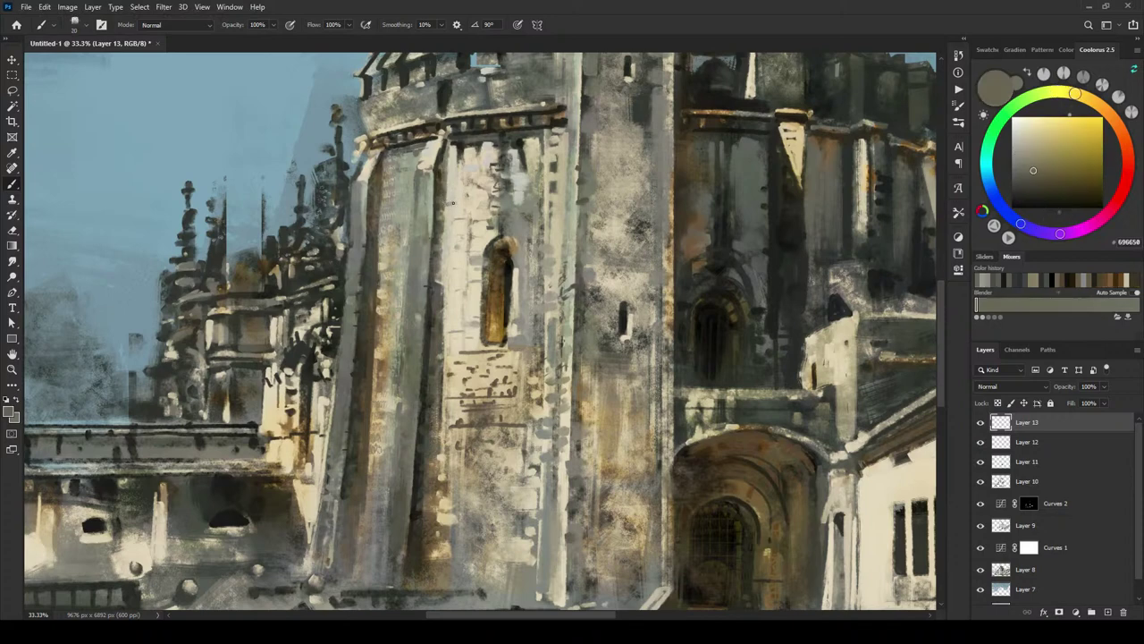
{"action": "key", "text": "bracketleft"}
{"action": "left_click_drag", "start_coordinate": [445, 227], "coordinate": [441, 284]}
Step: Add stone texture to the buttress beside the light wall with sampled dark brown #443921, beige and grey tones
{"action": "left_click", "coordinate": [383, 161], "text": "alt"}
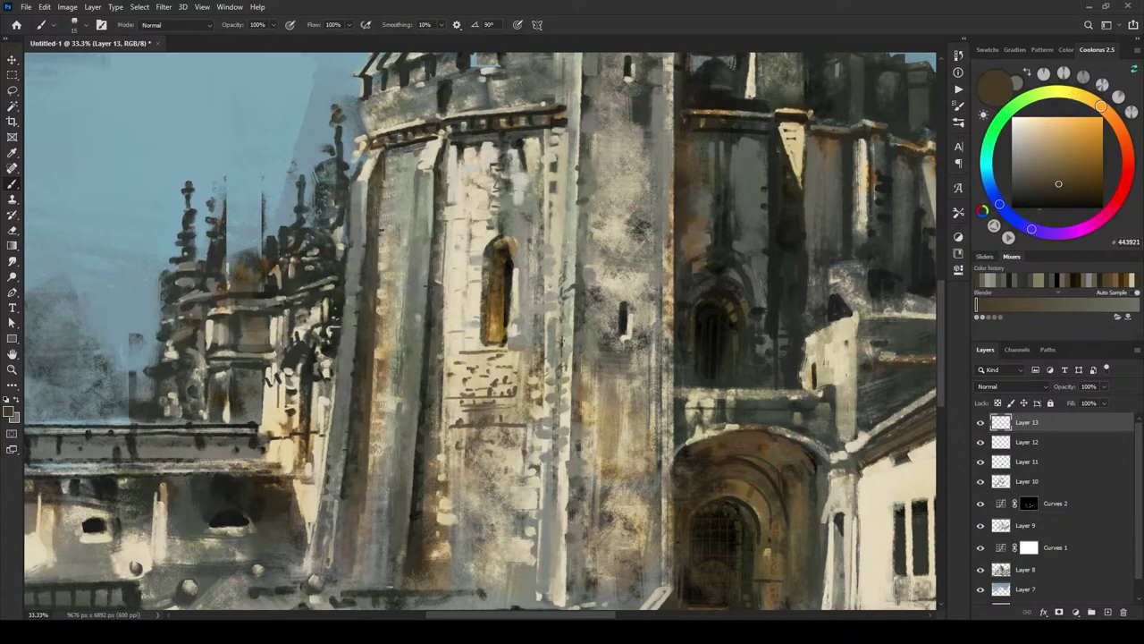
{"action": "left_click", "coordinate": [396, 227], "text": "alt"}
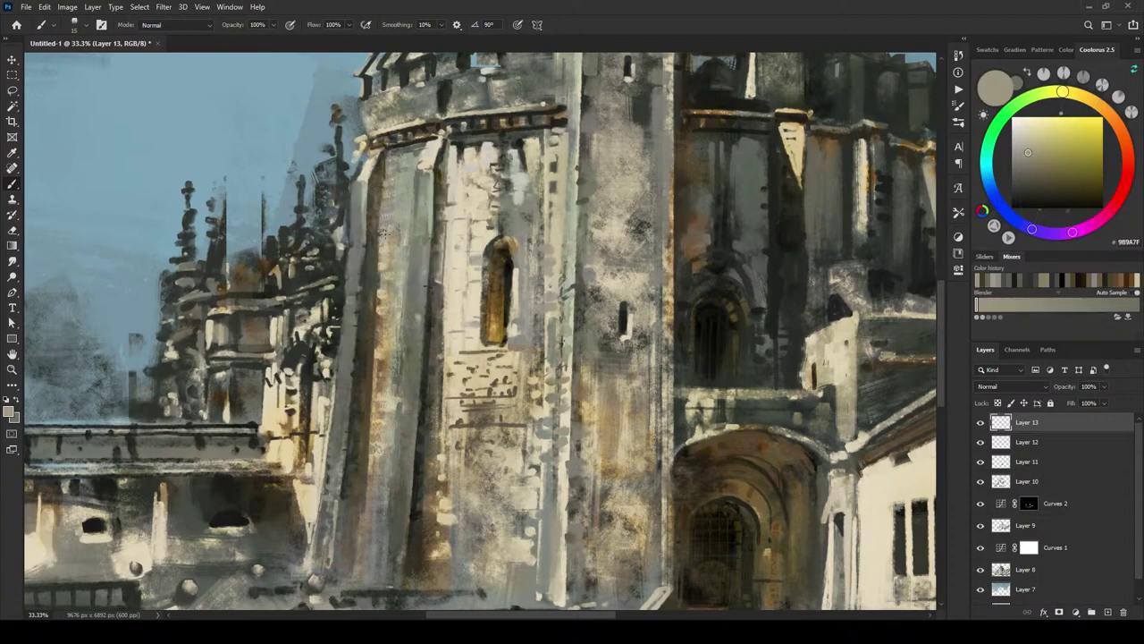
{"action": "left_click", "coordinate": [405, 224], "text": "alt"}
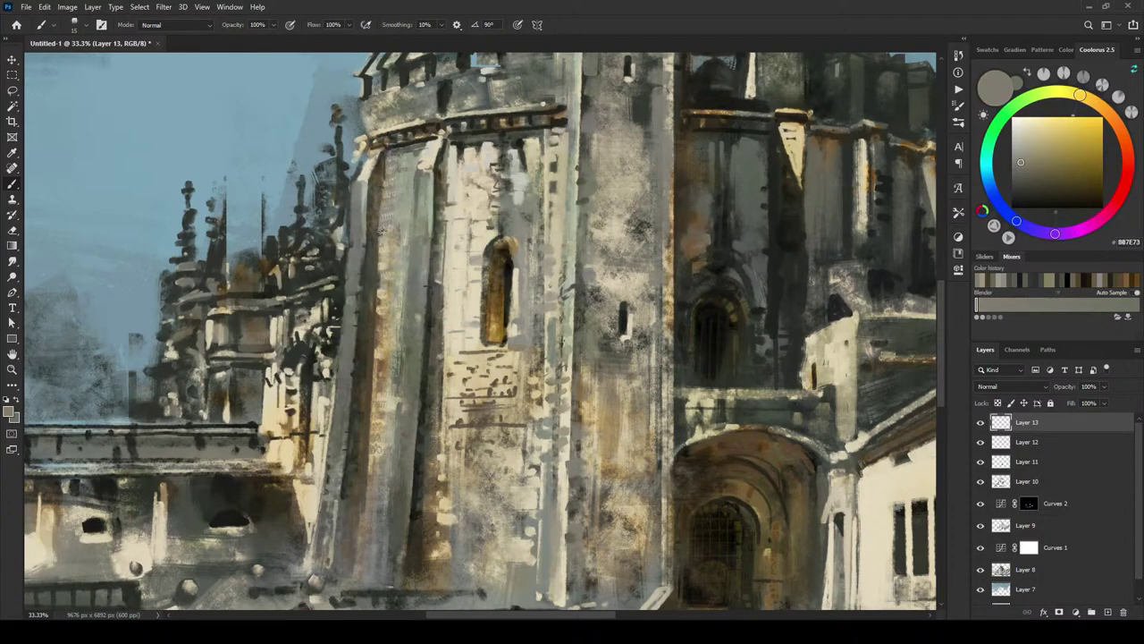
{"action": "left_click", "coordinate": [416, 255], "text": "alt"}
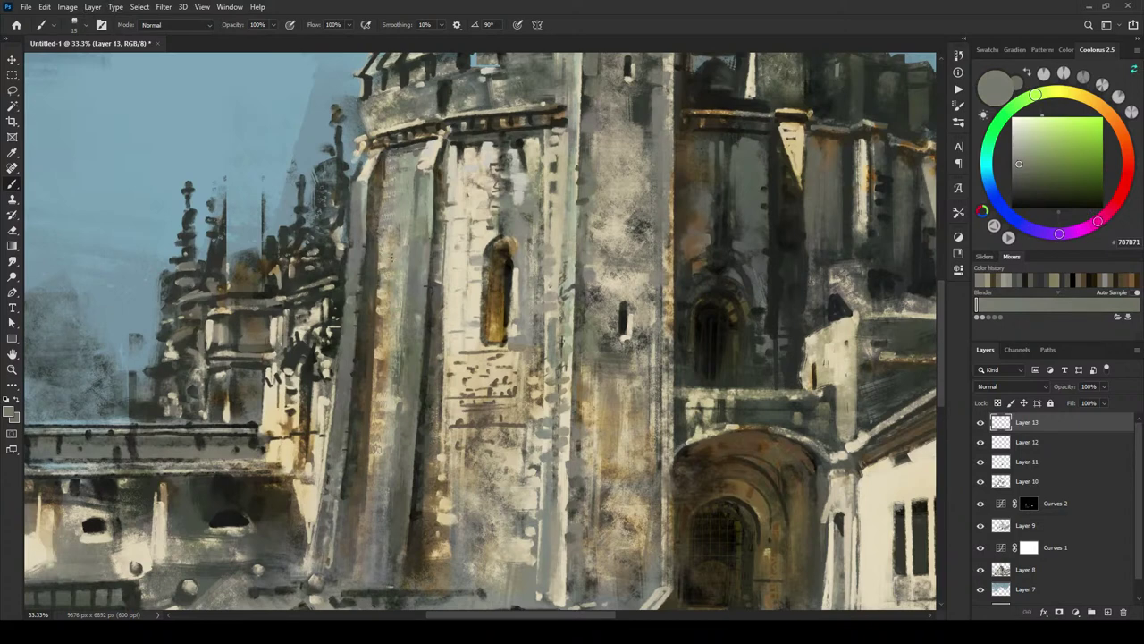
{"action": "left_click", "coordinate": [384, 197], "text": "alt"}
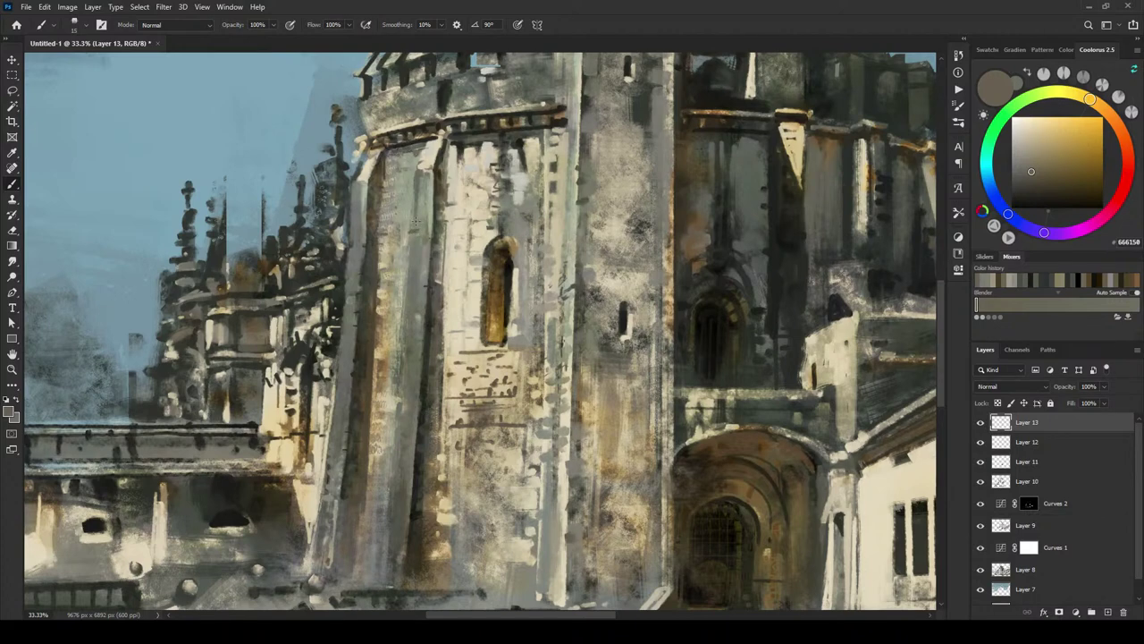
Step: Add small stone marks to the buttress beside the light wall with sampled cream and grey-green tones
{"action": "left_click", "coordinate": [438, 157], "text": "alt"}
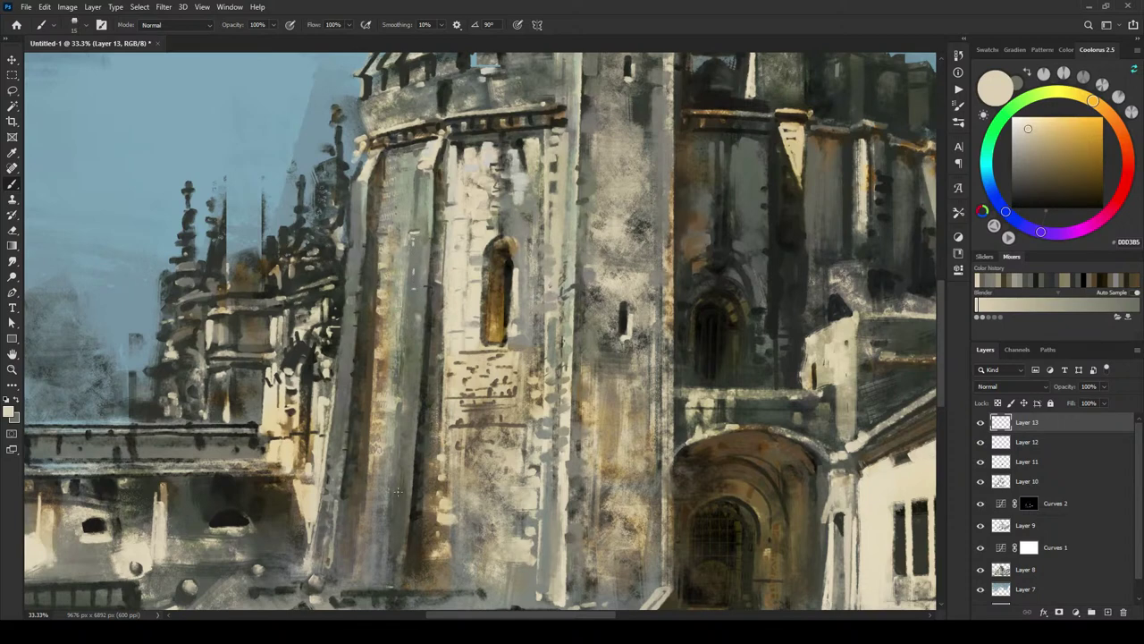
{"action": "left_click", "coordinate": [416, 315], "text": "alt"}
{"action": "left_click", "coordinate": [422, 306], "text": "alt"}
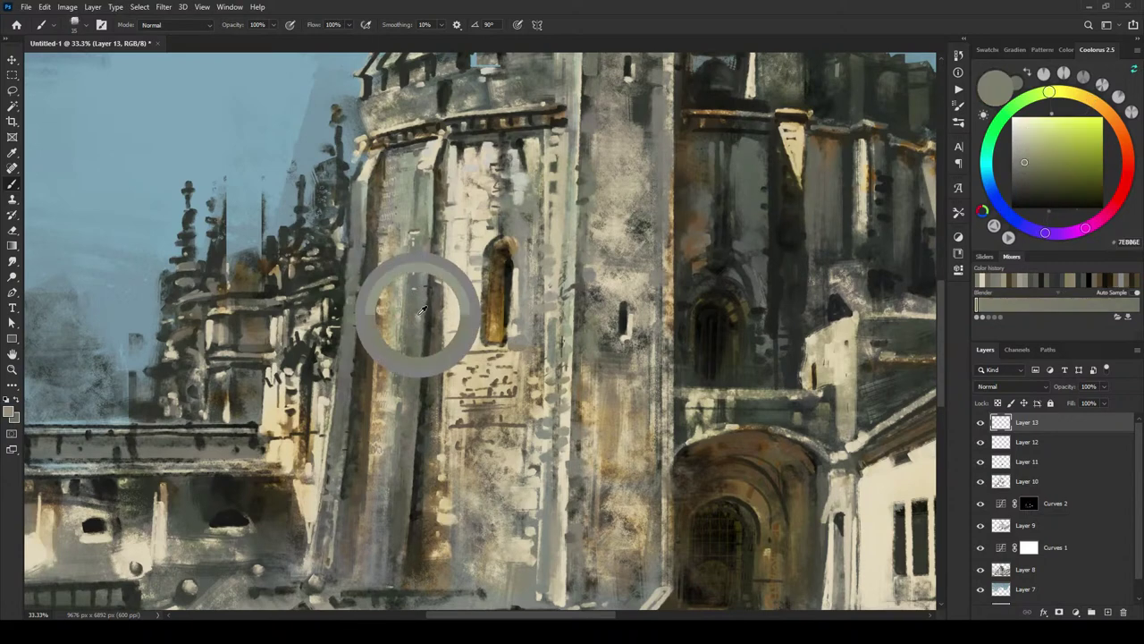
{"action": "left_click", "coordinate": [425, 302], "text": "alt"}
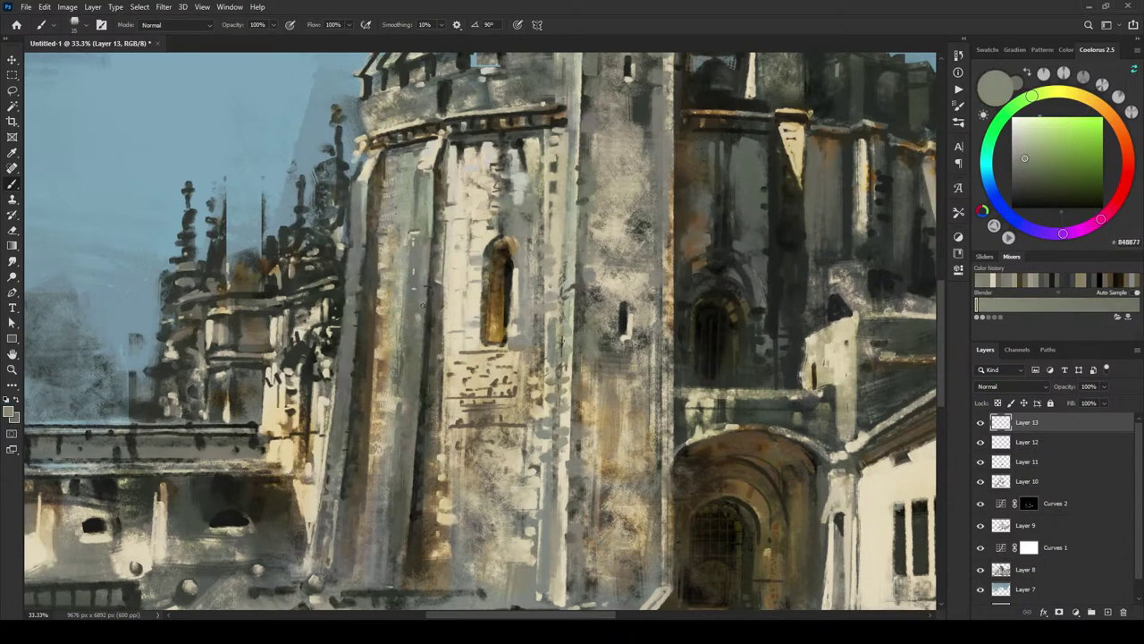
{"action": "left_click", "coordinate": [422, 308], "text": "alt"}
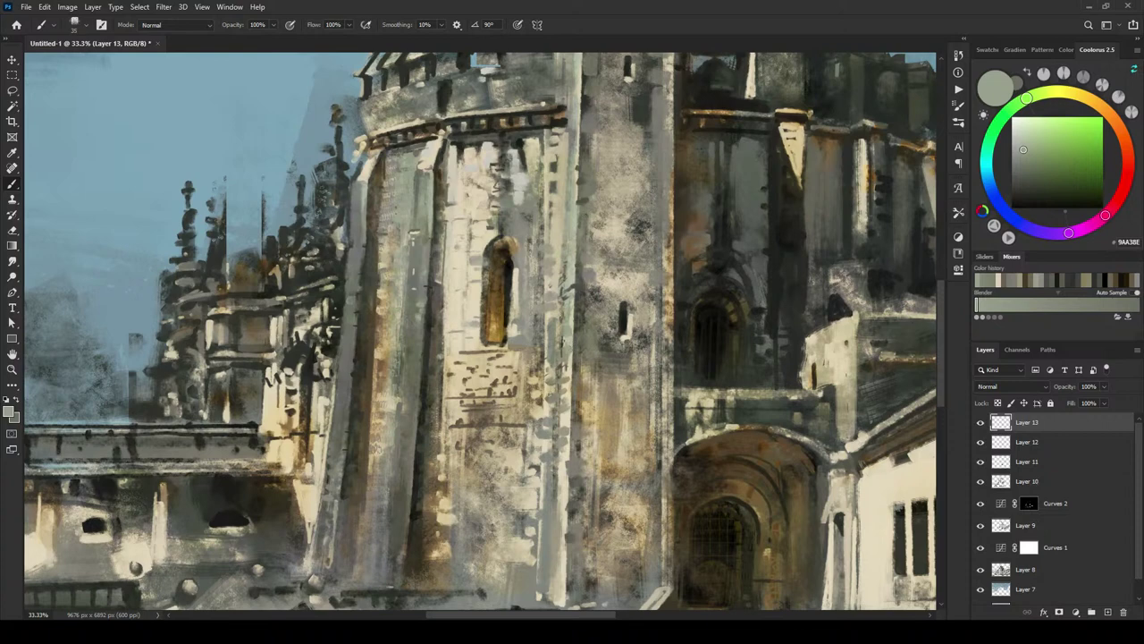
Step: Paint masonry details on the tower's corner edge beside the arched window with sampled dark olive #5B5E51, beige and cream
{"action": "left_click", "coordinate": [556, 356], "text": "alt"}
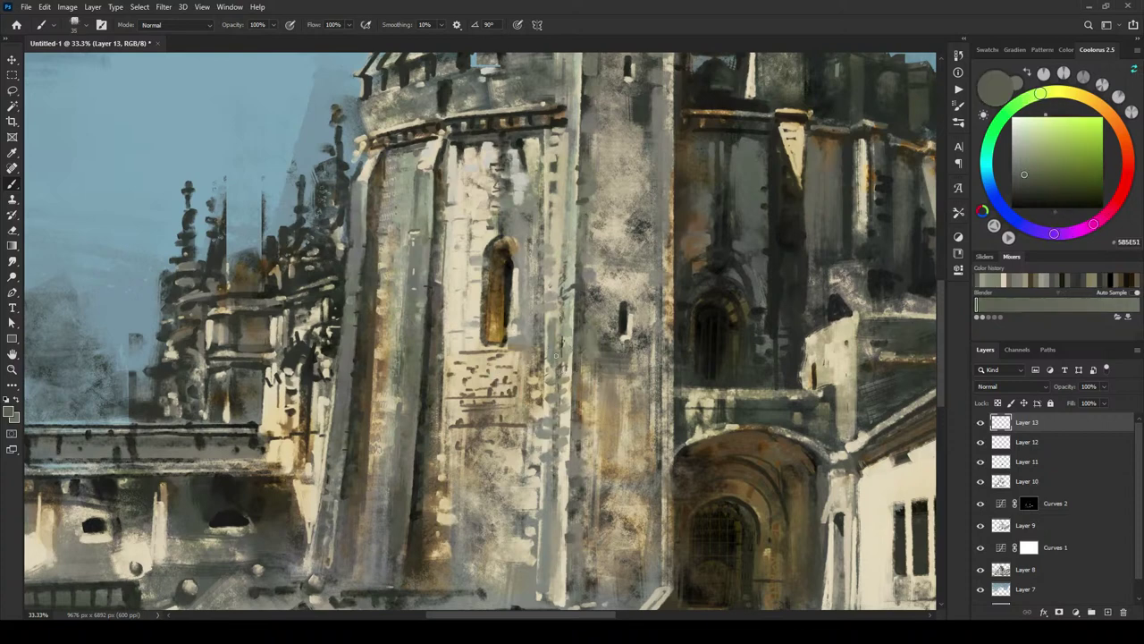
{"action": "key", "text": "bracketright"}
{"action": "left_click_drag", "start_coordinate": [559, 378], "coordinate": [559, 413]}
{"action": "left_click", "coordinate": [568, 384], "text": "alt"}
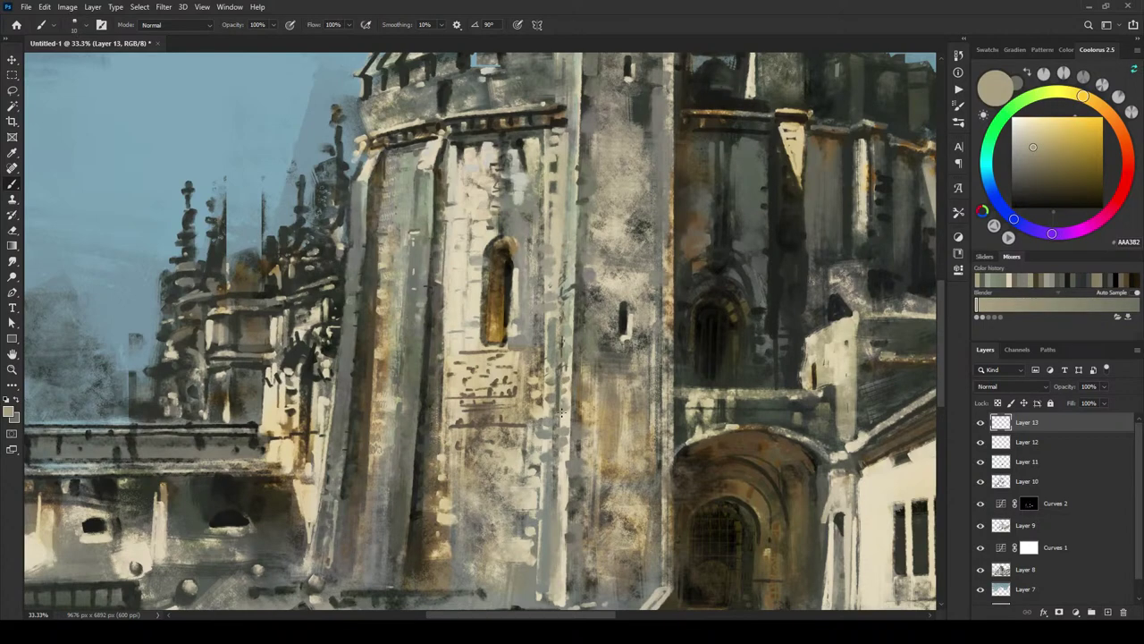
{"action": "left_click", "coordinate": [562, 383], "text": "alt"}
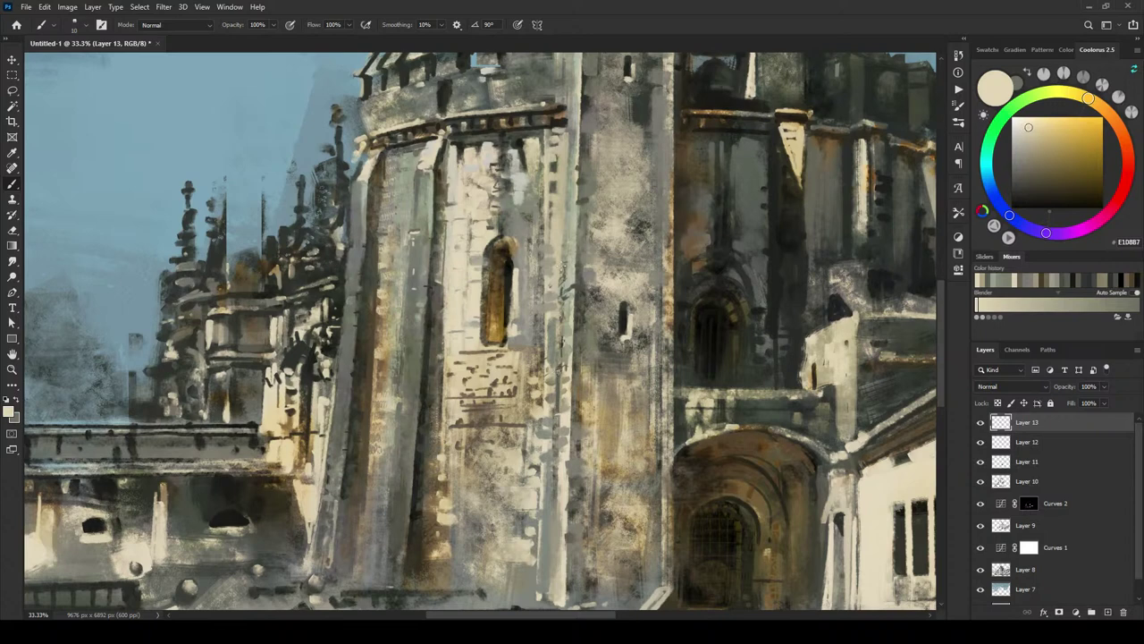
{"action": "key", "text": "bracketright"}
Step: Build up the stones along the tower's corner edge with sampled pale green-grey #BABFA4 and light beige #CDC7AB, varying the brush size
{"action": "left_click", "coordinate": [574, 334], "text": "alt"}
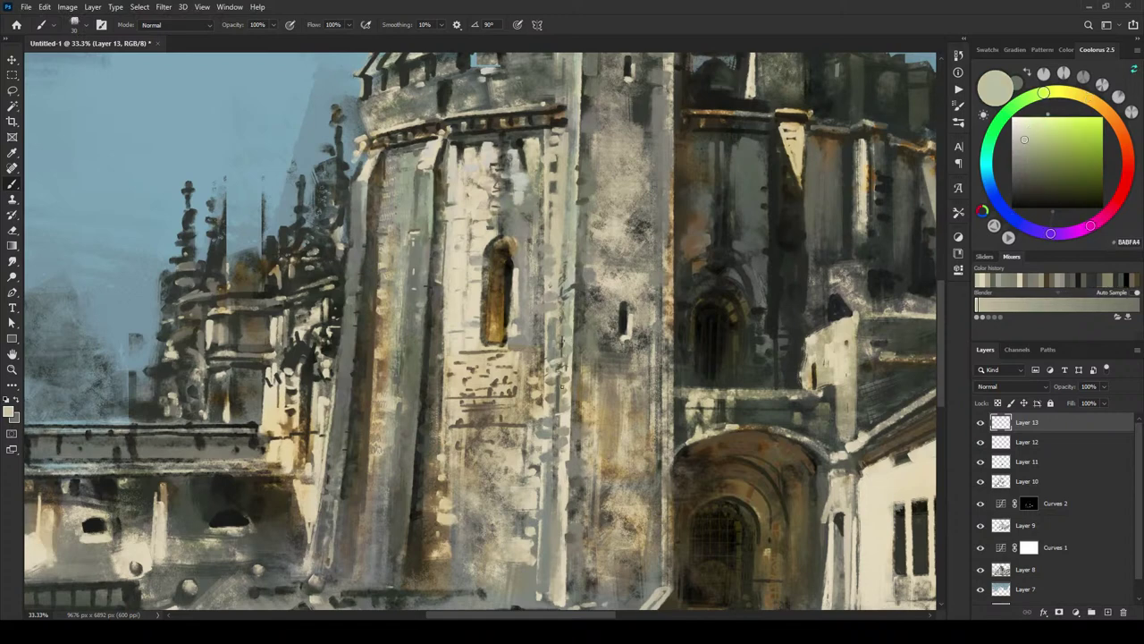
{"action": "key", "text": "bracketleft"}
{"action": "key", "text": "bracketleft"}
{"action": "key", "text": "bracketleft"}
{"action": "key", "text": "bracketright"}
{"action": "key", "text": "bracketright"}
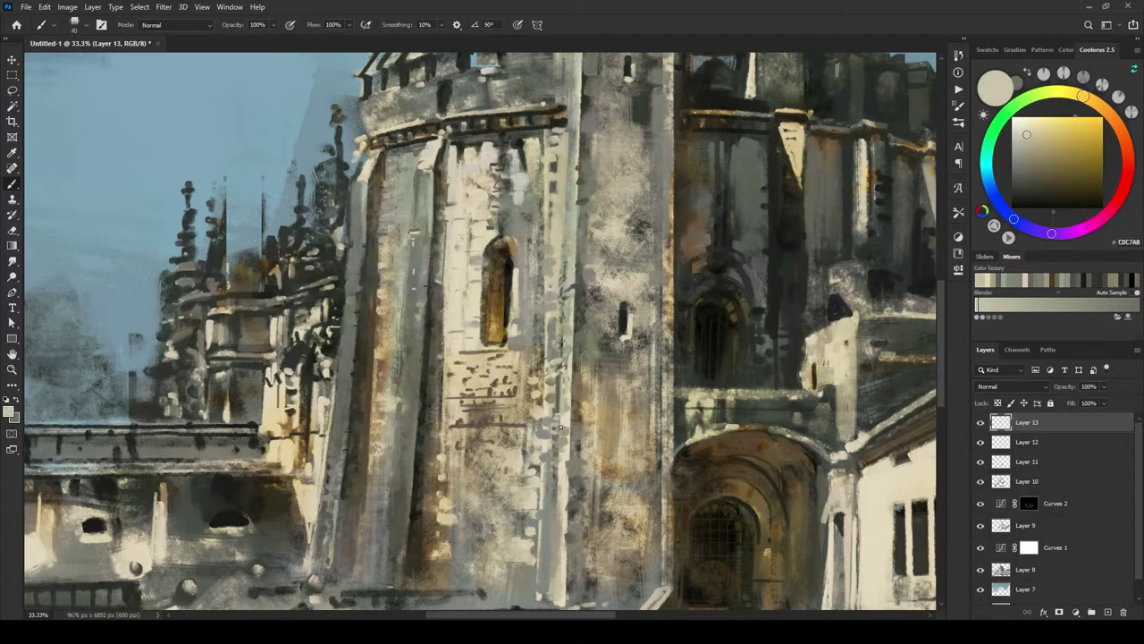
{"action": "left_click", "coordinate": [572, 407], "text": "alt"}
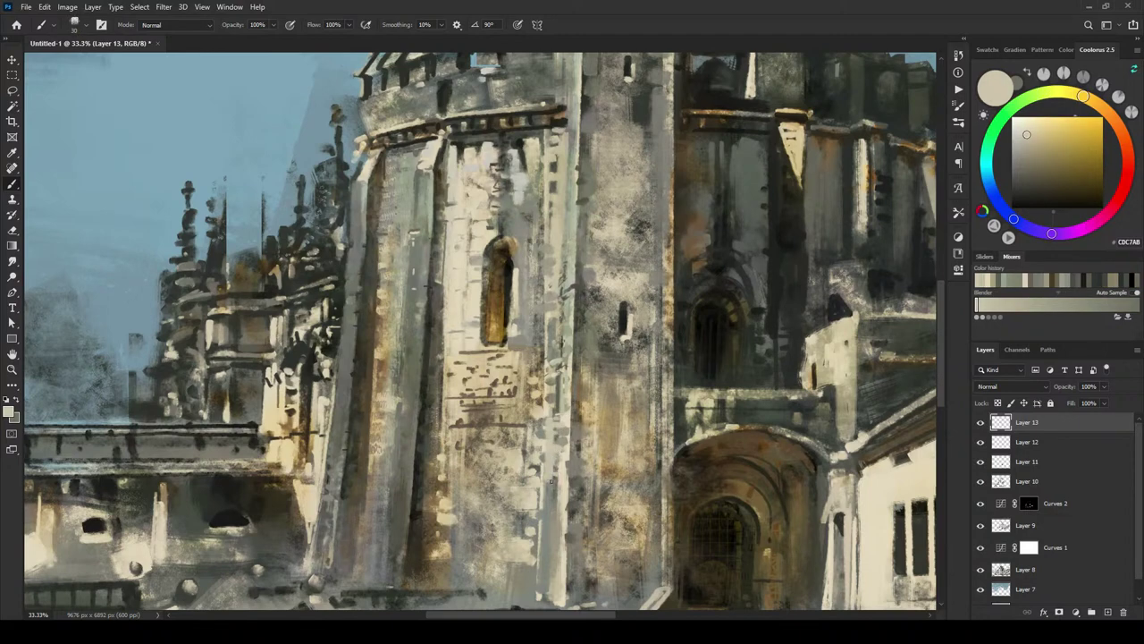
{"action": "left_click_drag", "start_coordinate": [552, 481], "coordinate": [549, 511]}
Step: Blend the light wall into the tower's corner edge with vertical strokes in sampled warm beige and grey tones
{"action": "left_click", "coordinate": [542, 372], "text": "alt"}
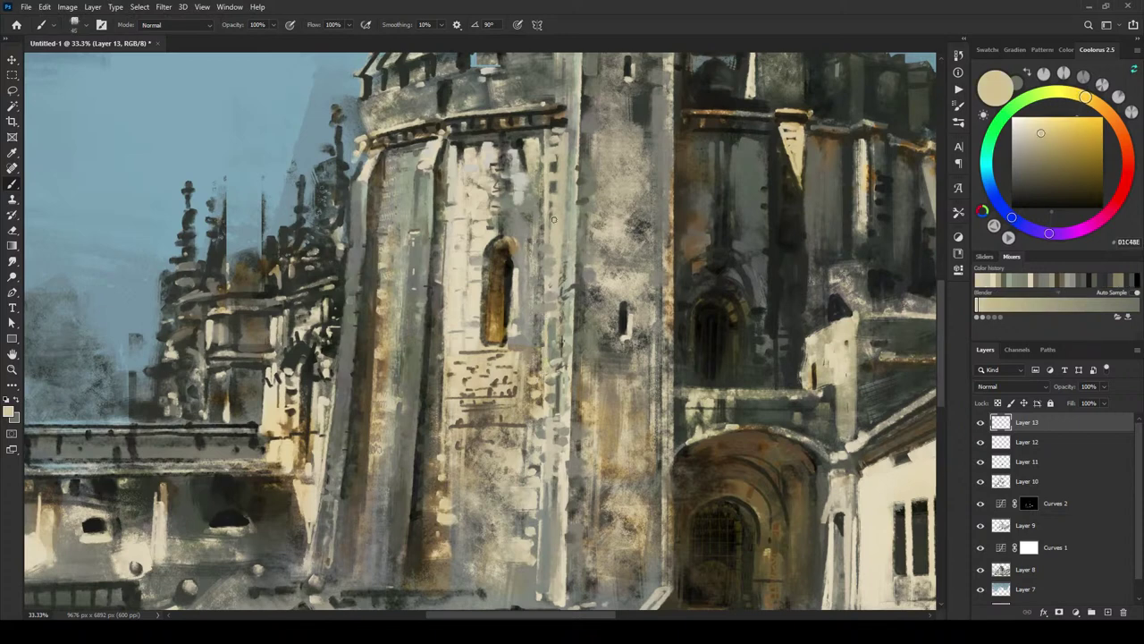
{"action": "left_click", "coordinate": [557, 302], "text": "alt"}
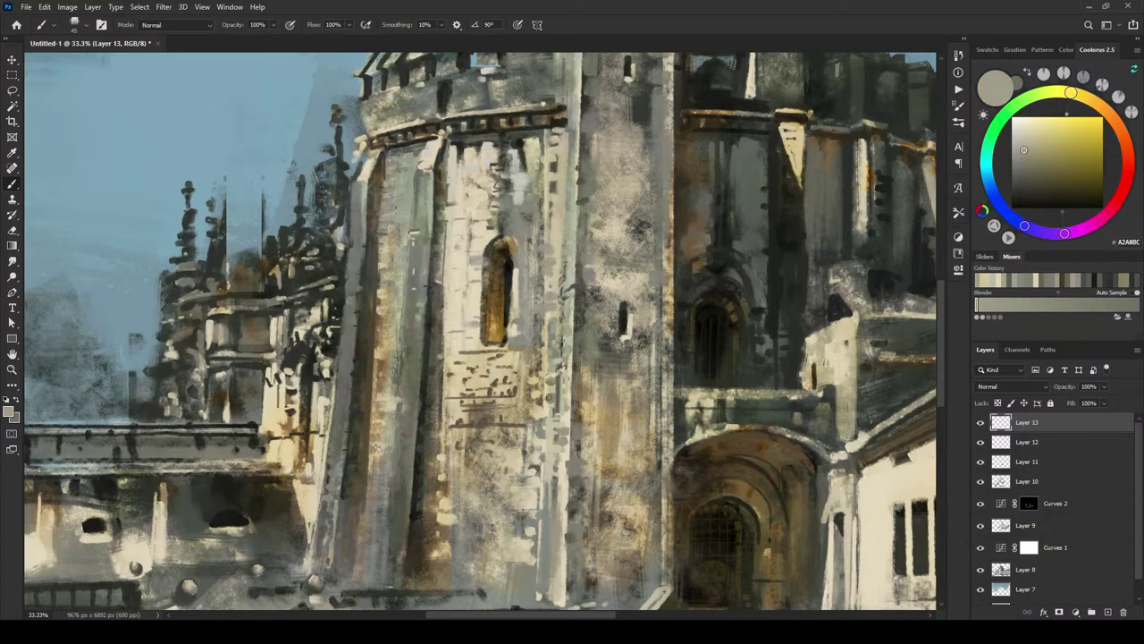
{"action": "left_click_drag", "start_coordinate": [549, 376], "coordinate": [541, 484]}
{"action": "left_click", "coordinate": [540, 485], "text": "alt"}
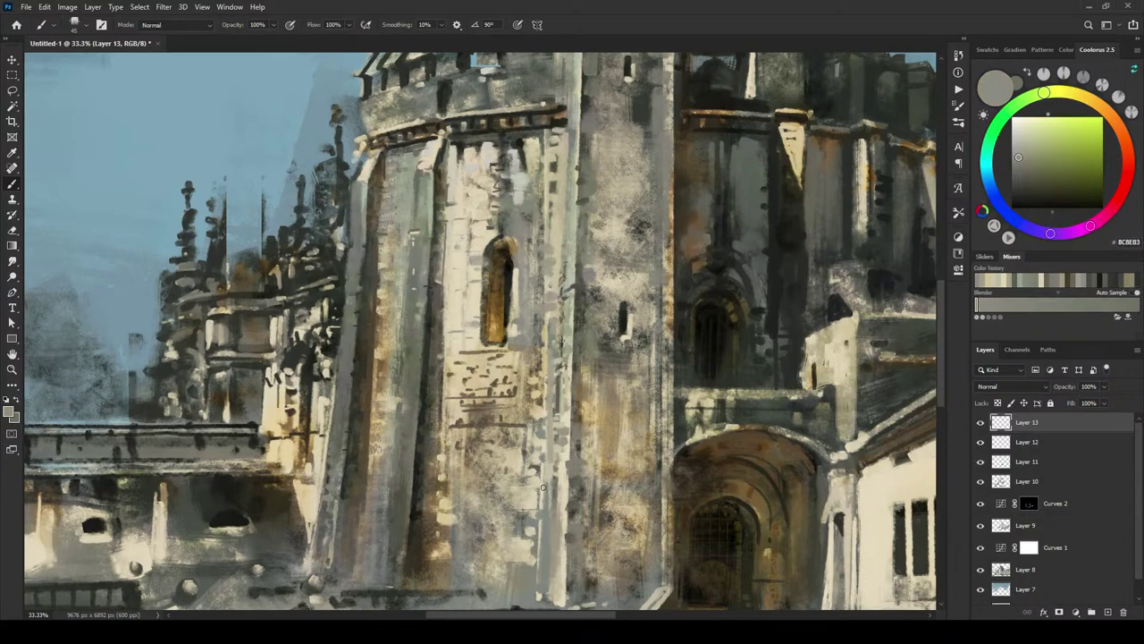
{"action": "left_click", "coordinate": [543, 408], "text": "alt"}
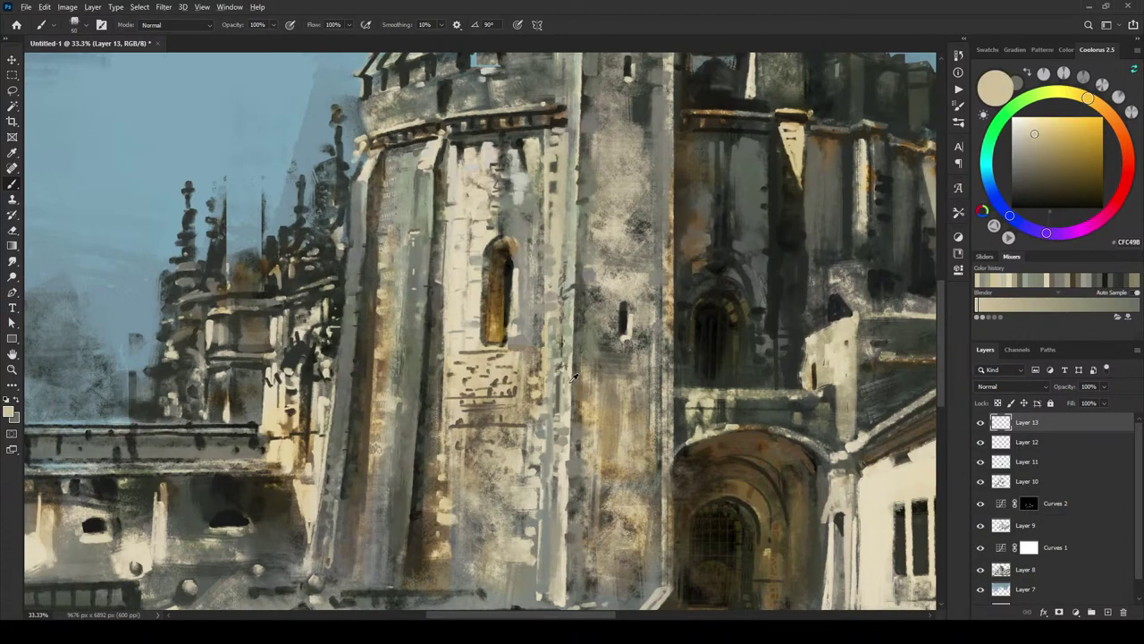
{"action": "left_click_drag", "start_coordinate": [553, 393], "coordinate": [550, 470]}
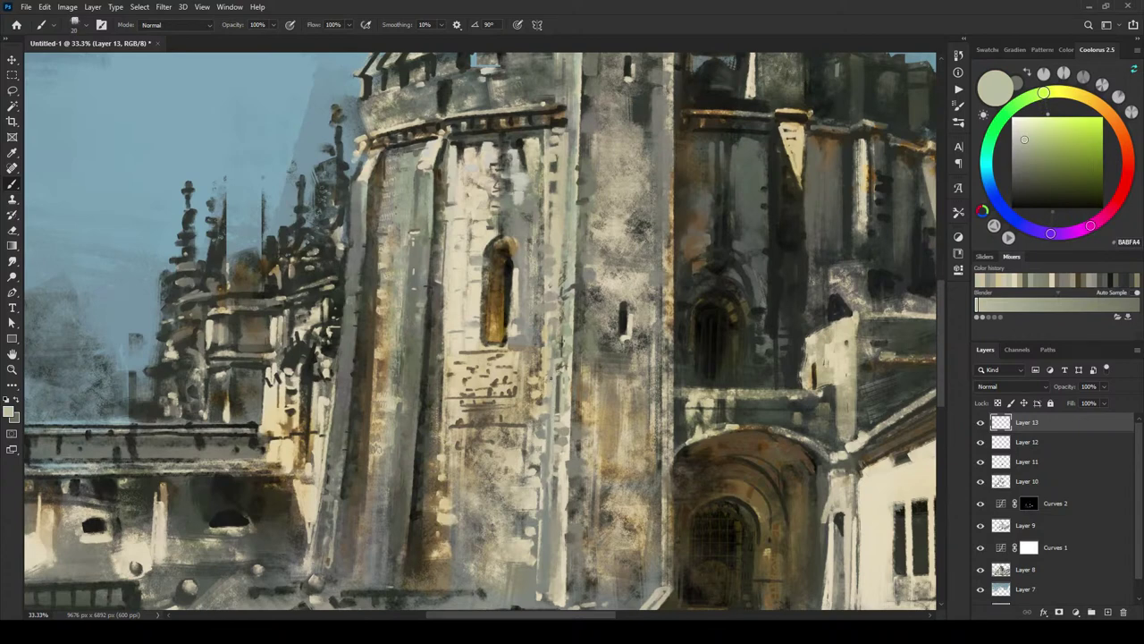
Step: Paint short vertical pale green-grey #BABFA4 strokes on the corner stones below the arched window's level
{"action": "left_click_drag", "start_coordinate": [551, 365], "coordinate": [551, 381]}
{"action": "left_click_drag", "start_coordinate": [550, 409], "coordinate": [549, 438]}
{"action": "left_click_drag", "start_coordinate": [556, 377], "coordinate": [556, 411]}
{"action": "left_click_drag", "start_coordinate": [555, 343], "coordinate": [555, 359]}
Step: Add fine brown #796E54 joint marks below the arched window and on the corner stones, undoing the last stroke
{"action": "left_click", "coordinate": [514, 360], "text": "alt"}
{"action": "left_click_drag", "start_coordinate": [508, 364], "coordinate": [511, 369]}
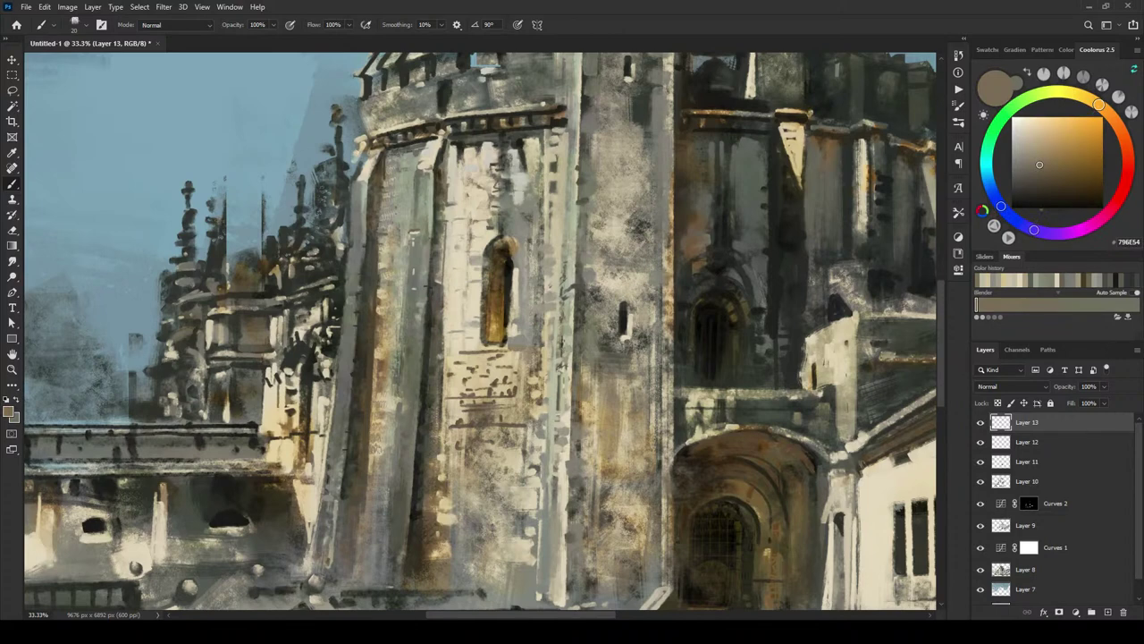
{"action": "key", "text": "bracketleft"}
{"action": "left_click_drag", "start_coordinate": [536, 376], "coordinate": [552, 374]}
{"action": "mouse_move", "coordinate": [550, 420]}
{"action": "left_mouse_down"}
{"action": "mouse_move", "coordinate": [562, 416]}
{"action": "mouse_move", "coordinate": [551, 418]}
{"action": "left_mouse_up"}
{"action": "key", "text": "ctrl+z"}
Step: Draw dark lines on the tower's corner edge around the cornice with sampled near-black #2F312D
{"action": "left_click_drag", "start_coordinate": [606, 166], "coordinate": [597, 299]}
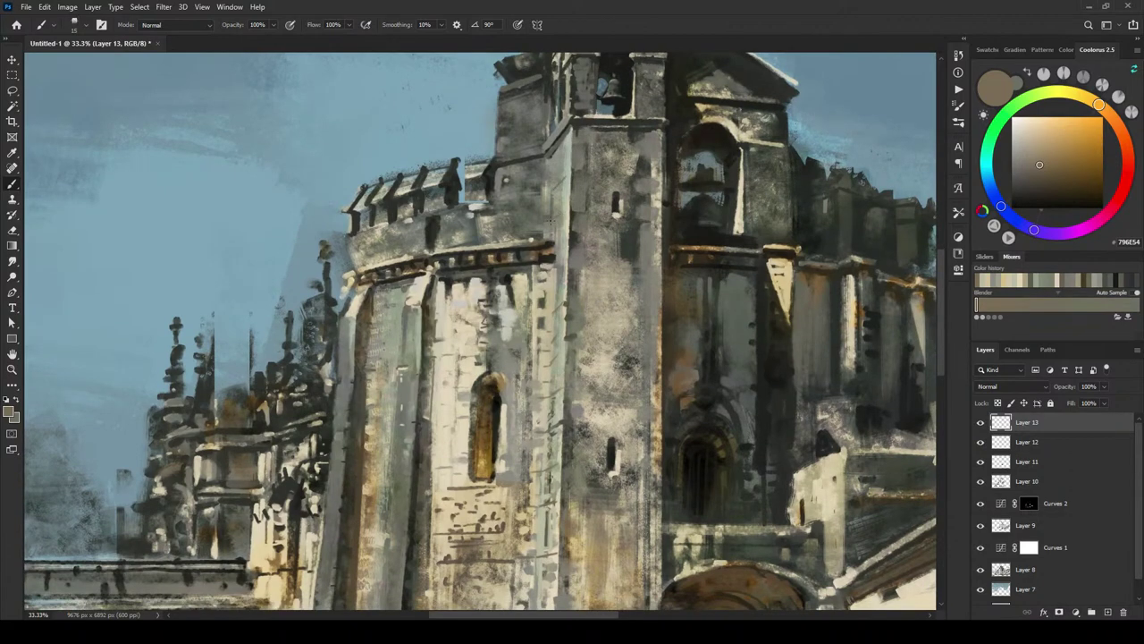
{"action": "left_click", "coordinate": [553, 256], "text": "alt"}
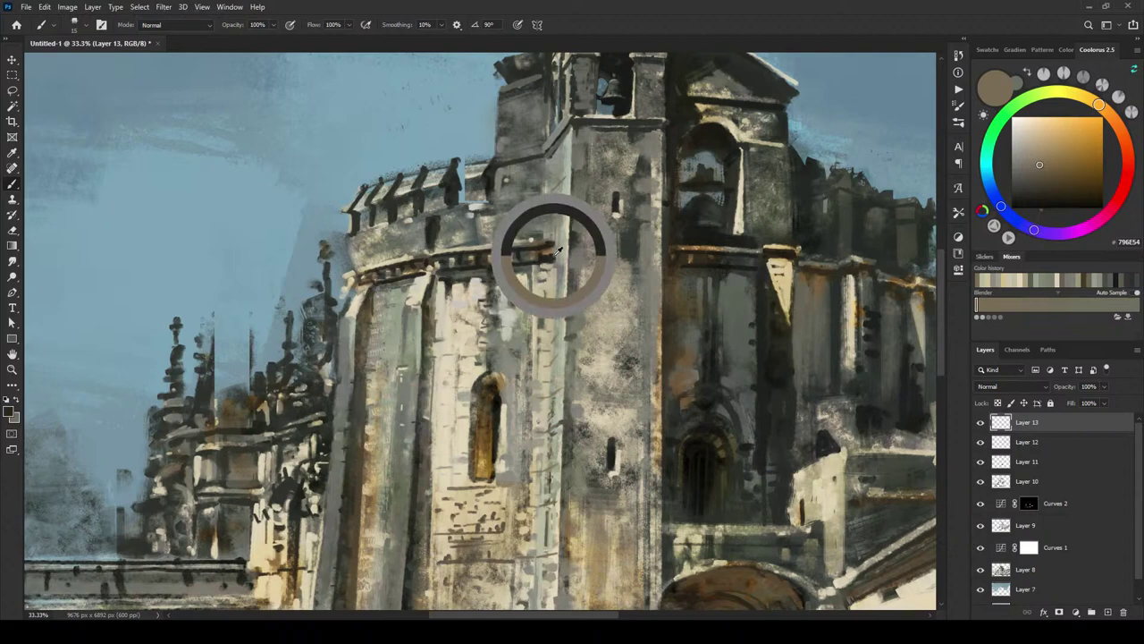
{"action": "left_click_drag", "start_coordinate": [559, 256], "coordinate": [561, 179]}
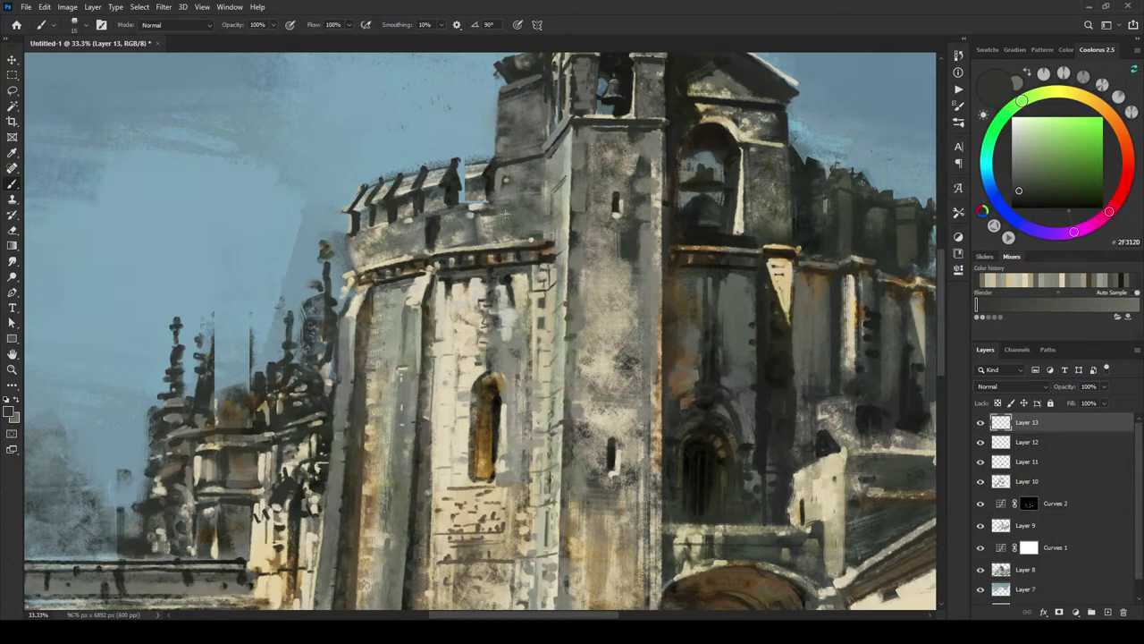
Step: Paint stone joints down the corner edge below the cornice with sampled dark grey-green #484F46, enlarging the brush partway
{"action": "left_click", "coordinate": [529, 269], "text": "alt"}
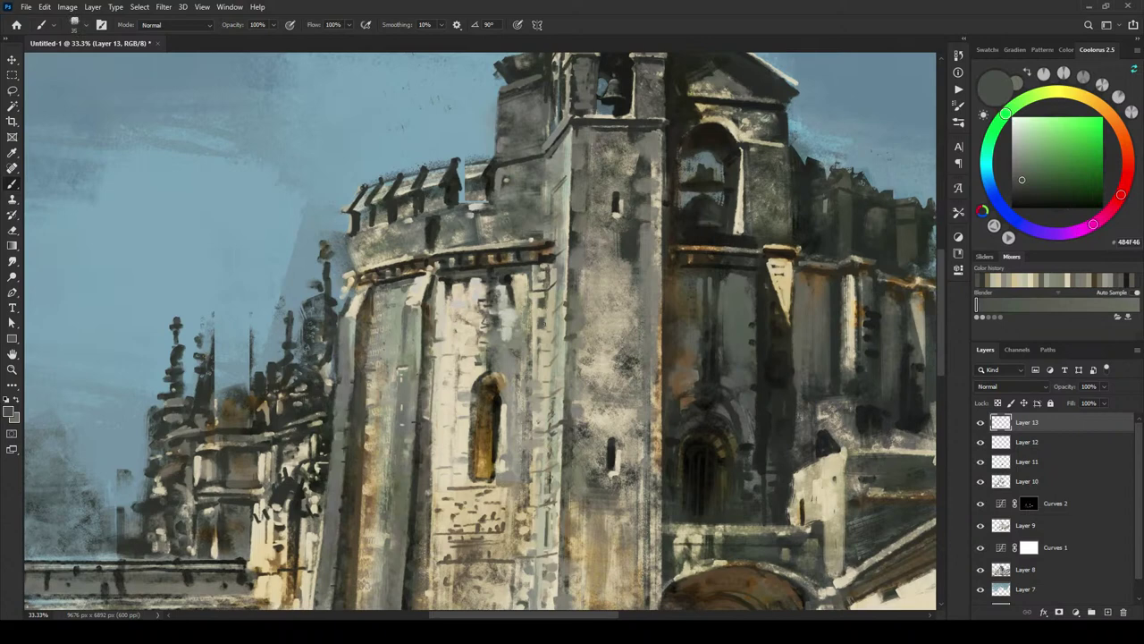
{"action": "left_click_drag", "start_coordinate": [551, 270], "coordinate": [549, 328]}
{"action": "key", "text": "bracketright"}
{"action": "key", "text": "bracketright"}
{"action": "key", "text": "bracketright"}
{"action": "left_click_drag", "start_coordinate": [547, 281], "coordinate": [540, 392]}
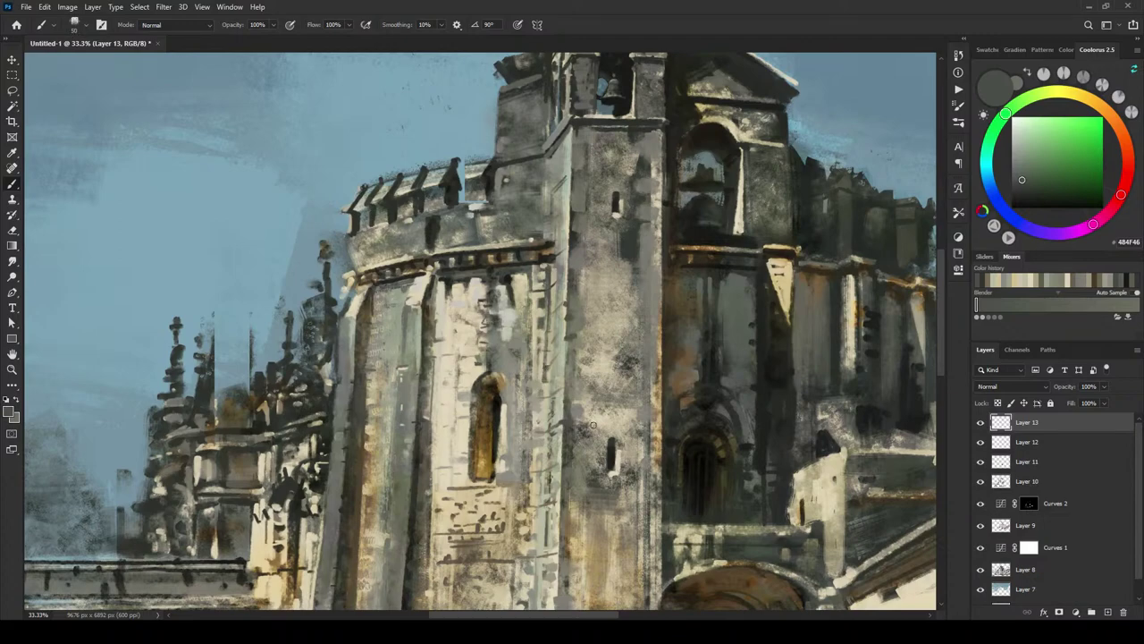
Step: Examine the whole painting at reduced size to judge the tower's overall contrast and detail
{"action": "key", "text": "ctrl+minus"}
{"action": "key", "text": "ctrl+minus"}
{"action": "key", "text": "ctrl+minus"}
{"action": "key", "text": "ctrl+minus"}
{"action": "key", "text": "ctrl+minus"}
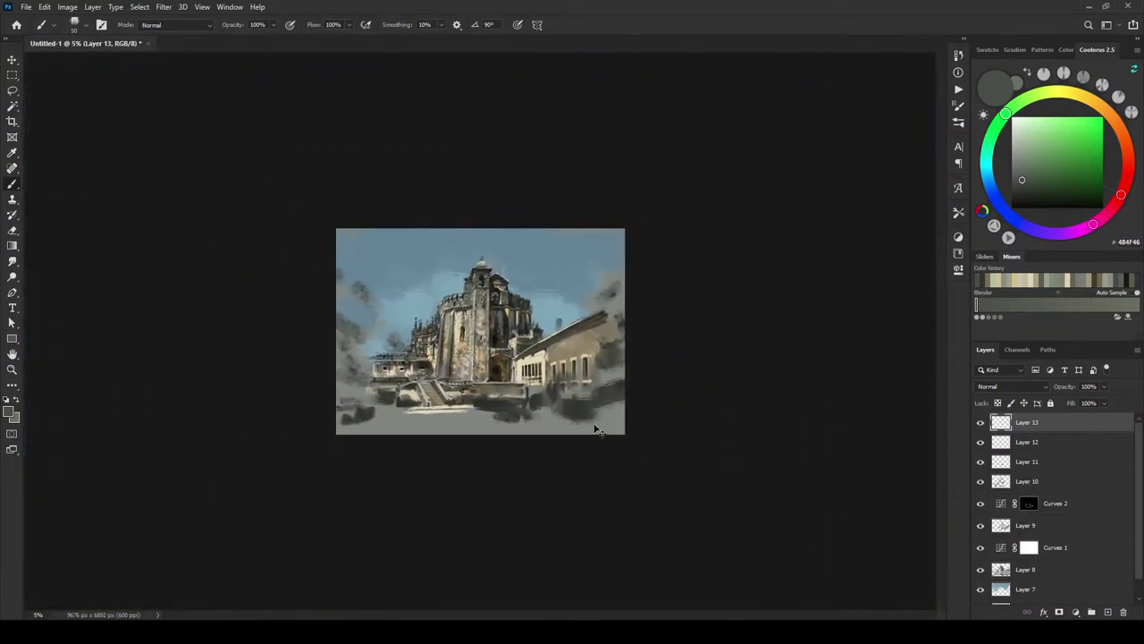
{"action": "key", "text": "ctrl+plus"}
{"action": "key", "text": "ctrl+plus"}
{"action": "key", "text": "ctrl+plus"}
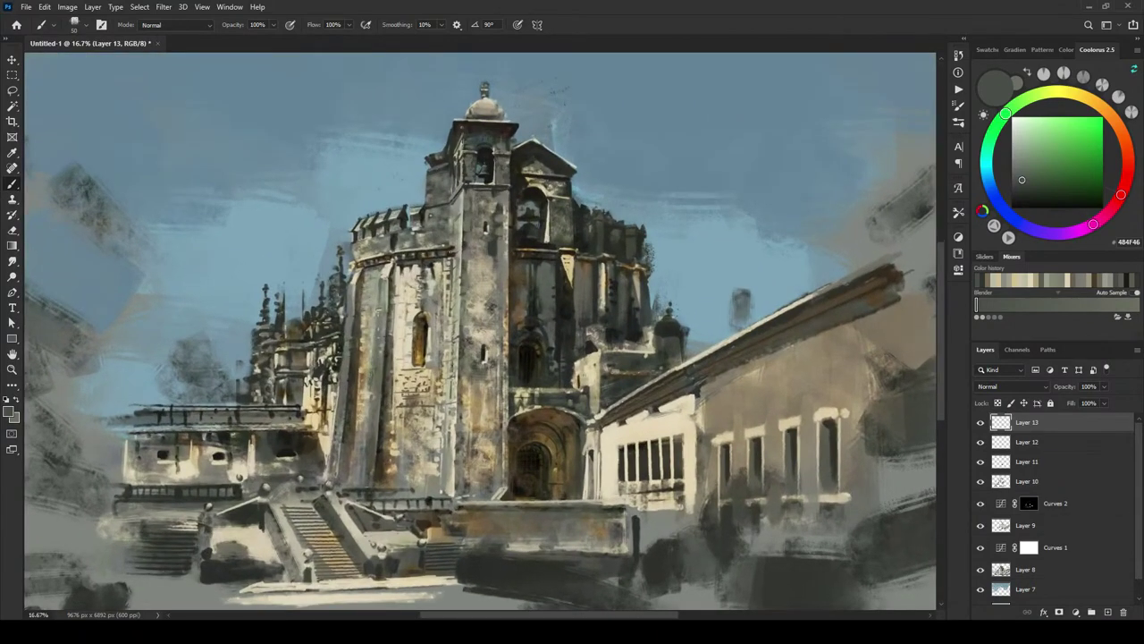
Step: Touch up the wall just below the cornice near the tower's corner with sampled beige tones
{"action": "left_click", "coordinate": [443, 283], "text": "alt"}
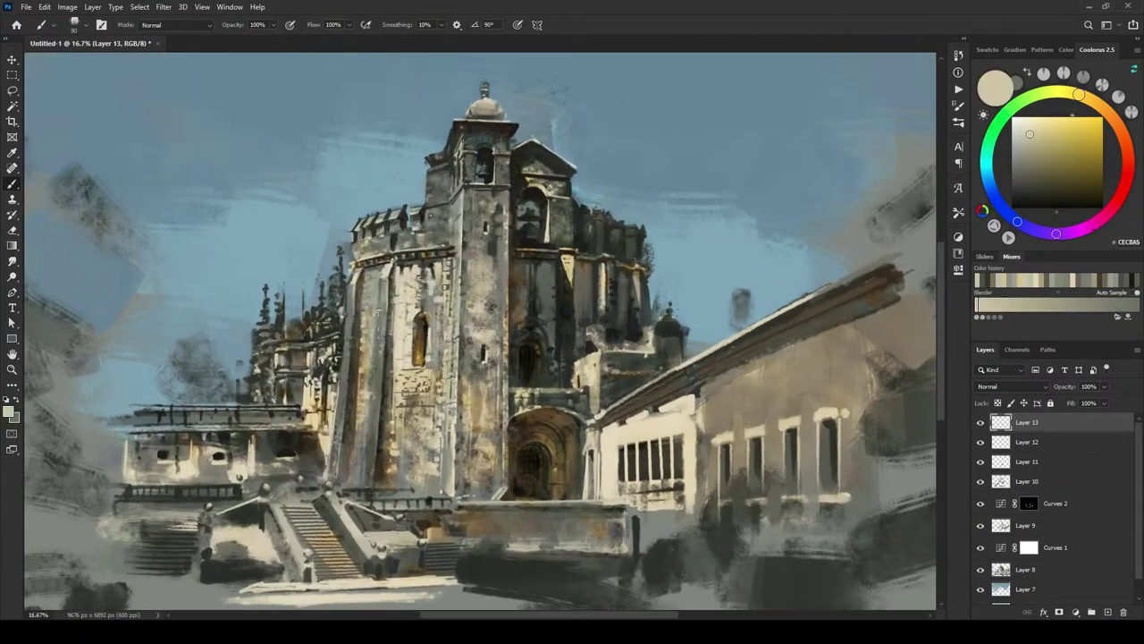
{"action": "left_click", "coordinate": [440, 286], "text": "alt"}
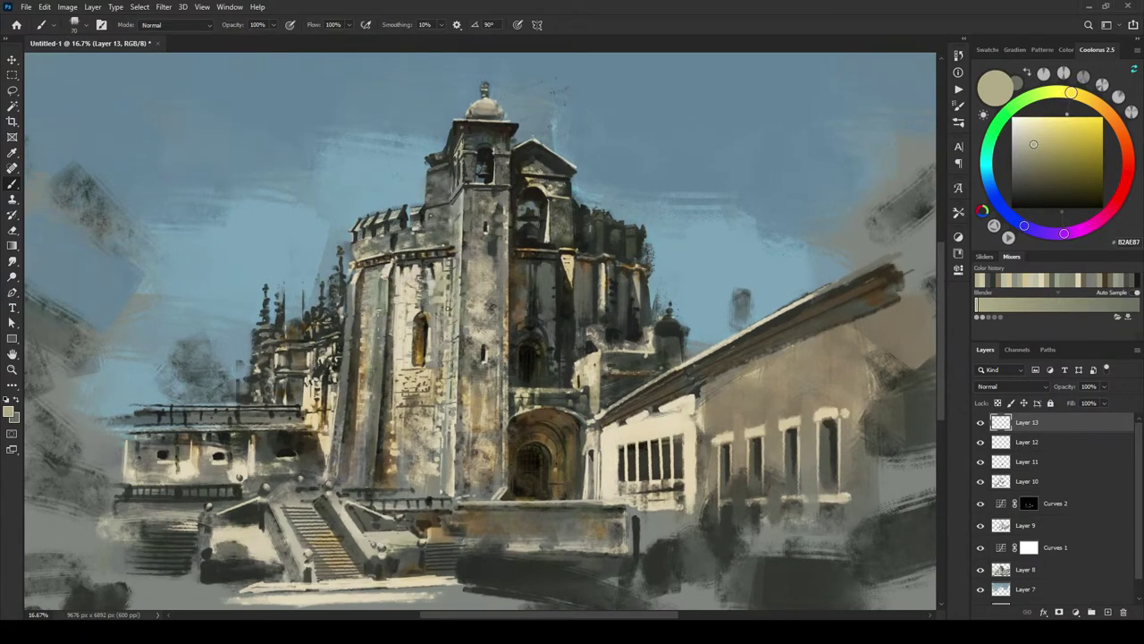
{"action": "left_click", "coordinate": [446, 304], "text": "alt"}
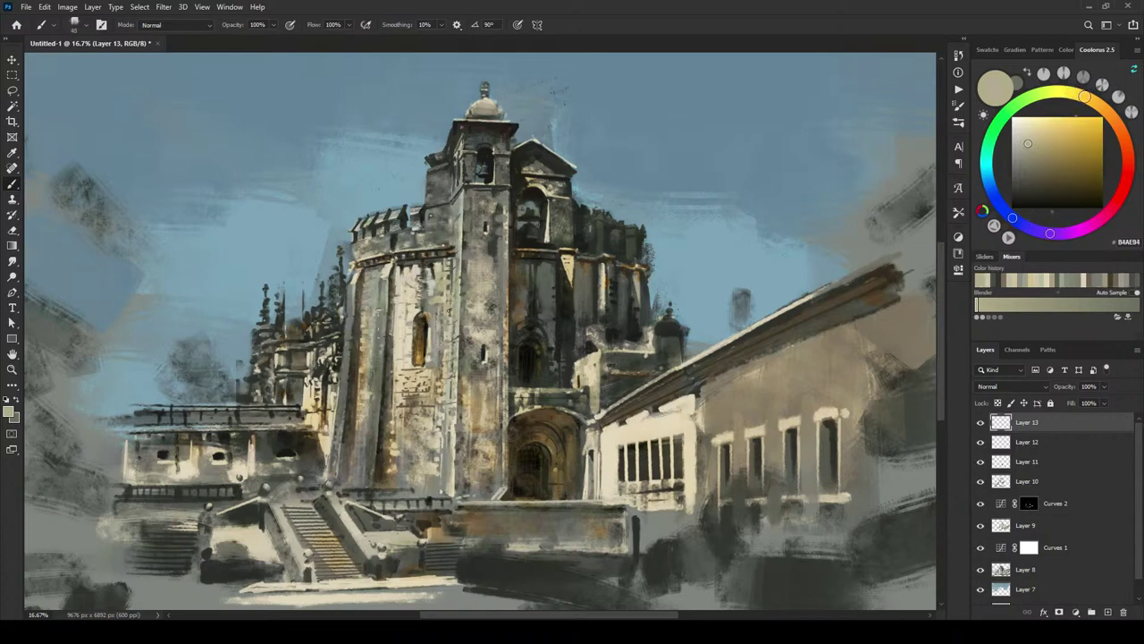
Step: Lighten a sampled cream to #D7D6C8 and paint small highlights on the wall under the cornice
{"action": "left_click", "coordinate": [404, 277], "text": "alt"}
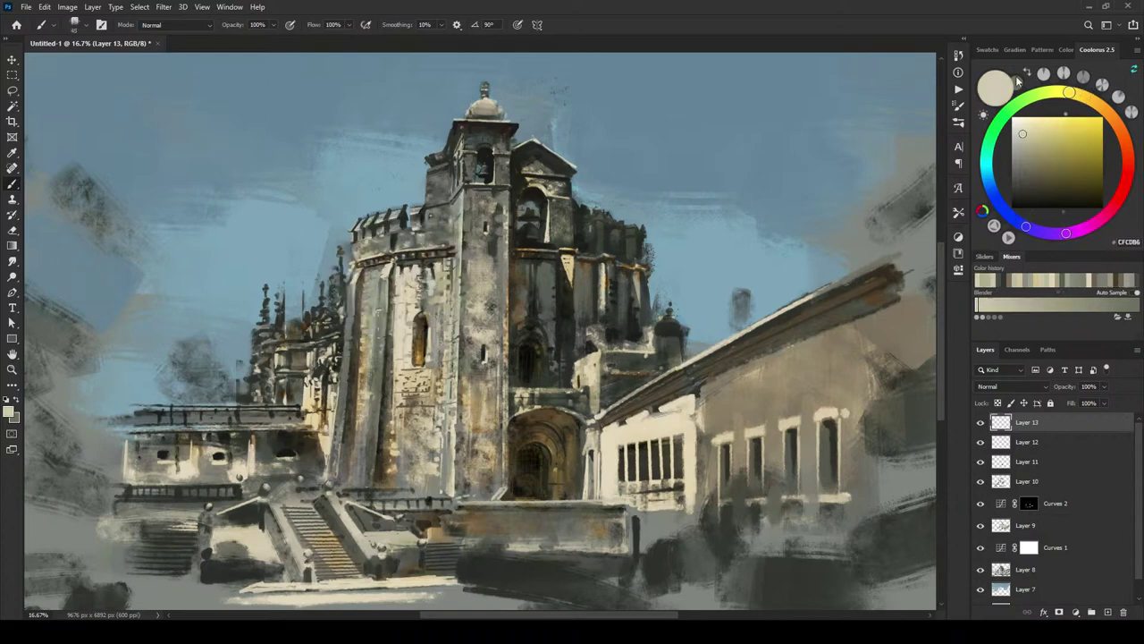
{"action": "left_click", "coordinate": [1017, 131]}
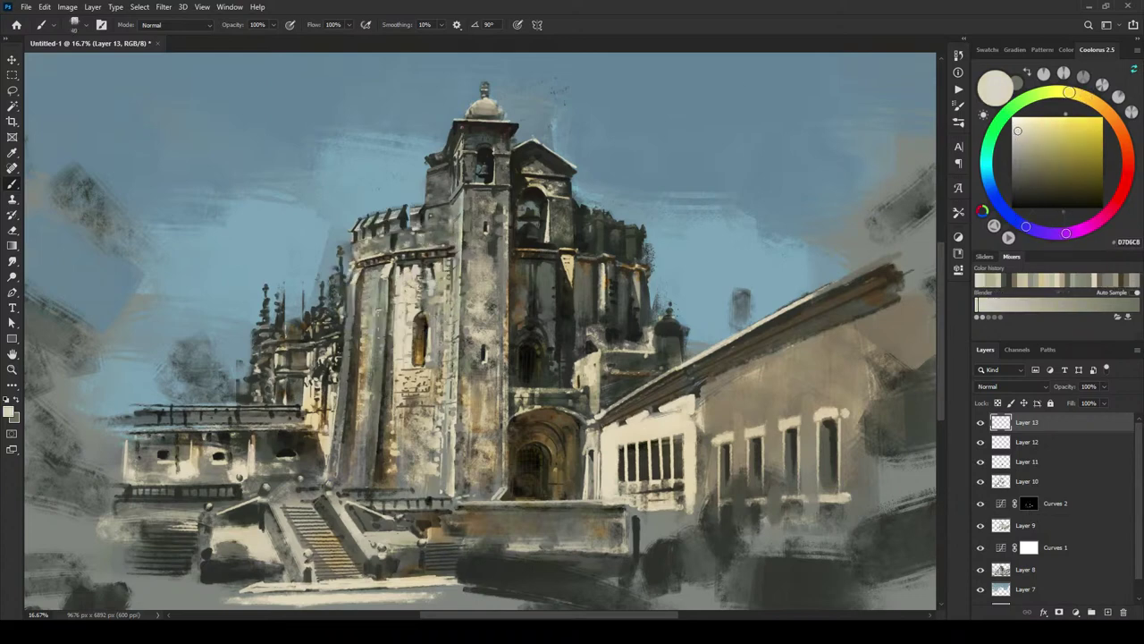
{"action": "left_click_drag", "start_coordinate": [450, 300], "coordinate": [451, 276]}
{"action": "key", "text": "["}
{"action": "left_click_drag", "start_coordinate": [447, 284], "coordinate": [435, 285]}
{"action": "left_click", "coordinate": [438, 269]}
Step: Soften the wall between the arched window and the corner edge with sampled grey-beige tones and light beige #C1BC99
{"action": "left_click", "coordinate": [445, 319], "text": "alt"}
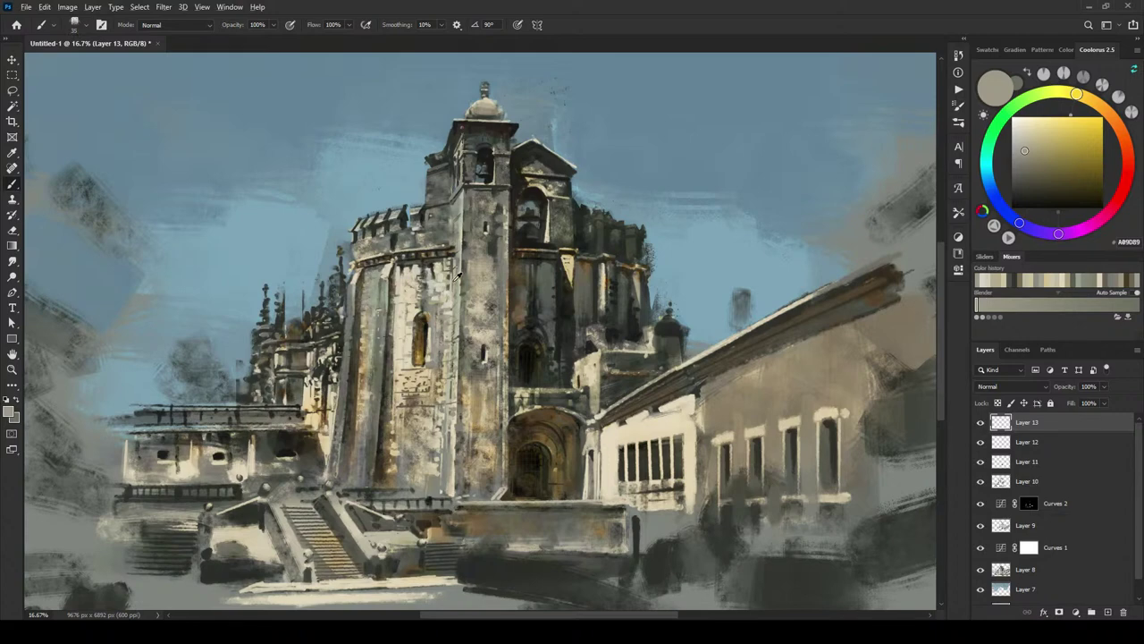
{"action": "left_click", "coordinate": [455, 282], "text": "alt"}
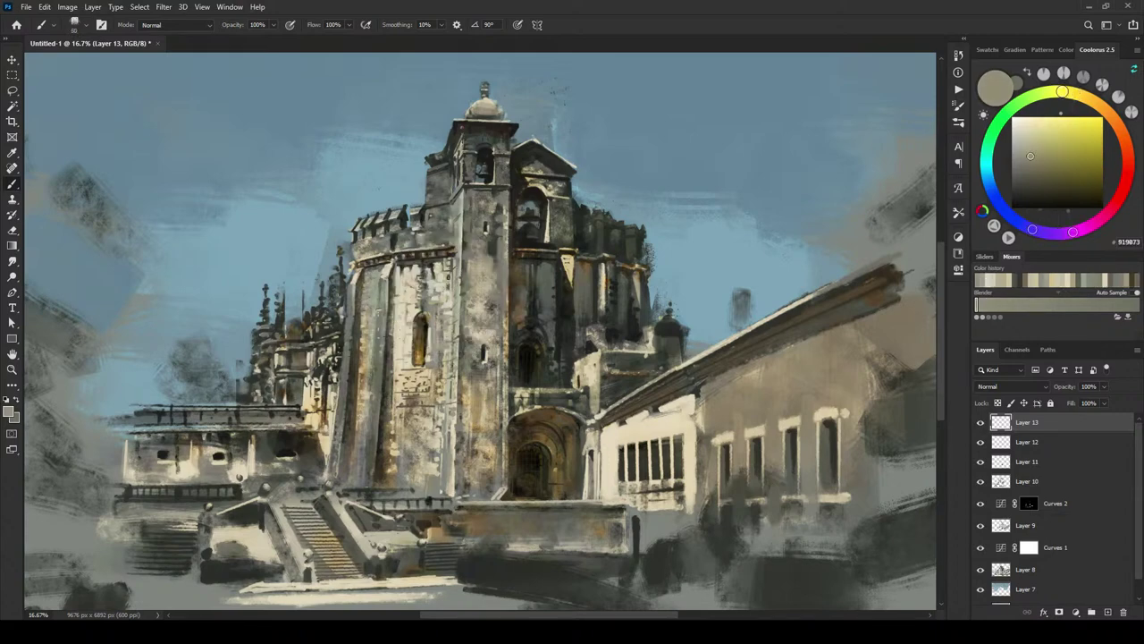
{"action": "left_click_drag", "start_coordinate": [448, 283], "coordinate": [447, 294]}
{"action": "left_click", "coordinate": [445, 273], "text": "alt"}
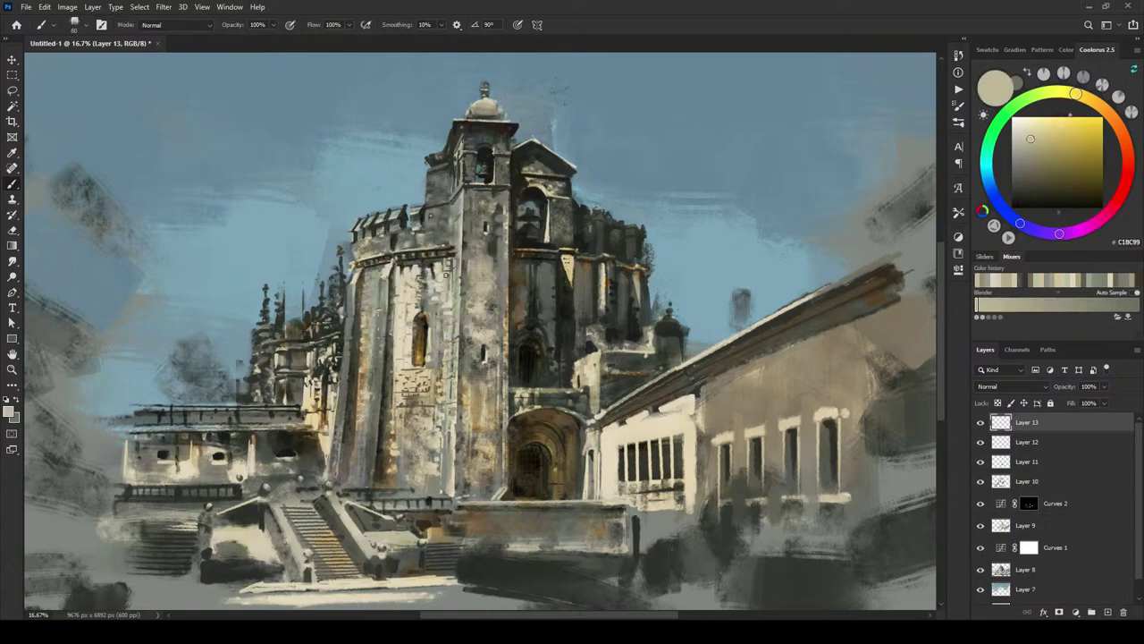
{"action": "left_click_drag", "start_coordinate": [441, 273], "coordinate": [446, 318]}
{"action": "key", "text": "]"}
{"action": "key", "text": "]"}
Step: Examine the full composition at small size and the tower masonry below the arched window up close
{"action": "scroll", "coordinate": [428, 380], "scroll_direction": "down", "scroll_amount": 5}
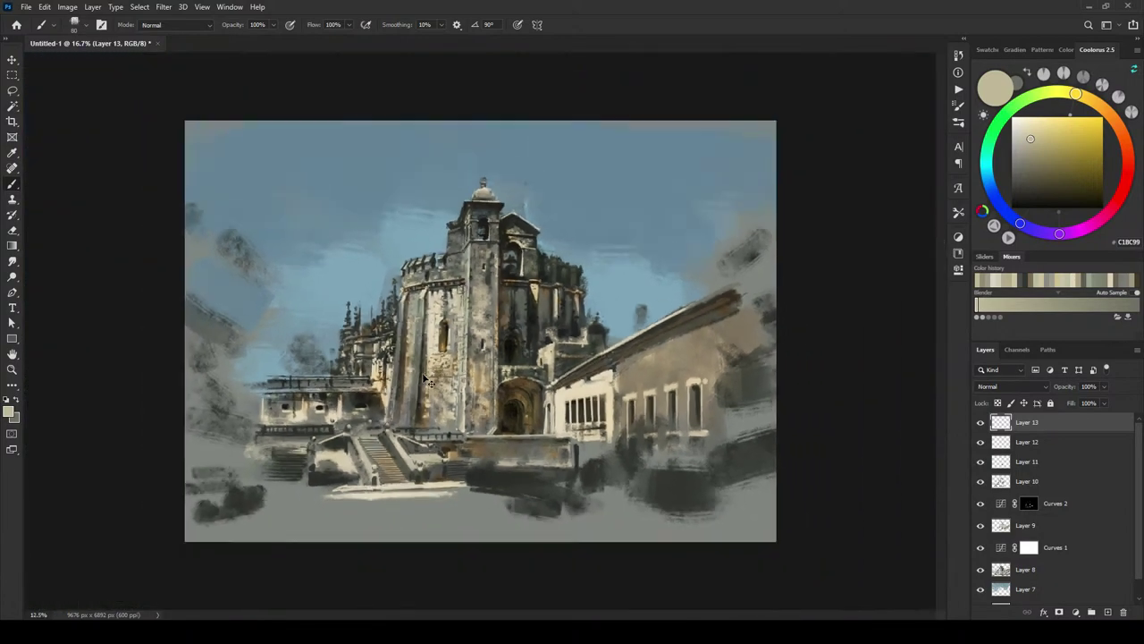
{"action": "scroll", "coordinate": [429, 382], "scroll_direction": "up", "scroll_amount": 1}
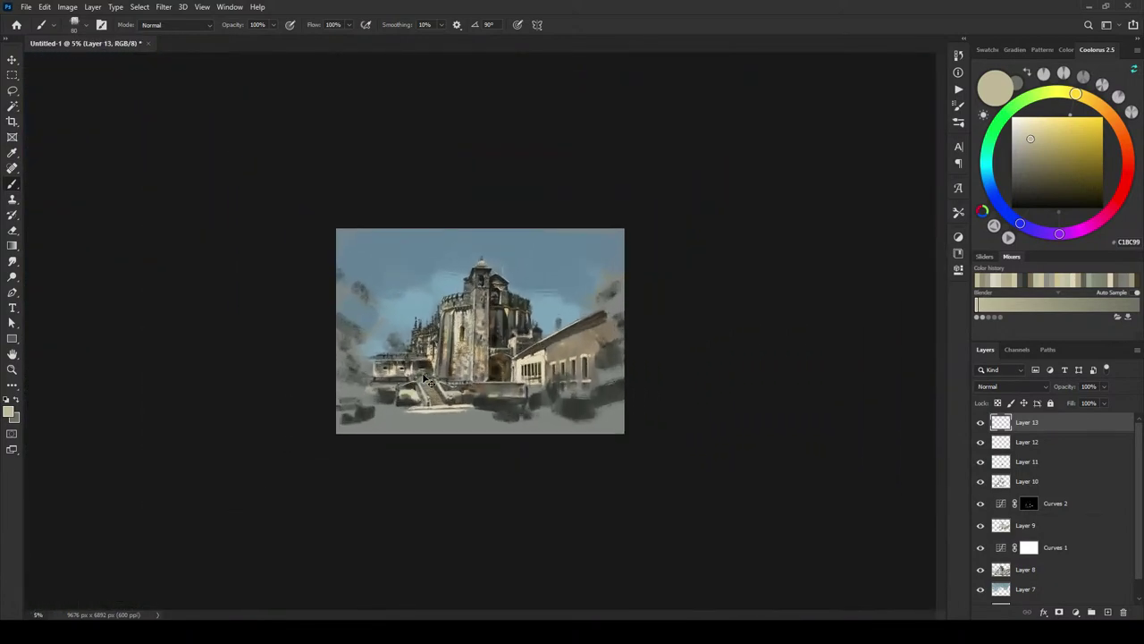
{"action": "scroll", "coordinate": [428, 382], "scroll_direction": "up", "scroll_amount": 2}
{"action": "scroll", "coordinate": [428, 382], "scroll_direction": "down", "scroll_amount": 2}
{"action": "scroll", "coordinate": [428, 382], "scroll_direction": "up", "scroll_amount": 2}
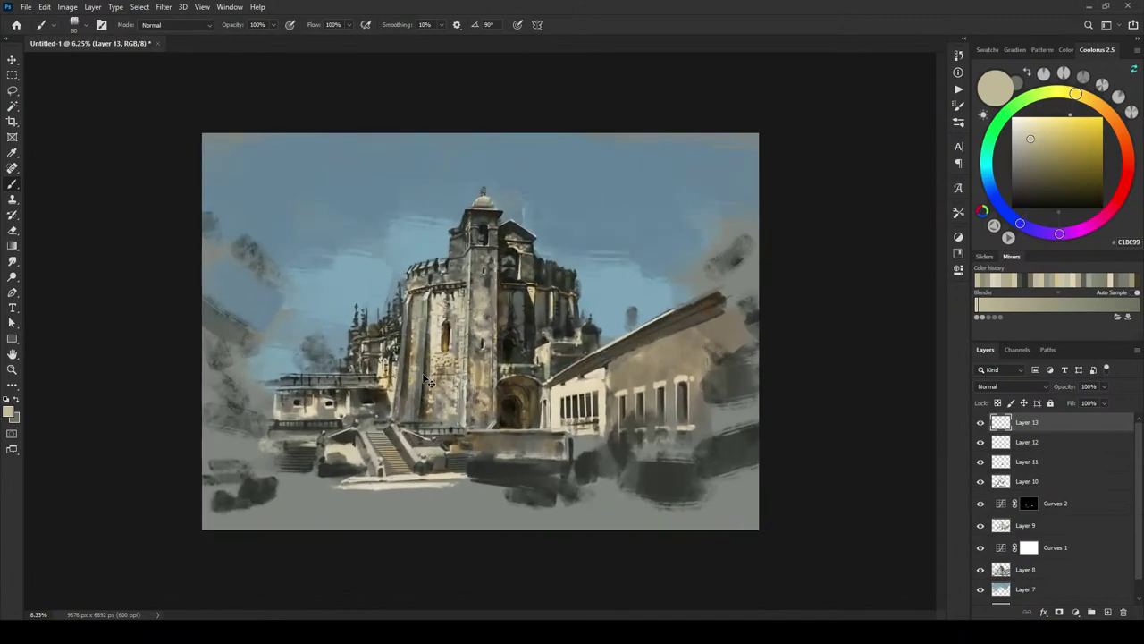
{"action": "scroll", "coordinate": [428, 381], "scroll_direction": "up", "scroll_amount": 6}
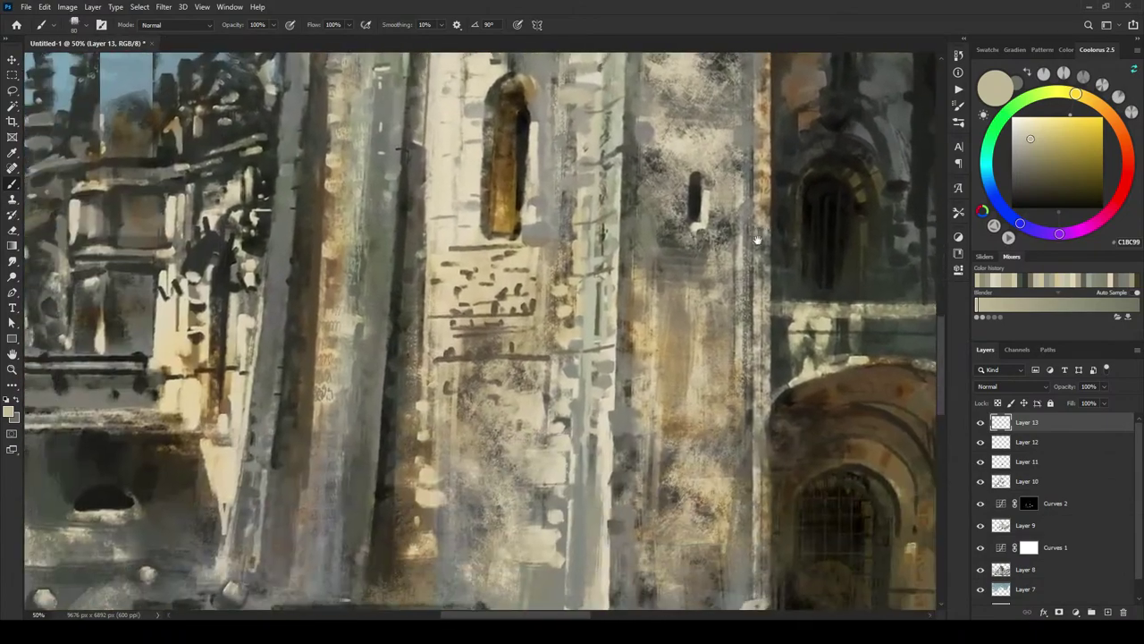
Step: Sample the window's brown, shift it to olive #474110 and stain the wall just below the arched window's sill
{"action": "left_click", "coordinate": [510, 158], "text": "alt"}
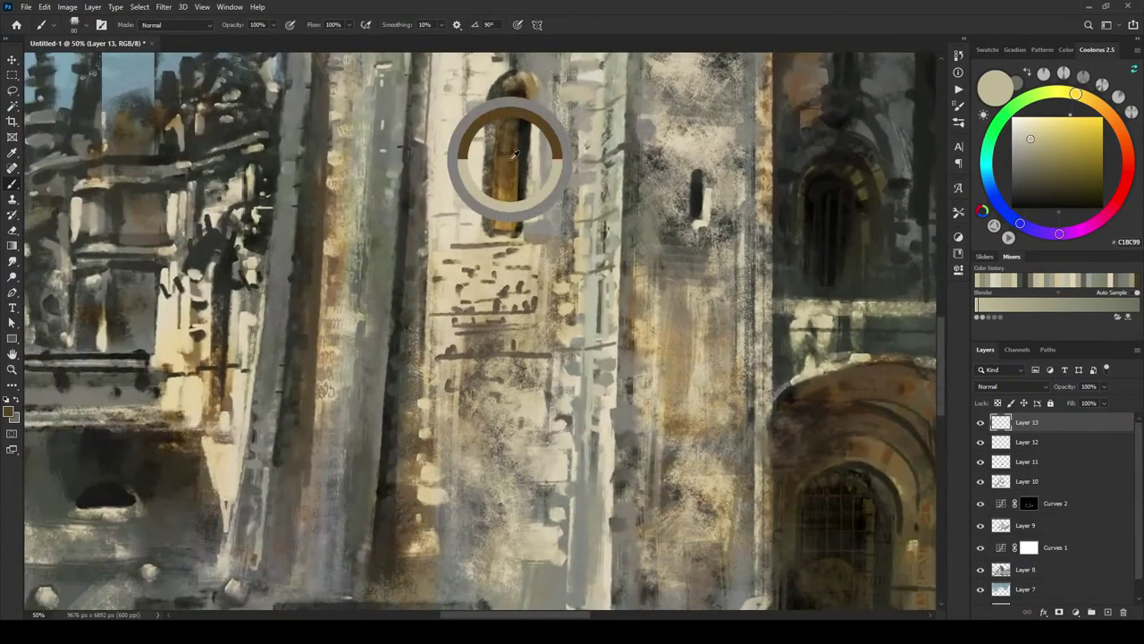
{"action": "key", "text": "bracketright"}
{"action": "key", "text": "bracketright"}
{"action": "left_click", "coordinate": [509, 288]}
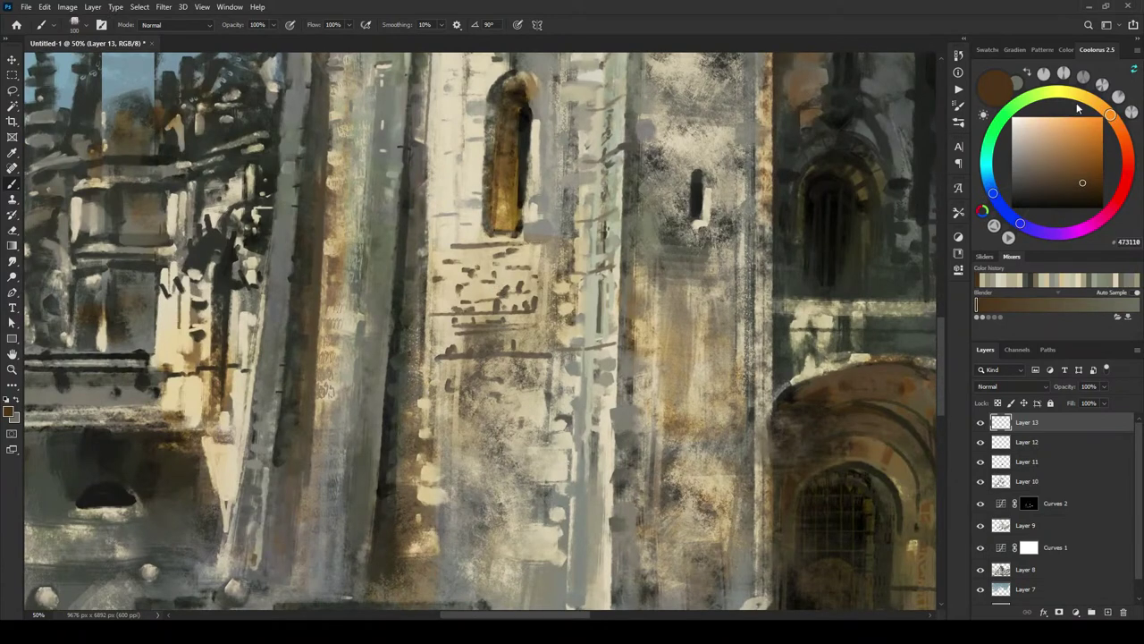
{"action": "left_click_drag", "start_coordinate": [1108, 115], "coordinate": [1071, 94]}
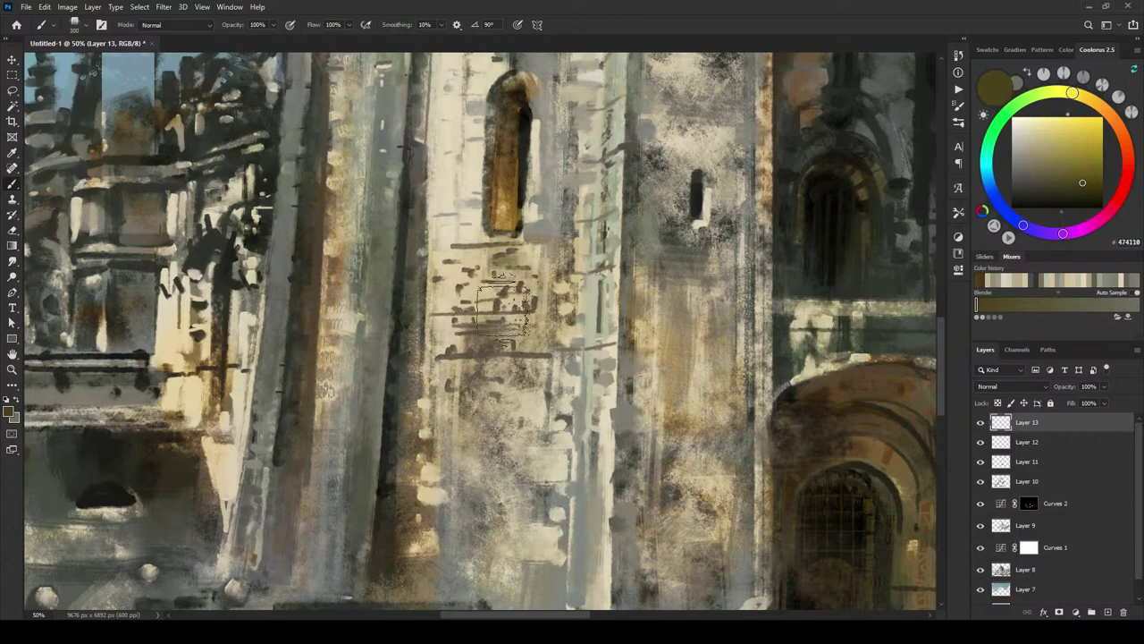
{"action": "mouse_move", "coordinate": [503, 308]}
{"action": "left_mouse_down"}
{"action": "mouse_move", "coordinate": [483, 287]}
{"action": "mouse_move", "coordinate": [496, 384]}
{"action": "mouse_move", "coordinate": [523, 402]}
{"action": "left_mouse_up"}
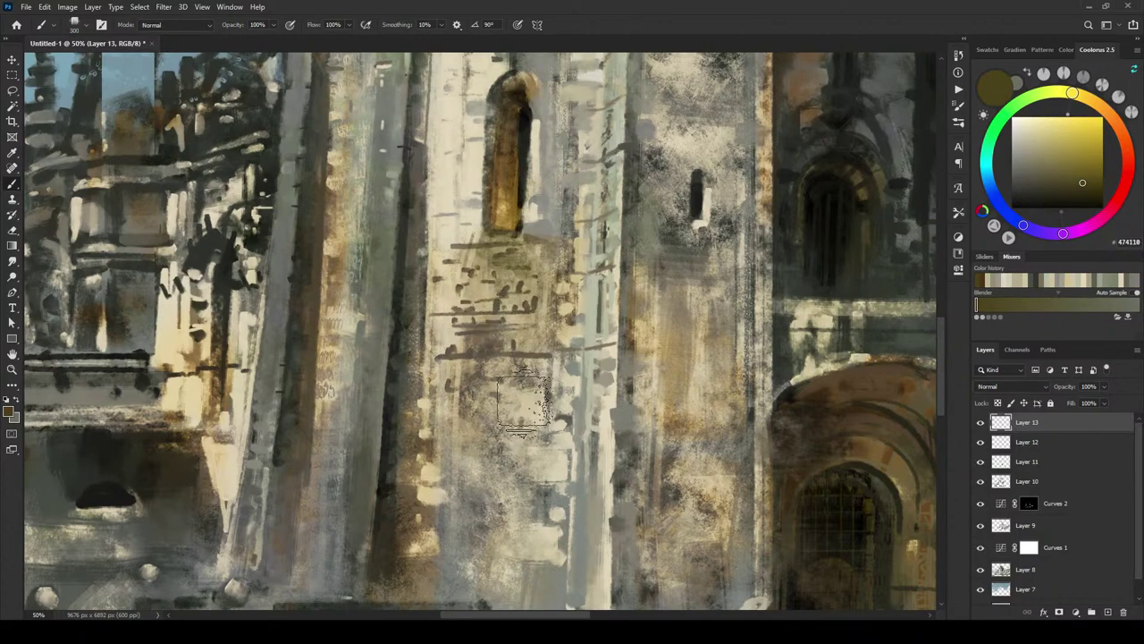
{"action": "key", "text": "bracketleft"}
{"action": "key", "text": "bracketleft"}
{"action": "key", "text": "ctrl+z"}
{"action": "left_click_drag", "start_coordinate": [510, 264], "coordinate": [506, 248]}
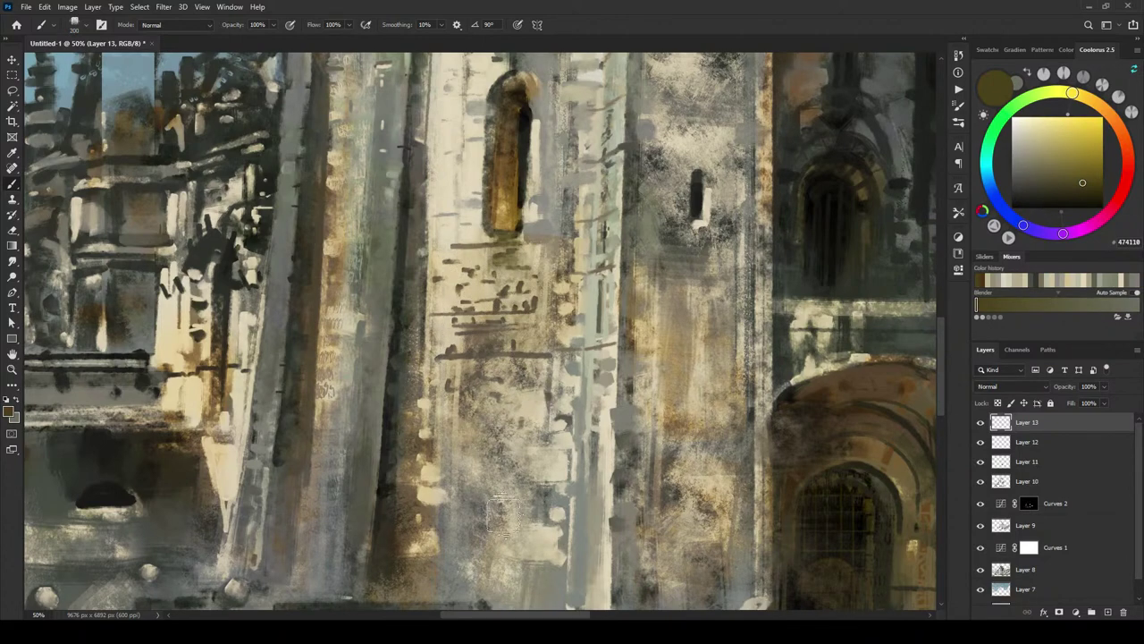
Step: Choose the EE PaintBrush cutcross 6 brush and add a new layer above Layer 13
{"action": "right_click", "coordinate": [565, 252]}
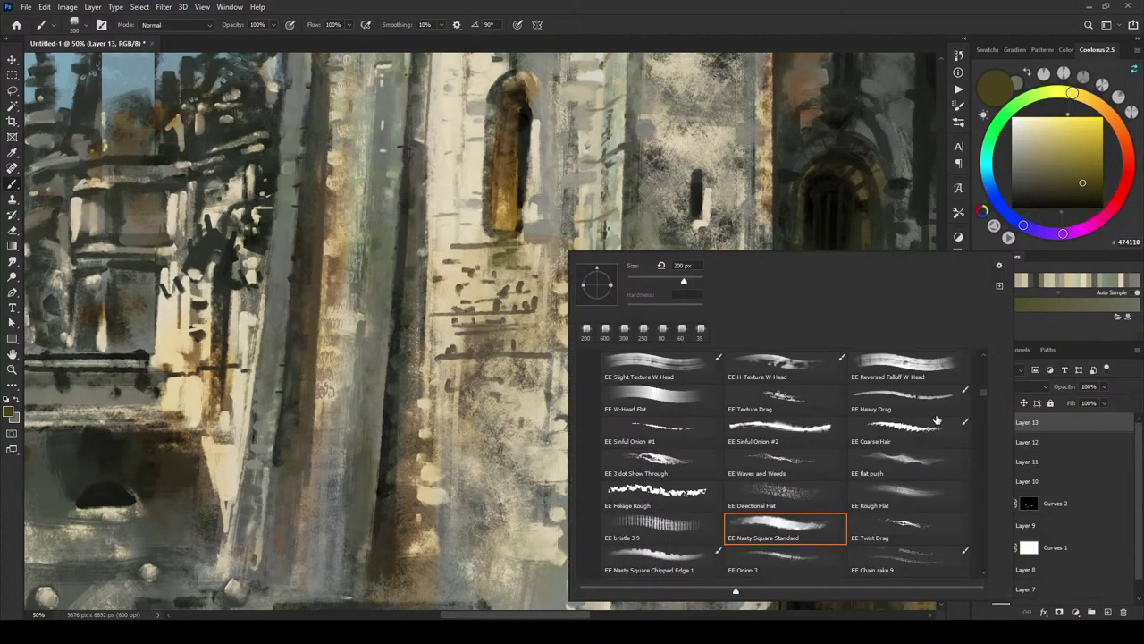
{"action": "left_click", "coordinate": [935, 556]}
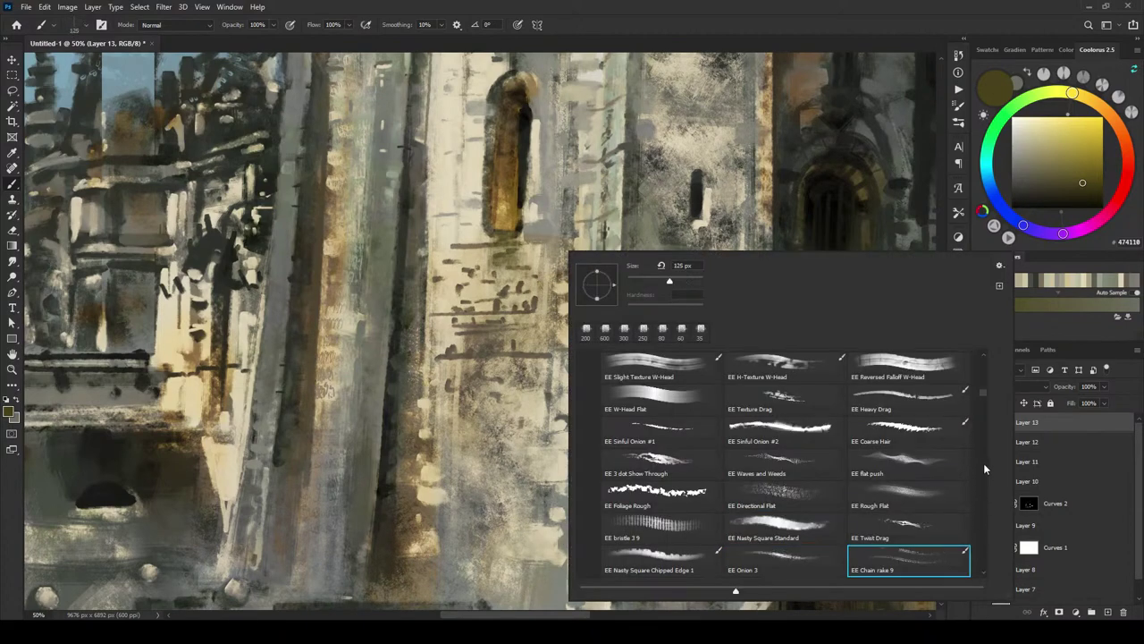
{"action": "left_click_drag", "start_coordinate": [984, 391], "coordinate": [984, 399]}
{"action": "left_click", "coordinate": [899, 431]}
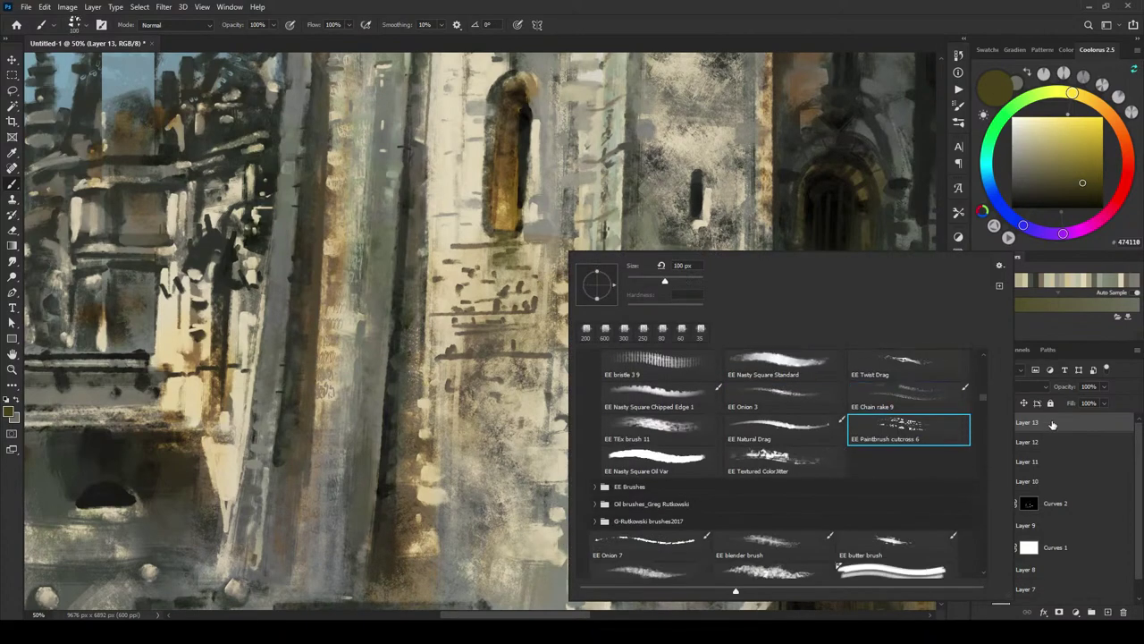
{"action": "left_click", "coordinate": [1052, 425]}
{"action": "left_click", "coordinate": [1092, 612]}
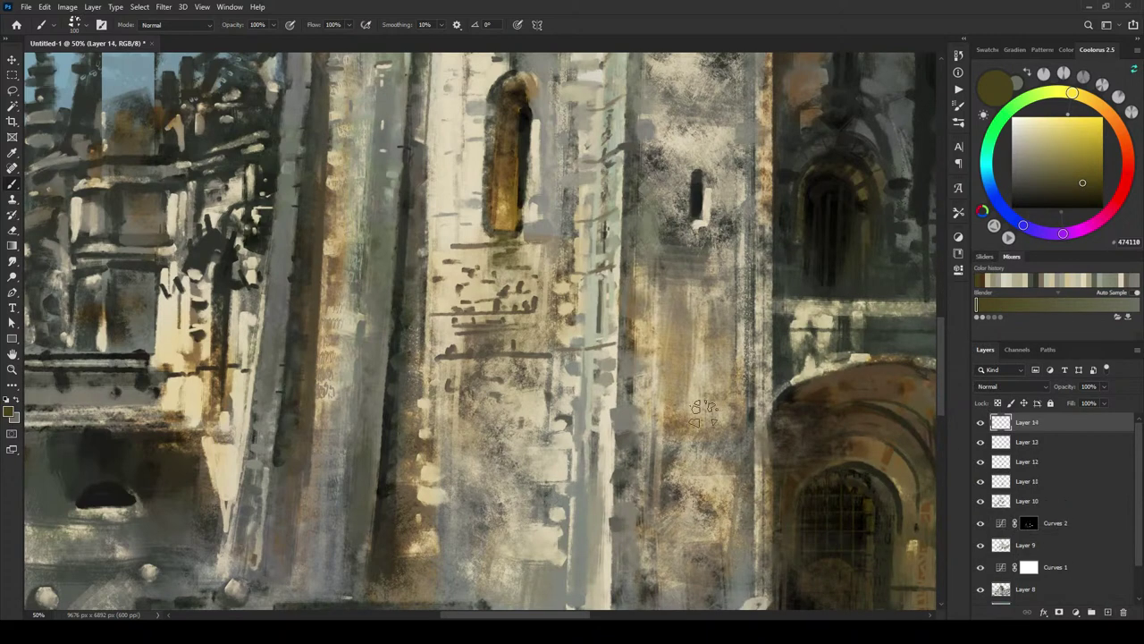
Step: Dull the olive to #363421 and paint broken dark texture on the masonry below the arched window
{"action": "left_click", "coordinate": [1078, 189]}
{"action": "left_click", "coordinate": [1058, 189]}
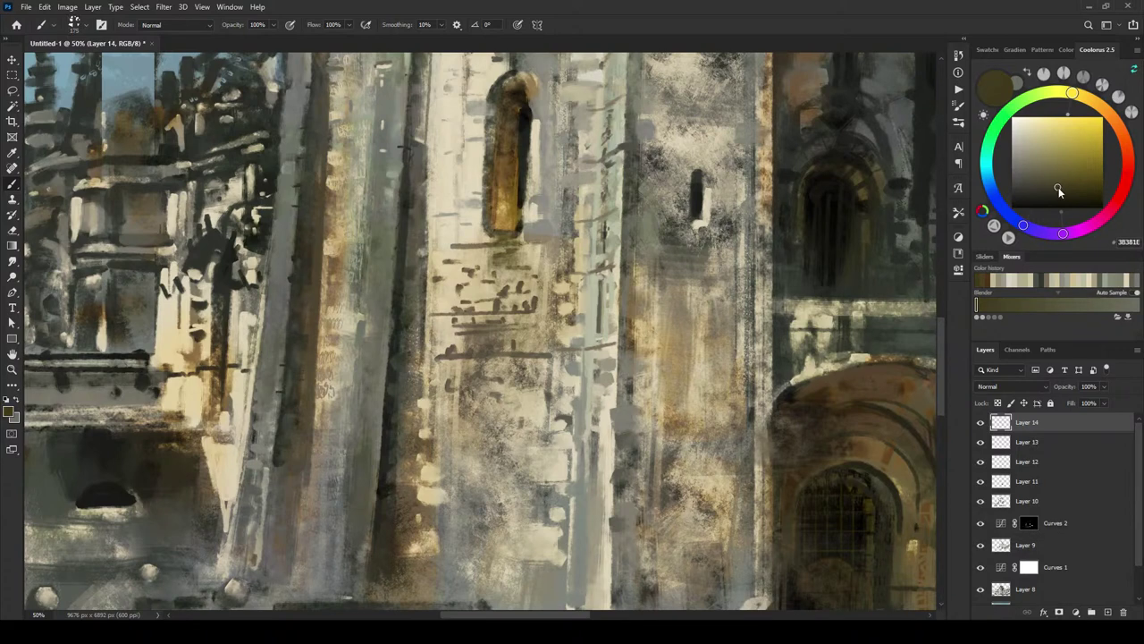
{"action": "left_click_drag", "start_coordinate": [1059, 189], "coordinate": [1047, 189]}
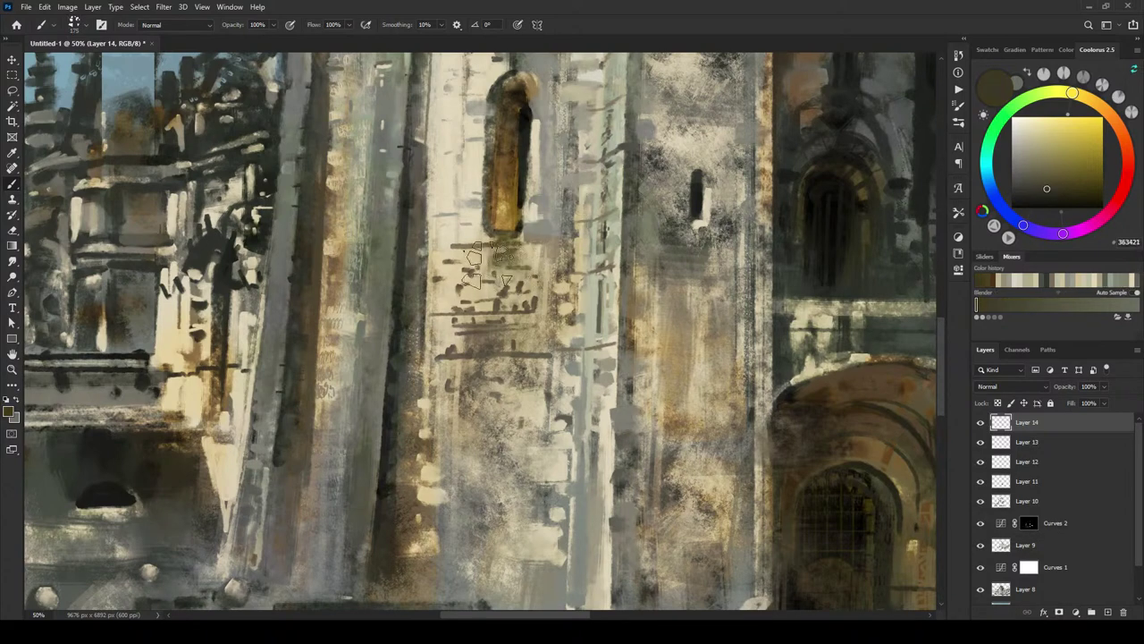
{"action": "key", "text": "bracketleft"}
{"action": "key", "text": "bracketleft"}
{"action": "mouse_move", "coordinate": [502, 247]}
{"action": "left_mouse_down"}
{"action": "mouse_move", "coordinate": [503, 314]}
{"action": "mouse_move", "coordinate": [513, 249]}
{"action": "mouse_move", "coordinate": [509, 429]}
{"action": "left_mouse_up"}
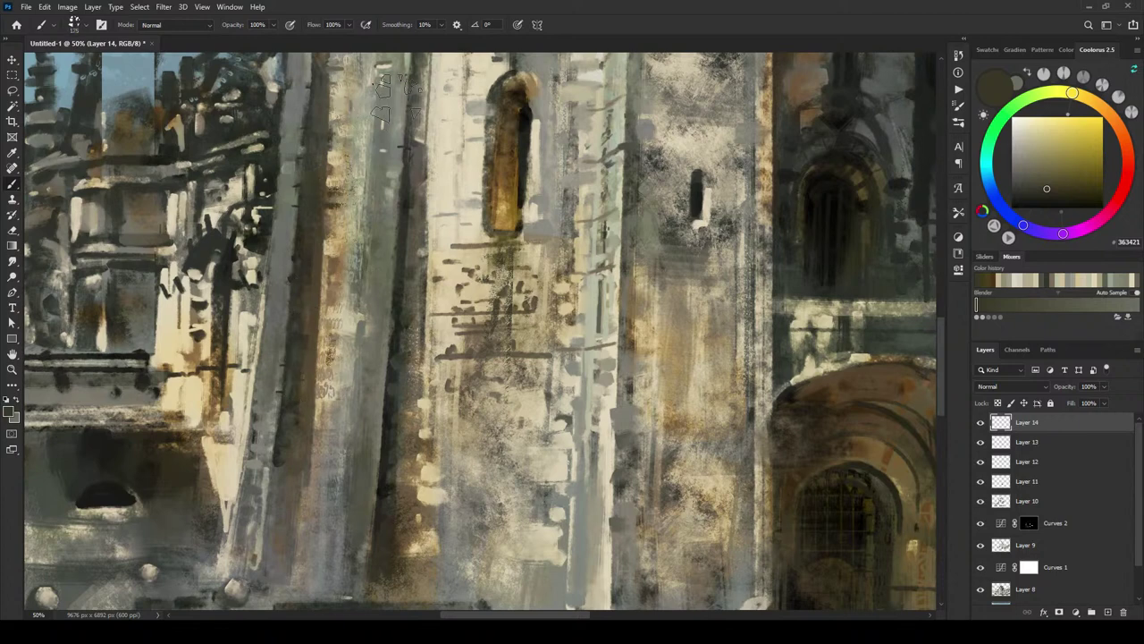
Step: Try a dark streak below the arched window with the EE Textured ColorJitter brush at size 500
{"action": "right_click", "coordinate": [503, 158]}
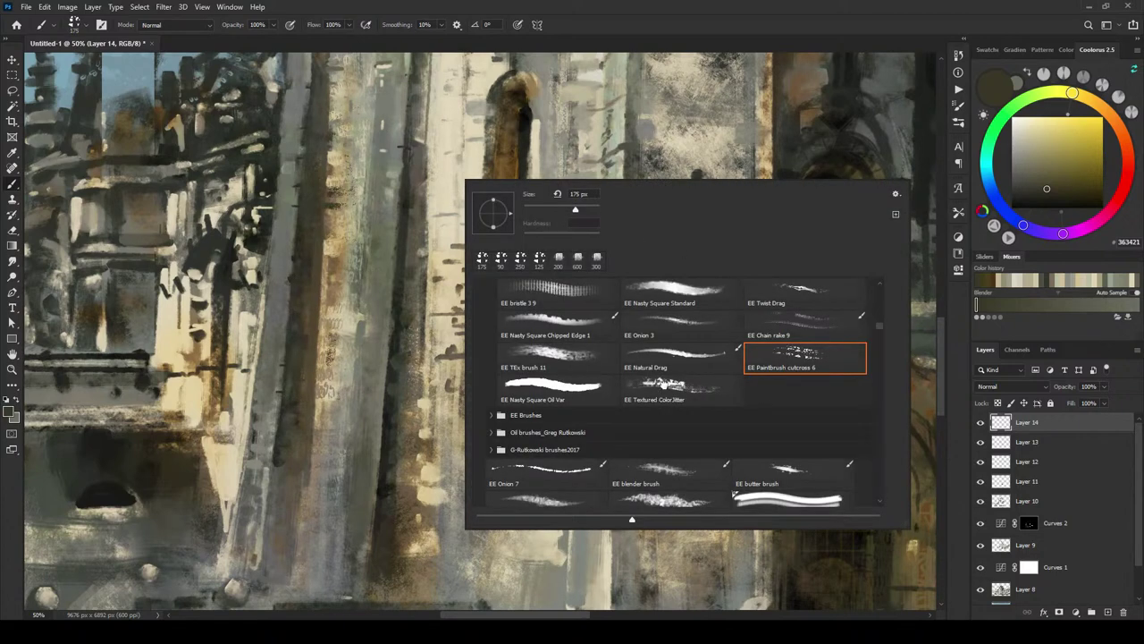
{"action": "left_click", "coordinate": [664, 385]}
{"action": "left_click", "coordinate": [415, 197]}
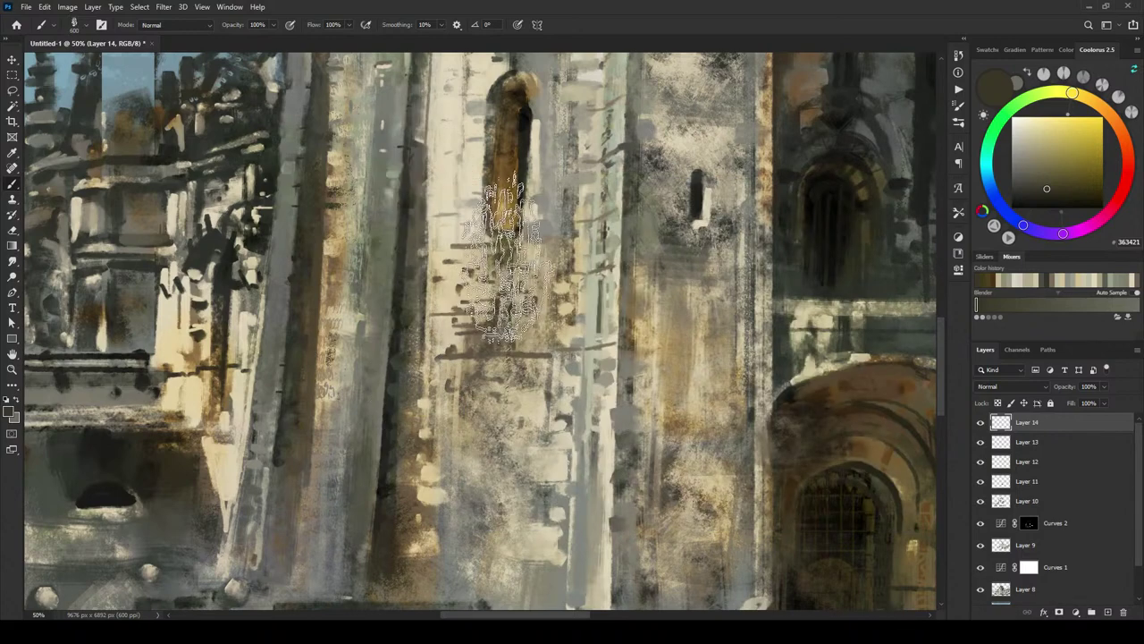
{"action": "key", "text": "bracketleft"}
{"action": "key", "text": "bracketleft"}
{"action": "key", "text": "bracketleft"}
{"action": "key", "text": "bracketleft"}
{"action": "key", "text": "bracketleft"}
{"action": "key", "text": "bracketleft"}
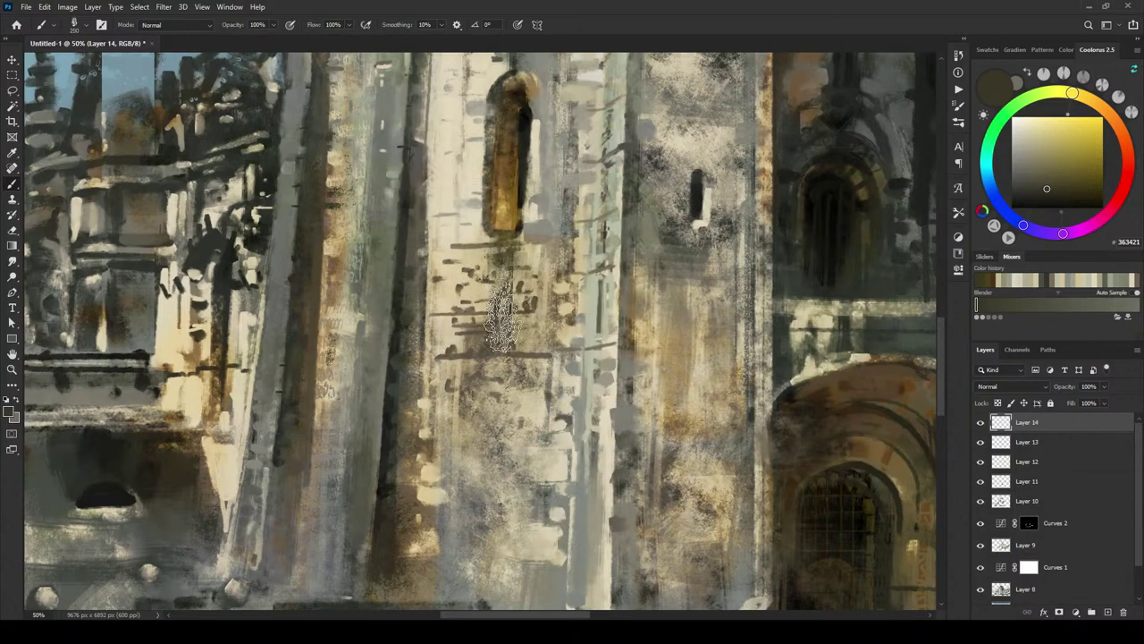
{"action": "key", "text": "]"}
{"action": "key", "text": "]"}
{"action": "key", "text": "]"}
{"action": "key", "text": "]"}
{"action": "key", "text": "]"}
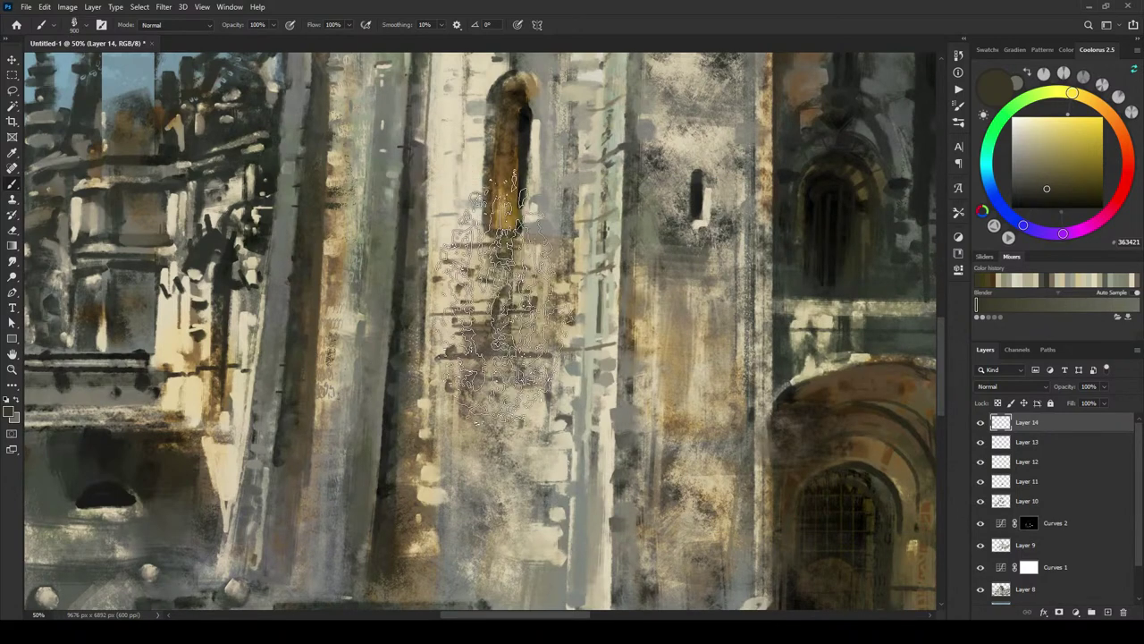
{"action": "key", "text": "["}
{"action": "key", "text": "["}
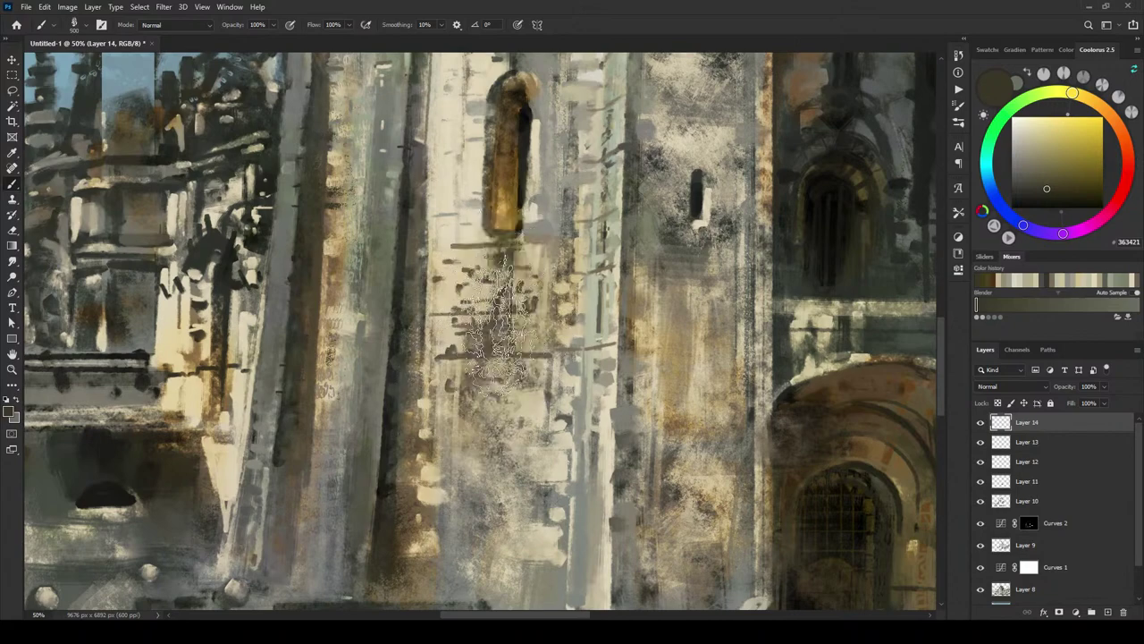
{"action": "left_click_drag", "start_coordinate": [497, 313], "coordinate": [485, 429]}
{"action": "key", "text": "ctrl+z"}
Step: Switch to another brush preset and paint a dark vertical weathering streak below the arched window
{"action": "right_click", "coordinate": [492, 312]}
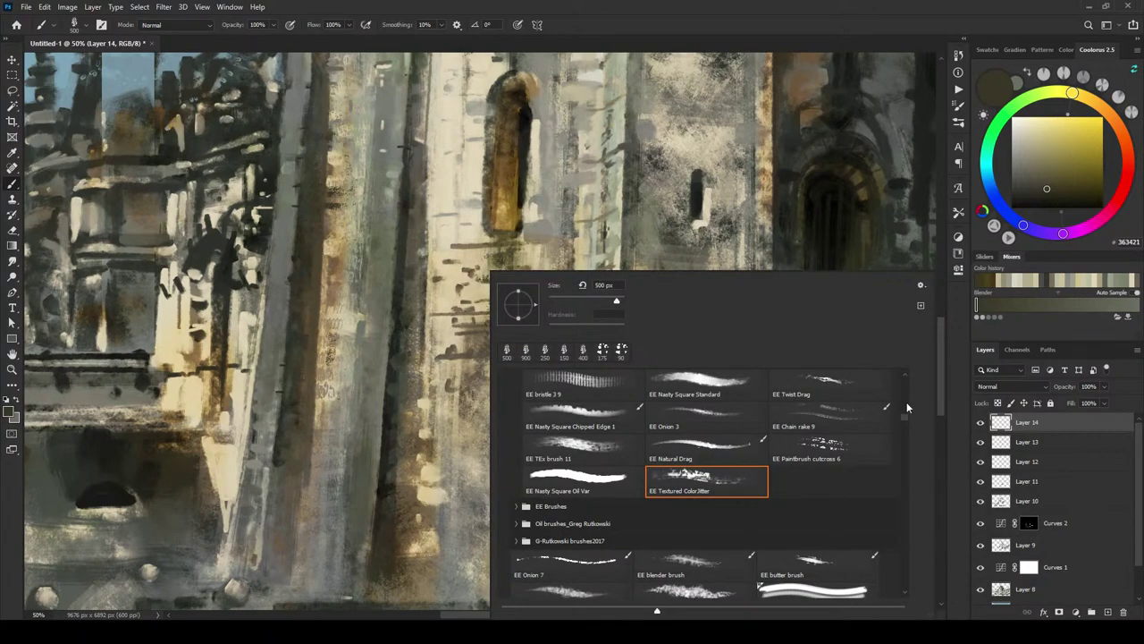
{"action": "scroll", "coordinate": [907, 407], "scroll_direction": "up", "scroll_amount": 5}
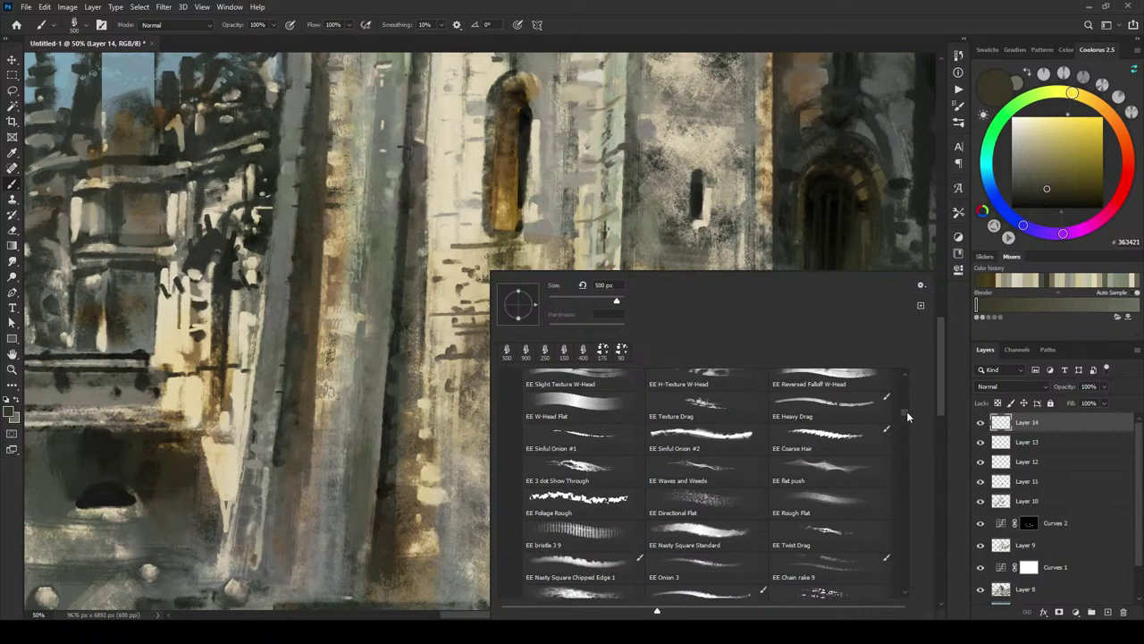
{"action": "left_click", "coordinate": [610, 440]}
{"action": "left_click", "coordinate": [506, 228]}
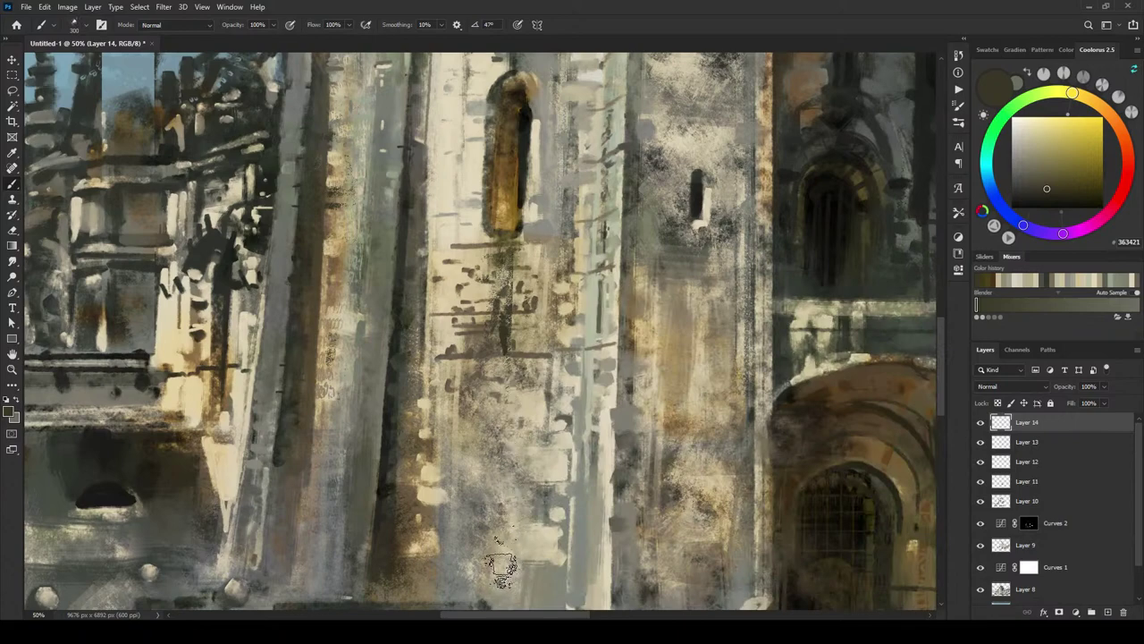
Step: Try dark texture on the lit wall beside the arched window with the brush enlarged to 900
{"action": "key", "text": "]"}
{"action": "key", "text": "]"}
{"action": "key", "text": "]"}
{"action": "key", "text": "]"}
{"action": "key", "text": "]"}
{"action": "key", "text": "]"}
{"action": "left_click_drag", "start_coordinate": [457, 169], "coordinate": [459, 203]}
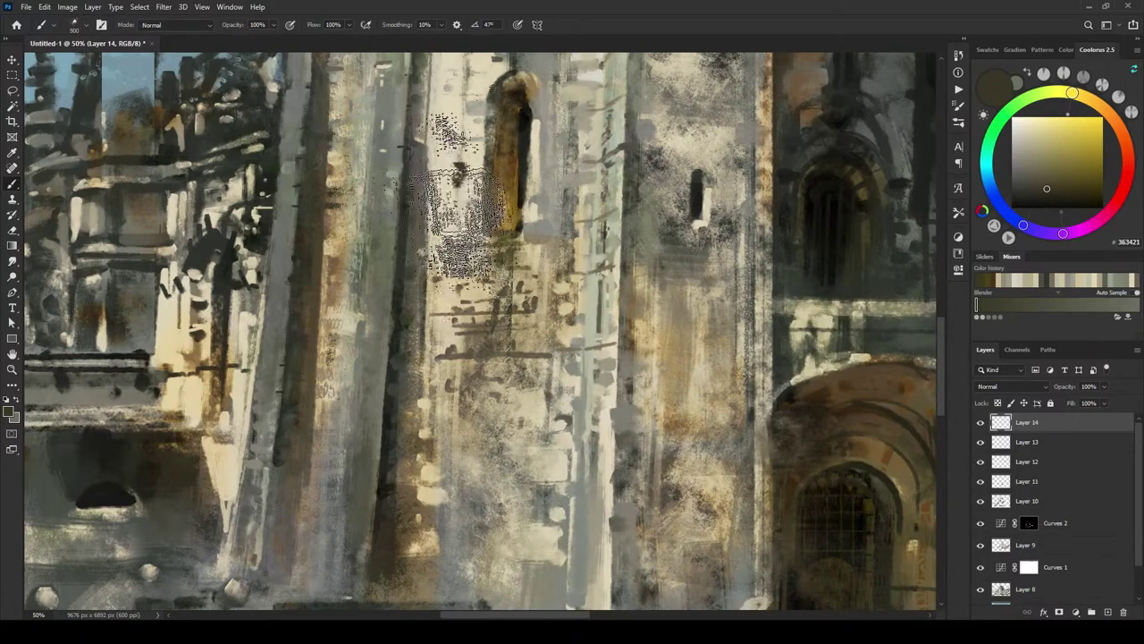
{"action": "left_click_drag", "start_coordinate": [462, 304], "coordinate": [462, 438]}
{"action": "key", "text": "ctrl+z"}
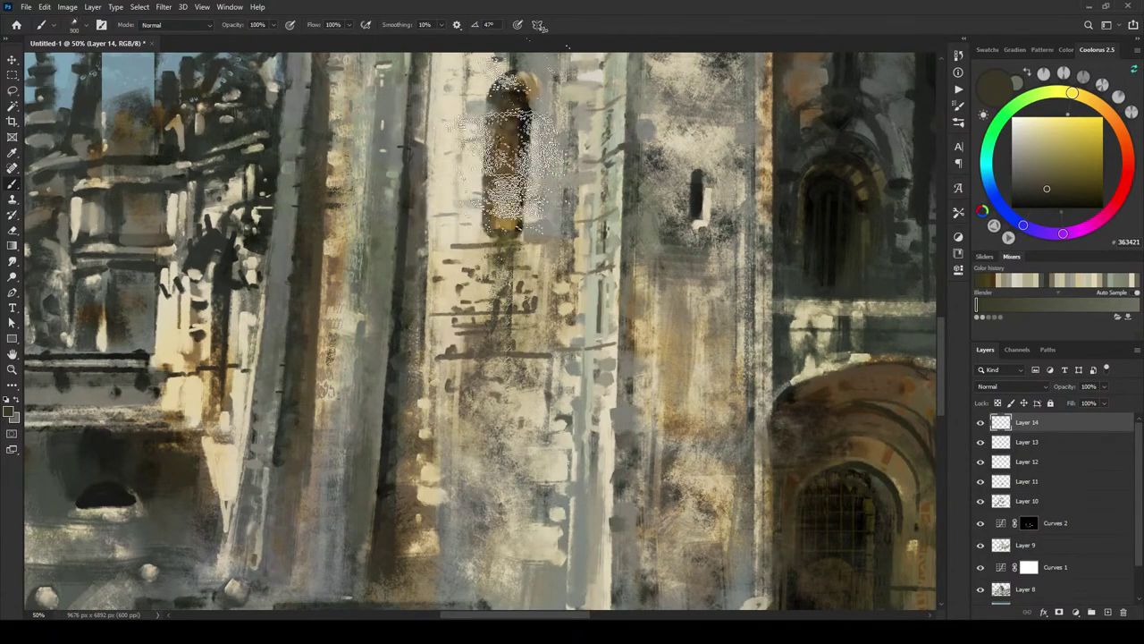
Step: Reduce the brush to 500 and touch up the shadowed buttress edge beside the lit wall with dark olive and sampled dark brown #211C11
{"action": "key", "text": "["}
{"action": "key", "text": "["}
{"action": "key", "text": "["}
{"action": "key", "text": "["}
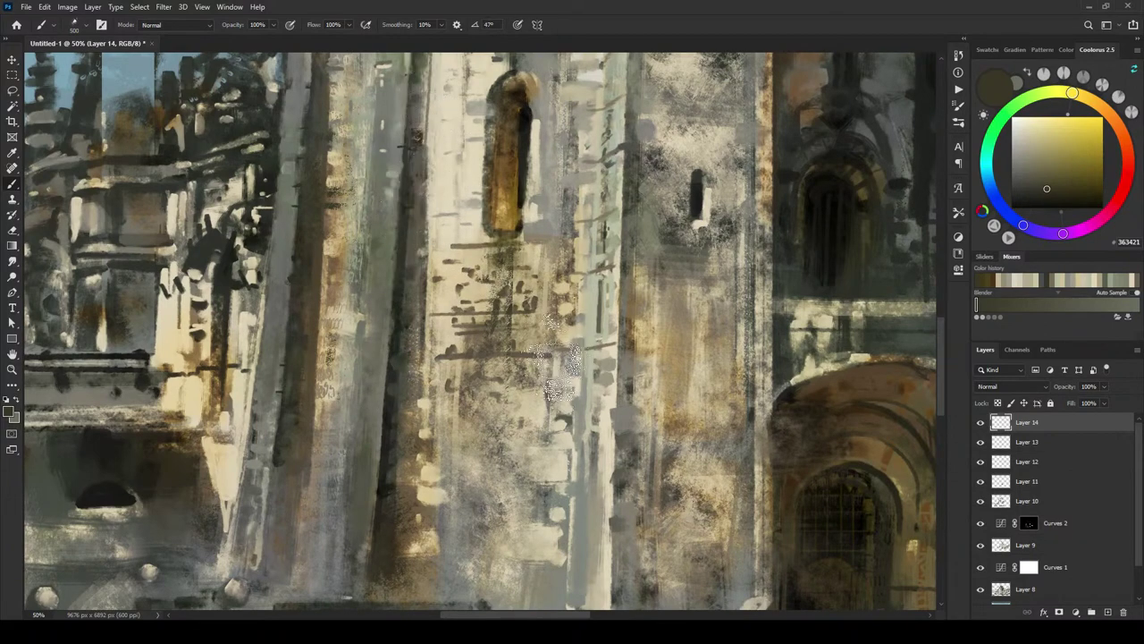
{"action": "left_click_drag", "start_coordinate": [481, 252], "coordinate": [451, 521]}
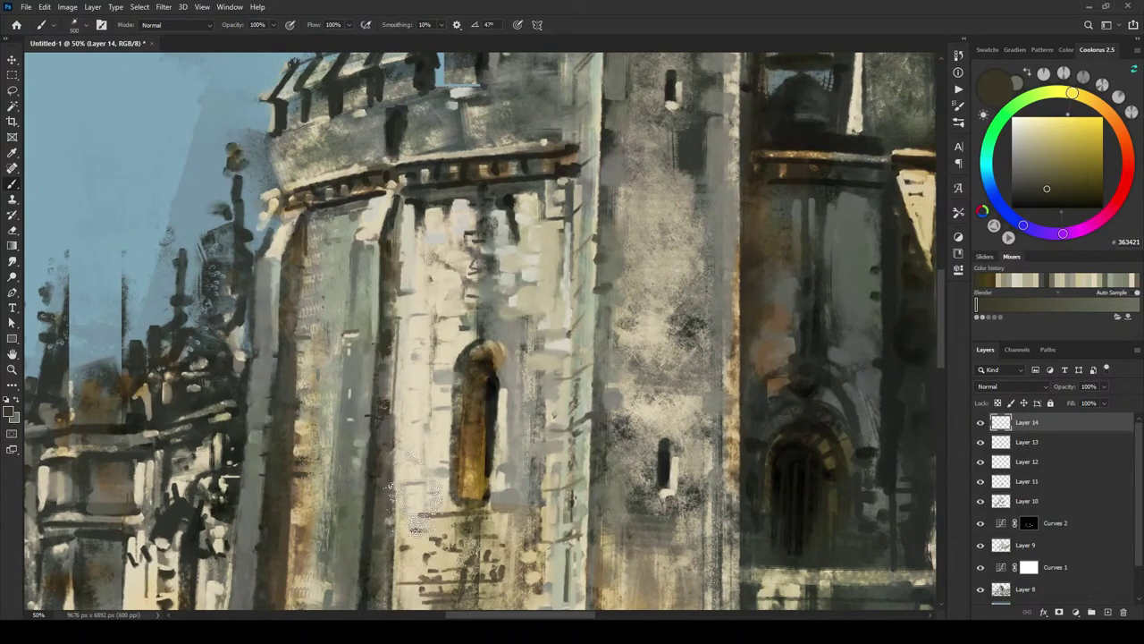
{"action": "mouse_move", "coordinate": [442, 459]}
{"action": "left_mouse_down"}
{"action": "mouse_move", "coordinate": [474, 170]}
{"action": "mouse_move", "coordinate": [469, 102]}
{"action": "left_mouse_up"}
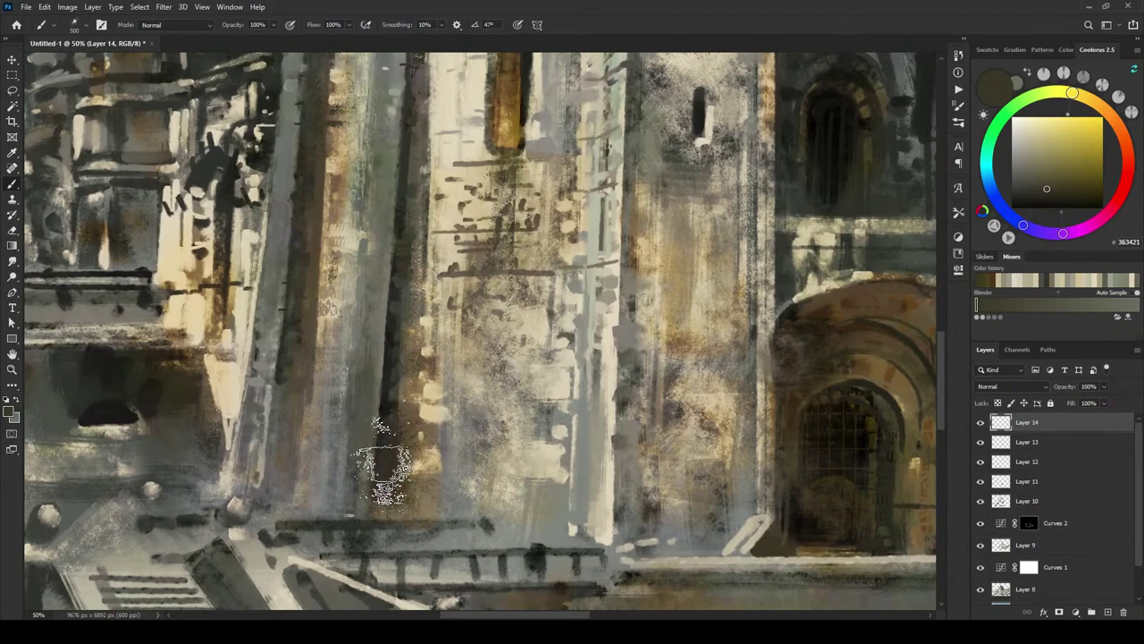
{"action": "left_click", "coordinate": [391, 406], "text": "alt"}
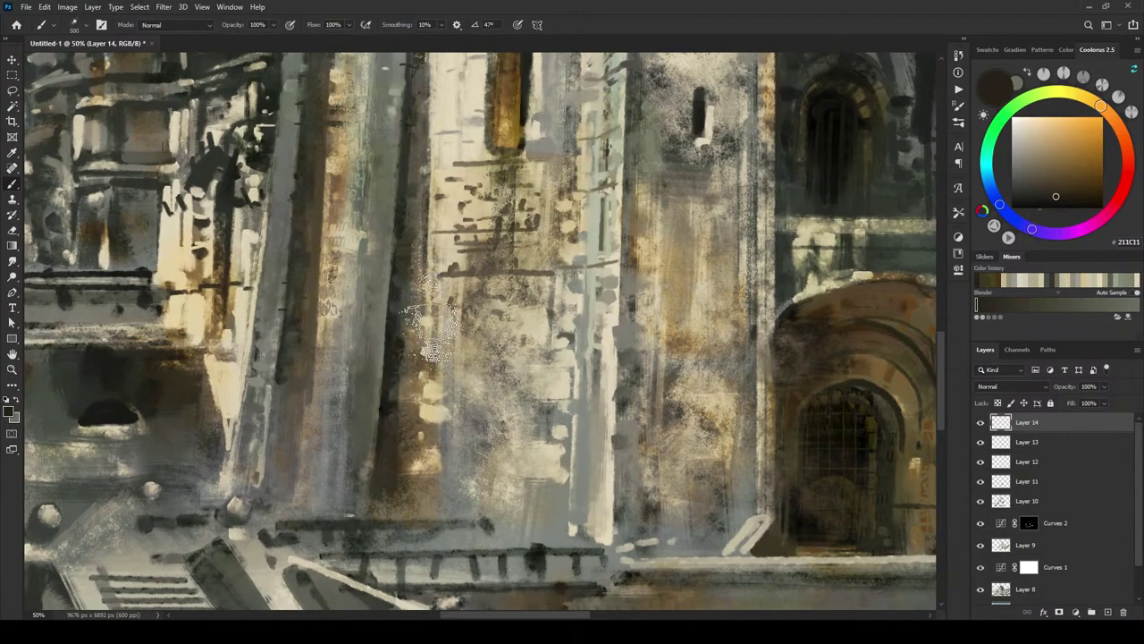
{"action": "mouse_move", "coordinate": [626, 150]}
{"action": "left_mouse_down"}
{"action": "mouse_move", "coordinate": [438, 339]}
{"action": "mouse_move", "coordinate": [430, 327]}
{"action": "mouse_move", "coordinate": [494, 206]}
{"action": "mouse_move", "coordinate": [513, 229]}
{"action": "mouse_move", "coordinate": [523, 173]}
{"action": "mouse_move", "coordinate": [510, 191]}
{"action": "left_mouse_up"}
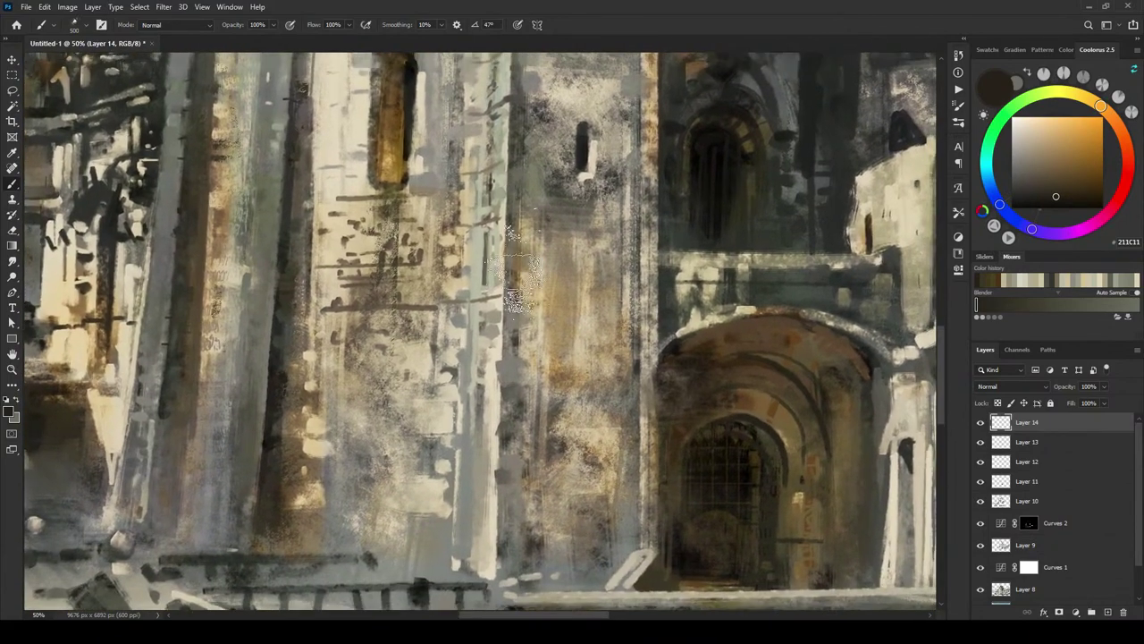
Step: Sample a cream, desaturate it to #DAD7CE and paint pale highlights along the tower's corner edge
{"action": "left_click", "coordinate": [502, 349], "text": "alt"}
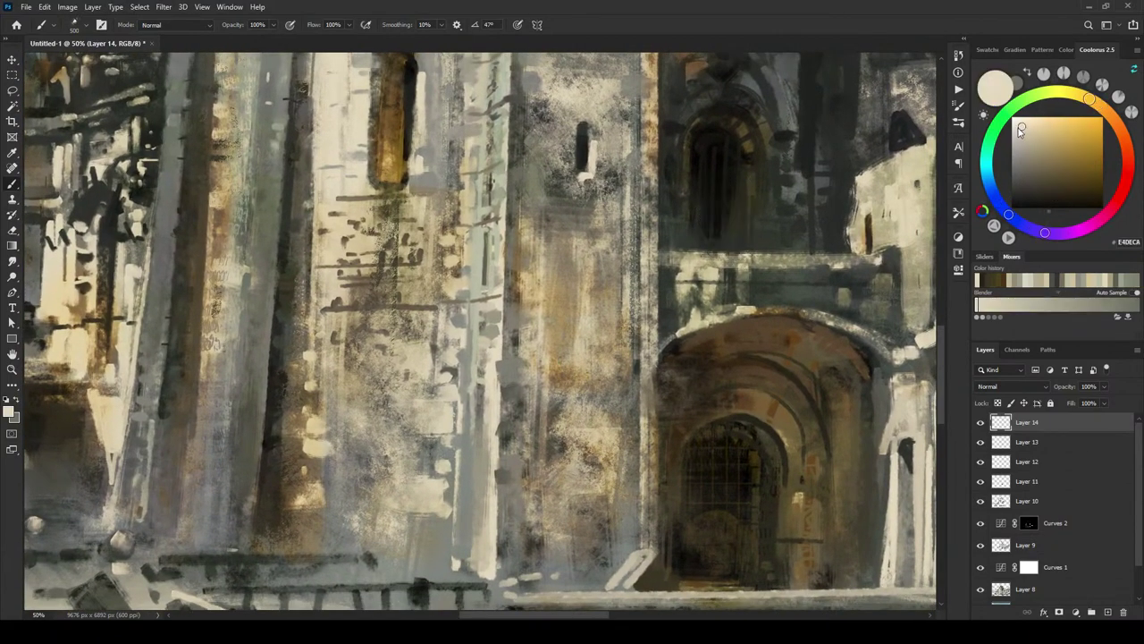
{"action": "left_click", "coordinate": [1016, 130]}
{"action": "left_click_drag", "start_coordinate": [490, 421], "coordinate": [505, 98]}
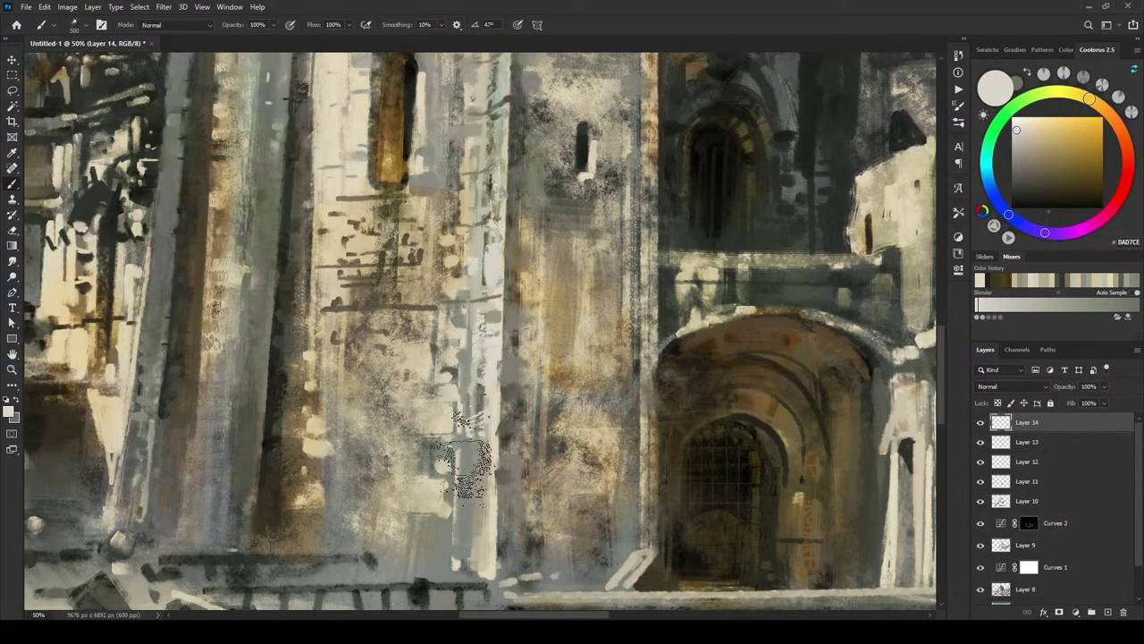
Step: Add #DAD7CE highlights to the lit wall under the cornice and beside the arched window, comparing the painting with and without Layer 14
{"action": "left_click_drag", "start_coordinate": [552, 319], "coordinate": [671, 496]}
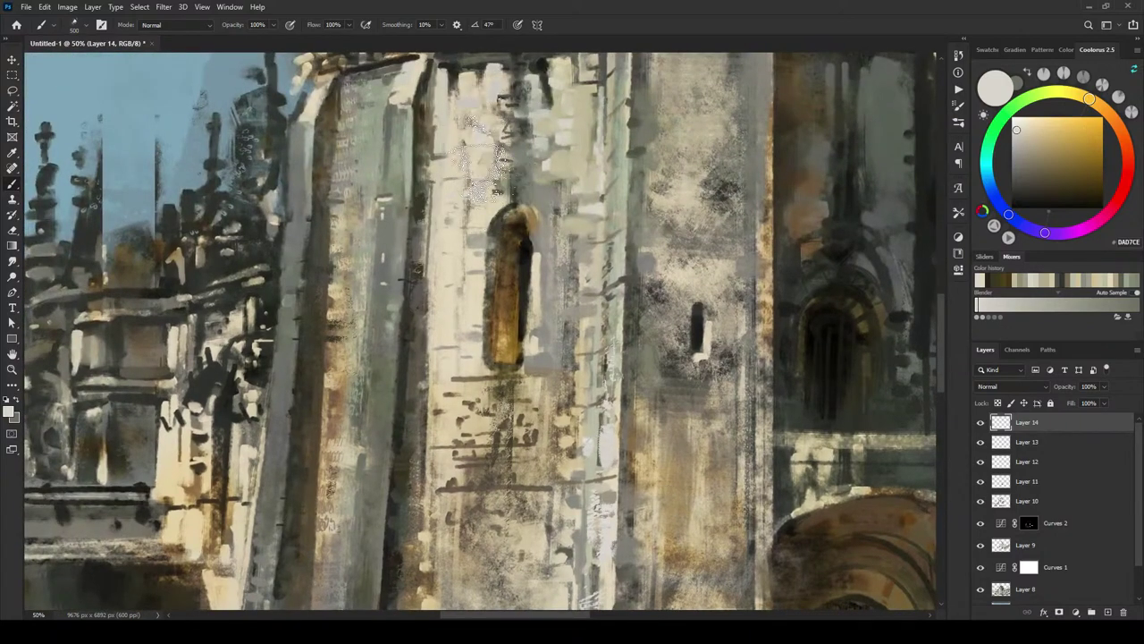
{"action": "left_click_drag", "start_coordinate": [476, 90], "coordinate": [488, 111]}
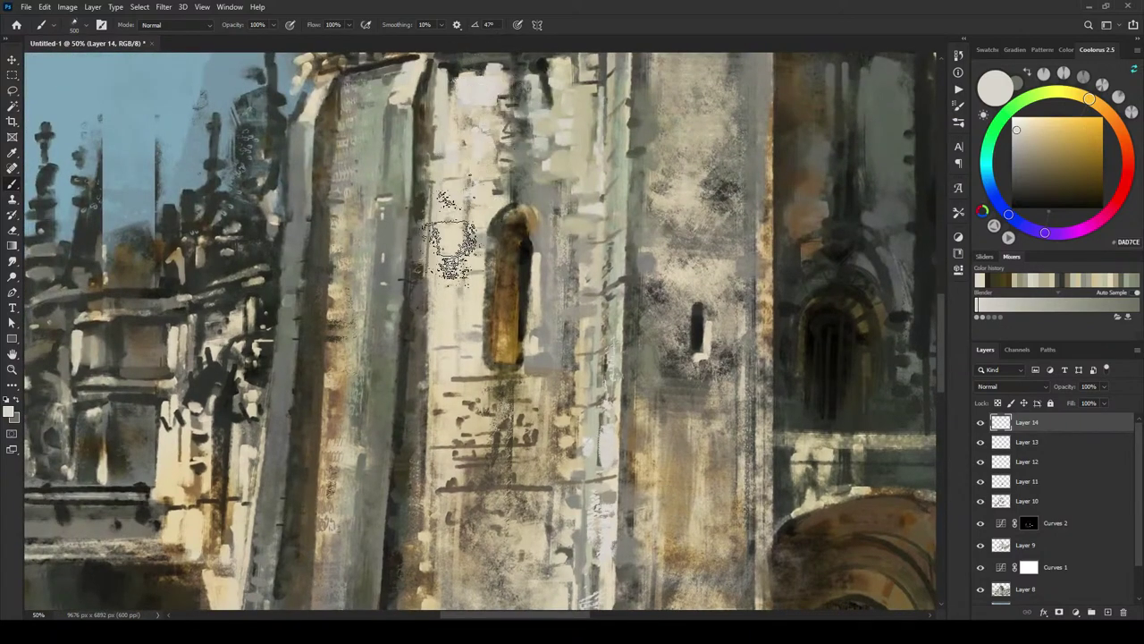
{"action": "left_click", "coordinate": [452, 259]}
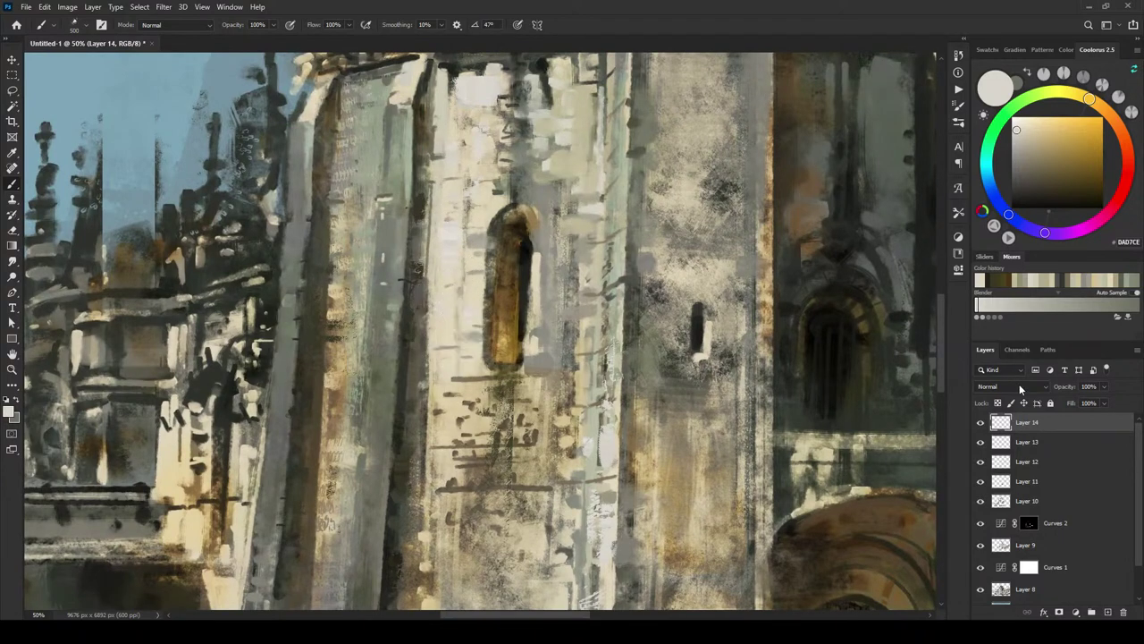
{"action": "left_click", "coordinate": [982, 423]}
{"action": "left_click", "coordinate": [981, 423]}
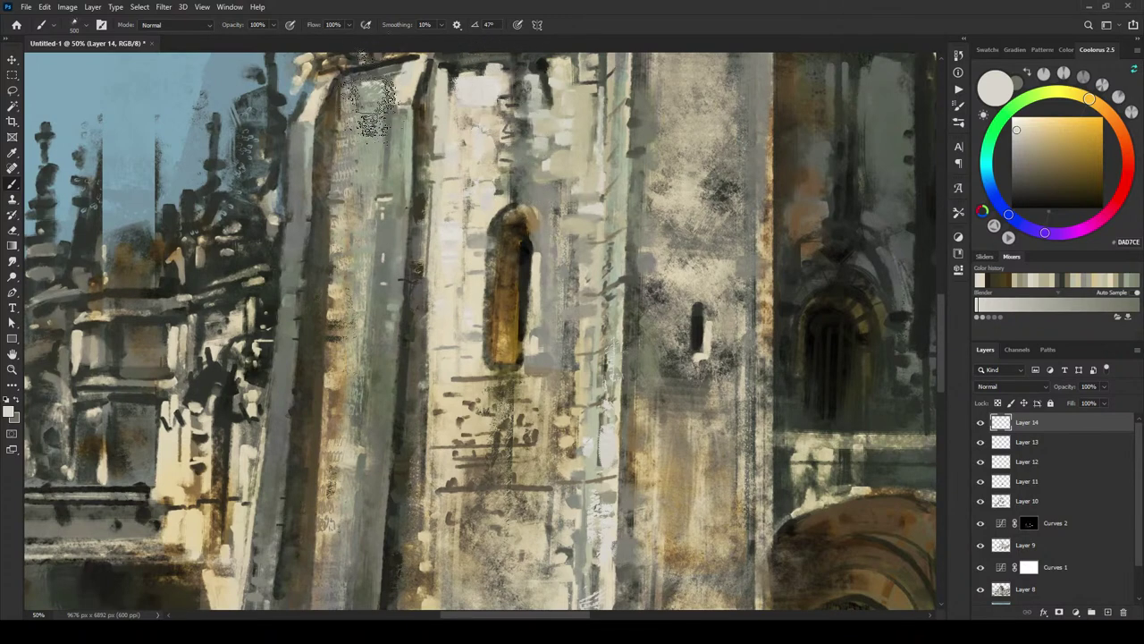
Step: Dab a pale #DAD7CE highlight on the upper wall between the two buttresses and check the whole tower
{"action": "mouse_move", "coordinate": [367, 120]}
{"action": "left_mouse_down"}
{"action": "mouse_move", "coordinate": [378, 129]}
{"action": "mouse_move", "coordinate": [356, 150]}
{"action": "left_mouse_up"}
{"action": "mouse_move", "coordinate": [654, 302]}
{"action": "left_mouse_down"}
{"action": "mouse_move", "coordinate": [598, 504]}
{"action": "mouse_move", "coordinate": [595, 472]}
{"action": "left_mouse_up"}
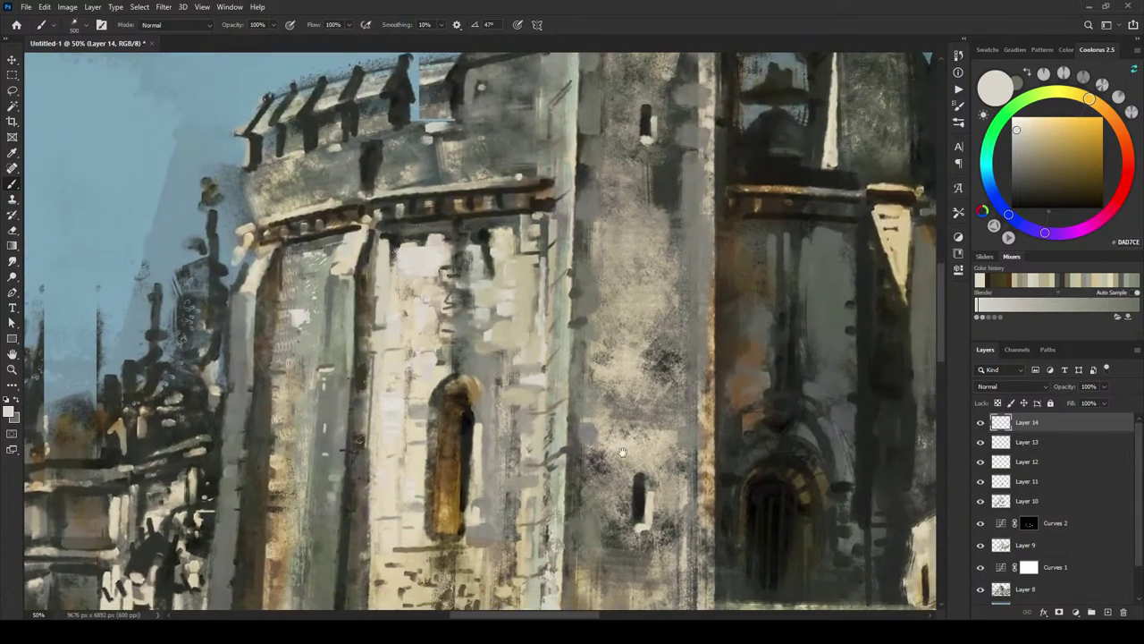
{"action": "key", "text": "ctrl+minus"}
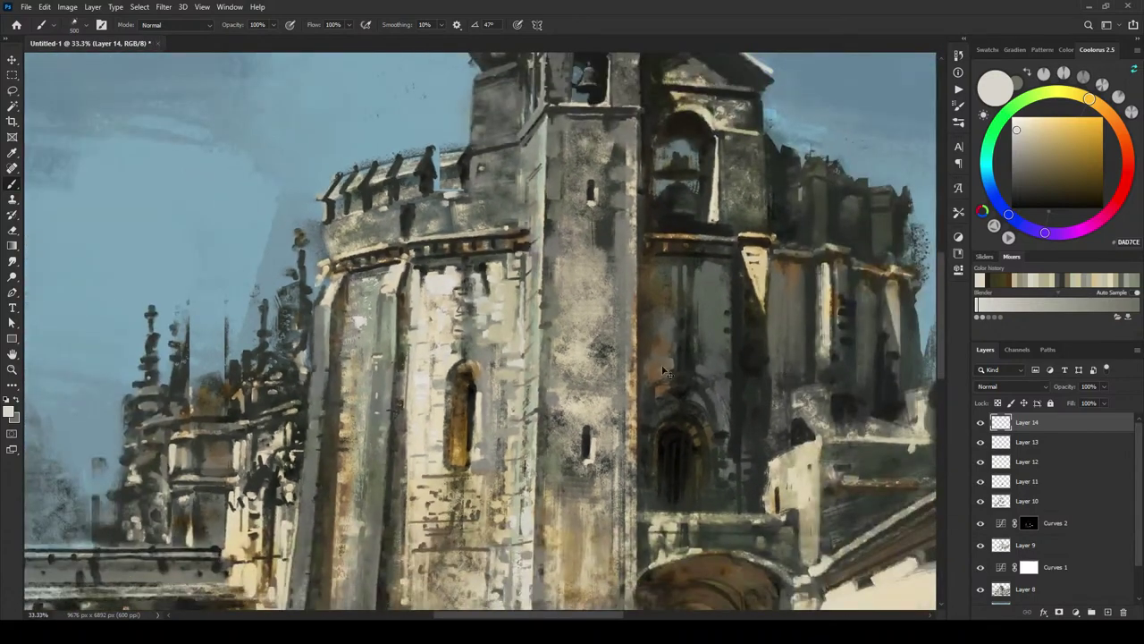
Step: Paint pale #DAD7CE highlights on the wall above the cornice and beside the lower slit window of the tower
{"action": "key", "text": "ctrl+minus"}
{"action": "key", "text": "ctrl+plus"}
{"action": "mouse_move", "coordinate": [365, 237]}
{"action": "left_mouse_down"}
{"action": "mouse_move", "coordinate": [388, 228]}
{"action": "mouse_move", "coordinate": [386, 215]}
{"action": "left_mouse_up"}
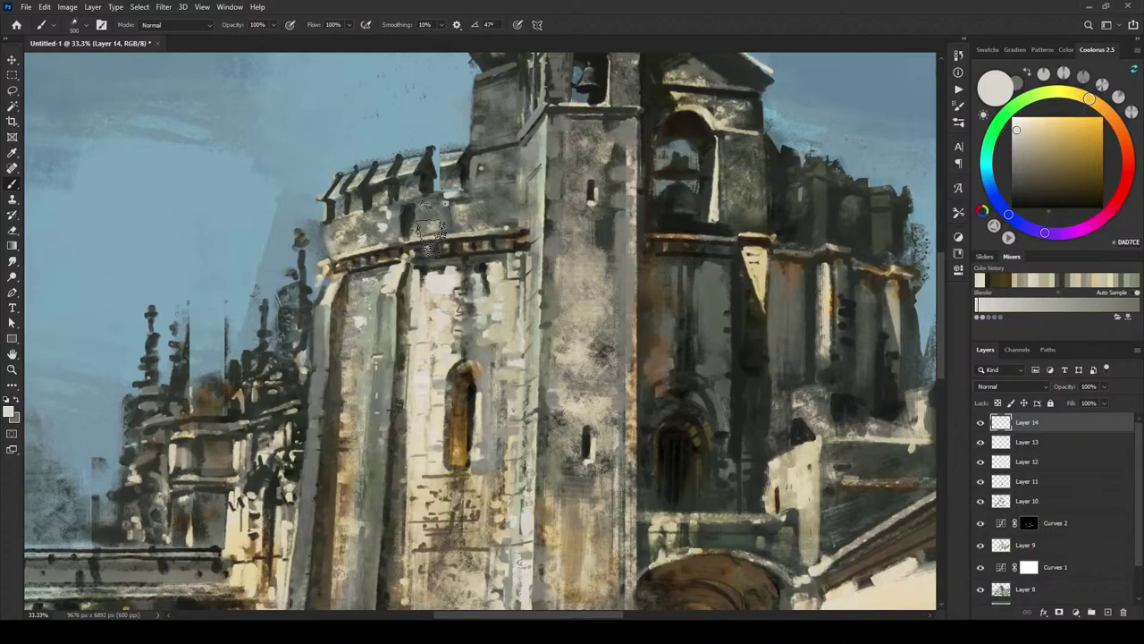
{"action": "mouse_move", "coordinate": [627, 465]}
{"action": "left_mouse_down"}
{"action": "mouse_move", "coordinate": [583, 390]}
{"action": "mouse_move", "coordinate": [511, 200]}
{"action": "mouse_move", "coordinate": [478, 308]}
{"action": "left_mouse_up"}
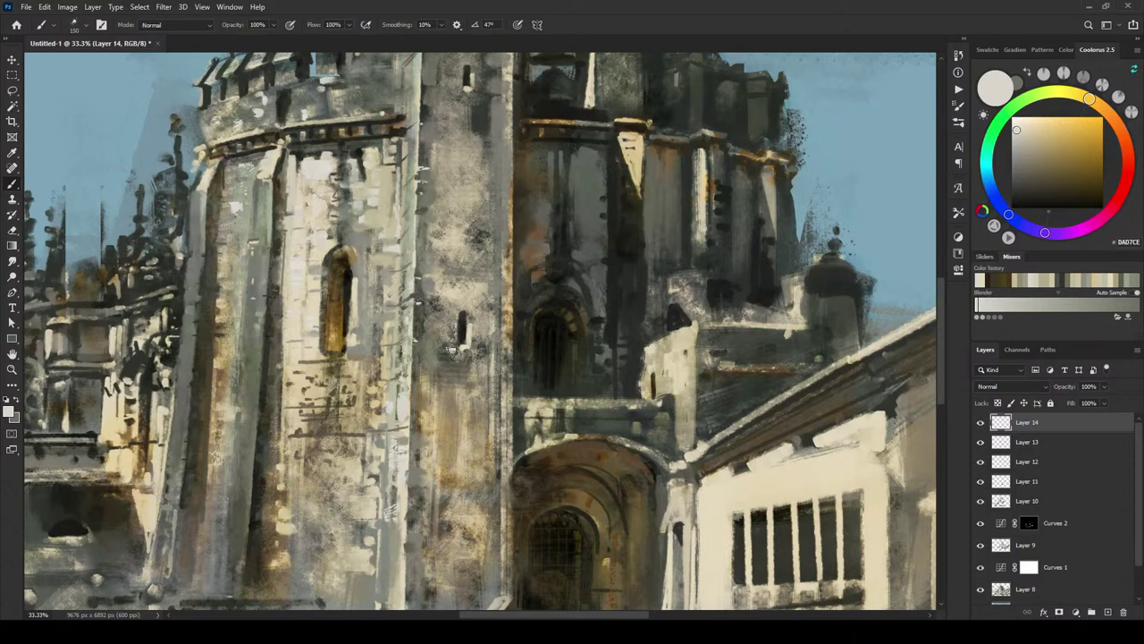
{"action": "mouse_move", "coordinate": [453, 356]}
{"action": "left_mouse_down"}
{"action": "mouse_move", "coordinate": [453, 312]}
{"action": "mouse_move", "coordinate": [450, 361]}
{"action": "left_mouse_up"}
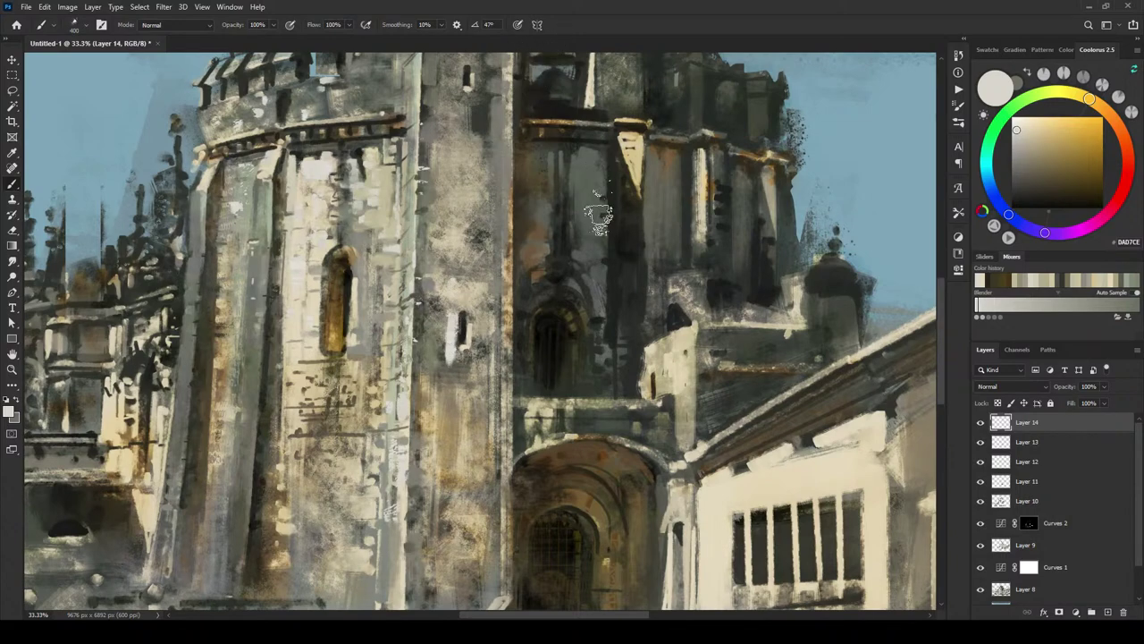
Step: Darken the paint colour to a light grey #B4B2A8 and stroke it onto the tower's upper front around the slit window
{"action": "key", "text": "ctrl+minus"}
{"action": "key", "text": "ctrl+minus"}
{"action": "key", "text": "ctrl+minus"}
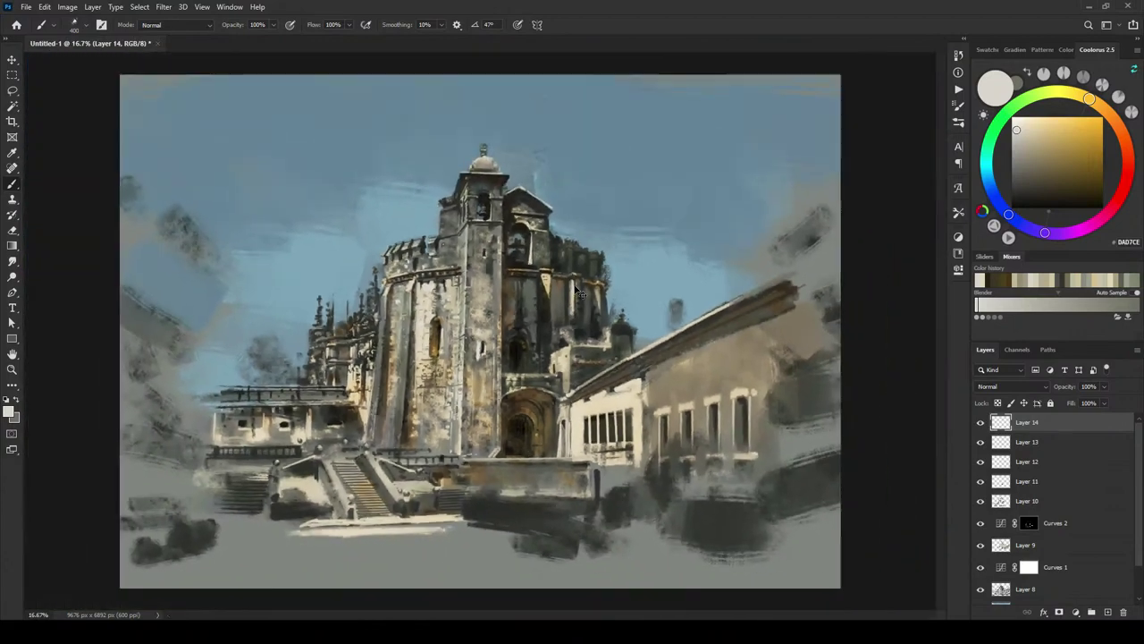
{"action": "key", "text": "ctrl+minus"}
{"action": "key", "text": "ctrl+plus"}
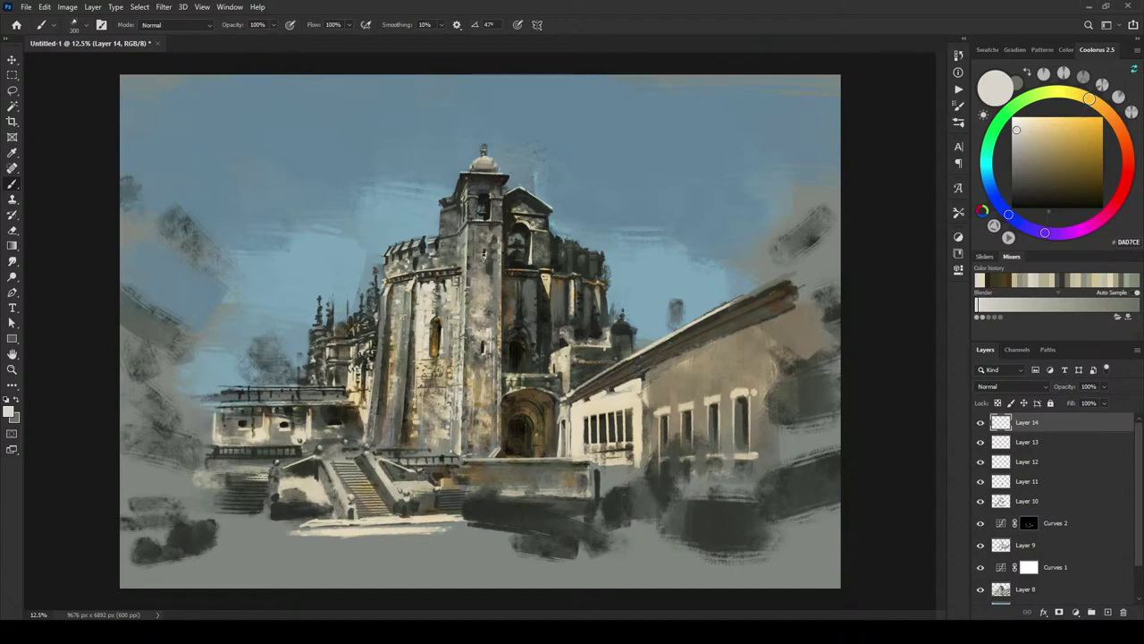
{"action": "left_click", "coordinate": [1019, 145]}
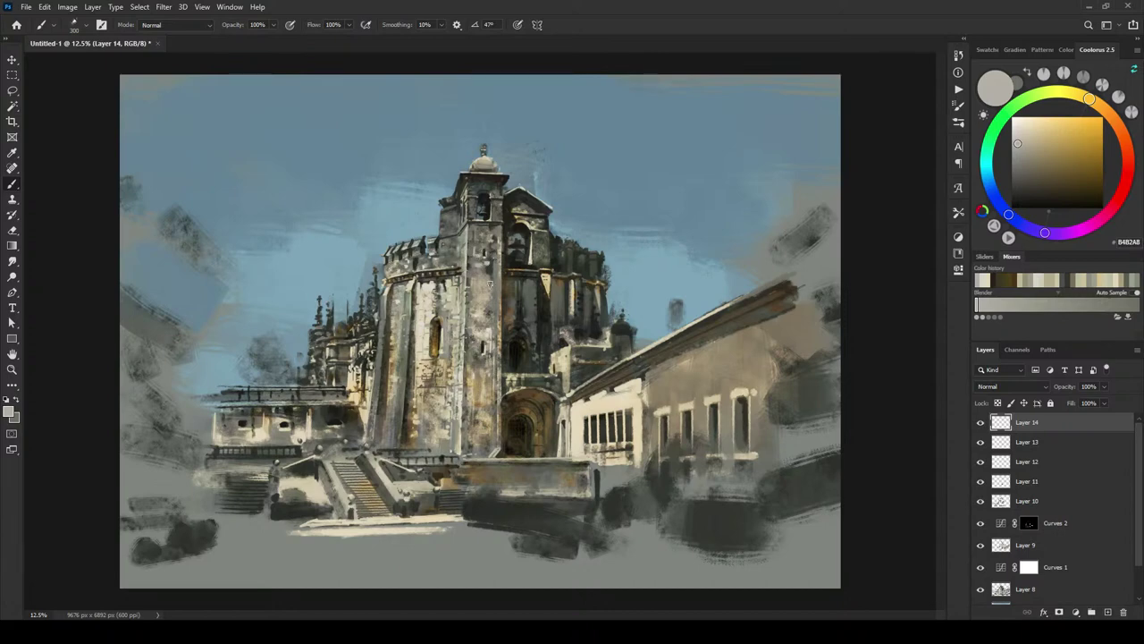
{"action": "left_click_drag", "start_coordinate": [491, 264], "coordinate": [492, 288]}
{"action": "key", "text": "bracketright"}
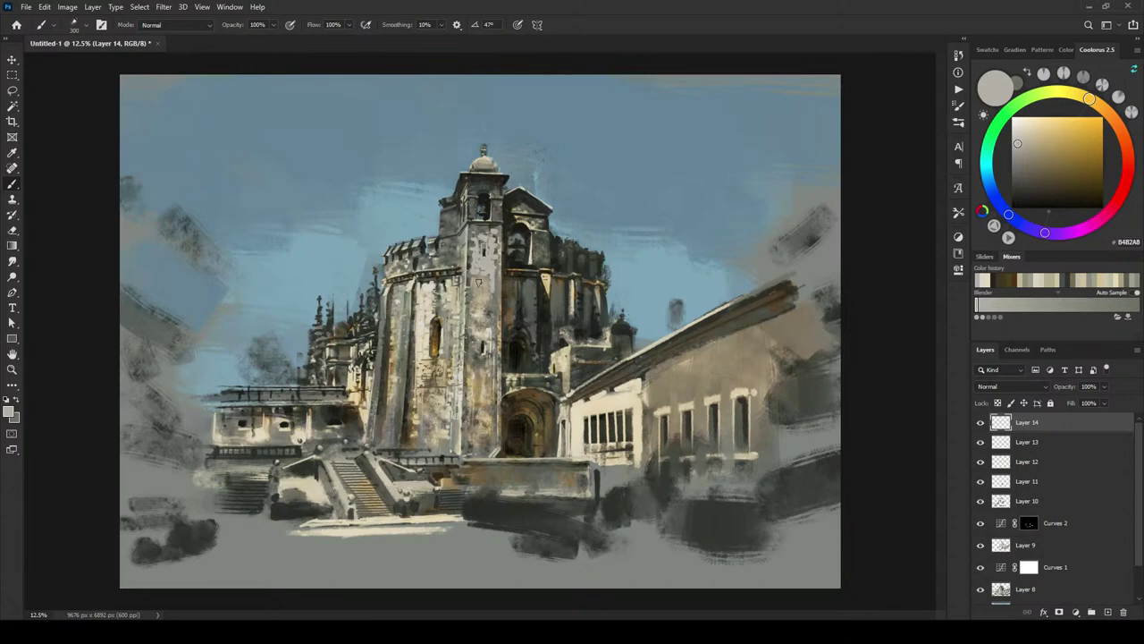
Step: Sample warm stone tones from the tower, reduce the brush to 200 and touch up the stonework on its upper front
{"action": "left_click", "coordinate": [479, 268], "text": "alt"}
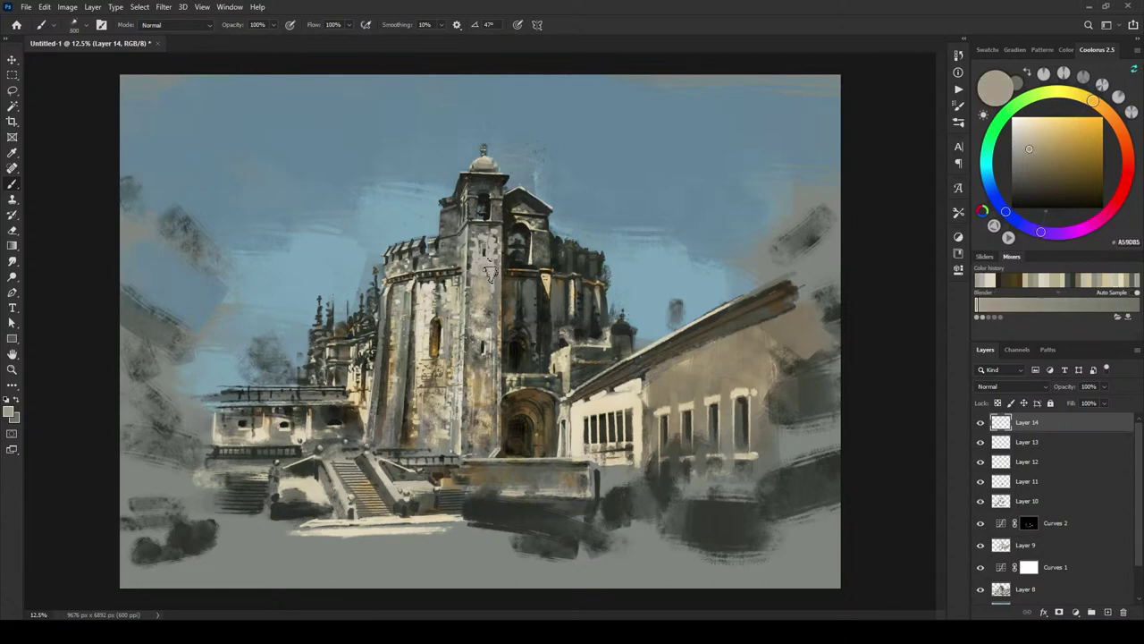
{"action": "key", "text": "["}
{"action": "key", "text": "["}
{"action": "key", "text": "["}
{"action": "key", "text": "["}
{"action": "key", "text": "["}
{"action": "key", "text": "["}
{"action": "key", "text": "["}
{"action": "left_click", "coordinate": [502, 228], "text": "alt"}
{"action": "left_click", "coordinate": [483, 217], "text": "alt"}
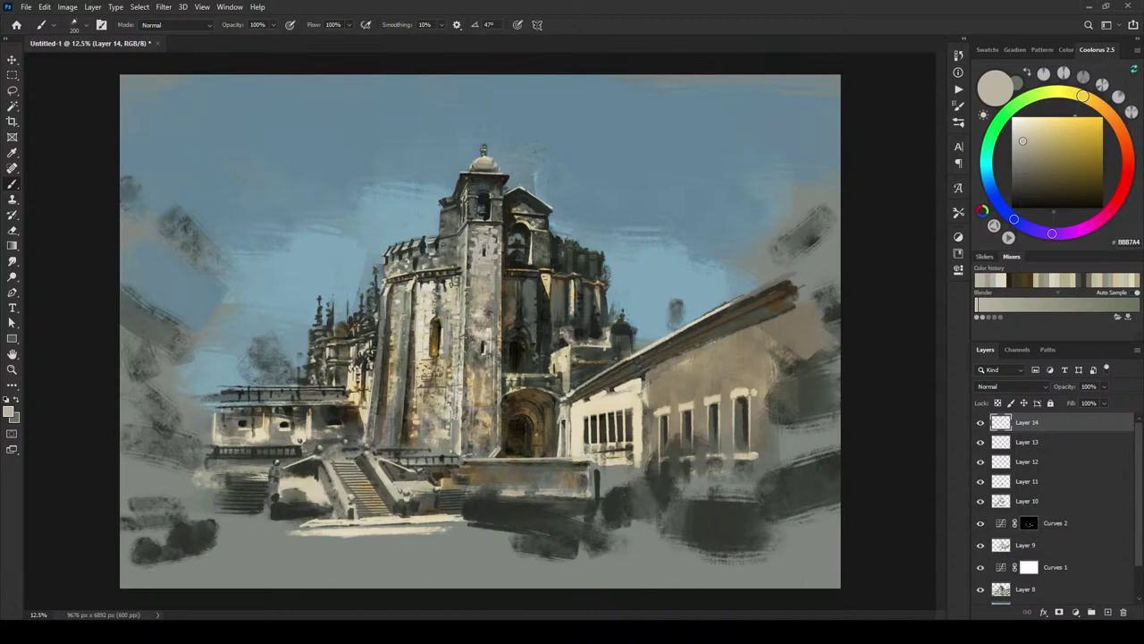
Step: Touch up the lit wall and tower corner with a sampled off-white and grey-green #ACB39E, then darken the grey-green and set the brush to 175
{"action": "left_click", "coordinate": [429, 287], "text": "alt"}
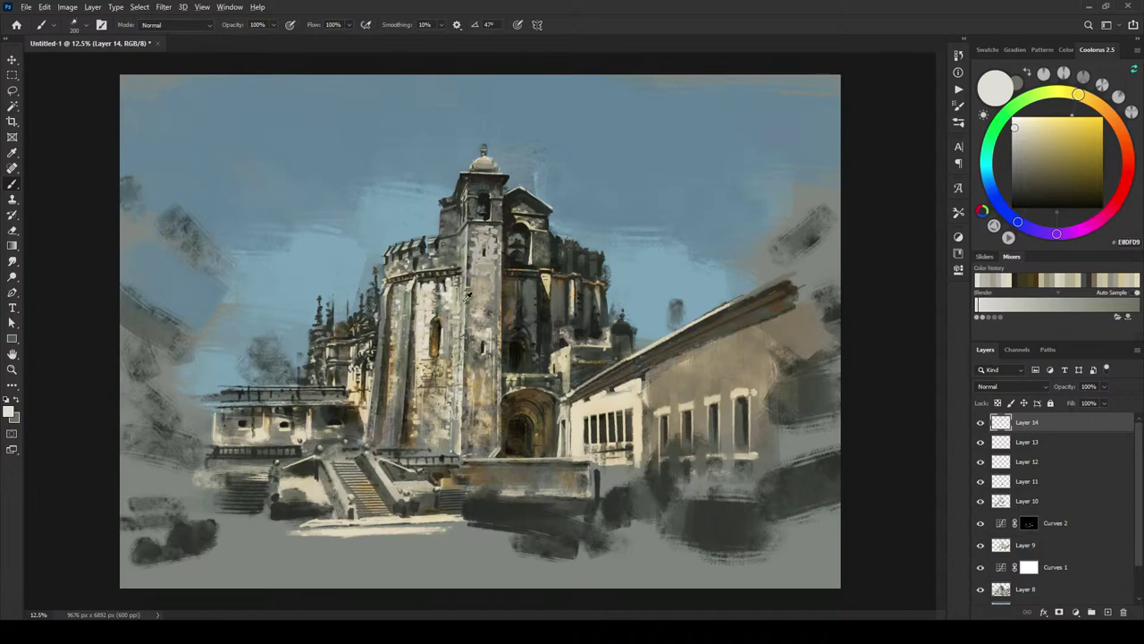
{"action": "left_click", "coordinate": [465, 323], "text": "alt"}
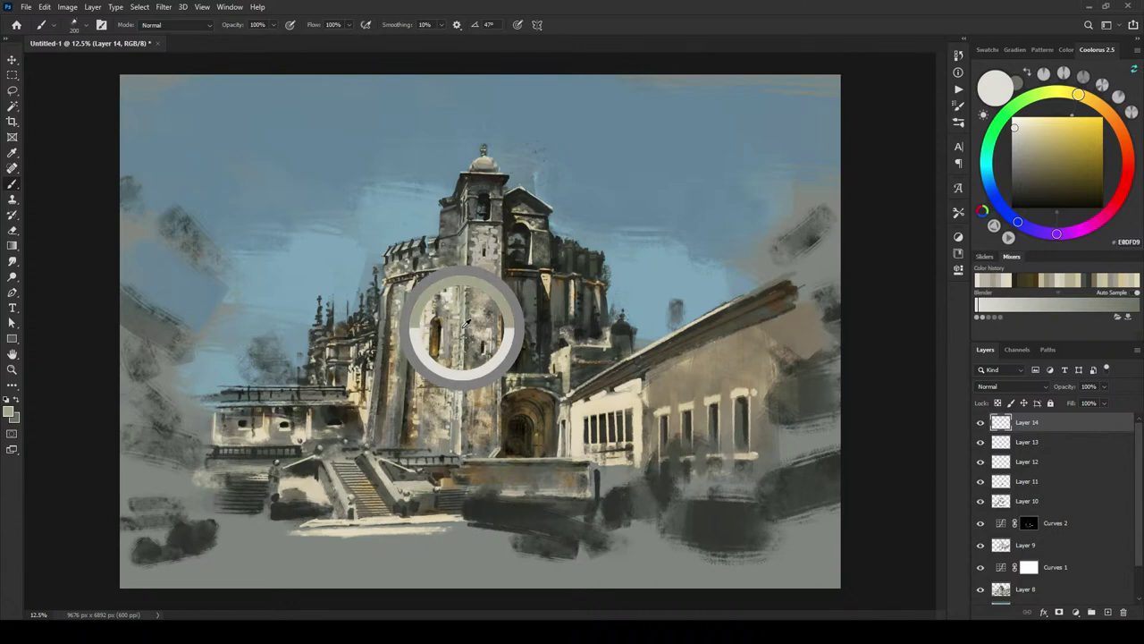
{"action": "left_click", "coordinate": [466, 323], "text": "alt"}
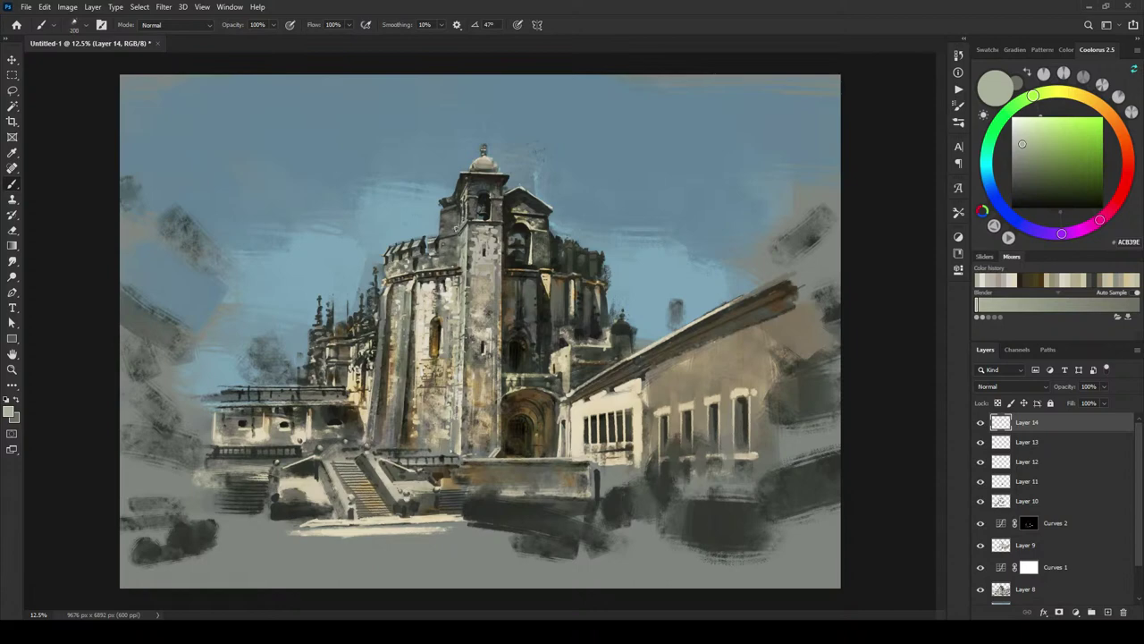
{"action": "key", "text": "bracketright"}
{"action": "key", "text": "bracketright"}
{"action": "left_click", "coordinate": [1022, 153]}
{"action": "key", "text": "bracketright"}
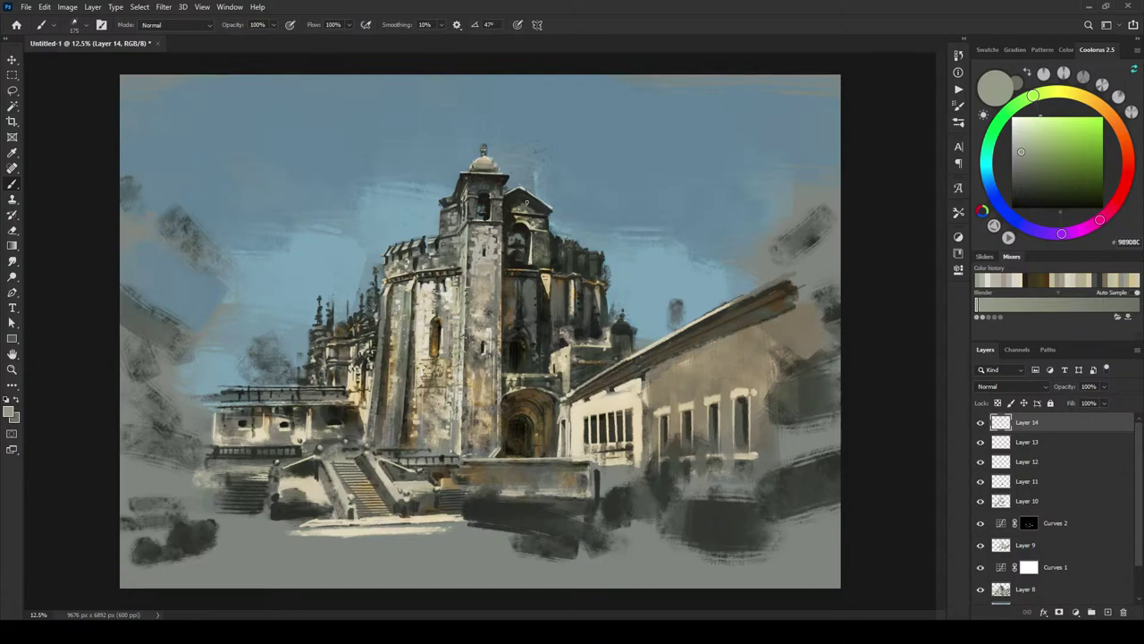
Step: Sample dark greens #232621 and #333630 from the shadowed wall, lighten the tone to dark grey and touch up the gable's shadows
{"action": "left_click", "coordinate": [509, 337], "text": "alt"}
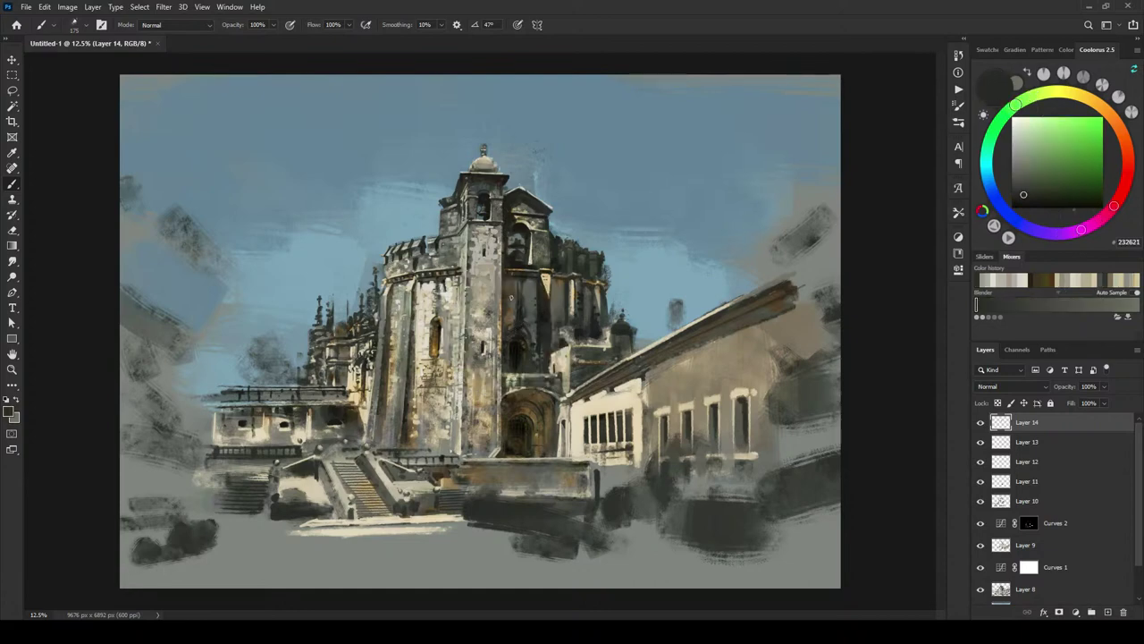
{"action": "left_click", "coordinate": [511, 334], "text": "alt"}
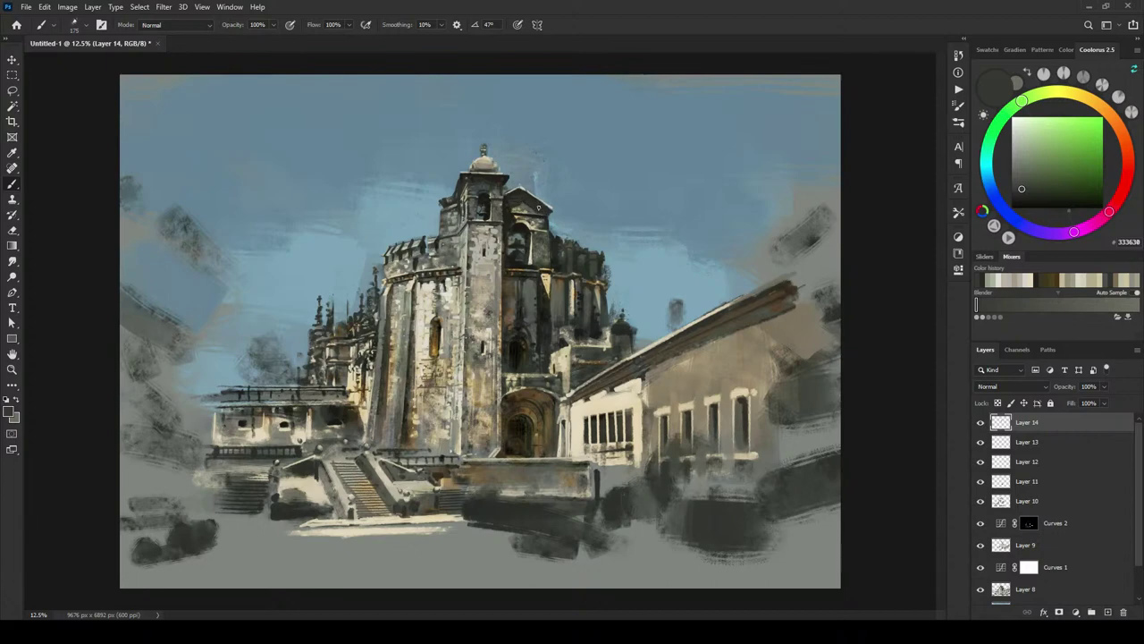
{"action": "left_click", "coordinate": [1020, 180]}
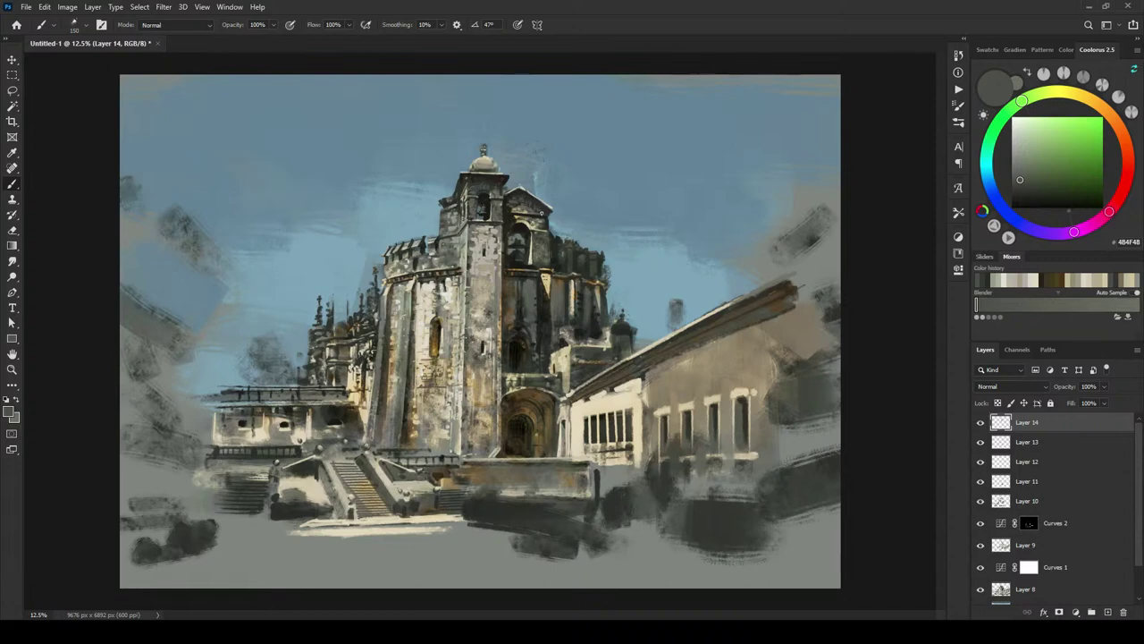
Step: Sample an olive from the gable and build up its stonework in muted grey-olive tones such as #7C7A68, #66655A and #7F7E71, using brush size 200
{"action": "left_click", "coordinate": [530, 214], "text": "alt"}
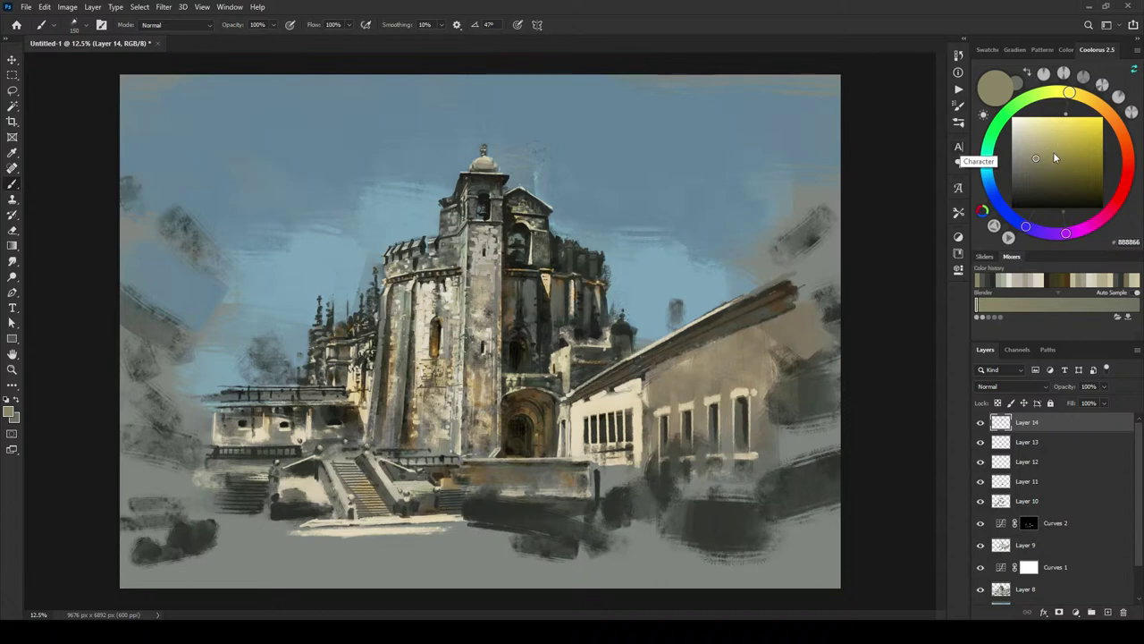
{"action": "left_click", "coordinate": [1030, 164]}
{"action": "left_click", "coordinate": [1028, 163]}
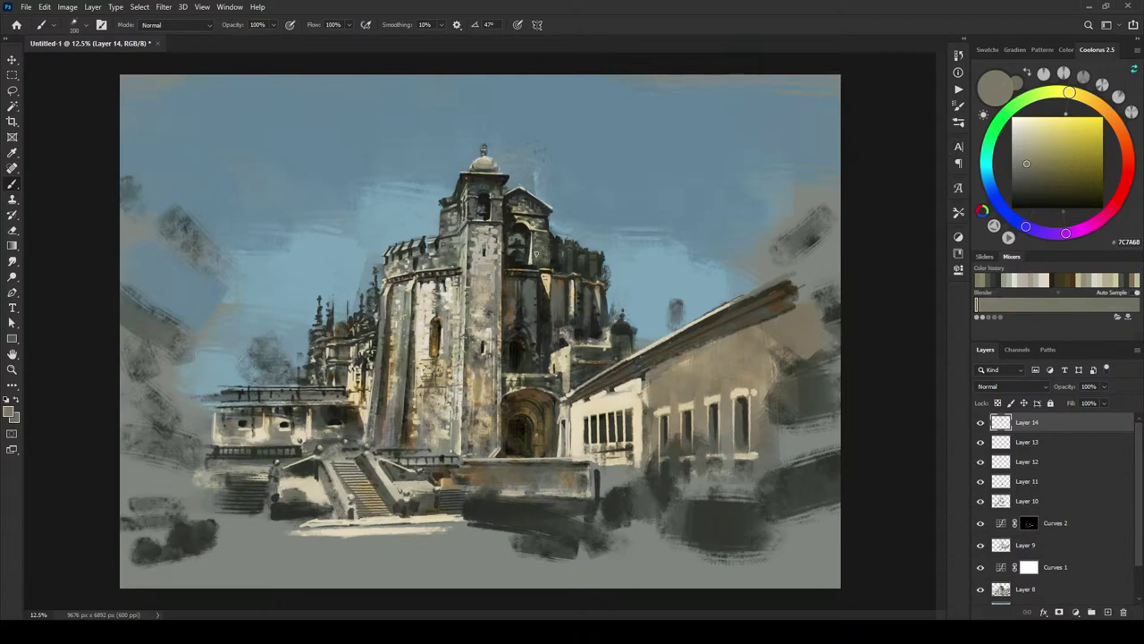
{"action": "left_click_drag", "start_coordinate": [1028, 165], "coordinate": [1024, 170]}
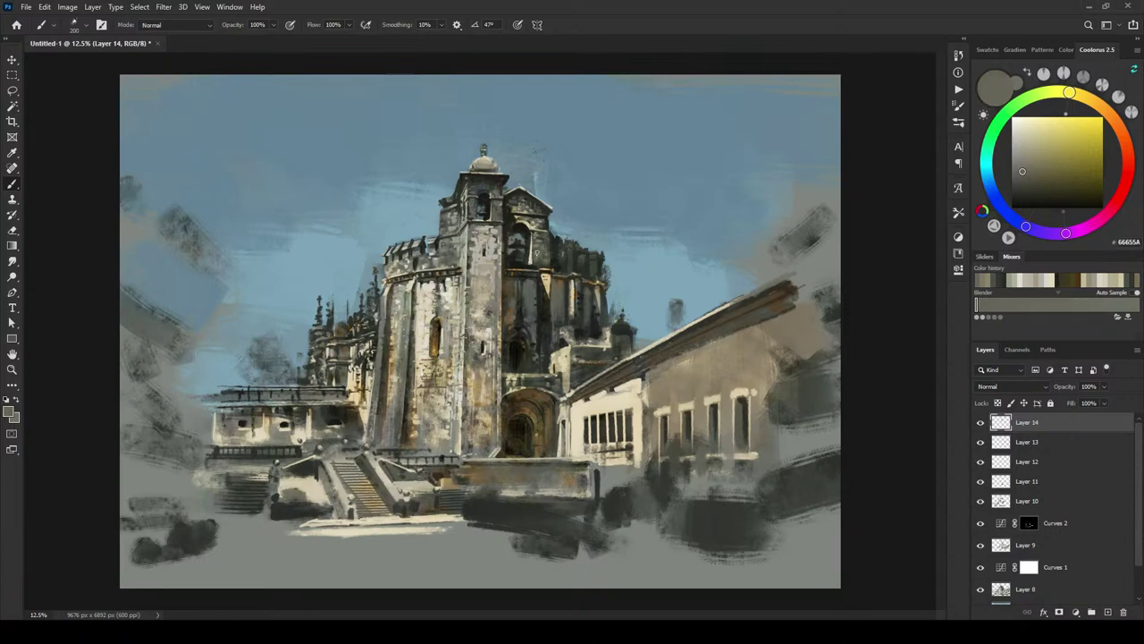
{"action": "left_click", "coordinate": [1022, 162]}
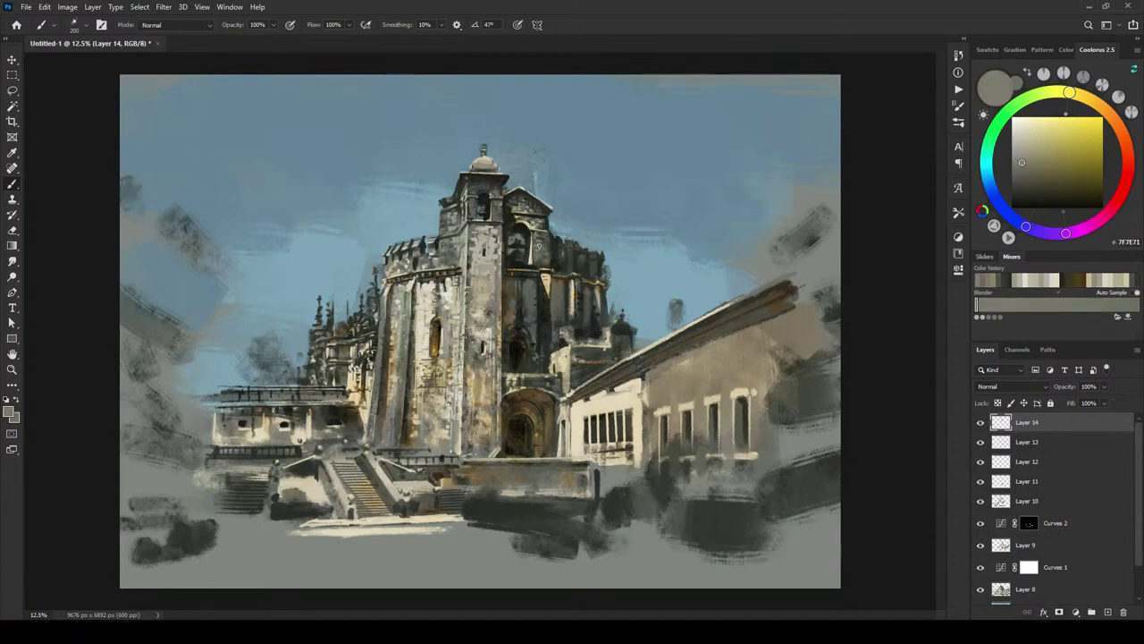
{"action": "left_click", "coordinate": [1023, 144]}
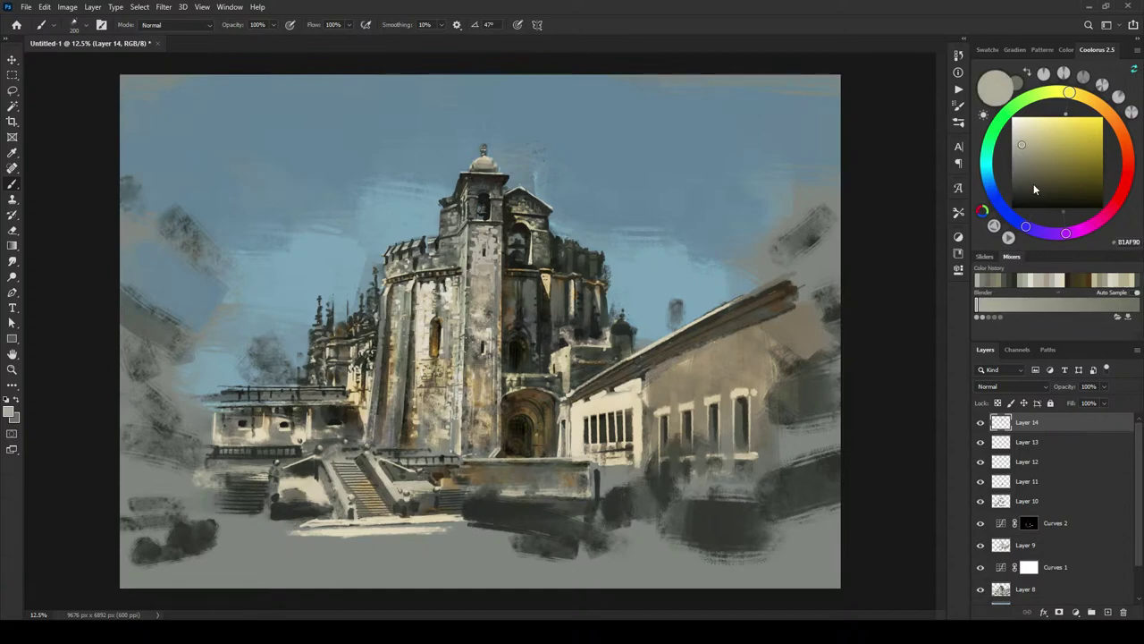
{"action": "left_click", "coordinate": [1025, 152]}
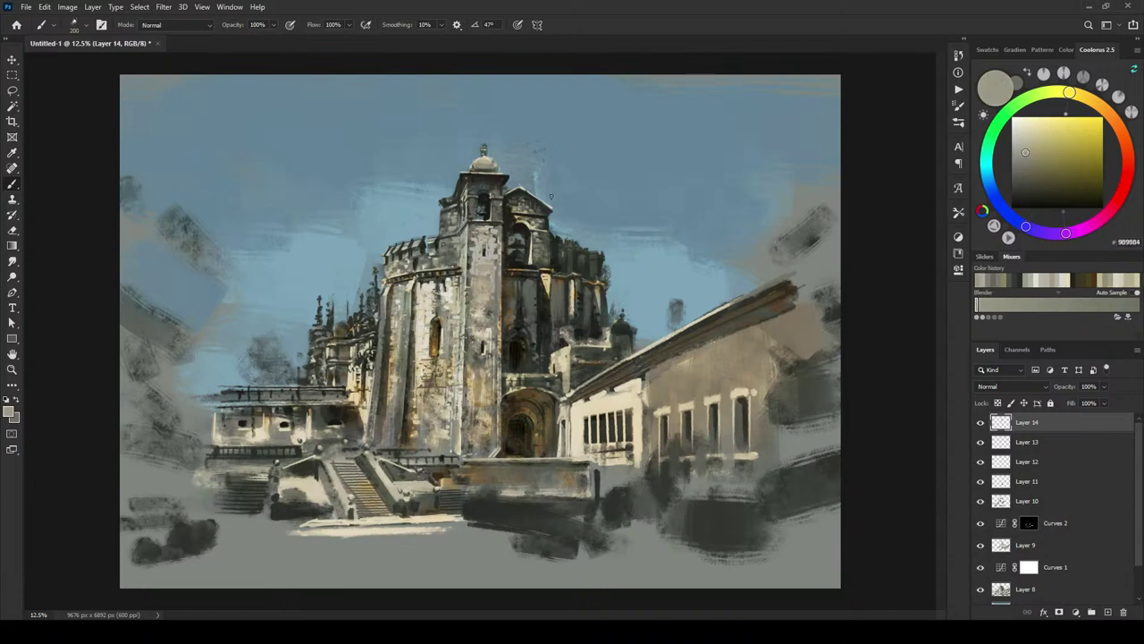
Step: Shift the paint colour to yellow-green greys such as #9FA47E and #A6A988 and refine the gable's edges and mouldings with a 150 brush
{"action": "left_click_drag", "start_coordinate": [1069, 101], "coordinate": [1049, 101]}
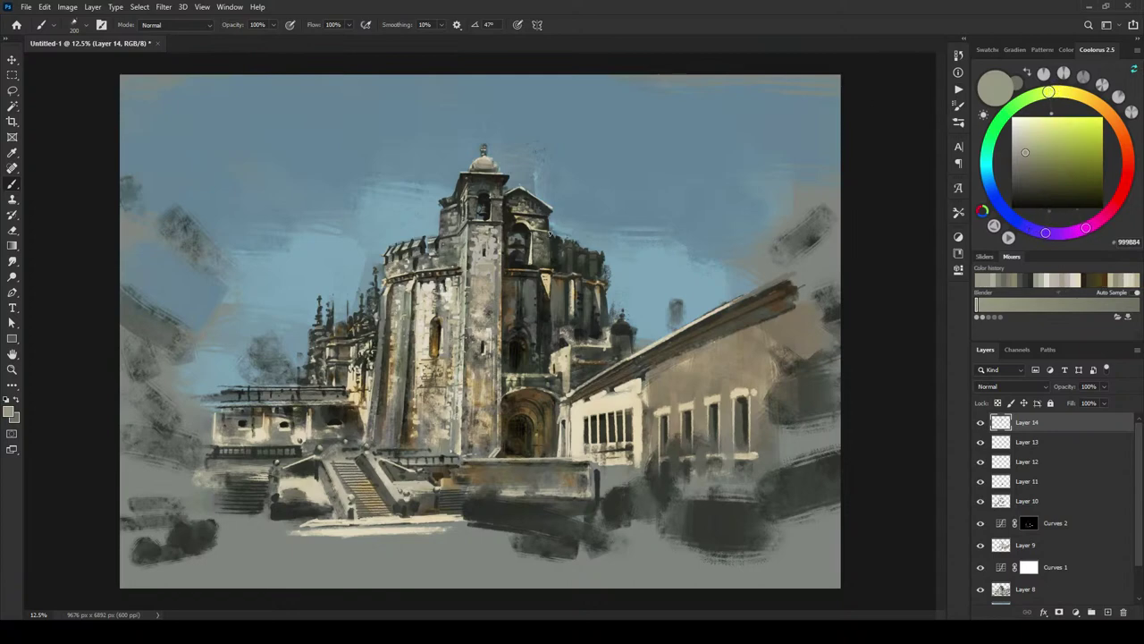
{"action": "left_click_drag", "start_coordinate": [1030, 152], "coordinate": [1033, 149]}
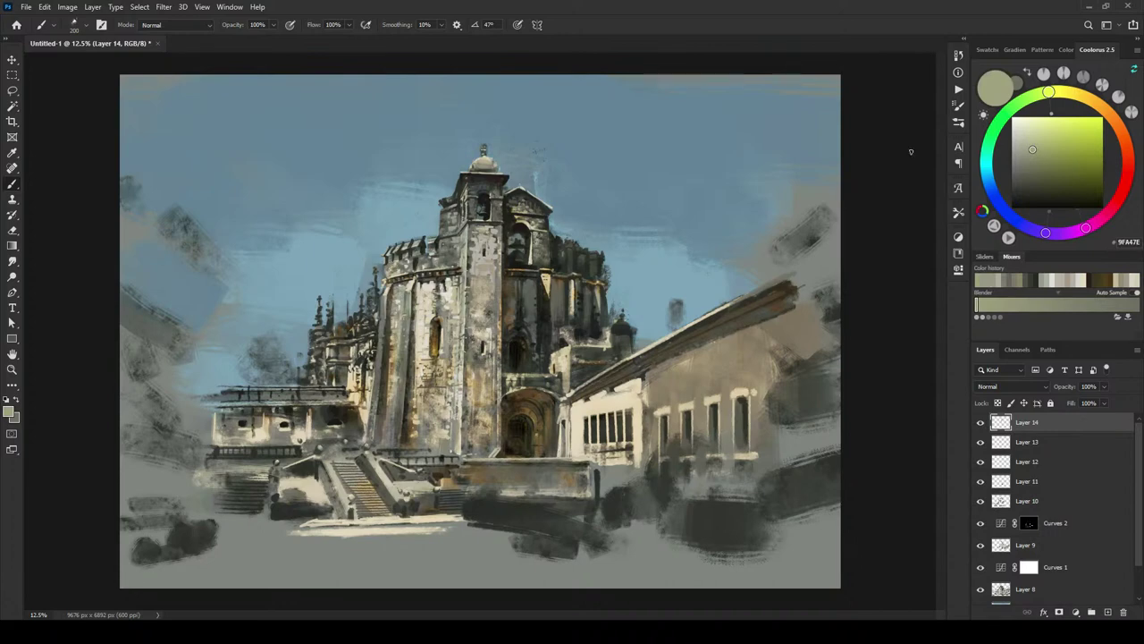
{"action": "left_click", "coordinate": [1052, 92]}
{"action": "left_click", "coordinate": [1028, 149]}
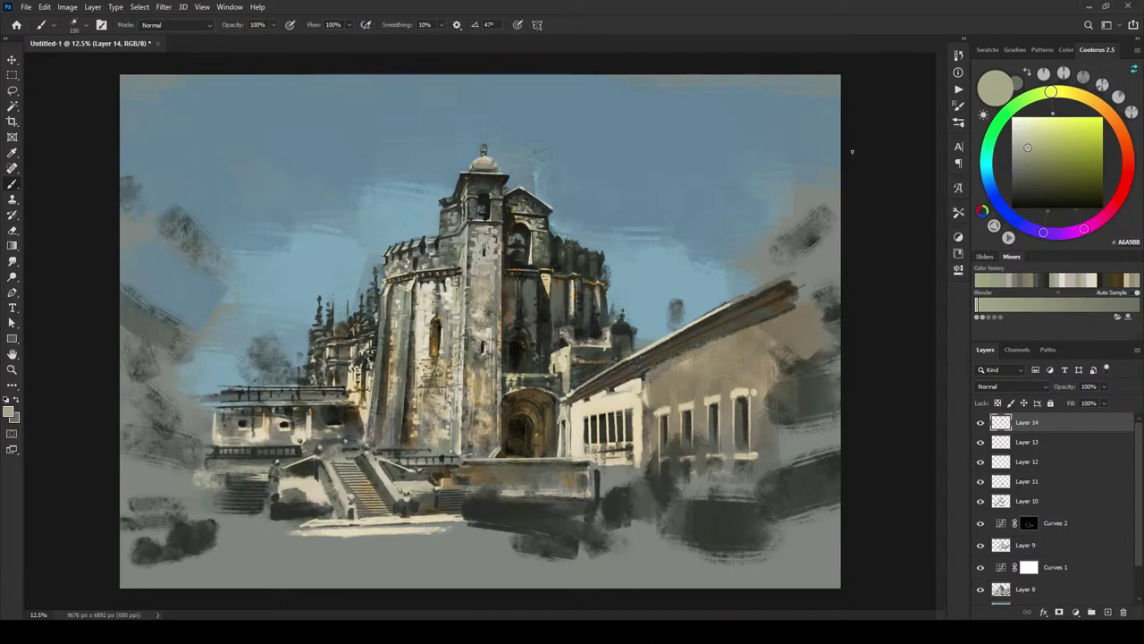
{"action": "left_click", "coordinate": [1022, 144]}
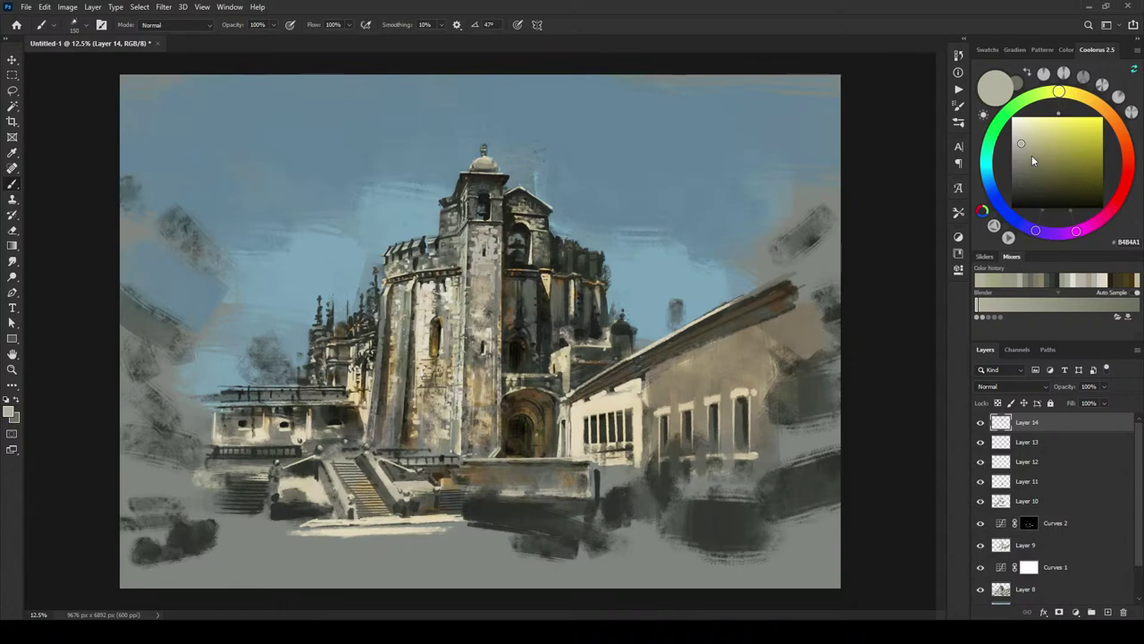
{"action": "left_click", "coordinate": [1026, 154]}
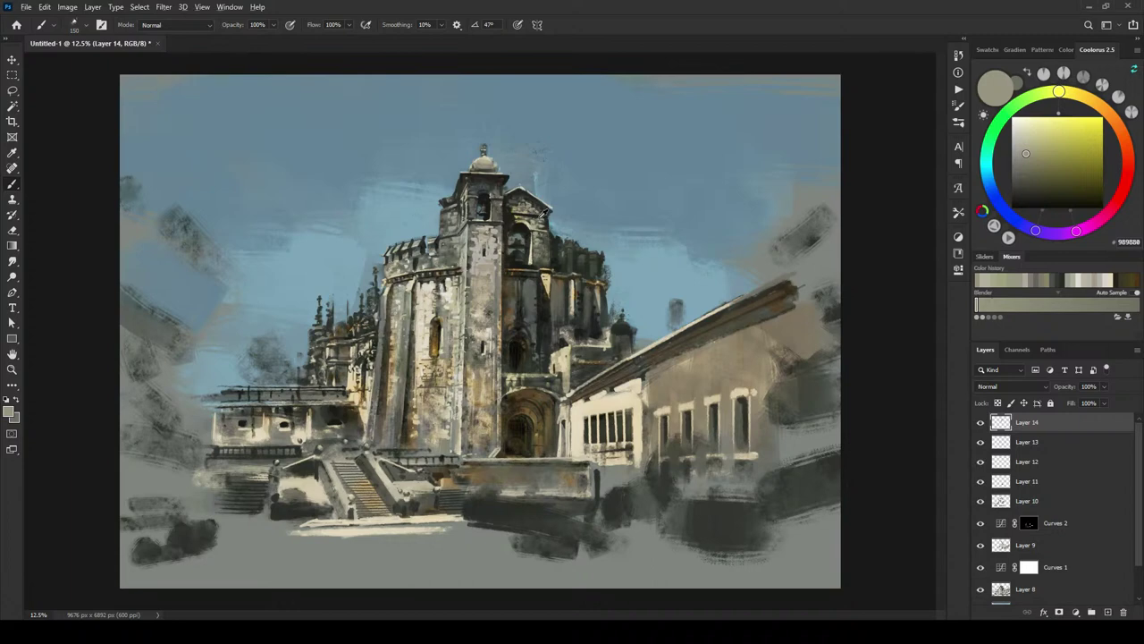
Step: Detail the gable and belfry wall with a 125 brush, sampling near-black #171917, a warm cream and olive-grey #7C7965
{"action": "left_click", "coordinate": [524, 215], "text": "alt"}
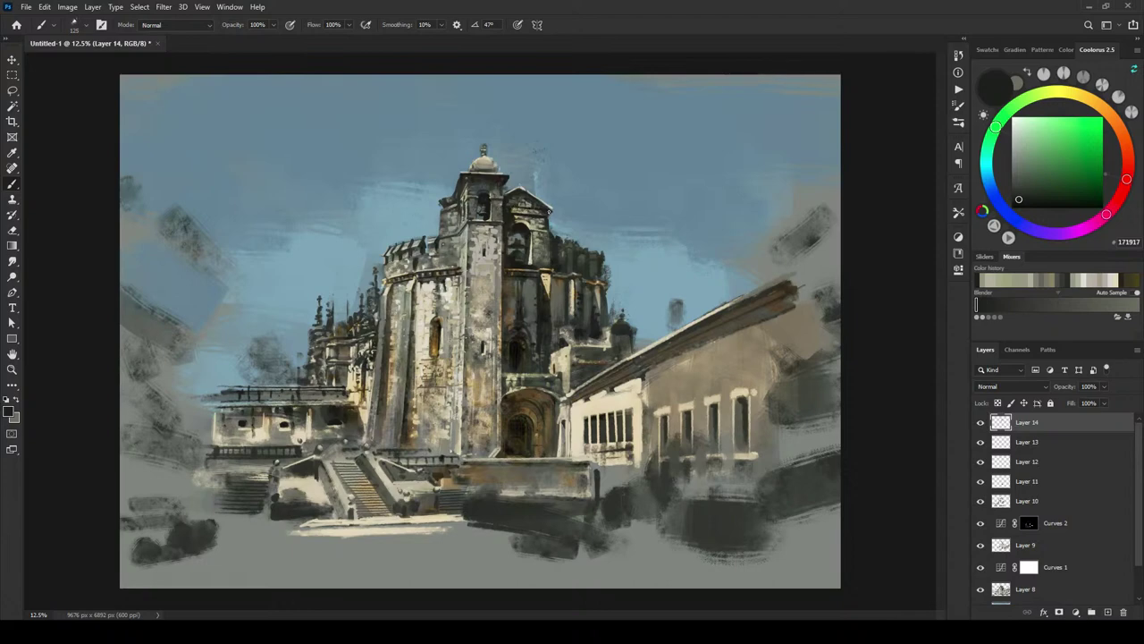
{"action": "left_click", "coordinate": [528, 205], "text": "alt"}
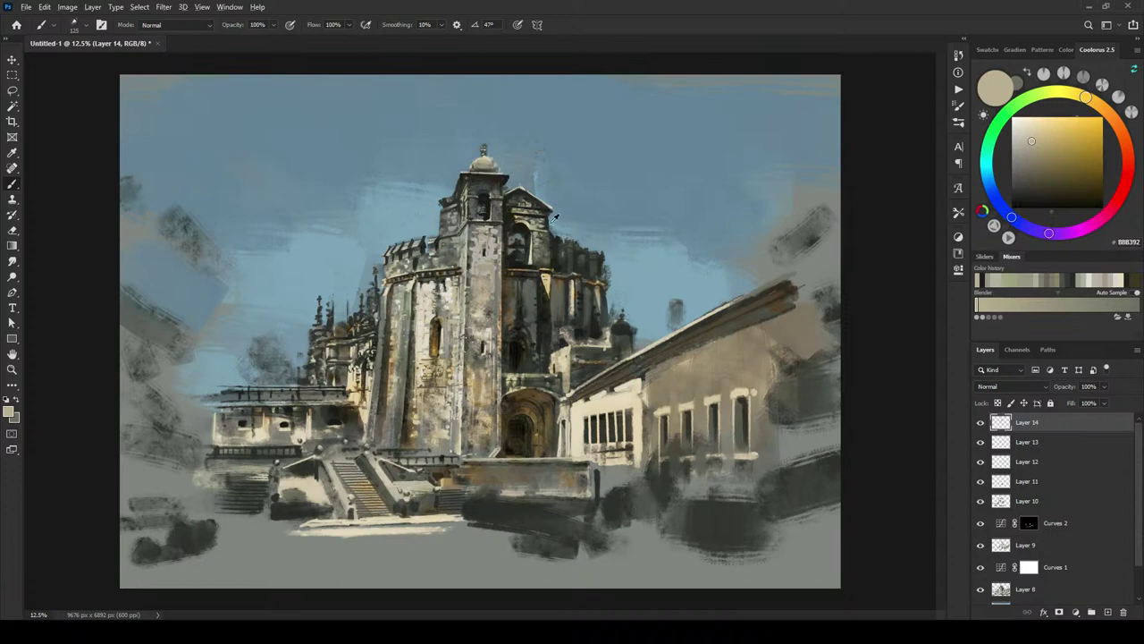
{"action": "left_click", "coordinate": [546, 245], "text": "alt"}
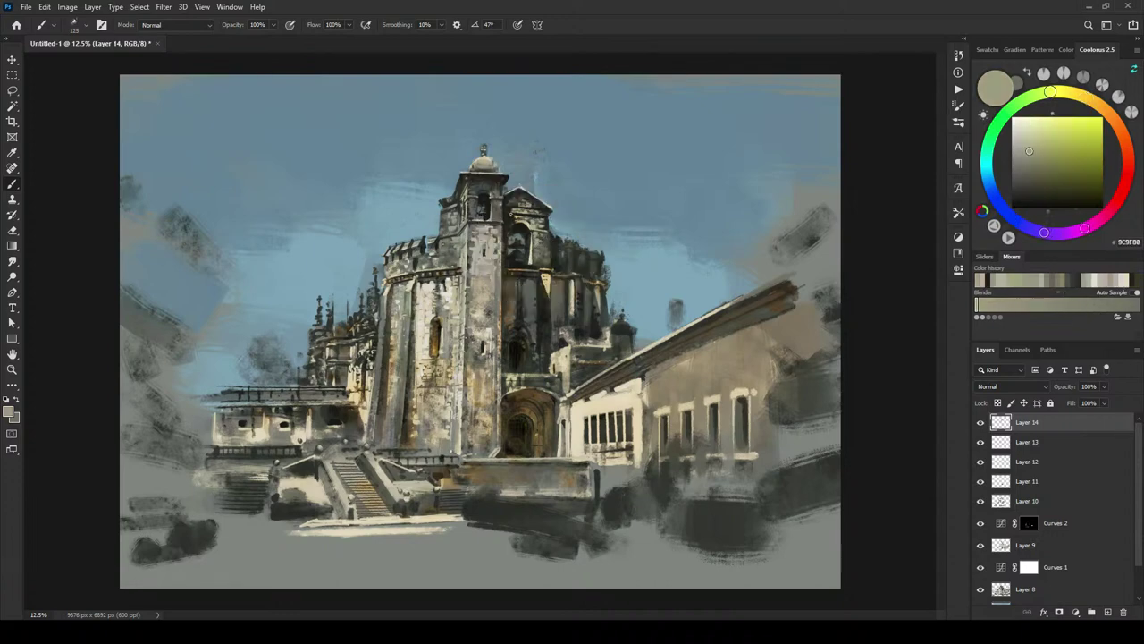
{"action": "left_click", "coordinate": [546, 242], "text": "alt"}
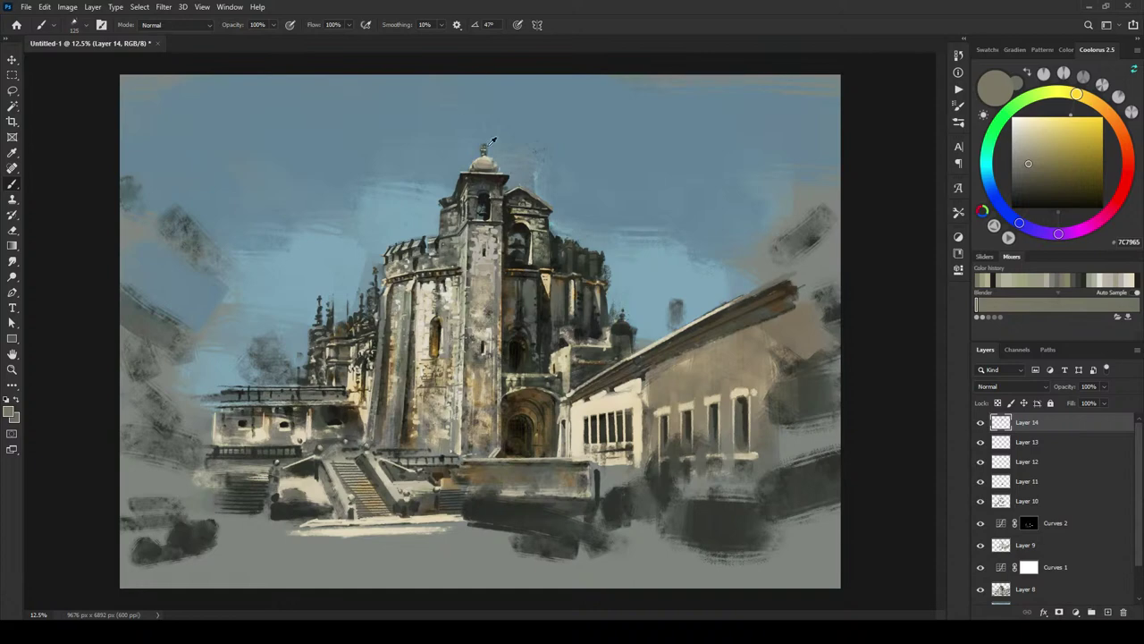
Step: Choose dark brown #494137, lighten it through #756C60 and #756E60 to #958F83, and paint weathering on the tower's dome
{"action": "left_click_drag", "start_coordinate": [1055, 154], "coordinate": [1034, 183]}
{"action": "left_click_drag", "start_coordinate": [1103, 104], "coordinate": [1113, 117]}
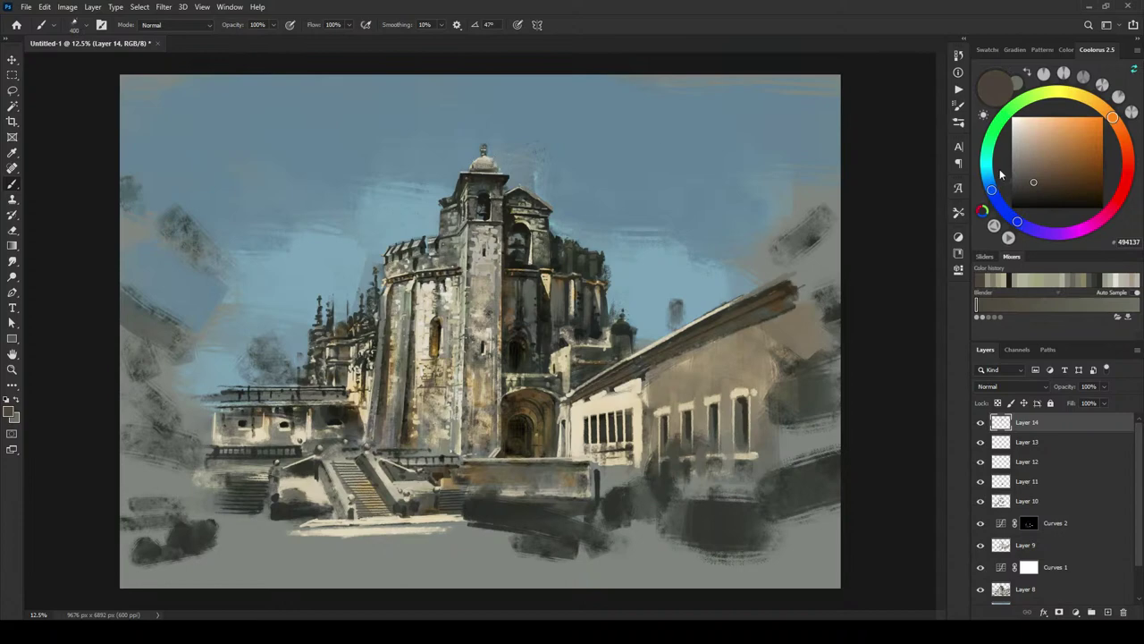
{"action": "left_click", "coordinate": [1028, 167]}
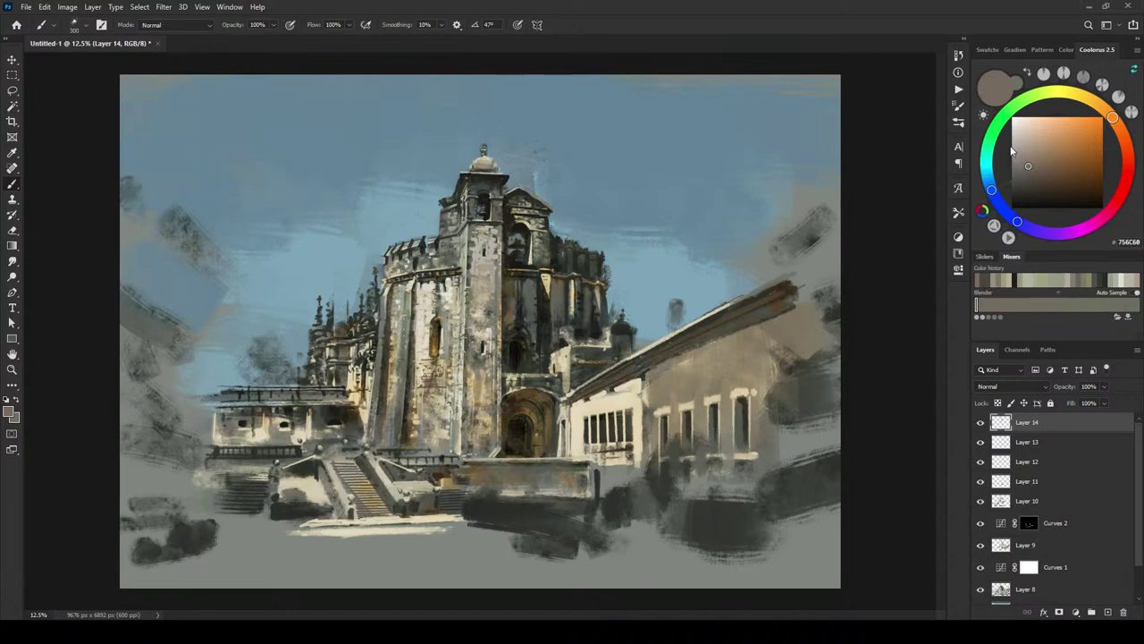
{"action": "left_click_drag", "start_coordinate": [1112, 117], "coordinate": [1105, 109]}
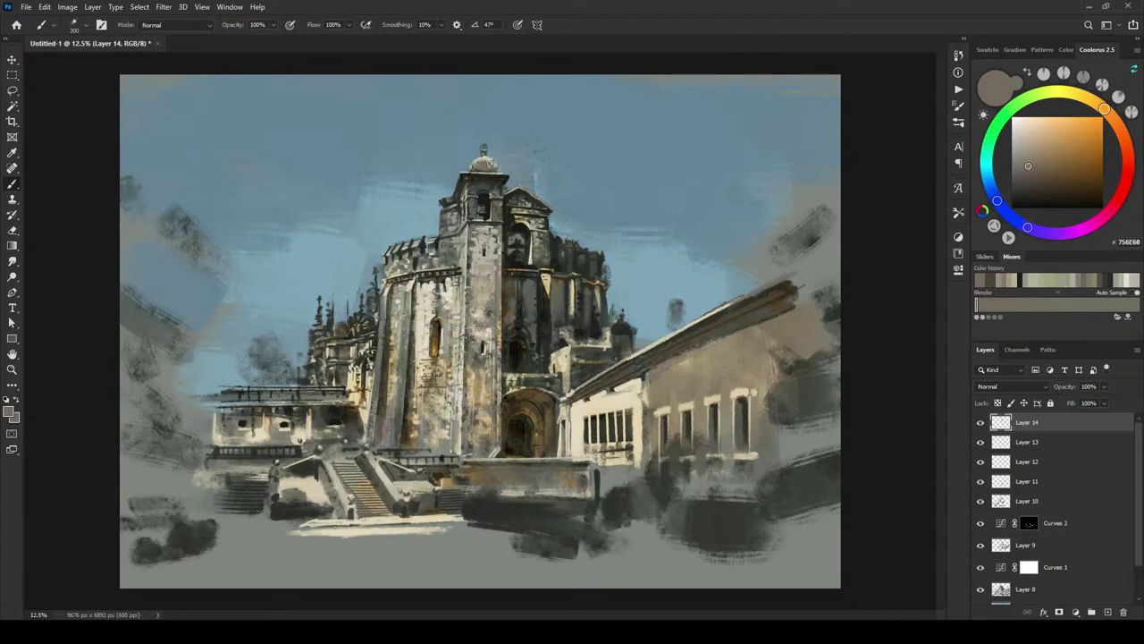
{"action": "left_click", "coordinate": [1024, 156]}
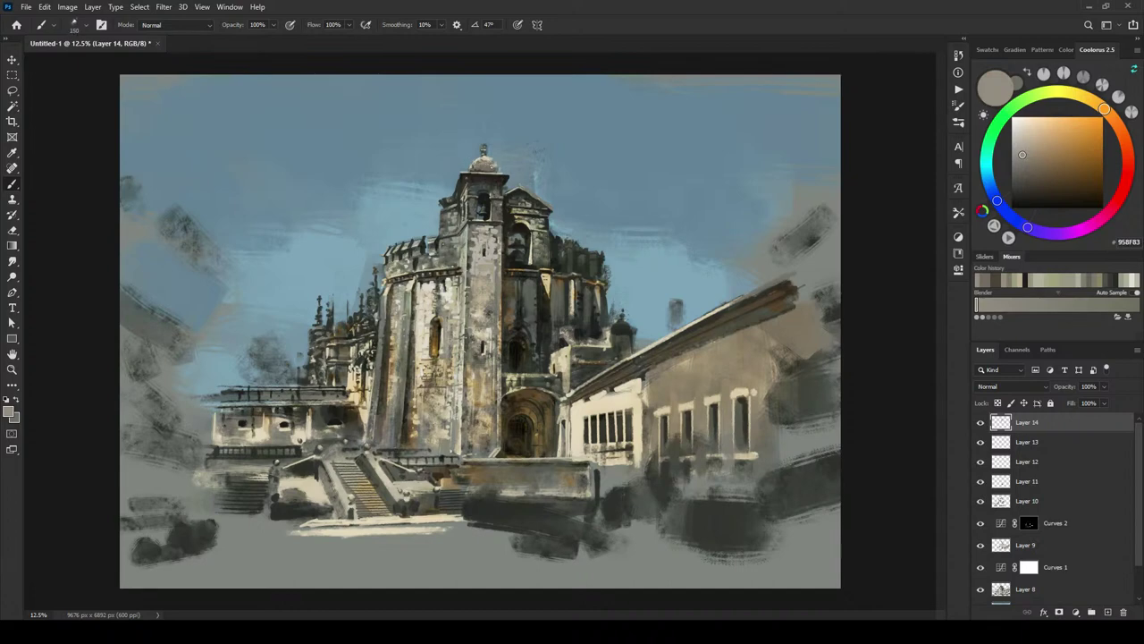
Step: Shift the paint colour through warm greys #A49F97 and #847E74 to dark olive #545240 and touch up the tower's weathering
{"action": "left_click", "coordinate": [1019, 148]}
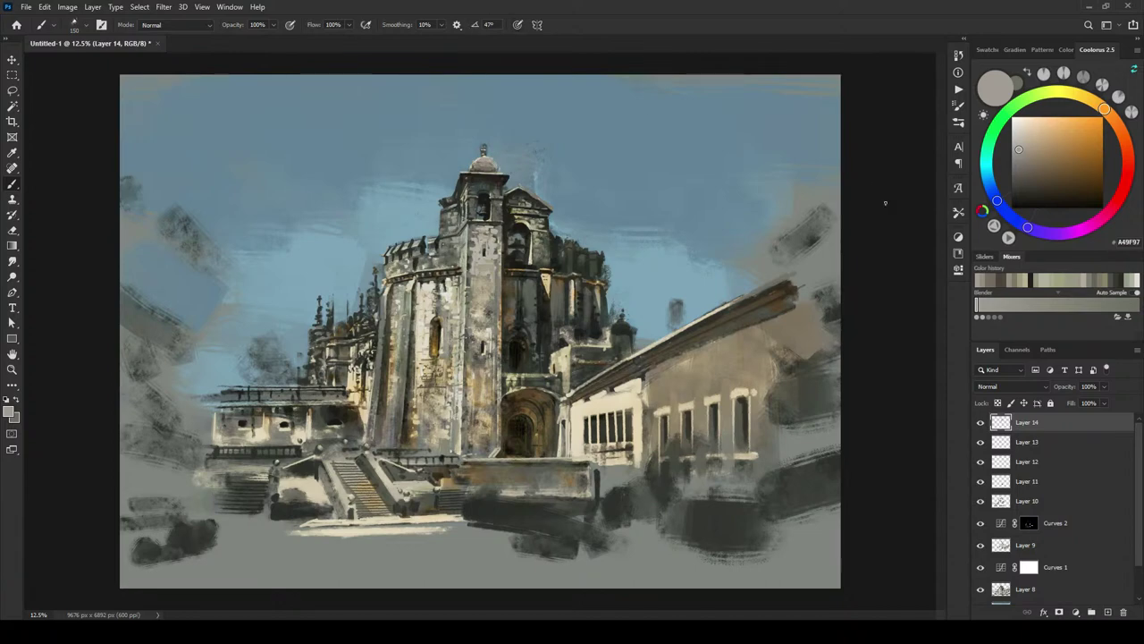
{"action": "left_click", "coordinate": [1024, 159]}
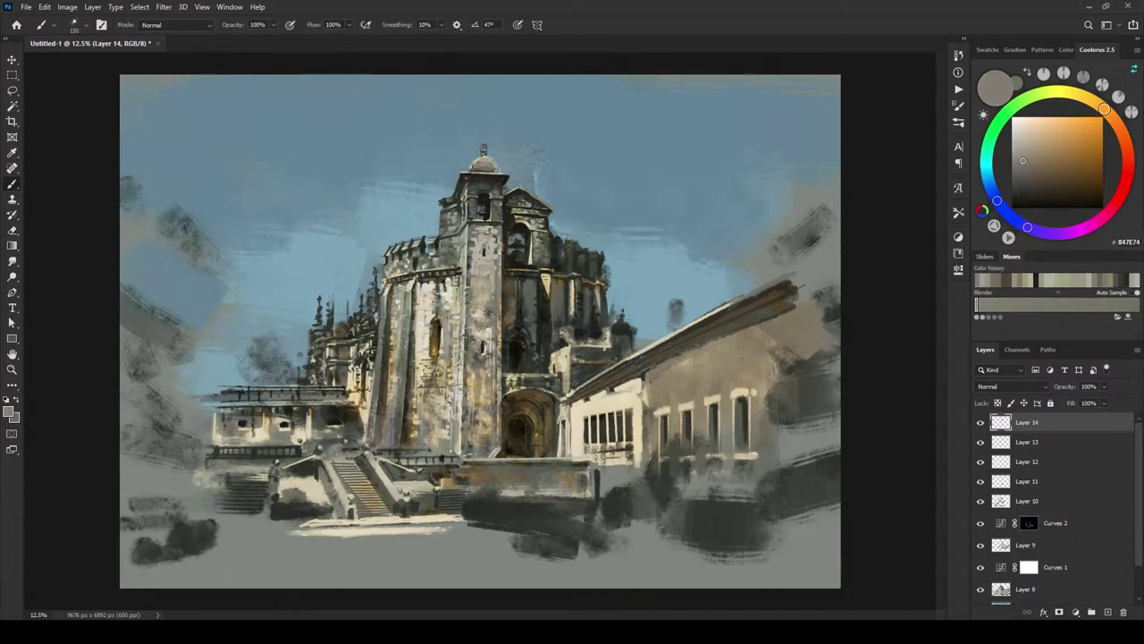
{"action": "left_click", "coordinate": [1020, 178]}
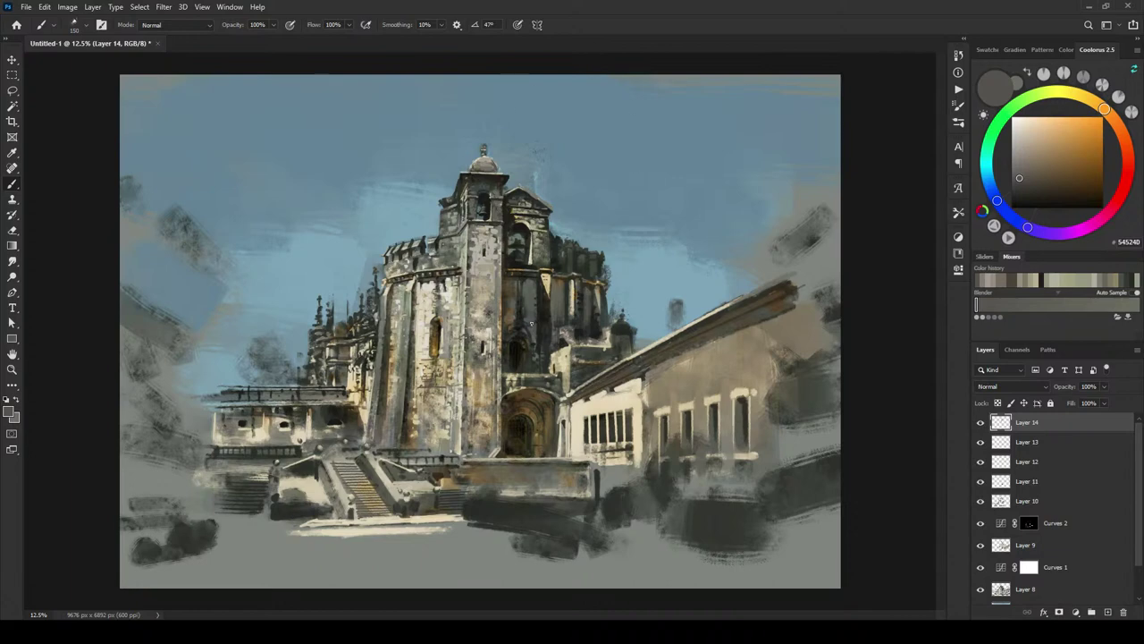
Step: Sample brown #645538, grey-green #535751 and near-black #2E2F28 from the wall above the arched window and blend its shadowed stone with a 250 brush
{"action": "left_click", "coordinate": [518, 308], "text": "alt"}
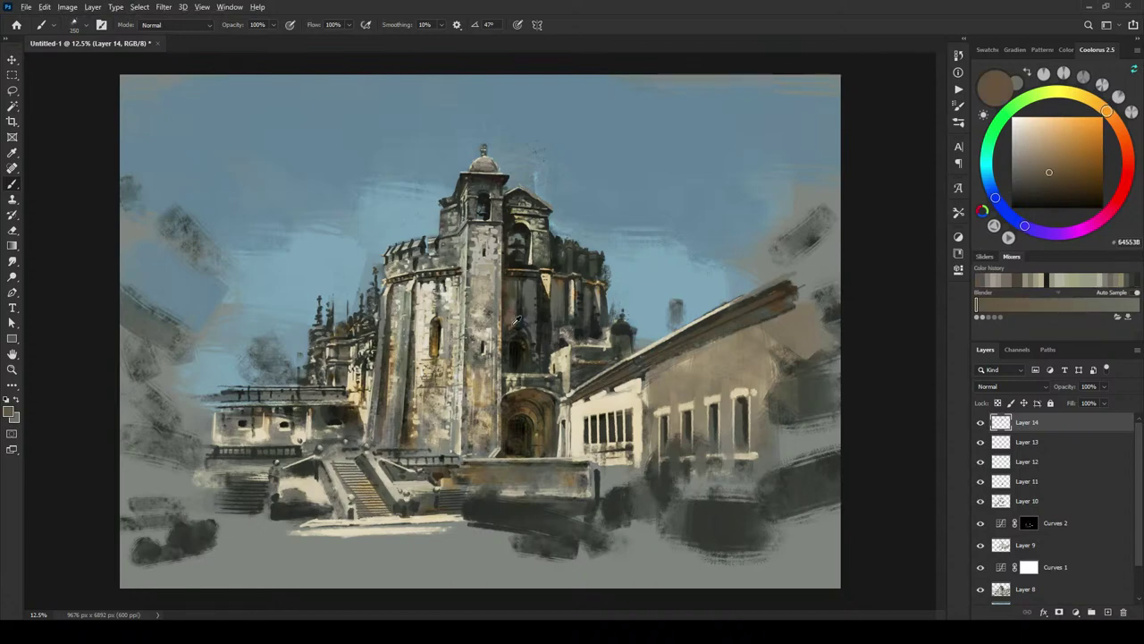
{"action": "left_click", "coordinate": [518, 314], "text": "alt"}
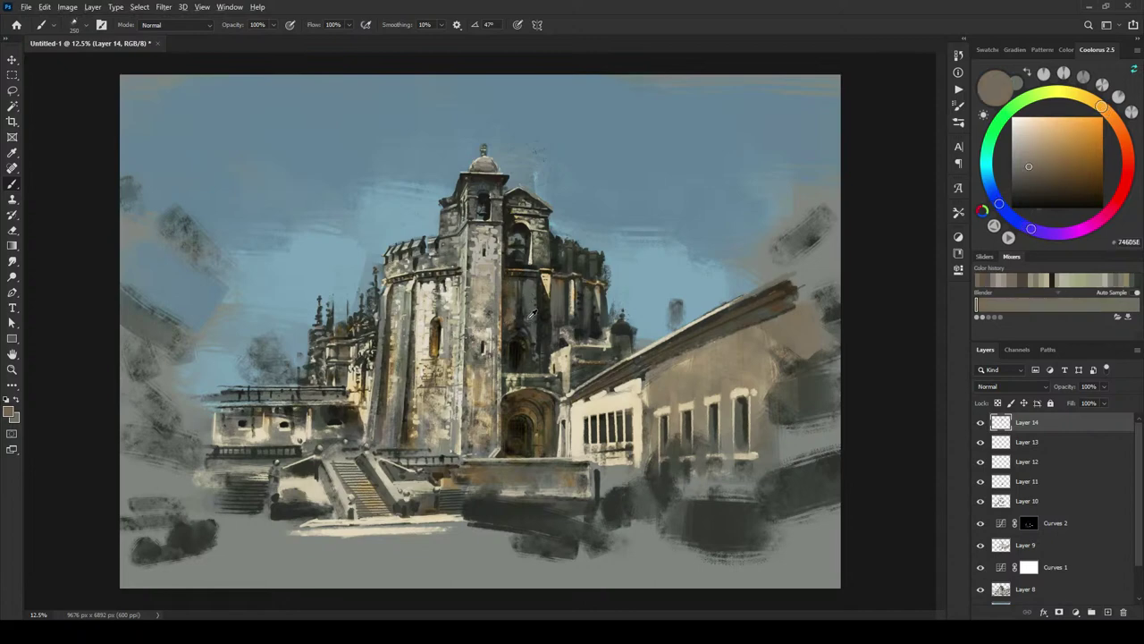
{"action": "left_click", "coordinate": [523, 303], "text": "alt"}
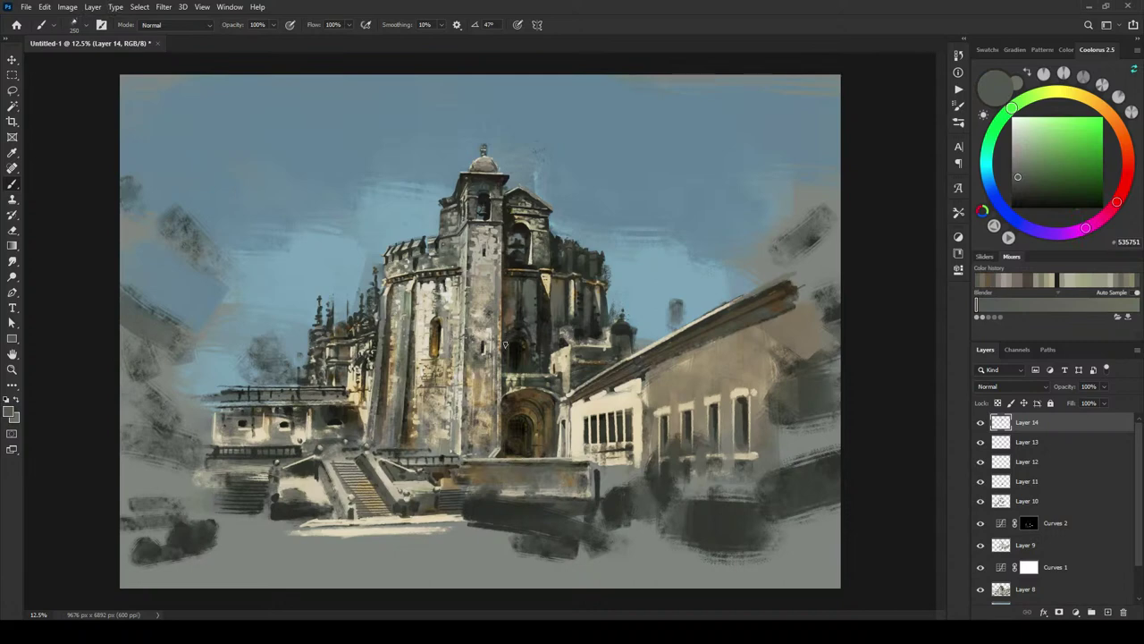
{"action": "left_click", "coordinate": [516, 331], "text": "alt"}
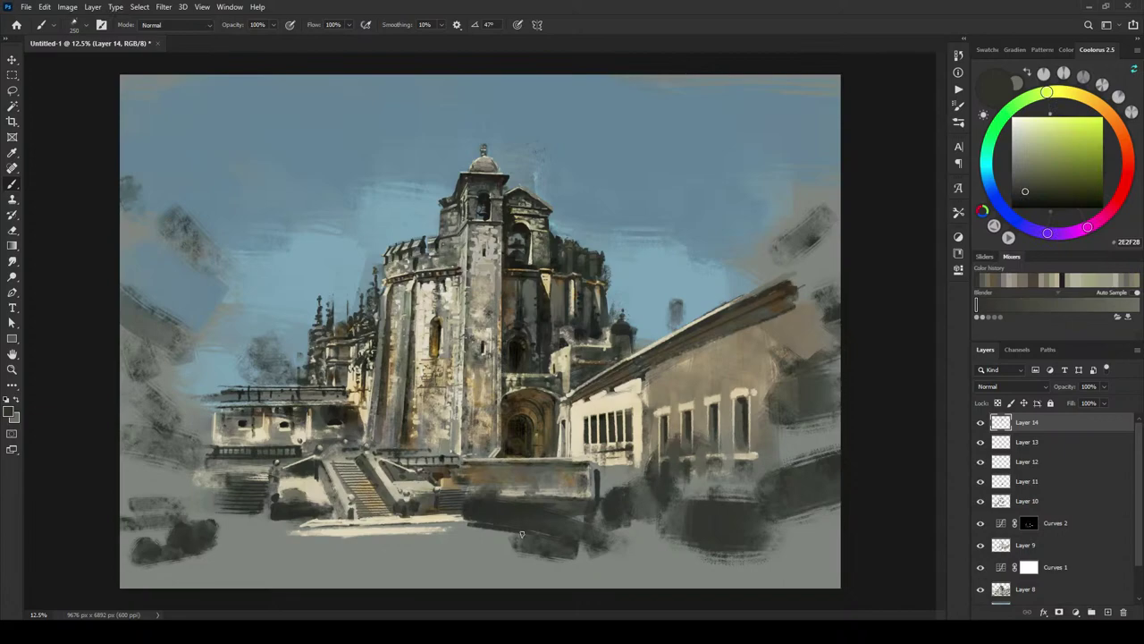
Step: Paint short masonry strokes above the arched window in sampled greys such as #787666, #4B4E46 and #717067, using a brush up to size 100
{"action": "key", "text": "ctrl+plus"}
{"action": "key", "text": "ctrl+plus"}
{"action": "key", "text": "ctrl+plus"}
{"action": "key", "text": "ctrl+plus"}
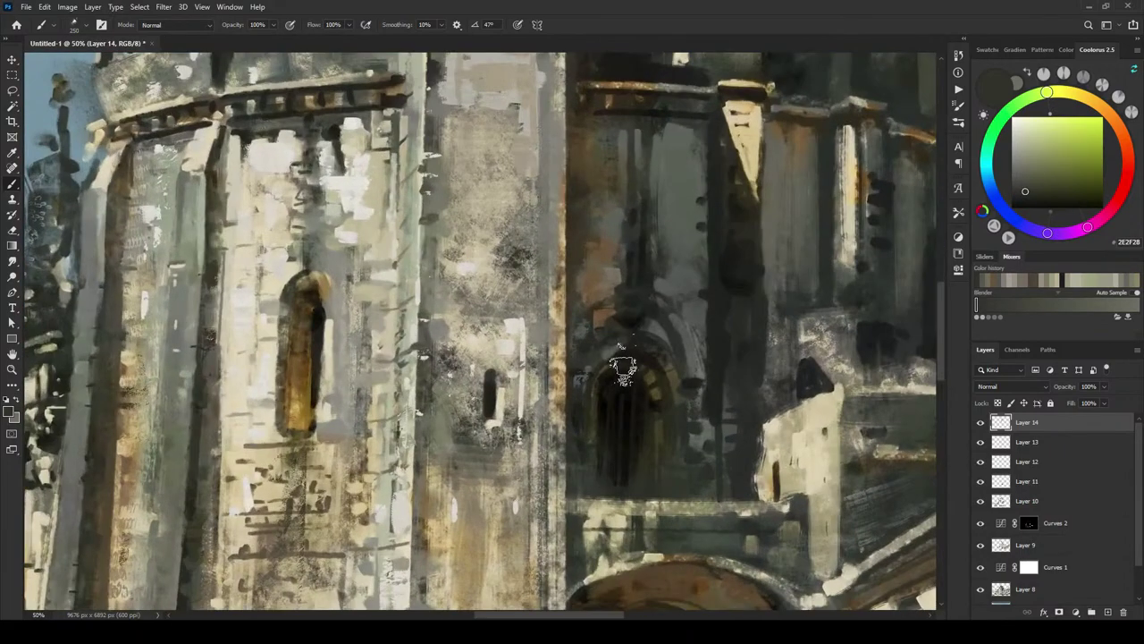
{"action": "mouse_move", "coordinate": [599, 379]}
{"action": "left_mouse_down"}
{"action": "mouse_move", "coordinate": [467, 301]}
{"action": "mouse_move", "coordinate": [452, 305]}
{"action": "left_mouse_up"}
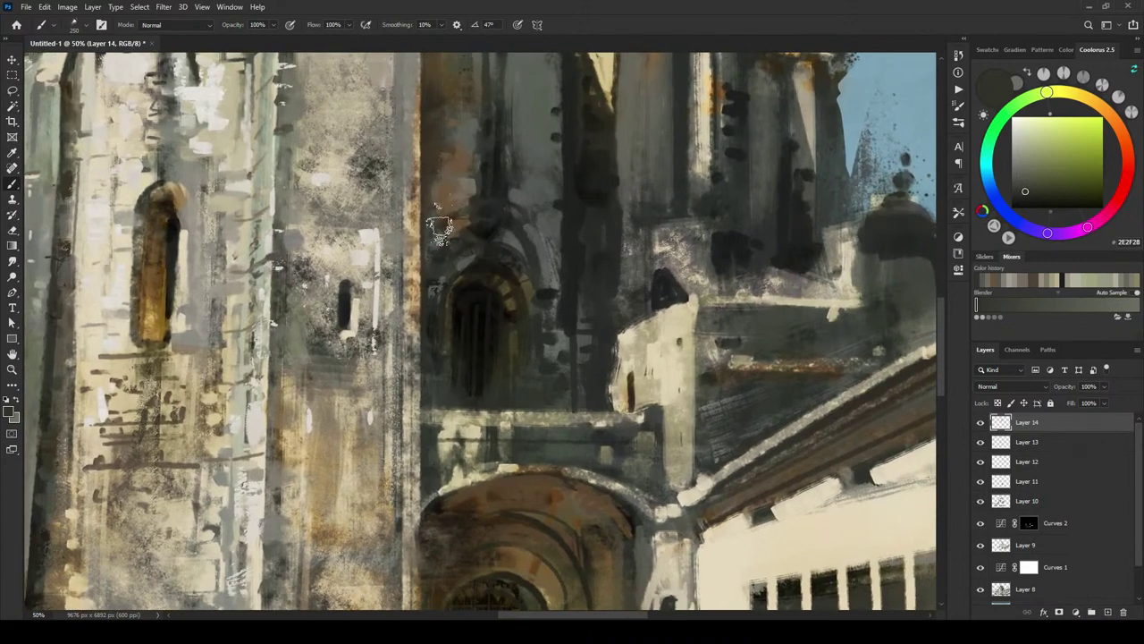
{"action": "left_click", "coordinate": [466, 178], "text": "alt"}
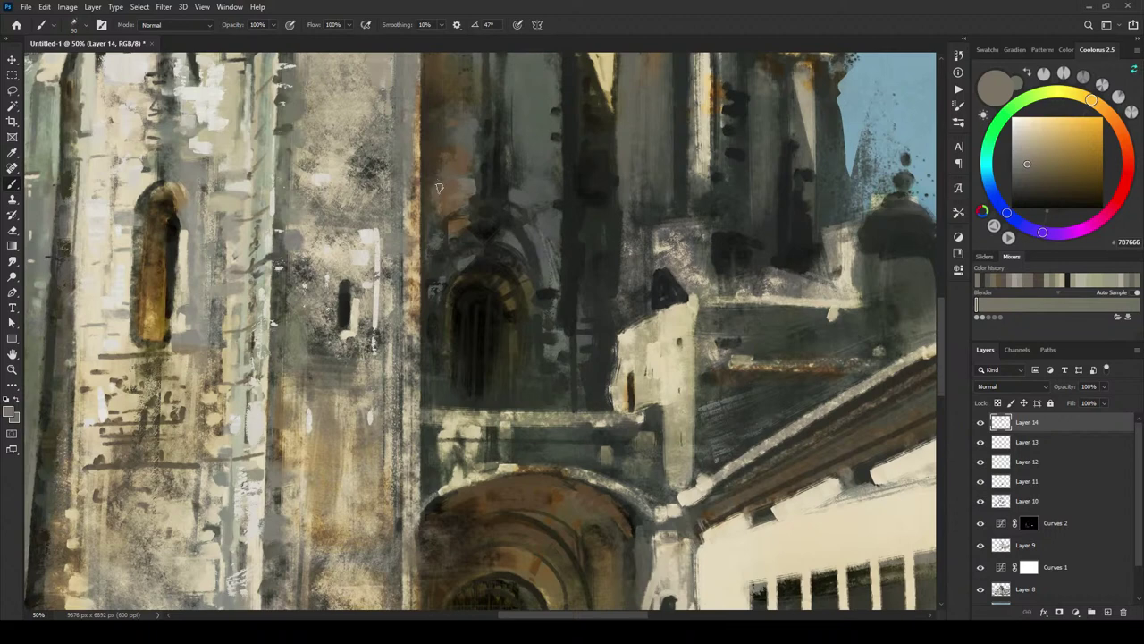
{"action": "left_click", "coordinate": [483, 160], "text": "alt"}
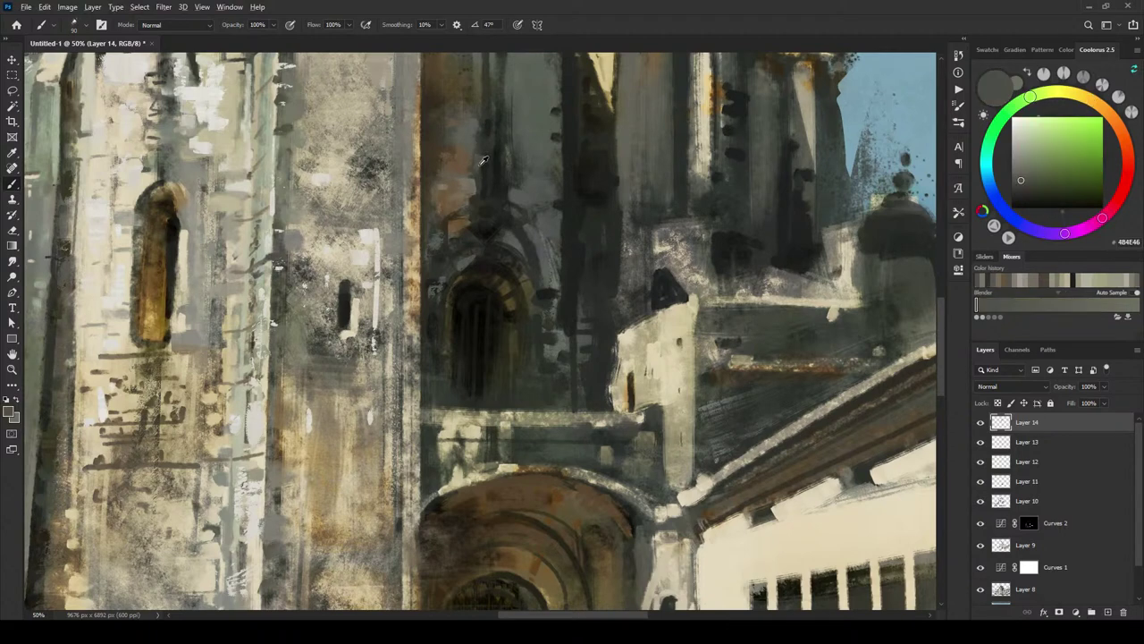
{"action": "left_click", "coordinate": [482, 167], "text": "alt"}
{"action": "left_click", "coordinate": [476, 181], "text": "alt"}
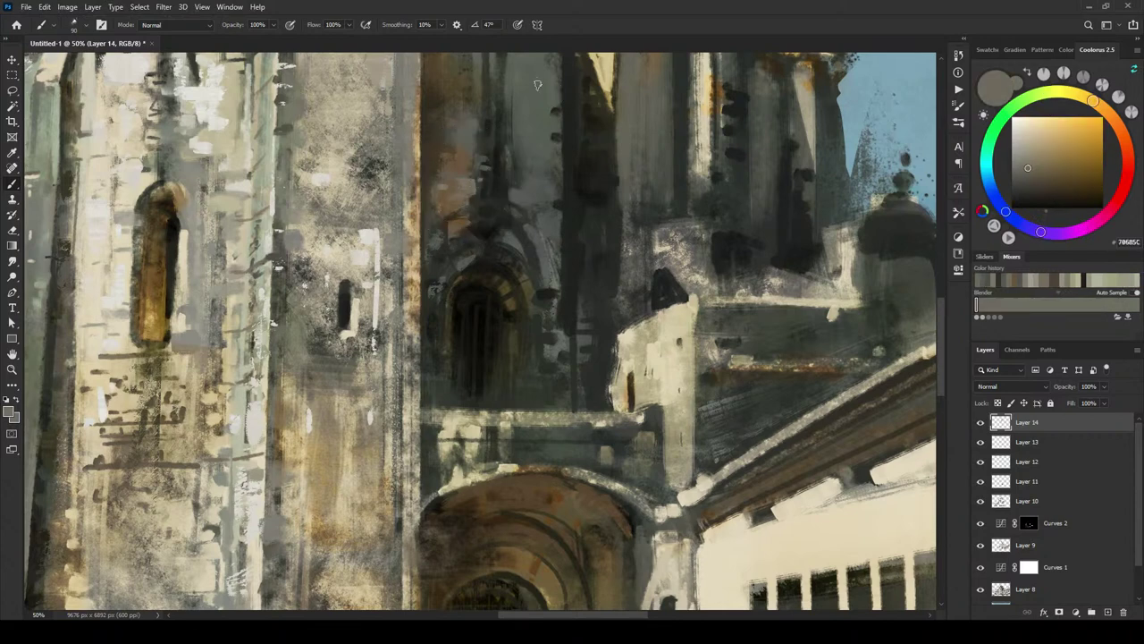
{"action": "left_click", "coordinate": [474, 144], "text": "alt"}
{"action": "left_click", "coordinate": [466, 170], "text": "alt"}
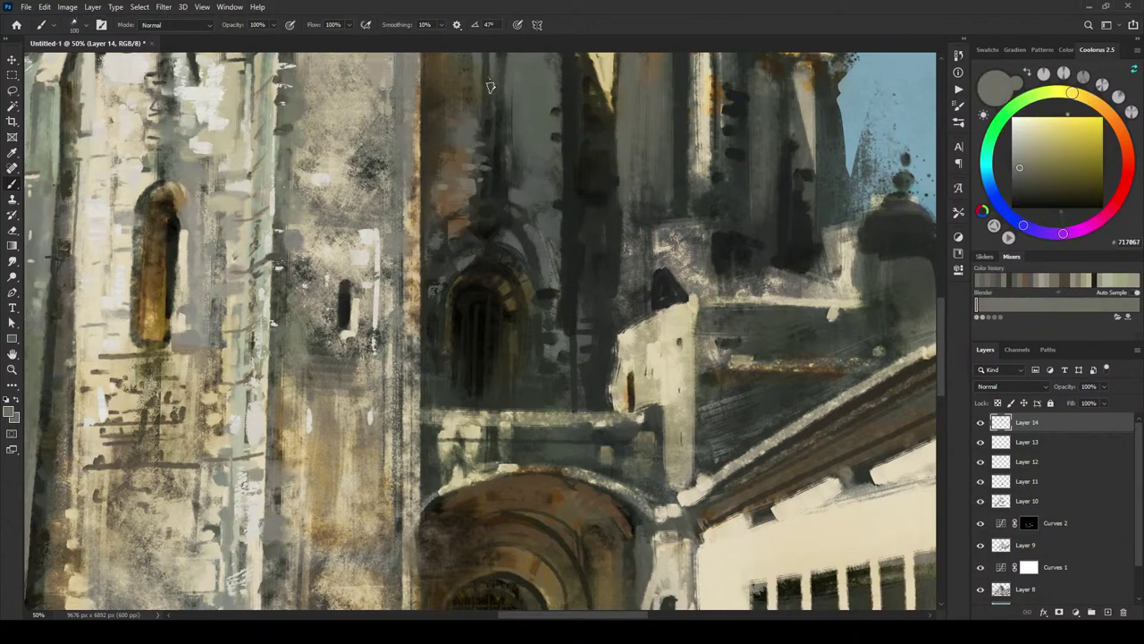
Step: Blend the shadowed wall panel below the orange-lit cornice with a 150 brush, sampling olives and grey-greens such as #575540, #3A3826 and #484C44
{"action": "left_click_drag", "start_coordinate": [593, 158], "coordinate": [608, 360]}
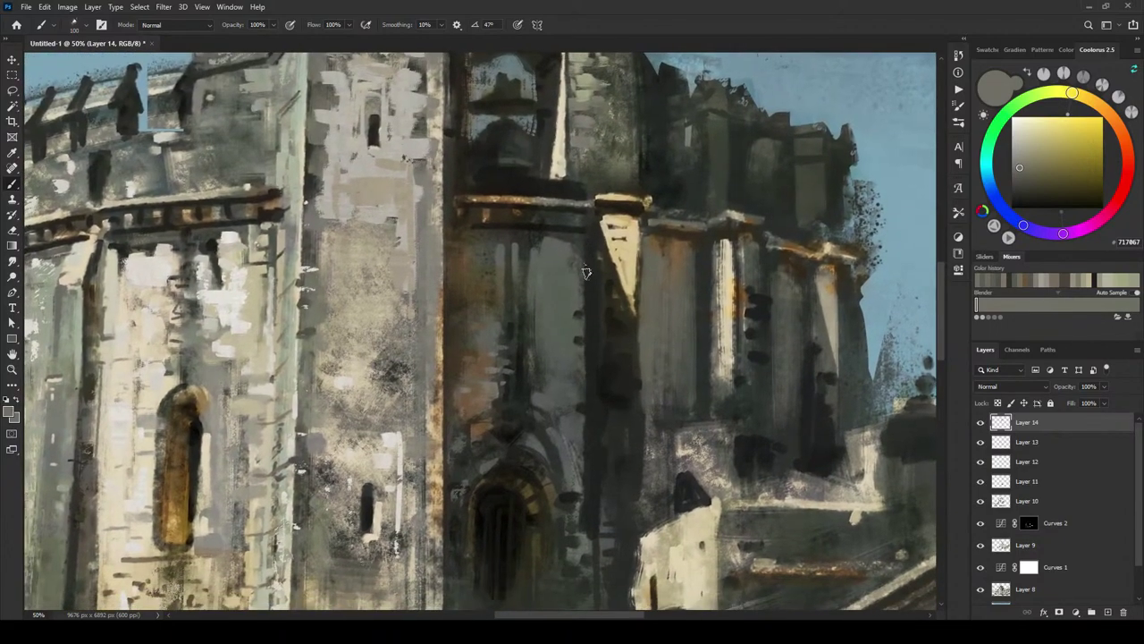
{"action": "left_click", "coordinate": [505, 266], "text": "alt"}
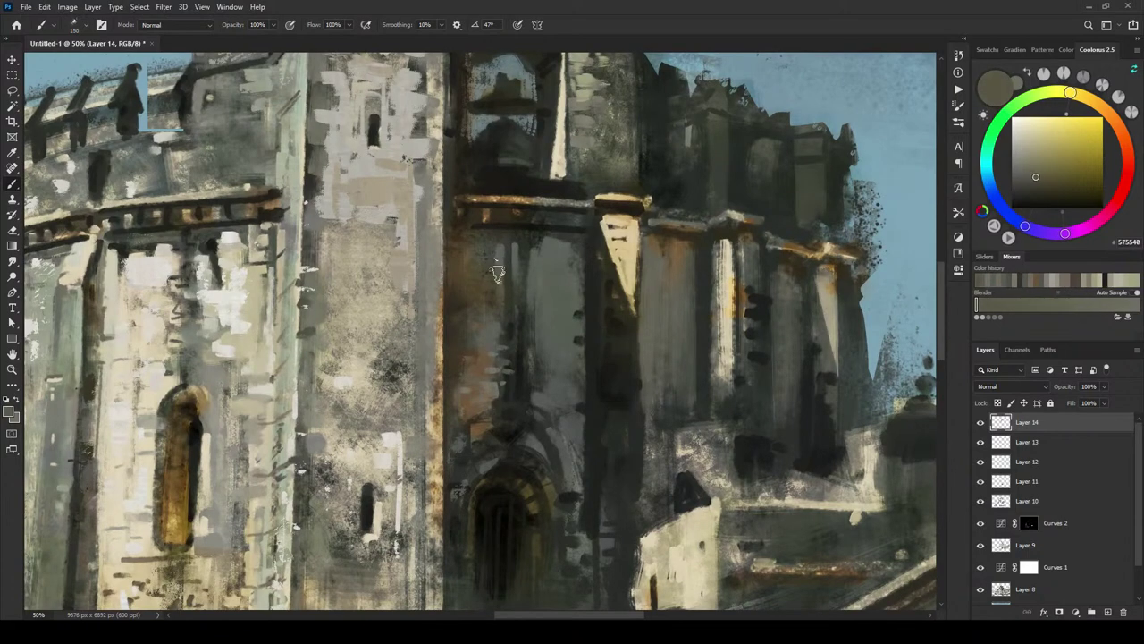
{"action": "left_click", "coordinate": [496, 293], "text": "alt"}
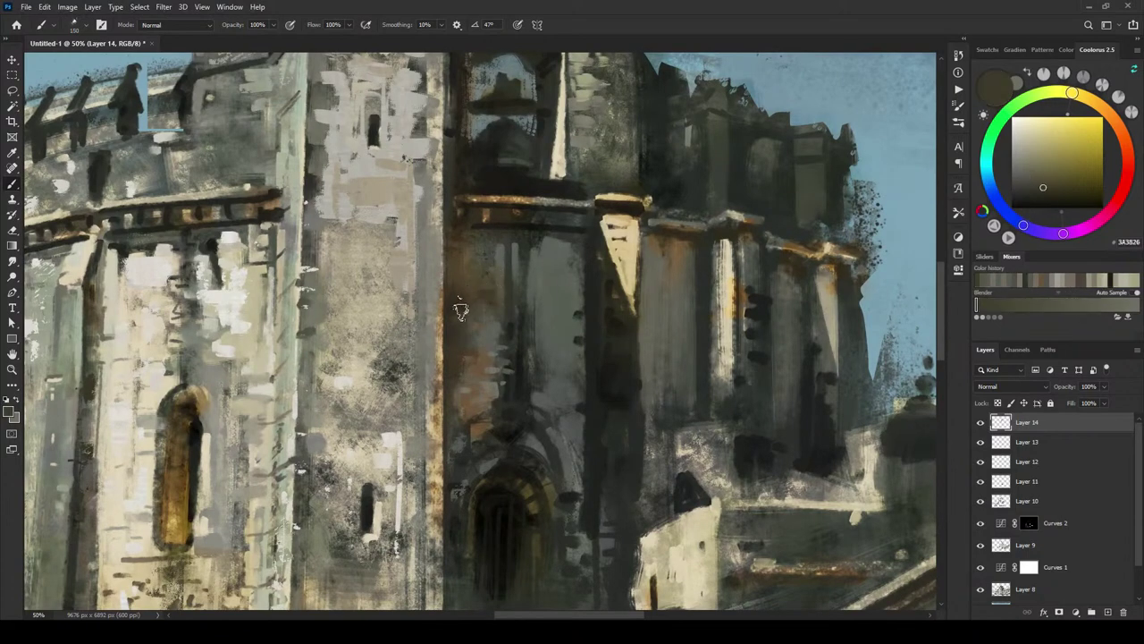
{"action": "left_click", "coordinate": [479, 315], "text": "alt"}
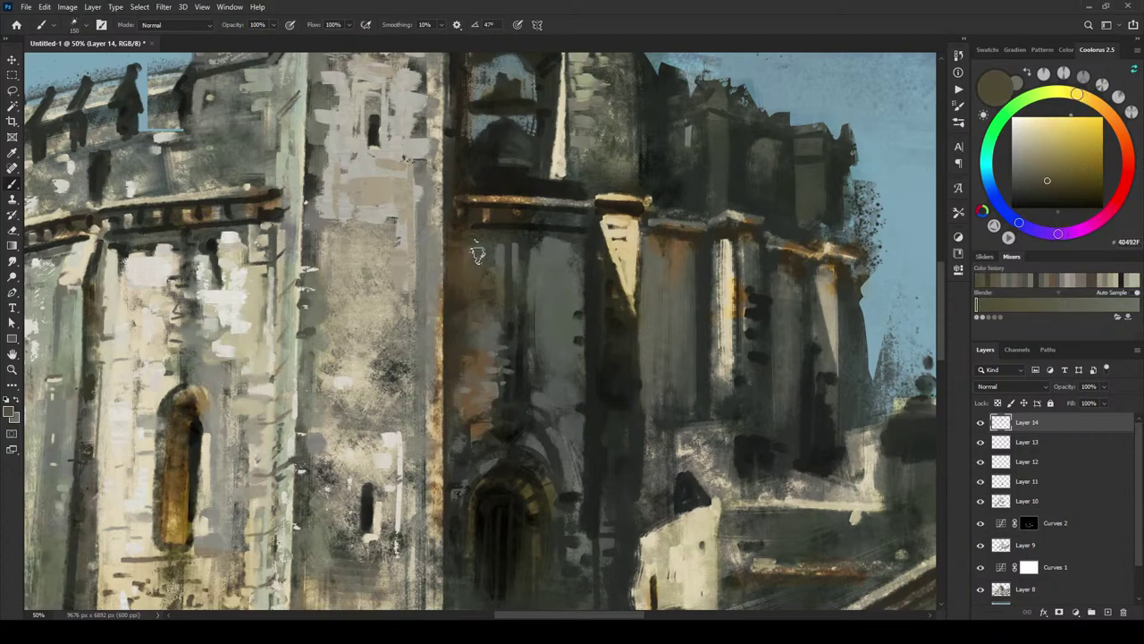
{"action": "left_click", "coordinate": [468, 257], "text": "alt"}
{"action": "left_click", "coordinate": [481, 255], "text": "alt"}
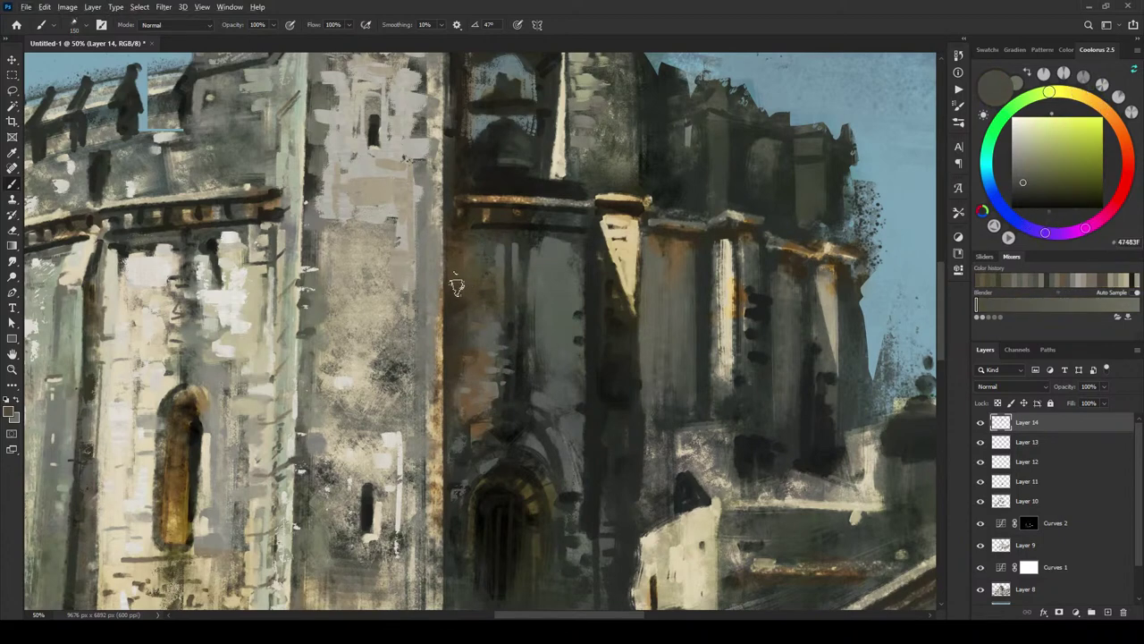
{"action": "left_click", "coordinate": [478, 308], "text": "alt"}
{"action": "left_click", "coordinate": [471, 297], "text": "alt"}
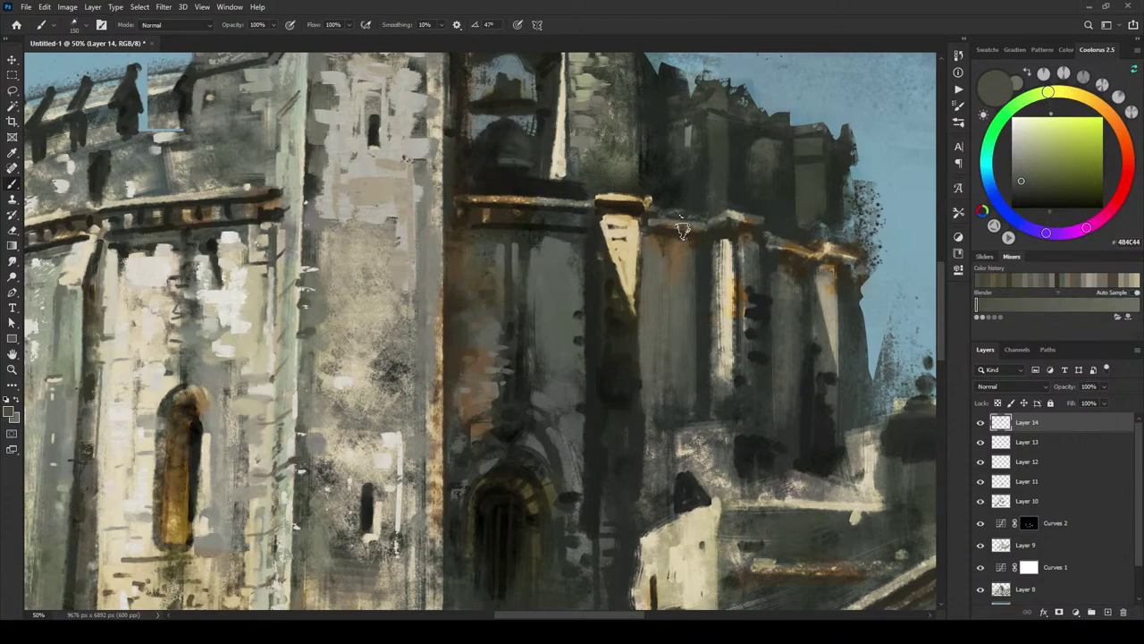
Step: Add brown #4C3F26 staining beneath the cornice and deepen the wall's recesses with sampled darks #282826 and #41423E
{"action": "left_click", "coordinate": [459, 273], "text": "alt"}
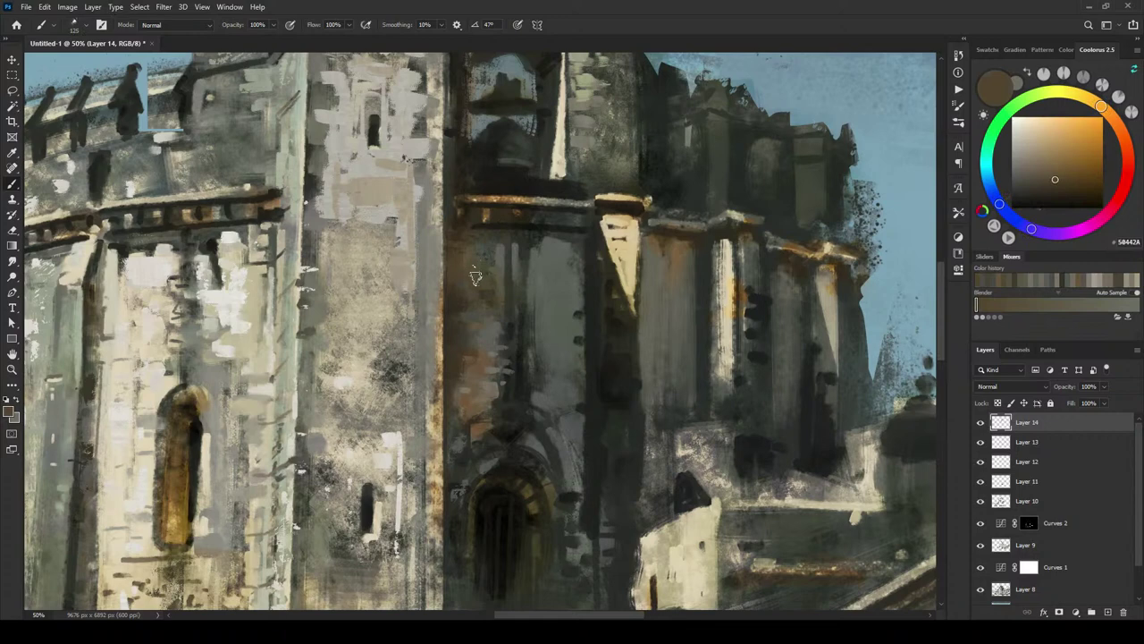
{"action": "left_click", "coordinate": [458, 243], "text": "alt"}
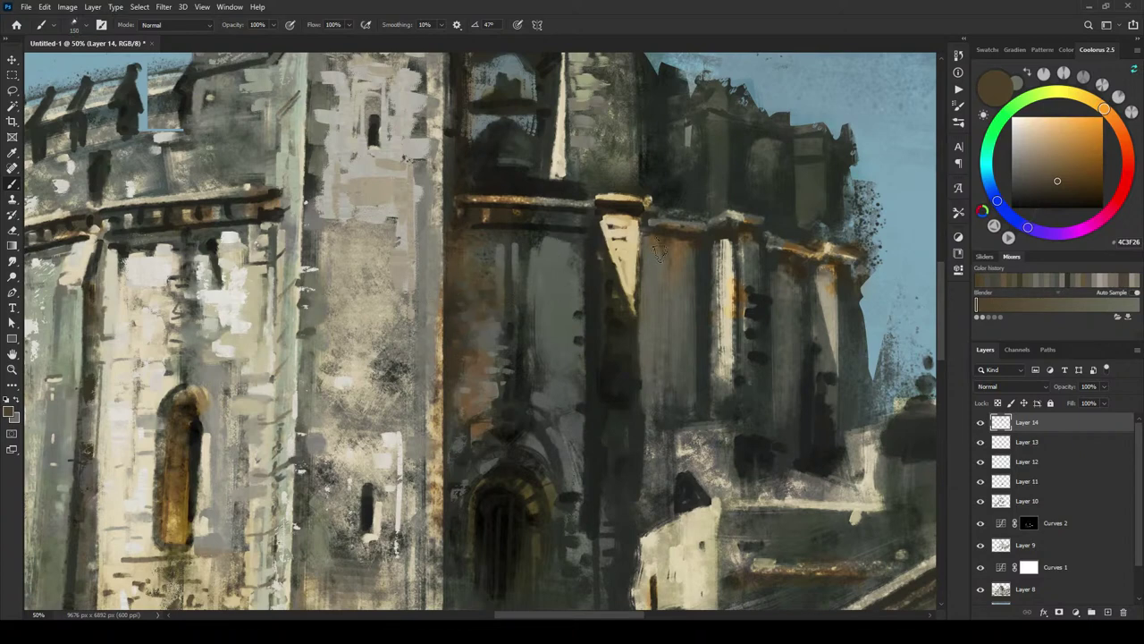
{"action": "left_click", "coordinate": [530, 245], "text": "alt"}
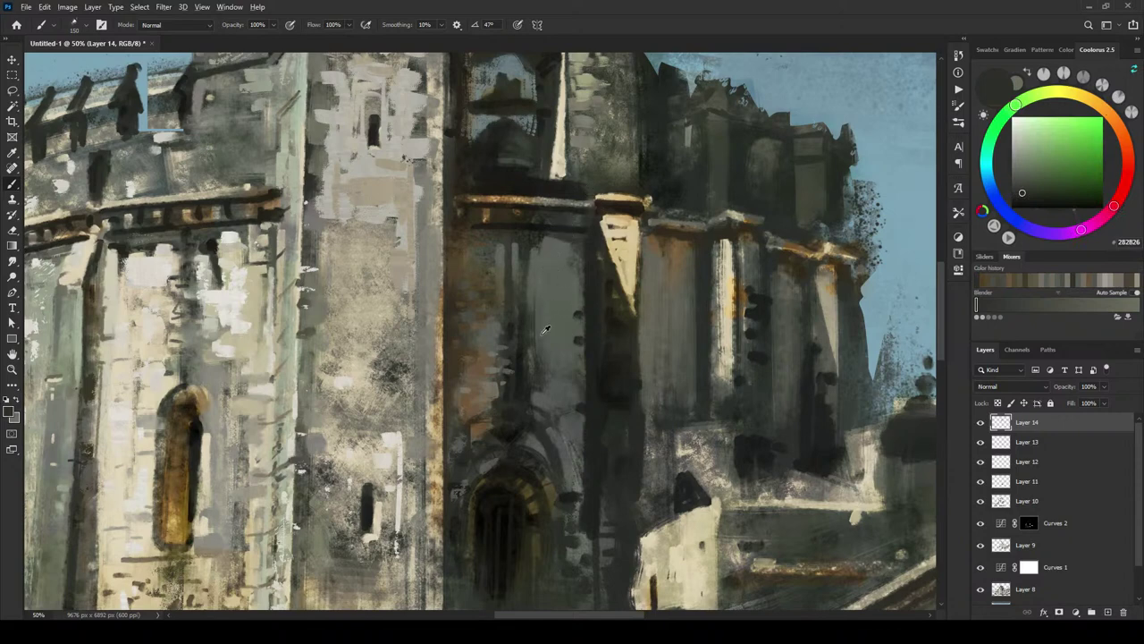
{"action": "left_click", "coordinate": [540, 365], "text": "alt"}
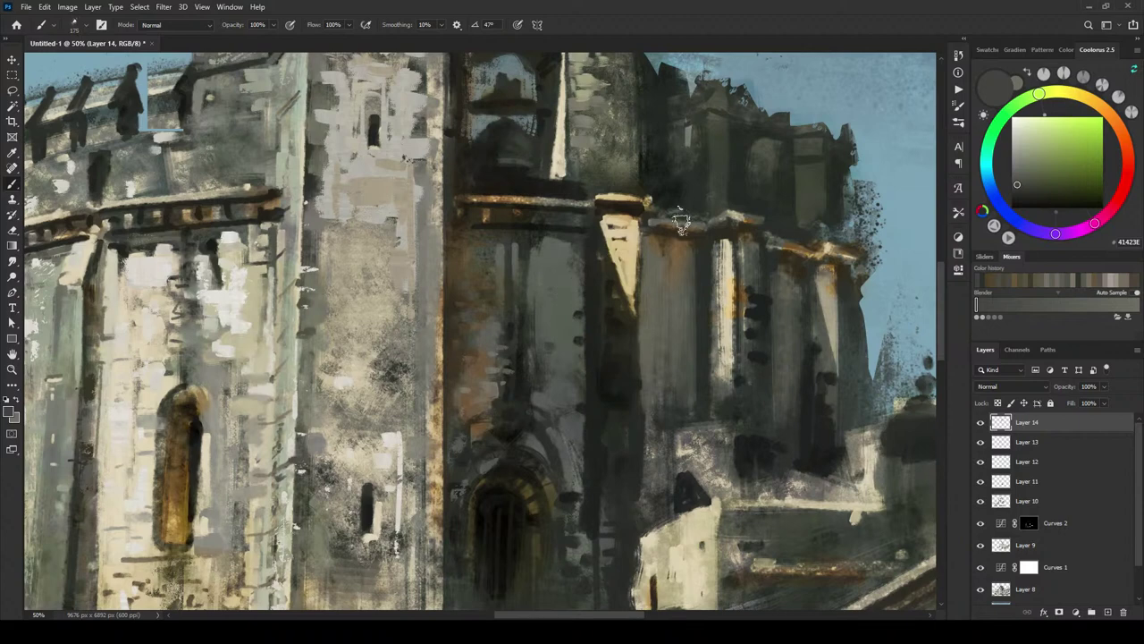
Step: Dab rusty brick patches onto the grey bay beside the cream buttress in browns #7A6849 and #5B4E38, then soften its lower stonework with #3E423F
{"action": "left_click", "coordinate": [472, 256], "text": "alt"}
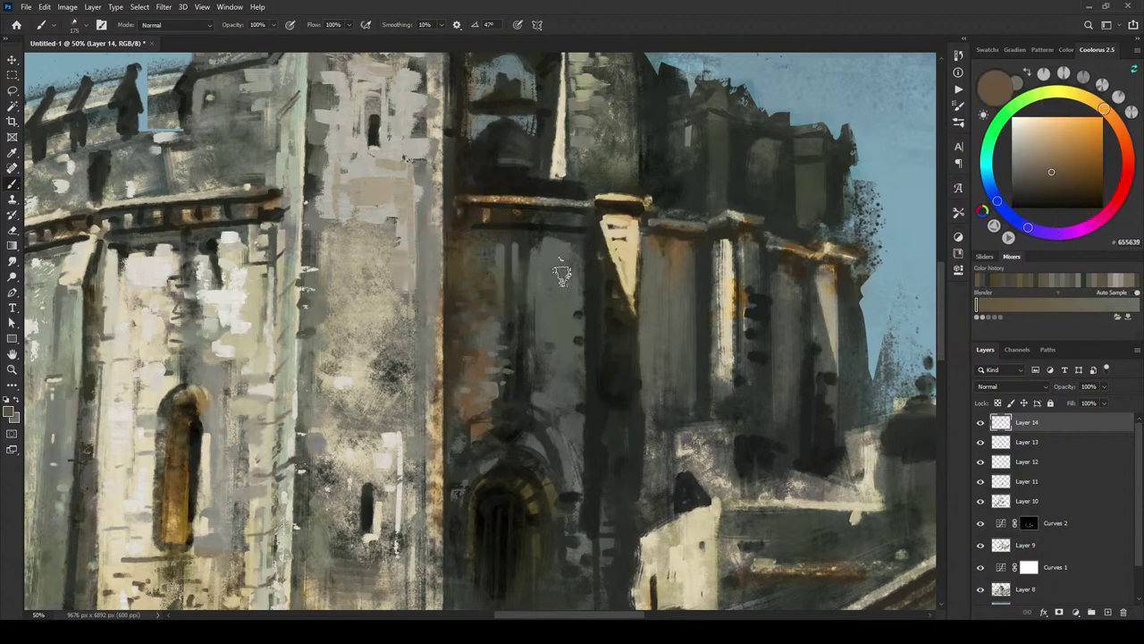
{"action": "left_click", "coordinate": [479, 259], "text": "alt"}
{"action": "left_click", "coordinate": [543, 278]}
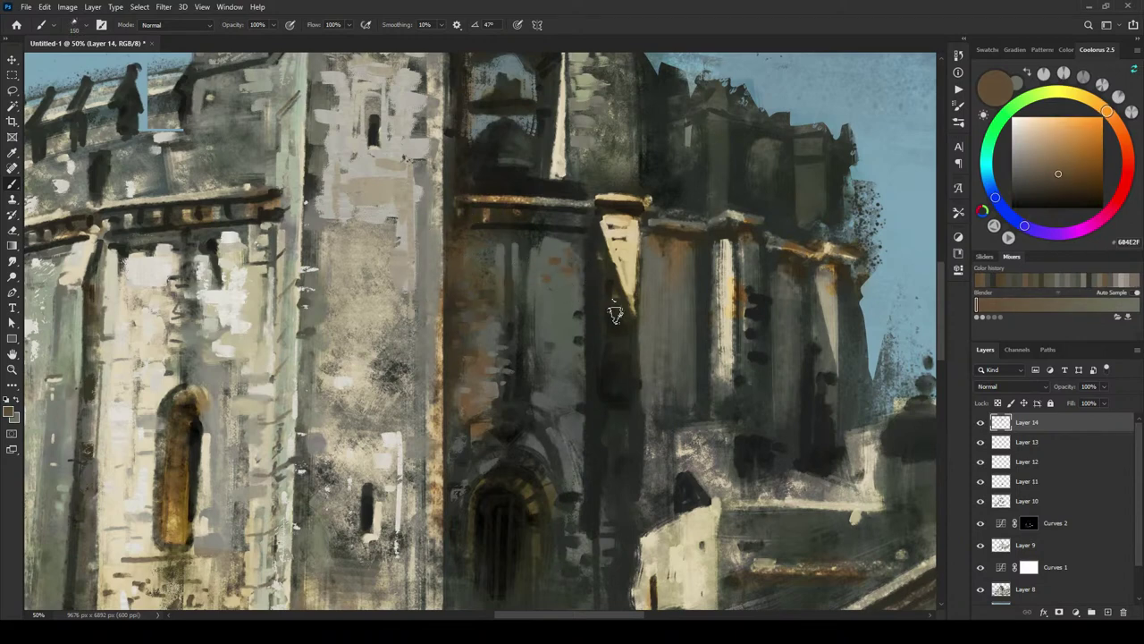
{"action": "left_click", "coordinate": [1048, 165]}
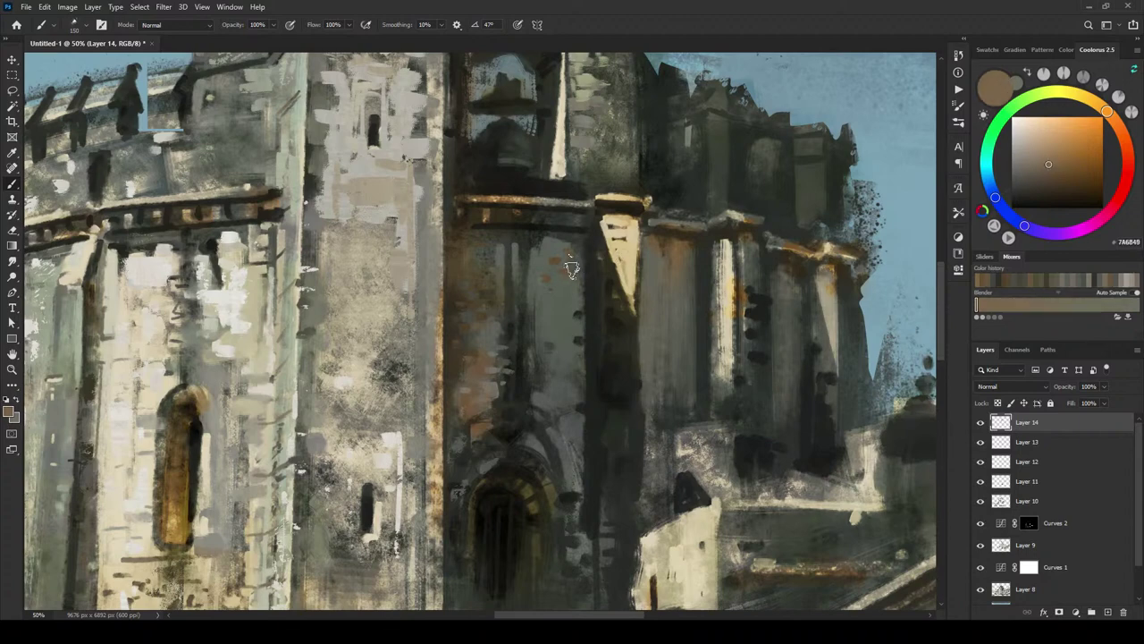
{"action": "left_click", "coordinate": [1046, 175]}
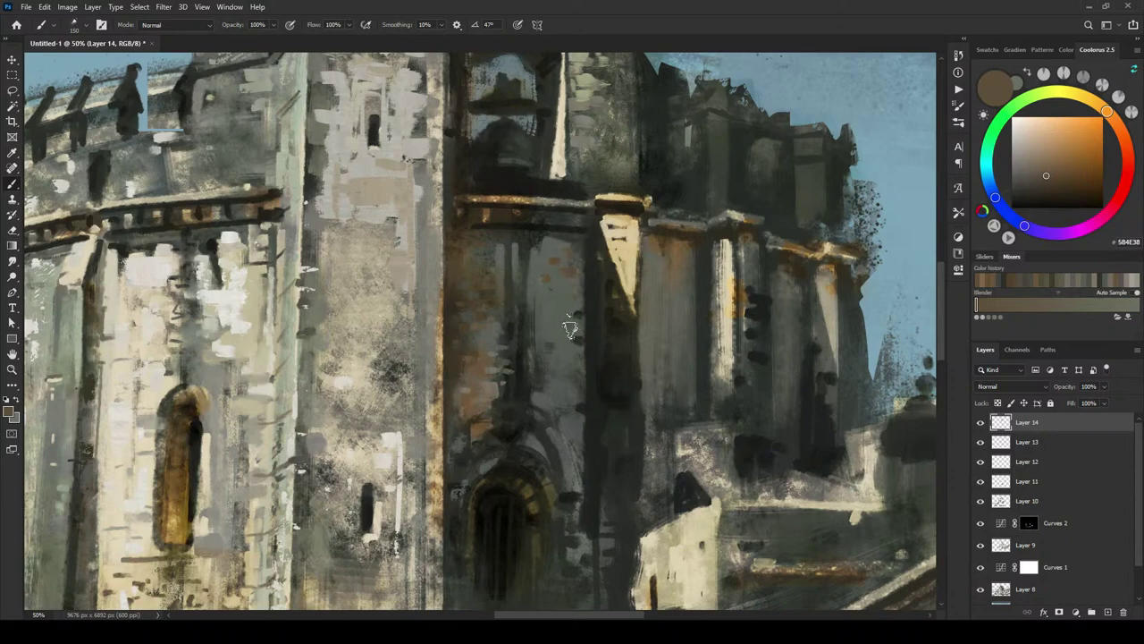
{"action": "left_click", "coordinate": [572, 406], "text": "alt"}
{"action": "left_click", "coordinate": [573, 405], "text": "alt"}
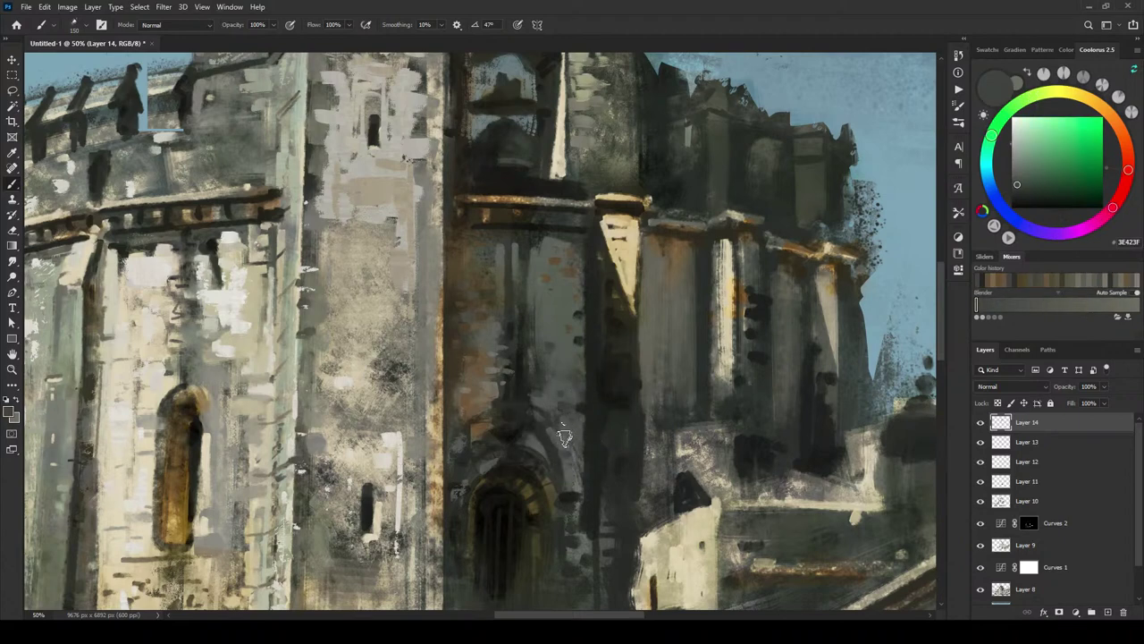
Step: Define the arched window's surround stones with a brush around size 80, alternating sampled ochre-browns such as #3D3519, #453A1B and #4E4522 with near-black #13120C
{"action": "left_click", "coordinate": [528, 468], "text": "alt"}
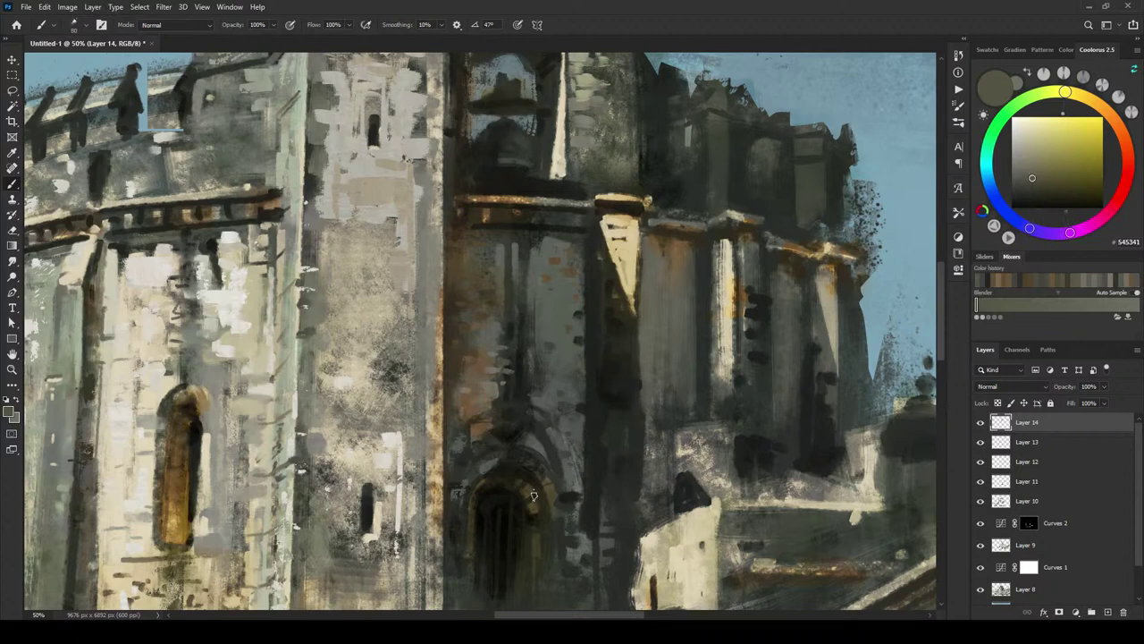
{"action": "left_click", "coordinate": [523, 479], "text": "alt"}
{"action": "left_click", "coordinate": [517, 477], "text": "alt"}
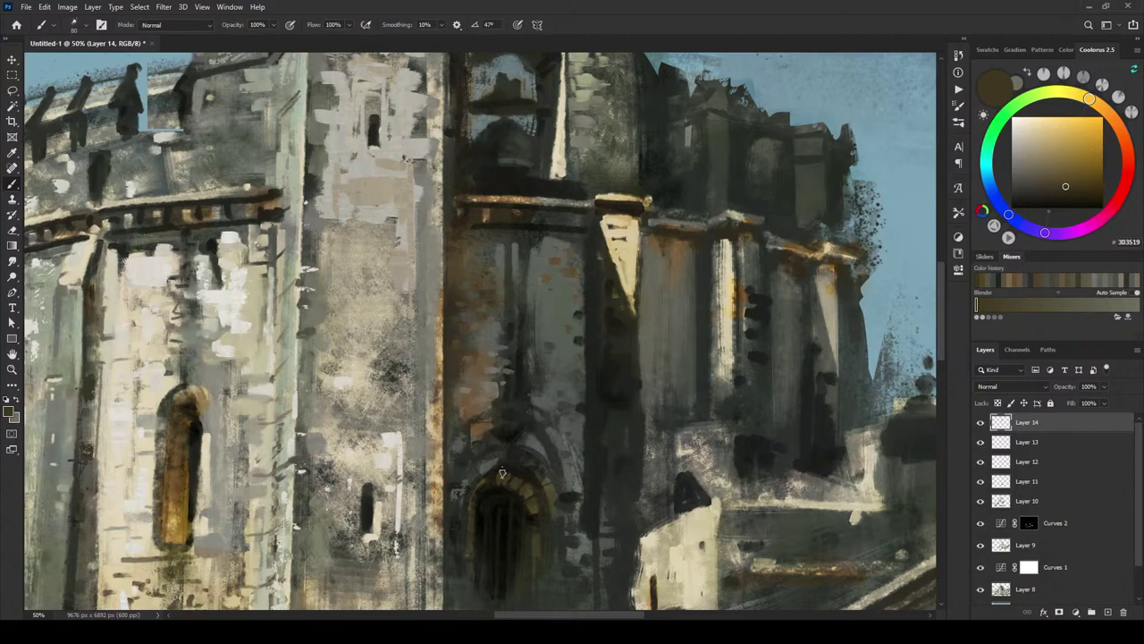
{"action": "left_click", "coordinate": [497, 481], "text": "alt"}
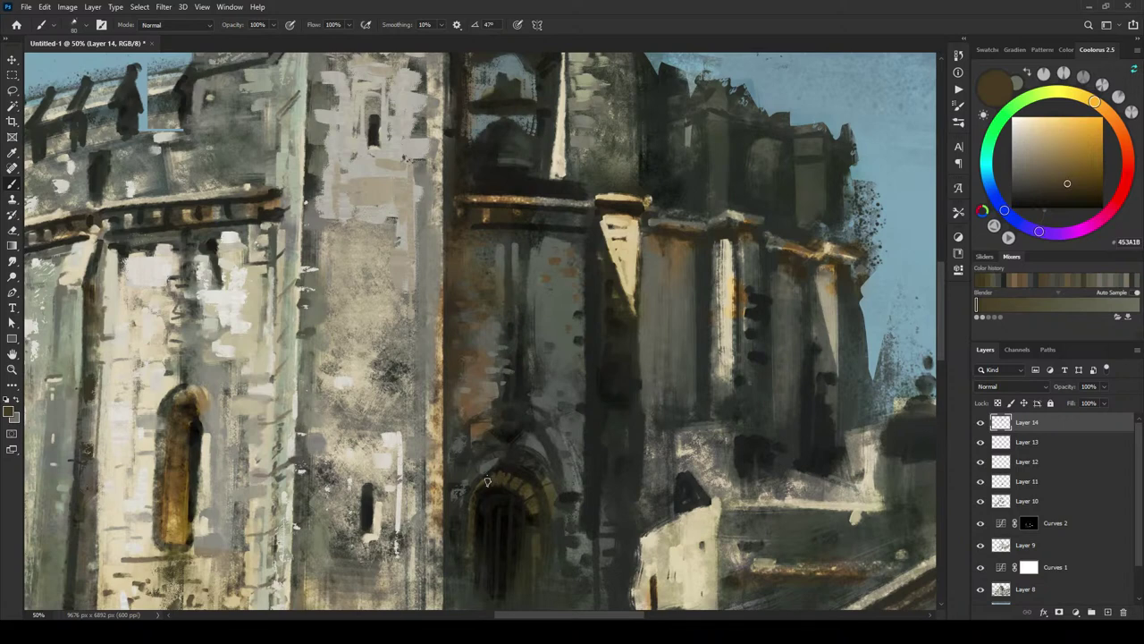
{"action": "left_click", "coordinate": [484, 483], "text": "alt"}
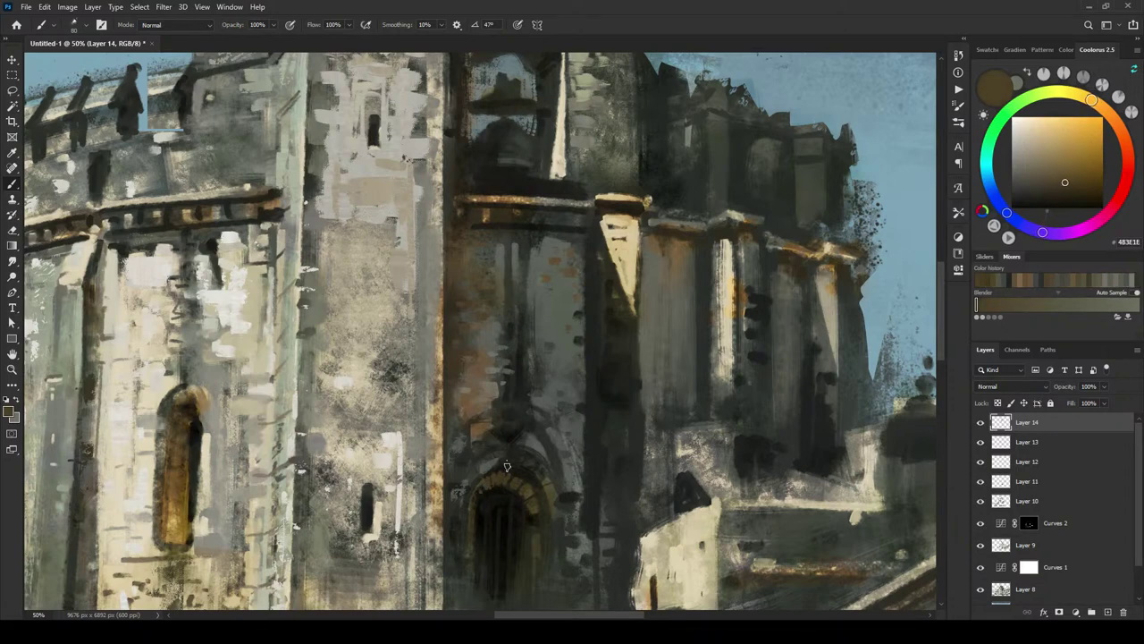
{"action": "left_click", "coordinate": [490, 477], "text": "alt"}
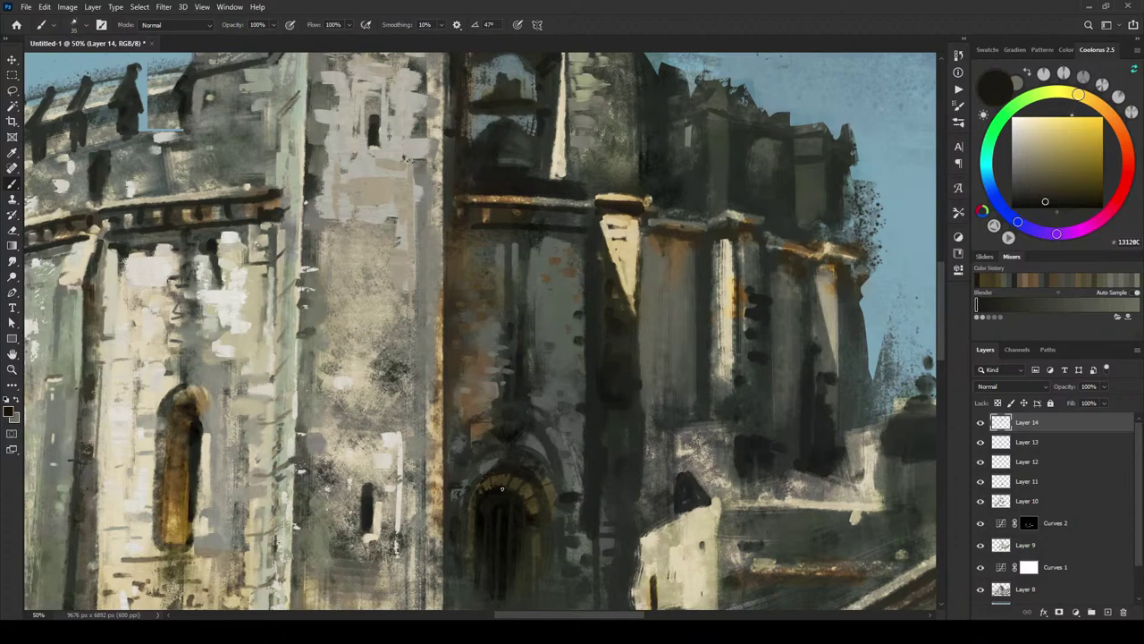
{"action": "left_click", "coordinate": [496, 479], "text": "alt"}
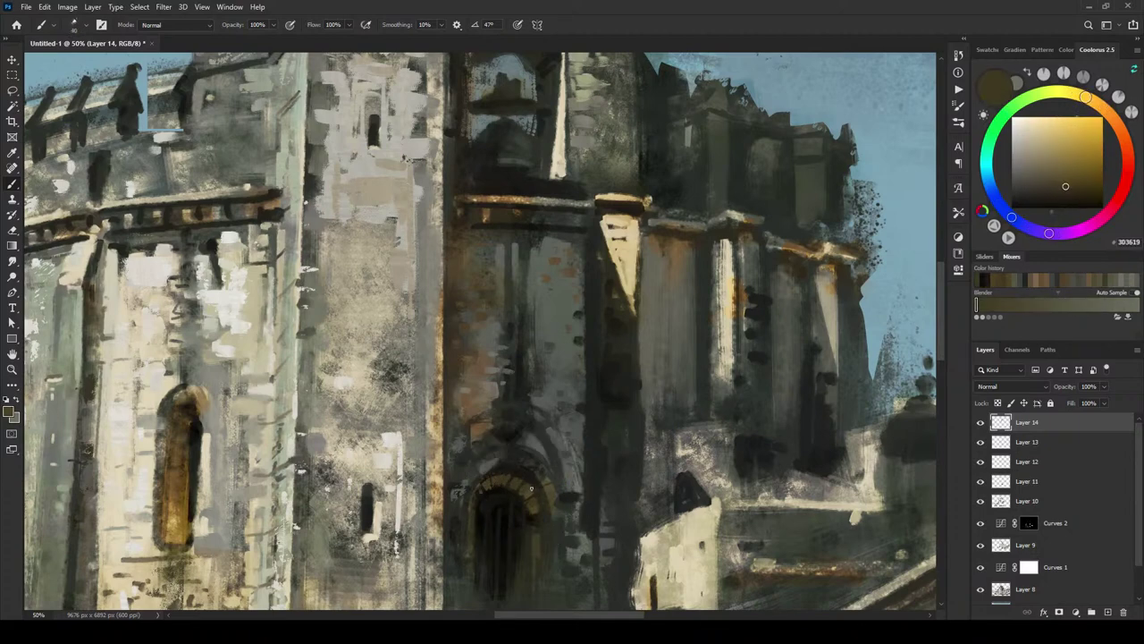
{"action": "left_click", "coordinate": [527, 489], "text": "alt"}
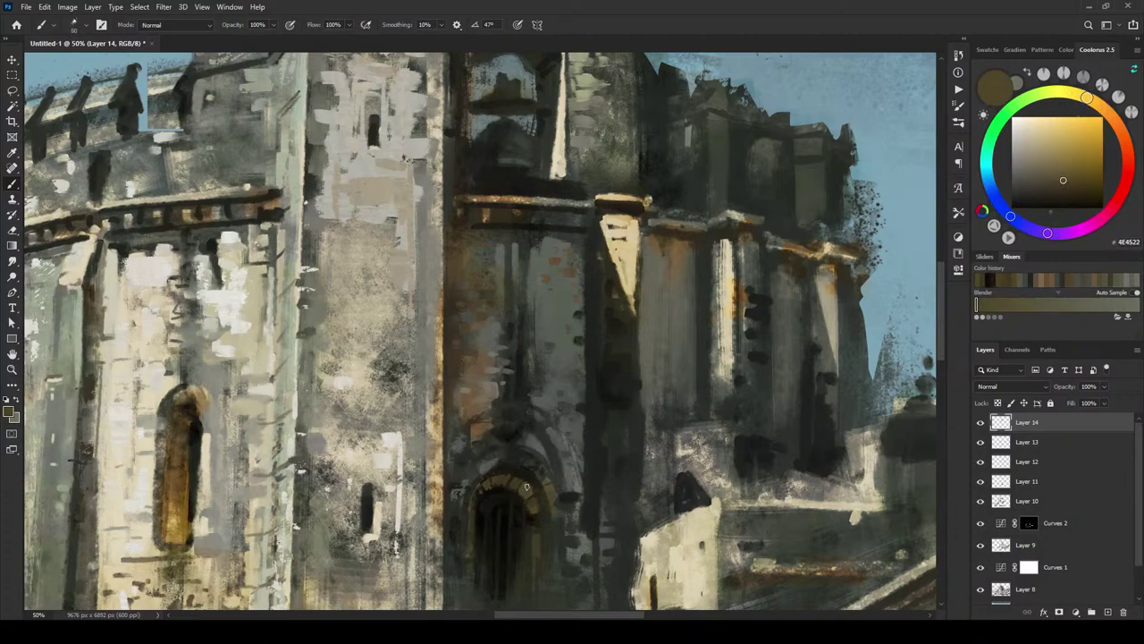
Step: Refine the arched window's surround stones with a small brush, alternating ochre-olives #524924 and #3C361A with dark browns #211C12 and #2C2517
{"action": "left_click", "coordinate": [534, 501], "text": "alt"}
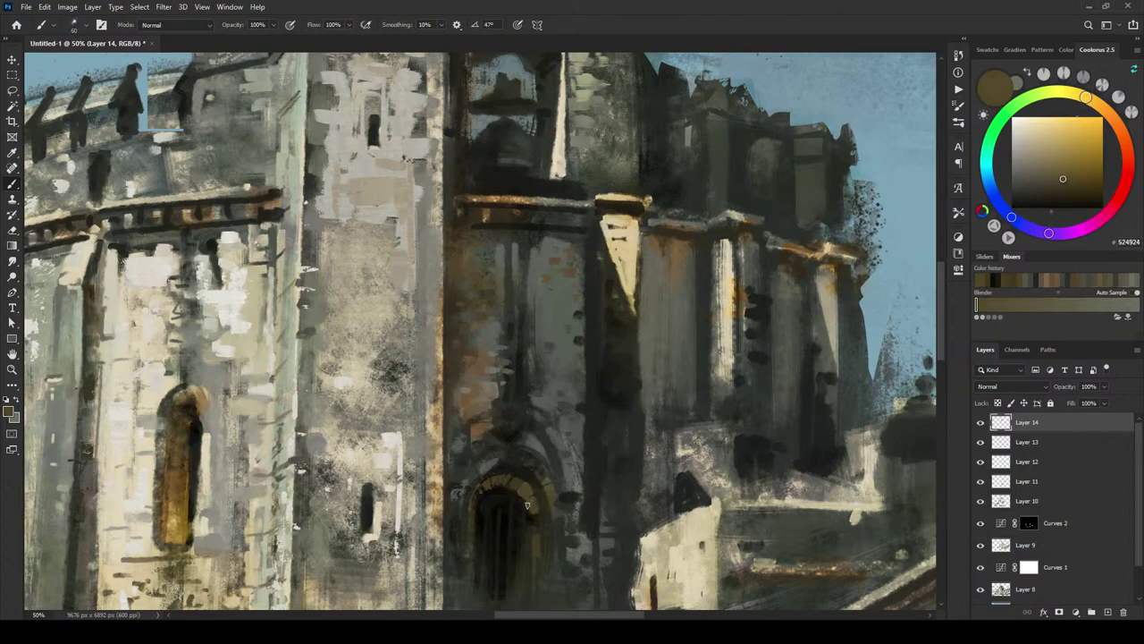
{"action": "left_click", "coordinate": [514, 480], "text": "alt"}
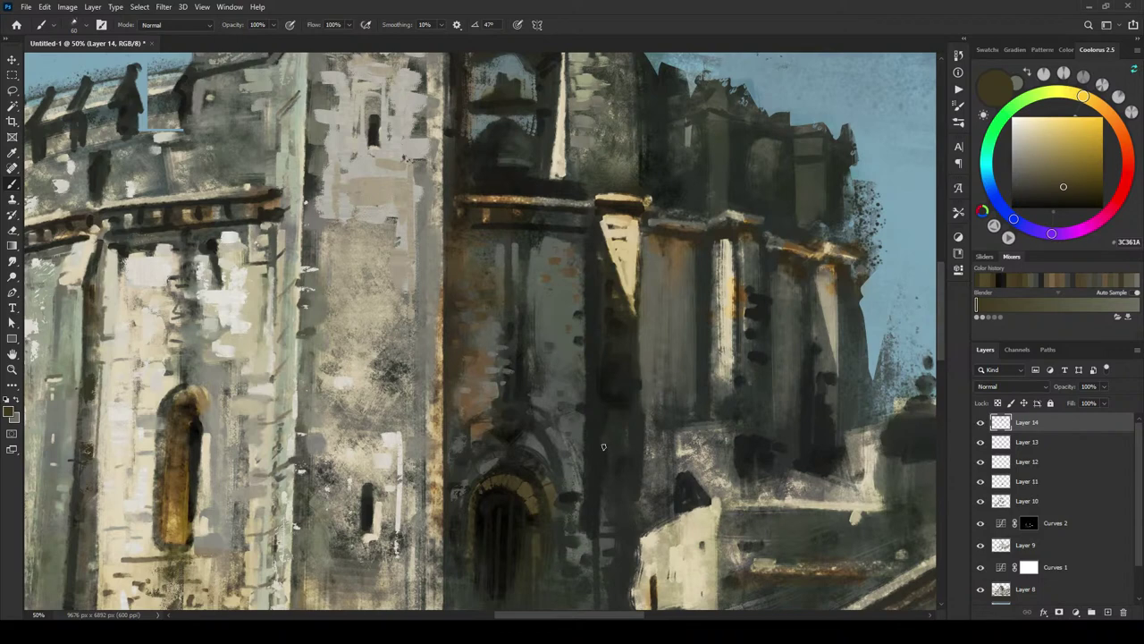
{"action": "left_click", "coordinate": [538, 525], "text": "alt"}
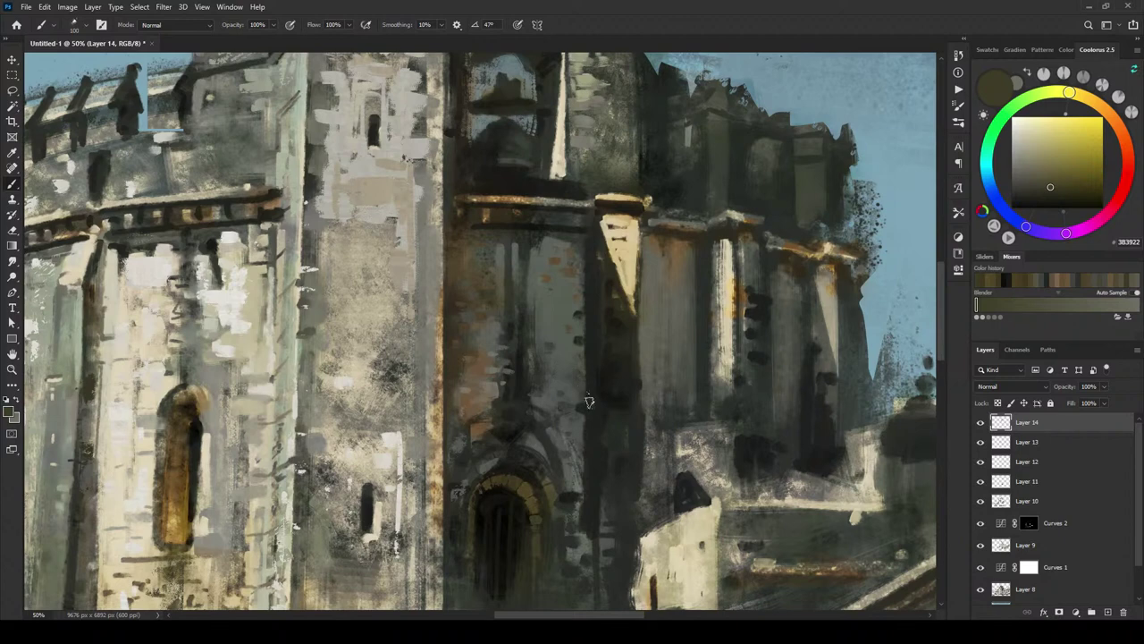
{"action": "left_click", "coordinate": [528, 470], "text": "alt"}
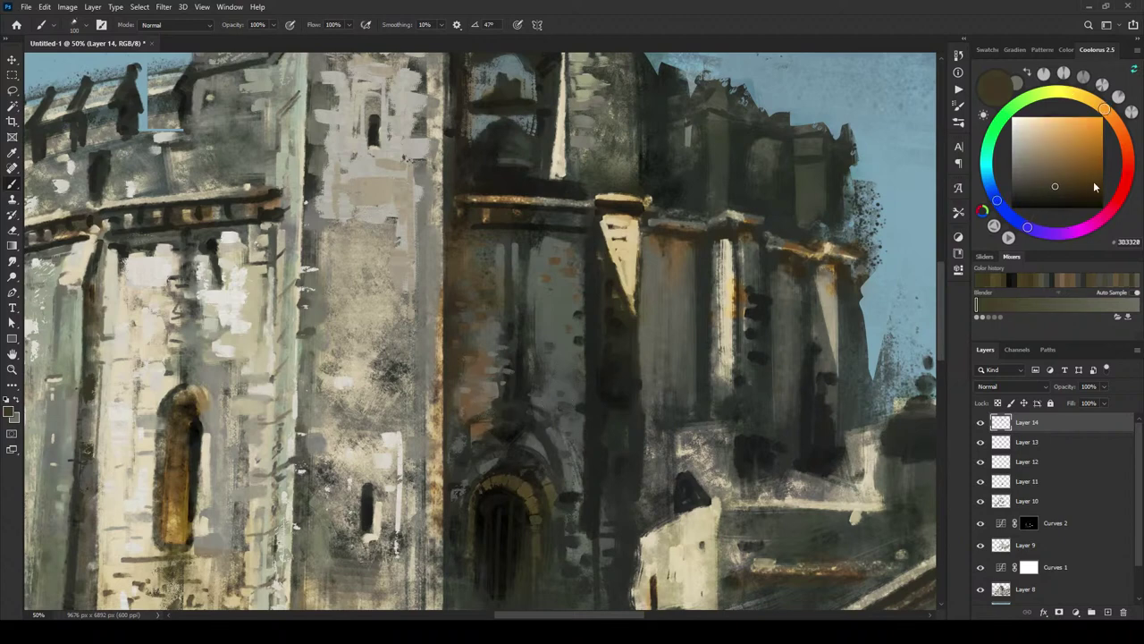
{"action": "left_click", "coordinate": [1055, 197]}
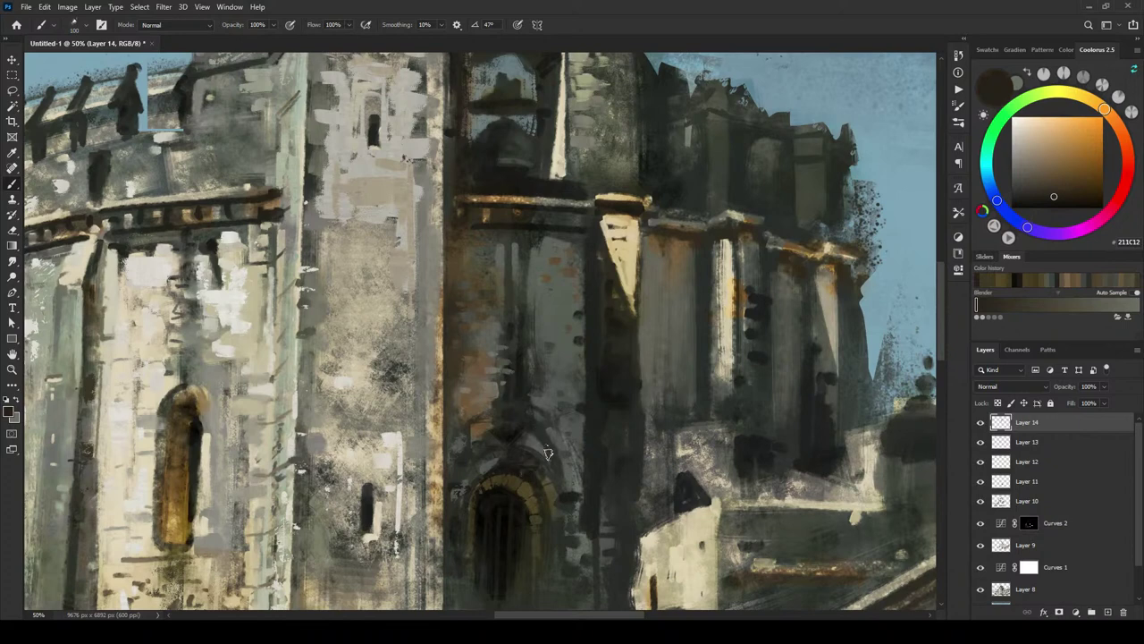
{"action": "left_click", "coordinate": [1056, 192]}
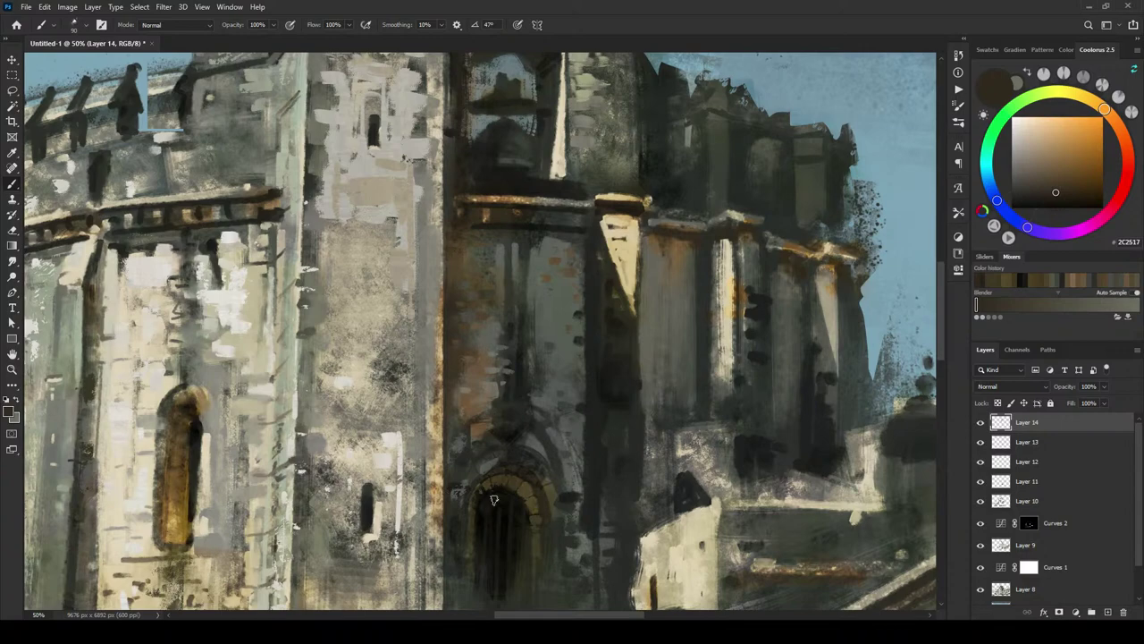
Step: Darken the arched window's opening and its inner edge with sampled near-black #0C0B06, using a brush around size 500
{"action": "scroll", "coordinate": [572, 388], "scroll_direction": "down", "scroll_amount": 5}
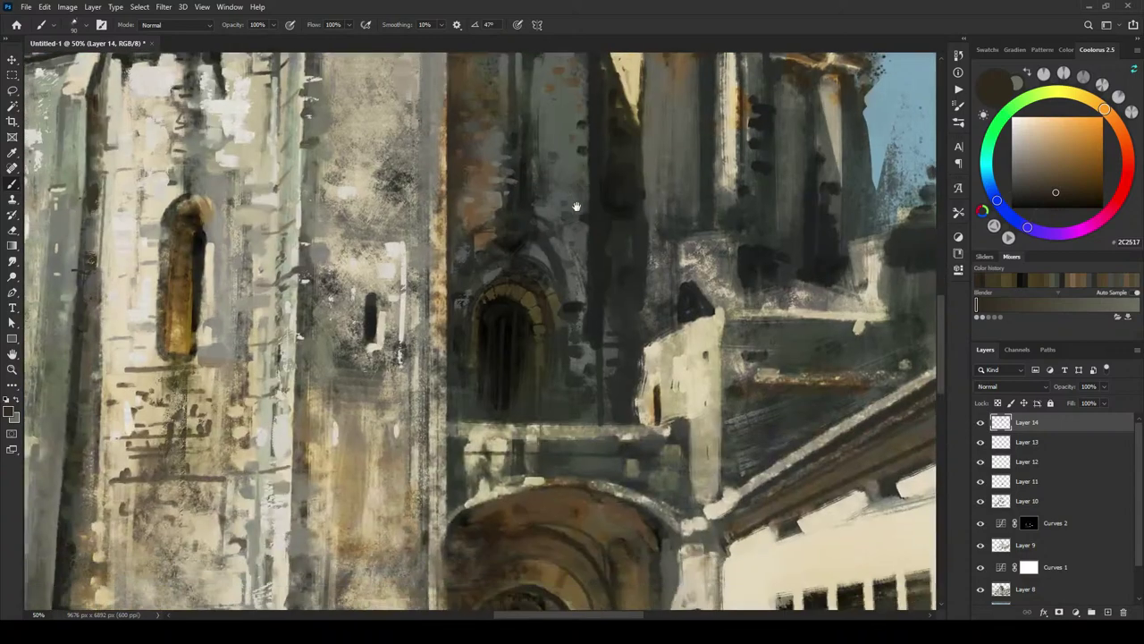
{"action": "left_click", "coordinate": [537, 331], "text": "alt"}
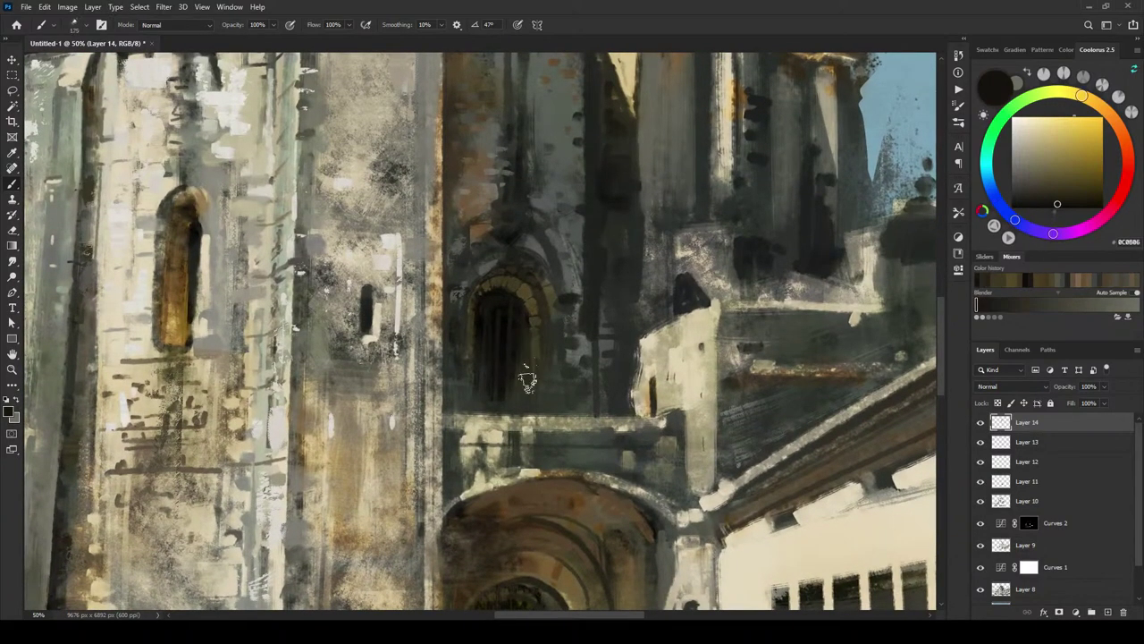
{"action": "left_click_drag", "start_coordinate": [531, 295], "coordinate": [518, 381]}
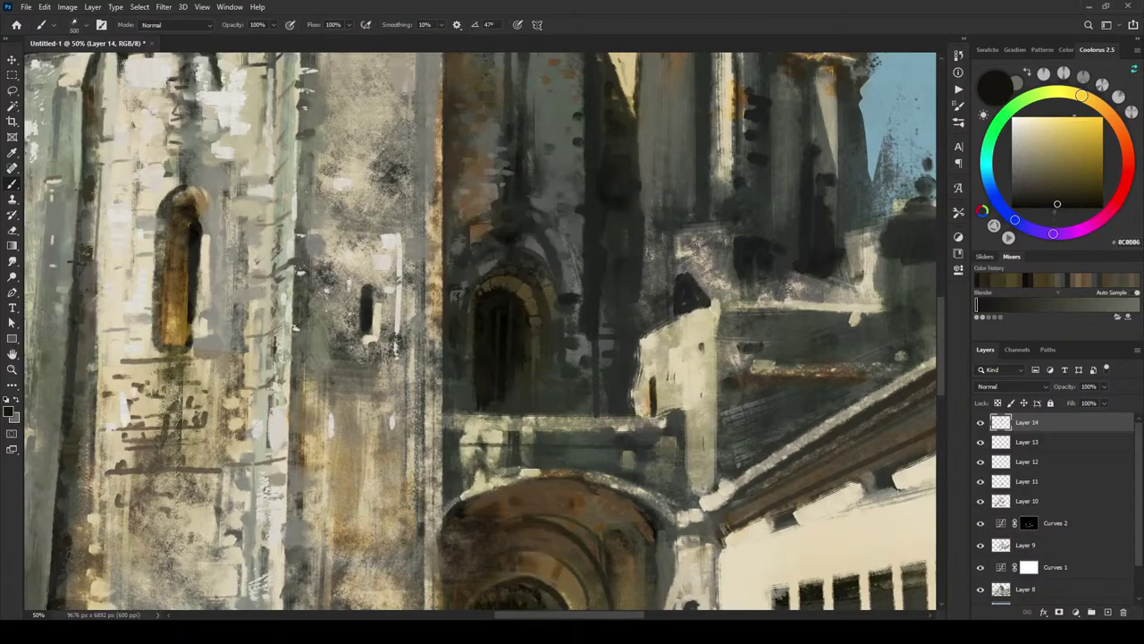
Step: Soften the shadowed stonework around the arched window and neighbouring buttress with sampled olive #3C391E, using a brush of size 400 to 500
{"action": "left_click_drag", "start_coordinate": [664, 197], "coordinate": [637, 417]}
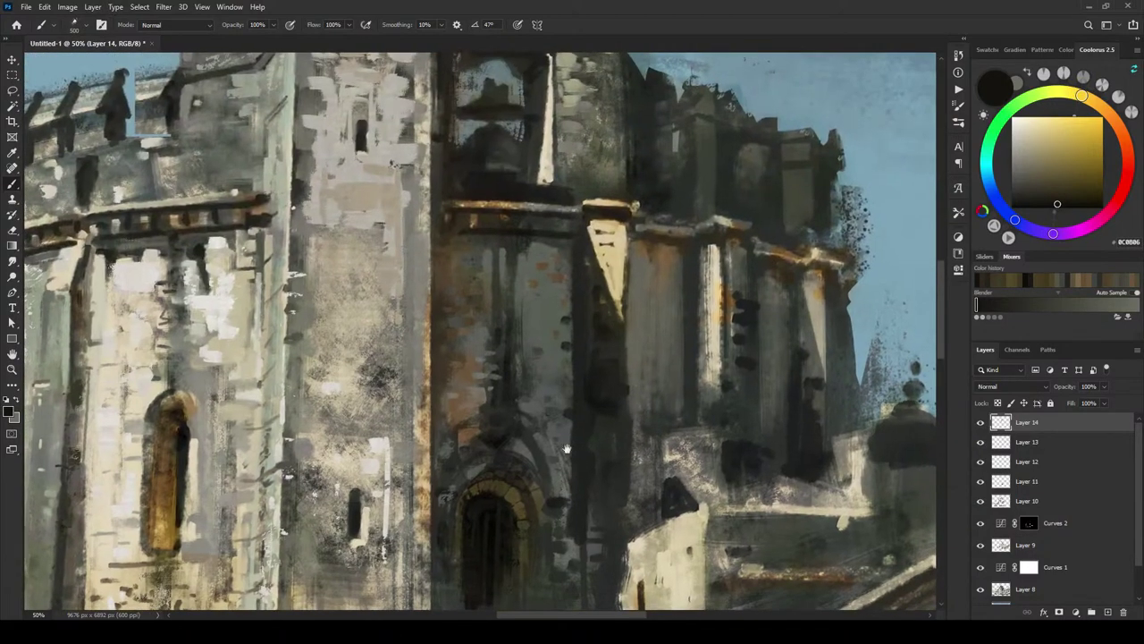
{"action": "left_click_drag", "start_coordinate": [540, 519], "coordinate": [524, 357]}
{"action": "left_click", "coordinate": [521, 386], "text": "alt"}
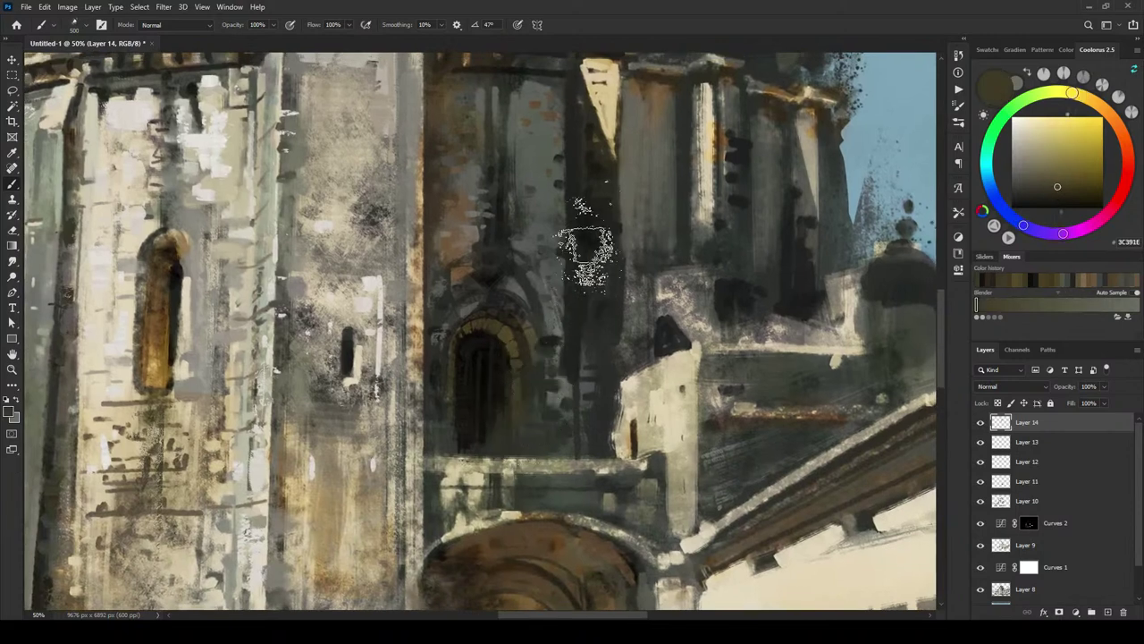
{"action": "left_click", "coordinate": [517, 428], "text": "alt"}
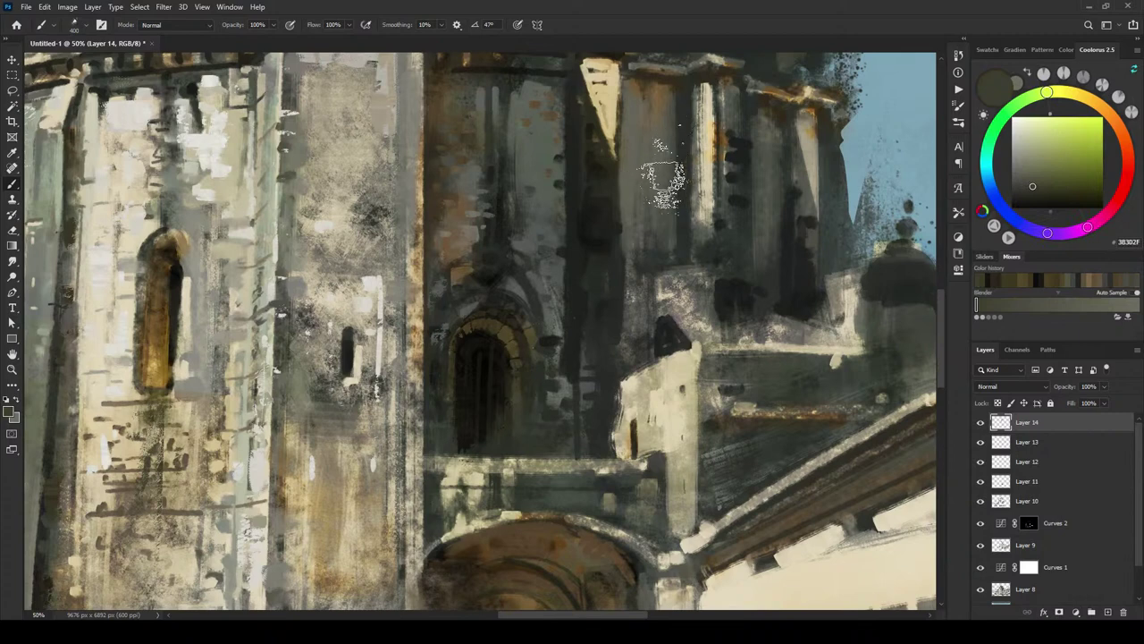
Step: Paint the shaded side of the buttress beside the cream wedge with sampled grey-olive #535447 and brown #6E5326, reducing the brush to 175
{"action": "left_click_drag", "start_coordinate": [618, 244], "coordinate": [594, 367]}
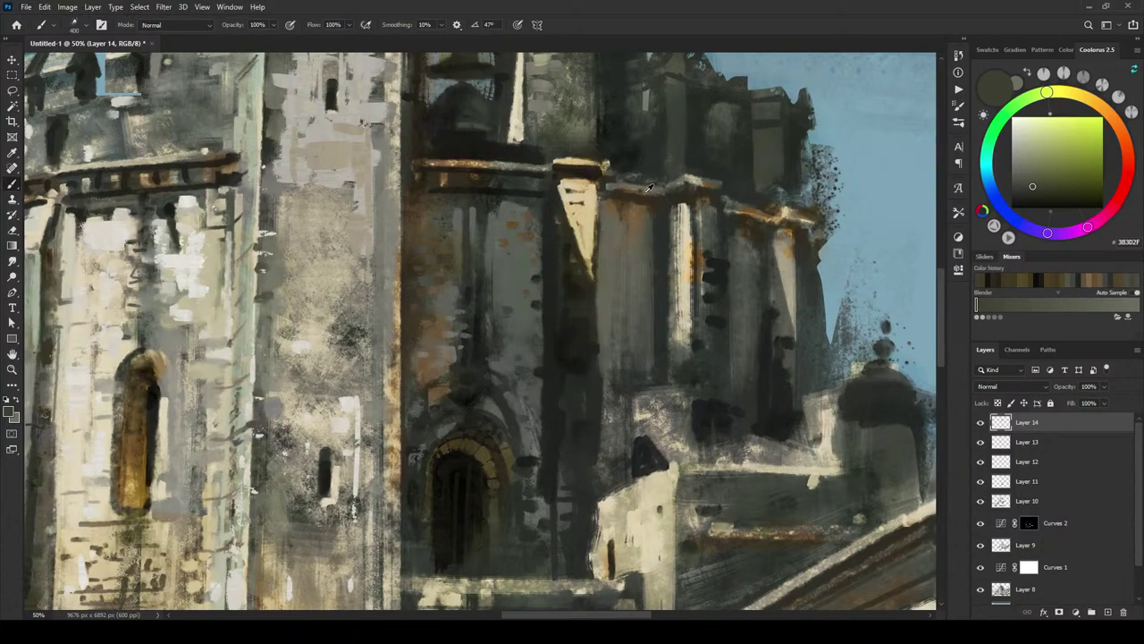
{"action": "left_click", "coordinate": [711, 183], "text": "alt"}
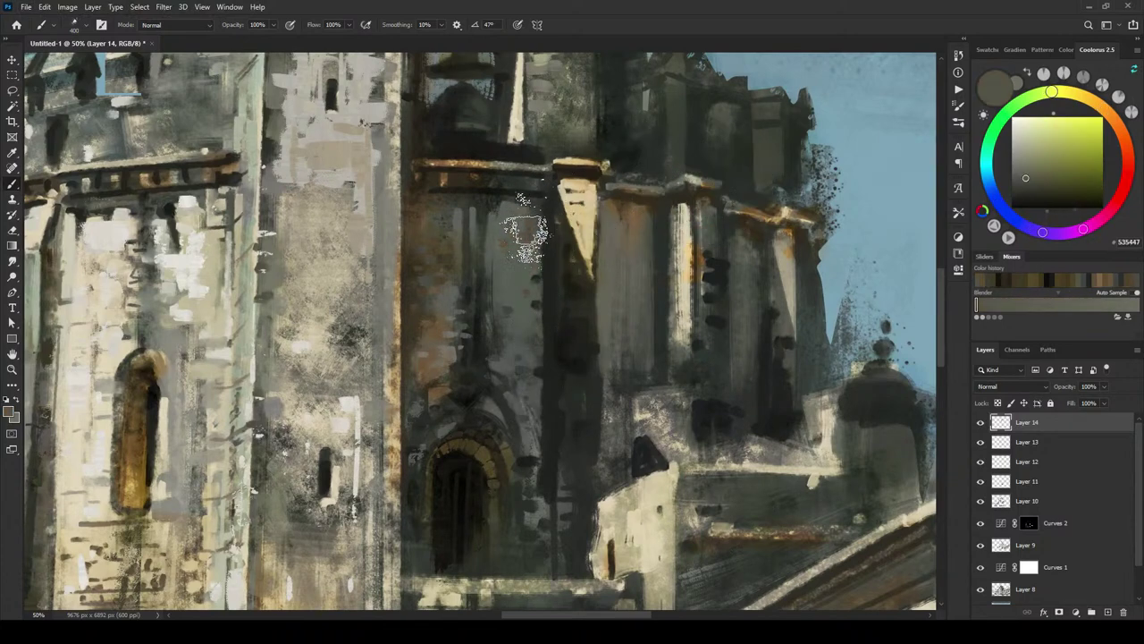
{"action": "key", "text": "["}
{"action": "mouse_move", "coordinate": [542, 277]}
{"action": "left_mouse_down"}
{"action": "mouse_move", "coordinate": [597, 269]}
{"action": "mouse_move", "coordinate": [560, 271]}
{"action": "left_mouse_up"}
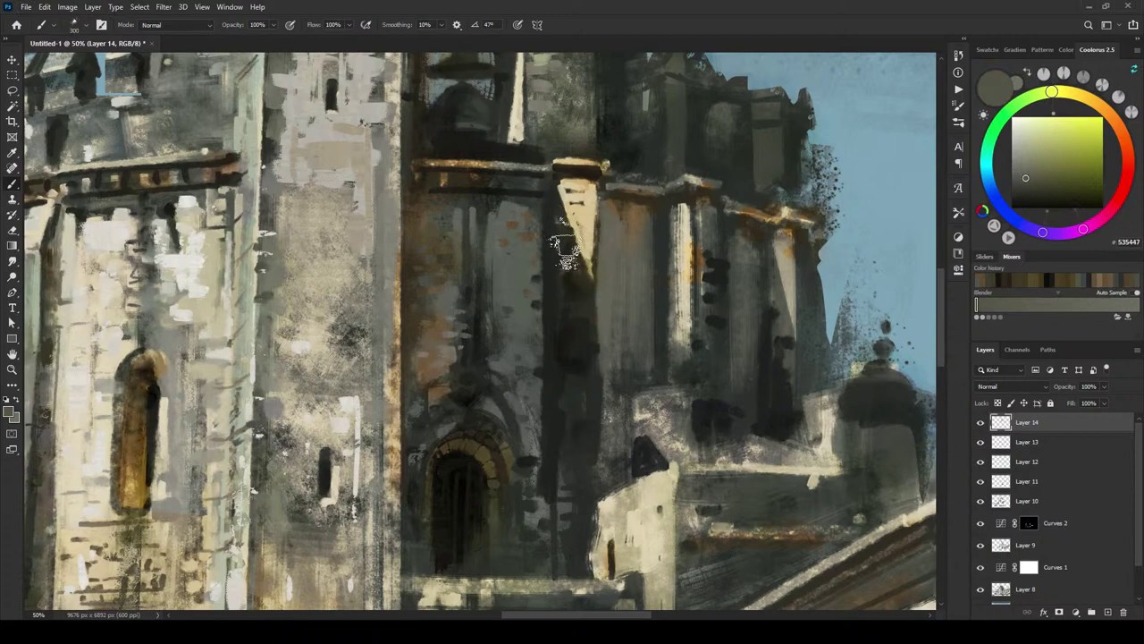
{"action": "left_click", "coordinate": [708, 186], "text": "alt"}
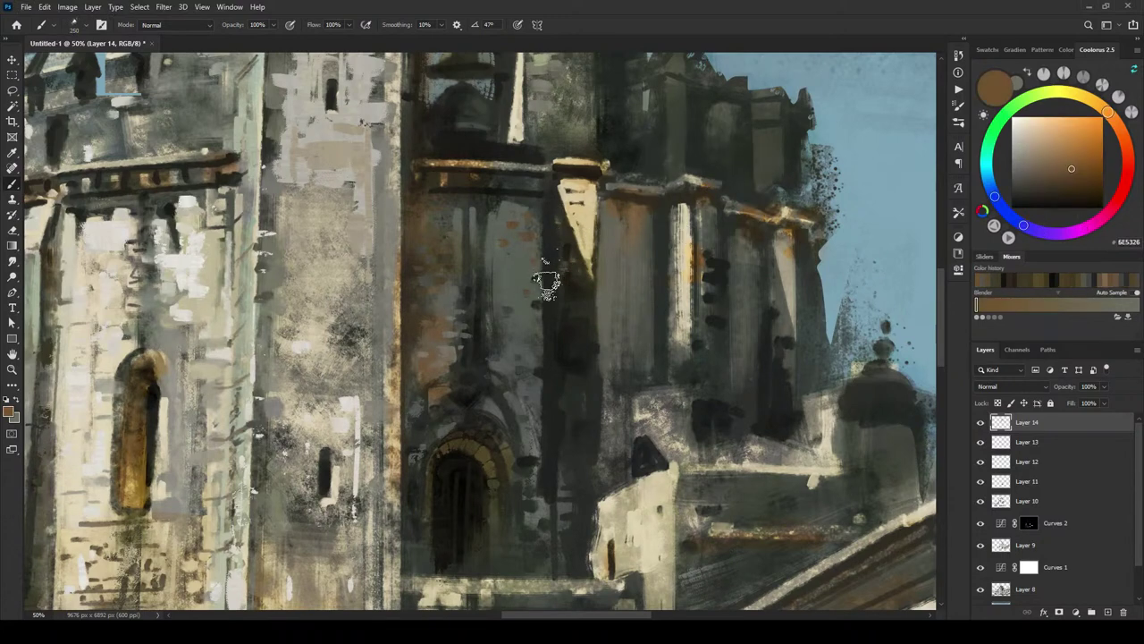
{"action": "mouse_move", "coordinate": [548, 284]}
{"action": "left_mouse_down"}
{"action": "mouse_move", "coordinate": [573, 273]}
{"action": "mouse_move", "coordinate": [571, 234]}
{"action": "left_mouse_up"}
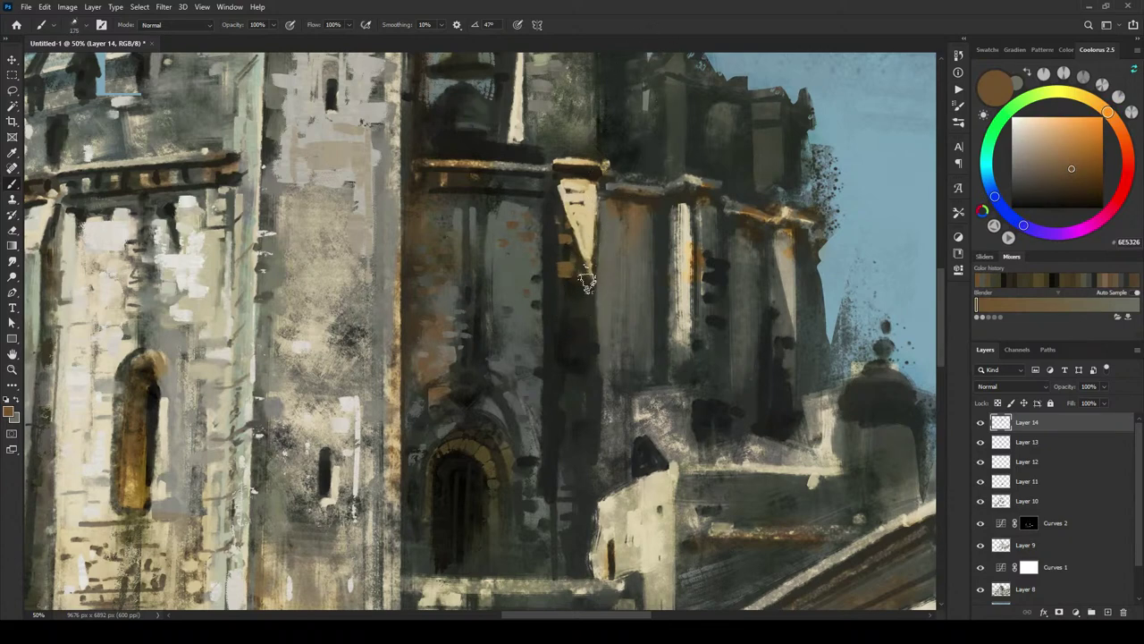
Step: Dab darker brown #4A3C21 stones onto the buttress's shaded side beside the cream wedge with a size 175 brush
{"action": "left_click", "coordinate": [1064, 181]}
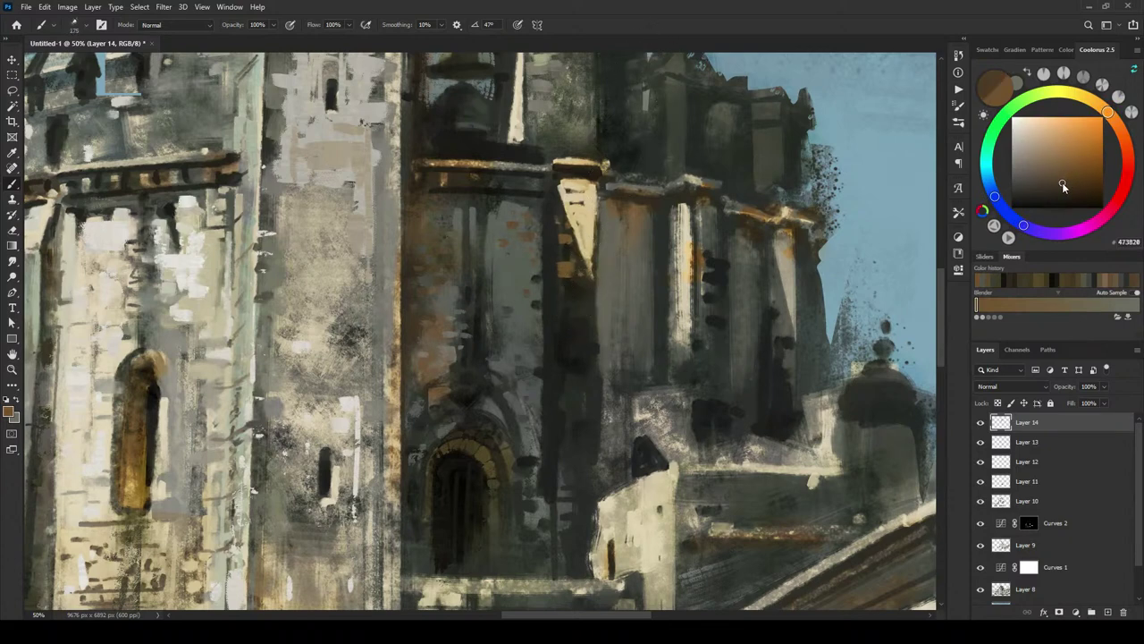
{"action": "left_click_drag", "start_coordinate": [1108, 112], "coordinate": [1104, 108]}
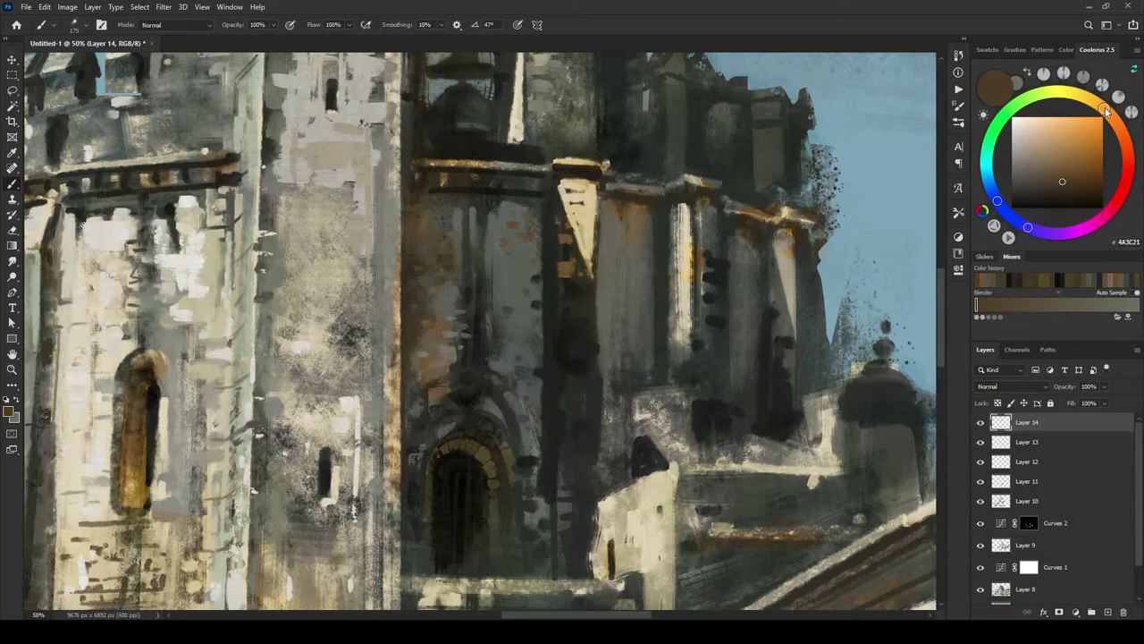
{"action": "left_click", "coordinate": [561, 273]}
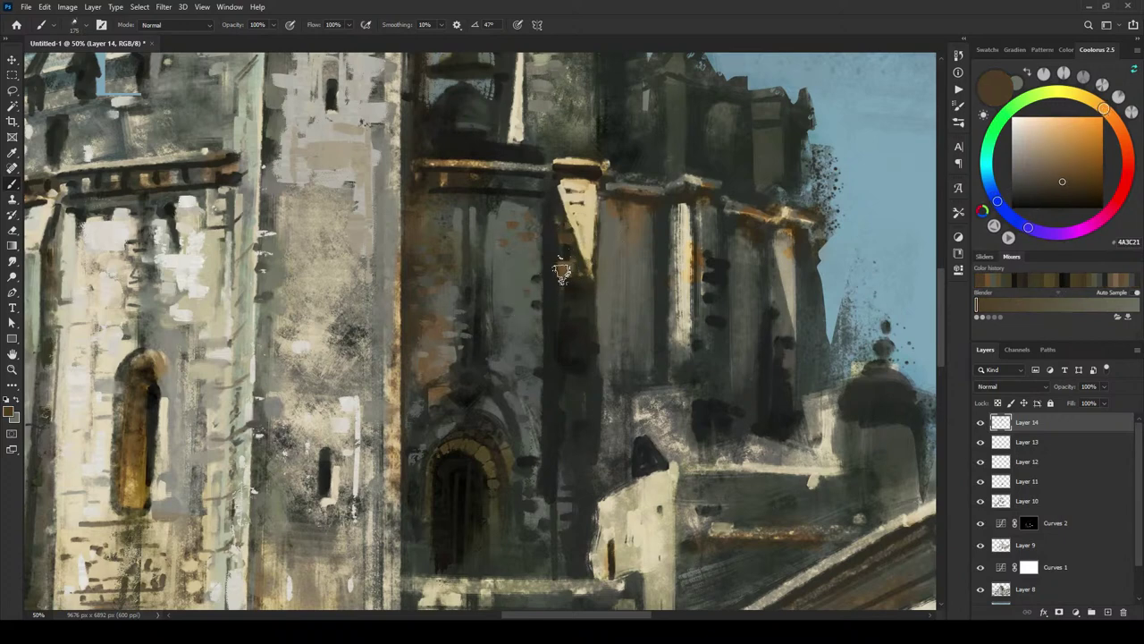
Step: Add mottled stones down the dark buttress below the cream wedge, varying olive-browns #4A4421, #473F17, #473A17 and #4F401A
{"action": "left_click_drag", "start_coordinate": [1102, 108], "coordinate": [1080, 95]}
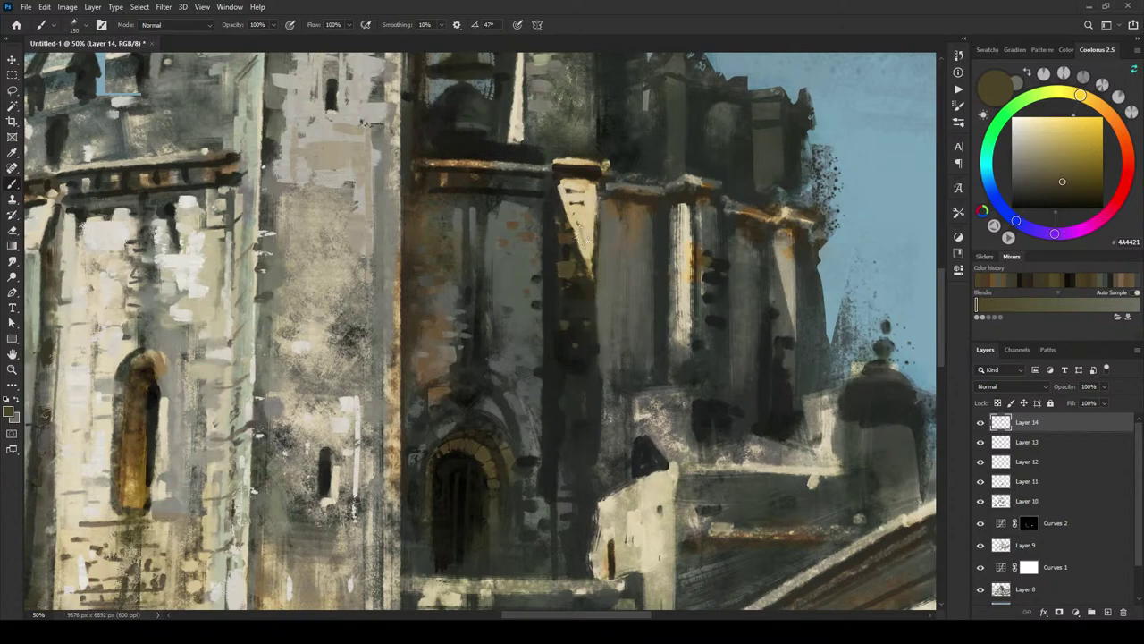
{"action": "left_click_drag", "start_coordinate": [1082, 182], "coordinate": [1086, 170]}
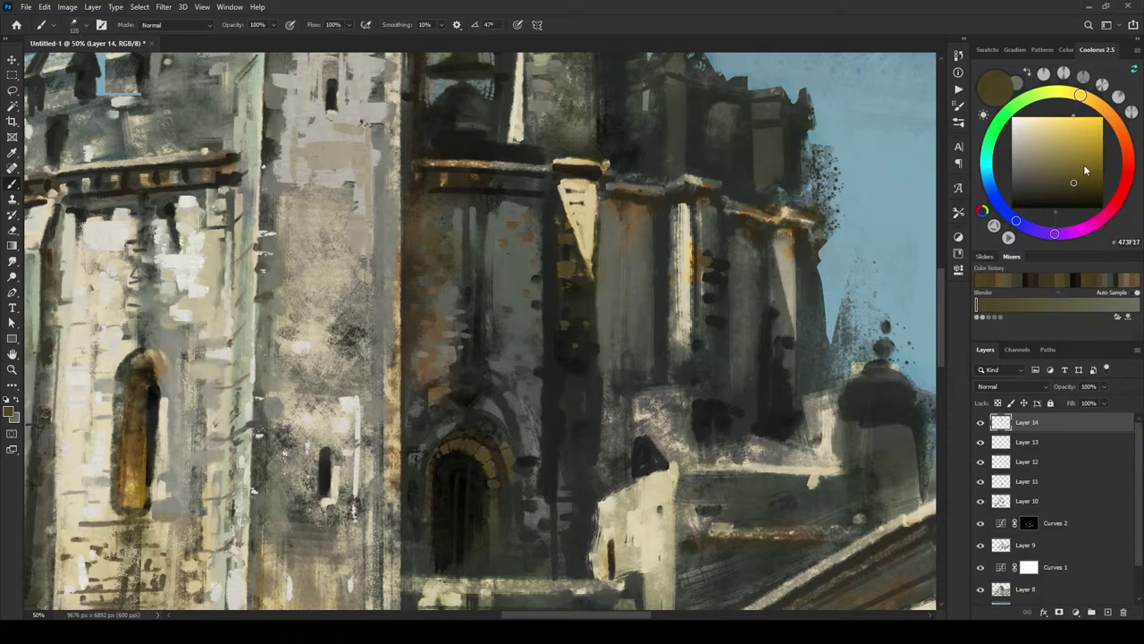
{"action": "left_click_drag", "start_coordinate": [1086, 100], "coordinate": [1096, 103]}
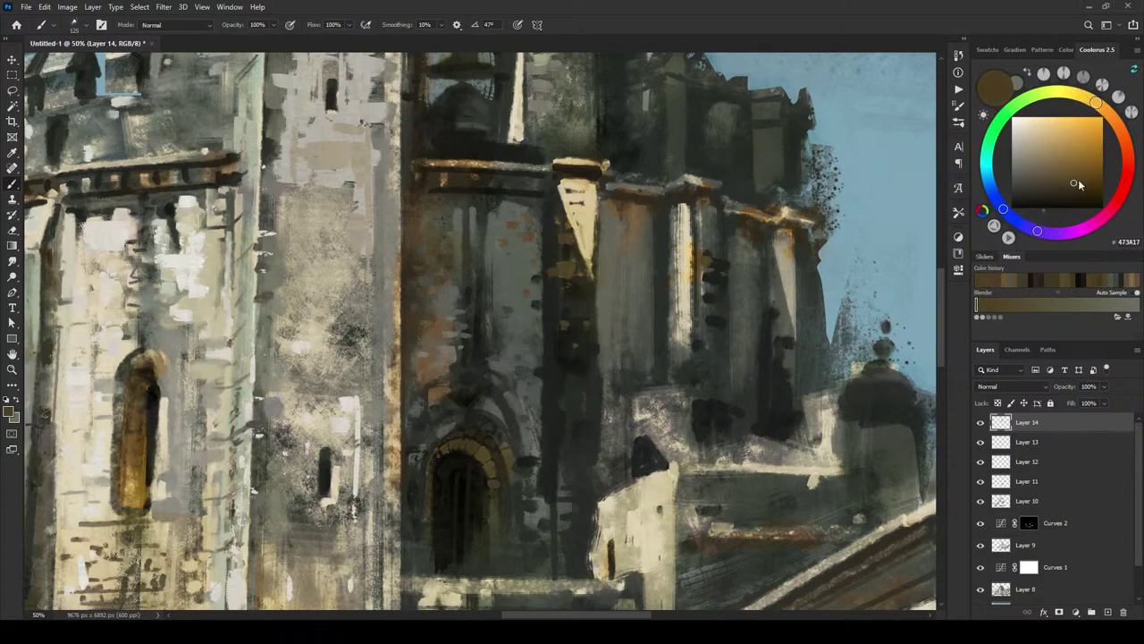
{"action": "left_click_drag", "start_coordinate": [1079, 181], "coordinate": [1076, 188]}
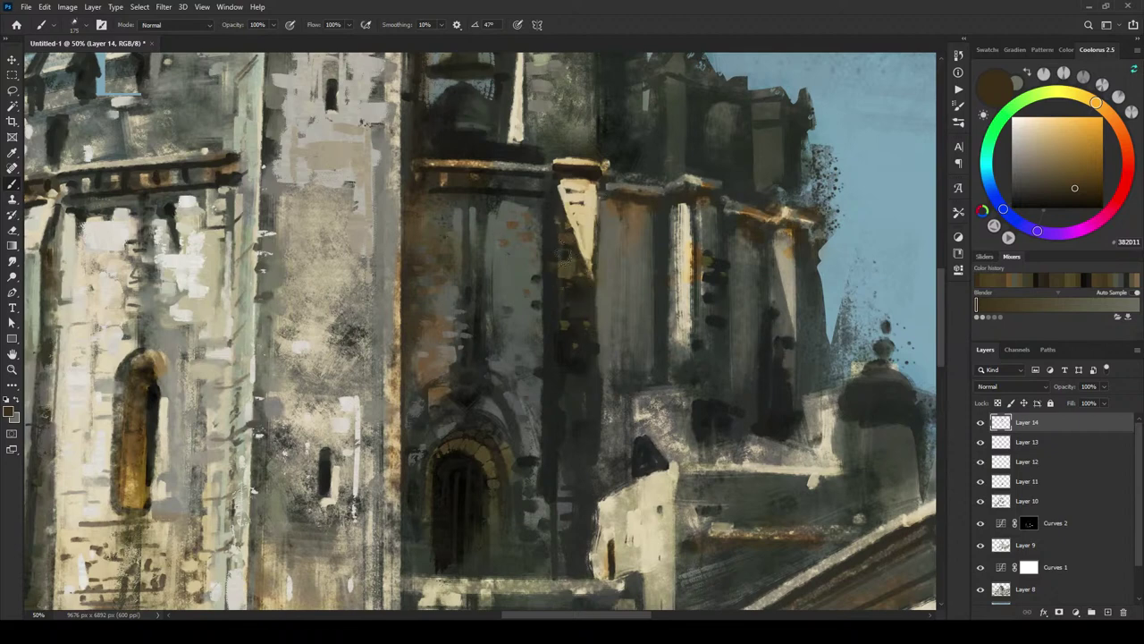
{"action": "left_click", "coordinate": [1073, 180]}
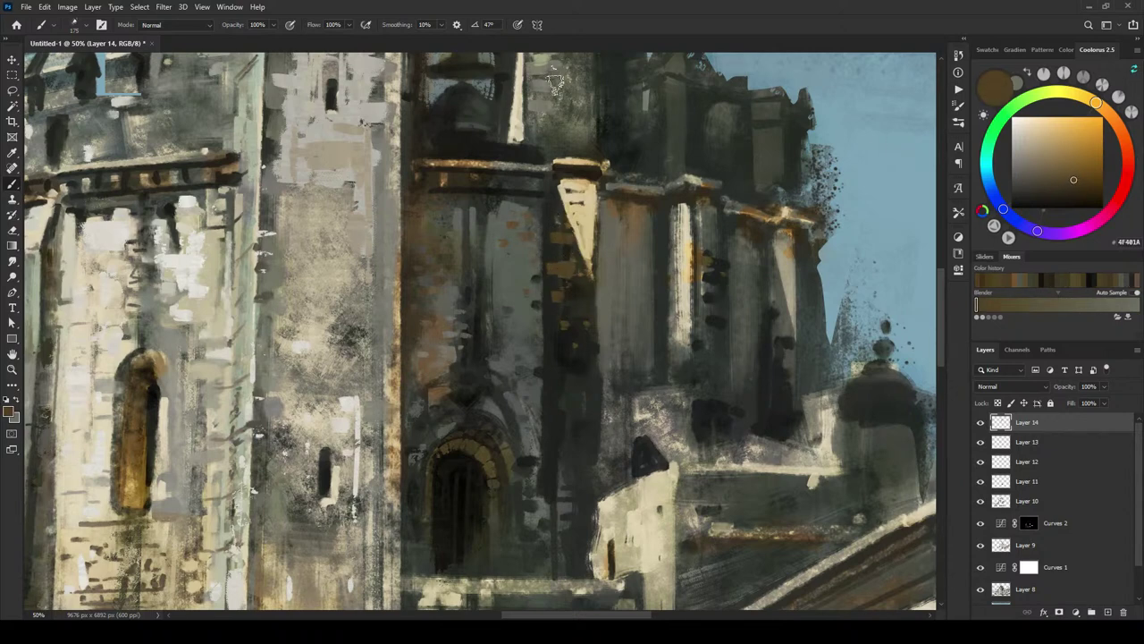
{"action": "left_click", "coordinate": [1074, 189]}
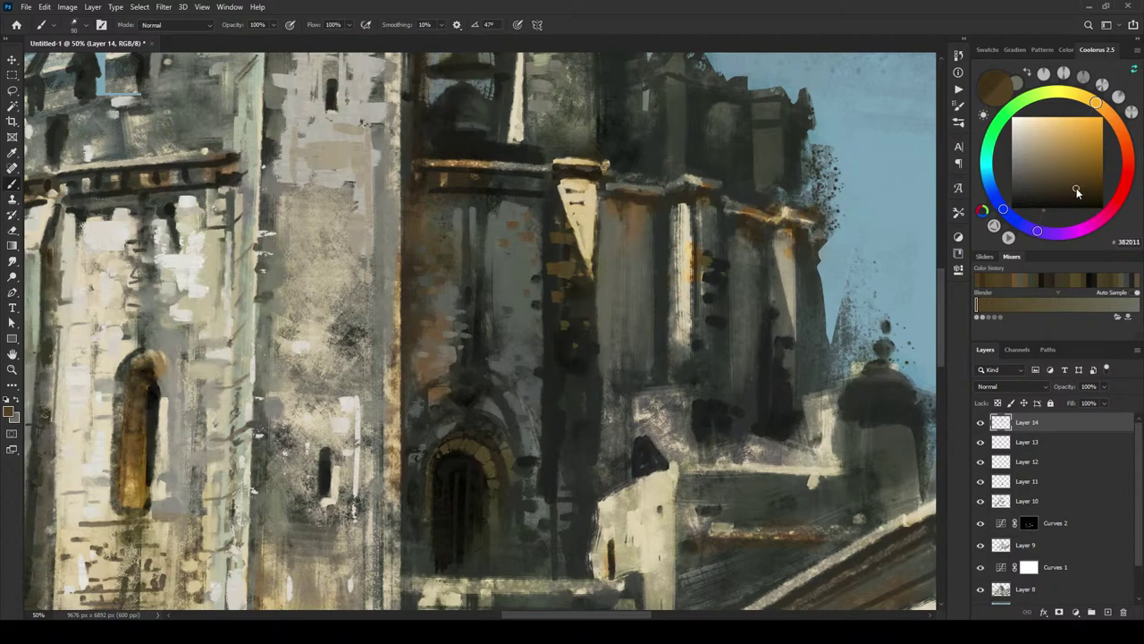
Step: Tighten the buttress's stone edges and cornice shadow with sampled darks #181C19 and #1C160D, adding brown touches in #3F3211 and #3F2E11
{"action": "left_click", "coordinate": [554, 284], "text": "alt"}
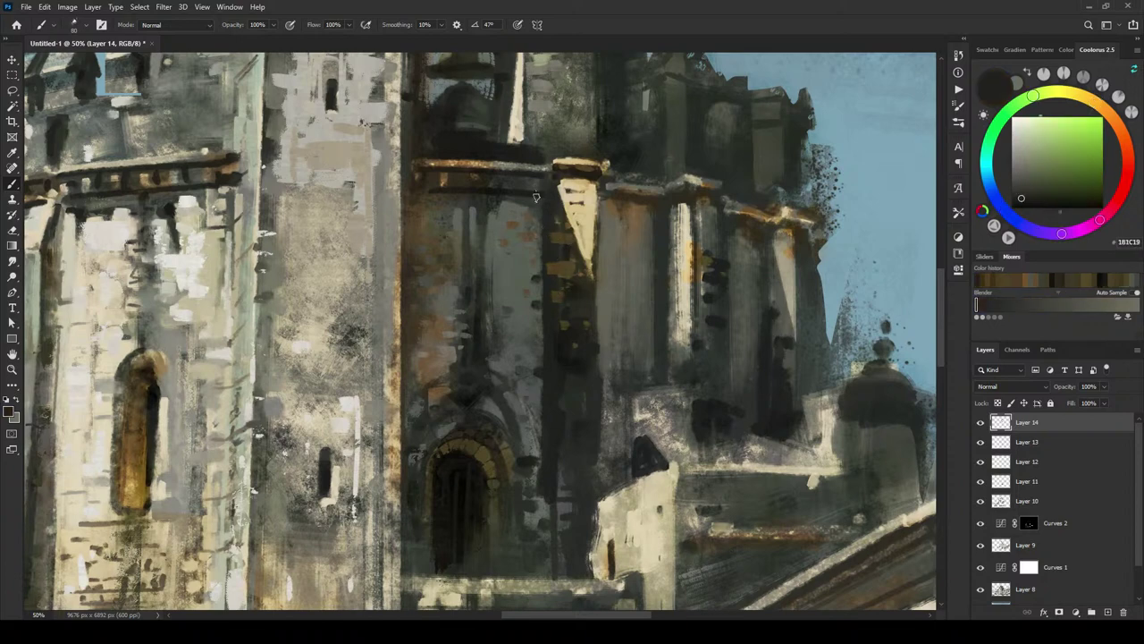
{"action": "left_click", "coordinate": [570, 162], "text": "alt"}
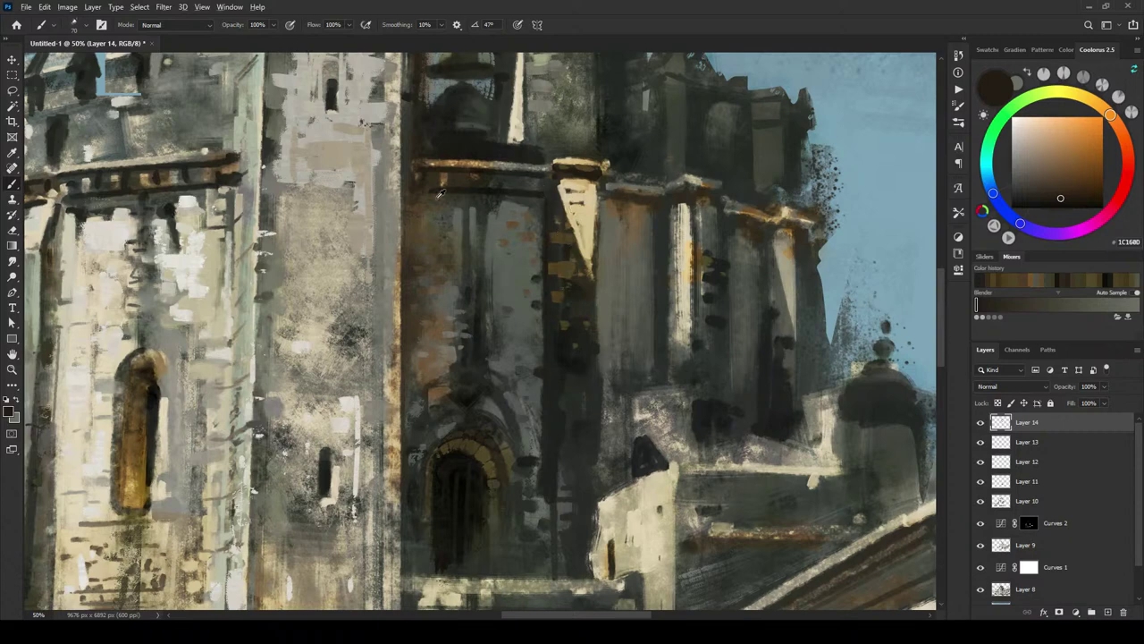
{"action": "left_click", "coordinate": [556, 237], "text": "alt"}
{"action": "left_click", "coordinate": [1078, 185]}
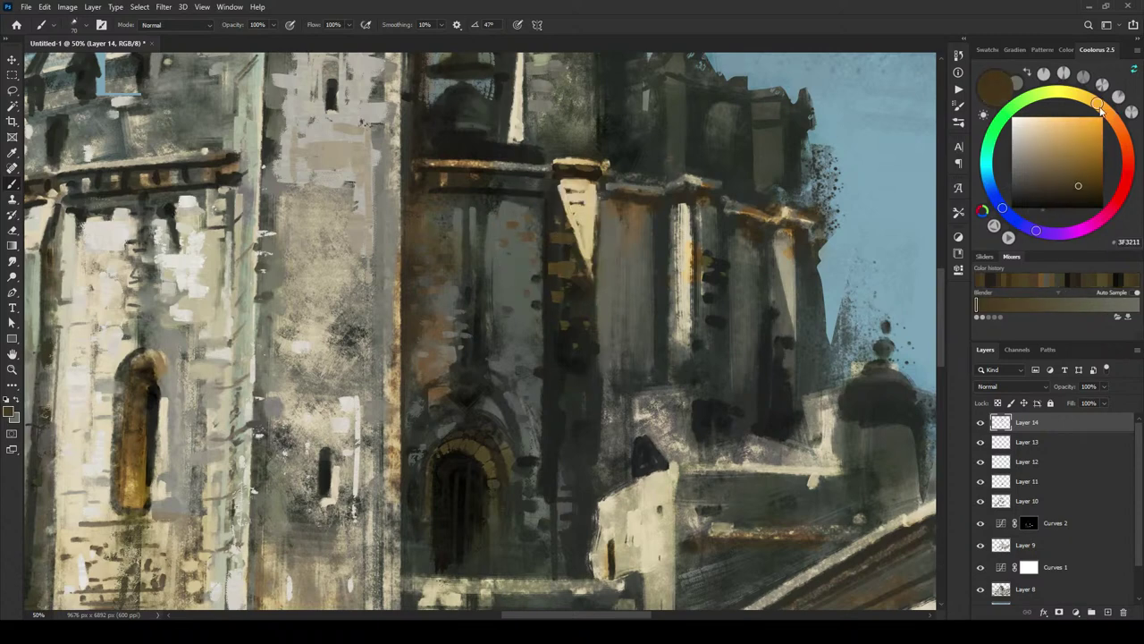
{"action": "left_click", "coordinate": [1107, 111]}
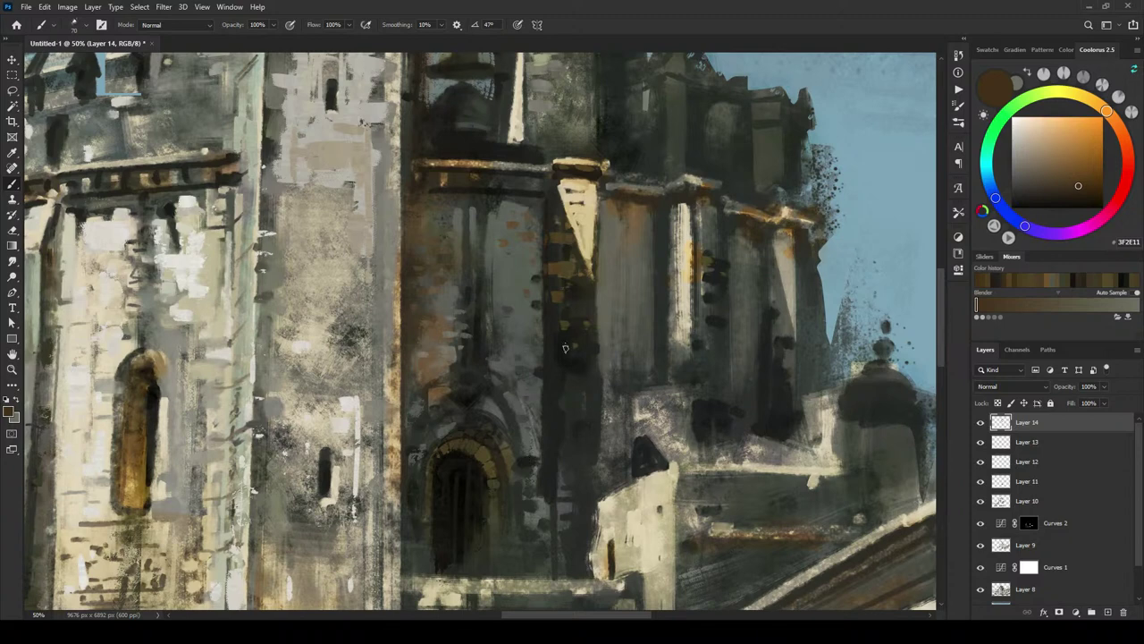
Step: Shade the buttress's lower half with vertical strokes in sampled greys #373836, #252B22 and #25251F, deepening its recesses with near-black
{"action": "left_click", "coordinate": [570, 460], "text": "alt"}
{"action": "left_click_drag", "start_coordinate": [552, 378], "coordinate": [554, 452]}
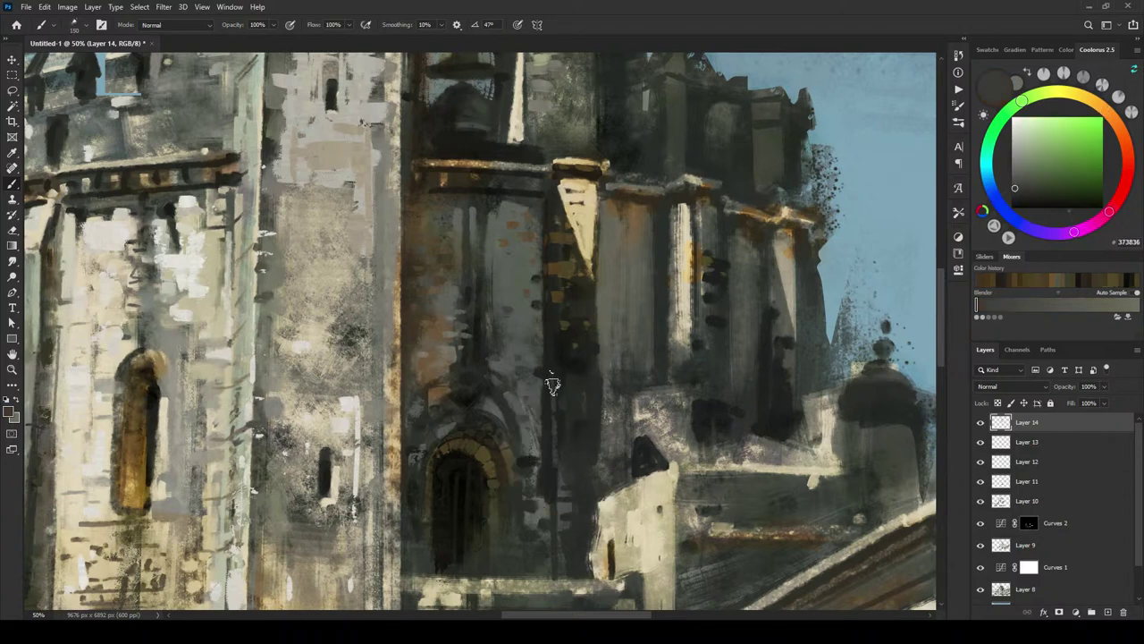
{"action": "left_click_drag", "start_coordinate": [551, 385], "coordinate": [552, 480]}
{"action": "left_click", "coordinate": [570, 478], "text": "alt"}
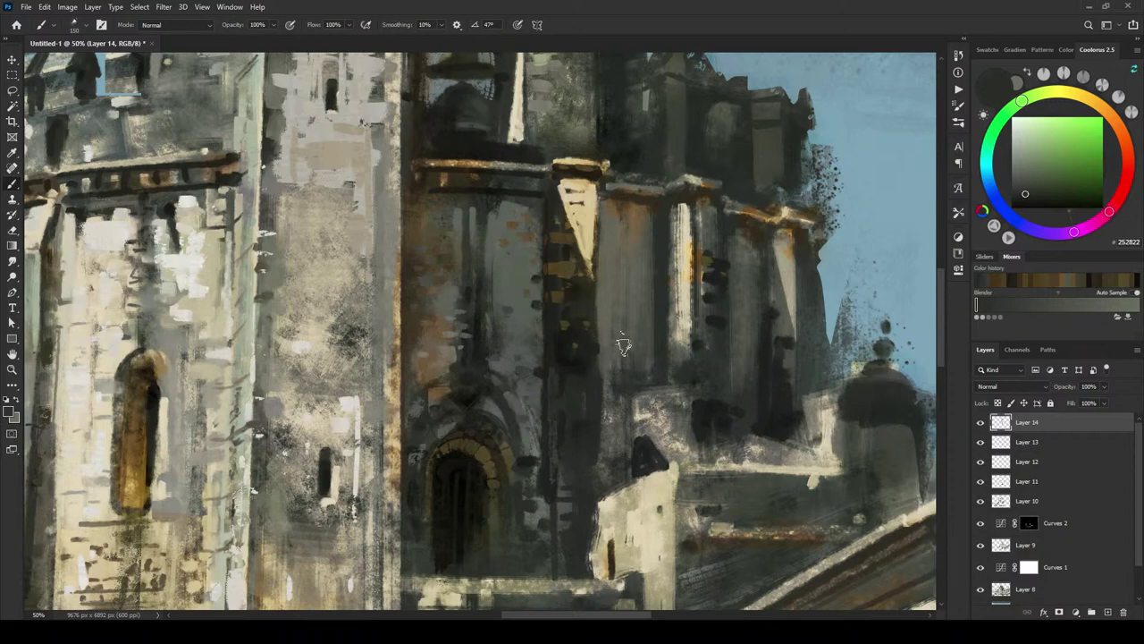
{"action": "left_click", "coordinate": [590, 335], "text": "alt"}
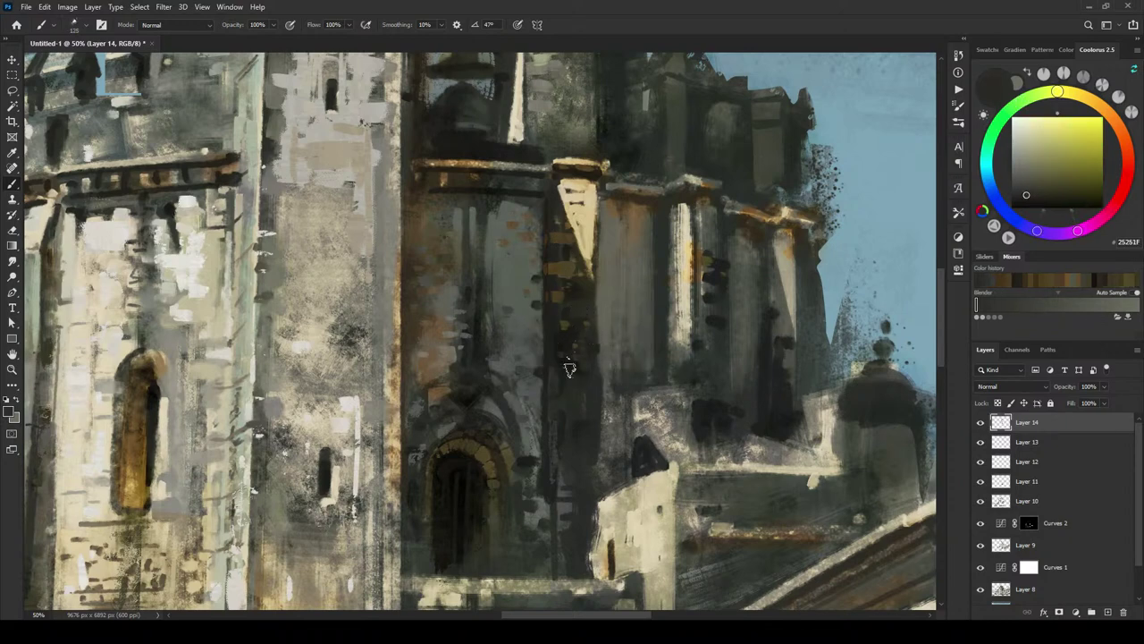
{"action": "left_click", "coordinate": [572, 355], "text": "alt"}
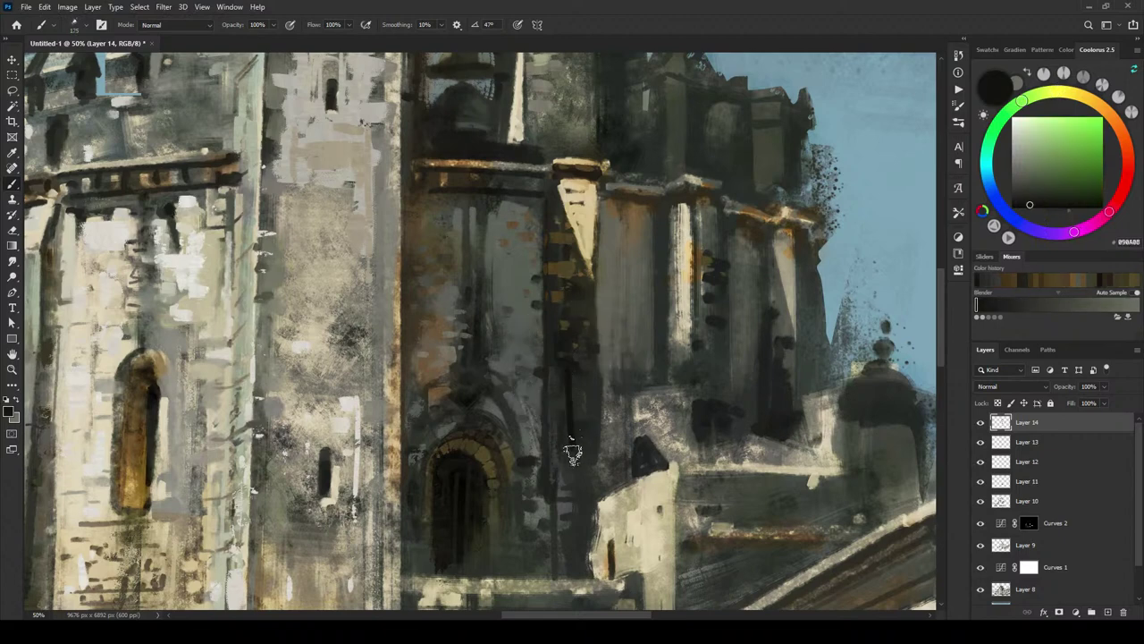
{"action": "mouse_move", "coordinate": [549, 380]}
{"action": "left_mouse_down"}
{"action": "mouse_move", "coordinate": [550, 418]}
{"action": "mouse_move", "coordinate": [566, 426]}
{"action": "left_mouse_up"}
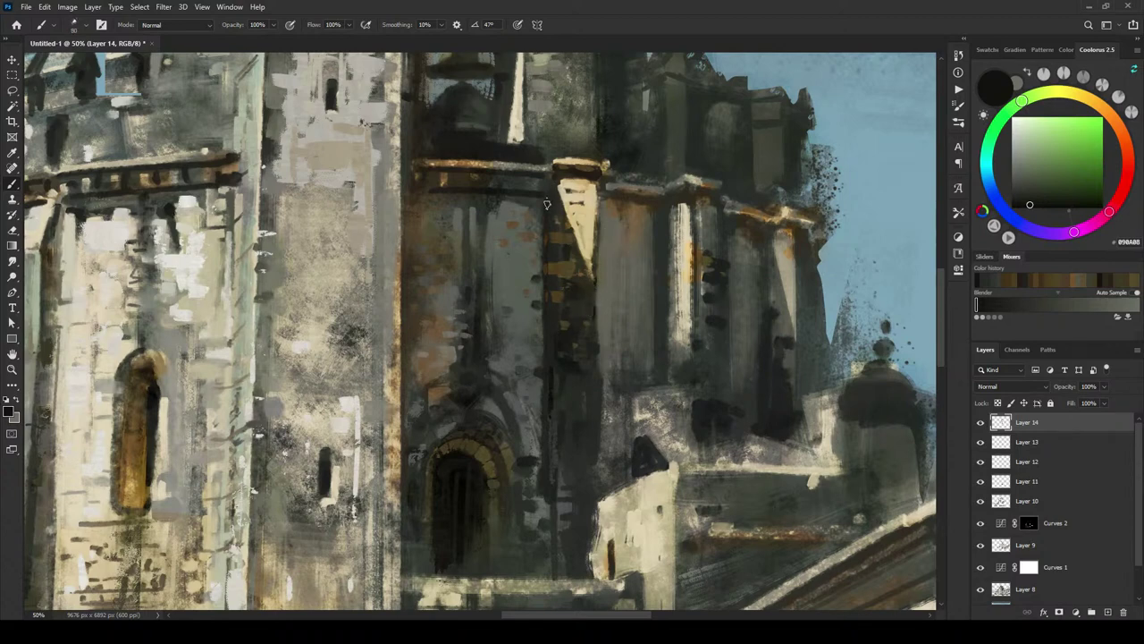
Step: Draw a thin near-black line #0A0C0A down the buttress's inner edge, from the cornice to the ledge above the lower arch
{"action": "left_click", "coordinate": [548, 366], "text": "alt"}
{"action": "left_click", "coordinate": [550, 382], "text": "alt"}
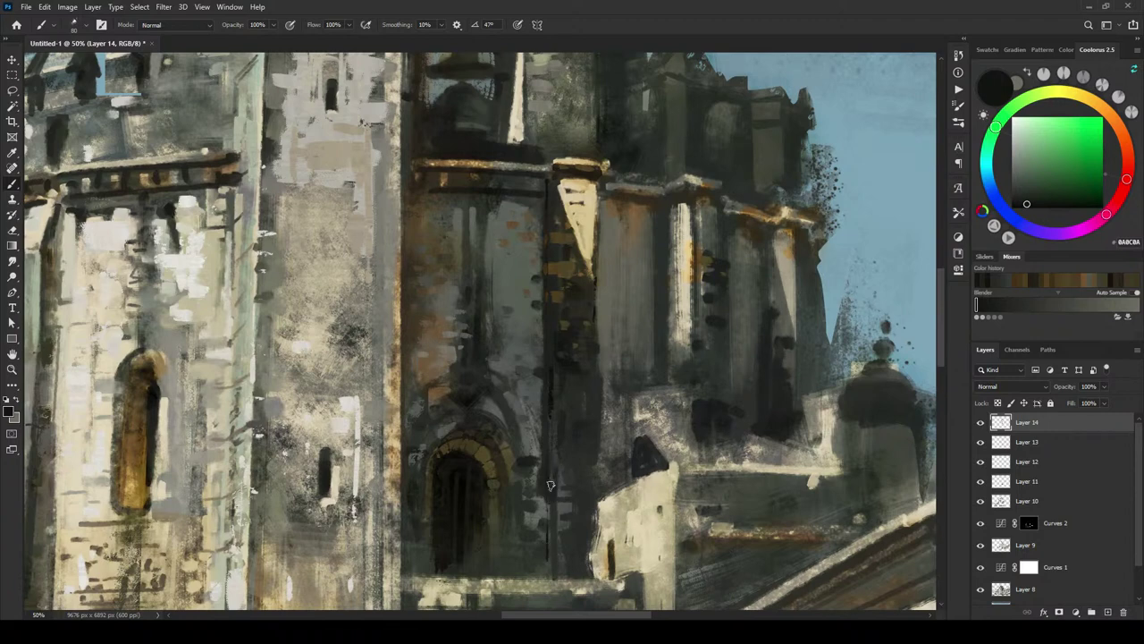
{"action": "left_click_drag", "start_coordinate": [550, 486], "coordinate": [549, 585]}
{"action": "left_click", "coordinate": [544, 510], "text": "alt"}
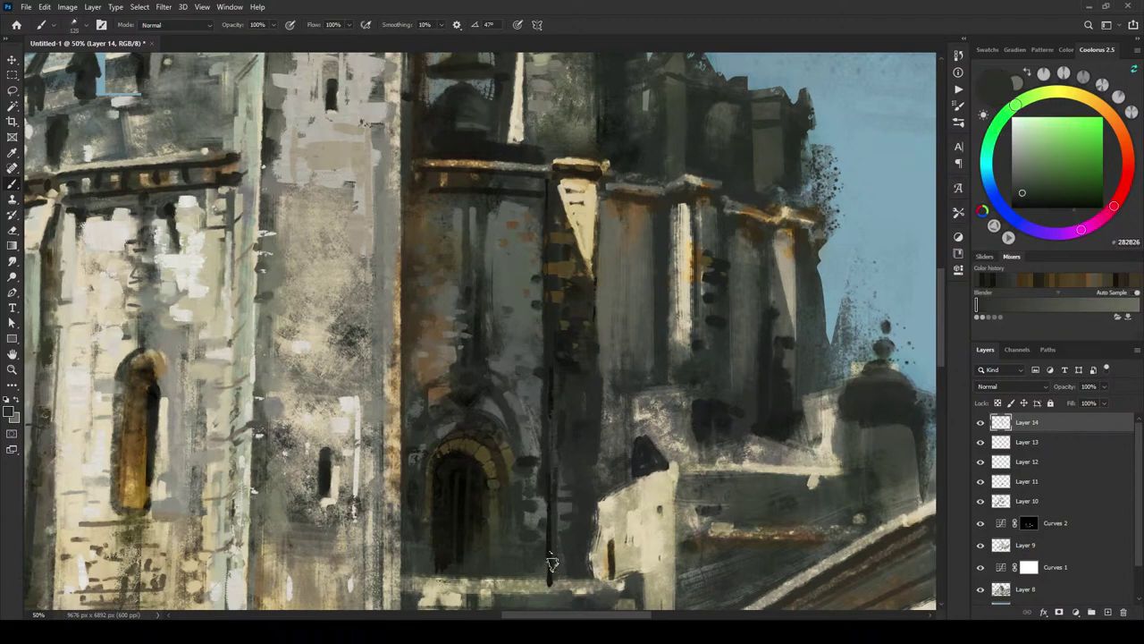
Step: Undo the last dark stroke and refine the vertical shadow line right of the arched window with sampled dark greys
{"action": "key", "text": "ctrl+z"}
{"action": "left_click", "coordinate": [552, 404], "text": "alt"}
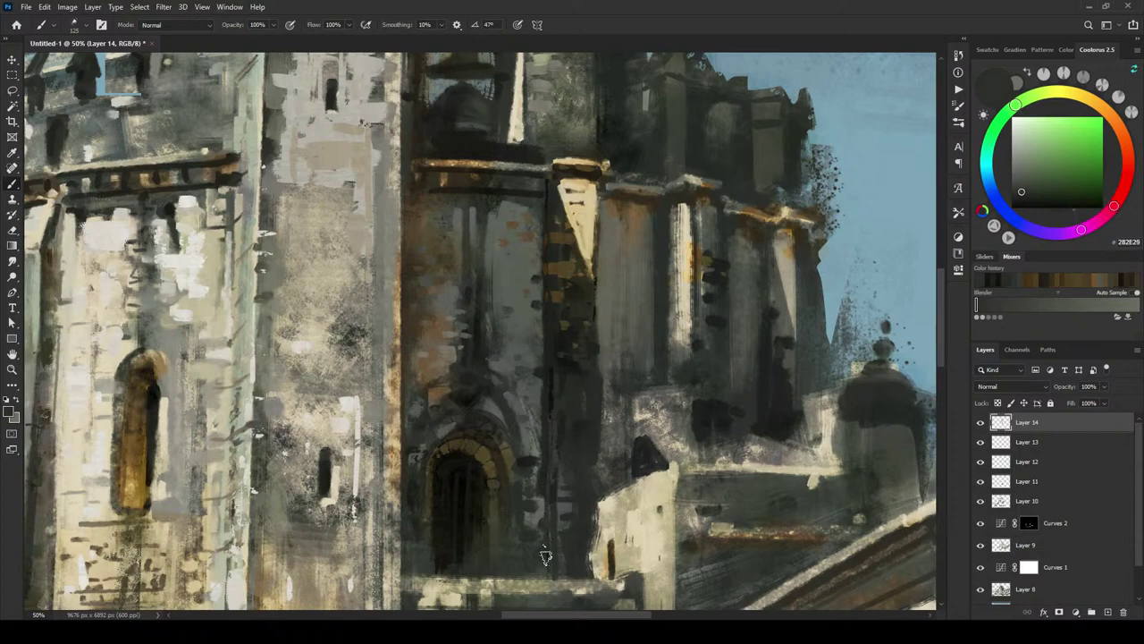
{"action": "left_click", "coordinate": [548, 437], "text": "alt"}
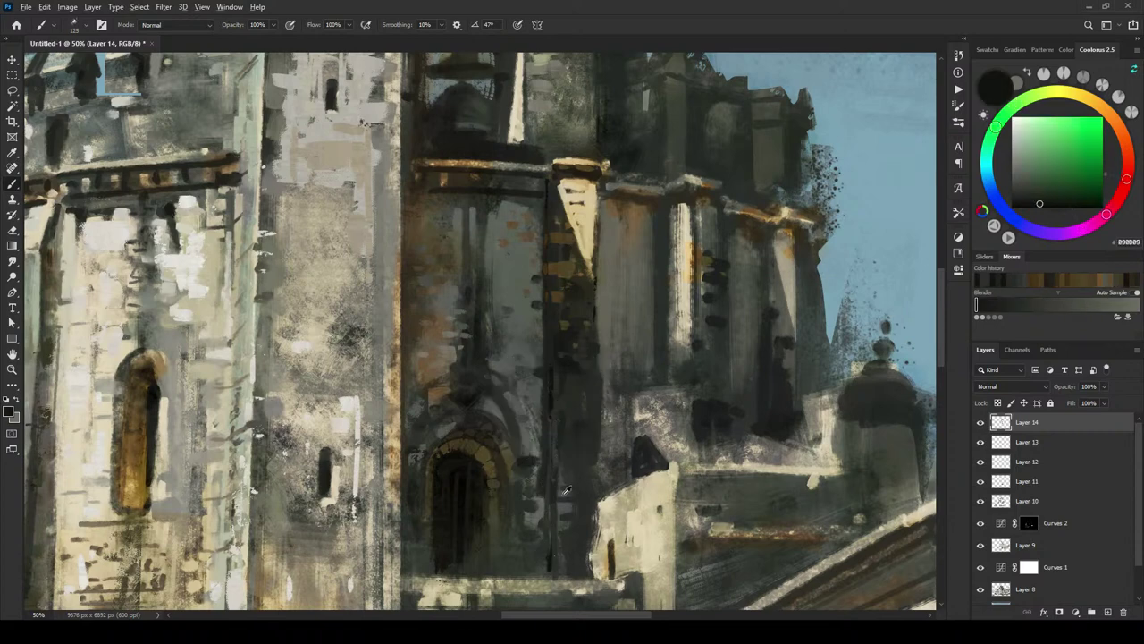
{"action": "left_click", "coordinate": [556, 514], "text": "alt"}
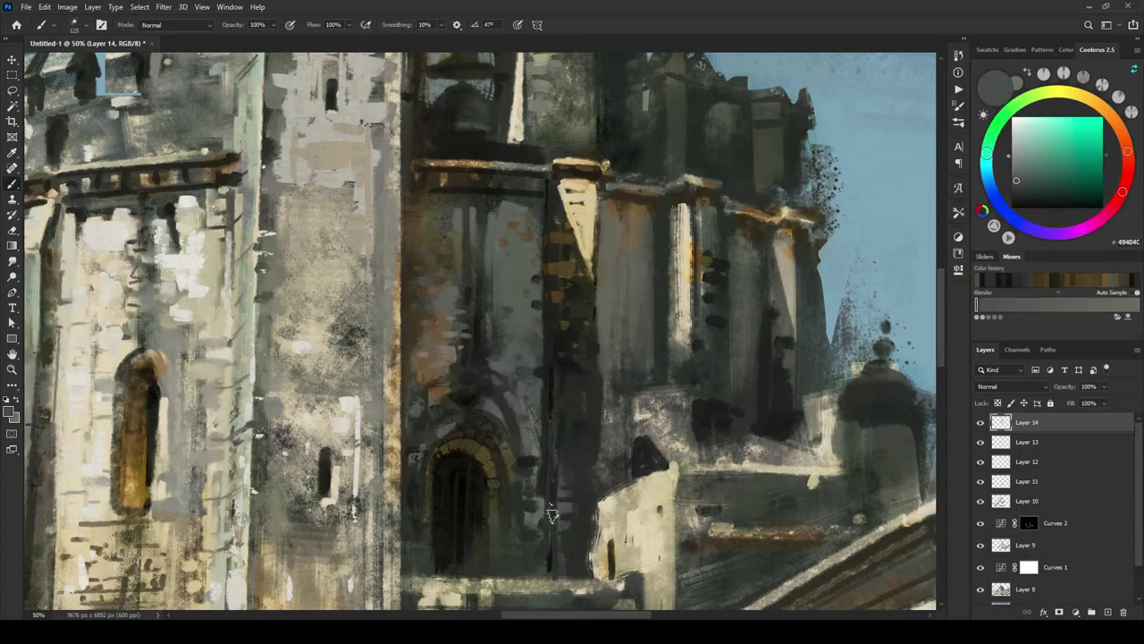
{"action": "left_click", "coordinate": [554, 558], "text": "alt"}
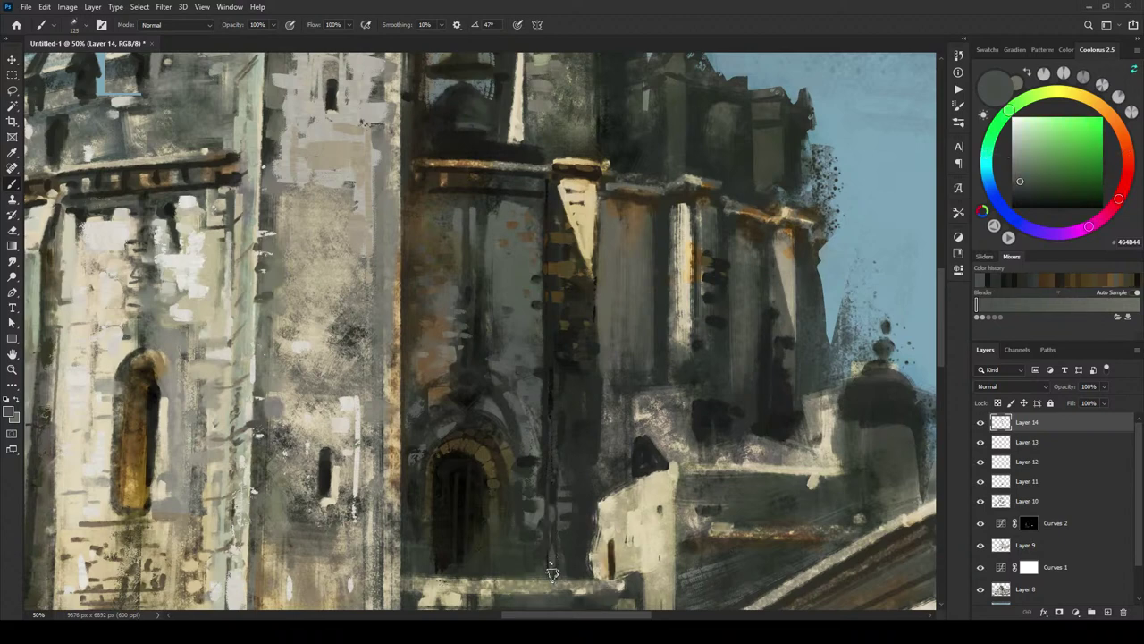
{"action": "left_click", "coordinate": [555, 543], "text": "alt"}
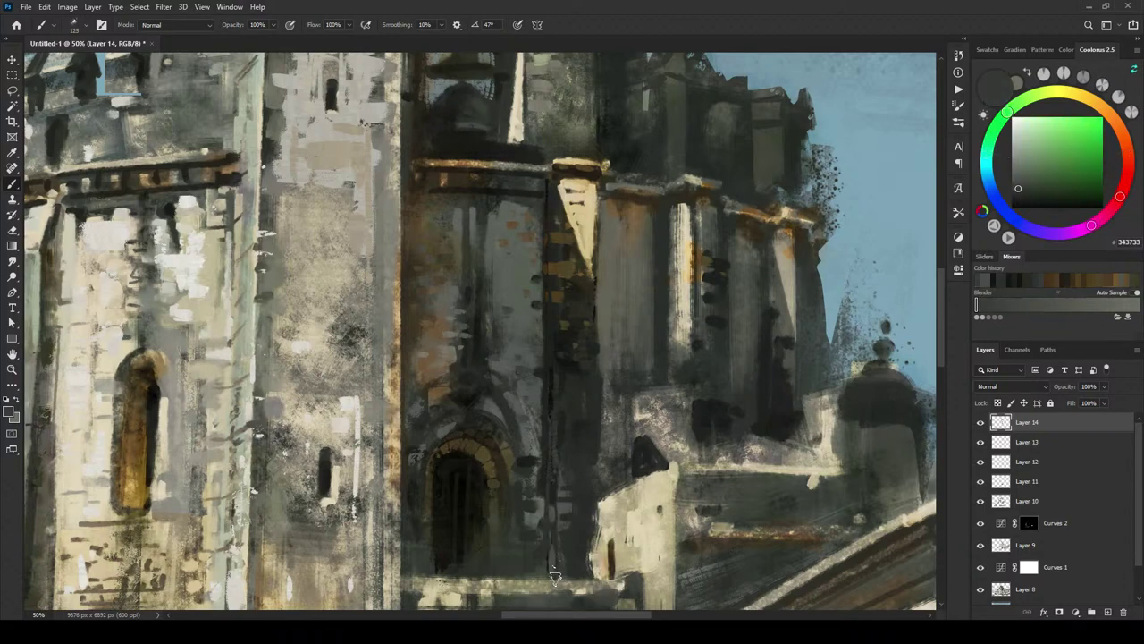
{"action": "left_click", "coordinate": [552, 377], "text": "alt"}
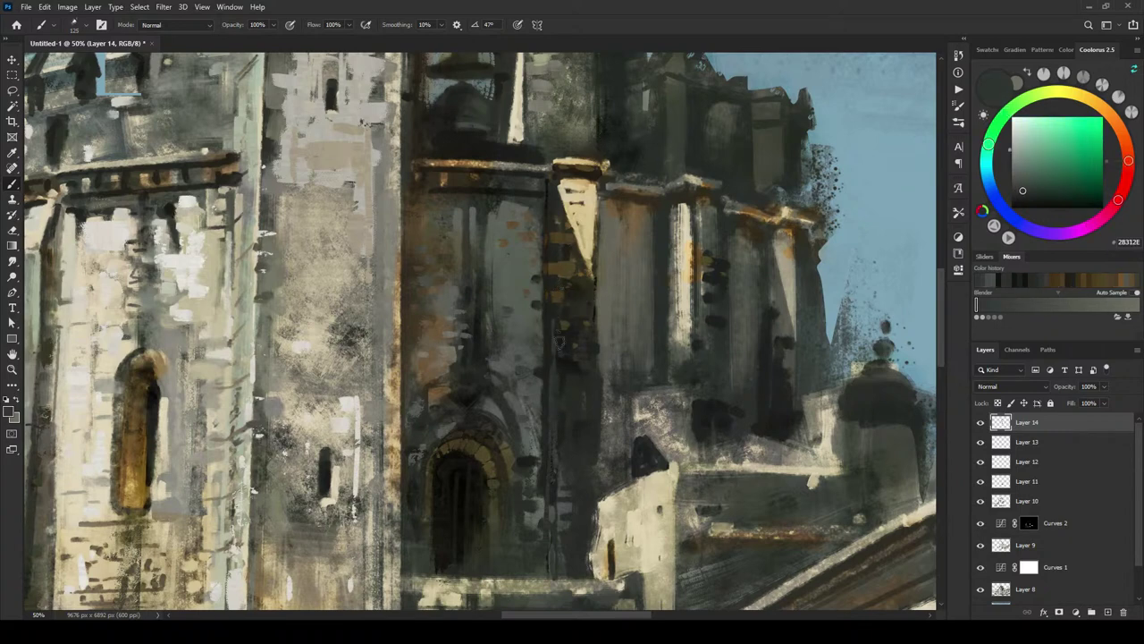
Step: Rework the shaded masonry beside the lower end of the shadow line with sampled near-black and mid-grey tones
{"action": "left_click", "coordinate": [560, 396], "text": "alt"}
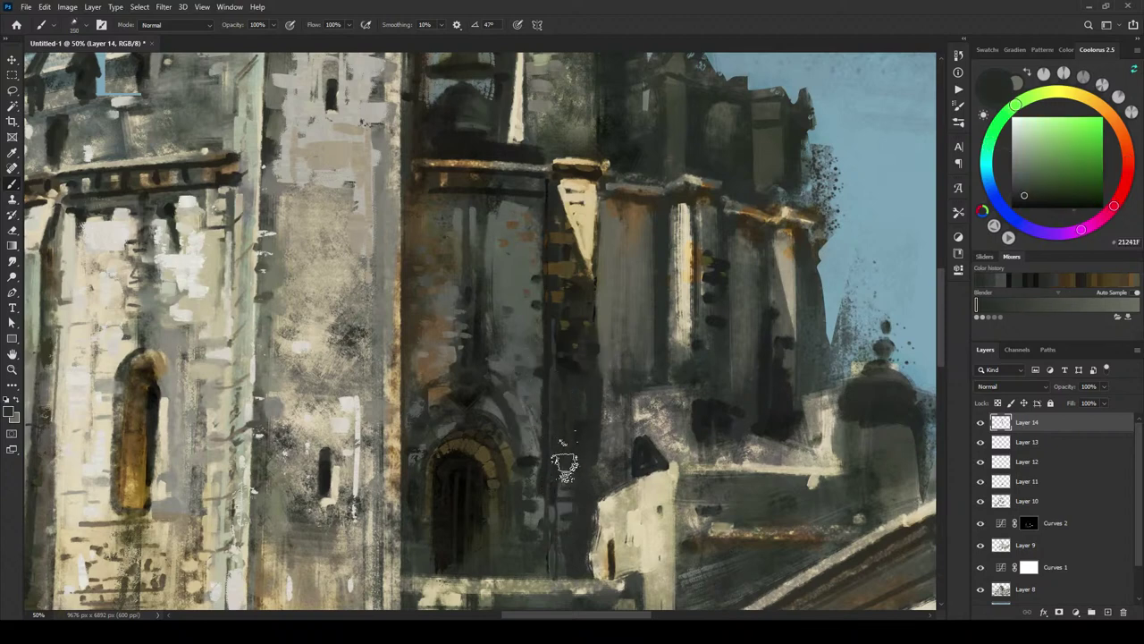
{"action": "left_click", "coordinate": [566, 507], "text": "alt"}
{"action": "key", "text": "bracketleft"}
{"action": "key", "text": "bracketleft"}
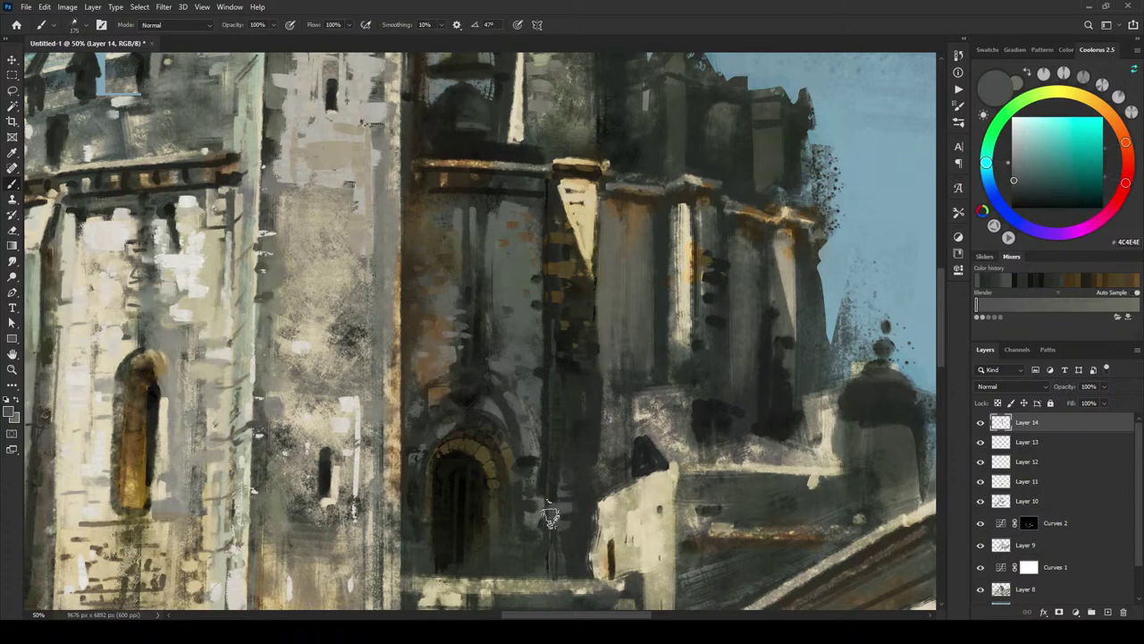
{"action": "left_click", "coordinate": [554, 558], "text": "alt"}
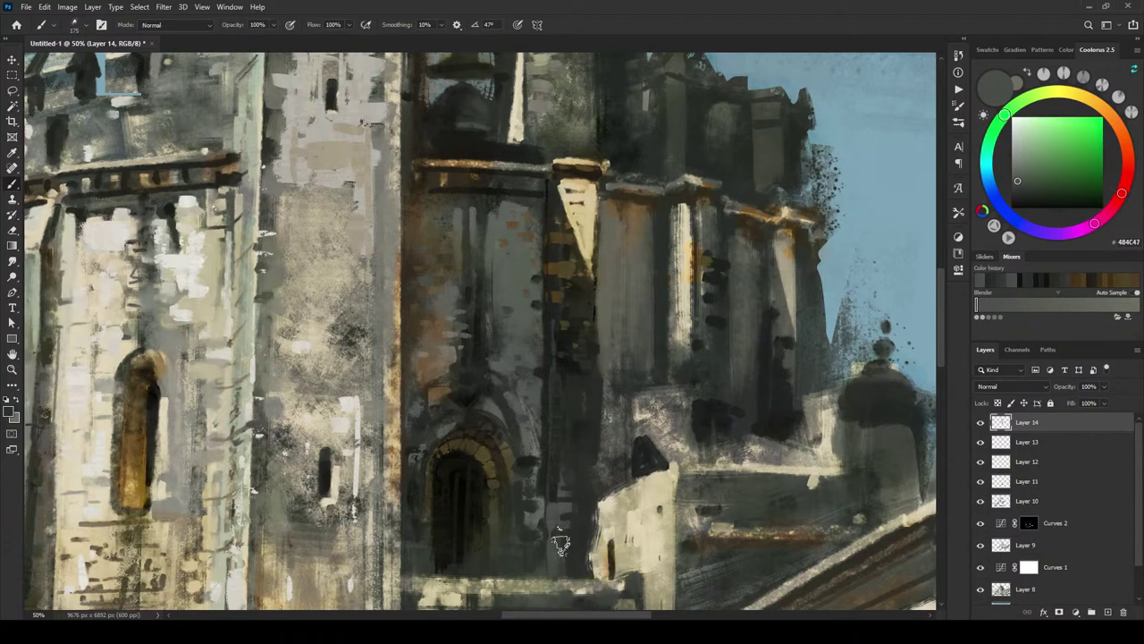
{"action": "left_click", "coordinate": [556, 549], "text": "alt"}
Step: Break up the wall edge right of the arched window with dark joints and grey stone marks in sampled colours
{"action": "left_click", "coordinate": [550, 474], "text": "alt"}
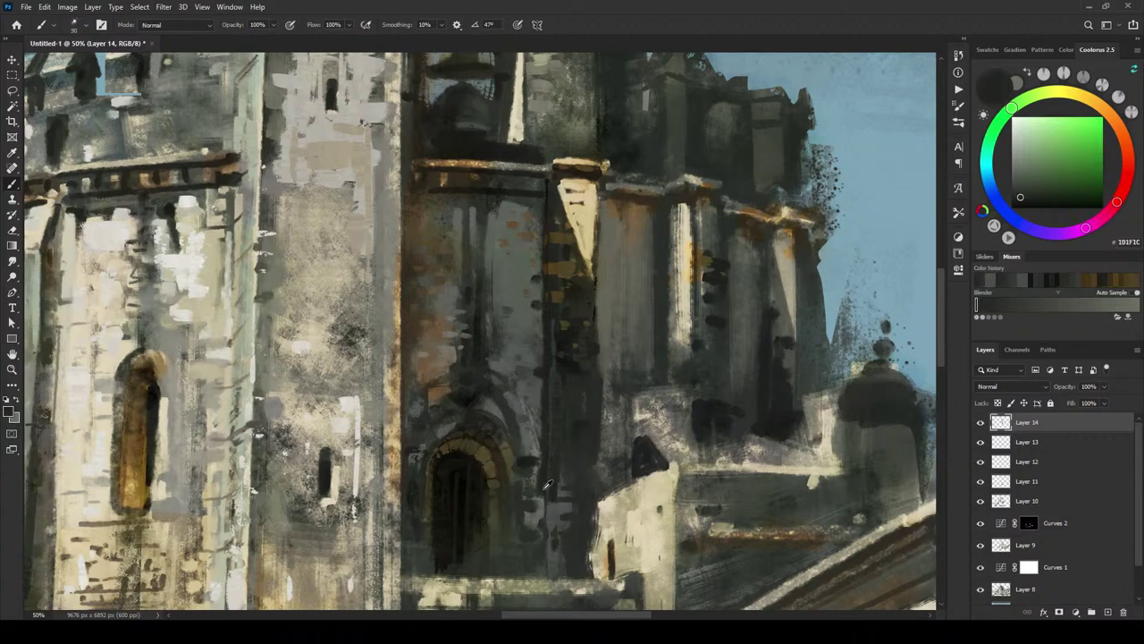
{"action": "left_click", "coordinate": [541, 487], "text": "alt"}
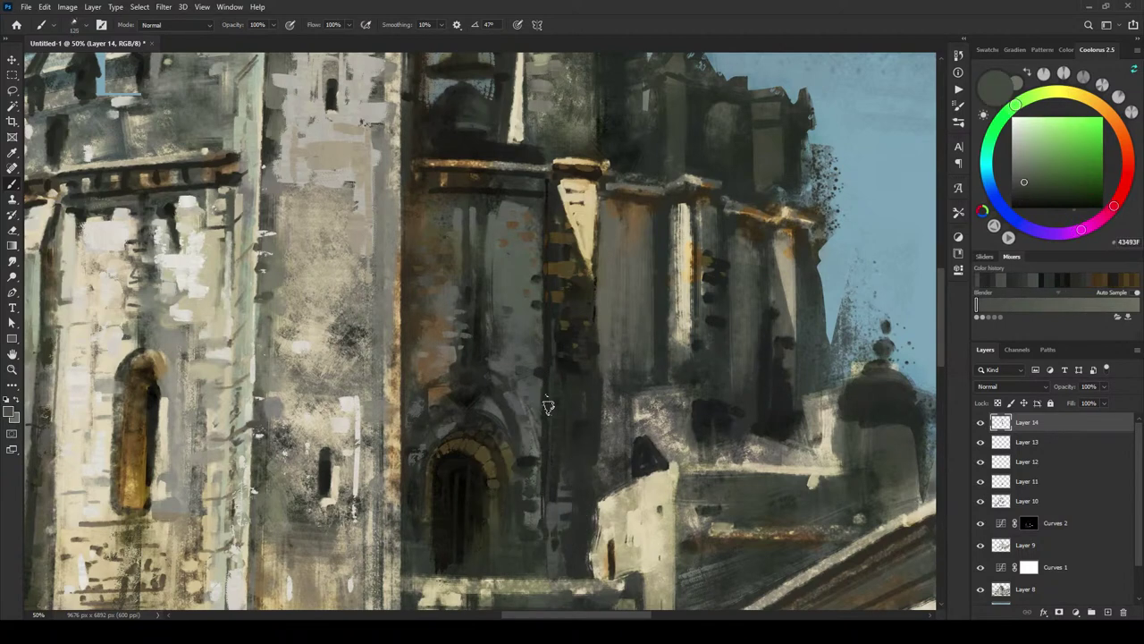
{"action": "left_click", "coordinate": [540, 402], "text": "alt"}
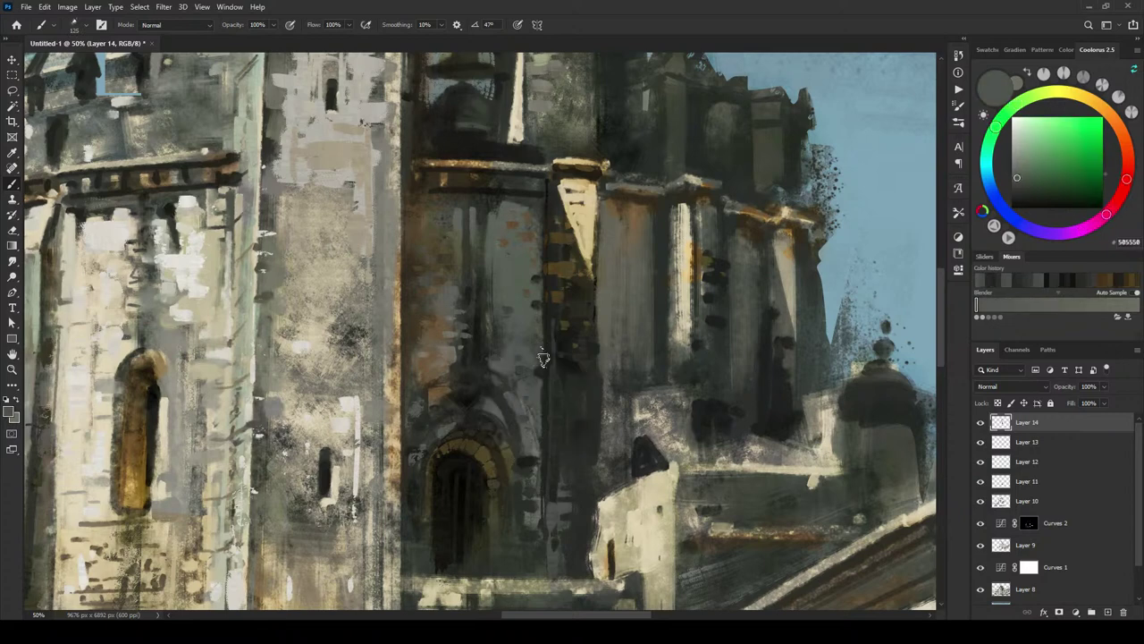
{"action": "left_click", "coordinate": [542, 374], "text": "alt"}
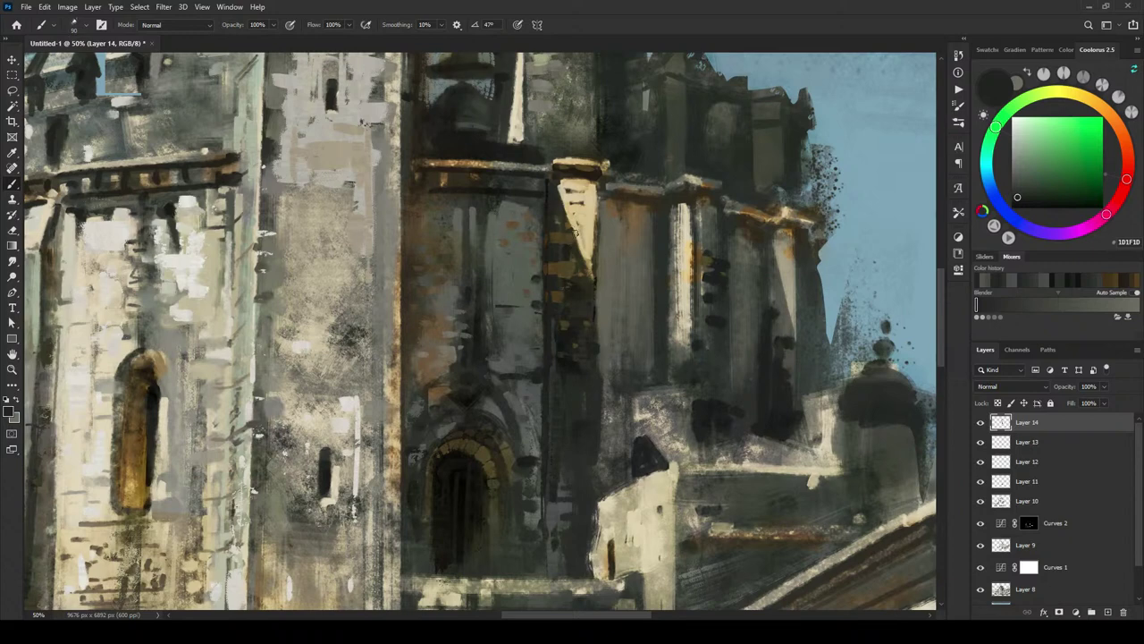
Step: Mix the cool grey 696D6F and dab lighter stone blocks onto the shaded wall panel above the arched window
{"action": "left_click", "coordinate": [507, 266], "text": "alt"}
{"action": "left_click", "coordinate": [1018, 169]}
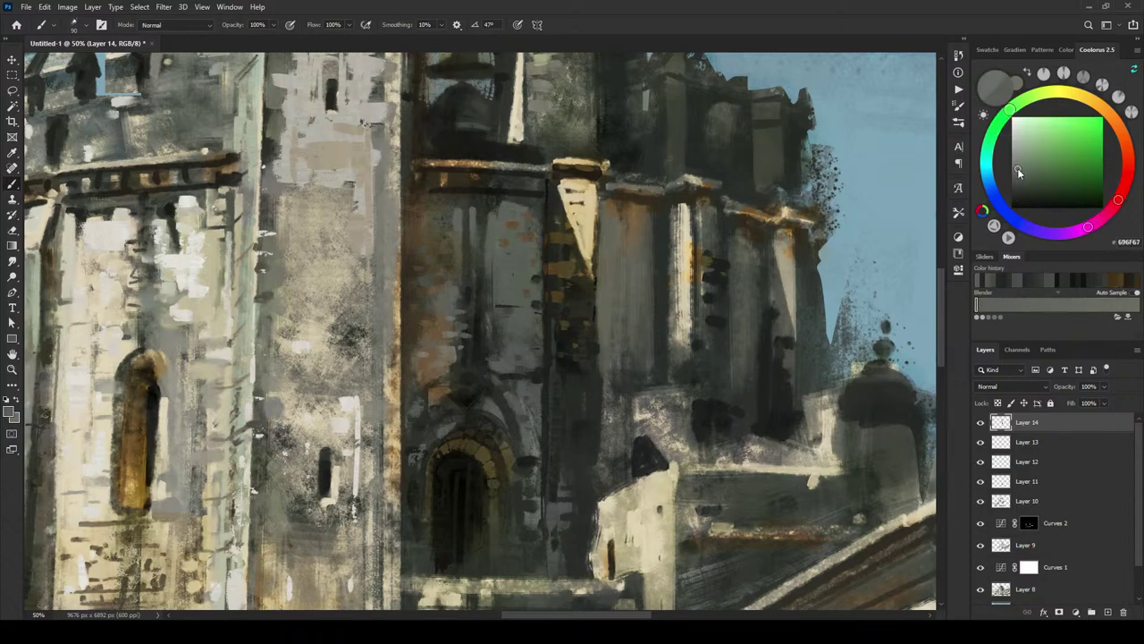
{"action": "mouse_move", "coordinate": [1011, 107]}
{"action": "left_mouse_down"}
{"action": "mouse_move", "coordinate": [1007, 219]}
{"action": "mouse_move", "coordinate": [987, 177]}
{"action": "left_mouse_up"}
{"action": "left_click", "coordinate": [1016, 169]}
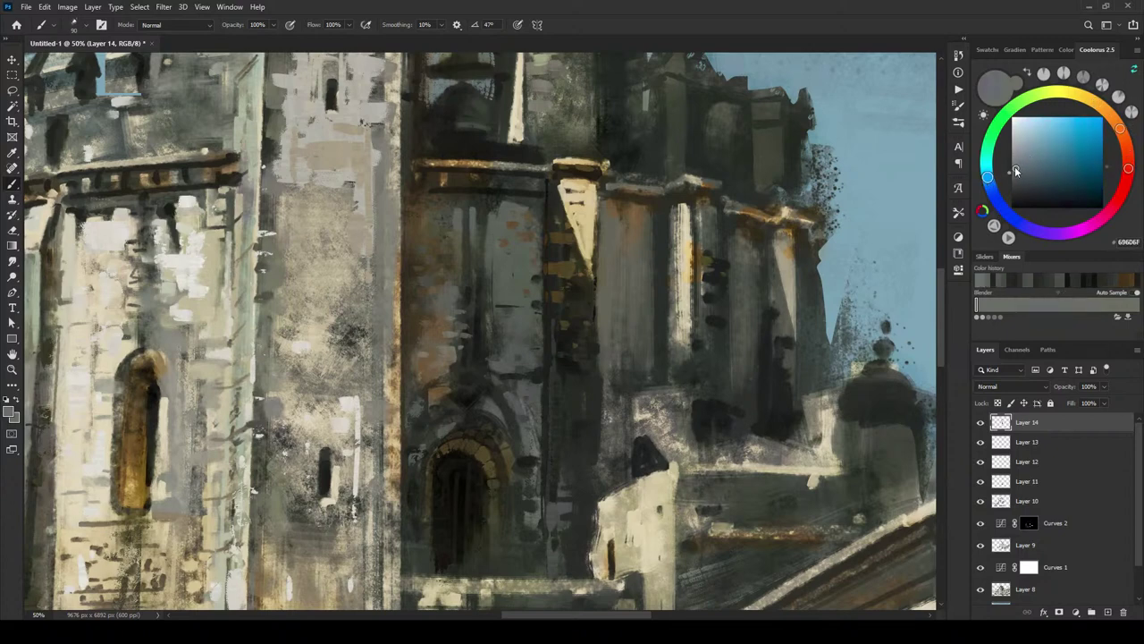
{"action": "key", "text": "bracketright"}
{"action": "key", "text": "bracketright"}
{"action": "left_click", "coordinate": [524, 271]}
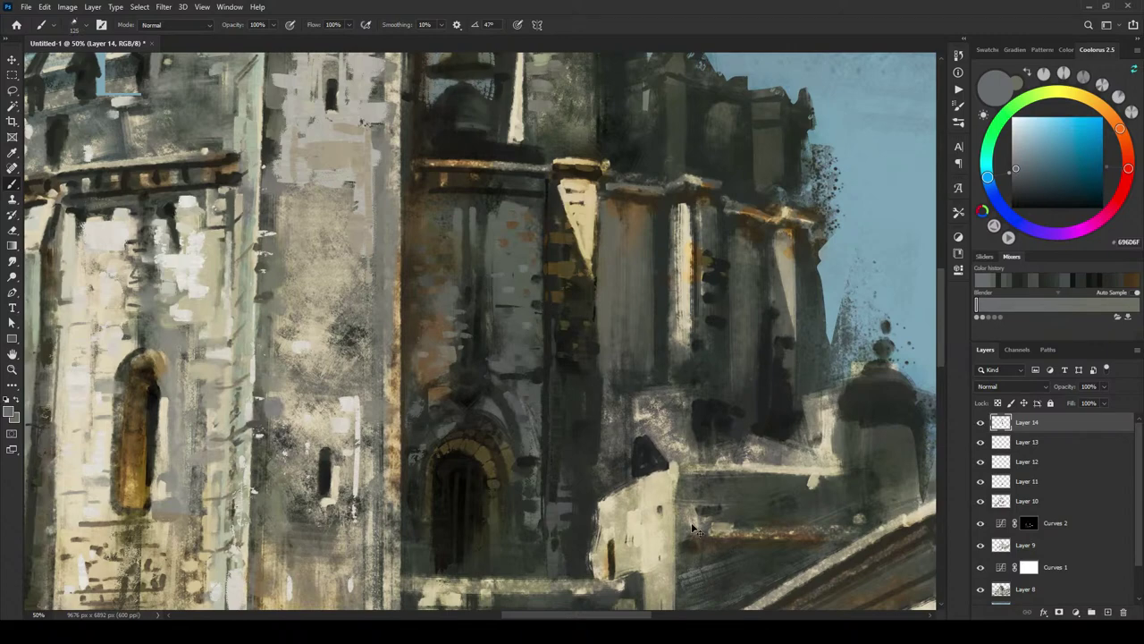
Step: Shift the brush colour to violet-grey 727175 and paint stone blocks on the tower's shaded right-hand wall
{"action": "key", "text": "ctrl+minus"}
{"action": "key", "text": "ctrl+minus"}
{"action": "key", "text": "ctrl+minus"}
{"action": "left_click_drag", "start_coordinate": [651, 520], "coordinate": [705, 494]}
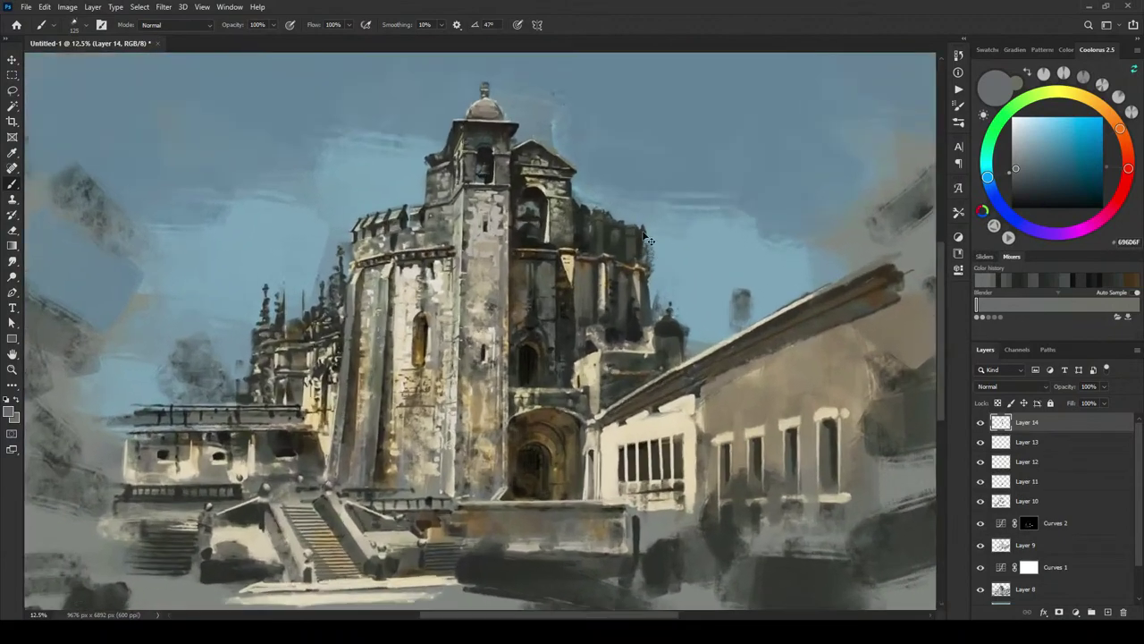
{"action": "key", "text": "ctrl+plus"}
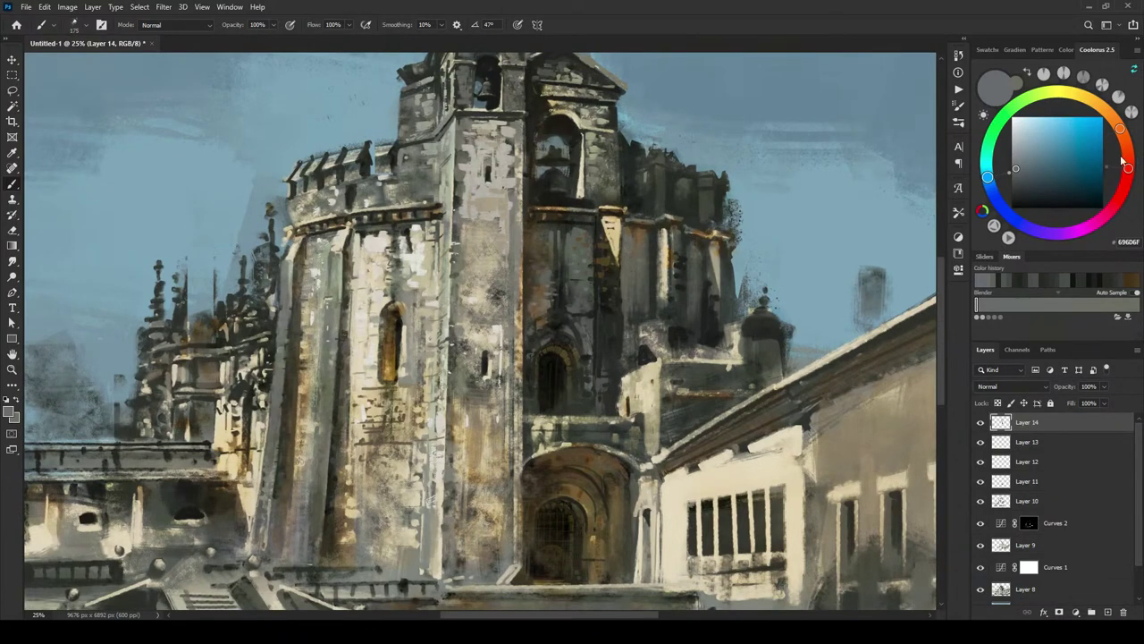
{"action": "left_click", "coordinate": [1014, 165]}
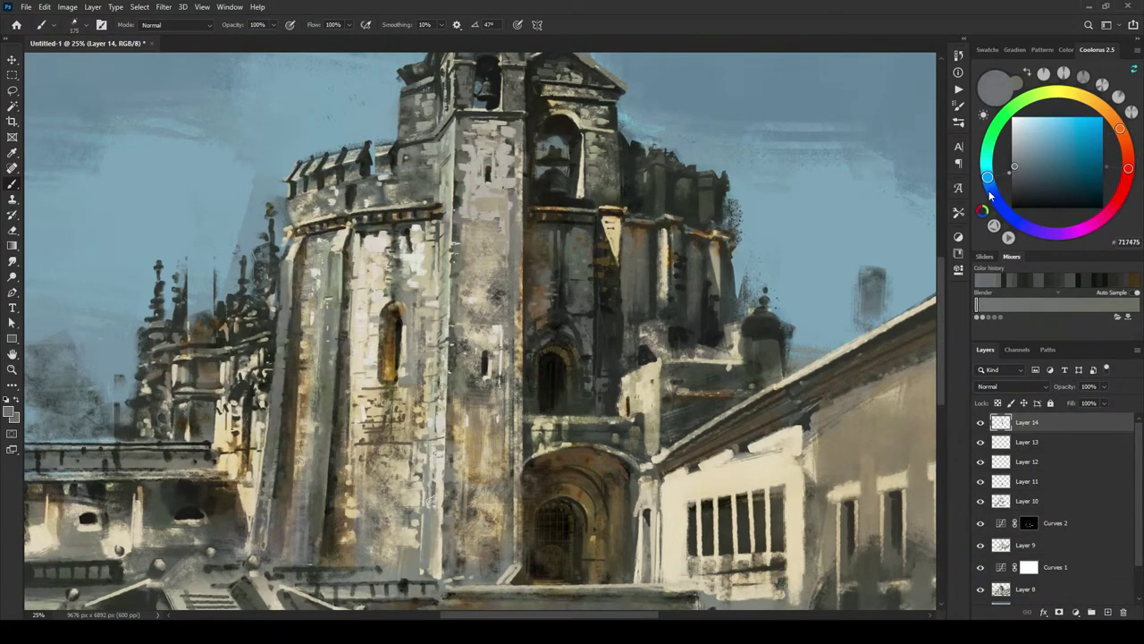
{"action": "left_click_drag", "start_coordinate": [995, 184], "coordinate": [1016, 221]}
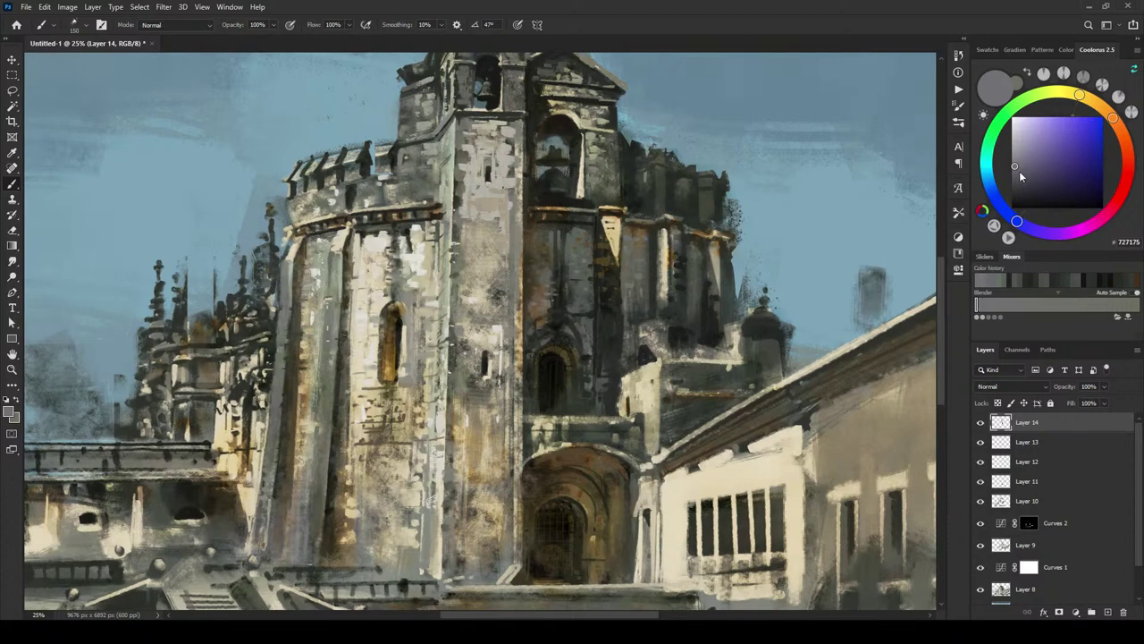
Step: Vary the stone texture on the shaded right-hand wall with the greys 5B5A5E, 47464A, 66656A and 65656A
{"action": "left_click", "coordinate": [1017, 173]}
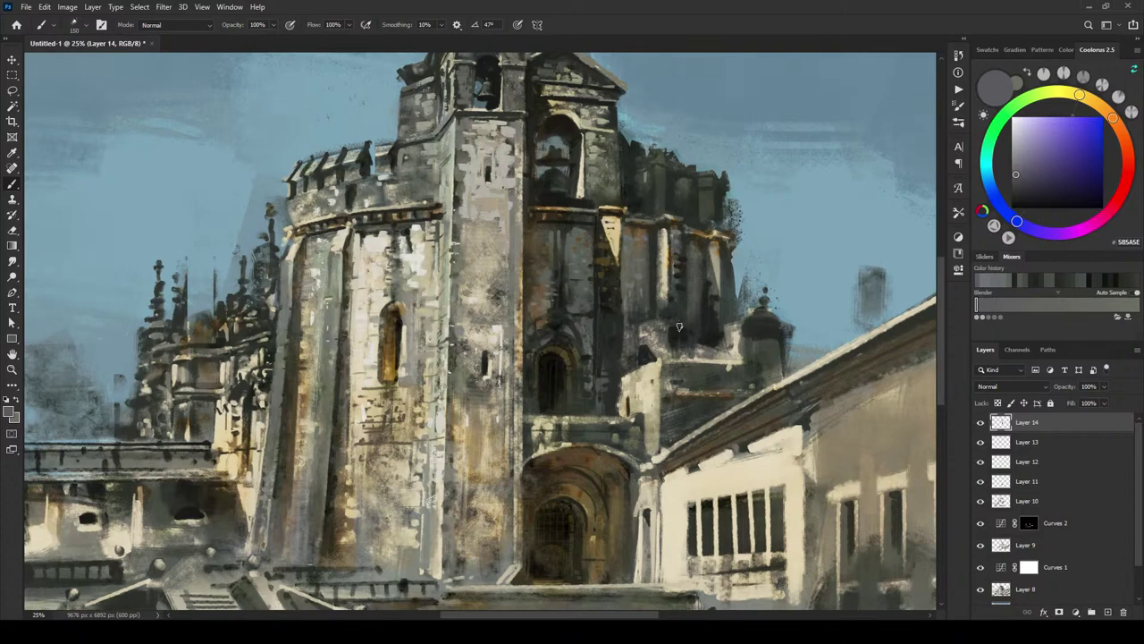
{"action": "left_click", "coordinate": [1016, 182]}
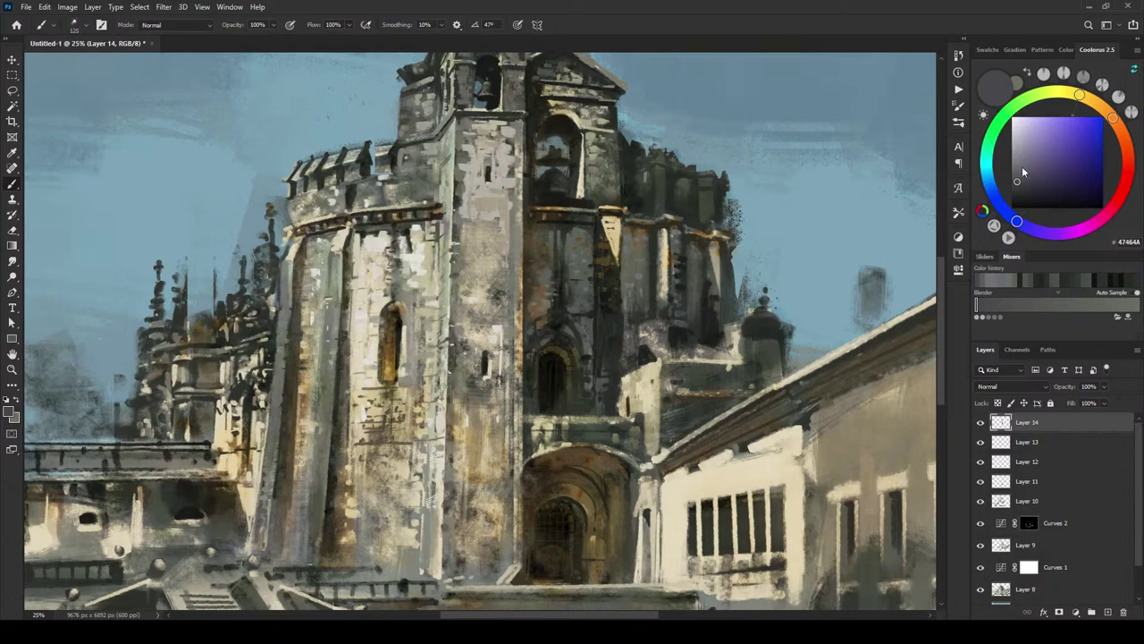
{"action": "left_click_drag", "start_coordinate": [1023, 170], "coordinate": [1023, 158]}
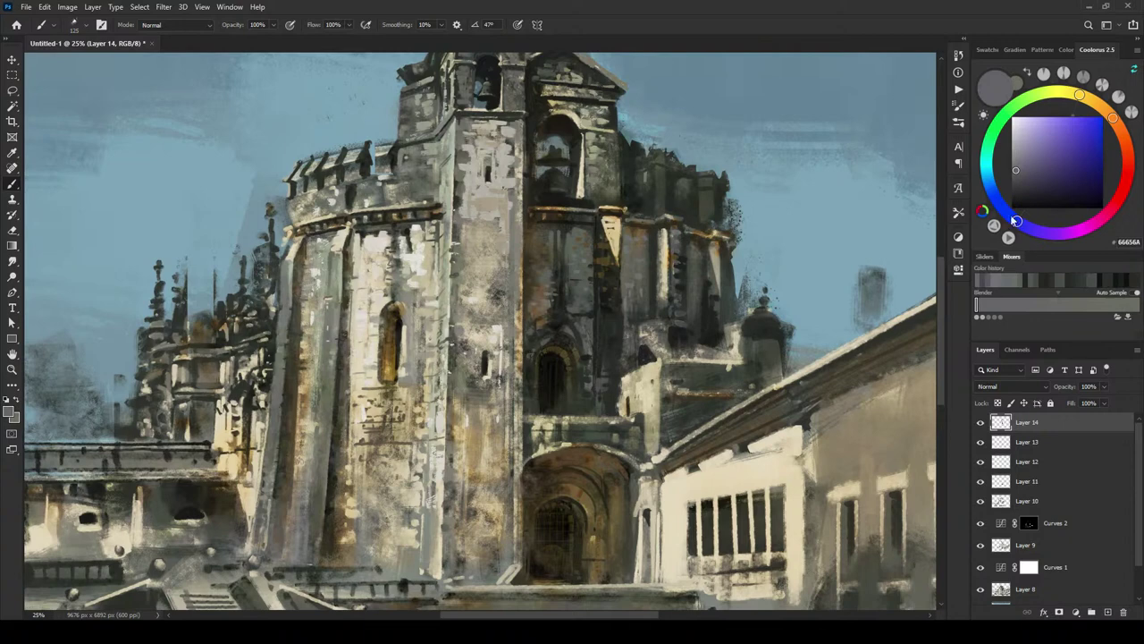
{"action": "left_click_drag", "start_coordinate": [1016, 220], "coordinate": [1003, 206]}
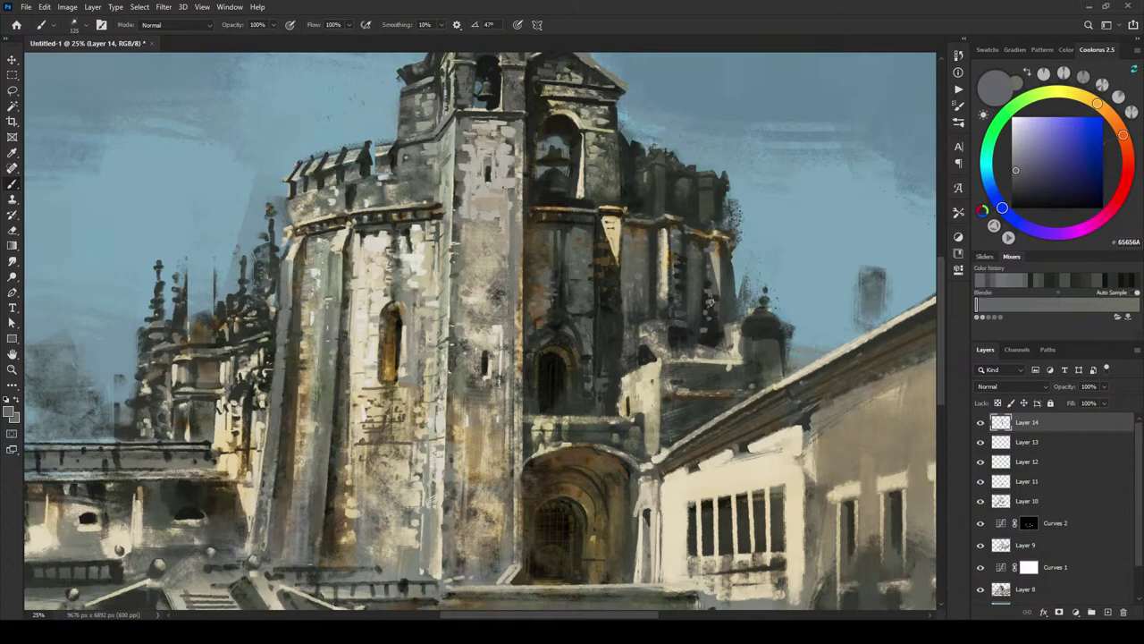
Step: Reshape the dark recess near the tower's far right edge with sampled dark greys and a smaller brush
{"action": "left_click", "coordinate": [706, 271], "text": "alt"}
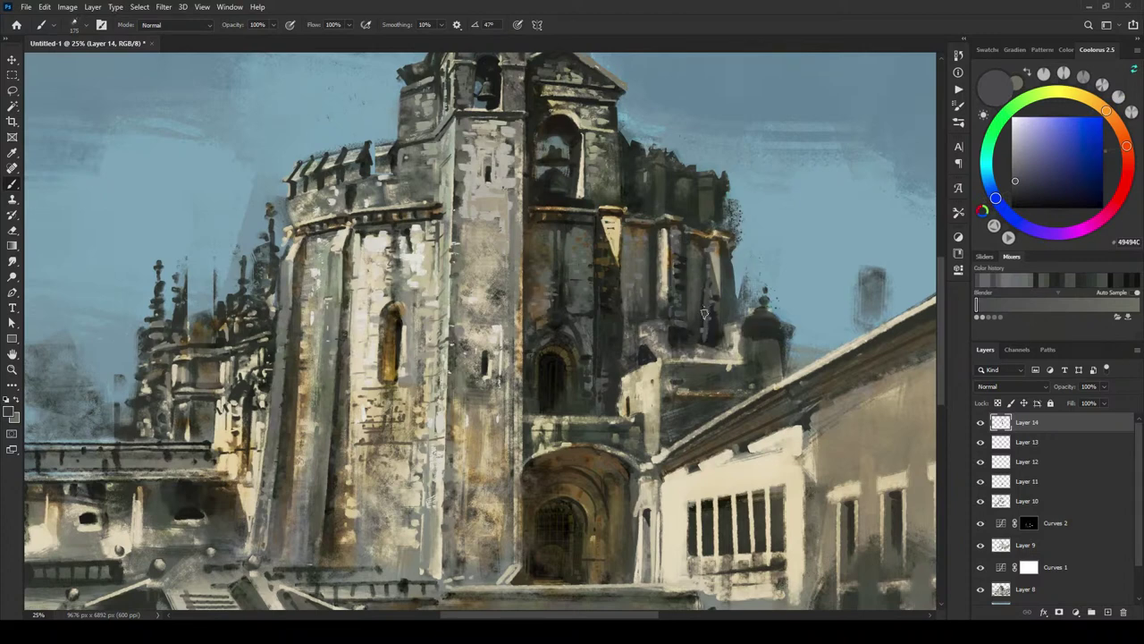
{"action": "left_click", "coordinate": [703, 336], "text": "alt"}
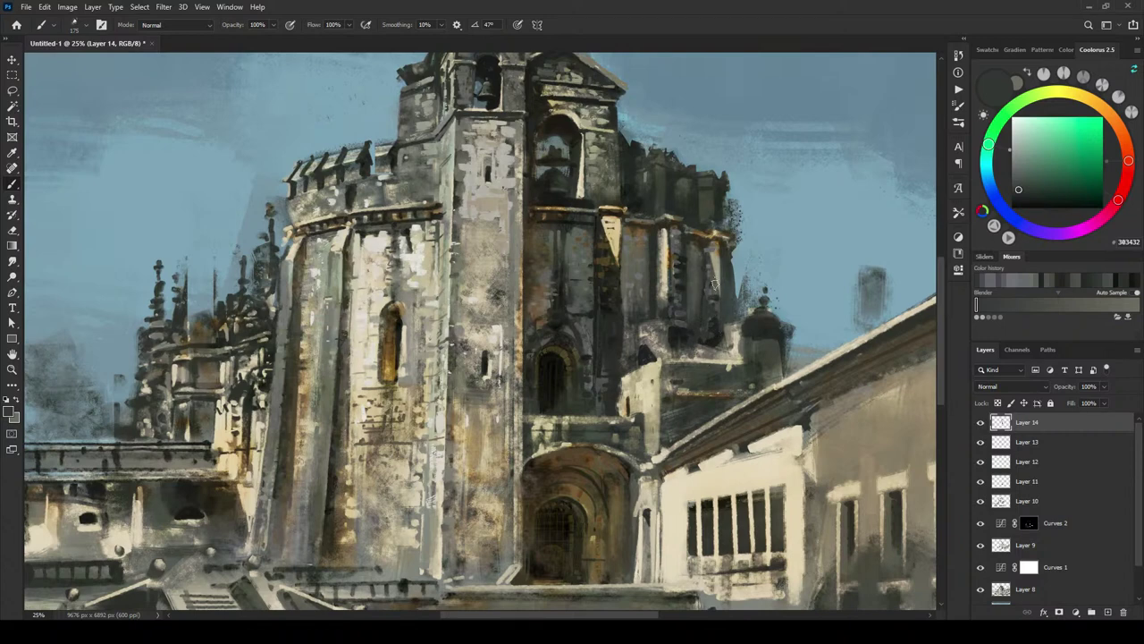
{"action": "left_click", "coordinate": [716, 309], "text": "alt"}
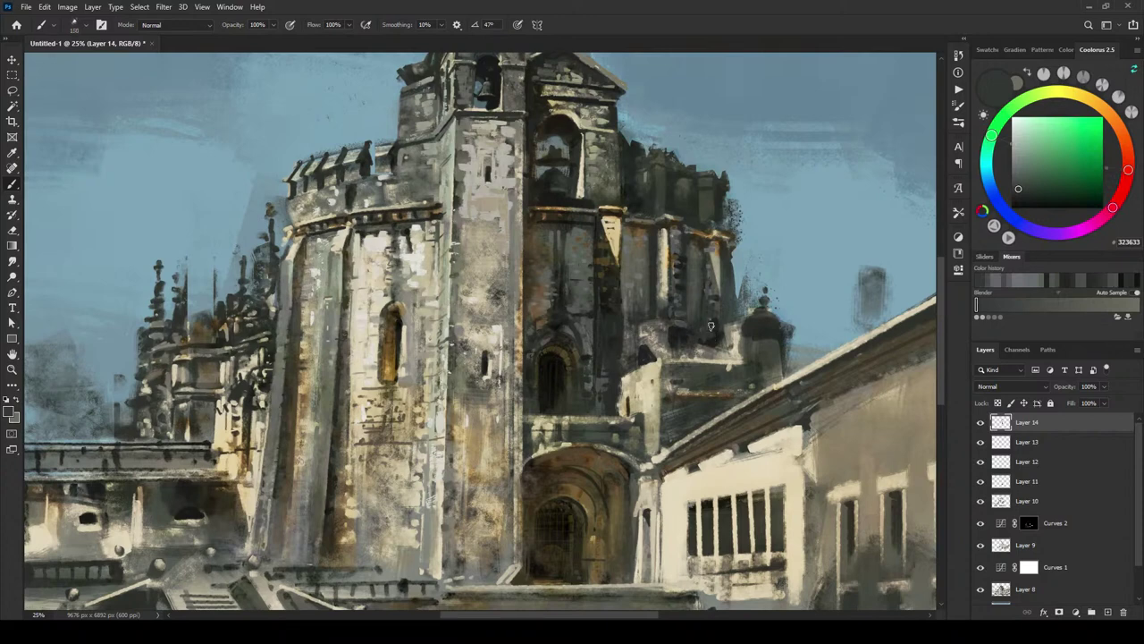
{"action": "left_click", "coordinate": [711, 316], "text": "alt"}
{"action": "key", "text": "bracketleft"}
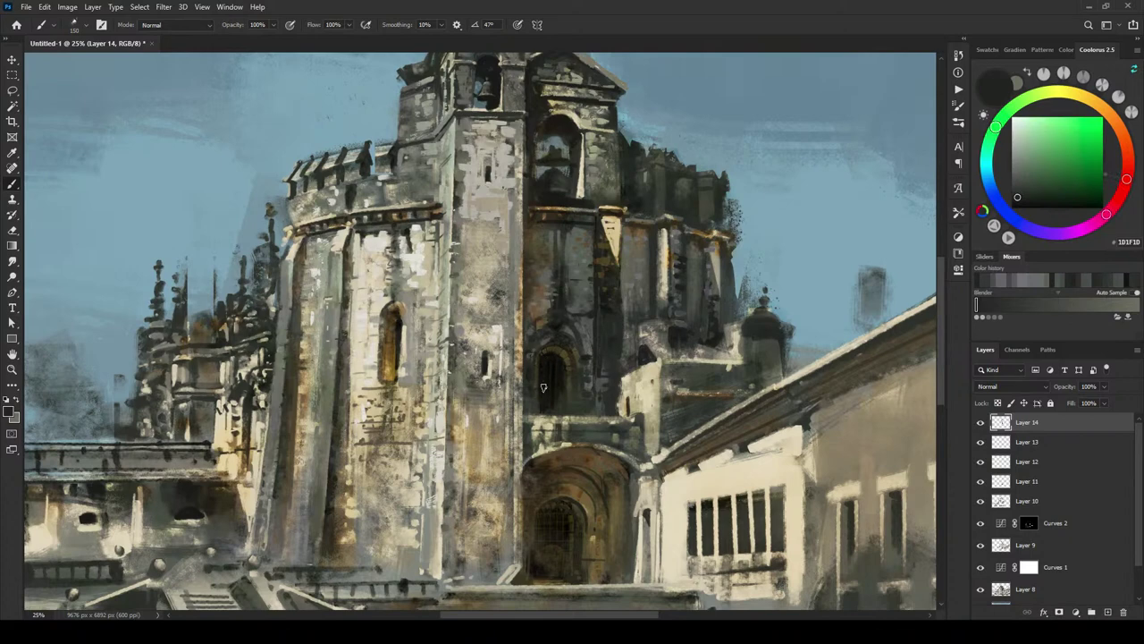
Step: Sample a near-black tone and neighbouring grey to add fine dark accents around the recess at the tower's right
{"action": "key", "text": "bracketright"}
{"action": "left_click", "coordinate": [554, 322], "text": "alt"}
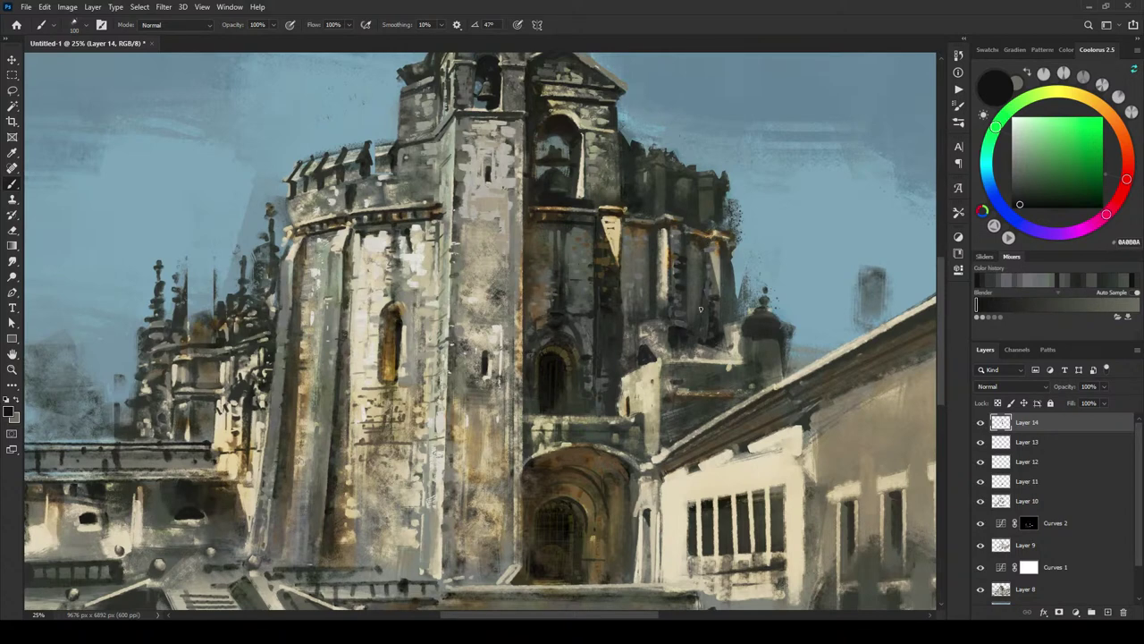
{"action": "left_click", "coordinate": [700, 332], "text": "alt"}
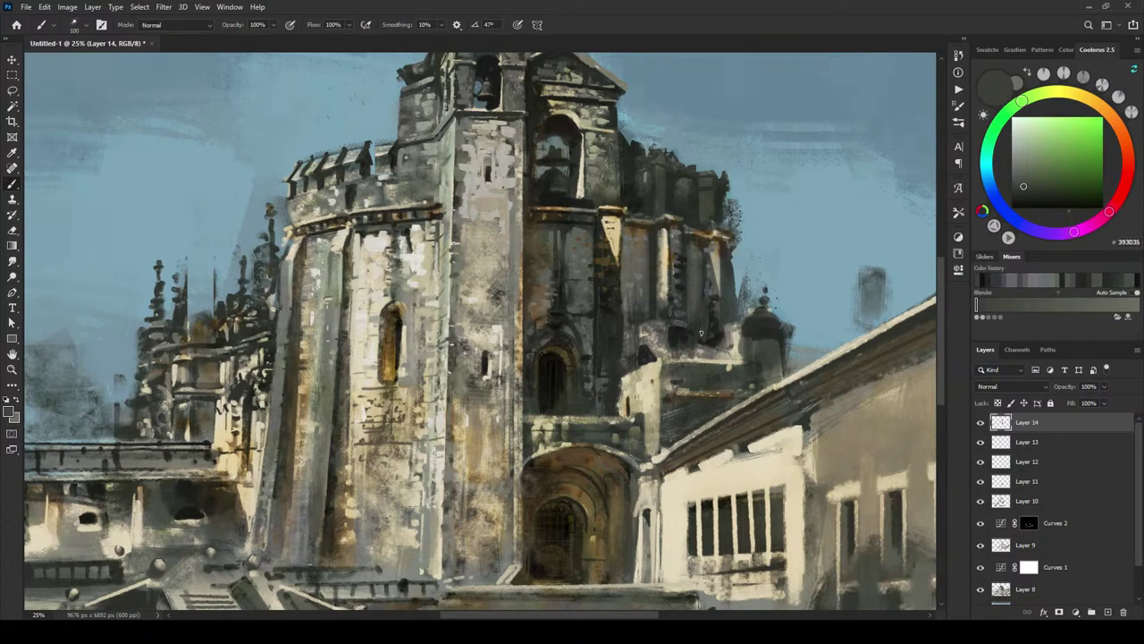
Step: Paint muted stone marks on the tower's rightmost wall panel with sampled olive-grey and the darker brown 4F483A
{"action": "left_click", "coordinate": [695, 243], "text": "alt"}
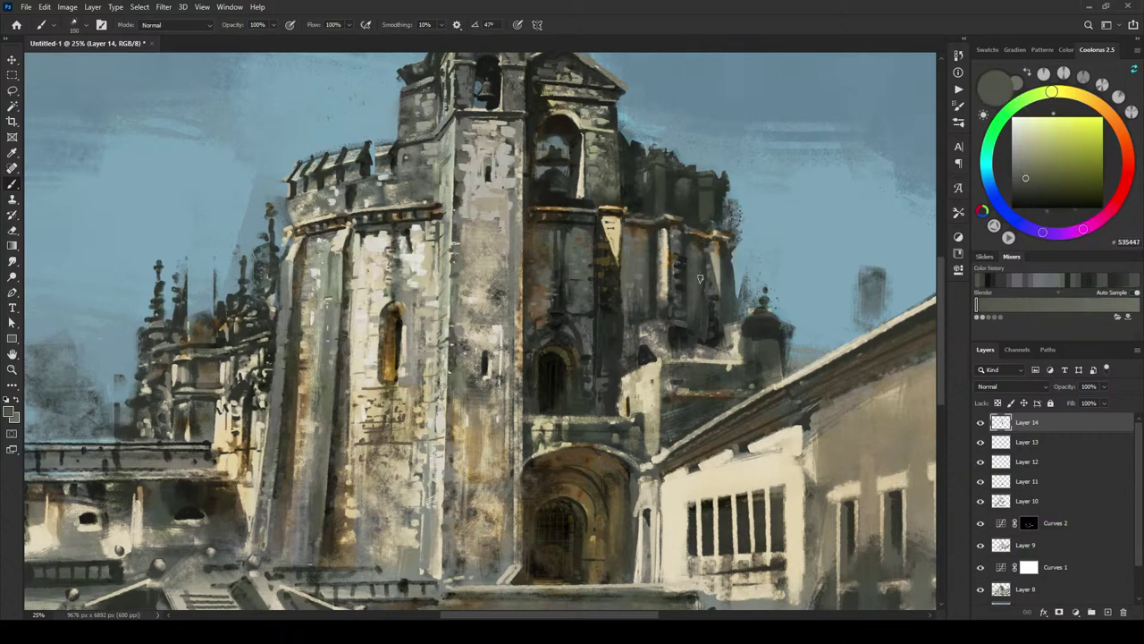
{"action": "left_click", "coordinate": [713, 259], "text": "alt"}
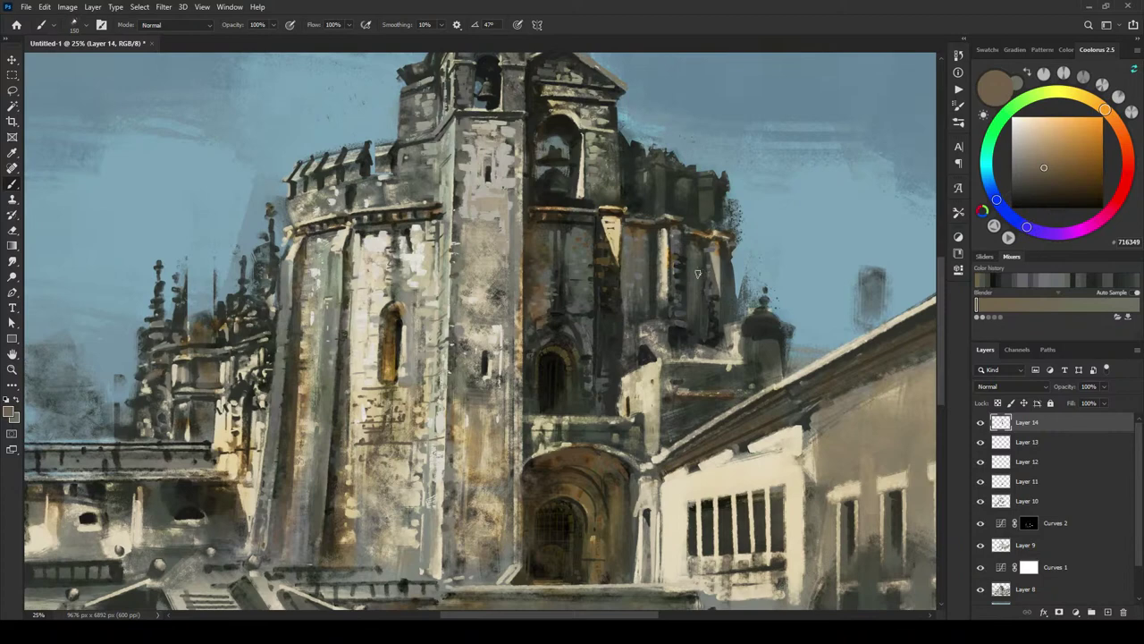
{"action": "left_click", "coordinate": [1035, 179]}
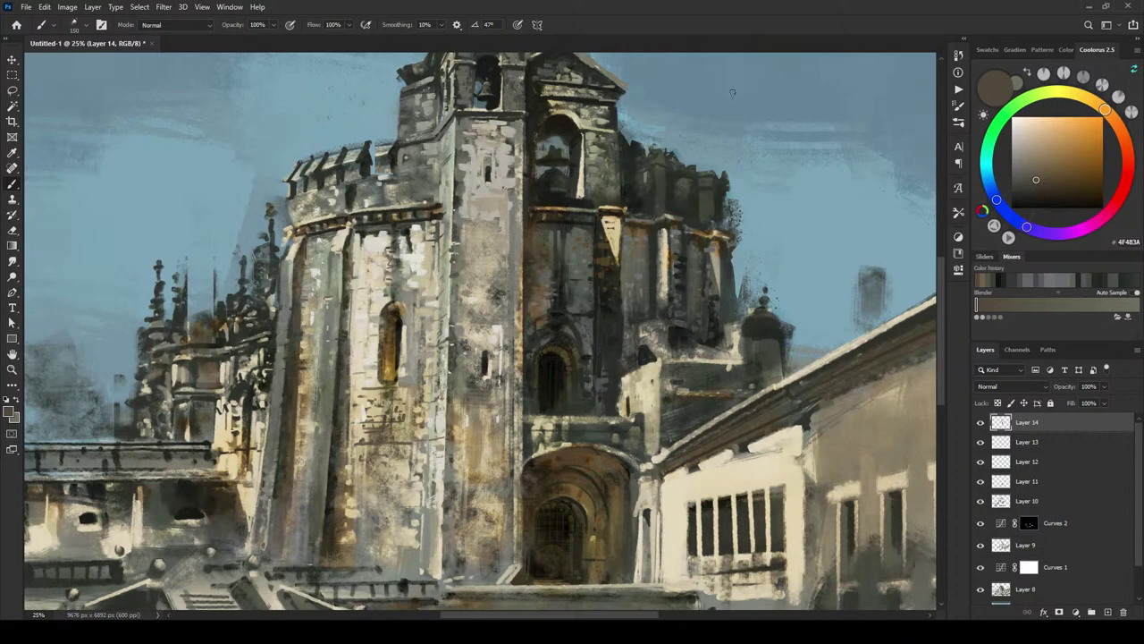
Step: Block a darker grey, 565459, into the shaded right-hand parapet with a larger brush, based on stone tones sampled from the wall below
{"action": "left_click", "coordinate": [672, 236], "text": "alt"}
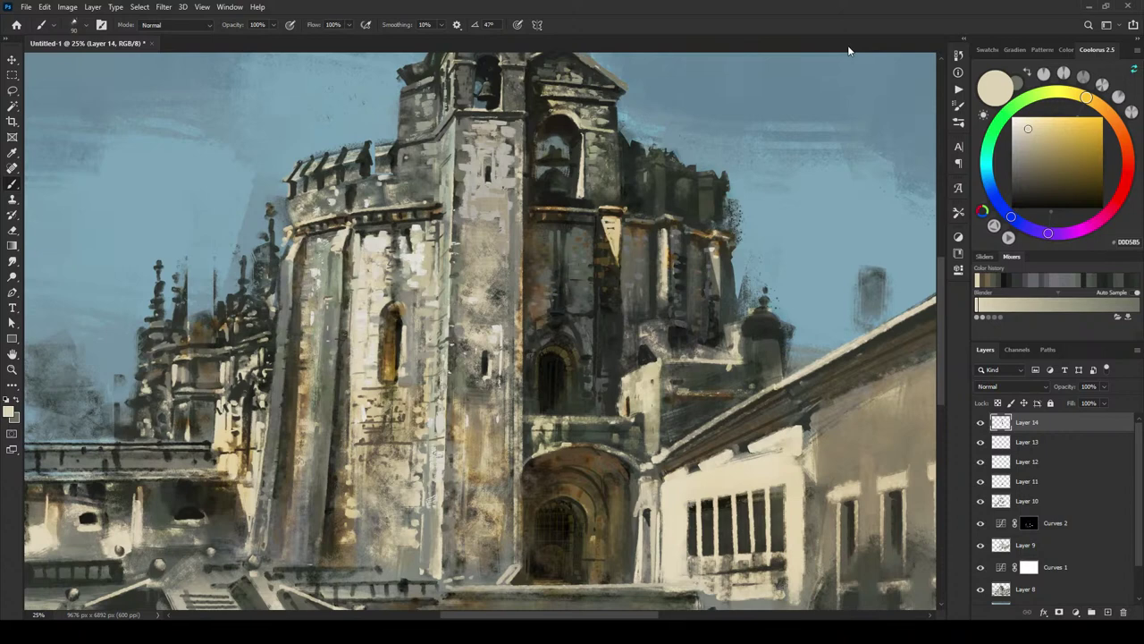
{"action": "left_click", "coordinate": [669, 235], "text": "alt"}
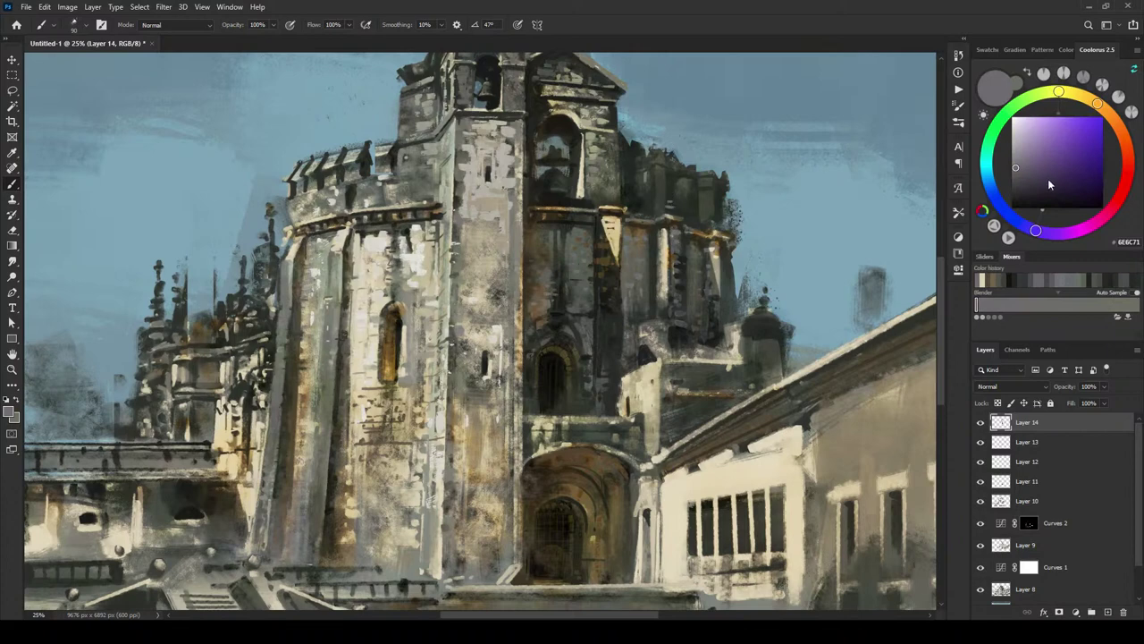
{"action": "left_click", "coordinate": [1016, 176]}
{"action": "key", "text": "]"}
{"action": "key", "text": "]"}
{"action": "key", "text": "]"}
{"action": "key", "text": "]"}
{"action": "key", "text": "]"}
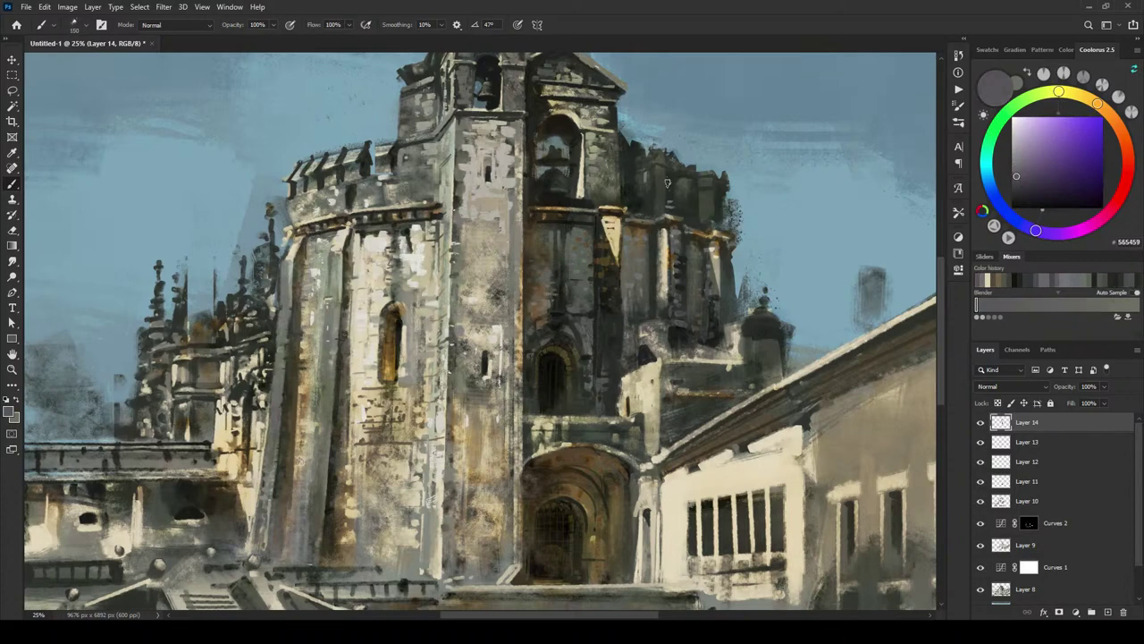
{"action": "left_click_drag", "start_coordinate": [667, 182], "coordinate": [672, 205]}
Step: Model the shaded parapet's merlons with sampled tones 384340, 4E534B, 22261F and the lighter stone grey 737468
{"action": "left_click", "coordinate": [726, 279], "text": "alt"}
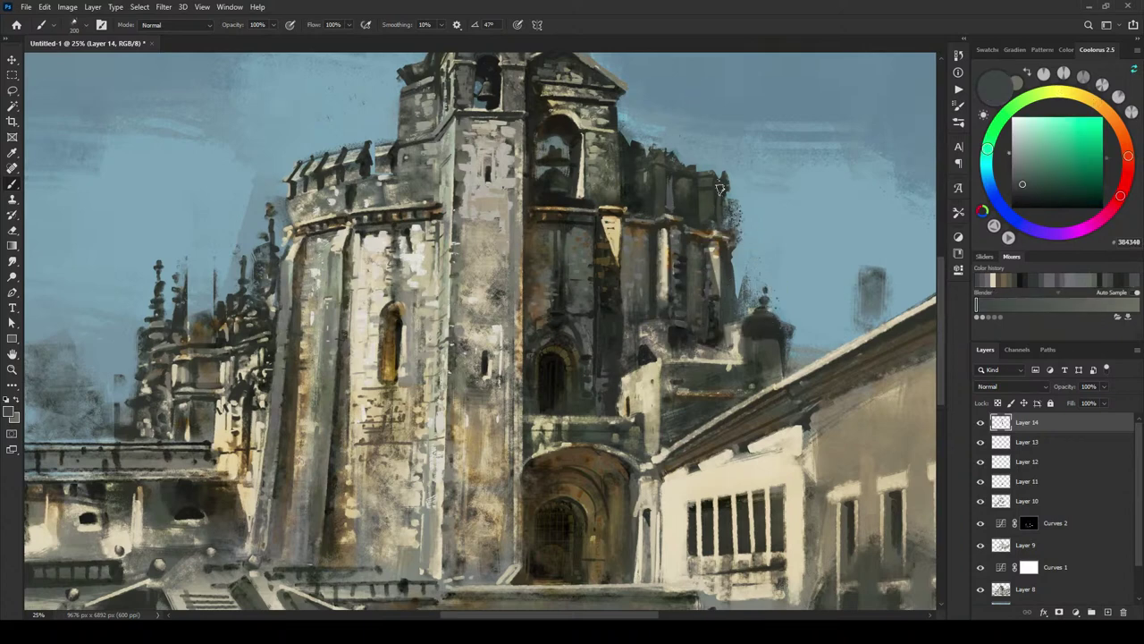
{"action": "left_click", "coordinate": [682, 232], "text": "alt"}
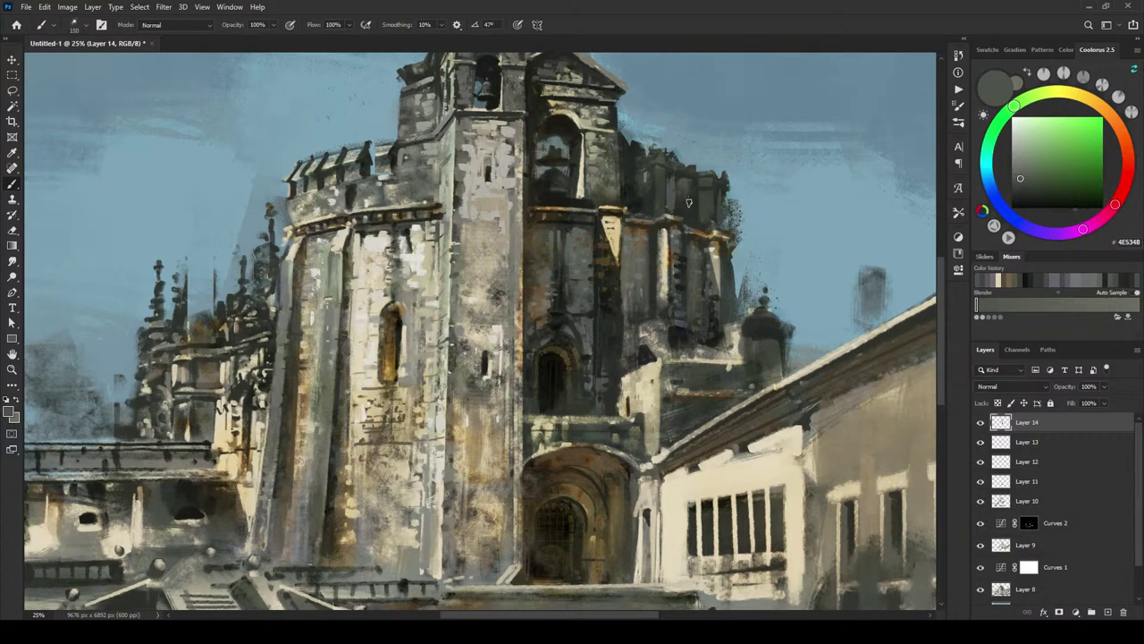
{"action": "left_click", "coordinate": [682, 187], "text": "alt"}
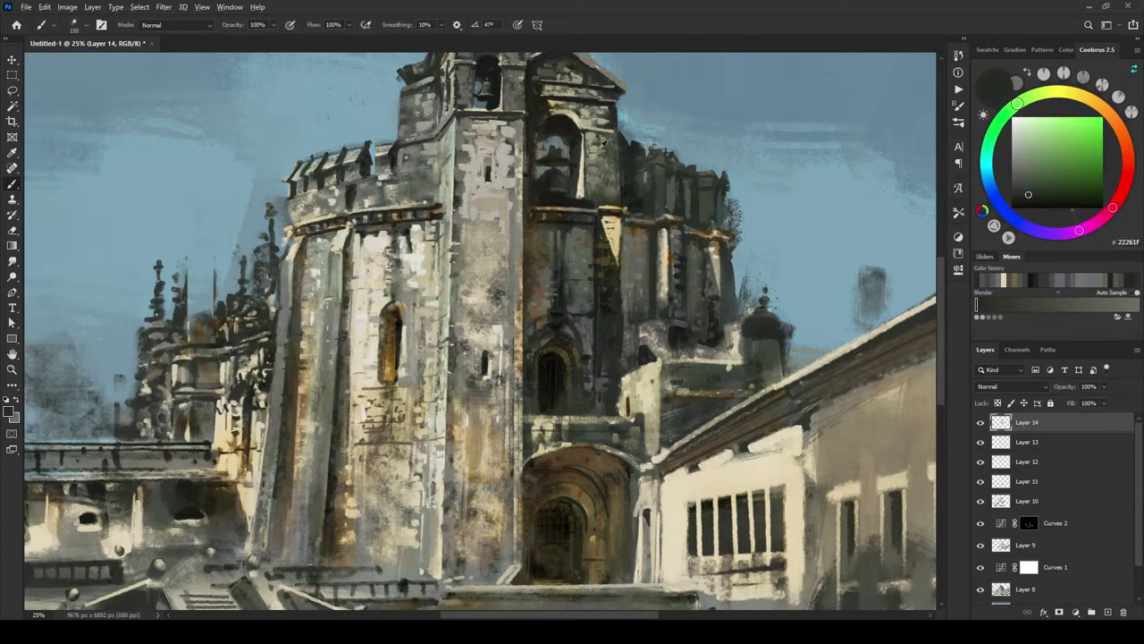
{"action": "left_click", "coordinate": [409, 152], "text": "alt"}
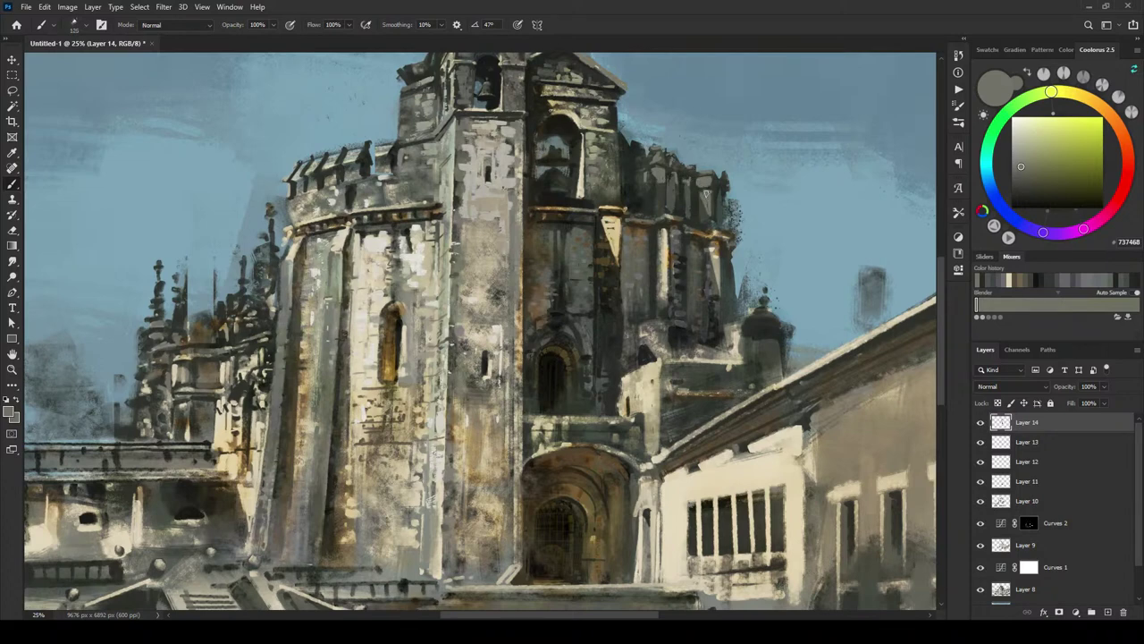
Step: Paint pale stone highlights on two of the shaded parapet's upright piers with the sampled light tone A6A186
{"action": "left_click", "coordinate": [719, 261], "text": "alt"}
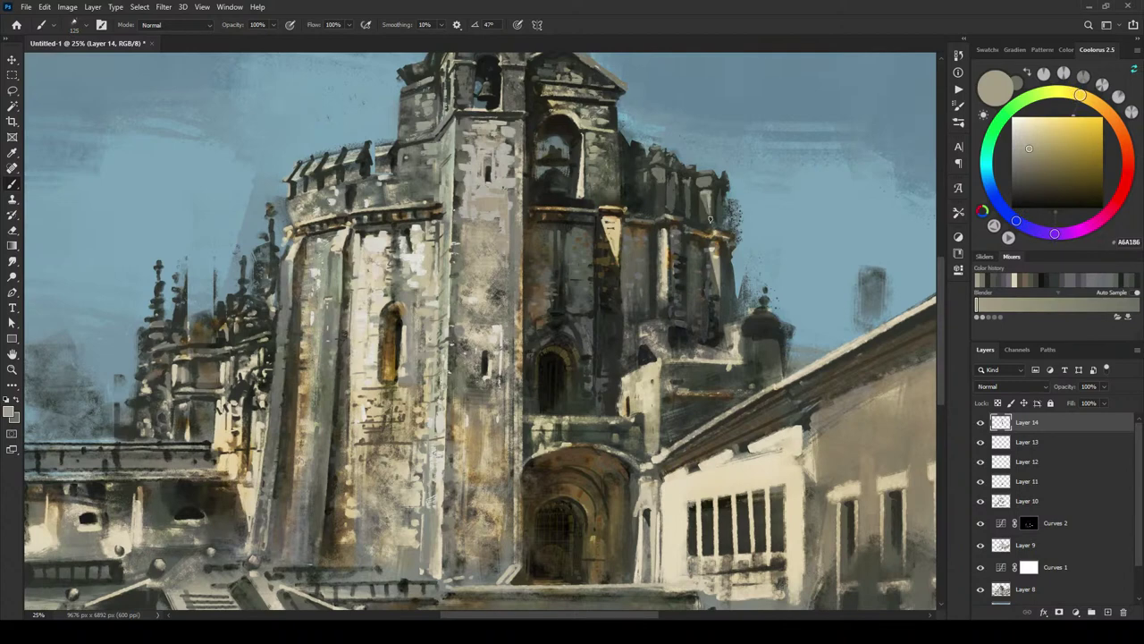
{"action": "left_click_drag", "start_coordinate": [702, 192], "coordinate": [707, 208]}
{"action": "mouse_move", "coordinate": [702, 201]}
{"action": "left_mouse_down"}
{"action": "mouse_move", "coordinate": [708, 226]}
{"action": "mouse_move", "coordinate": [702, 199]}
{"action": "left_mouse_up"}
{"action": "mouse_move", "coordinate": [661, 186]}
{"action": "left_mouse_down"}
{"action": "mouse_move", "coordinate": [661, 211]}
{"action": "mouse_move", "coordinate": [661, 191]}
{"action": "left_mouse_up"}
Step: Darken the gap beside the parapet's middle merlon with the sampled olive 4E5242 and near-black 232825
{"action": "left_click", "coordinate": [663, 161], "text": "alt"}
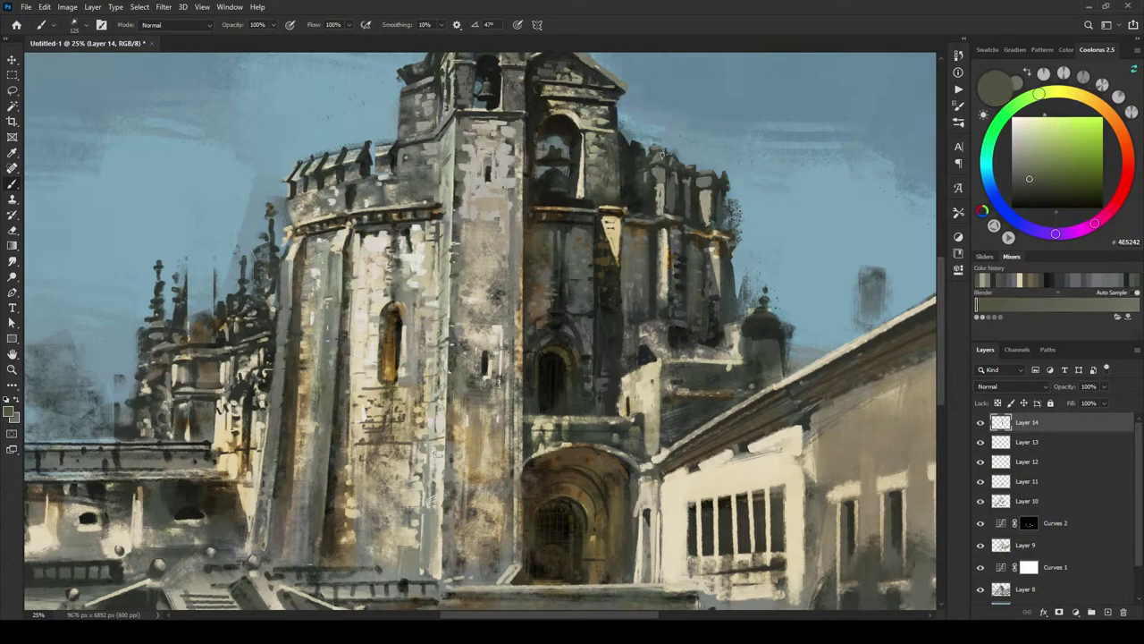
{"action": "left_click", "coordinate": [649, 189], "text": "alt"}
{"action": "left_click", "coordinate": [648, 204], "text": "alt"}
{"action": "left_click_drag", "start_coordinate": [663, 150], "coordinate": [664, 170]}
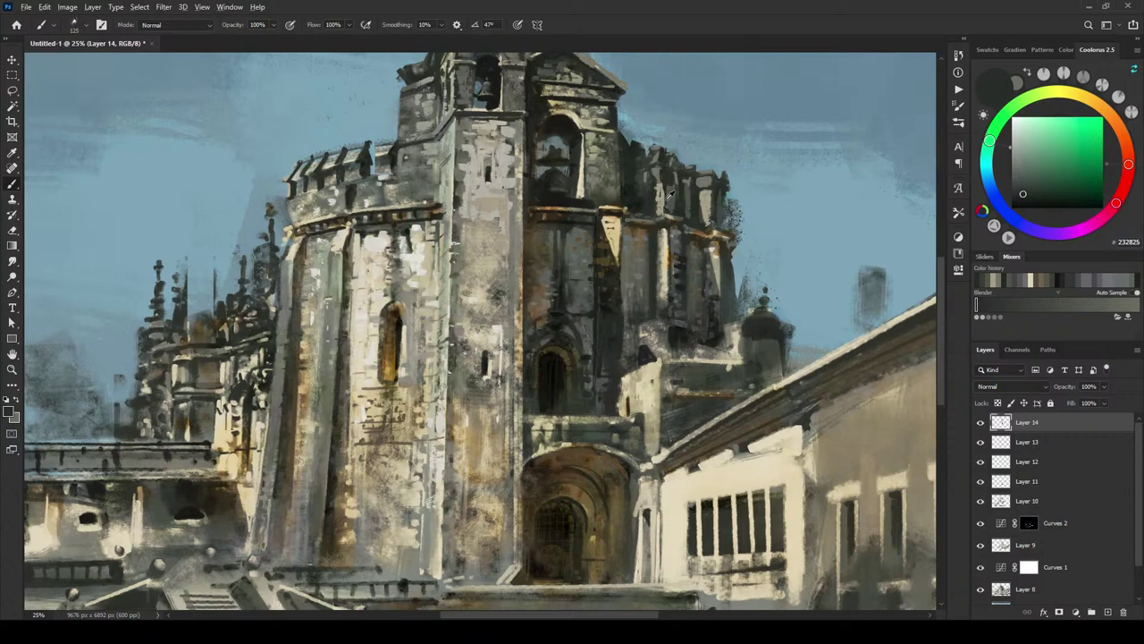
Step: Add mid-grey 747376 stone marks to the parapet's middle pier and cut its shadow edge with dark 2C302A
{"action": "left_click", "coordinate": [672, 230], "text": "alt"}
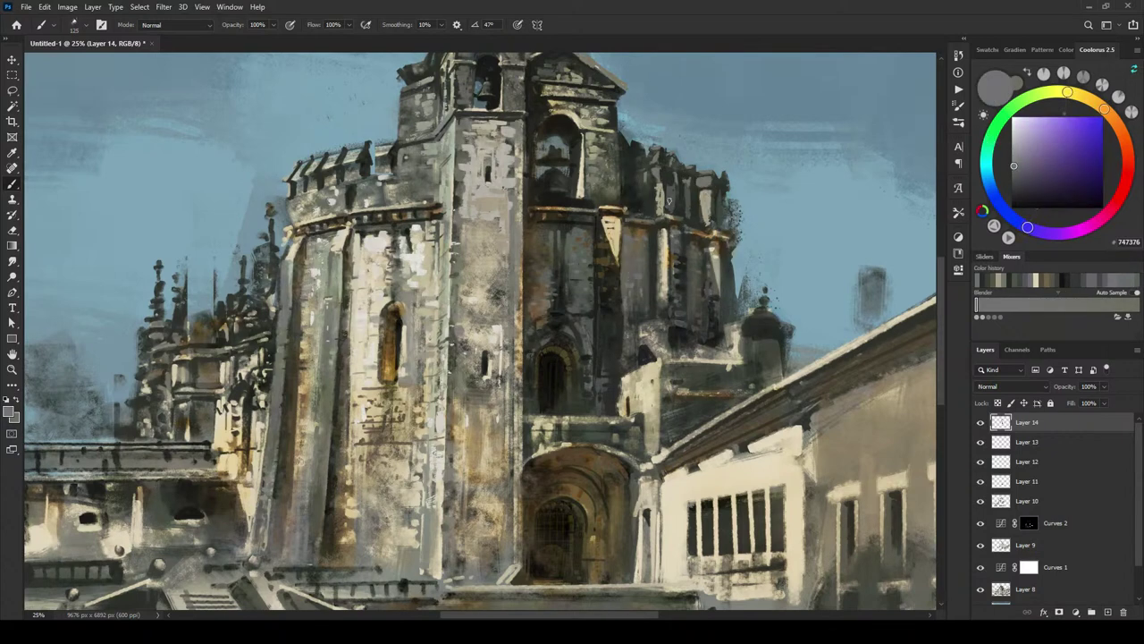
{"action": "left_click", "coordinate": [678, 202], "text": "alt"}
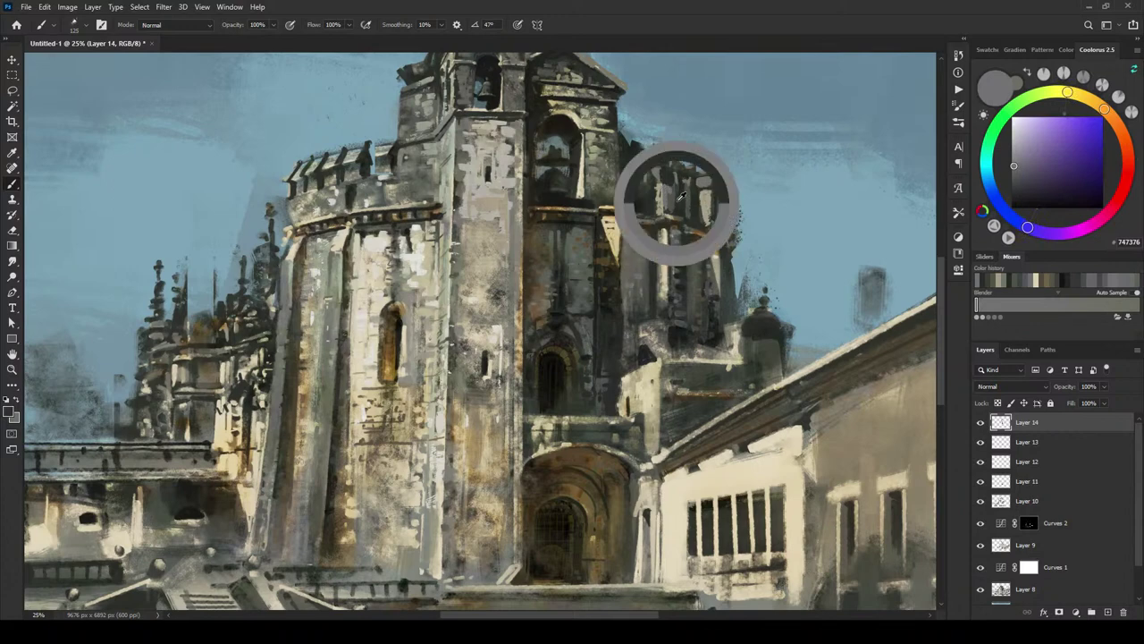
{"action": "left_click_drag", "start_coordinate": [673, 183], "coordinate": [675, 212]}
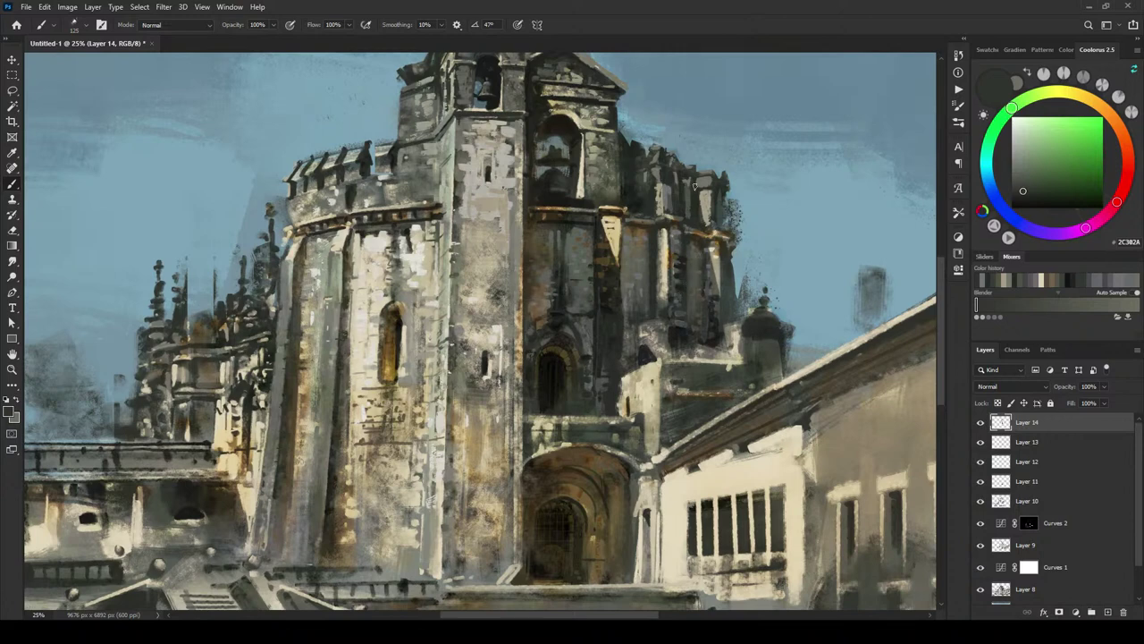
Step: Refine the cap and edges of the parapet's right-hand pier, alternating sampled light stone greys and dark greens with a smaller brush
{"action": "left_click", "coordinate": [704, 175], "text": "alt"}
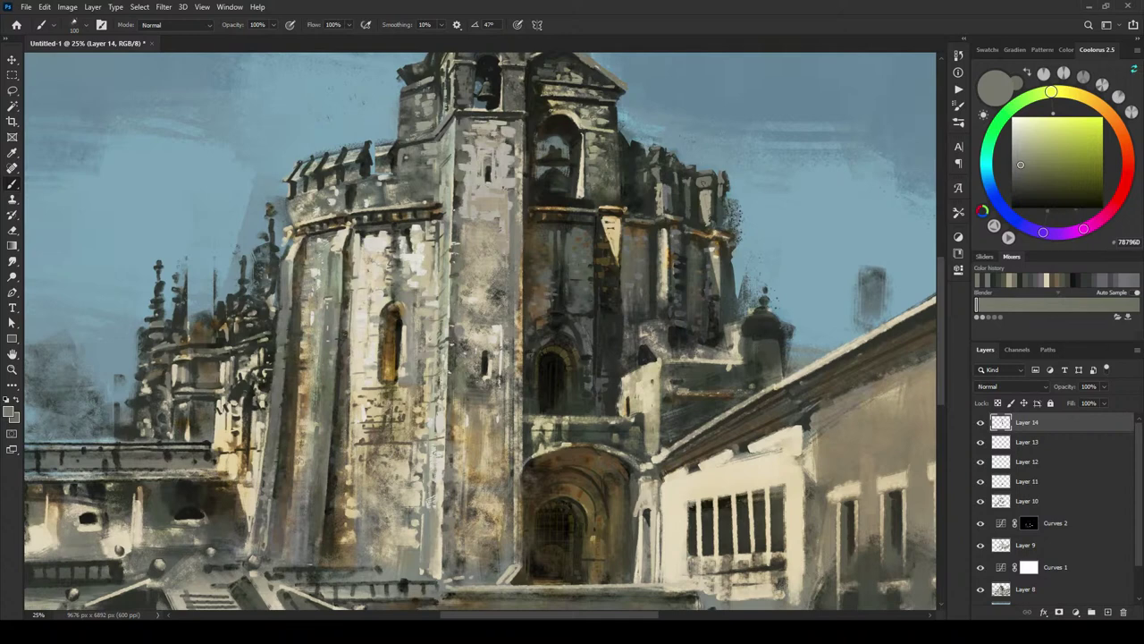
{"action": "left_click", "coordinate": [697, 179], "text": "alt"}
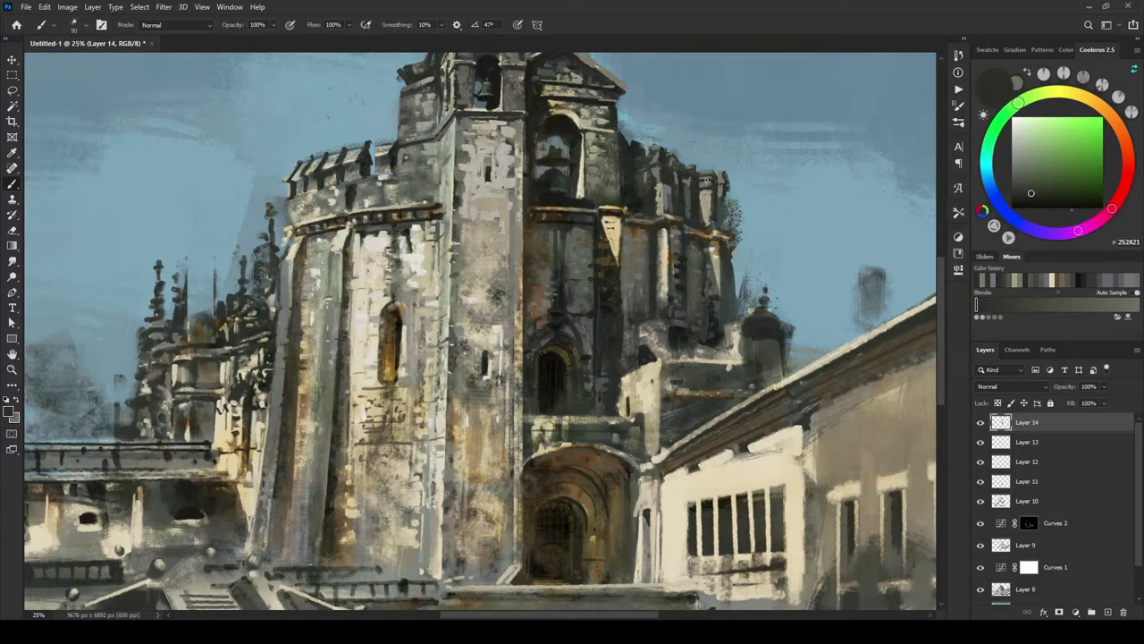
{"action": "left_click", "coordinate": [707, 179], "text": "alt"}
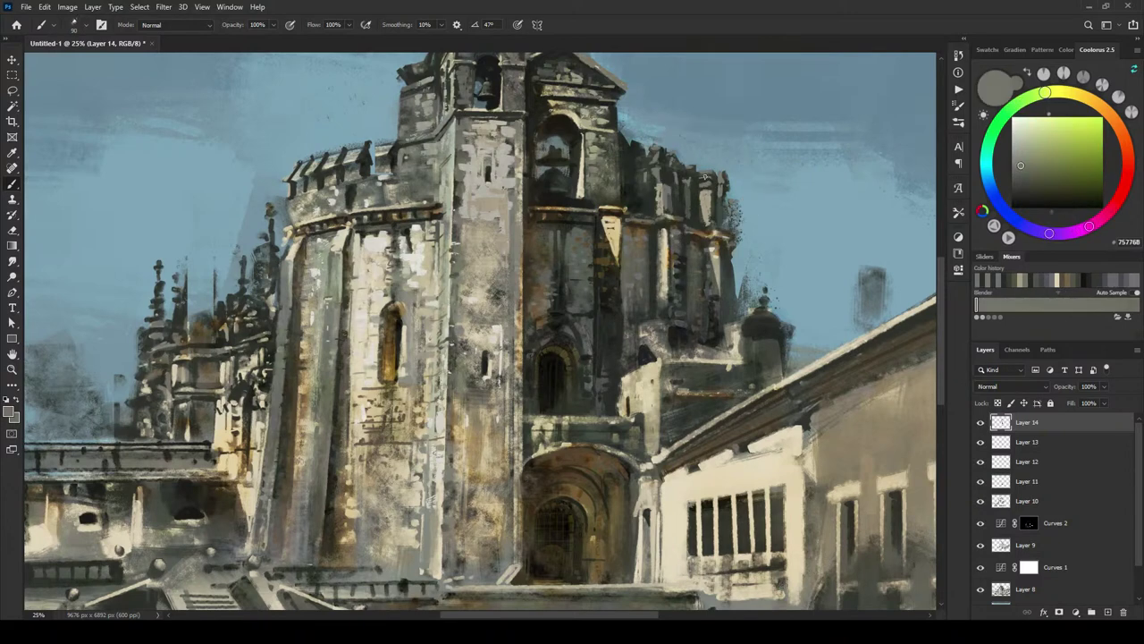
{"action": "left_click", "coordinate": [709, 174], "text": "alt"}
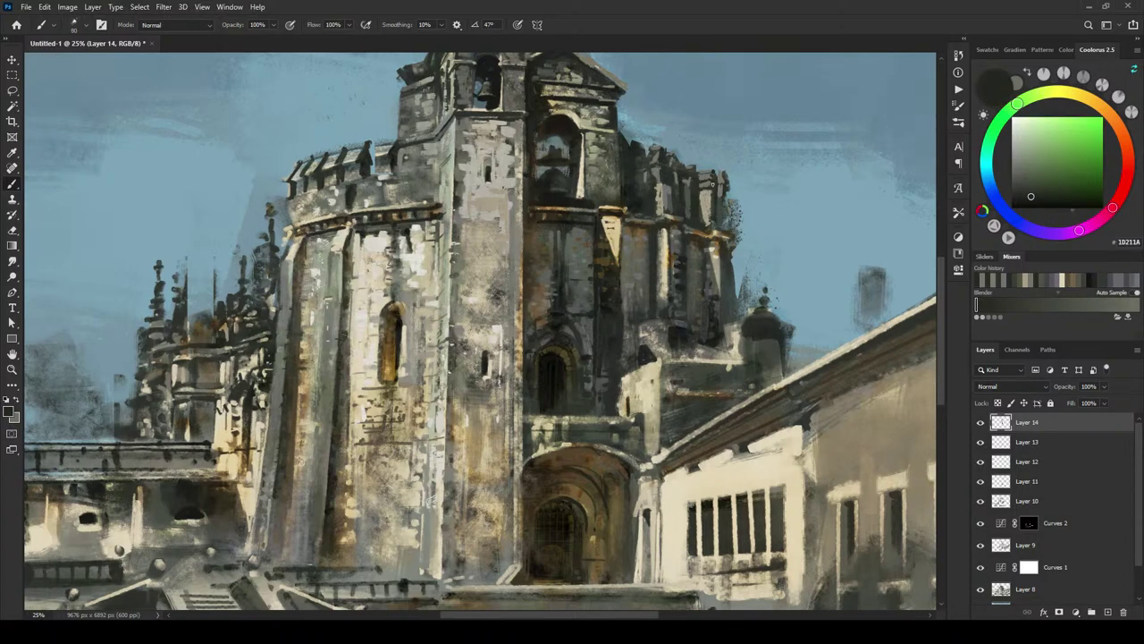
{"action": "left_click", "coordinate": [710, 180], "text": "alt"}
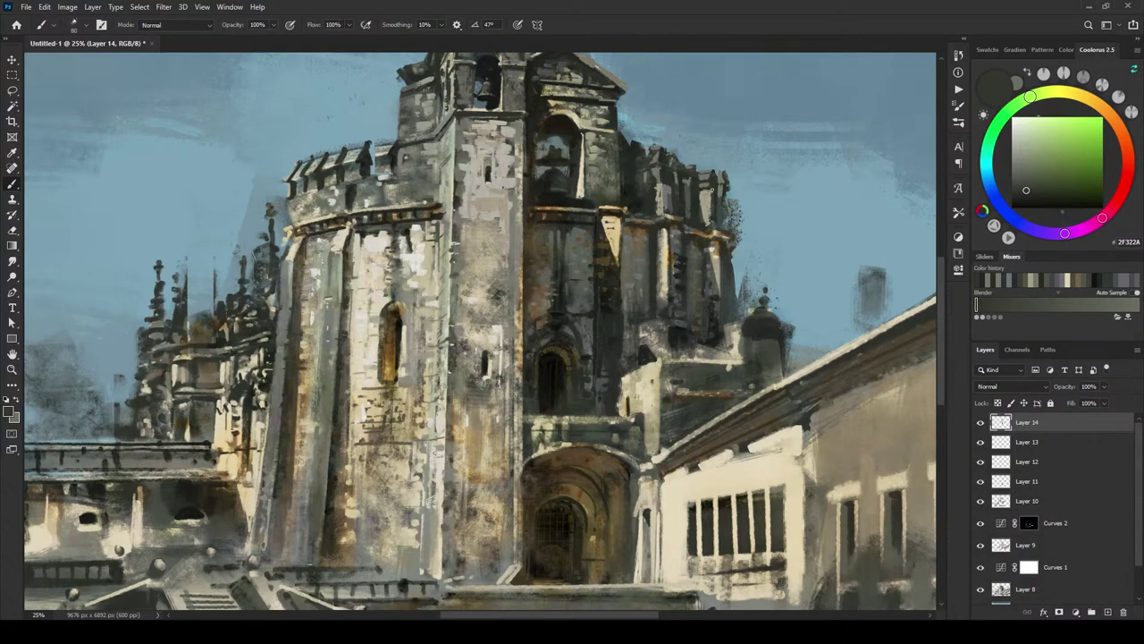
Step: Vary the parapet's stonework above the cornice with sampled greys 737174, 4E564E and 6E6F70 and the cream tone DED6B3
{"action": "left_click", "coordinate": [674, 188], "text": "alt"}
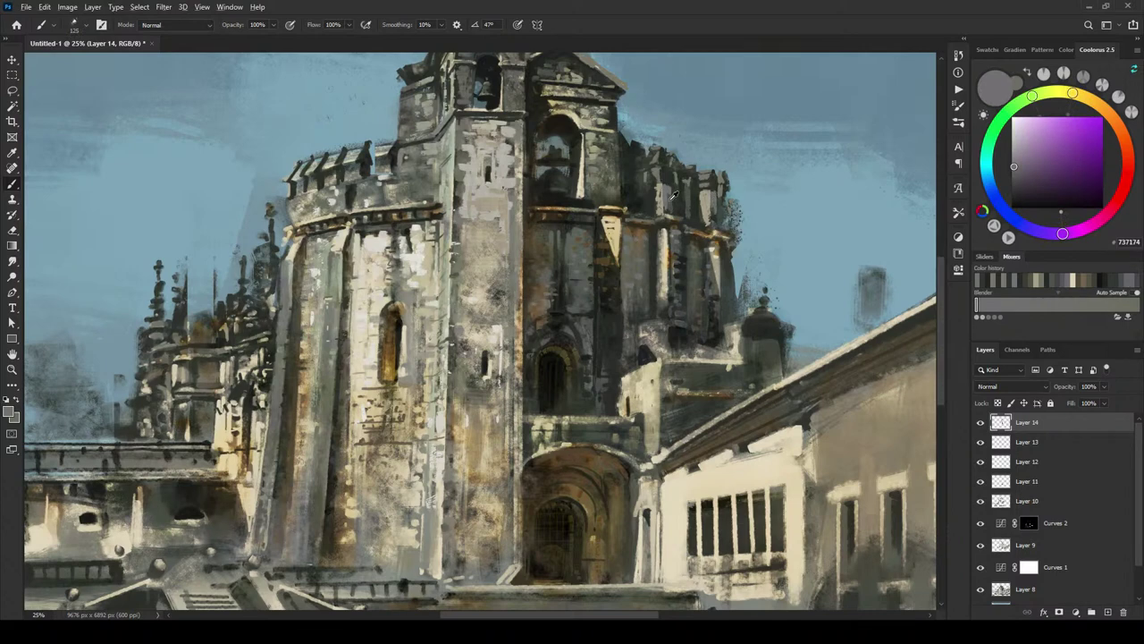
{"action": "left_click", "coordinate": [674, 196], "text": "alt"}
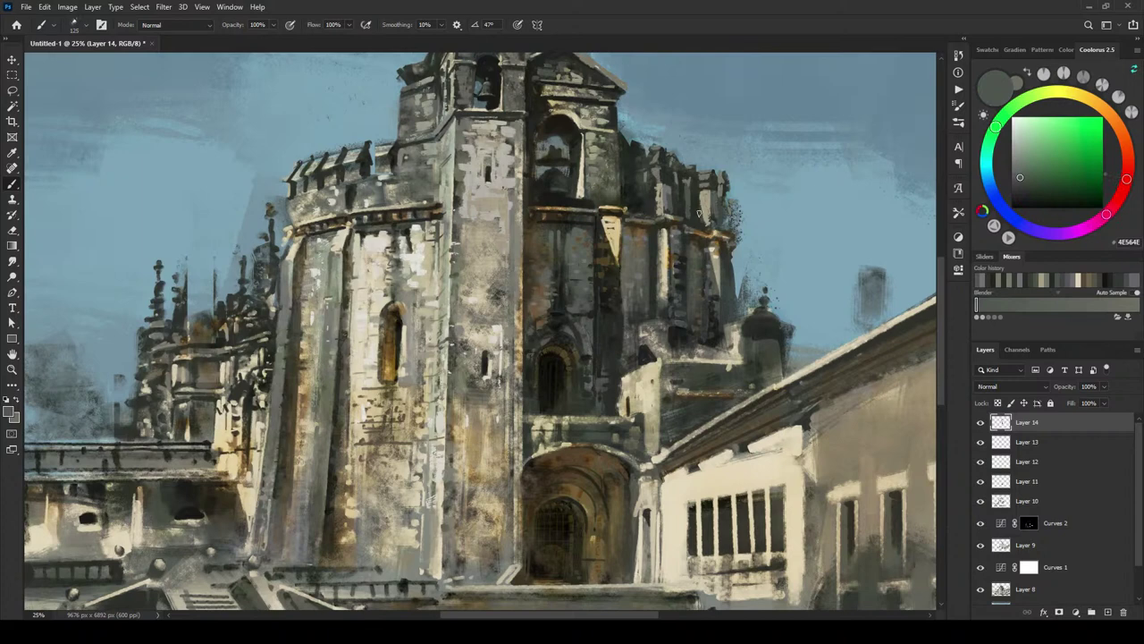
{"action": "left_click", "coordinate": [672, 184], "text": "alt"}
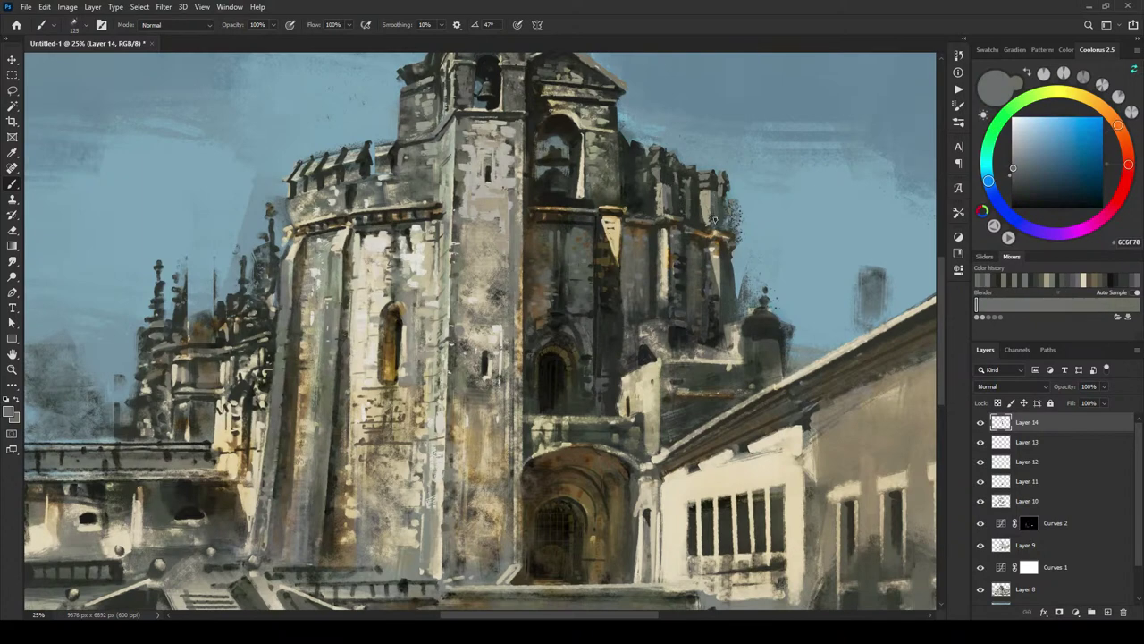
{"action": "left_click", "coordinate": [712, 247], "text": "alt"}
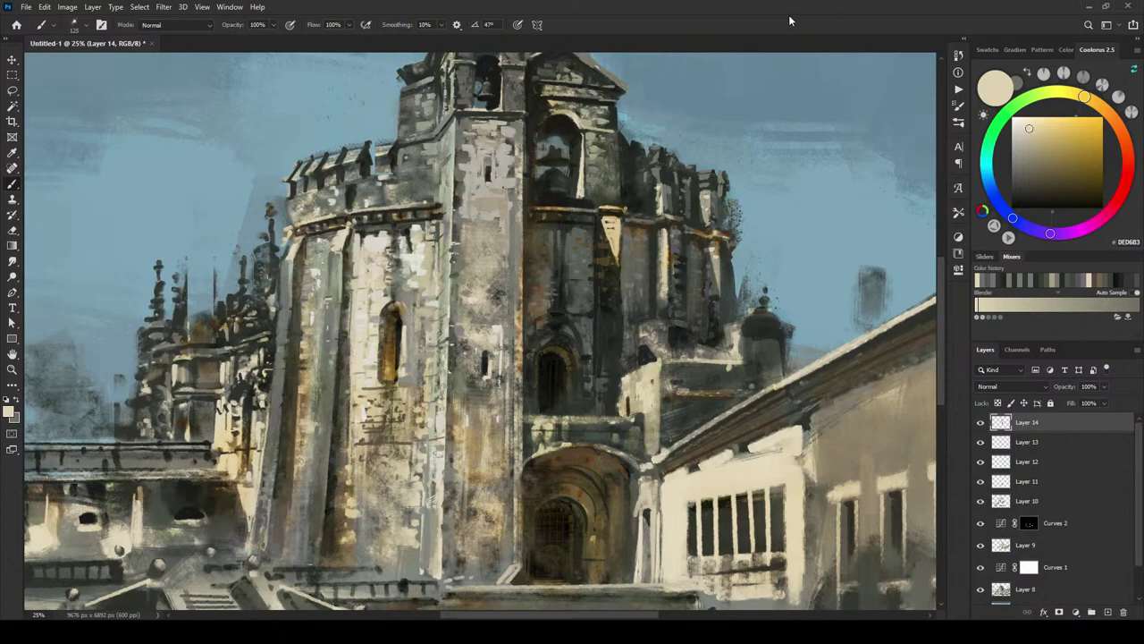
Step: Review the whole painting with Layer 14 hidden and shown to judge the added stonework
{"action": "key", "text": "ctrl+minus"}
{"action": "key", "text": "ctrl+minus"}
{"action": "key", "text": "ctrl+minus"}
{"action": "key", "text": "ctrl+minus"}
{"action": "key", "text": "ctrl+minus"}
{"action": "key", "text": "ctrl+minus"}
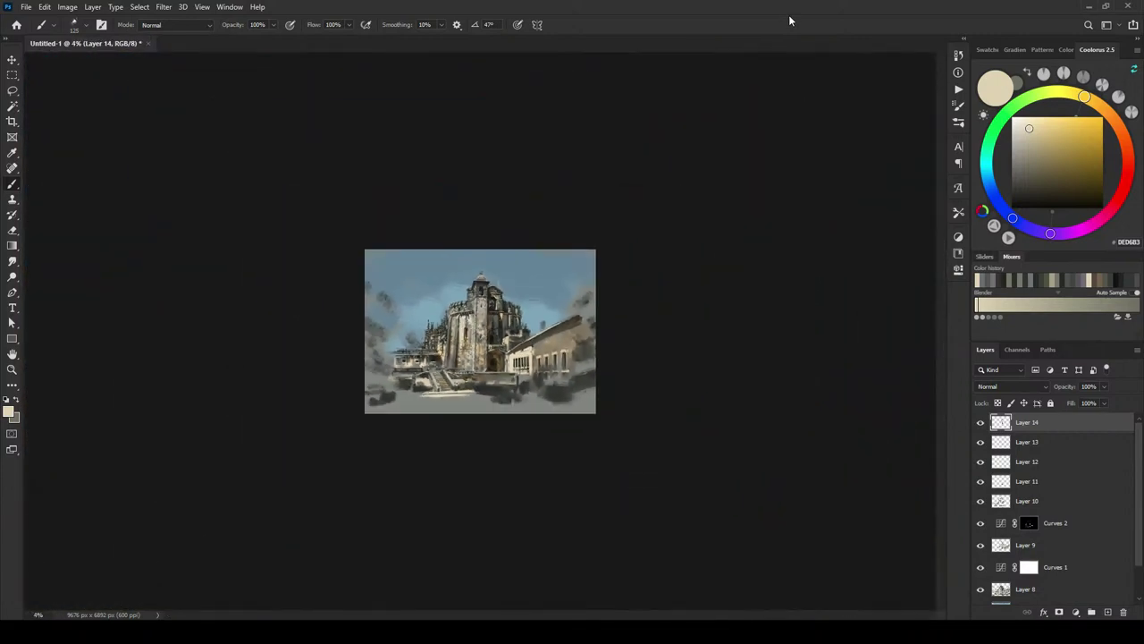
{"action": "key", "text": "ctrl+plus"}
{"action": "key", "text": "ctrl+plus"}
{"action": "key", "text": "ctrl+plus"}
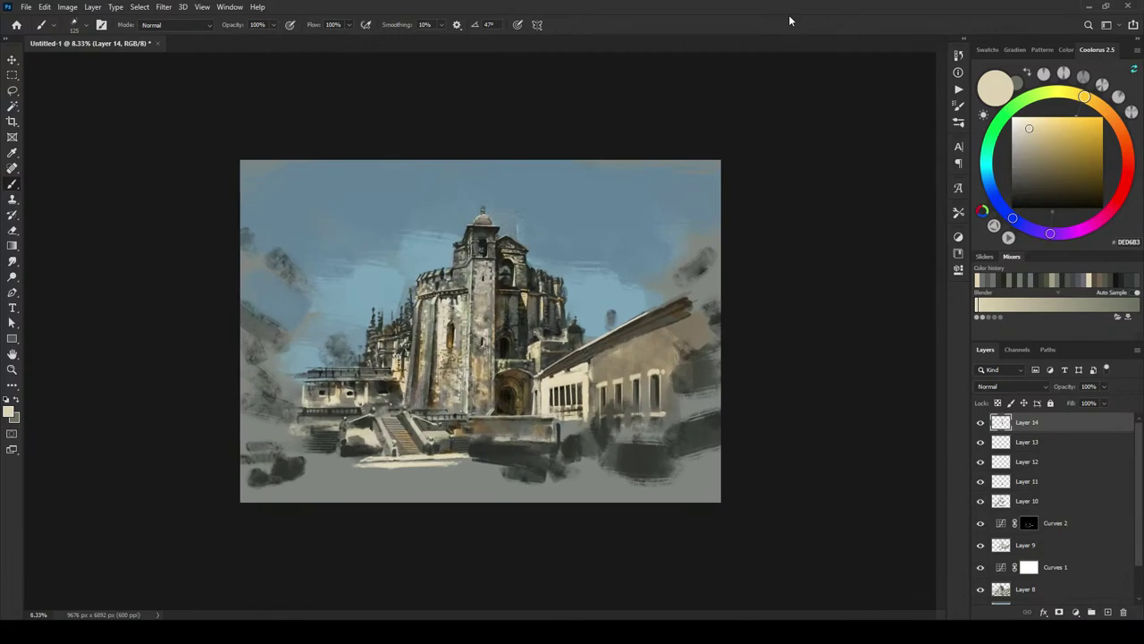
{"action": "left_click", "coordinate": [980, 422]}
{"action": "key", "text": "ctrl+minus"}
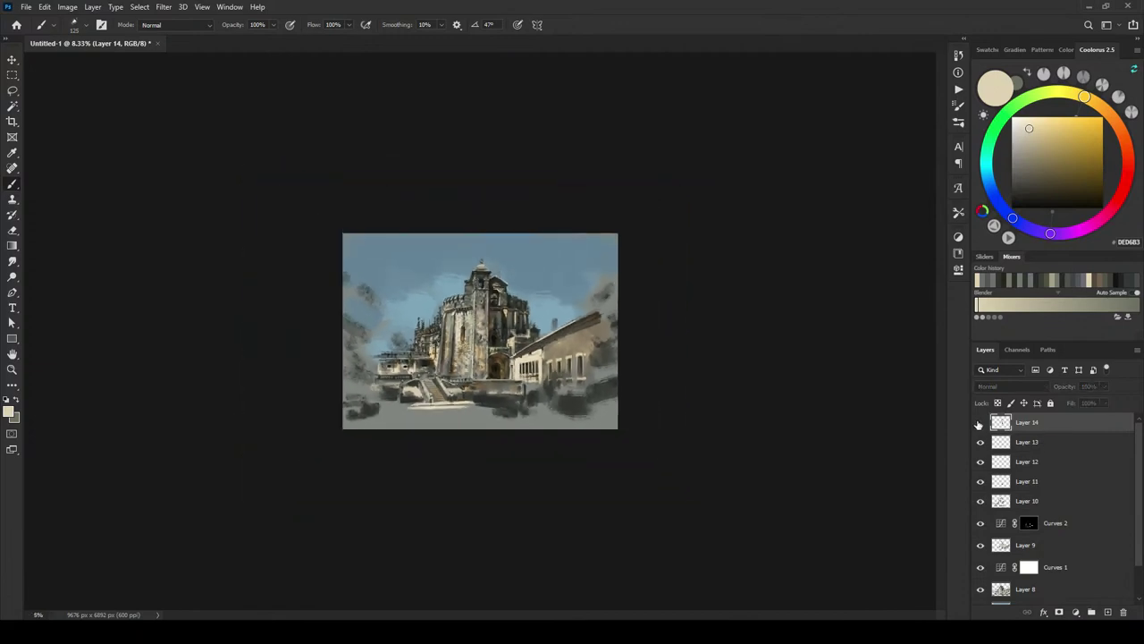
{"action": "left_click", "coordinate": [979, 422]}
{"action": "key", "text": "ctrl+plus"}
{"action": "key", "text": "ctrl+plus"}
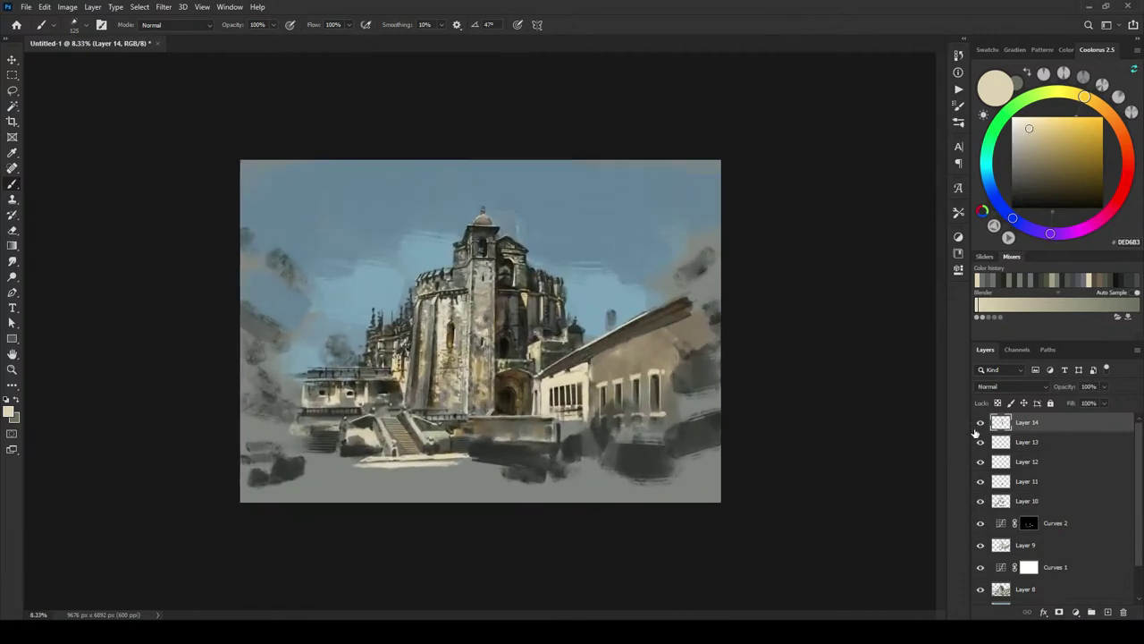
{"action": "key", "text": "ctrl+plus"}
{"action": "key", "text": "ctrl+plus"}
{"action": "key", "text": "ctrl+minus"}
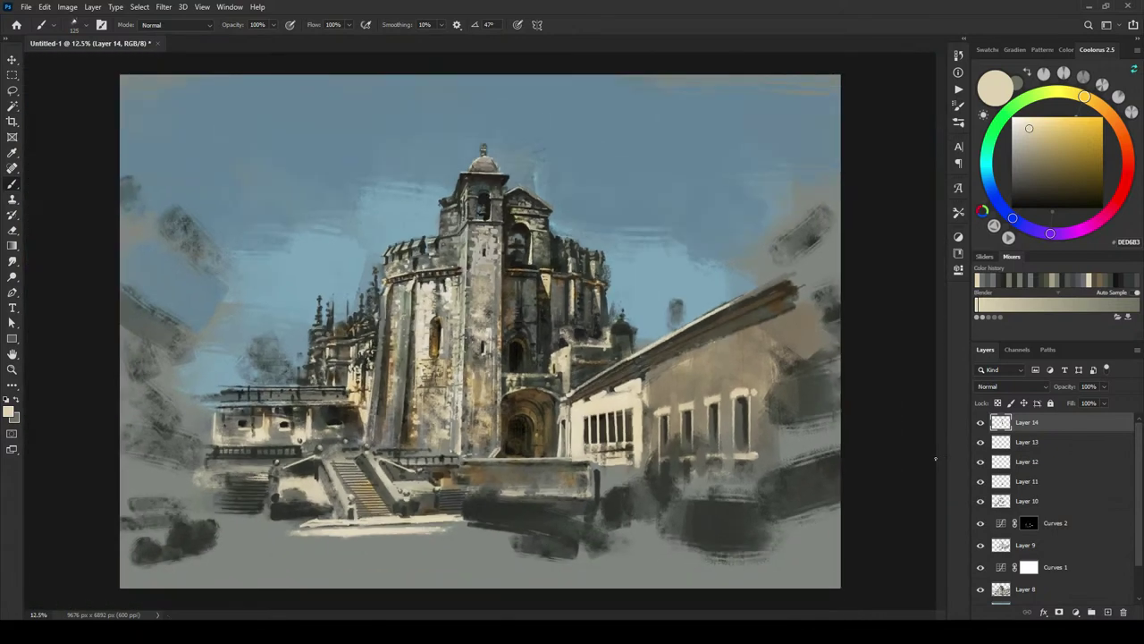
Step: Add a new layer clipped to Layer 14 and shade the tower's right side with sampled 4C5242 and 252A27, using a large brush
{"action": "left_click", "coordinate": [1108, 612]}
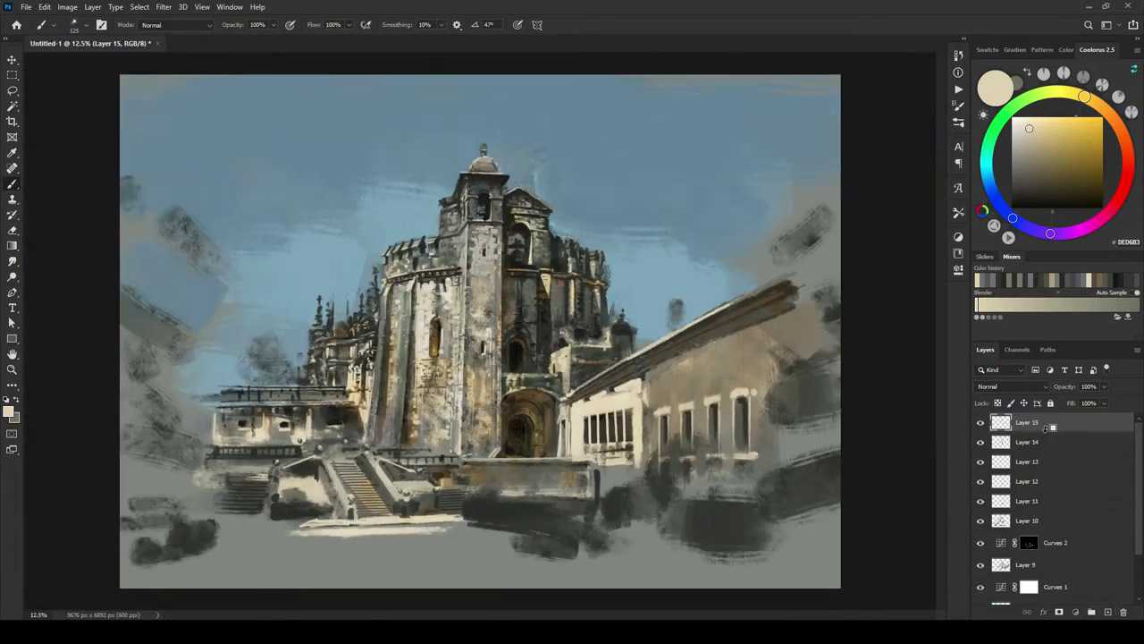
{"action": "left_click", "coordinate": [1046, 429], "text": "alt"}
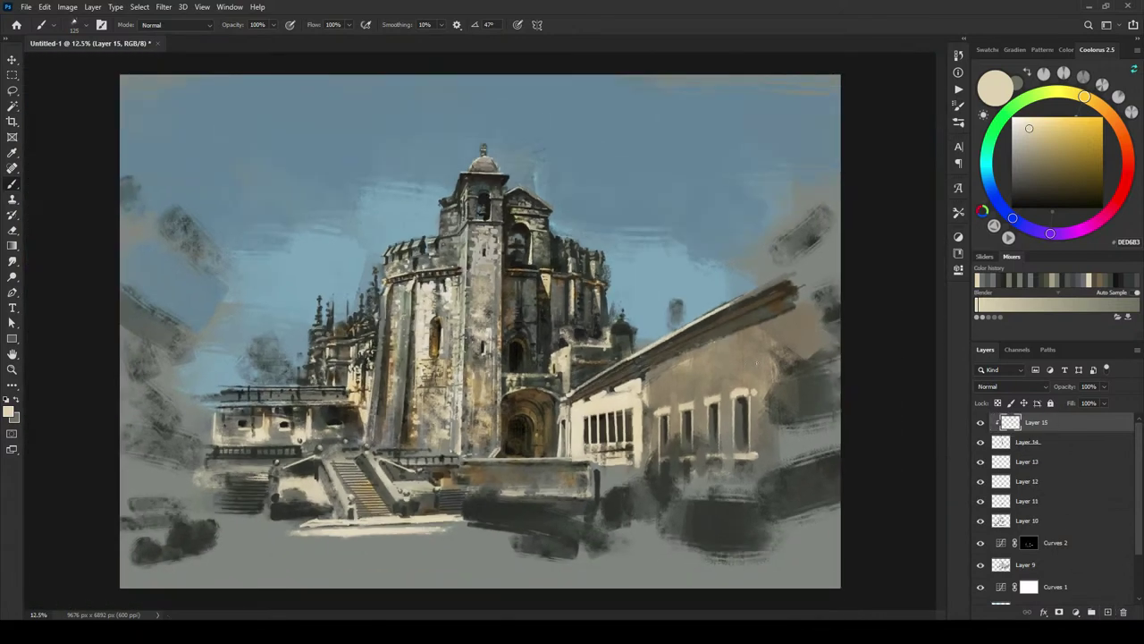
{"action": "left_click", "coordinate": [574, 245], "text": "alt"}
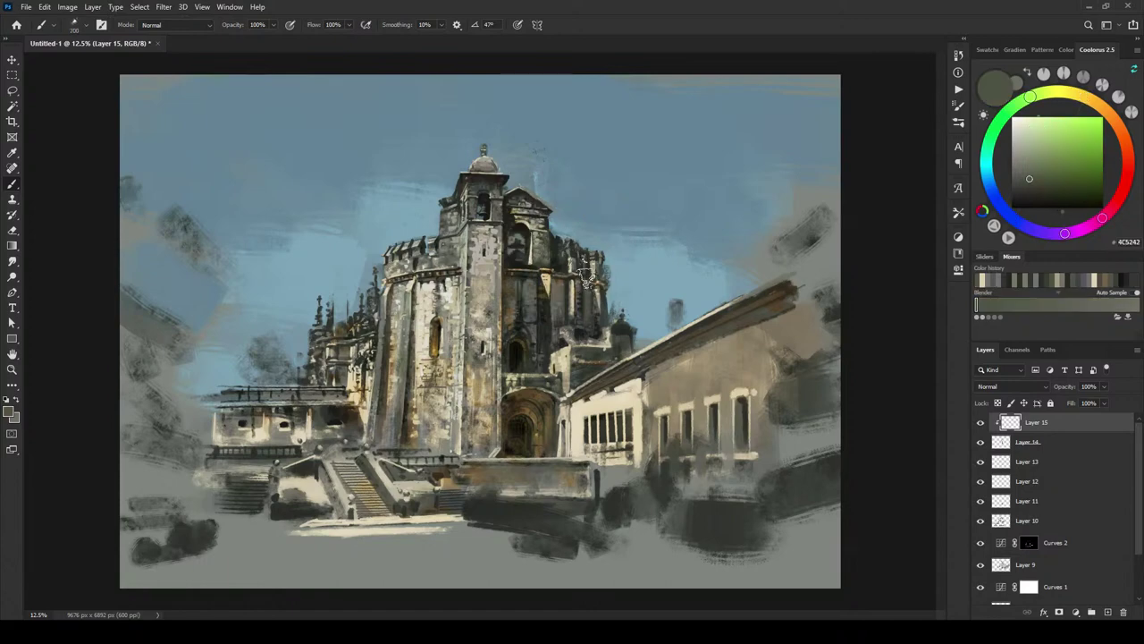
{"action": "left_click_drag", "start_coordinate": [568, 243], "coordinate": [573, 323]}
{"action": "left_click_drag", "start_coordinate": [585, 284], "coordinate": [596, 253]}
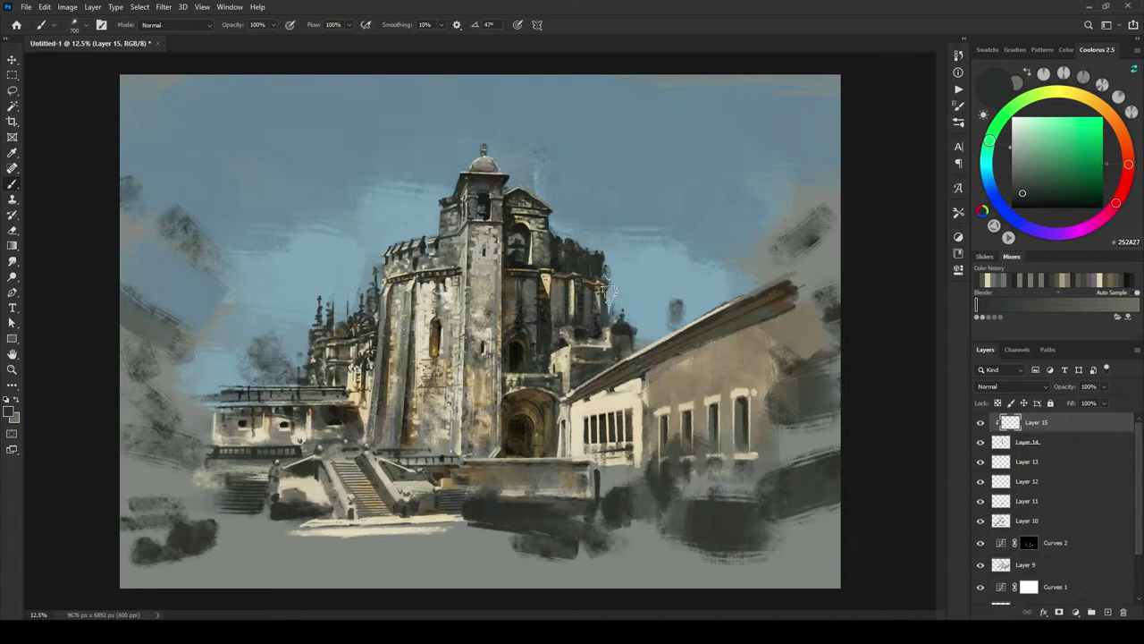
Step: Try the clipped shading layer at 27% opacity and check it against the whole painting
{"action": "mouse_move", "coordinate": [1105, 386]}
{"action": "left_mouse_down"}
{"action": "mouse_move", "coordinate": [1107, 400]}
{"action": "mouse_move", "coordinate": [1065, 401]}
{"action": "left_mouse_up"}
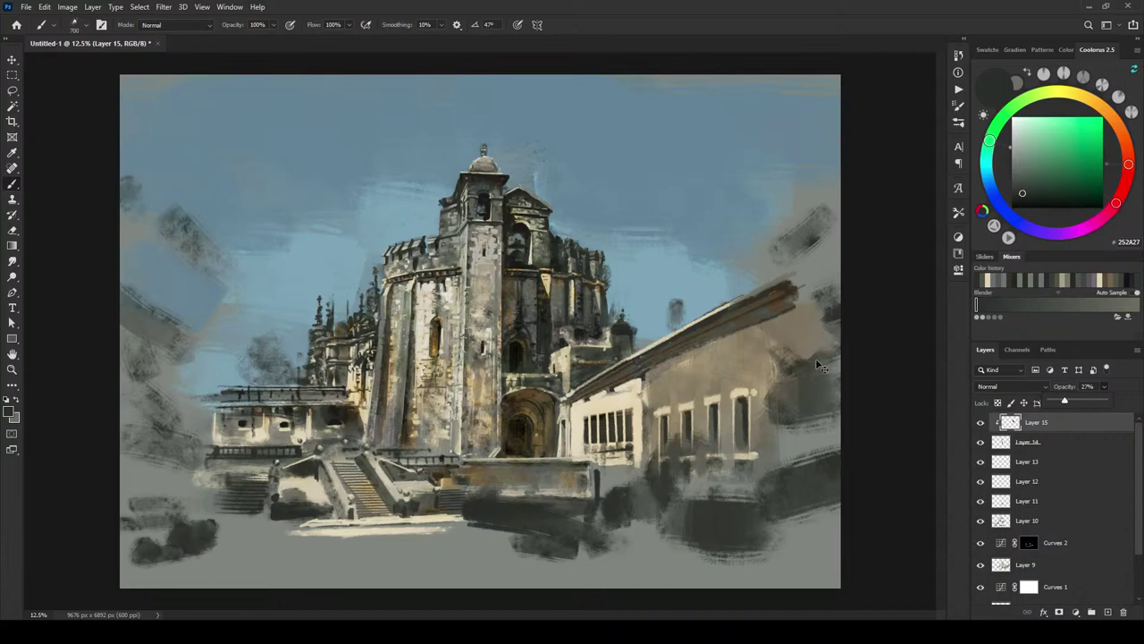
{"action": "key", "text": "ctrl+minus"}
{"action": "key", "text": "ctrl+minus"}
{"action": "key", "text": "ctrl+minus"}
{"action": "key", "text": "ctrl+plus"}
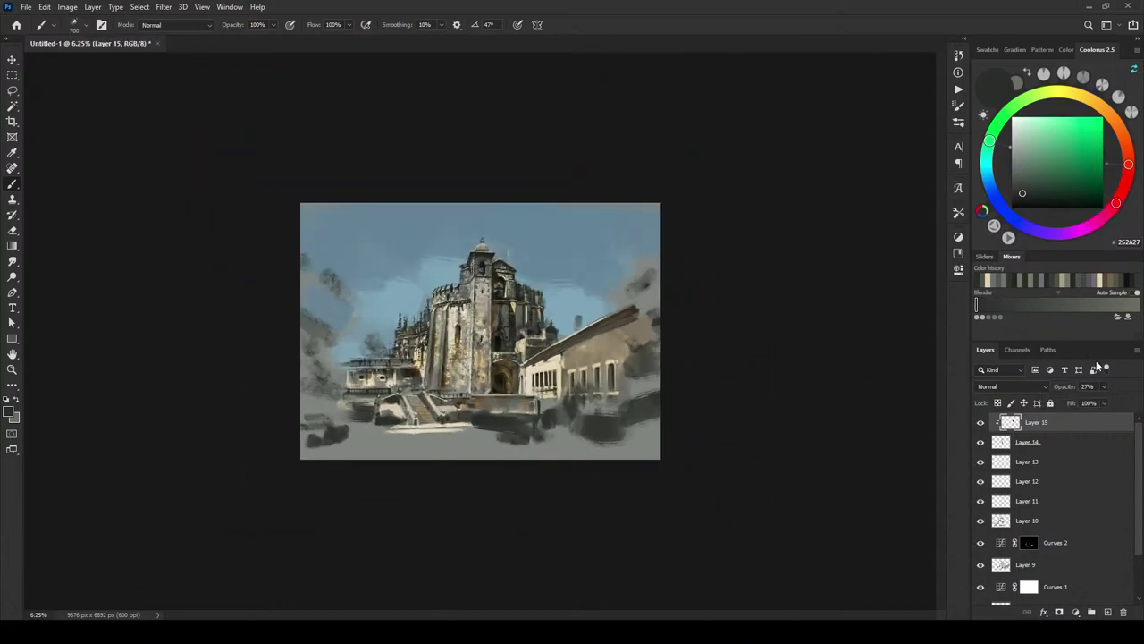
Step: Lower the clipped shading layer's opacity to 11%
{"action": "left_click", "coordinate": [1105, 386]}
{"action": "mouse_move", "coordinate": [1096, 404]}
{"action": "left_mouse_down"}
{"action": "mouse_move", "coordinate": [1128, 403]}
{"action": "mouse_move", "coordinate": [1077, 401]}
{"action": "mouse_move", "coordinate": [1091, 404]}
{"action": "left_mouse_up"}
{"action": "left_click_drag", "start_coordinate": [1084, 402], "coordinate": [1087, 405]}
{"action": "key", "text": "ctrl+minus"}
{"action": "key", "text": "ctrl+minus"}
Step: Add a new layer above the clipped shading and touch up the adjoining building's pale corner wall with sampled A0936A and 8D8267
{"action": "key", "text": "ctrl+plus"}
{"action": "key", "text": "ctrl+plus"}
{"action": "key", "text": "ctrl+plus"}
{"action": "key", "text": "ctrl+plus"}
{"action": "key", "text": "ctrl+plus"}
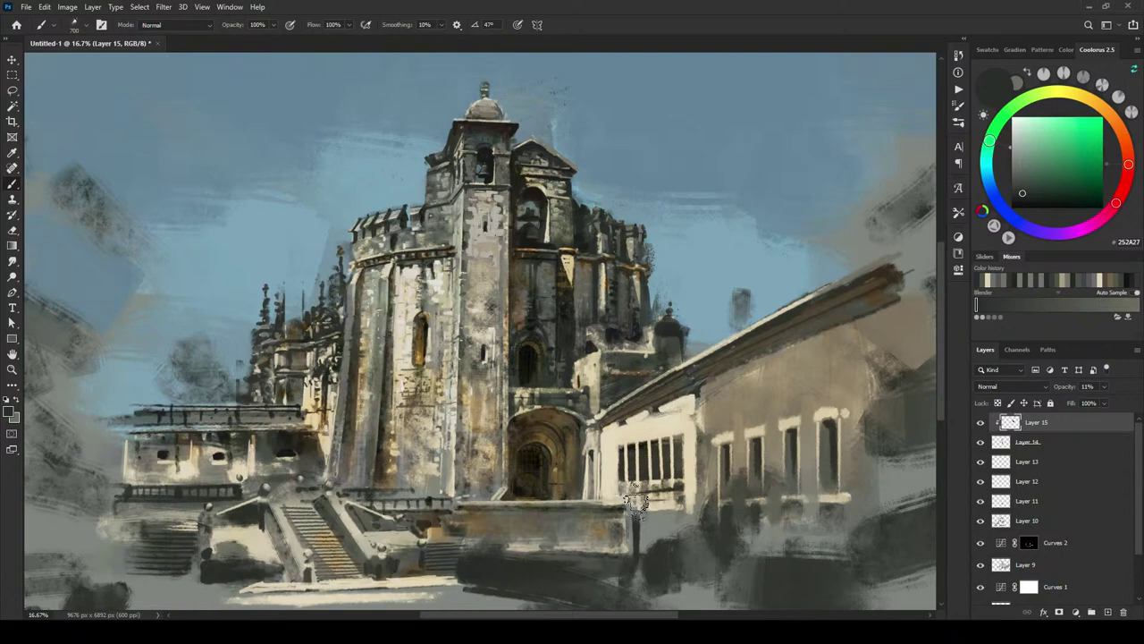
{"action": "left_click", "coordinate": [1107, 612]}
{"action": "left_click", "coordinate": [680, 482], "text": "alt"}
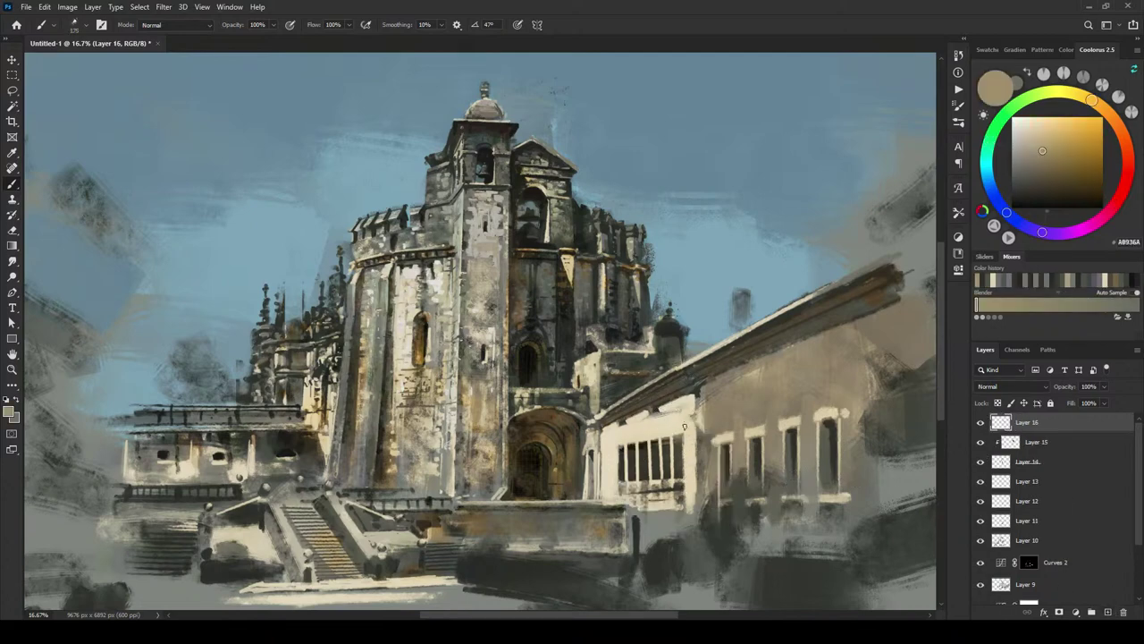
{"action": "key", "text": "bracketleft"}
{"action": "key", "text": "bracketleft"}
{"action": "key", "text": "]"}
{"action": "key", "text": "]"}
{"action": "key", "text": "]"}
{"action": "key", "text": "]"}
{"action": "key", "text": "]"}
{"action": "key", "text": "]"}
{"action": "key", "text": "]"}
{"action": "key", "text": "bracketleft"}
{"action": "left_click", "coordinate": [750, 393], "text": "alt"}
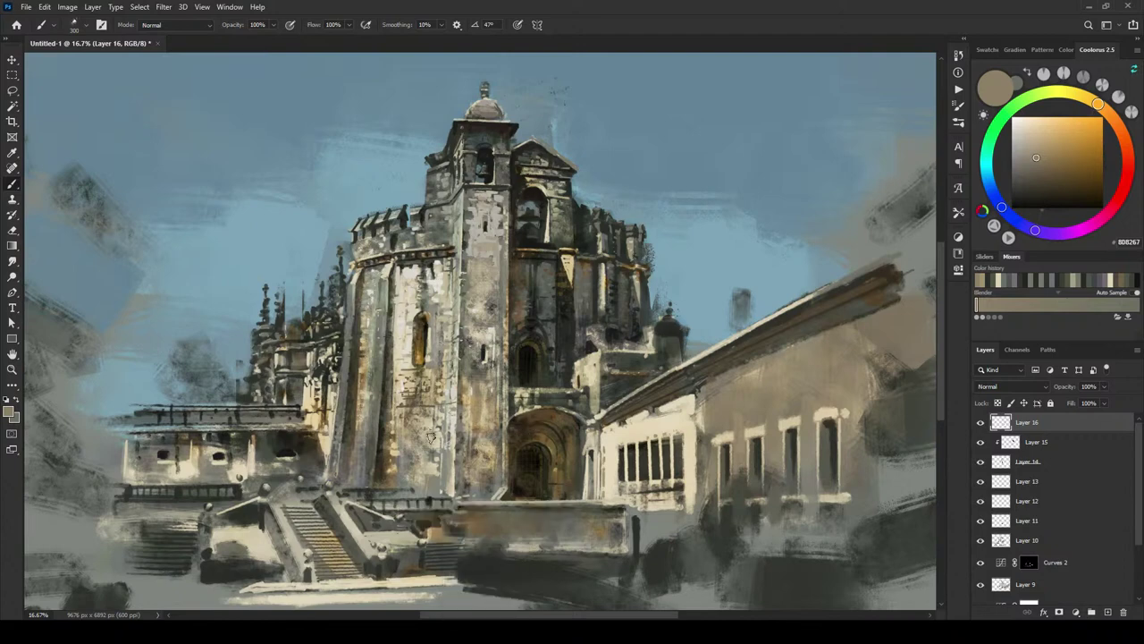
Step: Sample a near-black from the terrace wall and draw fine dark lines along the terrace edge and the tower's stone joints
{"action": "left_click", "coordinate": [549, 506], "text": "alt"}
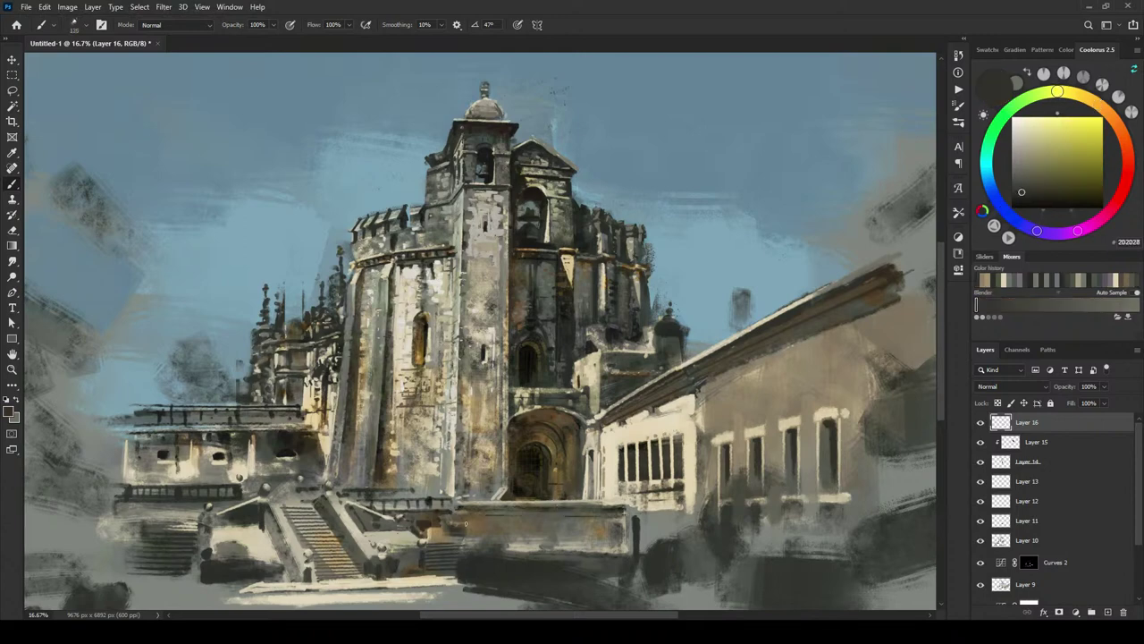
{"action": "left_click_drag", "start_coordinate": [515, 507], "coordinate": [474, 507]}
{"action": "key", "text": "ctrl+plus"}
{"action": "key", "text": "ctrl+plus"}
{"action": "key", "text": "ctrl+plus"}
{"action": "key", "text": "ctrl+plus"}
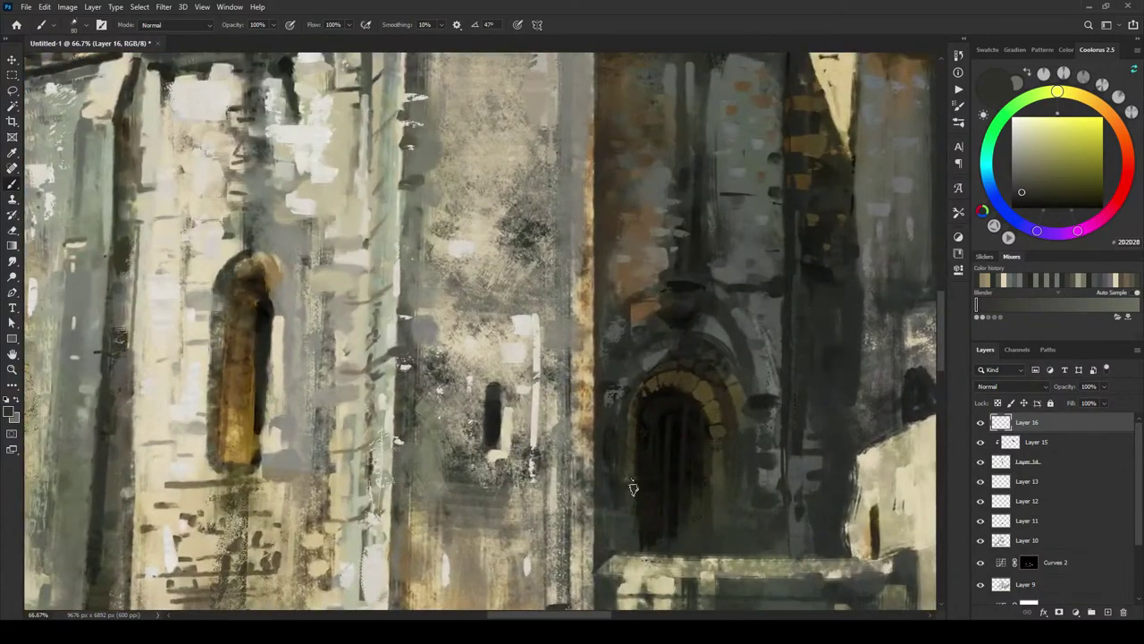
{"action": "left_click_drag", "start_coordinate": [626, 464], "coordinate": [583, 243]}
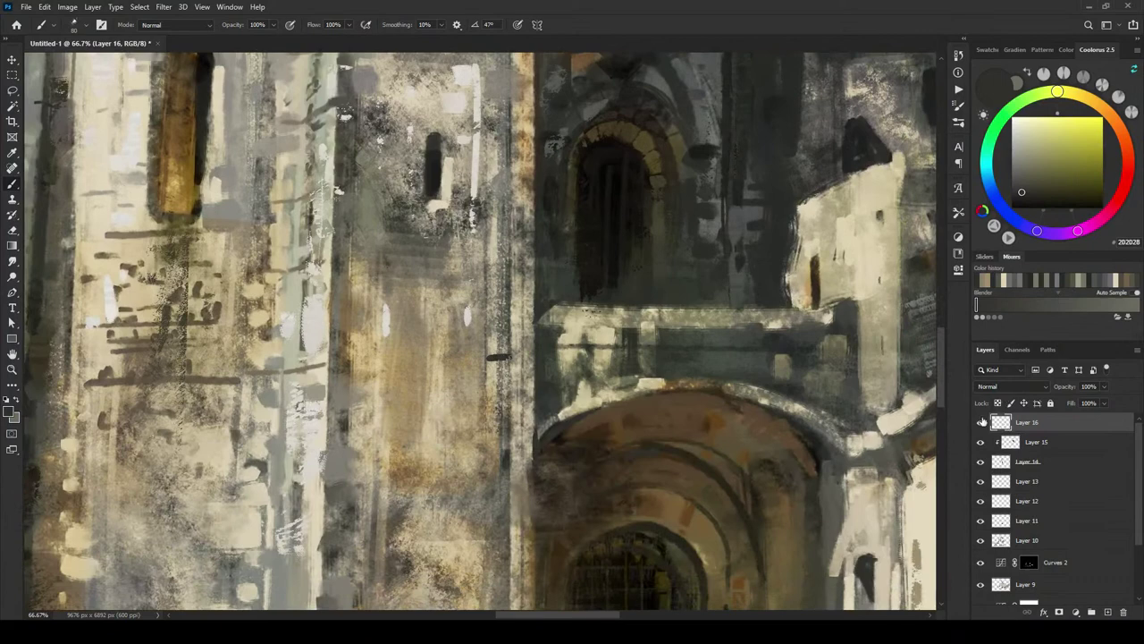
Step: Compare the painting with Layer 16 hidden and shown, both close up on the archway and across the whole canvas
{"action": "left_click", "coordinate": [981, 422]}
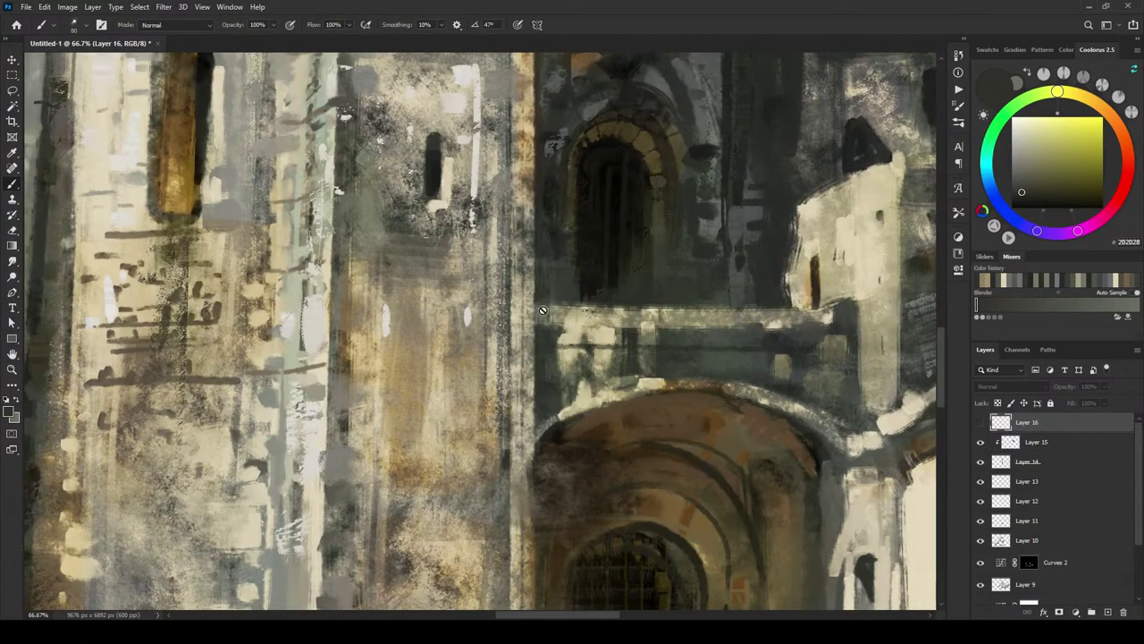
{"action": "left_click", "coordinate": [981, 422]}
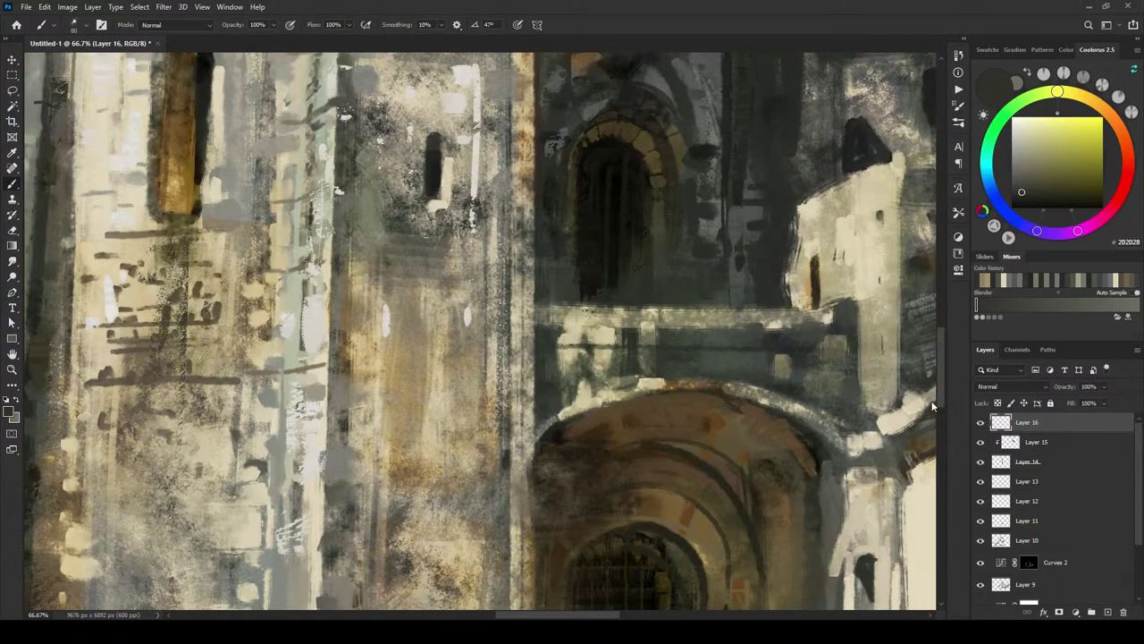
{"action": "left_click", "coordinate": [981, 422]}
{"action": "left_click", "coordinate": [980, 422]}
{"action": "left_click", "coordinate": [980, 422]}
{"action": "left_click", "coordinate": [981, 422]}
{"action": "key", "text": "ctrl+0"}
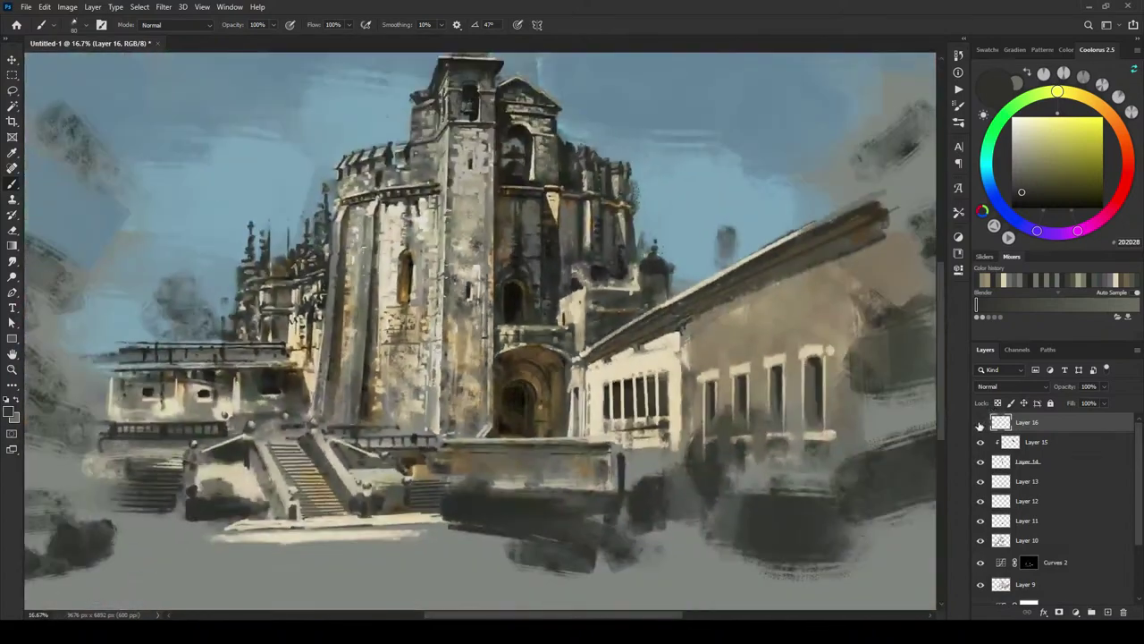
{"action": "left_click", "coordinate": [980, 421]}
{"action": "key", "text": "ctrl+minus"}
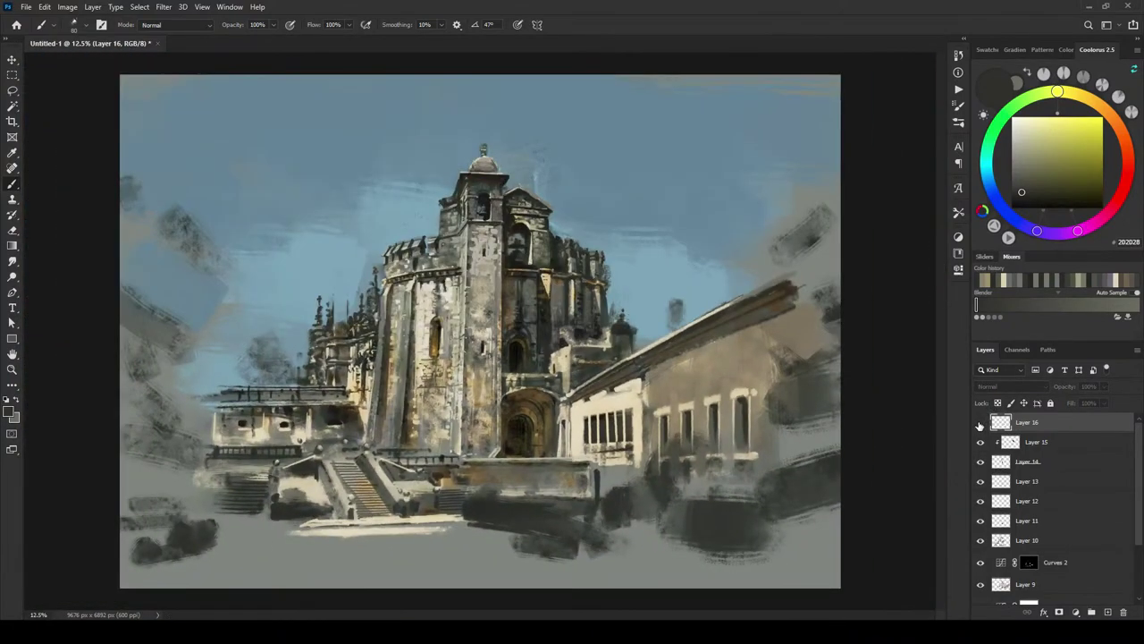
{"action": "left_click", "coordinate": [980, 422]}
{"action": "left_click", "coordinate": [981, 422]}
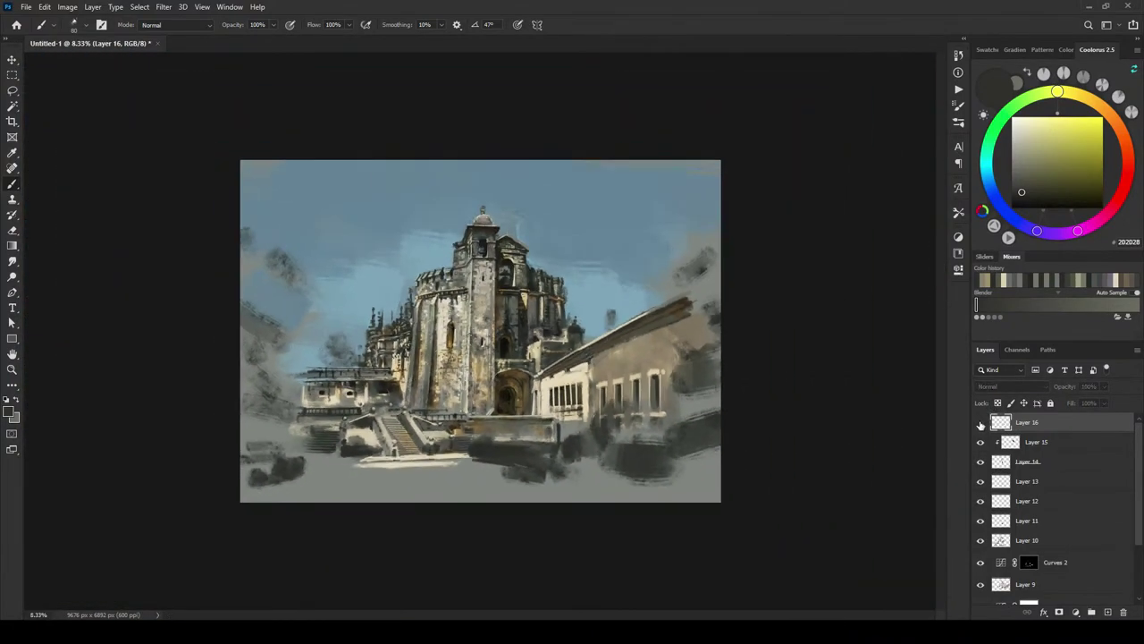
{"action": "left_click", "coordinate": [981, 422]}
Step: Add near-black accents to the tower's tall arched window and upper wall, and draw dark railing lines along the tower's foot
{"action": "key", "text": "ctrl+plus"}
{"action": "key", "text": "ctrl+plus"}
{"action": "key", "text": "ctrl+plus"}
{"action": "key", "text": "ctrl+plus"}
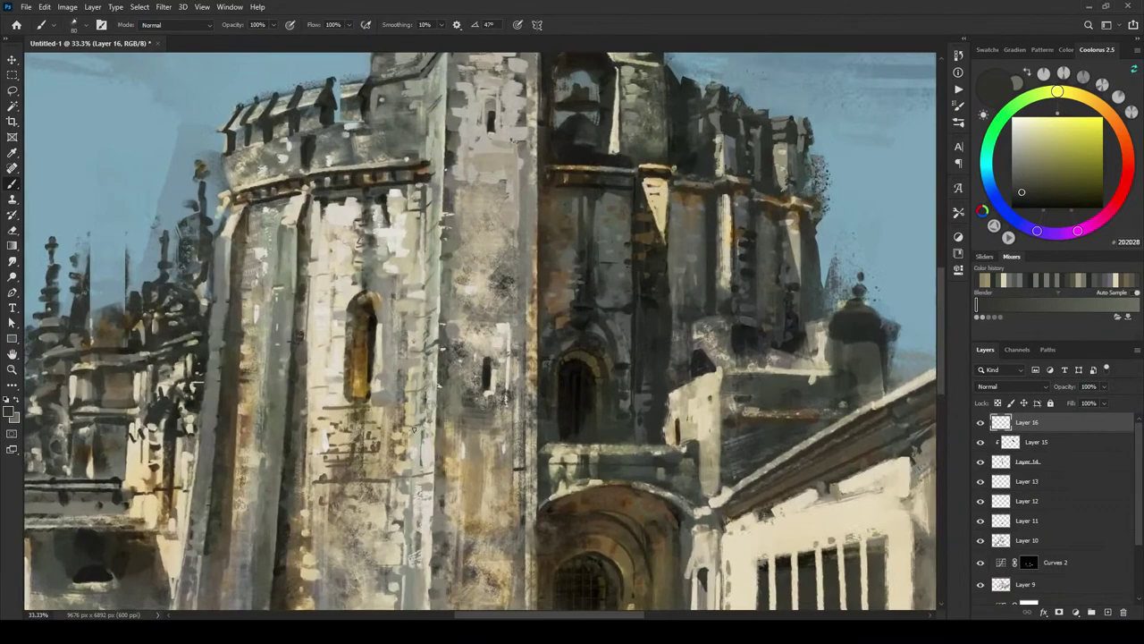
{"action": "left_click_drag", "start_coordinate": [280, 560], "coordinate": [558, 458]}
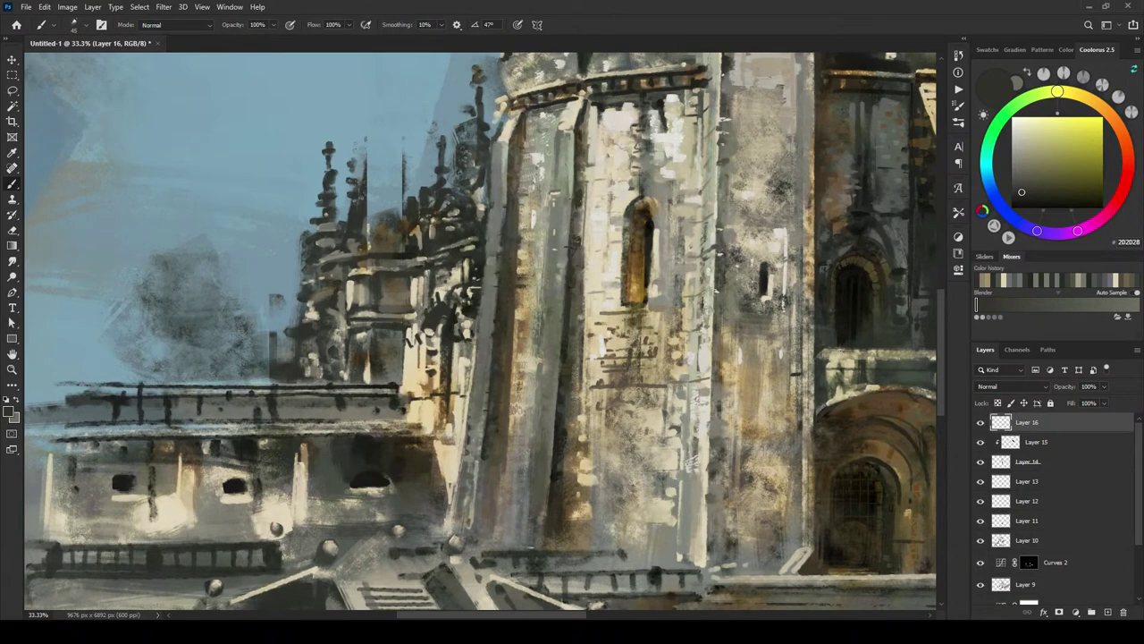
{"action": "left_click", "coordinate": [646, 202]}
{"action": "left_click", "coordinate": [640, 202]}
{"action": "left_click", "coordinate": [641, 203]}
{"action": "left_click_drag", "start_coordinate": [663, 106], "coordinate": [667, 132]}
{"action": "mouse_move", "coordinate": [483, 552]}
{"action": "left_mouse_down"}
{"action": "mouse_move", "coordinate": [653, 553]}
{"action": "mouse_move", "coordinate": [712, 574]}
{"action": "left_mouse_up"}
{"action": "left_click_drag", "start_coordinate": [511, 570], "coordinate": [718, 569]}
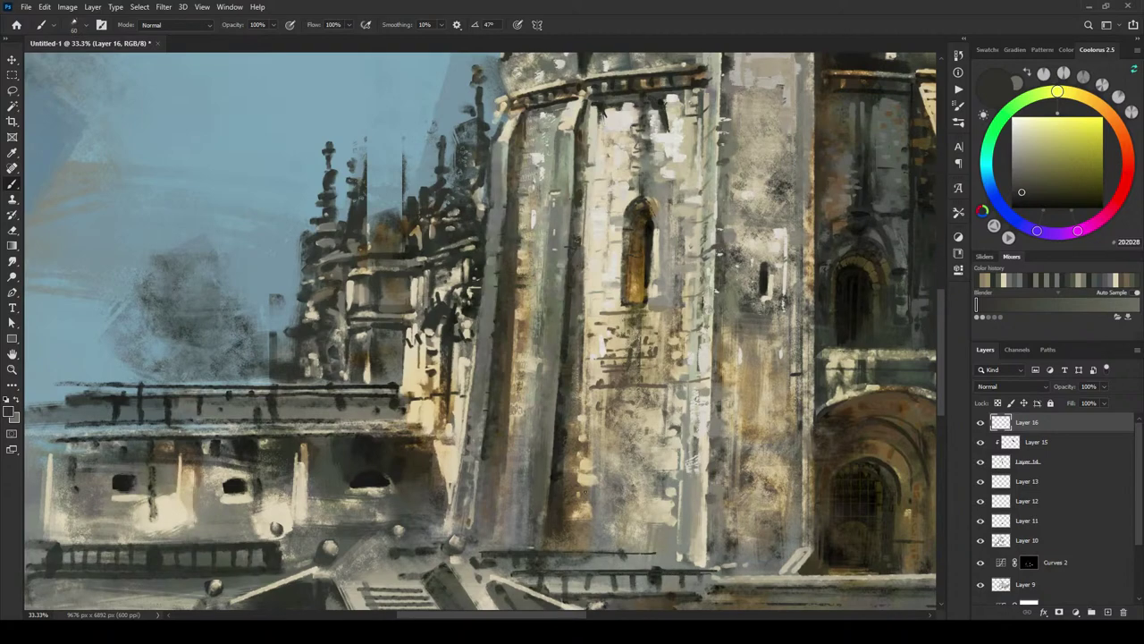
Step: Highlight the central staircase's steps and the small ledge above it with pale tones sampled from the surrounding stone
{"action": "left_click_drag", "start_coordinate": [528, 550], "coordinate": [617, 260]}
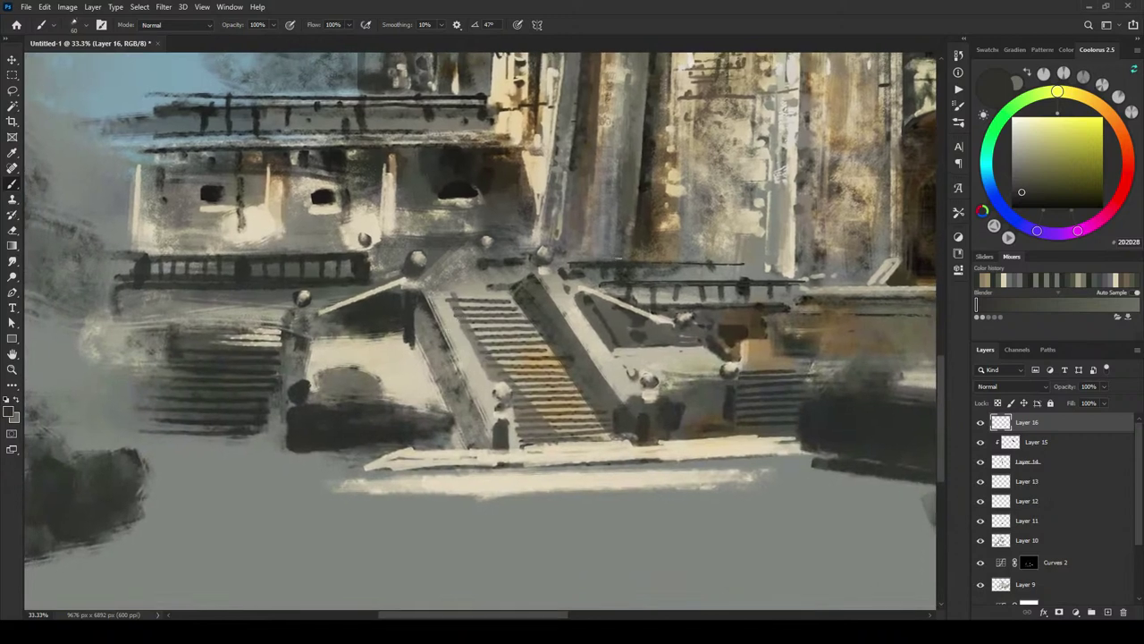
{"action": "left_click", "coordinate": [456, 322], "text": "alt"}
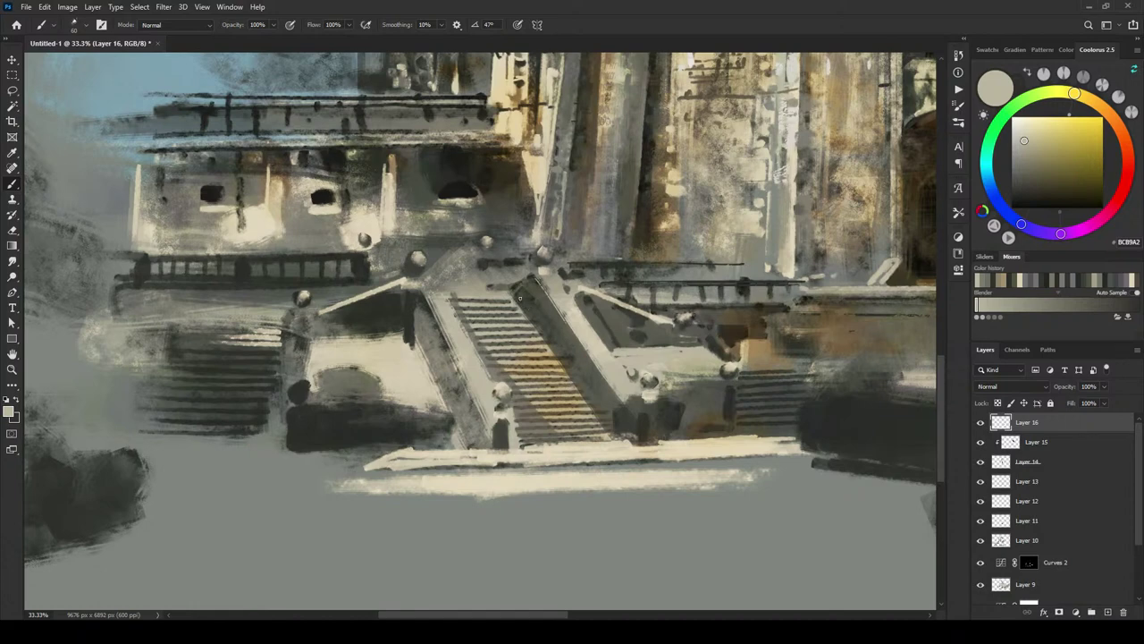
{"action": "left_click", "coordinate": [681, 365], "text": "alt"}
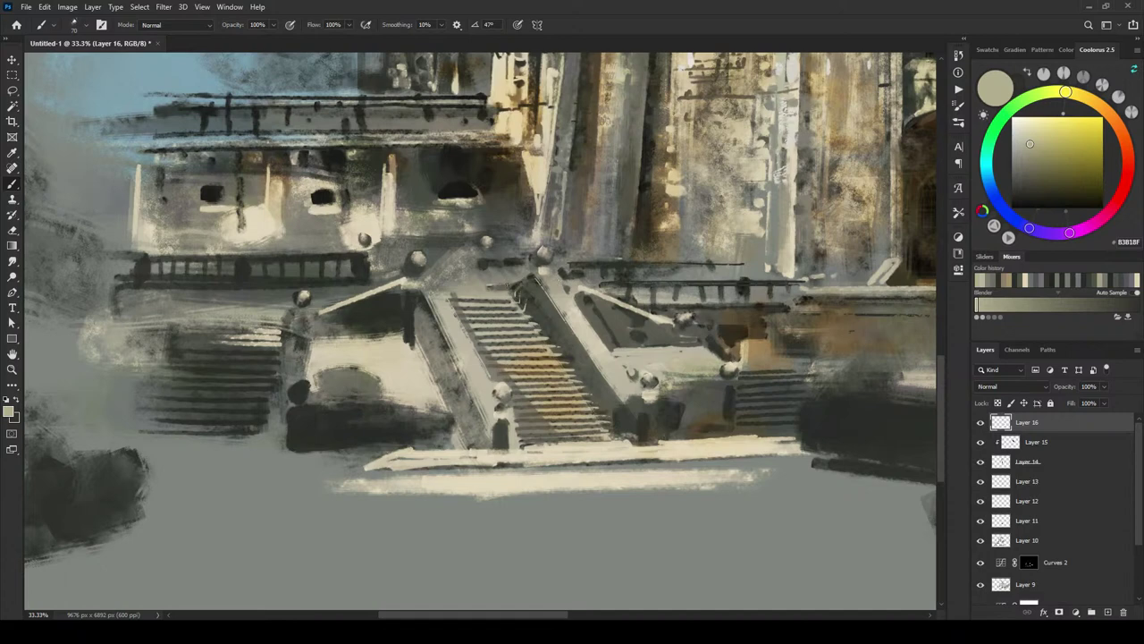
{"action": "left_click_drag", "start_coordinate": [492, 259], "coordinate": [527, 257]}
Step: Work pale highlights along the upper and lower edges of the terrace railing beside the staircase, undoing unwanted strokes and sampling A5A187
{"action": "left_click_drag", "start_coordinate": [230, 250], "coordinate": [320, 250]}
{"action": "key", "text": "ctrl+z"}
{"action": "left_click_drag", "start_coordinate": [196, 255], "coordinate": [322, 251]}
{"action": "key", "text": "ctrl+z"}
{"action": "mouse_move", "coordinate": [217, 255]}
{"action": "left_mouse_down"}
{"action": "mouse_move", "coordinate": [322, 252]}
{"action": "mouse_move", "coordinate": [218, 248]}
{"action": "left_mouse_up"}
{"action": "key", "text": "ctrl+z"}
{"action": "left_click", "coordinate": [257, 329], "text": "alt"}
{"action": "left_click_drag", "start_coordinate": [212, 286], "coordinate": [291, 292]}
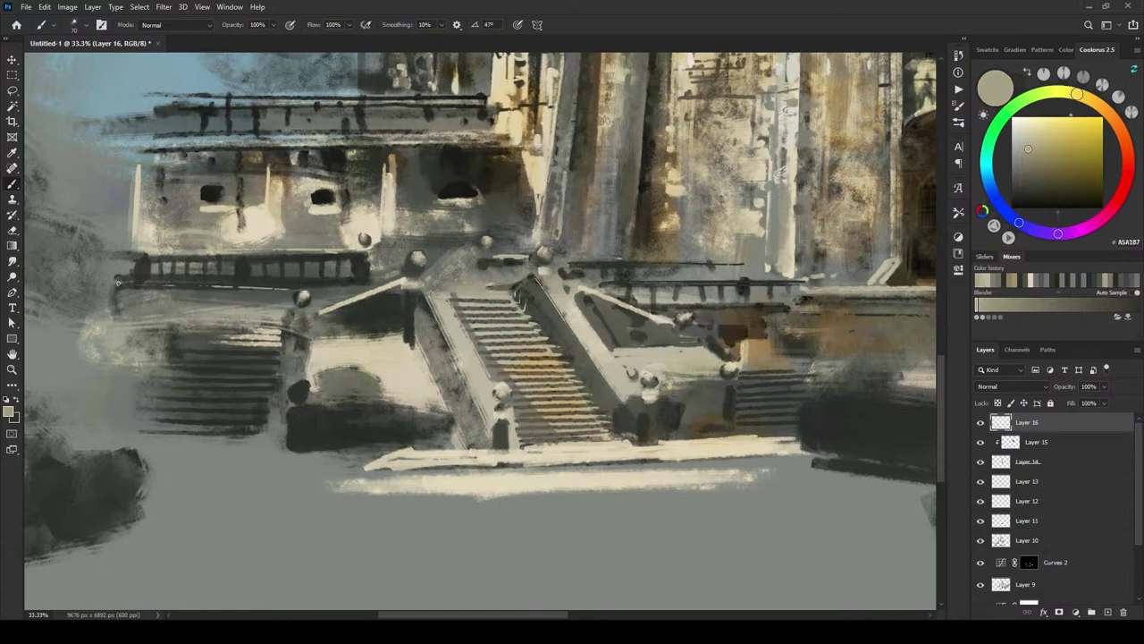
{"action": "key", "text": "ctrl+z"}
{"action": "left_click", "coordinate": [292, 299], "text": "alt"}
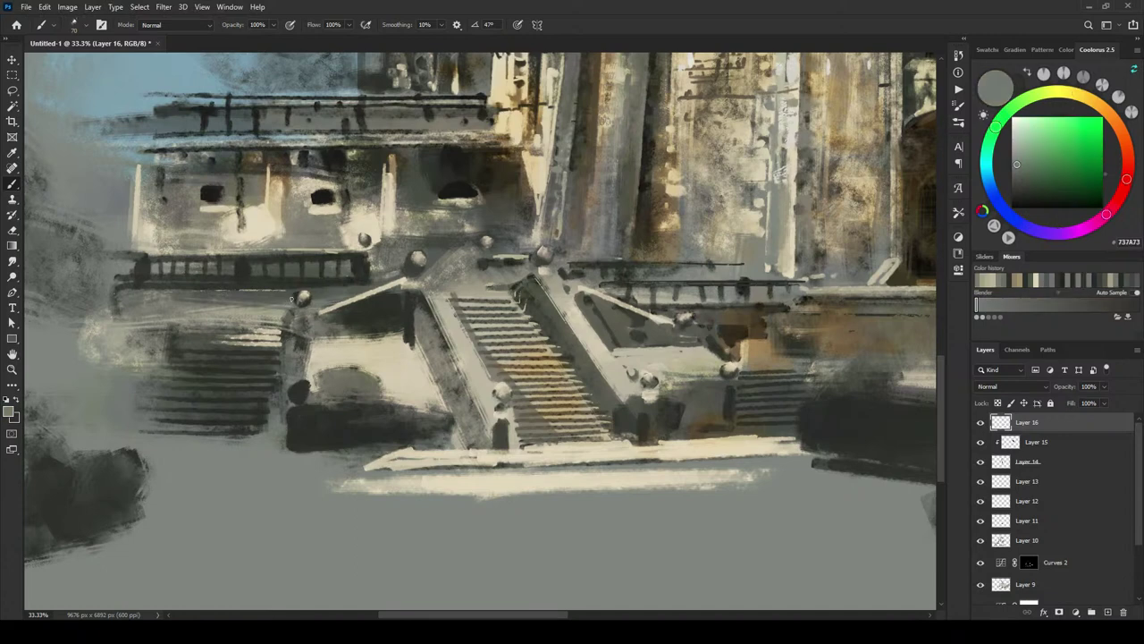
{"action": "key", "text": "ctrl+z"}
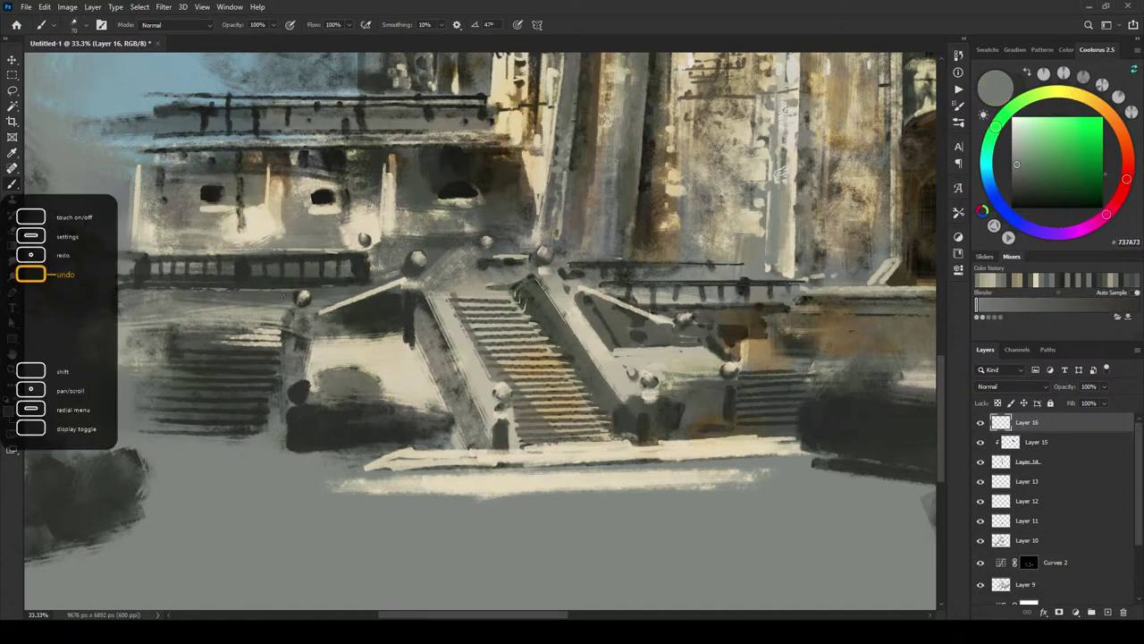
{"action": "left_click_drag", "start_coordinate": [220, 298], "coordinate": [282, 298]}
{"action": "key", "text": "ctrl+z"}
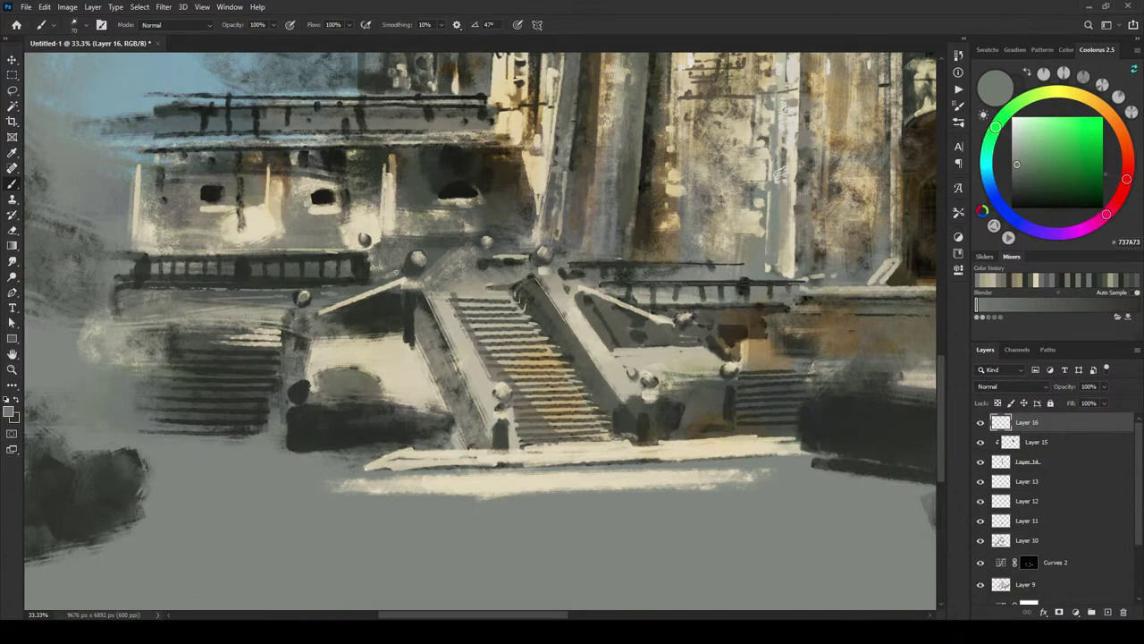
Step: Shade the stone spheres below the terrace railing with sampled near-black and grey 737A73
{"action": "left_click", "coordinate": [288, 281], "text": "alt"}
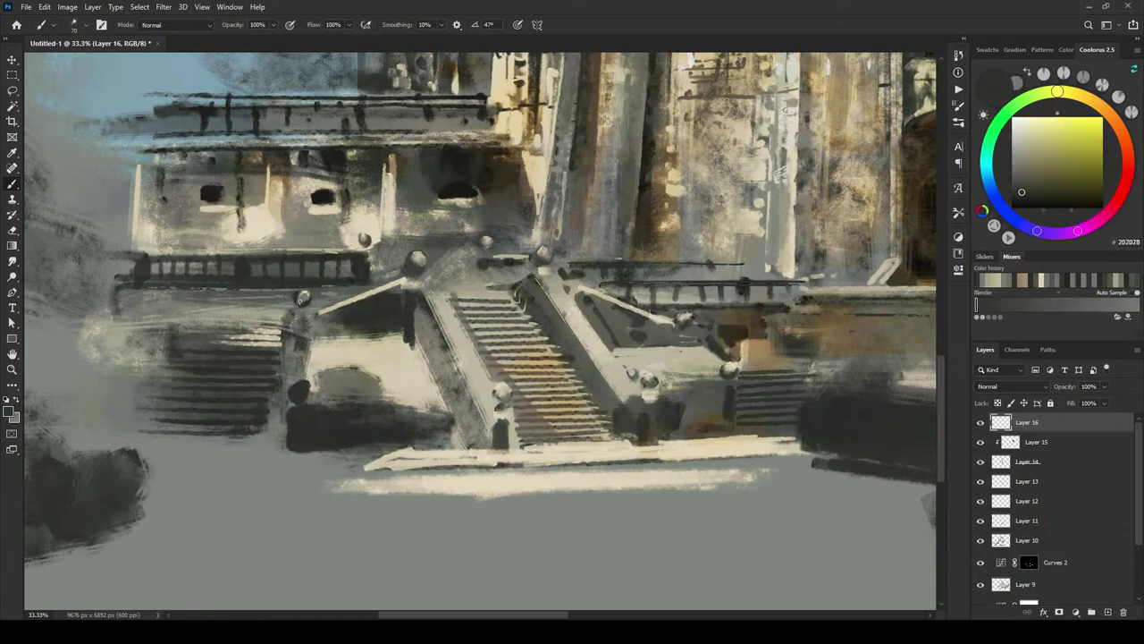
{"action": "left_click", "coordinate": [304, 297]}
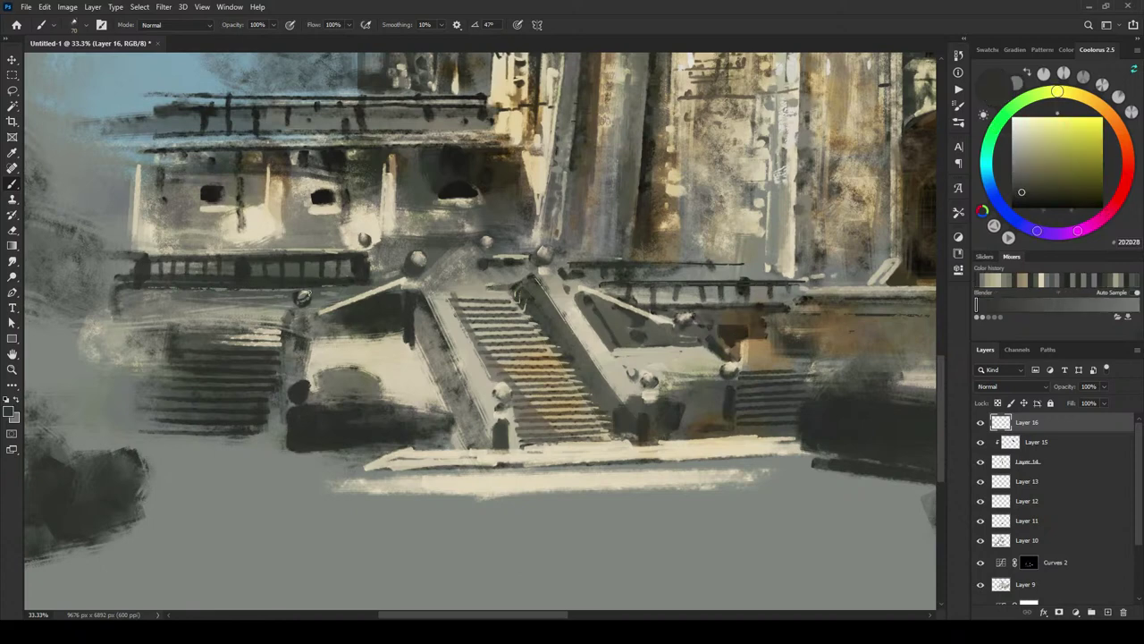
{"action": "left_click", "coordinate": [282, 404], "text": "alt"}
{"action": "mouse_move", "coordinate": [308, 635]}
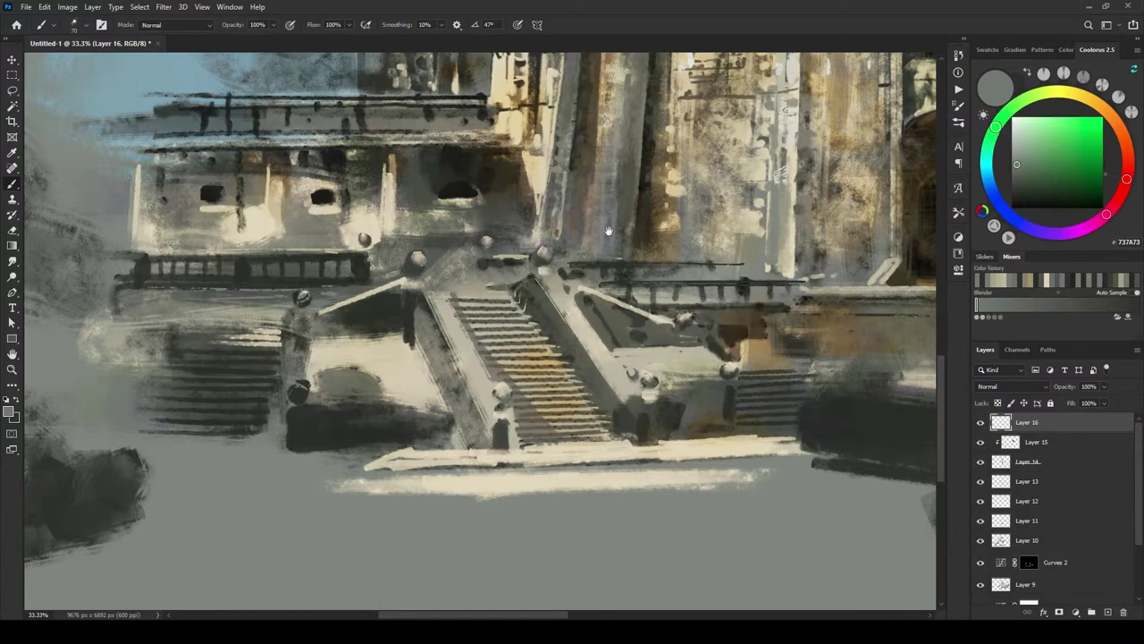
Step: Enlarge the brush and paint a grey 737A73 pedestal beneath the stone sphere at the foot of the central staircase
{"action": "left_click_drag", "start_coordinate": [889, 277], "coordinate": [541, 361]}
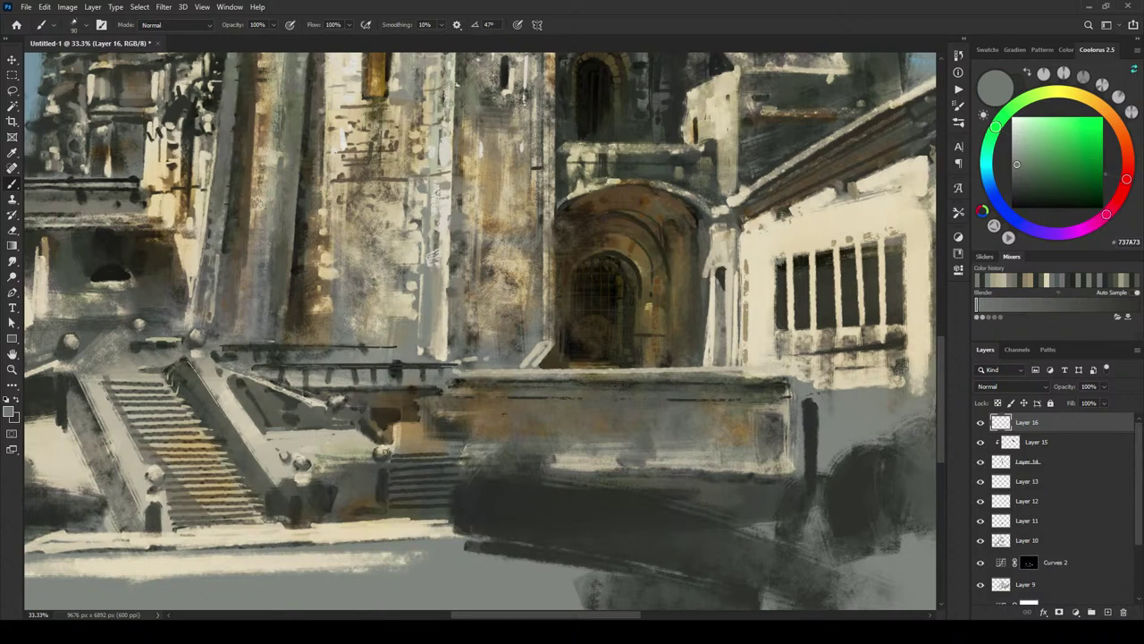
{"action": "key", "text": "]"}
{"action": "key", "text": "]"}
{"action": "key", "text": "]"}
{"action": "left_click_drag", "start_coordinate": [304, 481], "coordinate": [305, 514]}
{"action": "key", "text": "bracketleft"}
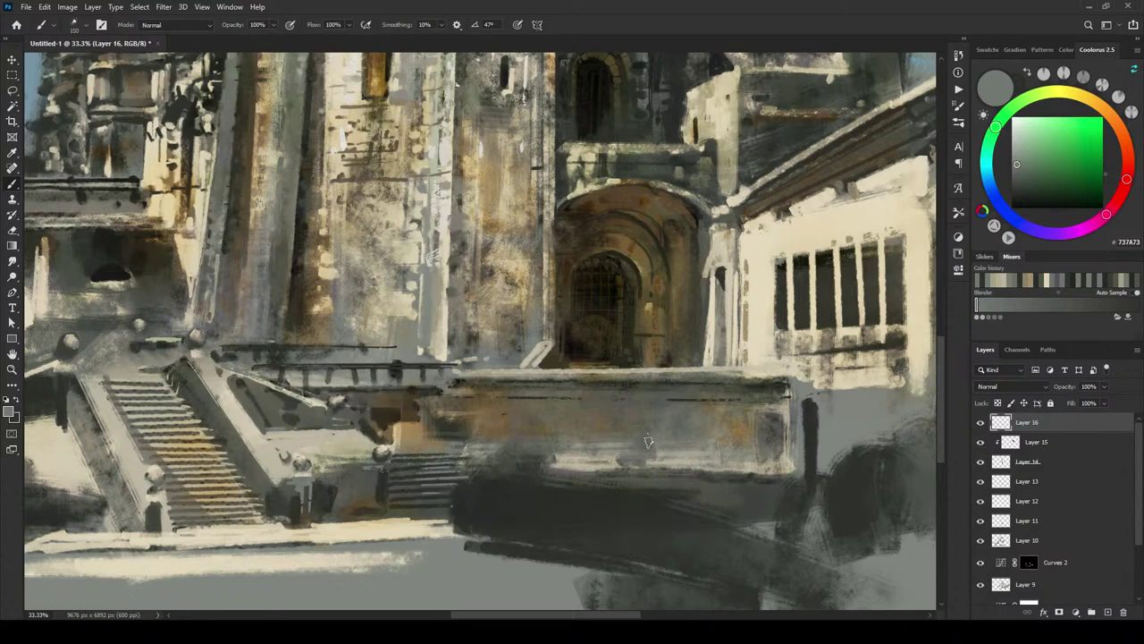
Step: Paint a round stone sphere with a small base on the low terrace wall's ledge, alternating grey 737A73 and near-black
{"action": "left_click_drag", "start_coordinate": [649, 441], "coordinate": [638, 450]}
{"action": "key", "text": "]"}
{"action": "key", "text": "]"}
{"action": "key", "text": "x"}
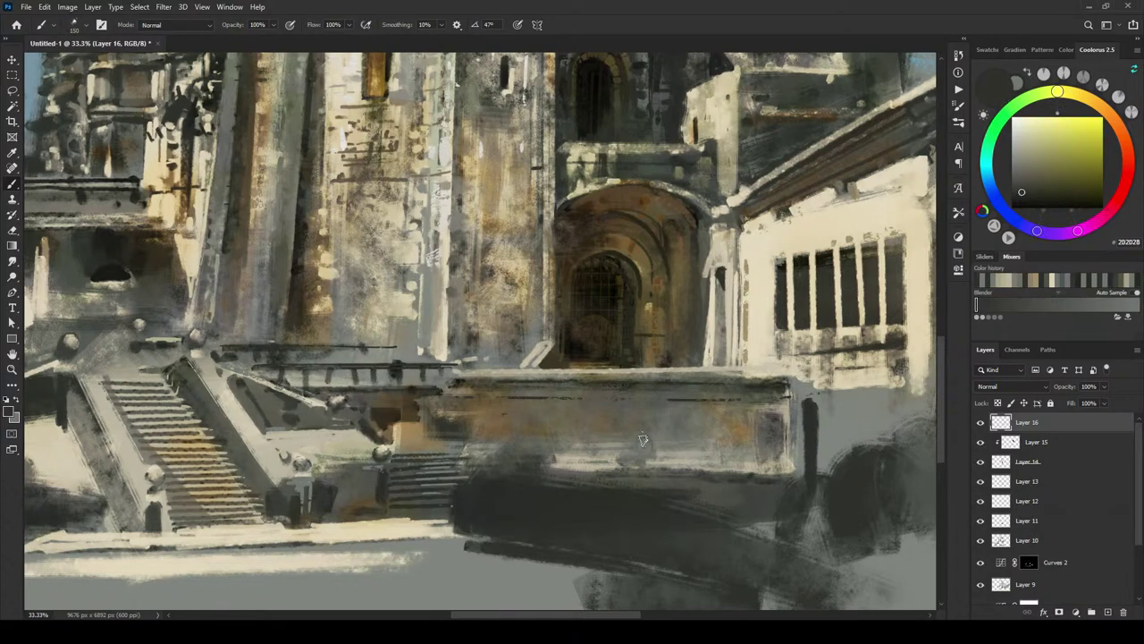
{"action": "mouse_move", "coordinate": [646, 446]}
{"action": "left_mouse_down"}
{"action": "mouse_move", "coordinate": [643, 472]}
{"action": "mouse_move", "coordinate": [656, 476]}
{"action": "mouse_move", "coordinate": [639, 451]}
{"action": "mouse_move", "coordinate": [646, 442]}
{"action": "left_mouse_up"}
{"action": "key", "text": "x"}
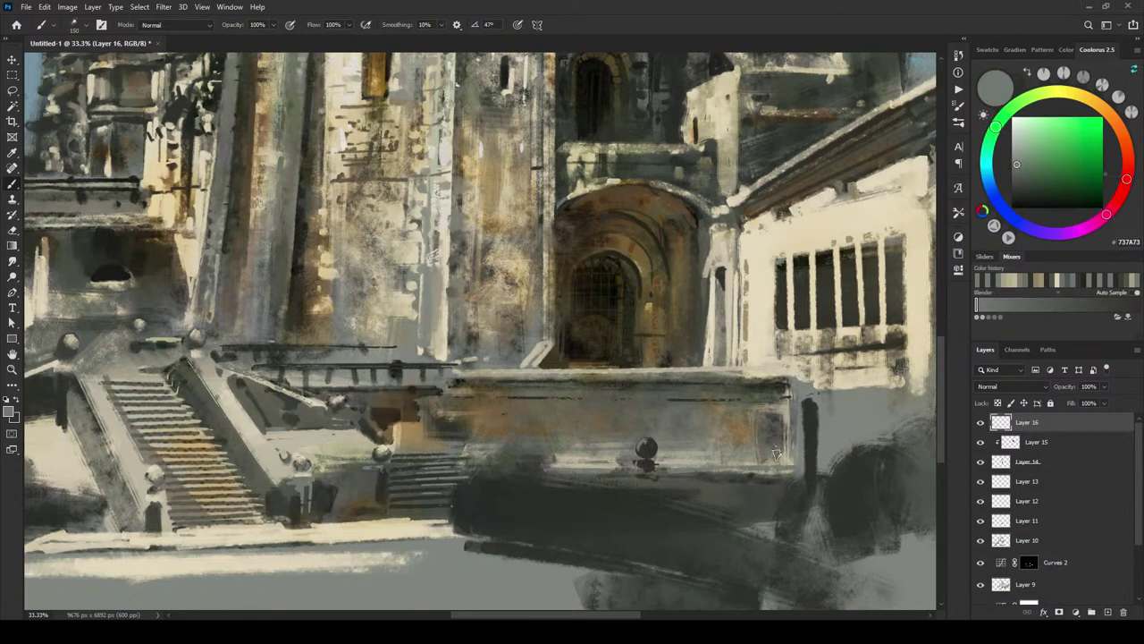
Step: Refine the dark post at the low terrace wall's end with sampled near-black and grey 737A73 strokes
{"action": "left_click", "coordinate": [763, 482], "text": "alt"}
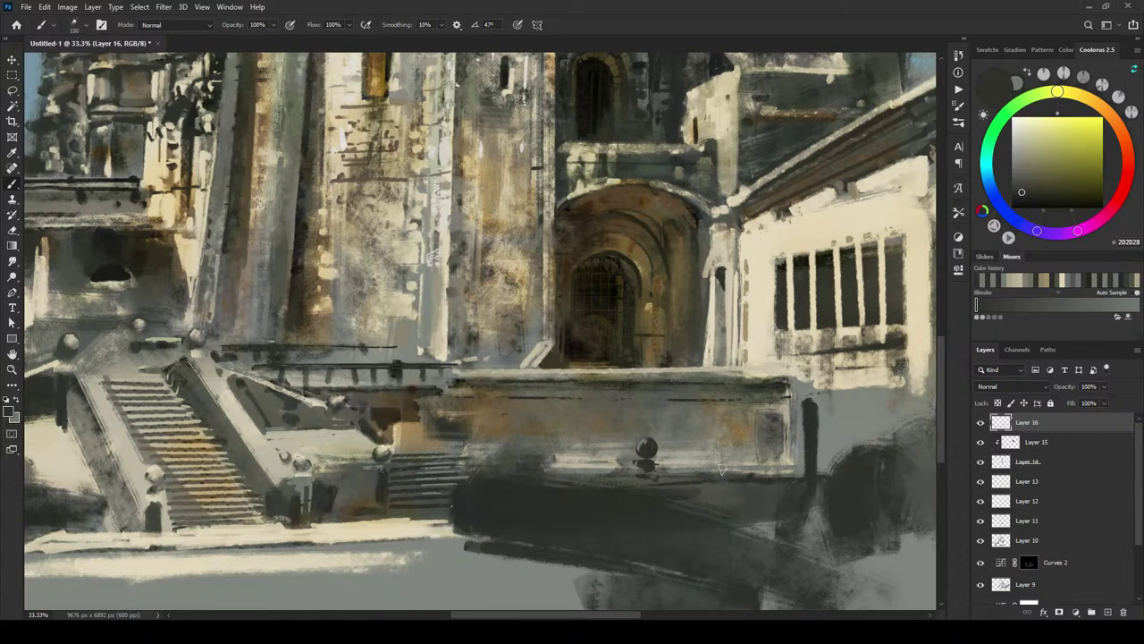
{"action": "left_click", "coordinate": [807, 406], "text": "alt"}
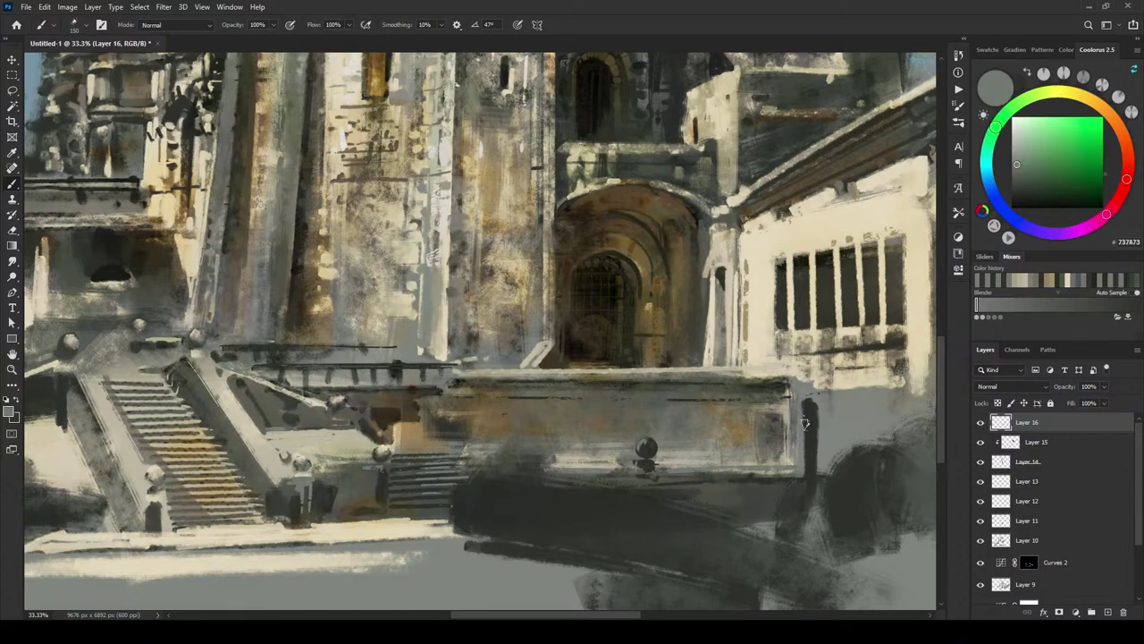
{"action": "left_click_drag", "start_coordinate": [804, 402], "coordinate": [808, 439]}
{"action": "left_click", "coordinate": [811, 493]}
Step: Paint grey 737A73 reflections on the dark panes of the adjoining building's barred window
{"action": "left_click_drag", "start_coordinate": [809, 324], "coordinate": [651, 330]}
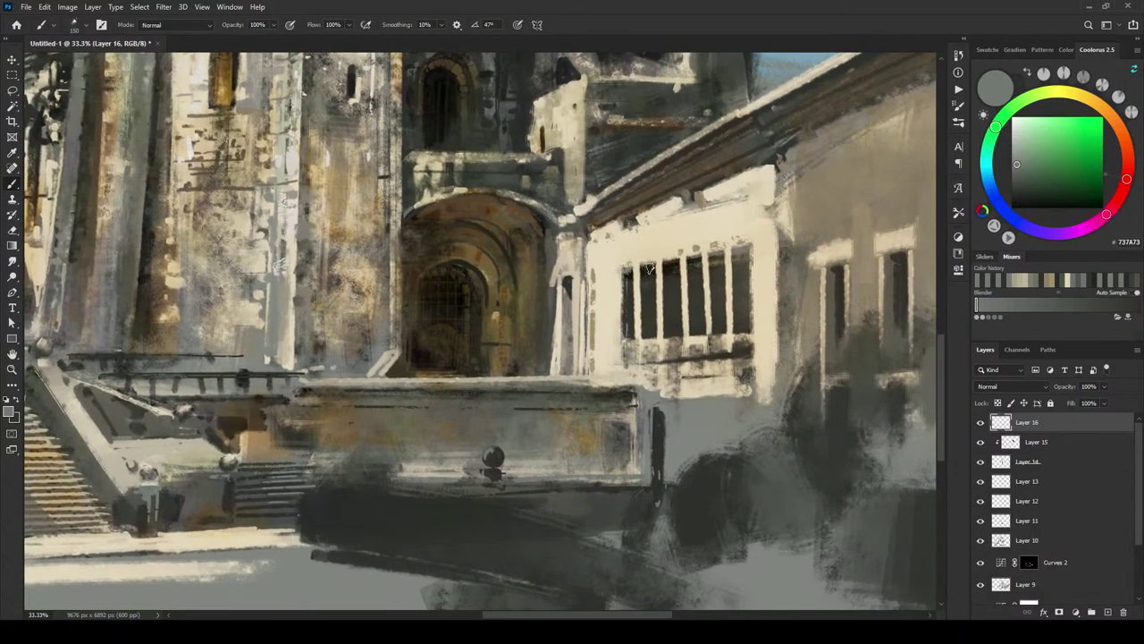
{"action": "left_click_drag", "start_coordinate": [646, 283], "coordinate": [644, 342]}
{"action": "mouse_move", "coordinate": [670, 273]}
{"action": "left_mouse_down"}
{"action": "mouse_move", "coordinate": [668, 349]}
{"action": "mouse_move", "coordinate": [695, 343]}
{"action": "mouse_move", "coordinate": [696, 327]}
{"action": "left_mouse_up"}
{"action": "mouse_move", "coordinate": [716, 274]}
{"action": "left_mouse_down"}
{"action": "mouse_move", "coordinate": [716, 302]}
{"action": "mouse_move", "coordinate": [738, 306]}
{"action": "left_mouse_up"}
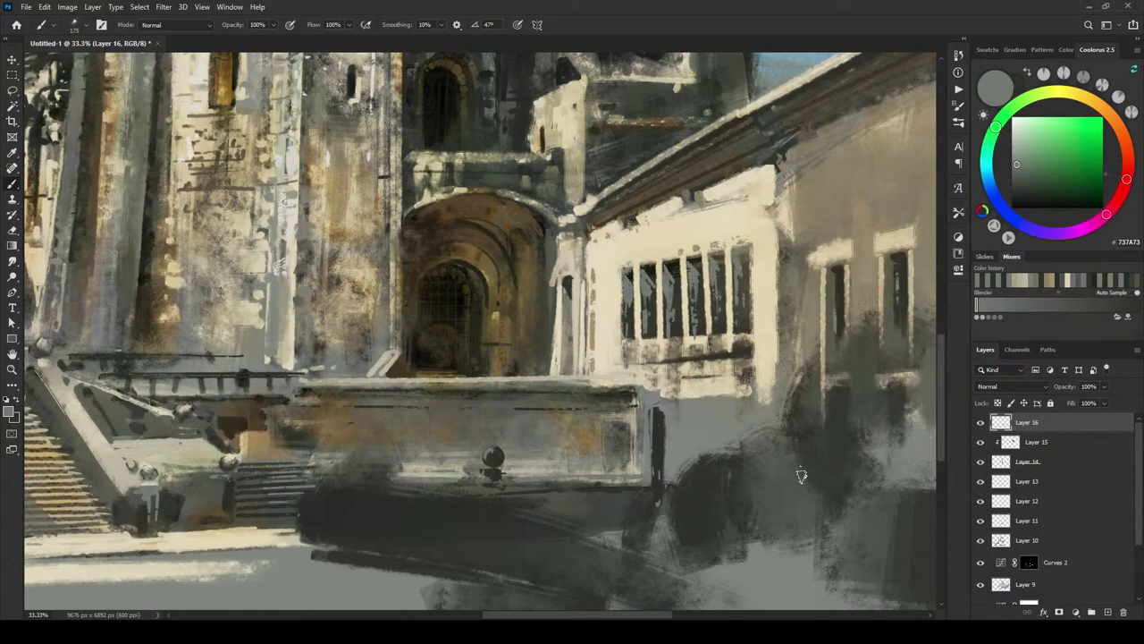
Step: Reduce the brush to size 100 and refine the barred window and the roof's junction beside the archway with near-black and grey 737A73
{"action": "left_click", "coordinate": [612, 502], "text": "alt"}
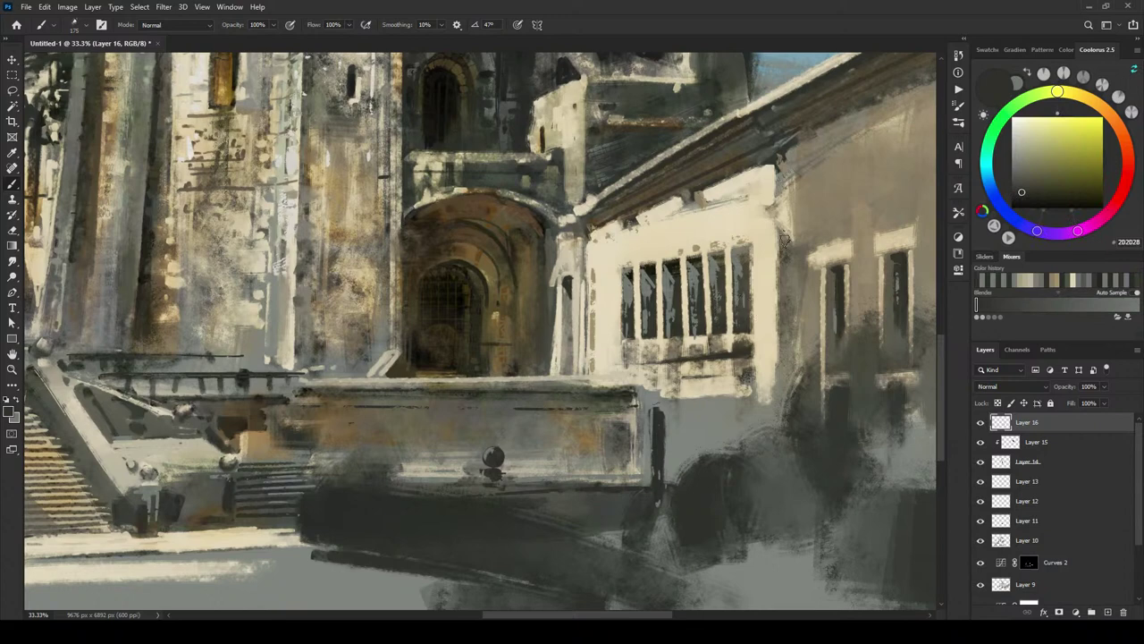
{"action": "key", "text": "bracketleft"}
{"action": "key", "text": "bracketleft"}
{"action": "key", "text": "bracketleft"}
{"action": "key", "text": "bracketleft"}
{"action": "key", "text": "bracketright"}
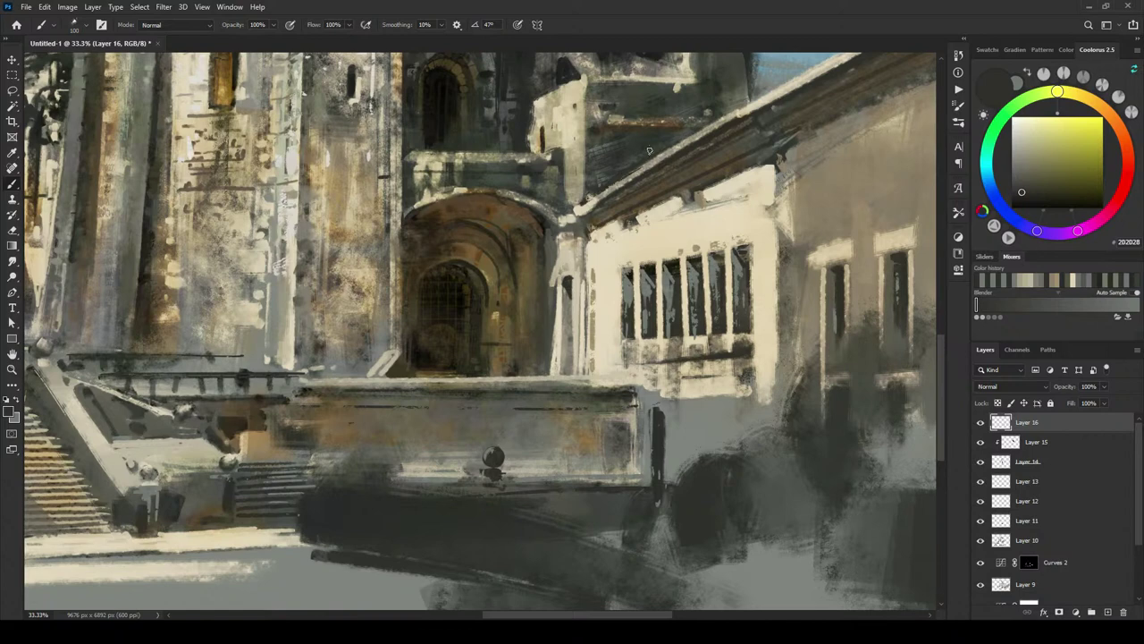
{"action": "left_click", "coordinate": [598, 187], "text": "alt"}
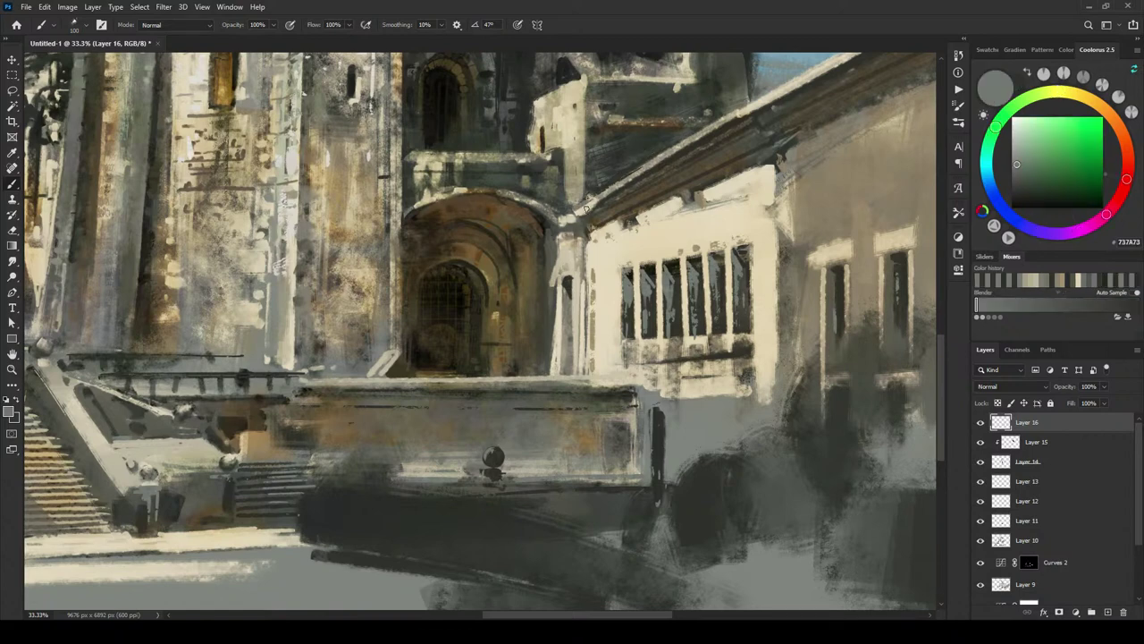
{"action": "left_click", "coordinate": [581, 215], "text": "alt"}
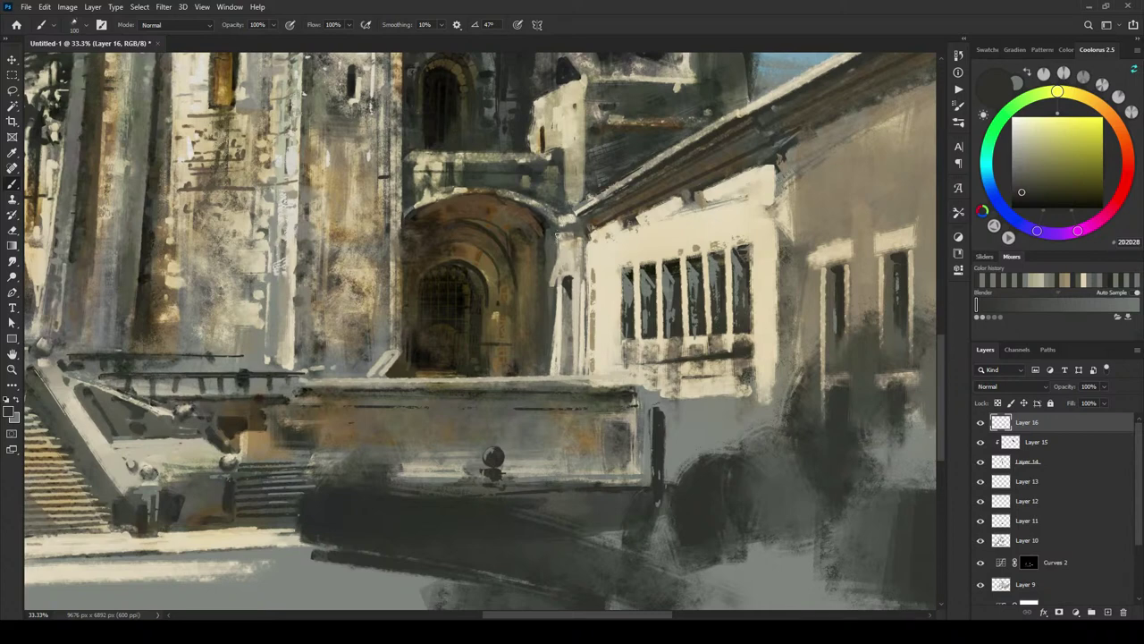
{"action": "left_click", "coordinate": [573, 194], "text": "alt"}
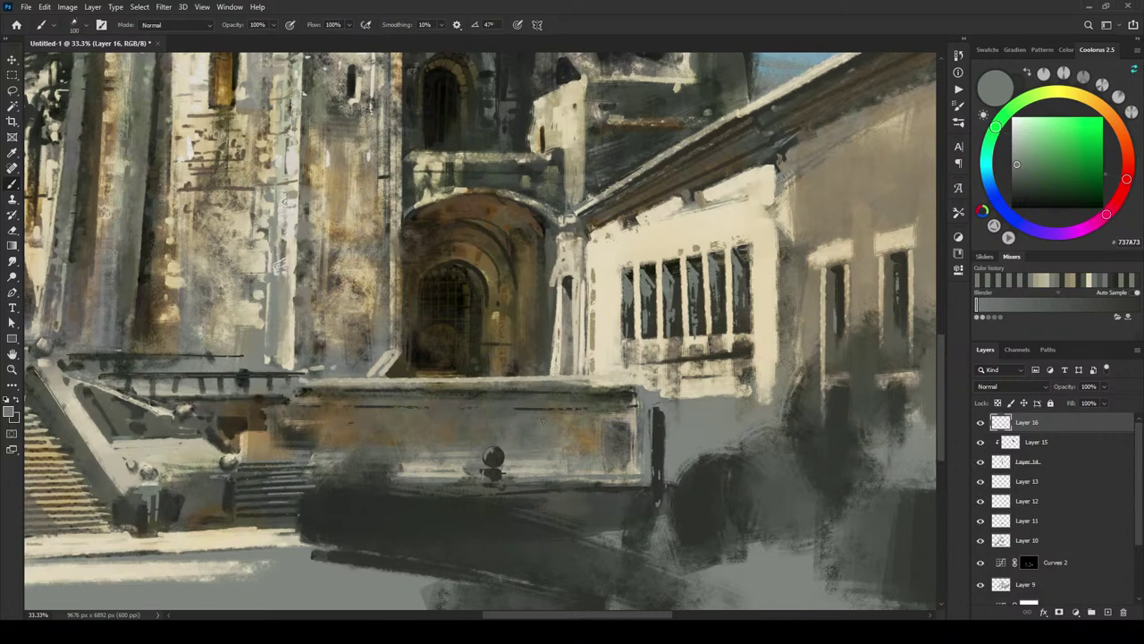
{"action": "left_click", "coordinate": [564, 352], "text": "alt"}
Step: Inspect the terrace and staircase beside the tower, as well as the composition of the whole painting
{"action": "left_click_drag", "start_coordinate": [490, 319], "coordinate": [646, 329]}
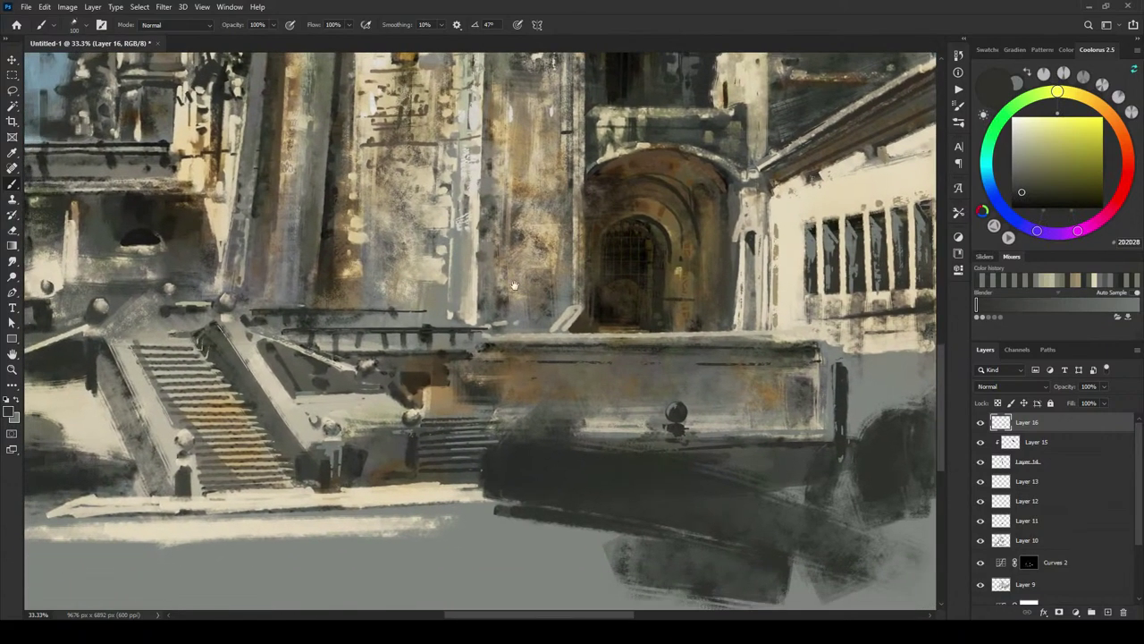
{"action": "scroll", "coordinate": [625, 330], "scroll_direction": "up", "scroll_amount": 4}
{"action": "scroll", "coordinate": [608, 332], "scroll_direction": "left", "scroll_amount": 3}
{"action": "mouse_move", "coordinate": [596, 333]}
{"action": "left_mouse_down"}
{"action": "mouse_move", "coordinate": [623, 465]}
{"action": "mouse_move", "coordinate": [618, 337]}
{"action": "mouse_move", "coordinate": [712, 313]}
{"action": "mouse_move", "coordinate": [783, 376]}
{"action": "mouse_move", "coordinate": [795, 283]}
{"action": "mouse_move", "coordinate": [784, 323]}
{"action": "left_mouse_up"}
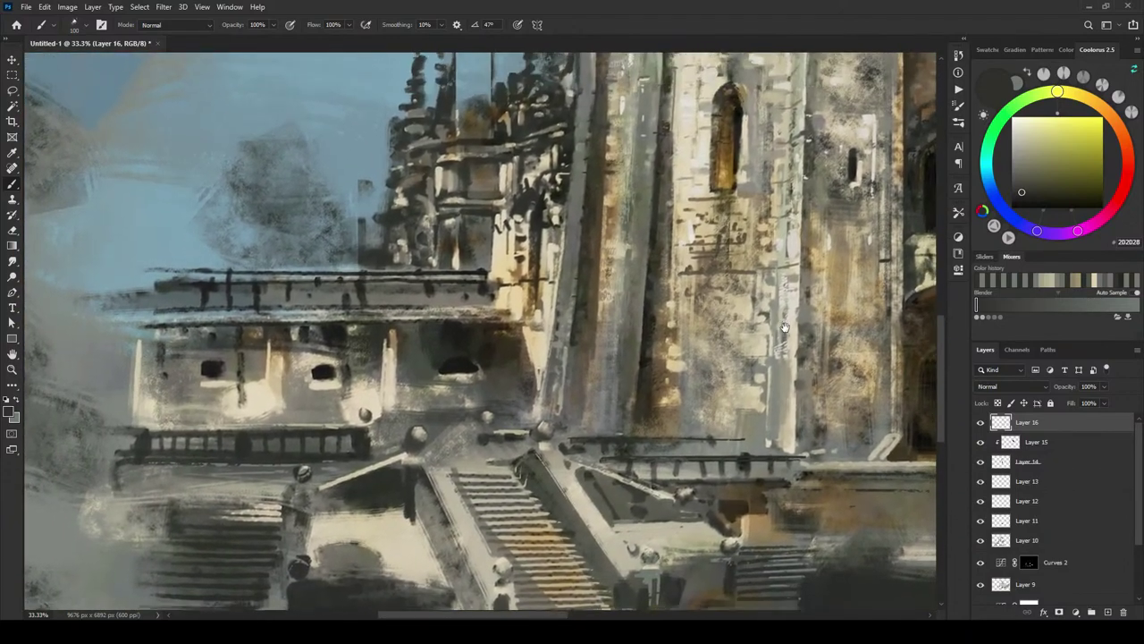
{"action": "left_click", "coordinate": [482, 340], "text": "alt"}
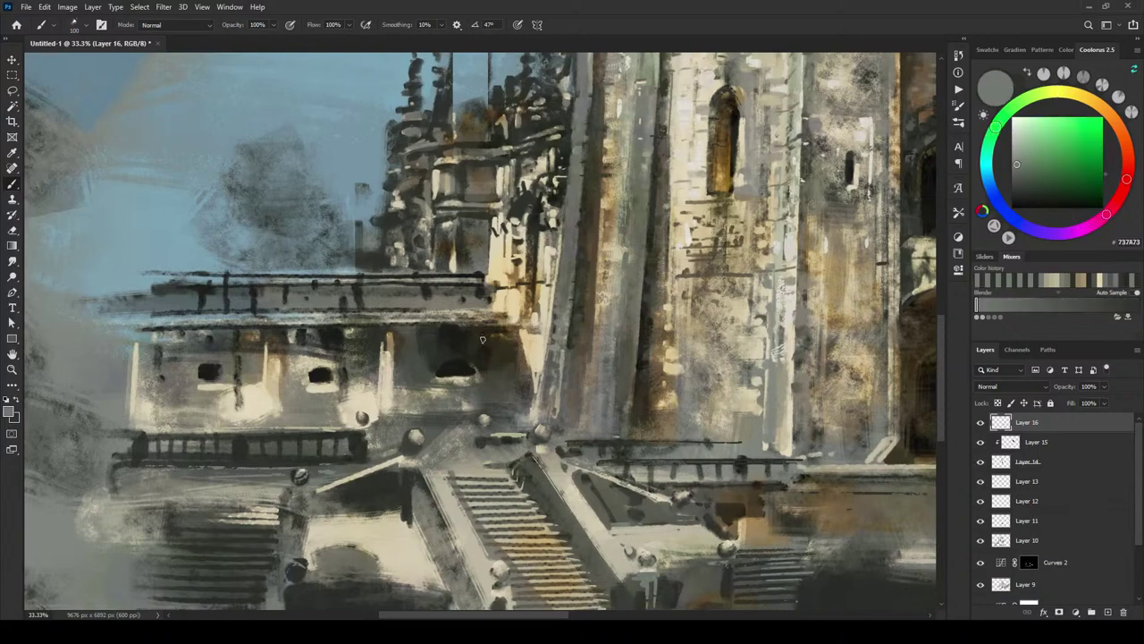
{"action": "key", "text": "ctrl+minus"}
{"action": "key", "text": "ctrl+minus"}
{"action": "key", "text": "ctrl+minus"}
{"action": "key", "text": "ctrl+minus"}
{"action": "key", "text": "ctrl+minus"}
{"action": "key", "text": "ctrl+minus"}
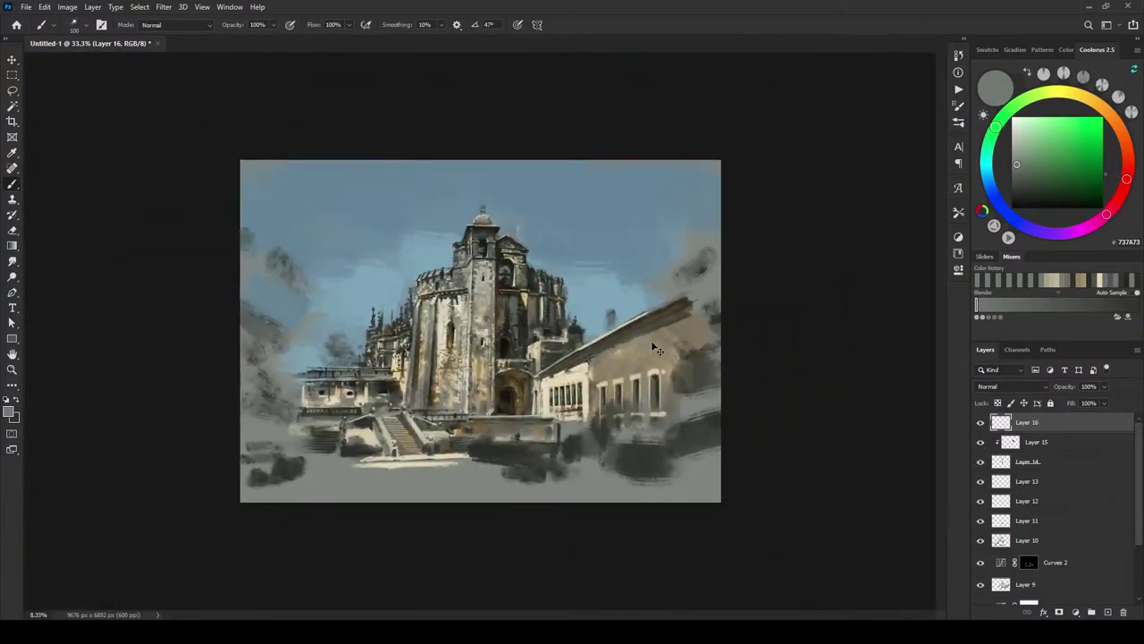
{"action": "scroll", "coordinate": [651, 355], "scroll_direction": "up", "scroll_amount": 3}
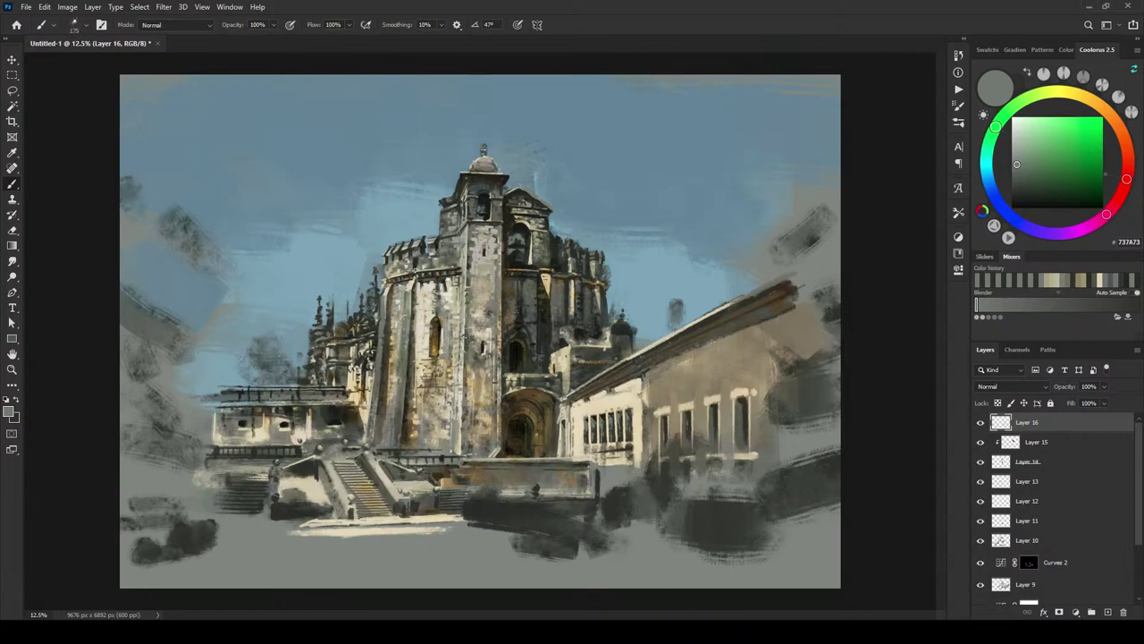
Step: Refine the upper tower's stonework with a size 100 brush, alternating near-black and grey 737A73
{"action": "key", "text": "bracketleft"}
{"action": "key", "text": "x"}
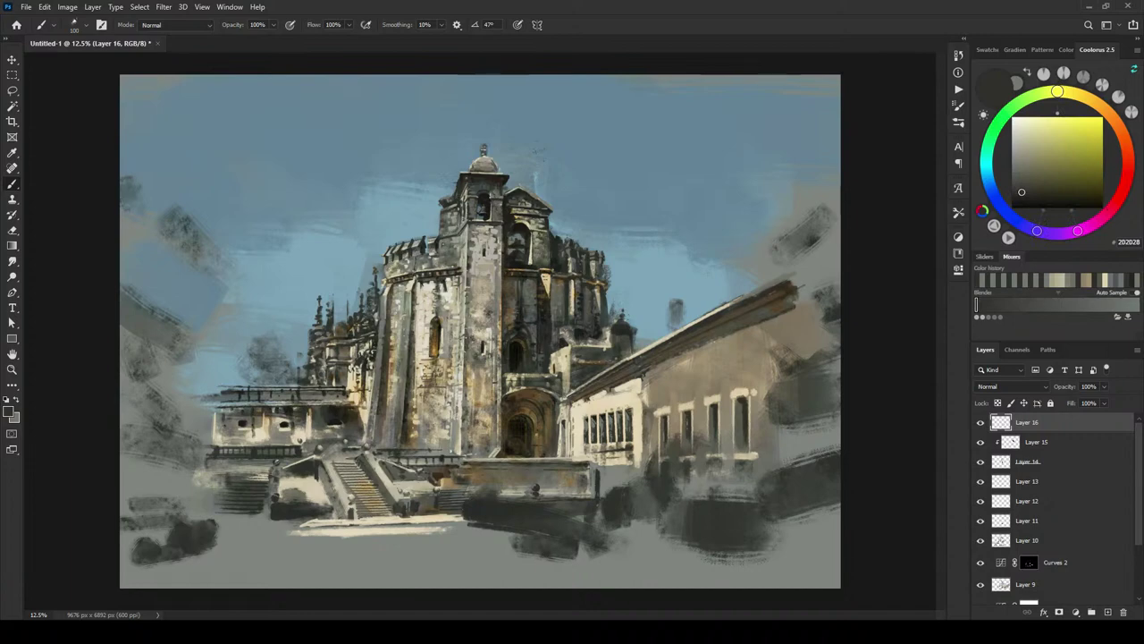
{"action": "key", "text": "x"}
{"action": "key", "text": "x"}
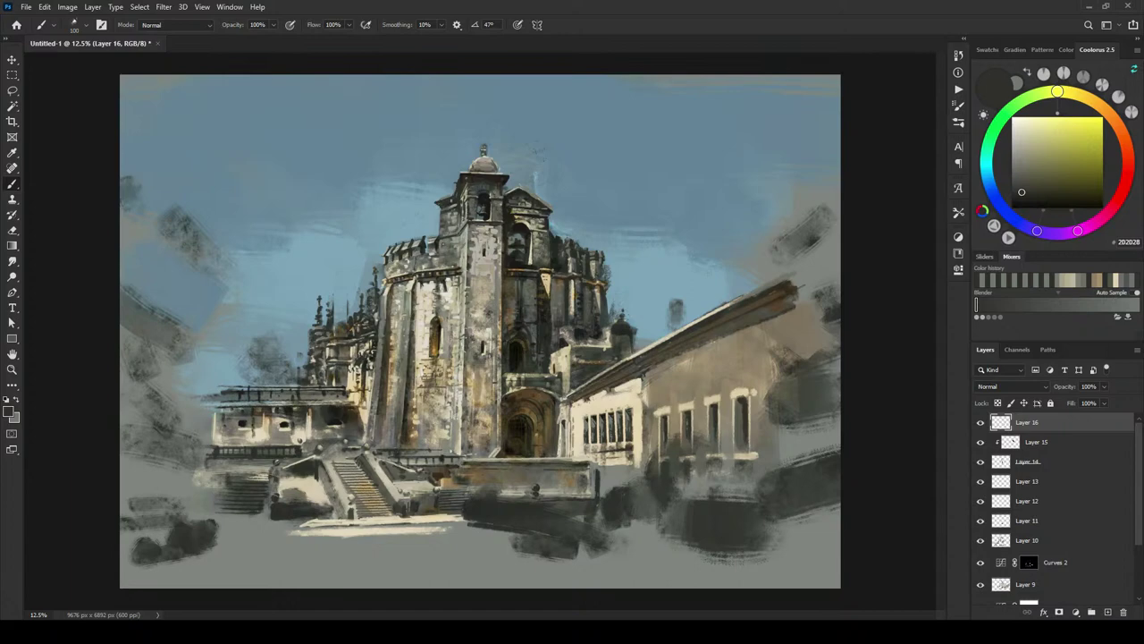
{"action": "key", "text": "x"}
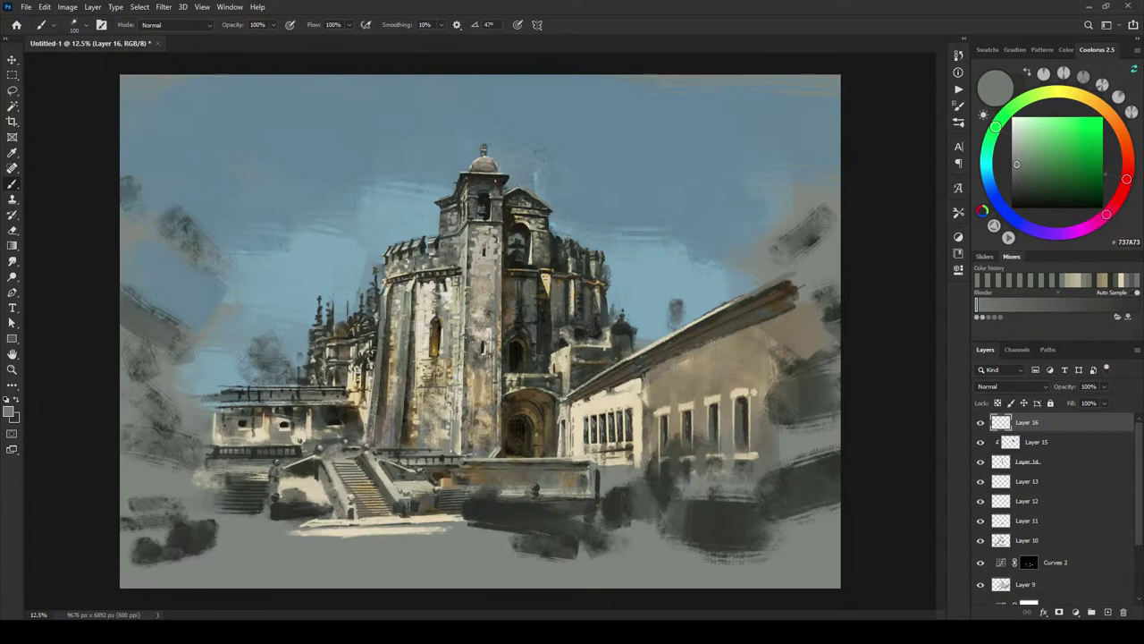
Step: Shade beneath the belfry's cornice in dark brown 42372F and work its stonework with sampled 5D5F56 and lighter grey 87887A
{"action": "left_click", "coordinate": [479, 182], "text": "alt"}
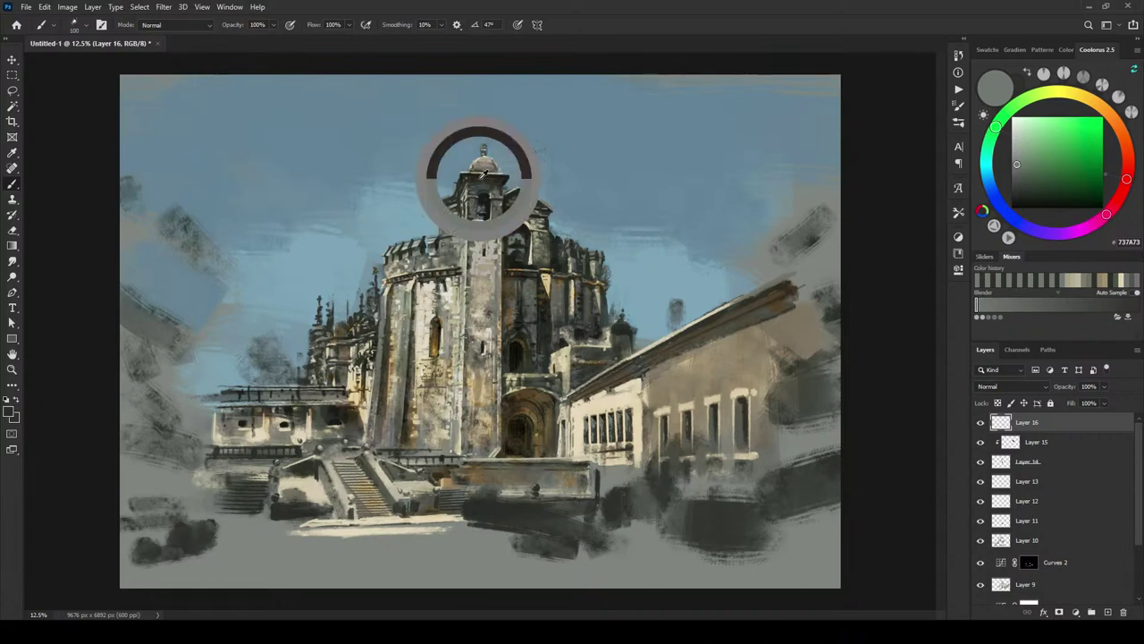
{"action": "left_click", "coordinate": [1038, 182]}
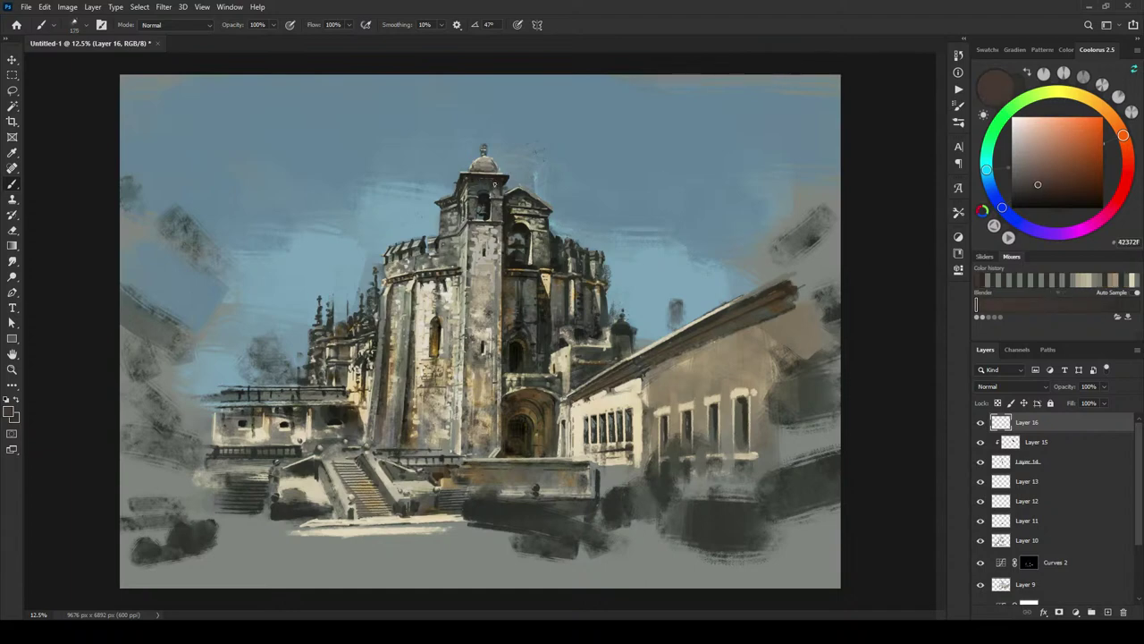
{"action": "key", "text": "bracketleft"}
{"action": "left_click", "coordinate": [477, 198], "text": "alt"}
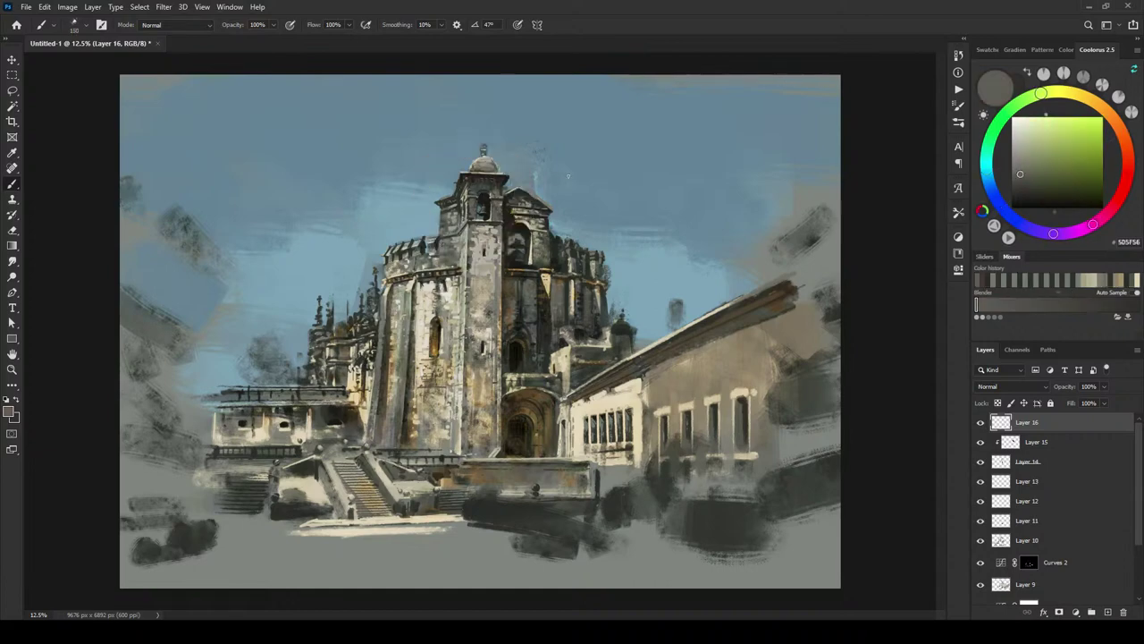
{"action": "left_click", "coordinate": [1022, 159]}
{"action": "left_click", "coordinate": [1022, 159]}
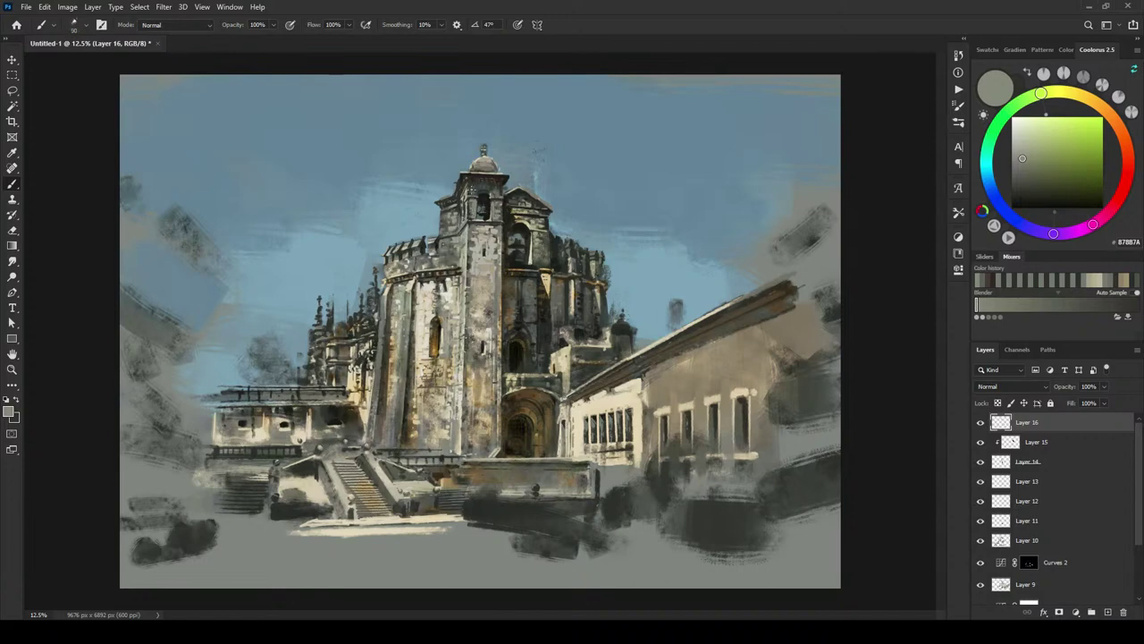
{"action": "key", "text": "bracketright"}
{"action": "key", "text": "bracketright"}
Step: Deepen the shadows around the belfry and its cornice with sampled dark tones 242521, 282D25 and 161715
{"action": "left_click", "coordinate": [476, 178], "text": "alt"}
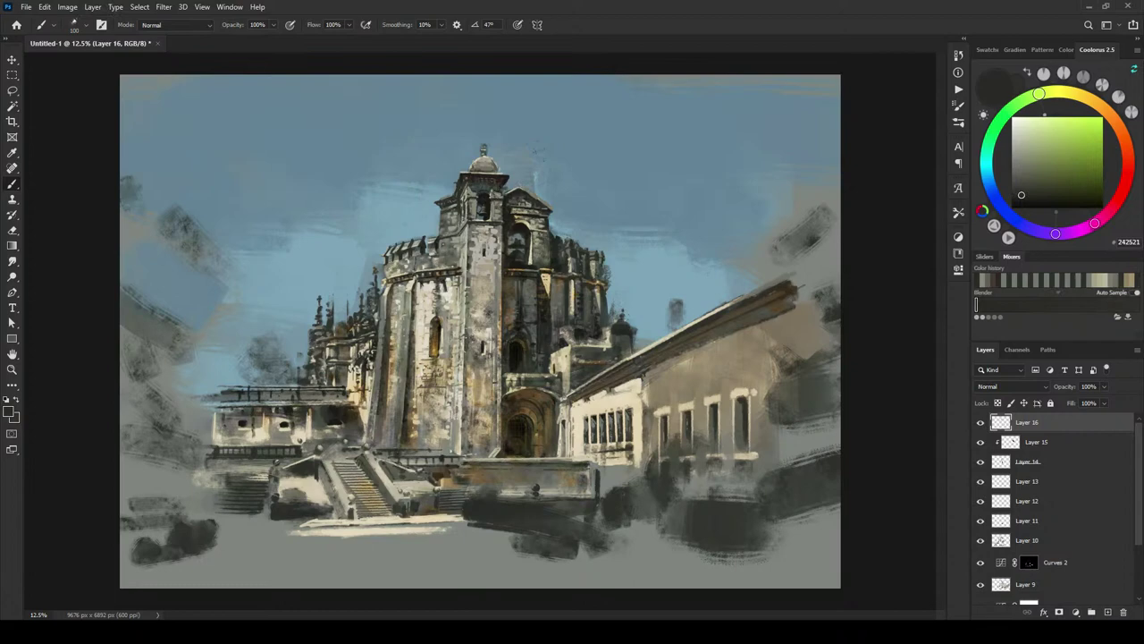
{"action": "left_click", "coordinate": [489, 194], "text": "alt"}
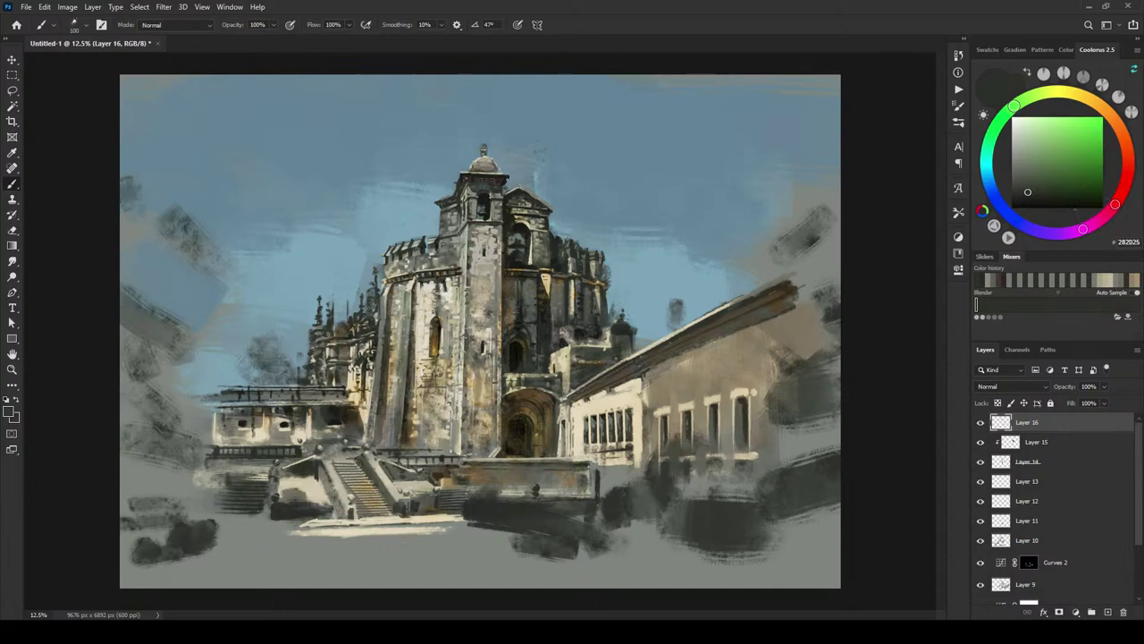
{"action": "left_click", "coordinate": [510, 176], "text": "alt"}
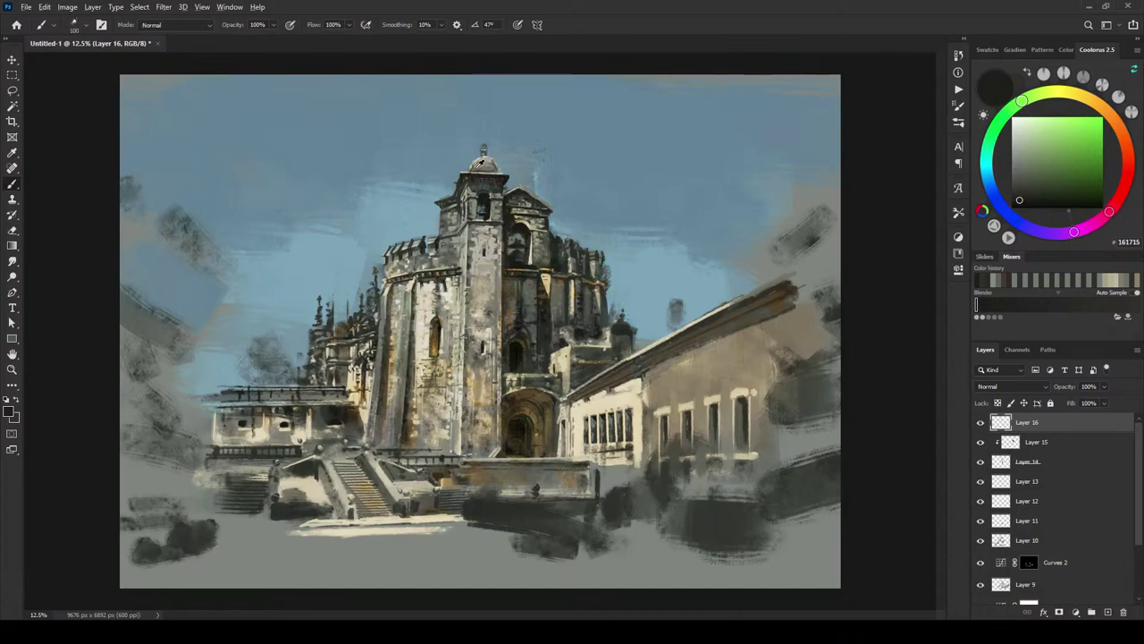
Step: Model the belfry's dome with sampled warm greys 858172 and 7E7868, dark 514F49 and a pale stone highlight
{"action": "left_click", "coordinate": [482, 165], "text": "alt"}
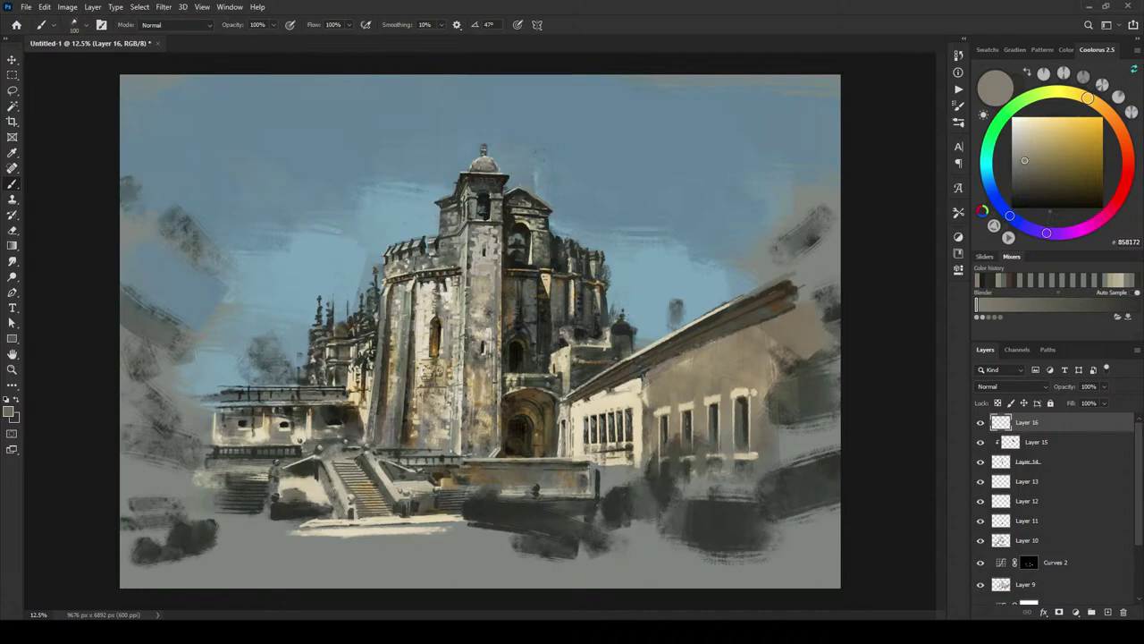
{"action": "left_click", "coordinate": [483, 164], "text": "alt"}
{"action": "left_click", "coordinate": [483, 166], "text": "alt"}
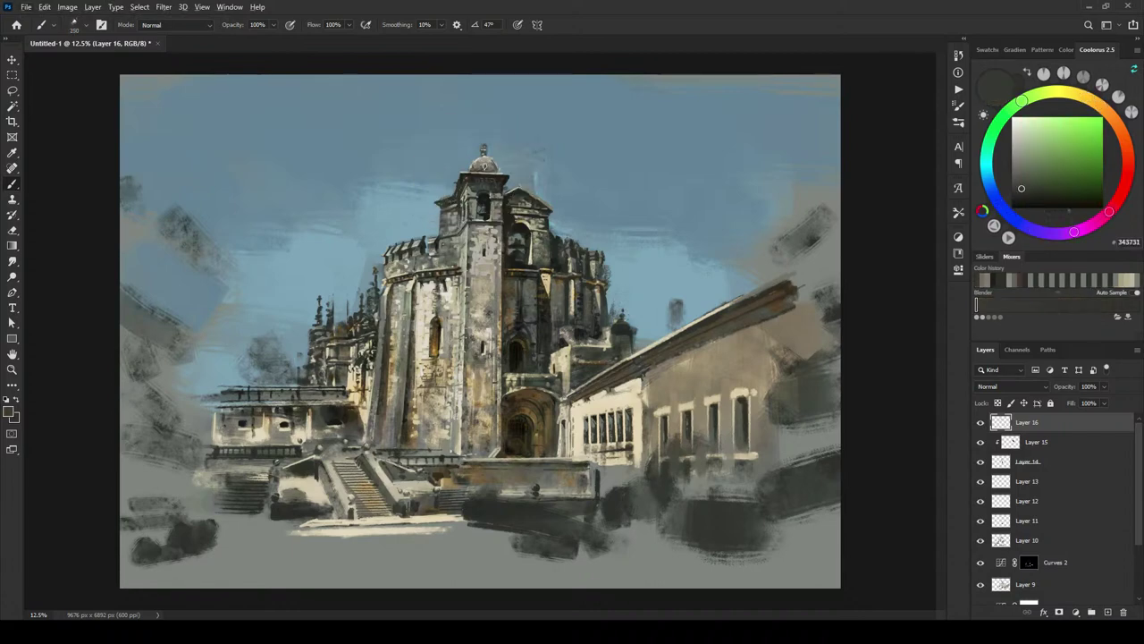
{"action": "left_click", "coordinate": [483, 159], "text": "alt"}
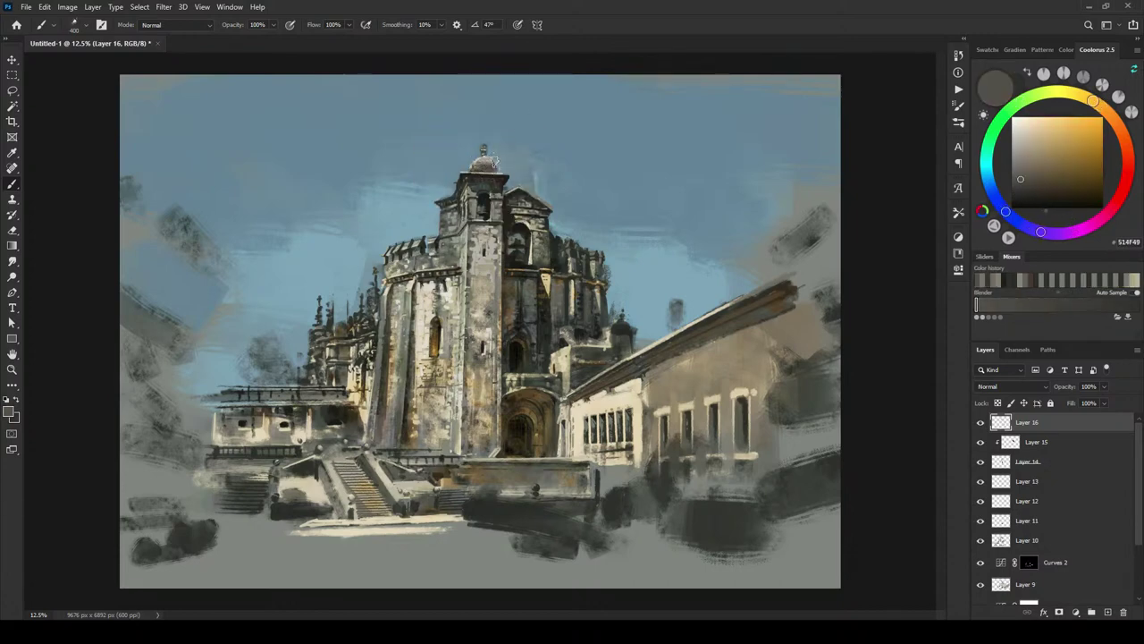
{"action": "key", "text": "bracketleft"}
{"action": "left_click", "coordinate": [483, 165], "text": "alt"}
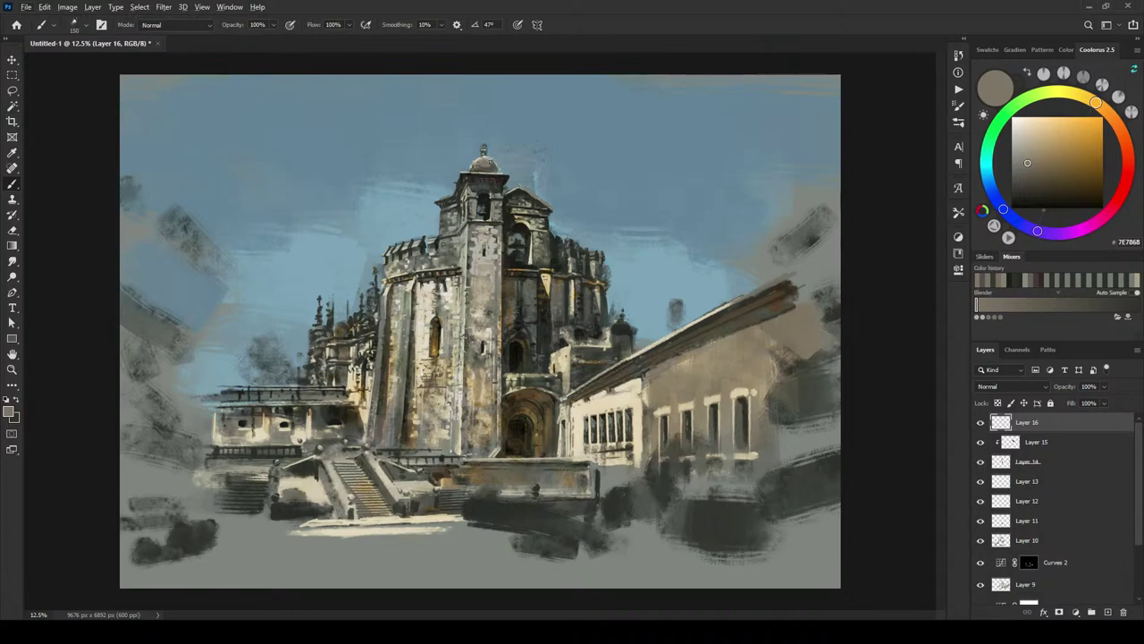
{"action": "left_click", "coordinate": [491, 157], "text": "alt"}
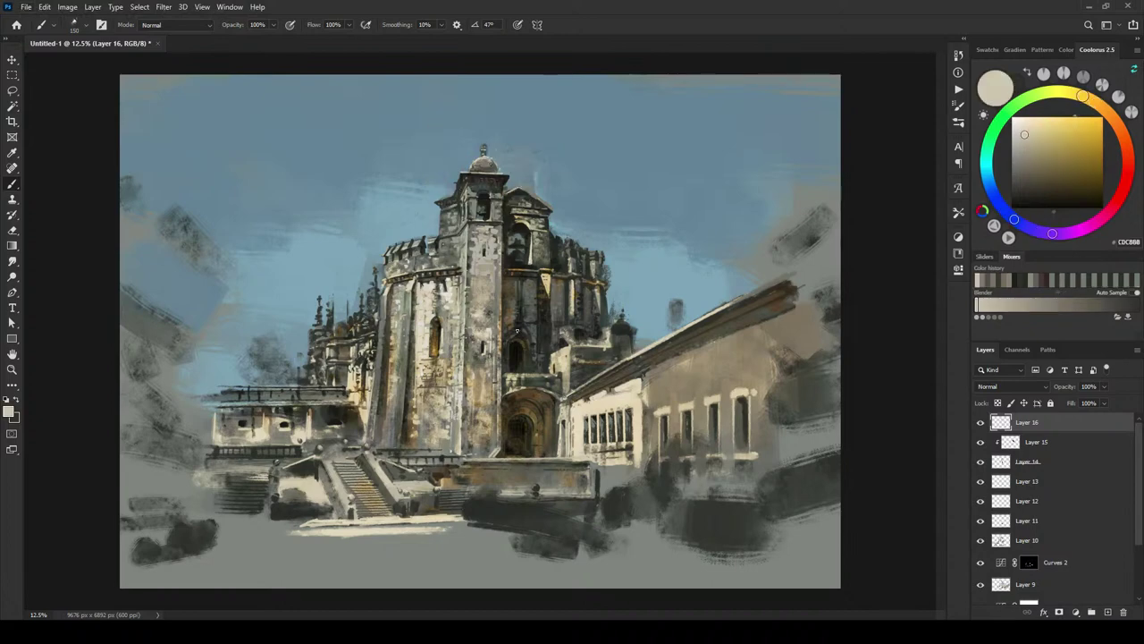
Step: Compare the tower's stonework with Layer 14 hidden and shown
{"action": "key", "text": "ctrl+minus"}
{"action": "key", "text": "ctrl+minus"}
{"action": "key", "text": "ctrl+minus"}
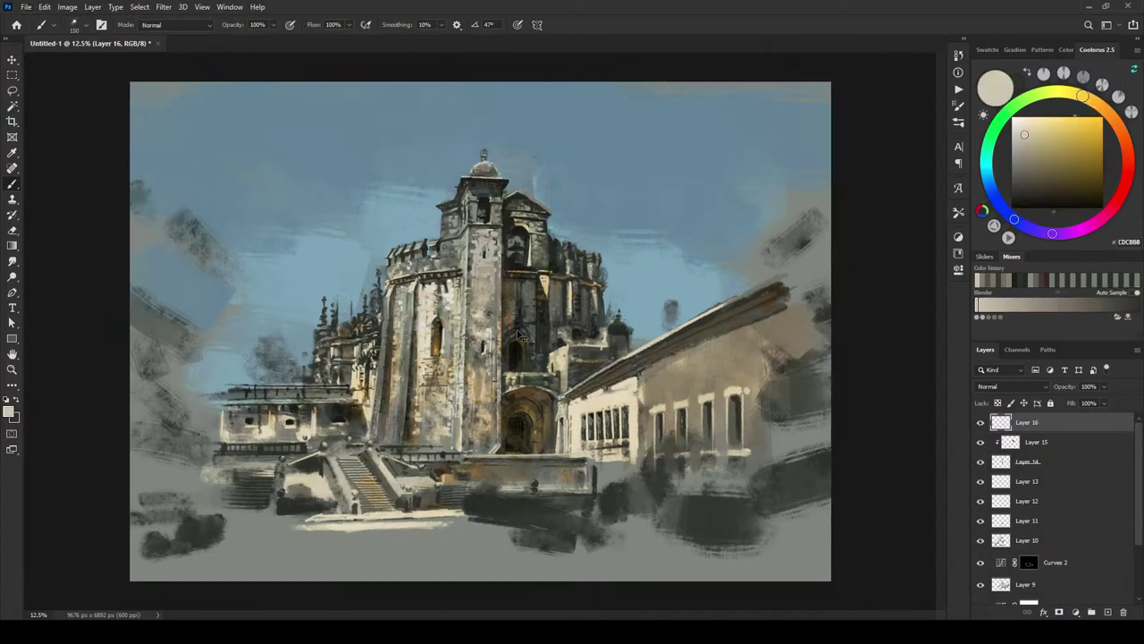
{"action": "key", "text": "ctrl+plus"}
{"action": "key", "text": "ctrl+plus"}
{"action": "scroll", "coordinate": [518, 334], "scroll_direction": "up", "scroll_amount": 5}
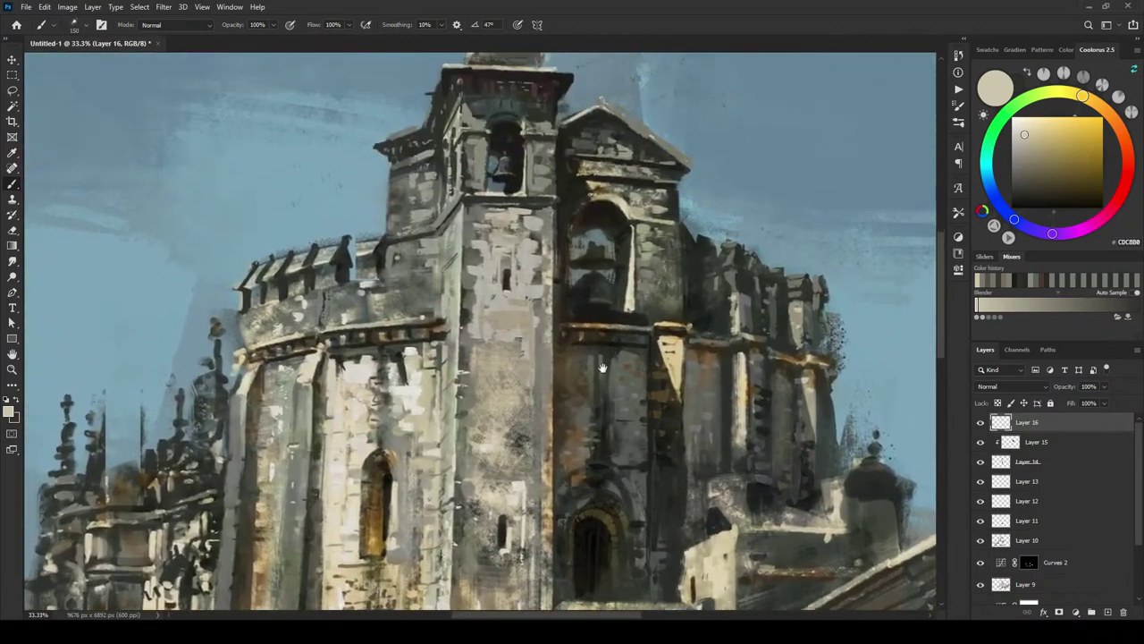
{"action": "left_click_drag", "start_coordinate": [604, 367], "coordinate": [602, 364]}
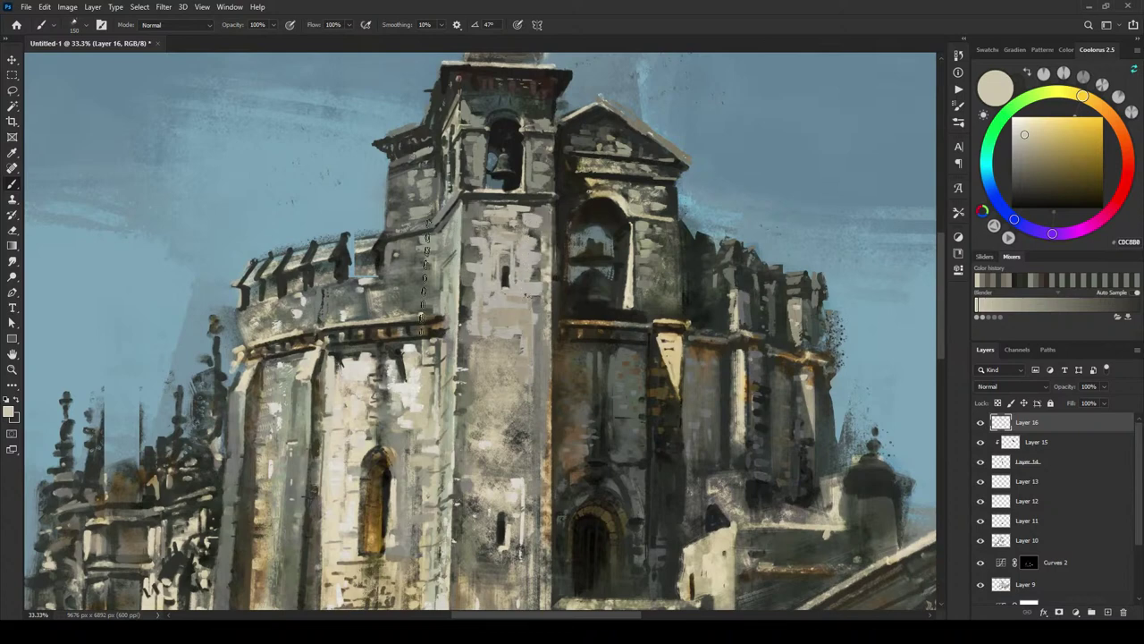
{"action": "key", "text": "ctrl+z"}
{"action": "left_click", "coordinate": [980, 461]}
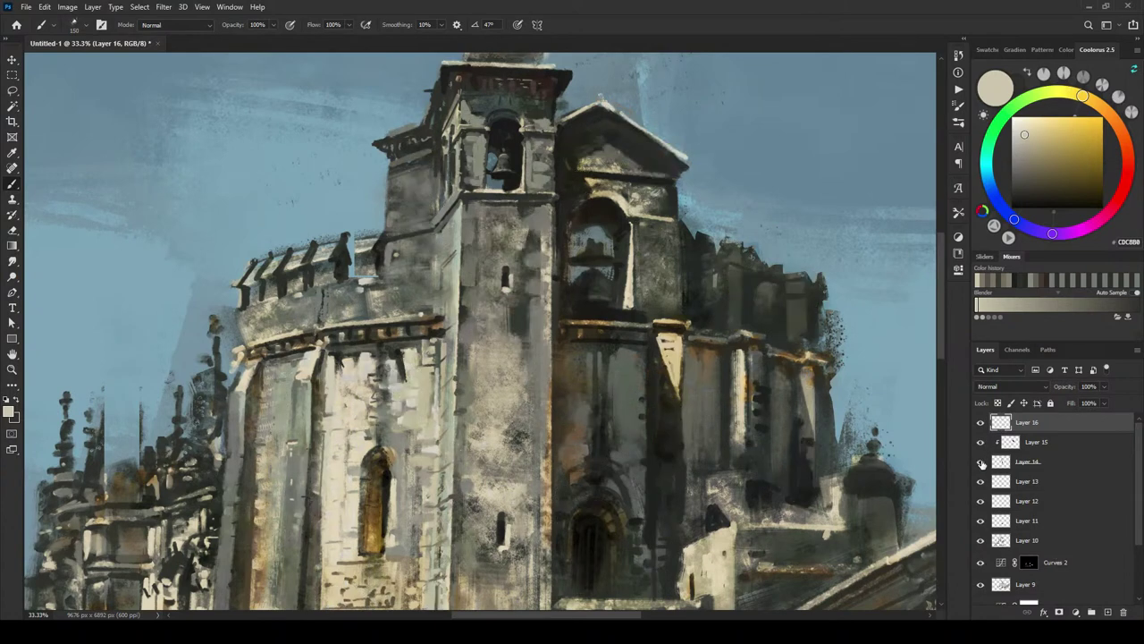
{"action": "left_click", "coordinate": [981, 461]}
Step: Add a white layer mask to Layer 14 and reset the painting colours to the defaults
{"action": "left_click", "coordinate": [1033, 461]}
{"action": "left_click", "coordinate": [1059, 611]}
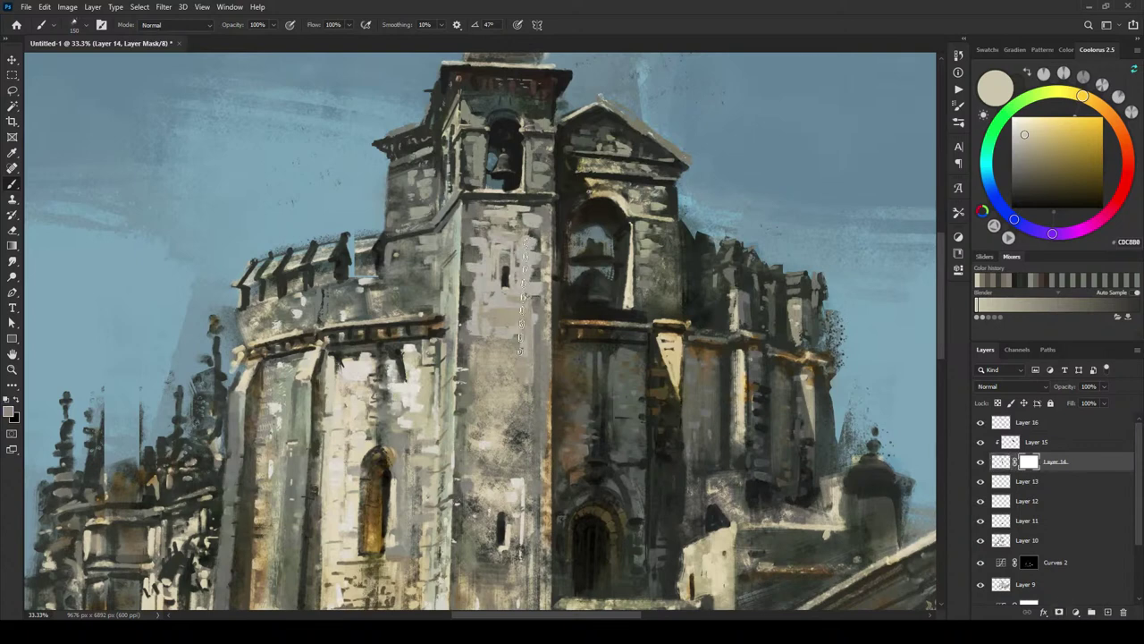
{"action": "key", "text": "d"}
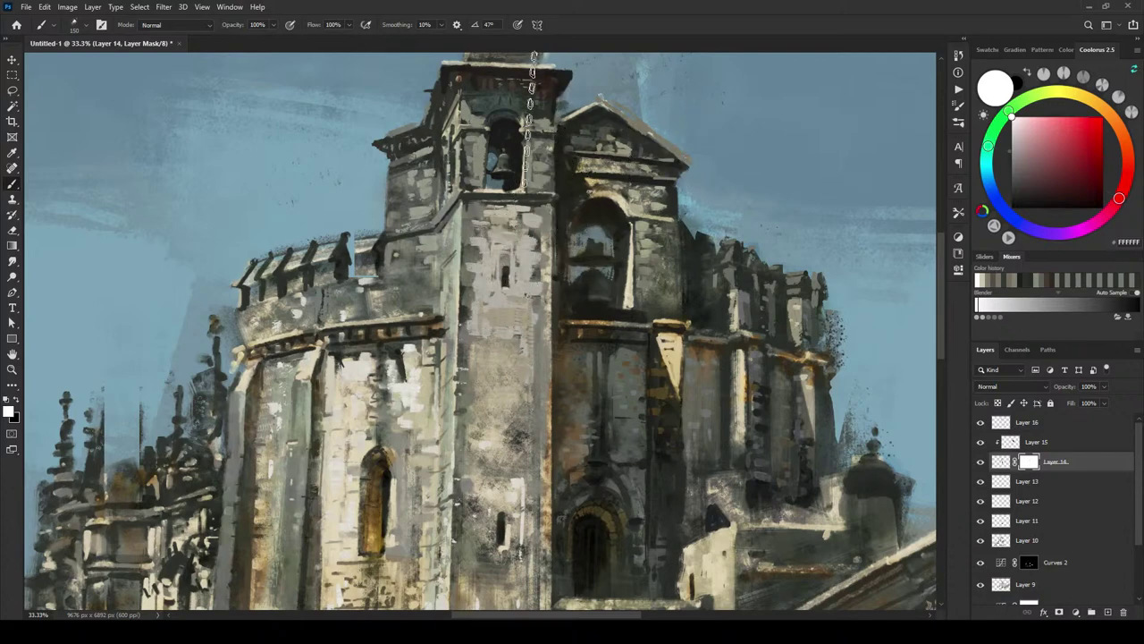
Step: Brush vertical strokes down the tower's front buttress on Layer 14's mask, below the belfry
{"action": "scroll", "coordinate": [534, 217], "scroll_direction": "down", "scroll_amount": 3}
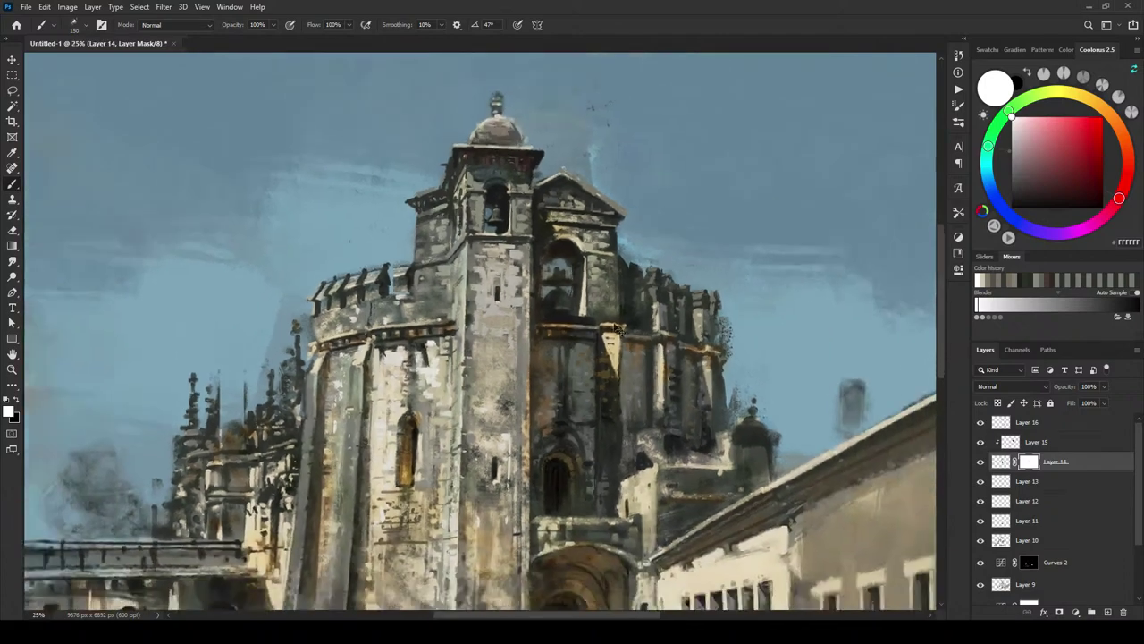
{"action": "scroll", "coordinate": [533, 216], "scroll_direction": "down", "scroll_amount": 1}
{"action": "scroll", "coordinate": [534, 216], "scroll_direction": "up", "scroll_amount": 1}
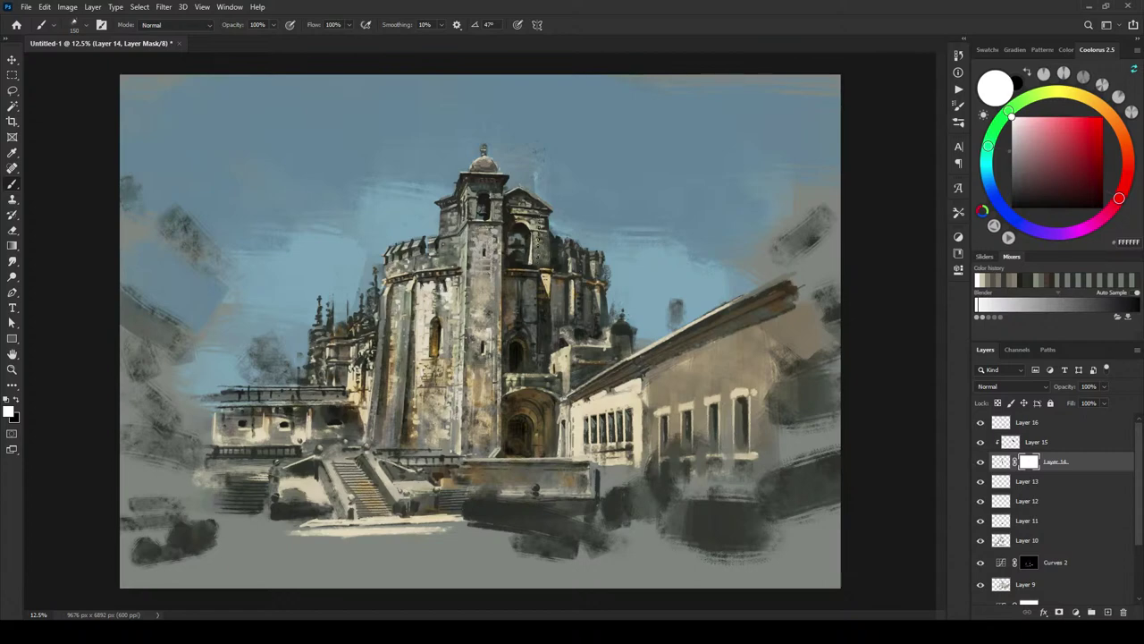
{"action": "left_click_drag", "start_coordinate": [487, 252], "coordinate": [486, 309]}
{"action": "left_click_drag", "start_coordinate": [483, 200], "coordinate": [484, 255]}
{"action": "key", "text": "ctrl+plus"}
{"action": "key", "text": "ctrl+plus"}
{"action": "key", "text": "ctrl+plus"}
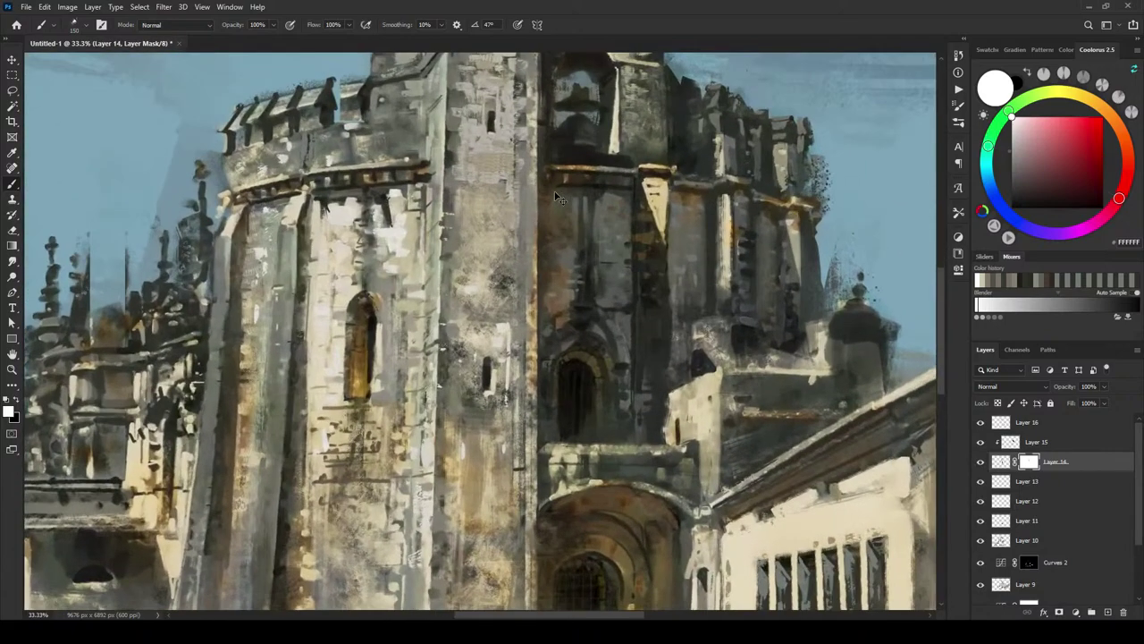
{"action": "scroll", "coordinate": [537, 241], "scroll_direction": "up", "scroll_amount": 5}
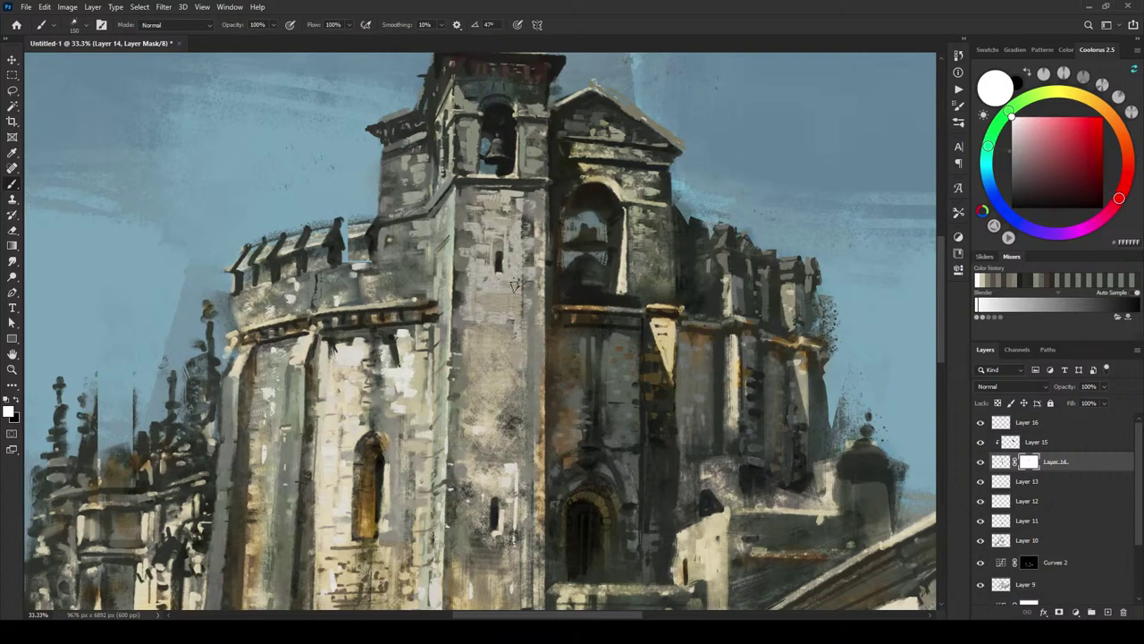
Step: Draw brick joints on Layer 14's mask below the tower's slit window, masking in black and restoring in white
{"action": "key", "text": "x"}
{"action": "left_click_drag", "start_coordinate": [506, 277], "coordinate": [504, 318]}
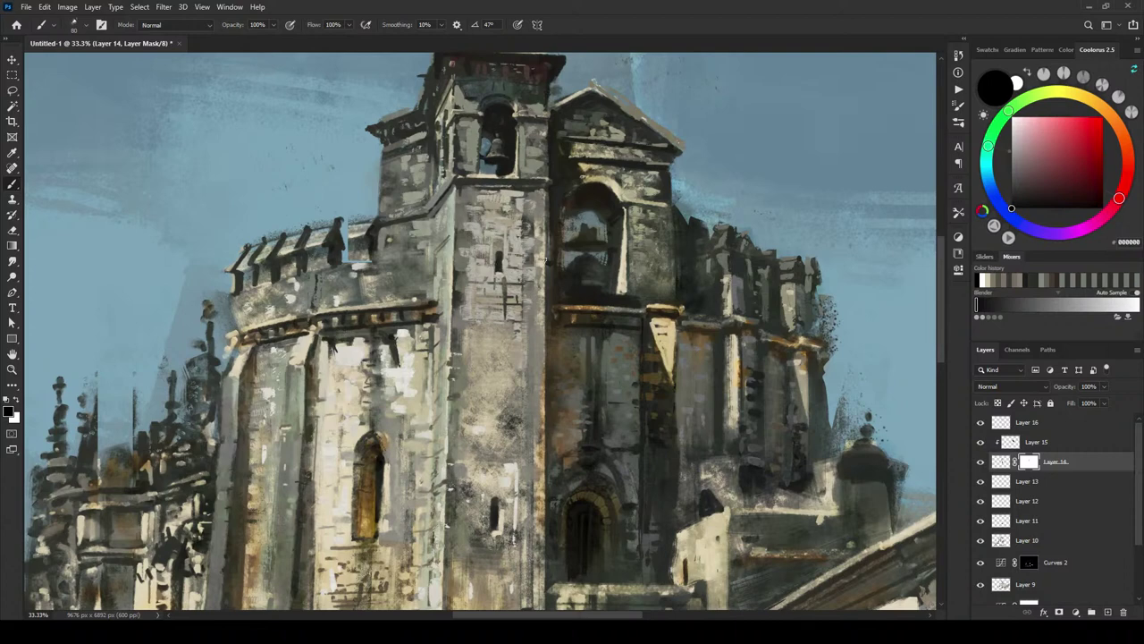
{"action": "key", "text": "x"}
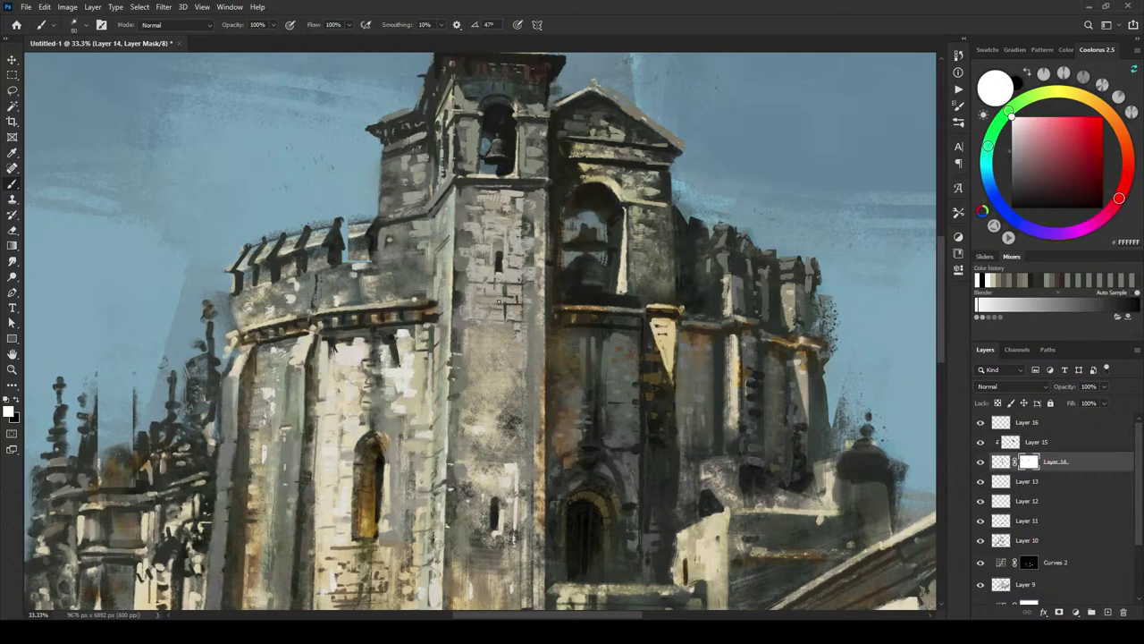
{"action": "key", "text": "x"}
{"action": "key", "text": "x"}
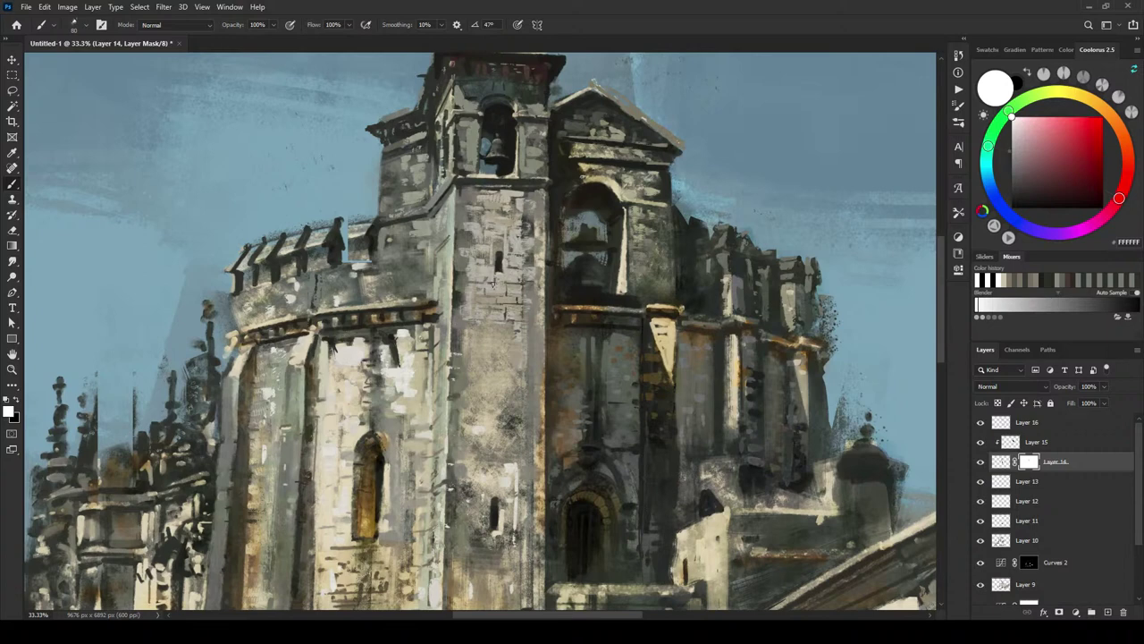
Step: Mask fine horizontal brick joints in black into the buttress stonework just below the belfry ledge on Layer 14's mask
{"action": "left_click_drag", "start_coordinate": [528, 285], "coordinate": [606, 430]}
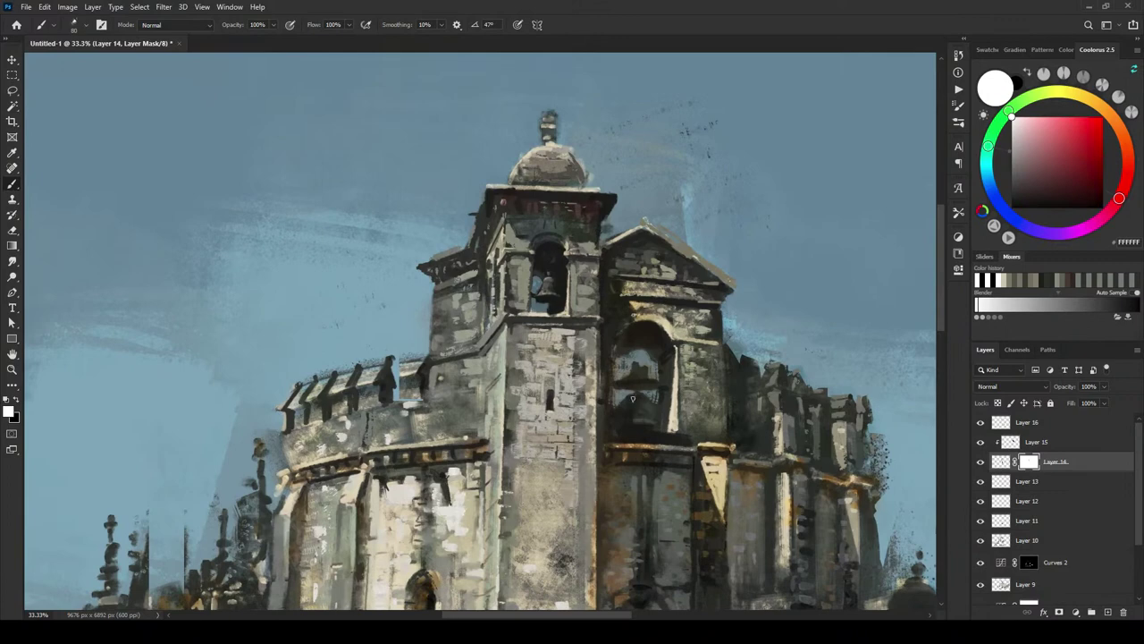
{"action": "key", "text": "x"}
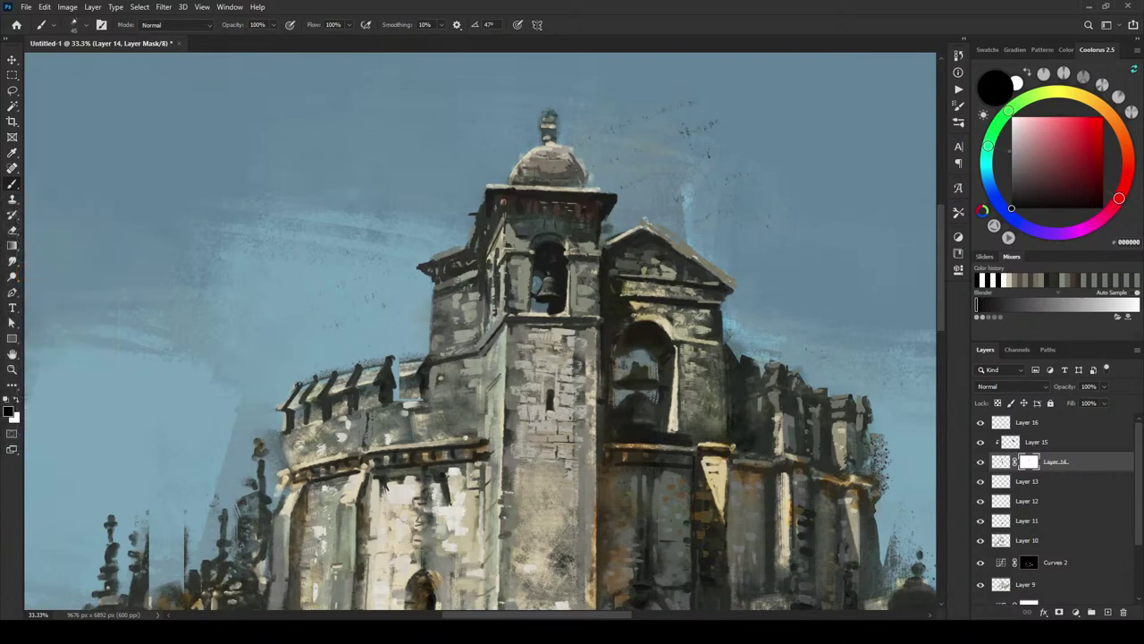
{"action": "left_click_drag", "start_coordinate": [540, 335], "coordinate": [570, 336]}
{"action": "key", "text": "x"}
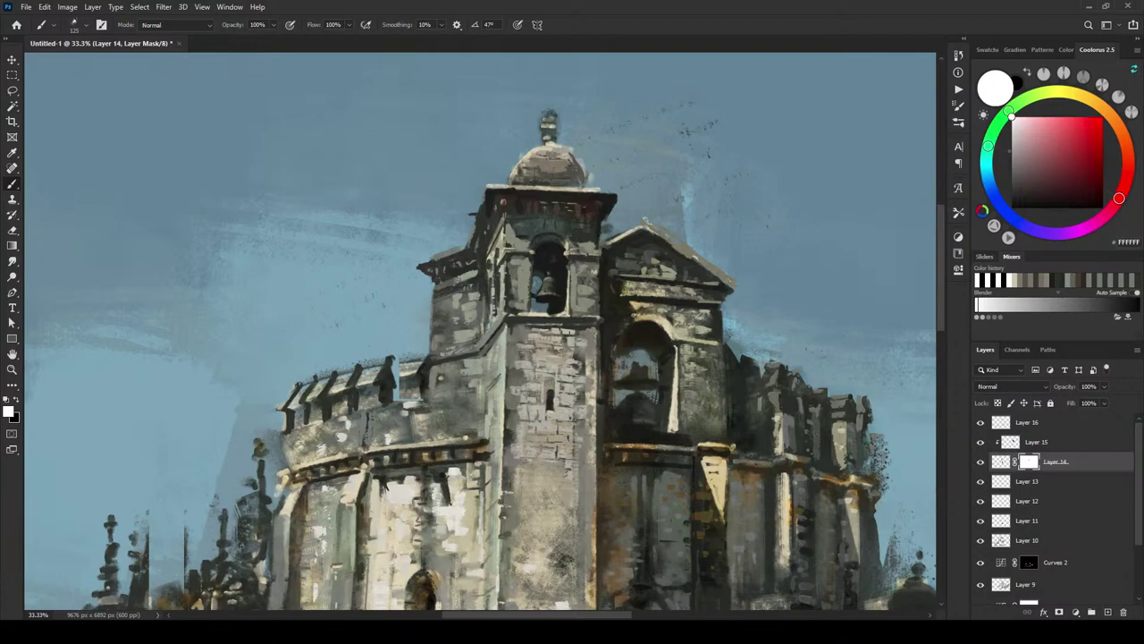
Step: Compare the tower's brickwork with Layer 14's mask disabled and enabled
{"action": "left_click", "coordinate": [1028, 461], "text": "shift"}
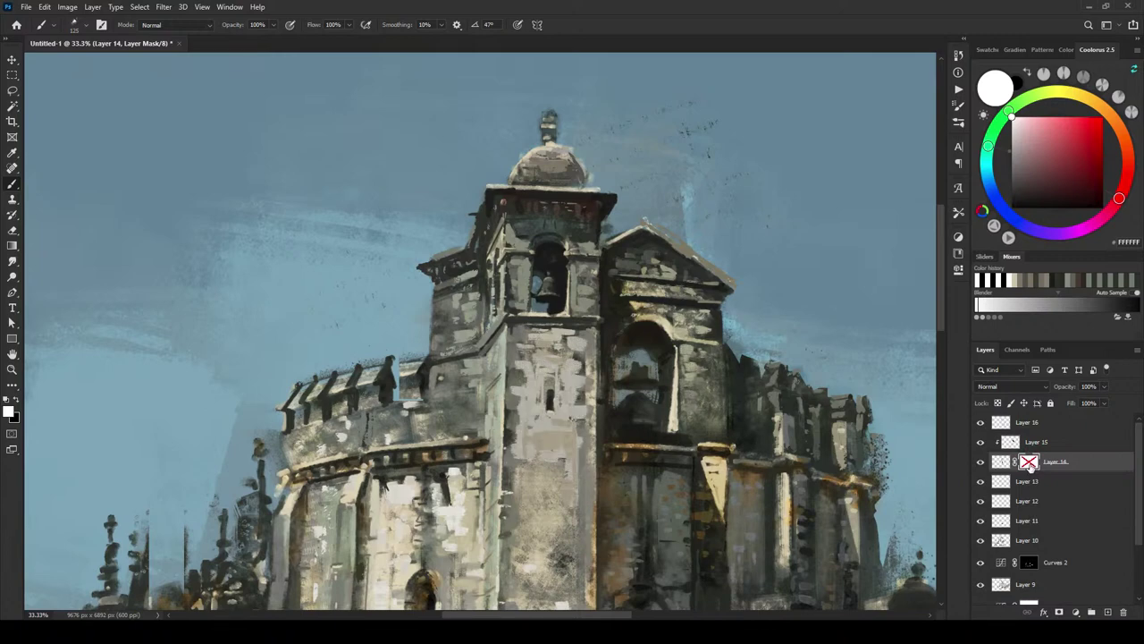
{"action": "left_click", "coordinate": [1029, 465], "text": "shift"}
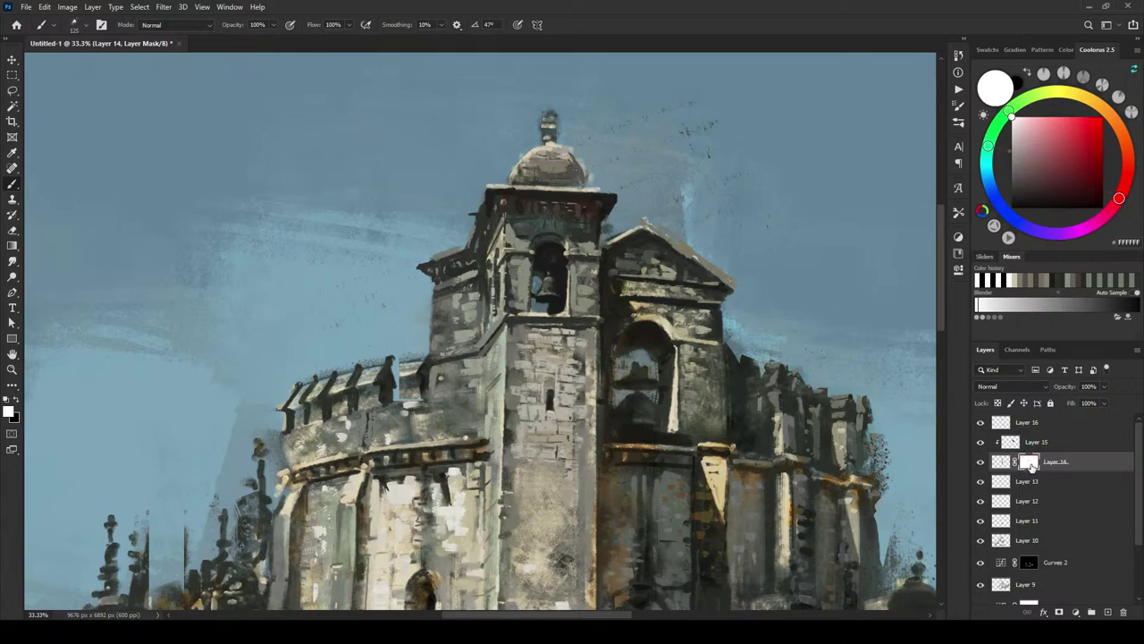
{"action": "left_click", "coordinate": [1031, 464], "text": "shift"}
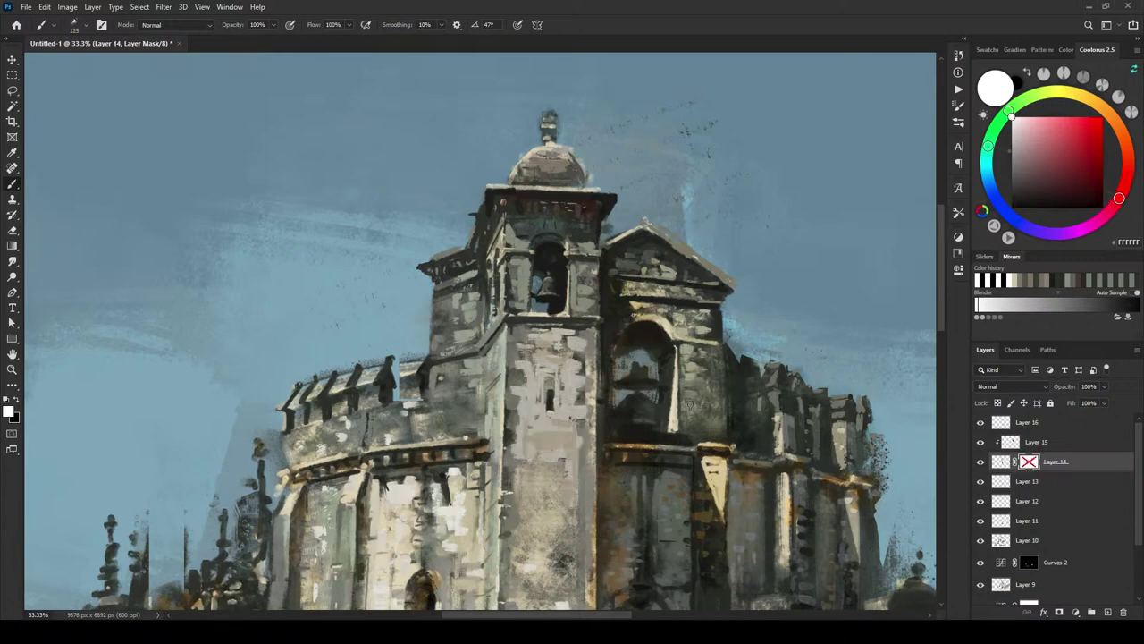
{"action": "left_click", "coordinate": [1028, 462], "text": "shift"}
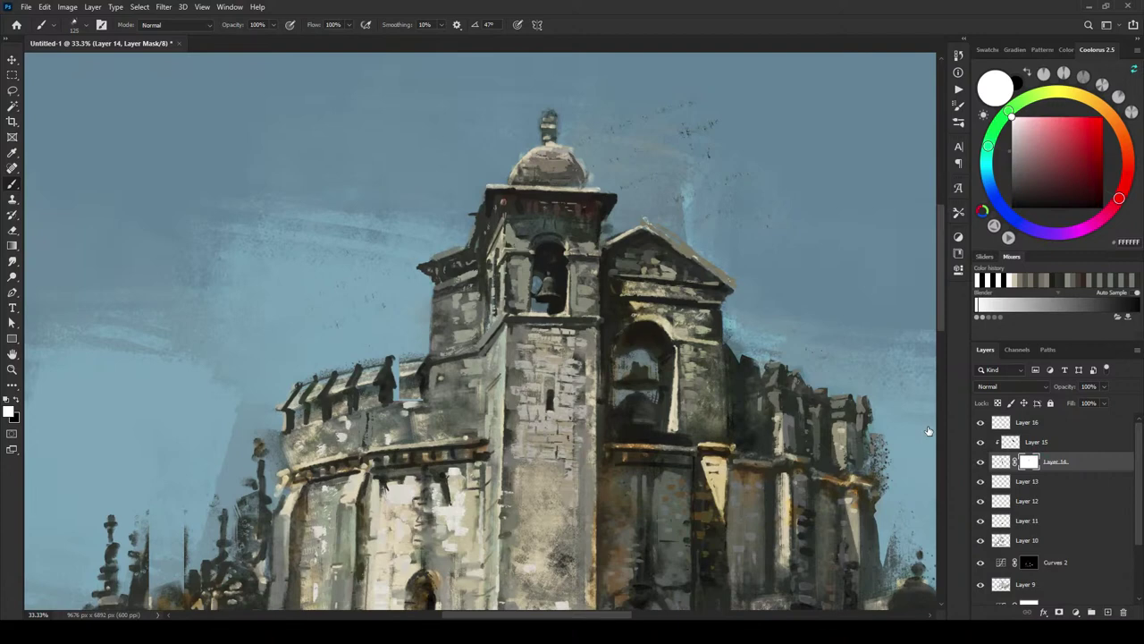
{"action": "left_click", "coordinate": [1029, 461], "text": "shift"}
{"action": "left_click", "coordinate": [1028, 461], "text": "shift"}
{"action": "left_click", "coordinate": [1029, 462], "text": "shift"}
{"action": "left_click", "coordinate": [1029, 462], "text": "shift"}
Step: Soften the brick joints around the slit window by restoring Layer 14's mask with a white 400 px brush
{"action": "key", "text": "]"}
{"action": "key", "text": "]"}
{"action": "key", "text": "]"}
{"action": "key", "text": "]"}
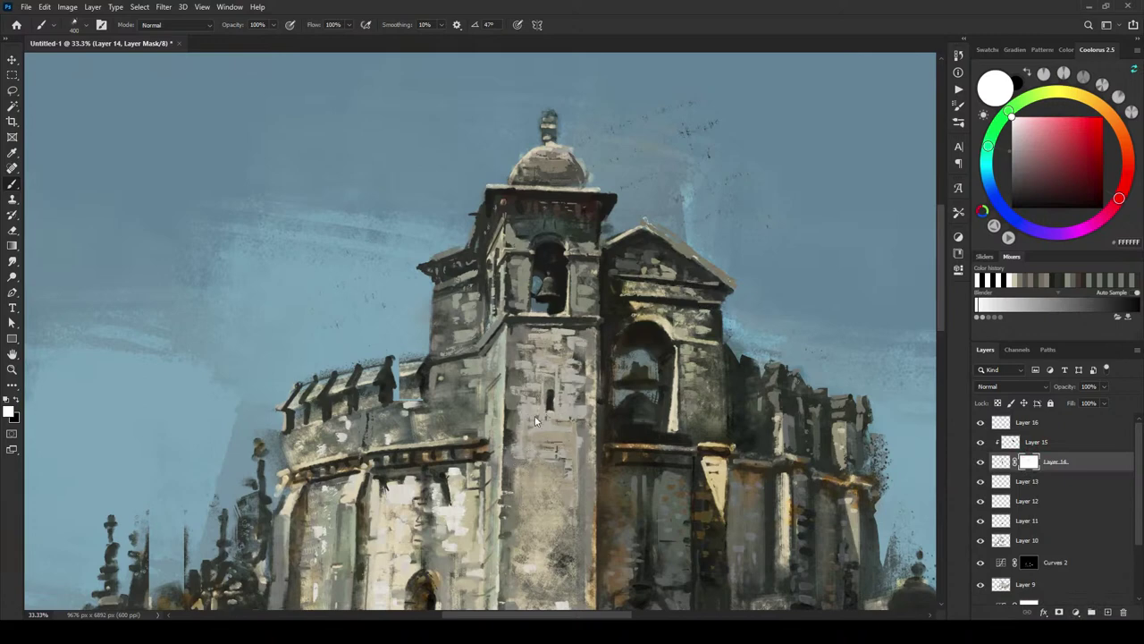
Step: Add a white layer mask to Layer 16 and touch up the belfry opening on it in black
{"action": "left_click", "coordinate": [994, 424]}
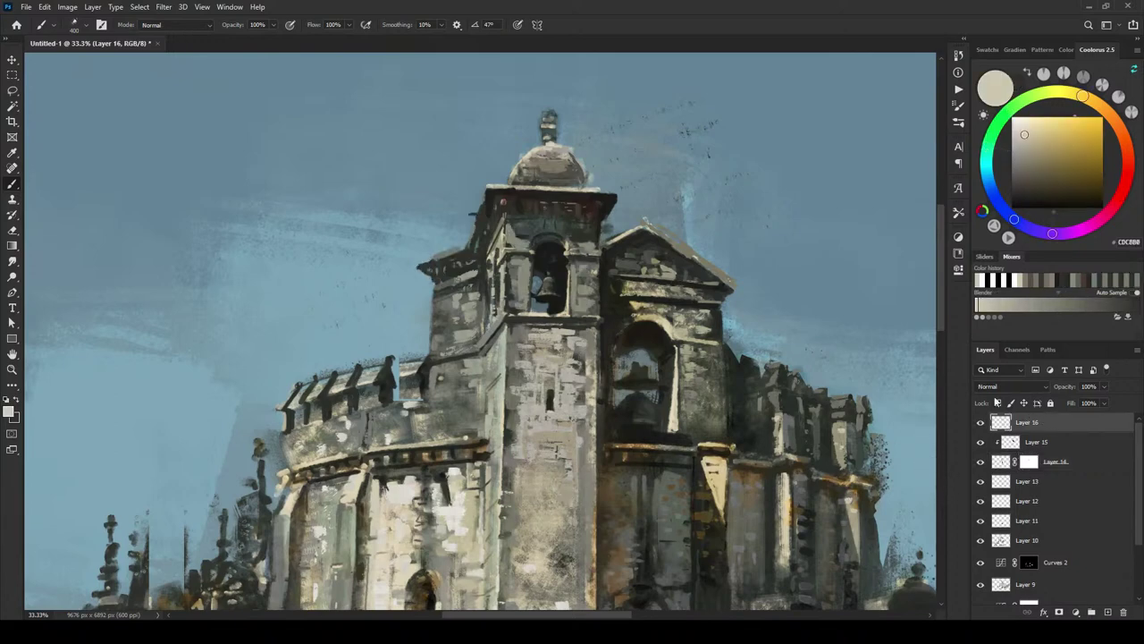
{"action": "left_click", "coordinate": [1056, 612]}
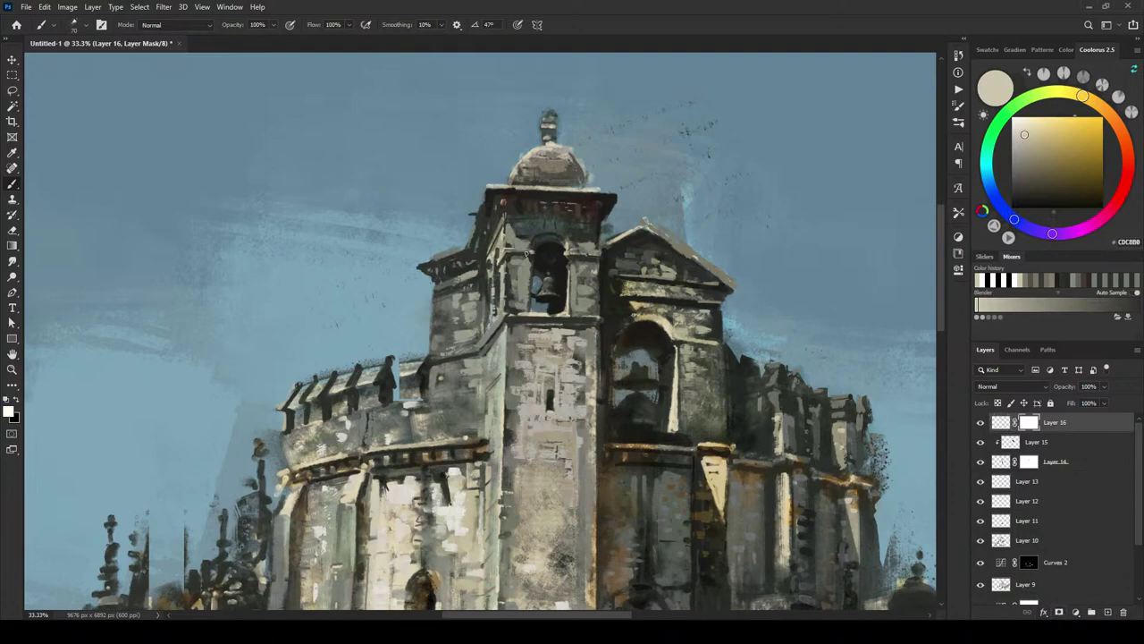
{"action": "key", "text": "x"}
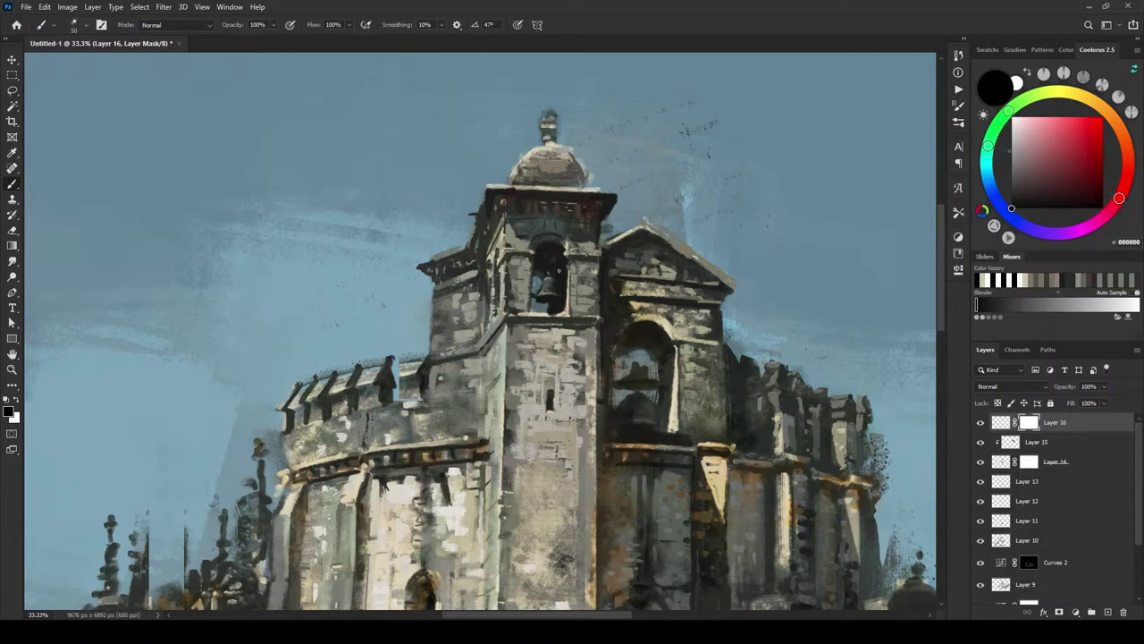
Step: Compare the whole painting with Layer 14's mask disabled and enabled, and make that mask active with white as the colour
{"action": "scroll", "coordinate": [522, 253], "scroll_direction": "down", "scroll_amount": 4}
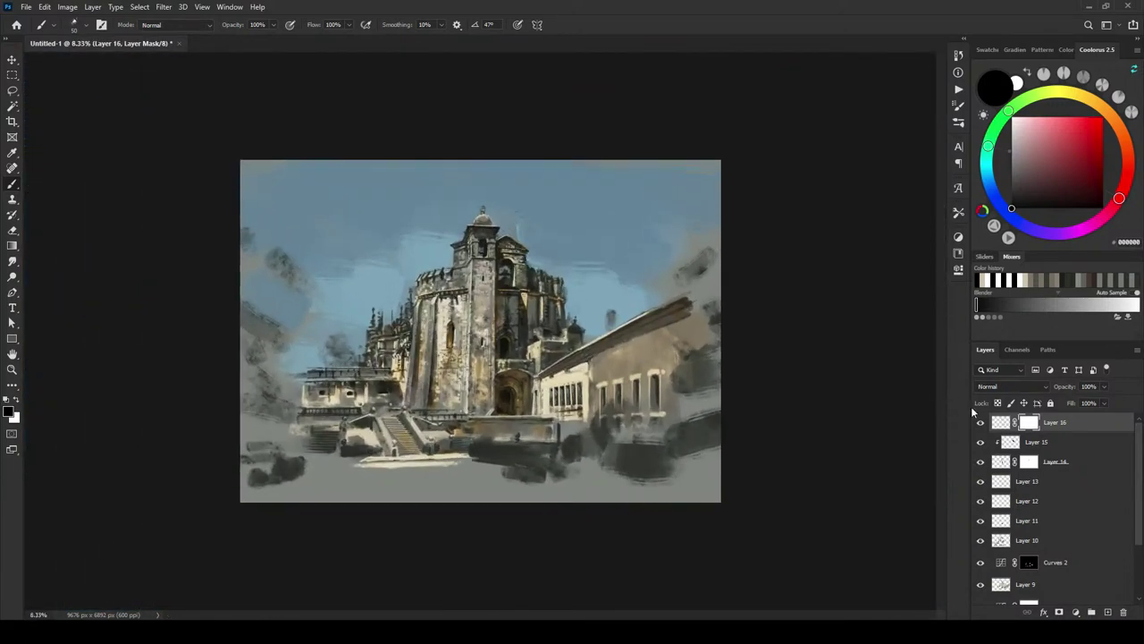
{"action": "left_click", "coordinate": [1029, 462], "text": "shift"}
{"action": "left_click", "coordinate": [1029, 462], "text": "shift"}
{"action": "key", "text": "x"}
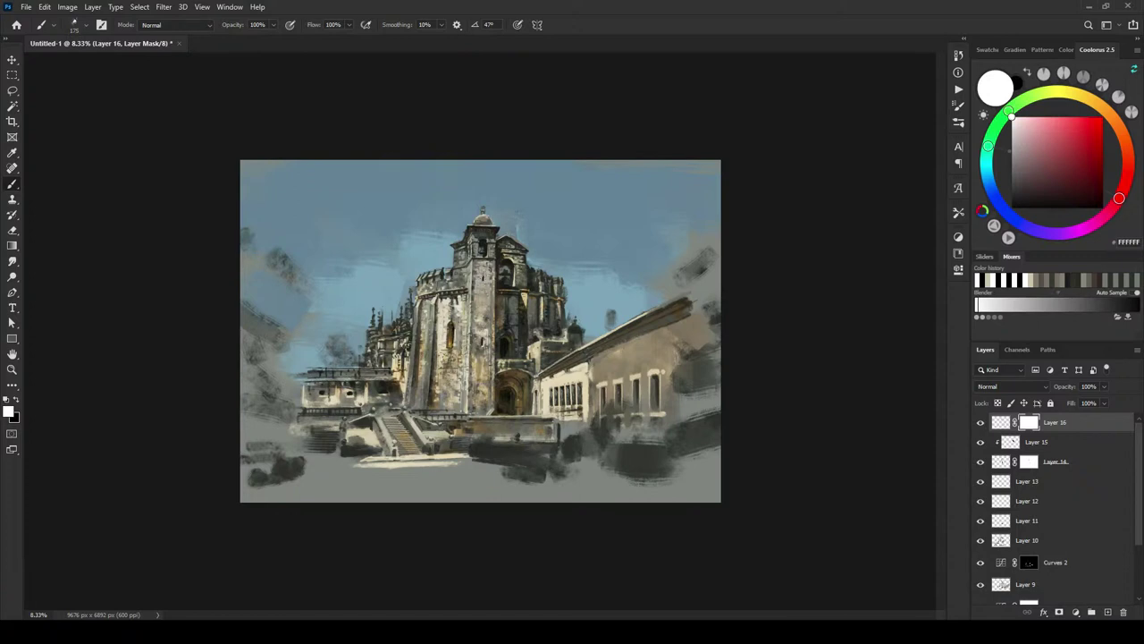
{"action": "left_click", "coordinate": [1028, 461]}
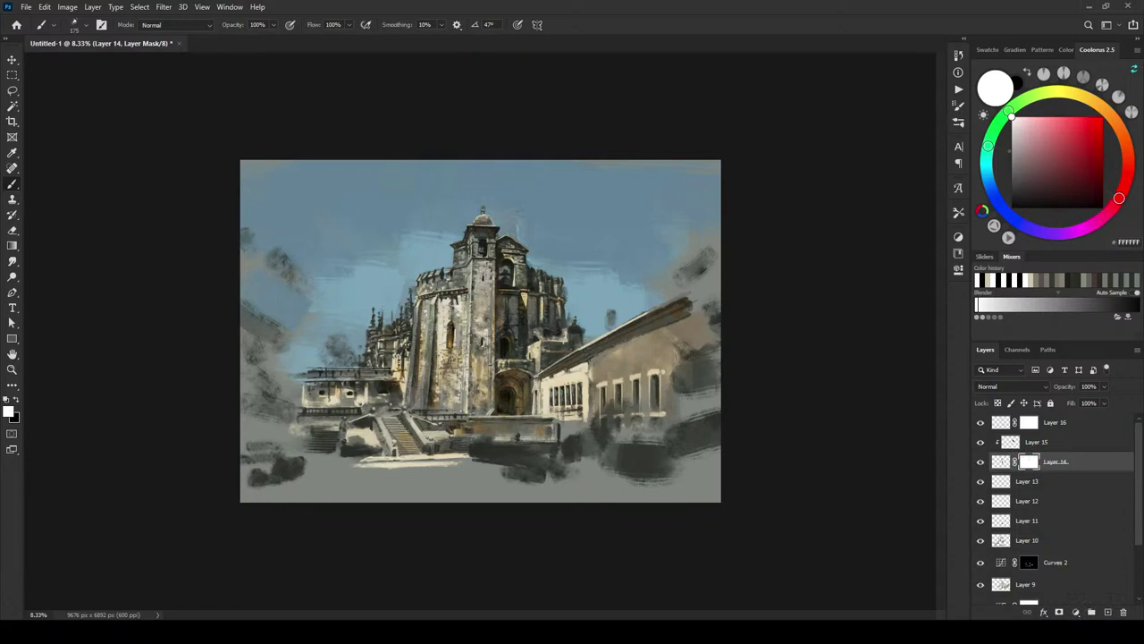
{"action": "left_click", "coordinate": [1029, 461], "text": "shift"}
{"action": "left_click", "coordinate": [1029, 461], "text": "shift"}
Step: Examine the whole composition at reduced and enlarged scale
{"action": "key", "text": "ctrl+minus"}
{"action": "key", "text": "ctrl+minus"}
{"action": "key", "text": "ctrl+minus"}
{"action": "key", "text": "ctrl+minus"}
{"action": "key", "text": "ctrl+minus"}
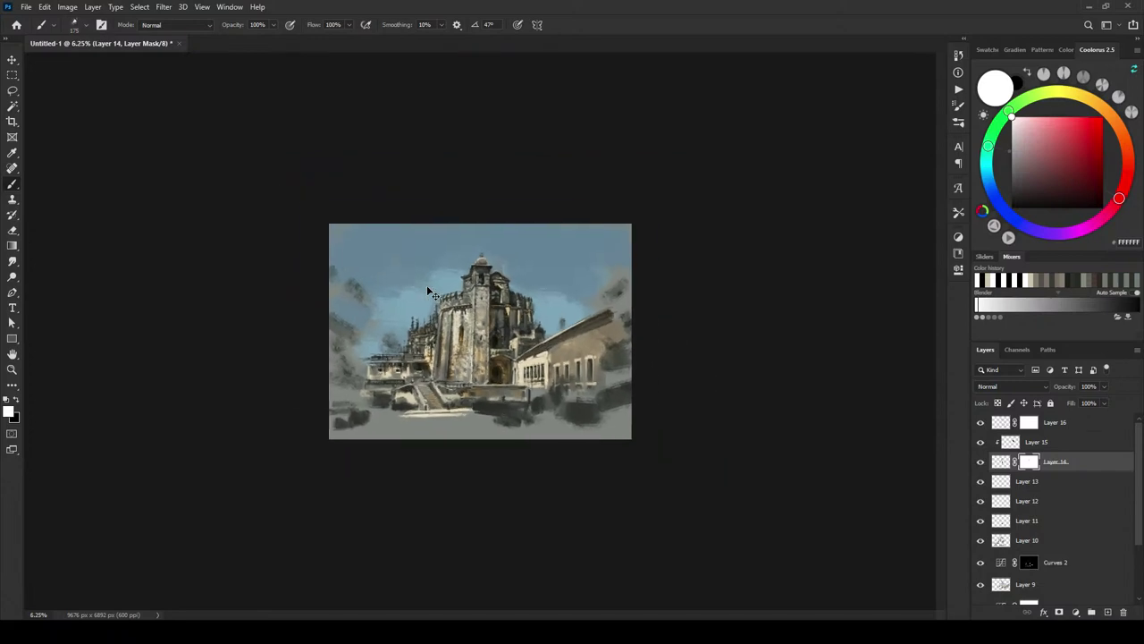
{"action": "key", "text": "ctrl+plus"}
{"action": "key", "text": "ctrl+plus"}
{"action": "key", "text": "ctrl+plus"}
{"action": "key", "text": "ctrl+plus"}
{"action": "key", "text": "ctrl+plus"}
{"action": "key", "text": "ctrl+plus"}
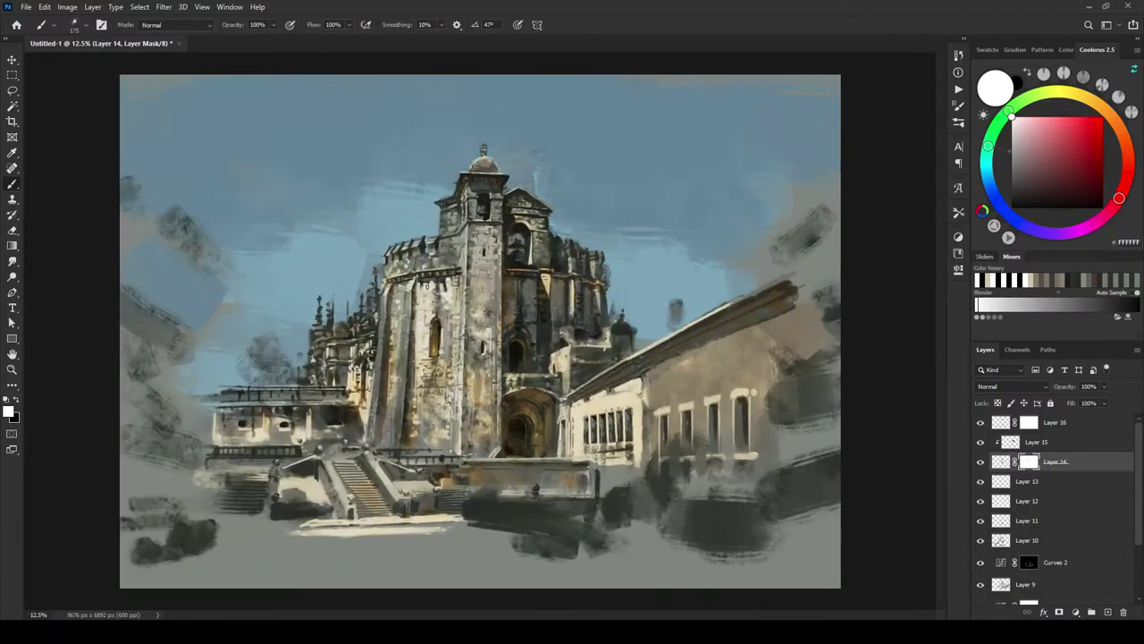
Step: Add a new layer above Layer 16 and prepare a 1500 px brush with the warm grey 85826F sampled from the tower base
{"action": "left_click", "coordinate": [1078, 424]}
{"action": "left_click", "coordinate": [1107, 611]}
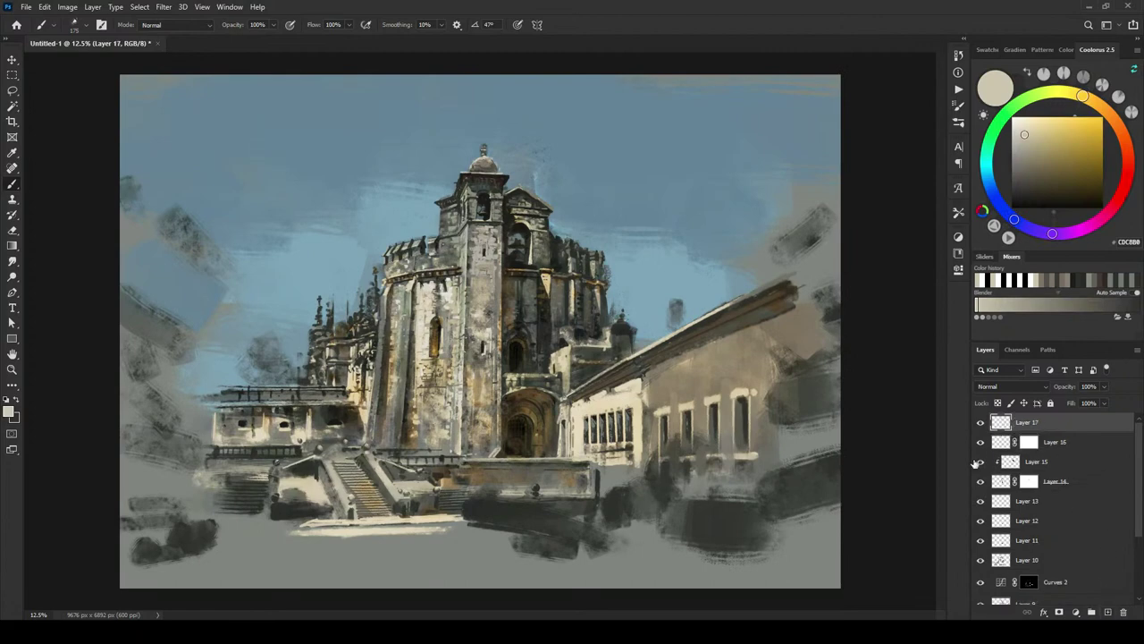
{"action": "left_click", "coordinate": [446, 448], "text": "alt"}
{"action": "key", "text": "bracketright"}
{"action": "key", "text": "bracketright"}
{"action": "key", "text": "bracketleft"}
{"action": "key", "text": "bracketleft"}
{"action": "key", "text": "bracketleft"}
{"action": "key", "text": "bracketleft"}
{"action": "key", "text": "bracketleft"}
{"action": "key", "text": "bracketleft"}
{"action": "key", "text": "bracketleft"}
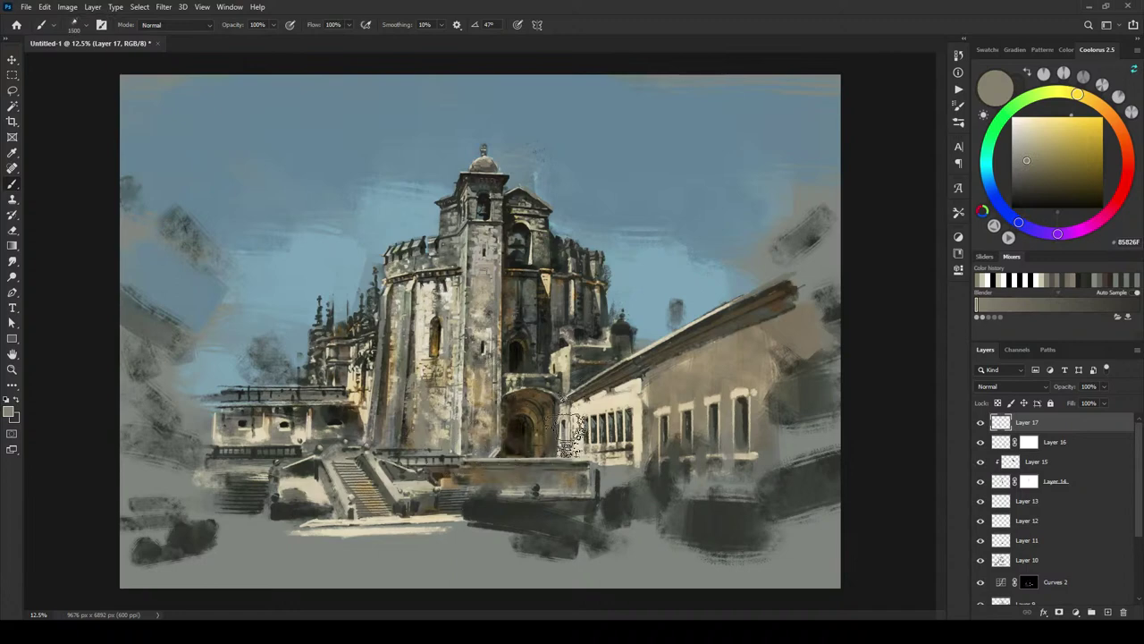
{"action": "key", "text": "bracketright"}
{"action": "key", "text": "bracketright"}
{"action": "key", "text": "bracketright"}
{"action": "key", "text": "bracketright"}
{"action": "key", "text": "bracketright"}
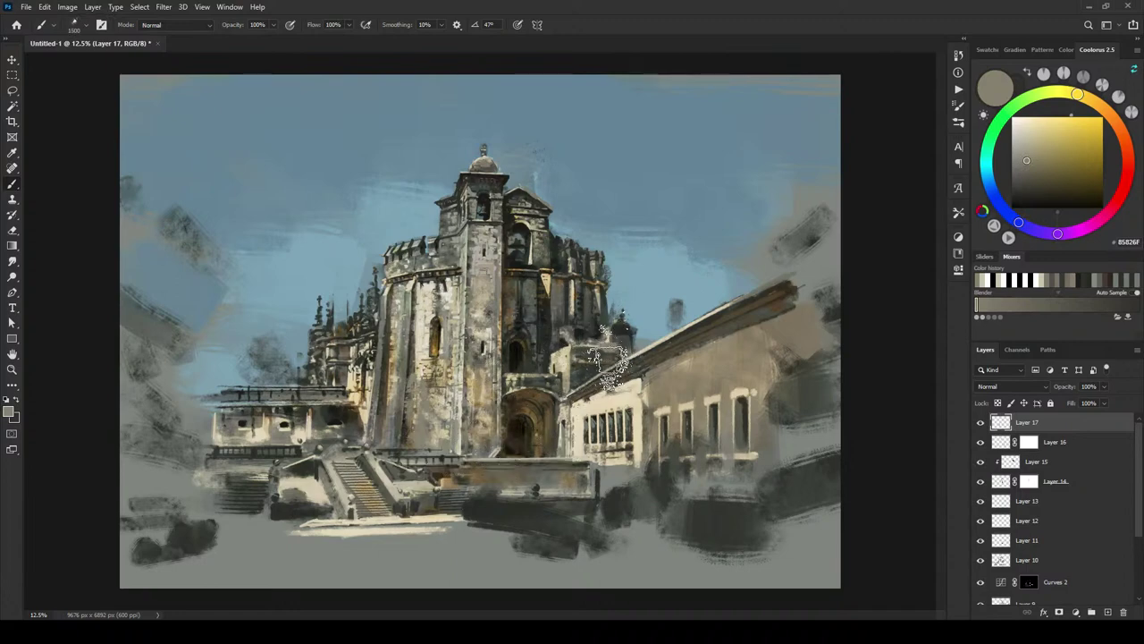
Step: Rework the small domed turret behind the adjoining roof in darker grey 636258, reducing the brush to 400 px
{"action": "left_click", "coordinate": [1023, 173]}
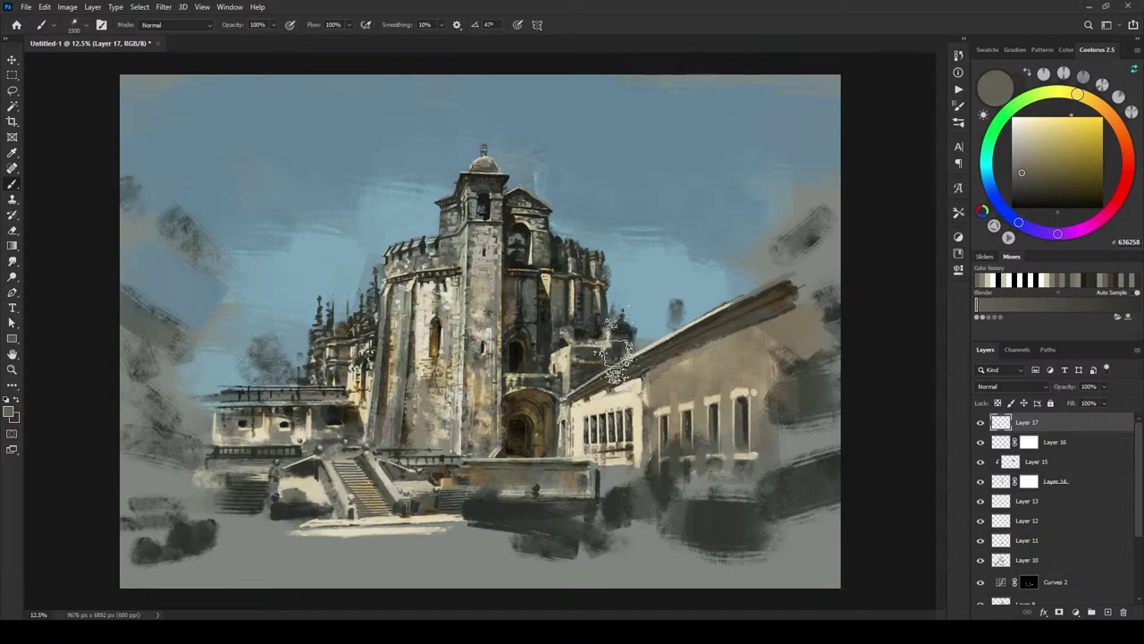
{"action": "key", "text": "bracketleft"}
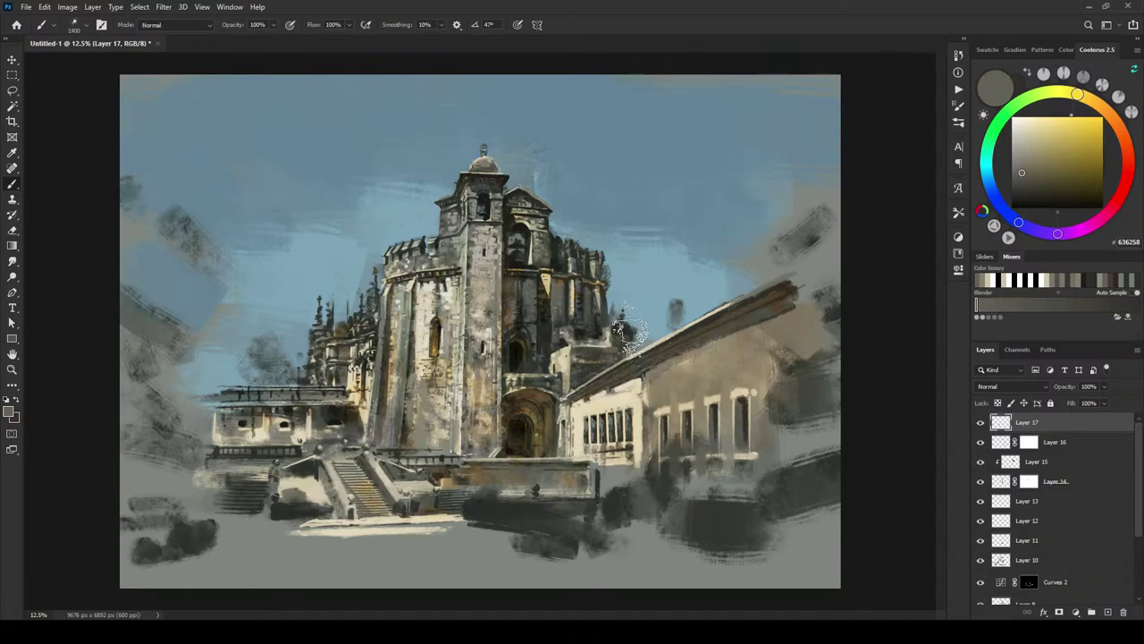
{"action": "key", "text": "bracketleft"}
{"action": "key", "text": "bracketleft"}
{"action": "key", "text": "bracketleft"}
{"action": "key", "text": "bracketleft"}
{"action": "key", "text": "bracketleft"}
{"action": "key", "text": "bracketleft"}
{"action": "key", "text": "bracketleft"}
{"action": "key", "text": "bracketleft"}
{"action": "key", "text": "bracketleft"}
{"action": "key", "text": "bracketleft"}
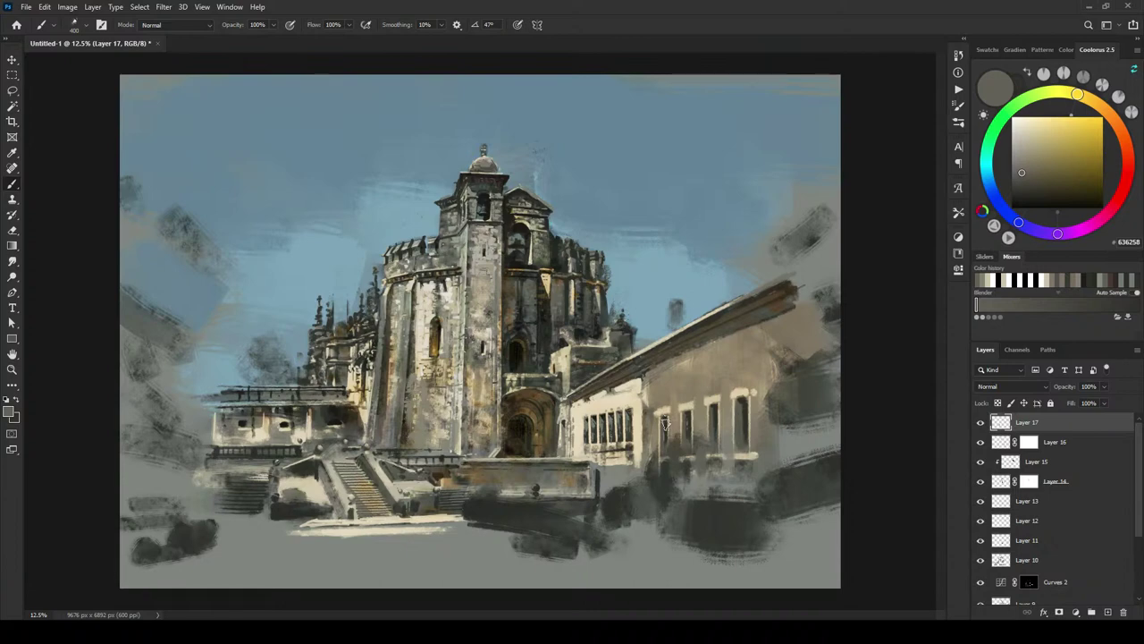
Step: Check the painting's overall read at thumbnail size and return to a close view of the tower
{"action": "key", "text": "ctrl+minus"}
{"action": "key", "text": "ctrl+minus"}
{"action": "key", "text": "ctrl+minus"}
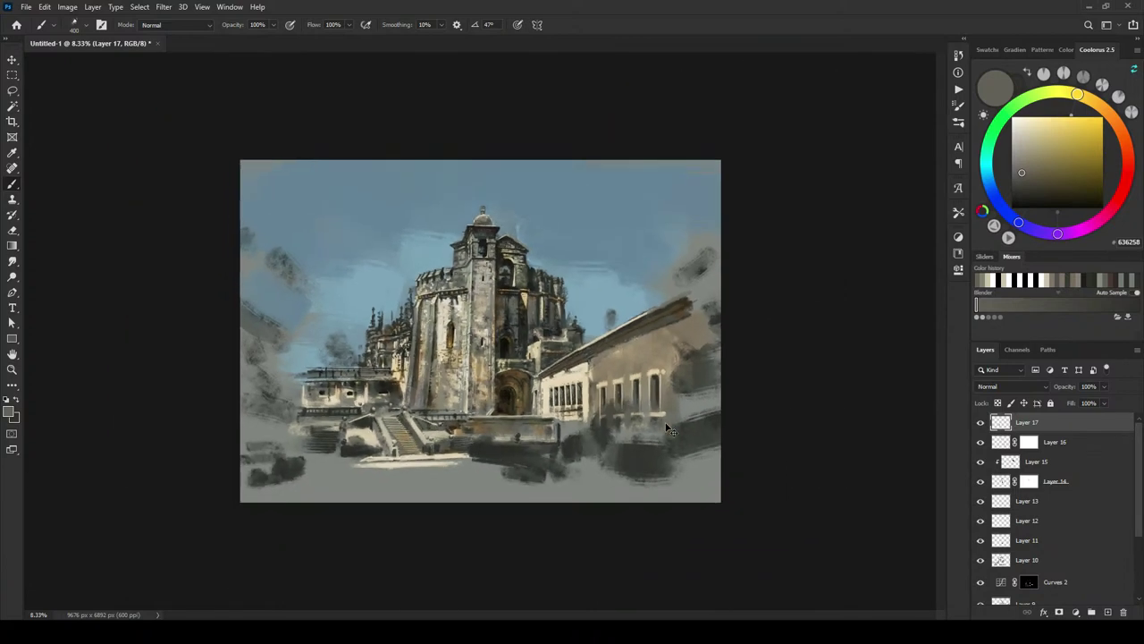
{"action": "key", "text": "ctrl+minus"}
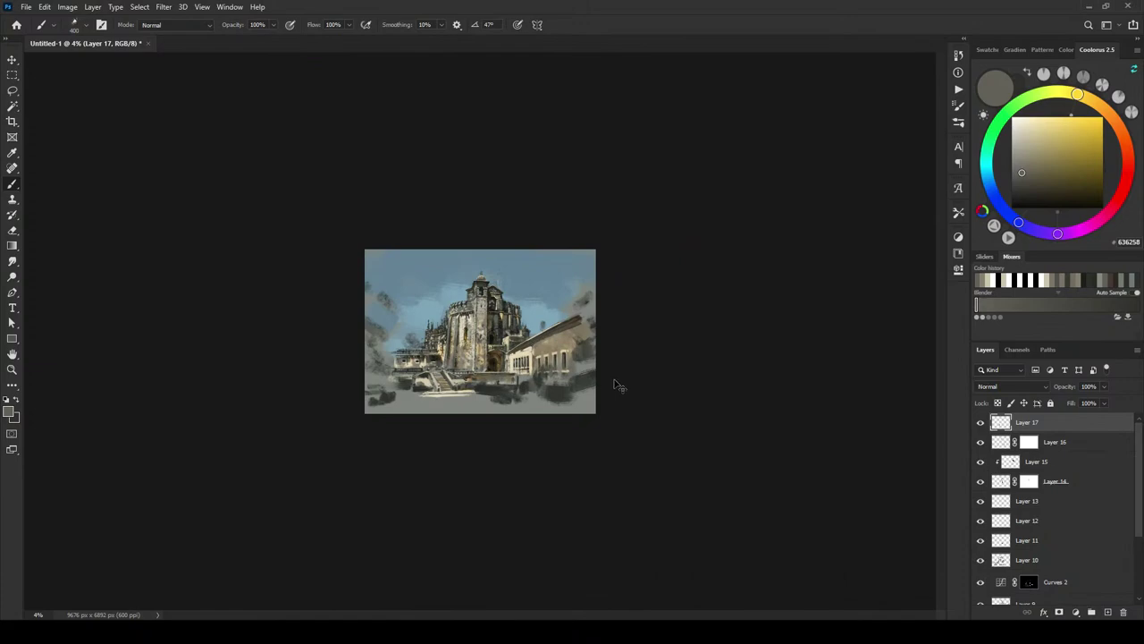
{"action": "key", "text": "ctrl+plus"}
{"action": "key", "text": "ctrl+plus"}
{"action": "key", "text": "ctrl+plus"}
{"action": "key", "text": "ctrl+plus"}
{"action": "key", "text": "ctrl+plus"}
{"action": "key", "text": "ctrl+plus"}
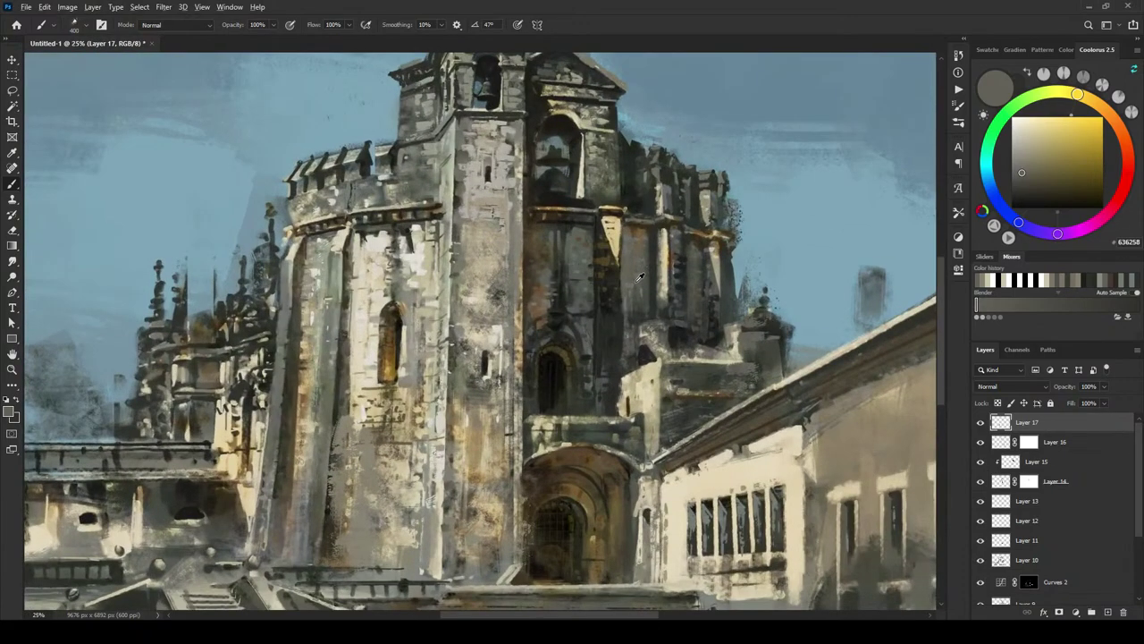
Step: Brush the tower's shaded wall beside the portal with sampled dark grey 57584E and a cooler neutral grey
{"action": "left_click", "coordinate": [635, 277], "text": "alt"}
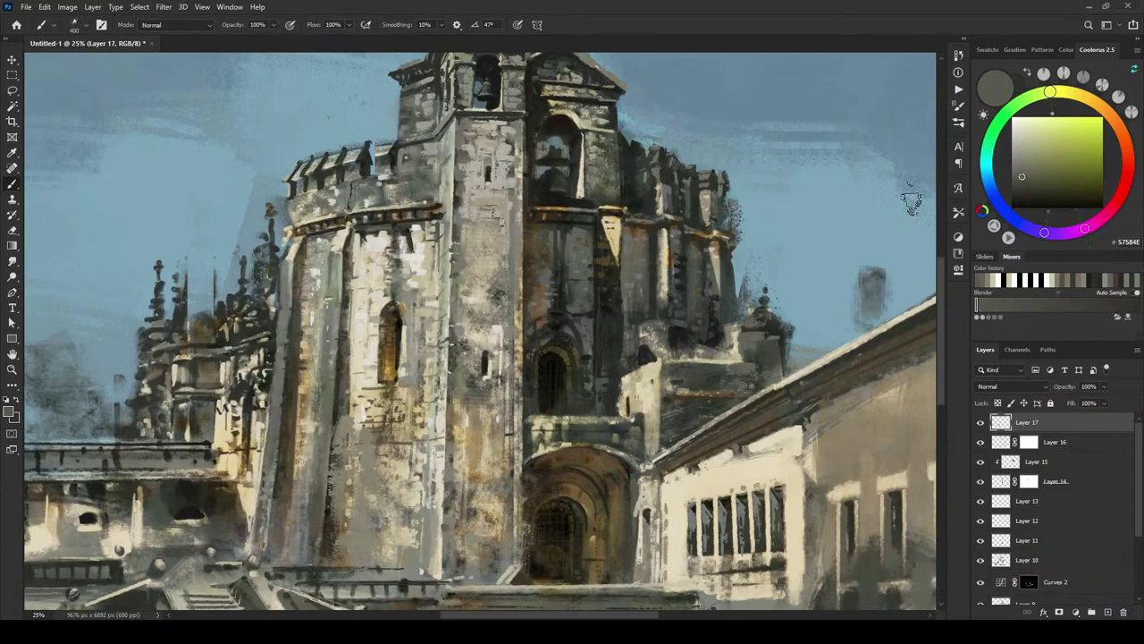
{"action": "left_click", "coordinate": [626, 285], "text": "alt"}
{"action": "left_click", "coordinate": [1014, 172]}
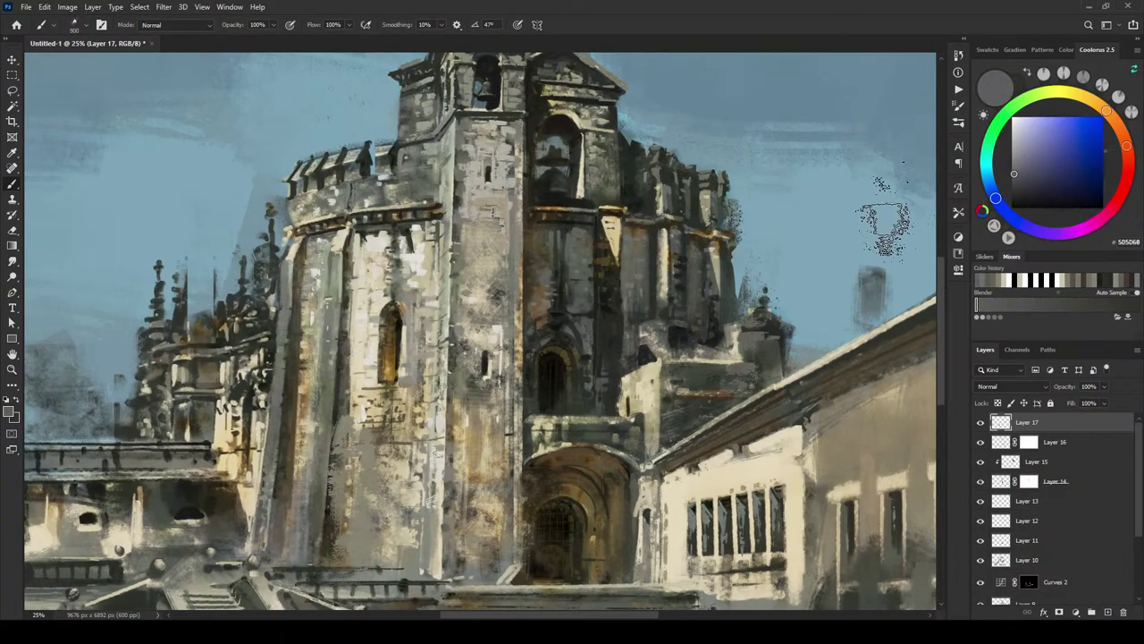
Step: Glaze the tower's shadow side at thumbnail scale with sampled grey-green 5A6157 and a dark olive brown
{"action": "key", "text": "ctrl+minus"}
{"action": "key", "text": "ctrl+minus"}
{"action": "key", "text": "ctrl+minus"}
{"action": "key", "text": "ctrl+minus"}
{"action": "key", "text": "ctrl+minus"}
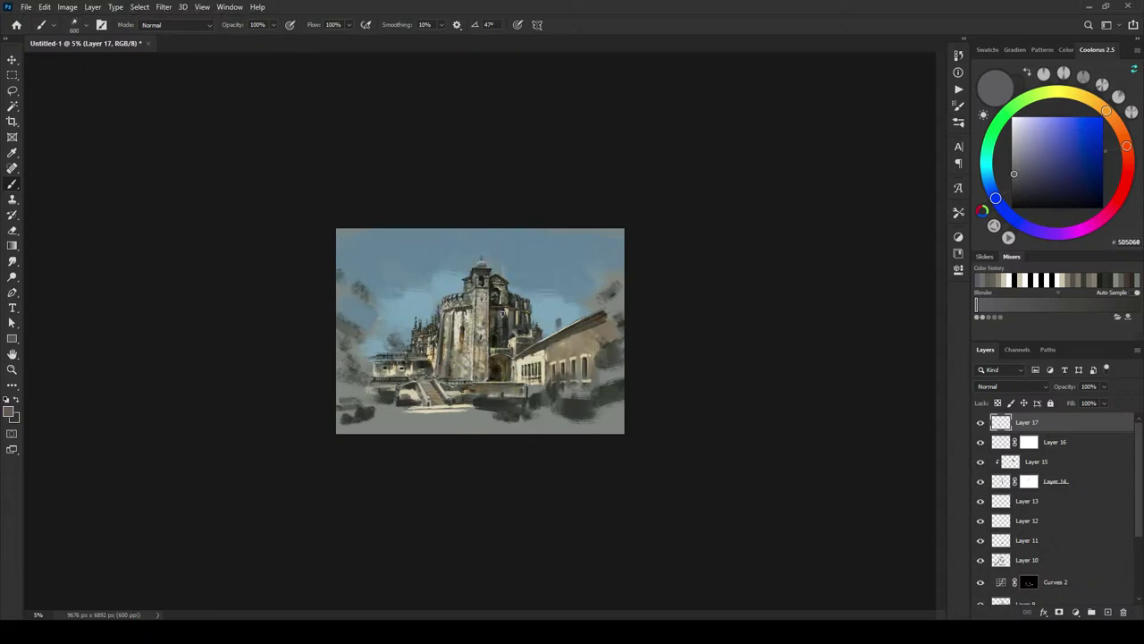
{"action": "left_click", "coordinate": [505, 311], "text": "alt"}
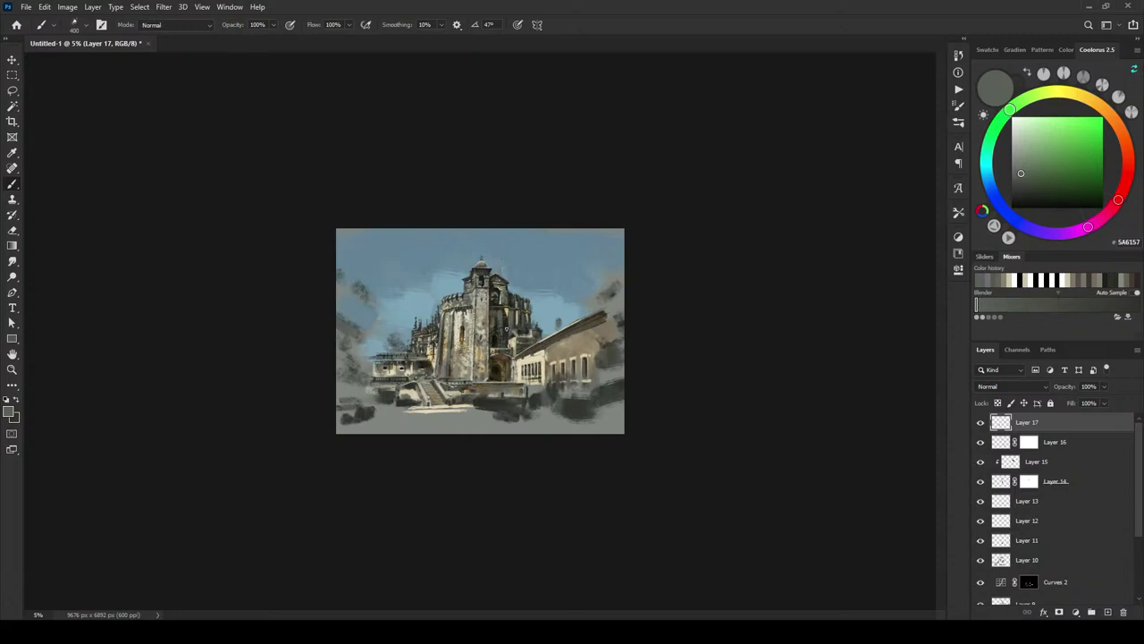
{"action": "left_click", "coordinate": [497, 336], "text": "alt"}
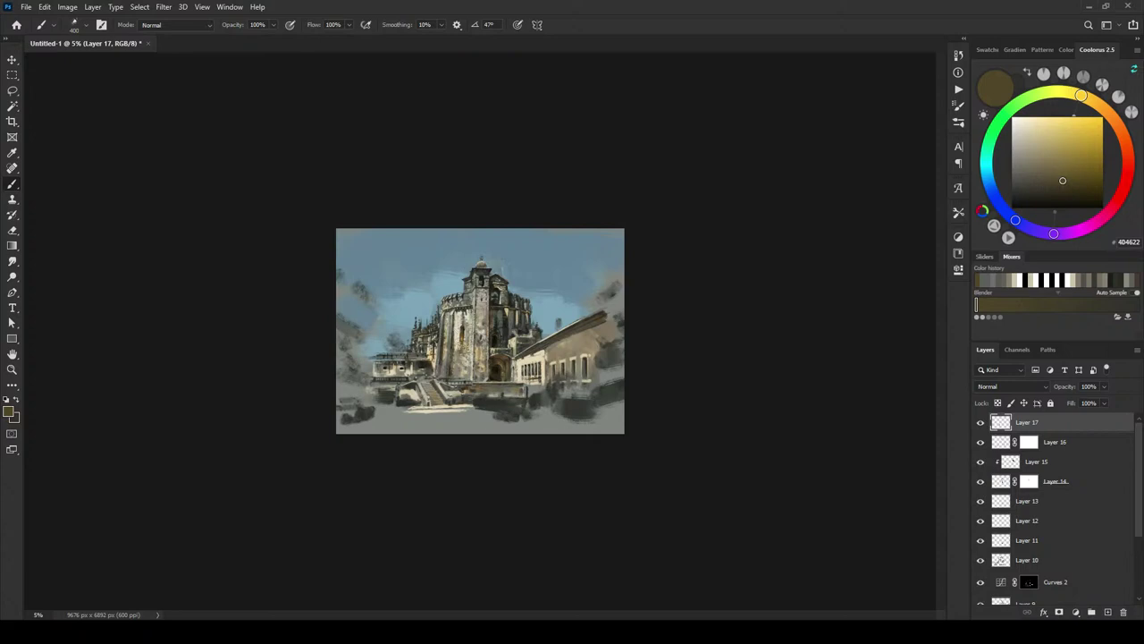
Step: Brush the tower's sunlit lower wall with sampled light stone C2BA9C and grey 888672, enlarging the brush to 1200 px
{"action": "left_click", "coordinate": [471, 356], "text": "alt"}
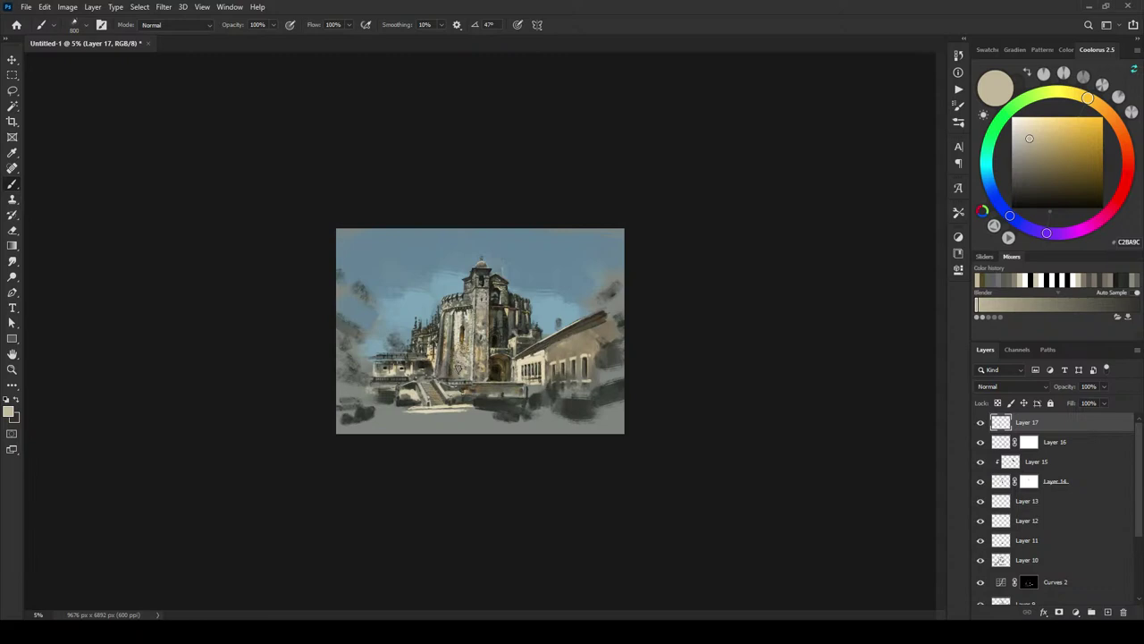
{"action": "key", "text": "]"}
{"action": "key", "text": "]"}
{"action": "key", "text": "]"}
{"action": "key", "text": "]"}
{"action": "key", "text": "]"}
{"action": "key", "text": "]"}
{"action": "key", "text": "]"}
{"action": "left_click", "coordinate": [463, 368], "text": "alt"}
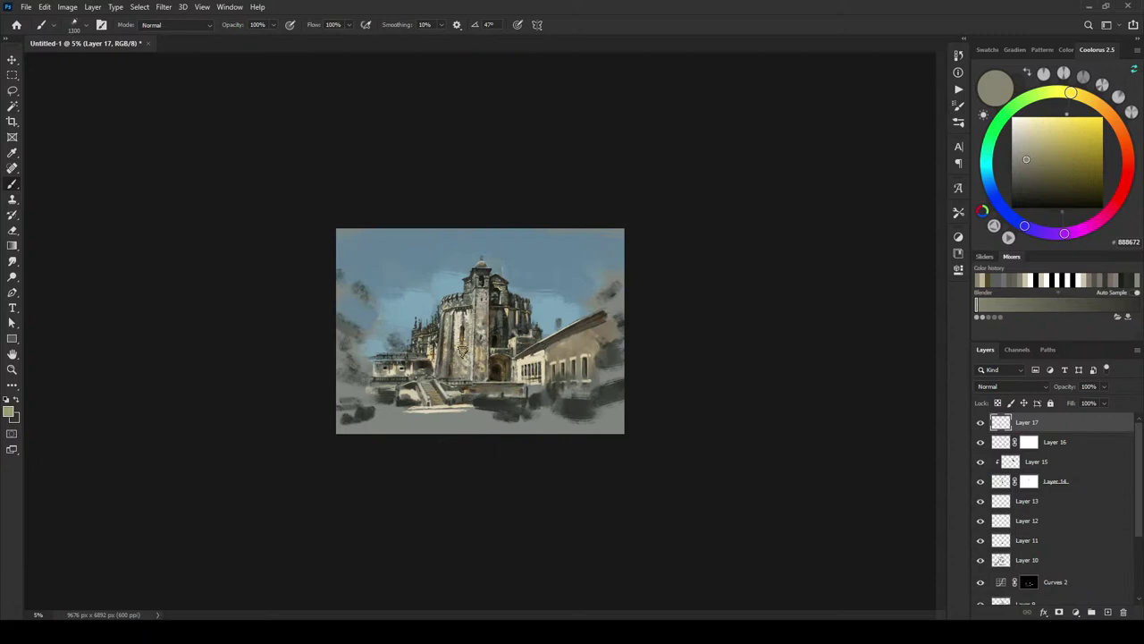
Step: Brush the tower's lower front wall with sampled tan AB9D6F and dark brown 443819, reducing the brush to 600 px
{"action": "left_click", "coordinate": [461, 351], "text": "alt"}
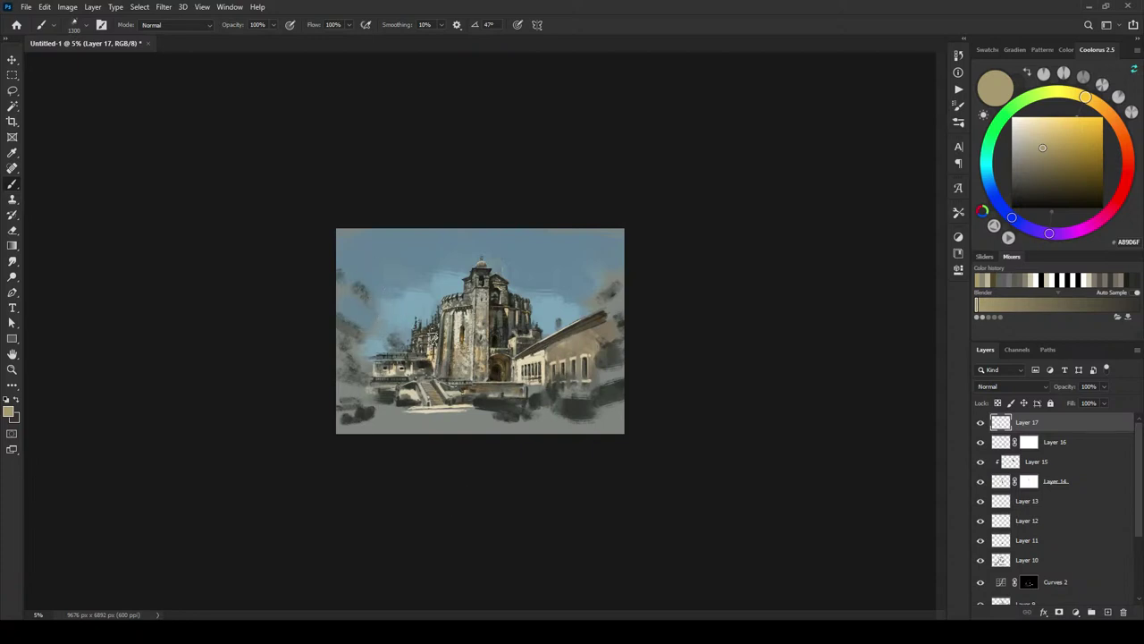
{"action": "key", "text": "["}
{"action": "key", "text": "["}
{"action": "key", "text": "["}
{"action": "key", "text": "["}
{"action": "key", "text": "["}
{"action": "key", "text": "["}
{"action": "key", "text": "["}
{"action": "key", "text": "["}
{"action": "left_click", "coordinate": [447, 343], "text": "alt"}
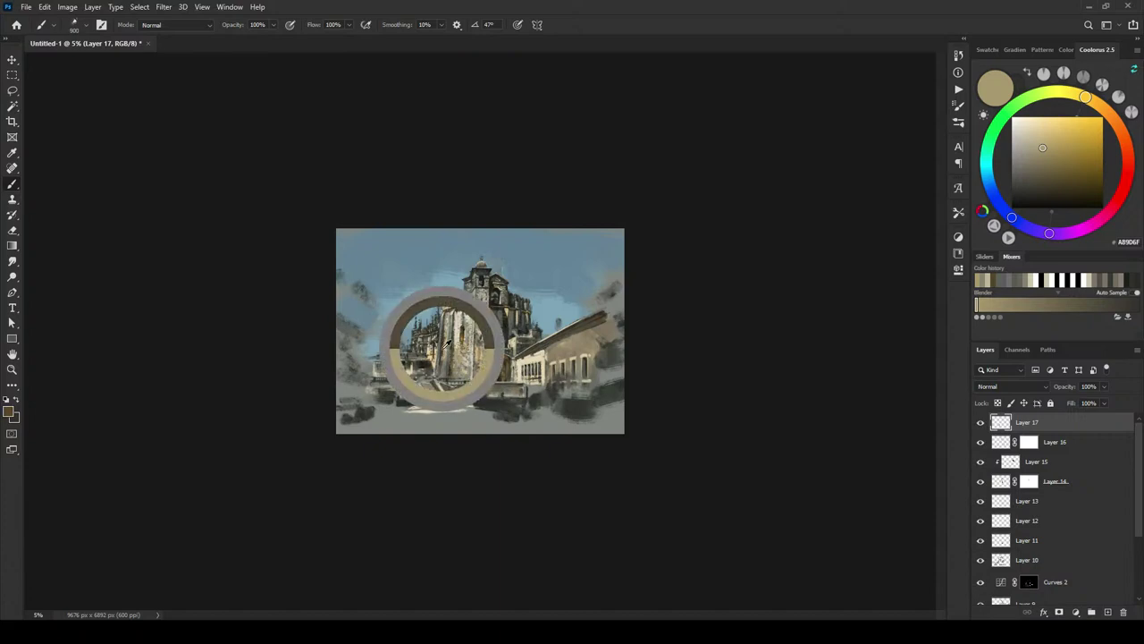
{"action": "left_click_drag", "start_coordinate": [444, 347], "coordinate": [463, 335]}
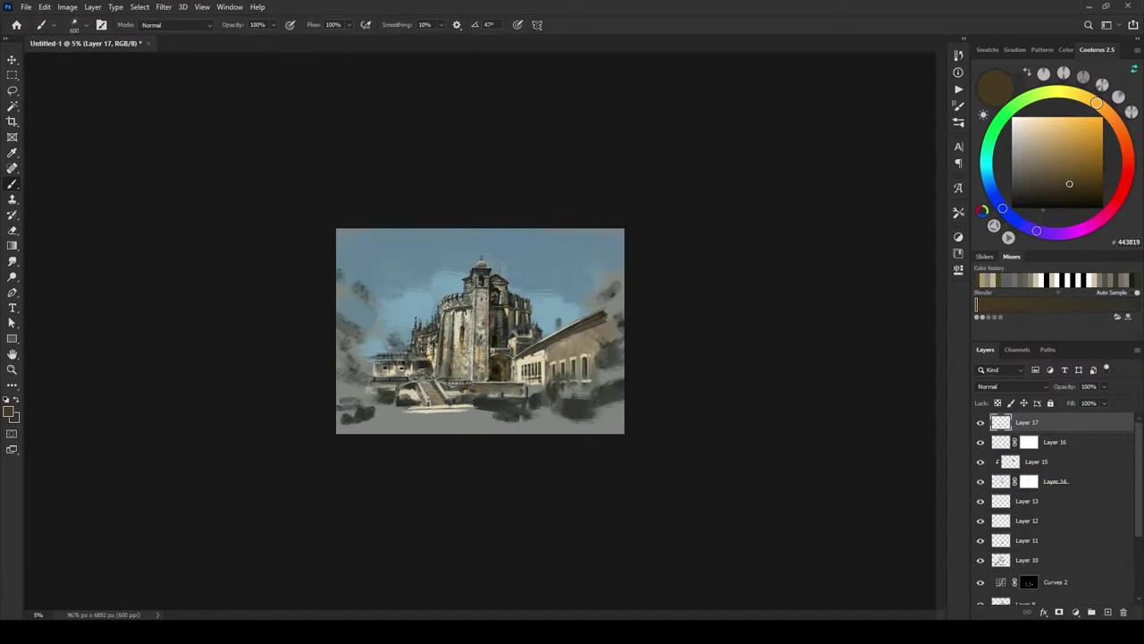
Step: Add small warm touches to the tower's curved wall with a 250 px brush, sampling browns 725F45, 9C8457 and 50401C
{"action": "left_click", "coordinate": [450, 340], "text": "alt"}
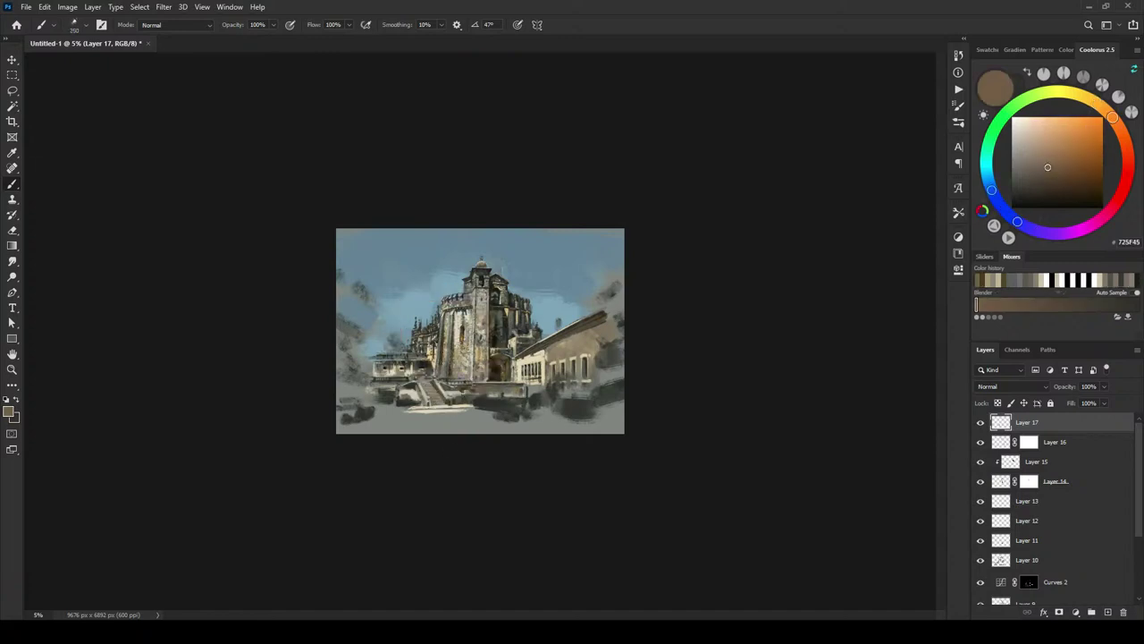
{"action": "left_click", "coordinate": [444, 350], "text": "alt"}
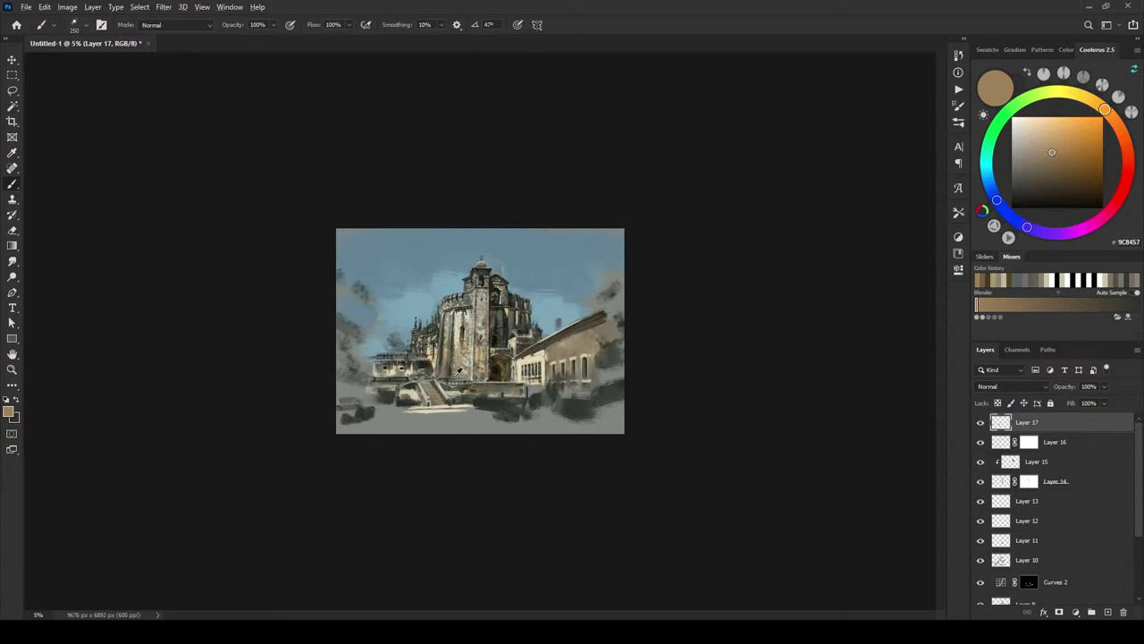
{"action": "left_click", "coordinate": [465, 334], "text": "alt"}
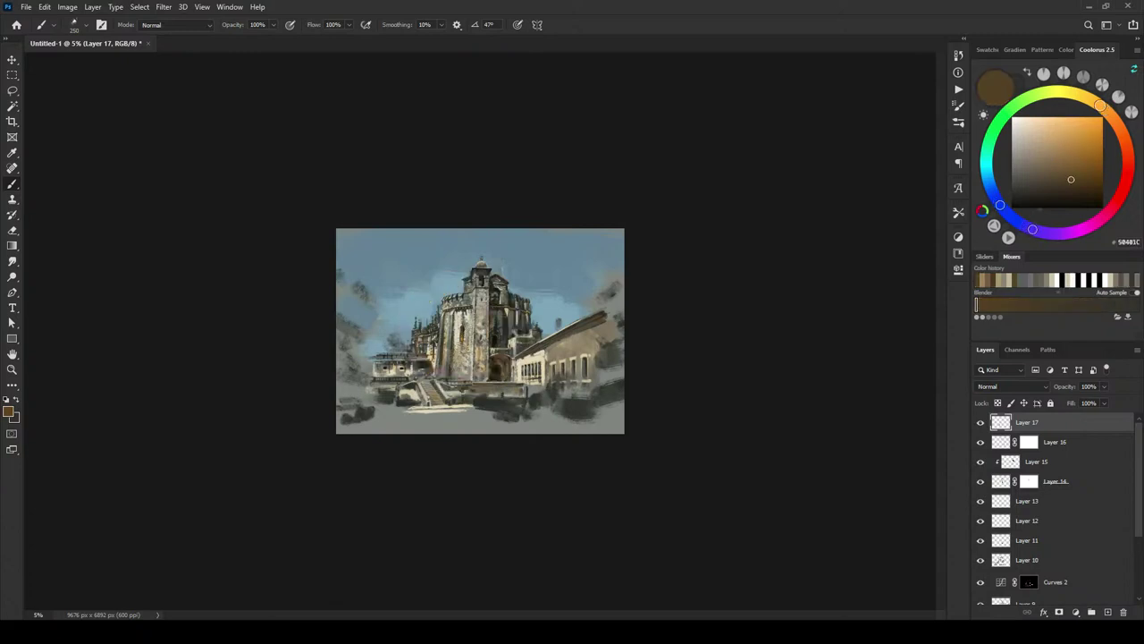
{"action": "left_click", "coordinate": [467, 331], "text": "alt"}
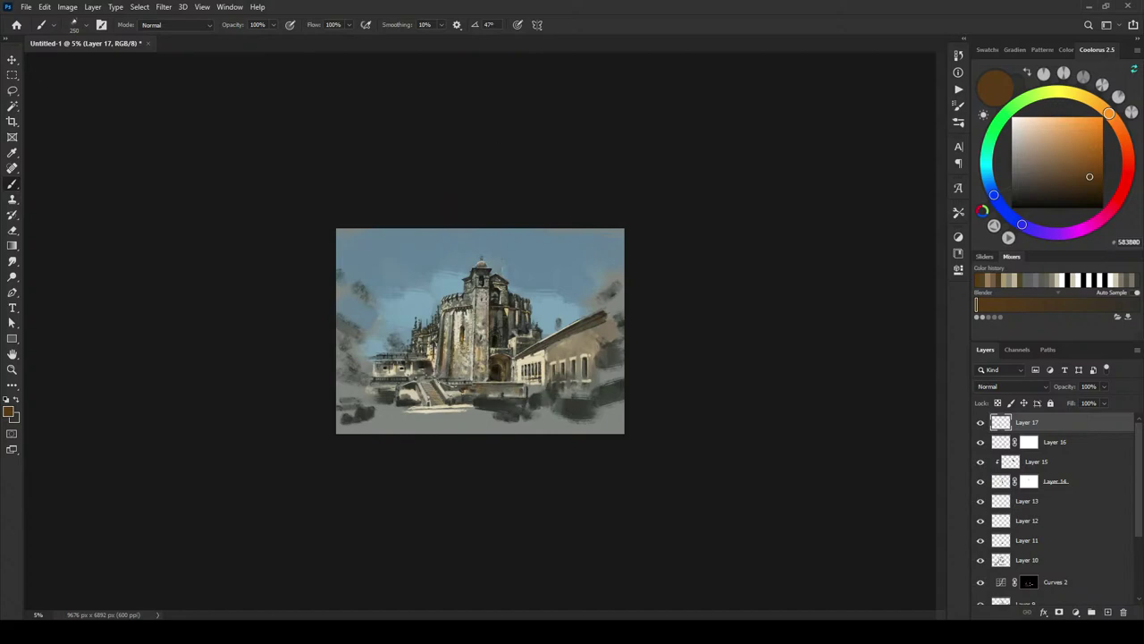
Step: Vary the tower wall with sampled stone grey 878372 at 800 px and brown 5D440E at 400 px
{"action": "left_click", "coordinate": [458, 365], "text": "alt"}
{"action": "key", "text": "bracketright"}
{"action": "key", "text": "bracketright"}
{"action": "key", "text": "bracketright"}
{"action": "key", "text": "bracketright"}
{"action": "key", "text": "bracketright"}
{"action": "key", "text": "bracketright"}
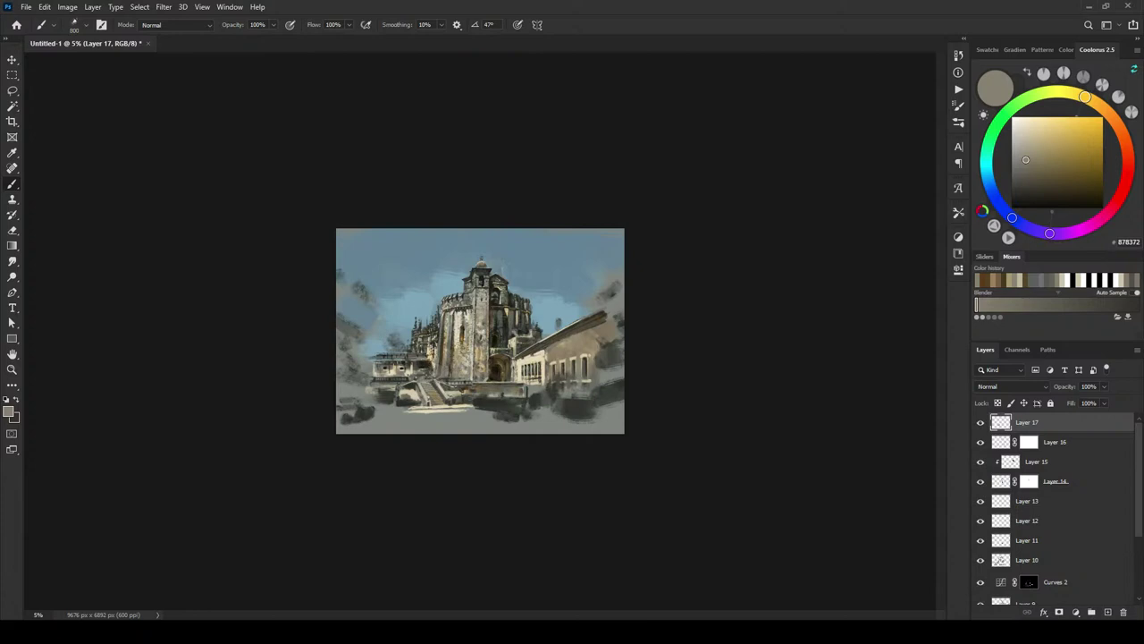
{"action": "left_click", "coordinate": [465, 329], "text": "alt"}
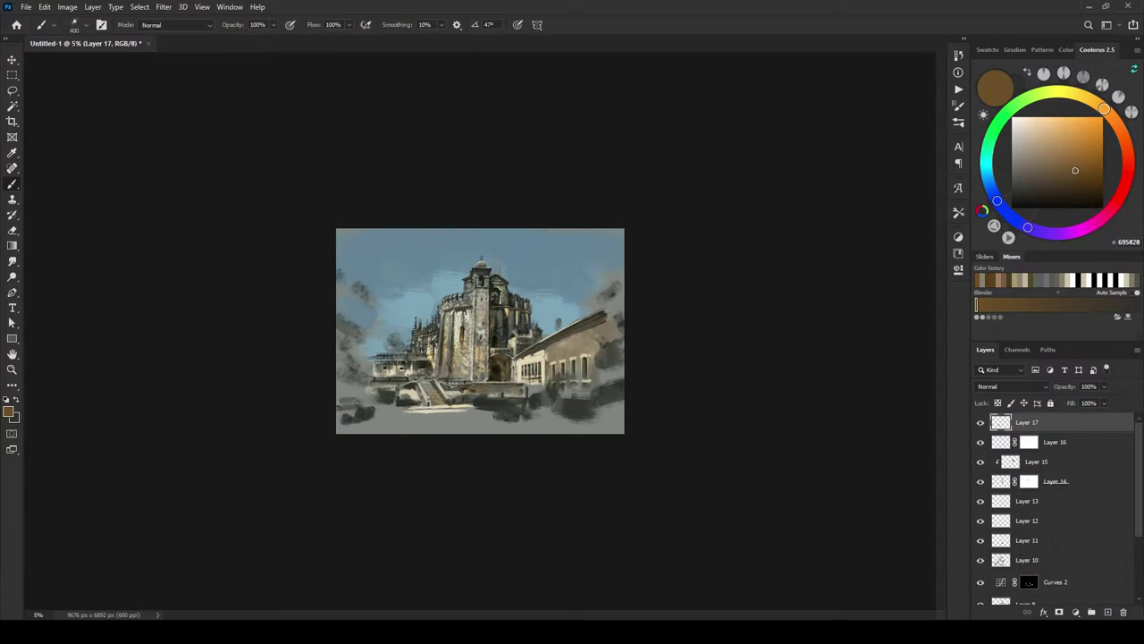
{"action": "left_click", "coordinate": [474, 327], "text": "alt"}
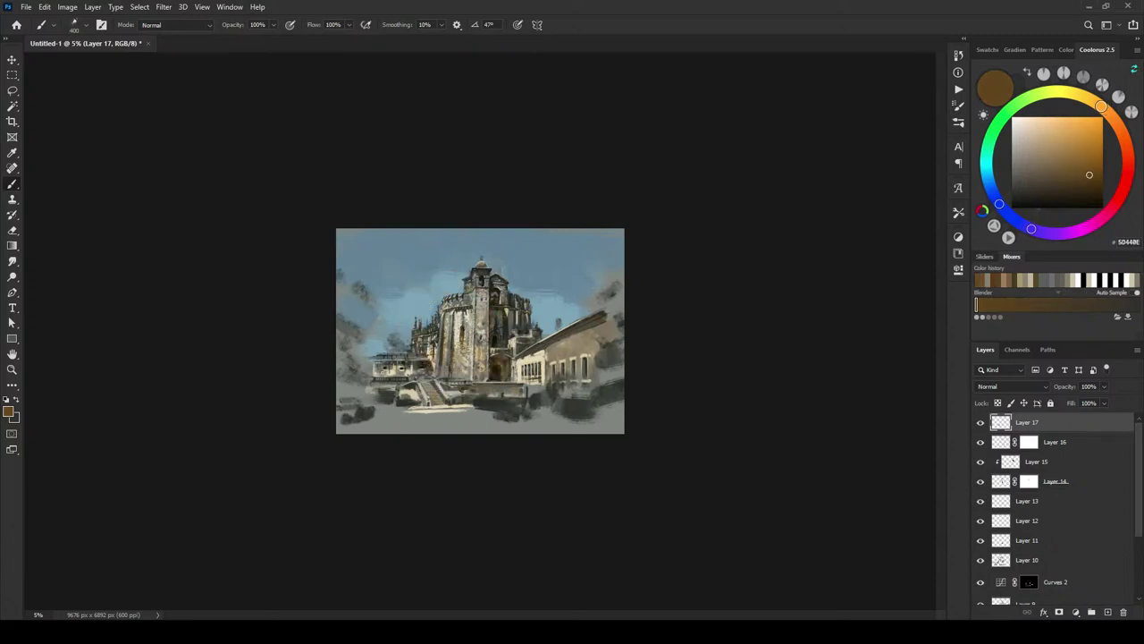
Step: Mute the low building left of the tower with sampled blue-grey and neutral grey, using a brush of about 1200 px
{"action": "left_click", "coordinate": [383, 363], "text": "alt"}
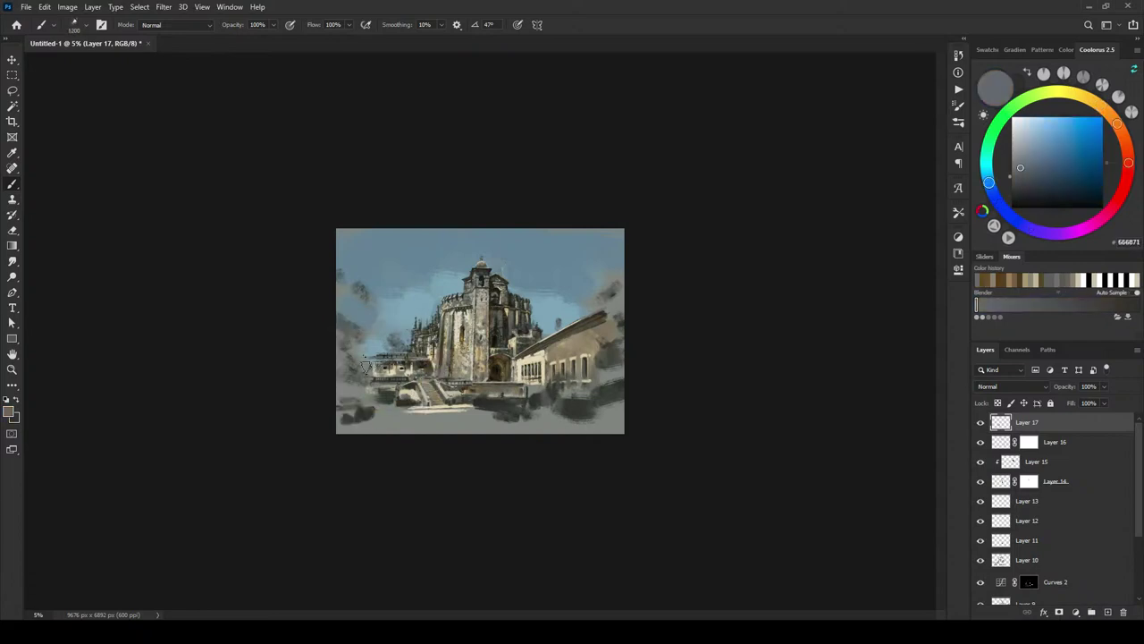
{"action": "left_click", "coordinate": [366, 368], "text": "alt"}
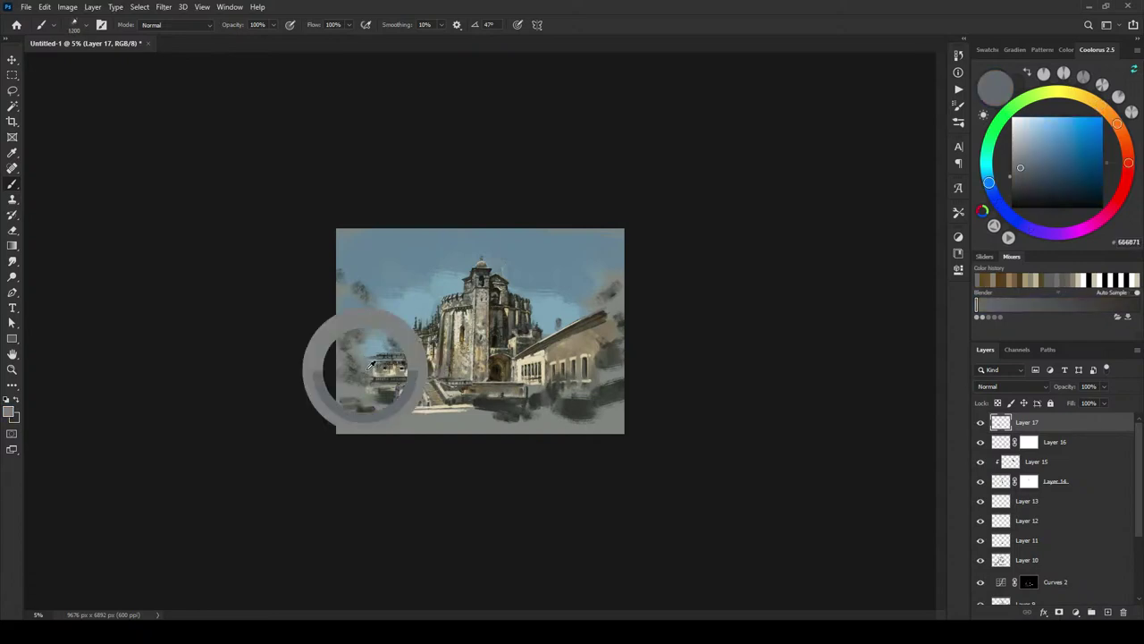
{"action": "key", "text": "]"}
{"action": "key", "text": "]"}
{"action": "key", "text": "]"}
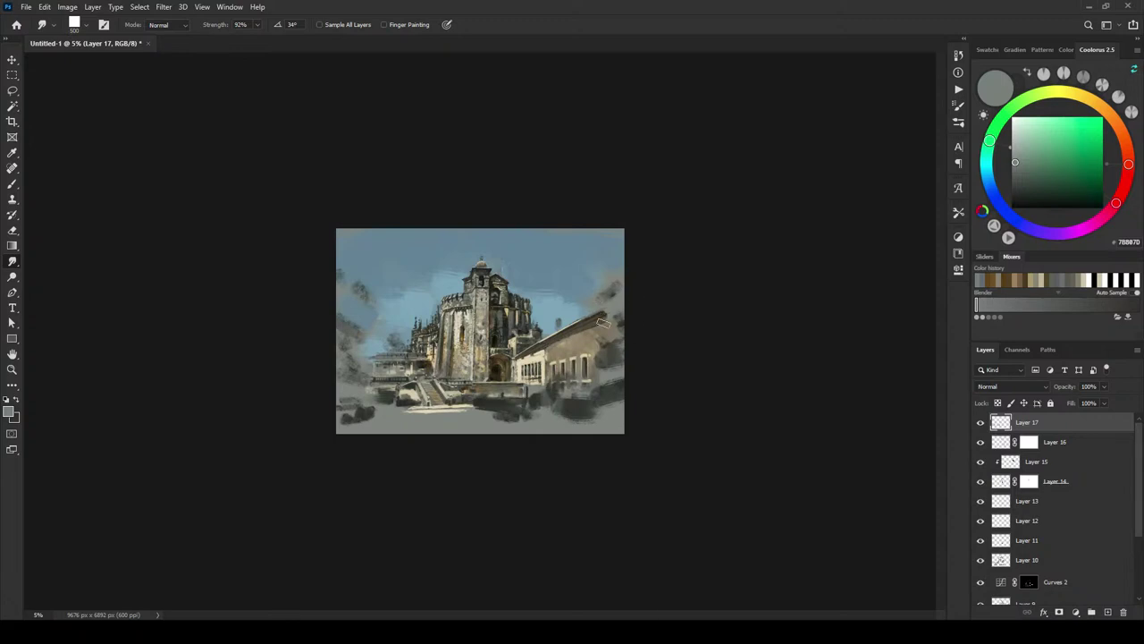
Step: Smudge the far end of the side building's roof into the surrounding grey with a 1700 px brush at 92% strength
{"action": "key", "text": "bracketright"}
{"action": "key", "text": "bracketright"}
{"action": "key", "text": "bracketright"}
{"action": "key", "text": "bracketright"}
{"action": "key", "text": "bracketright"}
{"action": "key", "text": "bracketright"}
{"action": "key", "text": "bracketright"}
{"action": "key", "text": "bracketright"}
{"action": "key", "text": "bracketright"}
{"action": "key", "text": "bracketright"}
{"action": "key", "text": "bracketright"}
{"action": "key", "text": "bracketright"}
{"action": "mouse_move", "coordinate": [601, 356]}
{"action": "left_mouse_down"}
{"action": "mouse_move", "coordinate": [566, 362]}
{"action": "mouse_move", "coordinate": [605, 364]}
{"action": "mouse_move", "coordinate": [571, 352]}
{"action": "mouse_move", "coordinate": [569, 337]}
{"action": "mouse_move", "coordinate": [575, 371]}
{"action": "mouse_move", "coordinate": [596, 308]}
{"action": "mouse_move", "coordinate": [622, 301]}
{"action": "left_mouse_up"}
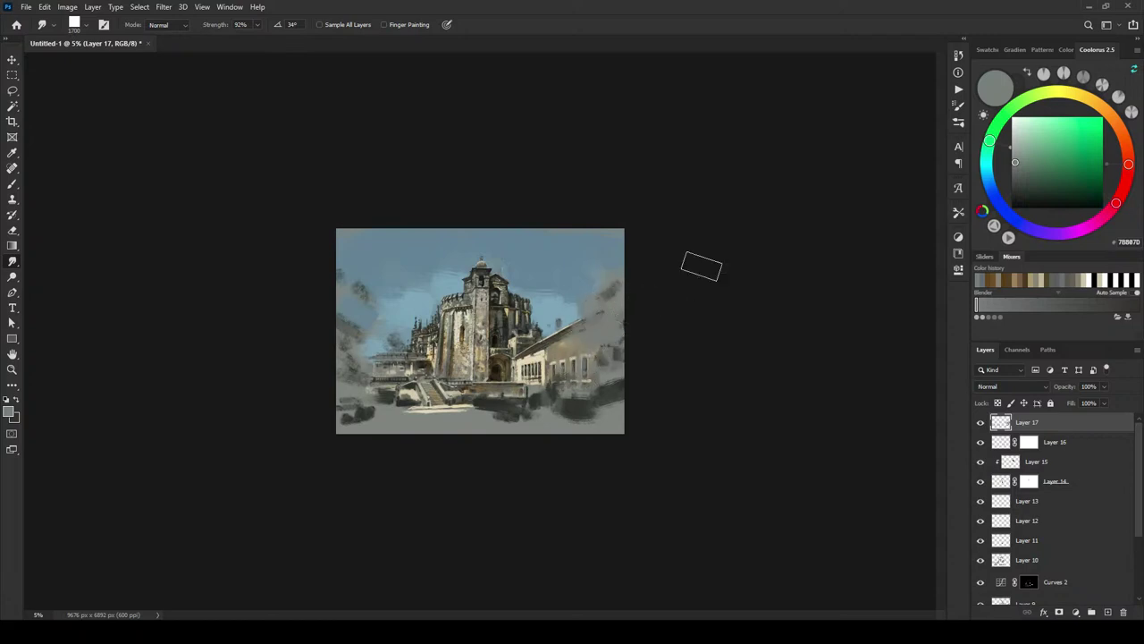
Step: Brush over the side building's far wall with sampled warm grey 98876C and darker grey 595950
{"action": "key", "text": "b"}
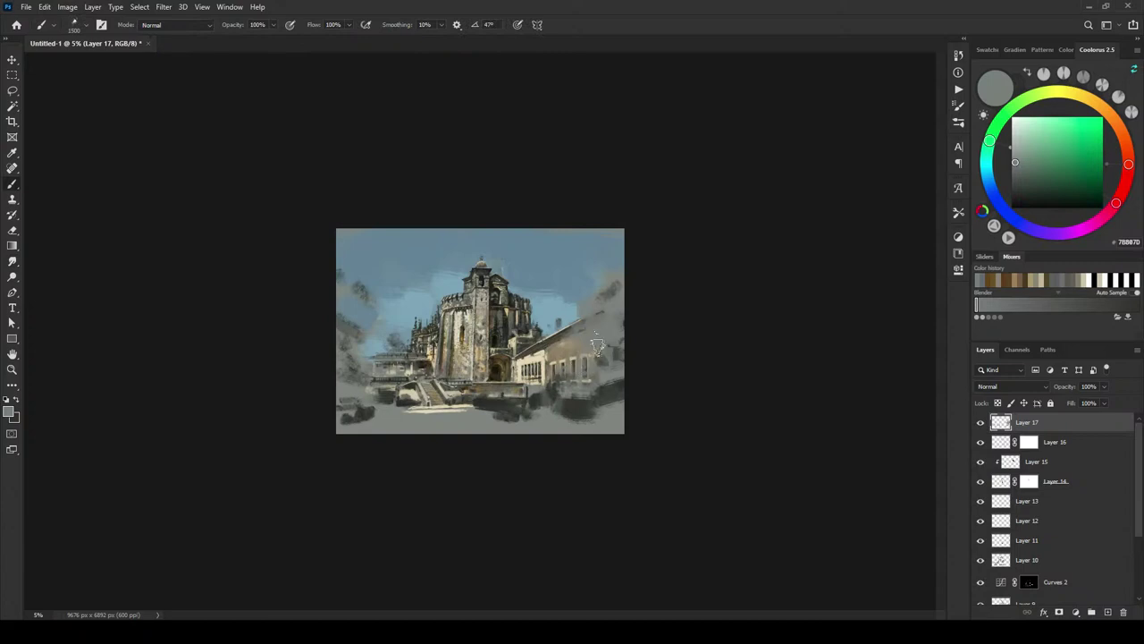
{"action": "left_click", "coordinate": [587, 348], "text": "alt"}
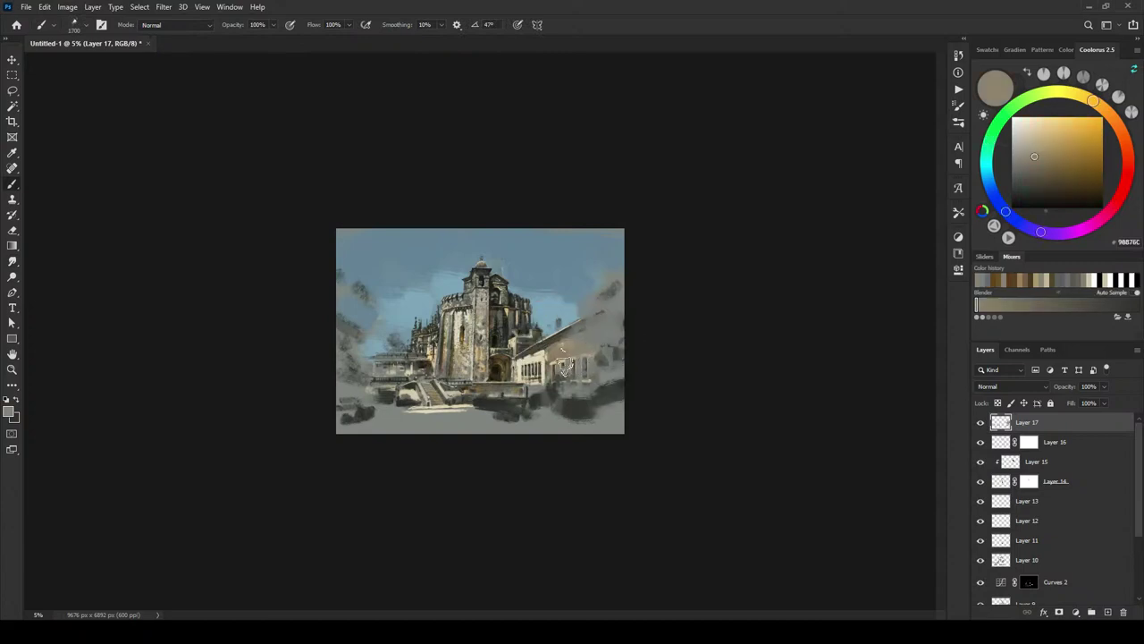
{"action": "left_click_drag", "start_coordinate": [594, 352], "coordinate": [592, 370]}
{"action": "left_click", "coordinate": [605, 352], "text": "alt"}
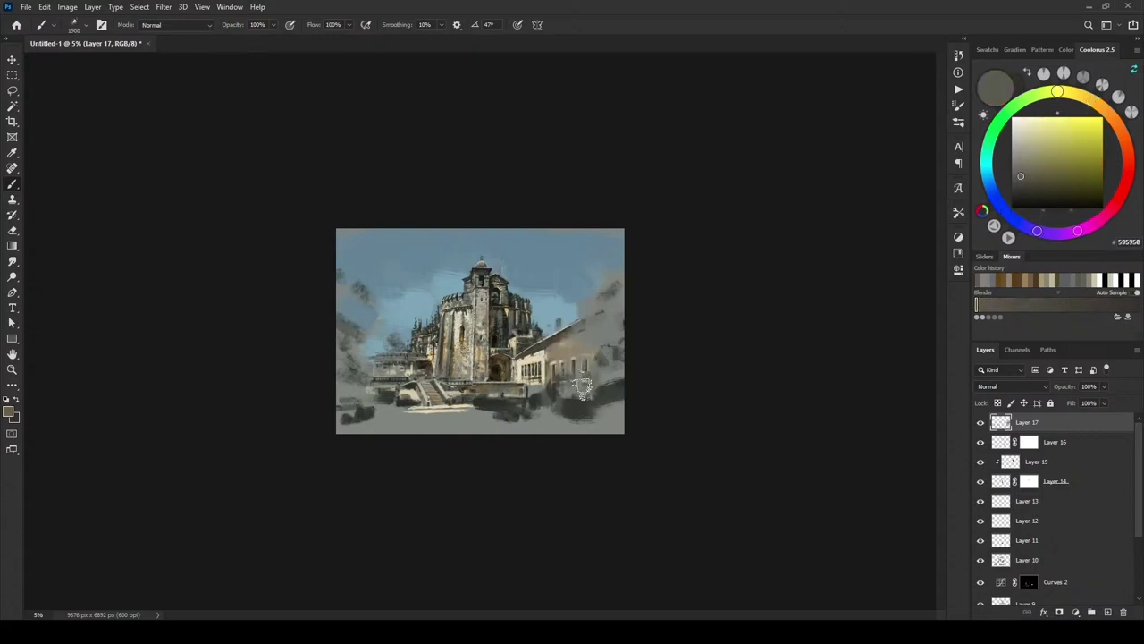
Step: Brighten the side building's facade around its windows with sampled stone tones 897F63, A0946F and BFB38F, enlarging the brush
{"action": "left_click", "coordinate": [552, 358], "text": "alt"}
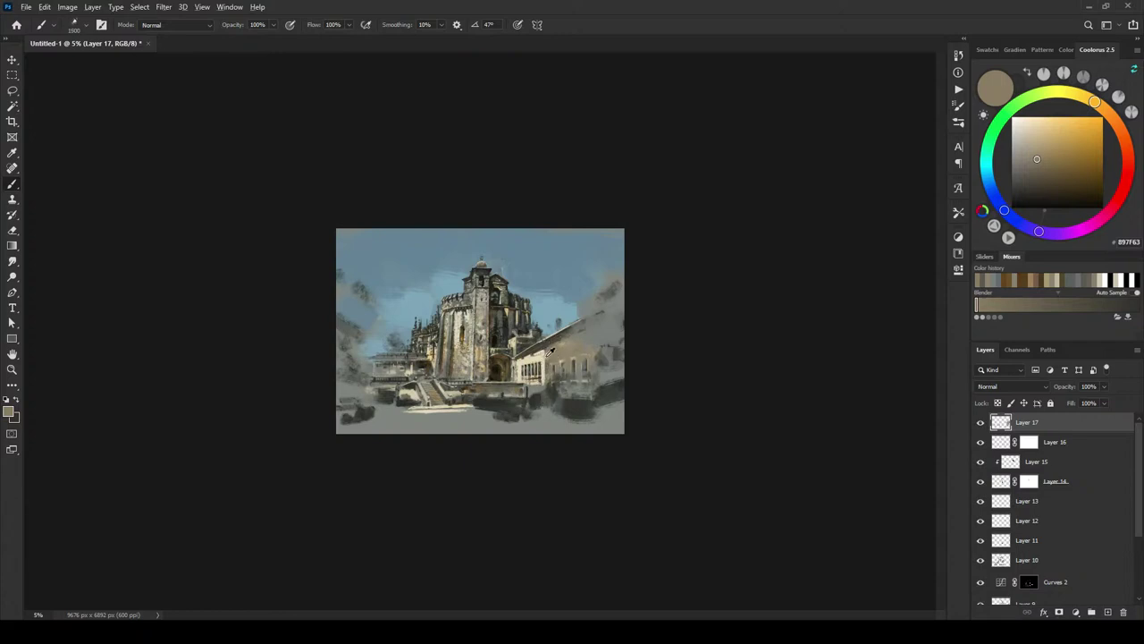
{"action": "left_click", "coordinate": [550, 385], "text": "alt"}
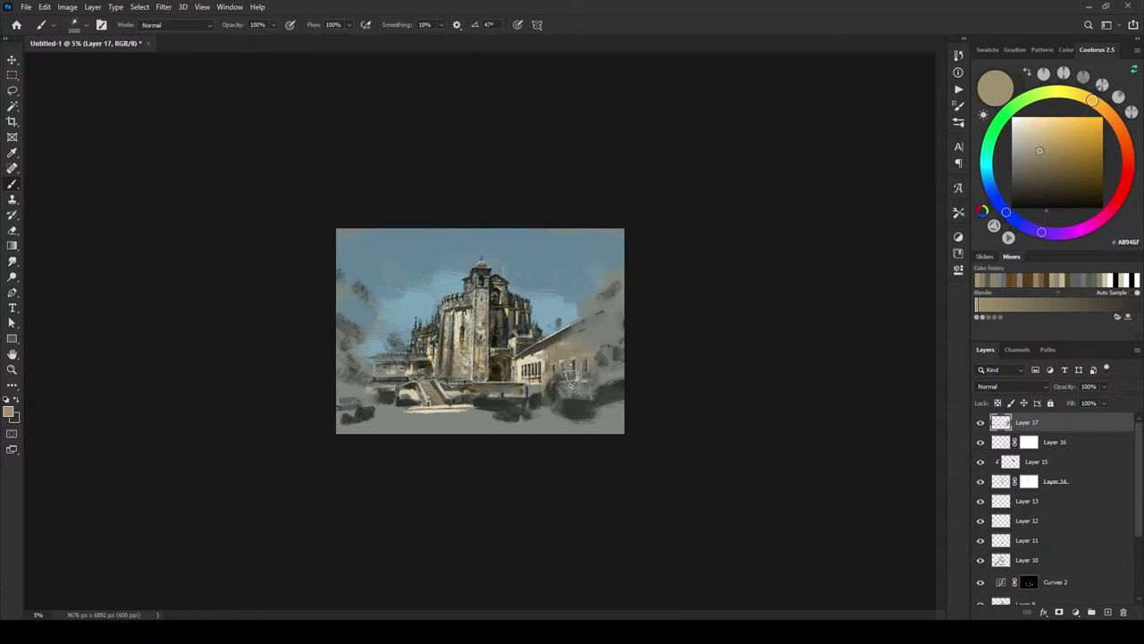
{"action": "left_click", "coordinate": [557, 353], "text": "alt"}
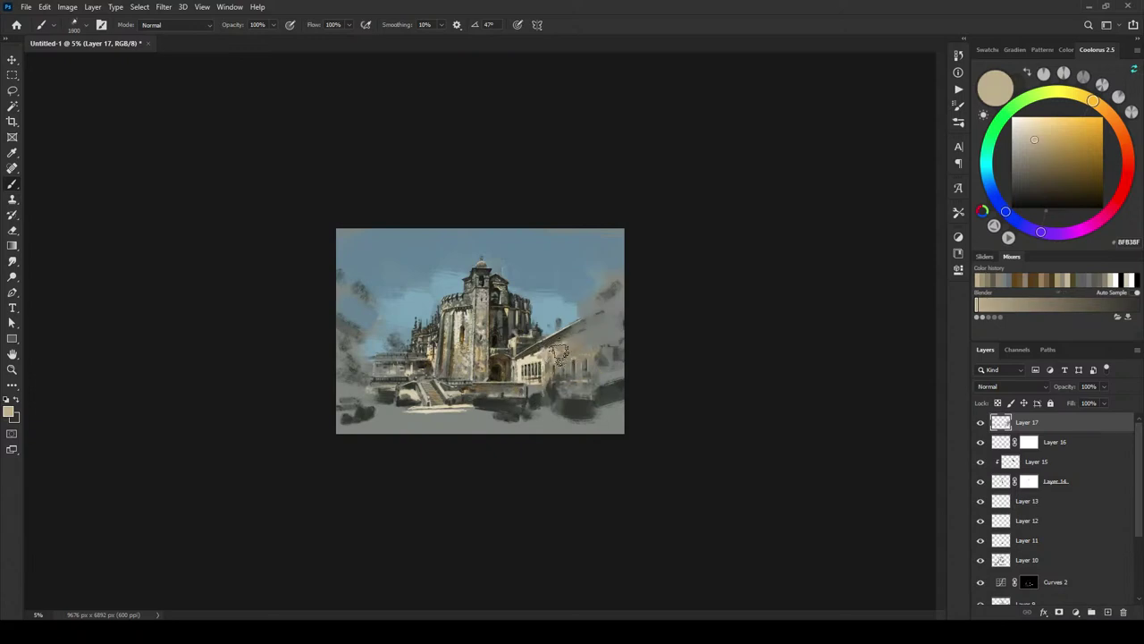
{"action": "key", "text": "bracketright"}
{"action": "key", "text": "bracketright"}
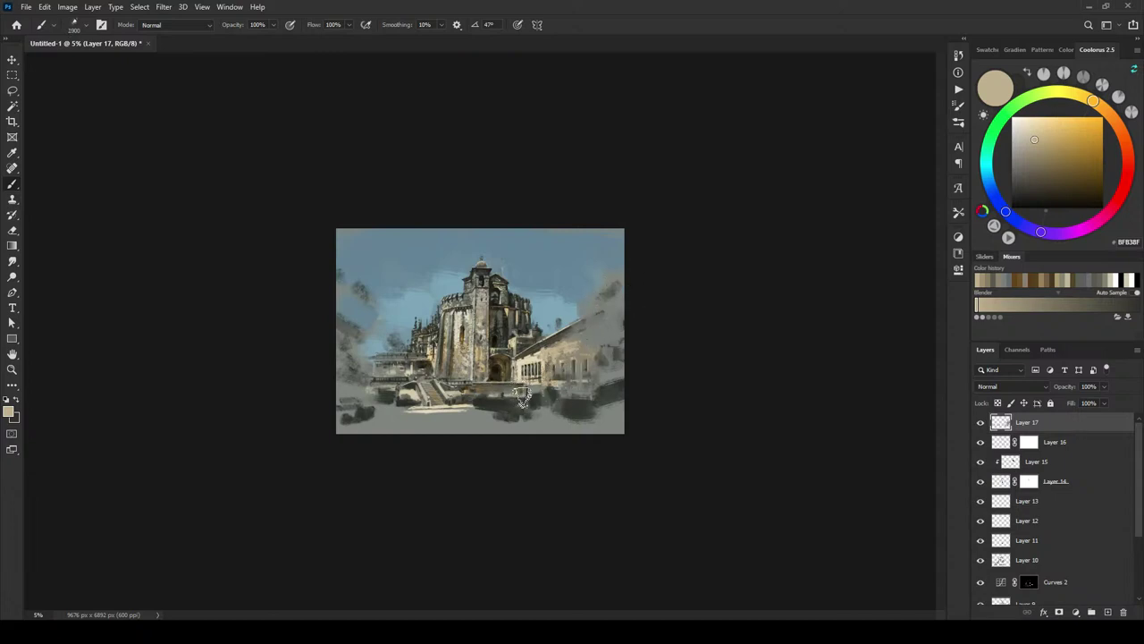
Step: Work the tower's base and low front wall with sampled brown 7D6E4D at 1100 px and grey 77746B at 700 px
{"action": "key", "text": "bracketleft"}
{"action": "key", "text": "bracketleft"}
{"action": "key", "text": "bracketleft"}
{"action": "key", "text": "bracketleft"}
{"action": "key", "text": "bracketleft"}
{"action": "left_click", "coordinate": [478, 388], "text": "alt"}
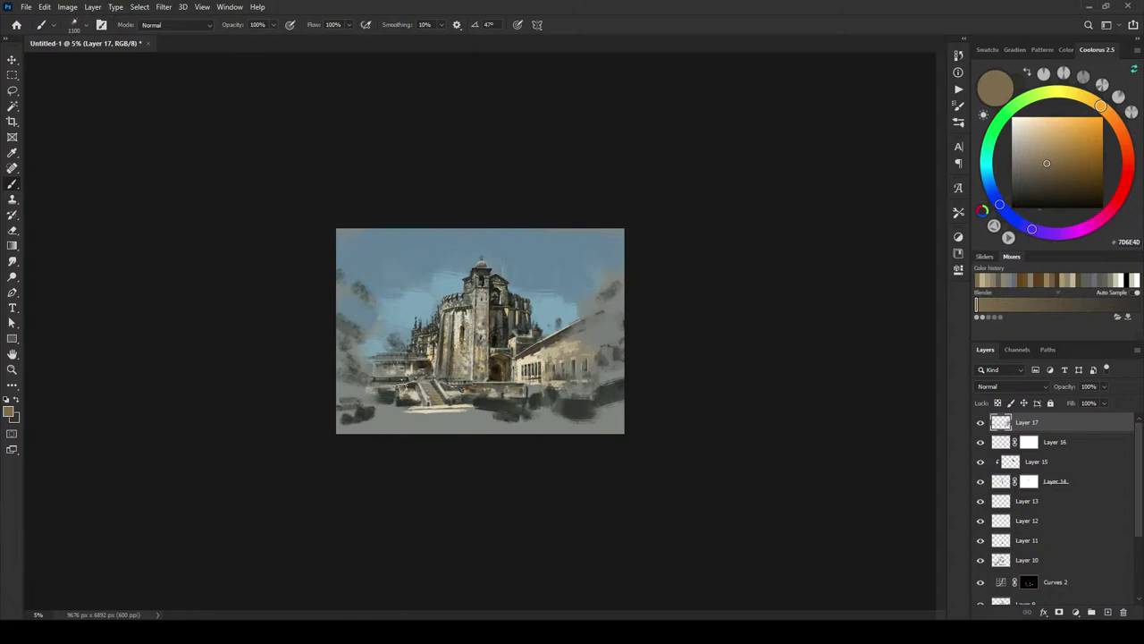
{"action": "left_click", "coordinate": [441, 375], "text": "alt"}
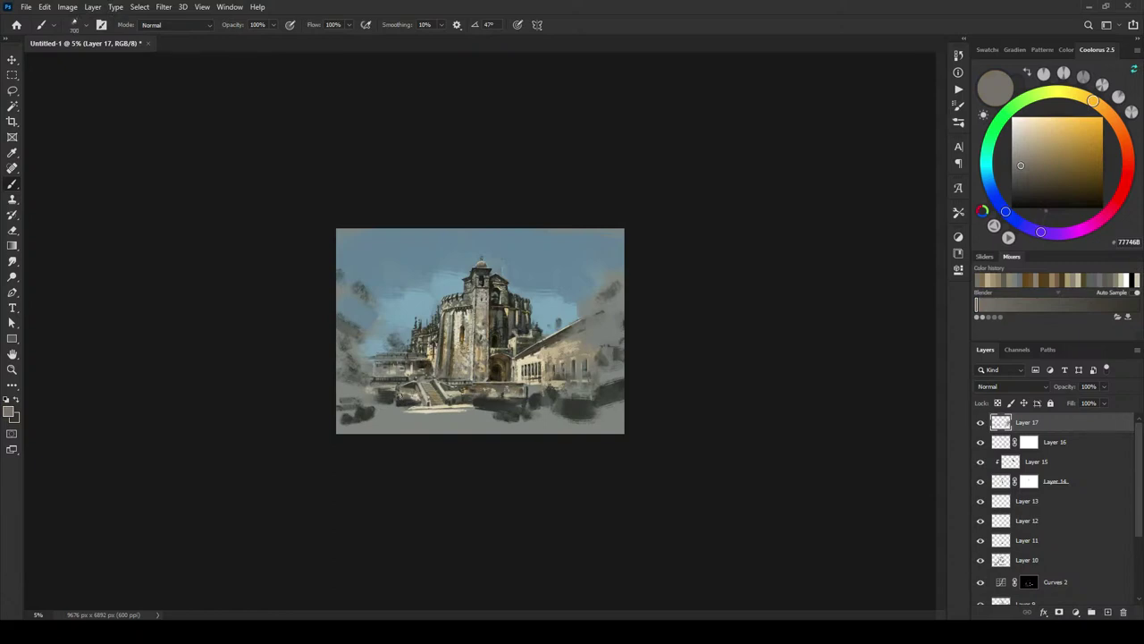
Step: Darken the terrace and shrubs left of the stairs with sampled grey-green 565A50 and a near-black green at 1500 px
{"action": "left_click", "coordinate": [379, 393], "text": "alt"}
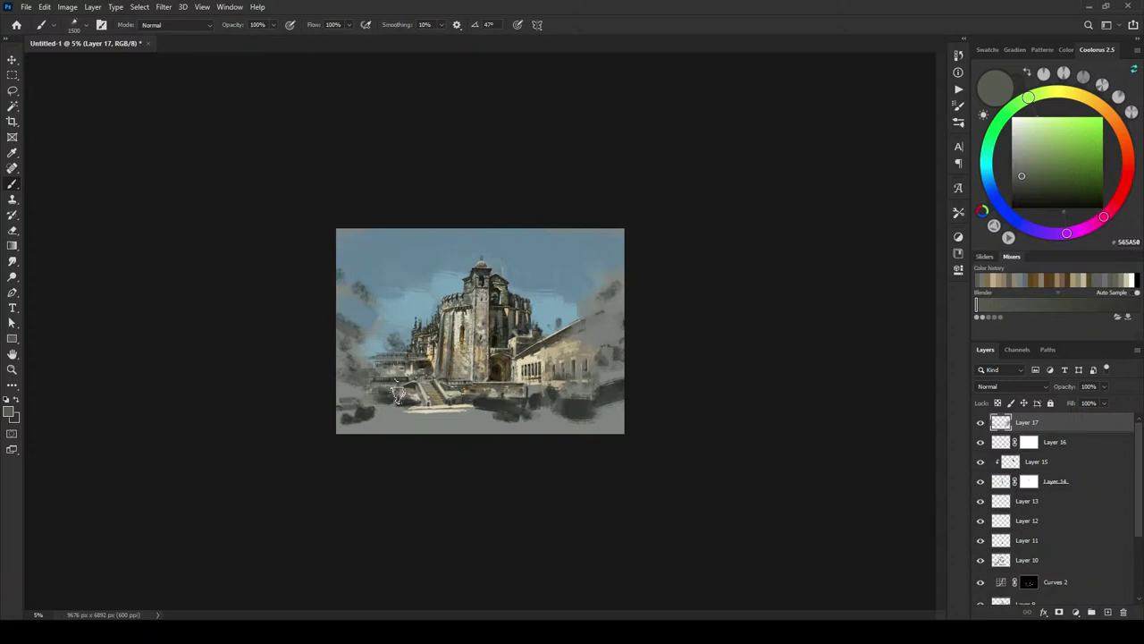
{"action": "left_click", "coordinate": [372, 375], "text": "alt"}
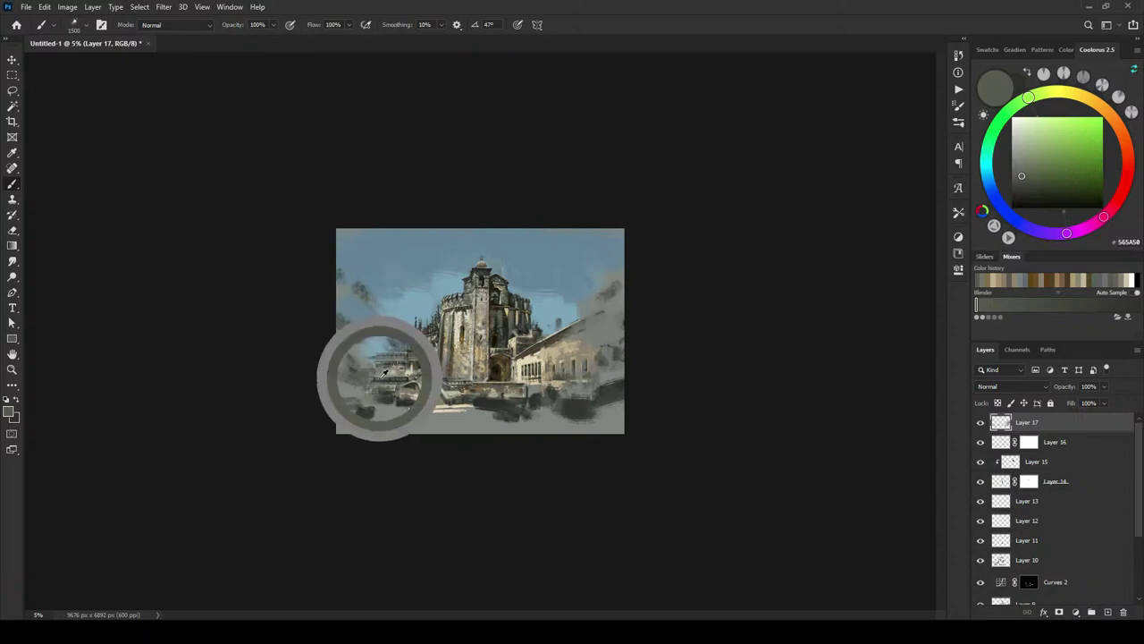
{"action": "left_click_drag", "start_coordinate": [379, 375], "coordinate": [379, 379]}
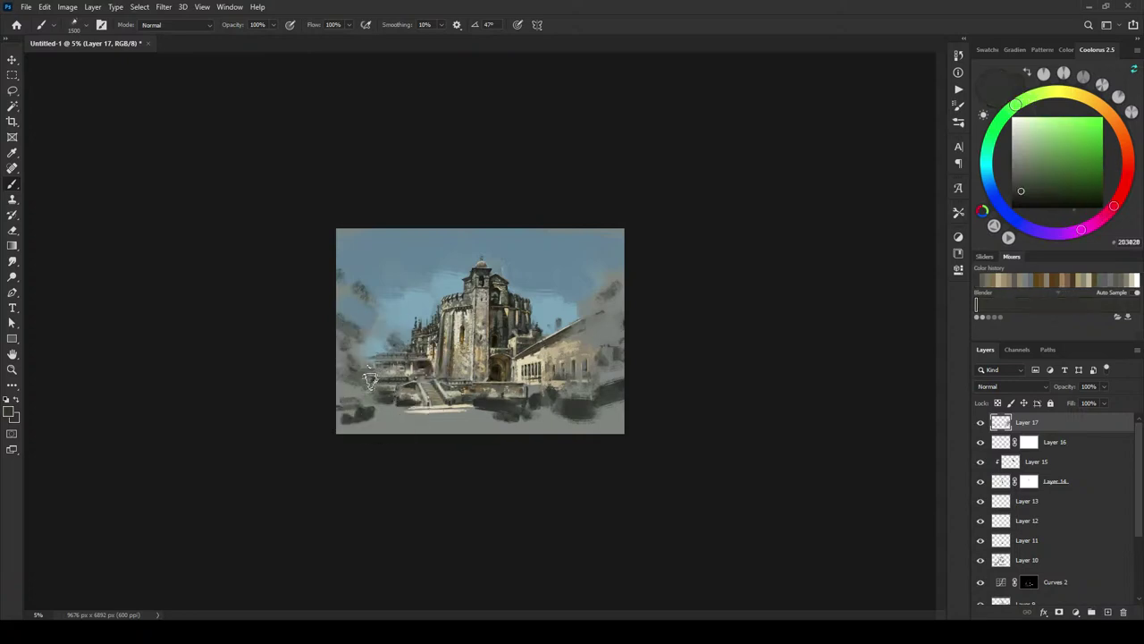
{"action": "key", "text": "]"}
Step: Block in a large dark tree mass over the side building's far end with a sampled dark grey-green and an enlarged brush
{"action": "left_click", "coordinate": [568, 329], "text": "alt"}
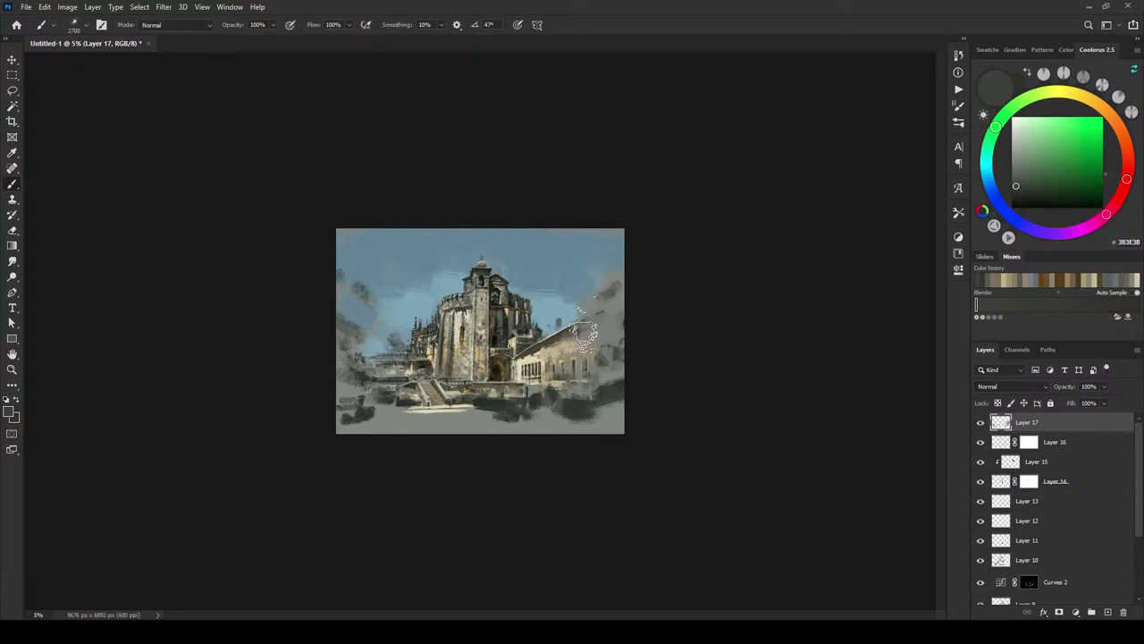
{"action": "mouse_move", "coordinate": [616, 320]}
{"action": "left_mouse_down"}
{"action": "mouse_move", "coordinate": [590, 314]}
{"action": "mouse_move", "coordinate": [614, 293]}
{"action": "mouse_move", "coordinate": [627, 316]}
{"action": "mouse_move", "coordinate": [615, 347]}
{"action": "mouse_move", "coordinate": [593, 322]}
{"action": "mouse_move", "coordinate": [637, 280]}
{"action": "mouse_move", "coordinate": [609, 342]}
{"action": "mouse_move", "coordinate": [618, 333]}
{"action": "mouse_move", "coordinate": [614, 414]}
{"action": "mouse_move", "coordinate": [608, 329]}
{"action": "mouse_move", "coordinate": [635, 341]}
{"action": "mouse_move", "coordinate": [624, 329]}
{"action": "mouse_move", "coordinate": [650, 320]}
{"action": "mouse_move", "coordinate": [622, 280]}
{"action": "mouse_move", "coordinate": [592, 329]}
{"action": "left_mouse_up"}
{"action": "key", "text": "bracketright"}
{"action": "key", "text": "bracketright"}
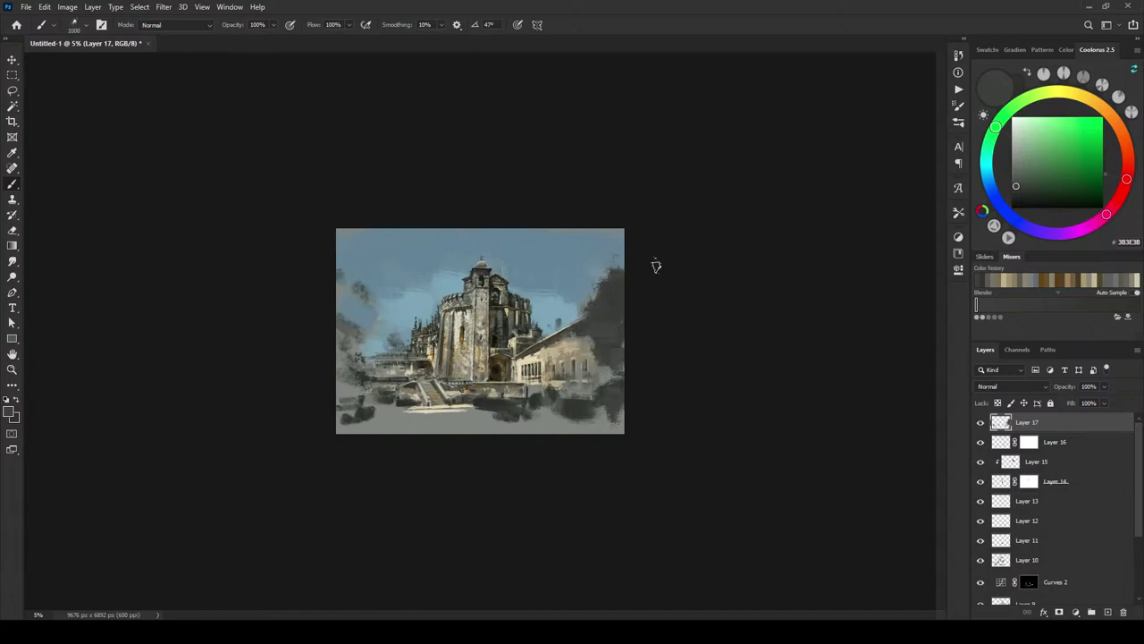
{"action": "key", "text": "]"}
{"action": "key", "text": "]"}
{"action": "key", "text": "]"}
{"action": "key", "text": "]"}
{"action": "key", "text": "]"}
{"action": "key", "text": "]"}
{"action": "key", "text": "]"}
{"action": "key", "text": "]"}
{"action": "key", "text": "]"}
{"action": "mouse_move", "coordinate": [590, 350]}
{"action": "left_mouse_down"}
{"action": "mouse_move", "coordinate": [590, 386]}
{"action": "mouse_move", "coordinate": [594, 374]}
{"action": "mouse_move", "coordinate": [579, 399]}
{"action": "left_mouse_up"}
Step: Brush the dark grey-green across the foreground below the stairs, setting the brush to 3000 px
{"action": "key", "text": "["}
{"action": "key", "text": "["}
{"action": "key", "text": "["}
{"action": "key", "text": "["}
{"action": "key", "text": "["}
{"action": "key", "text": "["}
{"action": "key", "text": "["}
{"action": "key", "text": "bracketright"}
{"action": "key", "text": "bracketright"}
{"action": "key", "text": "bracketright"}
{"action": "key", "text": "bracketright"}
{"action": "key", "text": "bracketright"}
{"action": "key", "text": "bracketright"}
{"action": "key", "text": "bracketright"}
{"action": "key", "text": "bracketright"}
{"action": "key", "text": "bracketright"}
{"action": "key", "text": "bracketright"}
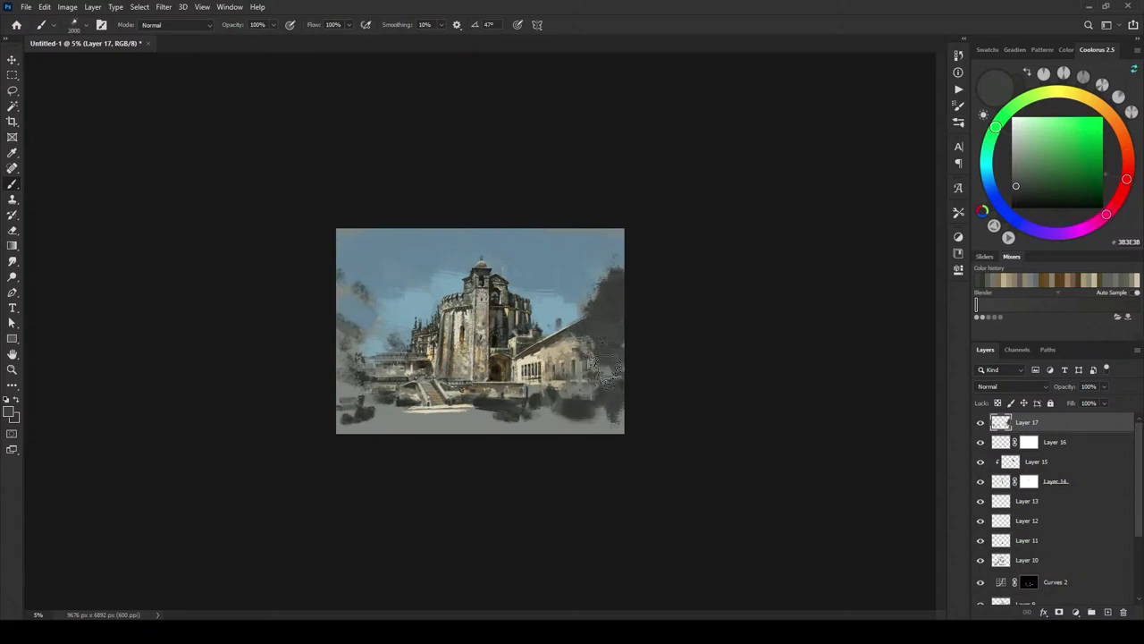
{"action": "mouse_move", "coordinate": [585, 427]}
{"action": "left_mouse_down"}
{"action": "mouse_move", "coordinate": [419, 405]}
{"action": "mouse_move", "coordinate": [347, 423]}
{"action": "mouse_move", "coordinate": [406, 432]}
{"action": "mouse_move", "coordinate": [345, 438]}
{"action": "mouse_move", "coordinate": [634, 433]}
{"action": "mouse_move", "coordinate": [510, 444]}
{"action": "mouse_move", "coordinate": [494, 391]}
{"action": "left_mouse_up"}
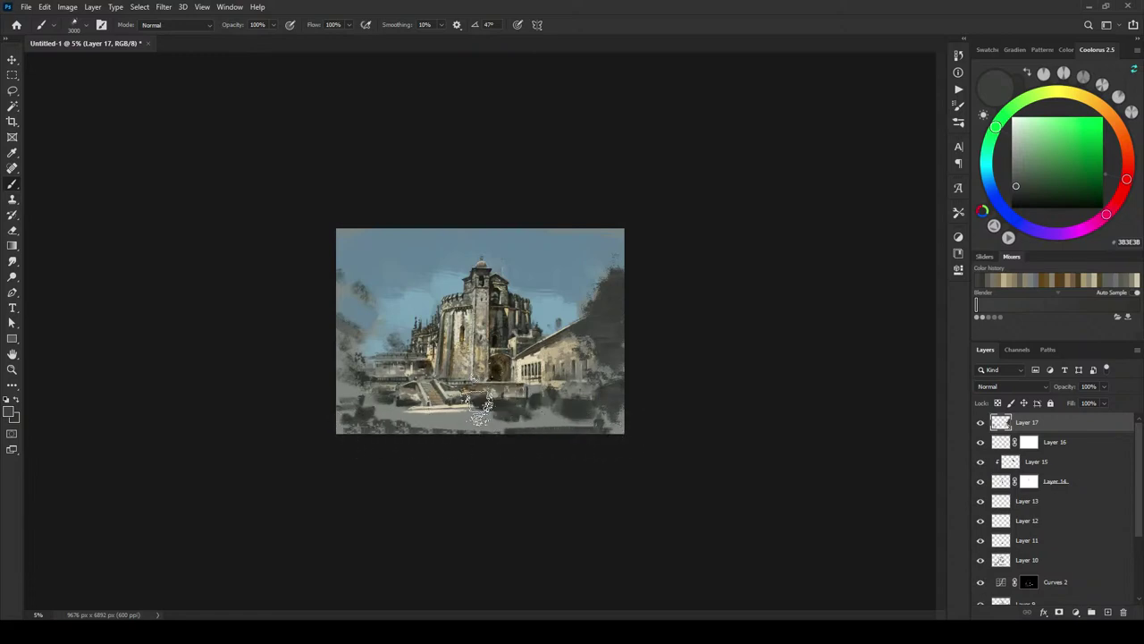
Step: Paint the sunlit ground in front of the stairs with sampled light grey AEAD9A, reducing the brush from 3000 to 300 px
{"action": "left_click", "coordinate": [465, 418], "text": "alt"}
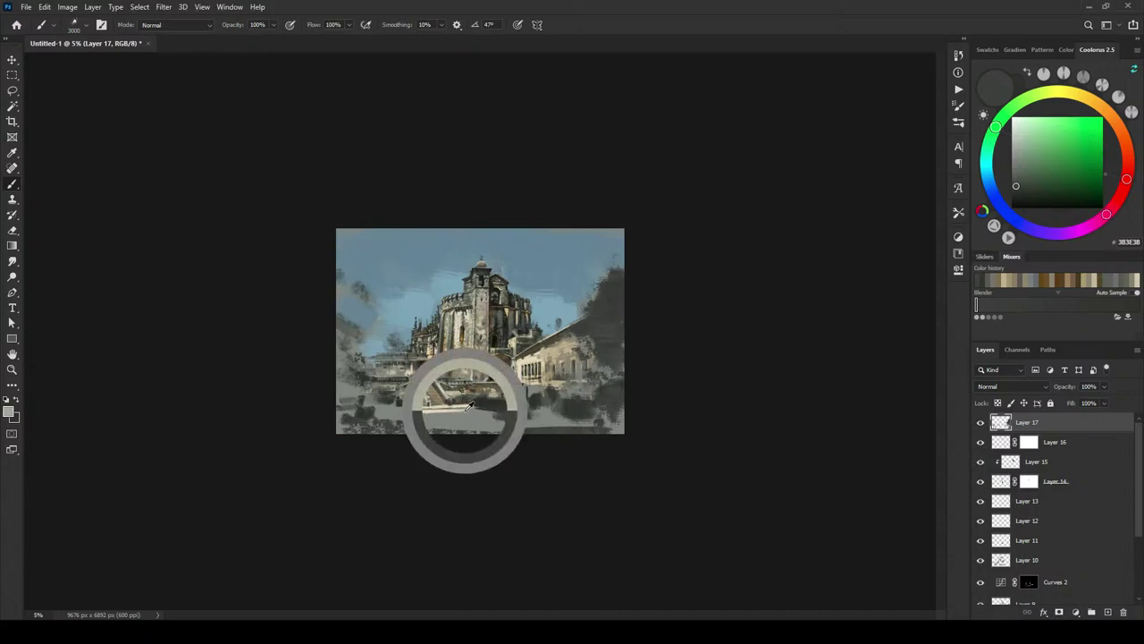
{"action": "mouse_move", "coordinate": [482, 420]}
{"action": "left_mouse_down"}
{"action": "mouse_move", "coordinate": [491, 393]}
{"action": "mouse_move", "coordinate": [444, 427]}
{"action": "left_mouse_up"}
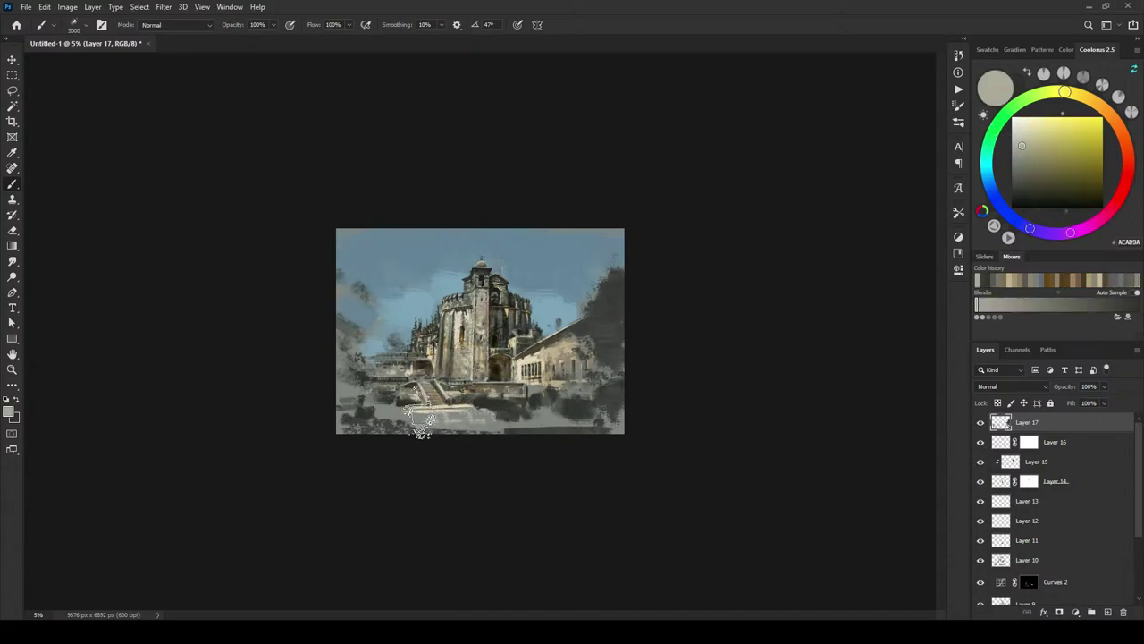
{"action": "key", "text": "["}
{"action": "key", "text": "["}
{"action": "key", "text": "["}
{"action": "key", "text": "["}
{"action": "key", "text": "["}
{"action": "key", "text": "["}
{"action": "key", "text": "["}
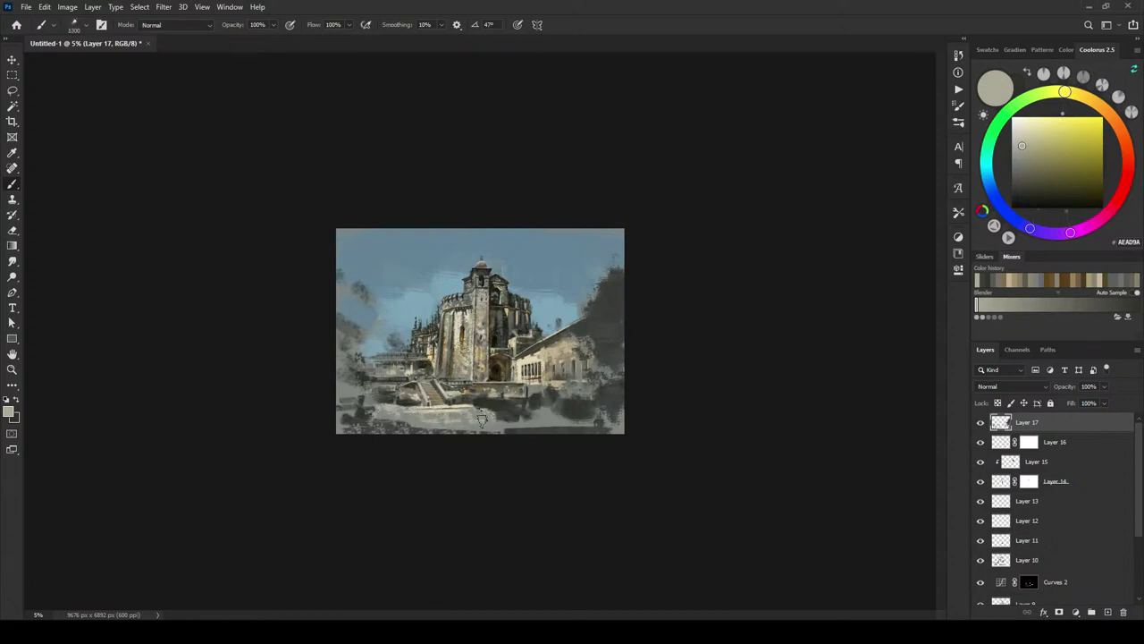
{"action": "left_click_drag", "start_coordinate": [477, 415], "coordinate": [451, 415]}
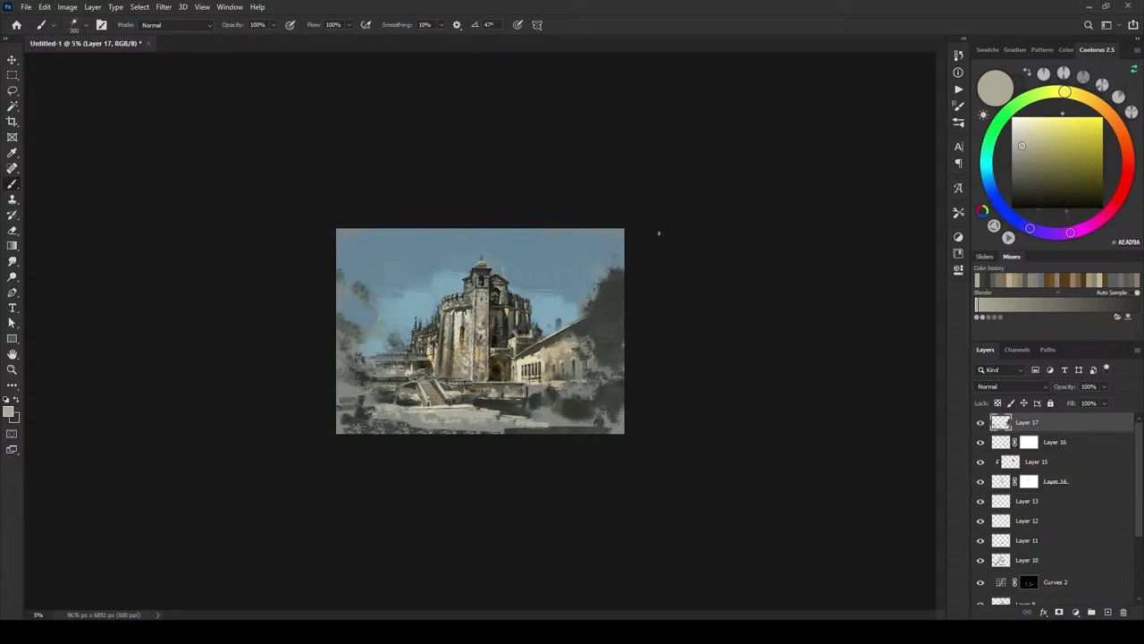
{"action": "key", "text": "ctrl+plus"}
{"action": "key", "text": "ctrl+plus"}
{"action": "key", "text": "ctrl+plus"}
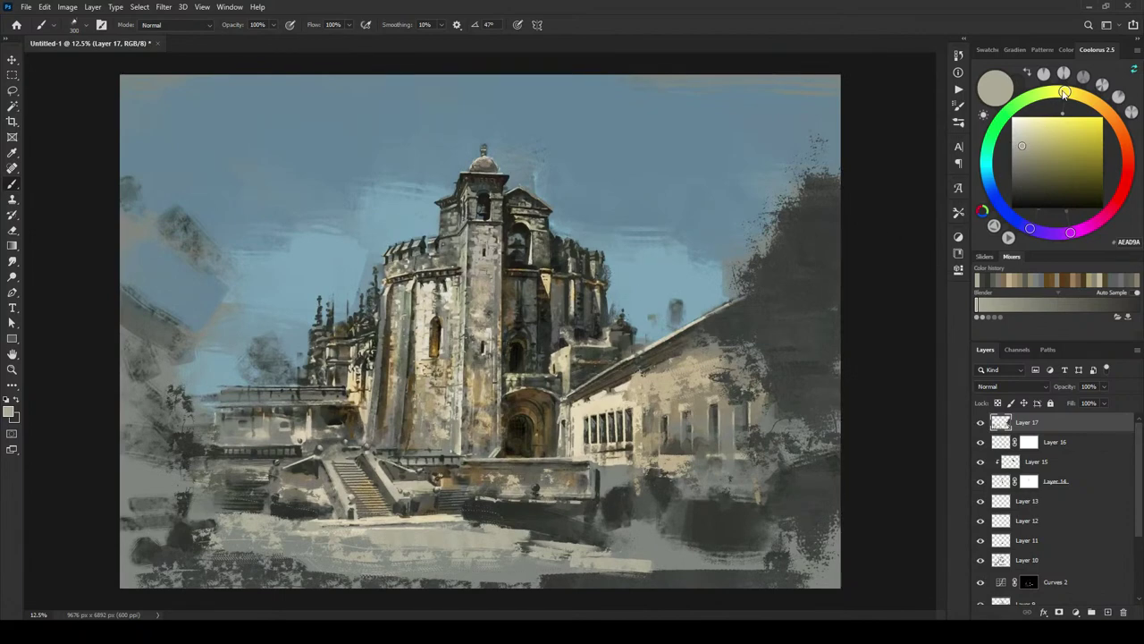
Step: On a new layer, block in the hedge between the stairs and side building with a dark olive green, starting at 1200 px
{"action": "left_click_drag", "start_coordinate": [1063, 92], "coordinate": [1031, 97]}
{"action": "left_click_drag", "start_coordinate": [1040, 147], "coordinate": [1037, 163]}
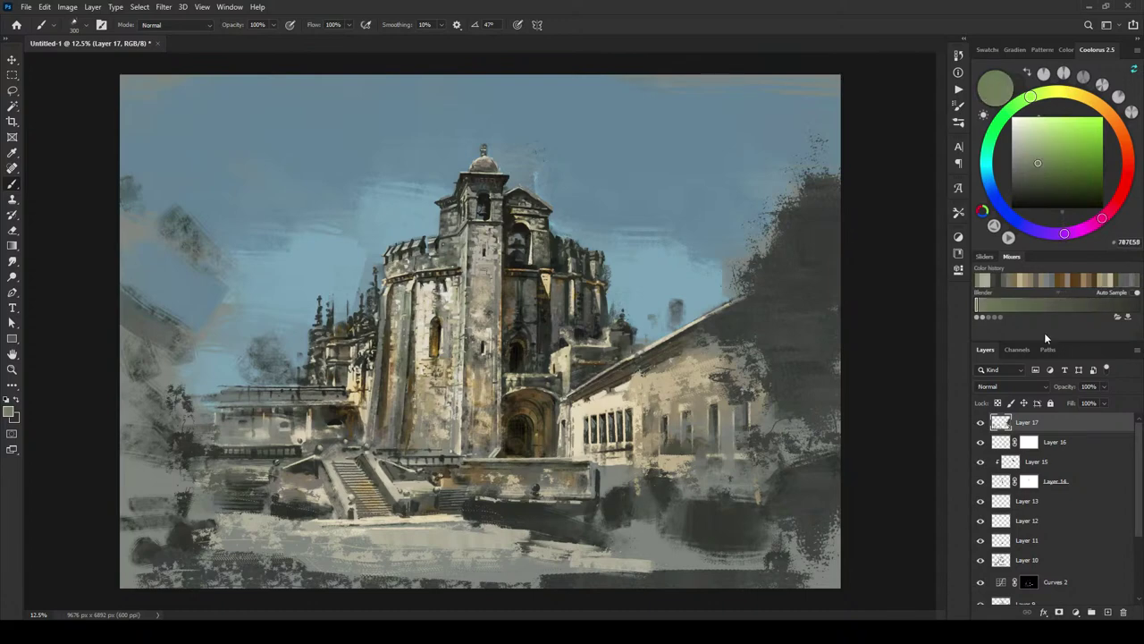
{"action": "left_click", "coordinate": [1108, 612]}
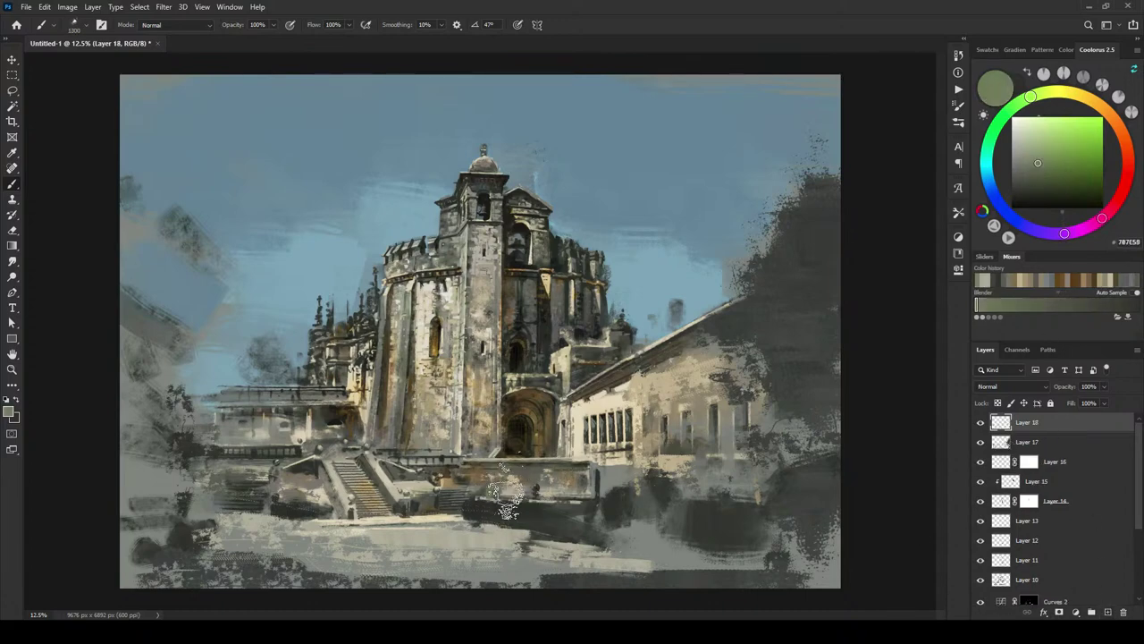
{"action": "key", "text": "]"}
{"action": "key", "text": "]"}
{"action": "key", "text": "]"}
{"action": "left_click_drag", "start_coordinate": [478, 508], "coordinate": [536, 510]}
{"action": "left_click_drag", "start_coordinate": [1041, 175], "coordinate": [1043, 181]}
{"action": "mouse_move", "coordinate": [535, 506]}
{"action": "left_mouse_down"}
{"action": "mouse_move", "coordinate": [489, 508]}
{"action": "mouse_move", "coordinate": [617, 535]}
{"action": "mouse_move", "coordinate": [617, 512]}
{"action": "mouse_move", "coordinate": [478, 513]}
{"action": "mouse_move", "coordinate": [532, 504]}
{"action": "mouse_move", "coordinate": [597, 530]}
{"action": "mouse_move", "coordinate": [630, 511]}
{"action": "mouse_move", "coordinate": [664, 513]}
{"action": "mouse_move", "coordinate": [663, 524]}
{"action": "mouse_move", "coordinate": [751, 536]}
{"action": "left_mouse_up"}
Step: Cover the large dark tree mass beside the side building with the same olive green, enlarging the brush to 3500 px
{"action": "key", "text": "]"}
{"action": "key", "text": "]"}
{"action": "key", "text": "]"}
{"action": "key", "text": "]"}
{"action": "key", "text": "]"}
{"action": "key", "text": "]"}
{"action": "key", "text": "]"}
{"action": "key", "text": "]"}
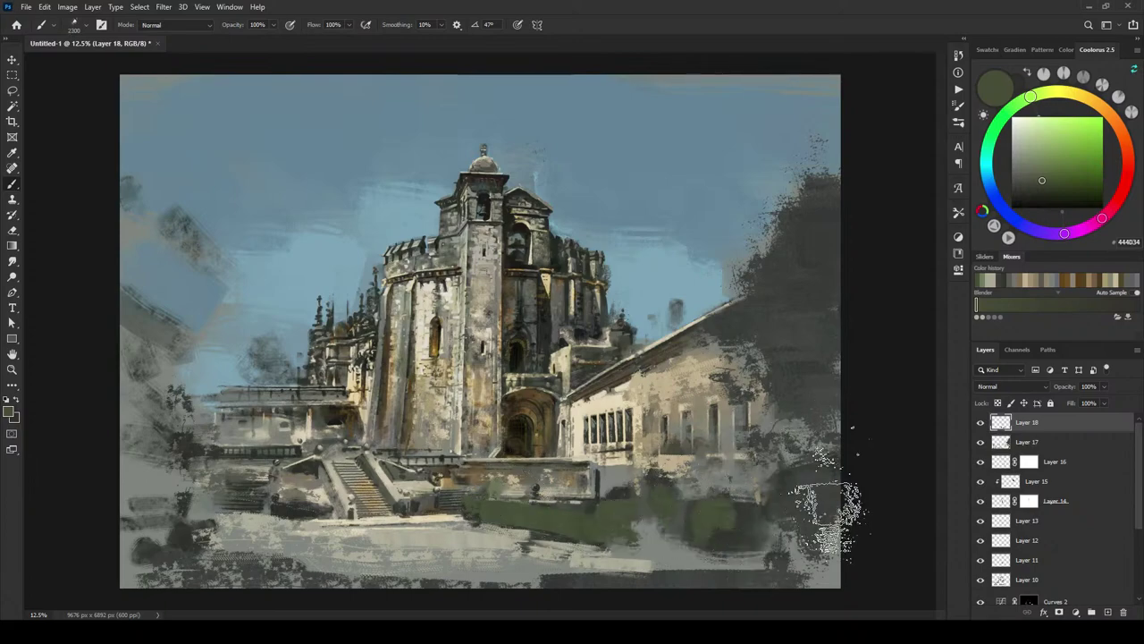
{"action": "key", "text": "]"}
{"action": "key", "text": "]"}
{"action": "key", "text": "]"}
{"action": "key", "text": "]"}
{"action": "key", "text": "]"}
{"action": "key", "text": "]"}
{"action": "mouse_move", "coordinate": [778, 411]}
{"action": "left_mouse_down"}
{"action": "mouse_move", "coordinate": [804, 356]}
{"action": "mouse_move", "coordinate": [831, 356]}
{"action": "mouse_move", "coordinate": [817, 375]}
{"action": "mouse_move", "coordinate": [781, 379]}
{"action": "mouse_move", "coordinate": [795, 383]}
{"action": "mouse_move", "coordinate": [781, 356]}
{"action": "mouse_move", "coordinate": [849, 295]}
{"action": "mouse_move", "coordinate": [754, 330]}
{"action": "mouse_move", "coordinate": [804, 294]}
{"action": "left_mouse_up"}
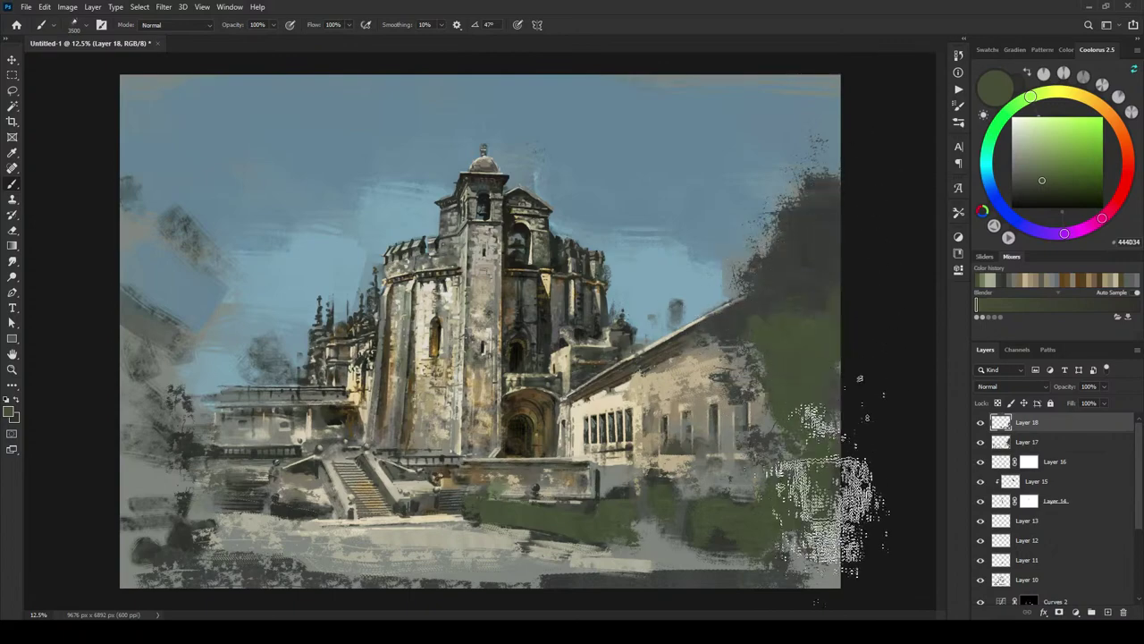
{"action": "key", "text": "bracketright"}
{"action": "key", "text": "bracketright"}
{"action": "key", "text": "bracketright"}
{"action": "key", "text": "bracketright"}
{"action": "key", "text": "bracketright"}
Step: Brush the olive green over the low shrubs in the painting's lower-left corner with a reduced brush
{"action": "key", "text": "bracketleft"}
{"action": "key", "text": "bracketleft"}
{"action": "key", "text": "bracketleft"}
{"action": "key", "text": "bracketleft"}
{"action": "key", "text": "bracketleft"}
{"action": "key", "text": "bracketleft"}
{"action": "key", "text": "bracketleft"}
{"action": "key", "text": "bracketleft"}
{"action": "key", "text": "bracketleft"}
{"action": "key", "text": "bracketleft"}
{"action": "key", "text": "bracketleft"}
{"action": "key", "text": "bracketleft"}
{"action": "key", "text": "bracketleft"}
{"action": "key", "text": "bracketleft"}
{"action": "key", "text": "bracketleft"}
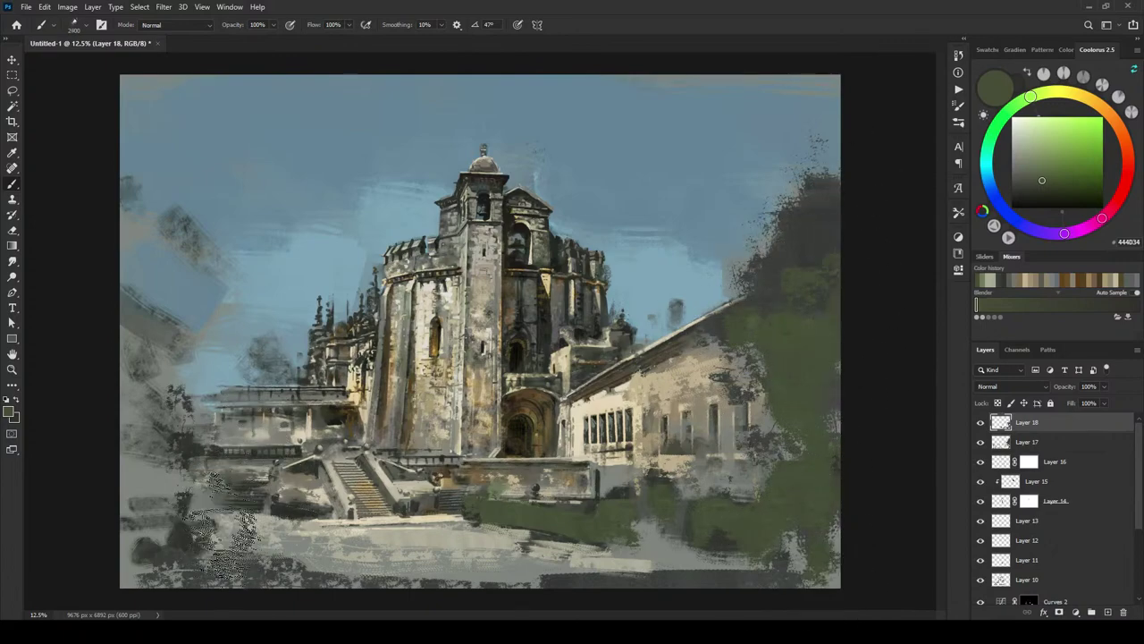
{"action": "key", "text": "bracketleft"}
{"action": "key", "text": "bracketleft"}
{"action": "key", "text": "bracketleft"}
{"action": "key", "text": "bracketleft"}
{"action": "key", "text": "bracketleft"}
{"action": "key", "text": "bracketleft"}
{"action": "mouse_move", "coordinate": [192, 536]}
{"action": "left_mouse_down"}
{"action": "mouse_move", "coordinate": [237, 522]}
{"action": "mouse_move", "coordinate": [125, 553]}
{"action": "mouse_move", "coordinate": [223, 517]}
{"action": "mouse_move", "coordinate": [121, 522]}
{"action": "mouse_move", "coordinate": [166, 513]}
{"action": "mouse_move", "coordinate": [121, 519]}
{"action": "left_mouse_up"}
Step: Block in the foliage of the tree along the painting's left edge with the olive green and an enlarged brush
{"action": "key", "text": "bracketright"}
{"action": "key", "text": "bracketright"}
{"action": "key", "text": "bracketright"}
{"action": "key", "text": "bracketright"}
{"action": "key", "text": "bracketright"}
{"action": "key", "text": "bracketright"}
{"action": "key", "text": "bracketright"}
{"action": "key", "text": "bracketright"}
{"action": "key", "text": "bracketright"}
{"action": "key", "text": "bracketright"}
{"action": "key", "text": "bracketright"}
{"action": "key", "text": "bracketright"}
{"action": "mouse_move", "coordinate": [134, 415]}
{"action": "left_mouse_down"}
{"action": "mouse_move", "coordinate": [170, 389]}
{"action": "mouse_move", "coordinate": [183, 420]}
{"action": "mouse_move", "coordinate": [179, 357]}
{"action": "mouse_move", "coordinate": [205, 416]}
{"action": "mouse_move", "coordinate": [201, 393]}
{"action": "mouse_move", "coordinate": [215, 375]}
{"action": "mouse_move", "coordinate": [233, 394]}
{"action": "mouse_move", "coordinate": [196, 416]}
{"action": "mouse_move", "coordinate": [154, 299]}
{"action": "mouse_move", "coordinate": [102, 295]}
{"action": "left_mouse_up"}
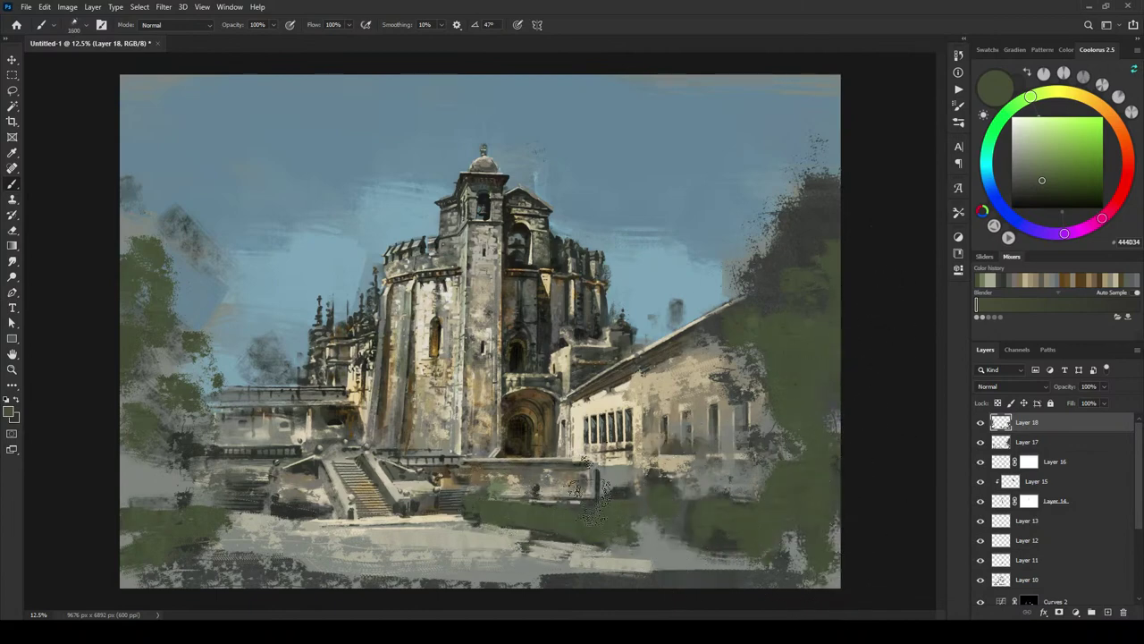
Step: Extend the olive green over the lawn below the hedge and the bushes before the side building, undoing the last stroke
{"action": "mouse_move", "coordinate": [633, 562]}
{"action": "left_mouse_down"}
{"action": "mouse_move", "coordinate": [683, 565]}
{"action": "mouse_move", "coordinate": [651, 537]}
{"action": "mouse_move", "coordinate": [662, 543]}
{"action": "mouse_move", "coordinate": [642, 543]}
{"action": "mouse_move", "coordinate": [706, 556]}
{"action": "left_mouse_up"}
{"action": "key", "text": "bracketright"}
{"action": "key", "text": "bracketright"}
{"action": "key", "text": "bracketright"}
{"action": "key", "text": "bracketright"}
{"action": "key", "text": "bracketright"}
{"action": "mouse_move", "coordinate": [686, 484]}
{"action": "left_mouse_down"}
{"action": "mouse_move", "coordinate": [719, 480]}
{"action": "mouse_move", "coordinate": [726, 467]}
{"action": "mouse_move", "coordinate": [687, 467]}
{"action": "left_mouse_up"}
{"action": "key", "text": "bracketright"}
{"action": "key", "text": "bracketright"}
{"action": "key", "text": "bracketright"}
{"action": "key", "text": "bracketright"}
{"action": "key", "text": "bracketright"}
{"action": "key", "text": "ctrl+z"}
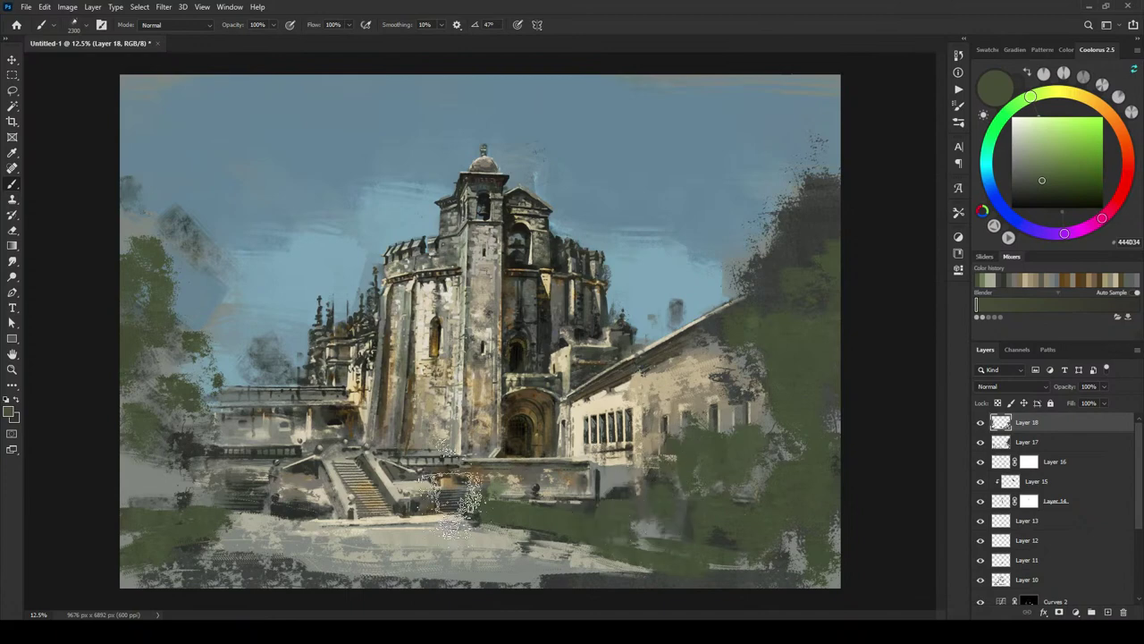
Step: Dab near-black green shadows onto the low shrubs at the painting's left edge with a 1700 px brush
{"action": "key", "text": "bracketleft"}
{"action": "key", "text": "bracketleft"}
{"action": "key", "text": "bracketleft"}
{"action": "key", "text": "bracketleft"}
{"action": "mouse_move", "coordinate": [186, 465]}
{"action": "left_mouse_down"}
{"action": "mouse_move", "coordinate": [170, 489]}
{"action": "mouse_move", "coordinate": [123, 486]}
{"action": "mouse_move", "coordinate": [165, 496]}
{"action": "left_mouse_up"}
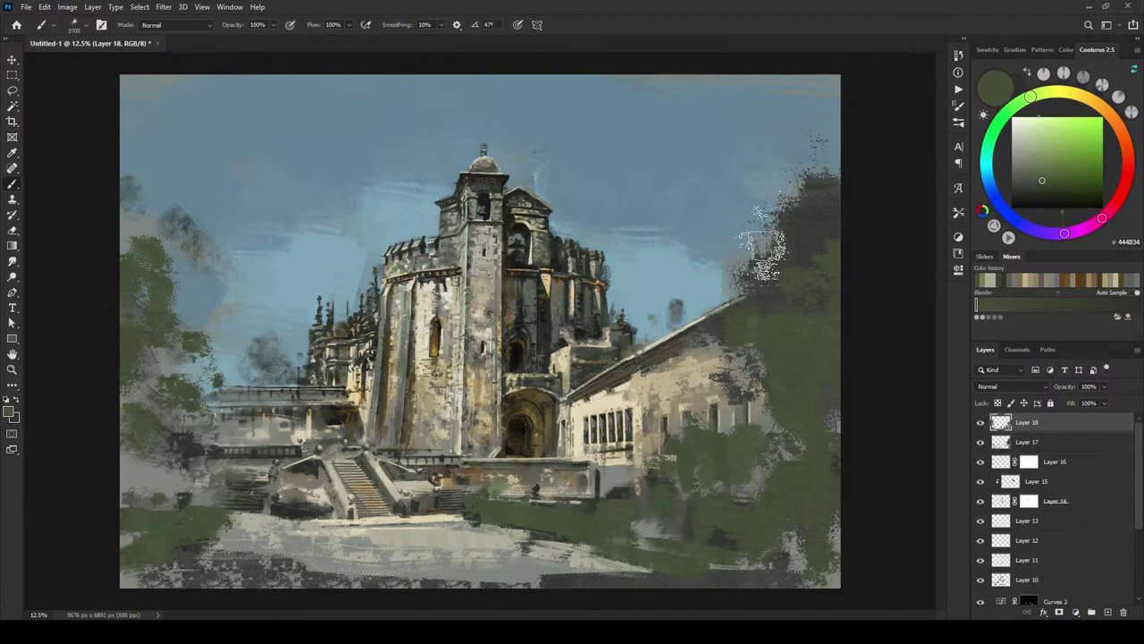
{"action": "left_click", "coordinate": [1046, 199]}
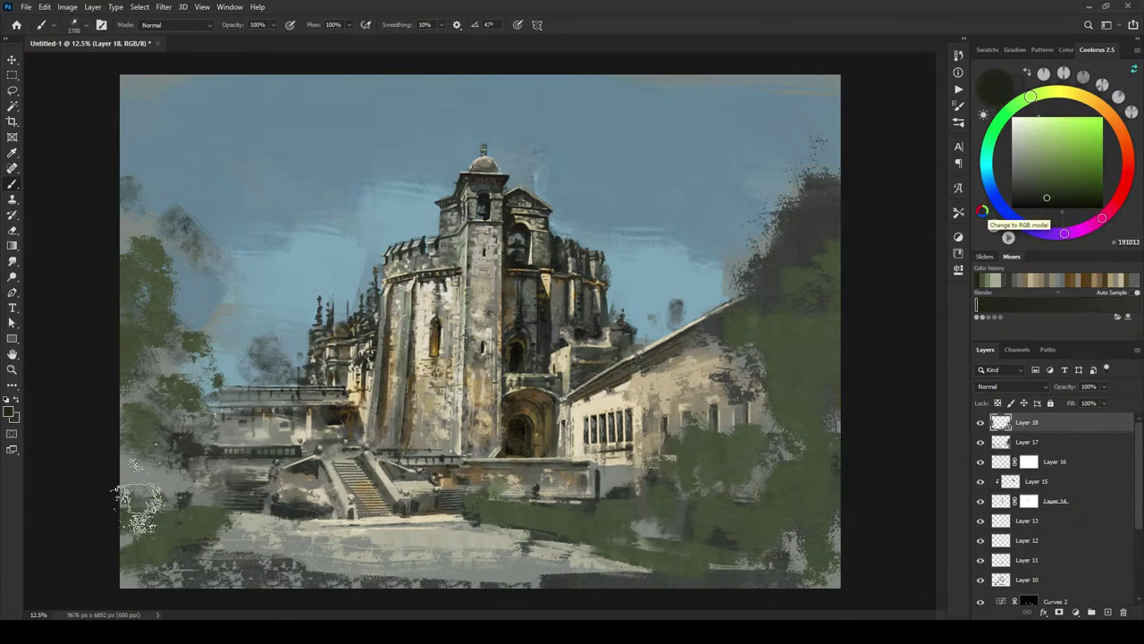
{"action": "left_click_drag", "start_coordinate": [115, 502], "coordinate": [163, 499]}
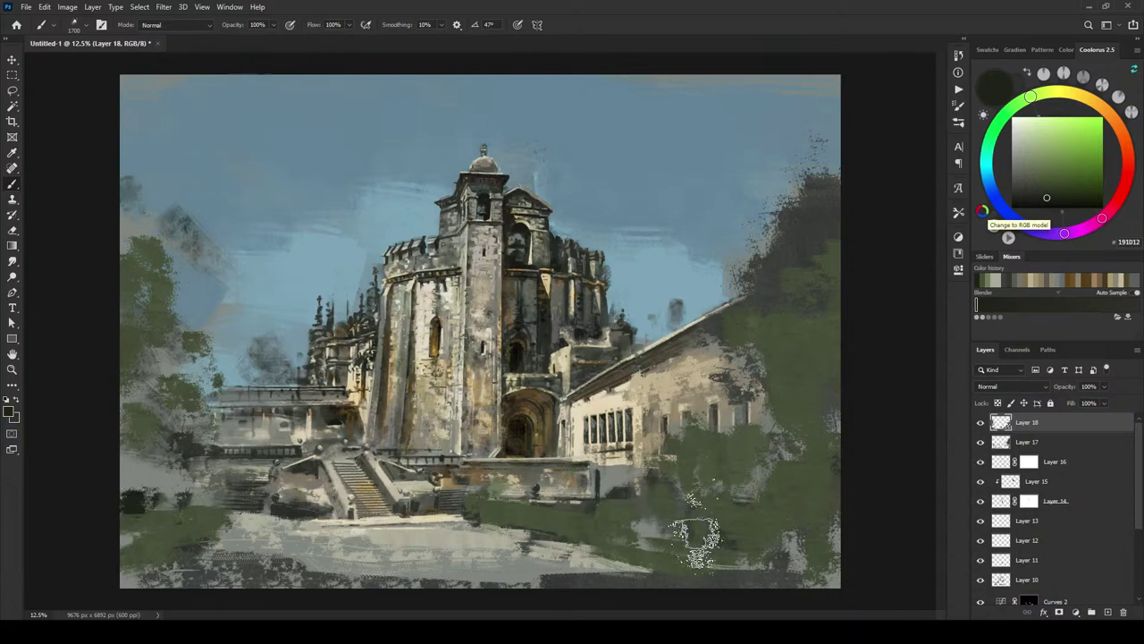
Step: Switch to the slightly lighter dark green 242918 and dab shadows along the hedge and bushes before the side building
{"action": "left_click", "coordinate": [1042, 192]}
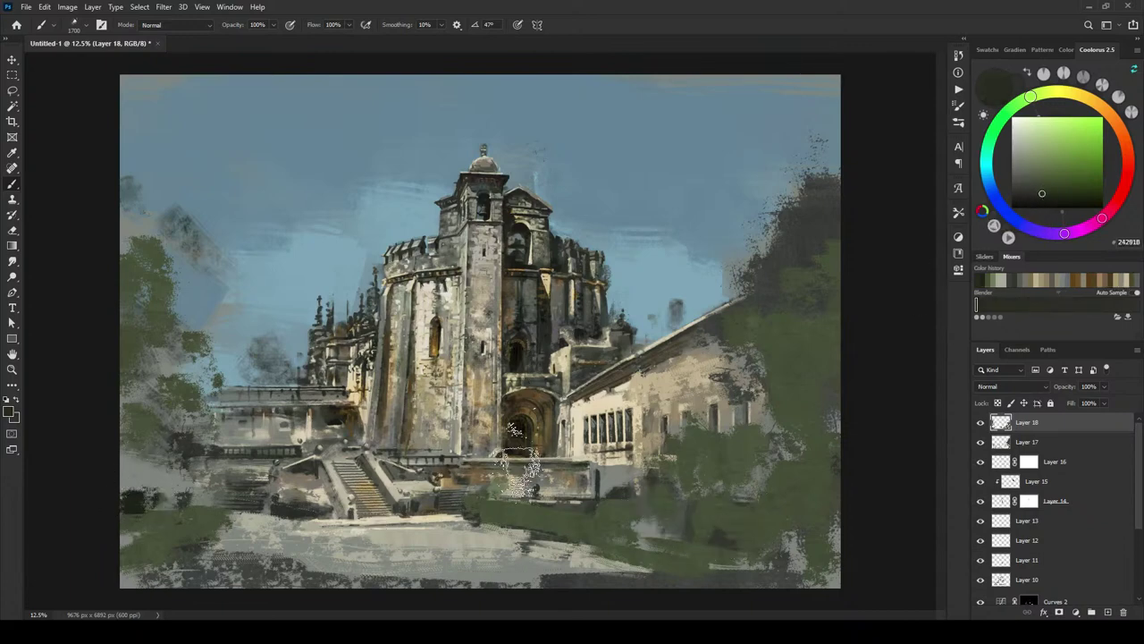
{"action": "left_click_drag", "start_coordinate": [509, 496], "coordinate": [490, 507]}
{"action": "left_click", "coordinate": [595, 543]}
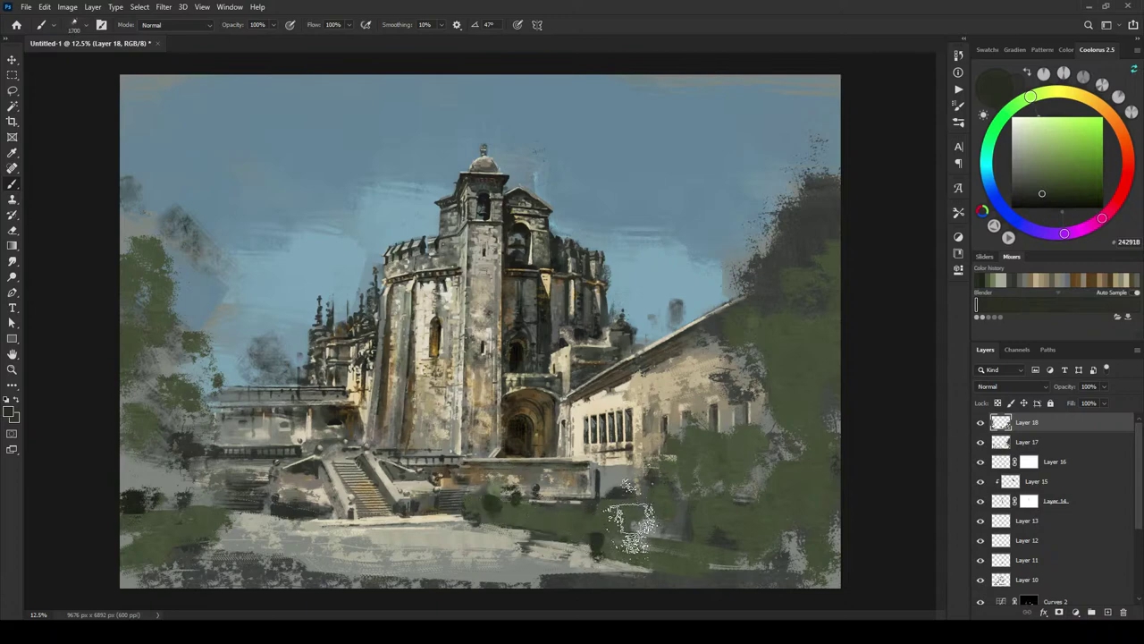
{"action": "left_click", "coordinate": [636, 527]}
{"action": "key", "text": "bracketleft"}
{"action": "left_click", "coordinate": [729, 538]}
{"action": "mouse_move", "coordinate": [778, 557]}
{"action": "left_mouse_down"}
{"action": "mouse_move", "coordinate": [725, 559]}
{"action": "mouse_move", "coordinate": [795, 570]}
{"action": "left_mouse_up"}
Step: Undo the last stroke and shade the lawn's edge and the bushes right of the hedge with dark green at about 1000 px
{"action": "key", "text": "bracketleft"}
{"action": "key", "text": "bracketleft"}
{"action": "key", "text": "ctrl+z"}
{"action": "key", "text": "bracketleft"}
{"action": "key", "text": "bracketleft"}
{"action": "key", "text": "bracketleft"}
{"action": "key", "text": "bracketleft"}
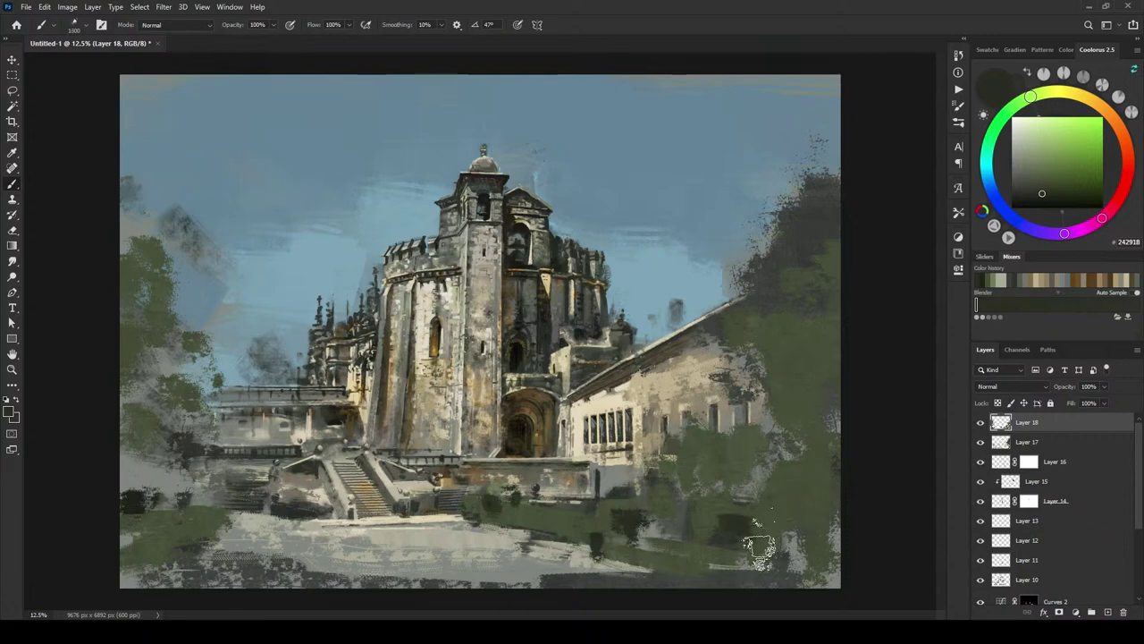
{"action": "left_click_drag", "start_coordinate": [751, 561], "coordinate": [783, 563]}
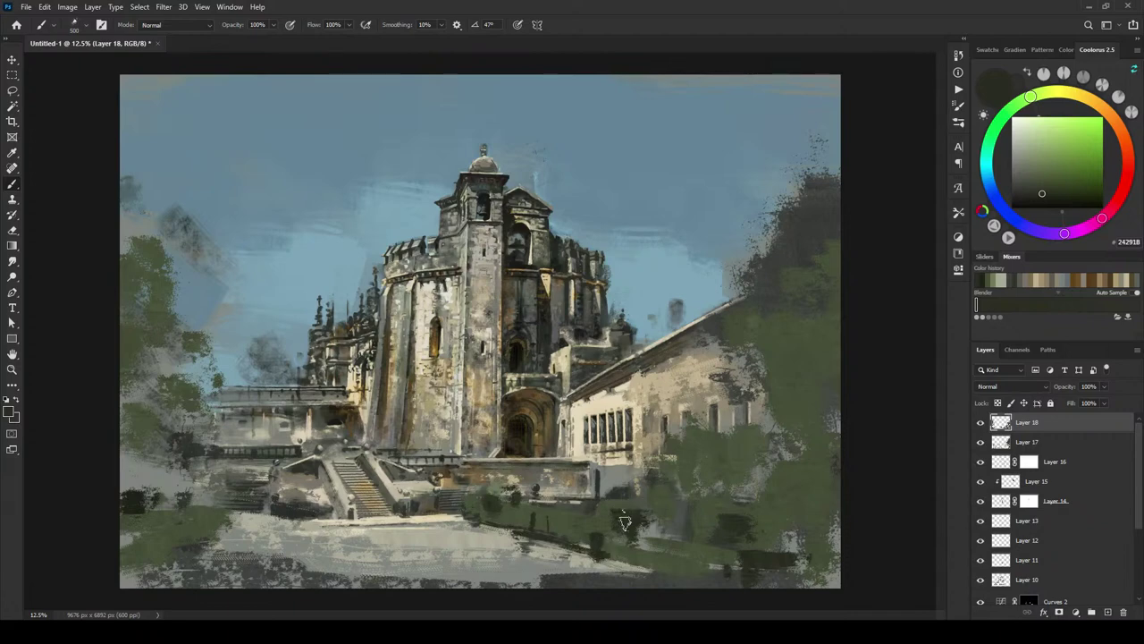
{"action": "key", "text": "ctrl+z"}
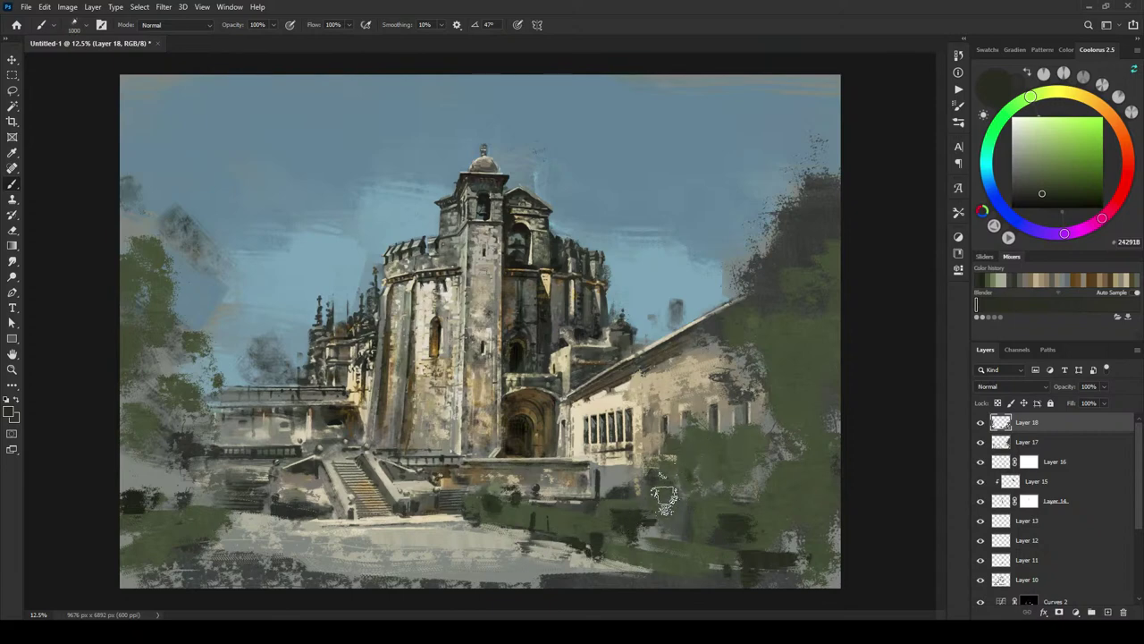
{"action": "mouse_move", "coordinate": [663, 482]}
{"action": "left_mouse_down"}
{"action": "mouse_move", "coordinate": [667, 519]}
{"action": "mouse_move", "coordinate": [759, 488]}
{"action": "mouse_move", "coordinate": [749, 485]}
{"action": "mouse_move", "coordinate": [771, 472]}
{"action": "mouse_move", "coordinate": [729, 497]}
{"action": "mouse_move", "coordinate": [776, 495]}
{"action": "mouse_move", "coordinate": [812, 538]}
{"action": "left_mouse_up"}
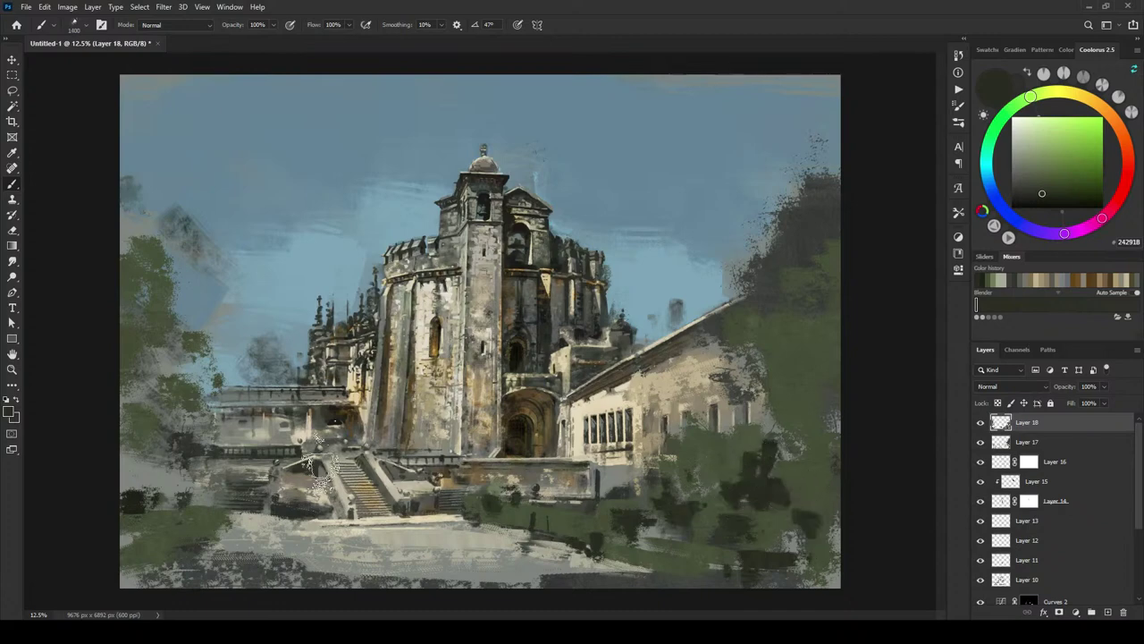
Step: Paint a dark green shadow along the edge of the lower-left lawn with a 1200 px brush
{"action": "key", "text": "bracketleft"}
{"action": "key", "text": "bracketleft"}
{"action": "mouse_move", "coordinate": [225, 522]}
{"action": "left_mouse_down"}
{"action": "mouse_move", "coordinate": [130, 571]}
{"action": "mouse_move", "coordinate": [186, 571]}
{"action": "mouse_move", "coordinate": [161, 573]}
{"action": "mouse_move", "coordinate": [215, 549]}
{"action": "mouse_move", "coordinate": [121, 586]}
{"action": "left_mouse_up"}
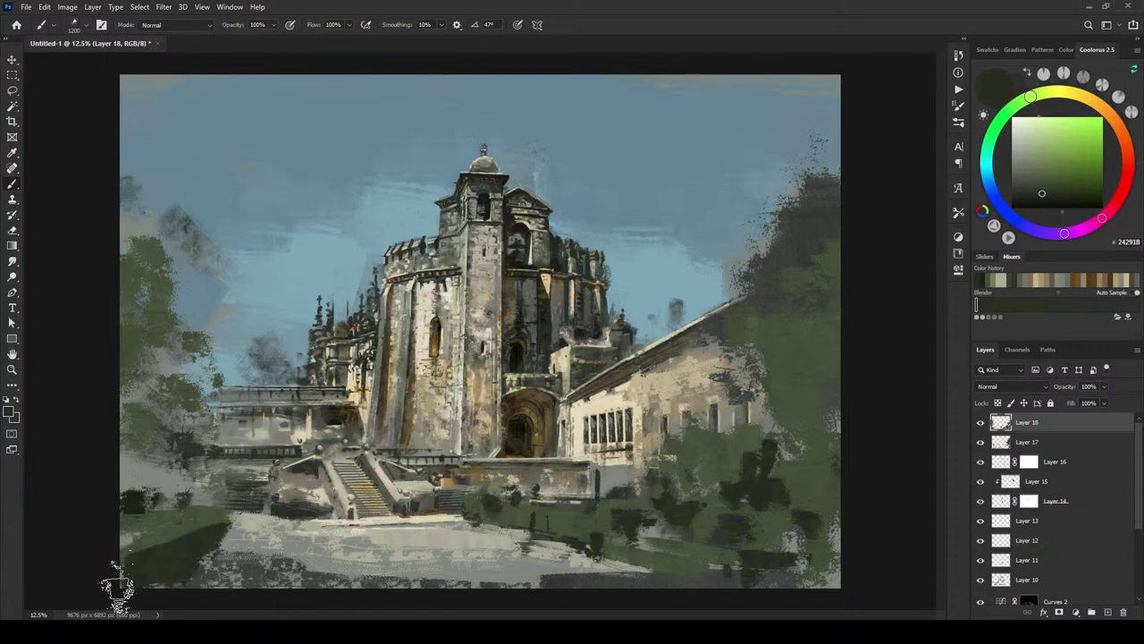
Step: Add dark green shadow clumps under and within the left tree's foliage, enlarging the brush from 700 to 1400 px
{"action": "key", "text": "bracketleft"}
{"action": "key", "text": "bracketleft"}
{"action": "key", "text": "bracketleft"}
{"action": "key", "text": "bracketleft"}
{"action": "key", "text": "bracketleft"}
{"action": "key", "text": "bracketleft"}
{"action": "key", "text": "bracketleft"}
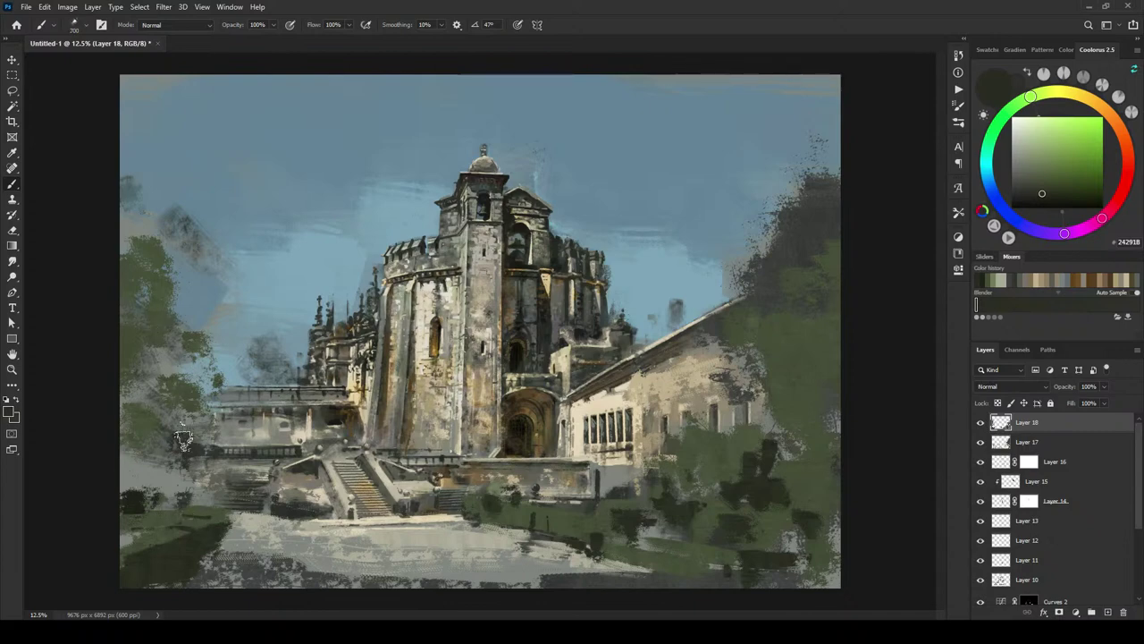
{"action": "key", "text": "bracketright"}
{"action": "key", "text": "bracketright"}
{"action": "key", "text": "bracketright"}
{"action": "key", "text": "bracketright"}
{"action": "key", "text": "bracketright"}
{"action": "key", "text": "bracketright"}
{"action": "left_click", "coordinate": [139, 451]}
{"action": "left_click", "coordinate": [160, 440]}
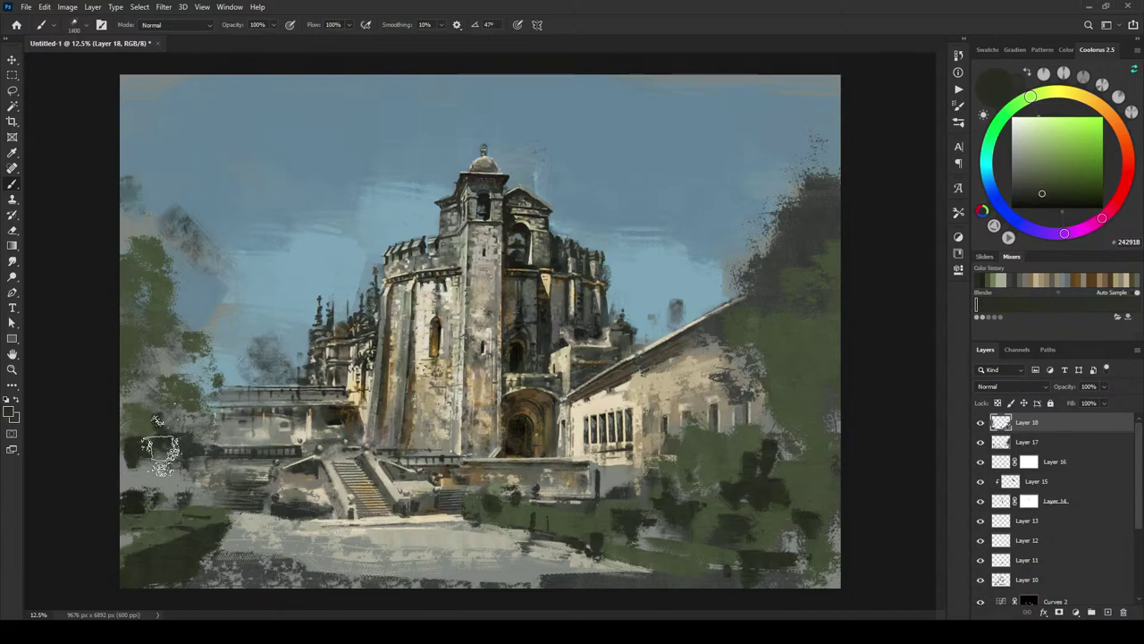
{"action": "left_click", "coordinate": [153, 400]}
{"action": "mouse_move", "coordinate": [153, 407]}
{"action": "left_mouse_down"}
{"action": "mouse_move", "coordinate": [177, 385]}
{"action": "mouse_move", "coordinate": [189, 401]}
{"action": "mouse_move", "coordinate": [174, 417]}
{"action": "mouse_move", "coordinate": [132, 391]}
{"action": "mouse_move", "coordinate": [166, 340]}
{"action": "mouse_move", "coordinate": [192, 347]}
{"action": "left_mouse_up"}
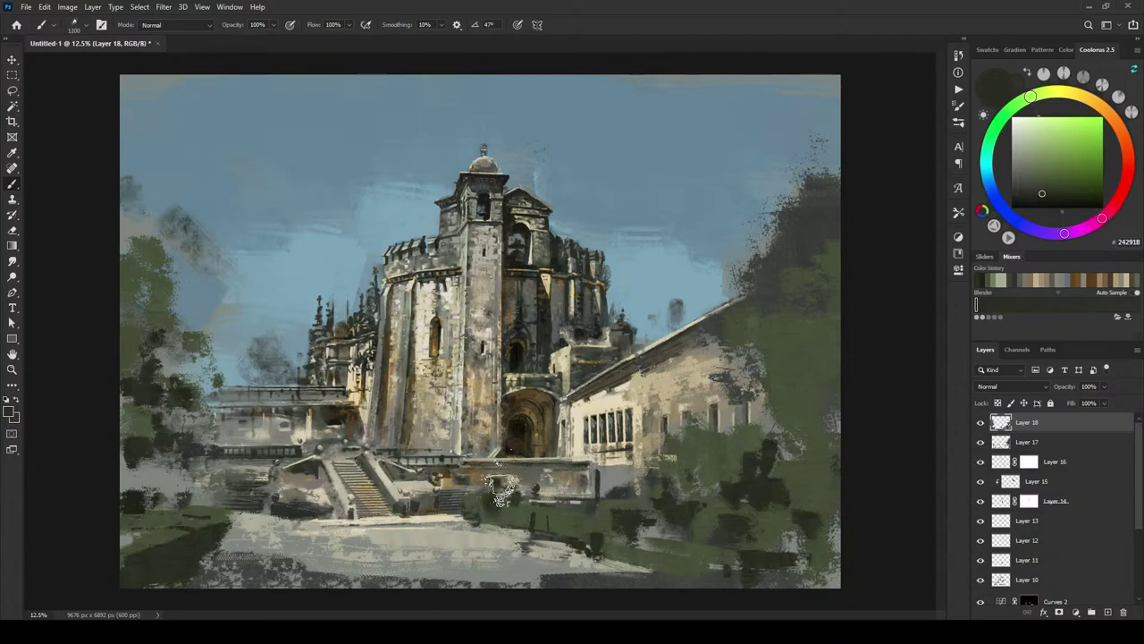
Step: Paint a small dark green bush against the low wall right of the stairs, reducing the brush to 900 px
{"action": "left_click_drag", "start_coordinate": [501, 490], "coordinate": [485, 494]}
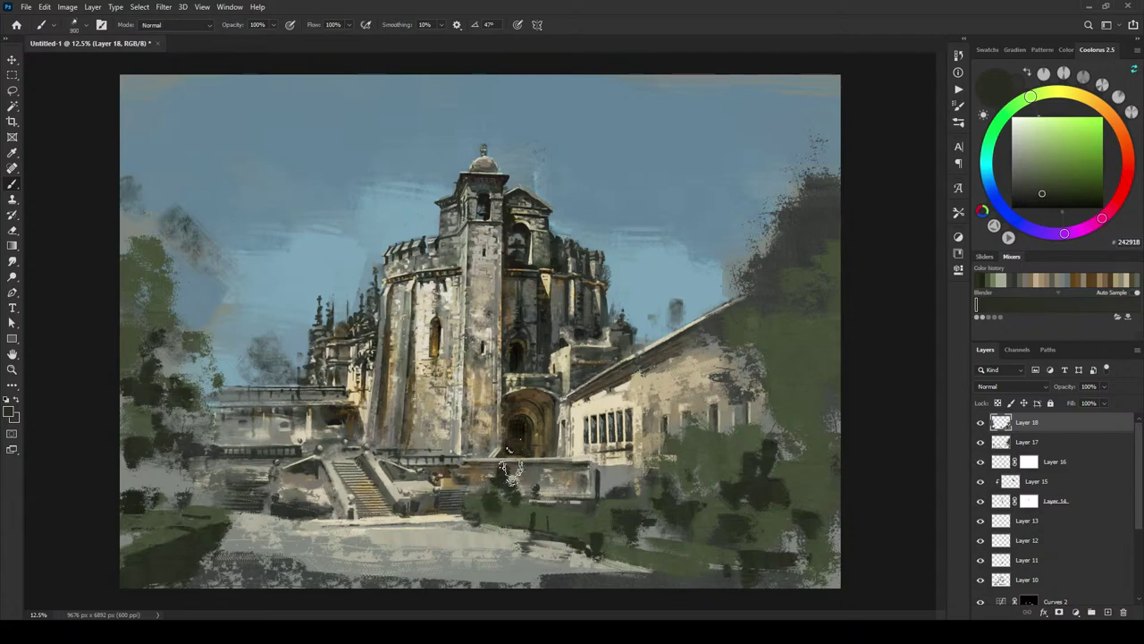
{"action": "key", "text": "["}
Step: Mix a brighter mid-green from the sampled hedge colour and add a new layer clipped to the green foliage layer
{"action": "left_click", "coordinate": [508, 505], "text": "alt"}
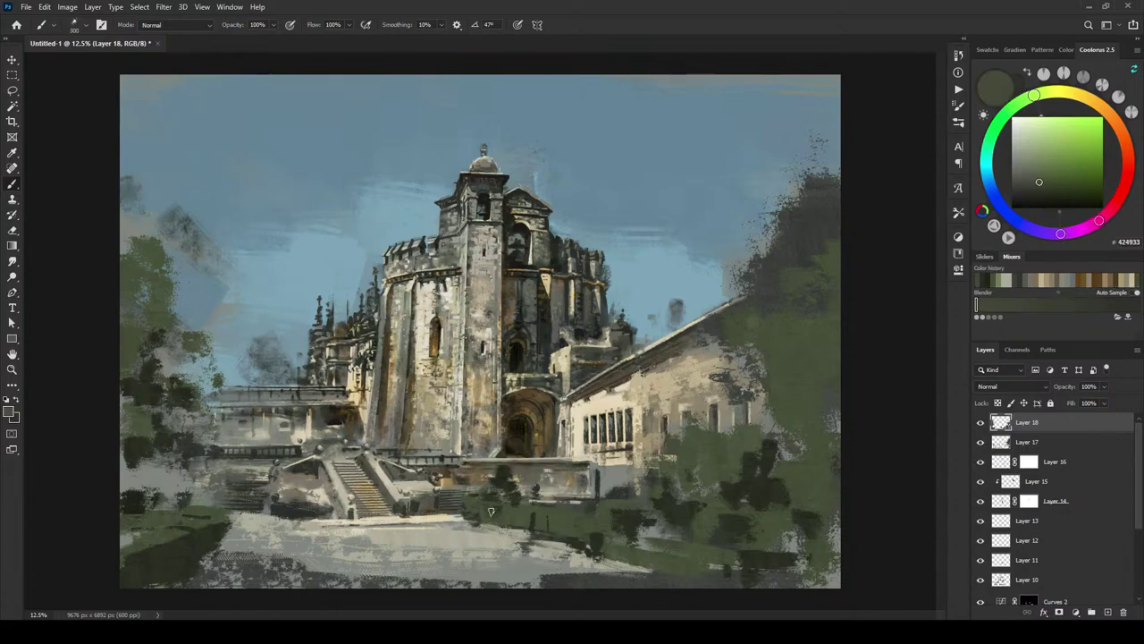
{"action": "left_click", "coordinate": [1060, 171]}
{"action": "left_click", "coordinate": [1108, 612]}
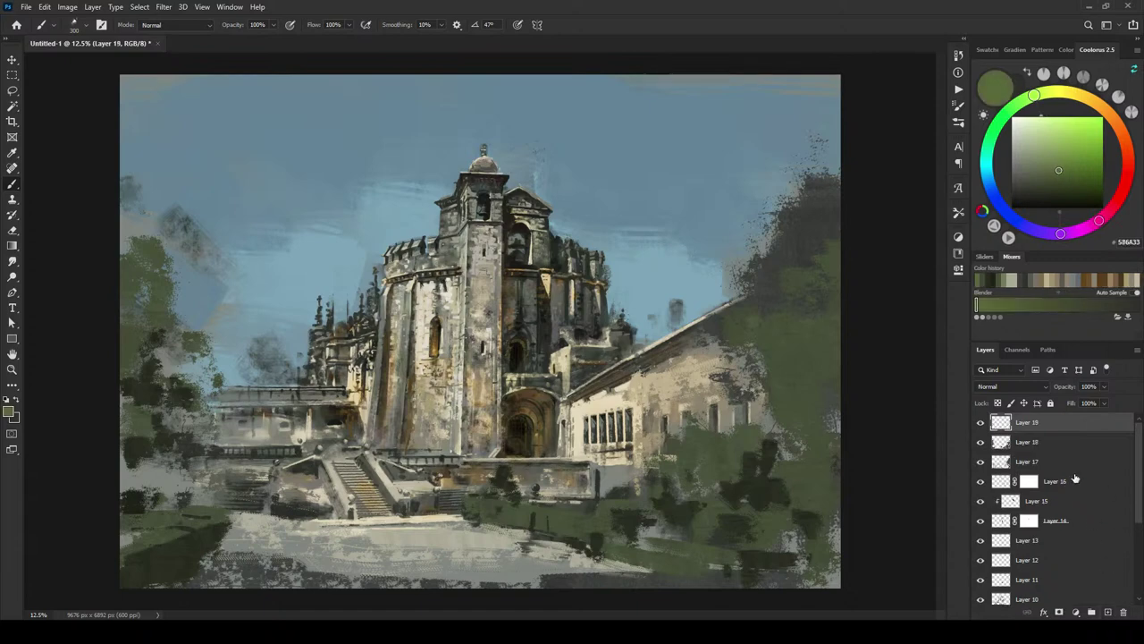
{"action": "left_click", "coordinate": [1048, 430], "text": "alt"}
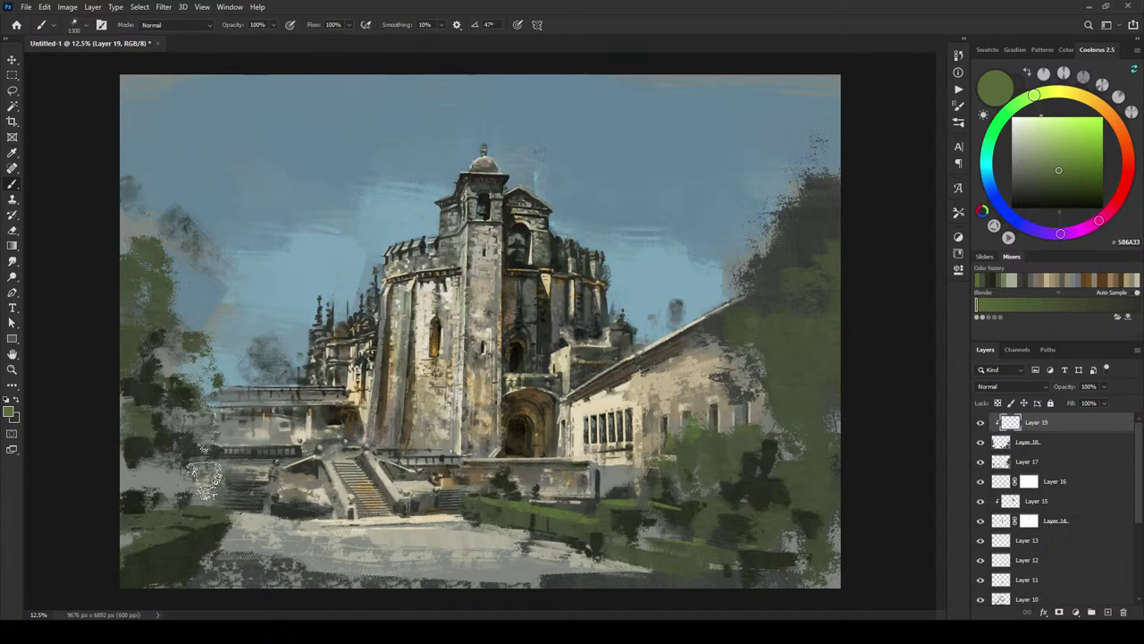
Step: Highlight the tops of the lower-left hedge with the brighter mid-green, using a smaller brush
{"action": "key", "text": "bracketleft"}
{"action": "key", "text": "bracketleft"}
{"action": "key", "text": "bracketleft"}
{"action": "key", "text": "bracketleft"}
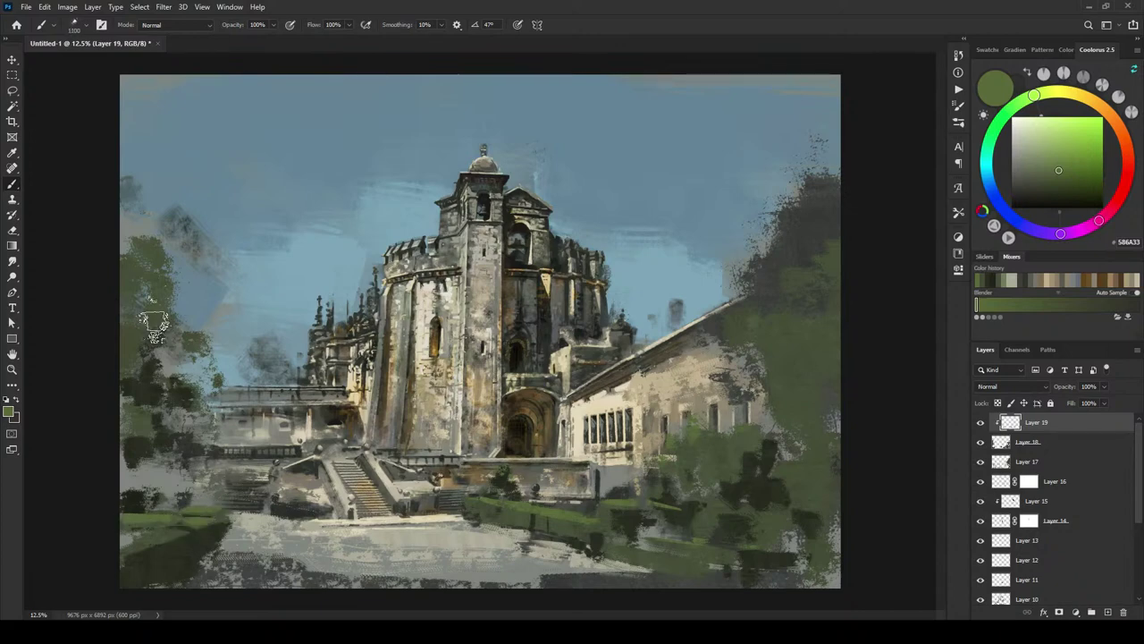
Step: Dab mid-green highlights onto the upper foliage of the left tree with an enlarged brush
{"action": "key", "text": "bracketright"}
{"action": "key", "text": "bracketright"}
{"action": "key", "text": "bracketright"}
{"action": "key", "text": "bracketright"}
{"action": "key", "text": "bracketright"}
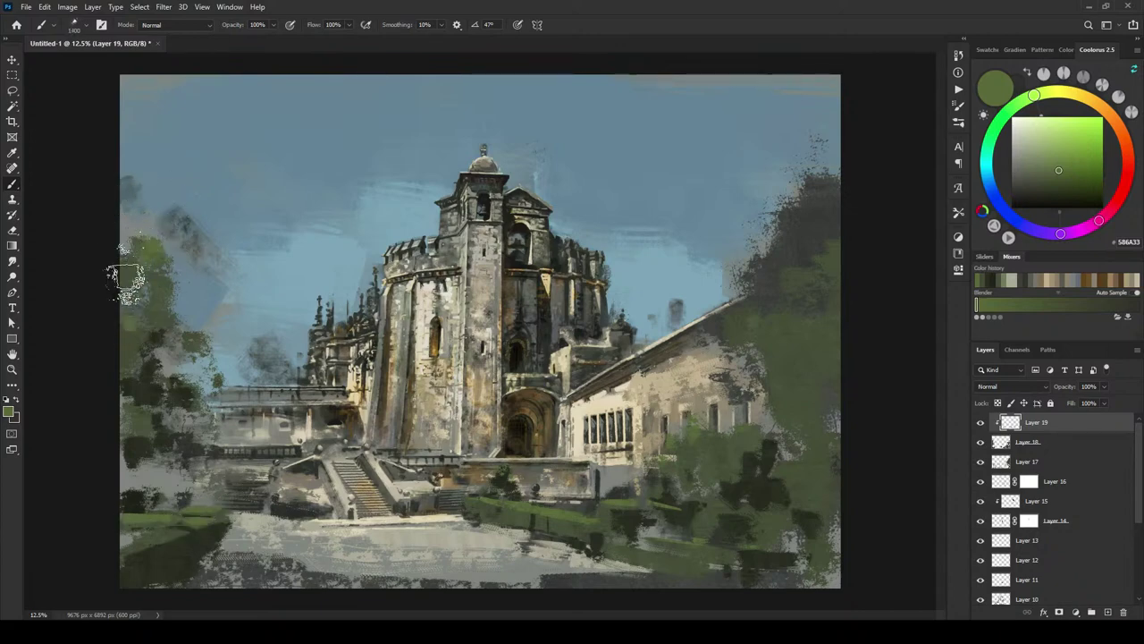
{"action": "left_click", "coordinate": [138, 255]}
Step: Add mid-green highlights across the large tree at the side building's far end, enlarging the brush to 1800 px
{"action": "key", "text": "bracketright"}
{"action": "key", "text": "bracketright"}
{"action": "key", "text": "bracketright"}
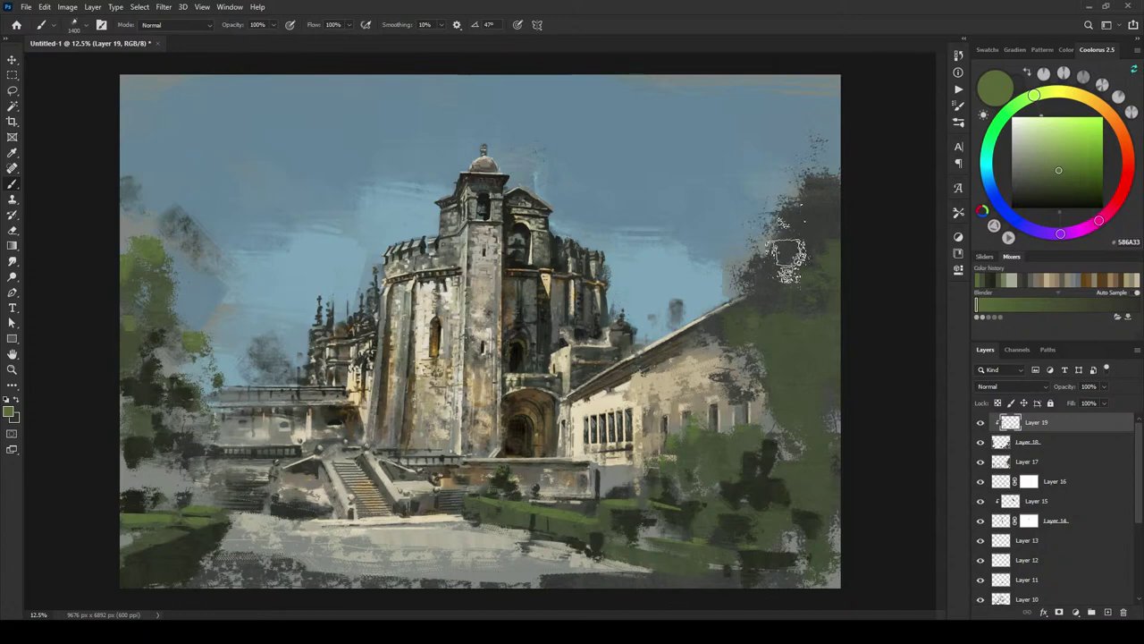
{"action": "key", "text": "bracketright"}
{"action": "mouse_move", "coordinate": [713, 353]}
{"action": "left_mouse_down"}
{"action": "mouse_move", "coordinate": [792, 382]}
{"action": "mouse_move", "coordinate": [782, 333]}
{"action": "mouse_move", "coordinate": [800, 281]}
{"action": "mouse_move", "coordinate": [824, 290]}
{"action": "mouse_move", "coordinate": [732, 376]}
{"action": "left_mouse_up"}
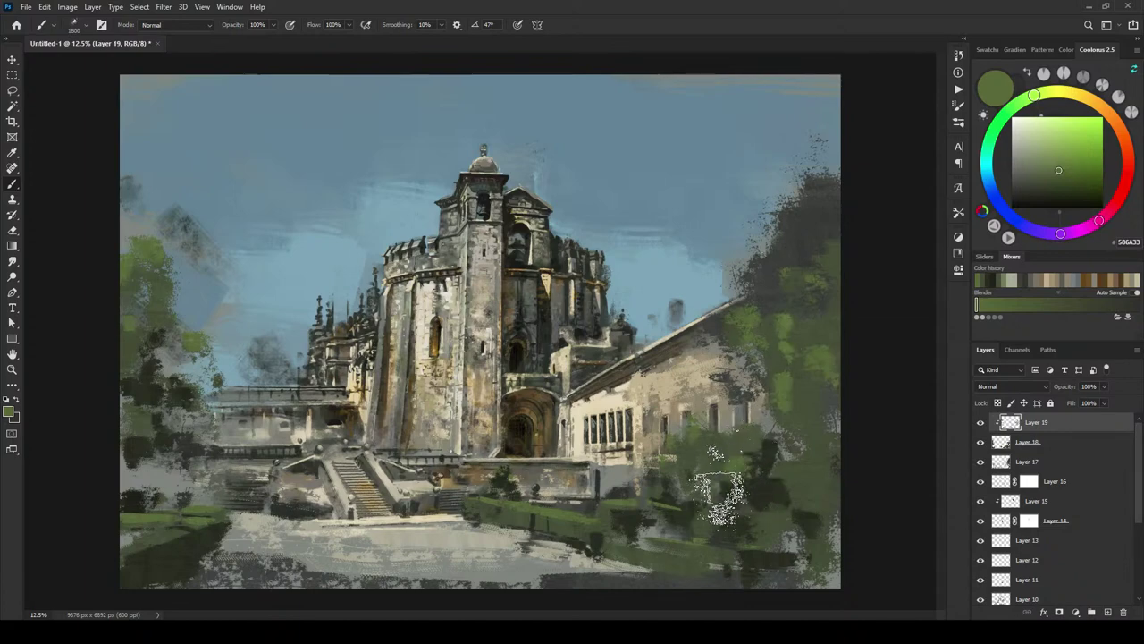
Step: Dab mid-green highlights over the bushes before the side building and along the hedge, reducing the brush to 600 px
{"action": "key", "text": "bracketleft"}
{"action": "key", "text": "bracketleft"}
{"action": "key", "text": "bracketleft"}
{"action": "key", "text": "bracketleft"}
{"action": "key", "text": "bracketleft"}
{"action": "key", "text": "bracketleft"}
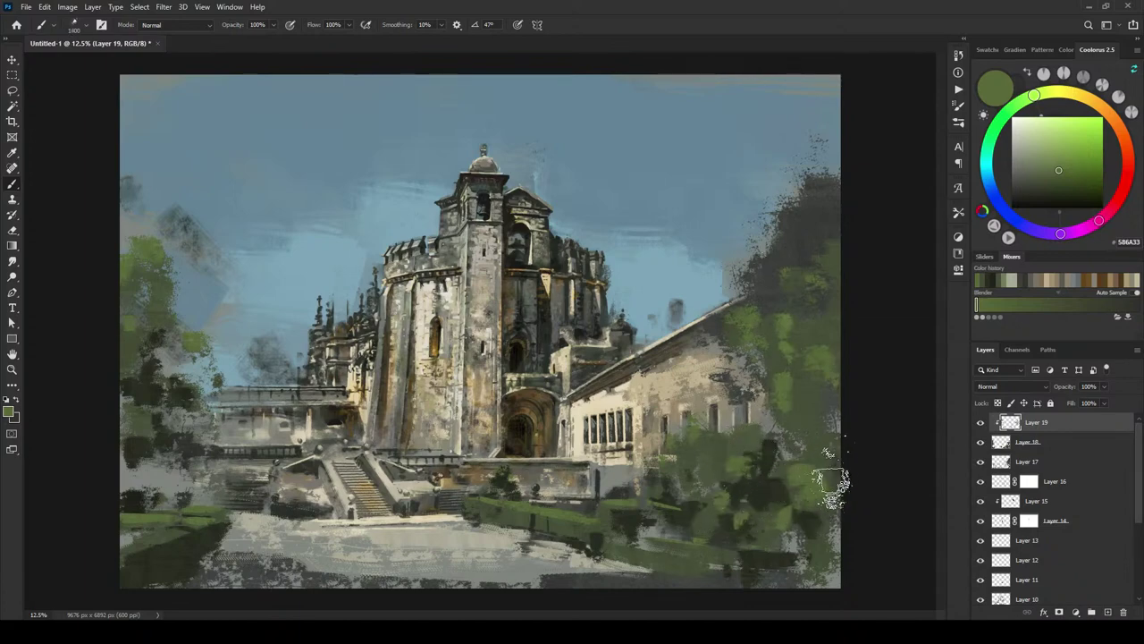
{"action": "key", "text": "bracketleft"}
{"action": "key", "text": "bracketleft"}
{"action": "key", "text": "bracketleft"}
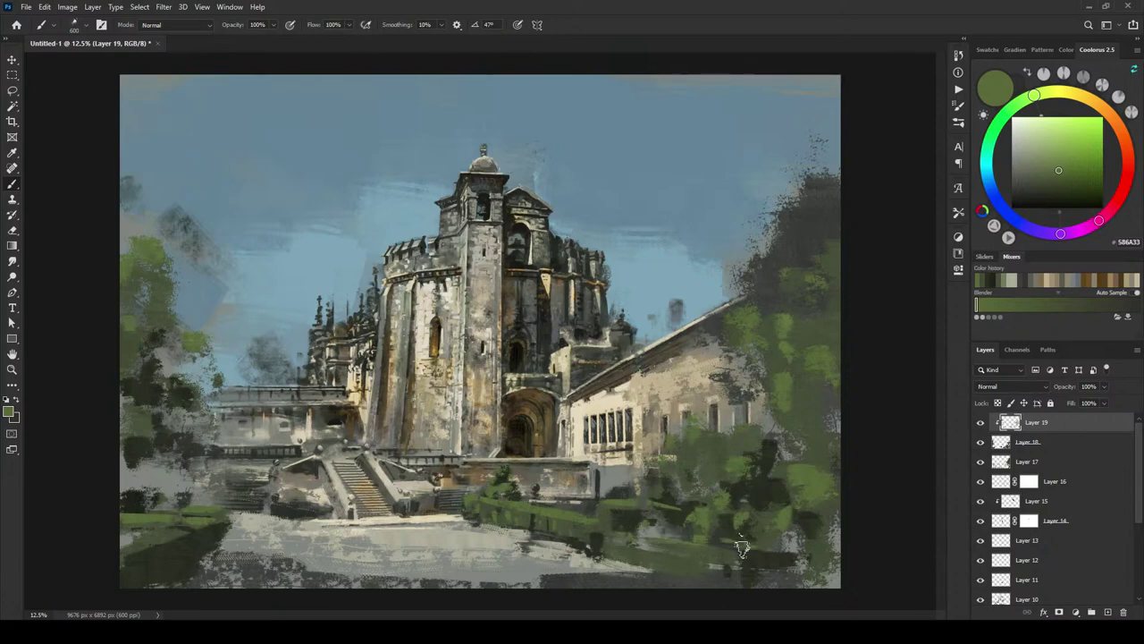
Step: Brighten the lawn strip below the right-hand bushes with mid-green at 600 px and check the composition as a whole
{"action": "left_click_drag", "start_coordinate": [742, 547], "coordinate": [797, 555]}
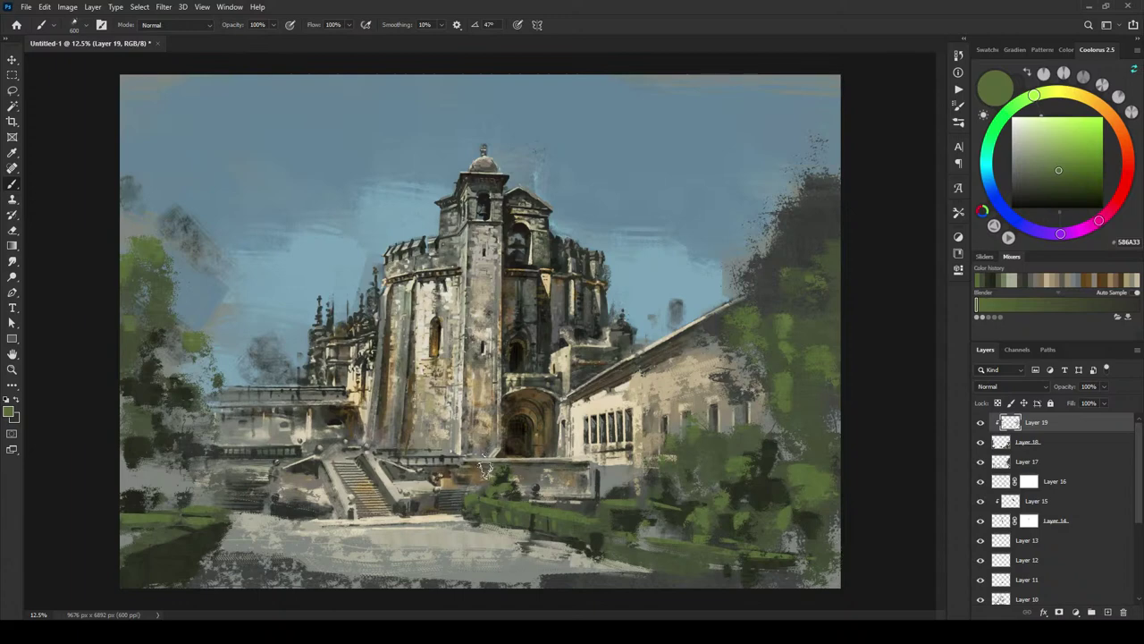
{"action": "key", "text": "ctrl+minus"}
{"action": "key", "text": "ctrl+minus"}
{"action": "key", "text": "ctrl+minus"}
{"action": "key", "text": "ctrl+minus"}
{"action": "key", "text": "ctrl+minus"}
{"action": "key", "text": "ctrl+minus"}
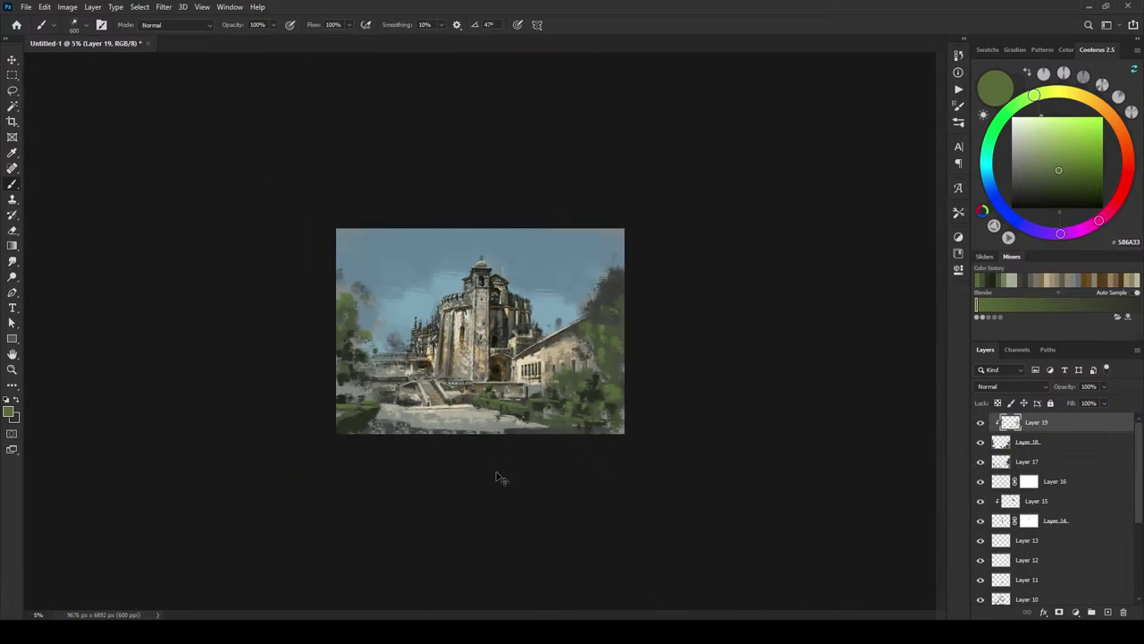
Step: Examine the overall composition of the castle-church painting at several reduced and enlarged view sizes
{"action": "key", "text": "ctrl+minus"}
{"action": "key", "text": "ctrl+plus"}
{"action": "key", "text": "ctrl+plus"}
{"action": "key", "text": "ctrl+plus"}
{"action": "key", "text": "ctrl+plus"}
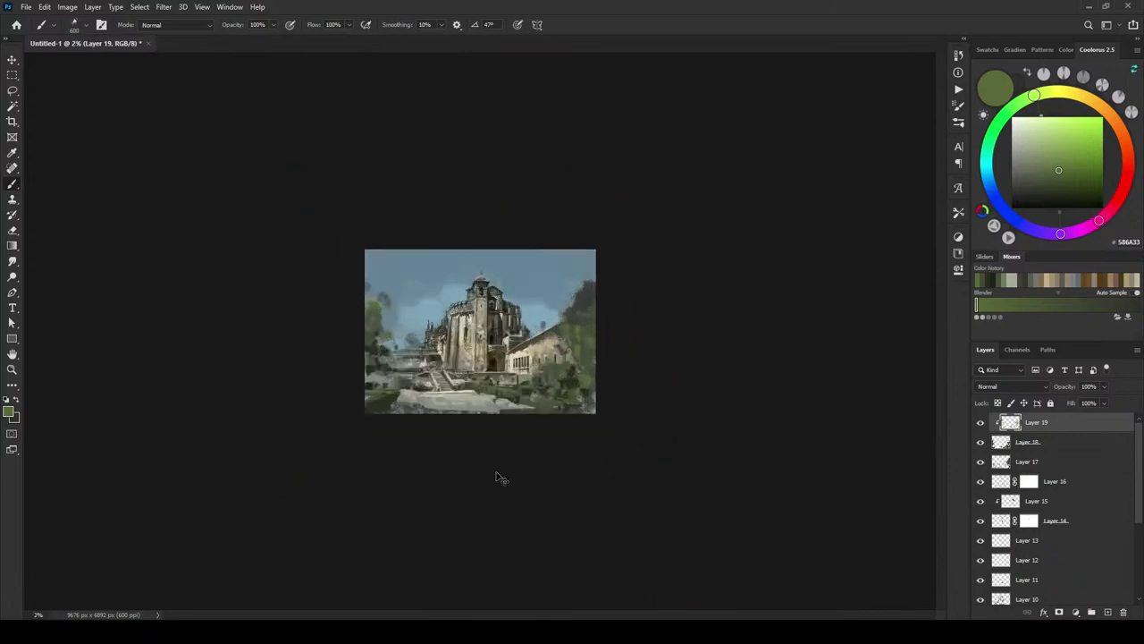
{"action": "key", "text": "ctrl+minus"}
{"action": "key", "text": "ctrl+minus"}
{"action": "key", "text": "ctrl+minus"}
{"action": "scroll", "coordinate": [497, 475], "scroll_direction": "down", "scroll_amount": 1}
{"action": "scroll", "coordinate": [498, 476], "scroll_direction": "up", "scroll_amount": 3}
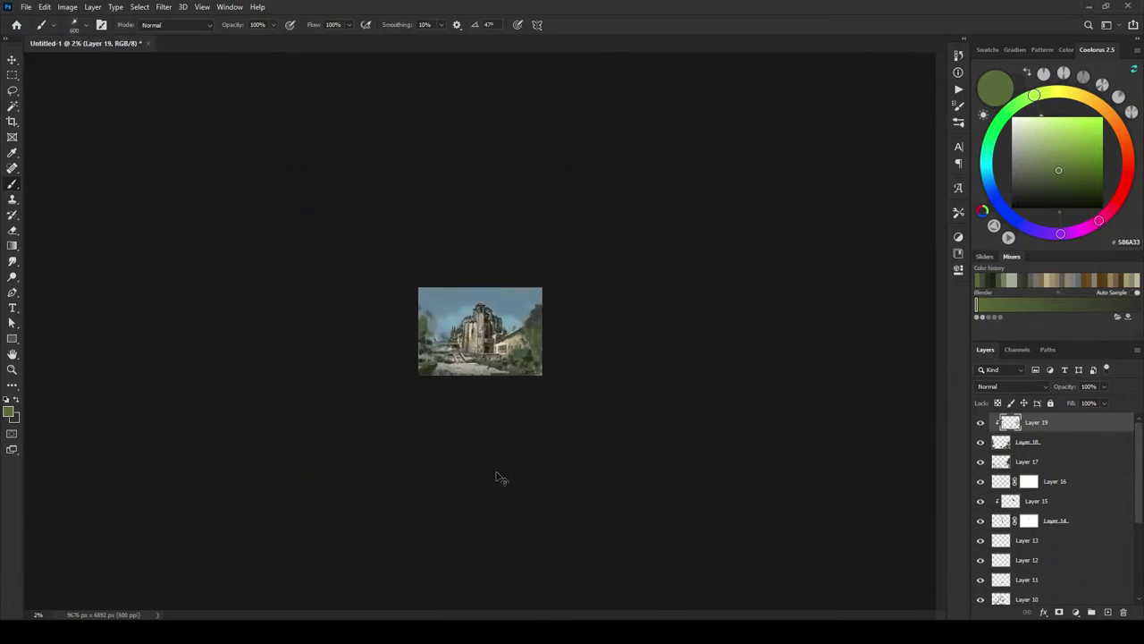
{"action": "scroll", "coordinate": [543, 393], "scroll_direction": "up", "scroll_amount": 1}
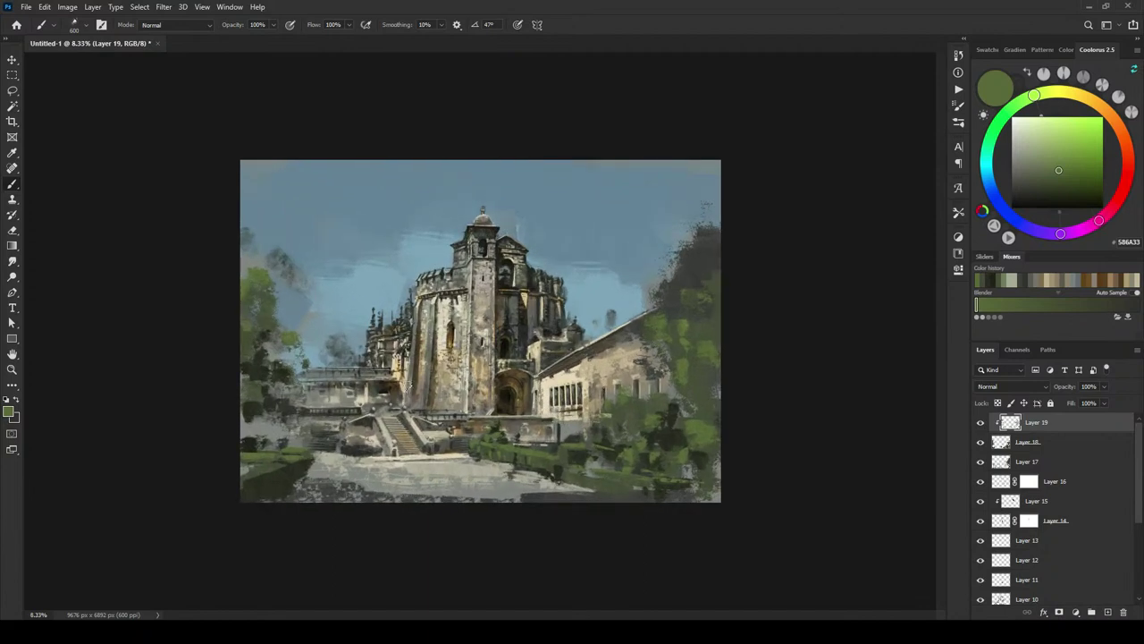
Step: Marquee-select the left tree and hedge area and merge Layer 19 down into Layer 18
{"action": "key", "text": "m"}
{"action": "left_click_drag", "start_coordinate": [178, 181], "coordinate": [398, 604]}
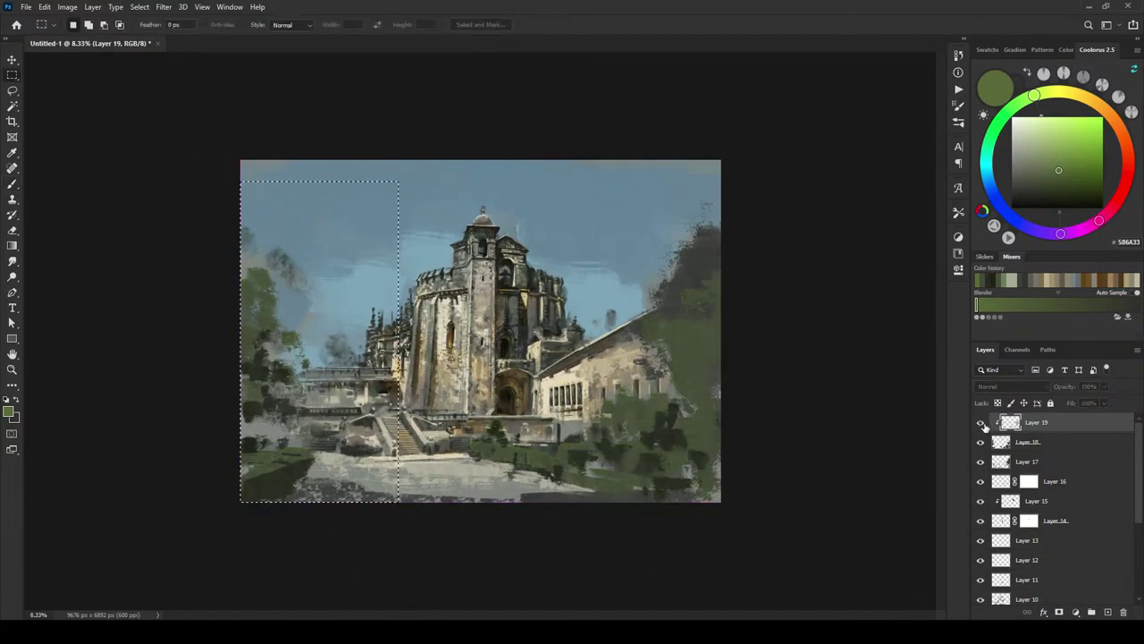
{"action": "left_click", "coordinate": [1060, 442]}
{"action": "right_click", "coordinate": [1039, 426]}
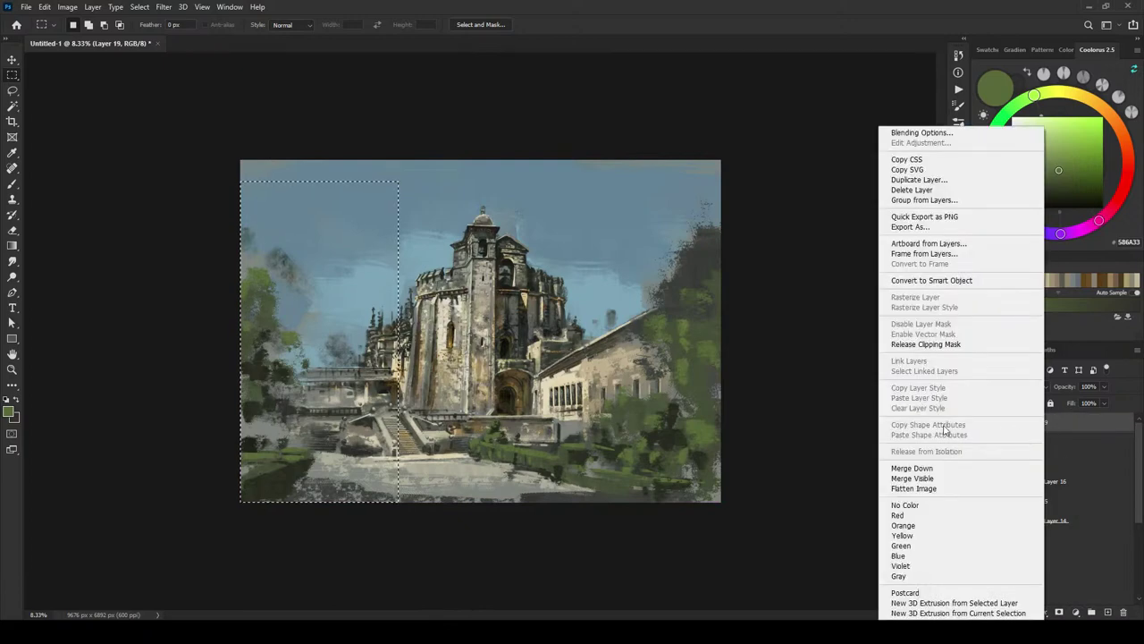
{"action": "left_click", "coordinate": [931, 470]}
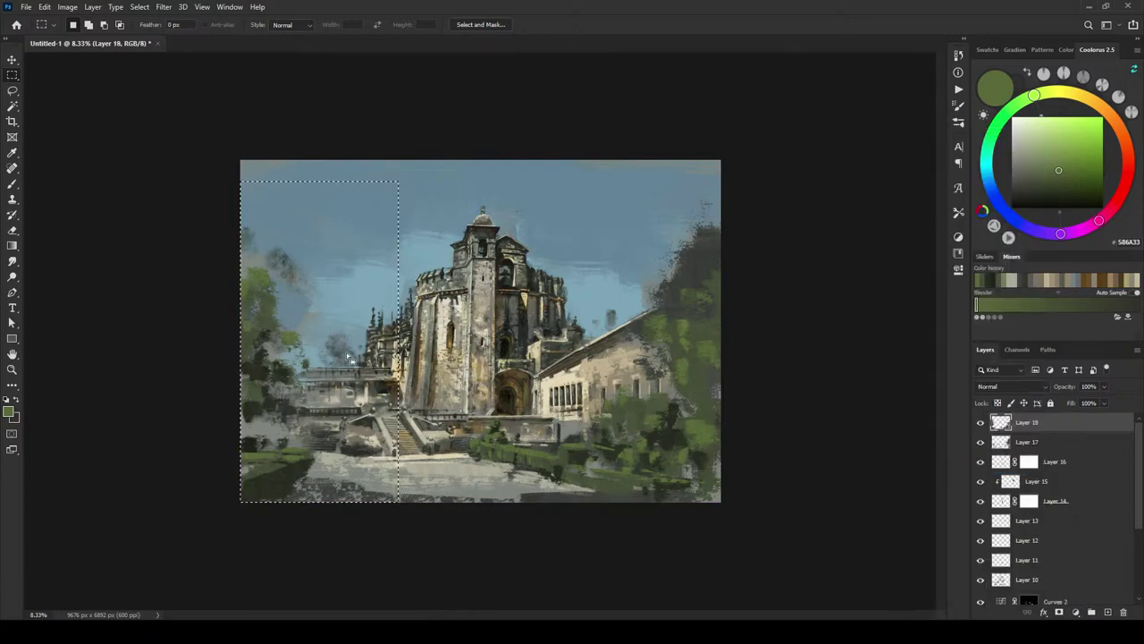
Step: Move the selected left tree and hedge inward and slightly up, toward the church
{"action": "key", "text": "v"}
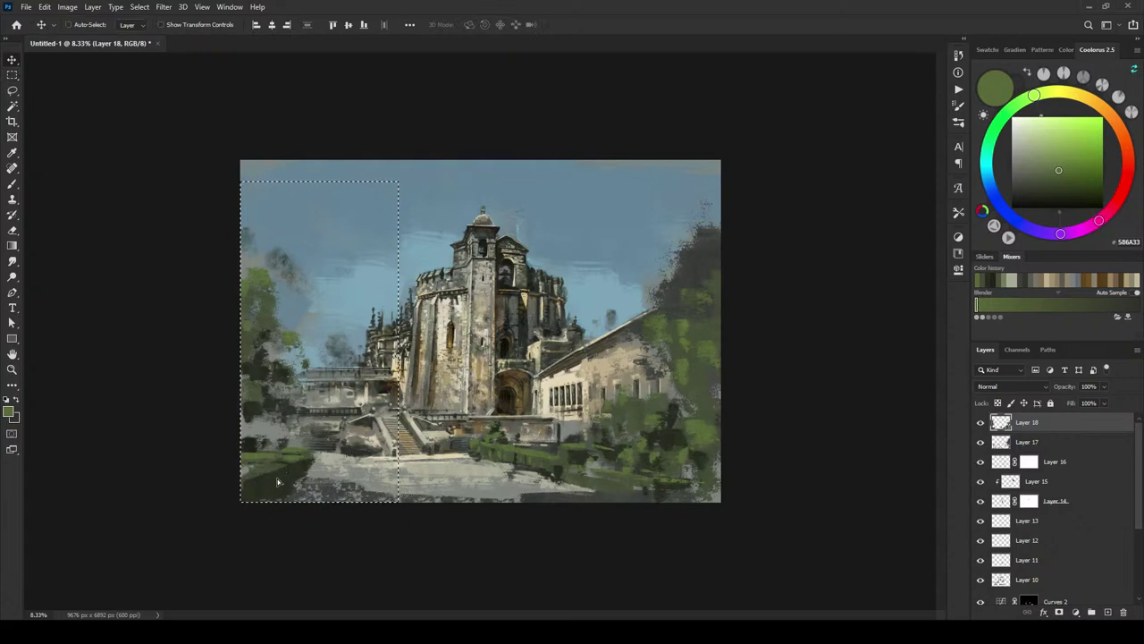
{"action": "left_click_drag", "start_coordinate": [278, 478], "coordinate": [323, 459]}
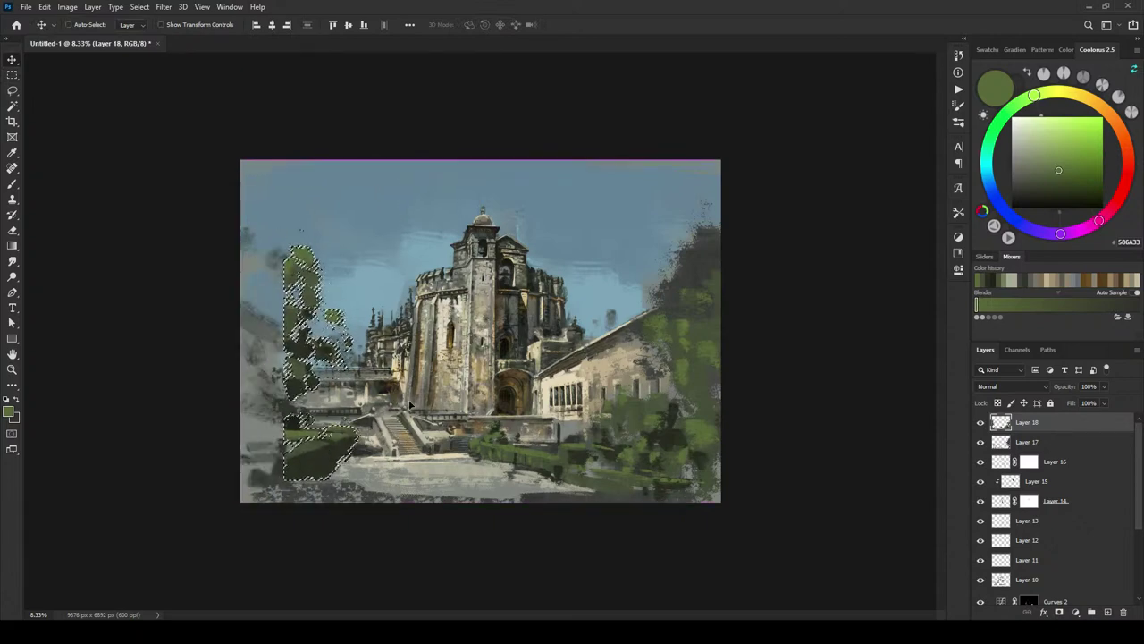
{"action": "key", "text": "ctrl+minus"}
{"action": "key", "text": "ctrl+minus"}
{"action": "key", "text": "ctrl+minus"}
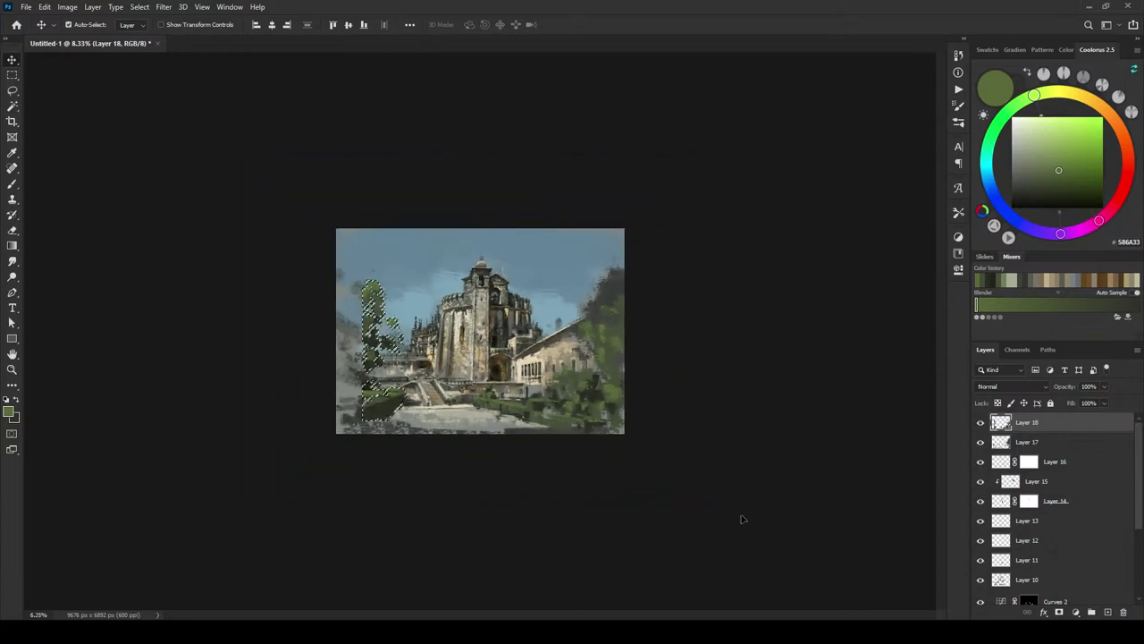
{"action": "key", "text": "ctrl+plus"}
{"action": "key", "text": "ctrl+plus"}
{"action": "key", "text": "ctrl+plus"}
{"action": "key", "text": "ctrl+plus"}
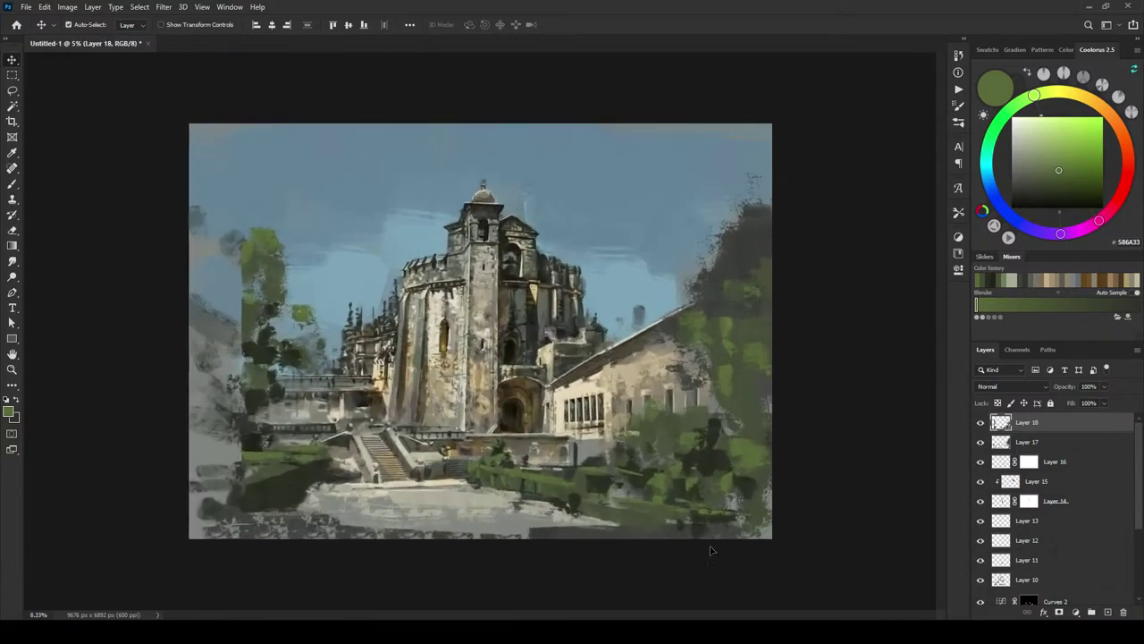
Step: Lower the moved tree and hedge slightly after judging their placement in the whole picture, and deselect them
{"action": "key", "text": "ctrl+minus"}
{"action": "key", "text": "ctrl+minus"}
{"action": "key", "text": "ctrl+minus"}
{"action": "key", "text": "ctrl+minus"}
{"action": "key", "text": "ctrl+minus"}
{"action": "key", "text": "ctrl+minus"}
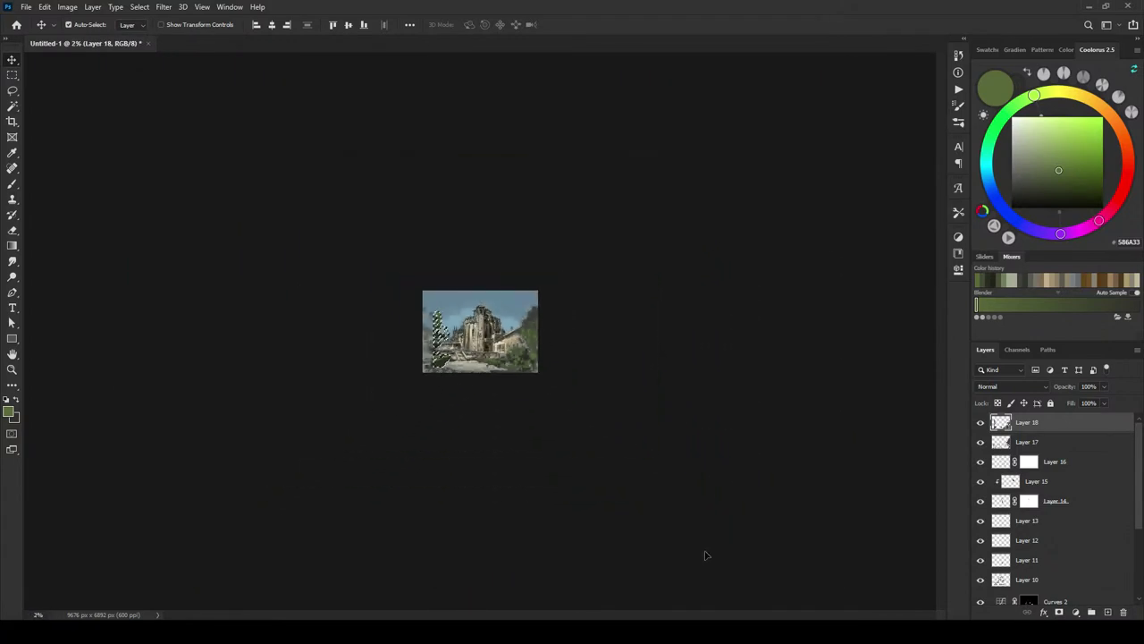
{"action": "key", "text": "ctrl+plus"}
{"action": "key", "text": "ctrl+plus"}
{"action": "key", "text": "ctrl+plus"}
{"action": "key", "text": "ctrl+plus"}
{"action": "key", "text": "ctrl+plus"}
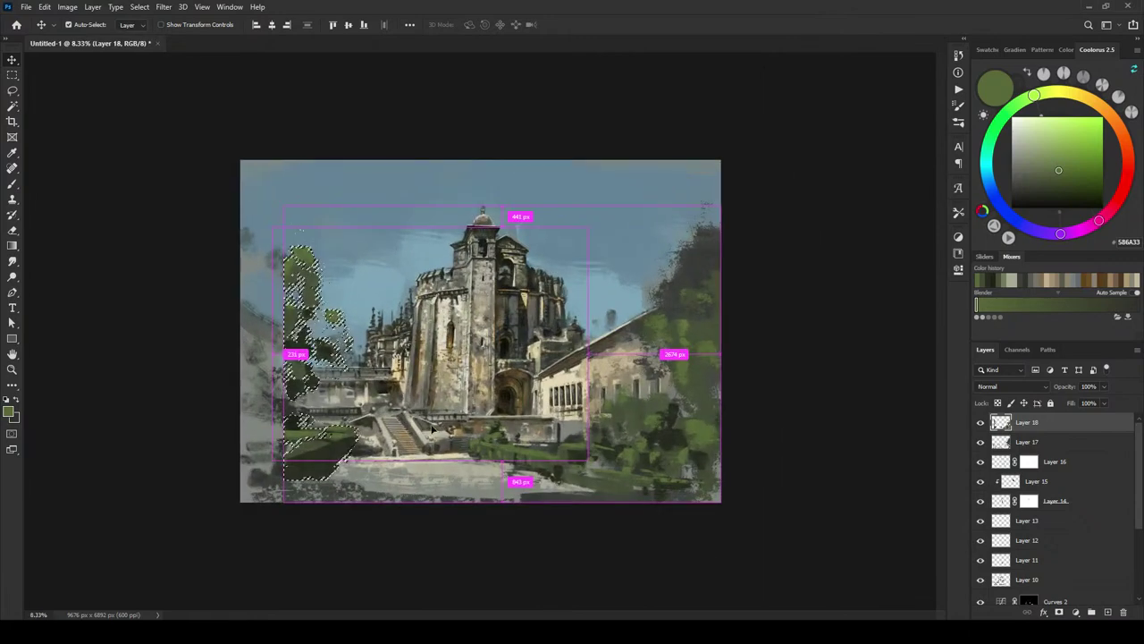
{"action": "mouse_move", "coordinate": [314, 459]}
{"action": "left_mouse_down"}
{"action": "mouse_move", "coordinate": [295, 477]}
{"action": "mouse_move", "coordinate": [261, 465]}
{"action": "mouse_move", "coordinate": [313, 471]}
{"action": "left_mouse_up"}
{"action": "key", "text": "ctrl+d"}
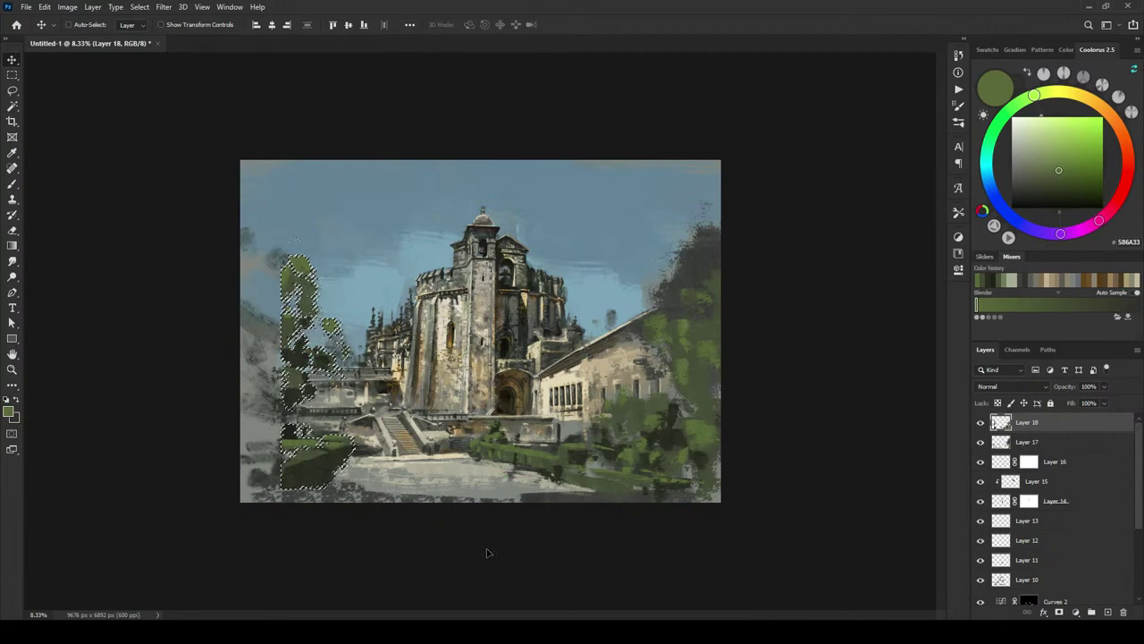
Step: Fill the gap between the moved tree and the canvas edge with dark green foliage, enlarging the brush
{"action": "key", "text": "b"}
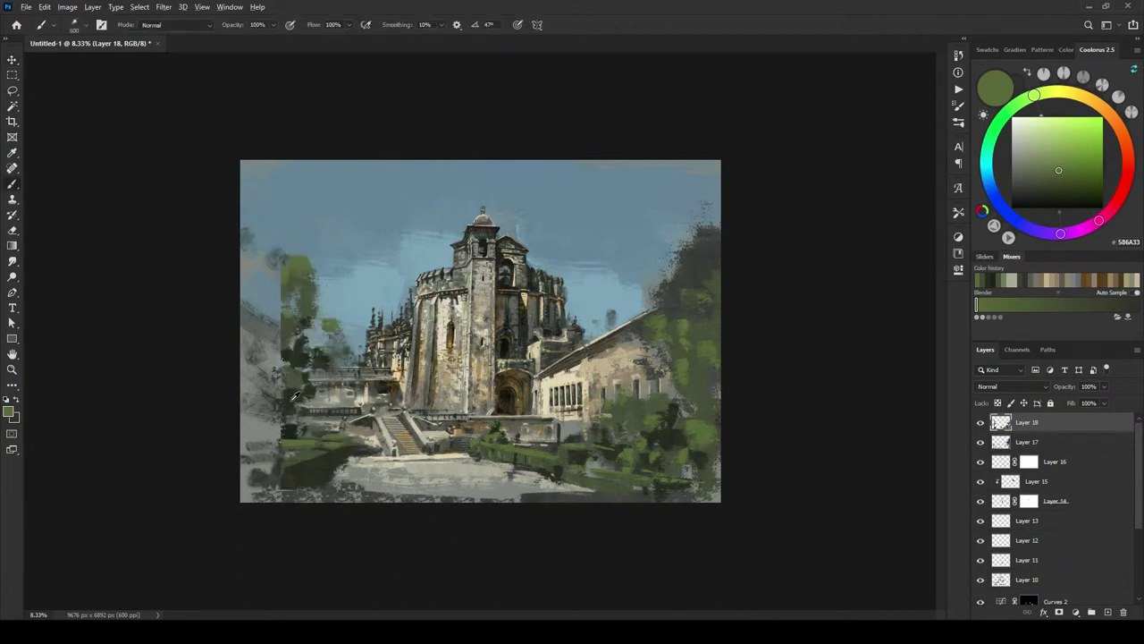
{"action": "left_click", "coordinate": [274, 424], "text": "alt"}
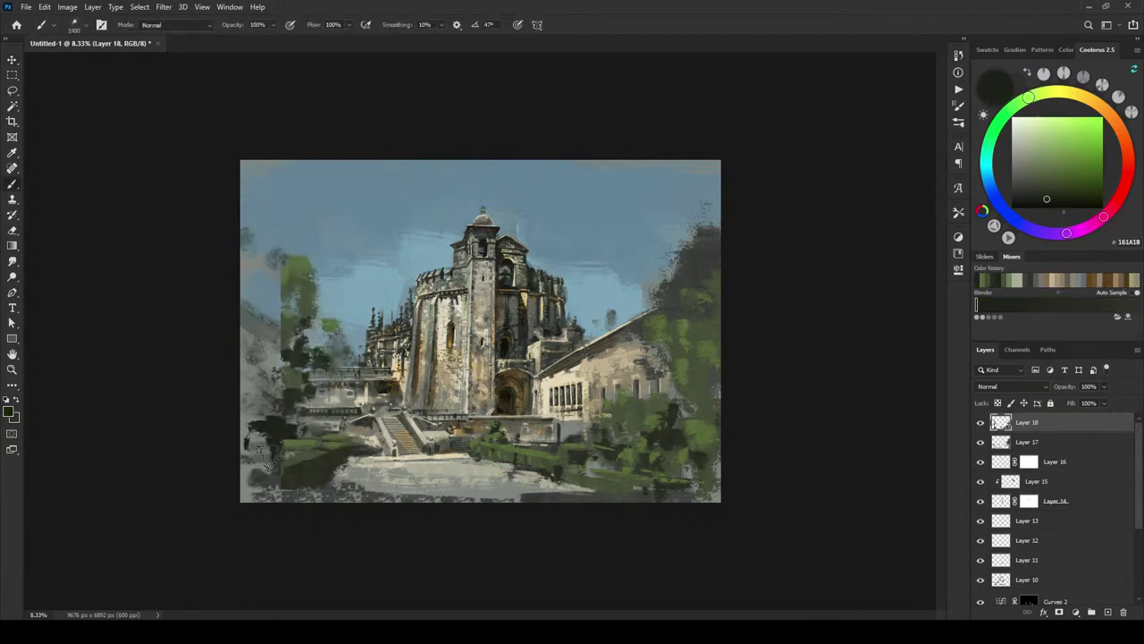
{"action": "left_click_drag", "start_coordinate": [255, 380], "coordinate": [268, 362]}
{"action": "left_click_drag", "start_coordinate": [282, 349], "coordinate": [234, 312]}
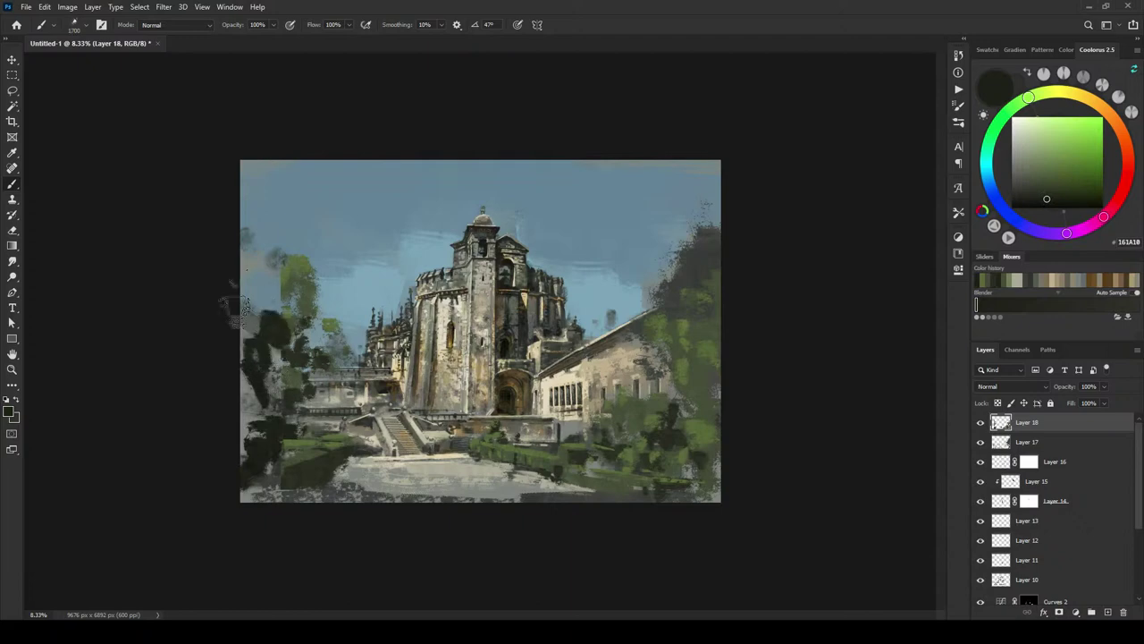
{"action": "key", "text": "bracketright"}
{"action": "key", "text": "bracketright"}
{"action": "mouse_move", "coordinate": [280, 362]}
{"action": "left_mouse_down"}
{"action": "mouse_move", "coordinate": [243, 291]}
{"action": "mouse_move", "coordinate": [290, 324]}
{"action": "mouse_move", "coordinate": [251, 252]}
{"action": "mouse_move", "coordinate": [268, 288]}
{"action": "mouse_move", "coordinate": [241, 307]}
{"action": "mouse_move", "coordinate": [256, 360]}
{"action": "mouse_move", "coordinate": [224, 442]}
{"action": "mouse_move", "coordinate": [302, 487]}
{"action": "mouse_move", "coordinate": [276, 508]}
{"action": "mouse_move", "coordinate": [239, 471]}
{"action": "left_mouse_up"}
Step: Extend the left tree's green foliage and the hedge to the canvas edge with greens sampled from them
{"action": "left_click", "coordinate": [310, 296], "text": "alt"}
{"action": "key", "text": "bracketright"}
{"action": "left_click", "coordinate": [301, 473], "text": "alt"}
{"action": "left_click", "coordinate": [280, 462], "text": "alt"}
Step: Paint dark ground shadow along the path's edge beside the left hedge, using sampled ground tones and a reduced brush
{"action": "key", "text": "bracketleft"}
{"action": "key", "text": "bracketleft"}
{"action": "key", "text": "bracketleft"}
{"action": "key", "text": "bracketleft"}
{"action": "key", "text": "bracketleft"}
{"action": "key", "text": "bracketleft"}
{"action": "key", "text": "bracketleft"}
{"action": "key", "text": "bracketleft"}
{"action": "key", "text": "bracketleft"}
{"action": "key", "text": "bracketleft"}
{"action": "key", "text": "bracketleft"}
{"action": "key", "text": "bracketleft"}
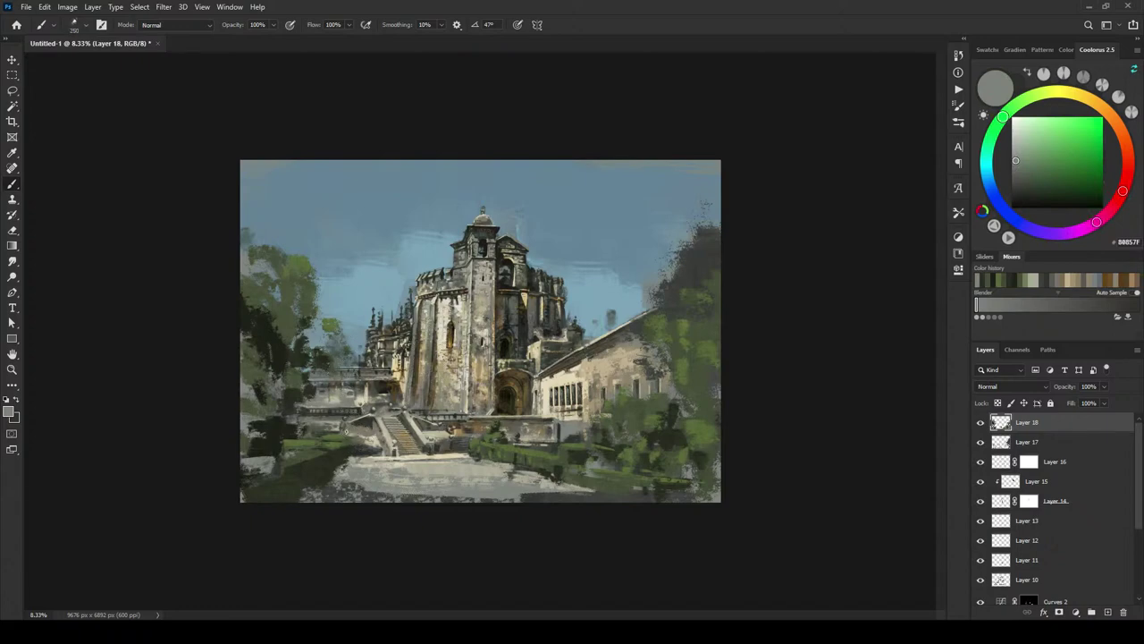
{"action": "left_click", "coordinate": [344, 458], "text": "alt"}
{"action": "left_click", "coordinate": [596, 499], "text": "alt"}
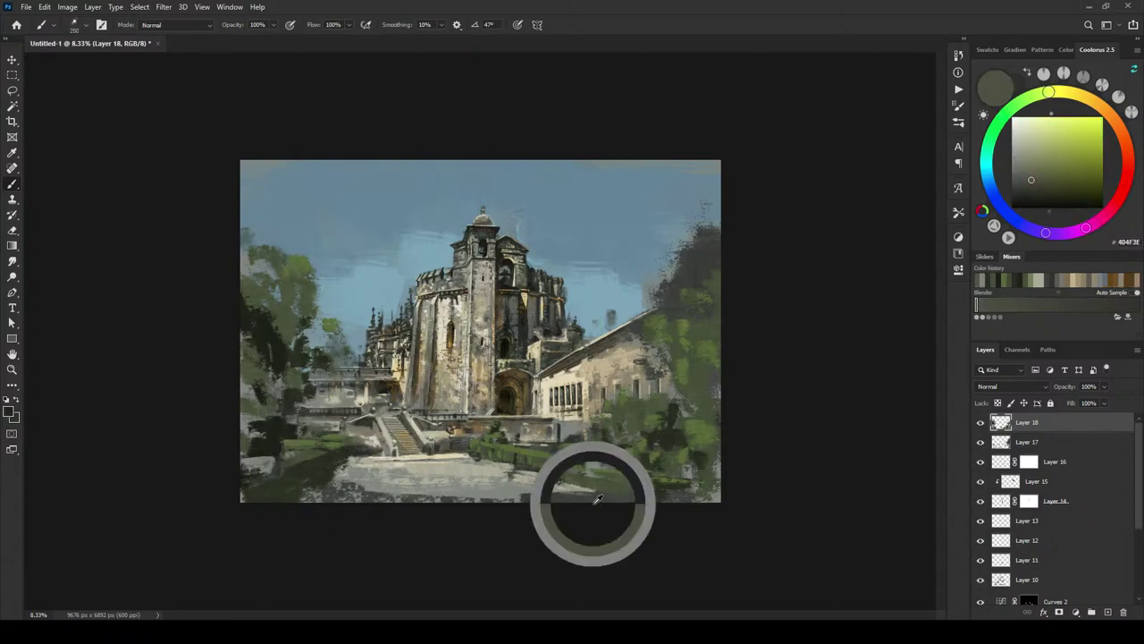
{"action": "key", "text": "bracketright"}
{"action": "key", "text": "bracketright"}
{"action": "key", "text": "bracketright"}
{"action": "key", "text": "bracketright"}
{"action": "left_click_drag", "start_coordinate": [348, 470], "coordinate": [298, 507]}
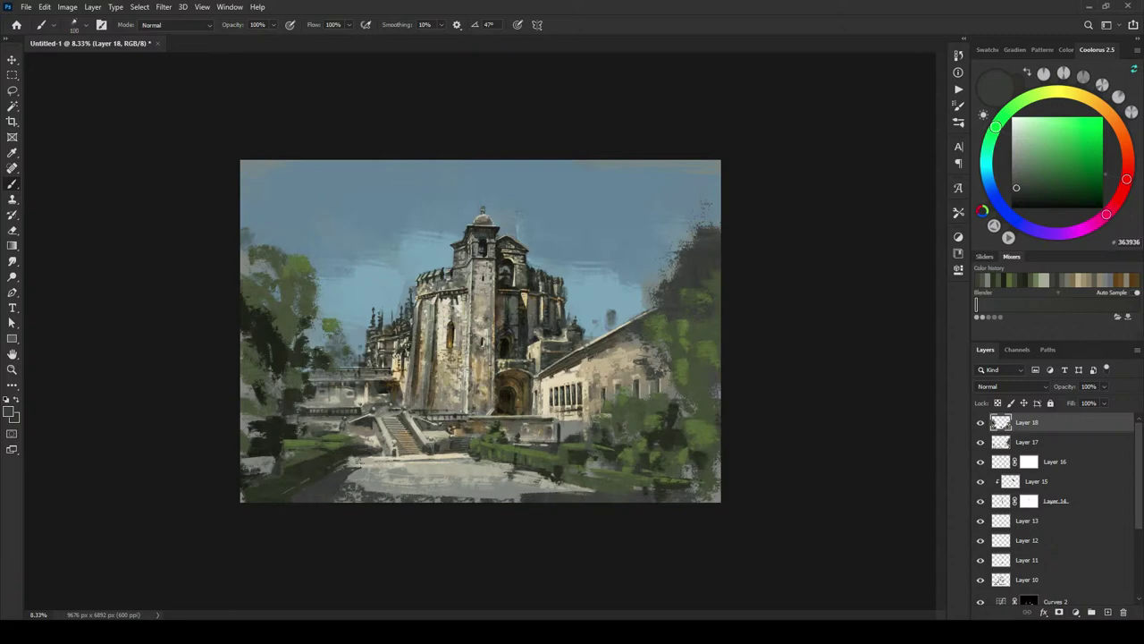
Step: Repaint the paving edge at the foot of the staircase with a thin stroke, replacing the first attempt
{"action": "left_click_drag", "start_coordinate": [361, 460], "coordinate": [464, 456]}
{"action": "key", "text": "ctrl+z"}
{"action": "left_click_drag", "start_coordinate": [361, 462], "coordinate": [468, 460]}
{"action": "left_click", "coordinate": [375, 458], "text": "alt"}
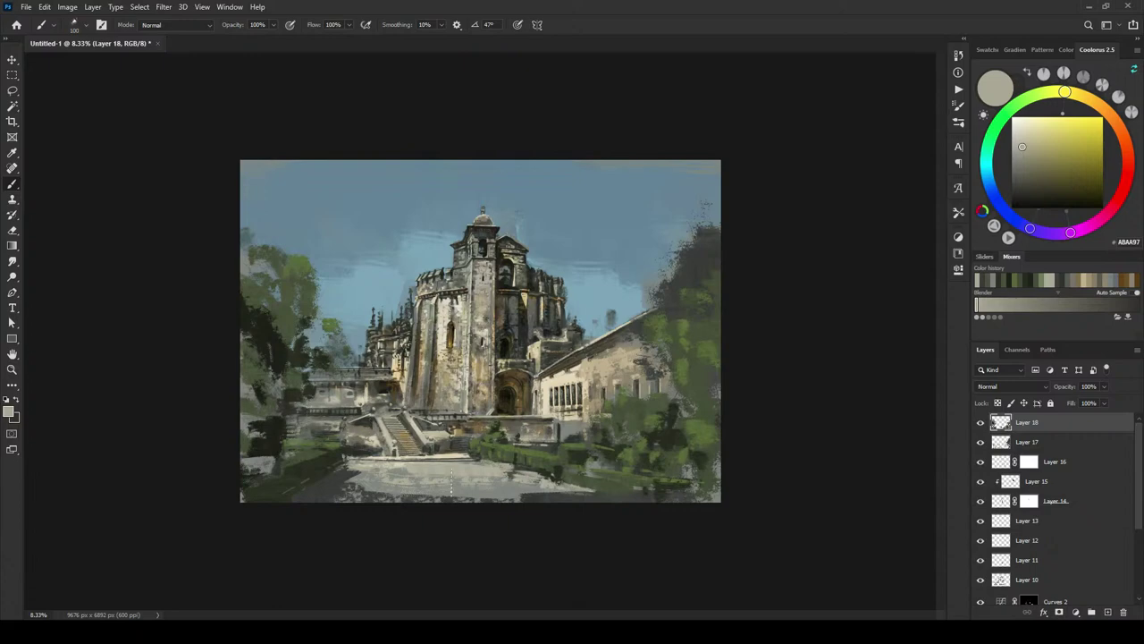
Step: Check the balance of the widened left foliage against the church at reduced view size
{"action": "key", "text": "ctrl+minus"}
{"action": "key", "text": "ctrl+minus"}
{"action": "key", "text": "ctrl+minus"}
{"action": "key", "text": "ctrl+minus"}
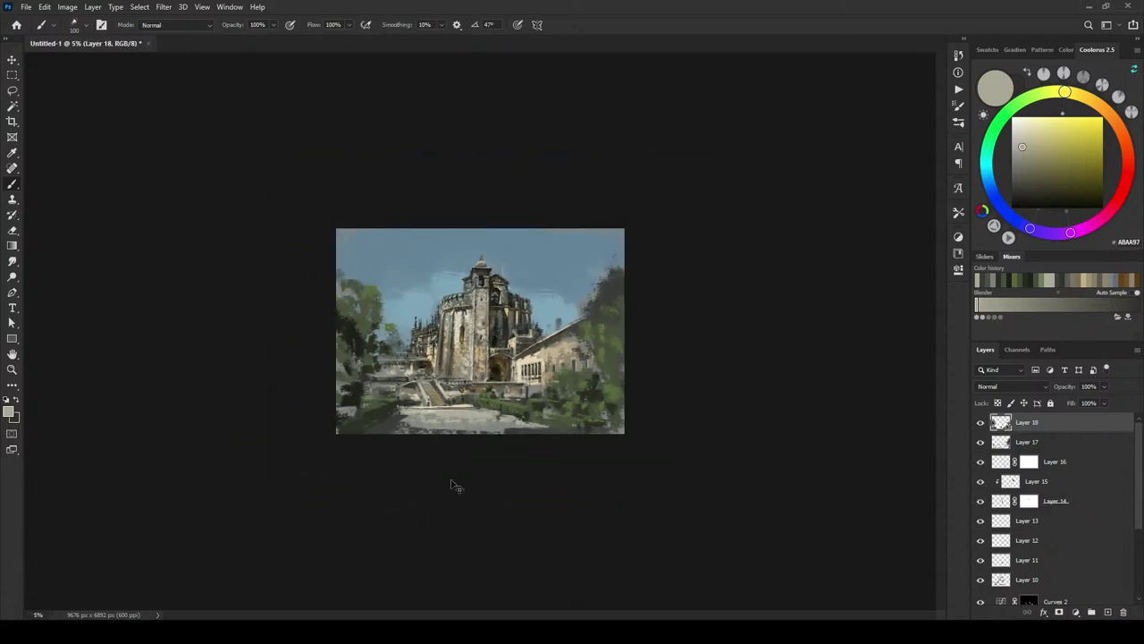
{"action": "key", "text": "ctrl+plus"}
{"action": "key", "text": "ctrl+plus"}
{"action": "key", "text": "ctrl+plus"}
{"action": "key", "text": "ctrl+plus"}
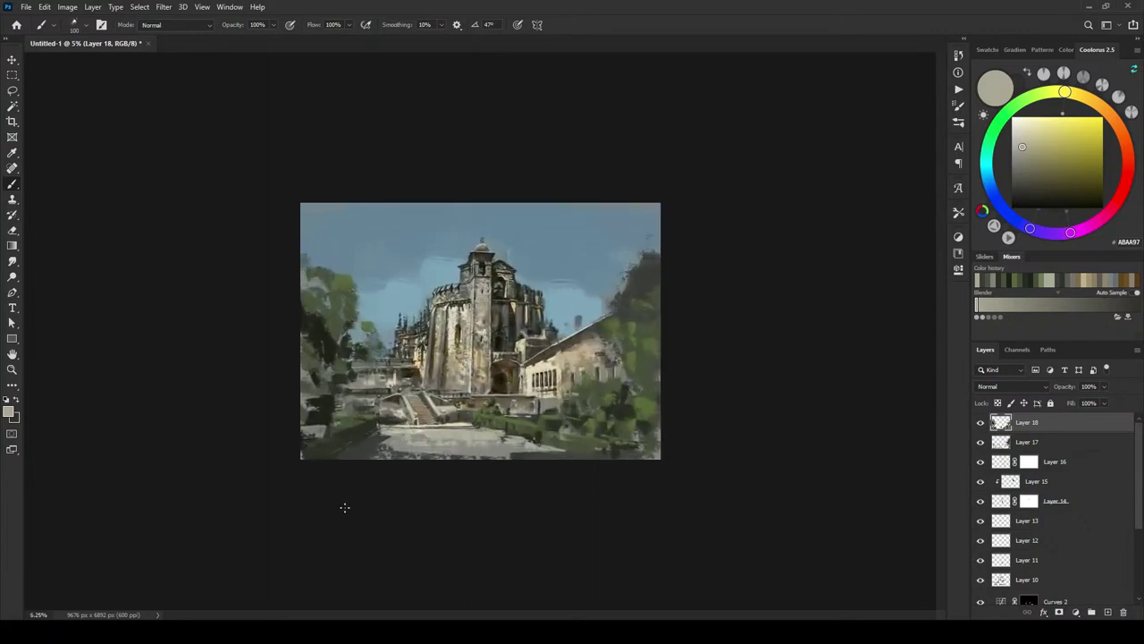
Step: Marquee-select the left foliage strip and distort its upper inner corner downward with Free Transform
{"action": "key", "text": "m"}
{"action": "mouse_move", "coordinate": [288, 226]}
{"action": "left_mouse_down"}
{"action": "mouse_move", "coordinate": [355, 503]}
{"action": "mouse_move", "coordinate": [385, 517]}
{"action": "left_mouse_up"}
{"action": "key", "text": "ctrl+t"}
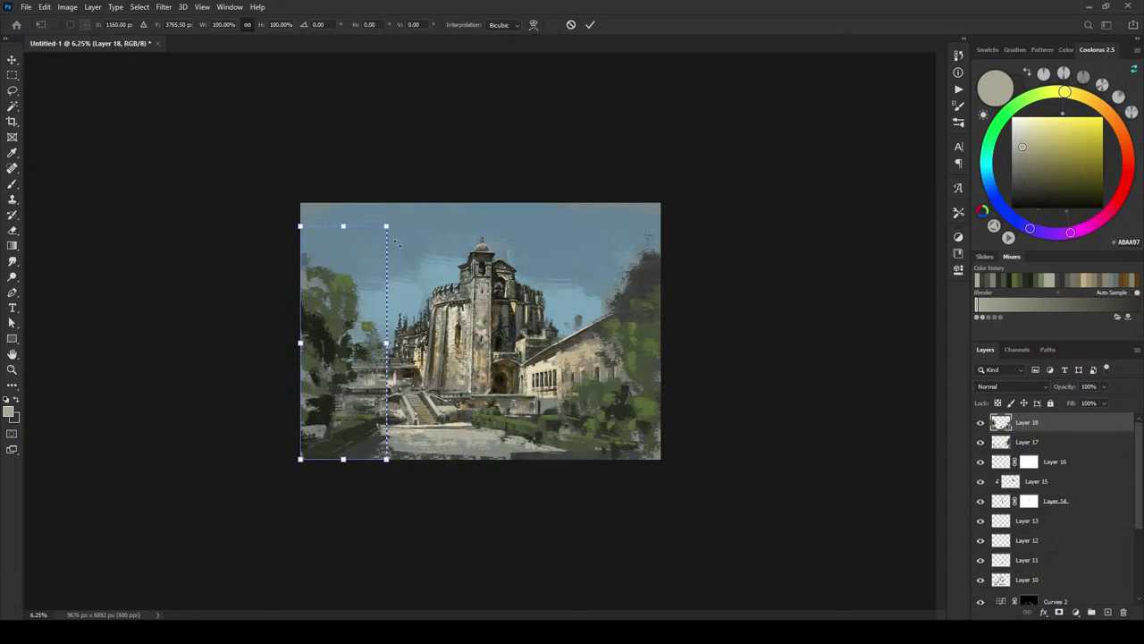
{"action": "left_click_drag", "start_coordinate": [388, 225], "coordinate": [384, 255]}
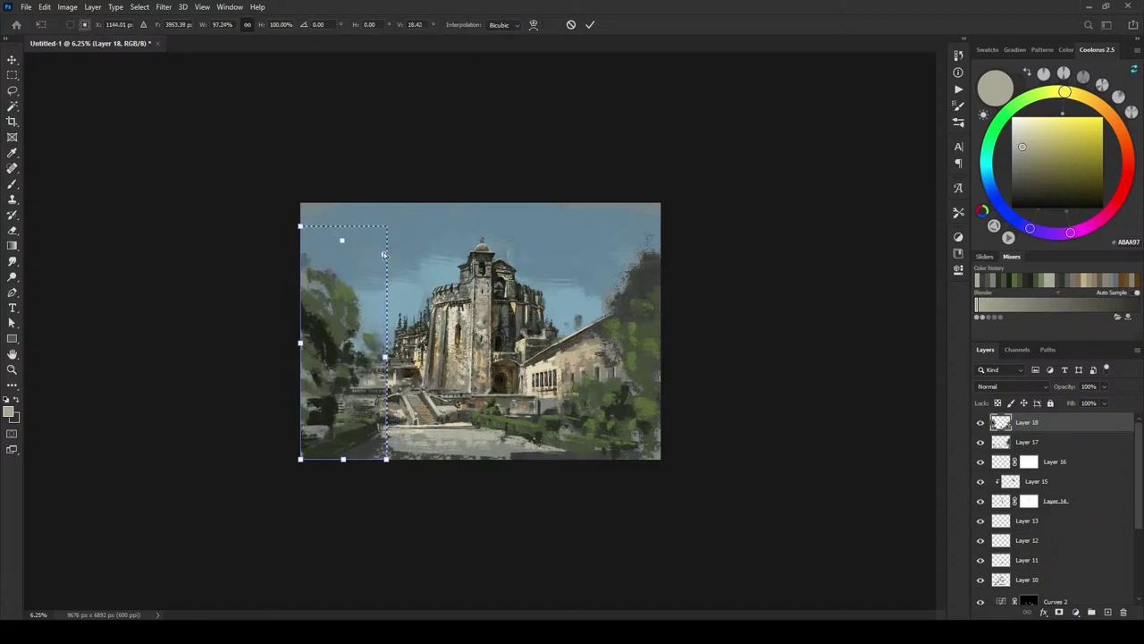
{"action": "left_click_drag", "start_coordinate": [300, 227], "coordinate": [299, 226]}
{"action": "key", "text": "Return"}
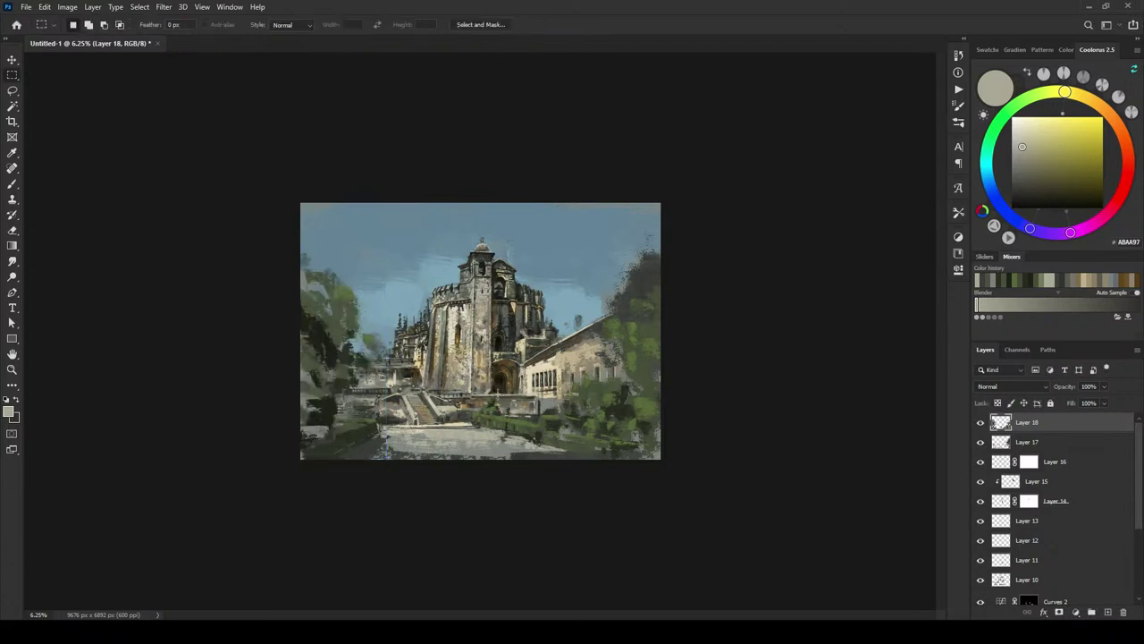
Step: Smudge the left tree's foliage and the greenery over the side building's roof at 92% strength and 1700 px
{"action": "key", "text": "ctrl+minus"}
{"action": "key", "text": "ctrl+minus"}
{"action": "key", "text": "ctrl+minus"}
{"action": "key", "text": "ctrl+plus"}
{"action": "key", "text": "ctrl+plus"}
{"action": "key", "text": "ctrl+plus"}
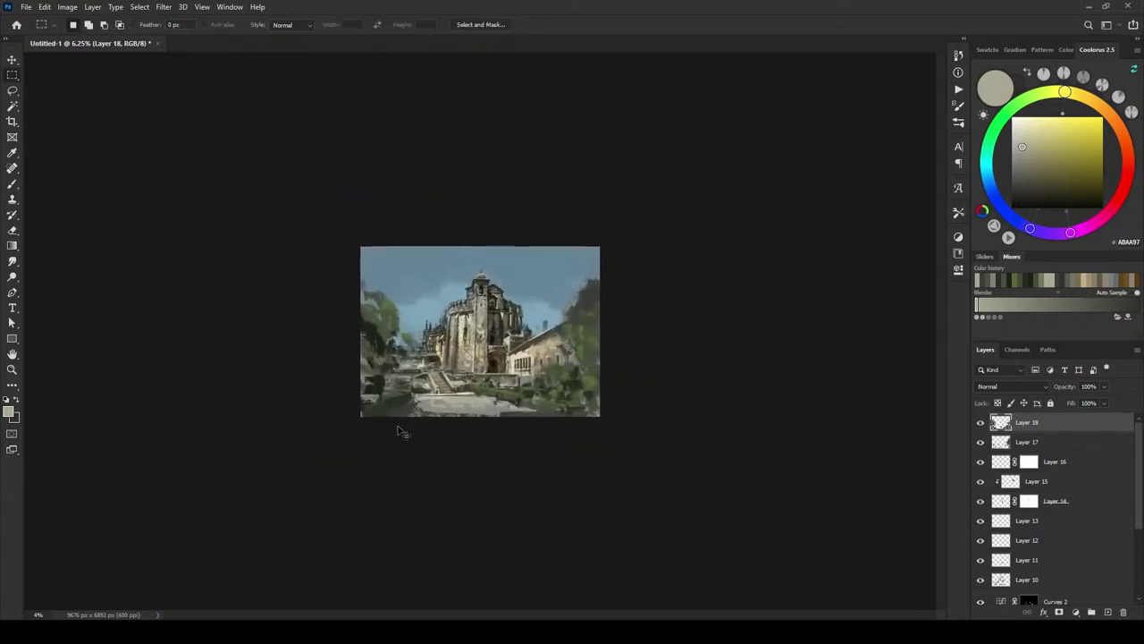
{"action": "key", "text": "r"}
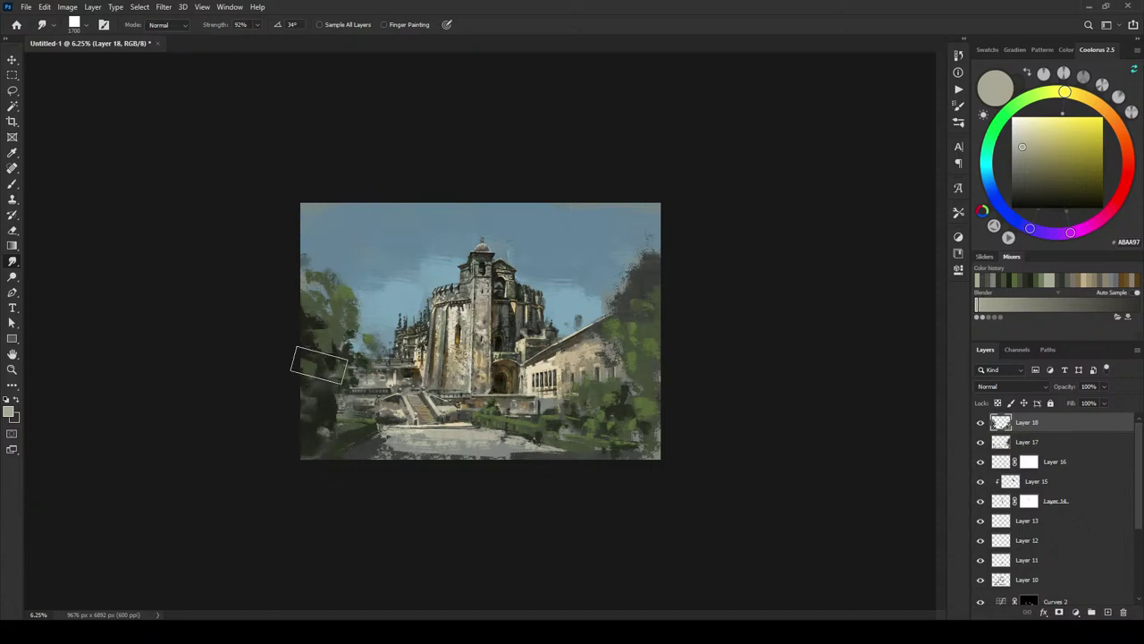
{"action": "mouse_move", "coordinate": [288, 322]}
{"action": "left_mouse_down"}
{"action": "mouse_move", "coordinate": [367, 300]}
{"action": "mouse_move", "coordinate": [355, 308]}
{"action": "mouse_move", "coordinate": [376, 344]}
{"action": "left_mouse_up"}
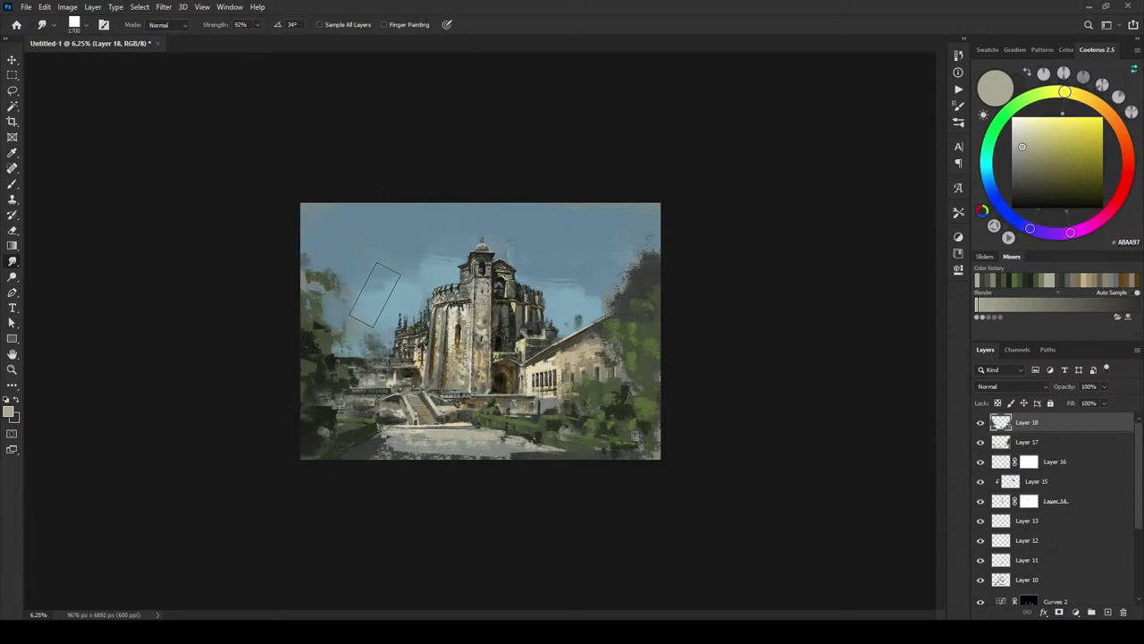
{"action": "mouse_move", "coordinate": [622, 337]}
{"action": "left_mouse_down"}
{"action": "mouse_move", "coordinate": [570, 319]}
{"action": "mouse_move", "coordinate": [602, 323]}
{"action": "mouse_move", "coordinate": [609, 346]}
{"action": "mouse_move", "coordinate": [631, 288]}
{"action": "mouse_move", "coordinate": [582, 281]}
{"action": "mouse_move", "coordinate": [628, 320]}
{"action": "mouse_move", "coordinate": [602, 306]}
{"action": "mouse_move", "coordinate": [597, 334]}
{"action": "left_mouse_up"}
Step: Compare the painting with Layer 18 and Layer 17 each hidden and shown
{"action": "left_click", "coordinate": [980, 422]}
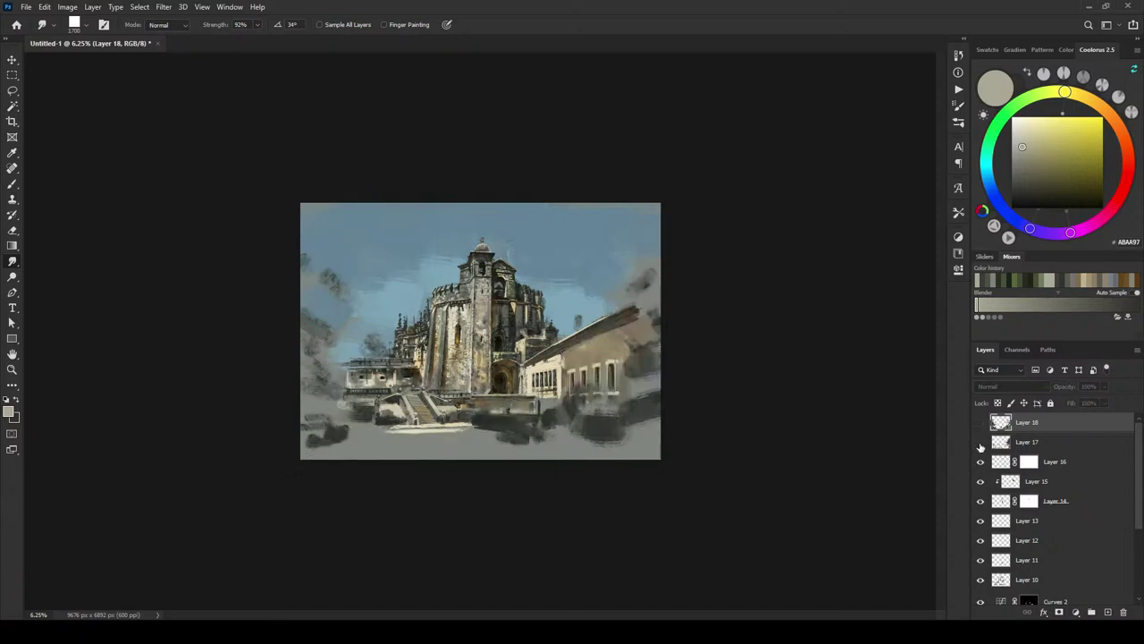
{"action": "left_click", "coordinate": [981, 422]}
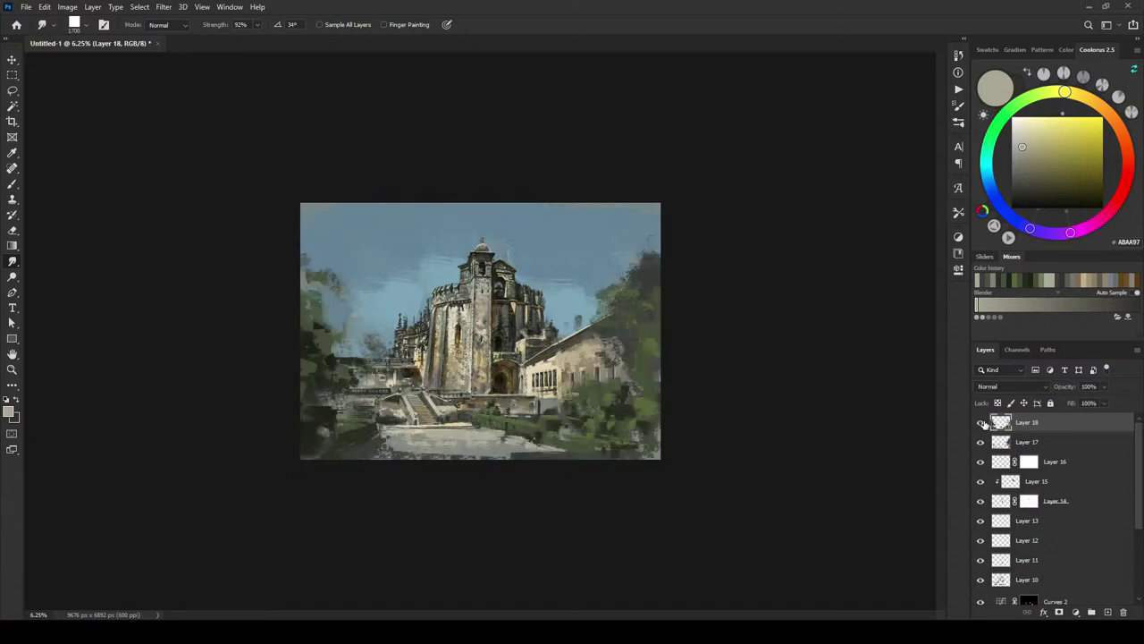
{"action": "left_click", "coordinate": [981, 442]}
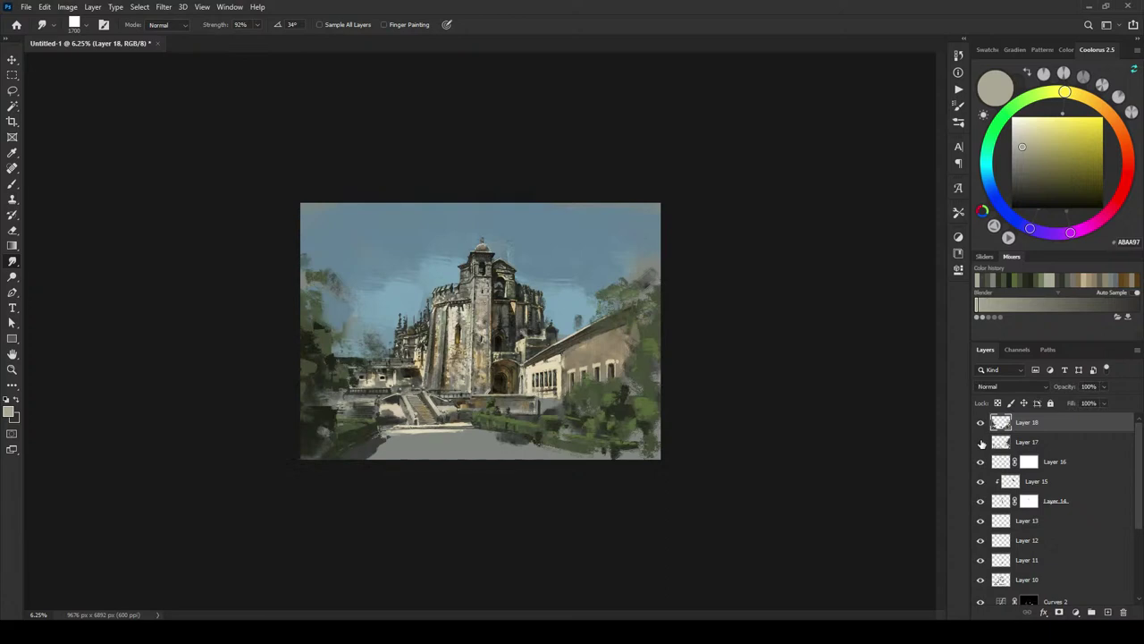
{"action": "left_click", "coordinate": [981, 442]}
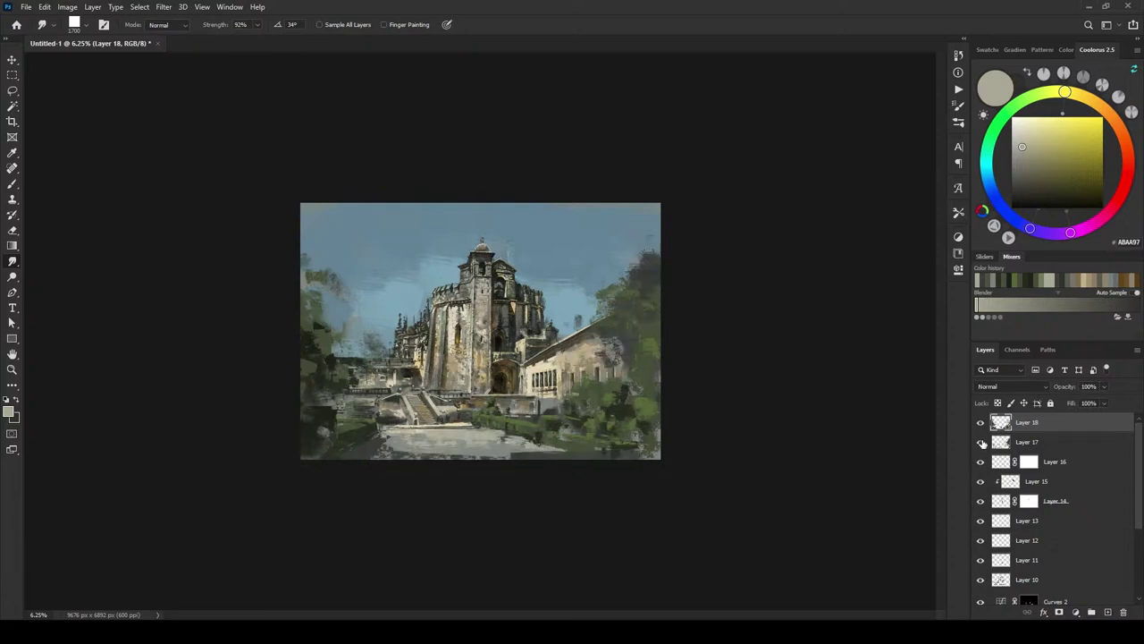
{"action": "left_click", "coordinate": [981, 442]}
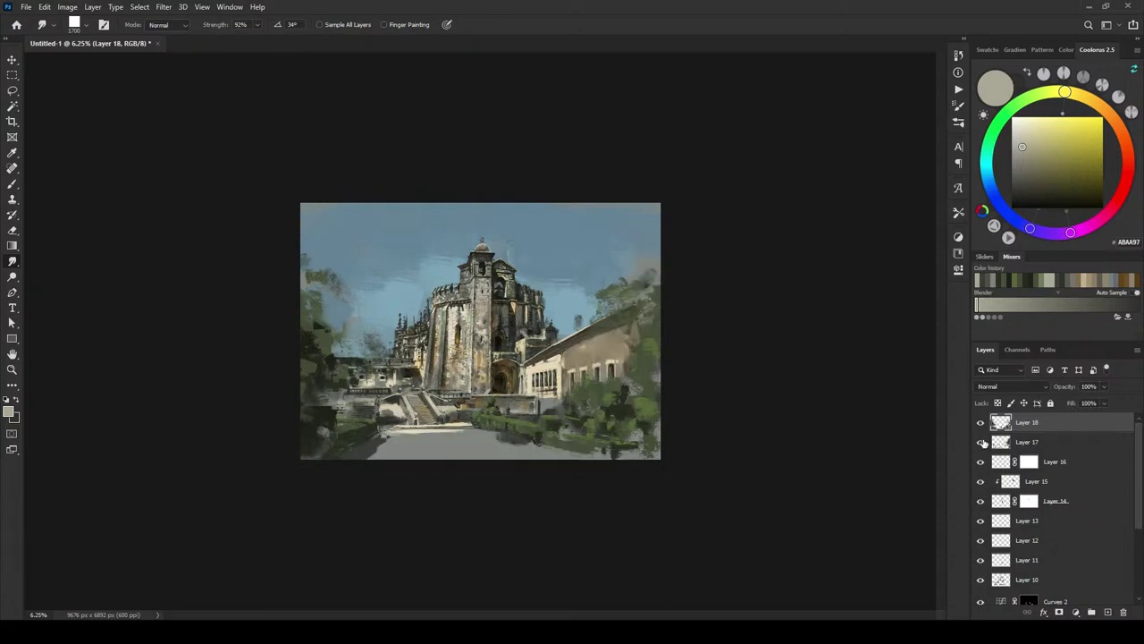
{"action": "left_click", "coordinate": [981, 441]}
{"action": "left_click", "coordinate": [981, 442]}
{"action": "left_click", "coordinate": [981, 442]}
Step: Set Layer 17's blending mode to Darker Color, keeping its opacity at 100%
{"action": "left_click", "coordinate": [1016, 441]}
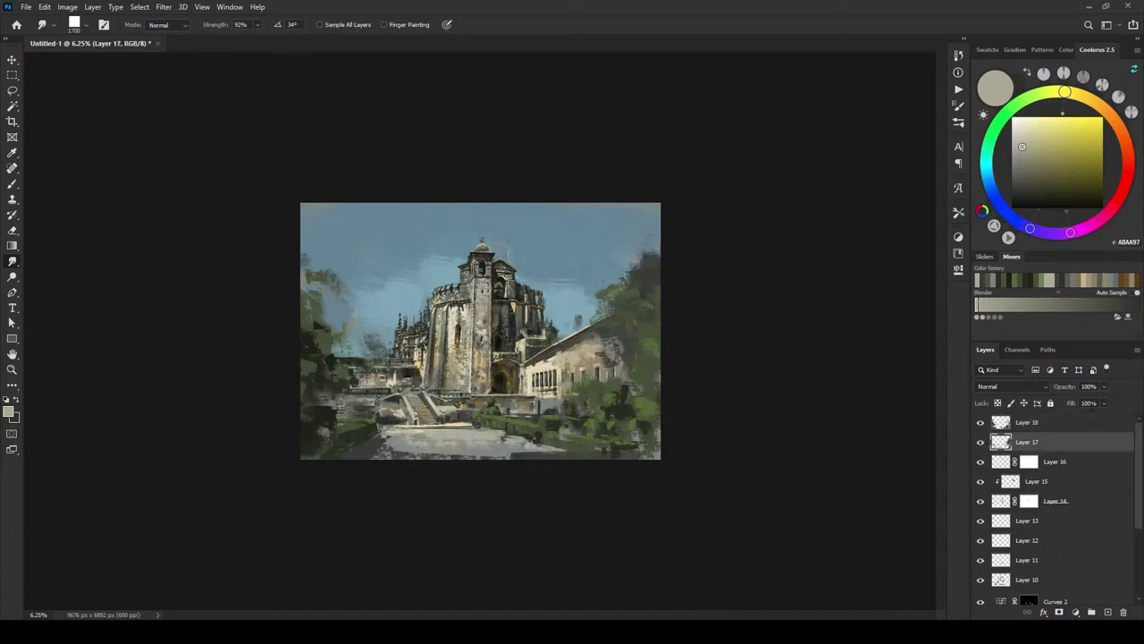
{"action": "left_click", "coordinate": [1105, 387]}
{"action": "mouse_move", "coordinate": [1103, 404]}
{"action": "left_mouse_down"}
{"action": "mouse_move", "coordinate": [1043, 402]}
{"action": "mouse_move", "coordinate": [1105, 401]}
{"action": "left_mouse_up"}
{"action": "left_click", "coordinate": [1006, 387]}
{"action": "left_click", "coordinate": [994, 395]}
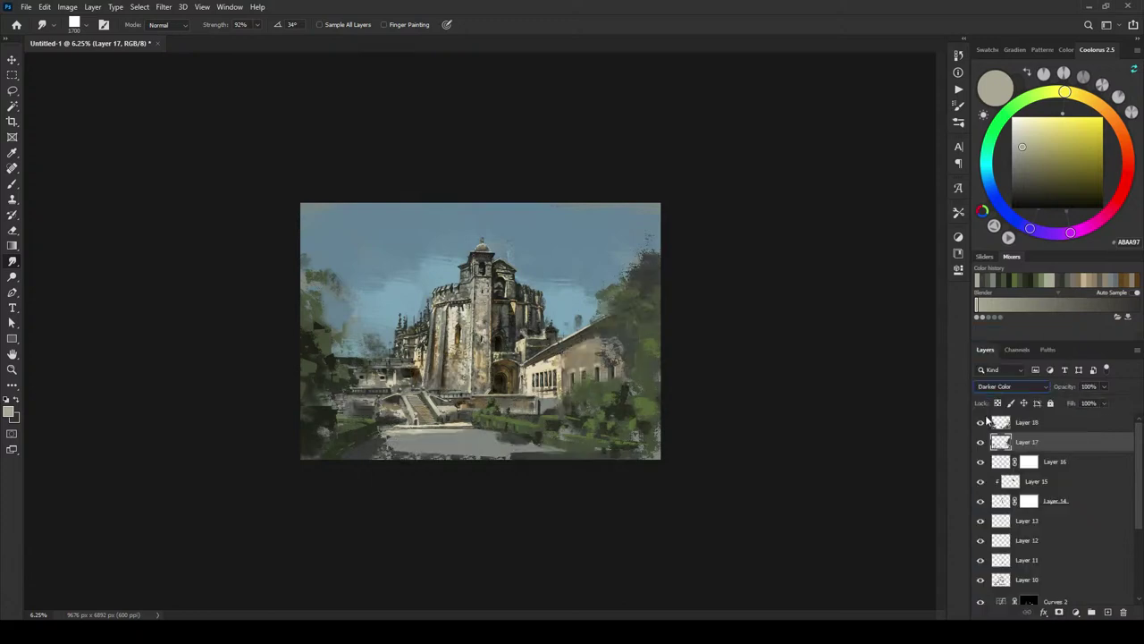
Step: Set Layer 17's blending mode back to Normal after checking the painting without the layer
{"action": "left_click", "coordinate": [981, 442]}
{"action": "left_click", "coordinate": [981, 442]}
{"action": "left_click", "coordinate": [980, 387]}
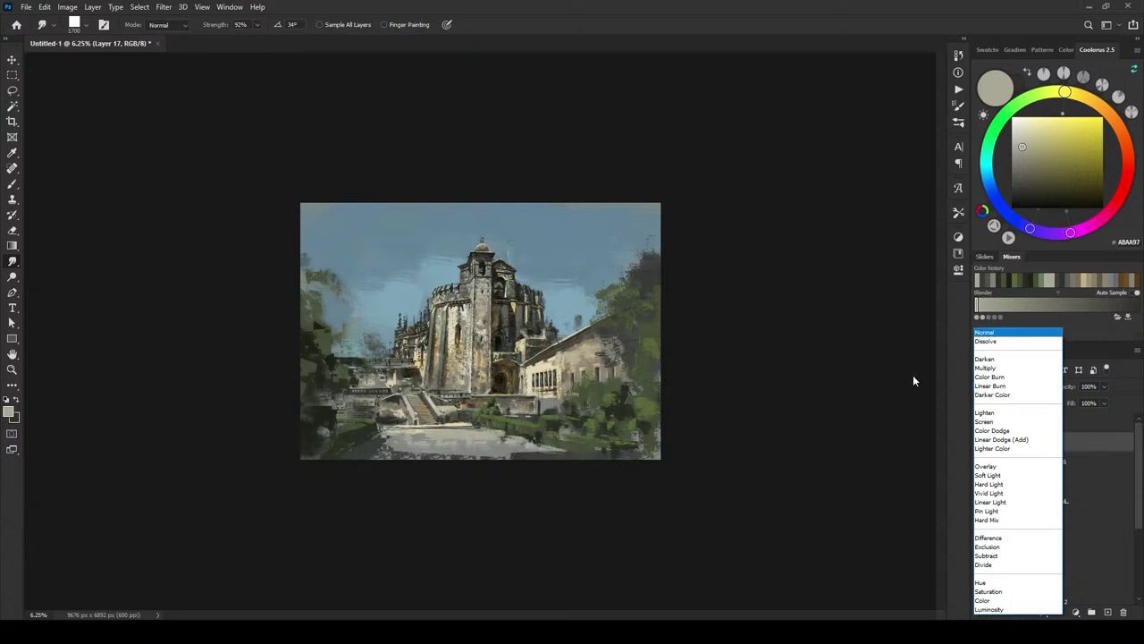
{"action": "left_click", "coordinate": [986, 333]}
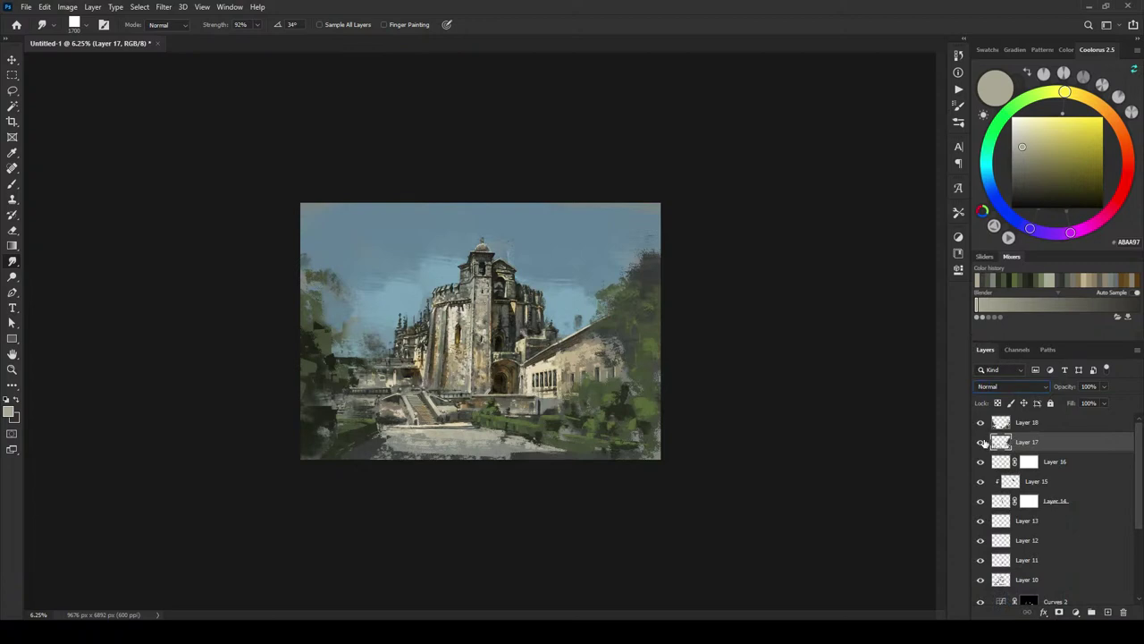
Step: Compare the painting with Layer 17 hidden and shown, both as a whole and close up on the ground and side building
{"action": "left_click", "coordinate": [981, 442]}
{"action": "left_click", "coordinate": [980, 442]}
{"action": "left_click", "coordinate": [980, 443]}
{"action": "left_click", "coordinate": [980, 442]}
{"action": "left_click", "coordinate": [980, 443]}
{"action": "left_click", "coordinate": [980, 443]}
{"action": "left_click", "coordinate": [980, 443]}
{"action": "left_click", "coordinate": [980, 443]}
{"action": "left_click", "coordinate": [980, 443]}
{"action": "left_click", "coordinate": [980, 442]}
{"action": "left_click", "coordinate": [980, 442]}
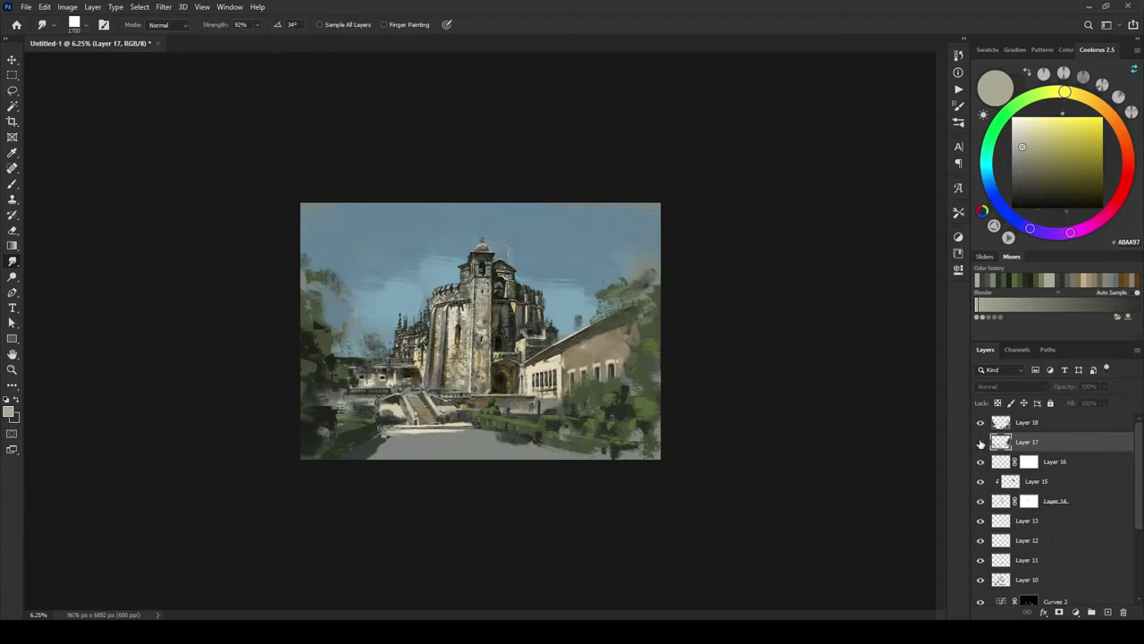
{"action": "left_click", "coordinate": [980, 442]}
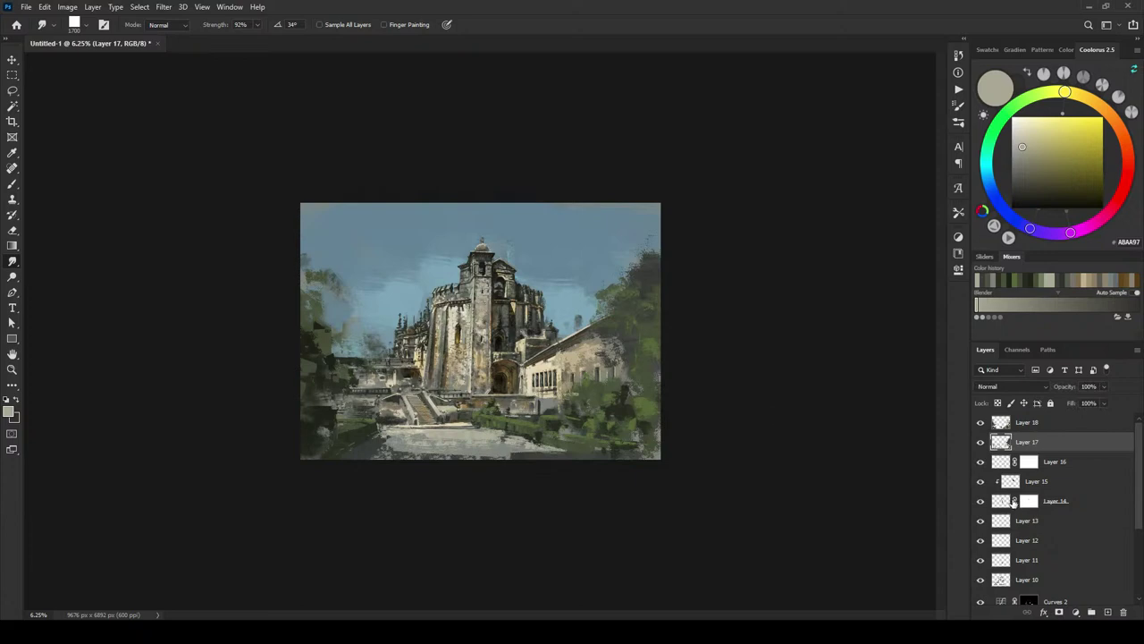
{"action": "left_click", "coordinate": [980, 442]}
{"action": "left_click", "coordinate": [980, 442]}
{"action": "left_click", "coordinate": [979, 442]}
{"action": "left_click", "coordinate": [980, 443]}
{"action": "left_click", "coordinate": [980, 442]}
{"action": "left_click", "coordinate": [980, 443]}
{"action": "left_click", "coordinate": [980, 443]}
{"action": "left_click", "coordinate": [980, 443]}
{"action": "left_click", "coordinate": [980, 443]}
{"action": "left_click", "coordinate": [981, 442]}
{"action": "left_click", "coordinate": [981, 443]}
{"action": "left_click", "coordinate": [981, 442]}
{"action": "left_click", "coordinate": [981, 443]}
{"action": "left_click", "coordinate": [981, 442]}
{"action": "key", "text": "ctrl+plus"}
{"action": "key", "text": "ctrl+plus"}
{"action": "key", "text": "ctrl+plus"}
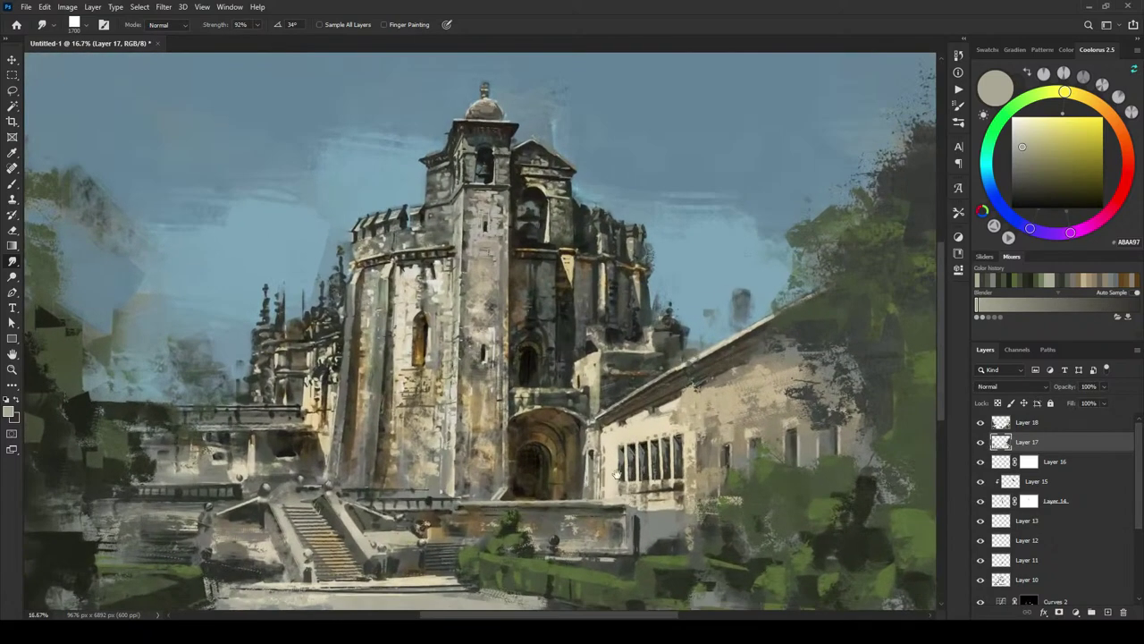
{"action": "left_click_drag", "start_coordinate": [615, 444], "coordinate": [662, 284]}
{"action": "key", "text": "ctrl+z"}
{"action": "key", "text": "ctrl+shift+z"}
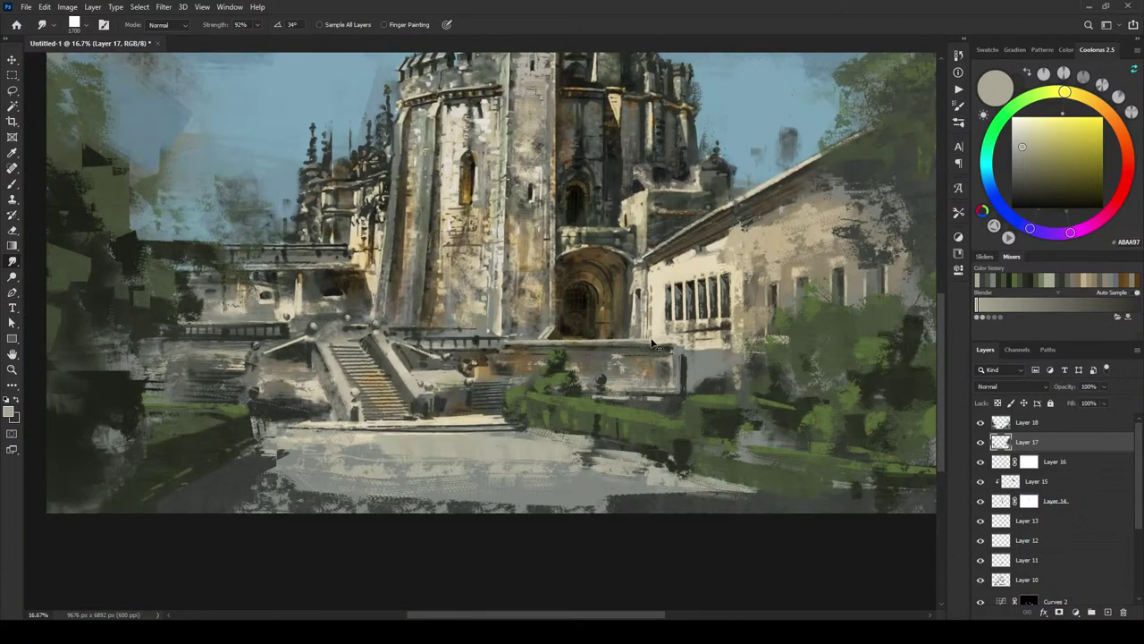
{"action": "left_click_drag", "start_coordinate": [637, 270], "coordinate": [689, 360]}
{"action": "left_click", "coordinate": [981, 442]}
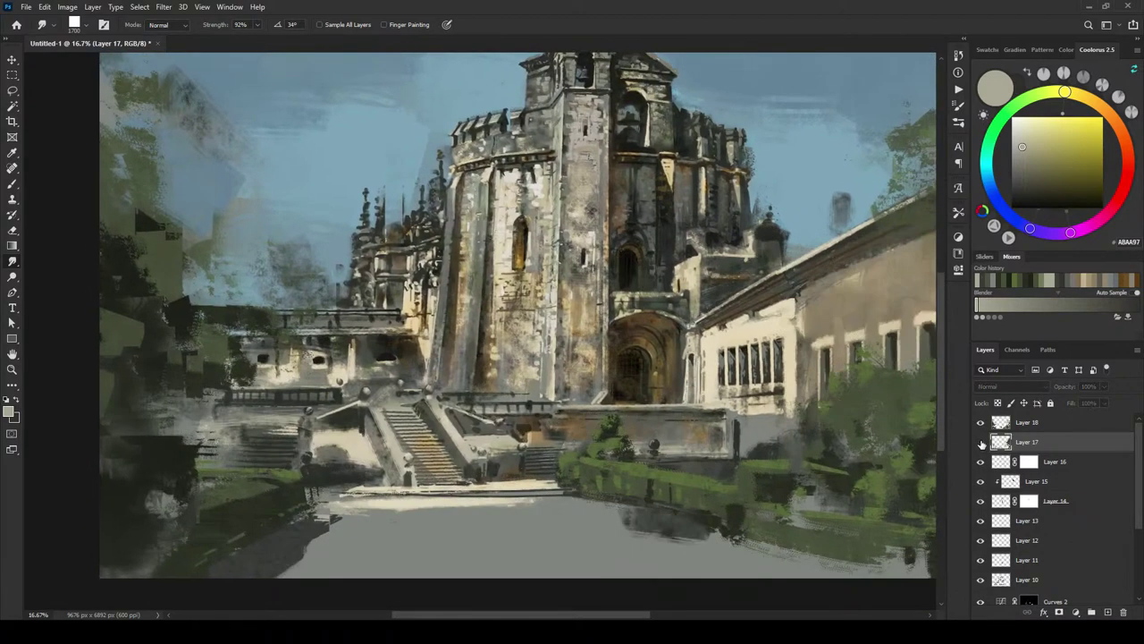
{"action": "left_click", "coordinate": [981, 441]}
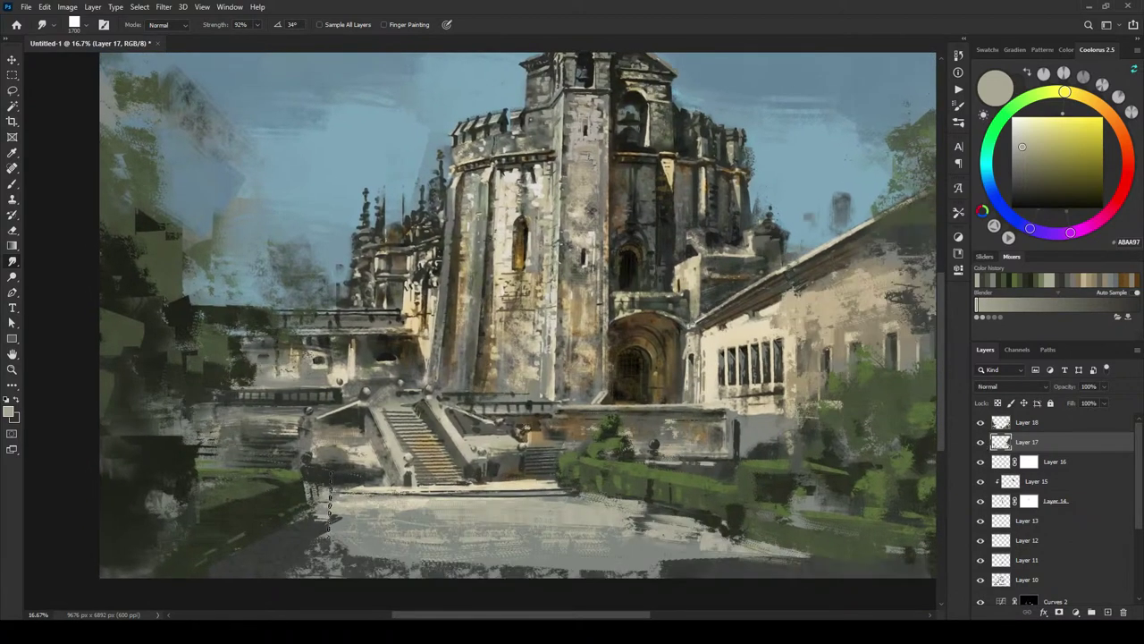
Step: Smudge the paved ground below the stairs and along the painting's lower edge on Layer 17 at 92% strength and 1700 px
{"action": "left_click_drag", "start_coordinate": [435, 492], "coordinate": [551, 494]}
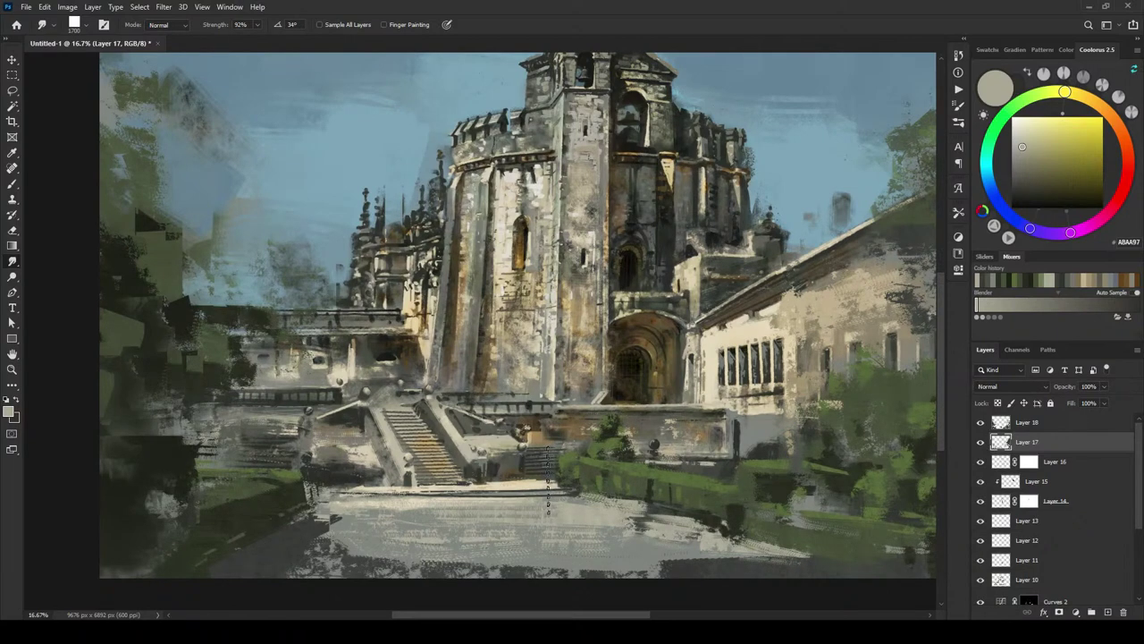
{"action": "left_click_drag", "start_coordinate": [661, 565], "coordinate": [735, 565]}
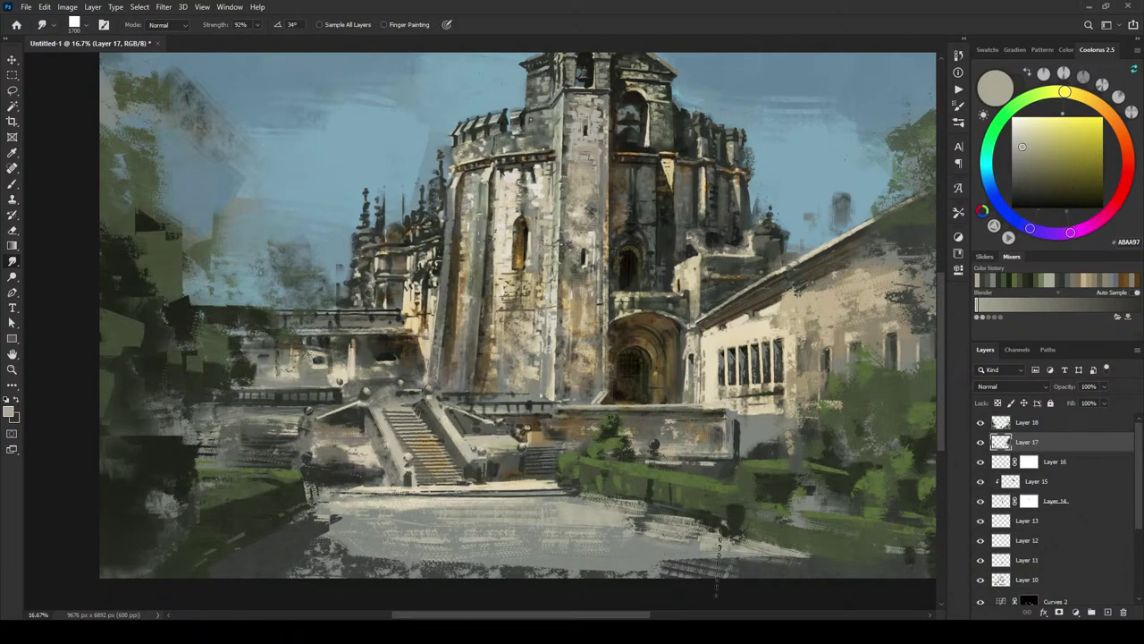
{"action": "key", "text": "ctrl+z"}
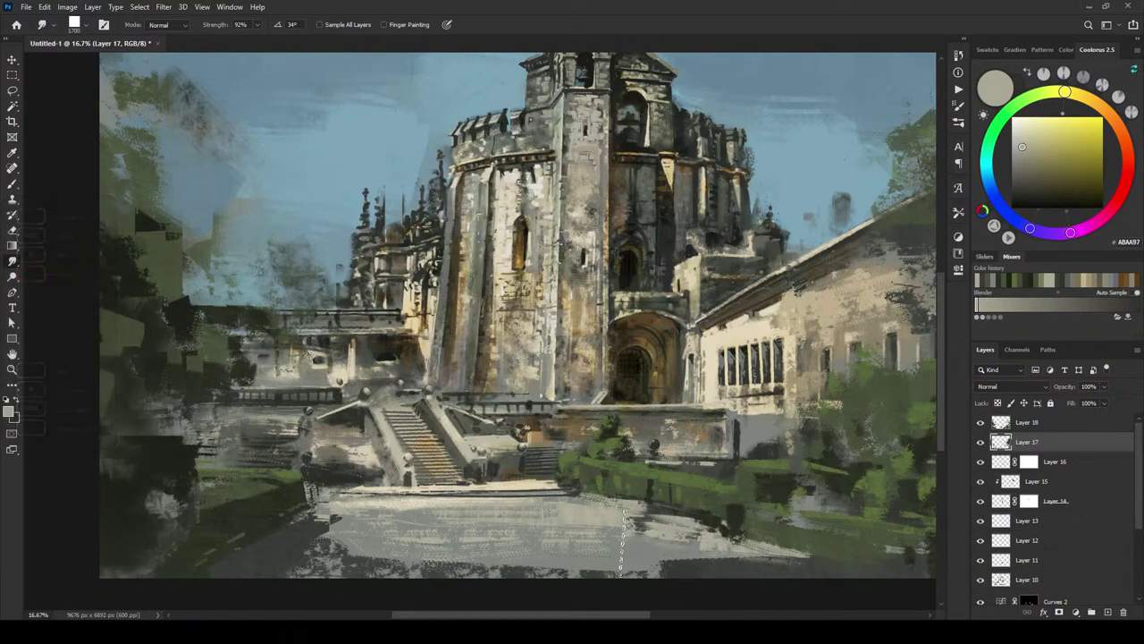
{"action": "left_click_drag", "start_coordinate": [582, 536], "coordinate": [780, 624]}
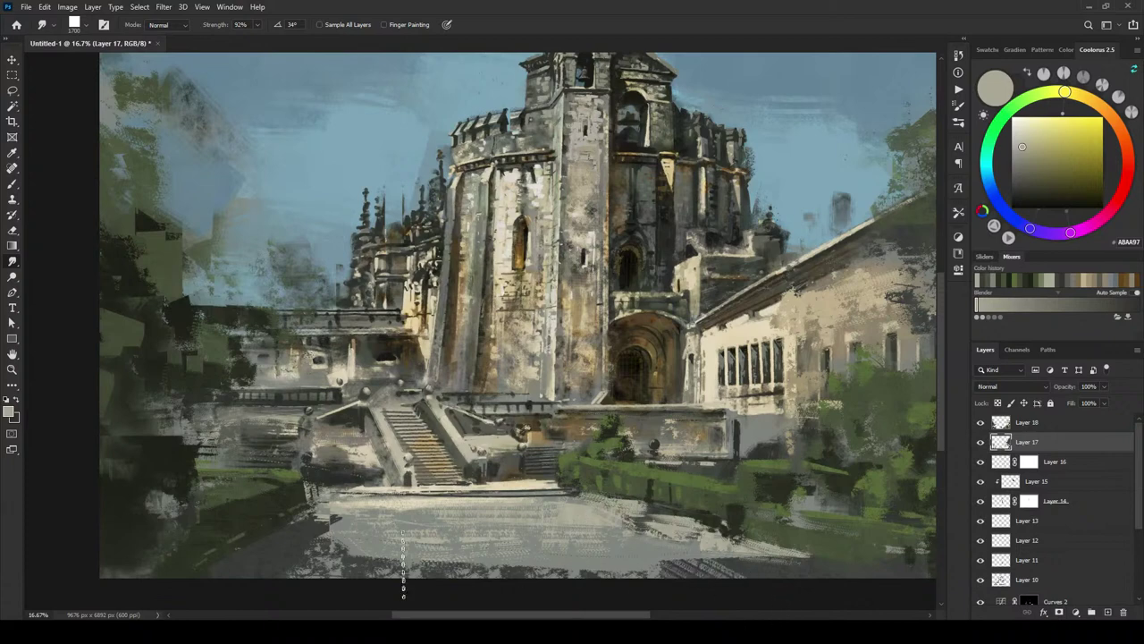
{"action": "left_click_drag", "start_coordinate": [372, 525], "coordinate": [269, 580]}
{"action": "mouse_move", "coordinate": [439, 542]}
{"action": "left_mouse_down"}
{"action": "mouse_move", "coordinate": [474, 577]}
{"action": "mouse_move", "coordinate": [533, 572]}
{"action": "mouse_move", "coordinate": [676, 604]}
{"action": "left_mouse_up"}
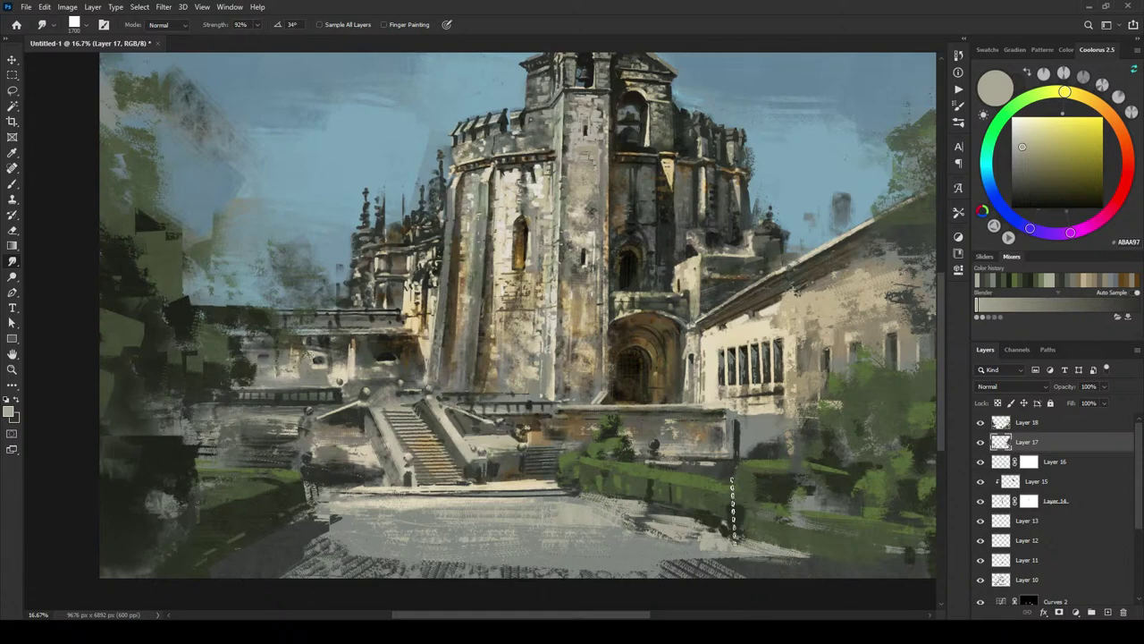
{"action": "left_click_drag", "start_coordinate": [692, 517], "coordinate": [942, 619]}
{"action": "key", "text": "ctrl+z"}
{"action": "mouse_move", "coordinate": [618, 534]}
{"action": "left_mouse_down"}
{"action": "mouse_move", "coordinate": [787, 572]}
{"action": "mouse_move", "coordinate": [916, 584]}
{"action": "left_mouse_up"}
{"action": "key", "text": "ctrl+z"}
{"action": "left_click_drag", "start_coordinate": [712, 539], "coordinate": [922, 587]}
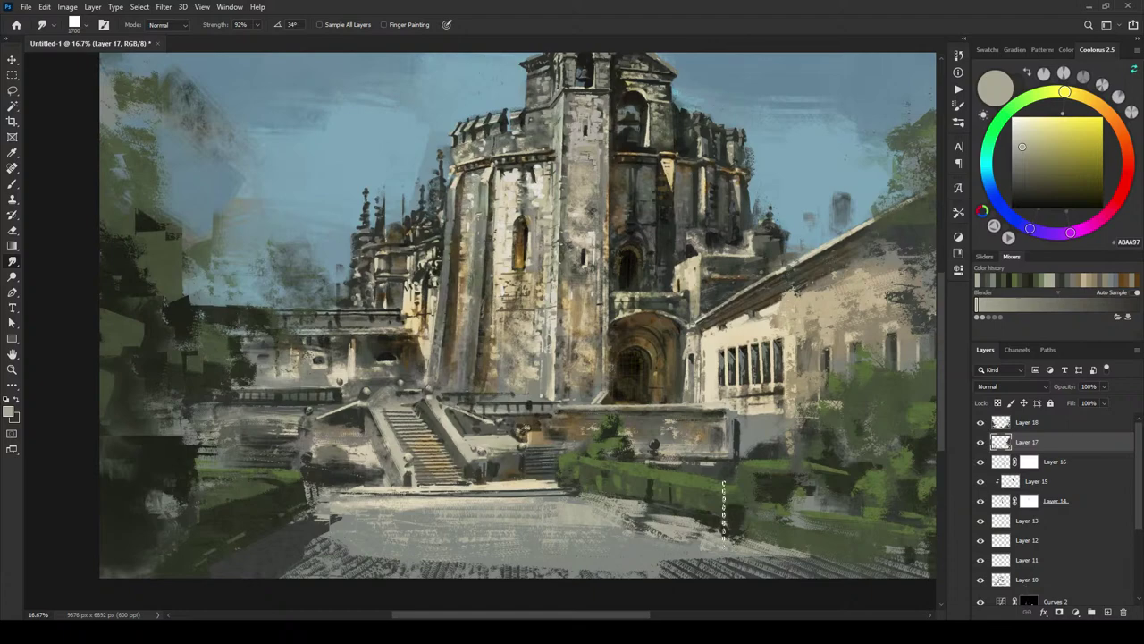
Step: Try smudging the right tree's crown and the foliage over the side building's roof at 92% strength and 1700 px
{"action": "key", "text": "ctrl+minus"}
{"action": "key", "text": "ctrl+minus"}
{"action": "key", "text": "ctrl+minus"}
{"action": "key", "text": "ctrl+plus"}
{"action": "key", "text": "ctrl+plus"}
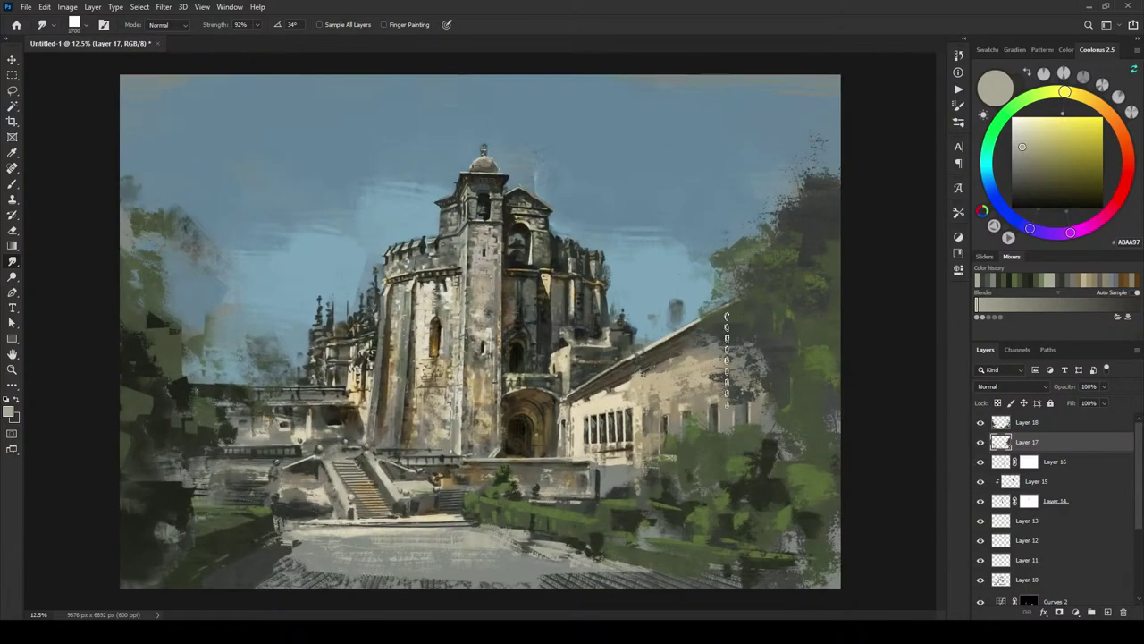
{"action": "left_click_drag", "start_coordinate": [716, 380], "coordinate": [785, 358]}
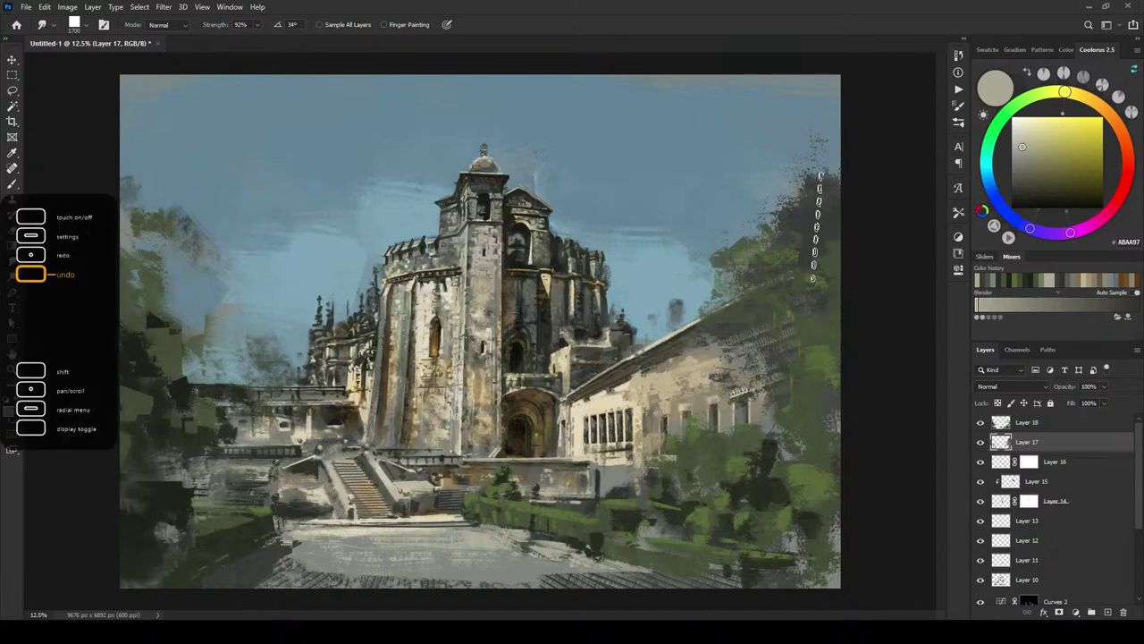
{"action": "key", "text": "ctrl+z"}
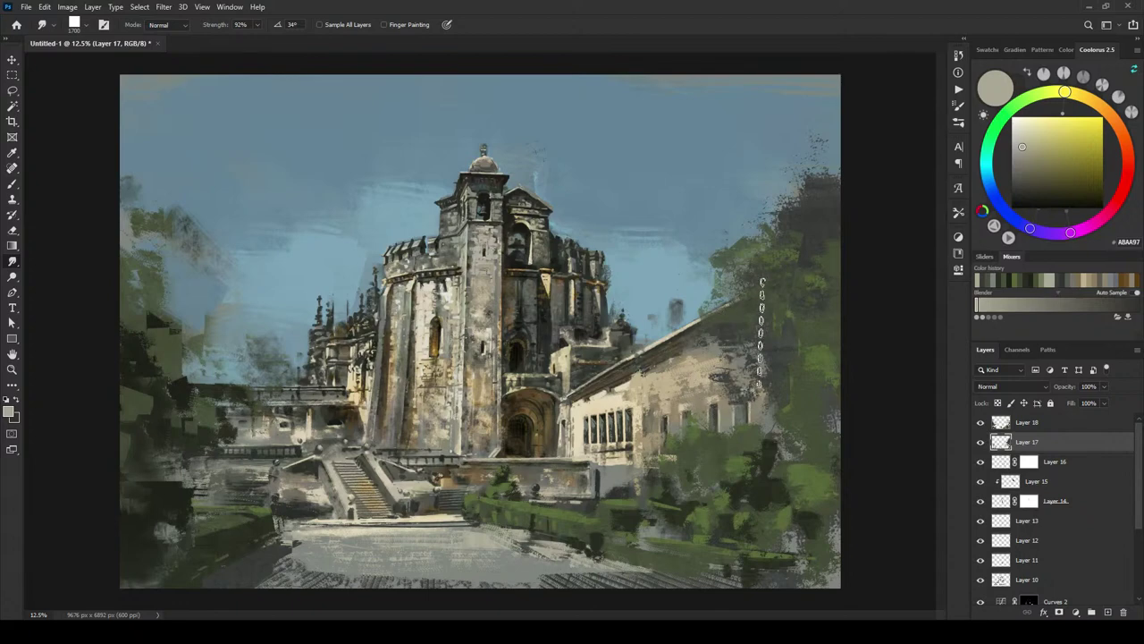
{"action": "left_click_drag", "start_coordinate": [811, 179], "coordinate": [823, 134]}
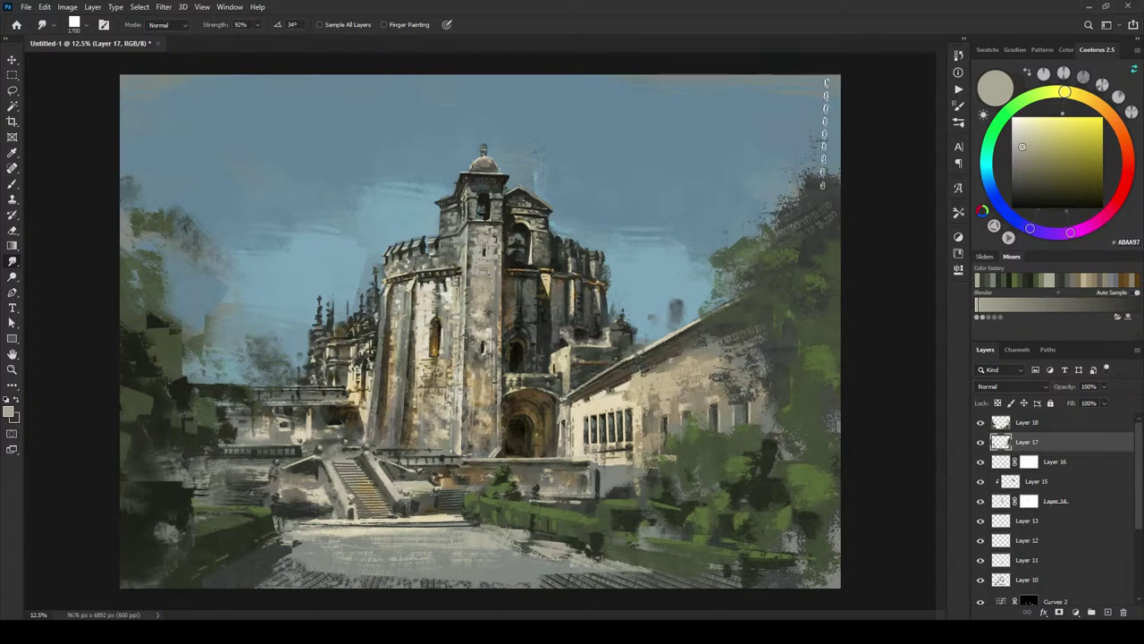
{"action": "left_click_drag", "start_coordinate": [700, 223], "coordinate": [836, 154]}
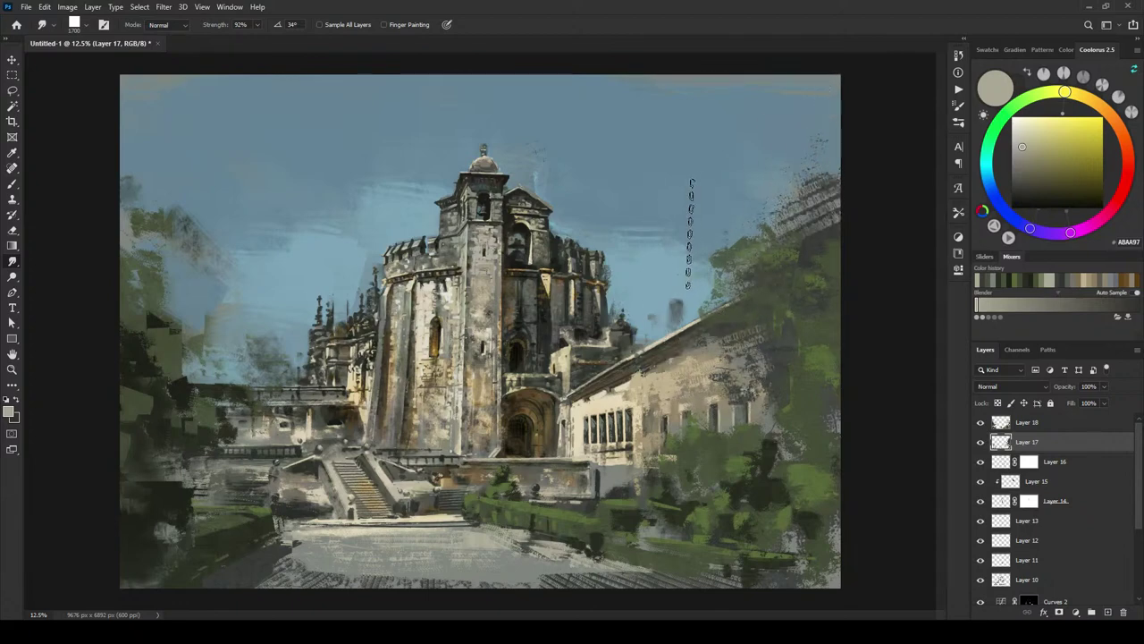
{"action": "left_click_drag", "start_coordinate": [715, 260], "coordinate": [832, 215]}
{"action": "left_click_drag", "start_coordinate": [759, 208], "coordinate": [980, 58]}
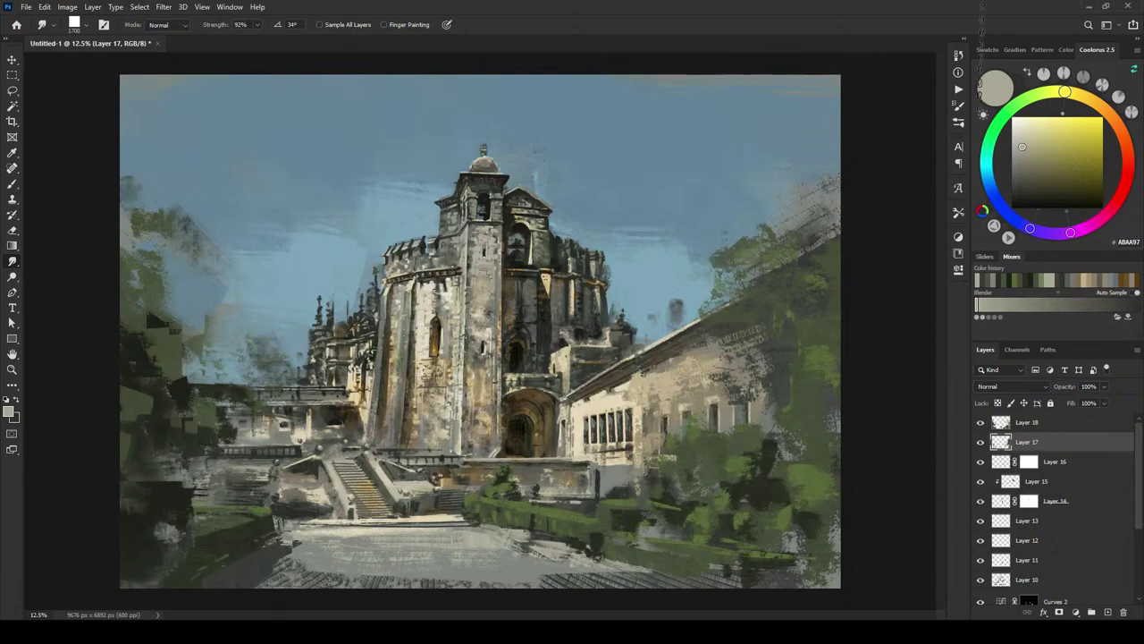
Step: Review the whole painting at a small scale and undo the last smudges on the right tree's crown
{"action": "key", "text": "ctrl+minus"}
{"action": "key", "text": "ctrl+minus"}
{"action": "key", "text": "ctrl+minus"}
{"action": "key", "text": "ctrl+minus"}
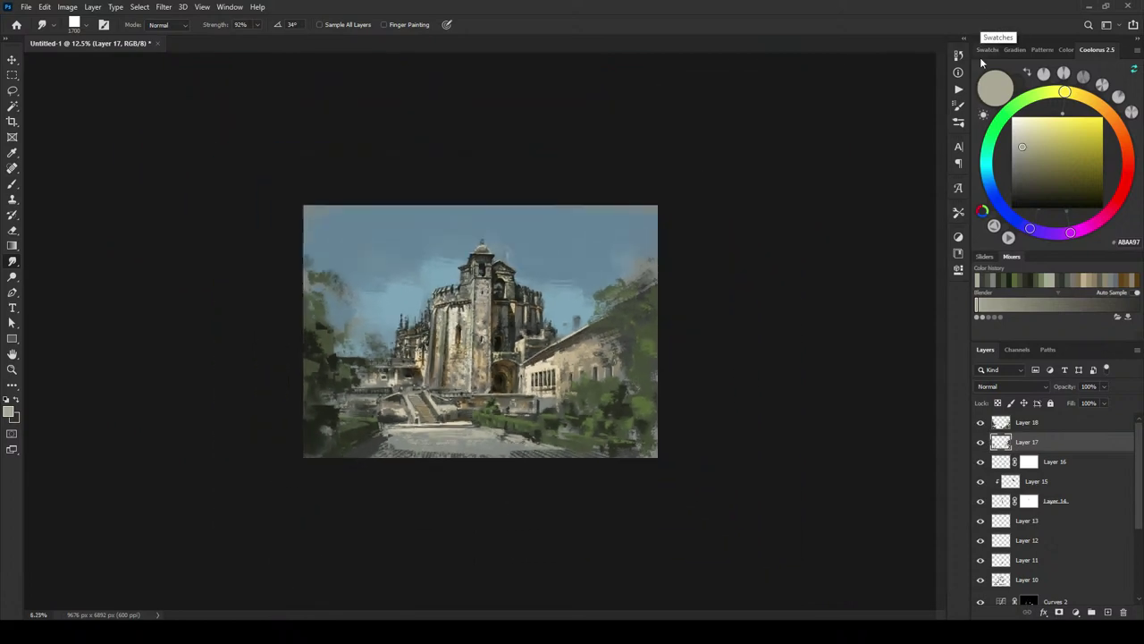
{"action": "key", "text": "ctrl+minus"}
{"action": "key", "text": "ctrl+minus"}
{"action": "key", "text": "ctrl+plus"}
{"action": "key", "text": "ctrl+plus"}
{"action": "key", "text": "ctrl+plus"}
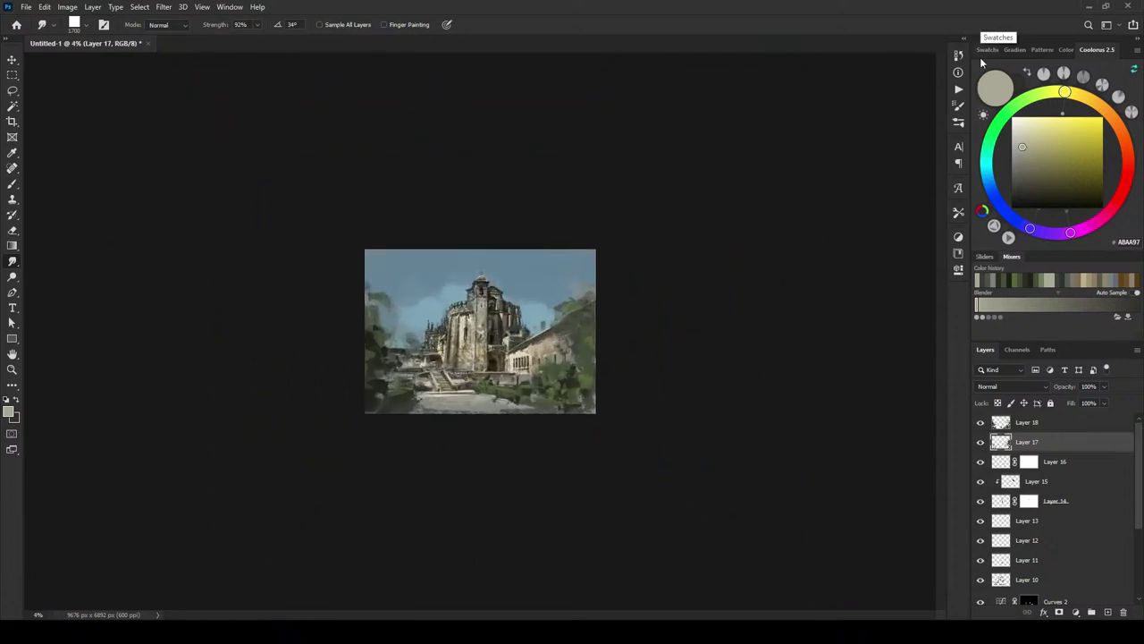
{"action": "key", "text": "ctrl+z"}
{"action": "key", "text": "ctrl+z"}
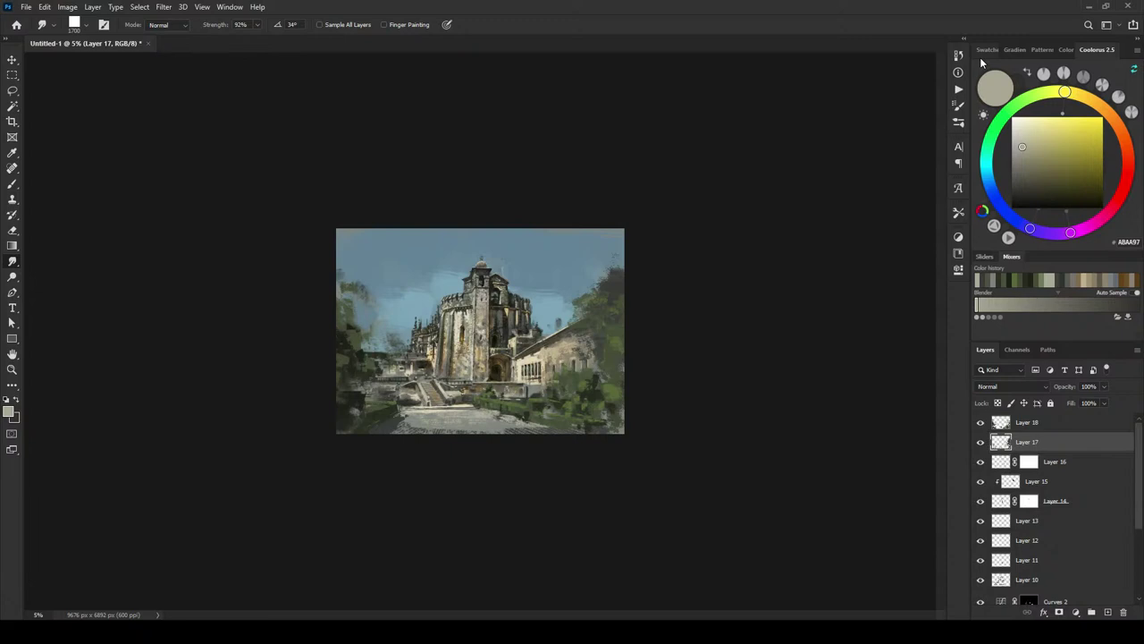
Step: Paint leaf dabs around the crowns of the left and right trees on Layer 18 with a 1000 px brush in sampled dark green
{"action": "left_click", "coordinate": [994, 424]}
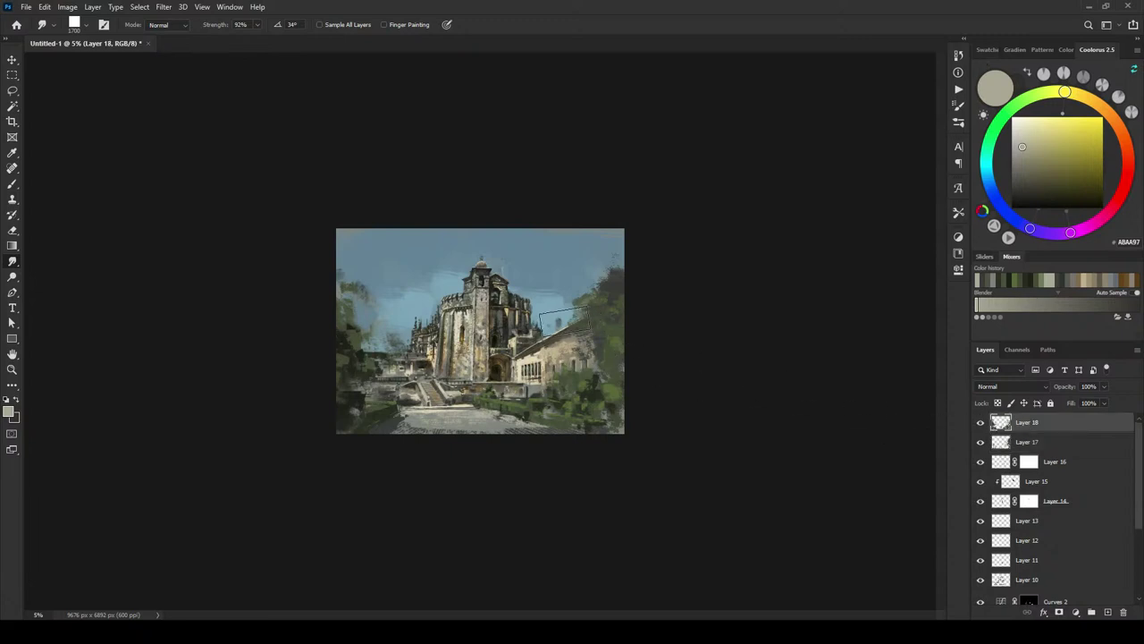
{"action": "key", "text": "b"}
{"action": "left_click", "coordinate": [391, 313], "text": "alt"}
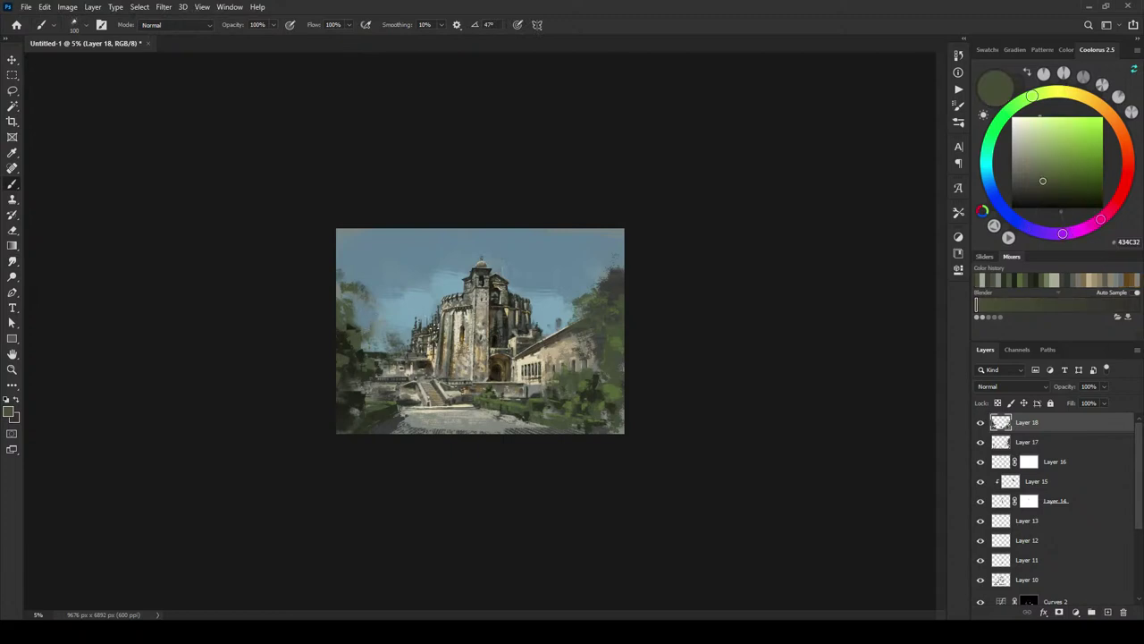
{"action": "key", "text": "bracketright"}
{"action": "key", "text": "bracketright"}
{"action": "key", "text": "bracketright"}
{"action": "key", "text": "bracketright"}
{"action": "key", "text": "bracketright"}
{"action": "left_click_drag", "start_coordinate": [338, 278], "coordinate": [359, 285]}
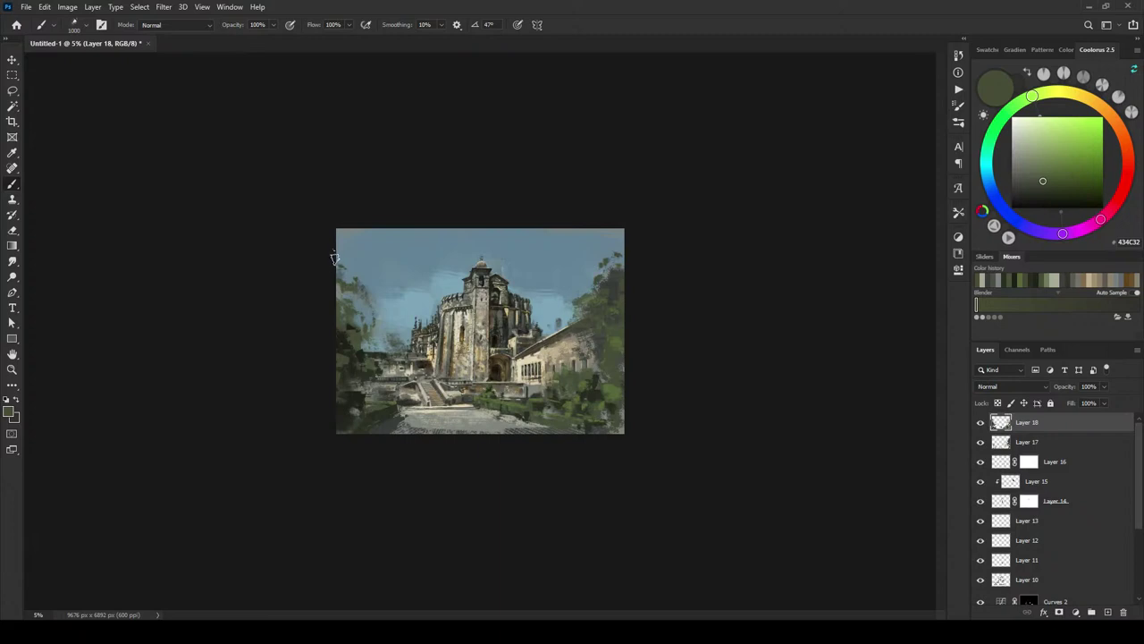
Step: Sample greens from the foliage and paint over the bushes in front of the side building, reducing the brush from 2200 px
{"action": "left_click", "coordinate": [375, 383], "text": "alt"}
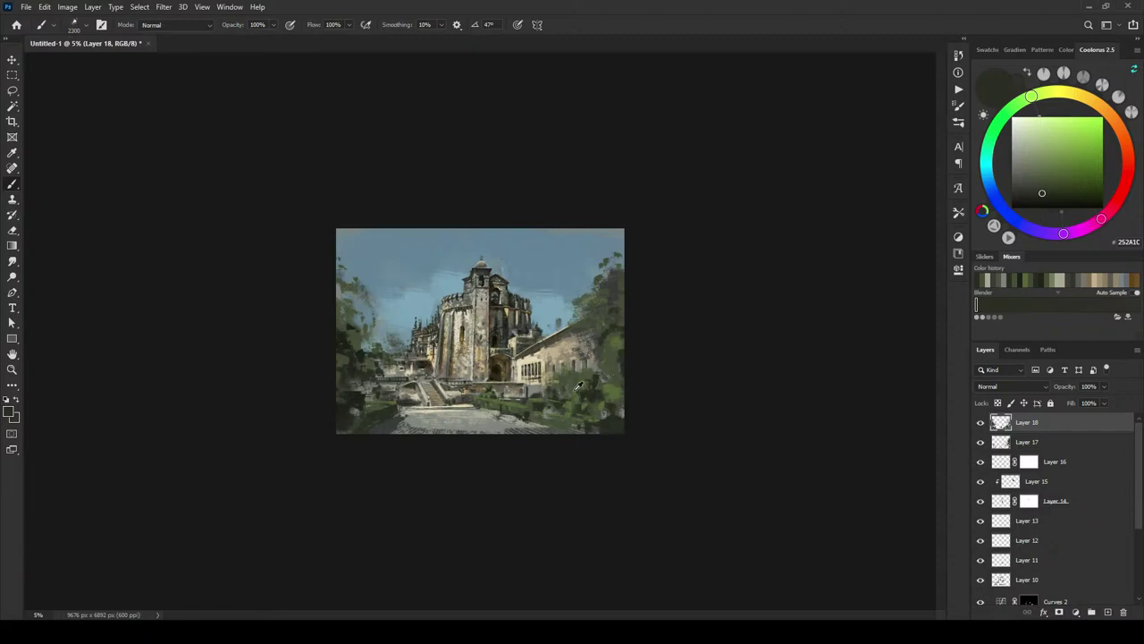
{"action": "left_click", "coordinate": [577, 388], "text": "alt"}
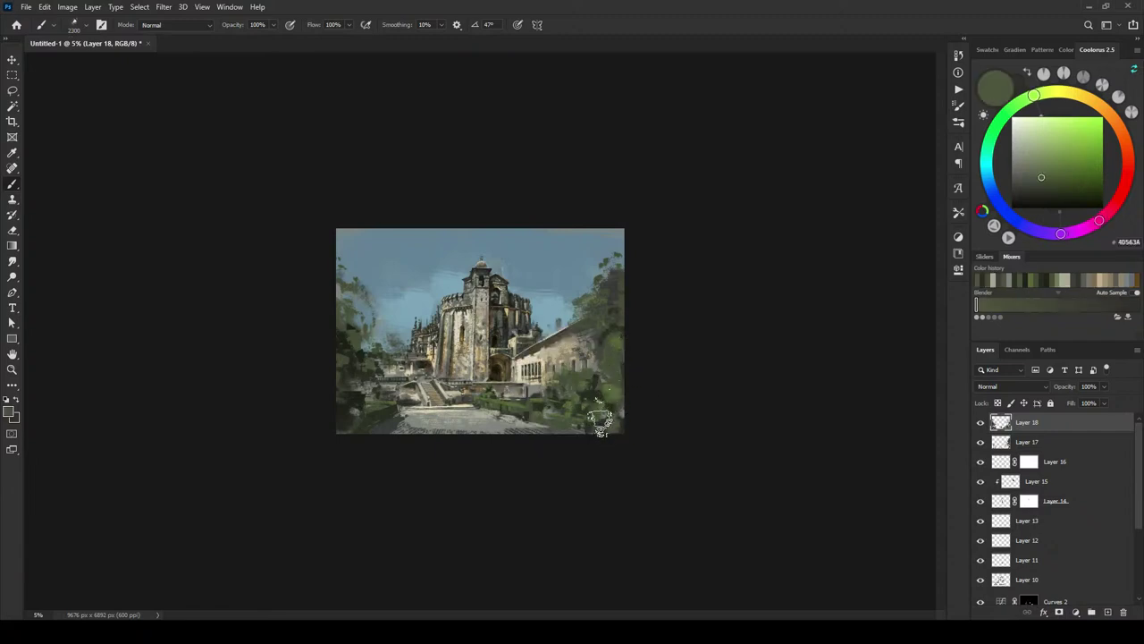
{"action": "key", "text": "["}
{"action": "key", "text": "["}
{"action": "key", "text": "["}
{"action": "key", "text": "["}
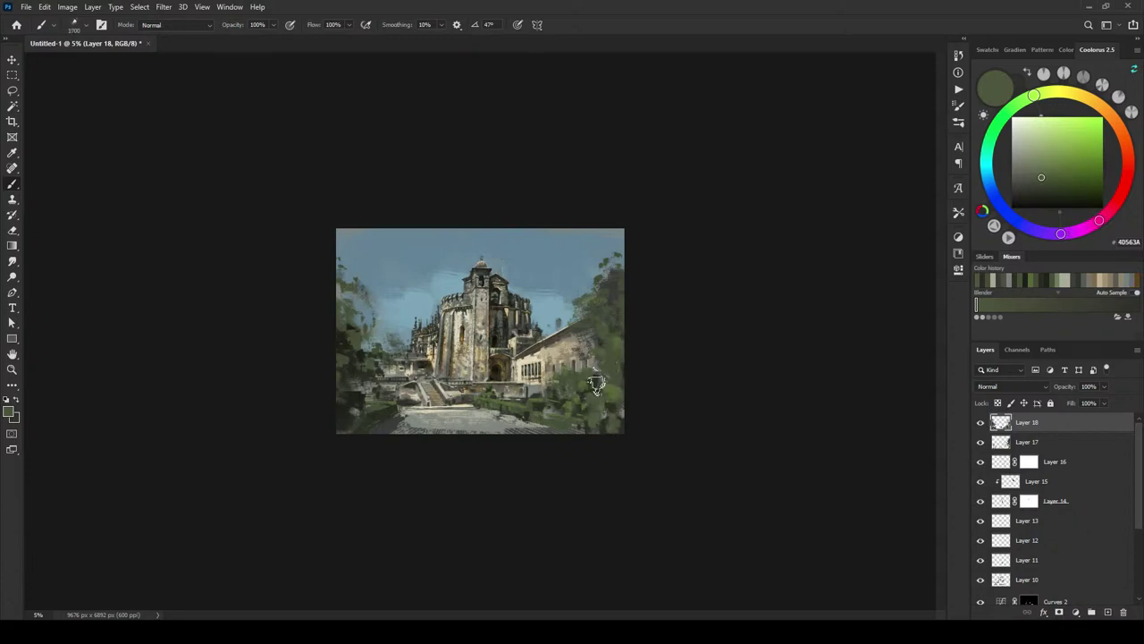
Step: Darken the bushes in the painting's lower right corner with dark grey sampled from the right tree, enlarging the brush to 1900 px
{"action": "left_click", "coordinate": [619, 290], "text": "alt"}
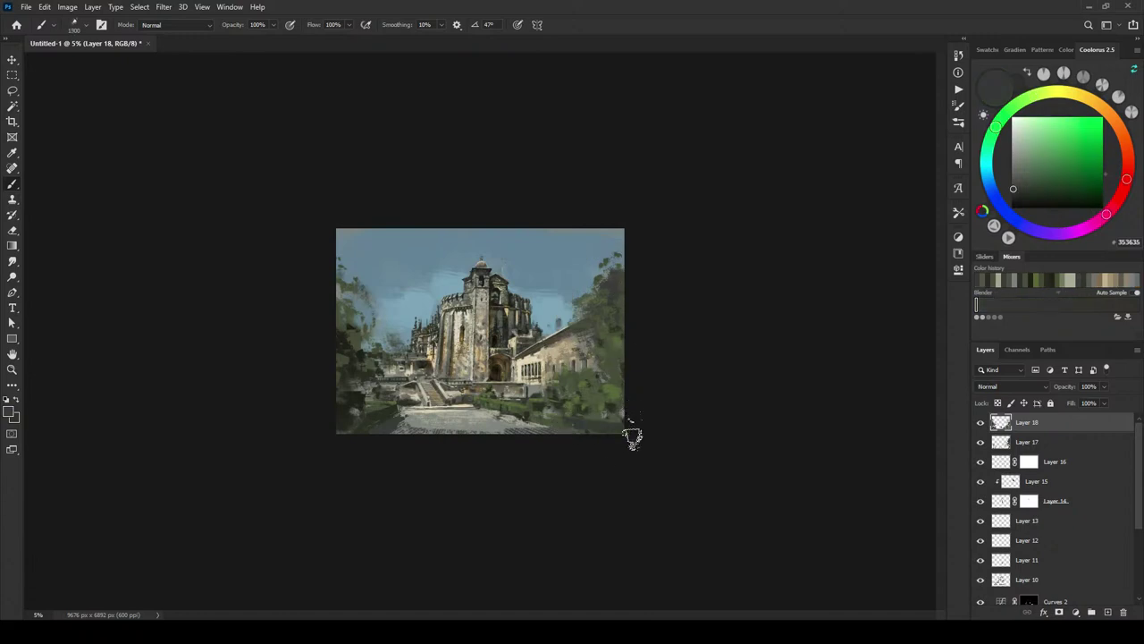
{"action": "mouse_move", "coordinate": [575, 398]}
{"action": "left_mouse_down"}
{"action": "mouse_move", "coordinate": [707, 430]}
{"action": "mouse_move", "coordinate": [662, 417]}
{"action": "left_mouse_up"}
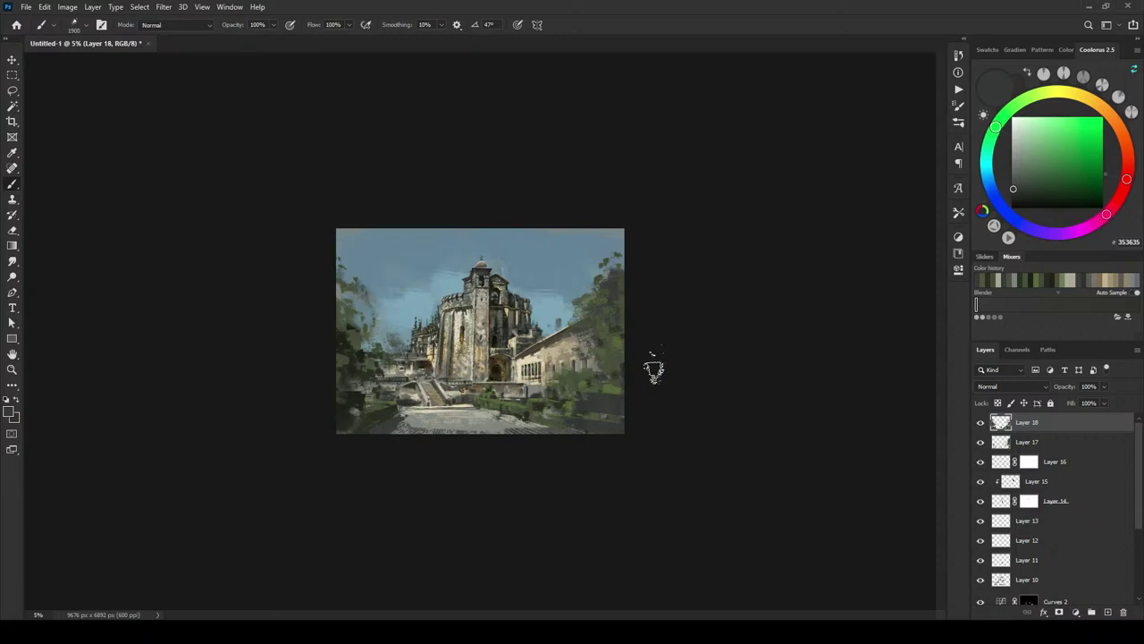
{"action": "key", "text": "bracketright"}
{"action": "key", "text": "bracketright"}
{"action": "key", "text": "bracketright"}
{"action": "key", "text": "bracketright"}
Step: Sample a muted green from the right bushes and blend it over the foliage along the painting's right edge at 1900 px
{"action": "left_click", "coordinate": [601, 382], "text": "alt"}
{"action": "left_click", "coordinate": [599, 379], "text": "alt"}
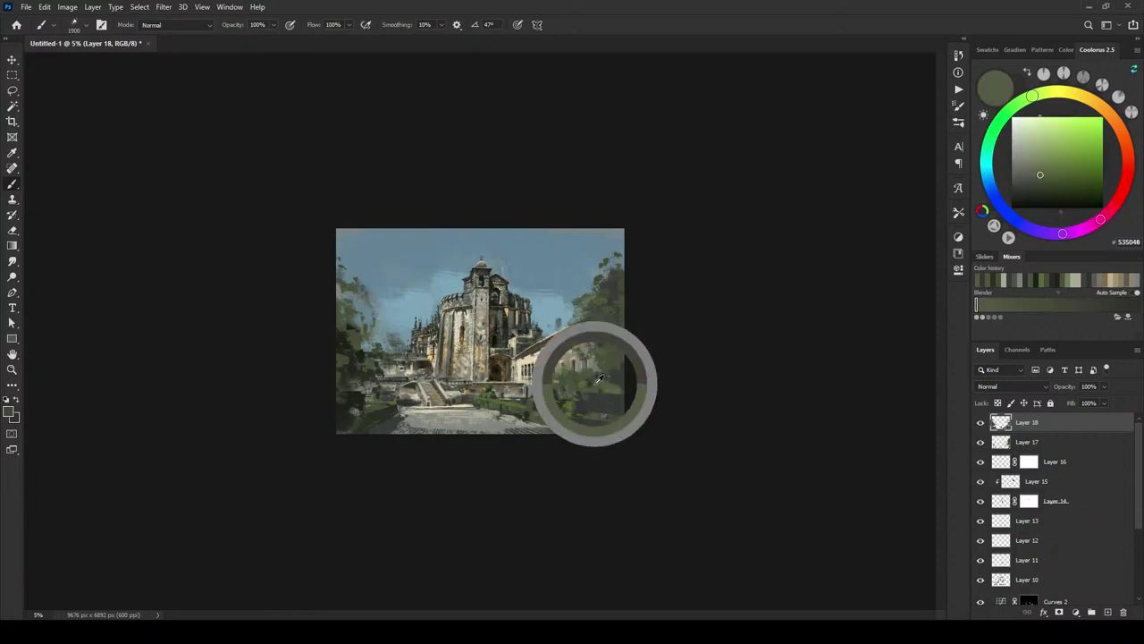
{"action": "mouse_move", "coordinate": [597, 383]}
{"action": "left_mouse_down"}
{"action": "mouse_move", "coordinate": [641, 386]}
{"action": "mouse_move", "coordinate": [601, 397]}
{"action": "mouse_move", "coordinate": [651, 365]}
{"action": "left_mouse_up"}
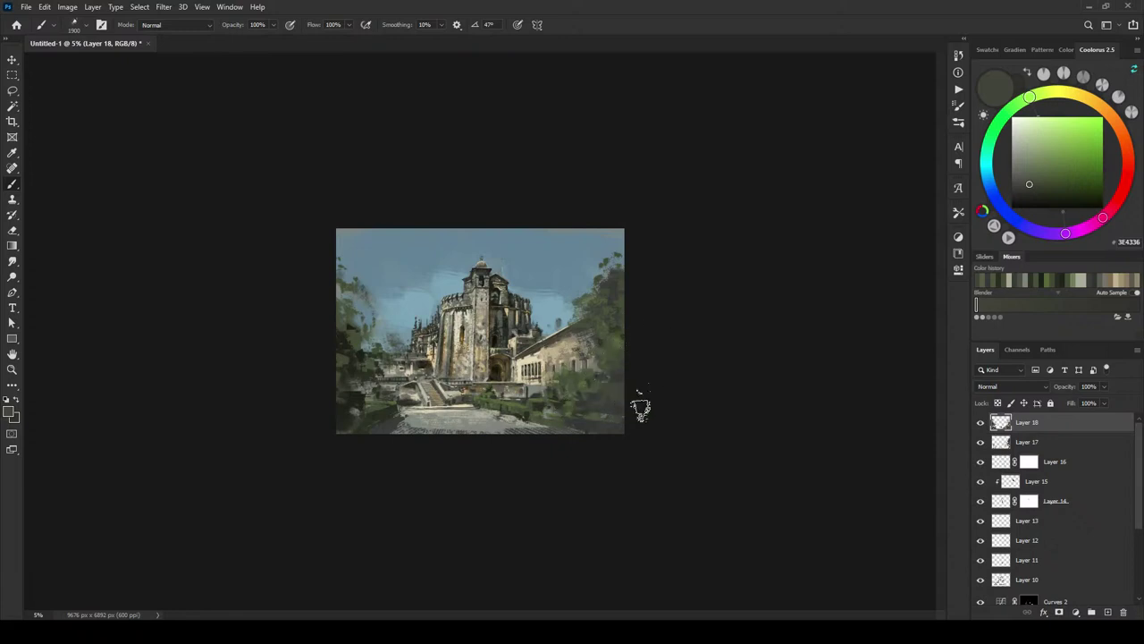
Step: Paint shadows into the bushes beside the side building with sampled dark grey #333333, reducing the brush to 900 px
{"action": "left_click", "coordinate": [593, 422], "text": "alt"}
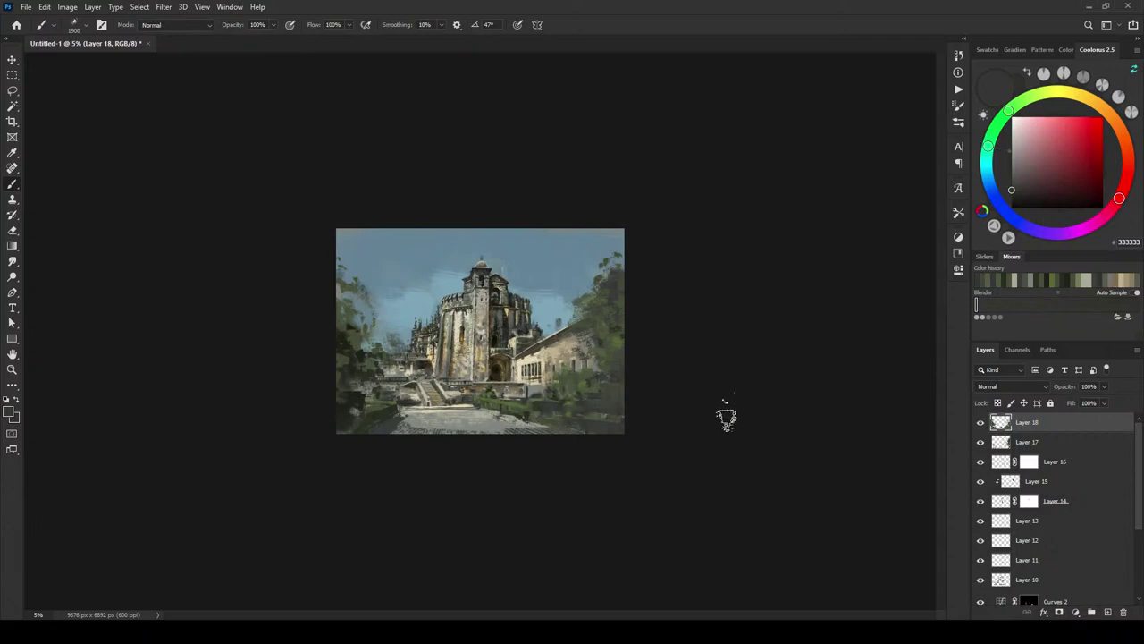
{"action": "mouse_move", "coordinate": [597, 375]}
{"action": "left_mouse_down"}
{"action": "mouse_move", "coordinate": [596, 402]}
{"action": "mouse_move", "coordinate": [581, 394]}
{"action": "left_mouse_up"}
{"action": "key", "text": "["}
{"action": "key", "text": "["}
{"action": "key", "text": "["}
{"action": "key", "text": "["}
{"action": "key", "text": "["}
{"action": "key", "text": "["}
{"action": "key", "text": "["}
{"action": "key", "text": "["}
{"action": "key", "text": "["}
{"action": "key", "text": "["}
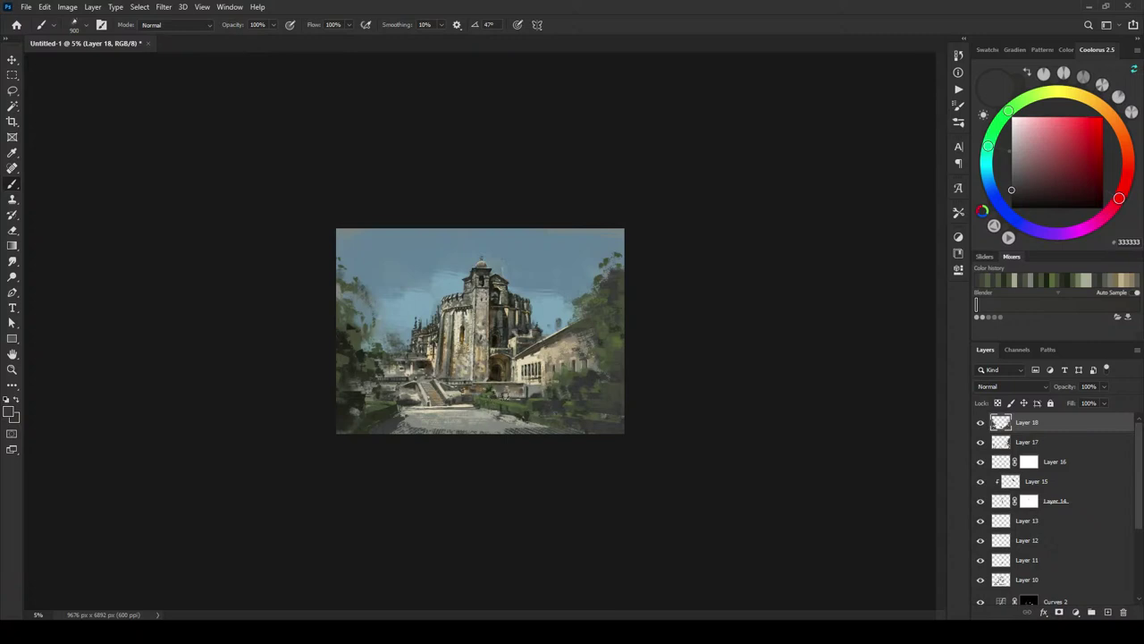
Step: Select the hedge patch in front of the tower's entrance and transform it to about 90% size, rotated about -1.35°
{"action": "key", "text": "m"}
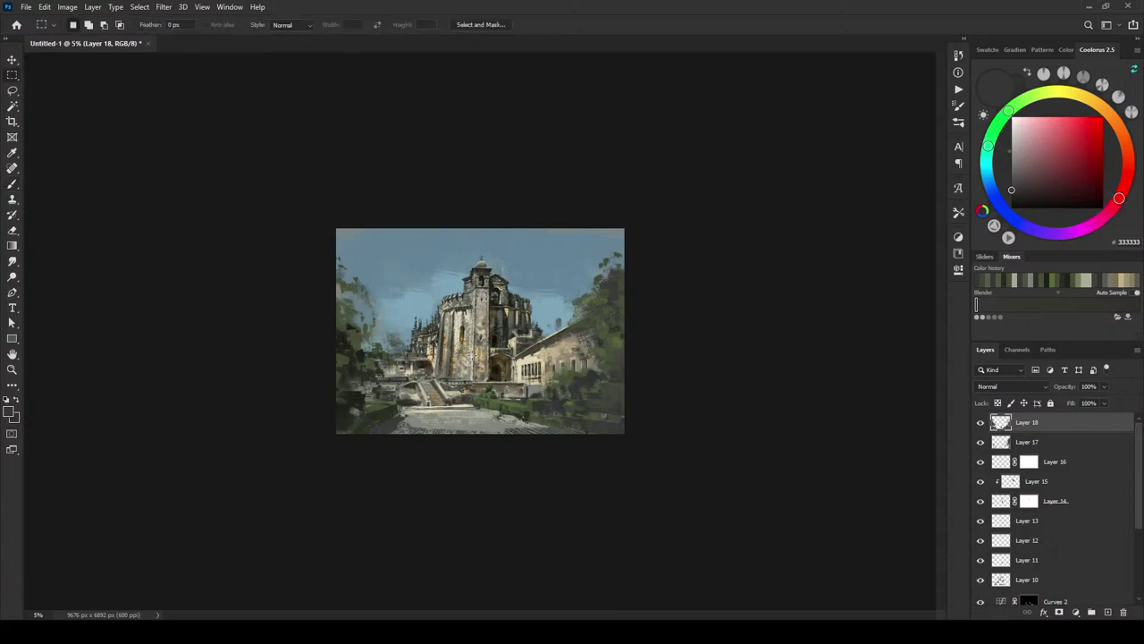
{"action": "left_click_drag", "start_coordinate": [467, 367], "coordinate": [513, 420]}
{"action": "key", "text": "ctrl+t"}
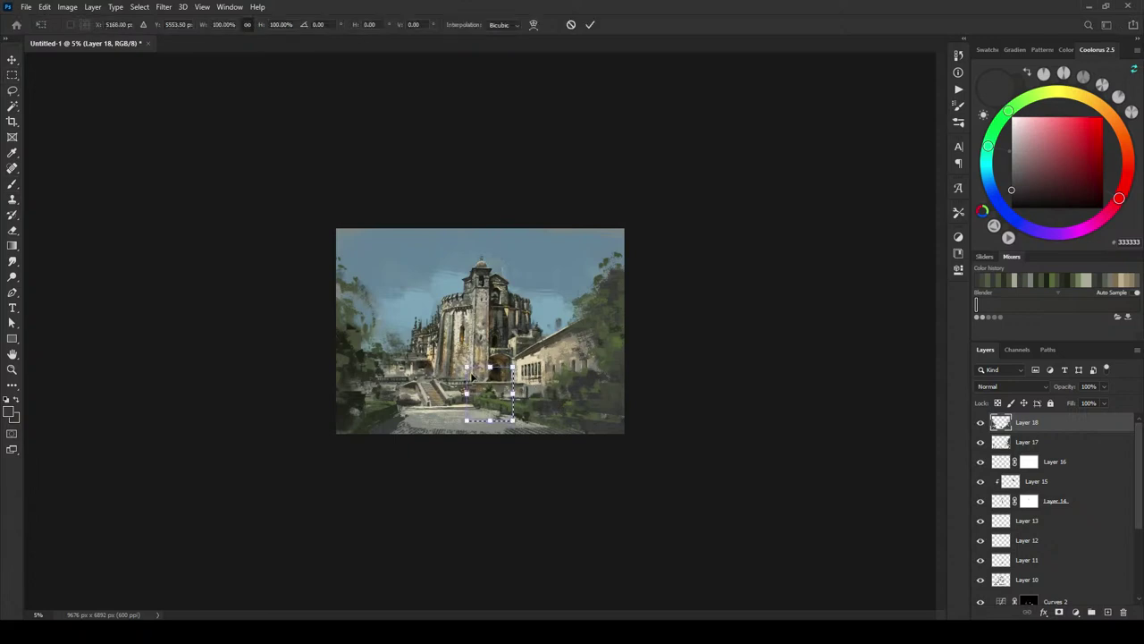
{"action": "left_click_drag", "start_coordinate": [468, 367], "coordinate": [474, 376]}
{"action": "left_click_drag", "start_coordinate": [498, 411], "coordinate": [503, 414]}
{"action": "left_click_drag", "start_coordinate": [517, 370], "coordinate": [513, 386]}
{"action": "left_click_drag", "start_coordinate": [498, 408], "coordinate": [480, 402]}
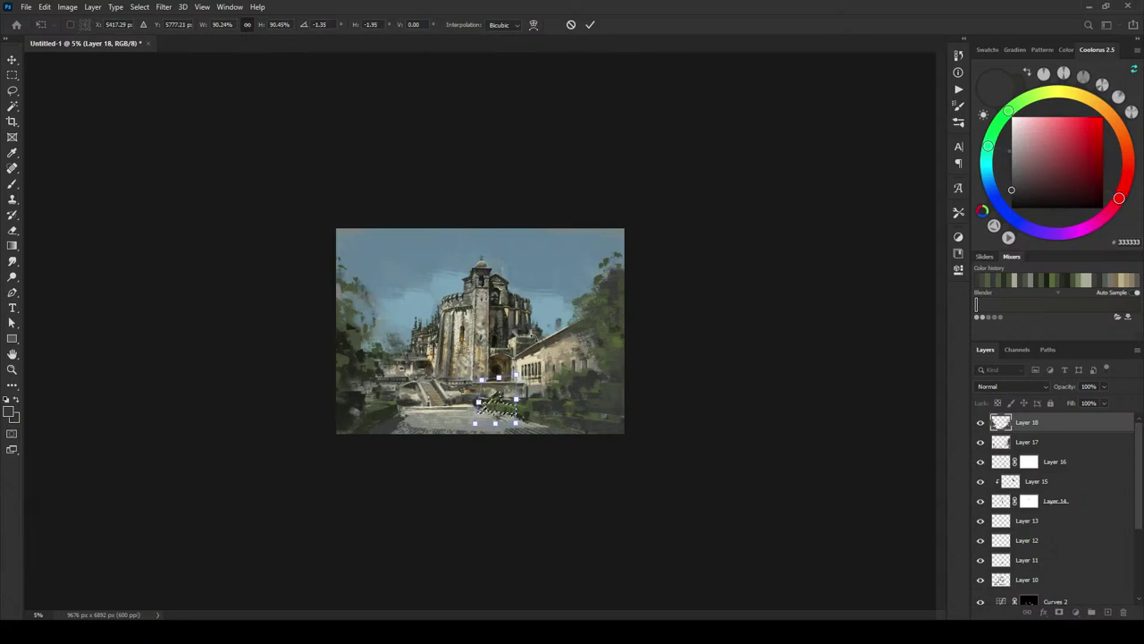
{"action": "key", "text": "Return"}
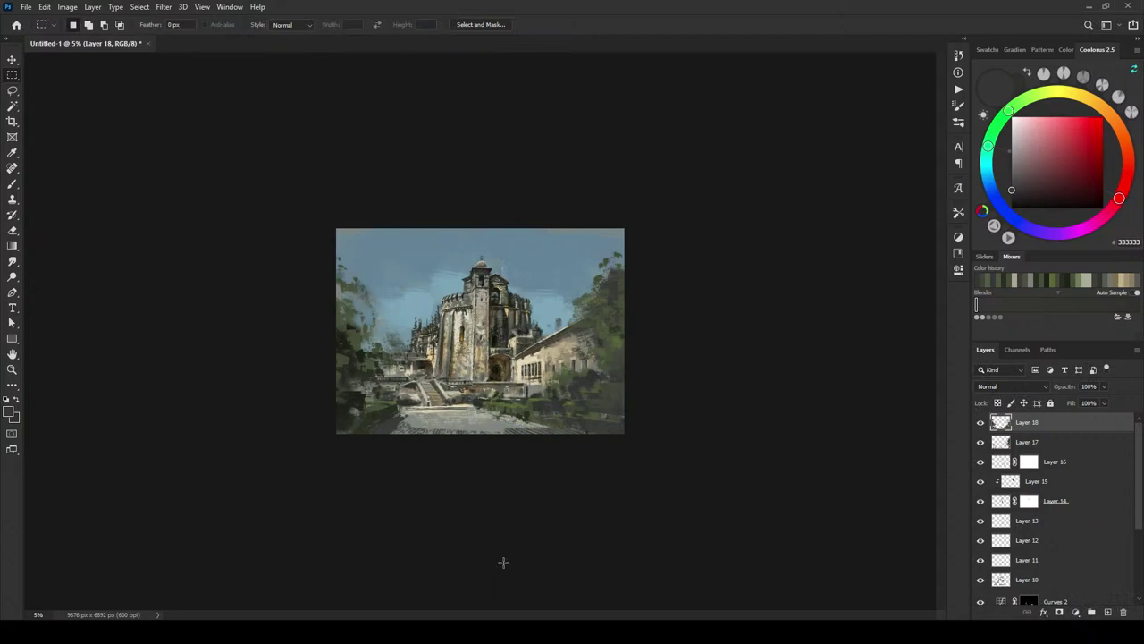
Step: Repaint the bushes and grass bank in the painting's lower left with sampled dark greens, using brush sizes from 300 to 900 px
{"action": "key", "text": "b"}
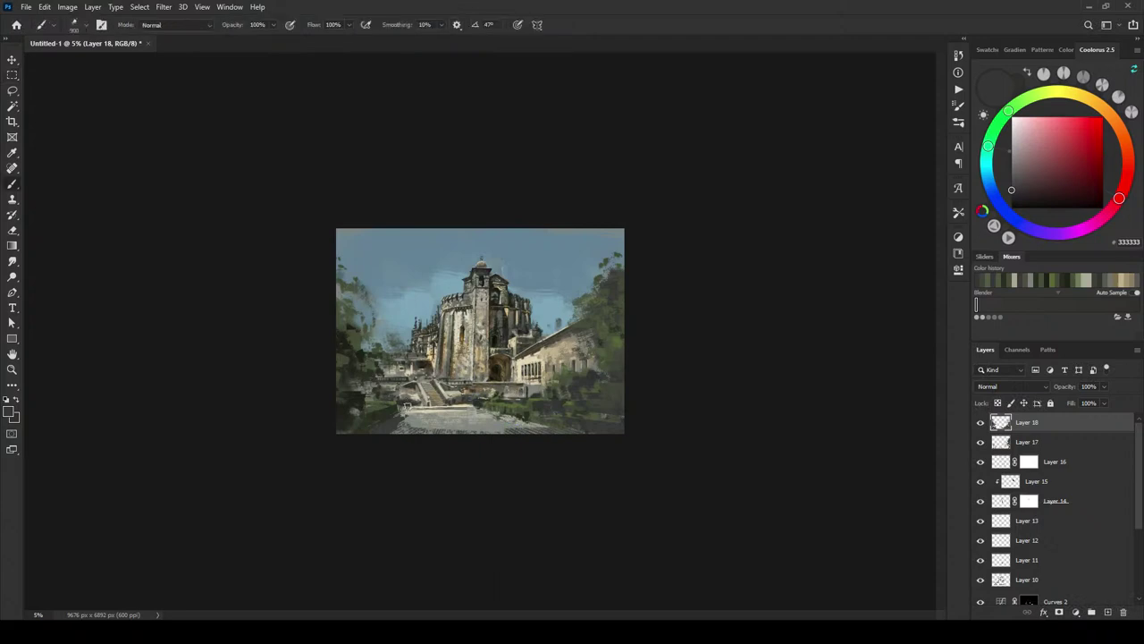
{"action": "left_click", "coordinate": [386, 408], "text": "alt"}
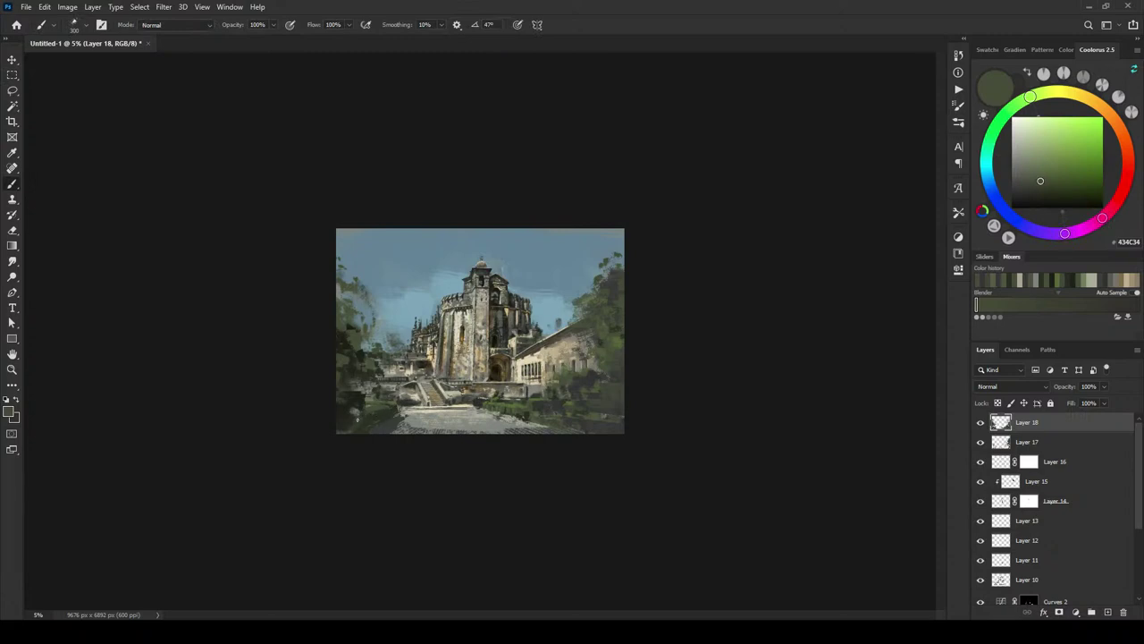
{"action": "key", "text": "ctrl+plus"}
{"action": "key", "text": "ctrl+plus"}
{"action": "key", "text": "ctrl+plus"}
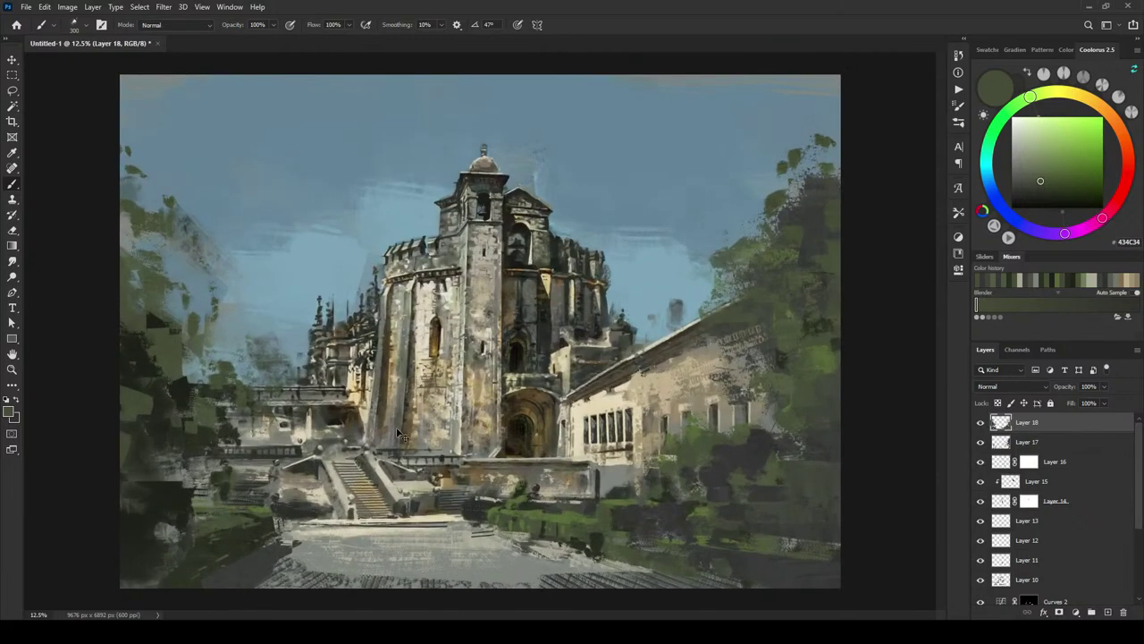
{"action": "left_click", "coordinate": [224, 528], "text": "alt"}
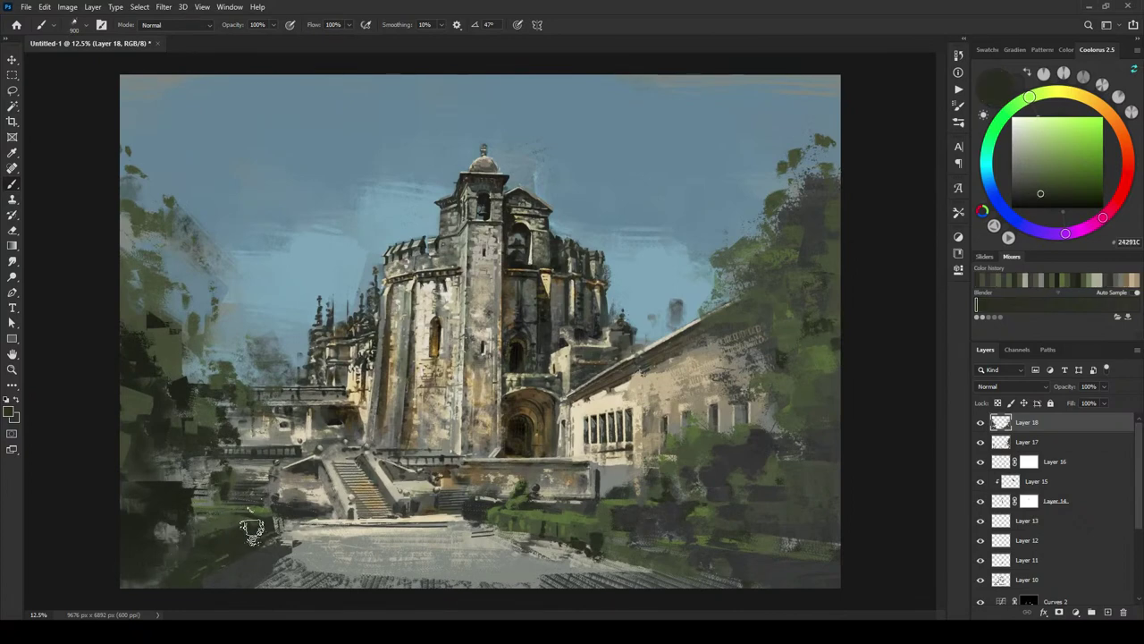
{"action": "left_click", "coordinate": [232, 525], "text": "alt"}
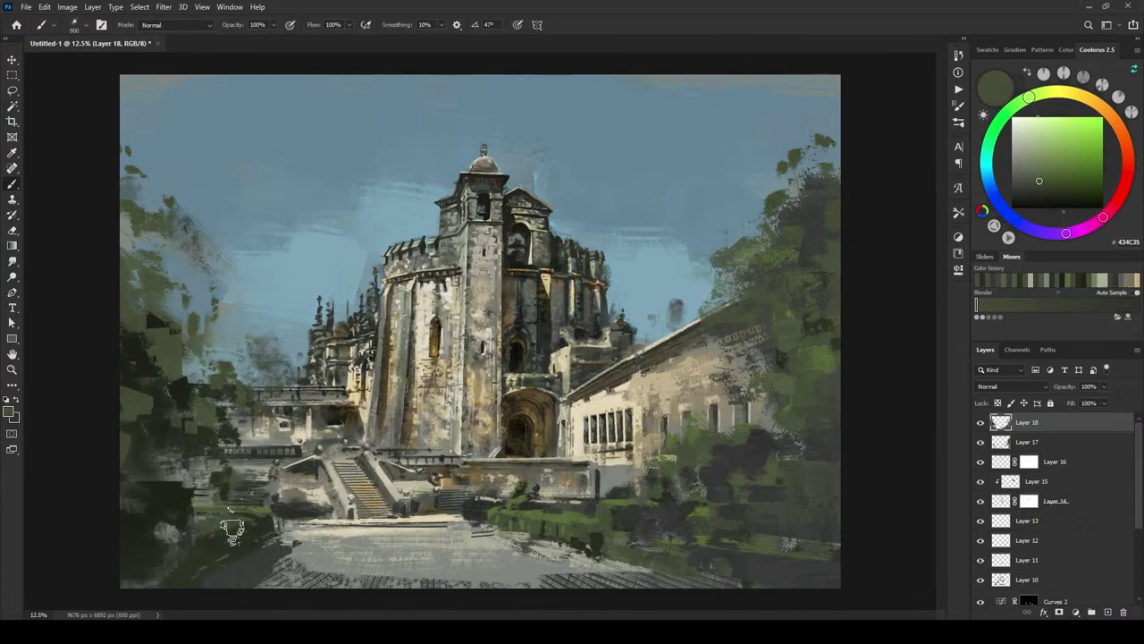
{"action": "left_click", "coordinate": [276, 528], "text": "alt"}
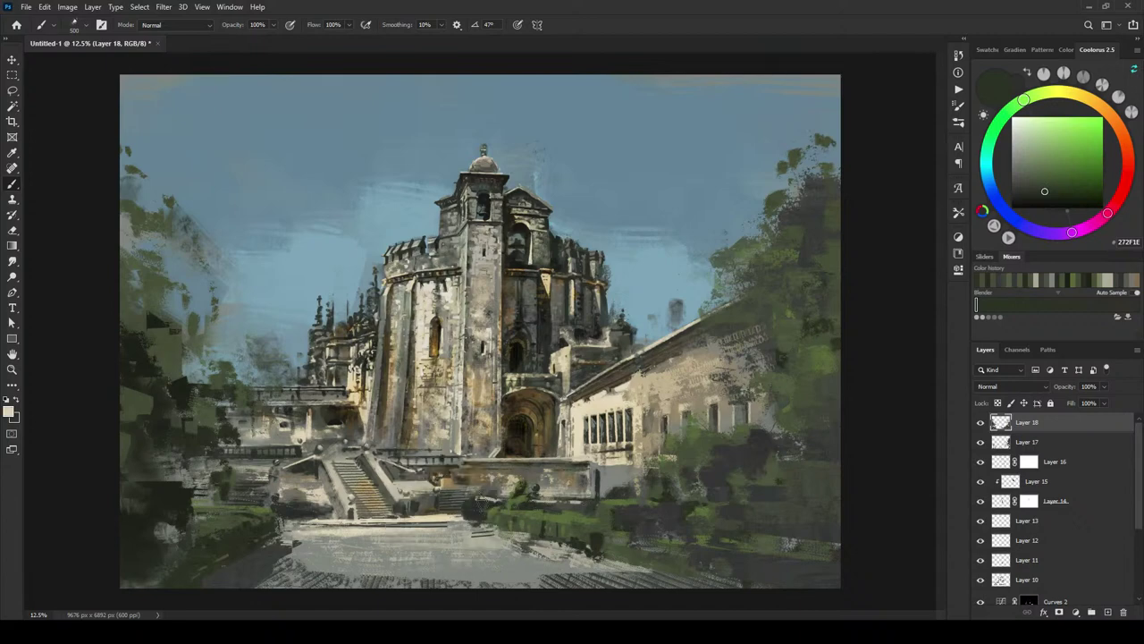
Step: Extend the pale curb below the stairs with sampled beige #DAD1AE and touch up the hedge's edge at 150 px
{"action": "left_click", "coordinate": [459, 510], "text": "alt"}
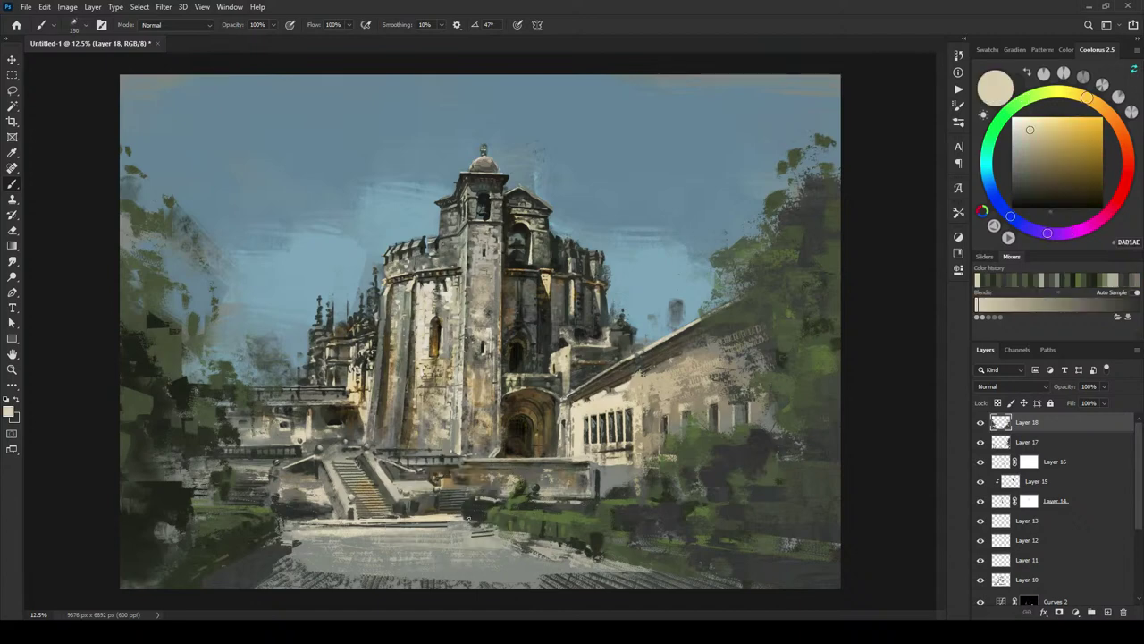
{"action": "left_click_drag", "start_coordinate": [464, 517], "coordinate": [490, 520]}
{"action": "left_click", "coordinate": [452, 511], "text": "alt"}
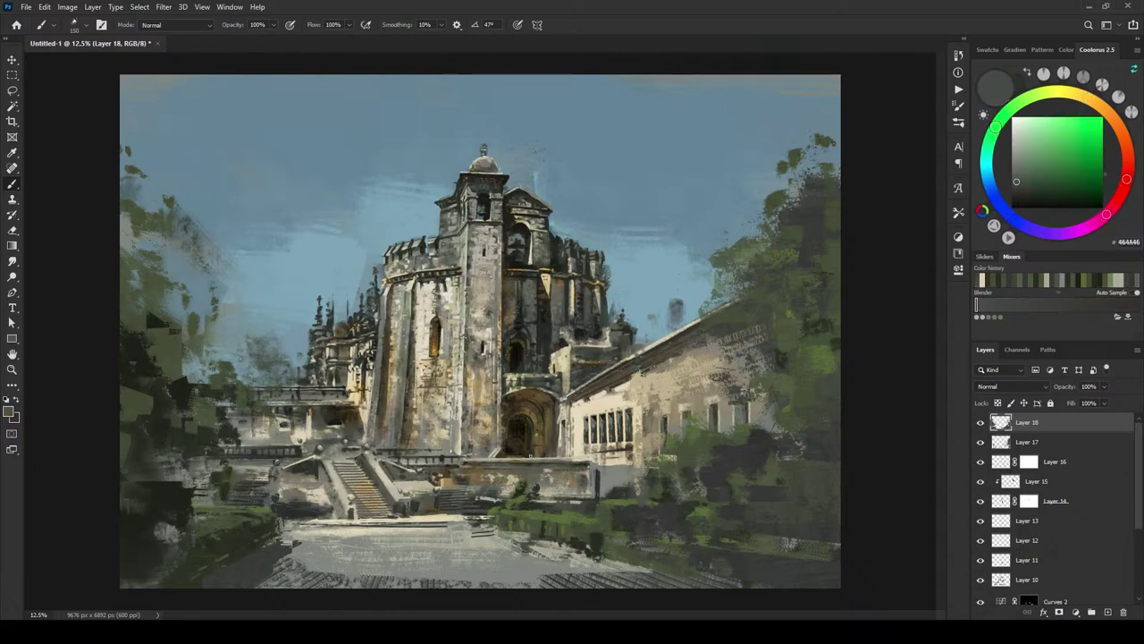
{"action": "left_click", "coordinate": [497, 497], "text": "alt"}
{"action": "left_click_drag", "start_coordinate": [491, 506], "coordinate": [497, 506]}
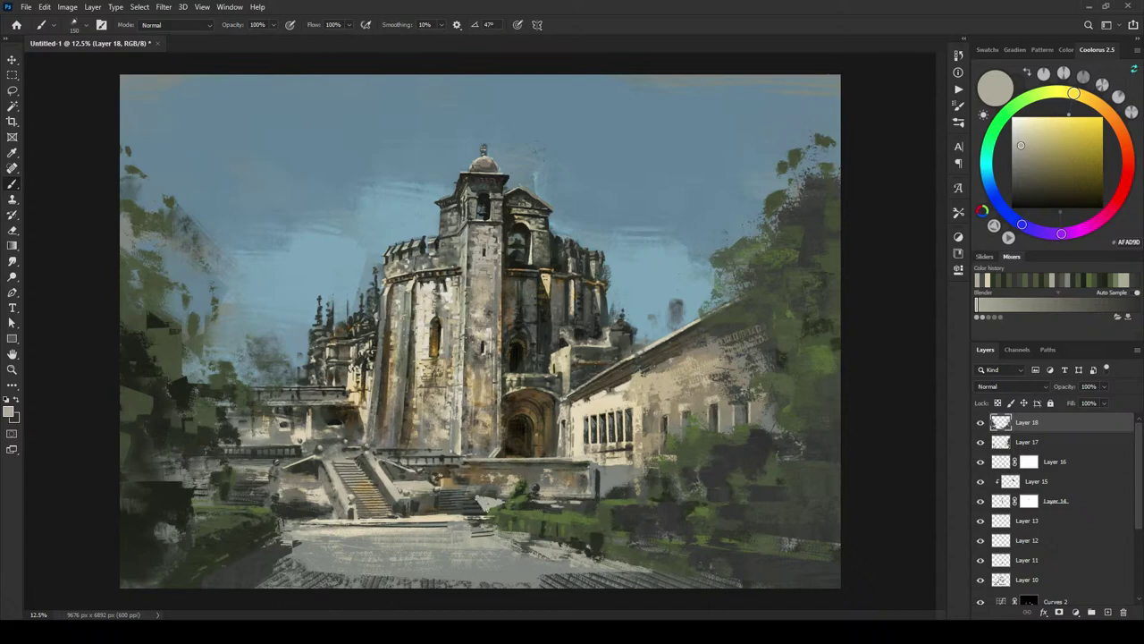
Step: Paint the wall and small steps between the staircase and the hedge with sampled grey, brown and beige, reducing the brush to 90 px
{"action": "mouse_move", "coordinate": [454, 631]}
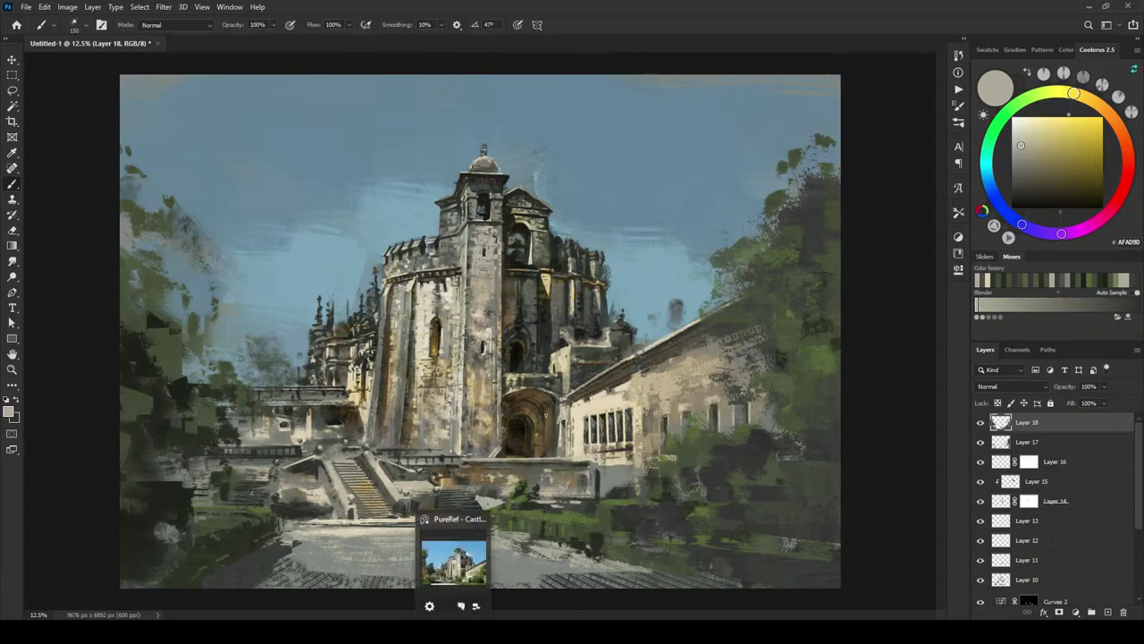
{"action": "left_click", "coordinate": [483, 481], "text": "alt"}
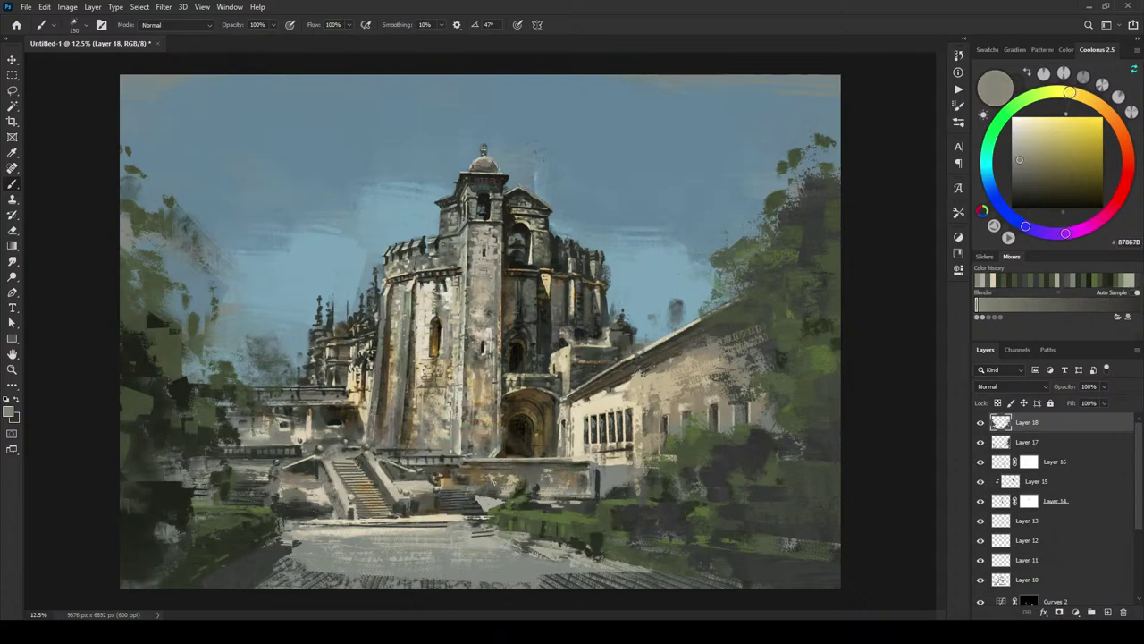
{"action": "key", "text": "ctrl+minus"}
{"action": "key", "text": "ctrl+minus"}
{"action": "key", "text": "ctrl+minus"}
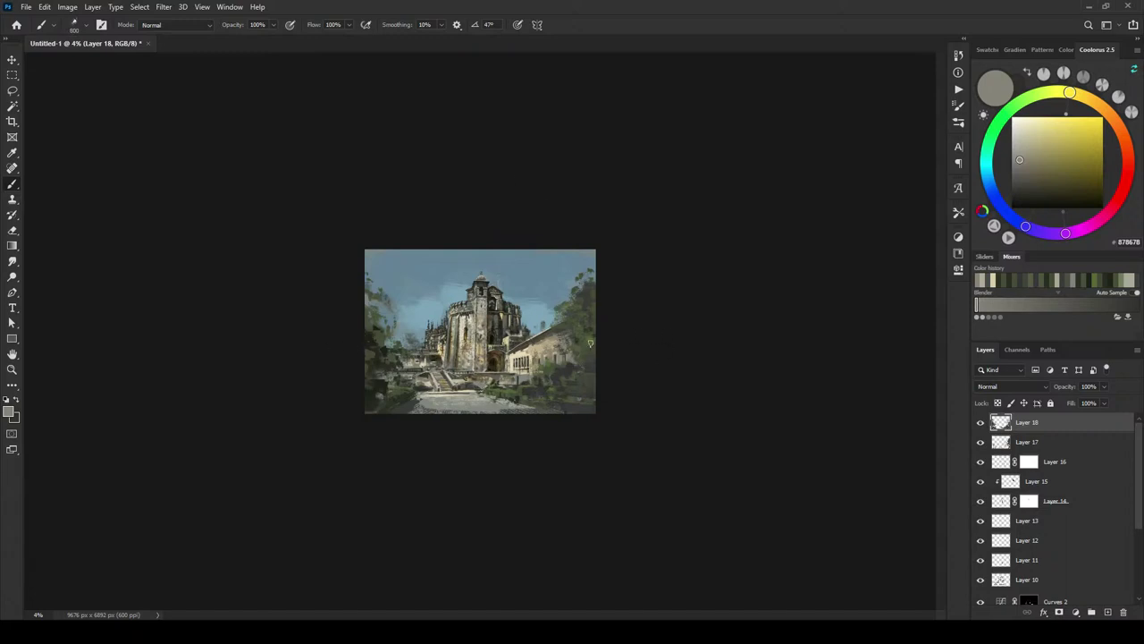
{"action": "key", "text": "ctrl+minus"}
{"action": "key", "text": "ctrl+plus"}
{"action": "key", "text": "ctrl+plus"}
{"action": "key", "text": "ctrl+plus"}
{"action": "key", "text": "ctrl+plus"}
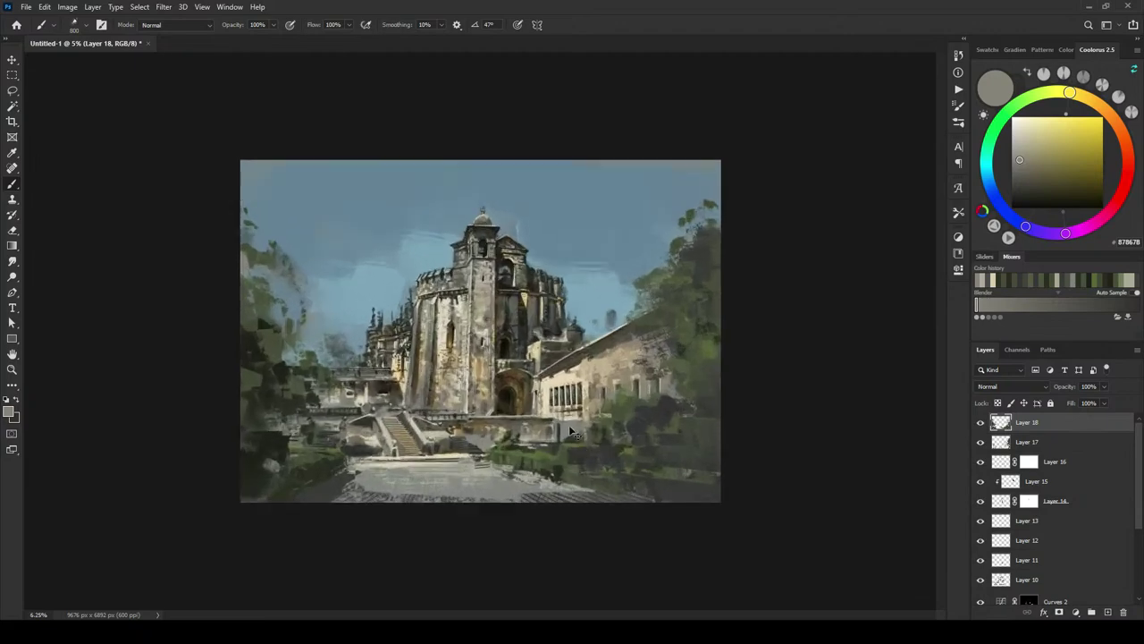
{"action": "scroll", "coordinate": [572, 432], "scroll_direction": "up", "scroll_amount": 3}
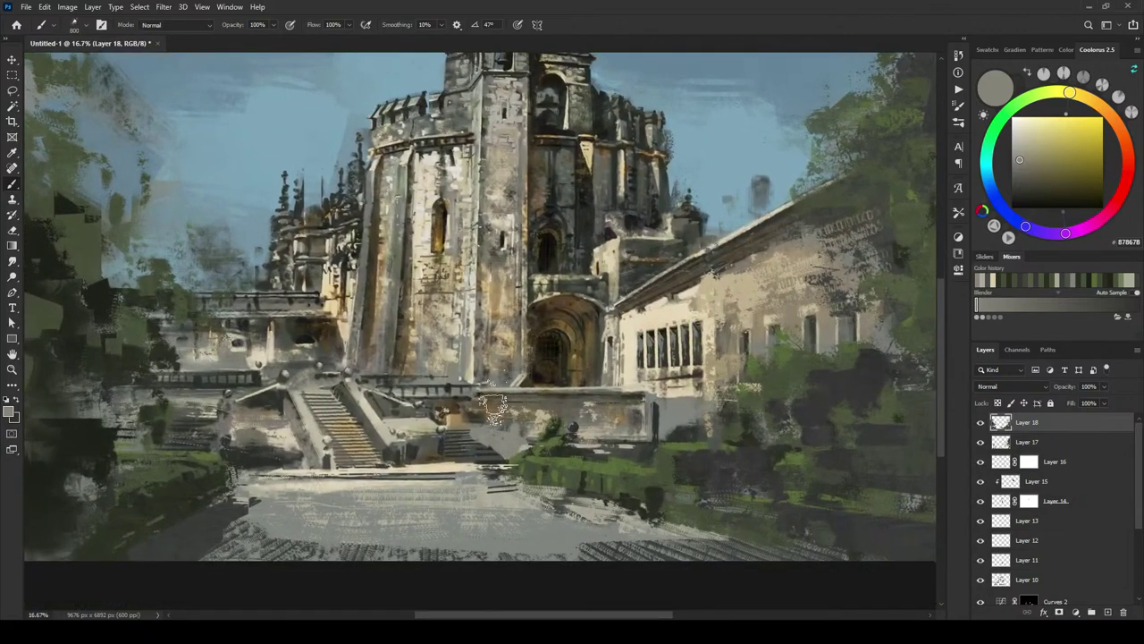
{"action": "left_click", "coordinate": [492, 411], "text": "alt"}
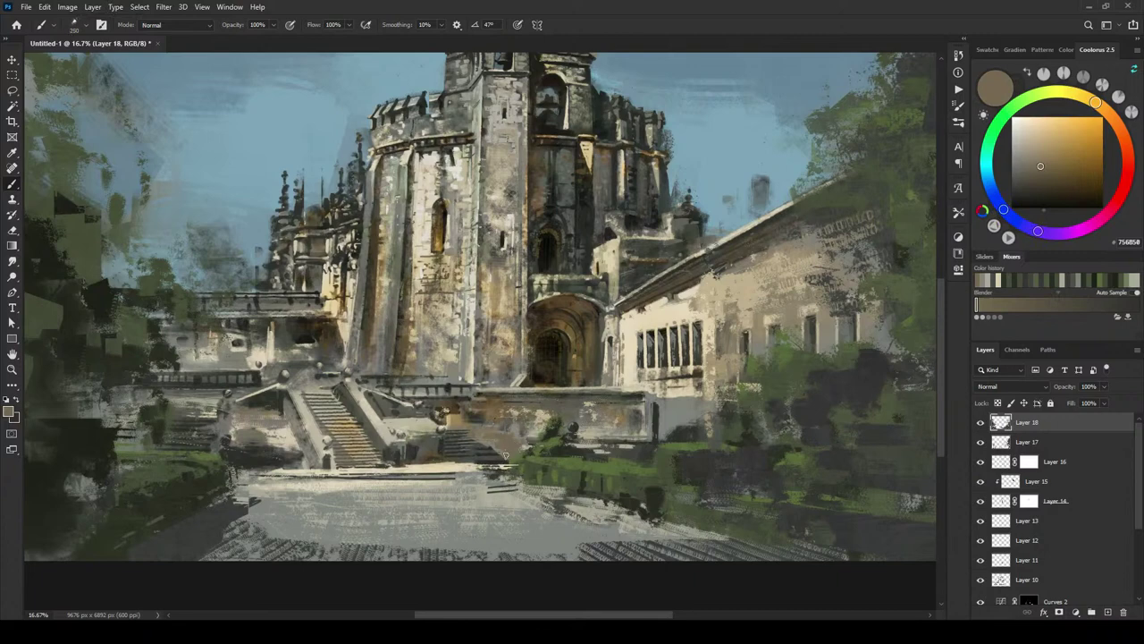
{"action": "left_click", "coordinate": [374, 447], "text": "alt"}
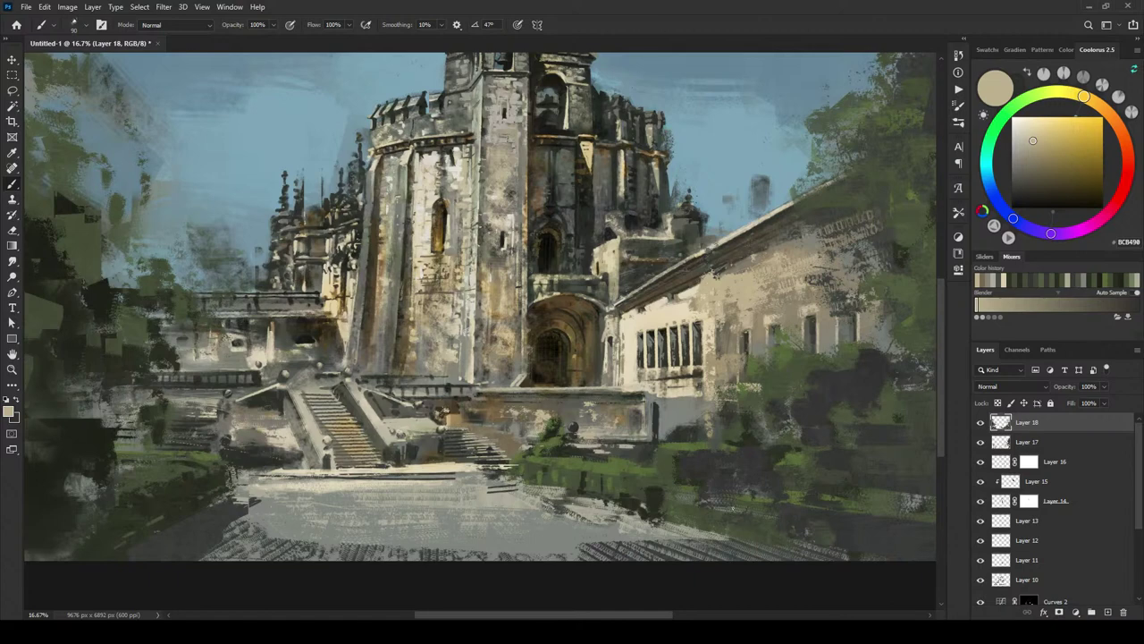
Step: Examine the whole painting at thumbnail and larger sizes to judge its overall values and composition
{"action": "key", "text": "ctrl+minus"}
{"action": "key", "text": "ctrl+minus"}
{"action": "key", "text": "ctrl+minus"}
{"action": "key", "text": "ctrl+minus"}
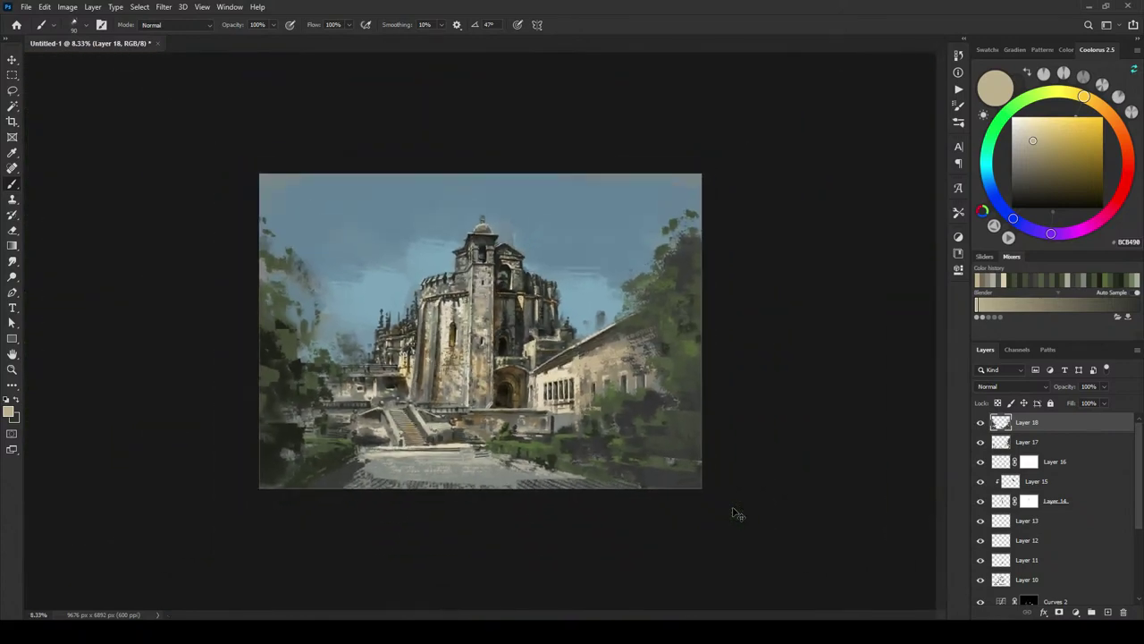
{"action": "key", "text": "ctrl+plus"}
{"action": "key", "text": "ctrl+plus"}
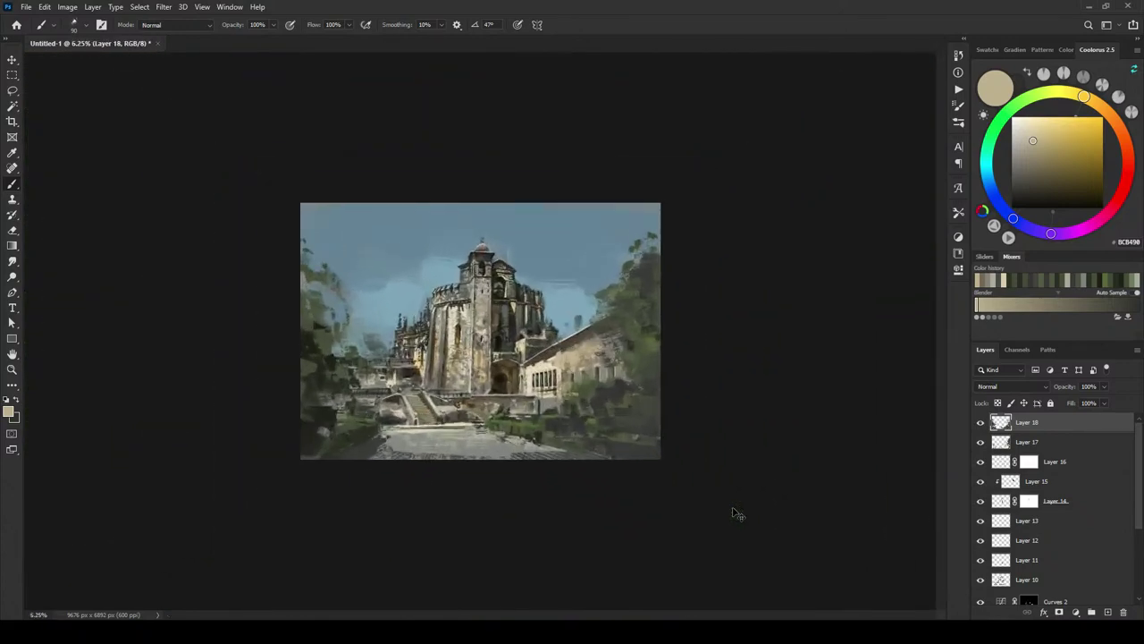
{"action": "key", "text": "ctrl+minus"}
{"action": "key", "text": "ctrl+minus"}
{"action": "key", "text": "ctrl+minus"}
{"action": "key", "text": "ctrl+minus"}
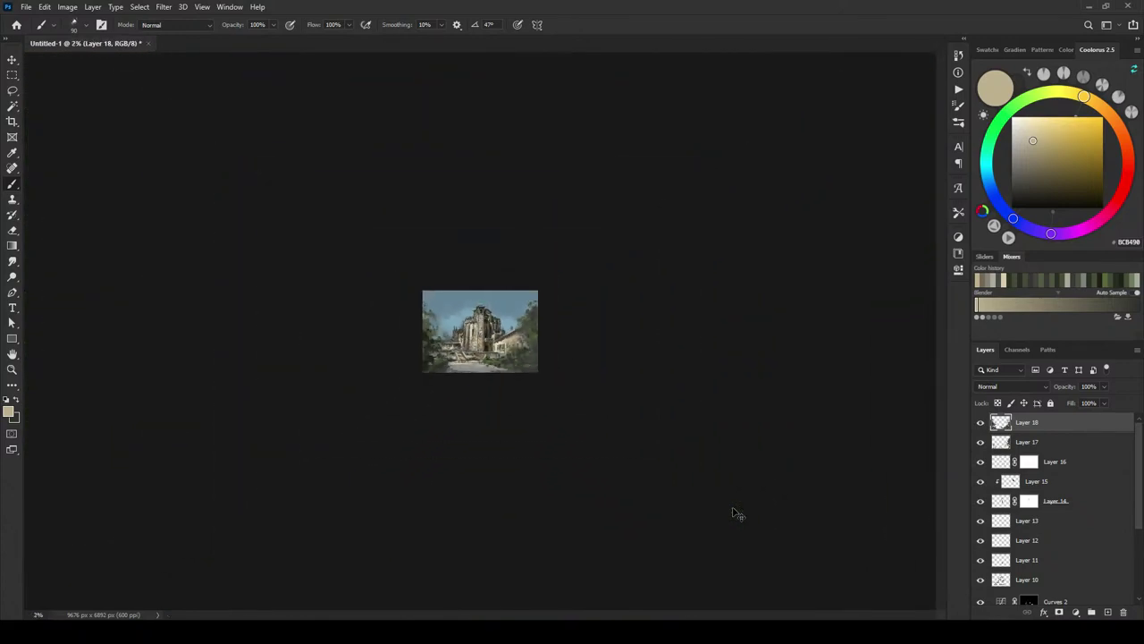
{"action": "key", "text": "ctrl+plus"}
{"action": "key", "text": "ctrl+plus"}
{"action": "key", "text": "ctrl+plus"}
{"action": "key", "text": "ctrl+plus"}
{"action": "key", "text": "ctrl+plus"}
{"action": "key", "text": "ctrl+plus"}
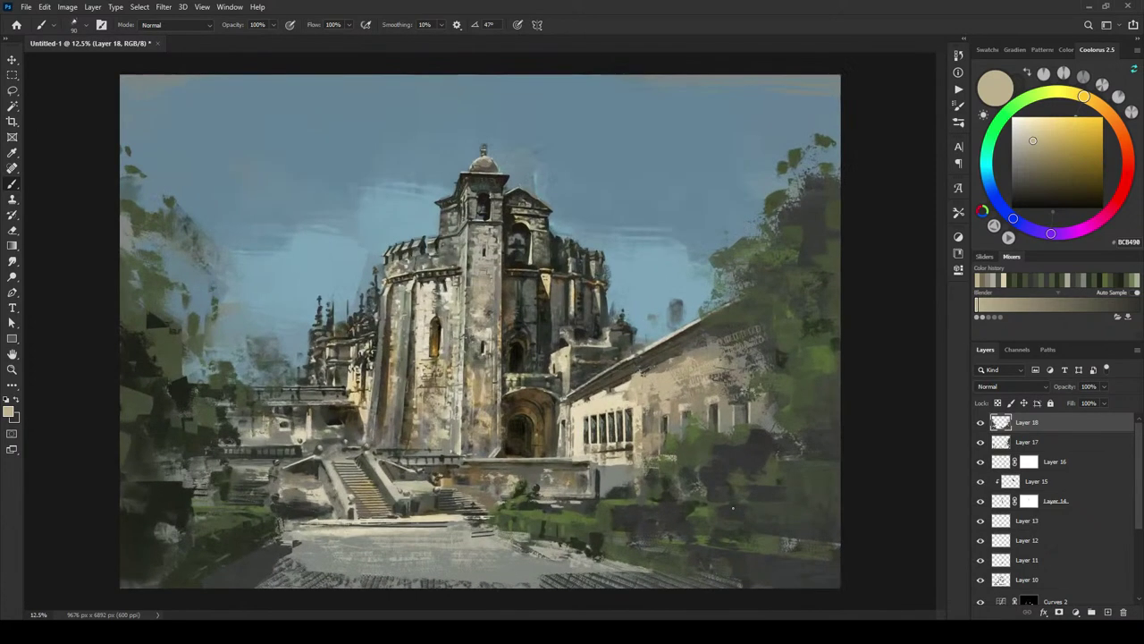
Step: Toggle the visibility of Layer 7 and Color Fill 1 off and on to check what each contributes
{"action": "scroll", "coordinate": [1125, 505], "scroll_direction": "down", "scroll_amount": 5}
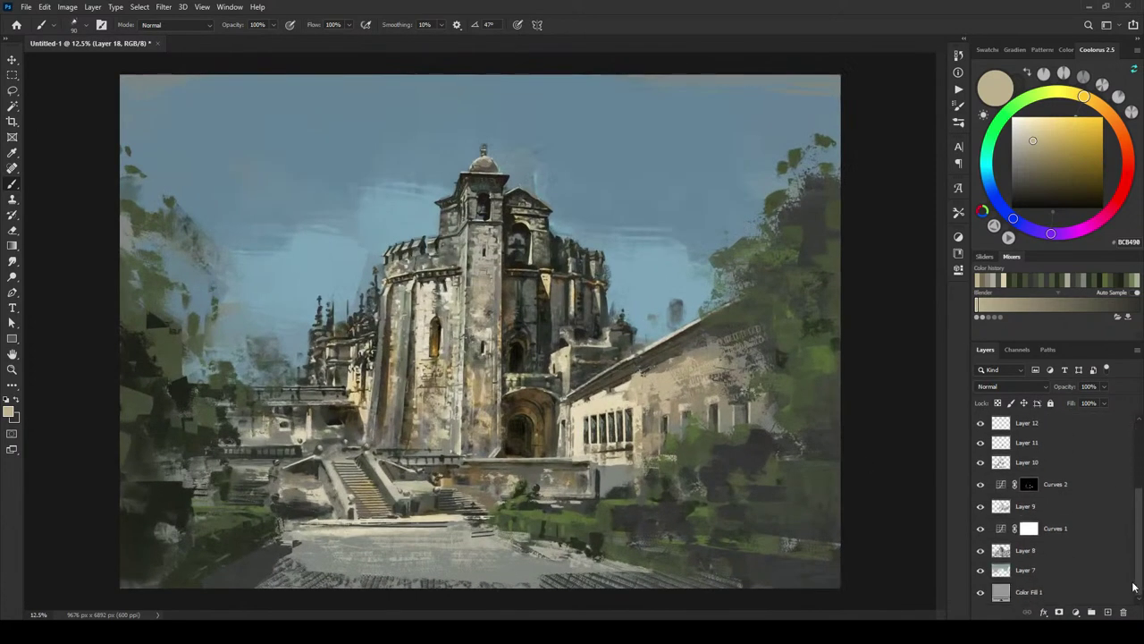
{"action": "left_click", "coordinate": [981, 570]}
{"action": "left_click", "coordinate": [980, 570]}
{"action": "left_click", "coordinate": [981, 592]}
{"action": "left_click", "coordinate": [981, 591]}
Step: Try a muted brown, #857f69, as the Color Fill 1 colour and judge it from a distance
{"action": "double_click", "coordinate": [1004, 591]}
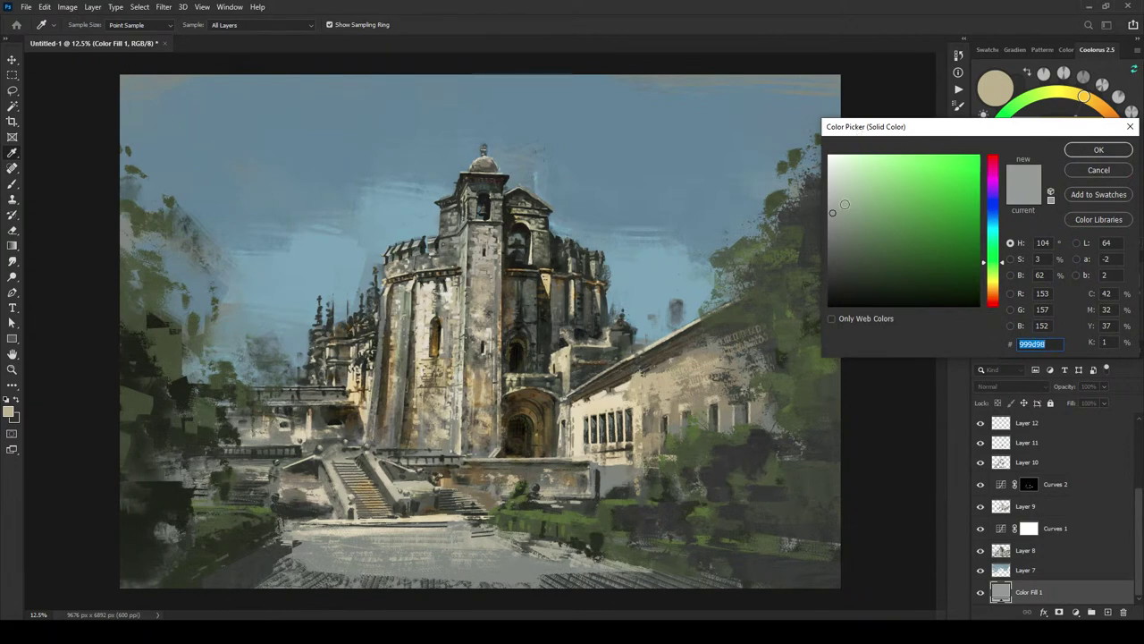
{"action": "mouse_move", "coordinate": [844, 203]}
{"action": "left_mouse_down"}
{"action": "mouse_move", "coordinate": [865, 242]}
{"action": "mouse_move", "coordinate": [899, 234]}
{"action": "mouse_move", "coordinate": [888, 206]}
{"action": "mouse_move", "coordinate": [869, 265]}
{"action": "mouse_move", "coordinate": [826, 259]}
{"action": "mouse_move", "coordinate": [825, 198]}
{"action": "left_mouse_up"}
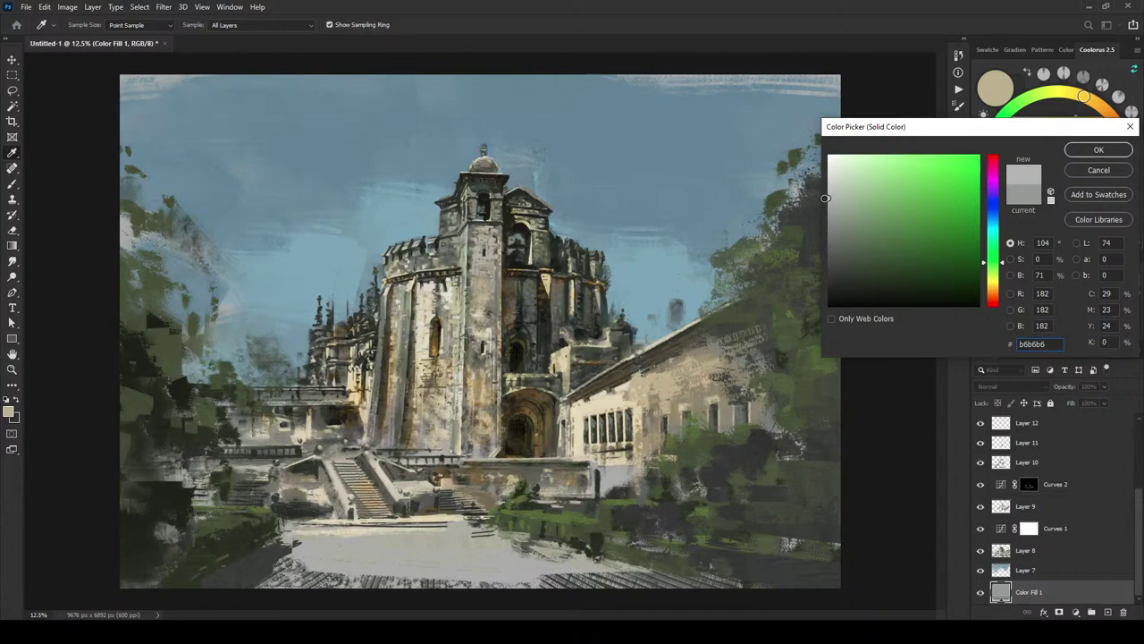
{"action": "mouse_move", "coordinate": [825, 201]}
{"action": "left_mouse_down"}
{"action": "mouse_move", "coordinate": [851, 241]}
{"action": "mouse_move", "coordinate": [849, 216]}
{"action": "mouse_move", "coordinate": [864, 227]}
{"action": "mouse_move", "coordinate": [856, 257]}
{"action": "mouse_move", "coordinate": [854, 222]}
{"action": "mouse_move", "coordinate": [884, 215]}
{"action": "mouse_move", "coordinate": [864, 196]}
{"action": "mouse_move", "coordinate": [864, 240]}
{"action": "mouse_move", "coordinate": [853, 214]}
{"action": "mouse_move", "coordinate": [863, 224]}
{"action": "left_mouse_up"}
{"action": "left_click_drag", "start_coordinate": [1003, 264], "coordinate": [1005, 287]}
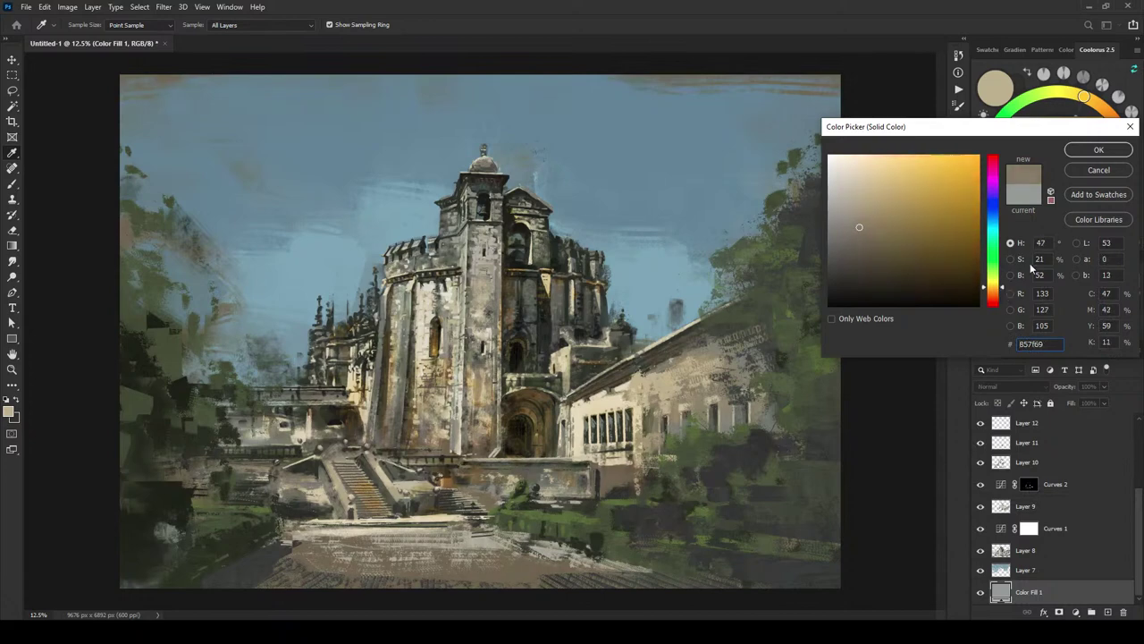
{"action": "left_click", "coordinate": [1099, 150]}
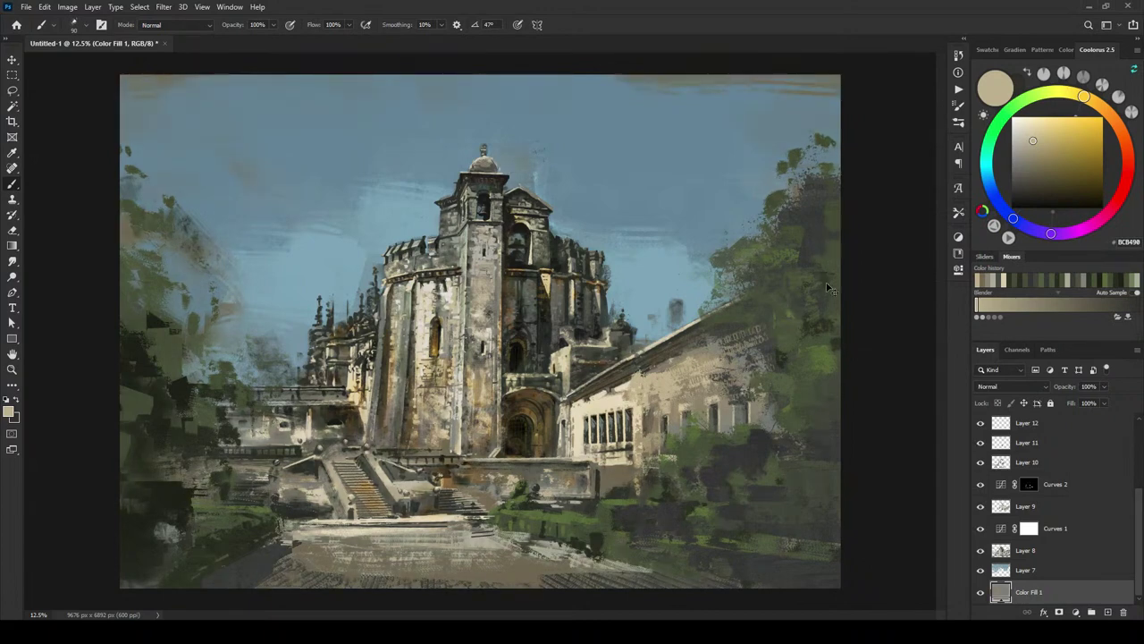
{"action": "key", "text": "ctrl+minus"}
{"action": "key", "text": "ctrl+minus"}
{"action": "key", "text": "ctrl+minus"}
{"action": "key", "text": "ctrl+minus"}
{"action": "key", "text": "ctrl+minus"}
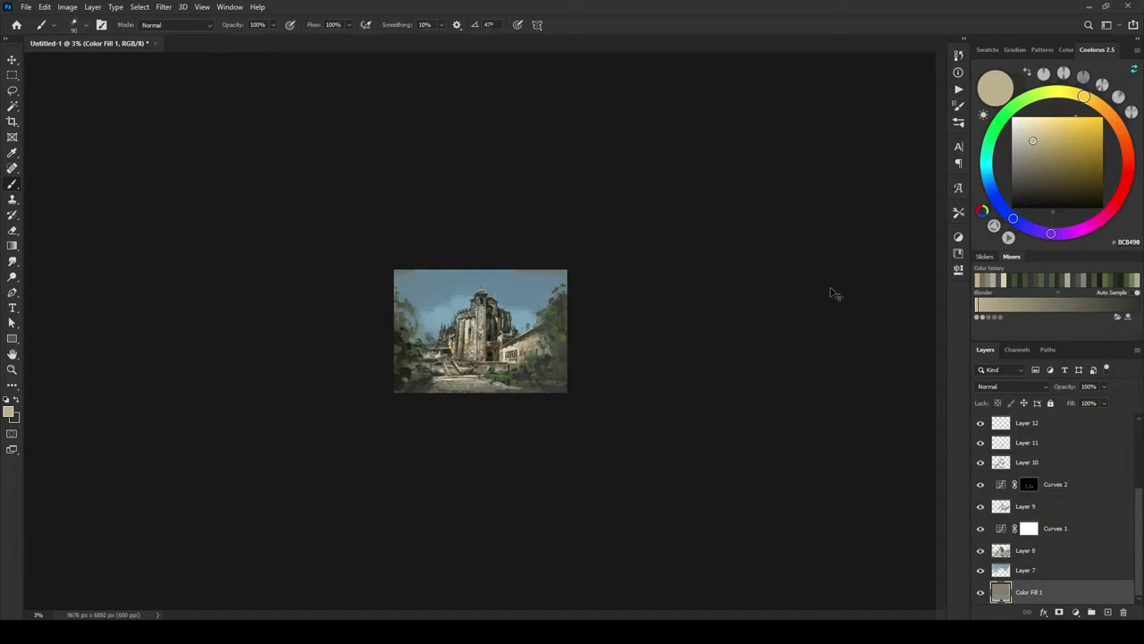
Step: Try a light grey, #c9cbc8, as the Color Fill 1 colour and judge it at several sizes
{"action": "double_click", "coordinate": [1002, 591]}
{"action": "left_click", "coordinate": [836, 192]}
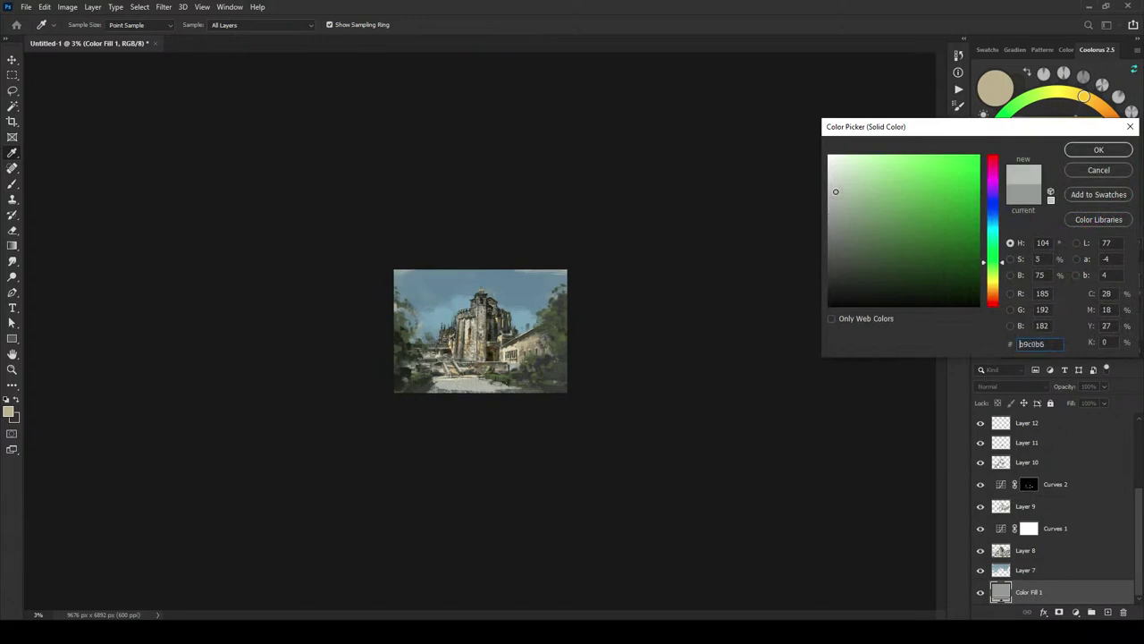
{"action": "mouse_move", "coordinate": [836, 190]}
{"action": "left_mouse_down"}
{"action": "mouse_move", "coordinate": [835, 171]}
{"action": "mouse_move", "coordinate": [831, 241]}
{"action": "mouse_move", "coordinate": [830, 185]}
{"action": "left_mouse_up"}
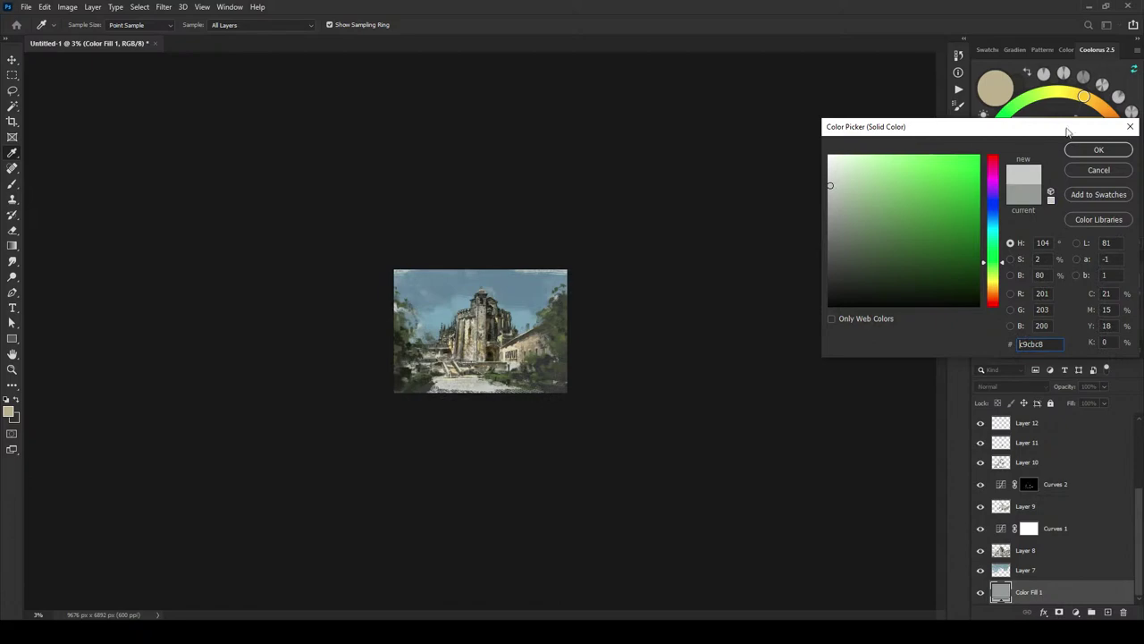
{"action": "key", "text": "b"}
{"action": "left_click", "coordinate": [1098, 150]}
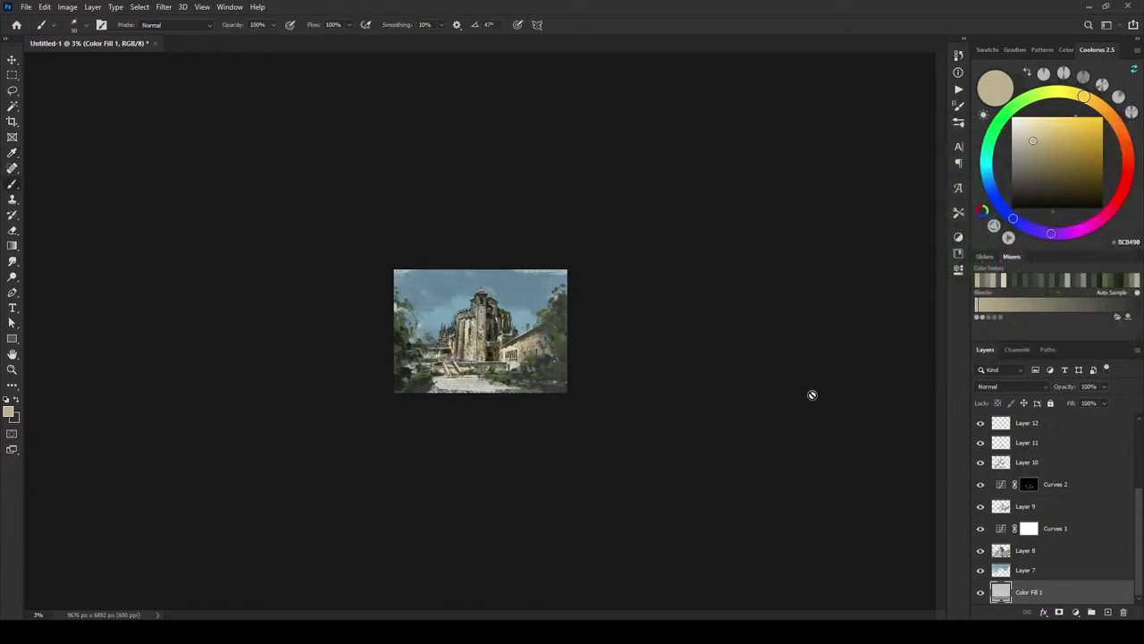
{"action": "key", "text": "ctrl+plus"}
{"action": "key", "text": "ctrl+plus"}
{"action": "key", "text": "ctrl+plus"}
{"action": "key", "text": "ctrl+plus"}
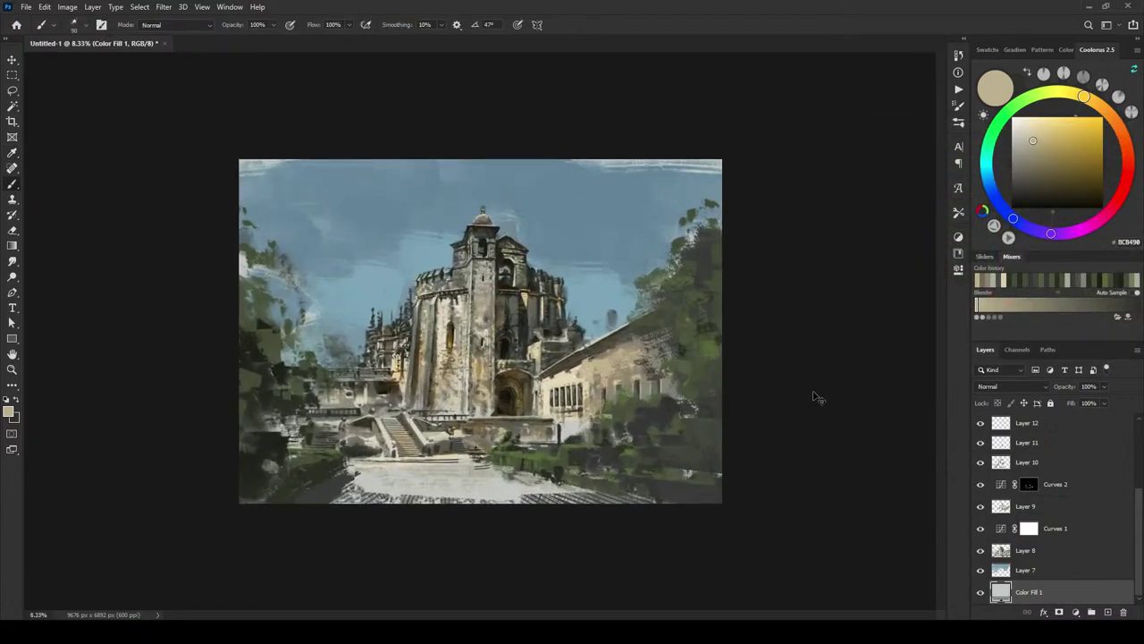
{"action": "key", "text": "ctrl+plus"}
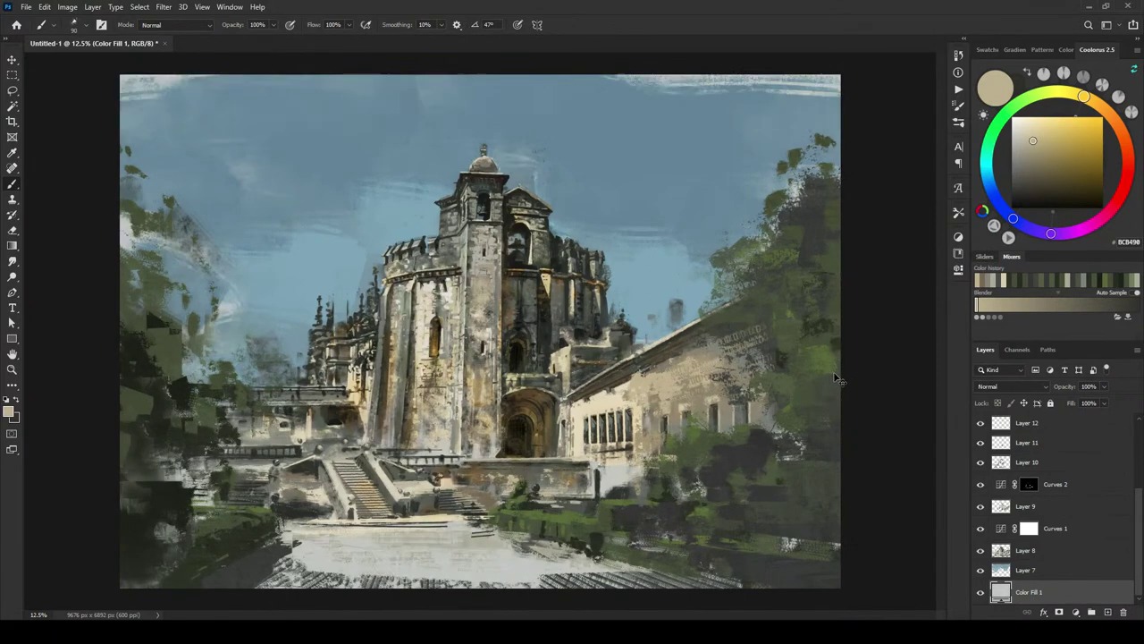
Step: Recolour Color Fill 1 to a pale muted green and select Layer 7
{"action": "double_click", "coordinate": [1002, 591]}
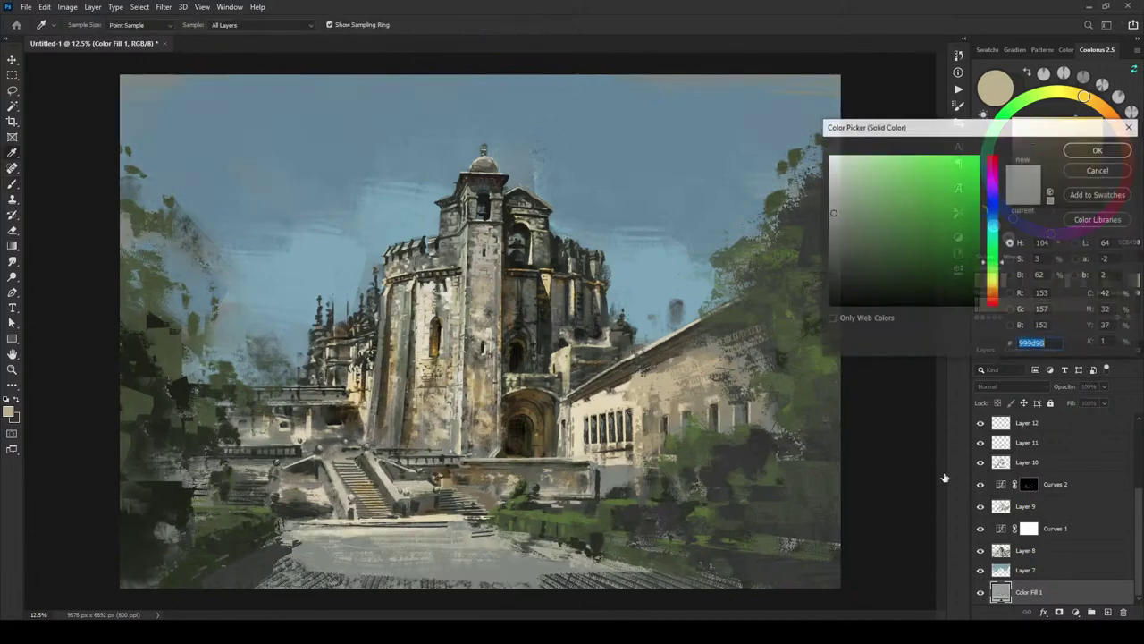
{"action": "left_click_drag", "start_coordinate": [832, 215], "coordinate": [843, 204]}
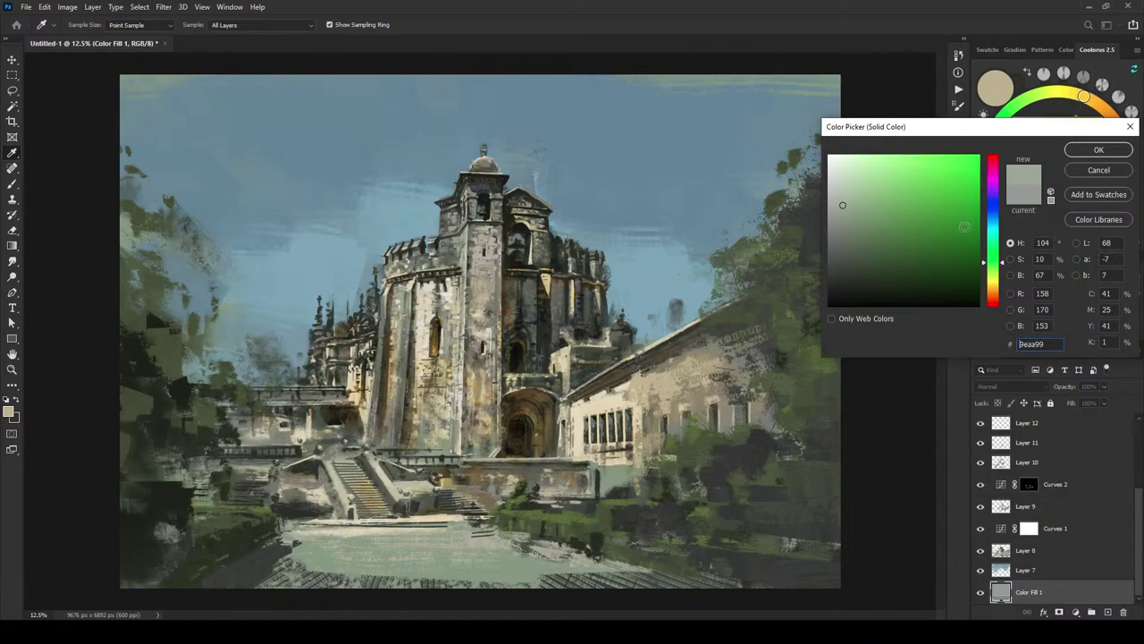
{"action": "mouse_move", "coordinate": [1006, 266]}
{"action": "left_mouse_down"}
{"action": "mouse_move", "coordinate": [1004, 284]}
{"action": "mouse_move", "coordinate": [1005, 238]}
{"action": "mouse_move", "coordinate": [1004, 272]}
{"action": "mouse_move", "coordinate": [1014, 259]}
{"action": "left_mouse_up"}
{"action": "left_click", "coordinate": [1100, 151]}
{"action": "key", "text": "b"}
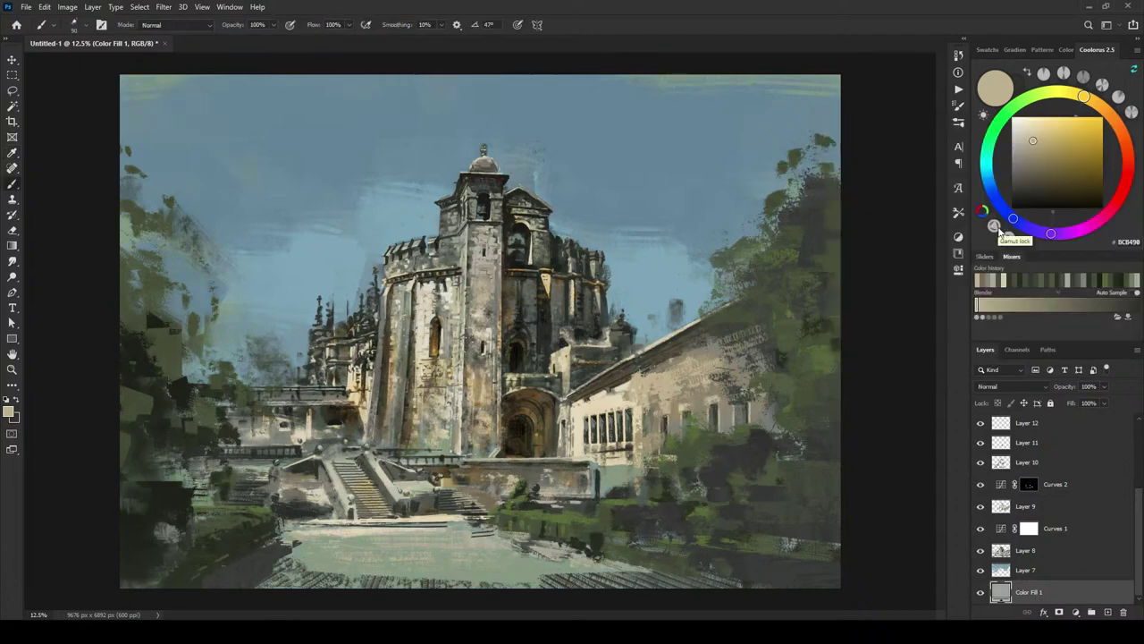
{"action": "left_click", "coordinate": [1032, 571]}
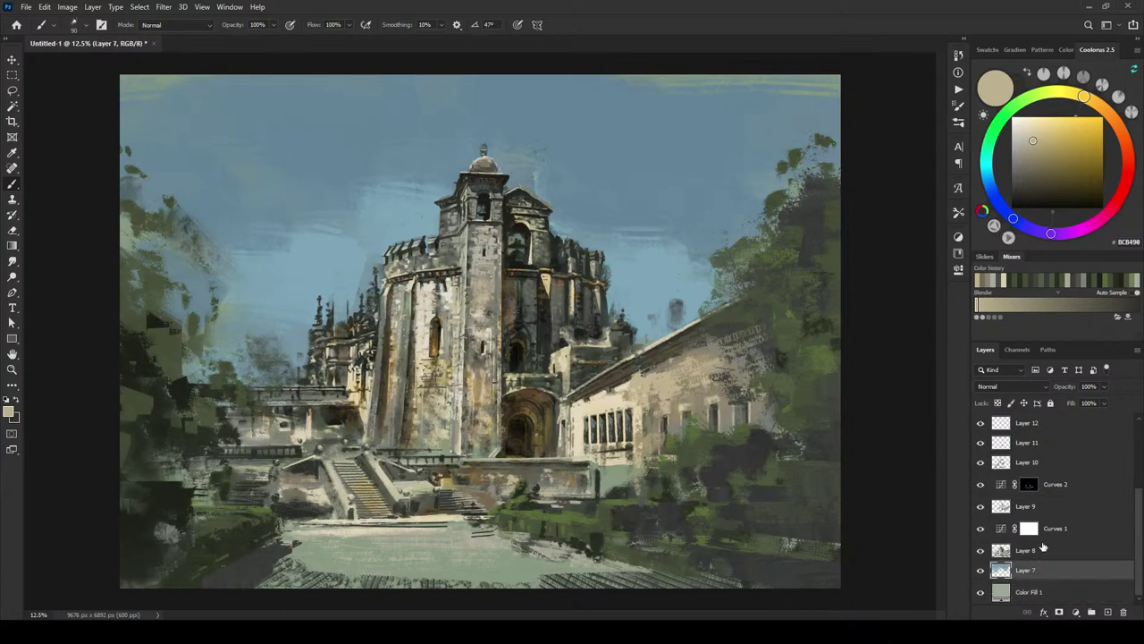
Step: Duplicate Layer 7 and start a Hue/Saturation adjustment on the copy with Colorize turned on
{"action": "key", "text": "ctrl+j"}
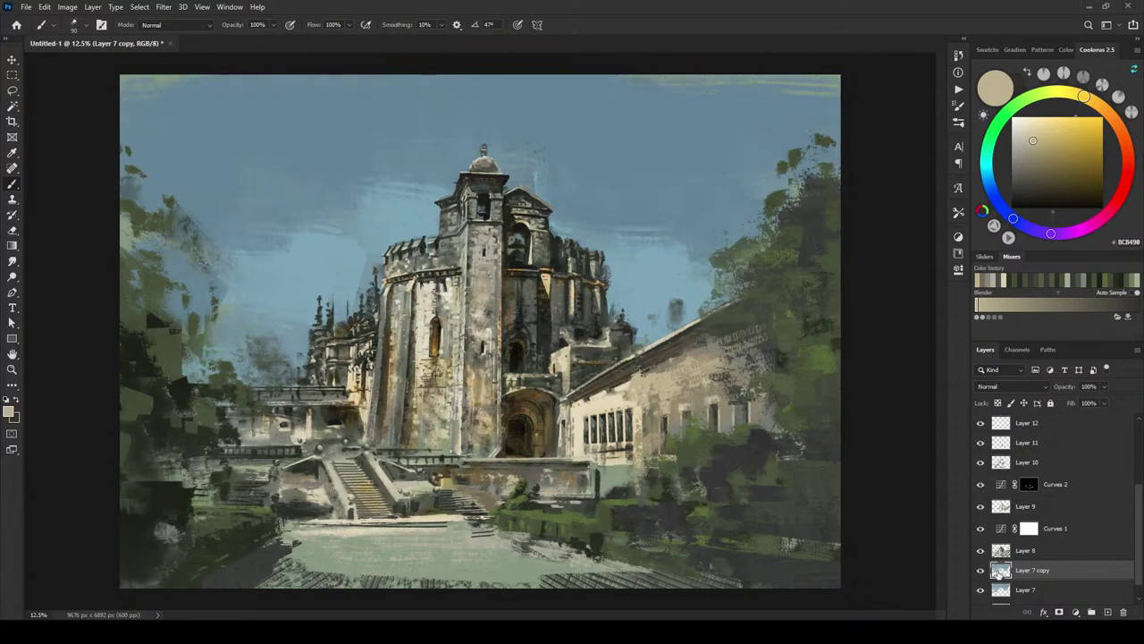
{"action": "left_click", "coordinate": [67, 6]}
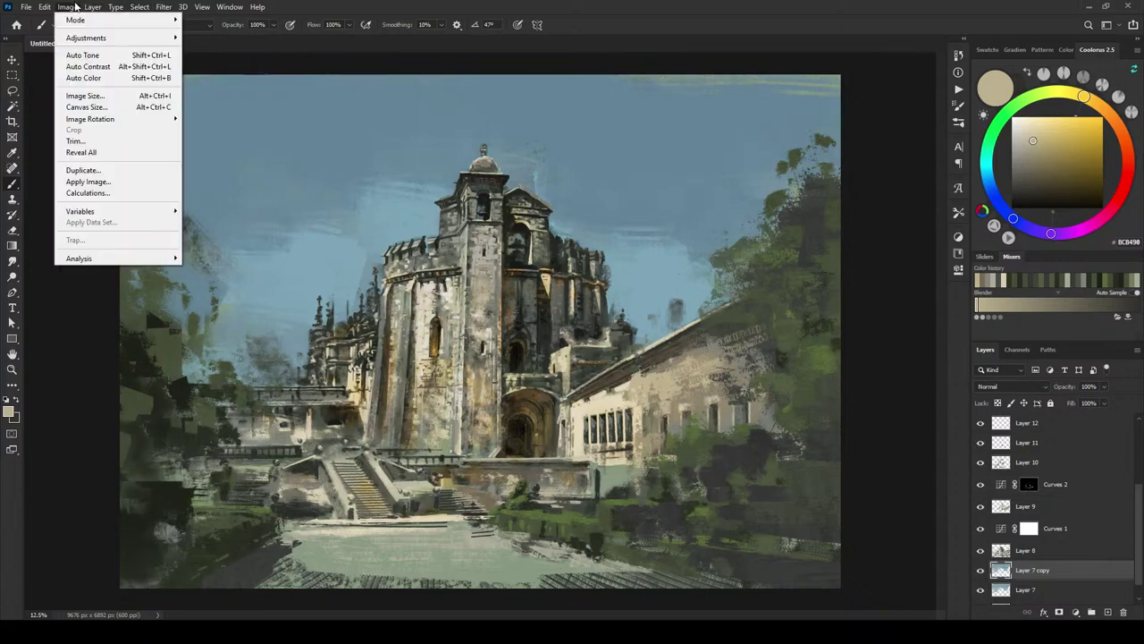
{"action": "mouse_move", "coordinate": [86, 37]}
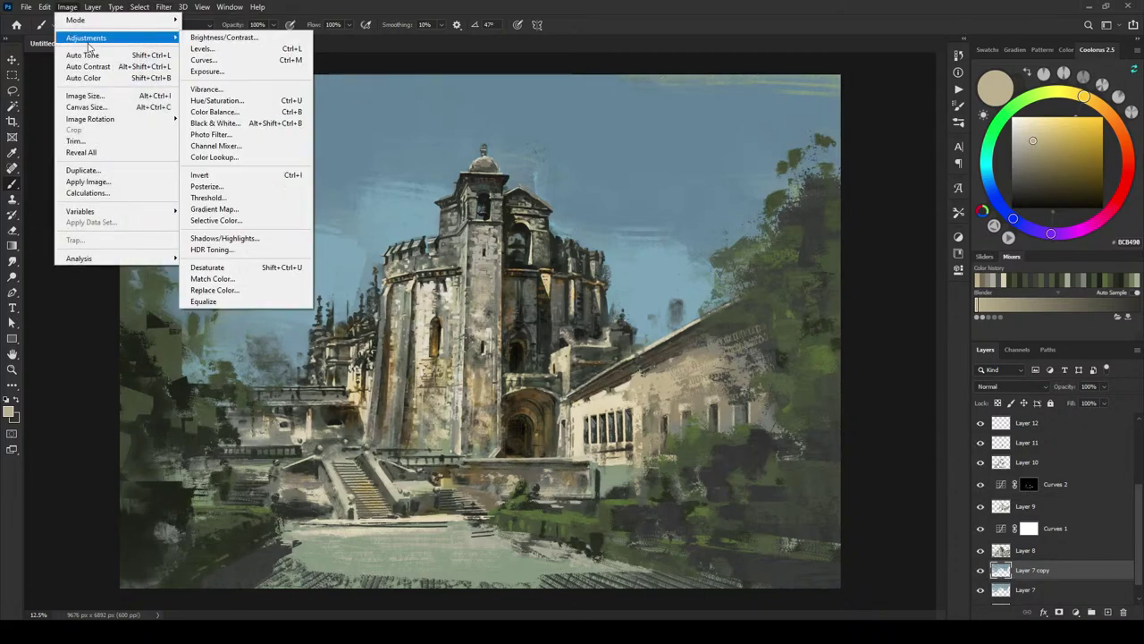
{"action": "left_click", "coordinate": [231, 106]}
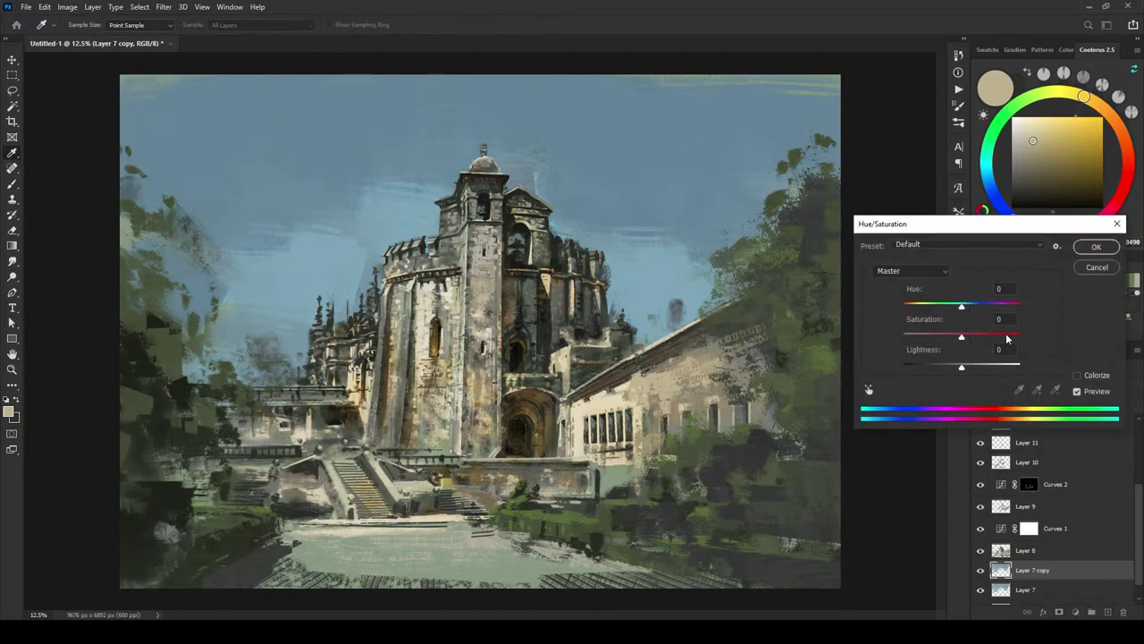
{"action": "left_click", "coordinate": [1077, 375]}
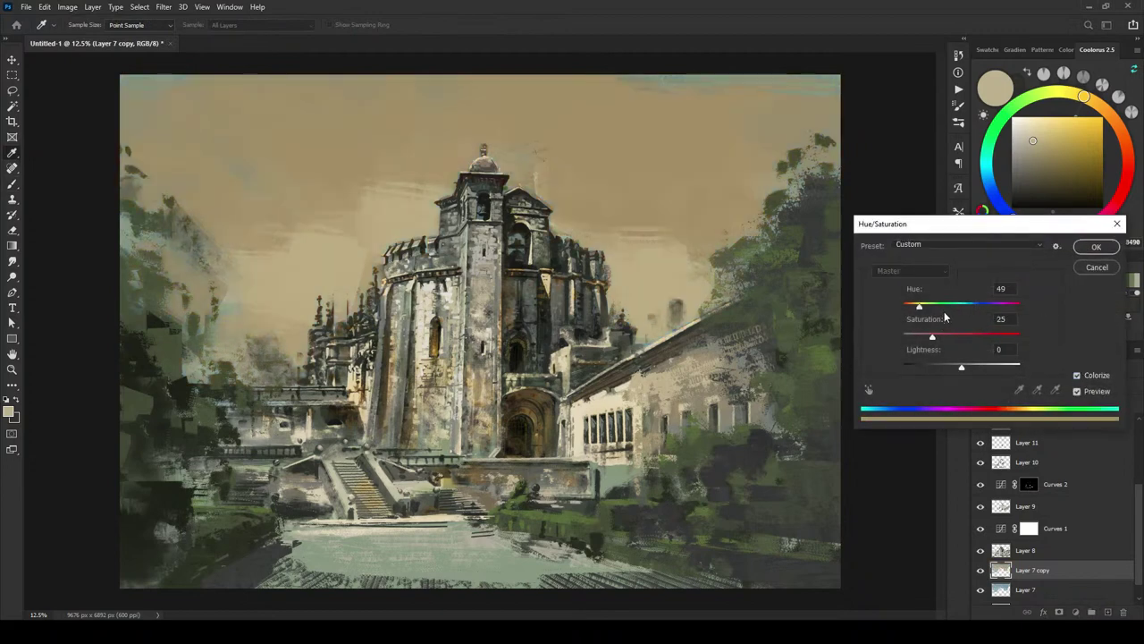
Step: Tint the copied sky blue with hue 197 and saturation 44, checking the painting at thumbnail size
{"action": "left_click_drag", "start_coordinate": [919, 308], "coordinate": [965, 307]}
{"action": "mouse_move", "coordinate": [966, 366]}
{"action": "left_mouse_down"}
{"action": "mouse_move", "coordinate": [948, 368]}
{"action": "mouse_move", "coordinate": [953, 338]}
{"action": "mouse_move", "coordinate": [961, 368]}
{"action": "left_mouse_up"}
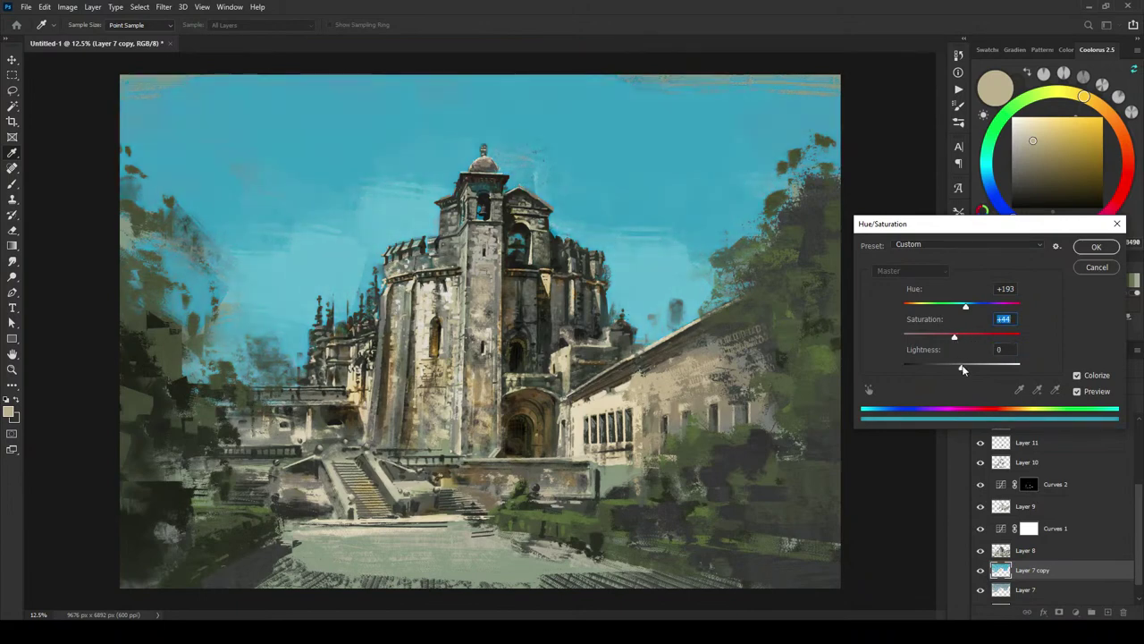
{"action": "left_click_drag", "start_coordinate": [966, 309], "coordinate": [969, 308]}
{"action": "key", "text": "ctrl+minus"}
{"action": "key", "text": "ctrl+minus"}
{"action": "key", "text": "ctrl+minus"}
{"action": "key", "text": "ctrl+minus"}
{"action": "key", "text": "ctrl+minus"}
{"action": "key", "text": "ctrl+minus"}
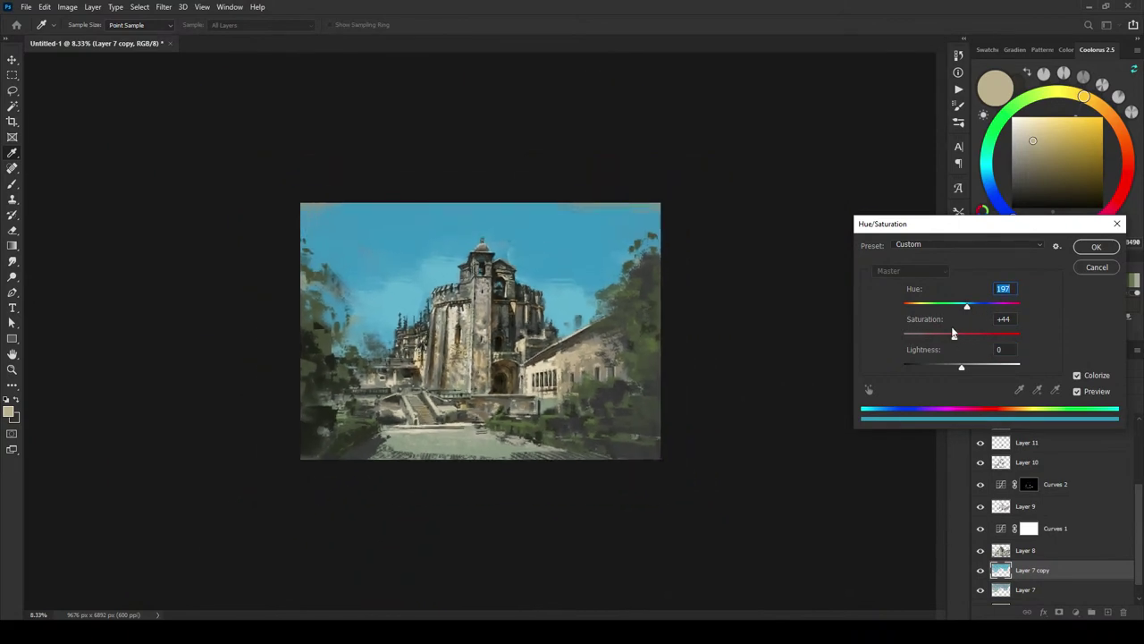
{"action": "key", "text": "ctrl+plus"}
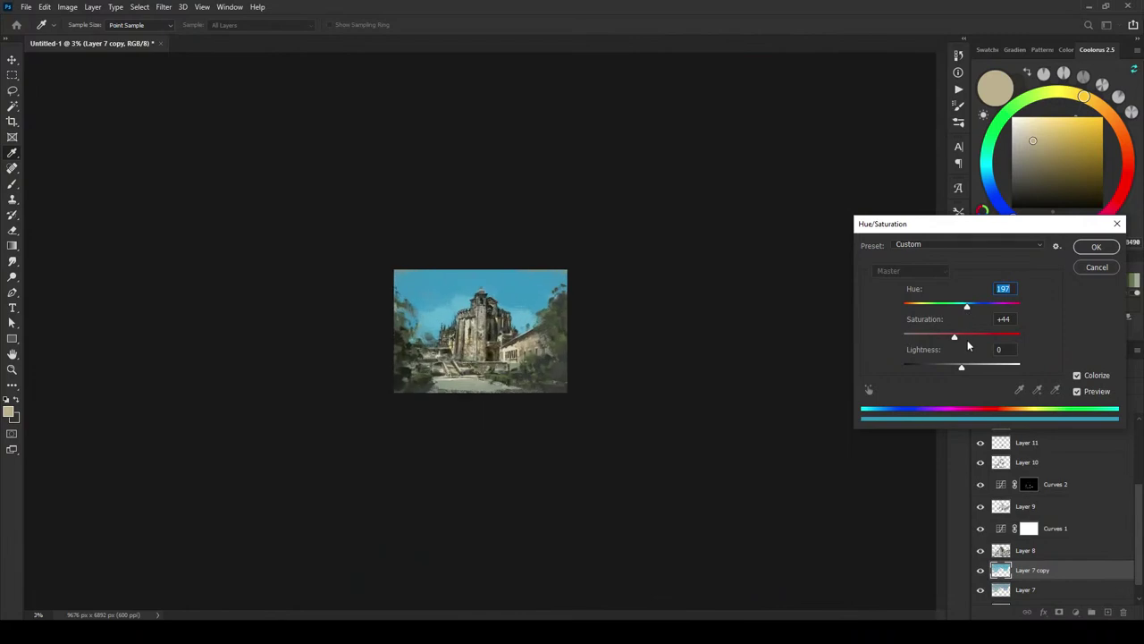
{"action": "key", "text": "ctrl+minus"}
Step: Adjust the sky tint to hue 193, saturation 39 and lightness -1
{"action": "left_click_drag", "start_coordinate": [954, 340], "coordinate": [961, 368]}
{"action": "key", "text": "ctrl+plus"}
{"action": "key", "text": "ctrl+plus"}
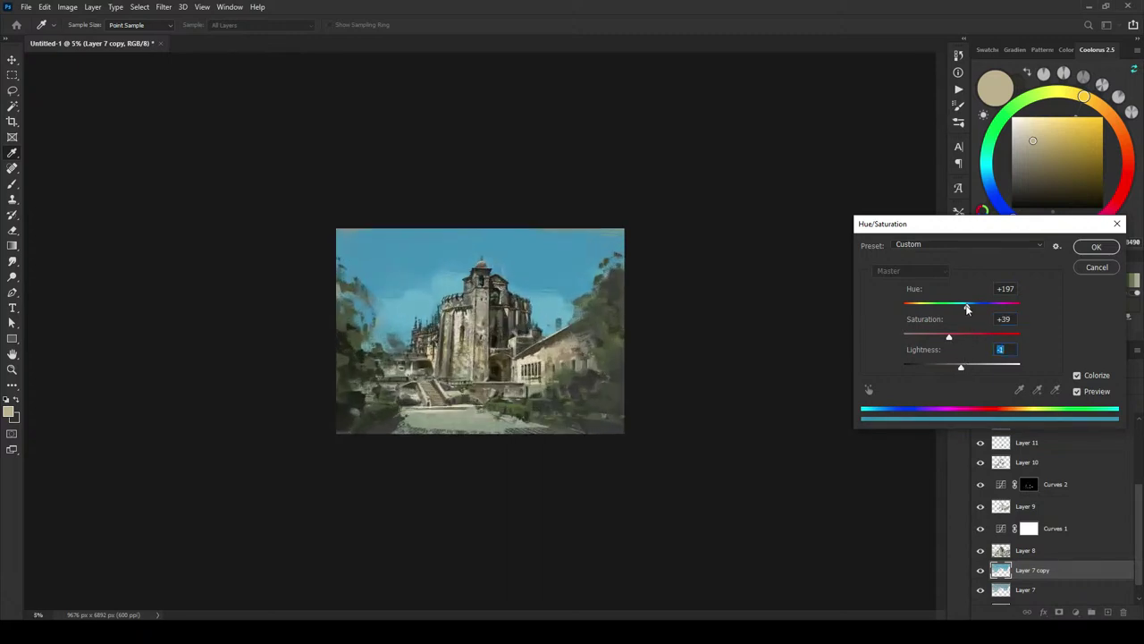
{"action": "left_click_drag", "start_coordinate": [965, 309], "coordinate": [967, 308]}
{"action": "left_click_drag", "start_coordinate": [967, 308], "coordinate": [968, 309]}
Step: Set the sky tint to hue 199, saturation 50 and lightness +14 and apply the Hue/Saturation adjustment
{"action": "key", "text": "ctrl+plus"}
{"action": "key", "text": "ctrl+plus"}
{"action": "key", "text": "ctrl+plus"}
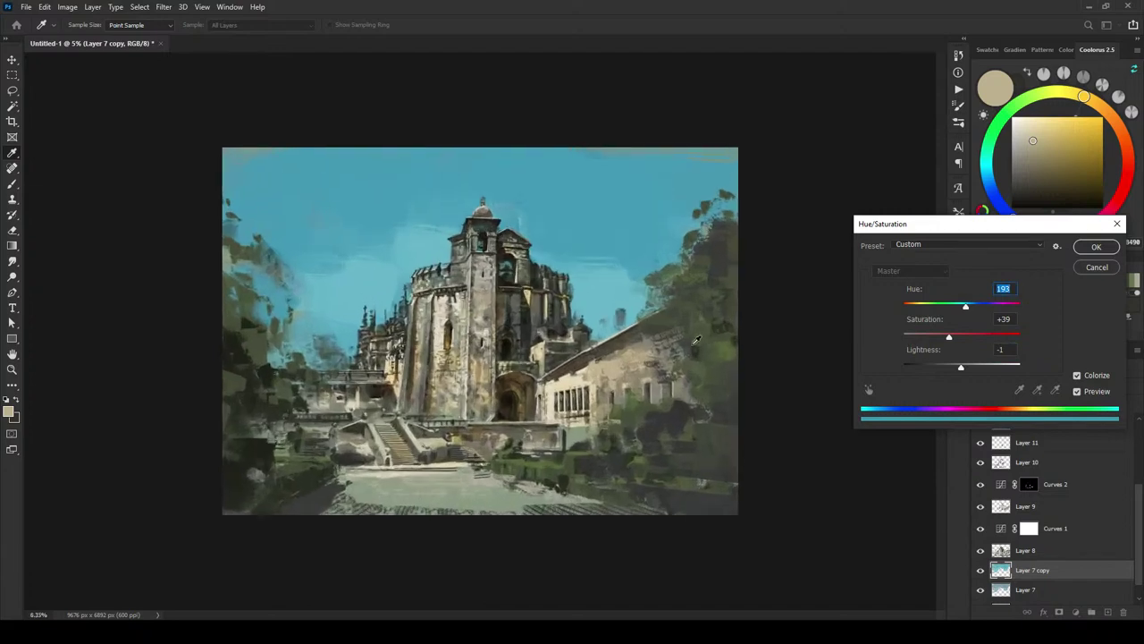
{"action": "key", "text": "Up"}
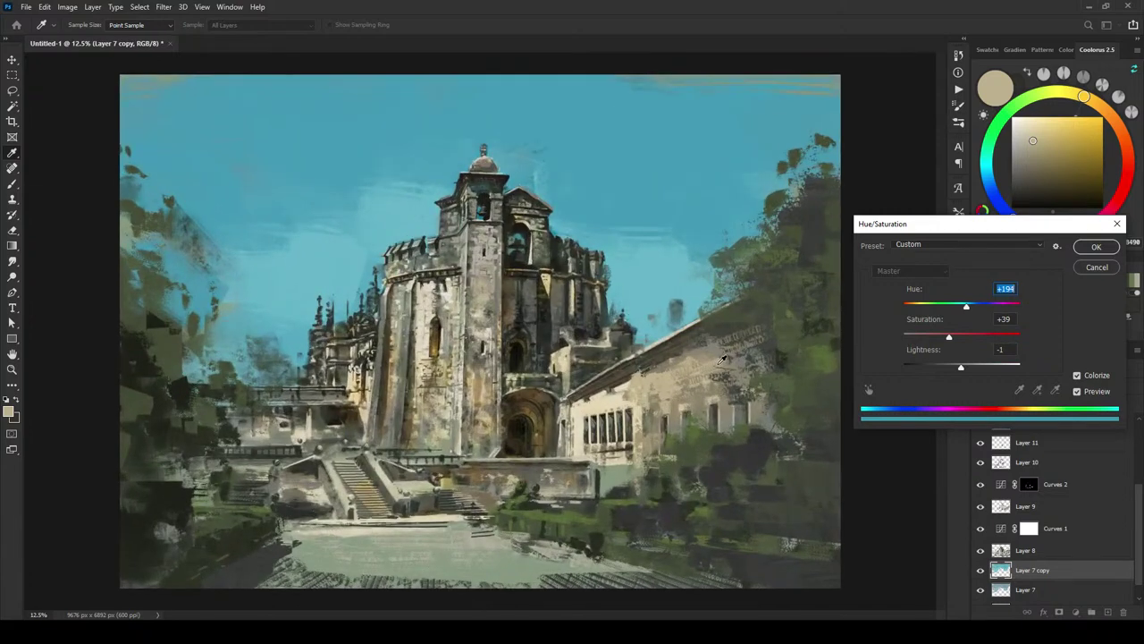
{"action": "key", "text": "Up"}
{"action": "key", "text": "Up"}
{"action": "key", "text": "Up"}
{"action": "key", "text": "Up"}
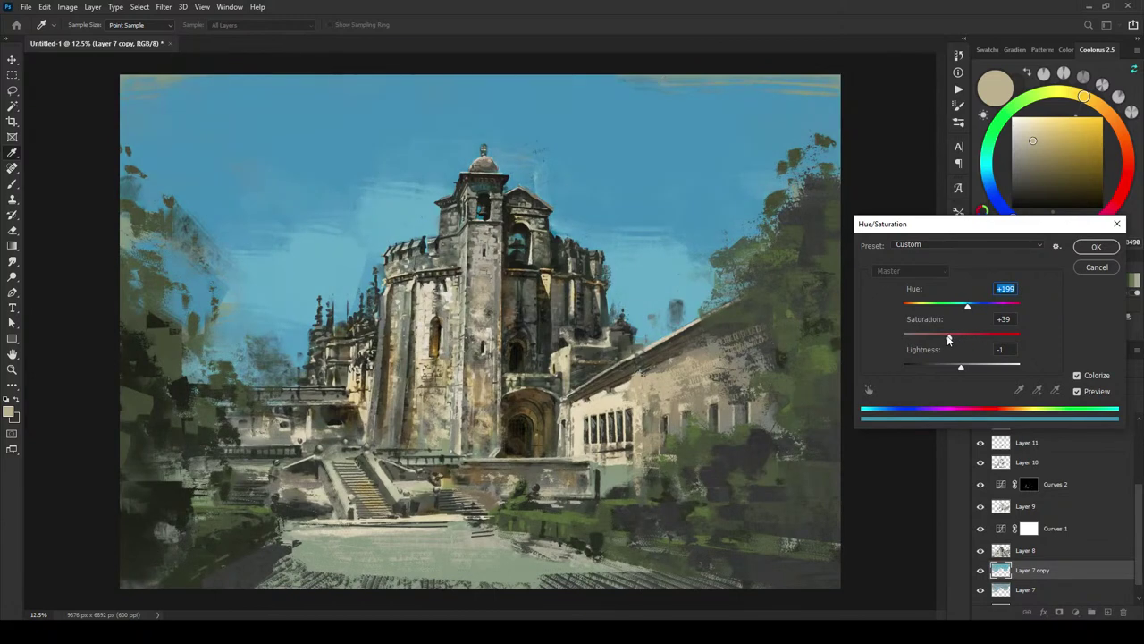
{"action": "left_click_drag", "start_coordinate": [948, 338], "coordinate": [972, 365]}
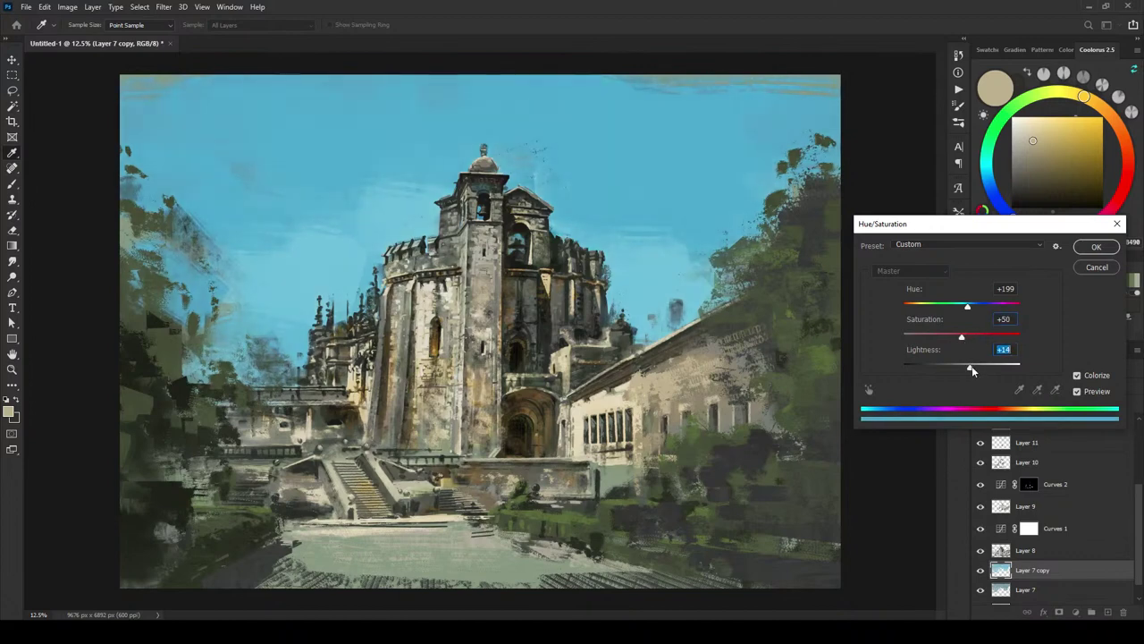
{"action": "left_click", "coordinate": [1096, 247]}
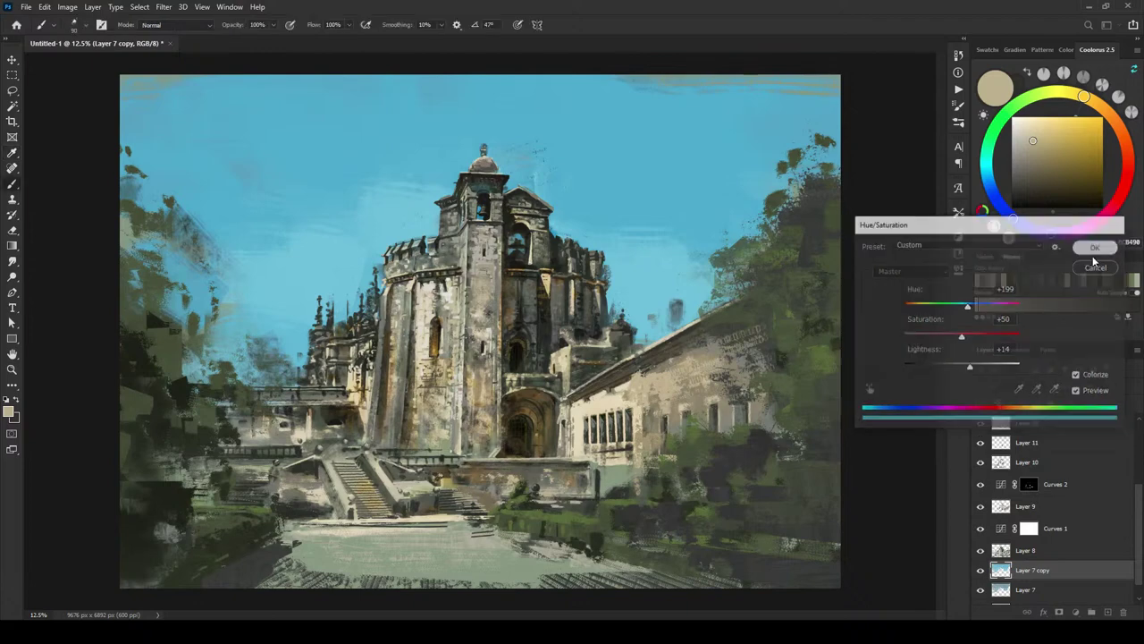
Step: Compare Layer 7 copy on and off, try it at 70% opacity and return it to 100%
{"action": "left_click", "coordinate": [981, 570]}
{"action": "left_click", "coordinate": [981, 570]}
{"action": "mouse_move", "coordinate": [1107, 390]}
{"action": "left_mouse_down"}
{"action": "mouse_move", "coordinate": [1101, 403]}
{"action": "mouse_move", "coordinate": [1059, 399]}
{"action": "mouse_move", "coordinate": [1089, 405]}
{"action": "left_mouse_up"}
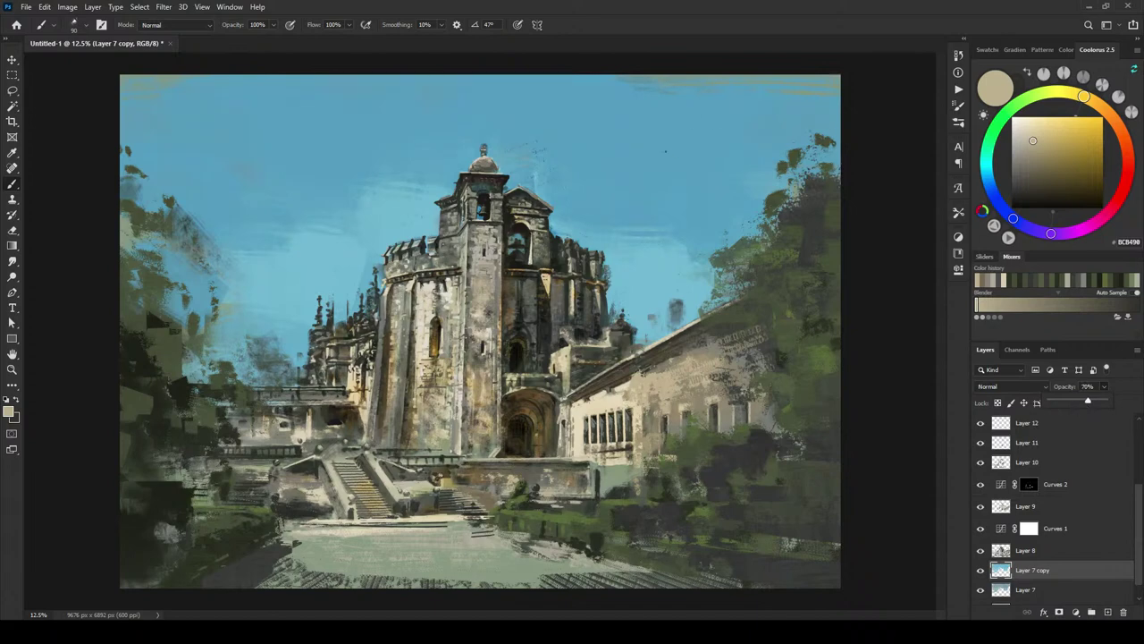
{"action": "key", "text": "ctrl+minus"}
{"action": "key", "text": "ctrl+minus"}
{"action": "key", "text": "ctrl+minus"}
{"action": "key", "text": "ctrl+minus"}
{"action": "key", "text": "ctrl+minus"}
{"action": "key", "text": "ctrl+minus"}
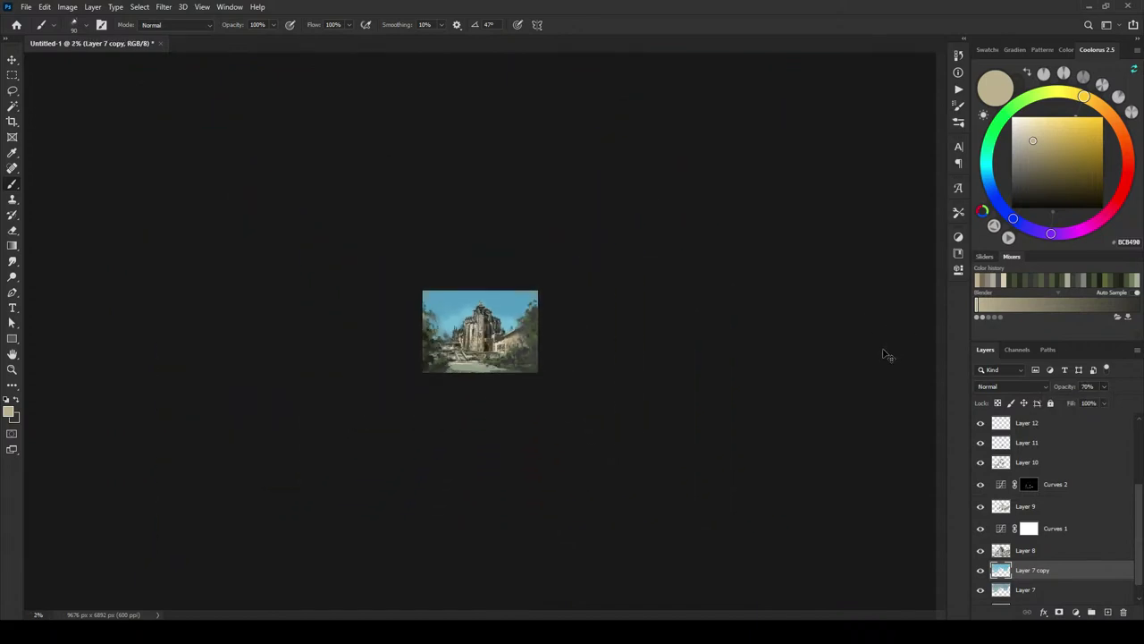
{"action": "key", "text": "ctrl+plus"}
{"action": "key", "text": "ctrl+plus"}
{"action": "left_click", "coordinate": [1104, 386]}
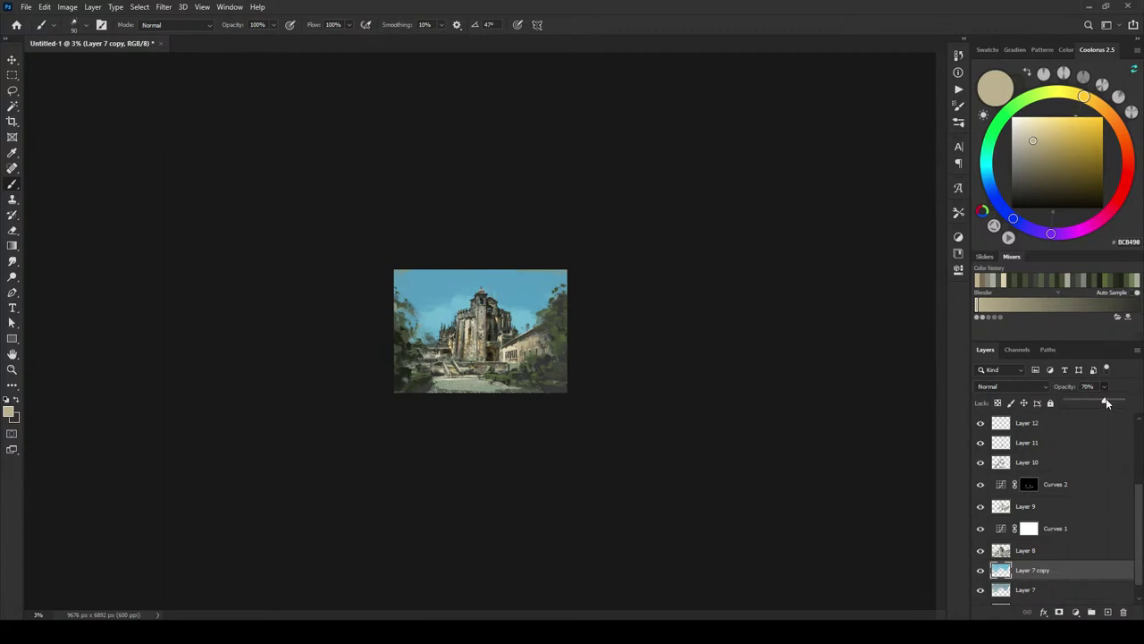
{"action": "left_click_drag", "start_coordinate": [1105, 401], "coordinate": [1123, 407]}
Step: Compare the painting with Layer 7 copy and Layer 7 hidden and shown
{"action": "key", "text": "ctrl+minus"}
{"action": "key", "text": "ctrl+minus"}
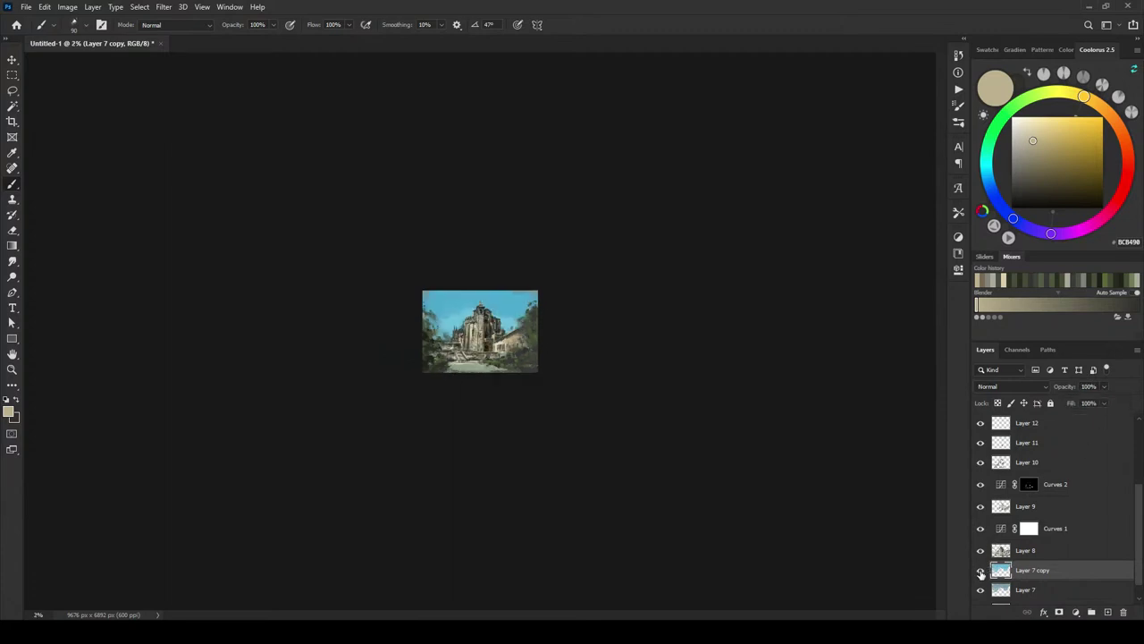
{"action": "left_click", "coordinate": [981, 570]}
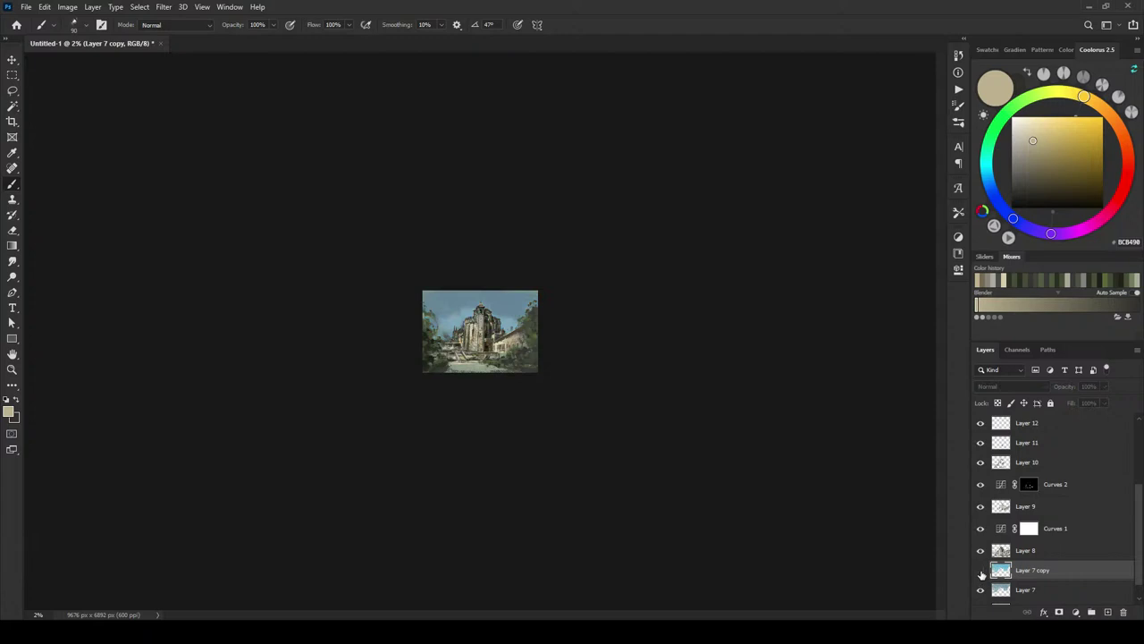
{"action": "left_click", "coordinate": [981, 590]}
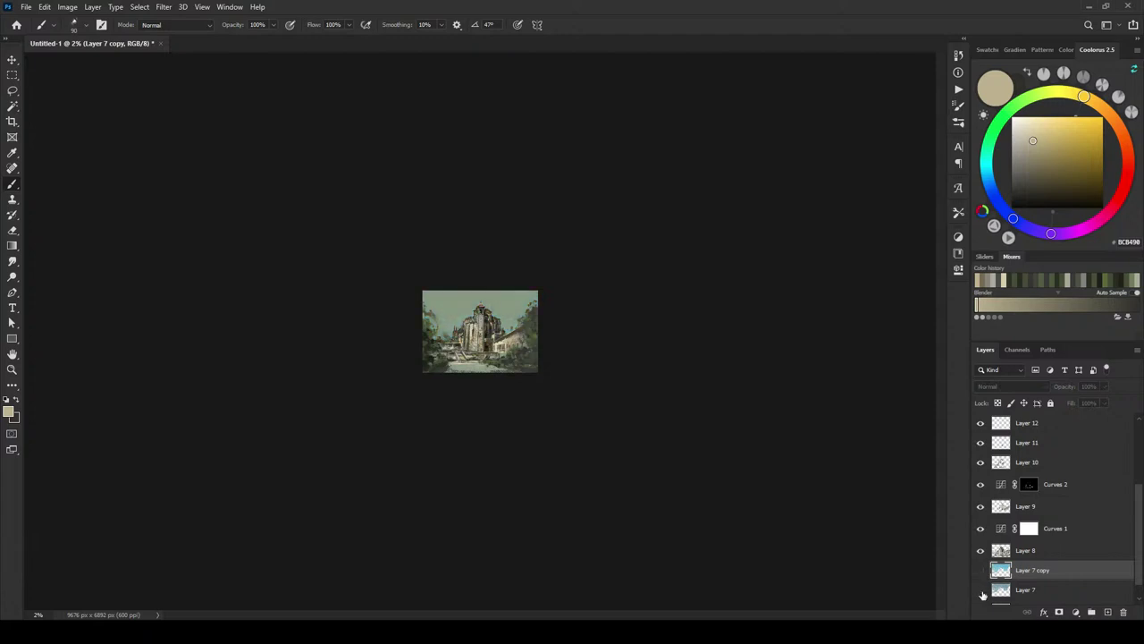
{"action": "key", "text": "ctrl+0"}
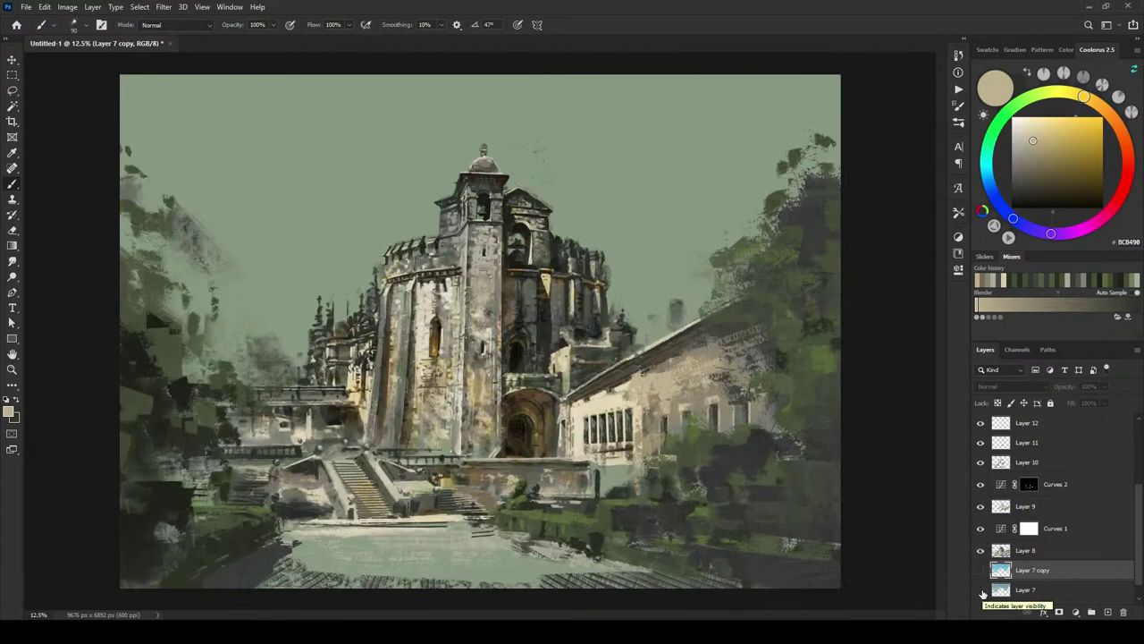
{"action": "left_click", "coordinate": [980, 590]}
{"action": "left_click", "coordinate": [981, 570]}
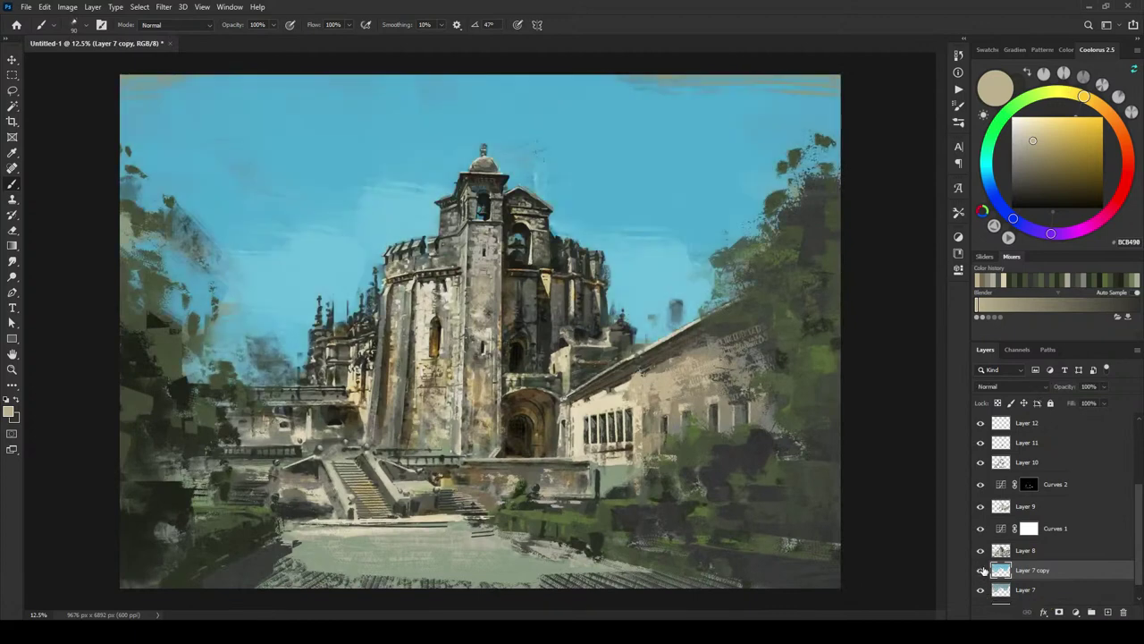
Step: Try the Color Burn blend mode at 47% opacity on Layer 7 copy and return it to Normal at 100%
{"action": "left_click", "coordinate": [1007, 554]}
{"action": "left_click", "coordinate": [1021, 571]}
{"action": "left_click", "coordinate": [1043, 392]}
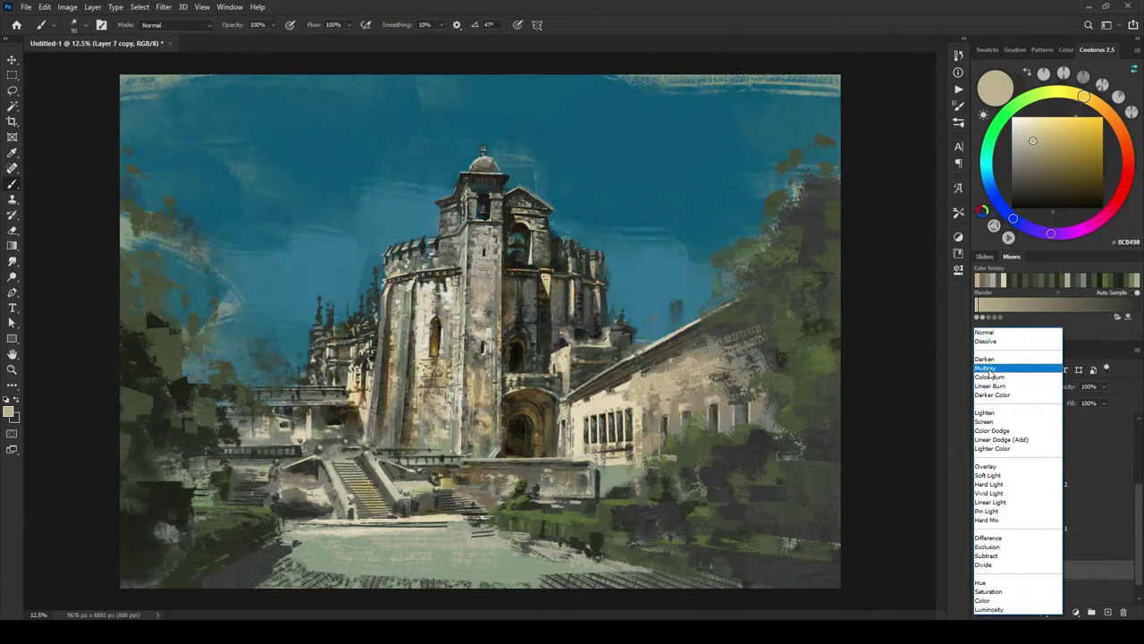
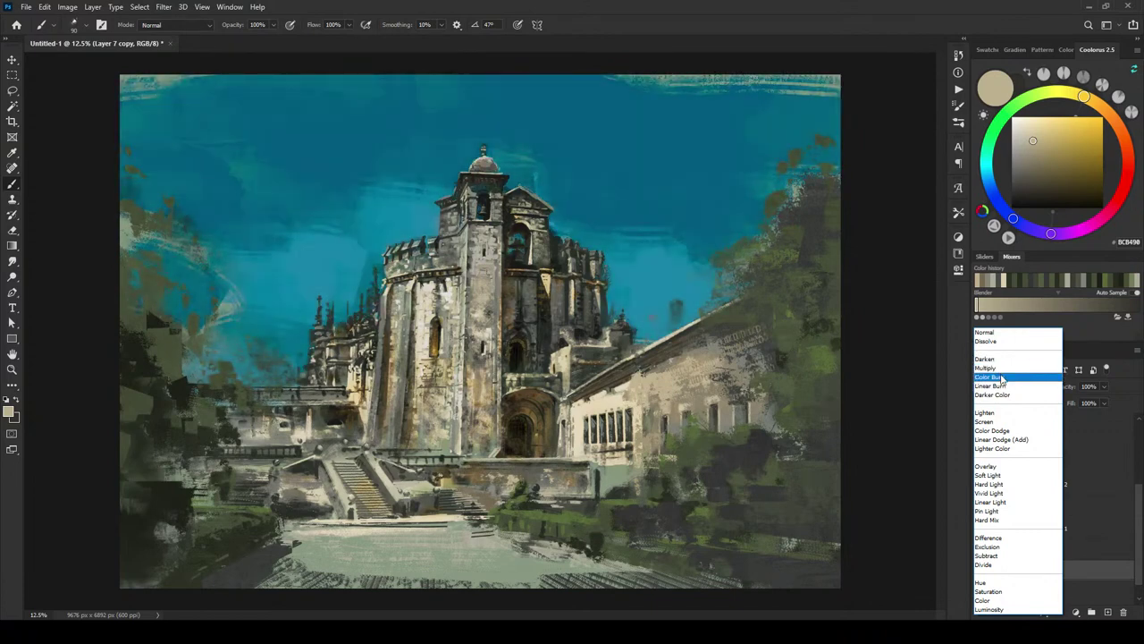
{"action": "left_click", "coordinate": [1002, 378]}
{"action": "left_click_drag", "start_coordinate": [1103, 384], "coordinate": [1067, 400]}
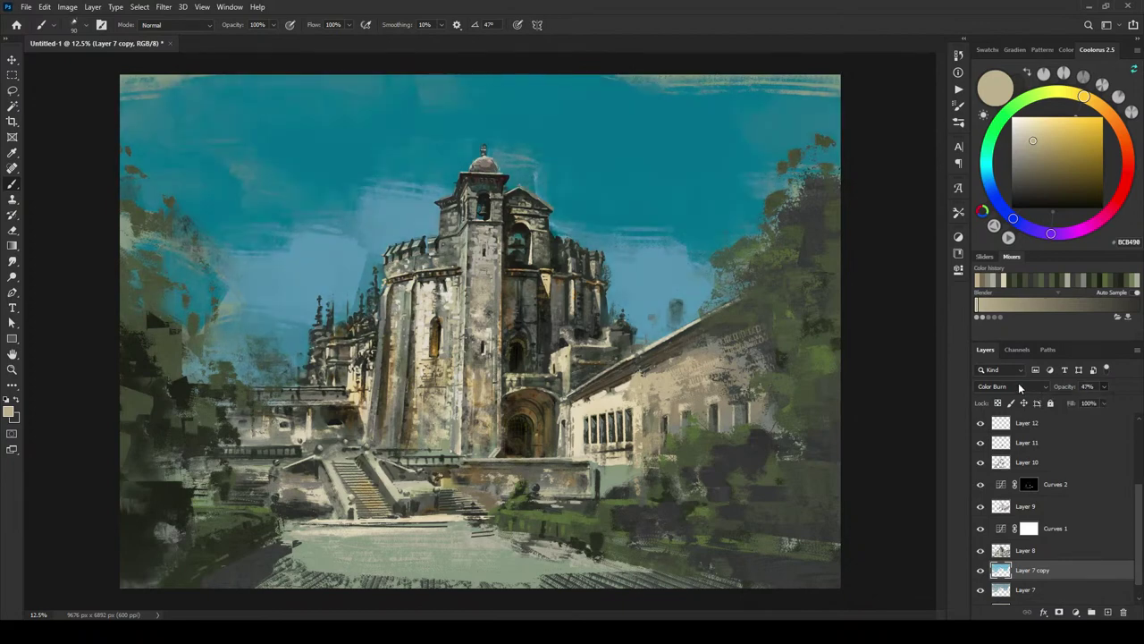
{"action": "left_click", "coordinate": [1018, 383]}
{"action": "left_click", "coordinate": [1015, 332]}
{"action": "left_click", "coordinate": [1105, 386]}
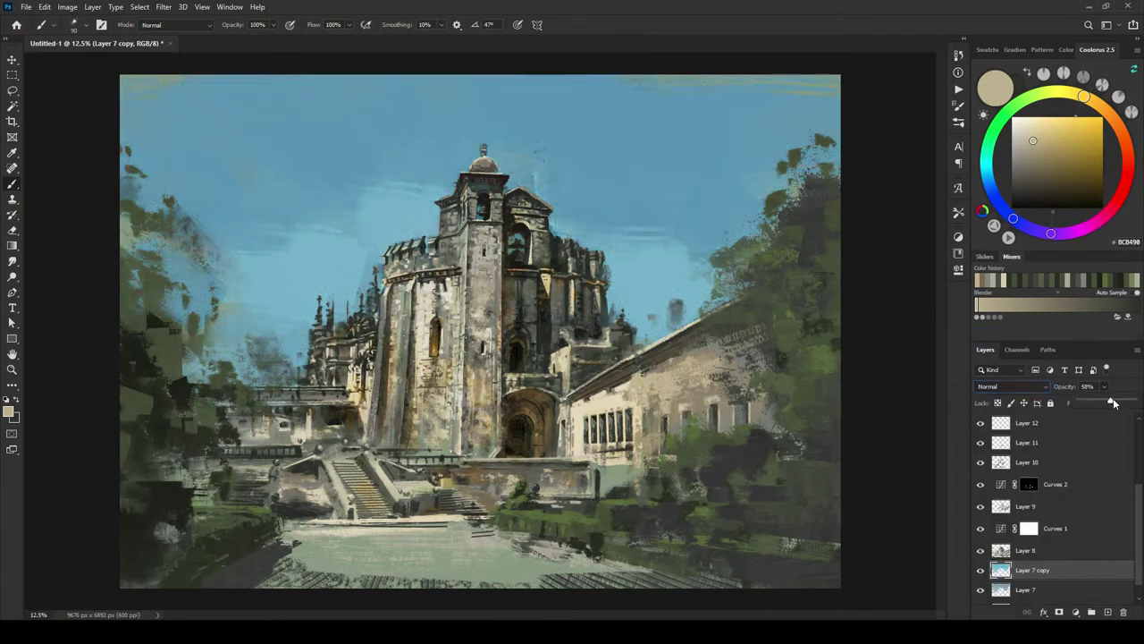
{"action": "left_click_drag", "start_coordinate": [1099, 400], "coordinate": [1133, 401]}
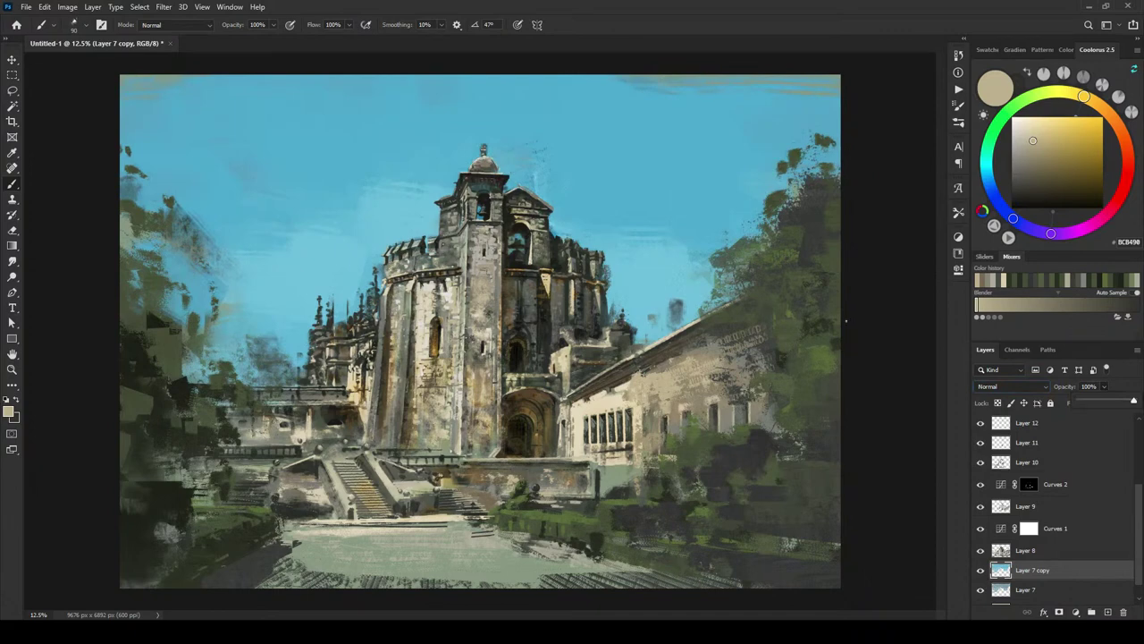
Step: Shift the hue of Layer 7 copy slightly toward a purer blue with Hue/Saturation and apply it
{"action": "left_click", "coordinate": [1026, 571]}
{"action": "left_click", "coordinate": [67, 6]}
{"action": "mouse_move", "coordinate": [116, 37]}
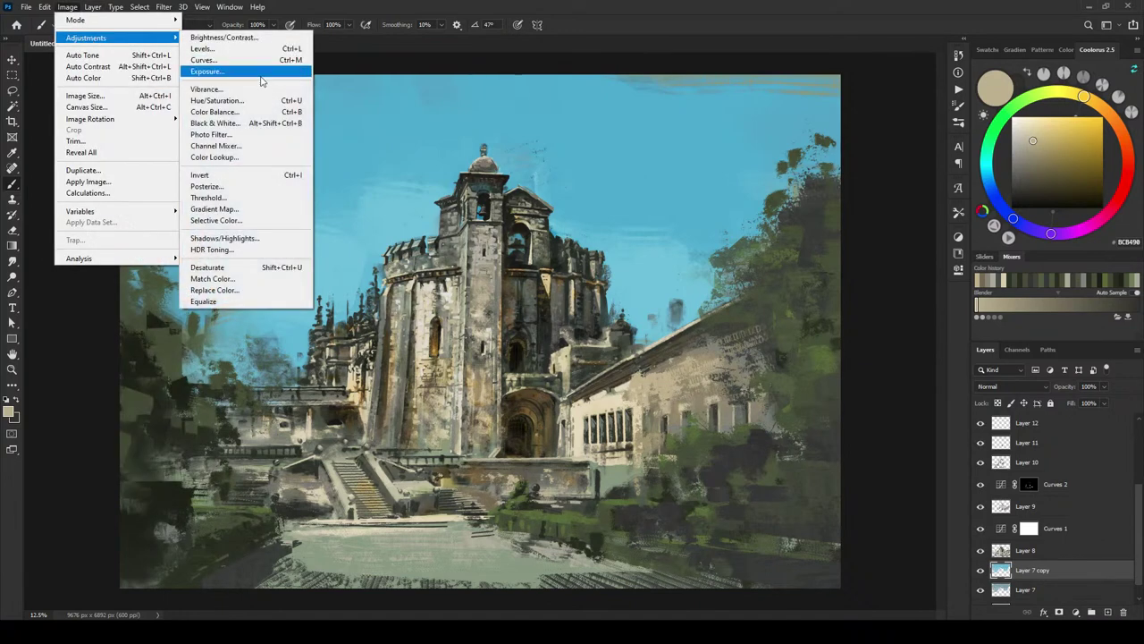
{"action": "left_click", "coordinate": [259, 100]}
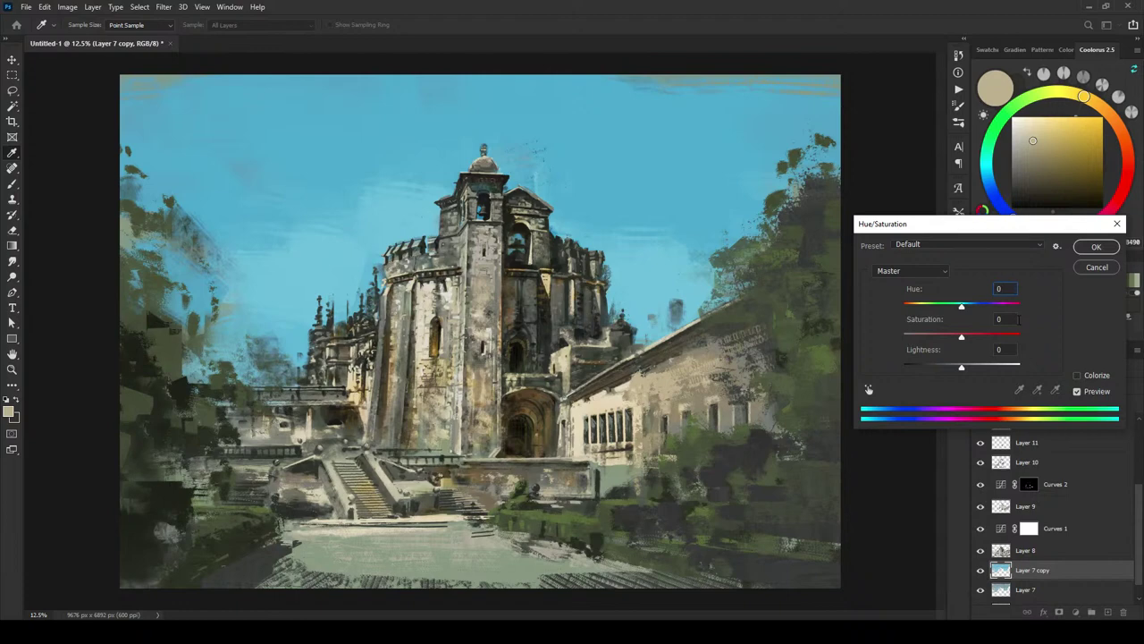
{"action": "key", "text": "Down"}
{"action": "key", "text": "Up"}
{"action": "key", "text": "Up"}
{"action": "key", "text": "Up"}
{"action": "key", "text": "Up"}
{"action": "key", "text": "Return"}
{"action": "key", "text": "b"}
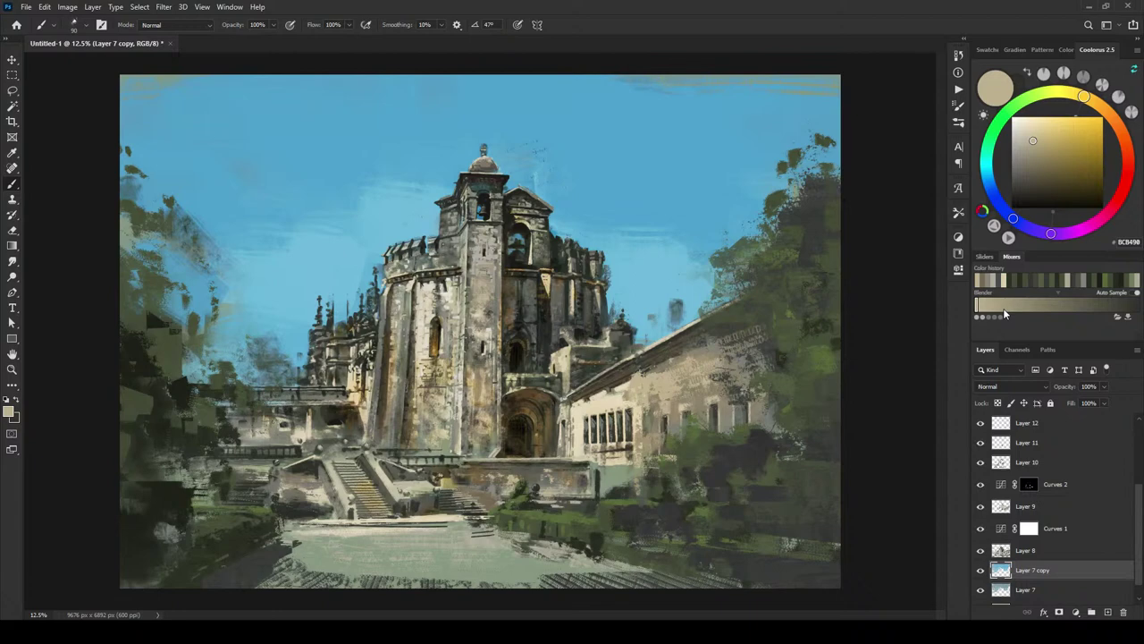
Step: Add a new layer clipped to Layer 7 copy and draw a linear beige-to-transparent gradient rising from the horizon into the sky
{"action": "left_click", "coordinate": [1108, 612]}
{"action": "left_click", "coordinate": [994, 579], "text": "alt"}
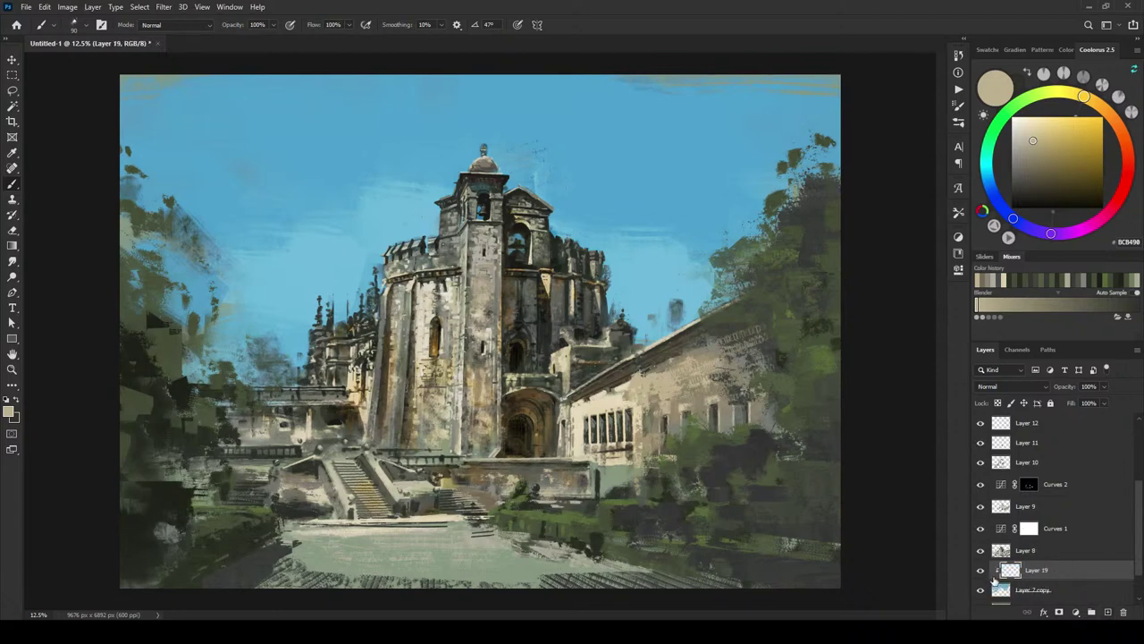
{"action": "key", "text": "g"}
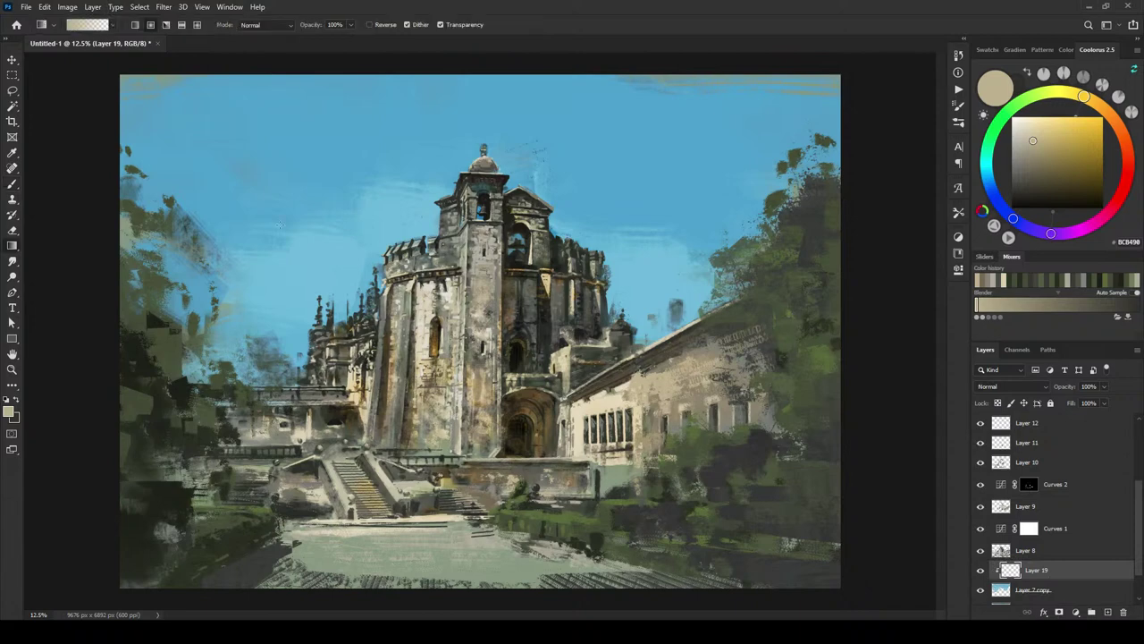
{"action": "left_click", "coordinate": [138, 25]}
{"action": "left_click_drag", "start_coordinate": [482, 453], "coordinate": [482, 453]}
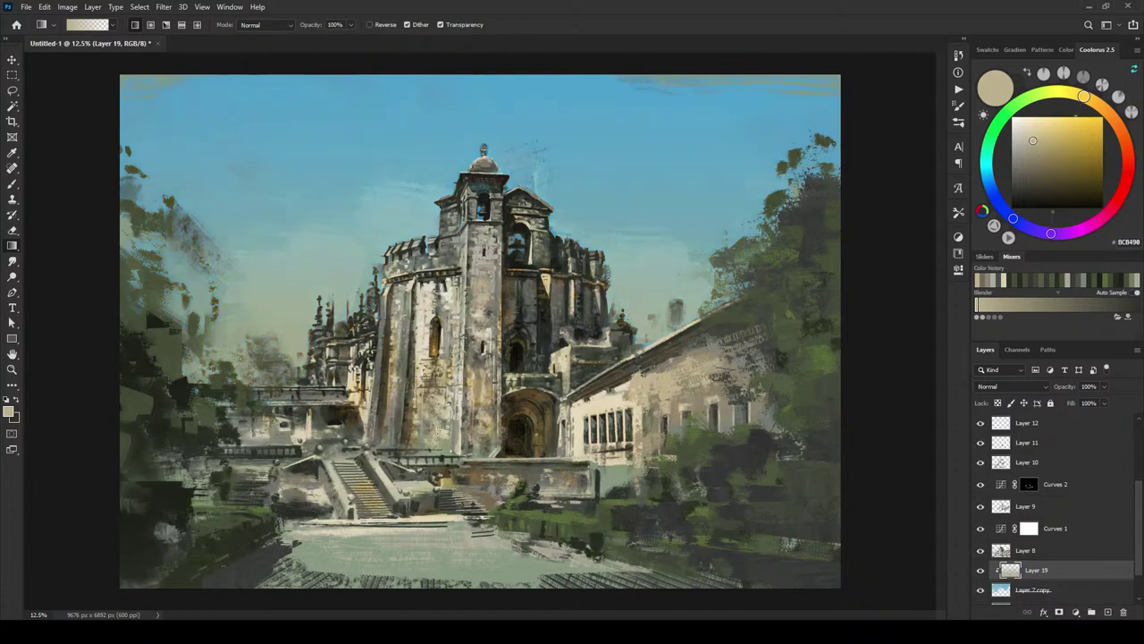
Step: Set the gradient layer's opacity to 78%, redo its haze in light grey C3C1B9 and check the painting at thumbnail size
{"action": "left_click_drag", "start_coordinate": [1105, 387], "coordinate": [1093, 408]}
{"action": "mouse_move", "coordinate": [1092, 401]}
{"action": "left_mouse_down"}
{"action": "mouse_move", "coordinate": [1107, 403]}
{"action": "mouse_move", "coordinate": [1093, 402]}
{"action": "left_mouse_up"}
{"action": "left_click", "coordinate": [1015, 138]}
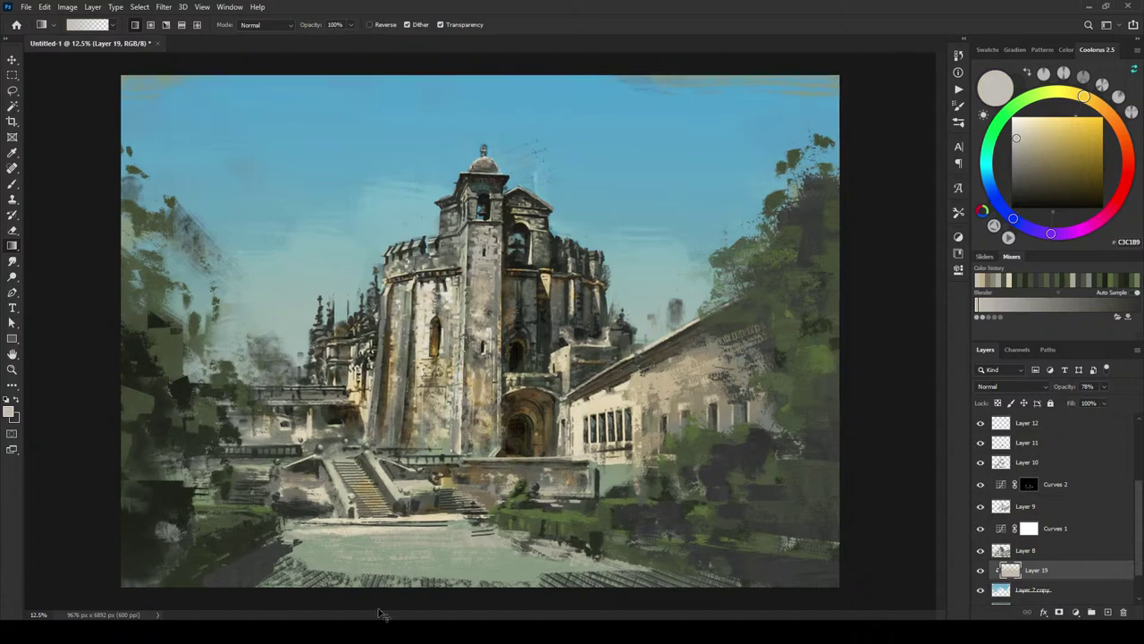
{"action": "key", "text": "ctrl+minus"}
{"action": "key", "text": "ctrl+minus"}
{"action": "key", "text": "ctrl+minus"}
{"action": "key", "text": "ctrl+minus"}
{"action": "key", "text": "ctrl+minus"}
{"action": "key", "text": "ctrl+minus"}
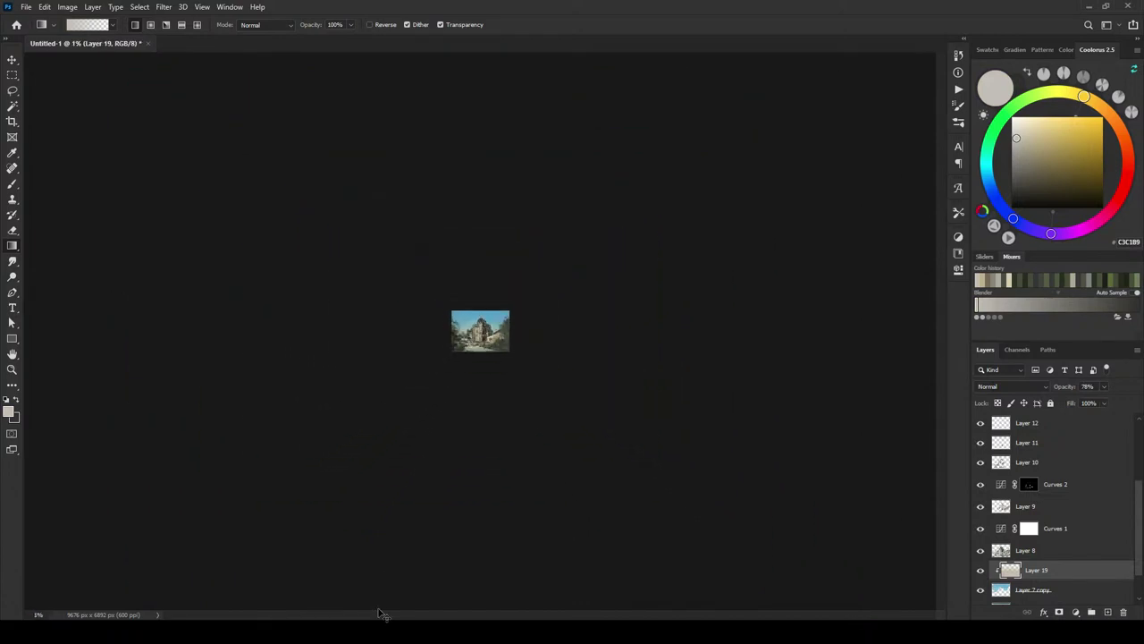
Step: Compare the painting with and without the haze on Layer 19
{"action": "key", "text": "ctrl+plus"}
{"action": "key", "text": "ctrl+plus"}
{"action": "key", "text": "ctrl+plus"}
{"action": "key", "text": "ctrl+plus"}
{"action": "key", "text": "ctrl+plus"}
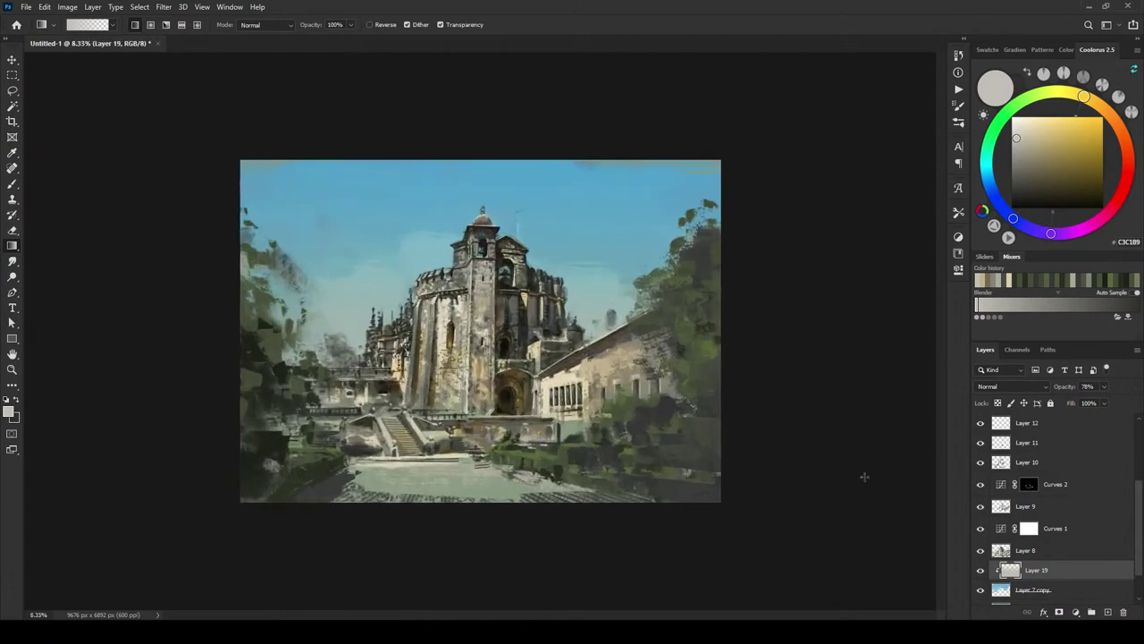
{"action": "left_click", "coordinate": [981, 570]}
{"action": "left_click", "coordinate": [981, 570]}
Step: Squash the Layer 19 haze vertically into a lower band across the horizon and widen it to about 109%
{"action": "key", "text": "ctrl+t"}
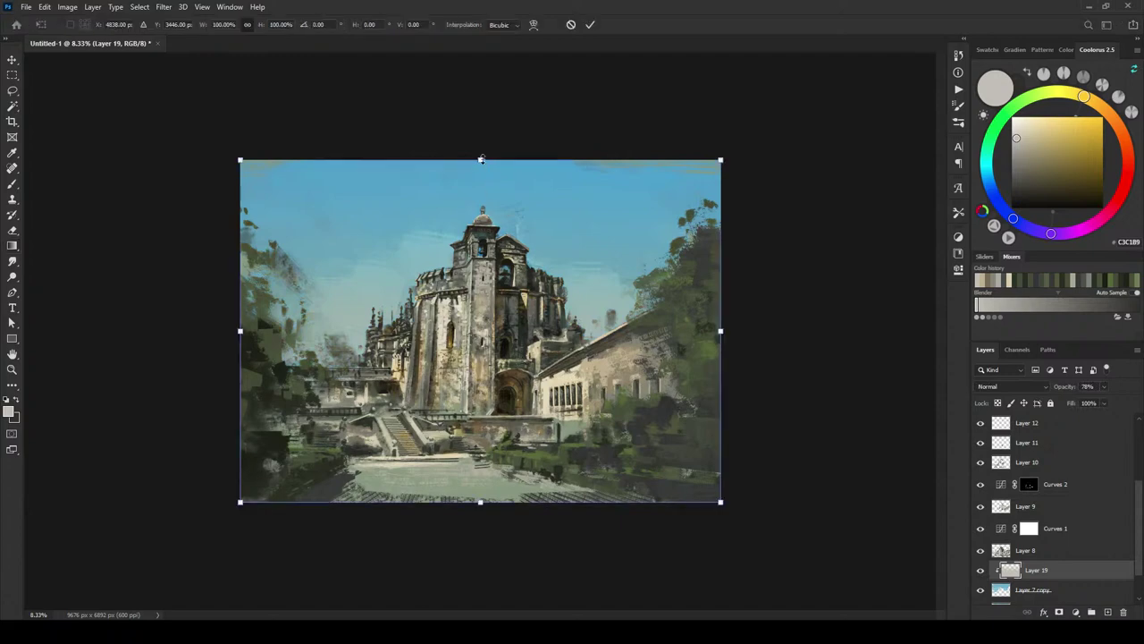
{"action": "left_click_drag", "start_coordinate": [481, 160], "coordinate": [479, 241]}
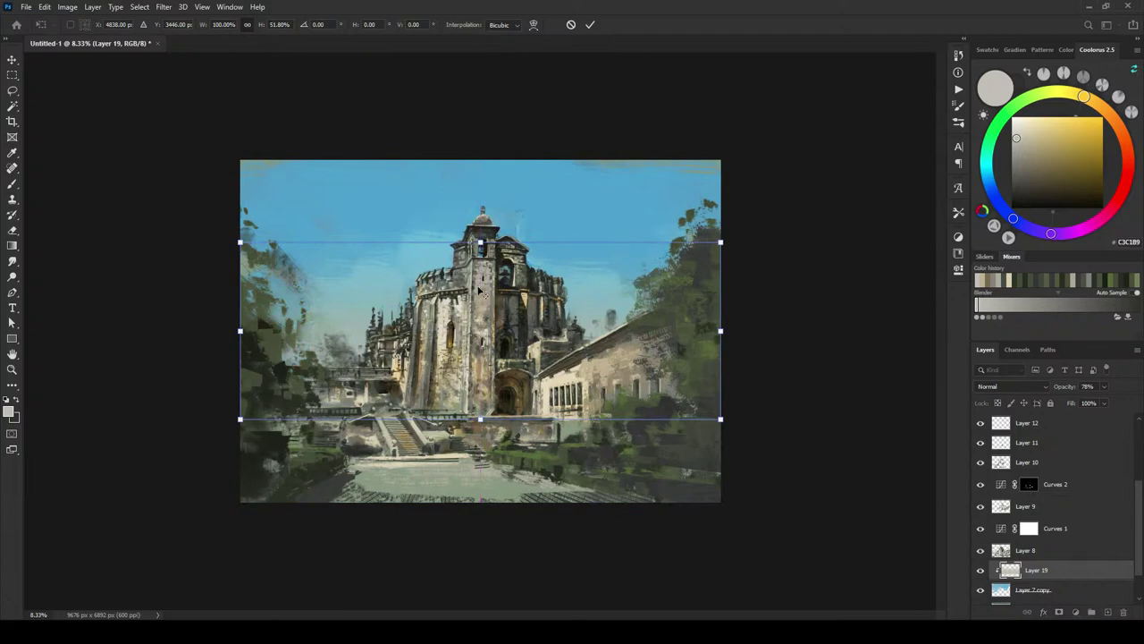
{"action": "left_click_drag", "start_coordinate": [483, 292], "coordinate": [480, 319]}
{"action": "left_click_drag", "start_coordinate": [482, 264], "coordinate": [482, 300]}
{"action": "left_click_drag", "start_coordinate": [468, 351], "coordinate": [469, 323]}
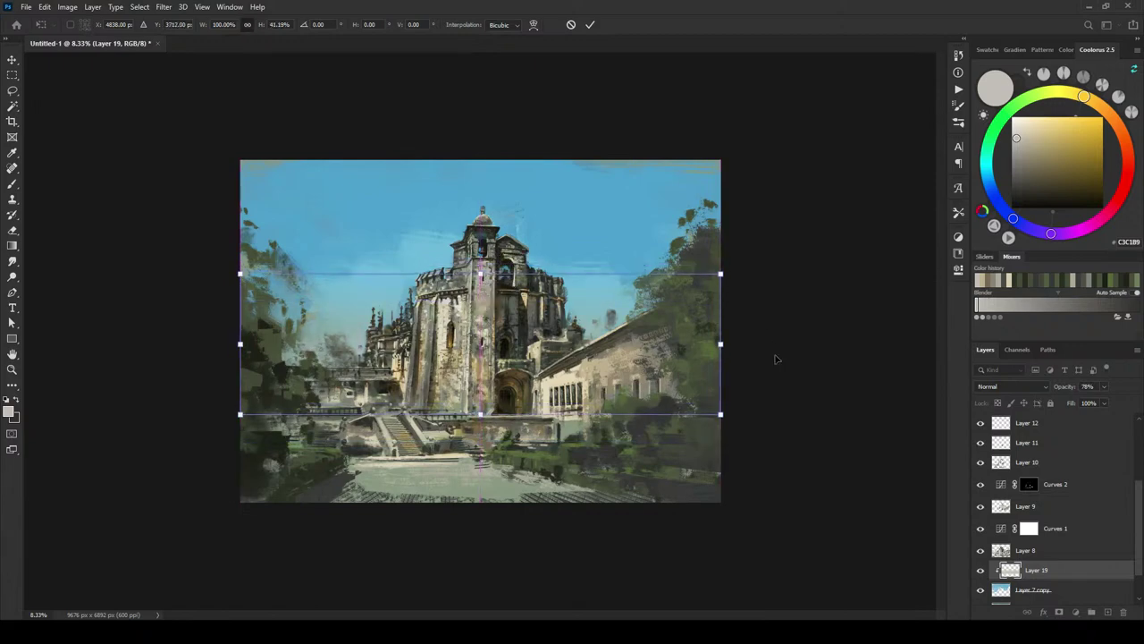
{"action": "mouse_move", "coordinate": [721, 343]}
{"action": "left_mouse_down"}
{"action": "mouse_move", "coordinate": [791, 347]}
{"action": "mouse_move", "coordinate": [743, 343]}
{"action": "left_mouse_up"}
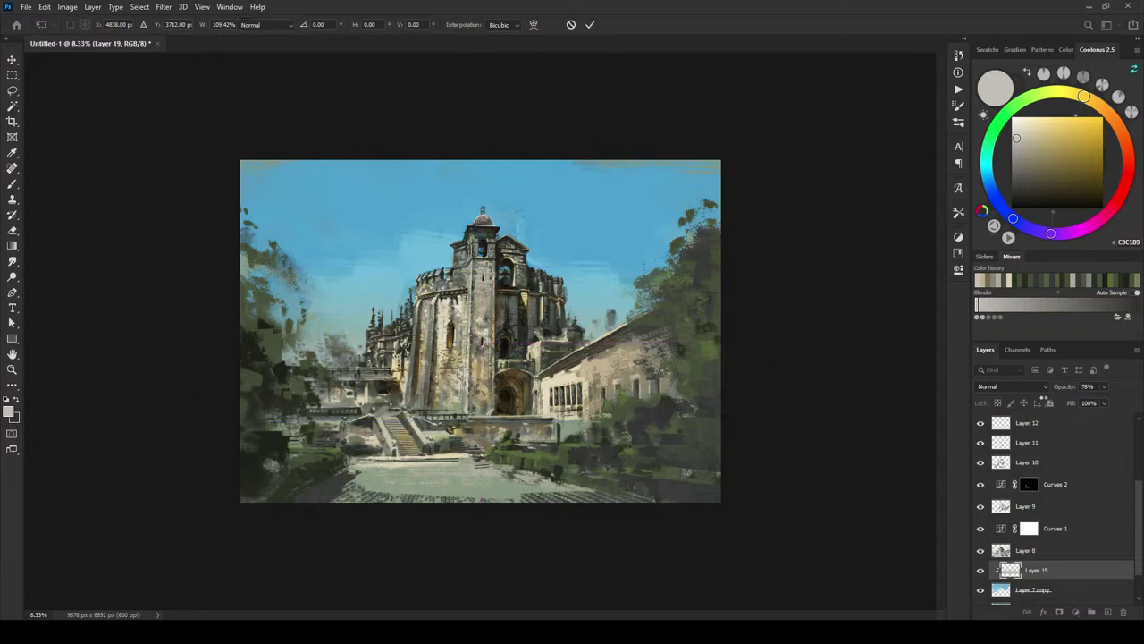
{"action": "key", "text": "Return"}
{"action": "key", "text": "g"}
Step: Raise Layer 19 to 100% opacity and mute its haze with Hue/Saturation at hue -5, saturation -52 and lightness -3
{"action": "left_click", "coordinate": [1105, 386]}
{"action": "mouse_move", "coordinate": [1105, 401]}
{"action": "left_mouse_down"}
{"action": "mouse_move", "coordinate": [1129, 402]}
{"action": "mouse_move", "coordinate": [1075, 399]}
{"action": "mouse_move", "coordinate": [1124, 402]}
{"action": "left_mouse_up"}
{"action": "left_click", "coordinate": [92, 7]}
{"action": "mouse_move", "coordinate": [67, 7]}
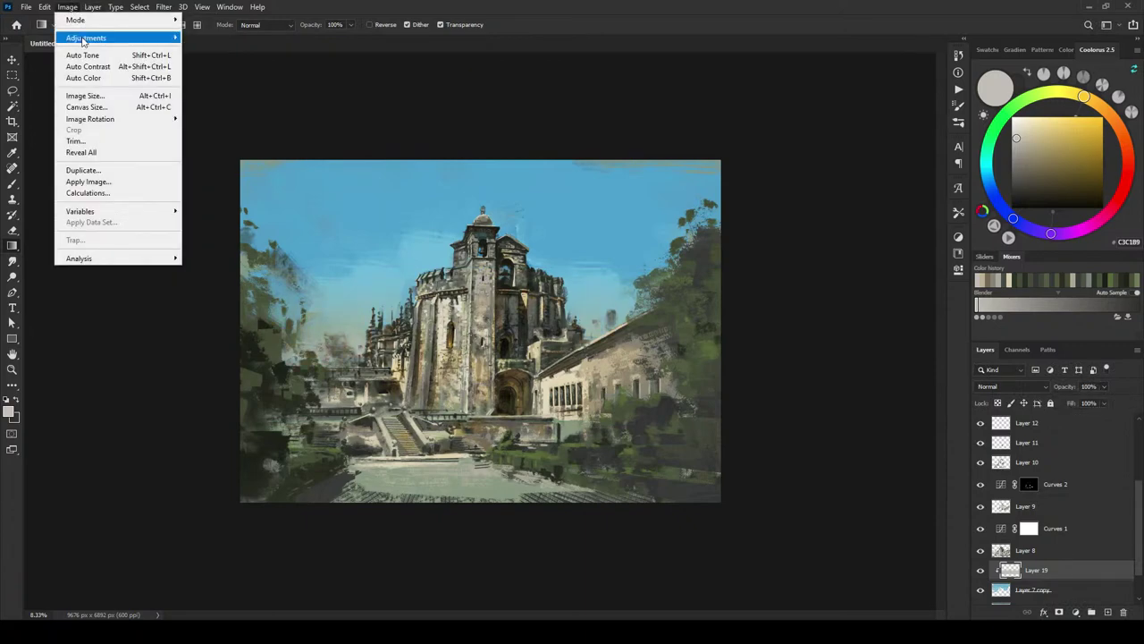
{"action": "mouse_move", "coordinate": [108, 36]}
{"action": "left_click", "coordinate": [254, 102]}
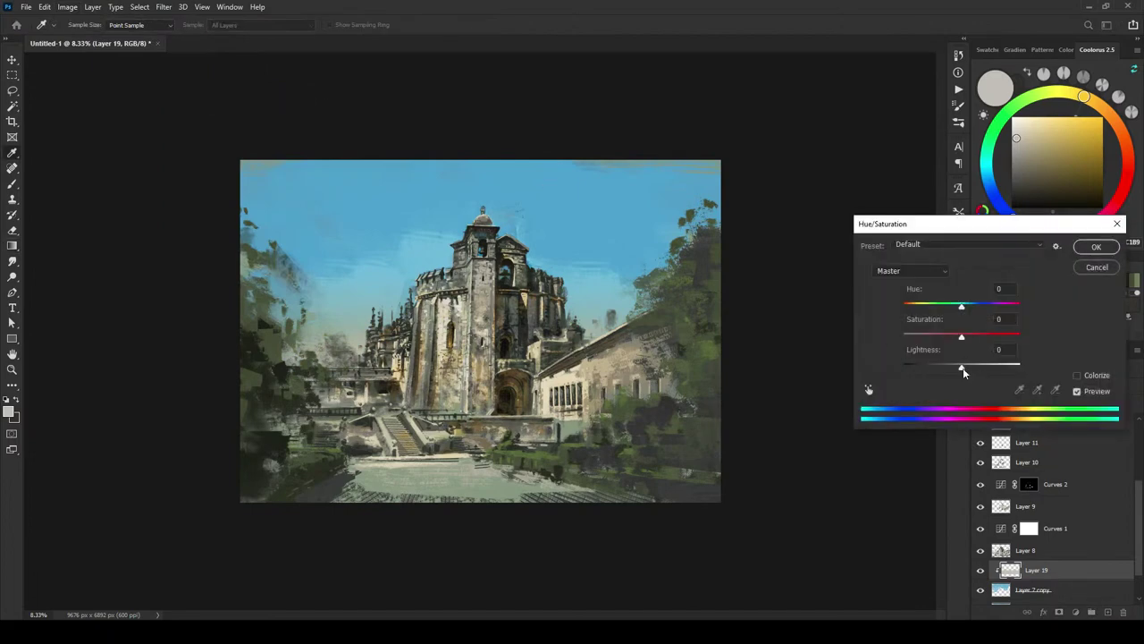
{"action": "mouse_move", "coordinate": [963, 368]}
{"action": "left_mouse_down"}
{"action": "mouse_move", "coordinate": [952, 369]}
{"action": "mouse_move", "coordinate": [984, 369]}
{"action": "mouse_move", "coordinate": [962, 370]}
{"action": "mouse_move", "coordinate": [950, 342]}
{"action": "mouse_move", "coordinate": [920, 338]}
{"action": "mouse_move", "coordinate": [962, 370]}
{"action": "left_mouse_up"}
{"action": "left_click", "coordinate": [962, 367]}
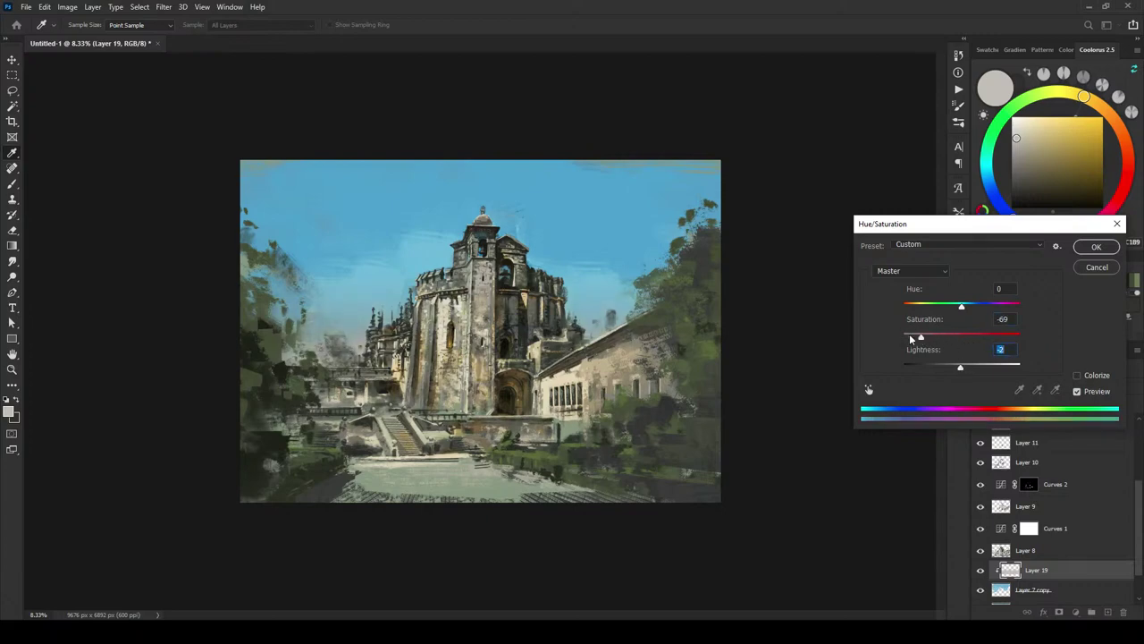
{"action": "left_click_drag", "start_coordinate": [921, 338], "coordinate": [961, 370]}
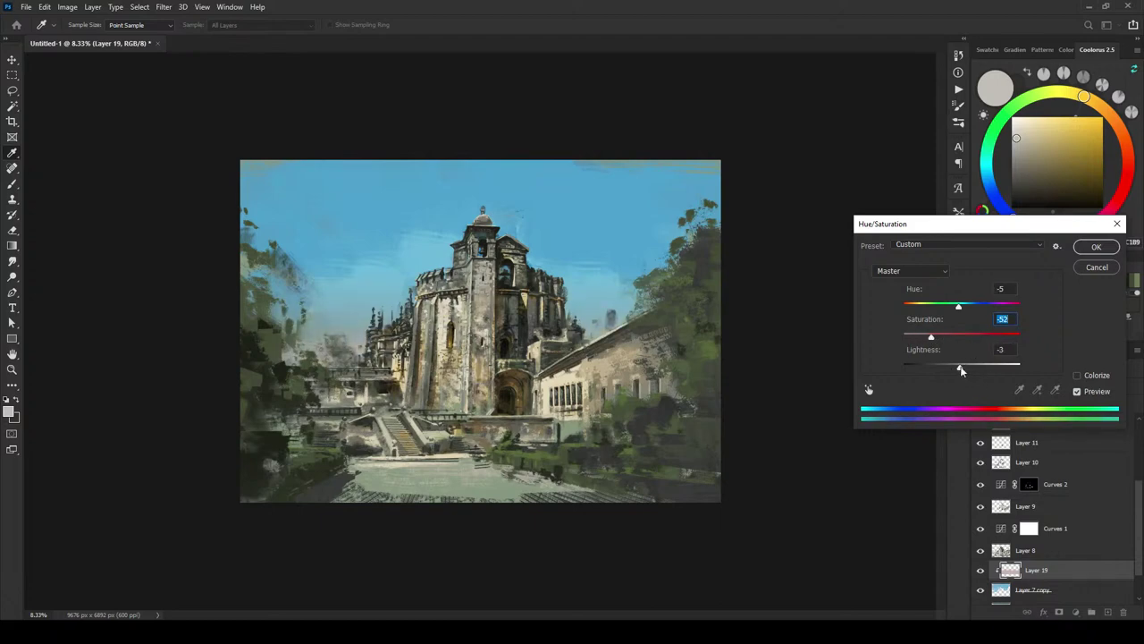
{"action": "left_click", "coordinate": [1096, 249]}
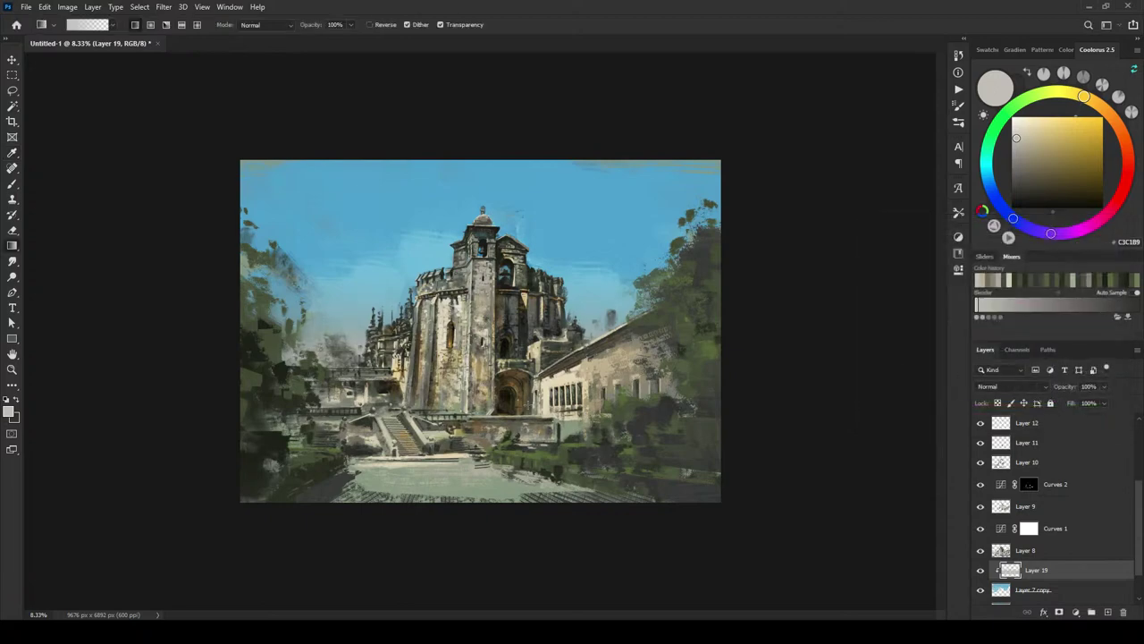
Step: Stretch the Layer 19 haze vertically to about 120% and set the layer's opacity to 74%
{"action": "key", "text": "ctrl+t"}
{"action": "mouse_move", "coordinate": [481, 264]}
{"action": "left_mouse_down"}
{"action": "mouse_move", "coordinate": [484, 239]}
{"action": "mouse_move", "coordinate": [483, 261]}
{"action": "mouse_move", "coordinate": [481, 252]}
{"action": "left_mouse_up"}
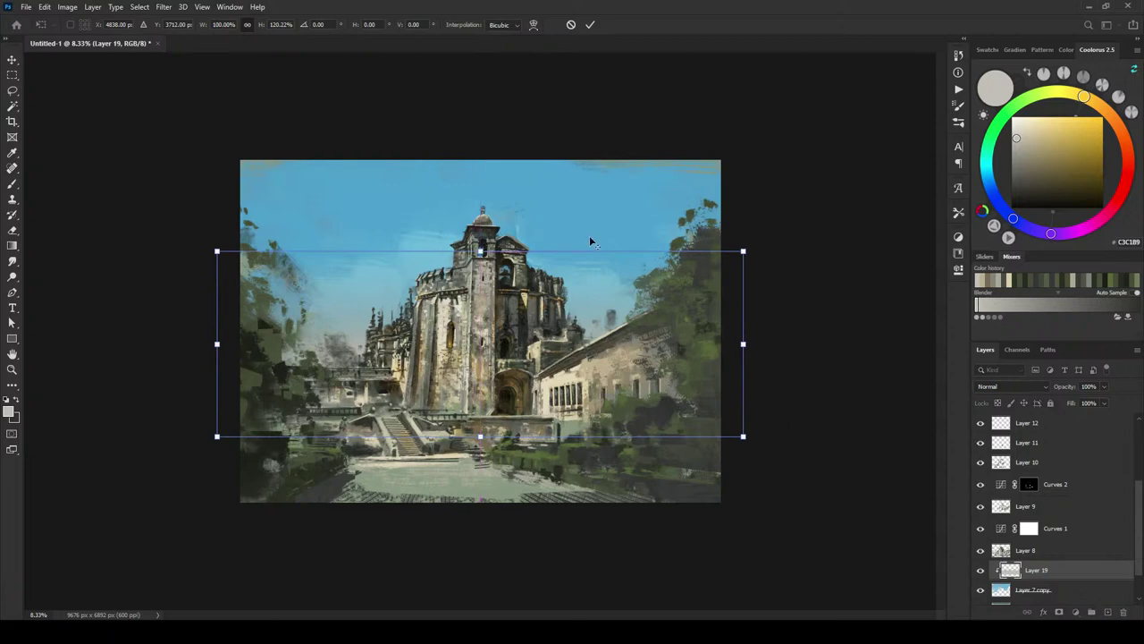
{"action": "key", "text": "Return"}
{"action": "key", "text": "g"}
{"action": "left_click", "coordinate": [1104, 386]}
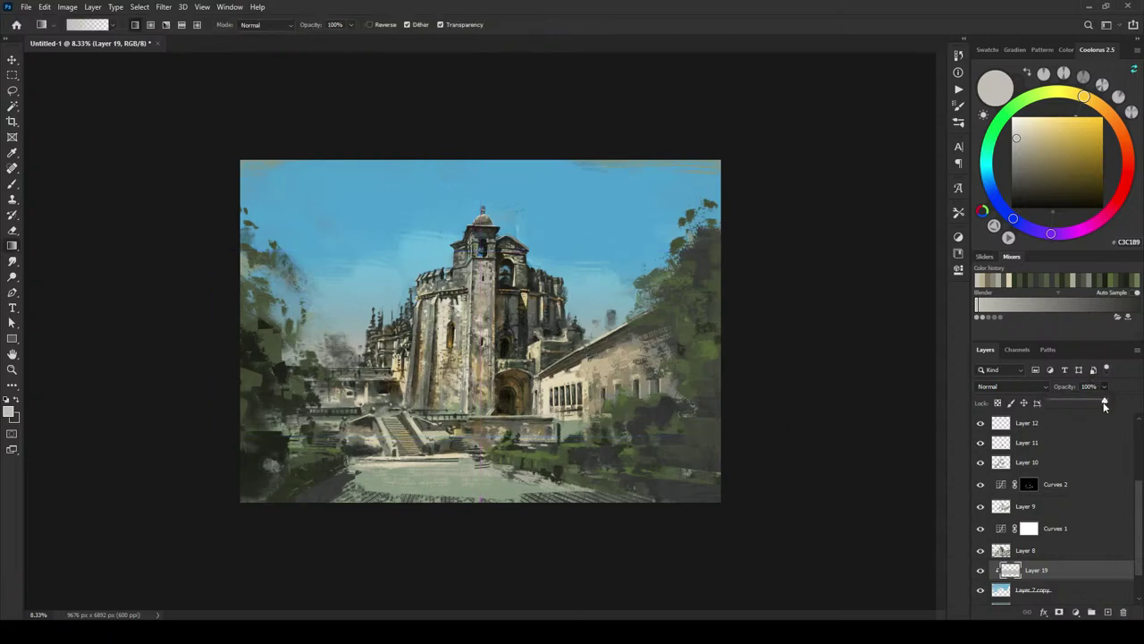
{"action": "mouse_move", "coordinate": [1105, 402]}
{"action": "left_mouse_down"}
{"action": "mouse_move", "coordinate": [1053, 401]}
{"action": "mouse_move", "coordinate": [1090, 406]}
{"action": "left_mouse_up"}
Step: Change the Color Fill 1 ground colour from green to a warm tan, a89b79
{"action": "scroll", "coordinate": [1100, 454], "scroll_direction": "down", "scroll_amount": 2}
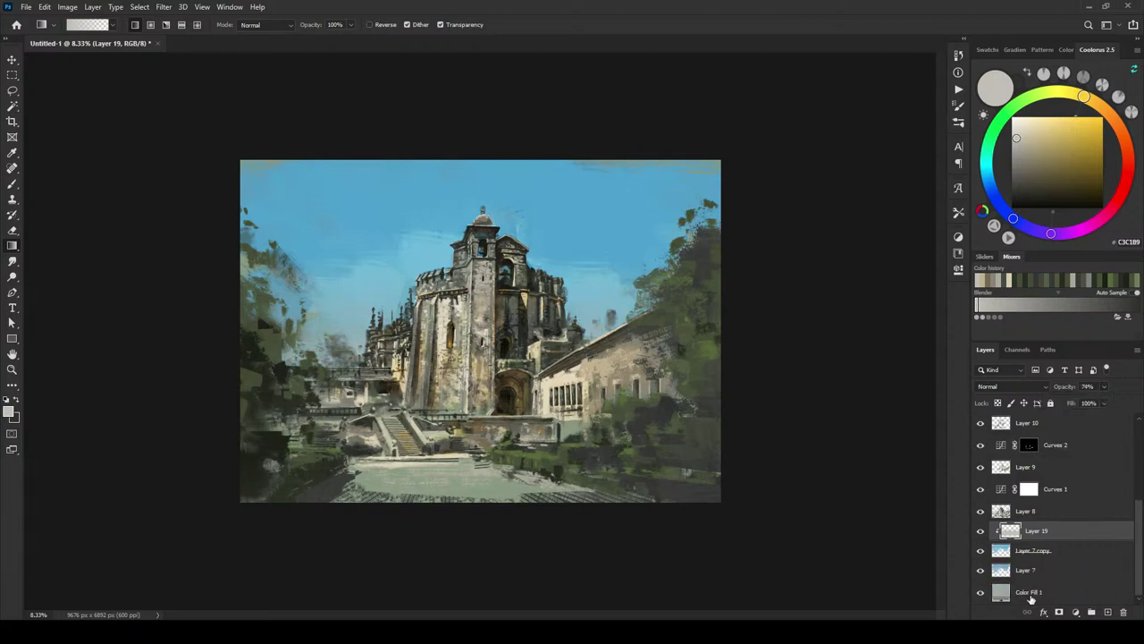
{"action": "left_click", "coordinate": [999, 592]}
{"action": "double_click", "coordinate": [1001, 592]}
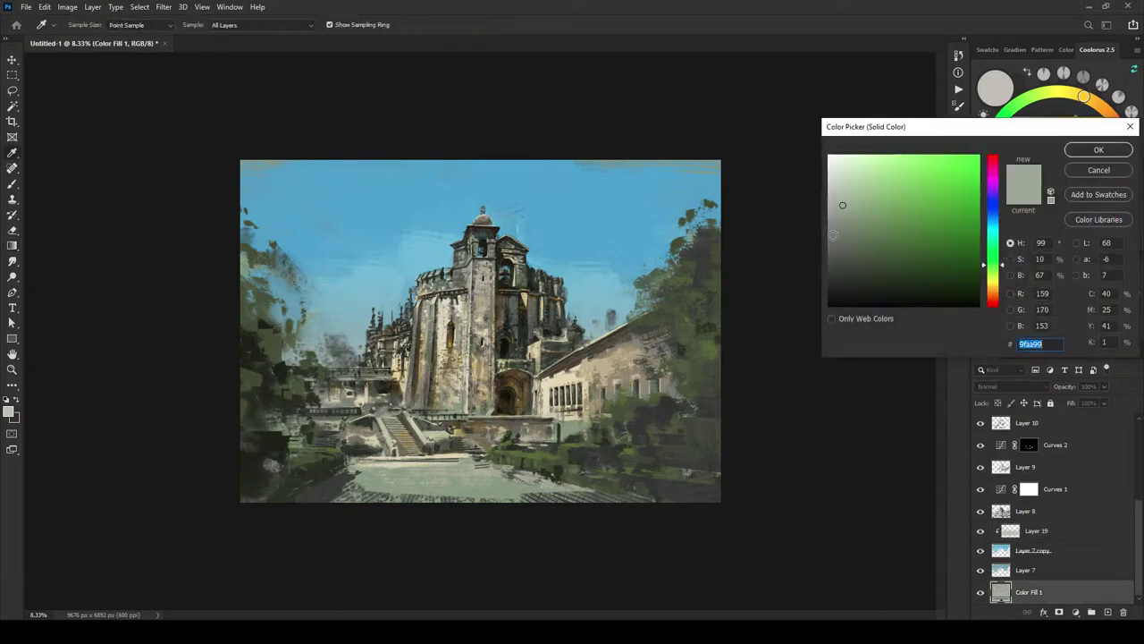
{"action": "left_click_drag", "start_coordinate": [835, 222], "coordinate": [847, 198]}
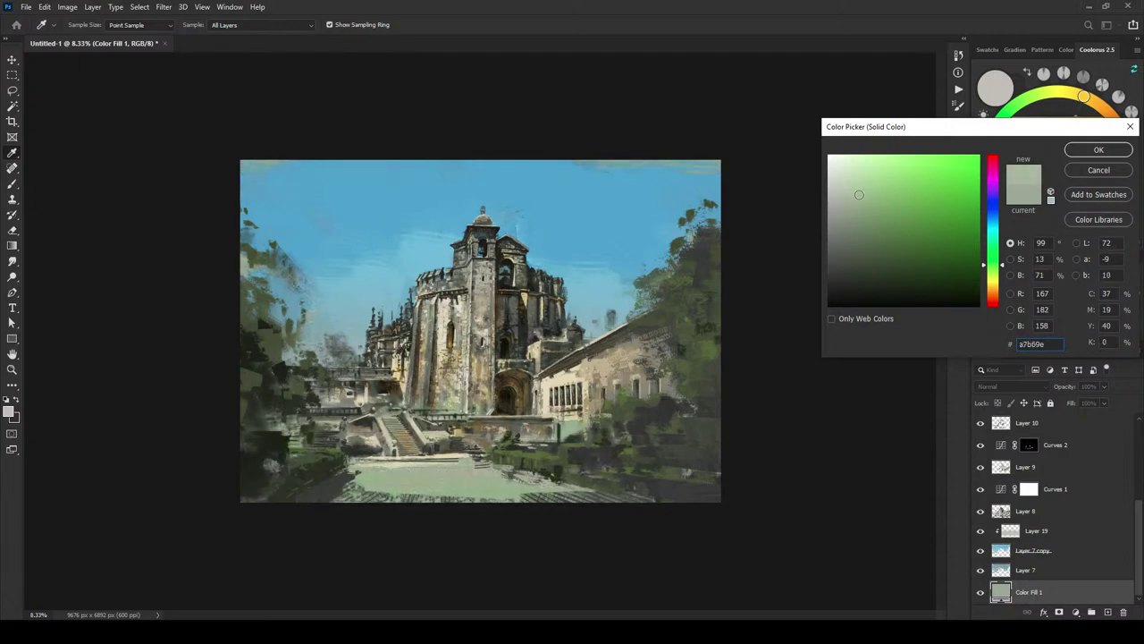
{"action": "left_click", "coordinate": [994, 297]}
{"action": "mouse_move", "coordinate": [994, 298]}
{"action": "left_mouse_down"}
{"action": "mouse_move", "coordinate": [994, 312]}
{"action": "mouse_move", "coordinate": [1001, 283]}
{"action": "left_mouse_up"}
{"action": "mouse_move", "coordinate": [878, 245]}
{"action": "left_mouse_down"}
{"action": "mouse_move", "coordinate": [865, 197]}
{"action": "mouse_move", "coordinate": [890, 197]}
{"action": "mouse_move", "coordinate": [861, 192]}
{"action": "mouse_move", "coordinate": [856, 209]}
{"action": "mouse_move", "coordinate": [844, 201]}
{"action": "mouse_move", "coordinate": [850, 185]}
{"action": "mouse_move", "coordinate": [869, 190]}
{"action": "mouse_move", "coordinate": [871, 206]}
{"action": "left_mouse_up"}
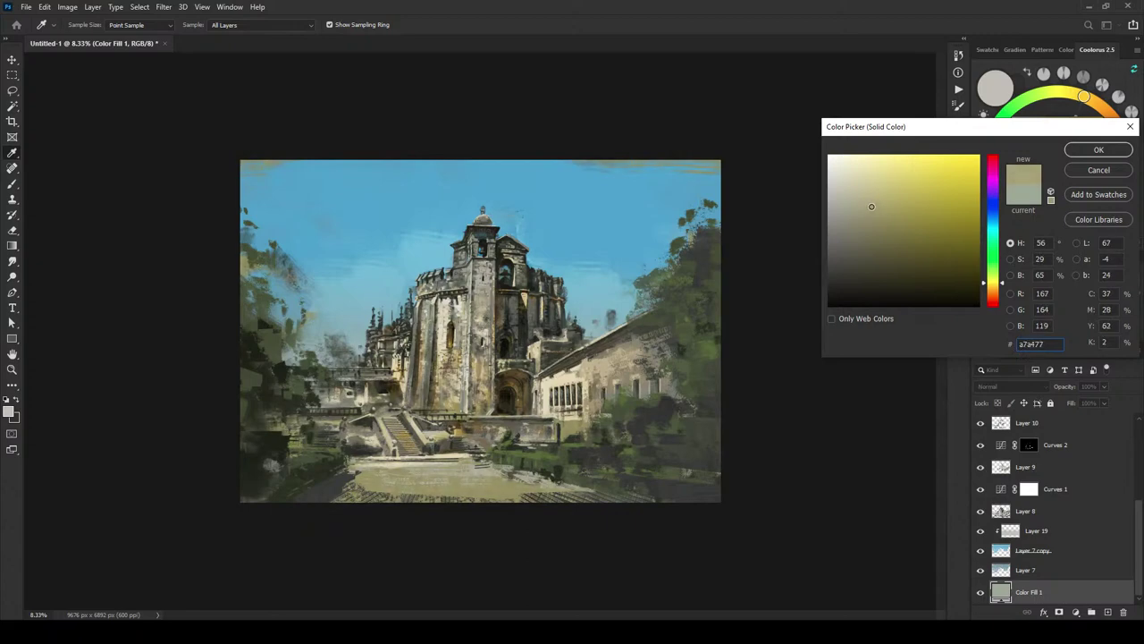
{"action": "left_click_drag", "start_coordinate": [1009, 294], "coordinate": [1003, 292]}
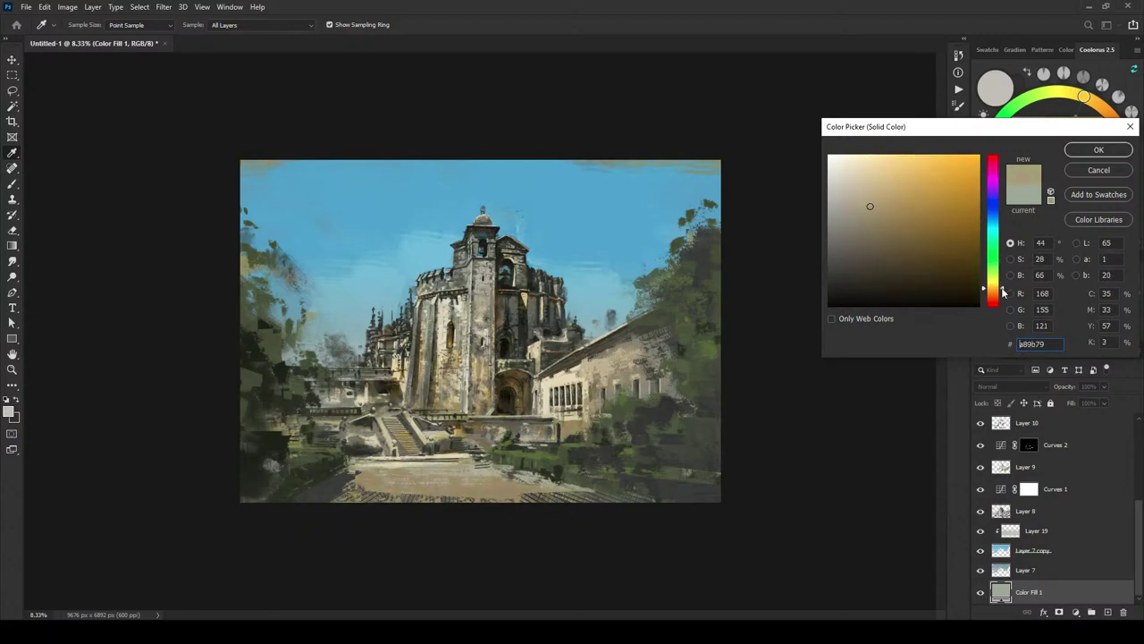
{"action": "left_click", "coordinate": [1070, 150]}
{"action": "key", "text": "g"}
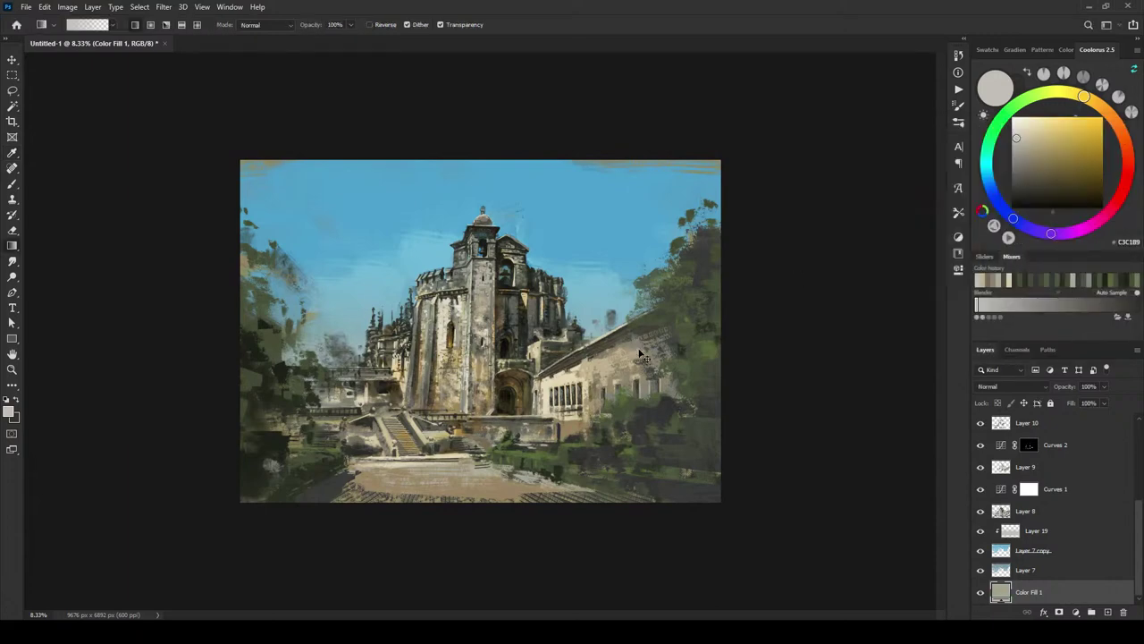
Step: Check the painting with its new ground colour at thumbnail size
{"action": "key", "text": "ctrl+shift+z"}
{"action": "key", "text": "ctrl+minus"}
{"action": "key", "text": "ctrl+minus"}
{"action": "key", "text": "ctrl+minus"}
{"action": "key", "text": "ctrl+minus"}
{"action": "key", "text": "ctrl+minus"}
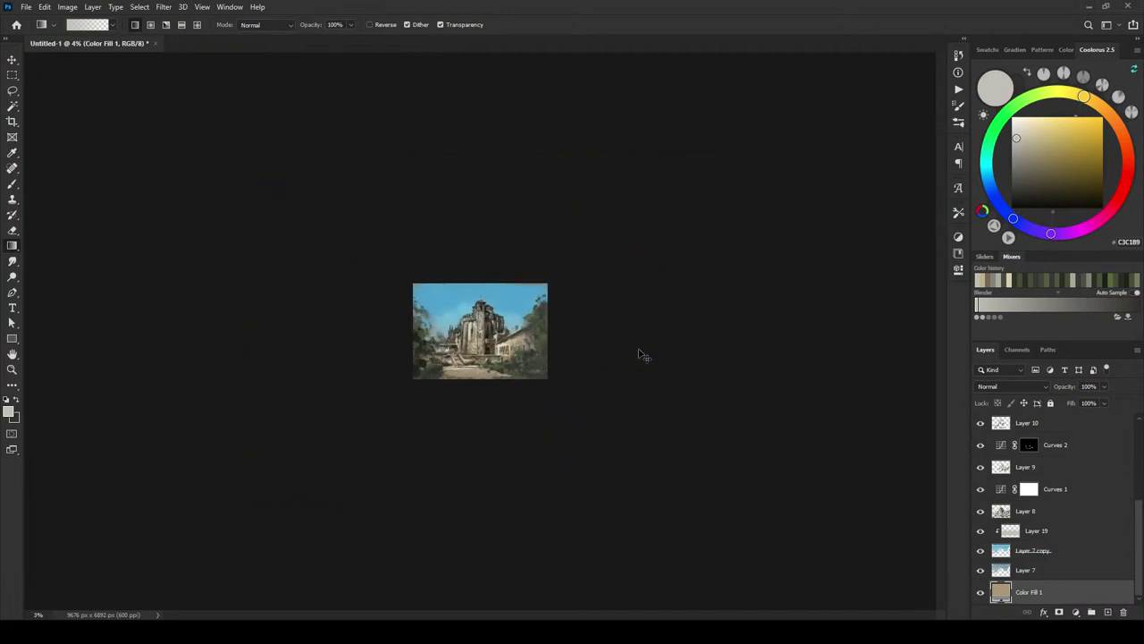
{"action": "key", "text": "ctrl+plus"}
{"action": "key", "text": "ctrl+plus"}
{"action": "key", "text": "ctrl+plus"}
{"action": "key", "text": "ctrl+plus"}
{"action": "key", "text": "ctrl+plus"}
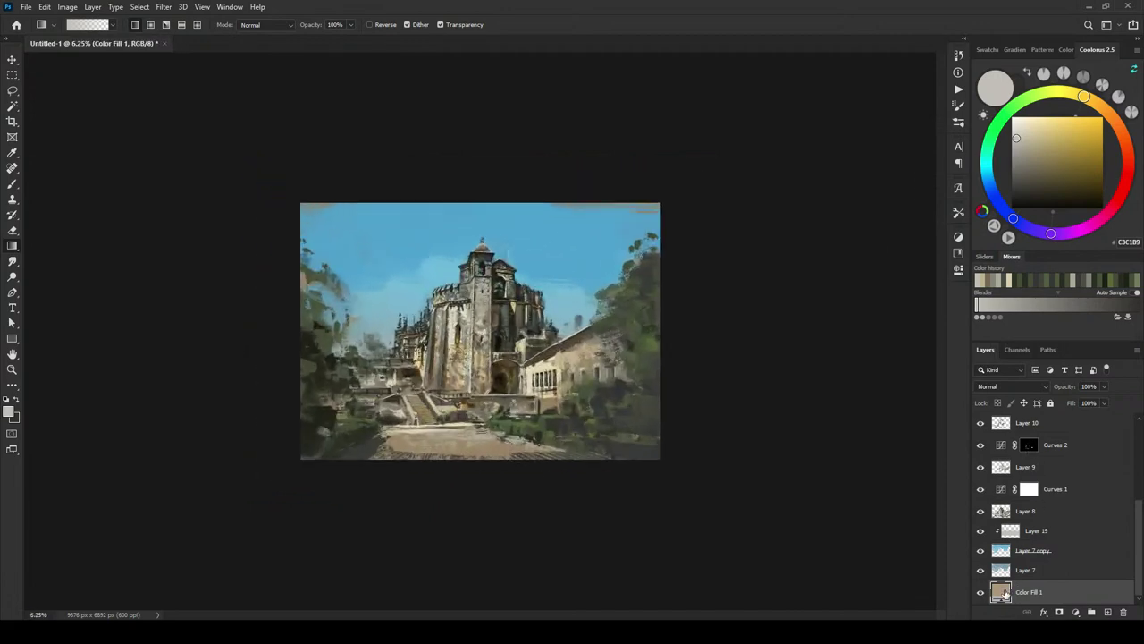
Step: Desaturate the Color Fill 1 ground colour in two passes, ending on the warm grey a29f98
{"action": "double_click", "coordinate": [1003, 590]}
{"action": "left_click", "coordinate": [853, 206]}
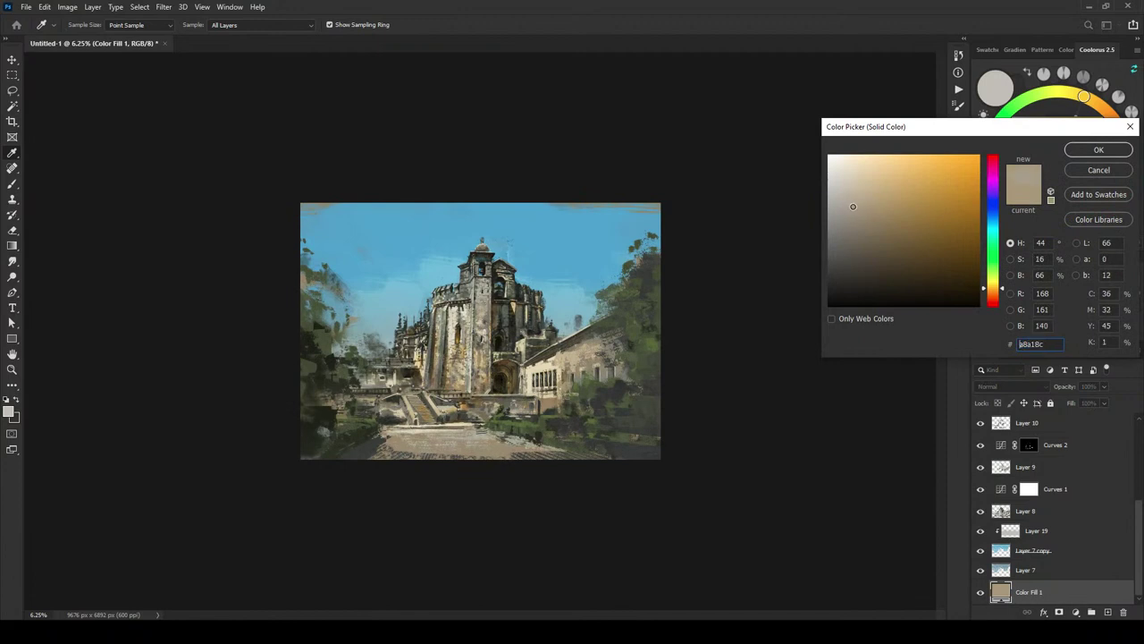
{"action": "left_click_drag", "start_coordinate": [848, 207], "coordinate": [849, 206]}
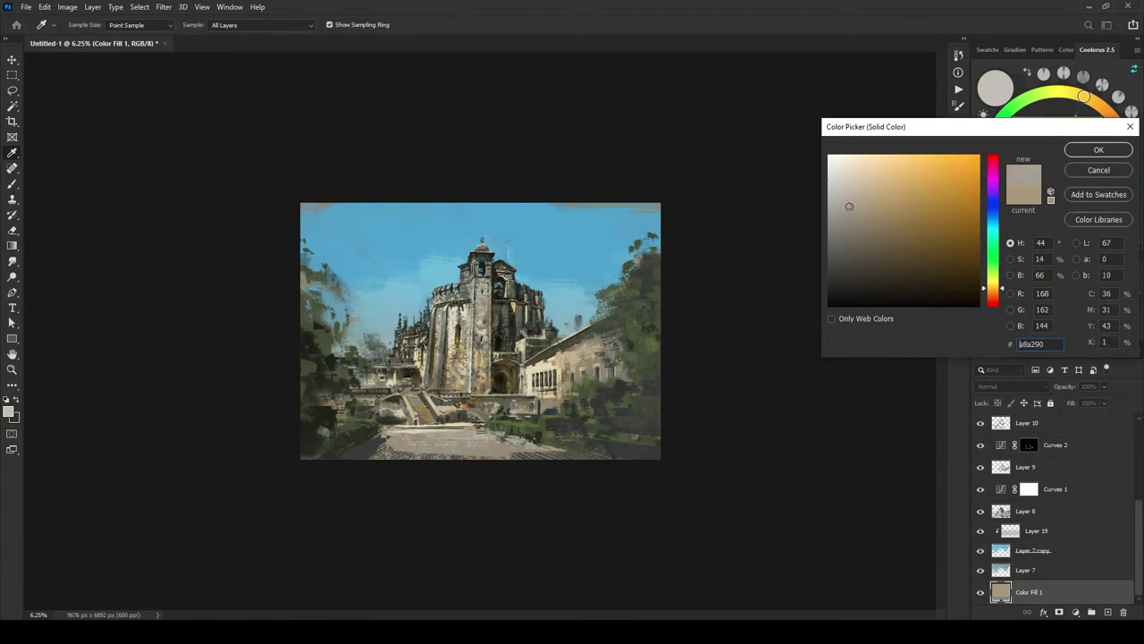
{"action": "left_click", "coordinate": [1079, 150]}
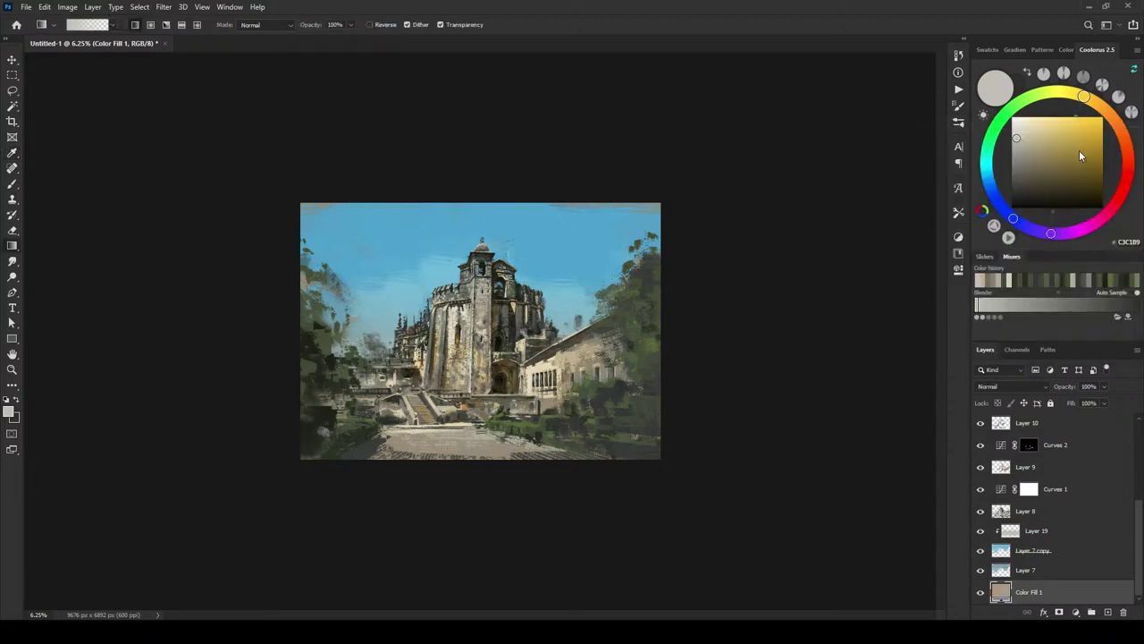
{"action": "key", "text": "ctrl+plus"}
{"action": "key", "text": "ctrl+plus"}
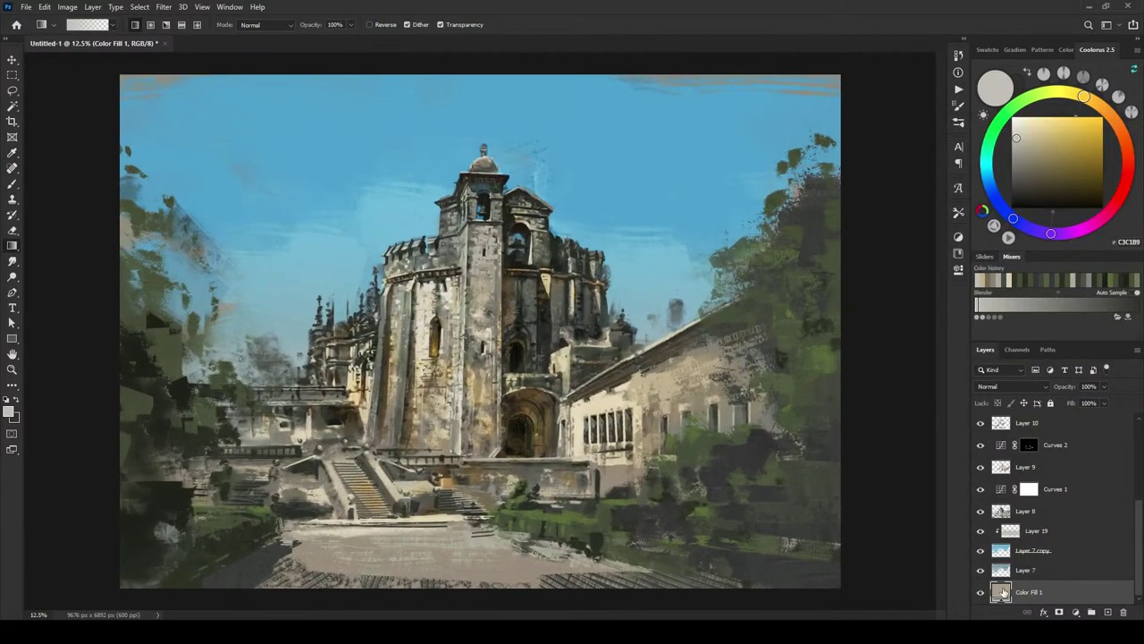
{"action": "double_click", "coordinate": [1002, 592]}
{"action": "left_click", "coordinate": [837, 210]}
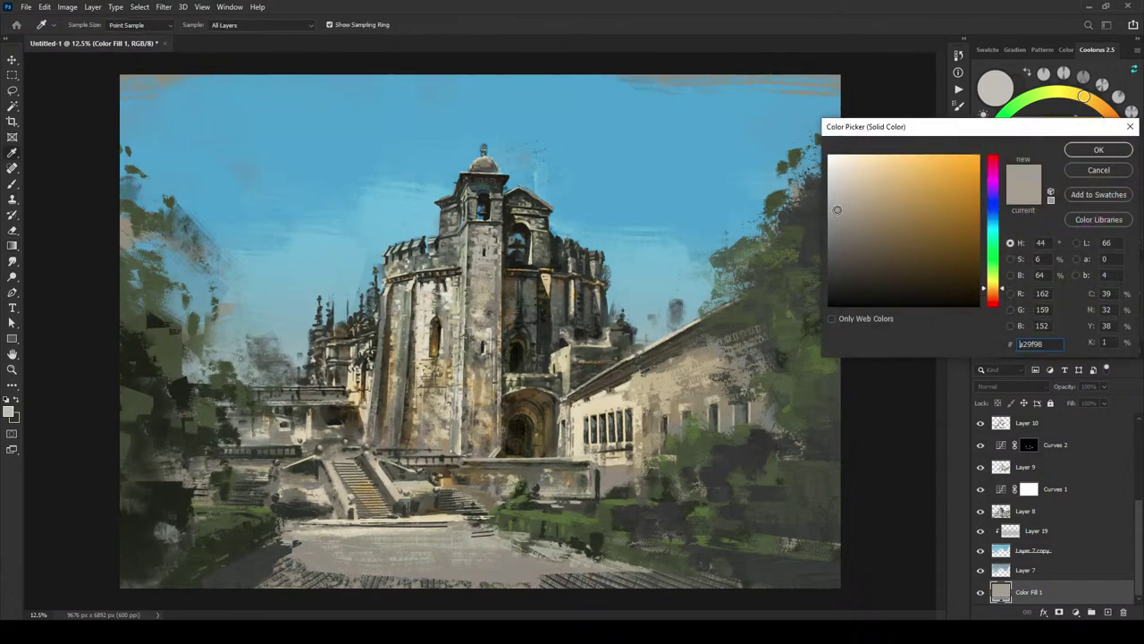
{"action": "left_click", "coordinate": [1071, 150]}
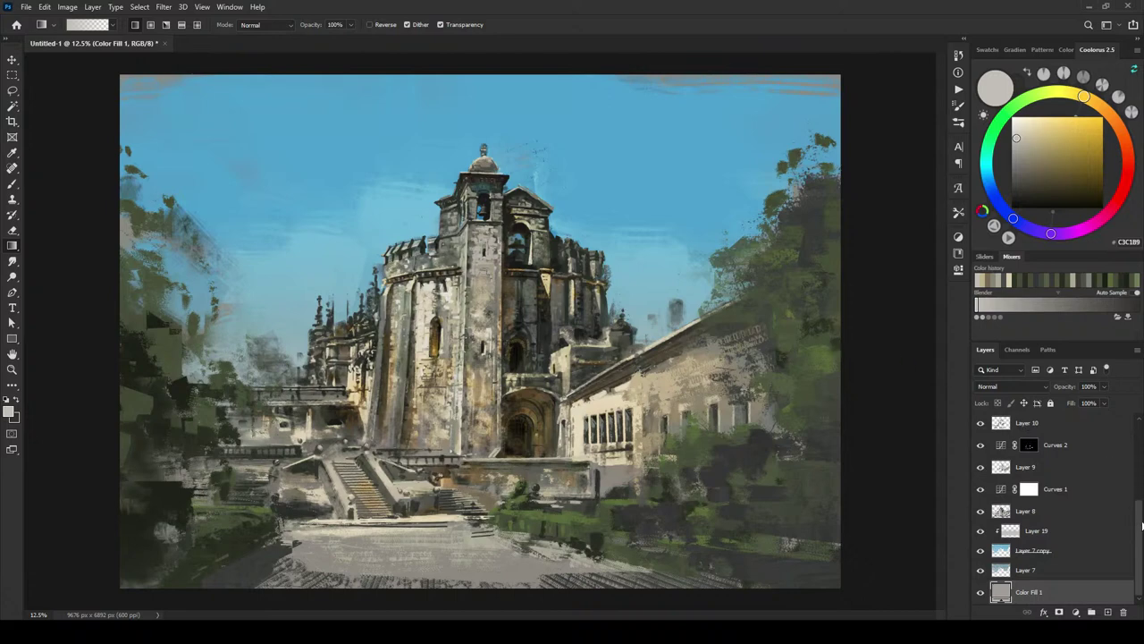
Step: Add a new layer at the top of the layer stack and choose the EE flat push brush
{"action": "left_click_drag", "start_coordinate": [1137, 500], "coordinate": [1141, 416]}
{"action": "left_click", "coordinate": [1107, 612]}
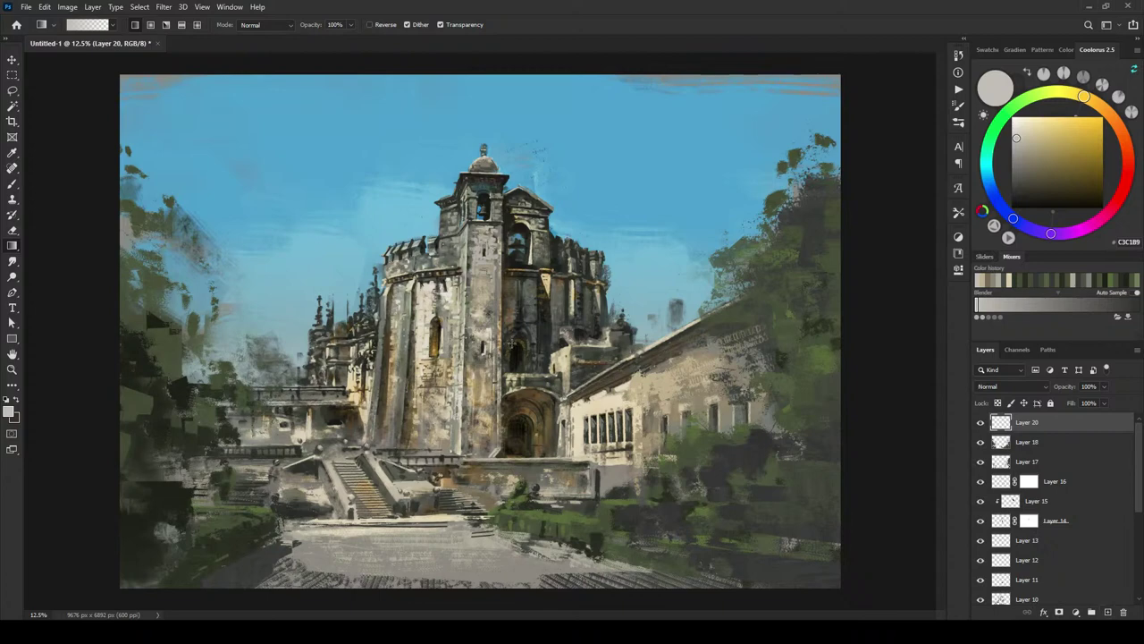
{"action": "key", "text": "b"}
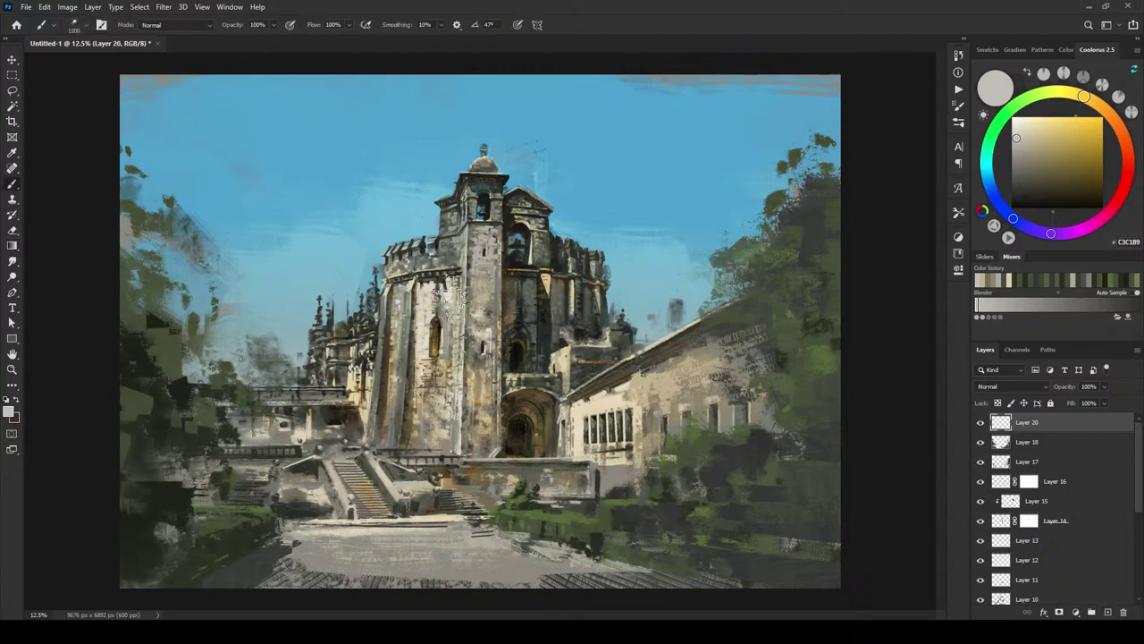
{"action": "right_click", "coordinate": [465, 313]}
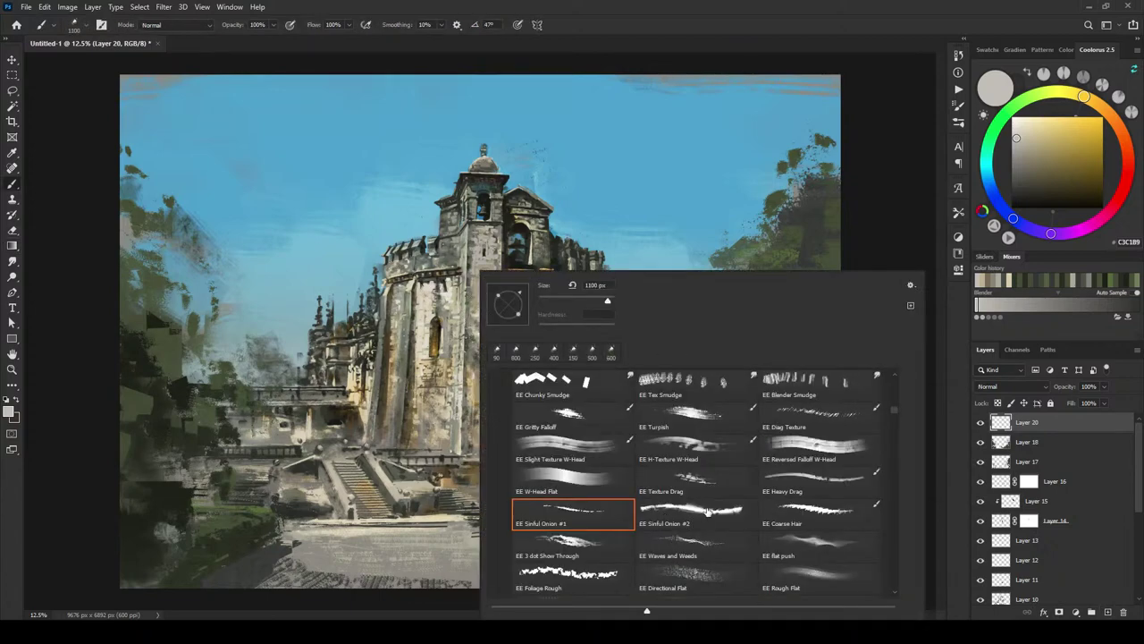
{"action": "left_click", "coordinate": [836, 560]}
{"action": "scroll", "coordinate": [893, 413], "scroll_direction": "down", "scroll_amount": 3}
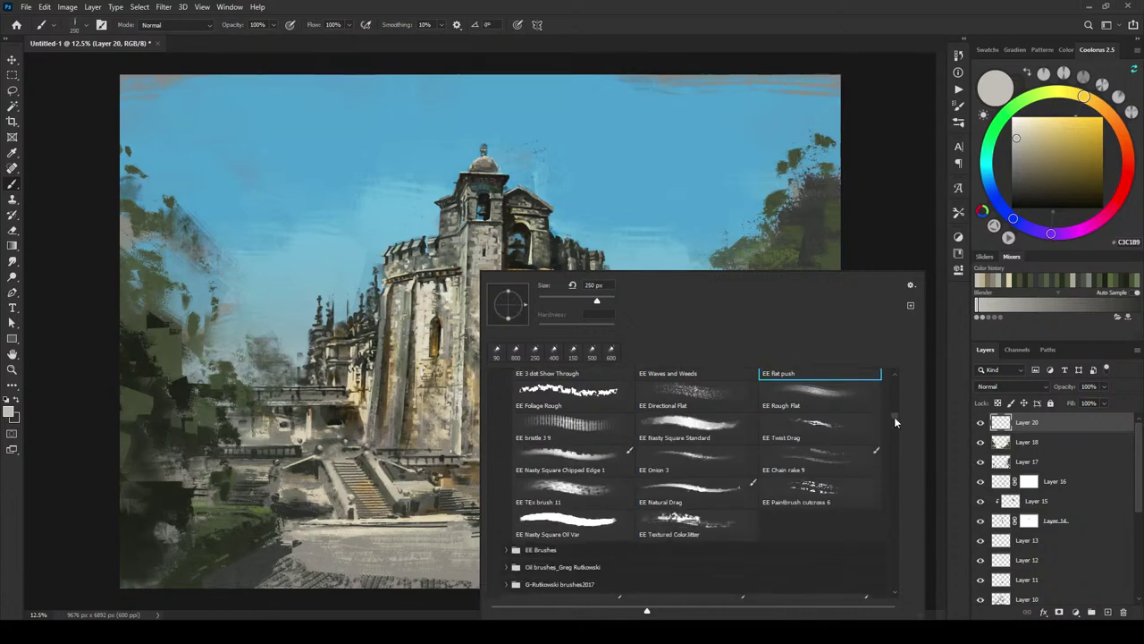
{"action": "left_click_drag", "start_coordinate": [895, 418], "coordinate": [895, 415]}
{"action": "left_click", "coordinate": [801, 5]}
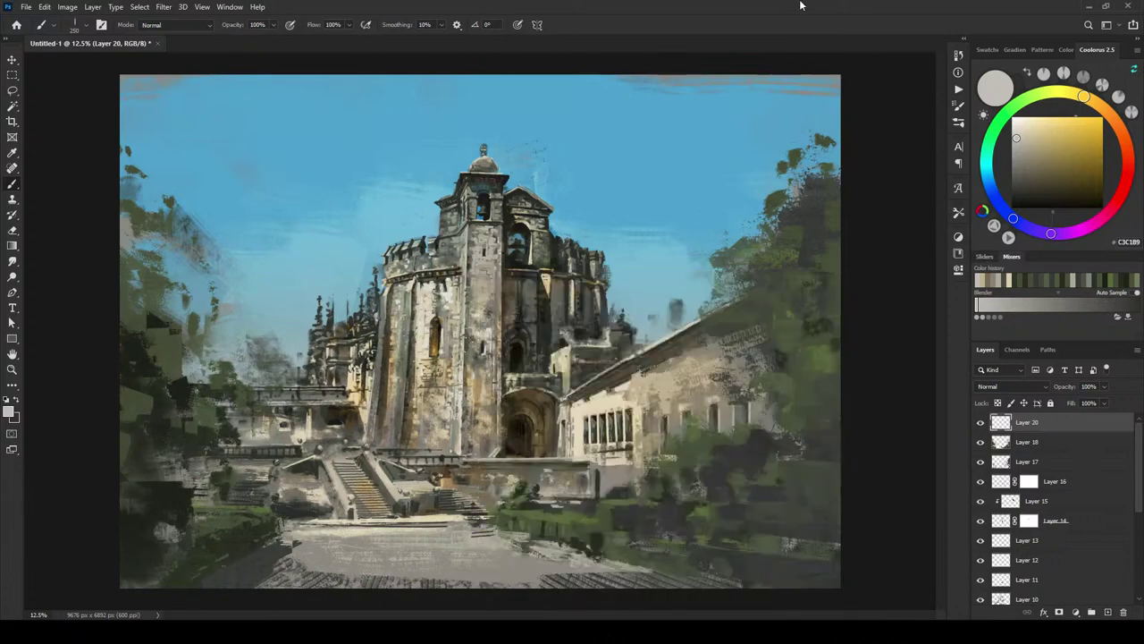
Step: Set Layer 20 to the Overlay blend mode and prepare a smaller brush with a slightly darker purple-grey colour
{"action": "left_click", "coordinate": [1015, 386]}
{"action": "left_click", "coordinate": [1013, 471]}
{"action": "mouse_move", "coordinate": [1053, 234]}
{"action": "left_mouse_down"}
{"action": "mouse_move", "coordinate": [1077, 234]}
{"action": "mouse_move", "coordinate": [1034, 236]}
{"action": "left_mouse_up"}
{"action": "left_click", "coordinate": [1085, 94]}
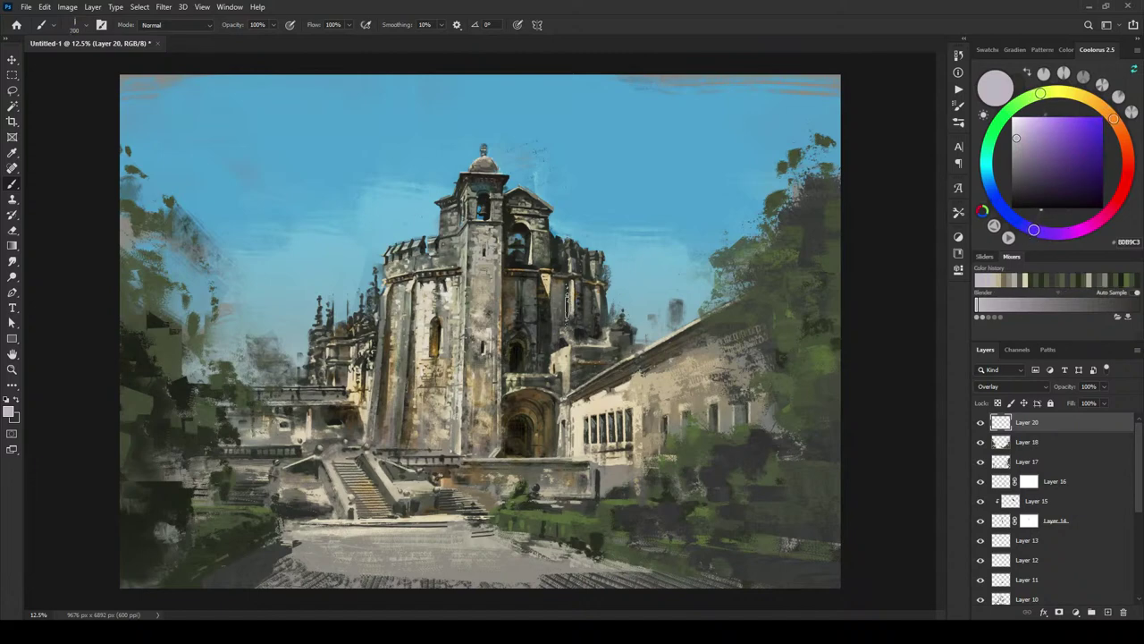
{"action": "key", "text": "bracketleft"}
{"action": "left_click_drag", "start_coordinate": [1016, 138], "coordinate": [1016, 148]}
{"action": "key", "text": "bracketleft"}
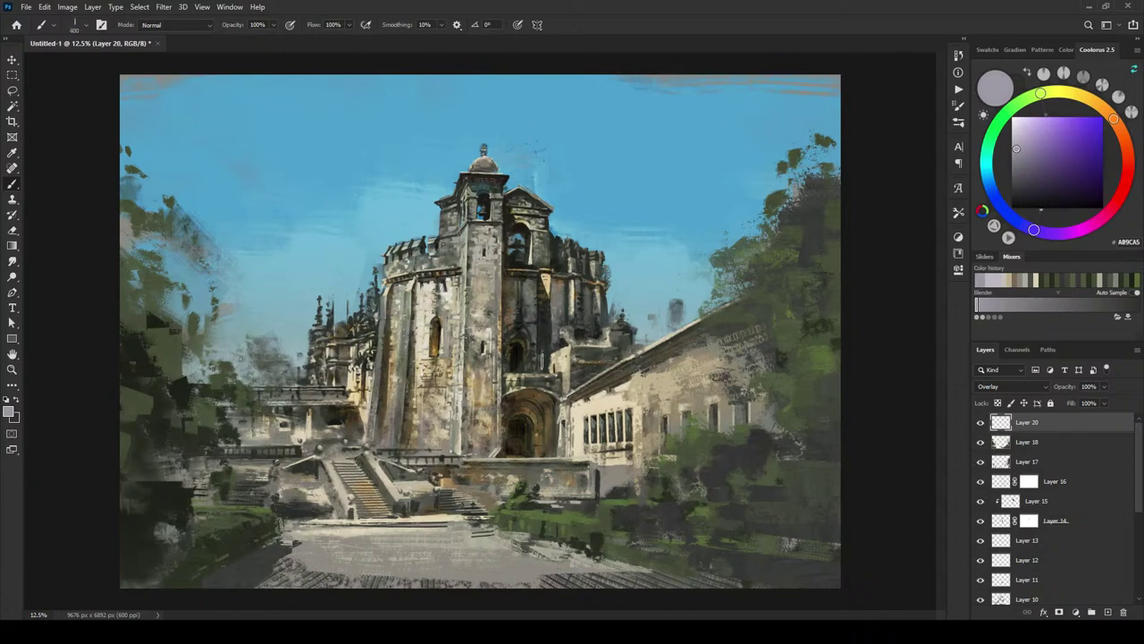
{"action": "key", "text": "bracketleft"}
Step: Swap the foreground and background colours and change the foreground to a warm brown, 7A694A
{"action": "key", "text": "x"}
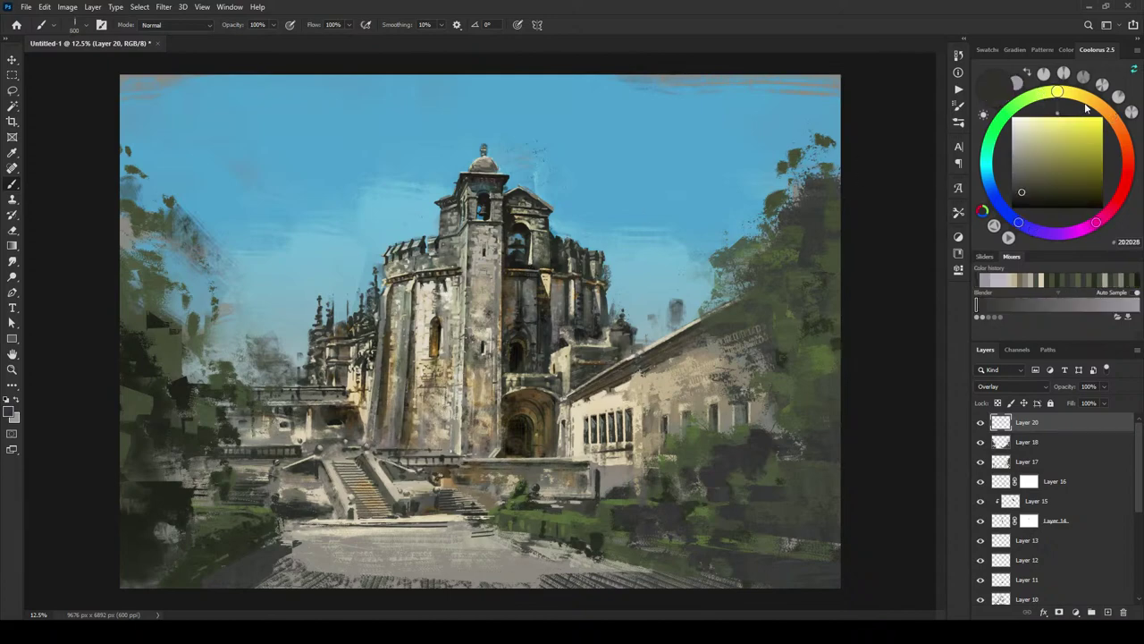
{"action": "mouse_move", "coordinate": [1093, 101]}
{"action": "left_mouse_down"}
{"action": "mouse_move", "coordinate": [1120, 121]}
{"action": "mouse_move", "coordinate": [1105, 109]}
{"action": "left_mouse_up"}
{"action": "left_click", "coordinate": [1050, 169]}
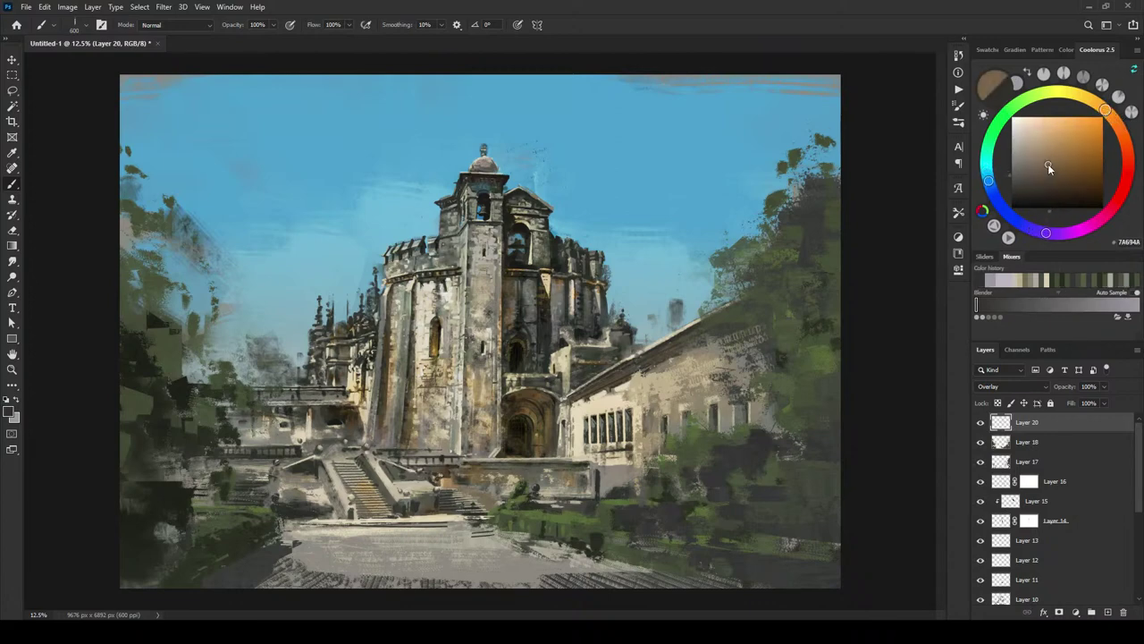
Step: Paint warm brown 7C6945 along the upper edge of the long side wall on Layer 20 with a 400 px brush
{"action": "left_click_drag", "start_coordinate": [1052, 165], "coordinate": [1053, 164]}
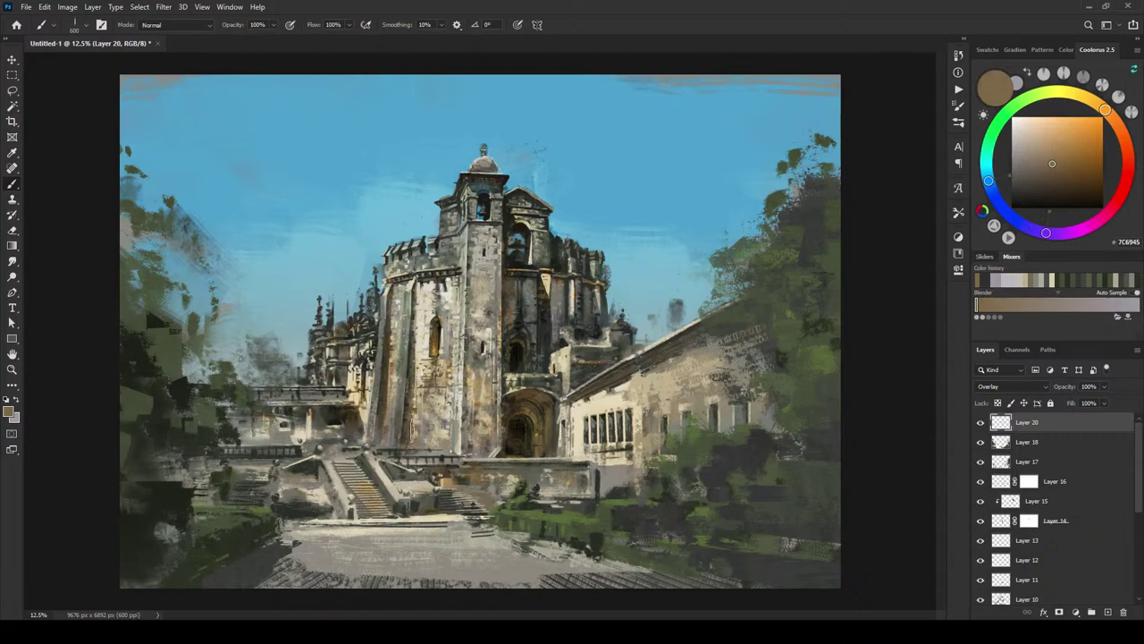
{"action": "key", "text": "bracketleft"}
{"action": "key", "text": "bracketleft"}
{"action": "key", "text": "bracketleft"}
{"action": "key", "text": "bracketleft"}
{"action": "key", "text": "bracketleft"}
{"action": "key", "text": "bracketleft"}
{"action": "left_click_drag", "start_coordinate": [591, 385], "coordinate": [703, 324]}
{"action": "key", "text": "]"}
{"action": "key", "text": "bracketleft"}
Step: Swap to the purple-grey, shift its hue to greenish grey A0A59C and paint it down the front face of the tower
{"action": "key", "text": "x"}
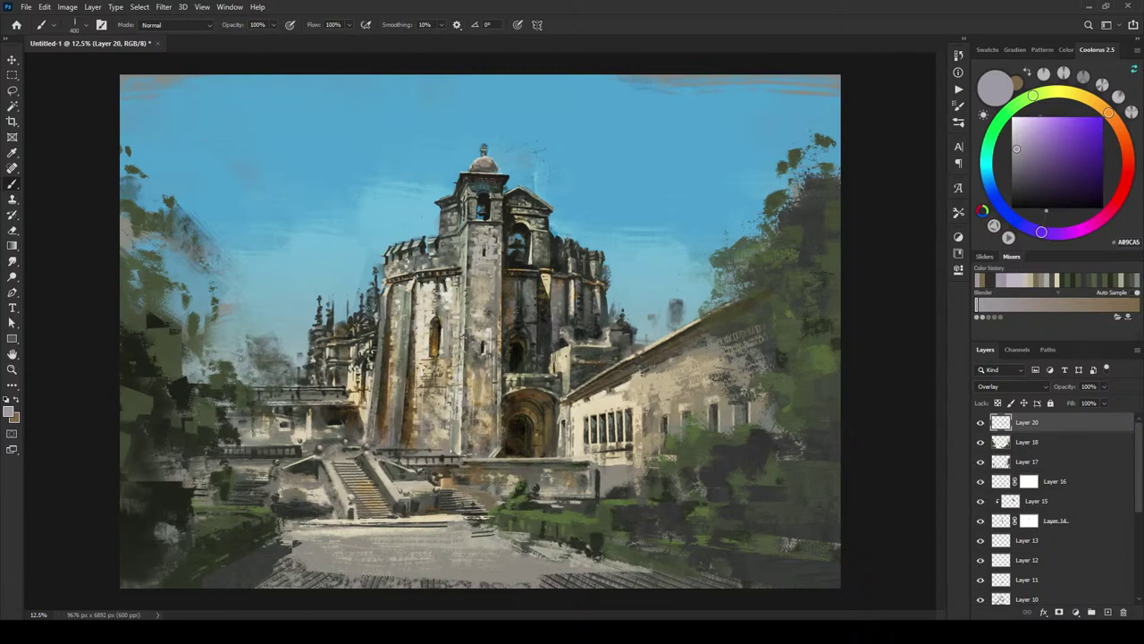
{"action": "left_click", "coordinate": [546, 304], "text": "alt"}
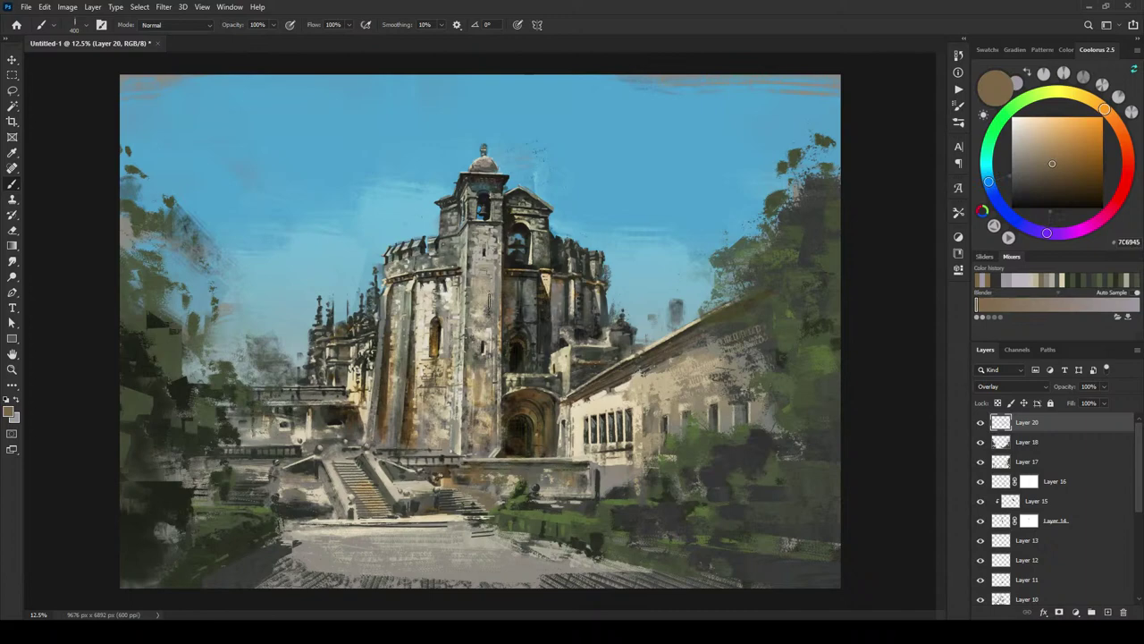
{"action": "left_click", "coordinate": [477, 239], "text": "alt"}
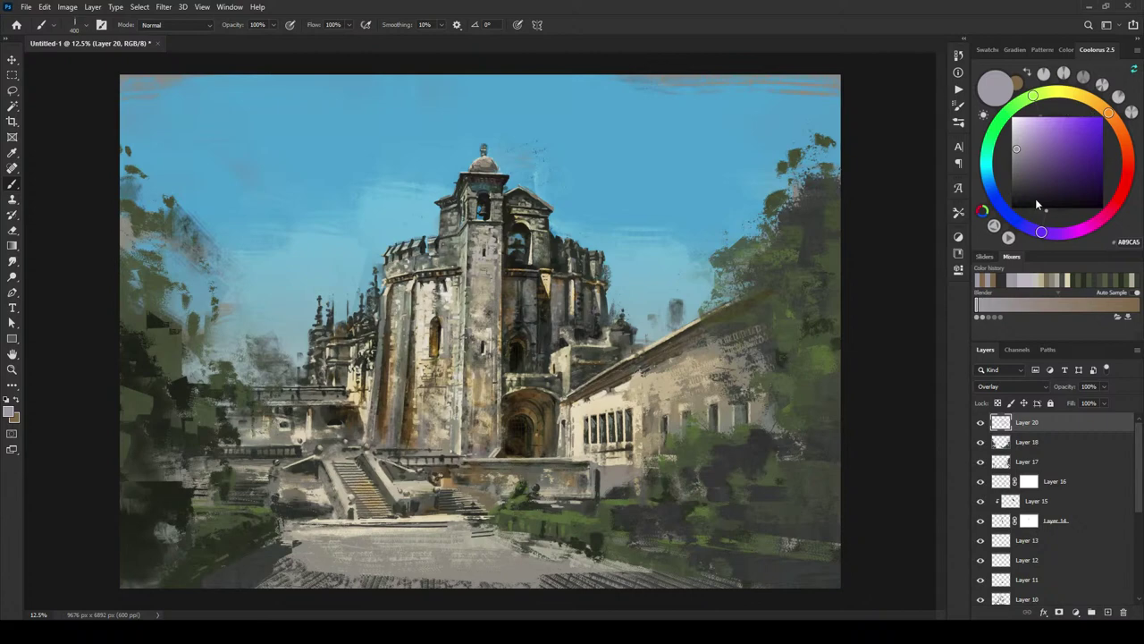
{"action": "mouse_move", "coordinate": [1041, 235]}
{"action": "left_mouse_down"}
{"action": "mouse_move", "coordinate": [1028, 99]}
{"action": "mouse_move", "coordinate": [1016, 107]}
{"action": "mouse_move", "coordinate": [1058, 98]}
{"action": "mouse_move", "coordinate": [1021, 101]}
{"action": "left_mouse_up"}
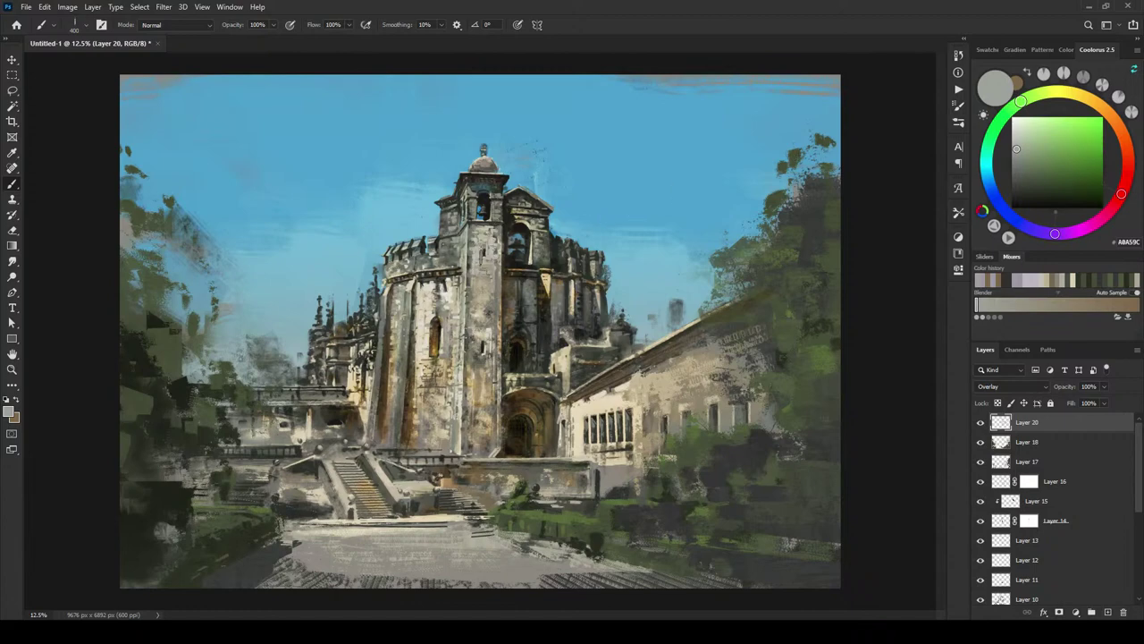
{"action": "left_click_drag", "start_coordinate": [479, 255], "coordinate": [483, 283]}
Step: Enlarge the brush to 700 px, lighten the grey to ACB1A7 and paint over the upper part of the tower
{"action": "key", "text": "bracketright"}
{"action": "key", "text": "bracketright"}
{"action": "key", "text": "bracketright"}
{"action": "key", "text": "bracketright"}
{"action": "key", "text": "bracketright"}
{"action": "left_click", "coordinate": [1017, 144]}
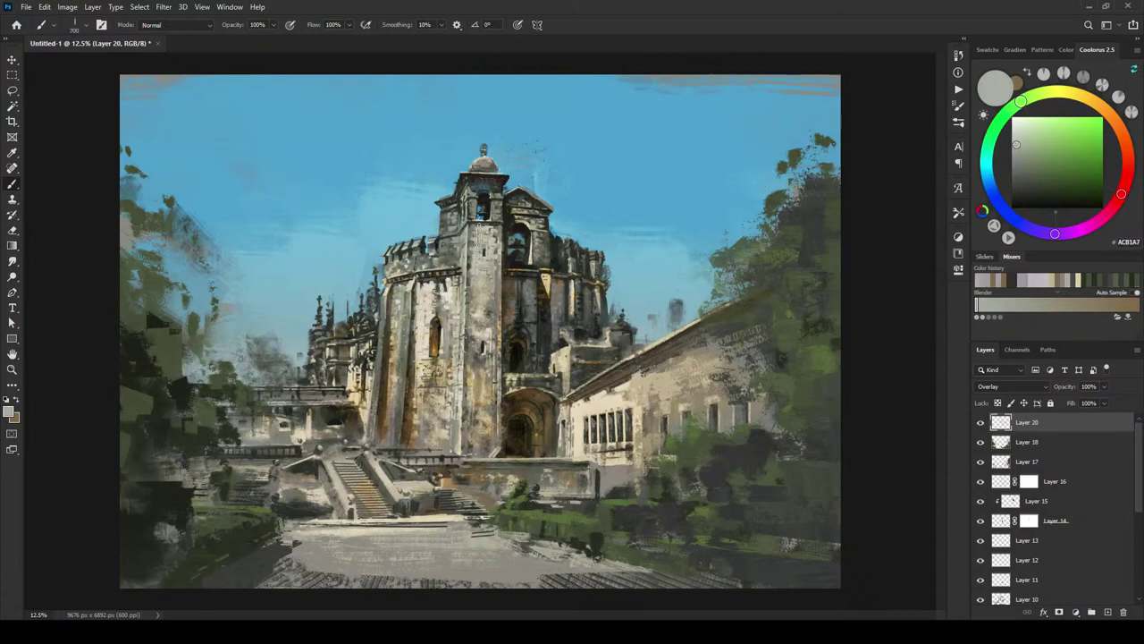
{"action": "key", "text": "bracketleft"}
{"action": "key", "text": "bracketleft"}
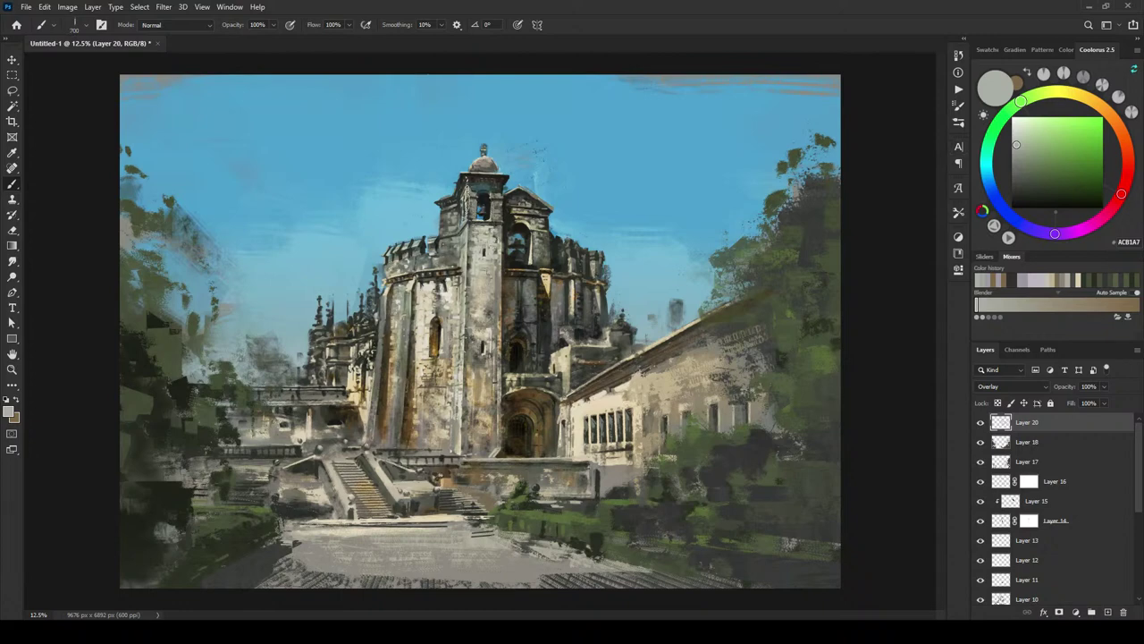
{"action": "left_click_drag", "start_coordinate": [491, 218], "coordinate": [502, 211]}
Step: Reduce the brush to 500 px and paint the same pale grey over the castle's left-hand buttresses
{"action": "key", "text": "bracketleft"}
{"action": "key", "text": "bracketleft"}
{"action": "key", "text": "bracketleft"}
{"action": "key", "text": "bracketleft"}
{"action": "key", "text": "bracketright"}
{"action": "mouse_move", "coordinate": [448, 353]}
{"action": "left_mouse_down"}
{"action": "mouse_move", "coordinate": [442, 313]}
{"action": "mouse_move", "coordinate": [460, 288]}
{"action": "mouse_move", "coordinate": [450, 347]}
{"action": "mouse_move", "coordinate": [451, 265]}
{"action": "mouse_move", "coordinate": [421, 259]}
{"action": "mouse_move", "coordinate": [448, 262]}
{"action": "mouse_move", "coordinate": [447, 213]}
{"action": "mouse_move", "coordinate": [452, 247]}
{"action": "left_mouse_up"}
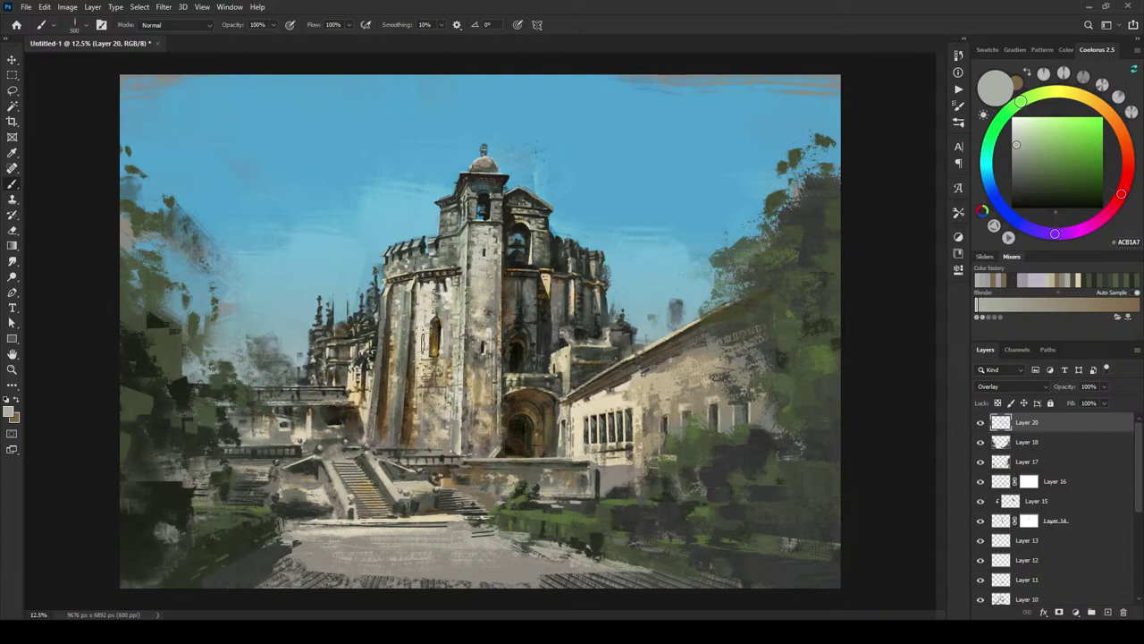
{"action": "mouse_move", "coordinate": [397, 313]}
{"action": "left_mouse_down"}
{"action": "mouse_move", "coordinate": [395, 301]}
{"action": "mouse_move", "coordinate": [397, 310]}
{"action": "left_mouse_up"}
Step: Shrink the brush to 200 px, shift to the warm light grey B8B6B2 and paint the lower left castle wall
{"action": "key", "text": "["}
{"action": "left_click_drag", "start_coordinate": [1018, 156], "coordinate": [1014, 142]}
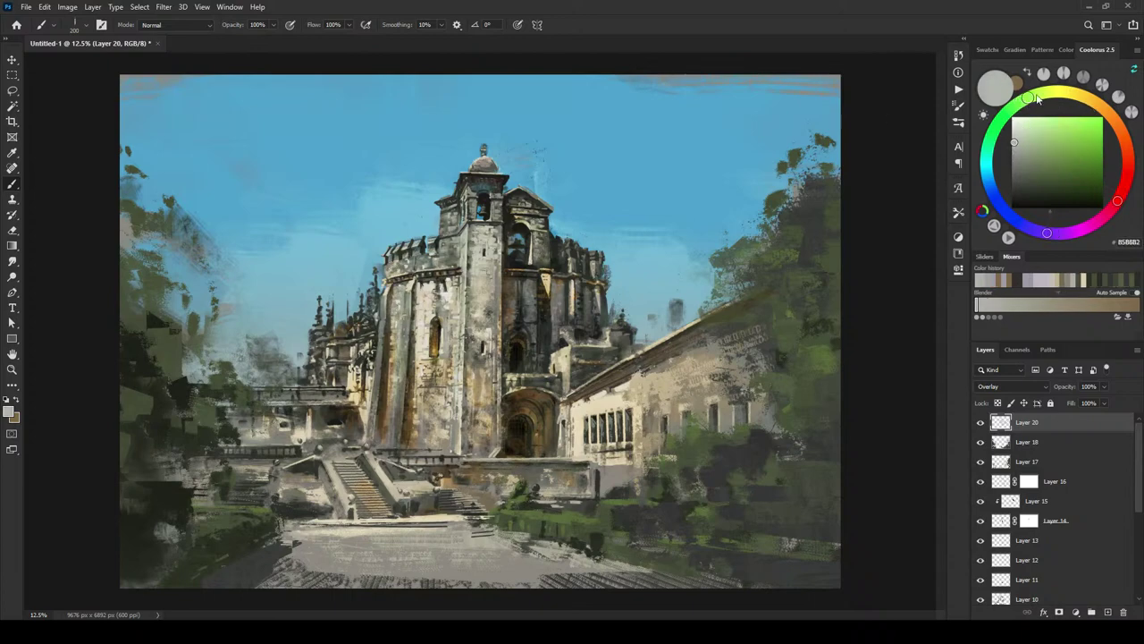
{"action": "left_click", "coordinate": [1090, 103]}
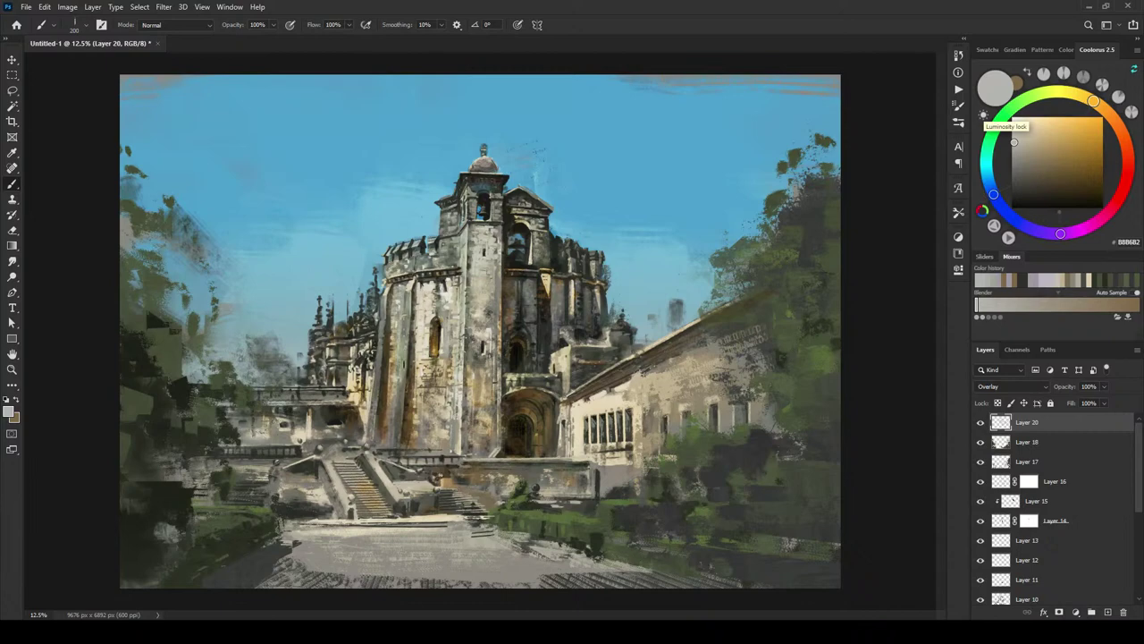
{"action": "left_click_drag", "start_coordinate": [404, 361], "coordinate": [401, 399]}
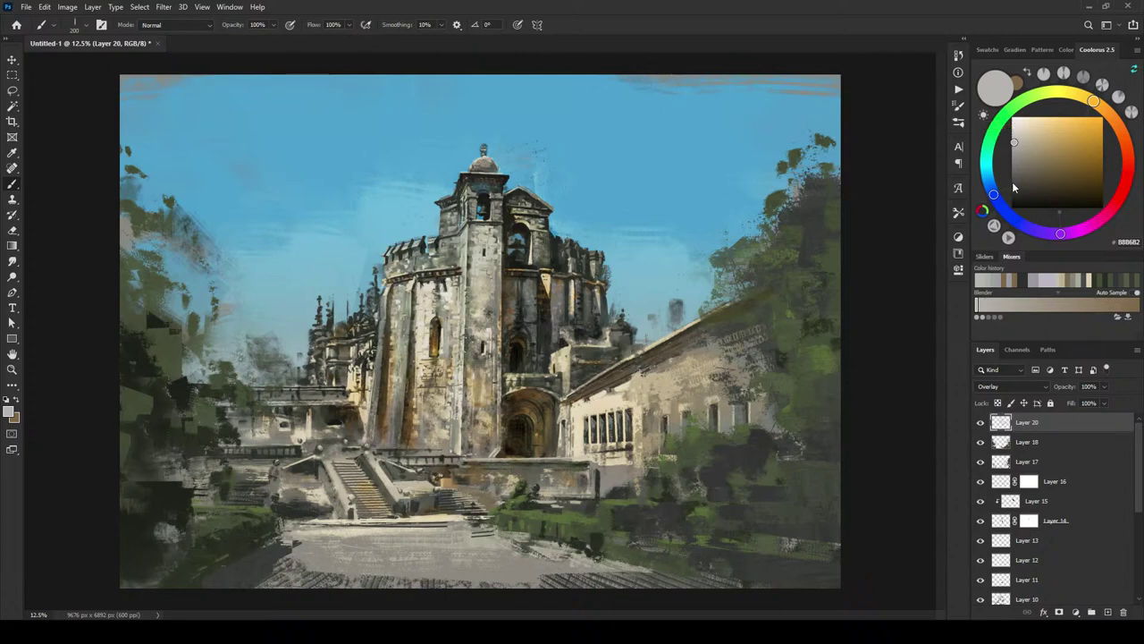
Step: Paint the upper left castle wall with CBC7BA, enlarge the brush to 300 px and continue with warm greys A29C8C and C6C2B5
{"action": "left_click", "coordinate": [1019, 135]}
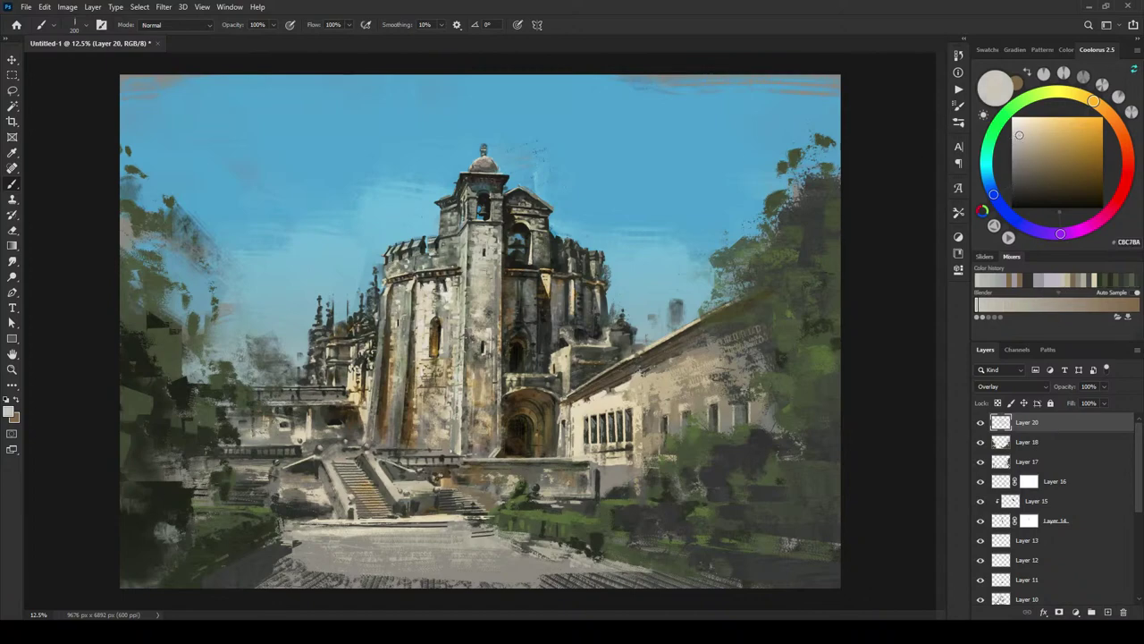
{"action": "left_click_drag", "start_coordinate": [400, 291], "coordinate": [398, 329]}
{"action": "key", "text": "bracketright"}
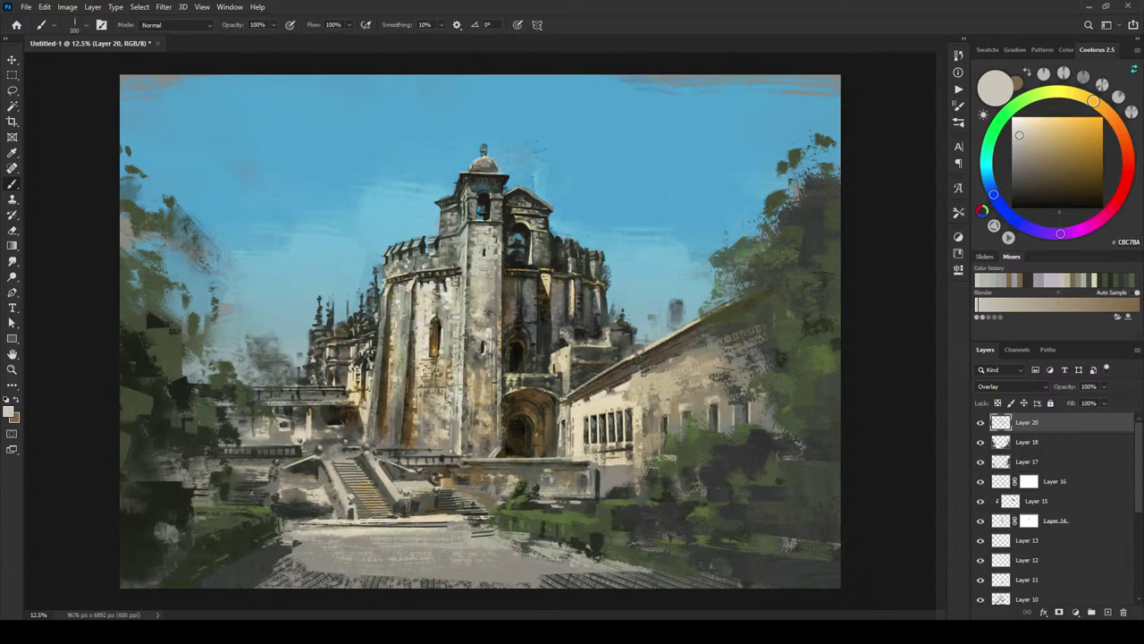
{"action": "left_click", "coordinate": [1023, 151]}
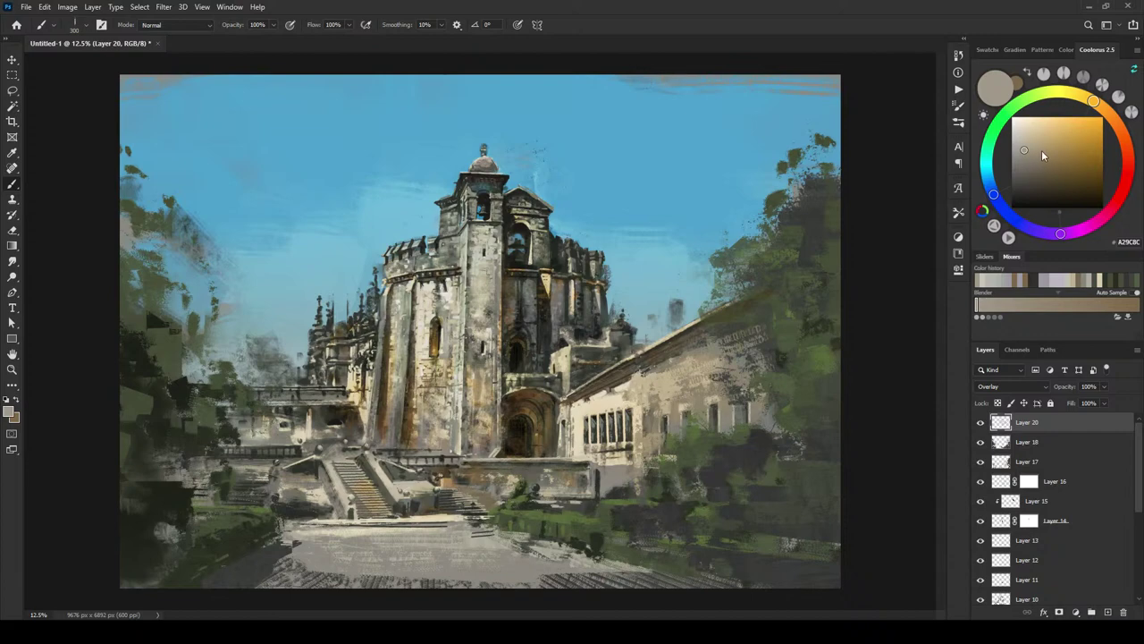
{"action": "left_click", "coordinate": [1019, 136]}
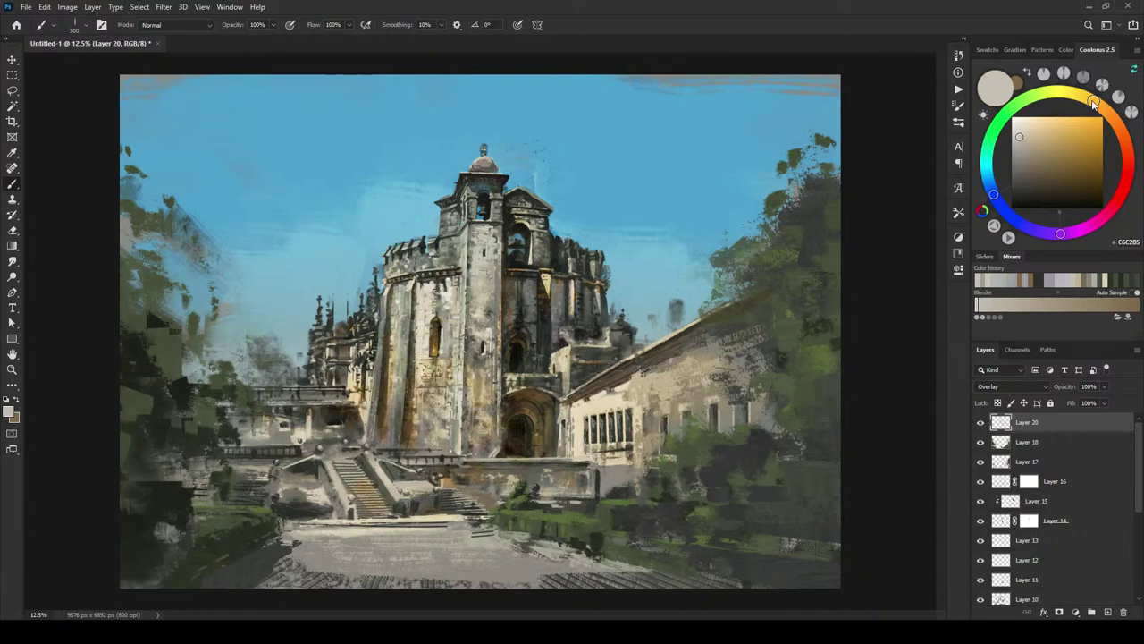
Step: Shift the colour to pale teal B5C6C3 for cool tints on the stonework and adjust the brush to 400 px
{"action": "left_click_drag", "start_coordinate": [1093, 104], "coordinate": [984, 161]}
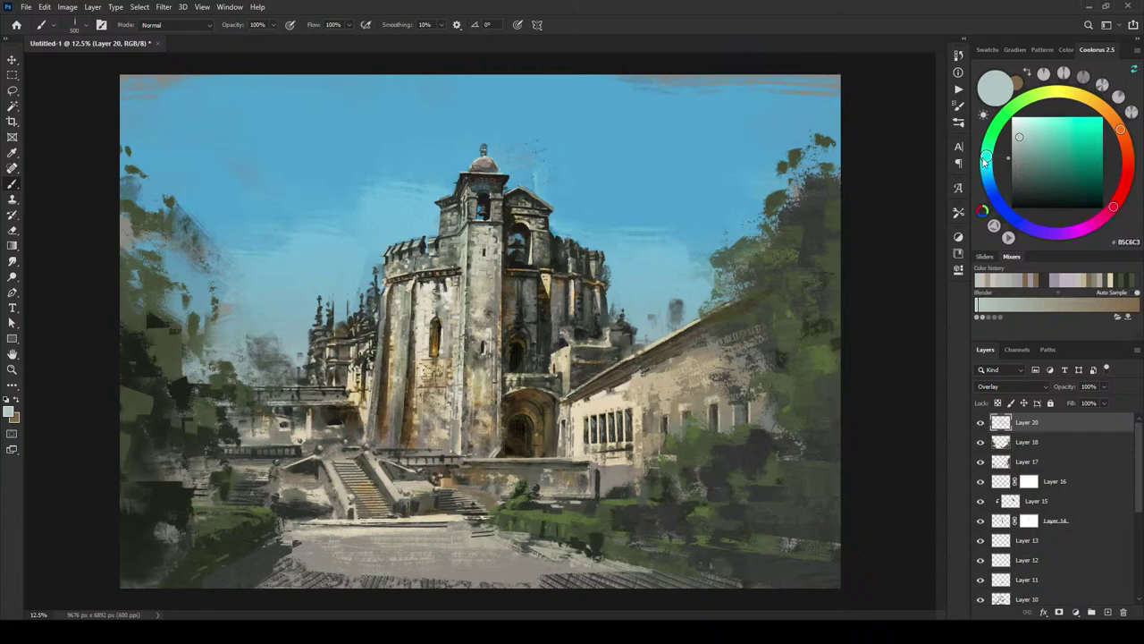
{"action": "key", "text": "bracketleft"}
{"action": "key", "text": "bracketleft"}
{"action": "key", "text": "bracketleft"}
{"action": "key", "text": "bracketleft"}
{"action": "key", "text": "bracketleft"}
{"action": "key", "text": "bracketright"}
{"action": "key", "text": "bracketright"}
{"action": "key", "text": "bracketright"}
{"action": "key", "text": "bracketright"}
Step: Turn the hue back to yellow and darken the colour to the muted warm grey 959180 for the stonework
{"action": "left_click_drag", "start_coordinate": [1077, 94], "coordinate": [1083, 98]}
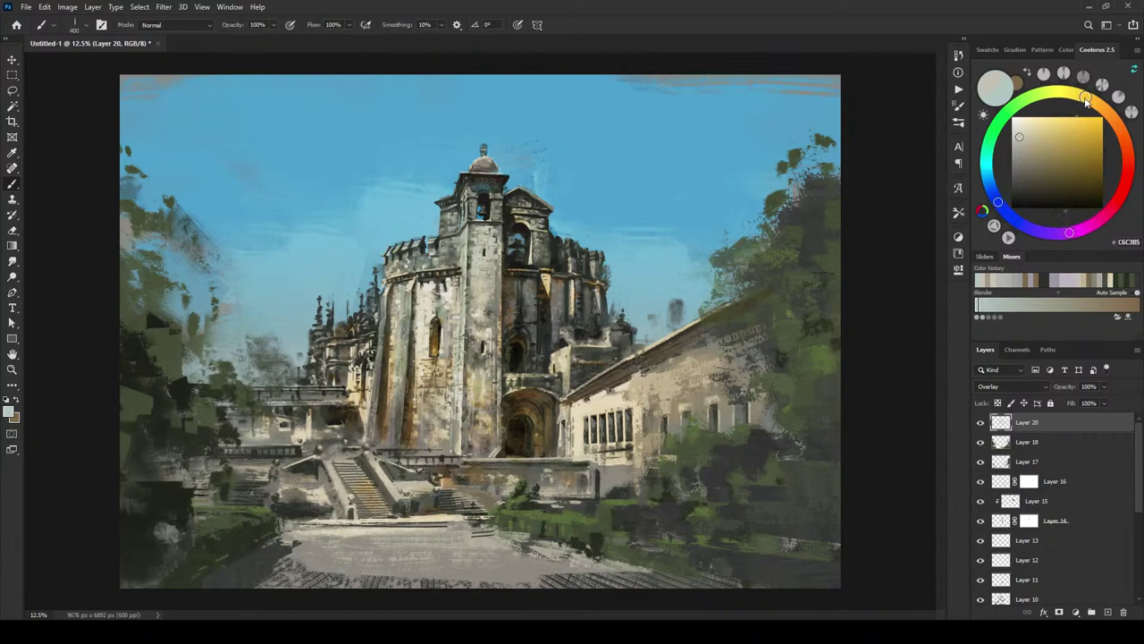
{"action": "left_click", "coordinate": [1033, 148]}
{"action": "left_click_drag", "start_coordinate": [1035, 148], "coordinate": [1025, 154]}
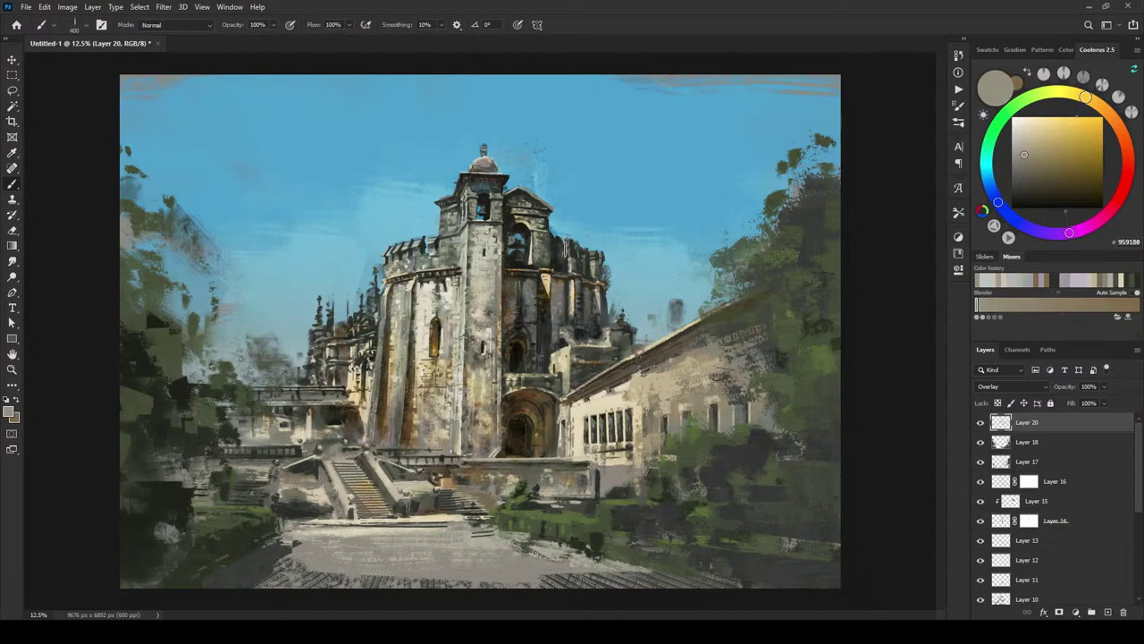
Step: Tint the tower's dome with orange-brown 937B5E using a 175 px brush, and darken the brush colour to 6F5D48
{"action": "key", "text": "["}
{"action": "key", "text": "["}
{"action": "key", "text": "["}
{"action": "key", "text": "bracketleft"}
{"action": "left_click", "coordinate": [1044, 156]}
{"action": "mouse_move", "coordinate": [1084, 96]}
{"action": "left_mouse_down"}
{"action": "mouse_move", "coordinate": [1139, 162]}
{"action": "mouse_move", "coordinate": [1125, 118]}
{"action": "left_mouse_up"}
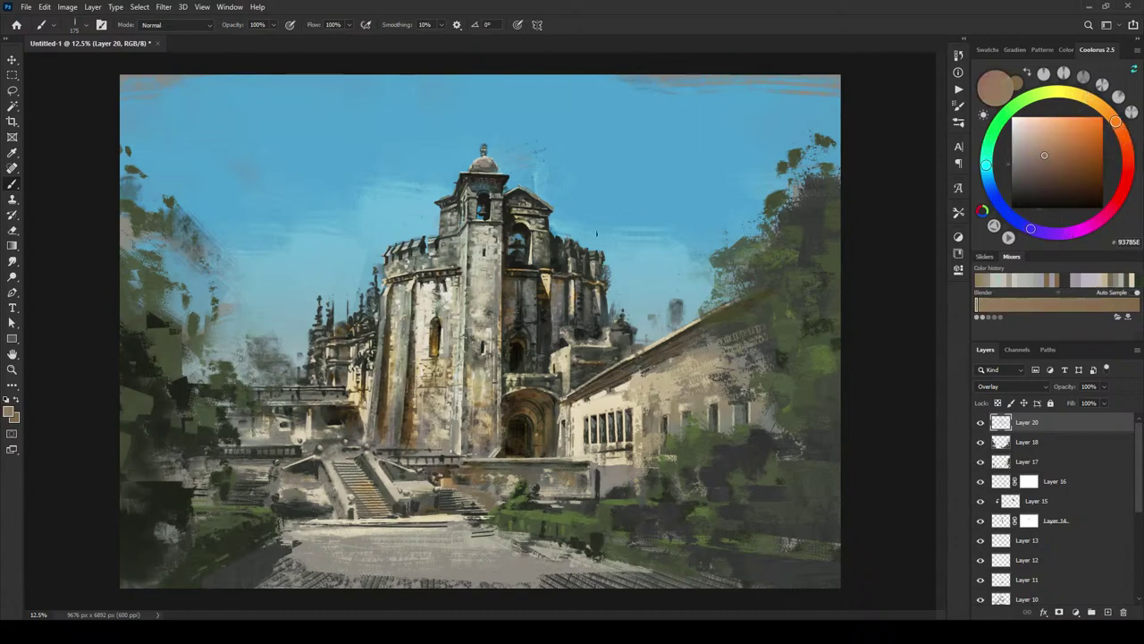
{"action": "key", "text": "bracketright"}
{"action": "left_click", "coordinate": [1043, 168]}
{"action": "key", "text": "bracketleft"}
{"action": "key", "text": "bracketleft"}
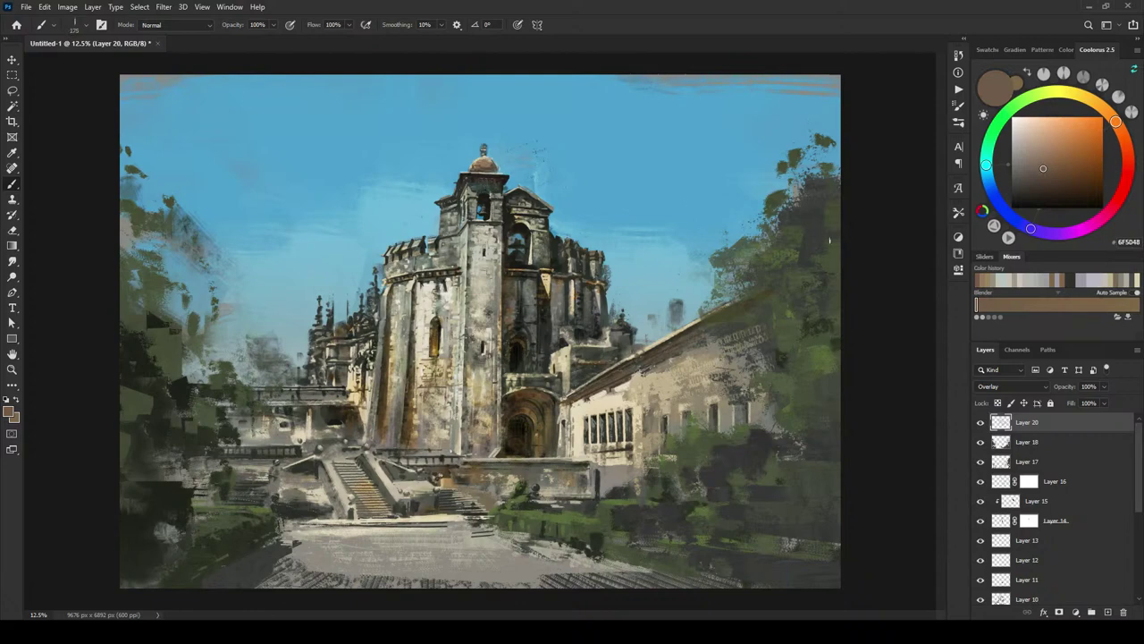
Step: Compare the castle with and without Layer 20's overlay colour strokes
{"action": "left_click", "coordinate": [979, 422]}
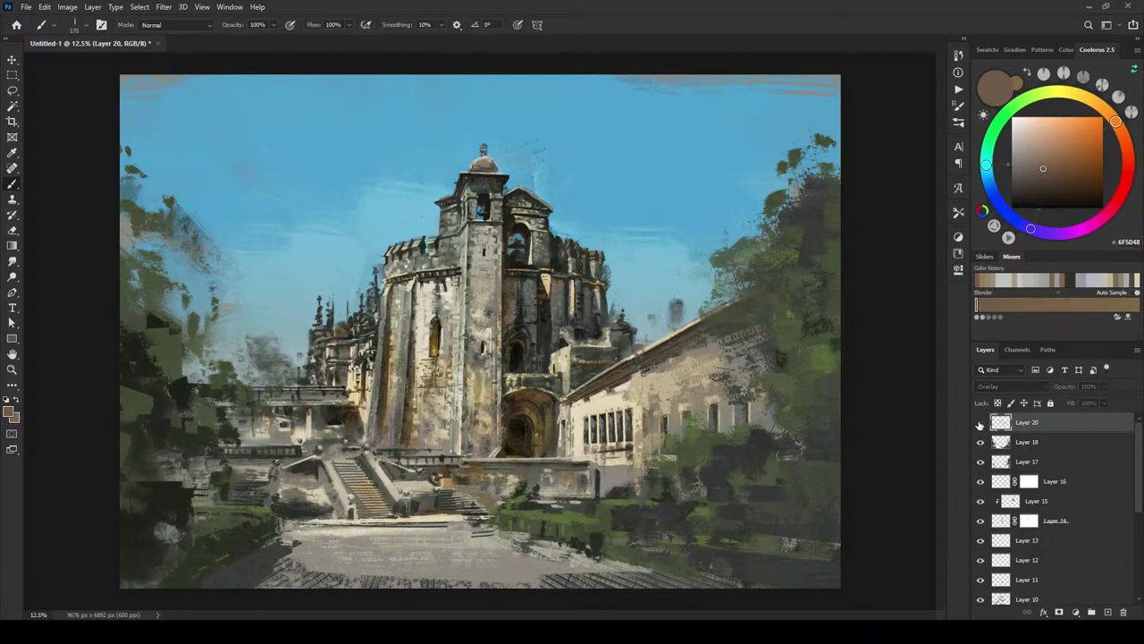
{"action": "left_click", "coordinate": [981, 424]}
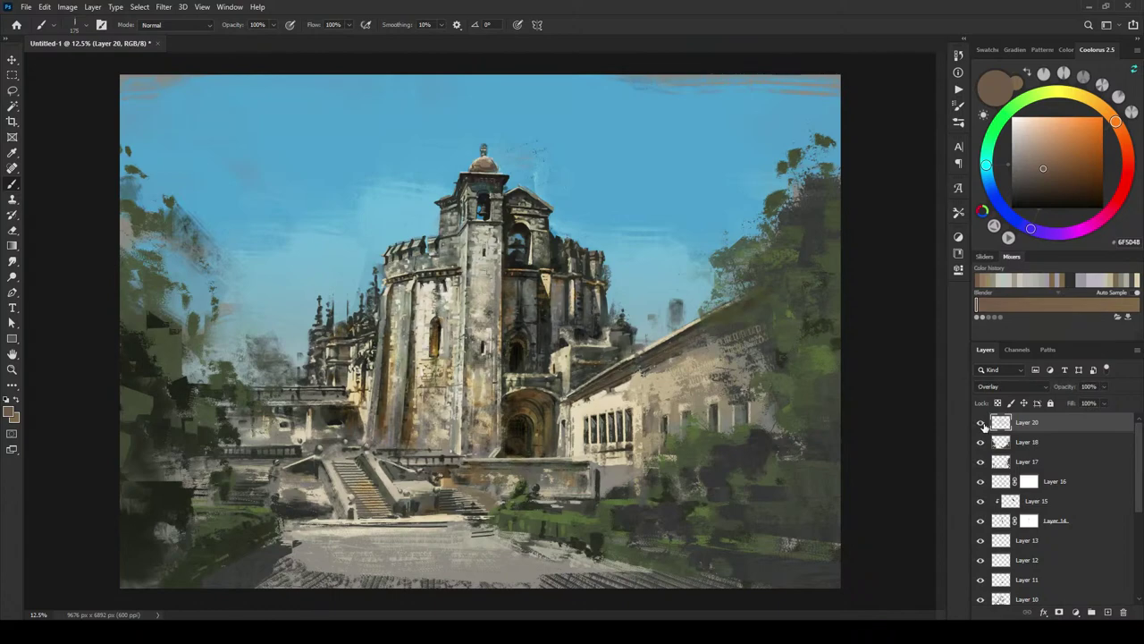
{"action": "left_click", "coordinate": [981, 424]}
{"action": "left_click", "coordinate": [981, 424]}
{"action": "left_click", "coordinate": [981, 424]}
{"action": "left_click", "coordinate": [981, 423]}
{"action": "left_click", "coordinate": [981, 424]}
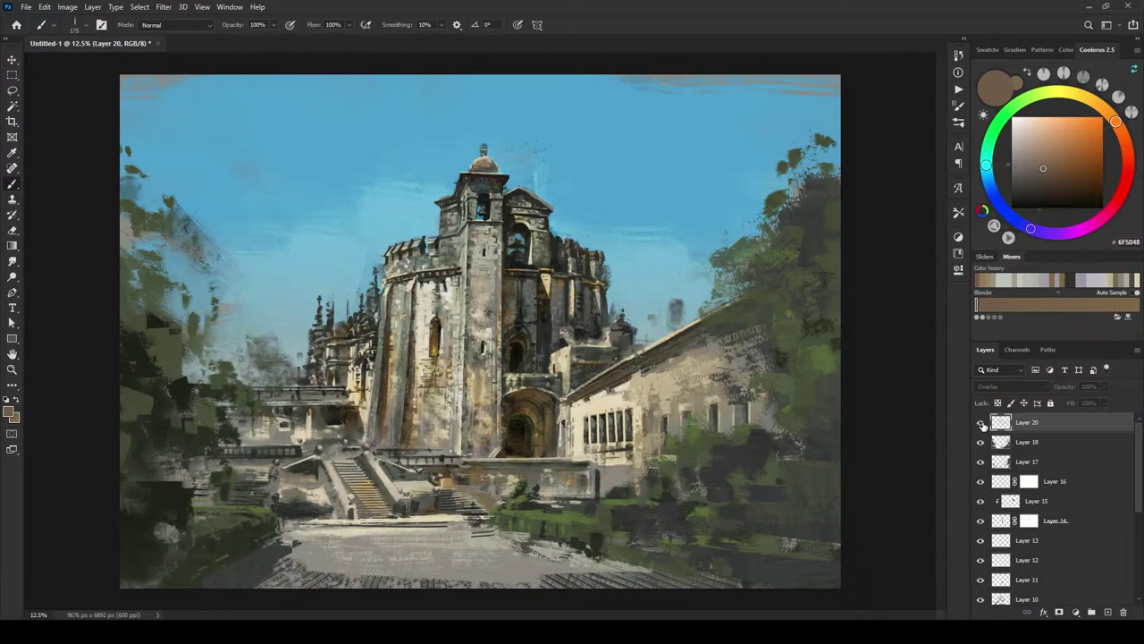
{"action": "left_click", "coordinate": [981, 424]}
{"action": "left_click", "coordinate": [980, 424]}
{"action": "left_click", "coordinate": [980, 424]}
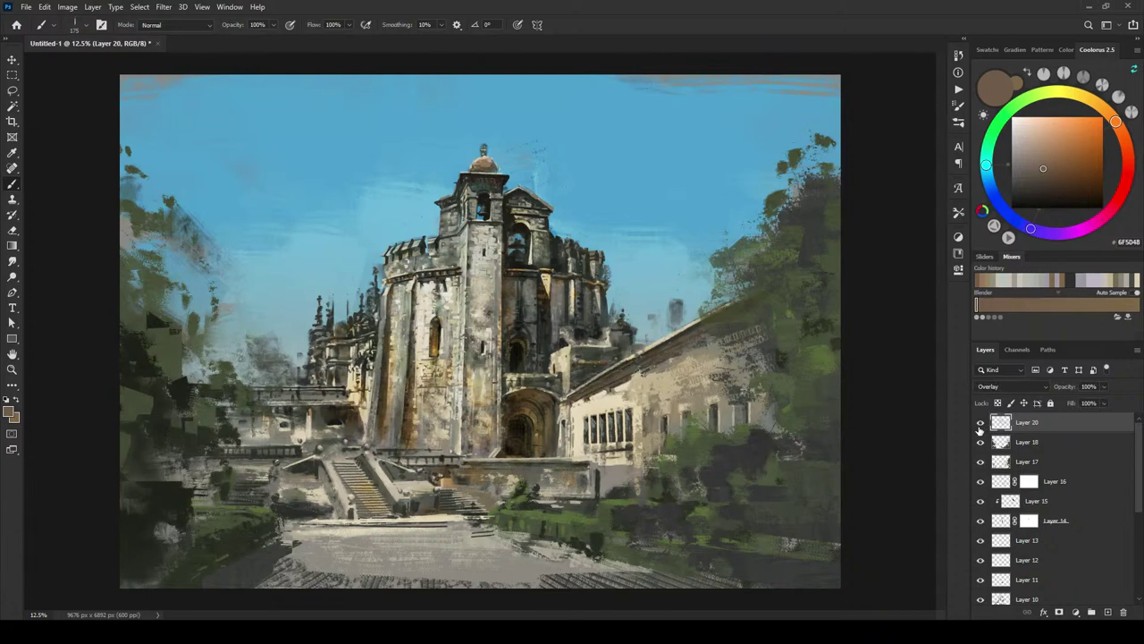
Step: Sample pale stone colour DAD7CF from the castle wall, reduce the brush to 80 px and compare the painting without Layer 20
{"action": "left_click", "coordinate": [421, 319], "text": "alt"}
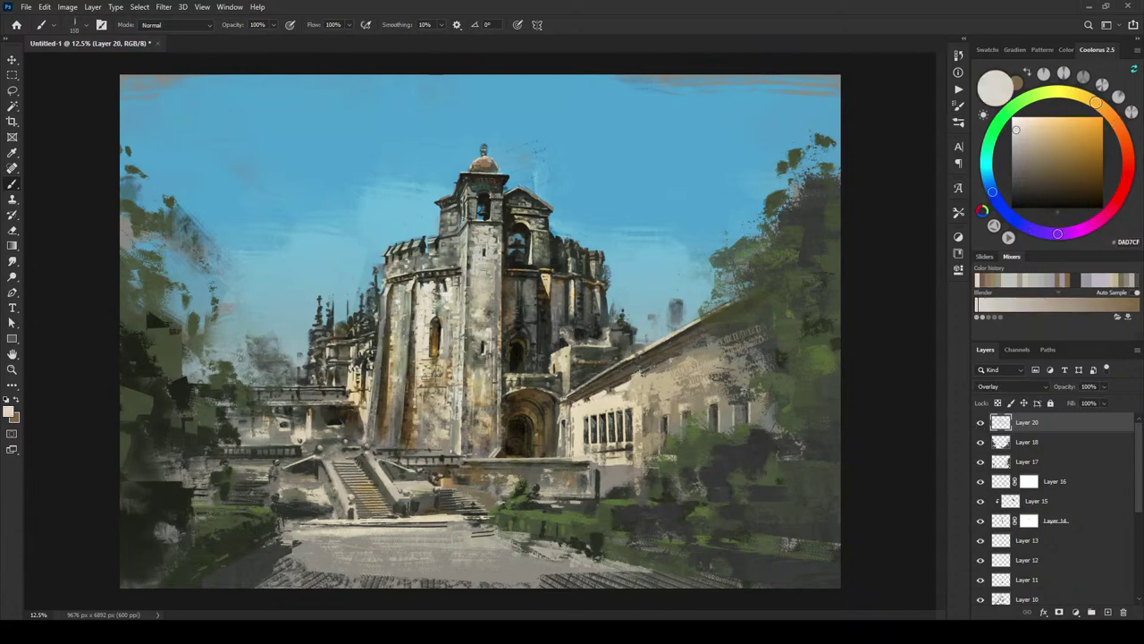
{"action": "key", "text": "bracketleft"}
{"action": "key", "text": "bracketleft"}
{"action": "key", "text": "bracketleft"}
{"action": "key", "text": "bracketleft"}
{"action": "key", "text": "bracketleft"}
{"action": "left_click", "coordinate": [981, 422]}
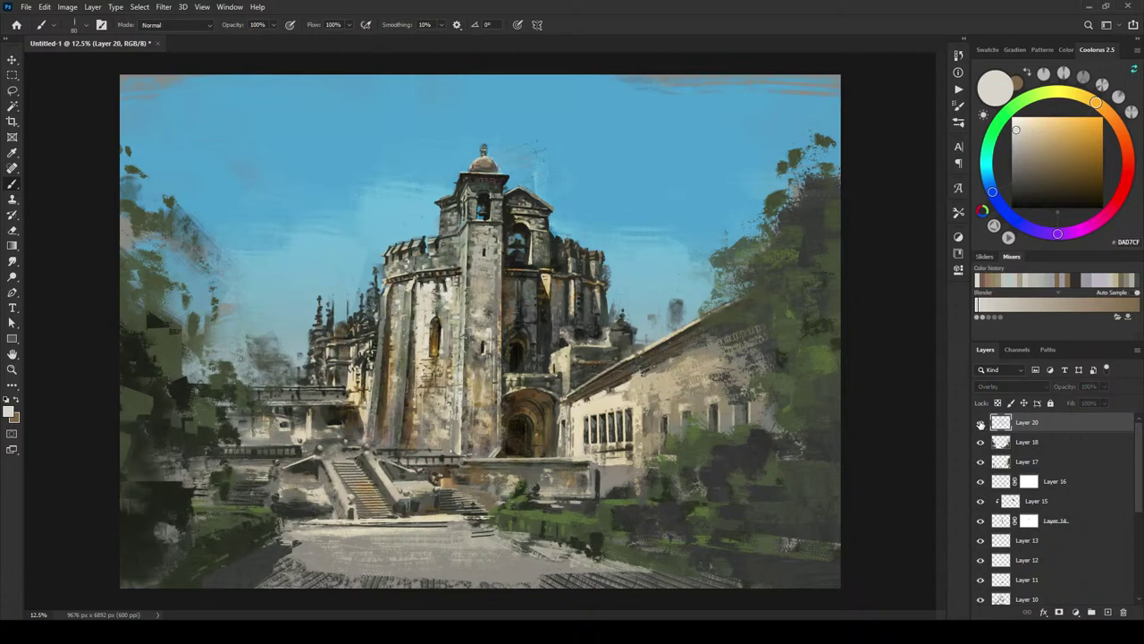
{"action": "left_click", "coordinate": [981, 422]}
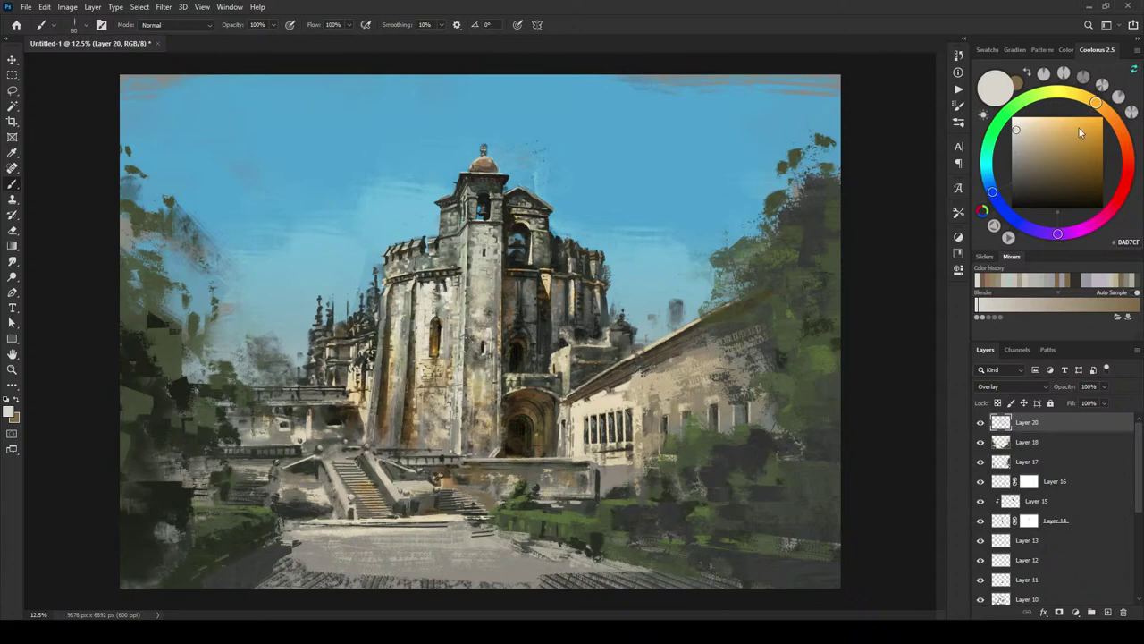
Step: Switch to cool grey 828786, enlarge the brush to 150 px and change to the more saturated teal 7C9F94
{"action": "mouse_move", "coordinate": [1041, 96]}
{"action": "left_mouse_down"}
{"action": "mouse_move", "coordinate": [987, 153]}
{"action": "mouse_move", "coordinate": [1021, 148]}
{"action": "mouse_move", "coordinate": [1014, 162]}
{"action": "left_mouse_up"}
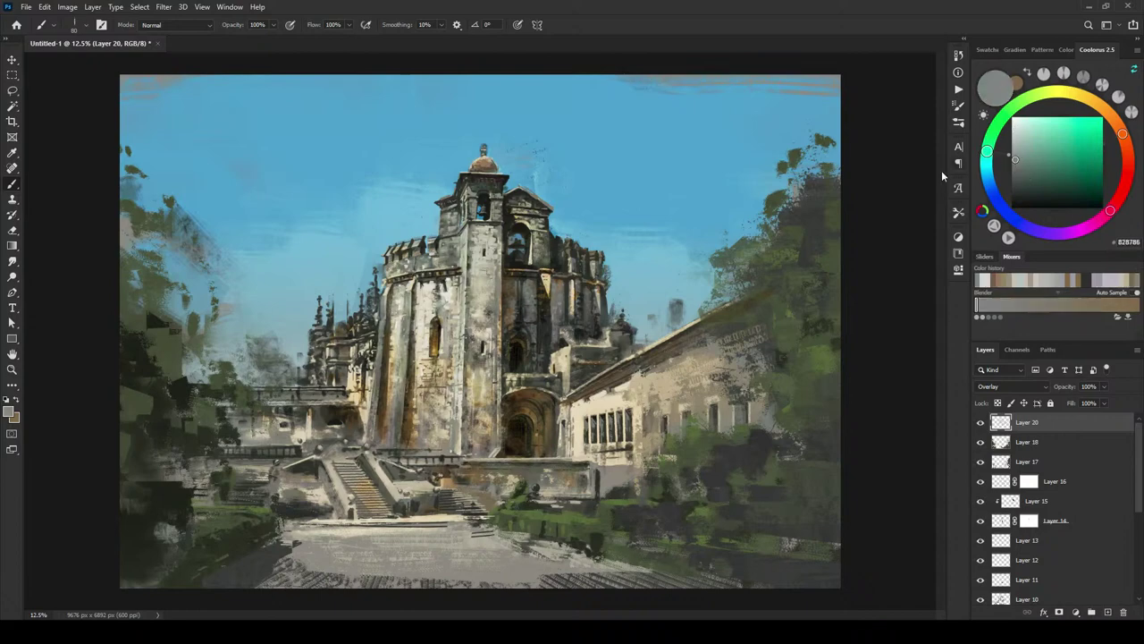
{"action": "key", "text": "bracketright"}
{"action": "key", "text": "bracketright"}
{"action": "key", "text": "bracketright"}
{"action": "key", "text": "bracketright"}
{"action": "left_click", "coordinate": [1031, 151]}
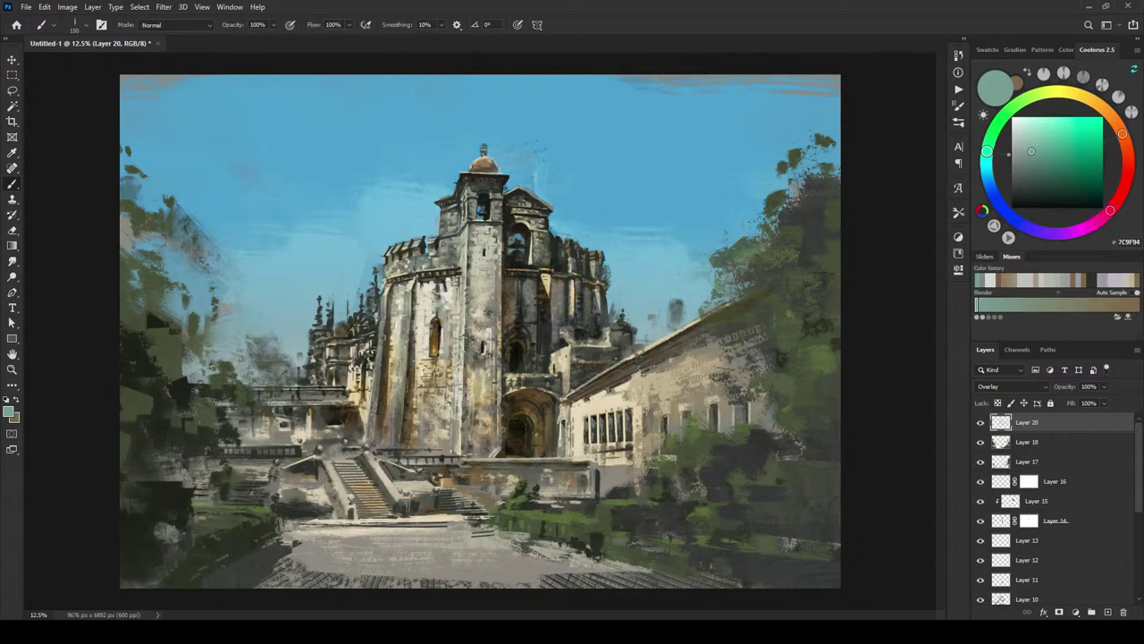
Step: Mute the teal to grey 717A77 for the stonework, and shift it to the yellowish grey 969583
{"action": "left_click", "coordinate": [1018, 164]}
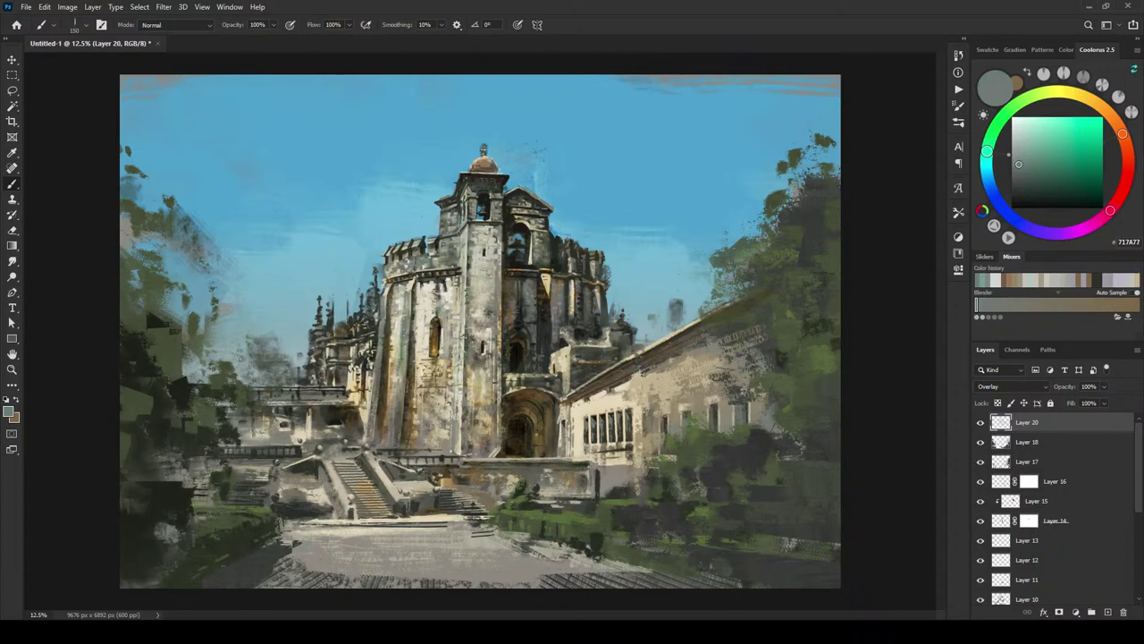
{"action": "left_click_drag", "start_coordinate": [989, 150], "coordinate": [1072, 93]}
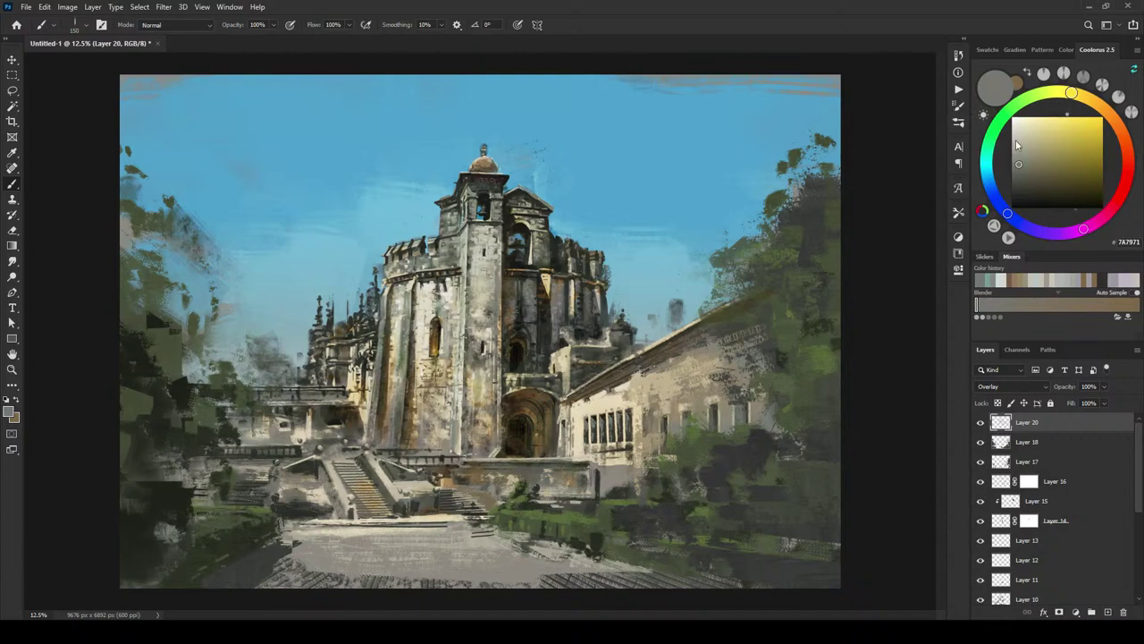
{"action": "left_click_drag", "start_coordinate": [1018, 164], "coordinate": [1023, 153]}
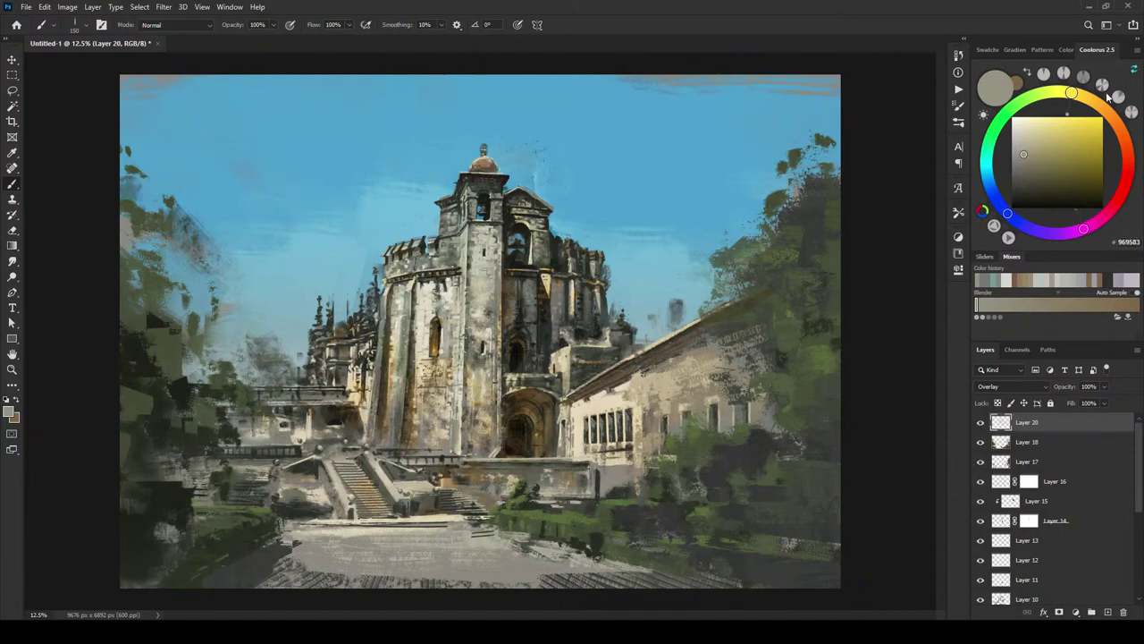
Step: Shift the colour to violet-grey 938E98, and change it to the stronger blue-violet 8784A9
{"action": "mouse_move", "coordinate": [1076, 95]}
{"action": "left_mouse_down"}
{"action": "mouse_move", "coordinate": [1093, 225]}
{"action": "mouse_move", "coordinate": [1047, 233]}
{"action": "left_mouse_up"}
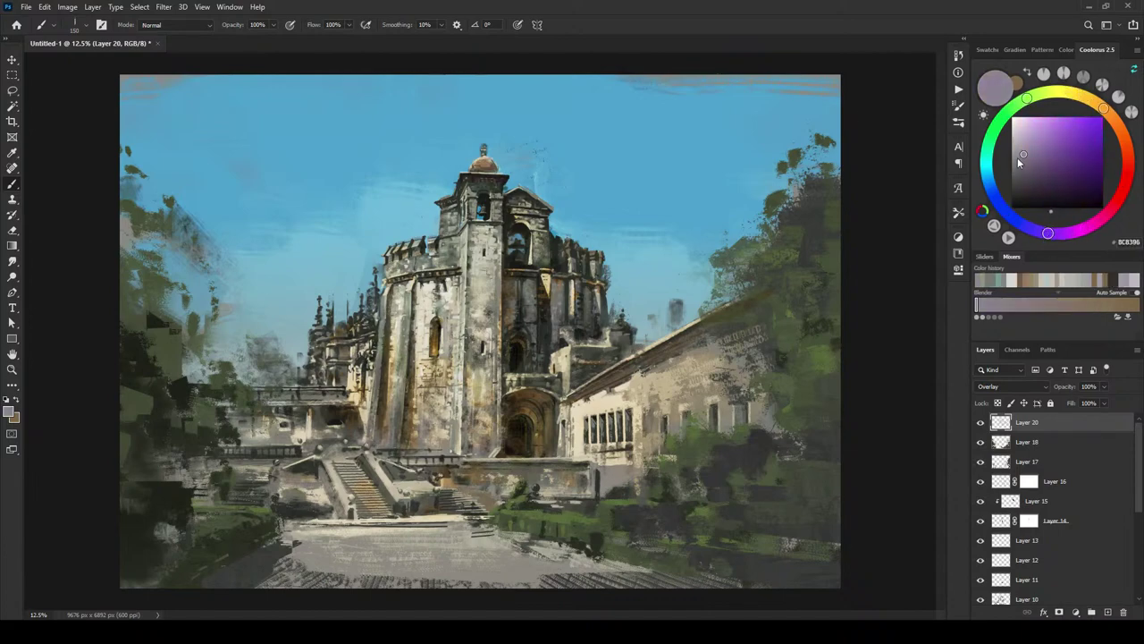
{"action": "left_click_drag", "start_coordinate": [1019, 160], "coordinate": [1017, 154]}
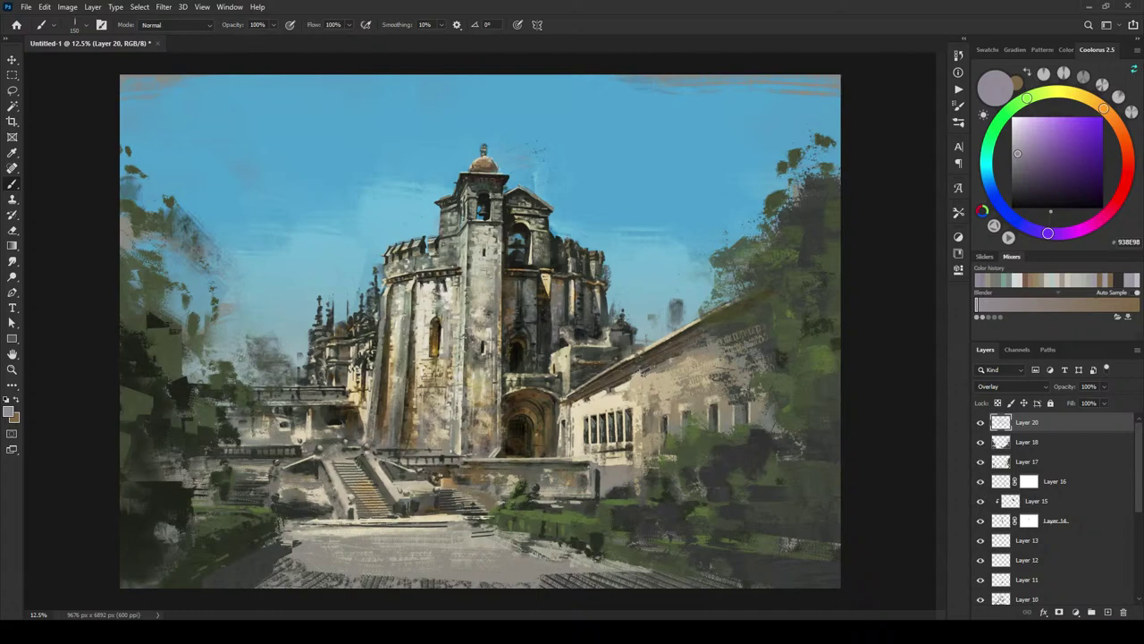
{"action": "left_click_drag", "start_coordinate": [1048, 233], "coordinate": [1000, 207]}
{"action": "left_click", "coordinate": [1031, 148]}
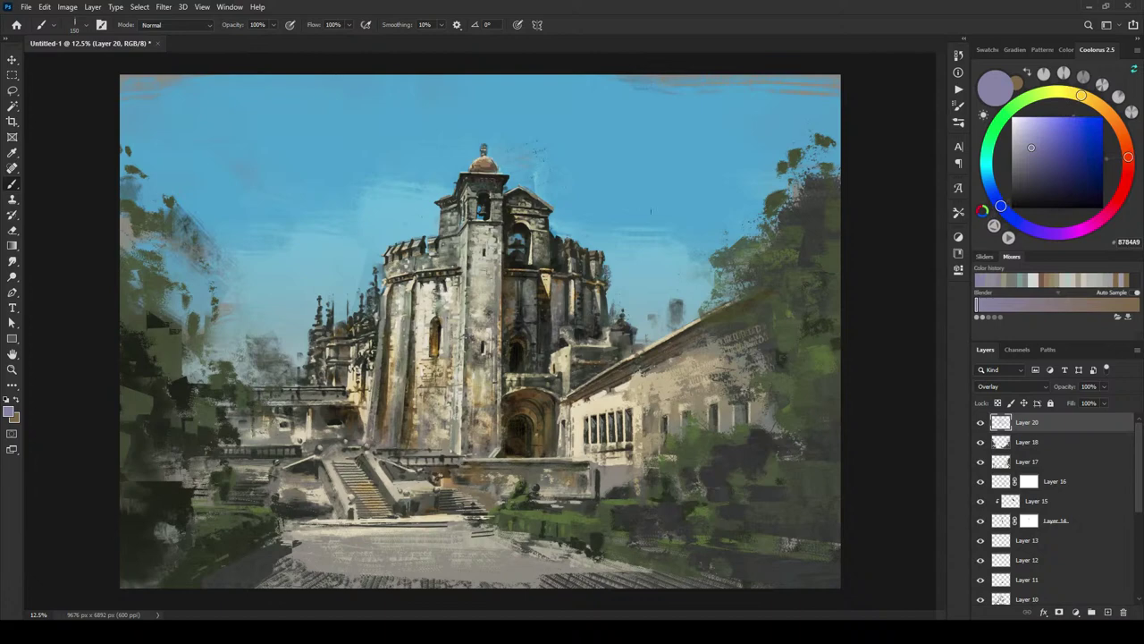
Step: Darken the brush colour to violet-grey 504F60, and shift its hue to olive grey 5A604F
{"action": "left_click", "coordinate": [1045, 143]}
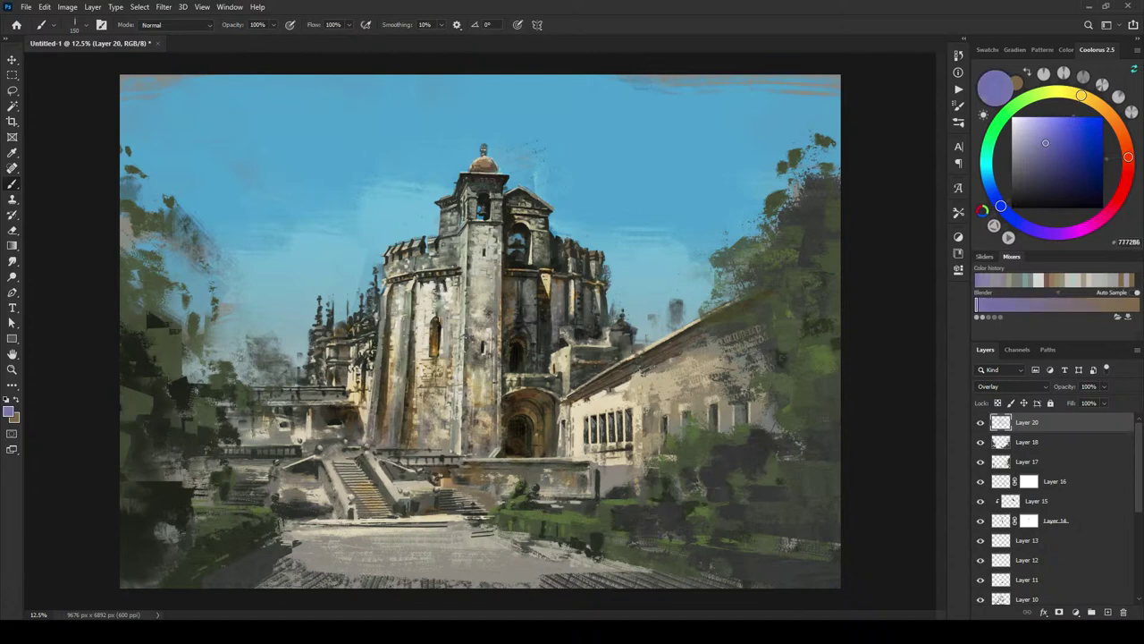
{"action": "left_click", "coordinate": [1028, 174]}
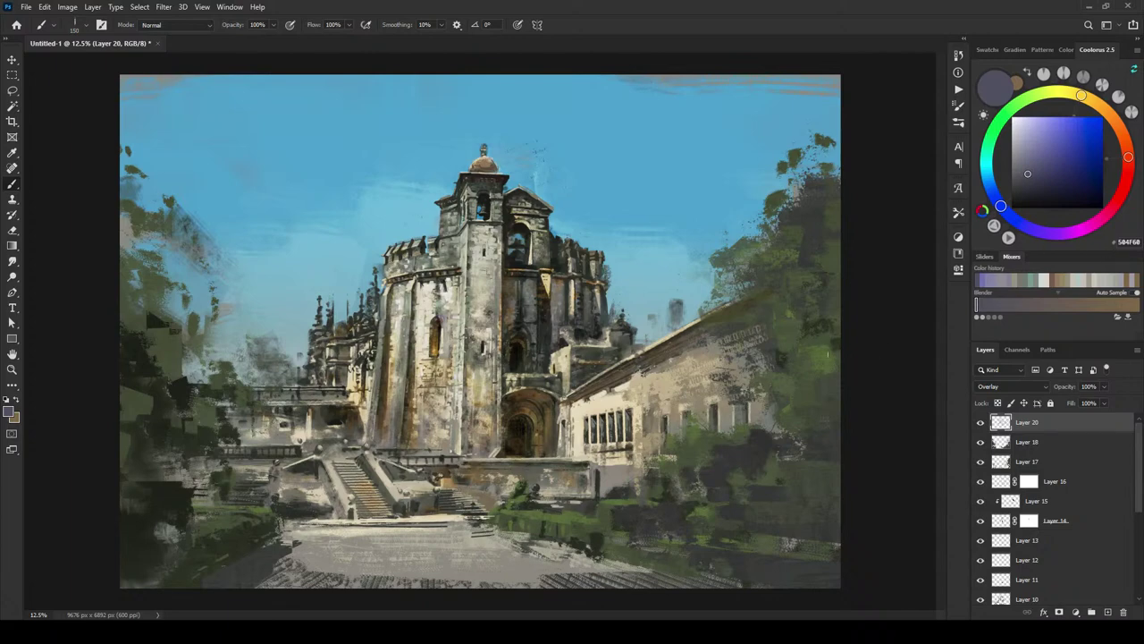
{"action": "mouse_move", "coordinate": [1086, 97]}
{"action": "left_mouse_down"}
{"action": "mouse_move", "coordinate": [1059, 94]}
{"action": "mouse_move", "coordinate": [1072, 97]}
{"action": "left_mouse_up"}
{"action": "mouse_move", "coordinate": [1008, 202]}
{"action": "left_mouse_down"}
{"action": "mouse_move", "coordinate": [1130, 142]}
{"action": "mouse_move", "coordinate": [1064, 90]}
{"action": "mouse_move", "coordinate": [1033, 96]}
{"action": "left_mouse_up"}
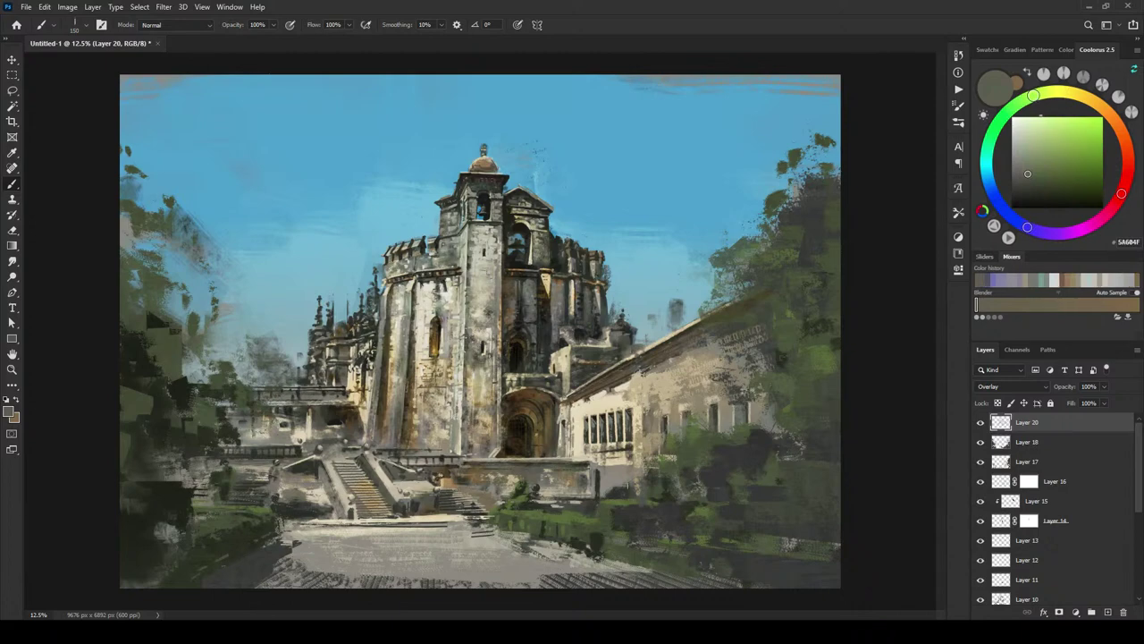
Step: Examine the tower's stonework up close and compare the painting with and without Layer 20
{"action": "key", "text": "ctrl+plus"}
{"action": "key", "text": "ctrl+plus"}
{"action": "key", "text": "ctrl+plus"}
{"action": "key", "text": "ctrl+plus"}
{"action": "key", "text": "ctrl+plus"}
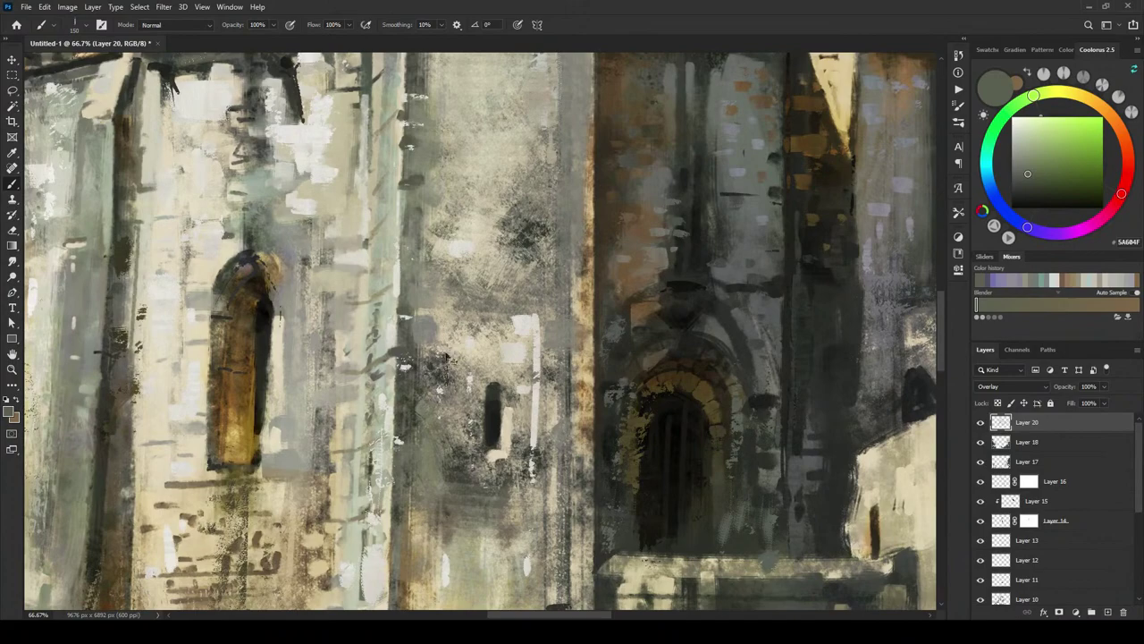
{"action": "scroll", "coordinate": [447, 348], "scroll_direction": "down", "scroll_amount": 3}
{"action": "scroll", "coordinate": [449, 360], "scroll_direction": "down", "scroll_amount": 4}
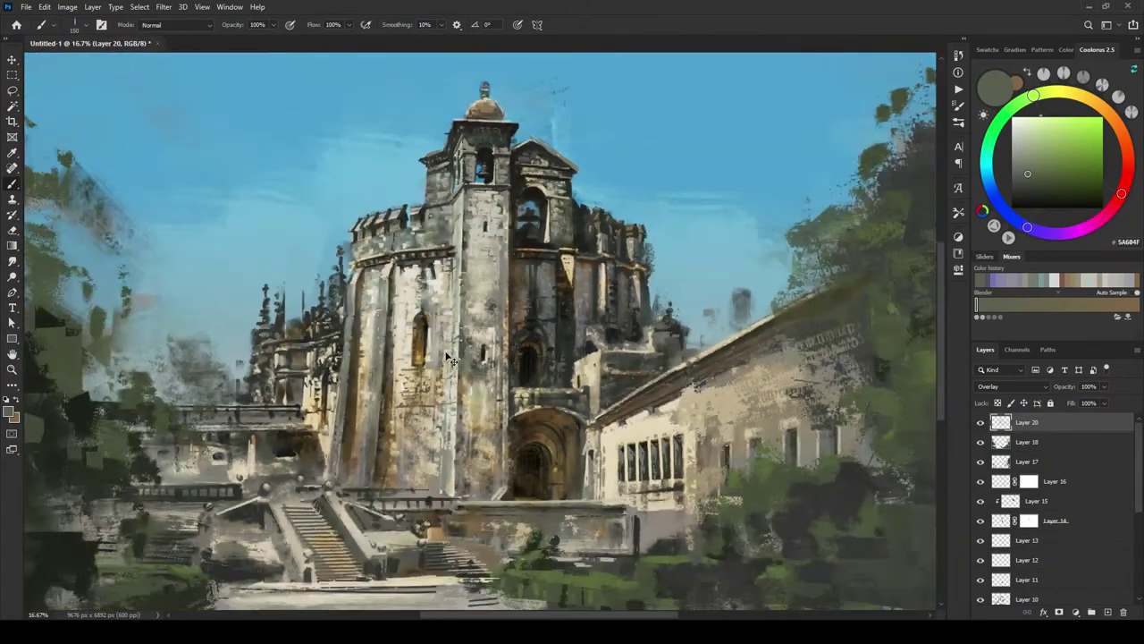
{"action": "scroll", "coordinate": [452, 361], "scroll_direction": "up", "scroll_amount": 3}
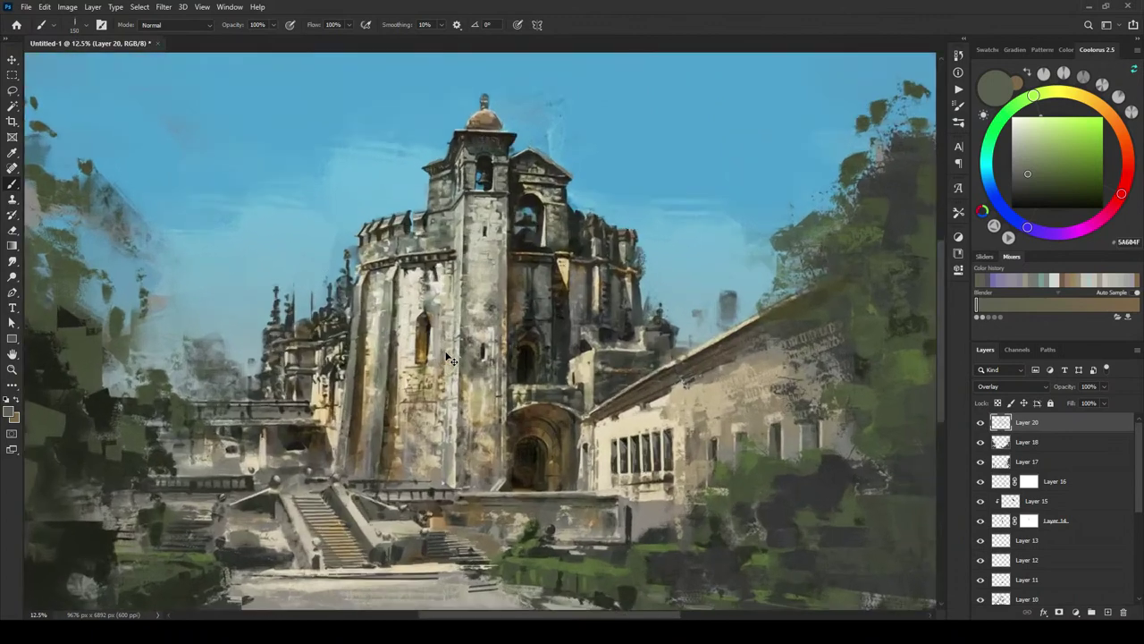
{"action": "left_click", "coordinate": [980, 422]}
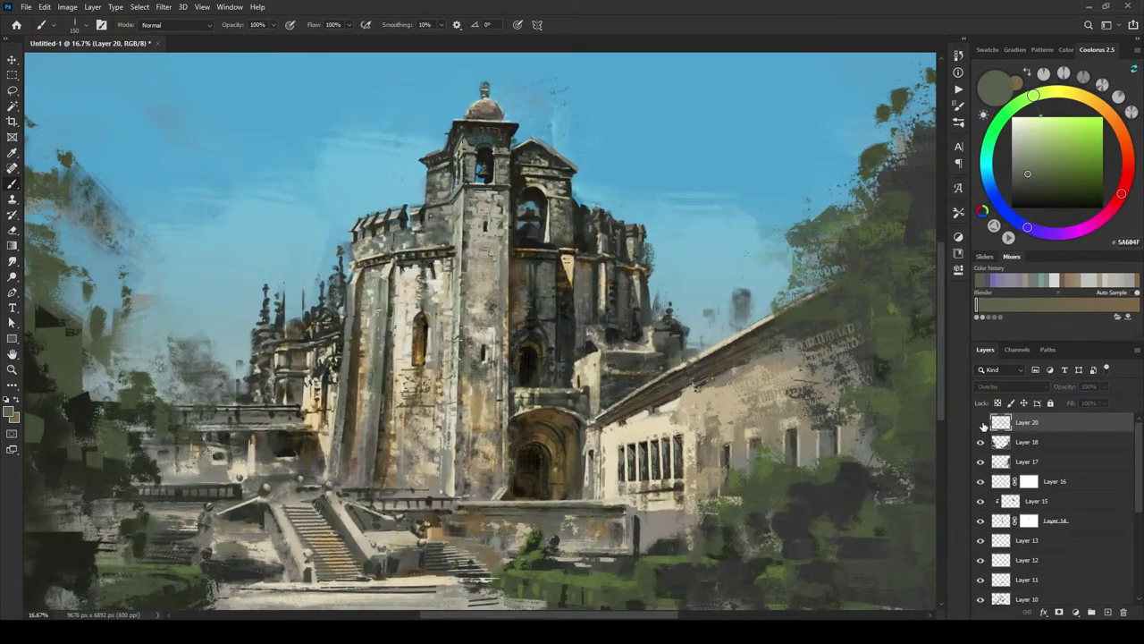
{"action": "left_click", "coordinate": [982, 423]}
{"action": "left_click", "coordinate": [982, 423]}
{"action": "left_click", "coordinate": [982, 423]}
{"action": "left_click", "coordinate": [982, 422]}
{"action": "left_click", "coordinate": [981, 423]}
{"action": "left_click", "coordinate": [982, 423]}
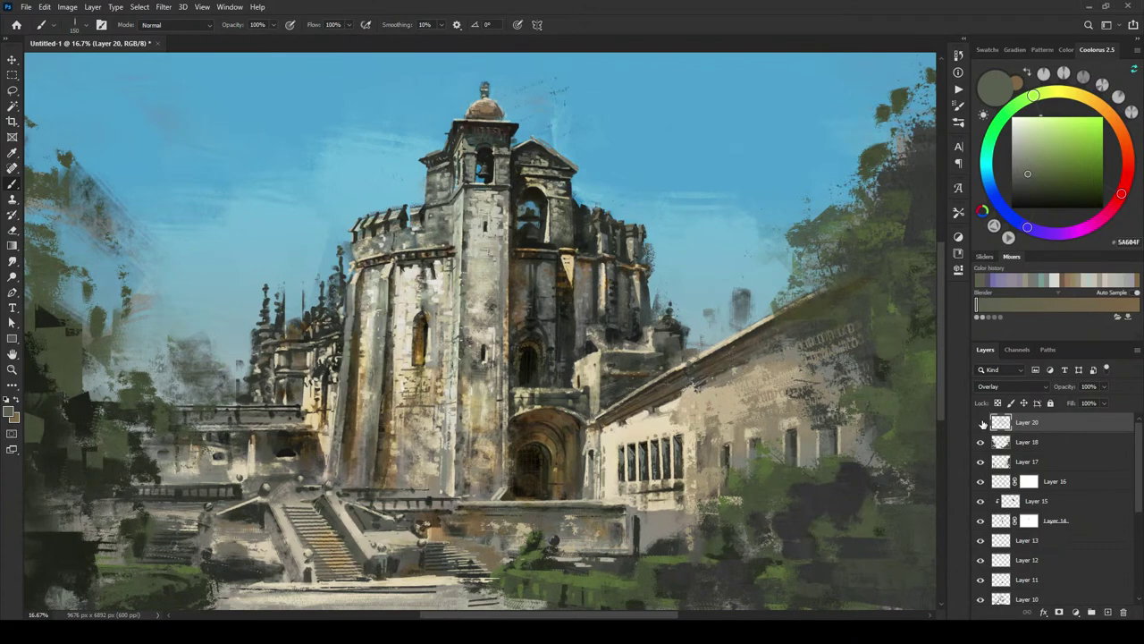
{"action": "left_click", "coordinate": [981, 423]}
{"action": "left_click", "coordinate": [982, 423]}
Step: Add a layer mask to Layer 20 and mask back parts of its colour glaze on the tower walls
{"action": "left_click", "coordinate": [1062, 613]}
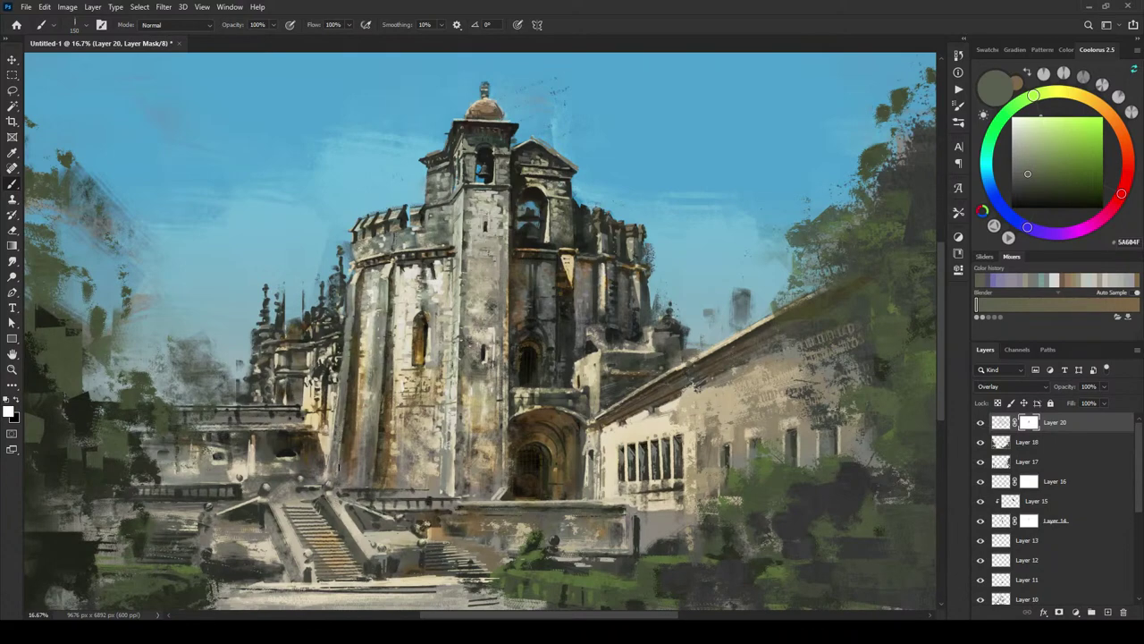
{"action": "left_click", "coordinate": [981, 422]}
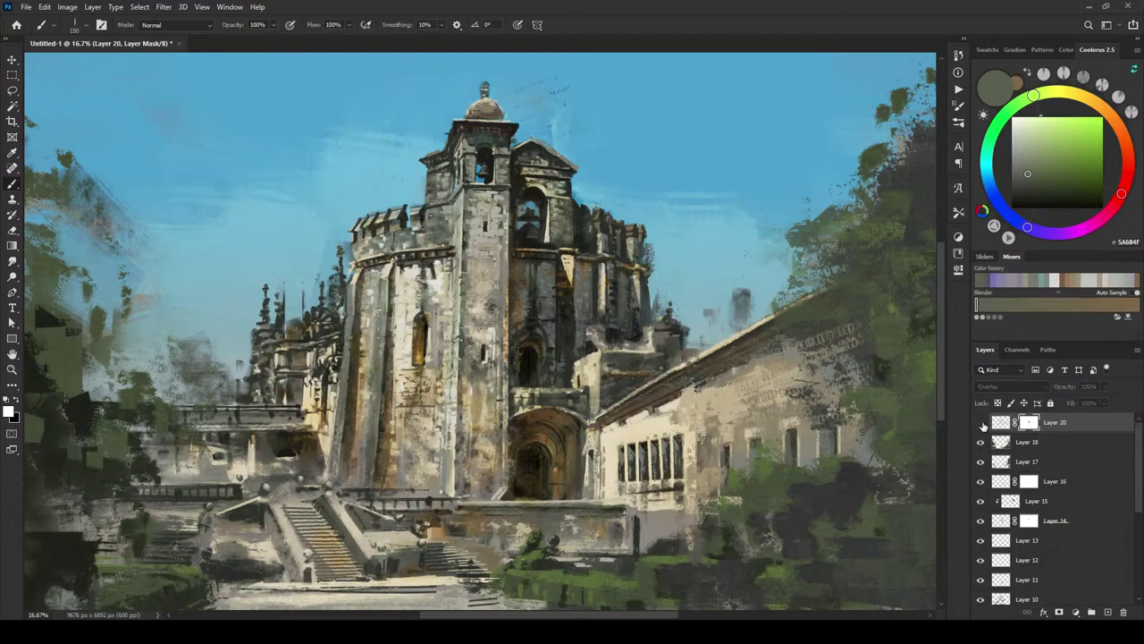
{"action": "left_click", "coordinate": [981, 422]}
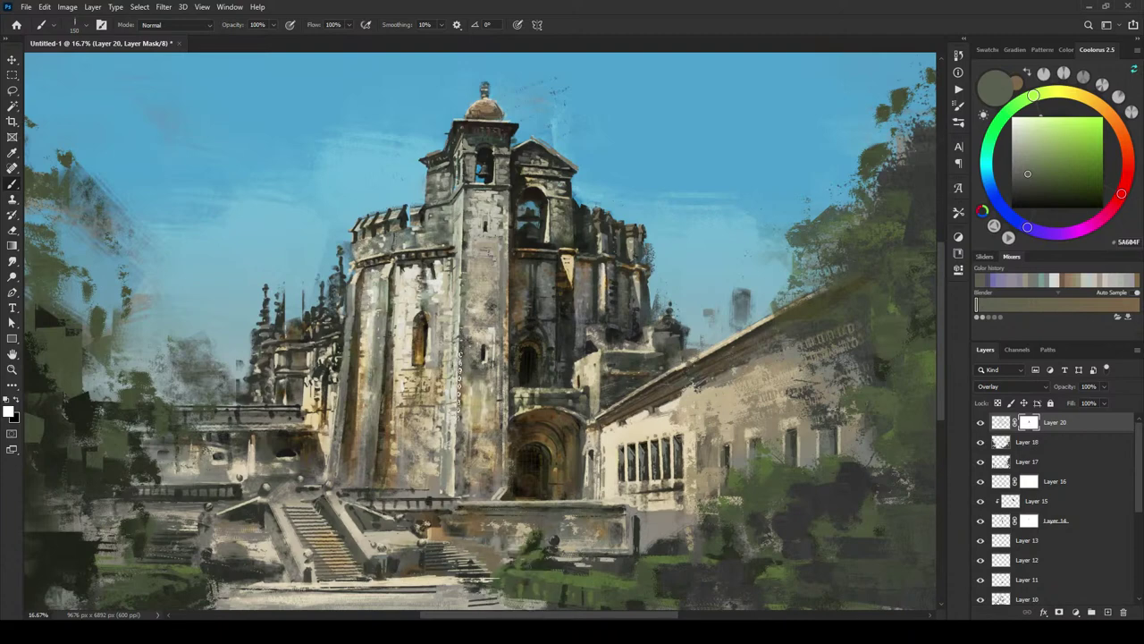
{"action": "left_click", "coordinate": [981, 423]}
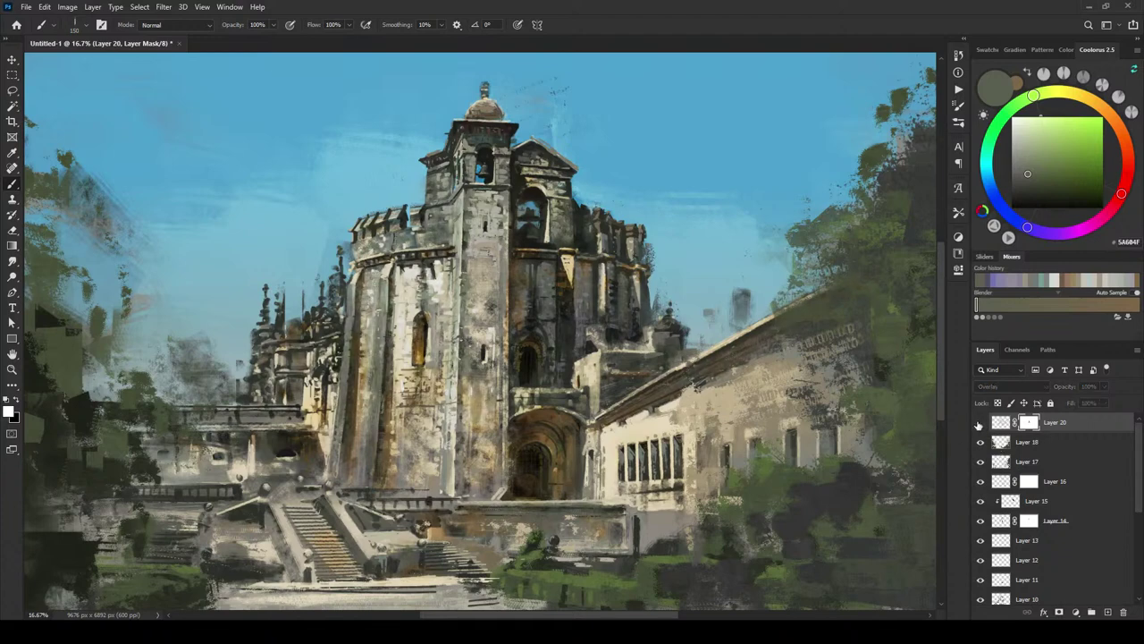
{"action": "key", "text": "ctrl+z"}
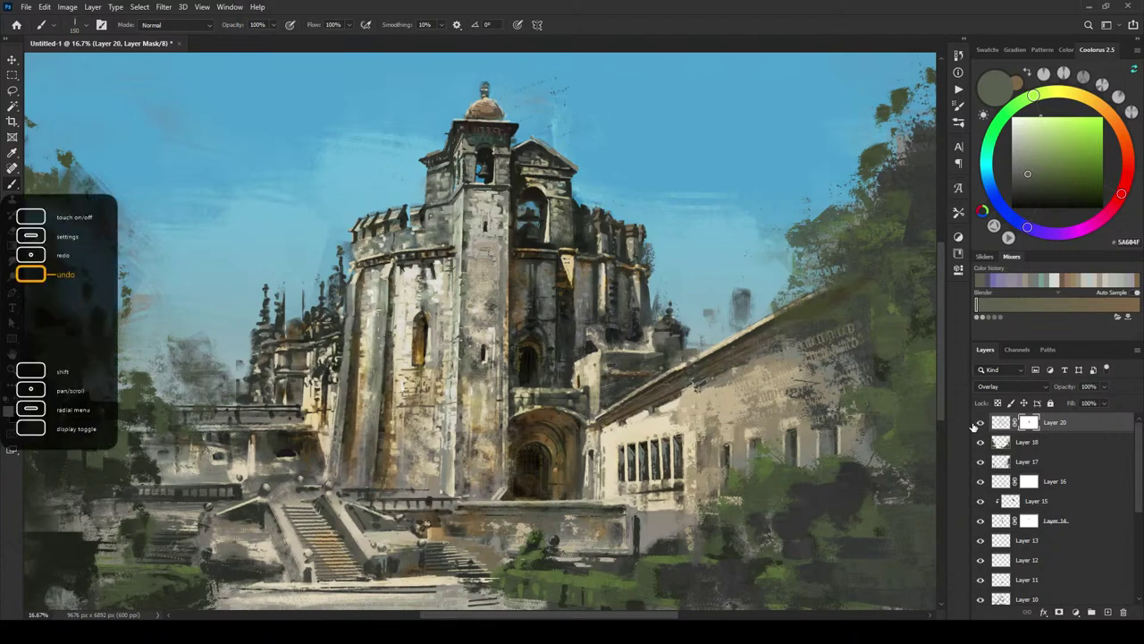
{"action": "left_click", "coordinate": [981, 423]}
{"action": "key", "text": "ctrl+z"}
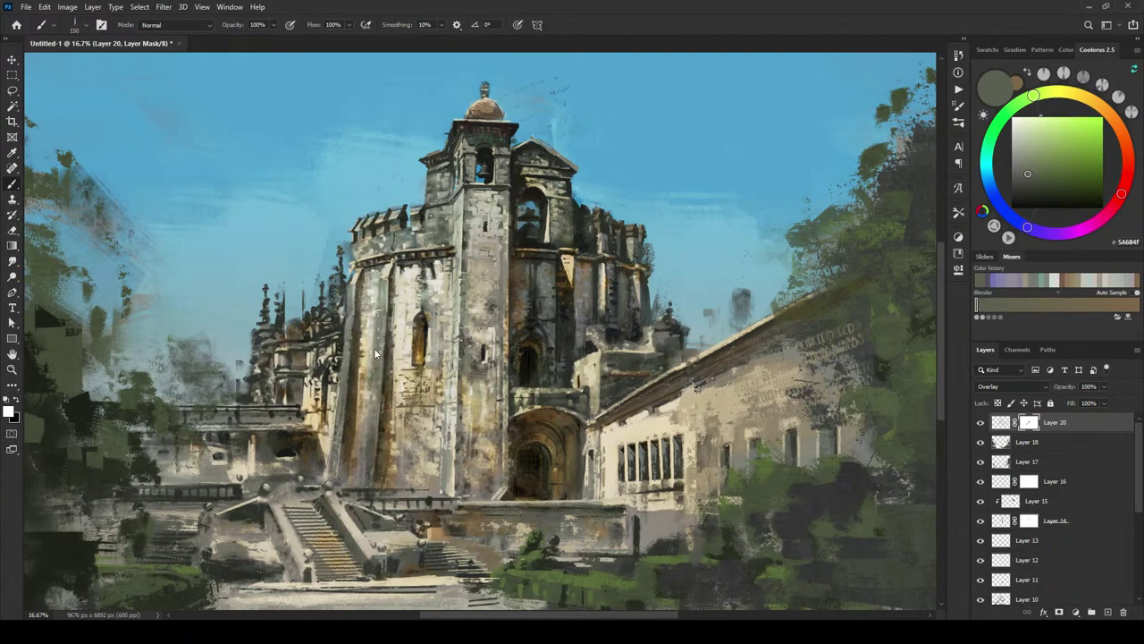
Step: Compare the masked Layer 20 glaze with the painting underneath it
{"action": "left_click", "coordinate": [981, 423]}
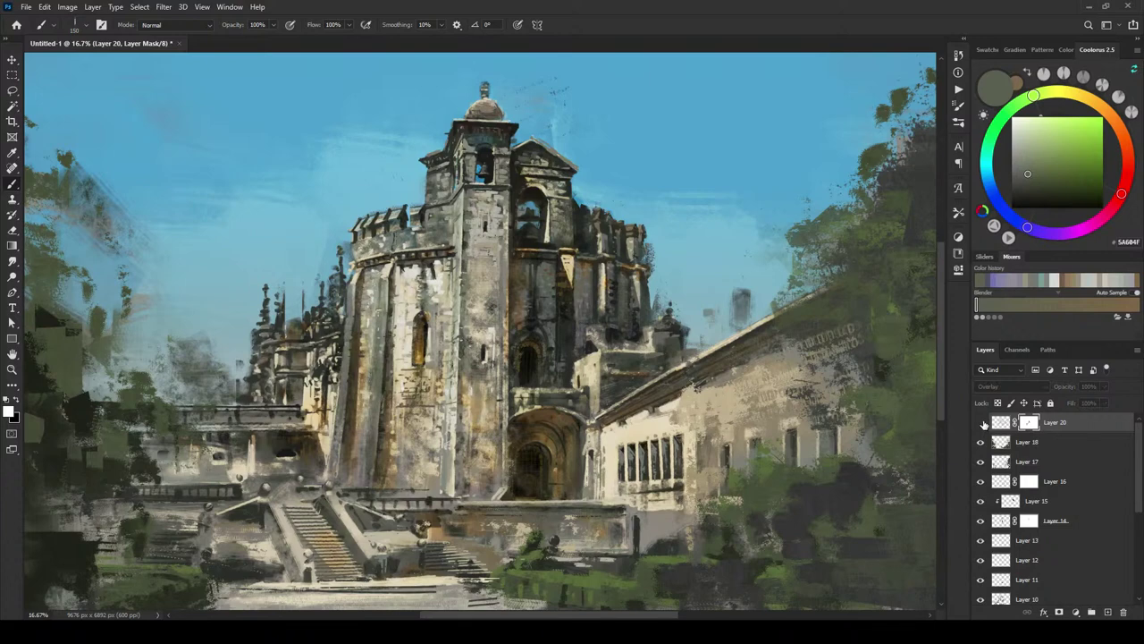
{"action": "left_click", "coordinate": [982, 422]}
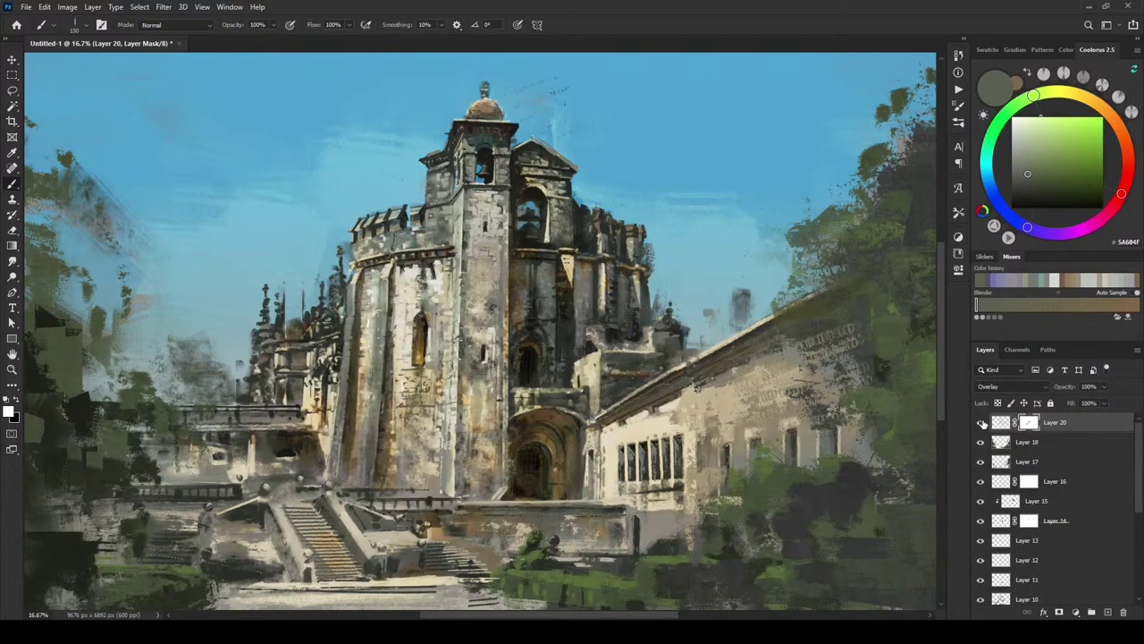
{"action": "left_click", "coordinate": [982, 423]}
{"action": "left_click", "coordinate": [983, 423]}
{"action": "left_click", "coordinate": [983, 423]}
{"action": "left_click", "coordinate": [983, 423]}
Step: Create a new layer above Layer 20 and set the Smudge tool to sample all layers
{"action": "left_click", "coordinate": [1108, 613]}
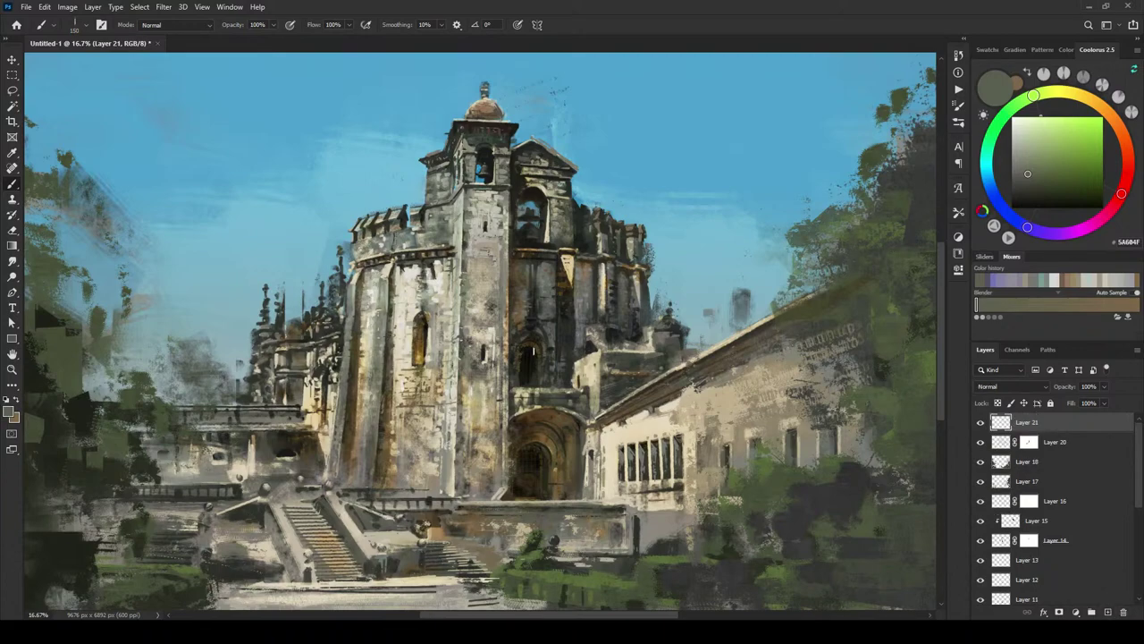
{"action": "key", "text": "ctrl+plus"}
{"action": "key", "text": "r"}
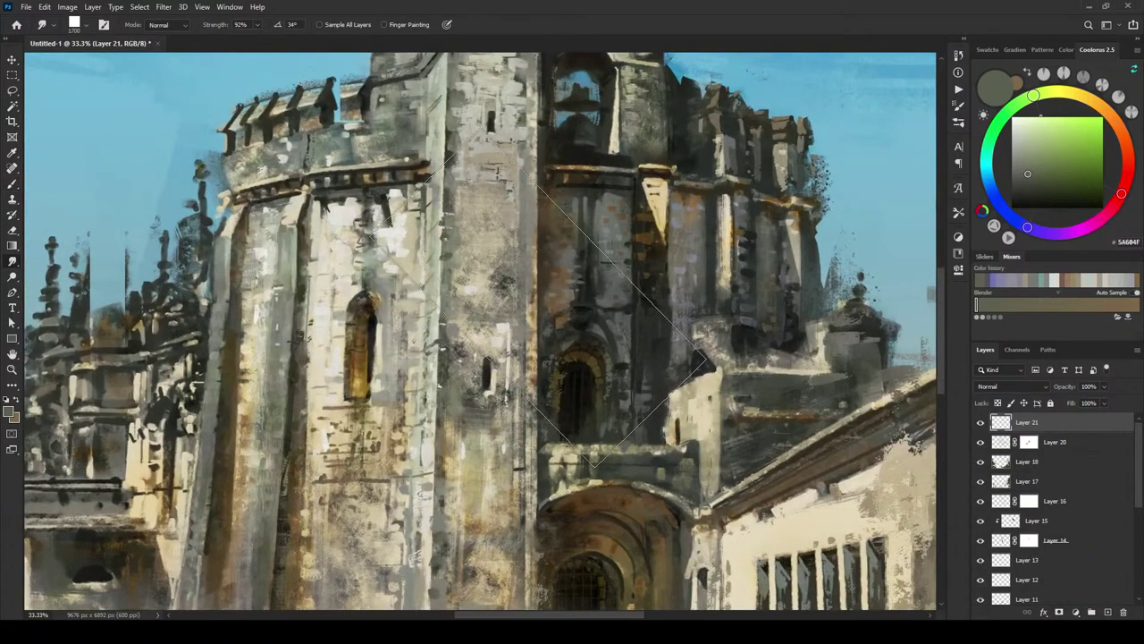
{"action": "left_click", "coordinate": [319, 24]}
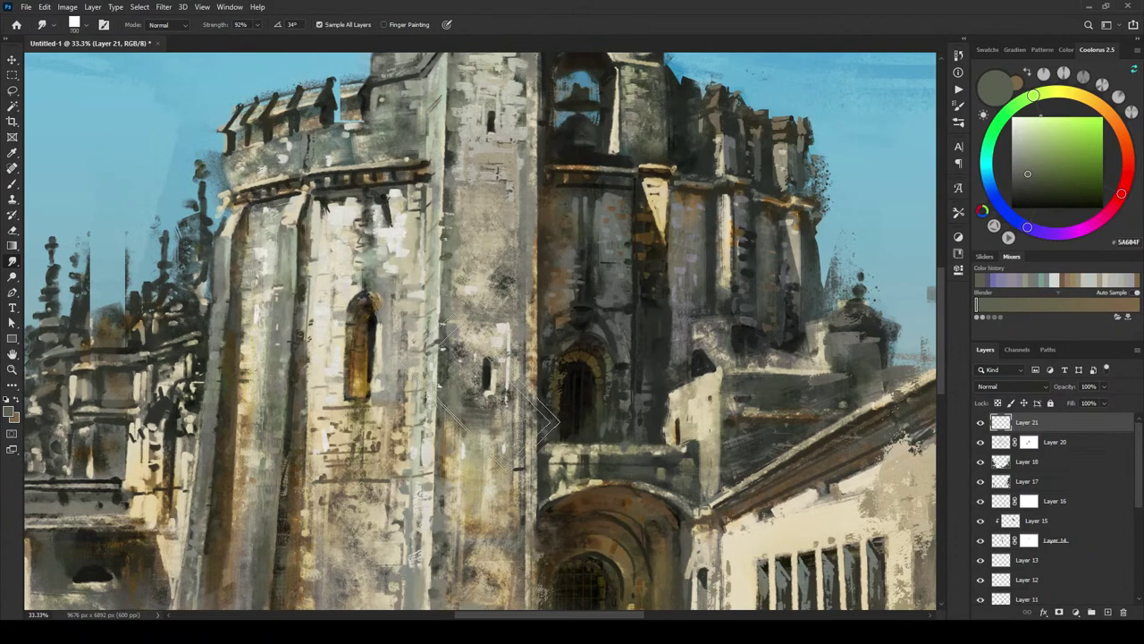
Step: Reduce the Smudge brush to 60 px, blend the tower stonework on Layer 21 and undo the last smudge
{"action": "key", "text": "bracketleft"}
{"action": "key", "text": "bracketleft"}
{"action": "key", "text": "bracketleft"}
{"action": "key", "text": "bracketleft"}
{"action": "key", "text": "bracketleft"}
{"action": "key", "text": "bracketleft"}
{"action": "key", "text": "bracketleft"}
{"action": "key", "text": "bracketleft"}
{"action": "key", "text": "bracketleft"}
{"action": "key", "text": "bracketleft"}
{"action": "key", "text": "bracketleft"}
{"action": "key", "text": "bracketleft"}
{"action": "key", "text": "bracketleft"}
{"action": "key", "text": "bracketleft"}
{"action": "key", "text": "bracketleft"}
{"action": "key", "text": "bracketleft"}
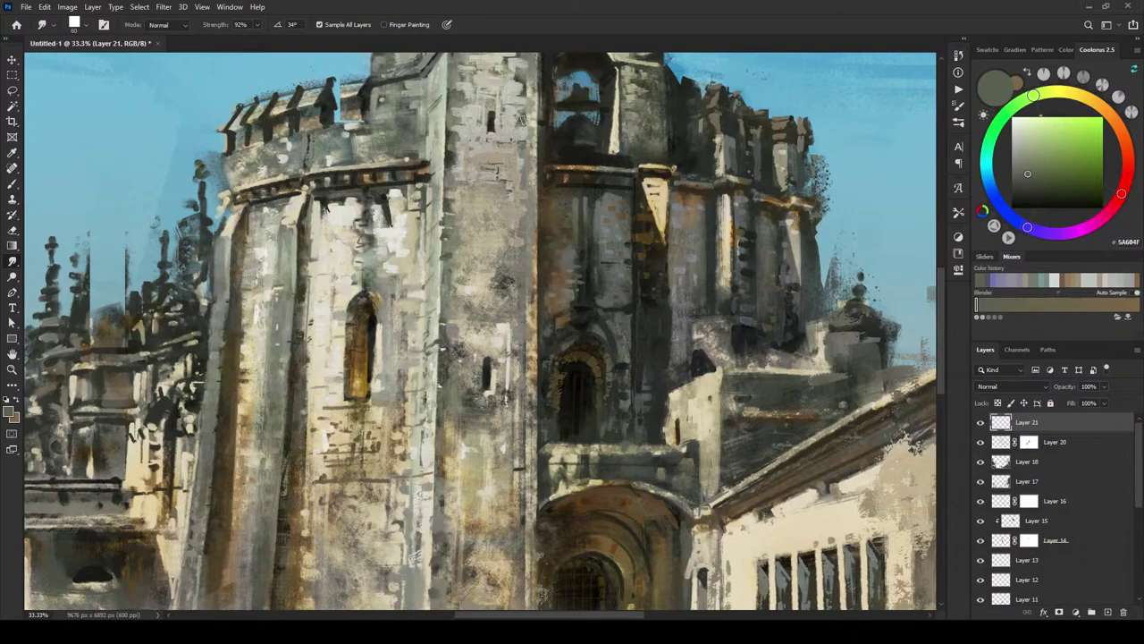
{"action": "scroll", "coordinate": [514, 156], "scroll_direction": "up", "scroll_amount": 4}
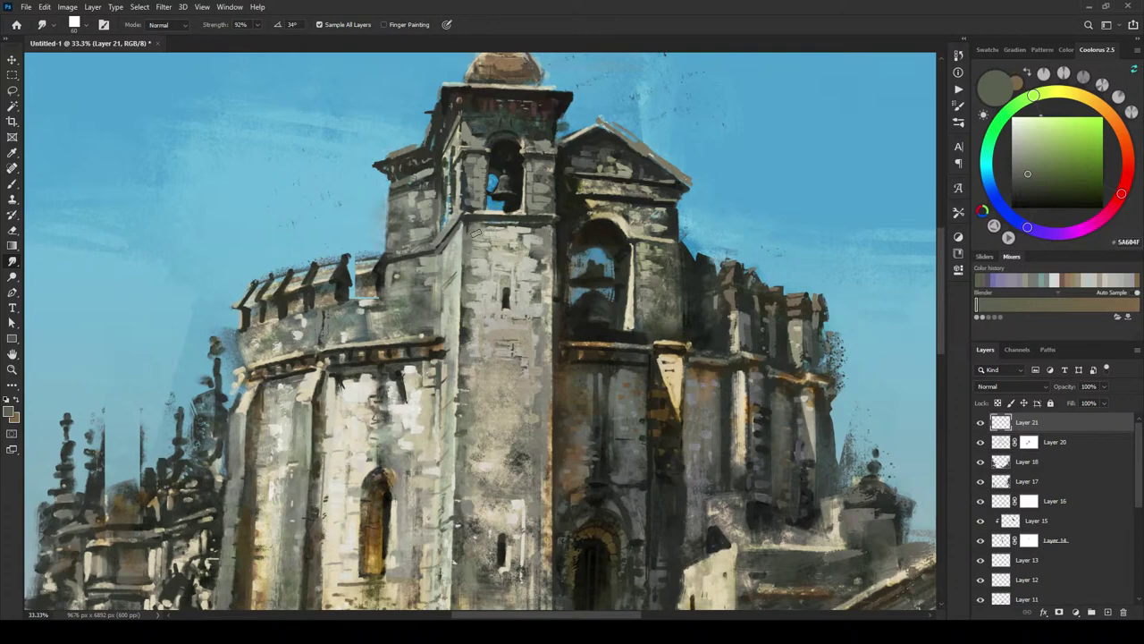
{"action": "key", "text": "ctrl+z"}
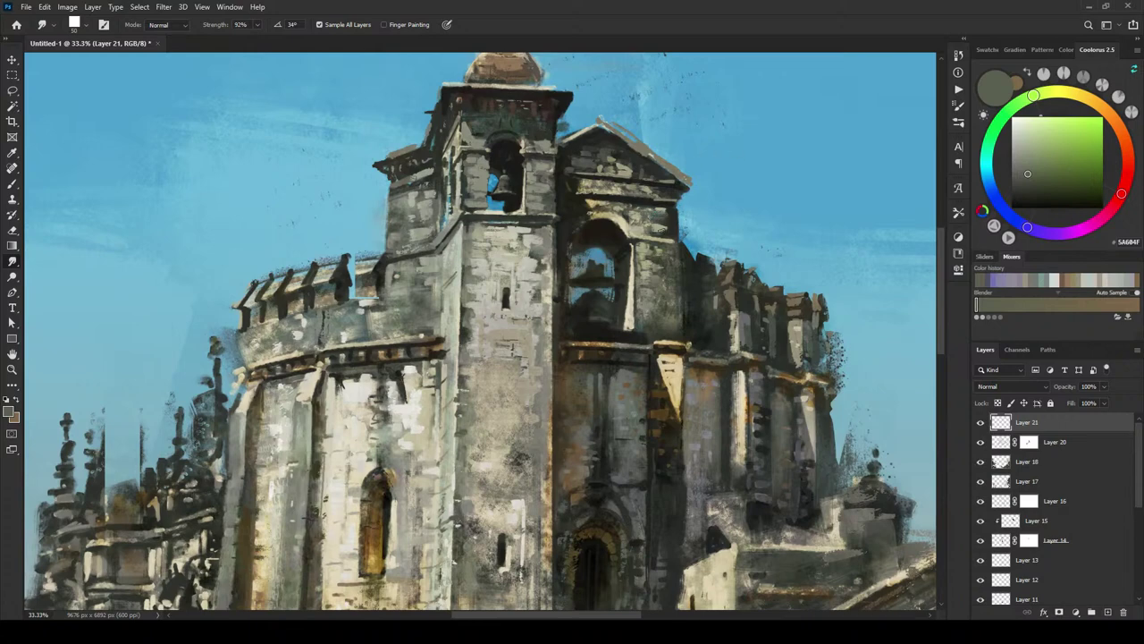
Step: Blend the stonework around the bell niche with Smudge brushes of 30 to 60 px and compare it without Layer 21
{"action": "left_click_drag", "start_coordinate": [645, 273], "coordinate": [610, 201]}
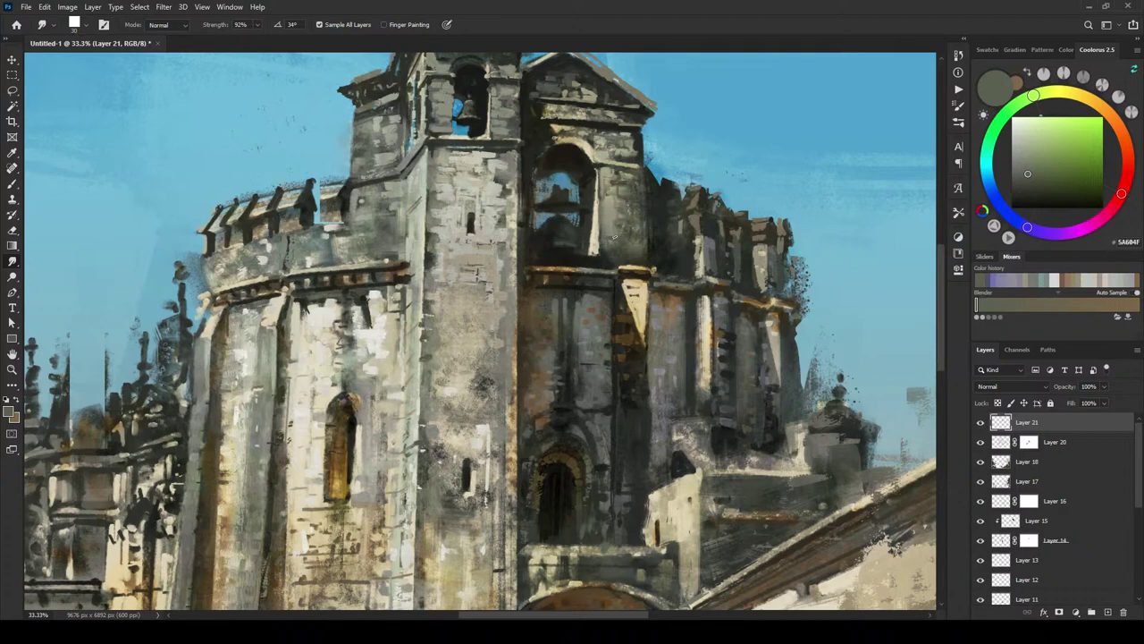
{"action": "key", "text": "bracketleft"}
{"action": "key", "text": "bracketleft"}
{"action": "key", "text": "bracketright"}
{"action": "key", "text": "bracketright"}
{"action": "key", "text": "bracketright"}
{"action": "left_click", "coordinate": [981, 422]}
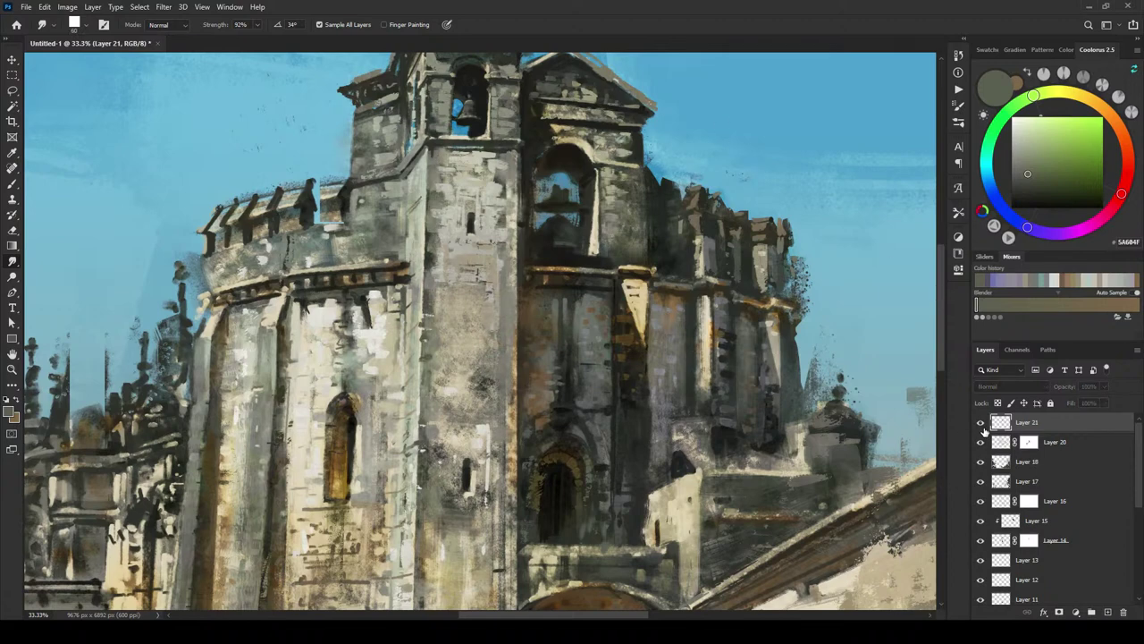
{"action": "left_click", "coordinate": [981, 423]}
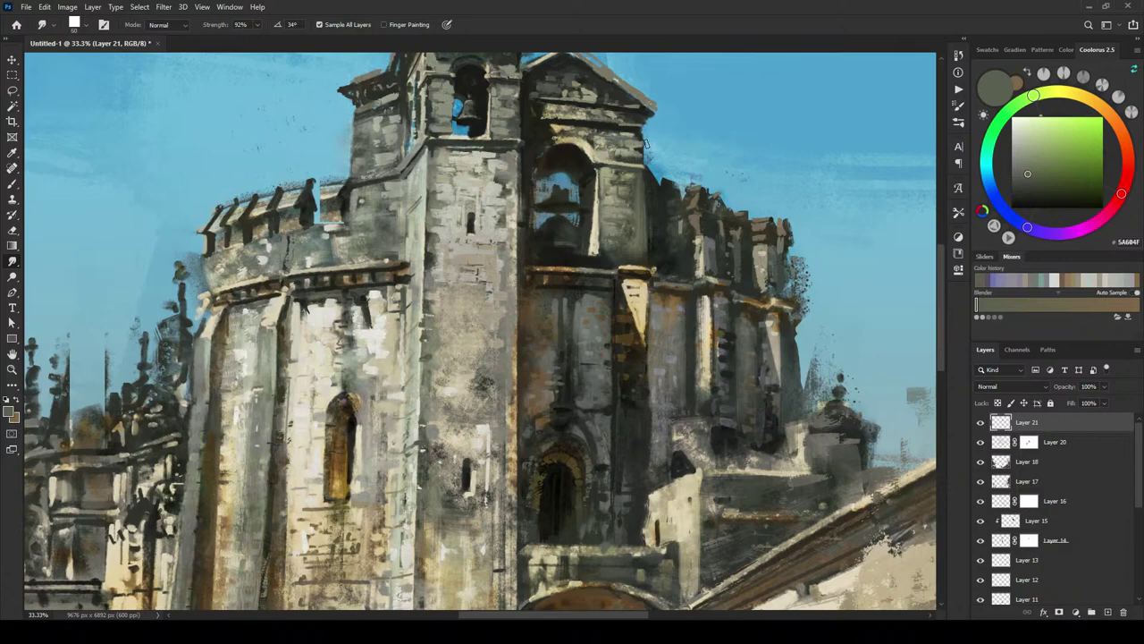
Step: Smudge the wall edge below the pediment and the tower's brickwork, and set the Smudge brush to 100 px
{"action": "left_click_drag", "start_coordinate": [665, 139], "coordinate": [652, 135]}
{"action": "key", "text": "["}
{"action": "key", "text": "bracketleft"}
{"action": "key", "text": "bracketleft"}
{"action": "key", "text": "bracketleft"}
{"action": "key", "text": "bracketright"}
{"action": "key", "text": "bracketright"}
{"action": "key", "text": "bracketleft"}
{"action": "key", "text": "bracketleft"}
{"action": "key", "text": "bracketleft"}
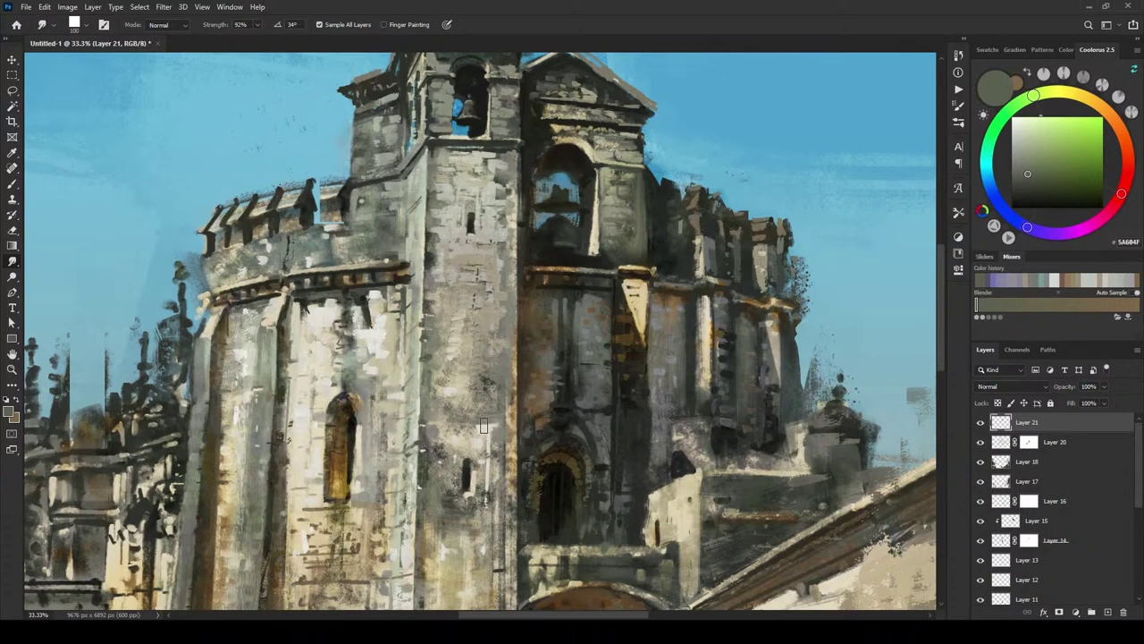
Step: Smudge vertical strokes into the central tower wall above the small window, undoing the unwanted one
{"action": "left_click_drag", "start_coordinate": [484, 420], "coordinate": [485, 373]}
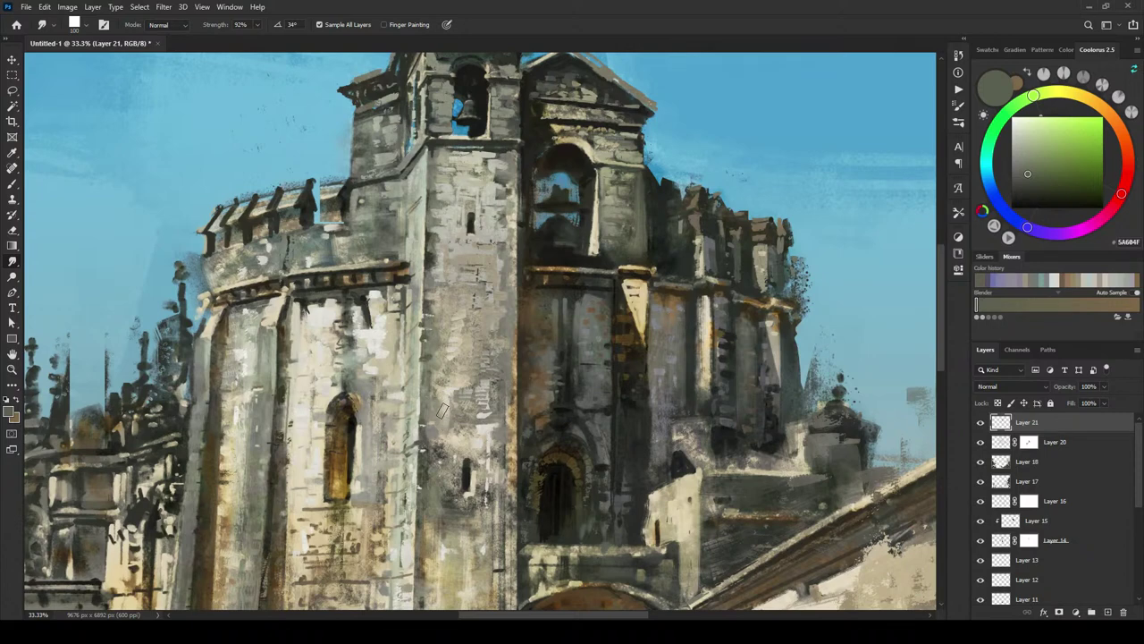
{"action": "key", "text": "ctrl+z"}
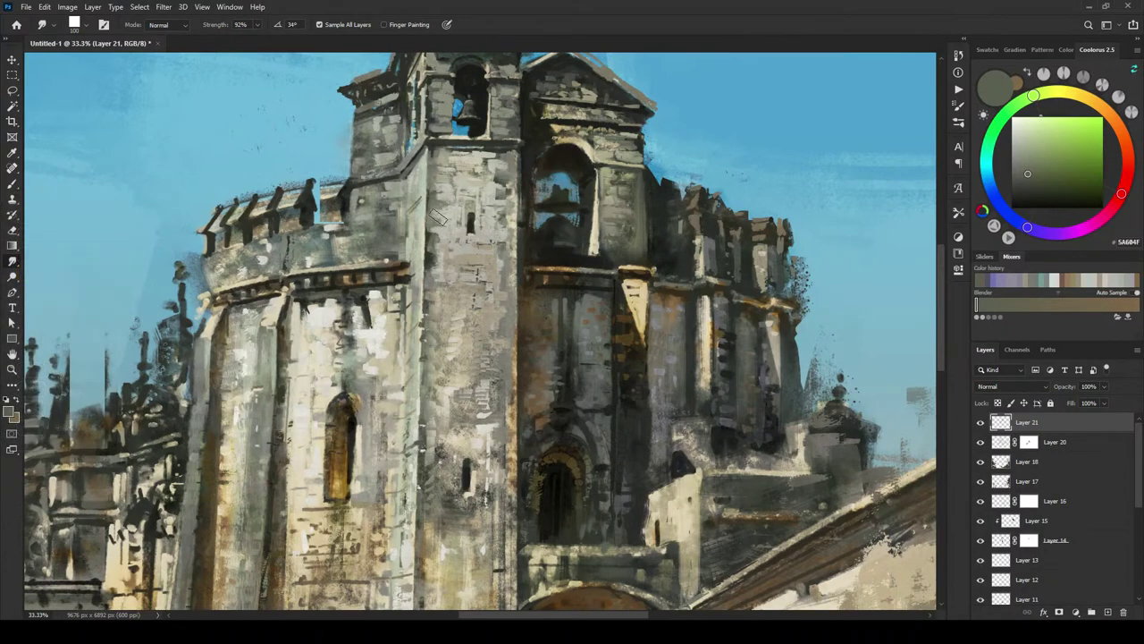
{"action": "left_click_drag", "start_coordinate": [434, 338], "coordinate": [433, 386]}
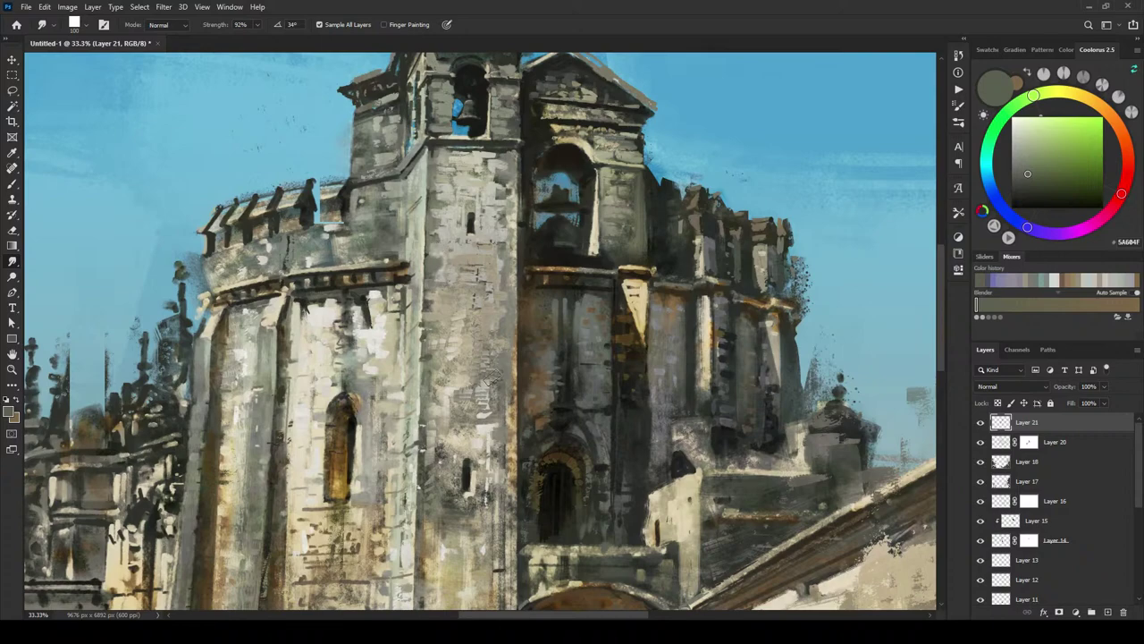
Step: Set the Smudge brush to 80 px and blend the stonework along the castle's base and terrace wall
{"action": "key", "text": "ctrl+minus"}
{"action": "key", "text": "ctrl+minus"}
{"action": "key", "text": "ctrl+minus"}
{"action": "key", "text": "ctrl+minus"}
{"action": "key", "text": "ctrl+minus"}
{"action": "key", "text": "ctrl+minus"}
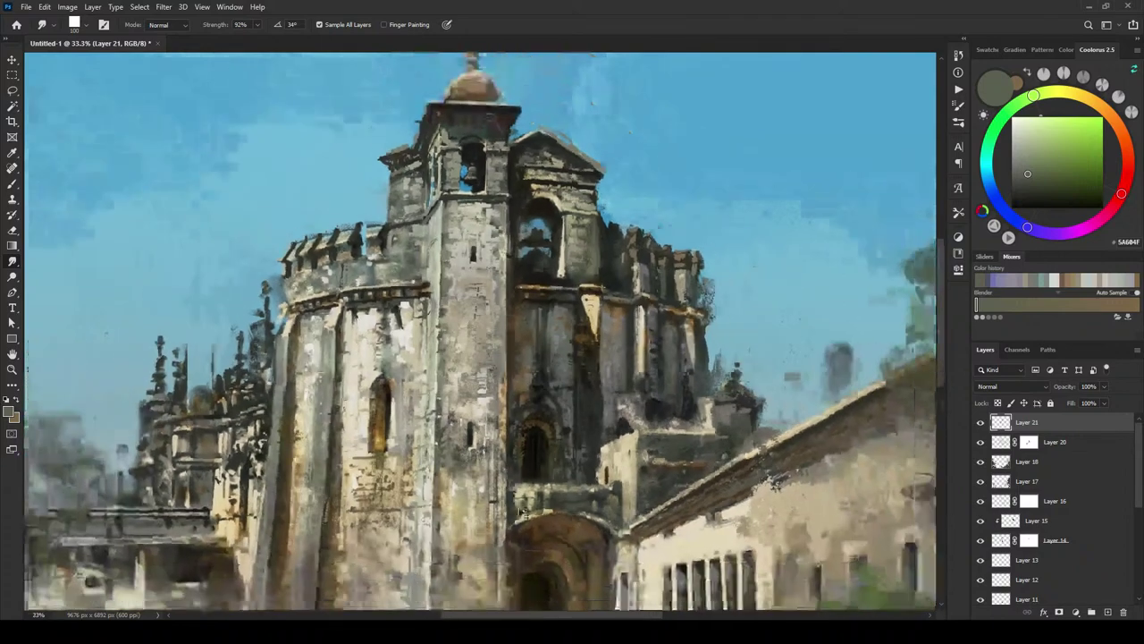
{"action": "key", "text": "ctrl+plus"}
{"action": "key", "text": "ctrl+plus"}
{"action": "key", "text": "ctrl+plus"}
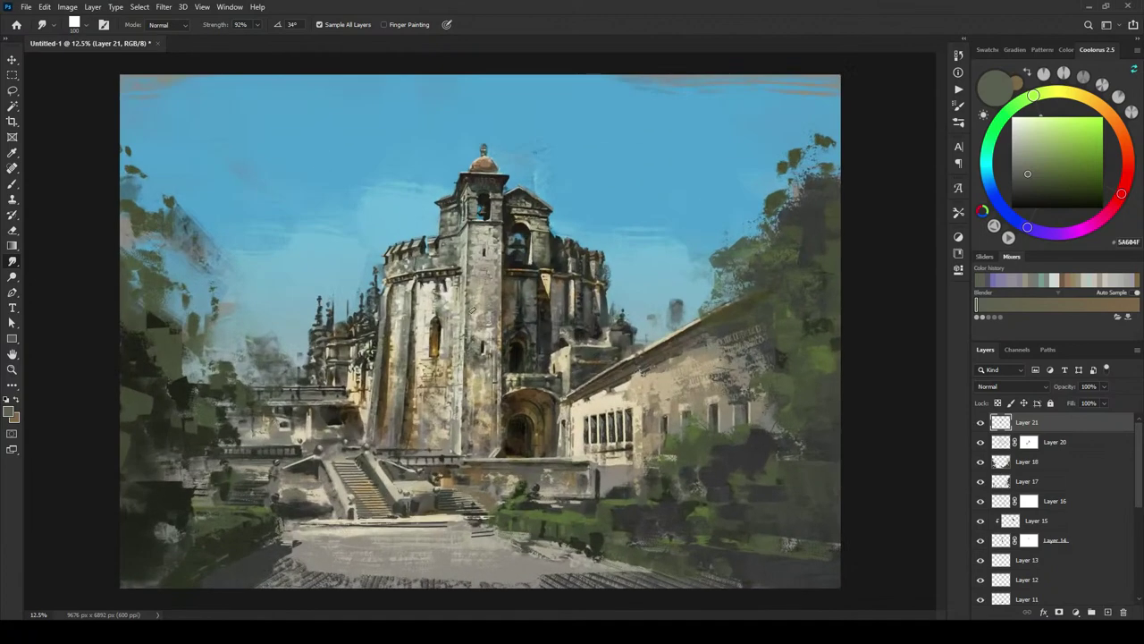
{"action": "key", "text": "bracketleft"}
{"action": "key", "text": "bracketright"}
{"action": "key", "text": "bracketright"}
{"action": "key", "text": "ctrl+z"}
Step: Try to smudge the lower wall of the central tower upward
{"action": "left_click_drag", "start_coordinate": [484, 450], "coordinate": [484, 400]}
{"action": "key", "text": "ctrl+z"}
{"action": "left_click_drag", "start_coordinate": [485, 441], "coordinate": [486, 385]}
{"action": "key", "text": "ctrl+z"}
{"action": "left_click_drag", "start_coordinate": [483, 450], "coordinate": [487, 401]}
{"action": "key", "text": "ctrl+z"}
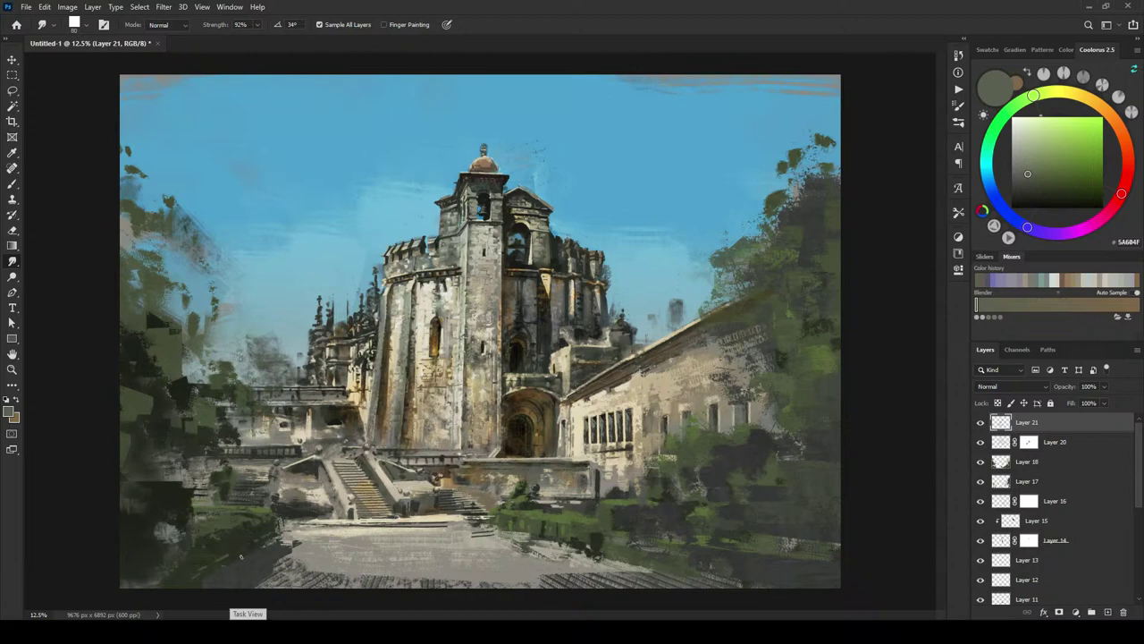
Step: Enlarge the Smudge brush to 125 px and blend the stonework around the arched doorway
{"action": "key", "text": "bracketright"}
{"action": "key", "text": "bracketright"}
{"action": "key", "text": "bracketright"}
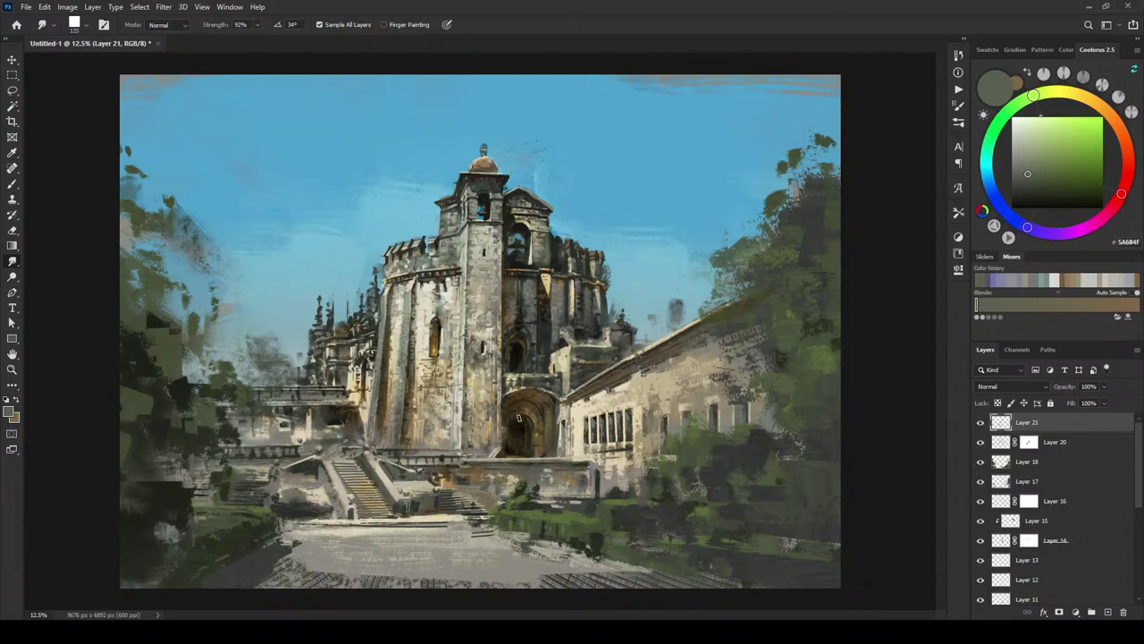
Step: Vary the Smudge brush up to 200 px to blend the lower tower stonework, and undo the last smudge
{"action": "key", "text": "bracketleft"}
{"action": "key", "text": "bracketleft"}
{"action": "key", "text": "bracketright"}
{"action": "key", "text": "bracketright"}
{"action": "key", "text": "]"}
{"action": "key", "text": "]"}
{"action": "key", "text": "]"}
{"action": "key", "text": "]"}
{"action": "key", "text": "bracketleft"}
{"action": "key", "text": "bracketleft"}
{"action": "key", "text": "bracketleft"}
{"action": "key", "text": "bracketright"}
{"action": "key", "text": "bracketright"}
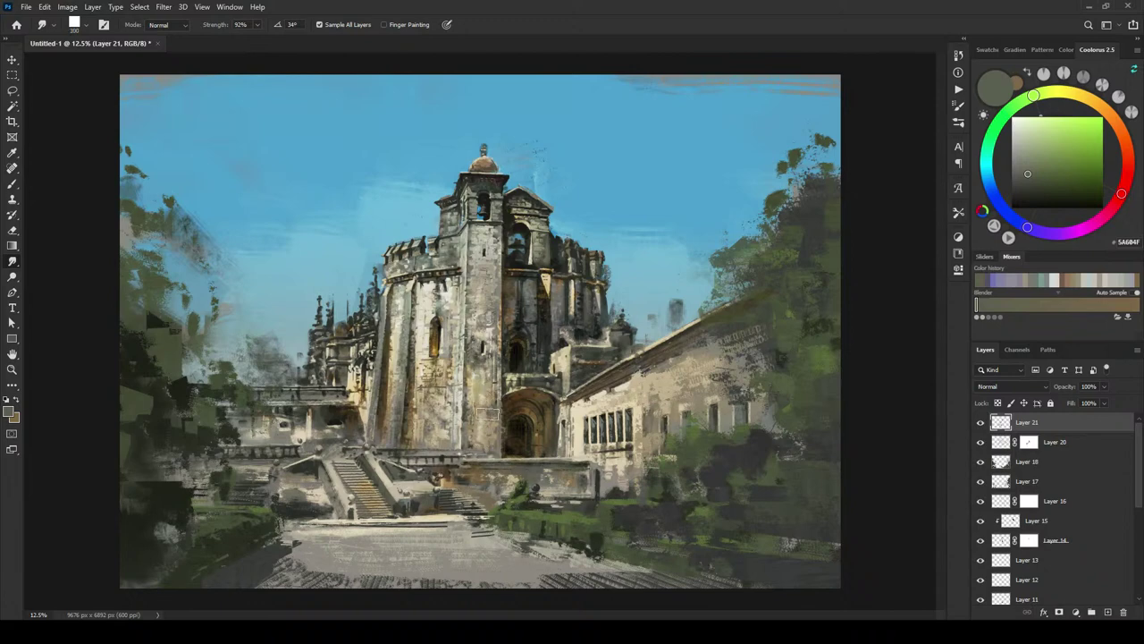
{"action": "key", "text": "ctrl+z"}
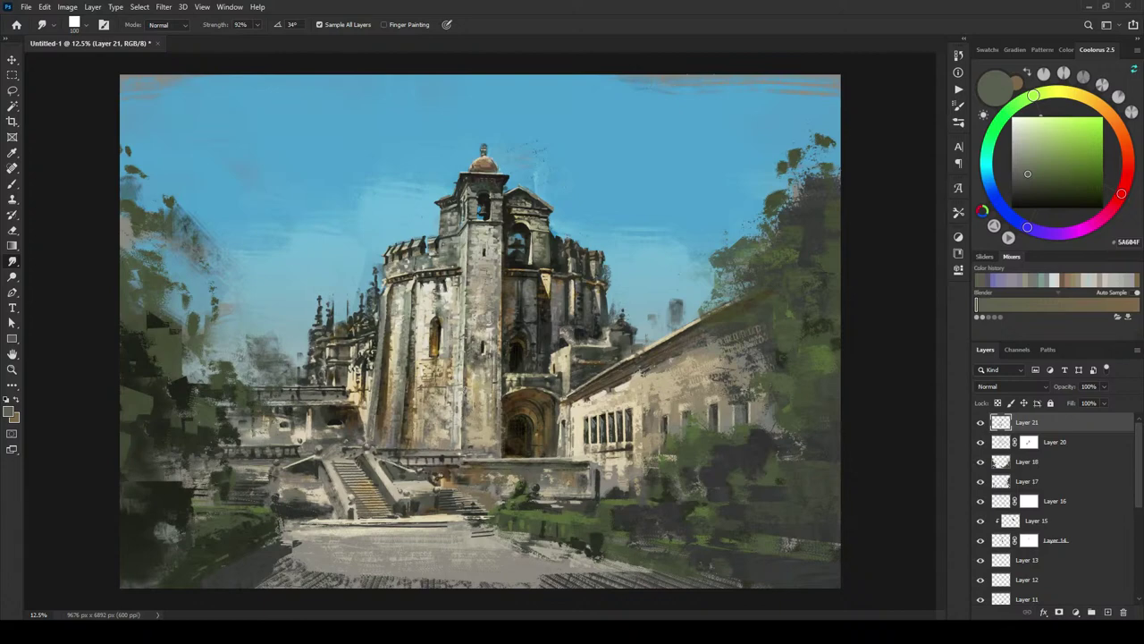
Step: Compare the castle with and without Layer 21's smudging, at full-image and close-up scale
{"action": "mouse_move", "coordinate": [464, 390]}
{"action": "left_mouse_down"}
{"action": "mouse_move", "coordinate": [465, 430]}
{"action": "mouse_move", "coordinate": [463, 388]}
{"action": "left_mouse_up"}
{"action": "key", "text": "ctrl+minus"}
{"action": "key", "text": "ctrl+minus"}
{"action": "key", "text": "ctrl+minus"}
{"action": "key", "text": "ctrl+minus"}
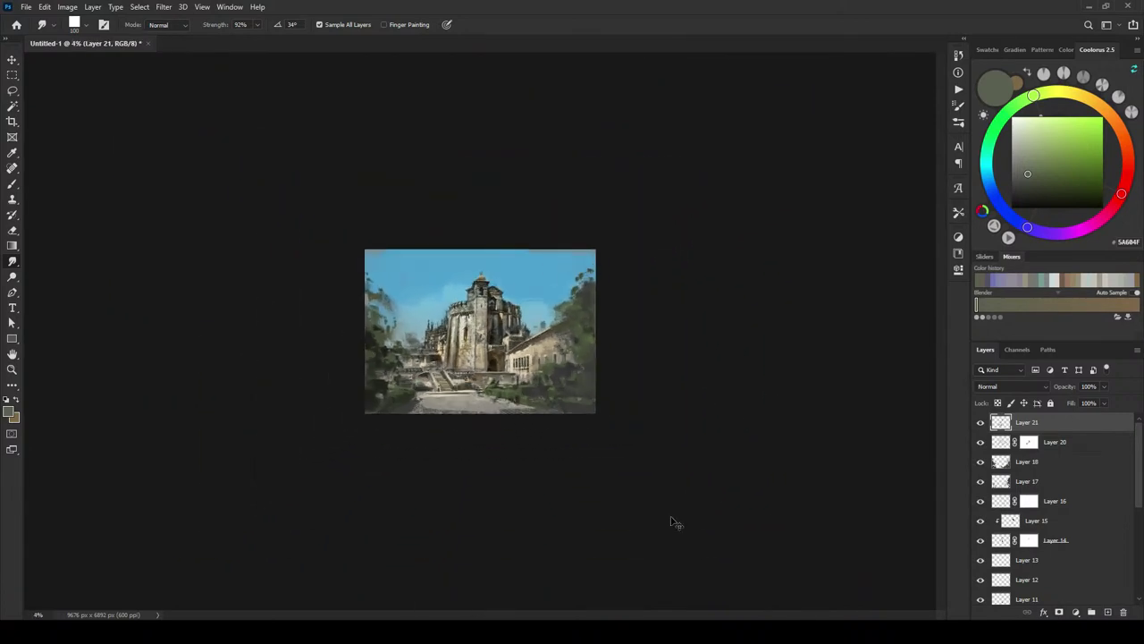
{"action": "key", "text": "ctrl+plus"}
{"action": "key", "text": "ctrl+plus"}
{"action": "key", "text": "ctrl+plus"}
{"action": "key", "text": "ctrl+plus"}
{"action": "key", "text": "ctrl+plus"}
{"action": "key", "text": "ctrl+plus"}
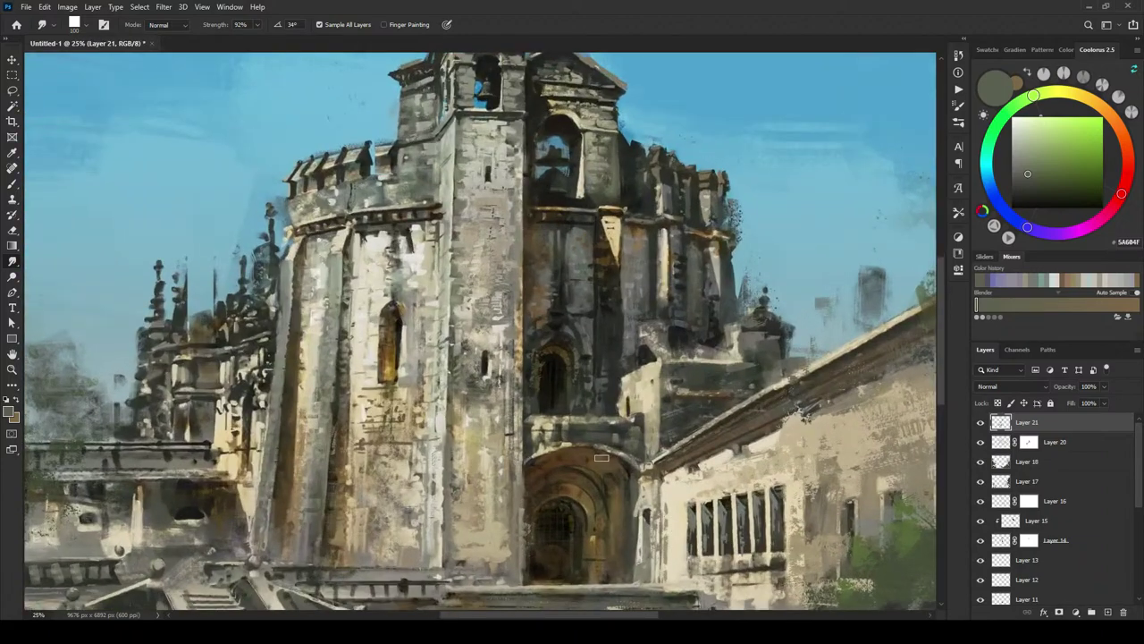
{"action": "left_click_drag", "start_coordinate": [576, 512], "coordinate": [627, 378]}
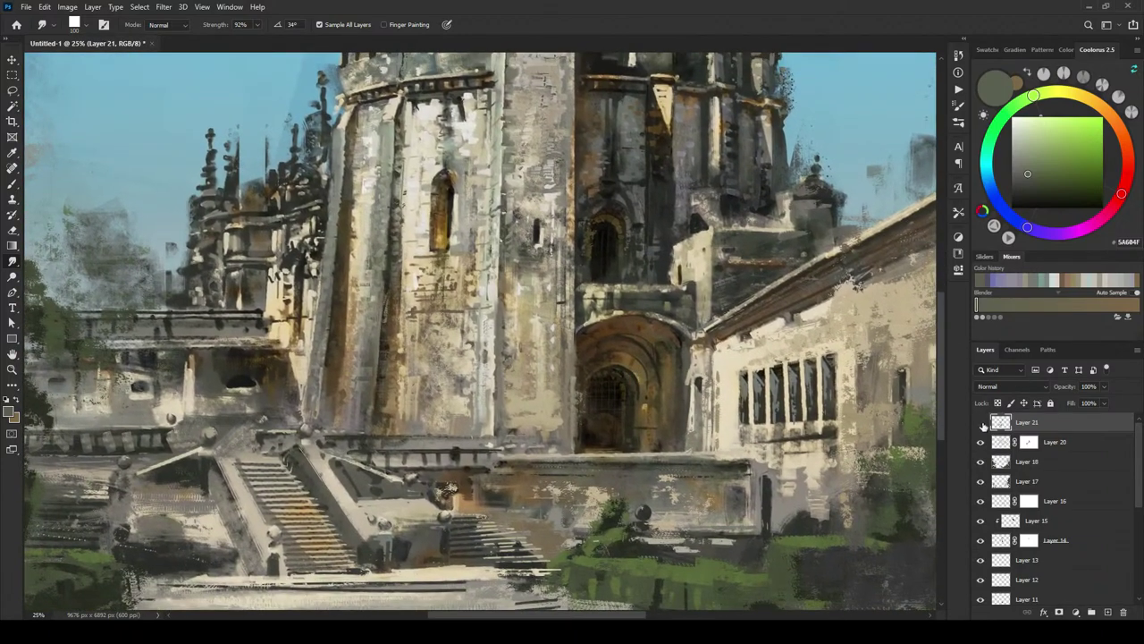
{"action": "left_click", "coordinate": [982, 423]}
{"action": "left_click", "coordinate": [982, 423]}
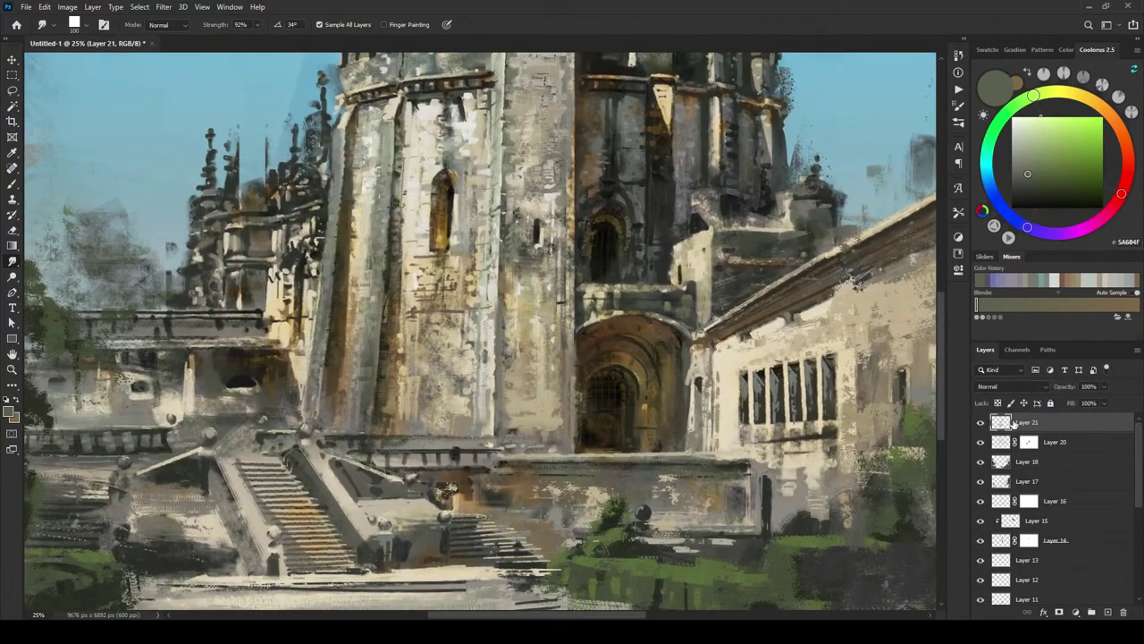
Step: Add a layer mask to Layer 21, apply it, and smudge the tower's lower corner beside the archway with a 200 px brush
{"action": "left_click", "coordinate": [1060, 614]}
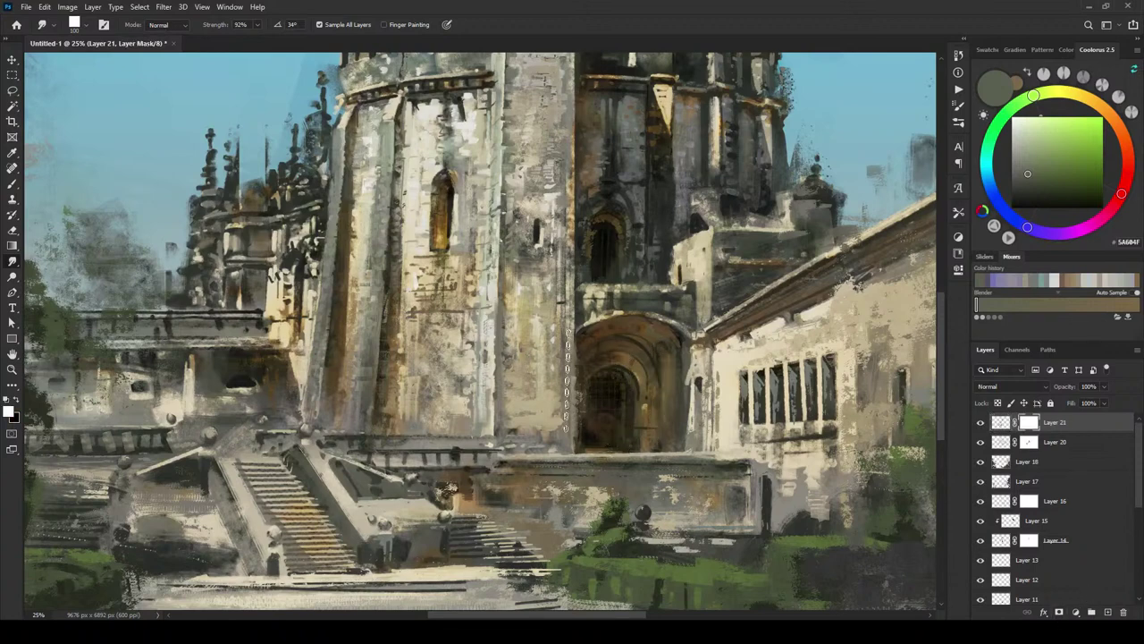
{"action": "mouse_move", "coordinate": [563, 407]}
{"action": "left_mouse_down"}
{"action": "mouse_move", "coordinate": [501, 433]}
{"action": "mouse_move", "coordinate": [587, 418]}
{"action": "mouse_move", "coordinate": [562, 429]}
{"action": "mouse_move", "coordinate": [570, 422]}
{"action": "left_mouse_up"}
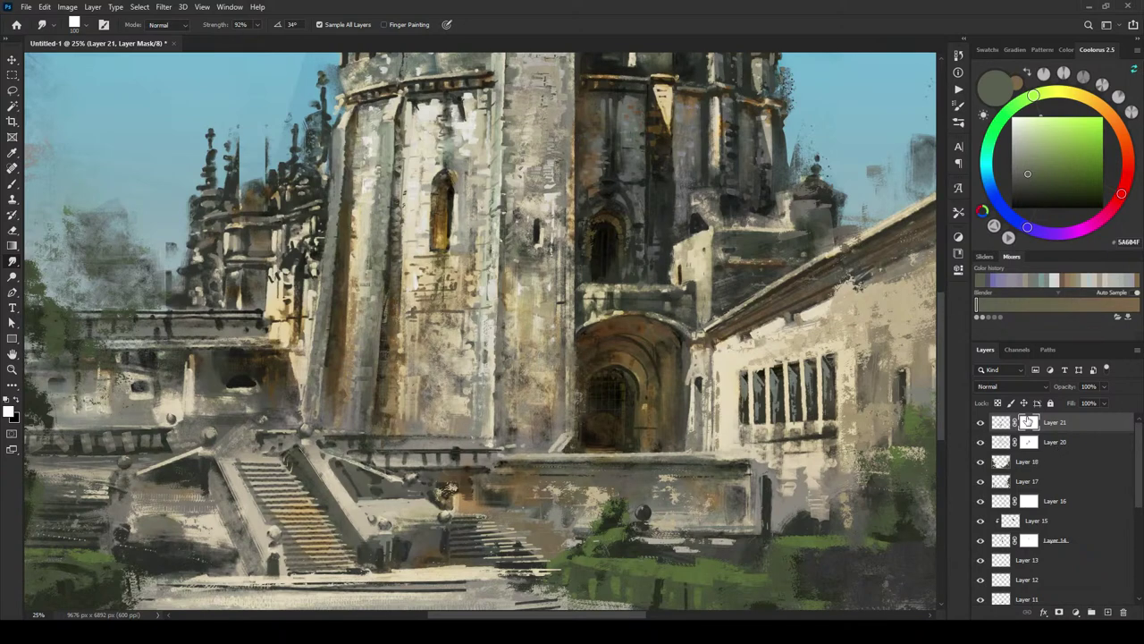
{"action": "right_click", "coordinate": [1029, 421]}
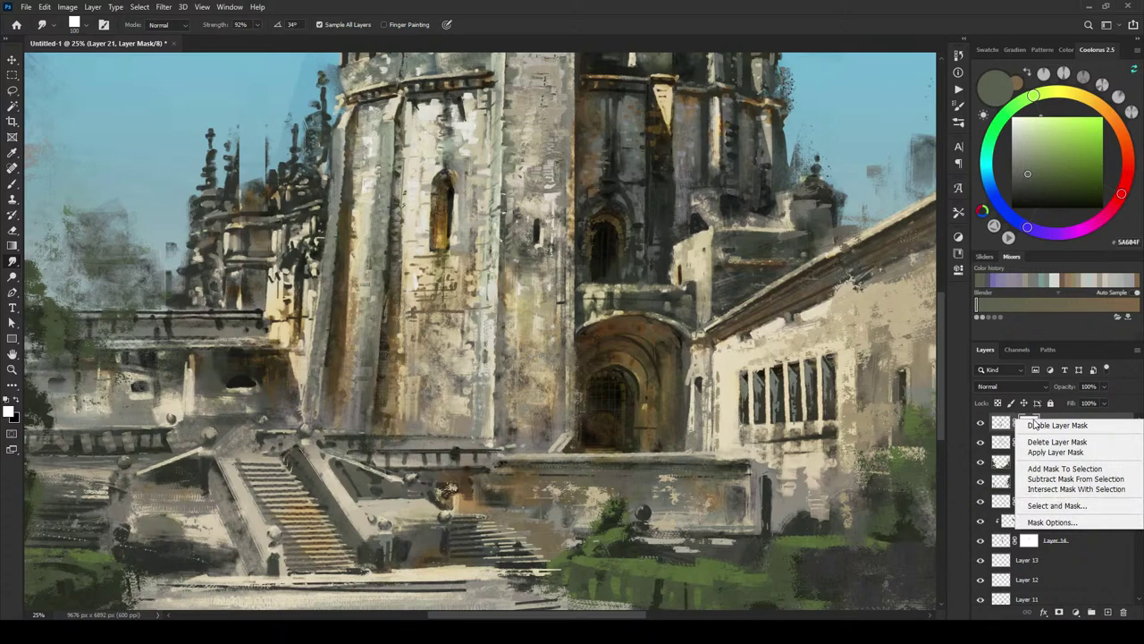
{"action": "left_click", "coordinate": [1061, 457]}
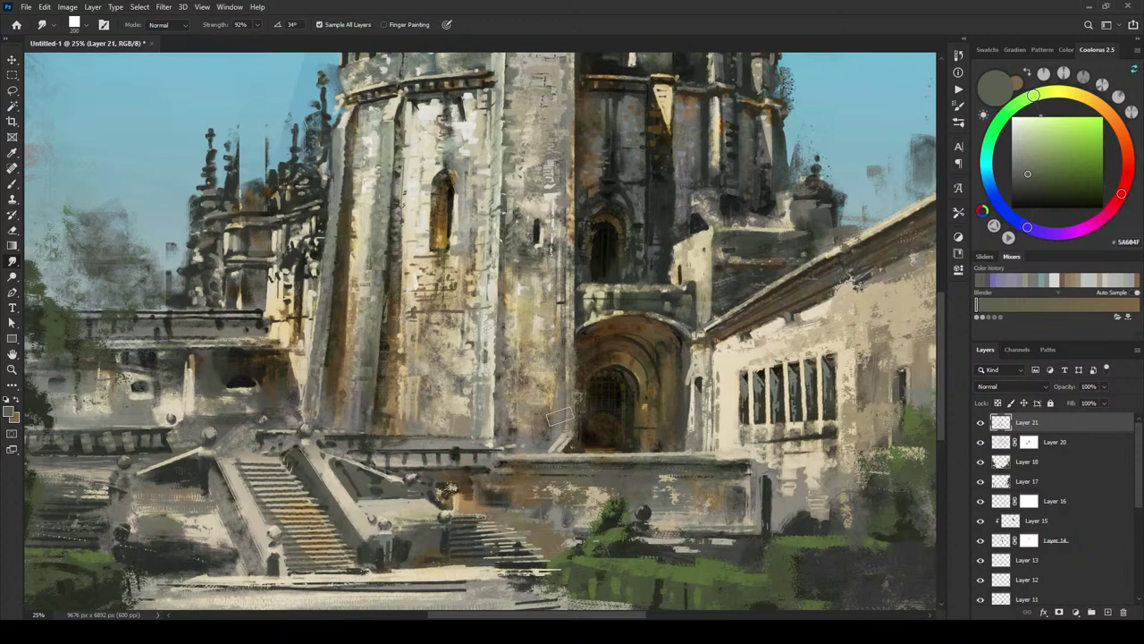
{"action": "mouse_move", "coordinate": [561, 434]}
{"action": "left_mouse_down"}
{"action": "mouse_move", "coordinate": [571, 386]}
{"action": "mouse_move", "coordinate": [576, 439]}
{"action": "mouse_move", "coordinate": [572, 391]}
{"action": "mouse_move", "coordinate": [561, 432]}
{"action": "mouse_move", "coordinate": [572, 390]}
{"action": "left_mouse_up"}
Step: Examine the whole painting at a reduced scale and reframe the castle with the sky and trees beside it
{"action": "key", "text": "ctrl+minus"}
{"action": "key", "text": "ctrl+minus"}
{"action": "key", "text": "ctrl+minus"}
{"action": "key", "text": "ctrl+minus"}
{"action": "key", "text": "ctrl+minus"}
{"action": "key", "text": "ctrl+minus"}
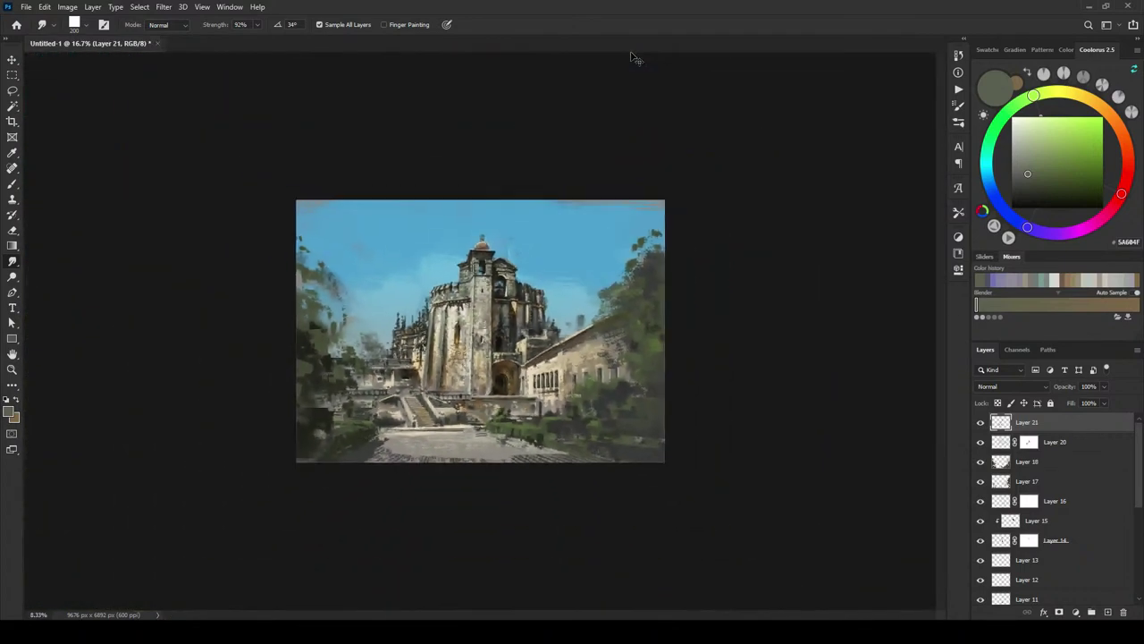
{"action": "key", "text": "ctrl+plus"}
{"action": "key", "text": "ctrl+plus"}
{"action": "key", "text": "ctrl+plus"}
{"action": "key", "text": "ctrl+plus"}
{"action": "key", "text": "ctrl+plus"}
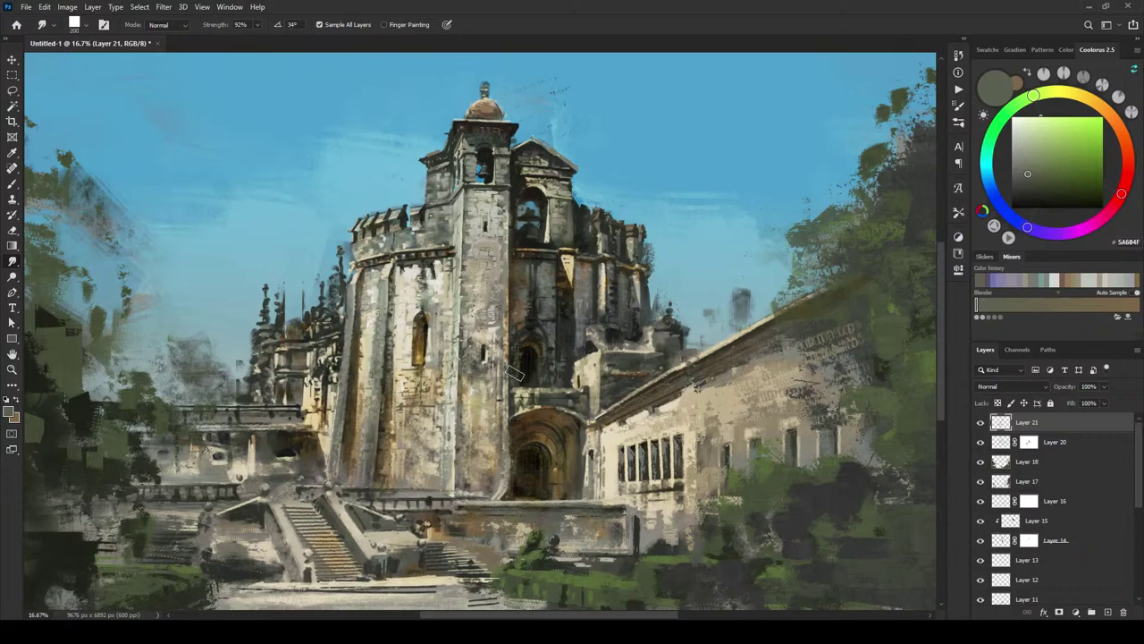
{"action": "mouse_move", "coordinate": [598, 444]}
{"action": "left_mouse_down"}
{"action": "mouse_move", "coordinate": [642, 341]}
{"action": "mouse_move", "coordinate": [718, 446]}
{"action": "mouse_move", "coordinate": [716, 426]}
{"action": "left_mouse_up"}
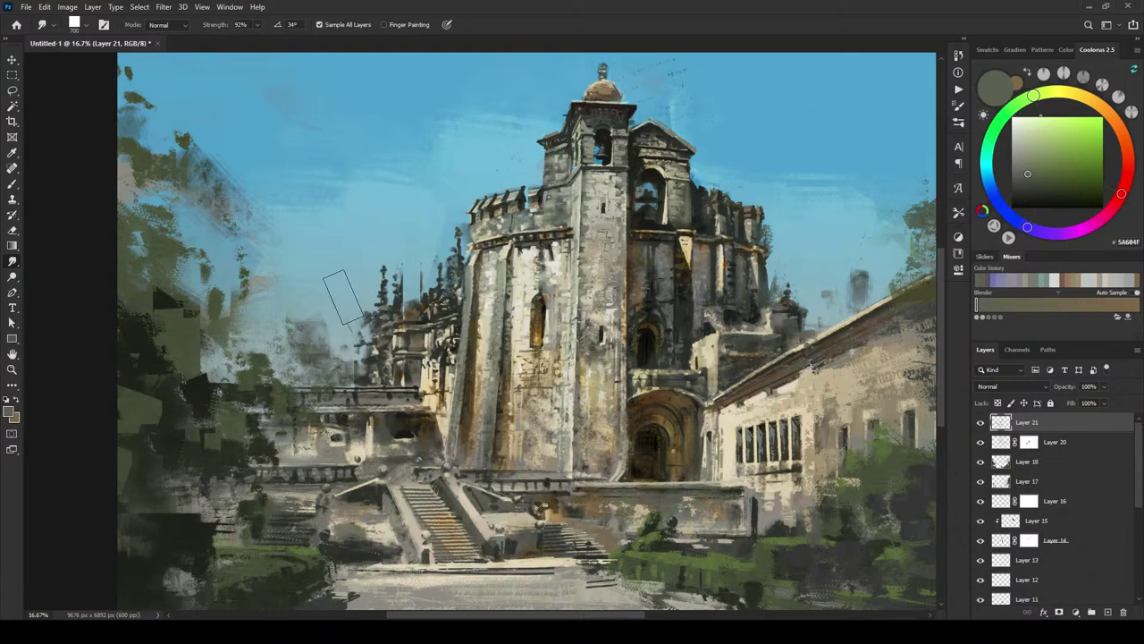
Step: Smudge the sky beside the tower and the dark patch above the side building's roof, reducing the brush to 200 px
{"action": "mouse_move", "coordinate": [483, 169]}
{"action": "left_mouse_down"}
{"action": "mouse_move", "coordinate": [474, 158]}
{"action": "mouse_move", "coordinate": [444, 220]}
{"action": "left_mouse_up"}
{"action": "key", "text": "bracketleft"}
{"action": "key", "text": "bracketleft"}
{"action": "key", "text": "bracketleft"}
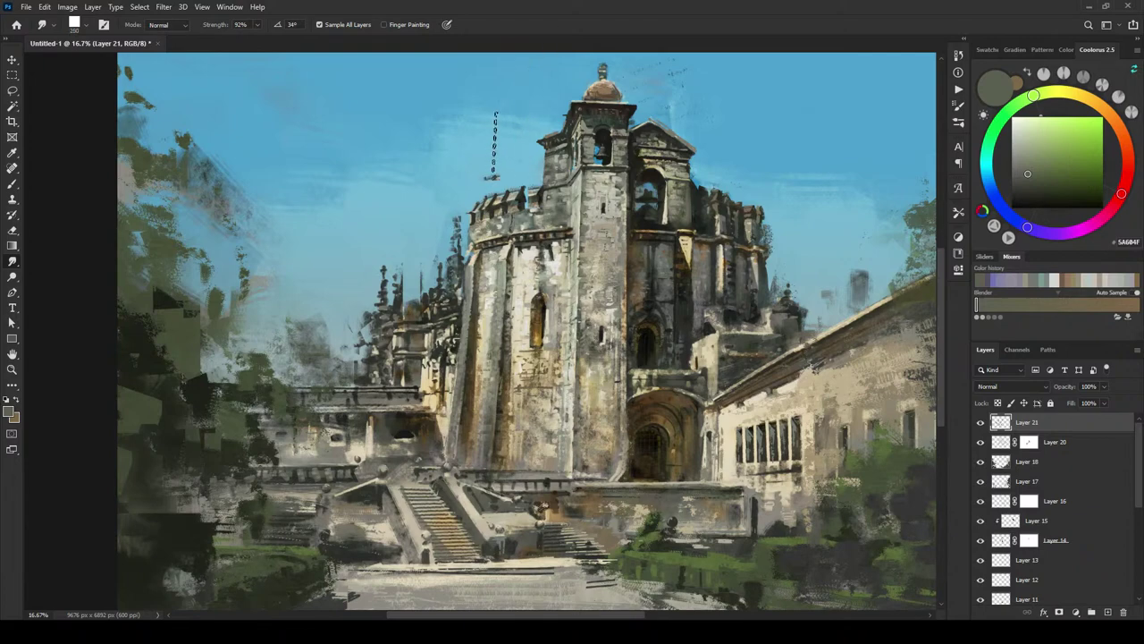
{"action": "left_click_drag", "start_coordinate": [494, 143], "coordinate": [482, 149]}
{"action": "mouse_move", "coordinate": [860, 275]}
{"action": "left_mouse_down"}
{"action": "mouse_move", "coordinate": [910, 283]}
{"action": "mouse_move", "coordinate": [879, 283]}
{"action": "mouse_move", "coordinate": [903, 281]}
{"action": "mouse_move", "coordinate": [874, 283]}
{"action": "left_mouse_up"}
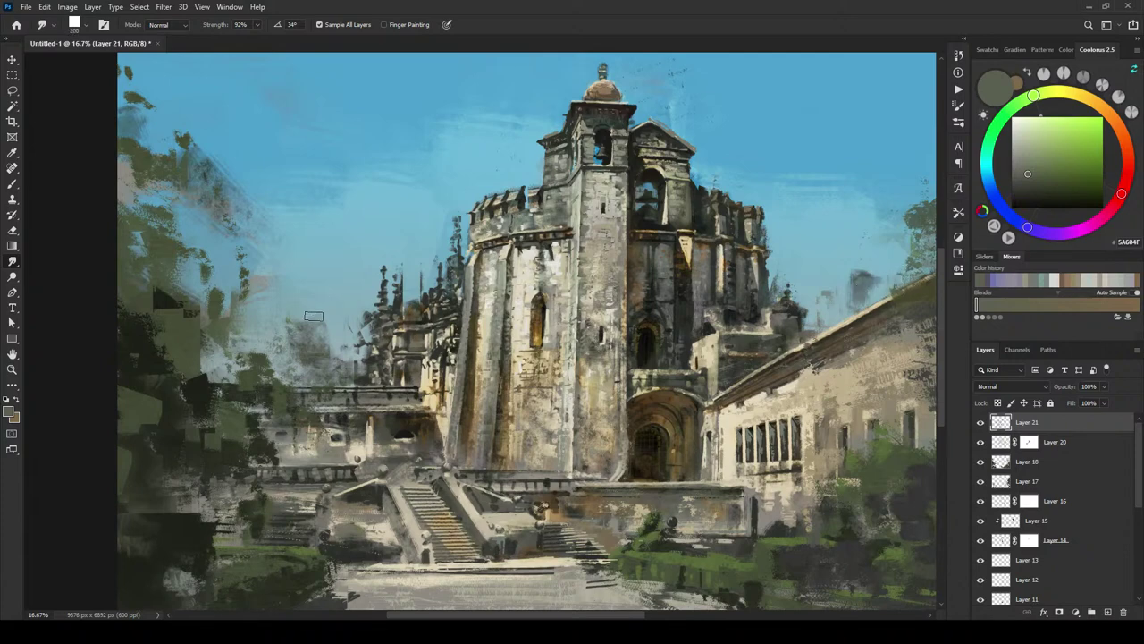
Step: Smudge the distant trees beside the castle spires into soft haze, varying the brush size up to 600 px
{"action": "mouse_move", "coordinate": [313, 315]}
{"action": "left_mouse_down"}
{"action": "mouse_move", "coordinate": [294, 335]}
{"action": "mouse_move", "coordinate": [307, 330]}
{"action": "mouse_move", "coordinate": [219, 353]}
{"action": "mouse_move", "coordinate": [320, 323]}
{"action": "mouse_move", "coordinate": [308, 353]}
{"action": "mouse_move", "coordinate": [319, 325]}
{"action": "mouse_move", "coordinate": [316, 336]}
{"action": "mouse_move", "coordinate": [259, 344]}
{"action": "left_mouse_up"}
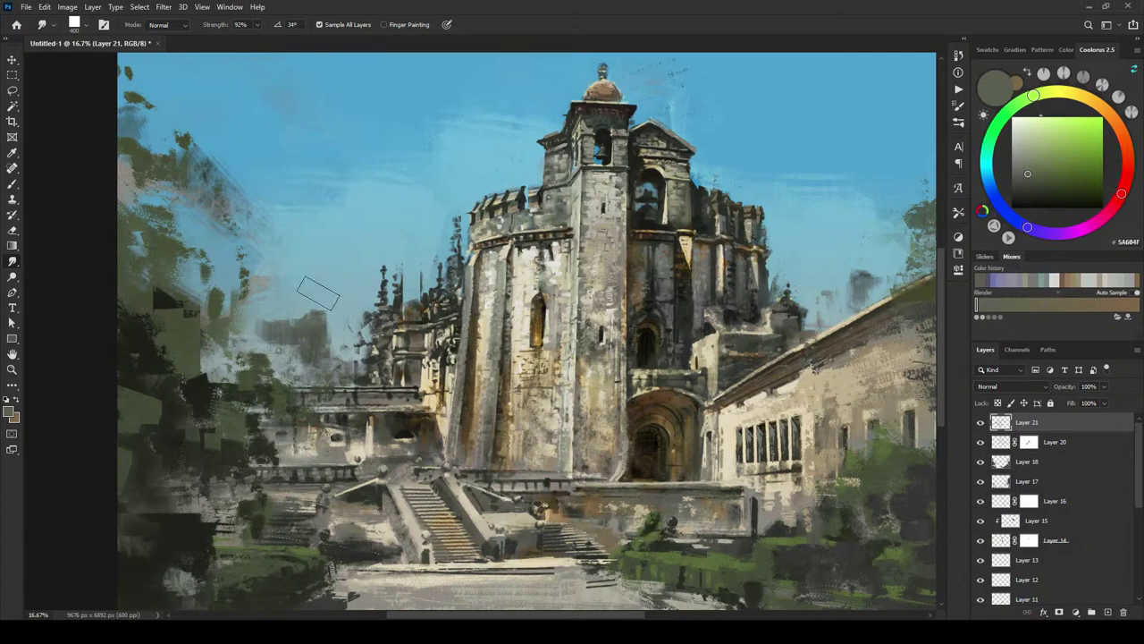
{"action": "key", "text": "bracketleft"}
{"action": "key", "text": "bracketleft"}
{"action": "key", "text": "bracketleft"}
{"action": "key", "text": "bracketleft"}
{"action": "key", "text": "bracketleft"}
{"action": "key", "text": "bracketleft"}
{"action": "key", "text": "bracketleft"}
{"action": "key", "text": "bracketleft"}
{"action": "key", "text": "bracketleft"}
{"action": "mouse_move", "coordinate": [276, 338]}
{"action": "left_mouse_down"}
{"action": "mouse_move", "coordinate": [284, 370]}
{"action": "mouse_move", "coordinate": [244, 330]}
{"action": "mouse_move", "coordinate": [236, 347]}
{"action": "mouse_move", "coordinate": [267, 343]}
{"action": "mouse_move", "coordinate": [229, 335]}
{"action": "left_mouse_up"}
{"action": "key", "text": "bracketright"}
{"action": "key", "text": "bracketright"}
{"action": "key", "text": "bracketright"}
{"action": "key", "text": "bracketright"}
{"action": "key", "text": "bracketright"}
{"action": "key", "text": "bracketright"}
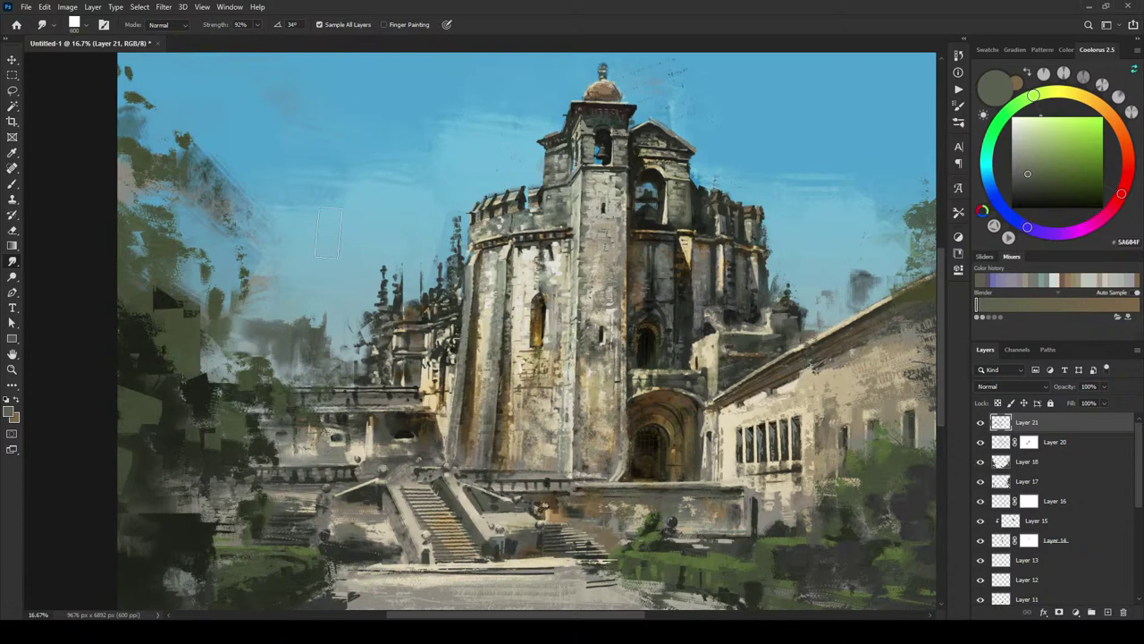
{"action": "key", "text": "bracketleft"}
{"action": "key", "text": "bracketleft"}
{"action": "key", "text": "bracketleft"}
{"action": "key", "text": "bracketleft"}
{"action": "key", "text": "bracketleft"}
{"action": "key", "text": "bracketleft"}
{"action": "key", "text": "bracketleft"}
Step: Create a new layer and brush pale blue sampled from the sky over the distant spires
{"action": "left_click", "coordinate": [1108, 615]}
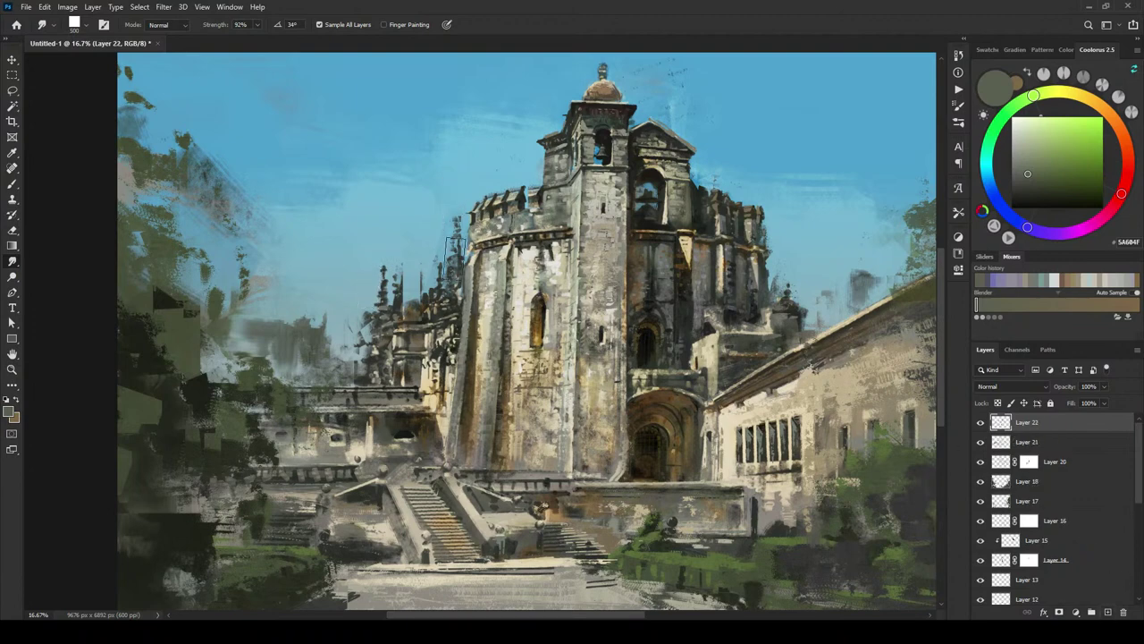
{"action": "key", "text": "b"}
{"action": "left_click", "coordinate": [376, 282], "text": "alt"}
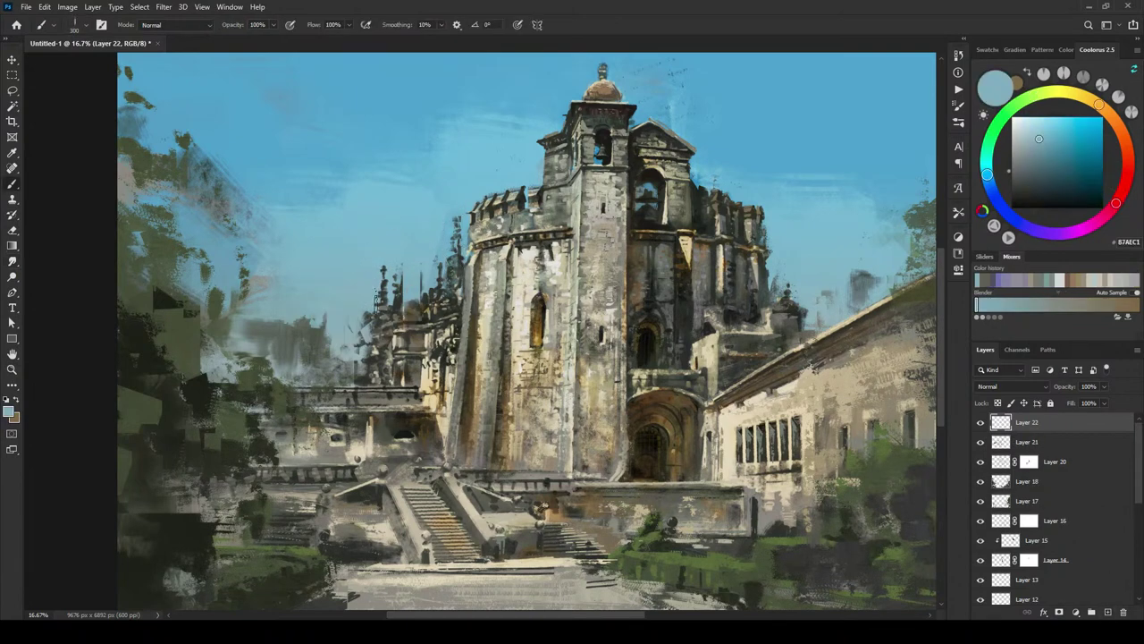
{"action": "mouse_move", "coordinate": [374, 293]}
{"action": "left_mouse_down"}
{"action": "mouse_move", "coordinate": [356, 366]}
{"action": "mouse_move", "coordinate": [376, 376]}
{"action": "mouse_move", "coordinate": [343, 328]}
{"action": "mouse_move", "coordinate": [362, 365]}
{"action": "left_mouse_up"}
Step: Sample hazy blue-greys near the distant trees and paint them over the spires and side wing with a 500 px brush
{"action": "left_click", "coordinate": [293, 361], "text": "alt"}
{"action": "left_click", "coordinate": [341, 356], "text": "alt"}
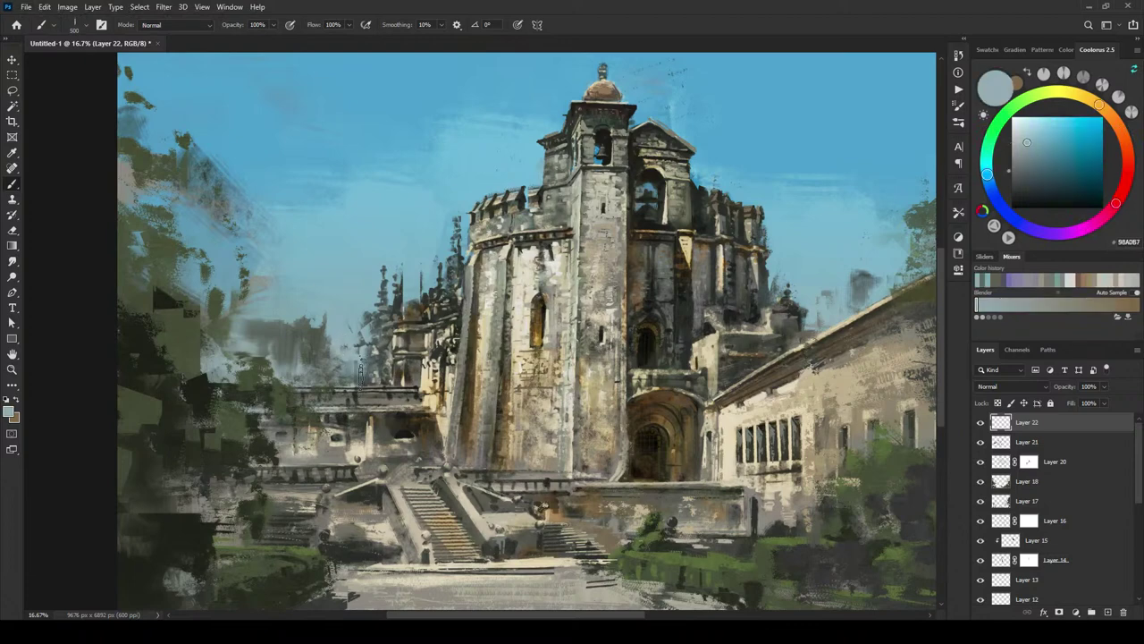
{"action": "left_click", "coordinate": [347, 372], "text": "alt"}
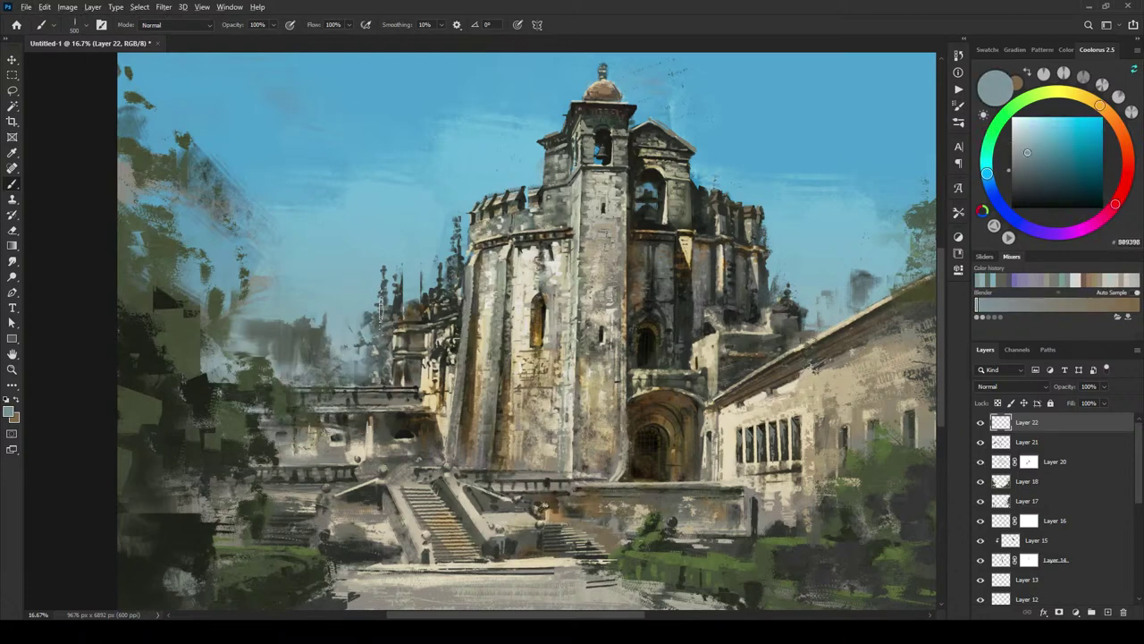
{"action": "left_click_drag", "start_coordinate": [410, 331], "coordinate": [416, 381]}
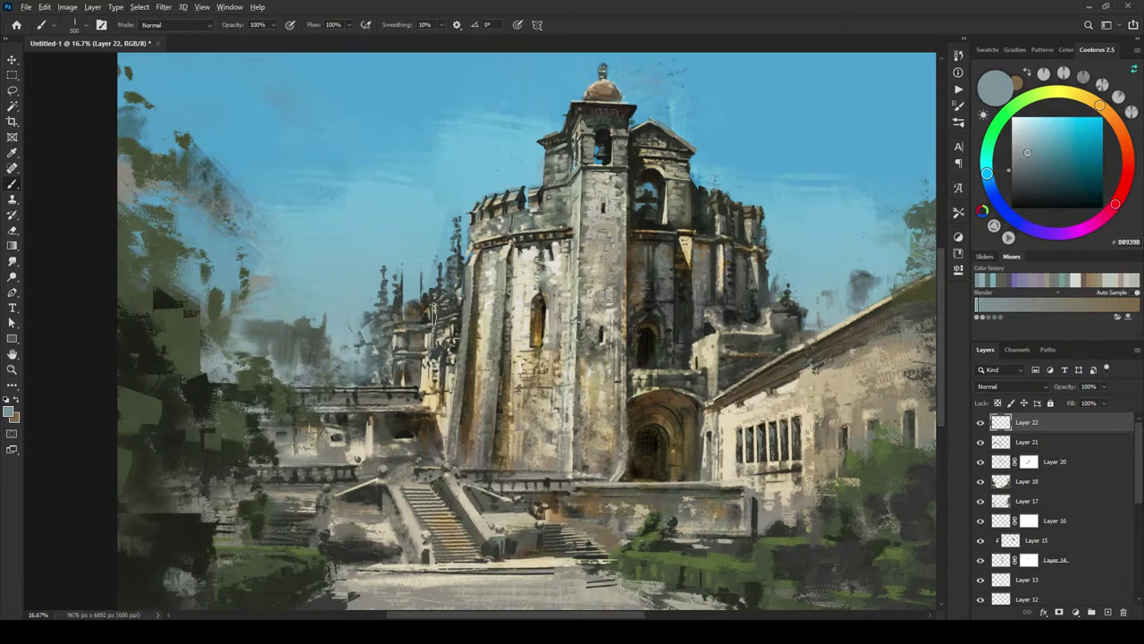
{"action": "mouse_move", "coordinate": [434, 309]}
{"action": "left_mouse_down"}
{"action": "mouse_move", "coordinate": [426, 304]}
{"action": "mouse_move", "coordinate": [426, 330]}
{"action": "left_mouse_up"}
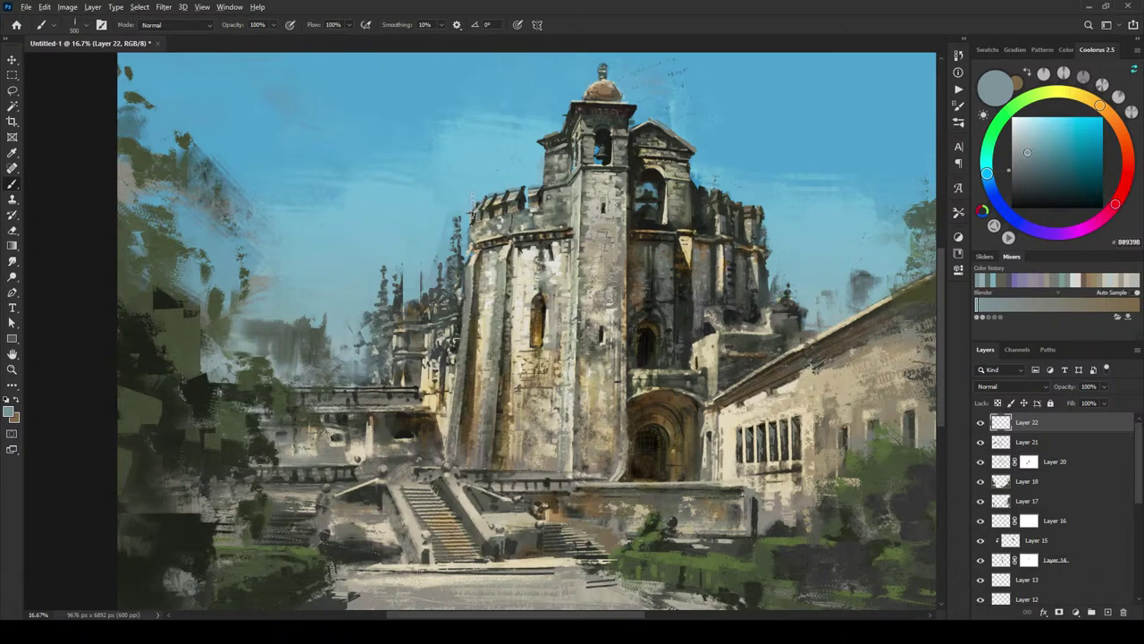
Step: Lock Layer 22's transparent pixels, paint with a dark grey over the tower wall, and unlock them
{"action": "left_click", "coordinate": [492, 179], "text": "alt"}
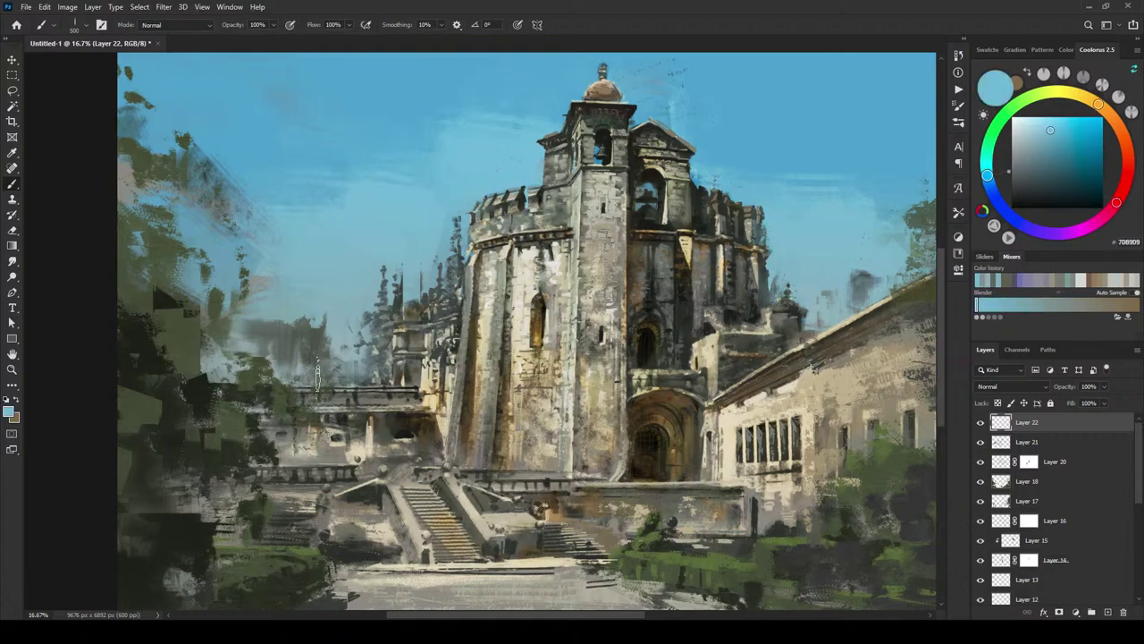
{"action": "left_click", "coordinate": [1025, 147]}
{"action": "left_click_drag", "start_coordinate": [1025, 147], "coordinate": [1021, 150]}
{"action": "left_click", "coordinate": [998, 402]}
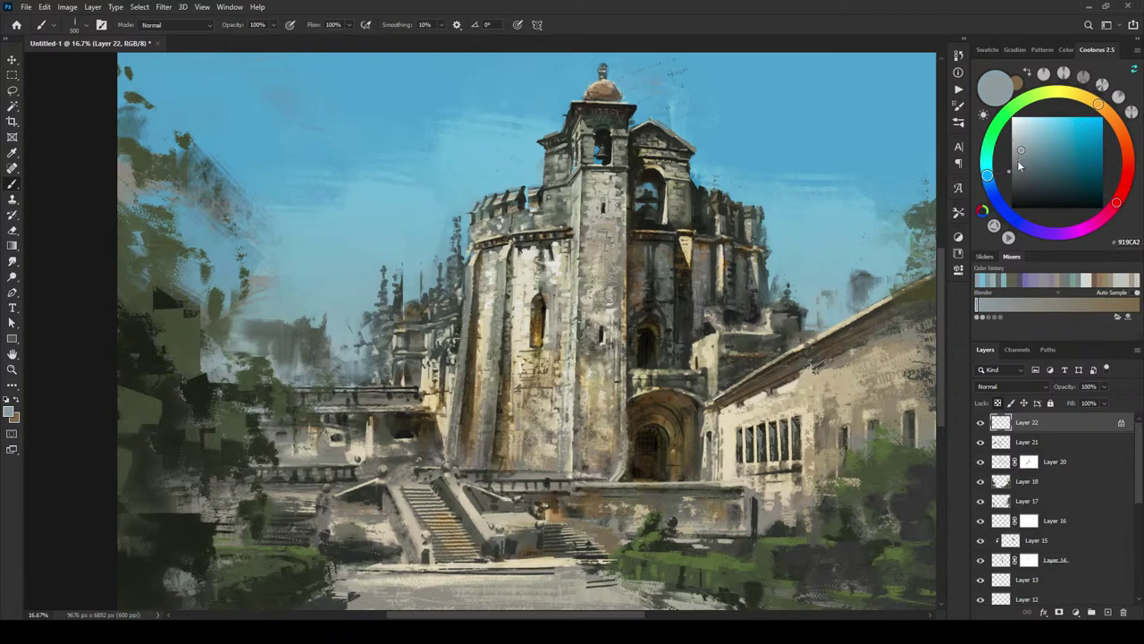
{"action": "left_click_drag", "start_coordinate": [1019, 165], "coordinate": [1016, 174]}
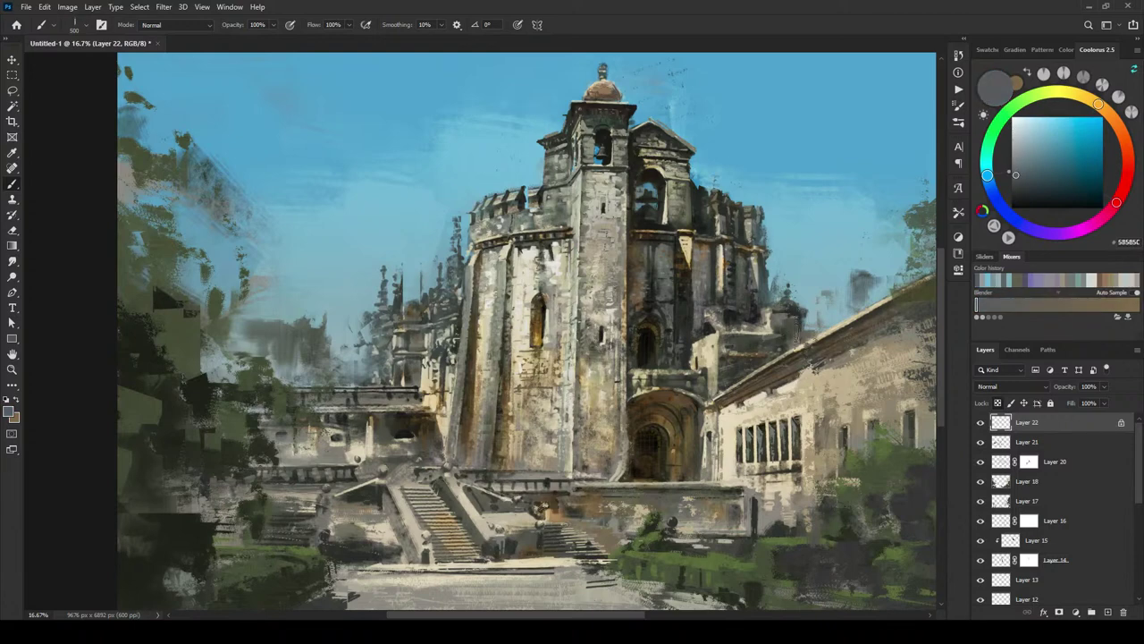
{"action": "left_click_drag", "start_coordinate": [485, 375], "coordinate": [486, 399]}
{"action": "scroll", "coordinate": [733, 306], "scroll_direction": "up", "scroll_amount": 3}
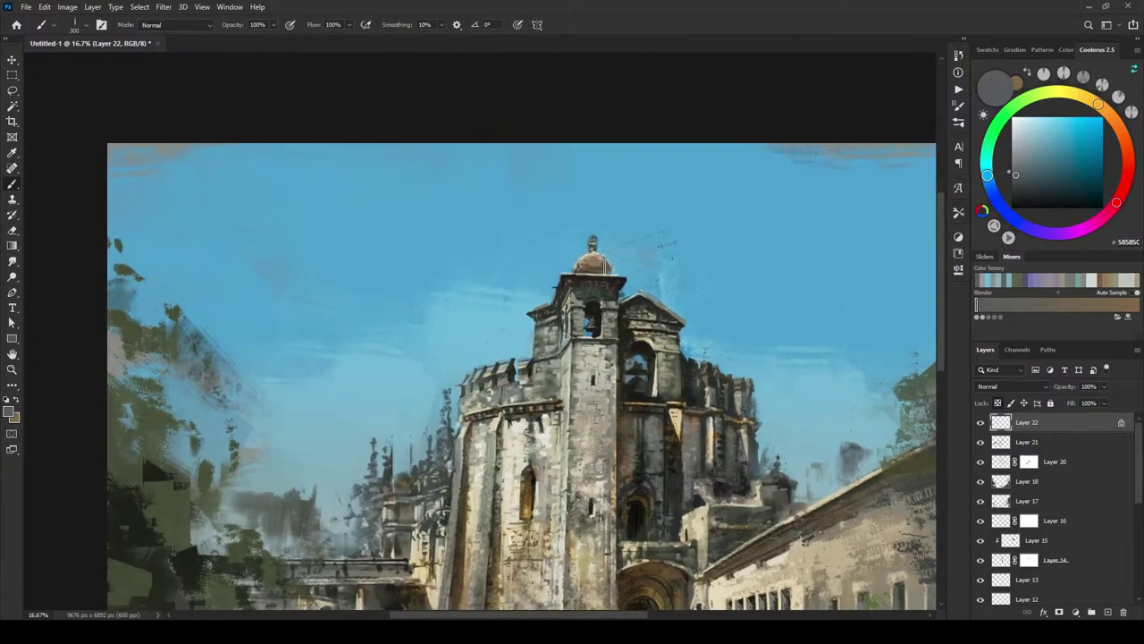
{"action": "left_click", "coordinate": [998, 403]}
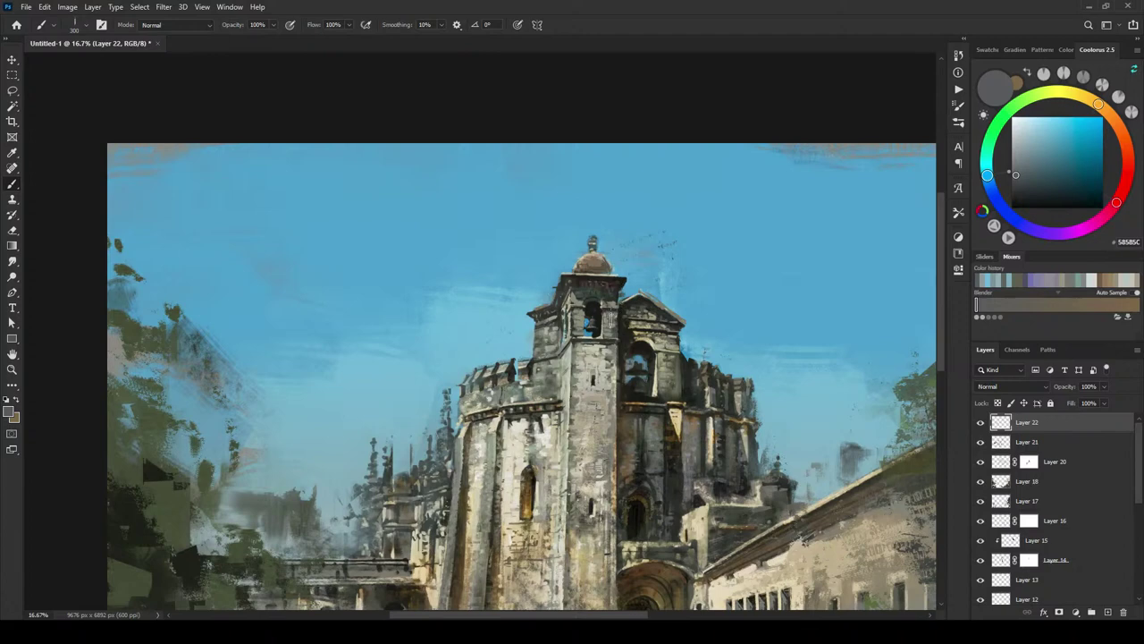
Step: Undo the last two strokes and work on the belfry opening with near-black and grey sampled from the castle
{"action": "key", "text": "ctrl+z"}
{"action": "key", "text": "ctrl+z"}
{"action": "left_click", "coordinate": [644, 499], "text": "alt"}
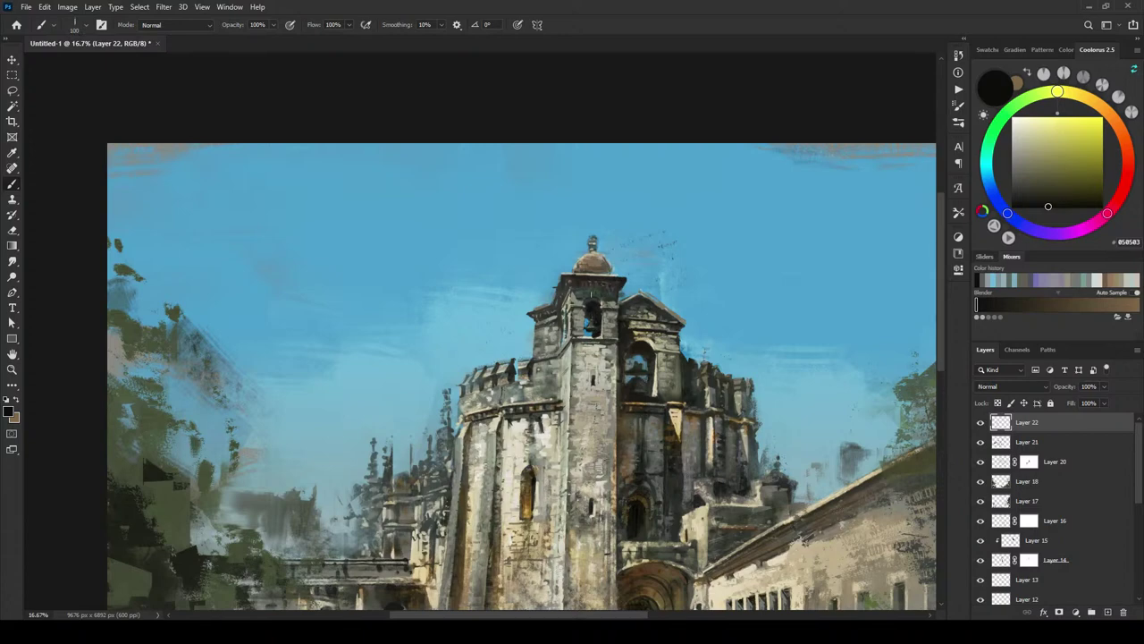
{"action": "left_click", "coordinate": [578, 301], "text": "alt"}
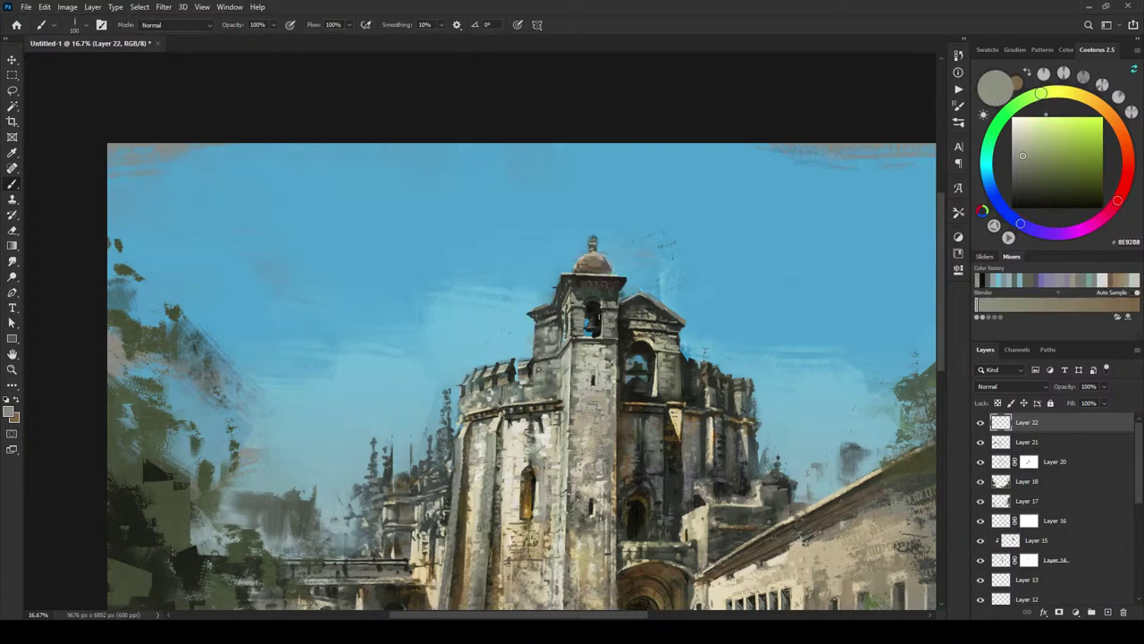
Step: Paint the bell inside the belfry opening in muted olive greens with a 60 px brush
{"action": "left_click", "coordinate": [1033, 160]}
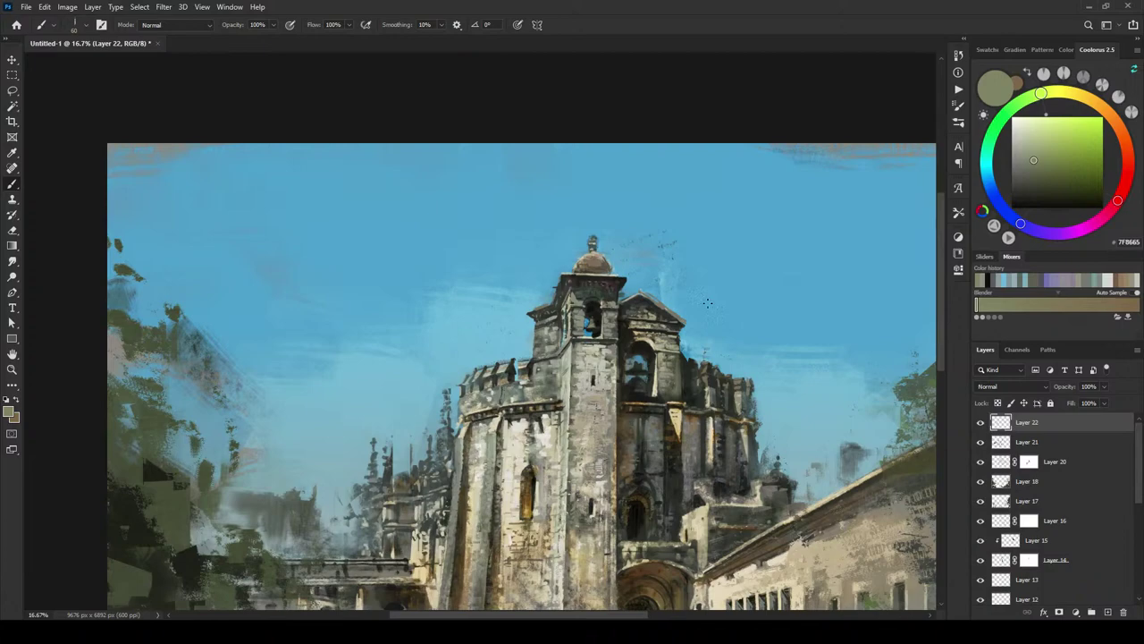
{"action": "key", "text": "ctrl+plus"}
{"action": "key", "text": "ctrl+plus"}
{"action": "key", "text": "ctrl+plus"}
{"action": "key", "text": "ctrl+plus"}
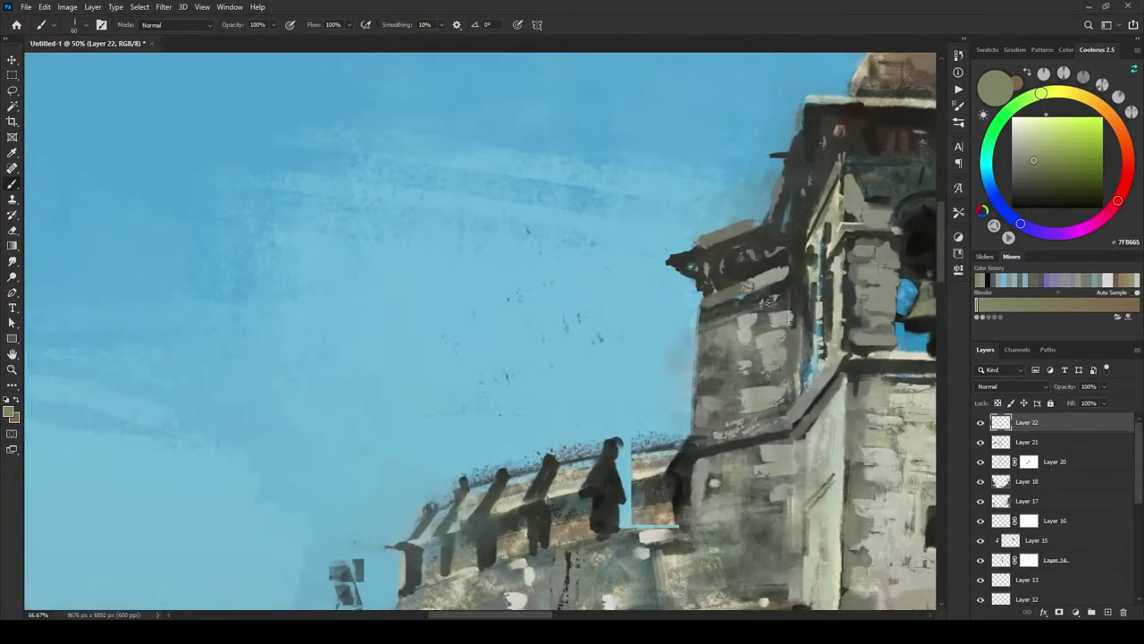
{"action": "left_click_drag", "start_coordinate": [789, 318], "coordinate": [505, 342]}
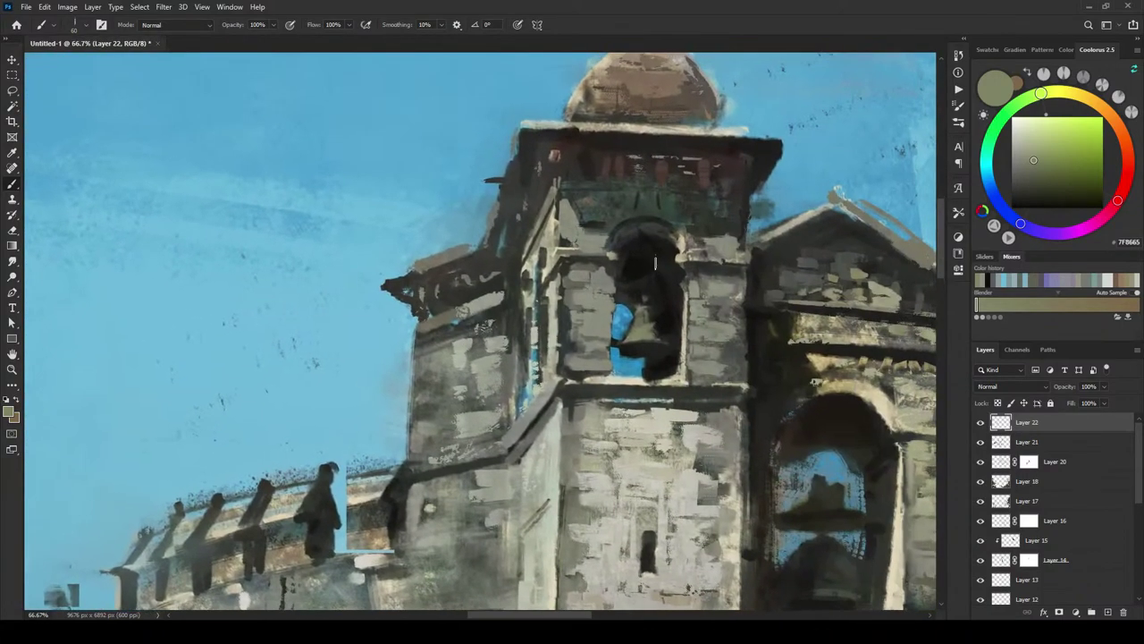
{"action": "left_click", "coordinate": [1041, 174]}
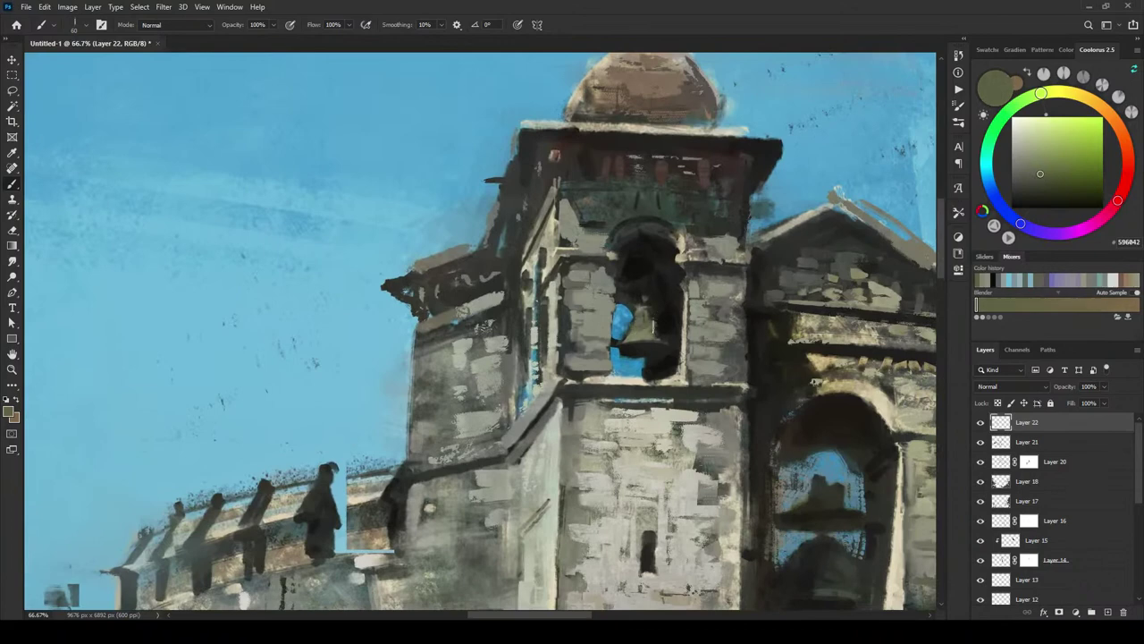
Step: Refine the bell's shading and highlights with dark green from the belfry arch and olive tones sampled from the bell
{"action": "left_click", "coordinate": [670, 200], "text": "alt"}
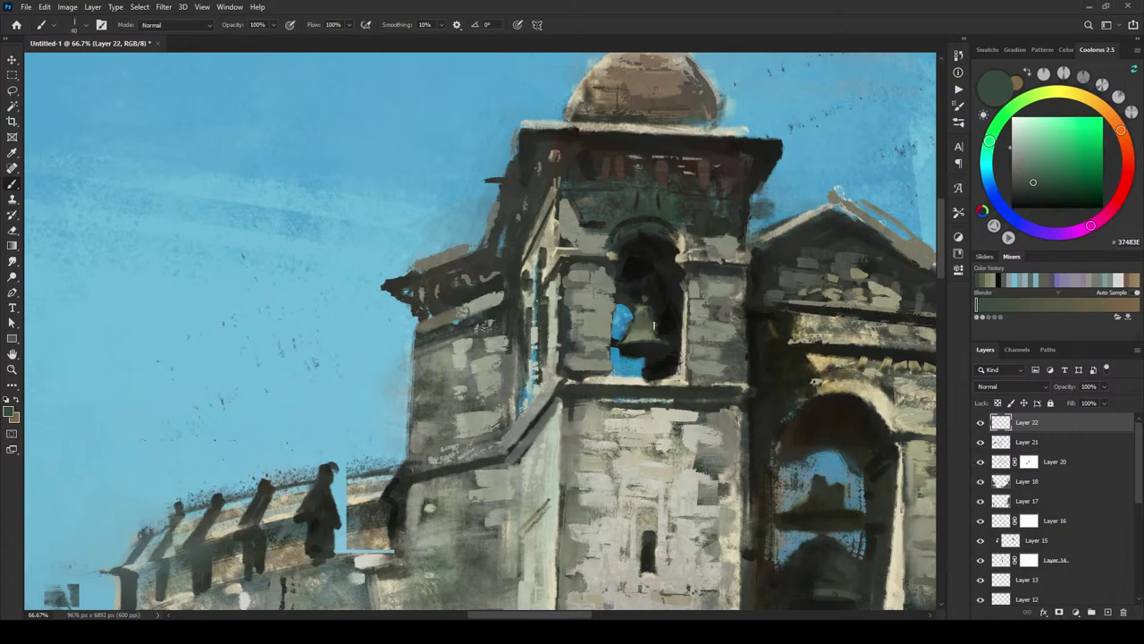
{"action": "left_click", "coordinate": [645, 326], "text": "alt"}
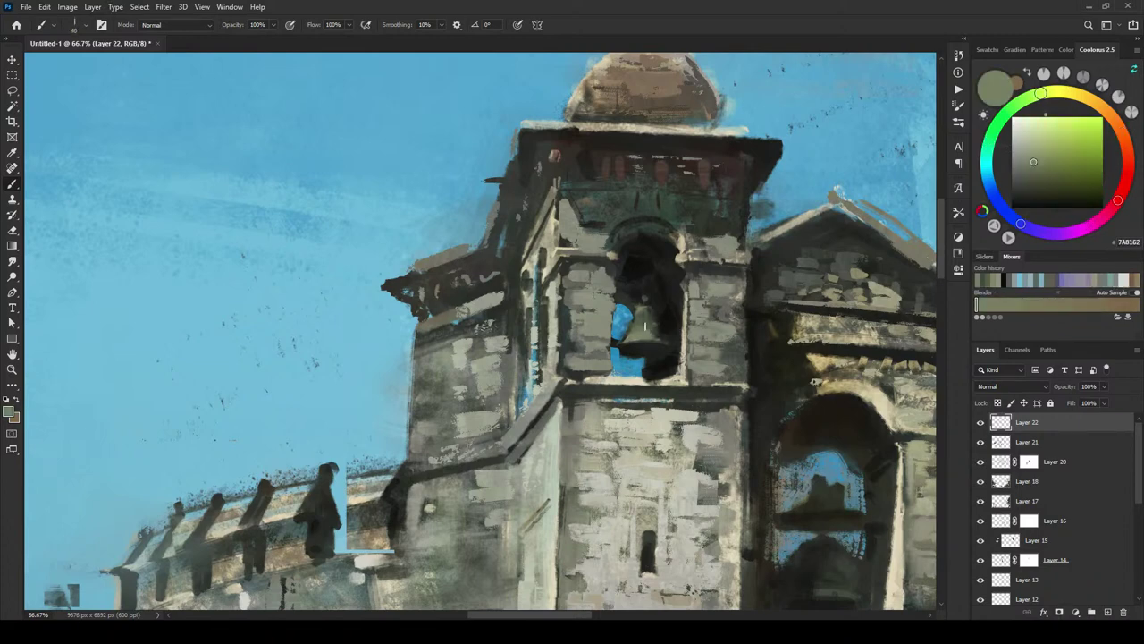
{"action": "left_click", "coordinate": [636, 331], "text": "alt"}
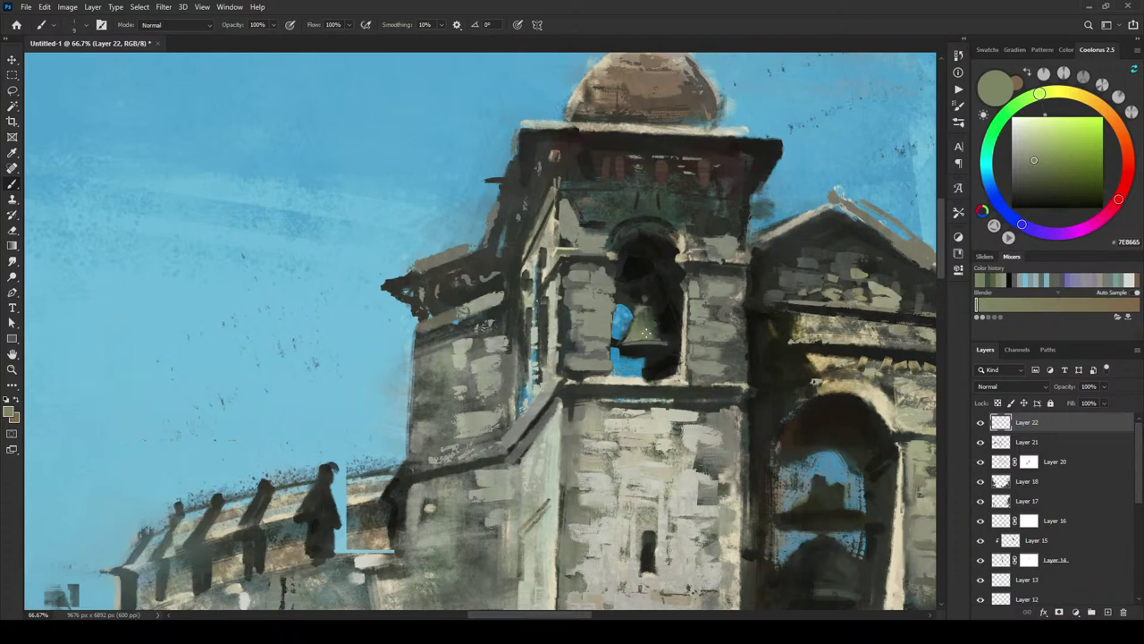
Step: Touch up the sky gap and dark opening around the bell with sampled sky blue and near-black, enlarging the brush
{"action": "left_click", "coordinate": [633, 361], "text": "alt"}
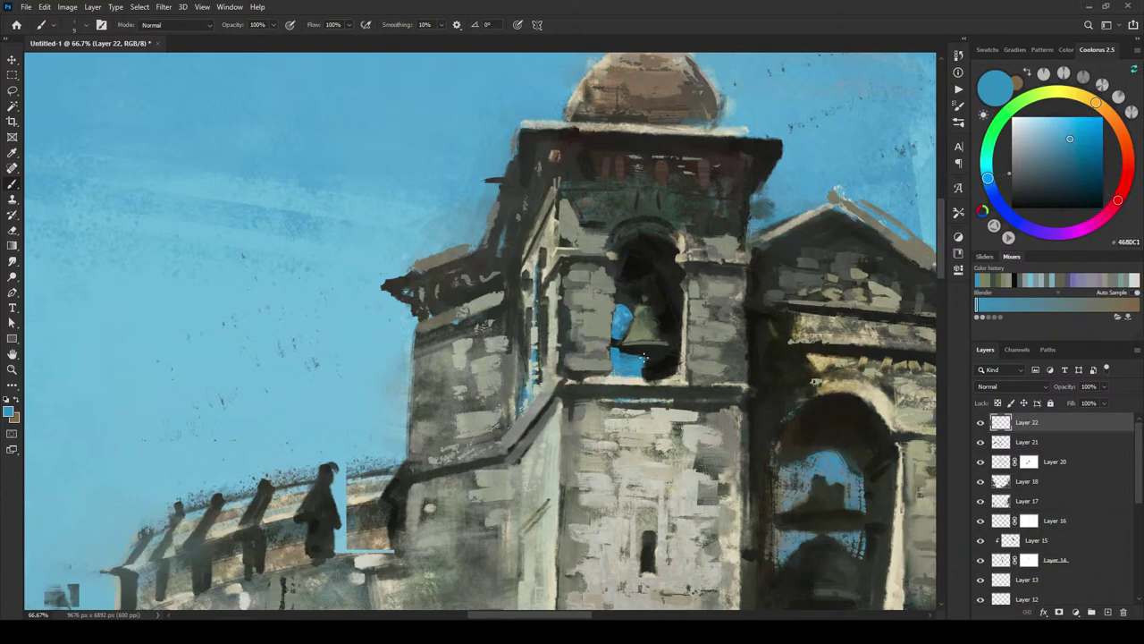
{"action": "left_click", "coordinate": [668, 360], "text": "alt"}
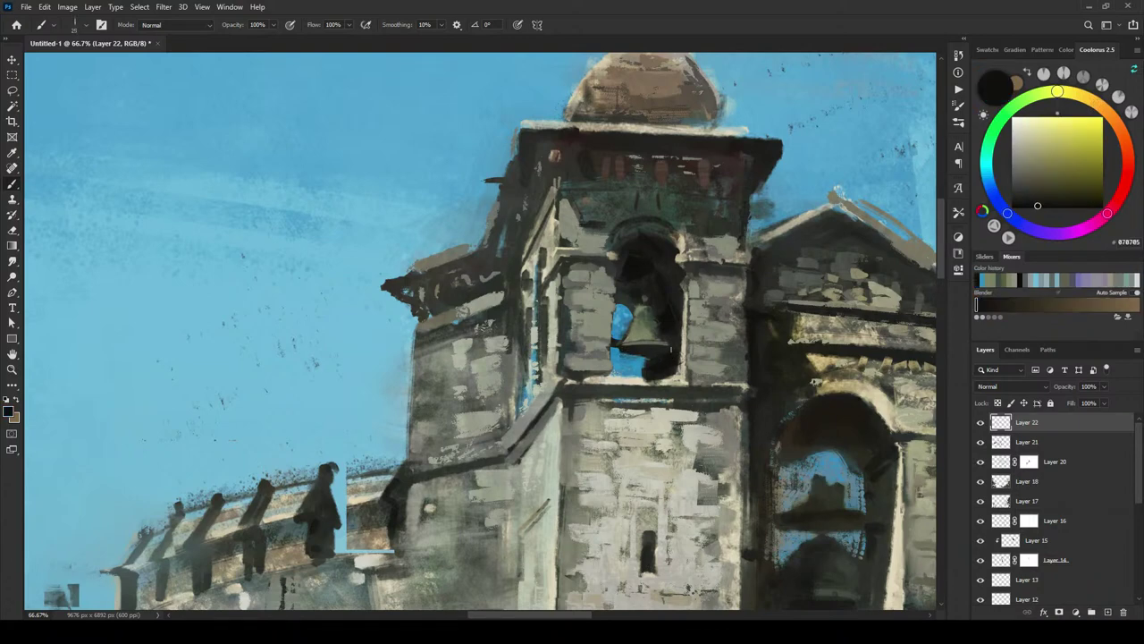
{"action": "key", "text": "]"}
{"action": "key", "text": "]"}
{"action": "key", "text": "]"}
{"action": "key", "text": "]"}
{"action": "key", "text": "]"}
Step: Refine the bell's crown and shoulder with dark greens and a muted olive sampled from the bell
{"action": "left_click", "coordinate": [641, 314], "text": "alt"}
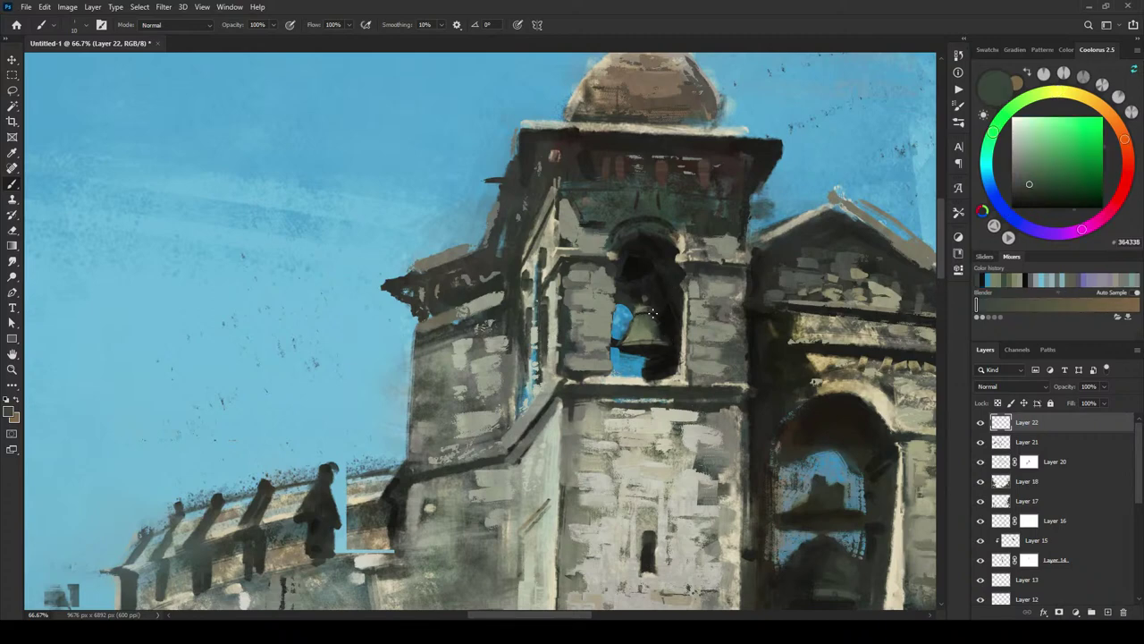
{"action": "left_click", "coordinate": [638, 317], "text": "alt"}
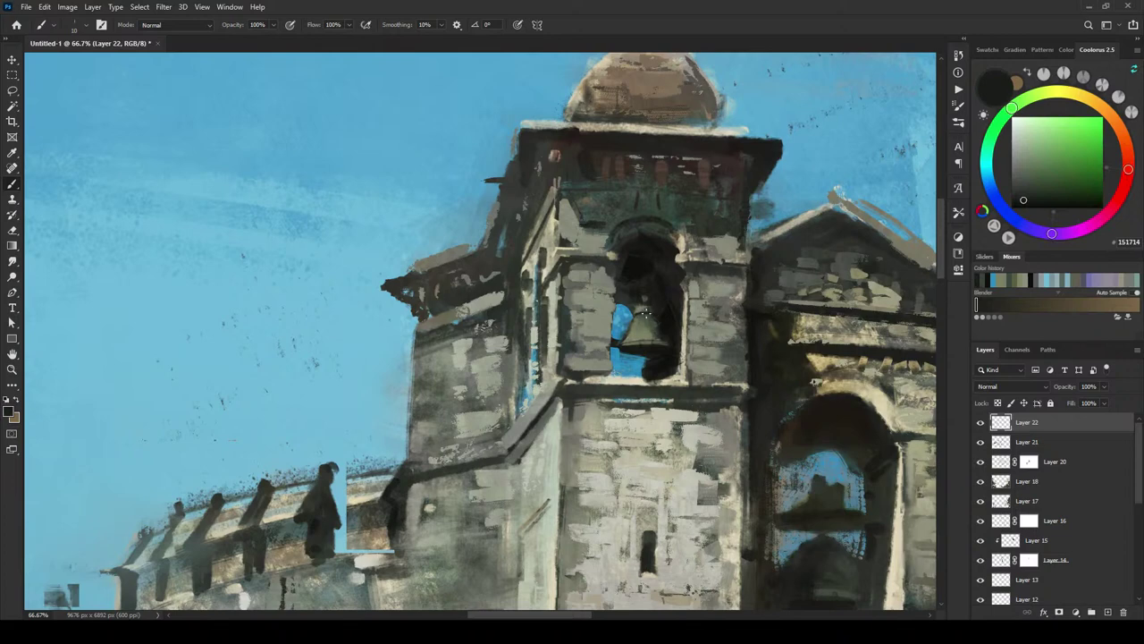
{"action": "left_click", "coordinate": [648, 315], "text": "alt"}
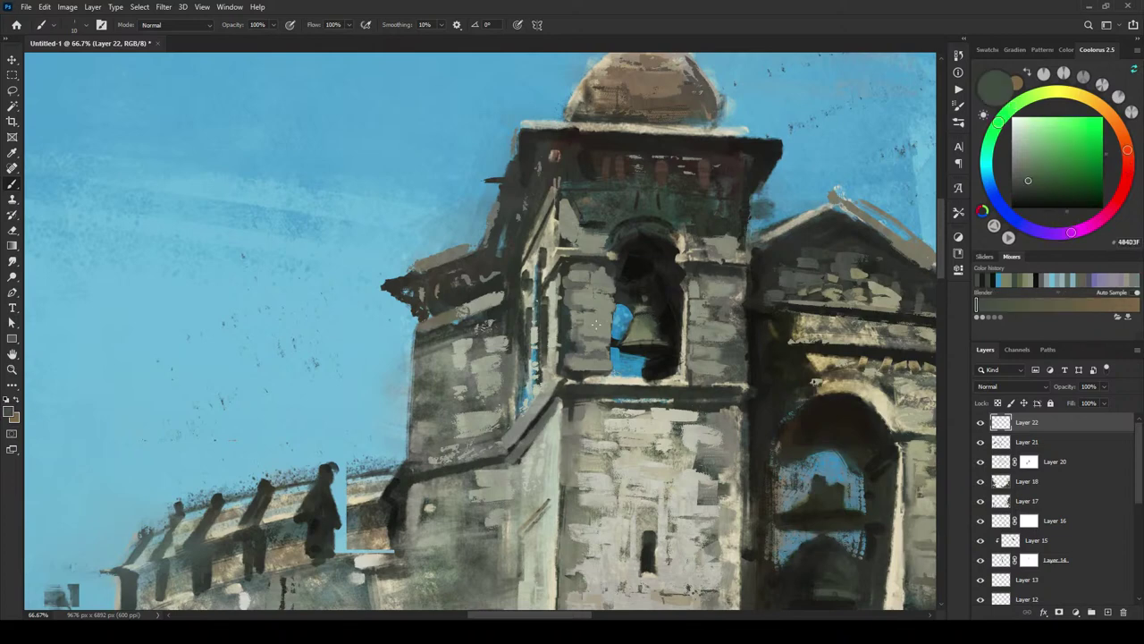
{"action": "left_click", "coordinate": [641, 329], "text": "alt"}
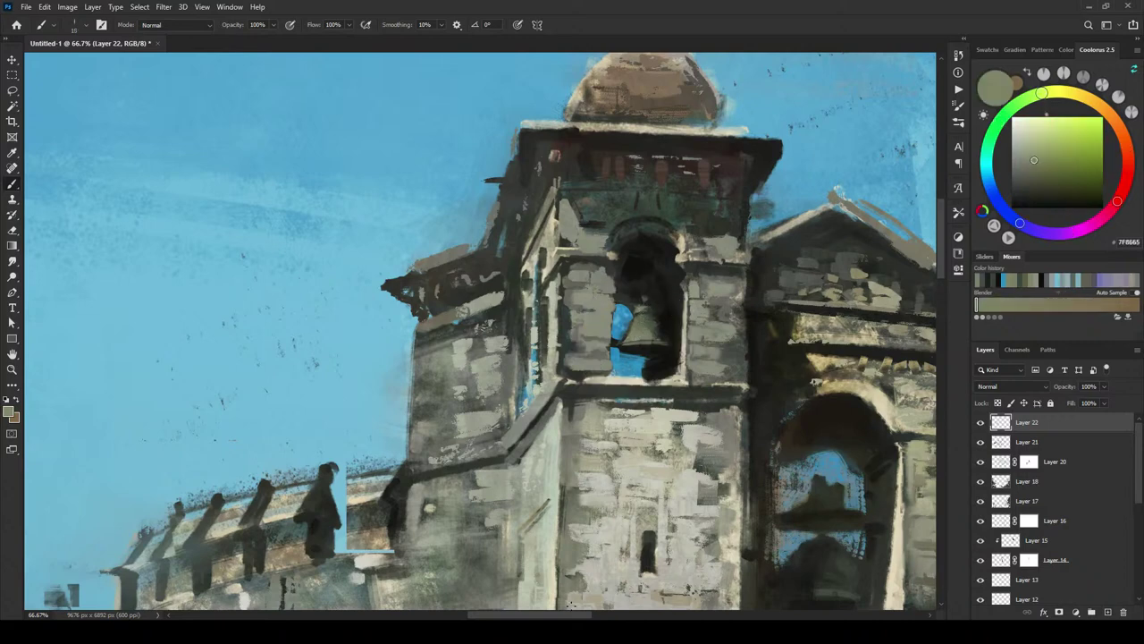
Step: Choose a paler olive (A6AE8B) and paint highlights along the bell's rim and crown
{"action": "left_click", "coordinate": [694, 334], "text": "alt"}
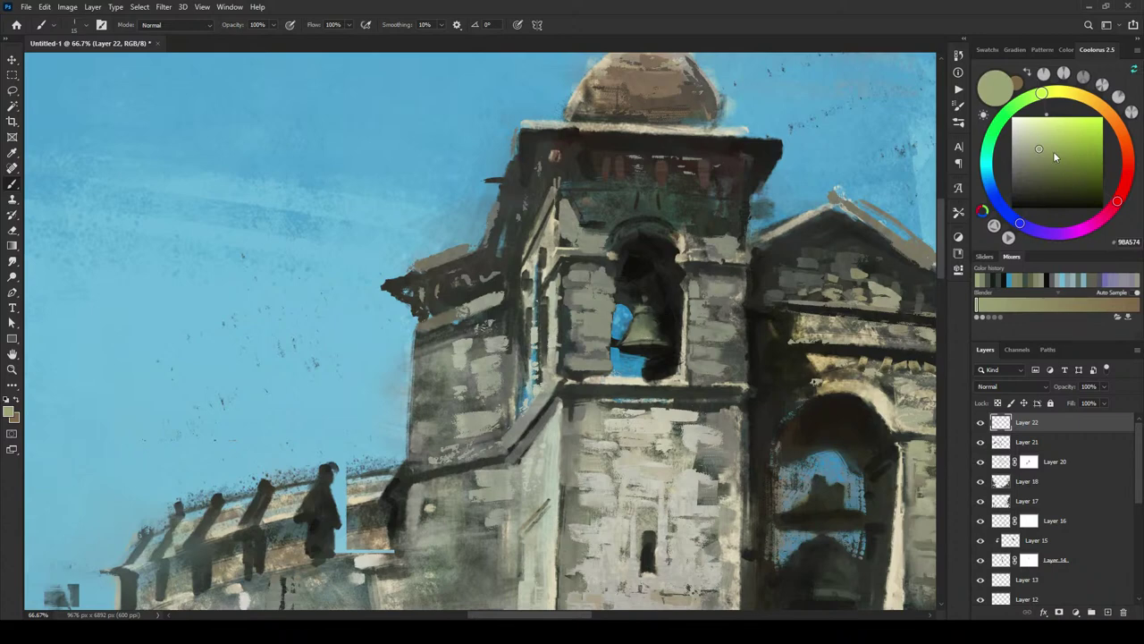
{"action": "left_click", "coordinate": [1030, 146]}
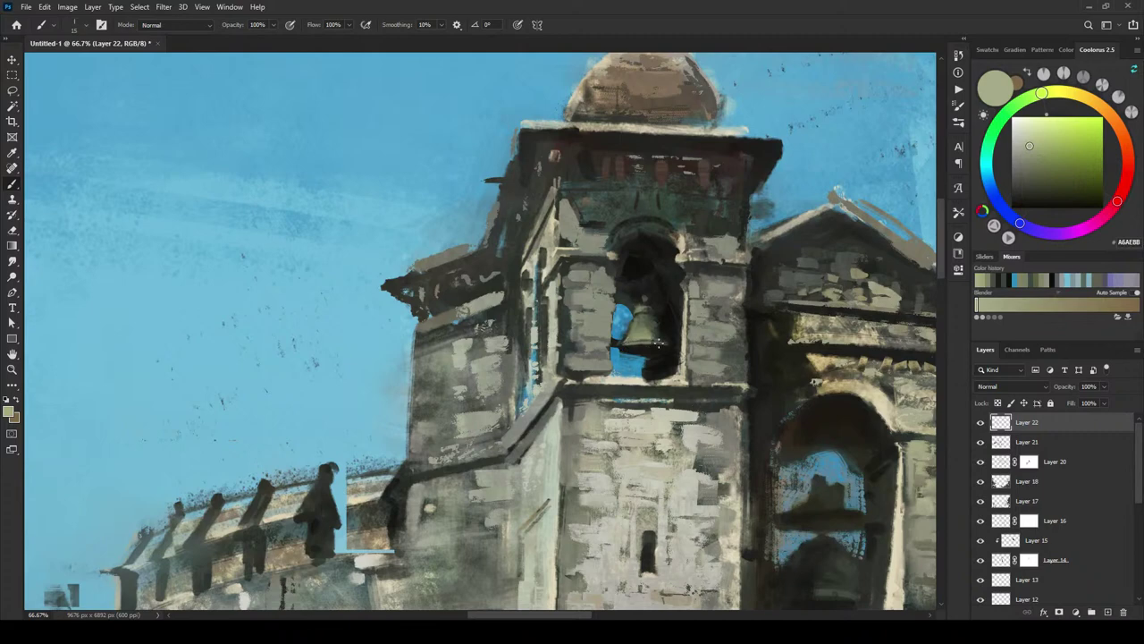
{"action": "left_click_drag", "start_coordinate": [658, 344], "coordinate": [635, 346]}
{"action": "left_click_drag", "start_coordinate": [640, 309], "coordinate": [649, 307]}
Step: Deepen the bell's shading with sampled dark green and trim its sky-side edge with near-black
{"action": "left_click", "coordinate": [655, 333], "text": "alt"}
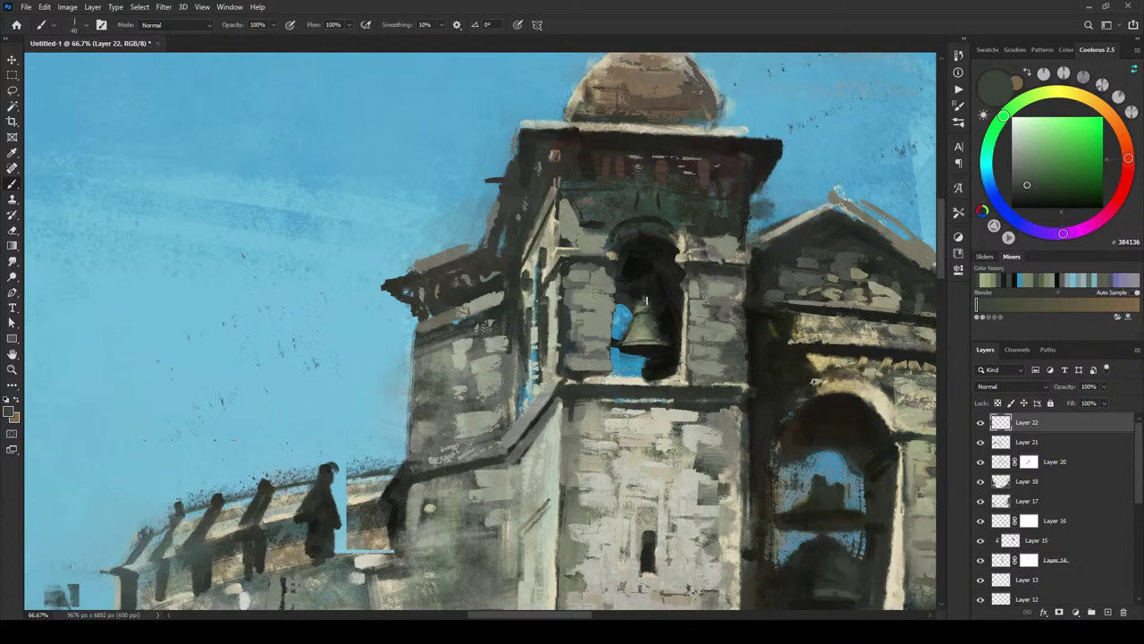
{"action": "left_click", "coordinate": [647, 319], "text": "alt"}
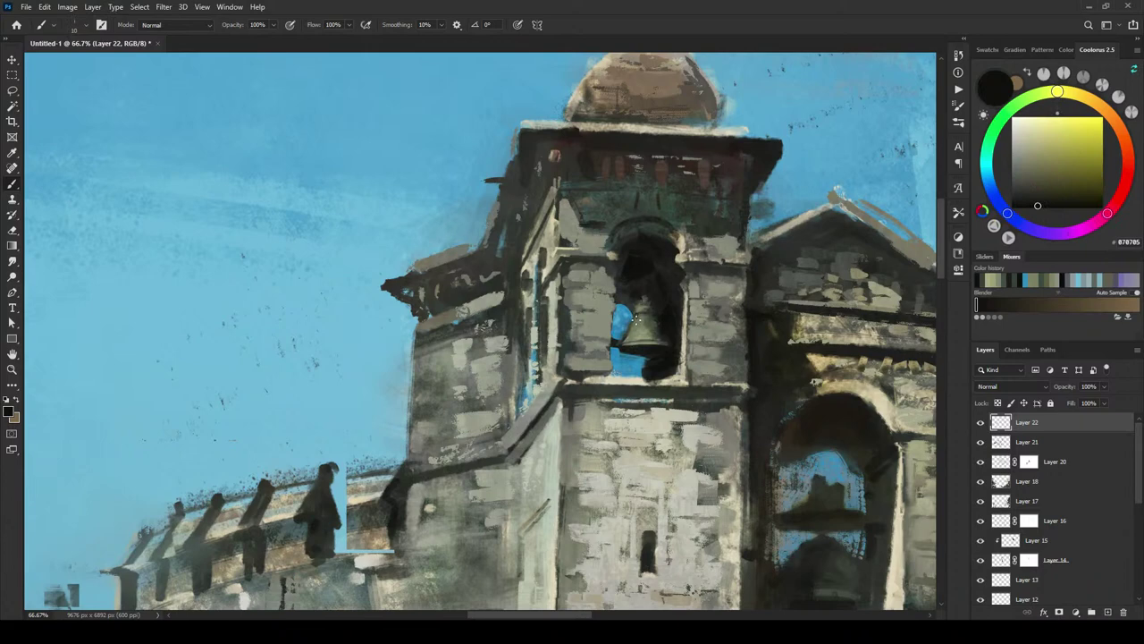
{"action": "left_click_drag", "start_coordinate": [625, 335], "coordinate": [622, 342]}
{"action": "left_click_drag", "start_coordinate": [633, 320], "coordinate": [624, 340]}
Step: Review the whole castle painting at reduced size and return to a close view of the belfry
{"action": "scroll", "coordinate": [796, 125], "scroll_direction": "down", "scroll_amount": 6}
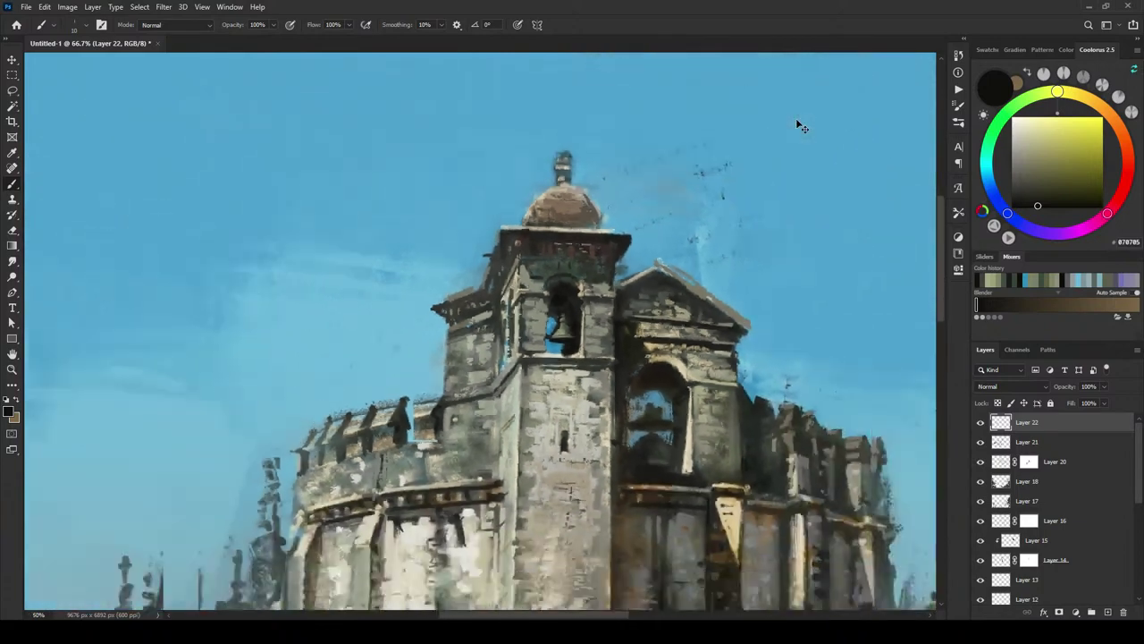
{"action": "key", "text": "ctrl+minus"}
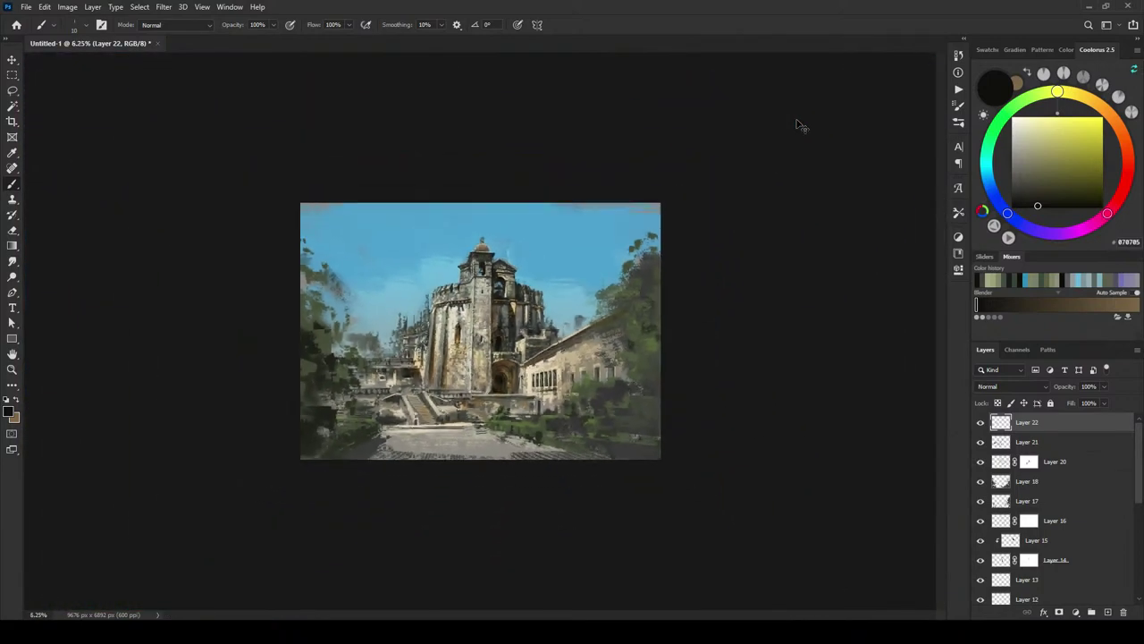
{"action": "key", "text": "ctrl+plus"}
{"action": "key", "text": "ctrl+plus"}
{"action": "key", "text": "ctrl+plus"}
{"action": "key", "text": "ctrl+plus"}
{"action": "key", "text": "ctrl+plus"}
{"action": "key", "text": "ctrl+plus"}
{"action": "key", "text": "ctrl+plus"}
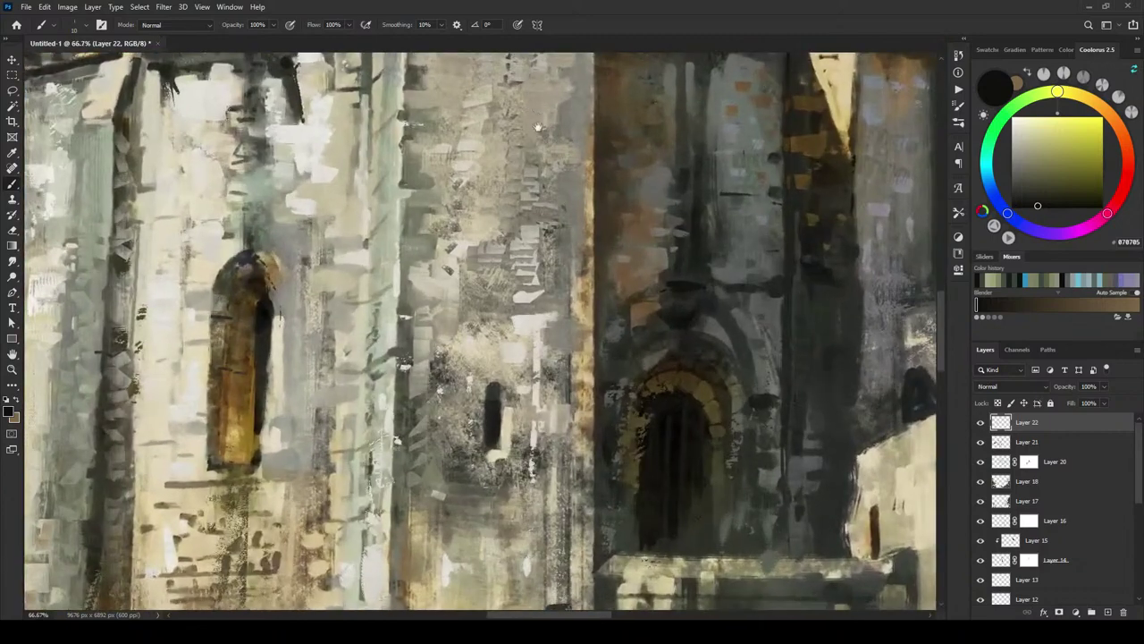
{"action": "mouse_move", "coordinate": [536, 126]}
{"action": "left_mouse_down"}
{"action": "mouse_move", "coordinate": [604, 355]}
{"action": "mouse_move", "coordinate": [632, 360]}
{"action": "left_mouse_up"}
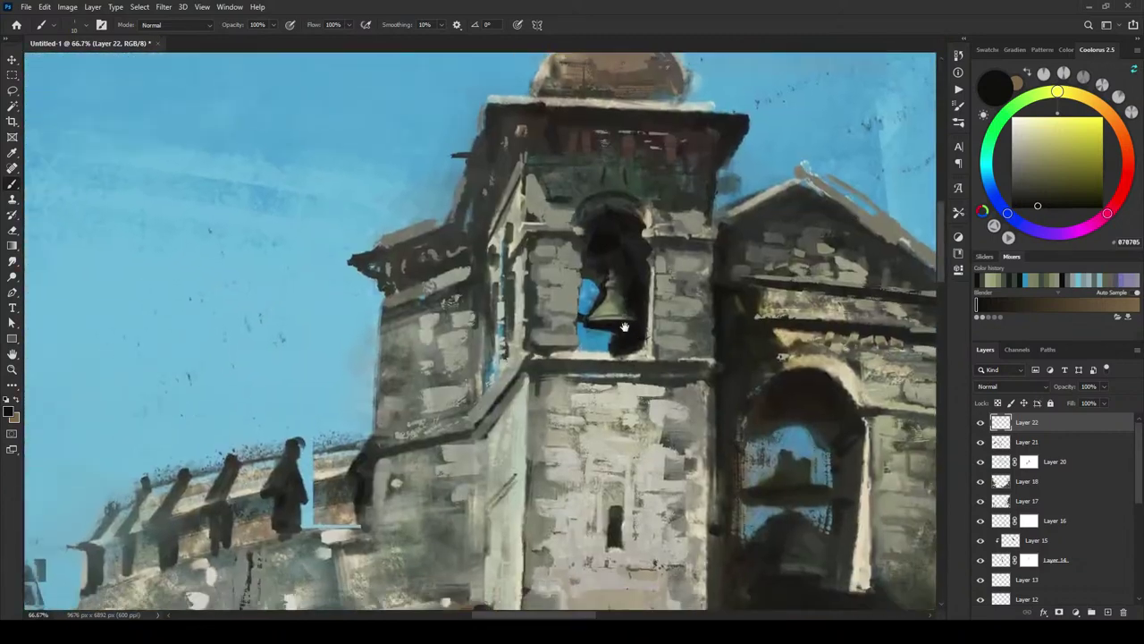
Step: Model the bell's body and flared side with dark green and lighter olive tones sampled from it
{"action": "left_click", "coordinate": [614, 290], "text": "alt"}
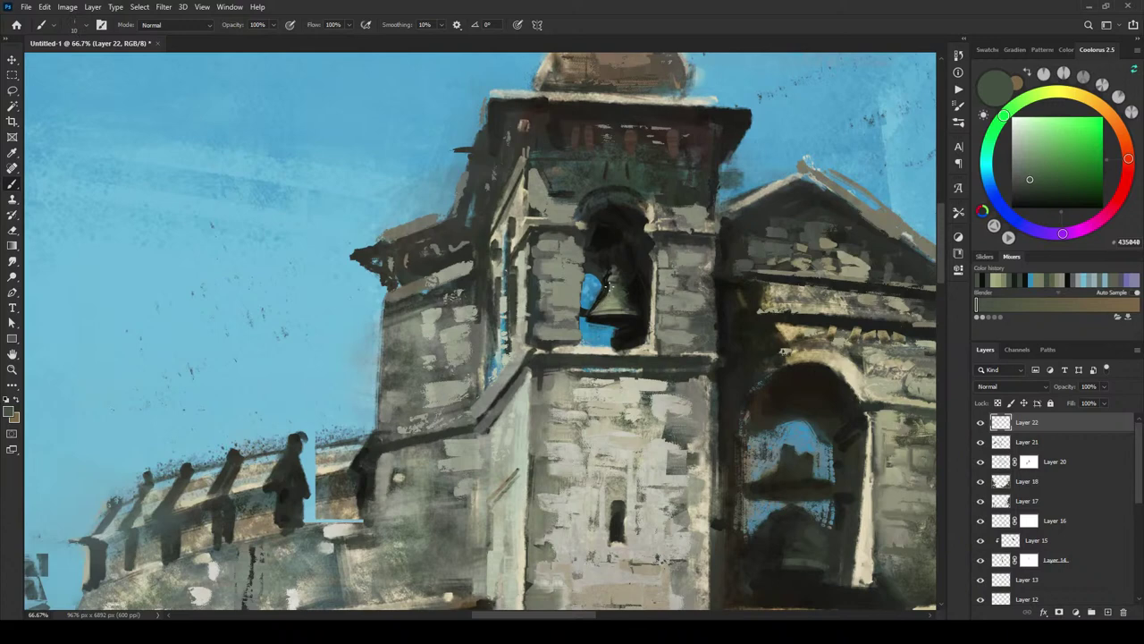
{"action": "left_click", "coordinate": [607, 285], "text": "alt"}
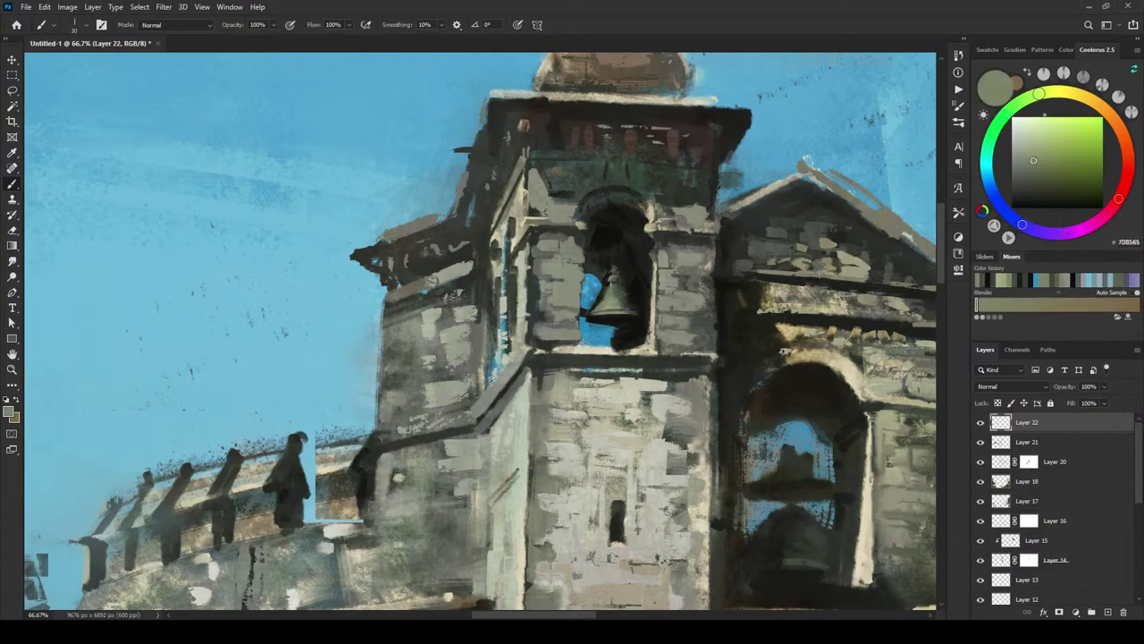
{"action": "left_click_drag", "start_coordinate": [597, 309], "coordinate": [601, 299]}
{"action": "left_click", "coordinate": [613, 300], "text": "alt"}
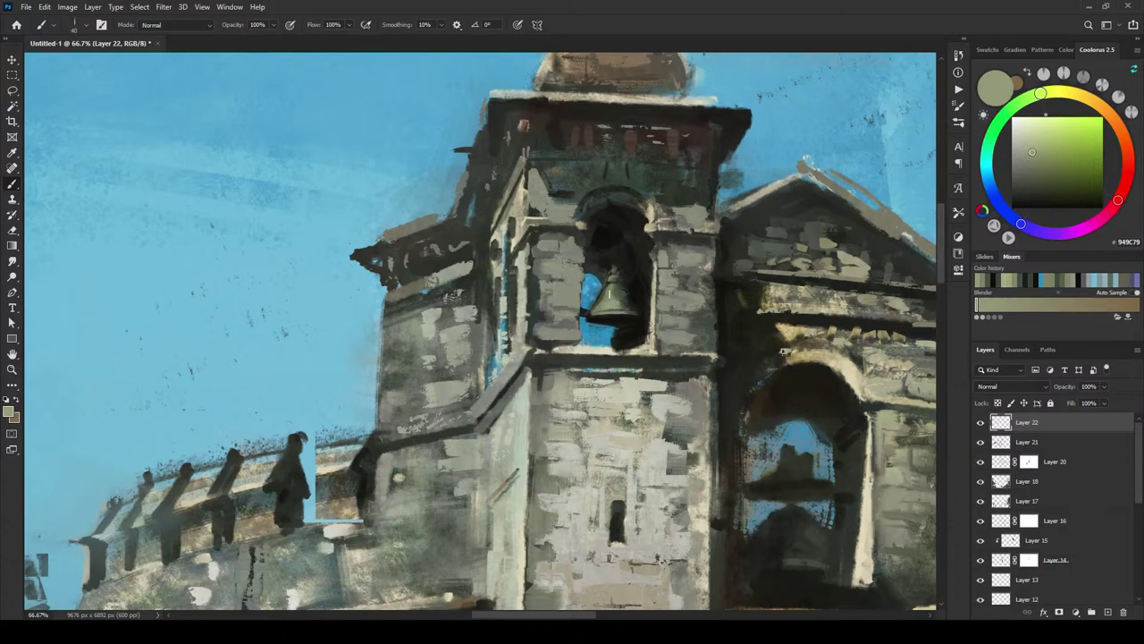
{"action": "left_click", "coordinate": [613, 301], "text": "alt"}
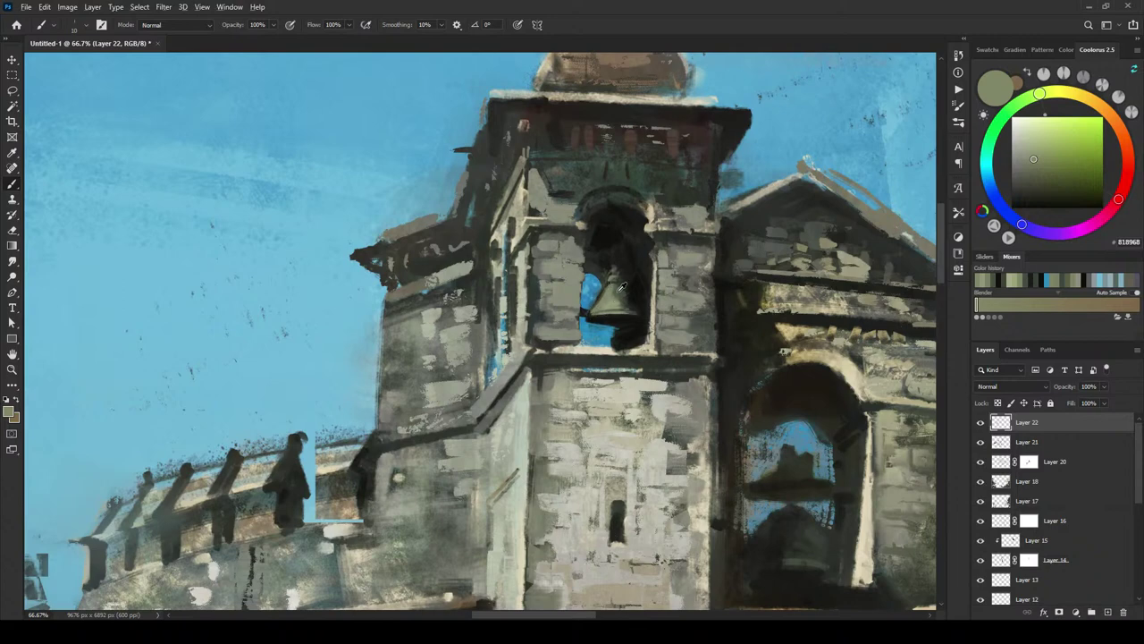
Step: Sharpen the bell's silhouette and shadow side with near-black and dark greens sampled from the bell and opening
{"action": "left_click", "coordinate": [602, 315], "text": "alt"}
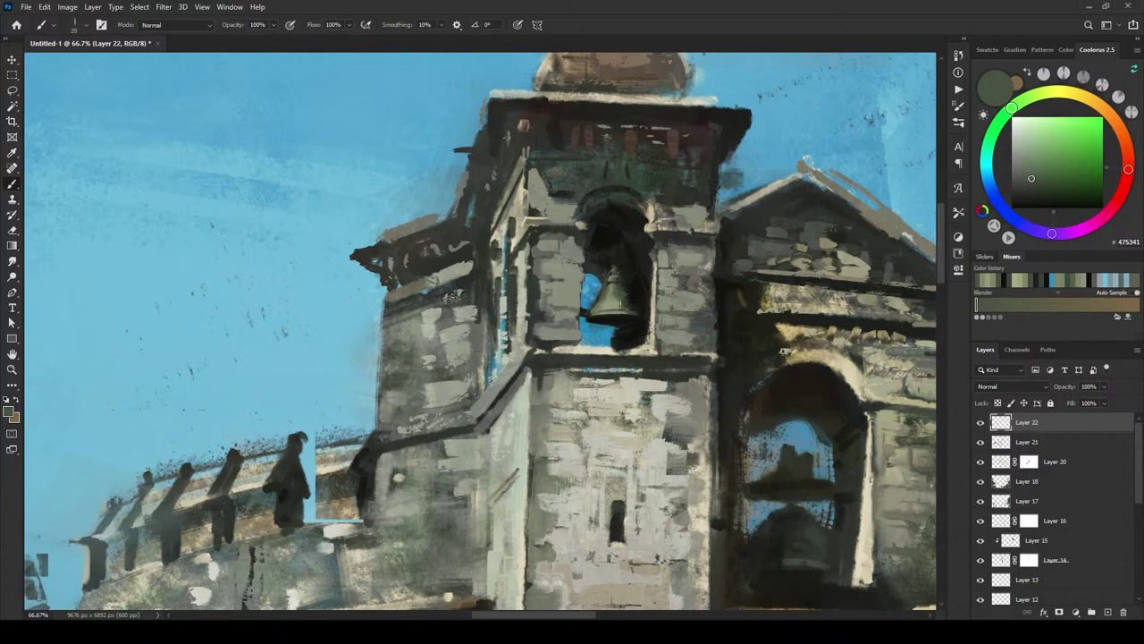
{"action": "left_click", "coordinate": [640, 290], "text": "alt"}
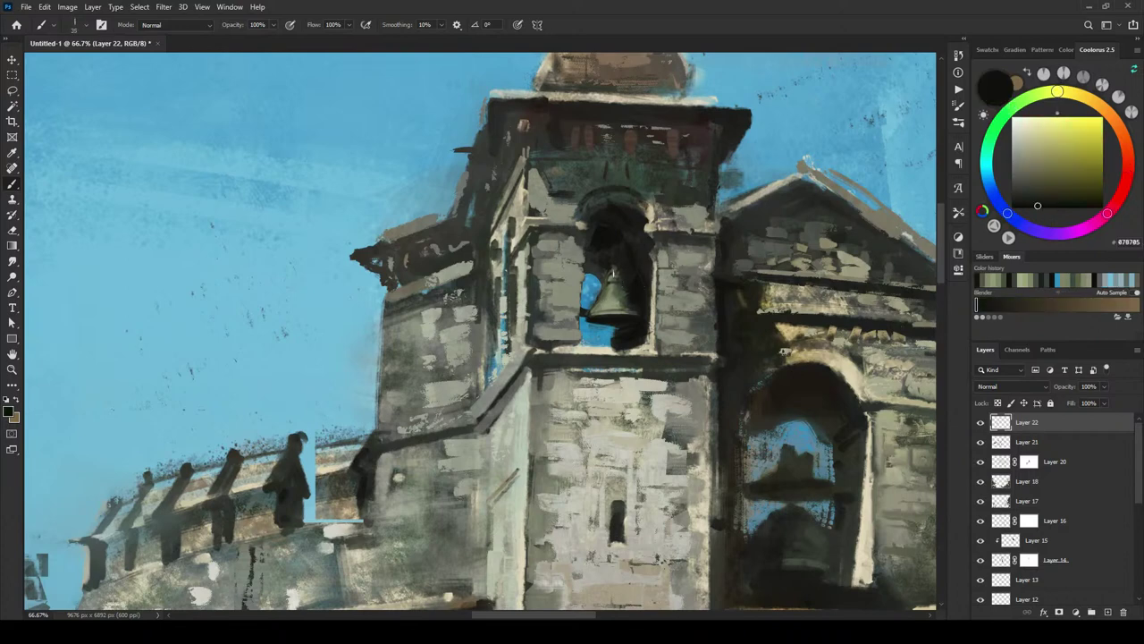
{"action": "left_click", "coordinate": [599, 297], "text": "alt"}
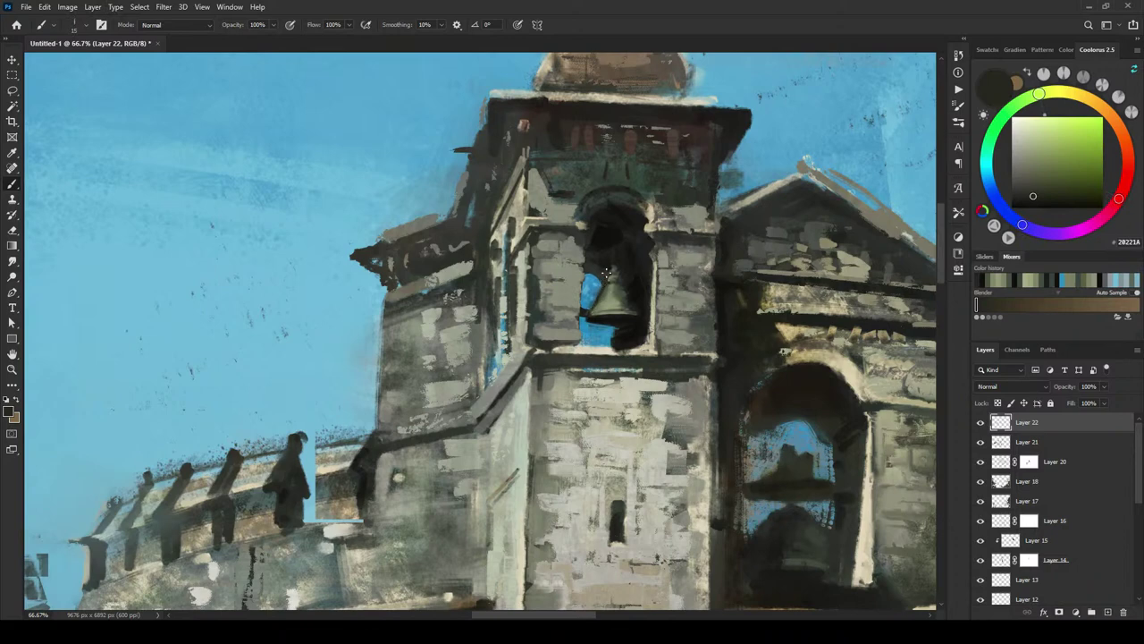
{"action": "left_click", "coordinate": [612, 277], "text": "alt"}
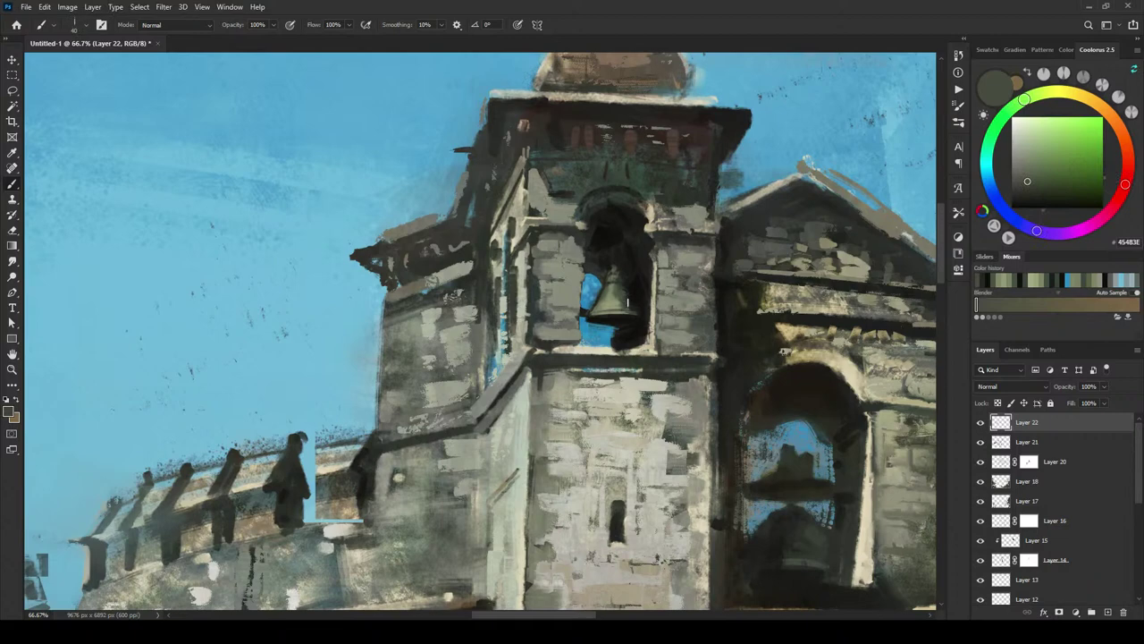
{"action": "left_click", "coordinate": [629, 300], "text": "alt"}
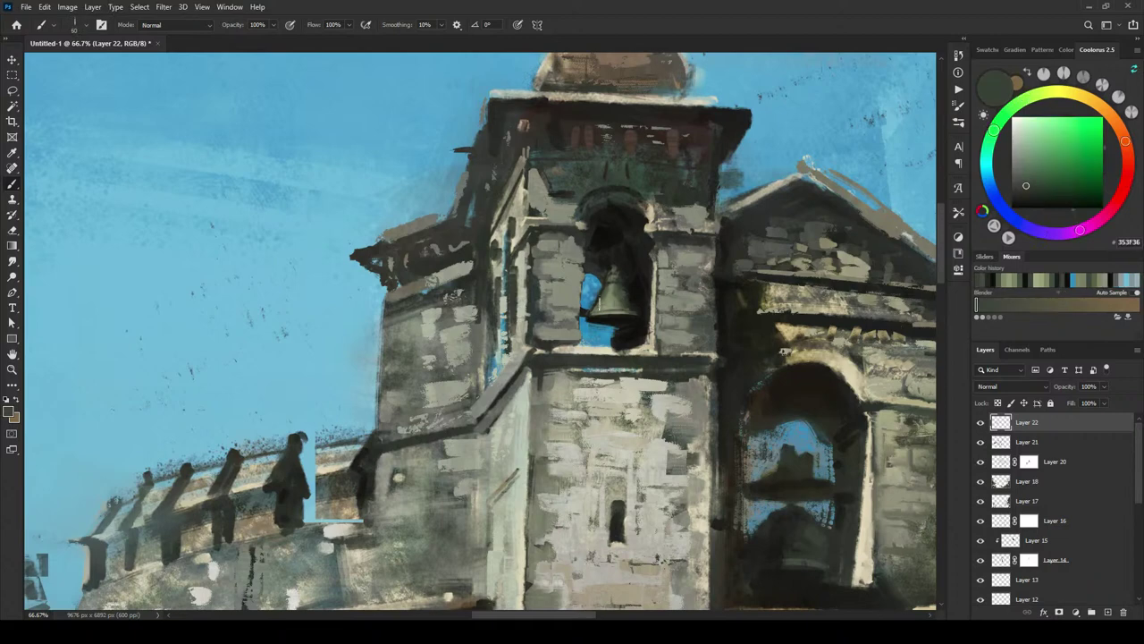
Step: Finish the bell's highlight and crown with sampled light olive, olive green and near-black tones
{"action": "left_click", "coordinate": [613, 307], "text": "alt"}
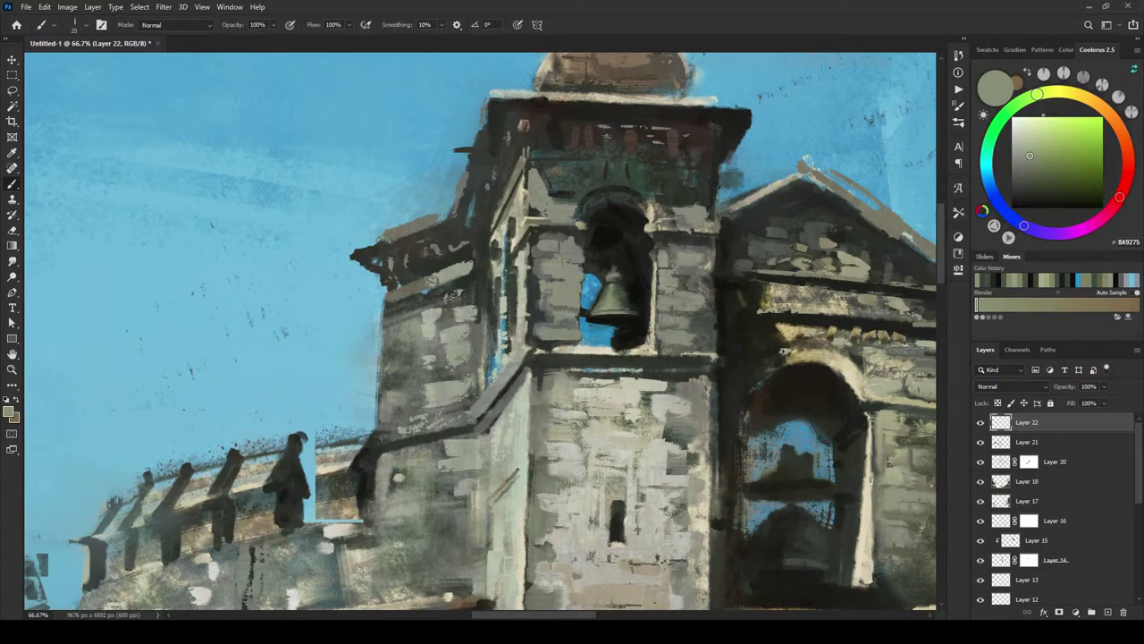
{"action": "left_click", "coordinate": [620, 280], "text": "alt"}
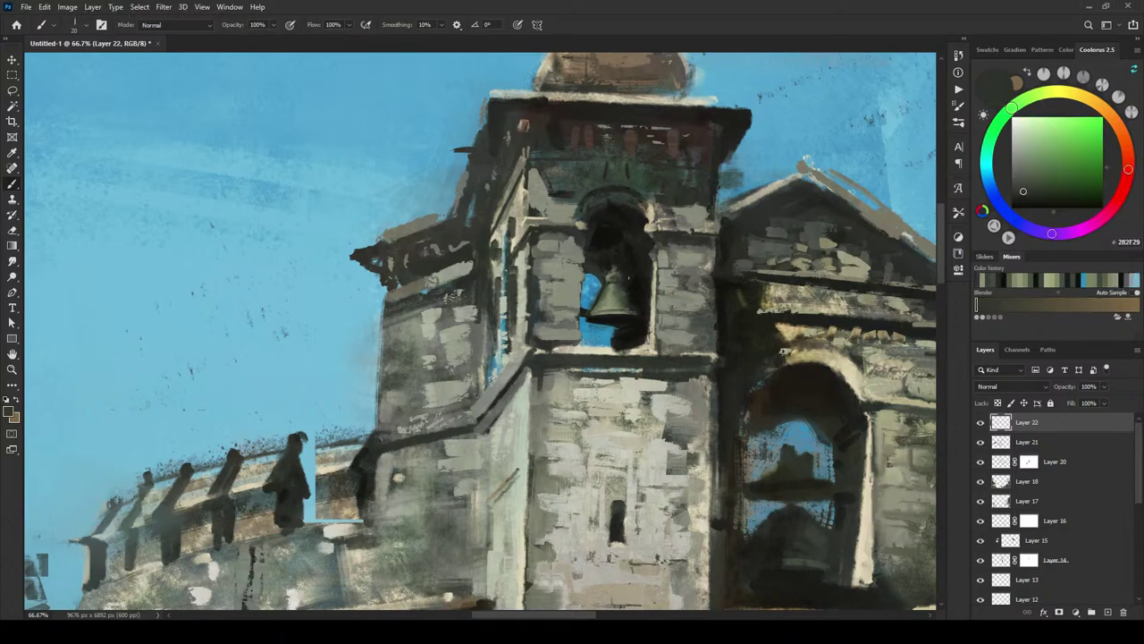
{"action": "left_click", "coordinate": [615, 278], "text": "alt"}
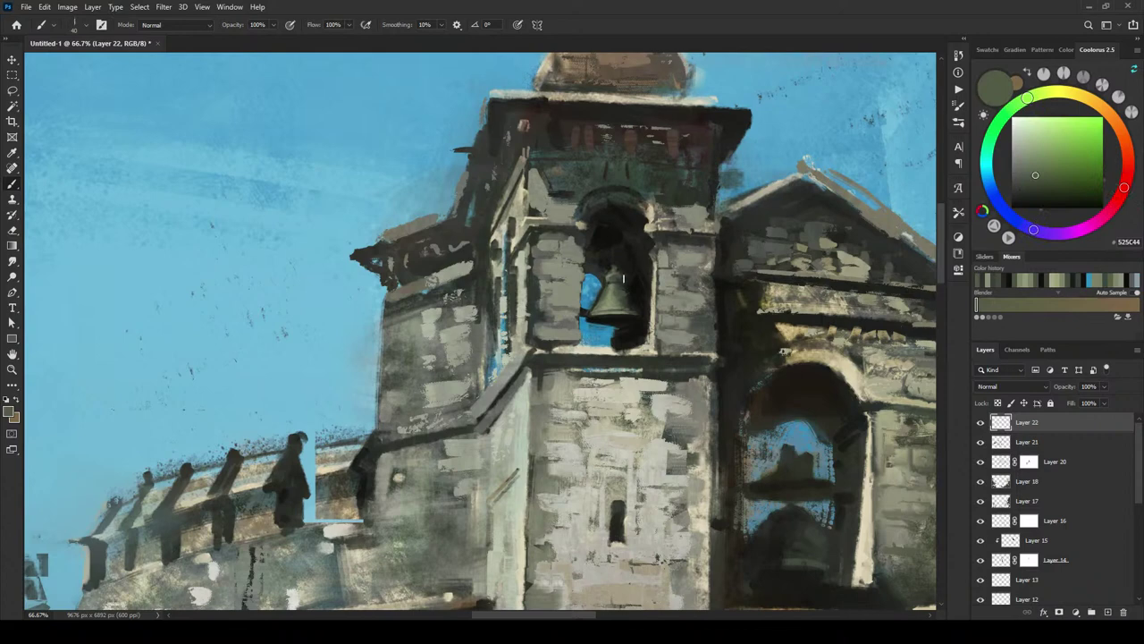
{"action": "left_click", "coordinate": [610, 279], "text": "alt"}
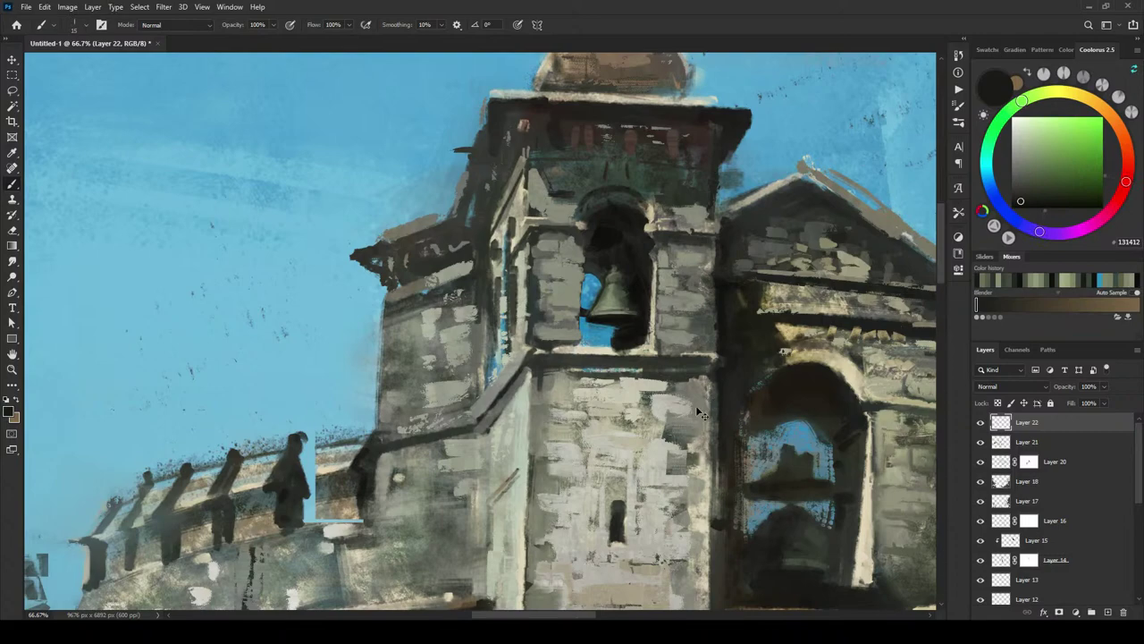
Step: Sample dark green from the belfry with the full painting in view and change the colour to pale green A2B493
{"action": "key", "text": "ctrl+minus"}
{"action": "key", "text": "ctrl+minus"}
{"action": "key", "text": "ctrl+minus"}
{"action": "key", "text": "ctrl+minus"}
{"action": "key", "text": "ctrl+minus"}
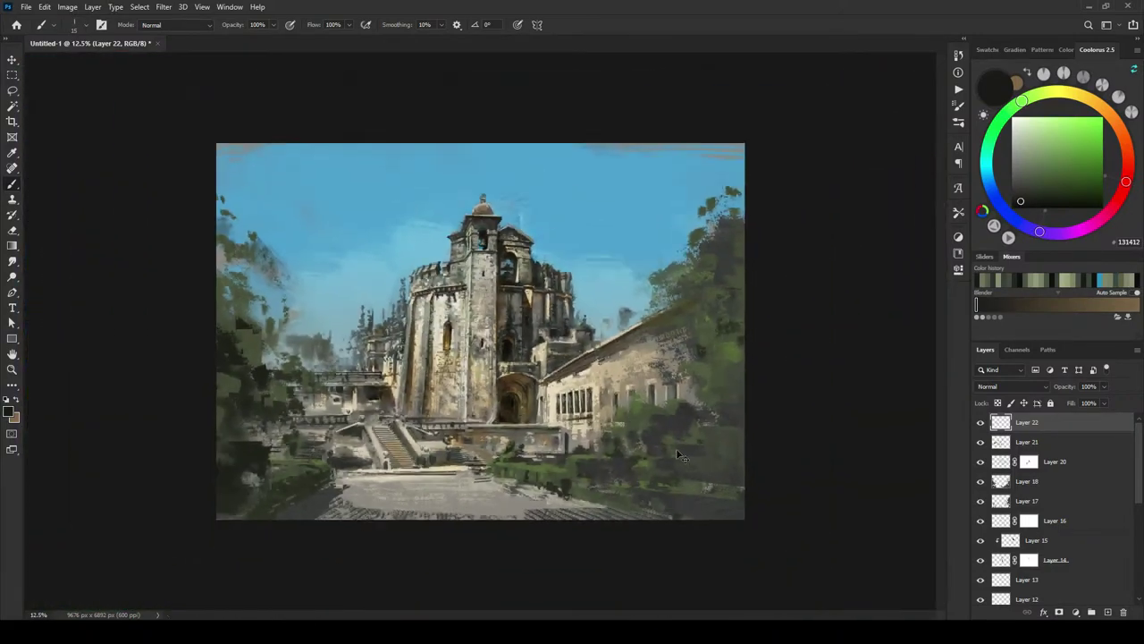
{"action": "key", "text": "ctrl+plus"}
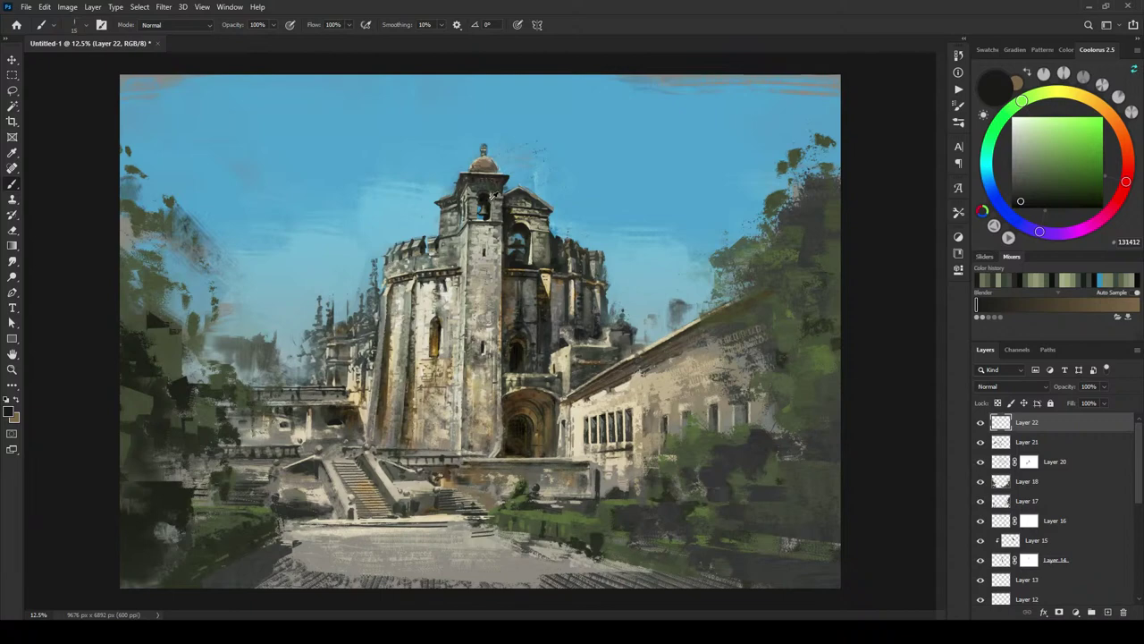
{"action": "left_click", "coordinate": [487, 209], "text": "alt"}
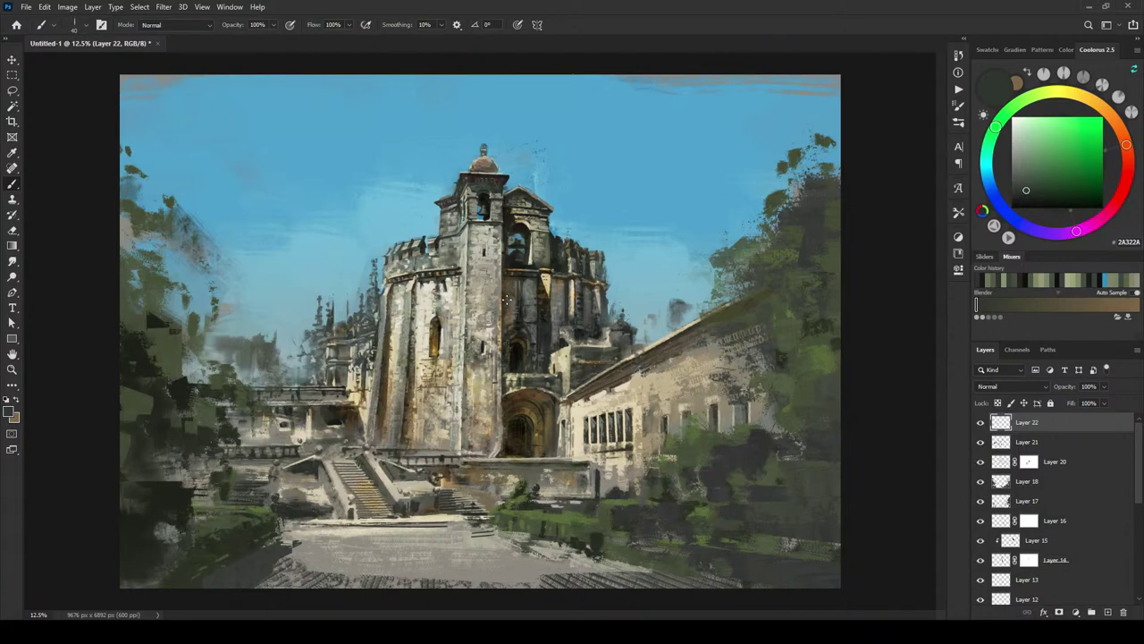
{"action": "left_click", "coordinate": [475, 202], "text": "alt"}
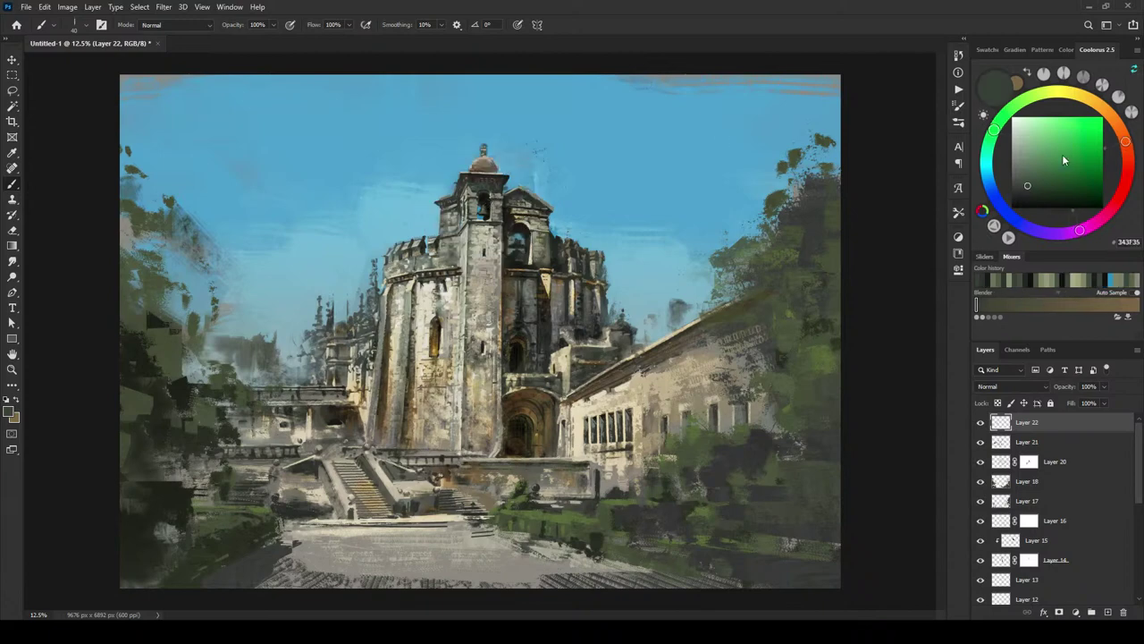
{"action": "left_click", "coordinate": [1037, 147]}
{"action": "mouse_move", "coordinate": [1037, 147]}
{"action": "left_mouse_down"}
{"action": "mouse_move", "coordinate": [1027, 142]}
{"action": "mouse_move", "coordinate": [1033, 103]}
{"action": "mouse_move", "coordinate": [1020, 101]}
{"action": "left_mouse_up"}
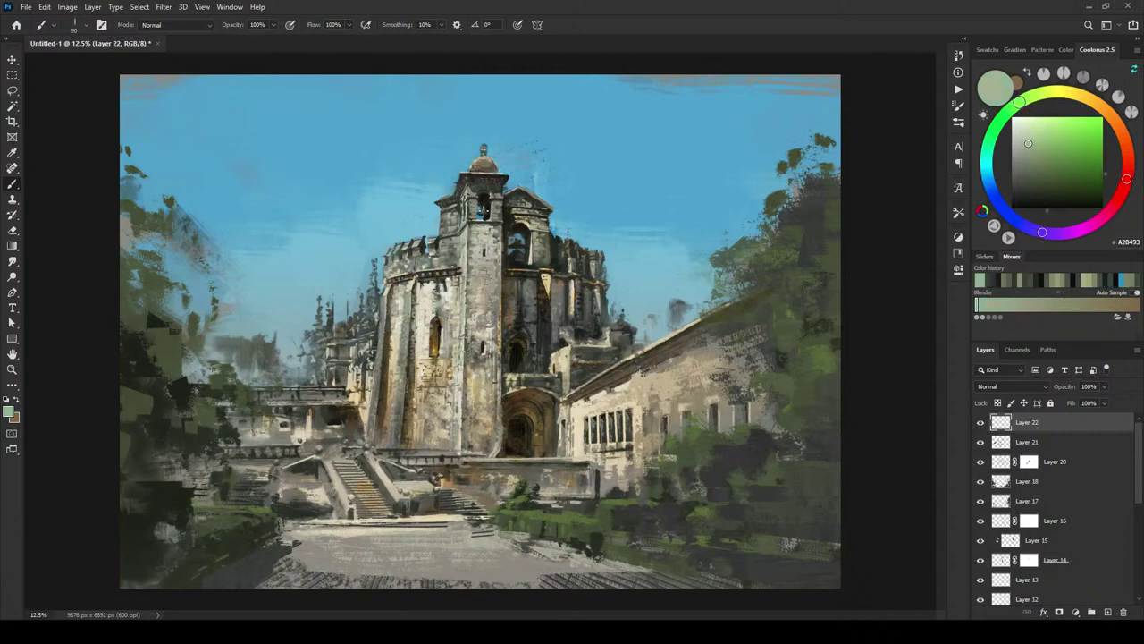
Step: Enlarge the brush and toggle Layer 22 off and on to compare the belfry work
{"action": "key", "text": "]"}
{"action": "key", "text": "]"}
{"action": "key", "text": "]"}
{"action": "key", "text": "]"}
{"action": "key", "text": "]"}
{"action": "key", "text": "]"}
{"action": "key", "text": "]"}
{"action": "key", "text": "]"}
{"action": "key", "text": "]"}
{"action": "left_click", "coordinate": [981, 422]}
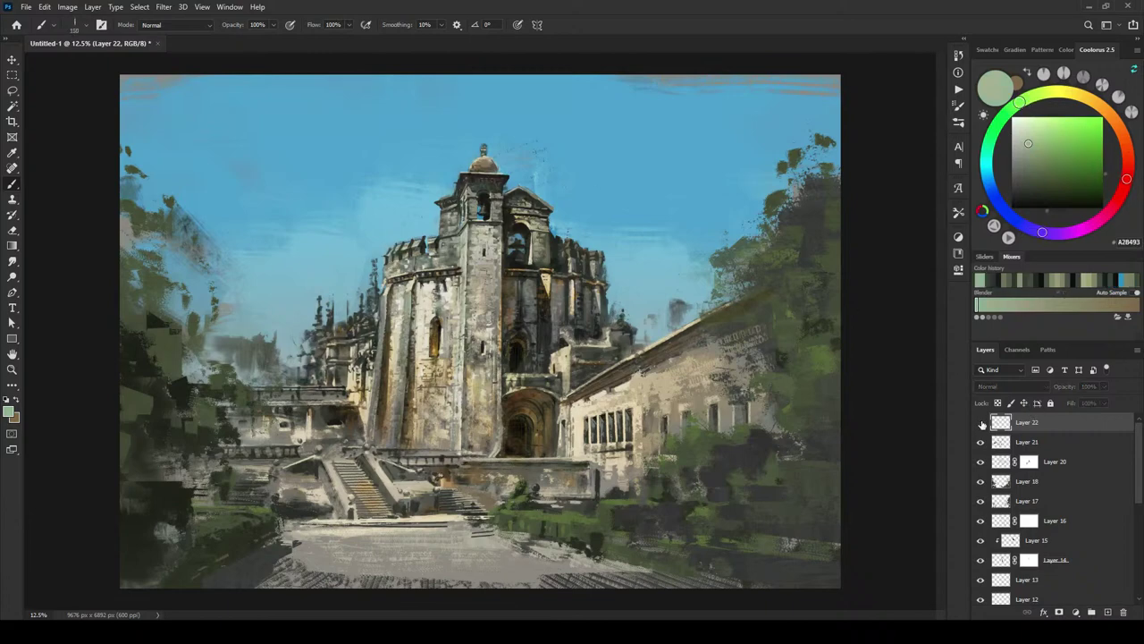
{"action": "left_click", "coordinate": [981, 422]}
Step: Set the brush size to 200 px and add a new layer above Layer 22
{"action": "key", "text": "bracketright"}
{"action": "key", "text": "bracketright"}
{"action": "key", "text": "bracketright"}
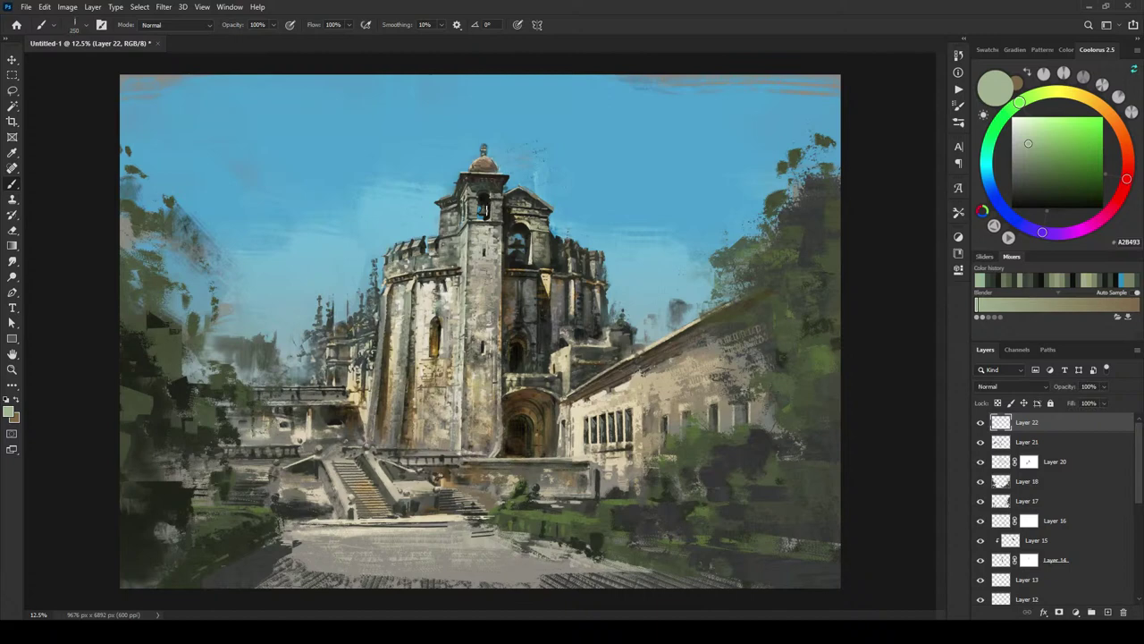
{"action": "left_click", "coordinate": [1107, 612]}
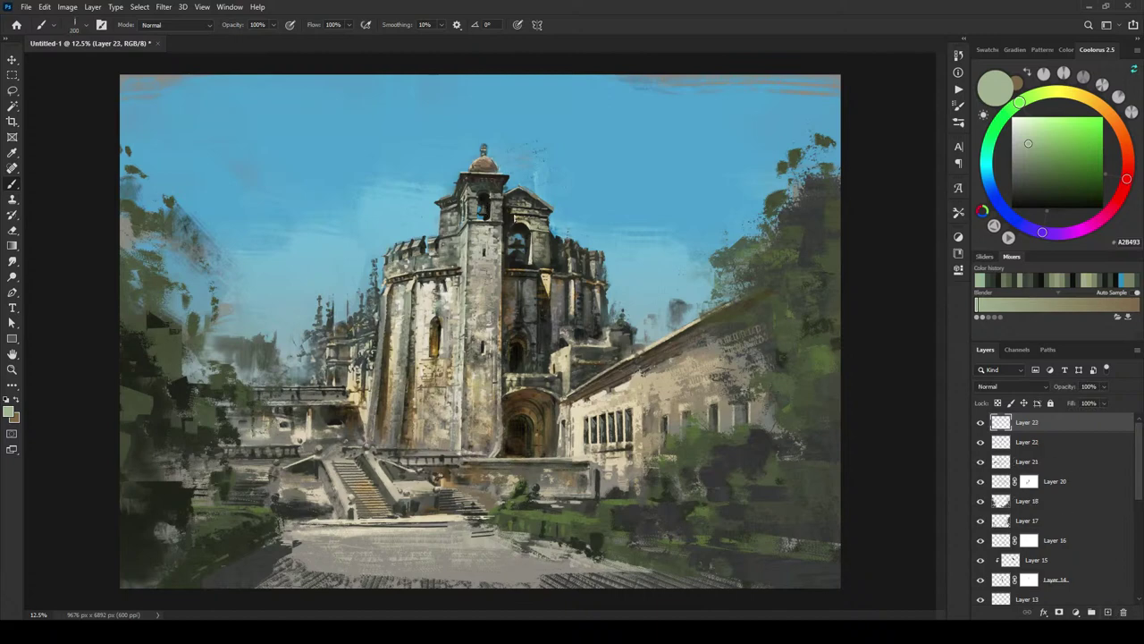
Step: Undo the last two strokes and lighten the pale green to C5D7B5 for the belfry bell
{"action": "key", "text": "ctrl+z"}
{"action": "key", "text": "ctrl+z"}
{"action": "left_click", "coordinate": [483, 208]}
{"action": "left_click", "coordinate": [1027, 133]}
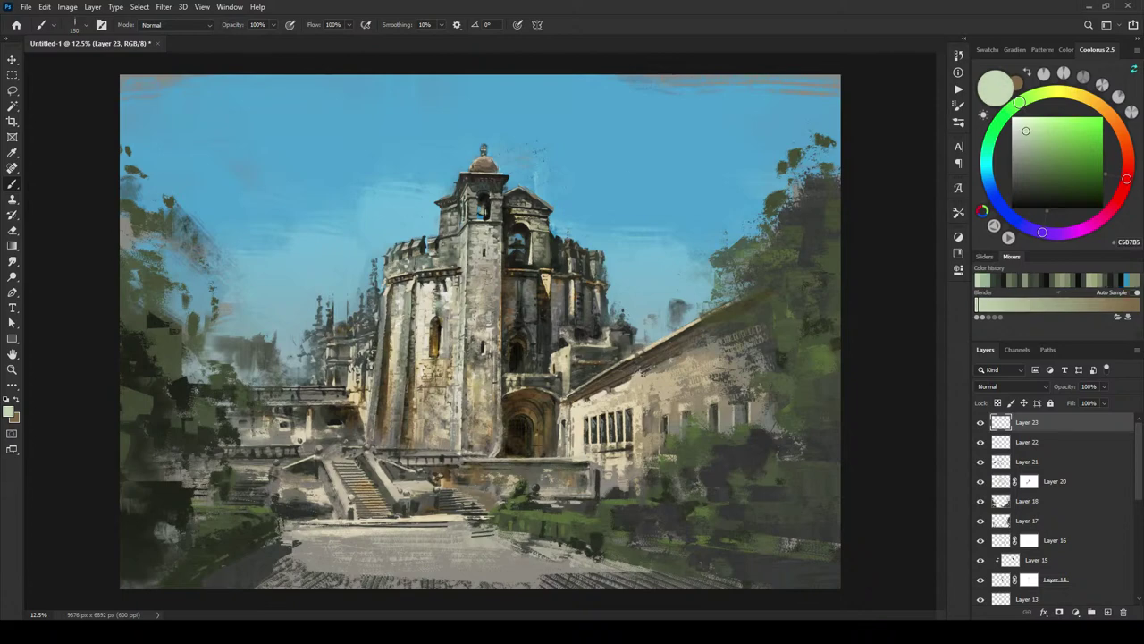
Step: Sample near-black 141514 from the belfry and switch to the EE Sinful Onion #1 brush at a 47° angle
{"action": "left_click", "coordinate": [487, 207], "text": "alt"}
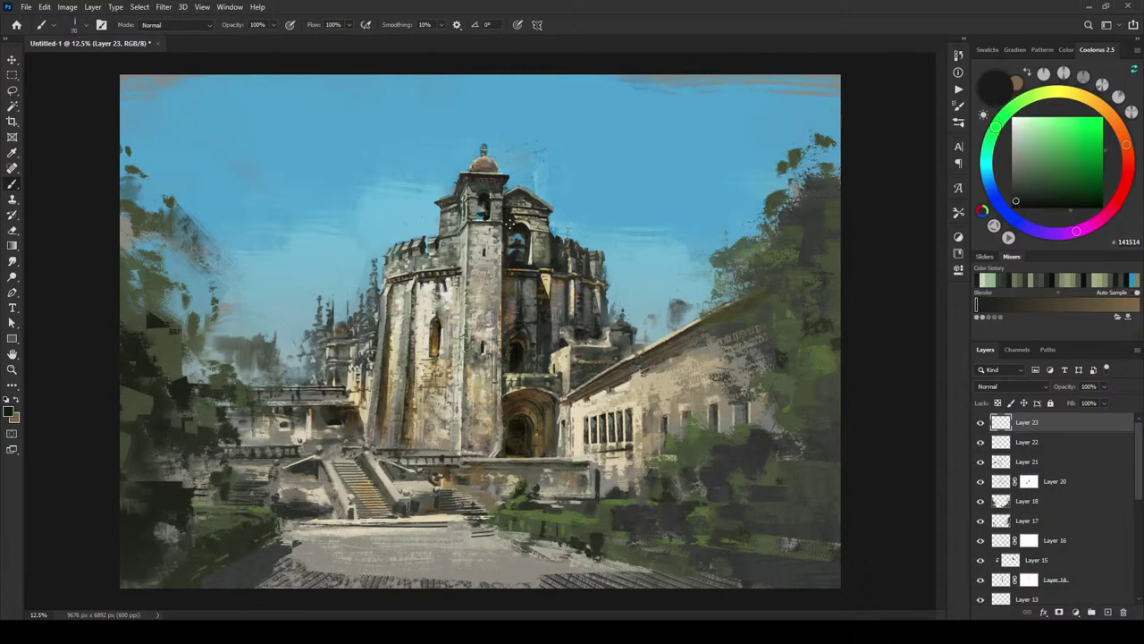
{"action": "right_click", "coordinate": [499, 193]}
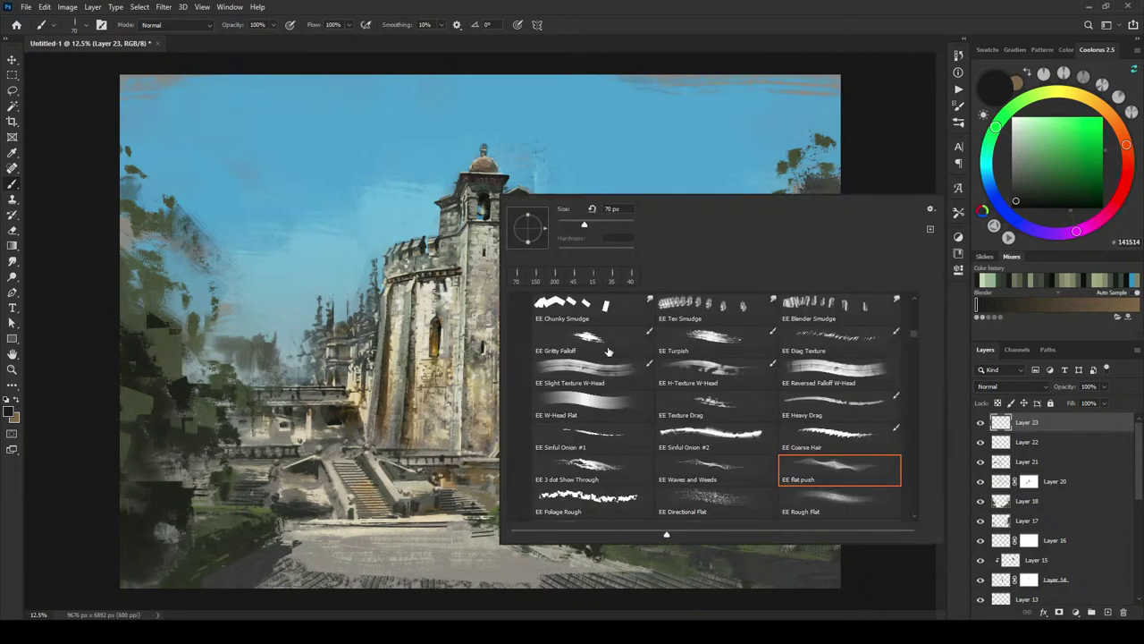
{"action": "left_click", "coordinate": [608, 434]}
{"action": "left_click", "coordinate": [684, 29]}
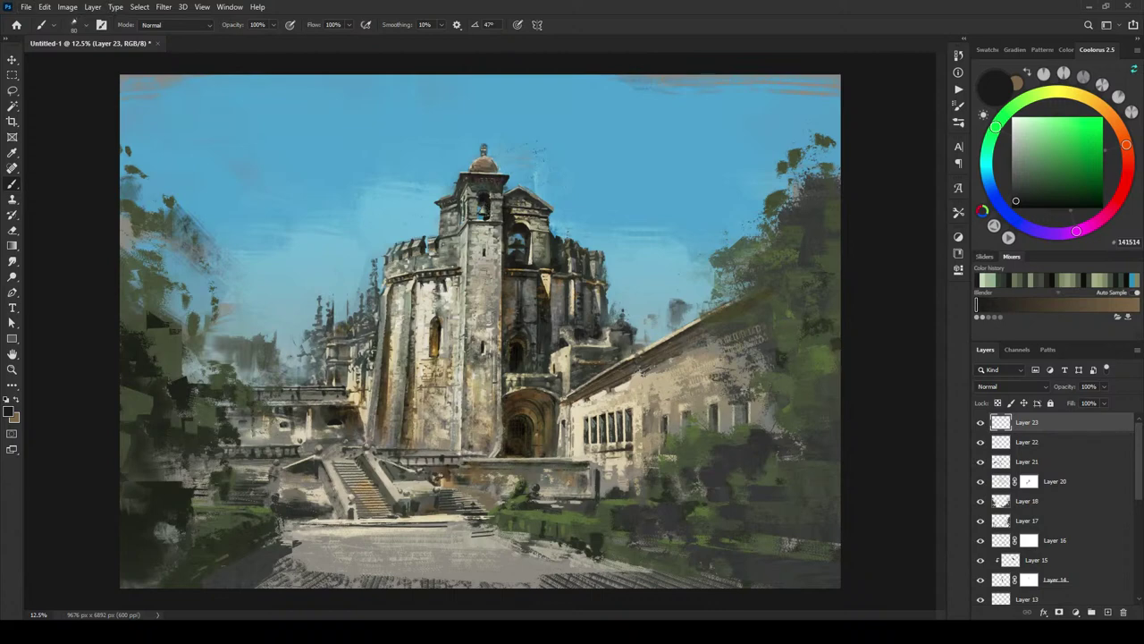
Step: Refine the stonework around the belfry opening on Layer 23 with sampled beige, dark olive, off-white and warm grey tones
{"action": "left_click", "coordinate": [483, 212], "text": "alt"}
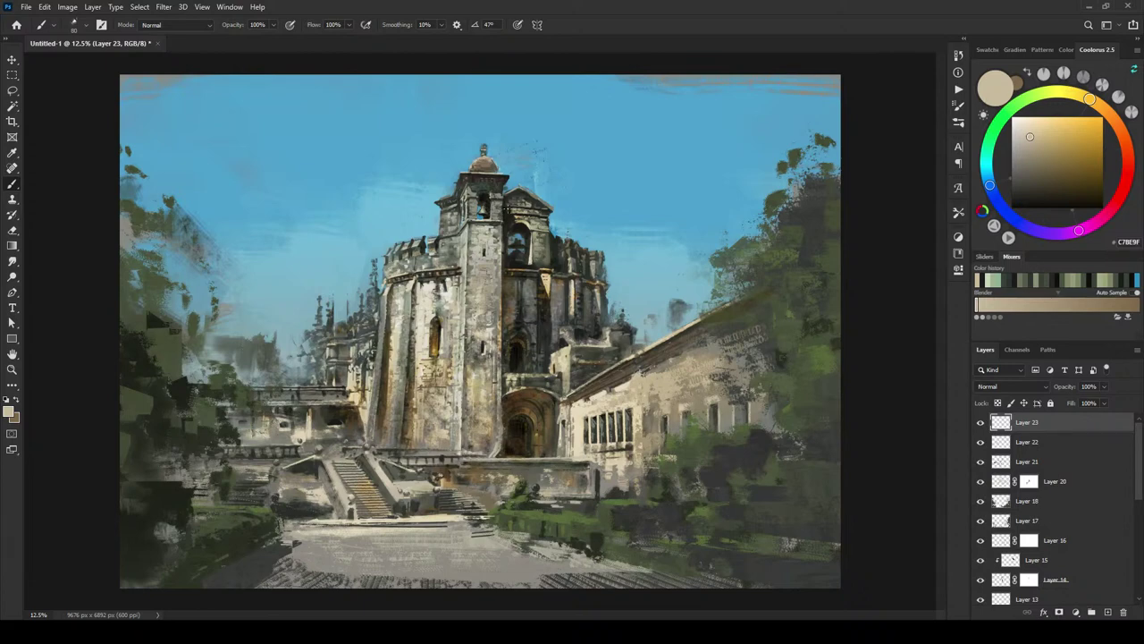
{"action": "left_click", "coordinate": [501, 220], "text": "alt"}
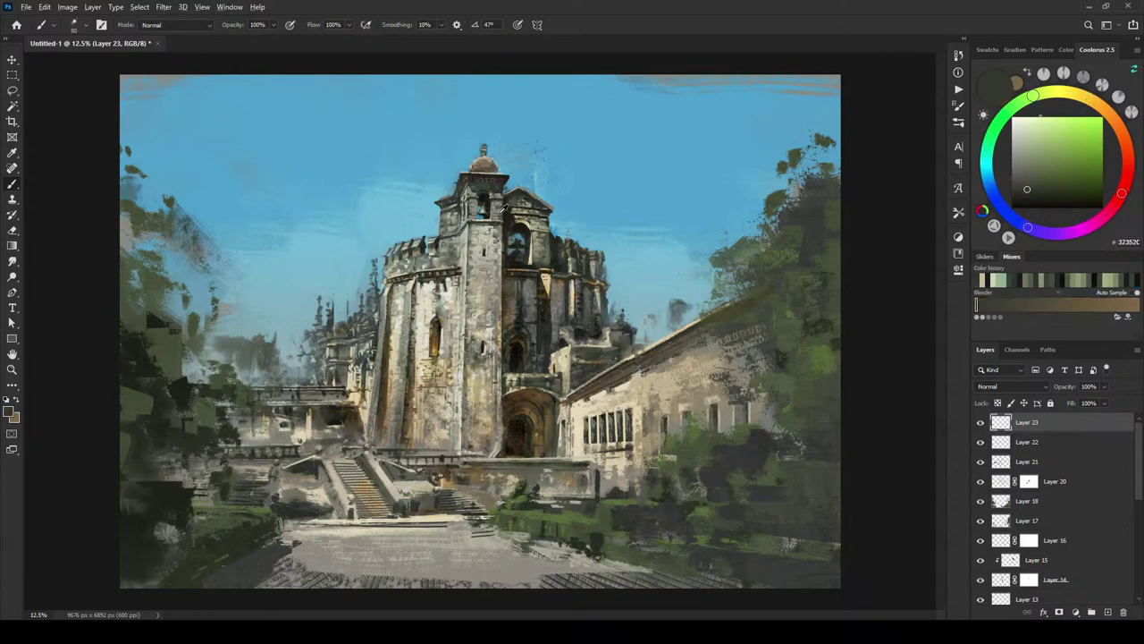
{"action": "left_click", "coordinate": [501, 218], "text": "alt"}
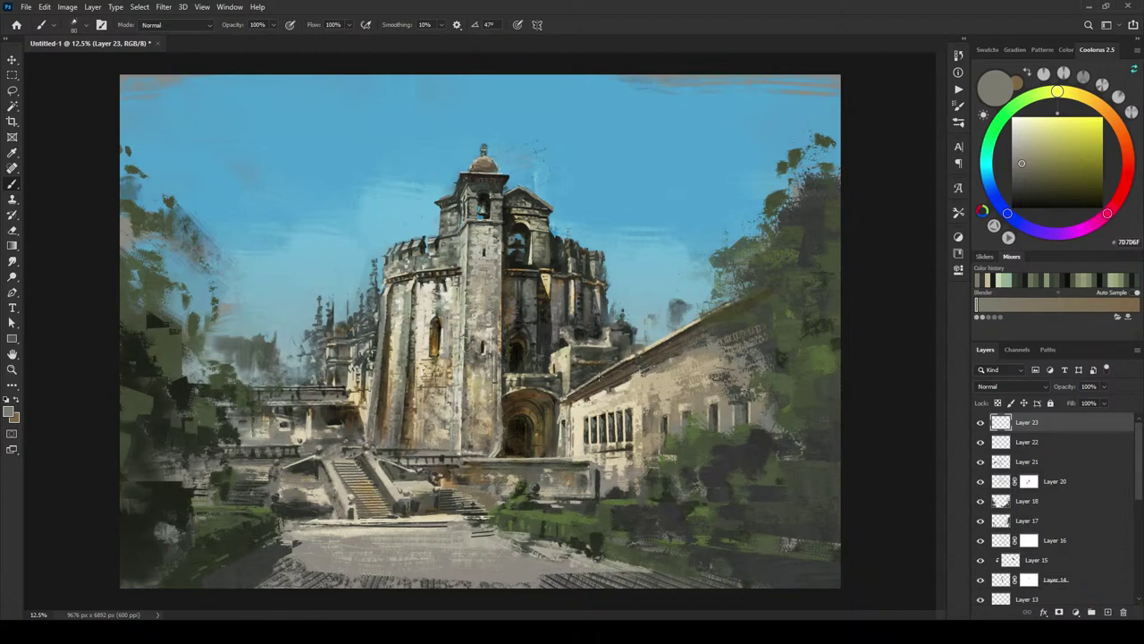
{"action": "left_click", "coordinate": [480, 222], "text": "alt"}
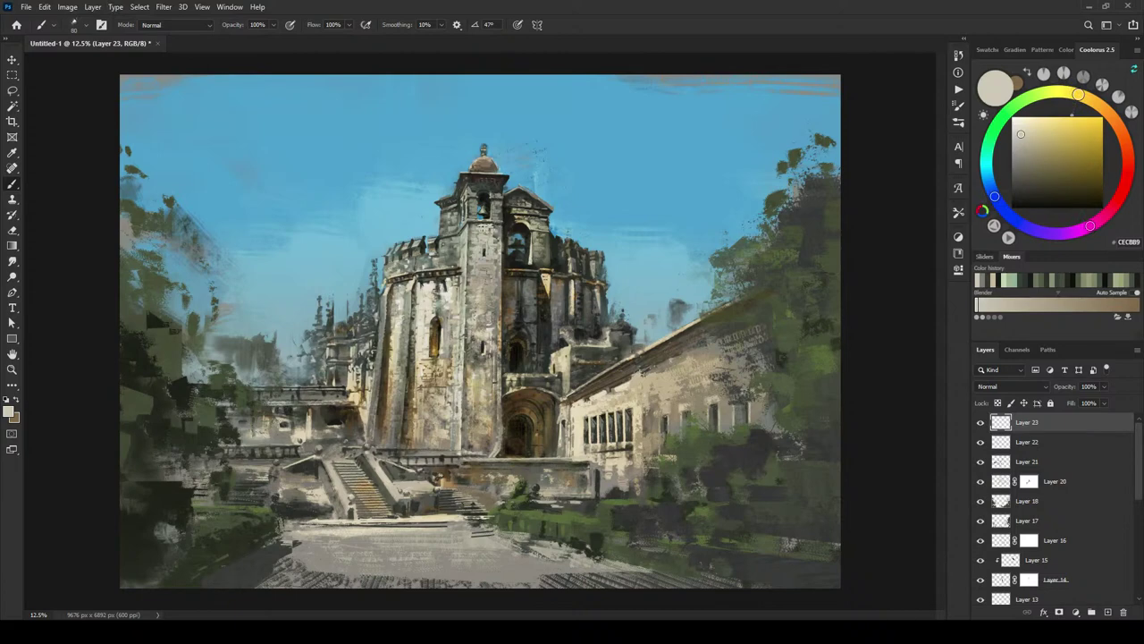
{"action": "left_click", "coordinate": [490, 219], "text": "alt"}
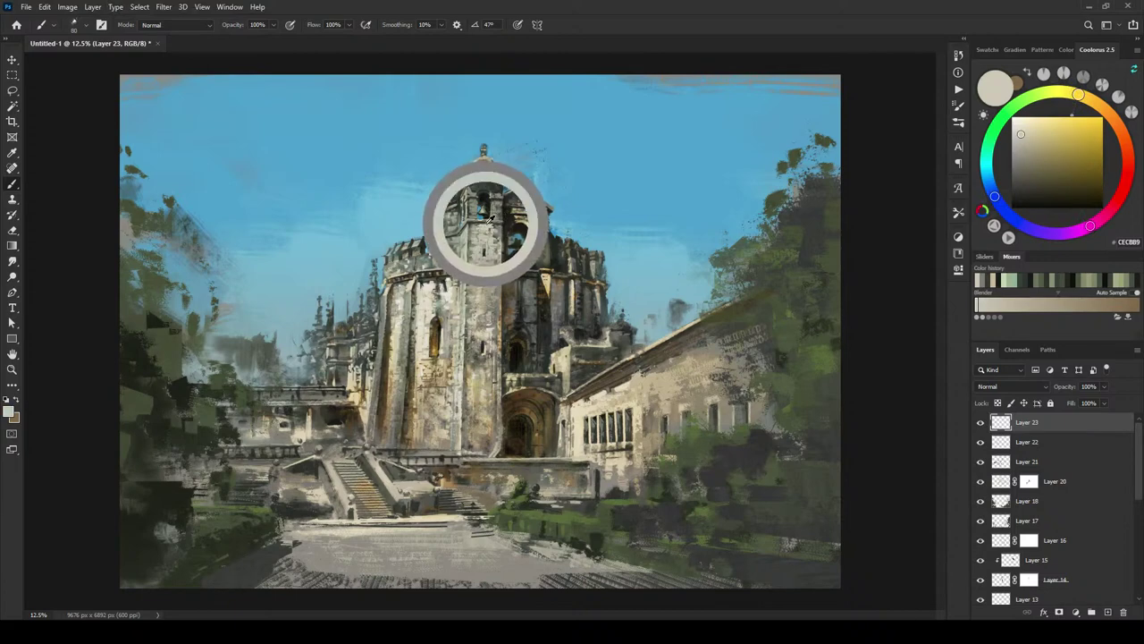
{"action": "mouse_move", "coordinate": [490, 219]}
{"action": "left_mouse_down"}
{"action": "mouse_move", "coordinate": [472, 204]}
{"action": "mouse_move", "coordinate": [474, 228]}
{"action": "left_mouse_up"}
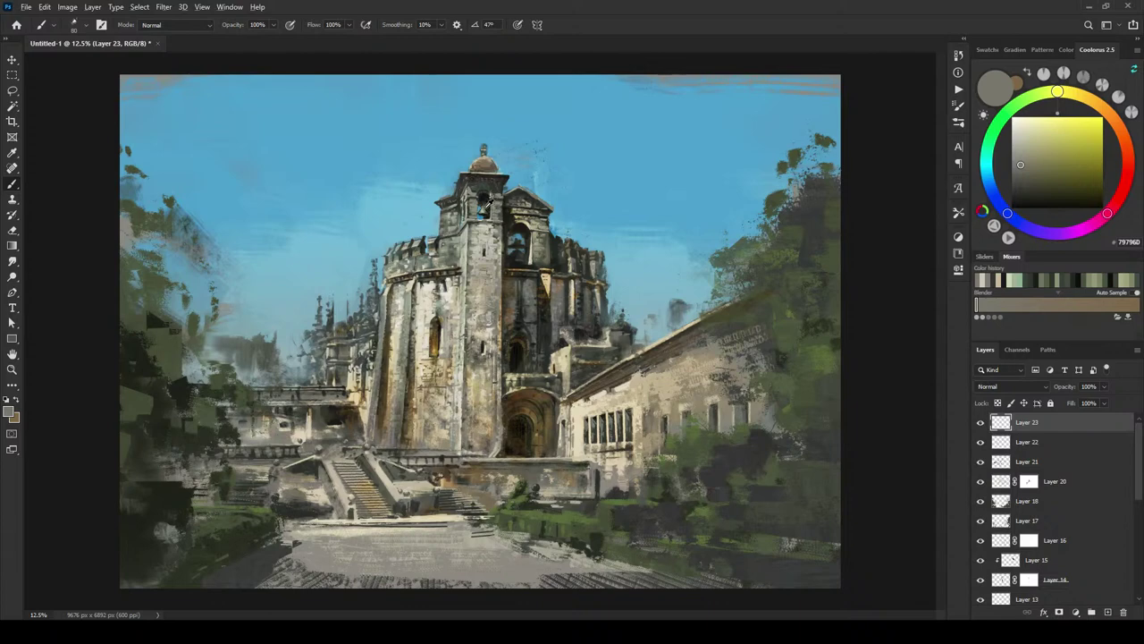
Step: Rework the bell with sampled pale green, muted green and dark olive, and sample sky blue for the belfry opening
{"action": "left_click", "coordinate": [480, 205], "text": "alt"}
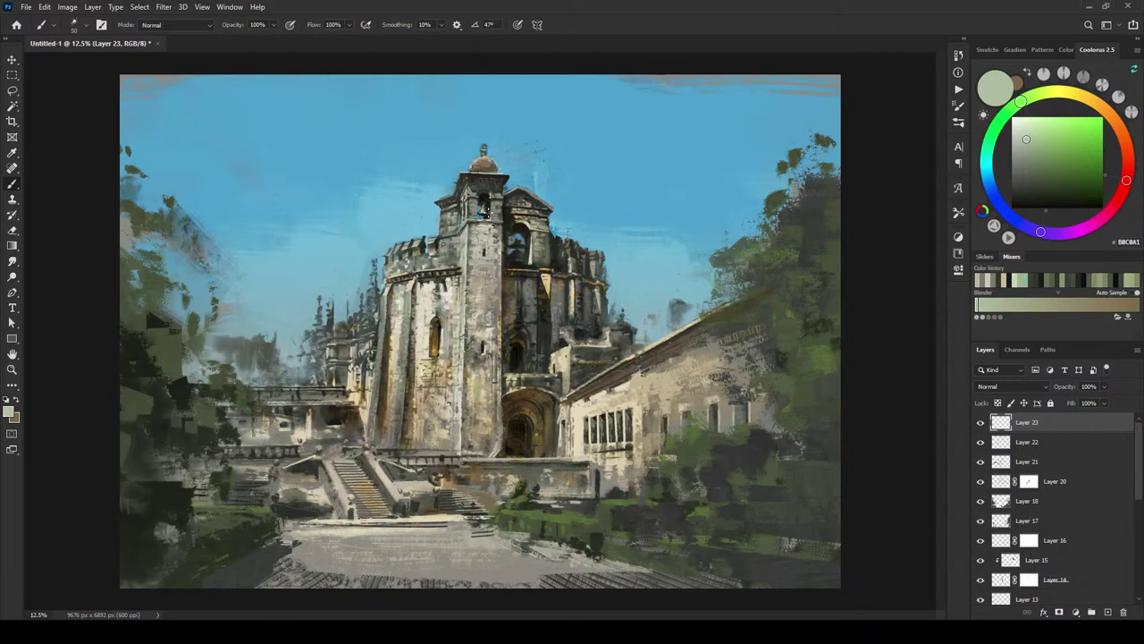
{"action": "left_click", "coordinate": [483, 209], "text": "alt"}
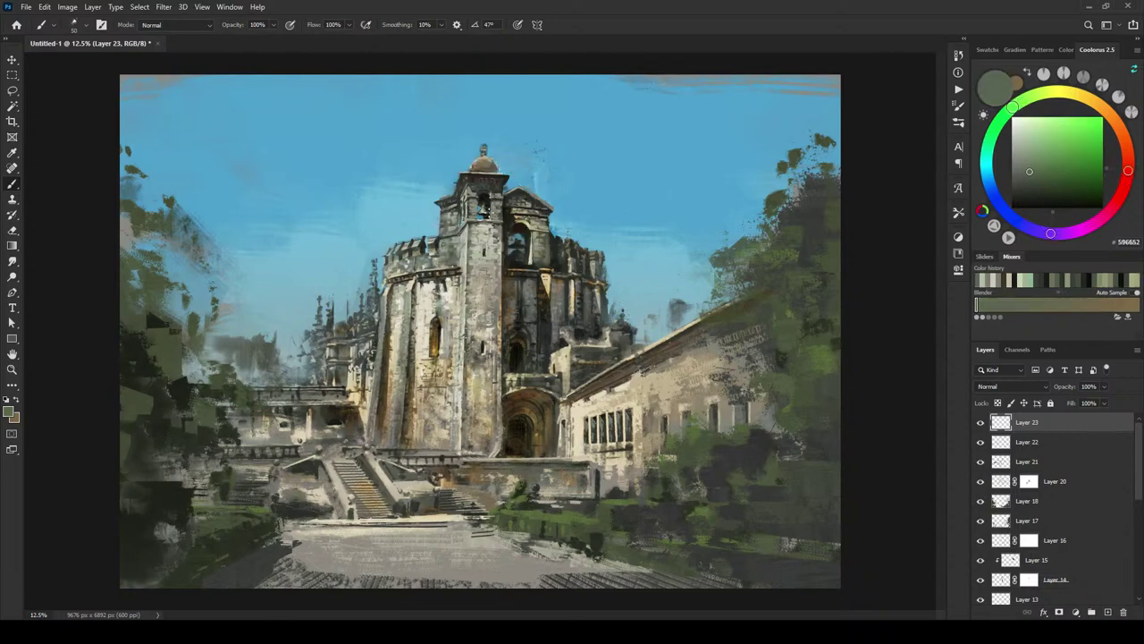
{"action": "left_click", "coordinate": [484, 209], "text": "alt"}
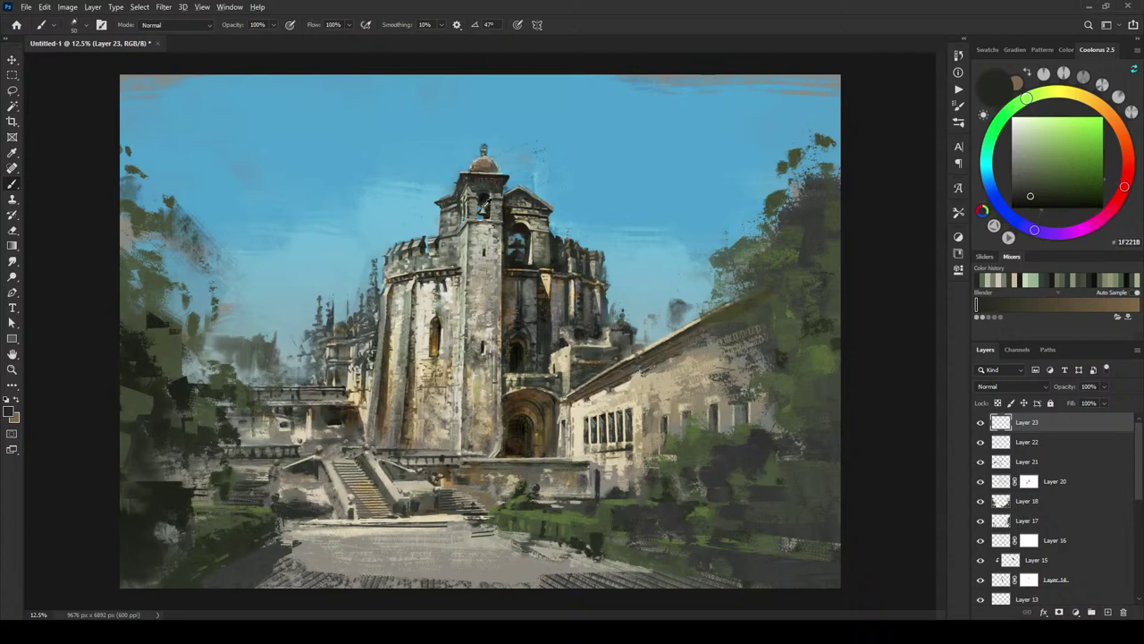
{"action": "left_click", "coordinate": [480, 208], "text": "alt"}
{"action": "left_click", "coordinate": [431, 215], "text": "alt"}
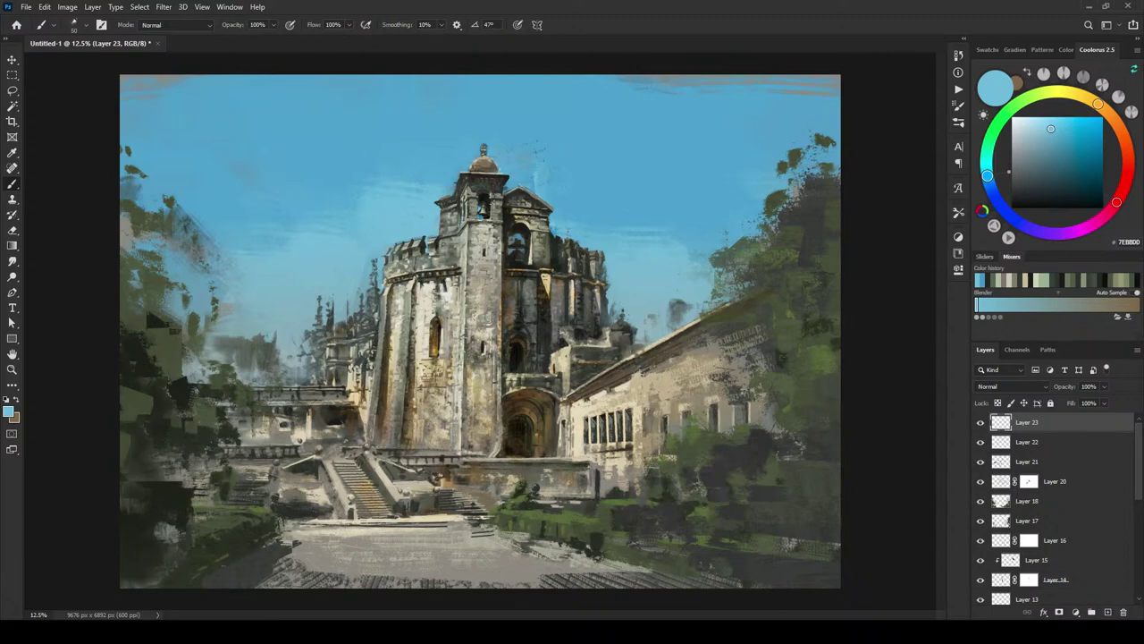
Step: Refine the bell and the opening's inner edge with sampled near-black and grey-green tones
{"action": "left_click", "coordinate": [483, 208], "text": "alt"}
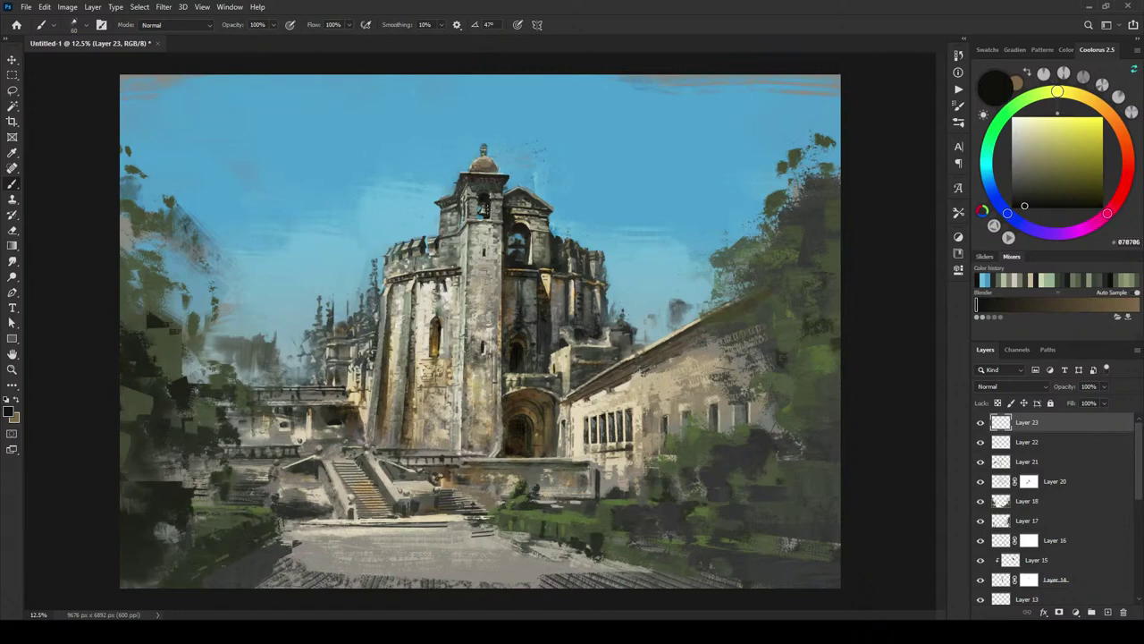
{"action": "left_click", "coordinate": [484, 212], "text": "alt"}
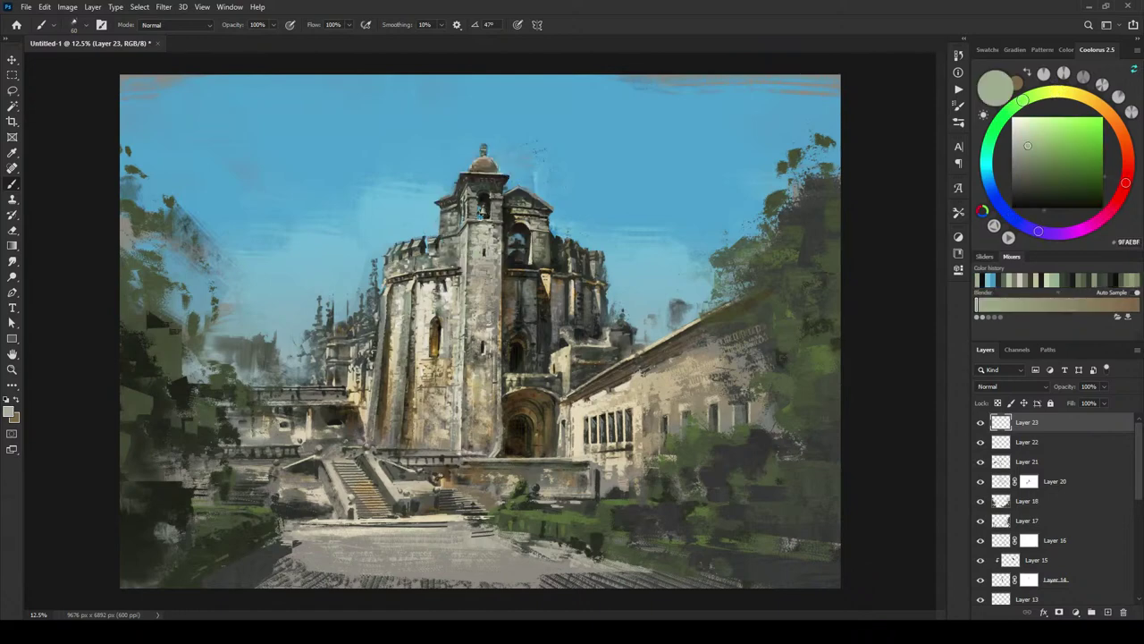
{"action": "left_click", "coordinate": [488, 211], "text": "alt"}
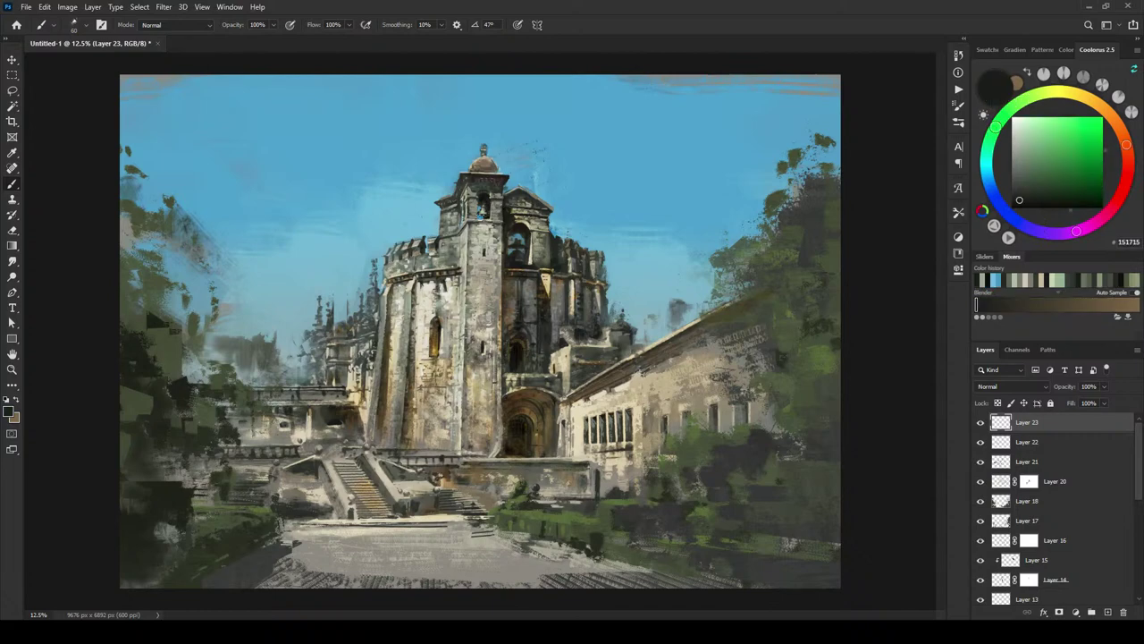
{"action": "left_click", "coordinate": [488, 209], "text": "alt"}
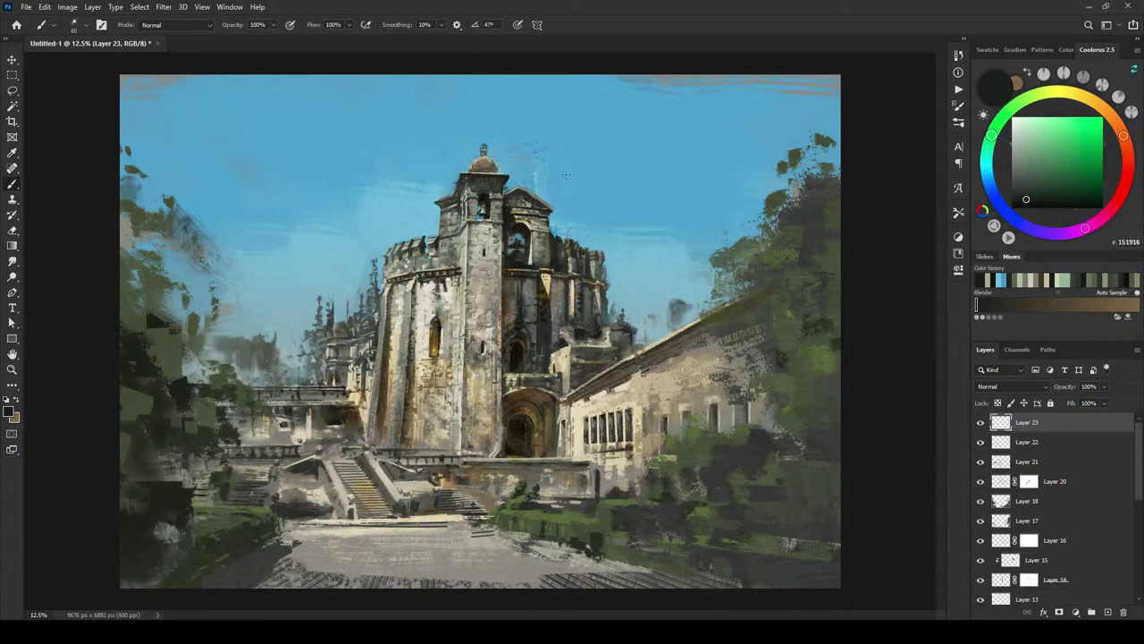
Step: Compare the belfry with and without Layer 22 and Layer 23 by toggling their visibility
{"action": "left_click", "coordinate": [981, 422]}
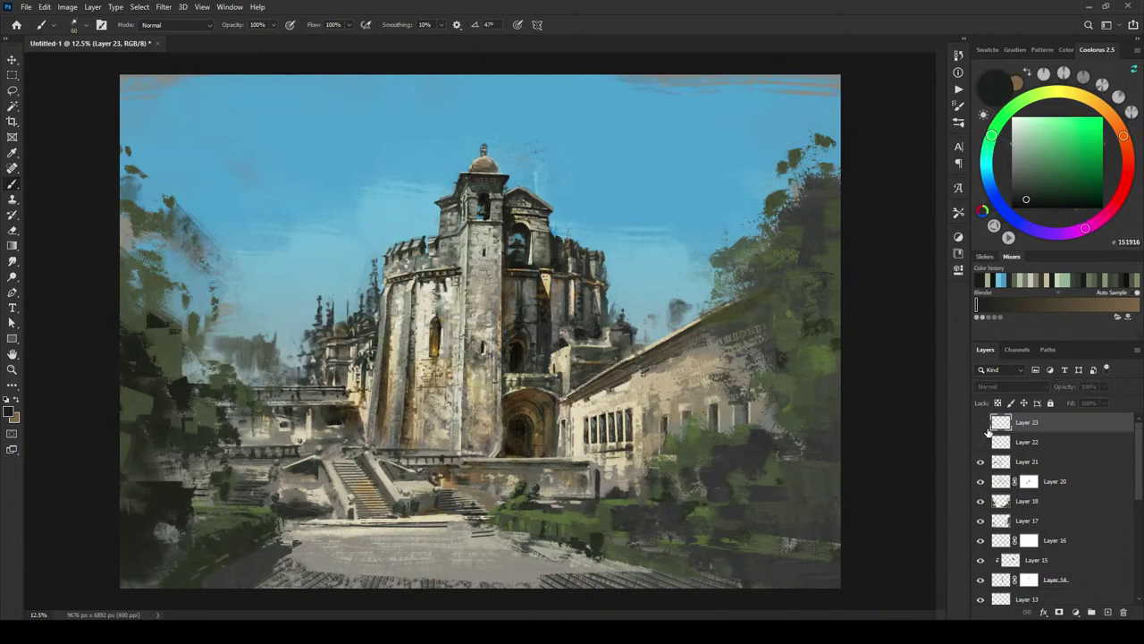
{"action": "left_click", "coordinate": [982, 424]}
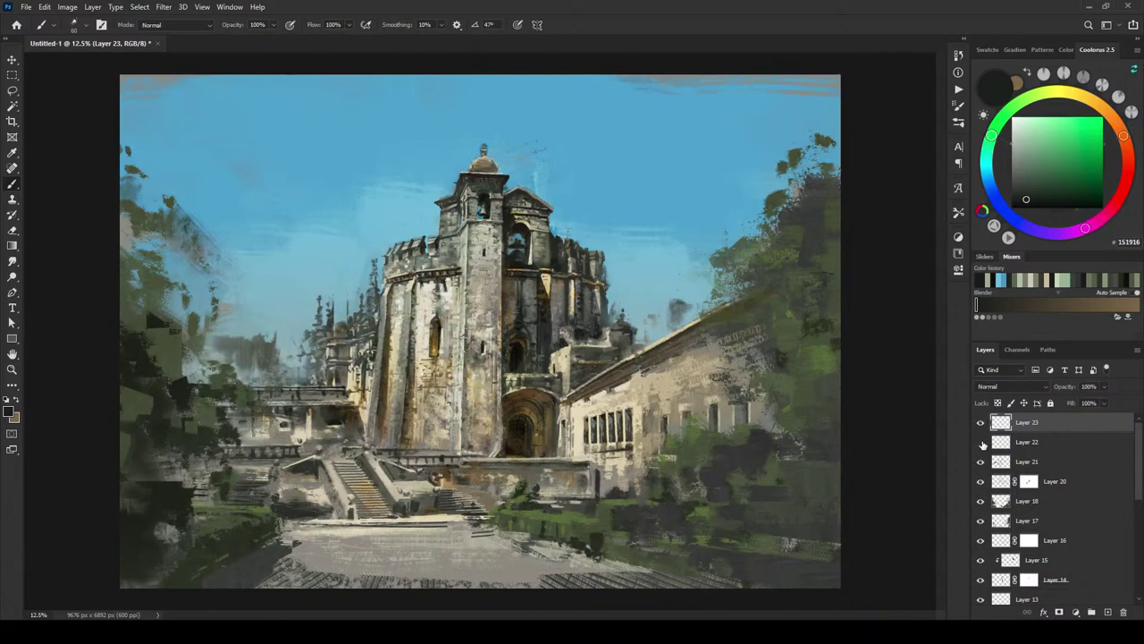
{"action": "left_click", "coordinate": [982, 441]}
{"action": "left_click", "coordinate": [981, 441]}
{"action": "left_click", "coordinate": [981, 424]}
{"action": "left_click", "coordinate": [981, 442]}
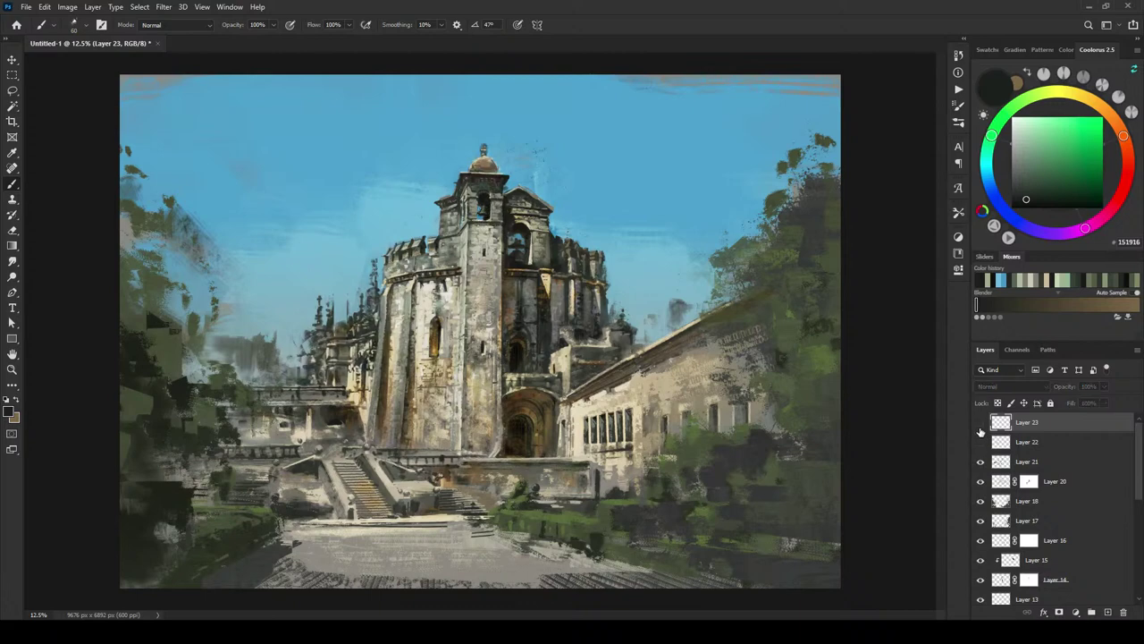
{"action": "left_click", "coordinate": [980, 425]}
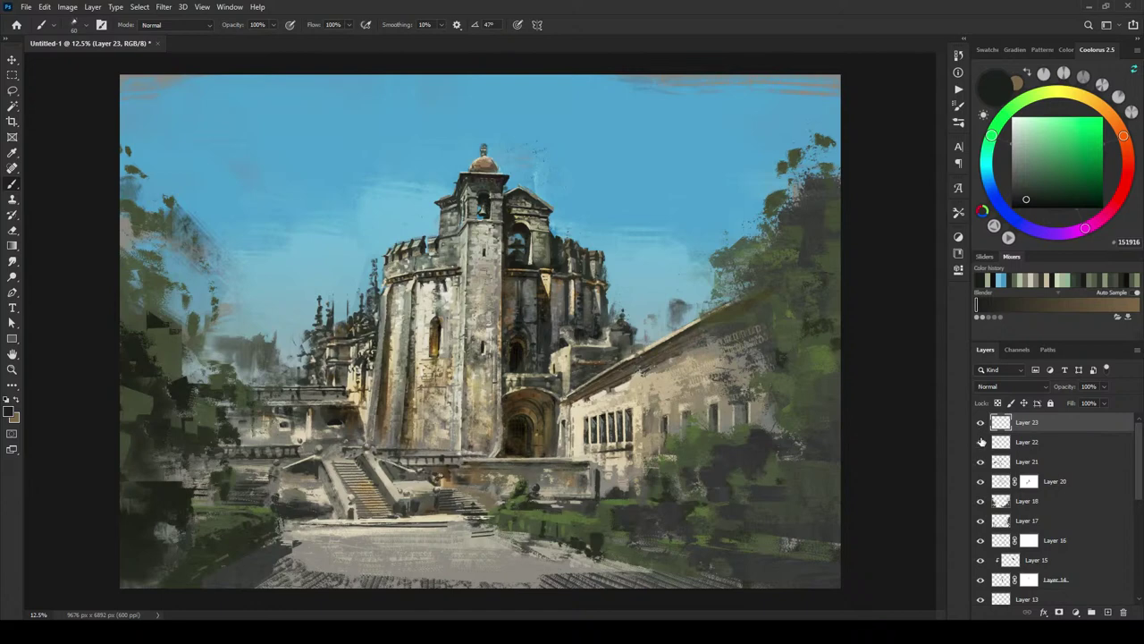
{"action": "left_click", "coordinate": [981, 442]}
{"action": "left_click", "coordinate": [980, 442]}
{"action": "left_click", "coordinate": [981, 441]}
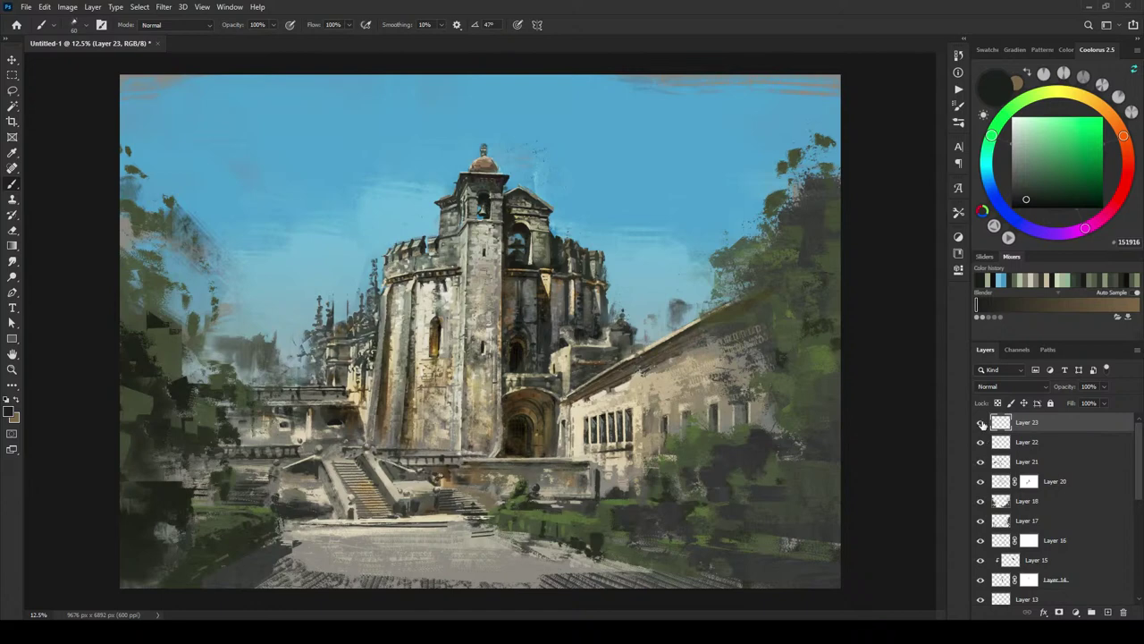
{"action": "left_click", "coordinate": [981, 423]}
{"action": "left_click", "coordinate": [981, 424]}
Step: Mask the rectangular belfry opening out of Layer 23 with an inverted selection mask and copy that mask to Layer 22
{"action": "key", "text": "m"}
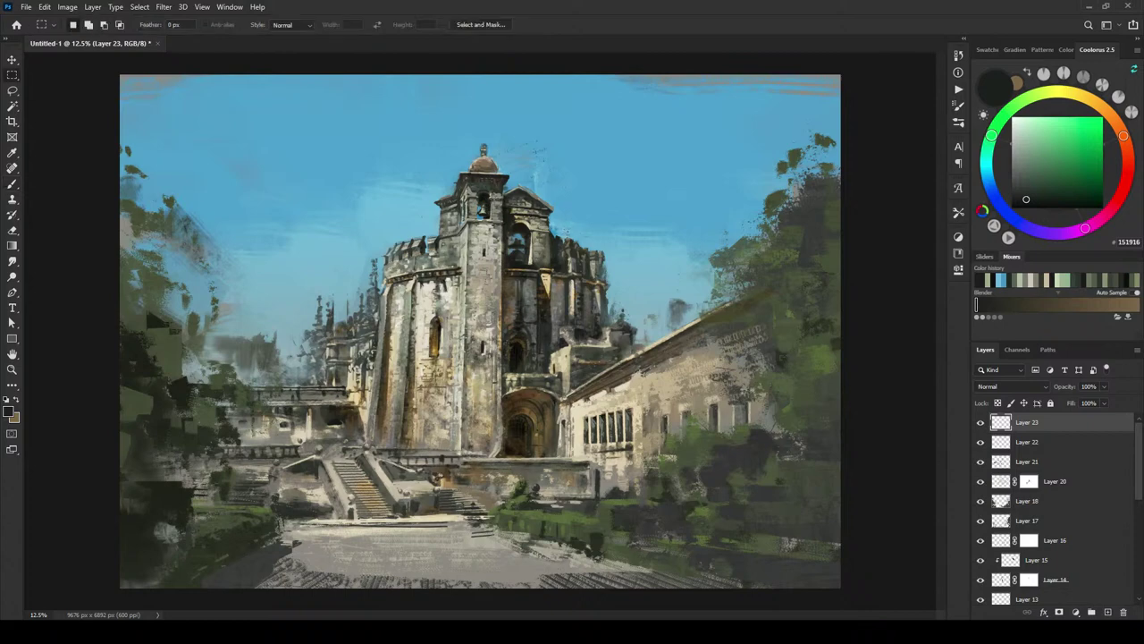
{"action": "left_click_drag", "start_coordinate": [478, 200], "coordinate": [491, 220]}
{"action": "left_click", "coordinate": [1058, 613]}
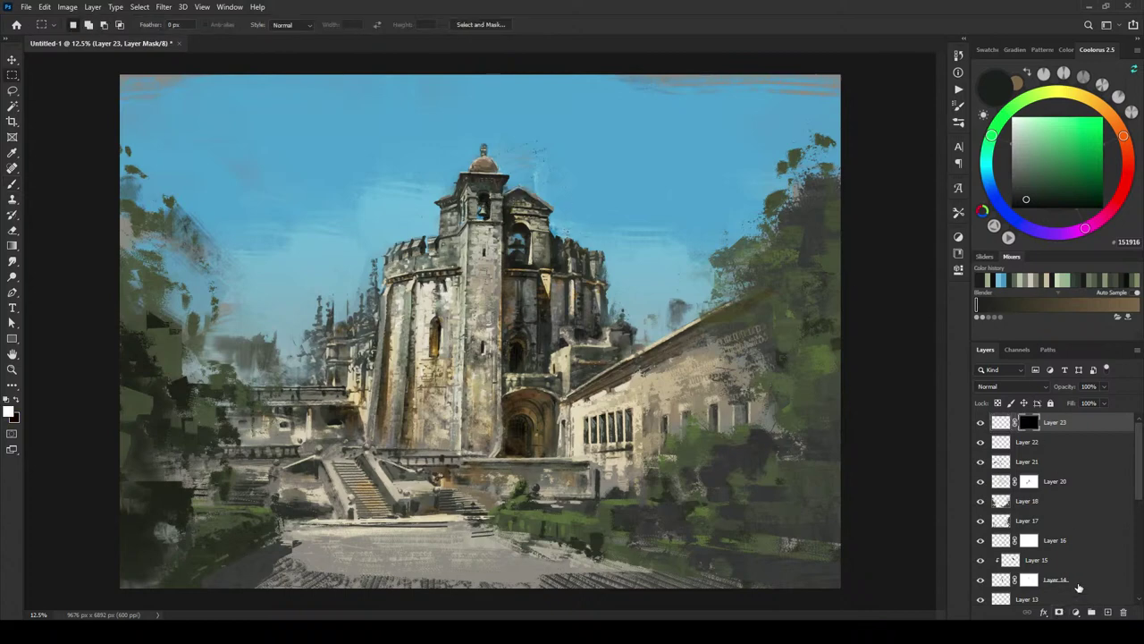
{"action": "key", "text": "ctrl+i"}
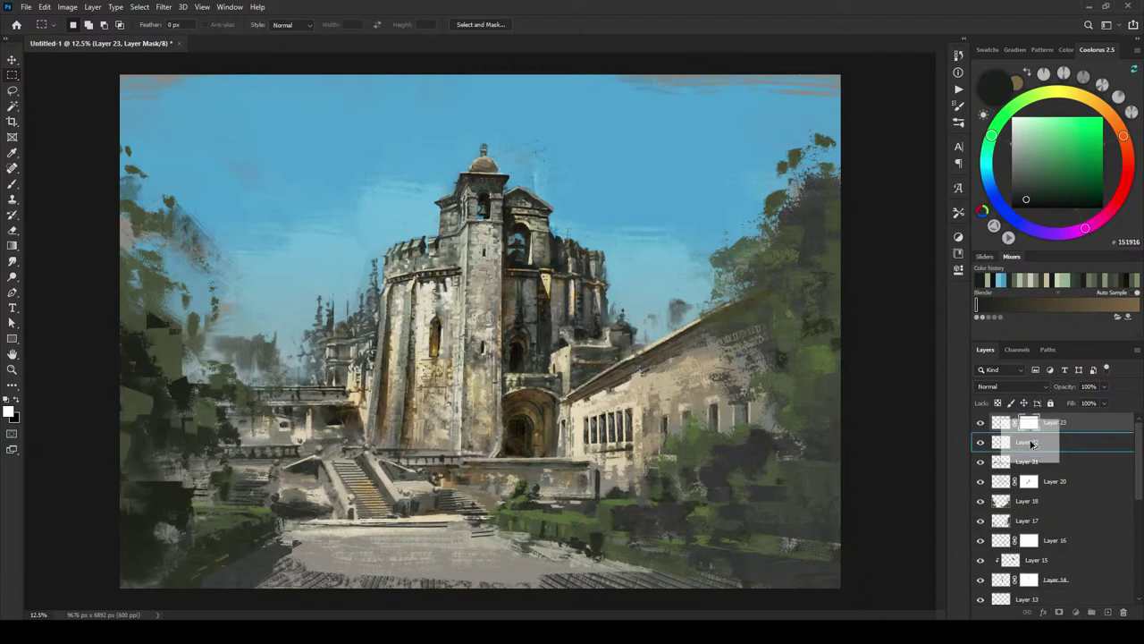
{"action": "left_click_drag", "start_coordinate": [1031, 443], "coordinate": [1031, 441]}
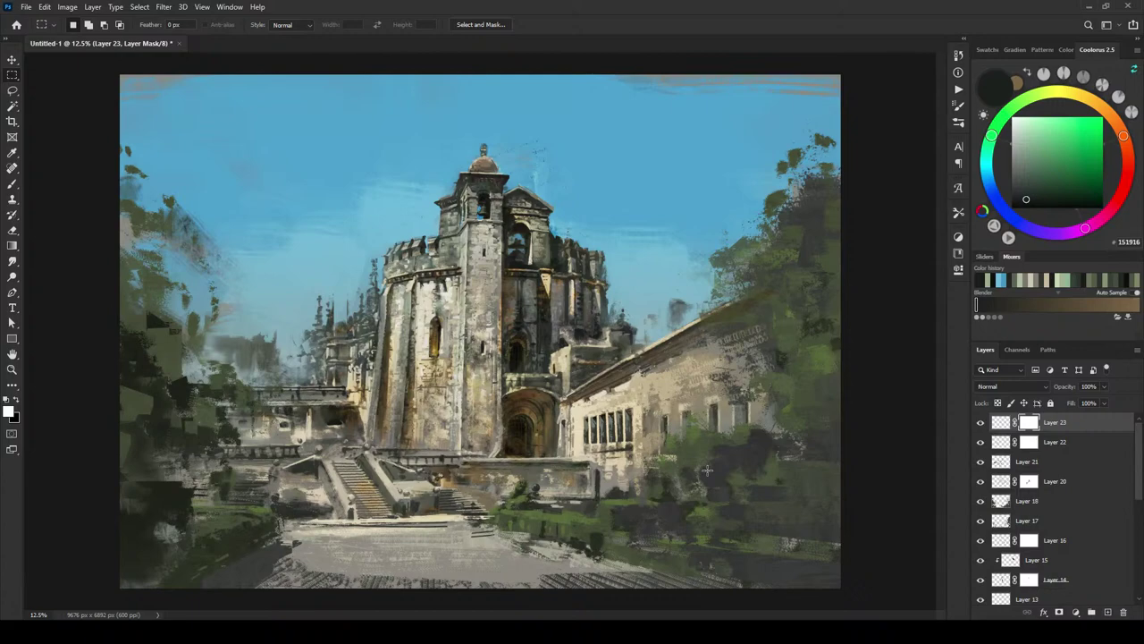
Step: Examine the whole painting at a reduced size and return to the 12.5% view
{"action": "key", "text": "ctrl+minus"}
{"action": "key", "text": "ctrl+minus"}
{"action": "key", "text": "ctrl+minus"}
{"action": "key", "text": "ctrl+minus"}
{"action": "key", "text": "ctrl+minus"}
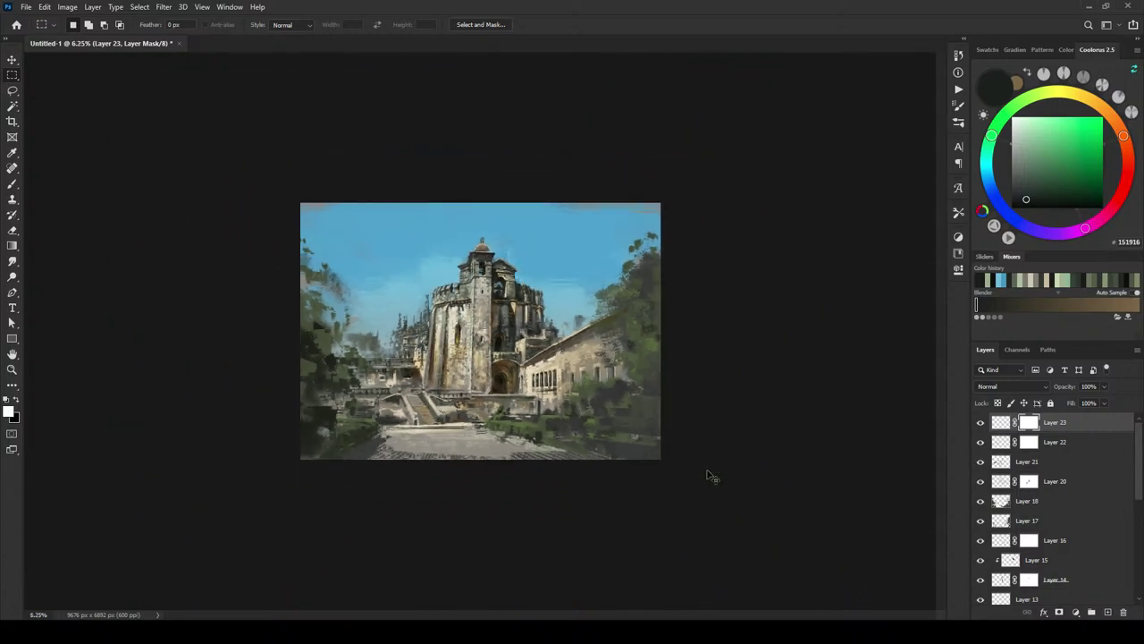
{"action": "key", "text": "ctrl+plus"}
{"action": "key", "text": "ctrl+plus"}
{"action": "key", "text": "ctrl+plus"}
{"action": "key", "text": "ctrl+plus"}
{"action": "key", "text": "ctrl+plus"}
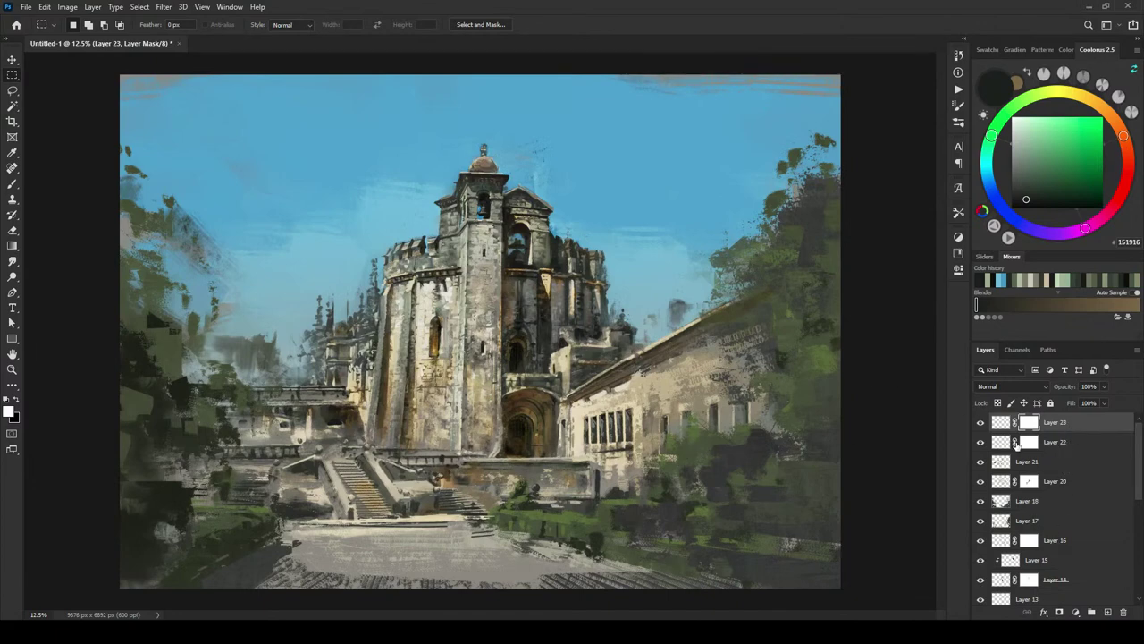
Step: Add a new layer above Layer 23 and set its blend mode to Overlay
{"action": "left_click", "coordinate": [1109, 611]}
{"action": "left_click", "coordinate": [1017, 386]}
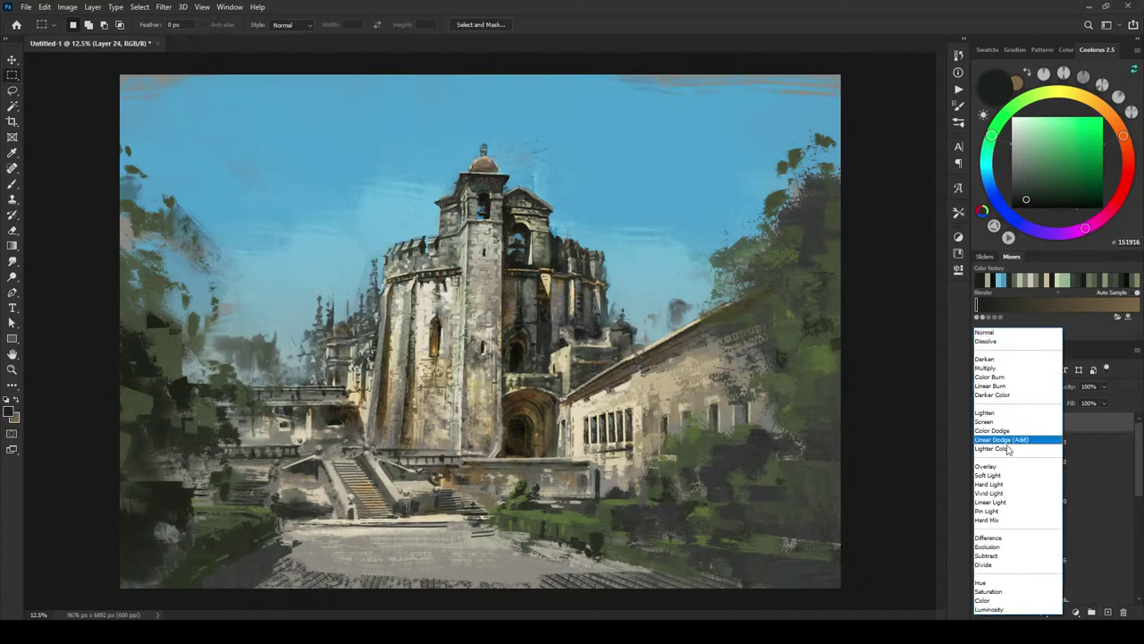
{"action": "left_click", "coordinate": [1001, 463]}
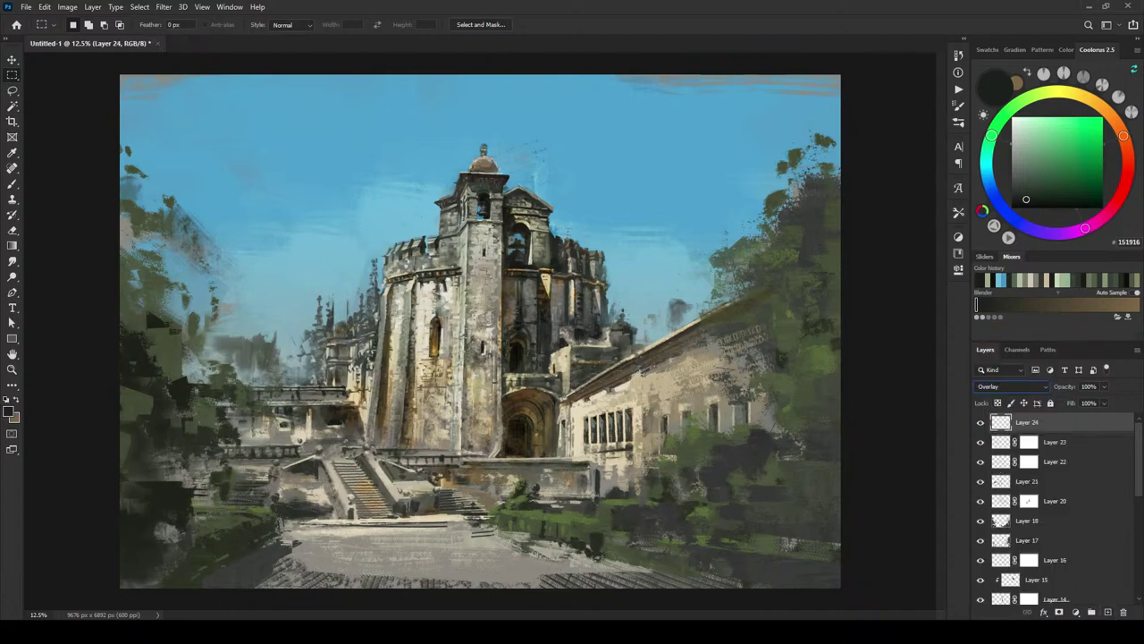
{"action": "right_click", "coordinate": [580, 486]}
{"action": "left_click", "coordinate": [773, 364]}
{"action": "right_click", "coordinate": [568, 356]}
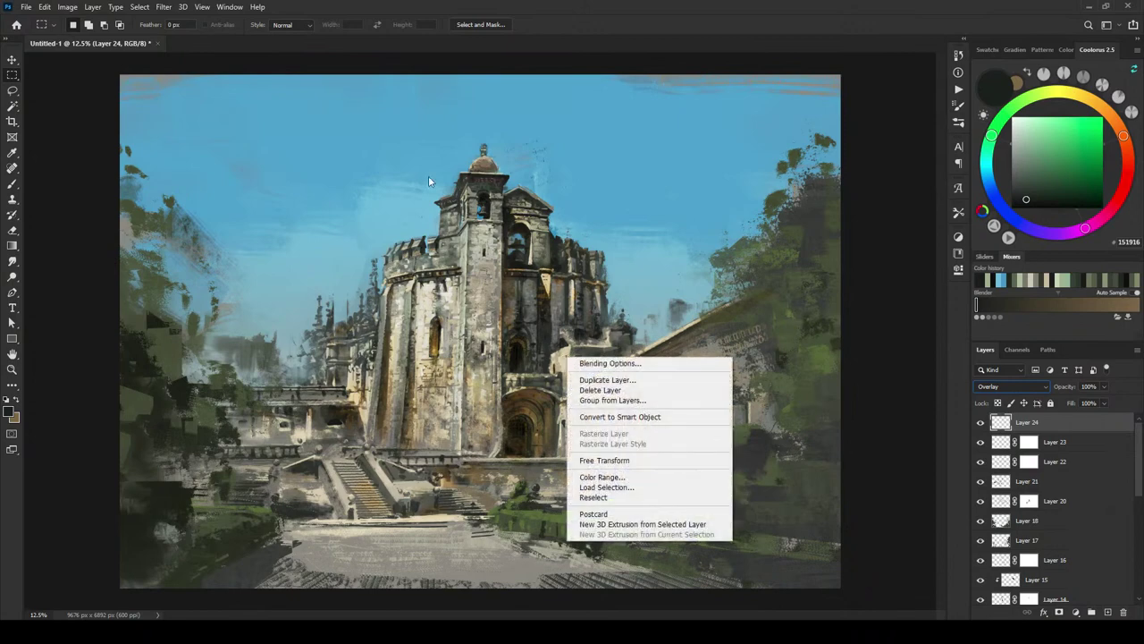
{"action": "left_click", "coordinate": [89, 201]}
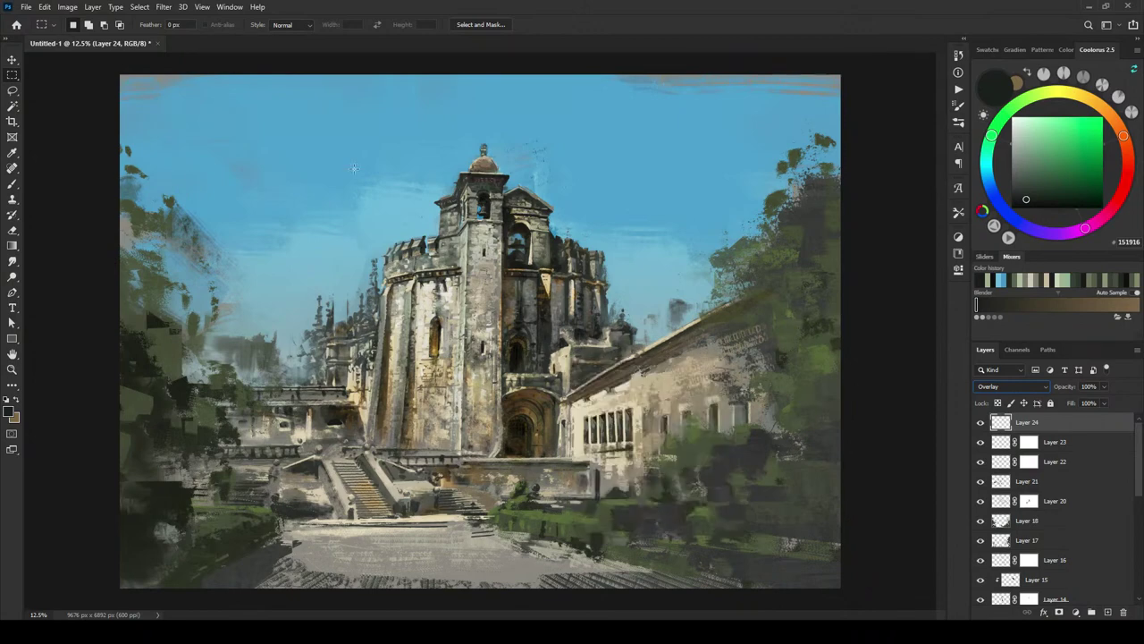
{"action": "left_click", "coordinate": [1035, 446]}
{"action": "left_click", "coordinate": [1046, 429]}
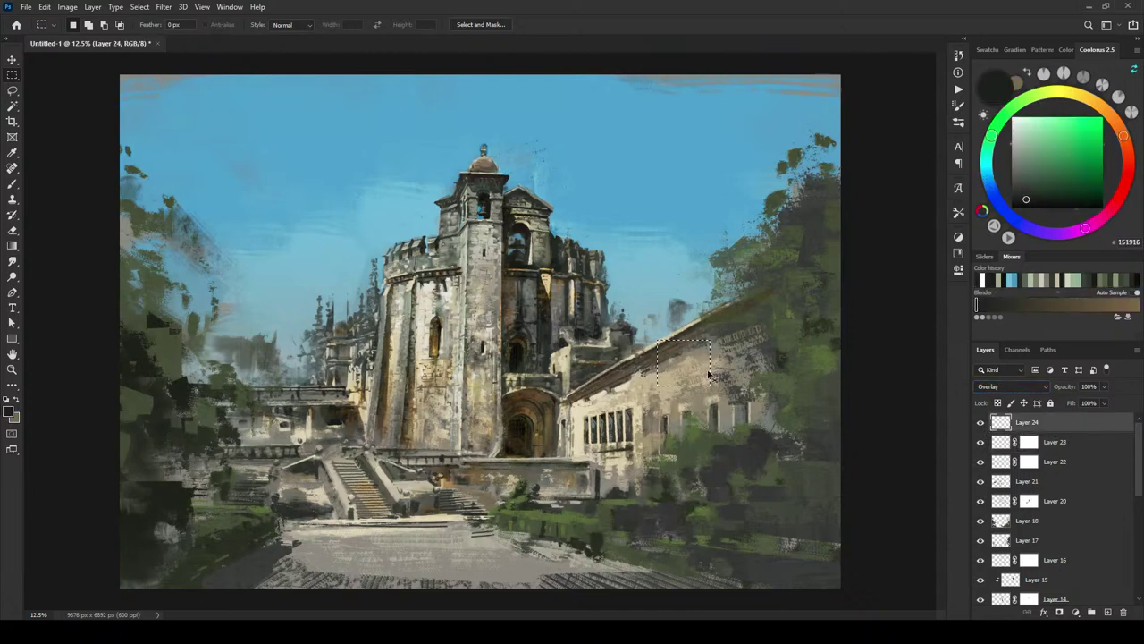
Step: Choose the EE Spatter Soft brush preset for painting on the Overlay layer
{"action": "key", "text": "b"}
{"action": "right_click", "coordinate": [540, 312]}
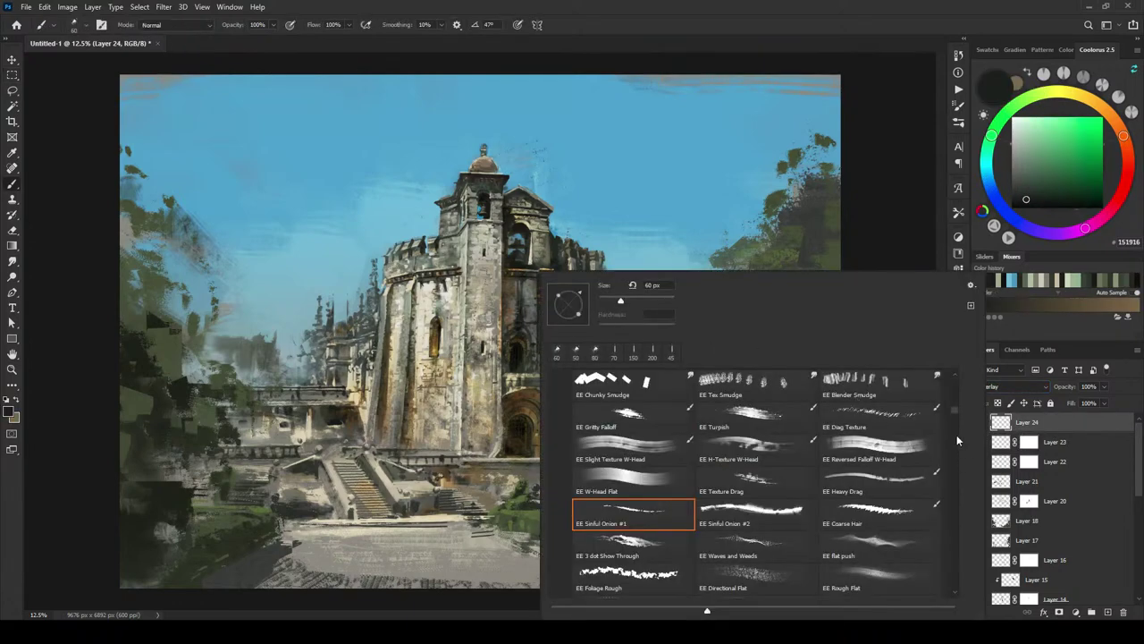
{"action": "mouse_move", "coordinate": [955, 409]}
{"action": "left_mouse_down"}
{"action": "mouse_move", "coordinate": [958, 552]}
{"action": "mouse_move", "coordinate": [963, 508]}
{"action": "left_mouse_up"}
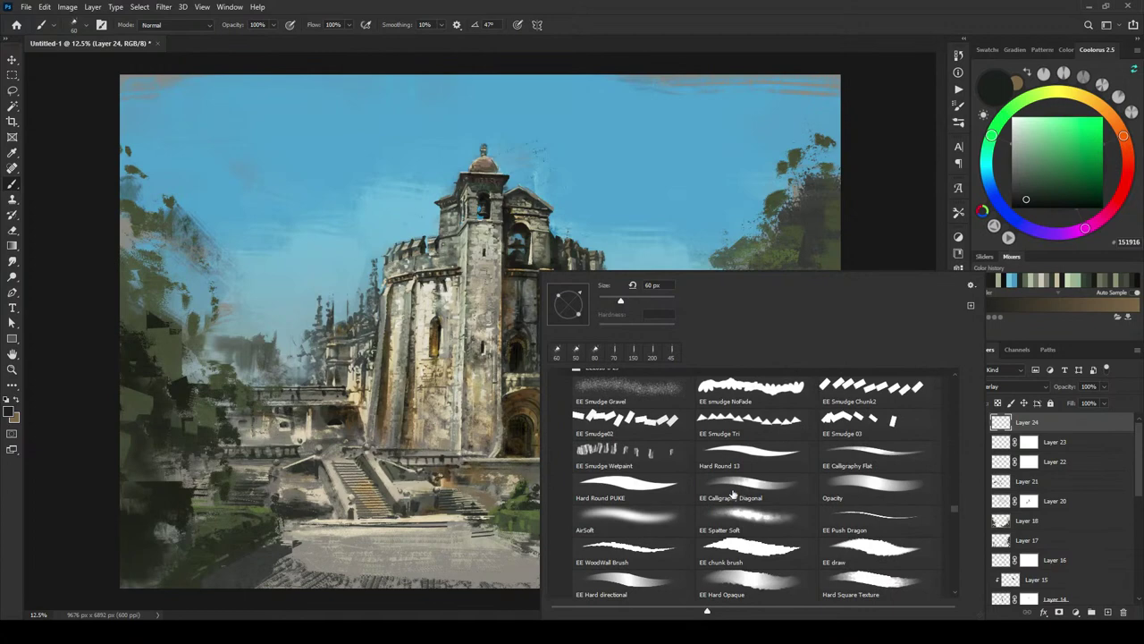
{"action": "left_click", "coordinate": [730, 511]}
{"action": "left_click", "coordinate": [894, 212]}
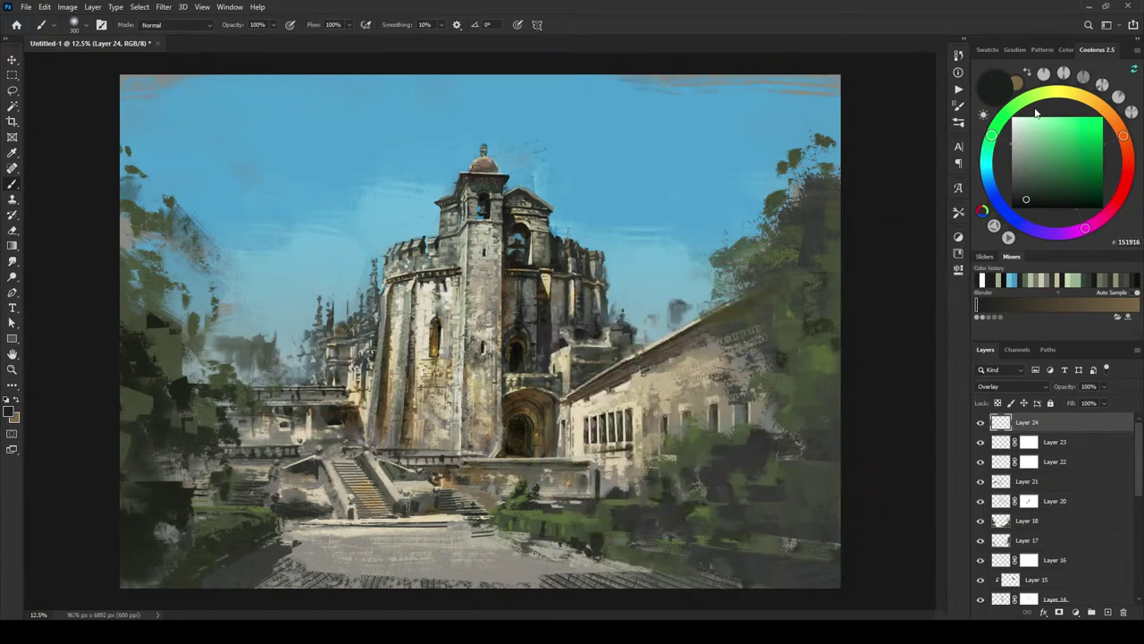
Step: Brighten the hedges beside the path on Layer 24 with large, soft glazes of grayish yellow and muted olive
{"action": "left_click", "coordinate": [1018, 153]}
{"action": "left_click", "coordinate": [1022, 150]}
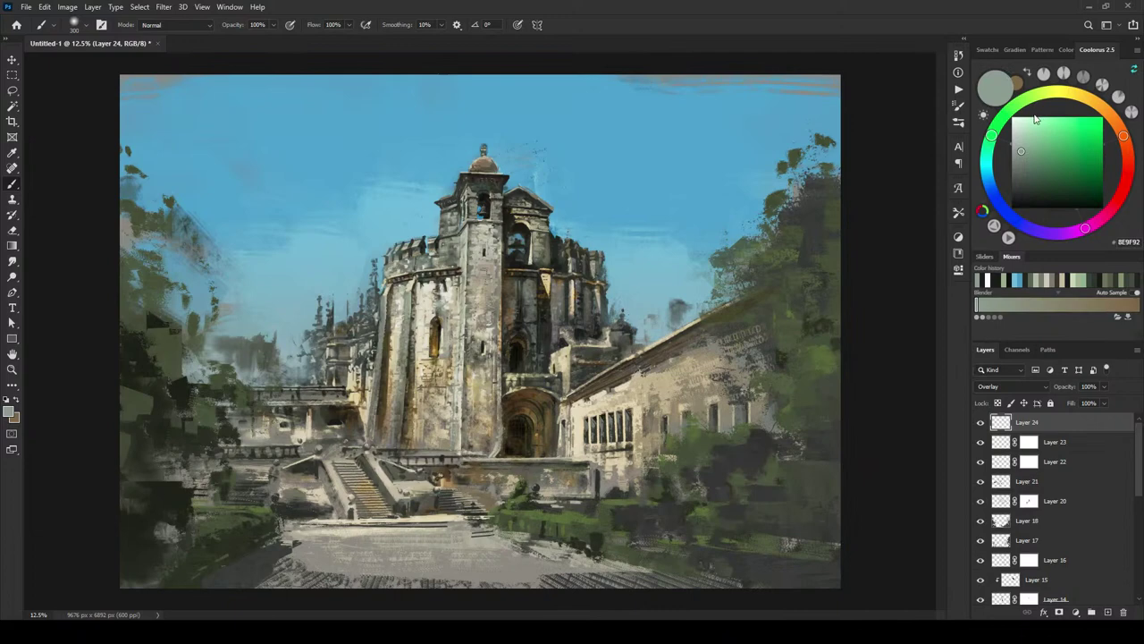
{"action": "left_click_drag", "start_coordinate": [1064, 102], "coordinate": [1062, 92]}
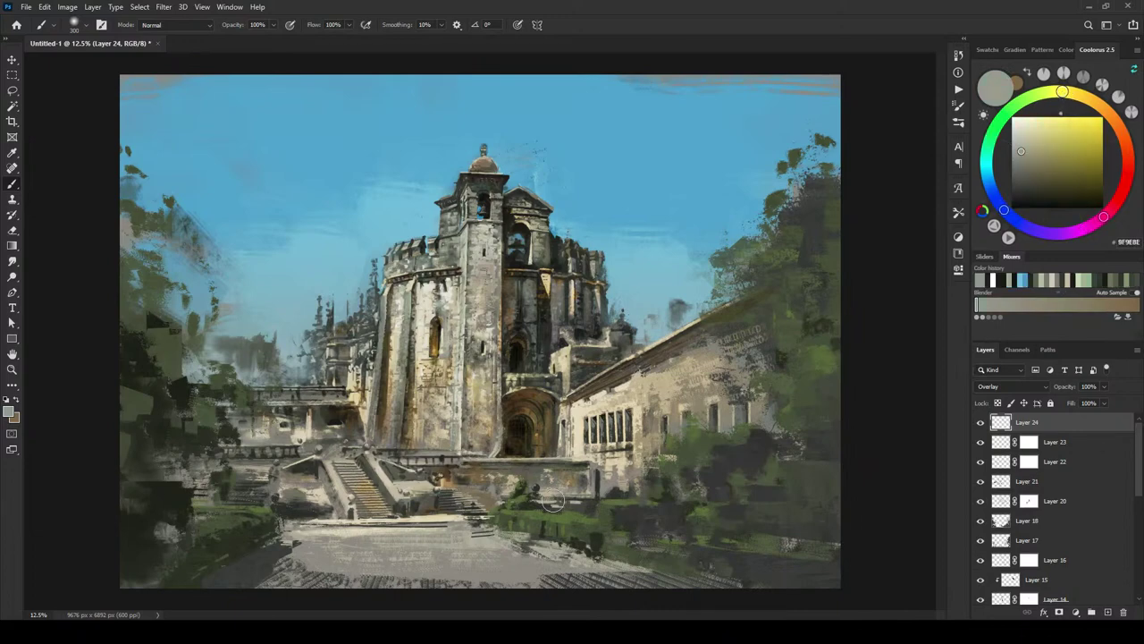
{"action": "key", "text": "]"}
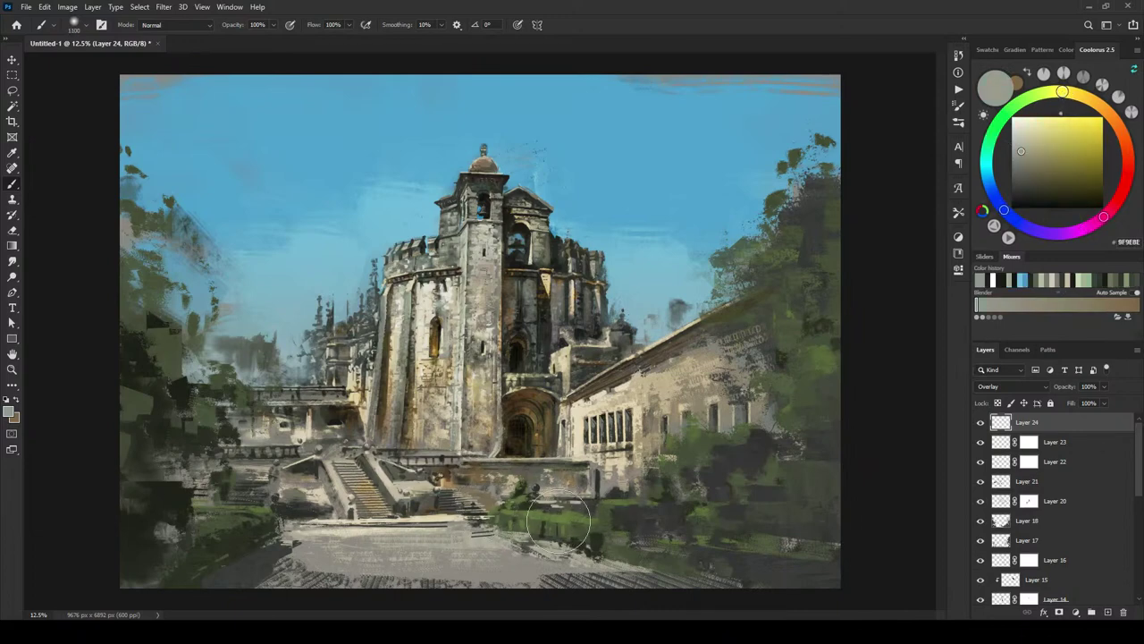
{"action": "left_click_drag", "start_coordinate": [1036, 158], "coordinate": [1044, 153]}
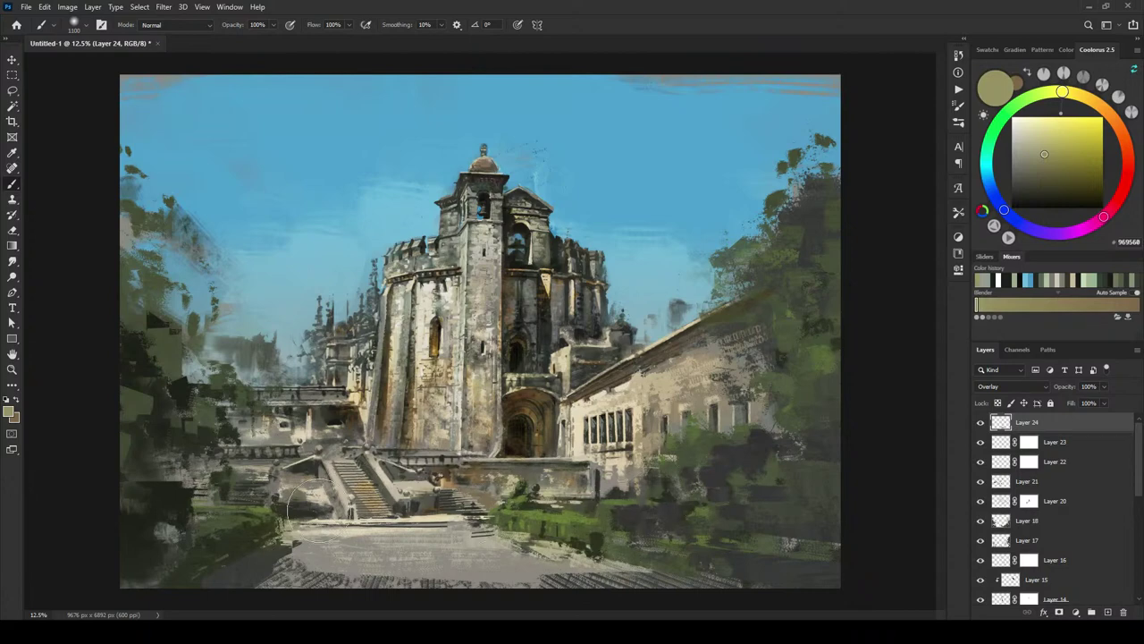
{"action": "key", "text": "["}
{"action": "left_click_drag", "start_coordinate": [613, 525], "coordinate": [650, 551]}
Step: Glaze lighter and muted yellow over the shrubs in front of the right wing, and reduce the brush to 200 px
{"action": "left_click", "coordinate": [1052, 140]}
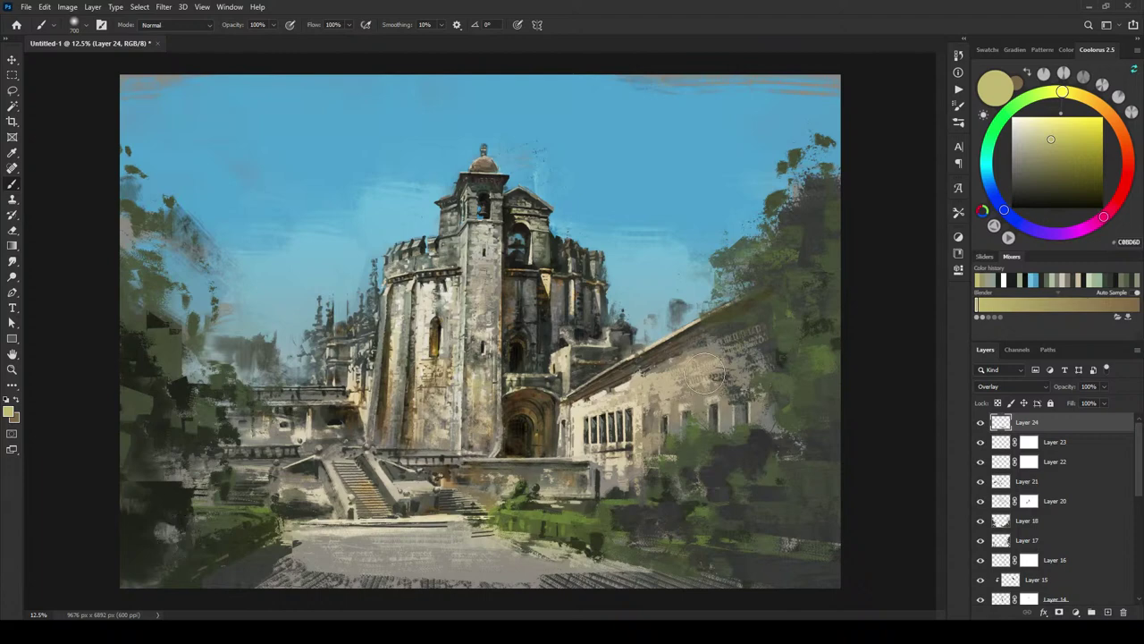
{"action": "mouse_move", "coordinate": [687, 445]}
{"action": "left_mouse_down"}
{"action": "mouse_move", "coordinate": [669, 462]}
{"action": "mouse_move", "coordinate": [698, 438]}
{"action": "mouse_move", "coordinate": [666, 459]}
{"action": "mouse_move", "coordinate": [636, 516]}
{"action": "mouse_move", "coordinate": [638, 503]}
{"action": "mouse_move", "coordinate": [731, 480]}
{"action": "left_mouse_up"}
{"action": "left_click", "coordinate": [1039, 152]}
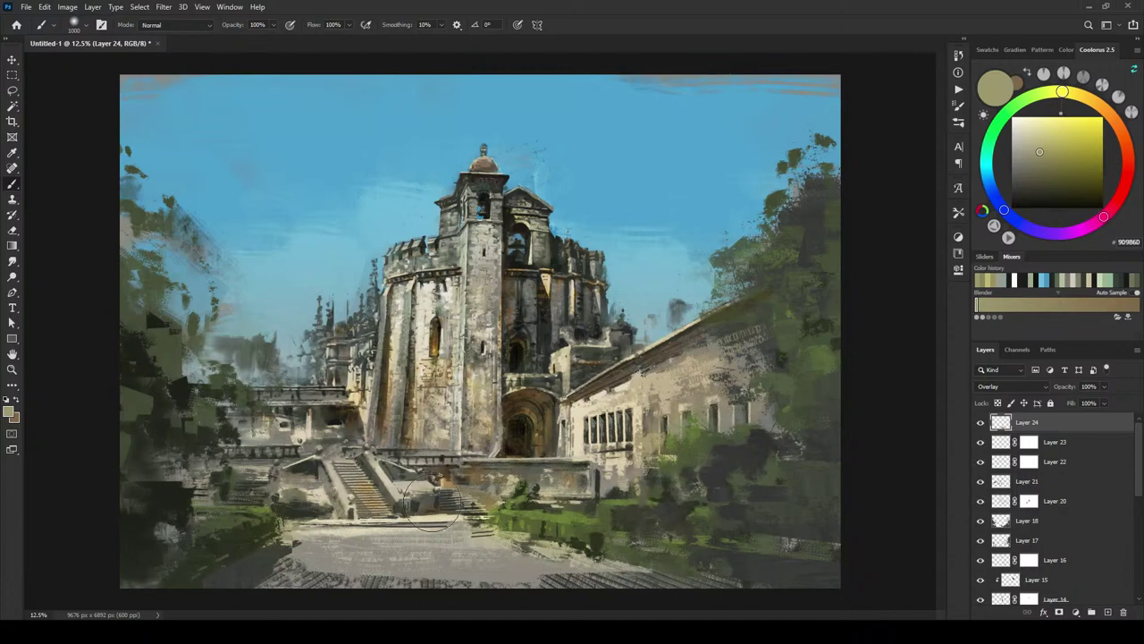
{"action": "left_click_drag", "start_coordinate": [634, 524], "coordinate": [718, 438]}
{"action": "key", "text": "["}
{"action": "key", "text": "["}
{"action": "key", "text": "["}
{"action": "key", "text": "["}
{"action": "key", "text": "["}
{"action": "key", "text": "["}
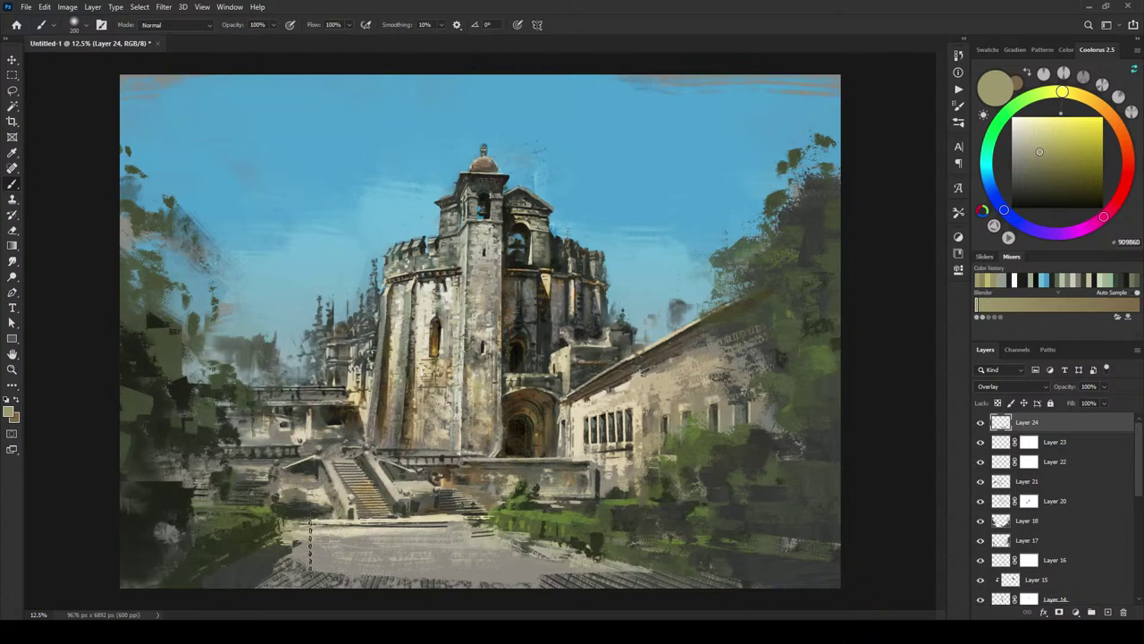
Step: Tint the lower wall of the round tower with muted violet and blue-violet glazes using a large brush
{"action": "mouse_move", "coordinate": [454, 608]}
{"action": "mouse_move", "coordinate": [1061, 93]}
{"action": "left_mouse_down"}
{"action": "mouse_move", "coordinate": [995, 190]}
{"action": "mouse_move", "coordinate": [1029, 229]}
{"action": "left_mouse_up"}
{"action": "left_click", "coordinate": [1025, 157]}
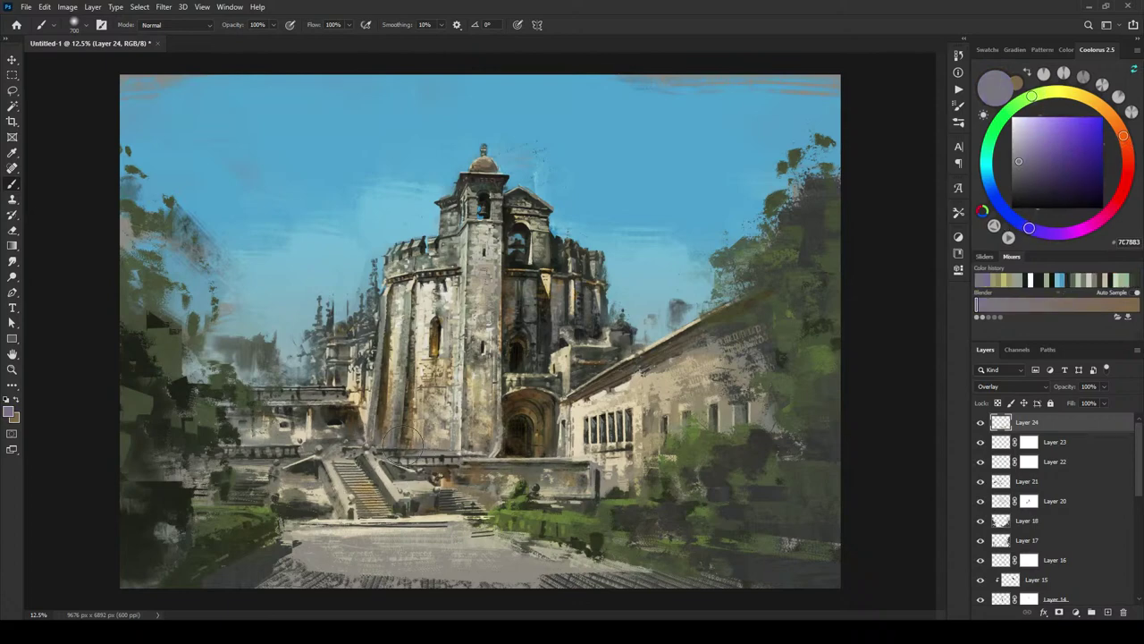
{"action": "left_click", "coordinate": [1025, 150]}
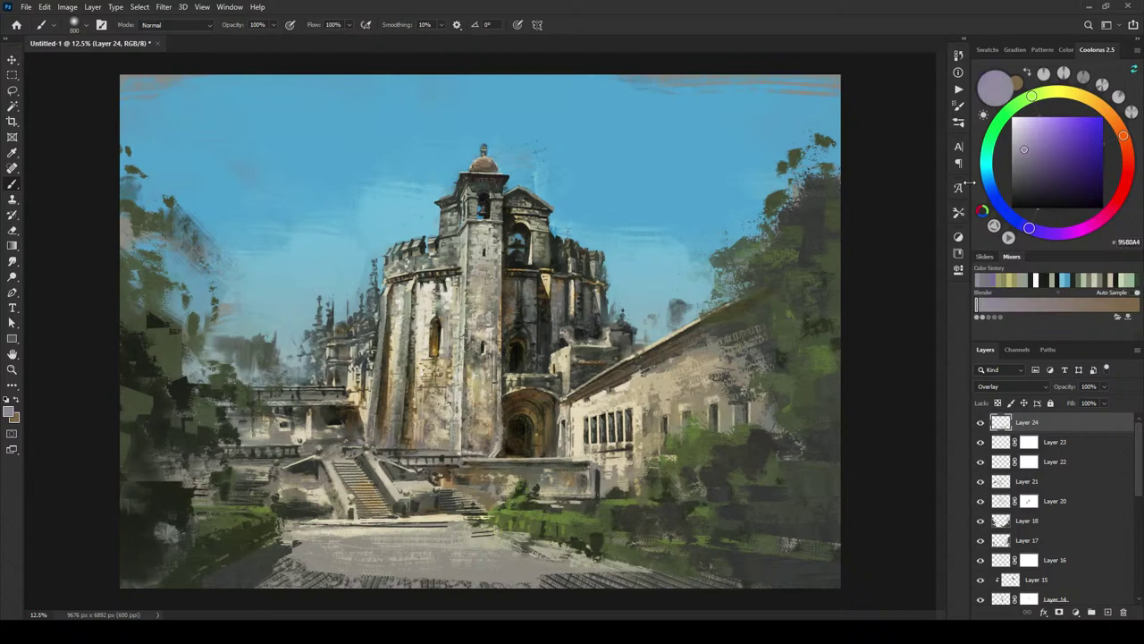
{"action": "left_click_drag", "start_coordinate": [408, 427], "coordinate": [405, 415]}
{"action": "left_click", "coordinate": [1031, 168]}
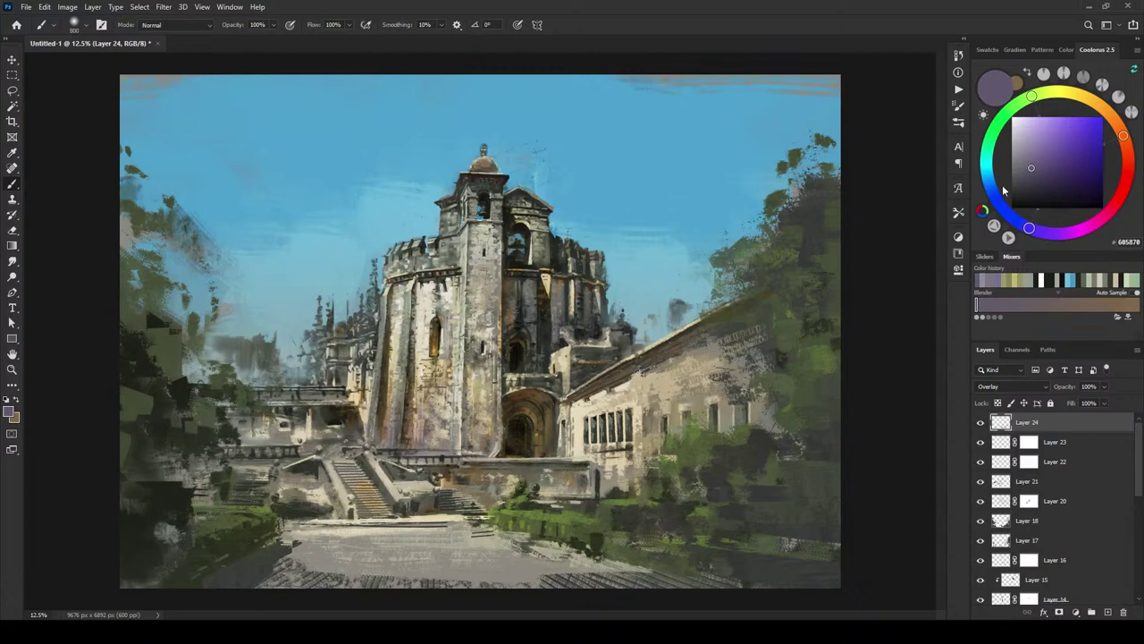
{"action": "left_click_drag", "start_coordinate": [1003, 190], "coordinate": [993, 190]}
{"action": "left_click_drag", "start_coordinate": [1029, 230], "coordinate": [997, 200]}
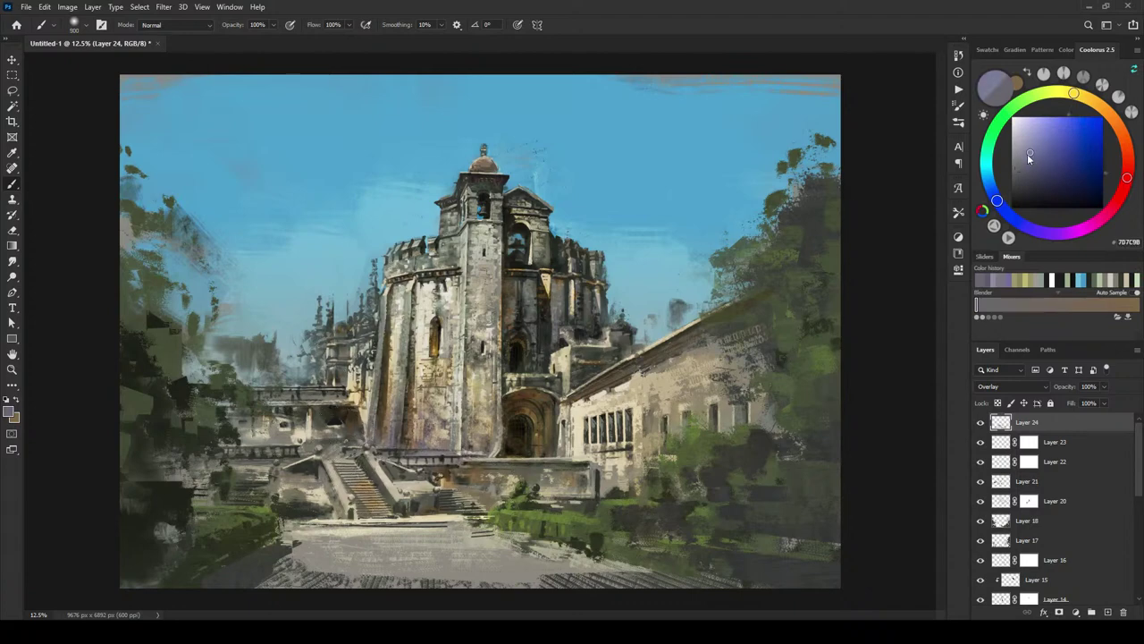
Step: Warm the arched entrance and shaded facade with brown glazes, and continue in ochre with a smaller brush
{"action": "left_click", "coordinate": [1093, 102]}
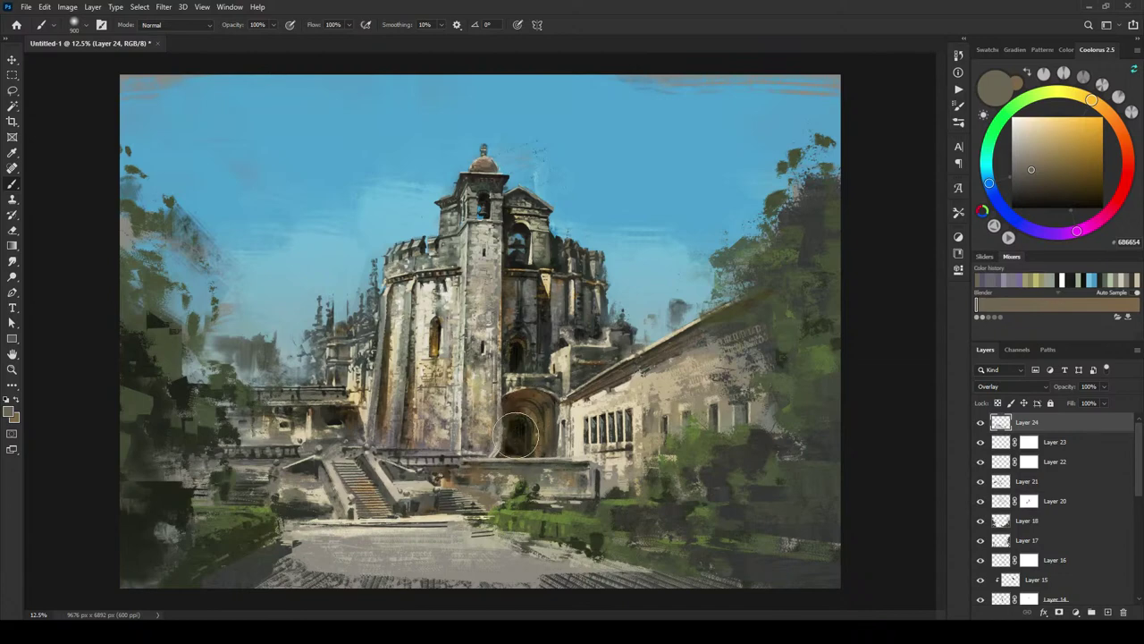
{"action": "left_click", "coordinate": [1050, 166]}
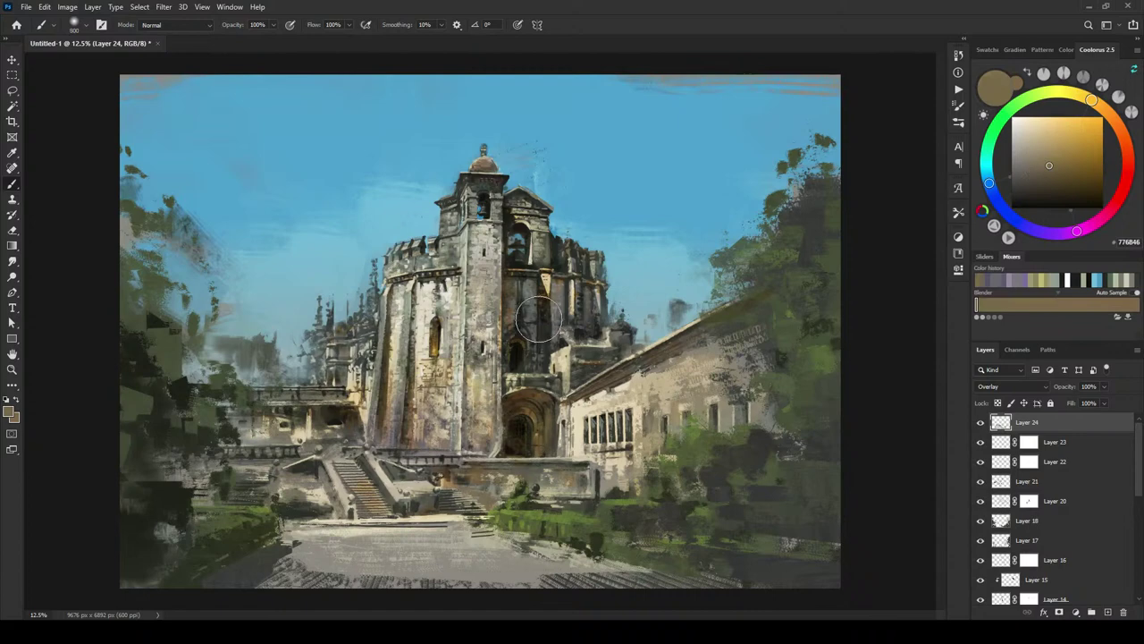
{"action": "key", "text": "bracketleft"}
{"action": "key", "text": "bracketleft"}
{"action": "key", "text": "bracketleft"}
{"action": "key", "text": "bracketleft"}
{"action": "key", "text": "bracketleft"}
{"action": "left_click", "coordinate": [1066, 159]}
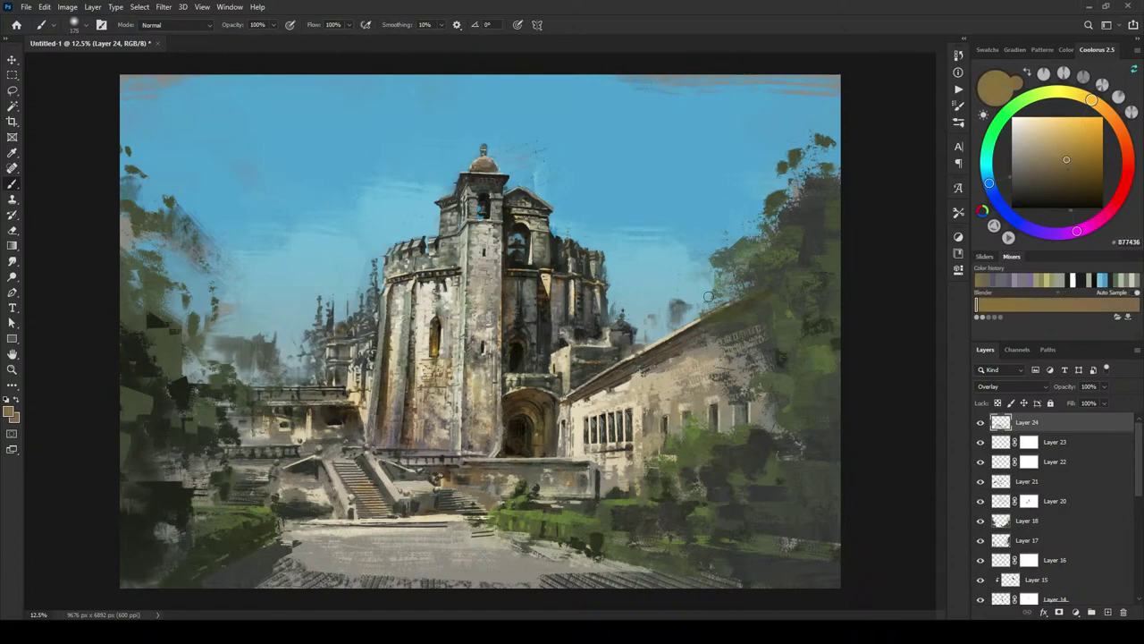
Step: Try a light ochre stroke in the arched entrance, undo it, and glaze in darker ochre with a 400 px brush
{"action": "key", "text": "bracketright"}
{"action": "key", "text": "bracketright"}
{"action": "left_click", "coordinate": [1051, 141]}
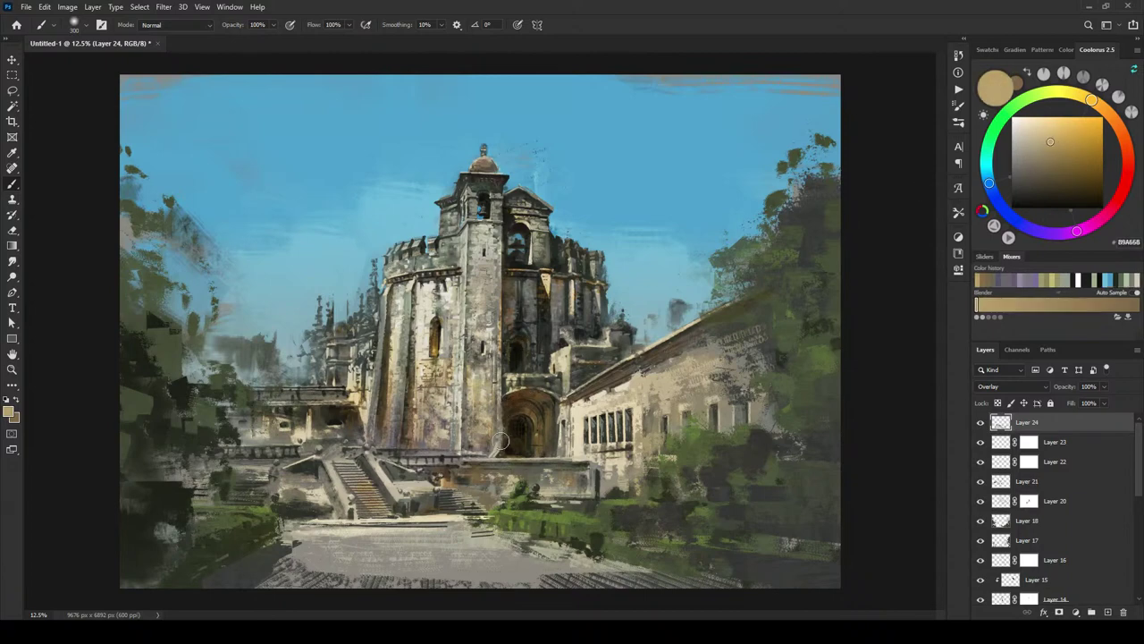
{"action": "mouse_move", "coordinate": [539, 428]}
{"action": "left_mouse_down"}
{"action": "mouse_move", "coordinate": [536, 411]}
{"action": "mouse_move", "coordinate": [550, 456]}
{"action": "mouse_move", "coordinate": [546, 429]}
{"action": "left_mouse_up"}
{"action": "key", "text": "ctrl+z"}
{"action": "key", "text": "]"}
{"action": "key", "text": "]"}
{"action": "key", "text": "]"}
{"action": "key", "text": "]"}
{"action": "left_click", "coordinate": [1064, 156]}
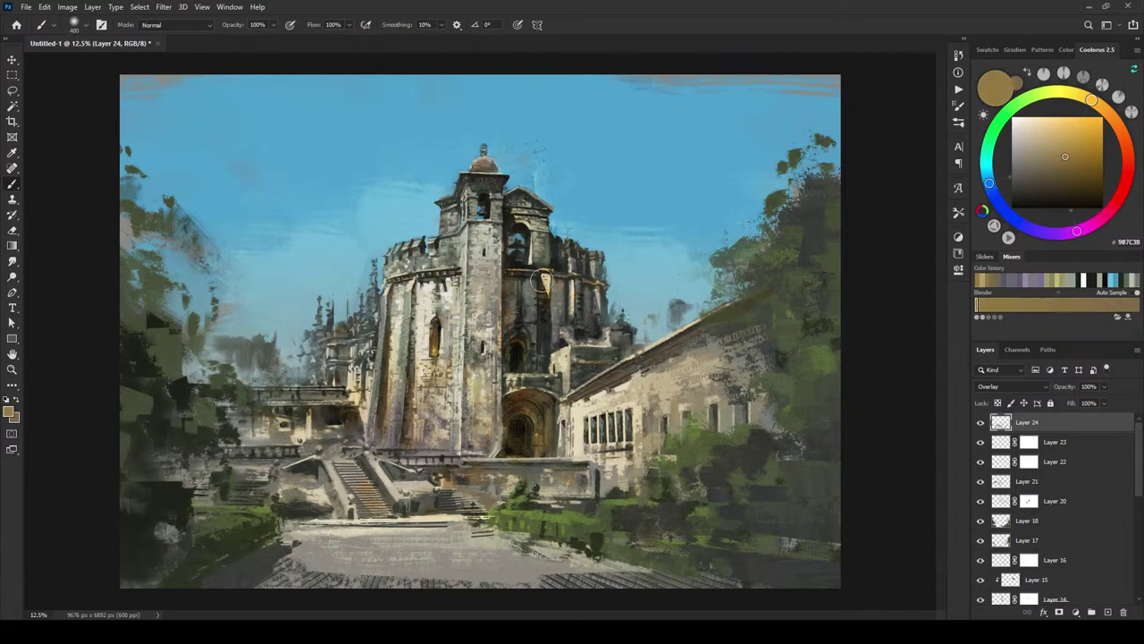
Step: Accent the upper facade and belfry stonework with dark and saturated ochre using a brush of 125 to 175 px
{"action": "key", "text": "bracketleft"}
{"action": "key", "text": "bracketleft"}
{"action": "key", "text": "bracketleft"}
{"action": "left_click", "coordinate": [1064, 164]}
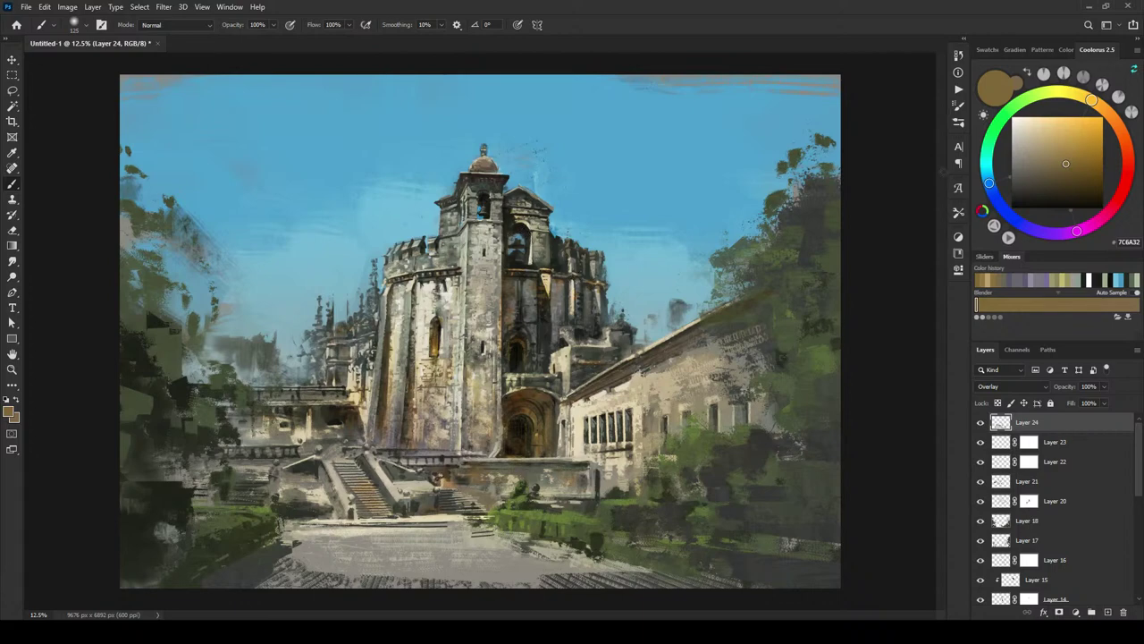
{"action": "left_click", "coordinate": [1081, 148]}
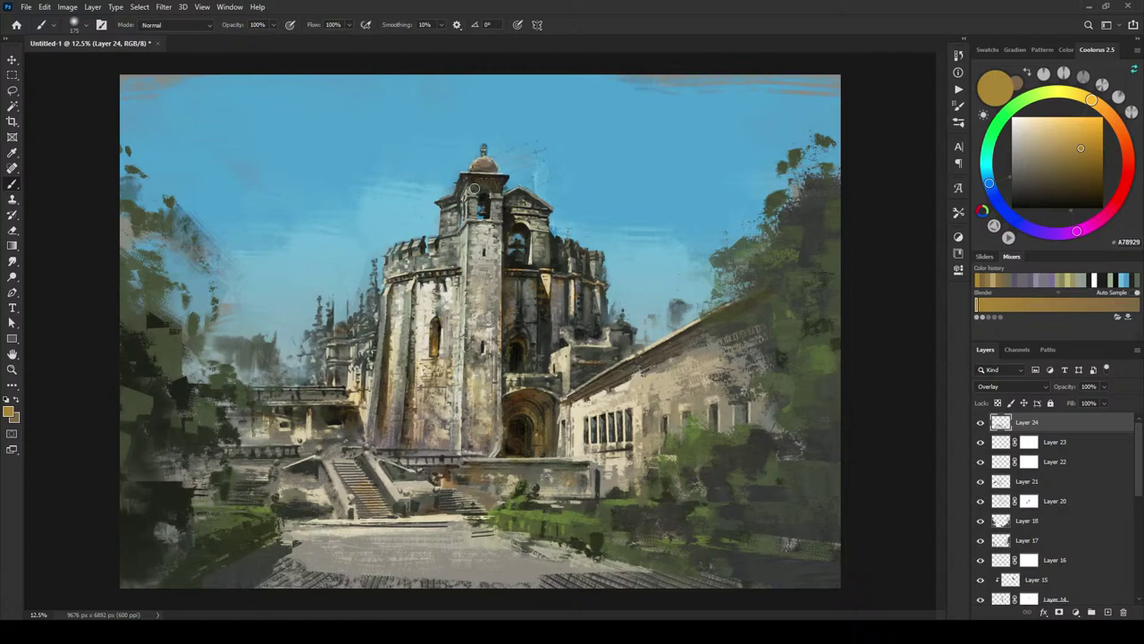
Step: Glaze a muted orange-brown over the dark base of the arched entrance with an enlarged brush
{"action": "left_click_drag", "start_coordinate": [1095, 99], "coordinate": [1114, 119]}
{"action": "left_click_drag", "start_coordinate": [1051, 155], "coordinate": [1045, 152]}
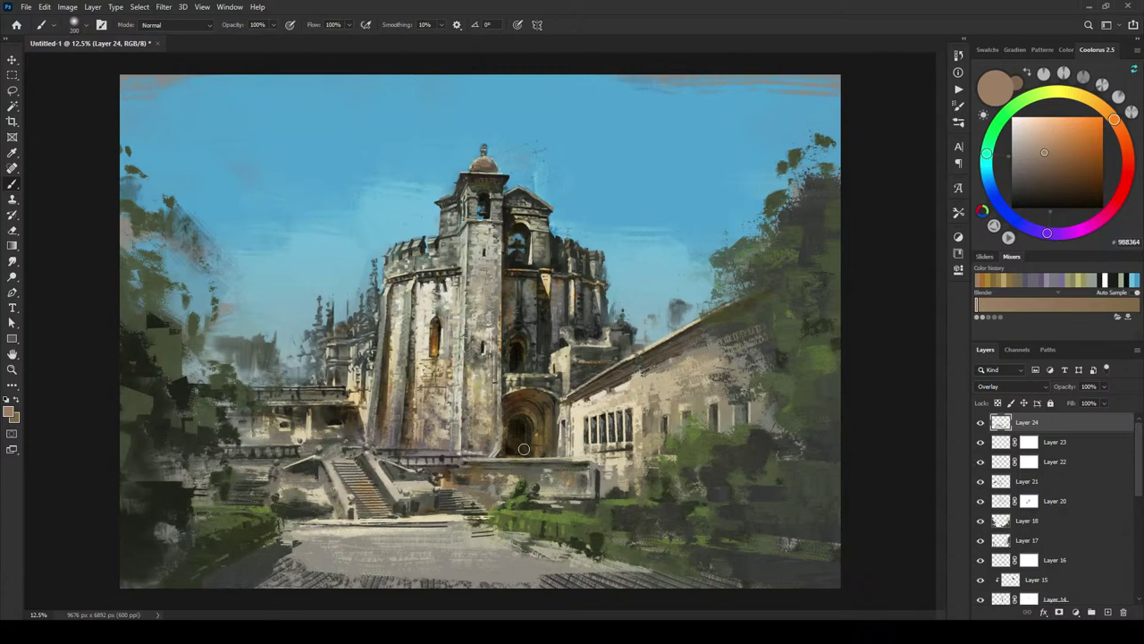
{"action": "key", "text": "bracketright"}
{"action": "key", "text": "bracketright"}
{"action": "key", "text": "bracketright"}
{"action": "left_click_drag", "start_coordinate": [524, 449], "coordinate": [528, 440]}
Step: Enrich the arched entrance with dark brown and warm orange-brown tones using a 250 px brush
{"action": "left_click", "coordinate": [1063, 172]}
{"action": "key", "text": "bracketleft"}
{"action": "key", "text": "bracketleft"}
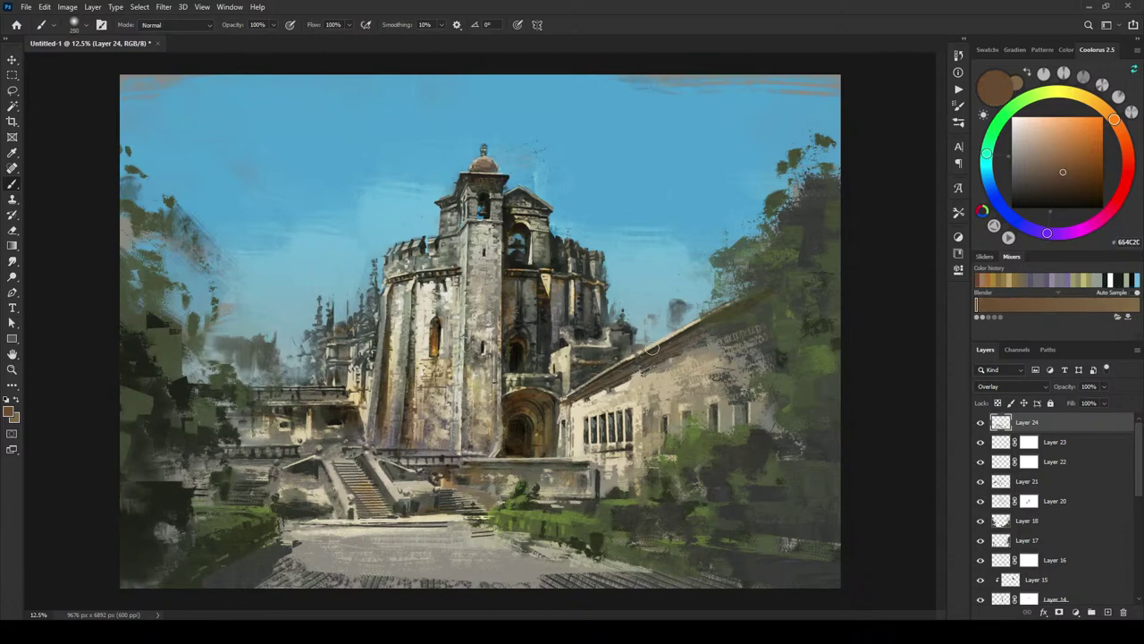
{"action": "left_click", "coordinate": [1059, 149]}
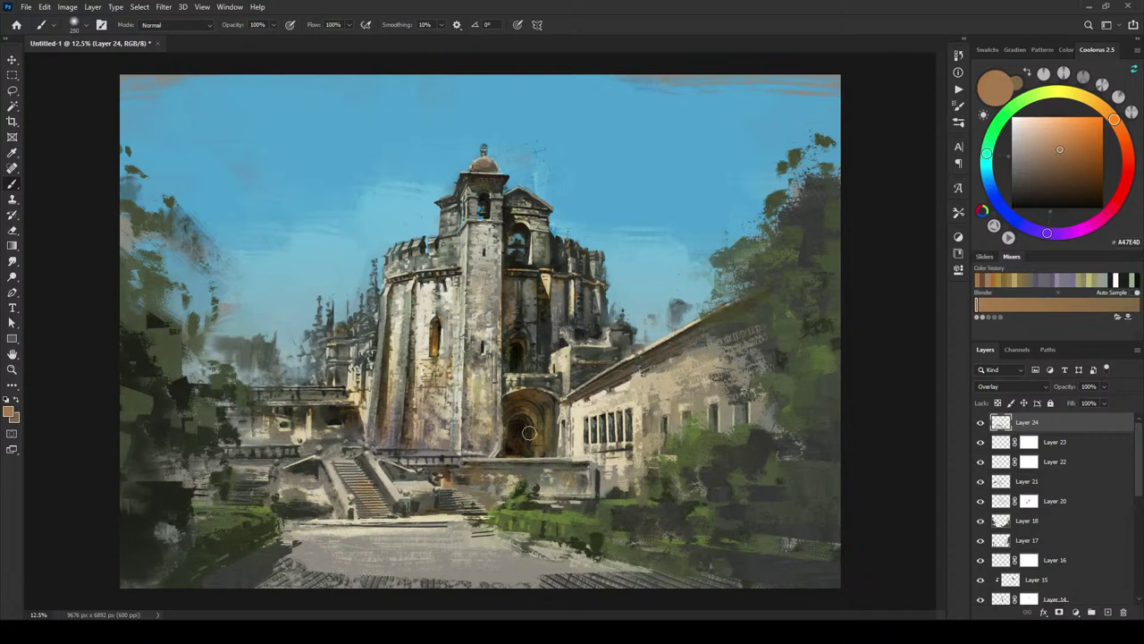
{"action": "left_click_drag", "start_coordinate": [531, 434], "coordinate": [526, 451]}
Step: Line the roof edge of the right wing with dark brown using a brush reduced to about 80 px
{"action": "left_click", "coordinate": [1024, 148]}
{"action": "key", "text": "bracketleft"}
{"action": "key", "text": "bracketleft"}
{"action": "key", "text": "bracketleft"}
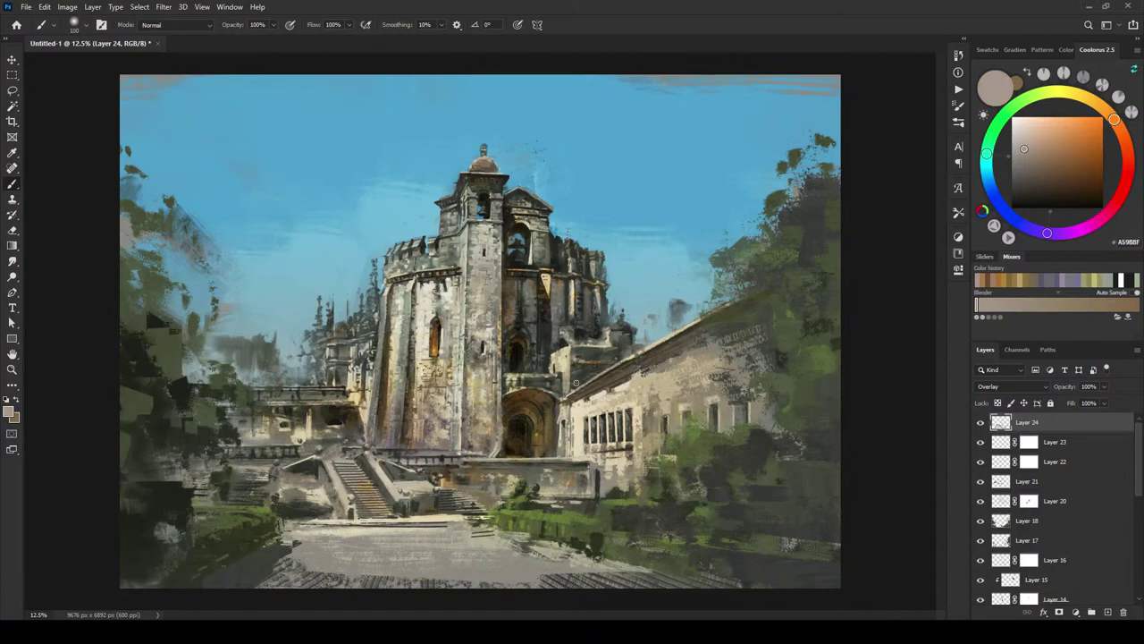
{"action": "key", "text": "bracketleft"}
{"action": "key", "text": "bracketleft"}
{"action": "key", "text": "bracketleft"}
{"action": "key", "text": "bracketleft"}
{"action": "left_click", "coordinate": [1062, 172]}
{"action": "mouse_move", "coordinate": [567, 397]}
{"action": "left_mouse_down"}
{"action": "mouse_move", "coordinate": [628, 359]}
{"action": "mouse_move", "coordinate": [569, 397]}
{"action": "left_mouse_up"}
{"action": "left_click_drag", "start_coordinate": [633, 356], "coordinate": [676, 334]}
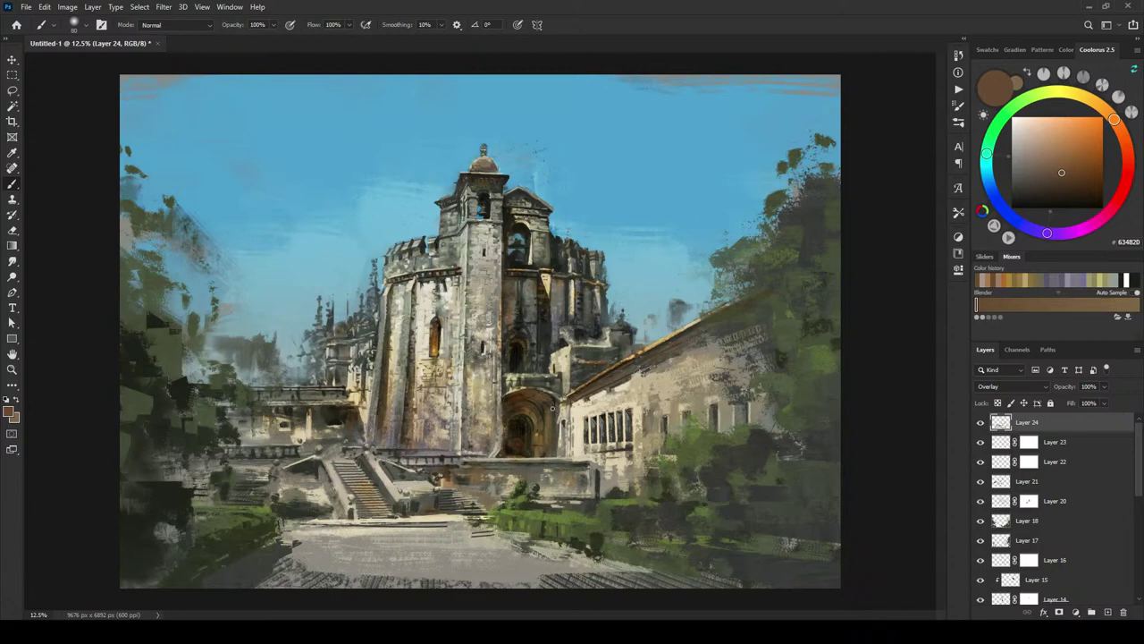
Step: Touch up the archway and the cornice below the gabled belfry with brown strokes, undoing one and reducing the brush to 40 px
{"action": "left_click_drag", "start_coordinate": [537, 407], "coordinate": [539, 414]}
{"action": "key", "text": "]"}
{"action": "key", "text": "]"}
{"action": "key", "text": "]"}
{"action": "key", "text": "]"}
{"action": "key", "text": "bracketleft"}
{"action": "key", "text": "bracketleft"}
{"action": "key", "text": "bracketleft"}
{"action": "key", "text": "bracketright"}
{"action": "key", "text": "bracketright"}
{"action": "key", "text": "bracketleft"}
{"action": "key", "text": "bracketleft"}
{"action": "key", "text": "bracketright"}
{"action": "key", "text": "bracketright"}
{"action": "key", "text": "bracketleft"}
{"action": "key", "text": "bracketleft"}
{"action": "key", "text": "bracketleft"}
{"action": "key", "text": "ctrl+z"}
{"action": "left_click_drag", "start_coordinate": [521, 271], "coordinate": [532, 271]}
Step: Mix a dark blue-gray and lighten it to a medium blue-gray for cool accents on Layer 24
{"action": "left_click", "coordinate": [1030, 183]}
{"action": "left_click_drag", "start_coordinate": [1018, 223], "coordinate": [988, 178]}
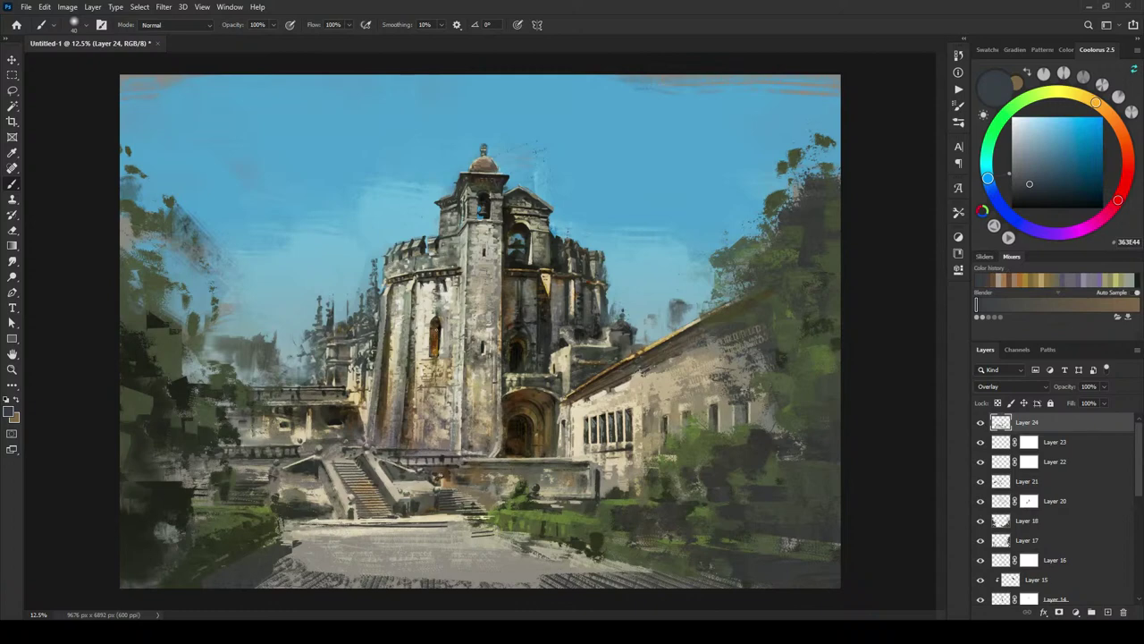
{"action": "left_click", "coordinate": [1026, 165]}
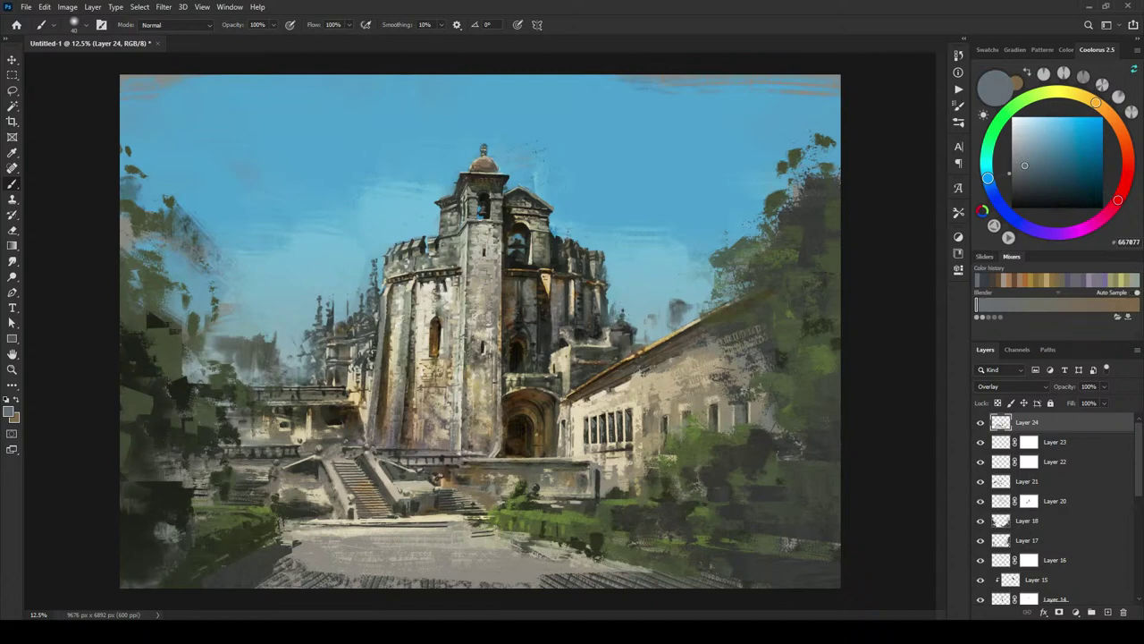
Step: Add a new layer above Layer 24 and mix a salmon tone from the yellow sampled at the round tower's arched window
{"action": "left_click", "coordinate": [1107, 612]}
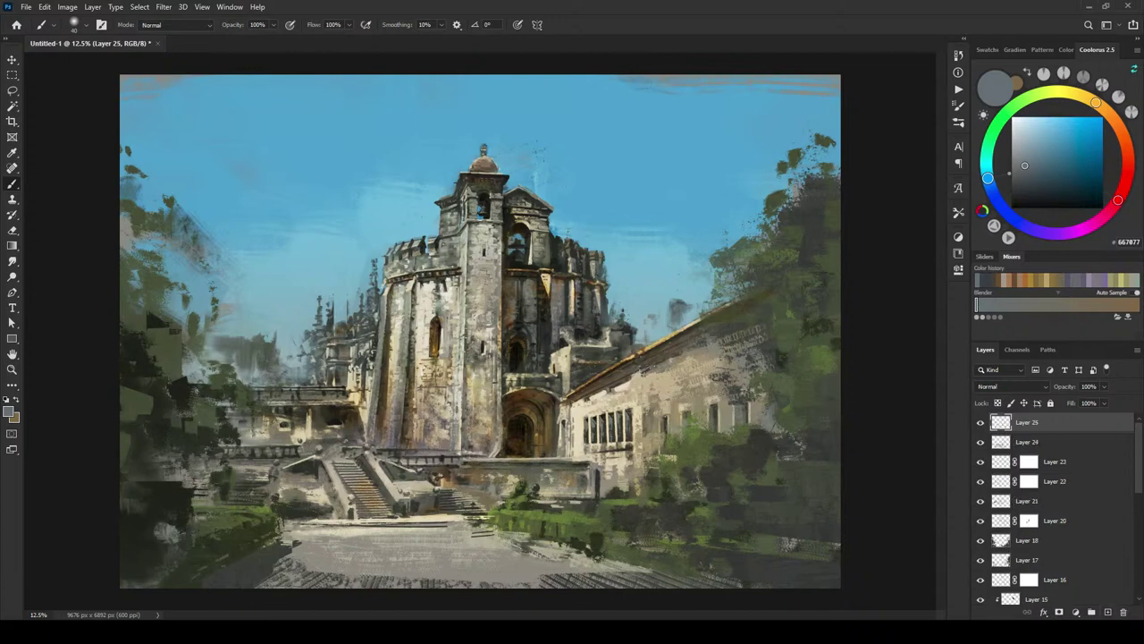
{"action": "left_click", "coordinate": [435, 349], "text": "alt"}
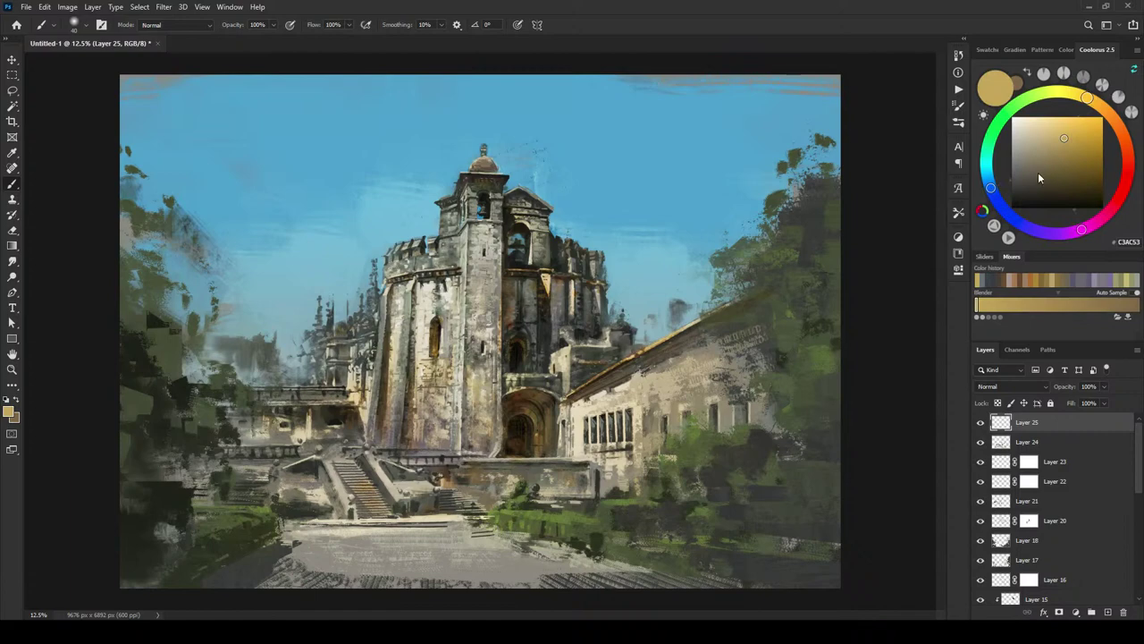
{"action": "left_click_drag", "start_coordinate": [1114, 108], "coordinate": [1117, 160]}
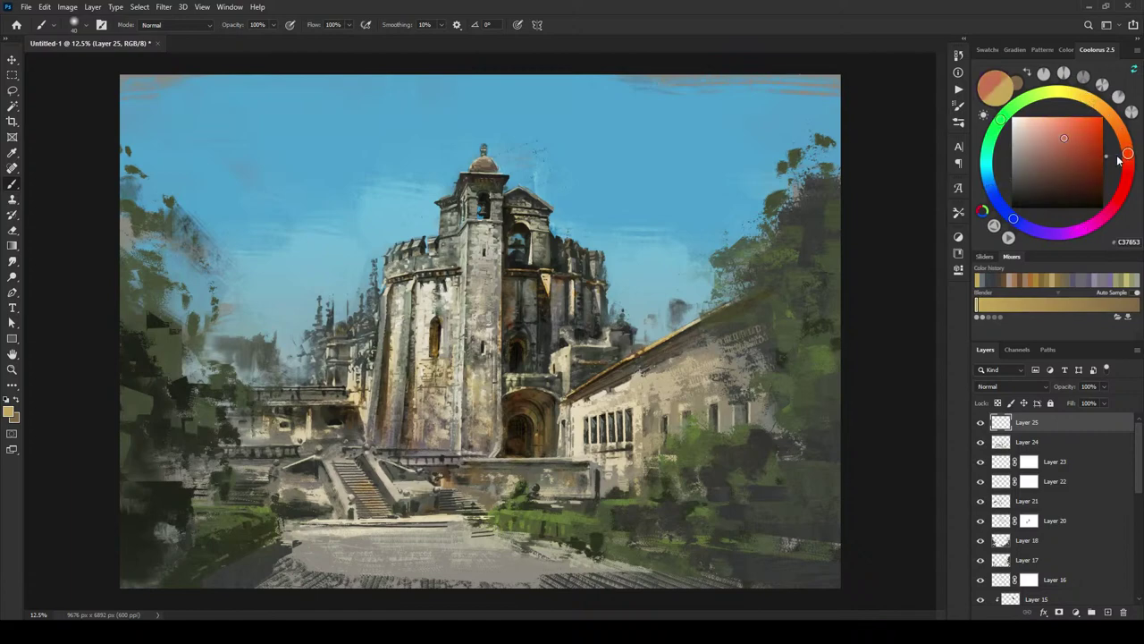
{"action": "left_click_drag", "start_coordinate": [1053, 145], "coordinate": [1047, 144]}
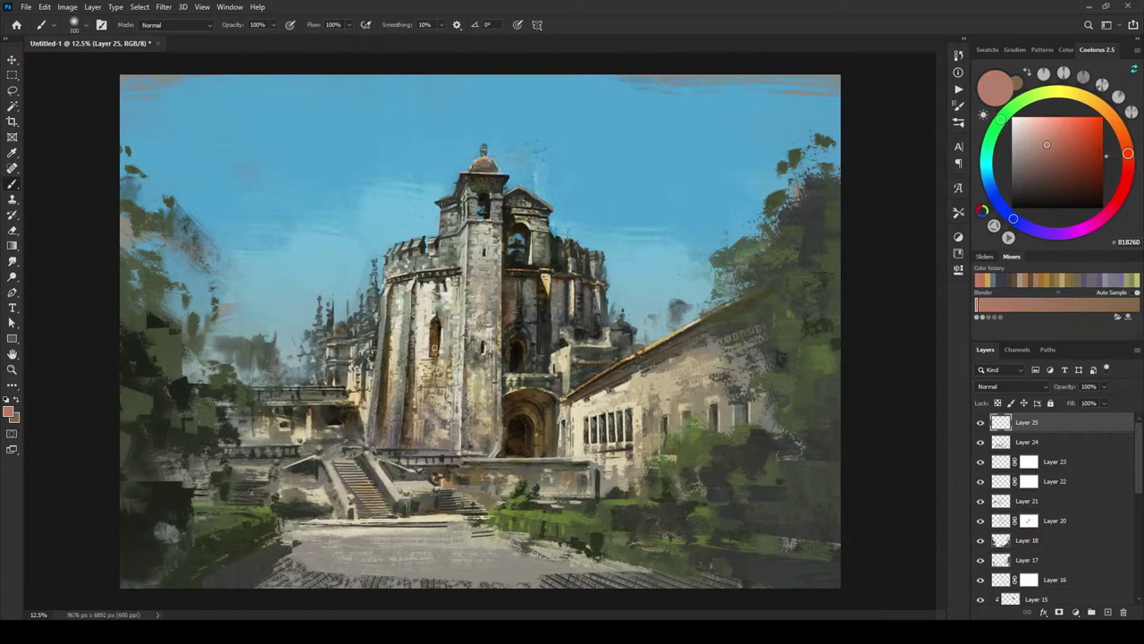
Step: Mix the salmon into a medium orange-brown and tint the round tower's arched window with it on Layer 25
{"action": "key", "text": "bracketright"}
{"action": "key", "text": "bracketright"}
{"action": "key", "text": "bracketright"}
{"action": "key", "text": "bracketright"}
{"action": "key", "text": "bracketright"}
{"action": "key", "text": "bracketleft"}
{"action": "left_click_drag", "start_coordinate": [1128, 154], "coordinate": [1121, 130]}
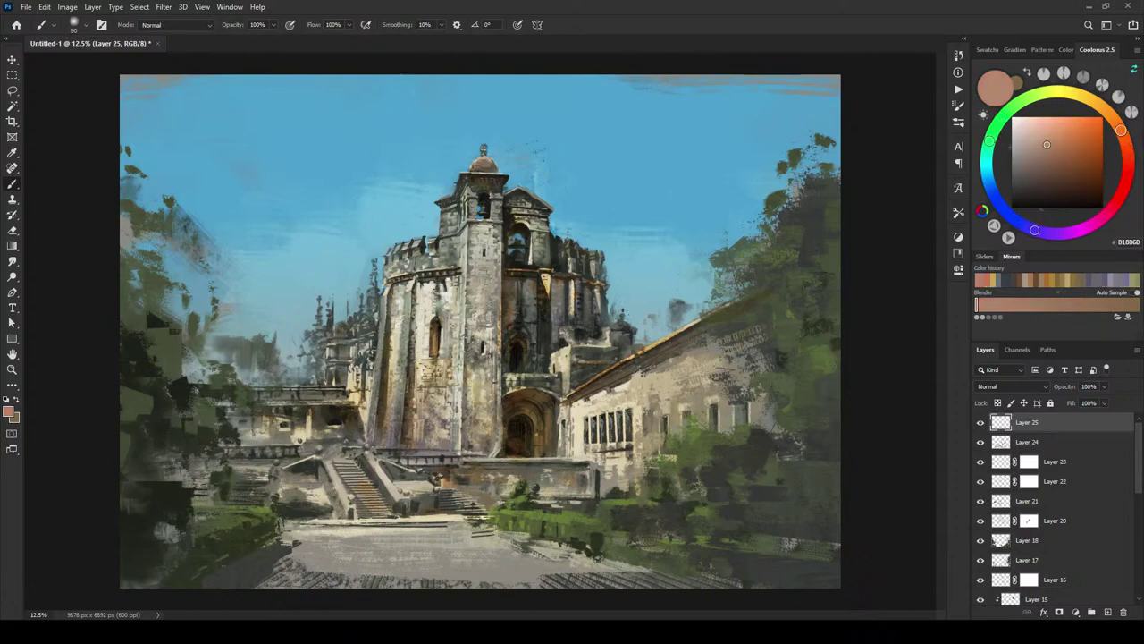
{"action": "key", "text": "bracketleft"}
{"action": "left_click", "coordinate": [1064, 158]}
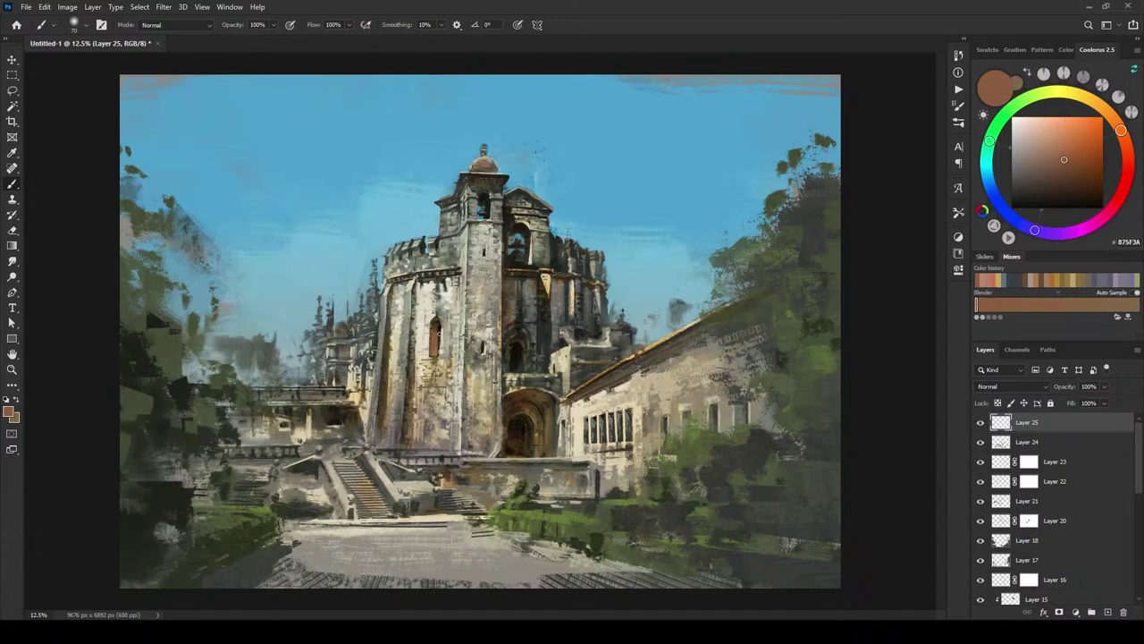
Step: Sample the arched window's brown, shift it toward a muted ochre-brown and refine the window with the brush reduced to 35 px
{"action": "left_click", "coordinate": [437, 329], "text": "alt"}
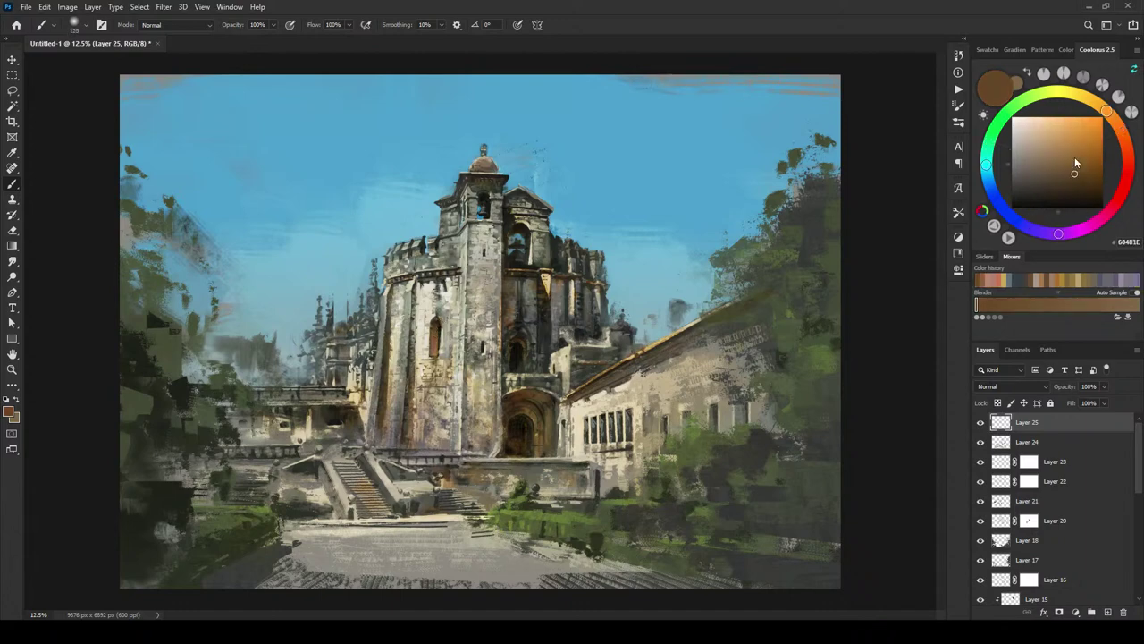
{"action": "left_click_drag", "start_coordinate": [1111, 113], "coordinate": [1096, 102]}
{"action": "left_click_drag", "start_coordinate": [1069, 164], "coordinate": [1063, 167]}
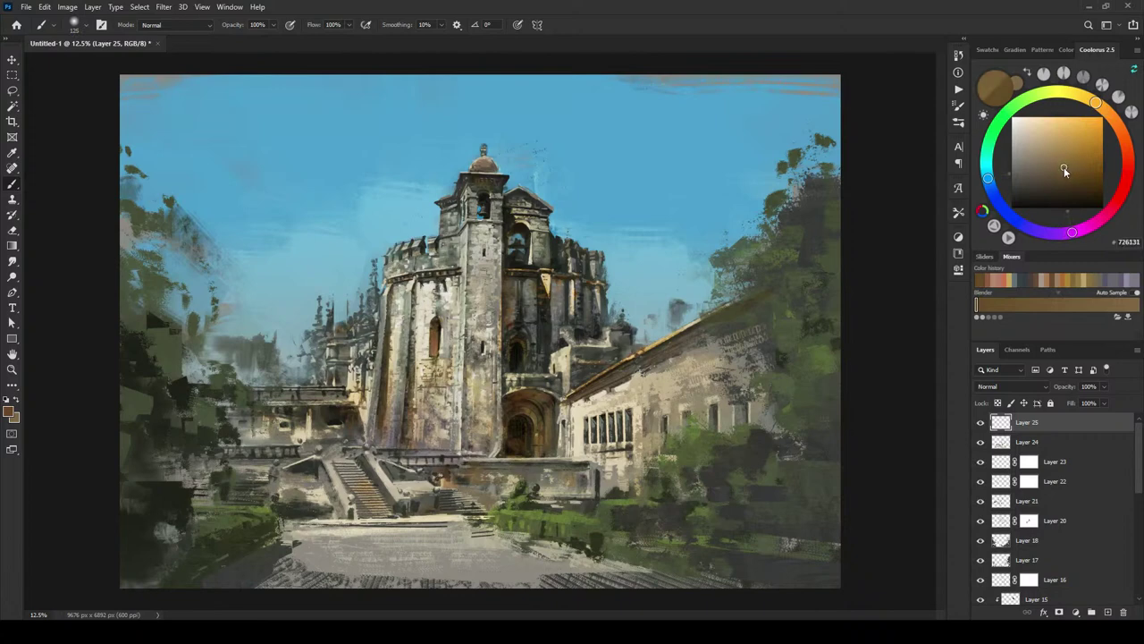
{"action": "key", "text": "["}
{"action": "key", "text": "["}
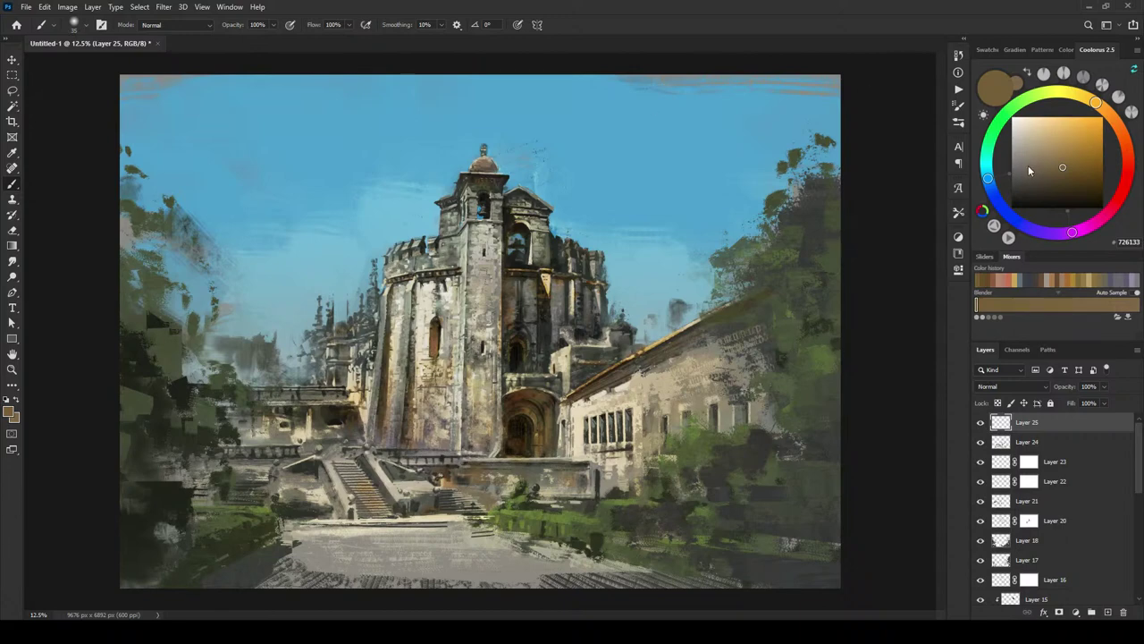
Step: Compare the painting with and without Layer 25, lower that layer's opacity and select Layer 24
{"action": "left_click", "coordinate": [981, 422]}
{"action": "left_click", "coordinate": [981, 423]}
{"action": "left_click", "coordinate": [1105, 387]}
{"action": "left_click_drag", "start_coordinate": [1104, 403], "coordinate": [1073, 401]}
{"action": "left_click", "coordinate": [1019, 442]}
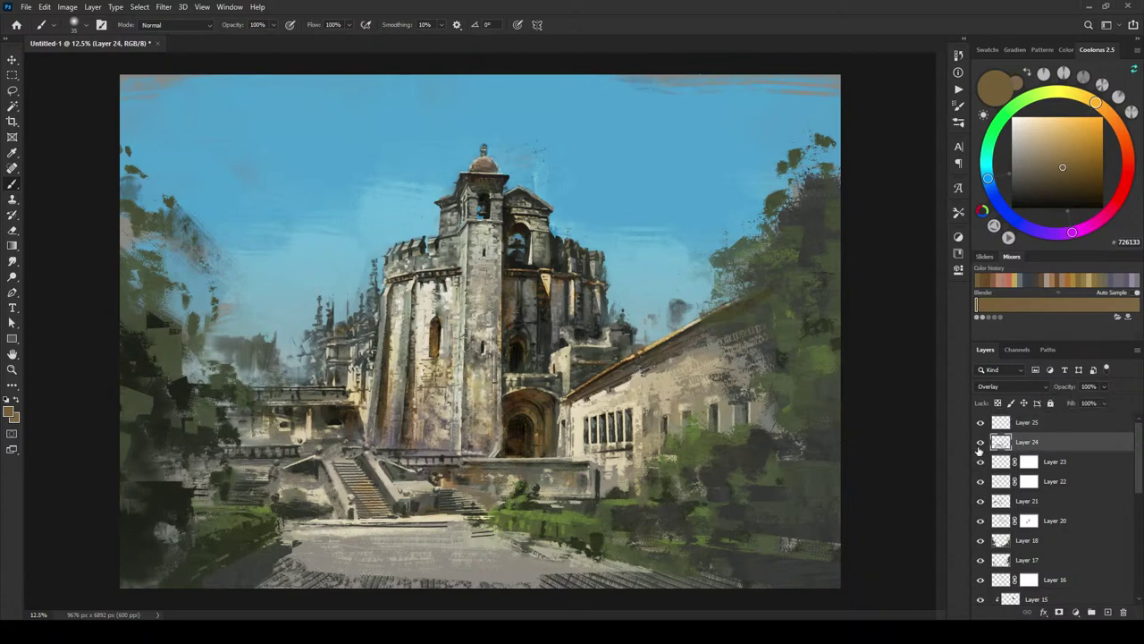
Step: Compare the castle's color accents with Layer 24 hidden and shown
{"action": "left_click", "coordinate": [980, 442]}
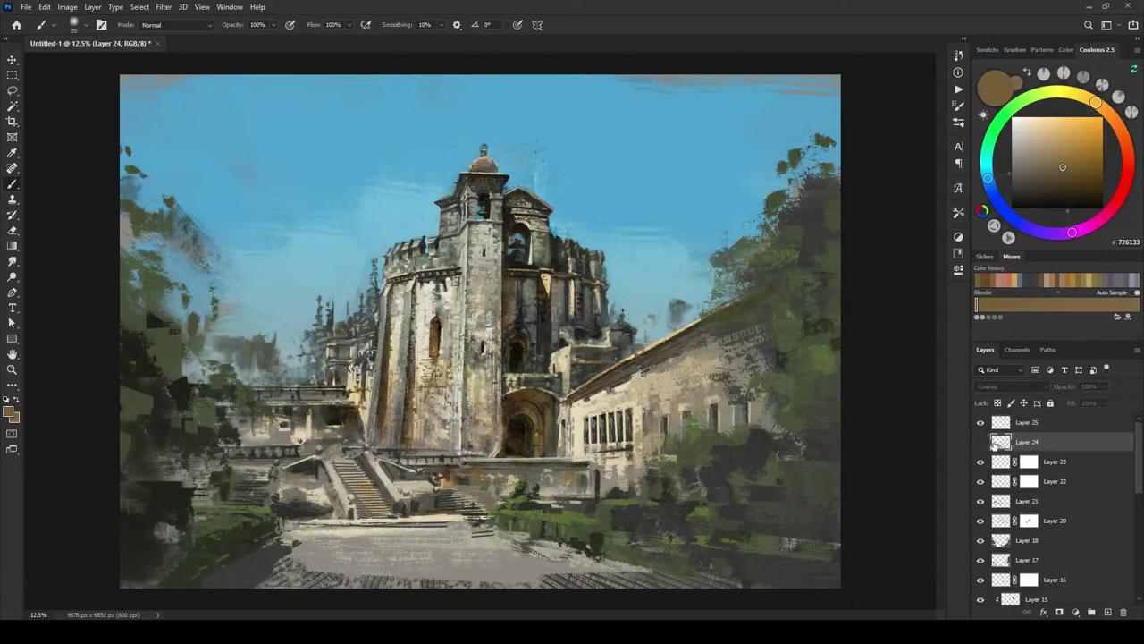
{"action": "left_click", "coordinate": [981, 442]}
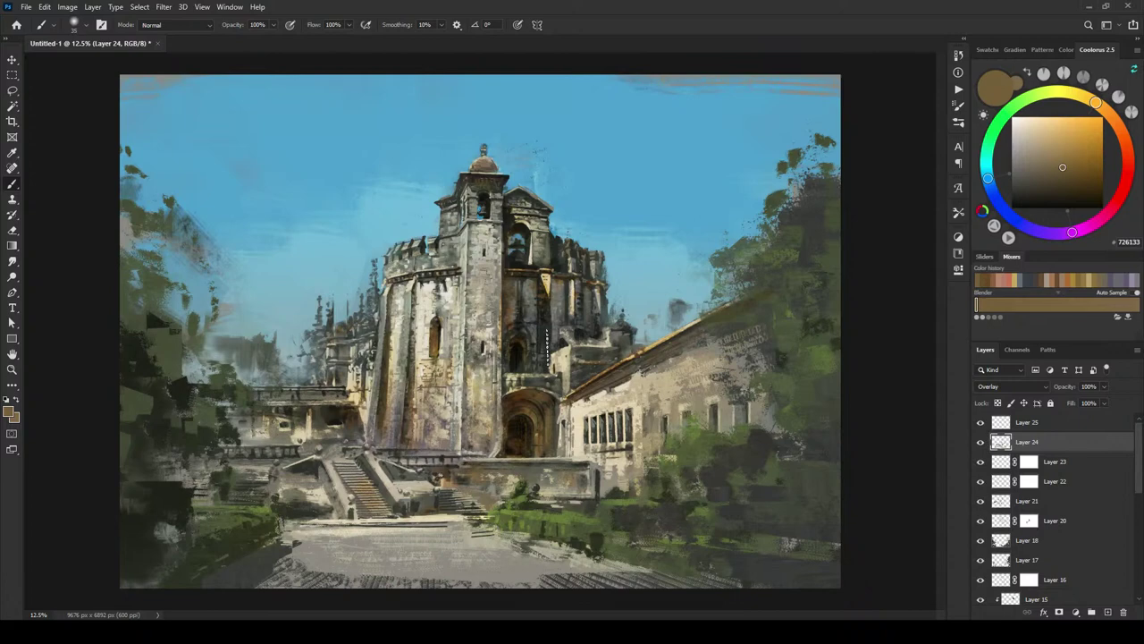
{"action": "left_click", "coordinate": [981, 442]}
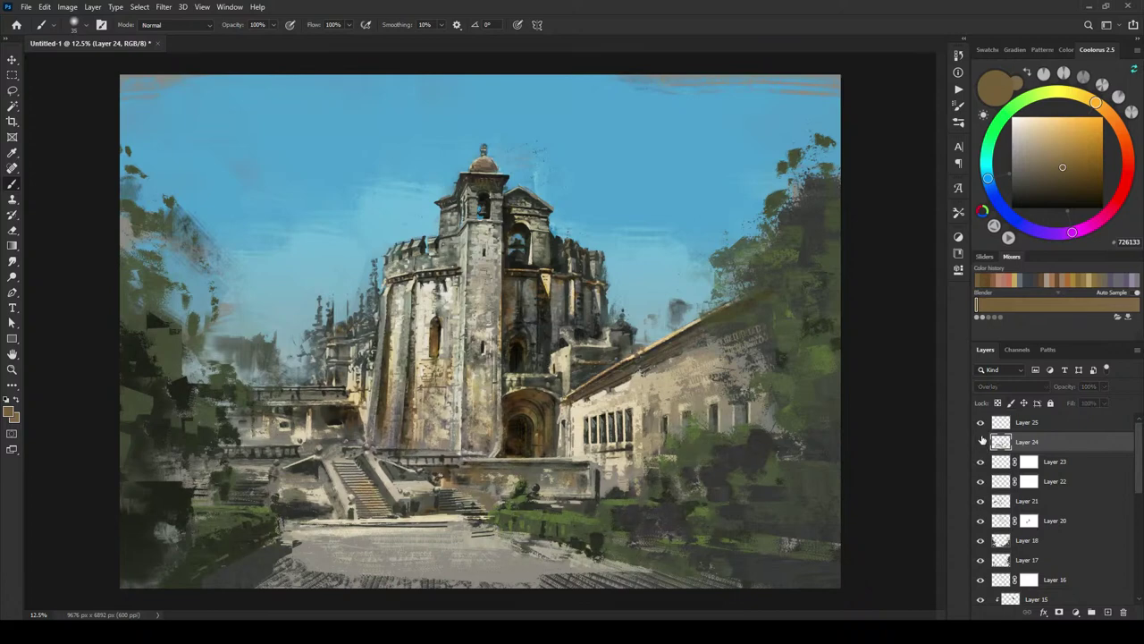
{"action": "left_click", "coordinate": [981, 442]}
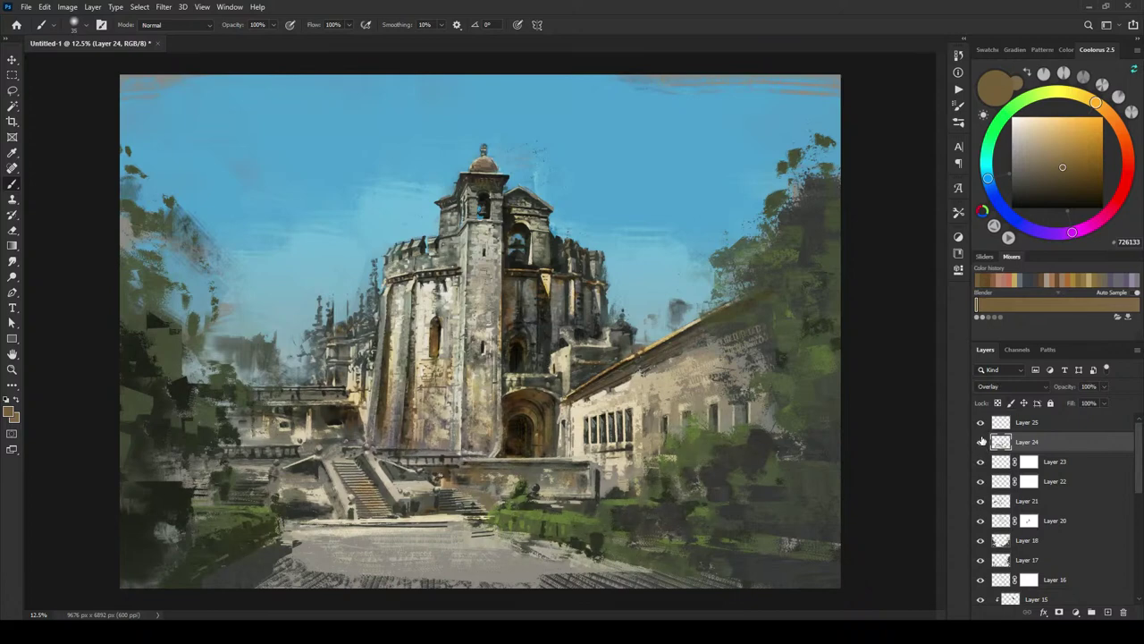
{"action": "left_click", "coordinate": [981, 442]}
{"action": "left_click", "coordinate": [981, 442]}
Step: Glaze an ochre-brown stroke over the left wing on Layer 24 with the brush enlarged to 60 px
{"action": "key", "text": "]"}
{"action": "key", "text": "]"}
{"action": "left_click_drag", "start_coordinate": [304, 407], "coordinate": [300, 375]}
Step: Hide and show Layer 24 repeatedly to judge the effect of its Overlay glazes on the whole painting
{"action": "left_click", "coordinate": [981, 442]}
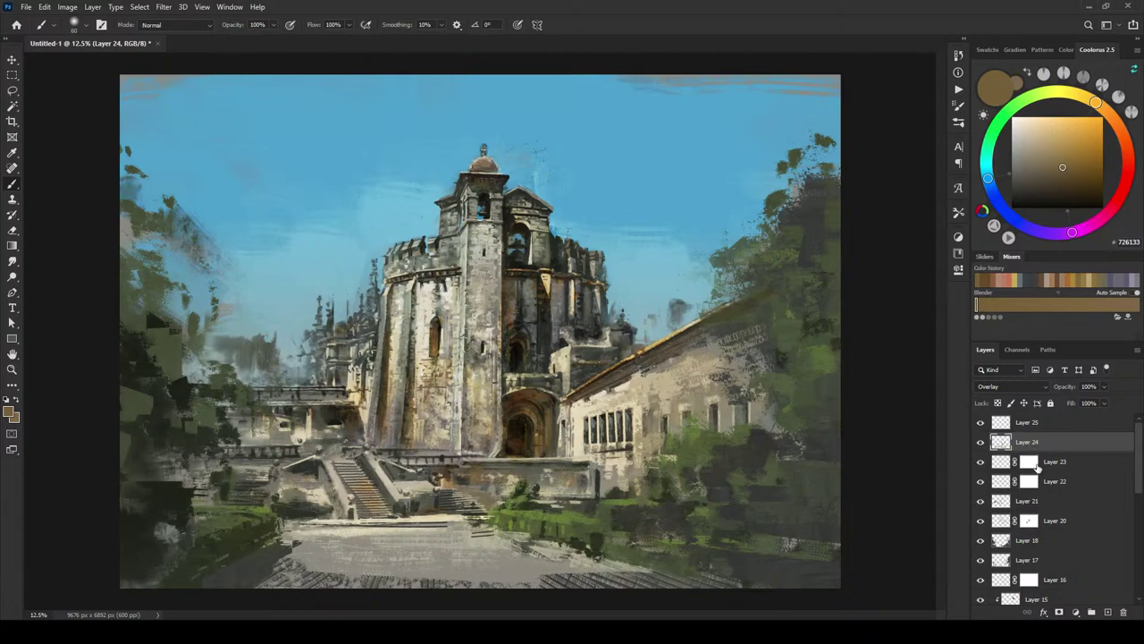
{"action": "left_click", "coordinate": [980, 442]}
{"action": "left_click", "coordinate": [981, 441]}
{"action": "left_click", "coordinate": [980, 441]}
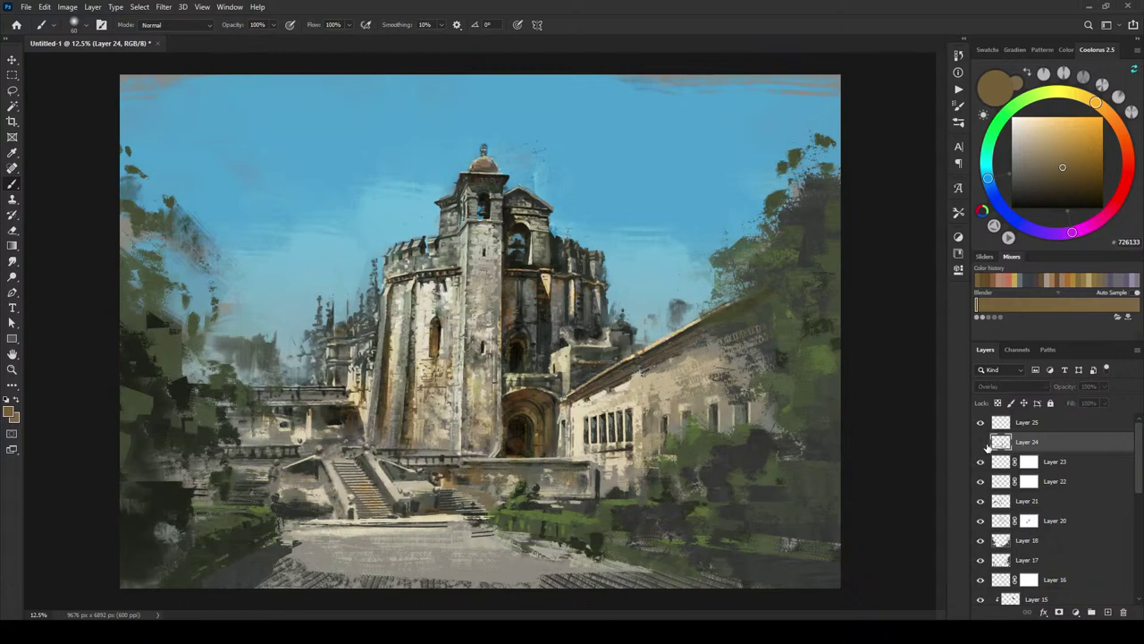
{"action": "left_click", "coordinate": [981, 442]}
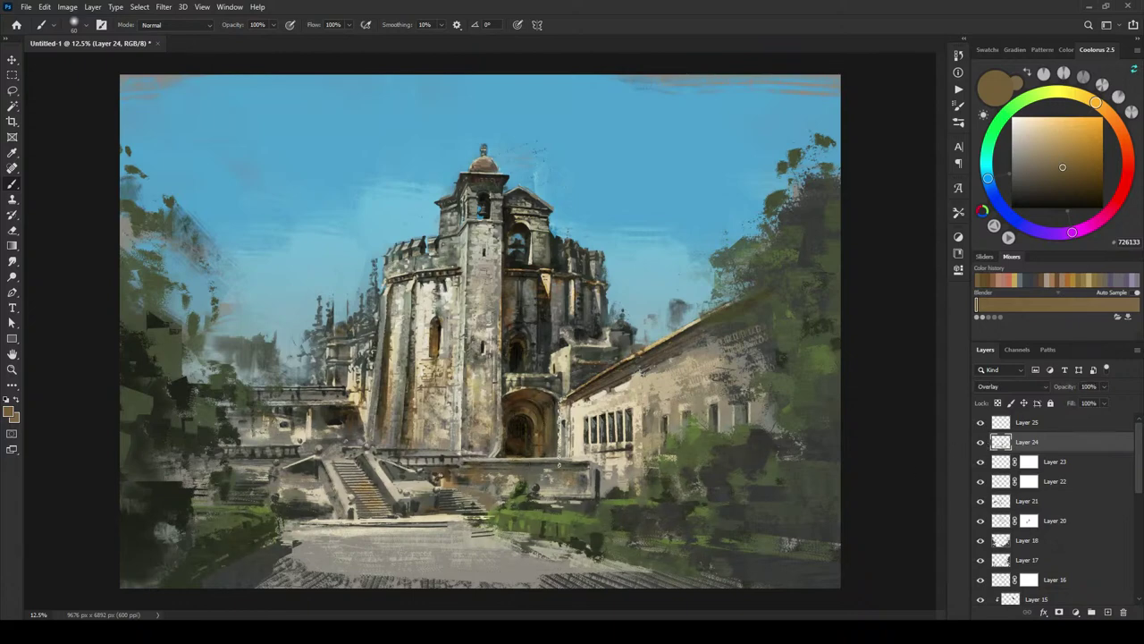
{"action": "left_click", "coordinate": [981, 441]}
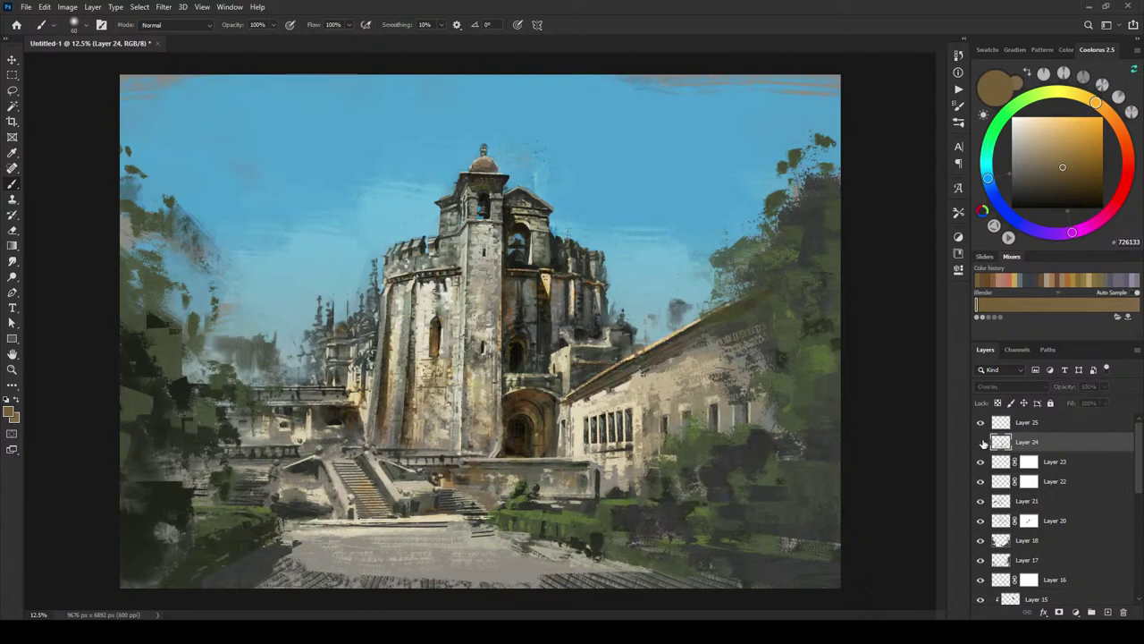
{"action": "left_click", "coordinate": [981, 442]}
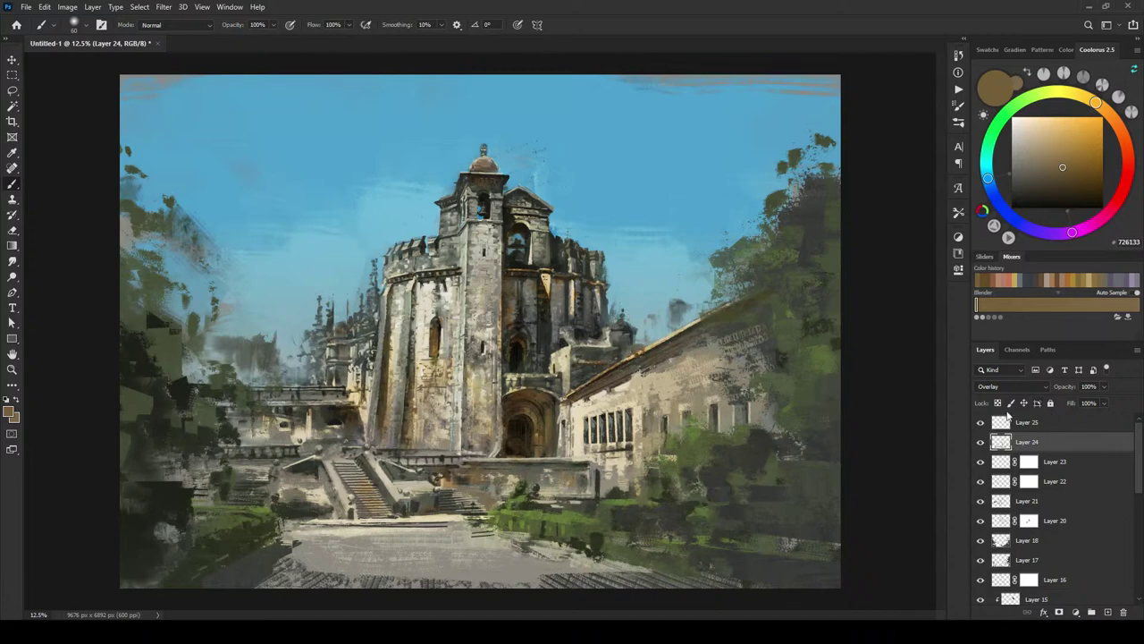
{"action": "left_click", "coordinate": [980, 442]}
{"action": "left_click", "coordinate": [980, 442]}
Step: Add a new layer above Layer 24 and sample a pale gray from the central tower's stonework for detailing
{"action": "key", "text": "ctrl+plus"}
{"action": "key", "text": "ctrl+plus"}
{"action": "key", "text": "ctrl+plus"}
{"action": "key", "text": "ctrl+plus"}
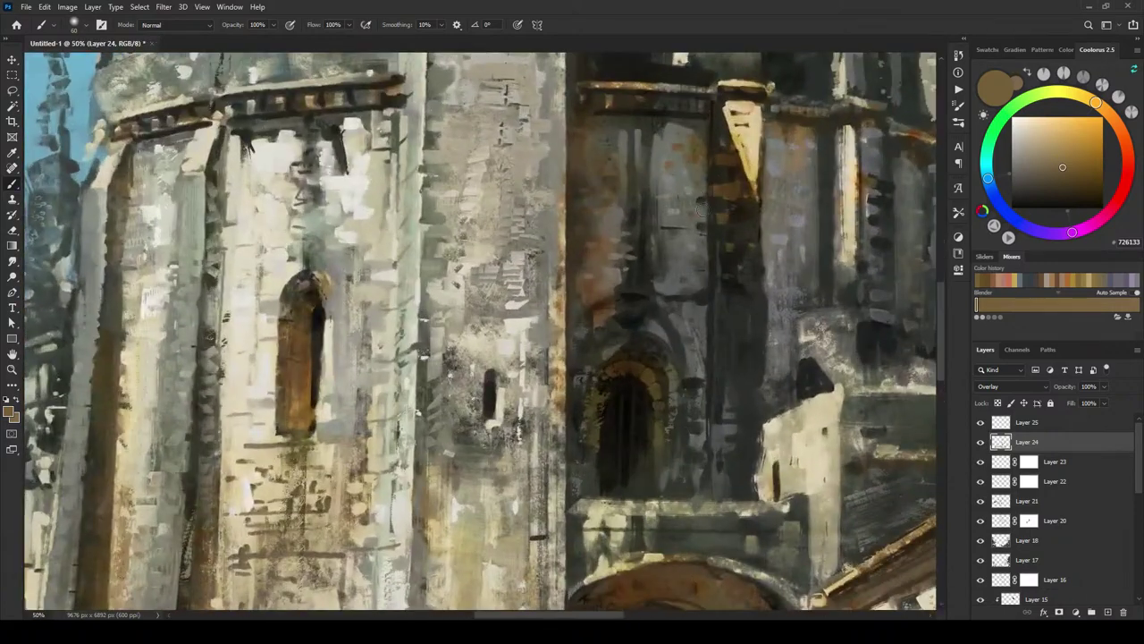
{"action": "left_click_drag", "start_coordinate": [678, 241], "coordinate": [409, 412]}
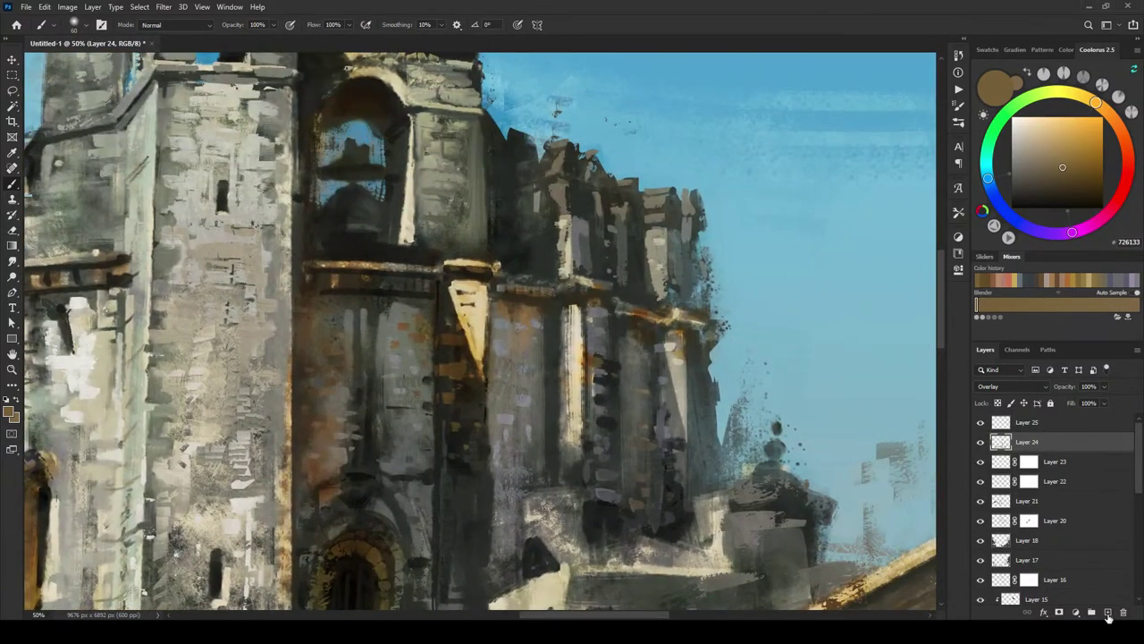
{"action": "left_click", "coordinate": [1108, 613]}
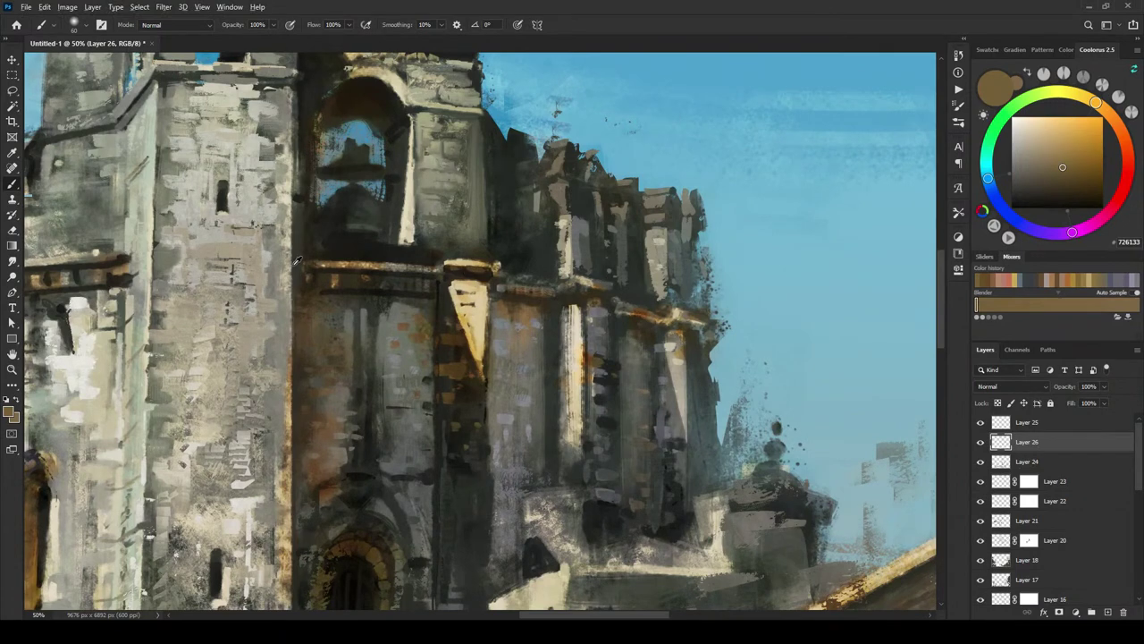
{"action": "left_click", "coordinate": [527, 403], "text": "alt"}
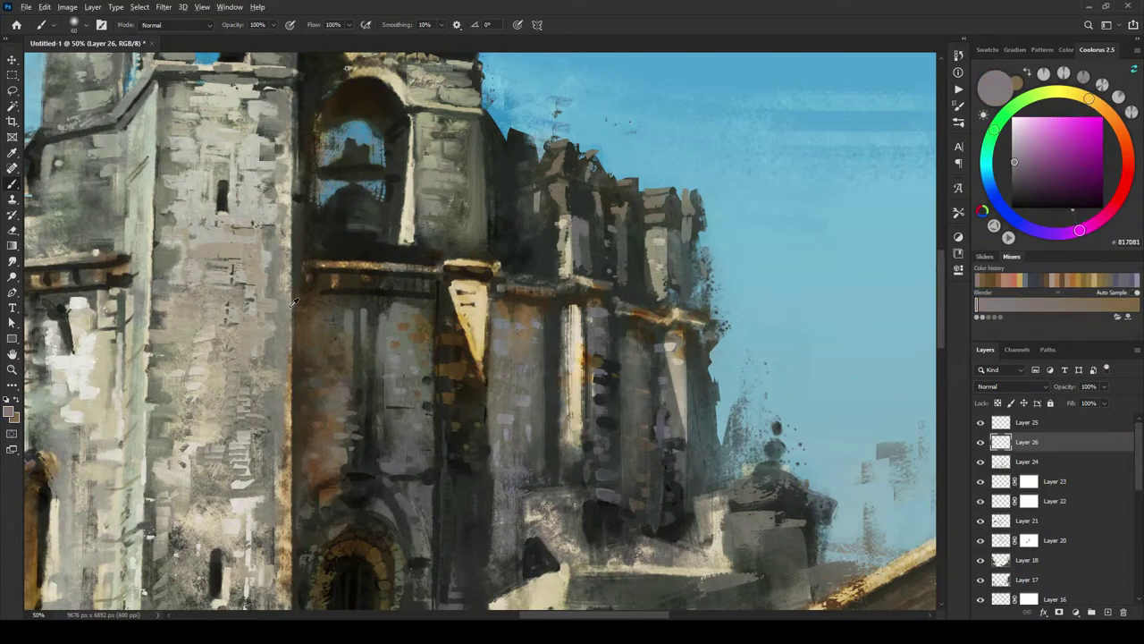
{"action": "left_click", "coordinate": [263, 267], "text": "alt"}
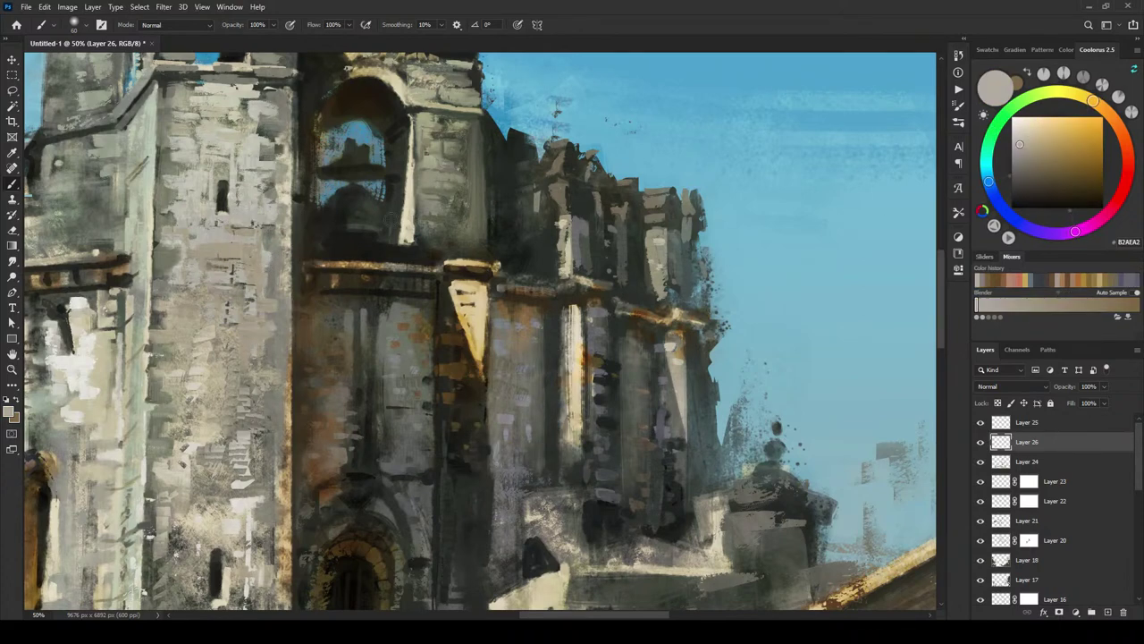
{"action": "left_click", "coordinate": [278, 247], "text": "alt"}
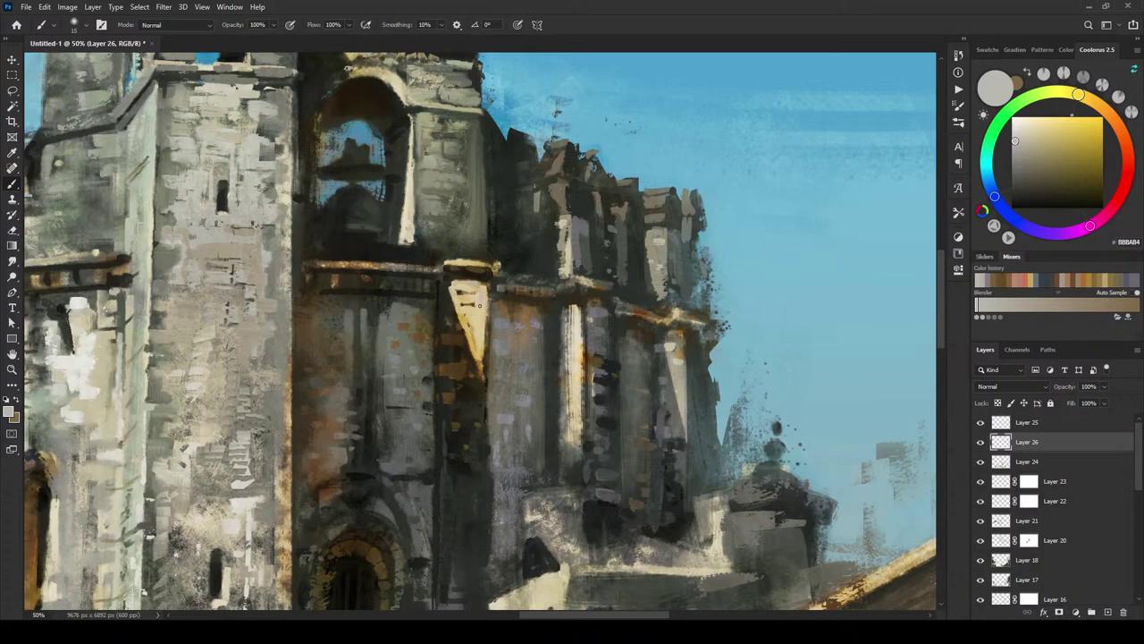
Step: Add fine stone marks to the sunlit wedge below the belfry with a brush of about 10 px, darkening the gray to a medium tone
{"action": "key", "text": "bracketright"}
{"action": "key", "text": "bracketleft"}
{"action": "key", "text": "bracketright"}
{"action": "key", "text": "bracketright"}
{"action": "key", "text": "bracketleft"}
{"action": "key", "text": "bracketleft"}
{"action": "key", "text": "bracketleft"}
{"action": "key", "text": "bracketleft"}
{"action": "key", "text": "bracketleft"}
{"action": "key", "text": "bracketright"}
{"action": "left_click_drag", "start_coordinate": [1024, 154], "coordinate": [1016, 155]}
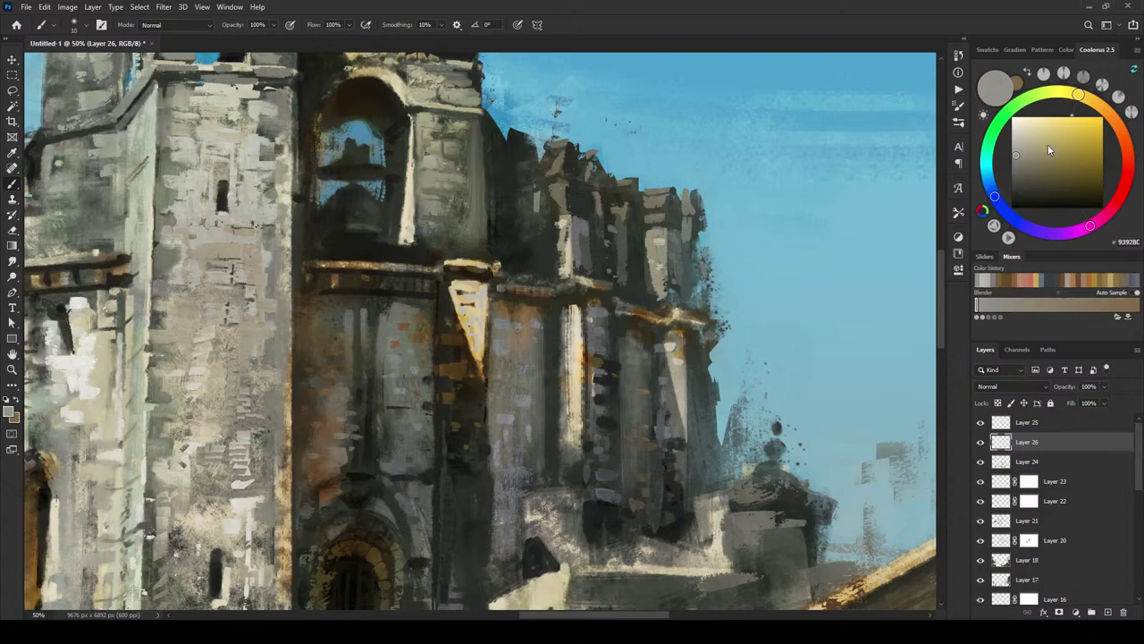
{"action": "left_click", "coordinate": [1018, 163]}
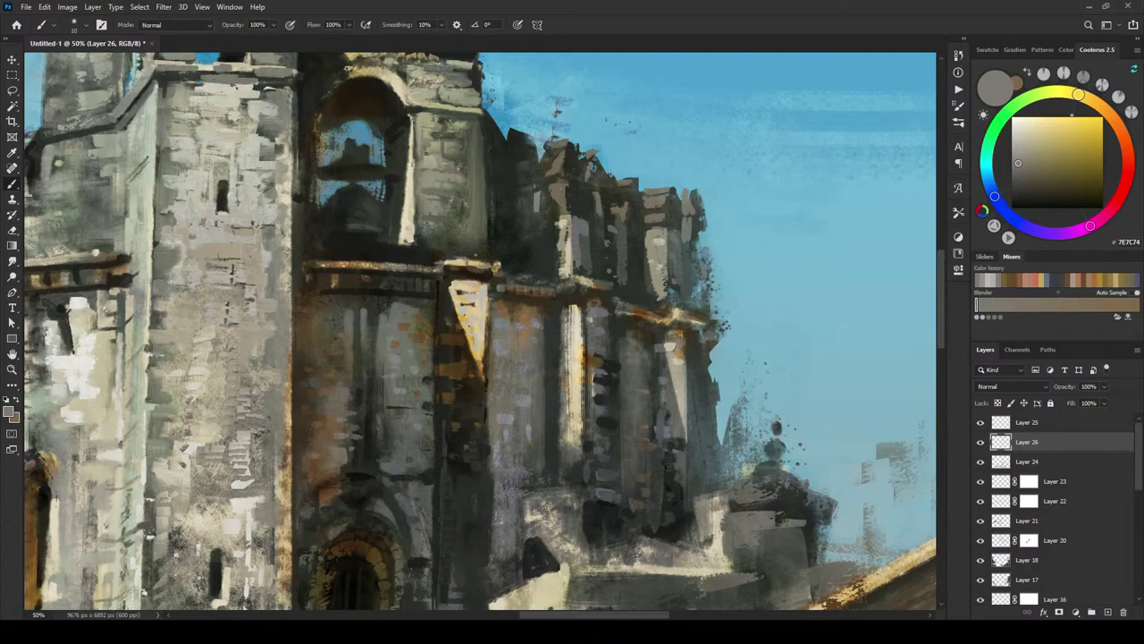
Step: Break up the sunlit wedge's surface and right edge with small gray strokes, sampling olive-gray and bluish gray beside it
{"action": "key", "text": "bracketright"}
{"action": "key", "text": "bracketright"}
{"action": "key", "text": "bracketright"}
{"action": "key", "text": "bracketright"}
{"action": "key", "text": "bracketright"}
{"action": "key", "text": "bracketleft"}
{"action": "key", "text": "bracketleft"}
{"action": "left_click", "coordinate": [465, 303]}
{"action": "key", "text": "bracketleft"}
{"action": "key", "text": "bracketleft"}
{"action": "left_click", "coordinate": [489, 351], "text": "alt"}
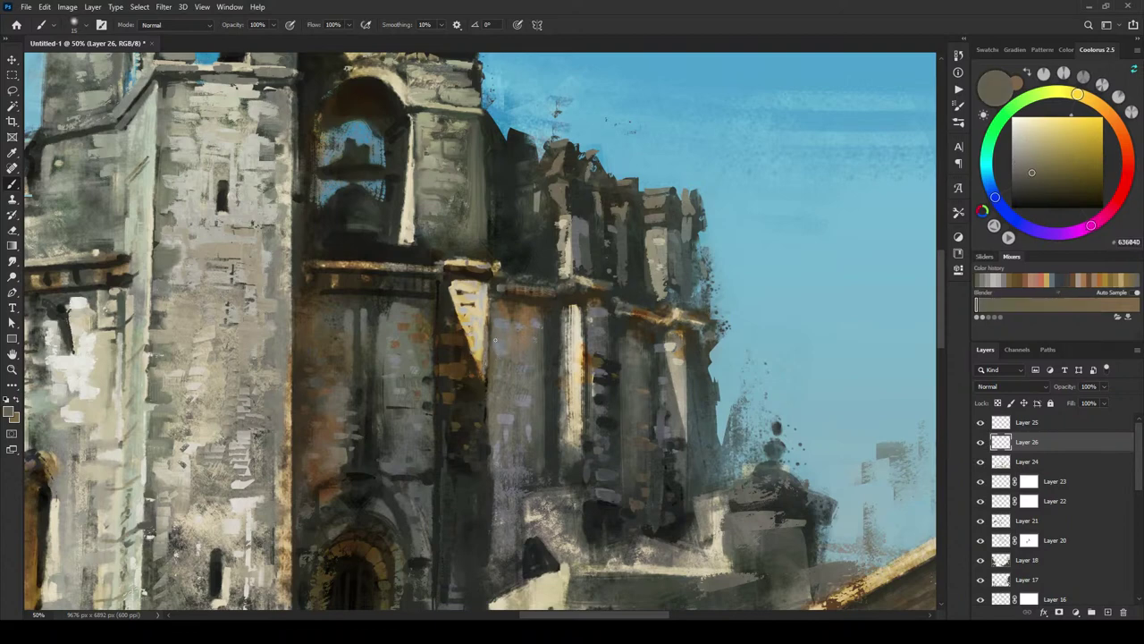
{"action": "left_click", "coordinate": [493, 351], "text": "alt"}
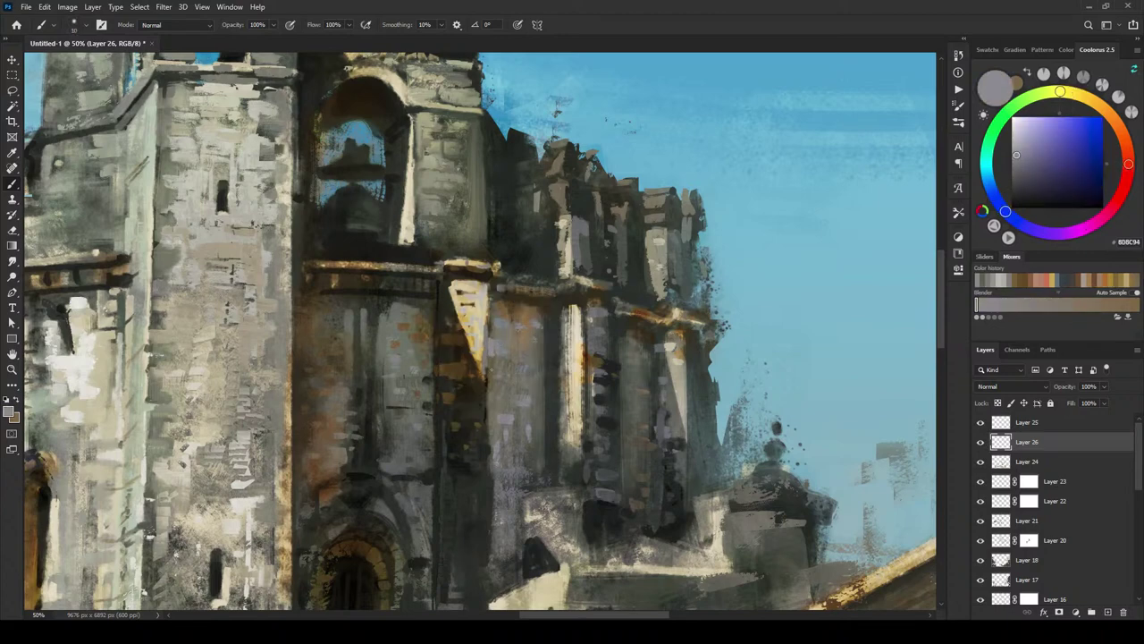
{"action": "left_click_drag", "start_coordinate": [491, 379], "coordinate": [488, 362]}
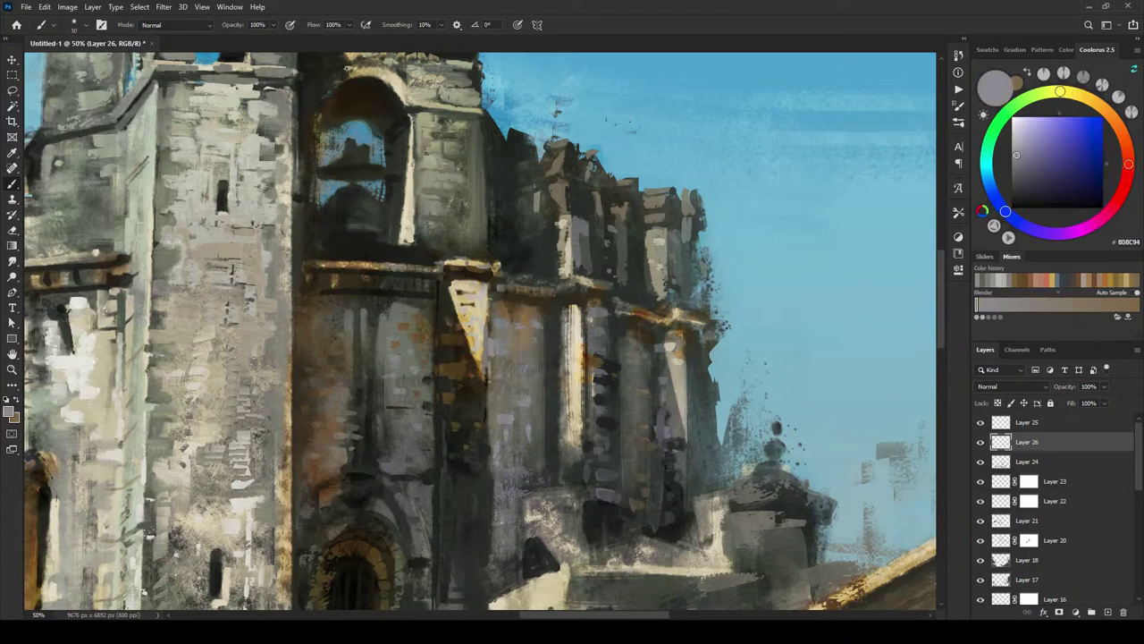
Step: Refine the lower tip of the sunlit wedge with ochre, dark brown and pale tones sampled from its surroundings
{"action": "left_click", "coordinate": [487, 357], "text": "alt"}
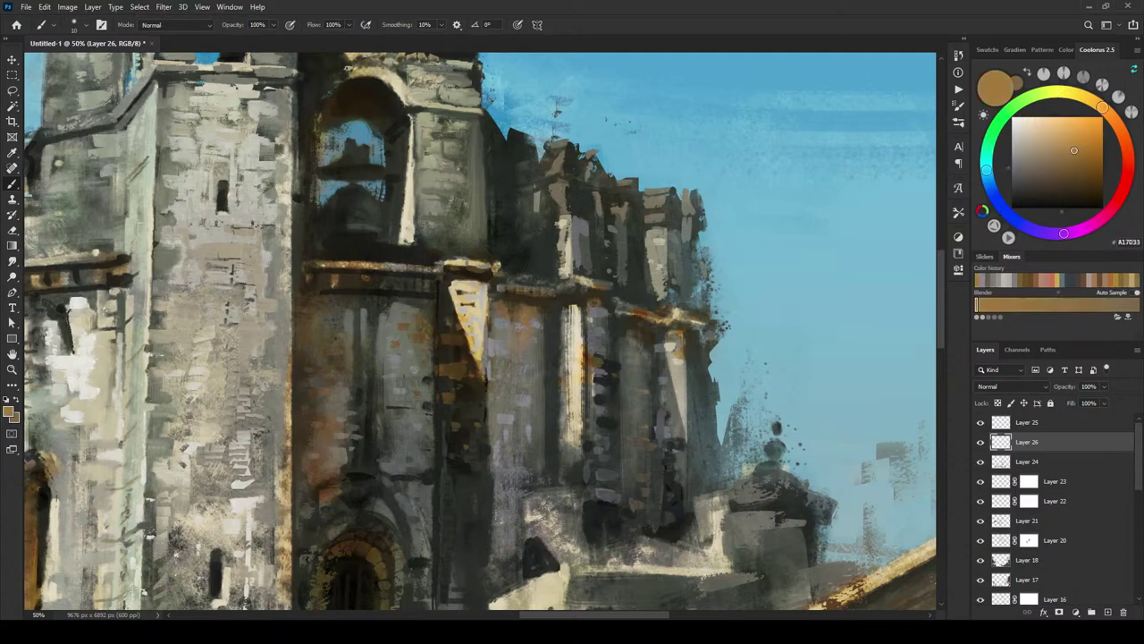
{"action": "left_click", "coordinate": [482, 362], "text": "alt"}
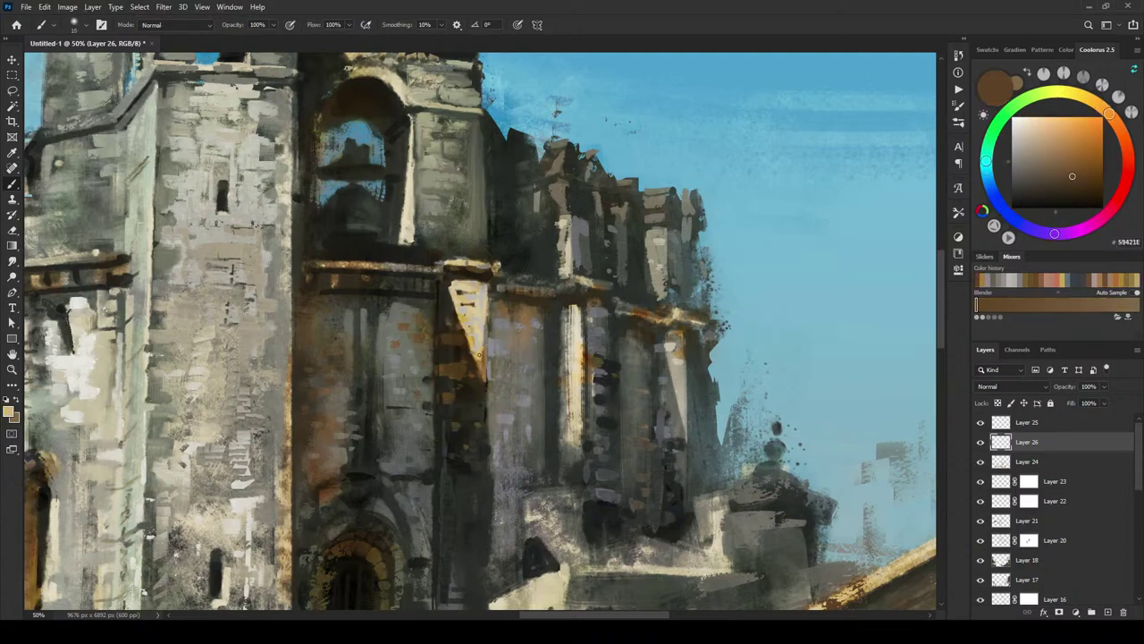
{"action": "left_click", "coordinate": [484, 355], "text": "alt"}
{"action": "left_click", "coordinate": [484, 338], "text": "alt"}
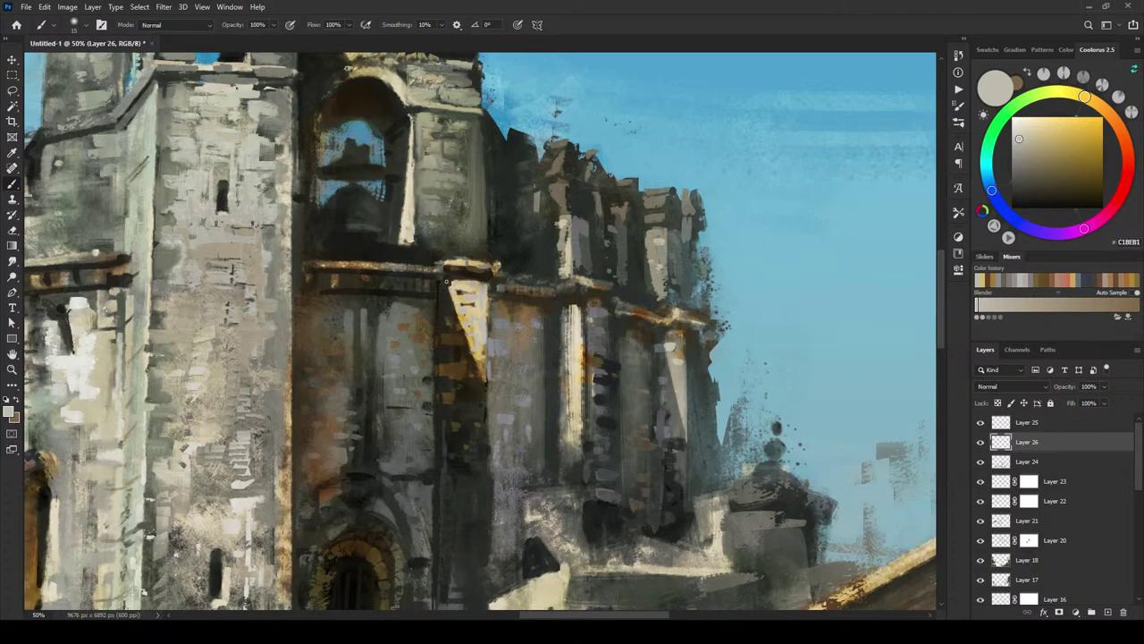
Step: Paint the shaded stone at the wedge's upper left corner, below the cornice, with sampled purplish and dark grays
{"action": "left_click", "coordinate": [529, 400], "text": "alt"}
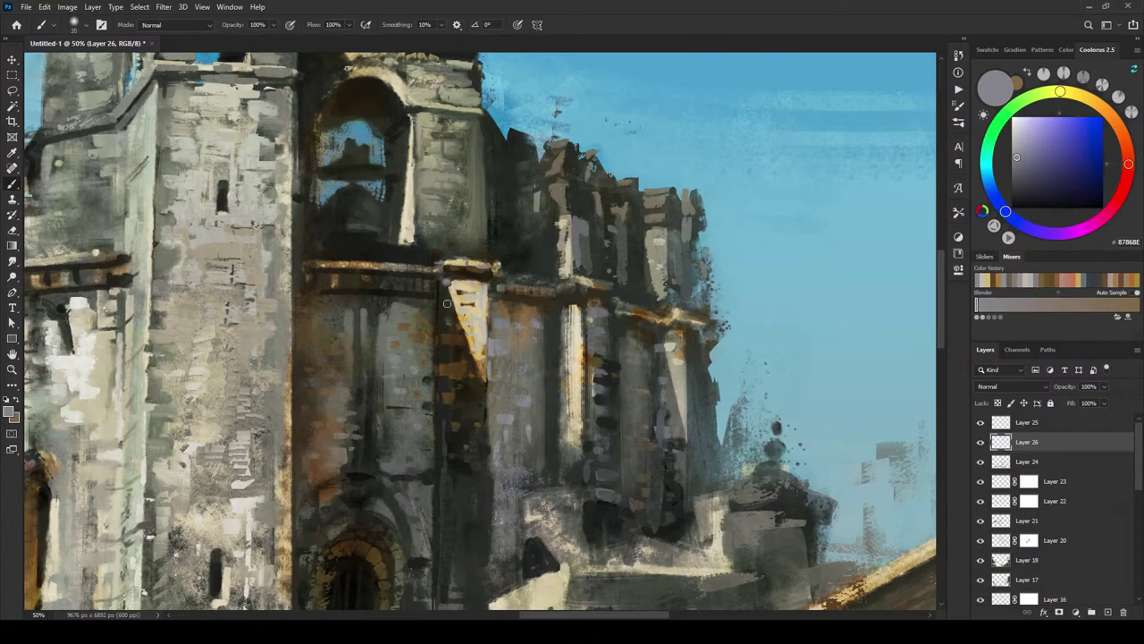
{"action": "key", "text": "bracketleft"}
{"action": "left_click", "coordinate": [448, 278], "text": "alt"}
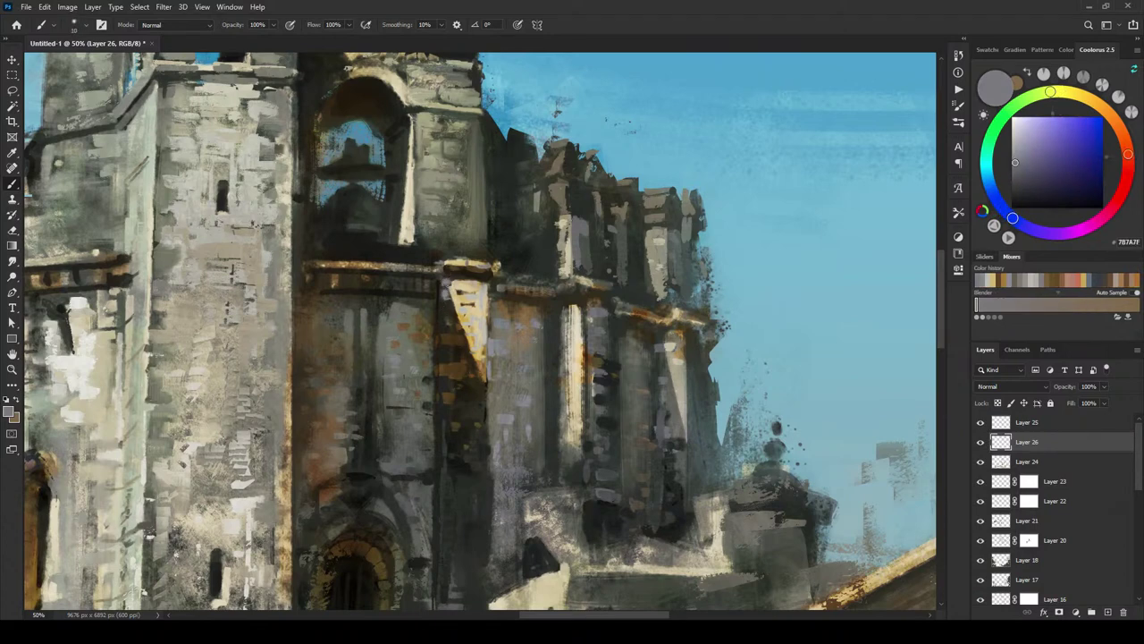
{"action": "left_click", "coordinate": [447, 283], "text": "alt"}
{"action": "left_click", "coordinate": [446, 284], "text": "alt"}
{"action": "left_click", "coordinate": [442, 289], "text": "alt"}
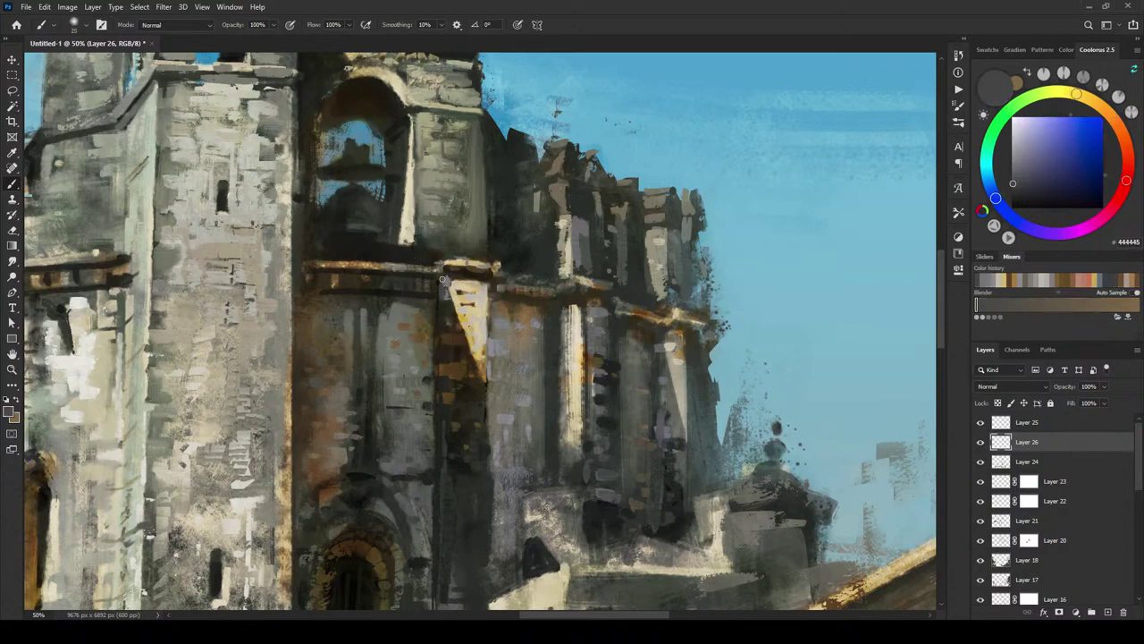
{"action": "left_click", "coordinate": [450, 277], "text": "alt"}
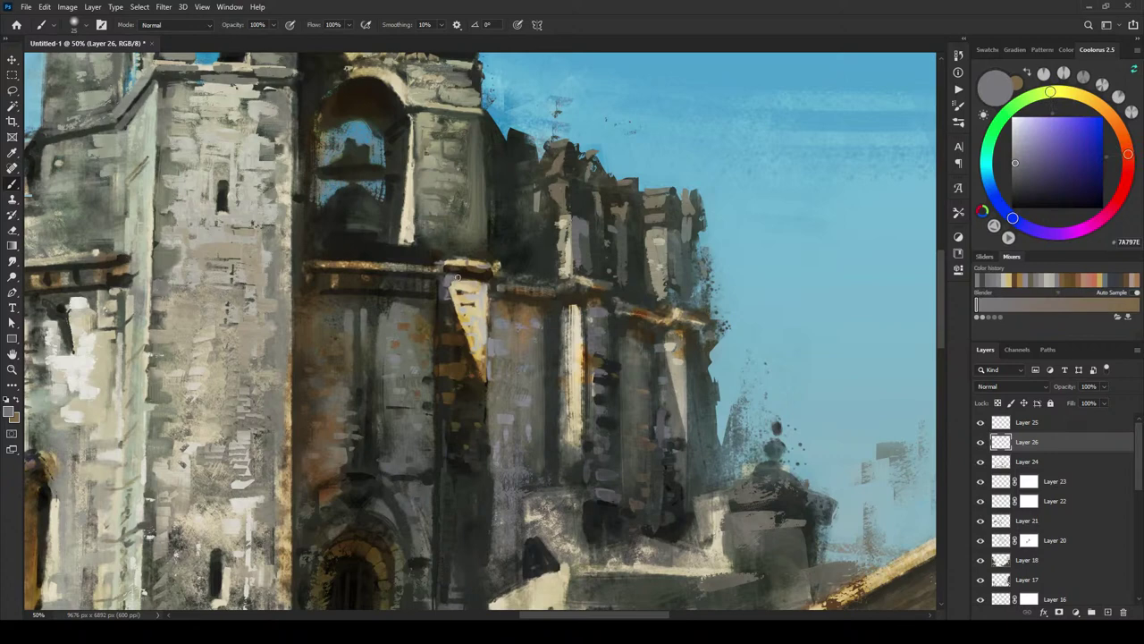
Step: Refine the shaded stone and edges at the top of the sunlit wedge with sampled dark gray, beige and pale gray, reducing the brush to about 15 px
{"action": "key", "text": "bracketleft"}
{"action": "key", "text": "bracketleft"}
{"action": "left_click_drag", "start_coordinate": [452, 302], "coordinate": [453, 315]}
{"action": "left_click", "coordinate": [441, 307], "text": "alt"}
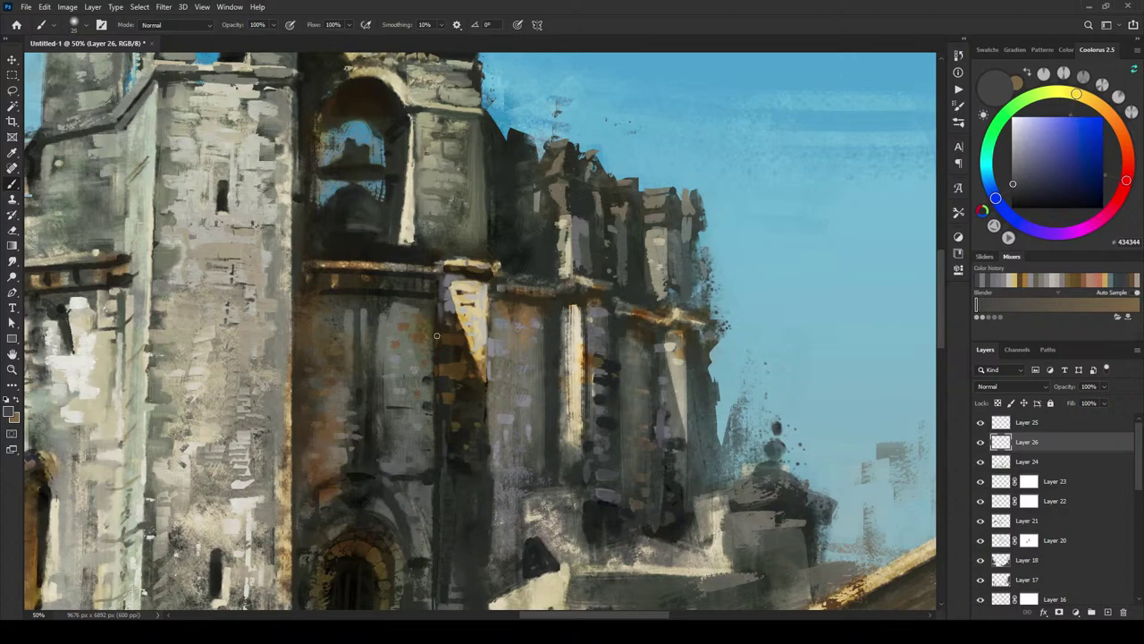
{"action": "key", "text": "bracketleft"}
{"action": "left_click", "coordinate": [460, 284], "text": "alt"}
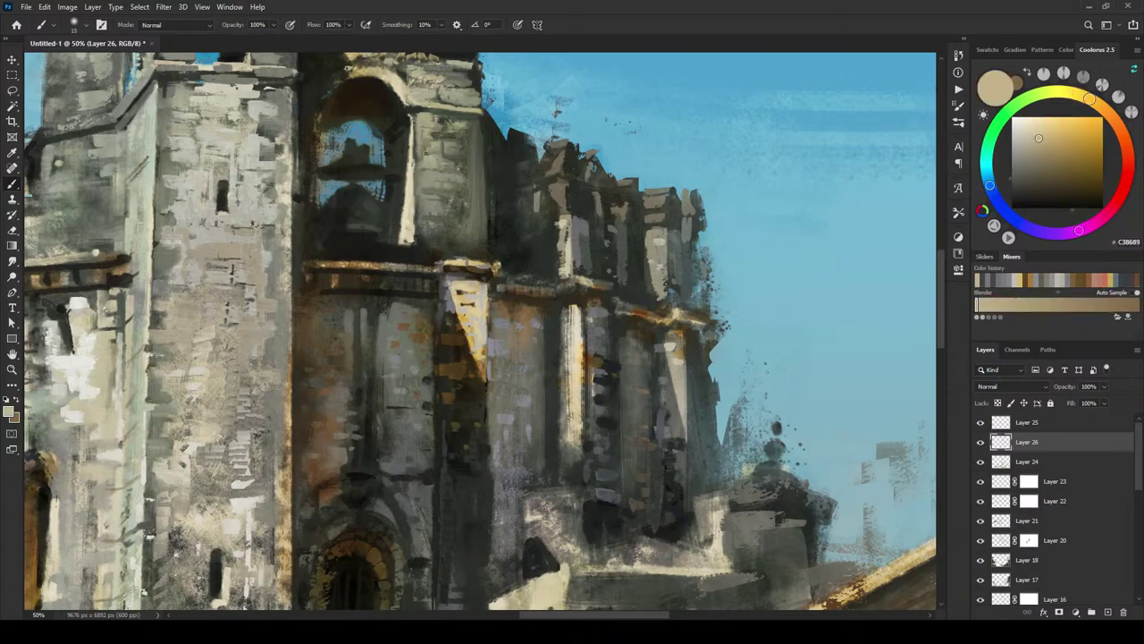
{"action": "left_click", "coordinate": [489, 326], "text": "alt"}
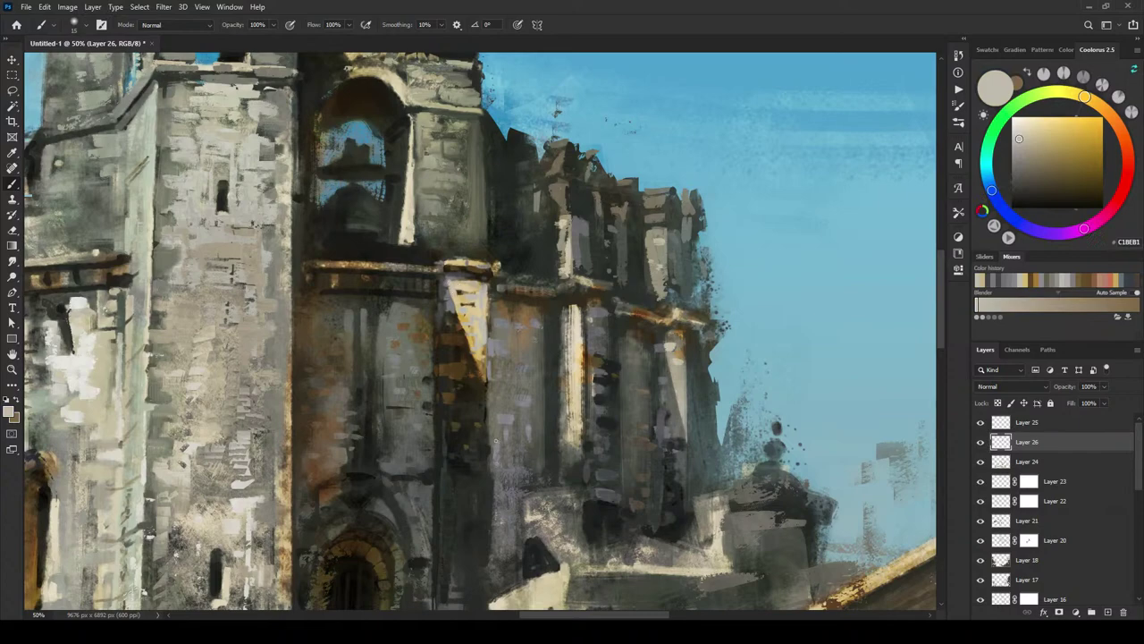
Step: Lock the transparent pixels of Layer 26 and tone the wedge's stone marks with a sampled purplish gray using a brush of about 250 px
{"action": "scroll", "coordinate": [497, 445], "scroll_direction": "down", "scroll_amount": 4}
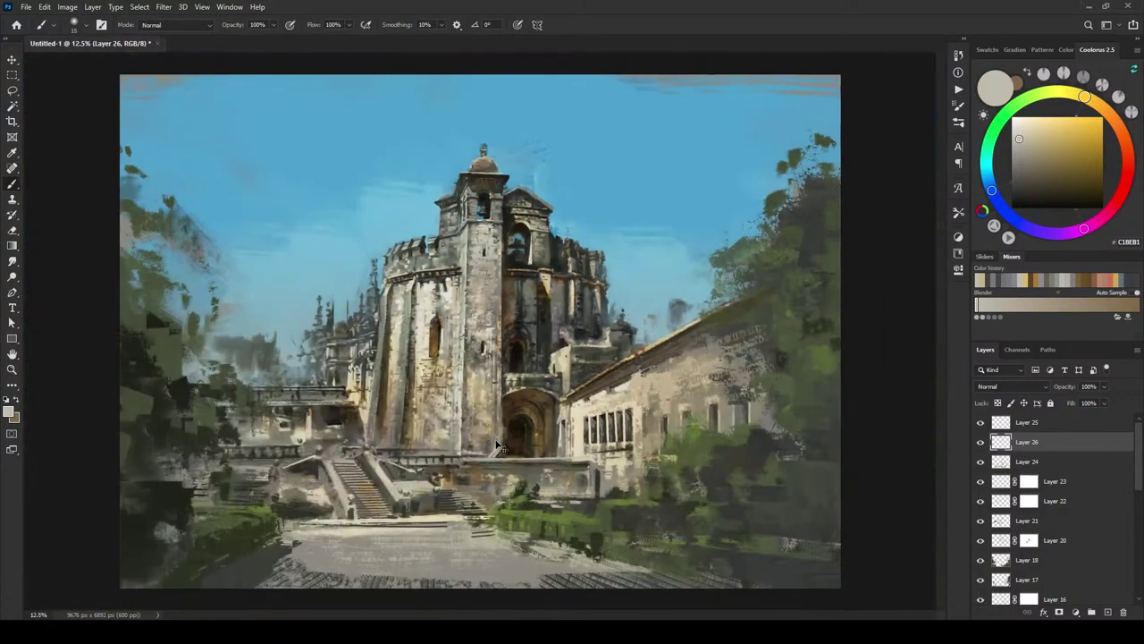
{"action": "key", "text": "ctrl+minus"}
{"action": "key", "text": "ctrl+plus"}
{"action": "key", "text": "ctrl+plus"}
{"action": "key", "text": "ctrl+plus"}
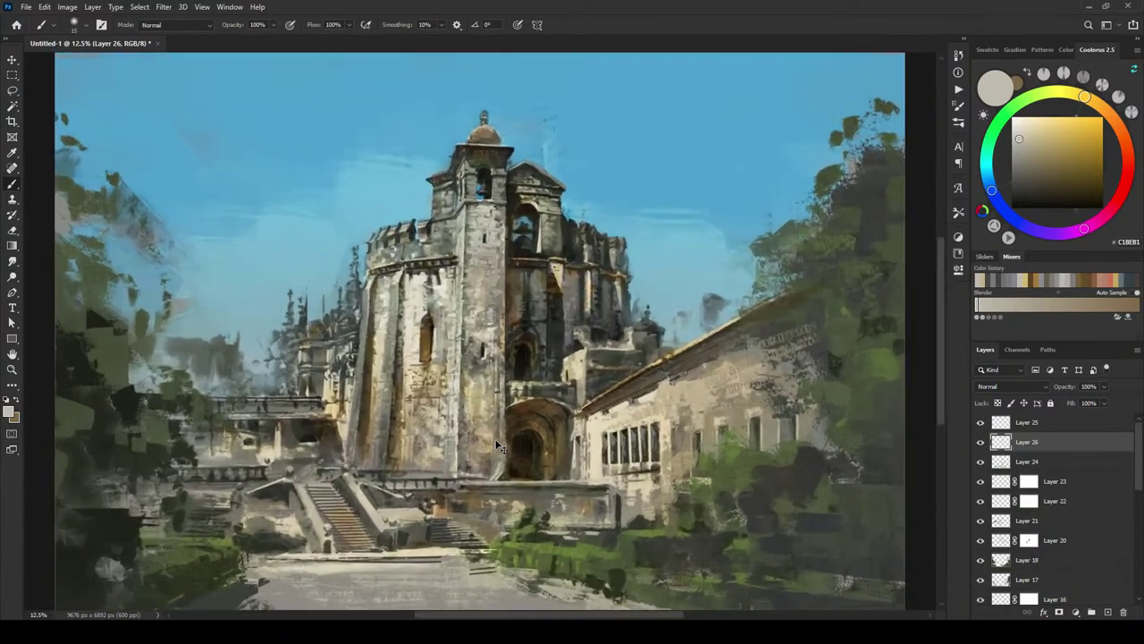
{"action": "scroll", "coordinate": [488, 326], "scroll_direction": "up", "scroll_amount": 2}
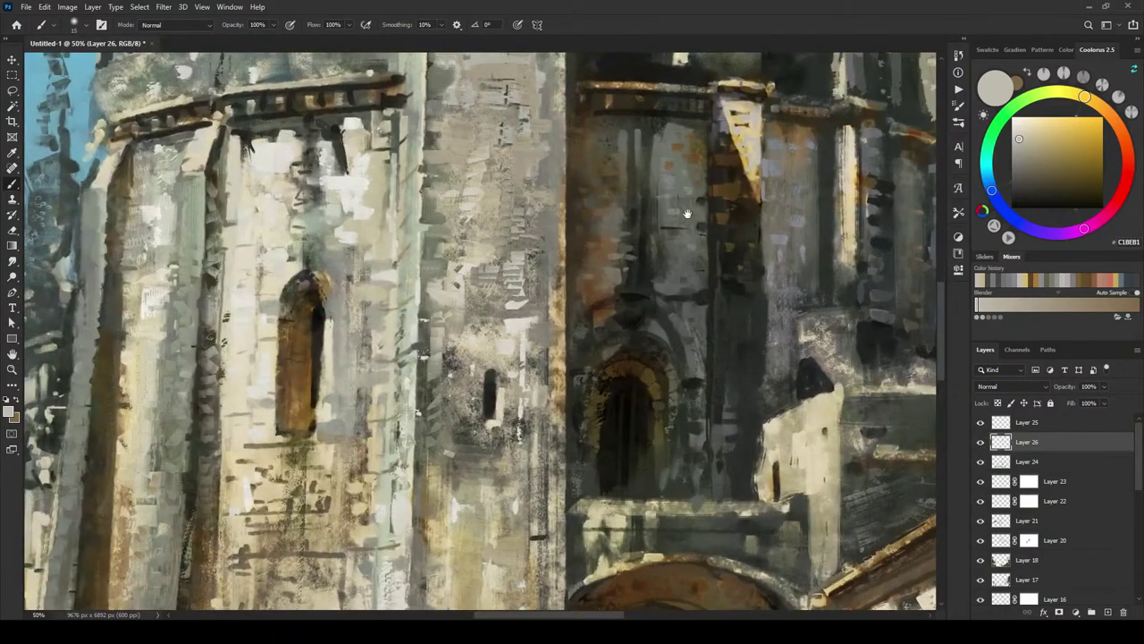
{"action": "left_click_drag", "start_coordinate": [684, 212], "coordinate": [518, 337]}
{"action": "left_click", "coordinate": [624, 358], "text": "alt"}
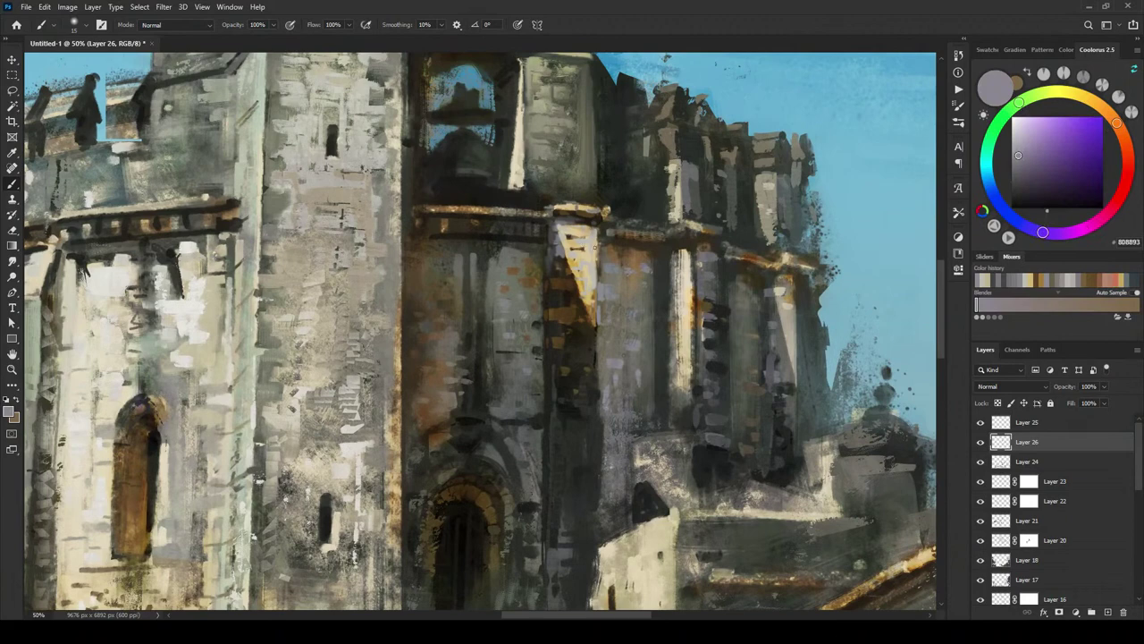
{"action": "left_click", "coordinate": [999, 403]}
{"action": "key", "text": "bracketright"}
{"action": "key", "text": "bracketright"}
{"action": "key", "text": "bracketright"}
{"action": "key", "text": "bracketright"}
{"action": "key", "text": "bracketright"}
{"action": "key", "text": "bracketright"}
{"action": "key", "text": "bracketright"}
{"action": "key", "text": "bracketright"}
{"action": "key", "text": "bracketright"}
{"action": "key", "text": "bracketright"}
{"action": "key", "text": "bracketright"}
{"action": "key", "text": "bracketright"}
{"action": "key", "text": "bracketright"}
{"action": "key", "text": "bracketright"}
{"action": "key", "text": "bracketright"}
{"action": "key", "text": "bracketright"}
{"action": "key", "text": "bracketright"}
{"action": "key", "text": "bracketright"}
{"action": "key", "text": "bracketleft"}
{"action": "key", "text": "bracketleft"}
{"action": "key", "text": "bracketleft"}
{"action": "key", "text": "bracketleft"}
{"action": "key", "text": "bracketleft"}
{"action": "key", "text": "bracketleft"}
{"action": "key", "text": "bracketleft"}
{"action": "left_click_drag", "start_coordinate": [605, 217], "coordinate": [590, 266]}
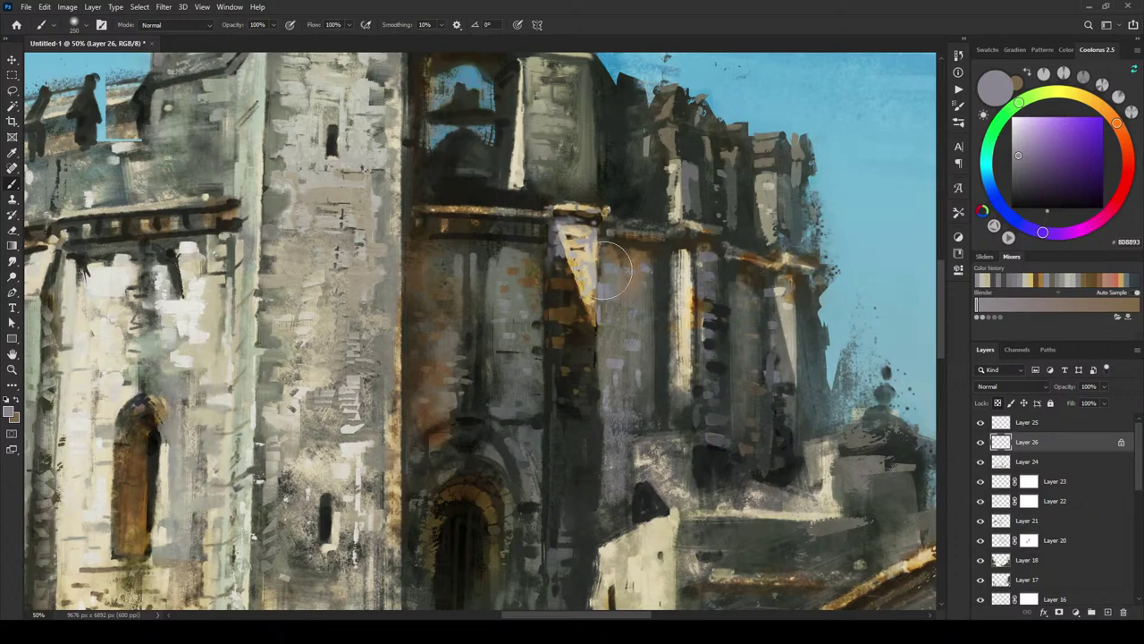
Step: Adjust the wedge's upper left marks with a sampled near-black and a warm light gray, using a brush of about 150 px
{"action": "key", "text": "bracketleft"}
{"action": "key", "text": "bracketleft"}
{"action": "left_click", "coordinate": [553, 274], "text": "alt"}
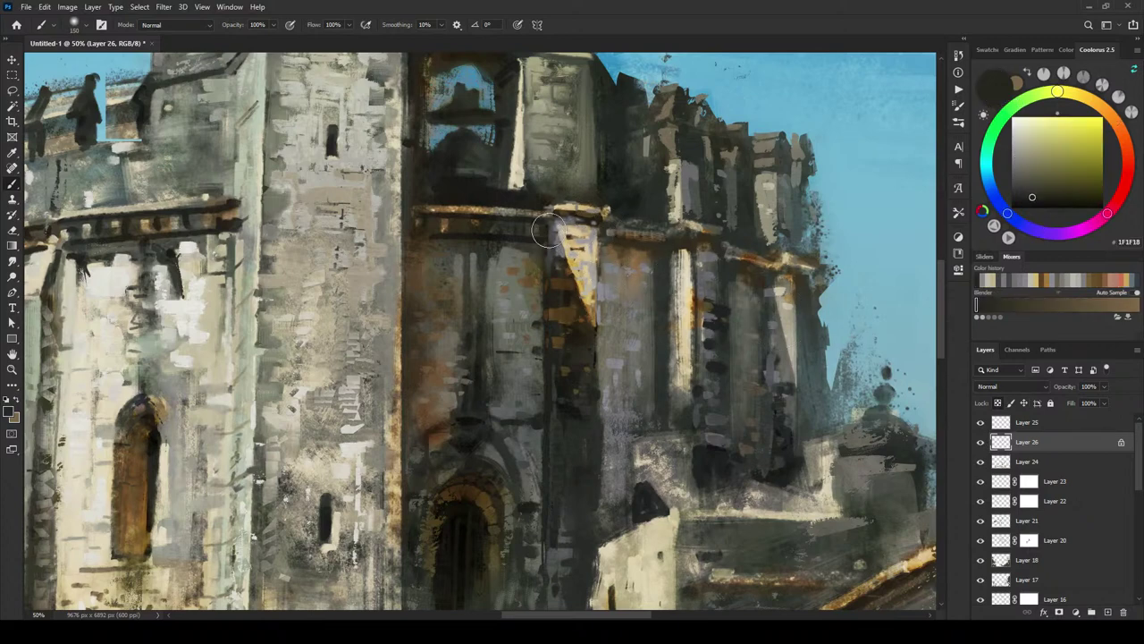
{"action": "key", "text": "bracketleft"}
{"action": "left_click", "coordinate": [586, 244], "text": "alt"}
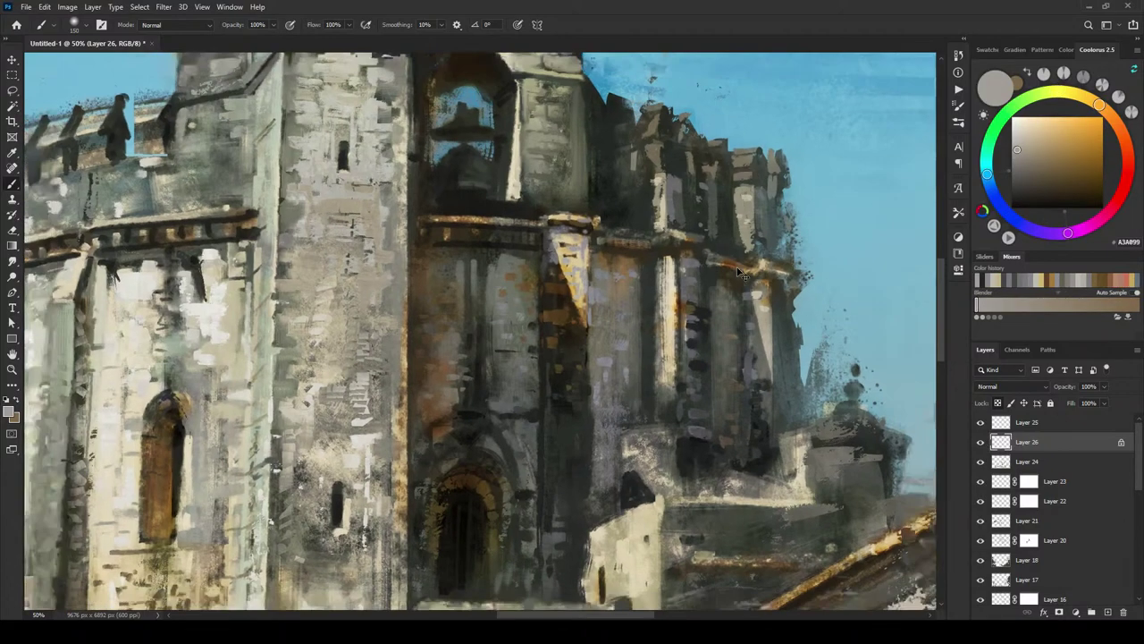
Step: Compare the whole painting with Layer 26 hidden and shown
{"action": "scroll", "coordinate": [740, 272], "scroll_direction": "down", "scroll_amount": 5}
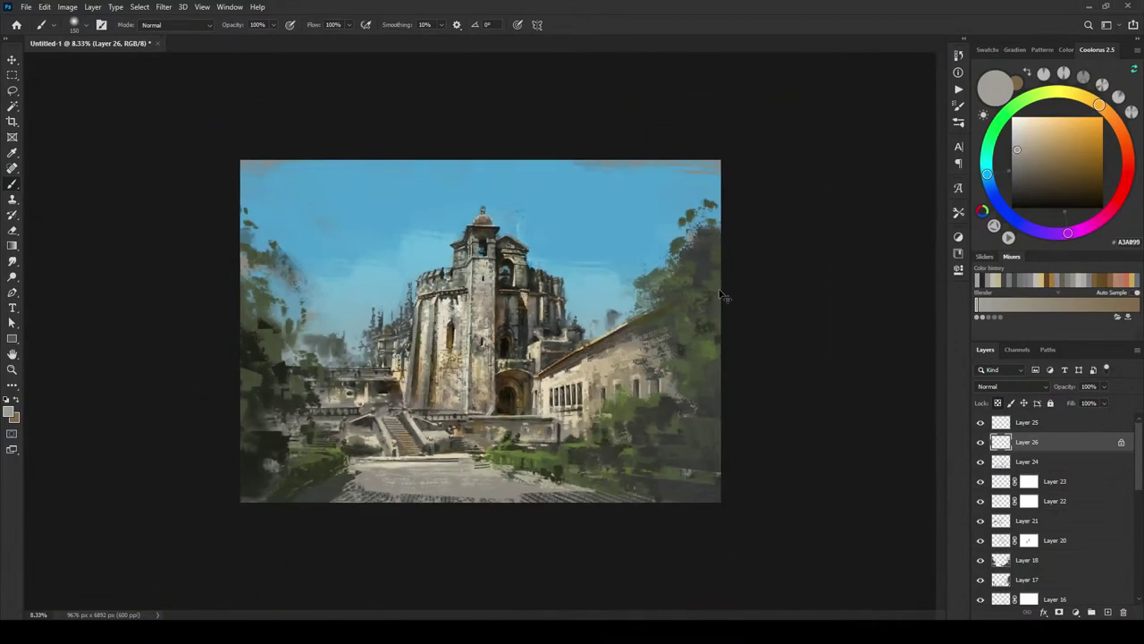
{"action": "scroll", "coordinate": [720, 298], "scroll_direction": "up", "scroll_amount": 1}
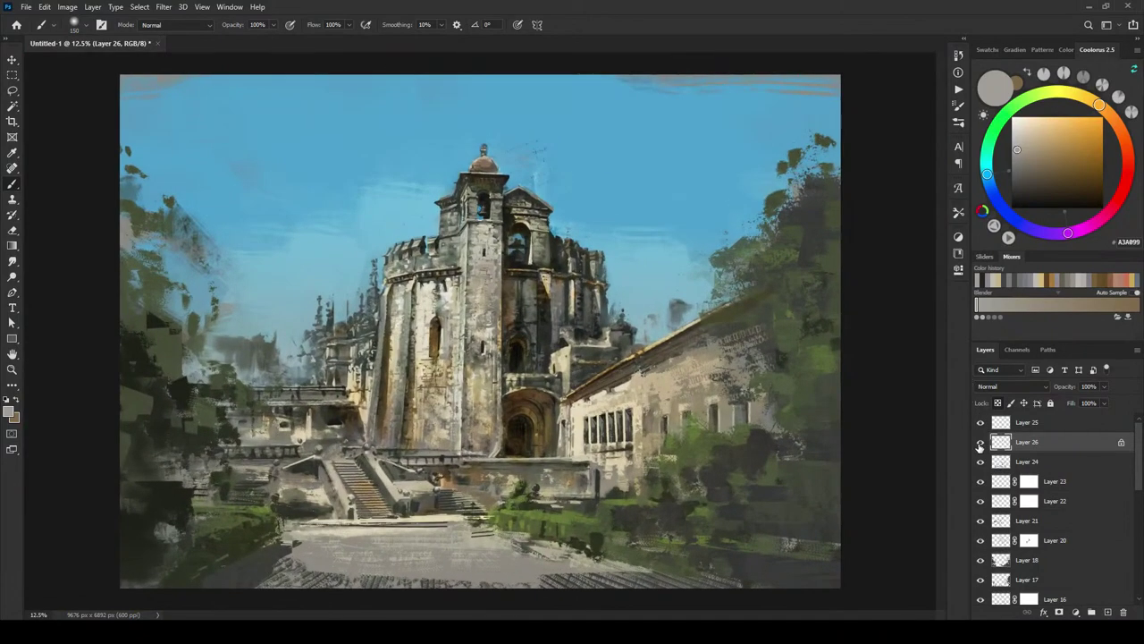
{"action": "left_click", "coordinate": [982, 442]}
{"action": "left_click", "coordinate": [981, 444]}
{"action": "key", "text": "ctrl+minus"}
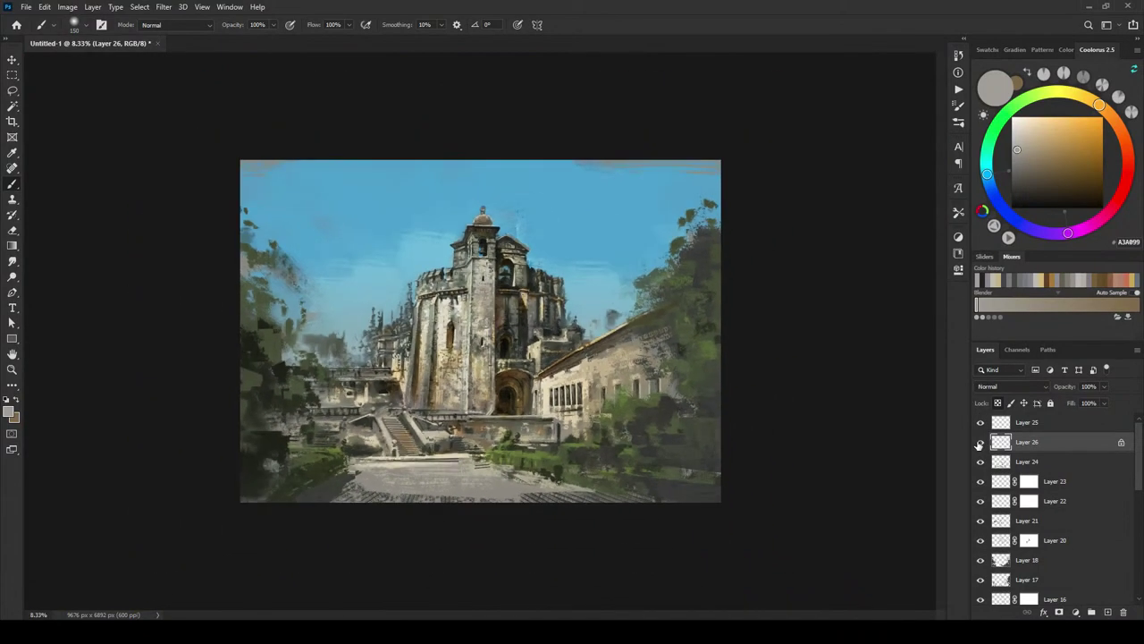
{"action": "left_click", "coordinate": [980, 443]}
{"action": "key", "text": "ctrl+plus"}
{"action": "key", "text": "ctrl+plus"}
Step: Tone the lower part of the wedge with a sampled brownish gray at about 80 px, checking it against Layer 26 hidden
{"action": "left_click", "coordinate": [592, 279], "text": "alt"}
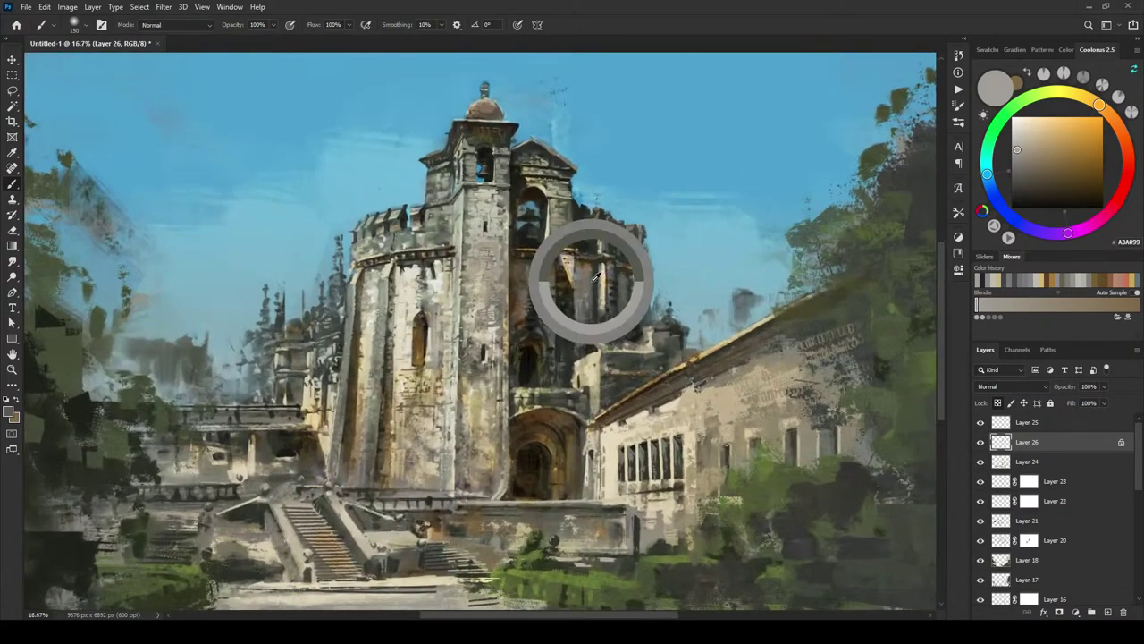
{"action": "key", "text": "bracketleft"}
{"action": "key", "text": "bracketleft"}
{"action": "key", "text": "bracketleft"}
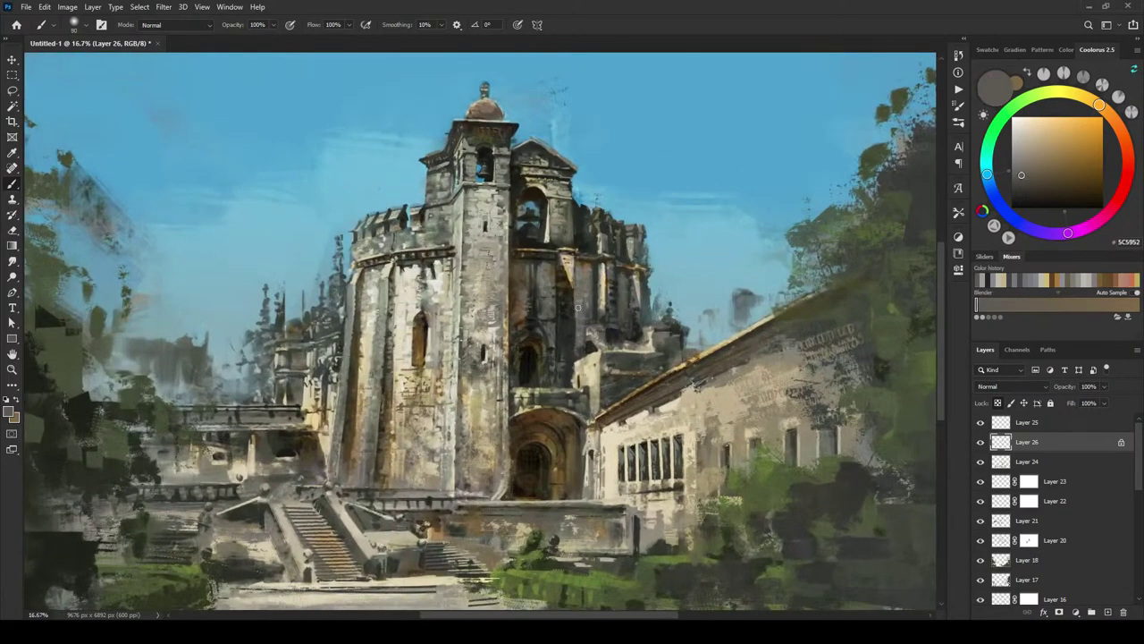
{"action": "key", "text": "ctrl+minus"}
{"action": "key", "text": "ctrl+minus"}
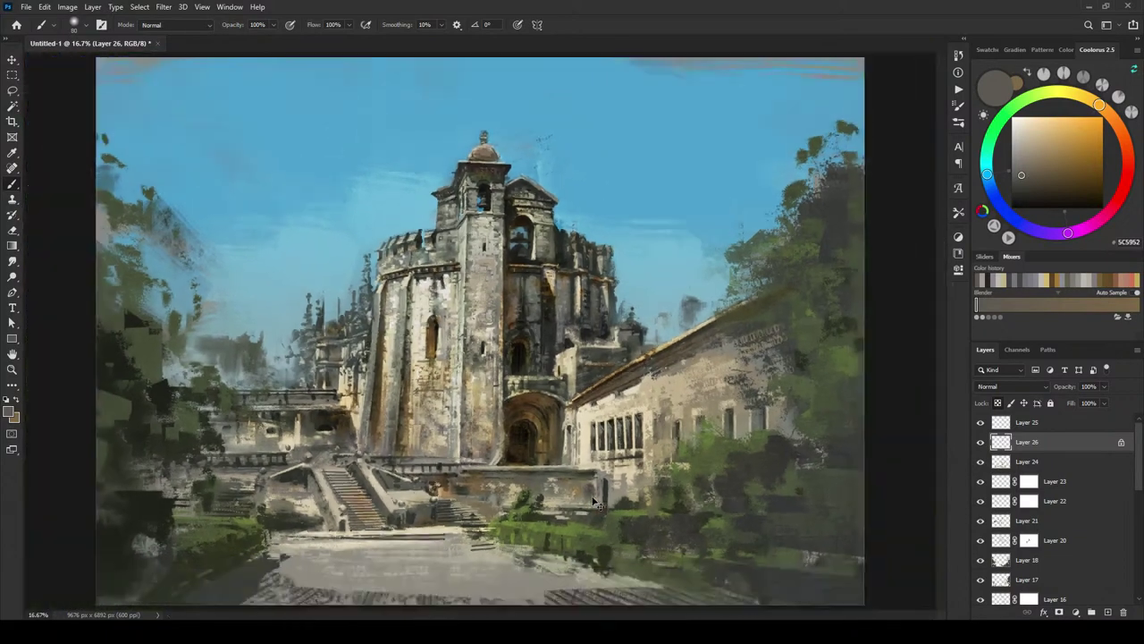
{"action": "left_click", "coordinate": [980, 442]}
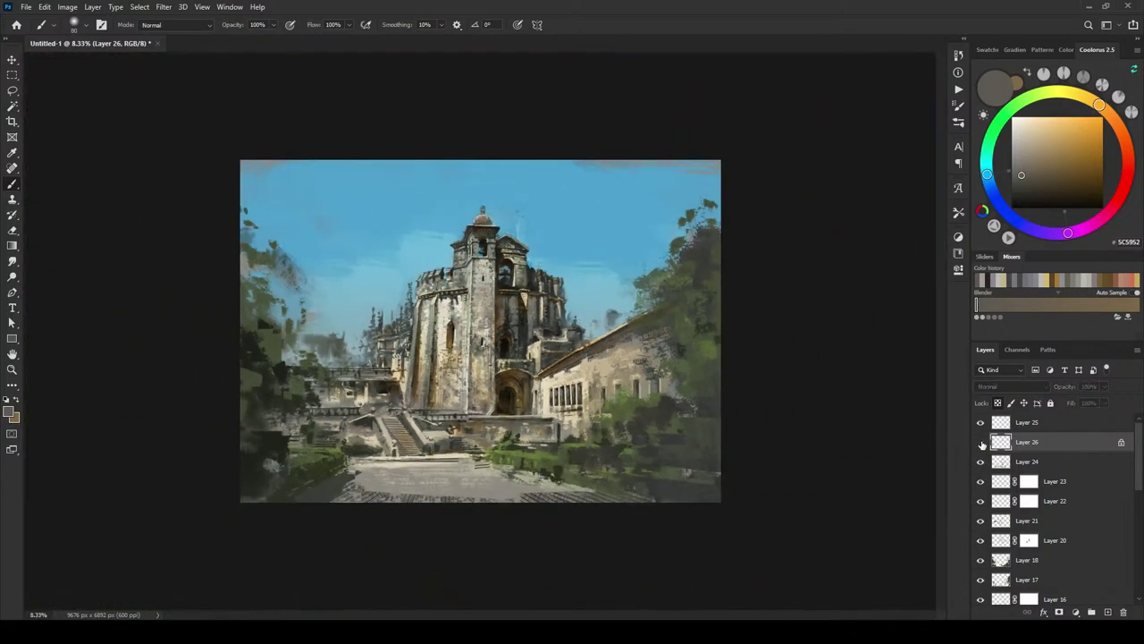
{"action": "left_click", "coordinate": [981, 442]}
Step: Recolor the small stone marks inside the sunlit wedge with sampled dark brown, light gray and golden ochre using a fine brush
{"action": "key", "text": "ctrl+plus"}
{"action": "key", "text": "ctrl+plus"}
{"action": "key", "text": "ctrl+plus"}
{"action": "key", "text": "ctrl+plus"}
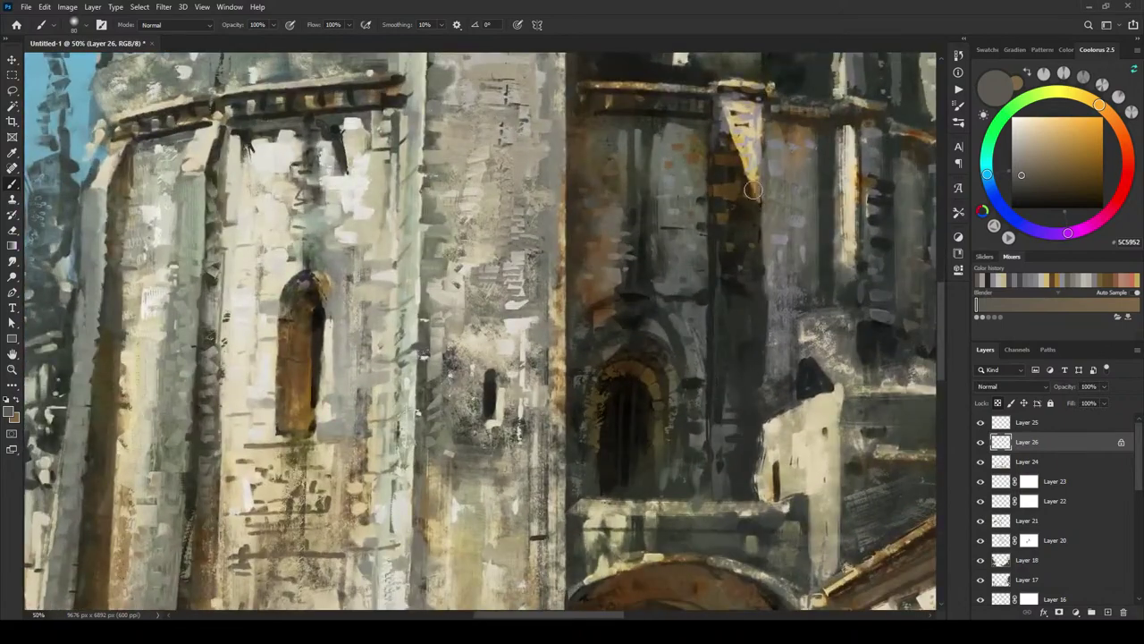
{"action": "left_click_drag", "start_coordinate": [728, 176], "coordinate": [621, 283]}
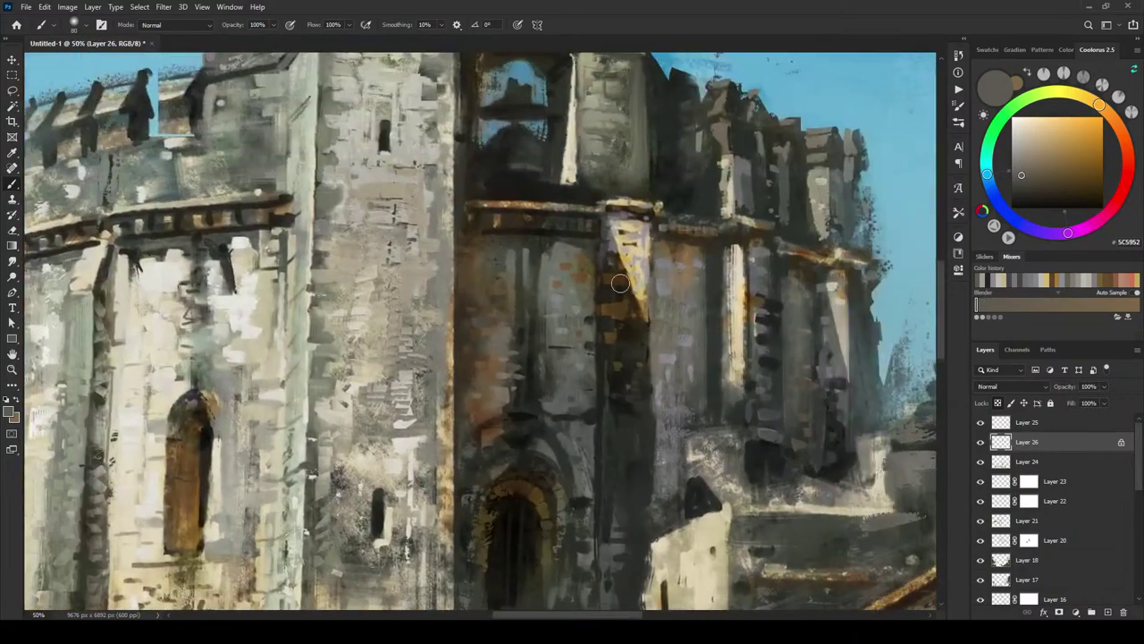
{"action": "left_click", "coordinate": [624, 250], "text": "alt"}
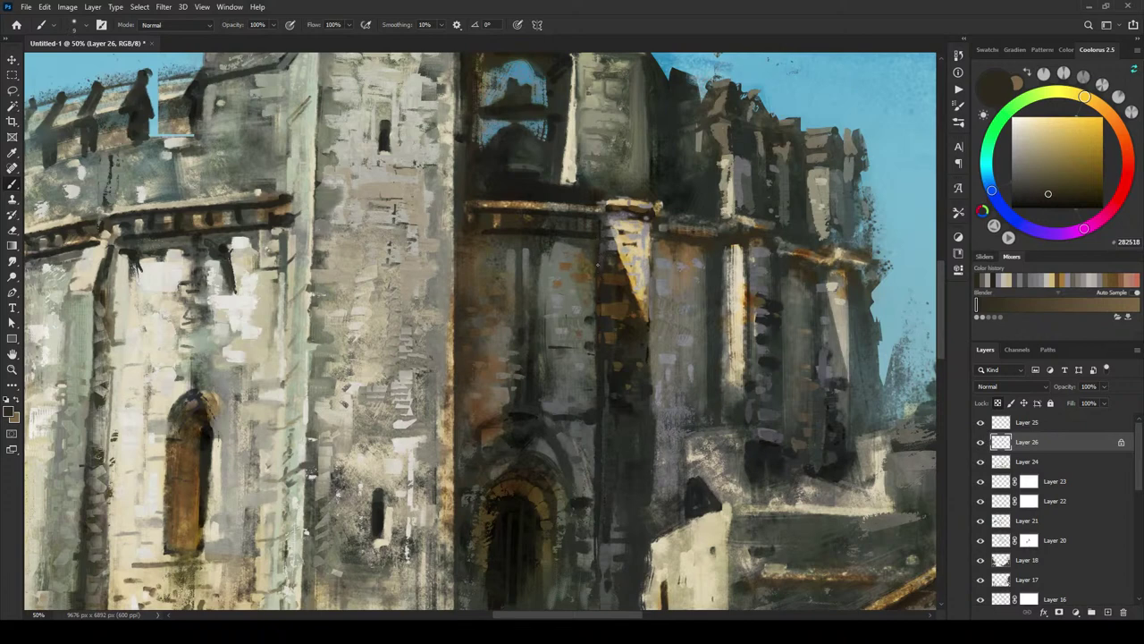
{"action": "left_click", "coordinate": [624, 251], "text": "alt"}
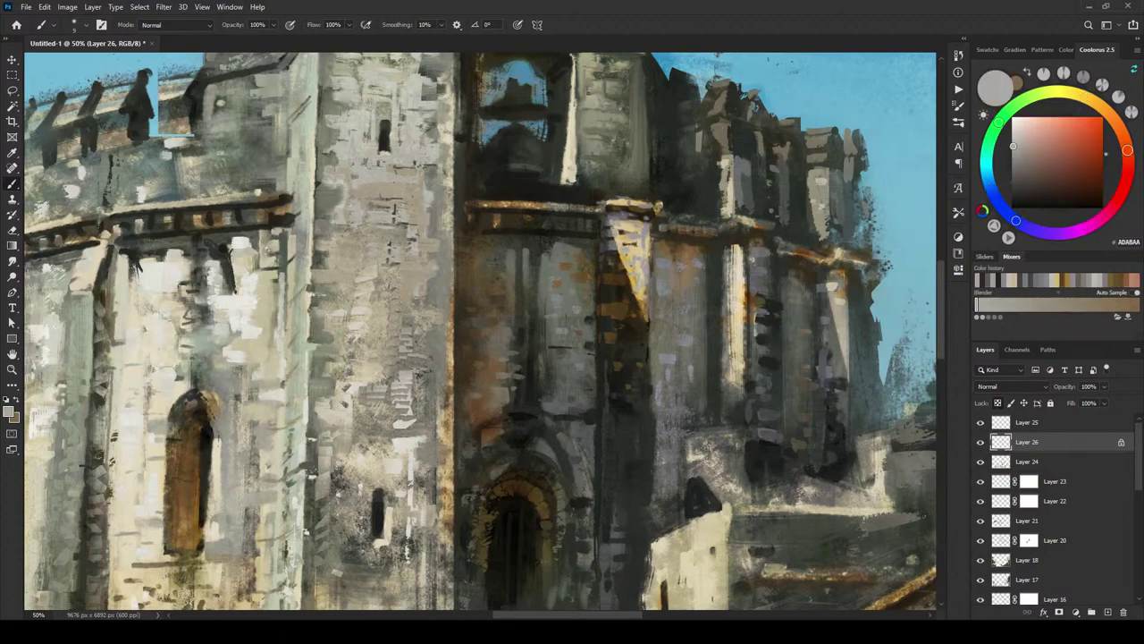
{"action": "left_click", "coordinate": [631, 233], "text": "alt"}
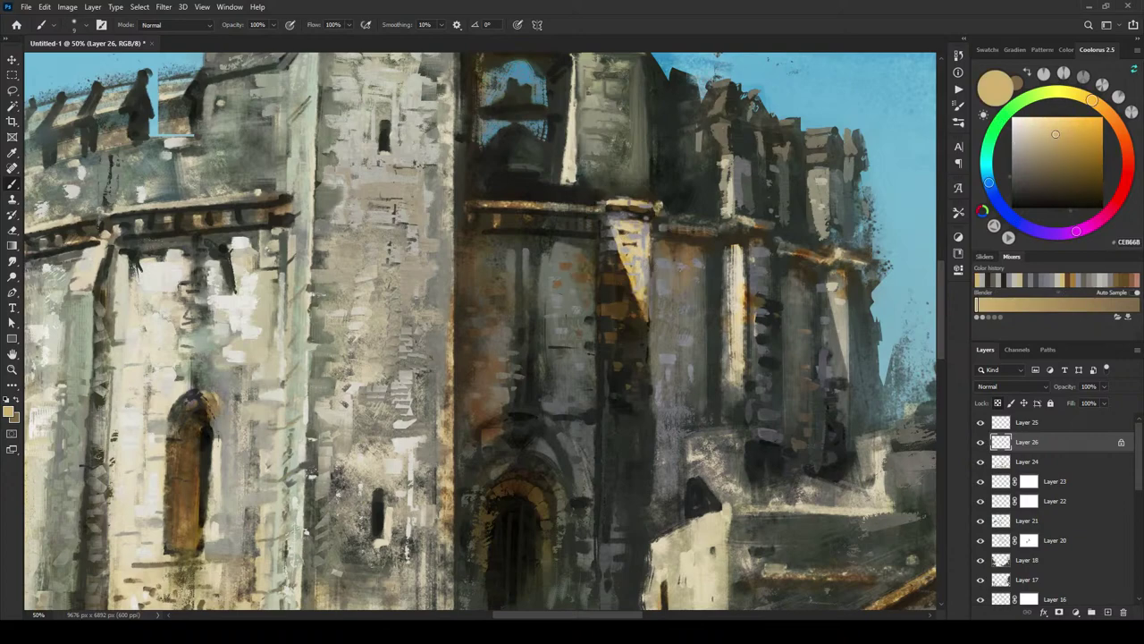
Step: Examine the wedge's effect in the full painting by hiding and showing Layer 26
{"action": "scroll", "coordinate": [649, 309], "scroll_direction": "down", "scroll_amount": 5}
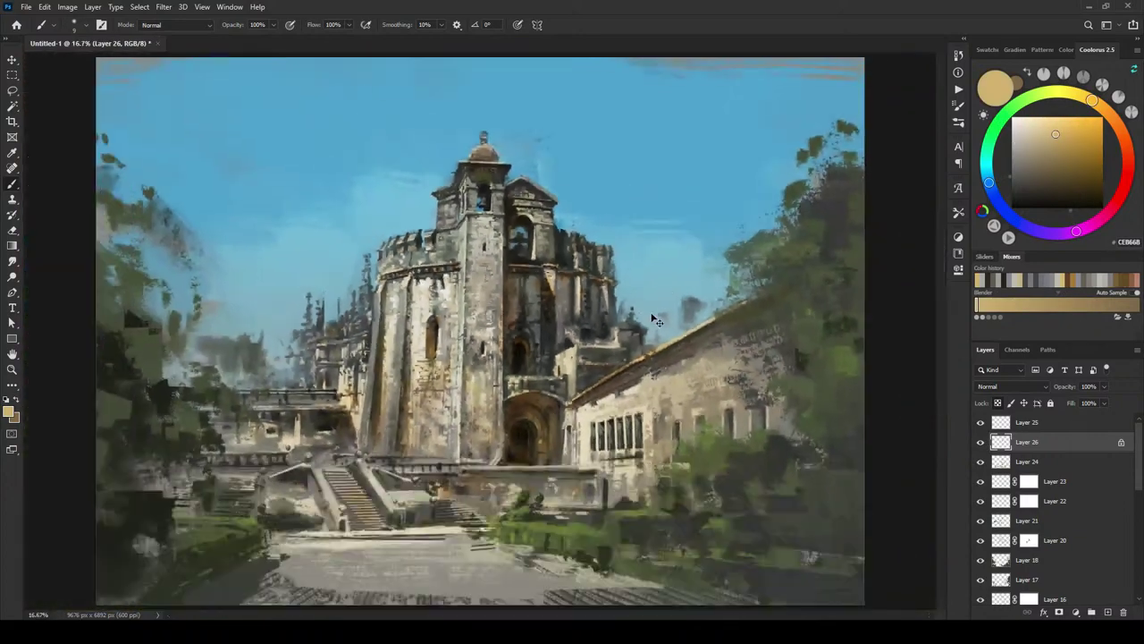
{"action": "key", "text": "ctrl+plus"}
{"action": "key", "text": "ctrl+plus"}
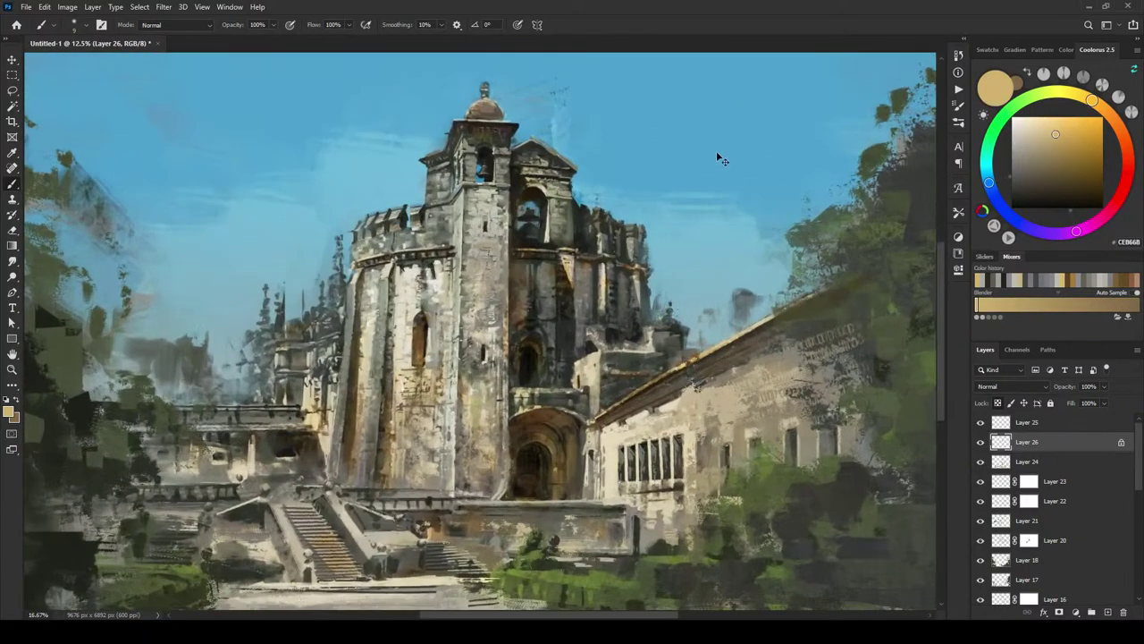
{"action": "key", "text": "ctrl+0"}
{"action": "key", "text": "ctrl+minus"}
{"action": "left_click", "coordinate": [981, 442]}
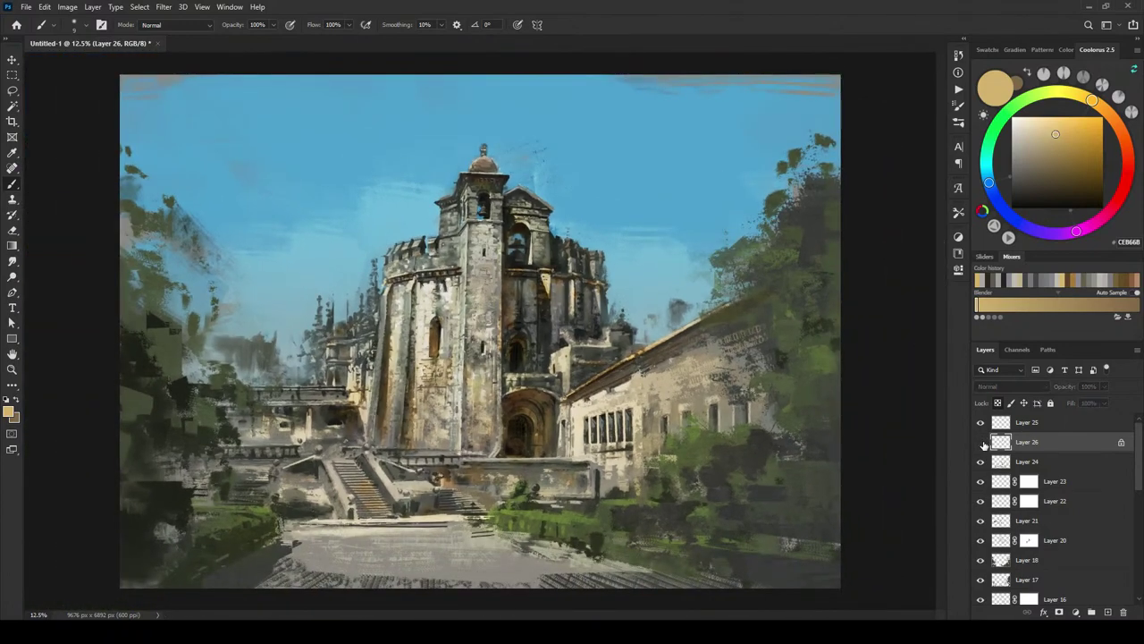
{"action": "left_click", "coordinate": [981, 441]}
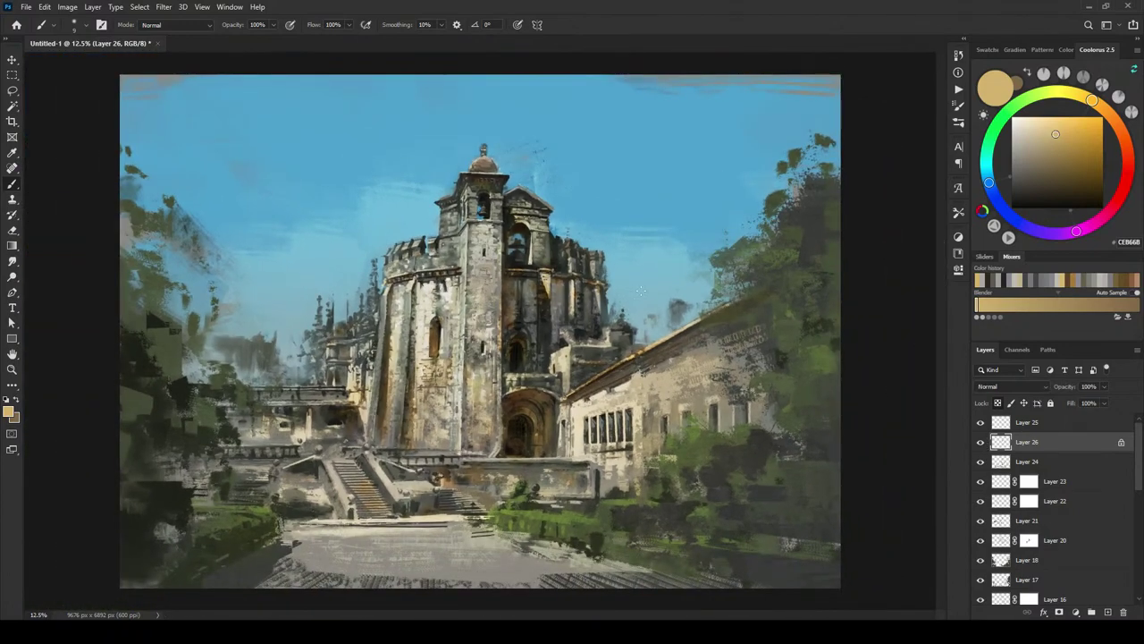
Step: Darken the marks at the wedge's top below the cornice with sampled dark brown and dark gray, checking against Layer 26 hidden
{"action": "left_click", "coordinate": [552, 267], "text": "alt"}
{"action": "left_click_drag", "start_coordinate": [538, 273], "coordinate": [551, 270]}
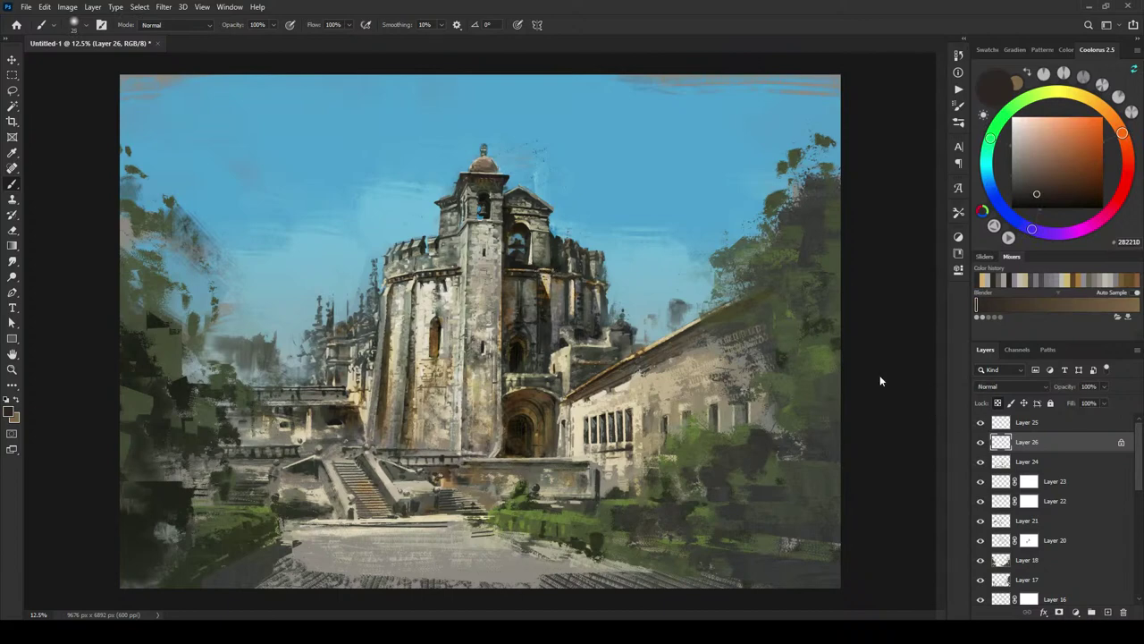
{"action": "left_click", "coordinate": [539, 280], "text": "alt"}
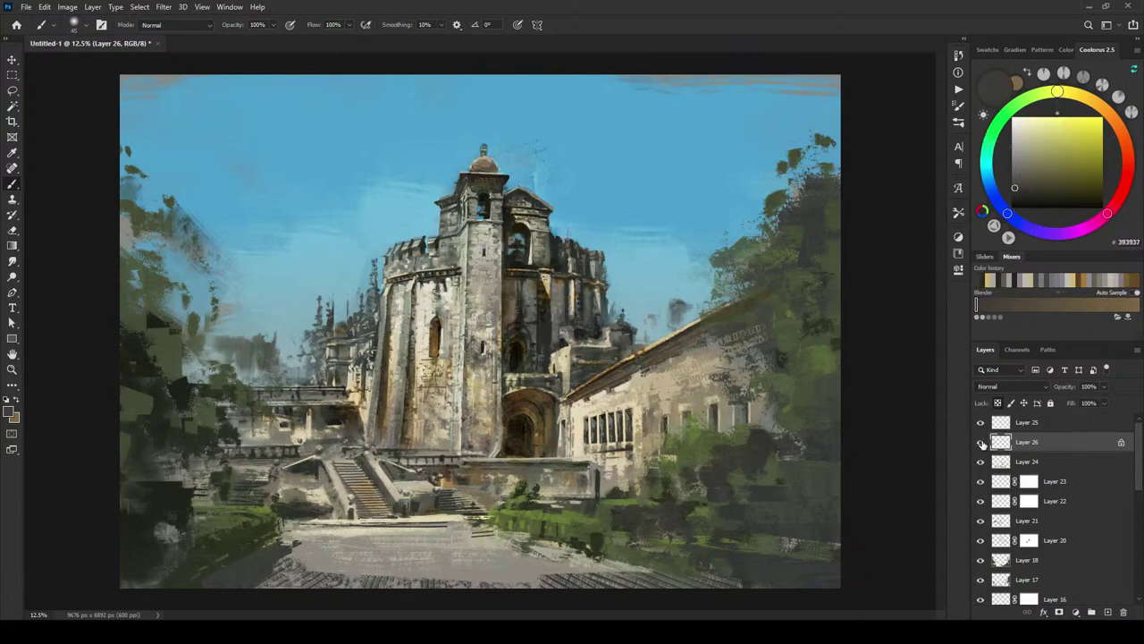
{"action": "left_click", "coordinate": [982, 442]}
{"action": "left_click", "coordinate": [980, 443]}
Step: Unlock the transparent pixels of Layer 26 for further work around the sunlit wedge
{"action": "key", "text": "ctrl+plus"}
{"action": "key", "text": "ctrl+plus"}
{"action": "key", "text": "ctrl+plus"}
{"action": "key", "text": "ctrl+plus"}
{"action": "key", "text": "ctrl+plus"}
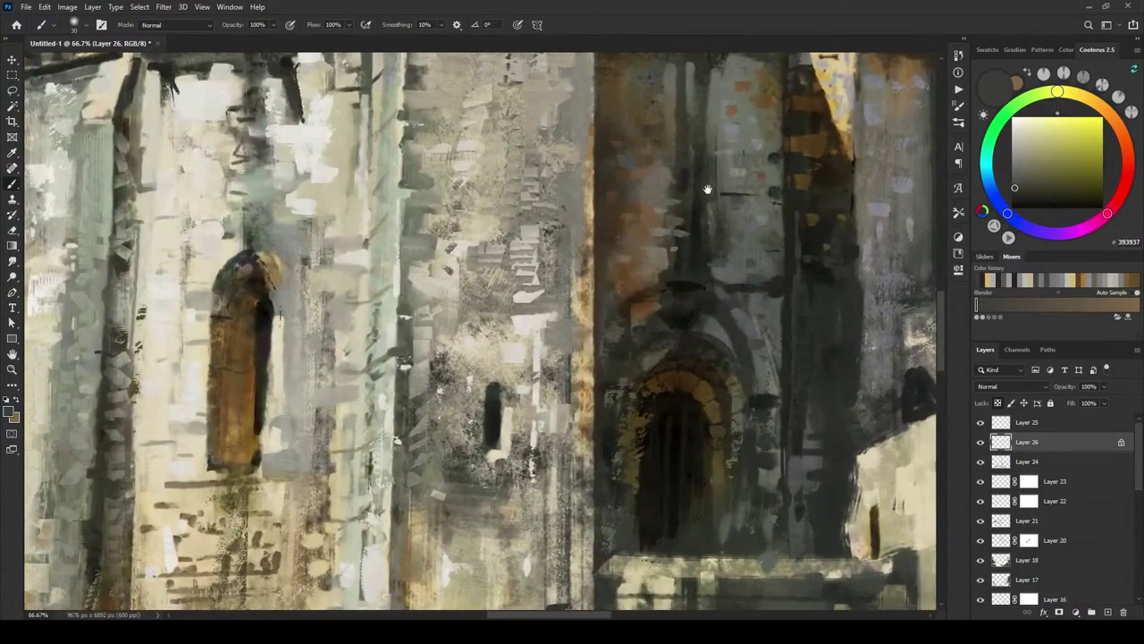
{"action": "left_click_drag", "start_coordinate": [708, 190], "coordinate": [464, 375]}
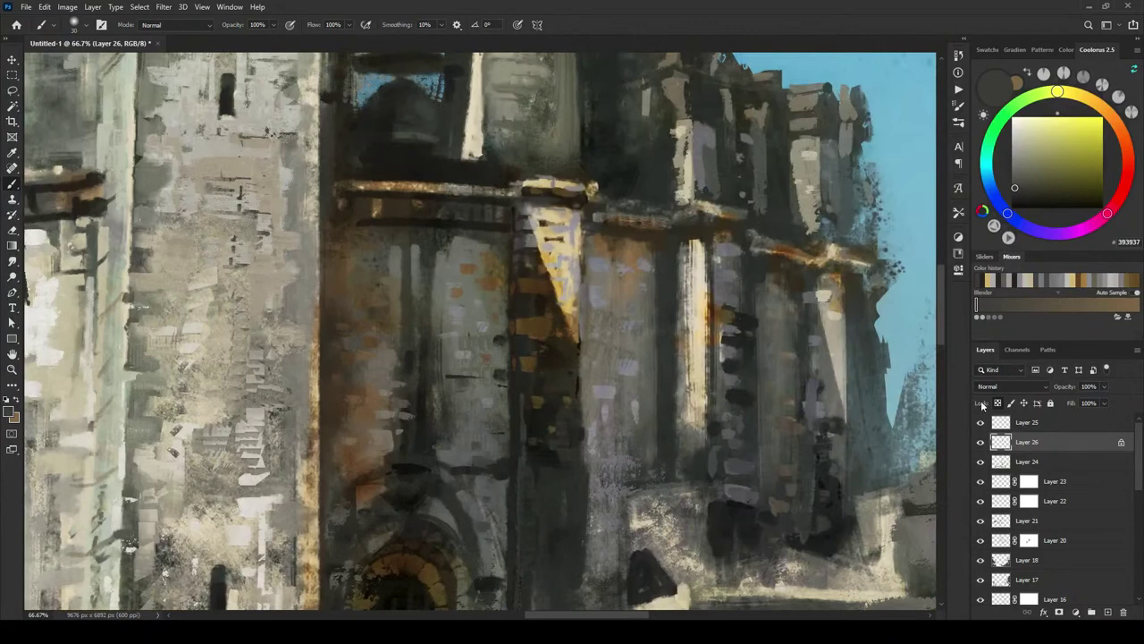
{"action": "left_click", "coordinate": [999, 403]}
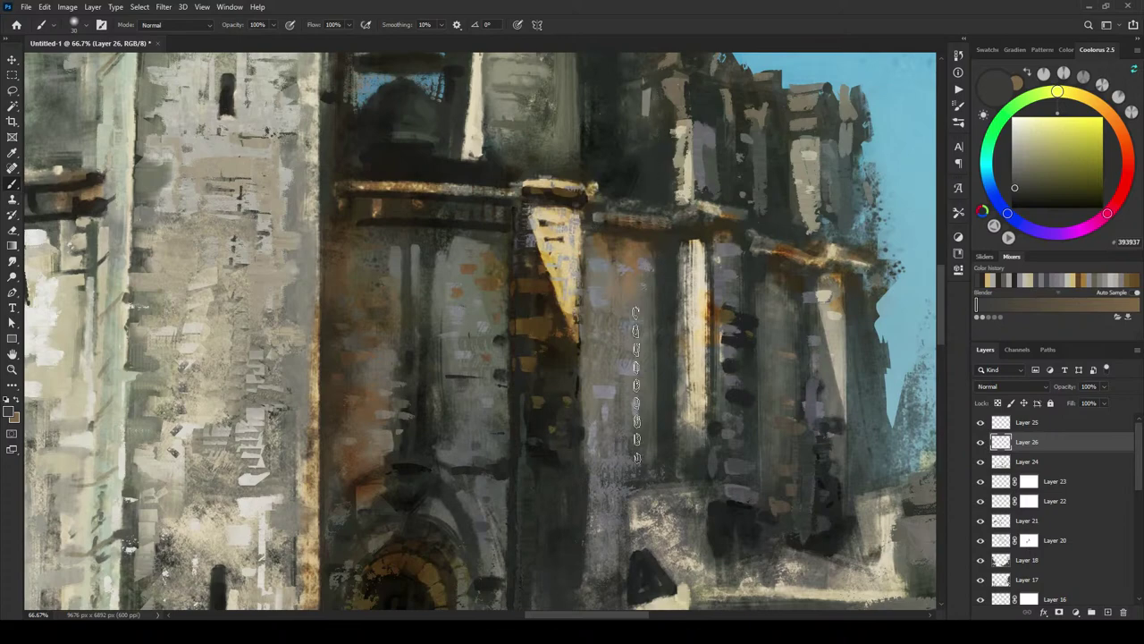
Step: Compare the sunlit wedge close up and in the full painting with Layer 26 hidden and shown
{"action": "left_click", "coordinate": [980, 443]}
{"action": "left_click", "coordinate": [981, 443]}
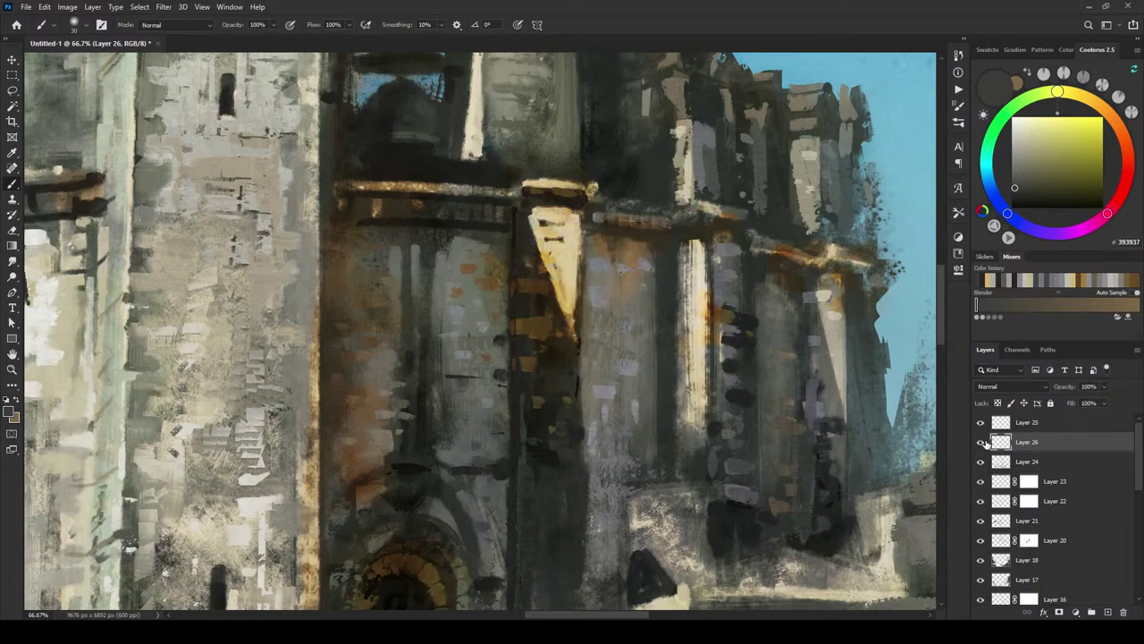
{"action": "key", "text": "ctrl+minus"}
{"action": "key", "text": "ctrl+minus"}
{"action": "key", "text": "ctrl+minus"}
{"action": "key", "text": "ctrl+minus"}
{"action": "key", "text": "ctrl+minus"}
{"action": "key", "text": "ctrl+minus"}
{"action": "key", "text": "ctrl+minus"}
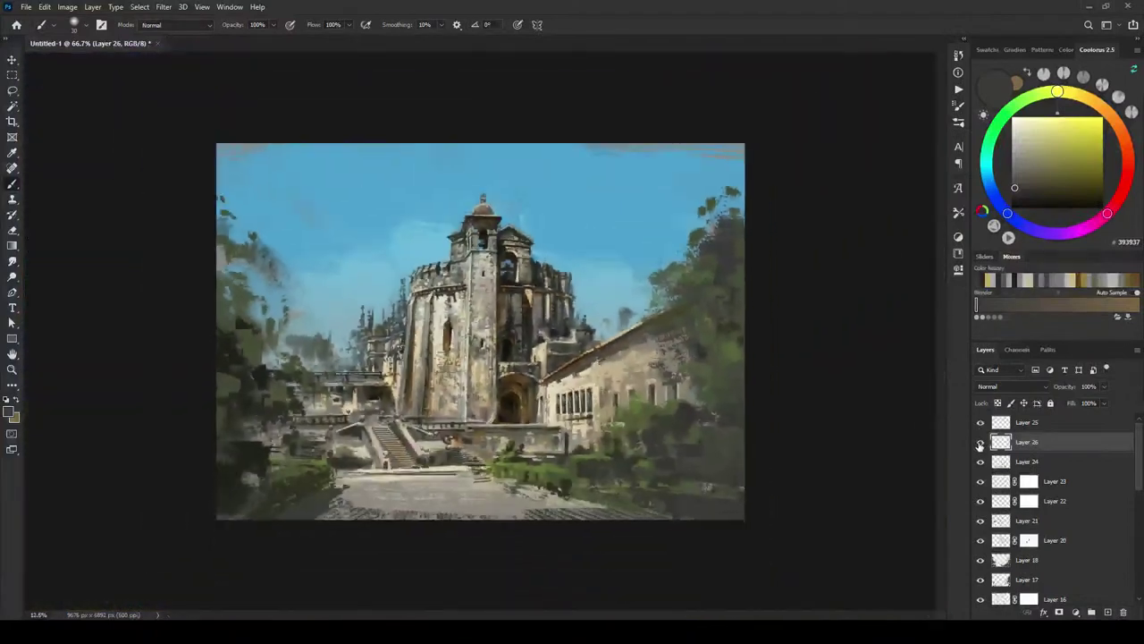
{"action": "left_click", "coordinate": [981, 443]}
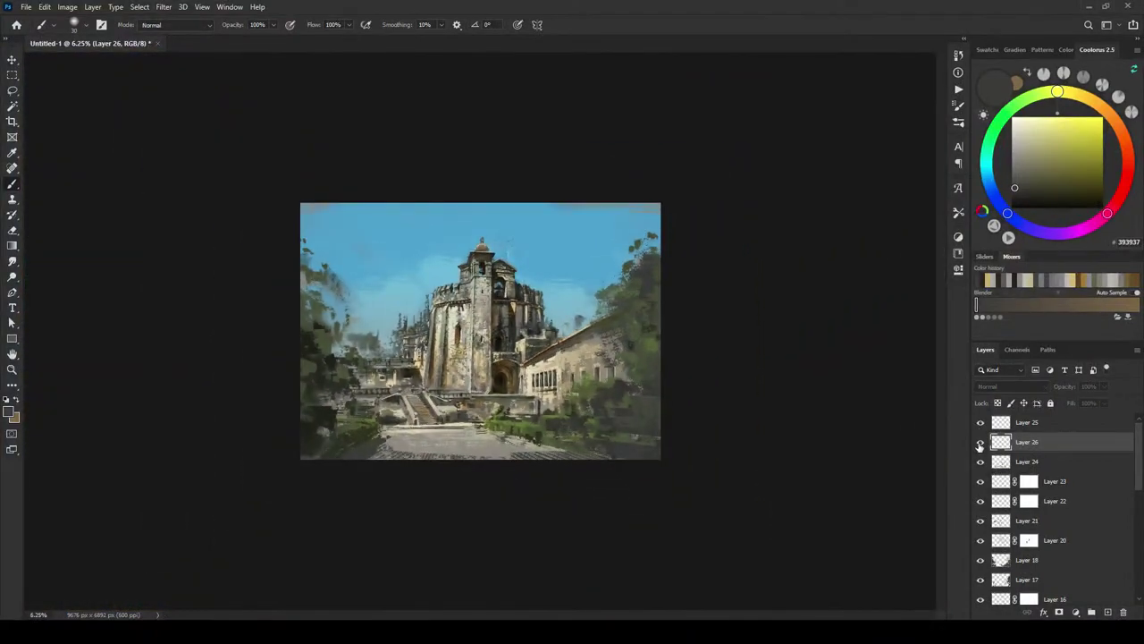
{"action": "left_click", "coordinate": [979, 442]}
{"action": "key", "text": "ctrl+plus"}
{"action": "key", "text": "ctrl+plus"}
{"action": "left_click", "coordinate": [980, 442]}
{"action": "left_click", "coordinate": [980, 442]}
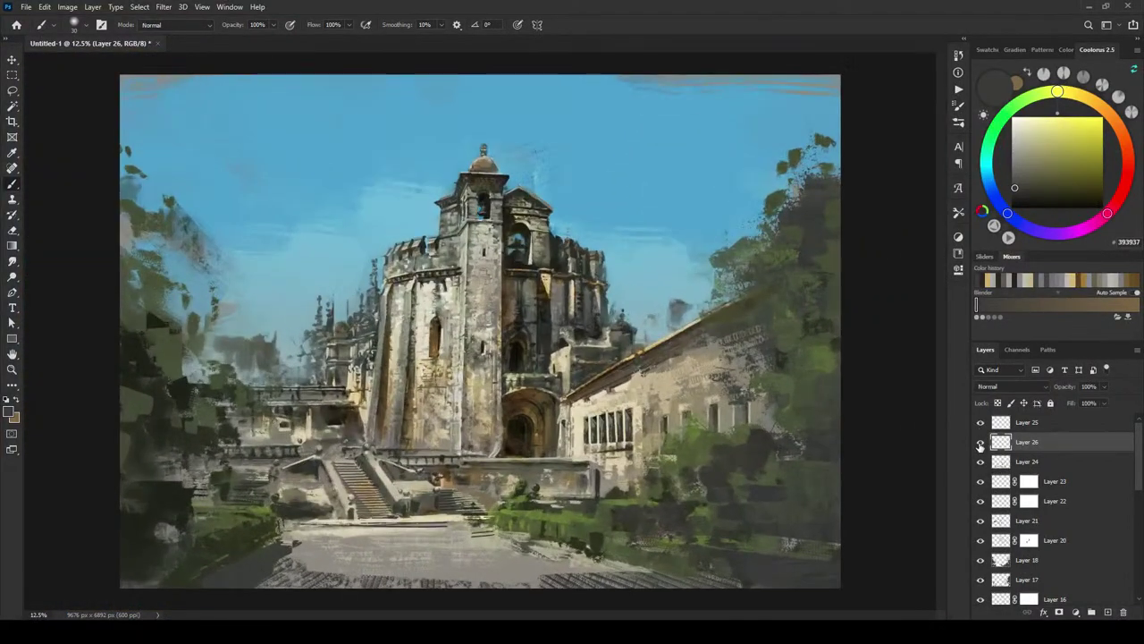
Step: Apply Hue/Saturation to Layer 26 with saturation -52 and lightness -35, and compare the painting with the layer hidden and shown
{"action": "key", "text": "ctrl+plus"}
{"action": "key", "text": "ctrl+minus"}
{"action": "left_click", "coordinate": [68, 7]}
{"action": "mouse_move", "coordinate": [90, 33]}
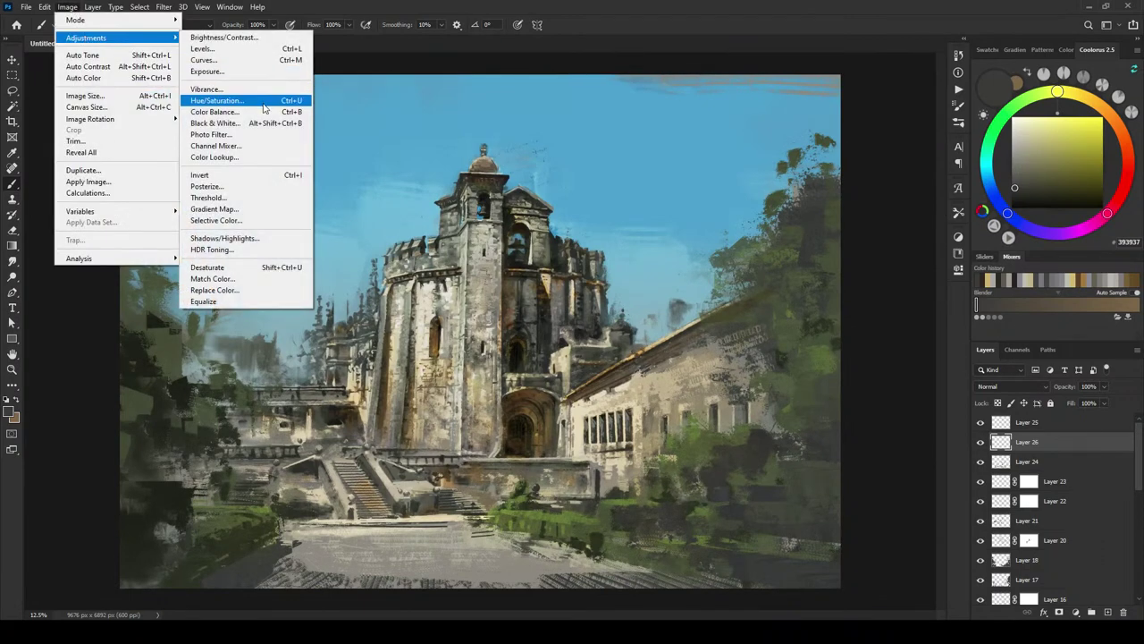
{"action": "left_click", "coordinate": [259, 97]}
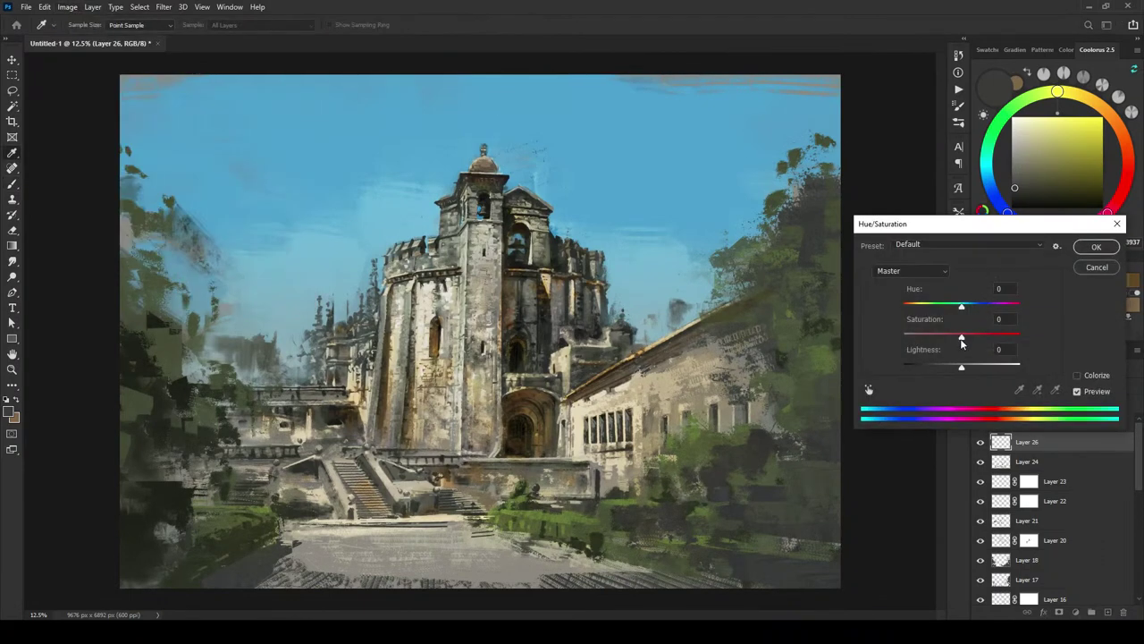
{"action": "left_click_drag", "start_coordinate": [962, 366], "coordinate": [940, 374]}
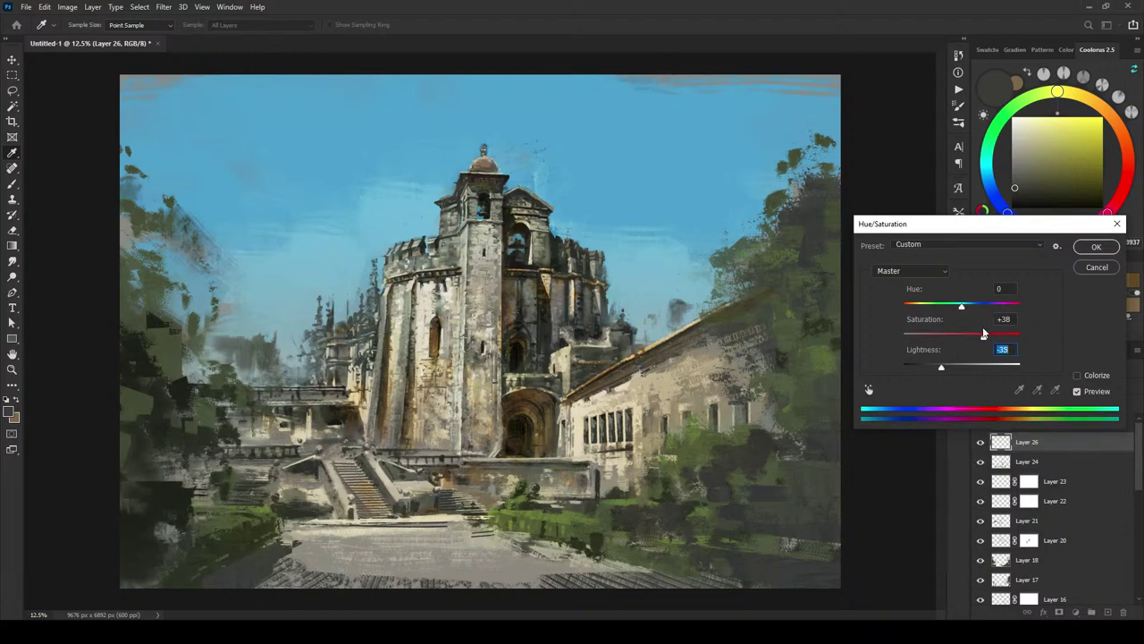
{"action": "left_click_drag", "start_coordinate": [984, 336], "coordinate": [930, 337]}
{"action": "left_click", "coordinate": [1090, 247]}
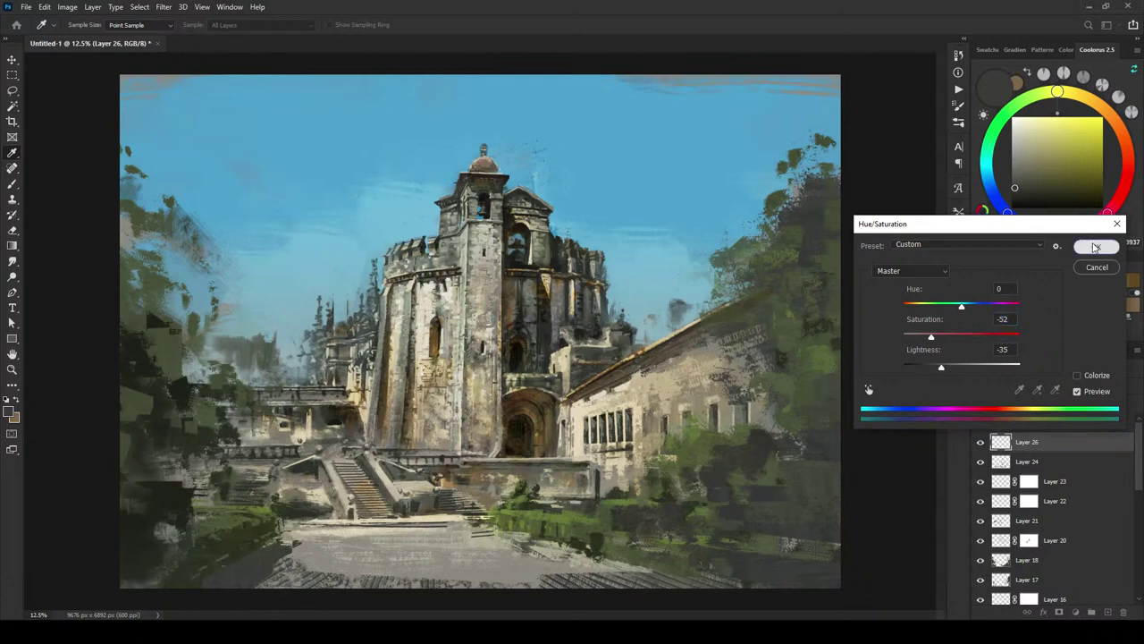
{"action": "left_click", "coordinate": [979, 443]}
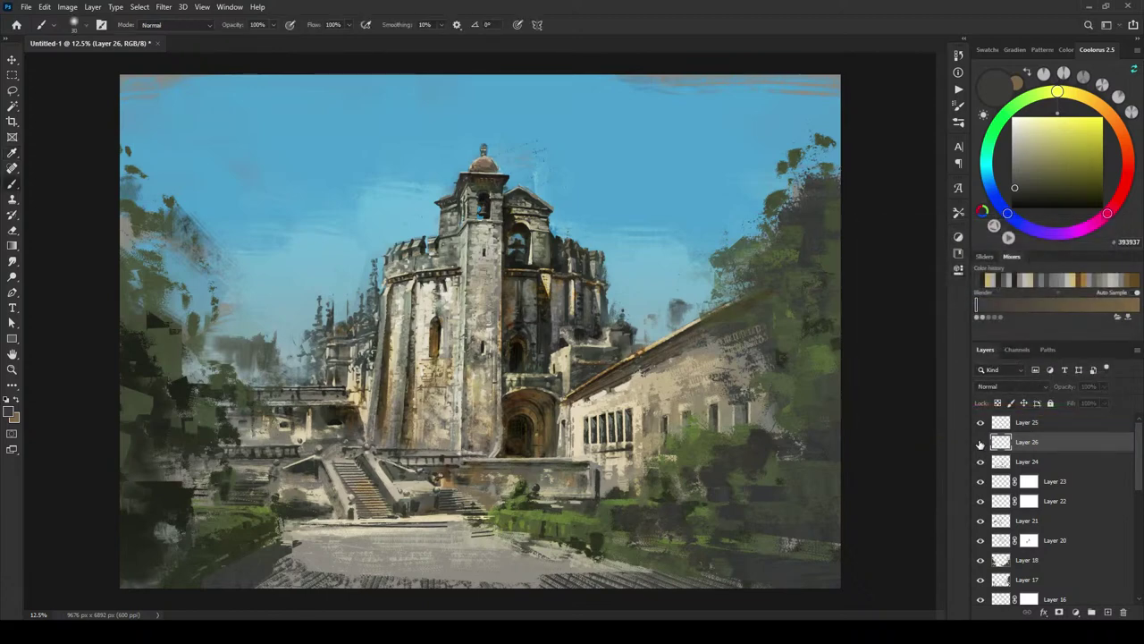
{"action": "left_click", "coordinate": [979, 443]}
Step: Try Layer 26 at 78% opacity, and restore it to 100%
{"action": "left_click", "coordinate": [1105, 387]}
{"action": "left_click_drag", "start_coordinate": [1105, 401], "coordinate": [1093, 402]}
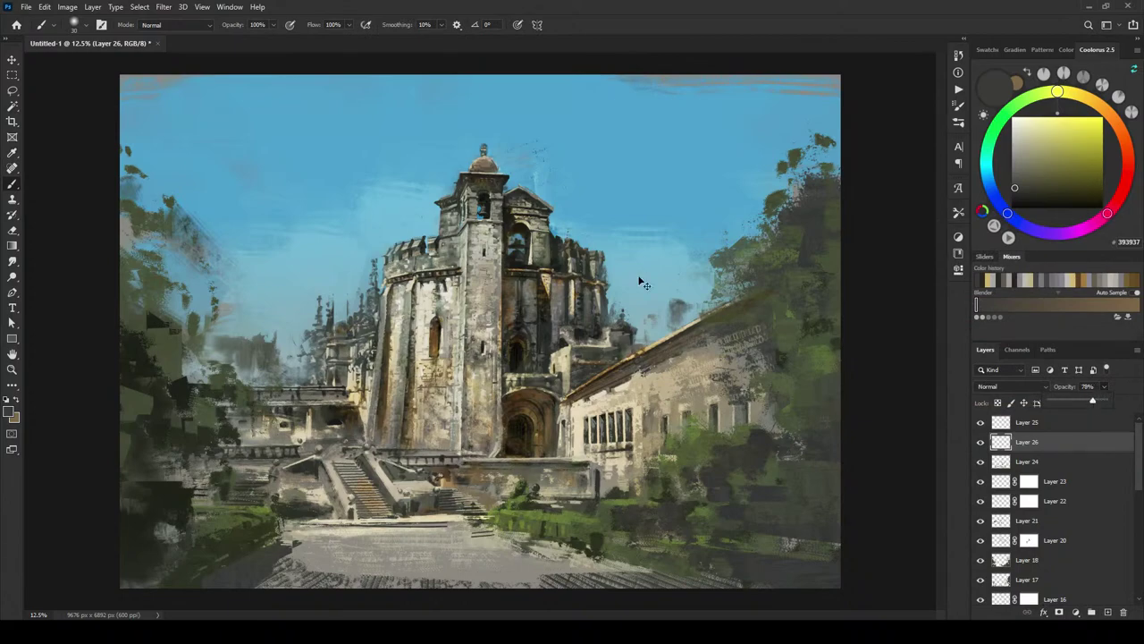
{"action": "key", "text": "ctrl+minus"}
{"action": "key", "text": "ctrl+minus"}
{"action": "key", "text": "ctrl+plus"}
{"action": "key", "text": "ctrl+plus"}
{"action": "key", "text": "ctrl+plus"}
{"action": "key", "text": "ctrl+plus"}
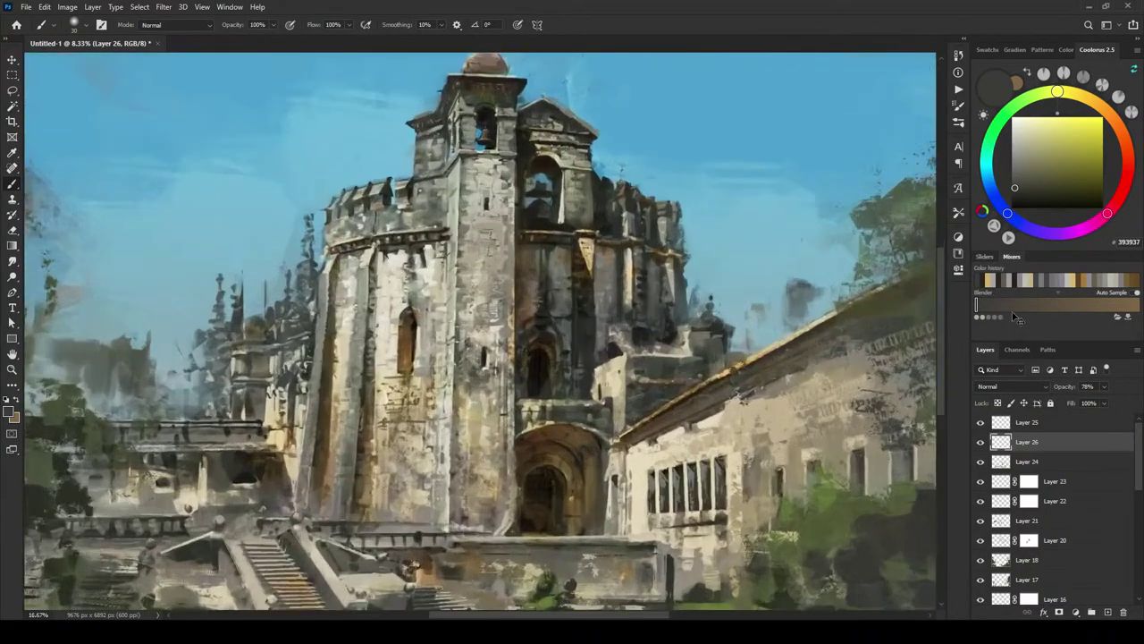
{"action": "key", "text": "ctrl+plus"}
{"action": "key", "text": "ctrl+plus"}
{"action": "left_click", "coordinate": [1106, 386]}
{"action": "left_click_drag", "start_coordinate": [1102, 401], "coordinate": [1117, 400]}
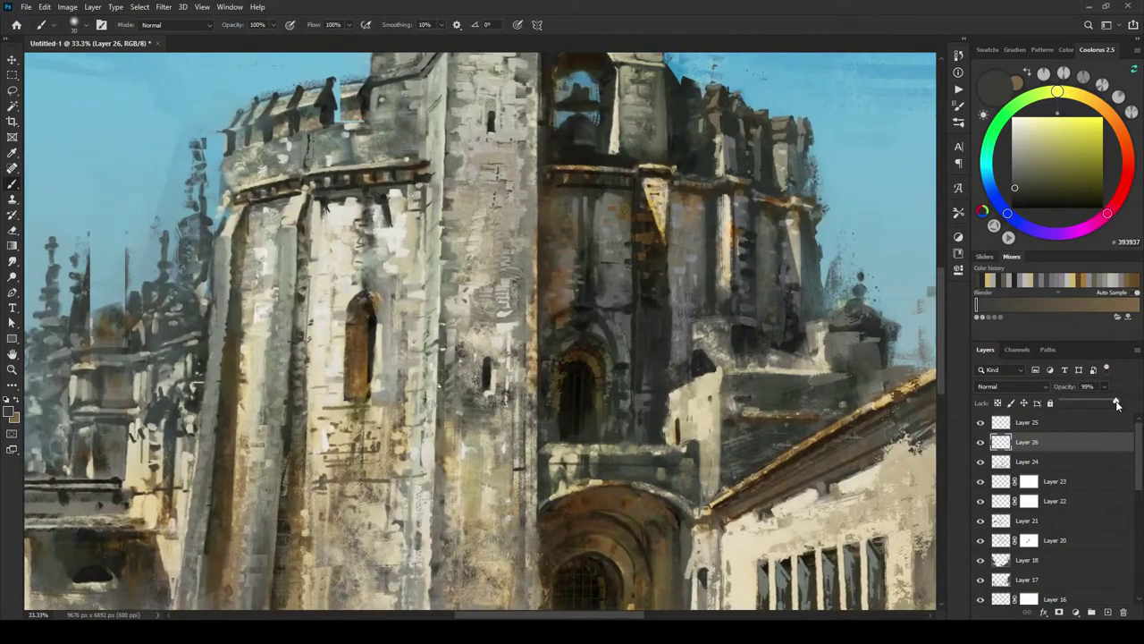
Step: Apply Hue/Saturation to Layer 26 with lightness +12
{"action": "left_click", "coordinate": [67, 6]}
{"action": "mouse_move", "coordinate": [78, 34]}
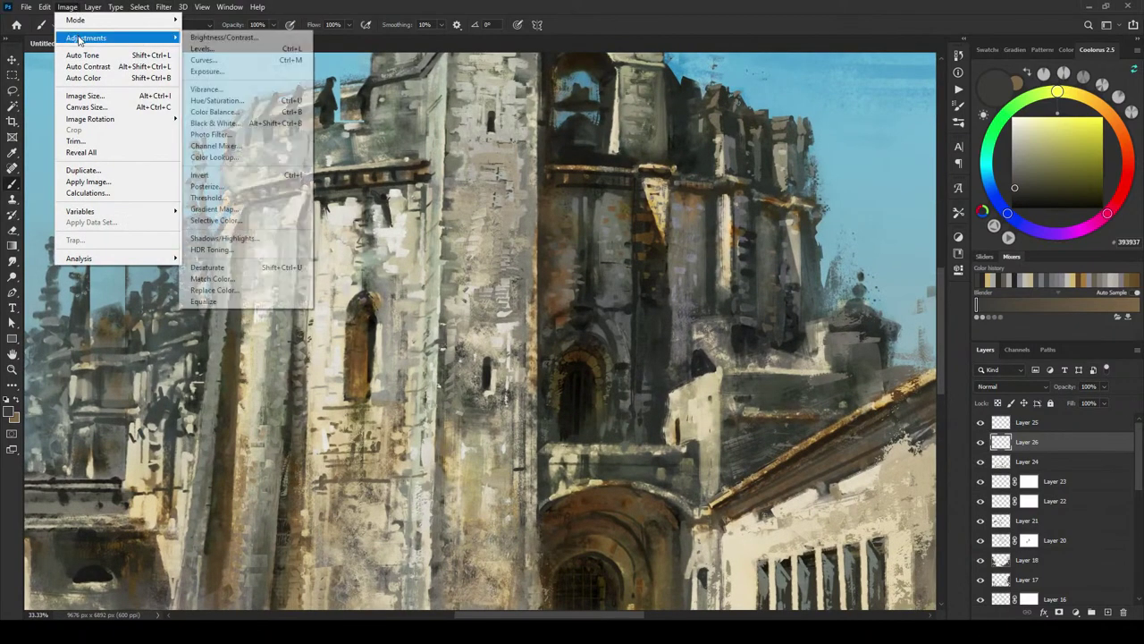
{"action": "left_click", "coordinate": [219, 100]}
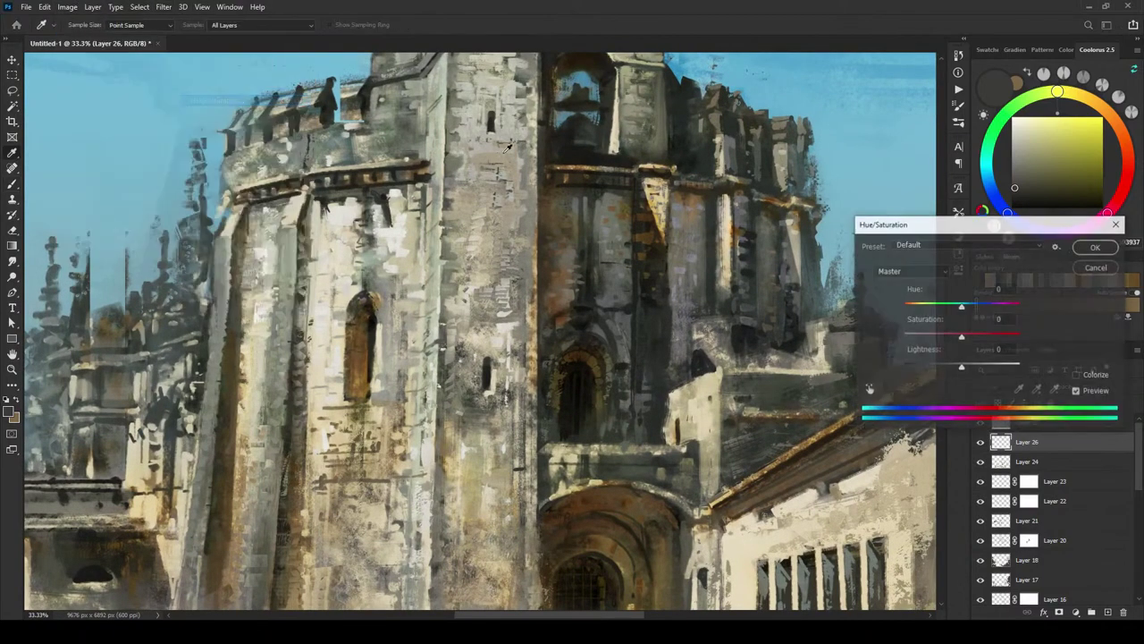
{"action": "left_click", "coordinate": [962, 369]}
{"action": "left_click_drag", "start_coordinate": [973, 367], "coordinate": [969, 371]}
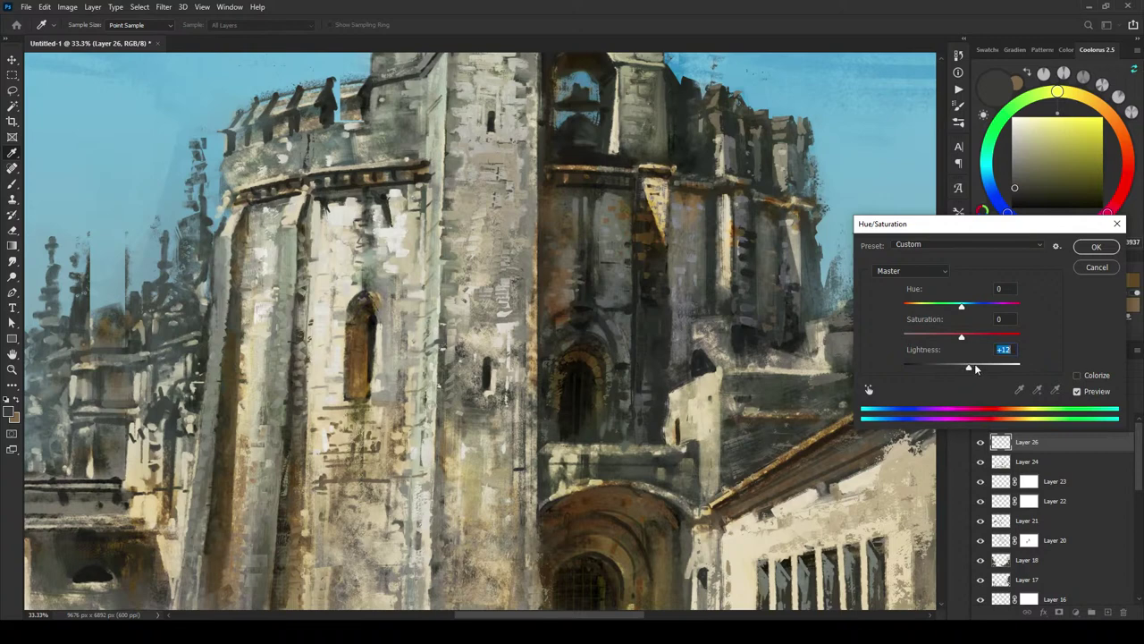
{"action": "left_click", "coordinate": [1102, 246]}
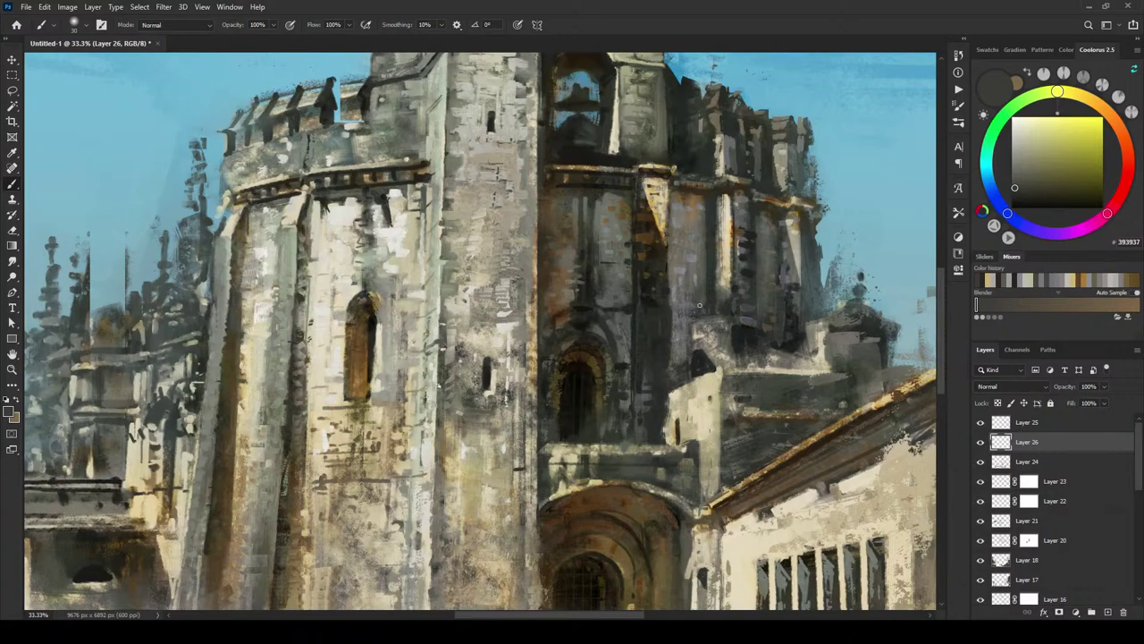
Step: Compare the whole painting with Layer 24 hidden and shown
{"action": "scroll", "coordinate": [691, 311], "scroll_direction": "down", "scroll_amount": 4}
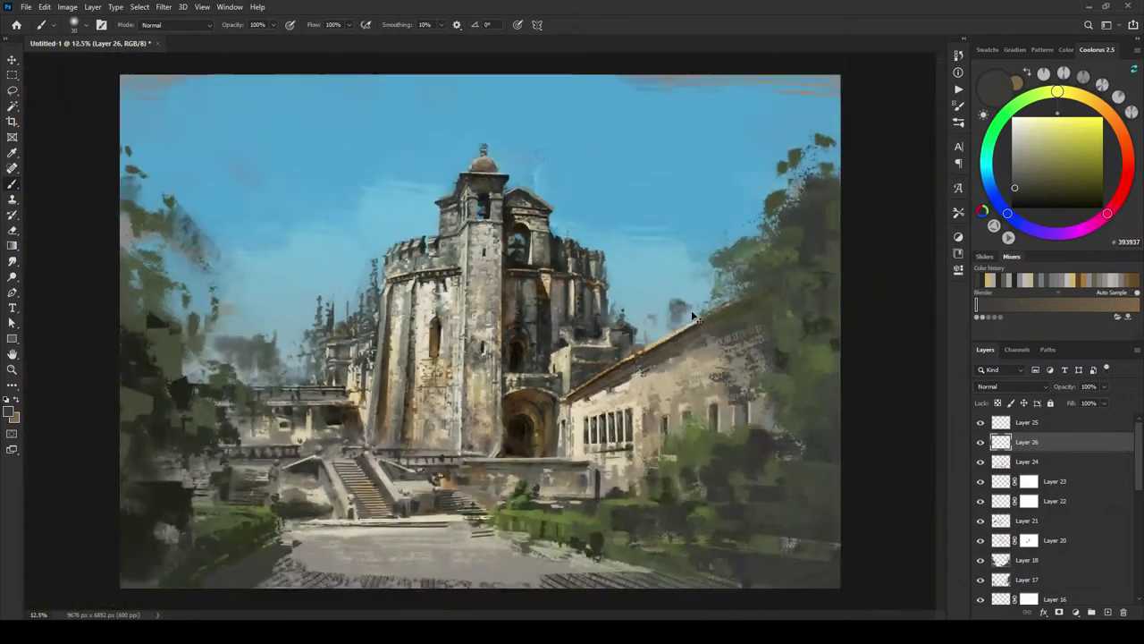
{"action": "scroll", "coordinate": [696, 317], "scroll_direction": "down", "scroll_amount": 1}
{"action": "scroll", "coordinate": [693, 313], "scroll_direction": "up", "scroll_amount": 2}
{"action": "left_click", "coordinate": [981, 461]}
{"action": "left_click", "coordinate": [981, 461]}
{"action": "left_click", "coordinate": [980, 462]}
{"action": "left_click", "coordinate": [980, 461]}
{"action": "left_click", "coordinate": [981, 461]}
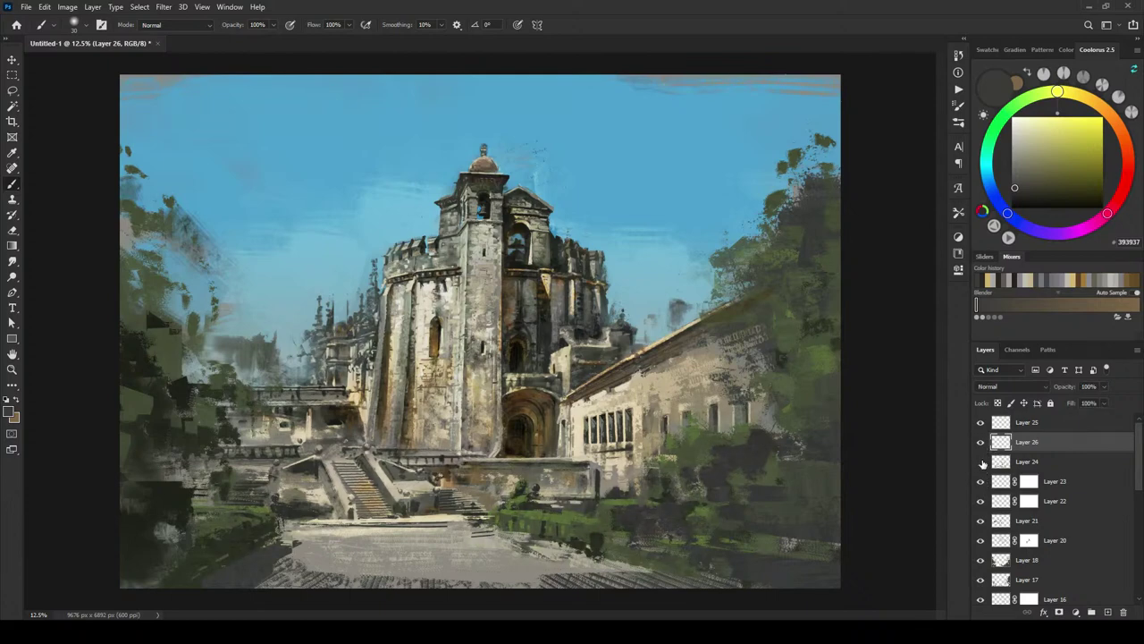
{"action": "left_click", "coordinate": [981, 461]}
{"action": "left_click", "coordinate": [982, 461]}
{"action": "left_click", "coordinate": [982, 462]}
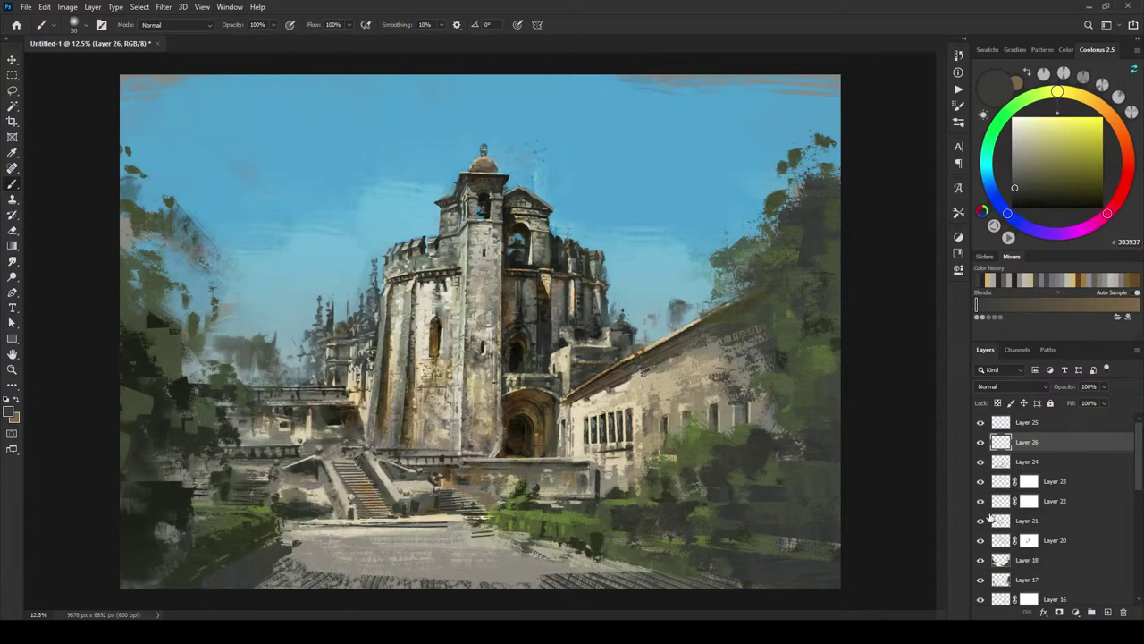
Step: Lower the opacity of Layer 25 to 77%
{"action": "left_click", "coordinate": [1026, 422]}
{"action": "left_click_drag", "start_coordinate": [1104, 387], "coordinate": [1124, 404]}
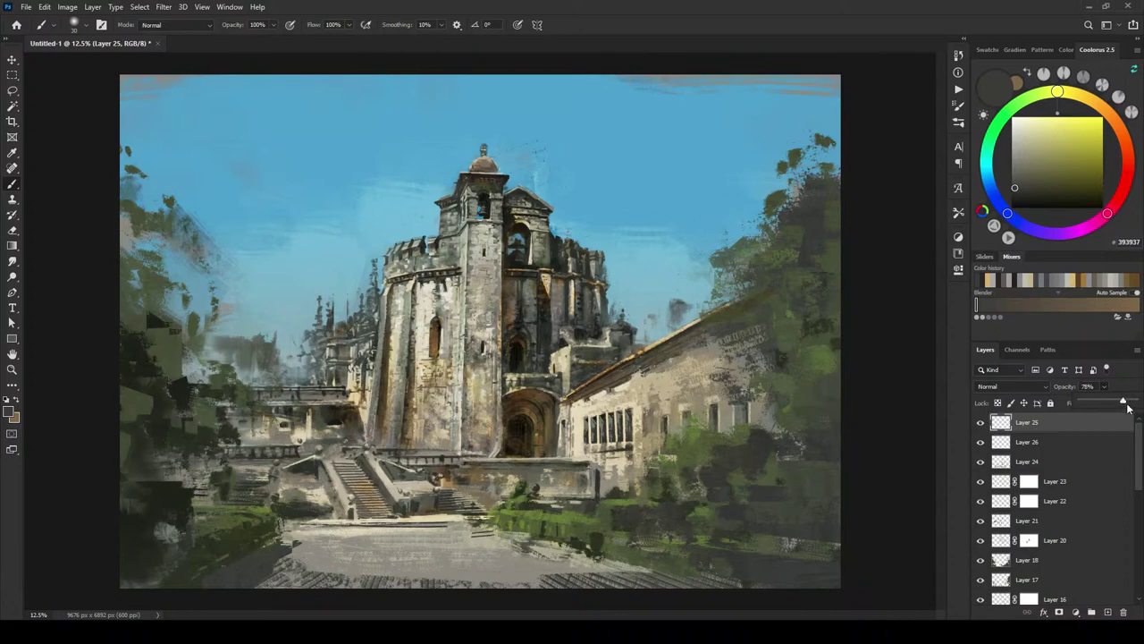
{"action": "mouse_move", "coordinate": [1126, 403]}
{"action": "left_mouse_down"}
{"action": "mouse_move", "coordinate": [1088, 400]}
{"action": "mouse_move", "coordinate": [1123, 403]}
{"action": "left_mouse_up"}
{"action": "left_click_drag", "start_coordinate": [438, 336], "coordinate": [437, 295]}
{"action": "left_click_drag", "start_coordinate": [437, 400], "coordinate": [440, 444]}
{"action": "key", "text": "ctrl+z"}
Step: Examine what Layers 21, 20, 18 and 17 contribute to the painting by hiding and showing each one
{"action": "left_click", "coordinate": [981, 520]}
{"action": "left_click", "coordinate": [981, 520]}
{"action": "left_click", "coordinate": [982, 522]}
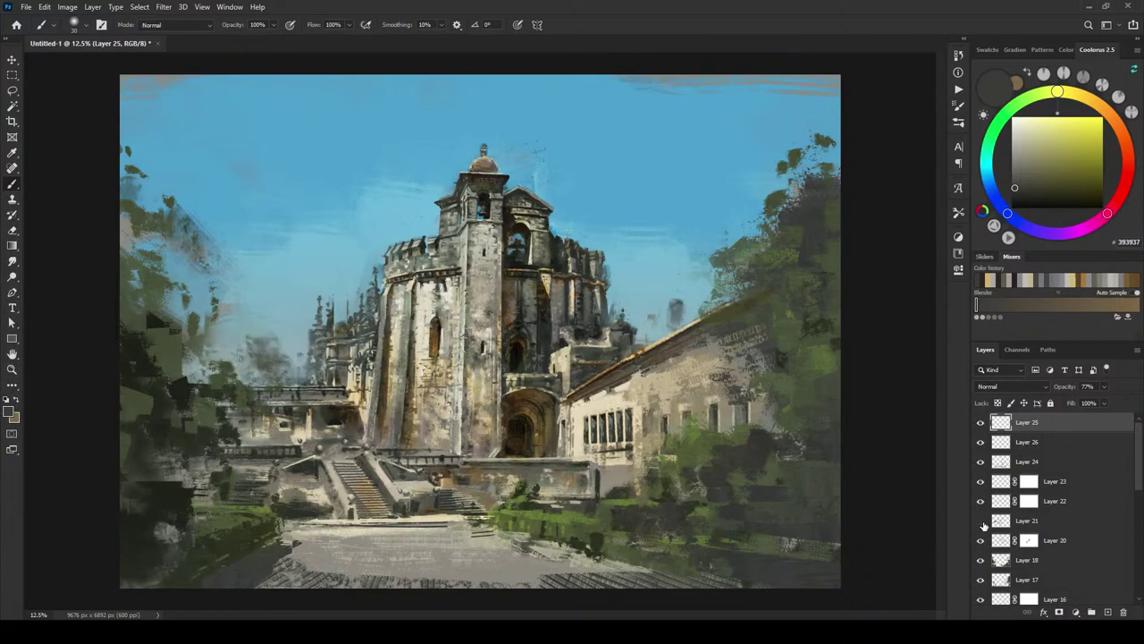
{"action": "left_click", "coordinate": [983, 524]}
{"action": "left_click", "coordinate": [983, 540]}
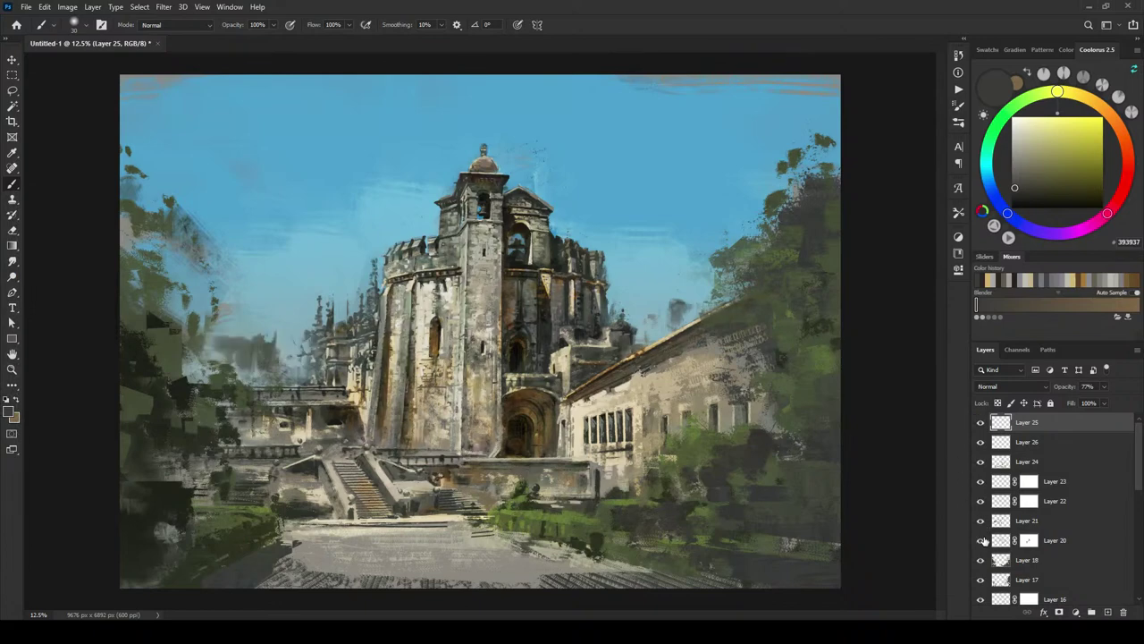
{"action": "left_click", "coordinate": [983, 540]}
{"action": "left_click", "coordinate": [982, 560]}
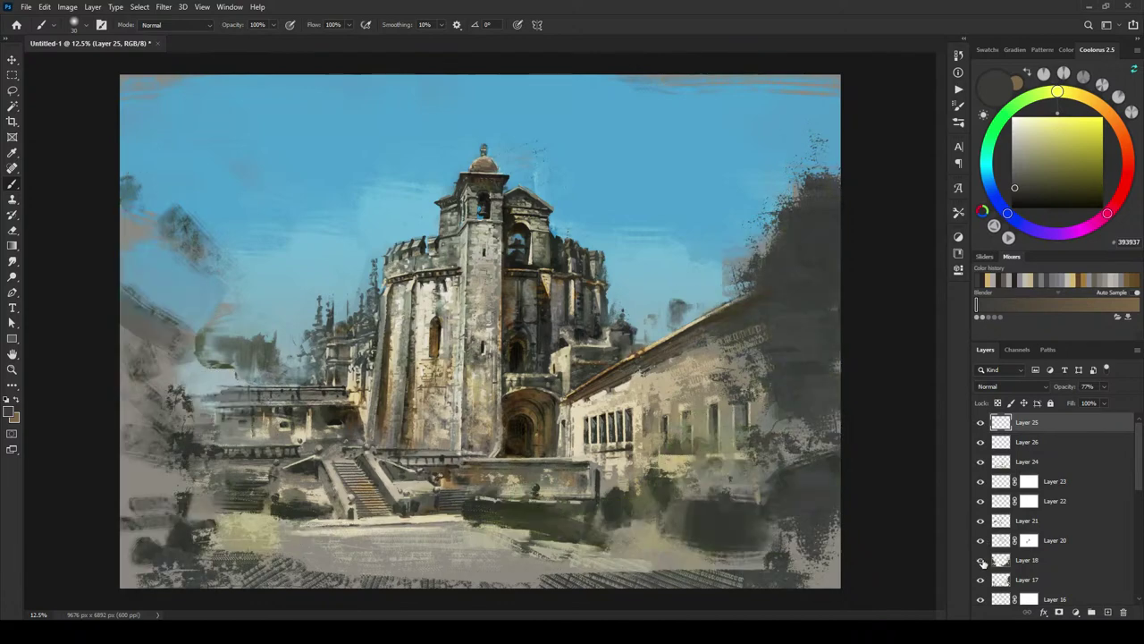
{"action": "left_click", "coordinate": [982, 560]}
{"action": "left_click", "coordinate": [982, 580]}
{"action": "left_click", "coordinate": [982, 579]}
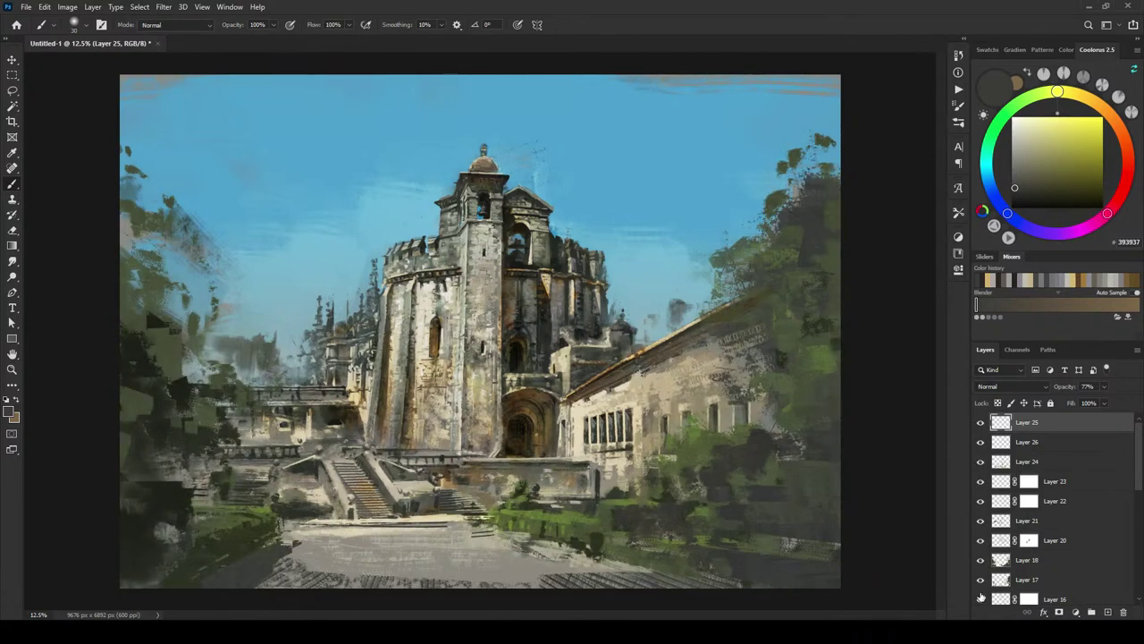
Step: Check the contributions of Layers 16, 14, 13 and 12 by hiding and showing them one at a time
{"action": "left_click", "coordinate": [981, 598]}
{"action": "scroll", "coordinate": [1080, 530], "scroll_direction": "down", "scroll_amount": 3}
{"action": "left_click", "coordinate": [981, 520]}
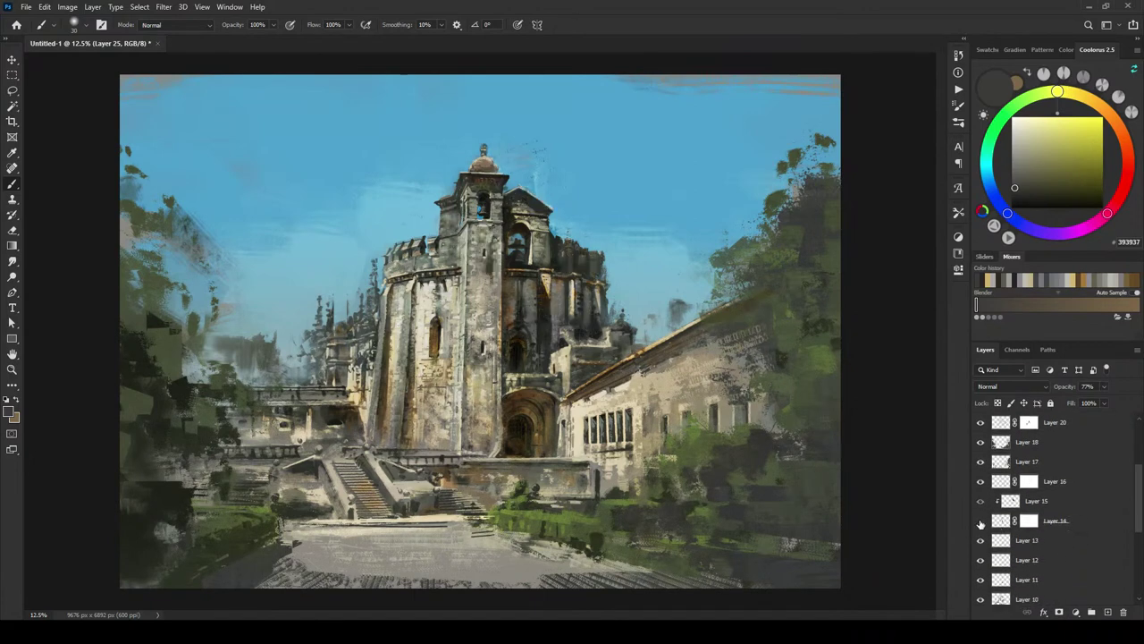
{"action": "left_click", "coordinate": [980, 520]}
{"action": "left_click", "coordinate": [982, 540]}
{"action": "left_click", "coordinate": [981, 541]}
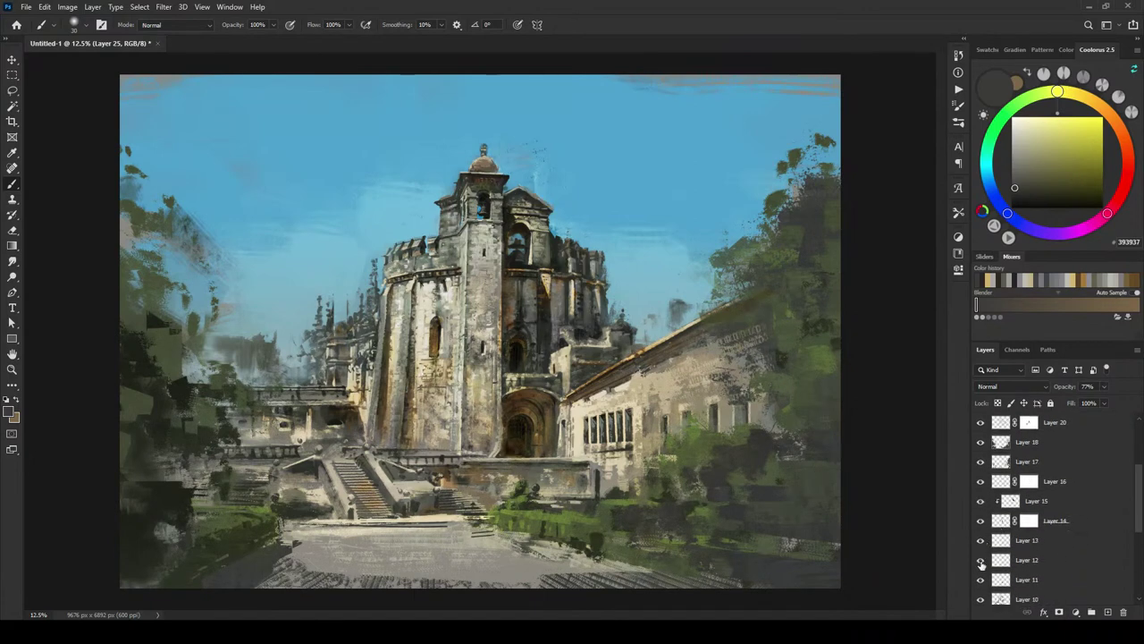
{"action": "left_click", "coordinate": [980, 561]}
{"action": "left_click", "coordinate": [980, 560]}
Step: Compare the castle painting repeatedly with Layer 11 hidden and shown
{"action": "left_click", "coordinate": [979, 581]}
{"action": "left_click", "coordinate": [981, 579]}
{"action": "left_click", "coordinate": [980, 579]}
{"action": "left_click", "coordinate": [980, 579]}
{"action": "left_click", "coordinate": [980, 579]}
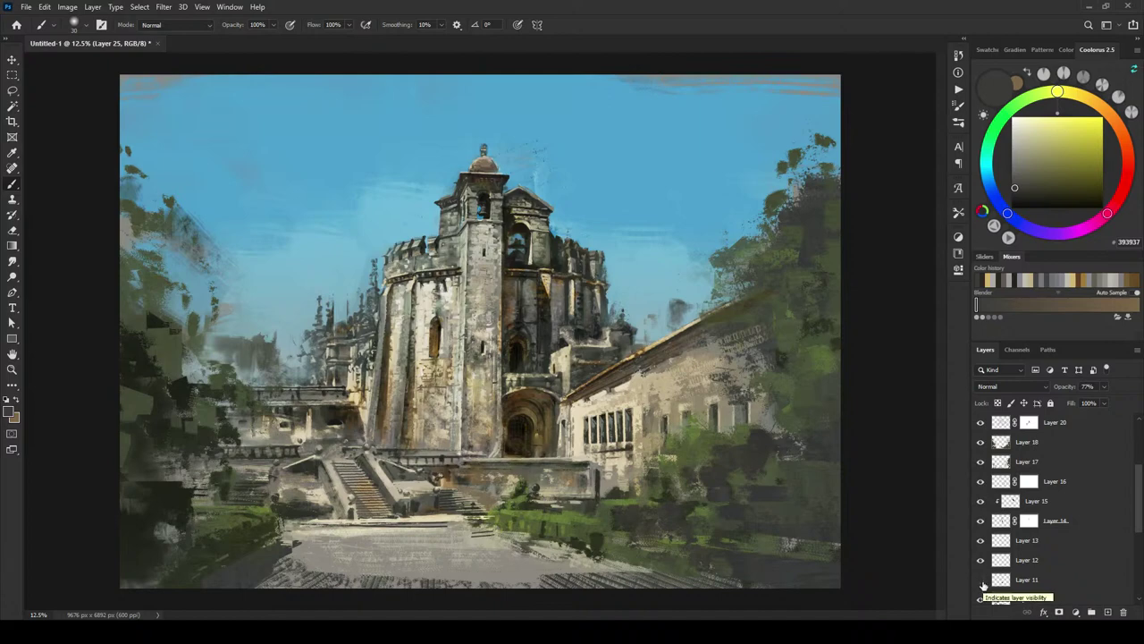
{"action": "left_click", "coordinate": [980, 579]}
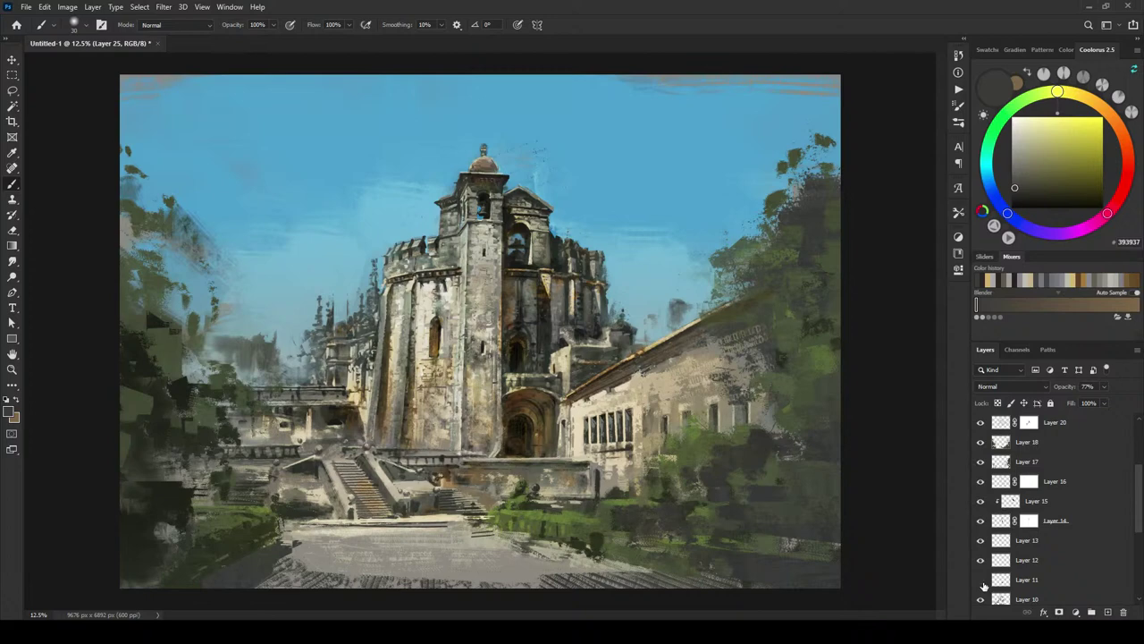
{"action": "left_click", "coordinate": [981, 579]}
{"action": "left_click", "coordinate": [981, 579]}
{"action": "left_click", "coordinate": [980, 579]}
Step: Examine the effect of Layers 10, 9 and 8 on the painting by toggling their visibility
{"action": "left_click", "coordinate": [981, 599]}
{"action": "scroll", "coordinate": [1003, 523], "scroll_direction": "down", "scroll_amount": 3}
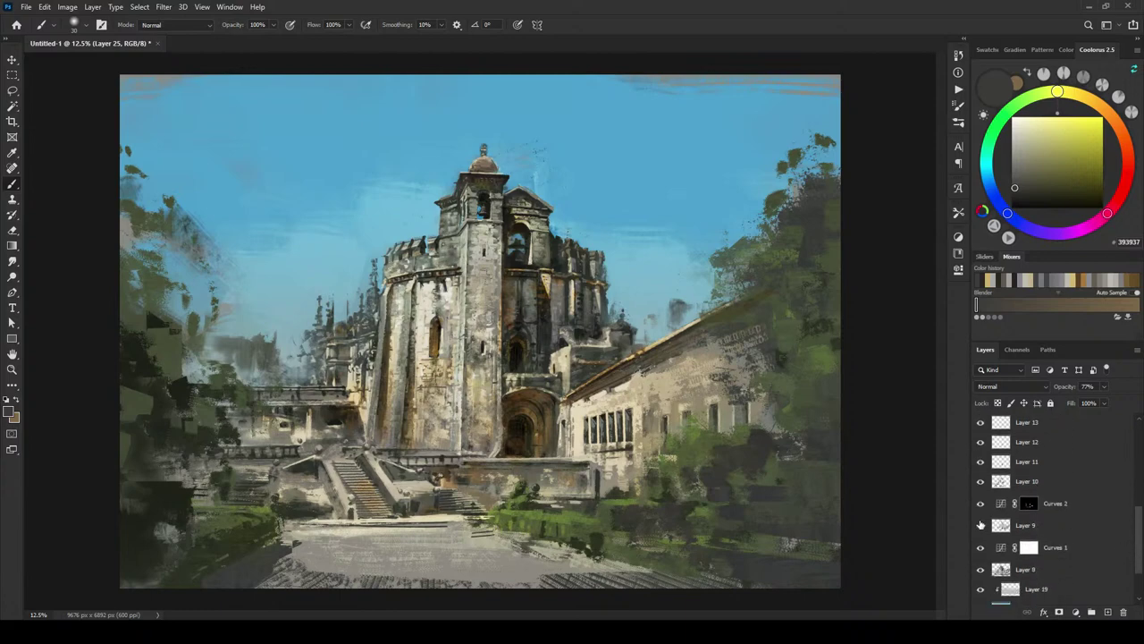
{"action": "left_click", "coordinate": [981, 524]}
{"action": "left_click", "coordinate": [981, 524]}
{"action": "left_click", "coordinate": [980, 569]}
{"action": "left_click", "coordinate": [980, 569]}
{"action": "left_click", "coordinate": [981, 526]}
{"action": "left_click", "coordinate": [981, 526]}
Step: Select the Overlay Layer 9 and compare its colour effect at 0% and 100% opacity
{"action": "left_click", "coordinate": [1008, 528]}
{"action": "mouse_move", "coordinate": [1104, 387]}
{"action": "left_mouse_down"}
{"action": "mouse_move", "coordinate": [1105, 399]}
{"action": "mouse_move", "coordinate": [1069, 399]}
{"action": "mouse_move", "coordinate": [1105, 399]}
{"action": "mouse_move", "coordinate": [1039, 396]}
{"action": "mouse_move", "coordinate": [1105, 399]}
{"action": "mouse_move", "coordinate": [1062, 403]}
{"action": "left_mouse_up"}
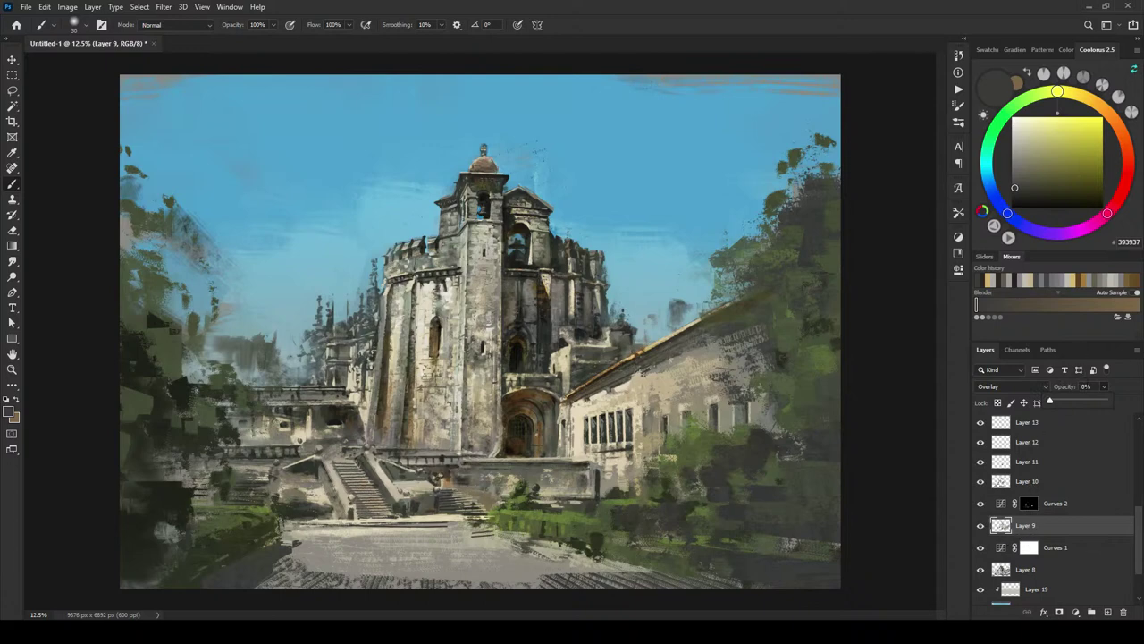
{"action": "left_click_drag", "start_coordinate": [1051, 402], "coordinate": [1109, 402]}
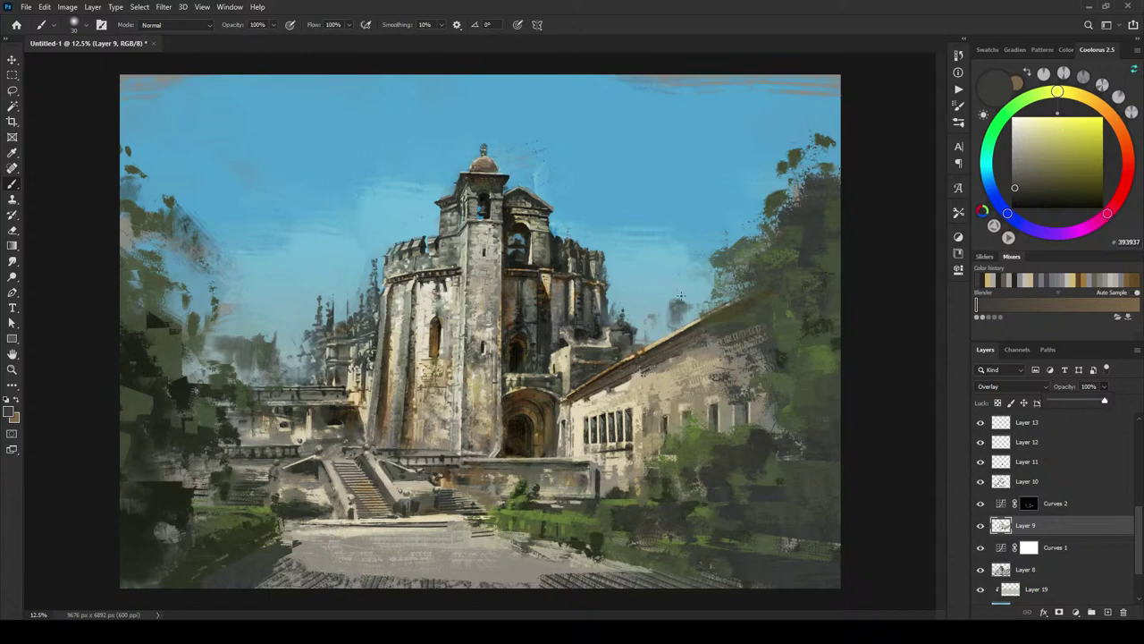
{"action": "left_click_drag", "start_coordinate": [1105, 401], "coordinate": [1027, 405]}
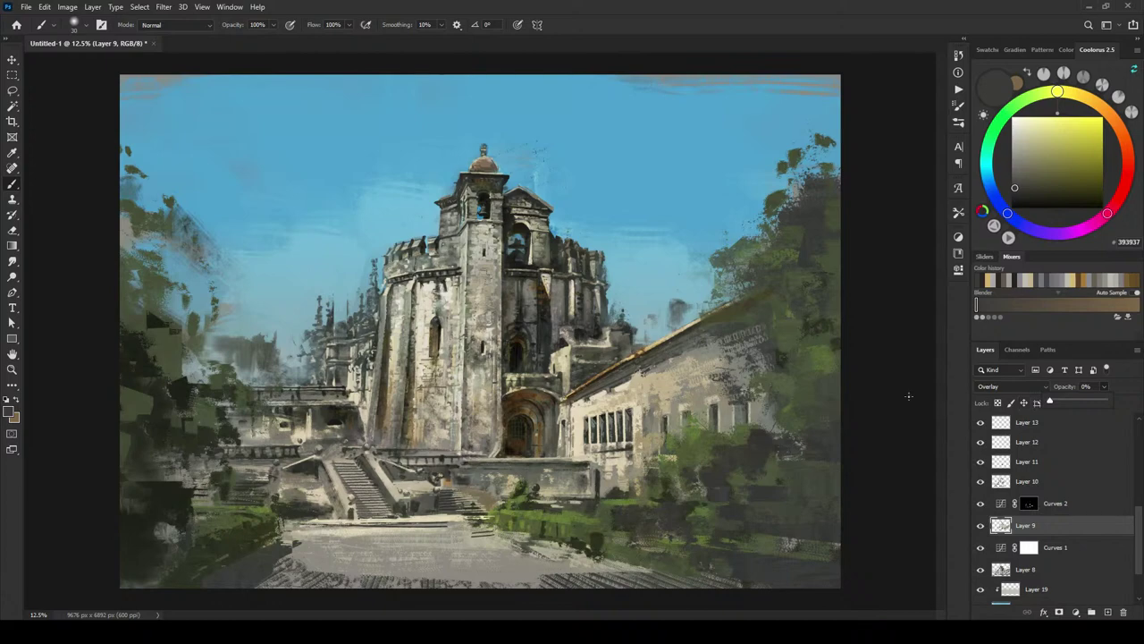
{"action": "left_click_drag", "start_coordinate": [1092, 400], "coordinate": [1130, 399]}
Step: Add a layer mask to Layer 9, invert it to black, and swap the foreground and background colours
{"action": "left_click", "coordinate": [1060, 612]}
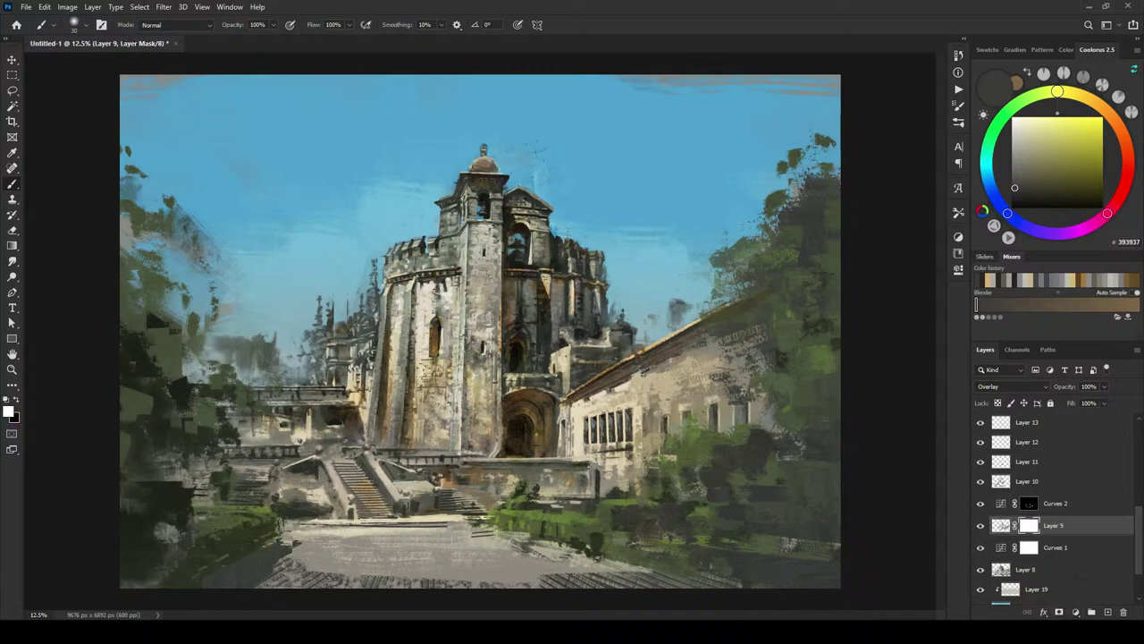
{"action": "key", "text": "ctrl+i"}
{"action": "key", "text": "x"}
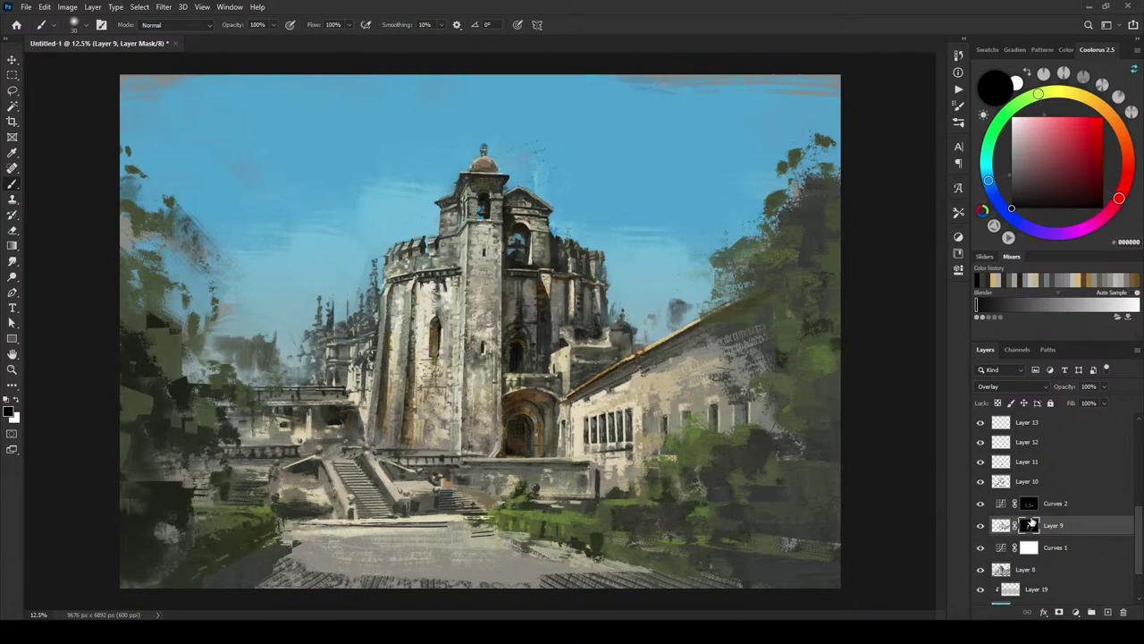
Step: Compare the painting with Layer 9's mask disabled and enabled
{"action": "left_click", "coordinate": [1034, 527], "text": "shift"}
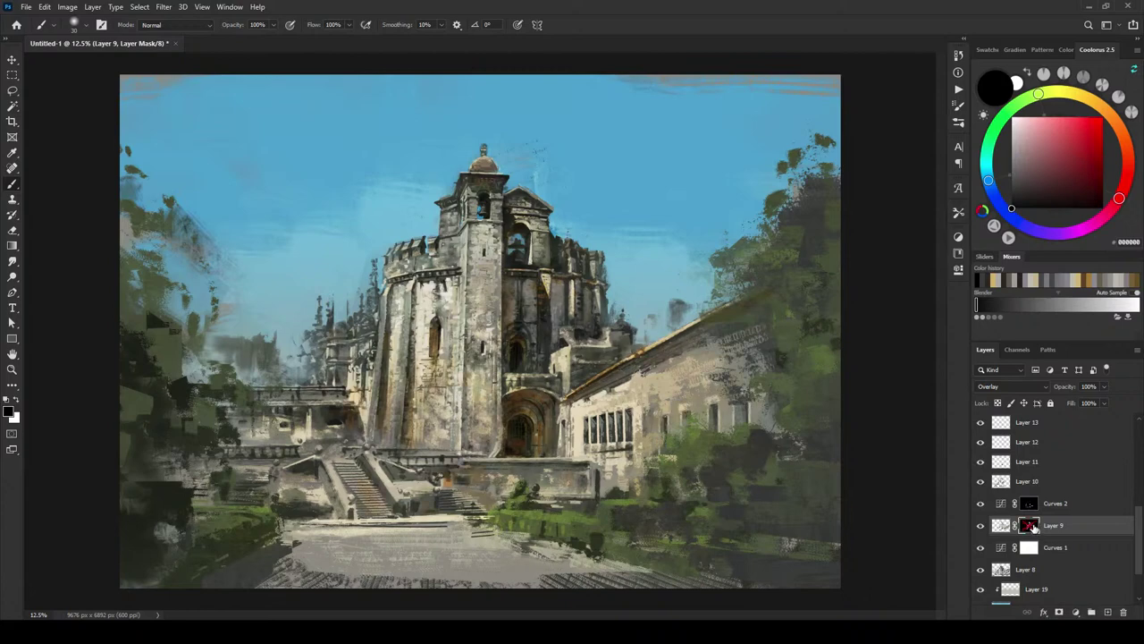
{"action": "left_click", "coordinate": [1032, 528], "text": "shift"}
{"action": "left_click", "coordinate": [1032, 526], "text": "shift"}
{"action": "left_click", "coordinate": [1030, 526], "text": "shift"}
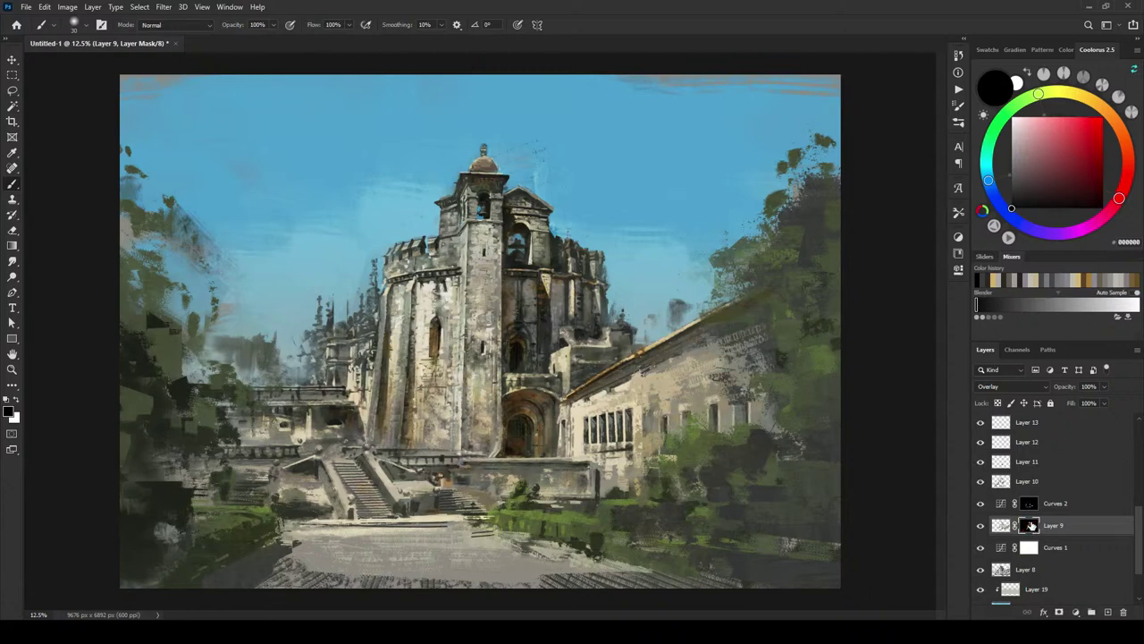
{"action": "left_click", "coordinate": [1030, 525], "text": "shift"}
{"action": "left_click", "coordinate": [1029, 526], "text": "shift"}
{"action": "left_click", "coordinate": [1028, 526], "text": "shift"}
{"action": "left_click", "coordinate": [1028, 526], "text": "shift"}
{"action": "left_click", "coordinate": [1029, 527], "text": "shift"}
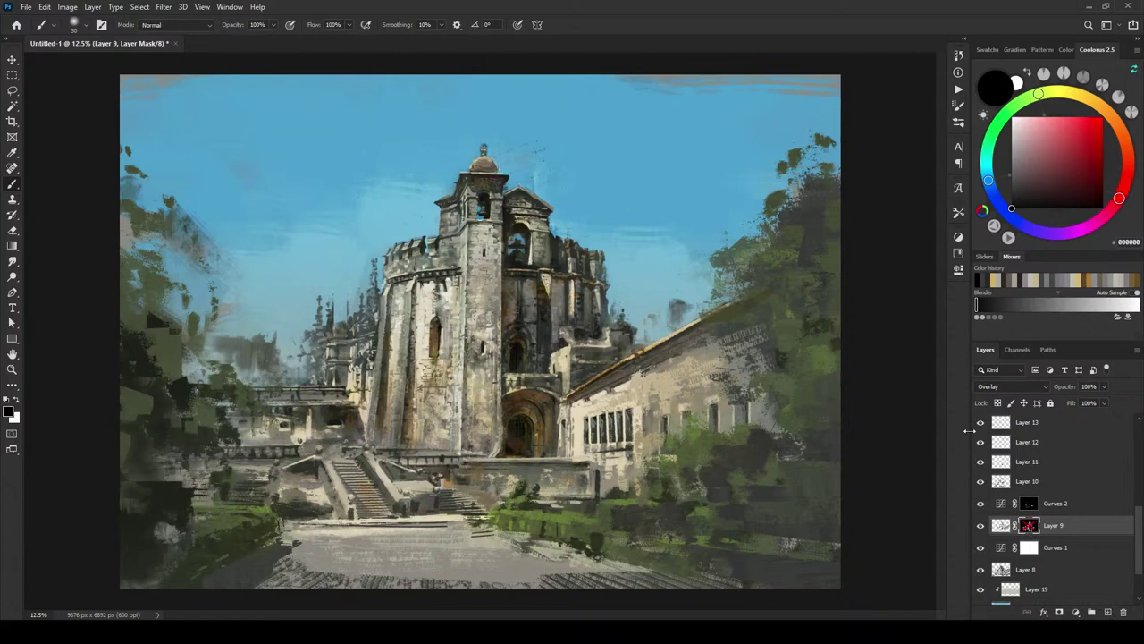
{"action": "left_click", "coordinate": [1029, 527], "text": "shift"}
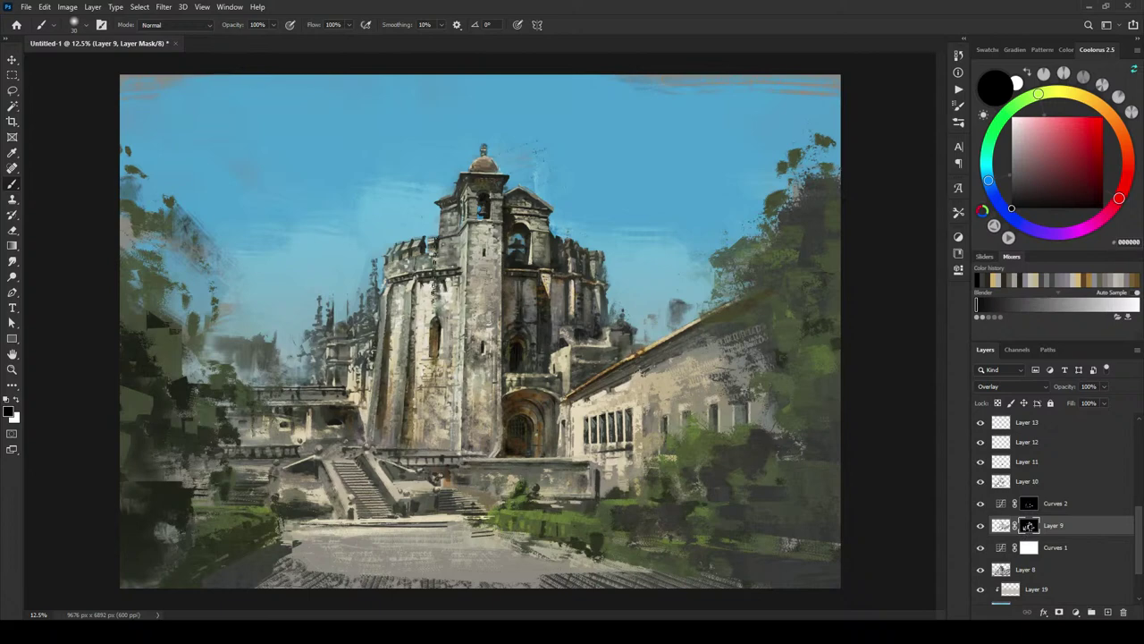
{"action": "left_click", "coordinate": [1029, 527], "text": "shift"}
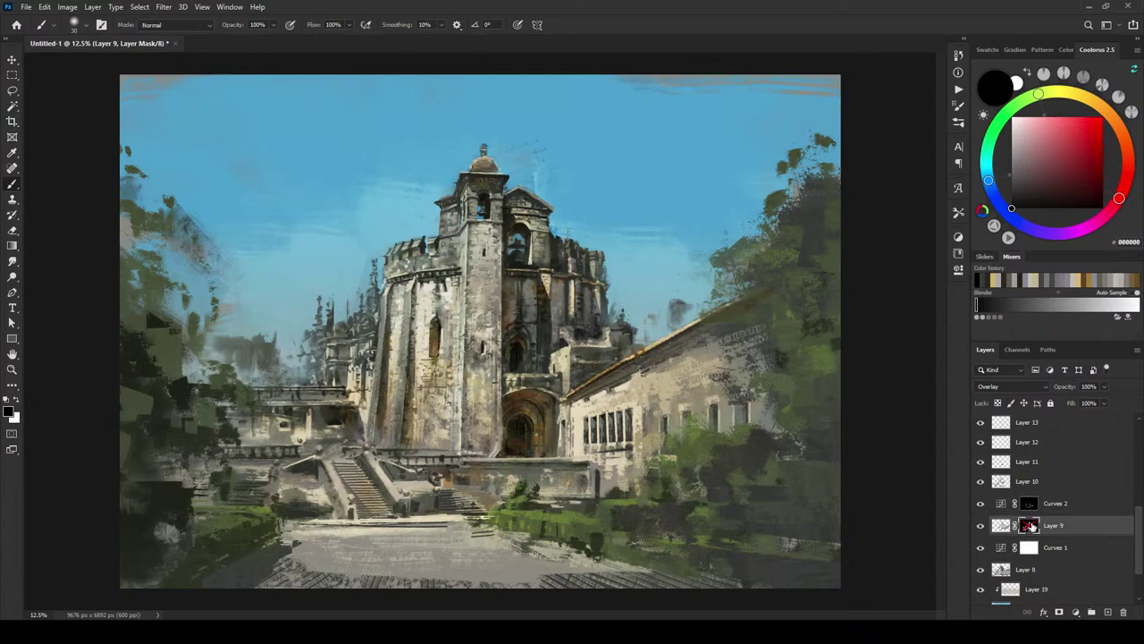
Step: Switch Layer 9's mask back on after checking the painting once more without it
{"action": "left_click", "coordinate": [1029, 526], "text": "shift"}
{"action": "left_click", "coordinate": [1029, 527], "text": "shift"}
{"action": "left_click", "coordinate": [1029, 526], "text": "shift"}
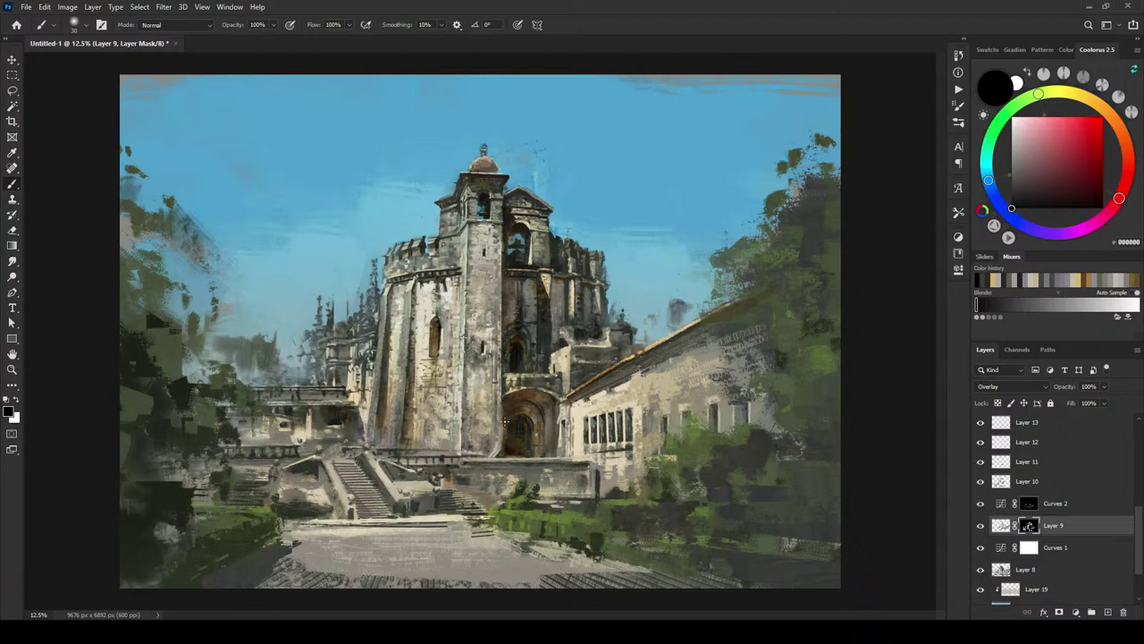
Step: Examine the whole painting's overall read at thumbnail size and at full-image size
{"action": "key", "text": "ctrl+minus"}
{"action": "key", "text": "ctrl+minus"}
{"action": "key", "text": "ctrl+minus"}
{"action": "key", "text": "ctrl+minus"}
{"action": "key", "text": "ctrl+minus"}
{"action": "key", "text": "ctrl+minus"}
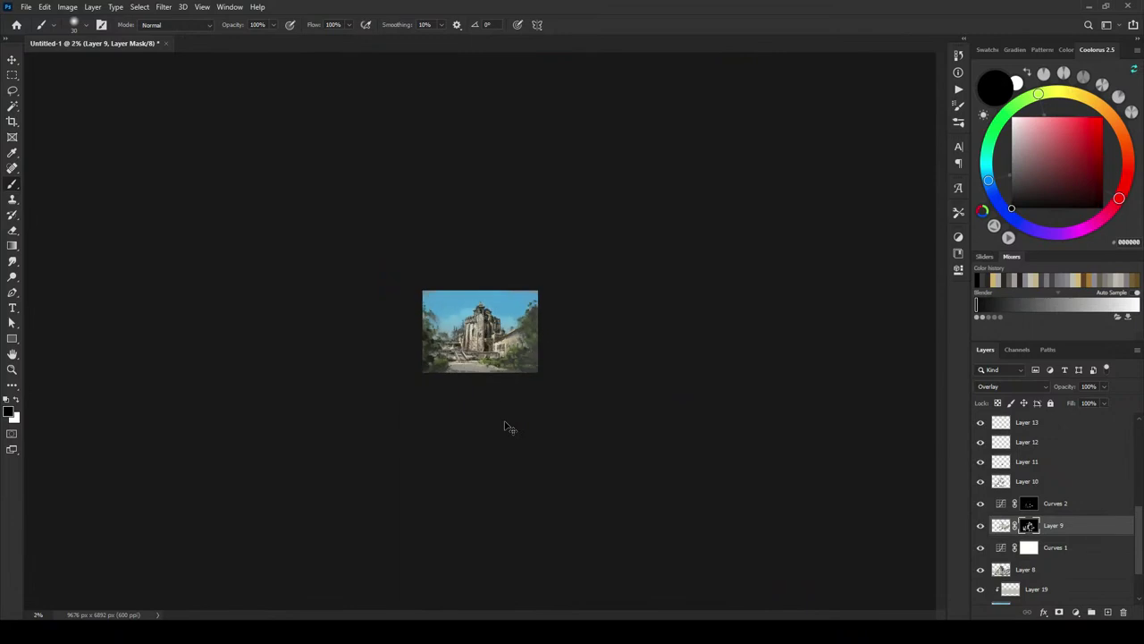
{"action": "key", "text": "ctrl+plus"}
{"action": "key", "text": "ctrl+plus"}
{"action": "key", "text": "ctrl+plus"}
{"action": "key", "text": "ctrl+plus"}
{"action": "key", "text": "ctrl+plus"}
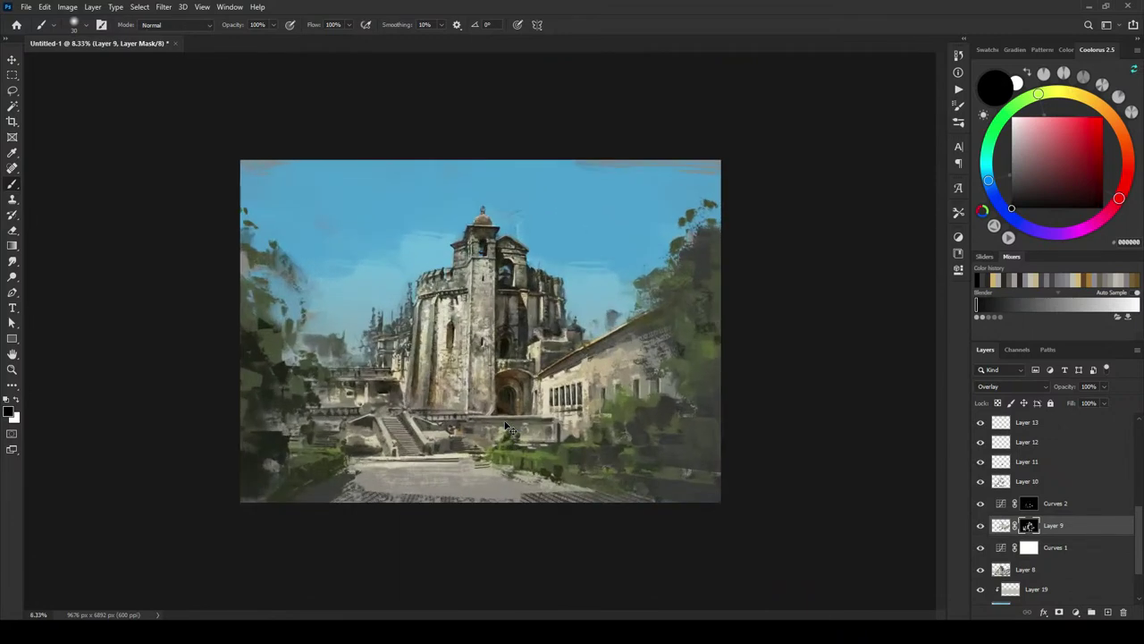
{"action": "key", "text": "ctrl+plus"}
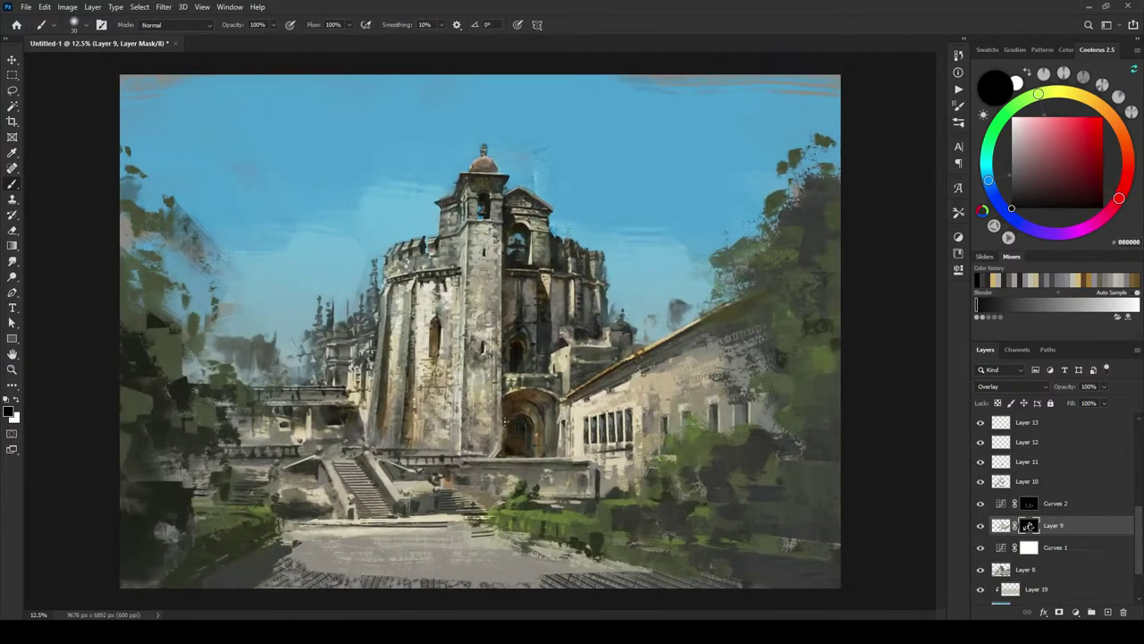
Step: Check Layer 18's contribution to the foliage by hiding and showing it, and select that layer
{"action": "scroll", "coordinate": [1139, 525], "scroll_direction": "up", "scroll_amount": 5}
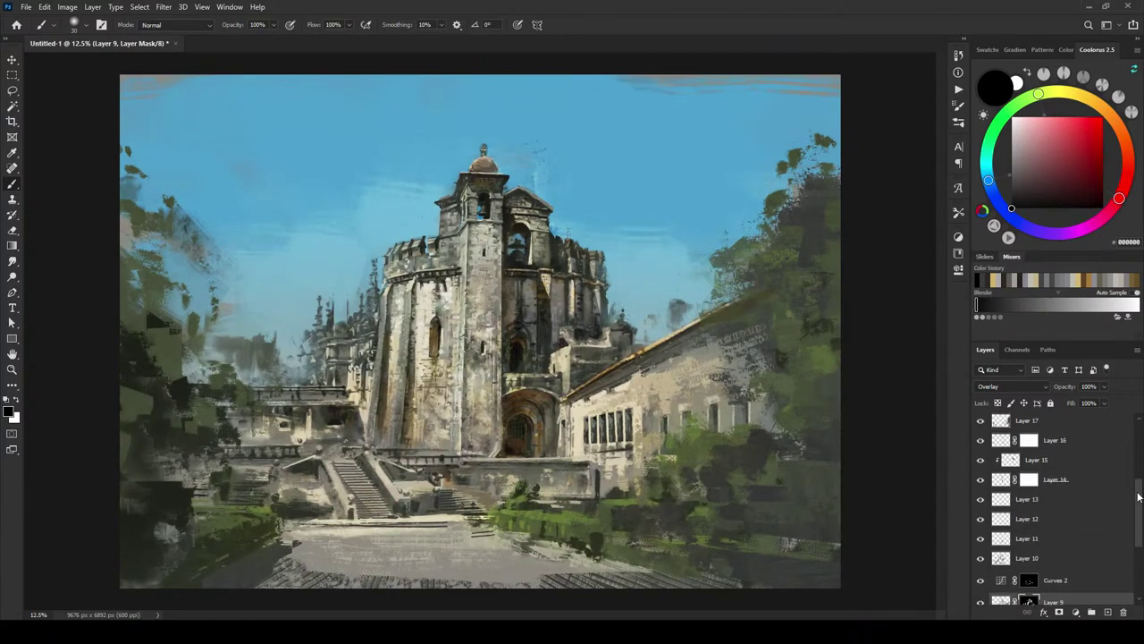
{"action": "left_click", "coordinate": [981, 485]}
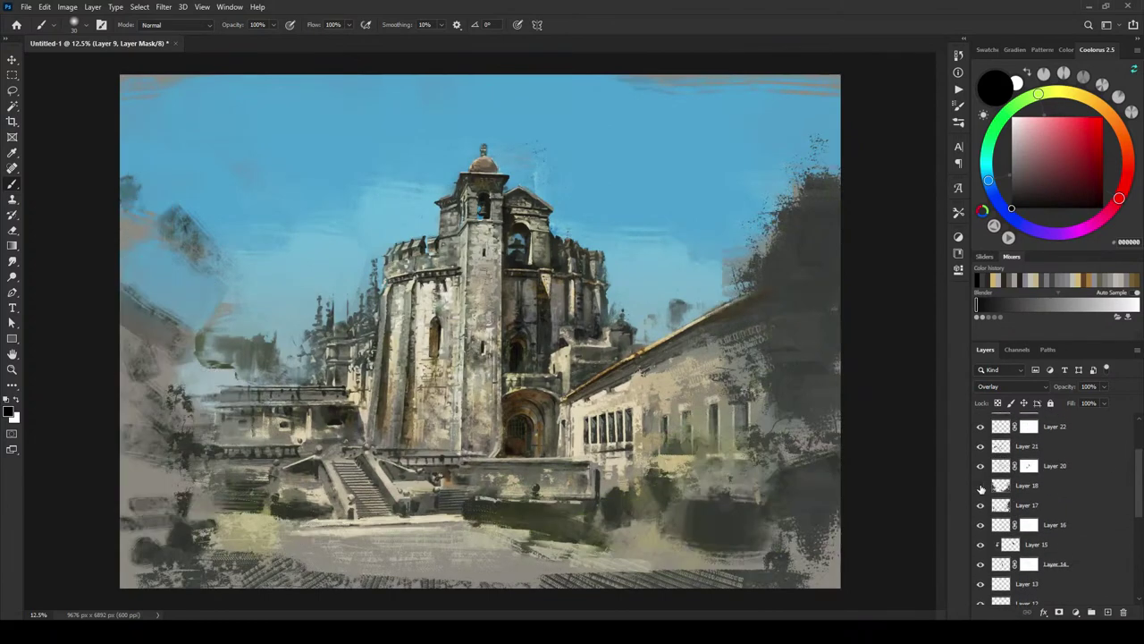
{"action": "left_click", "coordinate": [981, 486]}
{"action": "left_click", "coordinate": [1010, 487]}
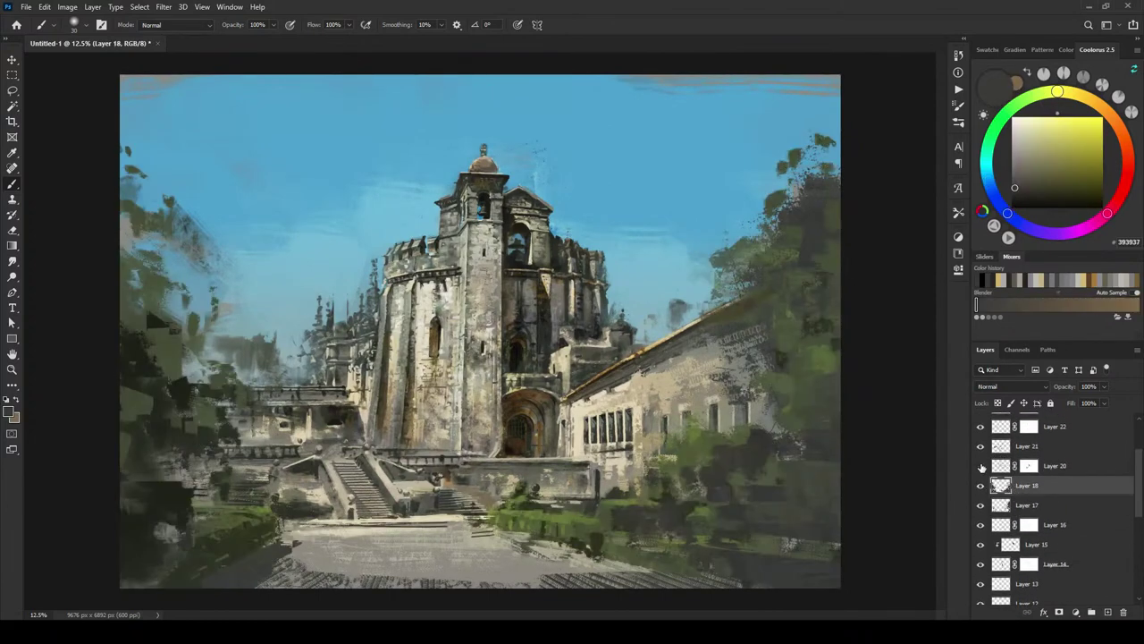
Step: Select Layer 20 and compare the painting with this Overlay layer hidden and shown
{"action": "left_click", "coordinate": [981, 466]}
{"action": "left_click", "coordinate": [981, 466]}
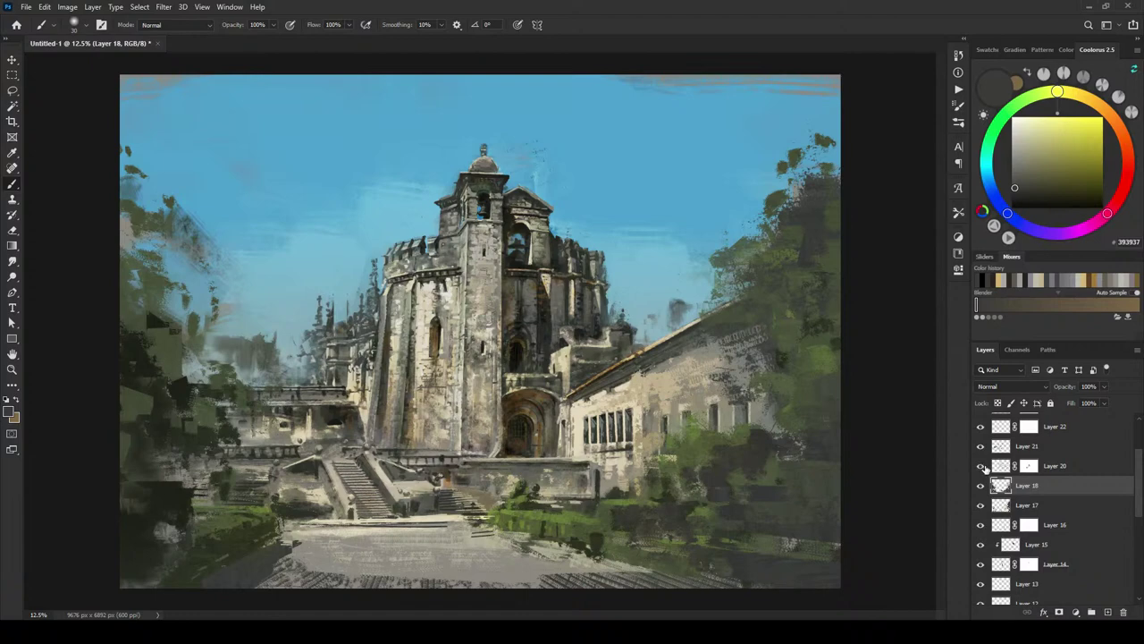
{"action": "left_click", "coordinate": [987, 470]}
{"action": "left_click", "coordinate": [981, 466]}
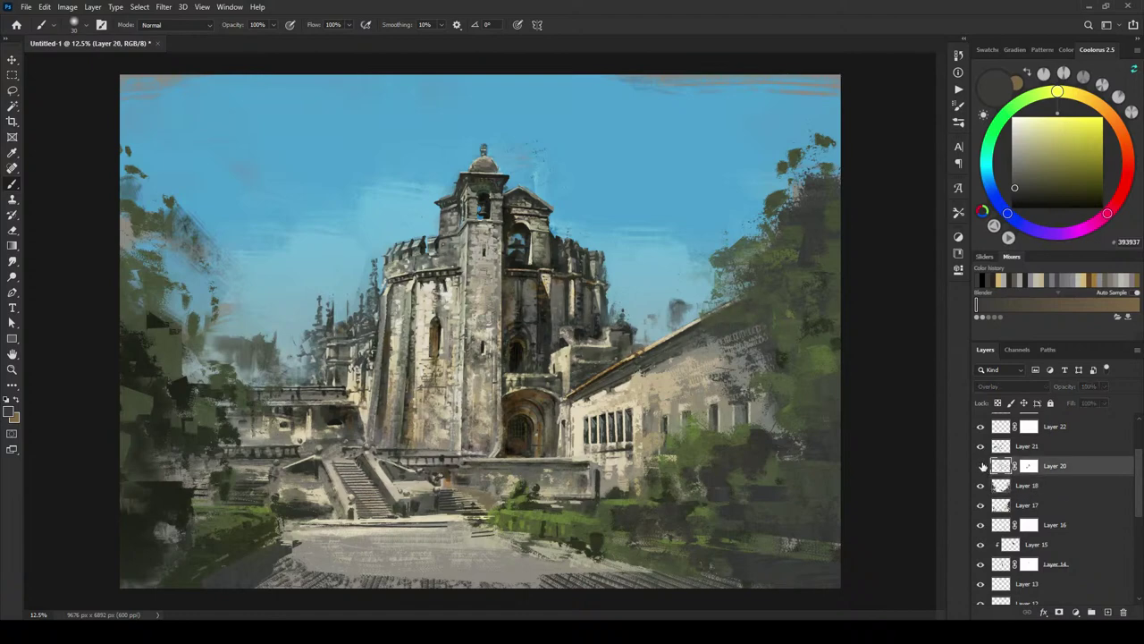
{"action": "left_click", "coordinate": [982, 465]}
{"action": "left_click", "coordinate": [983, 465]}
{"action": "left_click", "coordinate": [981, 466]}
Step: Compare Layer 20's effect, hidden and shown, with the painting reduced to thumbnail size
{"action": "key", "text": "ctrl+minus"}
{"action": "key", "text": "ctrl+minus"}
{"action": "key", "text": "ctrl+minus"}
{"action": "left_click", "coordinate": [981, 466]}
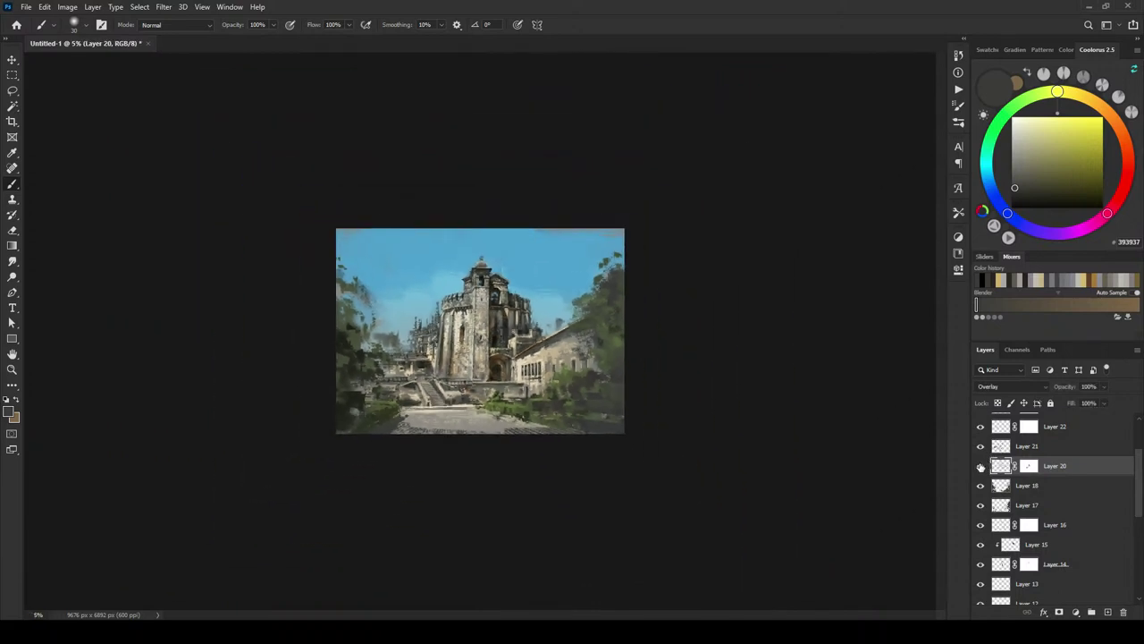
{"action": "key", "text": "ctrl+minus"}
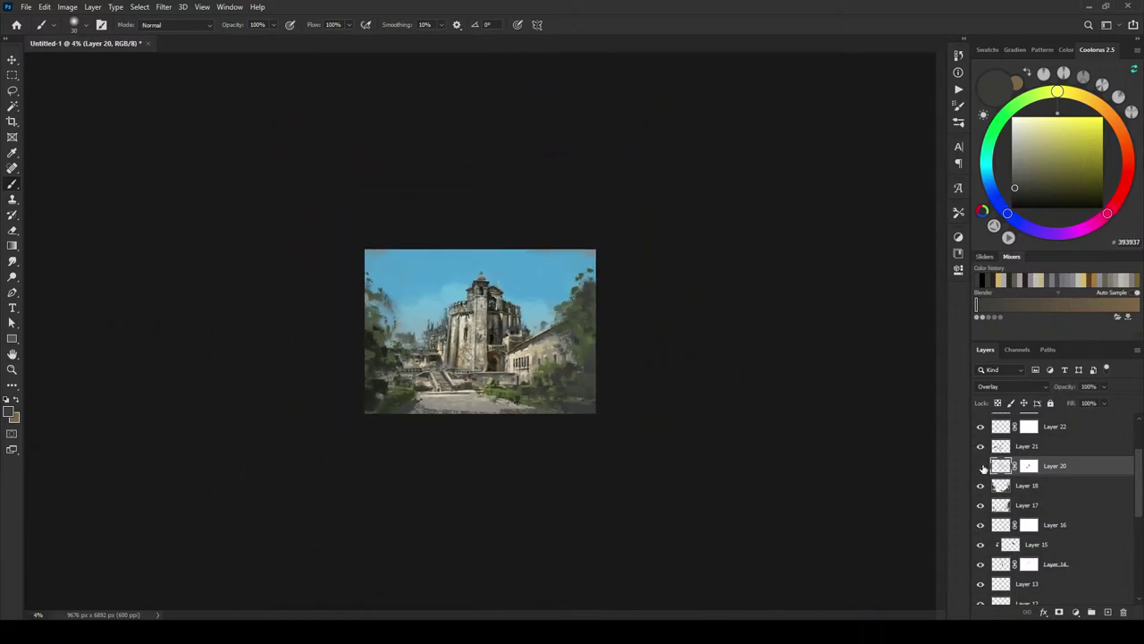
{"action": "left_click", "coordinate": [981, 466]}
{"action": "key", "text": "ctrl+minus"}
{"action": "left_click", "coordinate": [981, 466]}
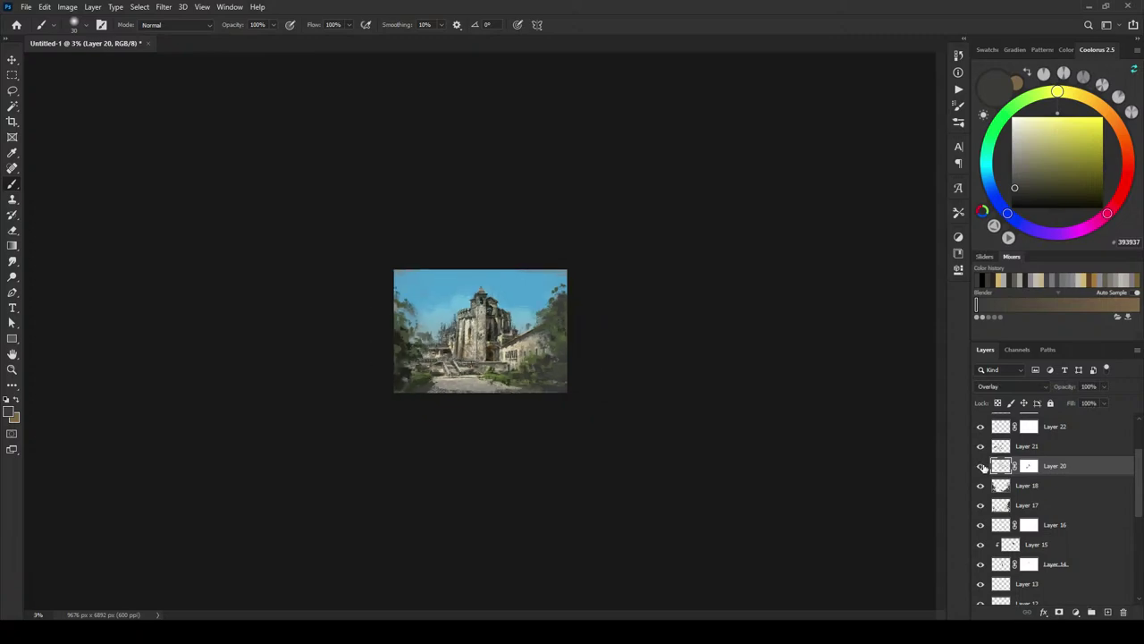
{"action": "left_click", "coordinate": [981, 466]}
{"action": "left_click", "coordinate": [981, 465]}
Step: Examine Layer 20's effect on the castle walls at closer view by toggling its visibility
{"action": "key", "text": "ctrl+plus"}
{"action": "key", "text": "ctrl+plus"}
{"action": "key", "text": "ctrl+plus"}
{"action": "key", "text": "ctrl+plus"}
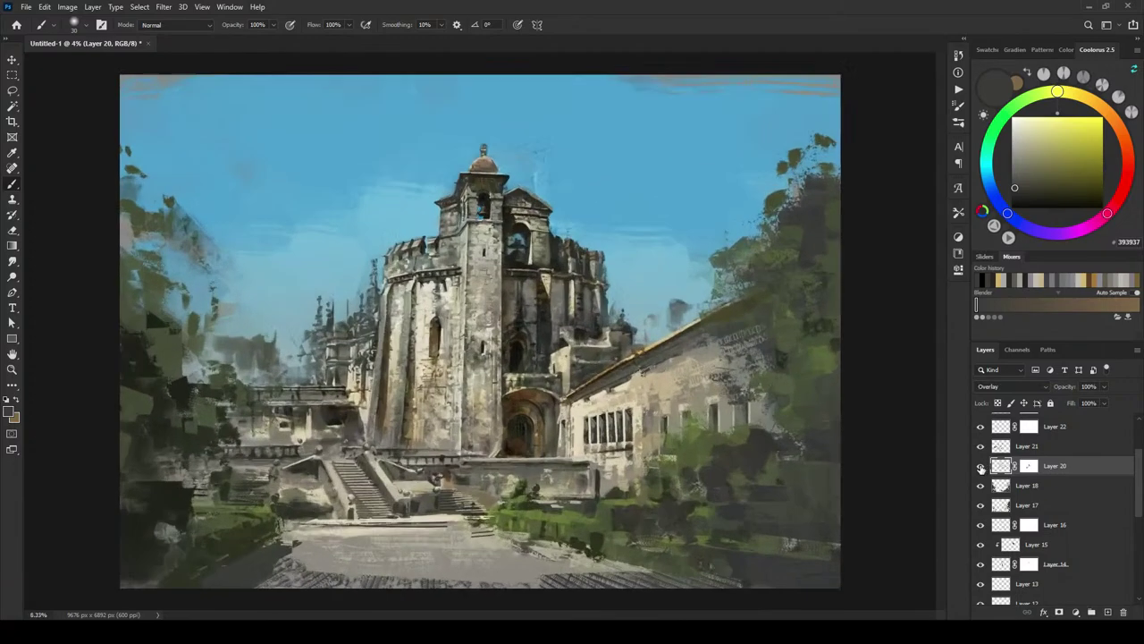
{"action": "key", "text": "ctrl+plus"}
{"action": "key", "text": "ctrl+plus"}
{"action": "key", "text": "ctrl+plus"}
{"action": "left_click", "coordinate": [981, 466]}
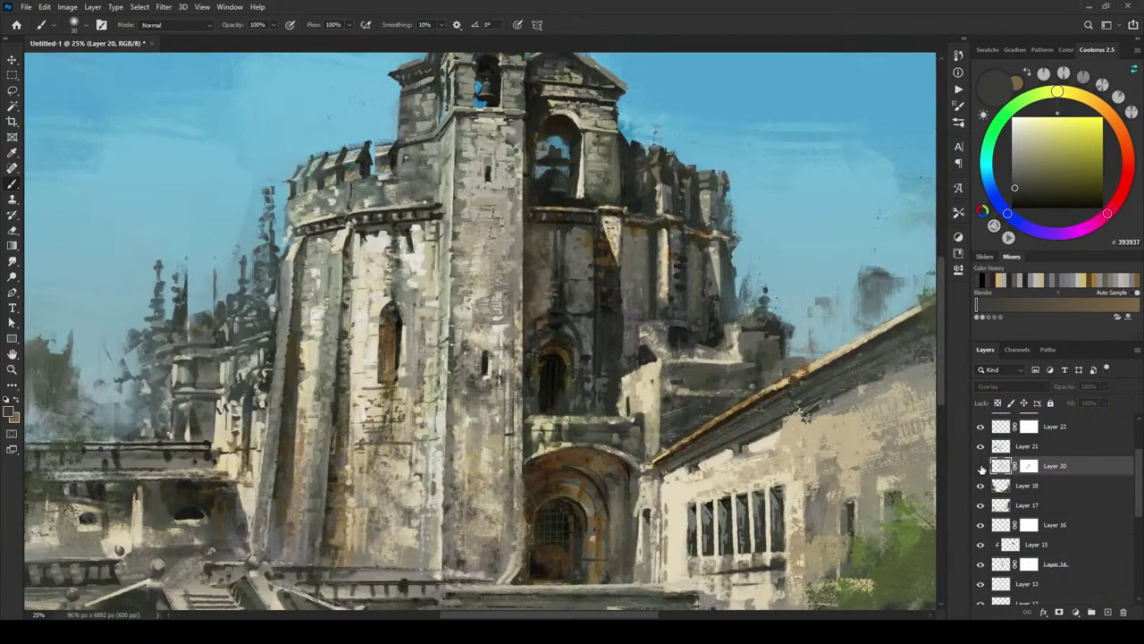
{"action": "key", "text": "ctrl+minus"}
{"action": "left_click", "coordinate": [980, 466]}
{"action": "key", "text": "ctrl+minus"}
{"action": "key", "text": "ctrl+minus"}
{"action": "key", "text": "ctrl+plus"}
{"action": "key", "text": "ctrl+plus"}
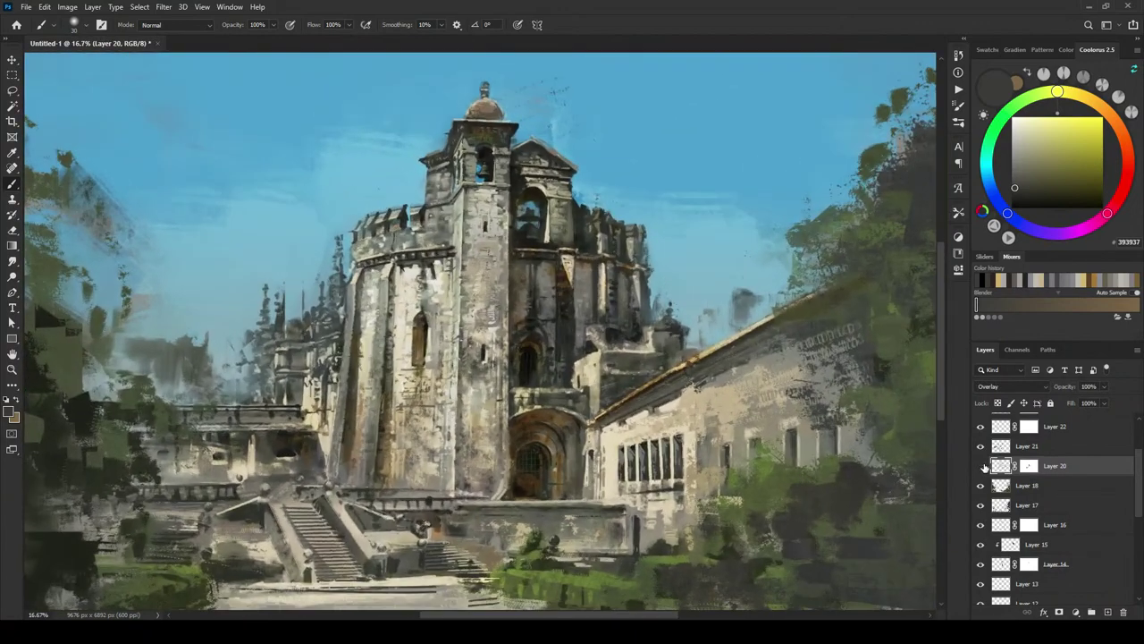
Step: Reduce Layer 20's opacity to 50%
{"action": "left_click", "coordinate": [1104, 386]}
{"action": "mouse_move", "coordinate": [1109, 403]}
{"action": "left_mouse_down"}
{"action": "mouse_move", "coordinate": [1053, 400]}
{"action": "mouse_move", "coordinate": [1139, 394]}
{"action": "mouse_move", "coordinate": [1057, 403]}
{"action": "mouse_move", "coordinate": [1102, 404]}
{"action": "left_mouse_up"}
{"action": "left_click", "coordinate": [1076, 401]}
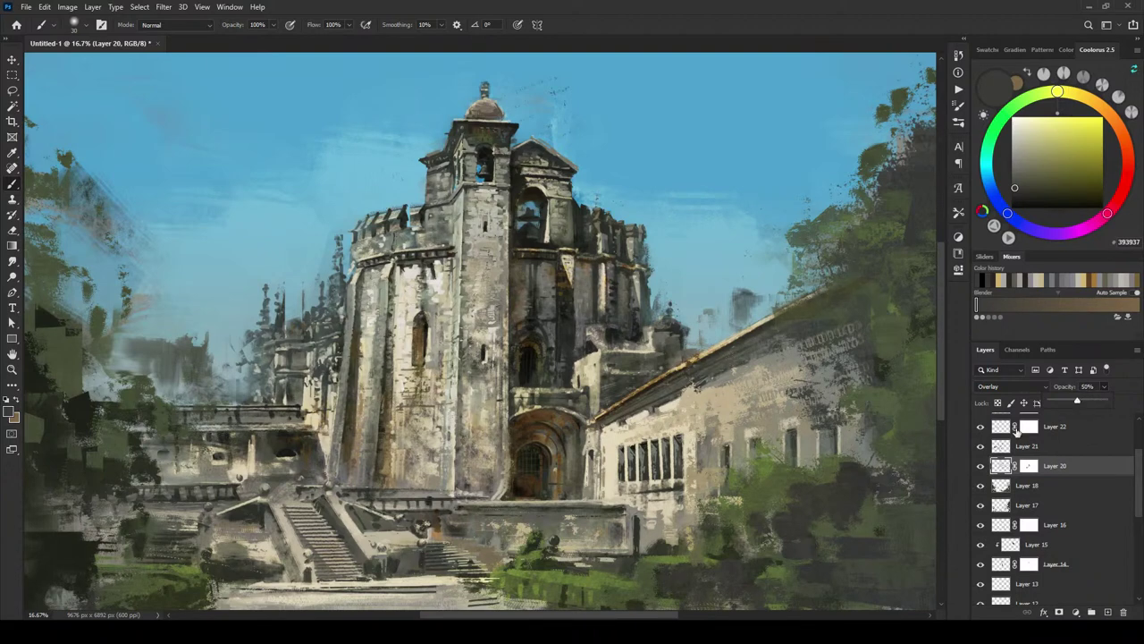
{"action": "left_click", "coordinate": [983, 466]}
Step: Select Layer 21 and compare the painting with it hidden and shown
{"action": "left_click", "coordinate": [1028, 445]}
{"action": "left_click", "coordinate": [981, 446]}
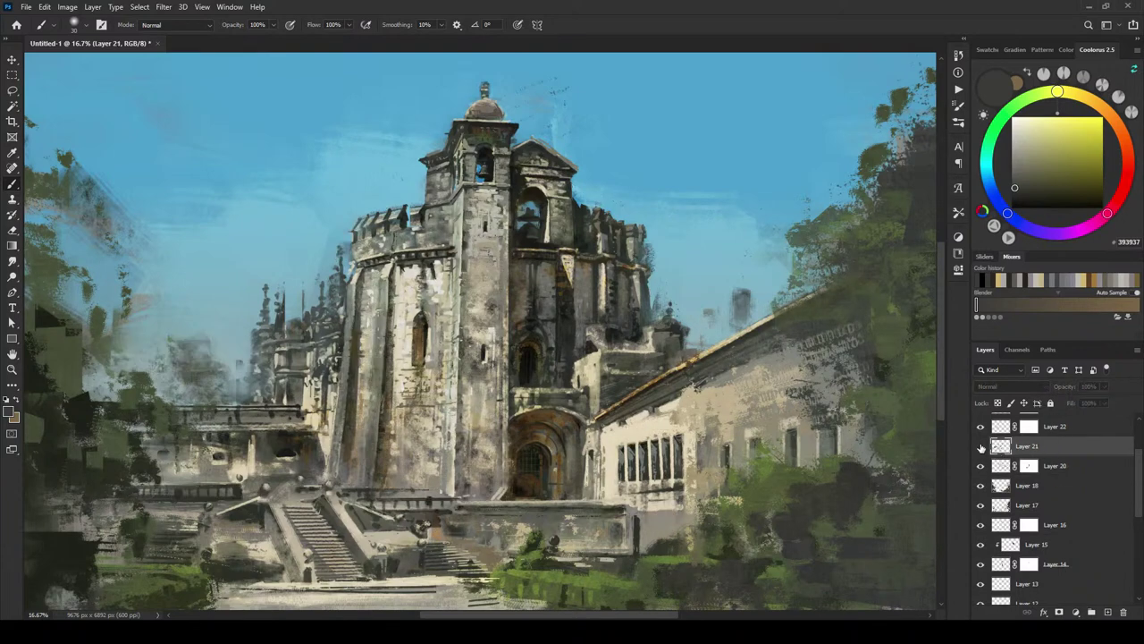
{"action": "left_click", "coordinate": [980, 446]}
{"action": "left_click", "coordinate": [982, 447]}
{"action": "left_click", "coordinate": [981, 447]}
{"action": "left_click", "coordinate": [981, 447]}
{"action": "left_click", "coordinate": [983, 448]}
{"action": "left_click", "coordinate": [983, 448]}
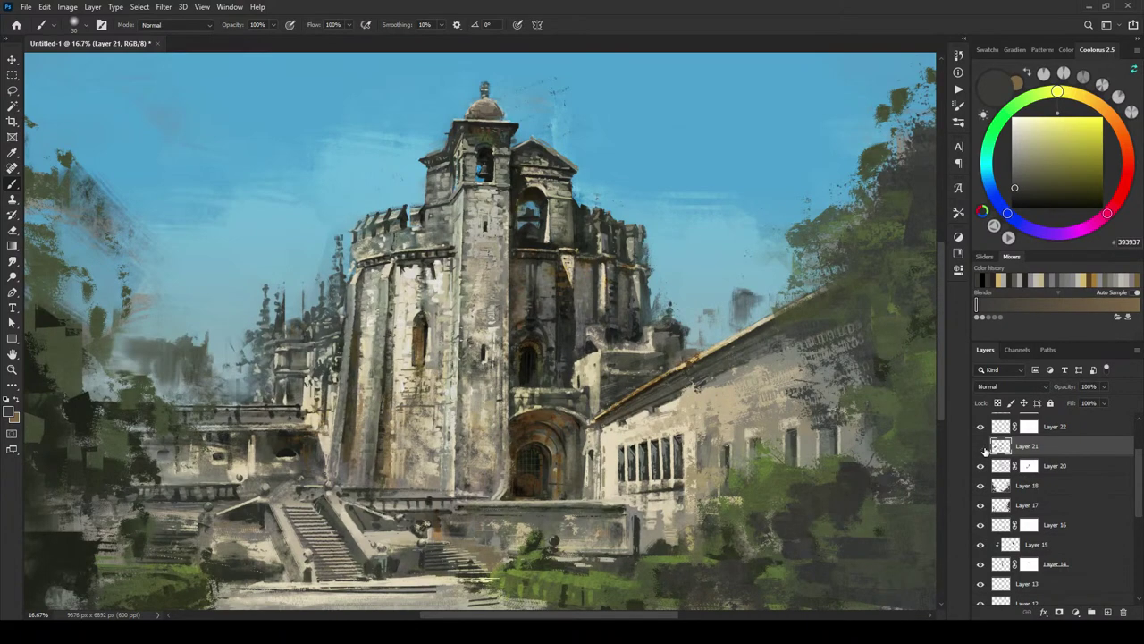
Step: Show Layer 21, add a layer mask to it, and reset the colours to white foreground and black background
{"action": "left_click", "coordinate": [981, 447]}
{"action": "left_click", "coordinate": [1059, 611]}
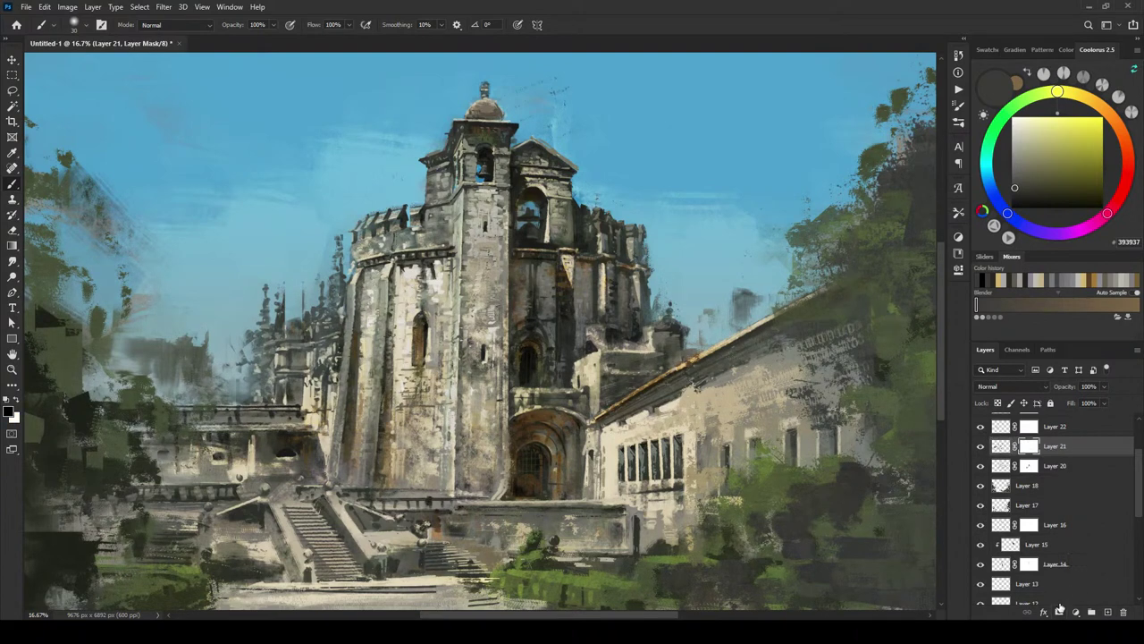
{"action": "key", "text": "d"}
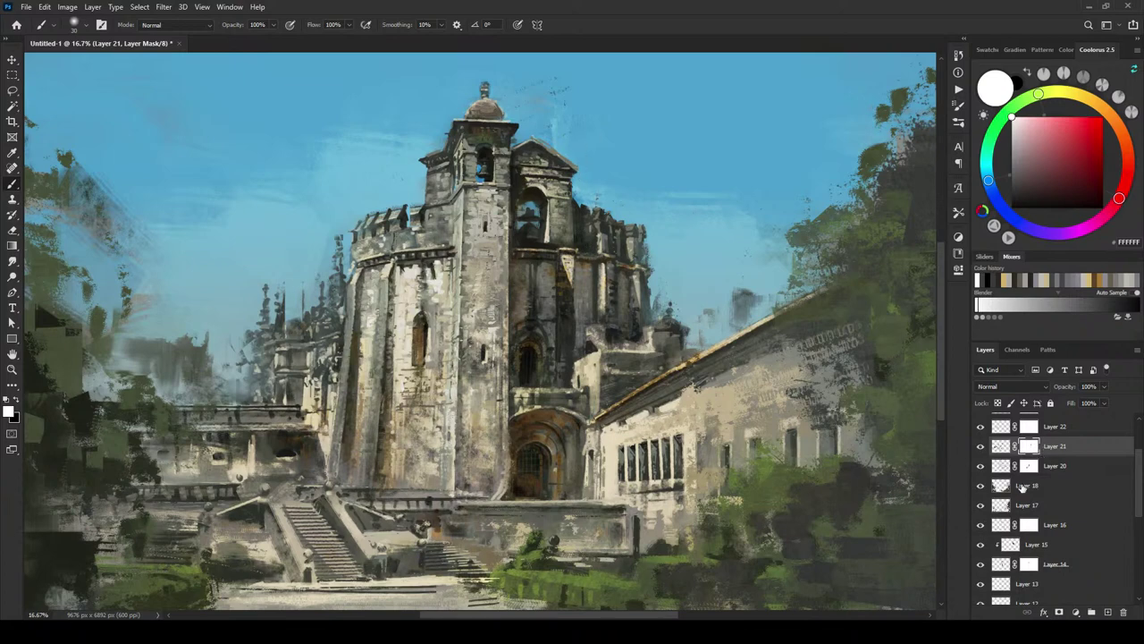
Step: Select Layer 18 and add a Hue/Saturation adjustment layer above it, clipped to that layer only
{"action": "left_click", "coordinate": [981, 485]}
{"action": "left_click", "coordinate": [981, 488]}
{"action": "left_click", "coordinate": [1030, 488]}
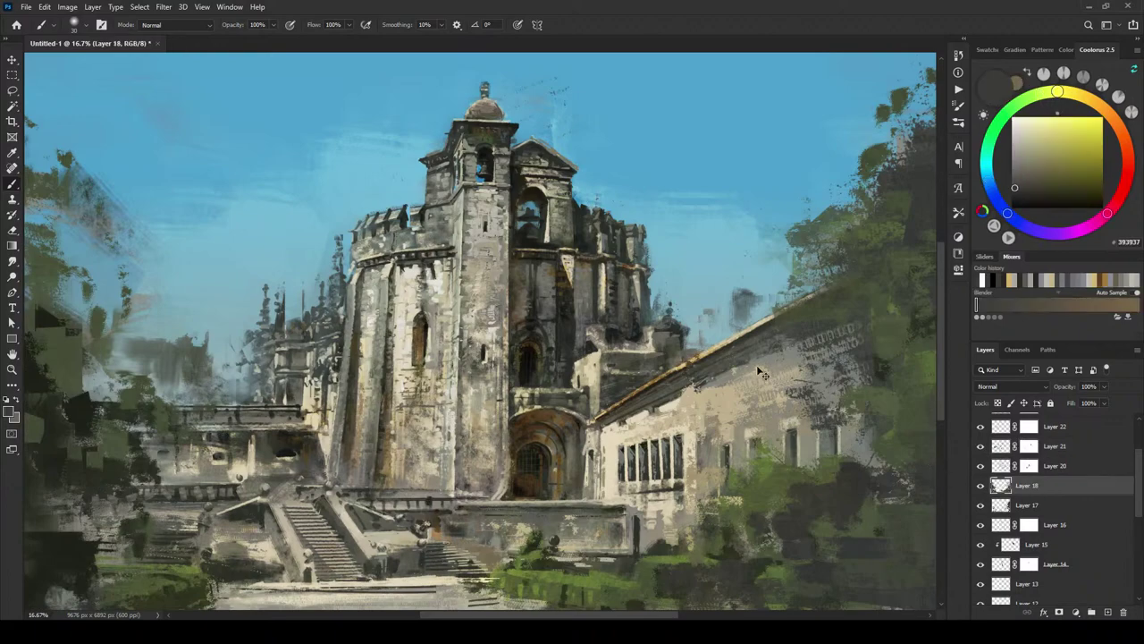
{"action": "key", "text": "ctrl+minus"}
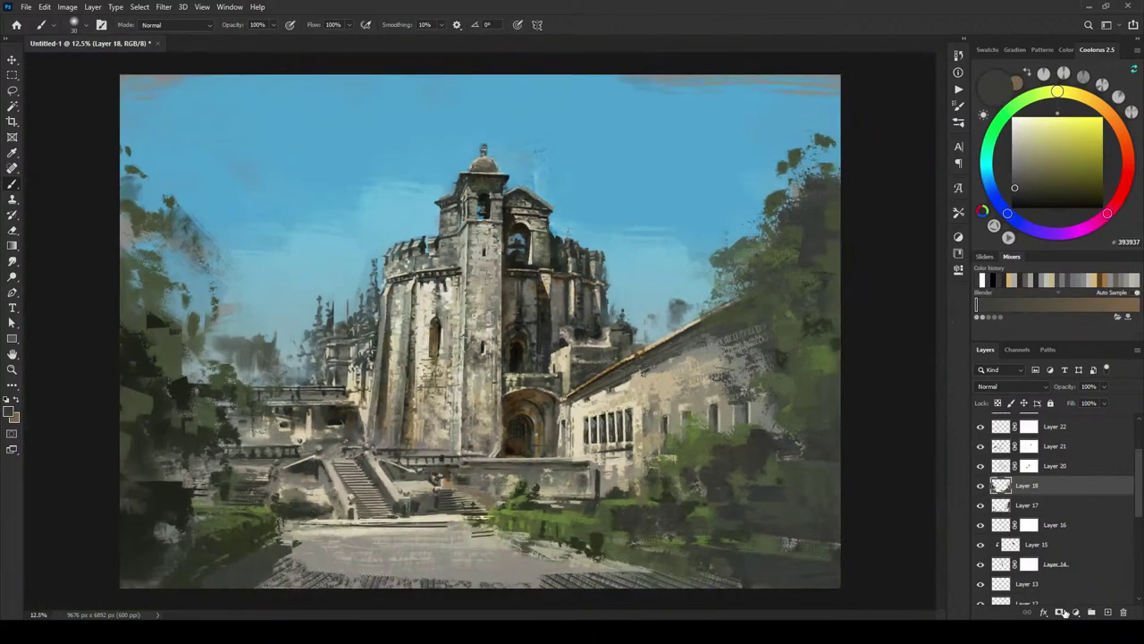
{"action": "left_click", "coordinate": [1075, 612]}
{"action": "left_click", "coordinate": [1052, 493]}
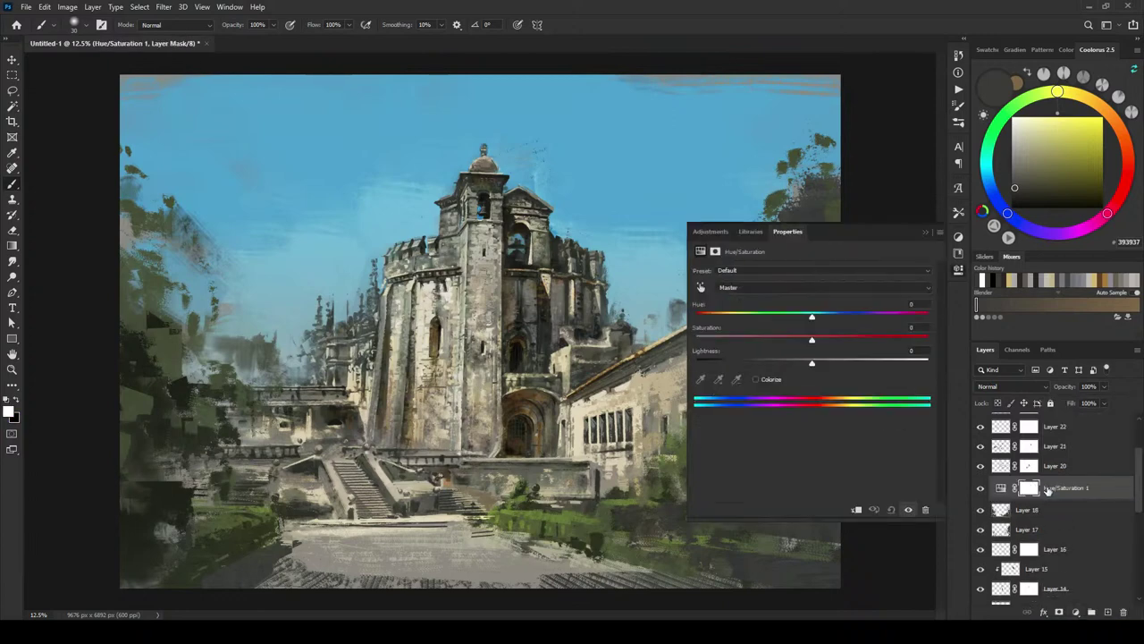
{"action": "left_click", "coordinate": [856, 510]}
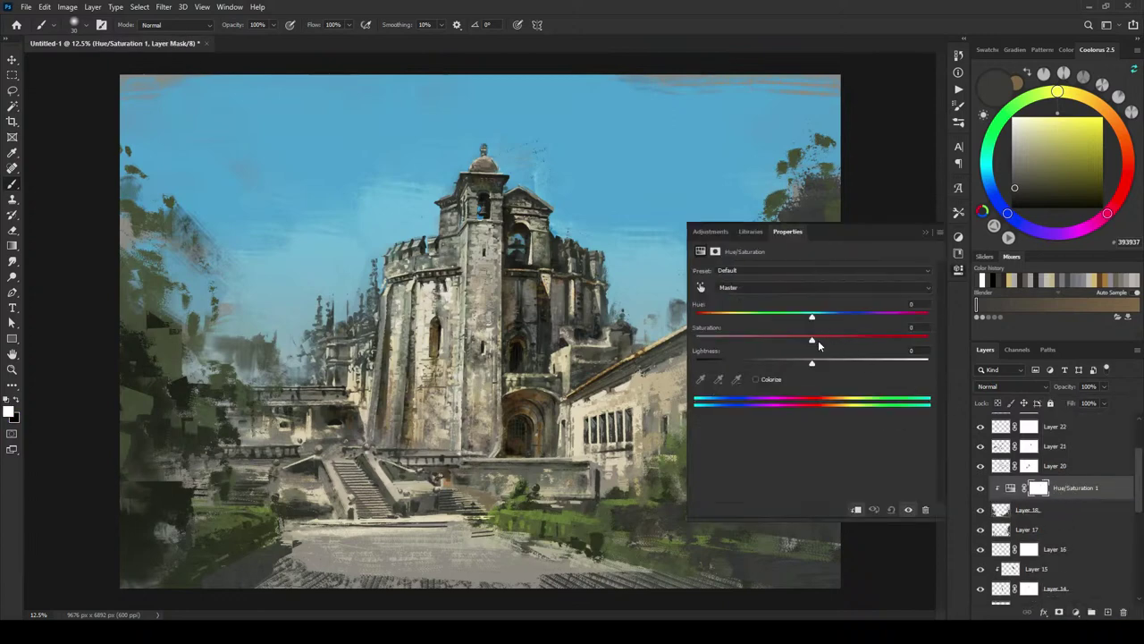
Step: Set the foliage Hue/Saturation adjustment to hue -4, saturation +22 and lightness -13
{"action": "mouse_move", "coordinate": [818, 340]}
{"action": "left_mouse_down"}
{"action": "mouse_move", "coordinate": [899, 341]}
{"action": "mouse_move", "coordinate": [850, 341]}
{"action": "mouse_move", "coordinate": [795, 365]}
{"action": "left_mouse_up"}
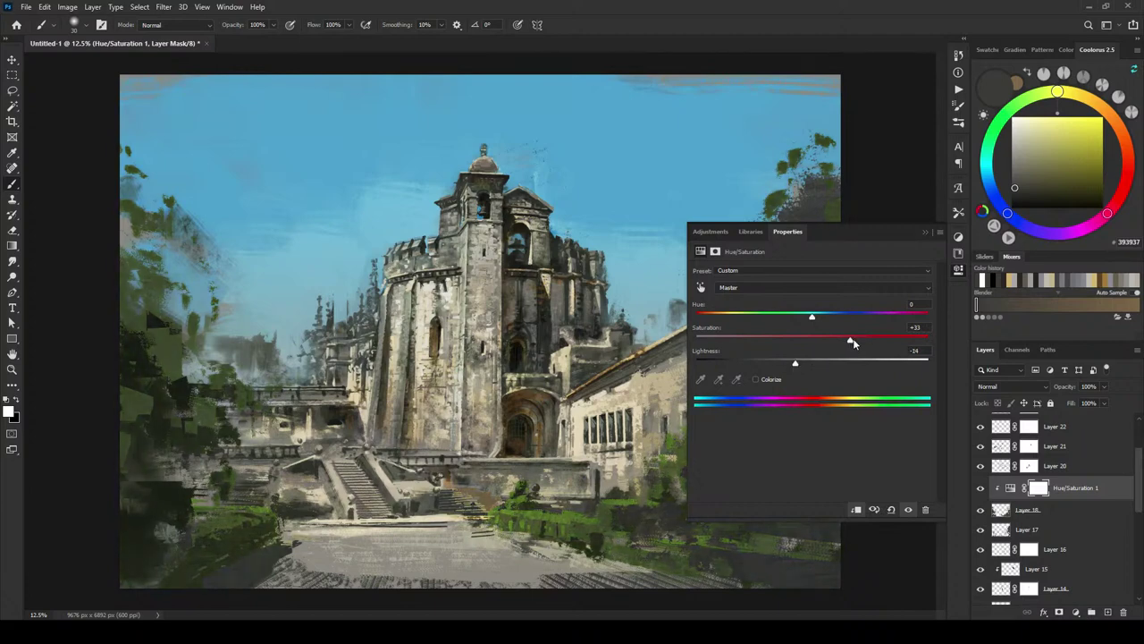
{"action": "mouse_move", "coordinate": [851, 340]}
{"action": "left_mouse_down"}
{"action": "mouse_move", "coordinate": [801, 316]}
{"action": "mouse_move", "coordinate": [828, 316]}
{"action": "mouse_move", "coordinate": [809, 319]}
{"action": "left_mouse_up"}
{"action": "left_click_drag", "start_coordinate": [860, 347], "coordinate": [886, 340]}
{"action": "left_click_drag", "start_coordinate": [796, 362], "coordinate": [787, 365]}
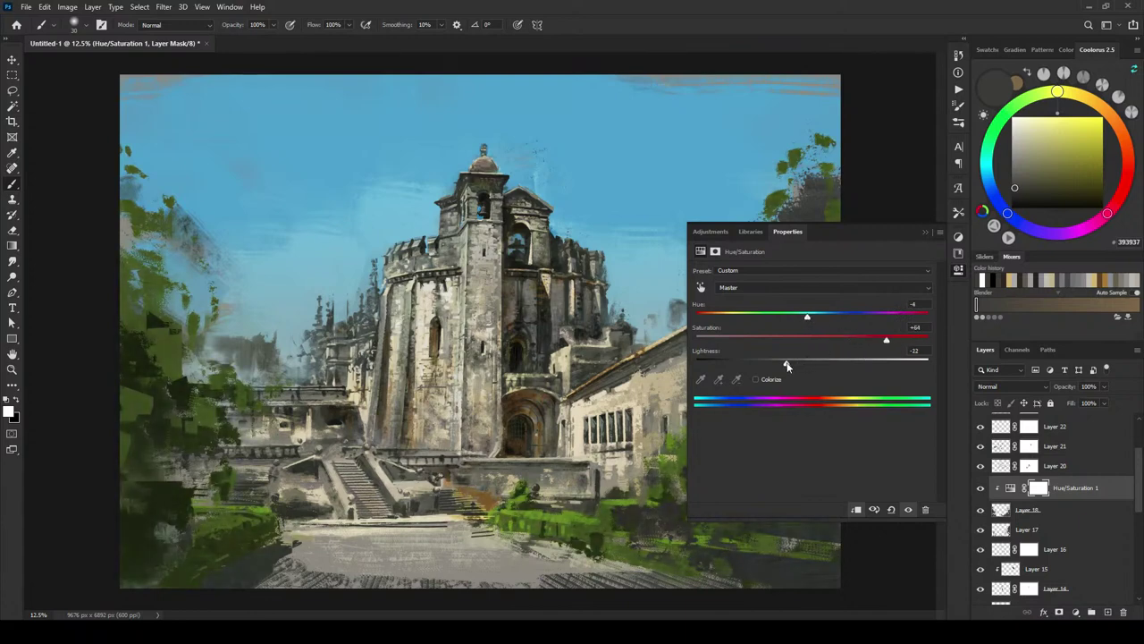
{"action": "mouse_move", "coordinate": [883, 346]}
{"action": "left_mouse_down"}
{"action": "mouse_move", "coordinate": [837, 342]}
{"action": "mouse_move", "coordinate": [797, 367]}
{"action": "left_mouse_up"}
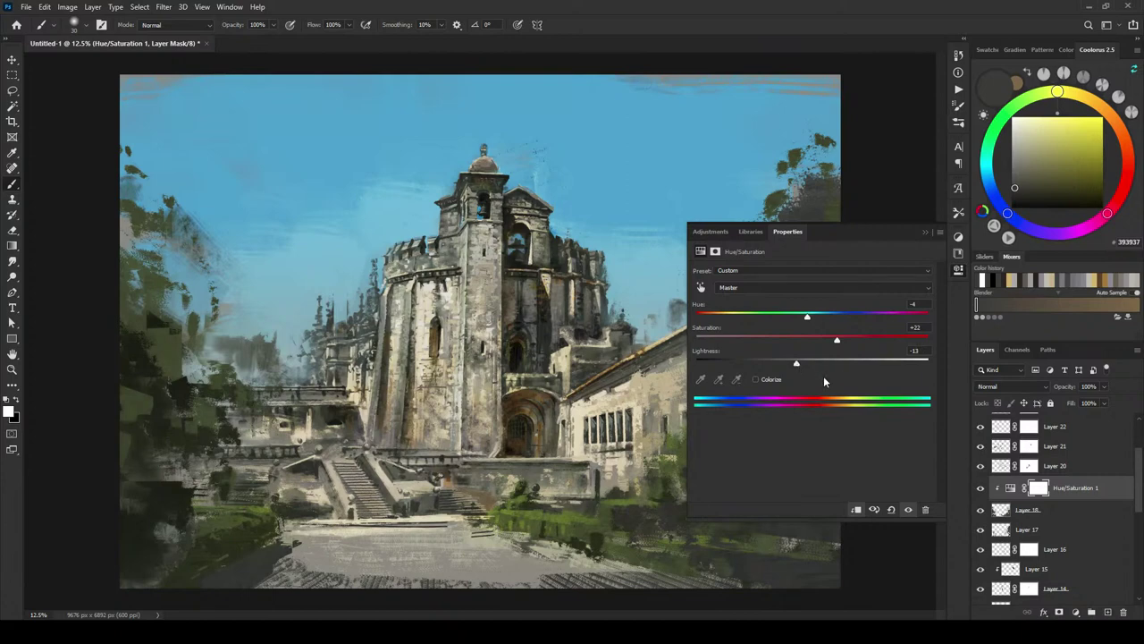
Step: Change the Hue/Saturation adjustment to hue -3, saturation +55 and lightness -16, judging the painting at thumbnail size
{"action": "key", "text": "ctrl+minus"}
{"action": "key", "text": "ctrl+minus"}
{"action": "key", "text": "ctrl+minus"}
{"action": "key", "text": "ctrl+minus"}
{"action": "key", "text": "ctrl+minus"}
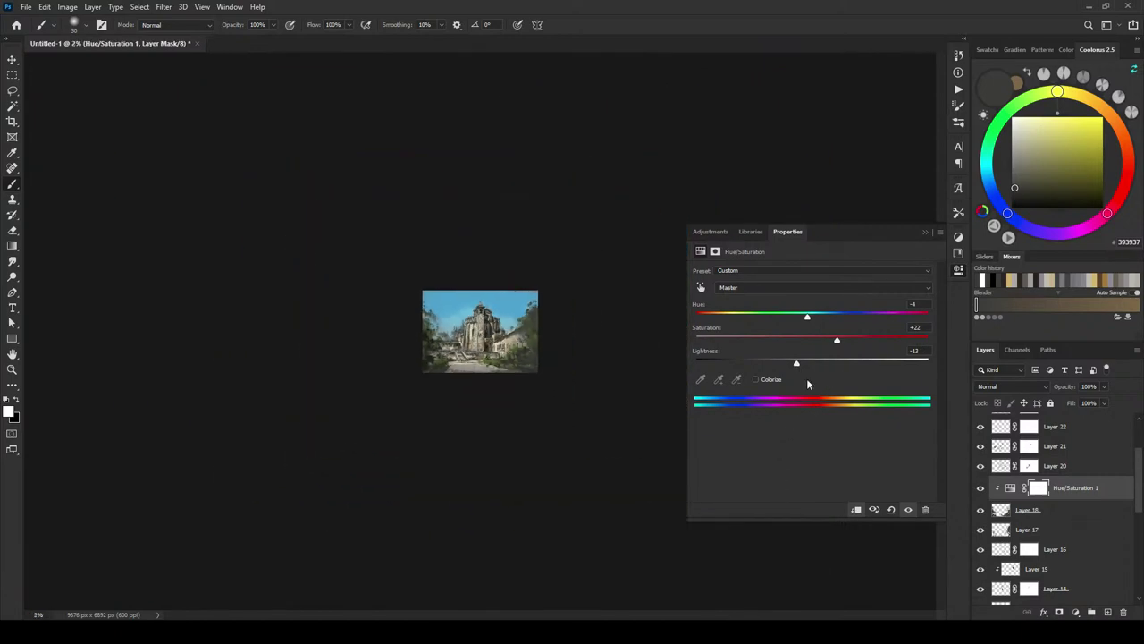
{"action": "key", "text": "ctrl+plus"}
{"action": "left_click_drag", "start_coordinate": [839, 340], "coordinate": [862, 342]}
{"action": "key", "text": "ctrl+minus"}
{"action": "left_click_drag", "start_coordinate": [795, 362], "coordinate": [793, 365]}
{"action": "left_click_drag", "start_coordinate": [863, 341], "coordinate": [810, 320]}
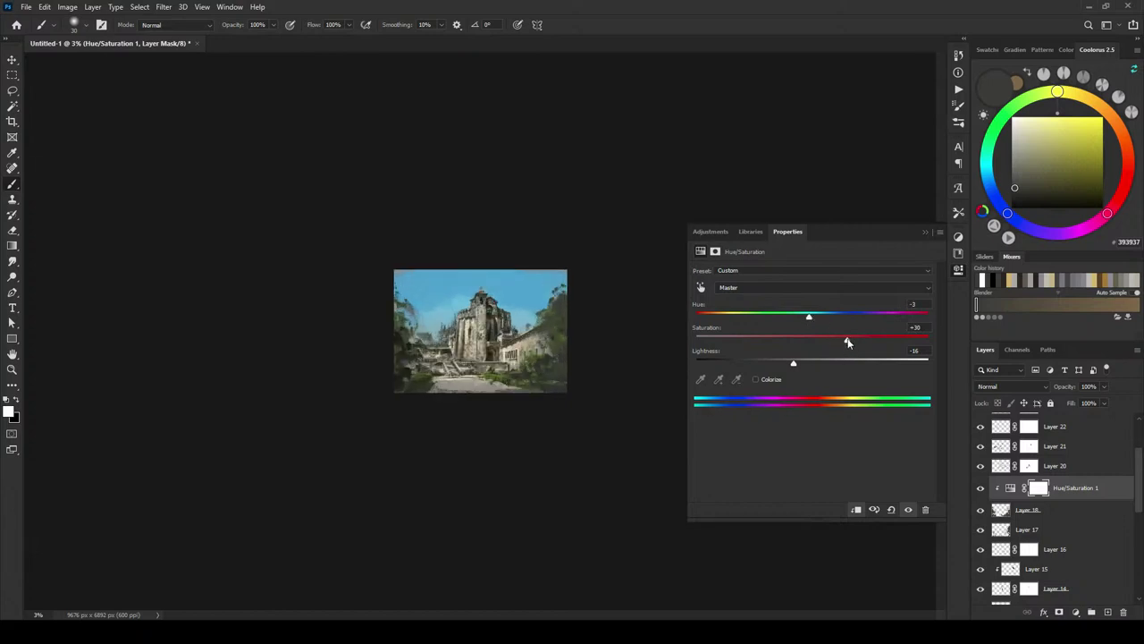
{"action": "key", "text": "ctrl+minus"}
{"action": "key", "text": "ctrl+minus"}
{"action": "key", "text": "ctrl+plus"}
{"action": "key", "text": "ctrl+plus"}
{"action": "key", "text": "ctrl+plus"}
{"action": "key", "text": "ctrl+plus"}
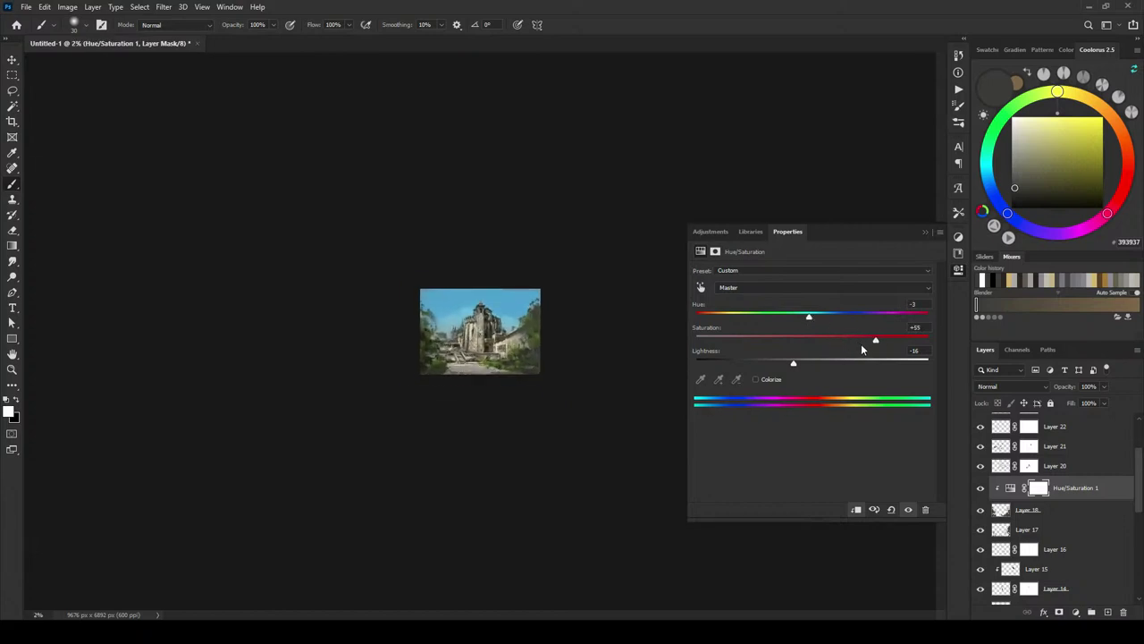
{"action": "key", "text": "ctrl+plus"}
{"action": "key", "text": "ctrl+plus"}
{"action": "key", "text": "ctrl+plus"}
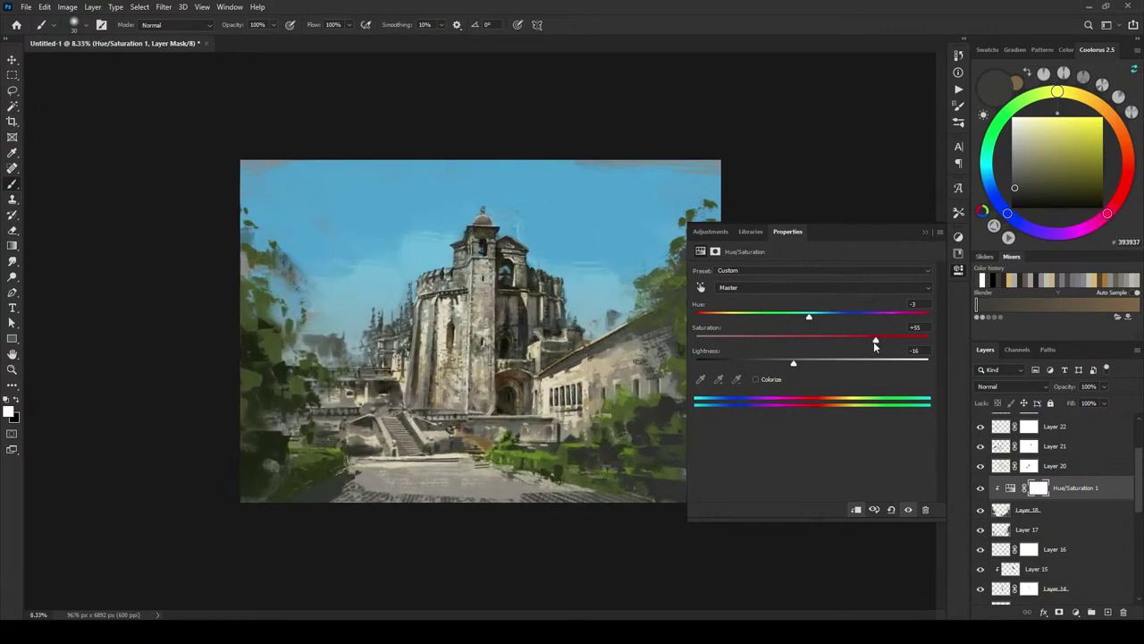
Step: Darken the foliage adjustment to lightness -34 and set its saturation to +35, checking the result at reduced size
{"action": "left_click_drag", "start_coordinate": [792, 365], "coordinate": [780, 365]}
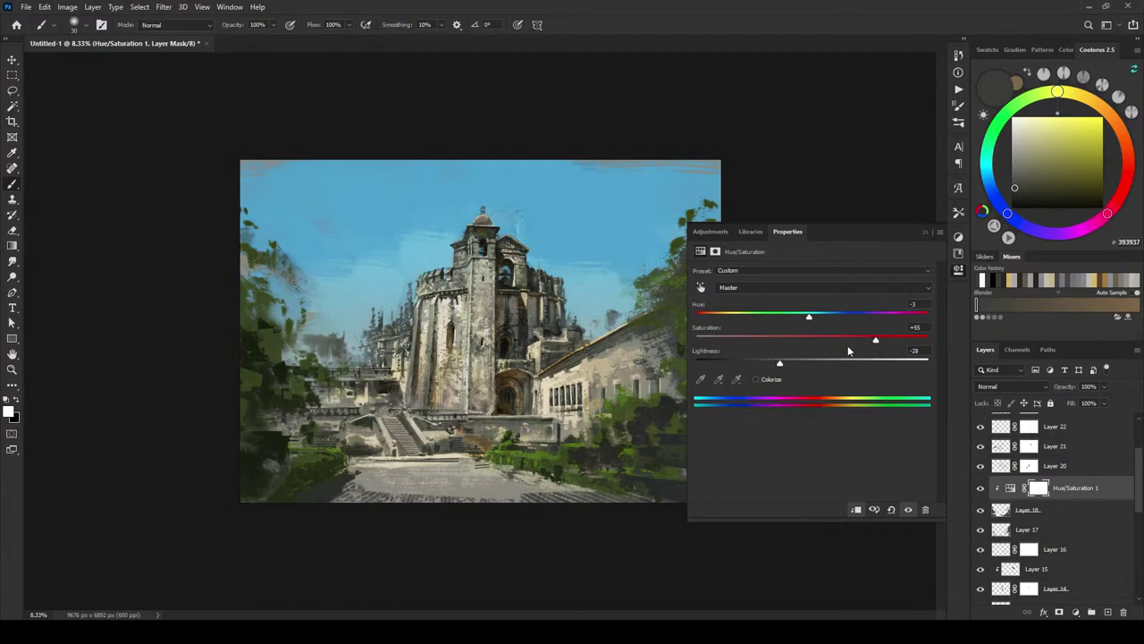
{"action": "left_click_drag", "start_coordinate": [875, 342], "coordinate": [853, 344]}
{"action": "left_click_drag", "start_coordinate": [780, 365], "coordinate": [769, 365]}
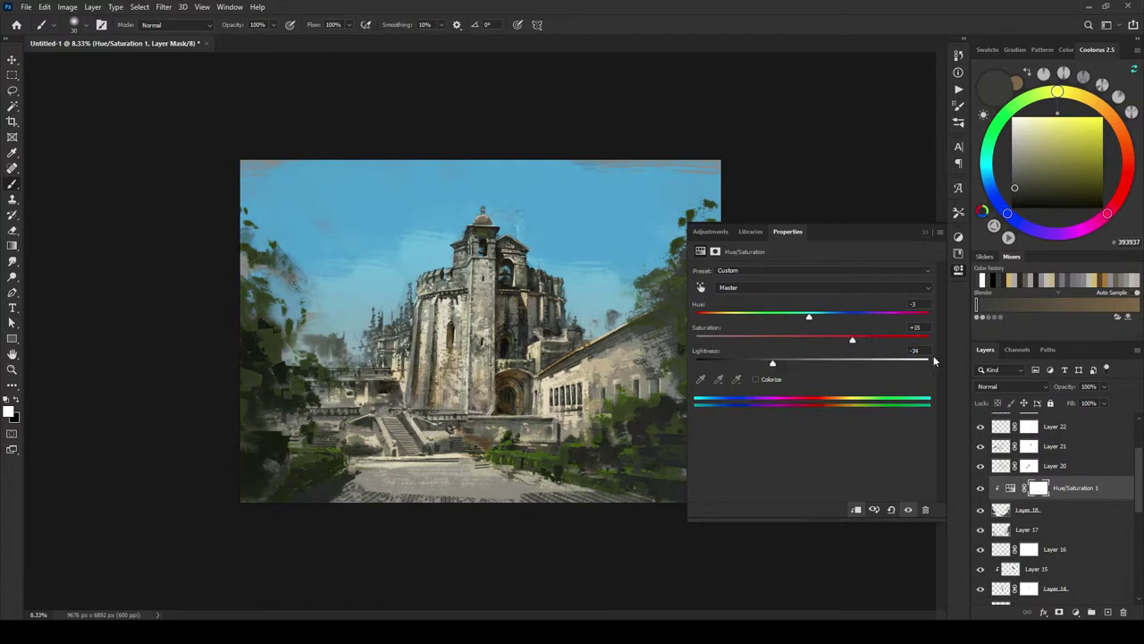
{"action": "key", "text": "ctrl+minus"}
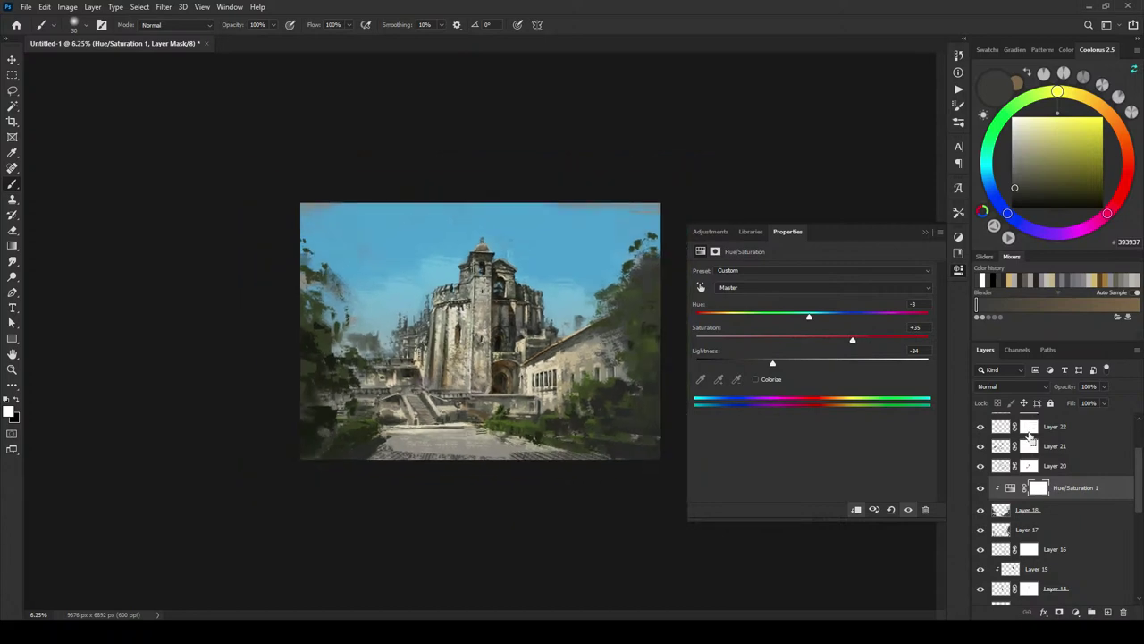
{"action": "key", "text": "ctrl+minus"}
{"action": "key", "text": "ctrl+minus"}
{"action": "key", "text": "ctrl+minus"}
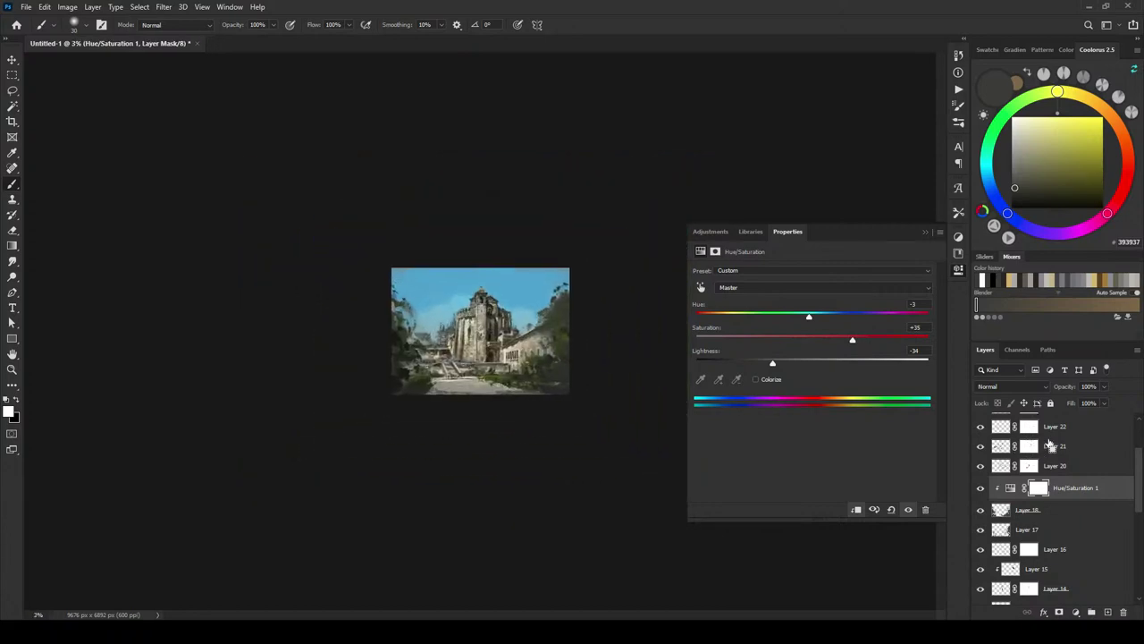
Step: Compare the painting with the Hue/Saturation 1 adjustment off and on at thumbnail and larger sizes
{"action": "key", "text": "ctrl+plus"}
{"action": "key", "text": "ctrl+plus"}
{"action": "key", "text": "ctrl+plus"}
{"action": "left_click", "coordinate": [981, 488]}
{"action": "key", "text": "ctrl+minus"}
{"action": "key", "text": "ctrl+minus"}
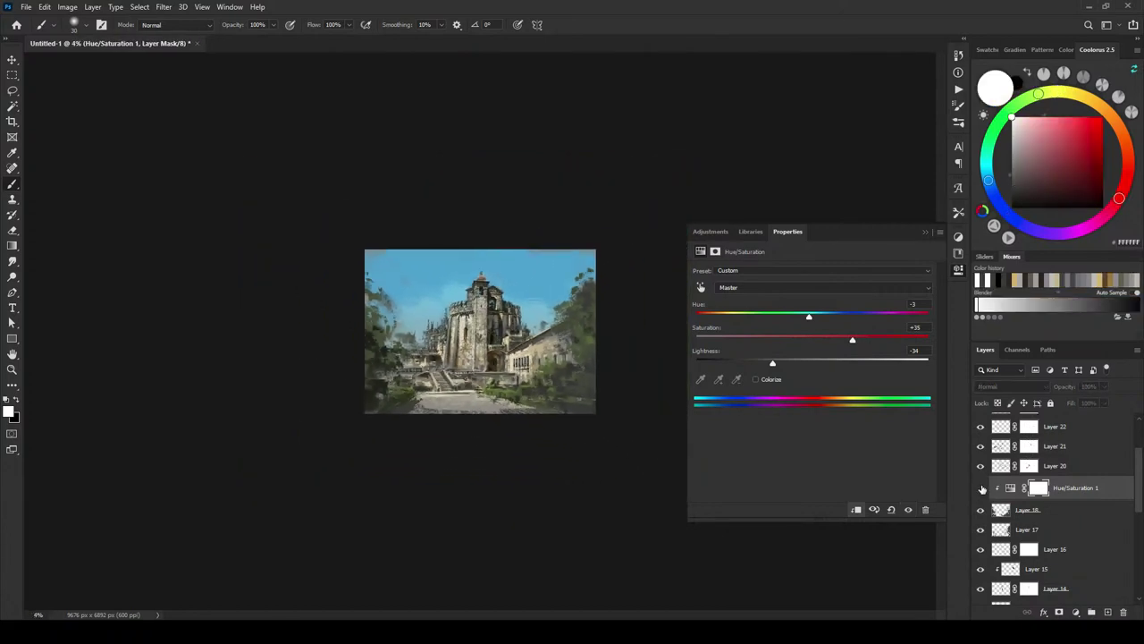
{"action": "key", "text": "ctrl+minus"}
{"action": "key", "text": "ctrl+minus"}
{"action": "key", "text": "ctrl+minus"}
{"action": "left_click", "coordinate": [981, 488]}
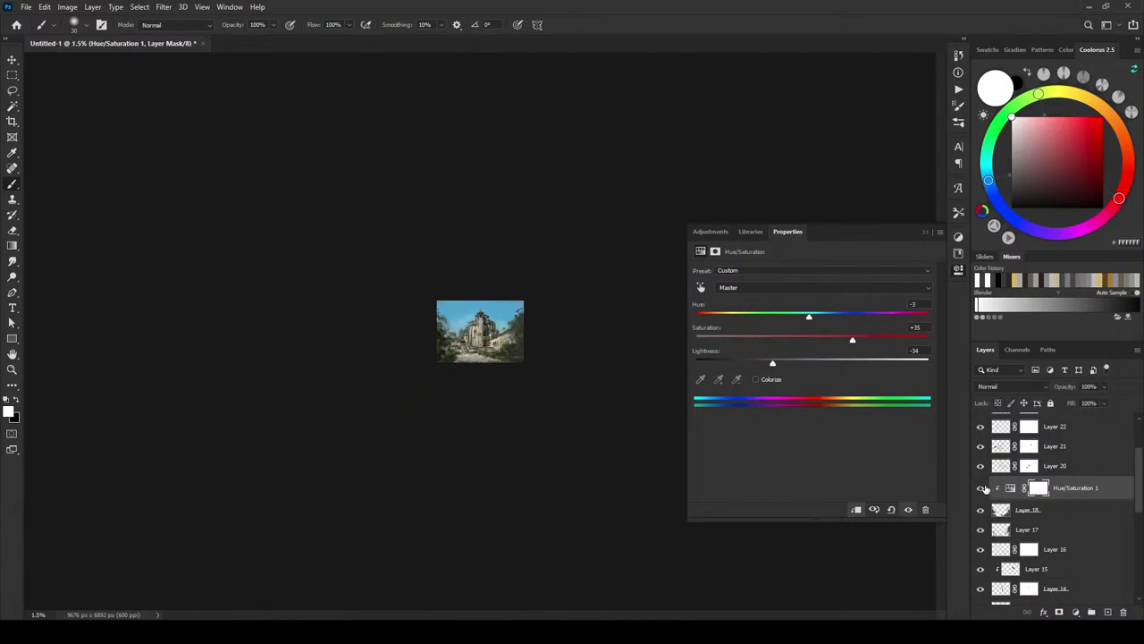
{"action": "key", "text": "ctrl+plus"}
{"action": "key", "text": "ctrl+plus"}
{"action": "key", "text": "ctrl+plus"}
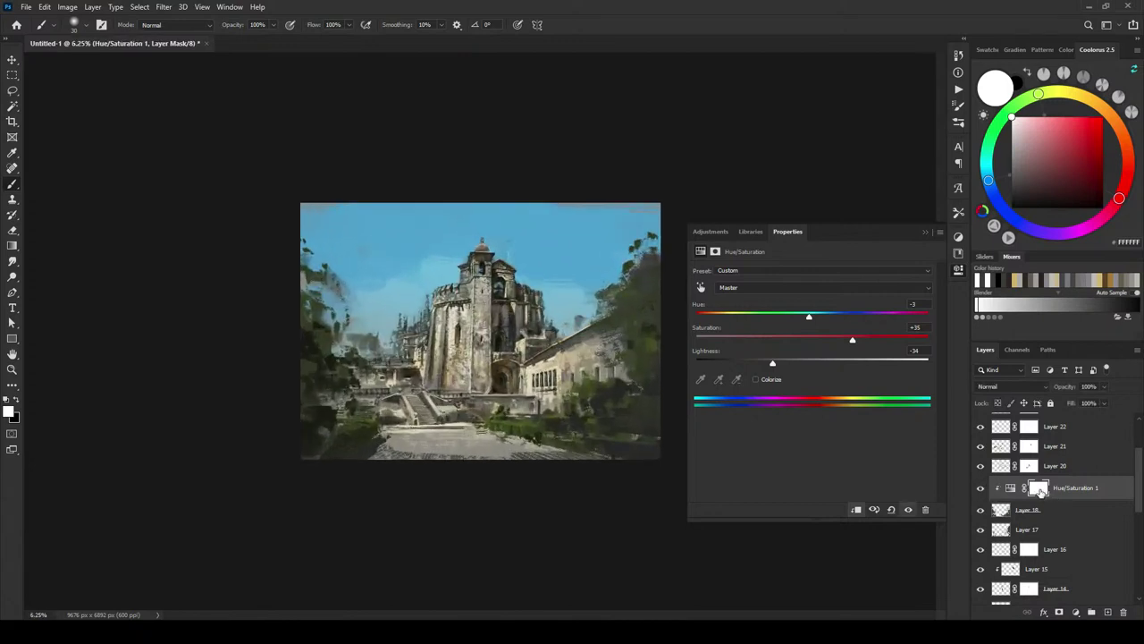
Step: Target the Hue/Saturation 1 layer mask and ready the Gradient tool with a black foreground colour
{"action": "left_click", "coordinate": [1039, 492]}
{"action": "key", "text": "g"}
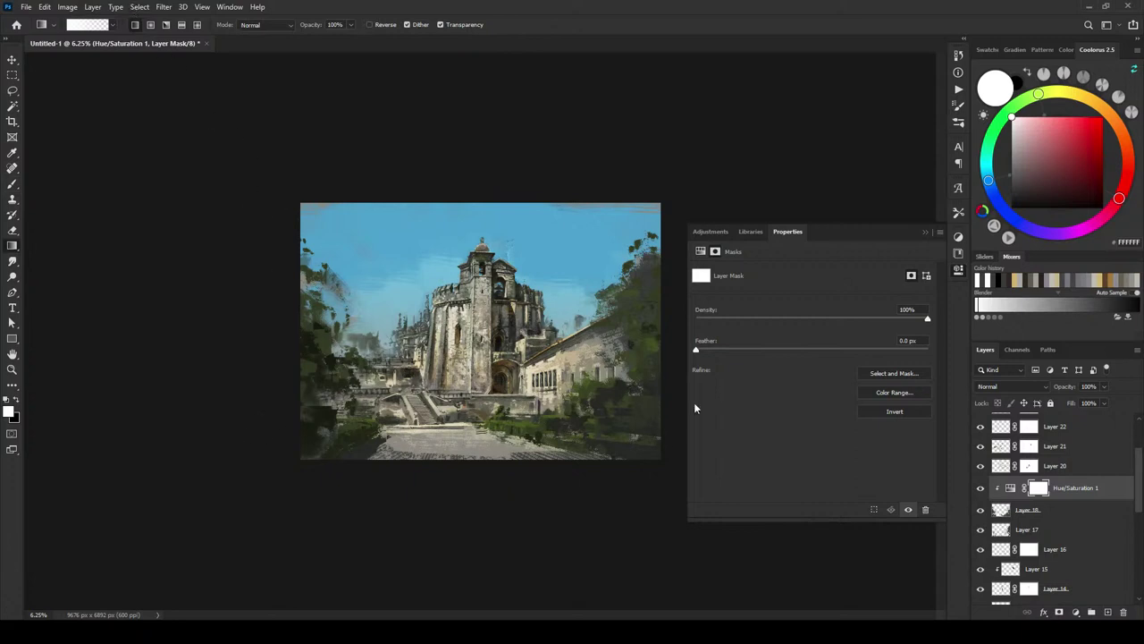
{"action": "left_click", "coordinate": [926, 232]}
{"action": "key", "text": "x"}
Step: Try linear and radial black gradients on the Hue/Saturation 1 mask to fade the adjustment around the castle and courtyard
{"action": "left_click_drag", "start_coordinate": [710, 409], "coordinate": [391, 288]}
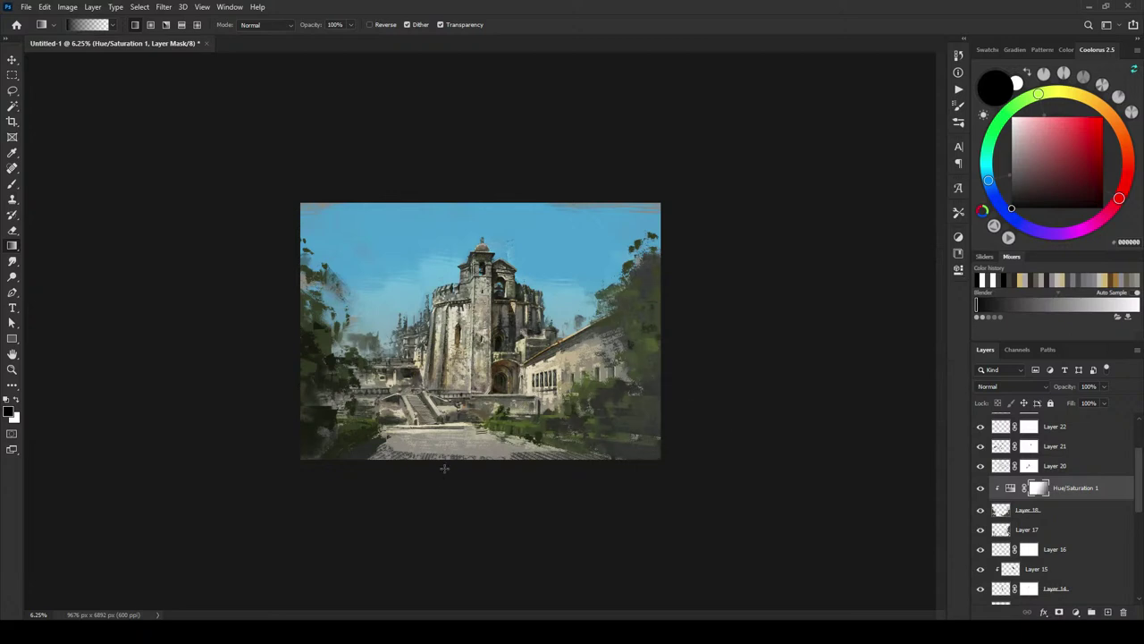
{"action": "key", "text": "ctrl+z"}
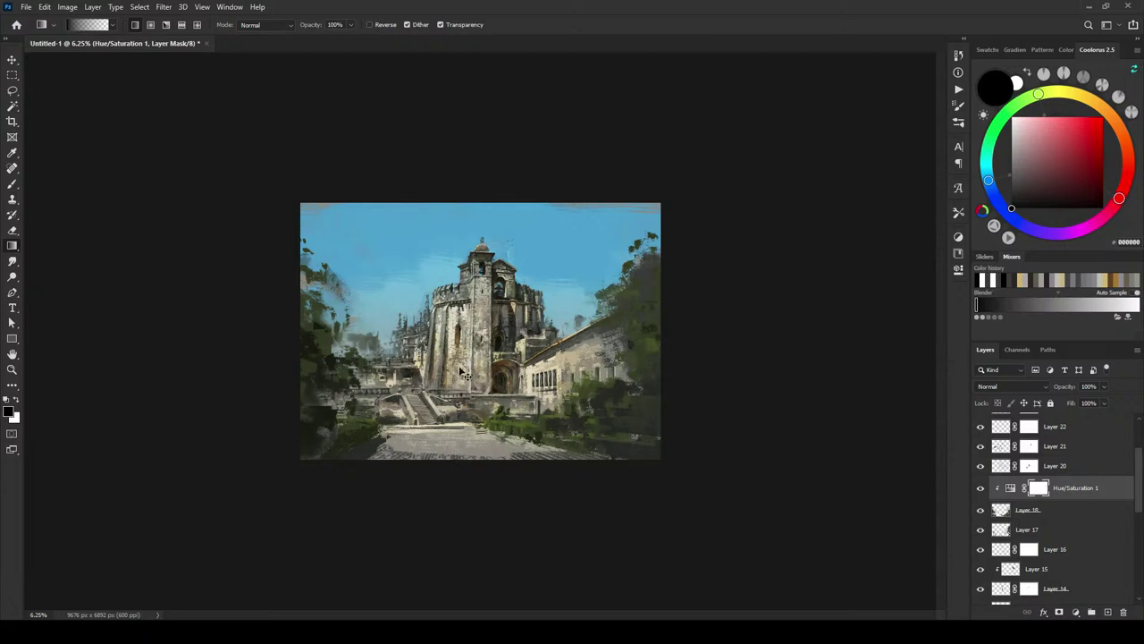
{"action": "left_click_drag", "start_coordinate": [465, 371], "coordinate": [612, 465]}
{"action": "key", "text": "ctrl+z"}
{"action": "left_click_drag", "start_coordinate": [475, 343], "coordinate": [588, 428]}
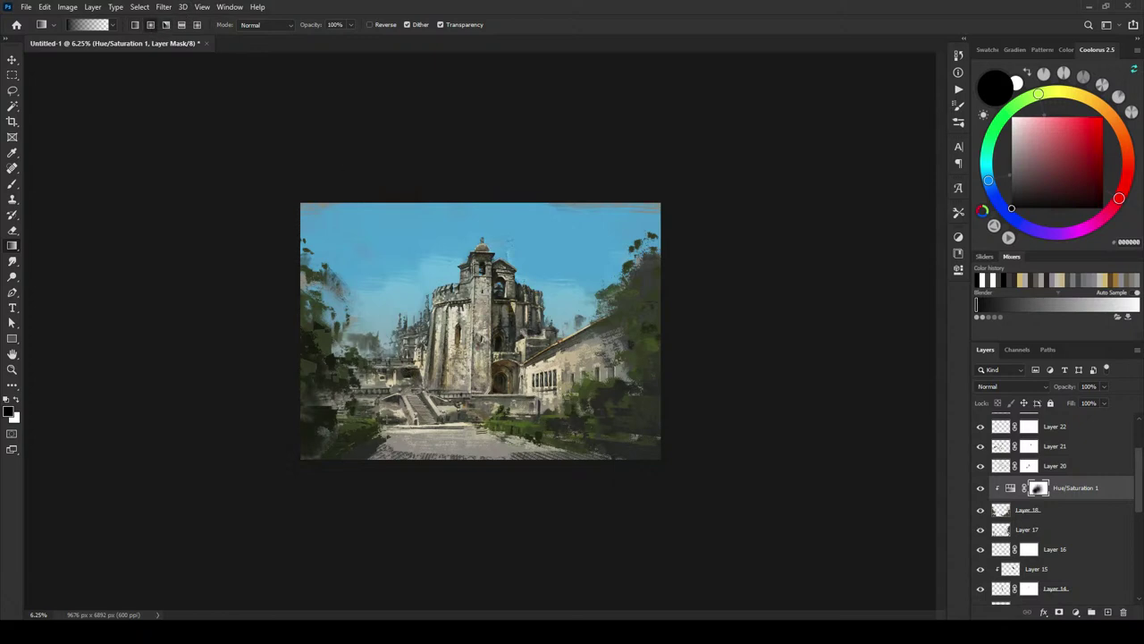
{"action": "left_click_drag", "start_coordinate": [483, 387], "coordinate": [606, 445]}
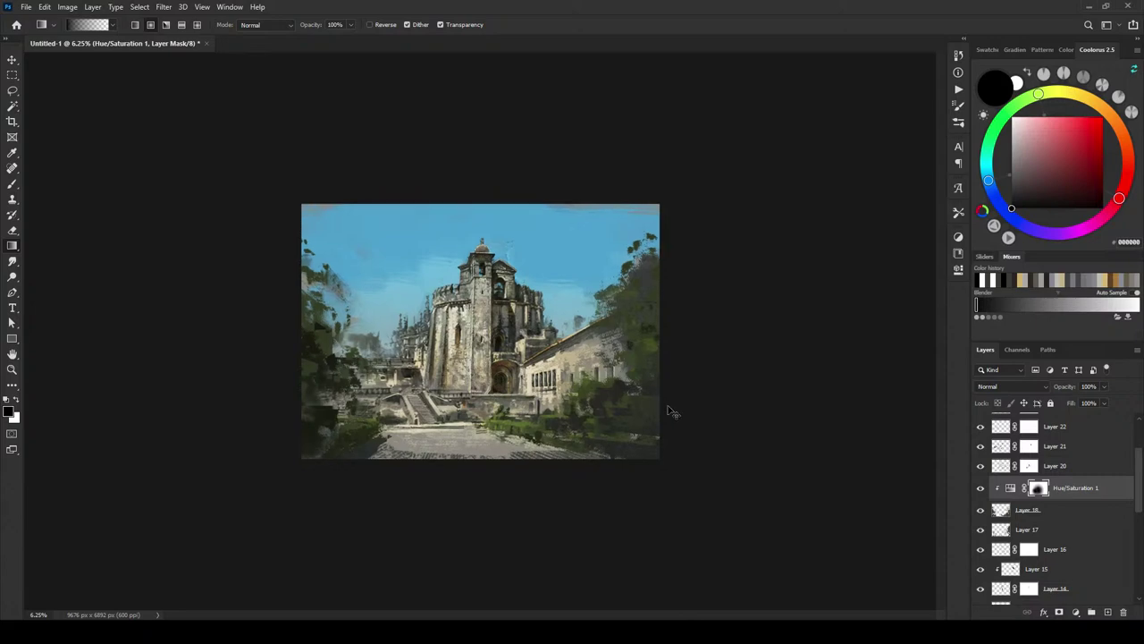
Step: Judge the foliage's darkness and its balance with the castle at thumbnail size and in larger views
{"action": "key", "text": "ctrl+minus"}
{"action": "key", "text": "ctrl+minus"}
{"action": "key", "text": "ctrl+minus"}
{"action": "key", "text": "ctrl+minus"}
{"action": "key", "text": "ctrl+minus"}
{"action": "key", "text": "ctrl+minus"}
{"action": "key", "text": "ctrl+plus"}
{"action": "key", "text": "ctrl+plus"}
{"action": "key", "text": "ctrl+plus"}
{"action": "key", "text": "ctrl+plus"}
{"action": "key", "text": "ctrl+plus"}
{"action": "key", "text": "ctrl+plus"}
{"action": "key", "text": "ctrl+plus"}
{"action": "key", "text": "ctrl+plus"}
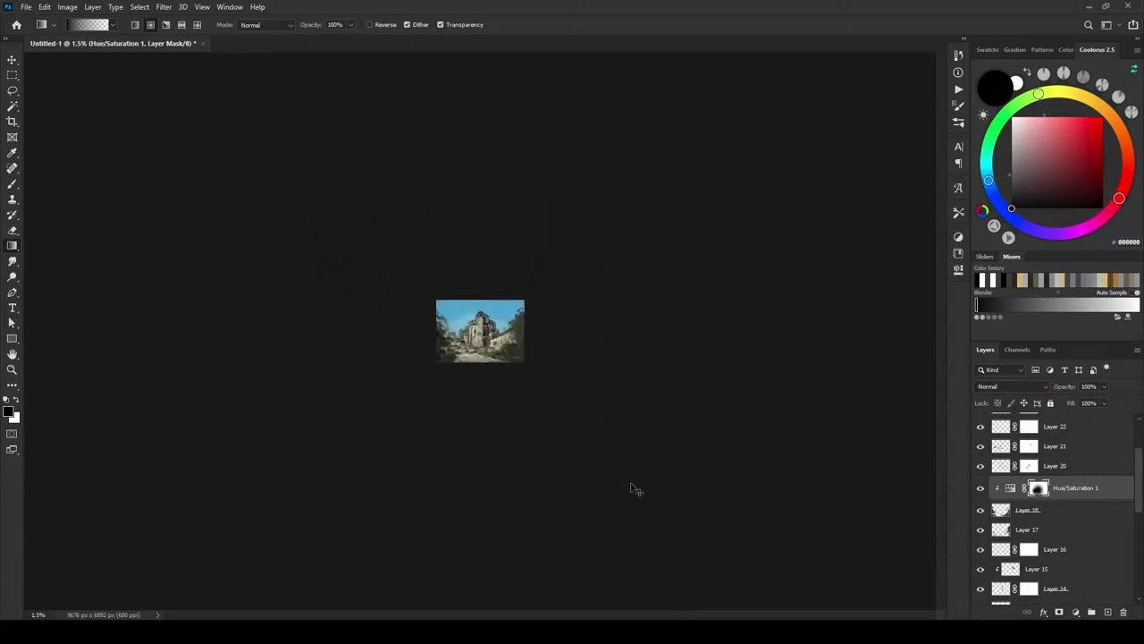
{"action": "key", "text": "ctrl+minus"}
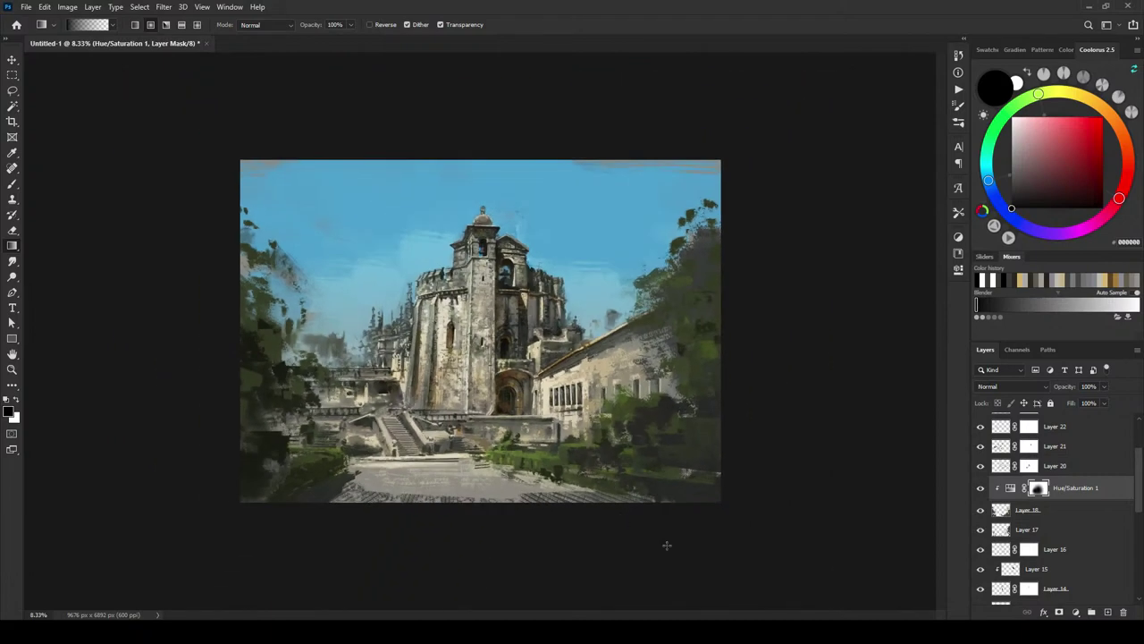
{"action": "key", "text": "ctrl+minus"}
{"action": "key", "text": "ctrl+minus"}
{"action": "key", "text": "ctrl+minus"}
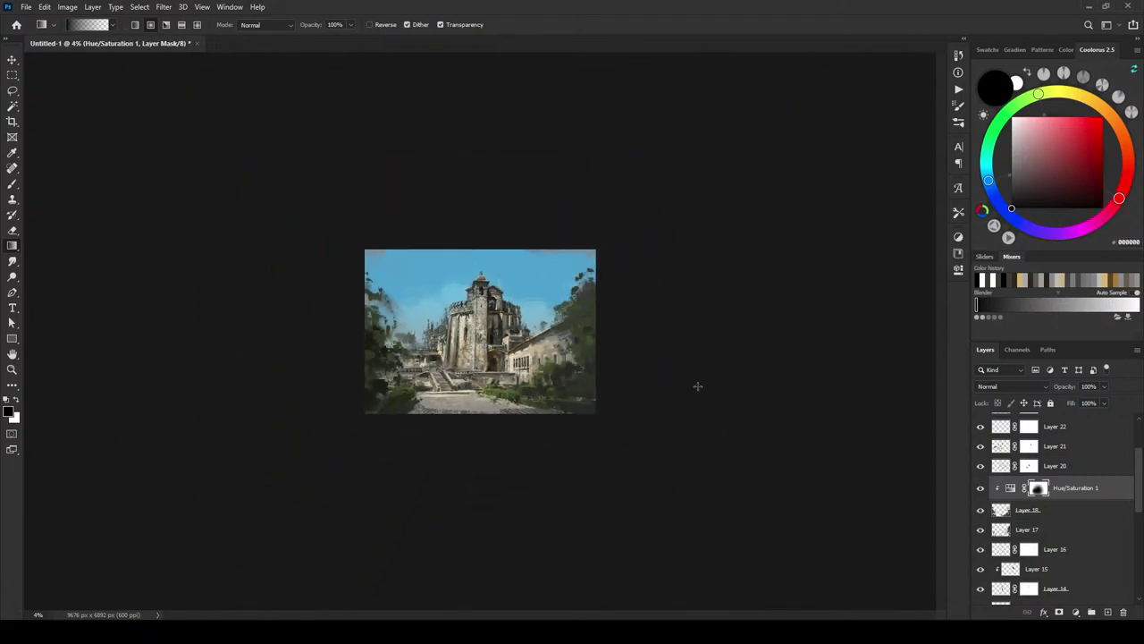
Step: Refill the Hue/Saturation 1 mask with white and try black radial gradients on the right-hand trees and lower foreground
{"action": "key", "text": "ctrl+BackSpace"}
{"action": "mouse_move", "coordinate": [578, 258]}
{"action": "left_mouse_down"}
{"action": "mouse_move", "coordinate": [653, 349]}
{"action": "mouse_move", "coordinate": [656, 424]}
{"action": "left_mouse_up"}
{"action": "key", "text": "ctrl+z"}
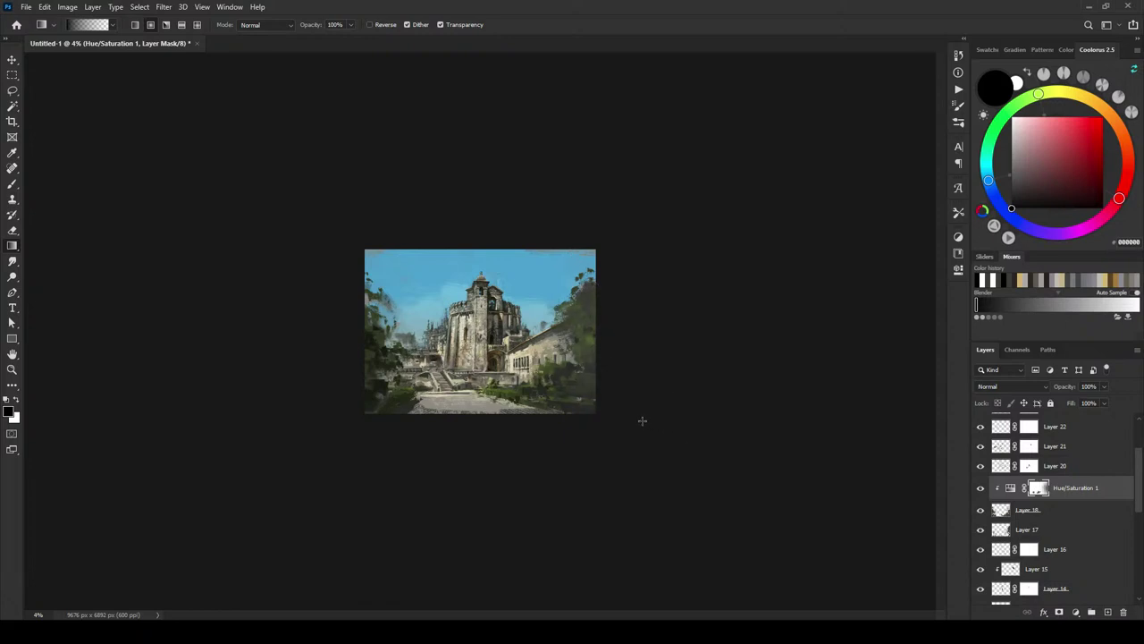
{"action": "mouse_move", "coordinate": [536, 419]}
{"action": "left_mouse_down"}
{"action": "mouse_move", "coordinate": [477, 445]}
{"action": "mouse_move", "coordinate": [443, 429]}
{"action": "left_mouse_up"}
{"action": "key", "text": "ctrl+z"}
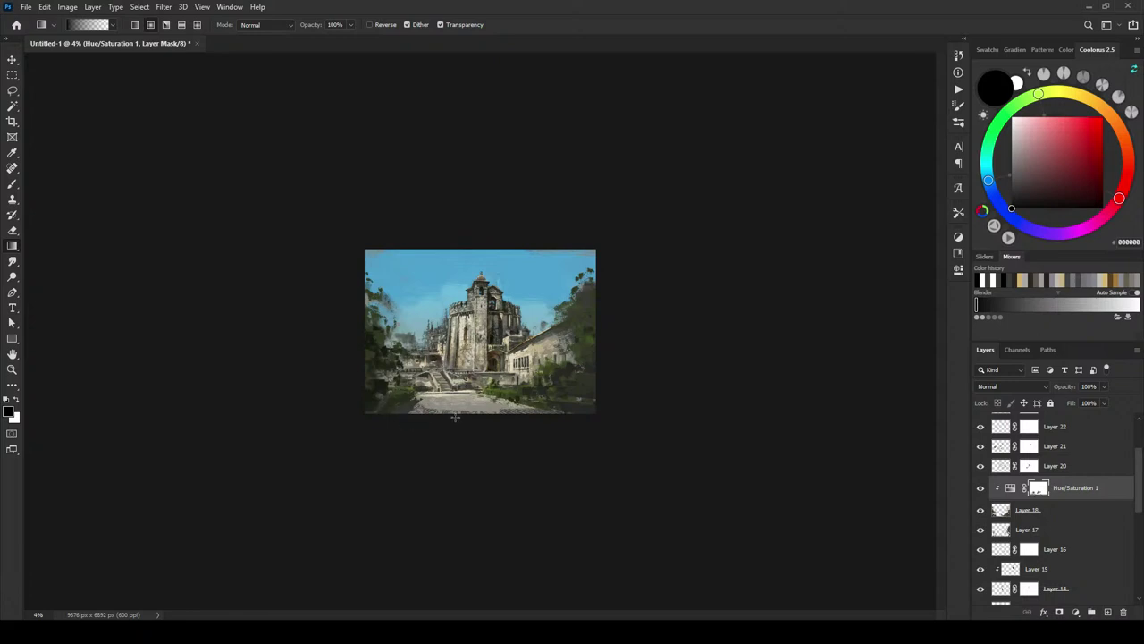
Step: Fade the foliage adjustment with black radial gradients on its mask over the left-hand trees and the upper right-hand tree
{"action": "left_click_drag", "start_coordinate": [396, 376], "coordinate": [399, 294]}
{"action": "left_click_drag", "start_coordinate": [411, 284], "coordinate": [496, 248]}
{"action": "left_click_drag", "start_coordinate": [410, 306], "coordinate": [471, 287]}
{"action": "left_click_drag", "start_coordinate": [565, 274], "coordinate": [603, 339]}
{"action": "key", "text": "ctrl+plus"}
{"action": "key", "text": "ctrl+plus"}
{"action": "key", "text": "ctrl+plus"}
{"action": "key", "text": "ctrl+plus"}
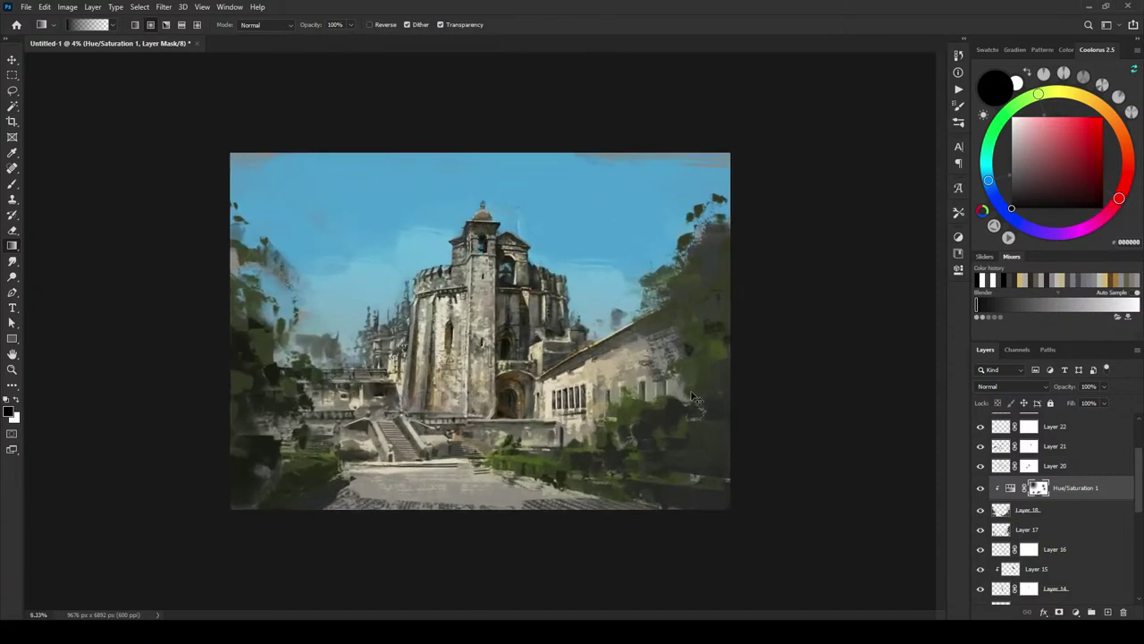
Step: Compare the painting with Layer 18 and Layer 17 hidden and shown to examine what each contributes
{"action": "left_click", "coordinate": [981, 509]}
{"action": "left_click", "coordinate": [981, 510]}
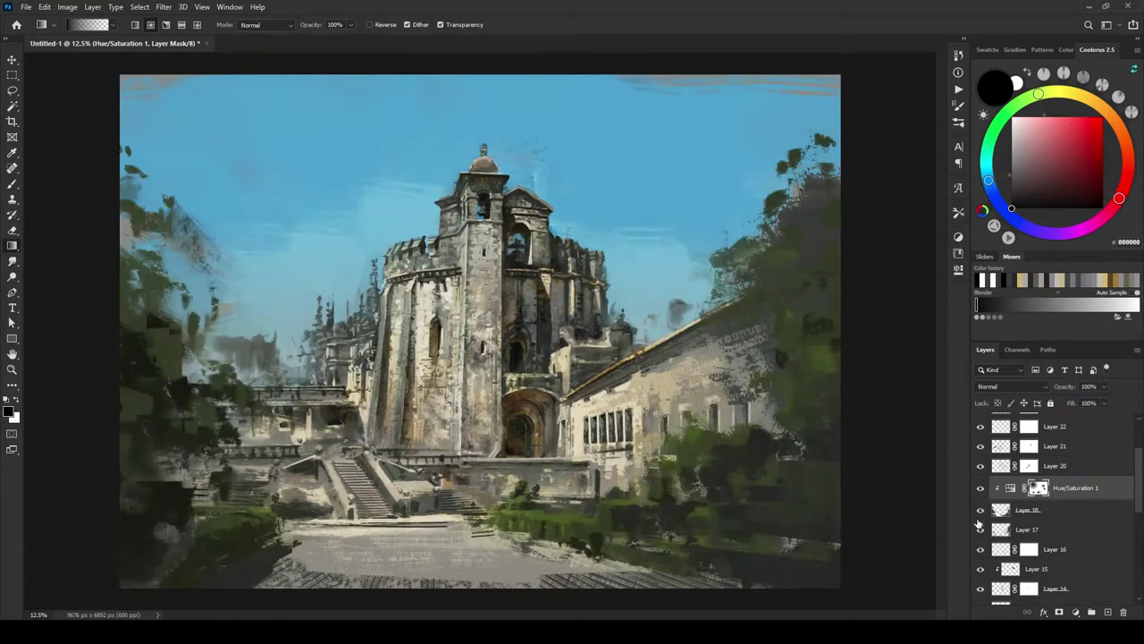
{"action": "left_click", "coordinate": [980, 529]}
{"action": "left_click", "coordinate": [979, 529]}
{"action": "left_click", "coordinate": [980, 529]}
{"action": "left_click", "coordinate": [980, 529]}
{"action": "left_click", "coordinate": [979, 530]}
{"action": "left_click", "coordinate": [980, 529]}
{"action": "left_click", "coordinate": [980, 529]}
{"action": "left_click", "coordinate": [980, 529]}
{"action": "left_click", "coordinate": [996, 530]}
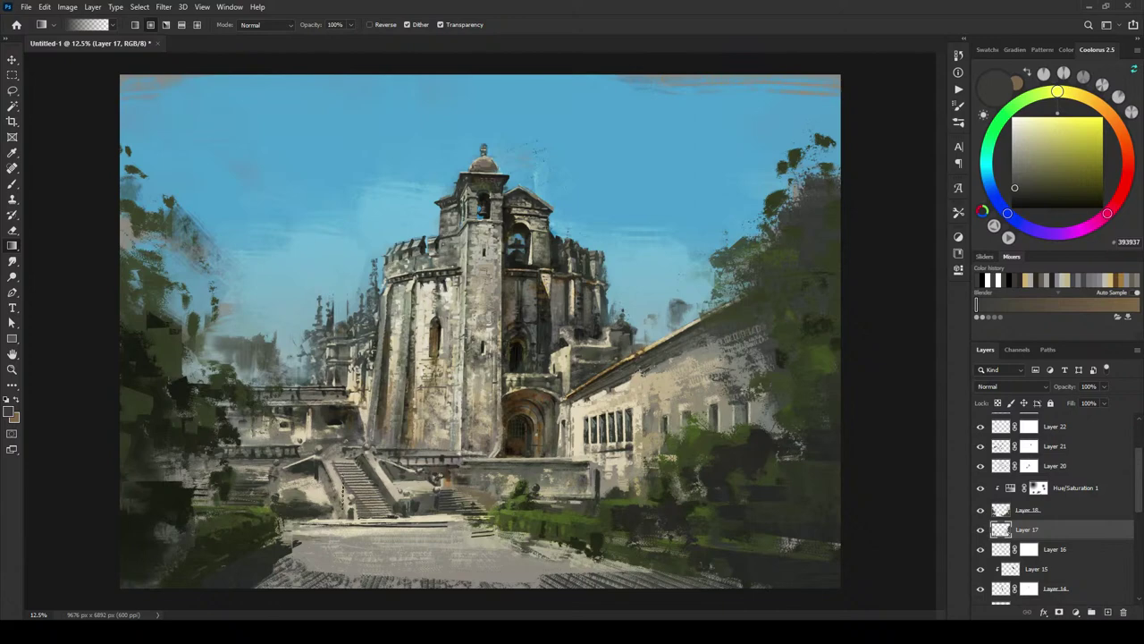
{"action": "left_click", "coordinate": [980, 530]}
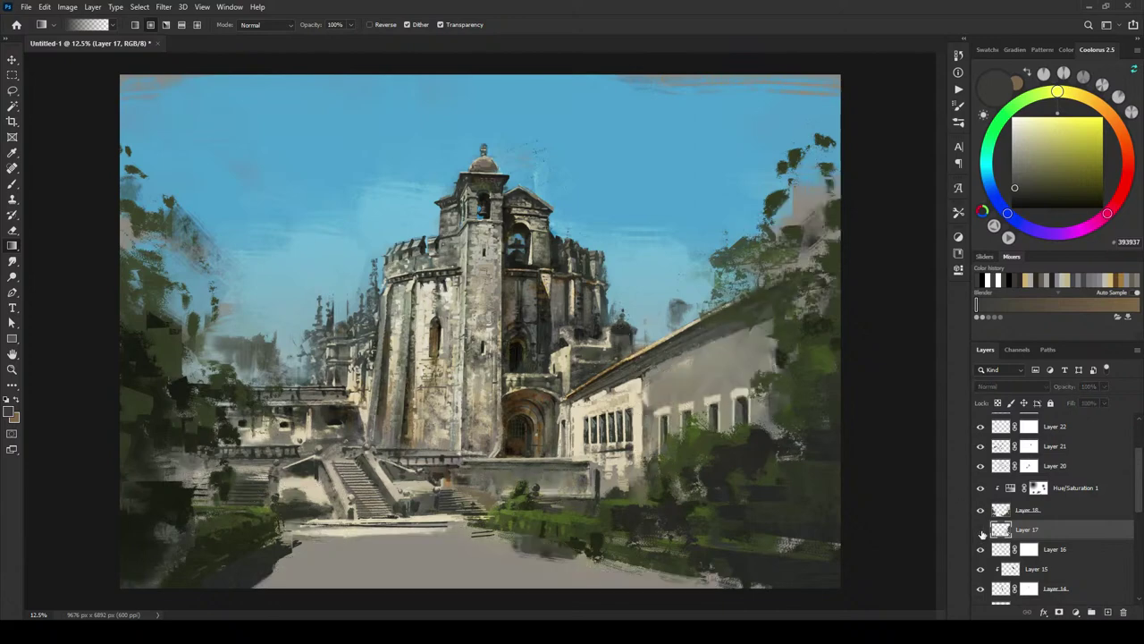
{"action": "left_click", "coordinate": [980, 530]}
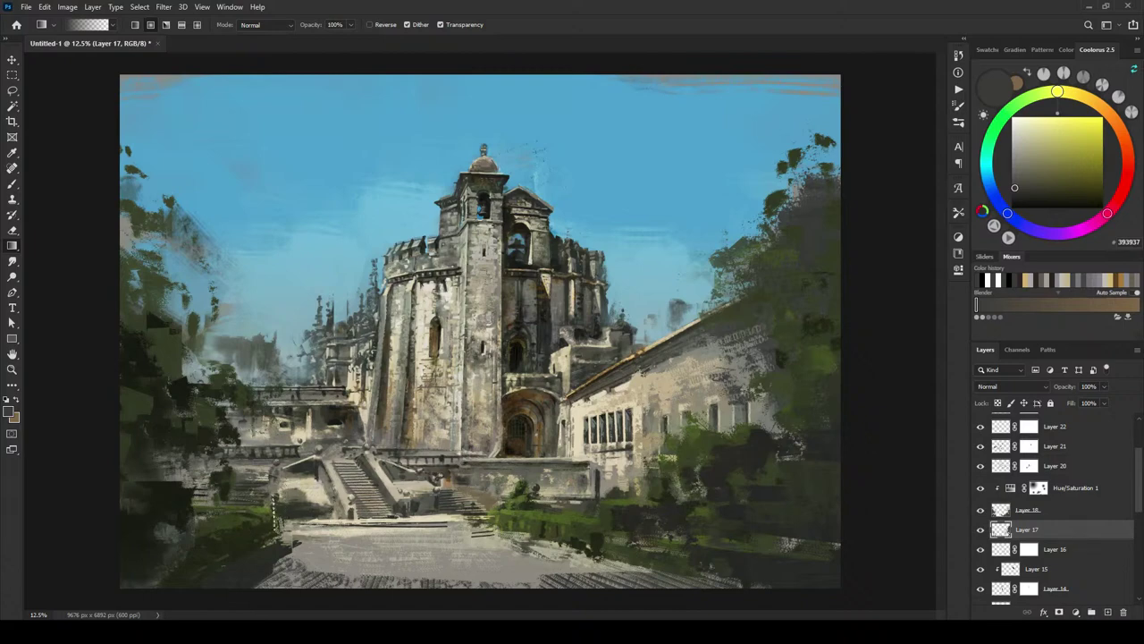
Step: Examine the contributions of Layer 16 and Layer 18 at reduced size by hiding and showing each
{"action": "key", "text": "ctrl+minus"}
{"action": "key", "text": "ctrl+minus"}
{"action": "key", "text": "ctrl+minus"}
{"action": "key", "text": "ctrl+minus"}
{"action": "key", "text": "ctrl+minus"}
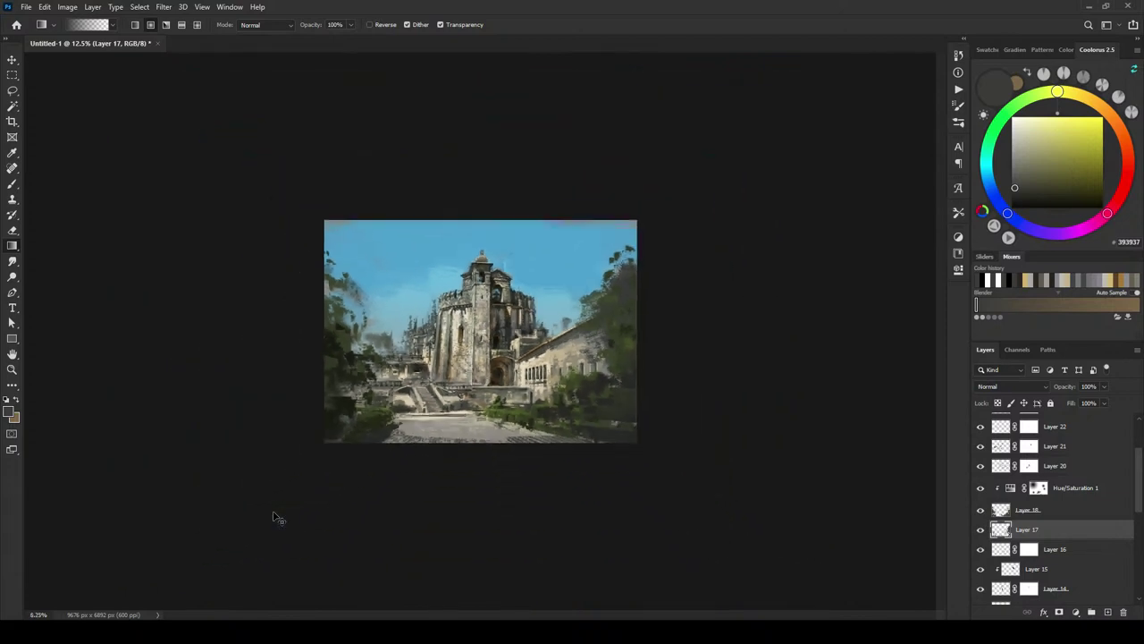
{"action": "scroll", "coordinate": [274, 514], "scroll_direction": "up", "scroll_amount": 1}
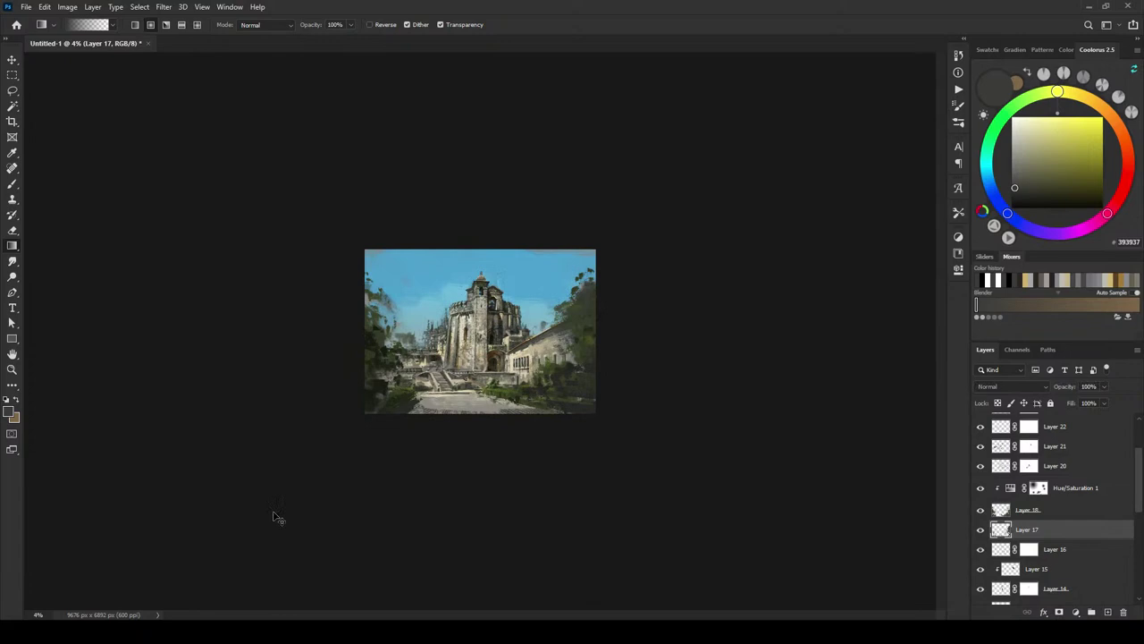
{"action": "left_click", "coordinate": [980, 549]}
{"action": "left_click", "coordinate": [980, 549]}
{"action": "left_click", "coordinate": [981, 511]}
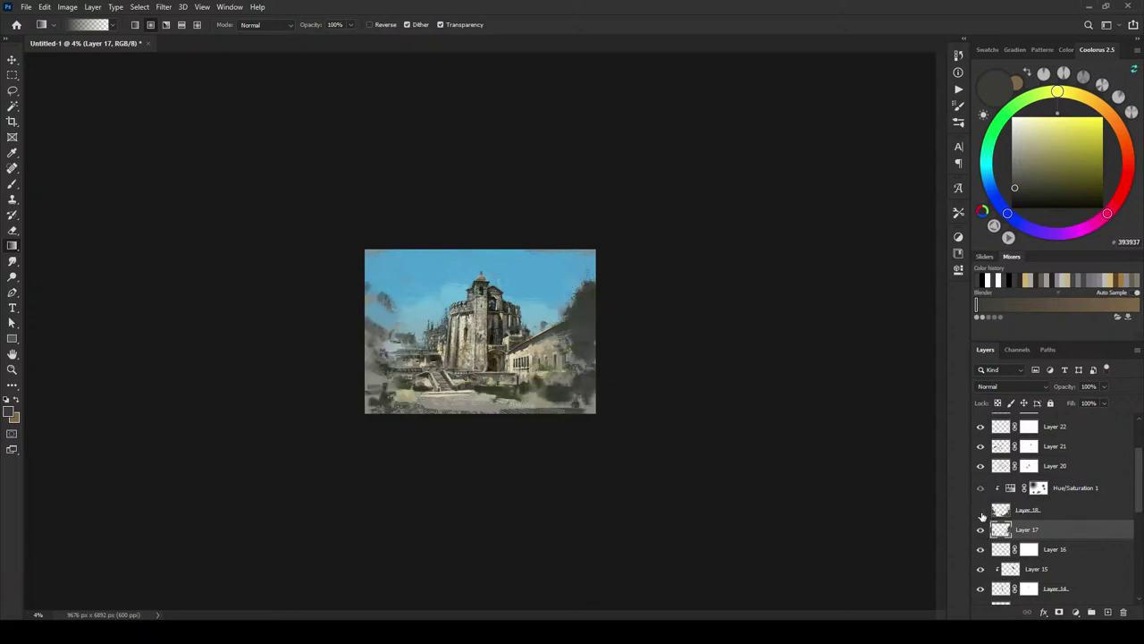
{"action": "left_click", "coordinate": [980, 511]}
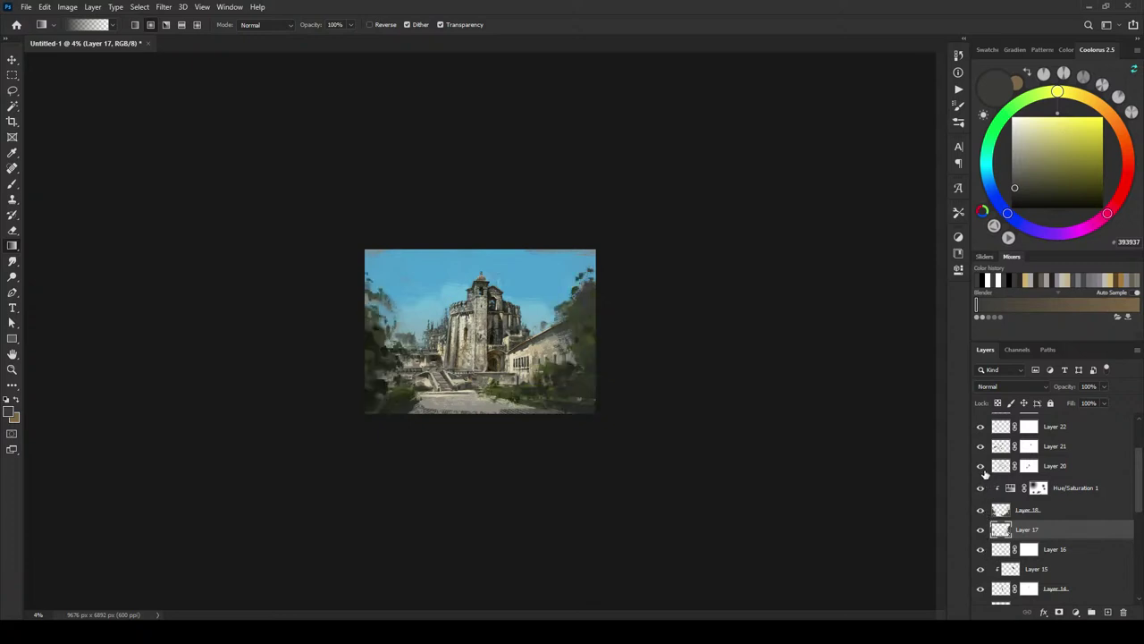
Step: Compare the foliage with the Hue/Saturation 1 adjustment and its mask off and on, and set the adjustment's opacity to 85%
{"action": "left_click", "coordinate": [983, 490]}
{"action": "left_click", "coordinate": [981, 489]}
{"action": "left_click", "coordinate": [1039, 488], "text": "shift"}
{"action": "left_click", "coordinate": [1039, 487], "text": "shift"}
{"action": "left_click", "coordinate": [981, 489]}
{"action": "left_click", "coordinate": [982, 489]}
{"action": "left_click", "coordinate": [1099, 488]}
{"action": "left_click", "coordinate": [1104, 403]}
{"action": "mouse_move", "coordinate": [1104, 403]}
{"action": "left_mouse_down"}
{"action": "mouse_move", "coordinate": [1053, 403]}
{"action": "mouse_move", "coordinate": [1113, 403]}
{"action": "mouse_move", "coordinate": [1099, 403]}
{"action": "left_mouse_up"}
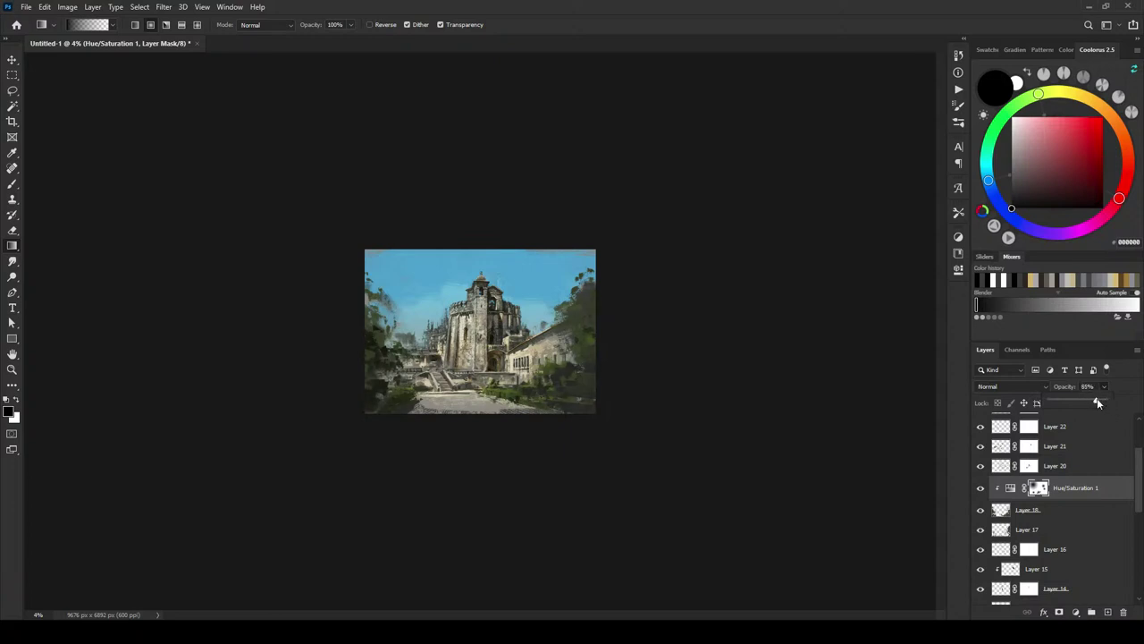
Step: Judge the reduced foliage adjustment from thumbnail size up to a close view of the castle
{"action": "key", "text": "ctrl+minus"}
{"action": "key", "text": "ctrl+minus"}
{"action": "key", "text": "ctrl+minus"}
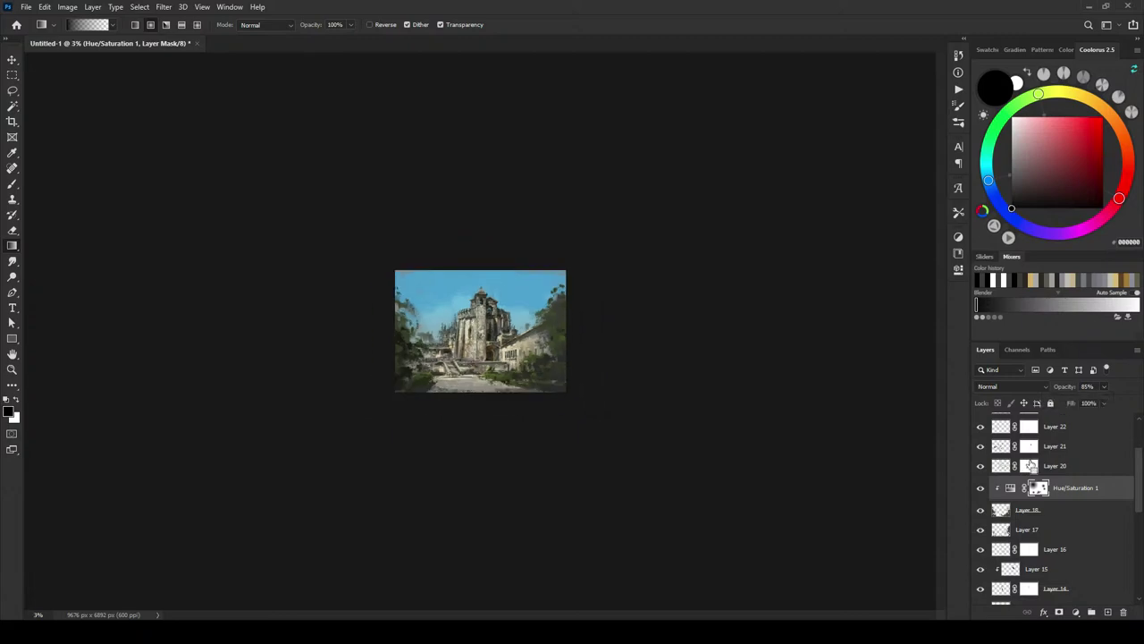
{"action": "key", "text": "ctrl+minus"}
{"action": "key", "text": "ctrl+minus"}
{"action": "key", "text": "ctrl+plus"}
{"action": "key", "text": "ctrl+plus"}
{"action": "key", "text": "ctrl+plus"}
{"action": "key", "text": "ctrl+plus"}
{"action": "key", "text": "ctrl+plus"}
{"action": "key", "text": "ctrl+plus"}
{"action": "key", "text": "ctrl+plus"}
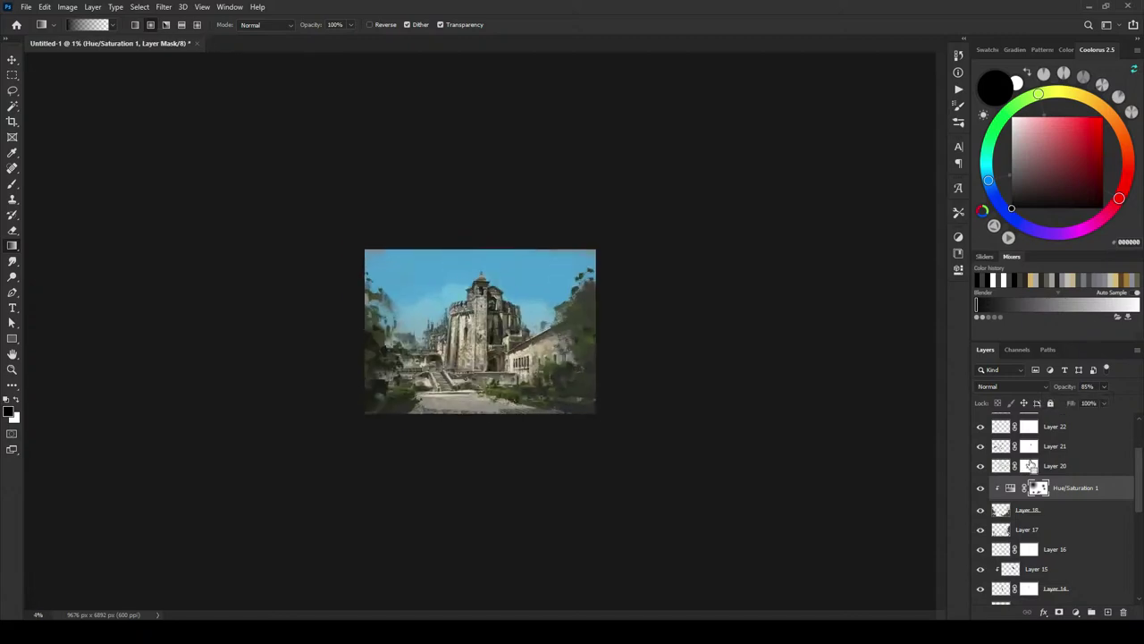
{"action": "key", "text": "ctrl+plus"}
{"action": "key", "text": "ctrl+plus"}
{"action": "key", "text": "ctrl+plus"}
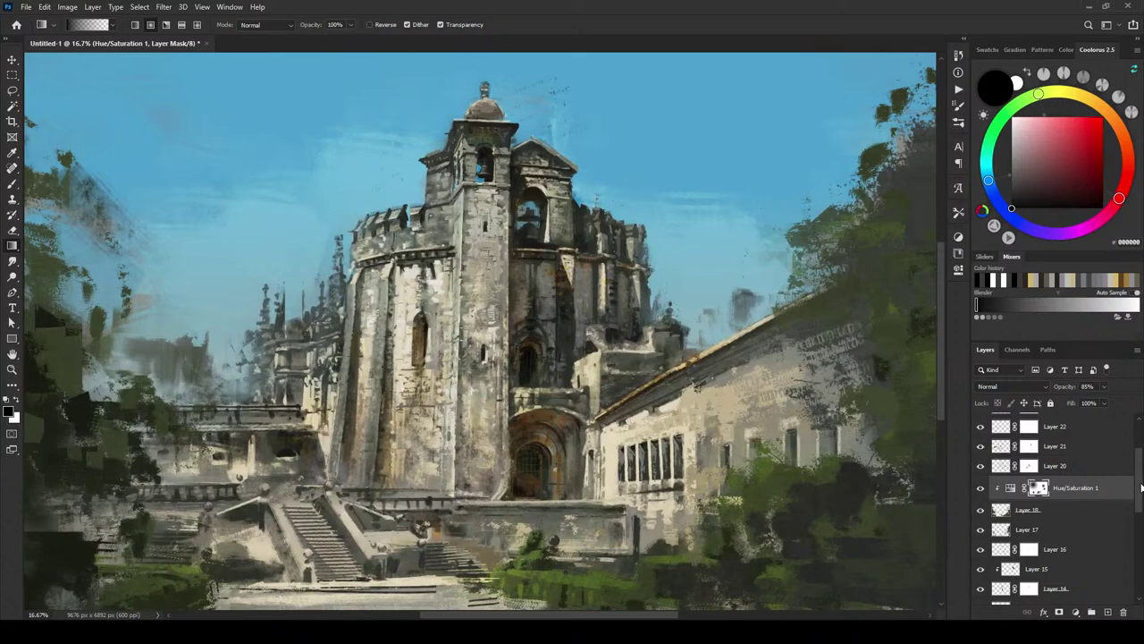
Step: Examine the contributions of Layers 26, 24, 17 and 20 by hiding and showing each
{"action": "left_click_drag", "start_coordinate": [1141, 489], "coordinate": [1135, 452]}
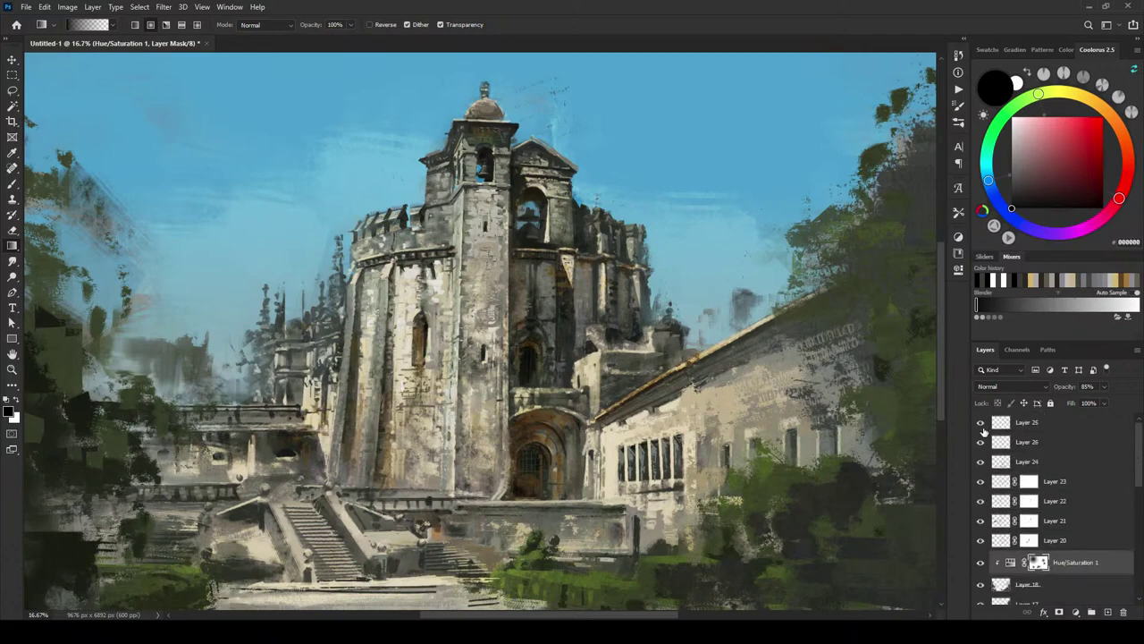
{"action": "left_click", "coordinate": [982, 442]}
{"action": "left_click", "coordinate": [982, 442]}
{"action": "left_click", "coordinate": [982, 461]}
{"action": "left_click", "coordinate": [982, 462]}
{"action": "mouse_move", "coordinate": [520, 462]}
{"action": "left_mouse_down"}
{"action": "mouse_move", "coordinate": [541, 403]}
{"action": "mouse_move", "coordinate": [542, 441]}
{"action": "mouse_move", "coordinate": [546, 434]}
{"action": "left_mouse_up"}
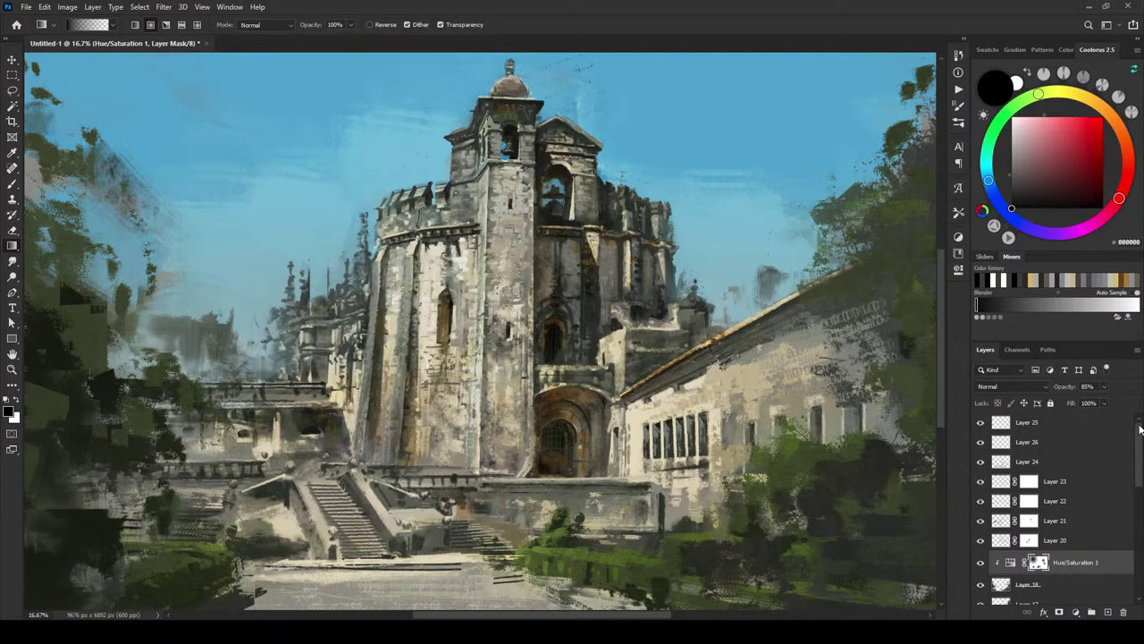
{"action": "left_click", "coordinate": [1055, 423]}
{"action": "left_click_drag", "start_coordinate": [1139, 487], "coordinate": [1139, 511]}
{"action": "left_click", "coordinate": [981, 515]}
{"action": "left_click", "coordinate": [981, 513]}
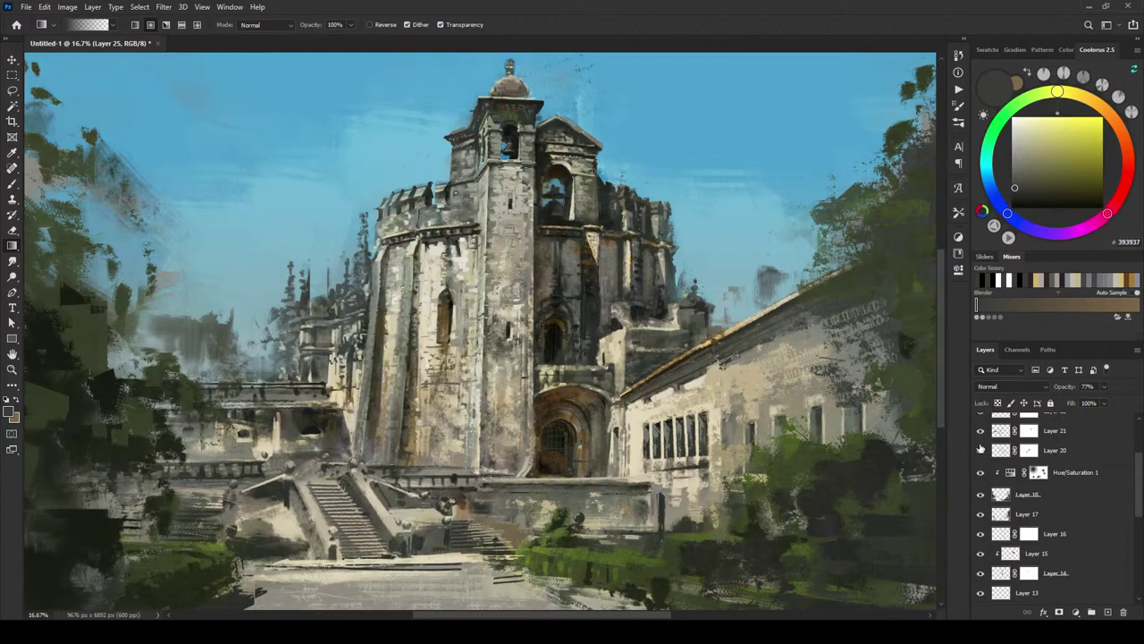
{"action": "left_click", "coordinate": [981, 450]}
{"action": "left_click", "coordinate": [981, 450]}
Step: Select Layer 21 and compare the painting with it hidden and shown, both up close and at reduced size
{"action": "left_click", "coordinate": [981, 432]}
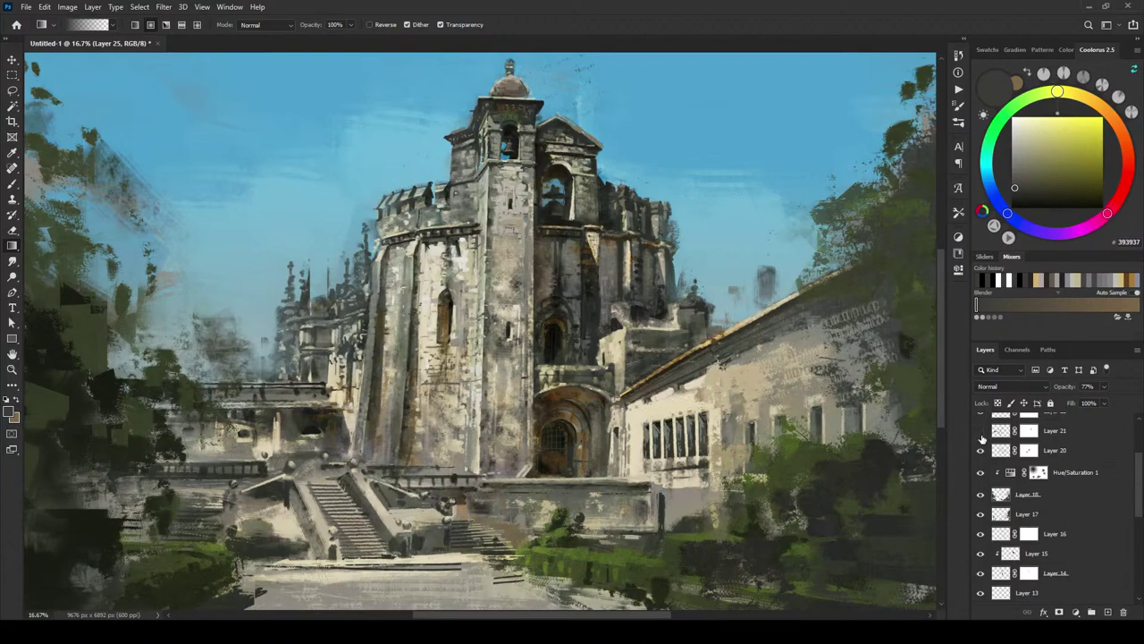
{"action": "left_click", "coordinate": [981, 432]}
{"action": "left_click", "coordinate": [981, 432]}
{"action": "left_click", "coordinate": [981, 431]}
{"action": "left_click", "coordinate": [1000, 432]}
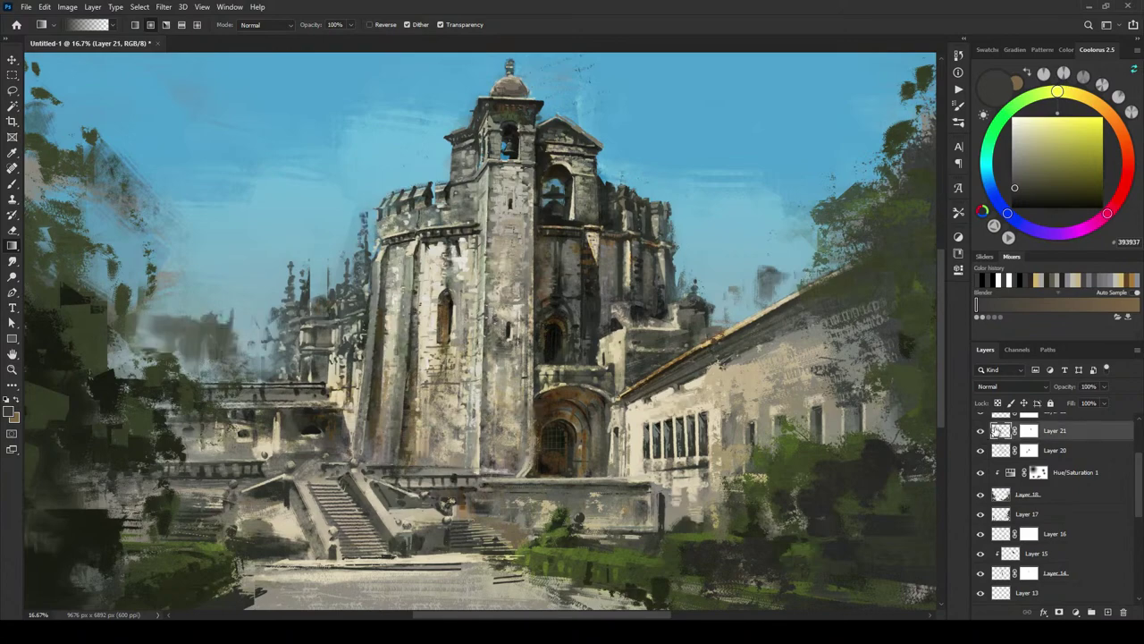
{"action": "key", "text": "ctrl+minus"}
{"action": "key", "text": "ctrl+minus"}
{"action": "key", "text": "ctrl+minus"}
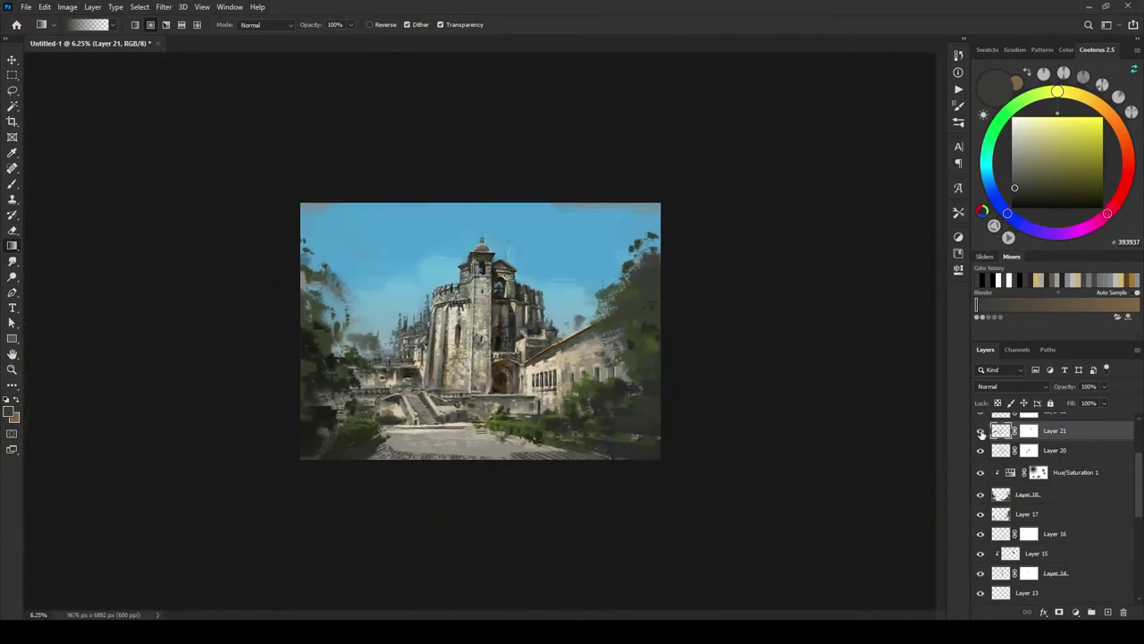
{"action": "left_click", "coordinate": [981, 432]}
{"action": "left_click", "coordinate": [981, 432]}
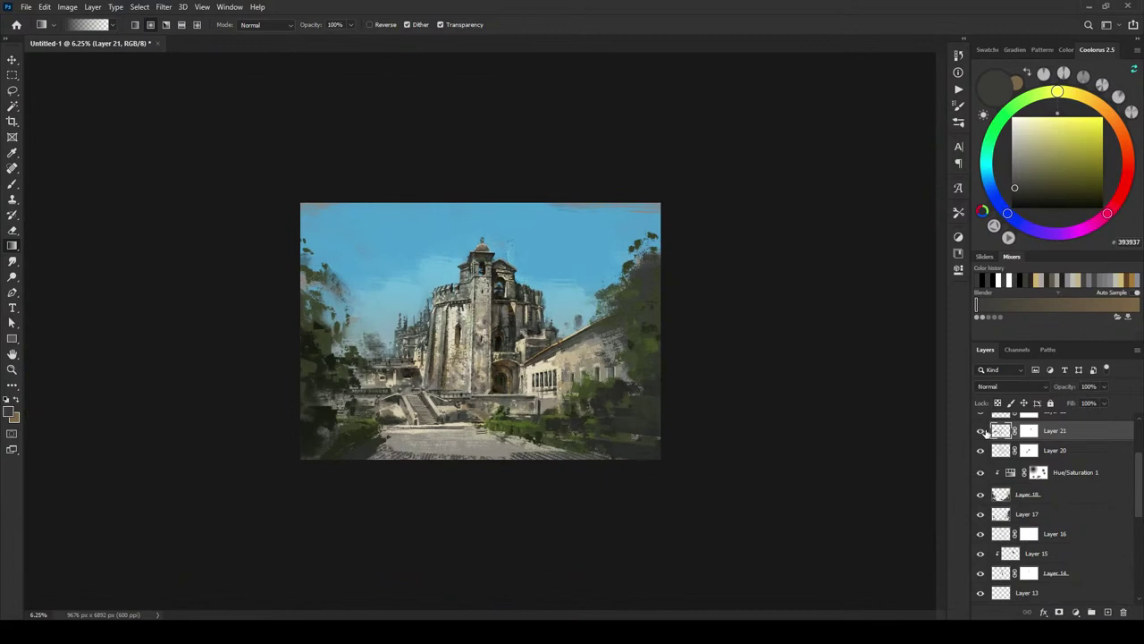
Step: Compare Layer 21 with its mask disabled and enabled, and examine the castle up close
{"action": "left_click", "coordinate": [1030, 432], "text": "shift"}
{"action": "left_click", "coordinate": [1030, 432], "text": "shift"}
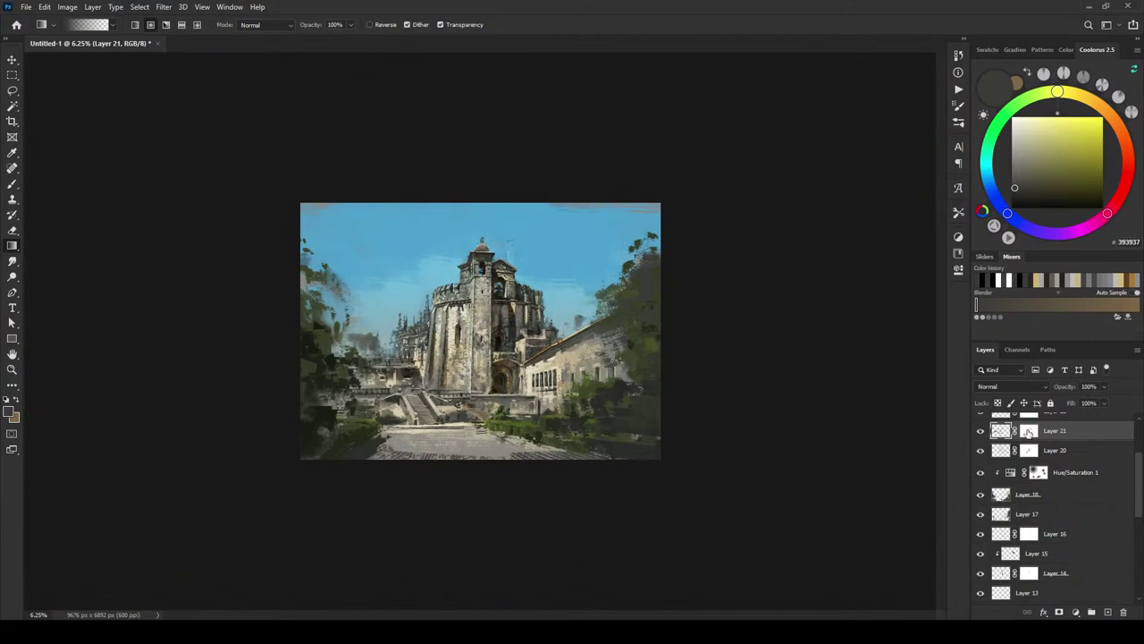
{"action": "left_click", "coordinate": [1028, 432], "text": "shift"}
{"action": "left_click", "coordinate": [1030, 431], "text": "shift"}
{"action": "left_click", "coordinate": [980, 431]}
{"action": "left_click", "coordinate": [981, 431]}
{"action": "key", "text": "ctrl+plus"}
{"action": "key", "text": "ctrl+plus"}
{"action": "key", "text": "ctrl+plus"}
{"action": "key", "text": "ctrl+plus"}
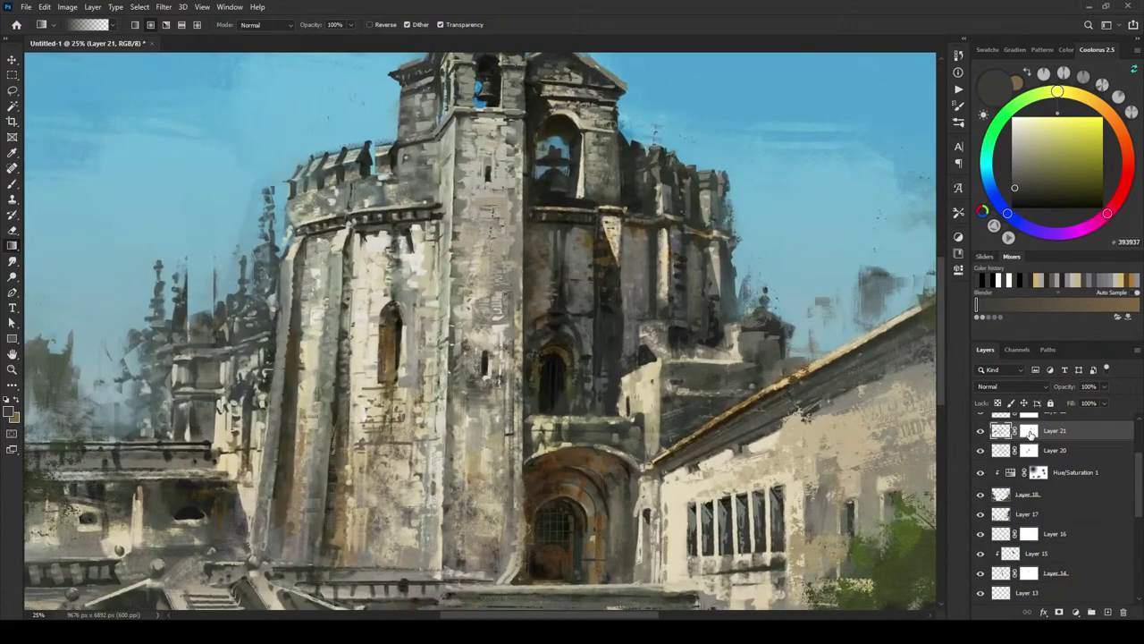
Step: Target Layer 21's mask, swap the black and white painting colours, and judge the painting at several sizes
{"action": "left_click", "coordinate": [1030, 432]}
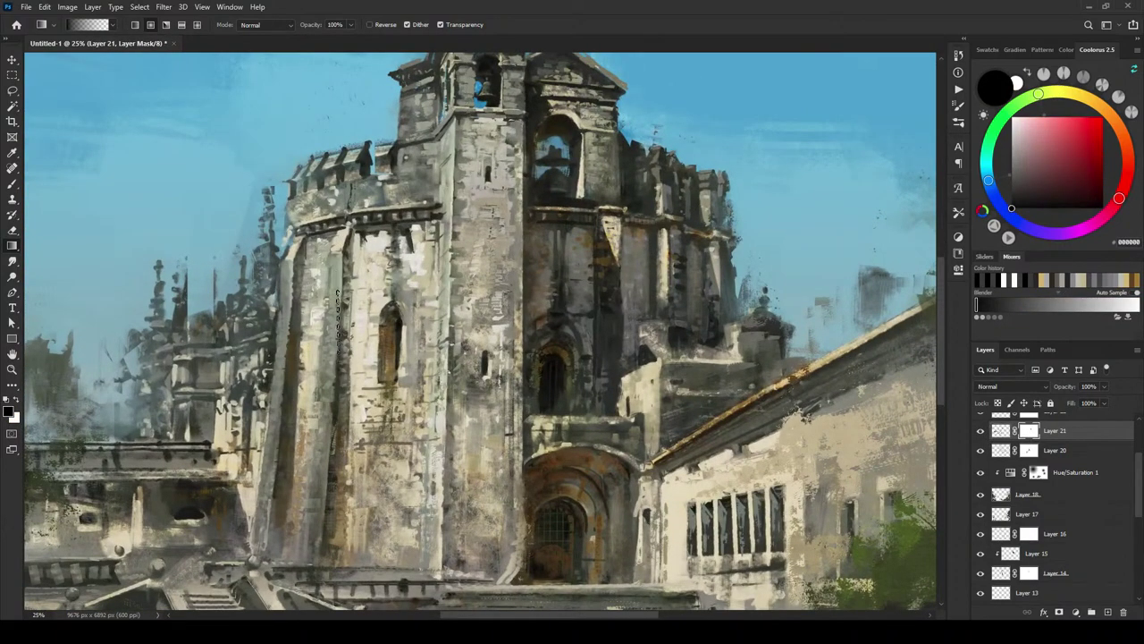
{"action": "key", "text": "x"}
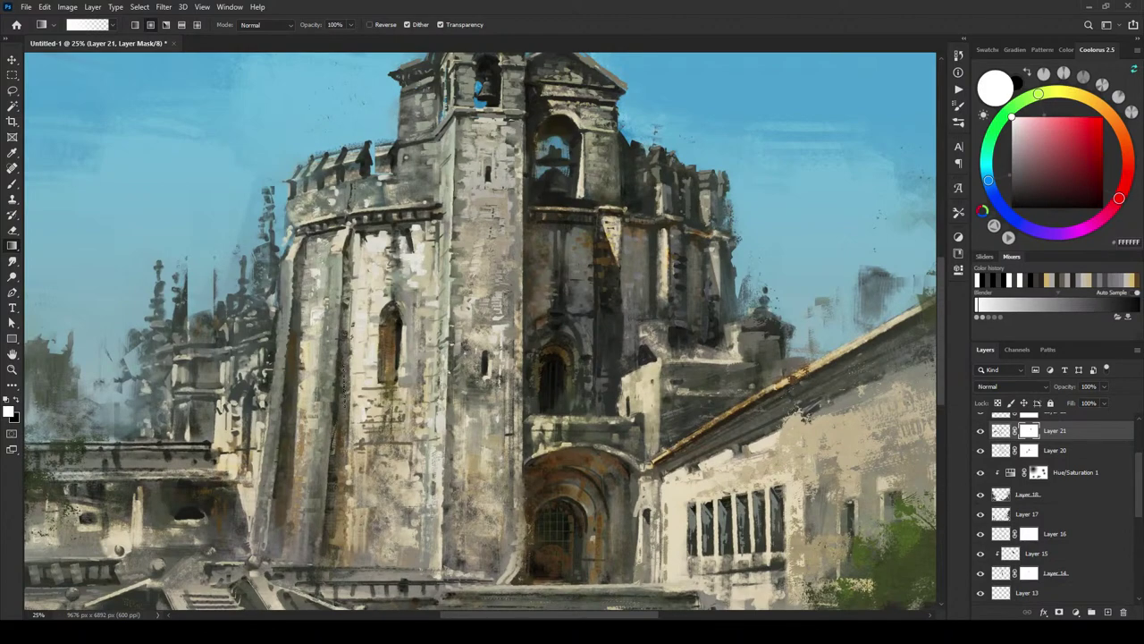
{"action": "key", "text": "ctrl+minus"}
{"action": "key", "text": "ctrl+minus"}
{"action": "key", "text": "ctrl+minus"}
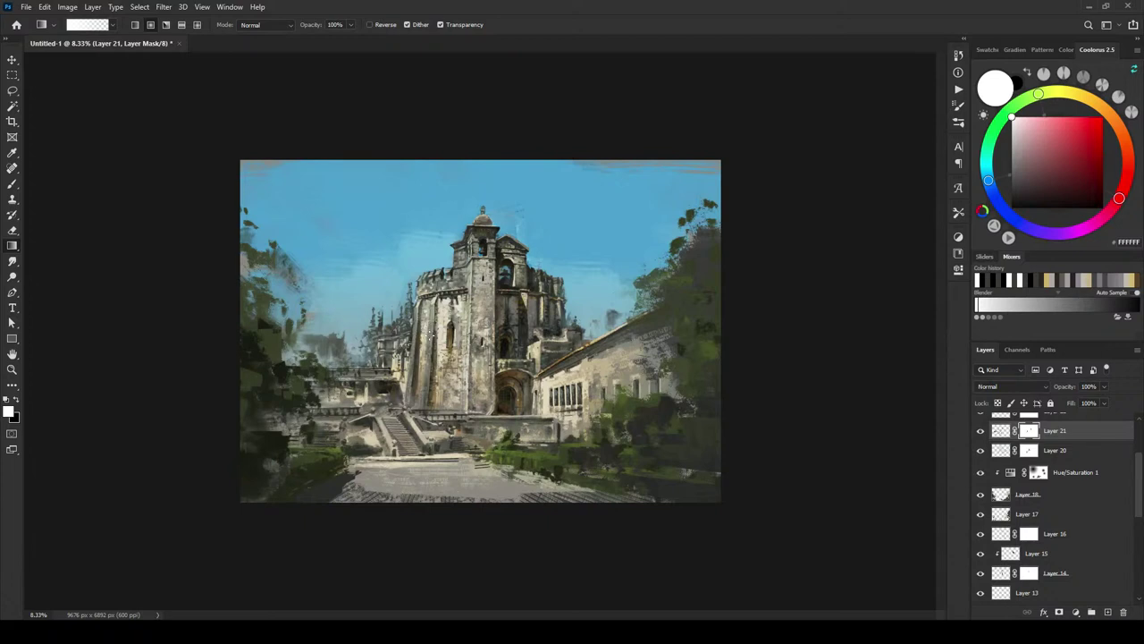
{"action": "key", "text": "x"}
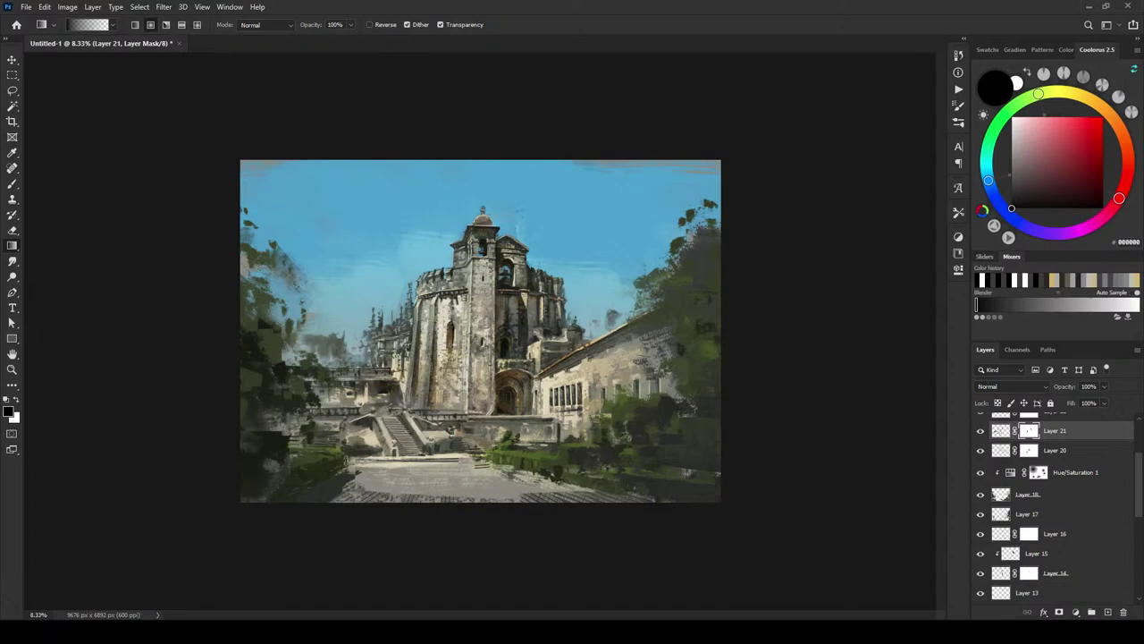
{"action": "key", "text": "ctrl+minus"}
{"action": "key", "text": "ctrl+minus"}
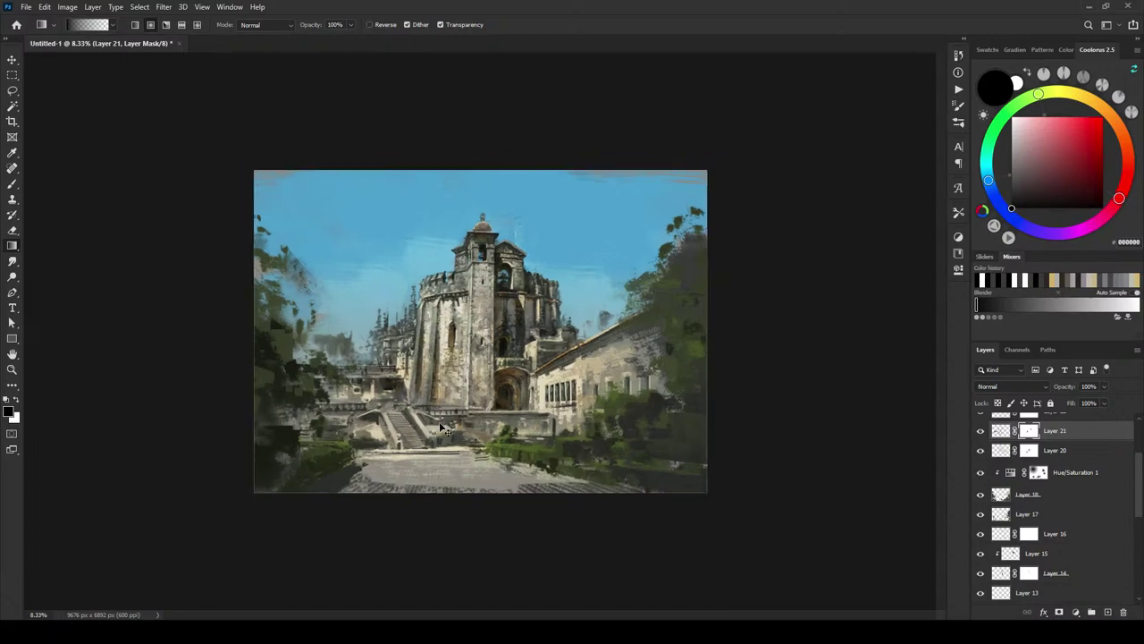
{"action": "key", "text": "ctrl+plus"}
{"action": "key", "text": "ctrl+plus"}
{"action": "key", "text": "ctrl+plus"}
{"action": "scroll", "coordinate": [444, 429], "scroll_direction": "up", "scroll_amount": 1}
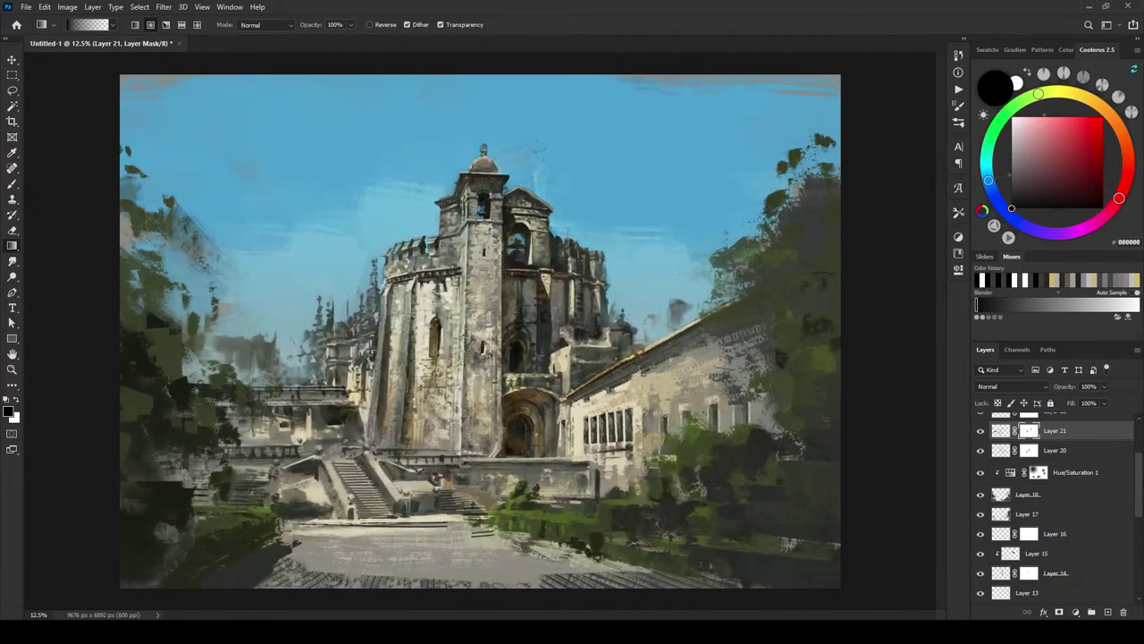
{"action": "scroll", "coordinate": [1136, 478], "scroll_direction": "up", "scroll_amount": 3}
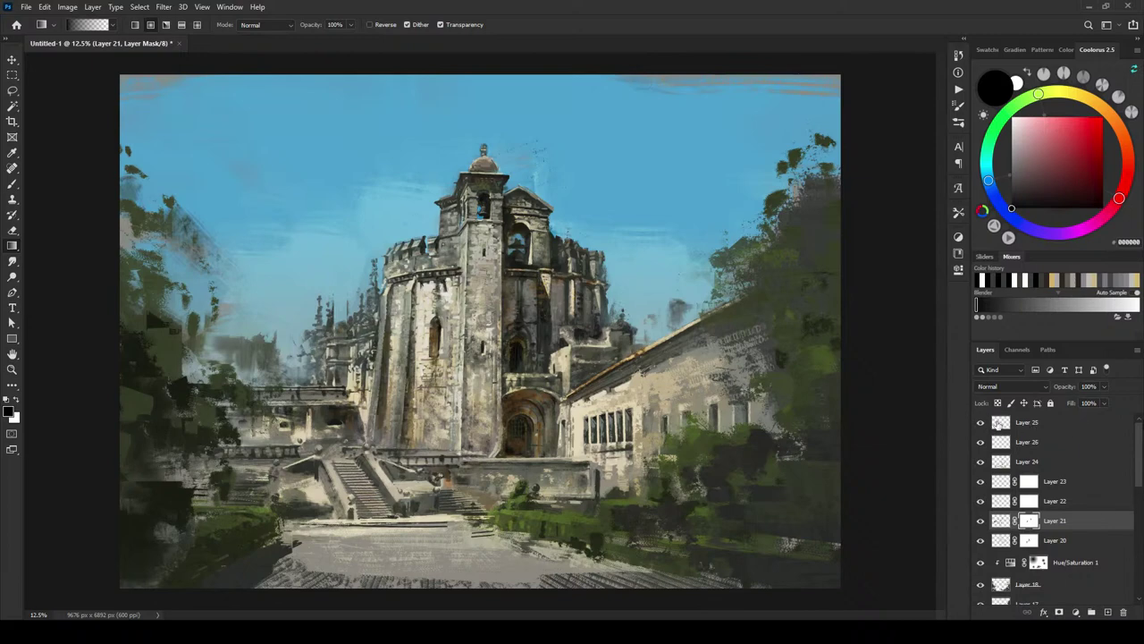
Step: Hide Layer 25 and add a new empty layer above it
{"action": "left_click", "coordinate": [1024, 429]}
{"action": "left_click", "coordinate": [981, 424]}
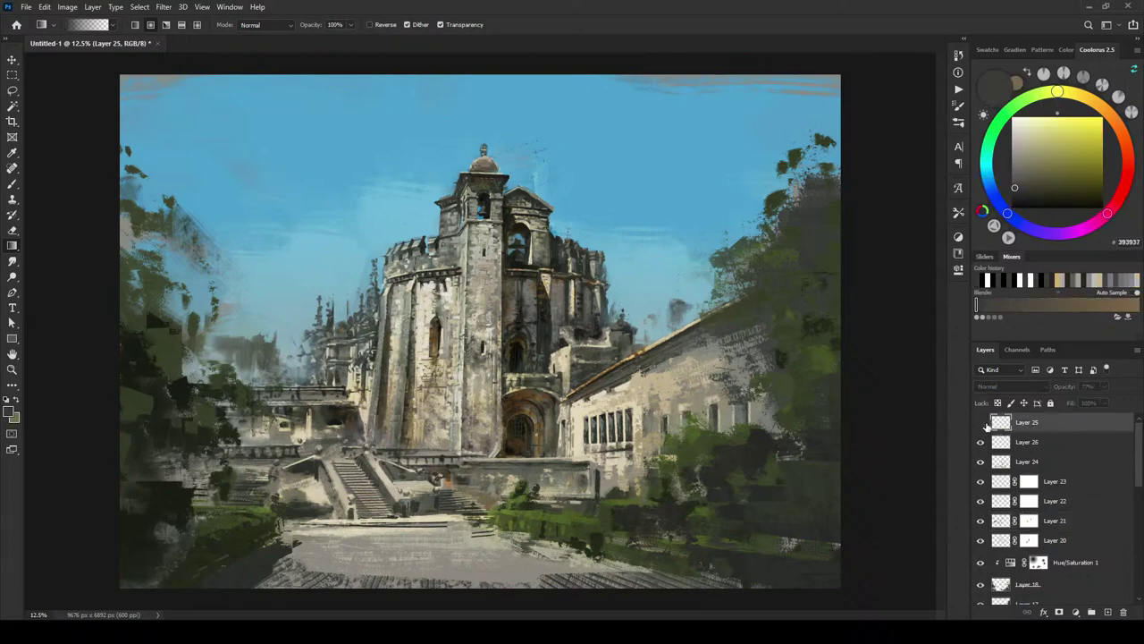
{"action": "left_click", "coordinate": [1108, 613]}
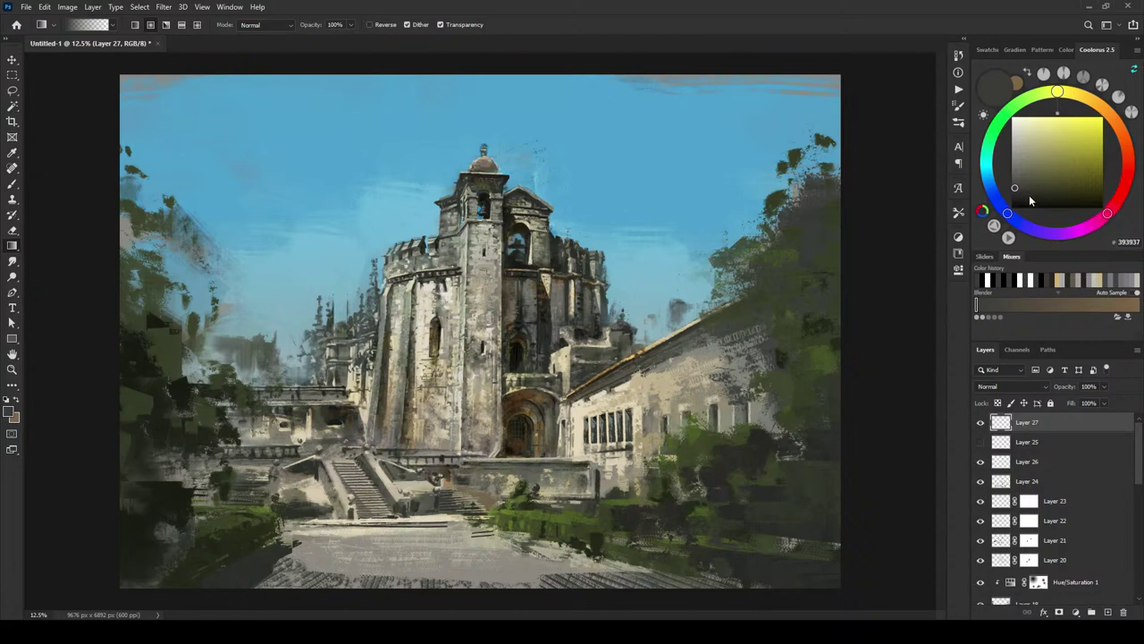
Step: Lay a radial gradient in grey-olive #545449 over the sky beside the tower and set the layer's blend mode to Lighter Color
{"action": "left_click_drag", "start_coordinate": [1027, 187], "coordinate": [1024, 178]}
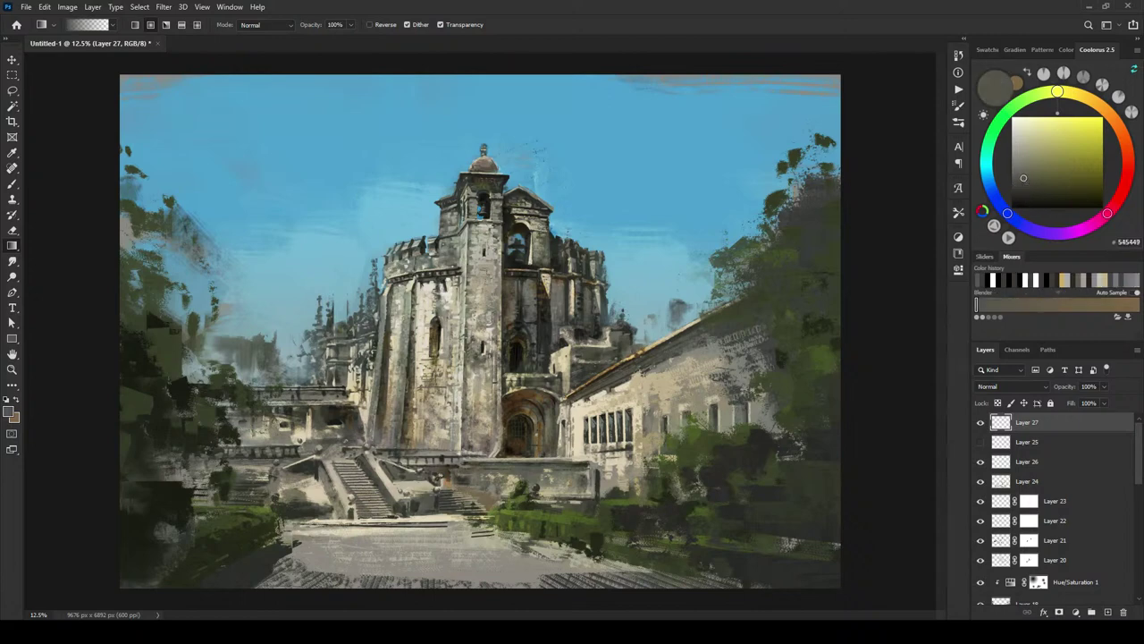
{"action": "left_click_drag", "start_coordinate": [540, 219], "coordinate": [544, 305]}
{"action": "key", "text": "ctrl+z"}
{"action": "left_click_drag", "start_coordinate": [573, 166], "coordinate": [560, 329]}
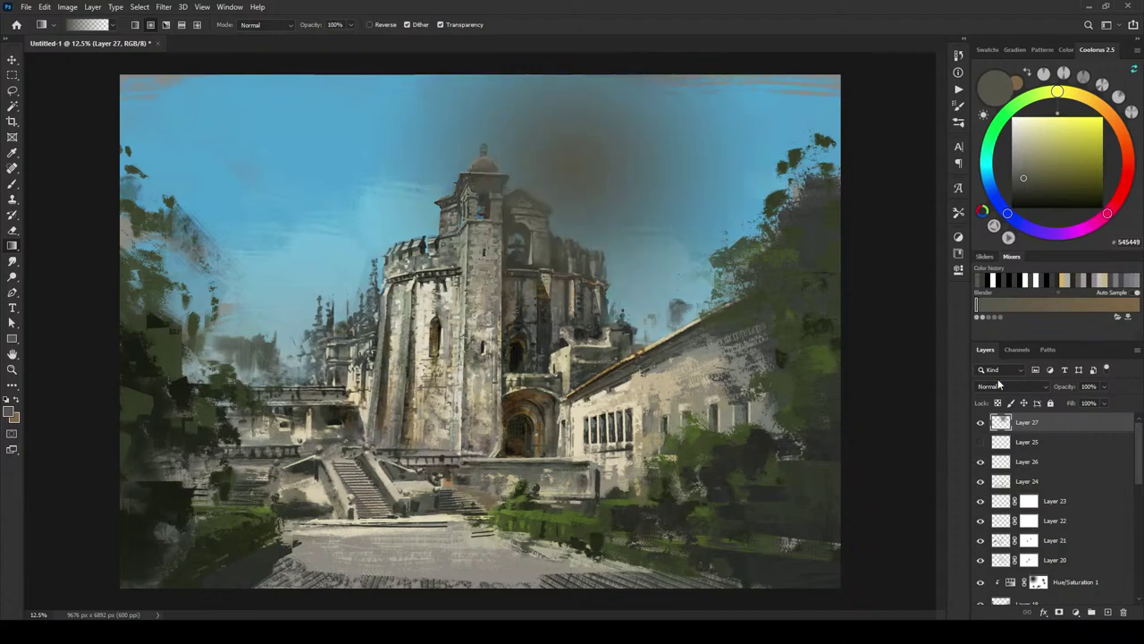
{"action": "left_click", "coordinate": [1008, 387]}
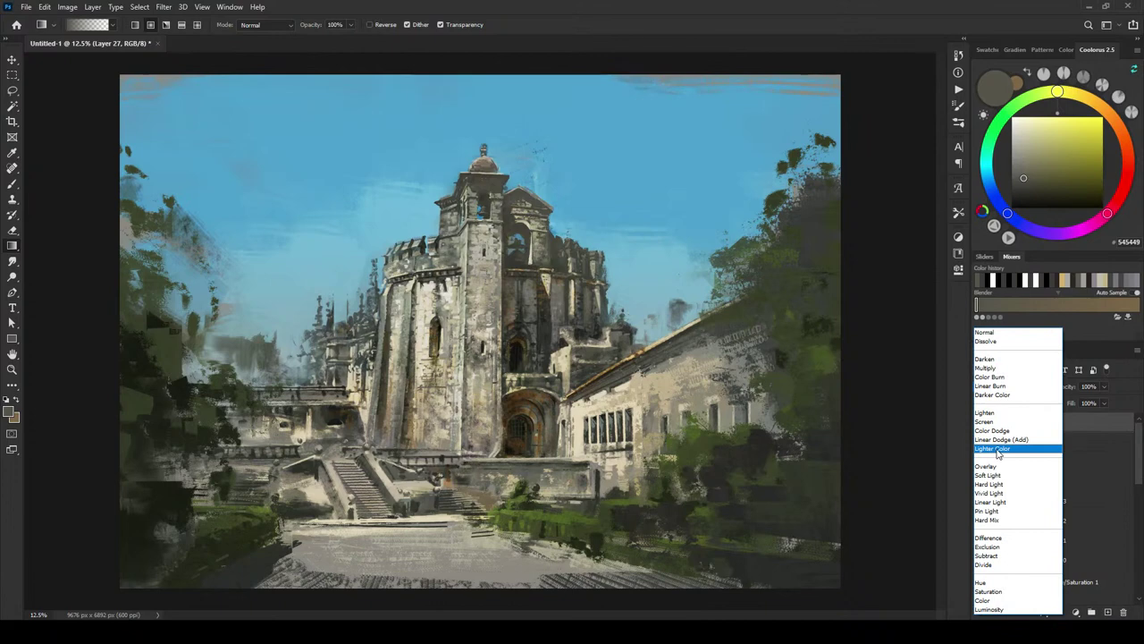
{"action": "left_click", "coordinate": [994, 448]}
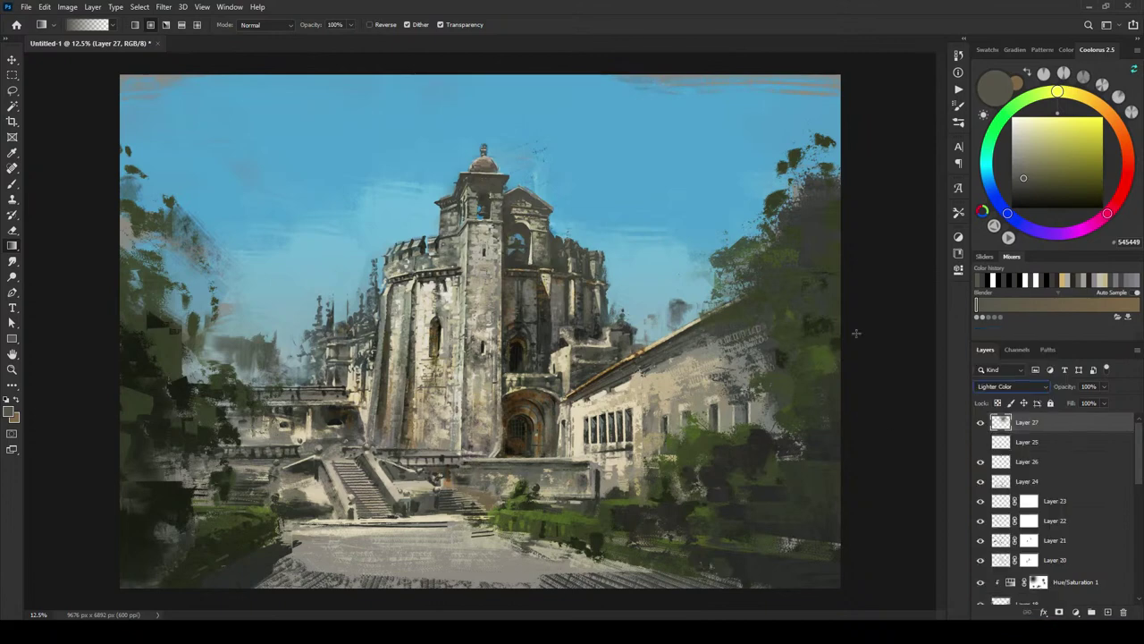
Step: Compare the new haze layer hidden and shown, and add gradients over the castle's spires, the left-hand foliage and the right-hand wing
{"action": "left_click", "coordinate": [980, 423]}
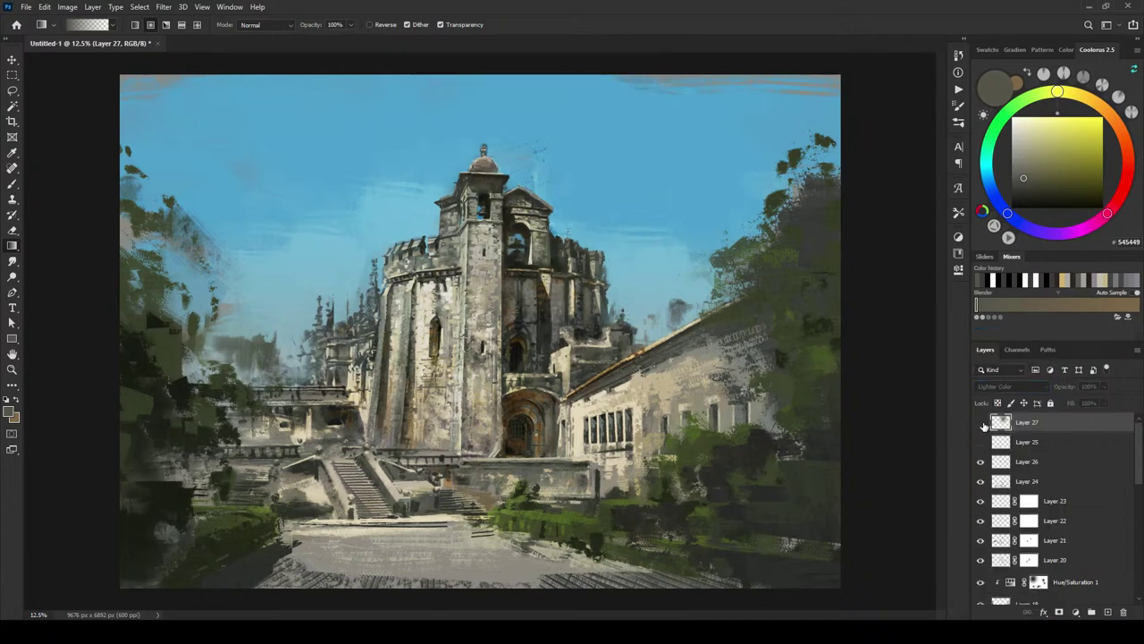
{"action": "left_click", "coordinate": [981, 423]}
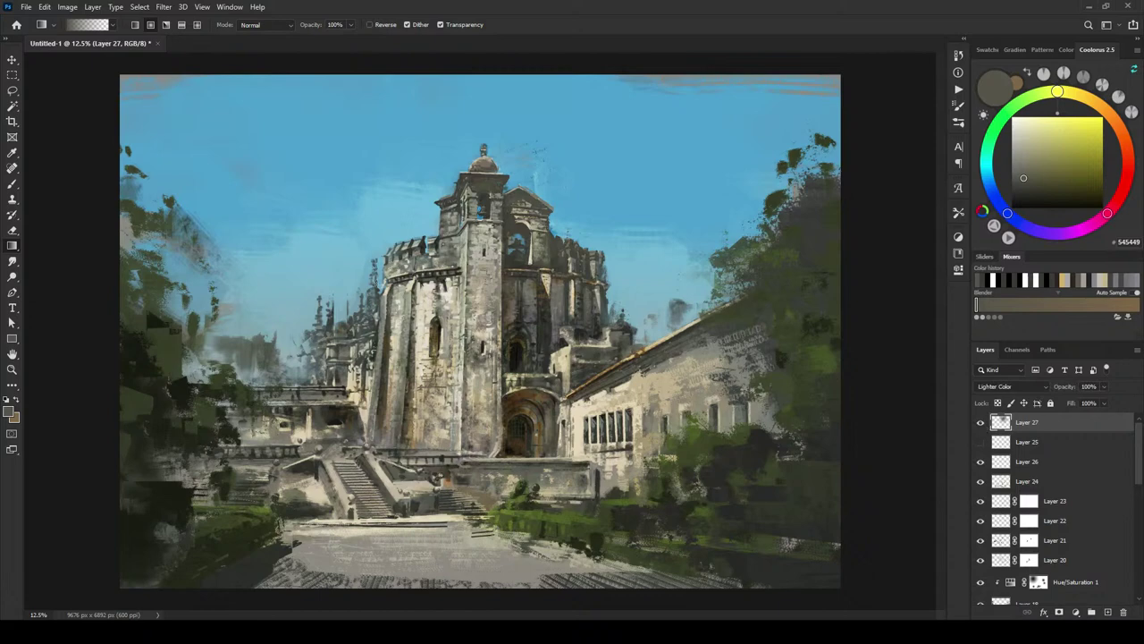
{"action": "left_click_drag", "start_coordinate": [347, 298], "coordinate": [502, 364]}
{"action": "left_click_drag", "start_coordinate": [249, 314], "coordinate": [337, 375]}
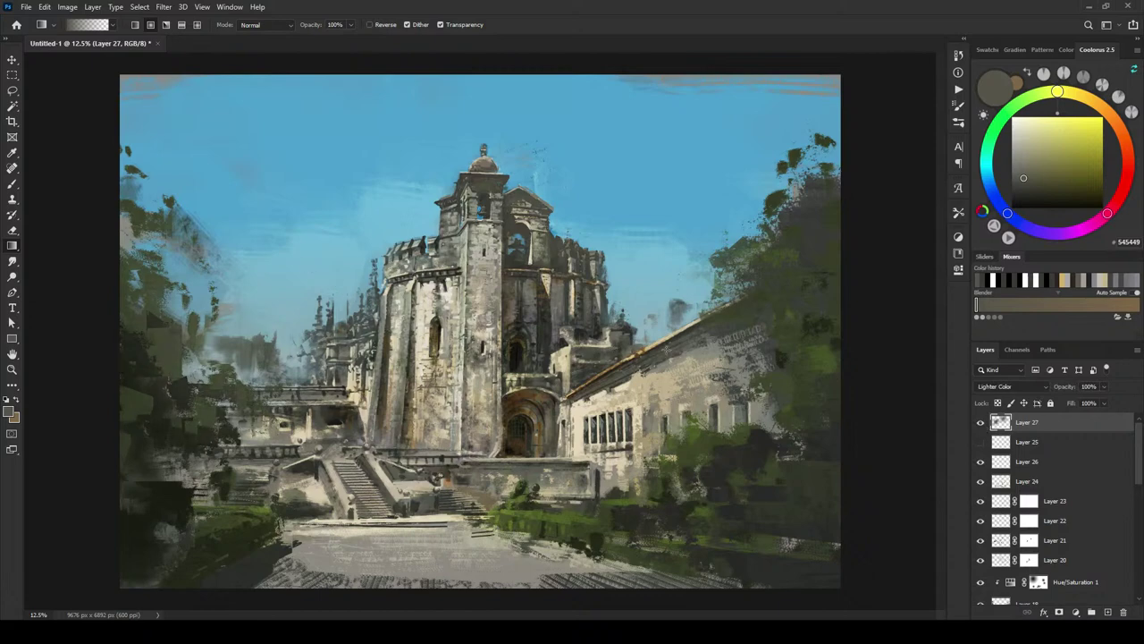
{"action": "left_click_drag", "start_coordinate": [656, 318], "coordinate": [588, 383]}
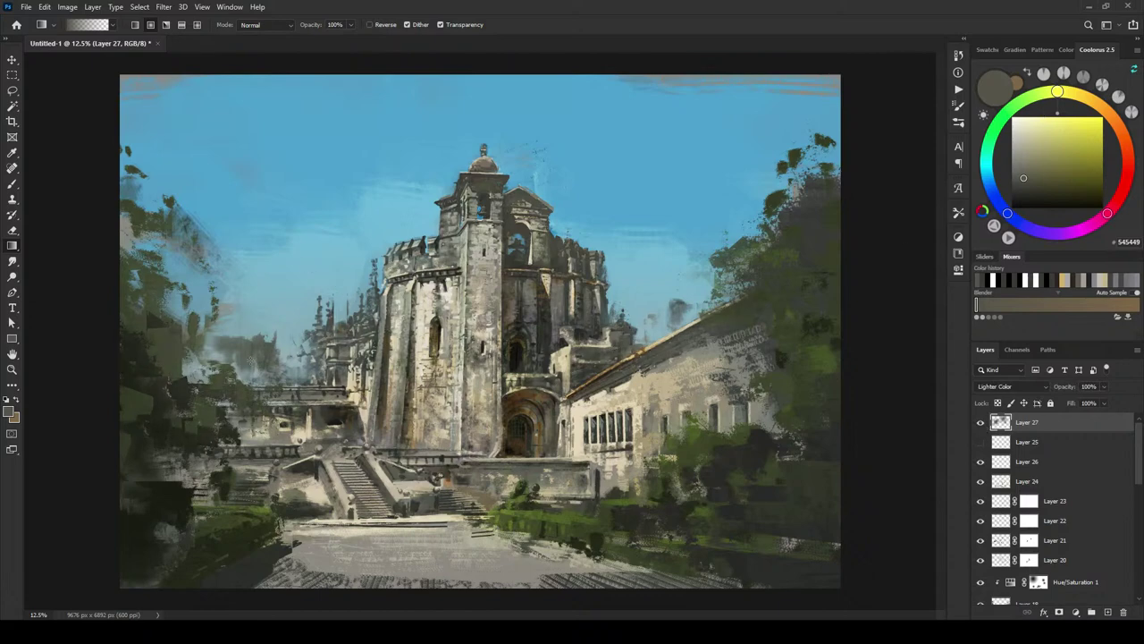
Step: Darken the gradient colour to #151513 and lay a short gradient over the tower's shaded side on Layer 27
{"action": "left_click", "coordinate": [1020, 191]}
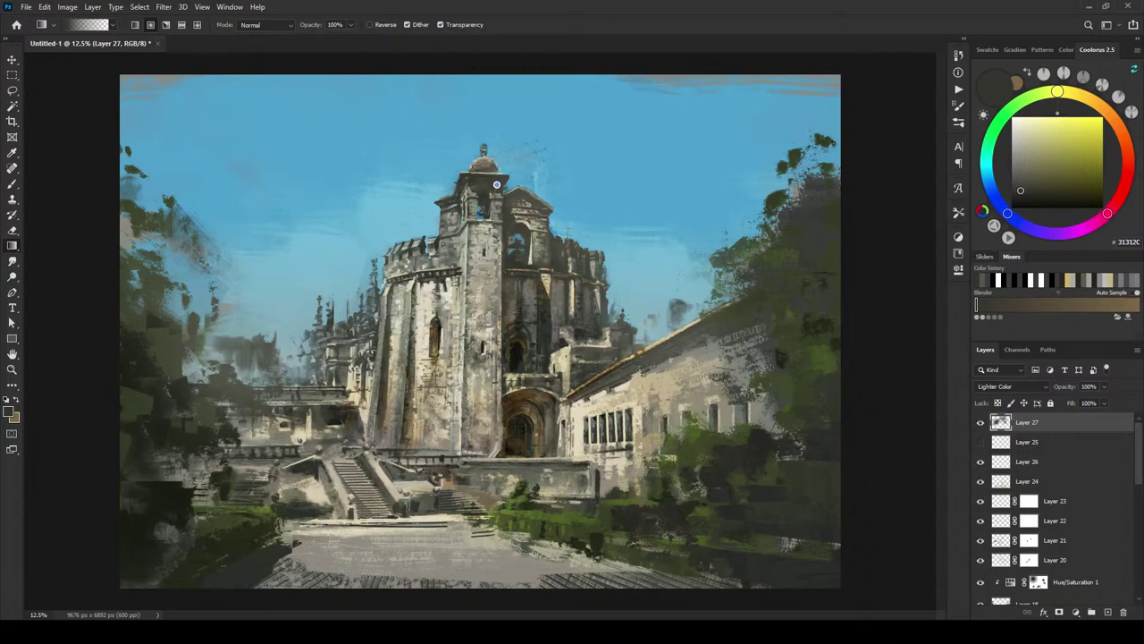
{"action": "left_click", "coordinate": [1022, 201]}
{"action": "left_click", "coordinate": [1020, 200]}
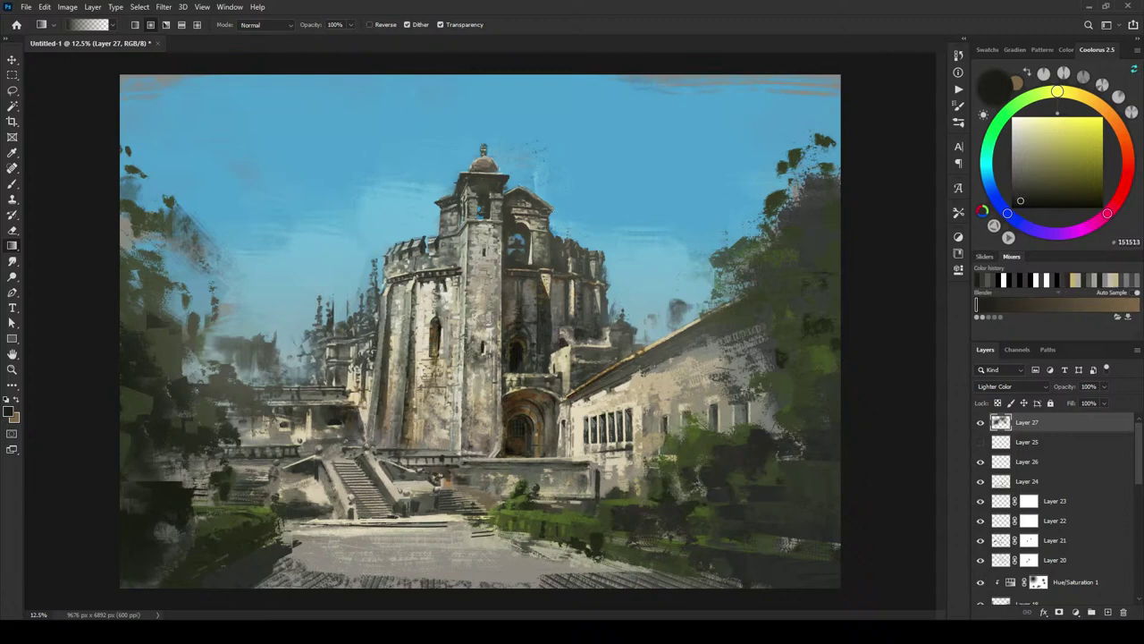
{"action": "left_click_drag", "start_coordinate": [521, 266], "coordinate": [557, 254]}
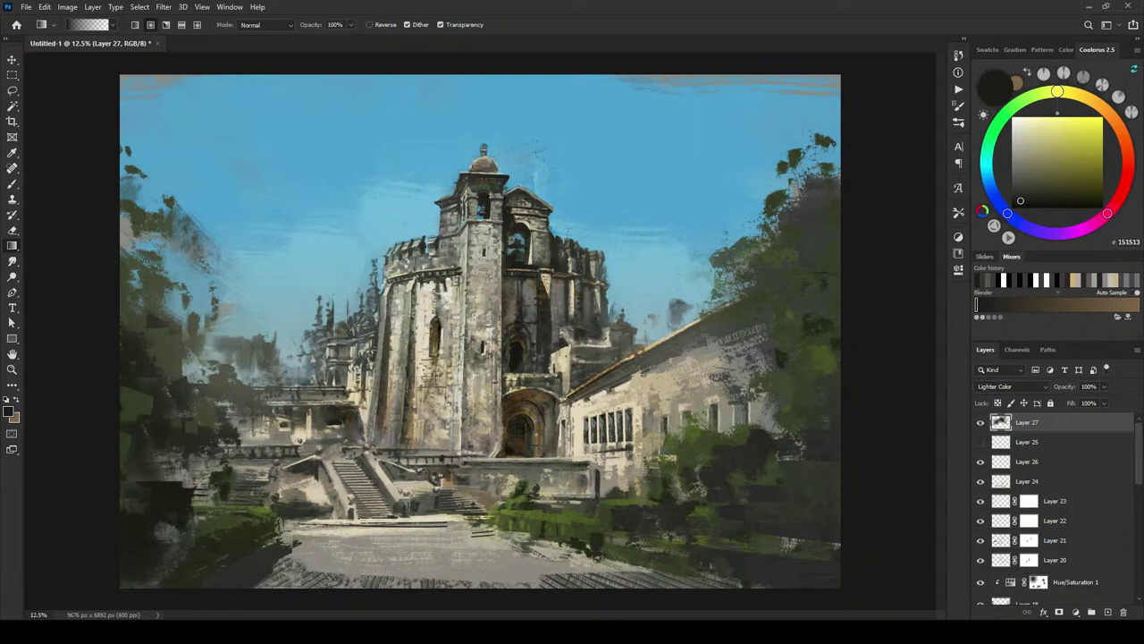
Step: Compare the painting with Layer 27 hidden and shown, at working size and as a thumbnail
{"action": "left_click", "coordinate": [981, 423]}
{"action": "left_click", "coordinate": [980, 423]}
{"action": "key", "text": "ctrl+minus"}
{"action": "key", "text": "ctrl+minus"}
{"action": "key", "text": "ctrl+minus"}
{"action": "key", "text": "ctrl+minus"}
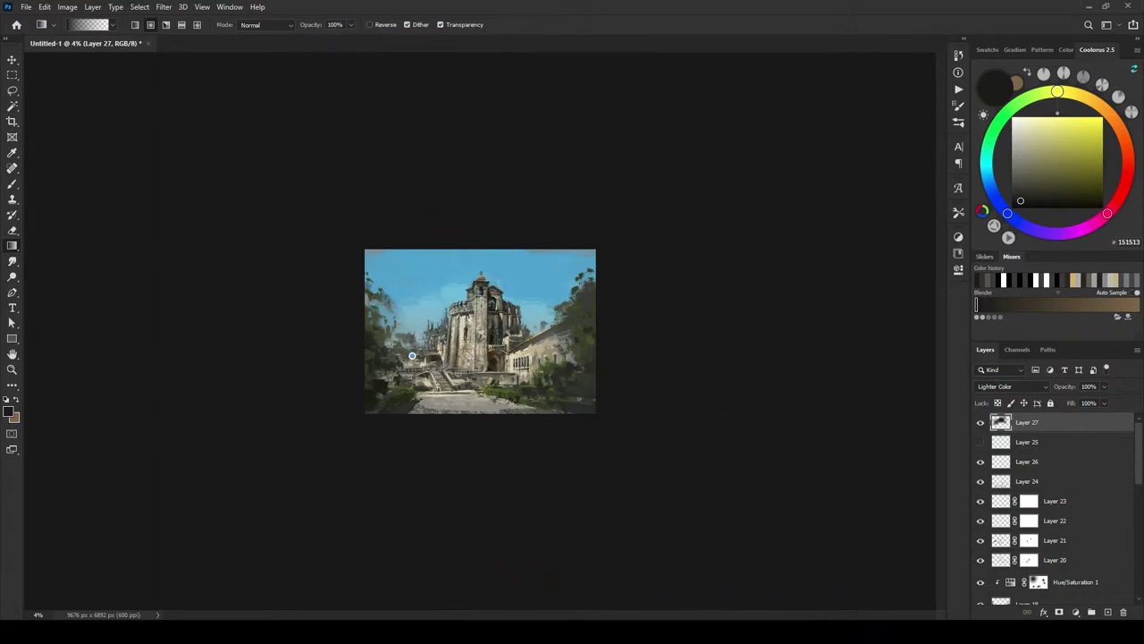
{"action": "key", "text": "ctrl+minus"}
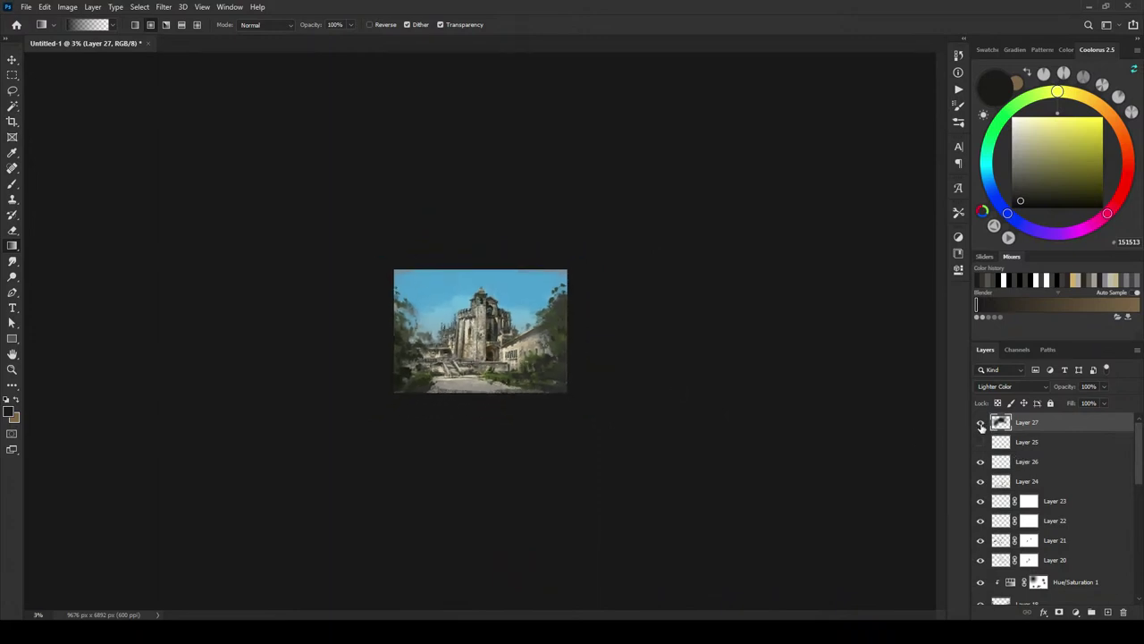
{"action": "left_click", "coordinate": [981, 423]}
{"action": "left_click", "coordinate": [980, 424]}
{"action": "key", "text": "ctrl+plus"}
{"action": "key", "text": "ctrl+plus"}
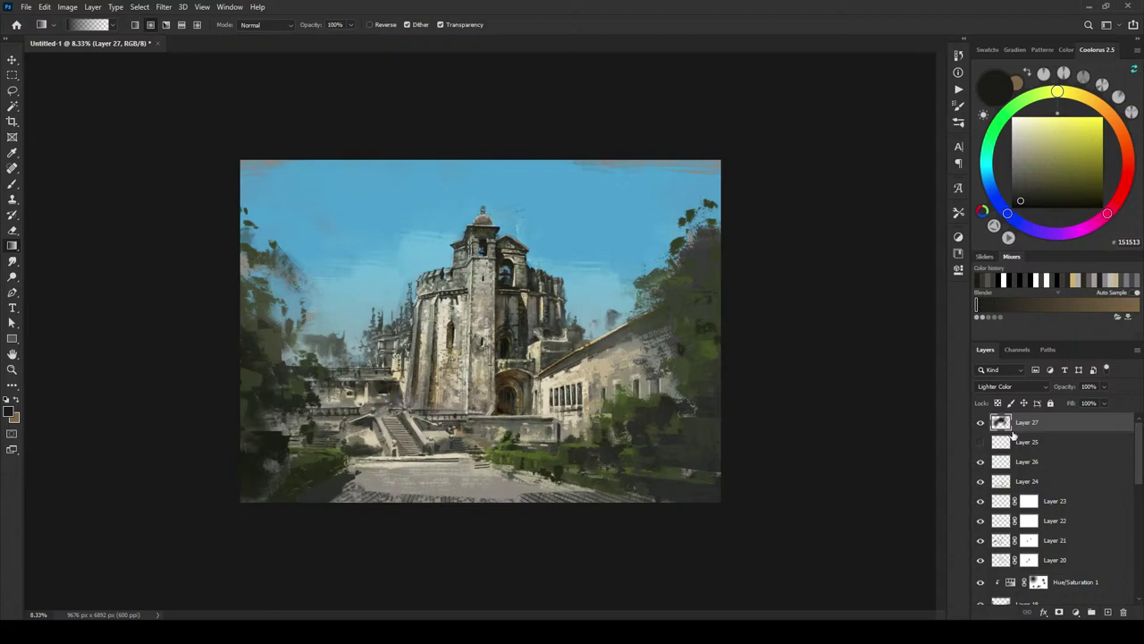
Step: Recheck Layer 27's haze by toggling its visibility, and judge the whole painting from thumbnail size back to working size
{"action": "left_click", "coordinate": [980, 422]}
{"action": "left_click", "coordinate": [980, 422]}
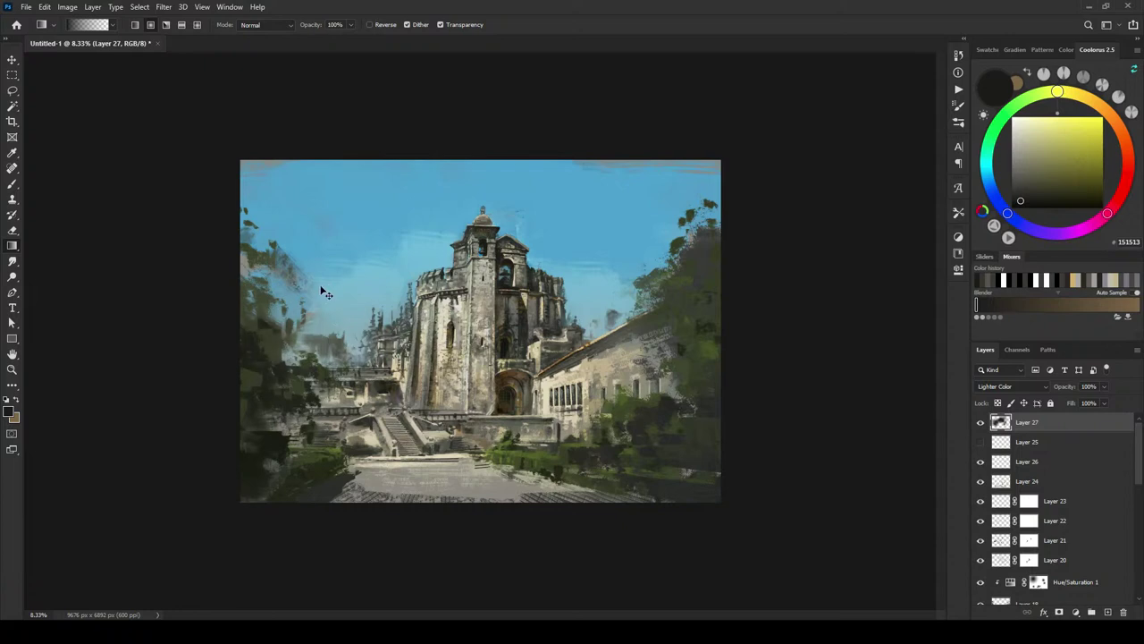
{"action": "left_click", "coordinate": [980, 422]}
{"action": "left_click", "coordinate": [981, 423]}
{"action": "key", "text": "ctrl+minus"}
{"action": "key", "text": "ctrl+minus"}
{"action": "key", "text": "ctrl+minus"}
{"action": "key", "text": "ctrl+minus"}
{"action": "key", "text": "ctrl+minus"}
{"action": "key", "text": "ctrl+minus"}
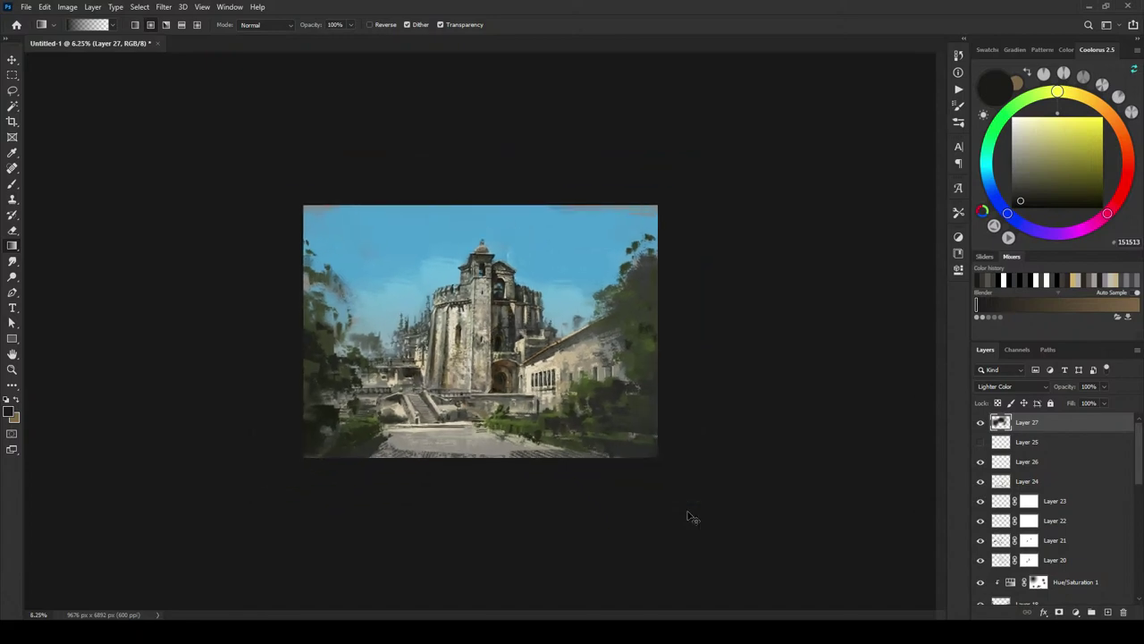
{"action": "key", "text": "ctrl+plus"}
{"action": "scroll", "coordinate": [581, 611], "scroll_direction": "up", "scroll_amount": 6}
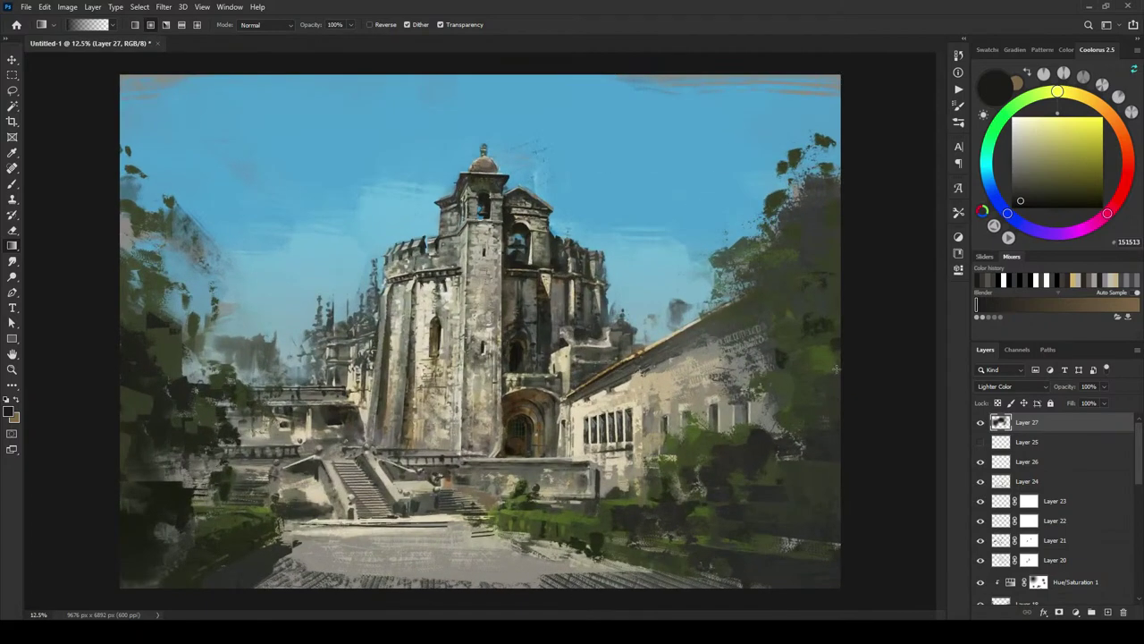
Step: Choose a slightly lighter dark olive-grey gradient colour and check Layer 27's effect on the castle at thumbnail size
{"action": "left_click", "coordinate": [1022, 182]}
{"action": "left_click", "coordinate": [1022, 190]}
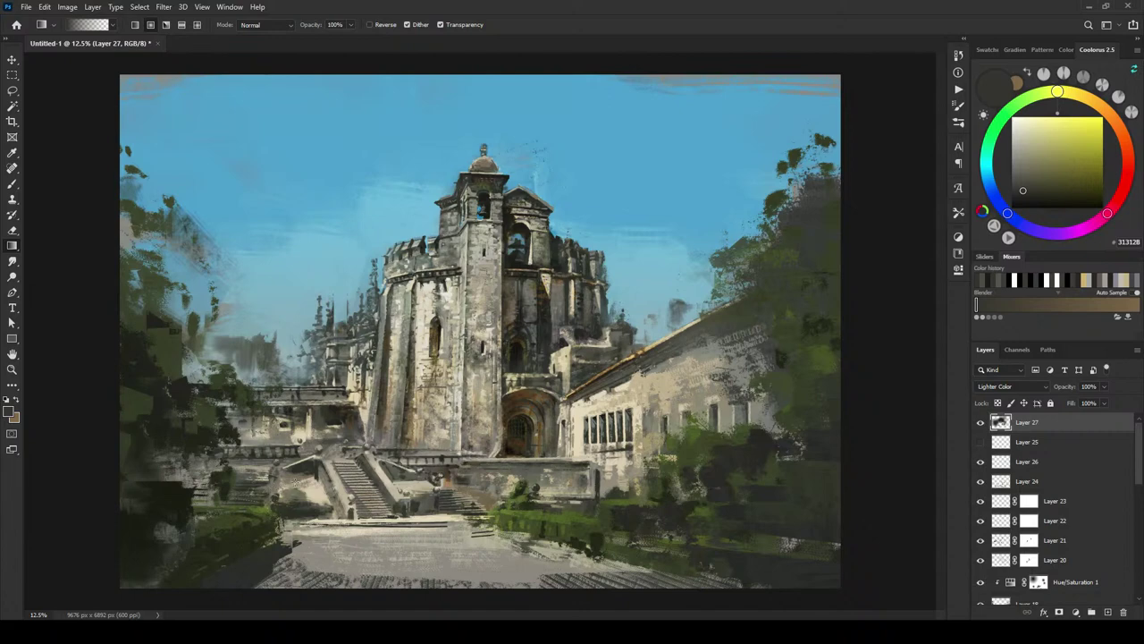
{"action": "key", "text": "ctrl+minus"}
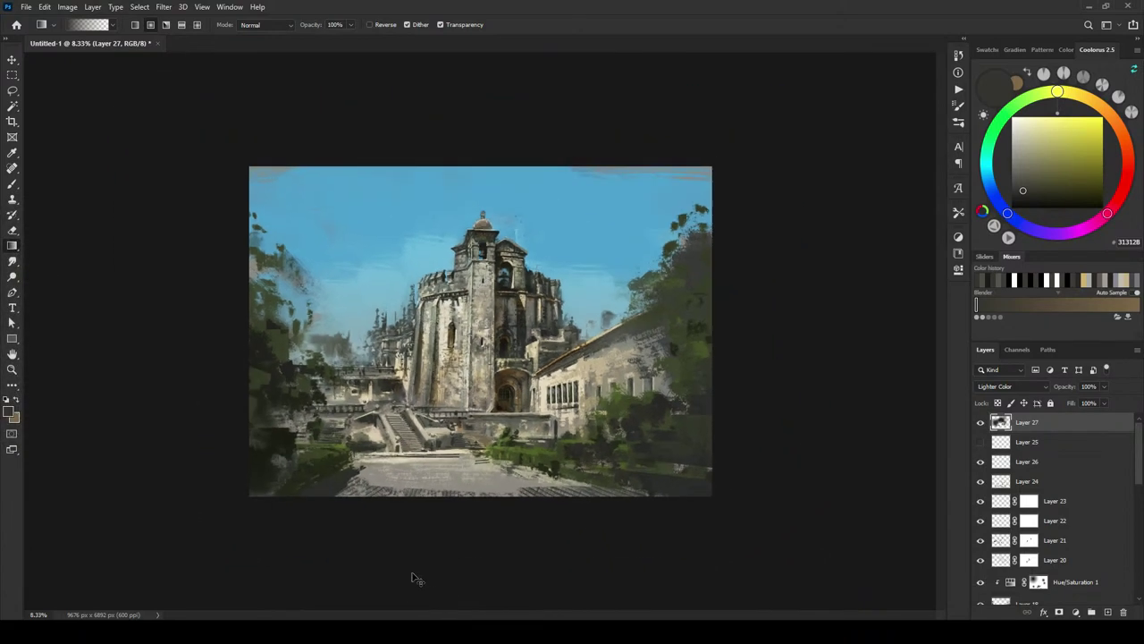
{"action": "key", "text": "ctrl+minus"}
{"action": "key", "text": "ctrl+minus"}
{"action": "key", "text": "ctrl+minus"}
{"action": "key", "text": "ctrl+minus"}
{"action": "key", "text": "ctrl+plus"}
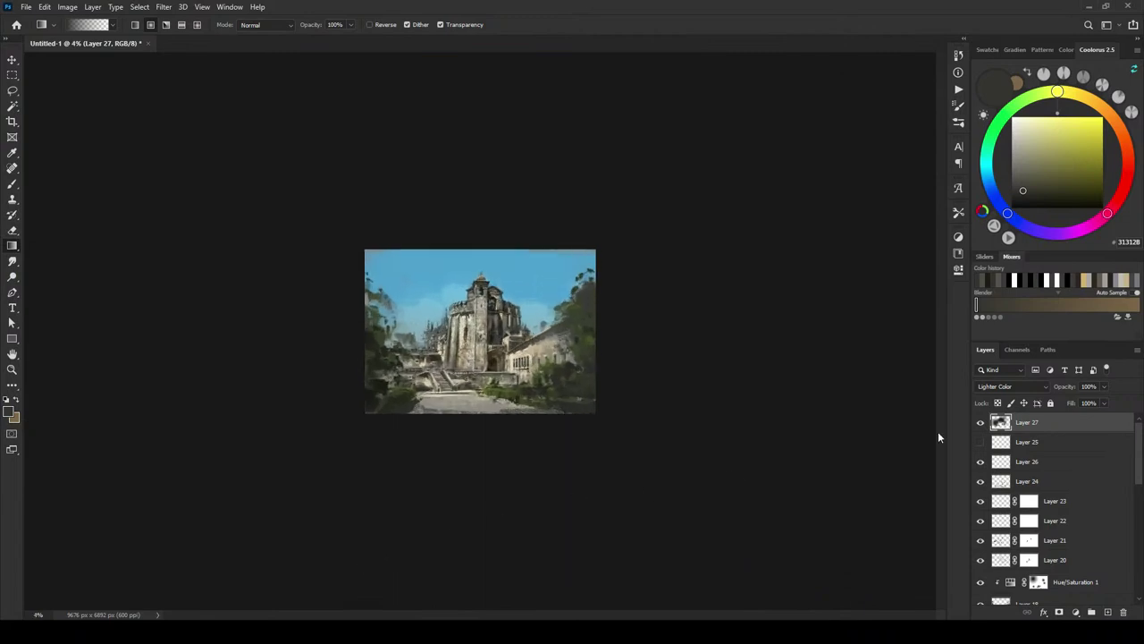
{"action": "left_click", "coordinate": [981, 424]}
{"action": "left_click", "coordinate": [980, 423]}
{"action": "key", "text": "ctrl+plus"}
{"action": "key", "text": "ctrl+plus"}
{"action": "key", "text": "ctrl+plus"}
{"action": "key", "text": "ctrl+plus"}
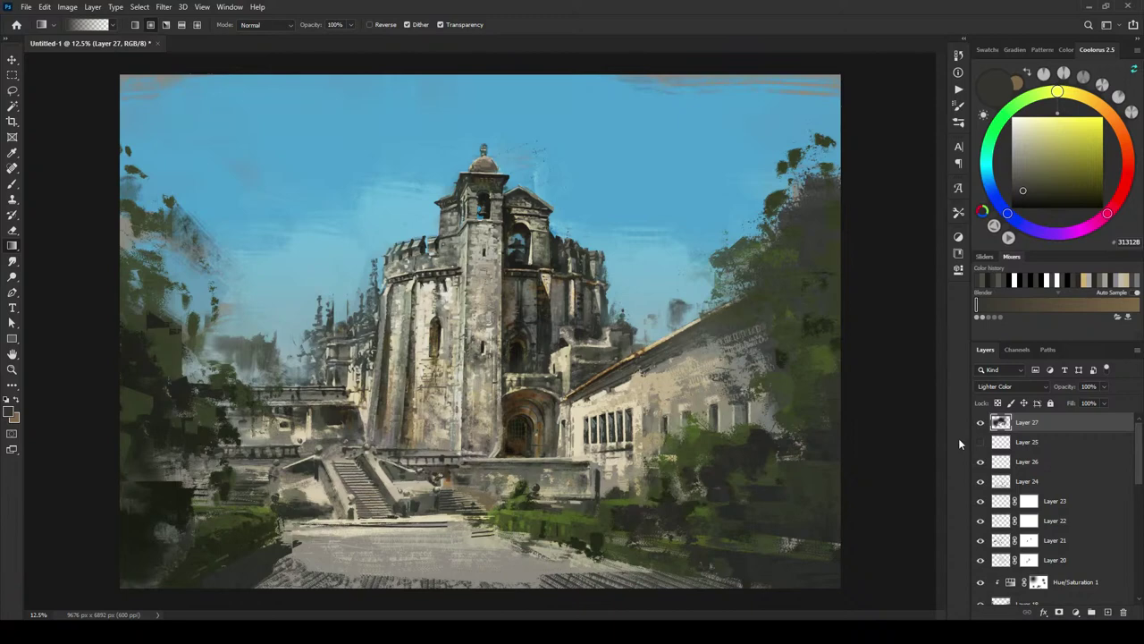
Step: Add a Color Balance adjustment layer and shift its midtones, with Magenta–Green at -6 and Yellow–Blue at -3
{"action": "left_click", "coordinate": [1076, 613]}
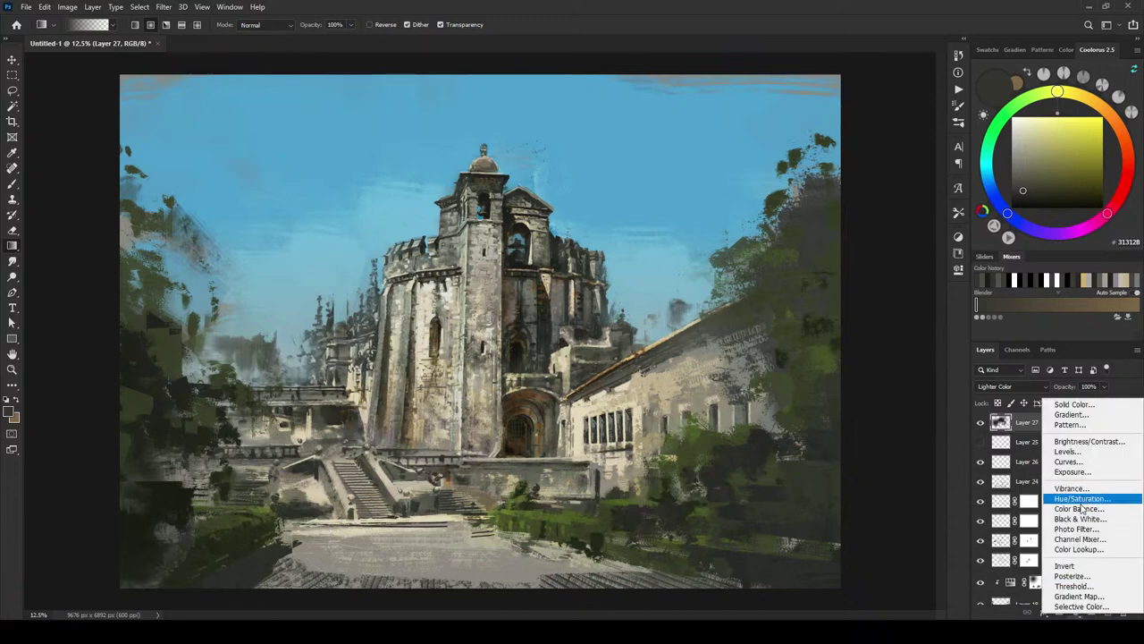
{"action": "left_click", "coordinate": [1079, 508]}
{"action": "mouse_move", "coordinate": [795, 319]}
{"action": "left_mouse_down"}
{"action": "mouse_move", "coordinate": [778, 319]}
{"action": "mouse_move", "coordinate": [784, 299]}
{"action": "mouse_move", "coordinate": [800, 297]}
{"action": "left_mouse_up"}
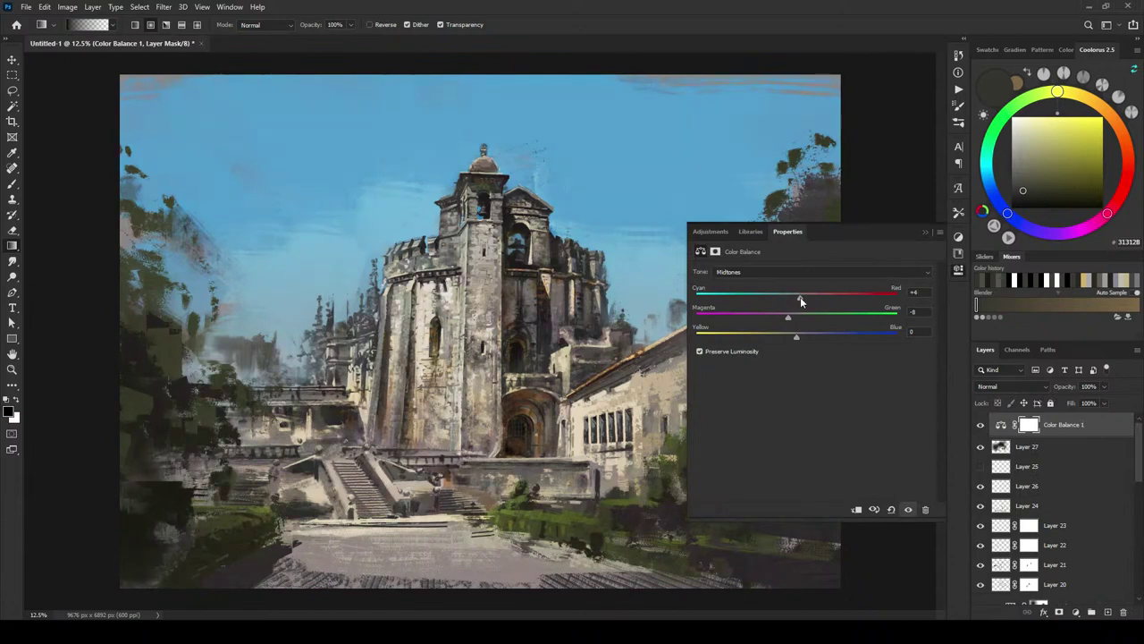
{"action": "mouse_move", "coordinate": [796, 335]}
{"action": "left_mouse_down"}
{"action": "mouse_move", "coordinate": [777, 337]}
{"action": "mouse_move", "coordinate": [802, 338]}
{"action": "mouse_move", "coordinate": [791, 317]}
{"action": "left_mouse_up"}
{"action": "mouse_move", "coordinate": [811, 296]}
{"action": "left_mouse_down"}
{"action": "mouse_move", "coordinate": [781, 296]}
{"action": "mouse_move", "coordinate": [805, 300]}
{"action": "mouse_move", "coordinate": [791, 303]}
{"action": "left_mouse_up"}
Step: Adjust the Color Balance shadows to Cyan–Red +9, Magenta–Green -4 and Yellow–Blue -6
{"action": "left_click", "coordinate": [767, 273]}
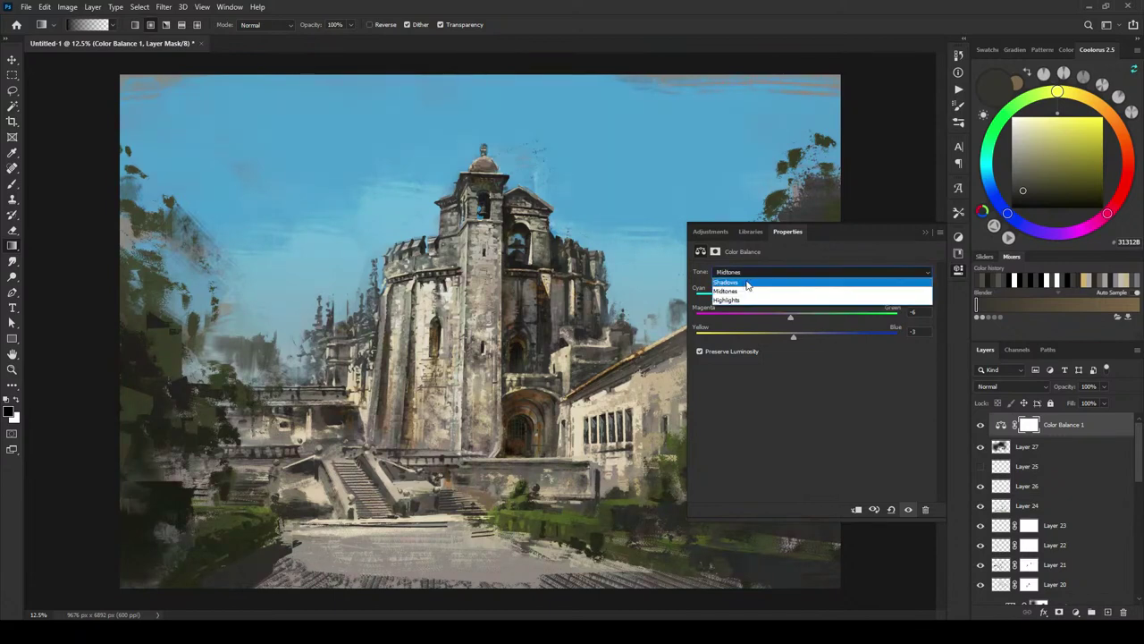
{"action": "left_click", "coordinate": [747, 283]}
{"action": "mouse_move", "coordinate": [792, 303]}
{"action": "left_mouse_down"}
{"action": "mouse_move", "coordinate": [782, 301]}
{"action": "mouse_move", "coordinate": [799, 301]}
{"action": "left_mouse_up"}
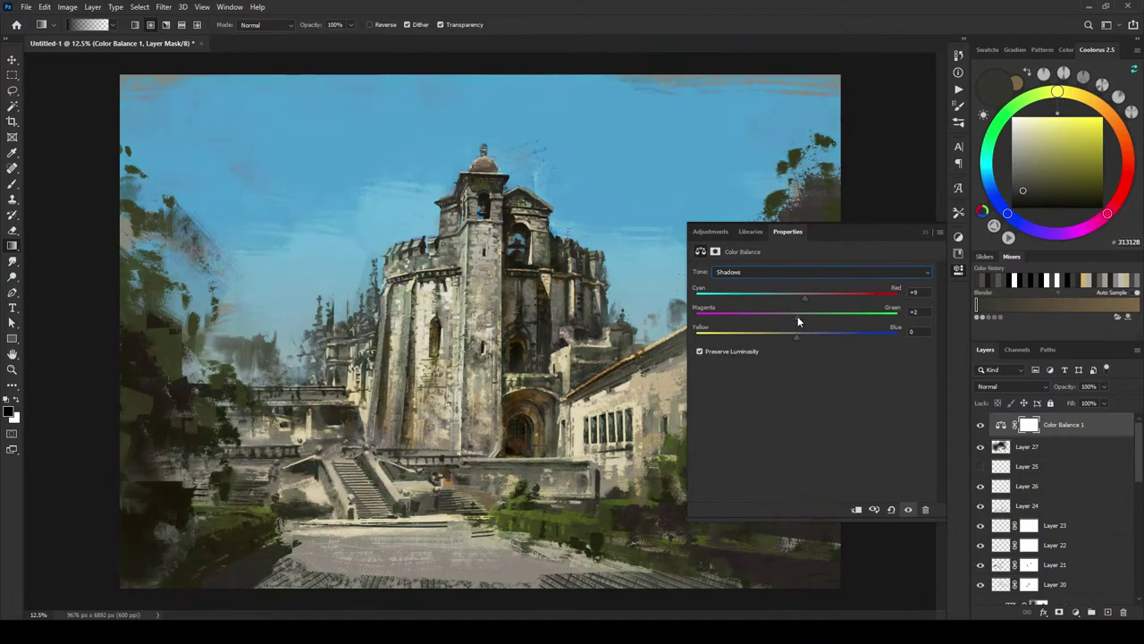
{"action": "left_click_drag", "start_coordinate": [798, 320], "coordinate": [791, 317]}
{"action": "left_click_drag", "start_coordinate": [790, 336], "coordinate": [791, 337]}
Step: Adjust the Color Balance highlights to Cyan–Red -9 and Yellow–Blue +4
{"action": "left_click", "coordinate": [777, 271]}
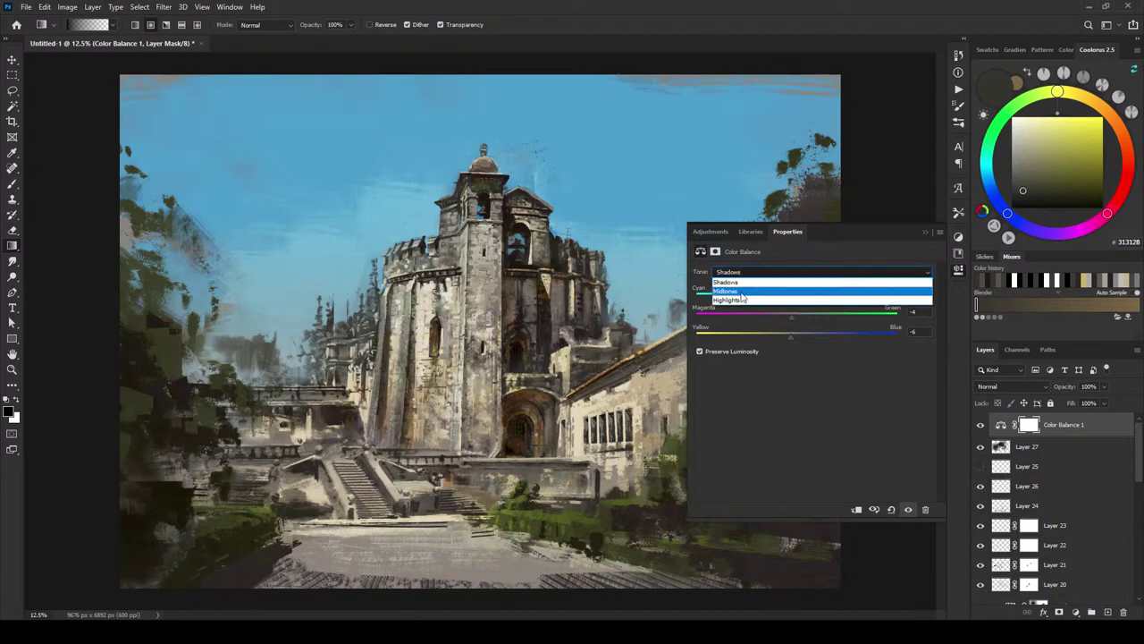
{"action": "left_click", "coordinate": [775, 297]}
{"action": "mouse_move", "coordinate": [796, 298]}
{"action": "left_mouse_down"}
{"action": "mouse_move", "coordinate": [781, 300]}
{"action": "mouse_move", "coordinate": [800, 335]}
{"action": "mouse_move", "coordinate": [797, 298]}
{"action": "mouse_move", "coordinate": [786, 301]}
{"action": "left_mouse_up"}
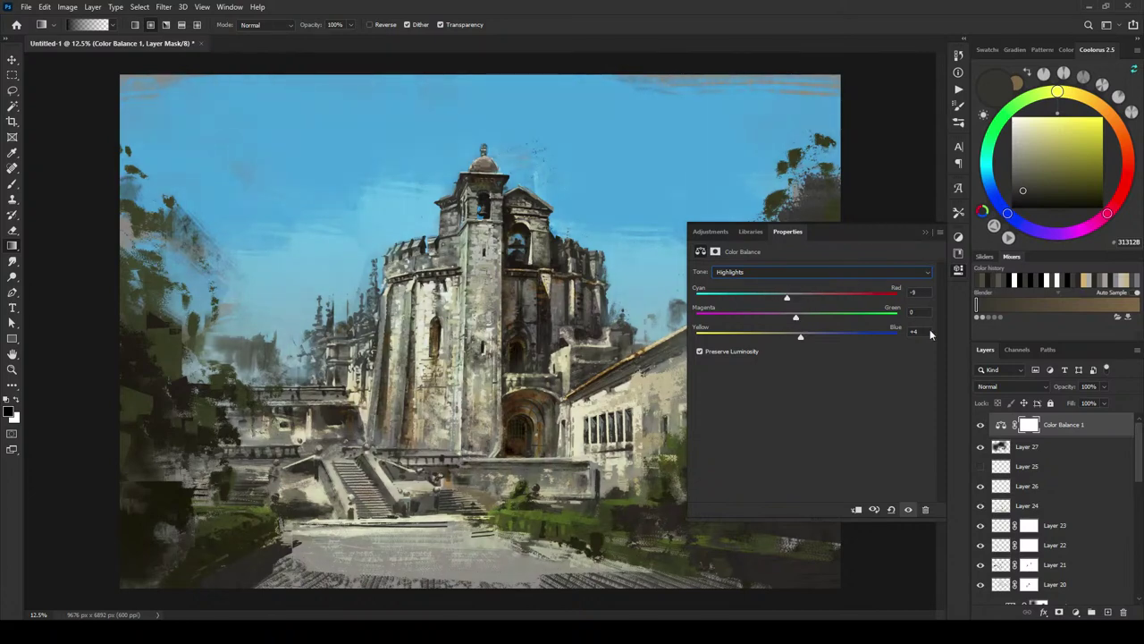
Step: Compare the painting with and without Color Balance 1, collapse its settings, and judge the whole image at thumbnail size
{"action": "left_click", "coordinate": [980, 428]}
{"action": "left_click", "coordinate": [979, 427]}
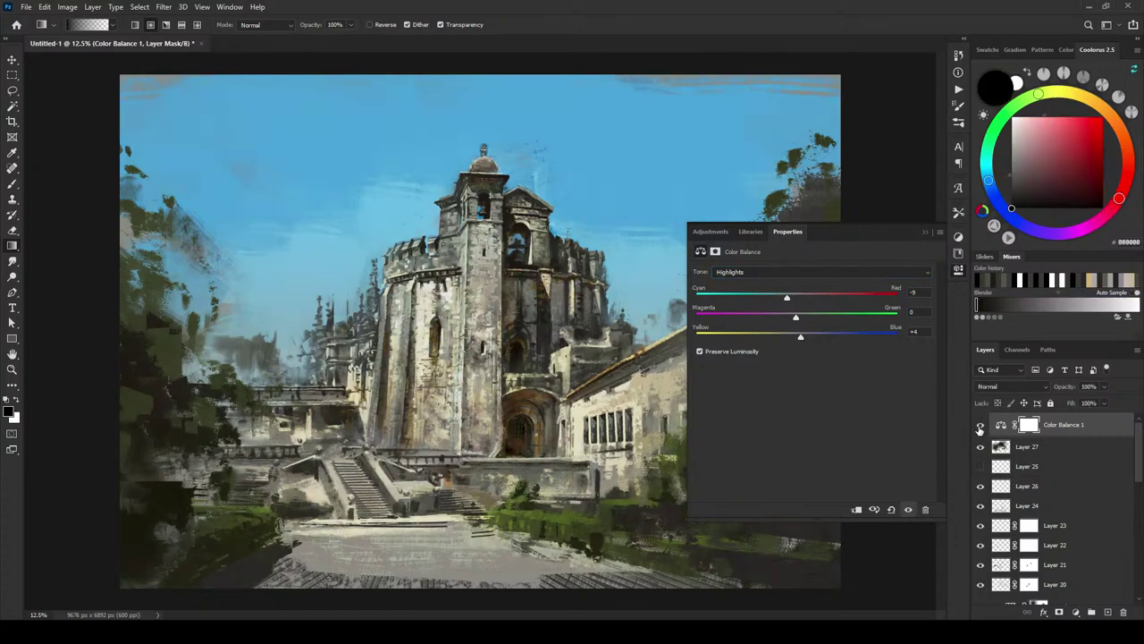
{"action": "left_click", "coordinate": [925, 231]}
{"action": "left_click", "coordinate": [981, 427]}
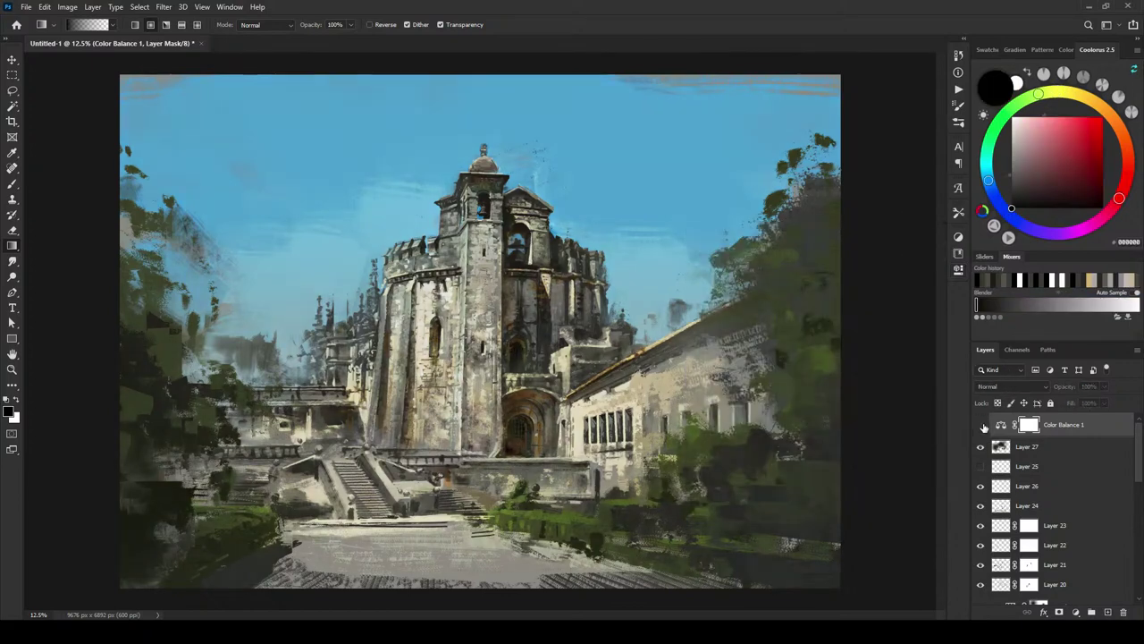
{"action": "left_click", "coordinate": [982, 425]}
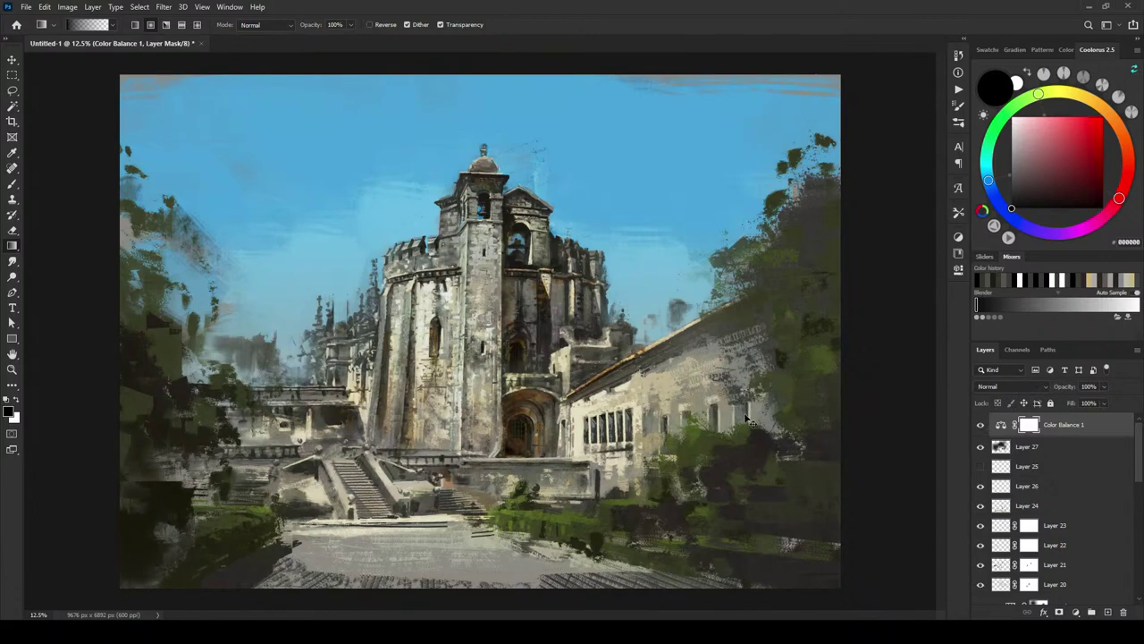
{"action": "key", "text": "ctrl+minus"}
{"action": "key", "text": "ctrl+minus"}
{"action": "key", "text": "ctrl+minus"}
{"action": "key", "text": "ctrl+minus"}
{"action": "key", "text": "ctrl+minus"}
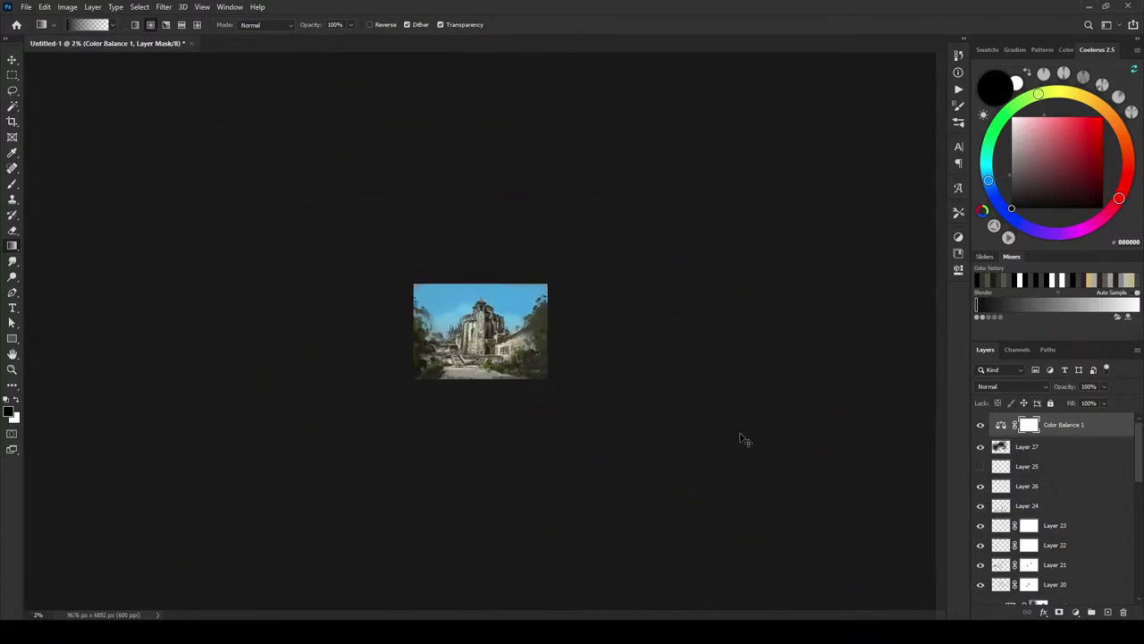
{"action": "key", "text": "ctrl+plus"}
{"action": "key", "text": "ctrl+plus"}
{"action": "key", "text": "ctrl+plus"}
{"action": "key", "text": "ctrl+plus"}
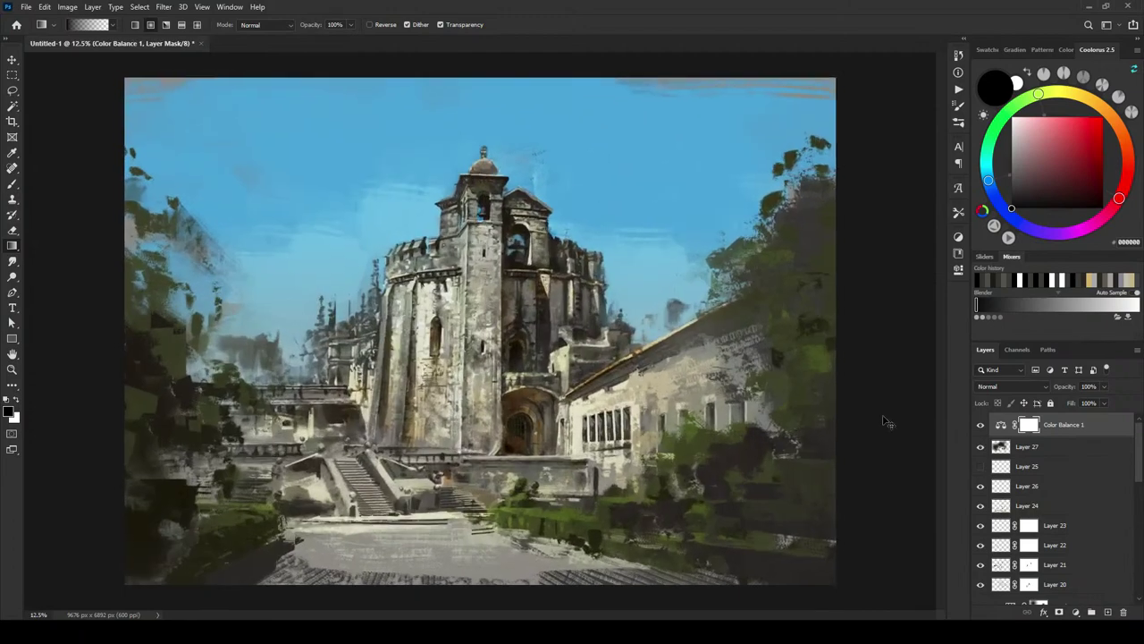
Step: Recheck Color Balance 1 on and off at reduced size, and preview its blending modes while keeping Normal
{"action": "key", "text": "ctrl+minus"}
{"action": "key", "text": "ctrl+minus"}
{"action": "left_click", "coordinate": [981, 426]}
{"action": "left_click", "coordinate": [980, 425]}
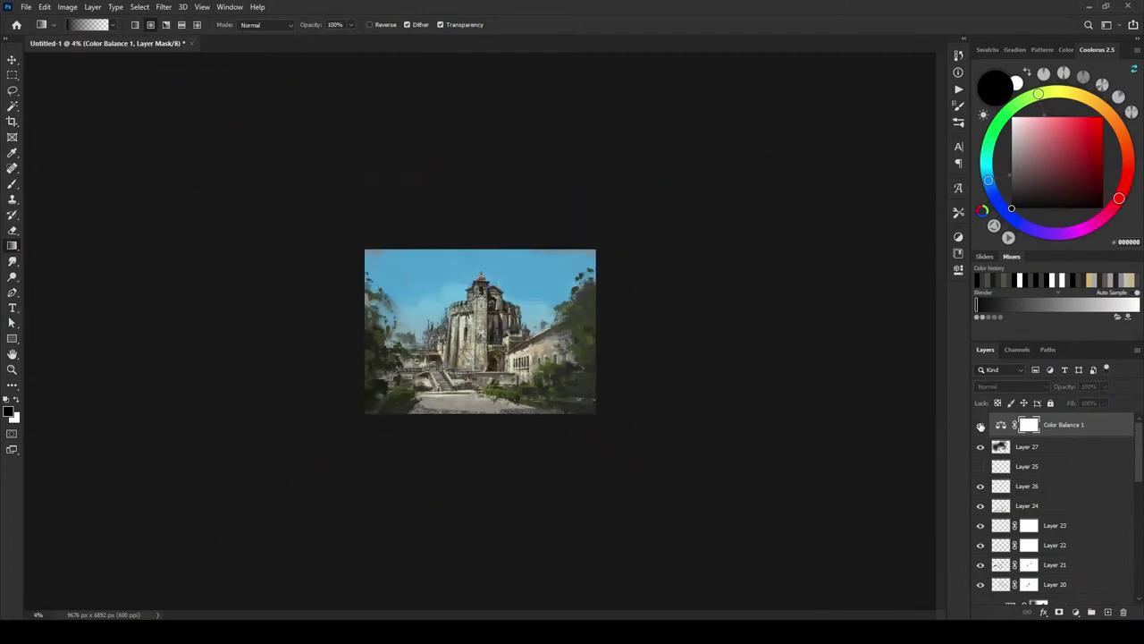
{"action": "key", "text": "ctrl+plus"}
{"action": "key", "text": "ctrl+plus"}
{"action": "key", "text": "ctrl+plus"}
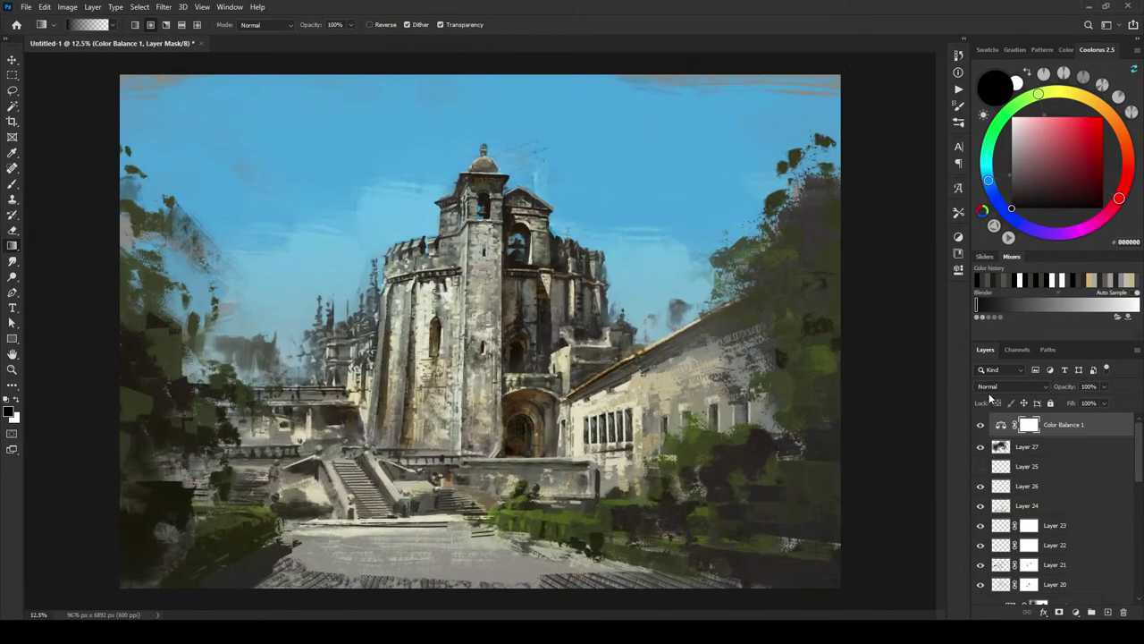
{"action": "left_click", "coordinate": [1010, 386]}
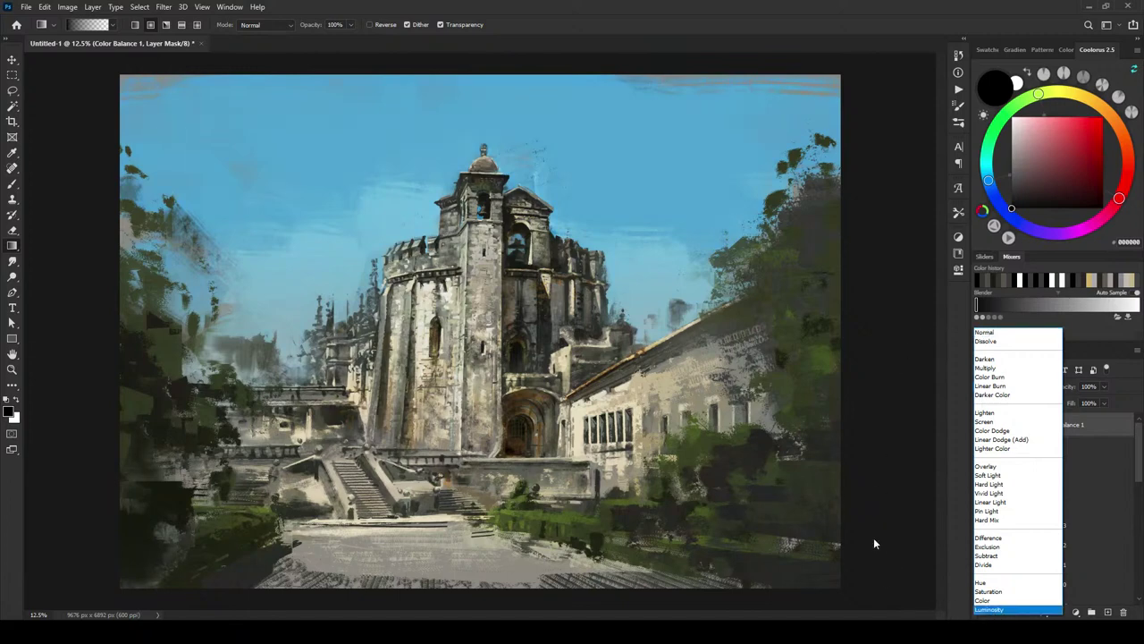
{"action": "left_click", "coordinate": [988, 335]}
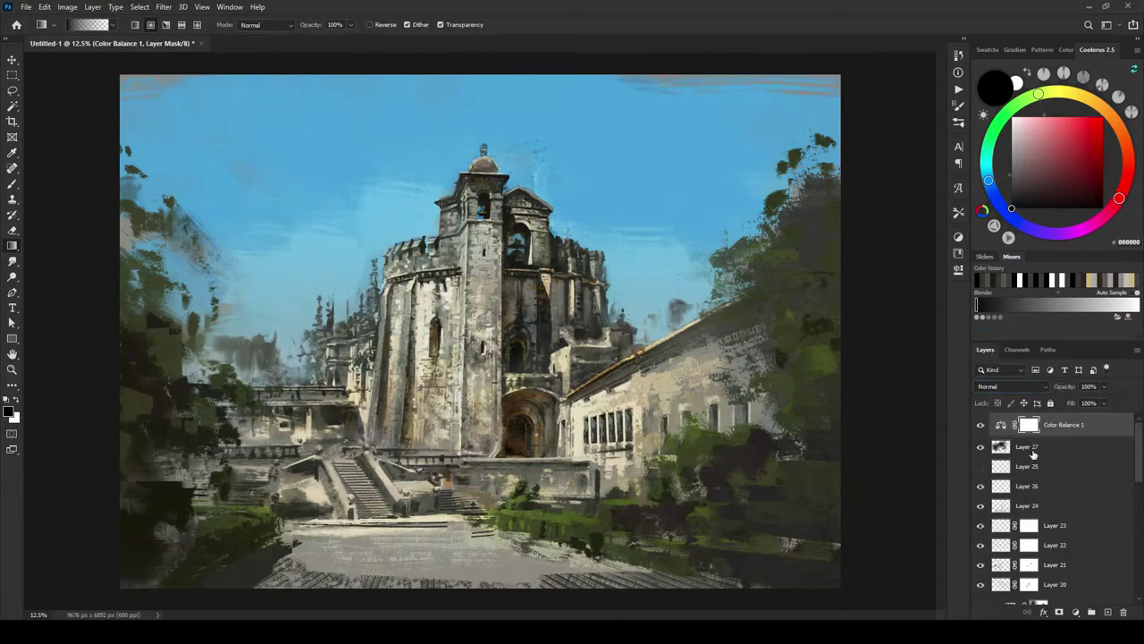
Step: Paste a merged copy of the whole painting as a new layer above Color Balance 1 and convert it for smart filters
{"action": "left_click", "coordinate": [1069, 429]}
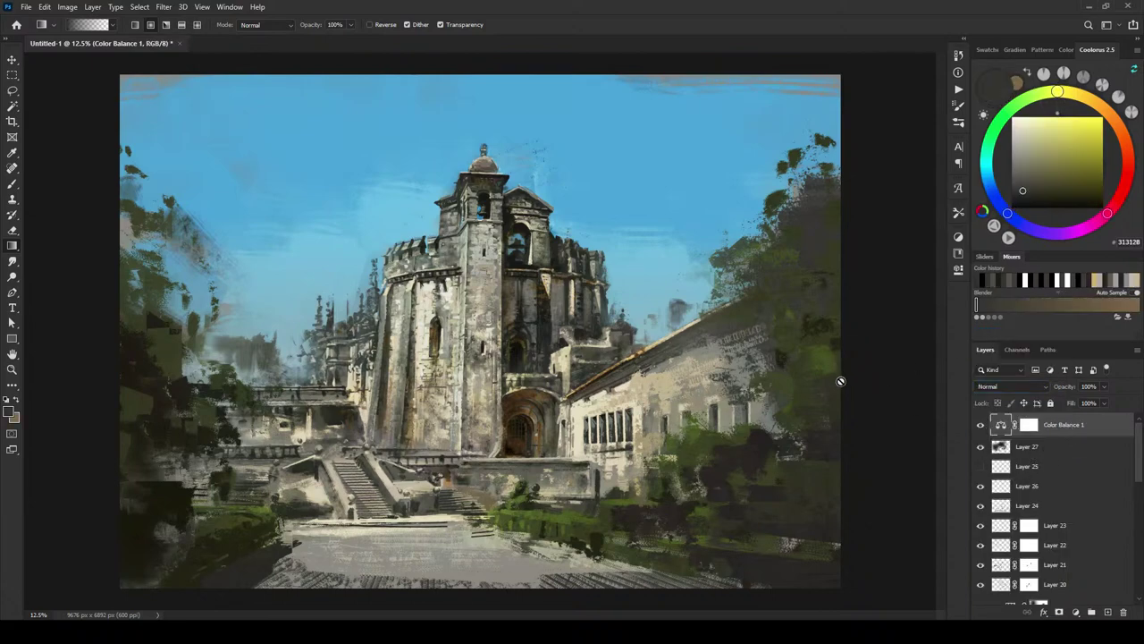
{"action": "key", "text": "ctrl+a"}
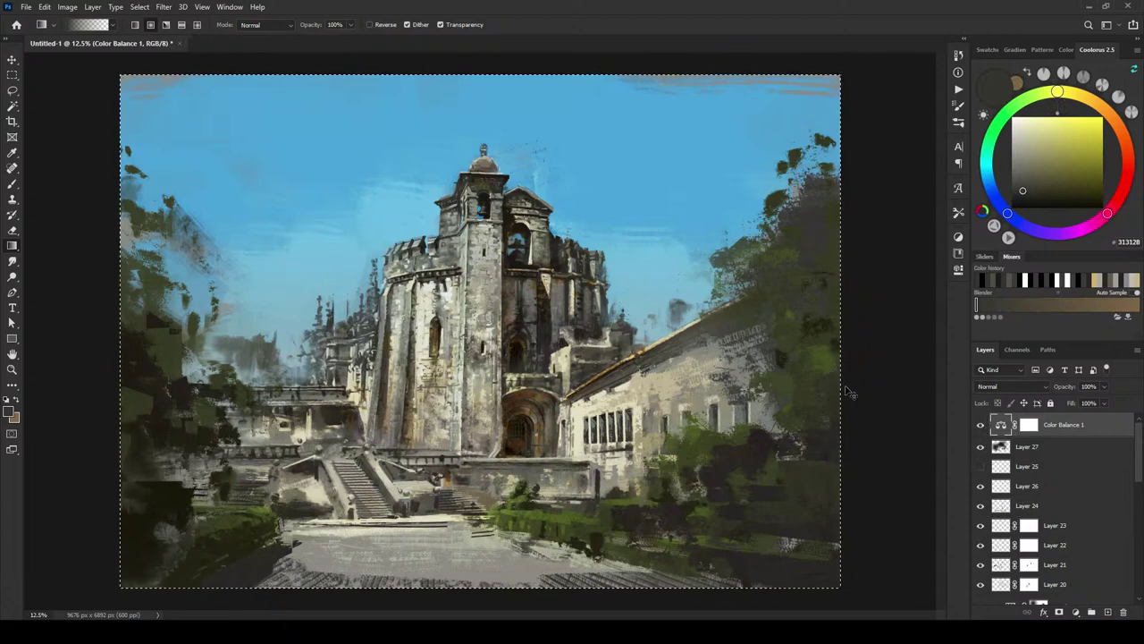
{"action": "key", "text": "ctrl+v"}
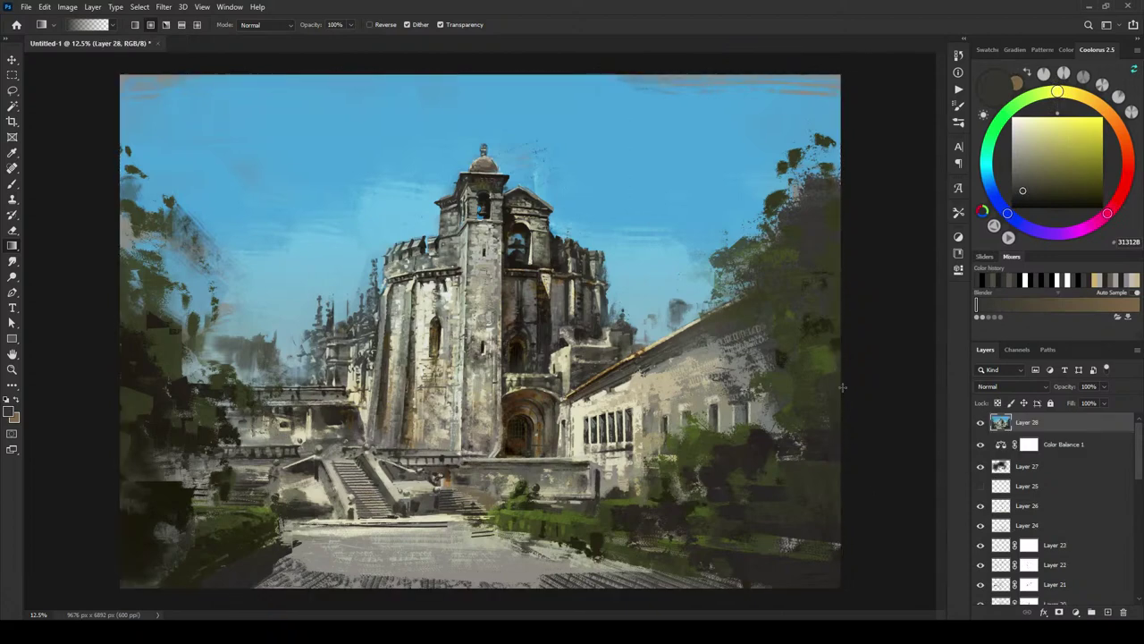
{"action": "left_click", "coordinate": [164, 7]}
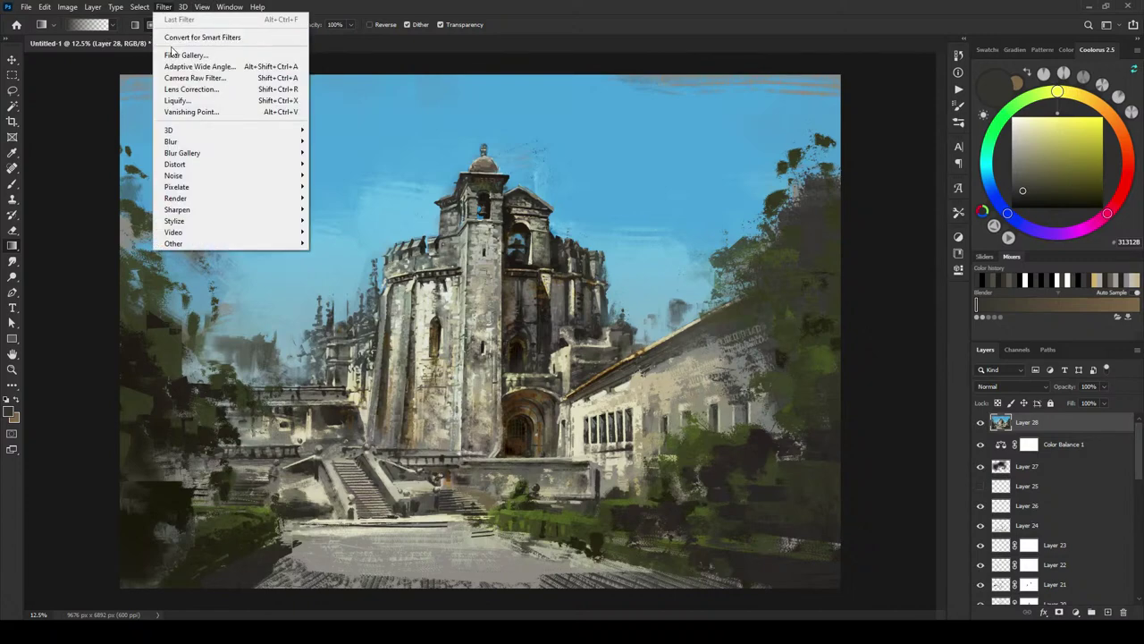
{"action": "left_click", "coordinate": [205, 37]}
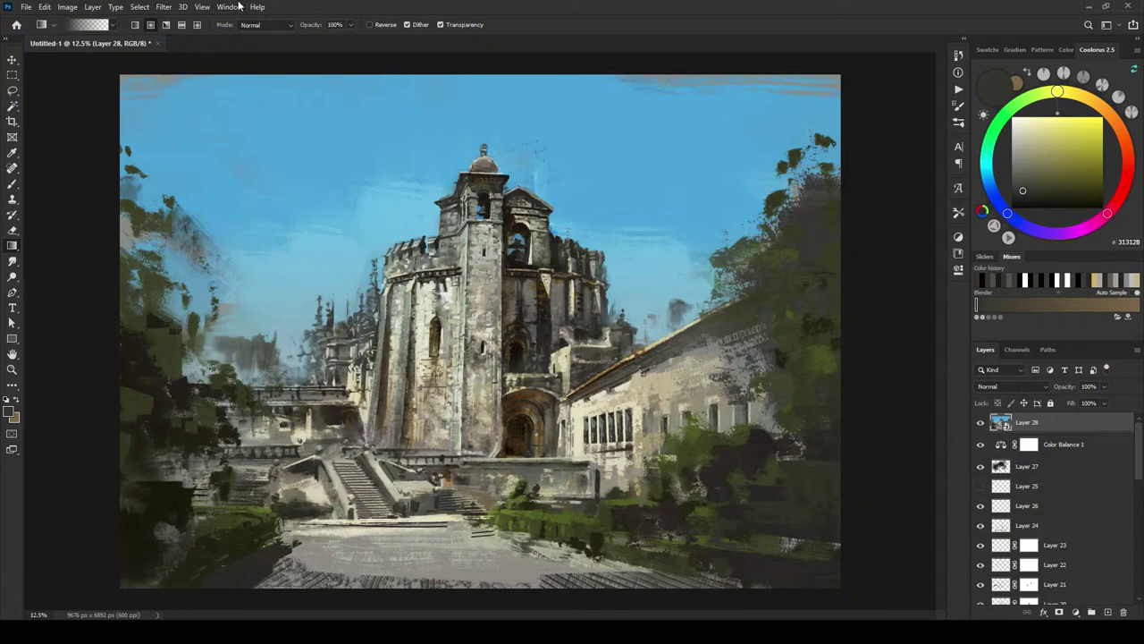
Step: Open the Camera Raw filter on the merged layer and sample a neutral white balance from the grey stone in the painting
{"action": "left_click", "coordinate": [165, 6]}
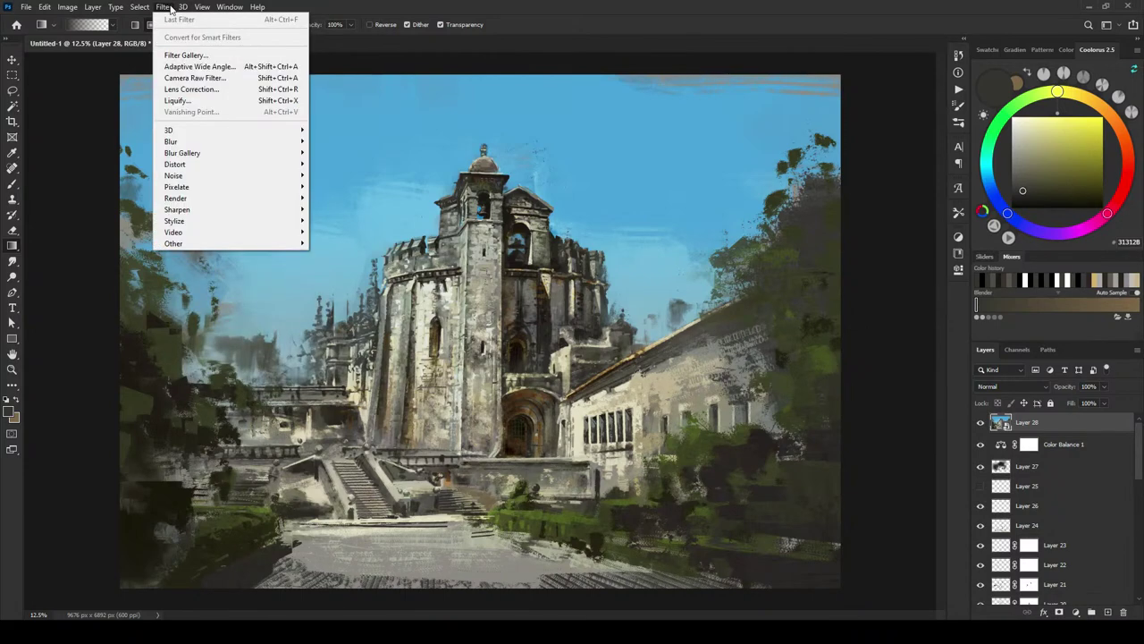
{"action": "left_click", "coordinate": [221, 86]}
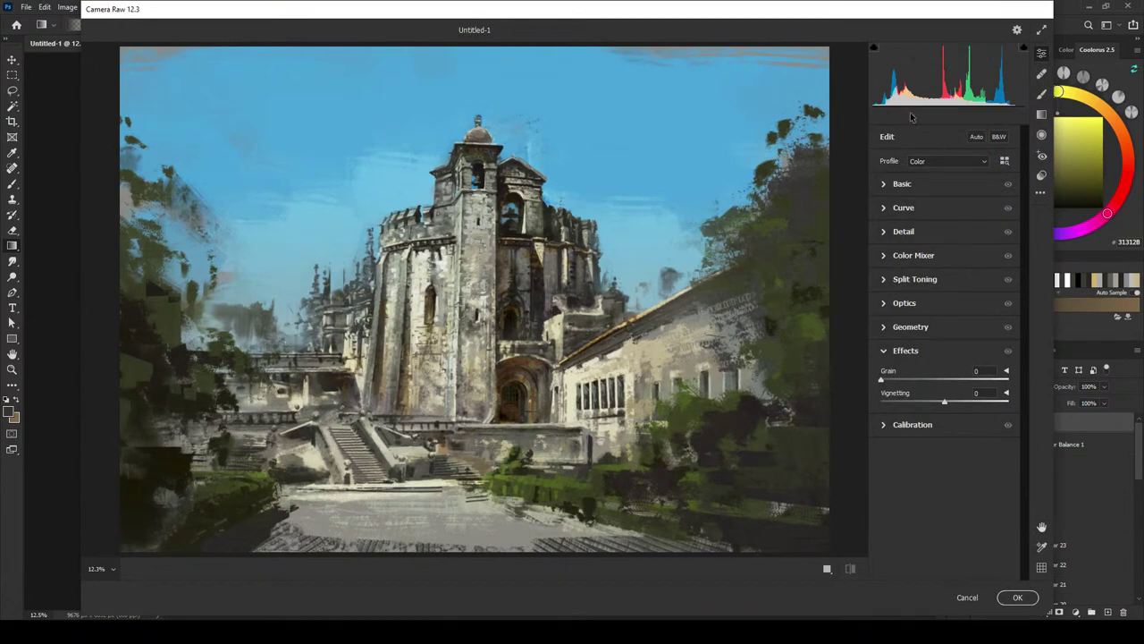
{"action": "left_click", "coordinate": [893, 186]}
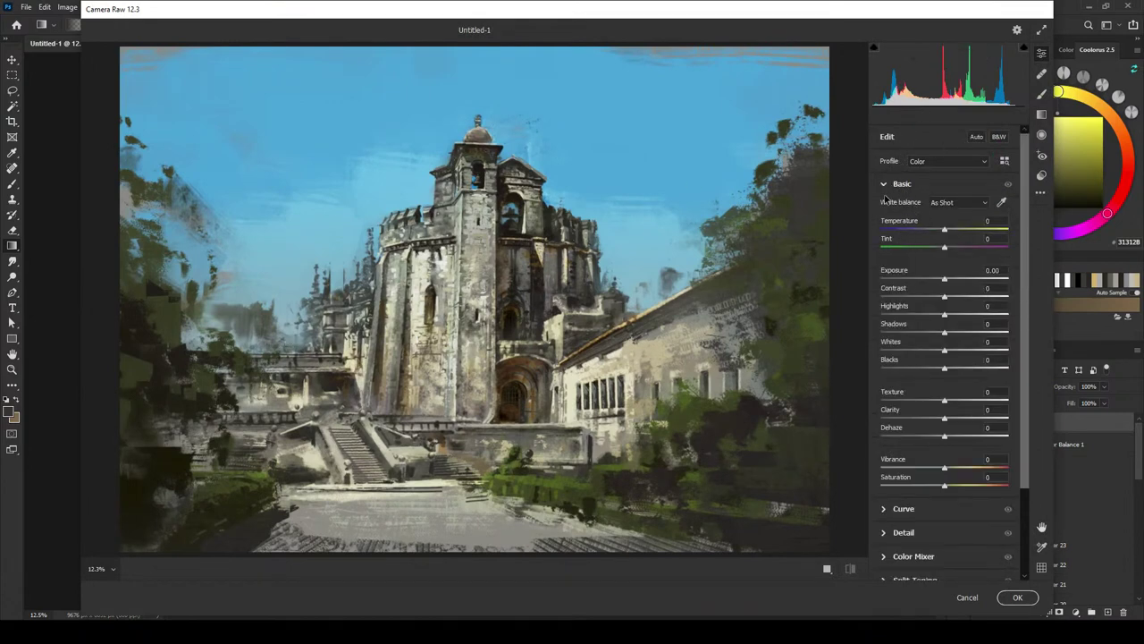
{"action": "left_click", "coordinate": [1002, 204]}
{"action": "left_click", "coordinate": [424, 256]}
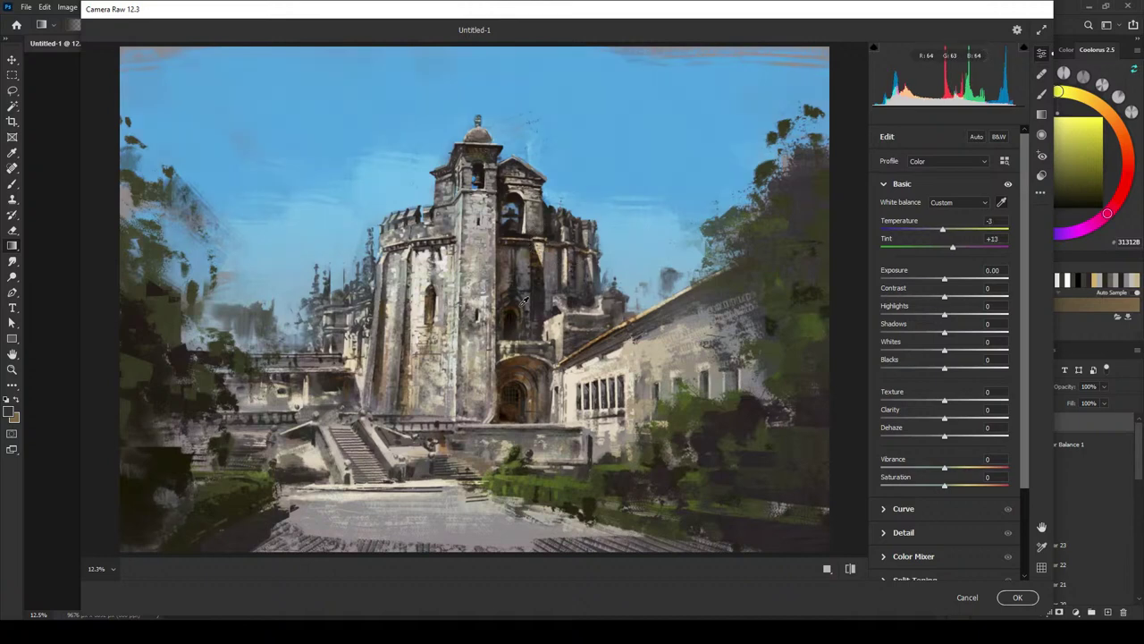
{"action": "left_click", "coordinate": [486, 521]}
Step: Compare the As Shot and Custom white balance, and set the custom Temperature to -2 and Tint to +5
{"action": "left_click", "coordinate": [980, 202]}
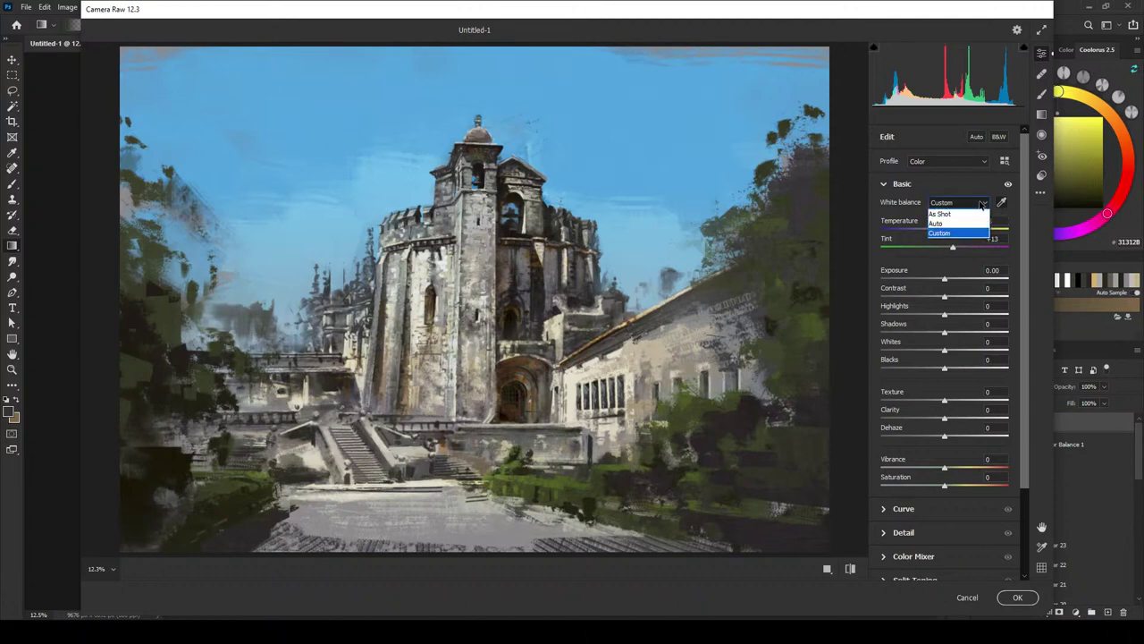
{"action": "left_click", "coordinate": [974, 216]}
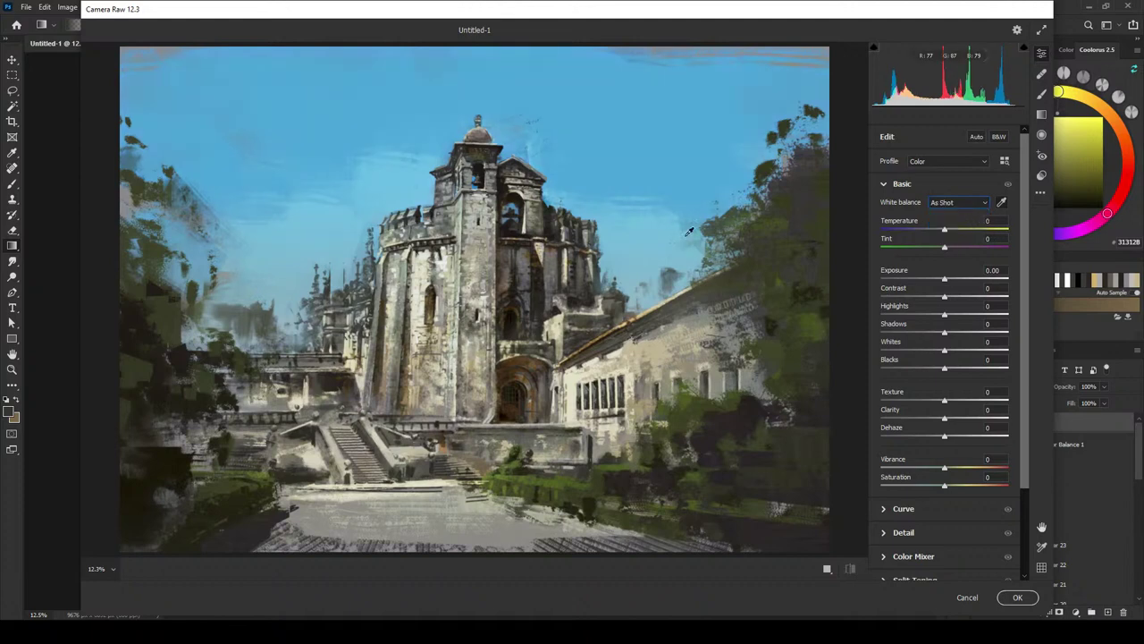
{"action": "left_click", "coordinate": [969, 202]}
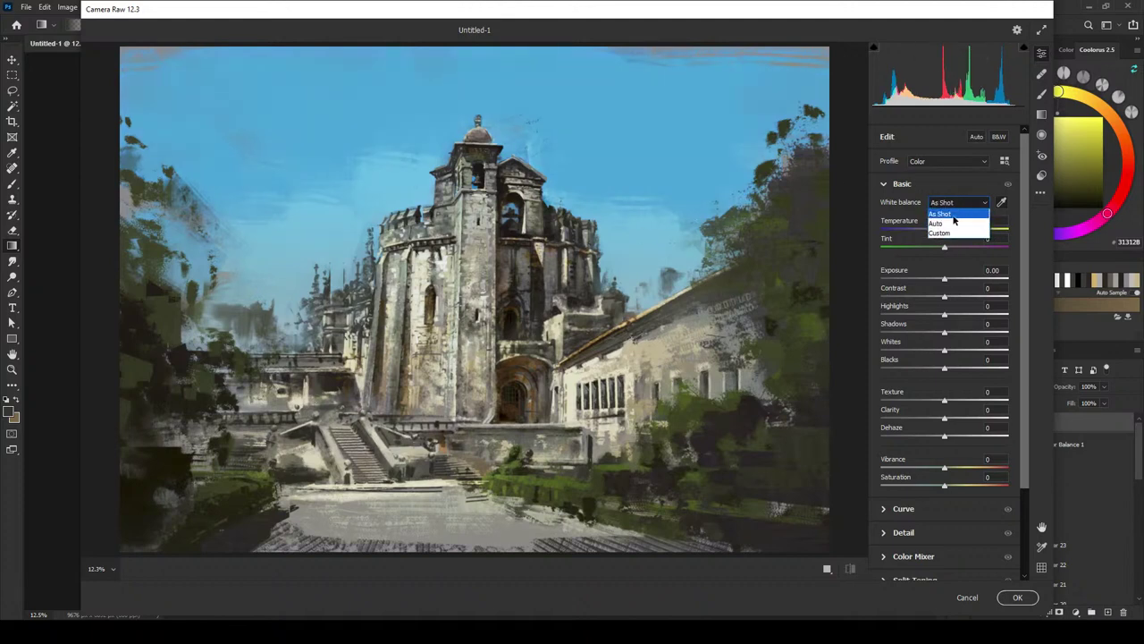
{"action": "left_click", "coordinate": [950, 234]}
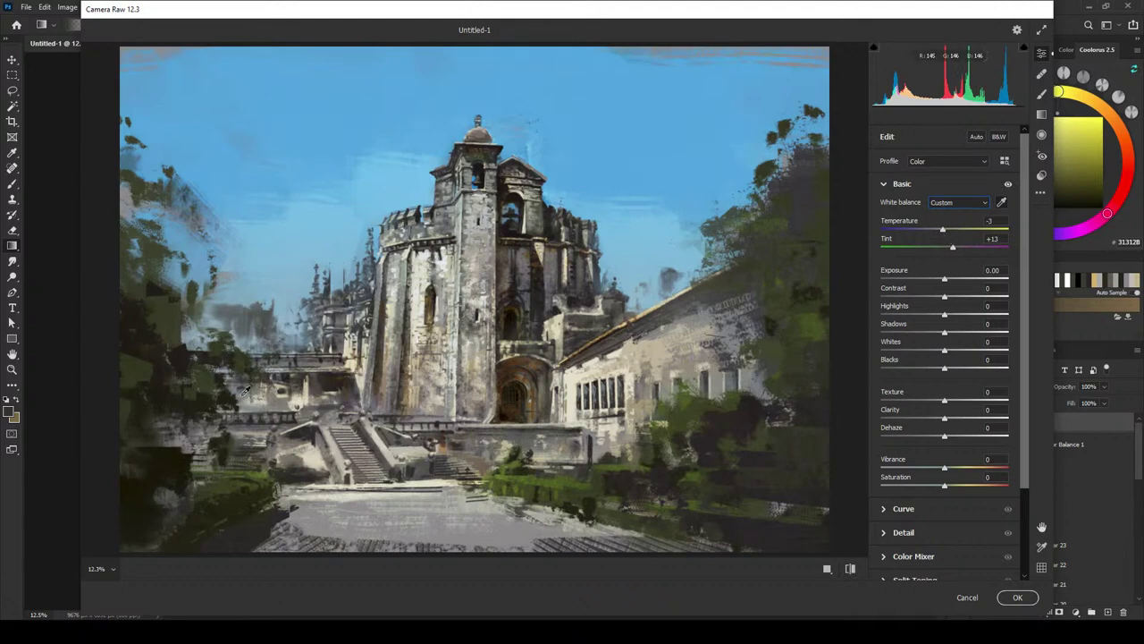
{"action": "left_click", "coordinate": [950, 231]}
{"action": "mouse_move", "coordinate": [949, 231]}
{"action": "left_mouse_down"}
{"action": "mouse_move", "coordinate": [938, 231]}
{"action": "mouse_move", "coordinate": [951, 231]}
{"action": "mouse_move", "coordinate": [941, 251]}
{"action": "mouse_move", "coordinate": [958, 250]}
{"action": "mouse_move", "coordinate": [940, 231]}
{"action": "mouse_move", "coordinate": [948, 251]}
{"action": "left_mouse_up"}
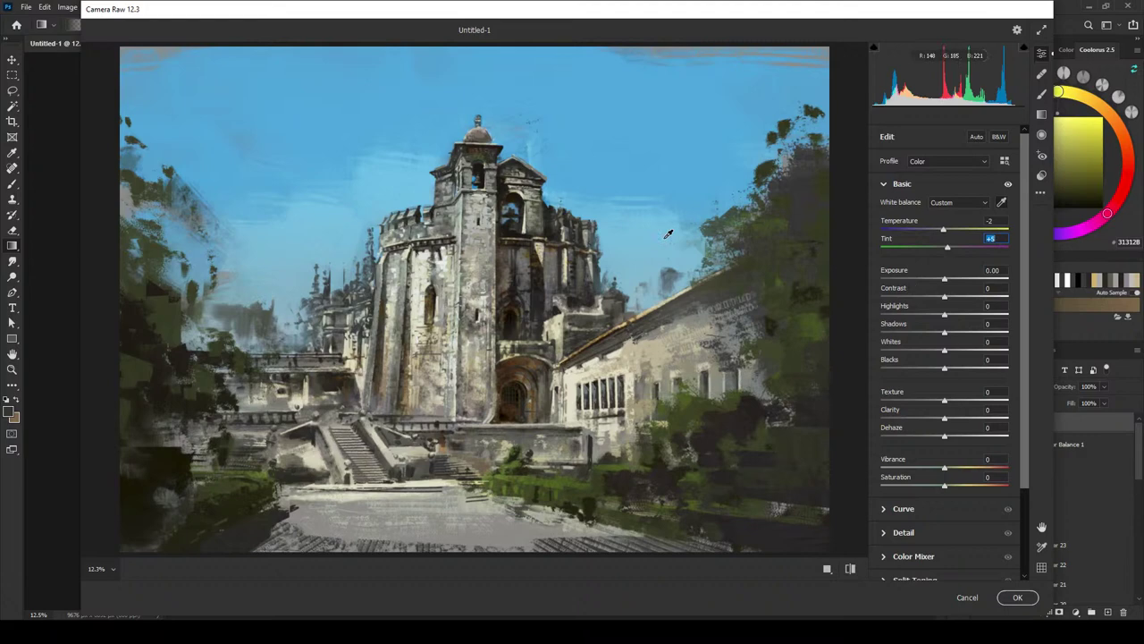
Step: Switch repeatedly between As Shot and Custom white balance to judge the new tint, ending on Custom
{"action": "left_click", "coordinate": [948, 205]}
{"action": "left_click", "coordinate": [943, 215]}
{"action": "left_click", "coordinate": [947, 205]}
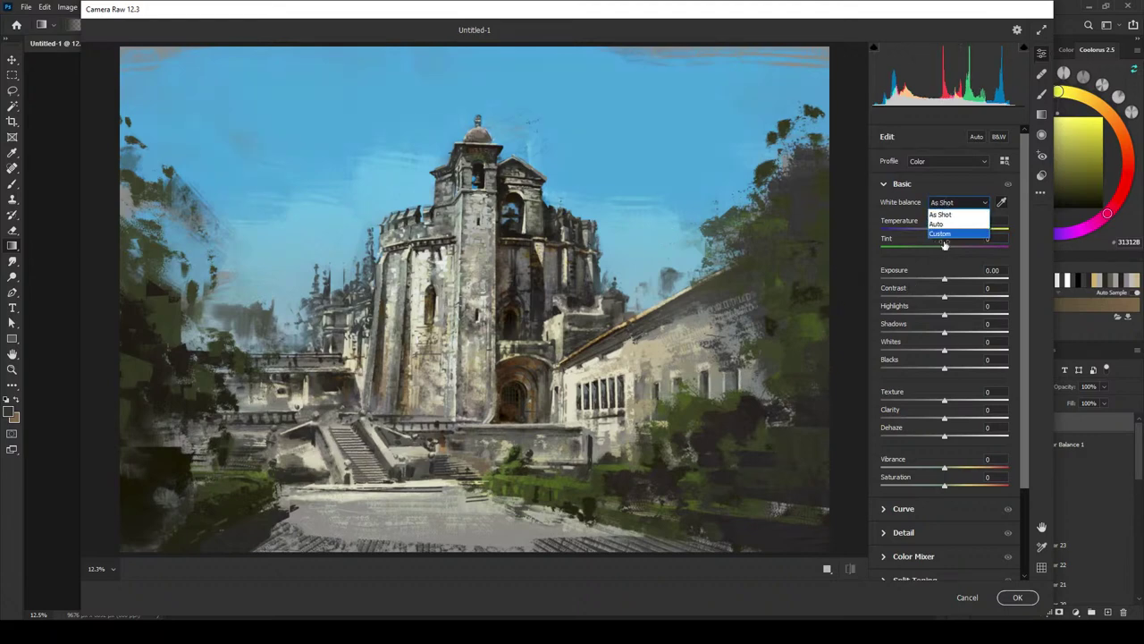
{"action": "left_click", "coordinate": [944, 233]}
{"action": "left_click", "coordinate": [945, 204]}
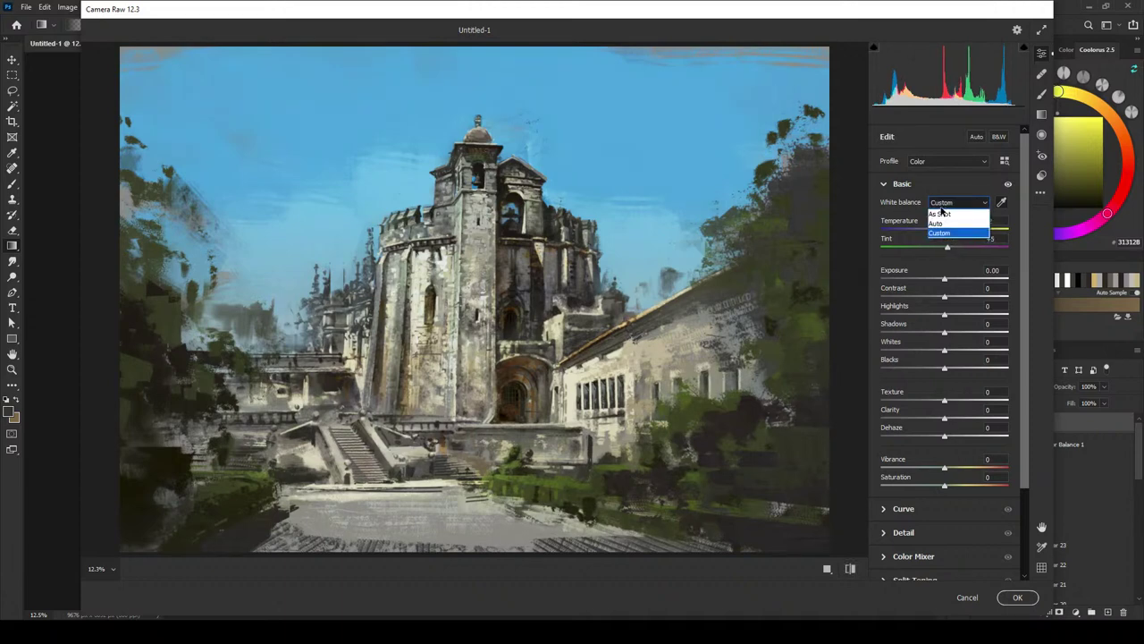
{"action": "left_click", "coordinate": [943, 214]}
{"action": "left_click", "coordinate": [945, 205]}
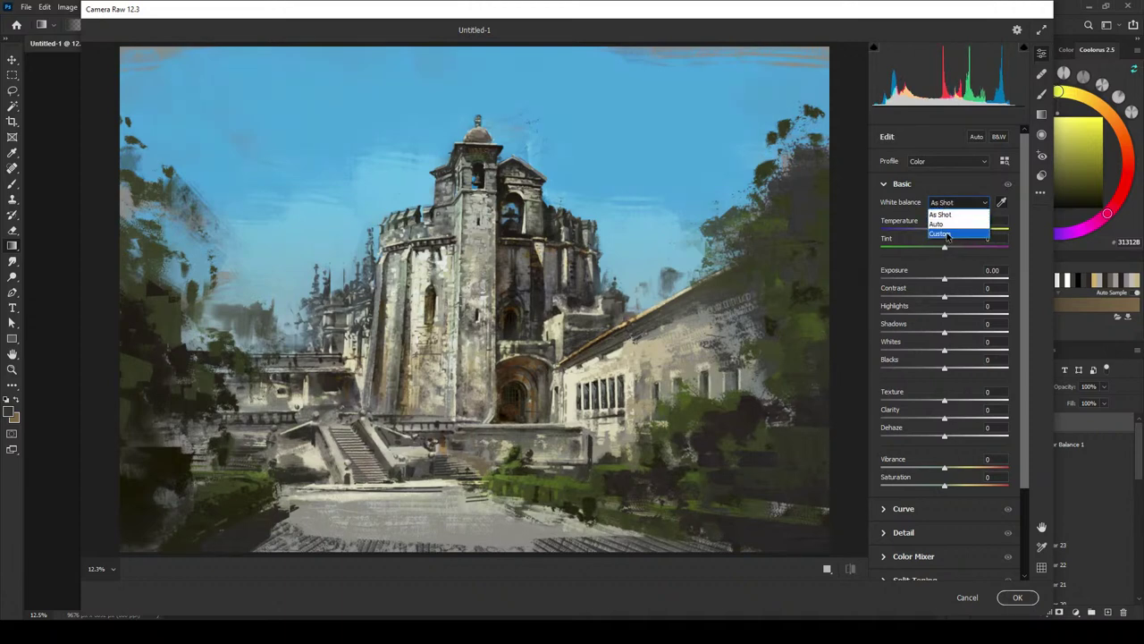
{"action": "left_click", "coordinate": [941, 217]}
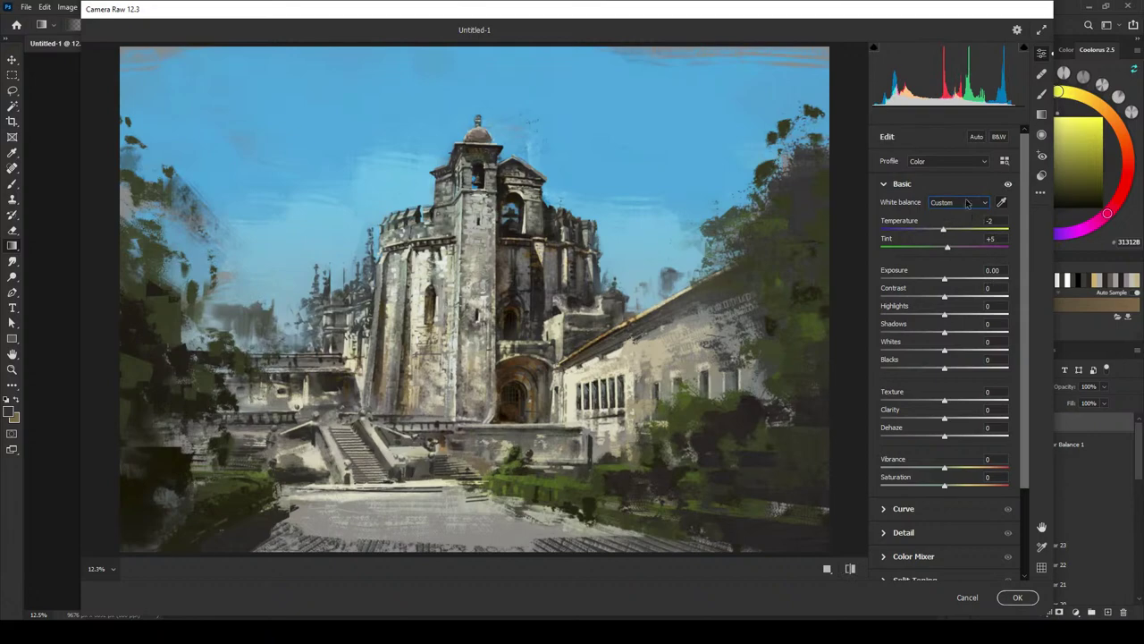
Step: Set Exposure to -0.30, Contrast +10, Highlights +9, Shadows -3, Whites -14 and Blacks +12
{"action": "left_click_drag", "start_coordinate": [946, 280], "coordinate": [953, 372]}
{"action": "double_click", "coordinate": [935, 282]}
{"action": "mouse_move", "coordinate": [951, 333]}
{"action": "left_mouse_down"}
{"action": "mouse_move", "coordinate": [931, 316]}
{"action": "mouse_move", "coordinate": [949, 315]}
{"action": "left_mouse_up"}
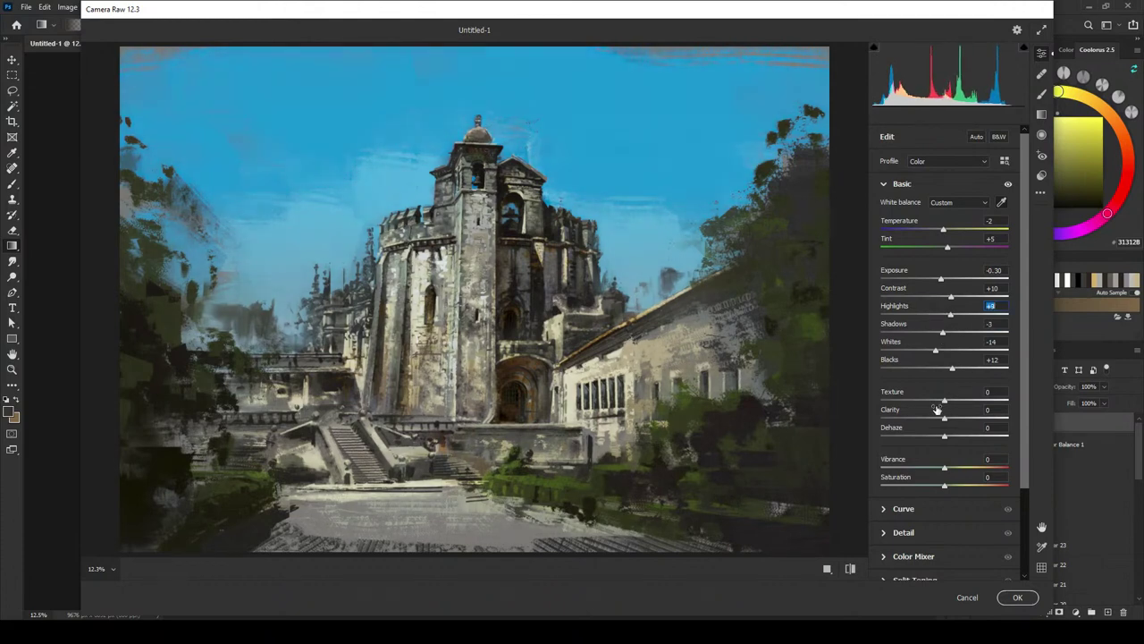
Step: Try raising Texture to +21 and inspect its effect on the castle wall and entrance up close
{"action": "mouse_move", "coordinate": [944, 400]}
{"action": "left_mouse_down"}
{"action": "mouse_move", "coordinate": [967, 402]}
{"action": "mouse_move", "coordinate": [918, 404]}
{"action": "mouse_move", "coordinate": [964, 402]}
{"action": "mouse_move", "coordinate": [931, 404]}
{"action": "left_mouse_up"}
{"action": "left_click_drag", "start_coordinate": [925, 405], "coordinate": [958, 402]}
{"action": "key", "text": "ctrl+plus"}
{"action": "key", "text": "ctrl+plus"}
{"action": "key", "text": "ctrl+plus"}
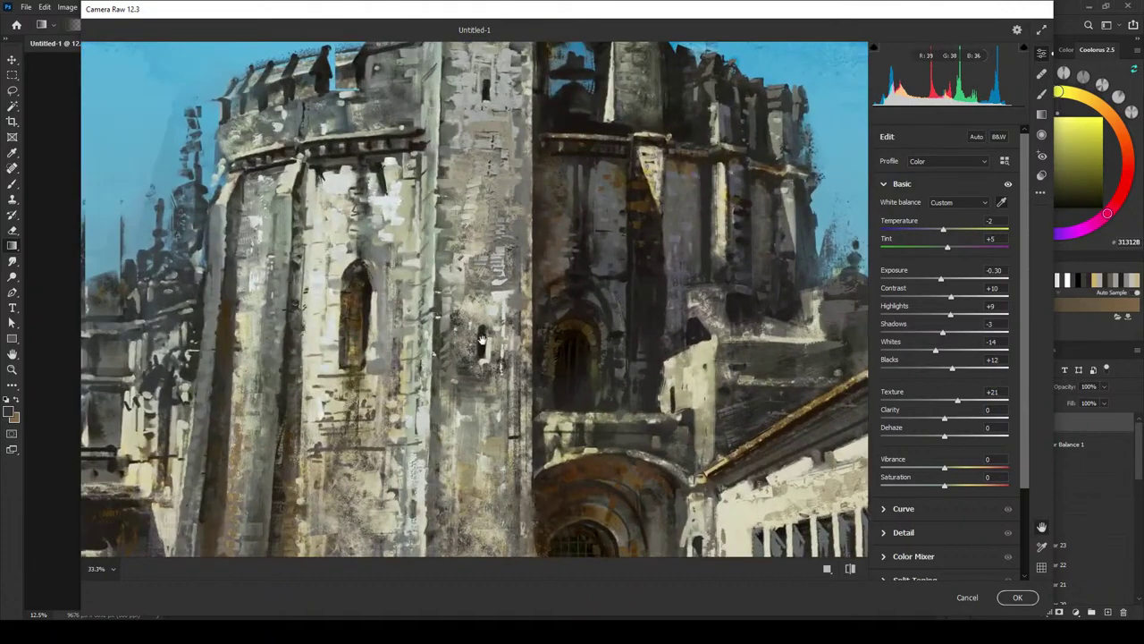
{"action": "left_click_drag", "start_coordinate": [483, 340], "coordinate": [649, 229]}
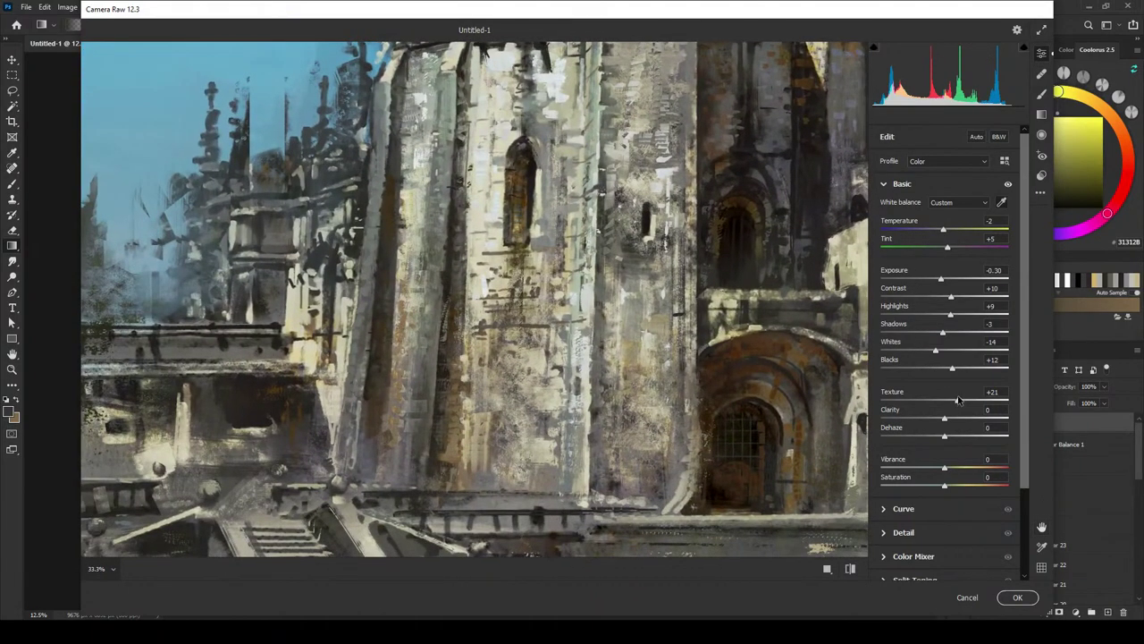
Step: Try lowering Texture to -39 and check the softened castle stonework from farther away and close up
{"action": "left_click_drag", "start_coordinate": [958, 399], "coordinate": [923, 399]}
{"action": "key", "text": "ctrl+minus"}
{"action": "key", "text": "ctrl+minus"}
{"action": "key", "text": "ctrl+minus"}
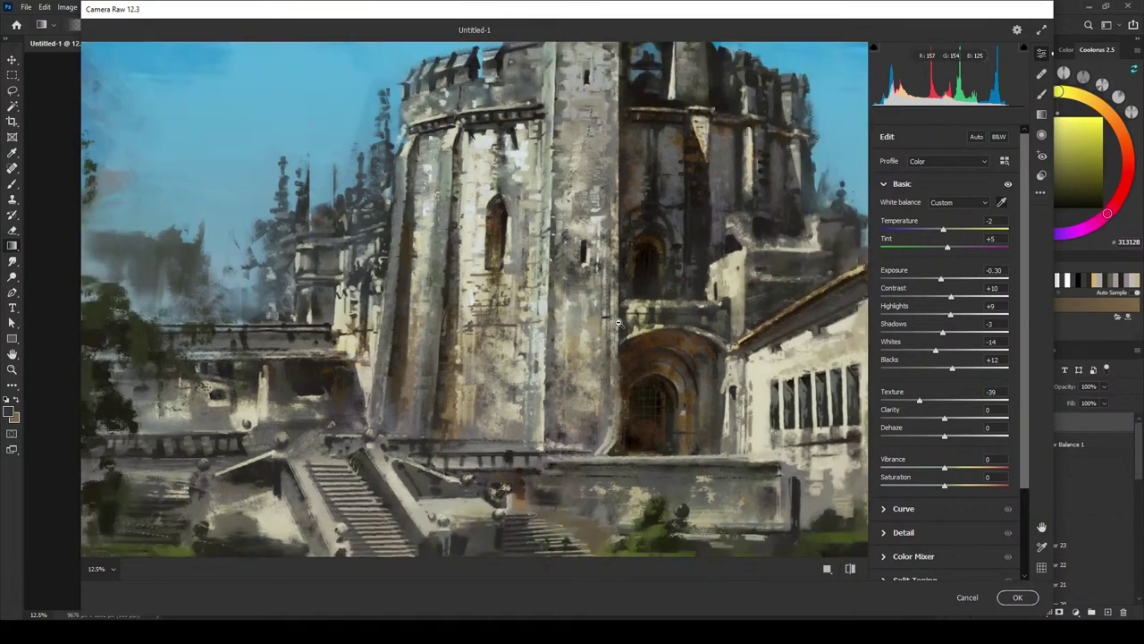
{"action": "key", "text": "ctrl+plus"}
{"action": "key", "text": "ctrl+plus"}
{"action": "scroll", "coordinate": [638, 273], "scroll_direction": "up", "scroll_amount": 2}
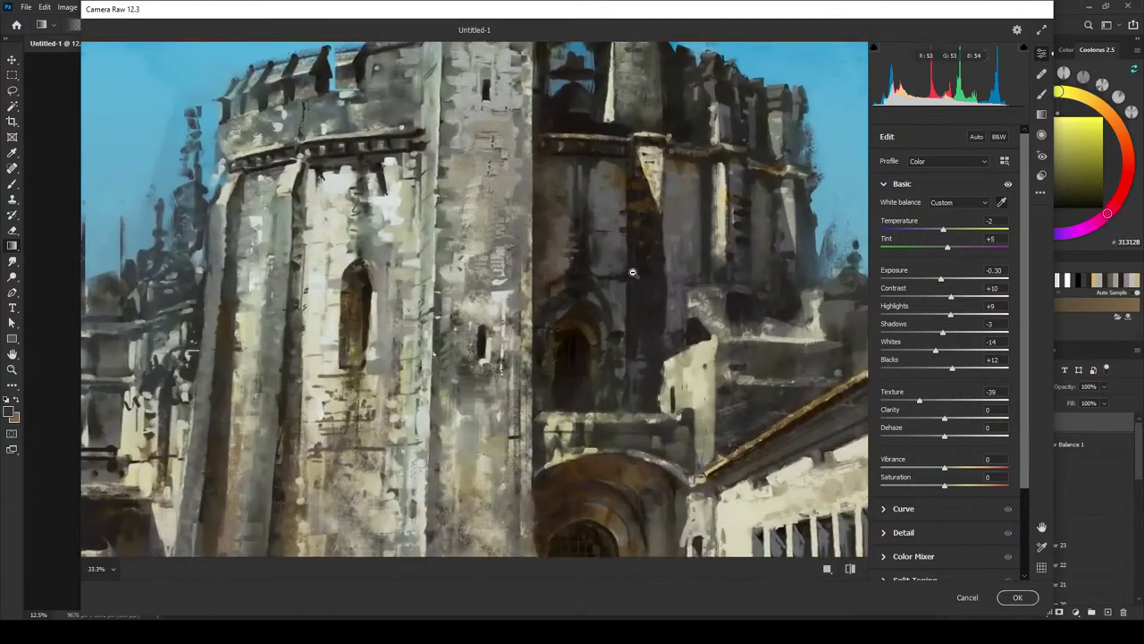
Step: Inspect the tower's brushwork up close and set Texture to -27
{"action": "left_click_drag", "start_coordinate": [572, 286], "coordinate": [639, 400]}
{"action": "left_click_drag", "start_coordinate": [635, 220], "coordinate": [595, 207]}
{"action": "left_click_drag", "start_coordinate": [558, 315], "coordinate": [669, 65]}
{"action": "mouse_move", "coordinate": [923, 405]}
{"action": "left_mouse_down"}
{"action": "mouse_move", "coordinate": [969, 402]}
{"action": "mouse_move", "coordinate": [929, 406]}
{"action": "left_mouse_up"}
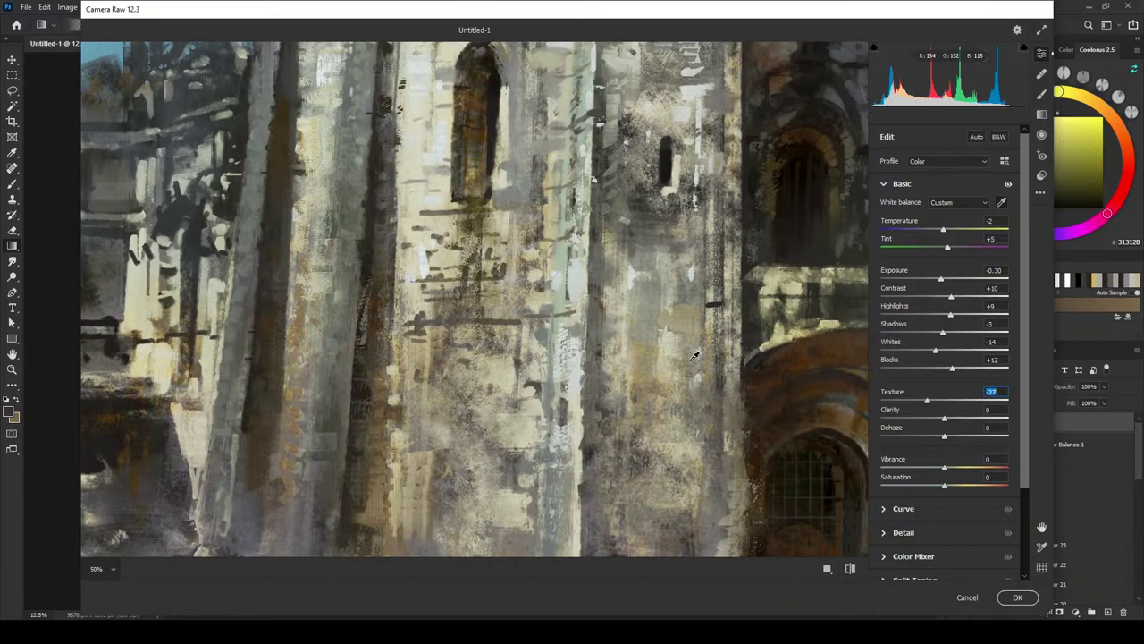
Step: Try Clarity -17 and Dehaze +18, checking the effect on the whole castle painting
{"action": "key", "text": "ctrl+minus"}
{"action": "key", "text": "ctrl+minus"}
{"action": "key", "text": "ctrl+minus"}
{"action": "key", "text": "ctrl+minus"}
{"action": "key", "text": "ctrl+minus"}
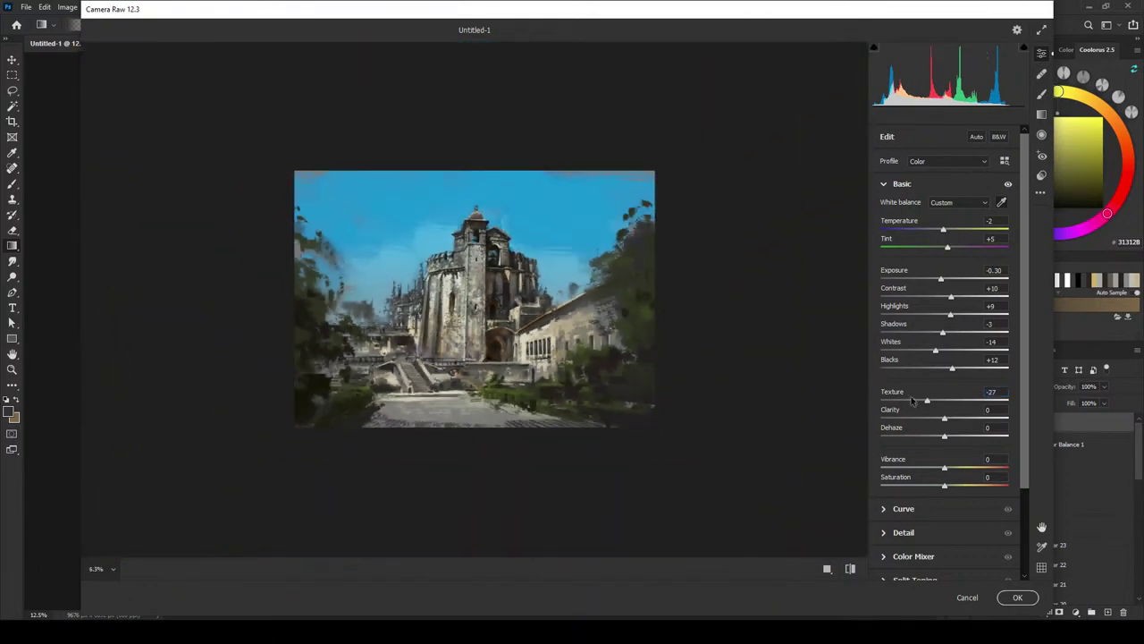
{"action": "mouse_move", "coordinate": [928, 403]}
{"action": "left_mouse_down"}
{"action": "mouse_move", "coordinate": [910, 405]}
{"action": "mouse_move", "coordinate": [964, 404]}
{"action": "mouse_move", "coordinate": [923, 404]}
{"action": "mouse_move", "coordinate": [979, 422]}
{"action": "mouse_move", "coordinate": [932, 421]}
{"action": "left_mouse_up"}
{"action": "key", "text": "ctrl+plus"}
{"action": "key", "text": "ctrl+plus"}
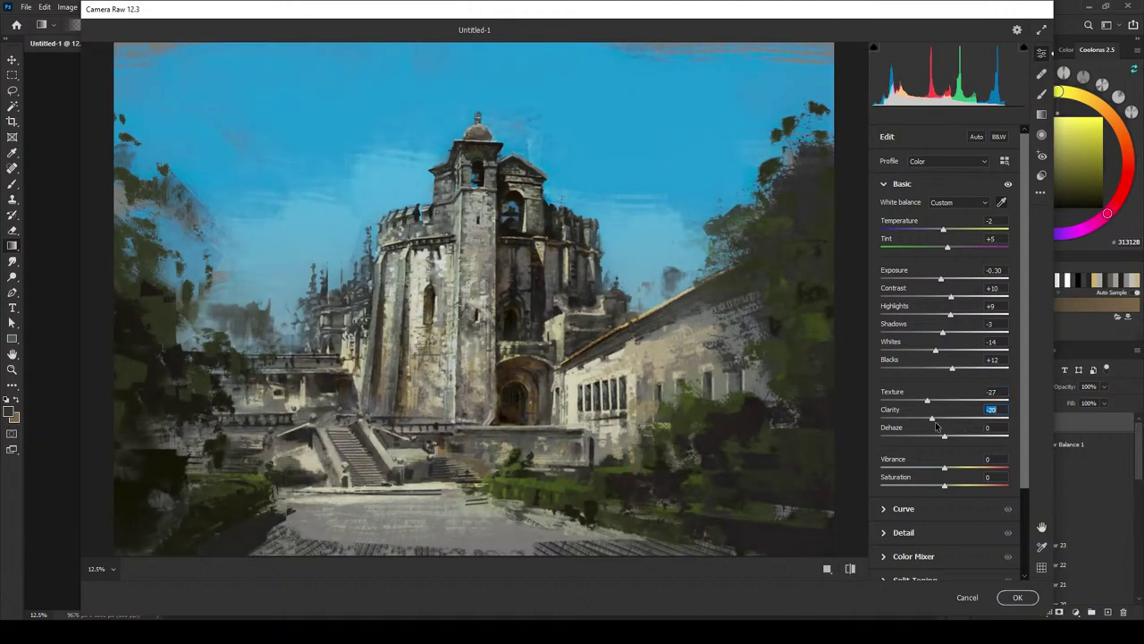
{"action": "mouse_move", "coordinate": [948, 440]}
{"action": "left_mouse_down"}
{"action": "mouse_move", "coordinate": [928, 440]}
{"action": "mouse_move", "coordinate": [977, 438]}
{"action": "mouse_move", "coordinate": [932, 439]}
{"action": "mouse_move", "coordinate": [958, 438]}
{"action": "left_mouse_up"}
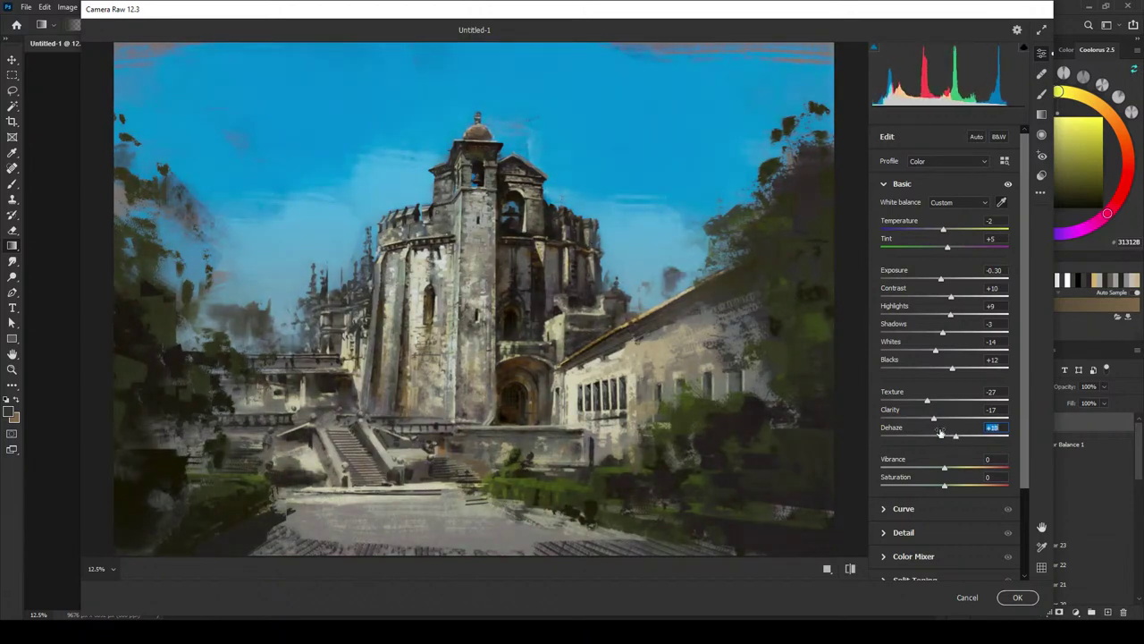
{"action": "left_click", "coordinate": [605, 362], "text": "alt"}
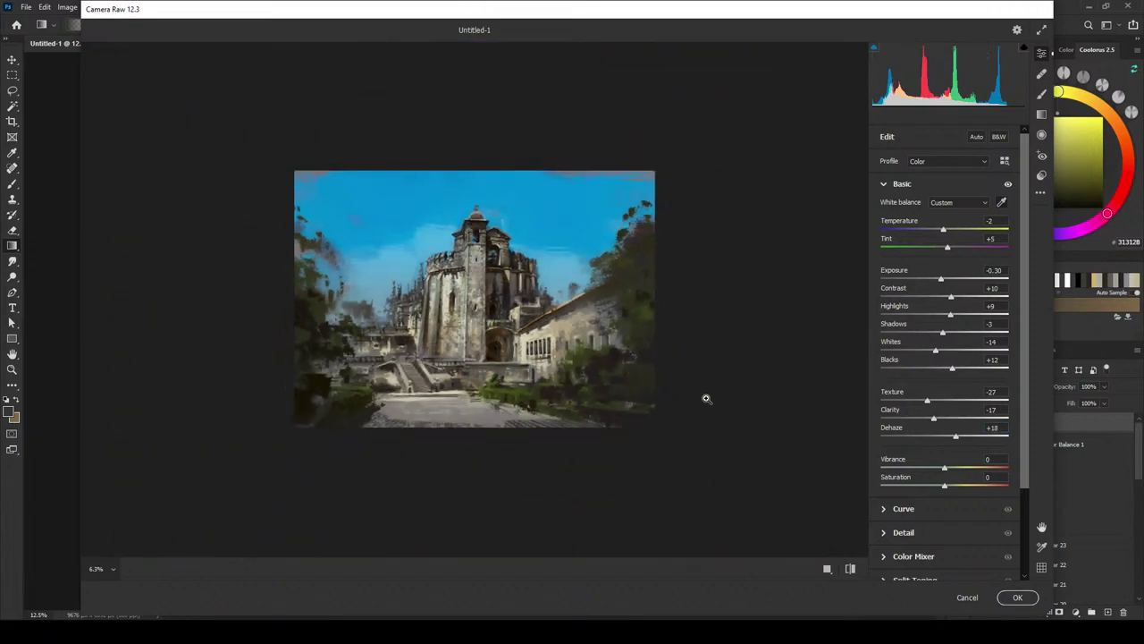
{"action": "left_click", "coordinate": [733, 382]}
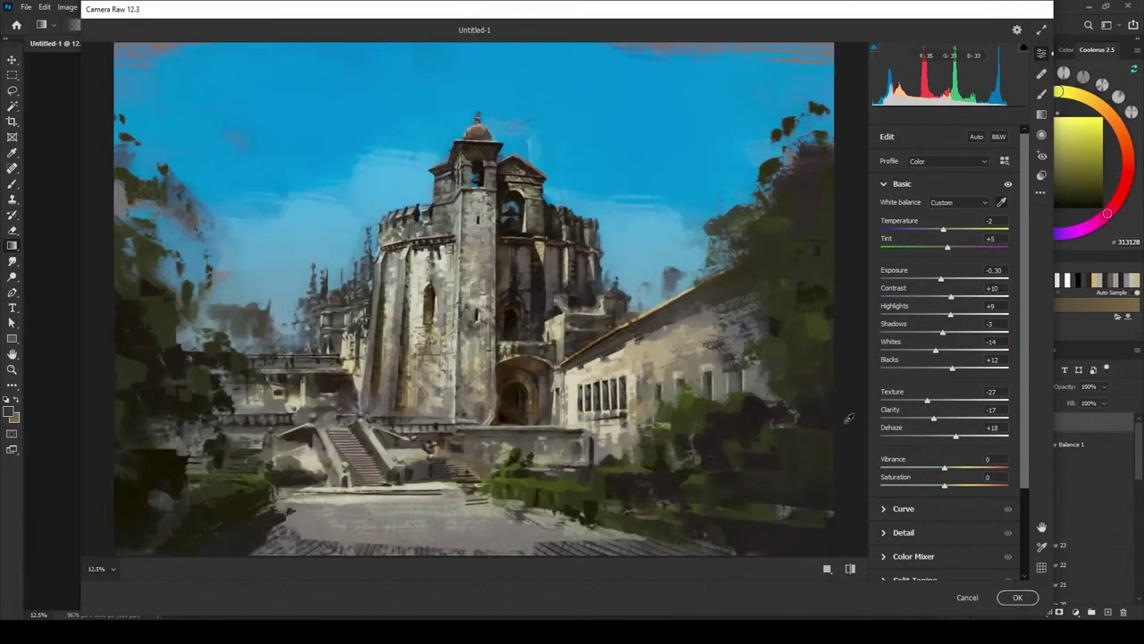
Step: Set Texture to -15, Clarity to -14, Dehaze to +4, Vibrance to +1 and Saturation to -4
{"action": "left_click_drag", "start_coordinate": [954, 438], "coordinate": [942, 488]}
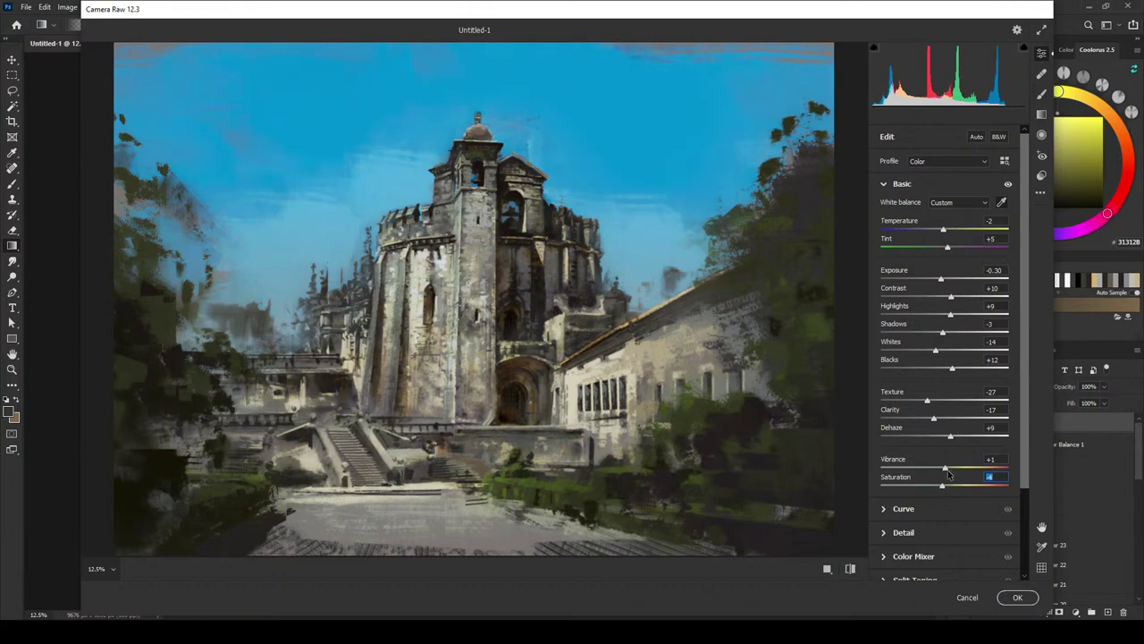
{"action": "mouse_move", "coordinate": [950, 436]}
{"action": "left_mouse_down"}
{"action": "mouse_move", "coordinate": [939, 421]}
{"action": "mouse_move", "coordinate": [955, 420]}
{"action": "mouse_move", "coordinate": [941, 420]}
{"action": "mouse_move", "coordinate": [949, 402]}
{"action": "mouse_move", "coordinate": [926, 422]}
{"action": "mouse_move", "coordinate": [964, 420]}
{"action": "mouse_move", "coordinate": [939, 420]}
{"action": "mouse_move", "coordinate": [935, 401]}
{"action": "mouse_move", "coordinate": [929, 424]}
{"action": "left_mouse_up"}
{"action": "left_click", "coordinate": [928, 399]}
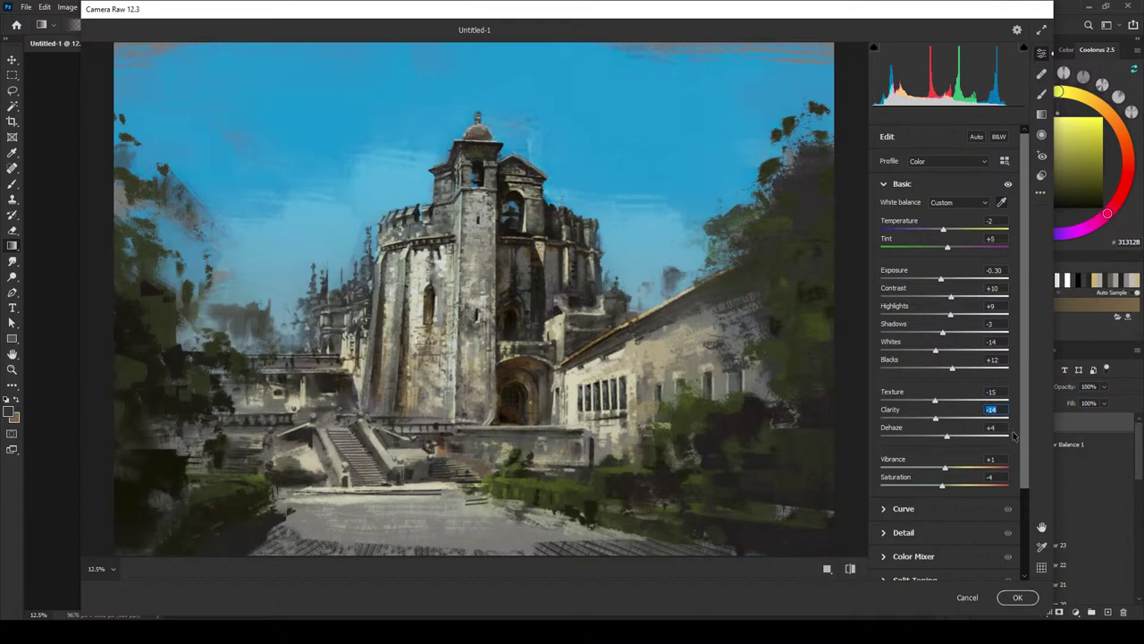
Step: Add a moderate amount of Sharpening in the Camera Raw detail settings
{"action": "left_click_drag", "start_coordinate": [1022, 429], "coordinate": [1020, 483]}
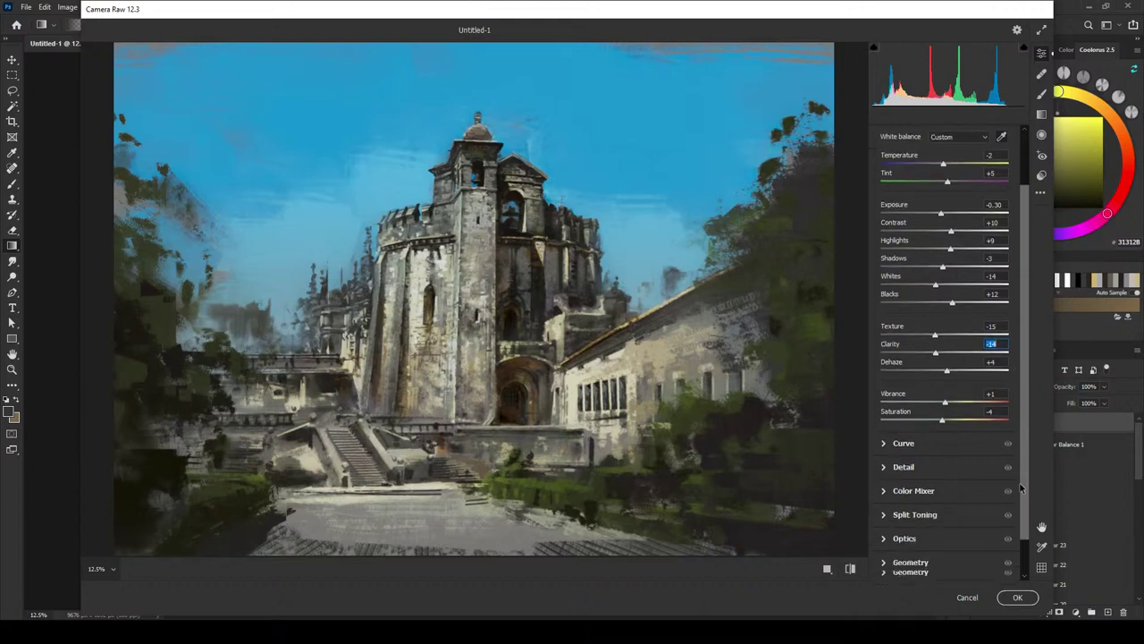
{"action": "left_click", "coordinate": [898, 460]}
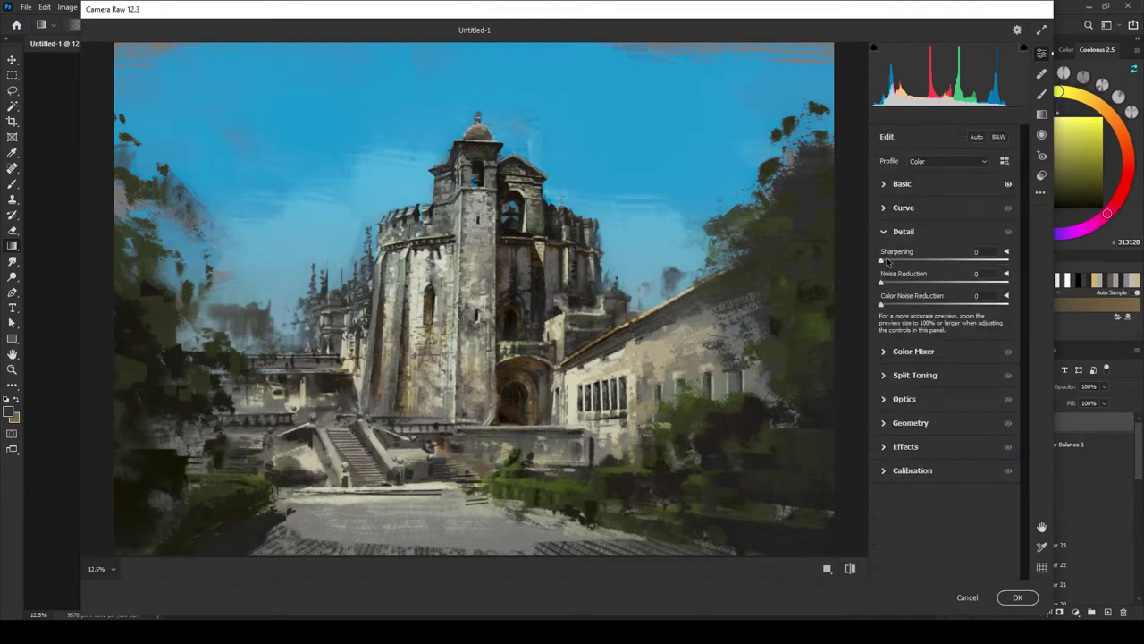
{"action": "left_click_drag", "start_coordinate": [882, 259], "coordinate": [928, 261]}
{"action": "left_click_drag", "start_coordinate": [916, 264], "coordinate": [909, 278]}
Step: Set Grain to 7 and Vignetting to +1, check the whole painting, and apply the Camera Raw filter
{"action": "left_click", "coordinate": [890, 444]}
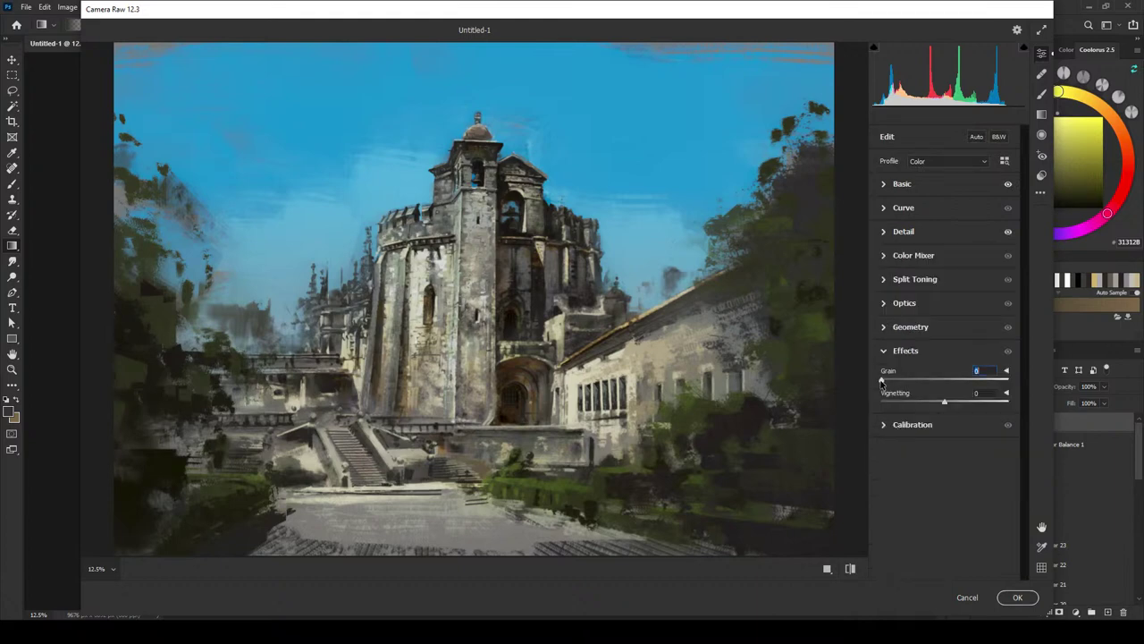
{"action": "left_click_drag", "start_coordinate": [888, 382], "coordinate": [890, 381]}
{"action": "mouse_move", "coordinate": [949, 404]}
{"action": "left_mouse_down"}
{"action": "mouse_move", "coordinate": [983, 404]}
{"action": "mouse_move", "coordinate": [918, 407]}
{"action": "mouse_move", "coordinate": [952, 408]}
{"action": "left_mouse_up"}
{"action": "scroll", "coordinate": [687, 266], "scroll_direction": "down", "scroll_amount": 1}
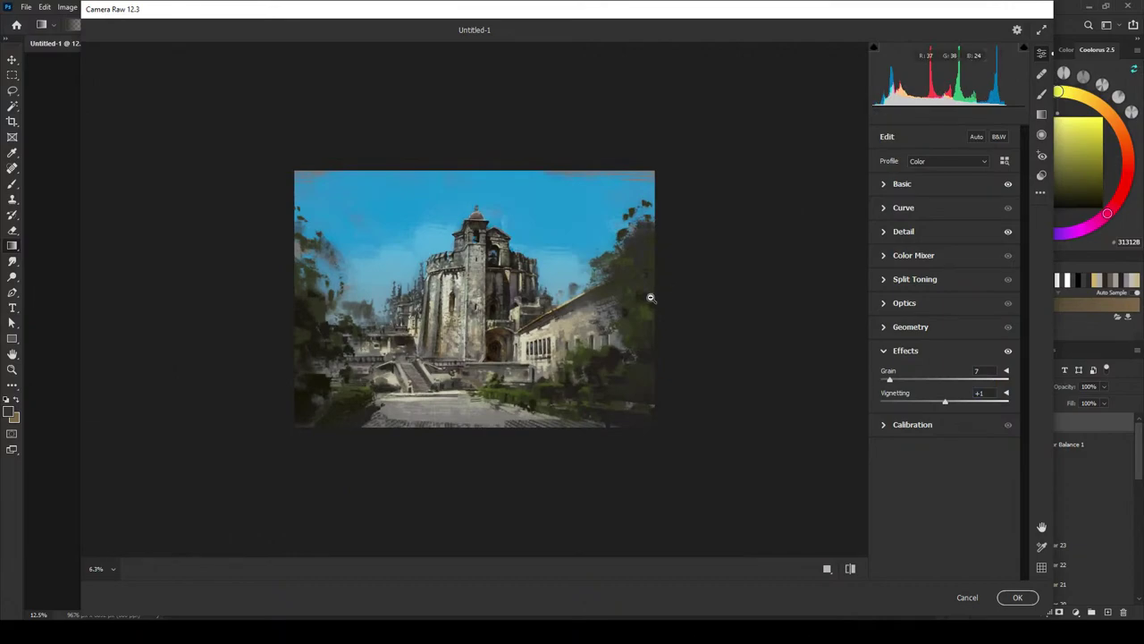
{"action": "scroll", "coordinate": [648, 298], "scroll_direction": "up", "scroll_amount": 2}
{"action": "key", "text": "ctrl+minus"}
{"action": "key", "text": "ctrl+minus"}
{"action": "left_click", "coordinate": [884, 184]}
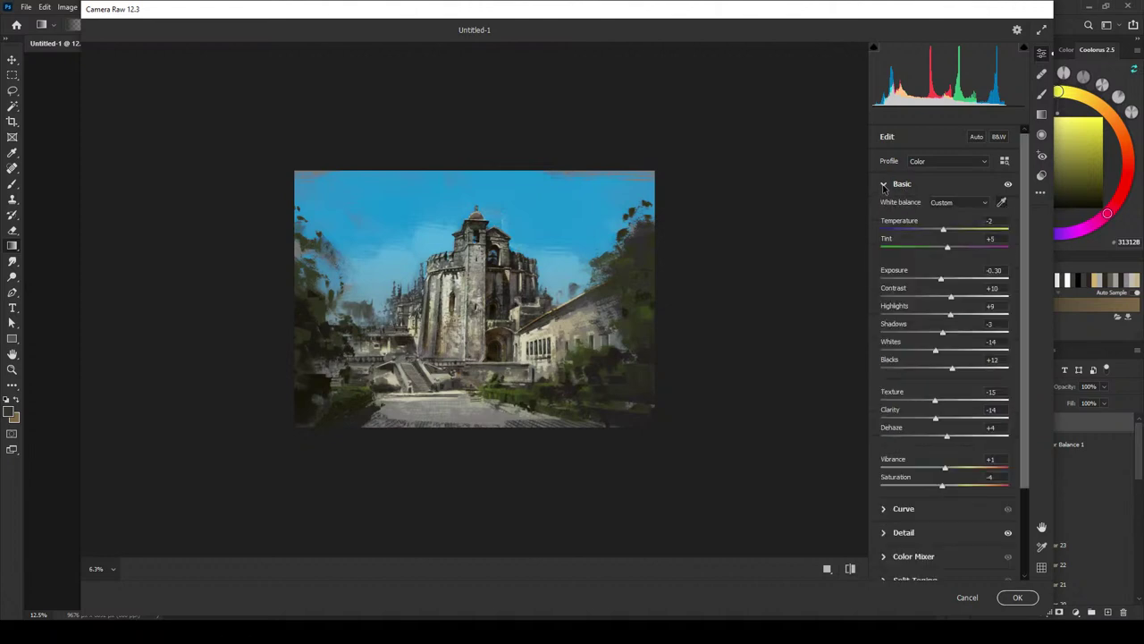
{"action": "left_click", "coordinate": [883, 184]}
{"action": "left_click", "coordinate": [1018, 597]}
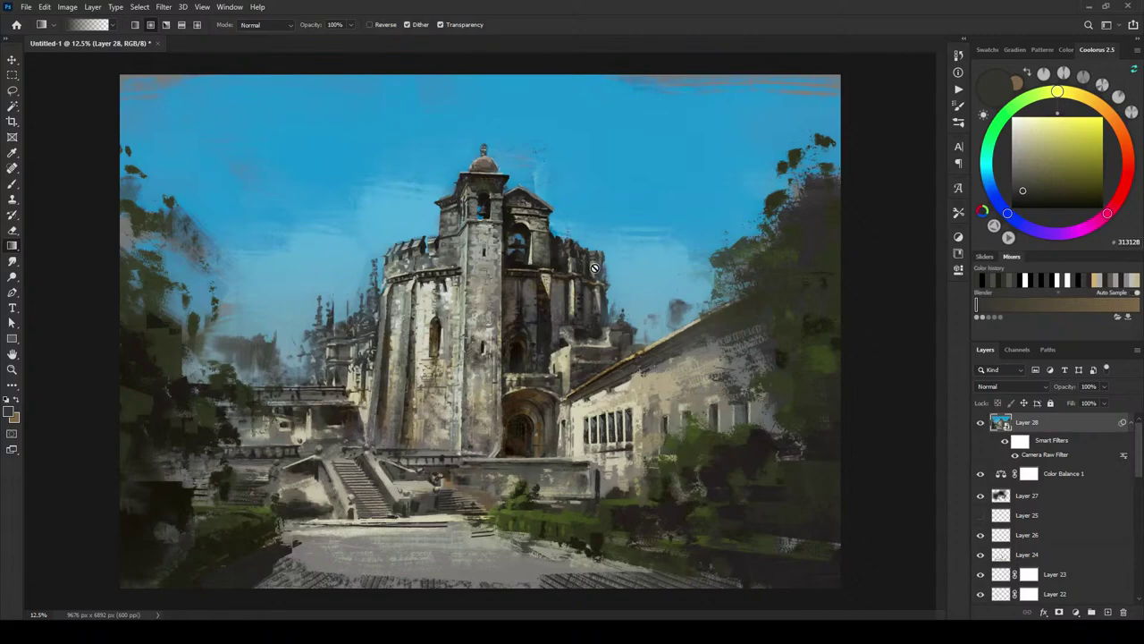
Step: Inspect the castle tower up close and apply the Sharpen filter to the top merged layer
{"action": "scroll", "coordinate": [595, 268], "scroll_direction": "up", "scroll_amount": 3}
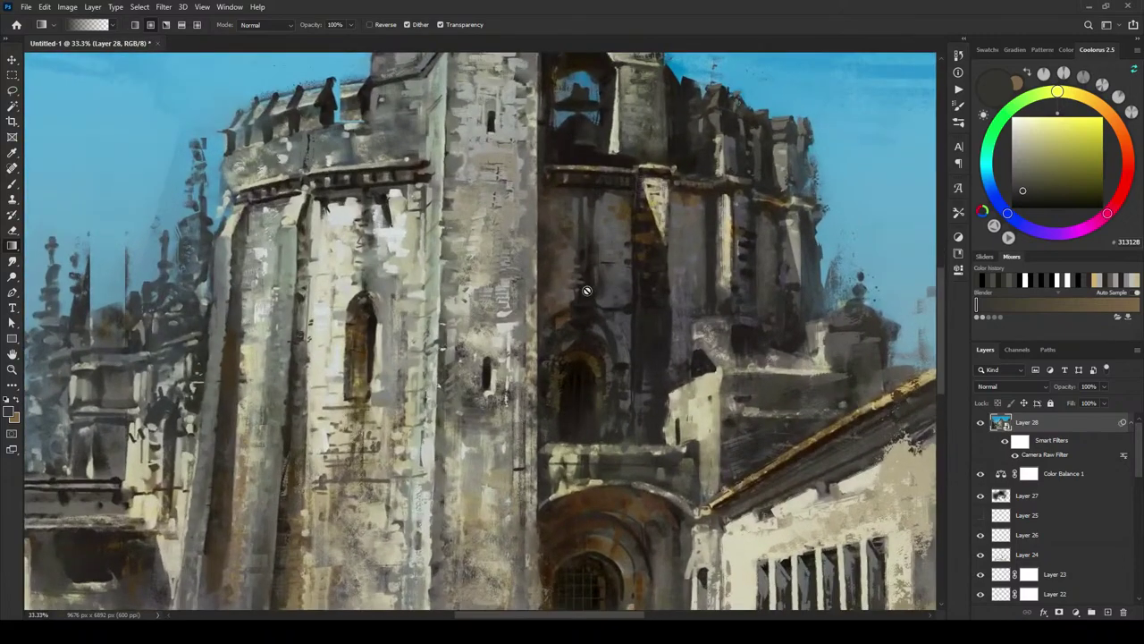
{"action": "left_click_drag", "start_coordinate": [580, 295], "coordinate": [652, 360]}
{"action": "left_click", "coordinate": [165, 7]}
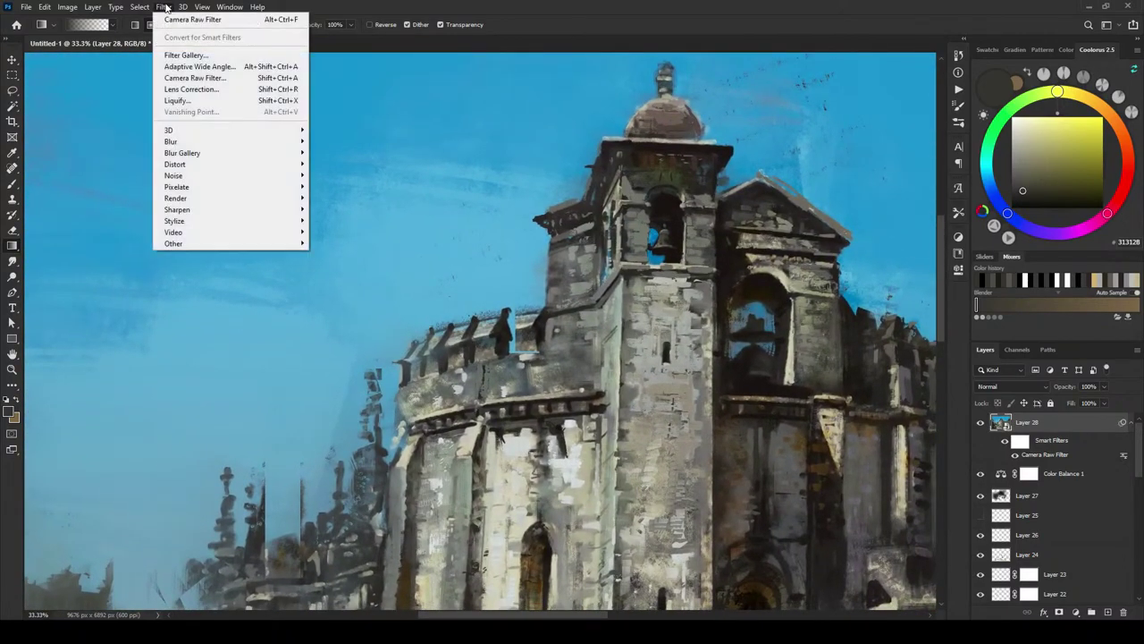
{"action": "mouse_move", "coordinate": [277, 211]}
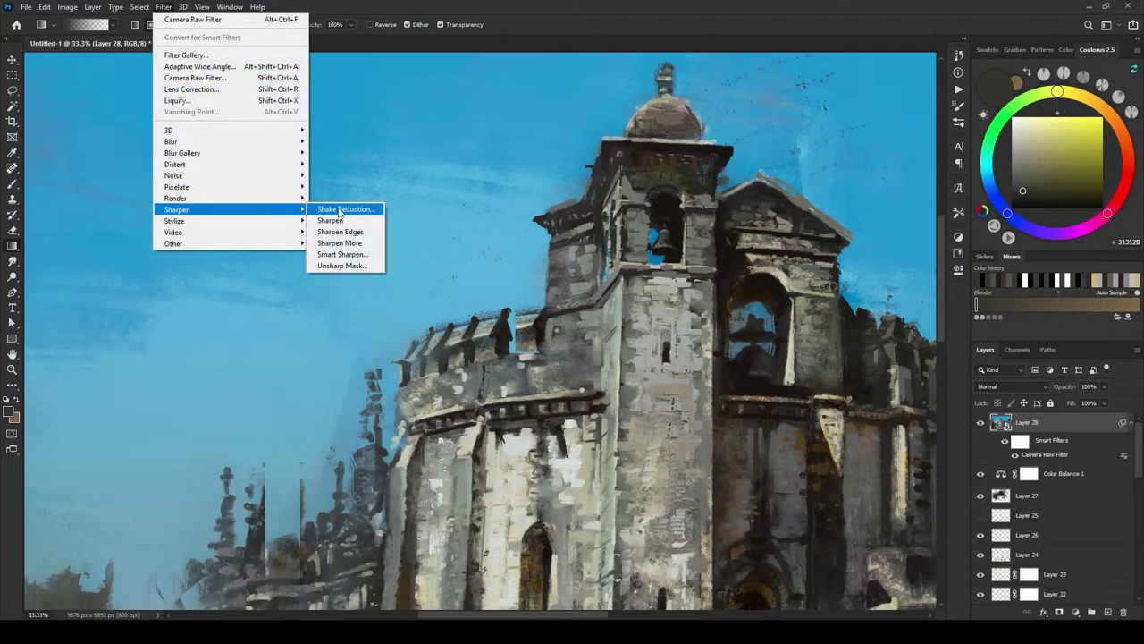
{"action": "left_click", "coordinate": [332, 220]}
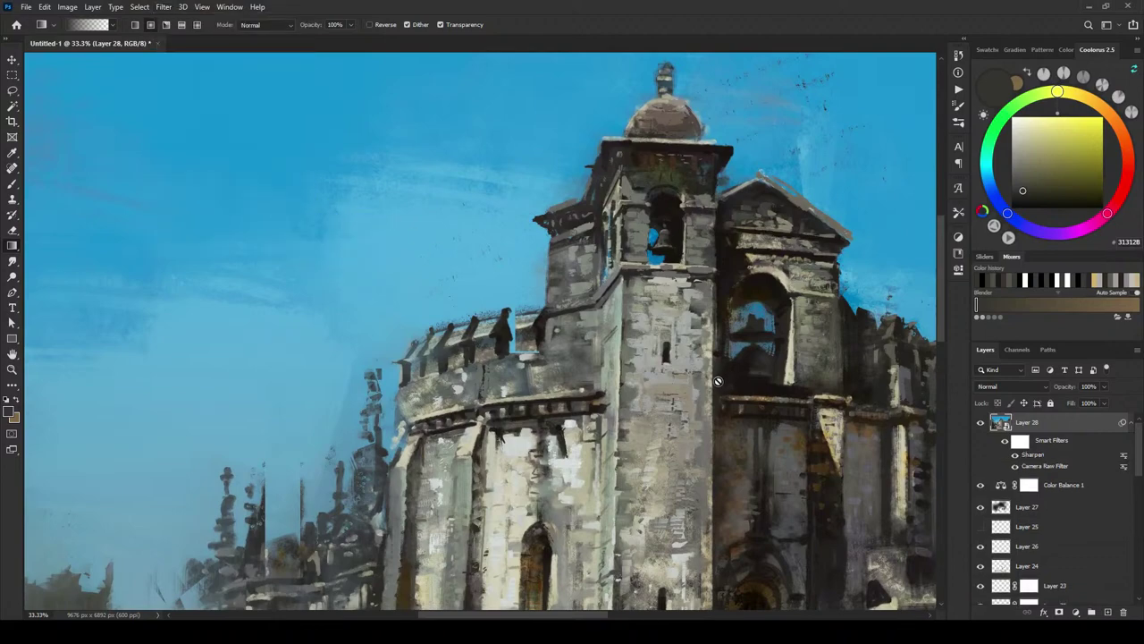
Step: Place the Sharpen smart filter beneath the Camera Raw Filter and check the tower and side building, undoing a further reorder
{"action": "left_click_drag", "start_coordinate": [718, 381], "coordinate": [654, 362]}
{"action": "left_click_drag", "start_coordinate": [1055, 460], "coordinate": [1050, 467]}
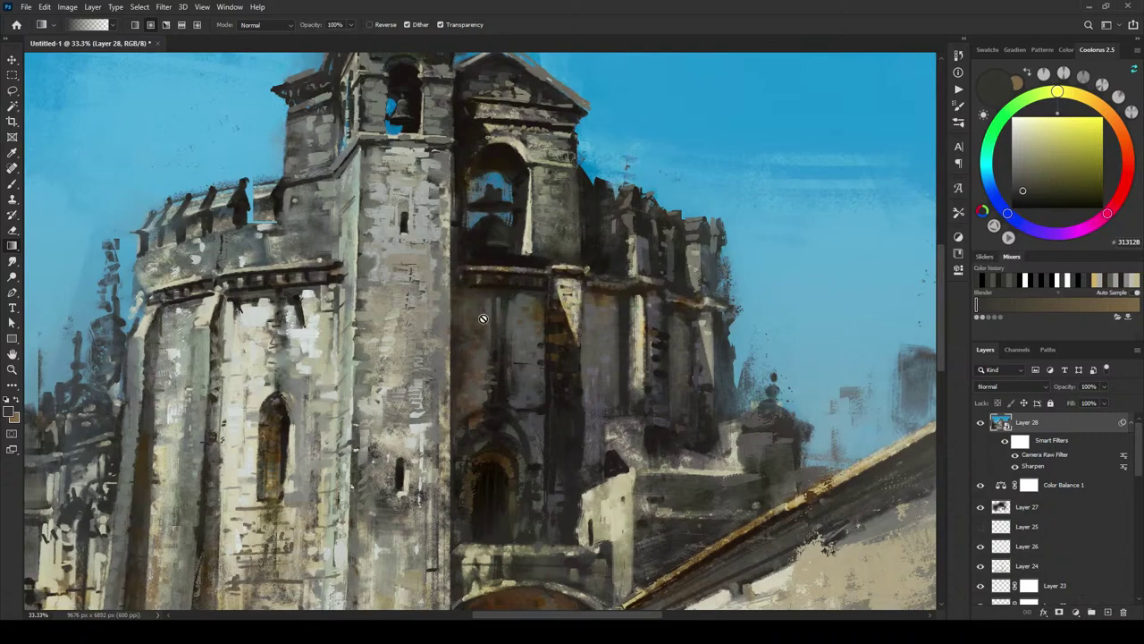
{"action": "left_click_drag", "start_coordinate": [458, 310], "coordinate": [590, 167]}
{"action": "left_click_drag", "start_coordinate": [516, 325], "coordinate": [375, 298]}
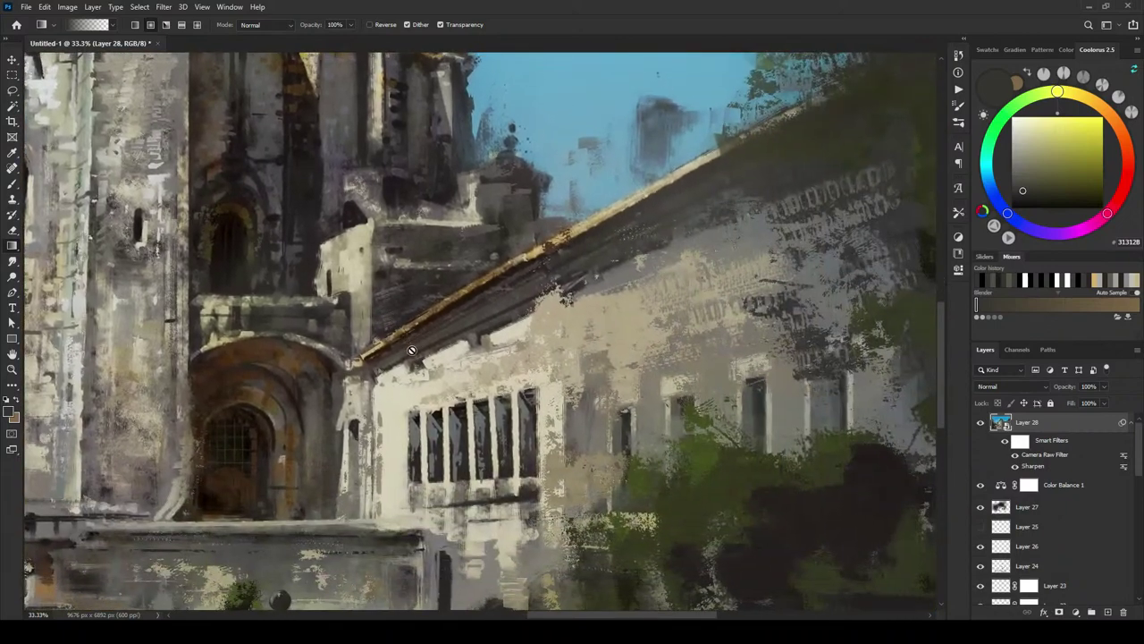
{"action": "mouse_move", "coordinate": [1048, 471]}
{"action": "left_mouse_down"}
{"action": "mouse_move", "coordinate": [1056, 447]}
{"action": "mouse_move", "coordinate": [1054, 466]}
{"action": "left_mouse_up"}
{"action": "key", "text": "ctrl+z"}
Step: Examine the roofline and tower stonework at 100%, undoing and redoing the filter reorder to compare the sharpening
{"action": "key", "text": "ctrl+plus"}
{"action": "key", "text": "ctrl+plus"}
{"action": "key", "text": "ctrl+plus"}
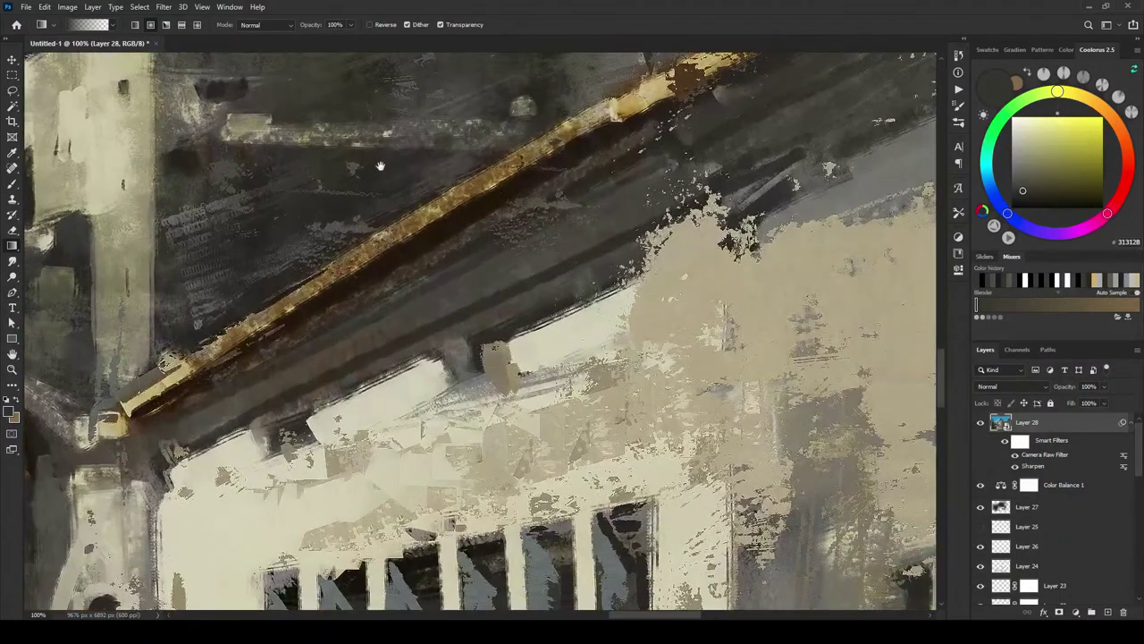
{"action": "left_click_drag", "start_coordinate": [380, 166], "coordinate": [542, 390]}
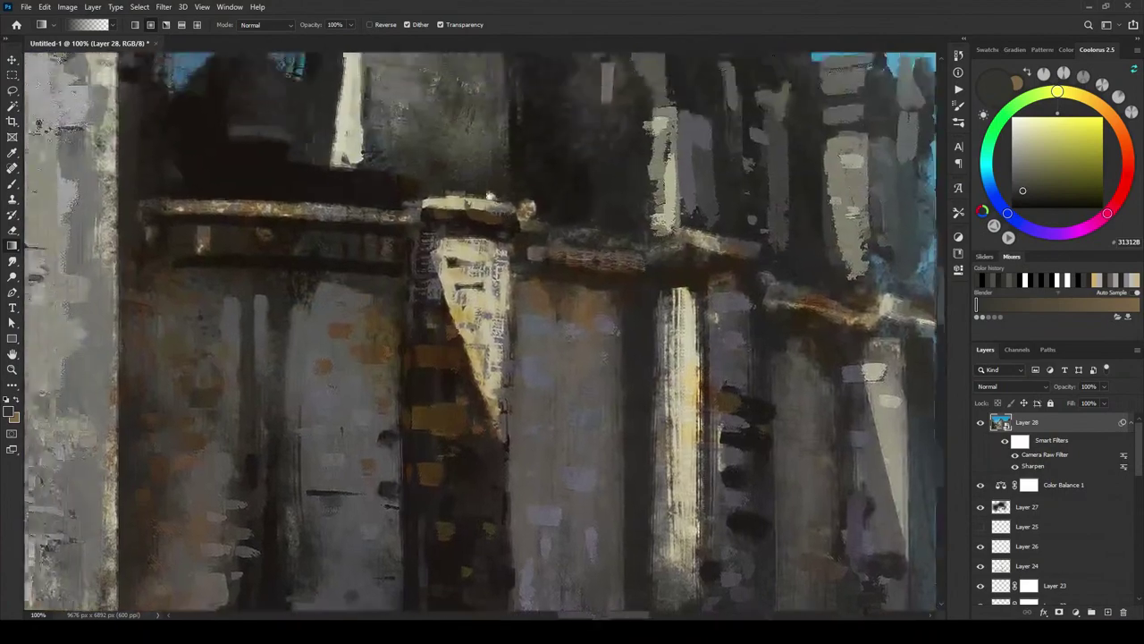
{"action": "left_click_drag", "start_coordinate": [465, 179], "coordinate": [549, 273]}
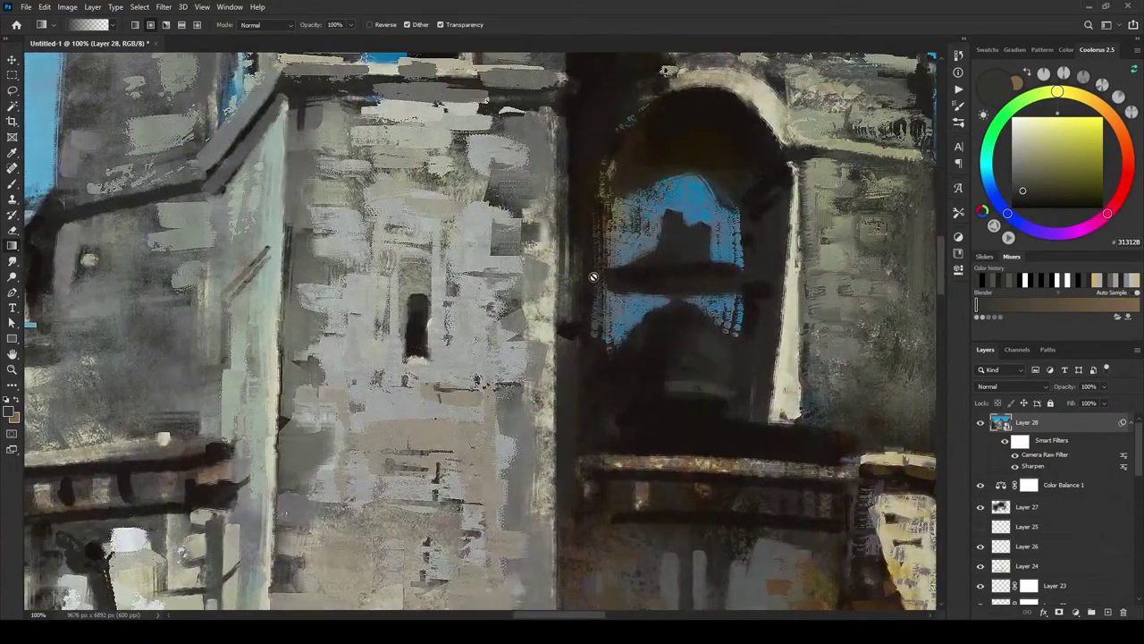
{"action": "key", "text": "ctrl+z"}
{"action": "key", "text": "ctrl+shift+z"}
{"action": "key", "text": "ctrl+shift+z"}
{"action": "key", "text": "ctrl+z"}
{"action": "left_click", "coordinate": [629, 370]}
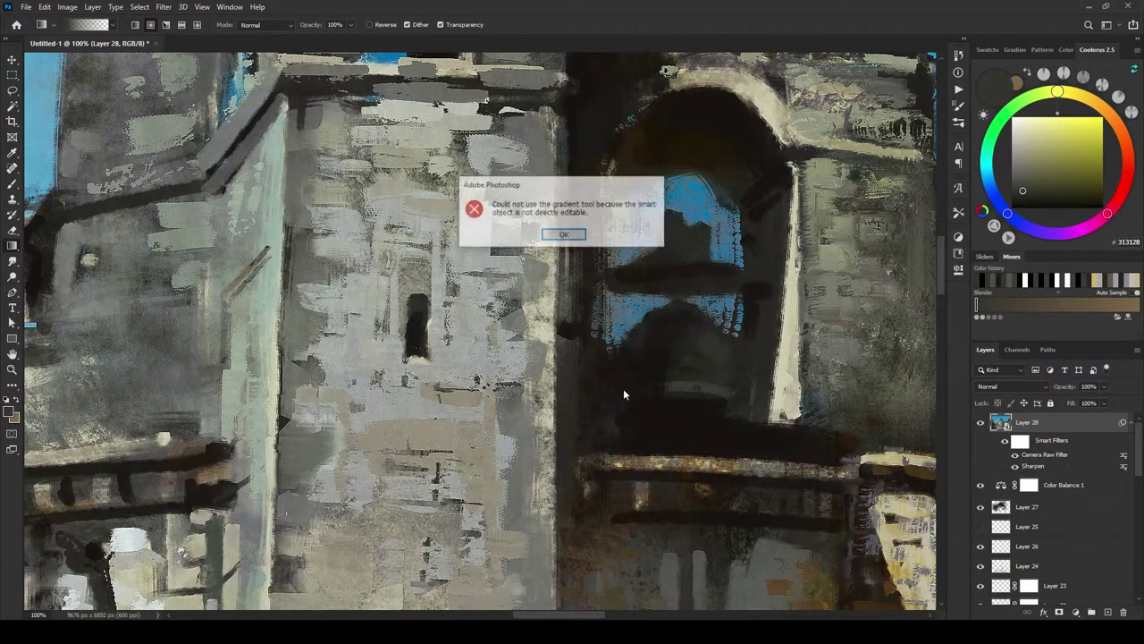
{"action": "left_click", "coordinate": [563, 235]}
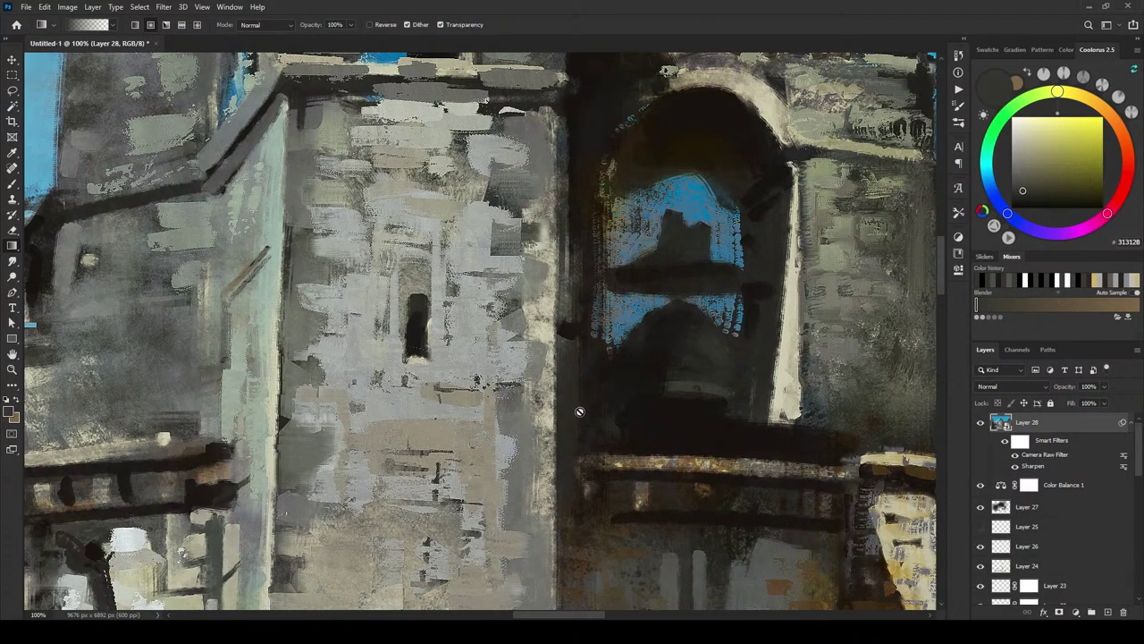
Step: Lower the opacity of the Sharpen smart filter through its blending options, keeping the Normal mode
{"action": "double_click", "coordinate": [1124, 468]}
{"action": "left_click", "coordinate": [583, 243]}
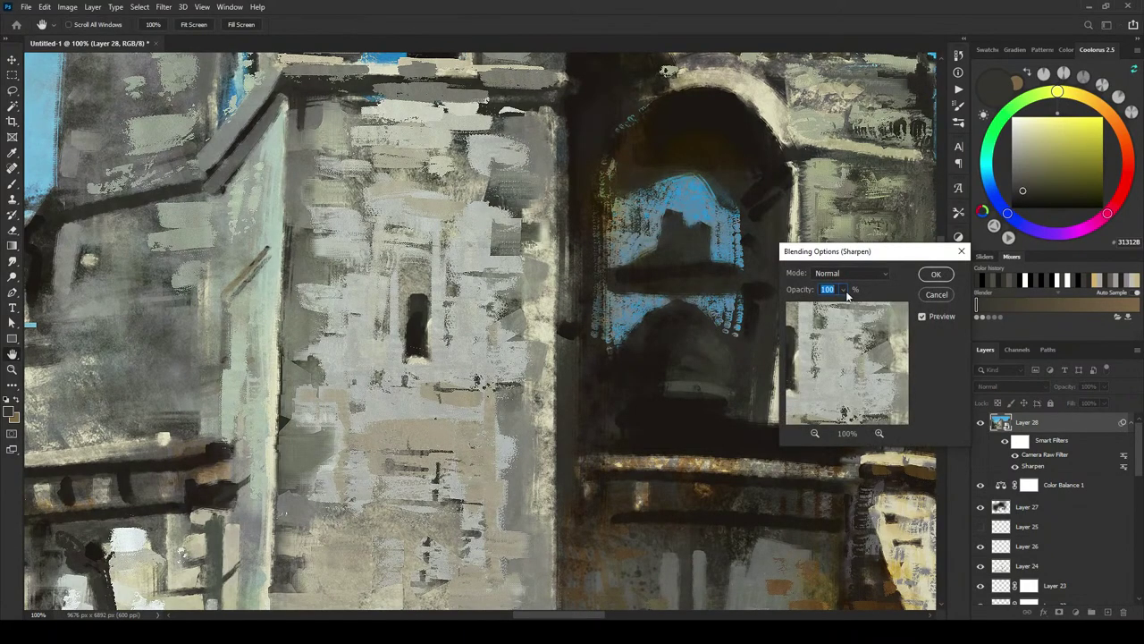
{"action": "left_click", "coordinate": [844, 290]}
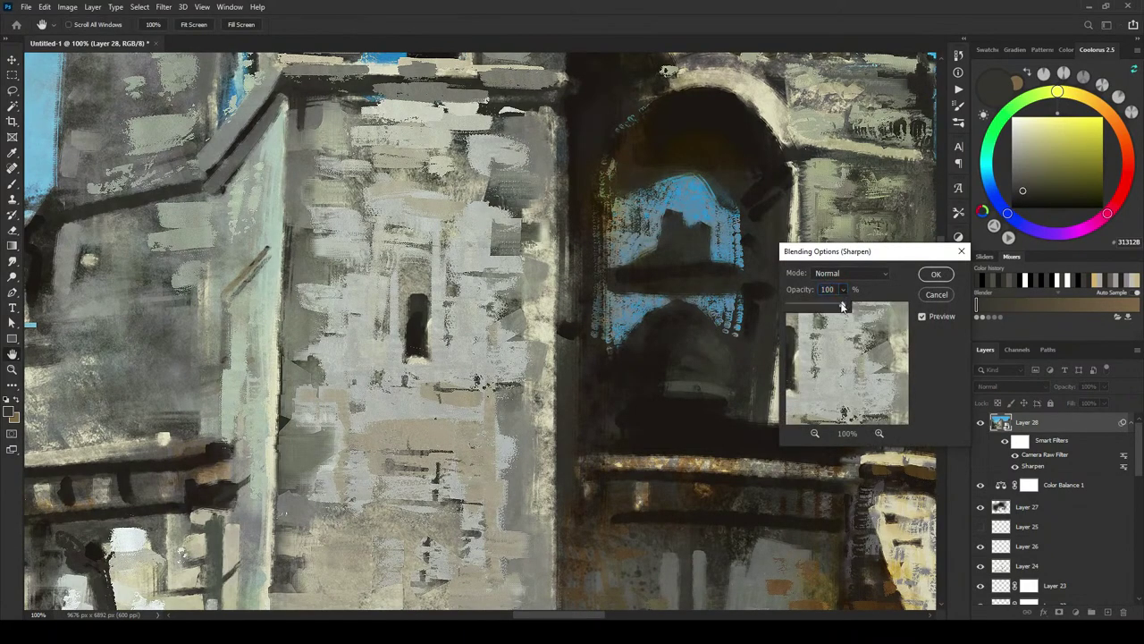
{"action": "left_click_drag", "start_coordinate": [841, 307], "coordinate": [815, 306]}
{"action": "left_click", "coordinate": [936, 276]}
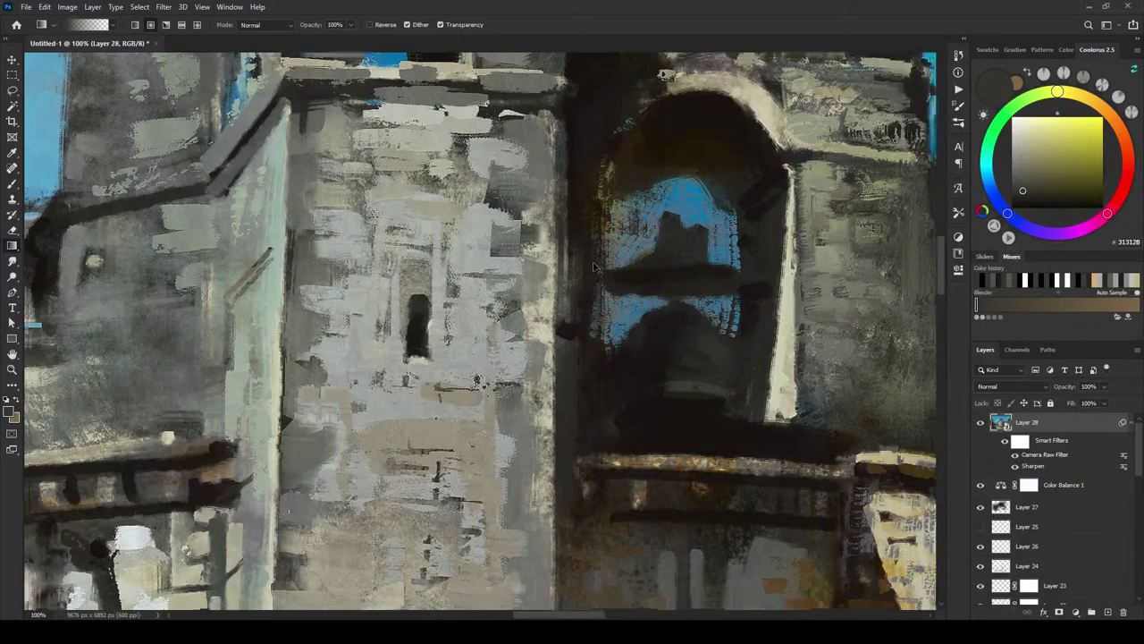
Step: Compare the full painting with the top filtered layer hidden and shown
{"action": "scroll", "coordinate": [593, 266], "scroll_direction": "down", "scroll_amount": 6}
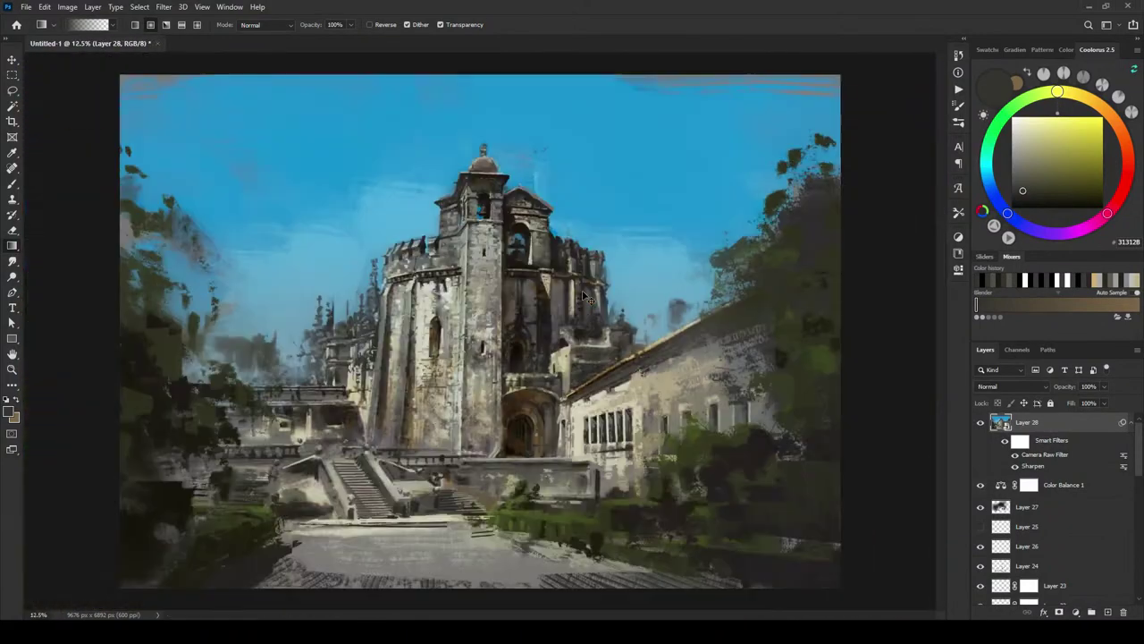
{"action": "key", "text": "ctrl+plus"}
{"action": "key", "text": "ctrl+plus"}
{"action": "key", "text": "ctrl+minus"}
{"action": "key", "text": "ctrl+minus"}
{"action": "left_click", "coordinate": [980, 423]}
{"action": "left_click", "coordinate": [978, 424]}
{"action": "left_click", "coordinate": [979, 425]}
{"action": "left_click", "coordinate": [980, 423]}
Step: Compare the painting with and without the filtered layer at thumbnail size and from closer up
{"action": "key", "text": "ctrl+minus"}
{"action": "key", "text": "ctrl+minus"}
{"action": "key", "text": "ctrl+minus"}
{"action": "key", "text": "ctrl+minus"}
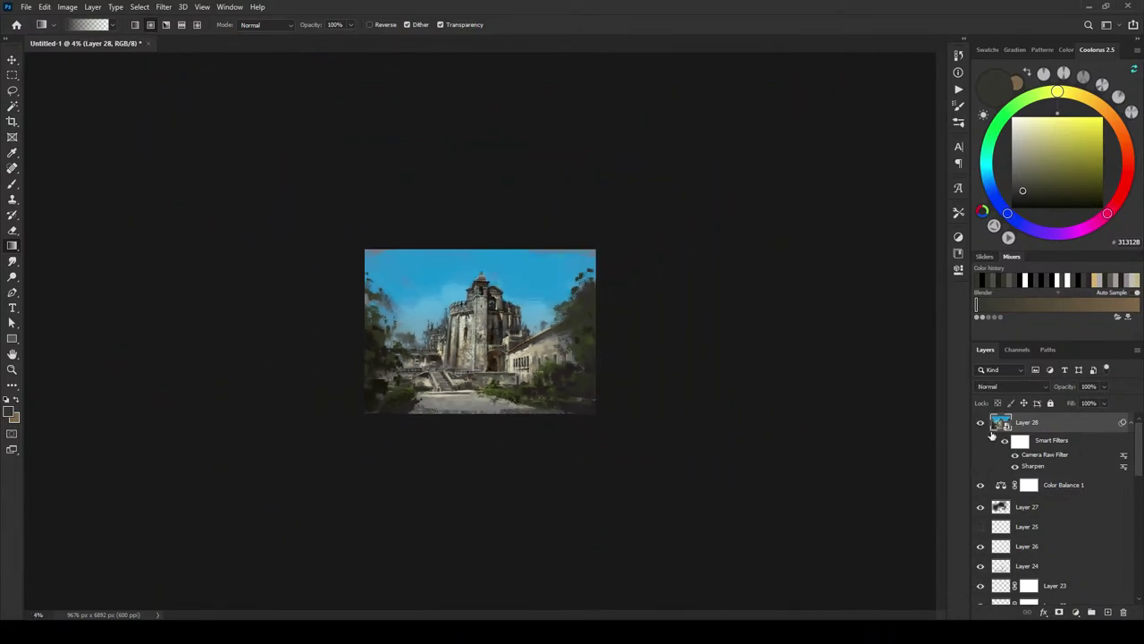
{"action": "left_click", "coordinate": [981, 424]}
{"action": "left_click", "coordinate": [981, 424]}
{"action": "key", "text": "ctrl+plus"}
{"action": "key", "text": "ctrl+plus"}
{"action": "key", "text": "ctrl+plus"}
{"action": "key", "text": "ctrl+plus"}
{"action": "key", "text": "ctrl+plus"}
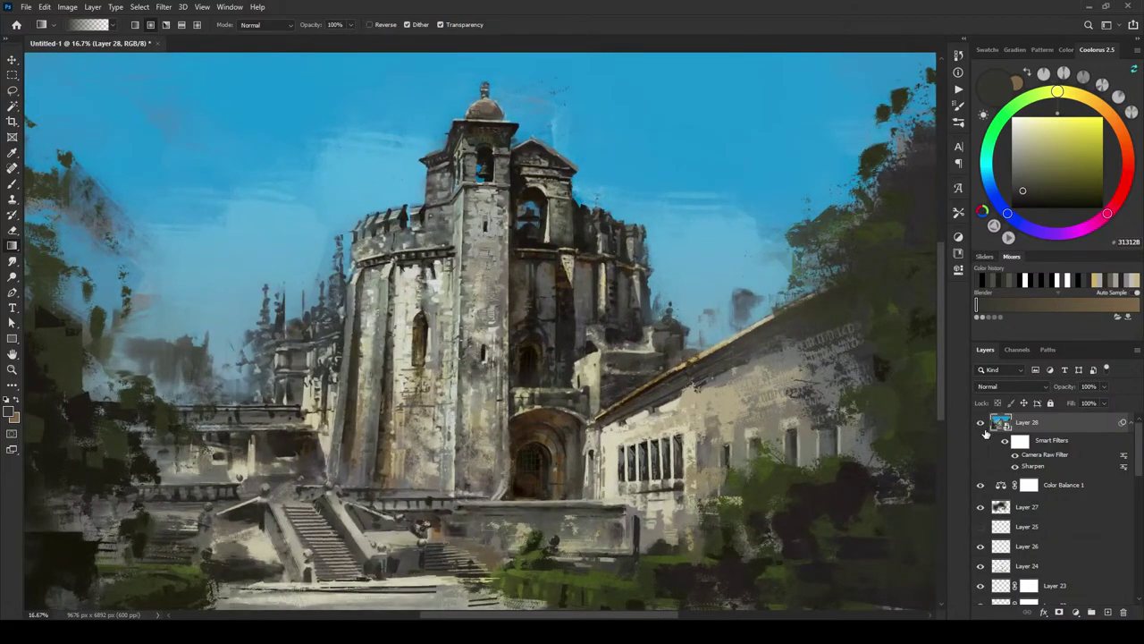
{"action": "left_click", "coordinate": [980, 424]}
{"action": "left_click", "coordinate": [981, 423]}
{"action": "left_click", "coordinate": [981, 425]}
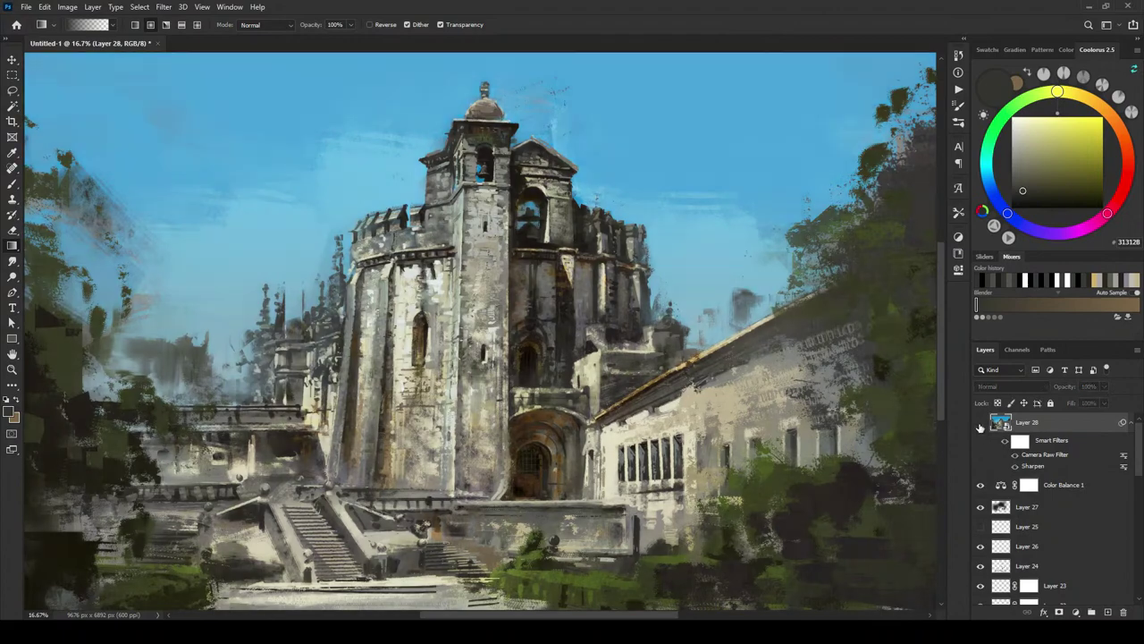
{"action": "left_click", "coordinate": [981, 425]}
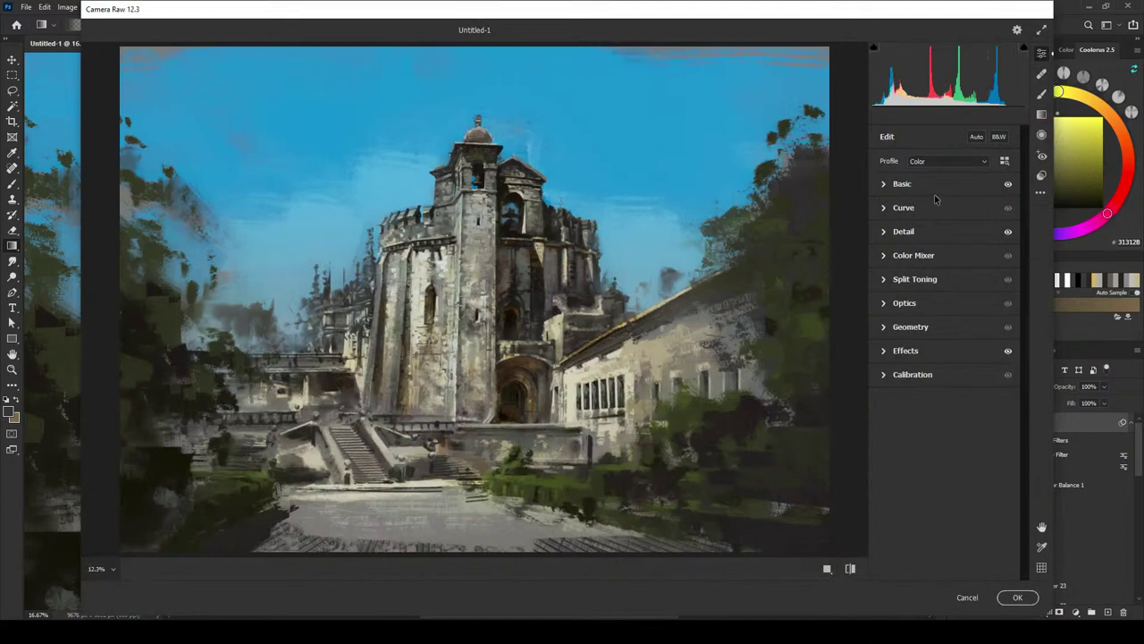
Step: Set the saturation of the Blues to -14 in the Camera Raw Color Mixer
{"action": "left_click", "coordinate": [884, 279]}
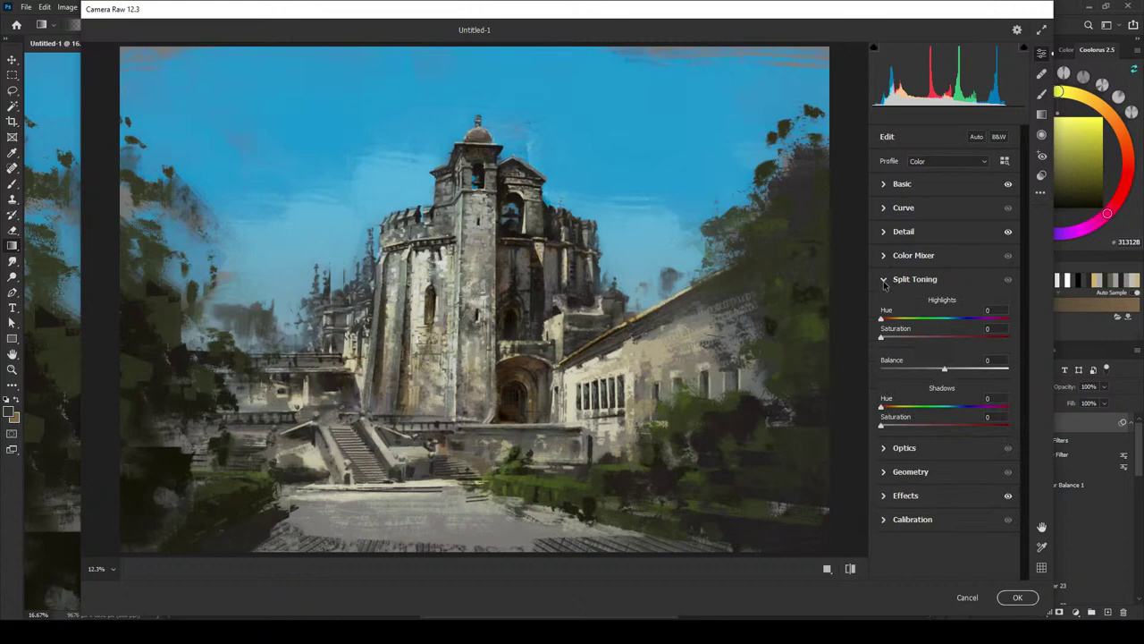
{"action": "left_click", "coordinate": [884, 257]}
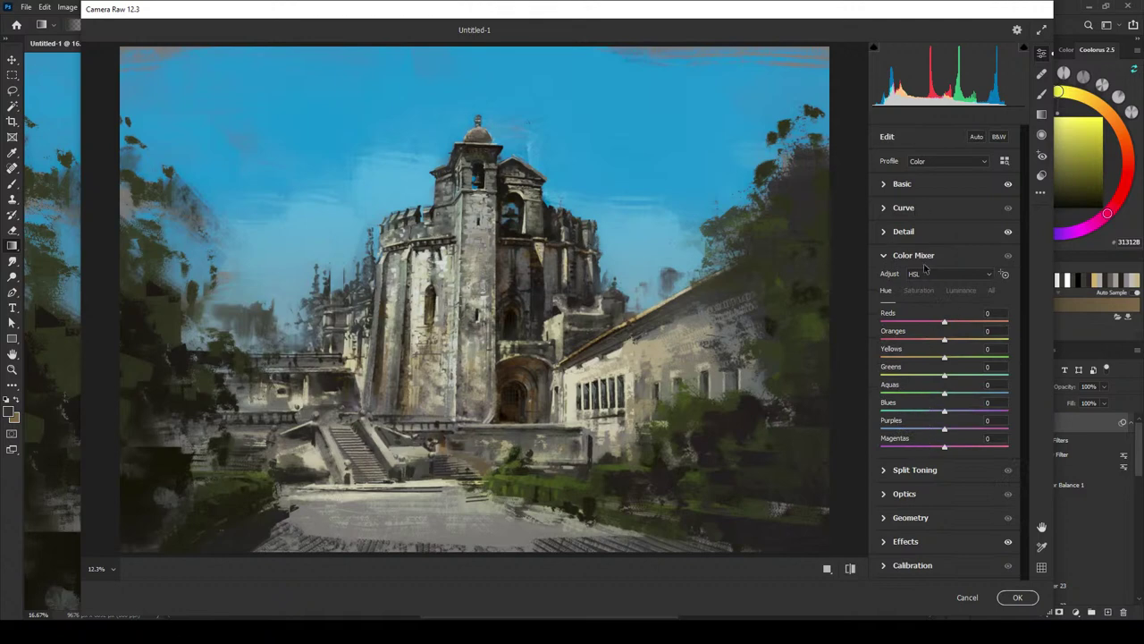
{"action": "left_click", "coordinate": [926, 294]}
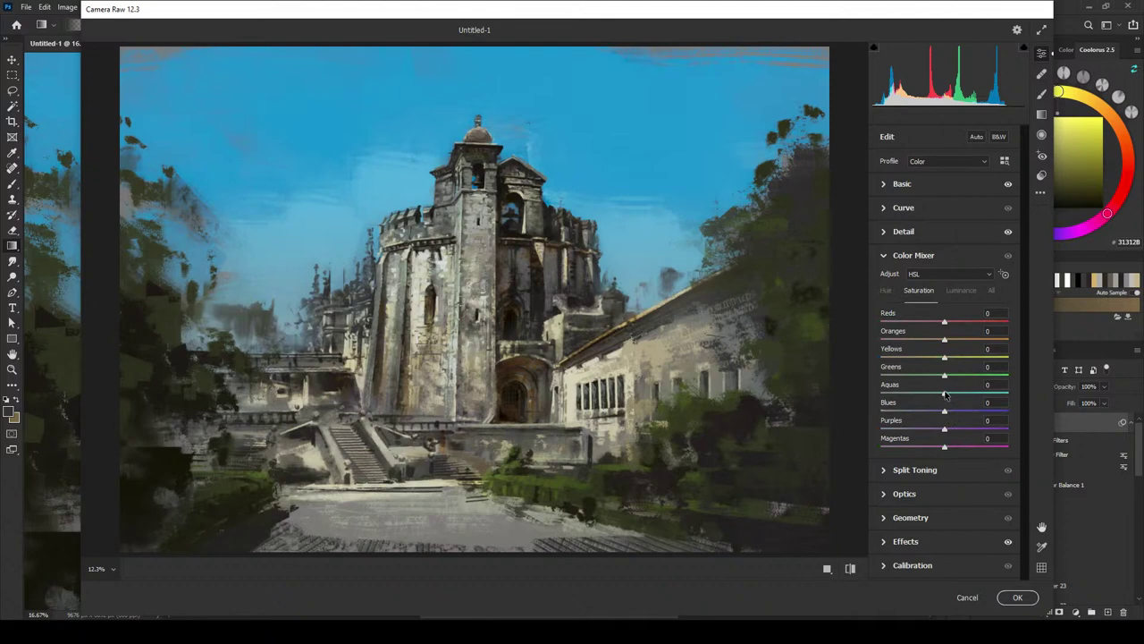
{"action": "mouse_move", "coordinate": [944, 416]}
{"action": "left_mouse_down"}
{"action": "mouse_move", "coordinate": [965, 414]}
{"action": "mouse_move", "coordinate": [923, 418]}
{"action": "mouse_move", "coordinate": [934, 422]}
{"action": "left_mouse_up"}
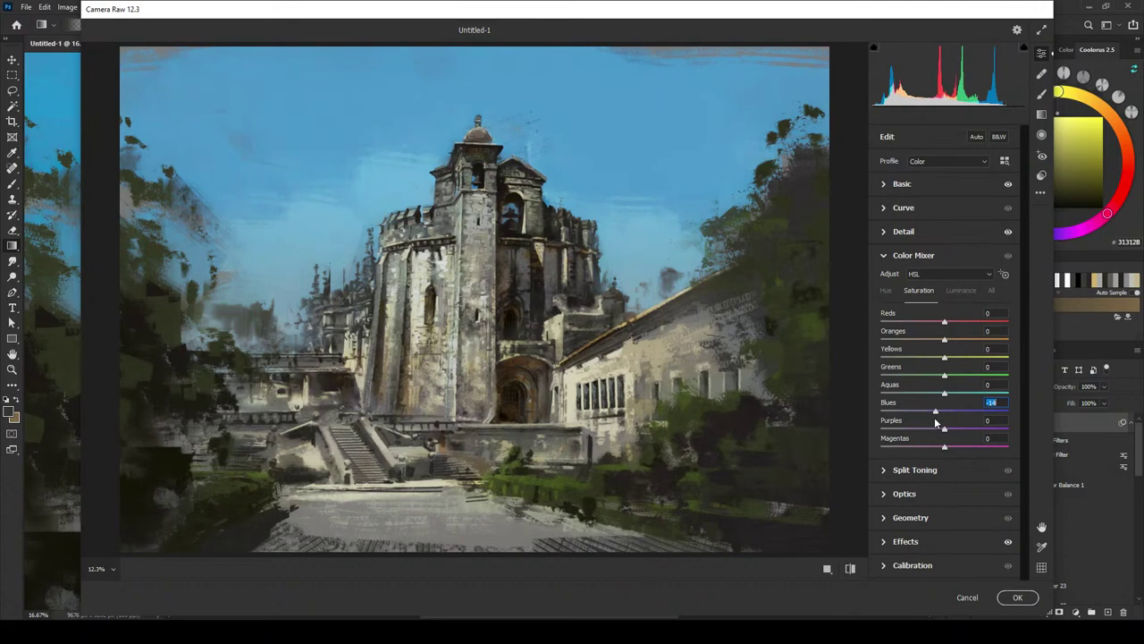
Step: Raise the luminance of the Blues to +13 and shift their hue slightly toward aqua
{"action": "left_click", "coordinate": [961, 290]}
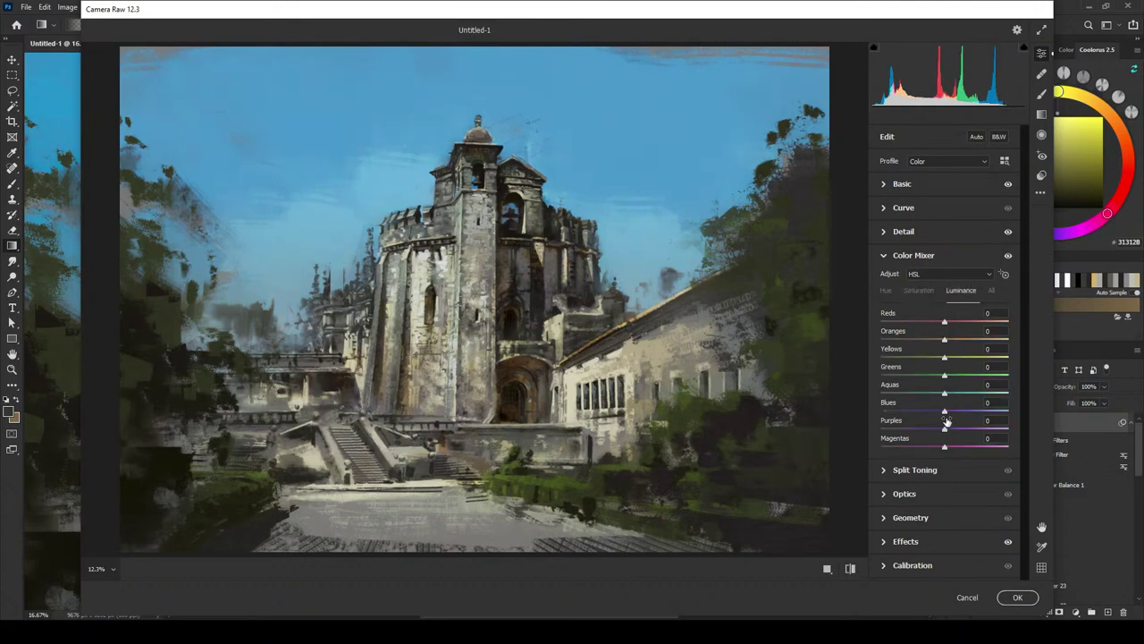
{"action": "mouse_move", "coordinate": [946, 414]}
{"action": "left_mouse_down"}
{"action": "mouse_move", "coordinate": [969, 415]}
{"action": "mouse_move", "coordinate": [952, 418]}
{"action": "left_mouse_up"}
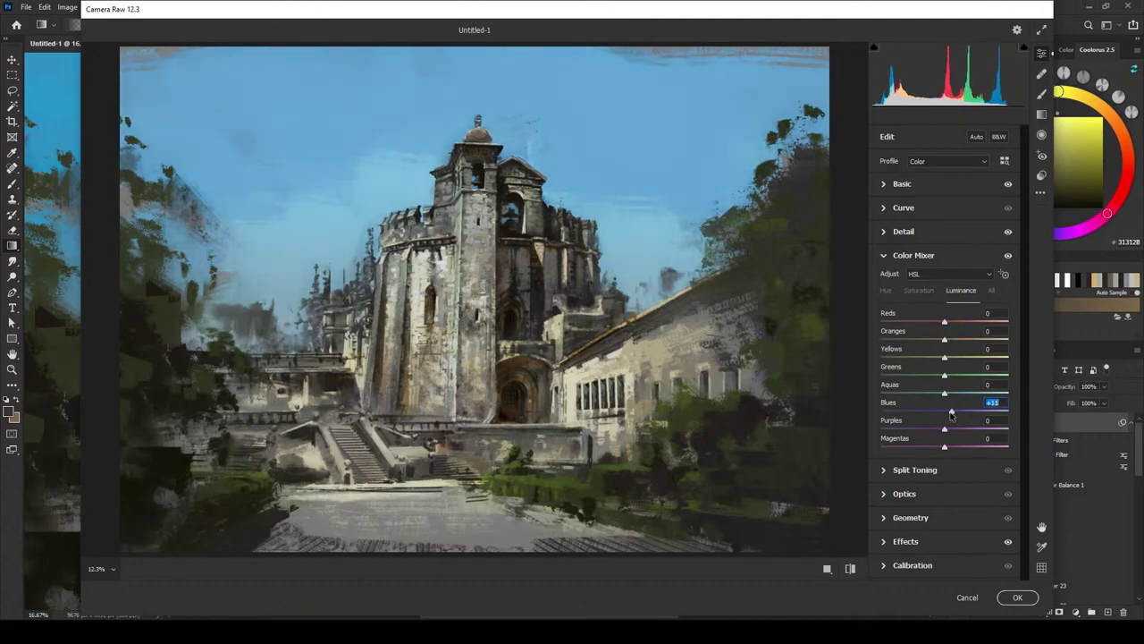
{"action": "left_click", "coordinate": [885, 290]}
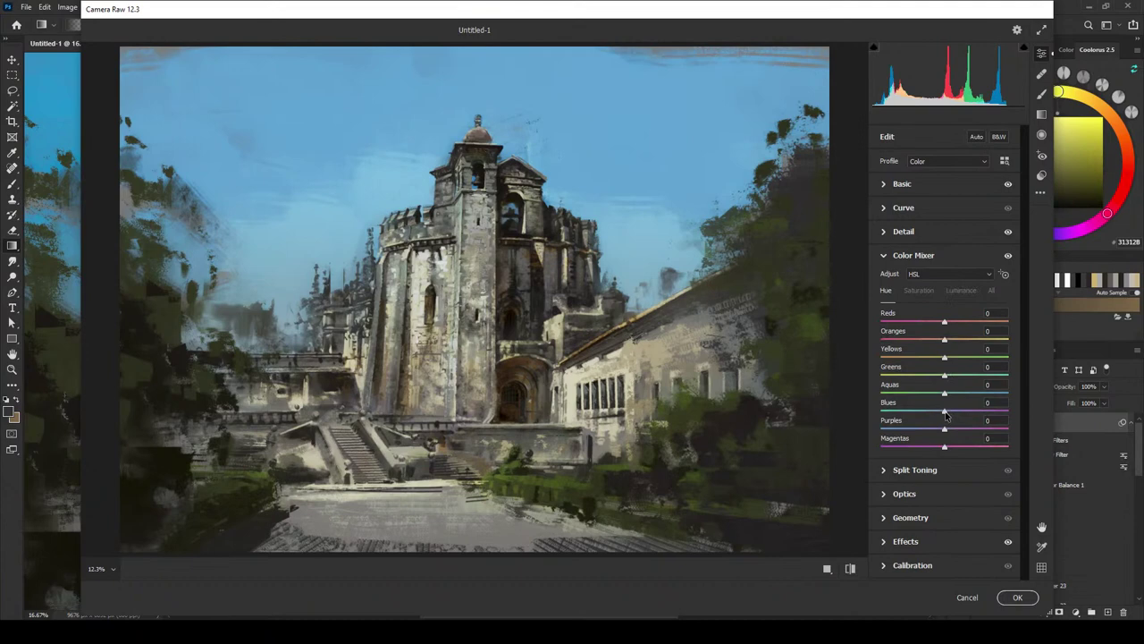
{"action": "left_click_drag", "start_coordinate": [945, 414], "coordinate": [942, 411]}
Step: Set Whites to -6 in the Basic adjustments and apply the Camera Raw changes
{"action": "left_click", "coordinate": [888, 184]}
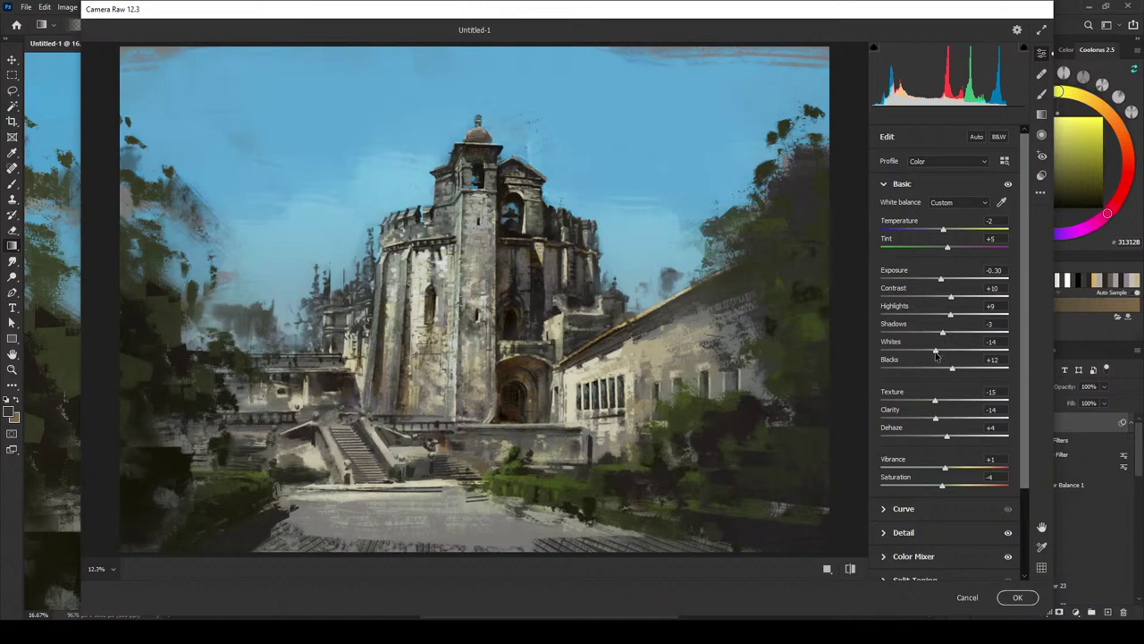
{"action": "mouse_move", "coordinate": [936, 356]}
{"action": "left_mouse_down"}
{"action": "mouse_move", "coordinate": [962, 355]}
{"action": "mouse_move", "coordinate": [930, 355]}
{"action": "mouse_move", "coordinate": [940, 351]}
{"action": "left_mouse_up"}
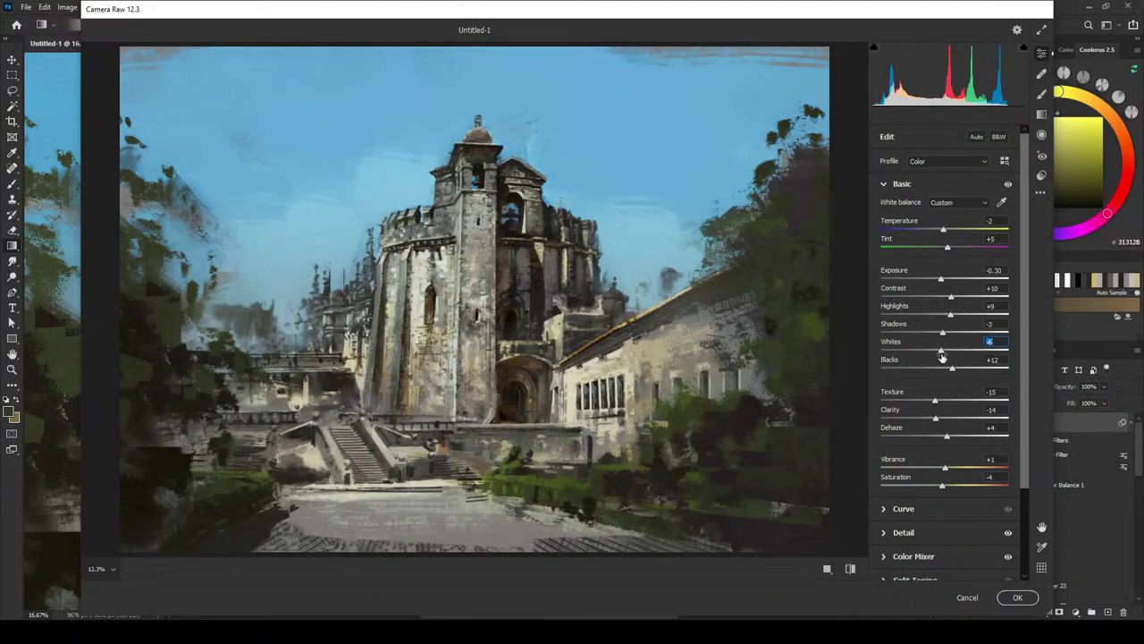
{"action": "left_click", "coordinate": [1017, 597]}
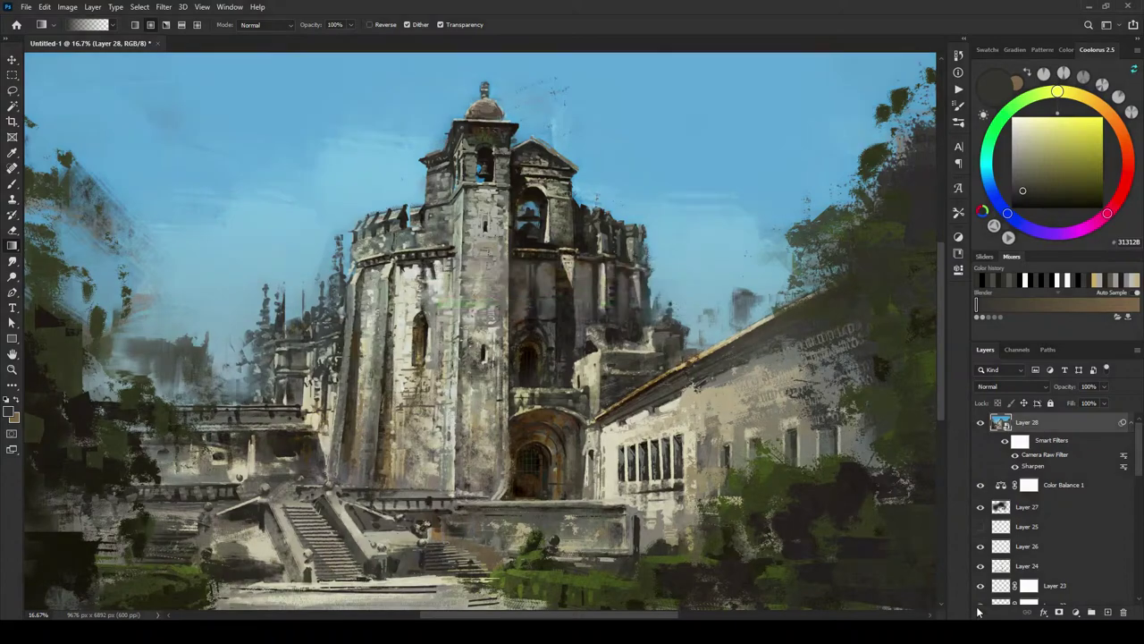
Step: Compare the castle painting with the filtered Layer 28 repeatedly hidden and shown to judge the new sky colour
{"action": "left_click", "coordinate": [980, 423]}
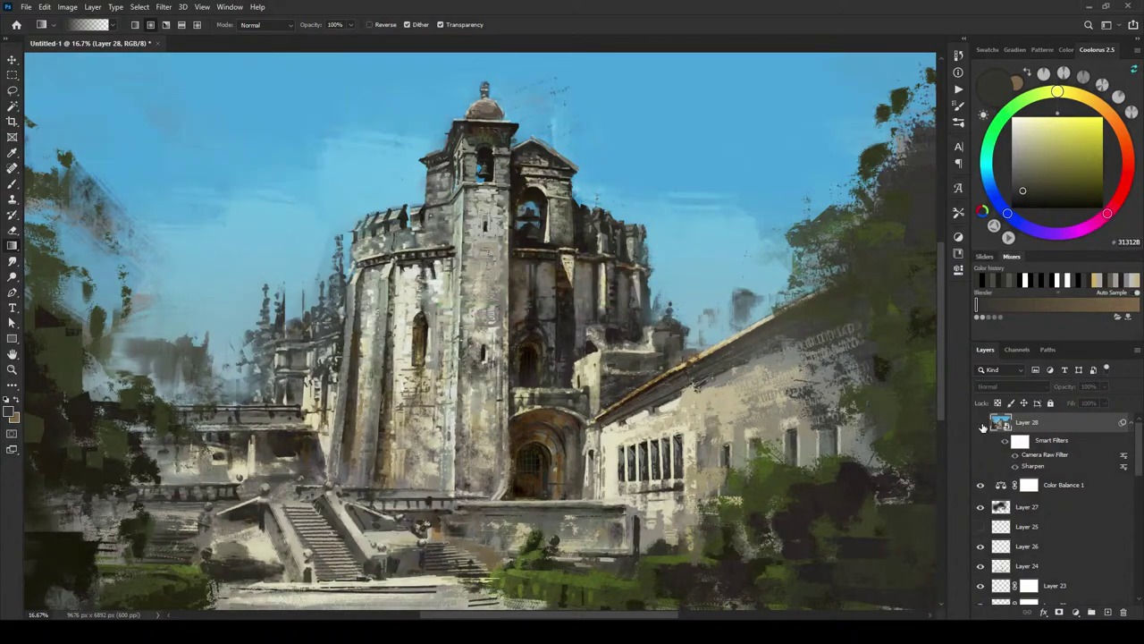
{"action": "left_click", "coordinate": [980, 425]}
{"action": "left_click", "coordinate": [981, 424]}
{"action": "left_click", "coordinate": [981, 425]}
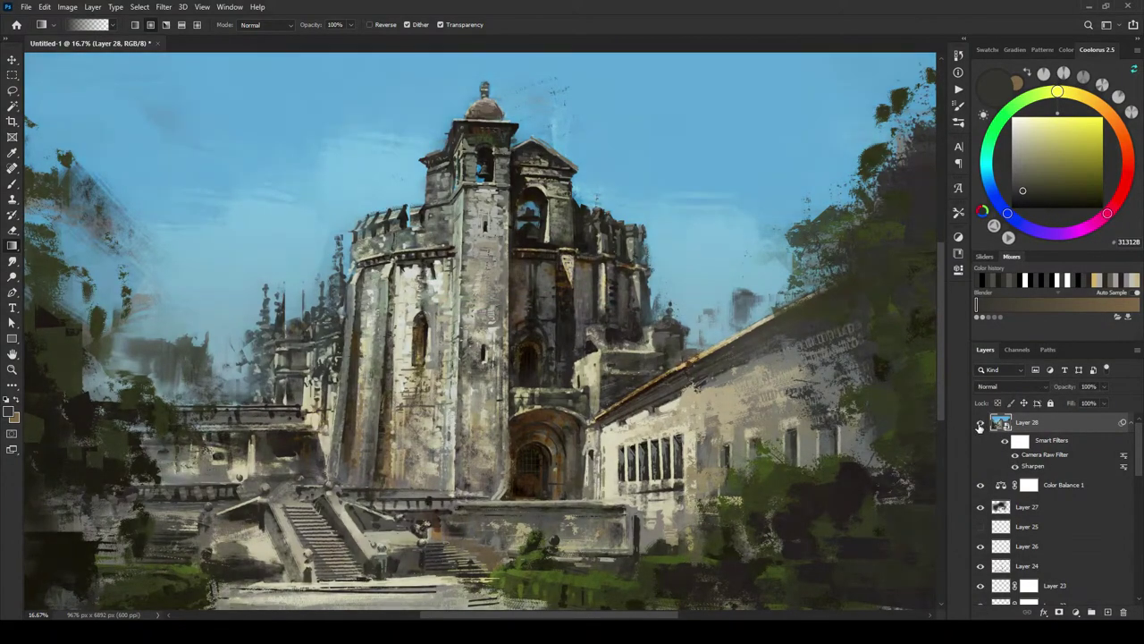
{"action": "left_click", "coordinate": [980, 426]}
{"action": "left_click", "coordinate": [981, 426]}
{"action": "left_click", "coordinate": [981, 423]}
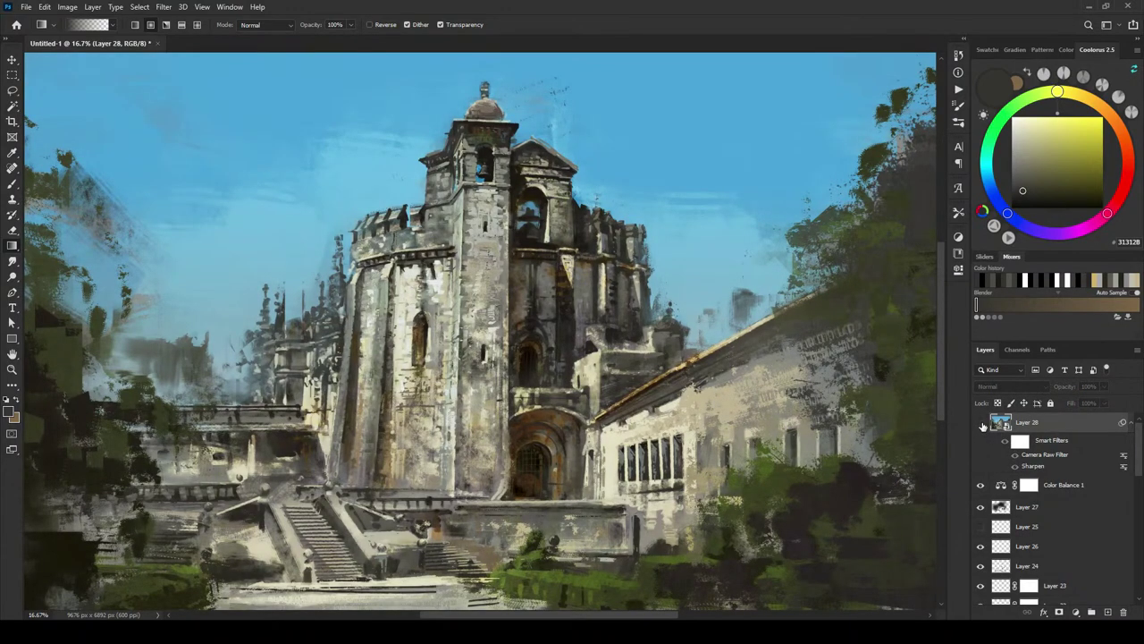
{"action": "left_click", "coordinate": [981, 423]}
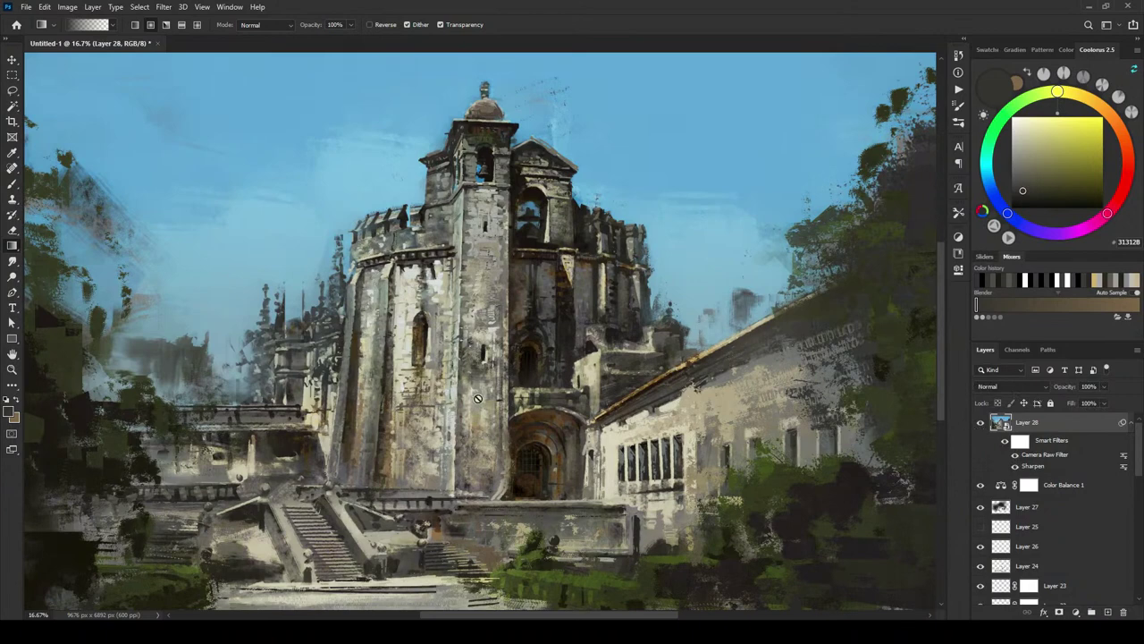
Step: Hide the Color Balance 1 adjustment layer and check the painting with the filtered layer off and on
{"action": "left_click", "coordinate": [980, 422]}
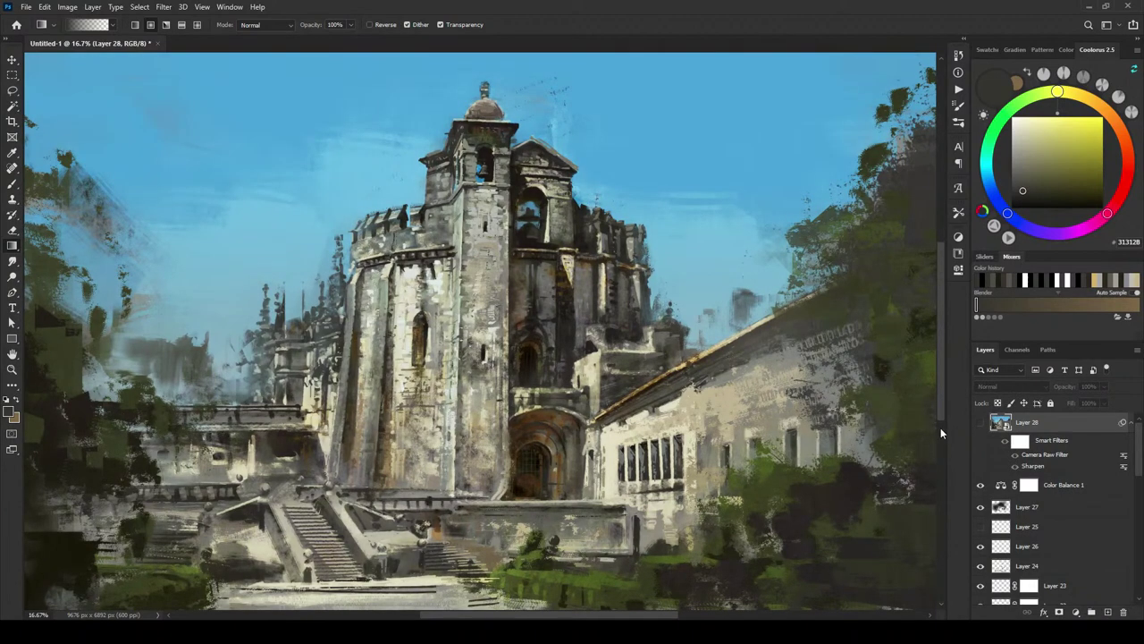
{"action": "left_click", "coordinate": [981, 484]}
{"action": "left_click", "coordinate": [981, 423]}
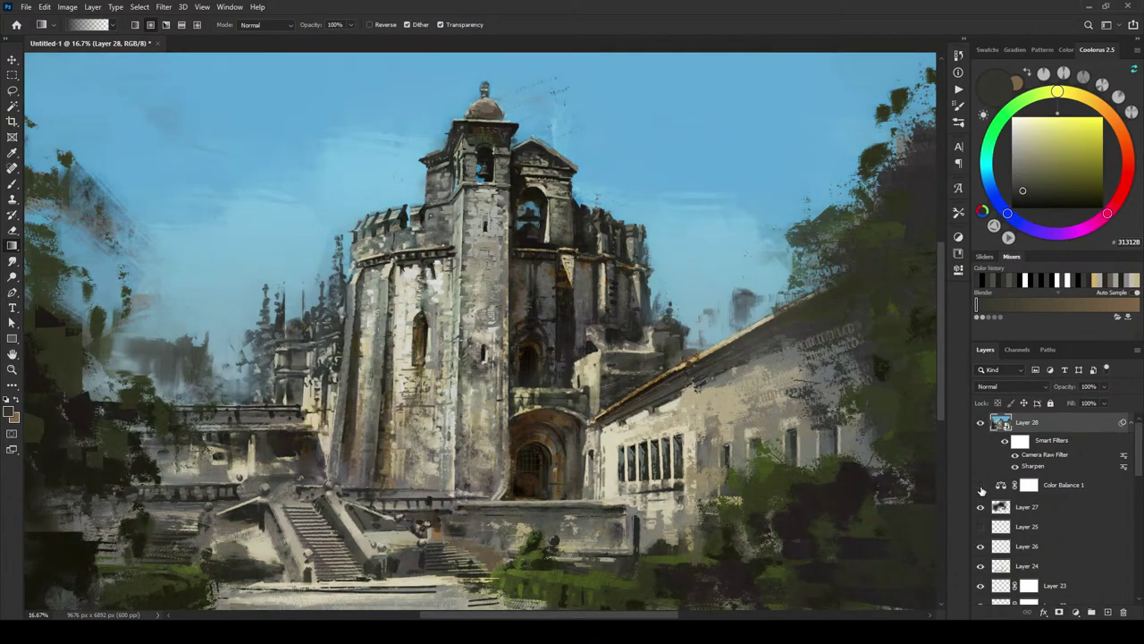
{"action": "left_click", "coordinate": [981, 424]}
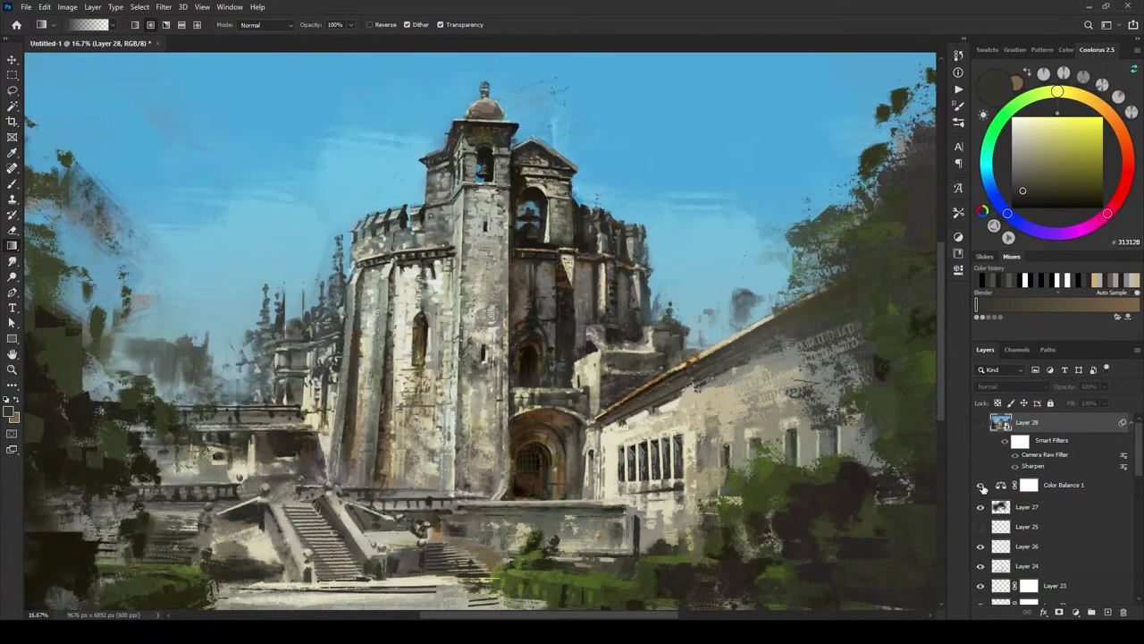
{"action": "left_click", "coordinate": [981, 424]}
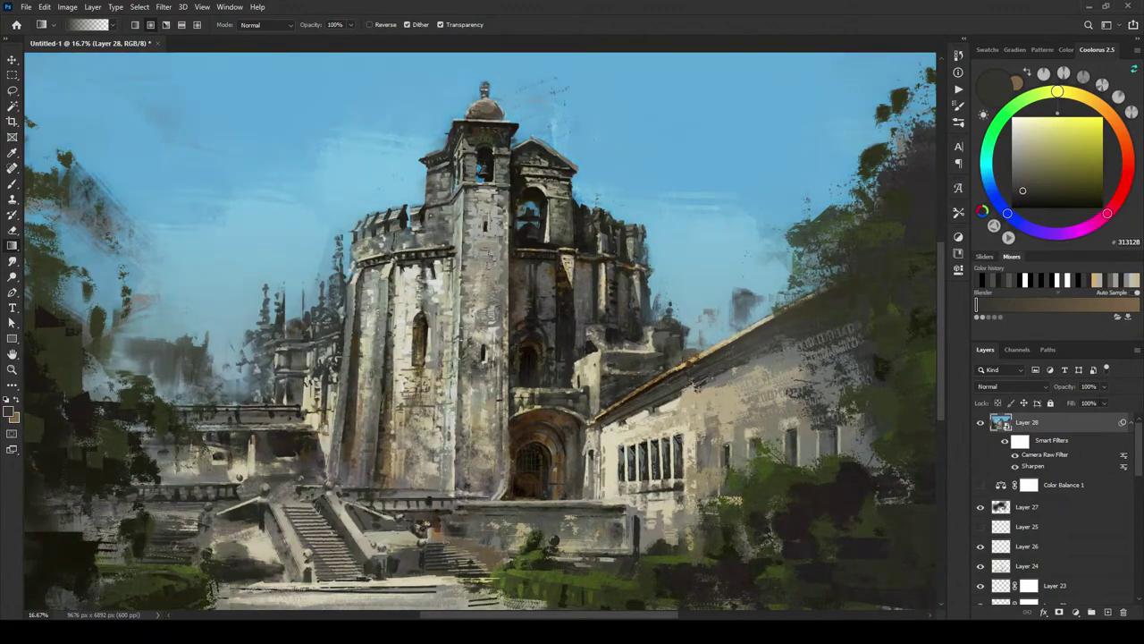
Step: Lower the opacity of the filtered Layer 28 to 77% and compare it hidden and shown
{"action": "left_click", "coordinate": [1103, 387]}
{"action": "mouse_move", "coordinate": [1103, 399]}
{"action": "left_mouse_down"}
{"action": "mouse_move", "coordinate": [1045, 400]}
{"action": "mouse_move", "coordinate": [1107, 405]}
{"action": "mouse_move", "coordinate": [1091, 405]}
{"action": "left_mouse_up"}
{"action": "left_click", "coordinate": [981, 423]}
{"action": "left_click", "coordinate": [981, 423]}
Step: Examine the whole painting at thumbnail size and from closer up to judge the overall light and colour
{"action": "scroll", "coordinate": [721, 396], "scroll_direction": "down", "scroll_amount": 6}
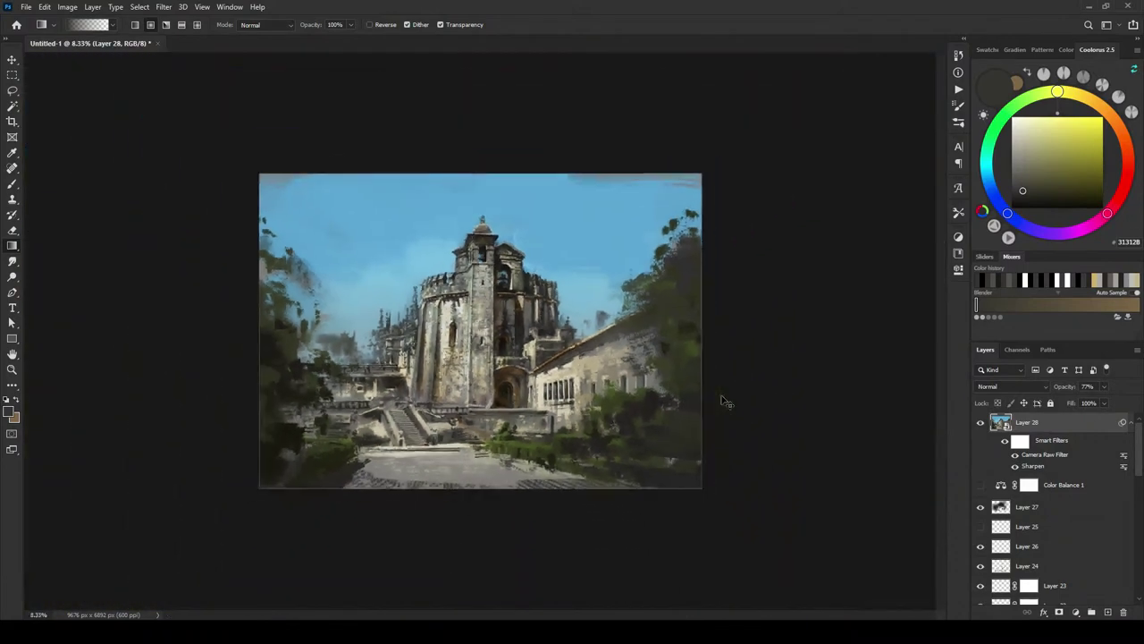
{"action": "scroll", "coordinate": [724, 402], "scroll_direction": "up", "scroll_amount": 6}
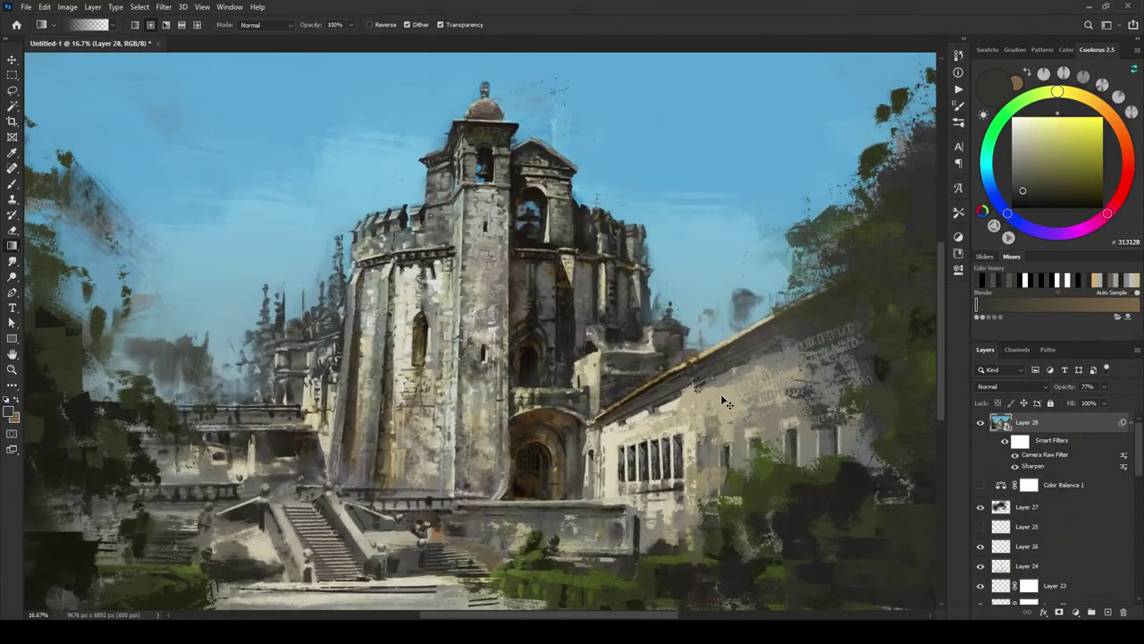
{"action": "scroll", "coordinate": [721, 401], "scroll_direction": "down", "scroll_amount": 5}
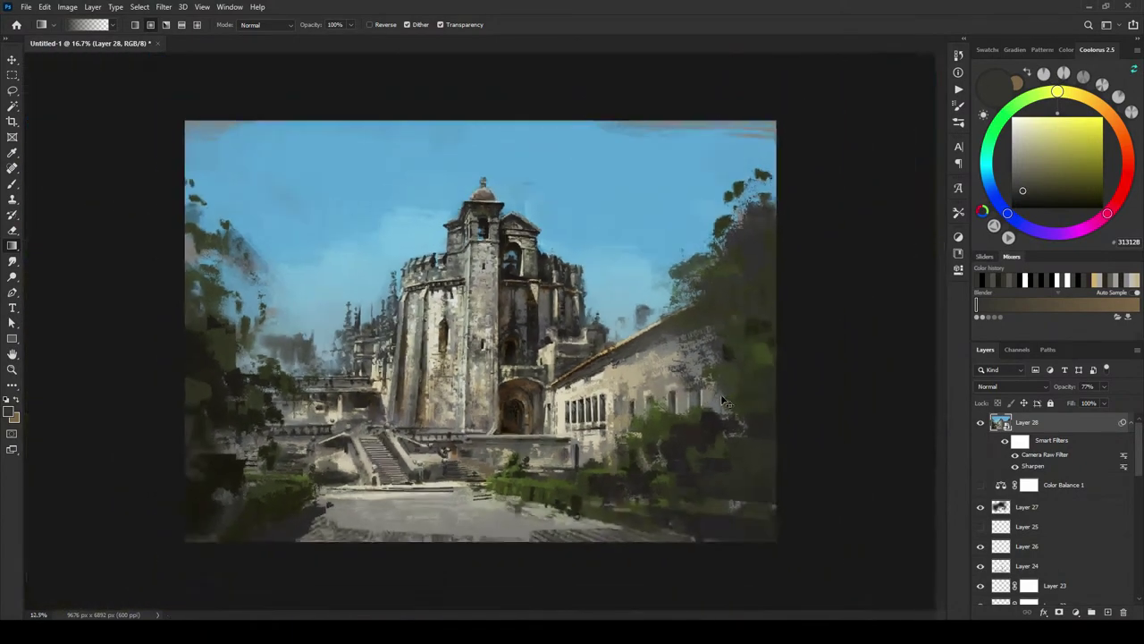
{"action": "scroll", "coordinate": [725, 402], "scroll_direction": "up", "scroll_amount": 3}
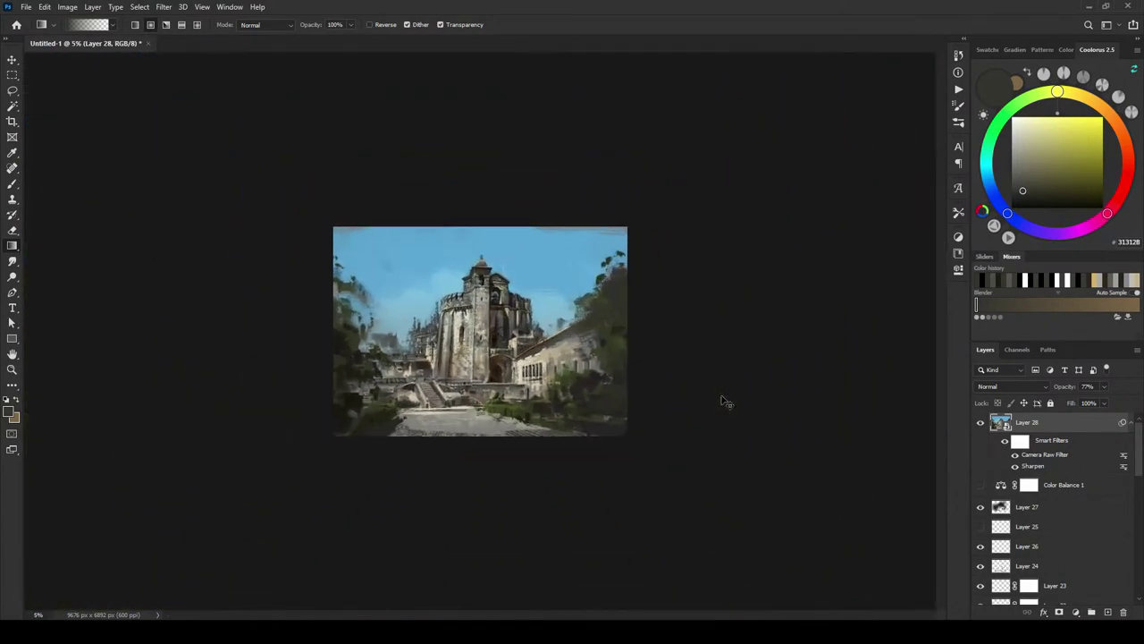
{"action": "scroll", "coordinate": [725, 402], "scroll_direction": "down", "scroll_amount": 1}
{"action": "scroll", "coordinate": [724, 401], "scroll_direction": "up", "scroll_amount": 5}
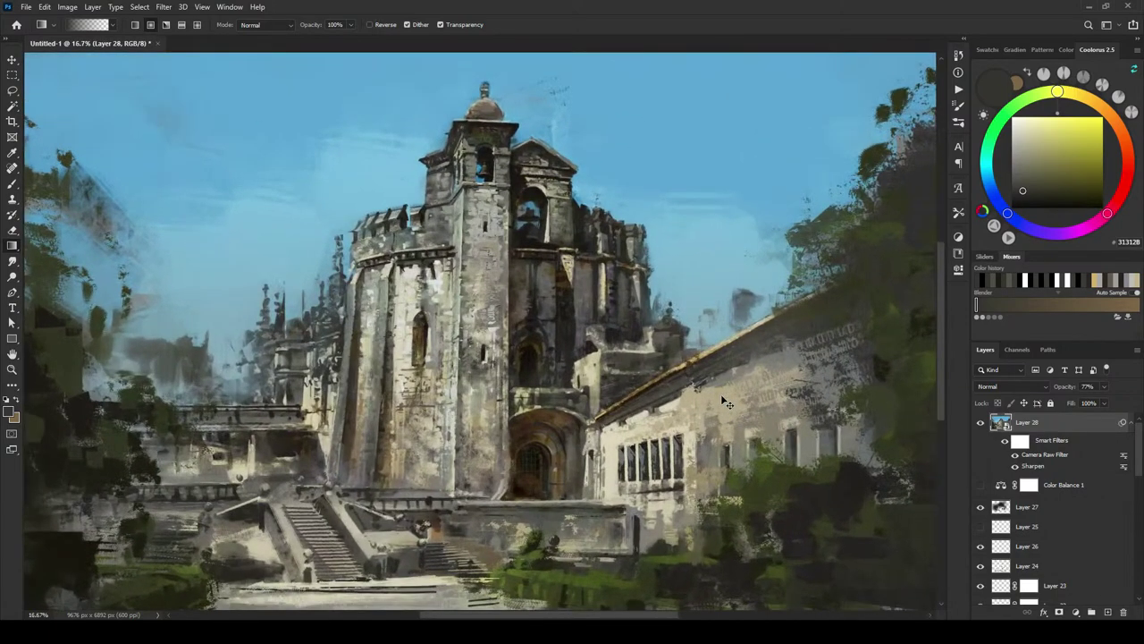
{"action": "scroll", "coordinate": [724, 402], "scroll_direction": "down", "scroll_amount": 1}
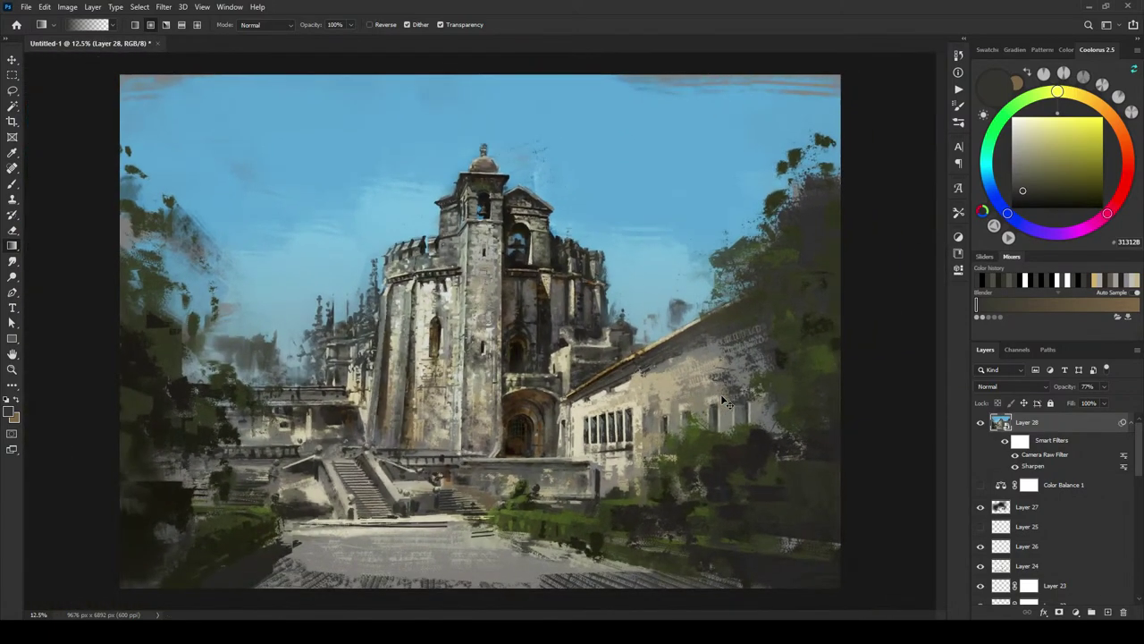
{"action": "scroll", "coordinate": [724, 401], "scroll_direction": "up", "scroll_amount": 1}
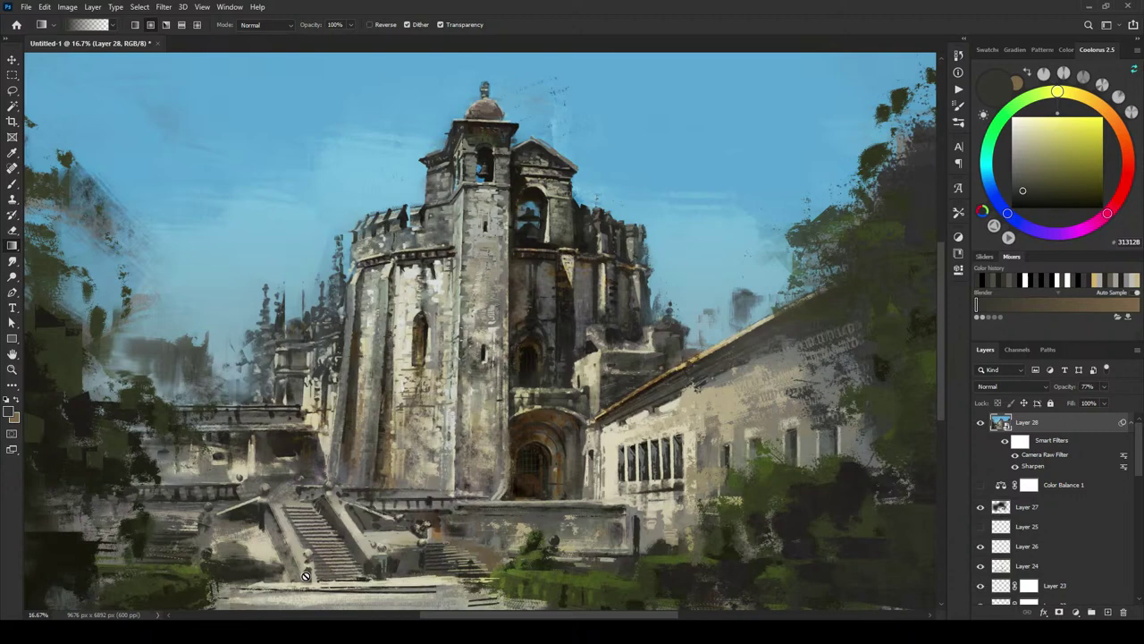
Step: Add a new layer above the filtered copy and choose the EE Sinful Onion #1 brush for painting
{"action": "left_click", "coordinate": [1107, 612]}
{"action": "key", "text": "b"}
{"action": "right_click", "coordinate": [491, 278]}
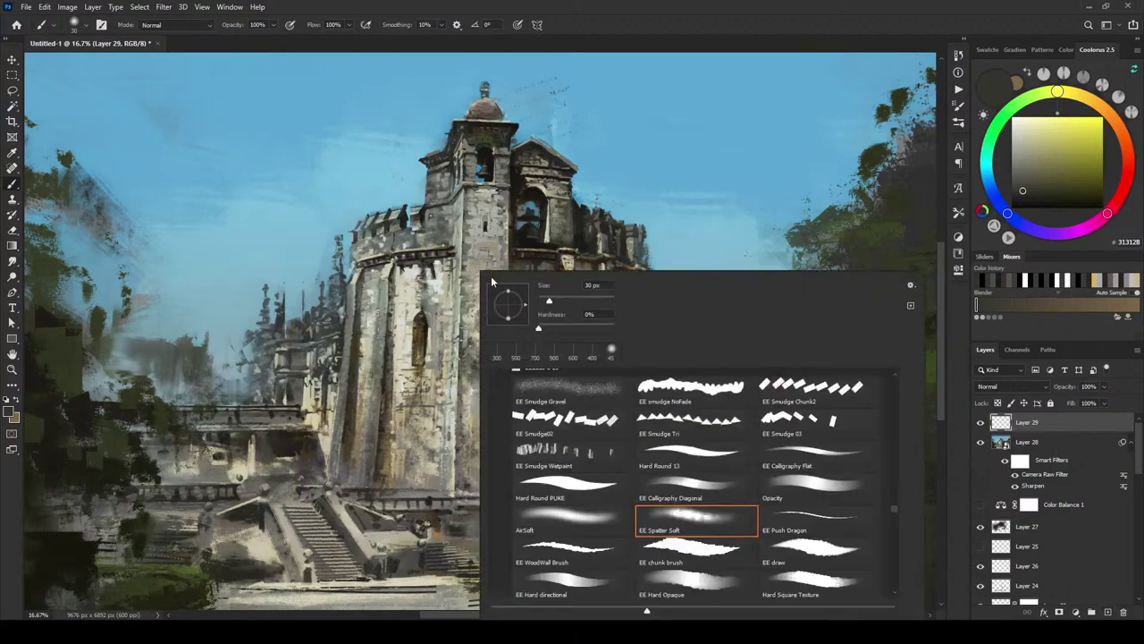
{"action": "mouse_move", "coordinate": [895, 508]}
{"action": "left_mouse_down"}
{"action": "mouse_move", "coordinate": [898, 392]}
{"action": "mouse_move", "coordinate": [894, 414]}
{"action": "left_mouse_up"}
{"action": "left_click", "coordinate": [577, 406]}
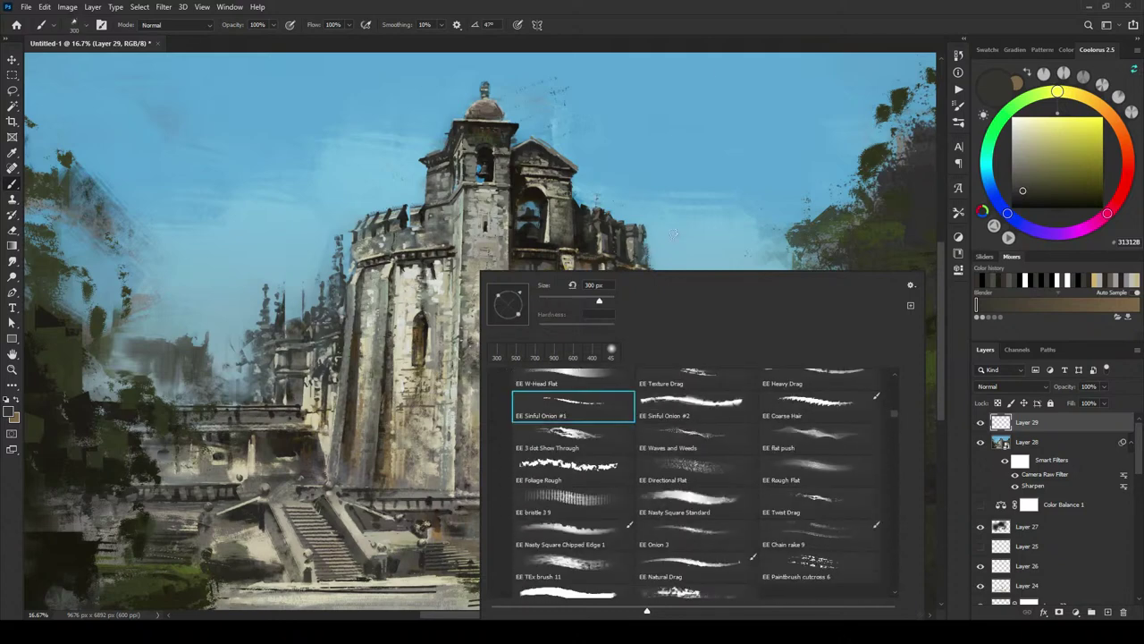
{"action": "left_click", "coordinate": [710, 5]}
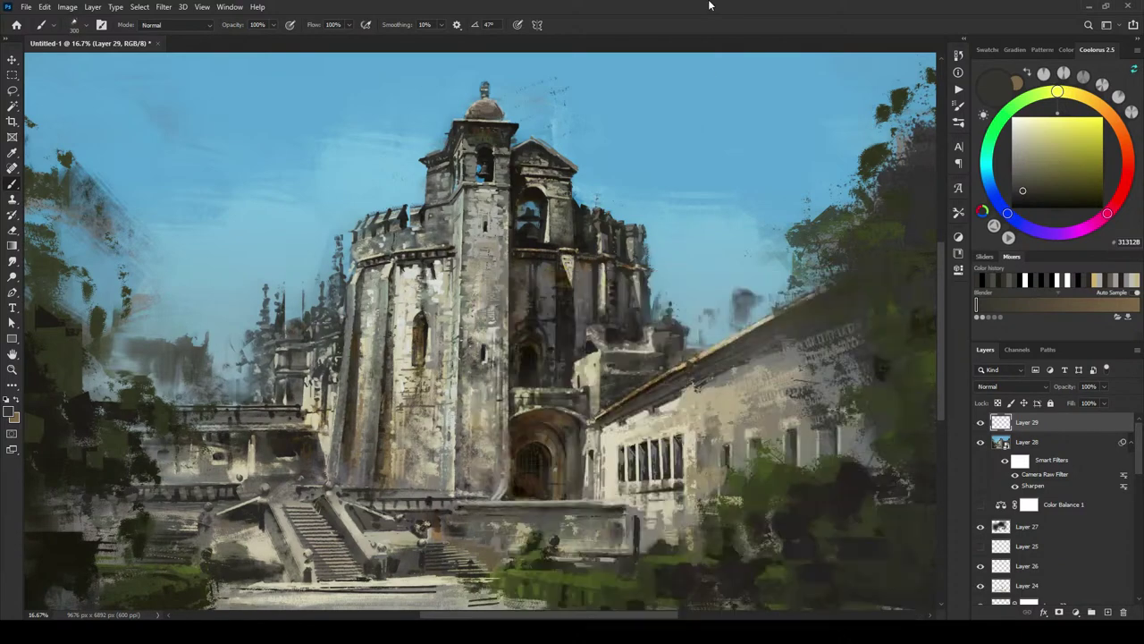
Step: Mix a dark blue (#1E3663) and paint a waving flag above the finial of the tower's dome
{"action": "left_click", "coordinate": [547, 410], "text": "alt"}
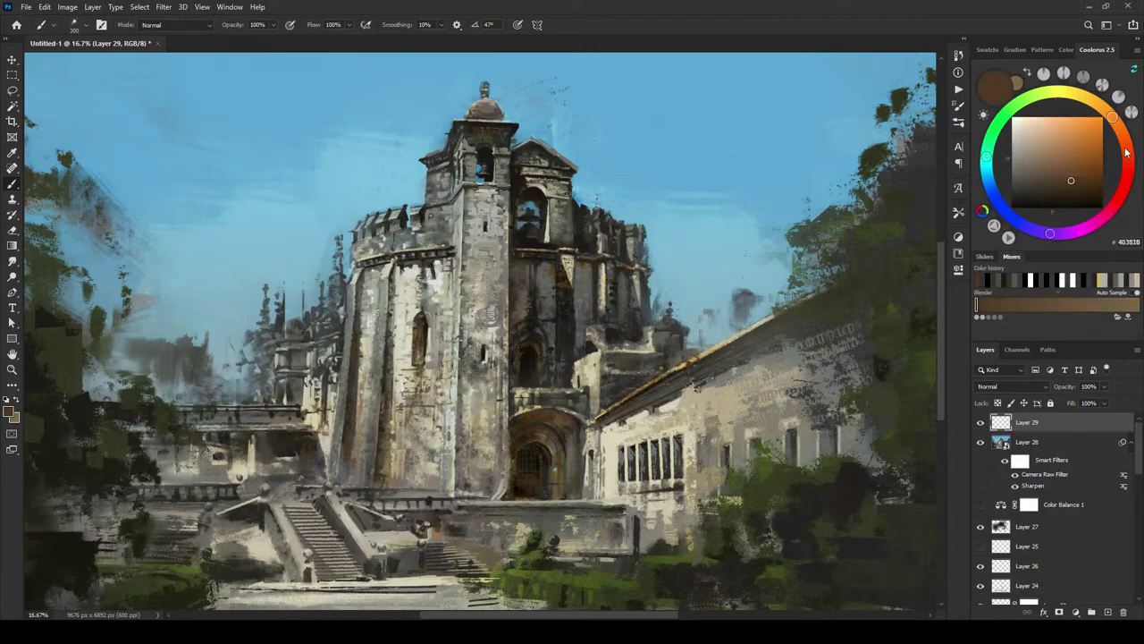
{"action": "left_click_drag", "start_coordinate": [1128, 166], "coordinate": [1124, 188]}
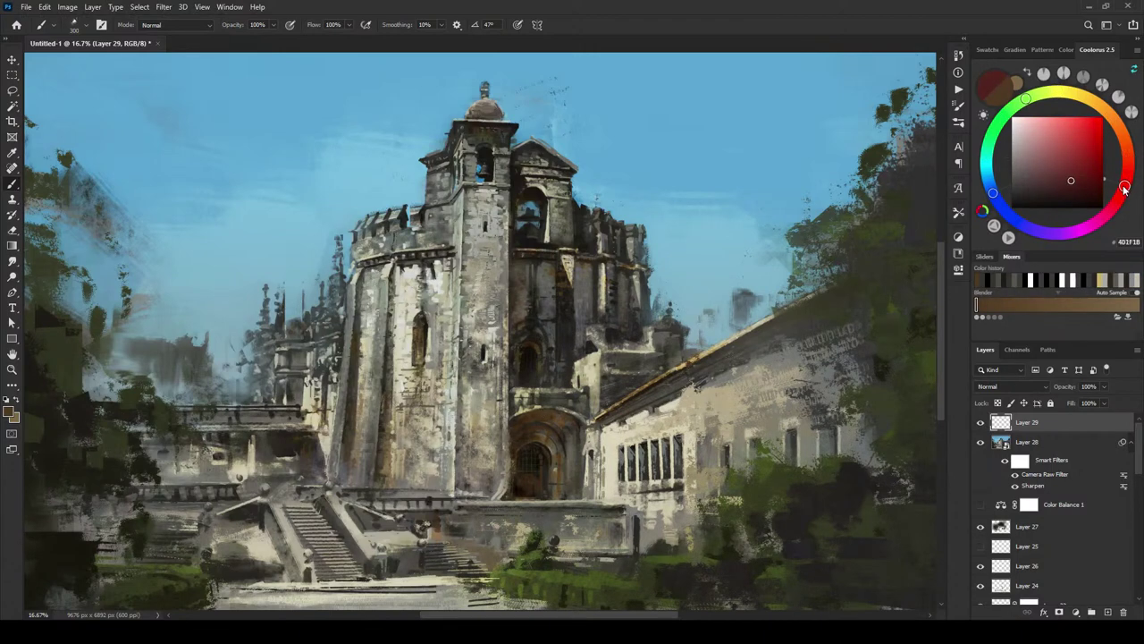
{"action": "mouse_move", "coordinate": [1043, 174]}
{"action": "left_mouse_down"}
{"action": "mouse_move", "coordinate": [1054, 185]}
{"action": "mouse_move", "coordinate": [1011, 218]}
{"action": "mouse_move", "coordinate": [990, 190]}
{"action": "mouse_move", "coordinate": [1075, 173]}
{"action": "left_mouse_up"}
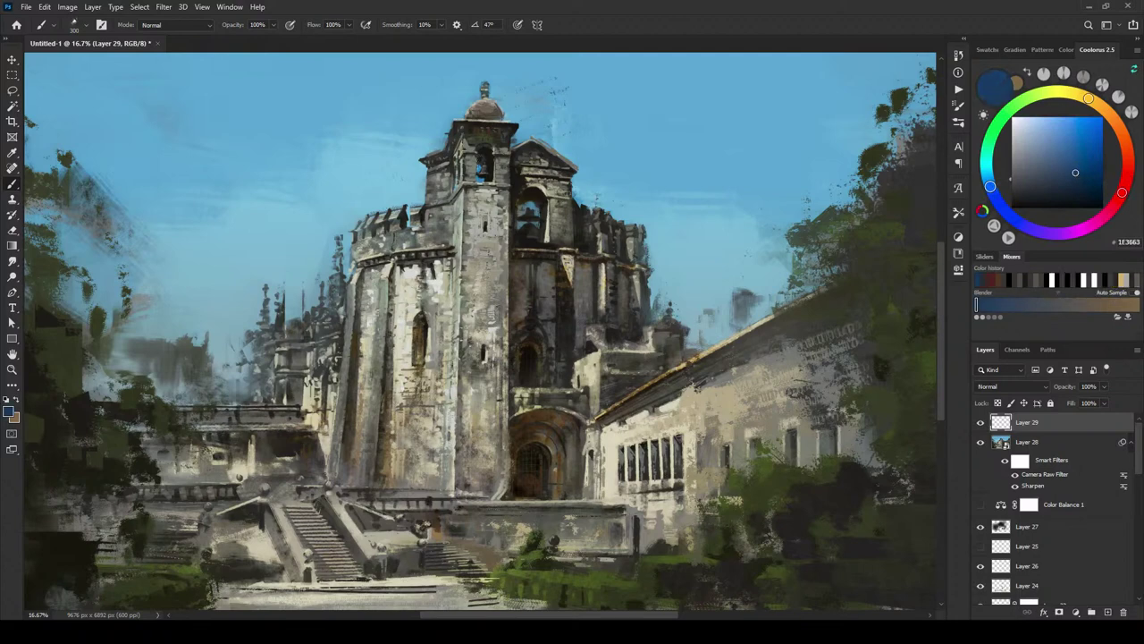
{"action": "left_click_drag", "start_coordinate": [508, 177], "coordinate": [518, 282]}
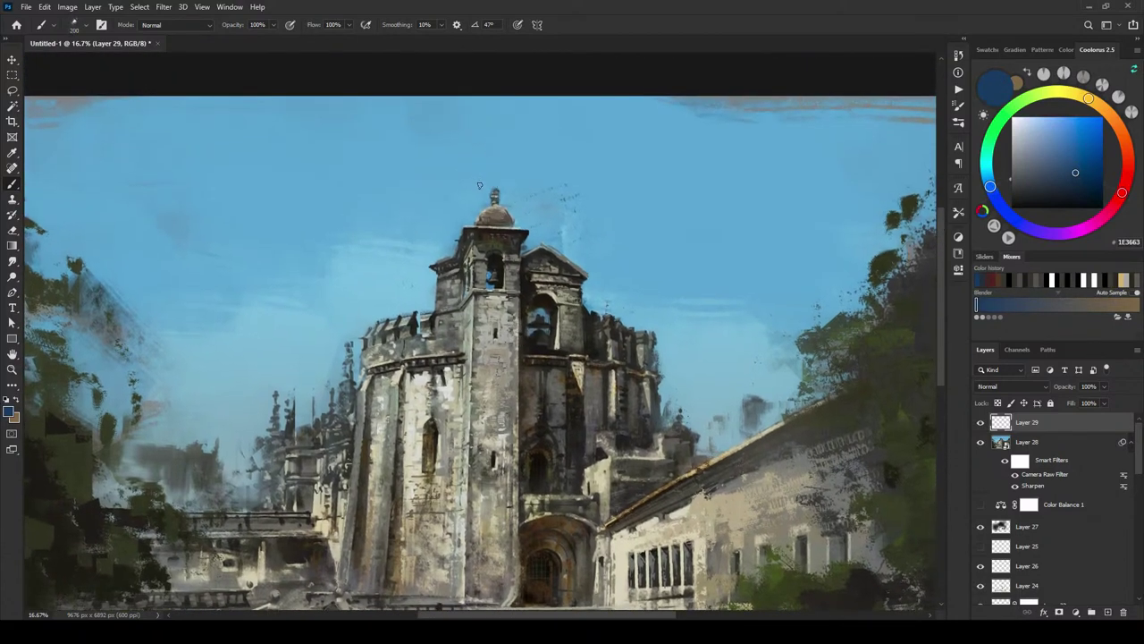
{"action": "mouse_move", "coordinate": [478, 181]}
{"action": "left_mouse_down"}
{"action": "mouse_move", "coordinate": [487, 178]}
{"action": "mouse_move", "coordinate": [471, 189]}
{"action": "mouse_move", "coordinate": [495, 172]}
{"action": "left_mouse_up"}
Step: Paint small dark blue flags above both sides of the battlements and extend the tail of the dome's flag
{"action": "key", "text": "]"}
{"action": "key", "text": "]"}
{"action": "key", "text": "]"}
{"action": "key", "text": "]"}
{"action": "key", "text": "]"}
{"action": "key", "text": "]"}
{"action": "key", "text": "]"}
{"action": "key", "text": "]"}
{"action": "key", "text": "]"}
{"action": "key", "text": "]"}
{"action": "key", "text": "]"}
{"action": "key", "text": "]"}
{"action": "key", "text": "]"}
{"action": "key", "text": "]"}
{"action": "key", "text": "]"}
{"action": "key", "text": "]"}
{"action": "left_click_drag", "start_coordinate": [382, 310], "coordinate": [372, 313]}
{"action": "left_click_drag", "start_coordinate": [612, 305], "coordinate": [592, 305]}
{"action": "key", "text": "ctrl+z"}
{"action": "key", "text": "["}
{"action": "key", "text": "["}
{"action": "key", "text": "["}
{"action": "key", "text": "["}
{"action": "left_click_drag", "start_coordinate": [598, 309], "coordinate": [608, 301]}
{"action": "left_click_drag", "start_coordinate": [363, 315], "coordinate": [376, 311]}
{"action": "mouse_move", "coordinate": [423, 494]}
{"action": "left_mouse_down"}
{"action": "mouse_move", "coordinate": [416, 311]}
{"action": "mouse_move", "coordinate": [433, 449]}
{"action": "left_mouse_up"}
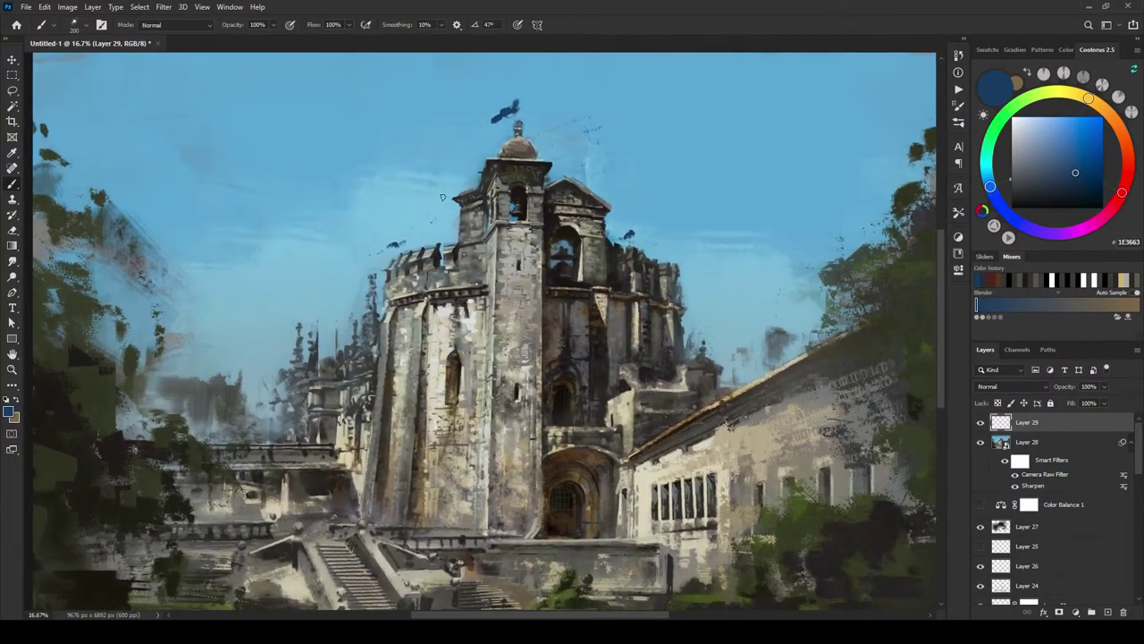
{"action": "left_click_drag", "start_coordinate": [482, 136], "coordinate": [493, 124]}
Step: Lock the flag layer's transparent pixels and add lighter blue (#4A6698) strokes to the dome's flag with a smaller brush
{"action": "left_click", "coordinate": [999, 403]}
{"action": "mouse_move", "coordinate": [1066, 151]}
{"action": "left_mouse_down"}
{"action": "mouse_move", "coordinate": [1064, 165]}
{"action": "mouse_move", "coordinate": [1060, 152]}
{"action": "left_mouse_up"}
{"action": "key", "text": "["}
{"action": "key", "text": "["}
{"action": "key", "text": "["}
{"action": "key", "text": "["}
{"action": "key", "text": "["}
{"action": "key", "text": "["}
{"action": "key", "text": "["}
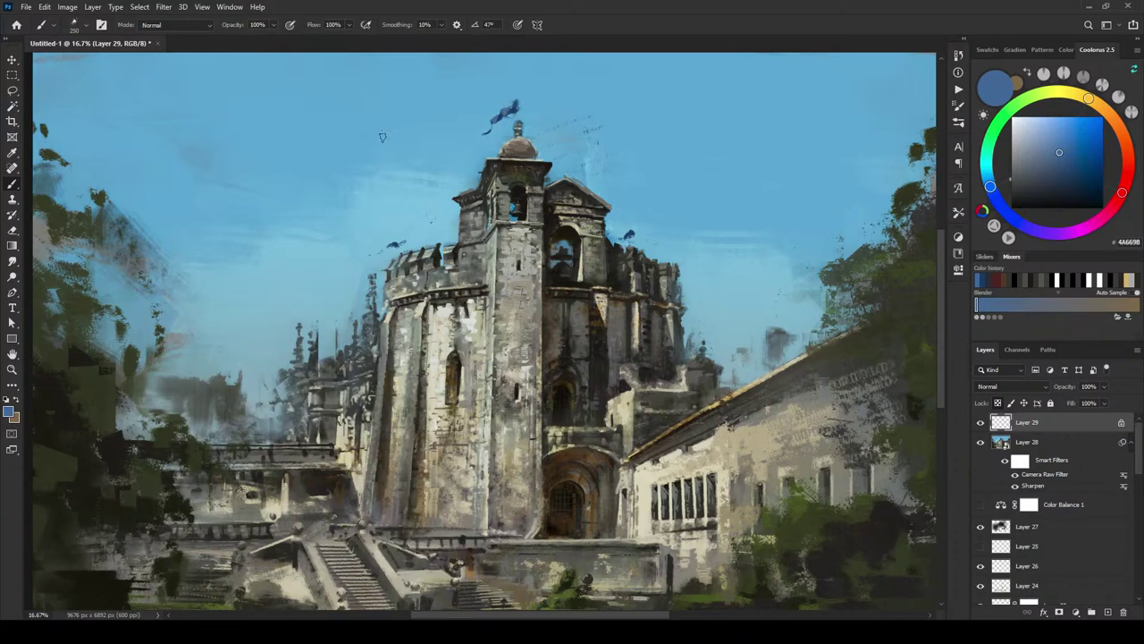
{"action": "key", "text": "["}
{"action": "key", "text": "["}
{"action": "key", "text": "["}
{"action": "scroll", "coordinate": [416, 522], "scroll_direction": "down", "scroll_amount": 5}
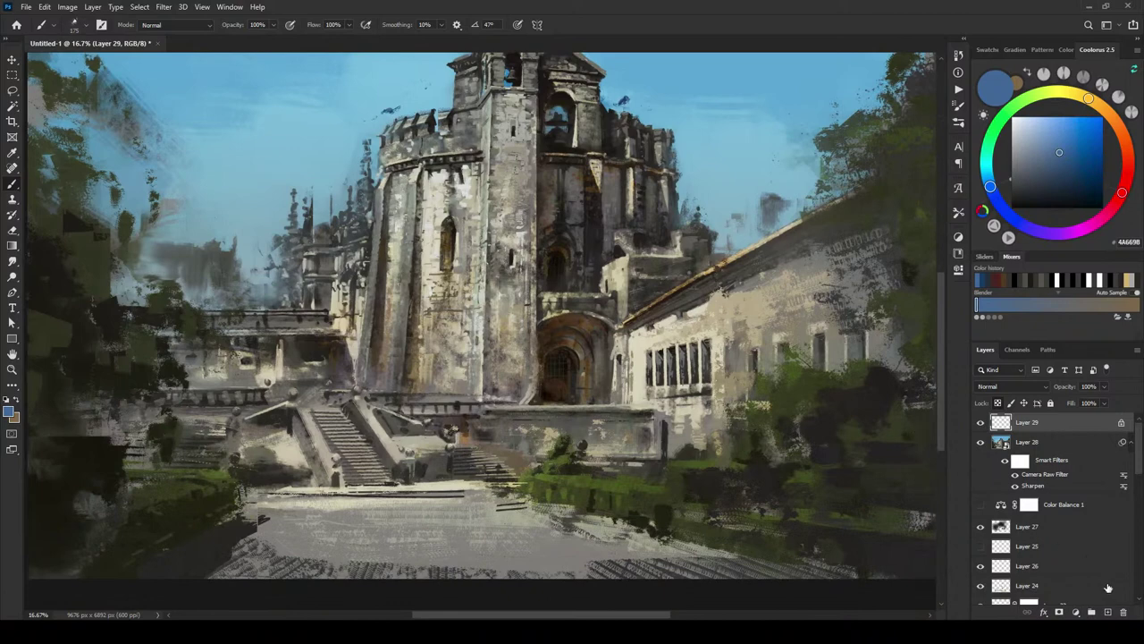
Step: Add a new layer and paint a tiny figure in the arched doorway above the balcony using near-black and pale grey (#A2A190)
{"action": "left_click", "coordinate": [1108, 612]}
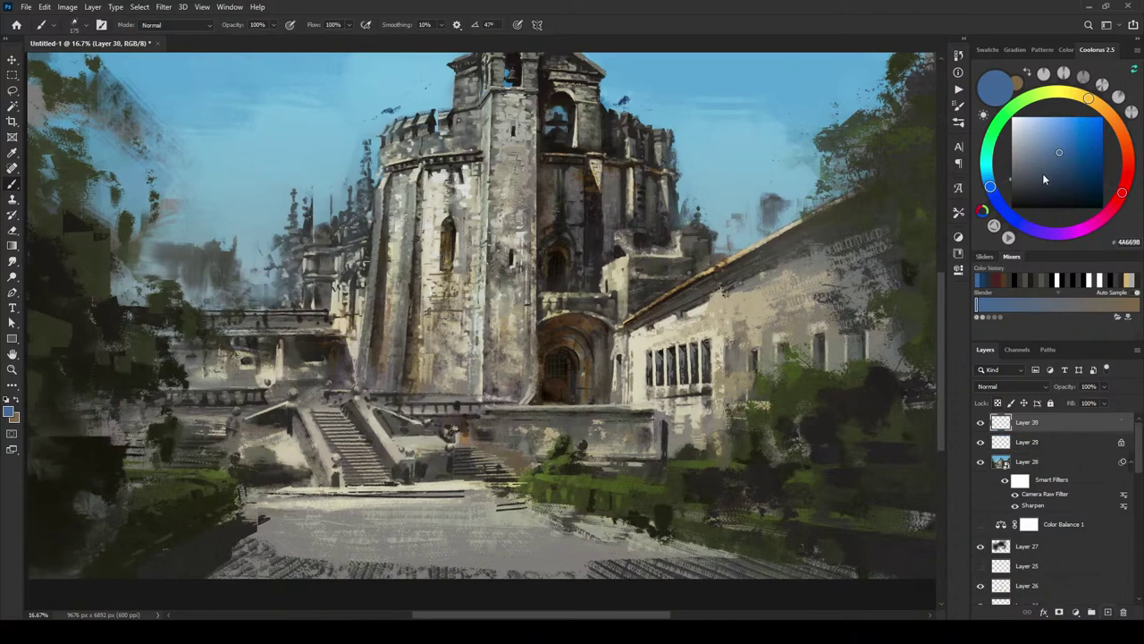
{"action": "left_click_drag", "start_coordinate": [1028, 189], "coordinate": [1011, 193]}
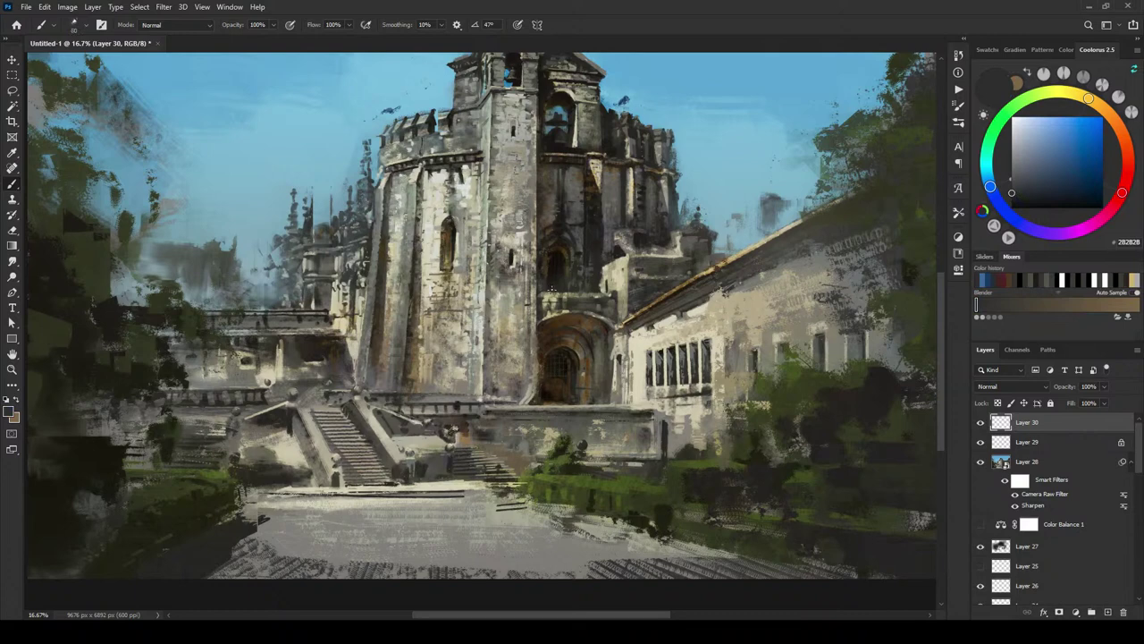
{"action": "left_click_drag", "start_coordinate": [1026, 163], "coordinate": [1021, 151]}
{"action": "left_click_drag", "start_coordinate": [1087, 100], "coordinate": [1069, 92]}
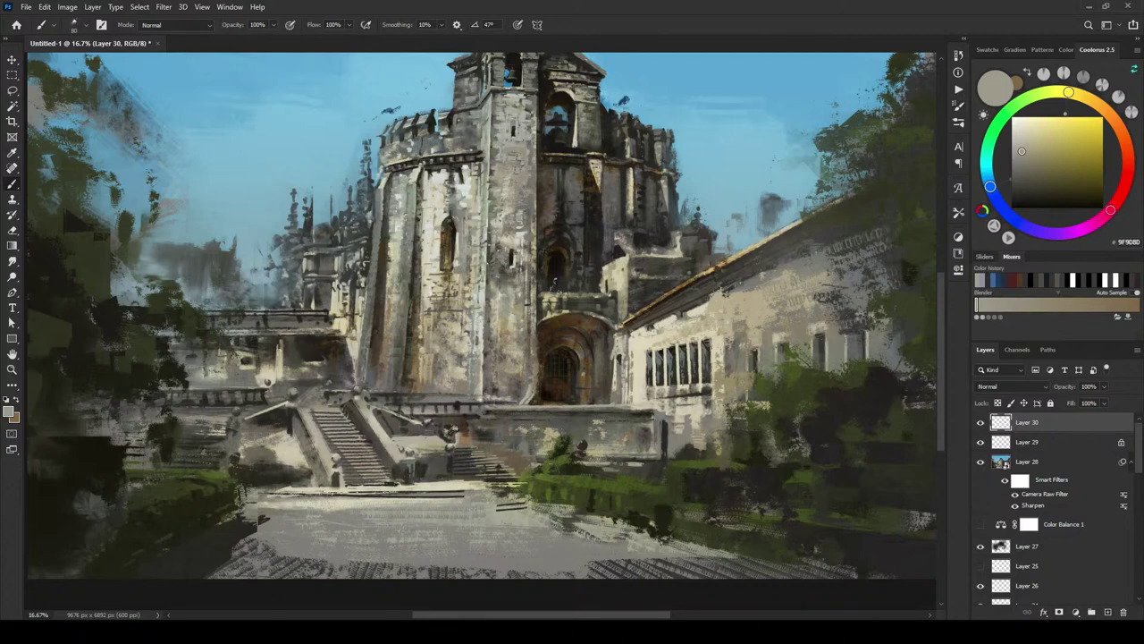
{"action": "left_click", "coordinate": [1012, 206]}
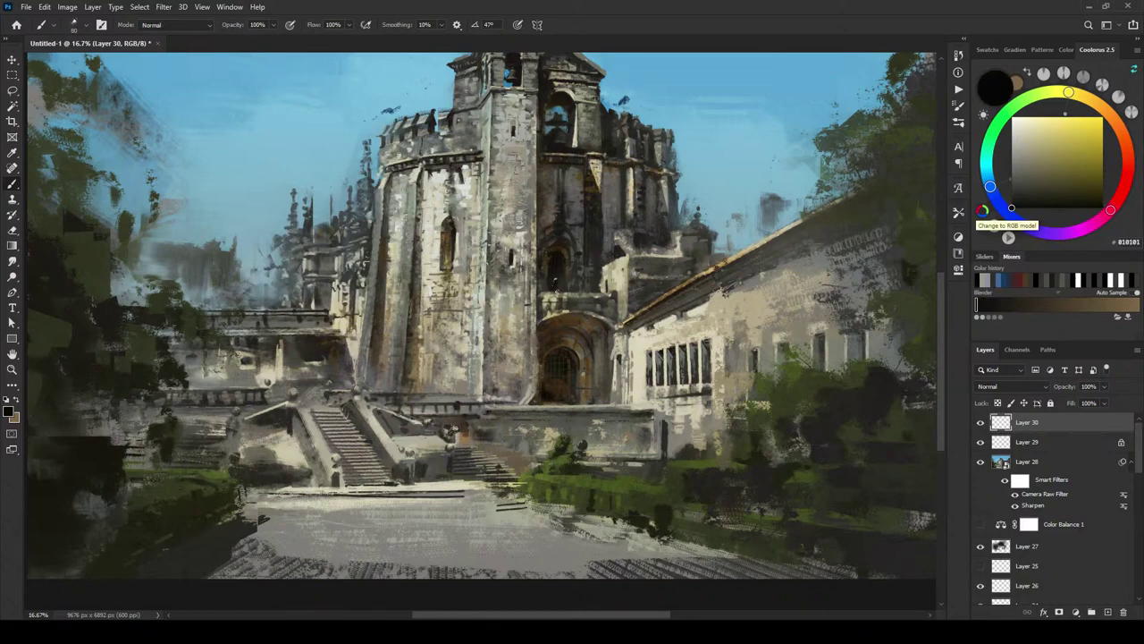
{"action": "left_click", "coordinate": [557, 278], "text": "alt"}
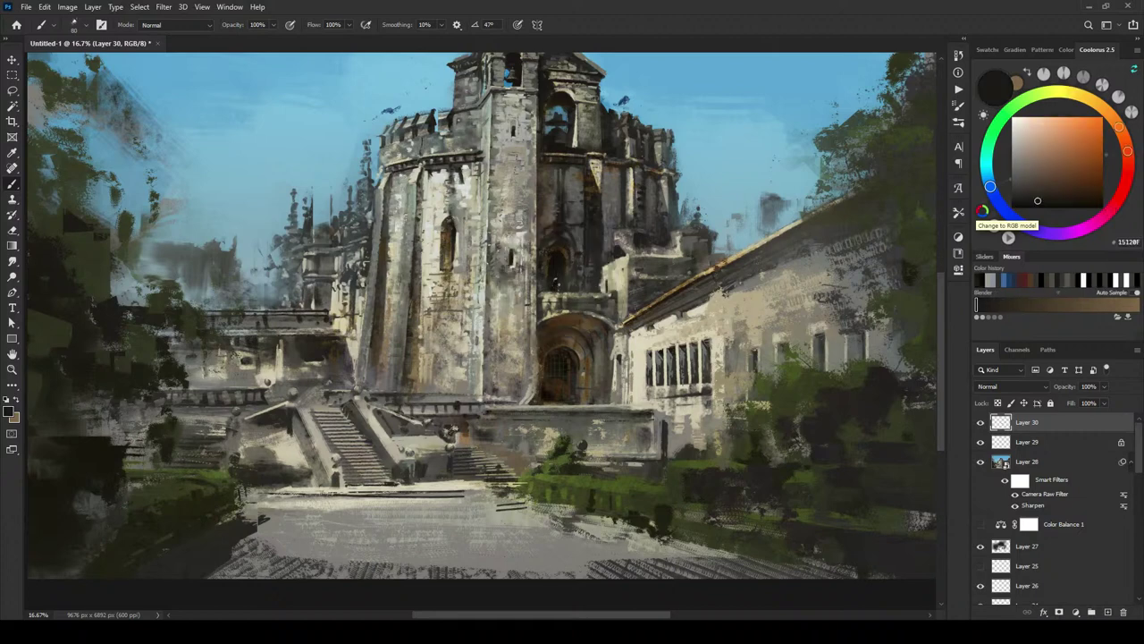
{"action": "left_click", "coordinate": [556, 279], "text": "alt"}
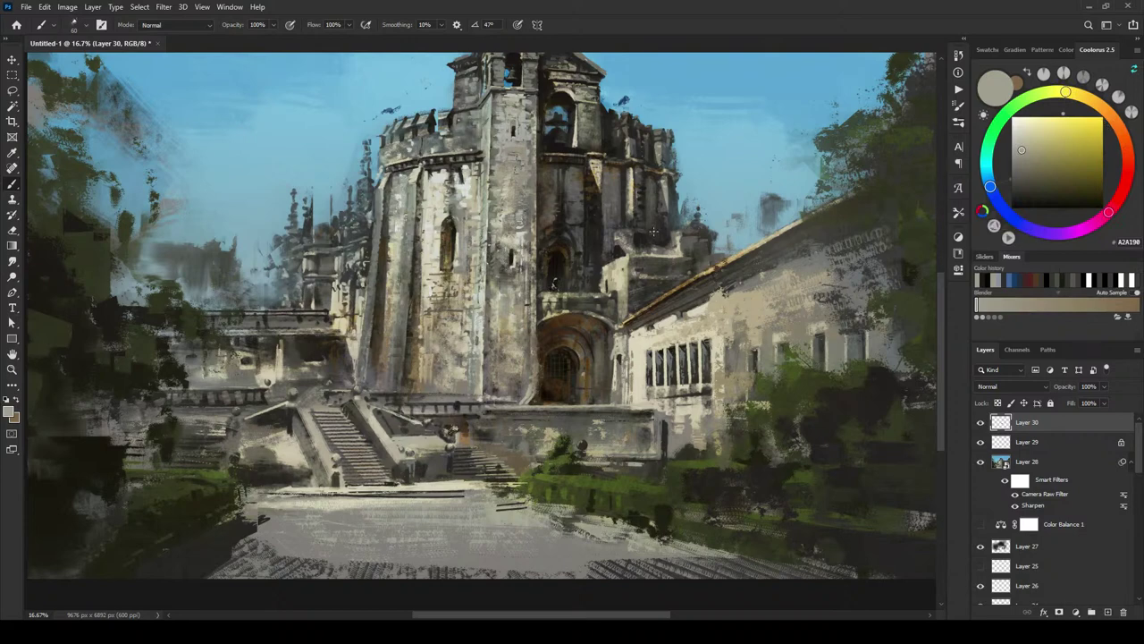
Step: Sample the light and dark blues (#48669A, #1E345E) from the dome's flag and paint the doorway figure's clothing
{"action": "left_click_drag", "start_coordinate": [633, 201], "coordinate": [634, 314]}
{"action": "left_click", "coordinate": [500, 95], "text": "alt"}
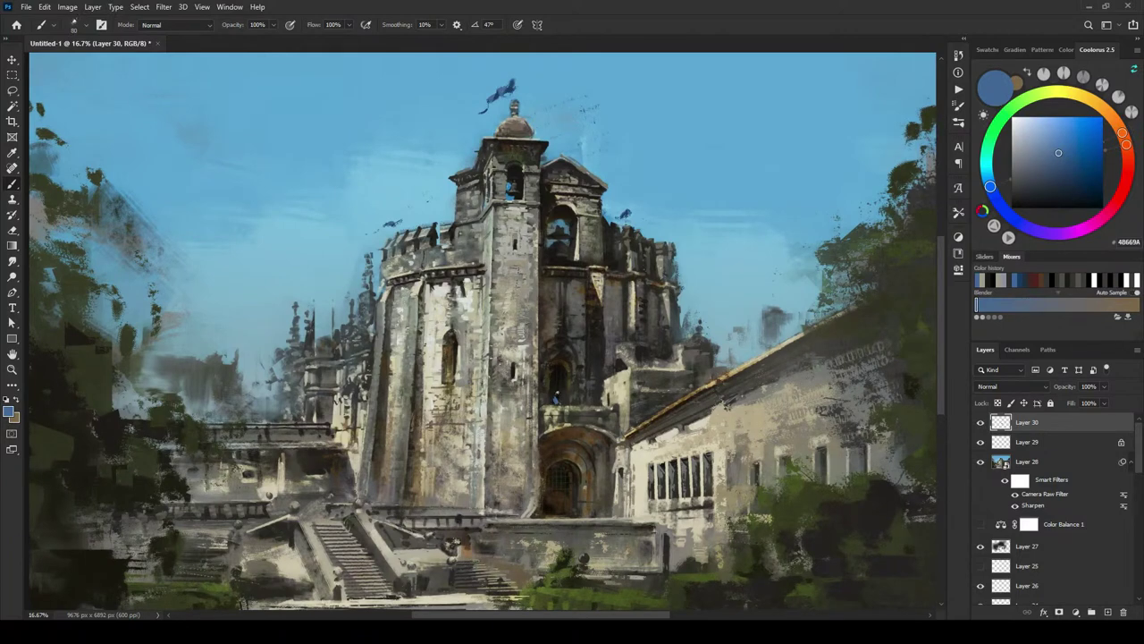
{"action": "left_click", "coordinate": [508, 93], "text": "alt"}
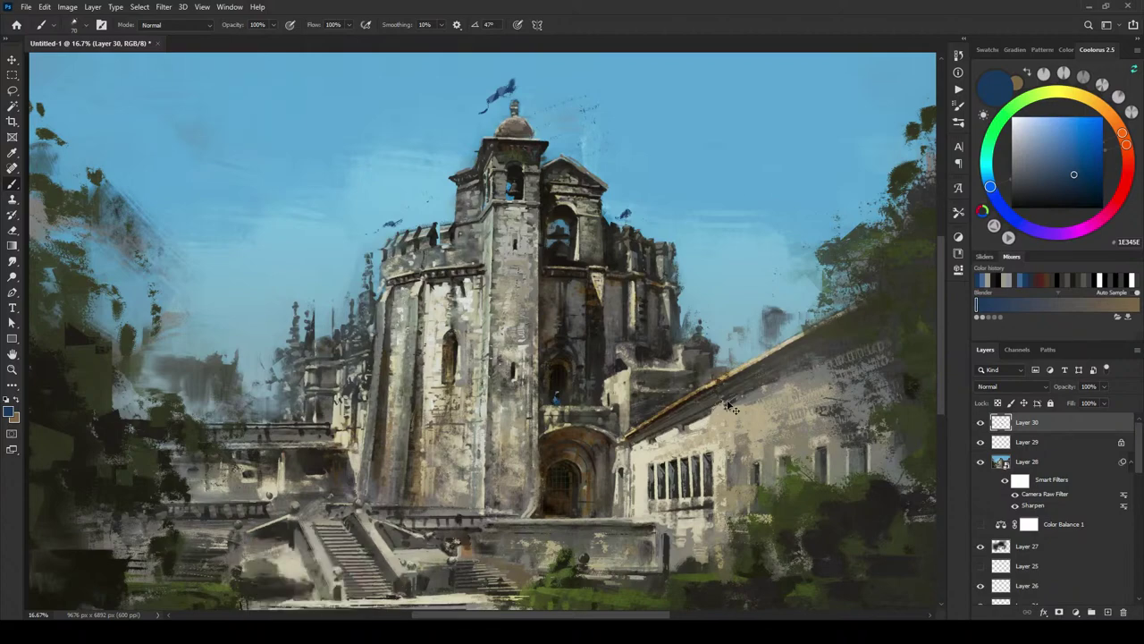
Step: Cover the pale strokes on the figure's head with a muted brown (#514936) based on the doorway's sampled colour
{"action": "key", "text": "ctrl+minus"}
{"action": "key", "text": "ctrl+minus"}
{"action": "key", "text": "ctrl+plus"}
{"action": "key", "text": "ctrl+plus"}
{"action": "key", "text": "ctrl+plus"}
{"action": "key", "text": "ctrl+plus"}
{"action": "key", "text": "ctrl+plus"}
{"action": "key", "text": "ctrl+plus"}
{"action": "key", "text": "ctrl+plus"}
{"action": "key", "text": "ctrl+plus"}
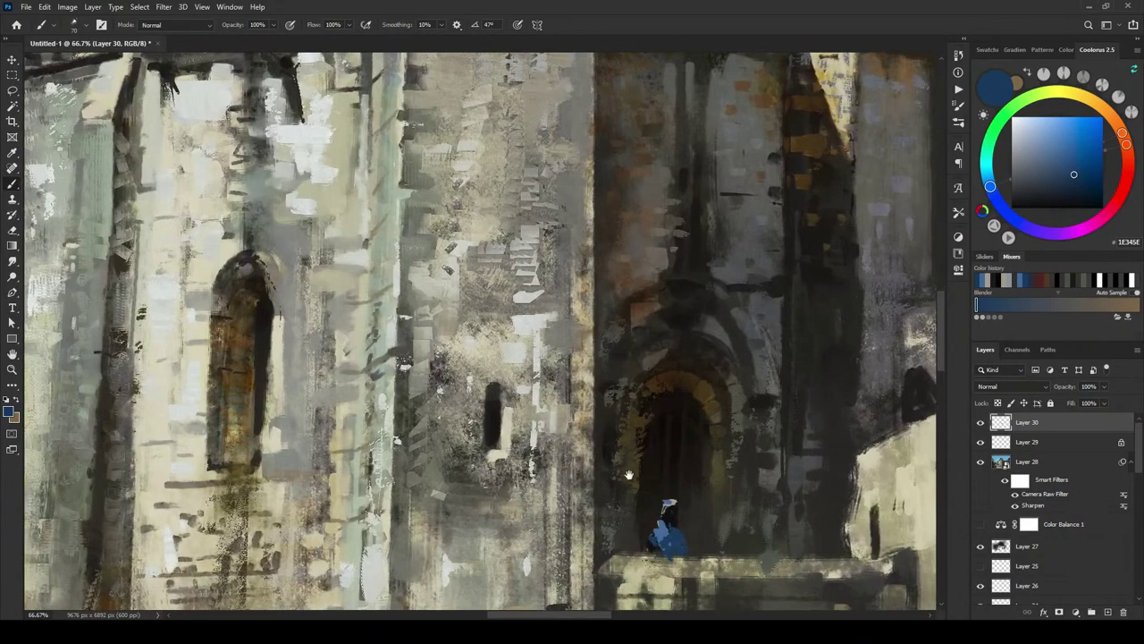
{"action": "left_click_drag", "start_coordinate": [623, 470], "coordinate": [511, 278]}
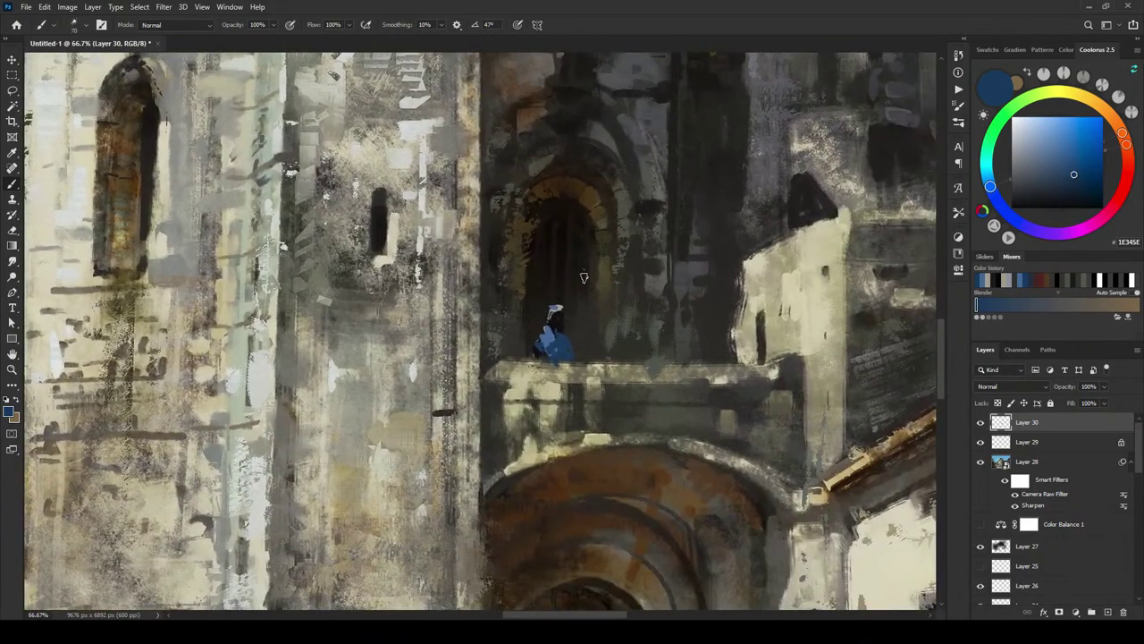
{"action": "left_click", "coordinate": [536, 233], "text": "alt"}
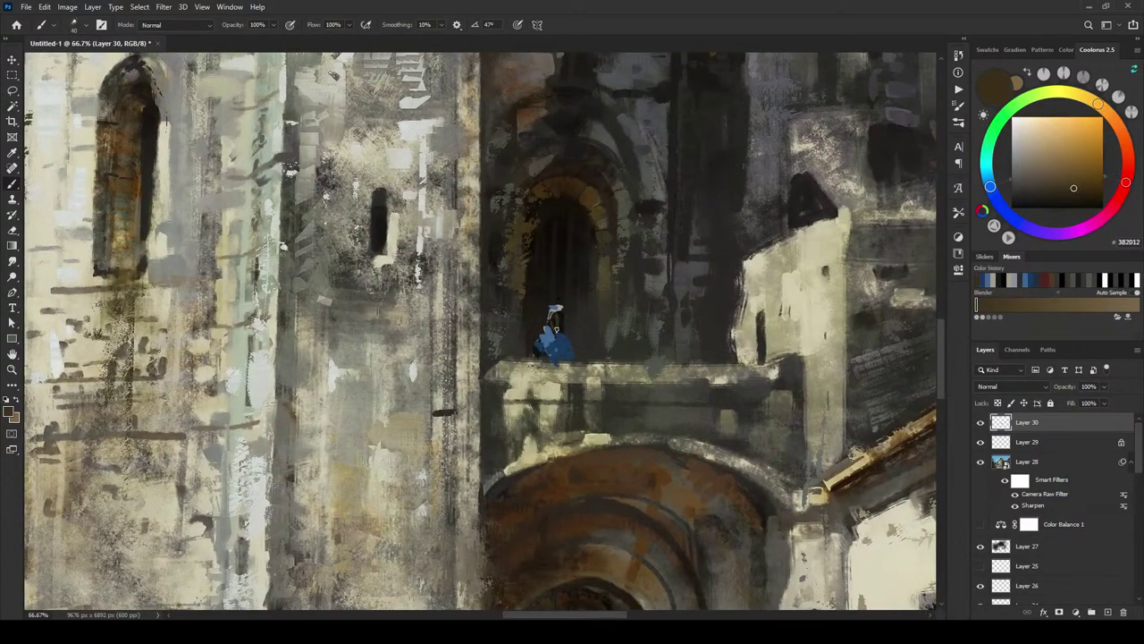
{"action": "left_click_drag", "start_coordinate": [1040, 170], "coordinate": [1042, 179]}
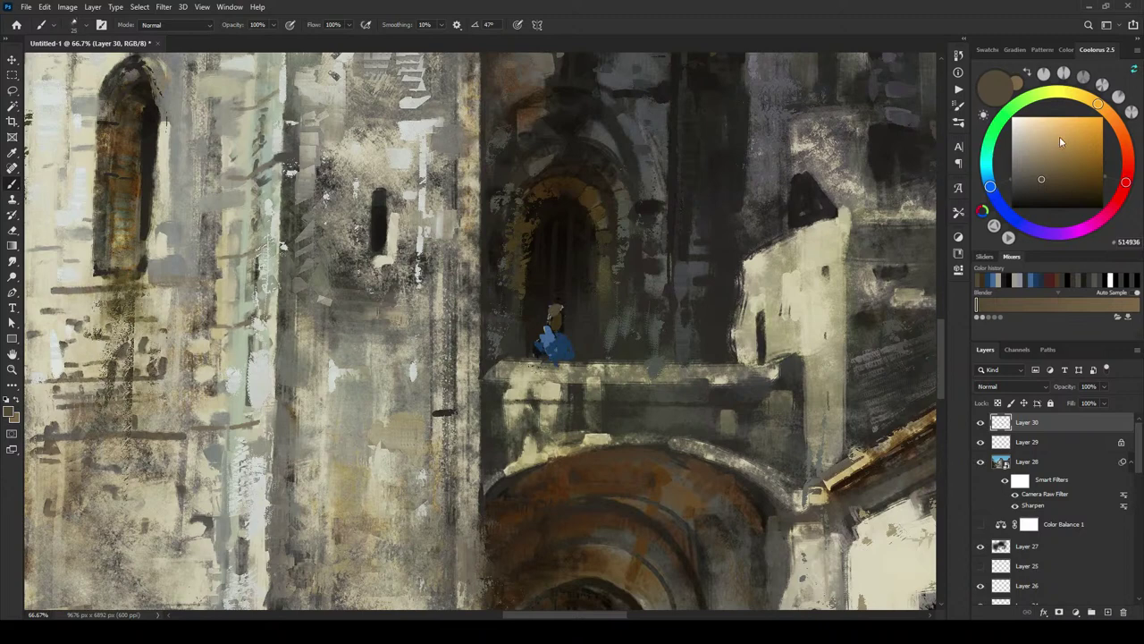
Step: Mix a lighter tan skin tone (#A88862) and dab highlights onto the figure's face
{"action": "left_click_drag", "start_coordinate": [1061, 143], "coordinate": [1048, 163]}
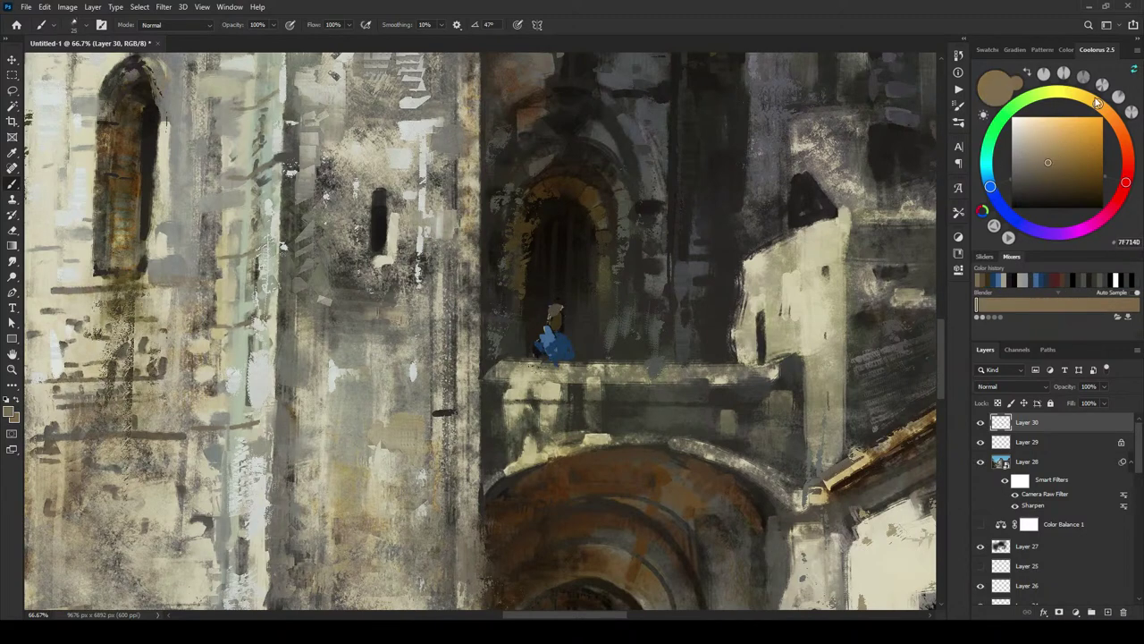
{"action": "left_click_drag", "start_coordinate": [1098, 104], "coordinate": [1110, 114]}
{"action": "left_click_drag", "start_coordinate": [1053, 162], "coordinate": [1047, 150]}
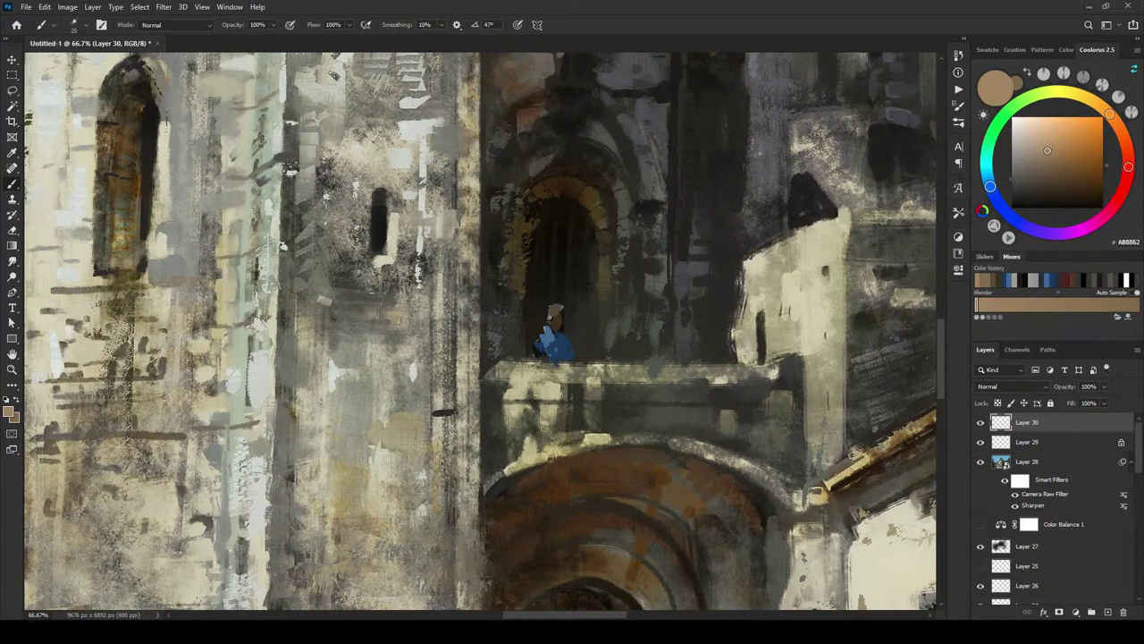
{"action": "left_click", "coordinate": [555, 311]}
{"action": "left_click", "coordinate": [556, 312]}
Step: Paint the figure's hair and facial shadows with sampled dark brown (#3B2E14) and near-black (#060505)
{"action": "left_click", "coordinate": [564, 309], "text": "alt"}
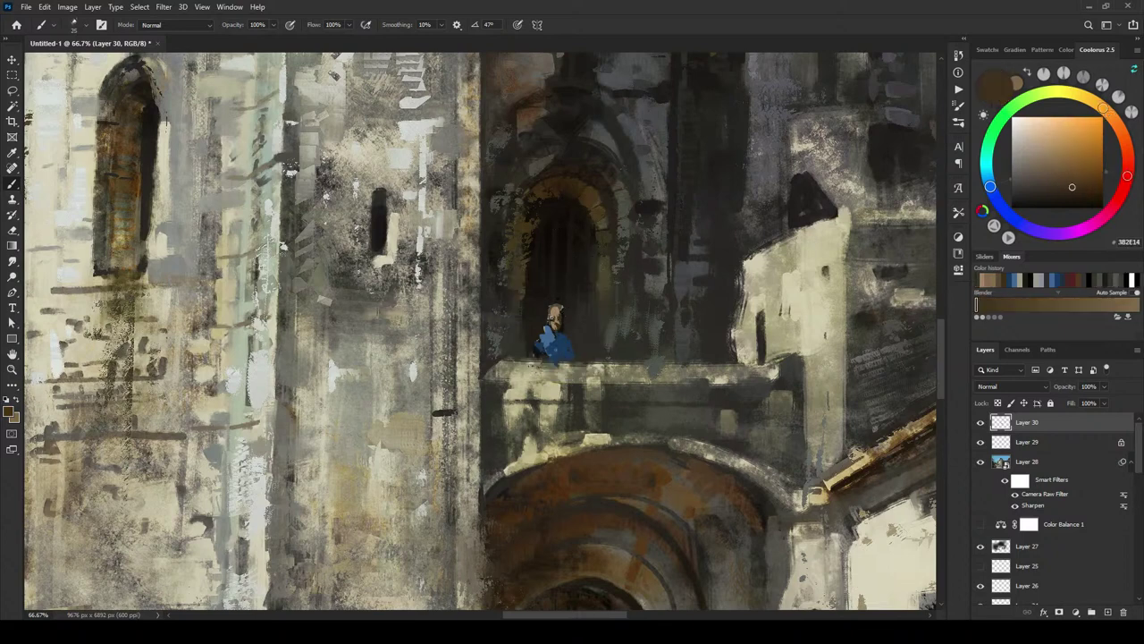
{"action": "left_click", "coordinate": [563, 312], "text": "alt"}
{"action": "left_click_drag", "start_coordinate": [549, 310], "coordinate": [556, 310]}
{"action": "left_click", "coordinate": [552, 319], "text": "alt"}
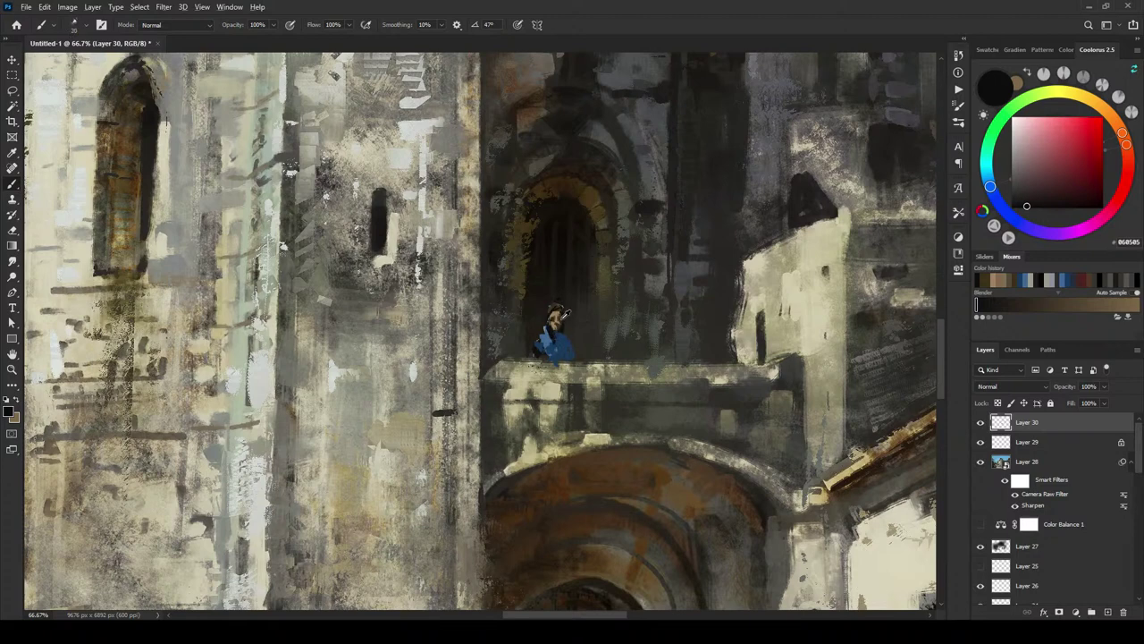
{"action": "left_click", "coordinate": [556, 324], "text": "alt"}
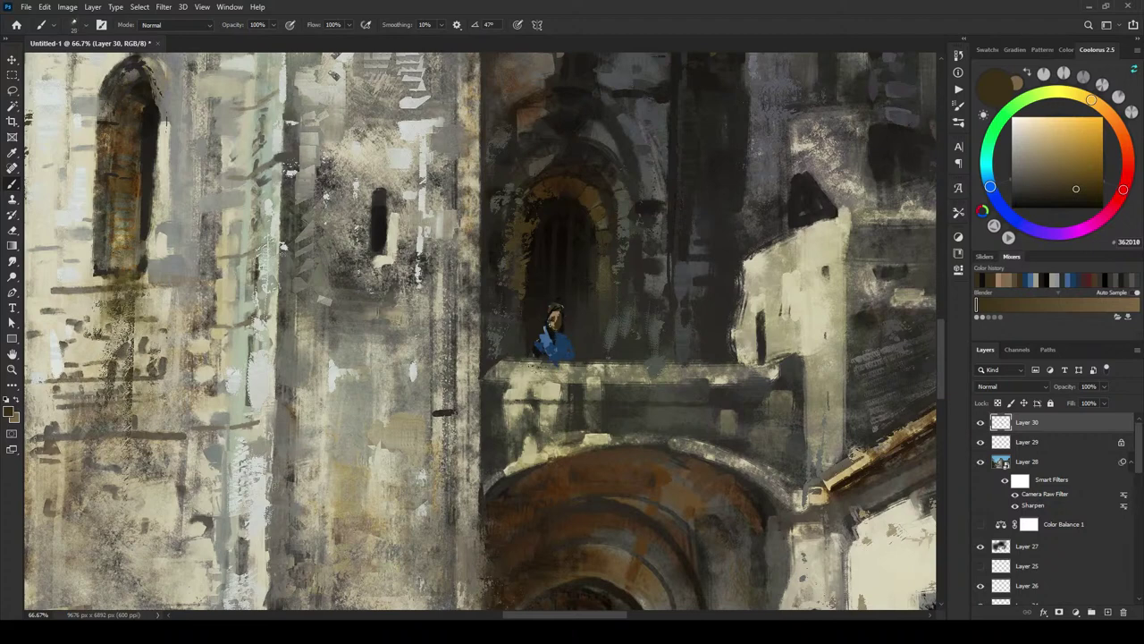
Step: Refine the figure's face, hair edge and clothing with sampled tan (#A88A66), near-black (#090707) and blue (#4C6899)
{"action": "left_click", "coordinate": [540, 320], "text": "alt"}
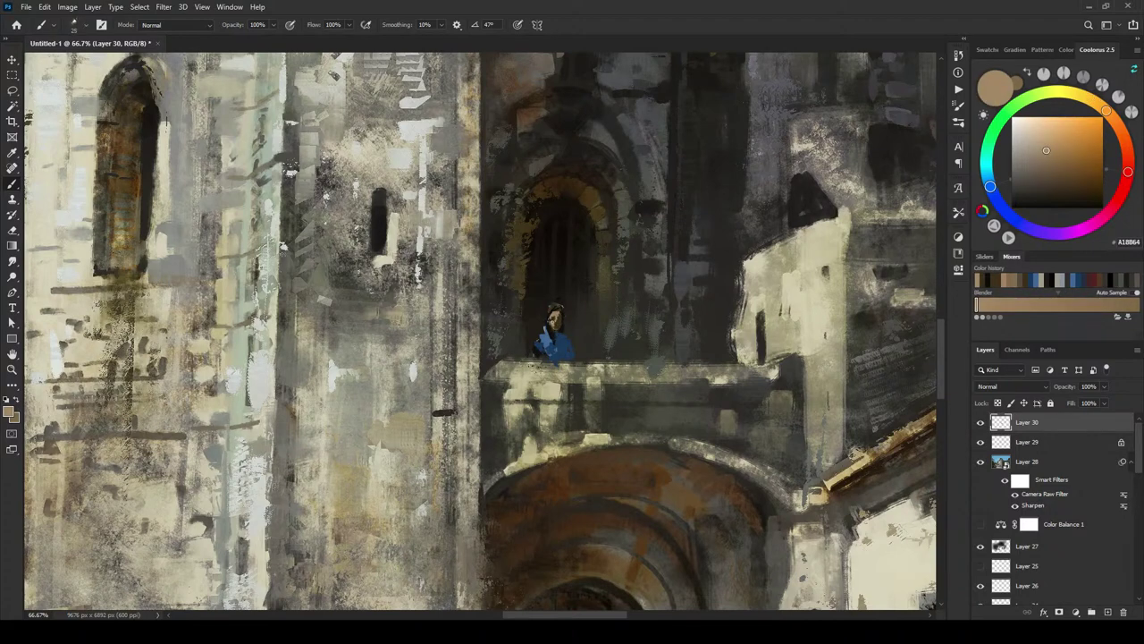
{"action": "left_click", "coordinate": [555, 307], "text": "alt"}
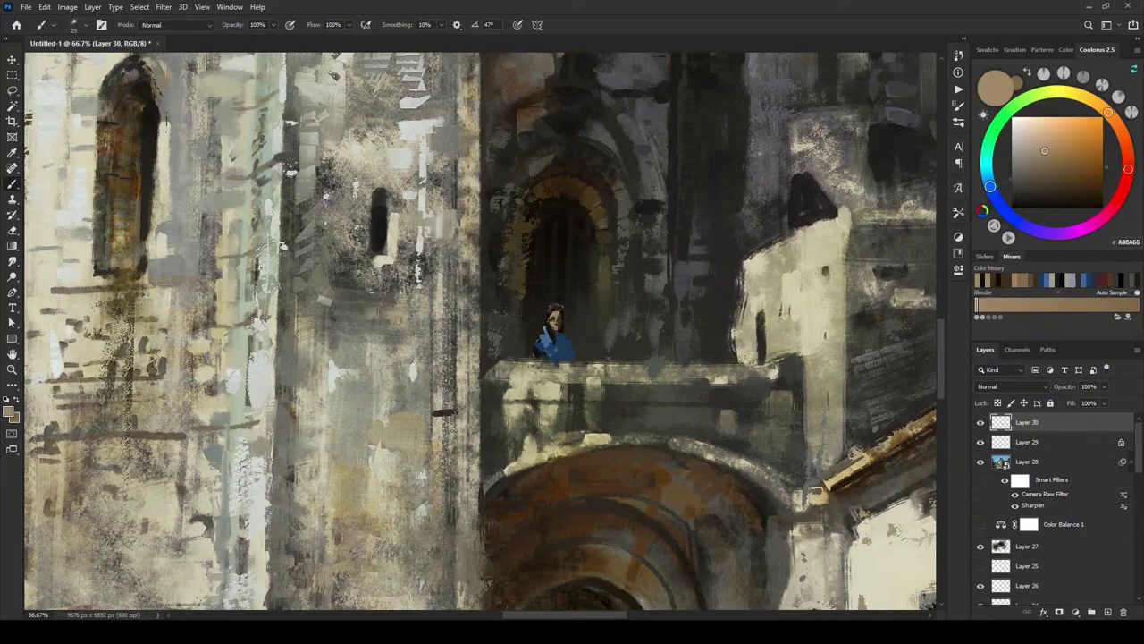
{"action": "left_click", "coordinate": [553, 337], "text": "alt"}
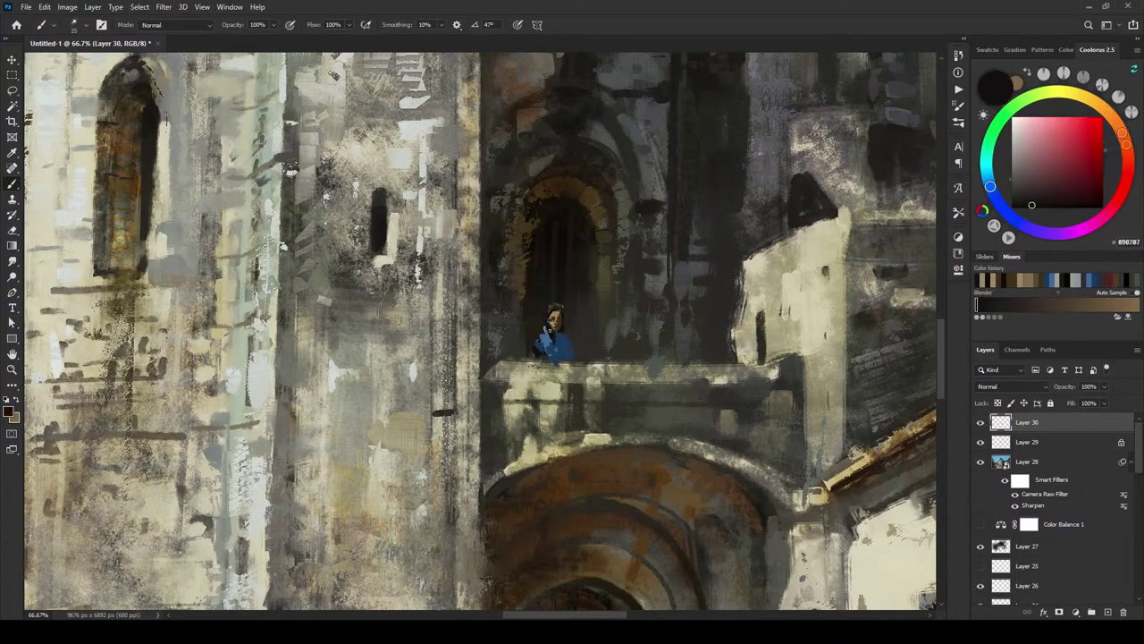
{"action": "left_click", "coordinate": [548, 329], "text": "alt"}
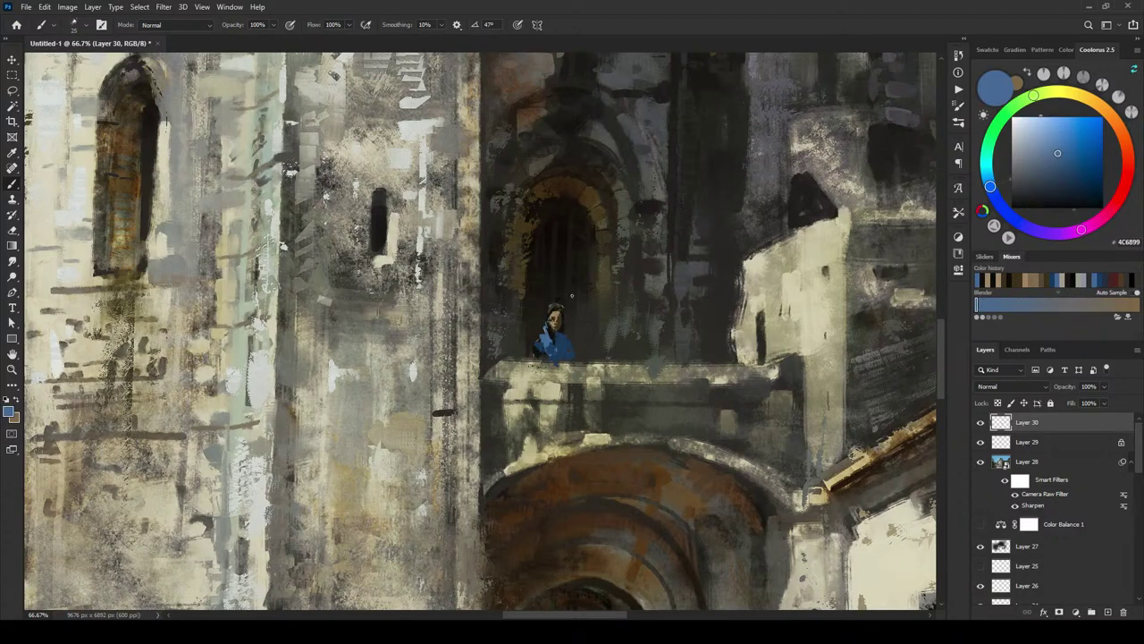
Step: Mix a muted crimson (#873B3F) and dab a small accent on top of the figure's hair
{"action": "left_click", "coordinate": [1123, 136]}
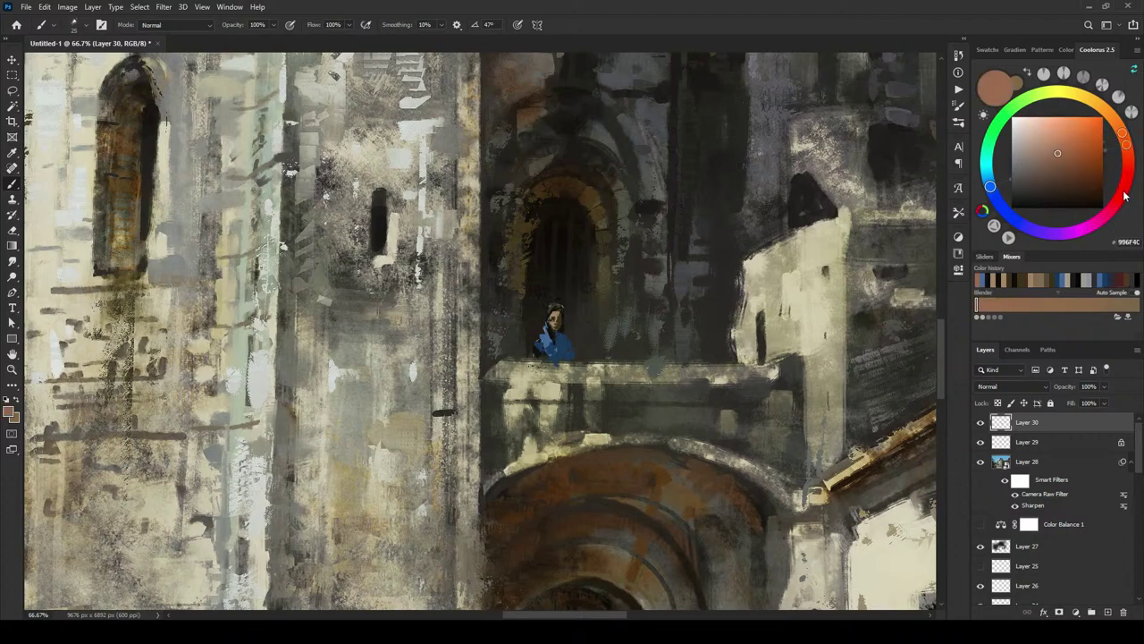
{"action": "left_click_drag", "start_coordinate": [1125, 150], "coordinate": [1127, 170]}
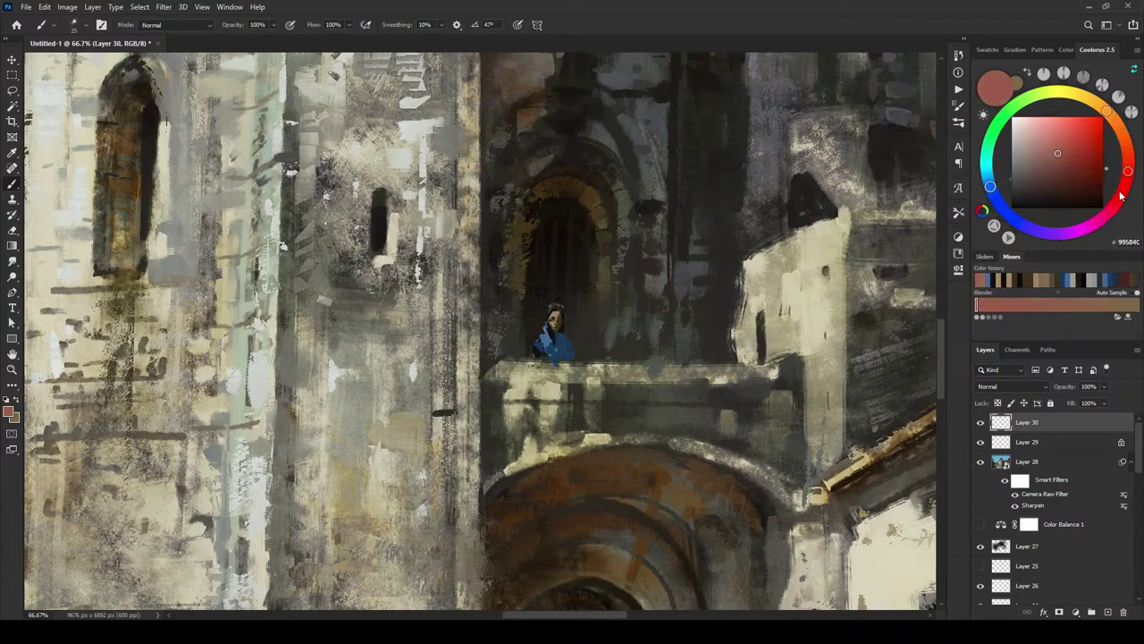
{"action": "left_click", "coordinate": [1117, 201]}
{"action": "left_click", "coordinate": [1077, 153]}
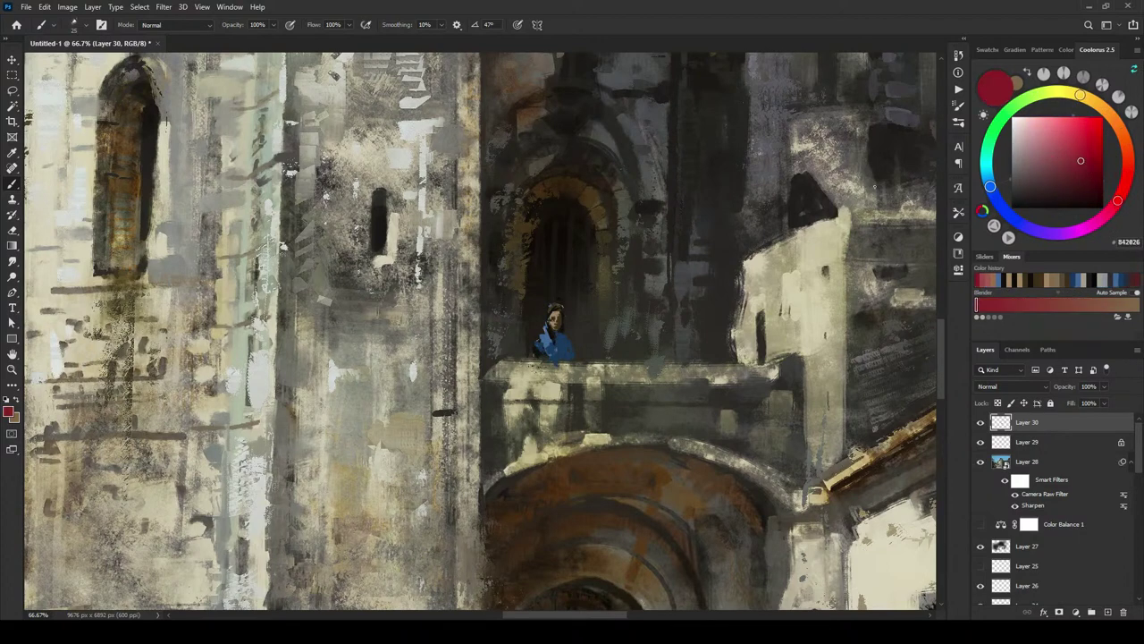
{"action": "left_click", "coordinate": [1063, 159]}
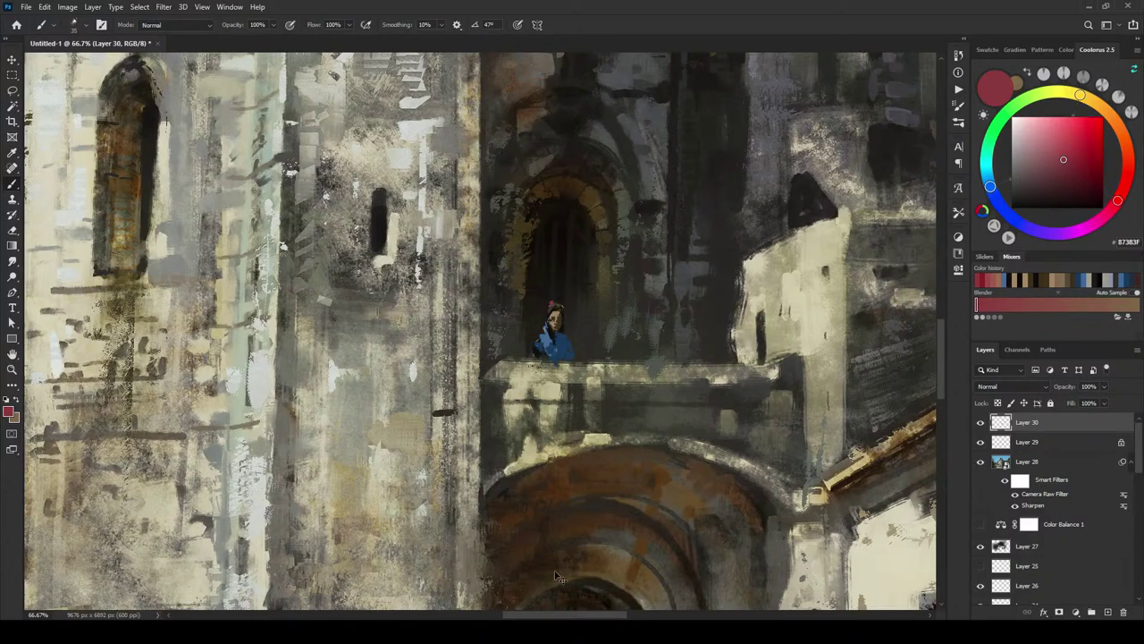
Step: Scale the figure layer to 74.16% and position it in the arched doorway just behind the balcony wall
{"action": "key", "text": "ctrl+0"}
{"action": "key", "text": "ctrl+plus"}
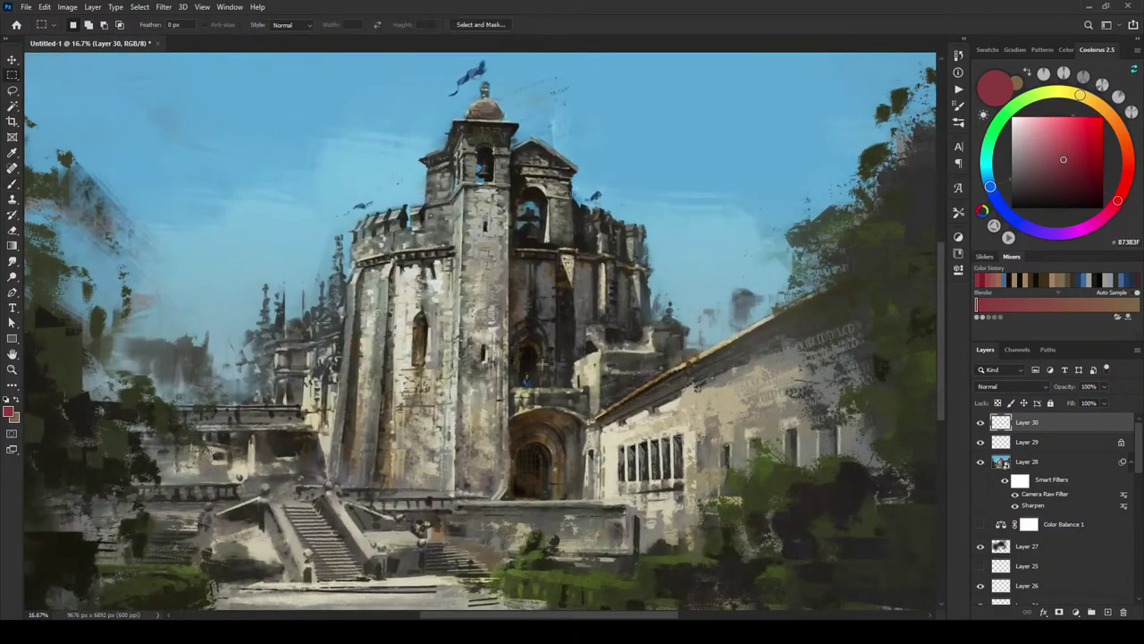
{"action": "key", "text": "ctrl+t"}
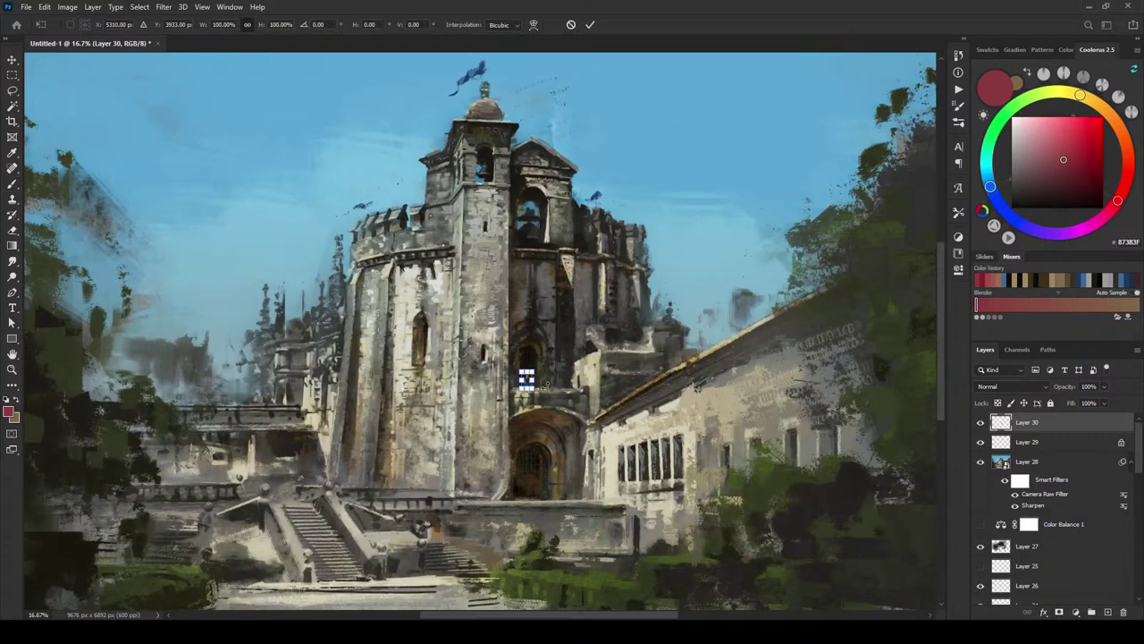
{"action": "key", "text": "Return"}
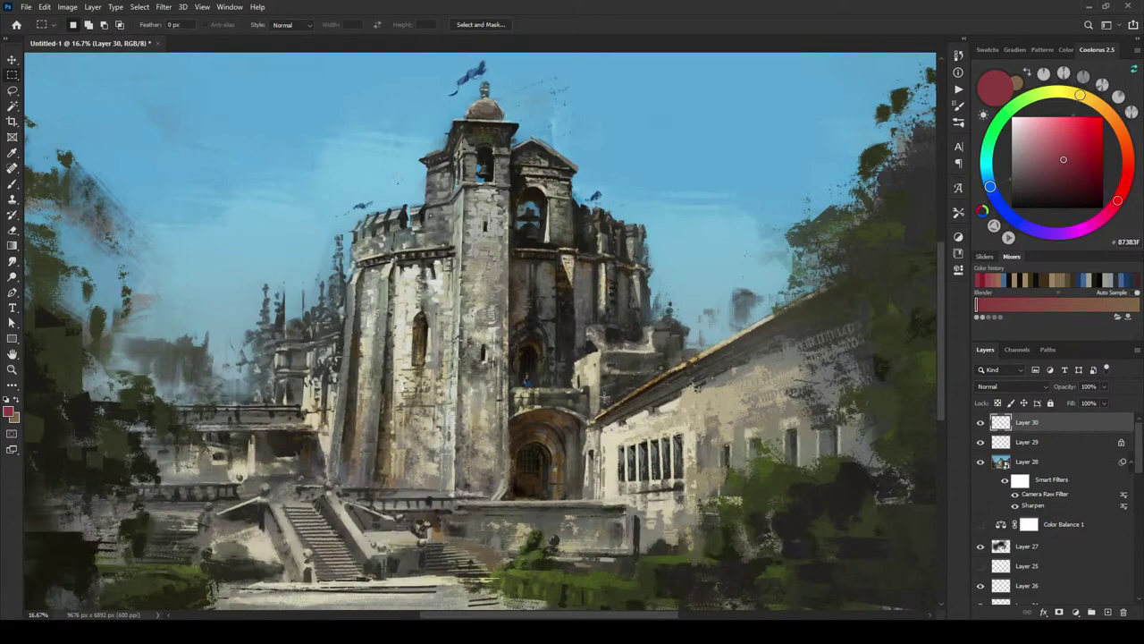
{"action": "key", "text": "v"}
{"action": "left_click_drag", "start_coordinate": [537, 386], "coordinate": [576, 415]}
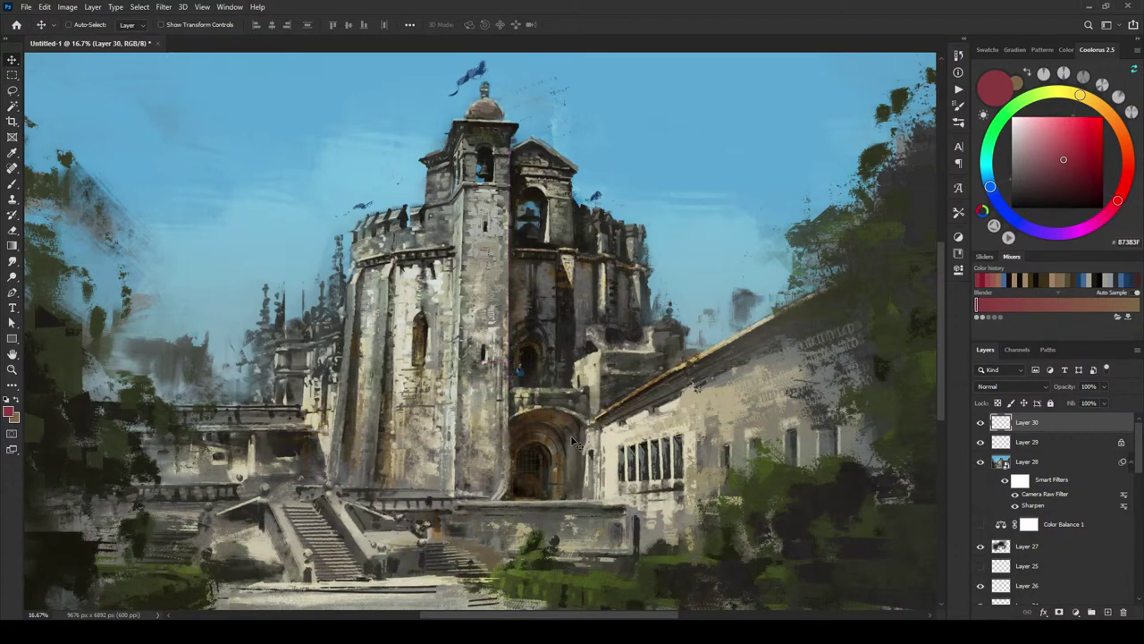
{"action": "key", "text": "ctrl+plus"}
{"action": "key", "text": "ctrl+plus"}
{"action": "left_click_drag", "start_coordinate": [627, 438], "coordinate": [739, 458]}
{"action": "key", "text": "ctrl+t"}
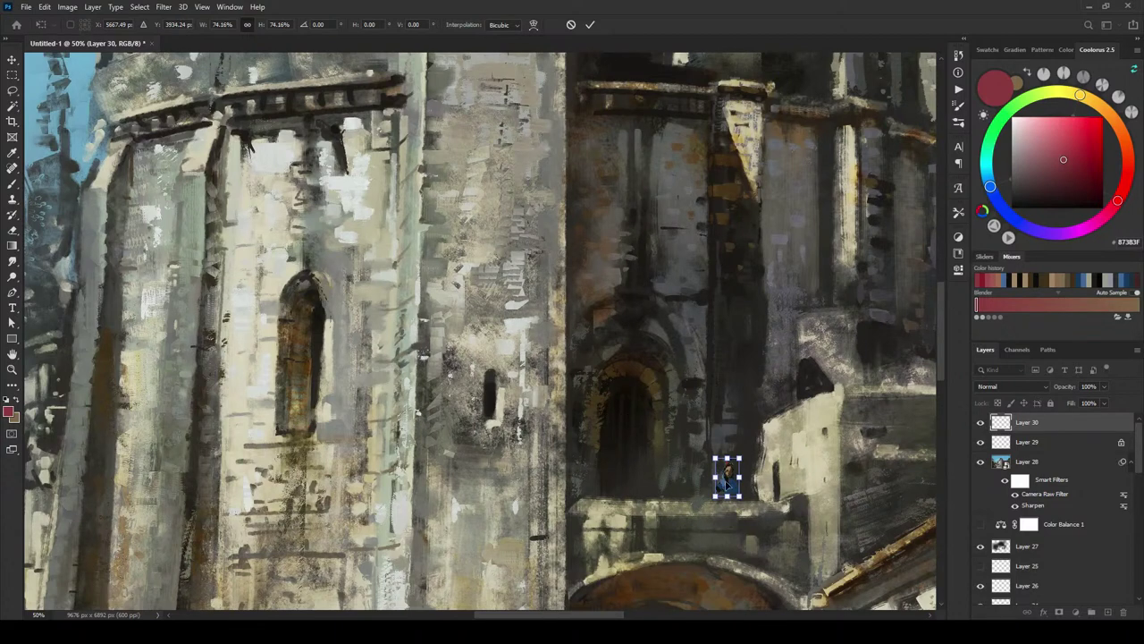
{"action": "left_click_drag", "start_coordinate": [725, 485], "coordinate": [632, 479]}
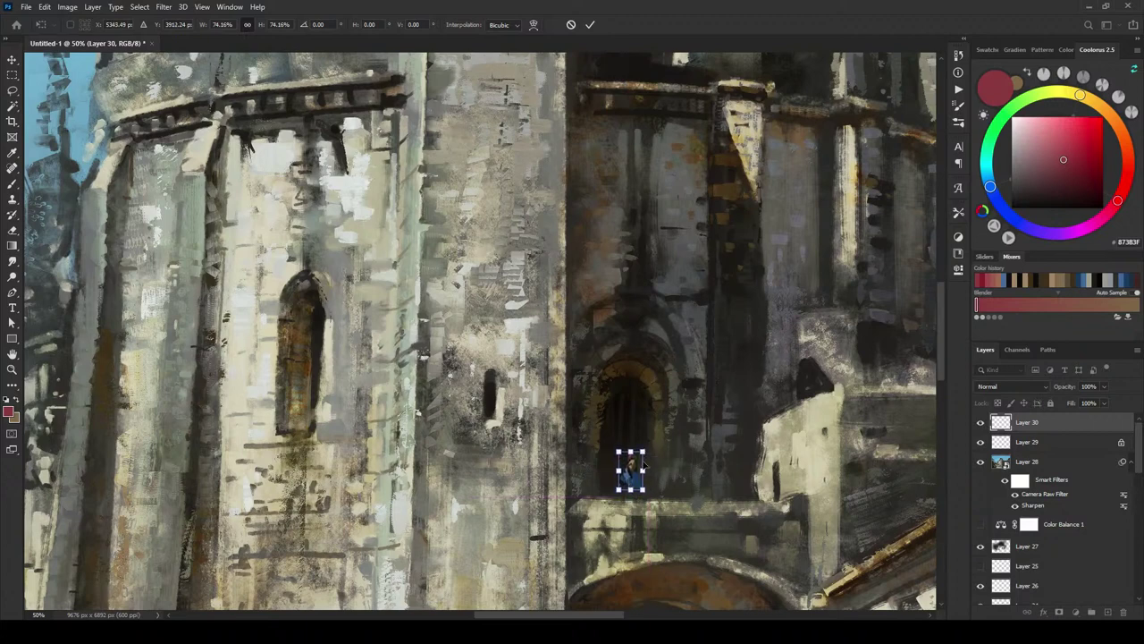
{"action": "key", "text": "Return"}
Step: Mix a warm reddish brown (#A2664A) from a sampled colour and paint small accents on the figure's head and lower clothing
{"action": "key", "text": "b"}
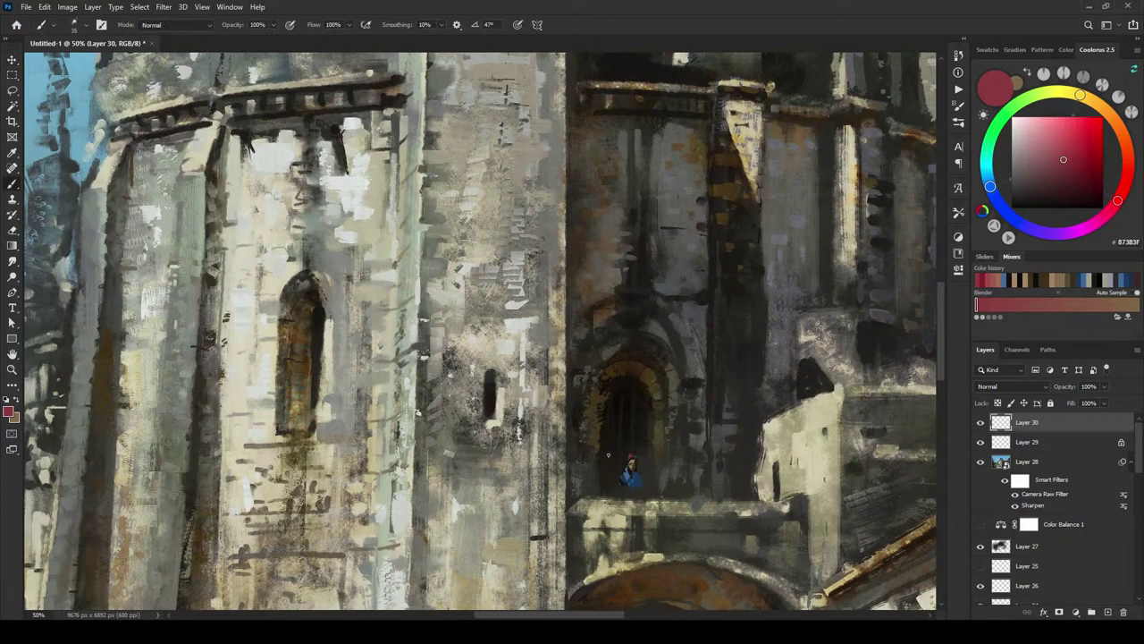
{"action": "left_click", "coordinate": [637, 457], "text": "alt"}
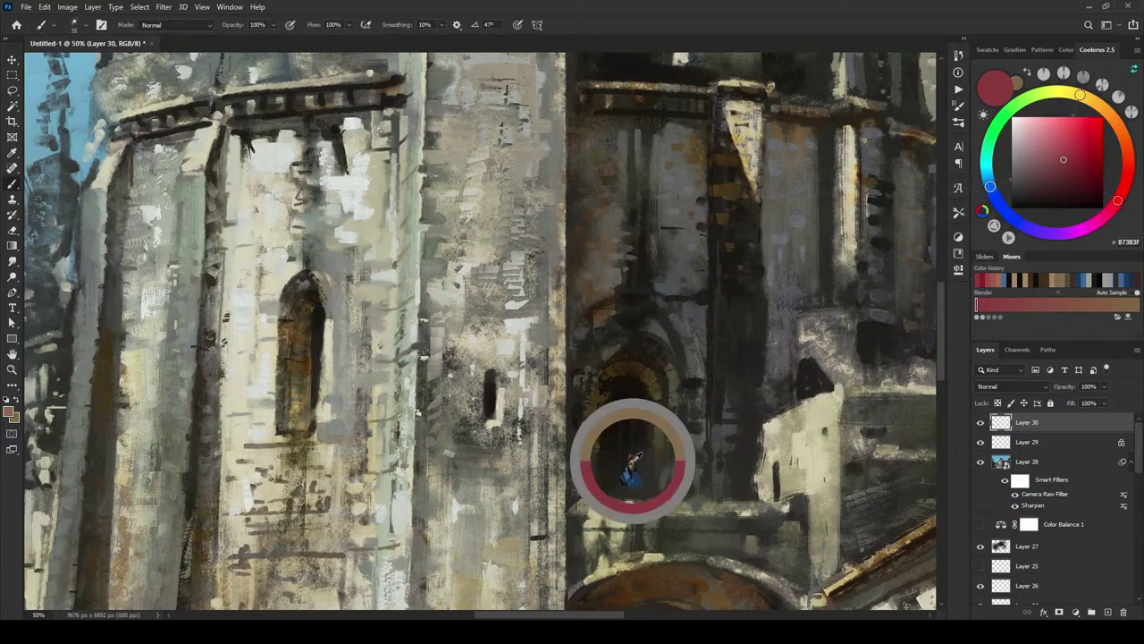
{"action": "left_click_drag", "start_coordinate": [1129, 143], "coordinate": [1128, 152]}
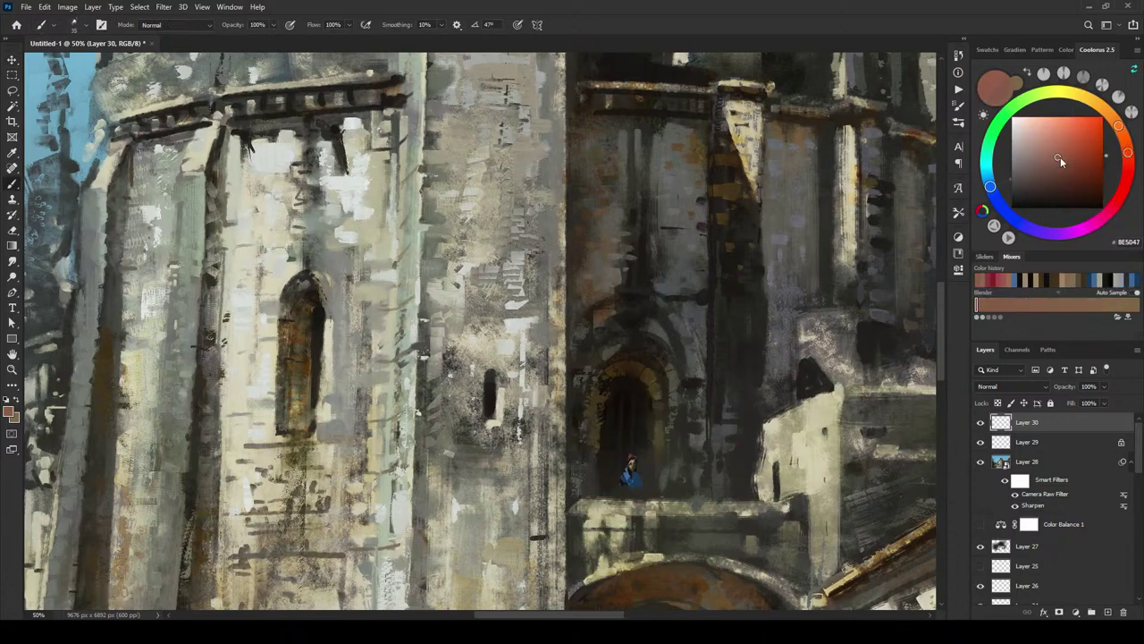
{"action": "left_click", "coordinate": [1060, 150]}
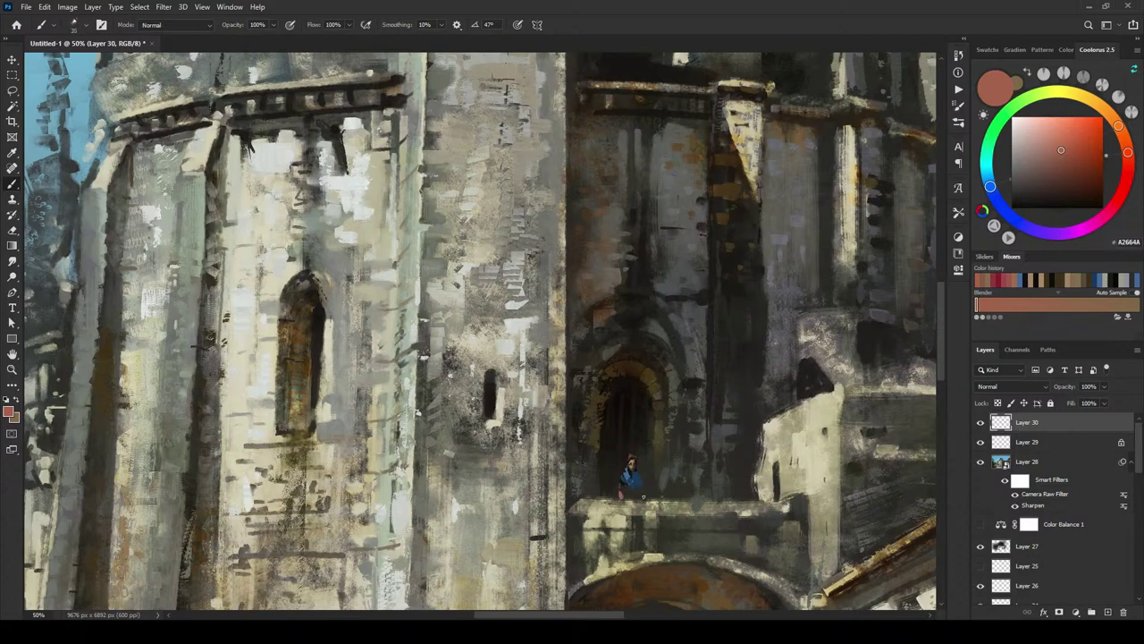
Step: Paint muted pink touches on the figure and darken the edges of its blue clothing with sampled near-blacks (#2A2822, #0F0E0D)
{"action": "mouse_move", "coordinate": [1059, 149]}
{"action": "left_mouse_down"}
{"action": "mouse_move", "coordinate": [1042, 140]}
{"action": "mouse_move", "coordinate": [1037, 152]}
{"action": "left_mouse_up"}
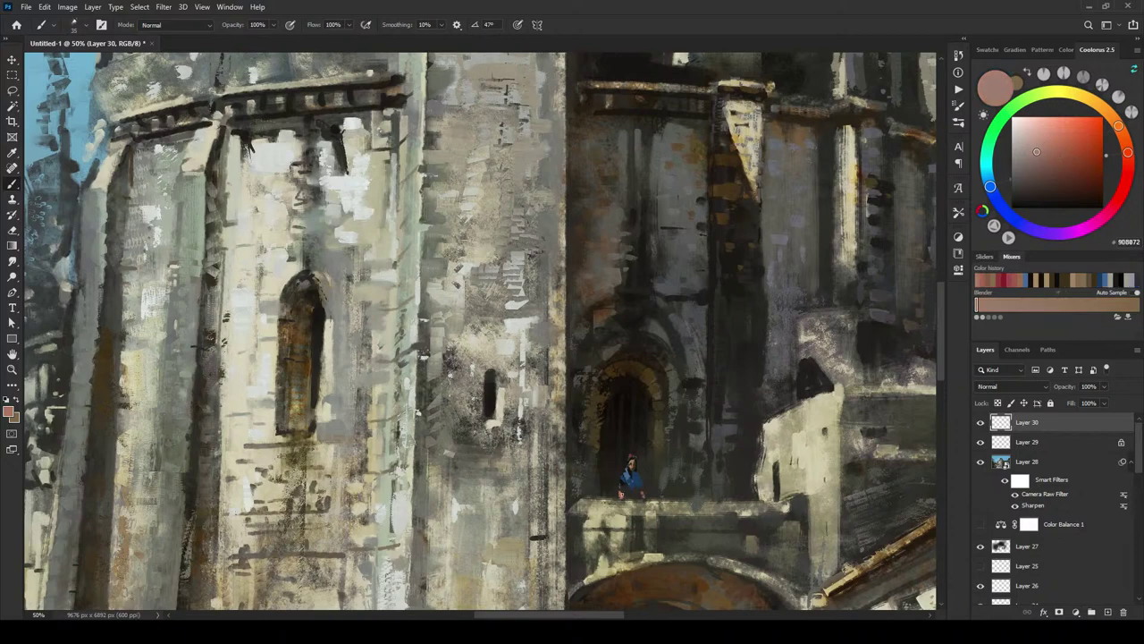
{"action": "left_click", "coordinate": [636, 469], "text": "alt"}
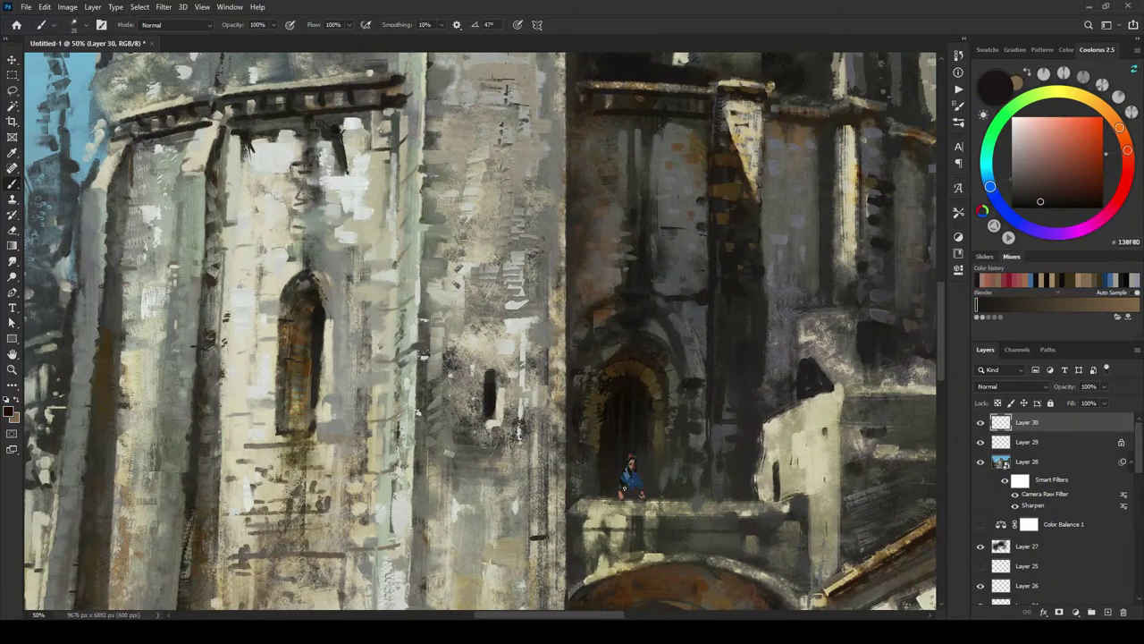
{"action": "left_click", "coordinate": [629, 487], "text": "alt"}
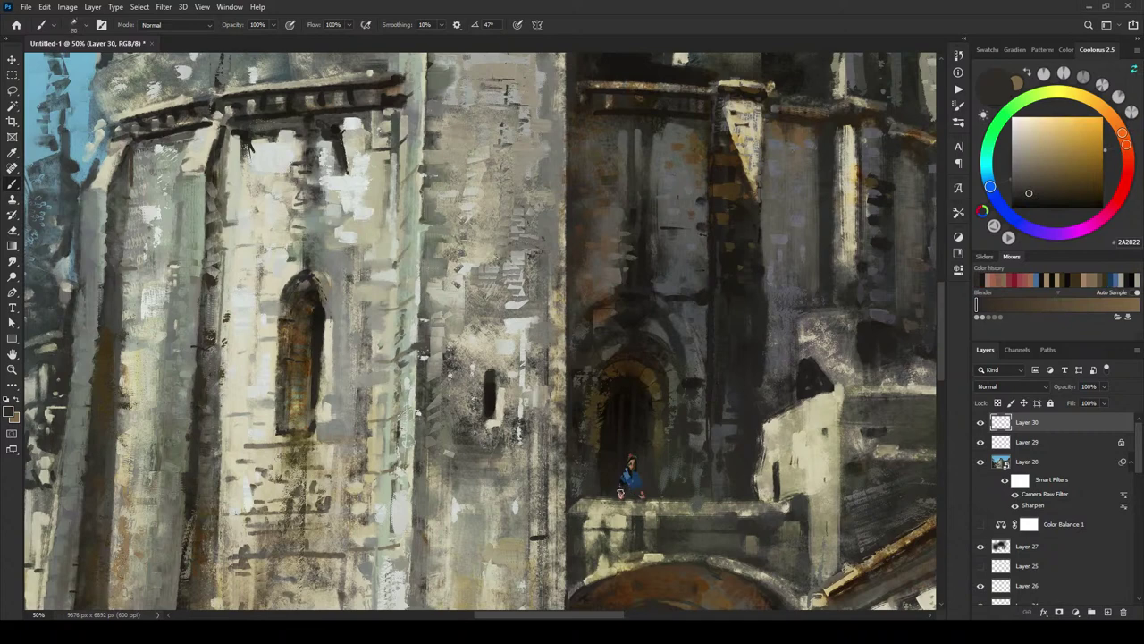
{"action": "mouse_move", "coordinate": [622, 475]}
{"action": "left_mouse_down"}
{"action": "mouse_move", "coordinate": [629, 482]}
{"action": "mouse_move", "coordinate": [628, 466]}
{"action": "left_mouse_up"}
{"action": "left_click", "coordinate": [628, 467], "text": "alt"}
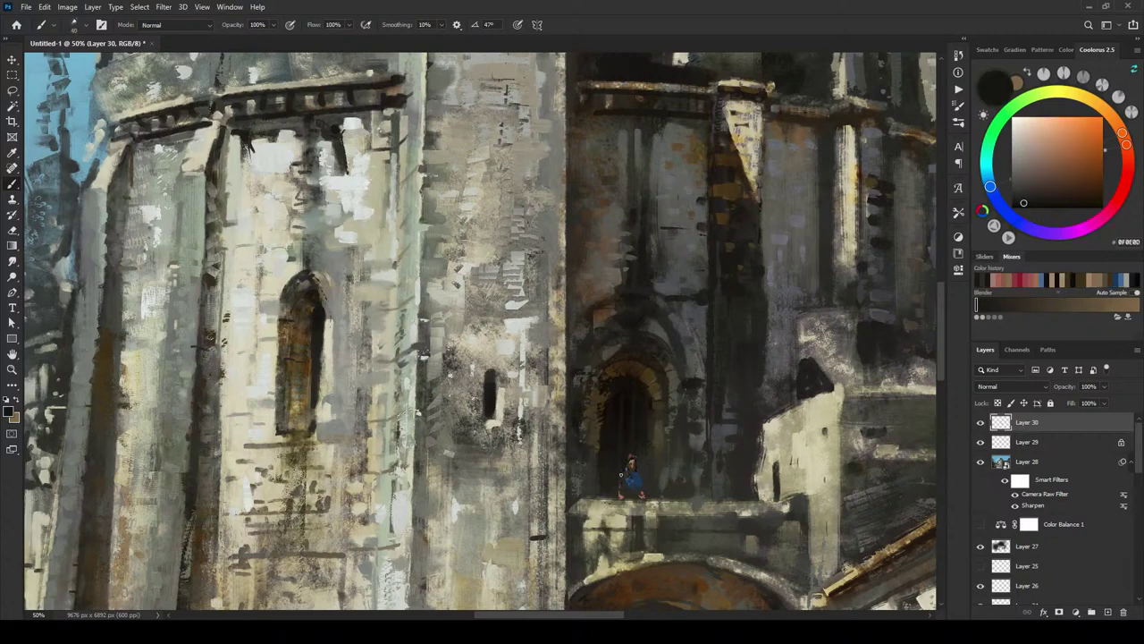
{"action": "left_click_drag", "start_coordinate": [624, 476], "coordinate": [618, 490]}
Step: Move the figure to the balcony's outer end beside the tower wall and lower the opacity of Layer 30 to 76%
{"action": "key", "text": "ctrl+minus"}
{"action": "key", "text": "ctrl+minus"}
{"action": "key", "text": "ctrl+minus"}
{"action": "key", "text": "ctrl+minus"}
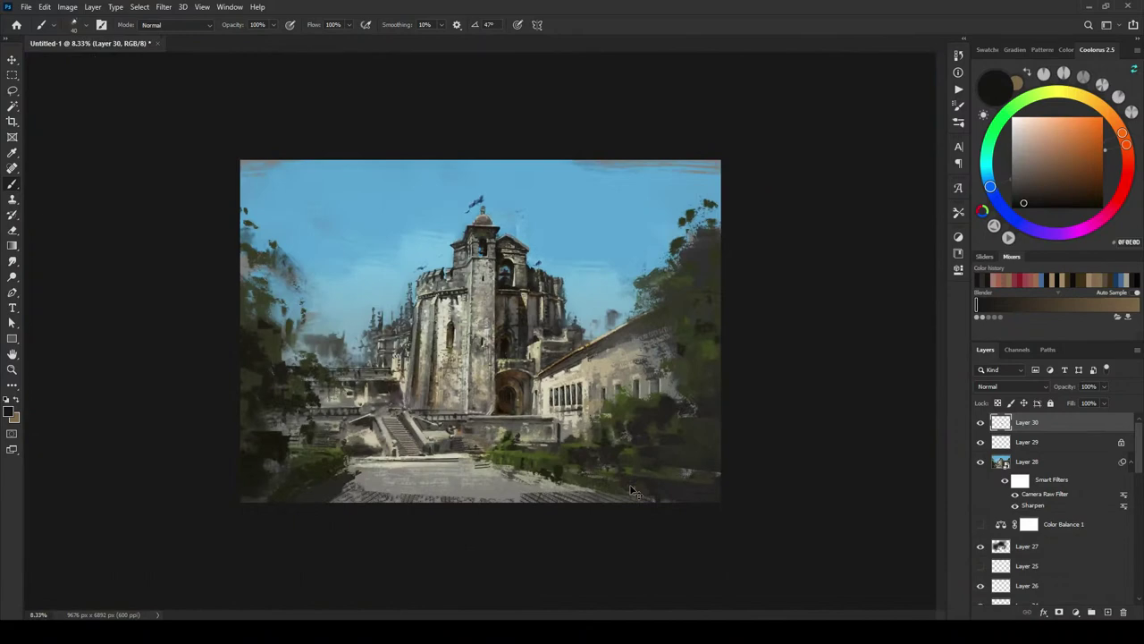
{"action": "key", "text": "ctrl+plus"}
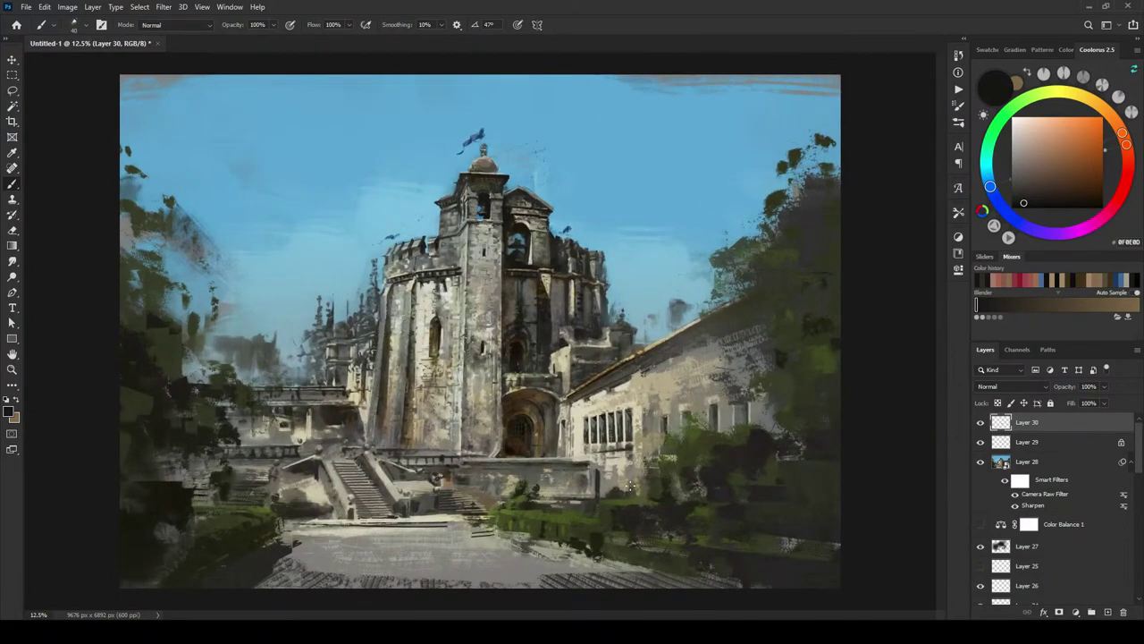
{"action": "key", "text": "v"}
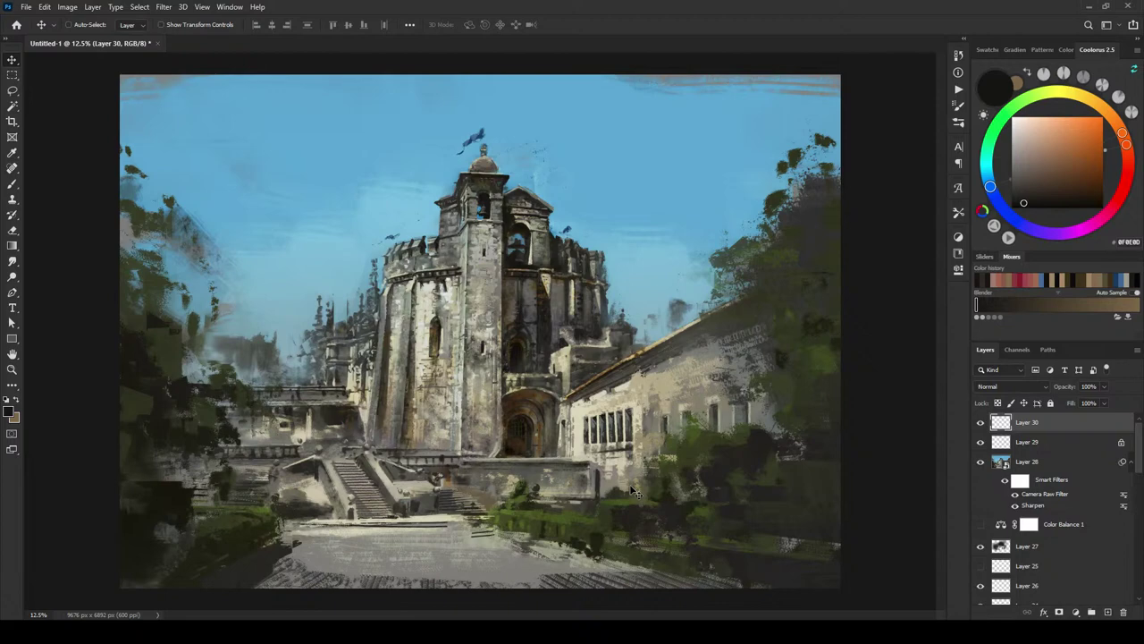
{"action": "left_click", "coordinate": [1105, 386]}
{"action": "left_click_drag", "start_coordinate": [1107, 400], "coordinate": [1091, 405]}
Step: Boost the saturation of the blue flags on Layer 29 with a Hue/Saturation adjustment
{"action": "key", "text": "alt+bracketleft"}
{"action": "left_click", "coordinate": [69, 7]}
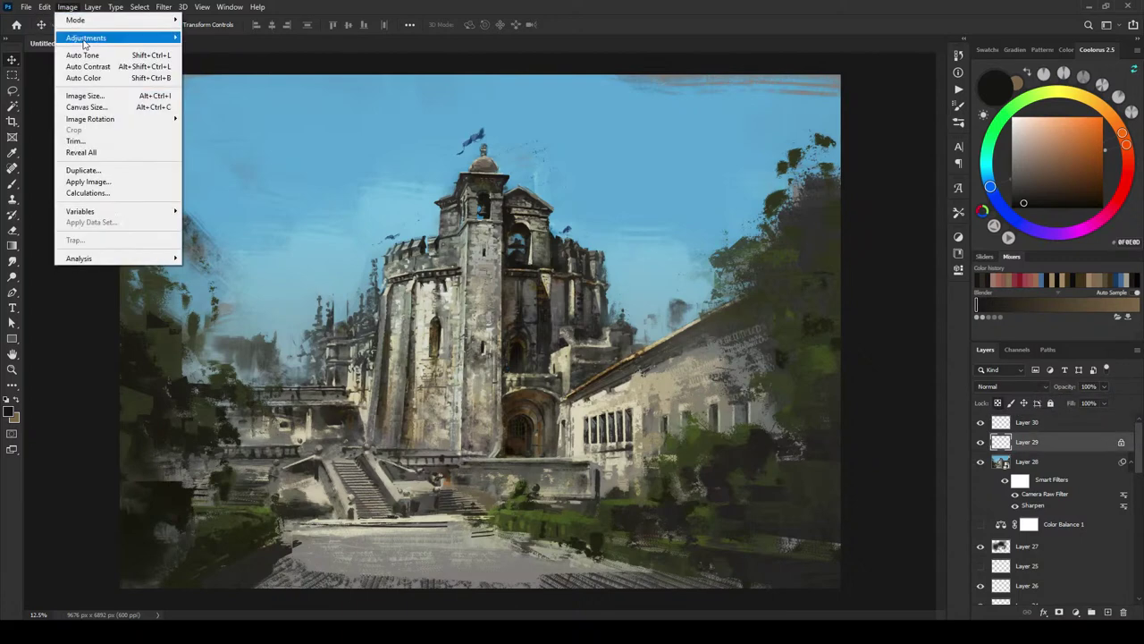
{"action": "mouse_move", "coordinate": [85, 44]}
{"action": "left_click", "coordinate": [277, 101]}
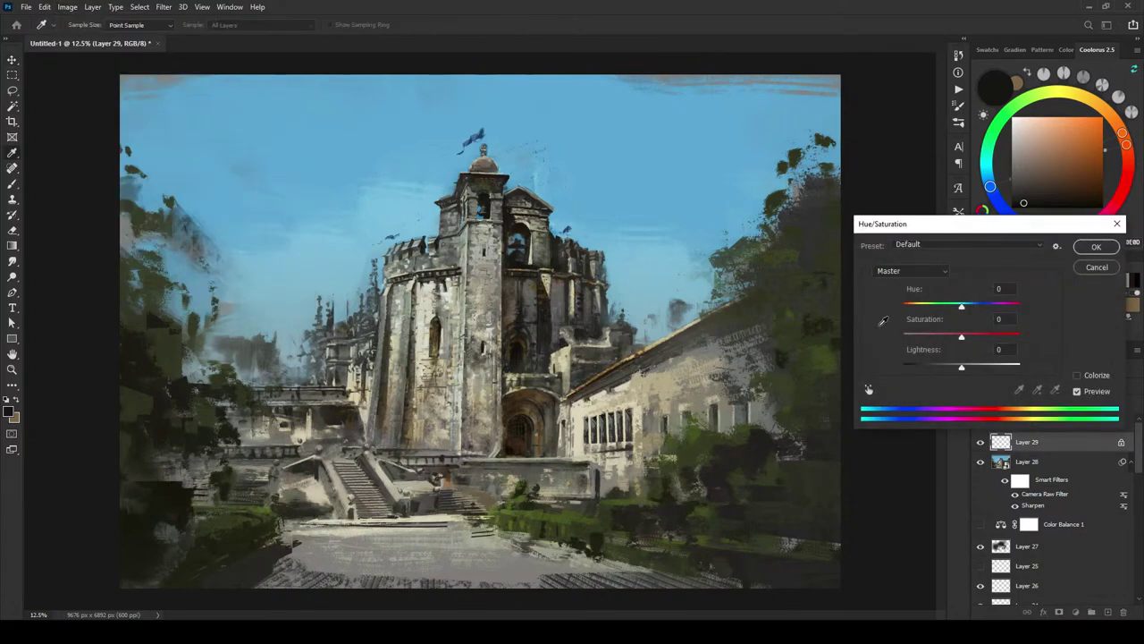
{"action": "left_click_drag", "start_coordinate": [962, 337], "coordinate": [996, 339]}
{"action": "left_click", "coordinate": [1096, 247]}
{"action": "key", "text": "v"}
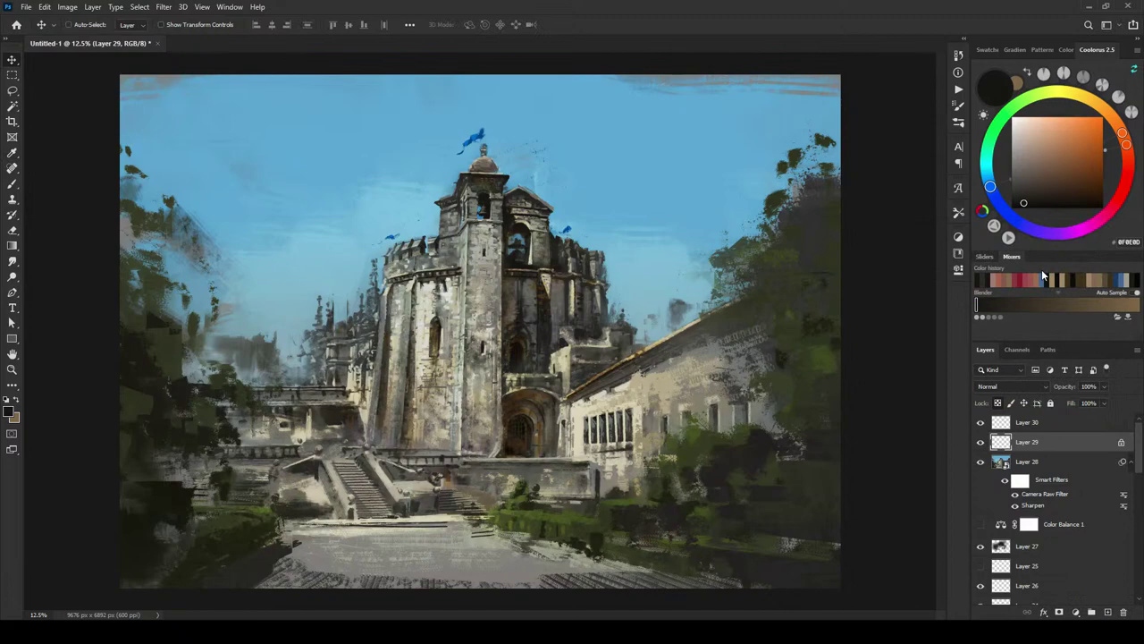
Step: Examine the whole painting at several zoom levels and compare it with the flags on Layer 29 hidden and shown
{"action": "key", "text": "ctrl"}
{"action": "key", "text": "ctrl+minus"}
{"action": "key", "text": "ctrl+minus"}
{"action": "key", "text": "ctrl+minus"}
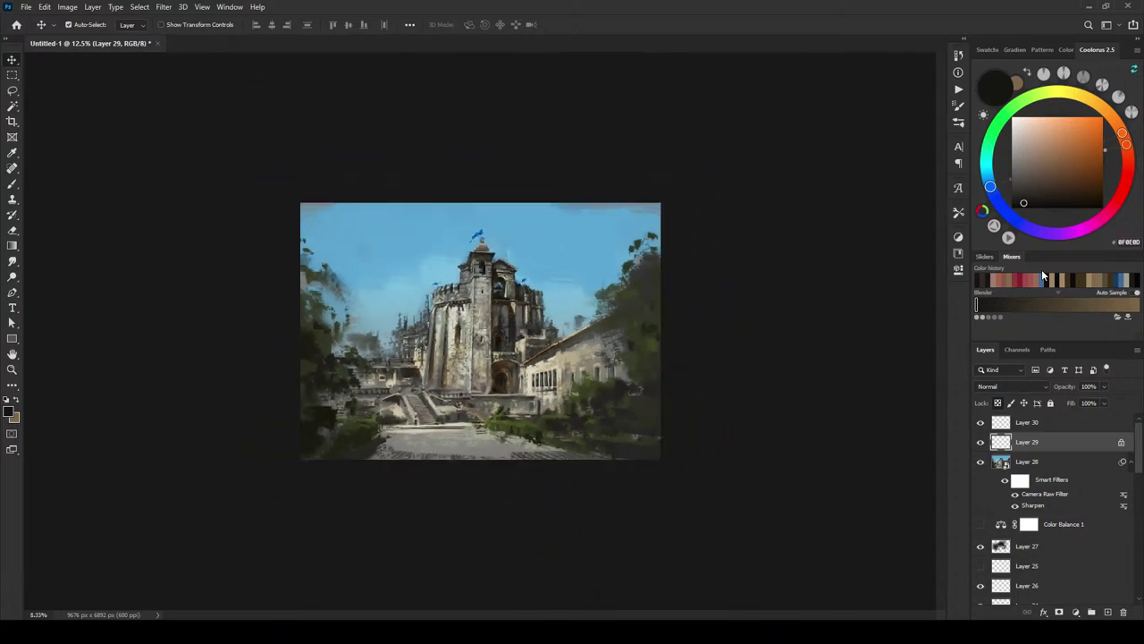
{"action": "key", "text": "ctrl+plus"}
{"action": "key", "text": "ctrl+plus"}
{"action": "key", "text": "ctrl+plus"}
{"action": "key", "text": "ctrl+plus"}
{"action": "key", "text": "ctrl+plus"}
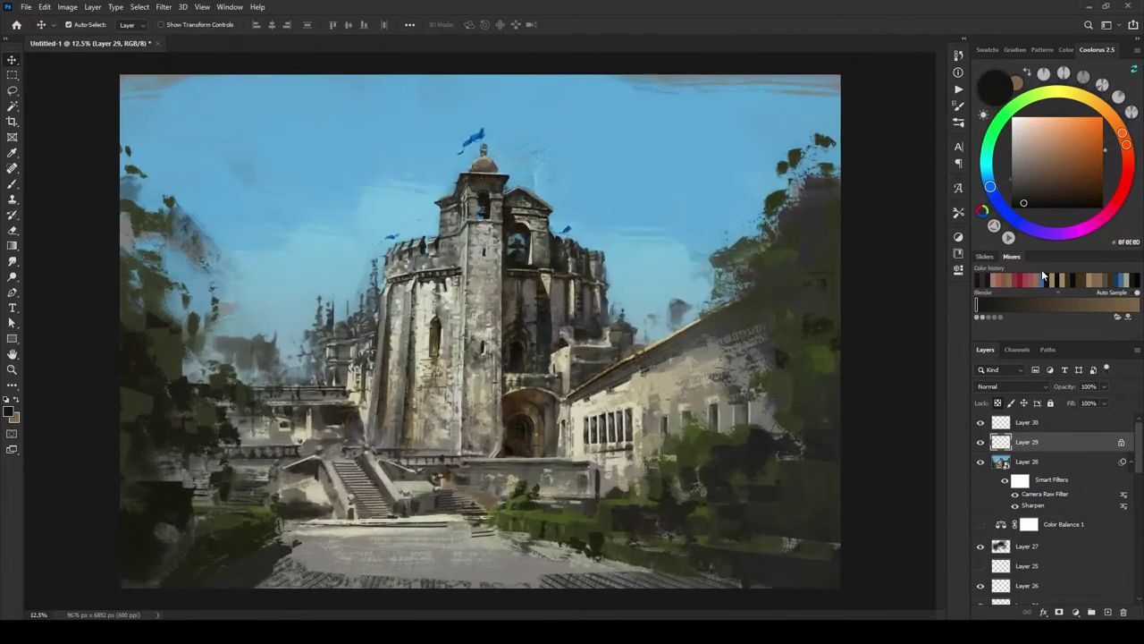
{"action": "key", "text": "ctrl+plus"}
{"action": "key", "text": "ctrl+minus"}
{"action": "left_click", "coordinate": [982, 442]}
{"action": "left_click", "coordinate": [981, 442]}
Step: Add a layer clipped to Layer 29 and paint light grey-white areas over the blue flags with a sampled tower colour
{"action": "left_click", "coordinate": [1108, 612]}
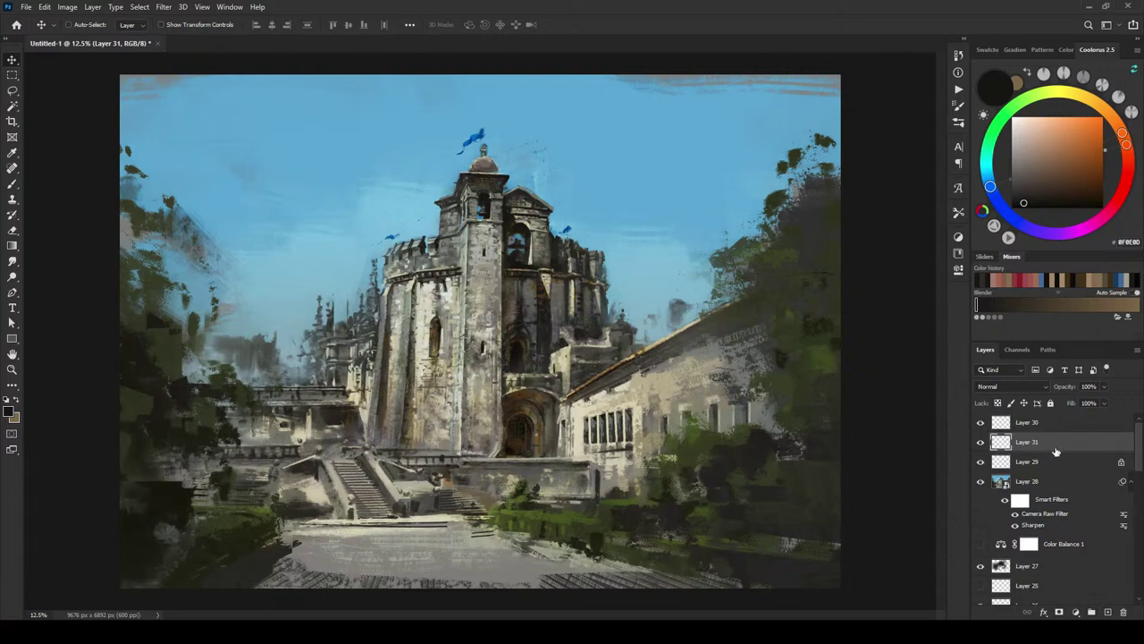
{"action": "left_click", "coordinate": [1052, 448], "text": "alt"}
{"action": "key", "text": "b"}
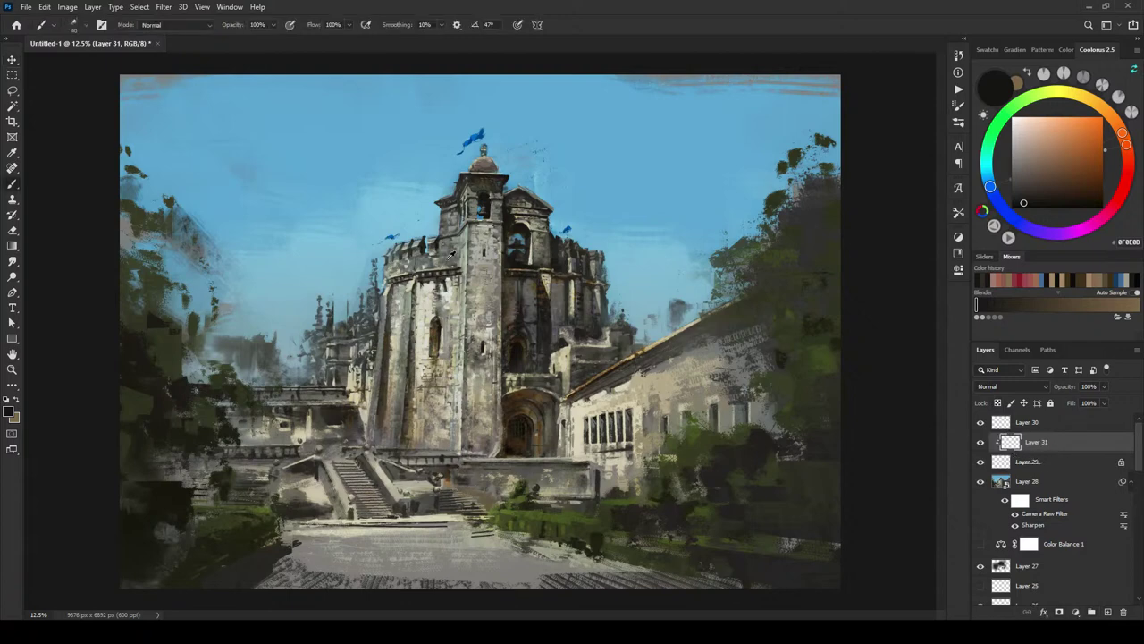
{"action": "left_click", "coordinate": [438, 282], "text": "alt"}
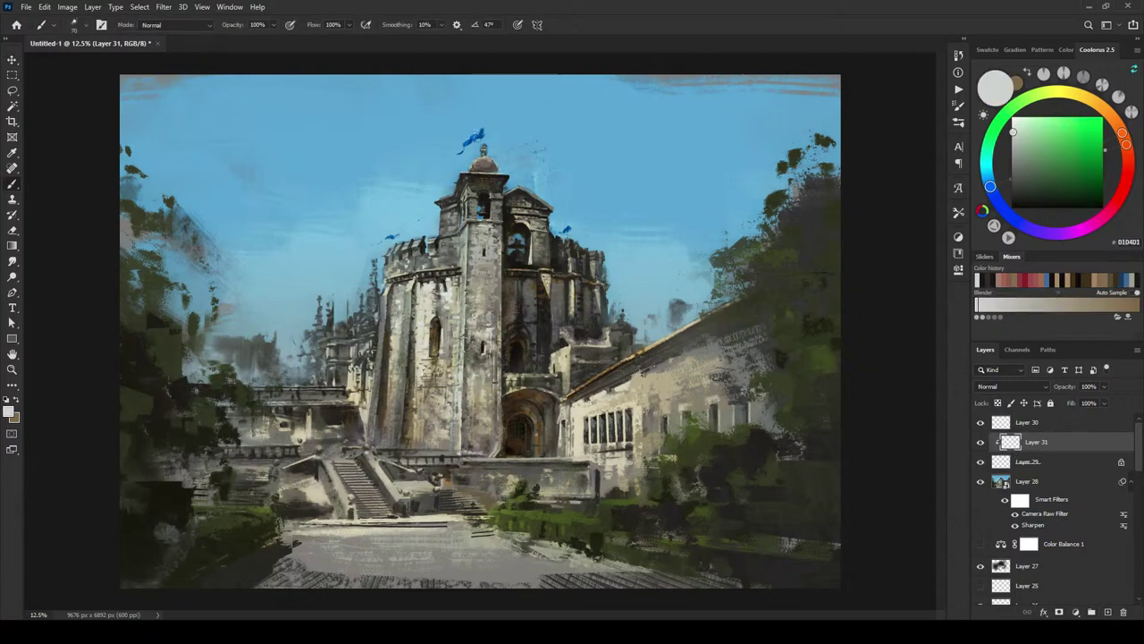
{"action": "left_click_drag", "start_coordinate": [474, 138], "coordinate": [481, 135]}
{"action": "left_click_drag", "start_coordinate": [465, 146], "coordinate": [467, 141]}
Step: Add a clipped layer between Layer 29 and the white markings and paint the flags' remaining blue areas in dark greys (#30302E, #575754)
{"action": "left_click", "coordinate": [1062, 462]}
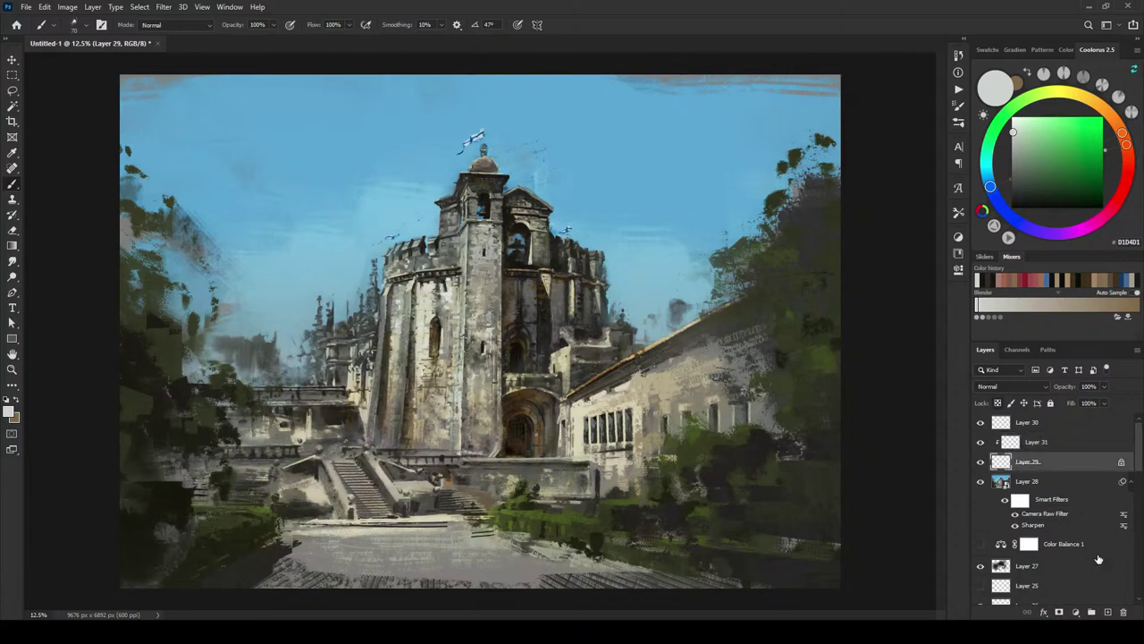
{"action": "left_click", "coordinate": [1108, 610]}
{"action": "left_click", "coordinate": [464, 182], "text": "alt"}
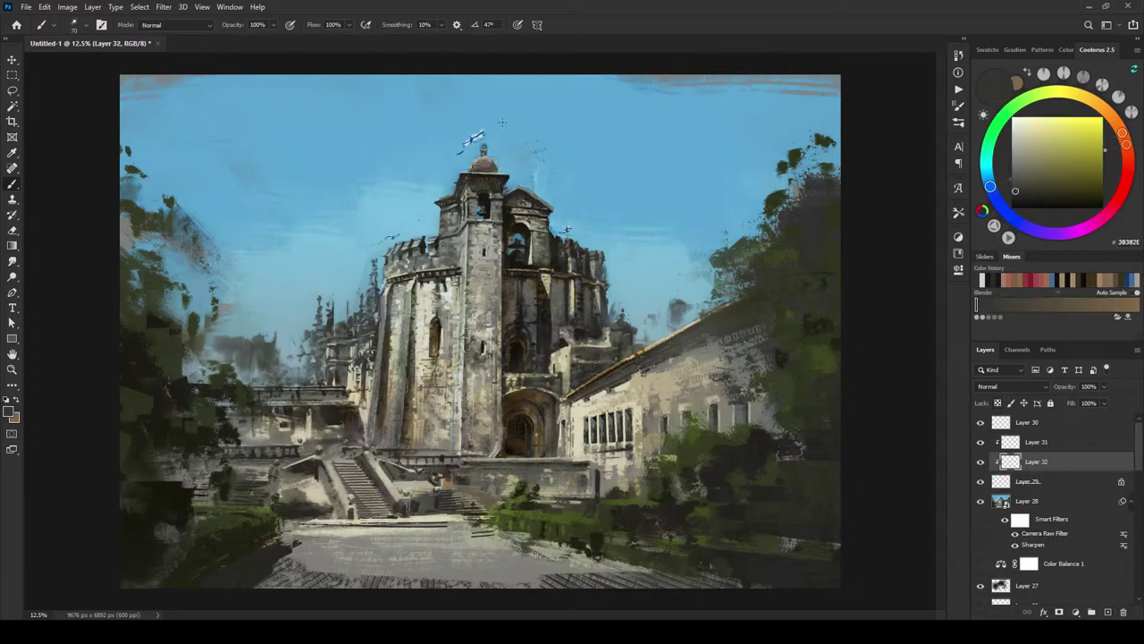
{"action": "key", "text": "bracketright"}
{"action": "key", "text": "bracketright"}
{"action": "key", "text": "bracketright"}
{"action": "left_click_drag", "start_coordinate": [486, 132], "coordinate": [458, 149]}
{"action": "left_click_drag", "start_coordinate": [572, 231], "coordinate": [563, 230]}
{"action": "left_click", "coordinate": [1016, 176]}
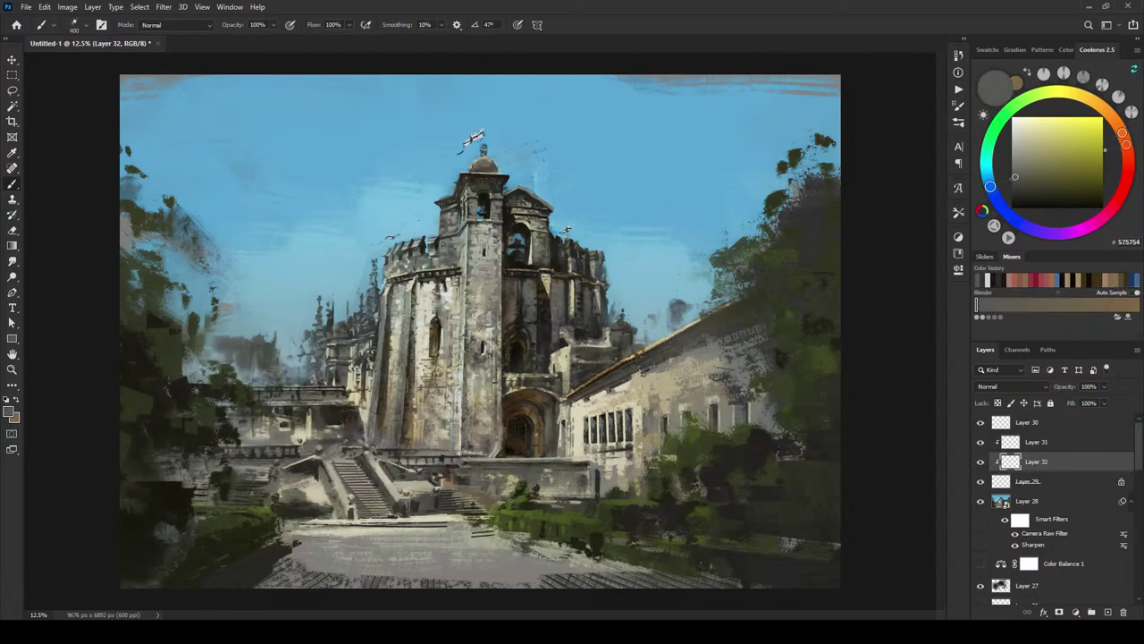
{"action": "key", "text": "bracketleft"}
{"action": "key", "text": "bracketleft"}
{"action": "key", "text": "bracketleft"}
Step: Examine the flags from afar and compare the painting with Layer 32 and Layer 31 each hidden and shown
{"action": "scroll", "coordinate": [679, 354], "scroll_direction": "down", "scroll_amount": 5}
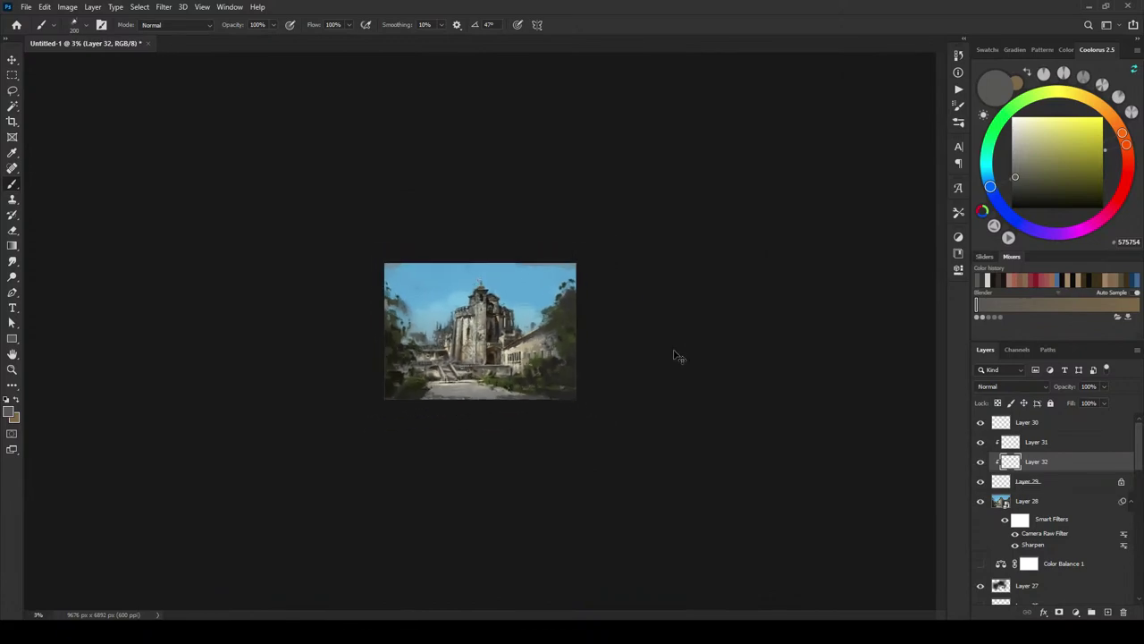
{"action": "scroll", "coordinate": [679, 355], "scroll_direction": "up", "scroll_amount": 5}
{"action": "scroll", "coordinate": [678, 356], "scroll_direction": "down", "scroll_amount": 4}
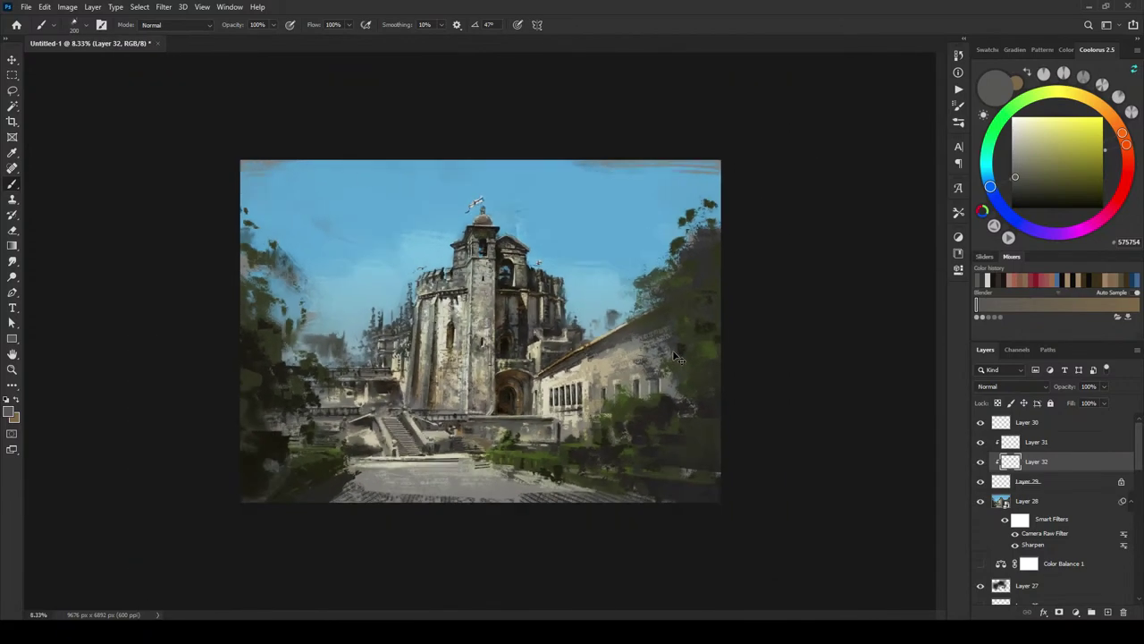
{"action": "scroll", "coordinate": [672, 362], "scroll_direction": "up", "scroll_amount": 4}
{"action": "left_click", "coordinate": [982, 461]}
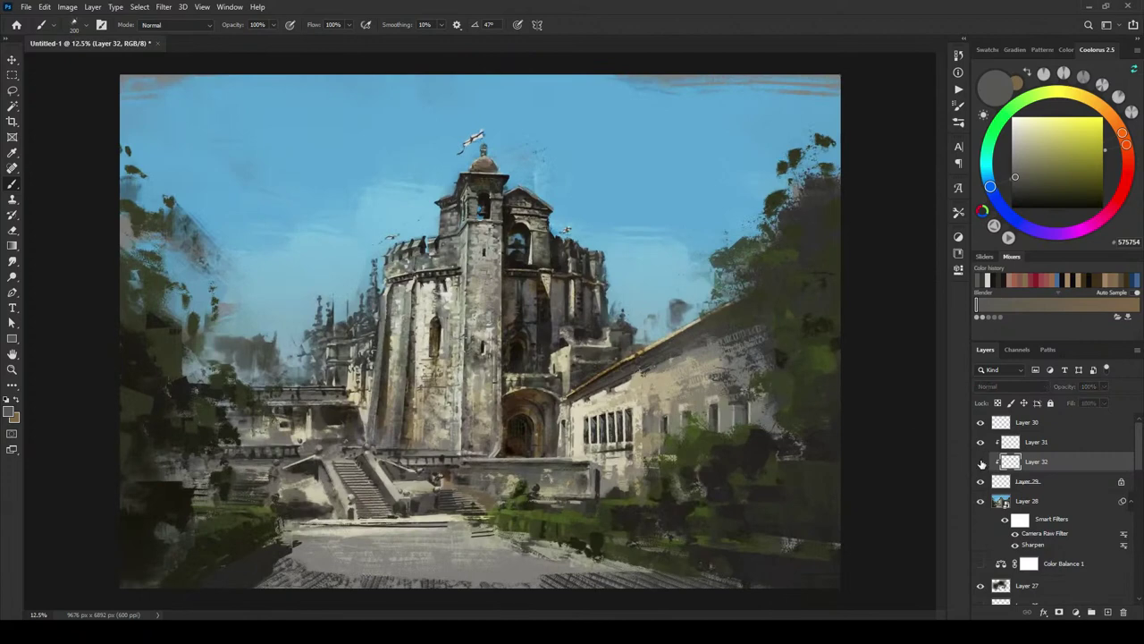
{"action": "left_click", "coordinate": [981, 461]}
{"action": "left_click", "coordinate": [983, 445]}
{"action": "left_click", "coordinate": [980, 442]}
Step: Try a reduced opacity of 96% on the white flag markings in Layer 31
{"action": "left_click", "coordinate": [1105, 387]}
{"action": "left_click_drag", "start_coordinate": [1105, 403], "coordinate": [1103, 403]}
{"action": "left_click", "coordinate": [1043, 443]}
{"action": "left_click", "coordinate": [1105, 389]}
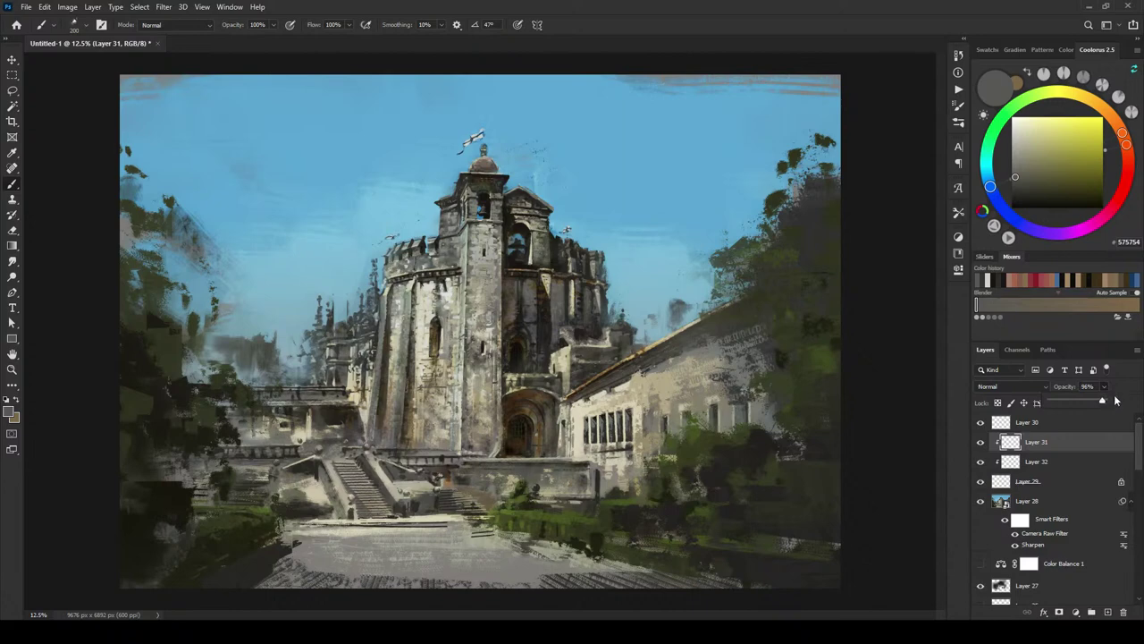
{"action": "left_click", "coordinate": [1048, 451]}
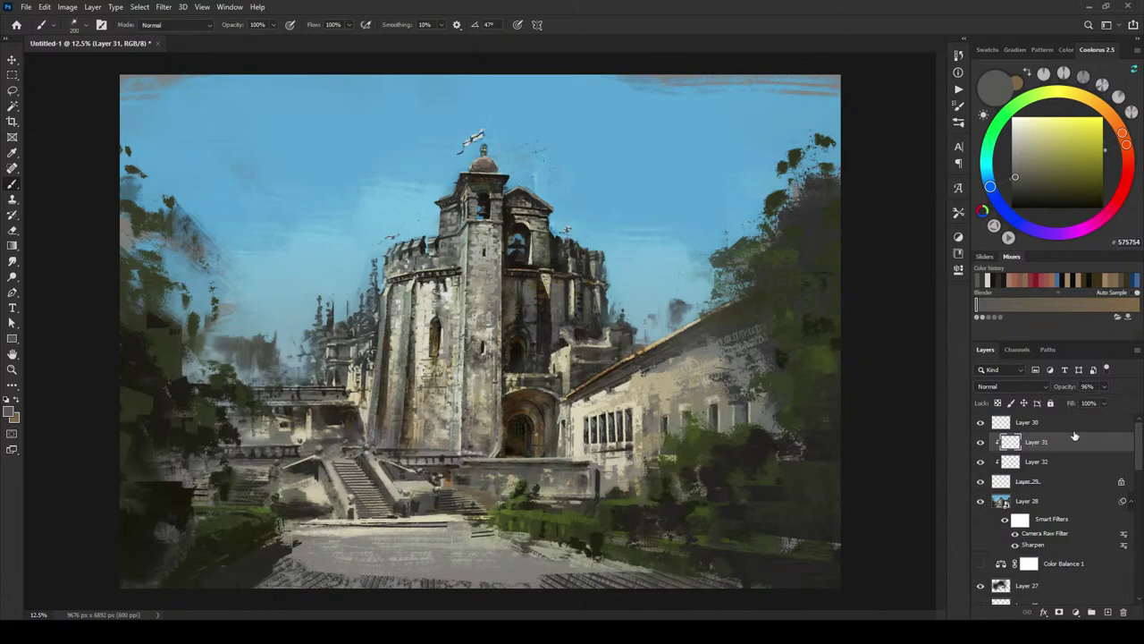
{"action": "left_click", "coordinate": [1105, 388]}
{"action": "left_click_drag", "start_coordinate": [1105, 402], "coordinate": [1122, 407]}
{"action": "left_click", "coordinate": [1060, 450]}
Step: Lock the transparent pixels of Layer 31 and tint the white flag areas with pale blues based on the sky, such as #A9C4D4
{"action": "left_click", "coordinate": [657, 271], "text": "alt"}
{"action": "left_click_drag", "start_coordinate": [491, 135], "coordinate": [484, 139]}
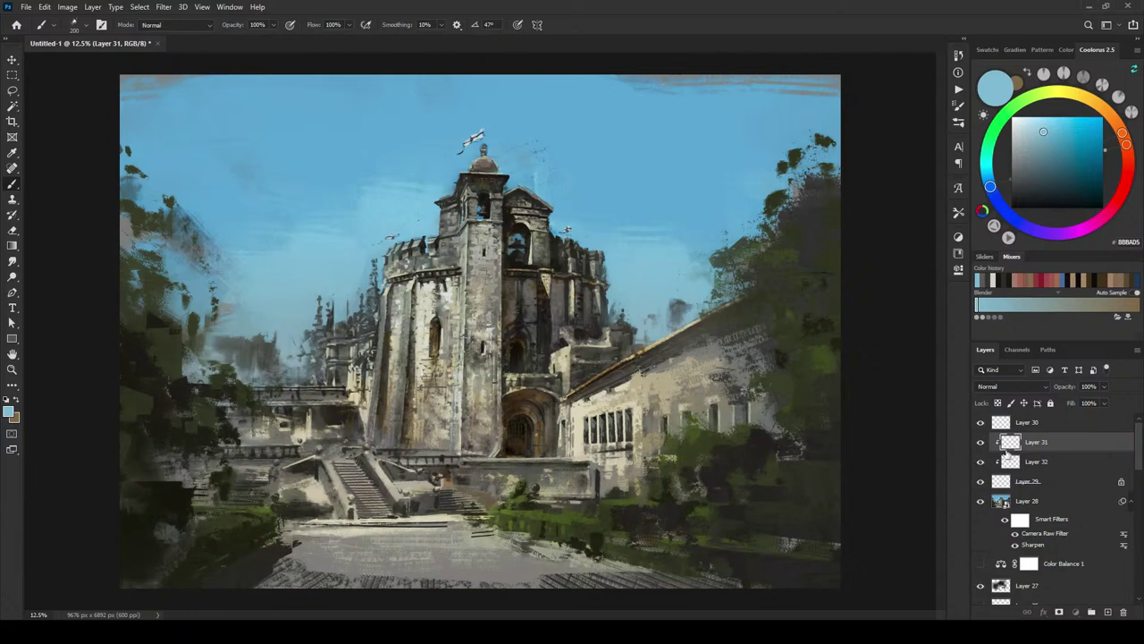
{"action": "left_click", "coordinate": [997, 402]}
{"action": "left_click", "coordinate": [1030, 132]}
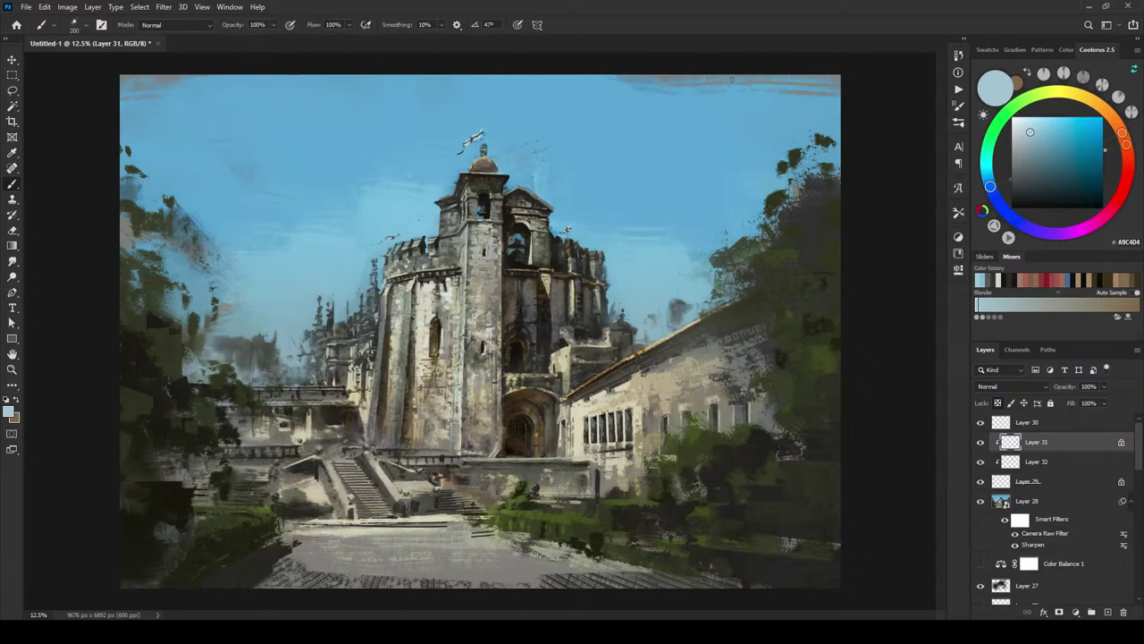
{"action": "left_click", "coordinate": [1029, 127]}
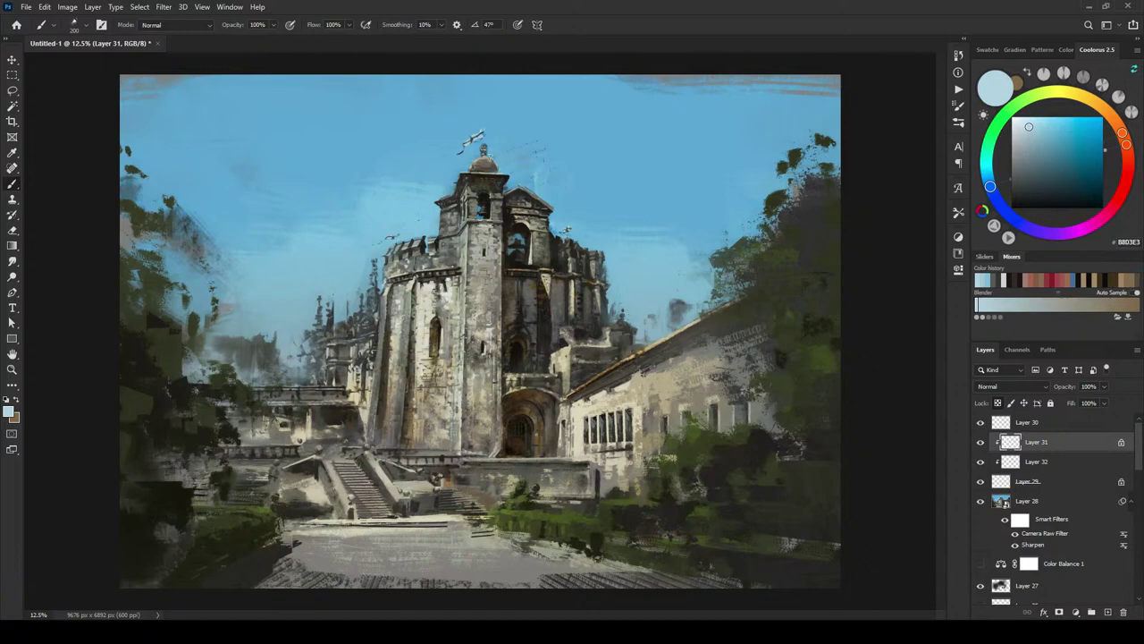
{"action": "left_click", "coordinate": [1038, 124]}
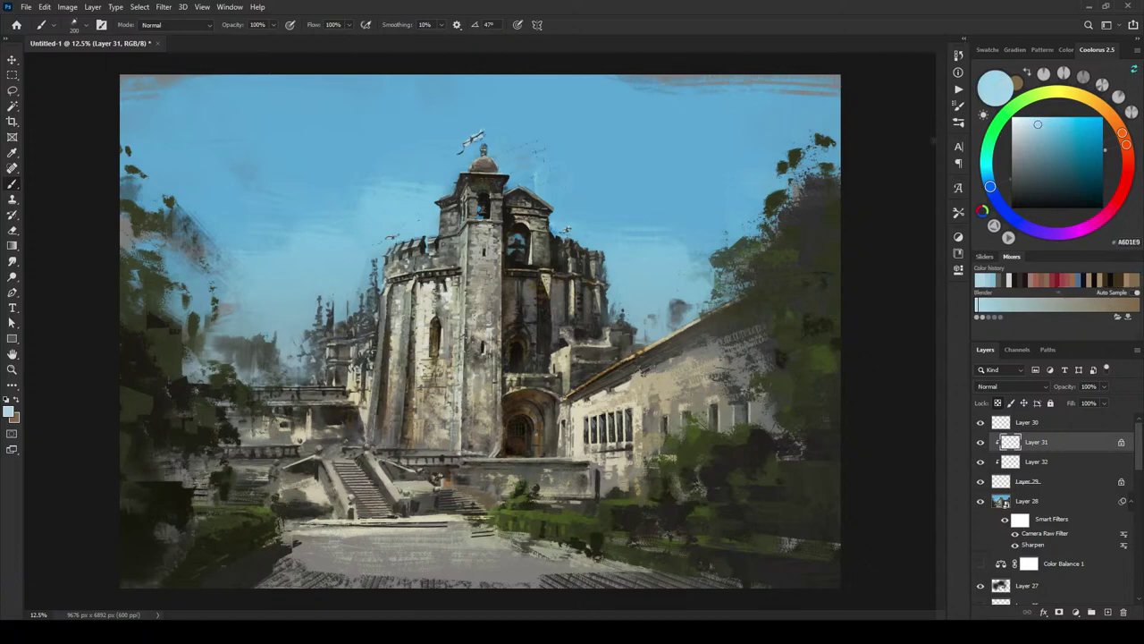
Step: Shade the flags' light areas with muted blue-greys (#6F8591, #83A2B4) and select pale blue #BFE0F3 for the highlights
{"action": "left_click", "coordinate": [1032, 157]}
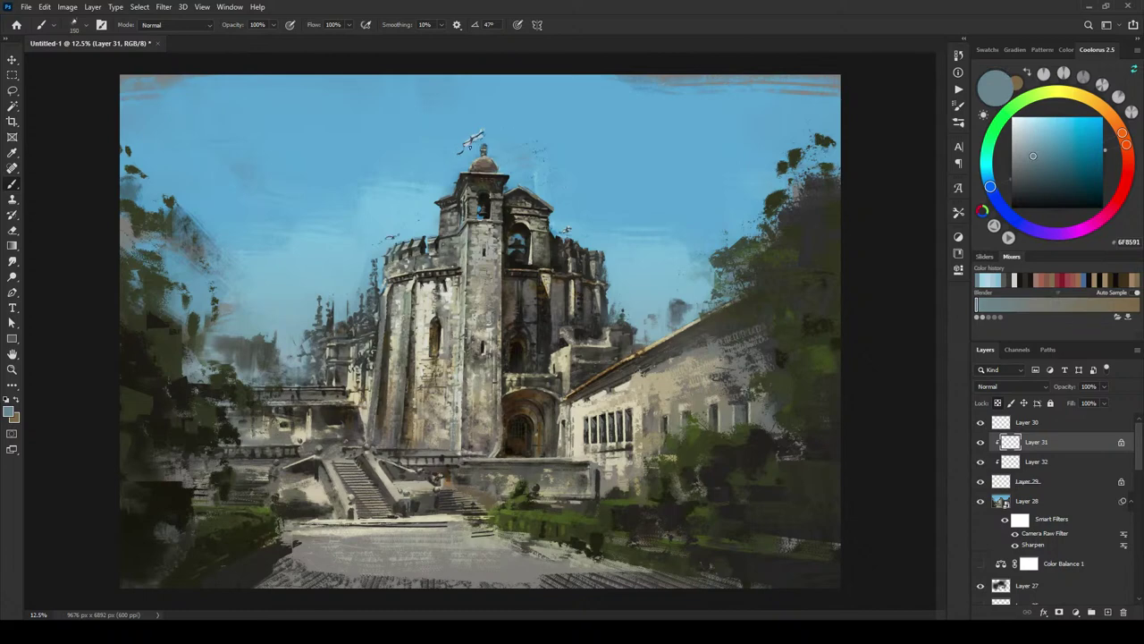
{"action": "left_click", "coordinate": [1036, 143]}
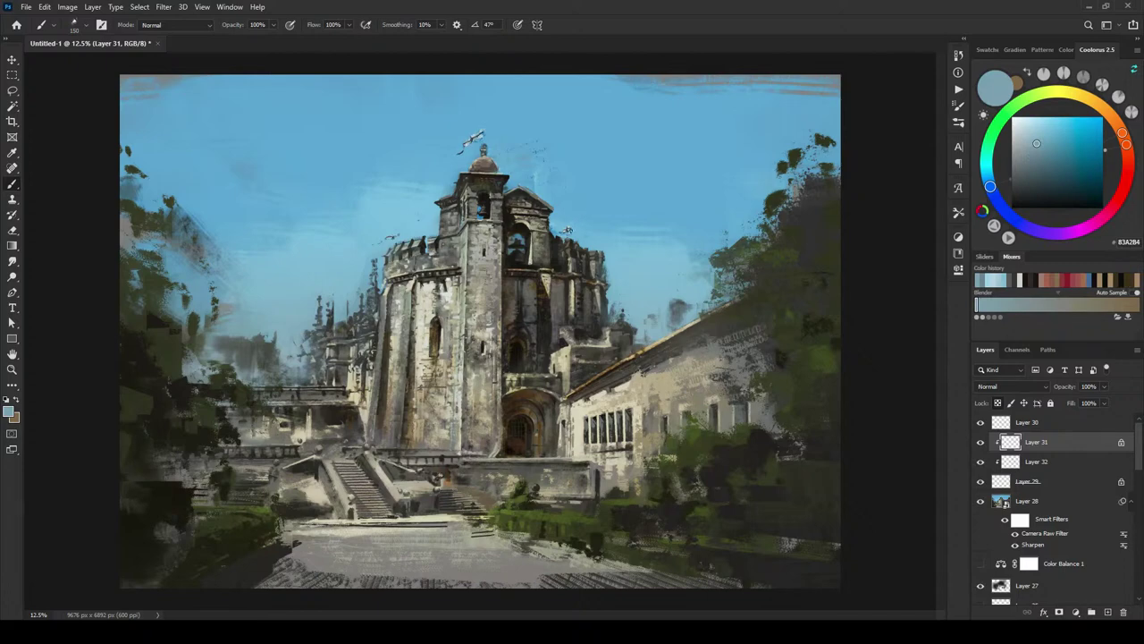
{"action": "left_click", "coordinate": [510, 100], "text": "alt"}
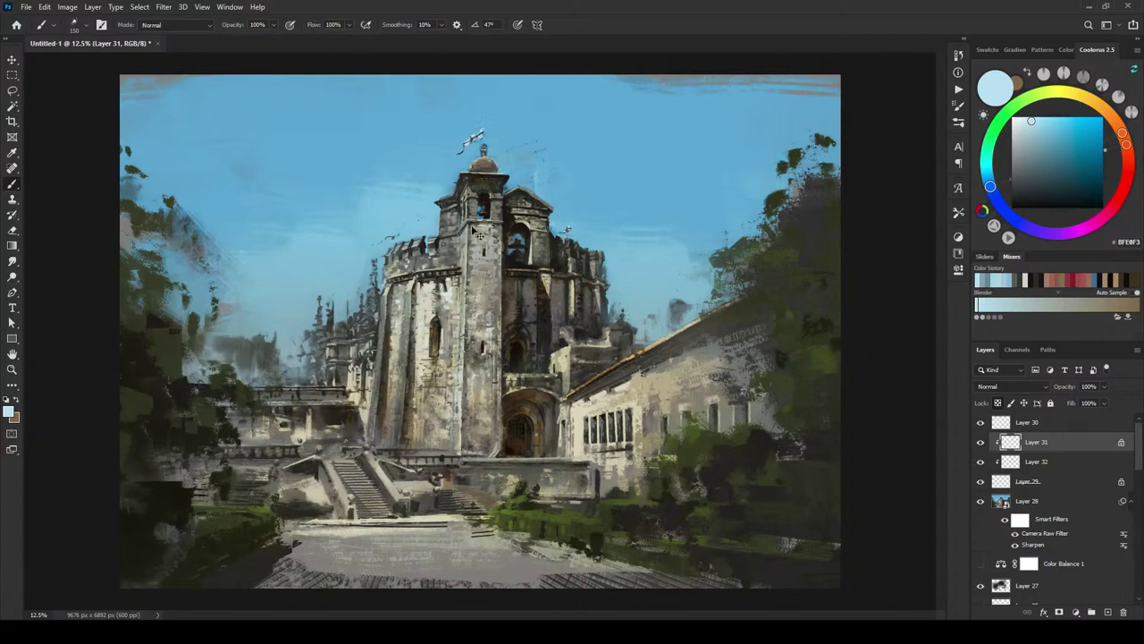
Step: Adjust the figure on Layer 30 with Hue/Saturation, setting saturation to +41 and lightness to +2
{"action": "key", "text": "ctrl+plus"}
{"action": "key", "text": "ctrl+plus"}
{"action": "key", "text": "ctrl+plus"}
{"action": "key", "text": "ctrl+plus"}
{"action": "left_click_drag", "start_coordinate": [618, 508], "coordinate": [618, 482]}
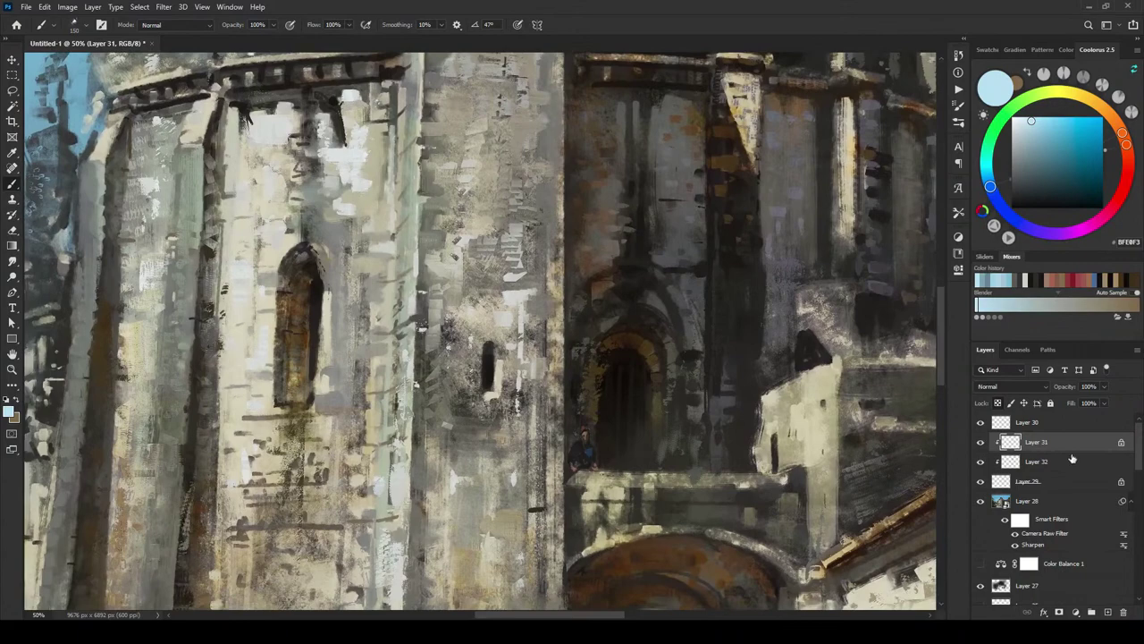
{"action": "left_click", "coordinate": [1034, 425]}
{"action": "left_click", "coordinate": [68, 7]}
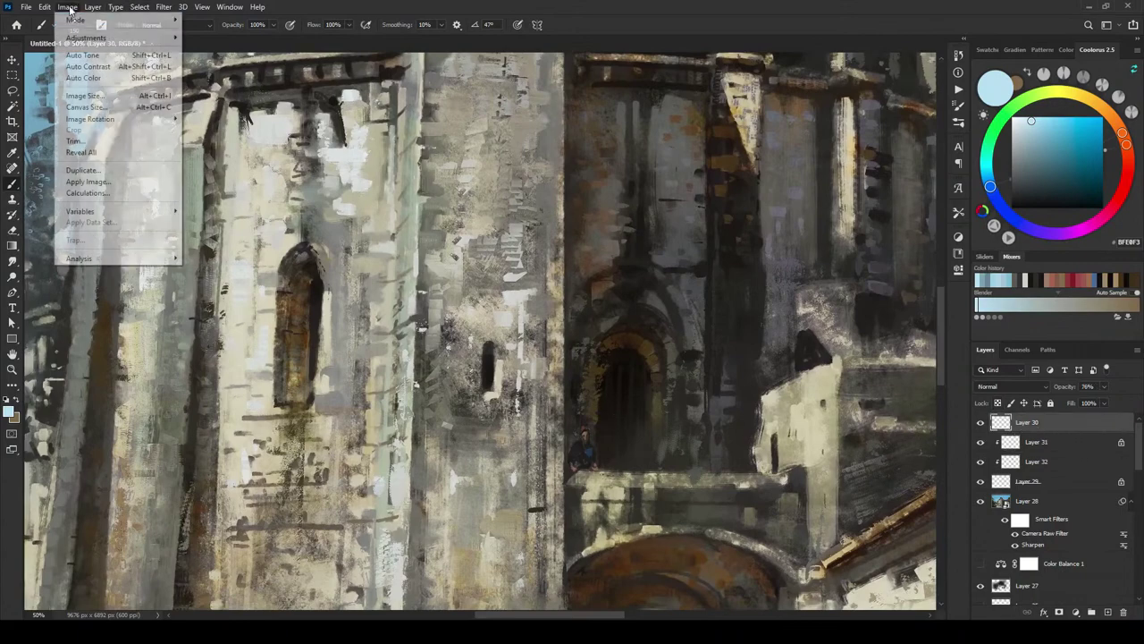
{"action": "mouse_move", "coordinate": [95, 40]}
{"action": "left_click", "coordinate": [252, 101]}
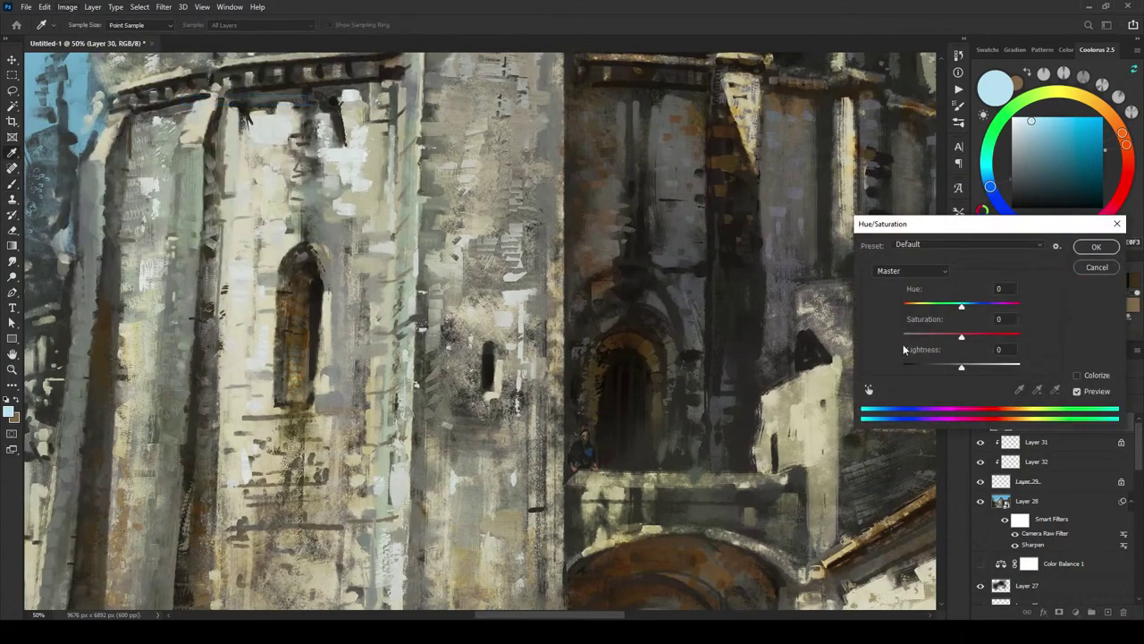
{"action": "mouse_move", "coordinate": [962, 367]}
{"action": "left_mouse_down"}
{"action": "mouse_move", "coordinate": [947, 370]}
{"action": "mouse_move", "coordinate": [964, 369]}
{"action": "left_mouse_up"}
{"action": "left_click_drag", "start_coordinate": [965, 368], "coordinate": [963, 368]}
Step: Reduce the figure's saturation boost slightly while judging it at different zoom levels and apply the Hue/Saturation adjustment
{"action": "key", "text": "ctrl+minus"}
{"action": "key", "text": "ctrl+minus"}
{"action": "key", "text": "ctrl+minus"}
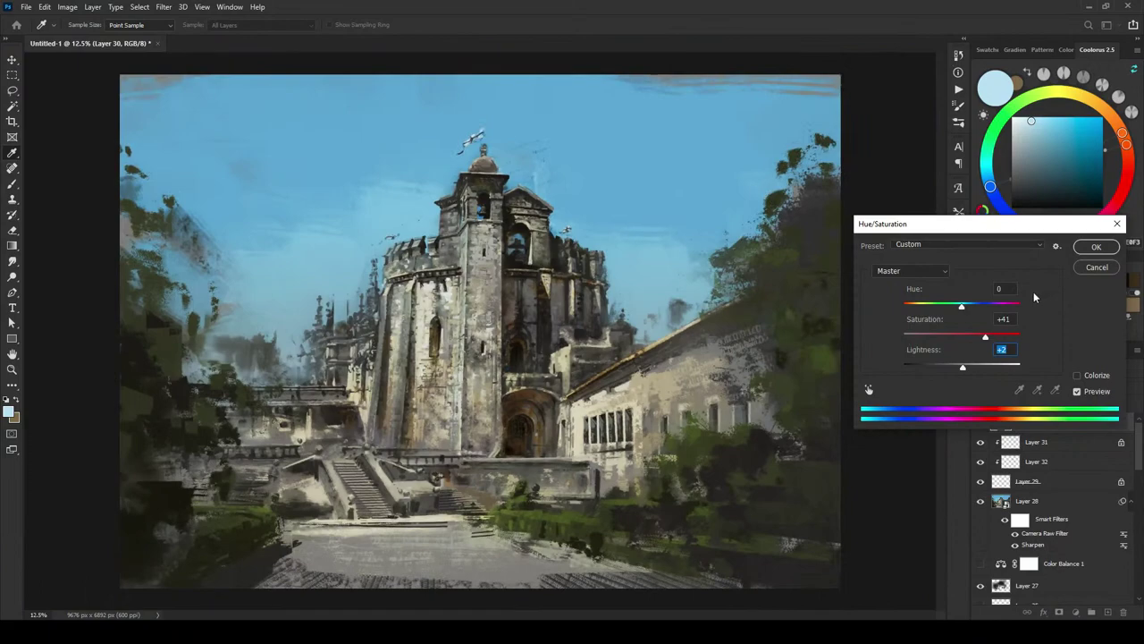
{"action": "key", "text": "ctrl+minus"}
{"action": "key", "text": "ctrl+plus"}
{"action": "key", "text": "ctrl+plus"}
{"action": "key", "text": "ctrl+plus"}
{"action": "left_click_drag", "start_coordinate": [986, 338], "coordinate": [978, 338]}
{"action": "key", "text": "ctrl+minus"}
{"action": "key", "text": "ctrl+minus"}
{"action": "left_click", "coordinate": [1096, 247]}
{"action": "key", "text": "ctrl+minus"}
{"action": "key", "text": "ctrl+plus"}
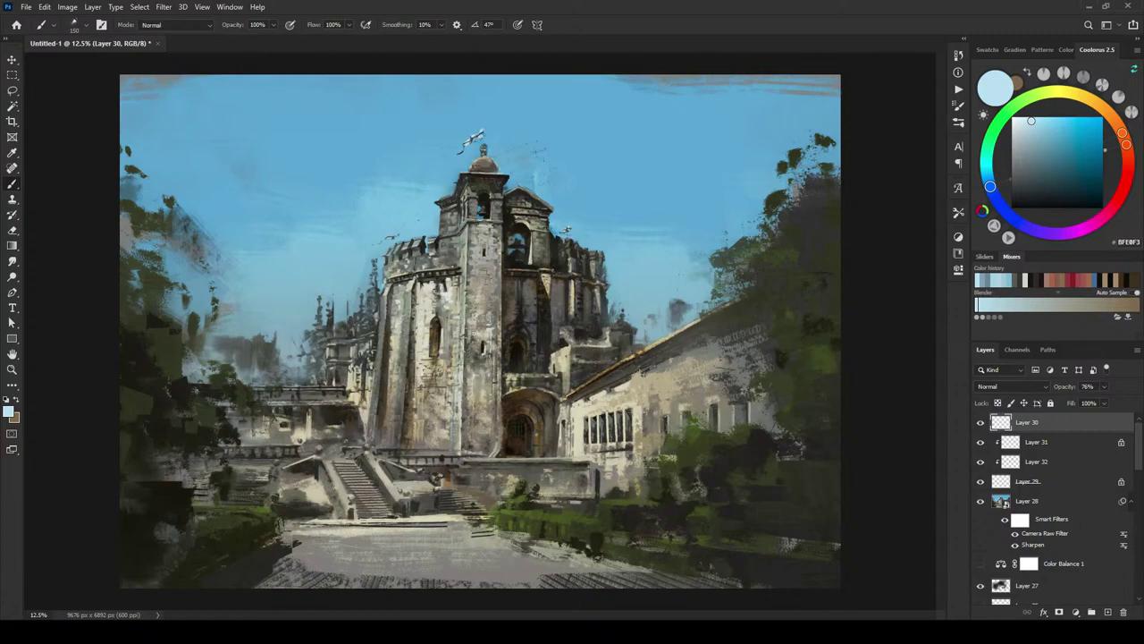
Step: Add a new layer above Layer 30 and reinforce the edge of the tower's arched window with dark brown #26231E
{"action": "key", "text": "ctrl+plus"}
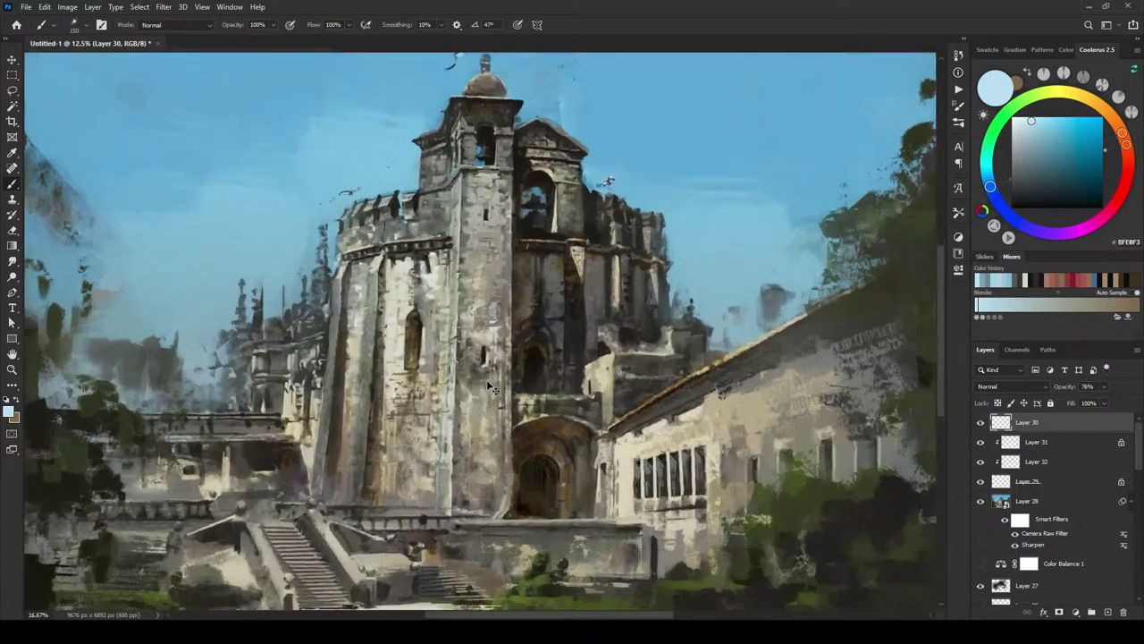
{"action": "left_click", "coordinate": [1108, 612]}
{"action": "left_click", "coordinate": [402, 356], "text": "alt"}
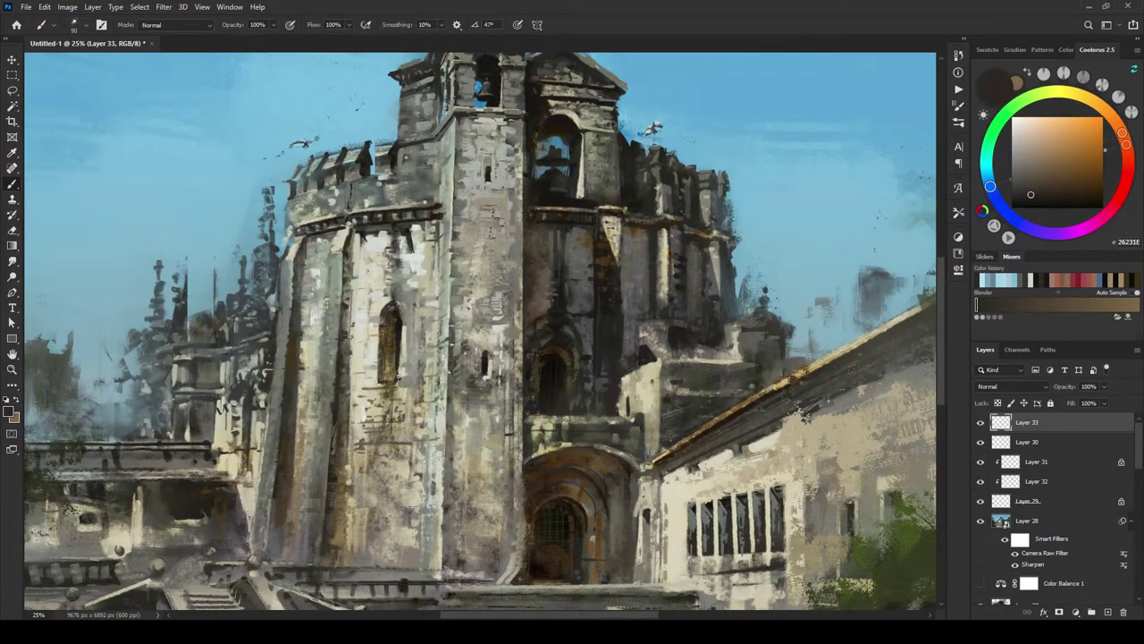
{"action": "left_click_drag", "start_coordinate": [398, 355], "coordinate": [397, 378]}
{"action": "key", "text": "ctrl+minus"}
{"action": "key", "text": "ctrl+minus"}
{"action": "key", "text": "ctrl+minus"}
{"action": "key", "text": "ctrl+plus"}
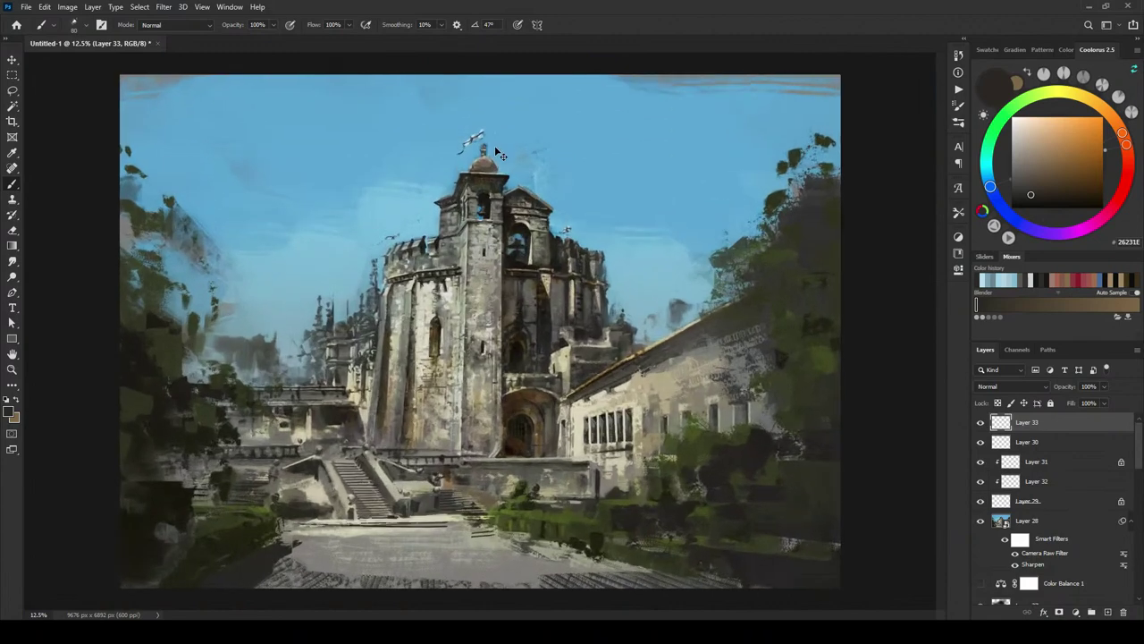
Step: Refine the stonework around the arched window with tones sampled from the wall, including grey #878A84, cream #CAC7A6 and grey-green #8A9385
{"action": "left_click", "coordinate": [442, 355], "text": "alt"}
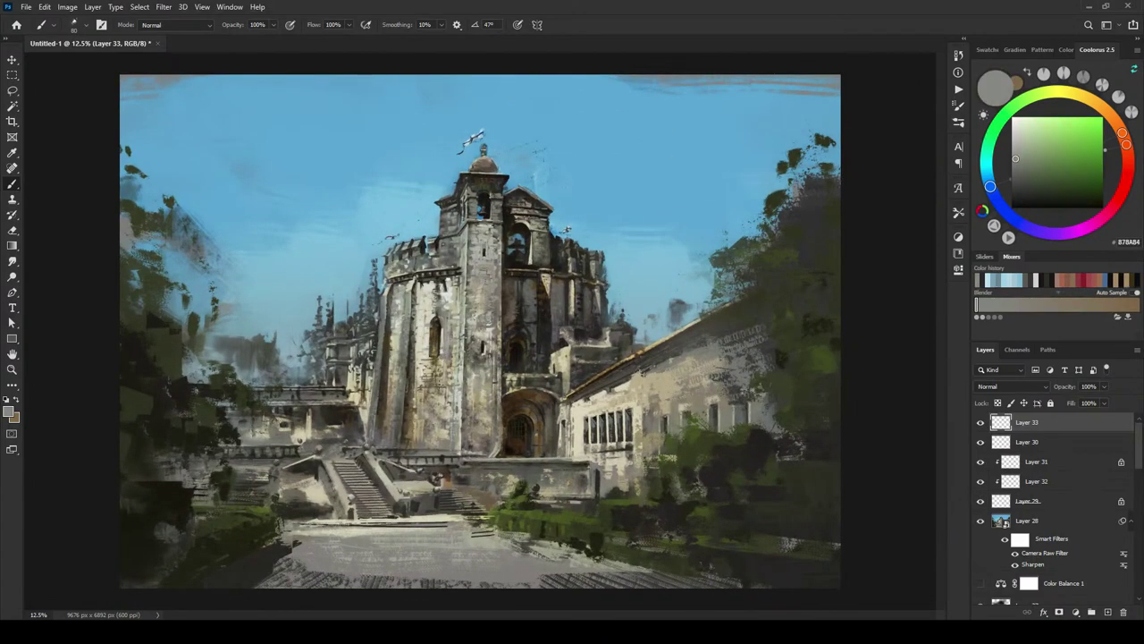
{"action": "left_click", "coordinate": [443, 357], "text": "alt"}
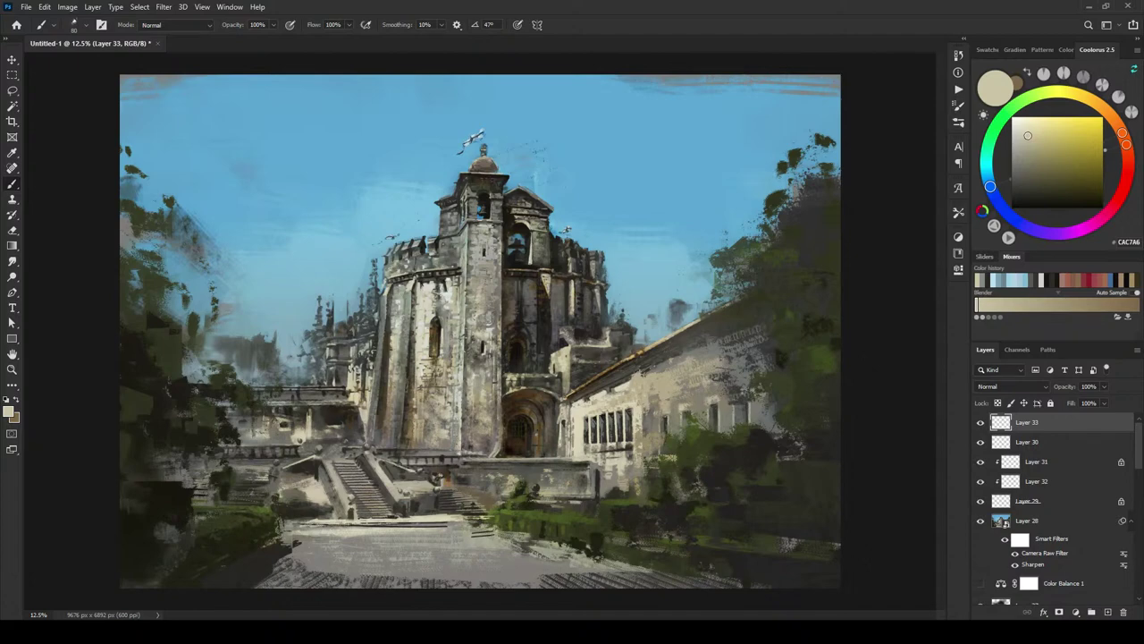
{"action": "left_click", "coordinate": [445, 299], "text": "alt"}
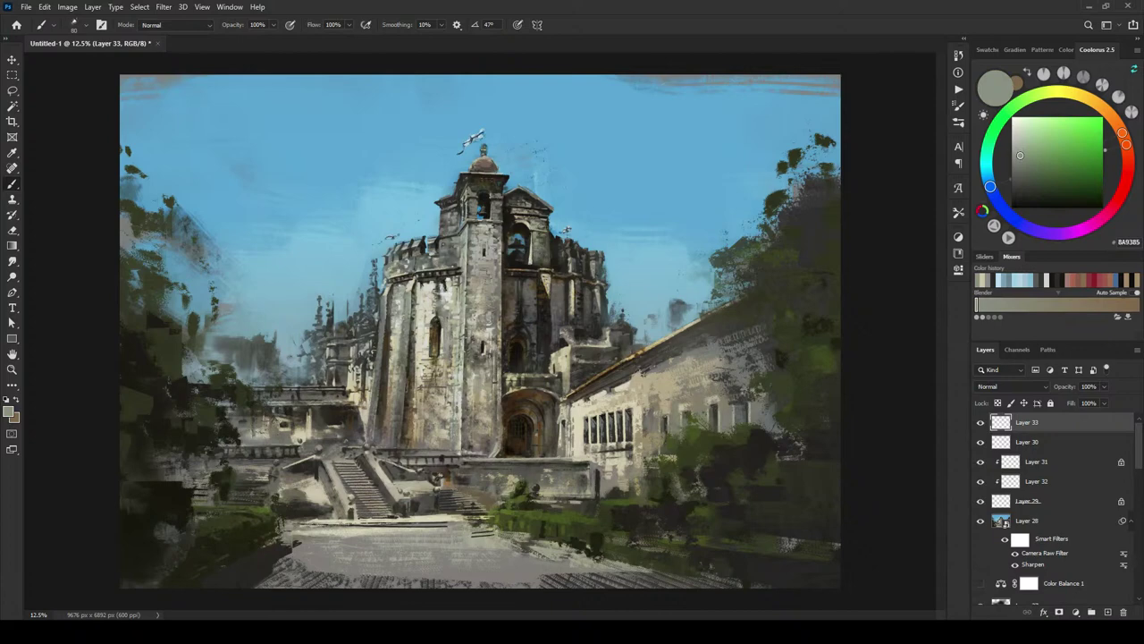
{"action": "left_click", "coordinate": [459, 321], "text": "alt"}
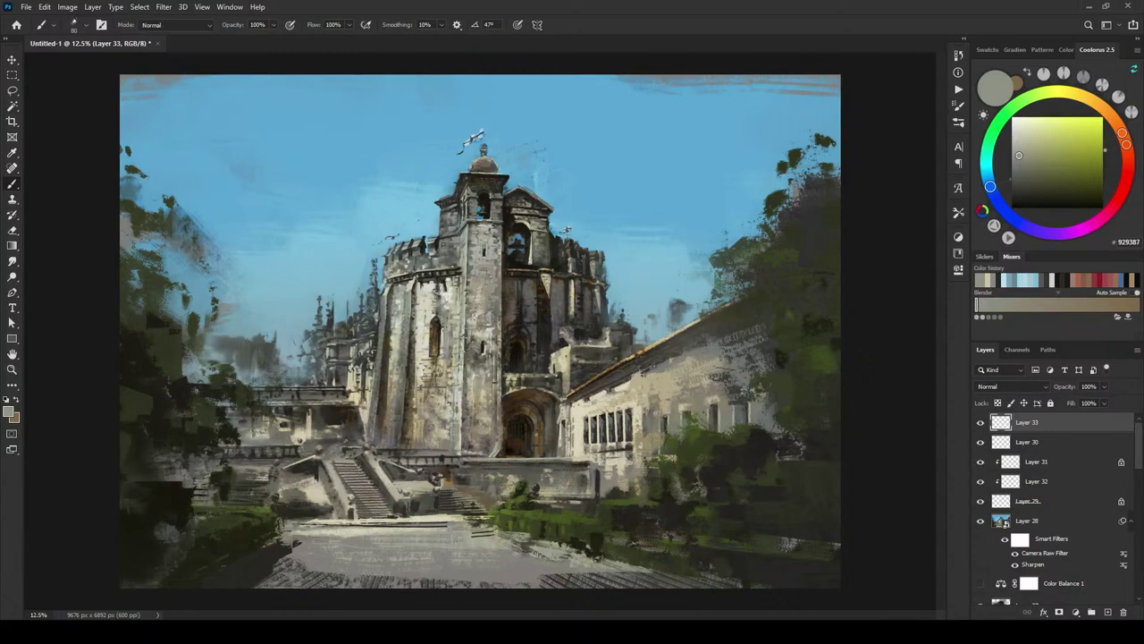
{"action": "left_click", "coordinate": [442, 331], "text": "alt"}
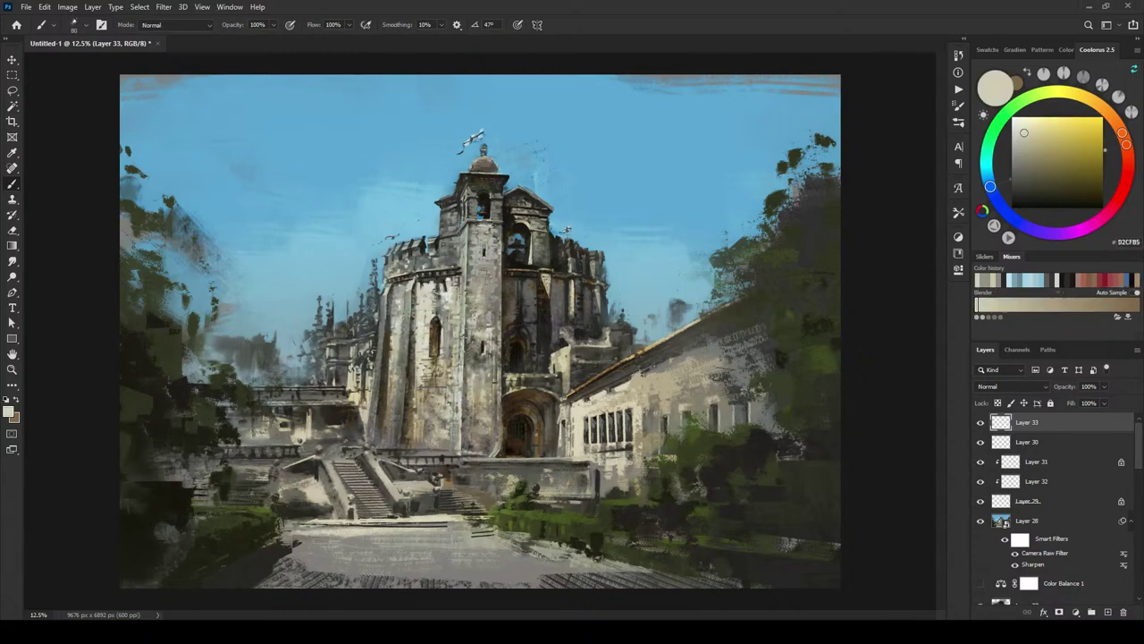
{"action": "left_click", "coordinate": [442, 305], "text": "alt"}
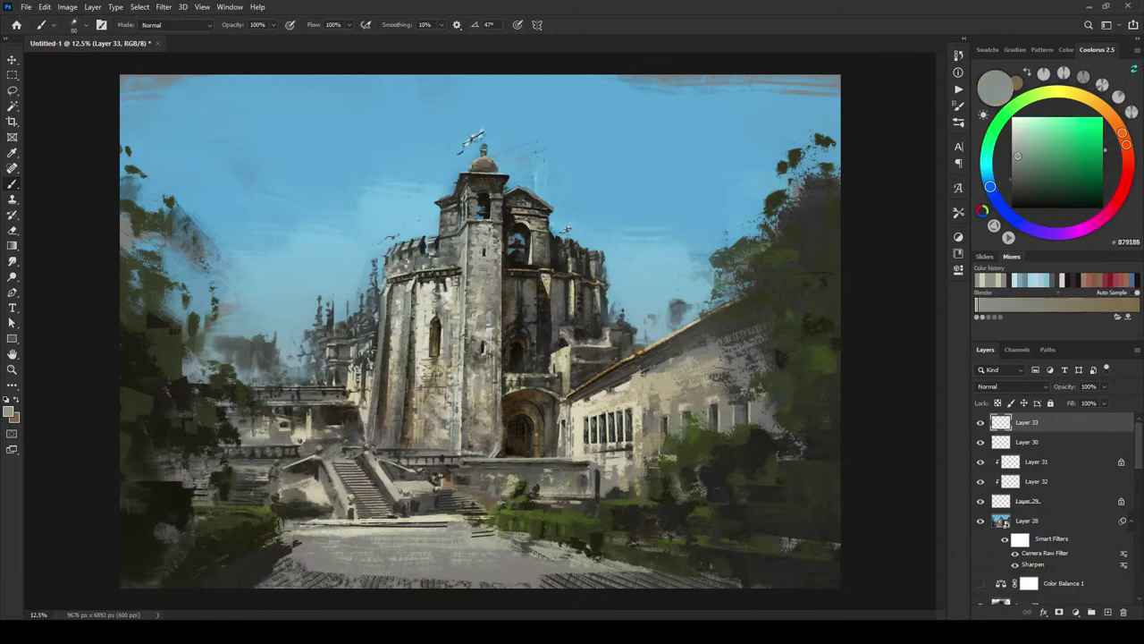
{"action": "left_click", "coordinate": [440, 303], "text": "alt"}
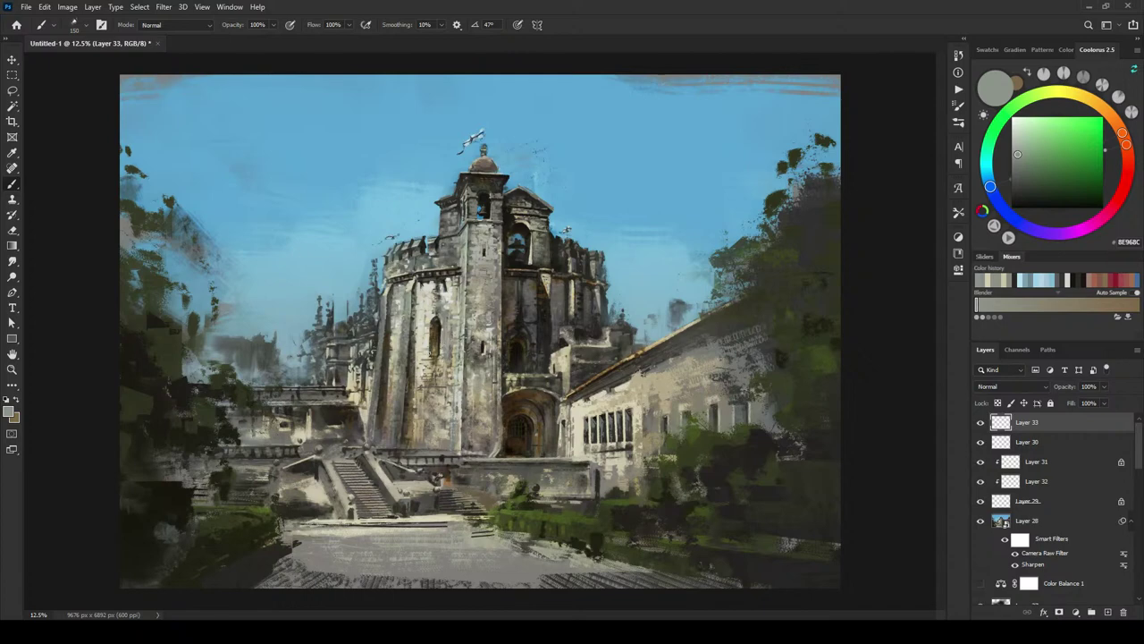
Step: Enlarge the brush to 175 px and work paler sampled greys such as #C7CABD into the sunlit wall beside the window
{"action": "left_click", "coordinate": [446, 302], "text": "alt"}
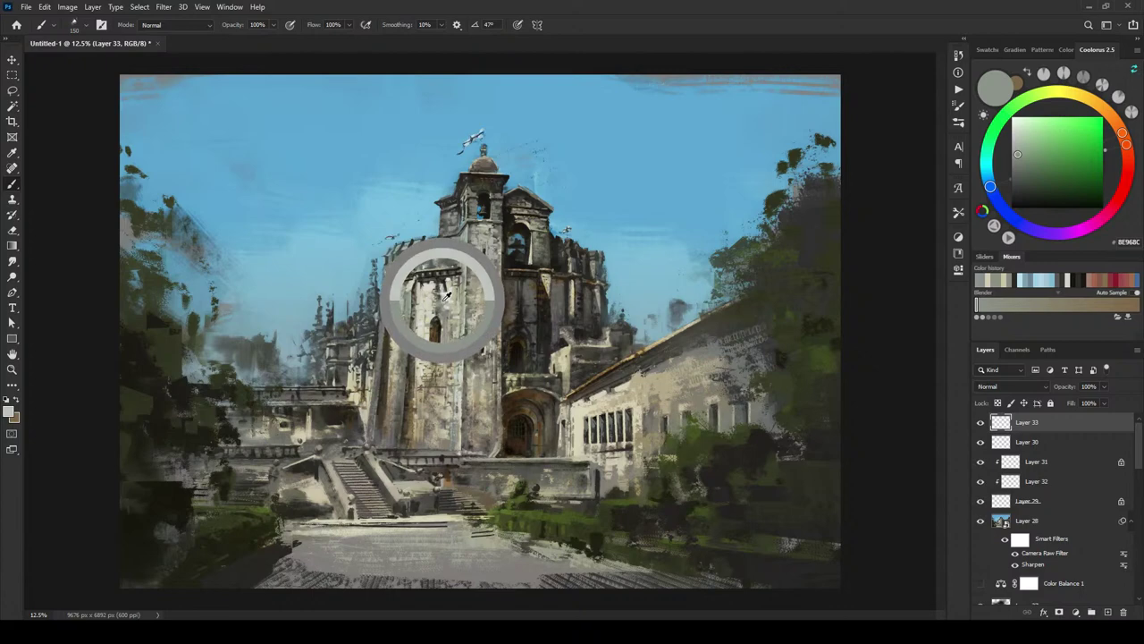
{"action": "left_click_drag", "start_coordinate": [425, 341], "coordinate": [426, 352]}
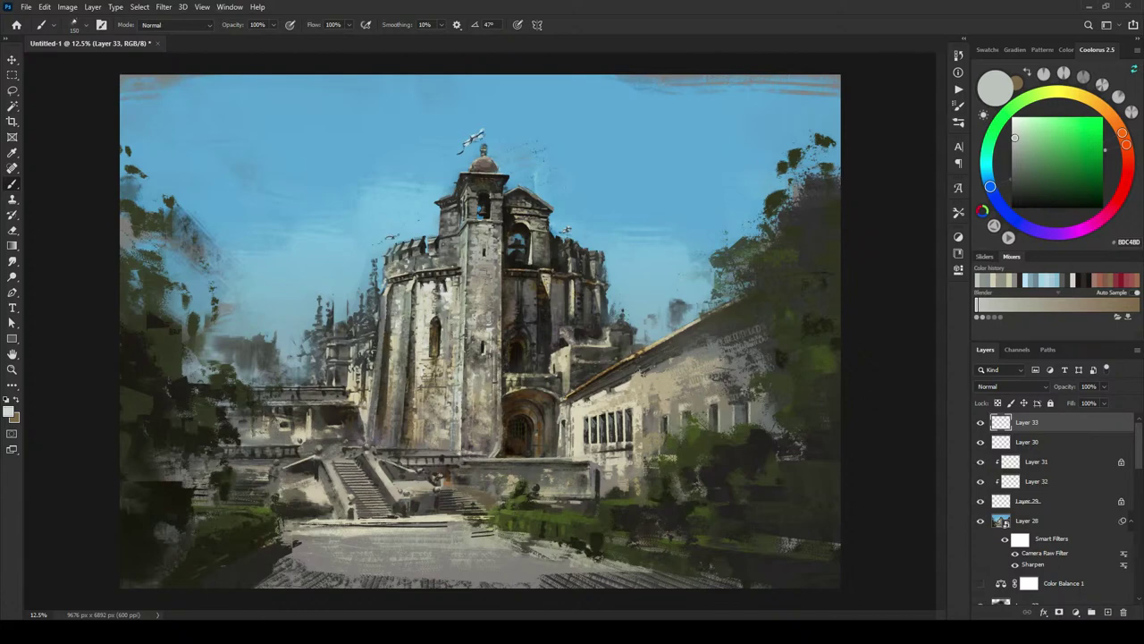
{"action": "left_click", "coordinate": [445, 333], "text": "alt"}
{"action": "key", "text": "]"}
{"action": "left_click", "coordinate": [456, 317], "text": "alt"}
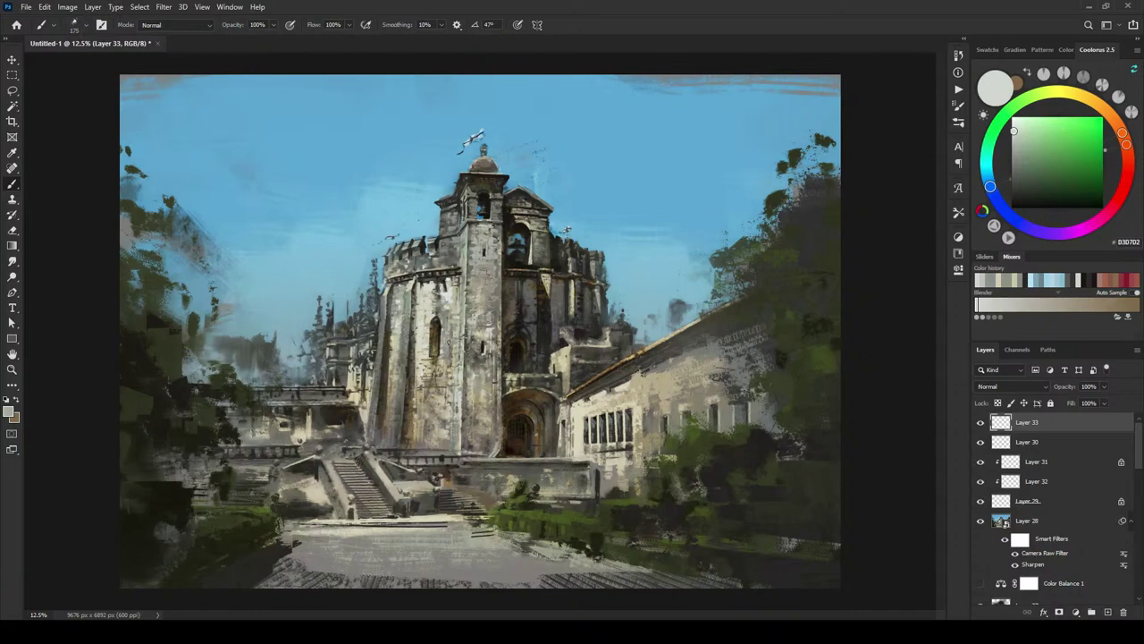
{"action": "left_click", "coordinate": [460, 329], "text": "alt"}
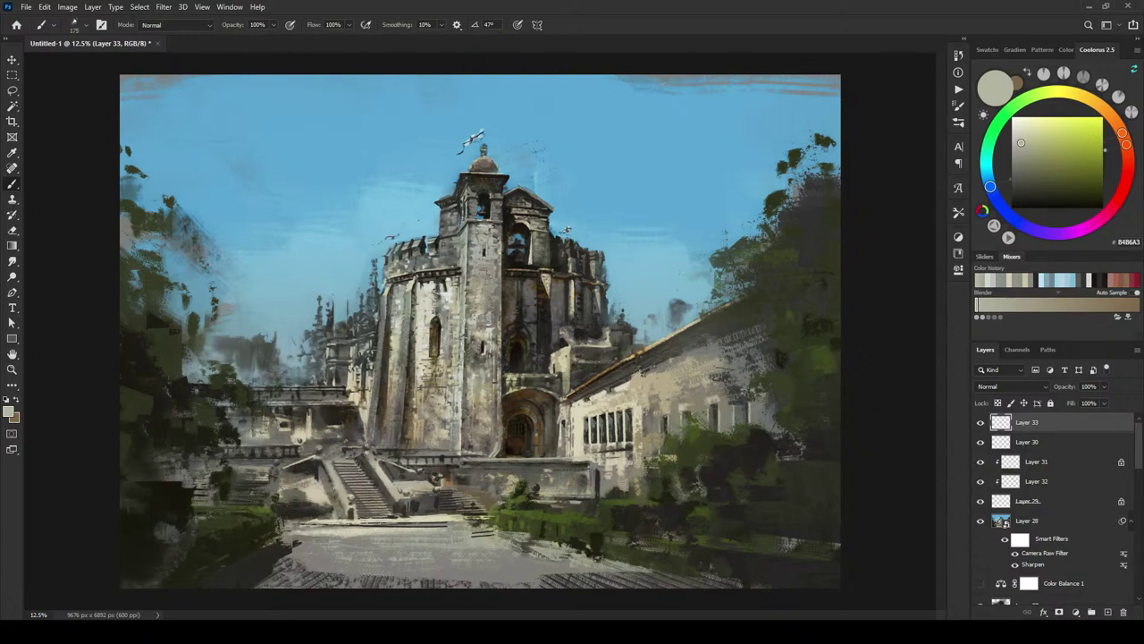
{"action": "left_click", "coordinate": [459, 304], "text": "alt"}
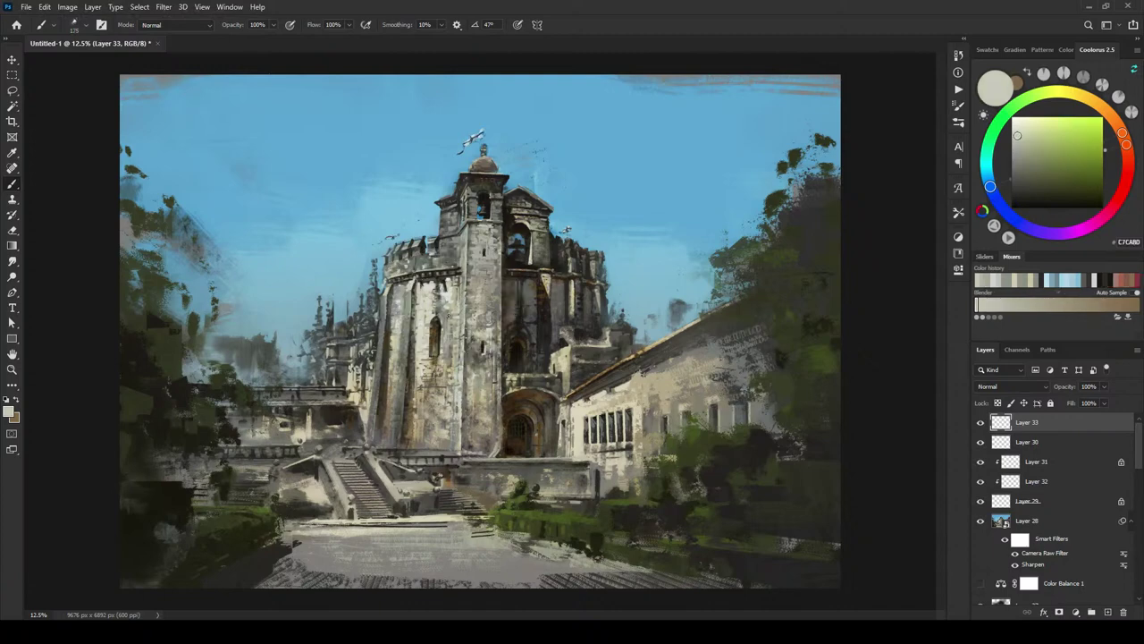
Step: Vary the brush size and build up lit stone blocks around the arched window with sampled tones such as #CDD2C7, #B0B0A1 and #BAB99B
{"action": "key", "text": "bracketleft"}
{"action": "key", "text": "bracketleft"}
{"action": "key", "text": "bracketleft"}
{"action": "key", "text": "bracketleft"}
{"action": "left_click", "coordinate": [448, 324], "text": "alt"}
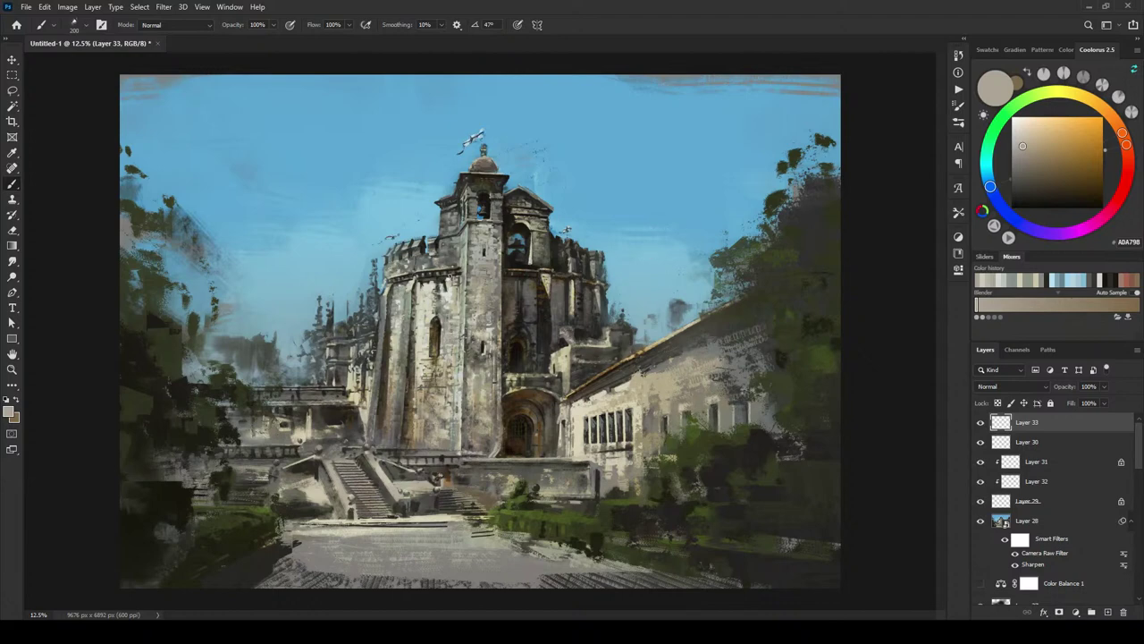
{"action": "left_click", "coordinate": [462, 305], "text": "alt"}
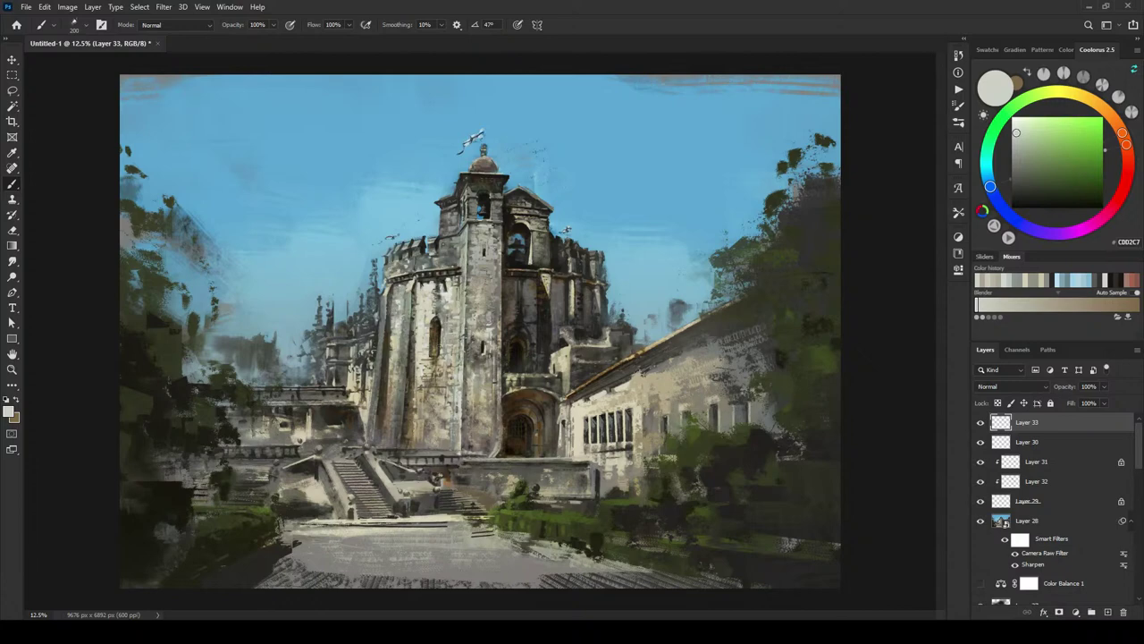
{"action": "left_click", "coordinate": [428, 345], "text": "alt"}
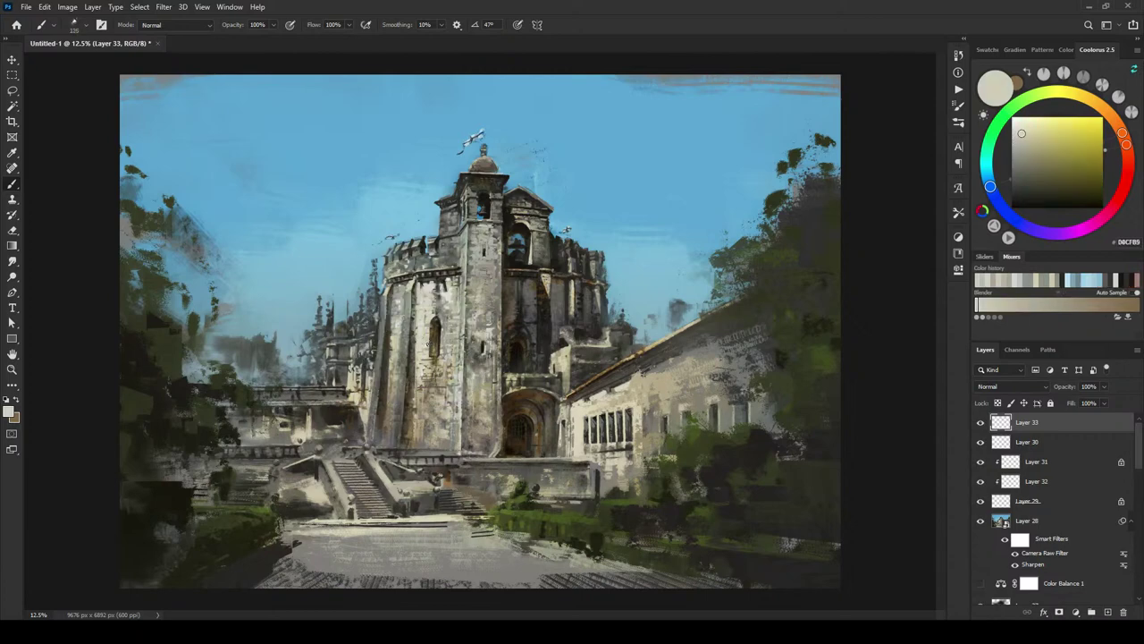
{"action": "left_click", "coordinate": [429, 343], "text": "alt"}
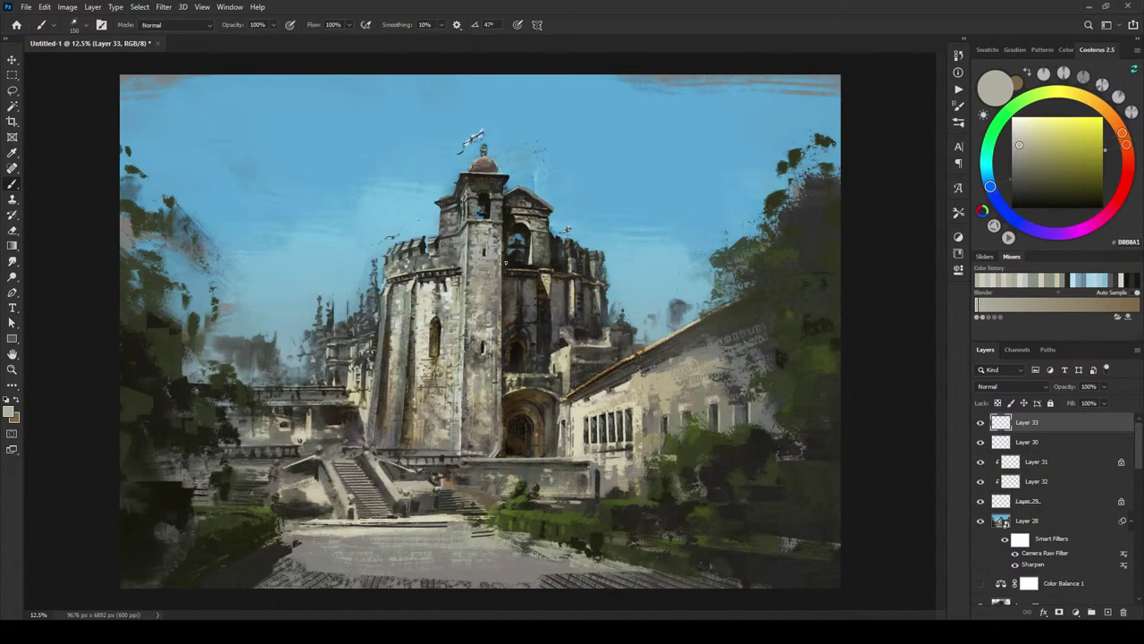
{"action": "left_click", "coordinate": [429, 290], "text": "alt"}
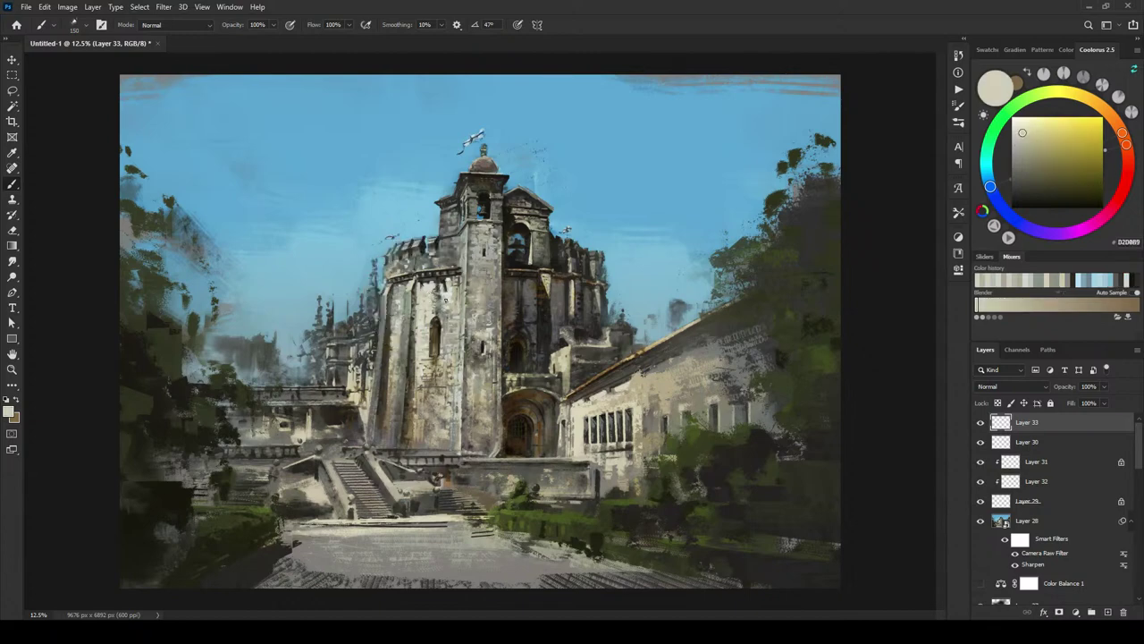
{"action": "left_click", "coordinate": [446, 302], "text": "alt"}
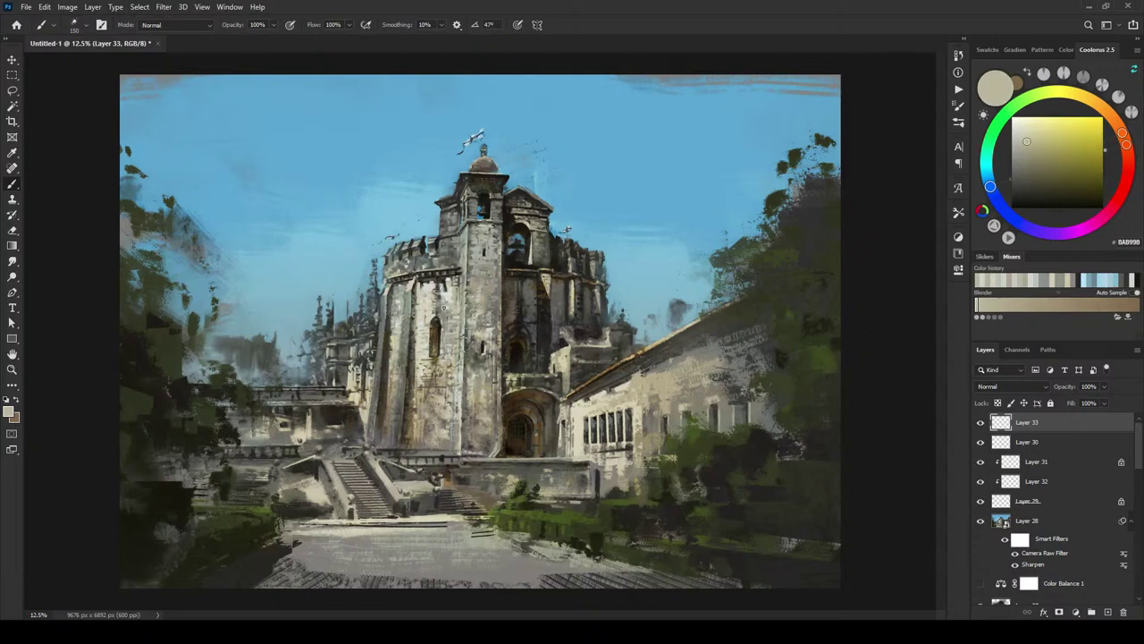
{"action": "left_click", "coordinate": [449, 313]}
Step: Examine the reworked tower wall both at thumbnail size and close up
{"action": "key", "text": "ctrl+minus"}
{"action": "key", "text": "ctrl+minus"}
{"action": "key", "text": "ctrl+minus"}
{"action": "key", "text": "ctrl+minus"}
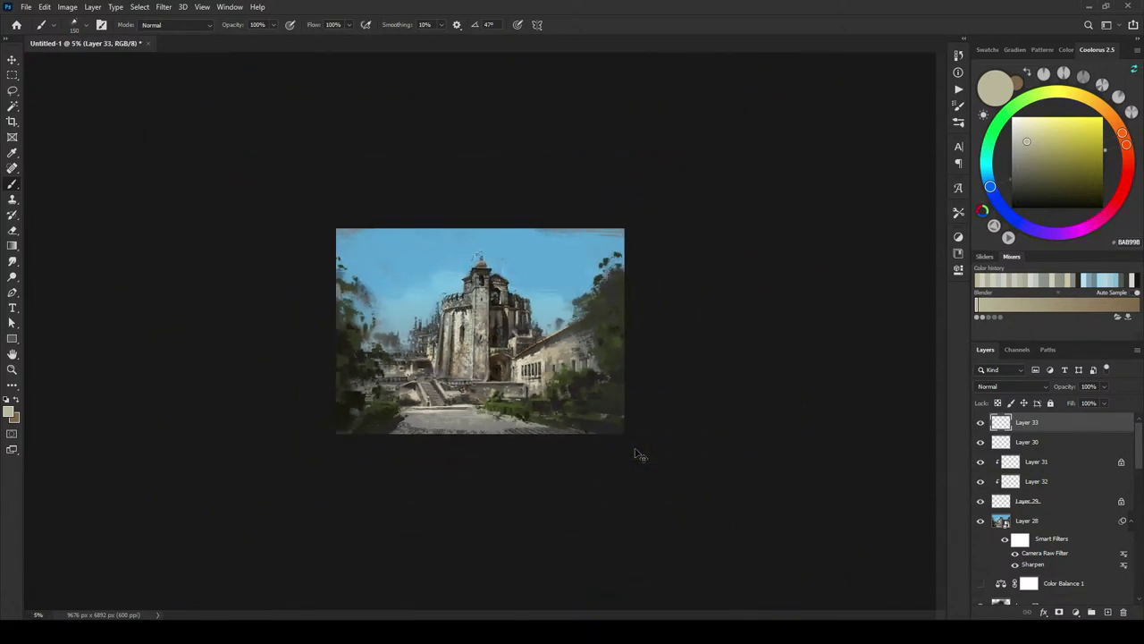
{"action": "key", "text": "ctrl+minus"}
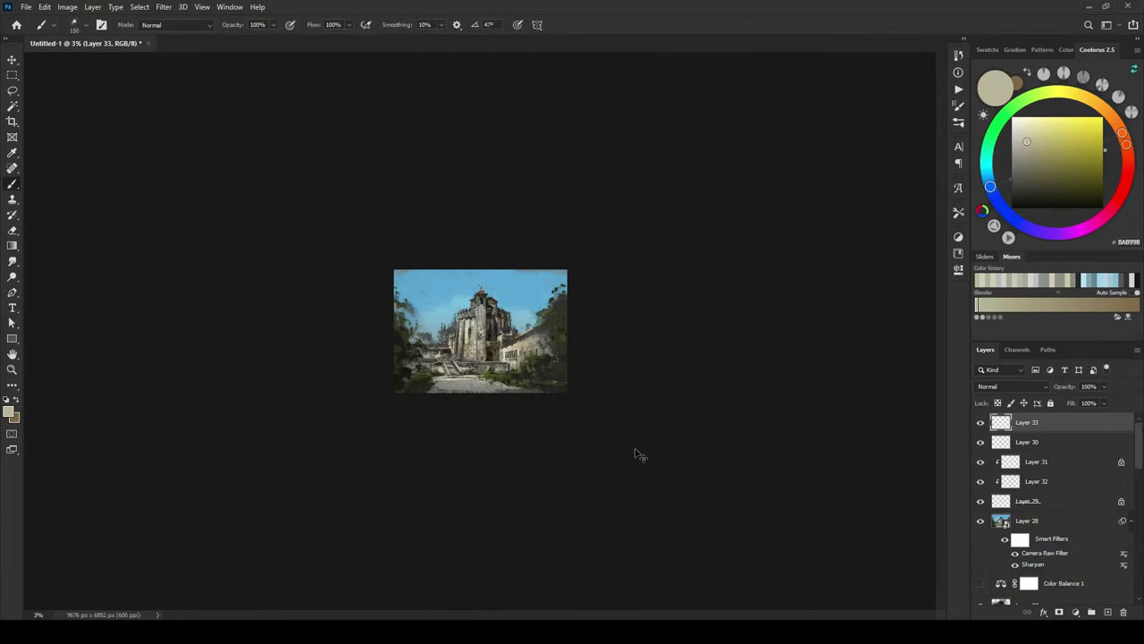
{"action": "key", "text": "ctrl+plus"}
{"action": "key", "text": "ctrl+plus"}
{"action": "key", "text": "ctrl+plus"}
{"action": "key", "text": "ctrl+plus"}
{"action": "key", "text": "ctrl+plus"}
{"action": "key", "text": "ctrl+plus"}
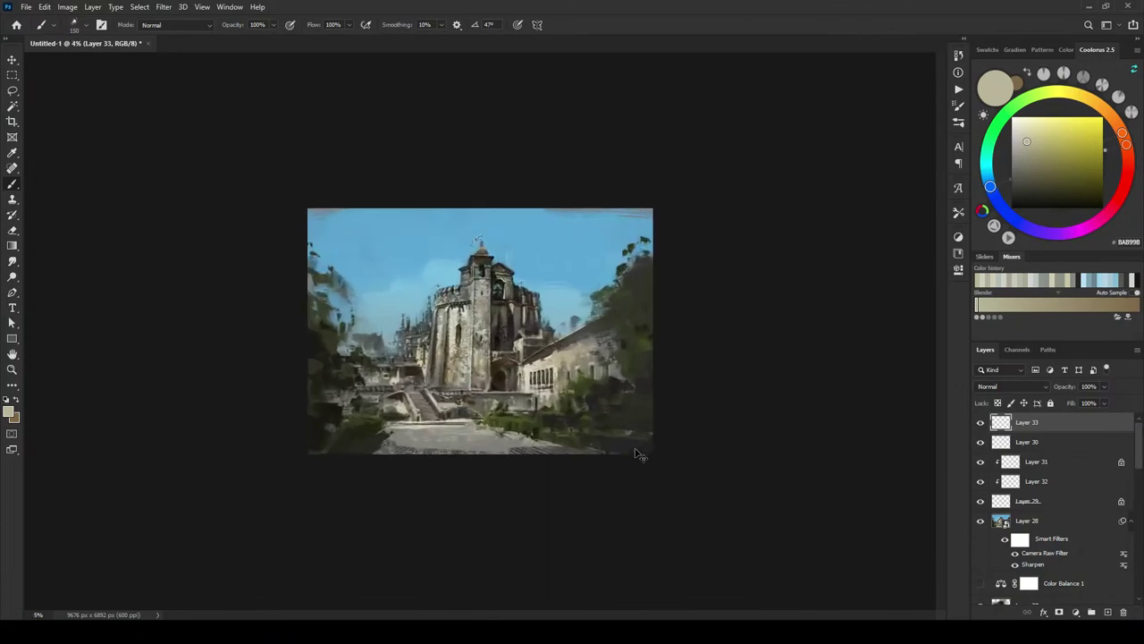
{"action": "key", "text": "ctrl+plus"}
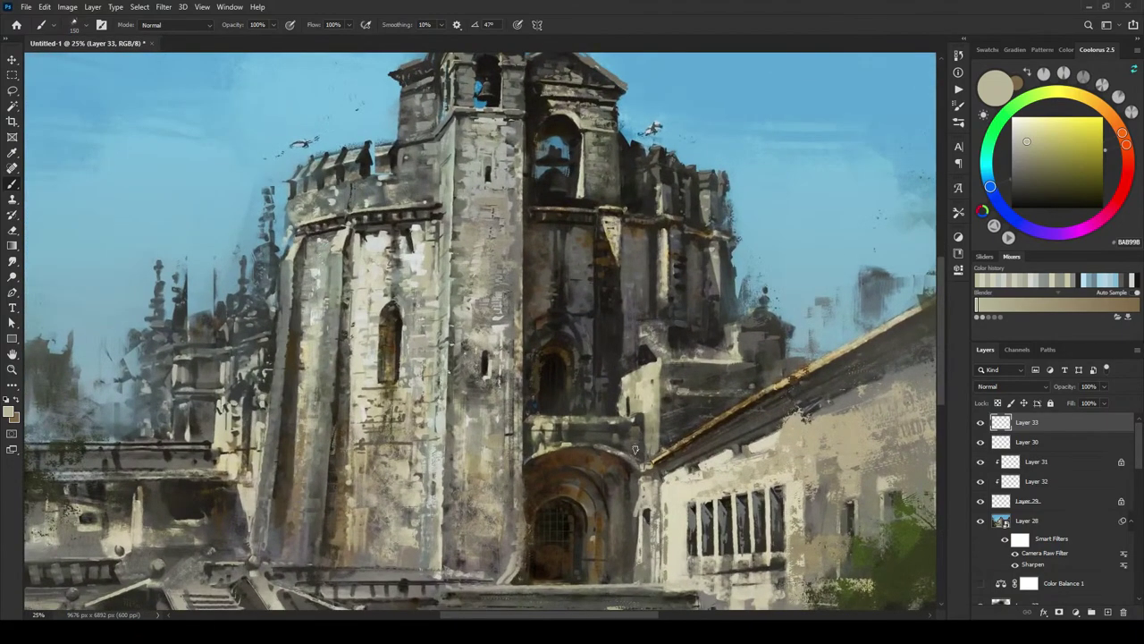
{"action": "mouse_move", "coordinate": [542, 514]}
{"action": "left_mouse_down"}
{"action": "mouse_move", "coordinate": [563, 462]}
{"action": "mouse_move", "coordinate": [508, 464]}
{"action": "mouse_move", "coordinate": [527, 509]}
{"action": "mouse_move", "coordinate": [598, 571]}
{"action": "mouse_move", "coordinate": [605, 414]}
{"action": "mouse_move", "coordinate": [656, 480]}
{"action": "mouse_move", "coordinate": [634, 535]}
{"action": "left_mouse_up"}
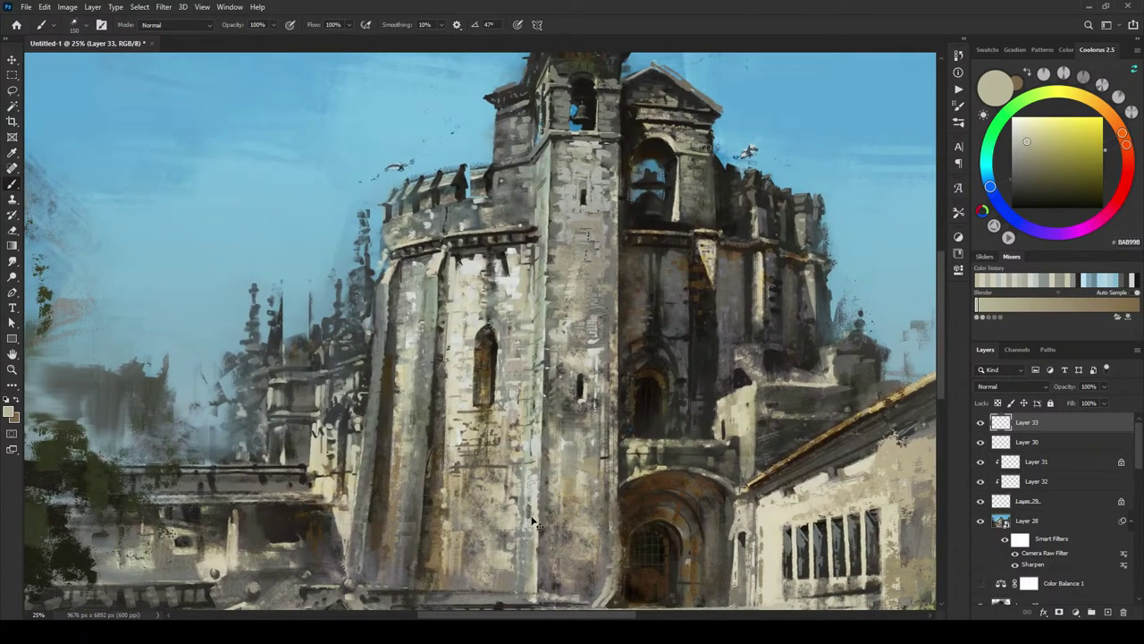
{"action": "scroll", "coordinate": [532, 523], "scroll_direction": "down", "scroll_amount": 5}
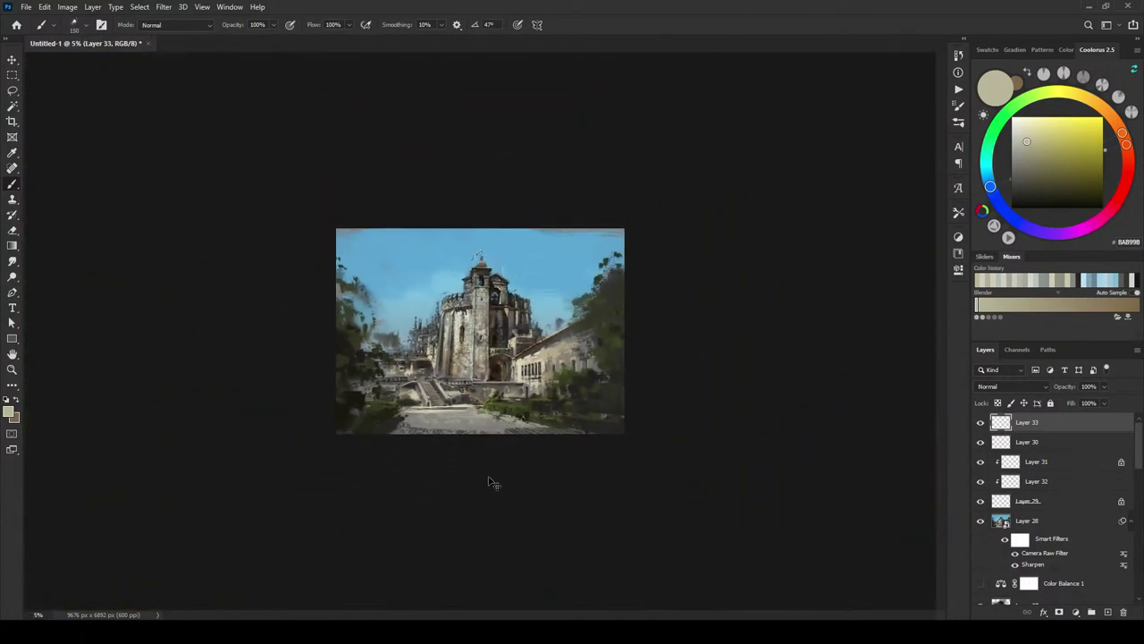
Step: Sample warm beige #C7BF9C from the tower wall below the arched window and enlarge the brush to 500 px
{"action": "key", "text": "ctrl+plus"}
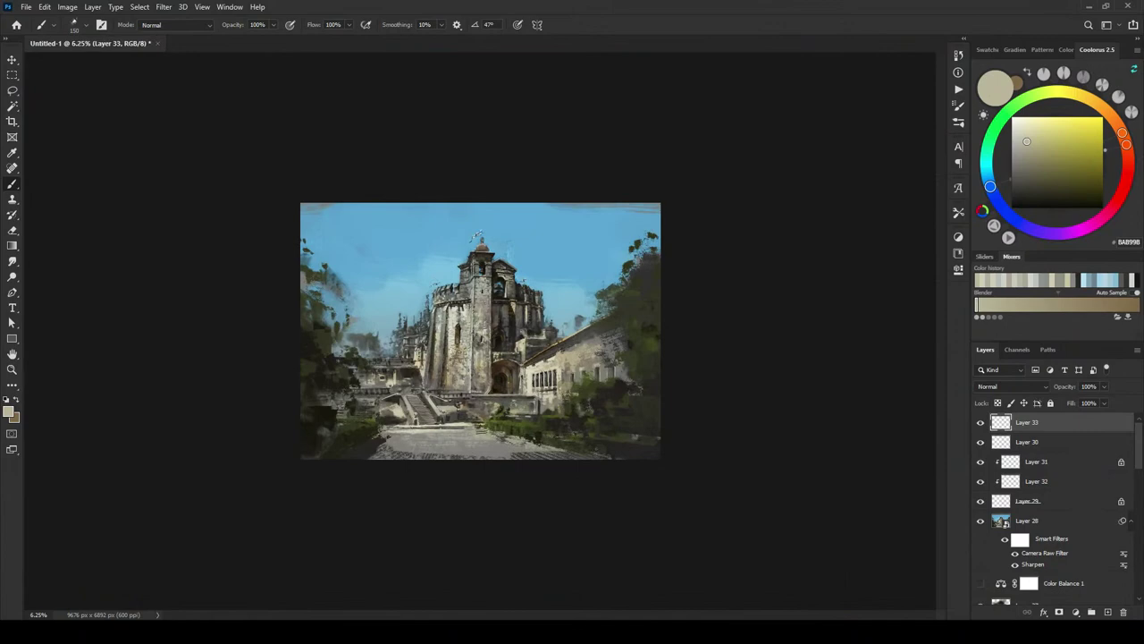
{"action": "key", "text": "ctrl+plus"}
{"action": "key", "text": "ctrl+plus"}
{"action": "key", "text": "ctrl+plus"}
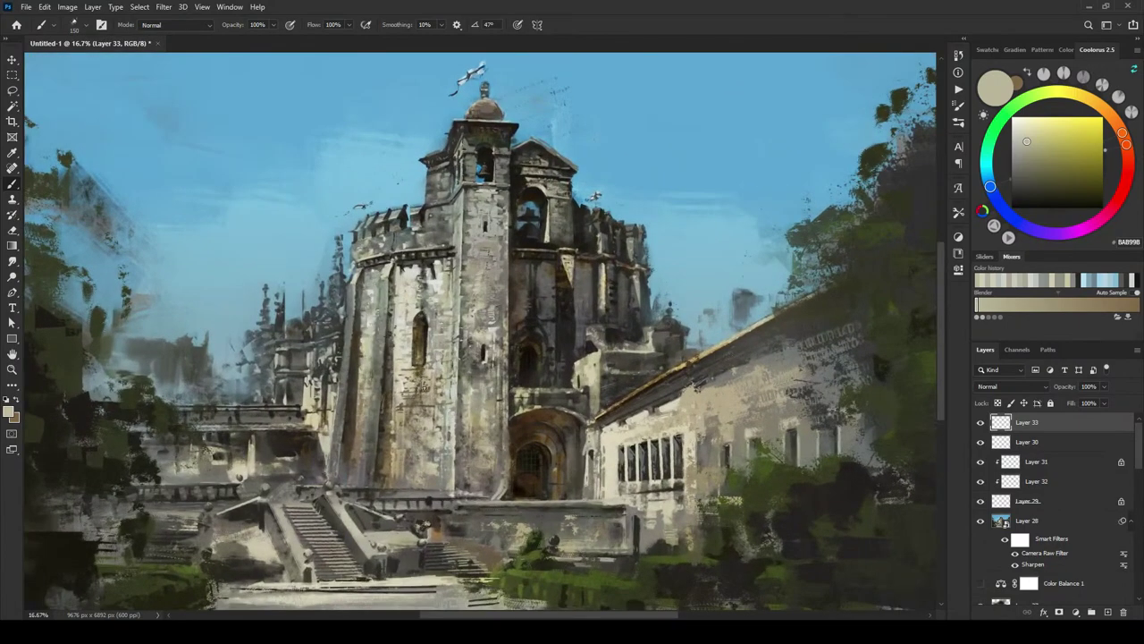
{"action": "left_click", "coordinate": [423, 392], "text": "alt"}
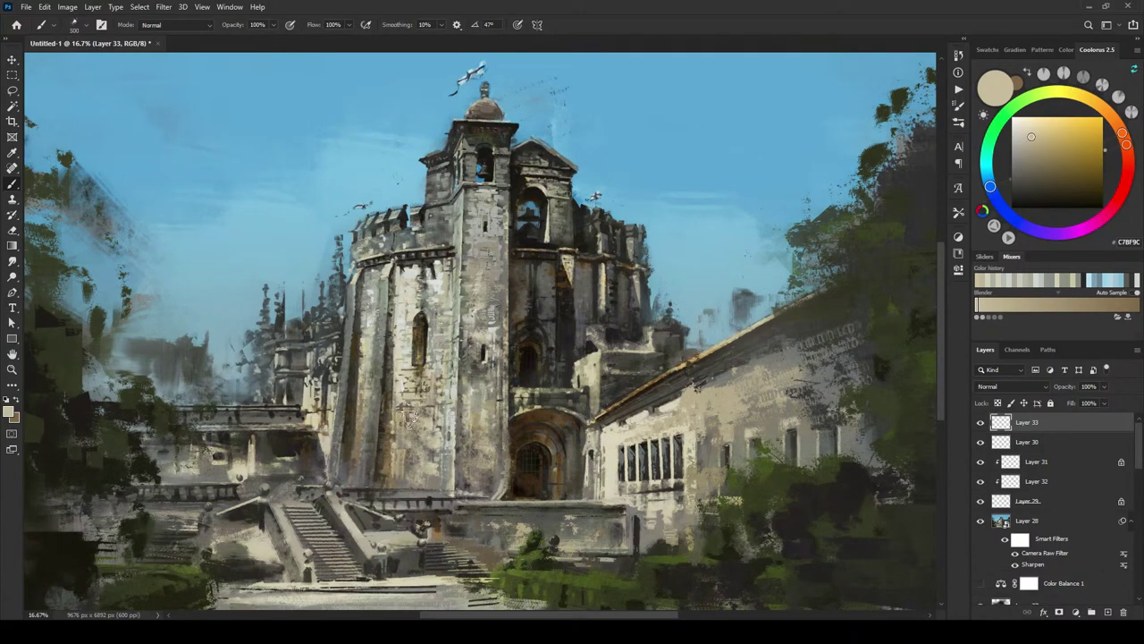
Step: Judge the castle painting's overall composition and contrast from a very small view up to a nearer one
{"action": "key", "text": "ctrl+minus"}
{"action": "key", "text": "ctrl+minus"}
{"action": "key", "text": "ctrl+minus"}
{"action": "key", "text": "ctrl+minus"}
{"action": "key", "text": "ctrl+minus"}
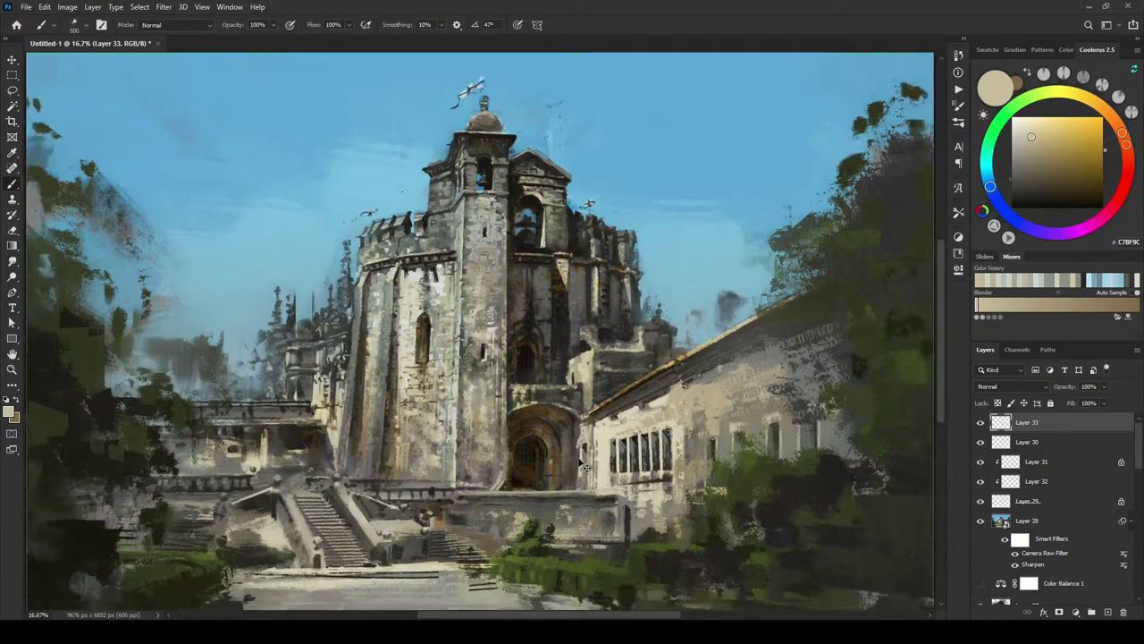
{"action": "key", "text": "ctrl+minus"}
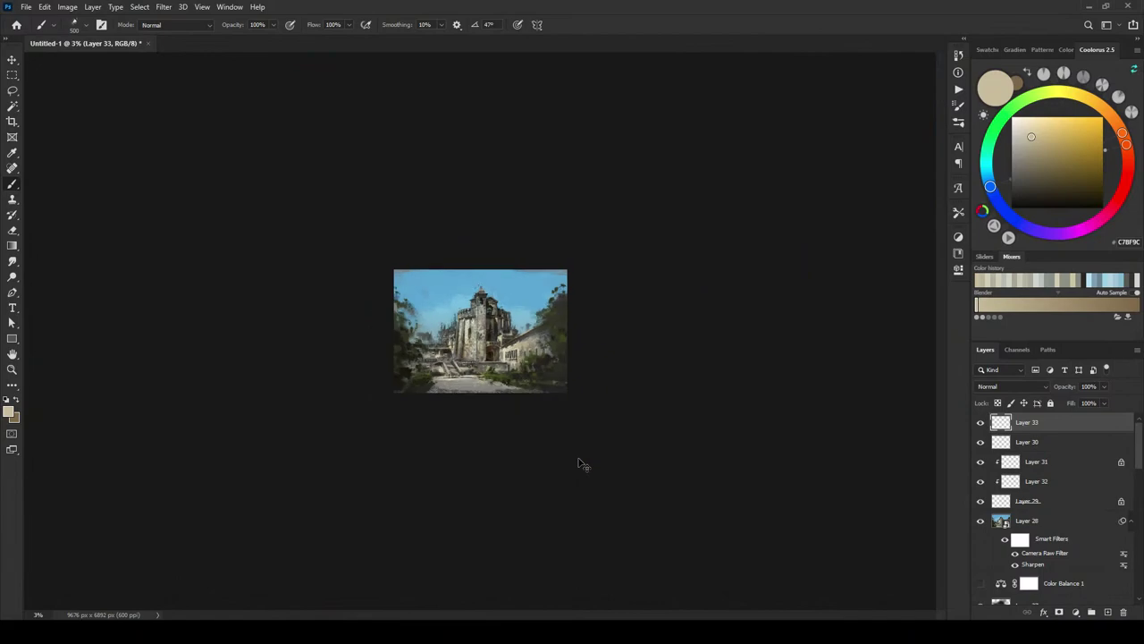
{"action": "key", "text": "ctrl+plus"}
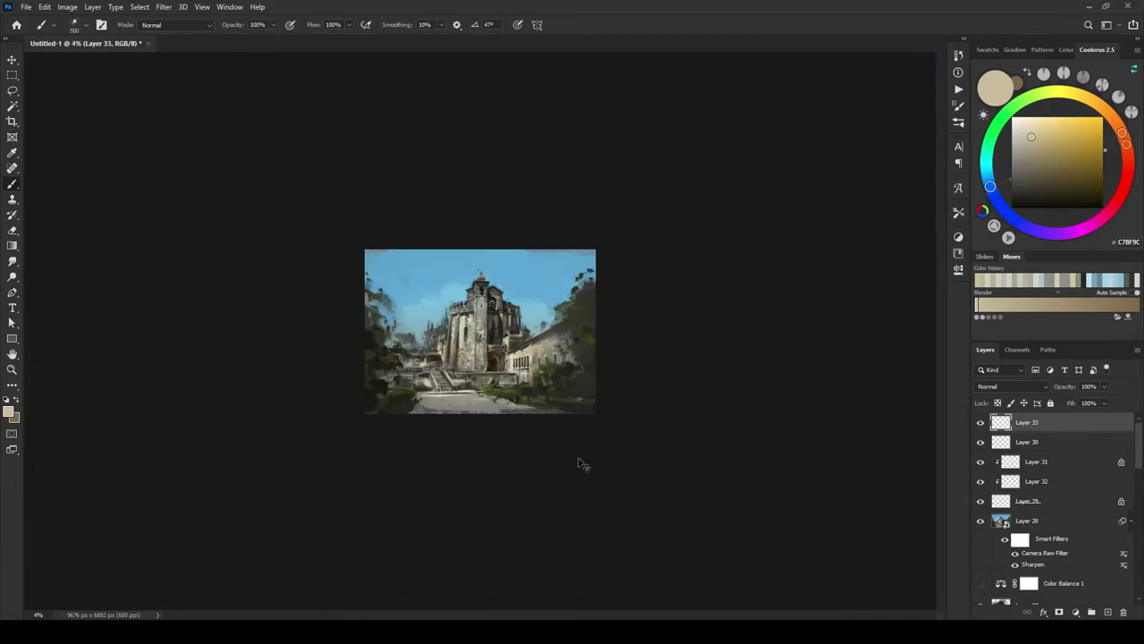
{"action": "key", "text": "ctrl+plus"}
{"action": "key", "text": "ctrl+plus"}
{"action": "key", "text": "ctrl+plus"}
{"action": "key", "text": "ctrl+plus"}
{"action": "key", "text": "ctrl+plus"}
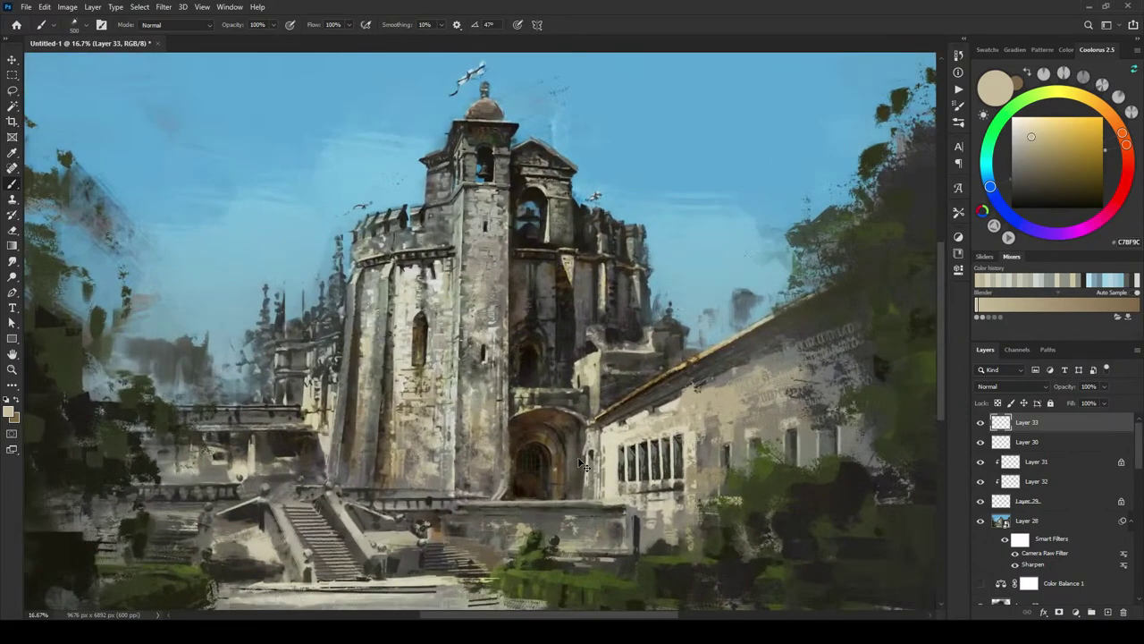